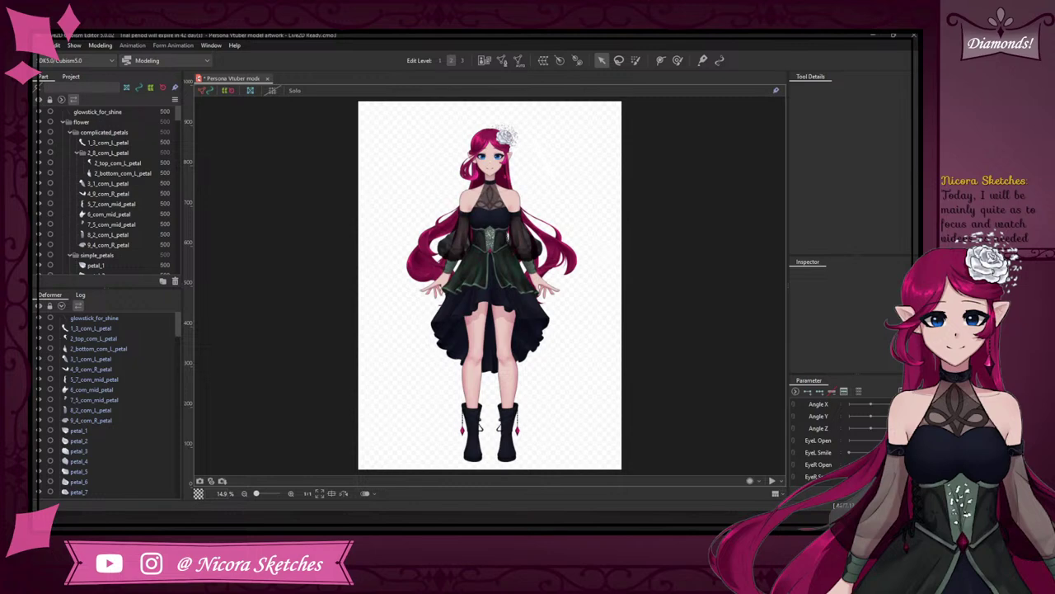
- Select all of the character's art meshes on the canvas, including the glowstick, and check them in the deformer list
scroll(486, 112, "up", 2)
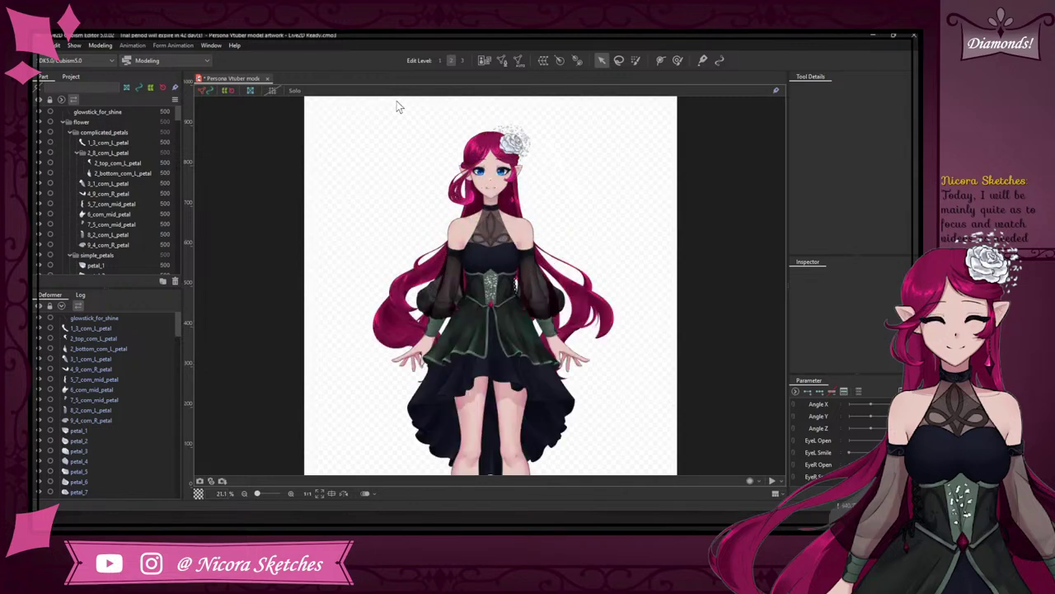
scroll(397, 106, "up", 4)
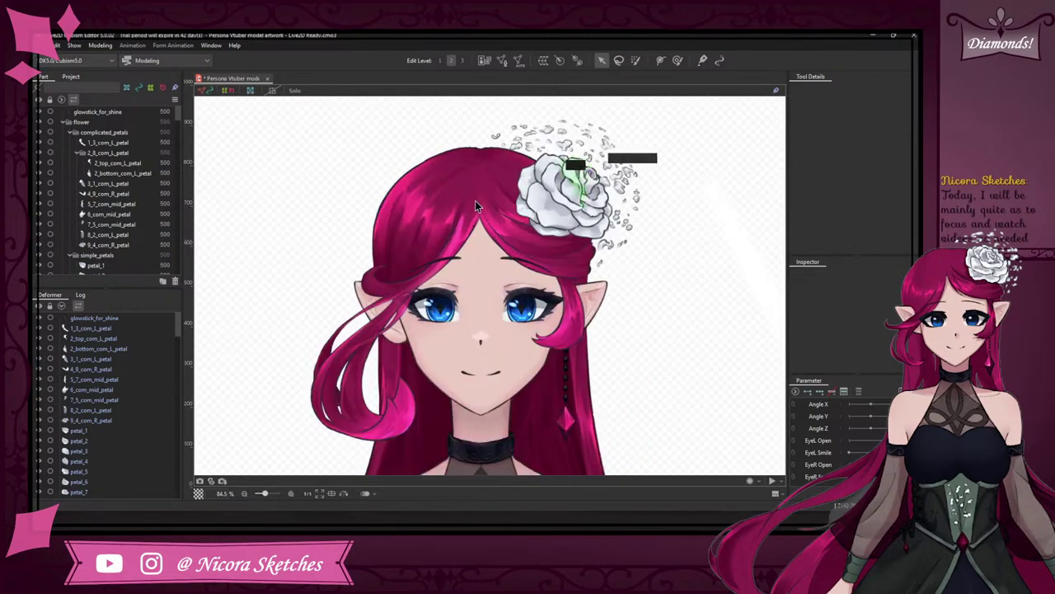
scroll(429, 212, "down", 5)
scroll(438, 342, "up", 2)
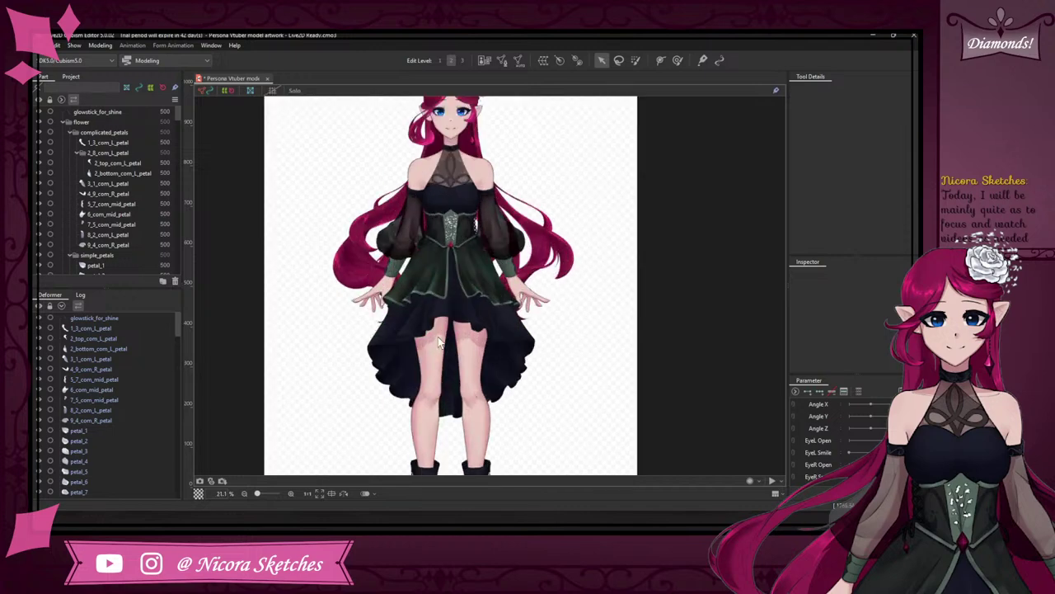
scroll(438, 342, "down", 1)
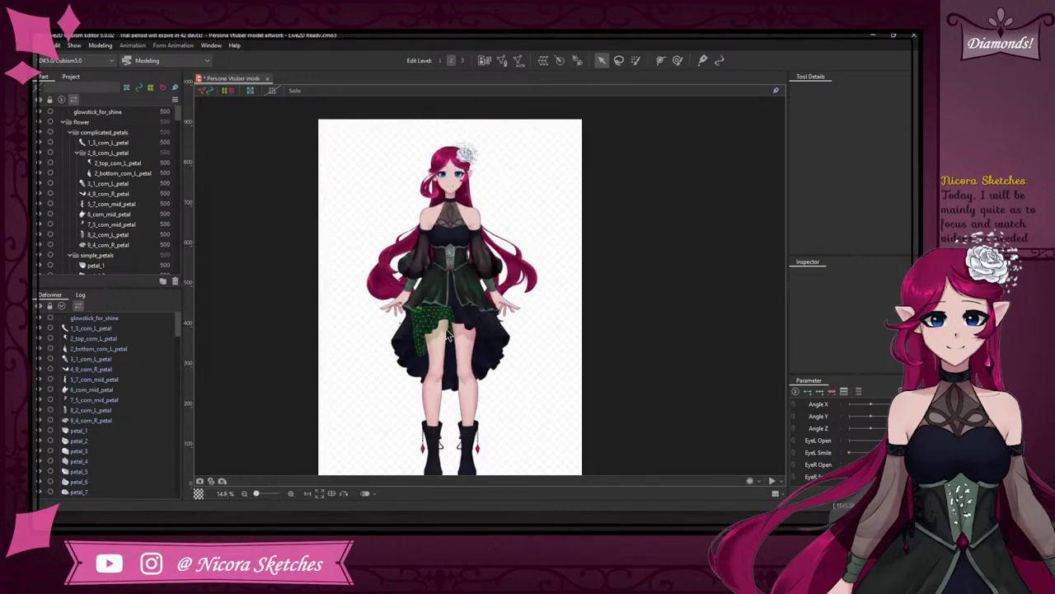
scroll(350, 133, "down", 1)
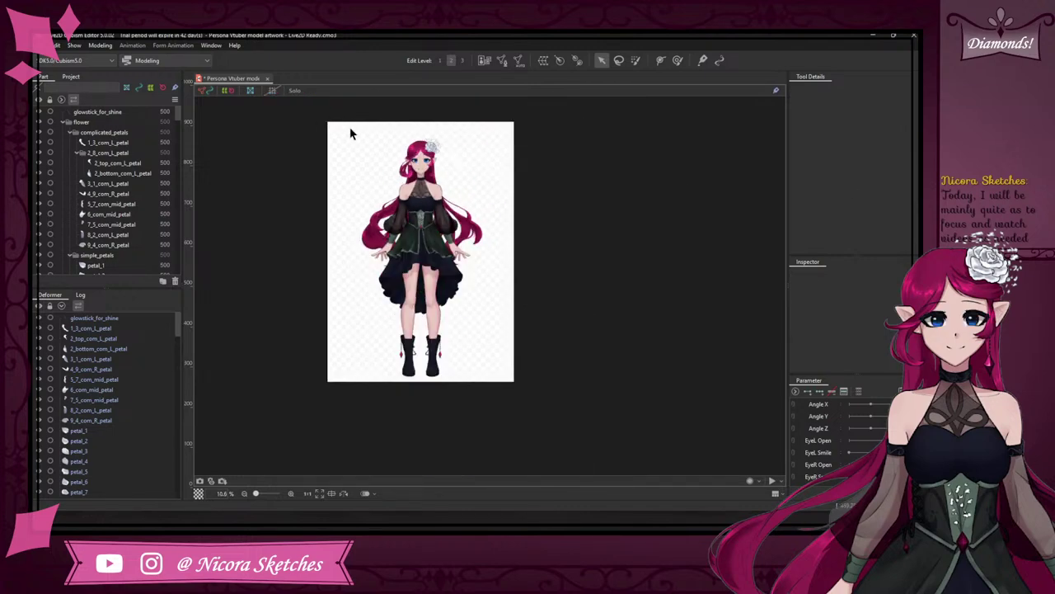
left_click_drag(341, 117, 471, 404)
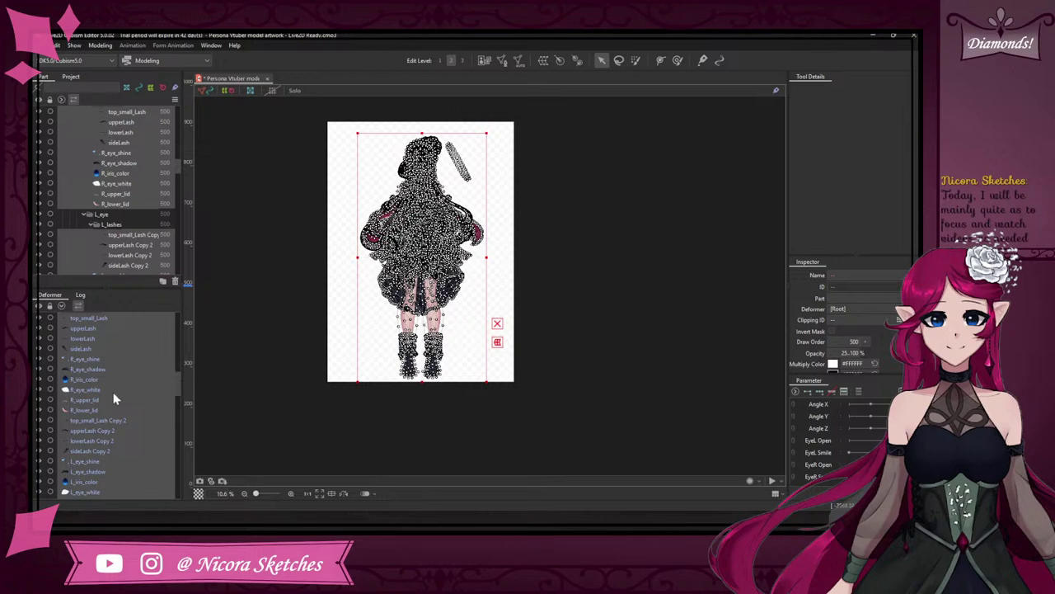
scroll(114, 395, "down", 5)
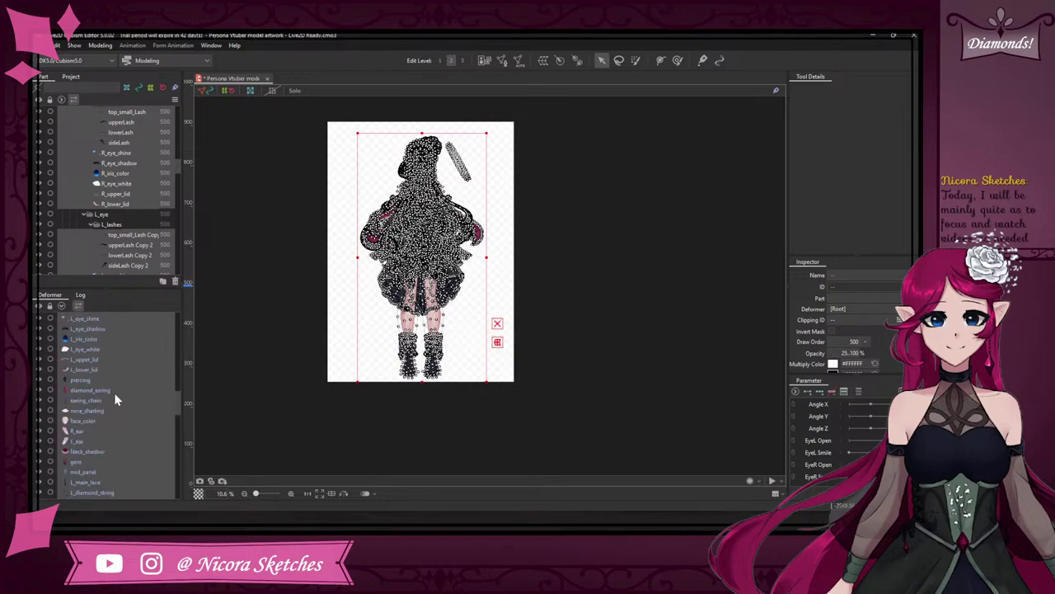
scroll(114, 392, "down", 5)
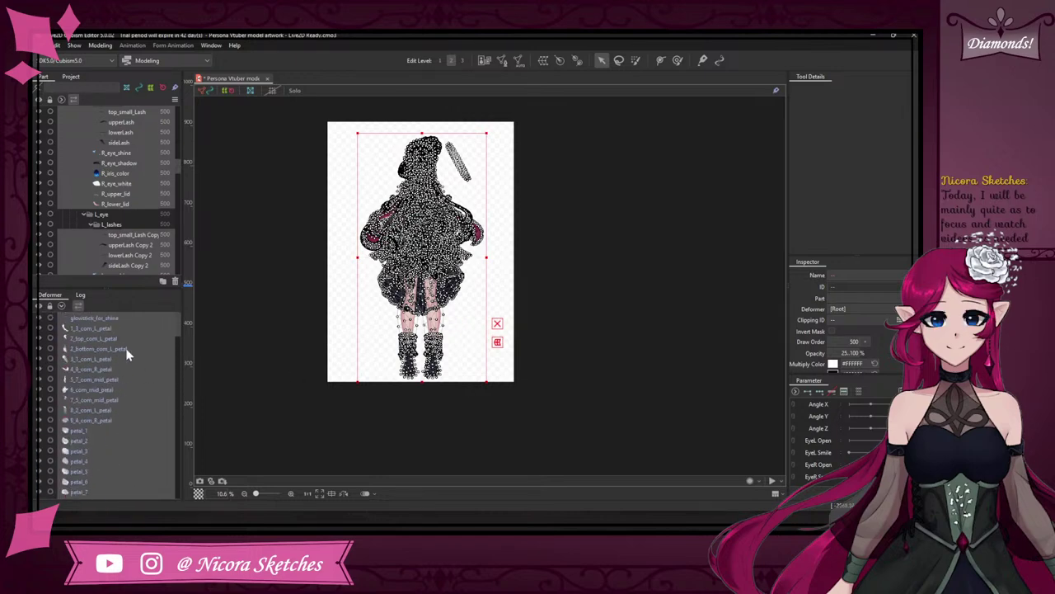
- Create a warp deformer named Whole Body as the parent of all selected meshes
left_click(543, 60)
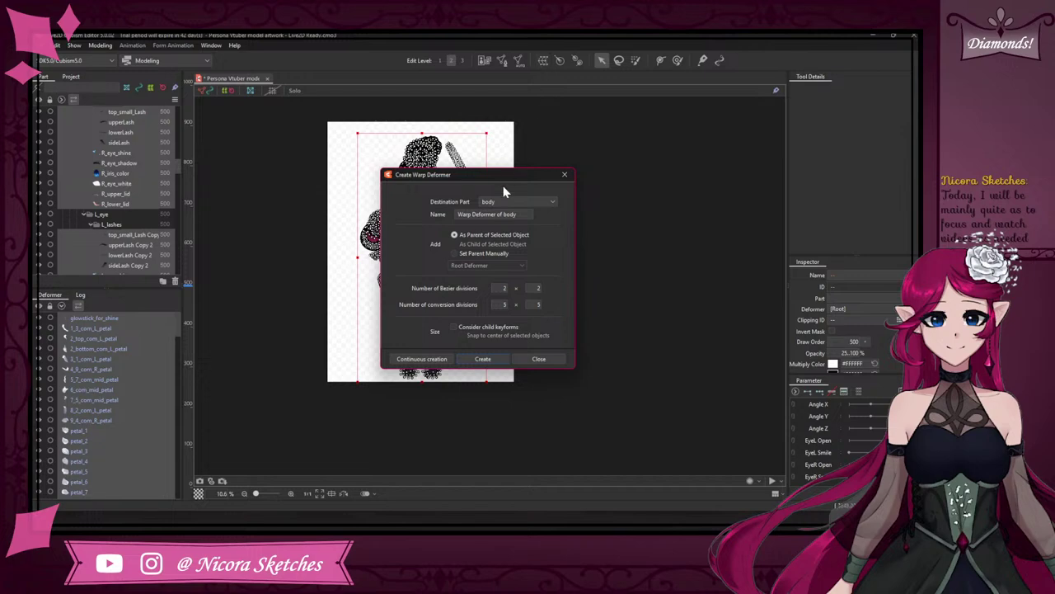
left_click_drag(518, 214, 434, 215)
type("Whoe")
type("e B")
type("ody")
left_click(483, 359)
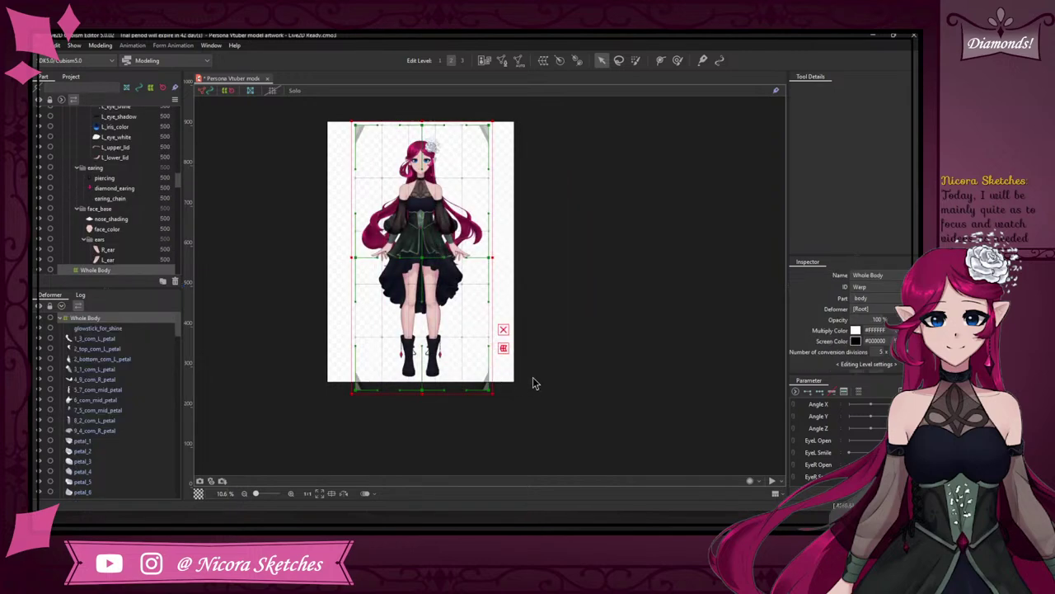
- Test the Whole Body deformer by moving it on the canvas, undo the move and clear the selection
scroll(435, 255, "down", 2)
scroll(433, 232, "up", 2)
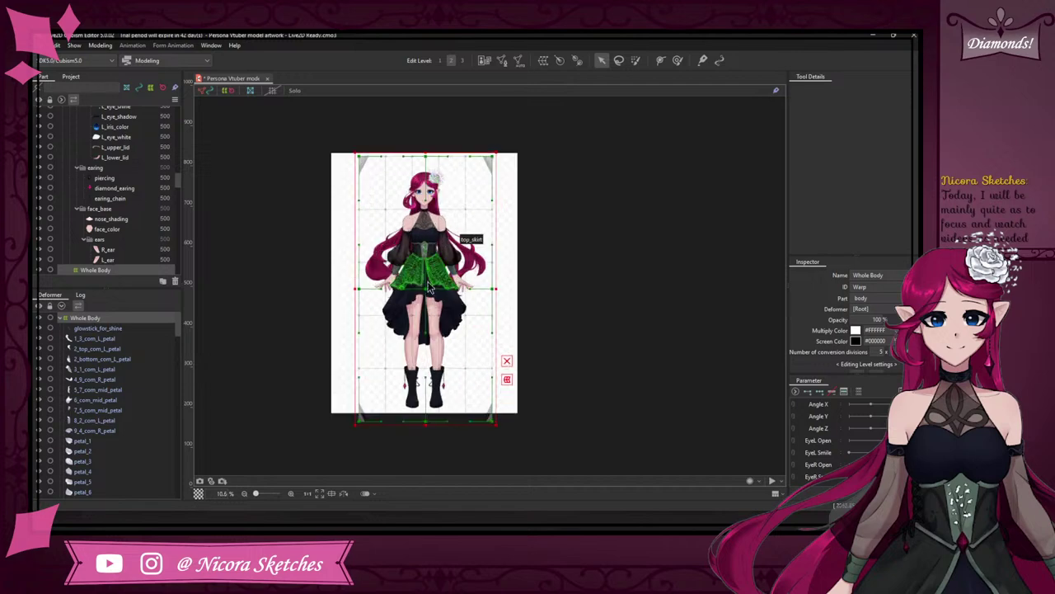
left_click_drag(428, 287, 452, 308)
key("ctrl+z")
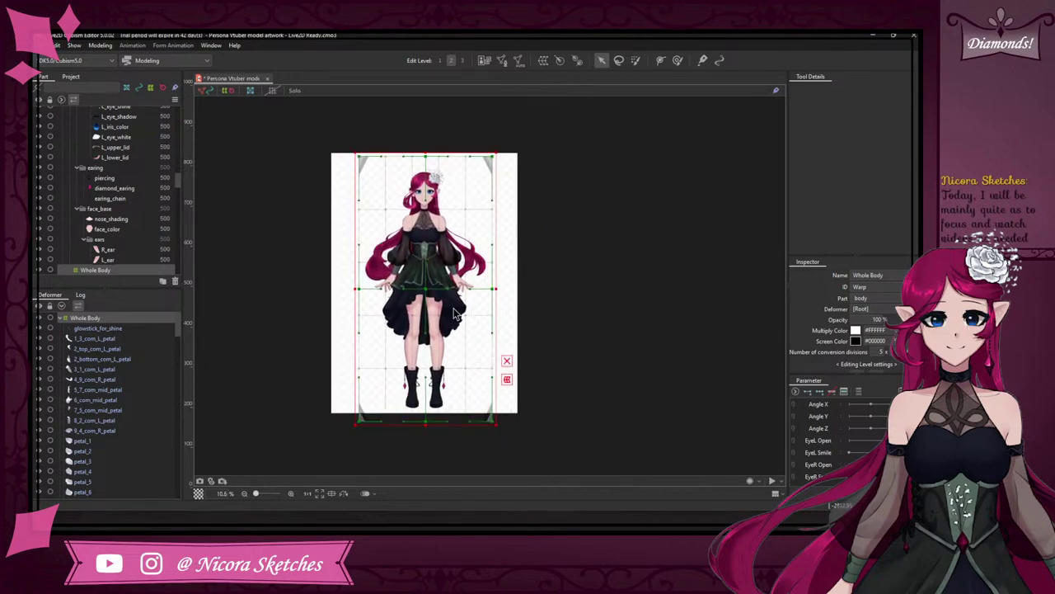
right_click(437, 244)
left_click(538, 234)
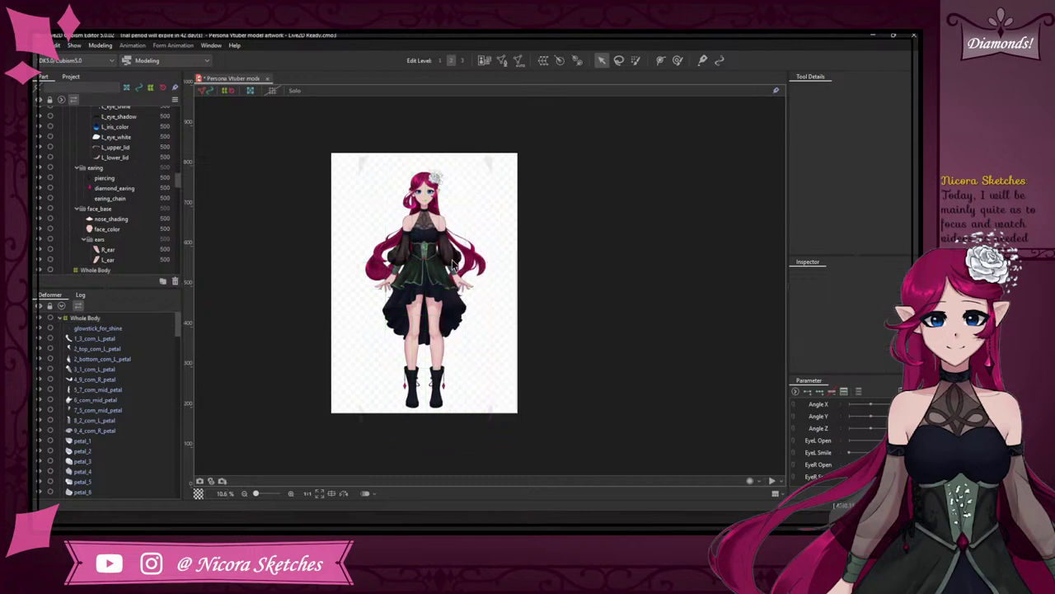
- Select all the flower meshes under Whole Body, from 1_3_com_L_petal through petal_10 plus baby_breath
scroll(406, 272, "up", 2)
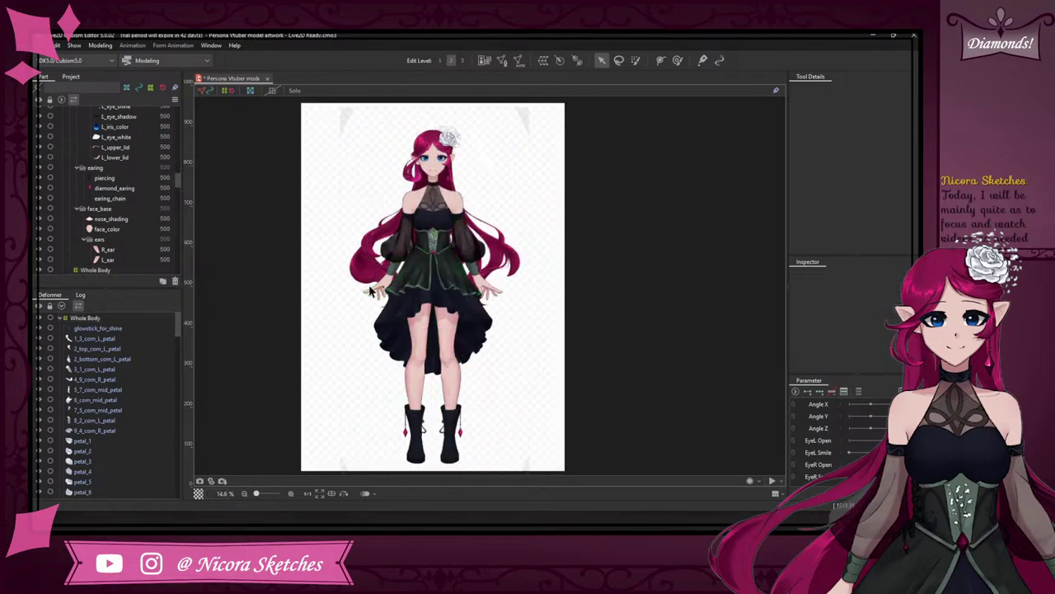
left_click(92, 338)
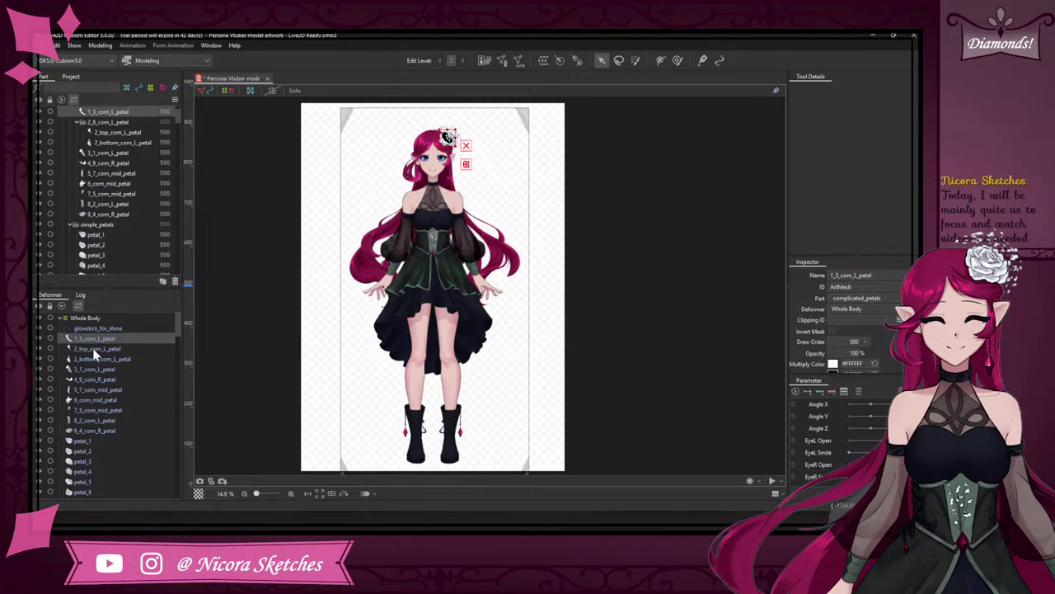
left_click(93, 350, "shift")
left_click(99, 370, "shift")
left_click_drag(101, 380, 83, 493)
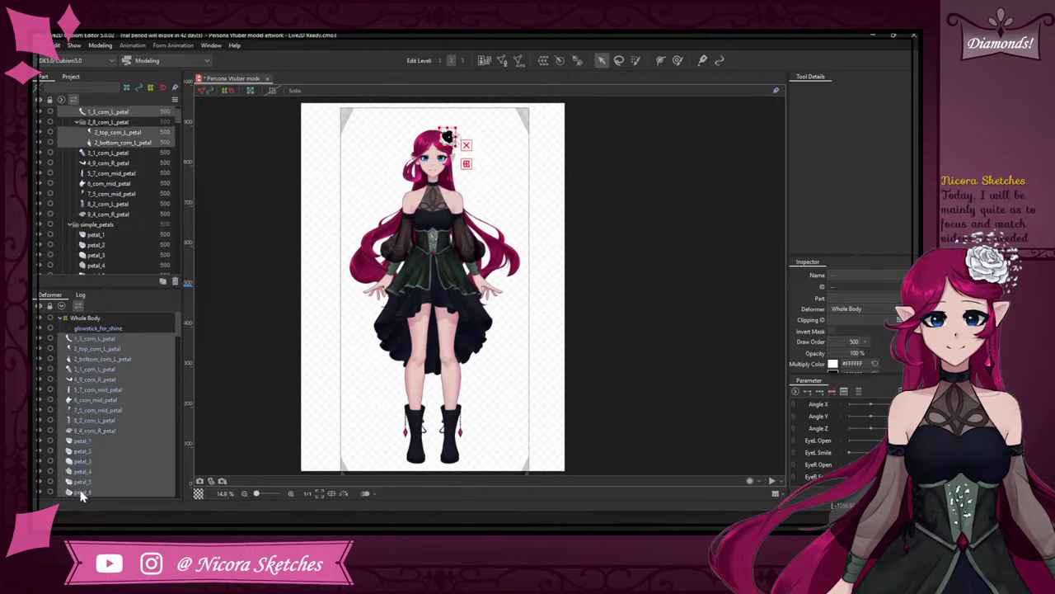
scroll(89, 472, "down", 3)
left_click(85, 430, "ctrl")
left_click(87, 438, "ctrl")
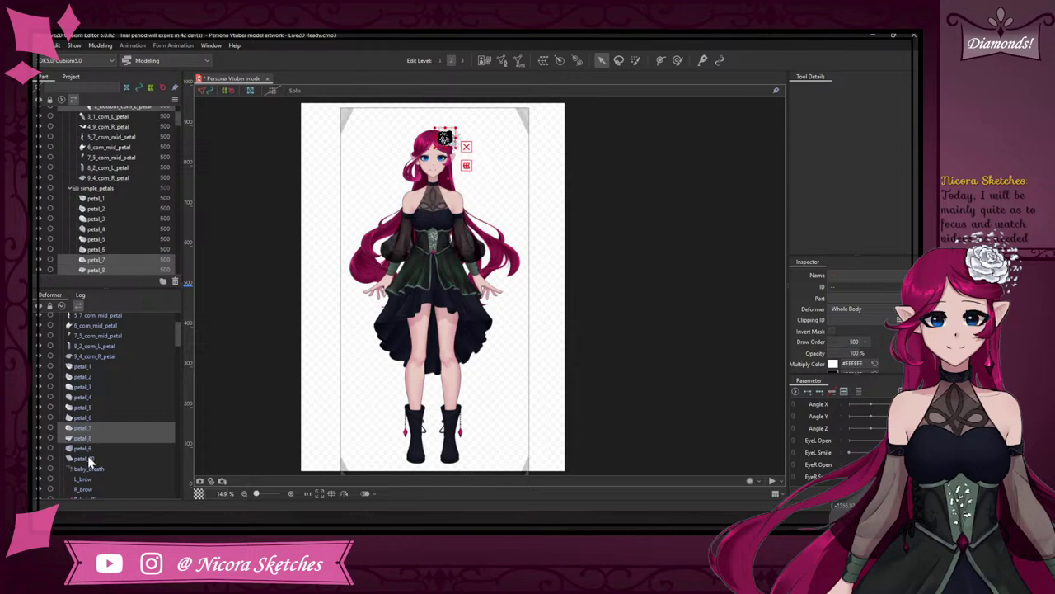
left_click(90, 458, "ctrl")
left_click(89, 448, "ctrl")
left_click_drag(92, 472, 108, 331)
left_click(108, 331, "ctrl")
scroll(106, 409, "up", 1)
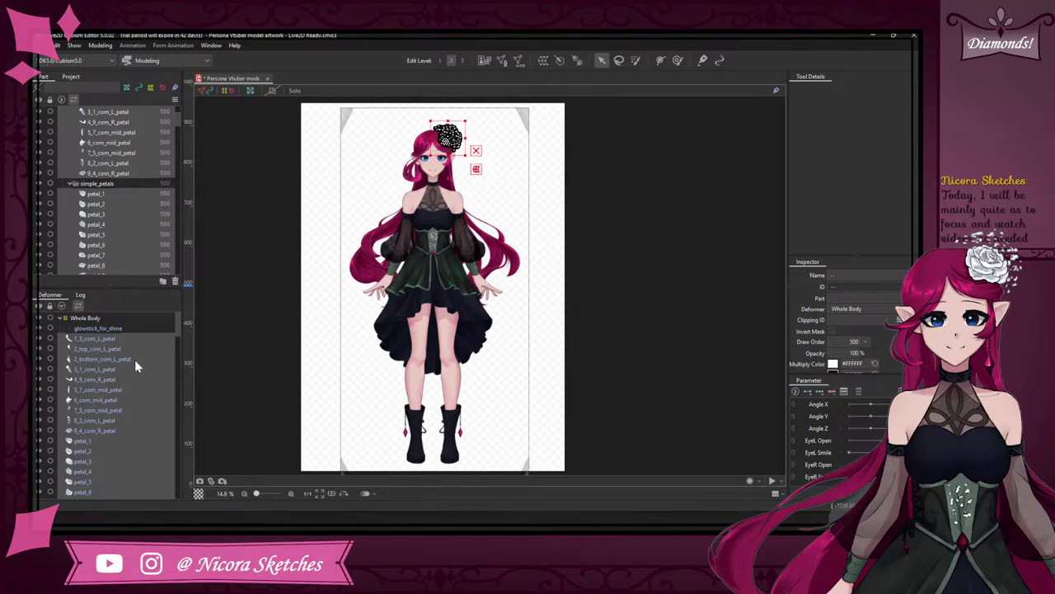
- Create a warp deformer named Whole Flower as the parent of the selected flower meshes
left_click(543, 62)
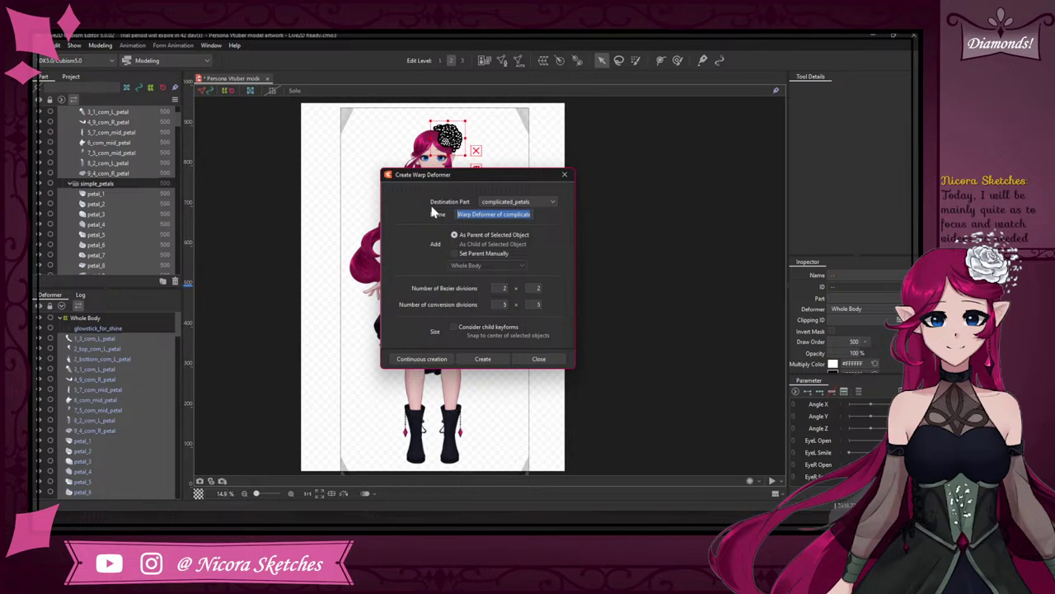
type("Flower")
key("Home")
type("Whole")
left_click(483, 359)
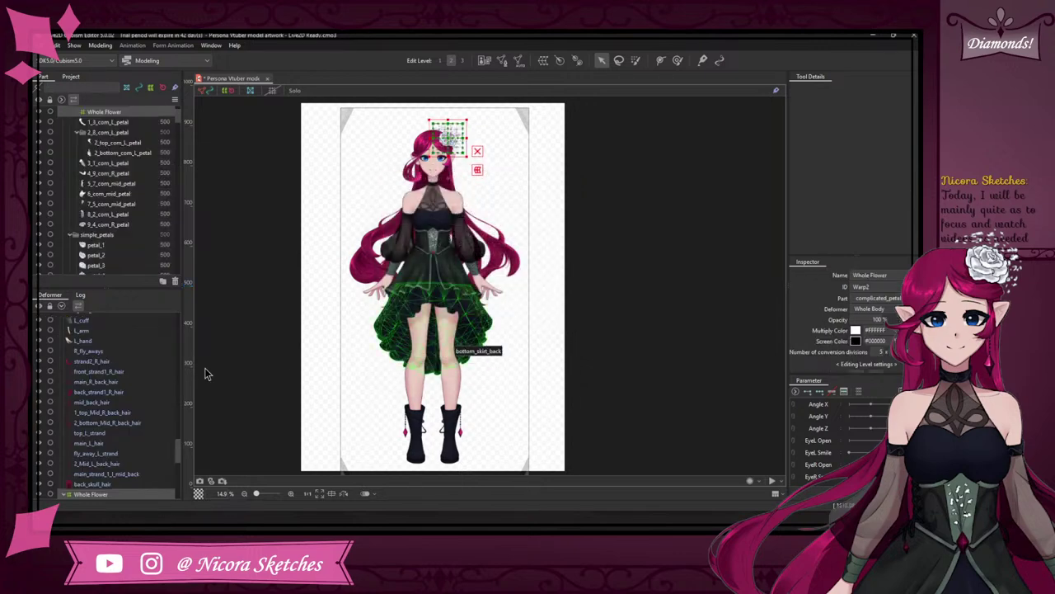
- Check the petals nested under Whole Flower and try to move that deformer higher in the Whole Body hierarchy
scroll(96, 399, "up", 10)
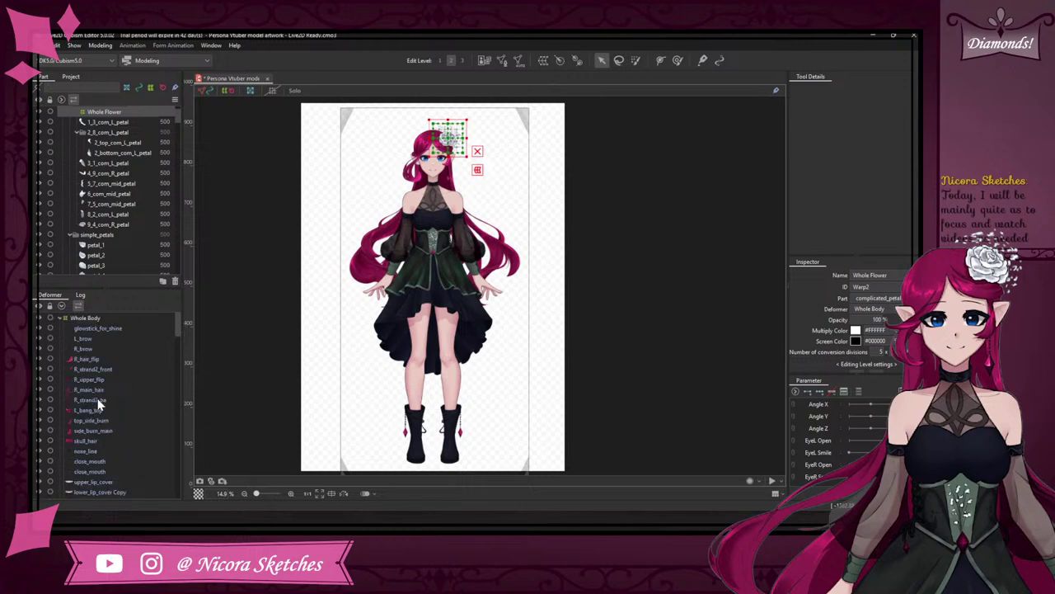
scroll(97, 397, "down", 5)
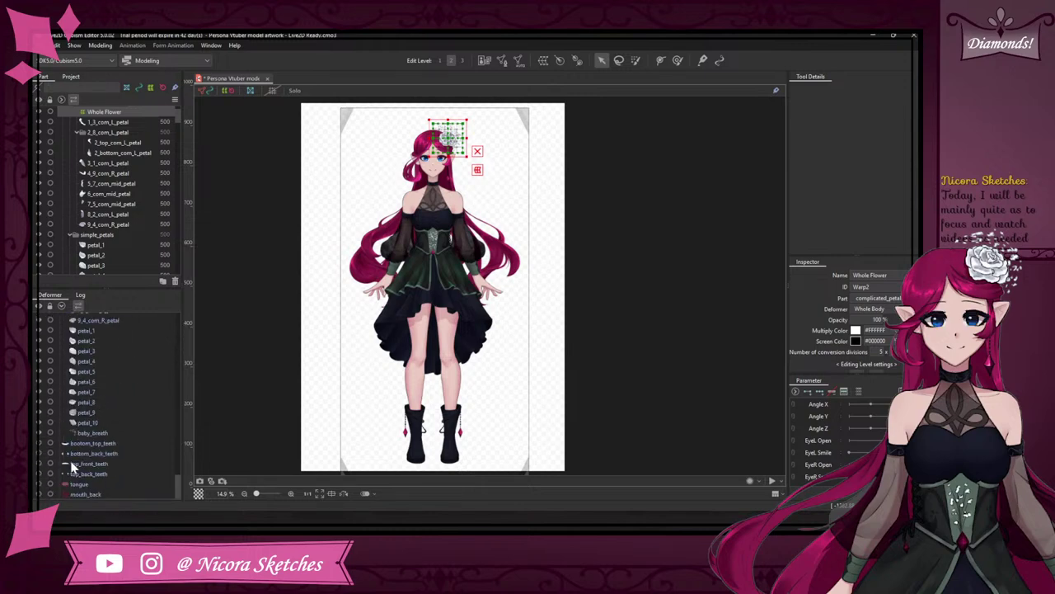
scroll(82, 467, "up", 3)
scroll(83, 465, "down", 2)
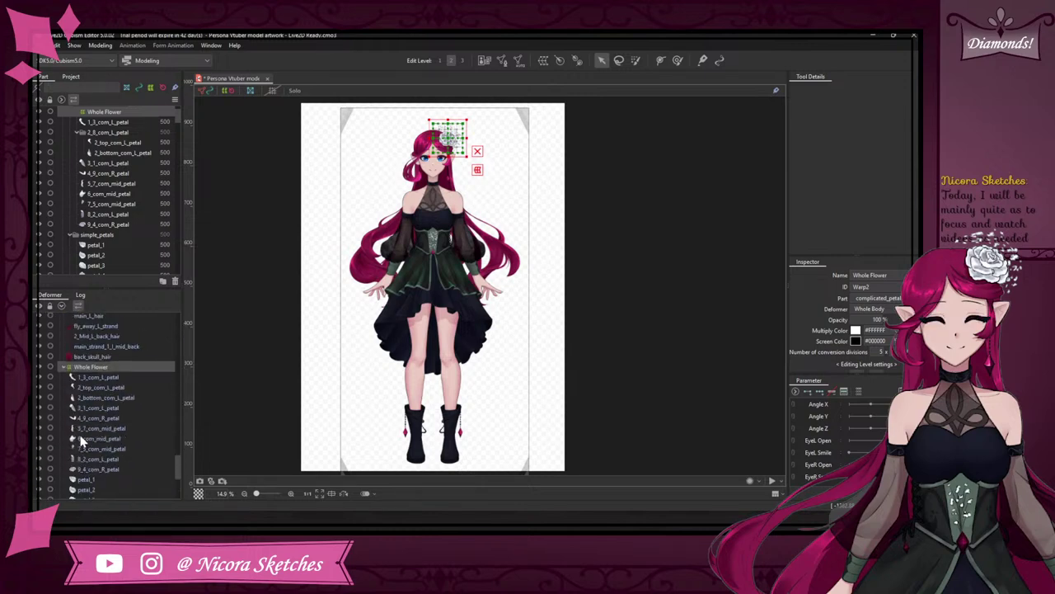
left_click(65, 367)
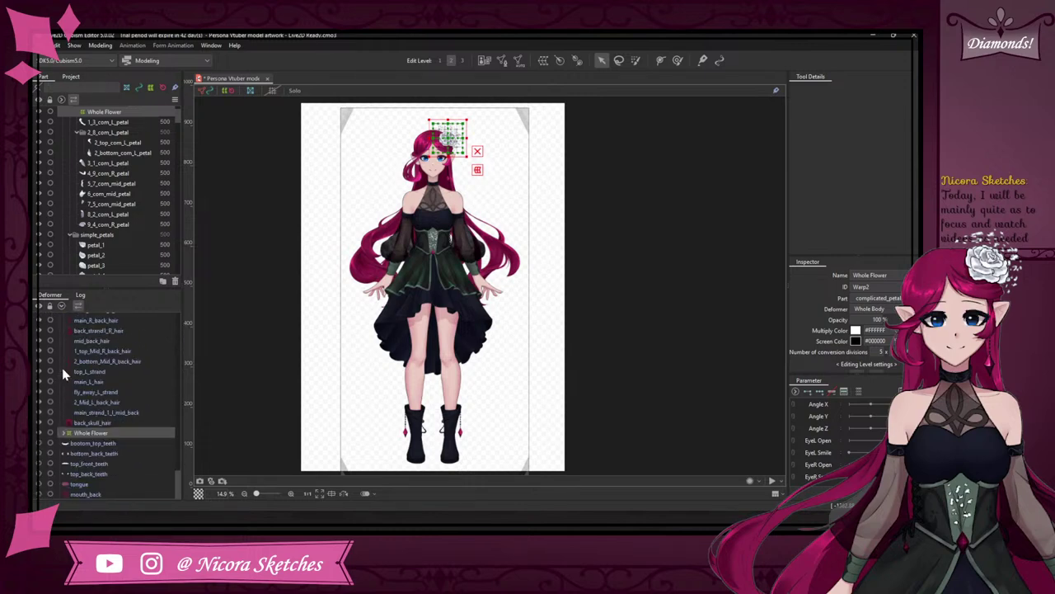
left_click(64, 433)
scroll(86, 439, "down", 7)
scroll(86, 437, "up", 4)
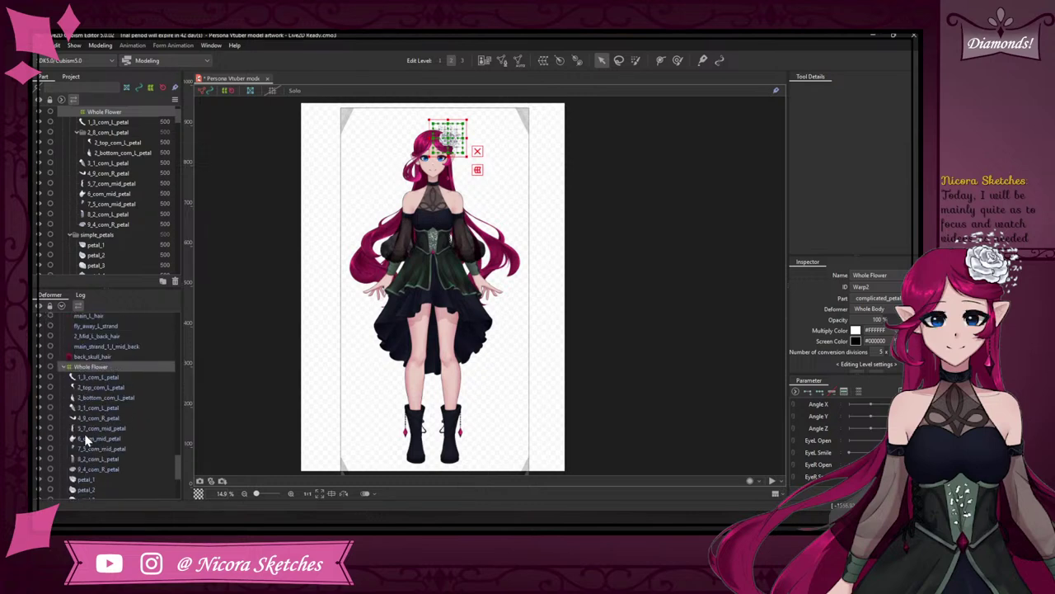
scroll(78, 376, "down", 4)
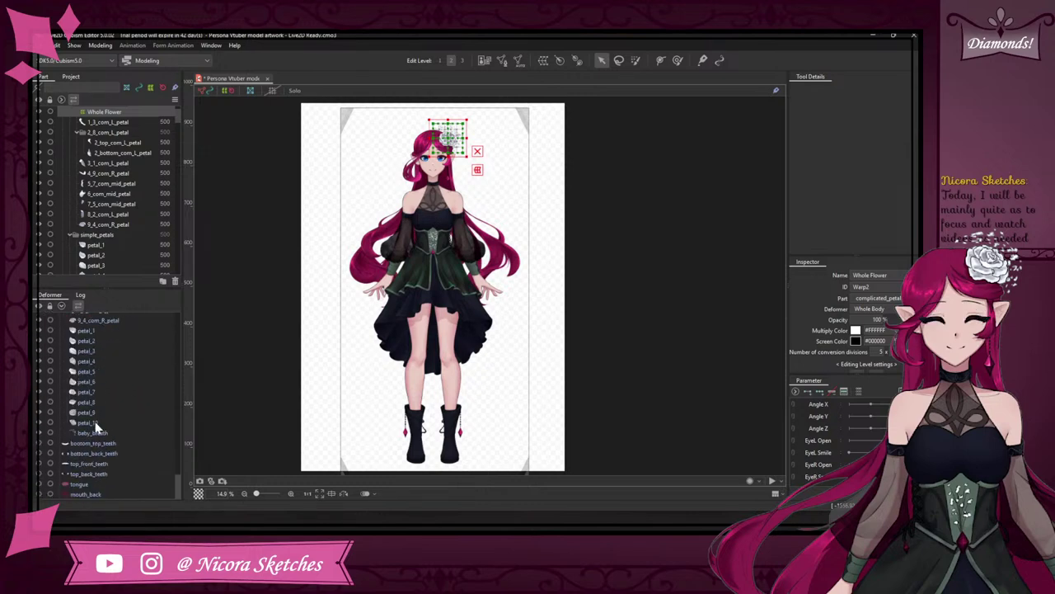
scroll(99, 485, "up", 6)
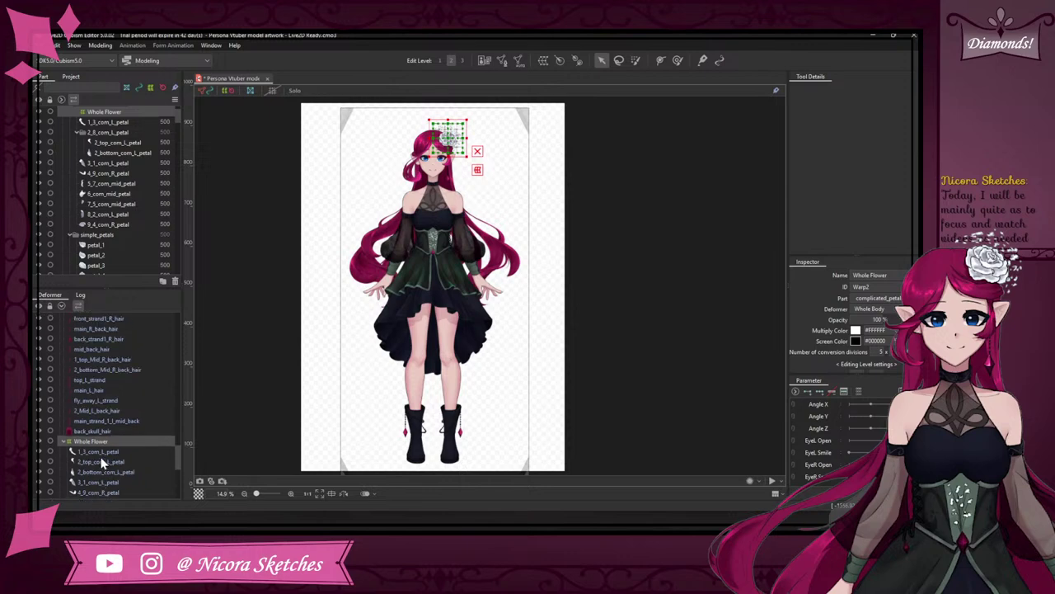
left_click_drag(87, 442, 90, 329)
scroll(112, 462, "down", 10)
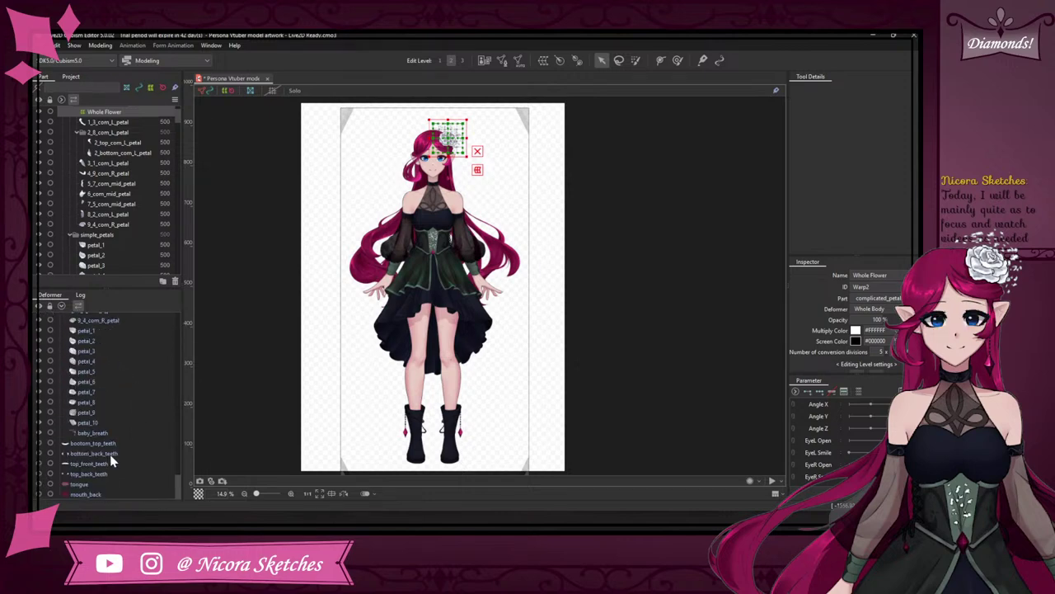
- Undo the creation of the Whole Flower and Whole Body warp deformers
key("ctrl+z")
key("ctrl+z")
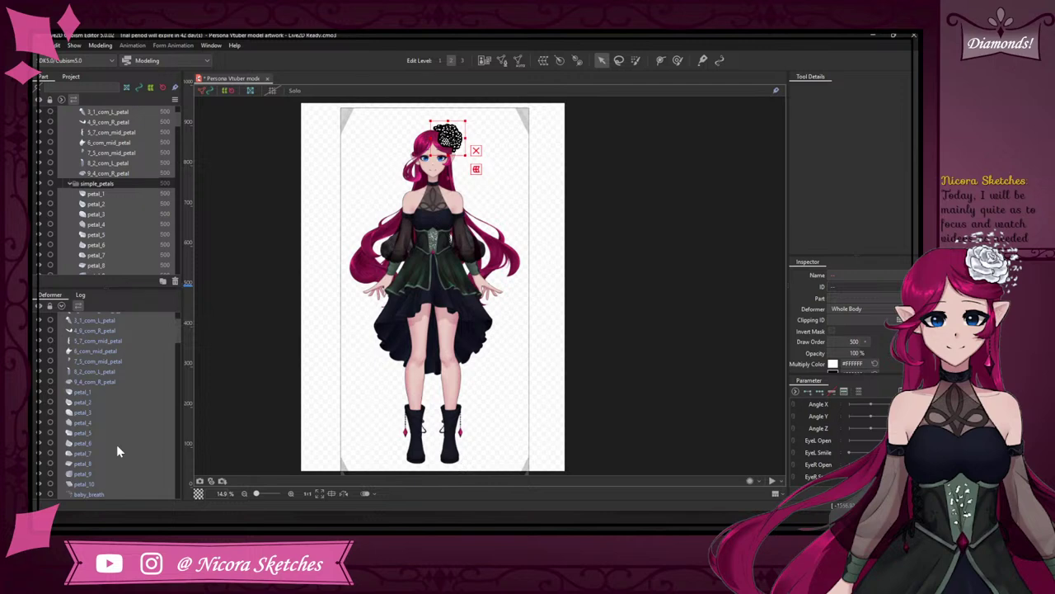
scroll(123, 444, "up", 2)
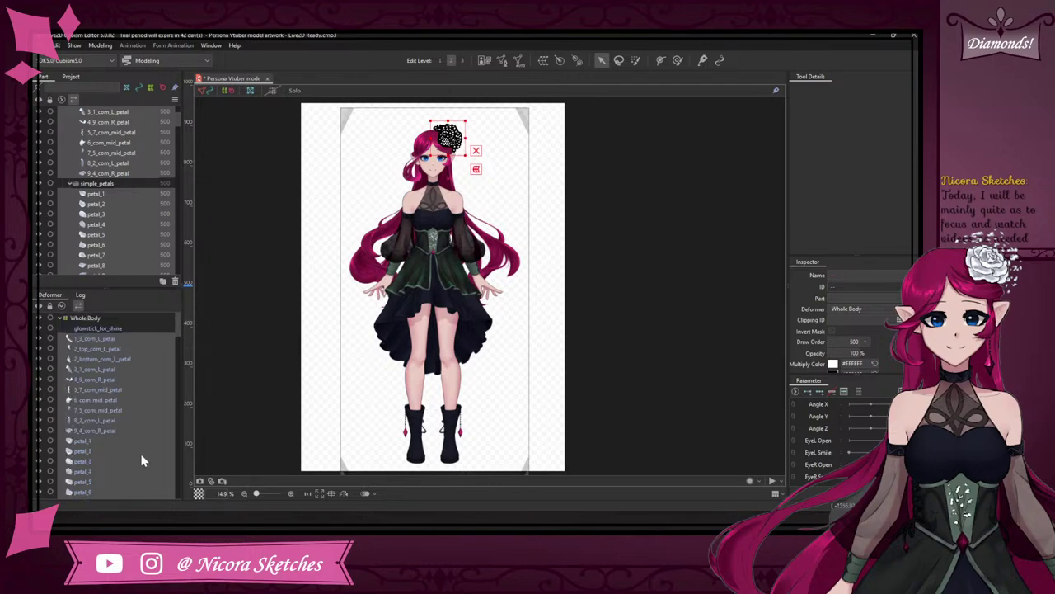
key("ctrl+z")
scroll(141, 461, "up", 10)
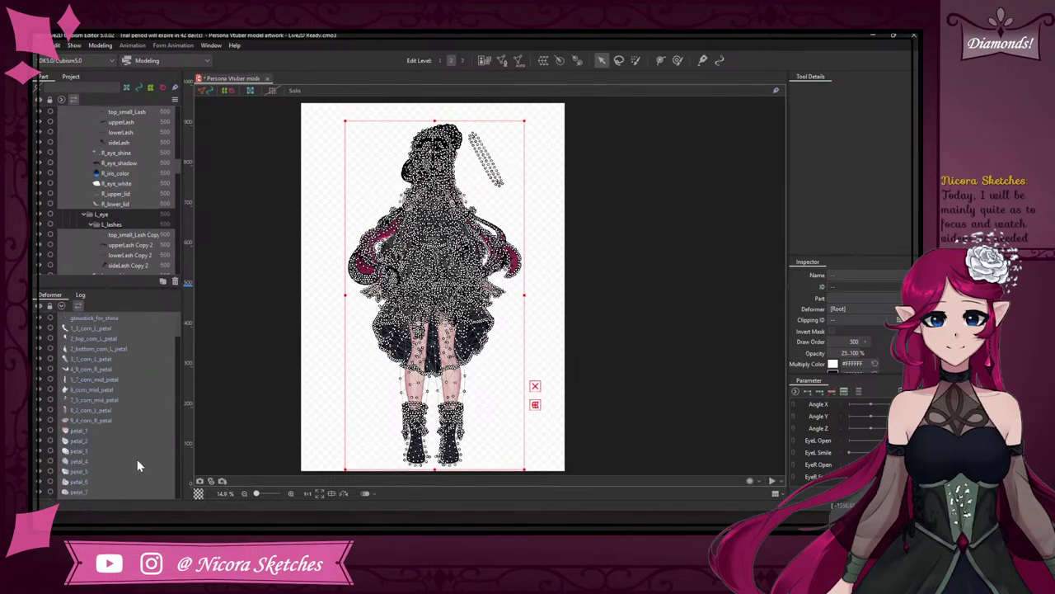
- Clear the mesh selection and view the character's face and eyes up close
left_click(125, 317)
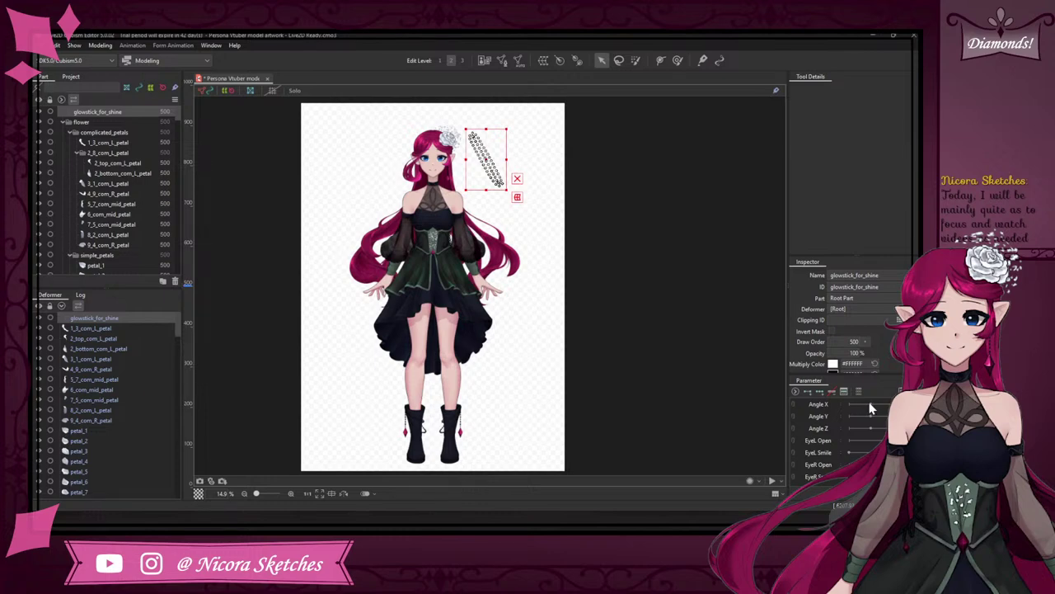
scroll(412, 120, "up", 3)
left_click(421, 124)
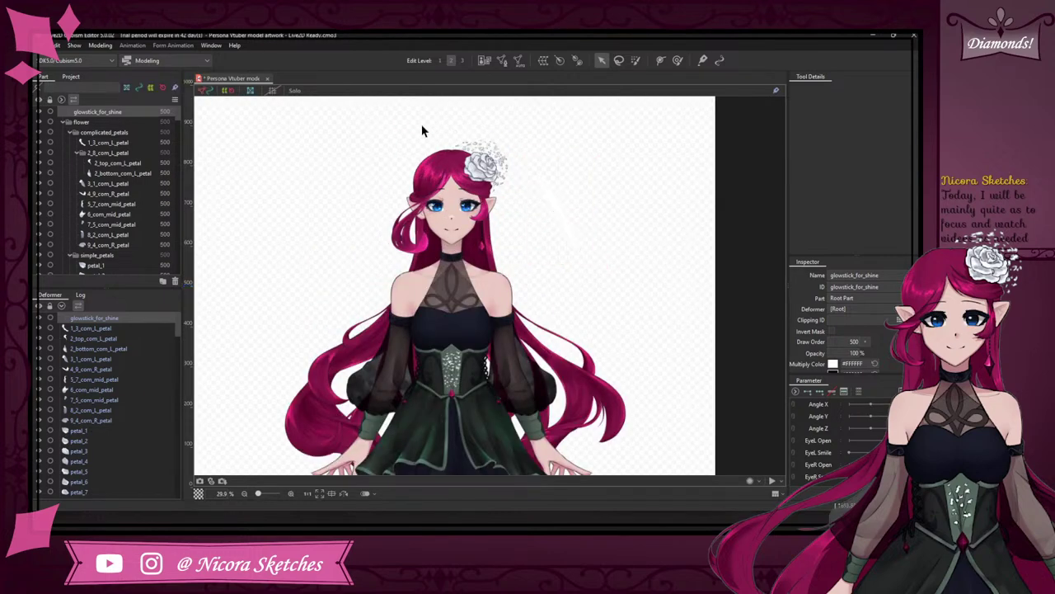
scroll(518, 154, "up", 3)
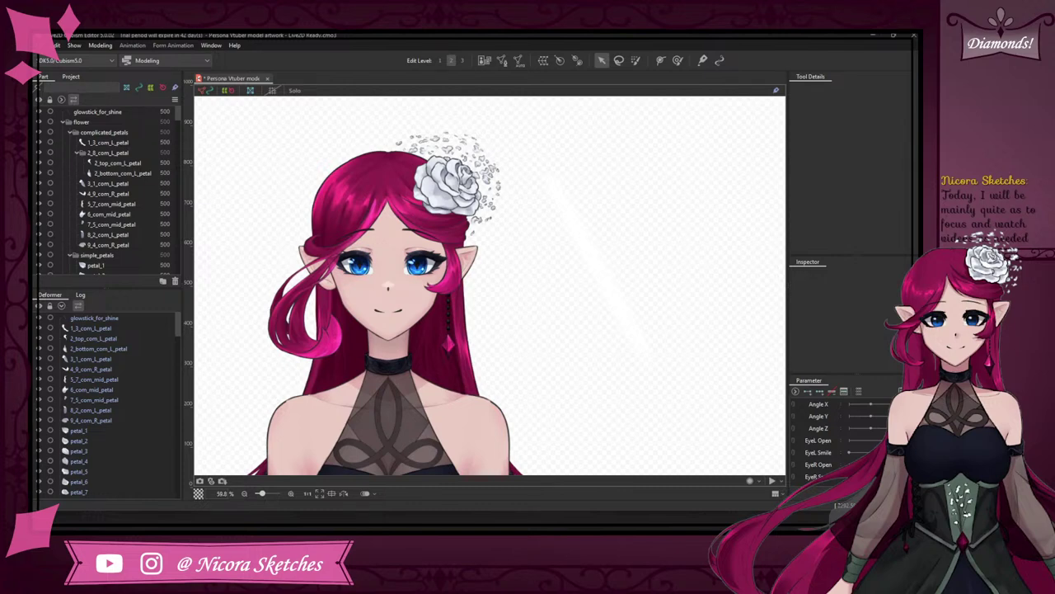
scroll(462, 210, "up", 8)
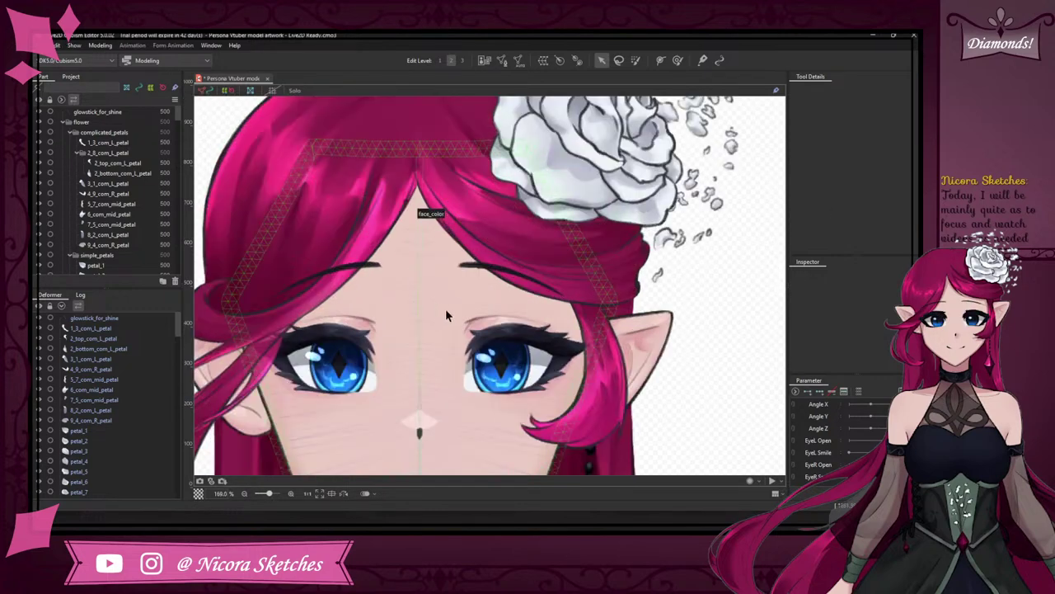
- Examine the character's face and eyes up close and read through the mesh names in the deformer hierarchy
scroll(451, 282, "down", 5)
scroll(494, 330, "up", 5)
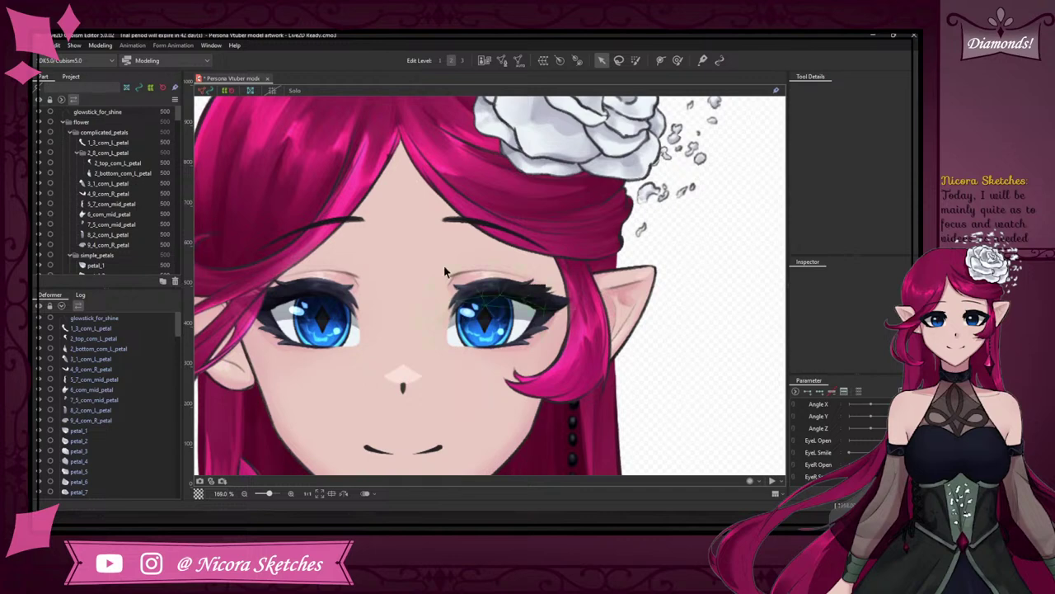
left_click(497, 332)
scroll(405, 290, "down", 5)
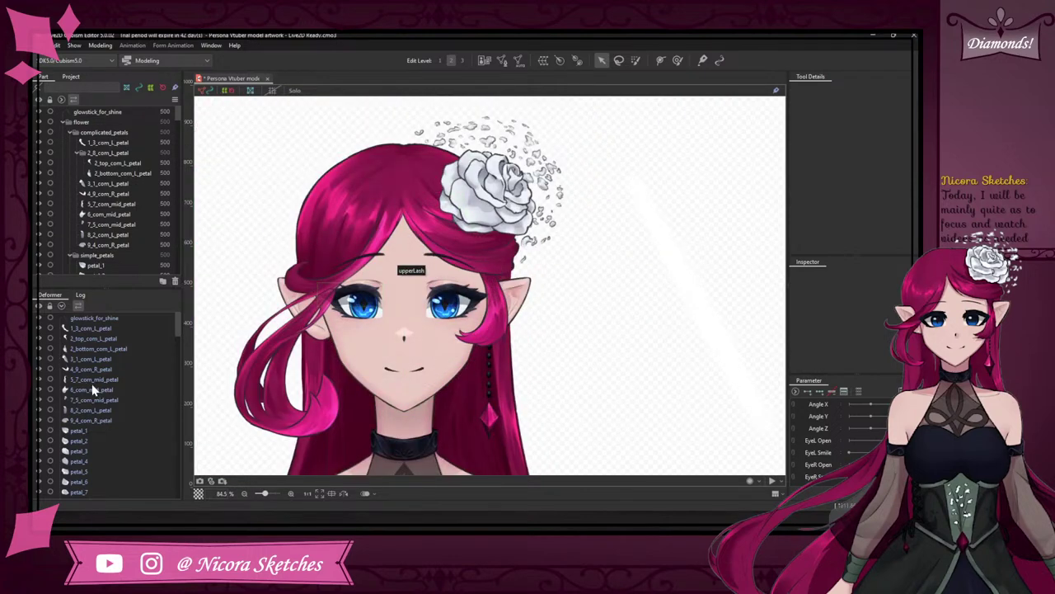
scroll(96, 384, "down", 5)
scroll(97, 384, "down", 8)
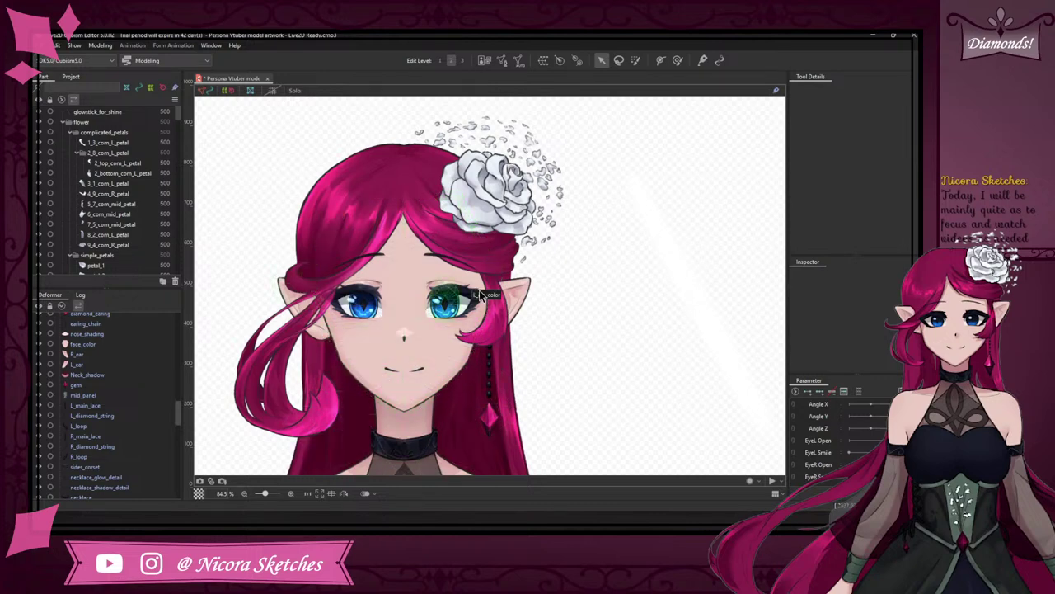
scroll(449, 297, "up", 3)
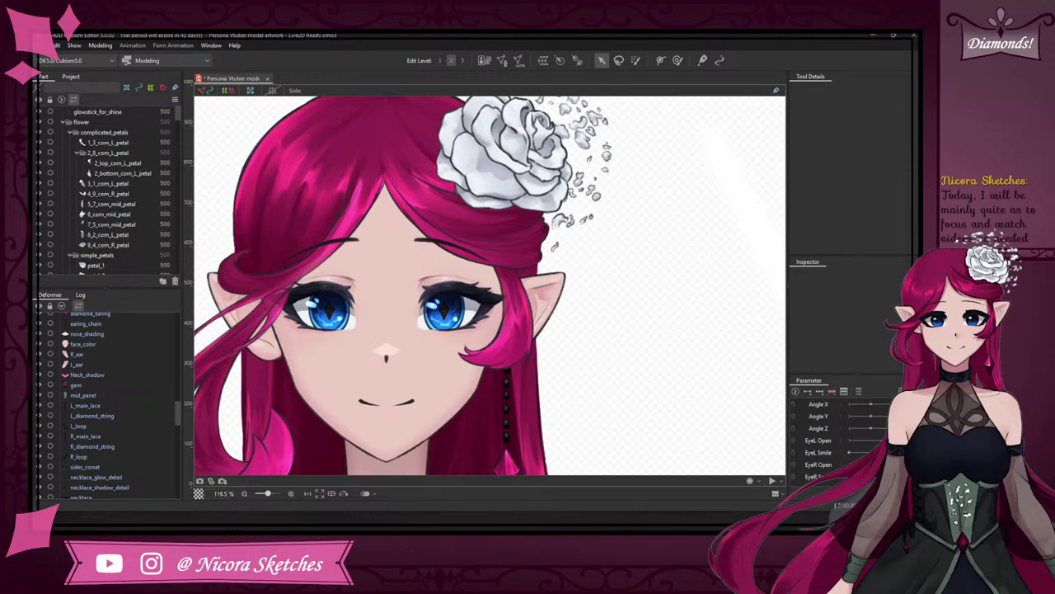
scroll(473, 277, "down", 5)
scroll(491, 298, "up", 7)
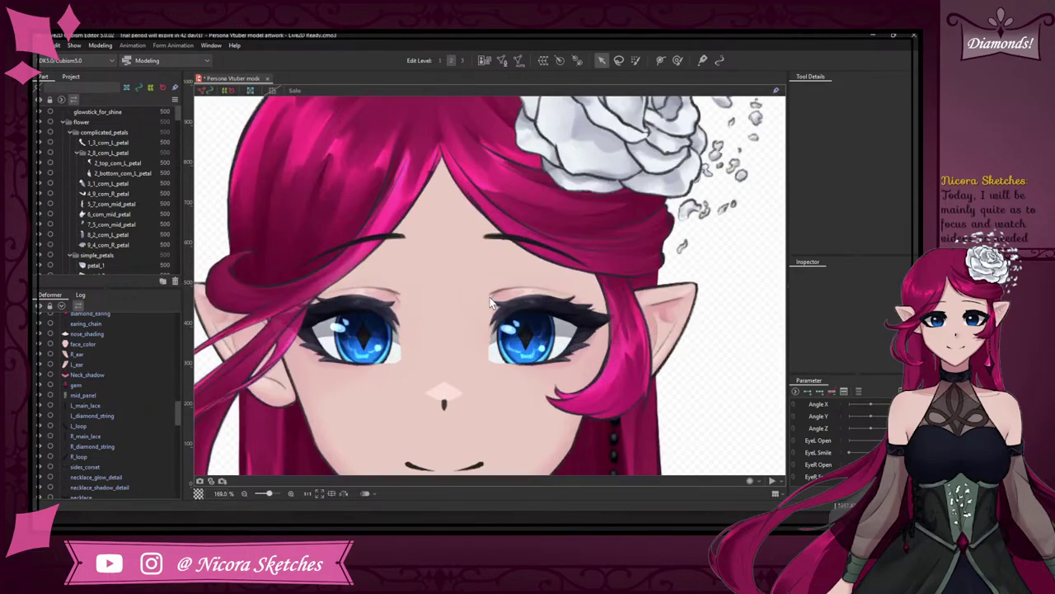
scroll(491, 303, "down", 6)
scroll(81, 382, "down", 5)
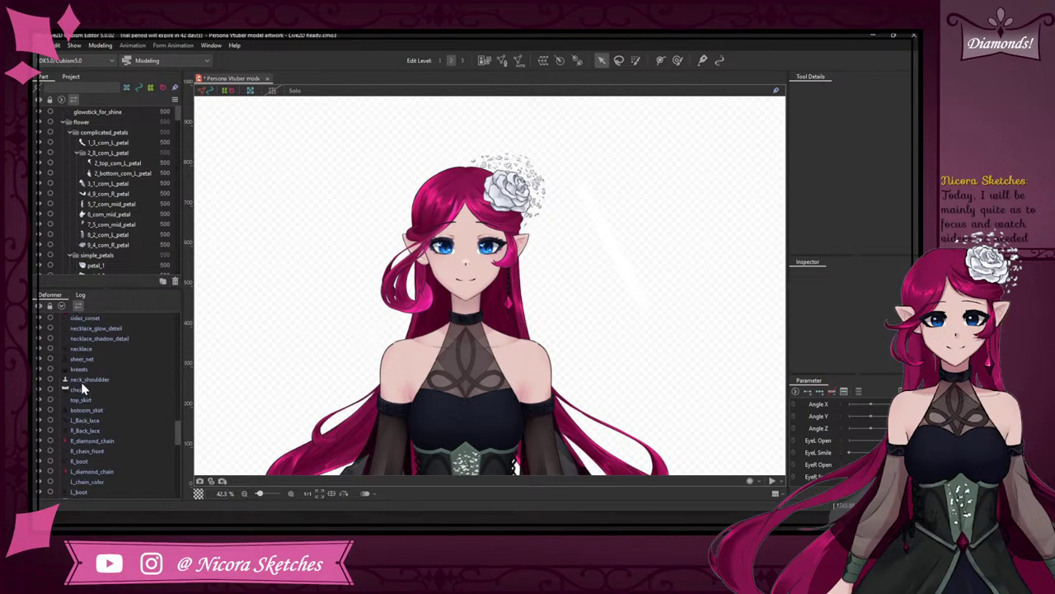
scroll(82, 386, "down", 8)
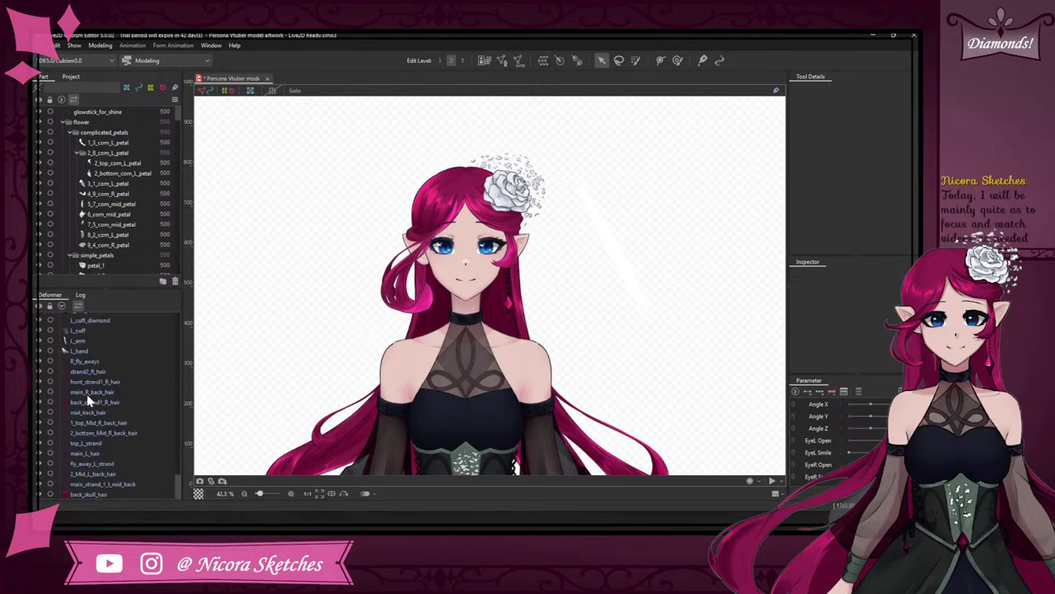
scroll(90, 404, "up", 10)
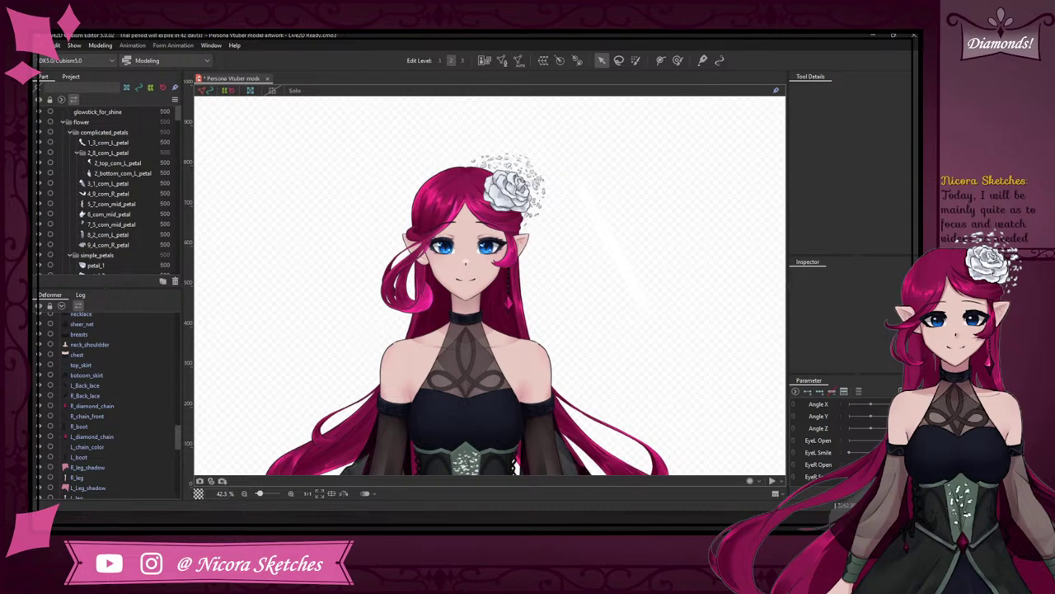
scroll(124, 361, "up", 3)
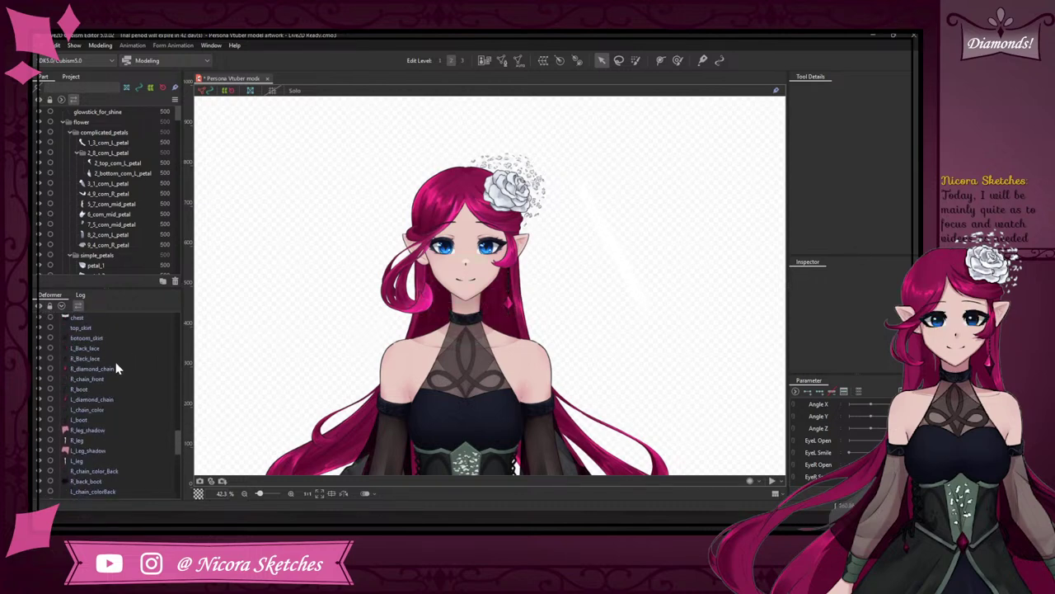
scroll(106, 339, "up", 8)
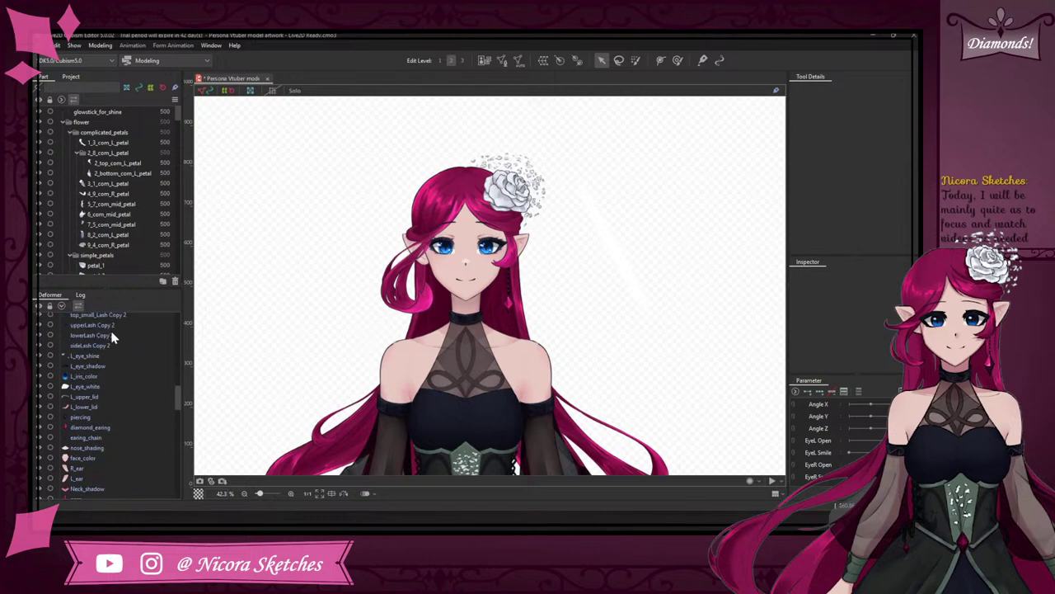
- Look through the part hierarchy and select the R_hair_flip mesh in Front_Hair's R_bang folder to locate it among the deformers
scroll(112, 199, "down", 6)
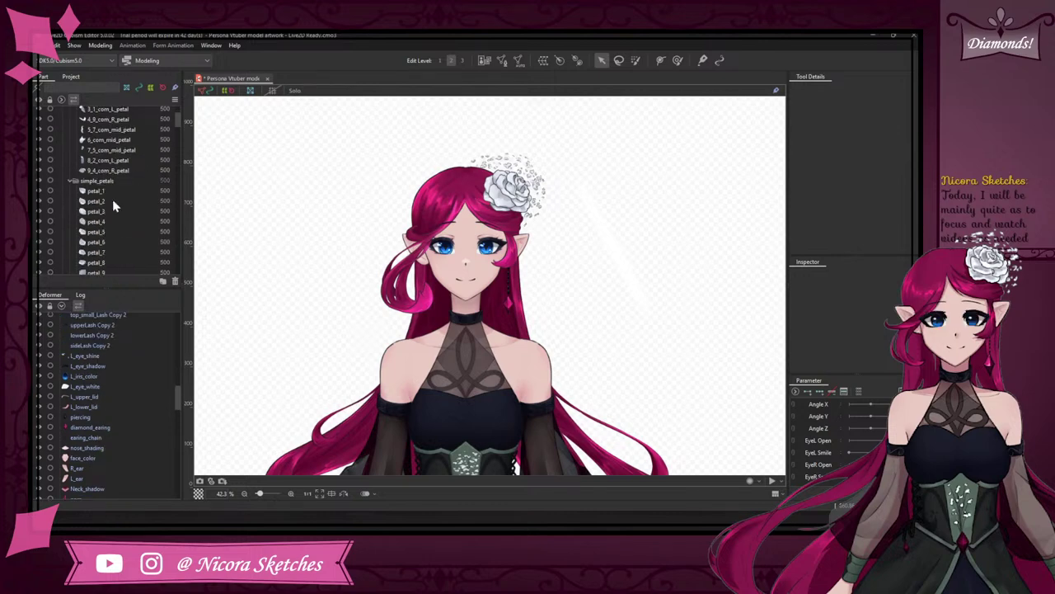
left_click(113, 221)
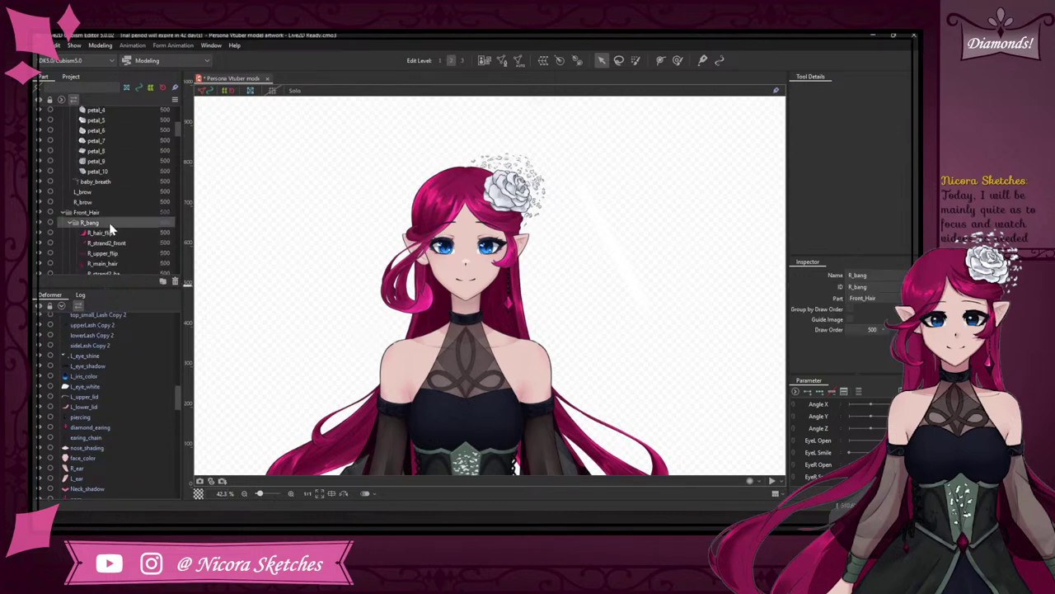
scroll(113, 224, "down", 2)
left_click(111, 198)
scroll(120, 214, "down", 4)
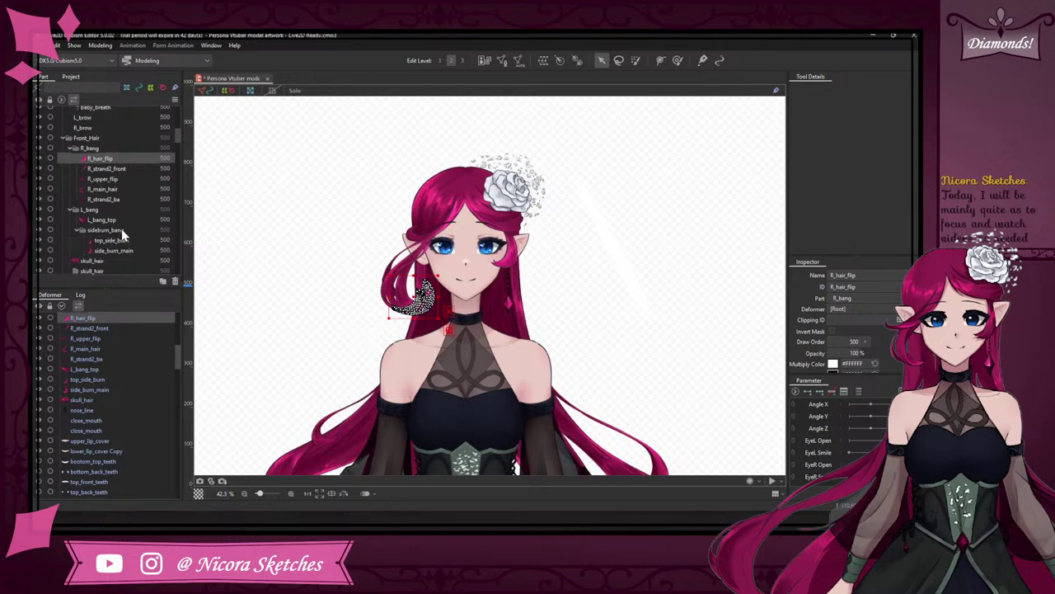
scroll(108, 219, "up", 10)
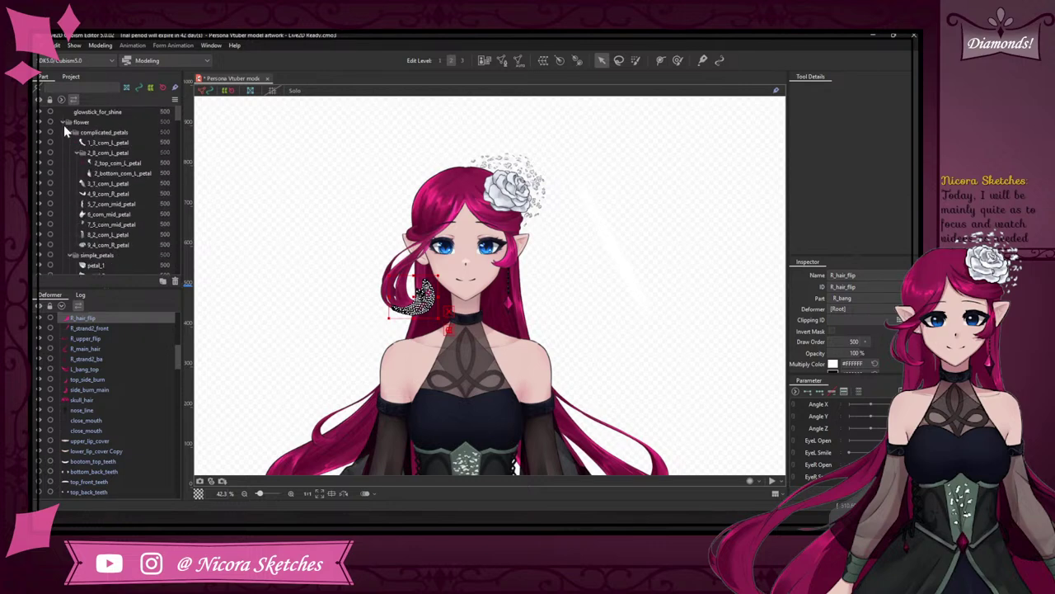
- Collapse the complicated_petals, simple_petals, R_bang and L_bang folders and their parent folders flower and Front_Hair
left_click(68, 133)
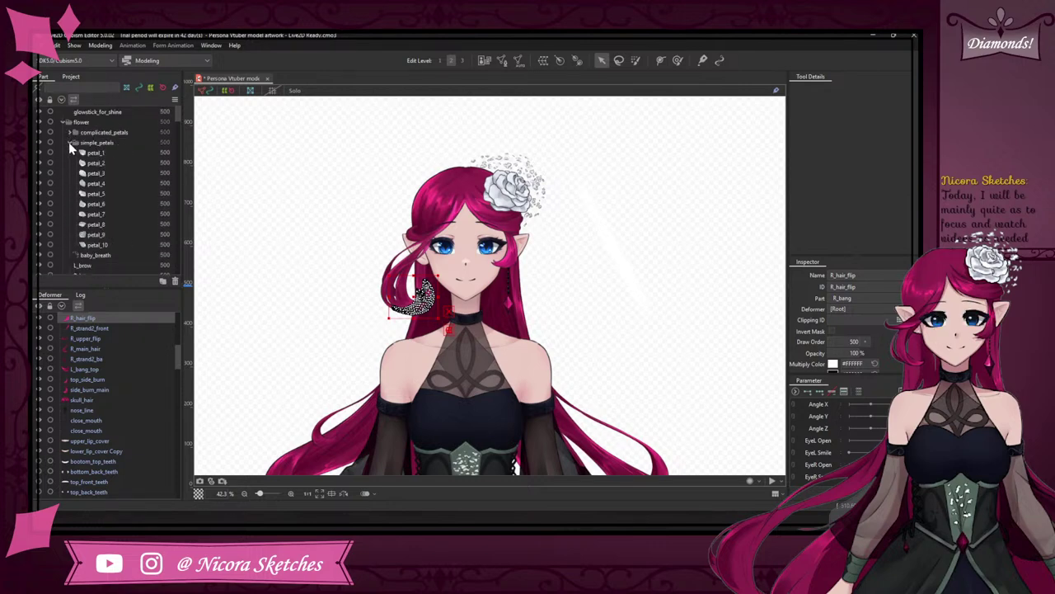
left_click(69, 142)
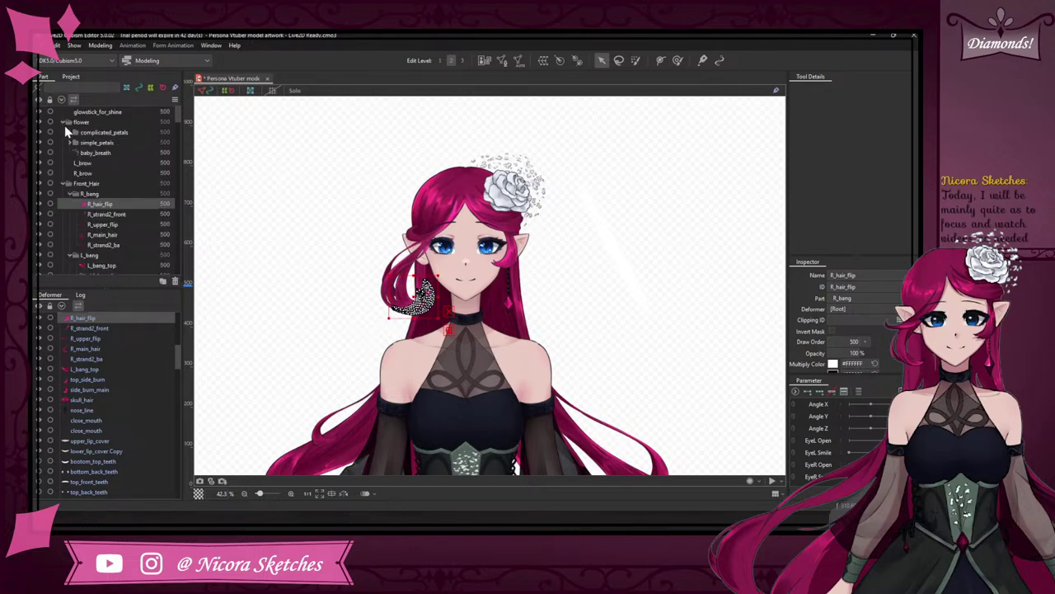
left_click(69, 194)
left_click(69, 204)
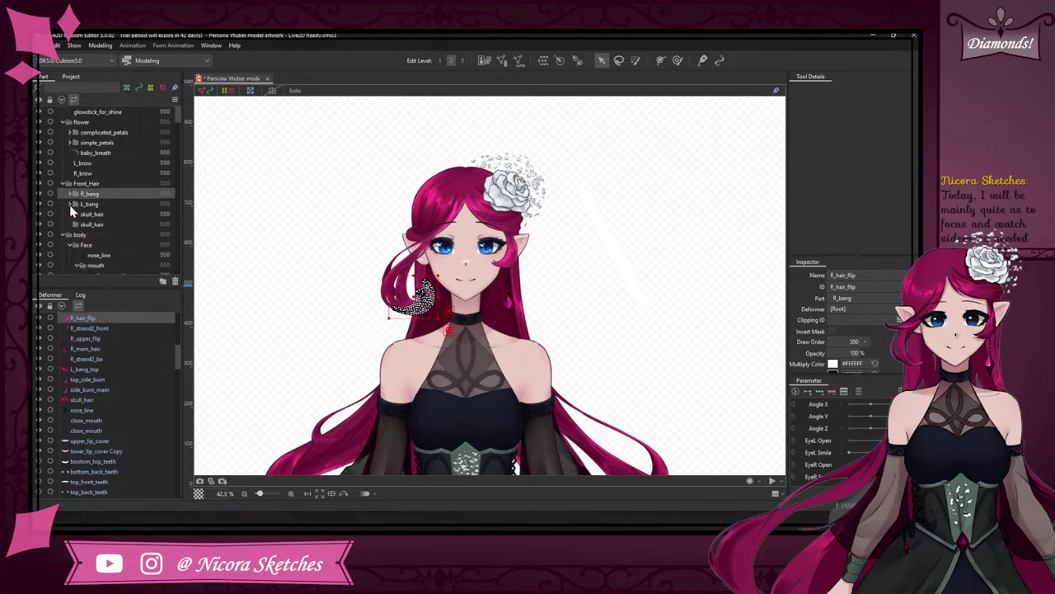
left_click(64, 183)
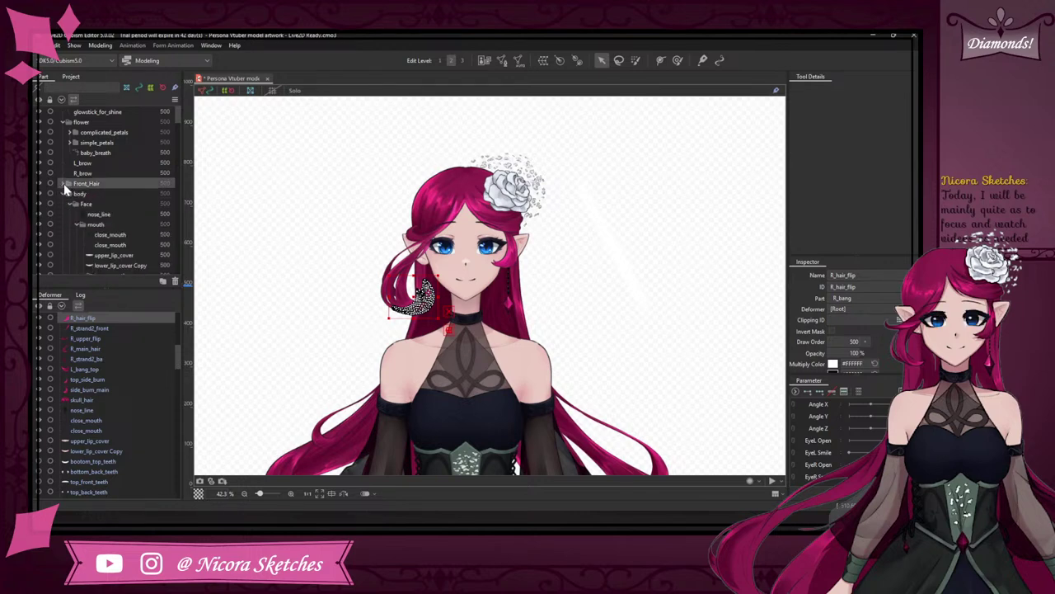
left_click(64, 122)
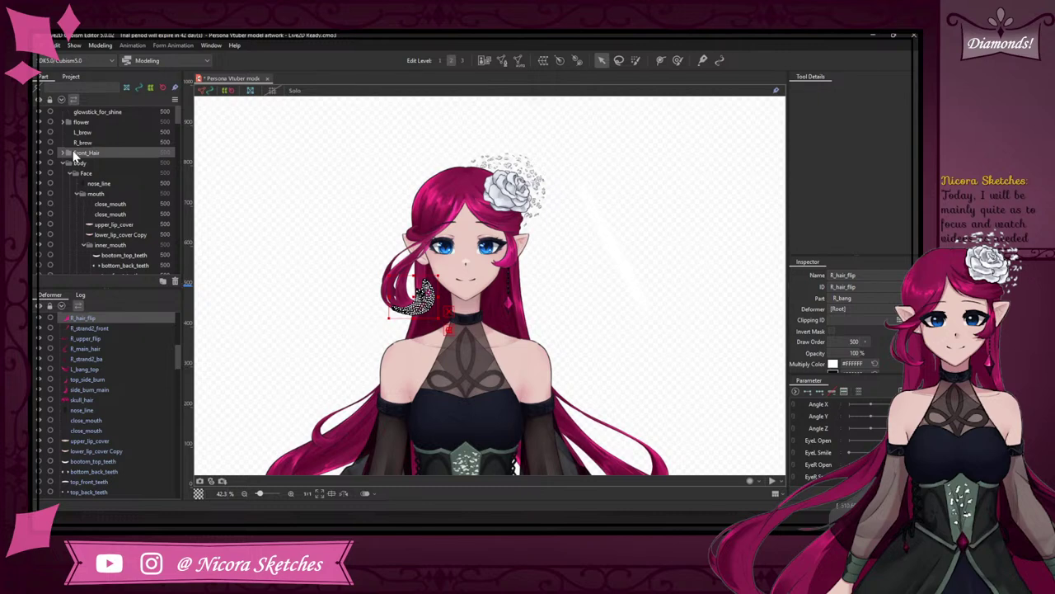
- Collapse the mouth folder under Face and select the top_small_Lash mesh in R_lashes to locate it among the deformers
left_click(91, 174)
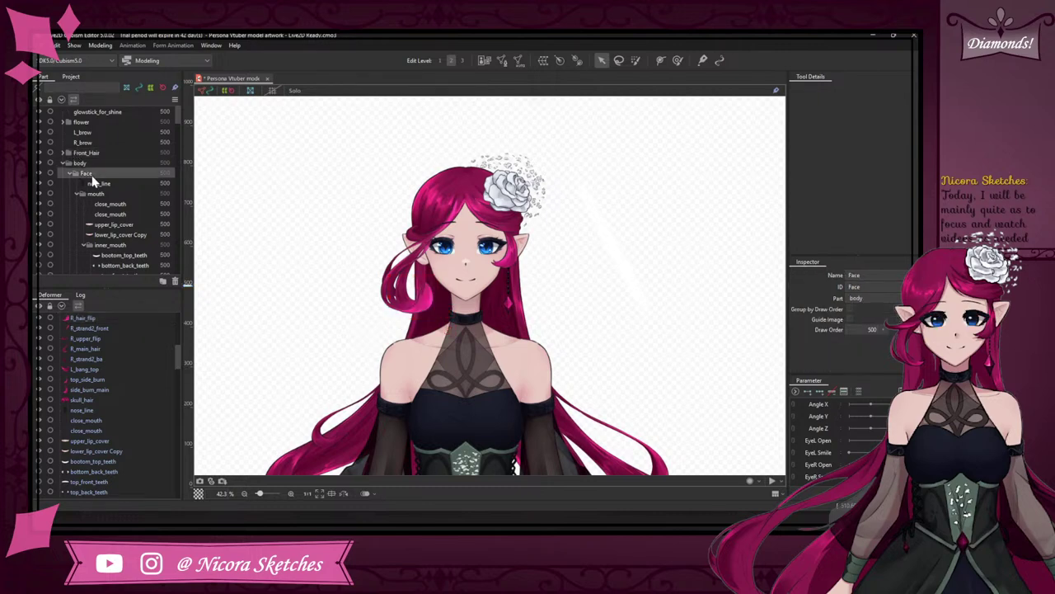
left_click(77, 194)
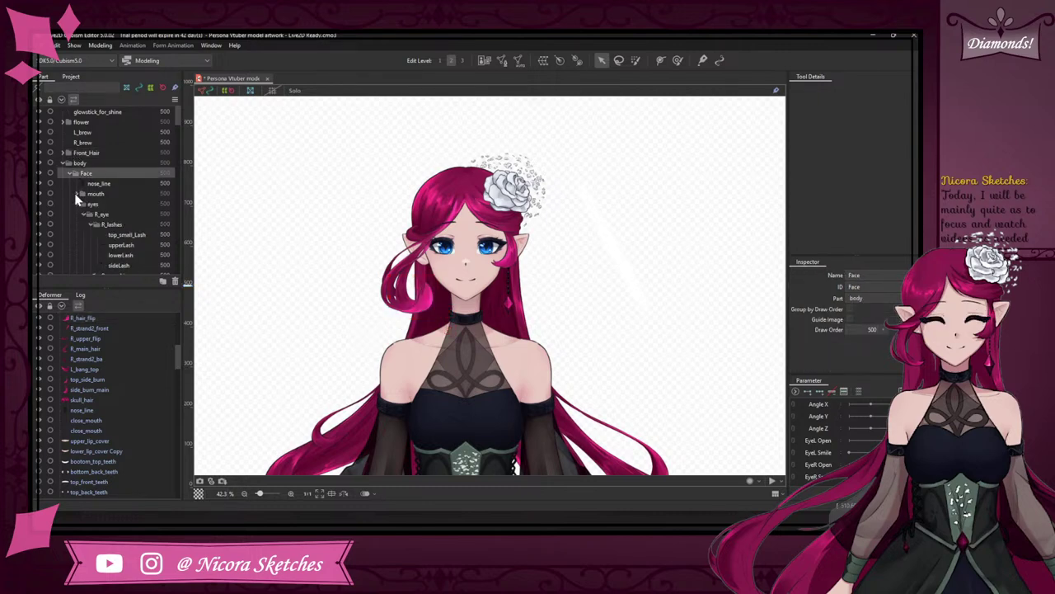
left_click(78, 205)
scroll(92, 198, "down", 3)
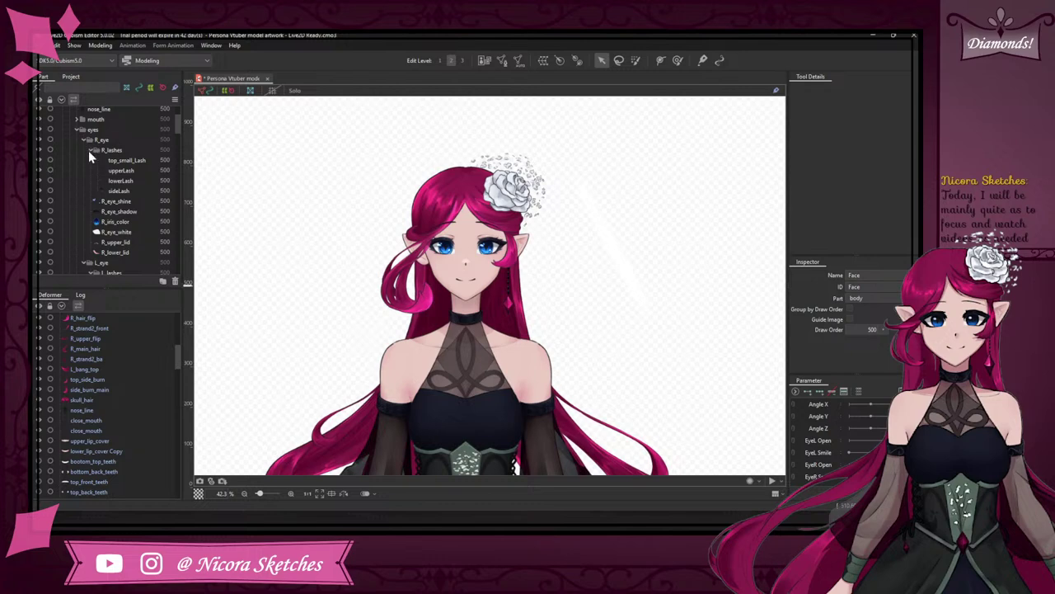
left_click(129, 160)
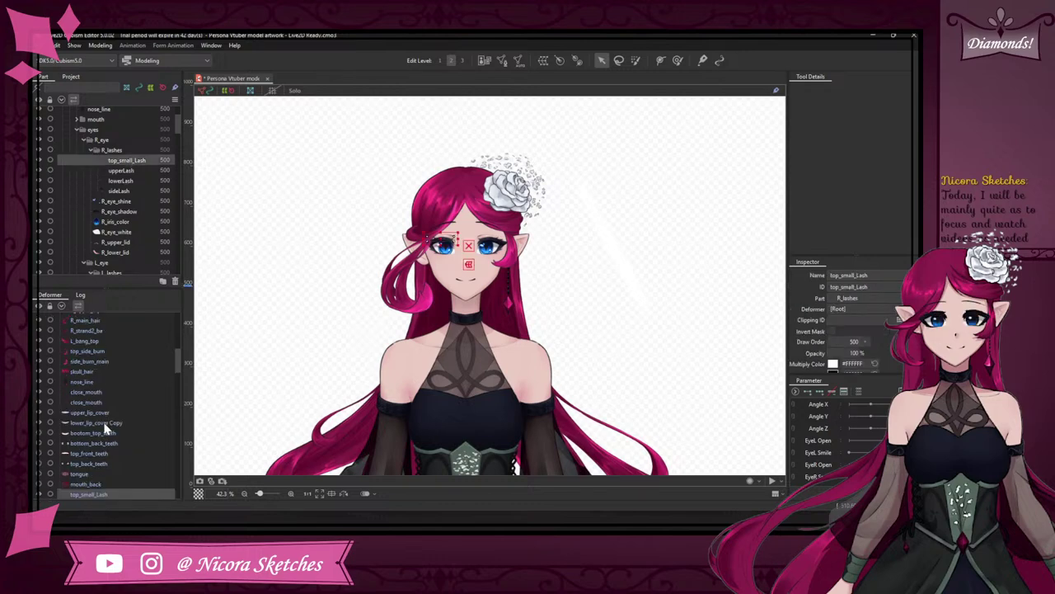
scroll(105, 428, "down", 3)
scroll(105, 428, "up", 1)
- Collapse the R_lashes and R_eye folders inside the eyes part
left_click(85, 140)
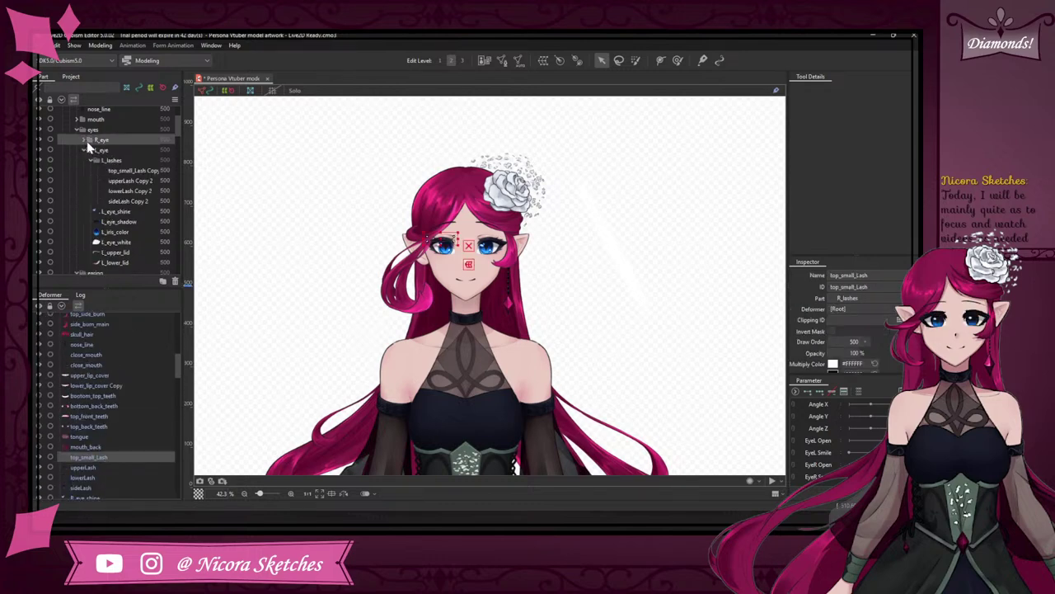
scroll(104, 159, "up", 1)
left_click(84, 177)
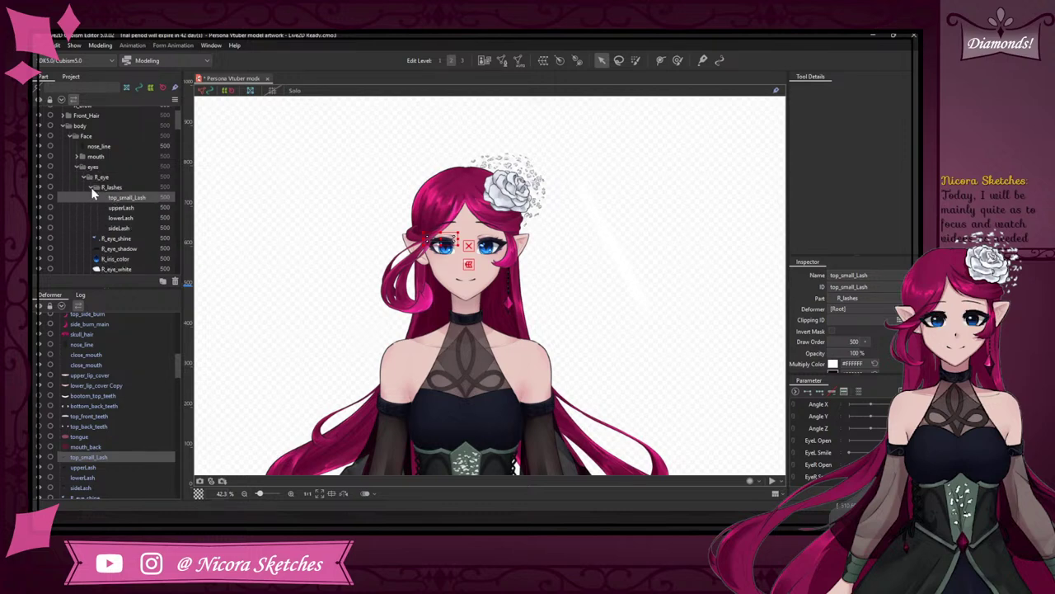
left_click(91, 187)
left_click(84, 177)
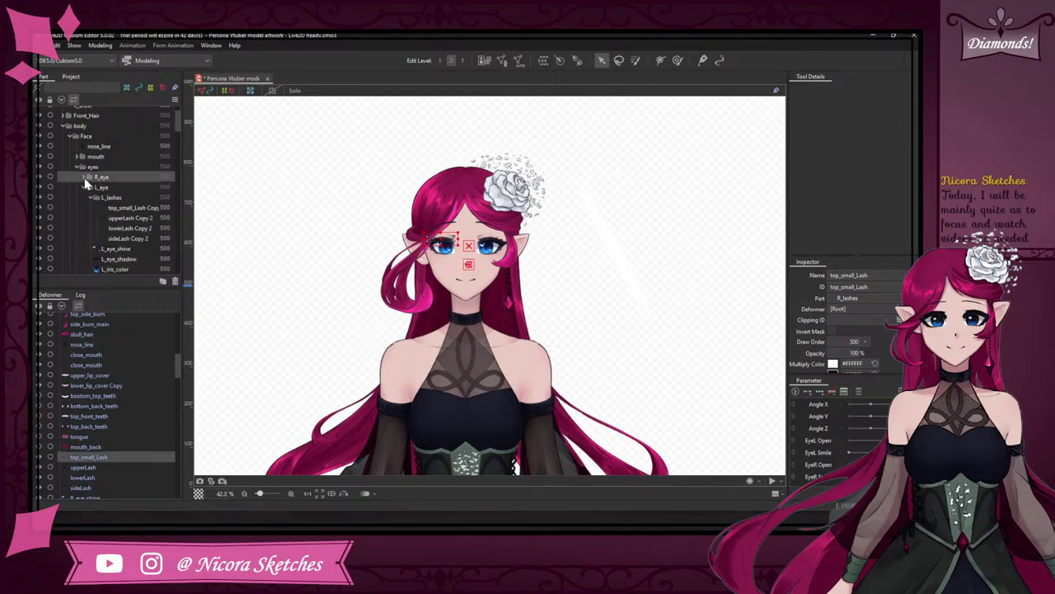
- Select the top_small_Lash Copy 2 mesh in L_lashes and check the eye and face meshes following it in the deformer hierarchy
scroll(104, 198, "down", 2)
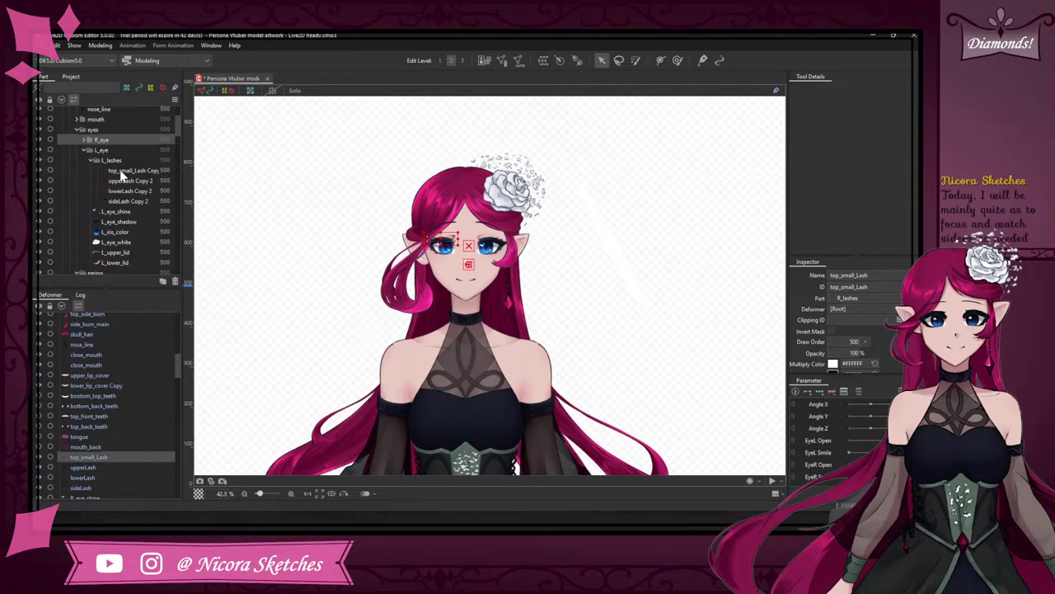
left_click(122, 171)
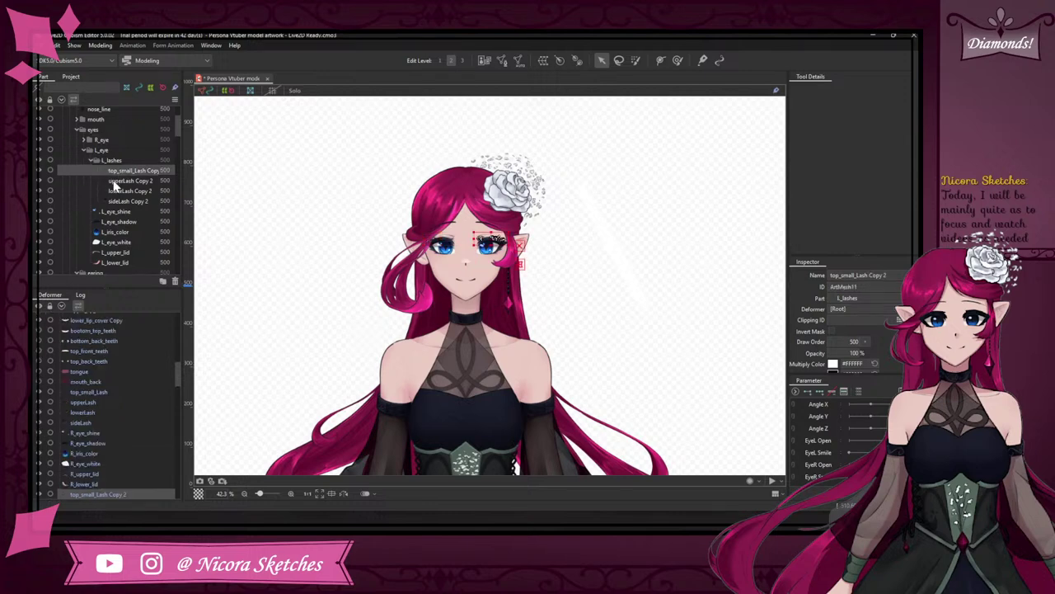
scroll(142, 394, "down", 2)
scroll(141, 393, "down", 4)
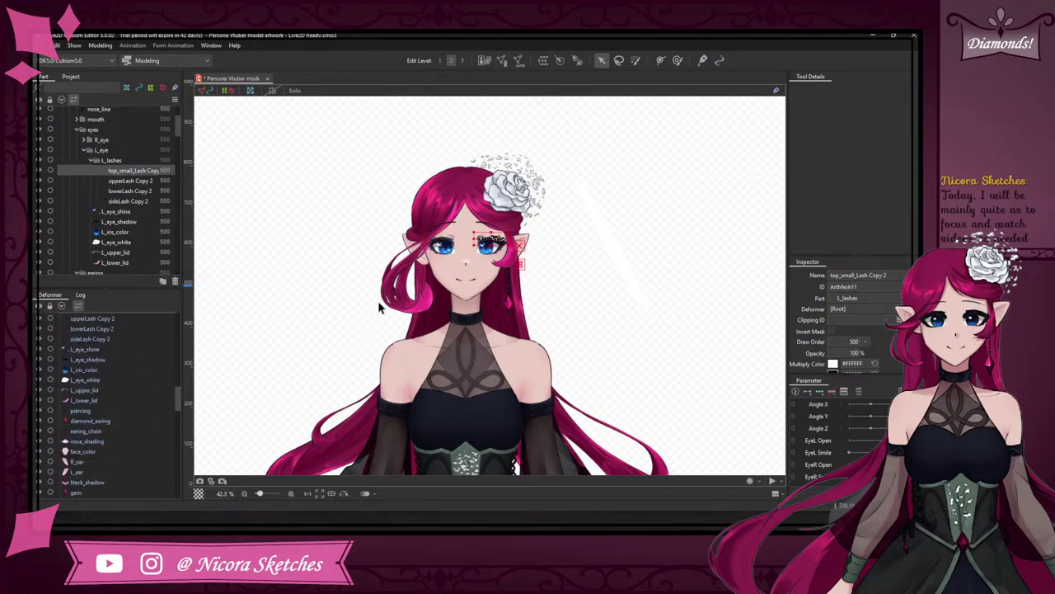
- Add the nose_line mesh and both close_mouth meshes to the selection in the deformer hierarchy
scroll(501, 221, "up", 5)
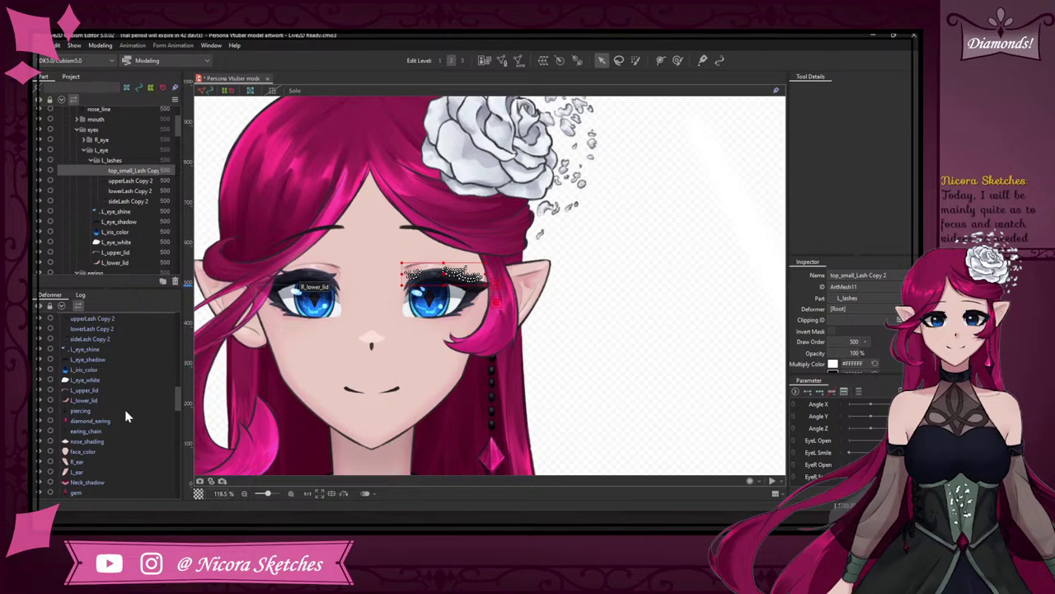
scroll(110, 412, "up", 4)
scroll(112, 415, "down", 3)
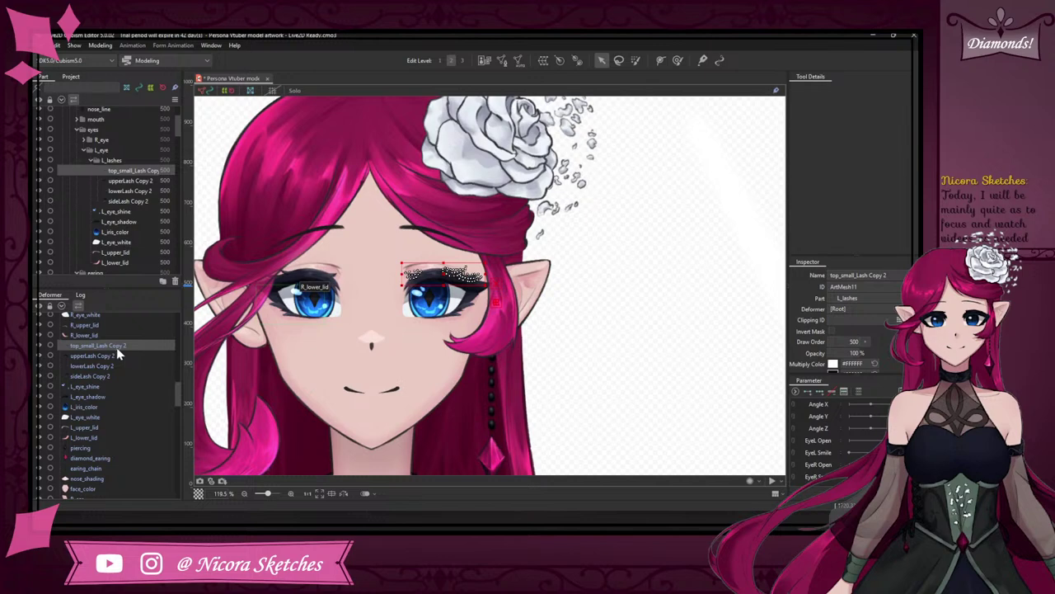
scroll(116, 371, "up", 3)
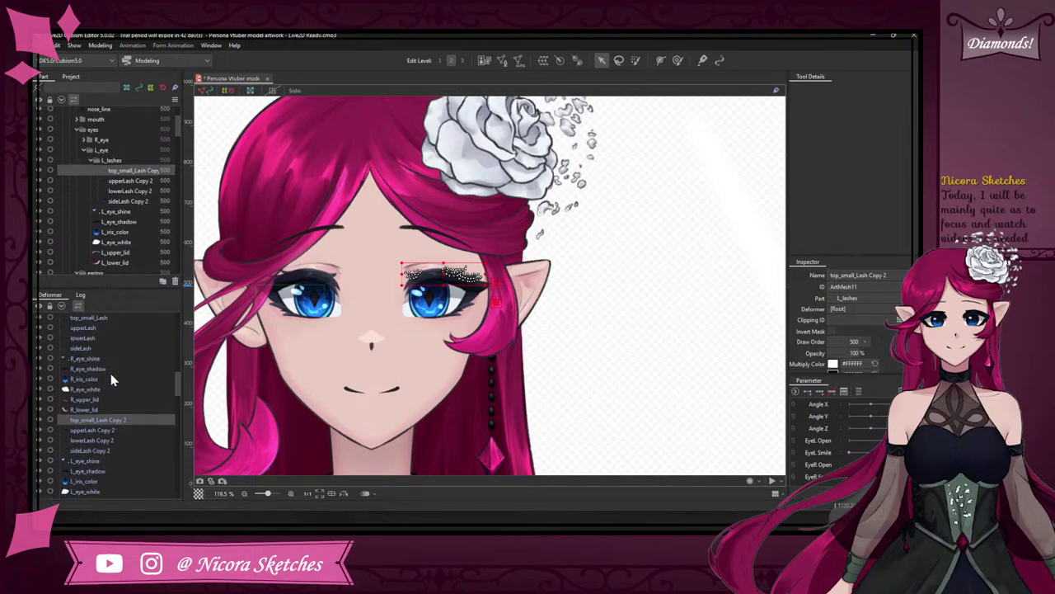
scroll(113, 375, "up", 6)
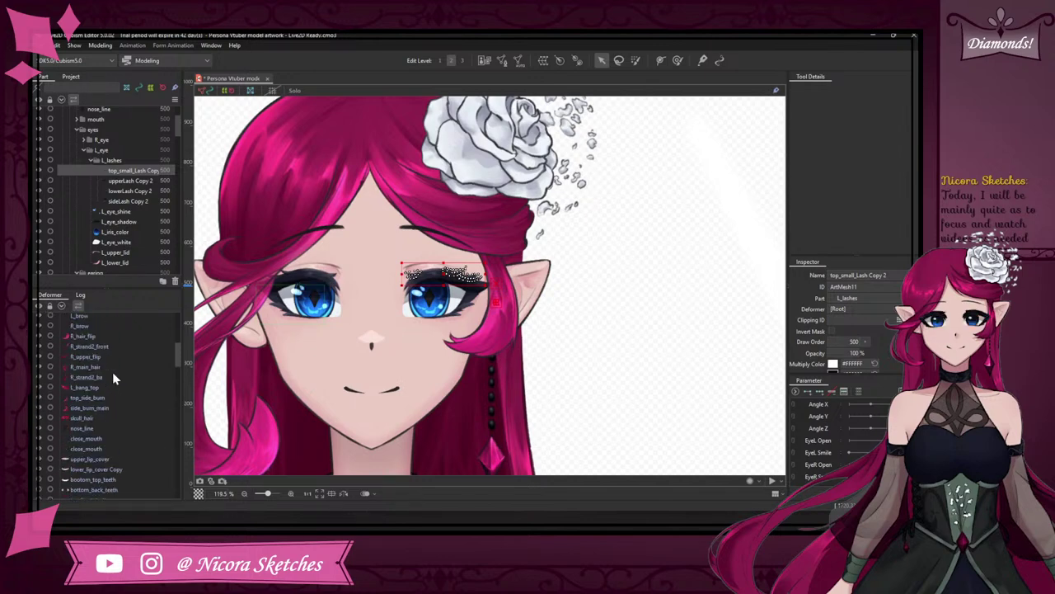
scroll(112, 375, "down", 2)
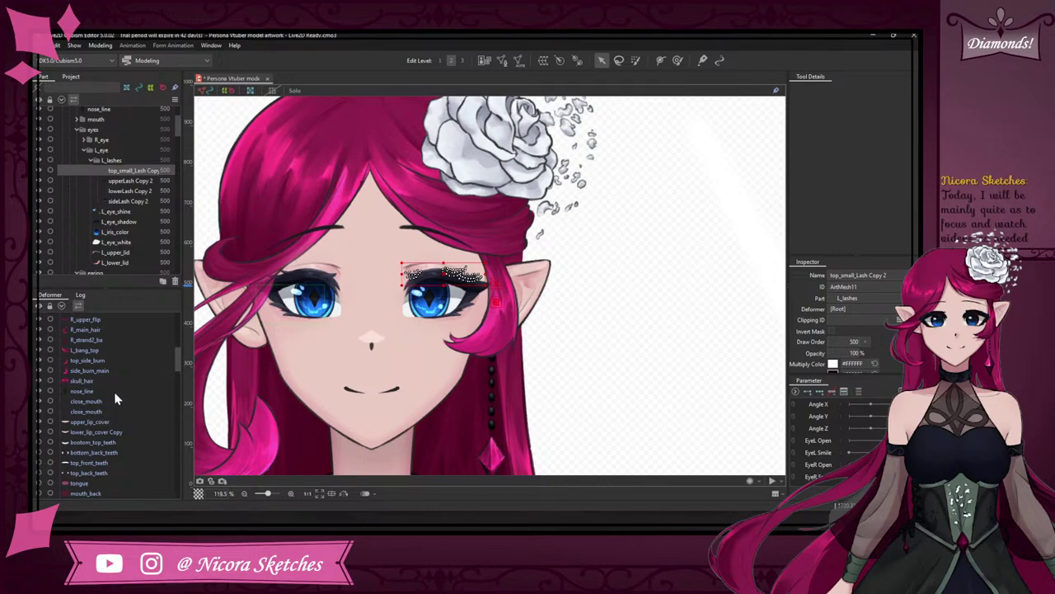
left_click(106, 391)
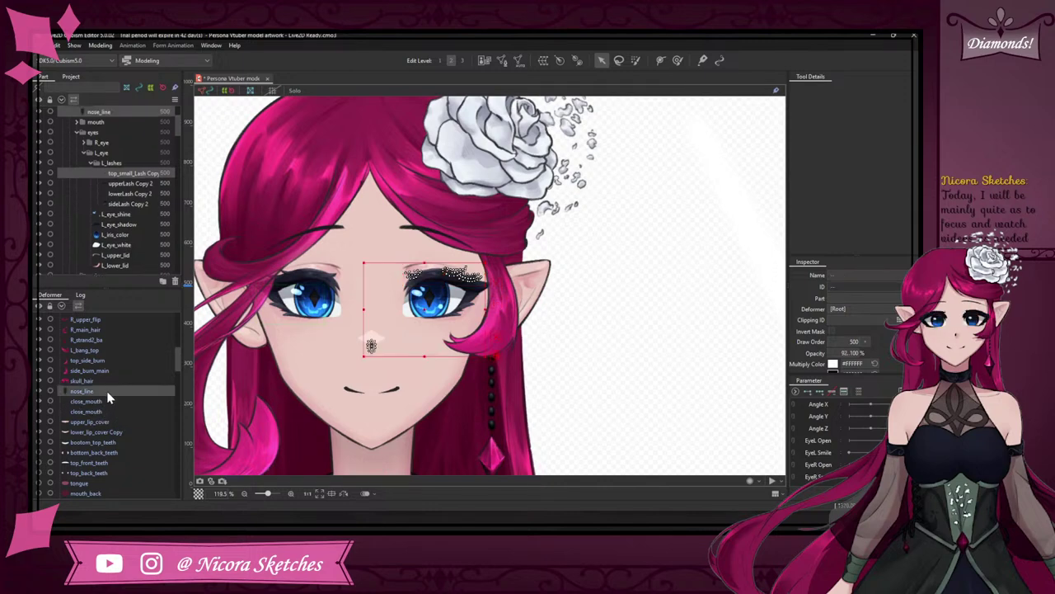
left_click(108, 400, "ctrl")
left_click(112, 411, "ctrl")
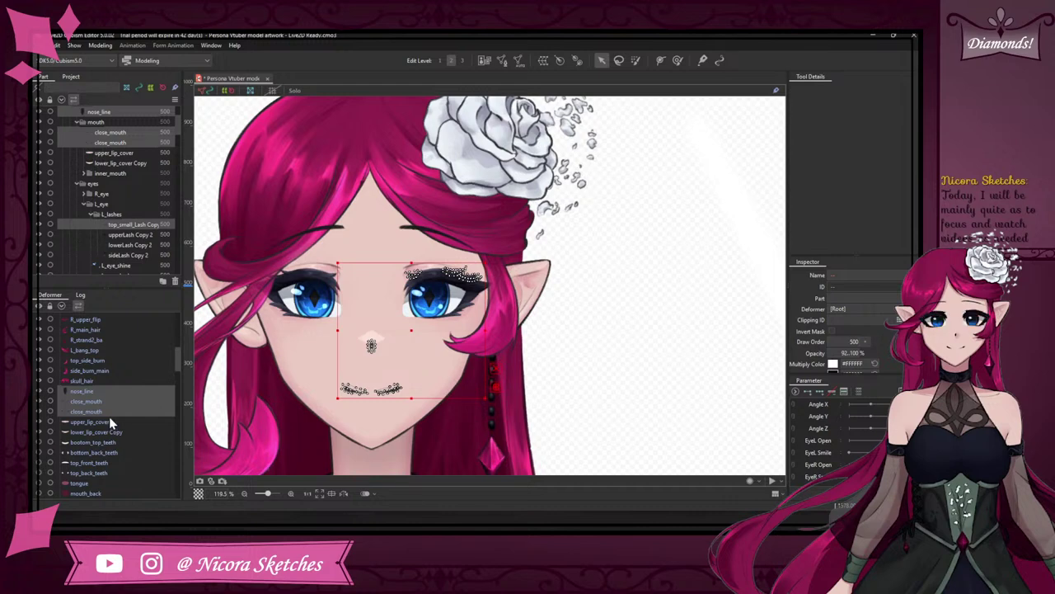
- Add the upper and lower lip covers, the four teeth meshes, tongue and mouth_back to the selection
left_click(109, 421, "ctrl")
left_click(117, 433, "ctrl")
left_click(119, 441, "ctrl")
left_click(115, 452, "ctrl")
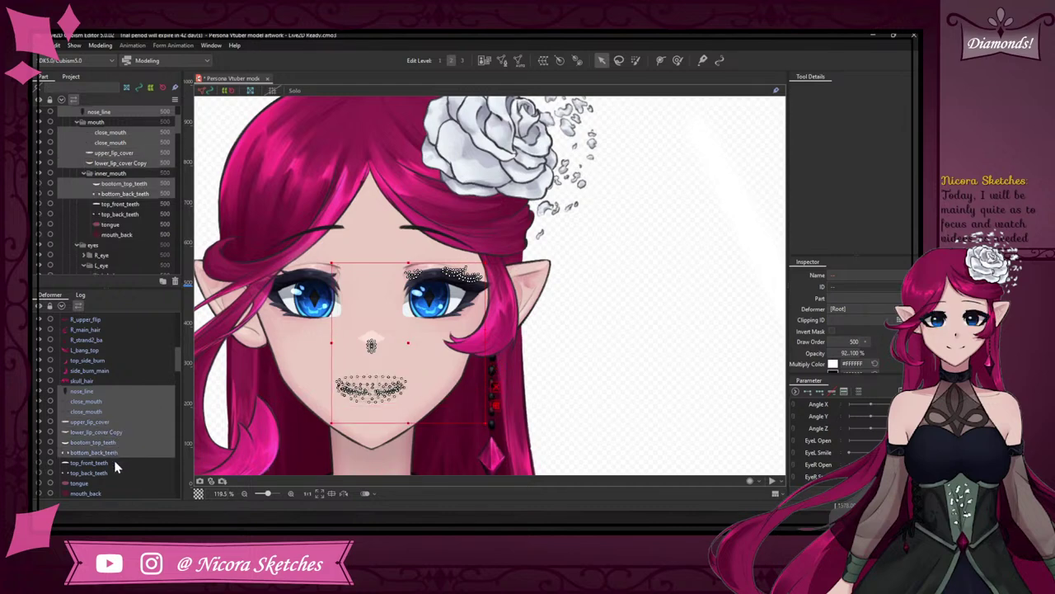
left_click(113, 461, "ctrl")
left_click(113, 471, "ctrl")
left_click(110, 483, "ctrl")
left_click(109, 493, "ctrl")
- Add the right-eye lash meshes top_small_Lash, upperLash, lowerLash and sideLash to the selection
scroll(102, 420, "down", 5)
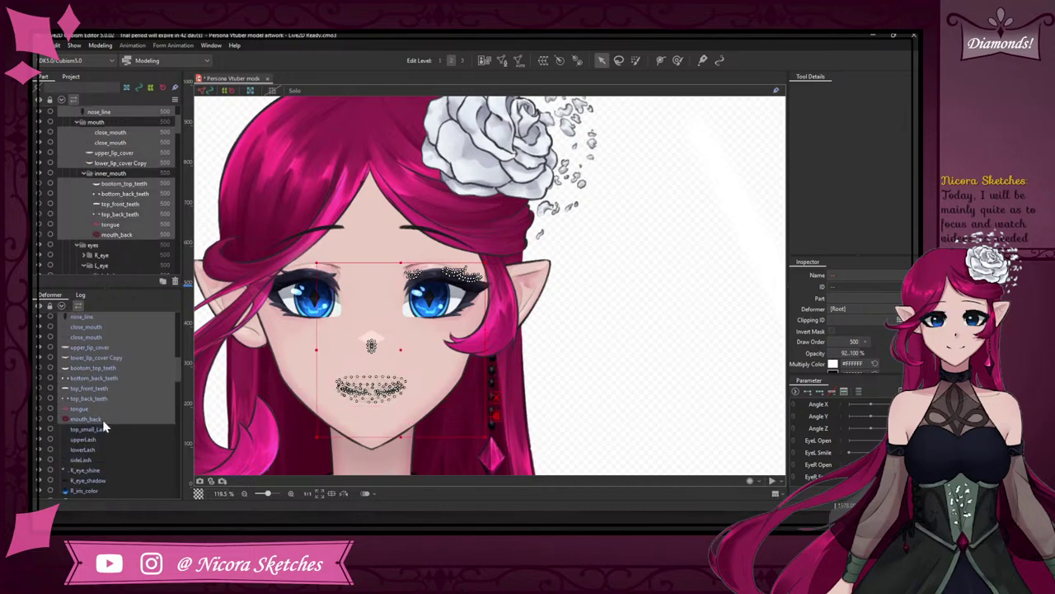
left_click(94, 356, "ctrl")
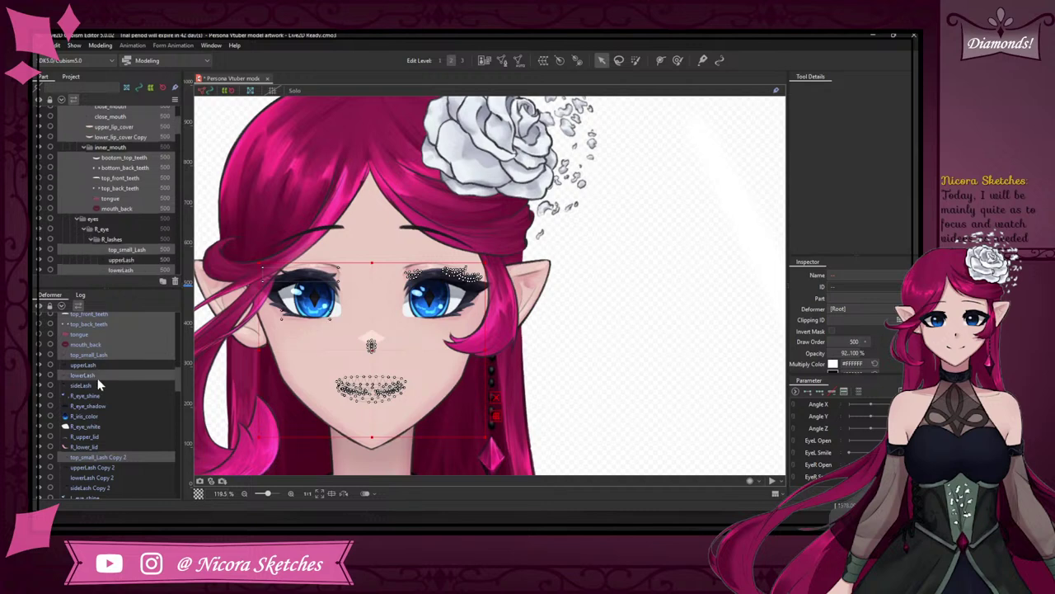
left_click(94, 366, "ctrl")
left_click(98, 375, "ctrl")
left_click(99, 384, "ctrl")
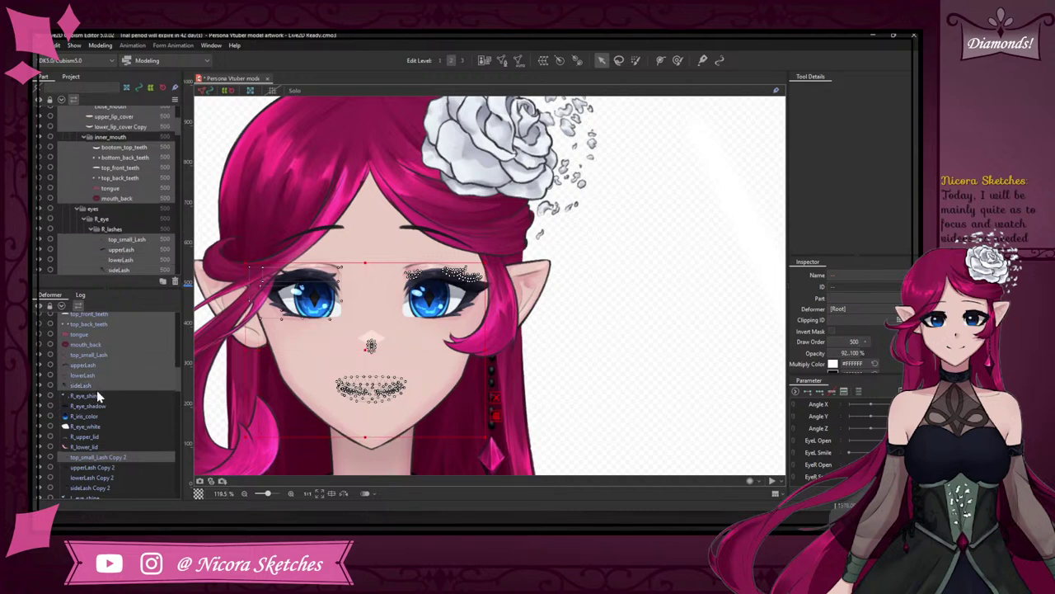
- Add the R_eye_shine, R_eye_shadow, R_iris_color, R_eye_white, R_upper_lid and R_lower_lid meshes to the selection
left_click(97, 394, "ctrl")
left_click(98, 405, "ctrl")
left_click(101, 416, "ctrl")
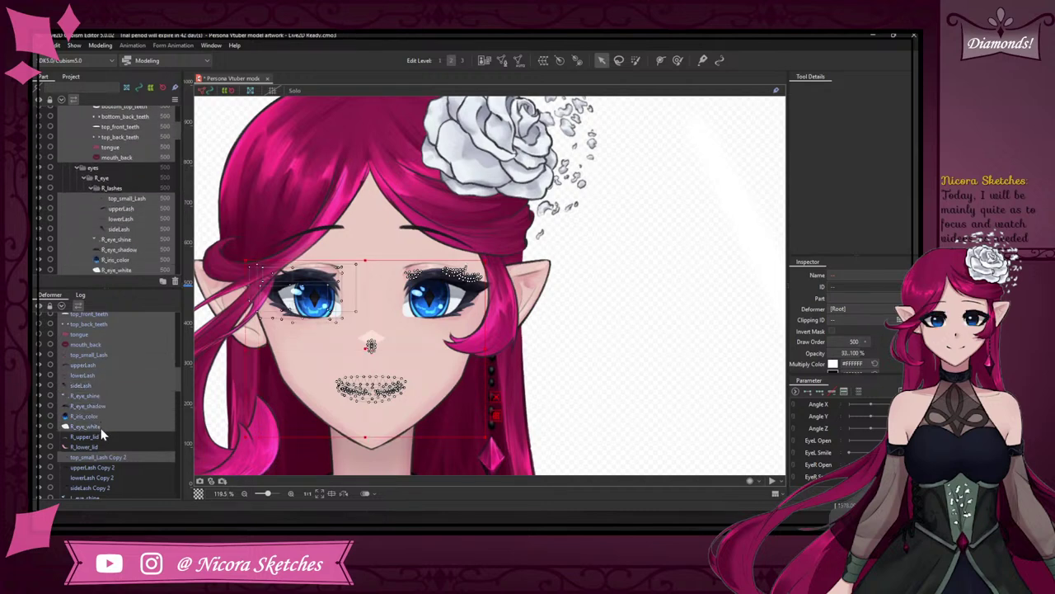
left_click(99, 426, "ctrl")
left_click(99, 435, "ctrl")
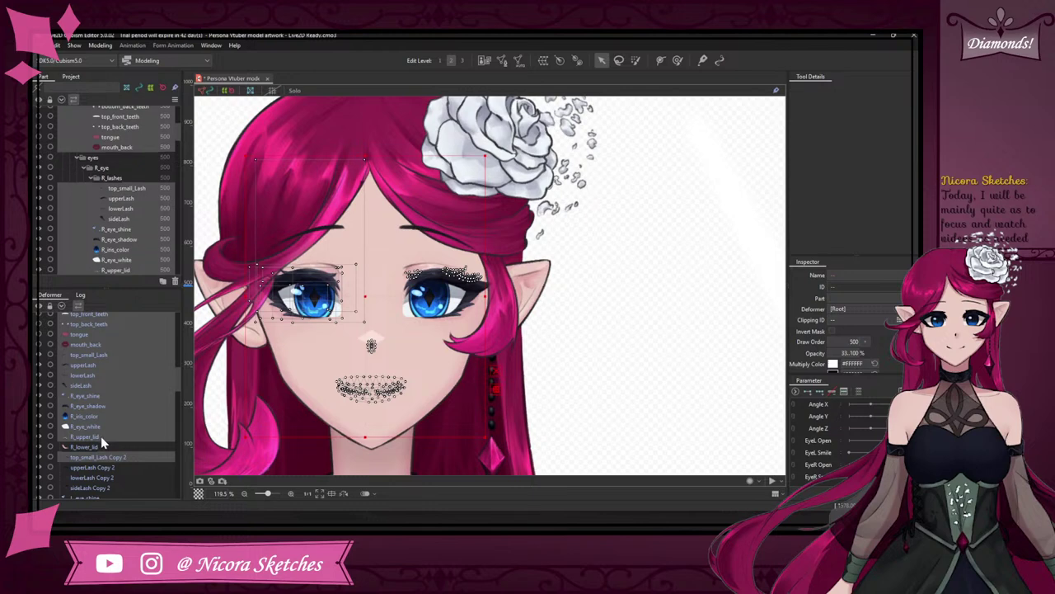
left_click(101, 436, "ctrl")
scroll(100, 423, "down", 1)
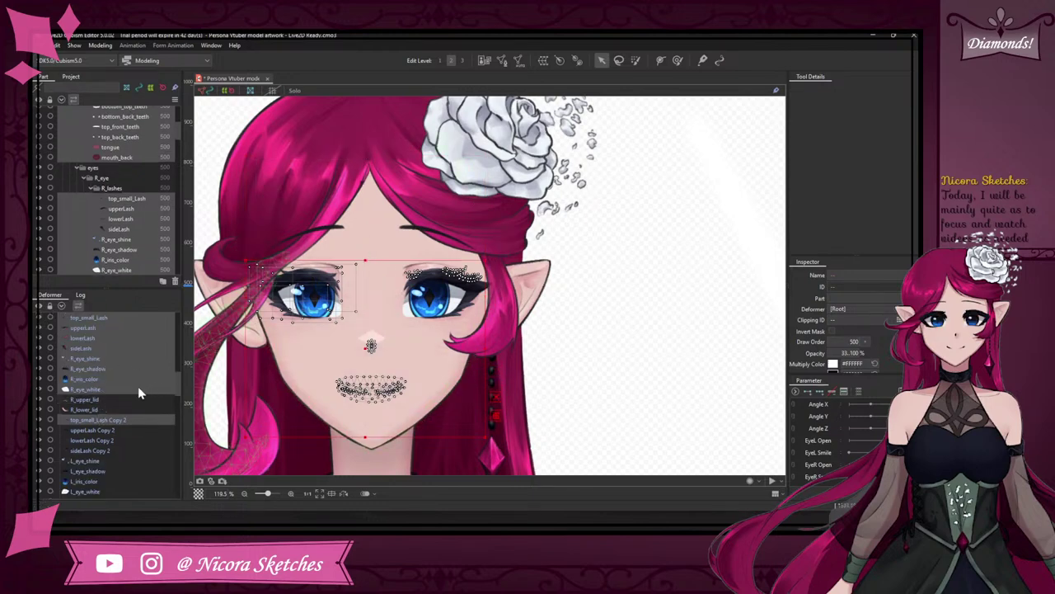
left_click(119, 399, "ctrl")
left_click(120, 408, "ctrl")
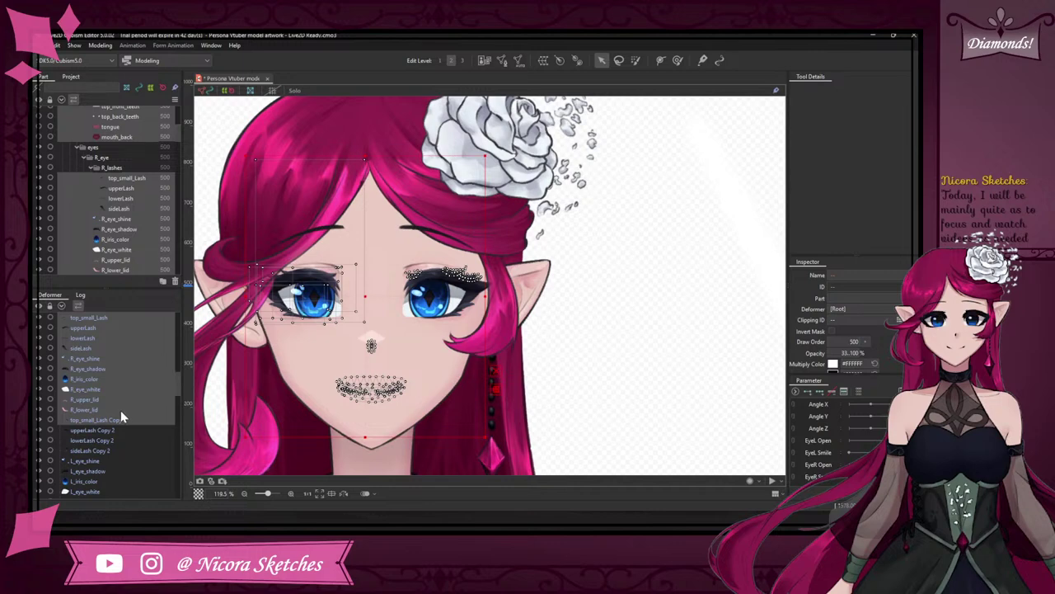
- Add the remaining L_lashes meshes and the left-eye meshes from L_eye_shine through L_lower_lid to the selection
left_click(117, 430, "ctrl")
left_click(120, 440, "ctrl")
left_click(120, 450, "ctrl")
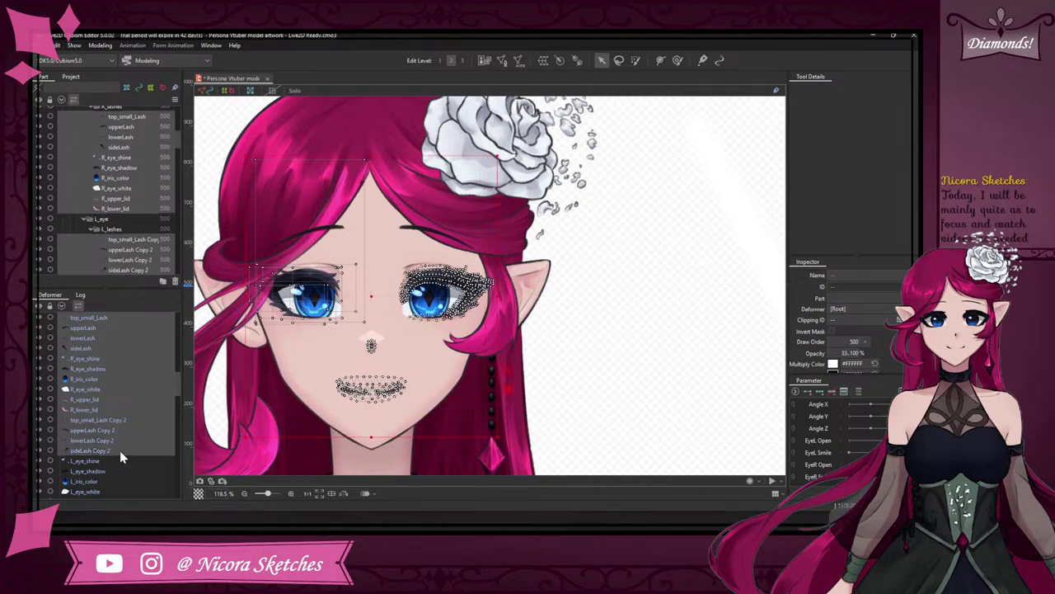
left_click(120, 461, "ctrl")
left_click(120, 470, "shift")
scroll(108, 437, "down", 2)
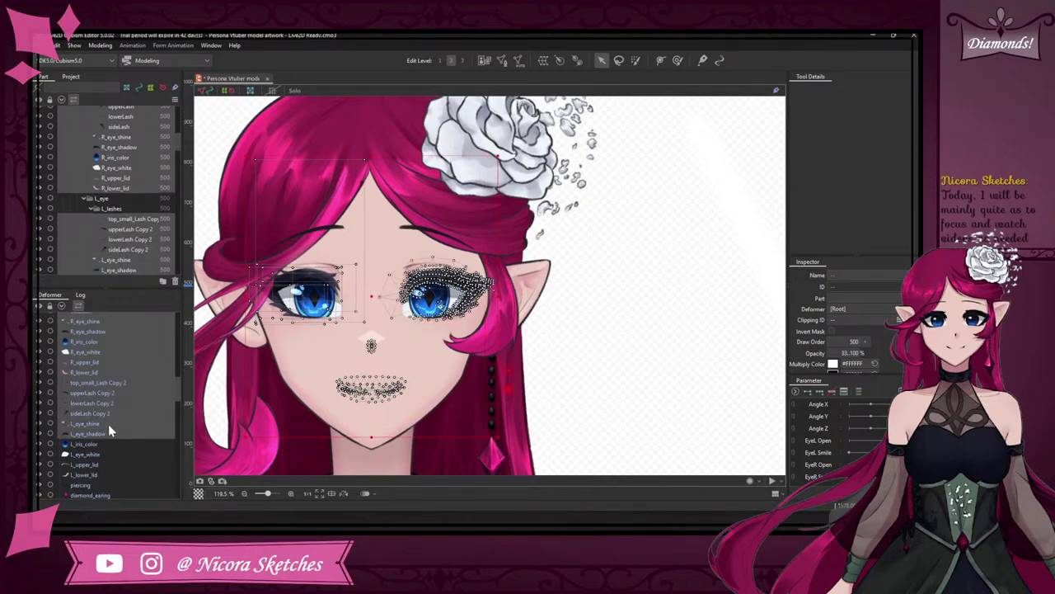
left_click(105, 444, "ctrl")
left_click(105, 454, "ctrl")
left_click(104, 464, "ctrl")
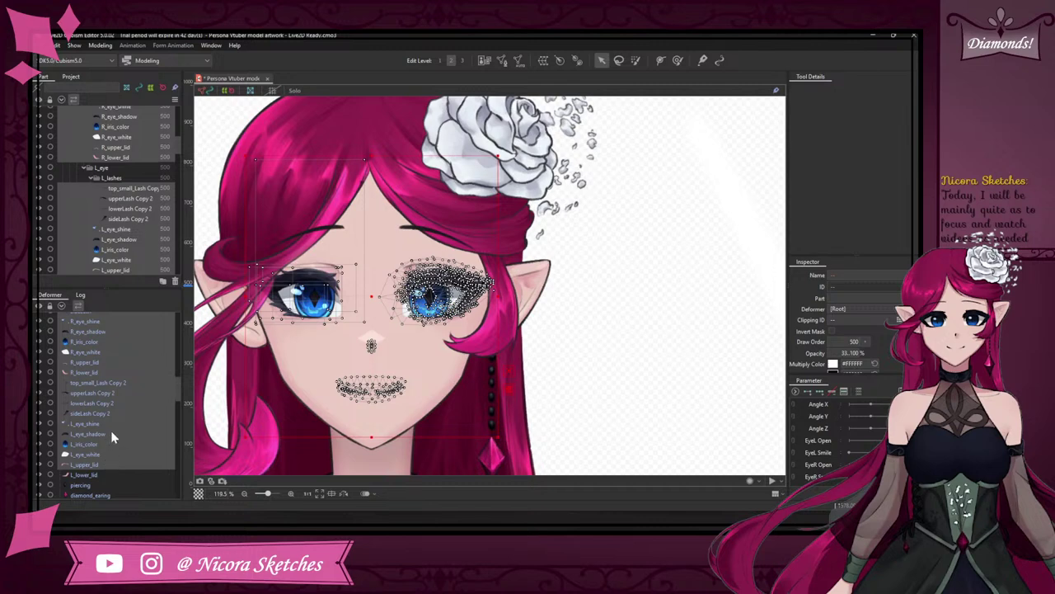
scroll(105, 425, "down", 3)
left_click(93, 401, "shift")
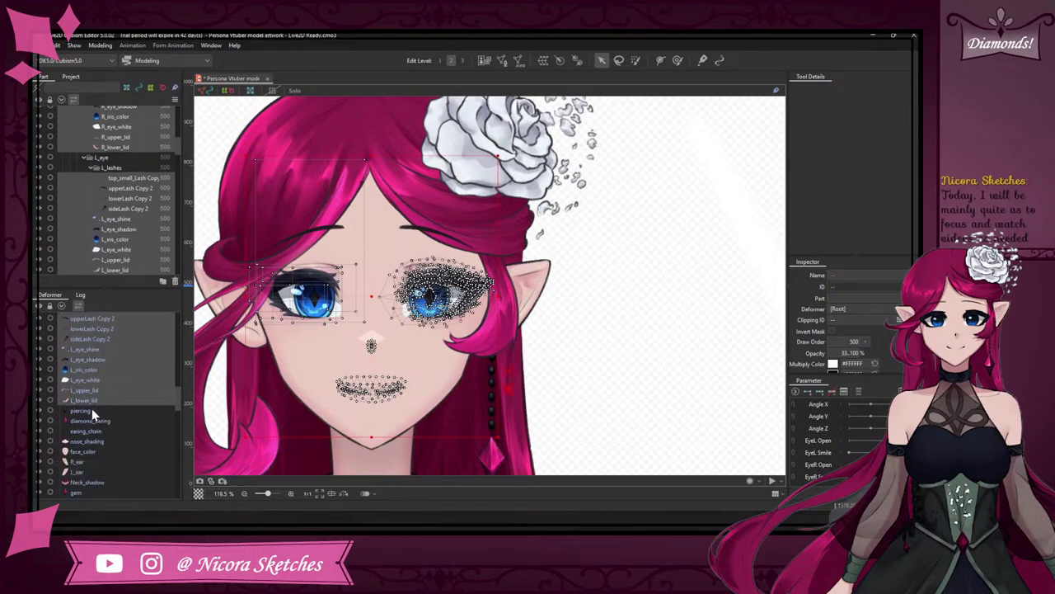
- Add the piercing, diamond_earing, earing_chain, nose_shading, face_color, R_ear and L_ear meshes to the selection
left_click(92, 409, "shift")
left_click(97, 420, "shift")
left_click(100, 429, "shift")
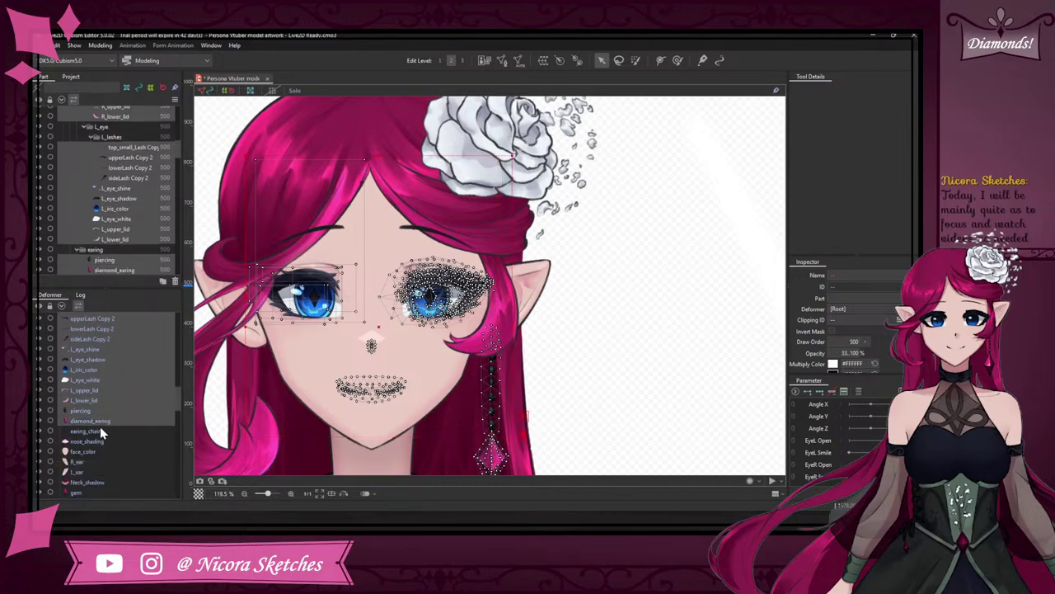
left_click(83, 441, "shift")
left_click(84, 451, "shift")
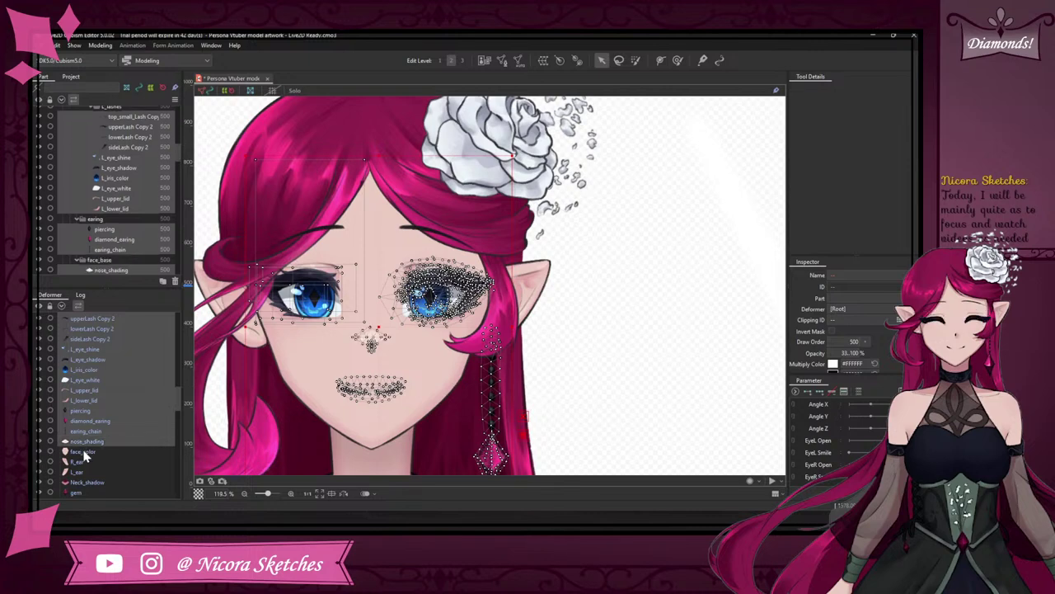
left_click(85, 460, "shift")
left_click(82, 471, "shift")
- Check the selected face meshes through the deformer hierarchy and clear the selection
scroll(95, 415, "down", 3)
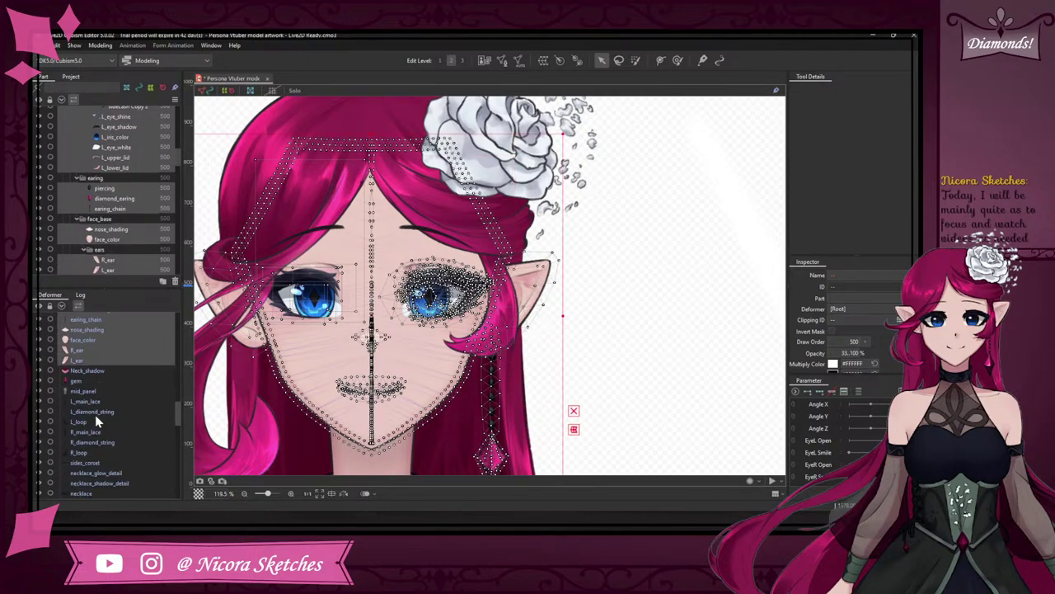
scroll(95, 414, "down", 10)
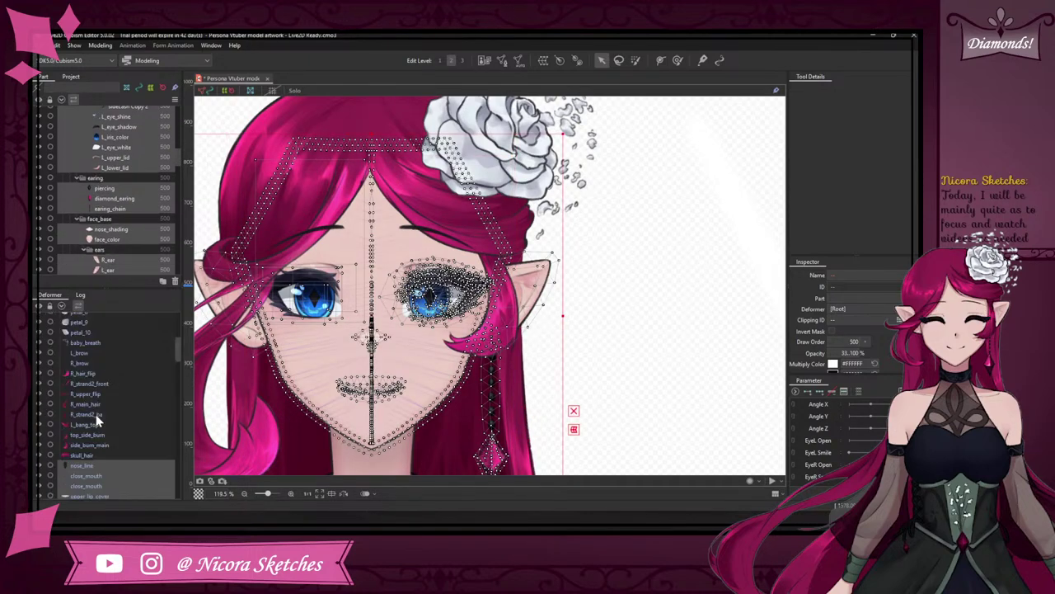
scroll(95, 414, "down", 4)
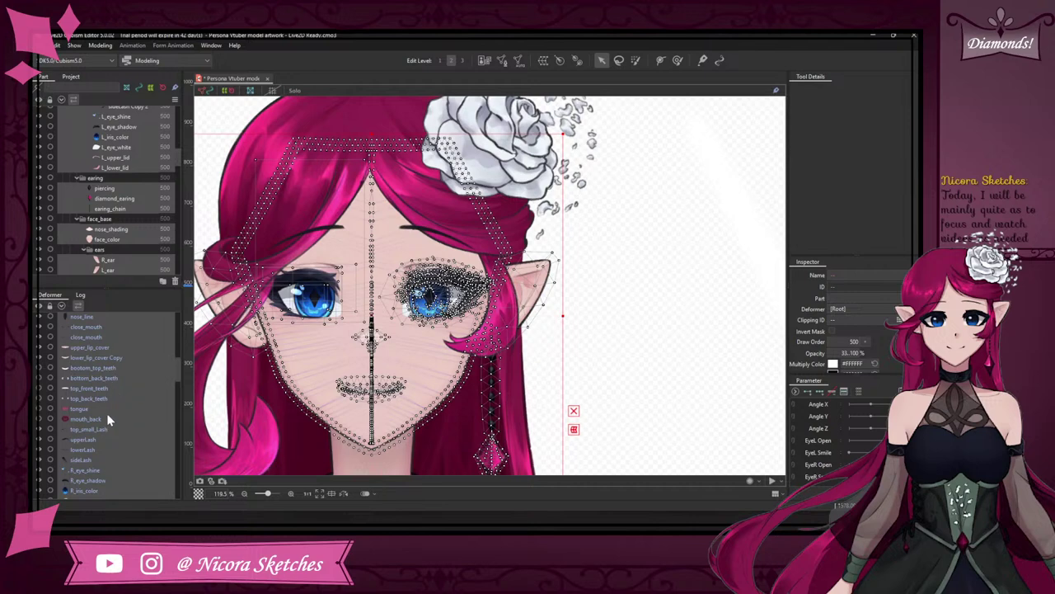
scroll(106, 419, "up", 2)
left_click(612, 239)
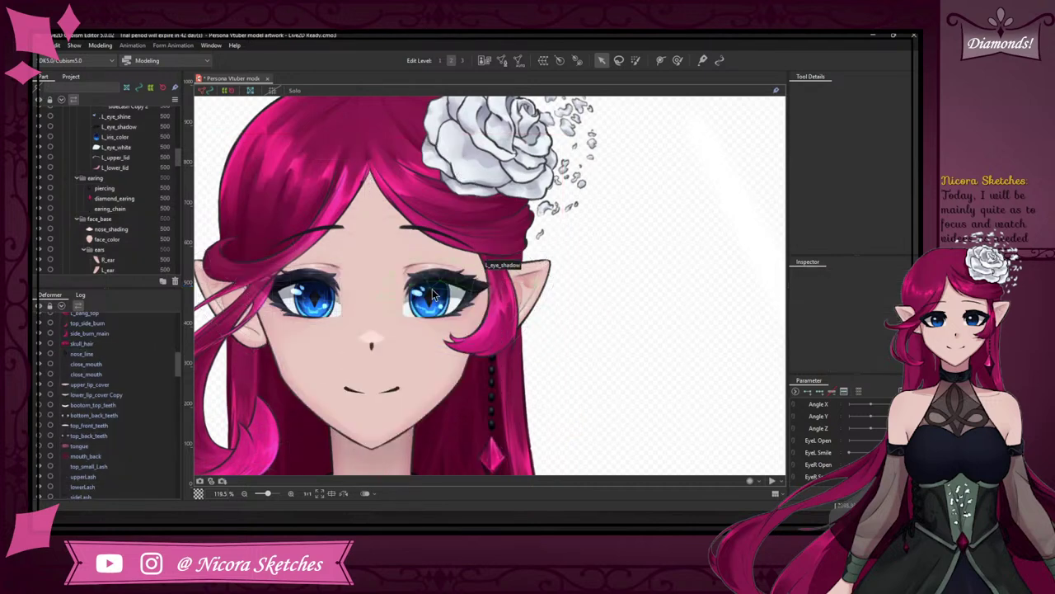
- Give the parameter list more height and select the four left-eye lash meshes, top_small_Lash, upperLash, lowerLash and sideLash Copy 2
scroll(432, 295, "up", 3)
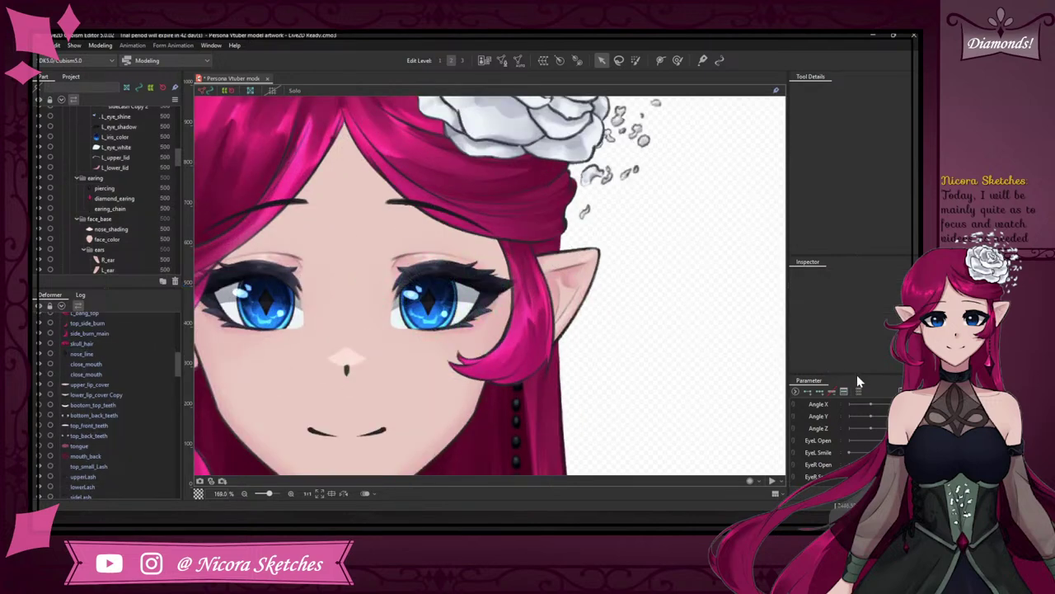
left_click_drag(855, 373, 856, 352)
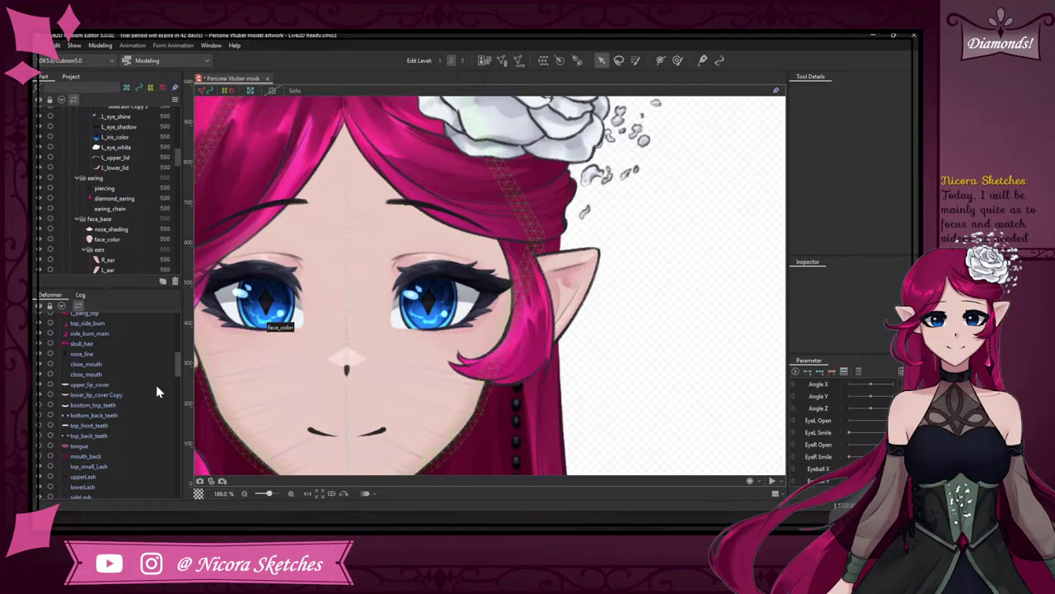
left_click(452, 271)
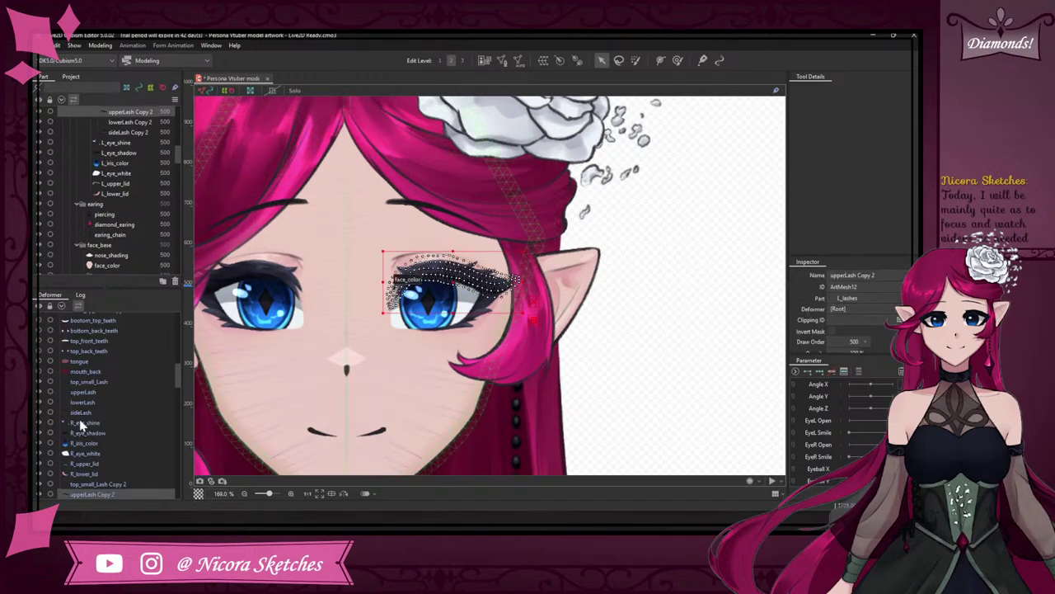
scroll(79, 419, "down", 3)
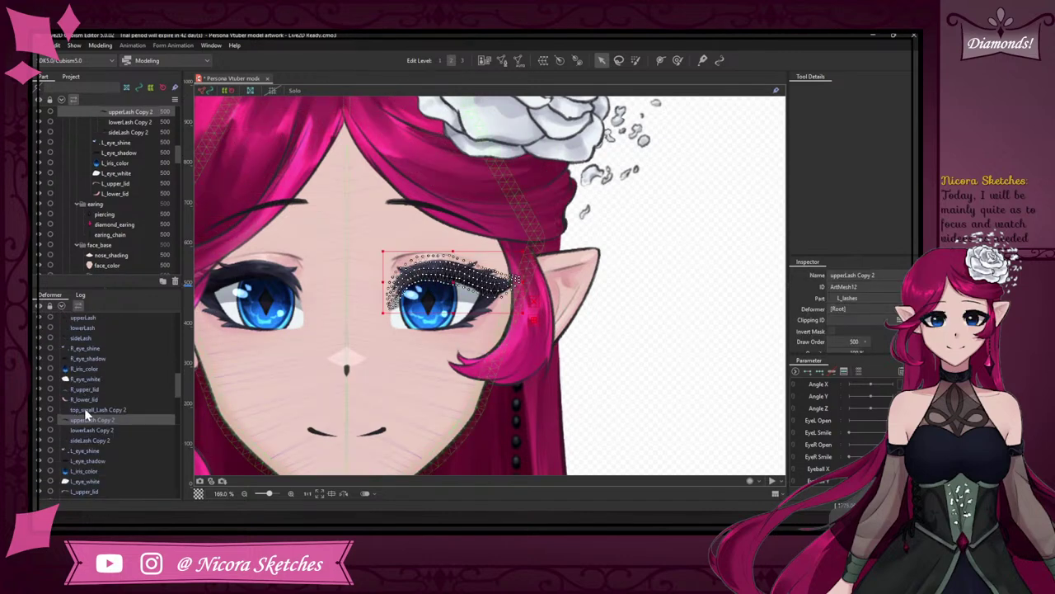
left_click(82, 409, "ctrl")
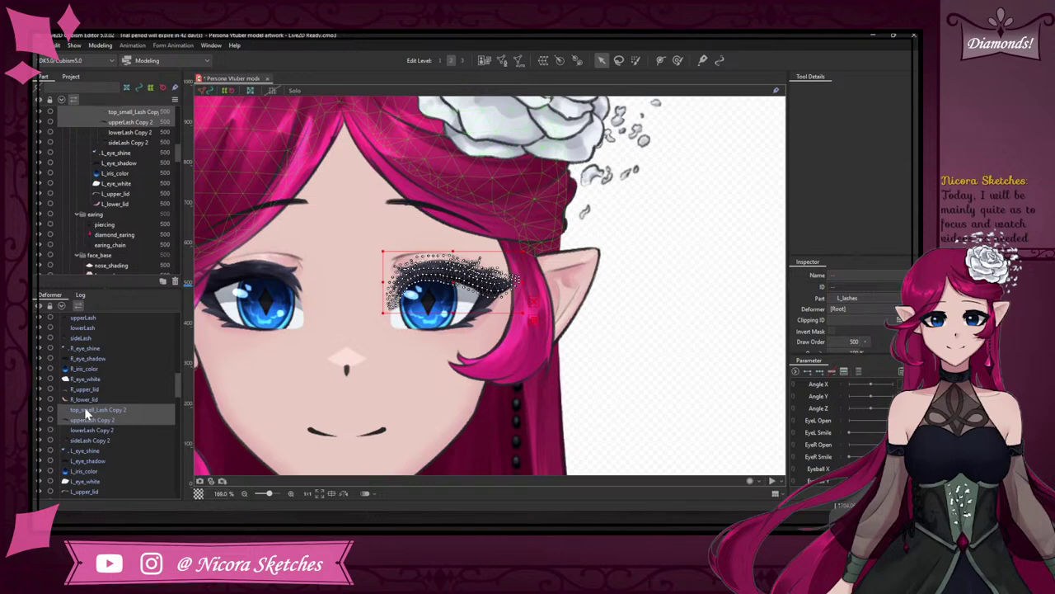
left_click(89, 431, "ctrl")
left_click(91, 440, "ctrl")
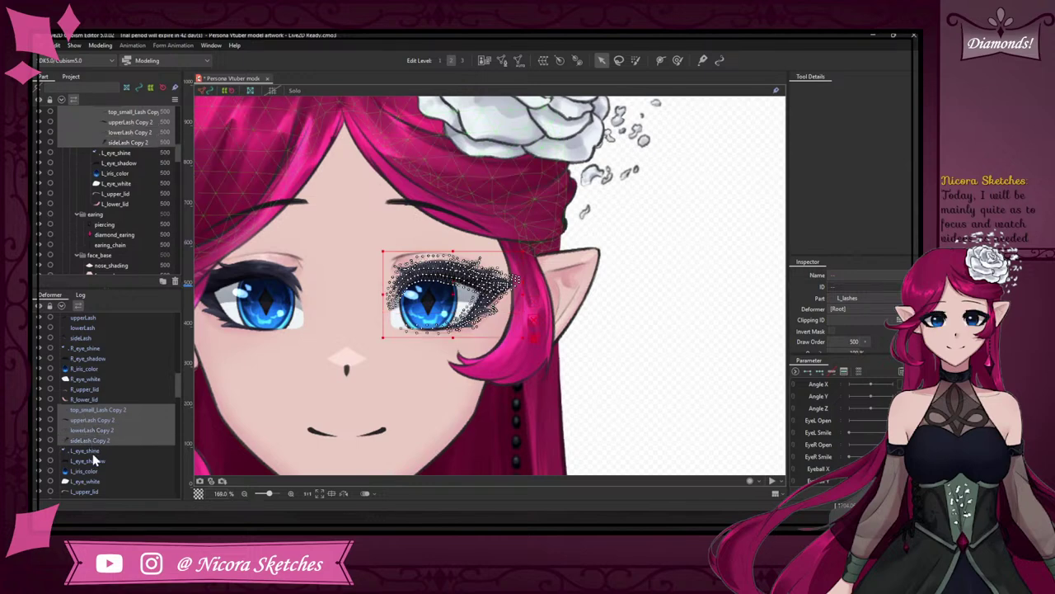
- Add L_eye_shine, L_eye_shadow, L_iris_color, L_eye_white, L_upper_lid and L_lower_lid to the selected lash meshes
left_click(92, 451, "ctrl")
left_click(94, 462, "ctrl")
left_click(94, 471, "ctrl")
left_click(94, 481, "ctrl")
left_click(96, 490, "ctrl")
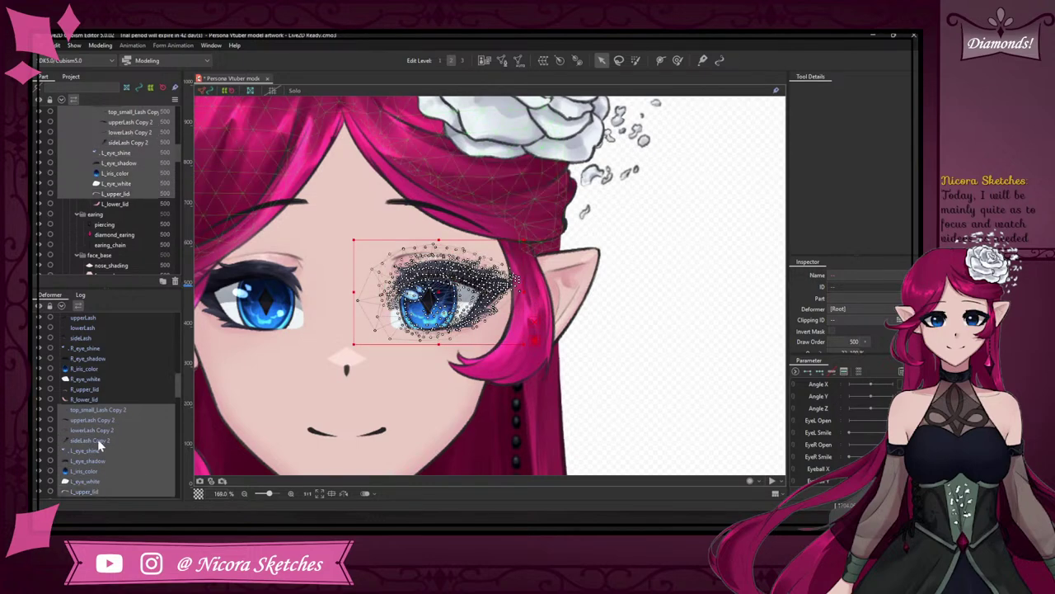
scroll(97, 438, "down", 2)
left_click(95, 464, "ctrl")
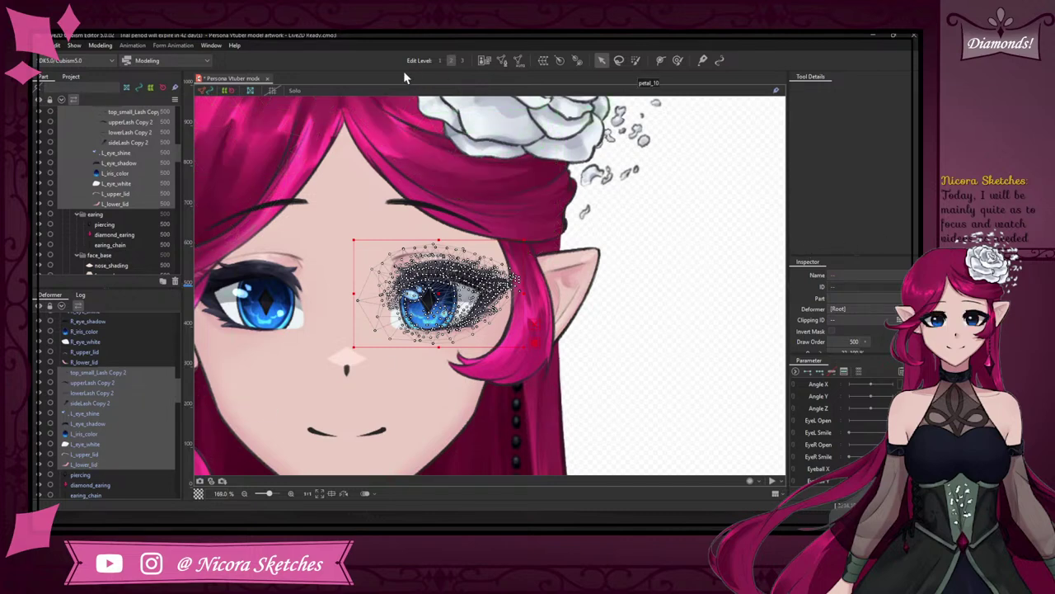
- Create a warp deformer named Eye R as parent of the selected eye meshes, with L_lashes as destination part and 2 × 2 Bezier divisions
left_click(543, 60)
left_click(495, 202)
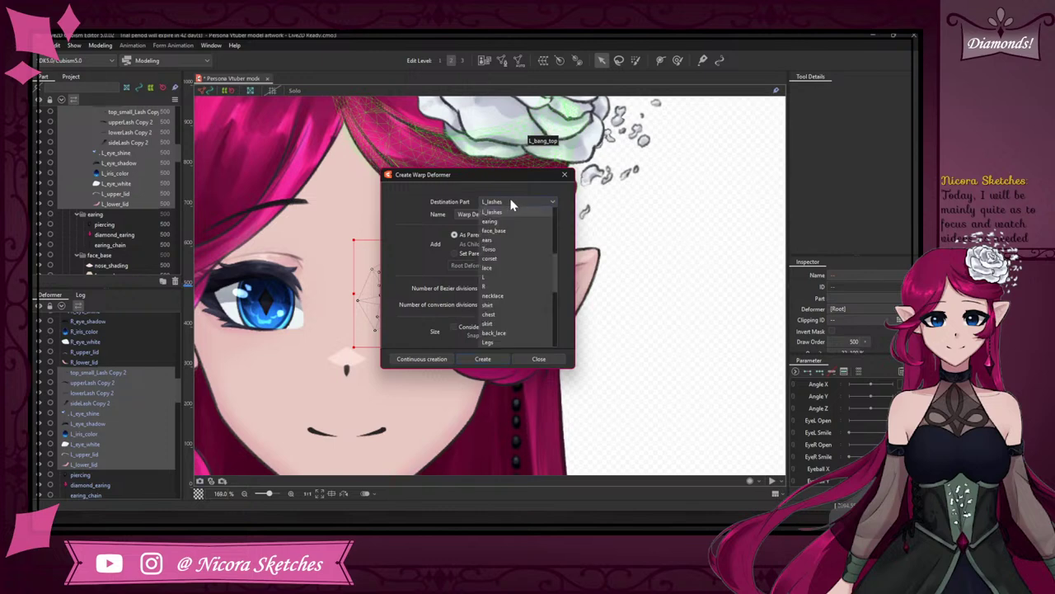
left_click(492, 212)
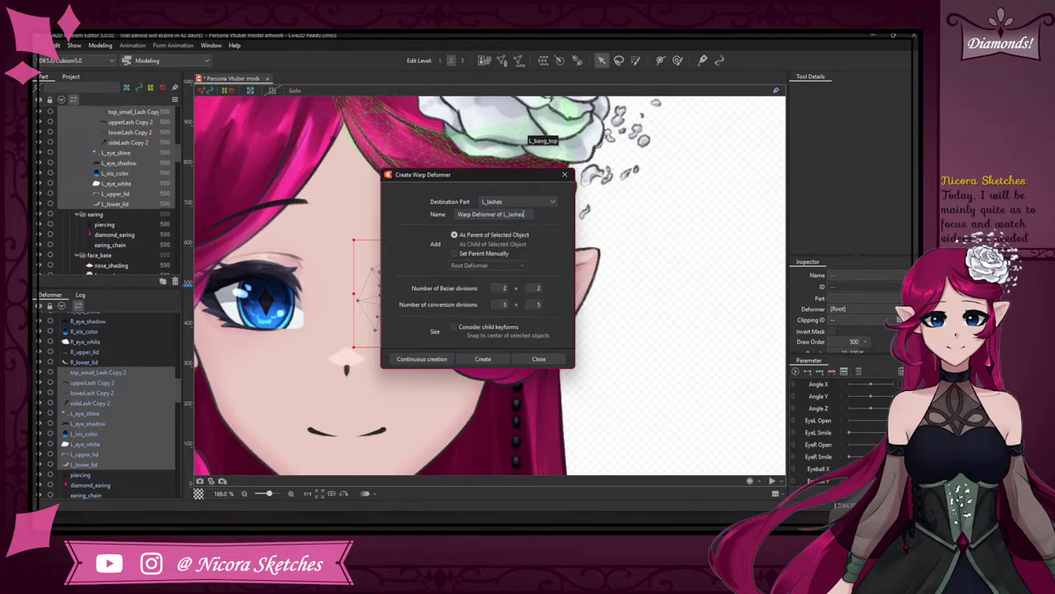
left_click_drag(525, 214, 443, 216)
key("BackSpace")
type("L_Eye")
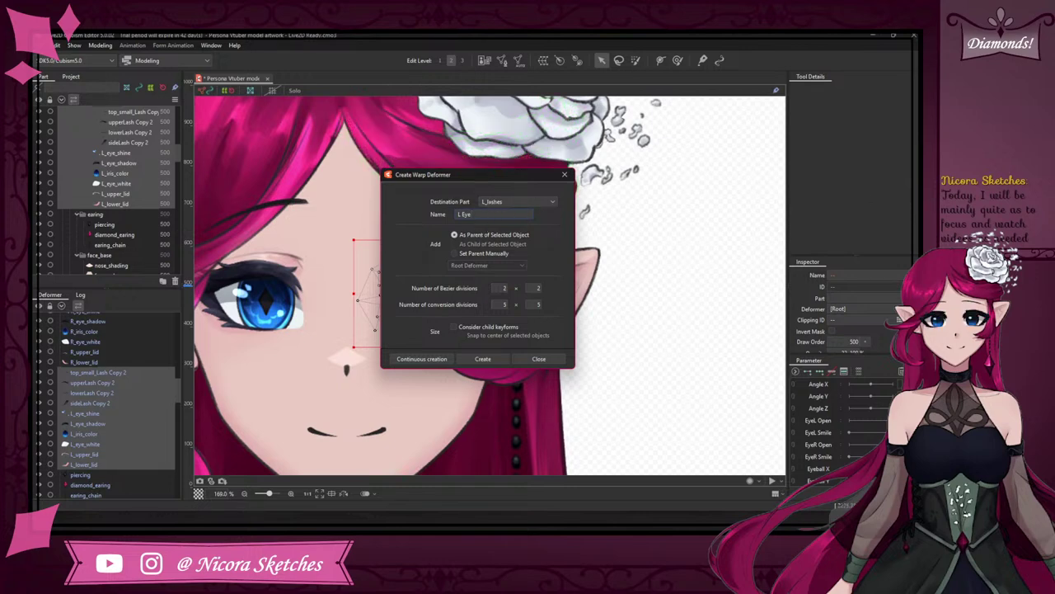
type("Eye R")
left_click(484, 360)
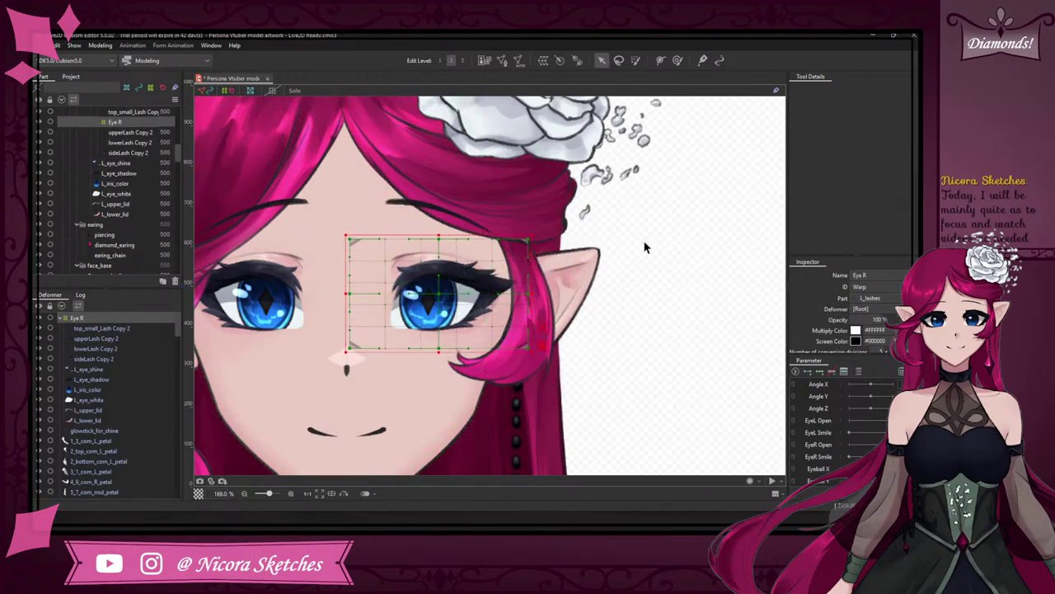
- Try bending the Eye R warp deformer's grid to test how the eye deforms, and undo the test changes while keeping the deformer
left_click_drag(436, 296, 358, 261)
key("ctrl+z")
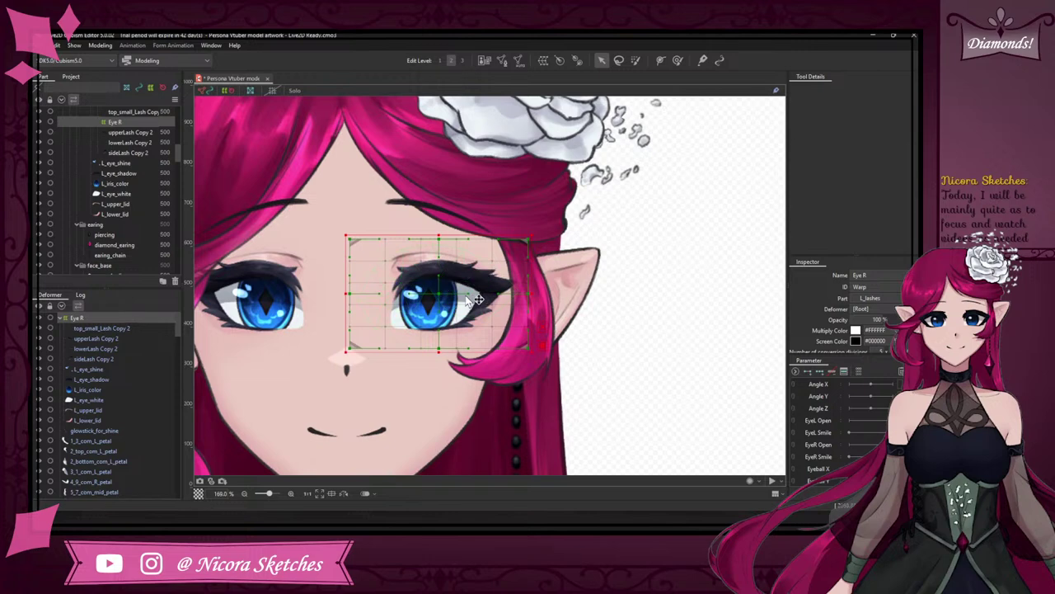
left_click_drag(469, 293, 458, 318)
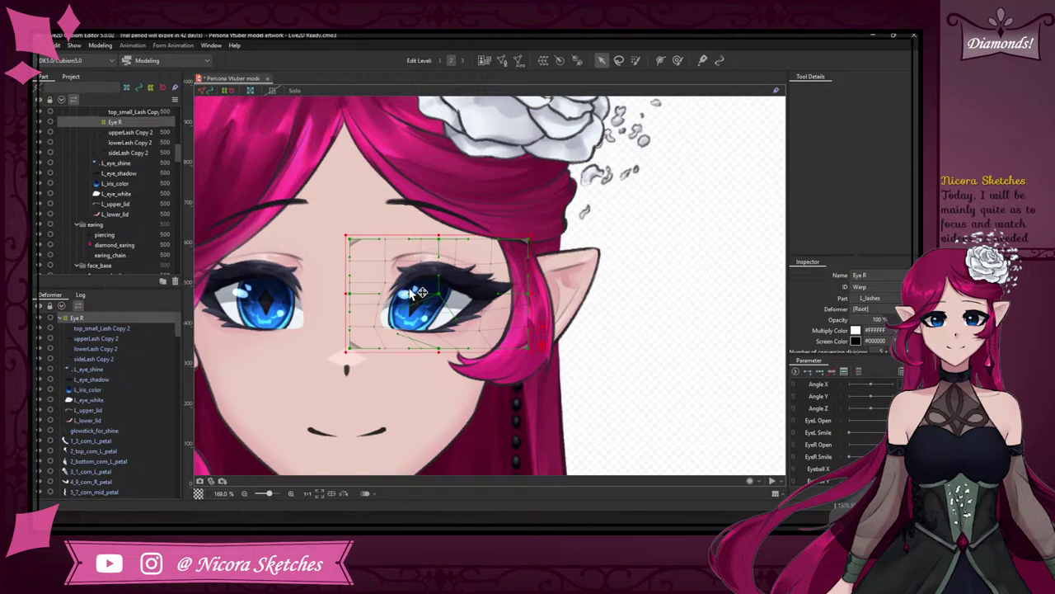
left_click_drag(445, 282, 505, 297)
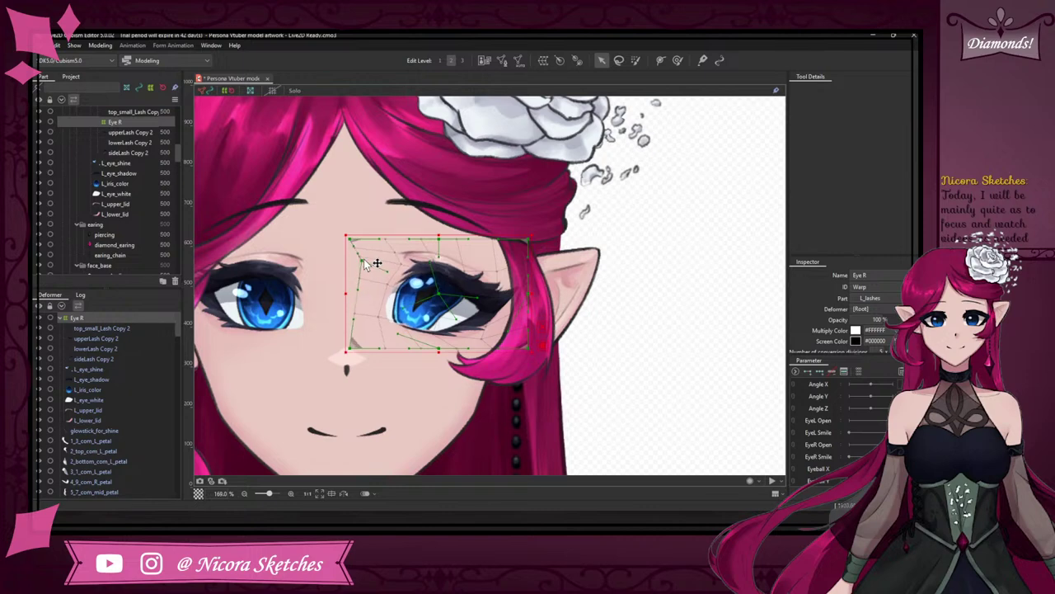
scroll(460, 325, "down", 3)
scroll(460, 326, "down", 2)
scroll(450, 334, "up", 3)
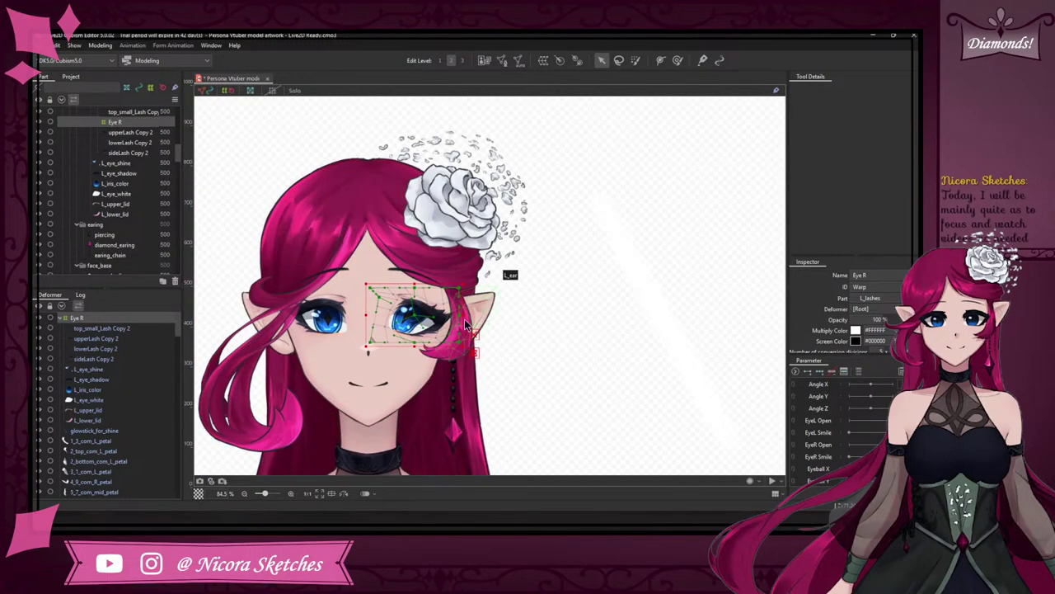
scroll(439, 345, "up", 1)
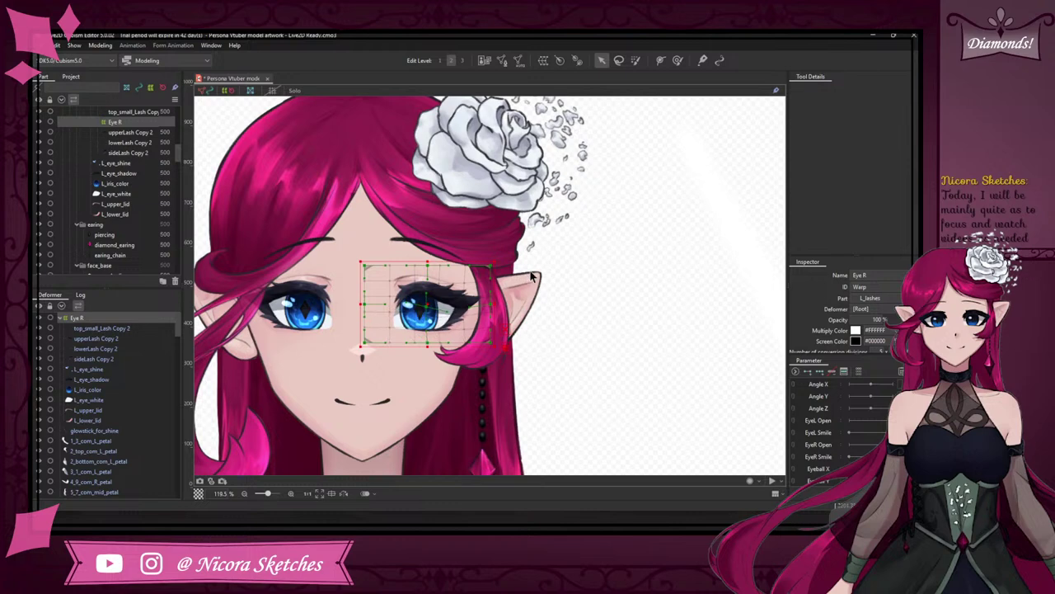
key("ctrl+z")
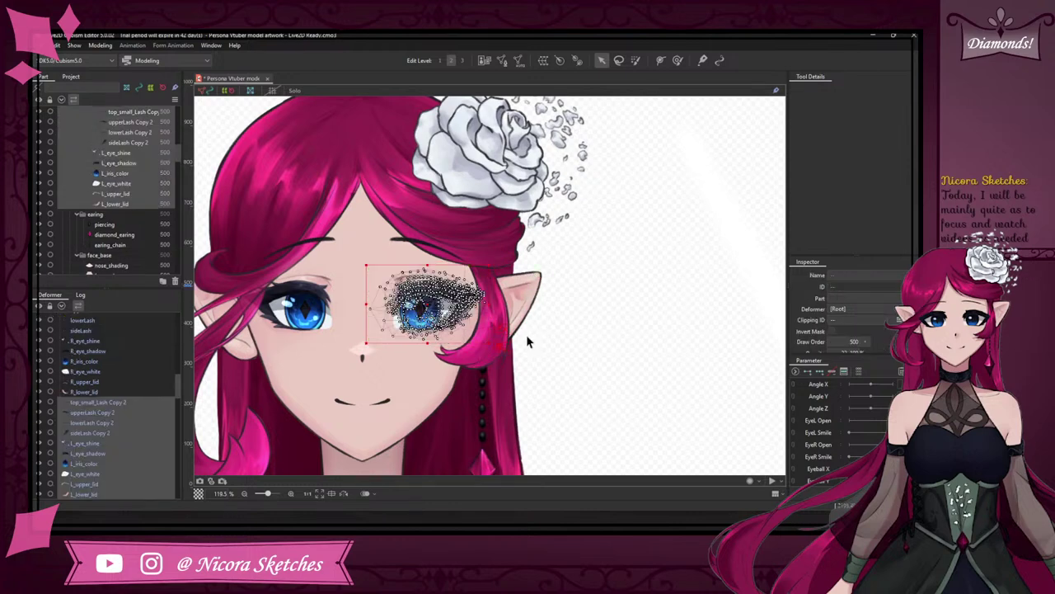
key("ctrl+y")
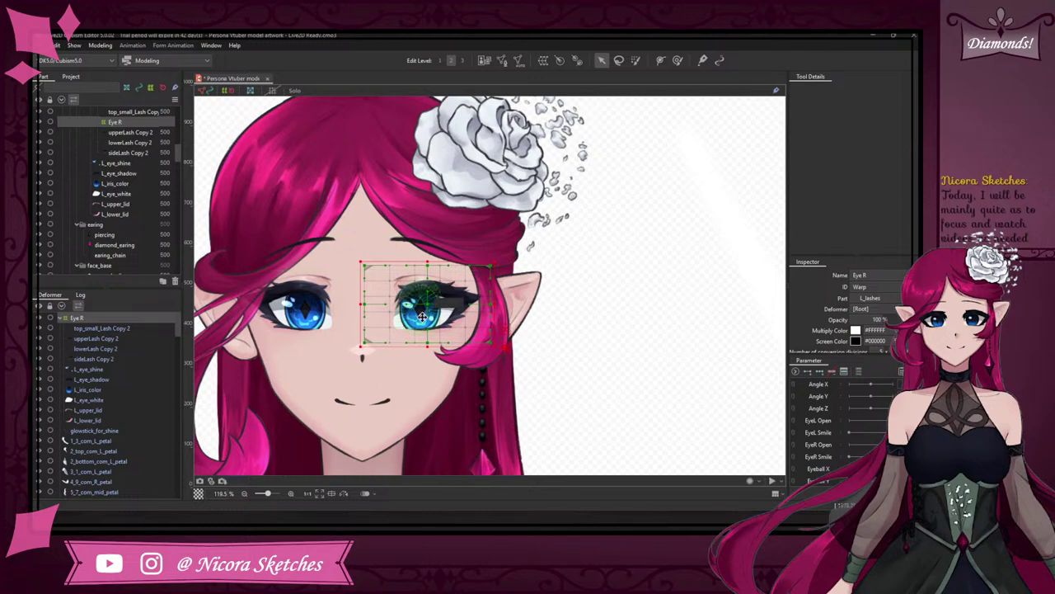
- Create a warp deformer named Iris L XY in the L_eye part as parent of the L_iris_color mesh, with 2 × 2 Bezier divisions
scroll(423, 309, "up", 3)
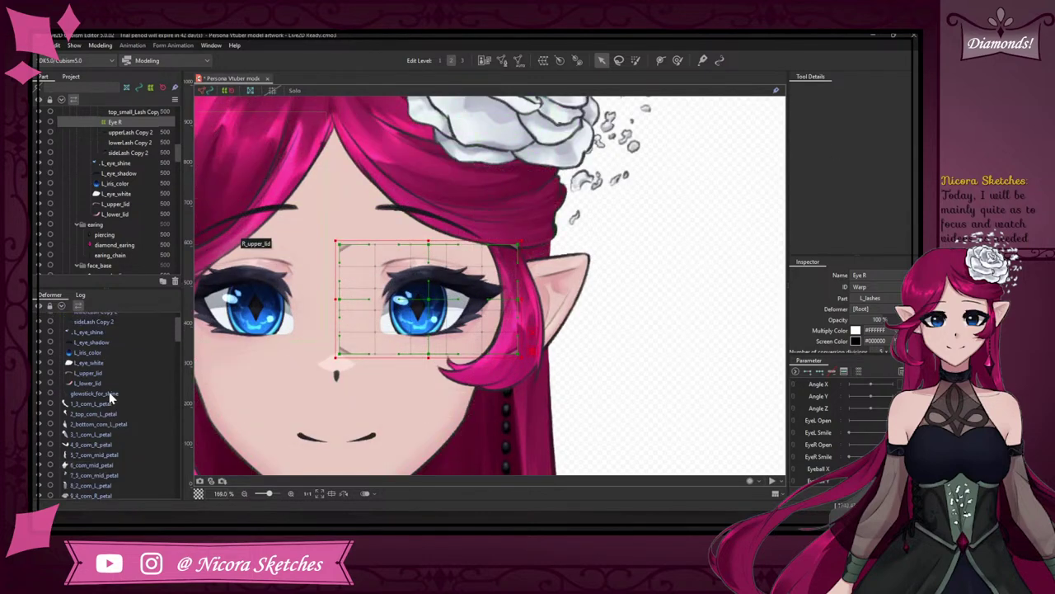
left_click(118, 389)
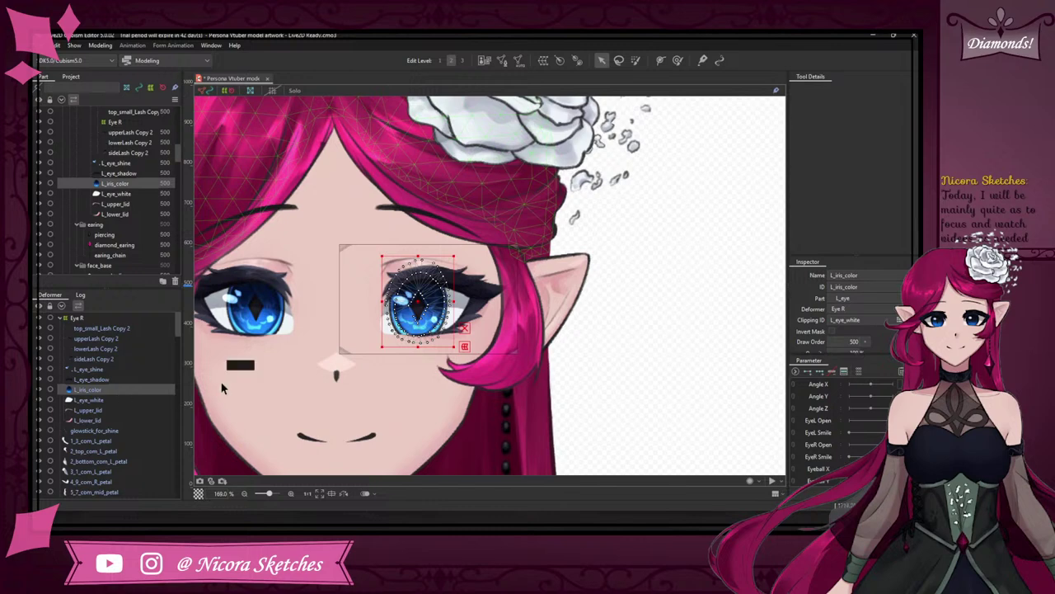
scroll(410, 334, "up", 3)
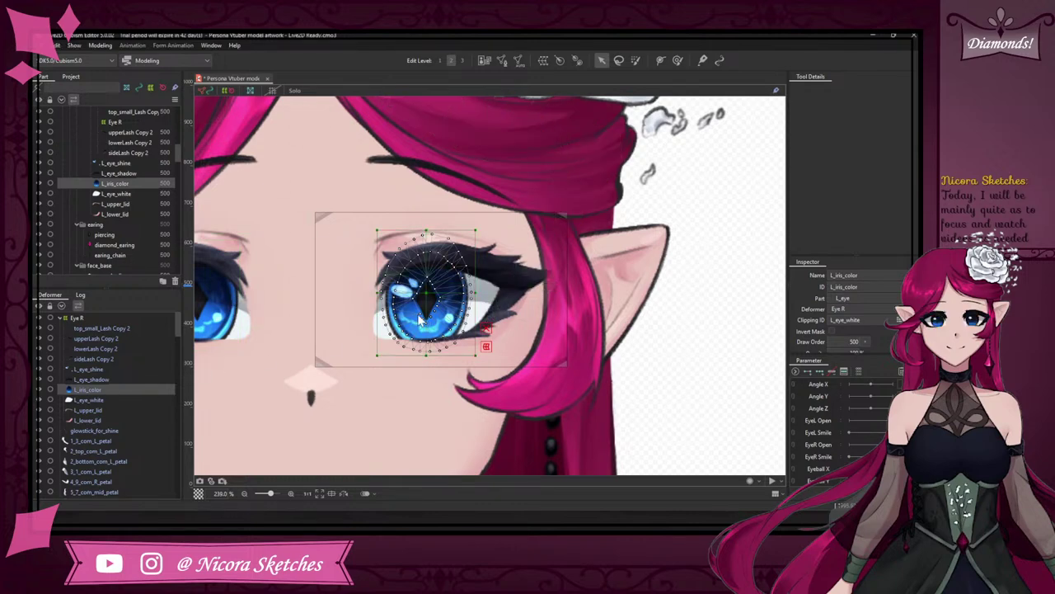
left_click(486, 346)
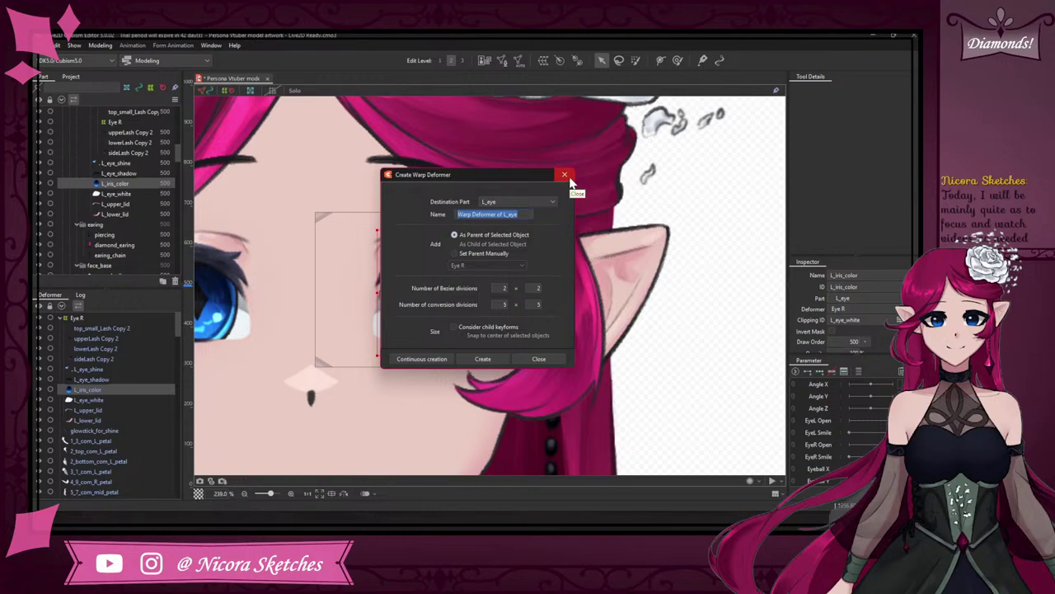
key("BackSpace")
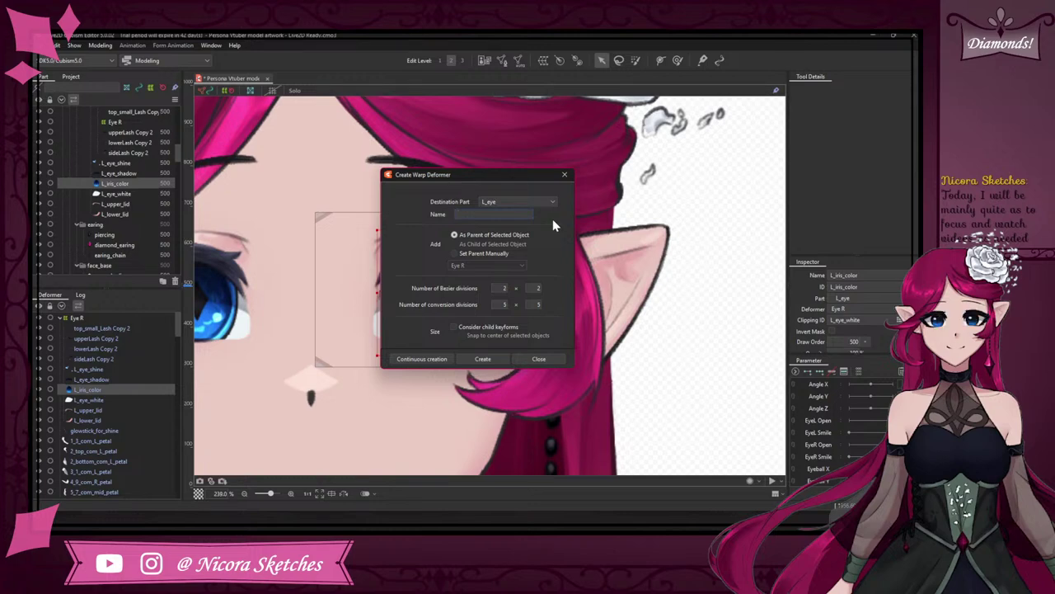
type("Iris XY")
left_click(467, 214)
type("L")
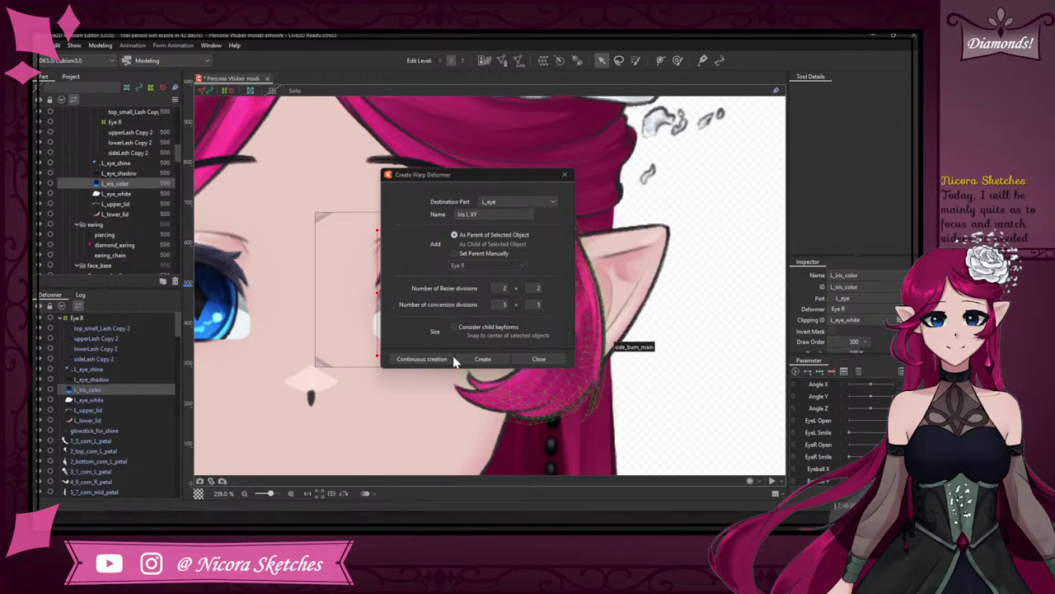
left_click(482, 358)
scroll(428, 343, "down", 3)
scroll(445, 346, "up", 5)
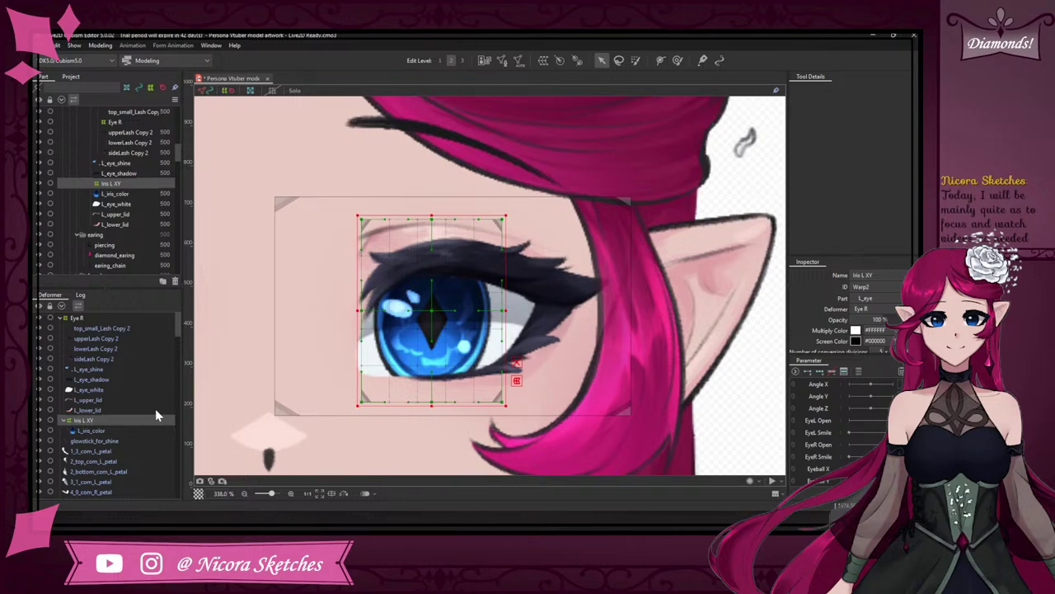
left_click(79, 317)
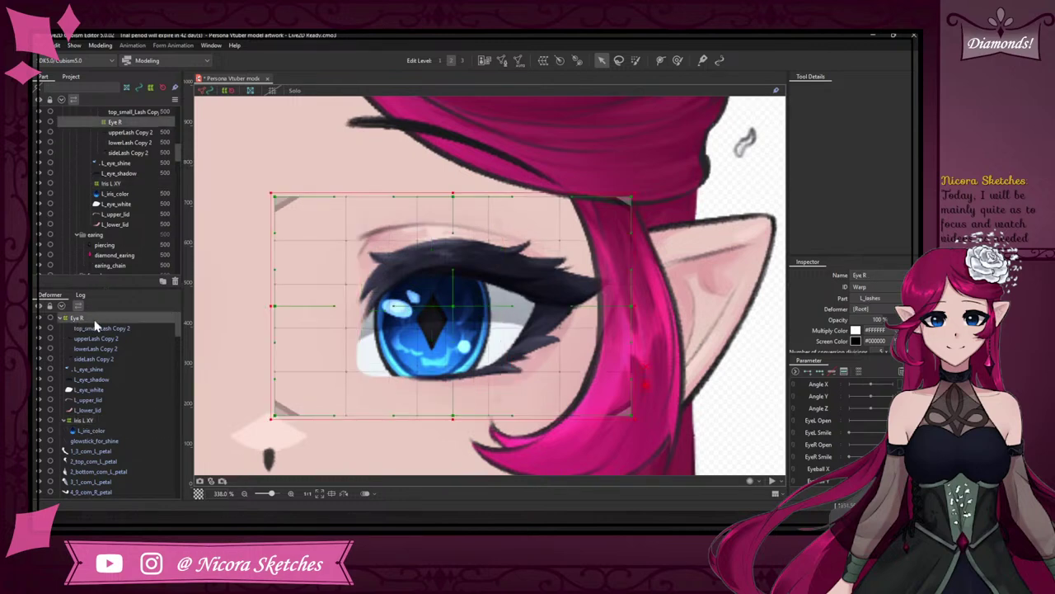
right_click(86, 319)
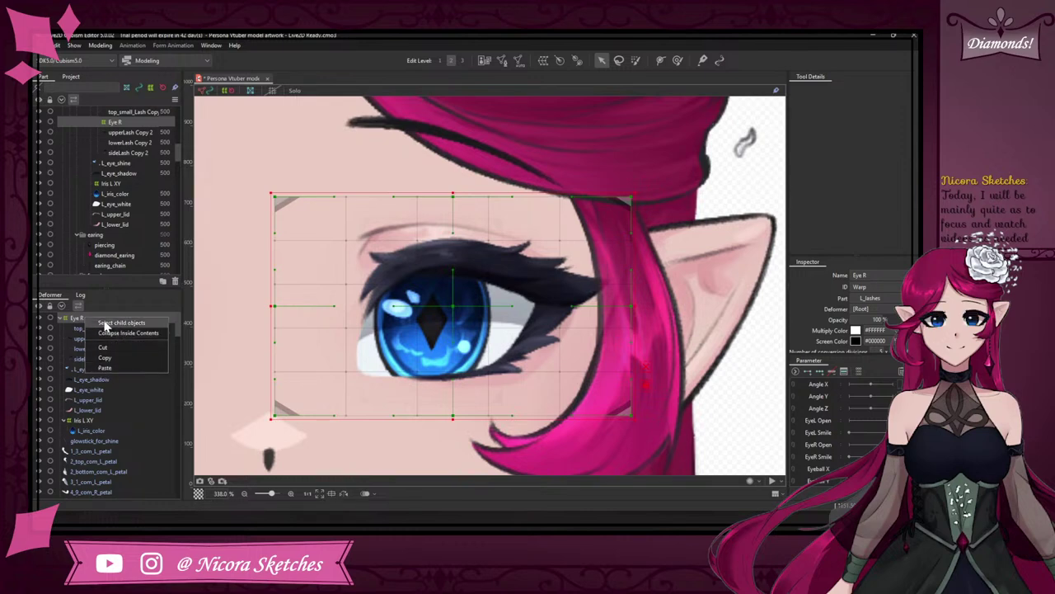
left_click(115, 323)
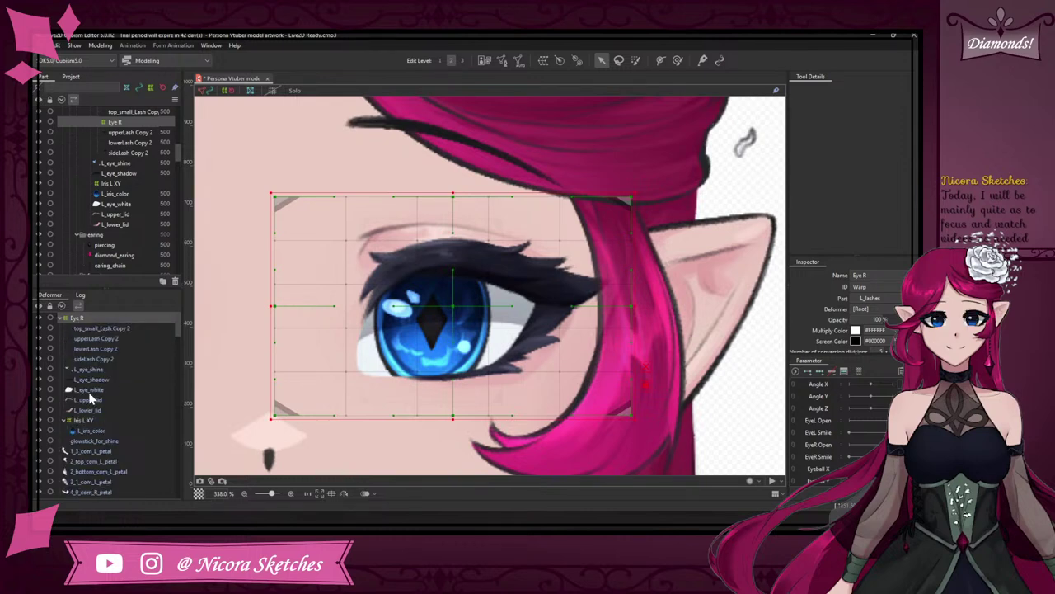
right_click(77, 321)
left_click(77, 321)
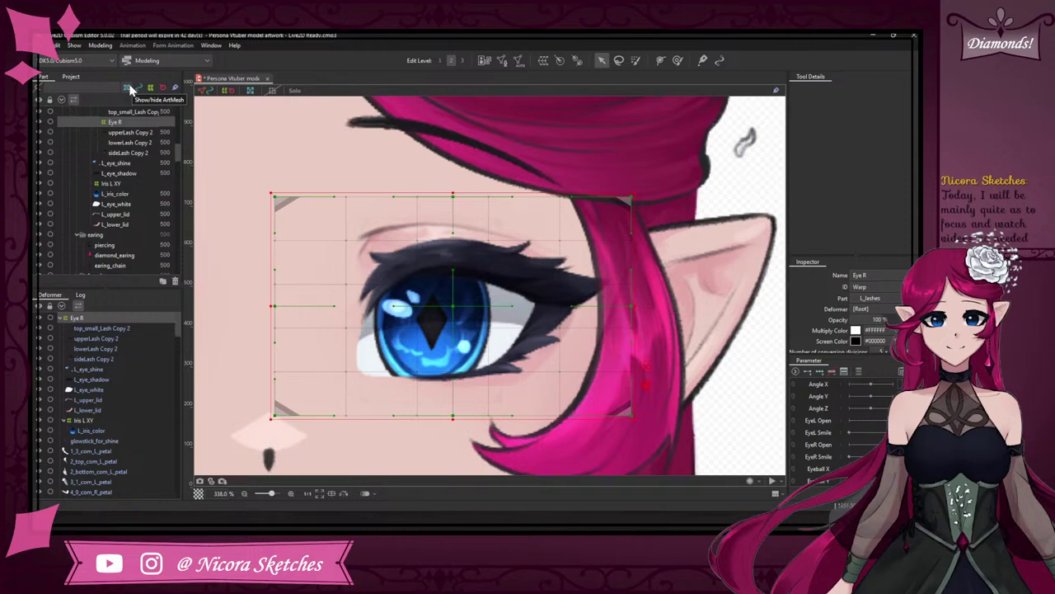
right_click(108, 124)
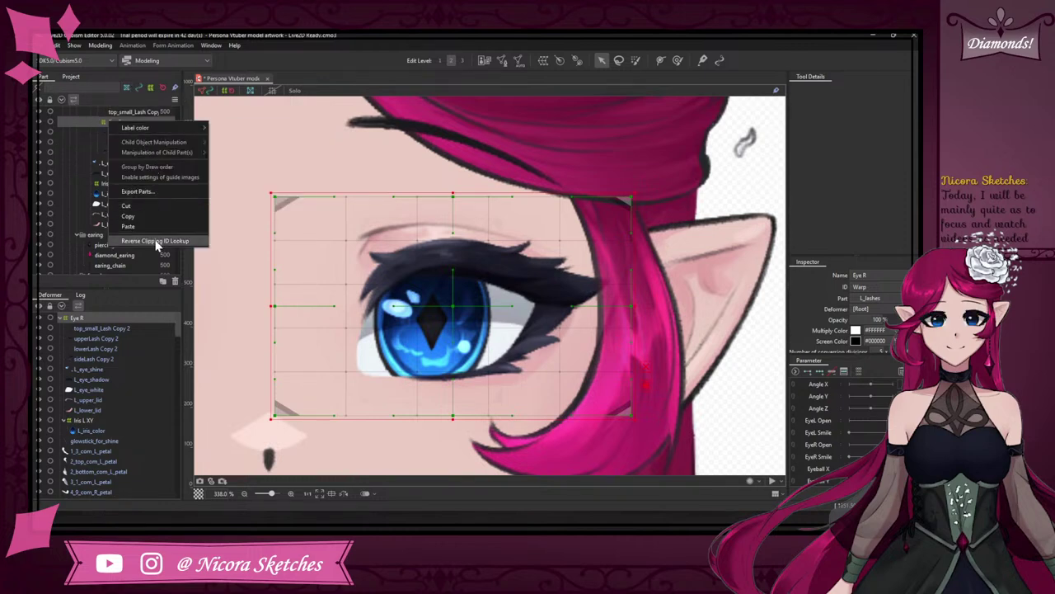
- Try moving the Iris L XY deformer sideways in both directions to test the iris inside the eye white, and undo the moves
left_click(81, 322)
left_click(103, 419)
left_click(106, 430)
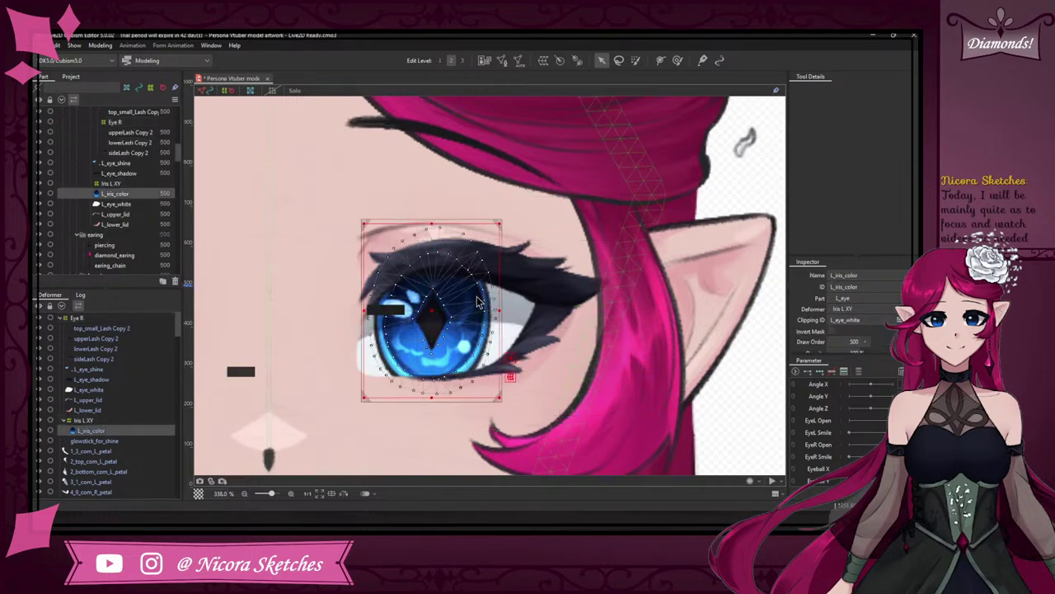
left_click(106, 420)
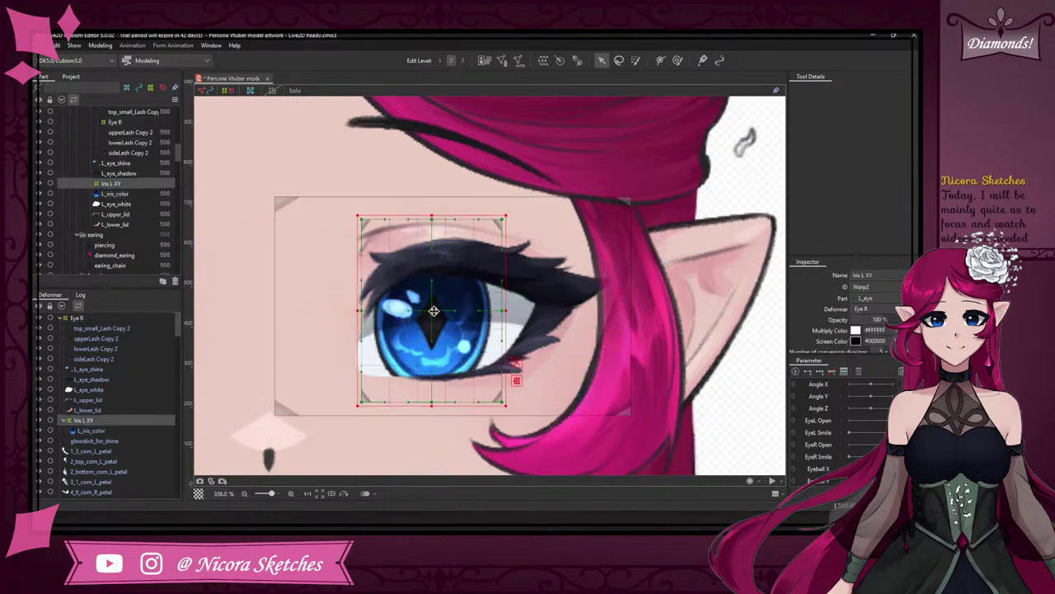
left_click_drag(434, 311, 346, 306)
scroll(346, 306, "down", 5)
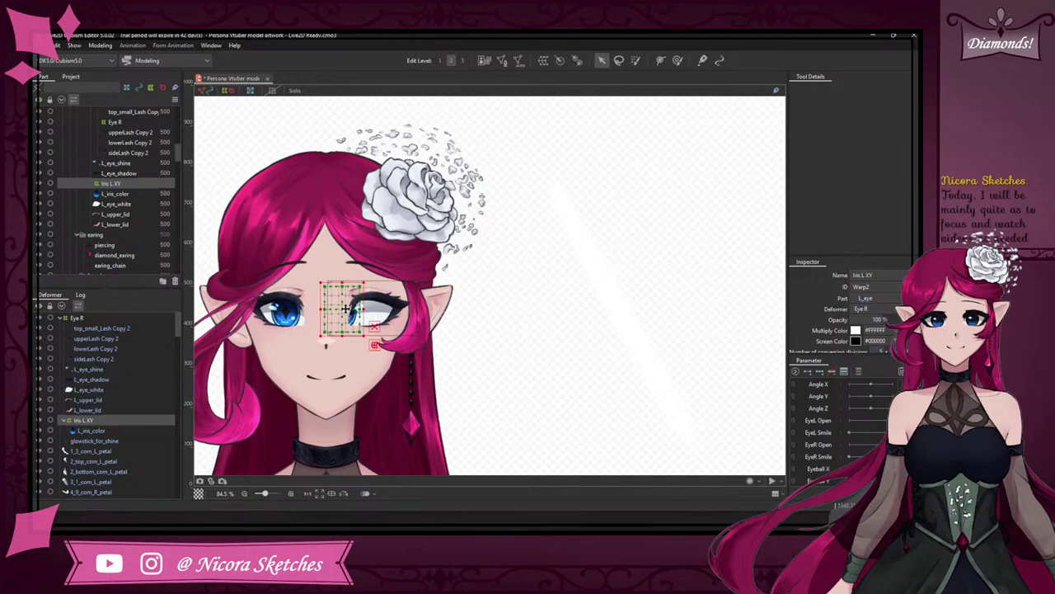
key("ctrl+z")
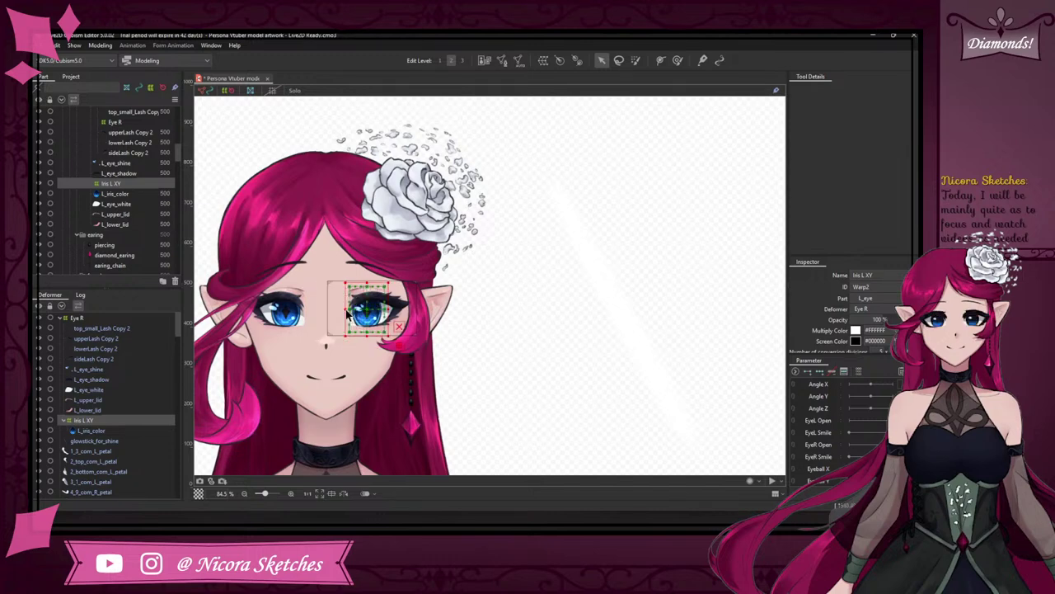
mouse_move(366, 308)
left_mouse_down()
mouse_move(367, 286)
mouse_move(378, 306)
left_mouse_up()
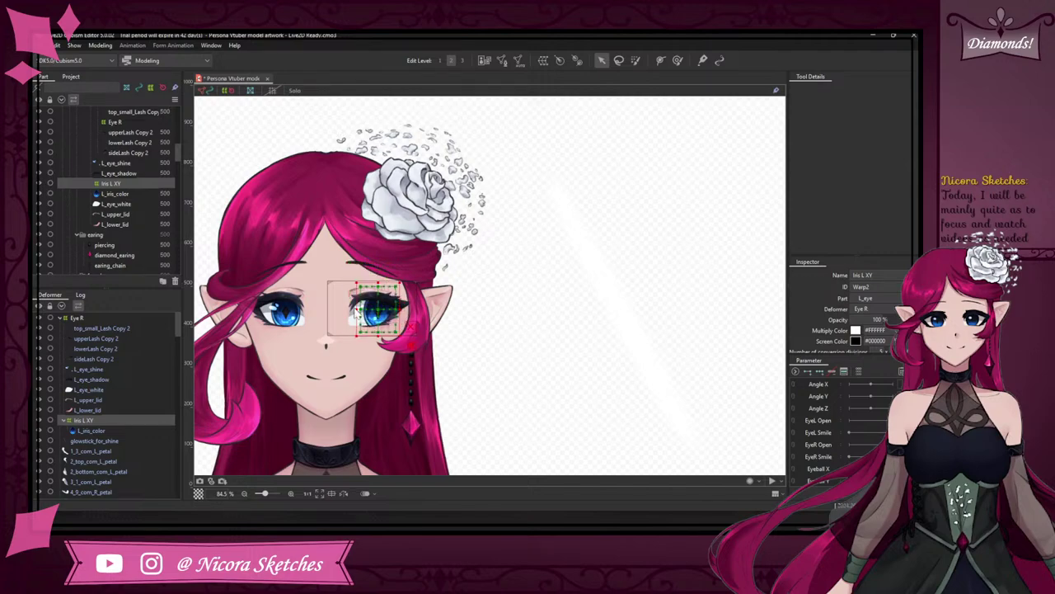
scroll(365, 307, "up", 3)
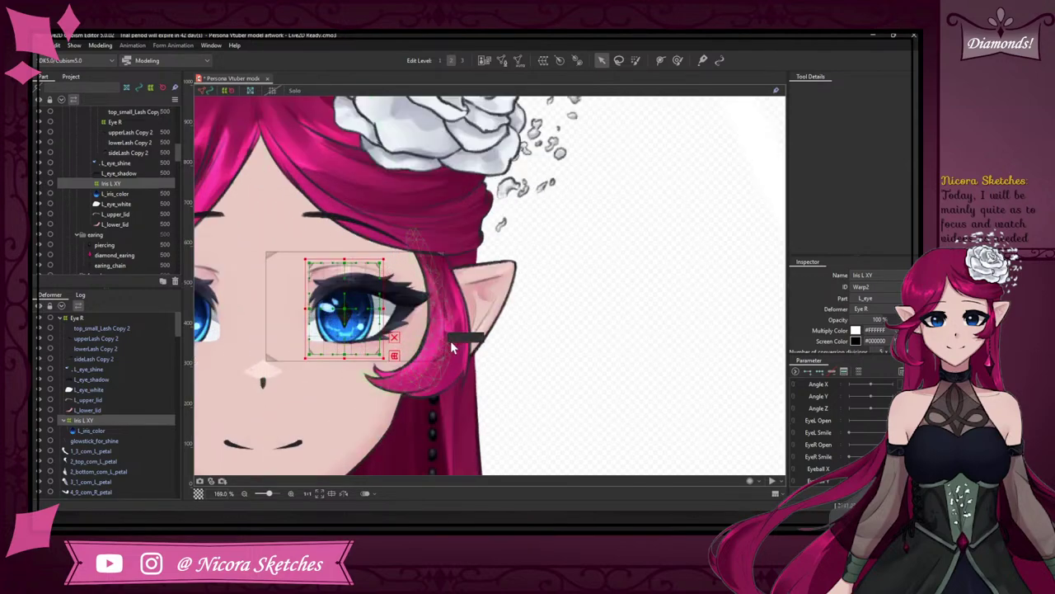
scroll(425, 355, "up", 2)
scroll(399, 365, "down", 5)
scroll(395, 372, "up", 3)
scroll(407, 400, "up", 1)
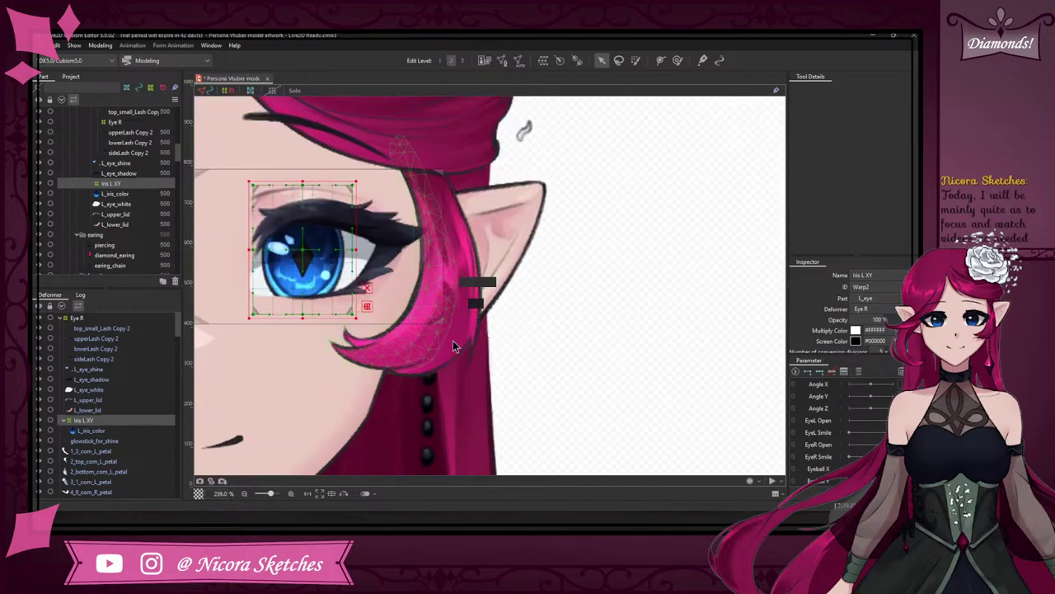
scroll(330, 330, "down", 2)
scroll(482, 384, "up", 1)
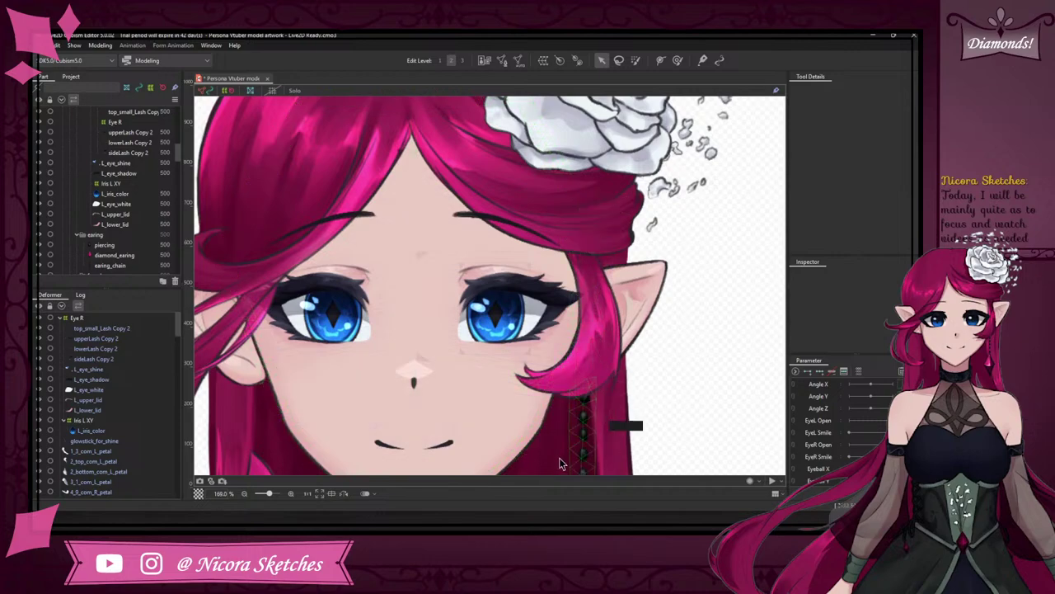
scroll(550, 436, "down", 2)
scroll(551, 435, "down", 3)
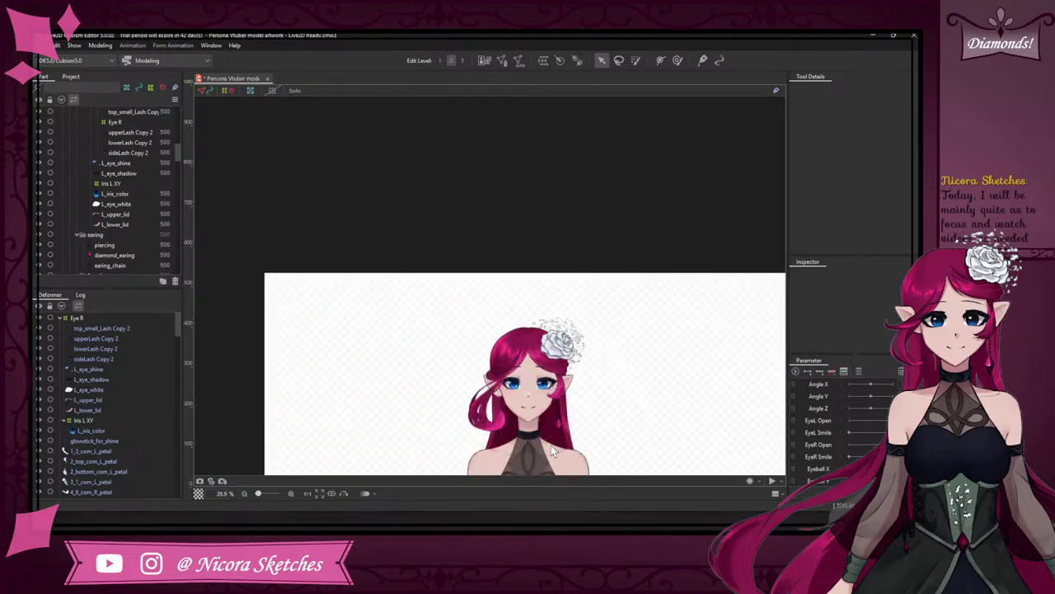
scroll(551, 444, "up", 3)
scroll(584, 275, "up", 3)
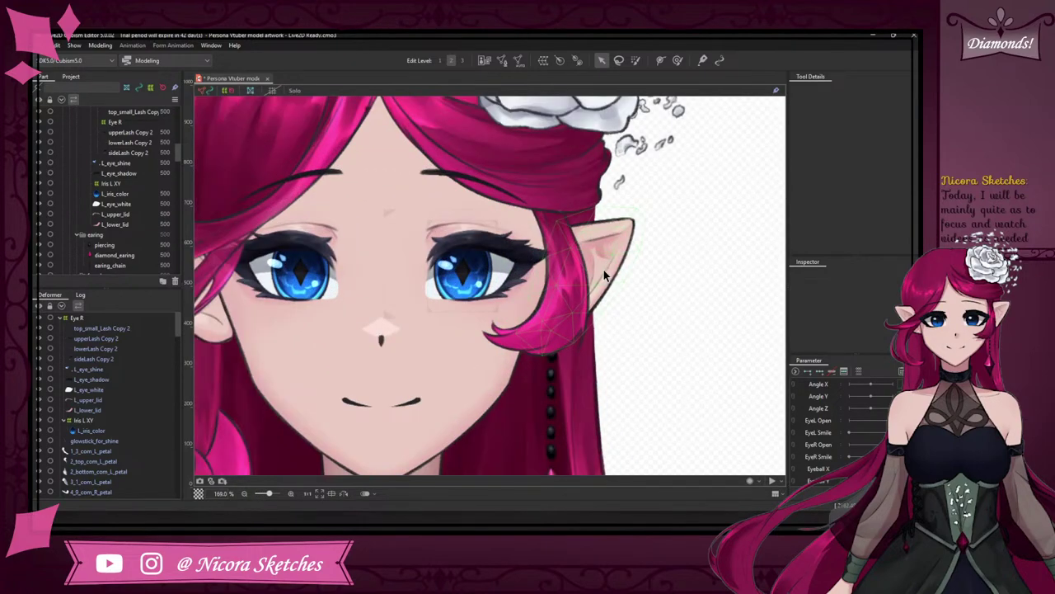
scroll(604, 269, "down", 2)
scroll(550, 201, "up", 1)
scroll(550, 201, "up", 1)
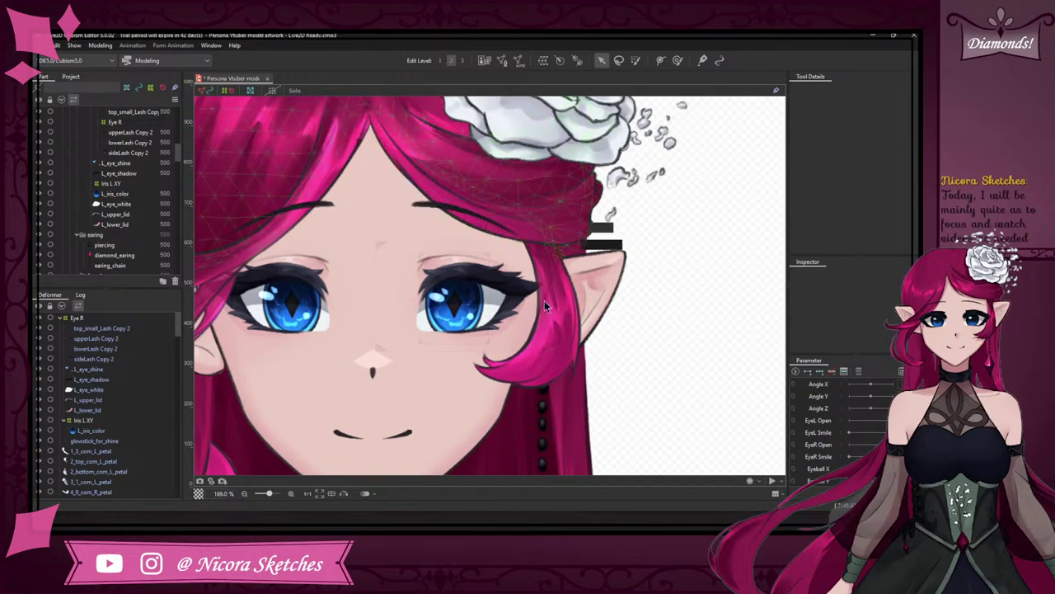
scroll(118, 388, "down", 1)
- Create a warp deformer named Eye highlight R XY in the L_eye part as parent of the L_eye_shine mesh, with 2 × 2 Bezier divisions
left_click(98, 394)
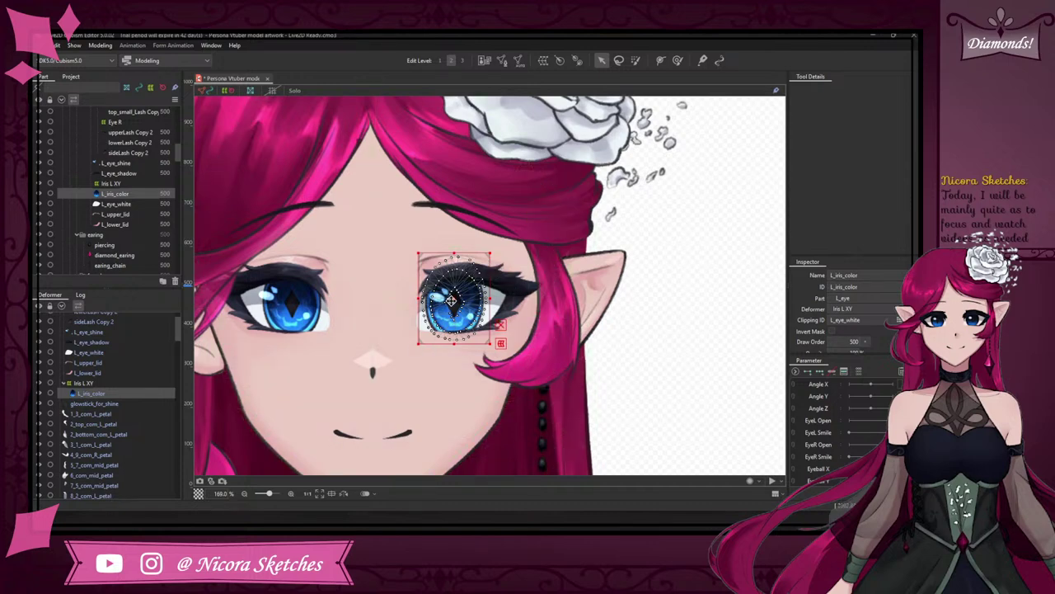
left_click(79, 383)
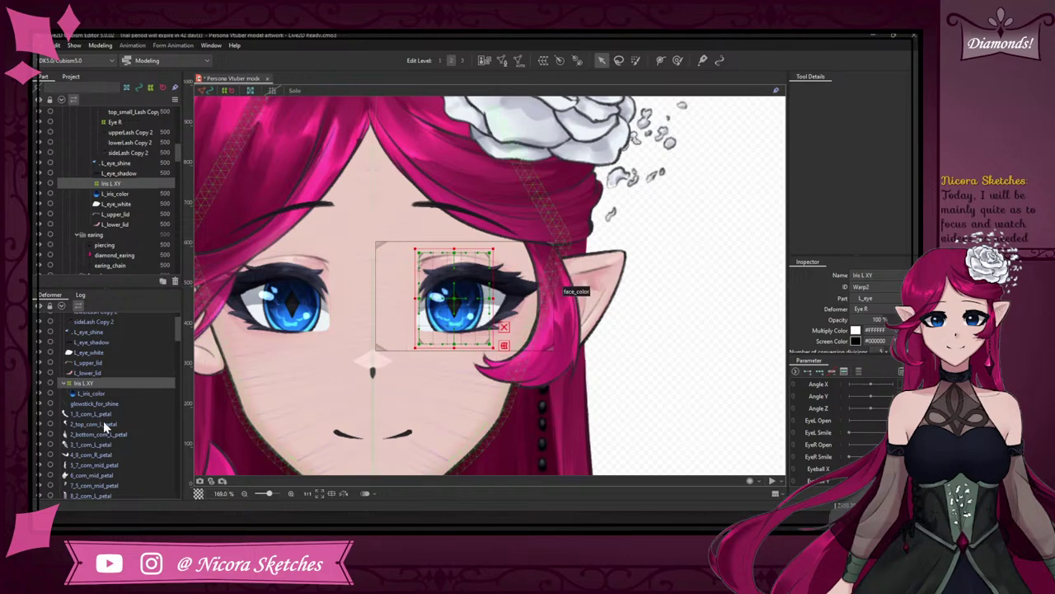
left_click(92, 331)
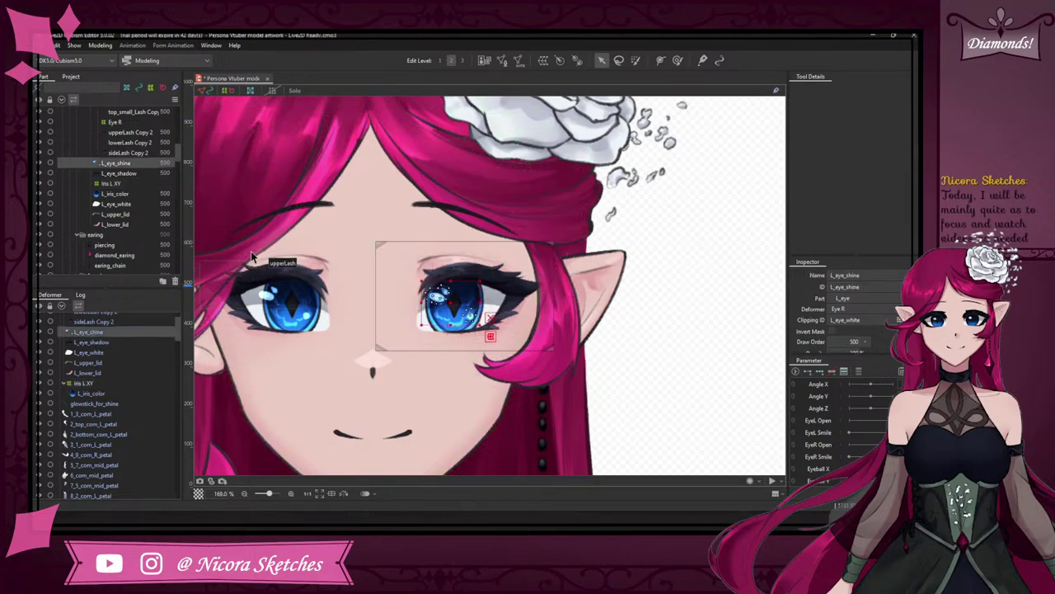
left_click(543, 60)
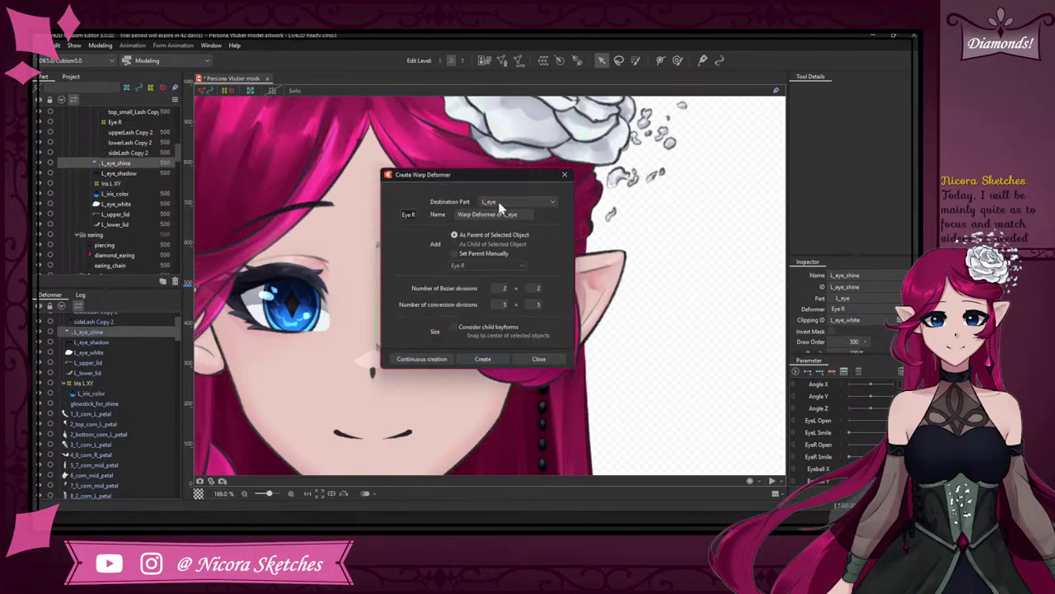
left_click_drag(520, 215, 439, 210)
left_click(550, 217)
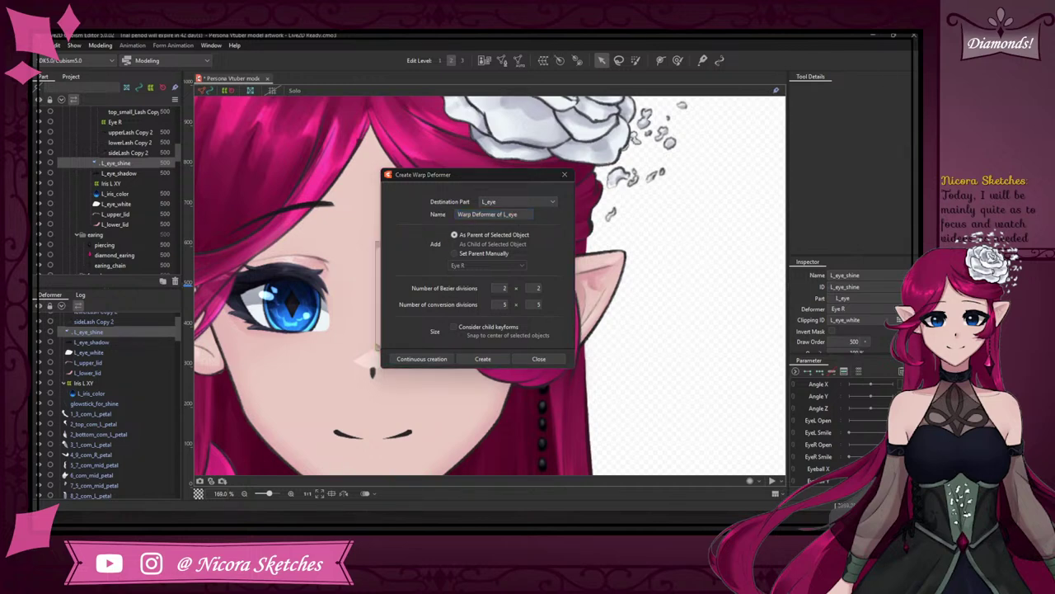
left_click(435, 216)
key("BackSpace")
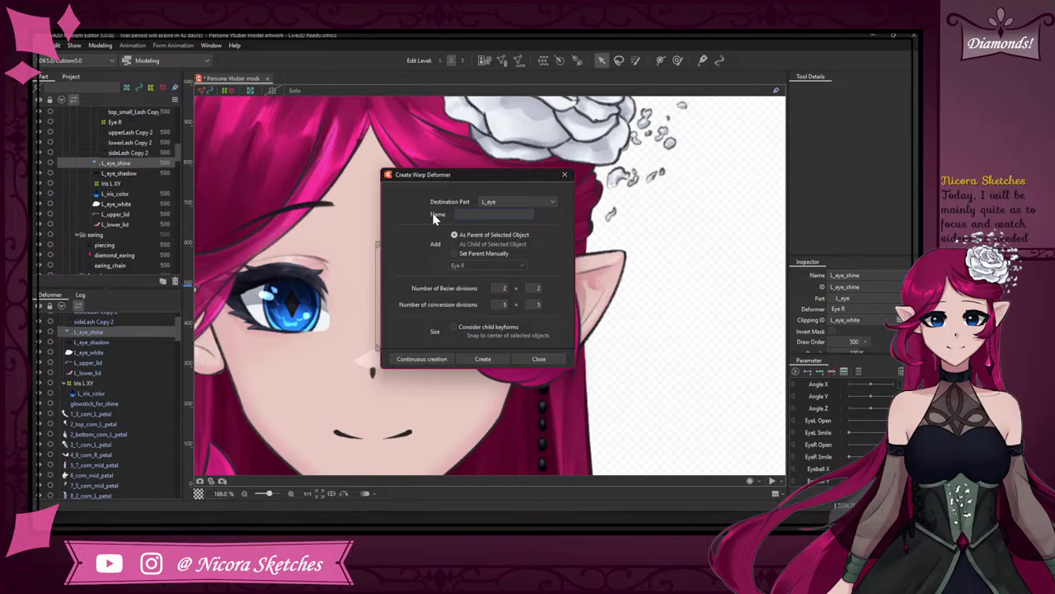
type("Eye highlight")
type("XY")
left_click(483, 360)
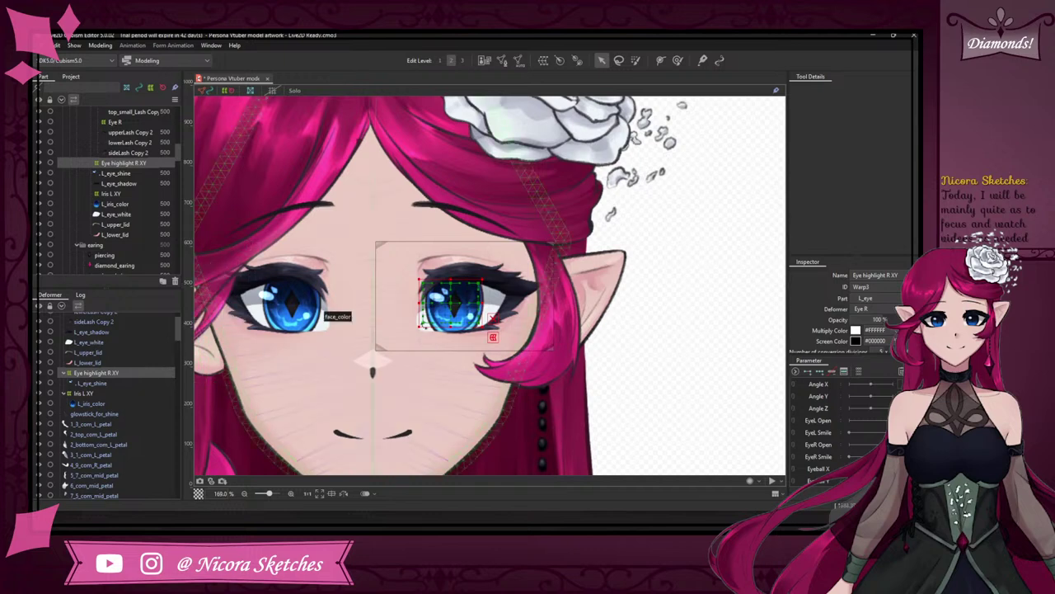
- Try nudging the Eye highlight R XY deformer sideways over the iris, and undo the test move while keeping the deformer
scroll(452, 305, "up", 5)
scroll(452, 305, "down", 3)
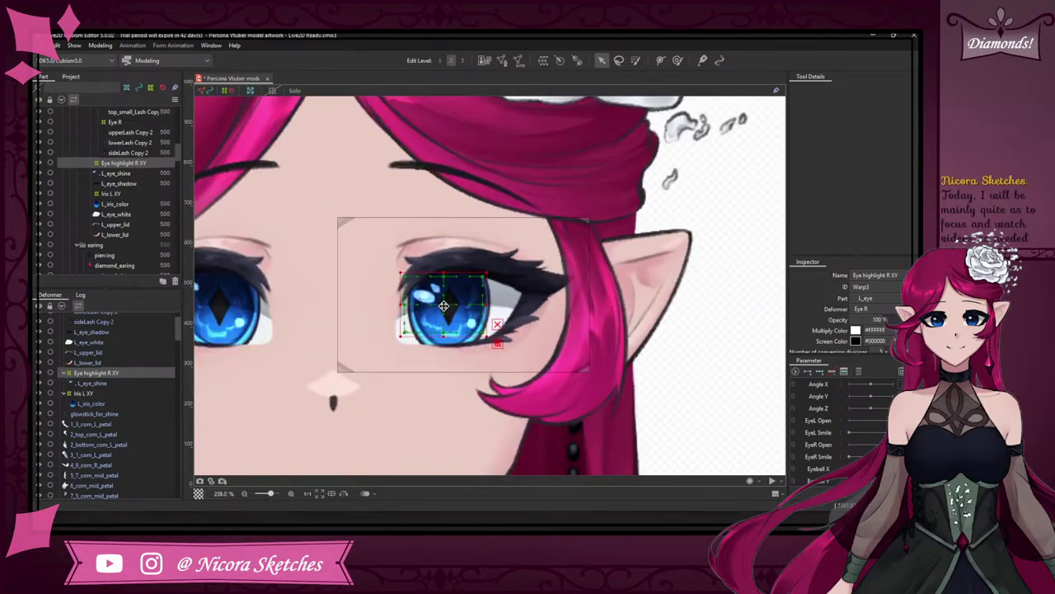
mouse_move(451, 306)
left_mouse_down()
mouse_move(447, 328)
mouse_move(419, 306)
mouse_move(457, 306)
mouse_move(442, 305)
left_mouse_up()
scroll(450, 309, "down", 2)
scroll(451, 310, "down", 2)
scroll(450, 309, "up", 4)
scroll(449, 309, "down", 2)
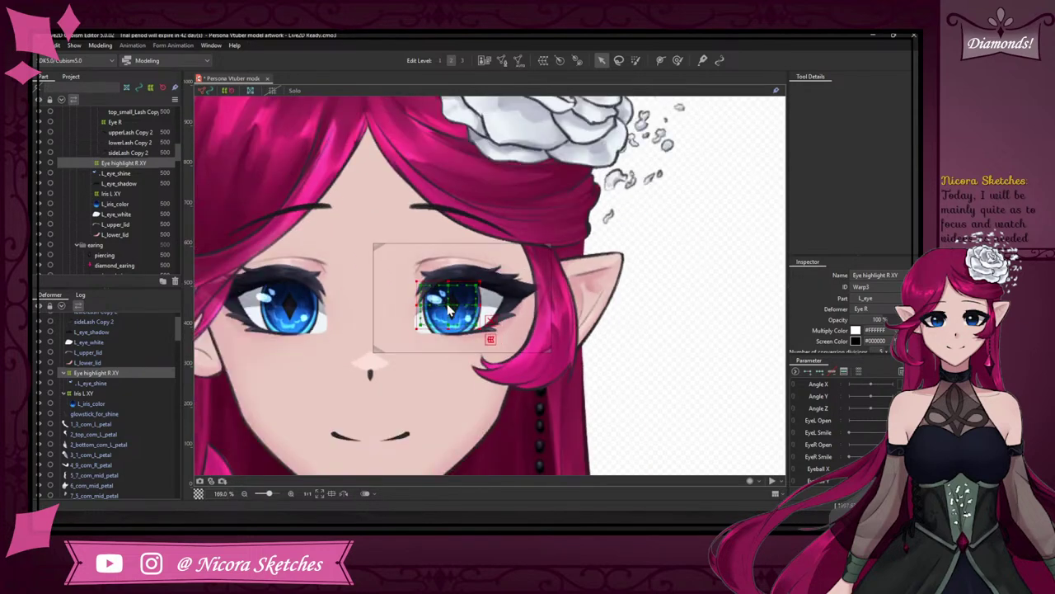
left_click(449, 309)
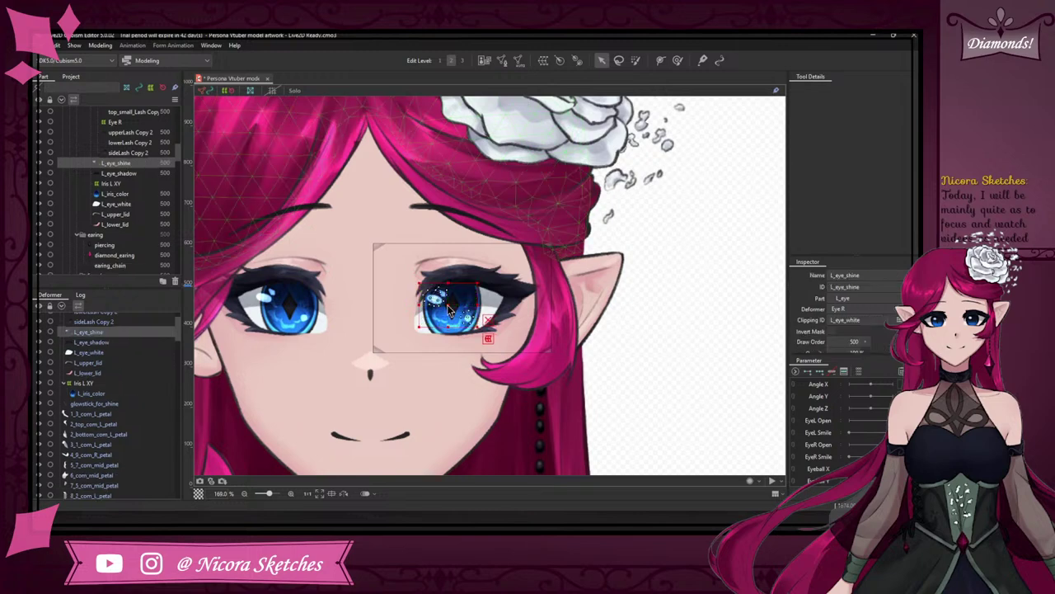
key("ctrl+y")
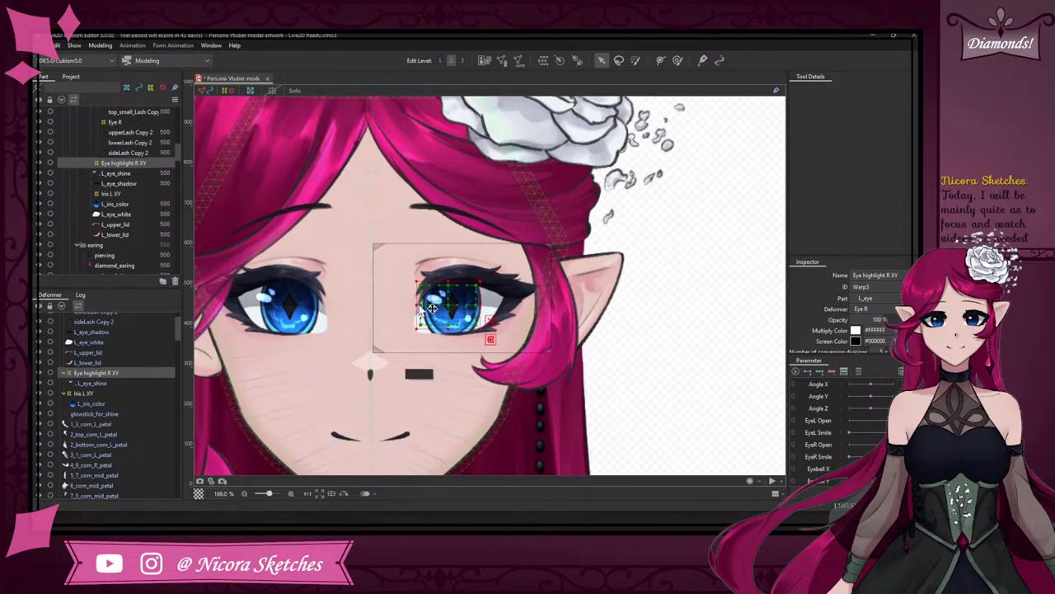
- Inspect how the Eye highlight R XY deformer sits over the iris, both up close and against the whole face
scroll(420, 304, "up", 3)
scroll(501, 308, "down", 1)
scroll(521, 340, "down", 2)
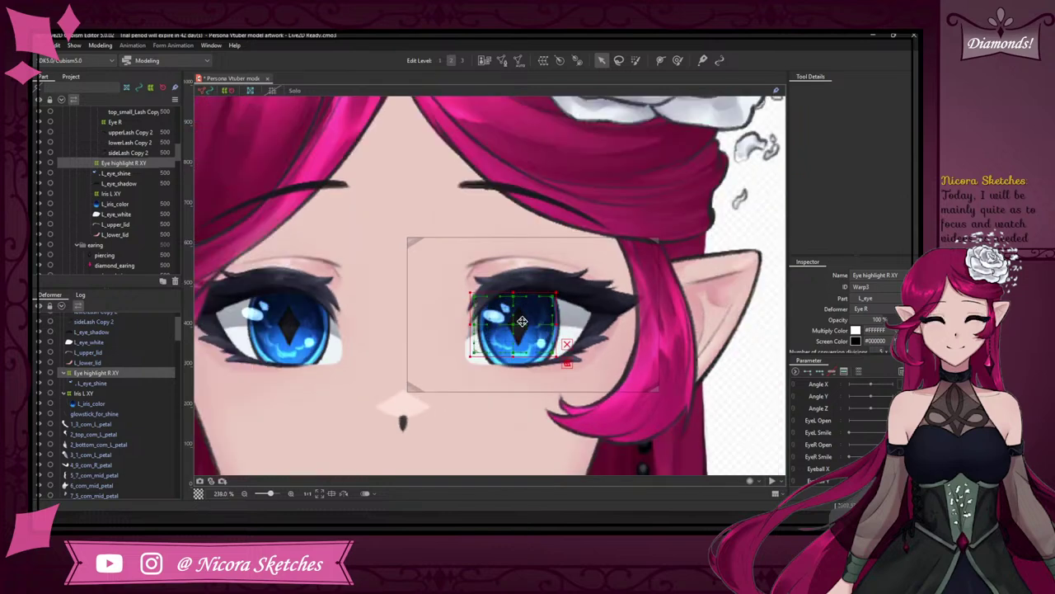
scroll(518, 330, "up", 2)
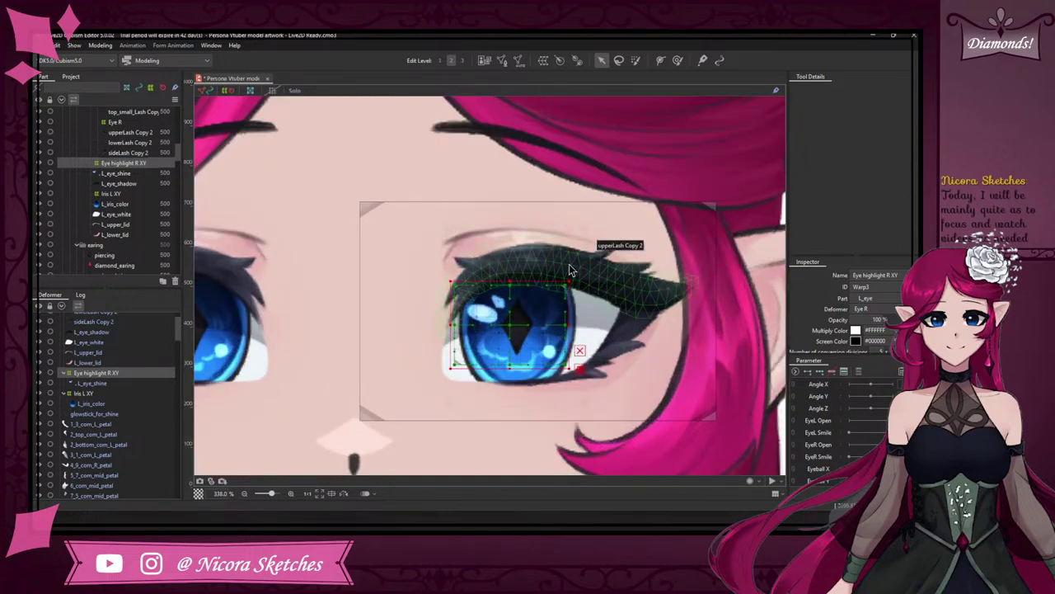
scroll(571, 268, "down", 4)
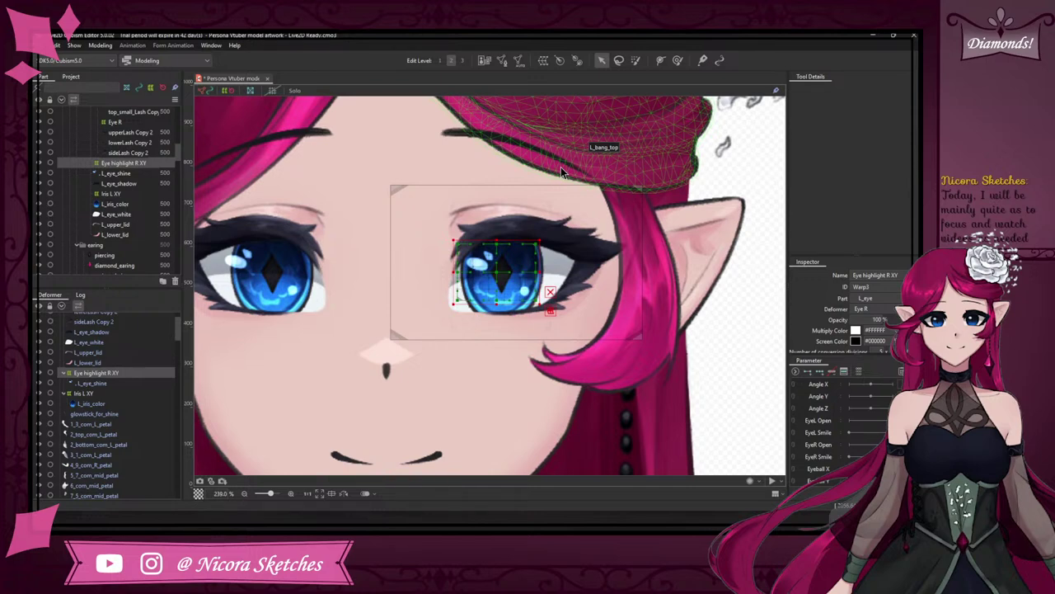
scroll(560, 171, "down", 2)
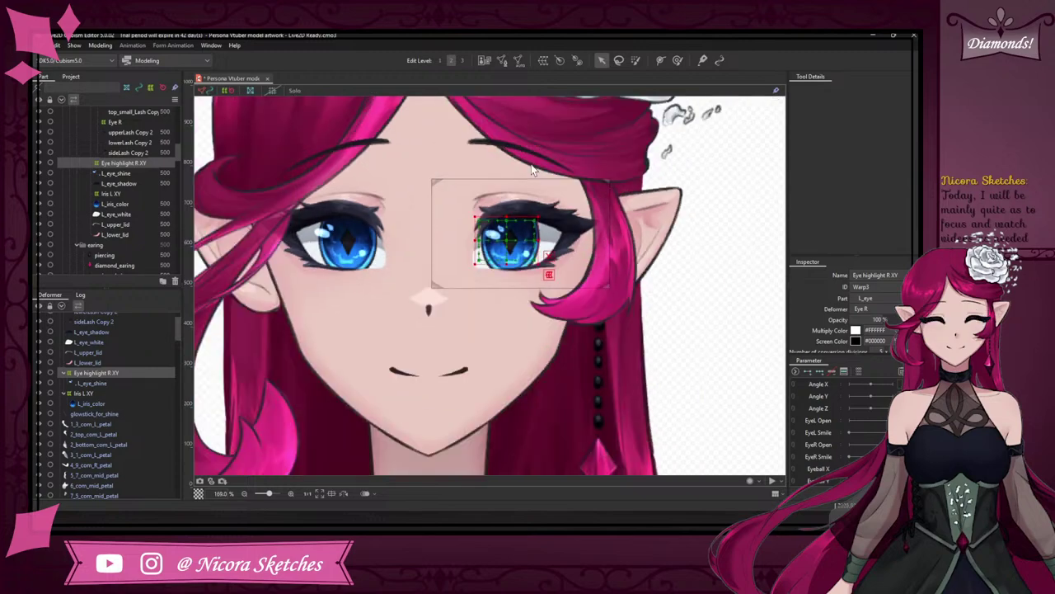
scroll(541, 138, "down", 2)
scroll(541, 137, "up", 2)
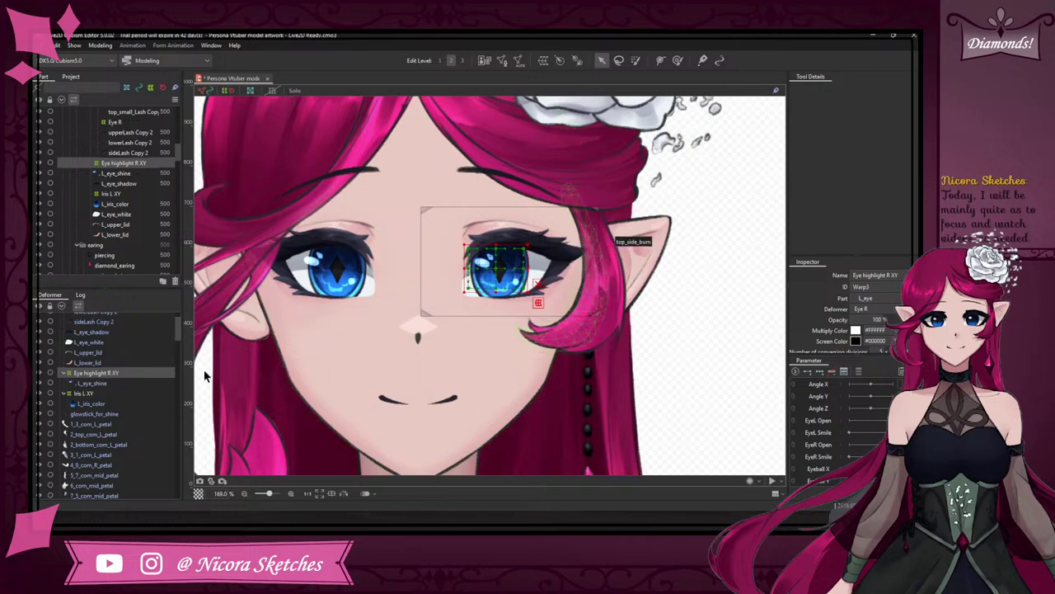
- Select the Iris L XY and Eye highlight R XY deformers together, and dock a widened Parameter palette between the Part palette and the canvas
left_click(95, 392)
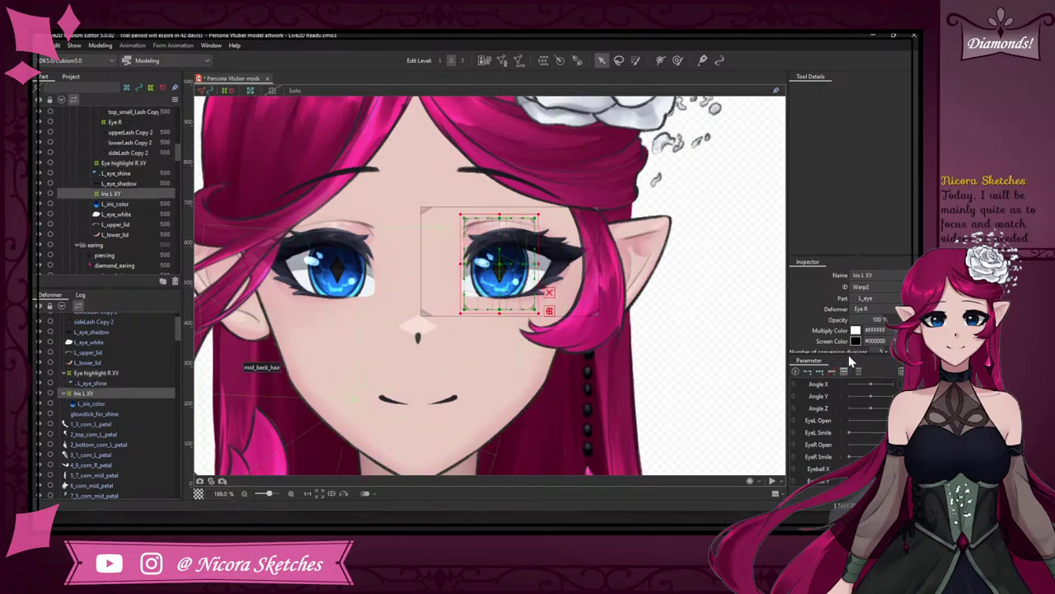
left_click(100, 372, "ctrl")
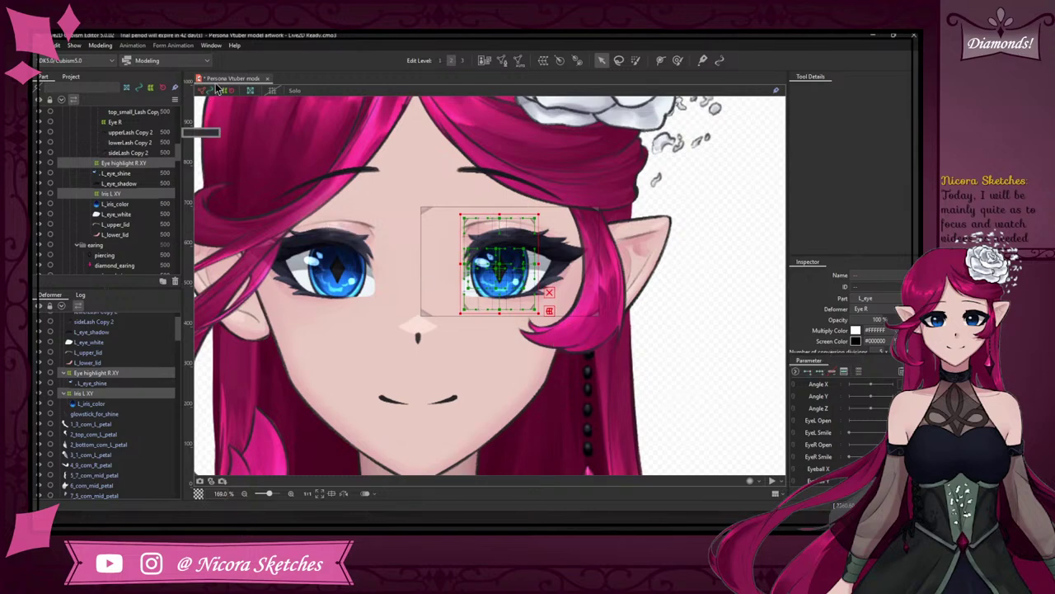
left_click_drag(187, 104, 187, 105)
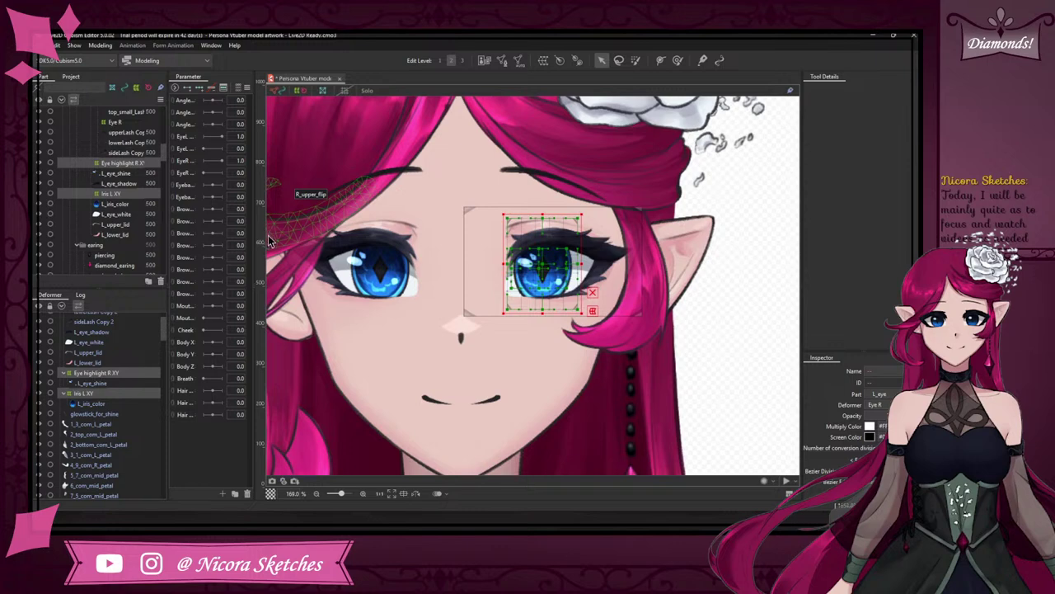
left_click_drag(252, 257, 280, 275)
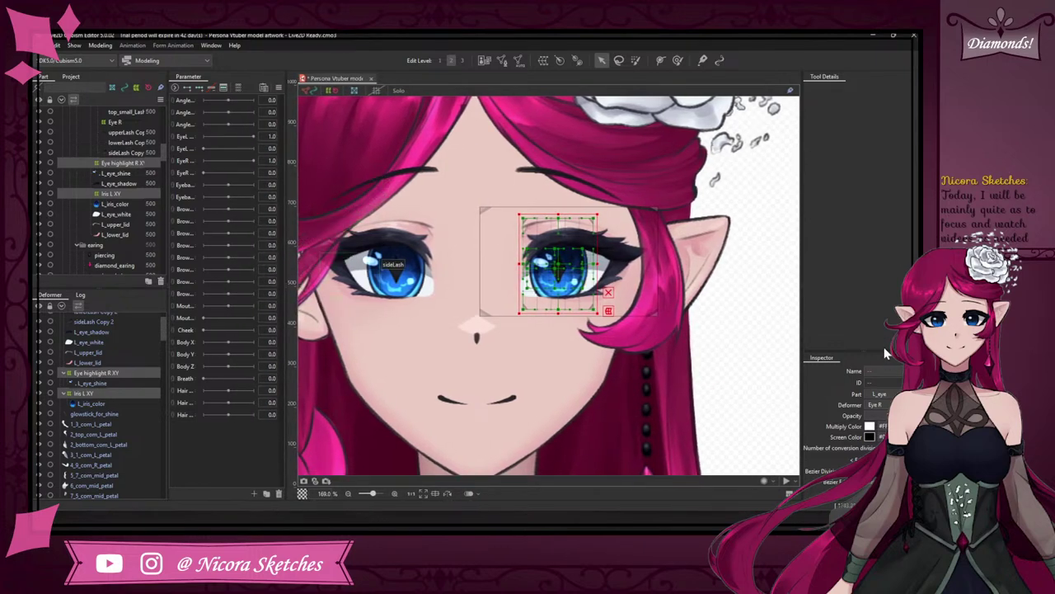
- Enlarge the Inspector palette slightly and give the Deformer palette more height by shrinking the Part palette
mouse_move(869, 351)
left_mouse_down()
mouse_move(870, 323)
mouse_move(874, 354)
mouse_move(876, 337)
left_mouse_up()
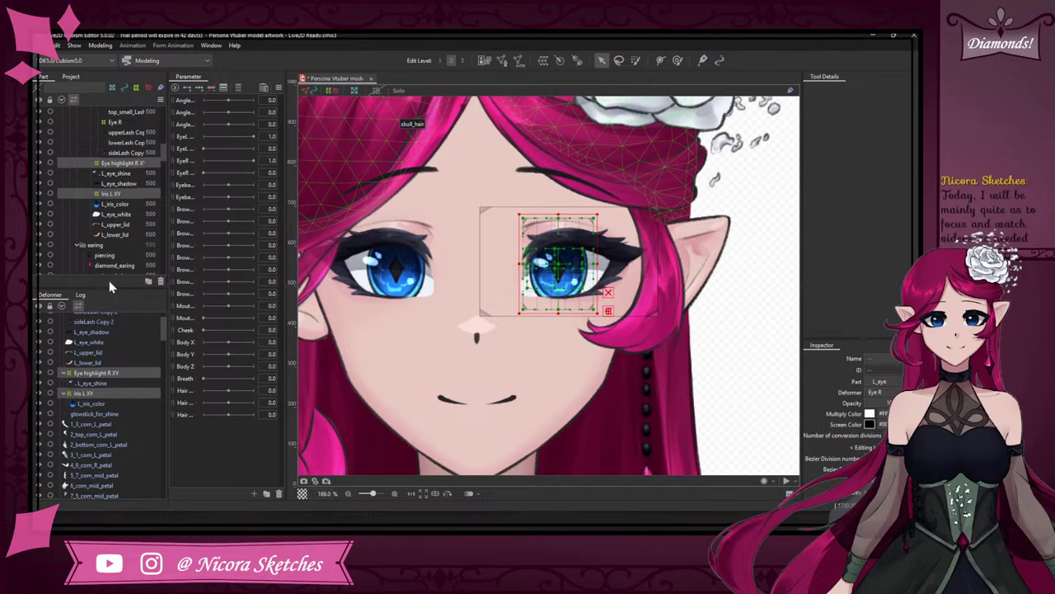
left_click_drag(120, 288, 138, 204)
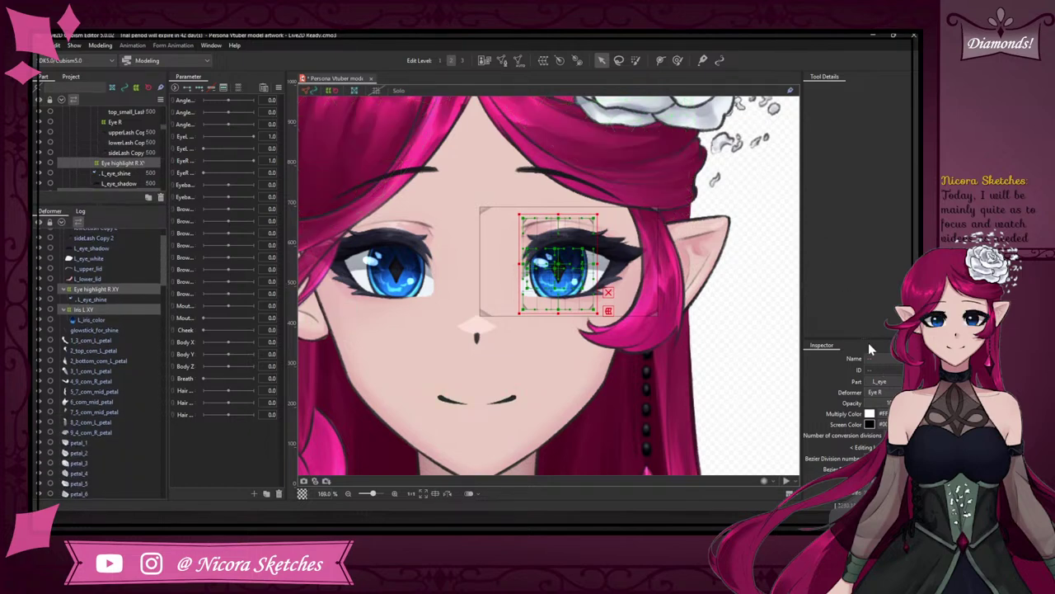
mouse_move(859, 340)
left_mouse_down()
mouse_move(858, 305)
mouse_move(859, 335)
left_mouse_up()
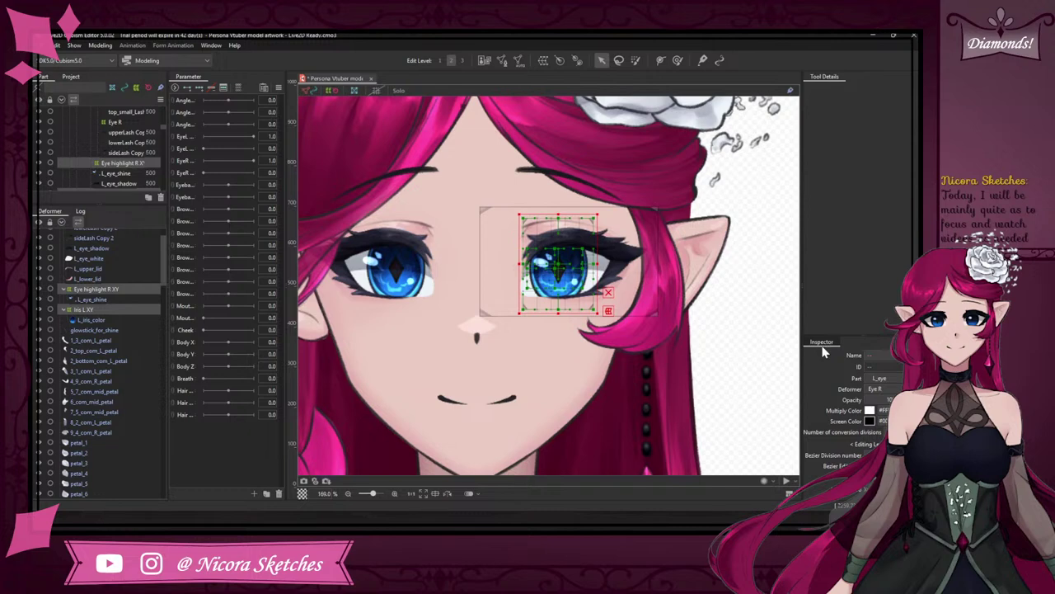
- Try docking the Inspector palette above the Parameter palette, and move it back to share the Tool Details area
left_click_drag(764, 321, 213, 71)
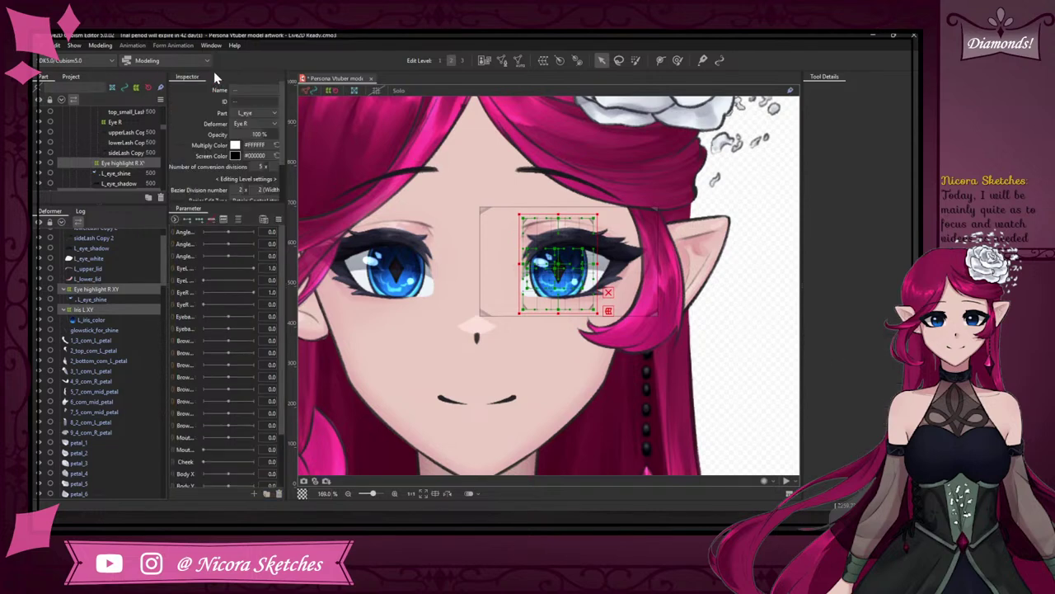
left_click_drag(235, 201, 269, 213)
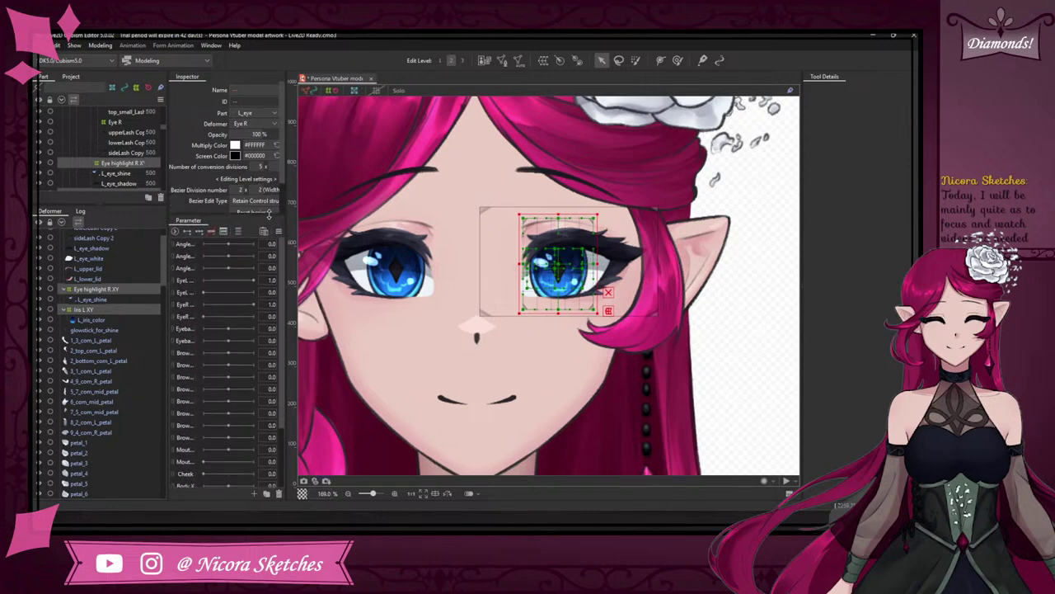
left_click_drag(183, 80, 839, 100)
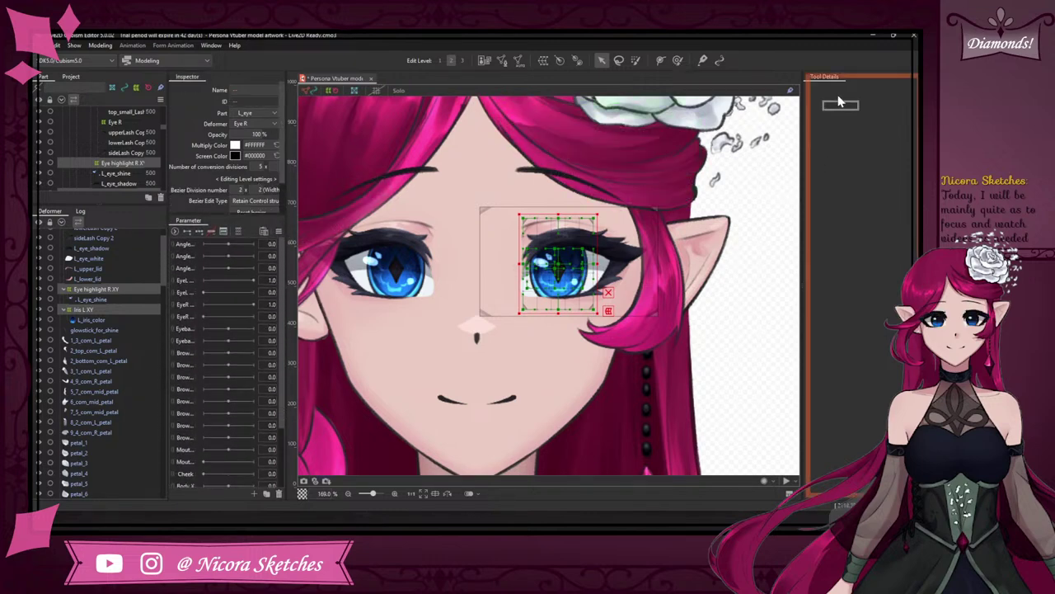
left_click_drag(494, 143, 836, 118)
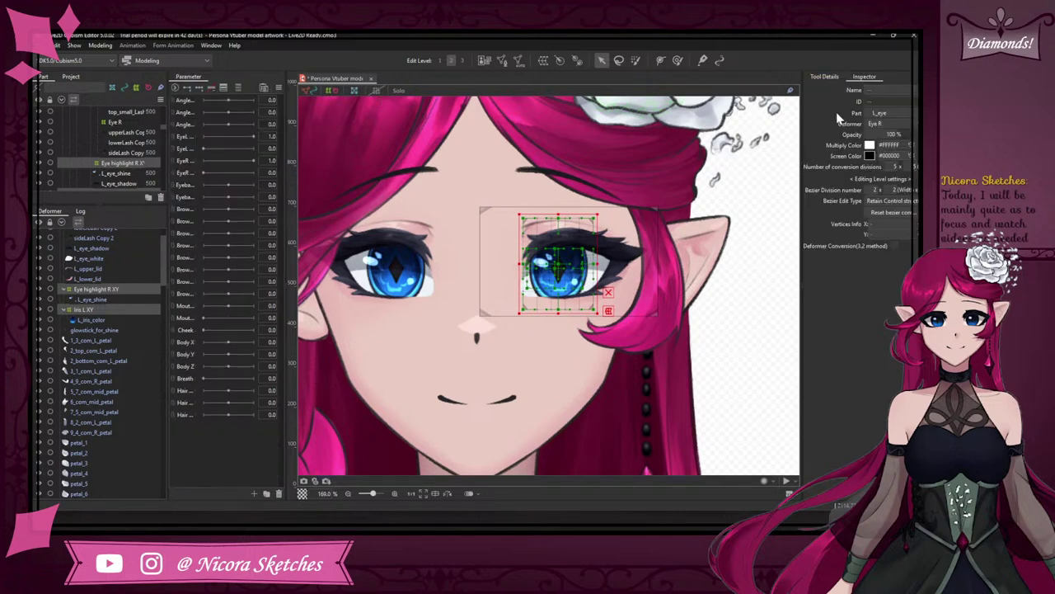
- Dock the Tool Details palette above the Parameter palette, and adjust the palette and name column widths to show full parameter names
left_click_drag(828, 76, 233, 74)
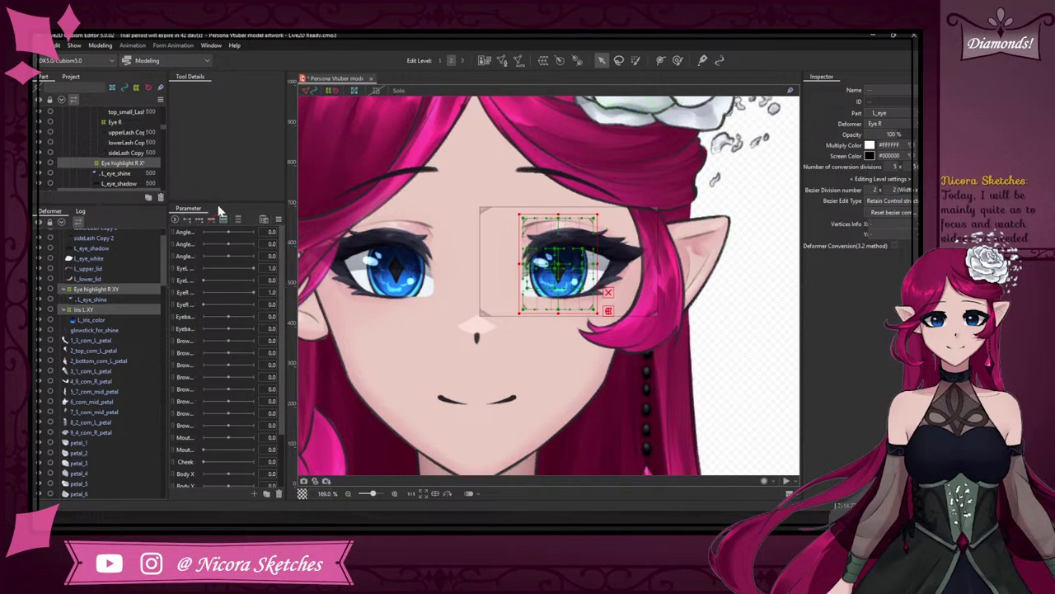
left_click_drag(222, 203, 221, 205)
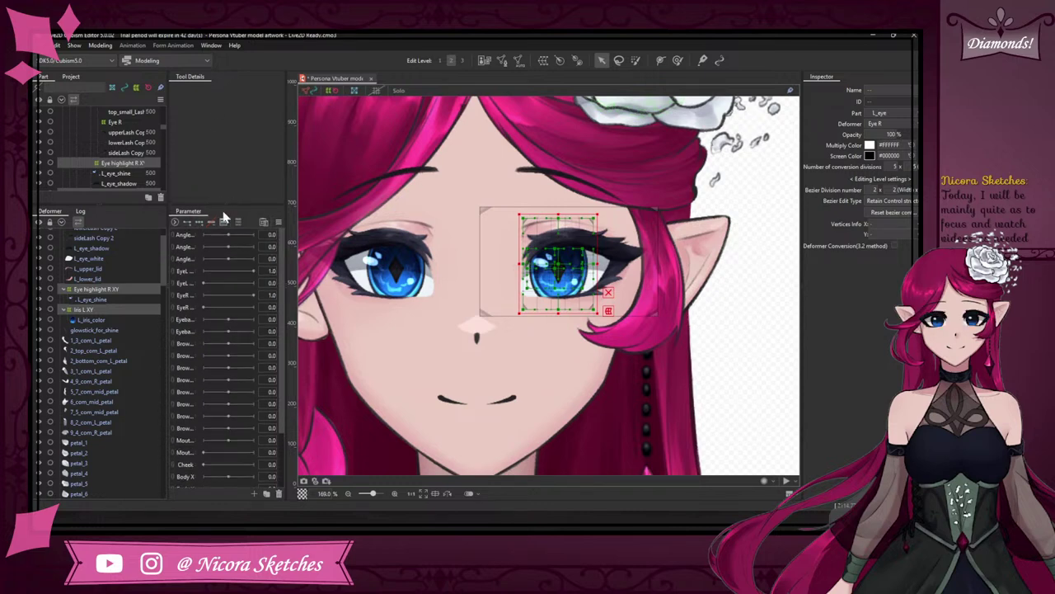
left_click_drag(293, 283, 308, 290)
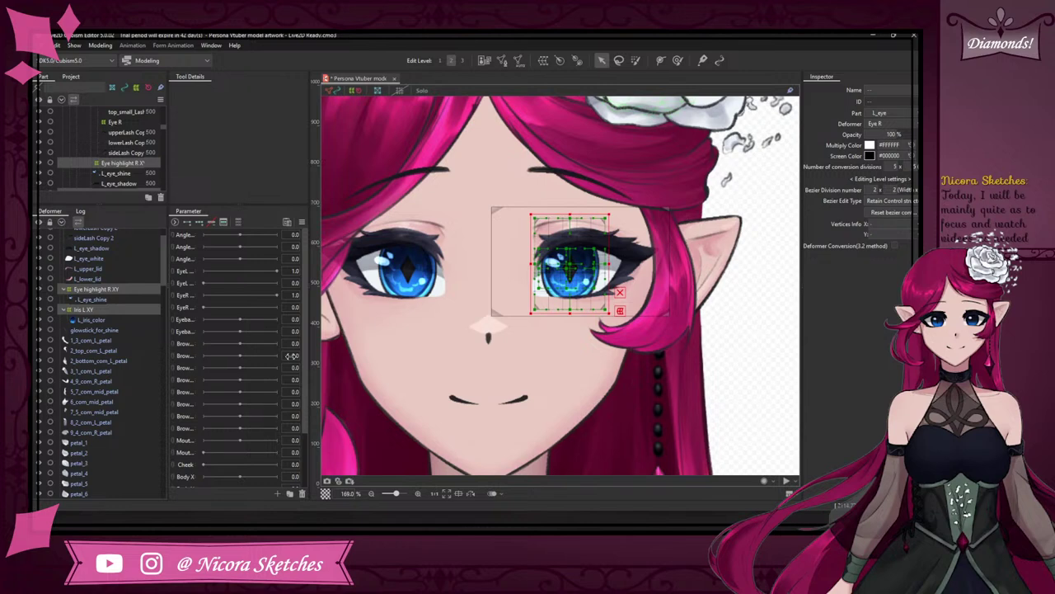
left_click_drag(311, 346, 282, 360)
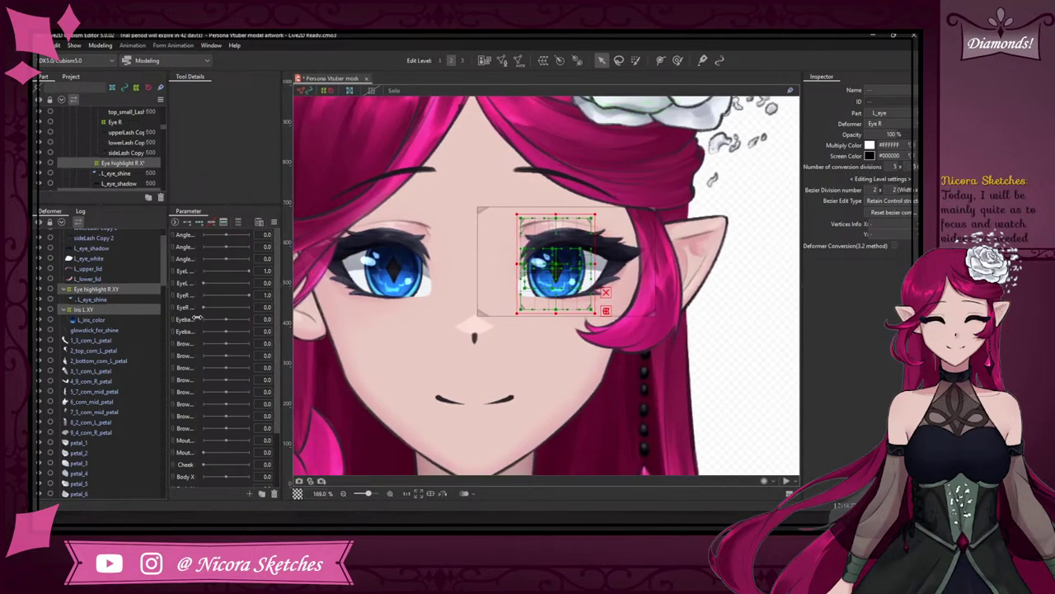
left_click_drag(199, 316, 216, 327)
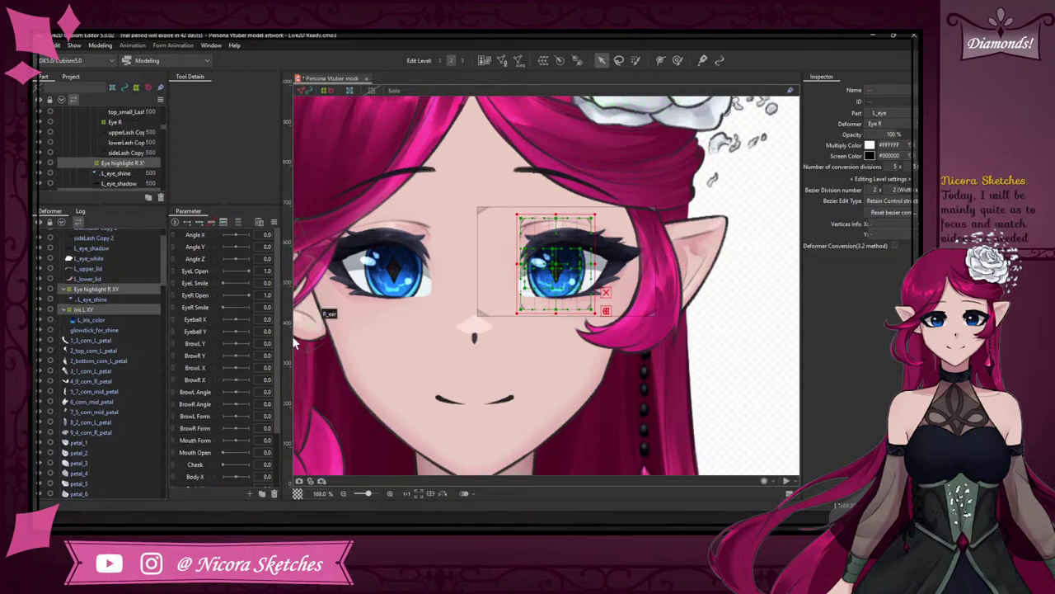
- Dock the Part and Project palettes beneath the Inspector, and enlarge their area to list more parts
mouse_move(189, 213)
left_mouse_down()
mouse_move(396, 497)
mouse_move(609, 345)
mouse_move(193, 213)
left_mouse_up()
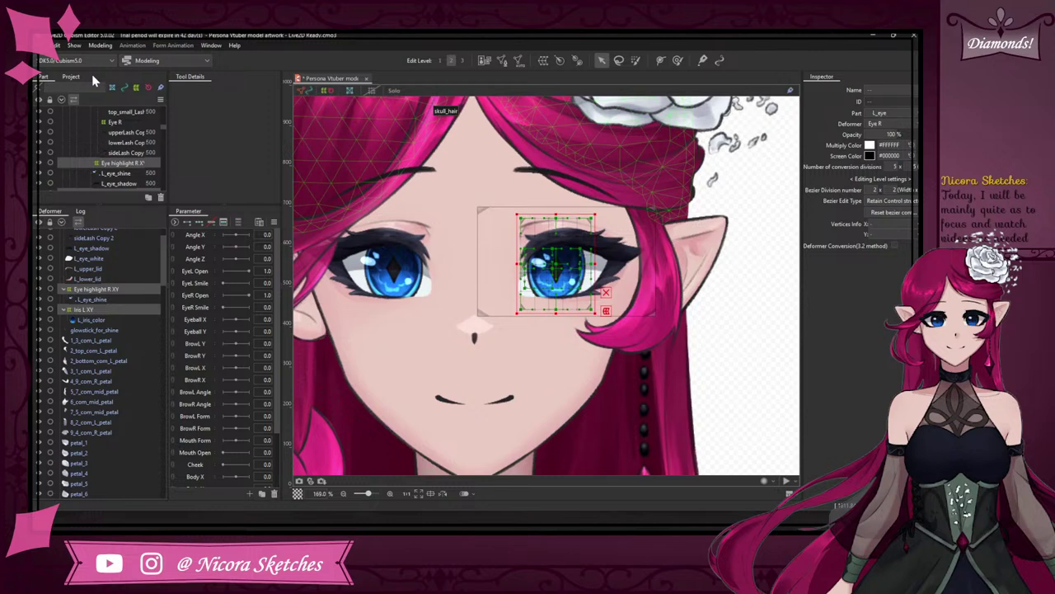
left_click_drag(93, 80, 857, 462)
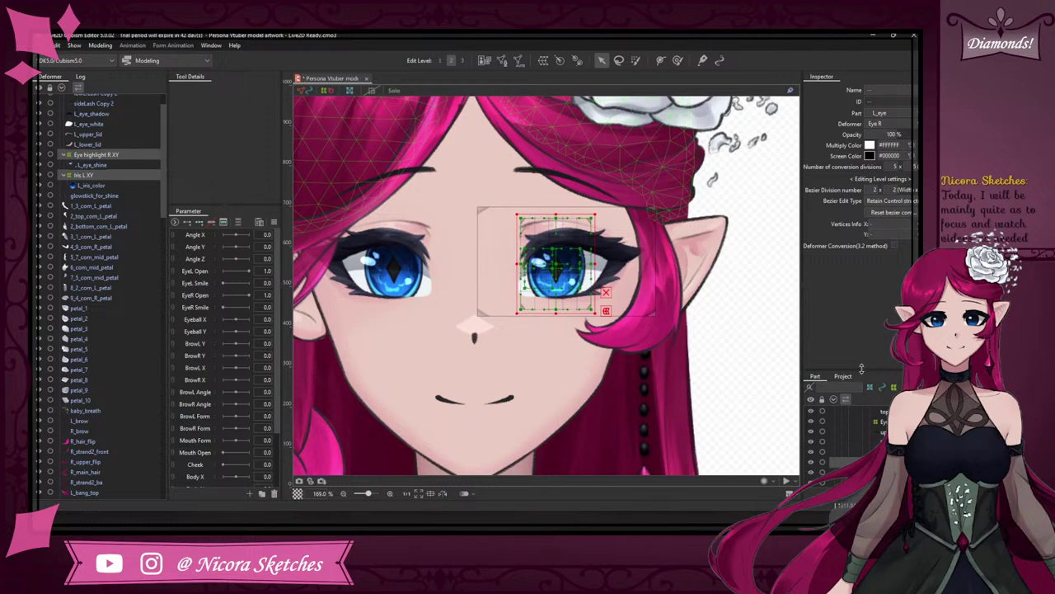
left_click_drag(864, 369, 846, 261)
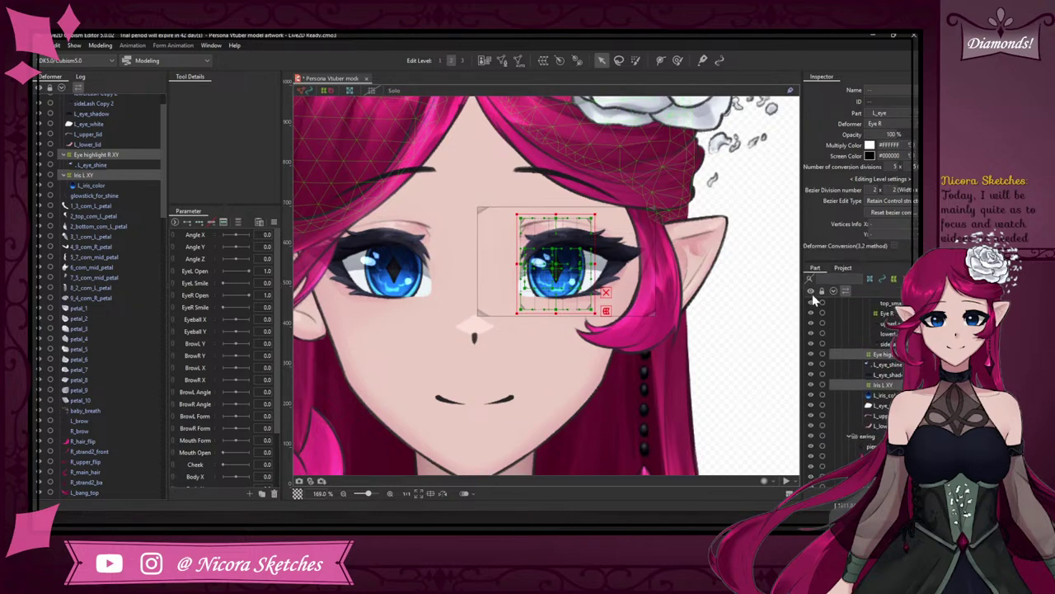
- Widen the Inspector and Part palettes slightly, and narrow the Deformer and Parameter palettes to give the canvas more room
mouse_move(801, 310)
left_mouse_down()
mouse_move(767, 312)
mouse_move(791, 315)
left_mouse_up()
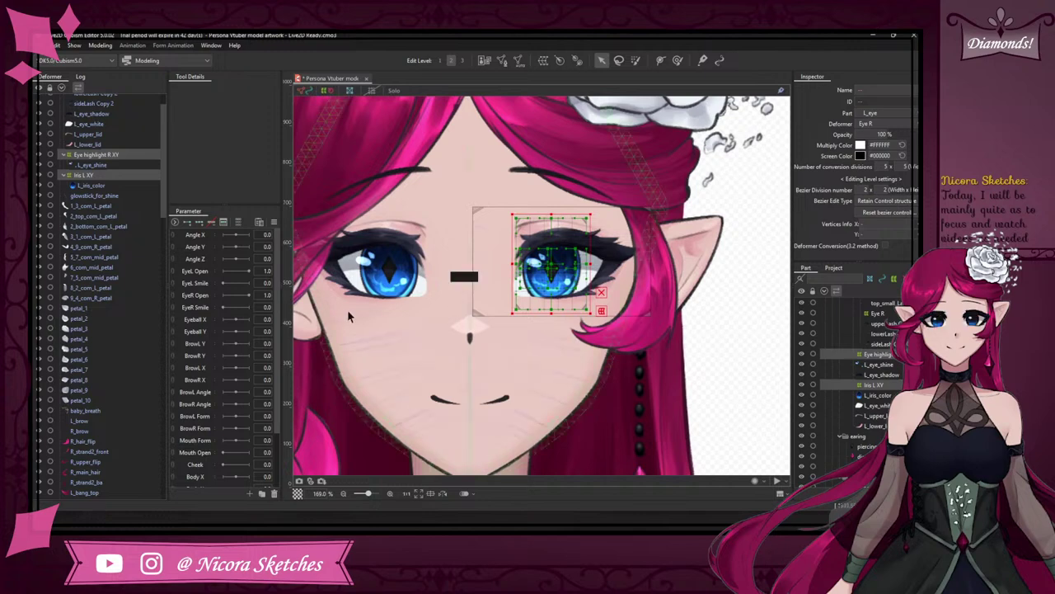
left_click_drag(166, 224, 141, 223)
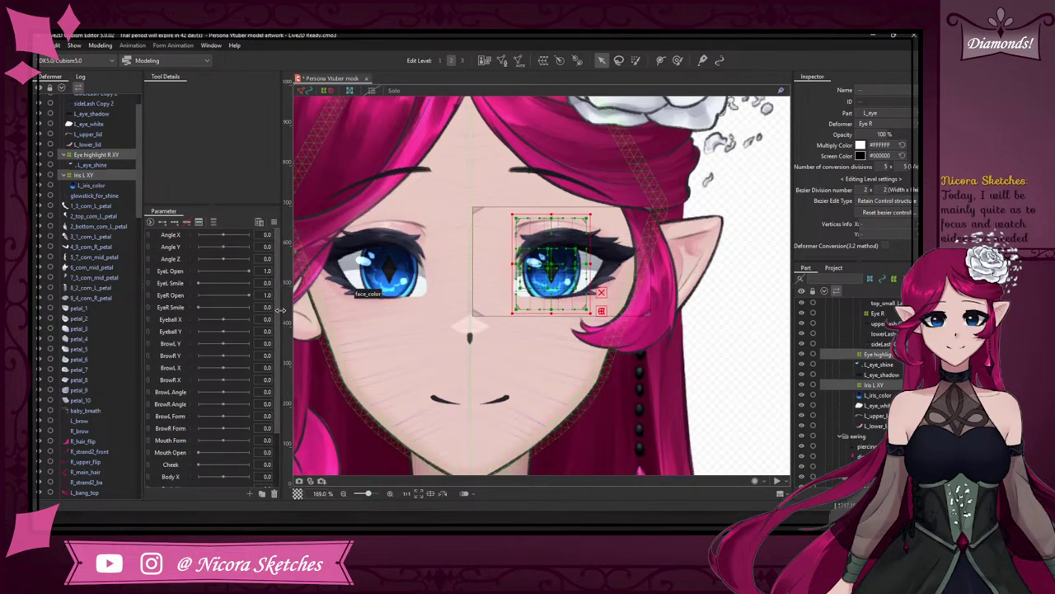
left_click_drag(286, 295, 248, 295)
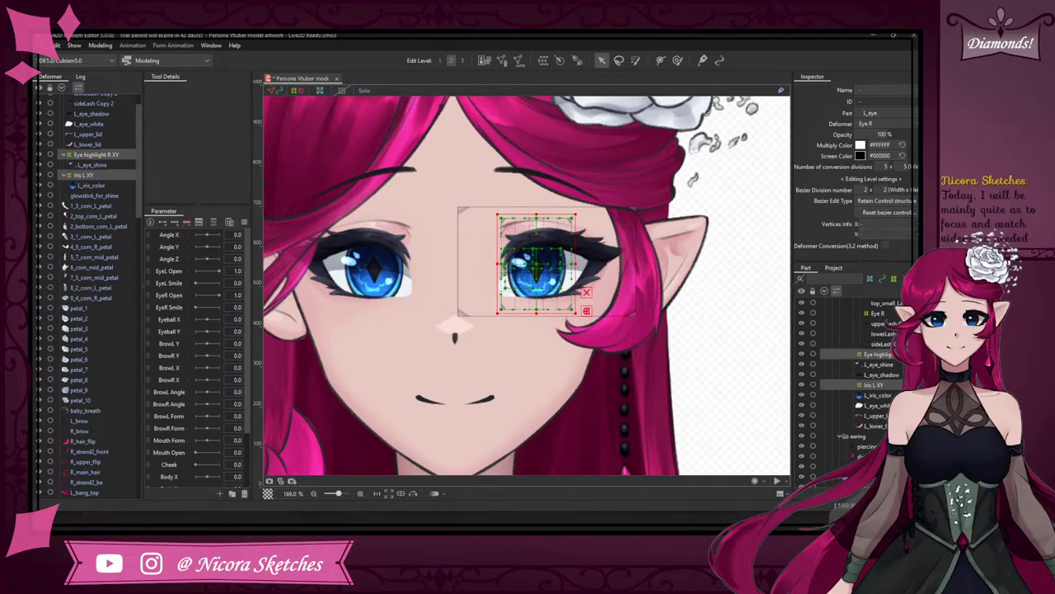
scroll(107, 364, "up", 2)
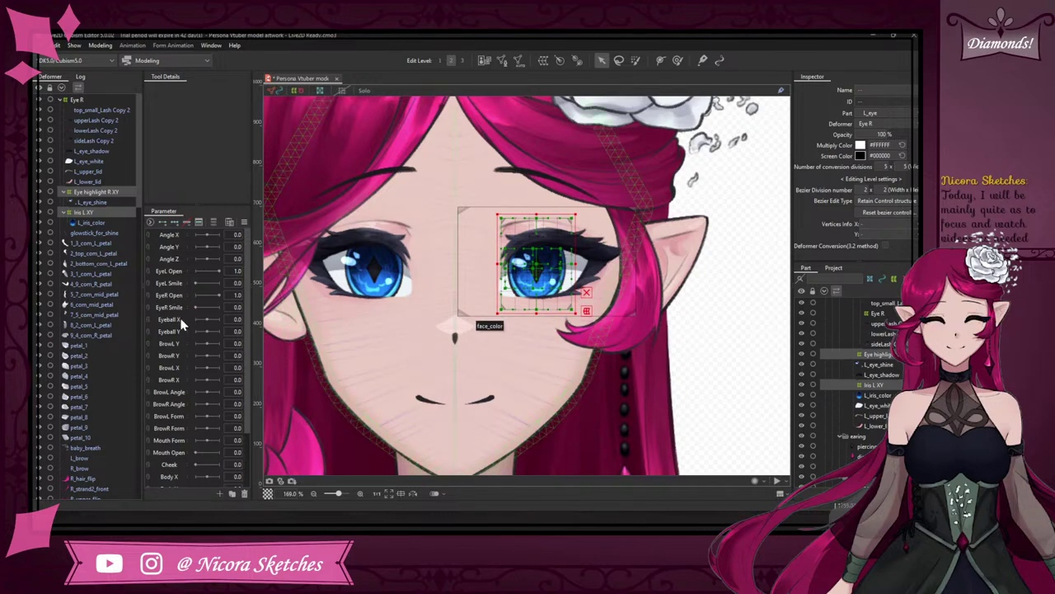
- Add three keys on the Eyeball X parameter for the Iris L XY and Eye highlight R XY deformers
left_click(175, 223)
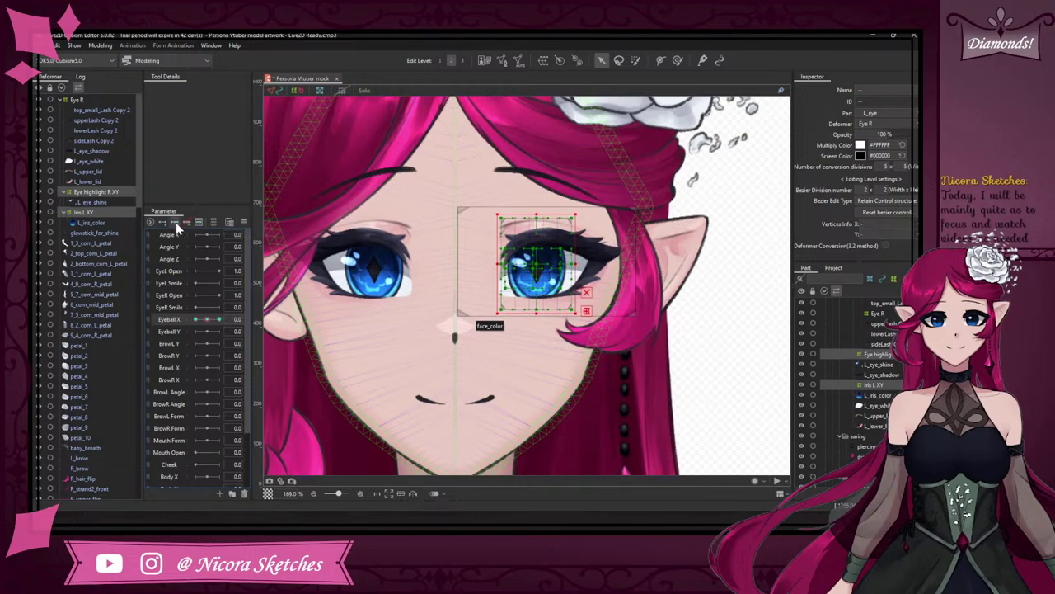
mouse_move(203, 320)
left_mouse_down()
mouse_move(223, 323)
mouse_move(195, 320)
mouse_move(210, 322)
left_mouse_up()
scroll(477, 161, "up", 1)
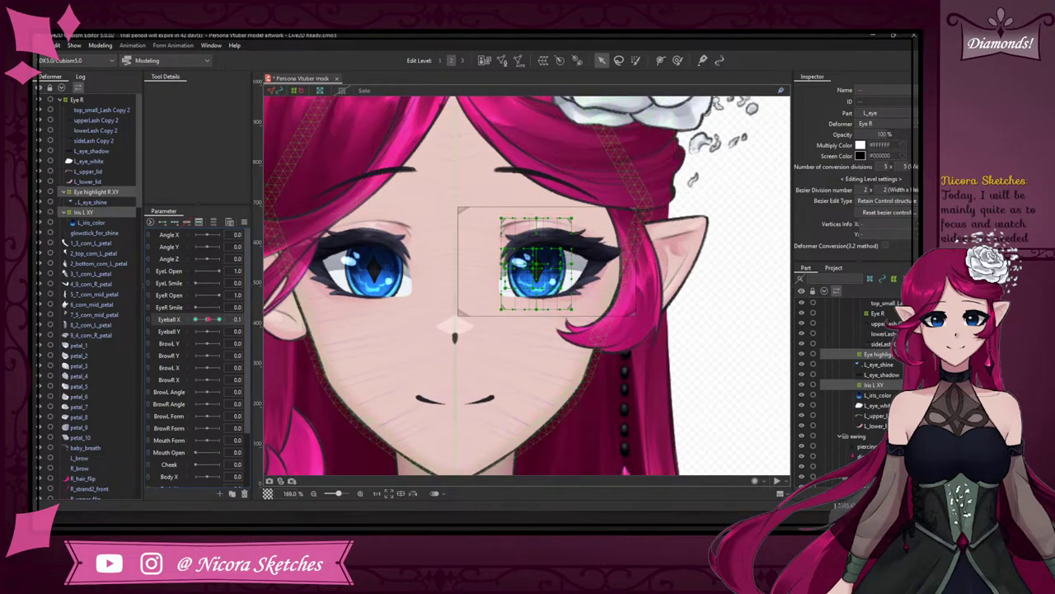
- Set Eyeball X to -1.0 and move the iris and highlight deformers sideways toward the nose
scroll(476, 162, "up", 2)
scroll(477, 162, "down", 5)
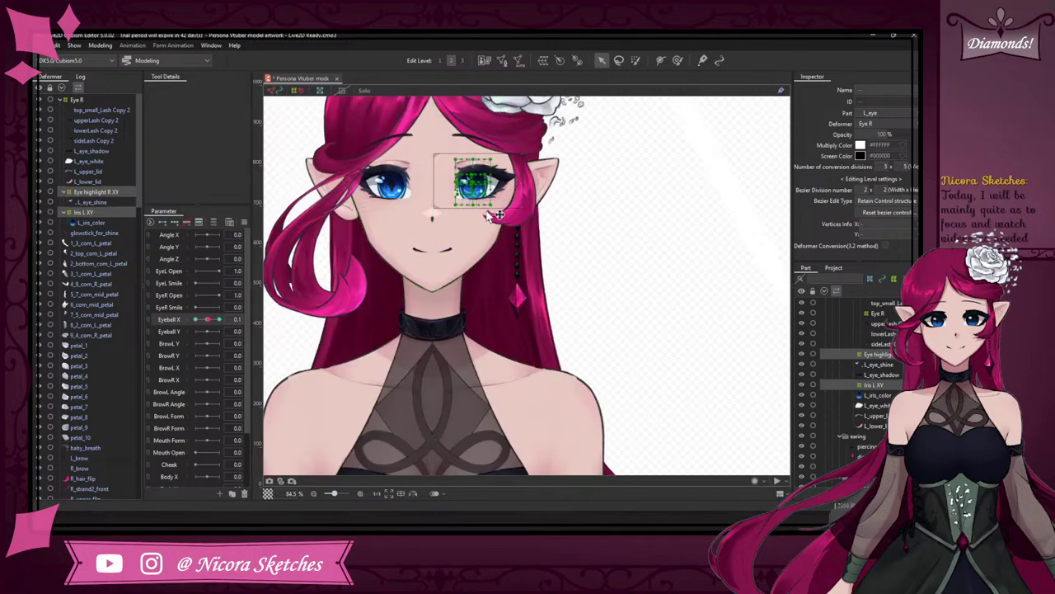
scroll(486, 173, "up", 2)
scroll(487, 174, "up", 3)
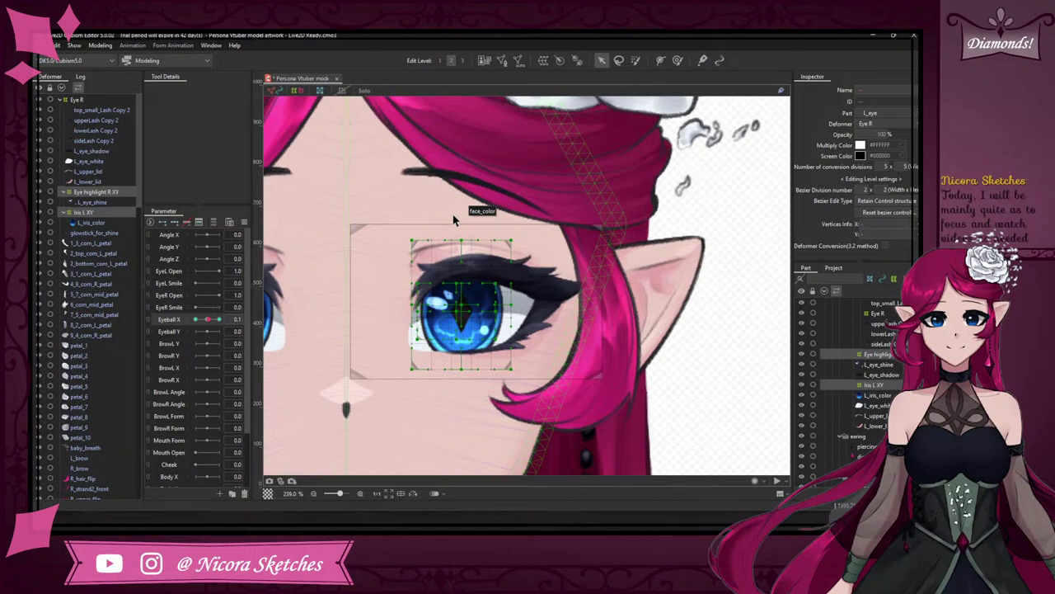
left_click(199, 322)
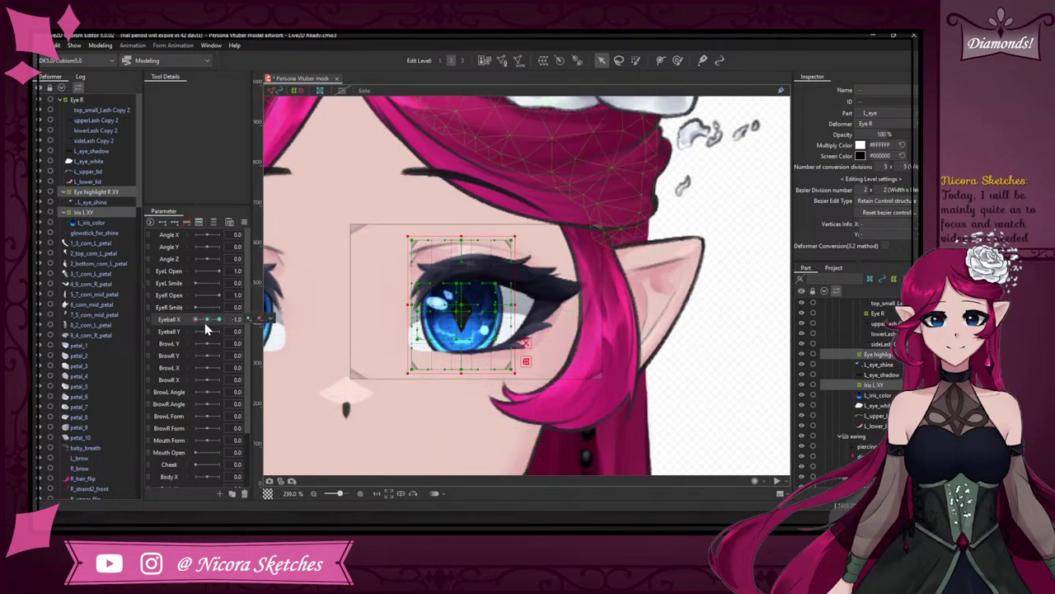
left_click(260, 319)
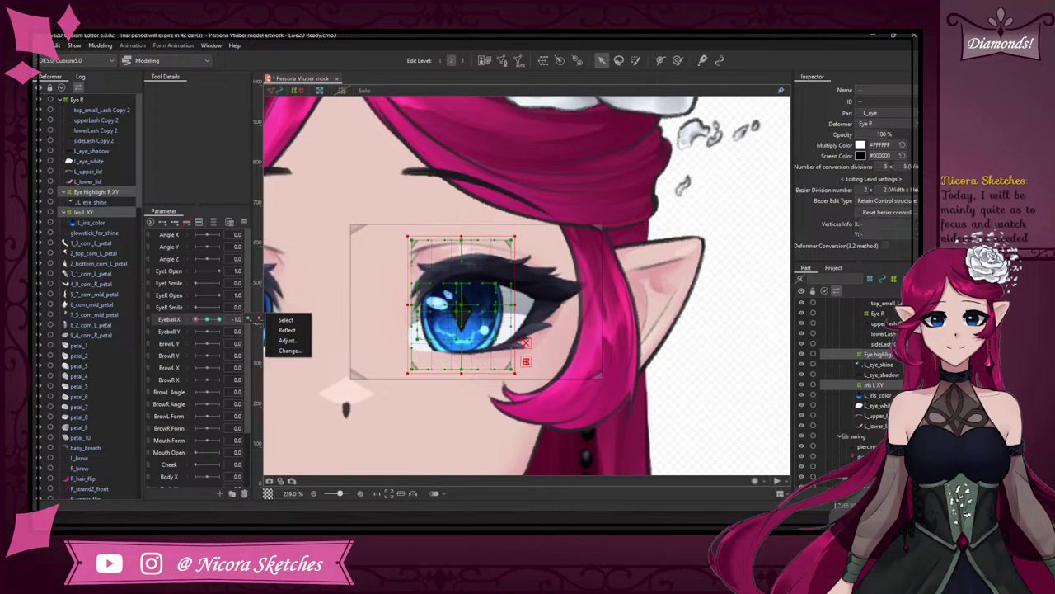
key("Escape")
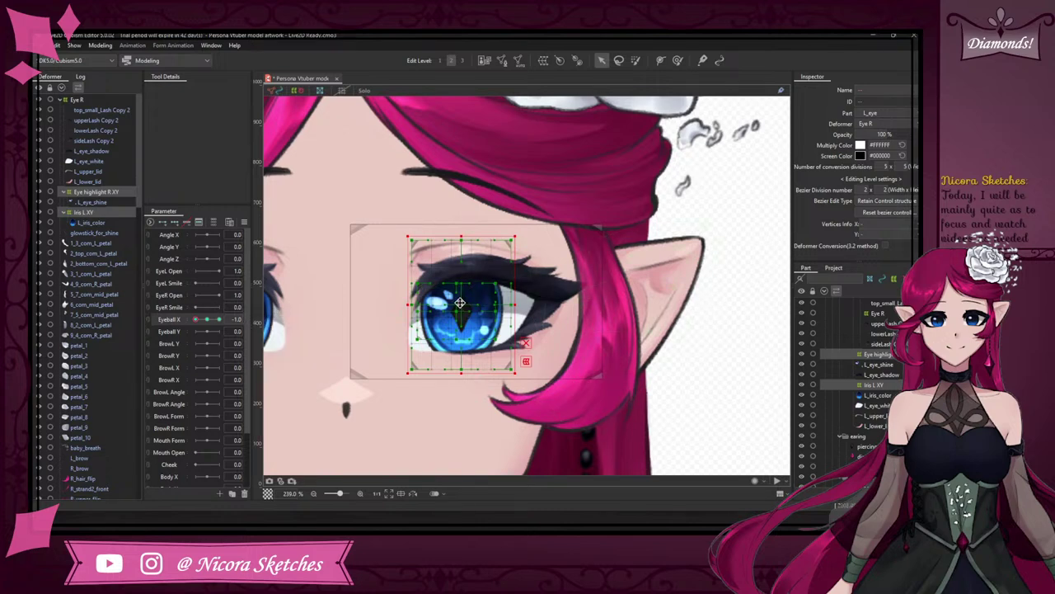
left_click_drag(459, 303, 427, 301)
scroll(427, 302, "down", 4)
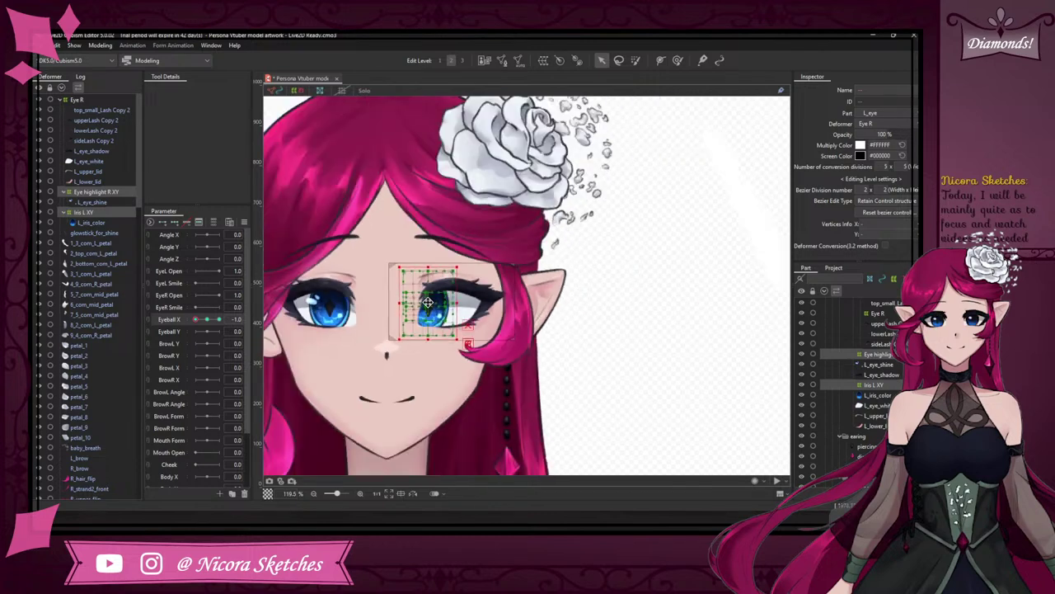
scroll(428, 302, "up", 4)
scroll(431, 305, "down", 2)
scroll(439, 307, "up", 2)
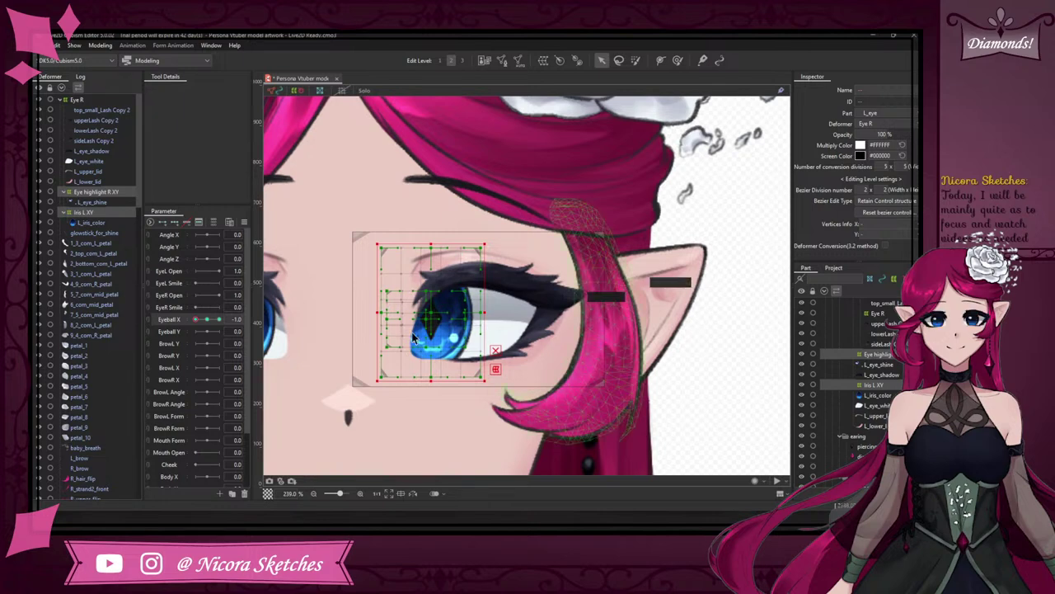
- Try to reflect the eye motion with Eyeball X at 0.0
mouse_move(198, 320)
left_mouse_down()
mouse_move(210, 326)
mouse_move(196, 328)
mouse_move(214, 326)
mouse_move(207, 320)
mouse_move(258, 335)
mouse_move(211, 319)
mouse_move(216, 330)
left_mouse_up()
left_click(249, 223)
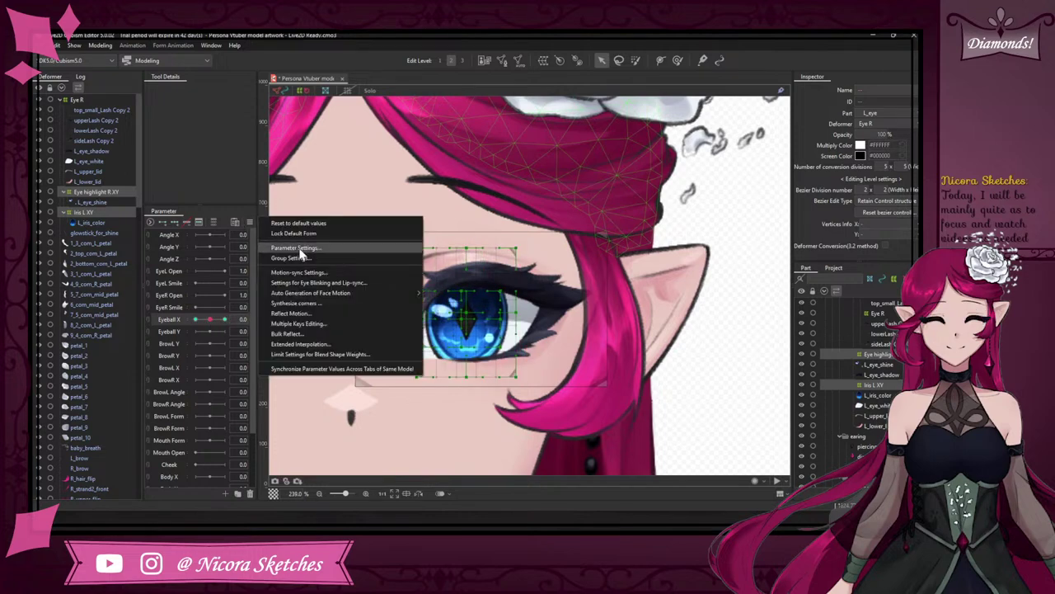
left_click(309, 314)
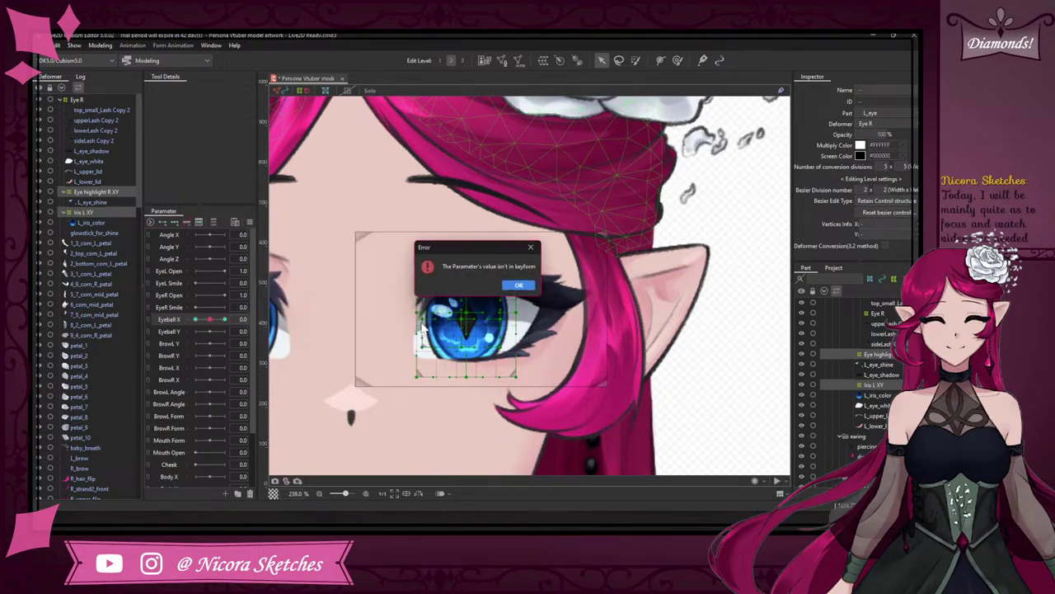
left_click(514, 285)
- Try to reflect the eye motion horizontally from Eyeball X 1.0, and check the pose at -1.0
left_click_drag(211, 324, 227, 323)
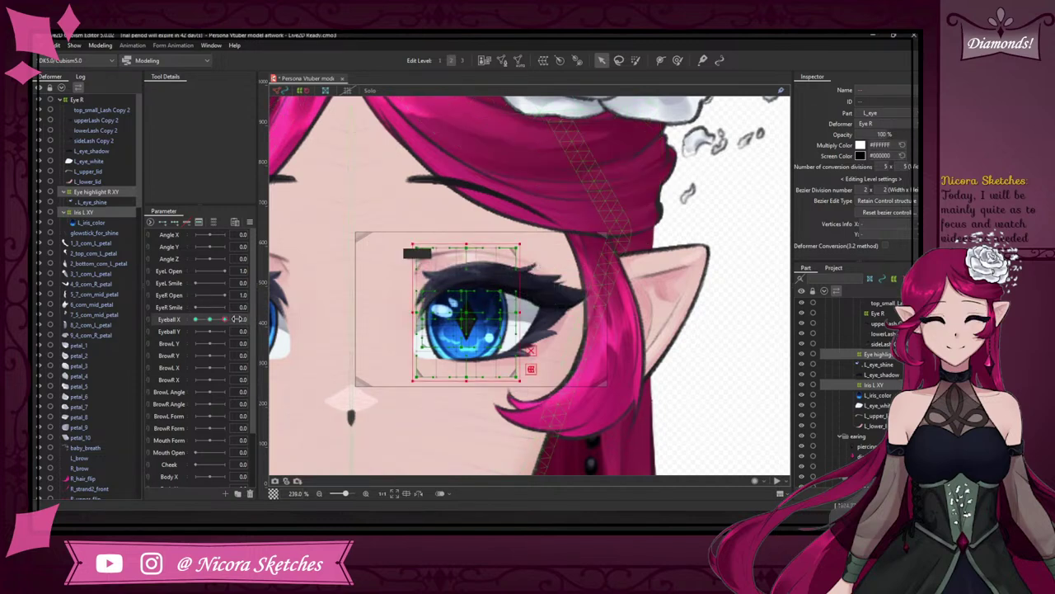
left_click(249, 220)
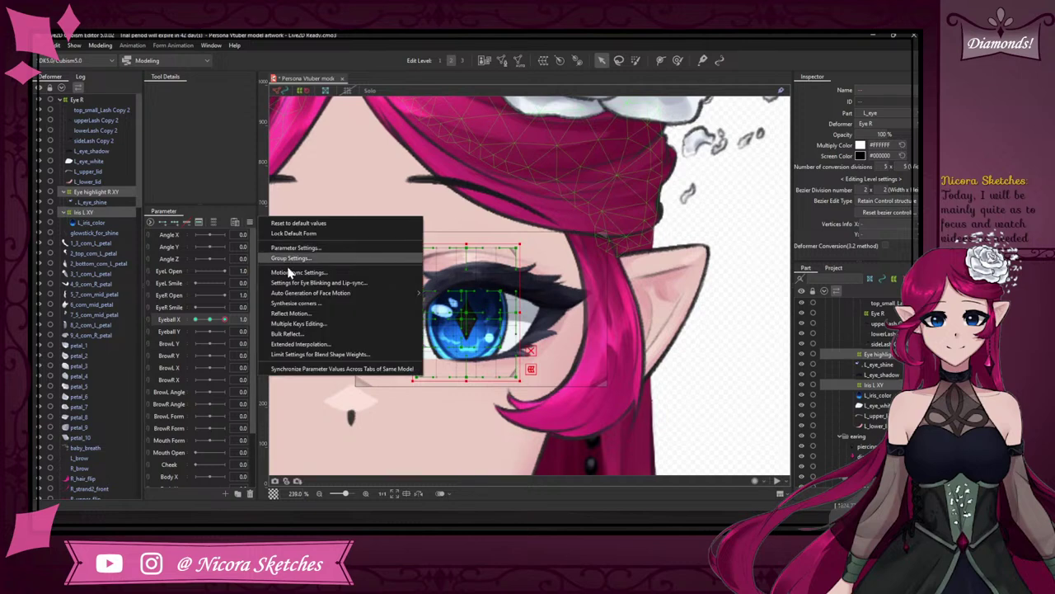
left_click(303, 313)
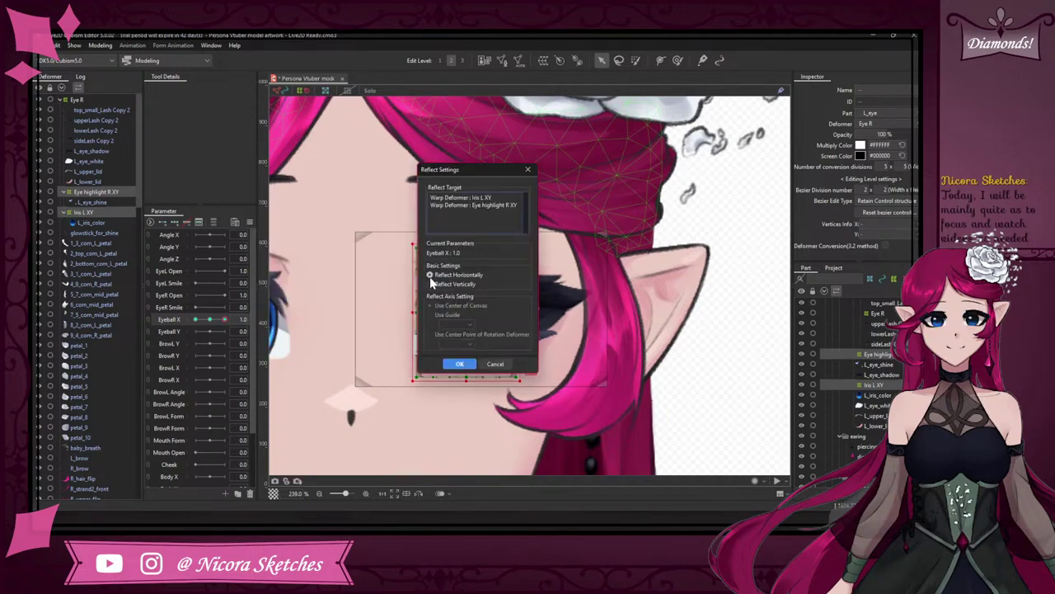
left_click(457, 363)
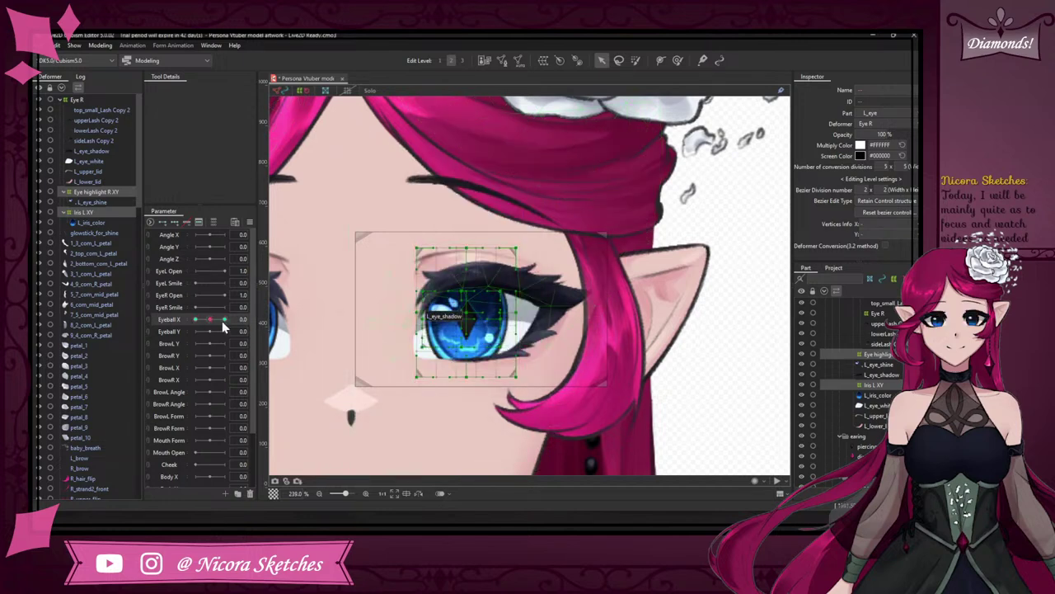
left_click_drag(222, 321, 191, 314)
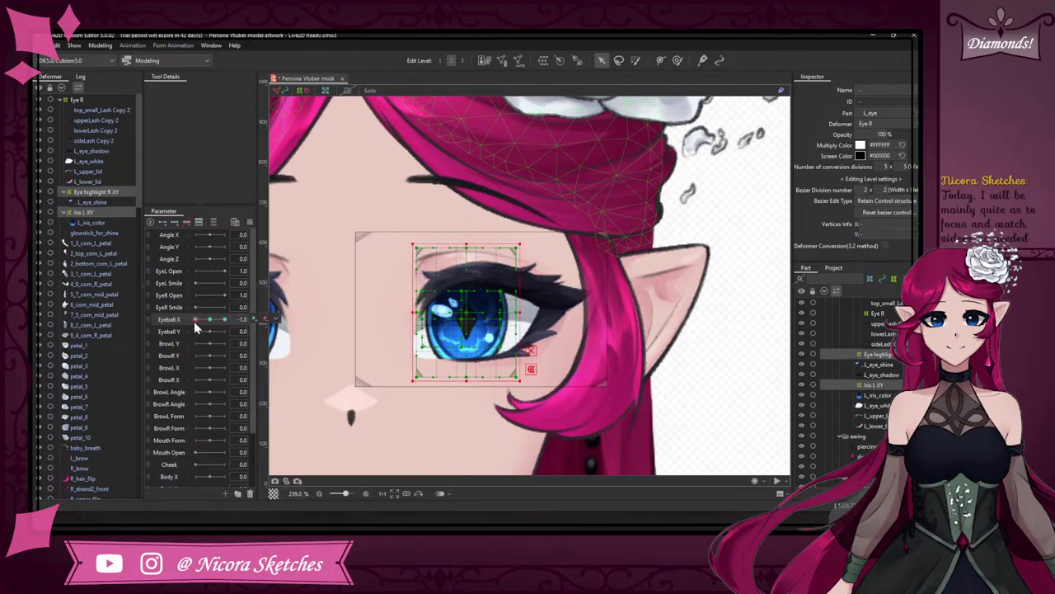
left_click(265, 319)
mouse_move(193, 321)
left_mouse_down()
mouse_move(223, 320)
mouse_move(183, 320)
mouse_move(213, 321)
left_mouse_up()
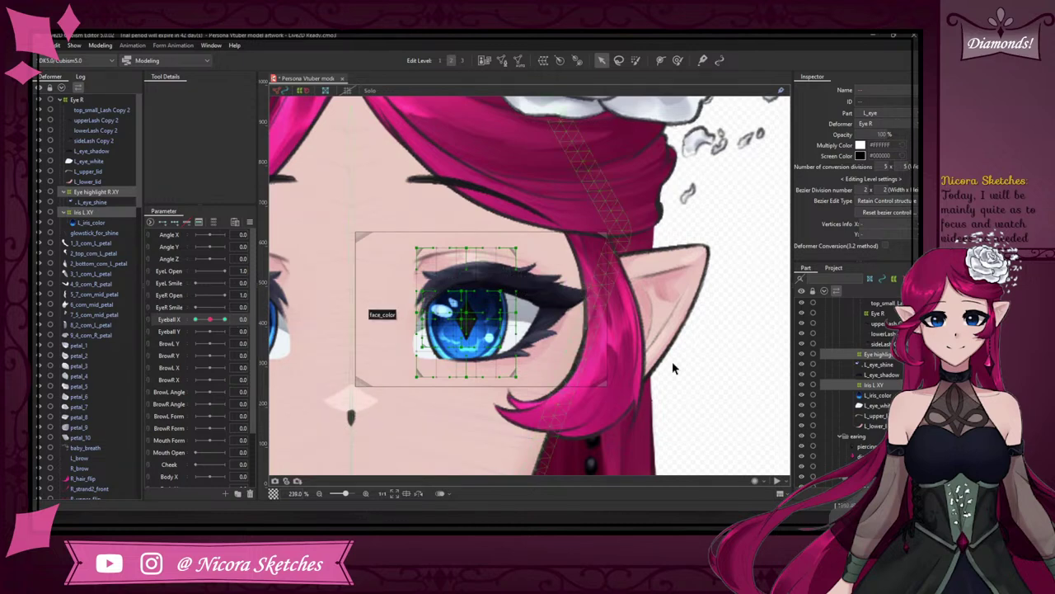
- With Eyeball X at -1.0, reflect the motion of the iris and highlight deformers horizontally
left_click_drag(210, 320, 183, 317)
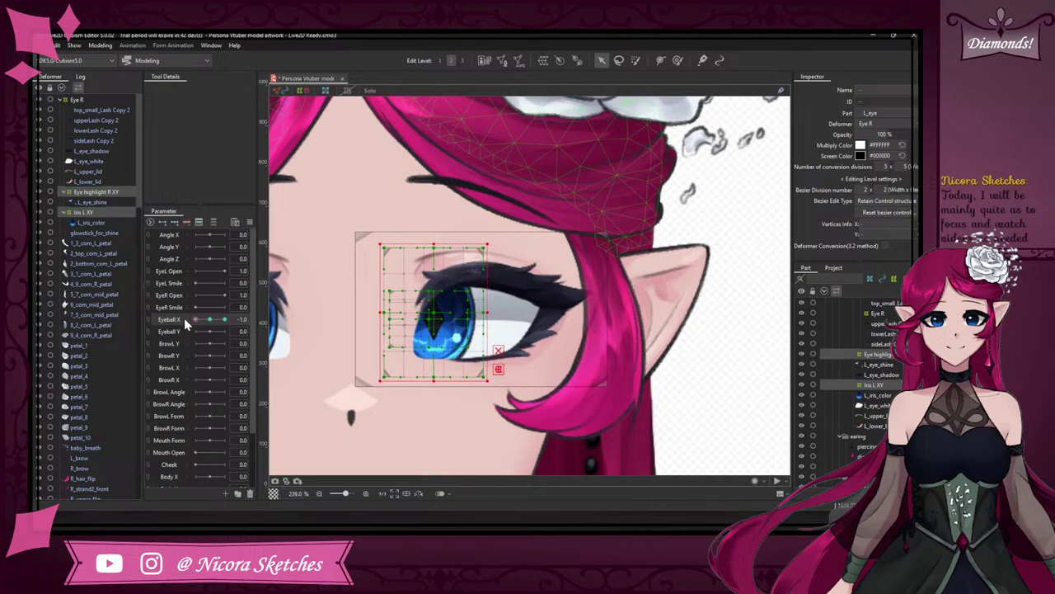
left_click(256, 221)
left_click(314, 318)
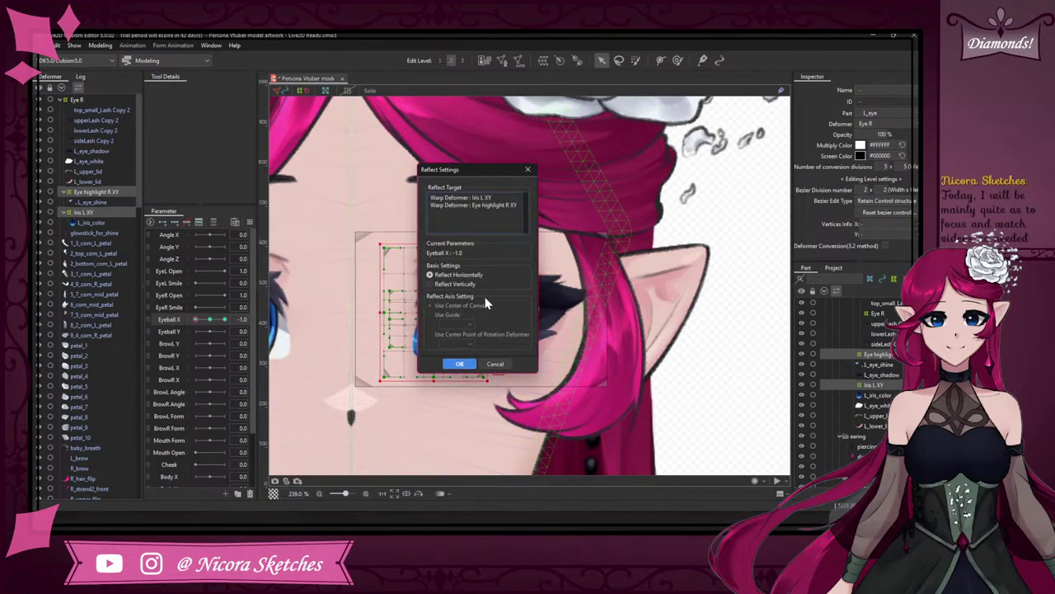
left_click(460, 364)
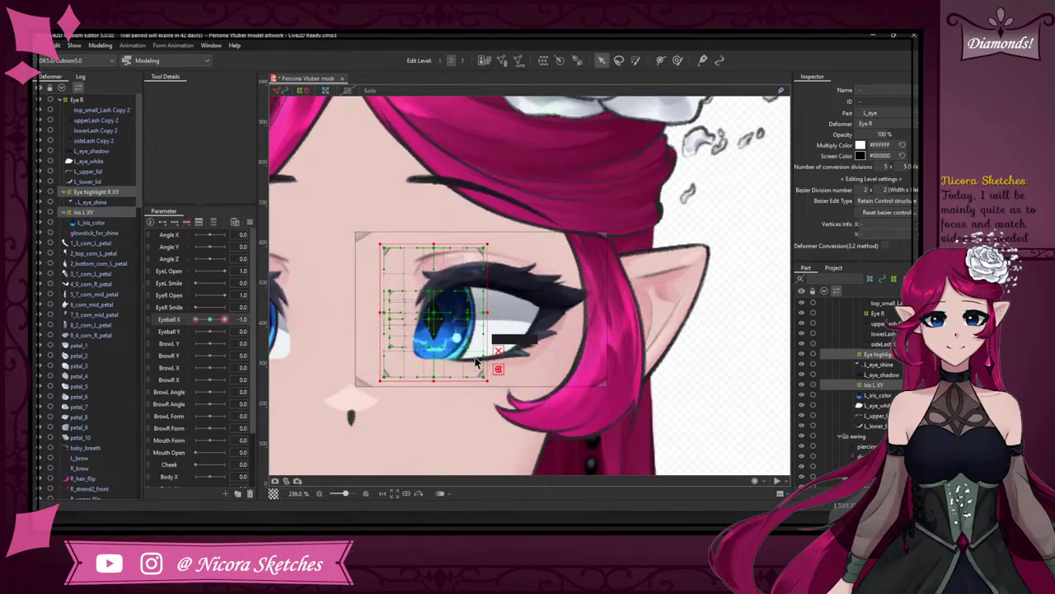
- Set Eyeball X to 1.0 and move the iris and highlight deformers further toward the outer corner of the eye
left_click_drag(197, 319, 228, 330)
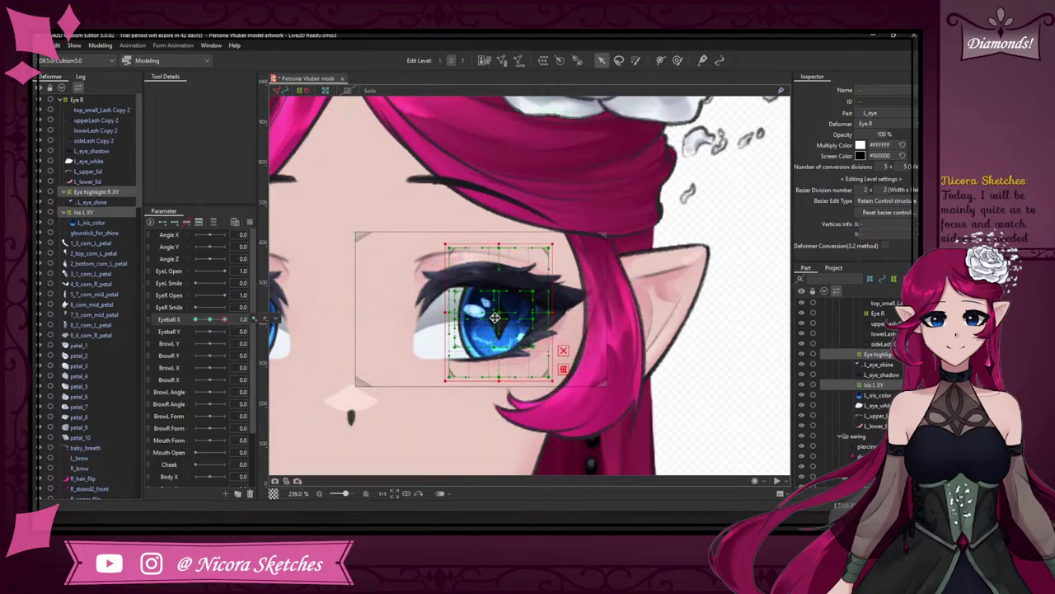
left_click_drag(497, 316, 510, 317)
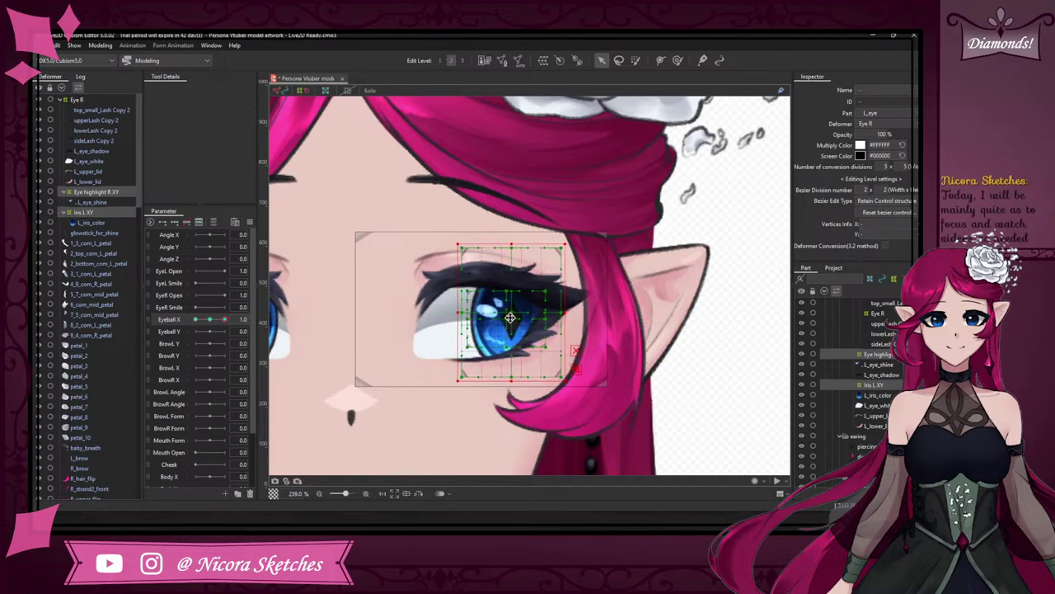
scroll(510, 317, "down", 4)
scroll(510, 321, "up", 3)
scroll(510, 324, "up", 2)
scroll(510, 322, "down", 2)
scroll(510, 318, "up", 3)
scroll(506, 310, "down", 2)
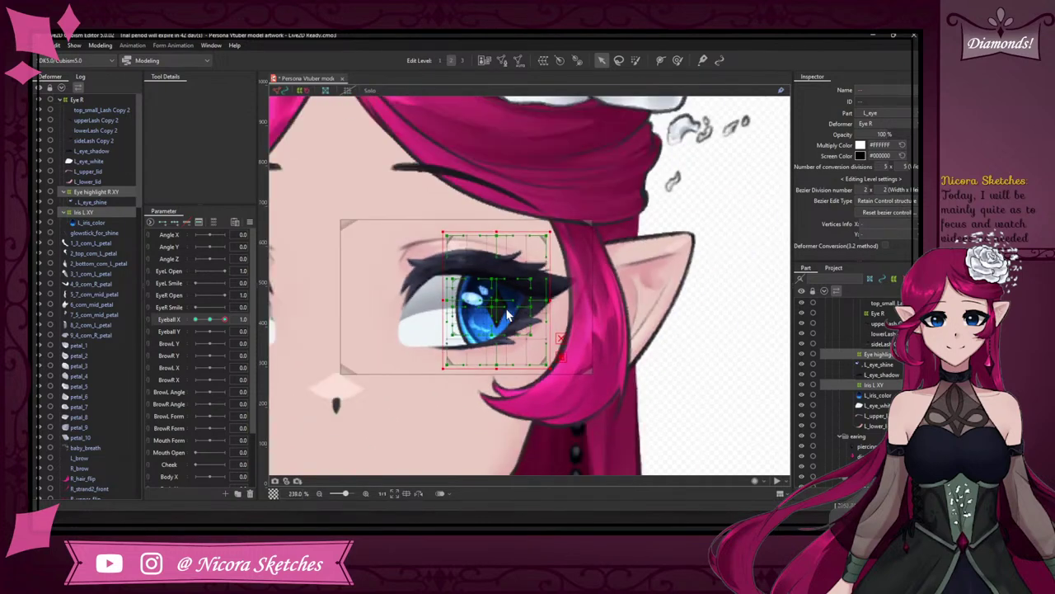
- Return Eyeball X to 0.0, add three keys on Eyeball Y for both deformers, and set Eyeball Y to -1.0
mouse_move(222, 319)
left_mouse_down()
mouse_move(177, 318)
mouse_move(224, 325)
mouse_move(197, 324)
mouse_move(212, 336)
left_mouse_up()
left_click(199, 331)
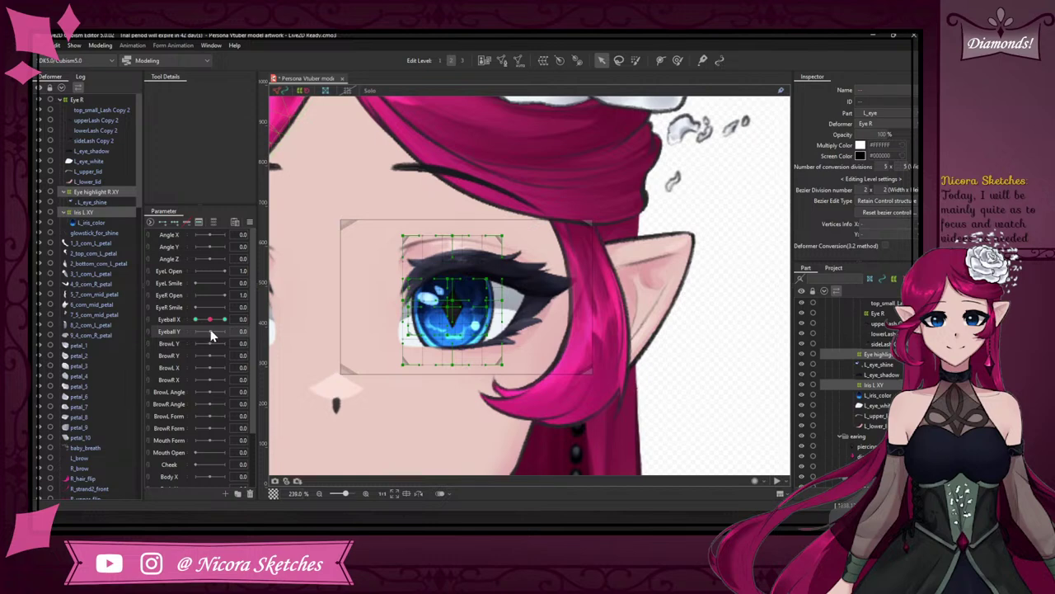
left_click(211, 334)
mouse_move(192, 332)
- Try to reposition the iris and highlight deformers together with Eyeball Y at -1.0
left_click(466, 314)
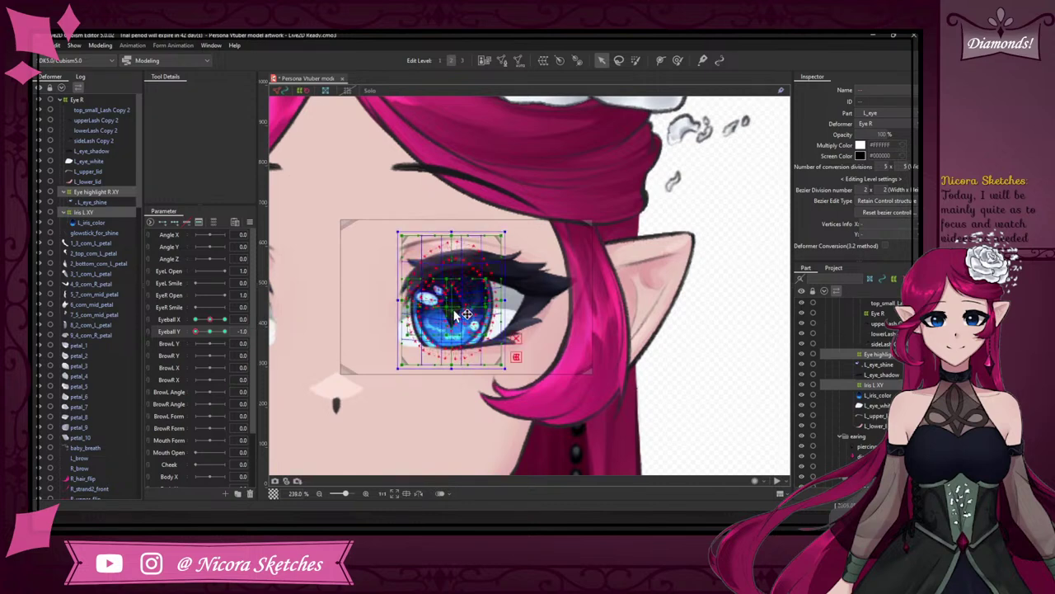
left_click(452, 303)
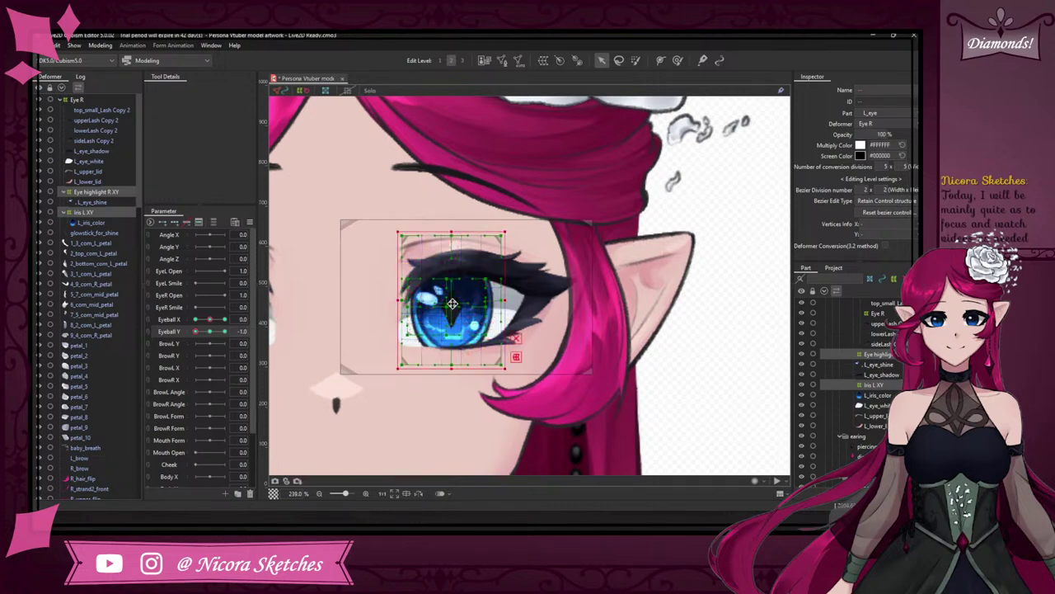
key("Right")
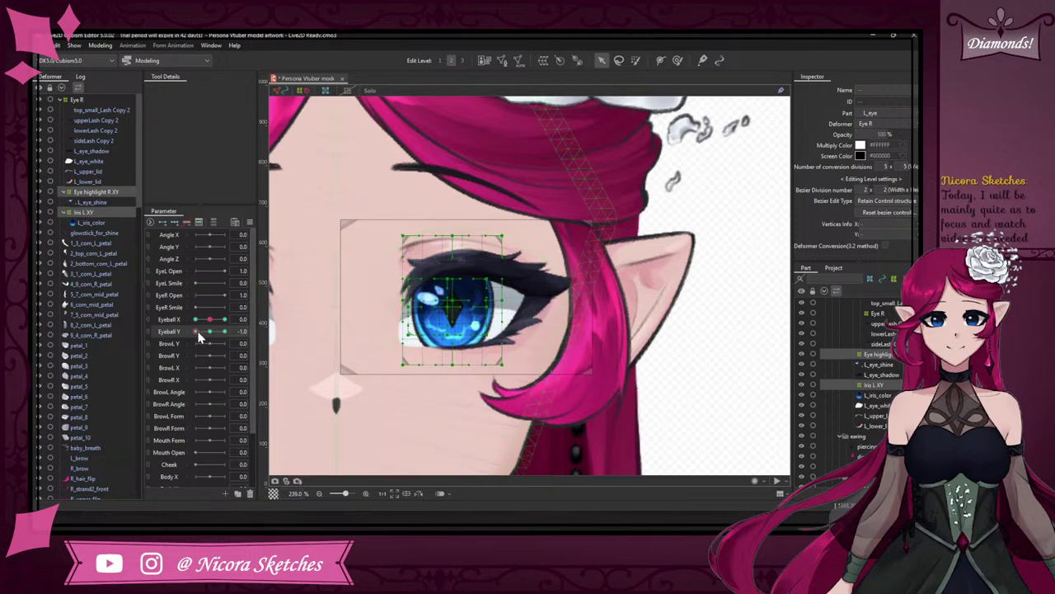
left_click(186, 331)
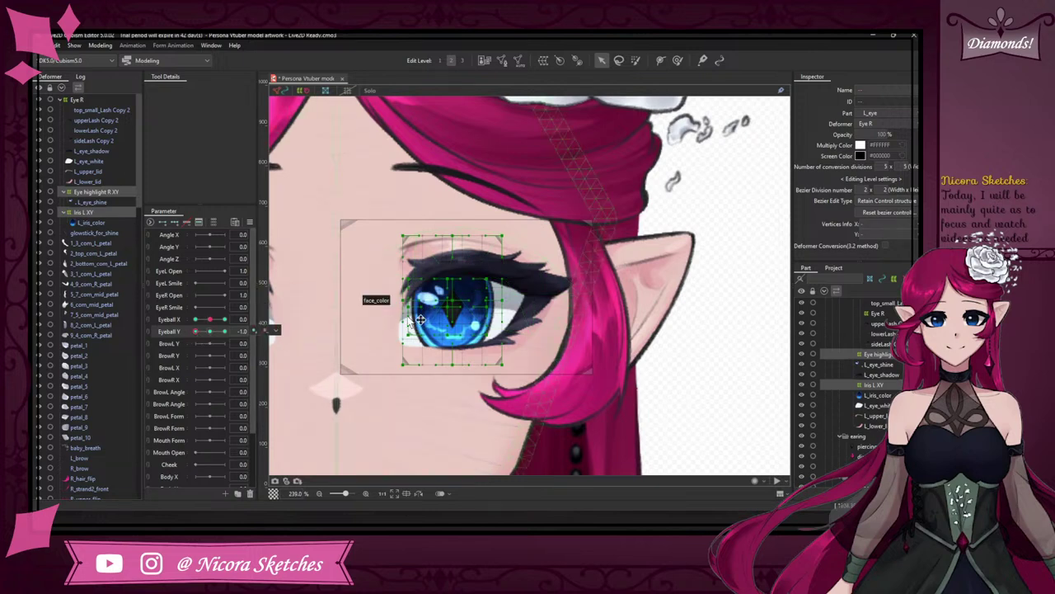
left_click(455, 320)
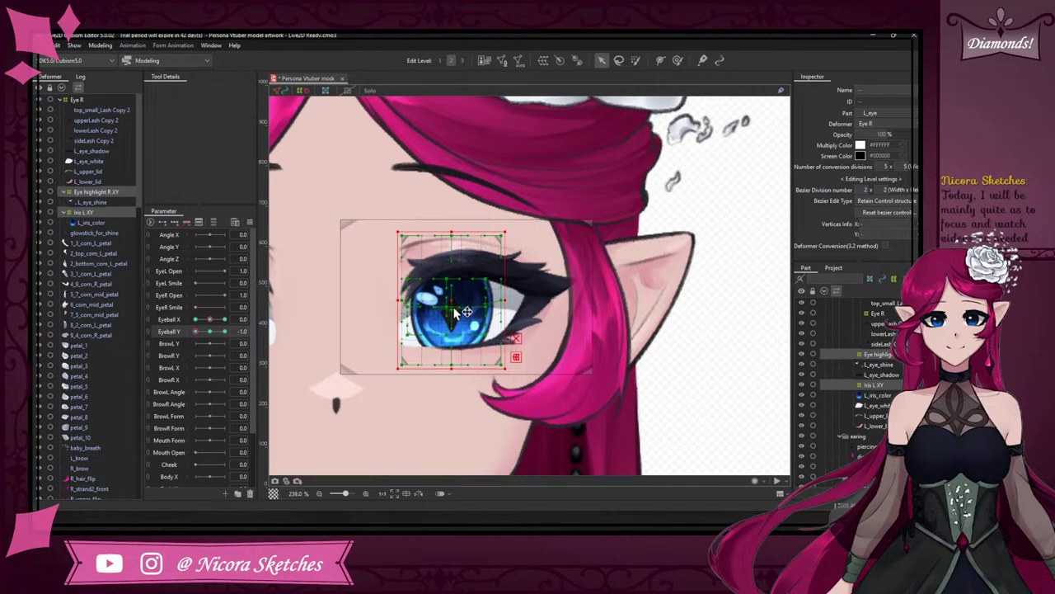
left_click(457, 317)
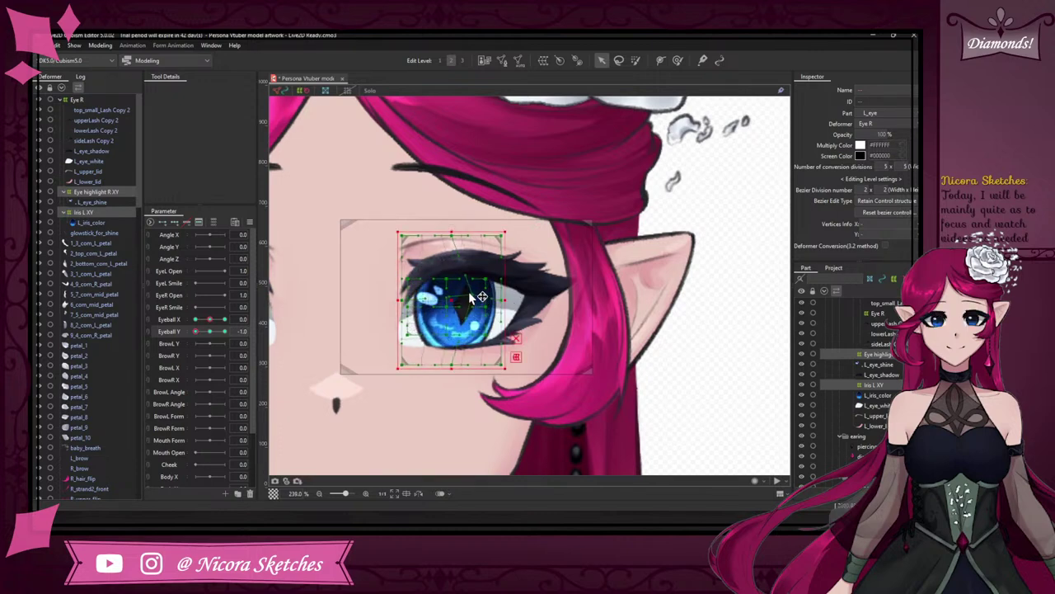
left_click_drag(456, 302, 459, 302)
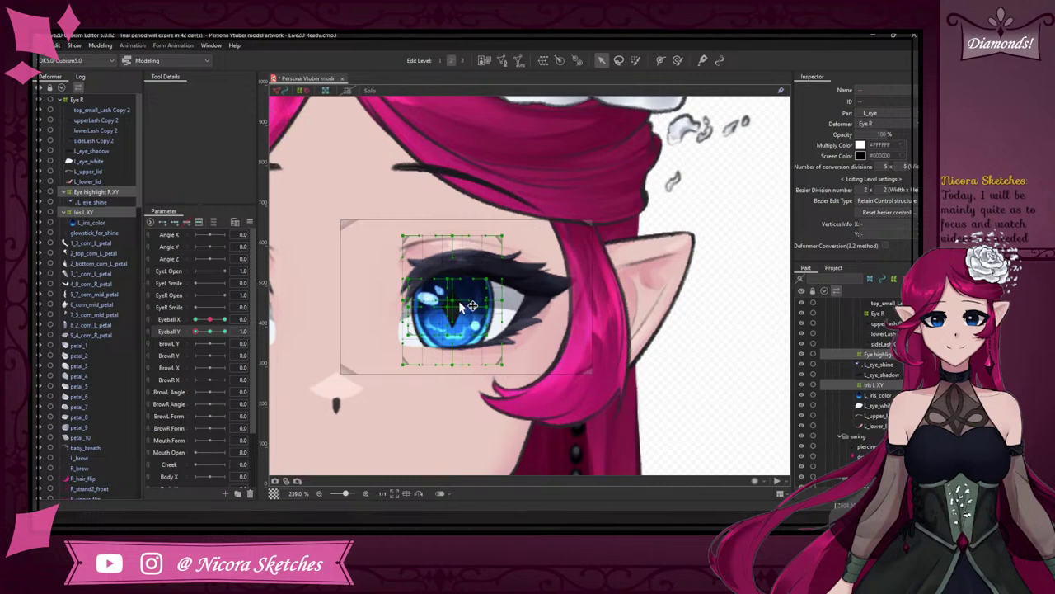
- Try to shift both eye deformers toward the inner corner of the eye, and undo the moves
scroll(463, 305, "up", 3)
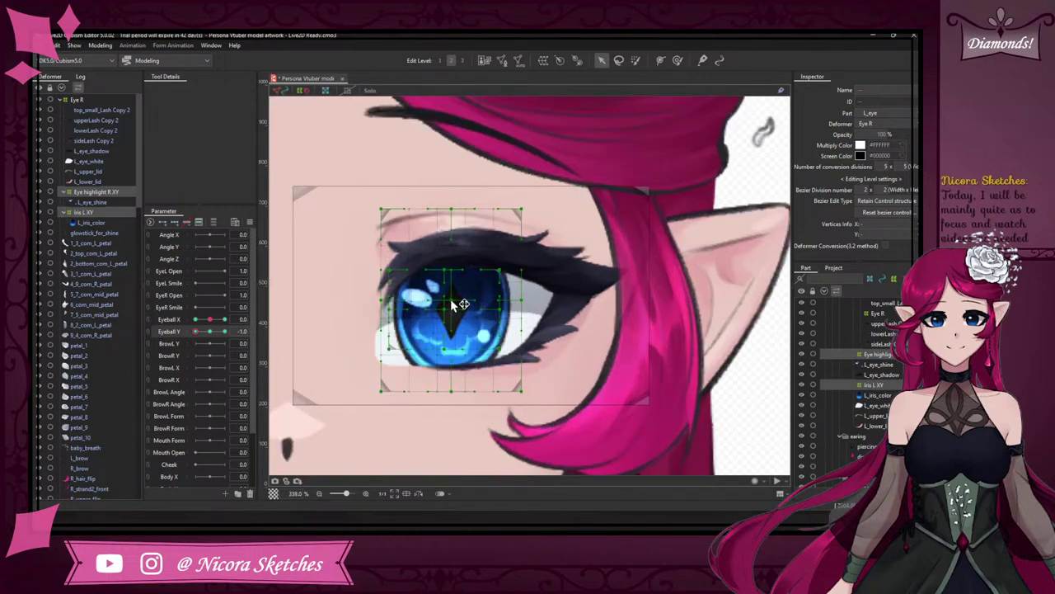
left_click_drag(451, 301, 431, 308)
key("ctrl+z")
left_click(210, 323)
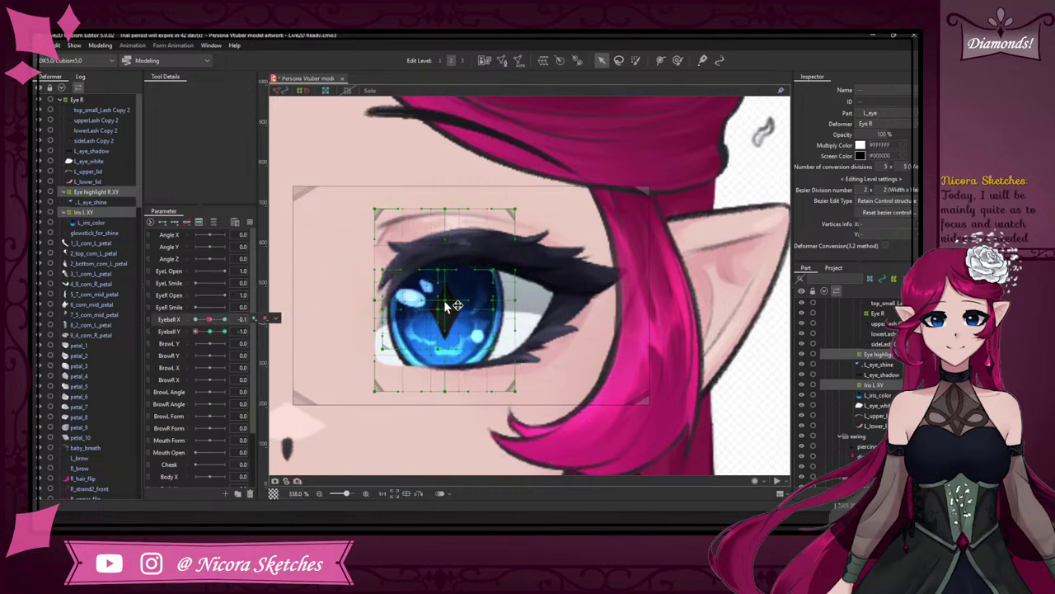
left_click_drag(447, 303, 373, 307)
key("ctrl+z")
scroll(488, 301, "down", 5)
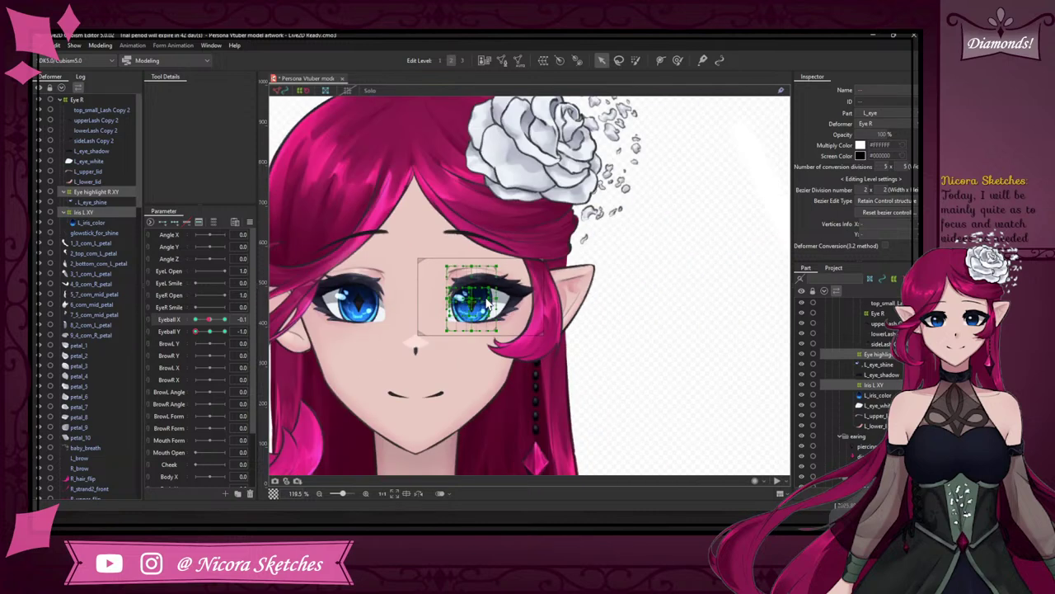
scroll(488, 302, "up", 5)
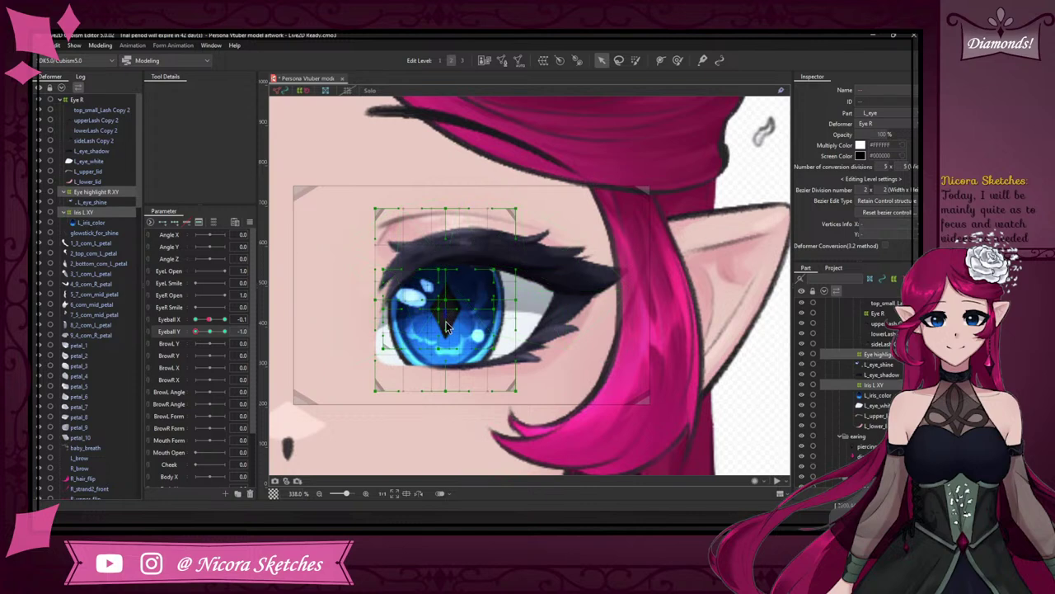
scroll(448, 338, "down", 3)
scroll(448, 338, "up", 2)
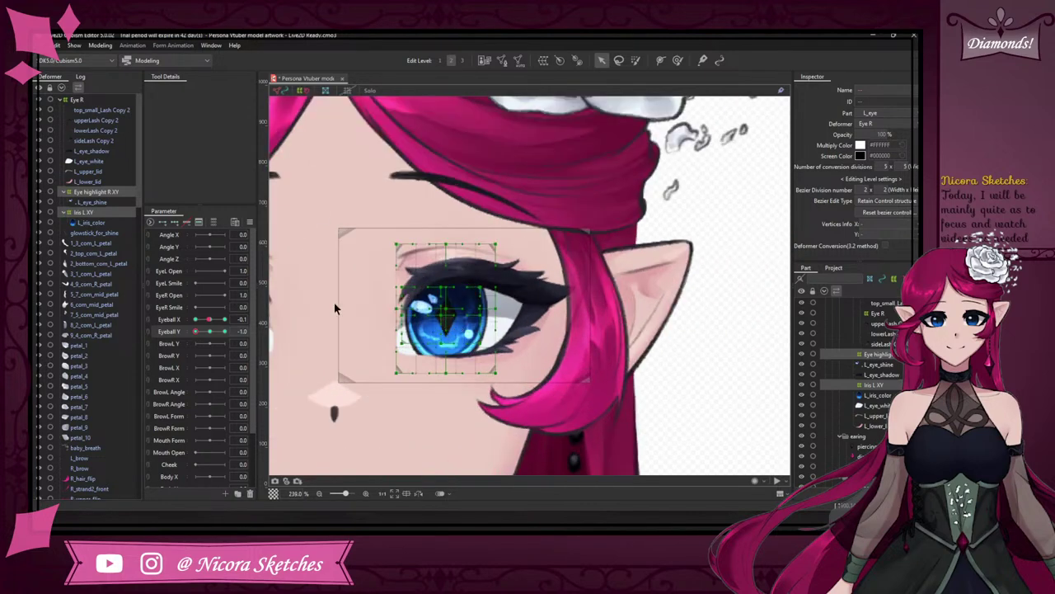
- Select only the Eye highlight R XY deformer and sweep Eyeball X between 1.0 and -1.0 to check the eye's horizontal motion
left_click(98, 193)
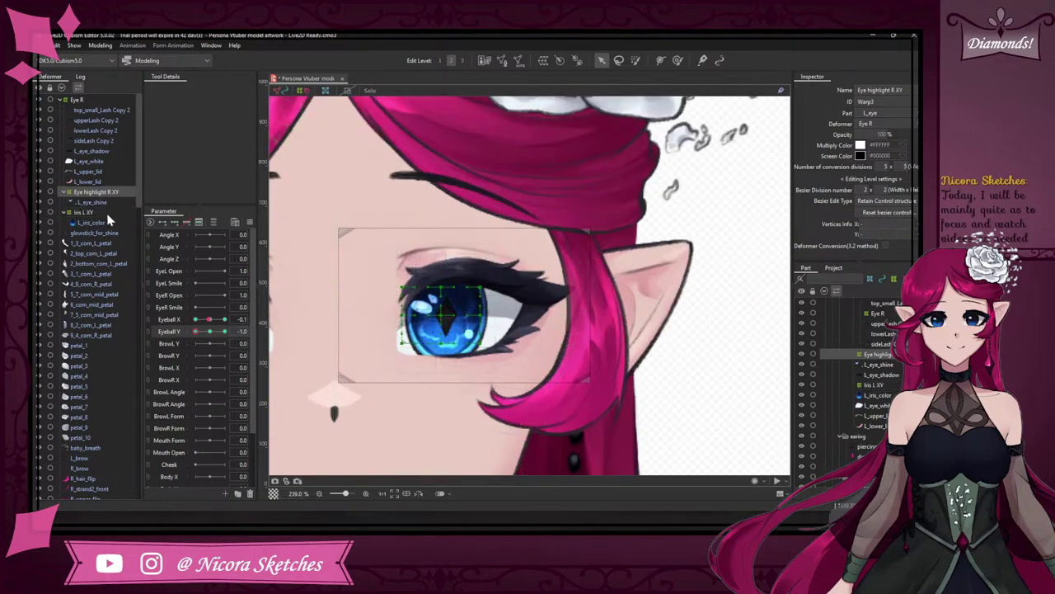
left_click(210, 319)
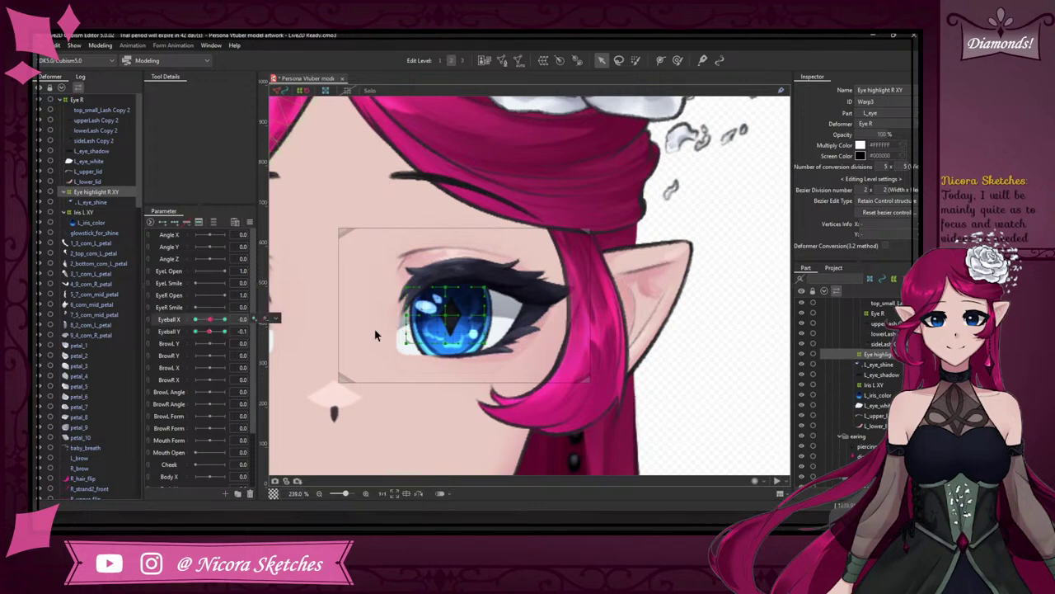
scroll(349, 306, "down", 5)
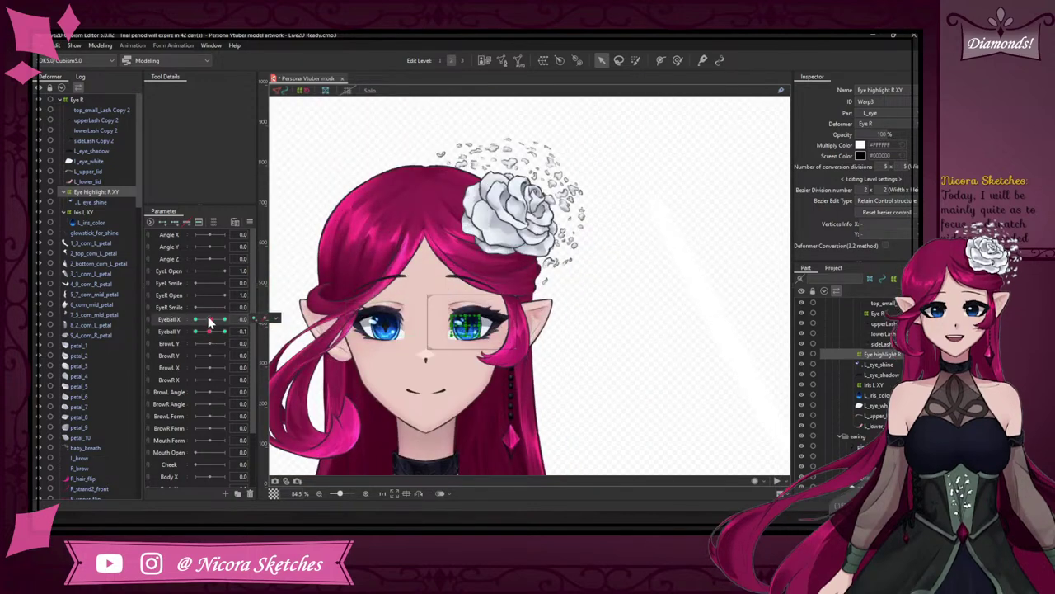
mouse_move(211, 322)
left_mouse_down()
mouse_move(228, 320)
mouse_move(206, 323)
mouse_move(226, 331)
left_mouse_up()
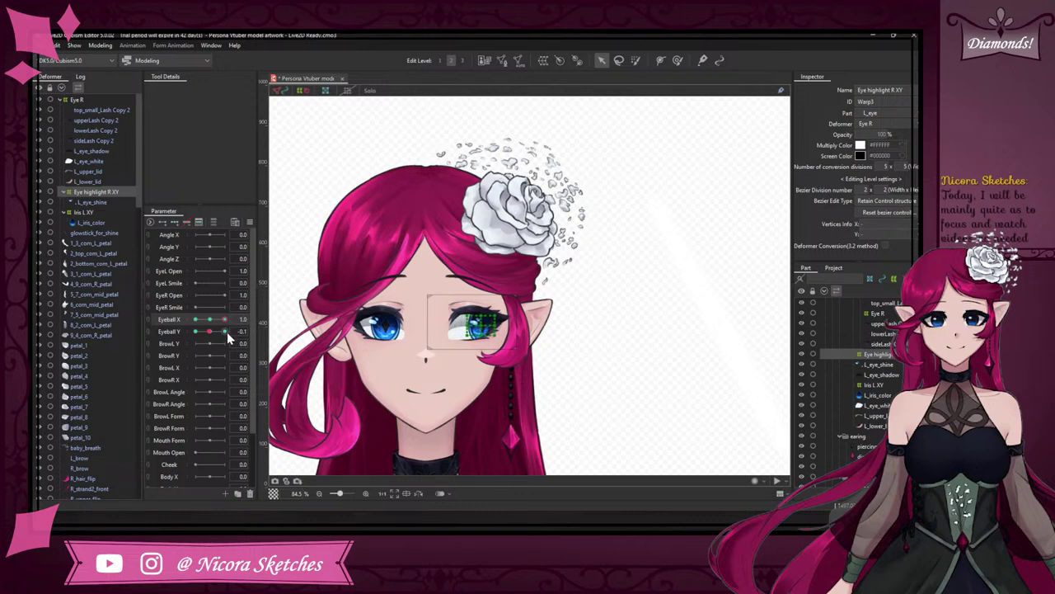
mouse_move(227, 331)
left_mouse_down()
mouse_move(206, 328)
mouse_move(227, 327)
left_mouse_up()
scroll(452, 388, "down", 3)
scroll(523, 396, "up", 6)
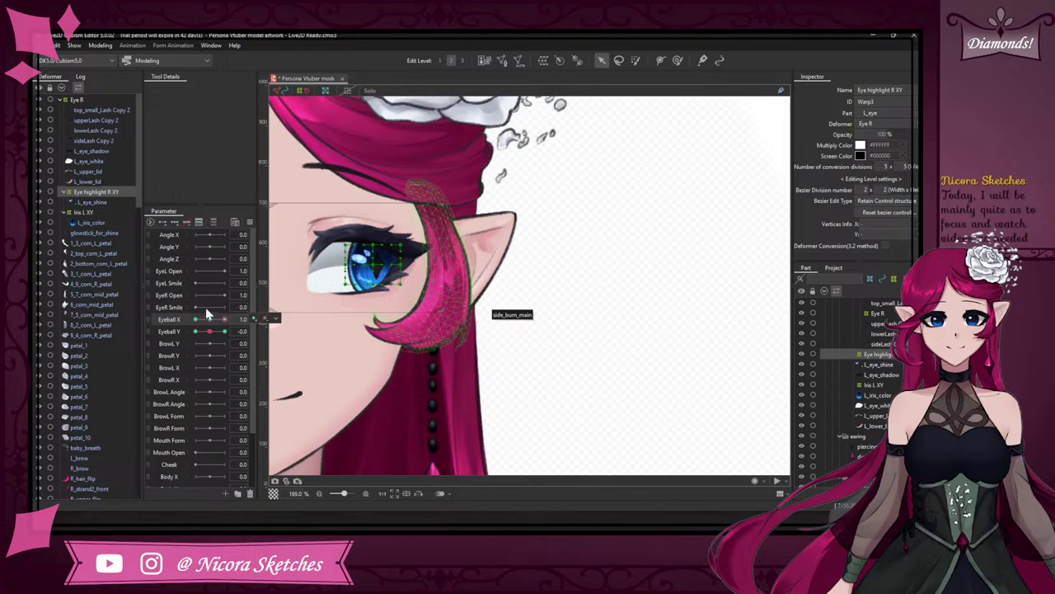
mouse_move(224, 320)
left_mouse_down()
mouse_move(179, 317)
mouse_move(238, 331)
mouse_move(188, 324)
mouse_move(212, 323)
left_mouse_up()
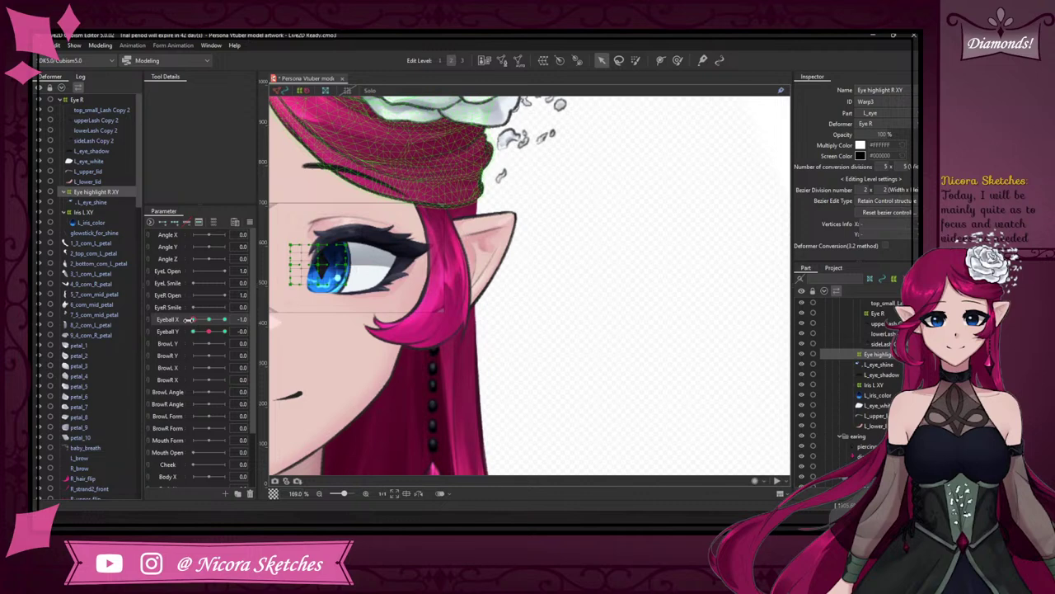
left_click_drag(196, 322, 231, 328)
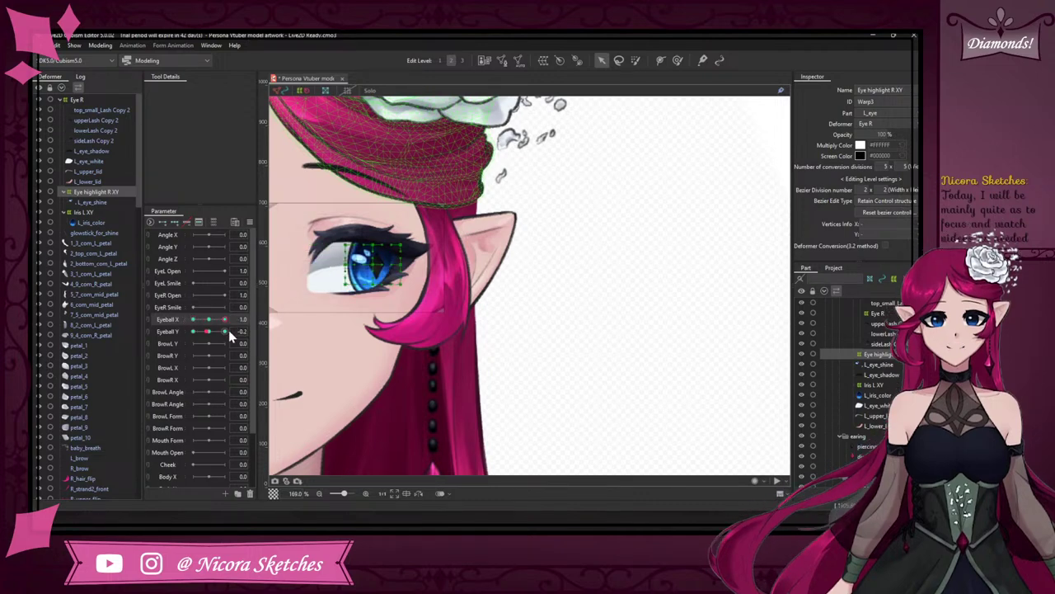
left_click(207, 331)
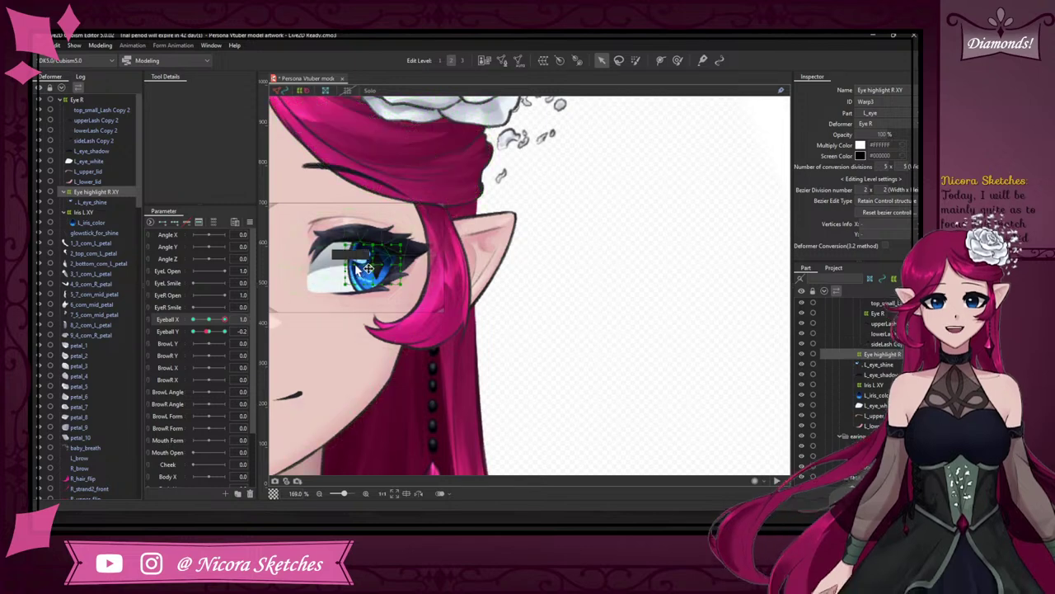
- Select the Iris L XY deformer along with the highlight deformer, try adjusting their placement at Eyeball X 1.0, and undo it
left_click(99, 211)
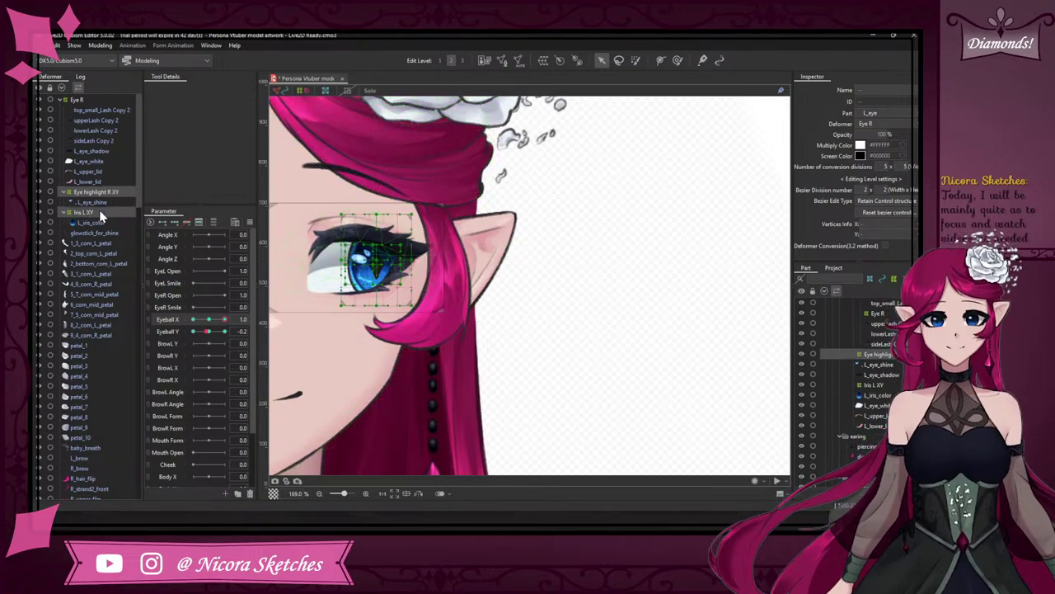
left_click(386, 264)
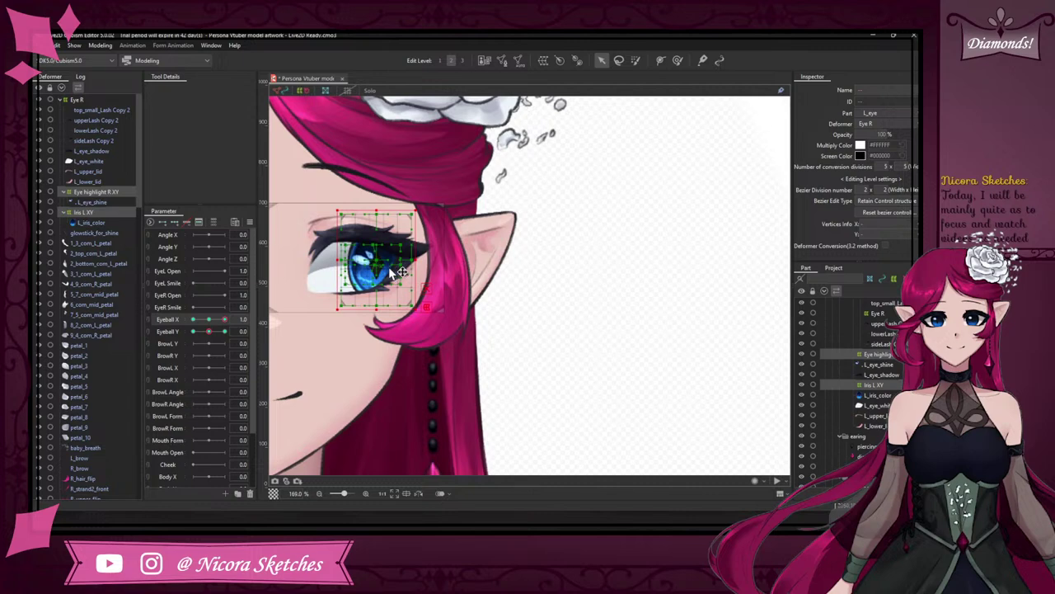
left_click_drag(387, 272, 382, 268)
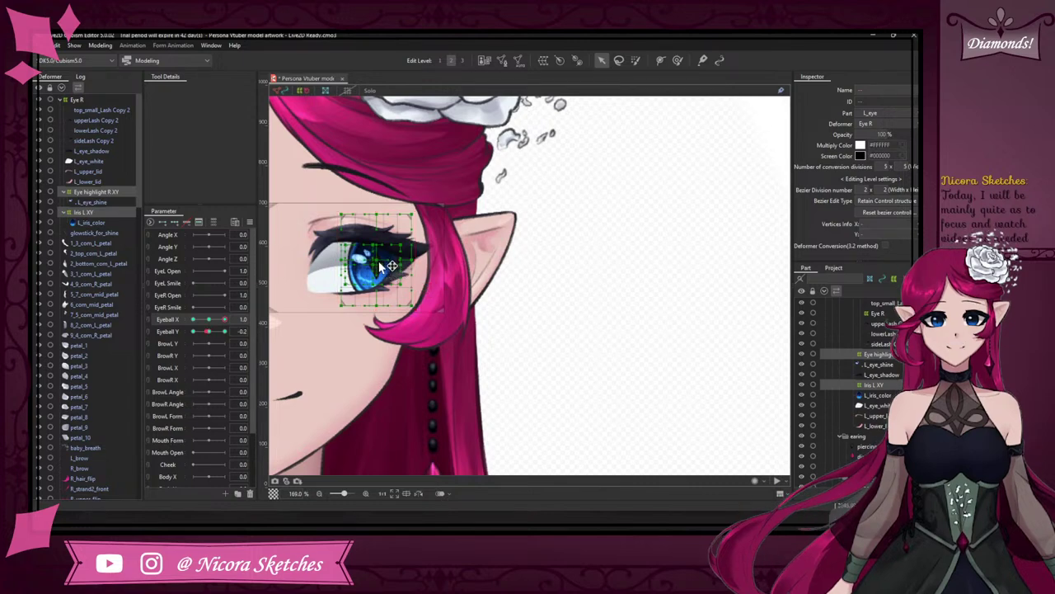
scroll(381, 266, "up", 8)
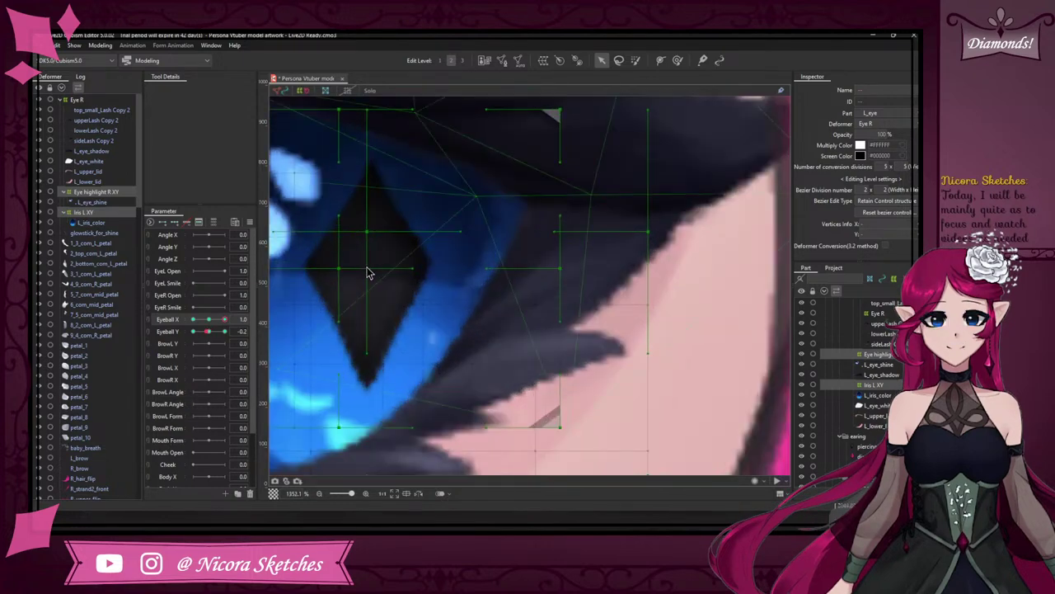
scroll(411, 276, "down", 5)
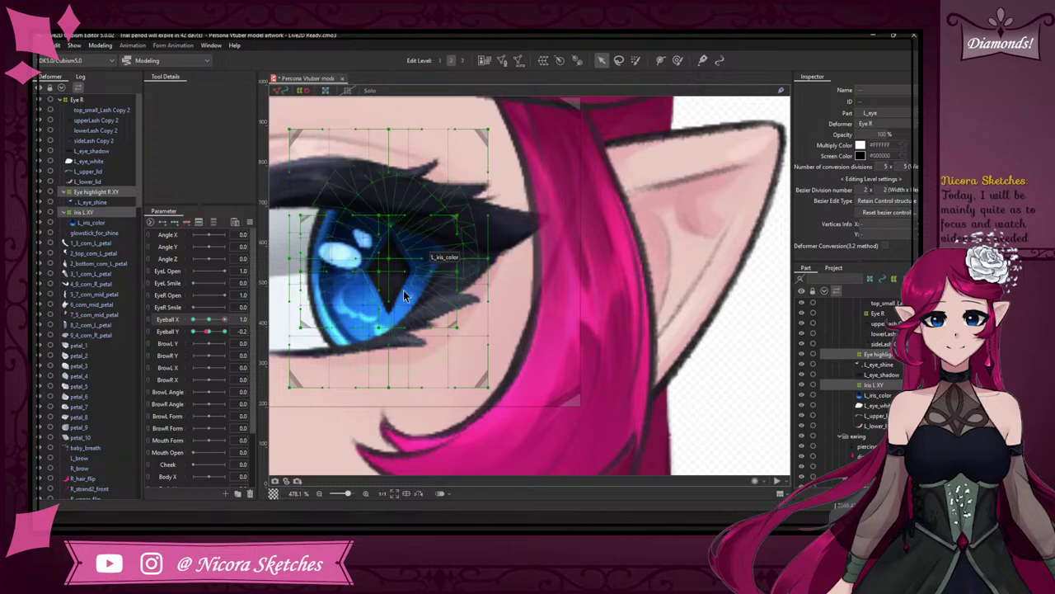
scroll(404, 297, "down", 3)
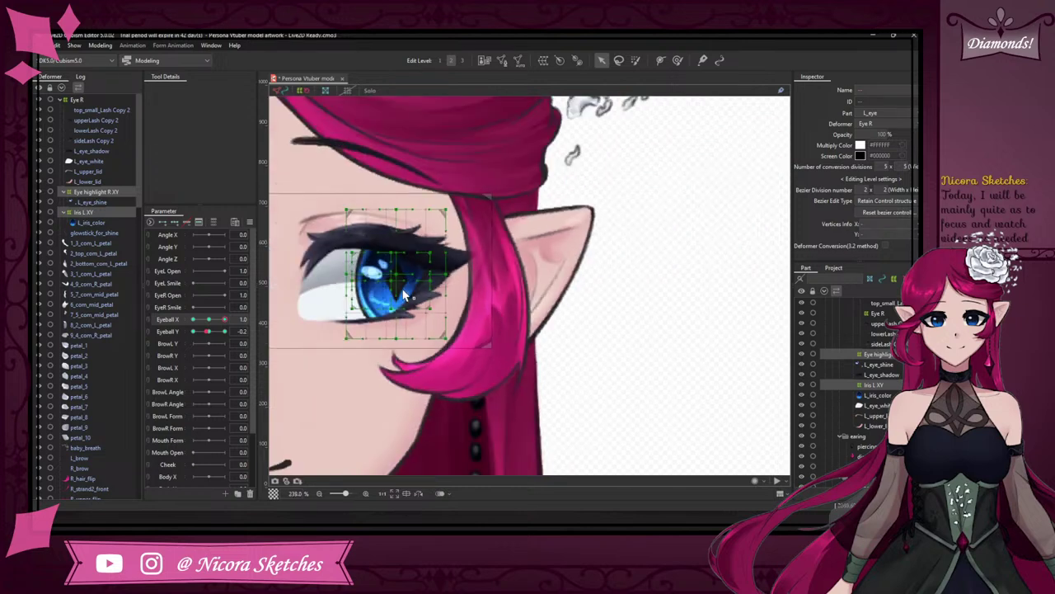
left_click(399, 219)
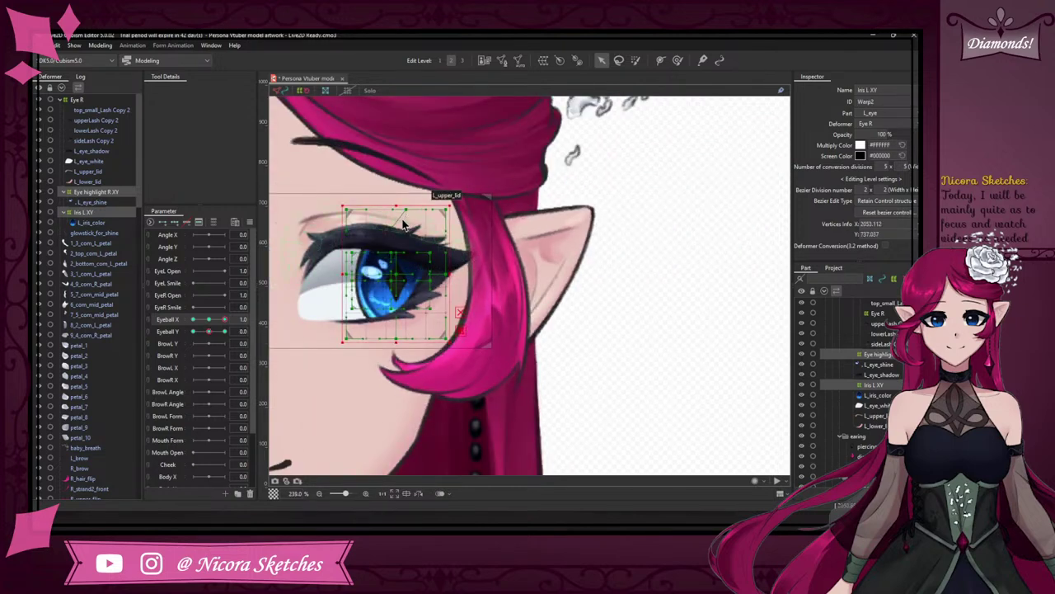
key("ctrl+z")
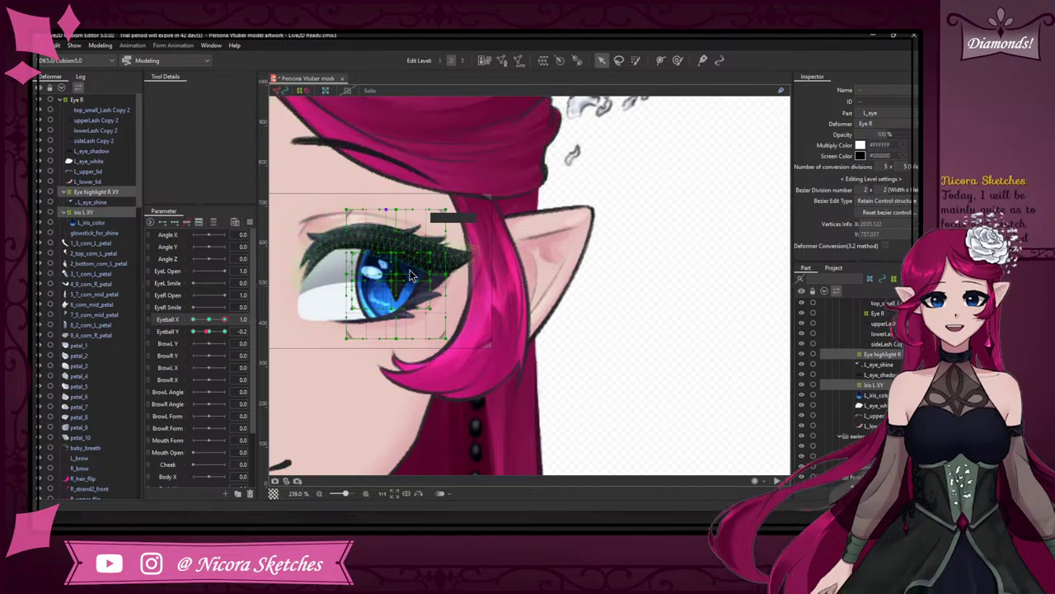
- Switch to edit level 3 and move both deformers slightly toward the outer corner of the eye at Eyeball X 1.0
scroll(410, 267, "down", 2)
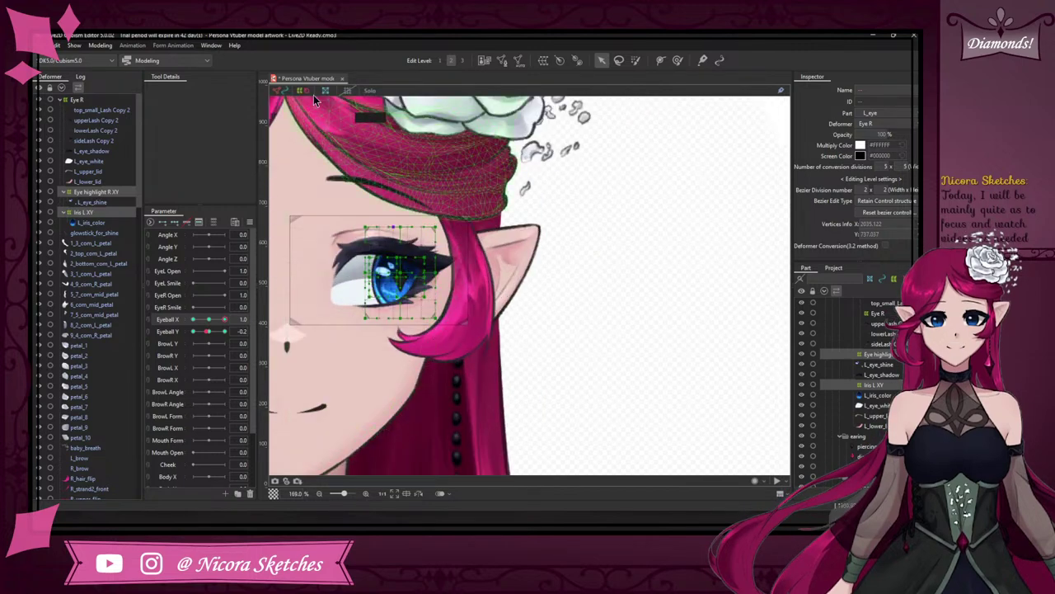
left_click(440, 62)
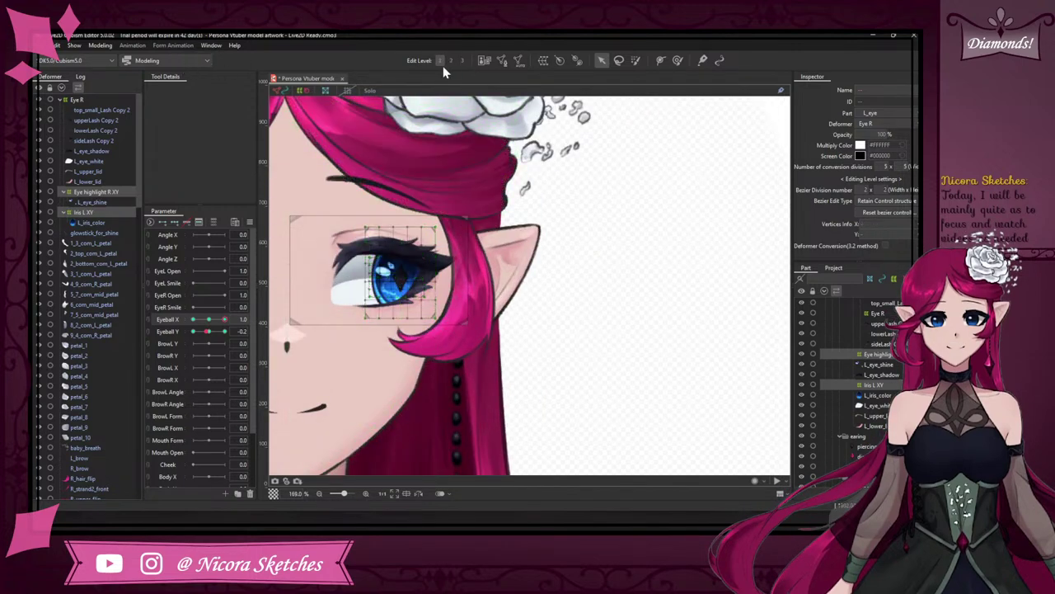
left_click(463, 61)
left_click(400, 272)
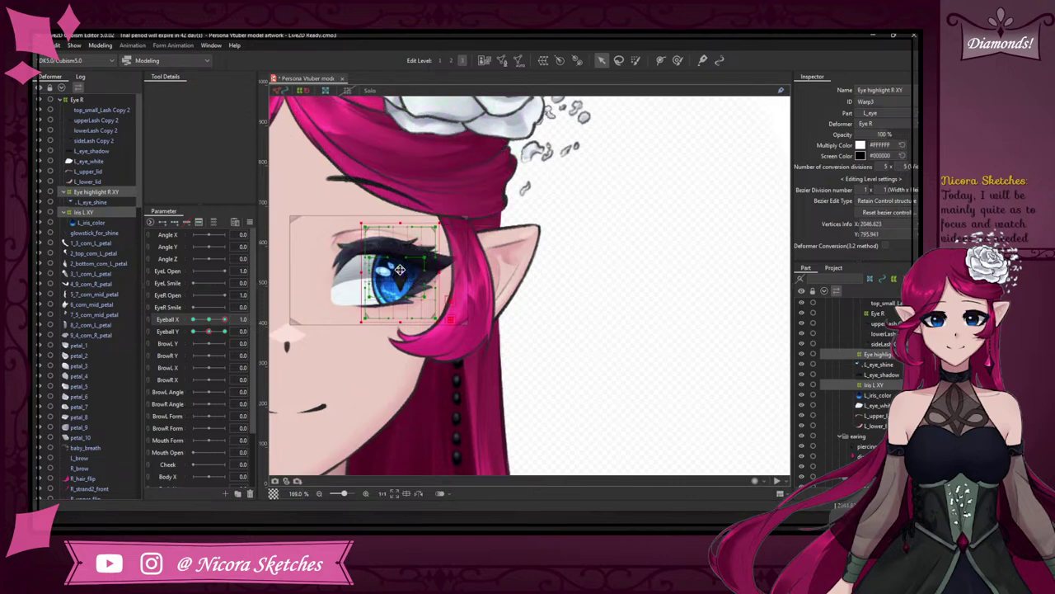
left_click_drag(400, 270, 403, 269)
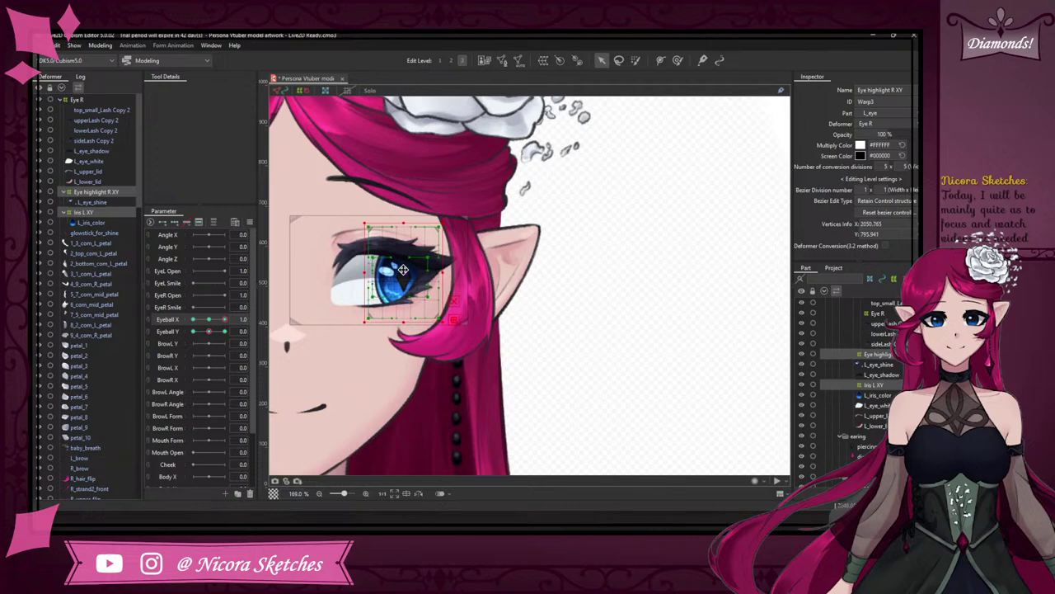
- Return Eyeball X to 0.0 and set Eyeball Y to -1.0
mouse_move(225, 320)
left_mouse_down()
mouse_move(177, 323)
mouse_move(245, 333)
mouse_move(190, 329)
mouse_move(226, 337)
mouse_move(194, 340)
mouse_move(224, 349)
mouse_move(199, 348)
mouse_move(215, 355)
mouse_move(192, 348)
mouse_move(236, 354)
mouse_move(209, 346)
mouse_move(210, 323)
left_mouse_up()
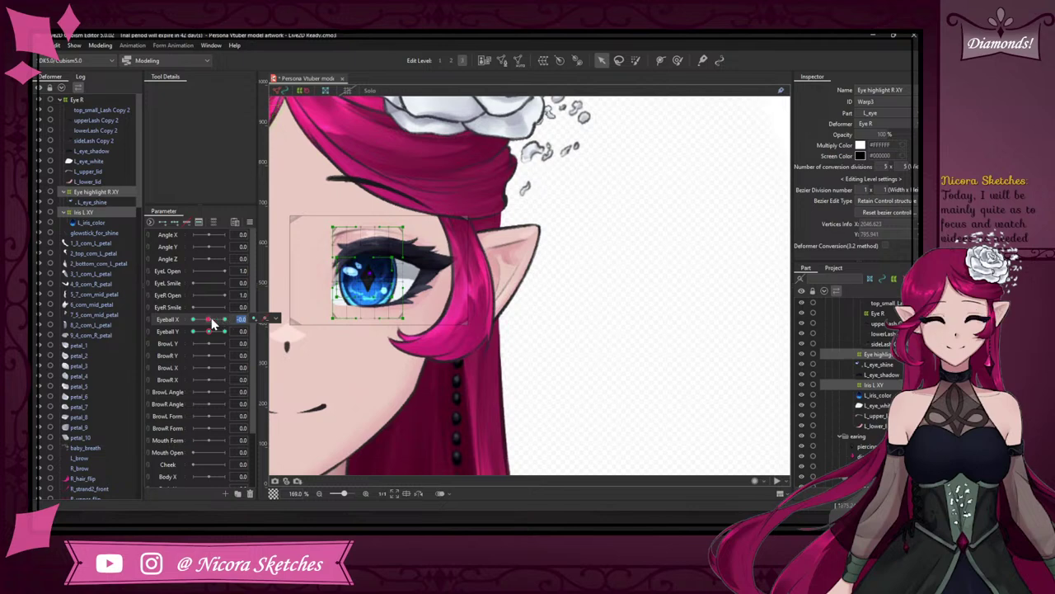
left_click_drag(212, 321, 209, 323)
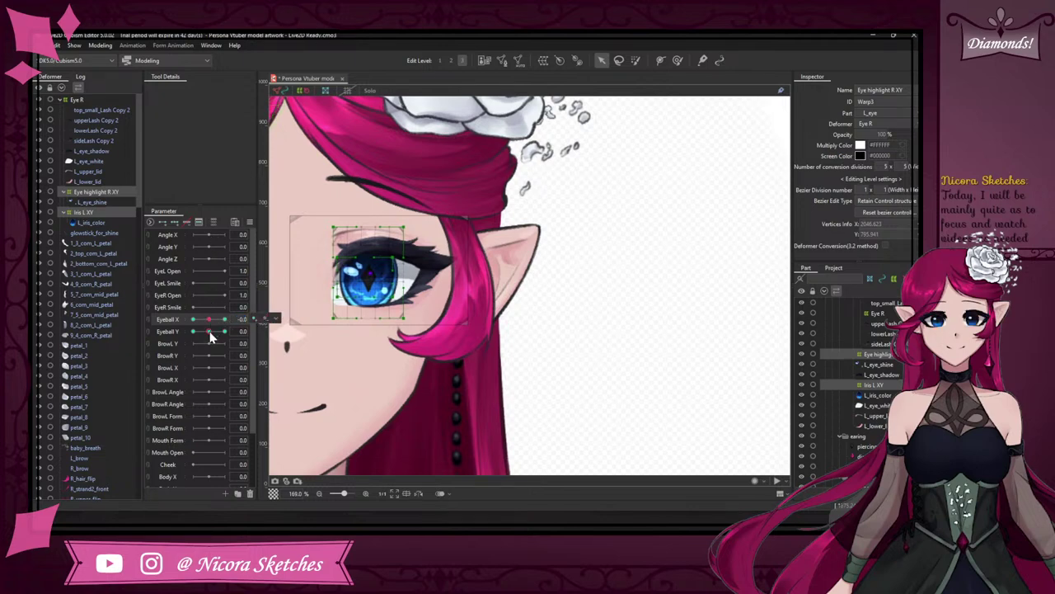
left_click_drag(209, 332, 172, 339)
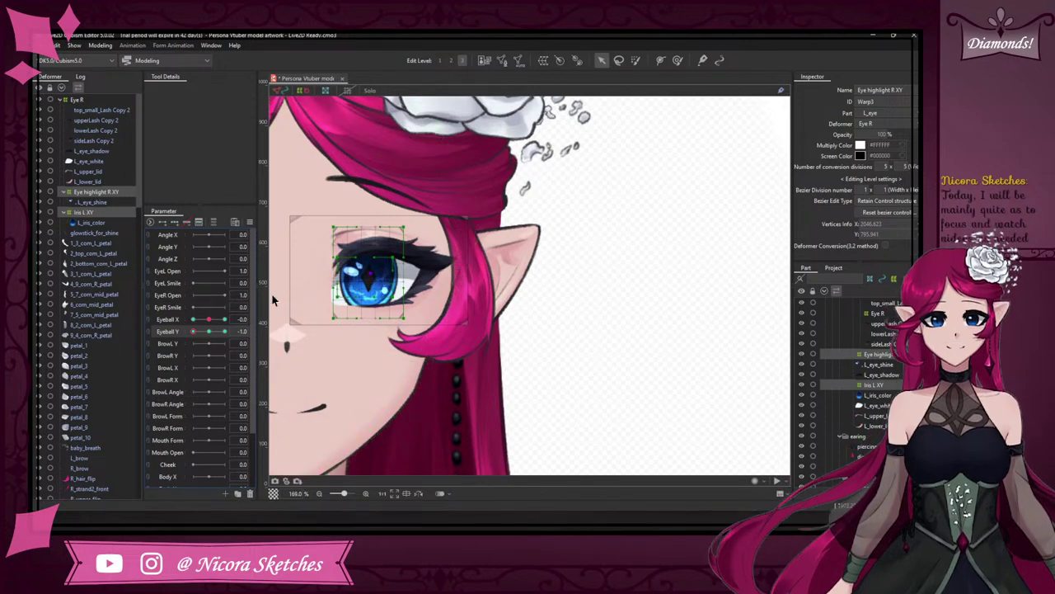
- Switch to edit level 2 and move the Eye highlight R XY and Iris L XY deformers together down to the lower lid at Eyeball Y -1.0
left_click(372, 278)
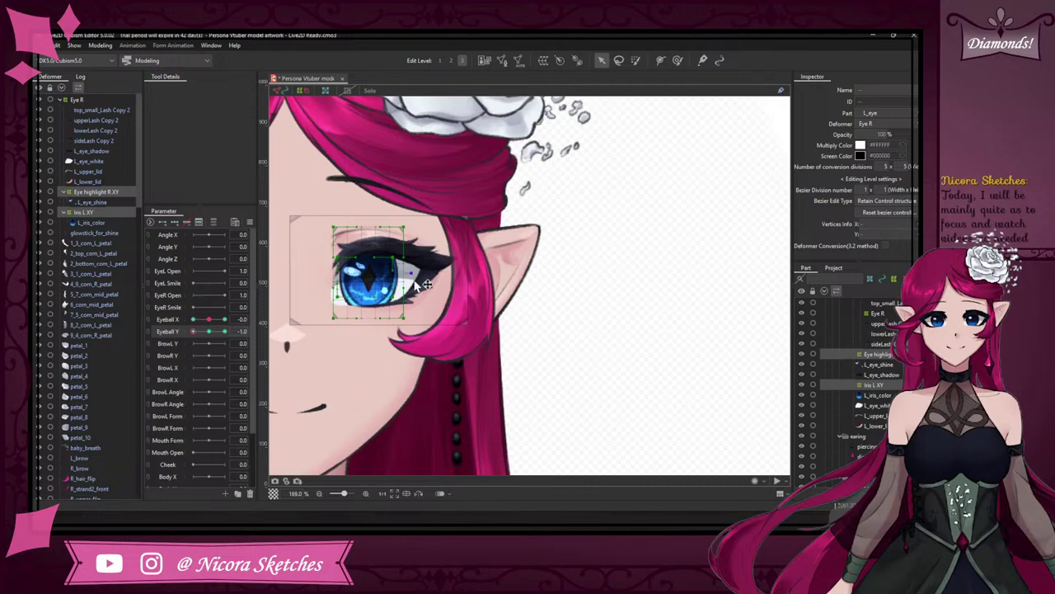
left_click(361, 288)
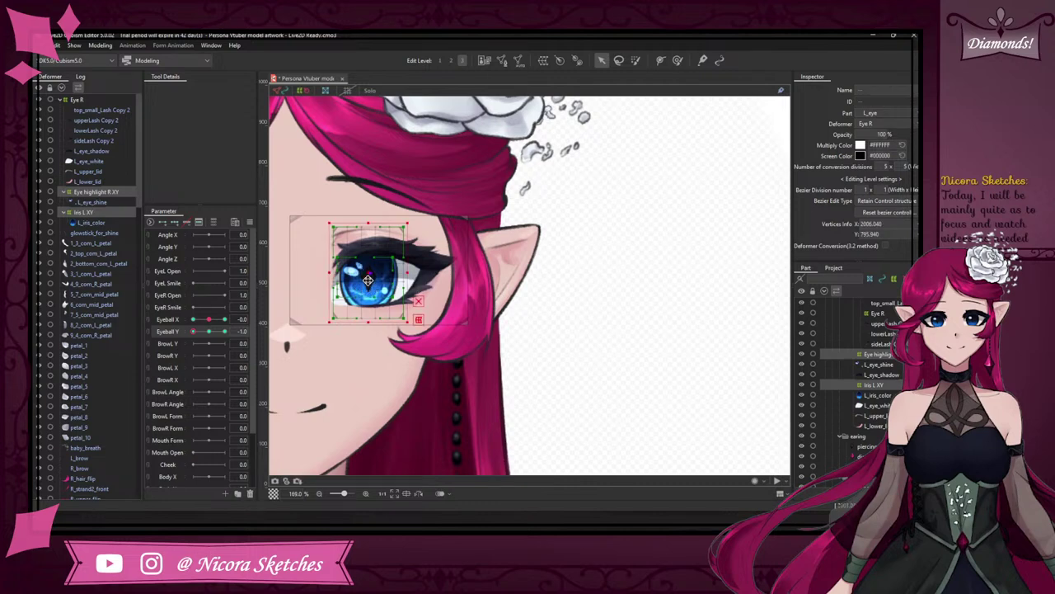
scroll(360, 288, "up", 3)
scroll(360, 288, "down", 3)
left_click(353, 265)
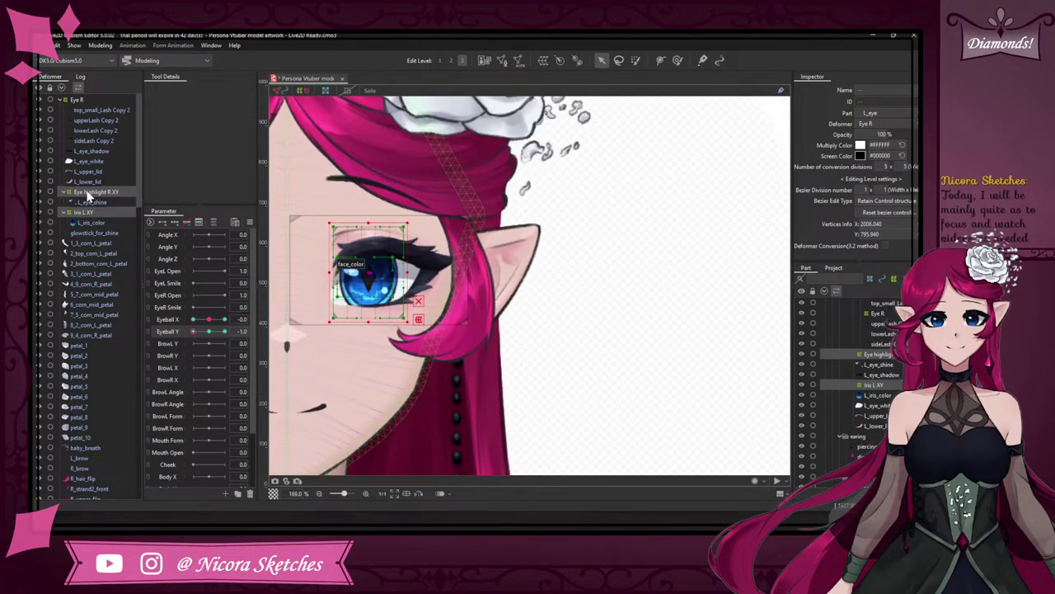
left_click(92, 210)
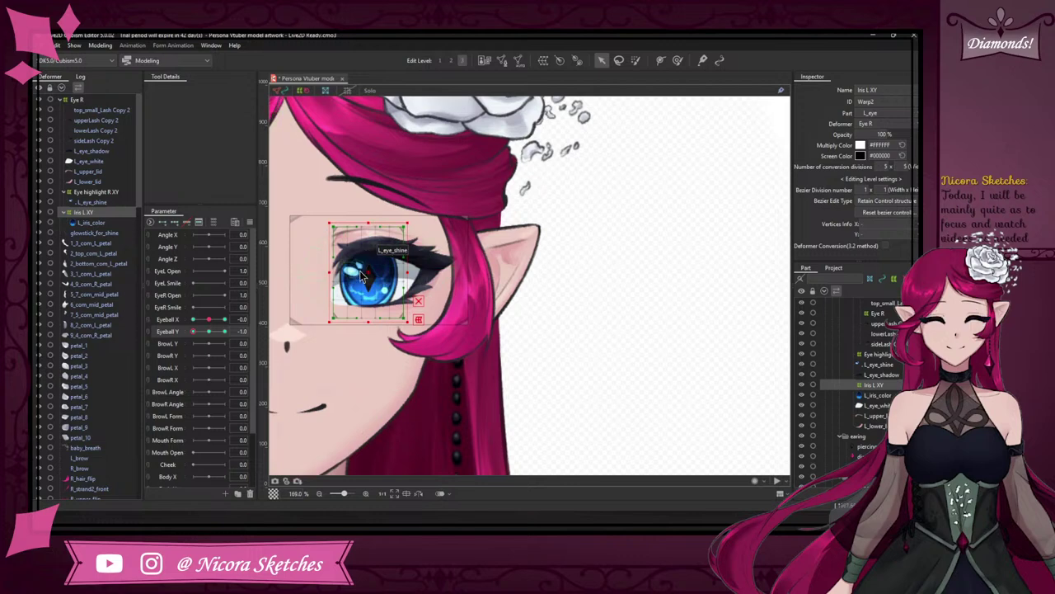
left_click(450, 62)
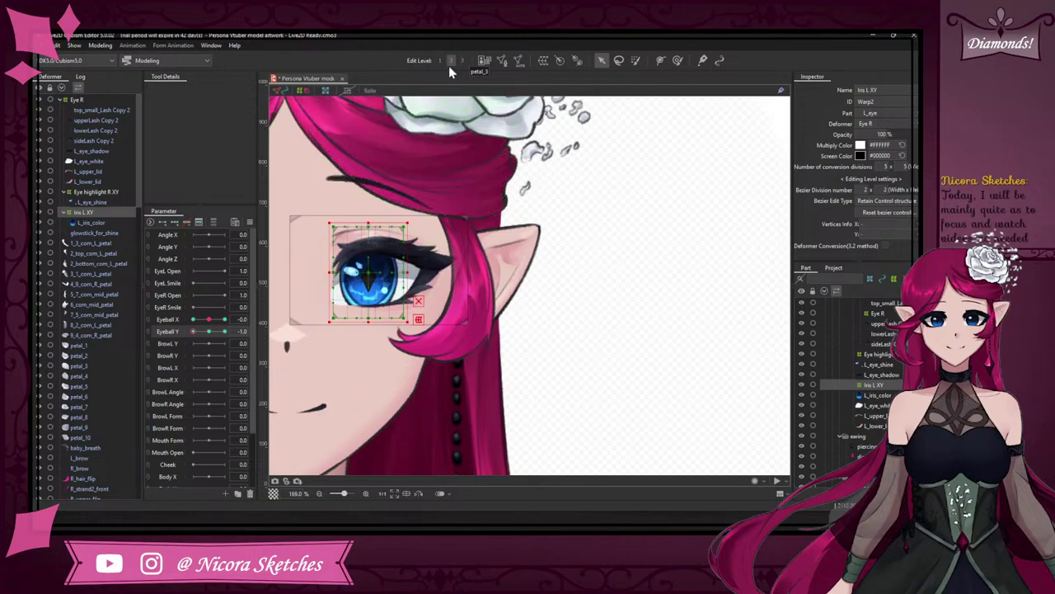
mouse_move(368, 271)
left_mouse_down()
mouse_move(378, 300)
mouse_move(371, 274)
left_mouse_up()
left_click(99, 193)
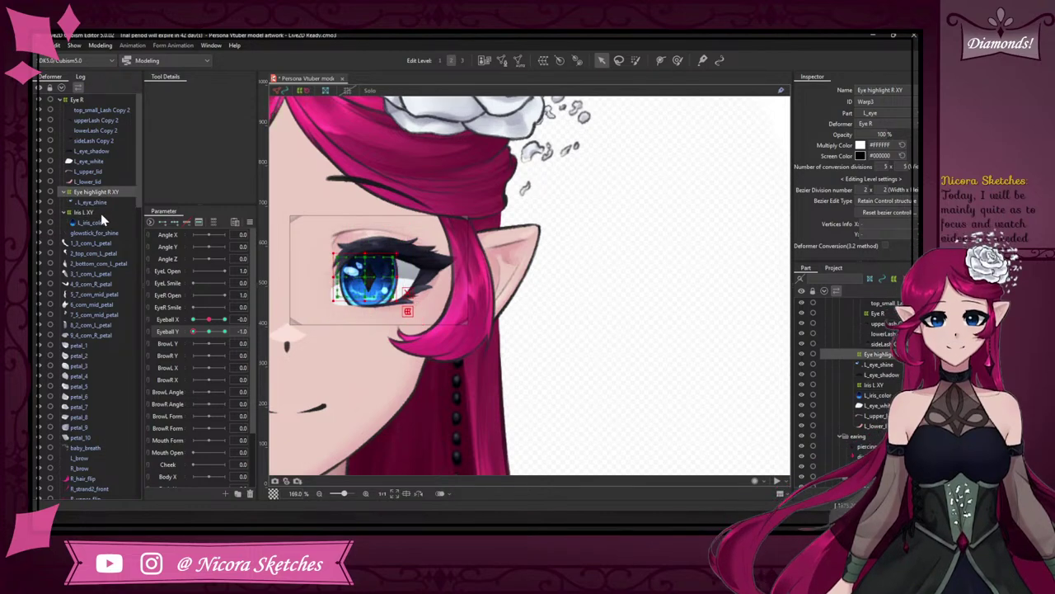
left_click(100, 212)
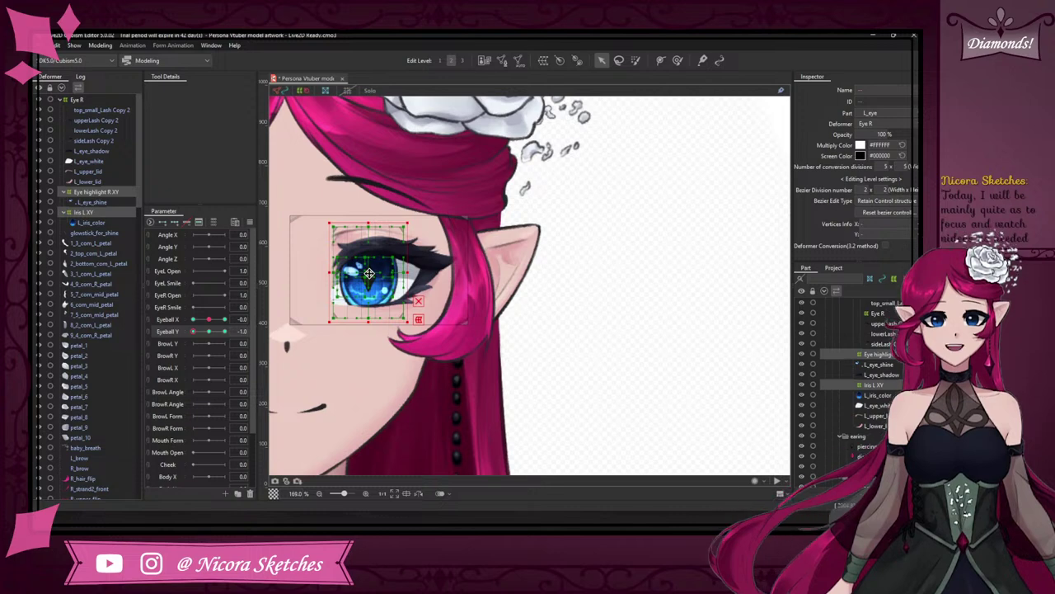
left_click_drag(369, 274, 370, 309)
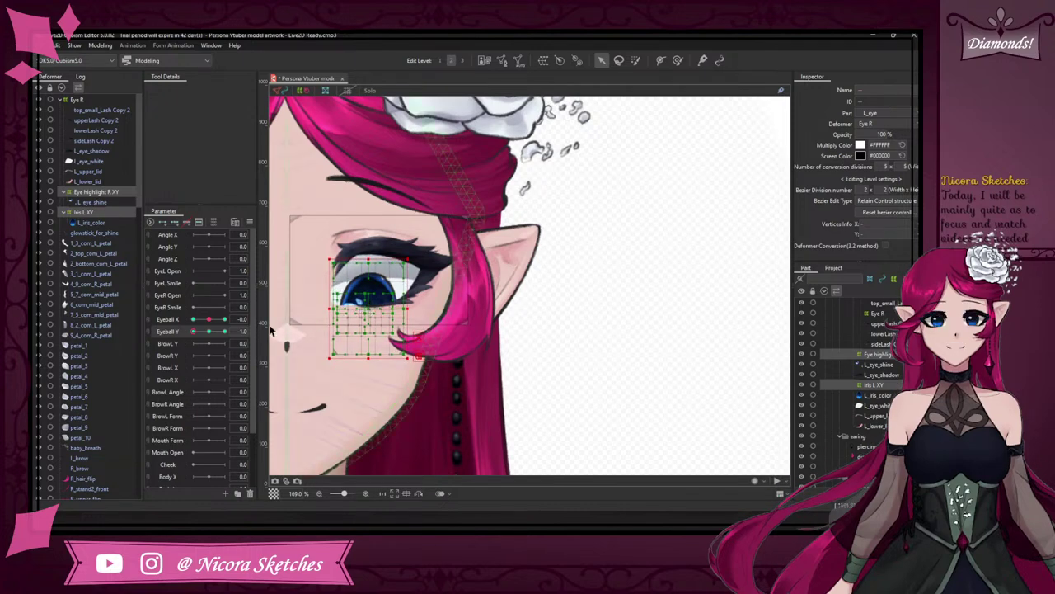
- Reflect the Eyeball Y -1.0 motion of both deformers vertically to produce the opposite upward look
left_click(245, 221)
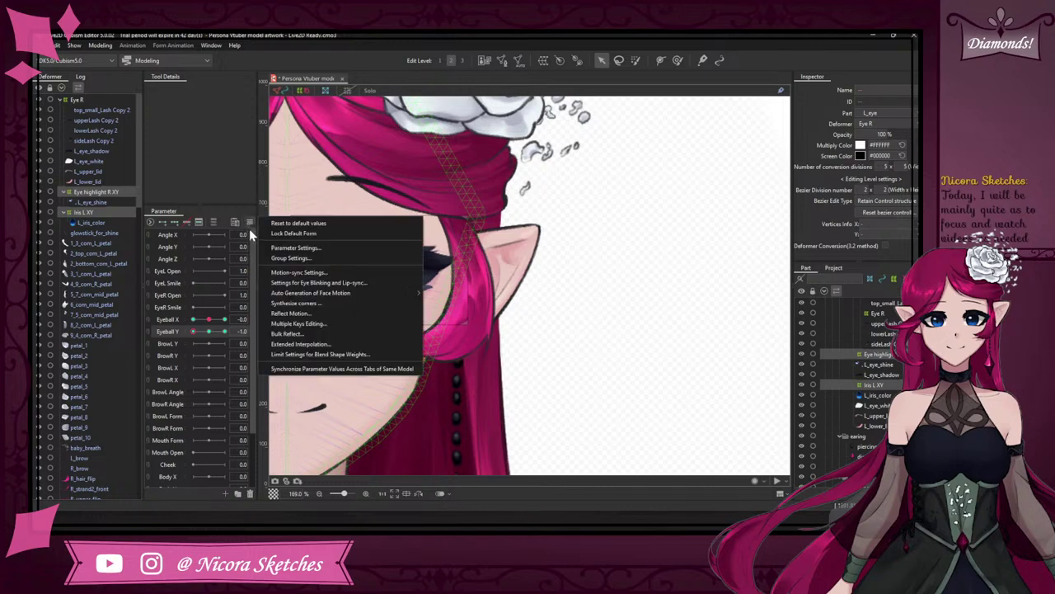
left_click(314, 312)
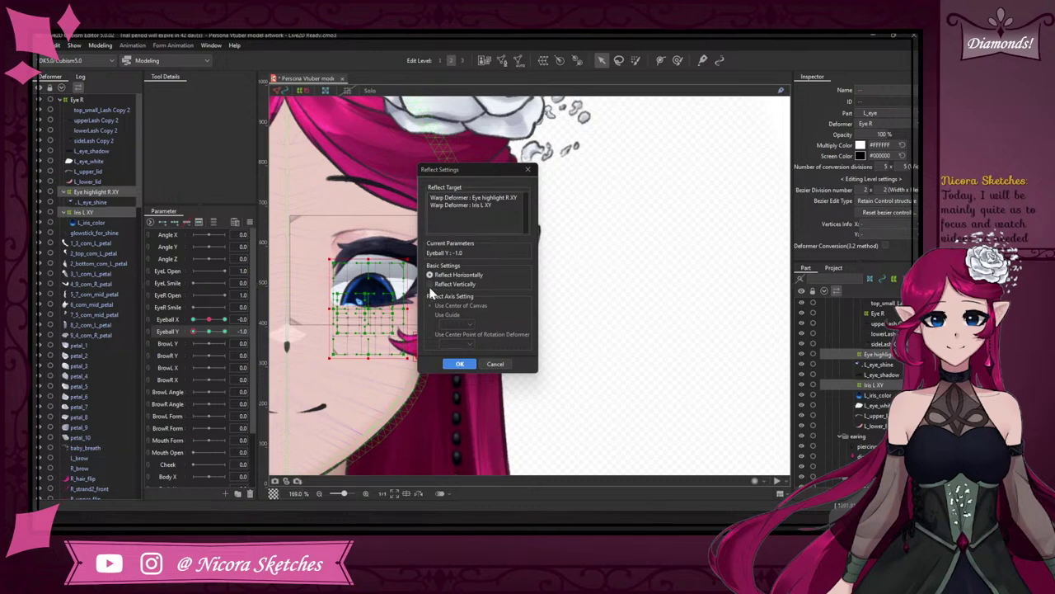
left_click(461, 363)
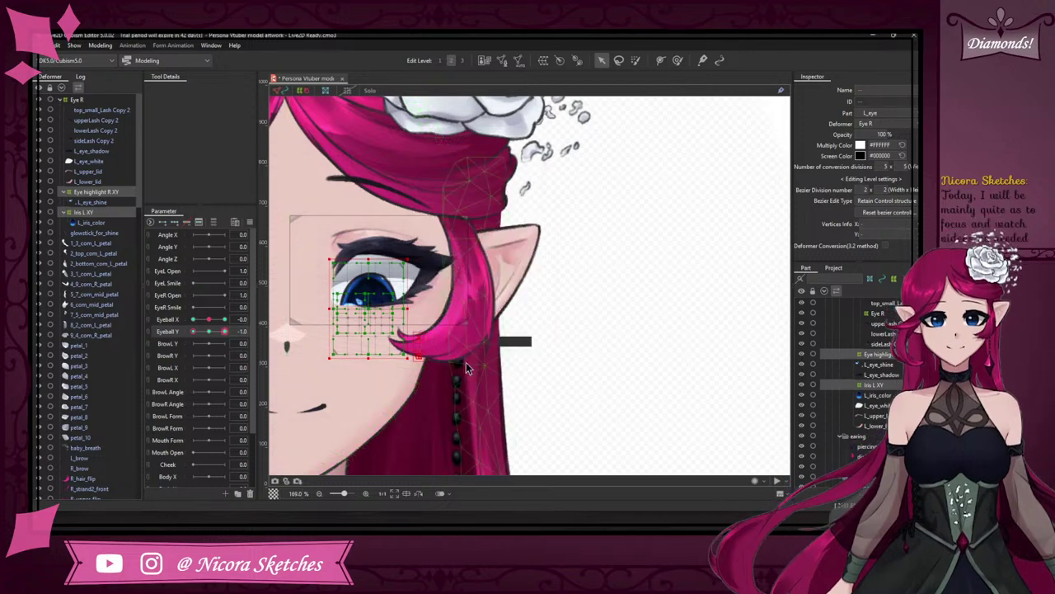
- Set Eyeball Y to 1.0 and lower both deformers slightly so more of the iris shows beneath the upper lid
left_click_drag(196, 334, 243, 345)
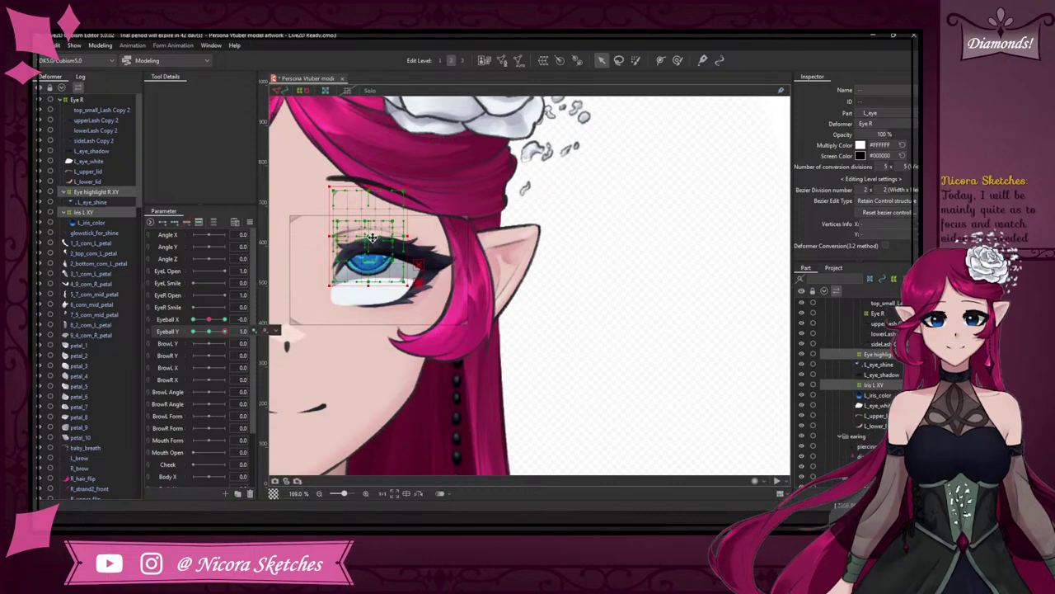
left_click_drag(370, 238, 367, 251)
scroll(399, 289, "down", 5)
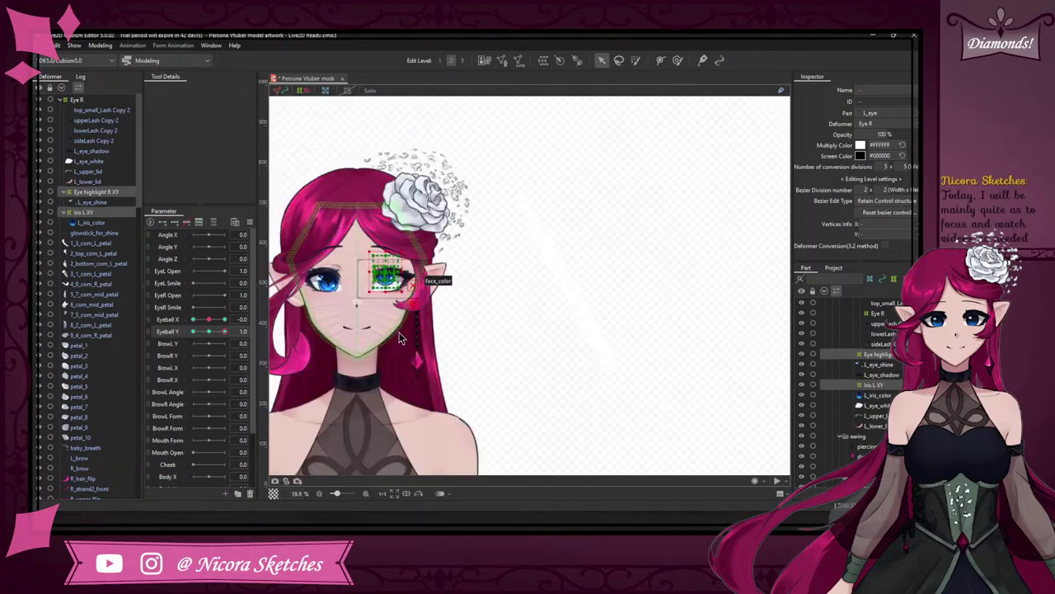
scroll(420, 296, "up", 5)
scroll(404, 309, "down", 2)
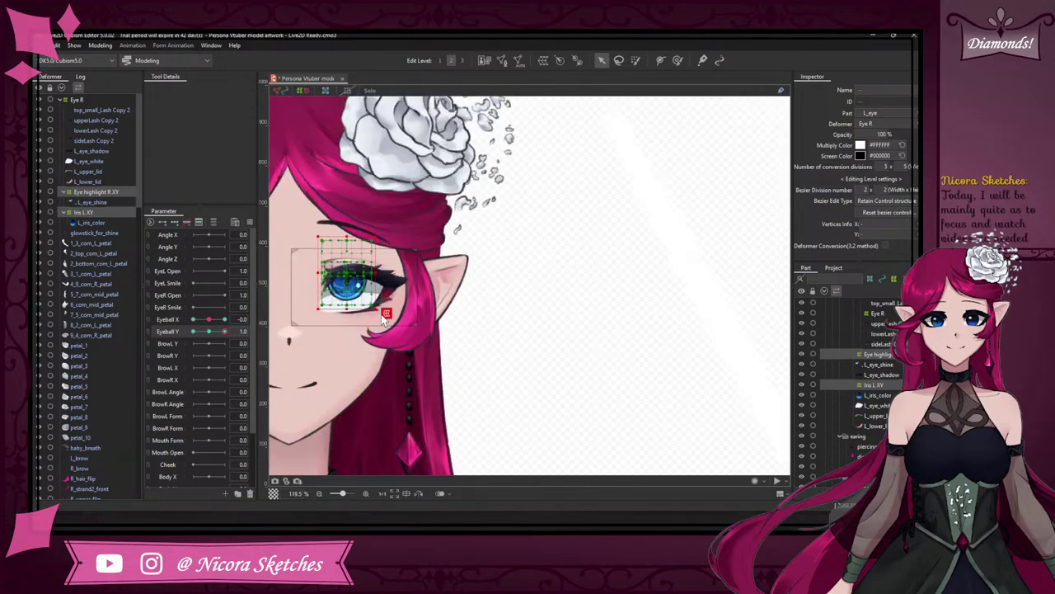
scroll(368, 326, "up", 2)
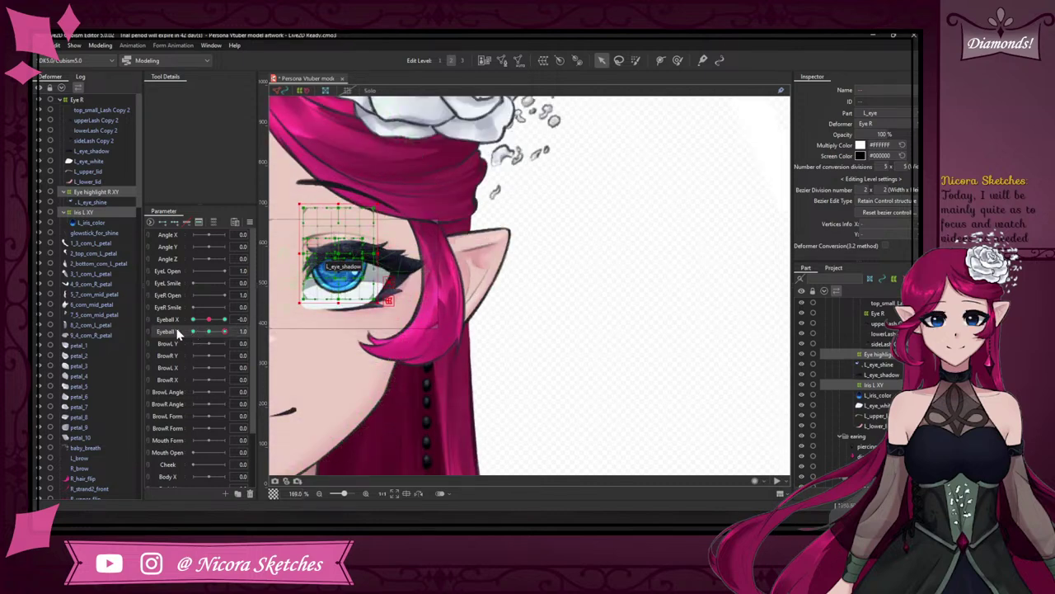
- Check the eye at Eyeball Y -1.0, then return Eyeball X and Eyeball Y to 0.0
left_click_drag(210, 332, 246, 322)
left_click(208, 319)
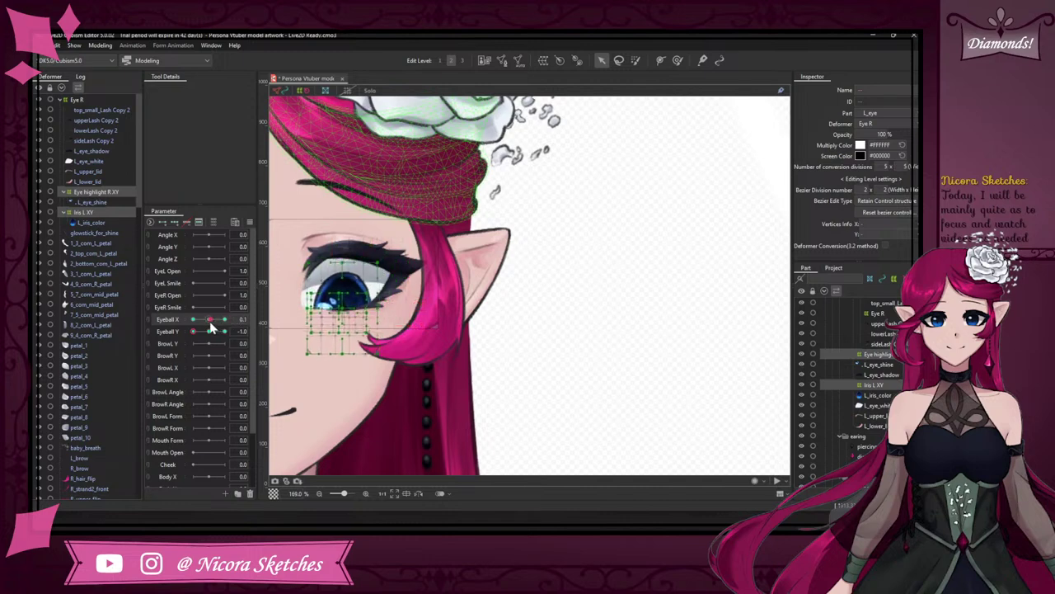
left_click(209, 330)
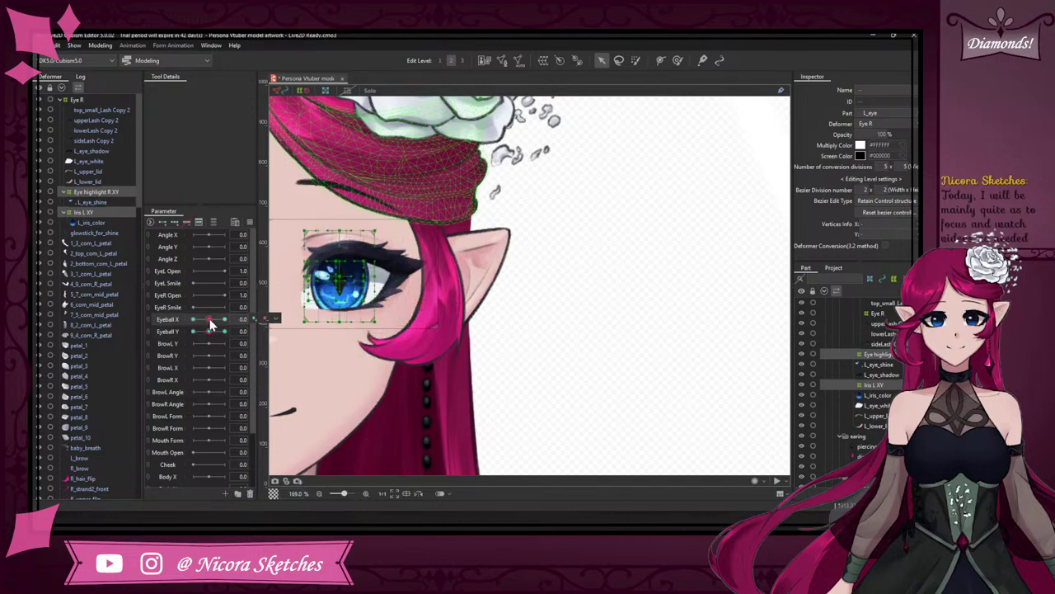
- Link Eyeball X and Eyeball Y to test the combined eye movement, return both to 0.0, and unlink them
left_click(150, 326)
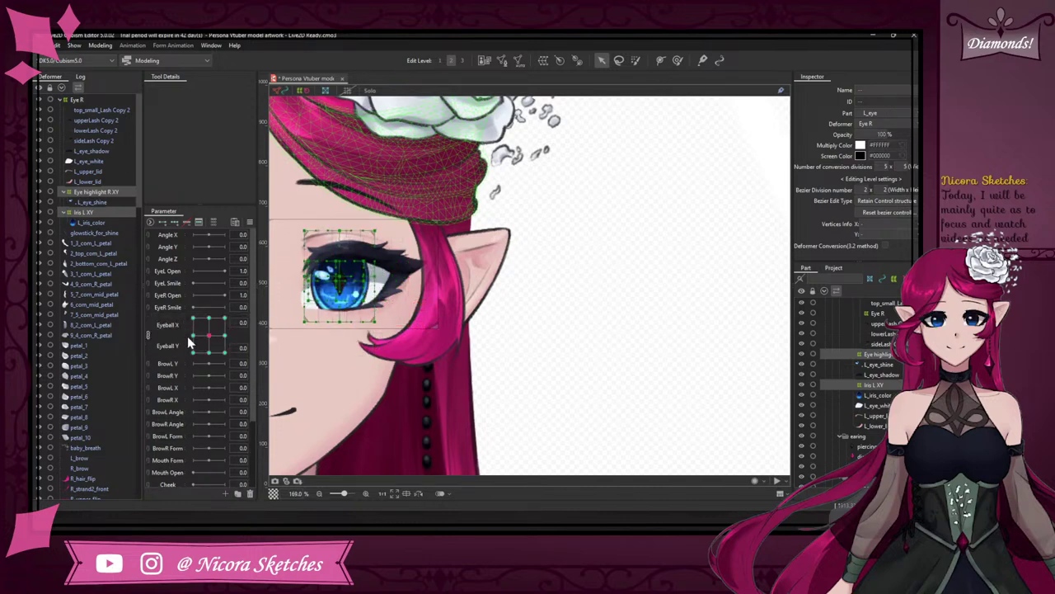
mouse_move(208, 335)
left_mouse_down()
mouse_move(174, 358)
mouse_move(219, 326)
mouse_move(207, 335)
left_mouse_up()
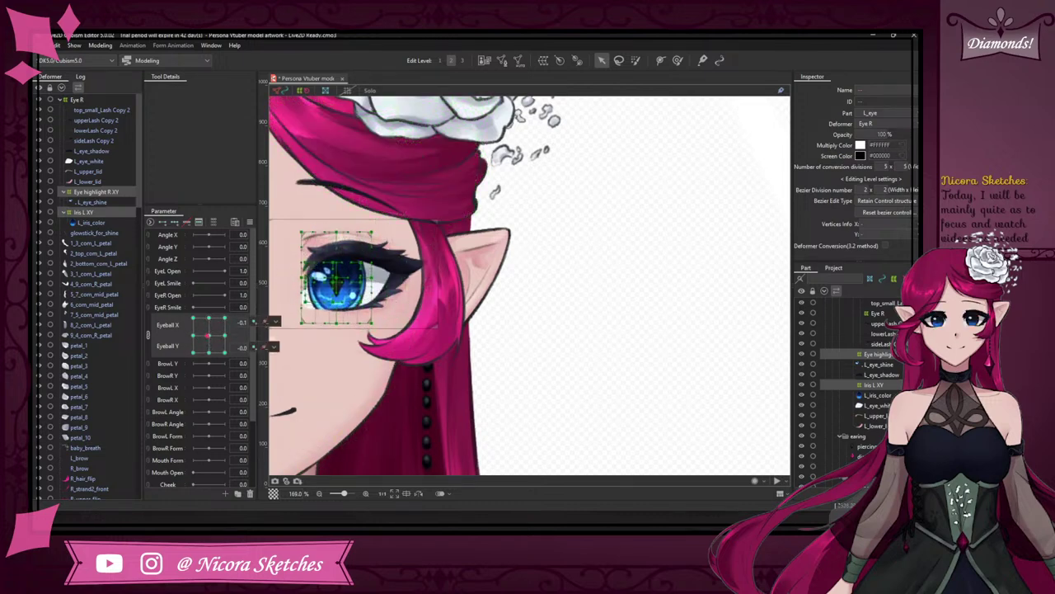
left_click_drag(208, 338, 207, 334)
left_click(209, 335)
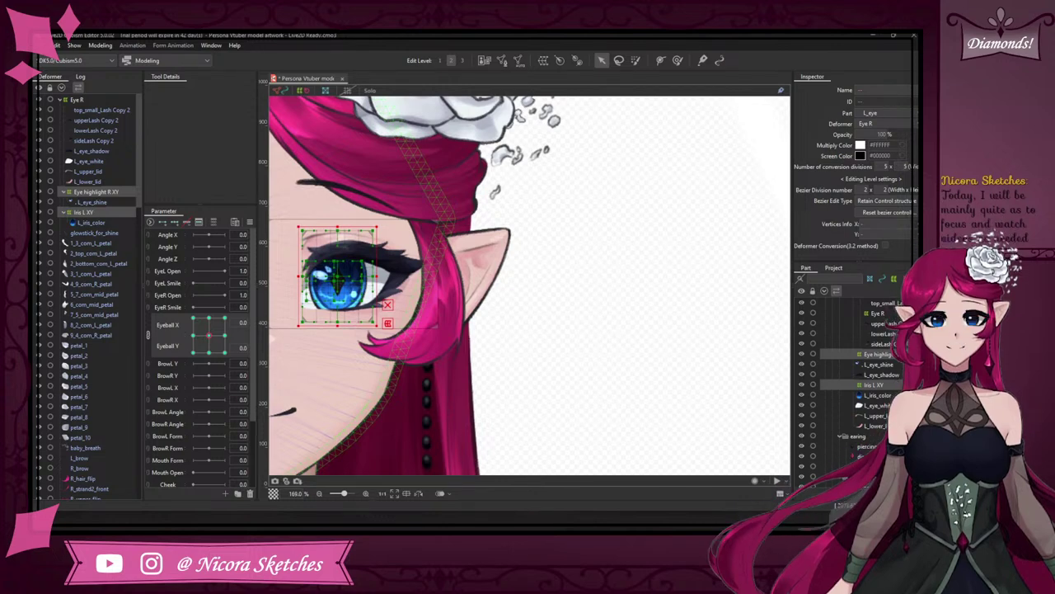
left_click(147, 334)
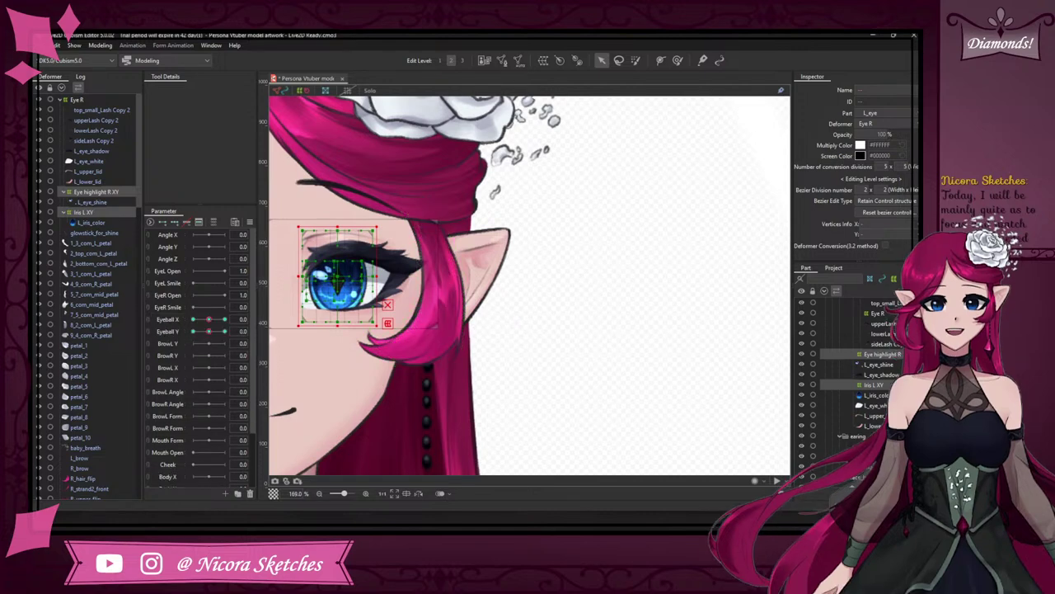
- Sweep Eyeball Y to -1.0 and back to 0.0 to check the eye's vertical motion up close
scroll(412, 282, "down", 4)
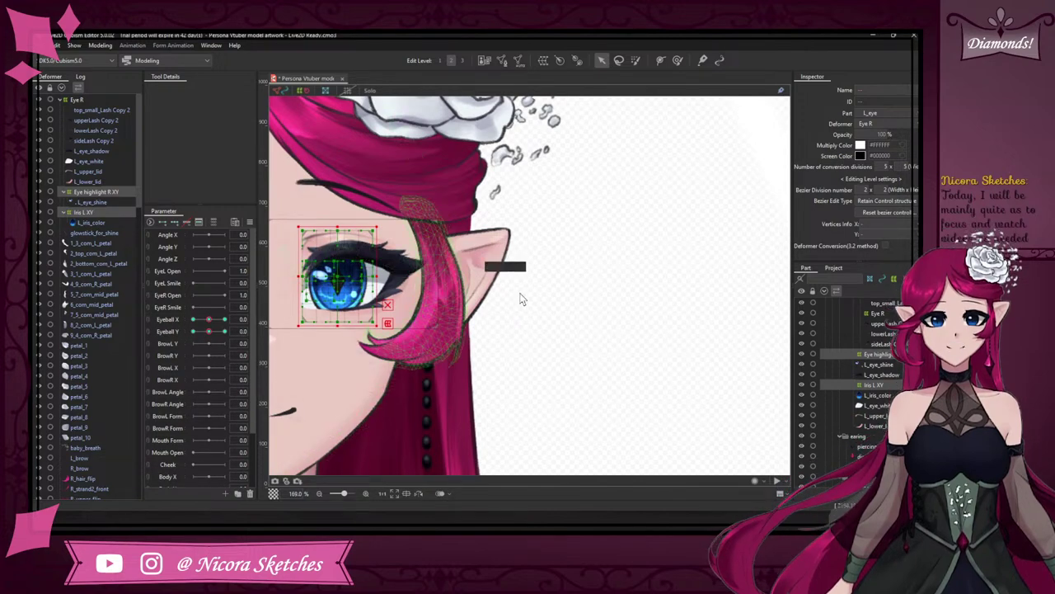
scroll(433, 282, "up", 2)
scroll(433, 282, "up", 2)
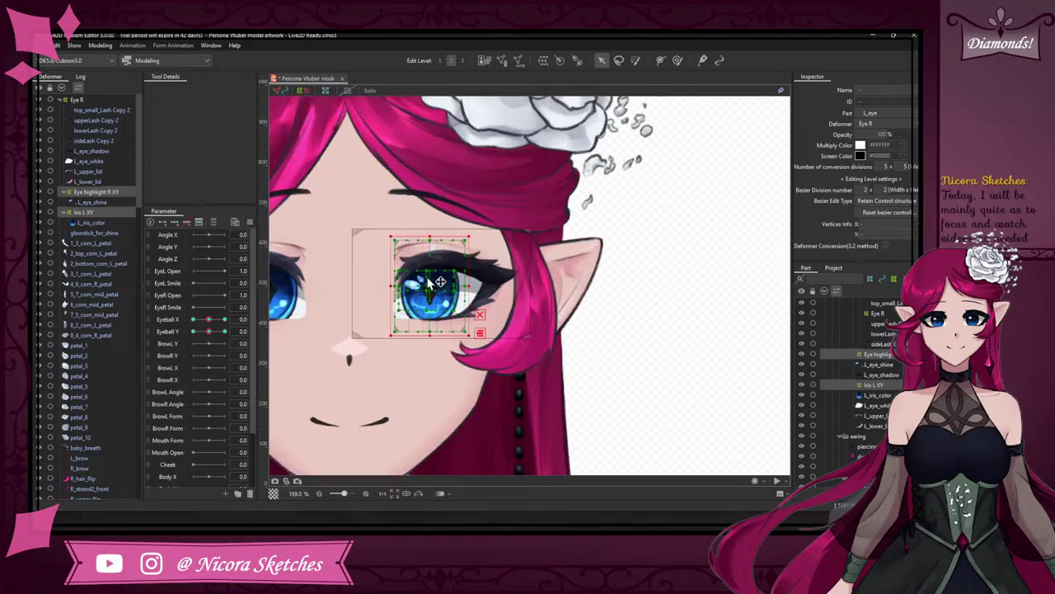
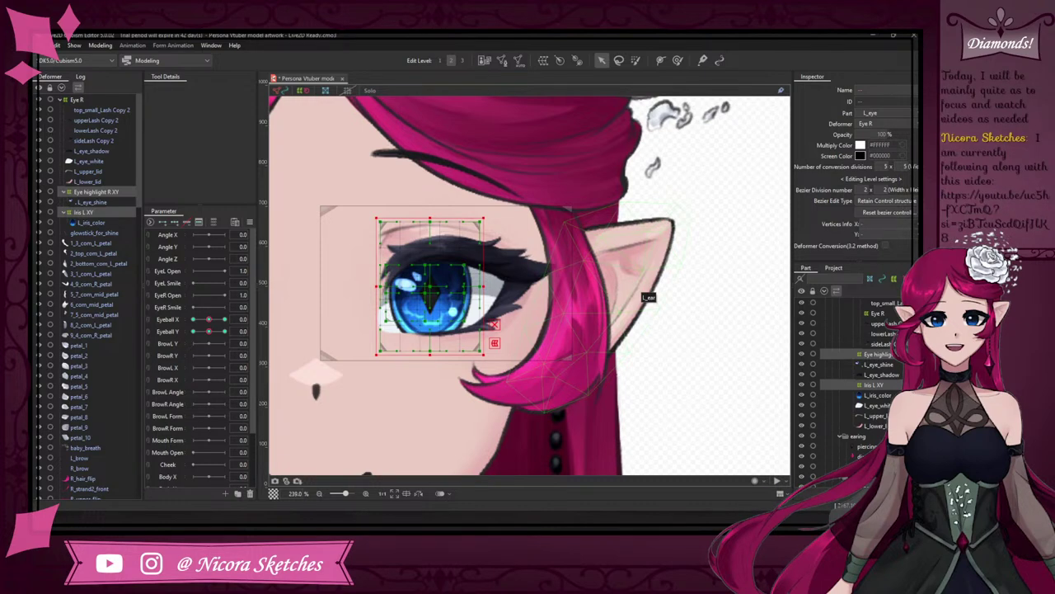
left_click_drag(210, 332, 194, 331)
left_click(208, 333)
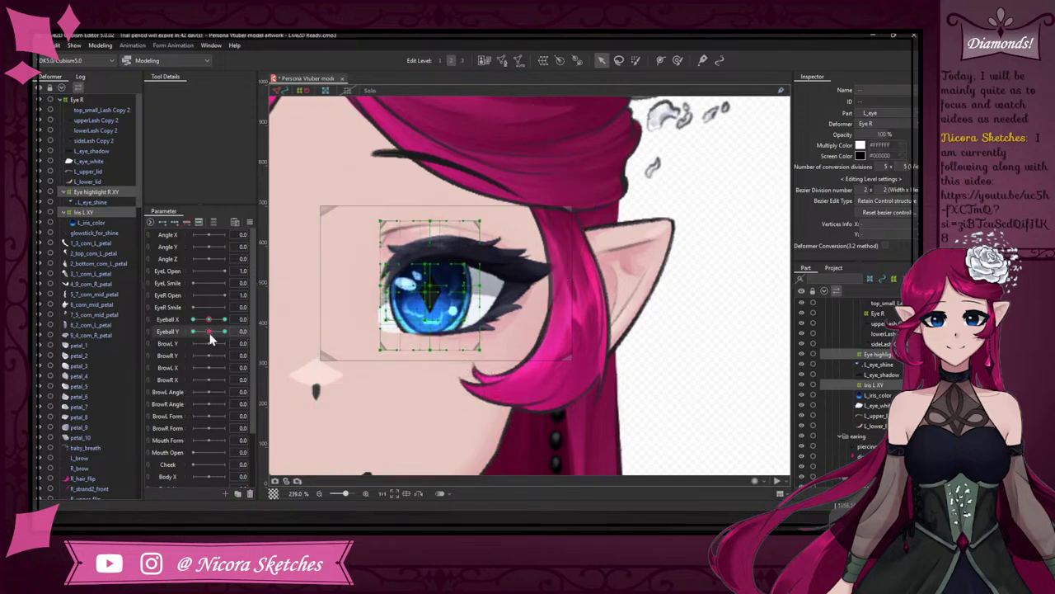
left_click(277, 331)
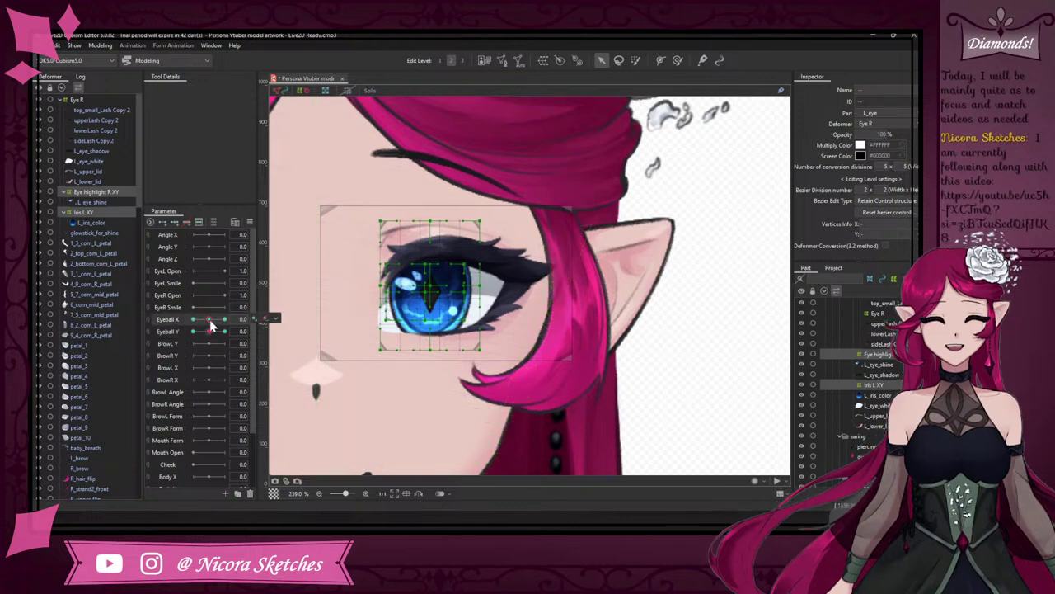
- Set Eyeball X to -1.0, add three Eyeball X keys to L_iris_color, and lasso-select its diamond pupil vertices
left_click_drag(209, 319, 188, 330)
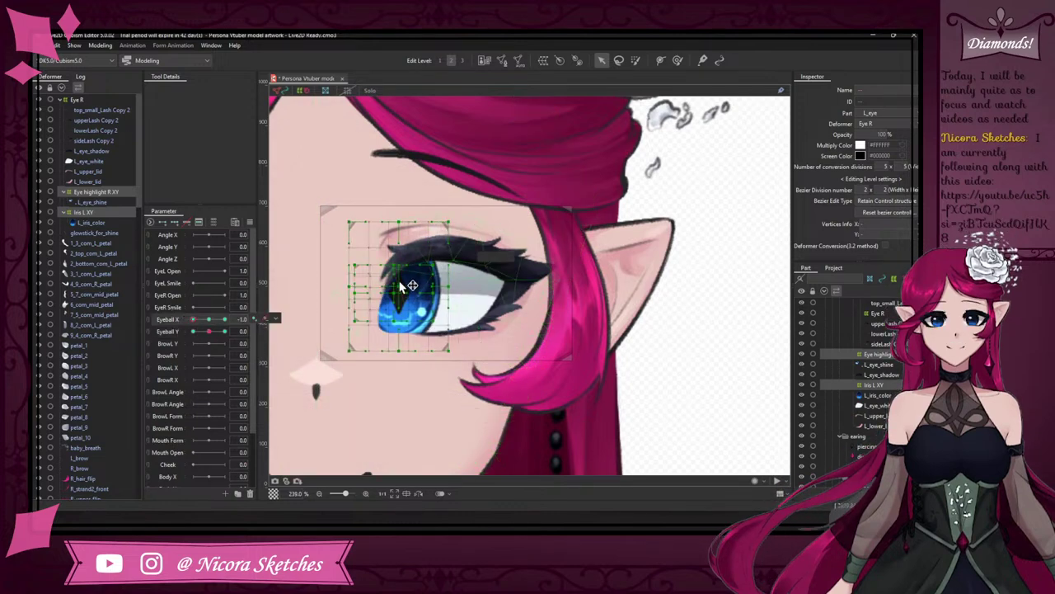
scroll(400, 279, "up", 2)
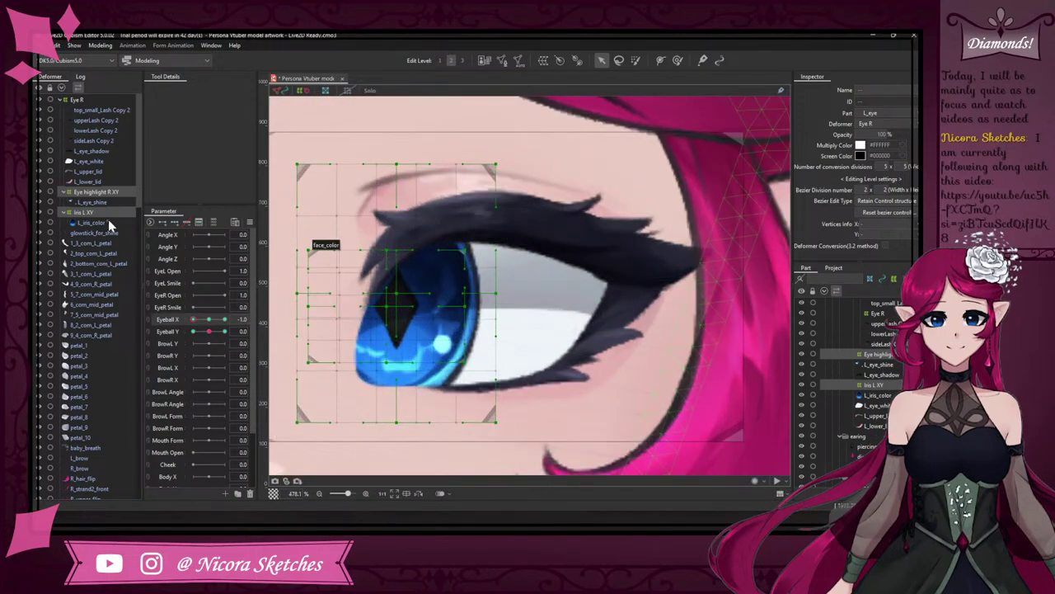
left_click(110, 221)
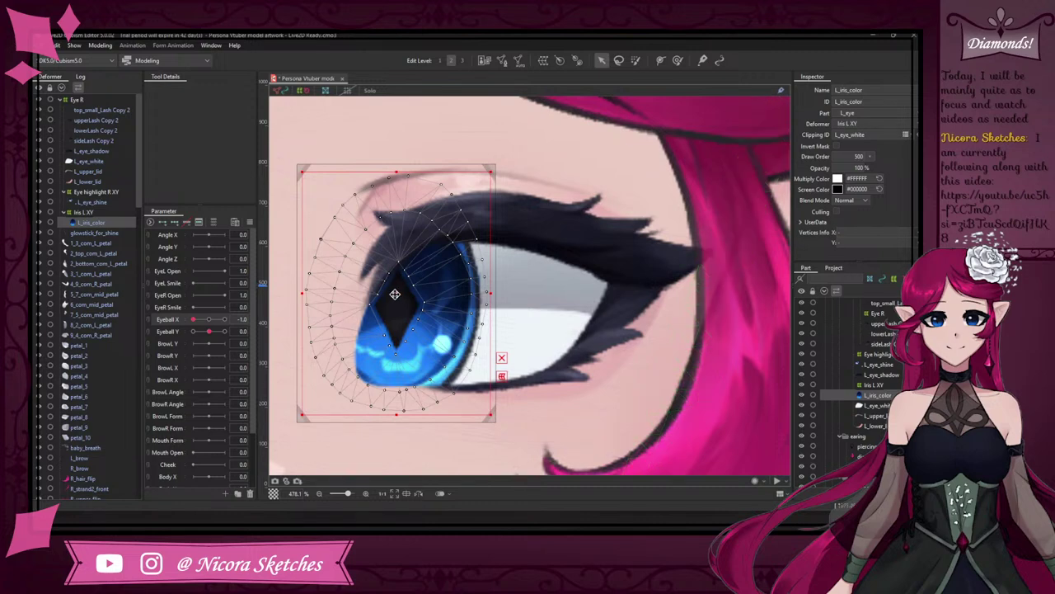
scroll(410, 322, "up", 2)
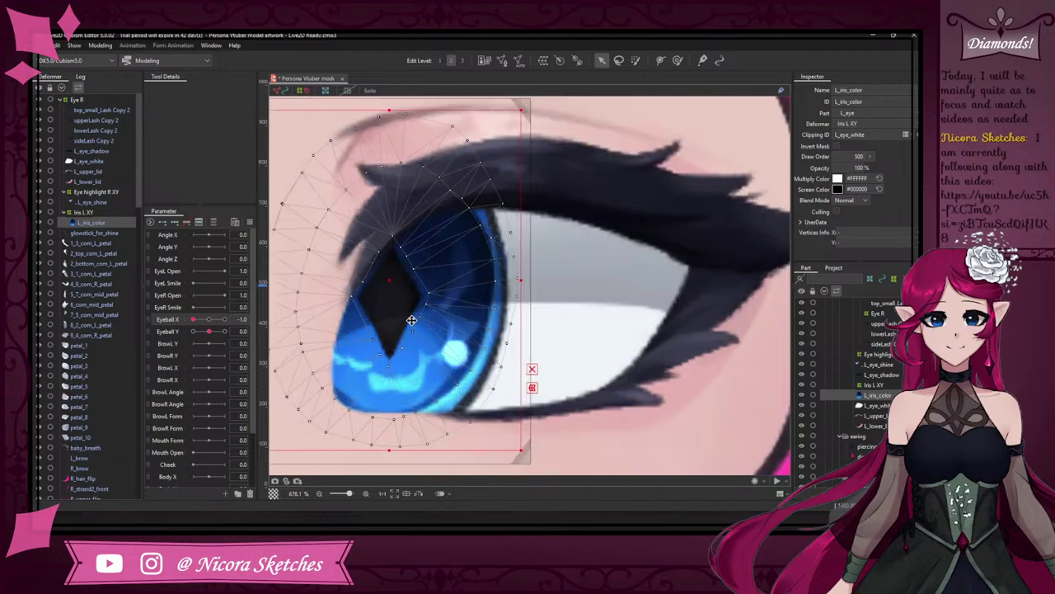
key("l")
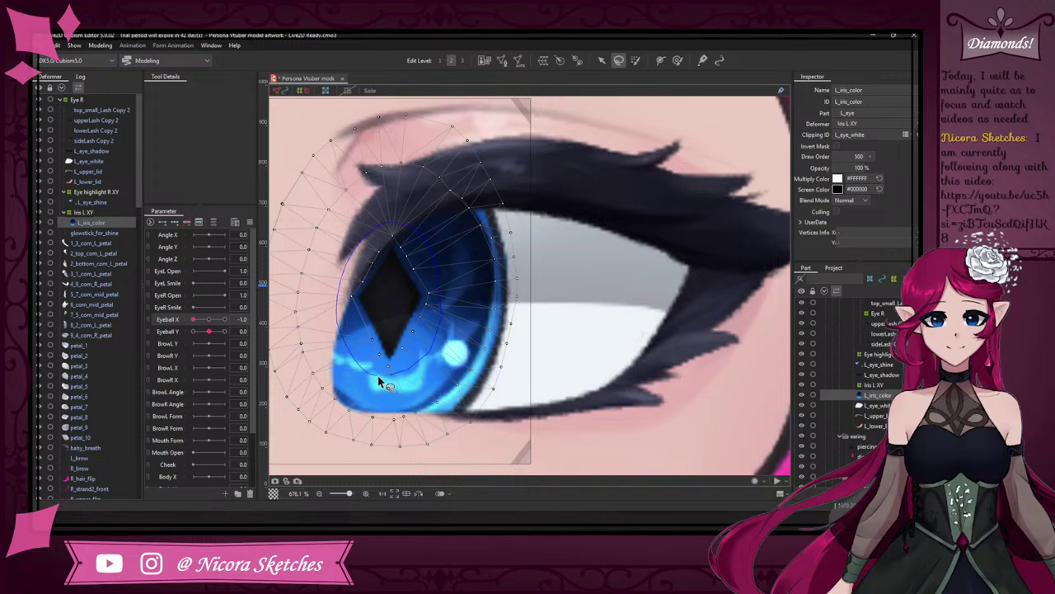
left_click_drag(379, 381, 378, 379)
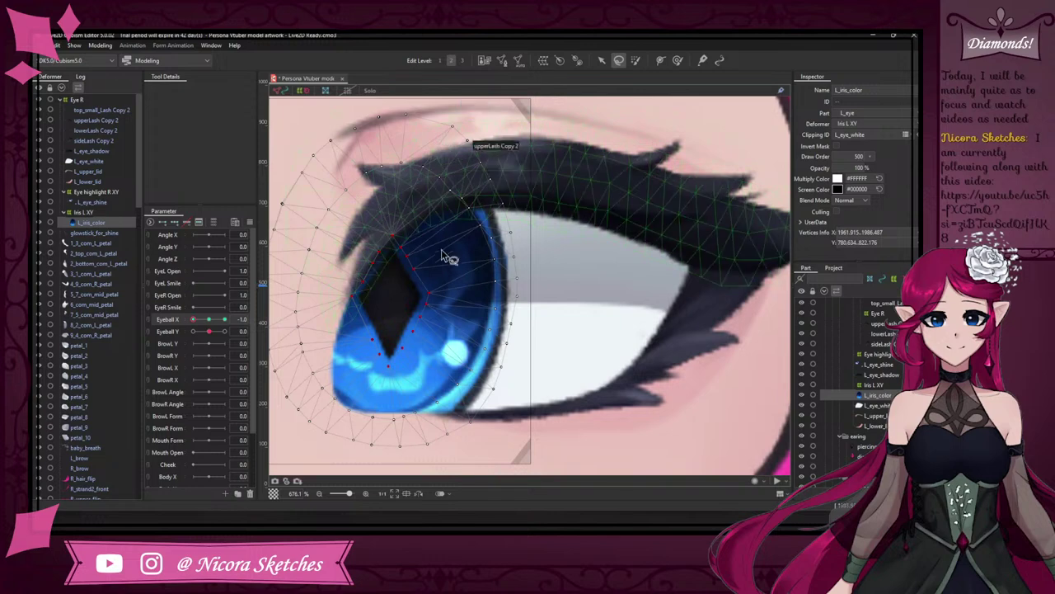
key("v")
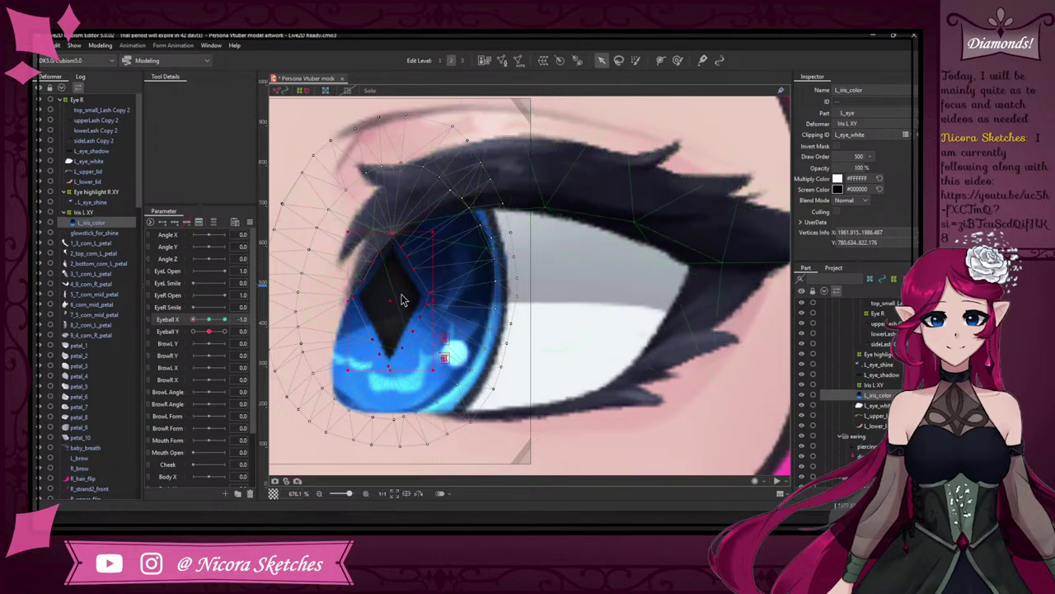
- Try shifting the selected pupil vertices well toward the eye's outer corner at Eyeball X -1.0
scroll(411, 304, "down", 1)
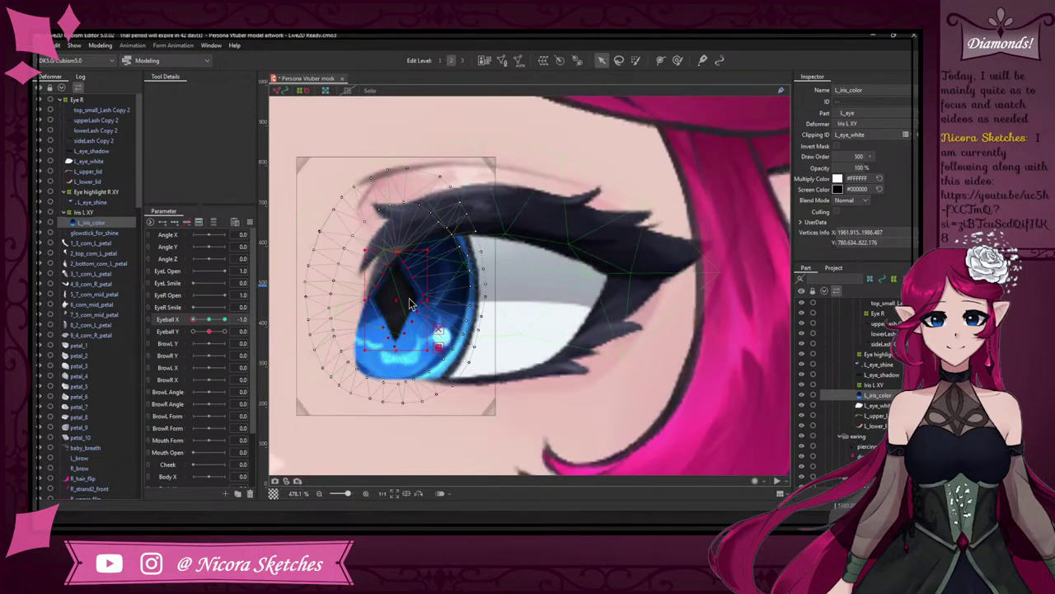
scroll(404, 305, "up", 2)
scroll(392, 304, "down", 1)
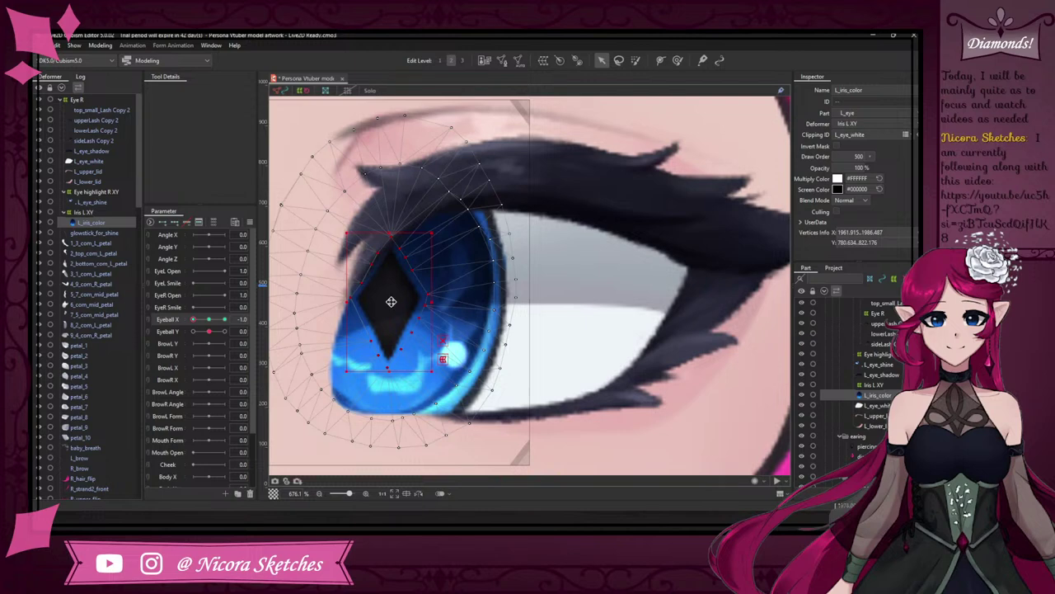
scroll(390, 302, "down", 2)
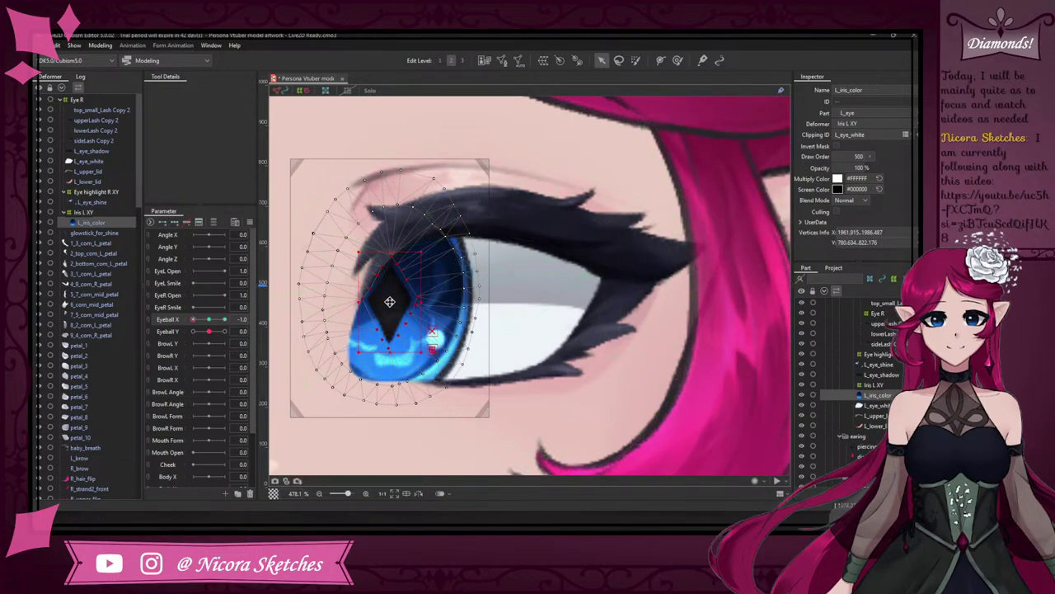
left_click_drag(389, 302, 423, 308)
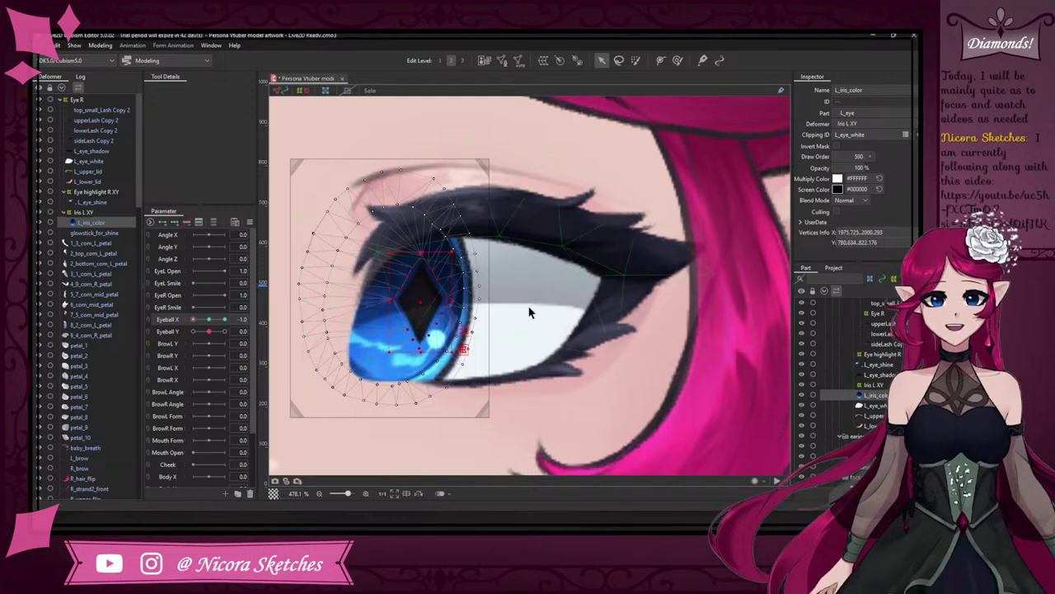
scroll(523, 329, "down", 5)
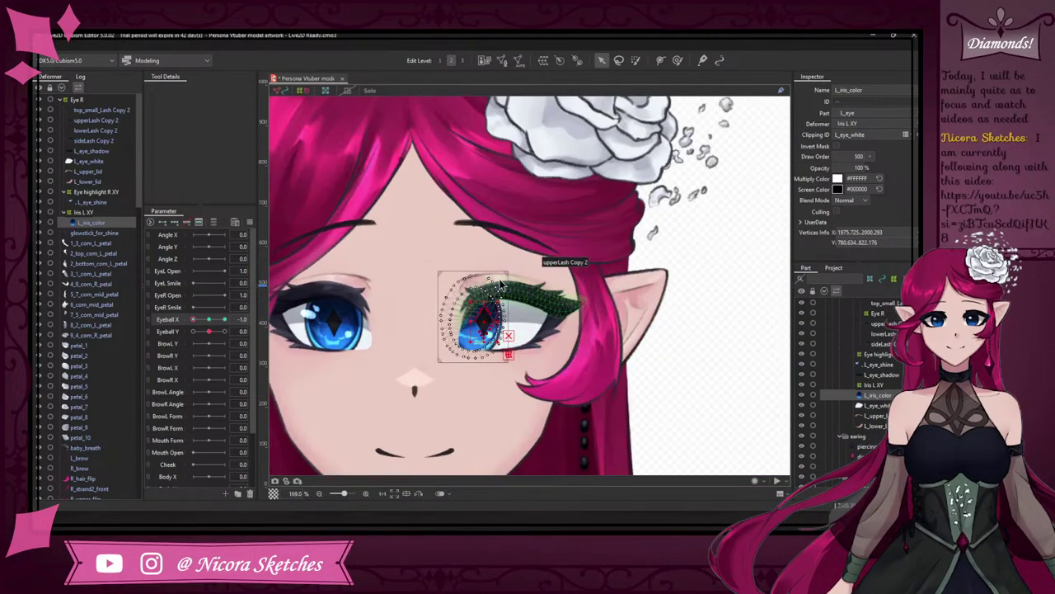
scroll(494, 307, "up", 2)
scroll(499, 317, "up", 2)
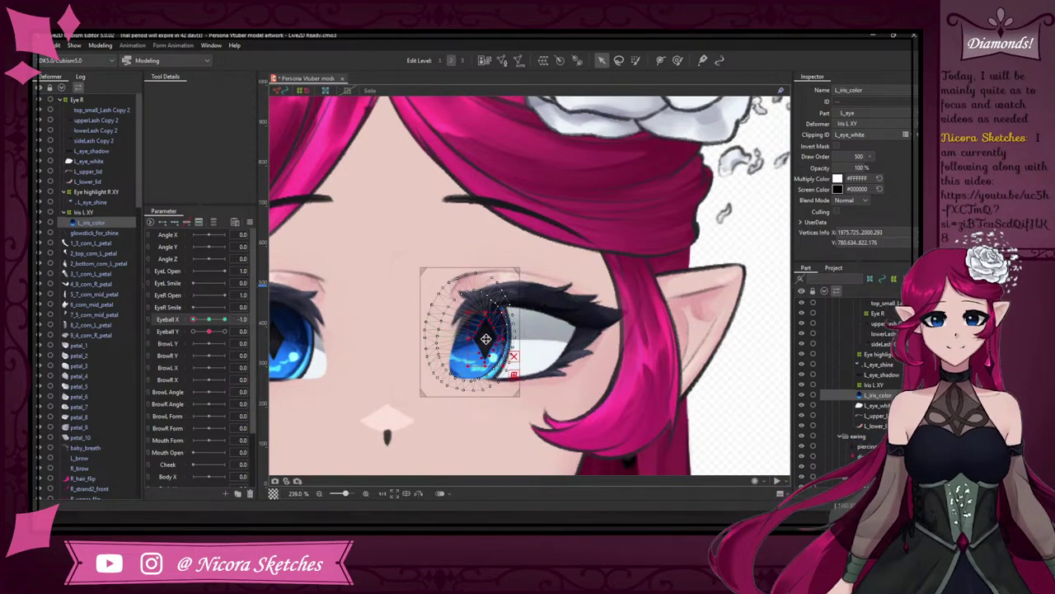
mouse_move(485, 338)
left_mouse_down()
mouse_move(473, 338)
mouse_move(480, 331)
left_mouse_up()
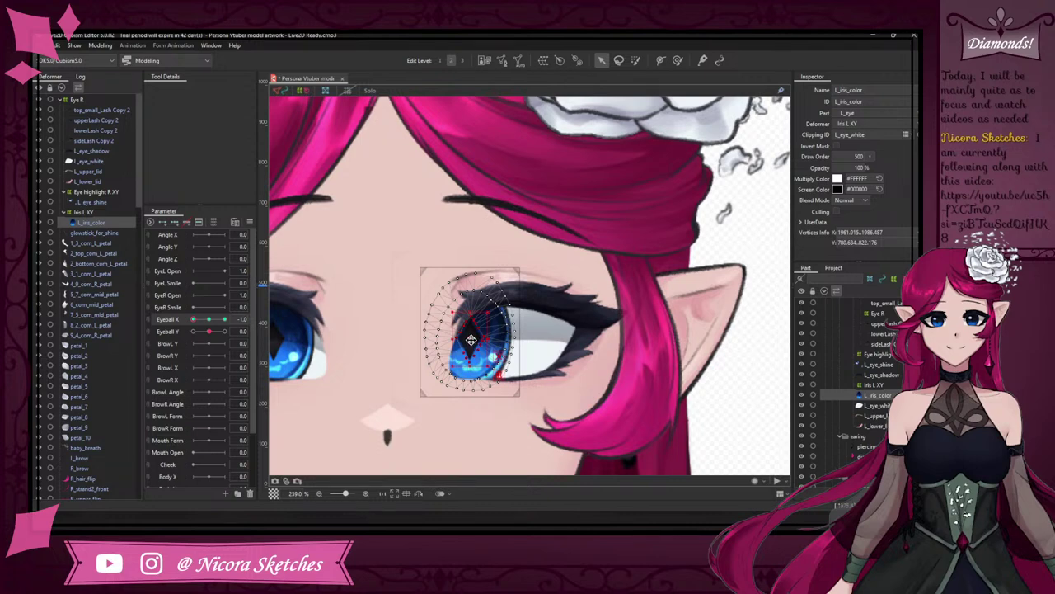
- Try a smaller outward pupil shift at Eyeball X -1.0 and another at Eyeball X 1.0
left_click_drag(470, 340, 480, 339)
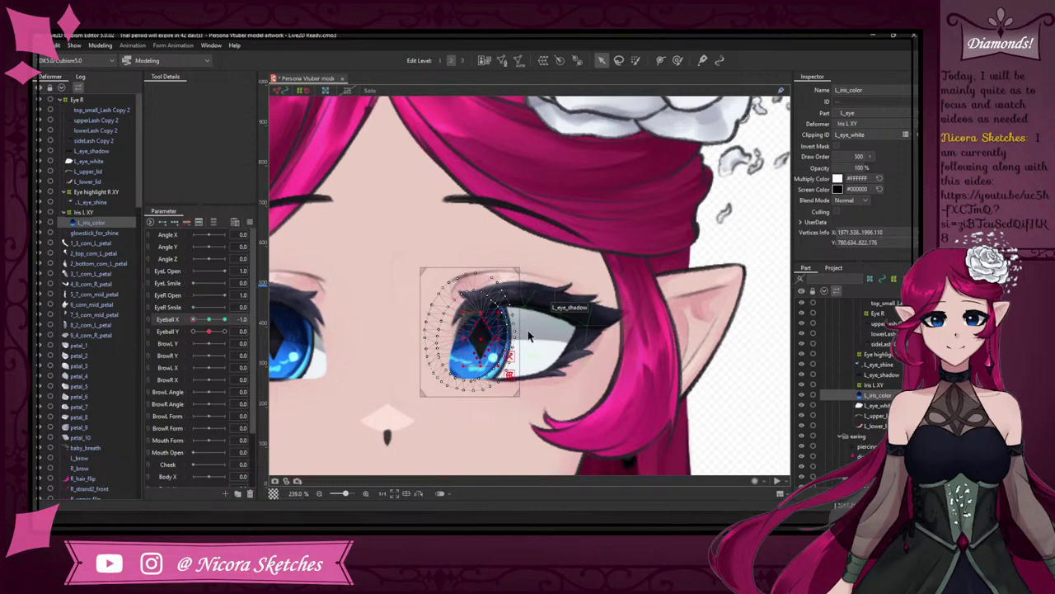
left_click_drag(203, 324, 233, 330)
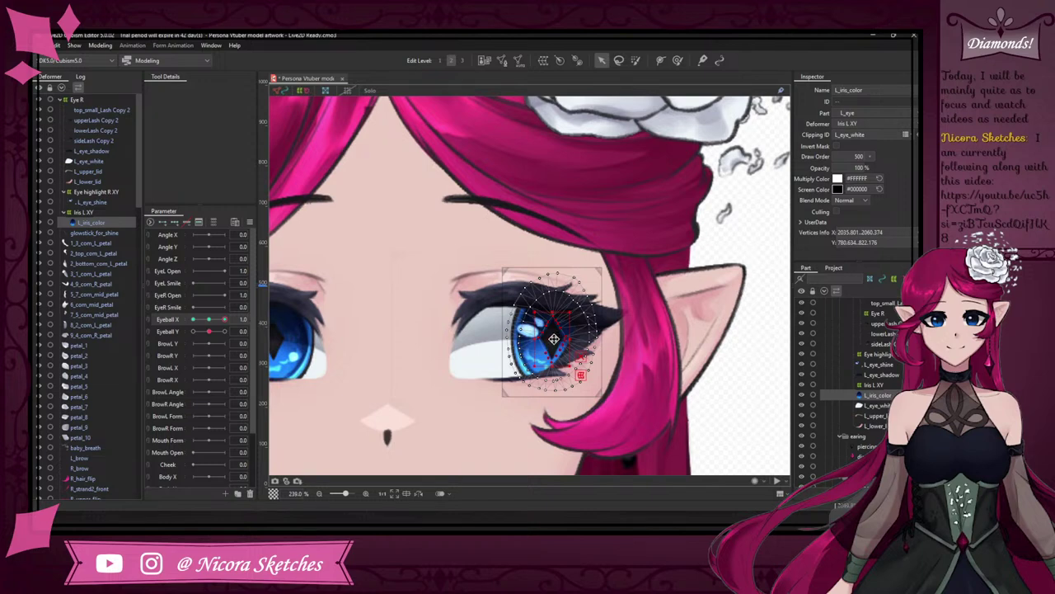
mouse_move(555, 339)
left_mouse_down()
mouse_move(541, 339)
mouse_move(566, 340)
left_mouse_up()
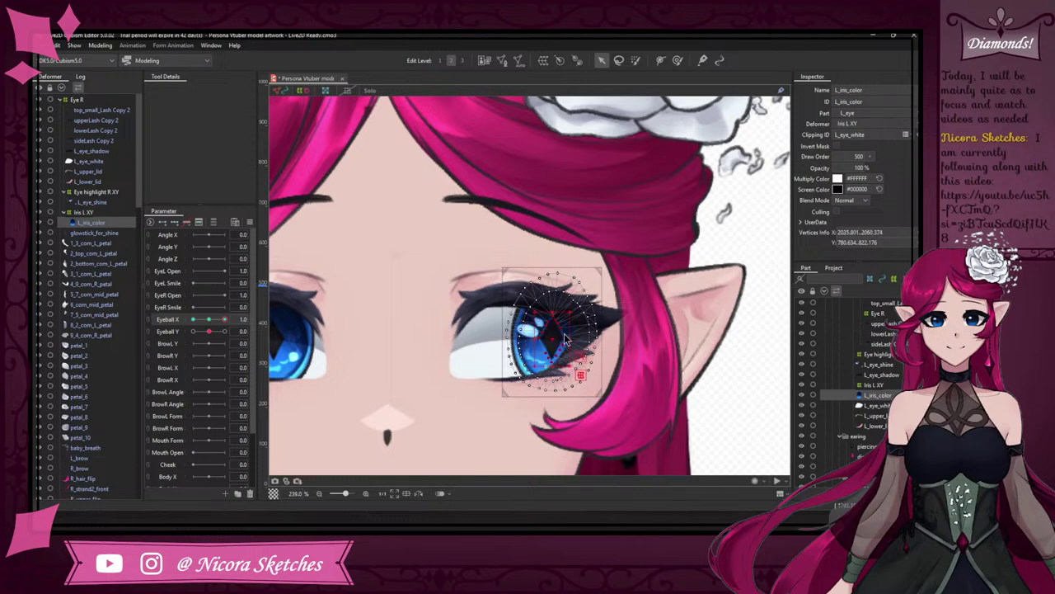
left_click_drag(224, 318, 178, 318)
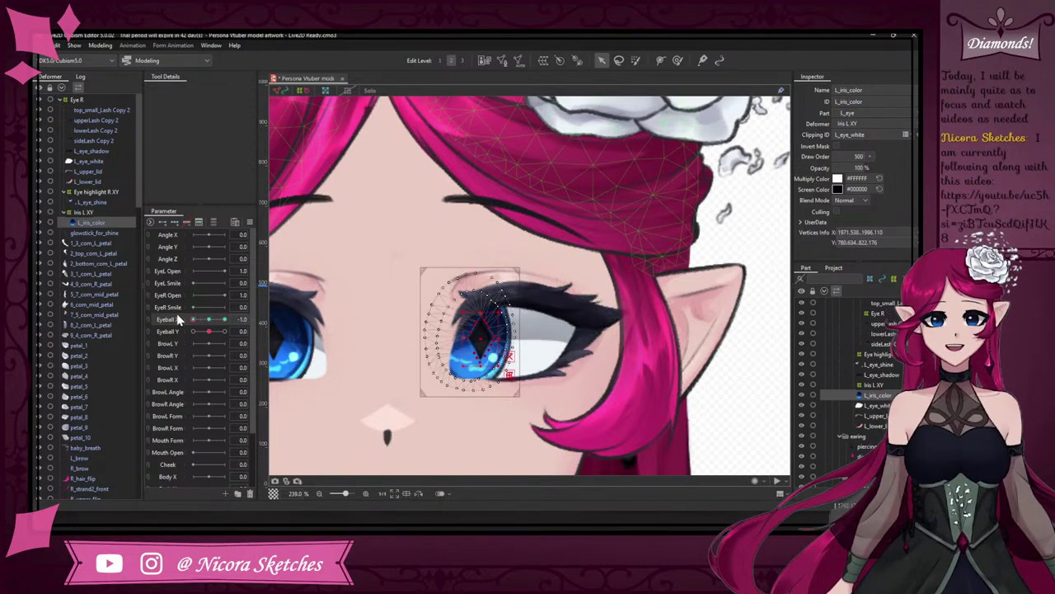
left_click(250, 226)
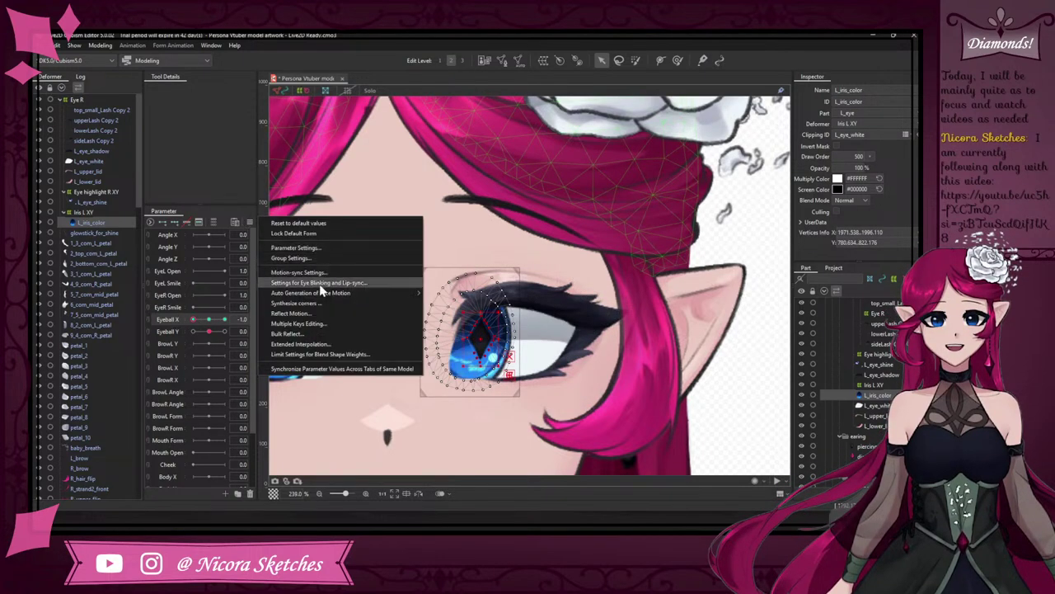
left_click(320, 312)
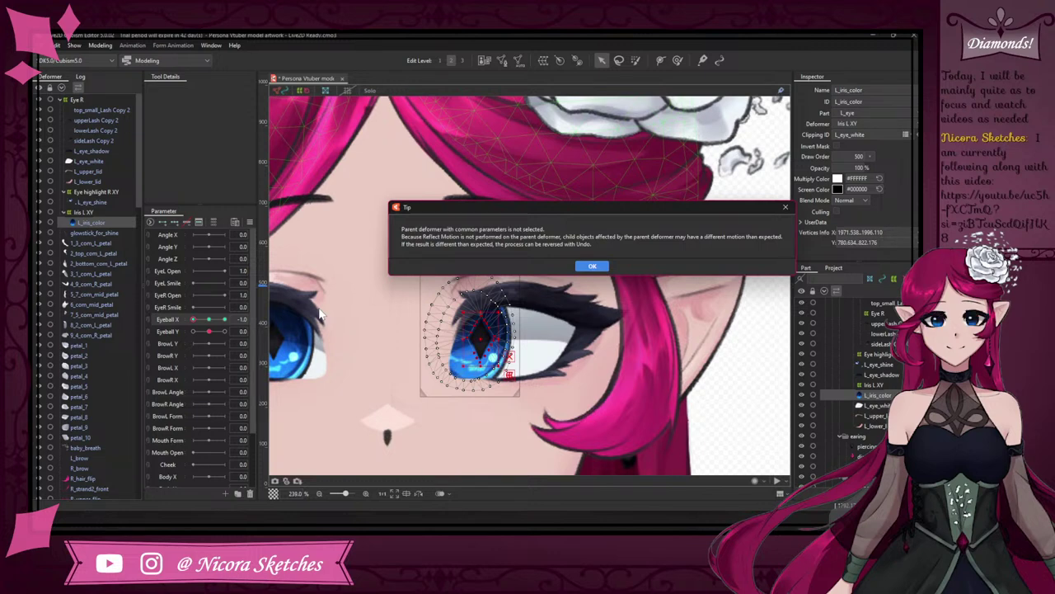
left_click(592, 266)
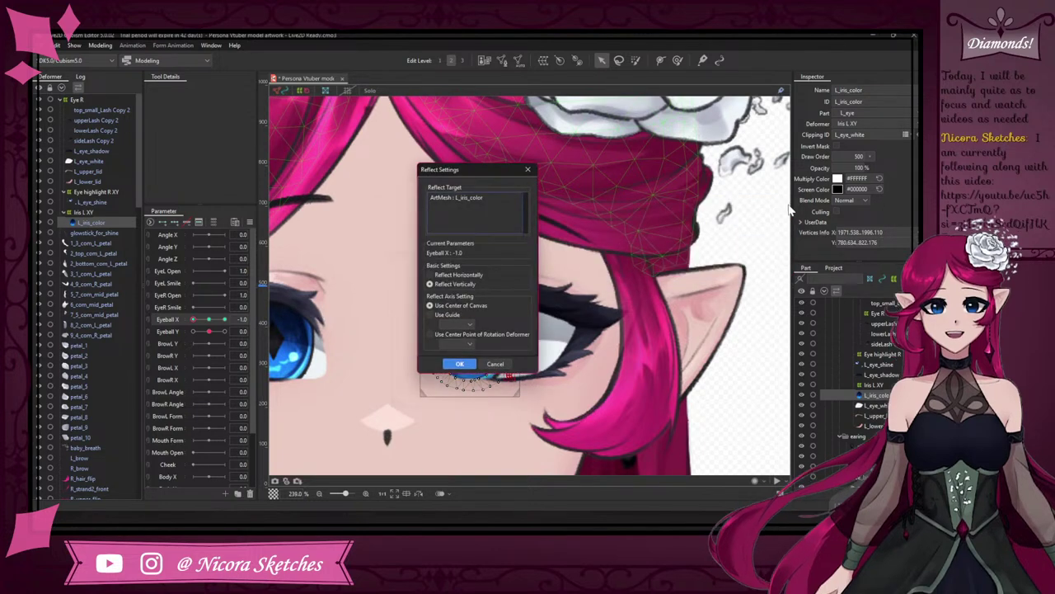
left_click(537, 166)
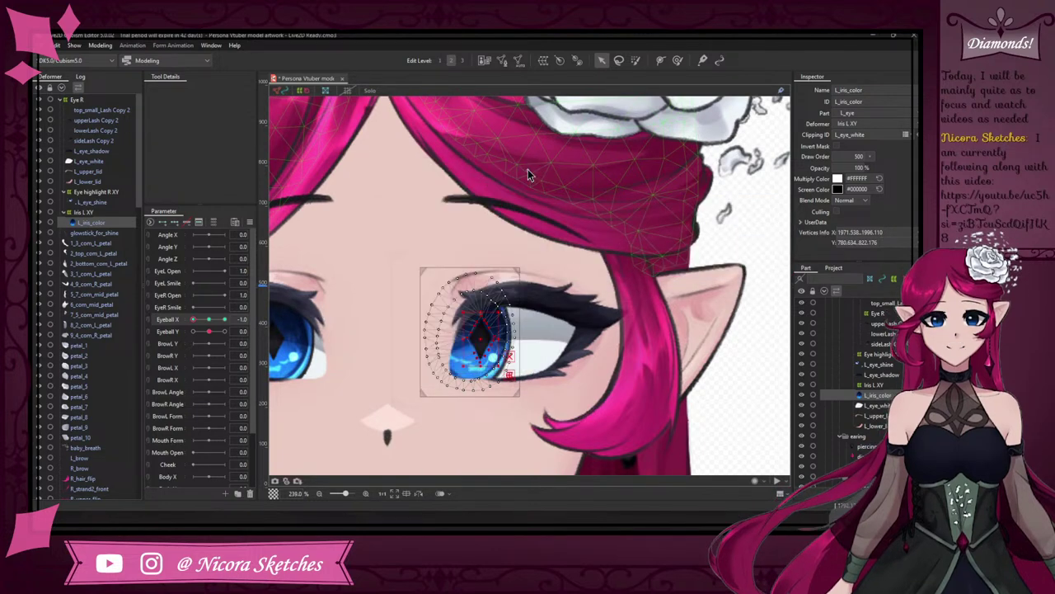
- Try nudging the pupil slightly with Eyeball X set to 1.0
left_click_drag(208, 319, 235, 319)
left_click(235, 319)
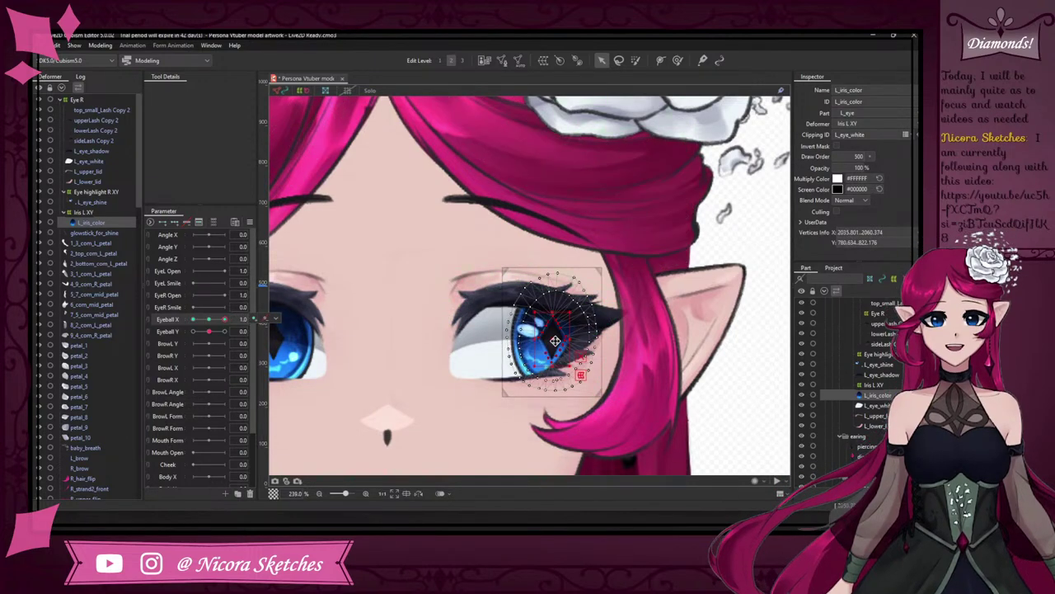
left_click_drag(548, 336, 552, 340)
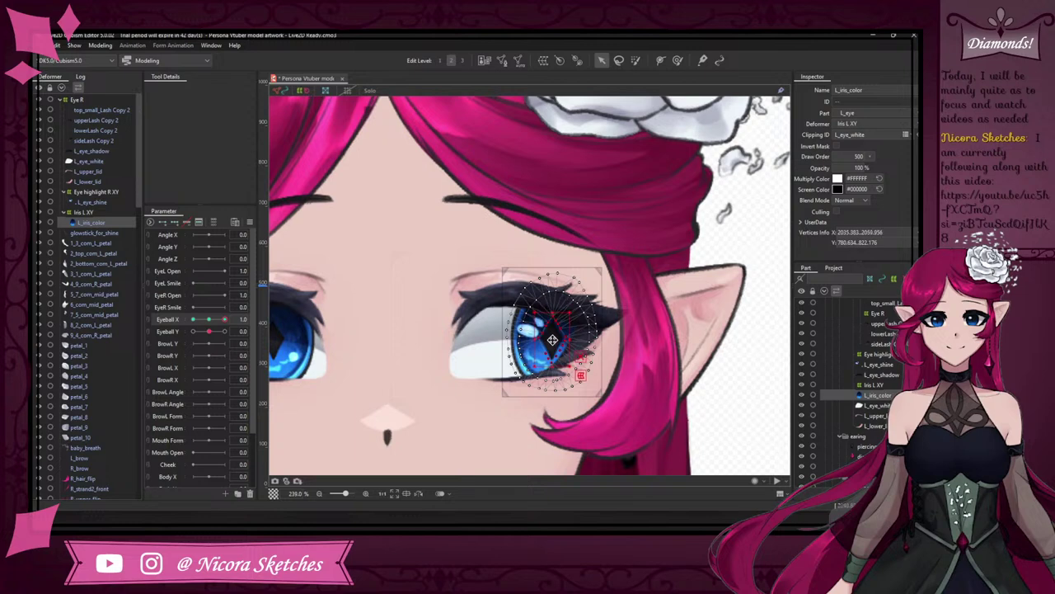
- Set Eyeball X to -1.0 and shift the pupil vertices slightly within the iris toward the eye's outer corner
left_click(194, 319)
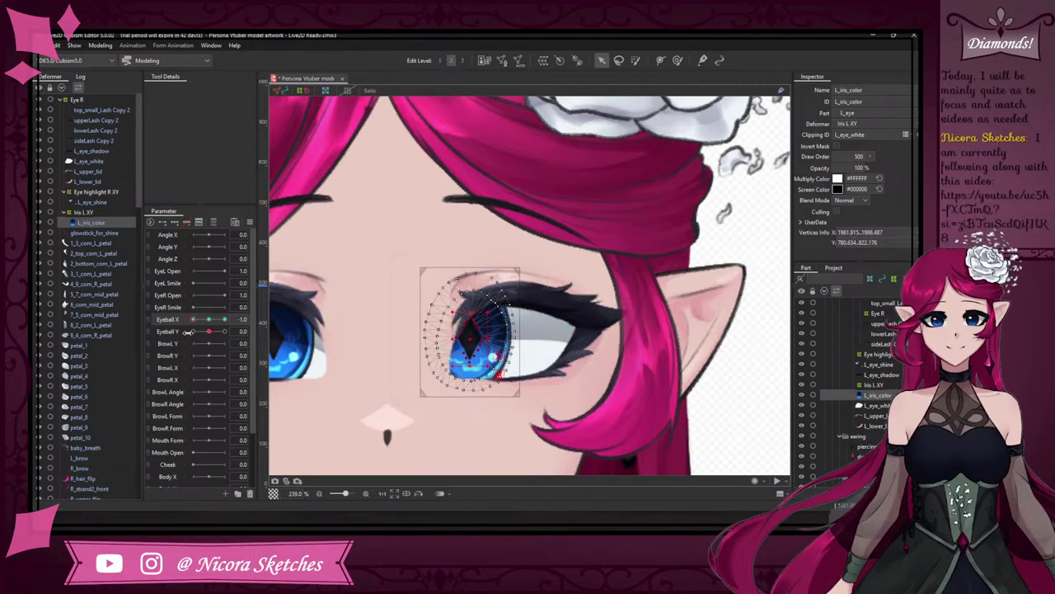
left_click_drag(198, 321, 169, 313)
left_click_drag(470, 336, 480, 335)
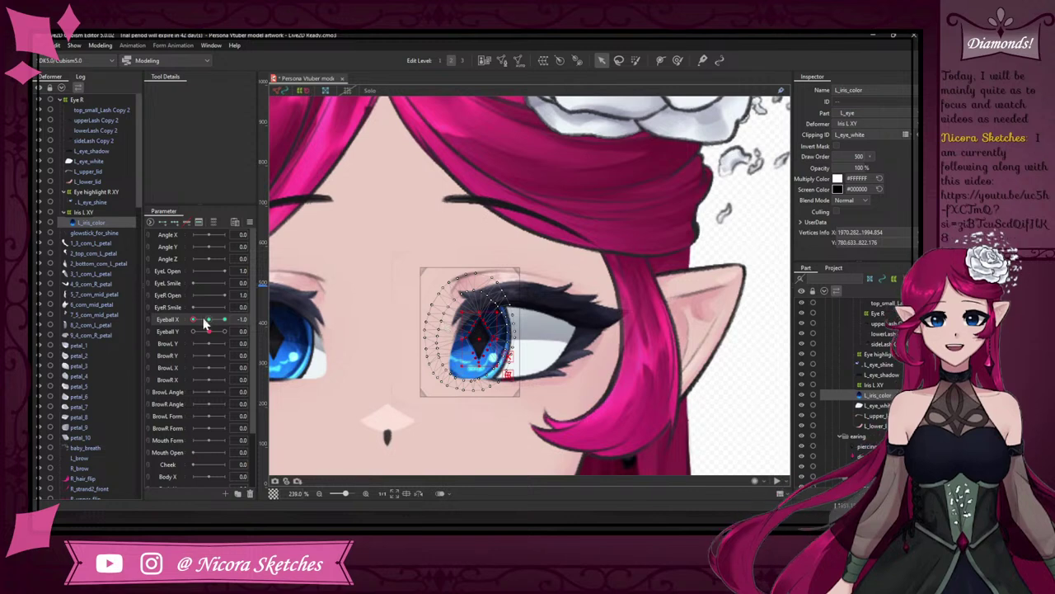
mouse_move(195, 320)
left_mouse_down()
mouse_move(210, 321)
mouse_move(189, 318)
left_mouse_up()
left_click_drag(478, 338, 484, 337)
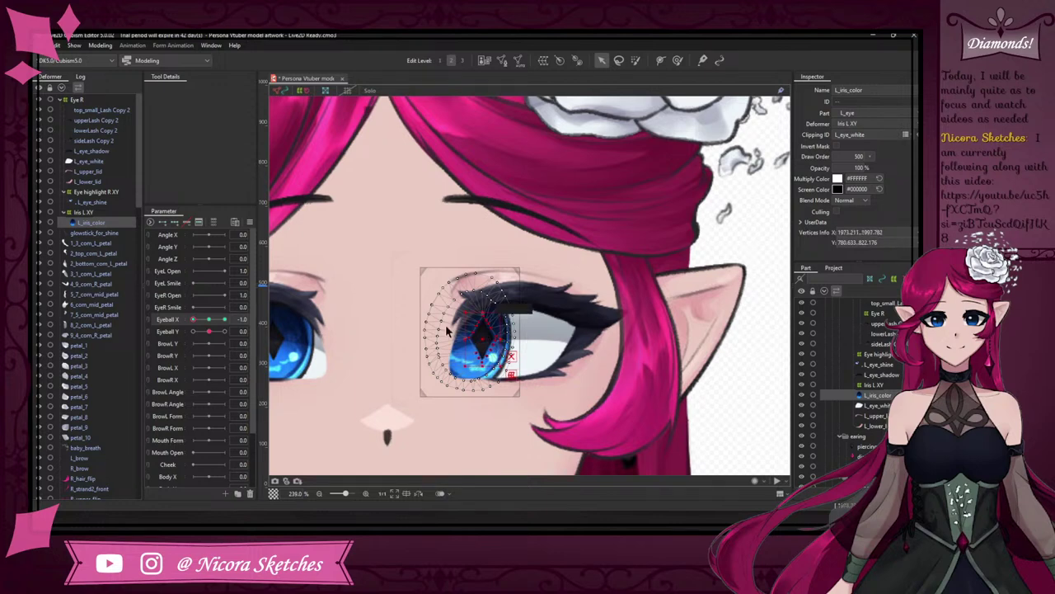
- Shift the pupil toward the eye's inner corner at Eyeball X 1.0, and recheck its offset at Eyeball X -1.0
left_click_drag(195, 319, 229, 322)
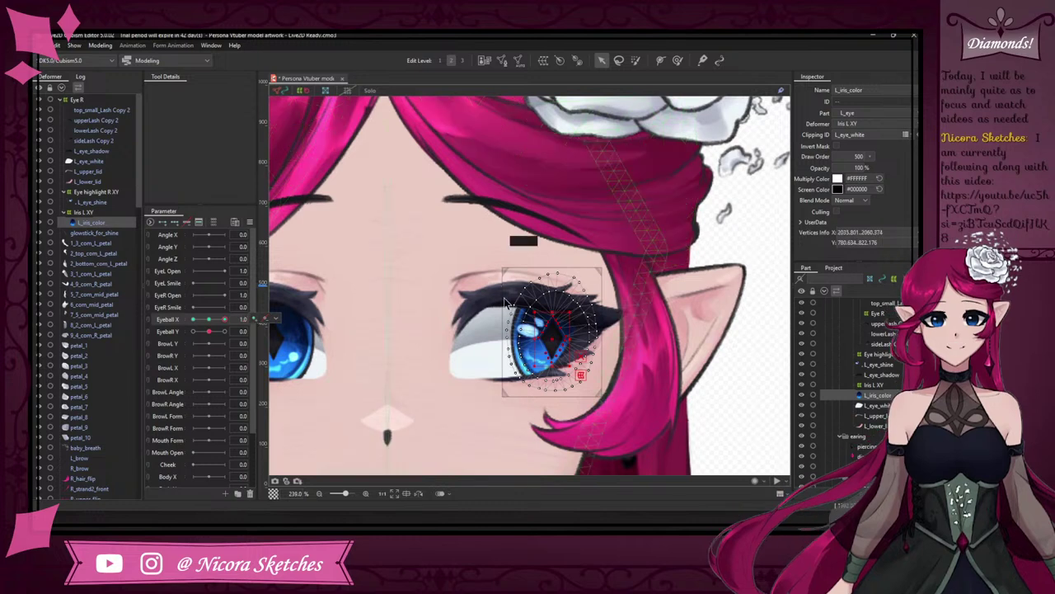
left_click_drag(552, 338, 538, 337)
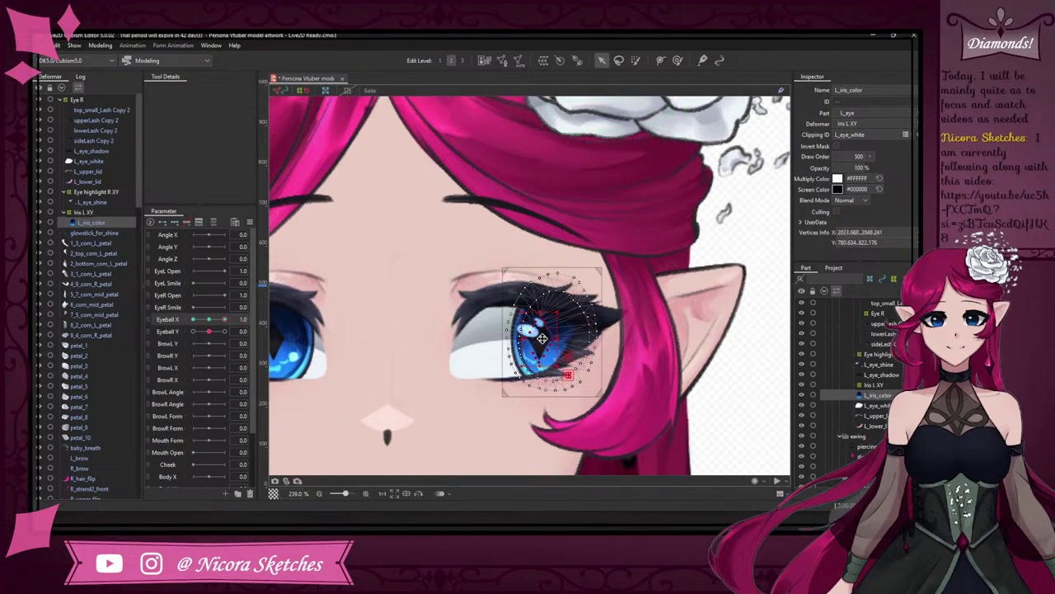
left_click_drag(224, 319, 185, 332)
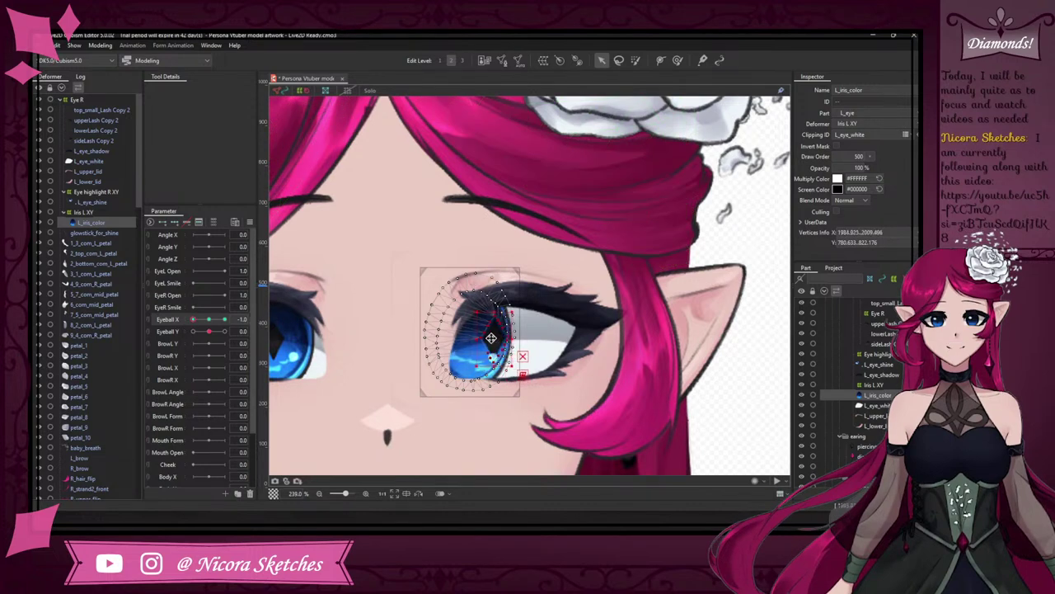
left_click_drag(490, 338, 484, 338)
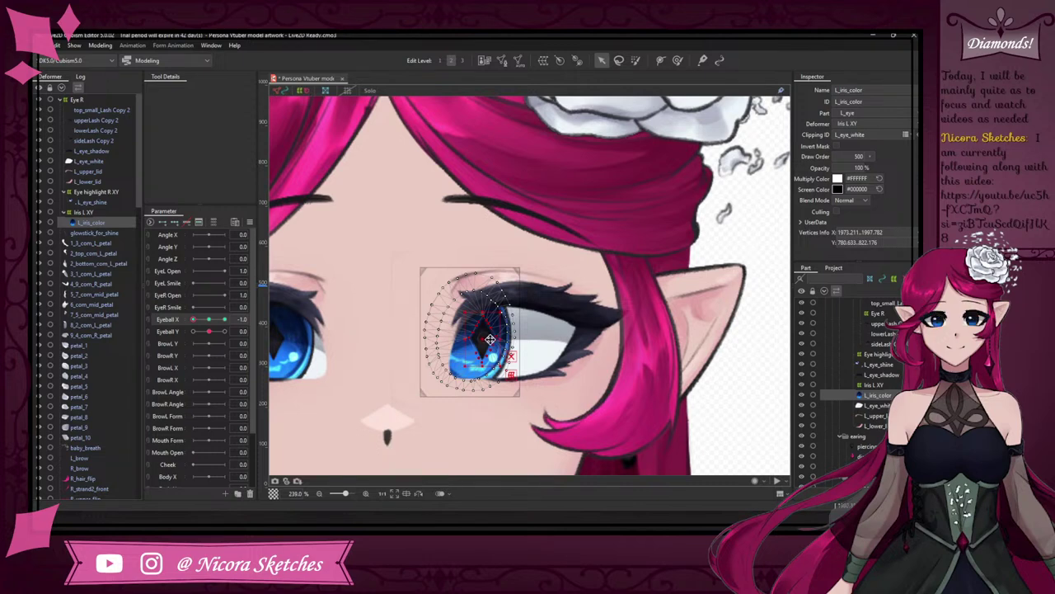
- With Eyeball X at 0.0, add three Eyeball Y keys to L_iris_color and raise the pupil at Eyeball Y -1.0
mouse_move(190, 317)
left_mouse_down()
mouse_move(225, 321)
mouse_move(178, 320)
mouse_move(231, 328)
mouse_move(181, 328)
left_mouse_up()
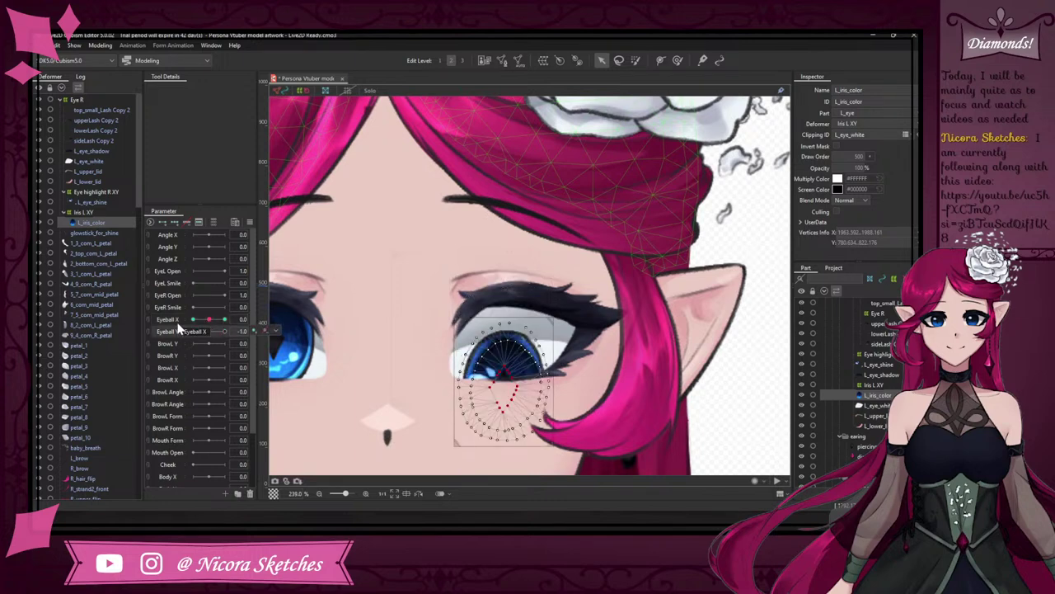
left_click(178, 221)
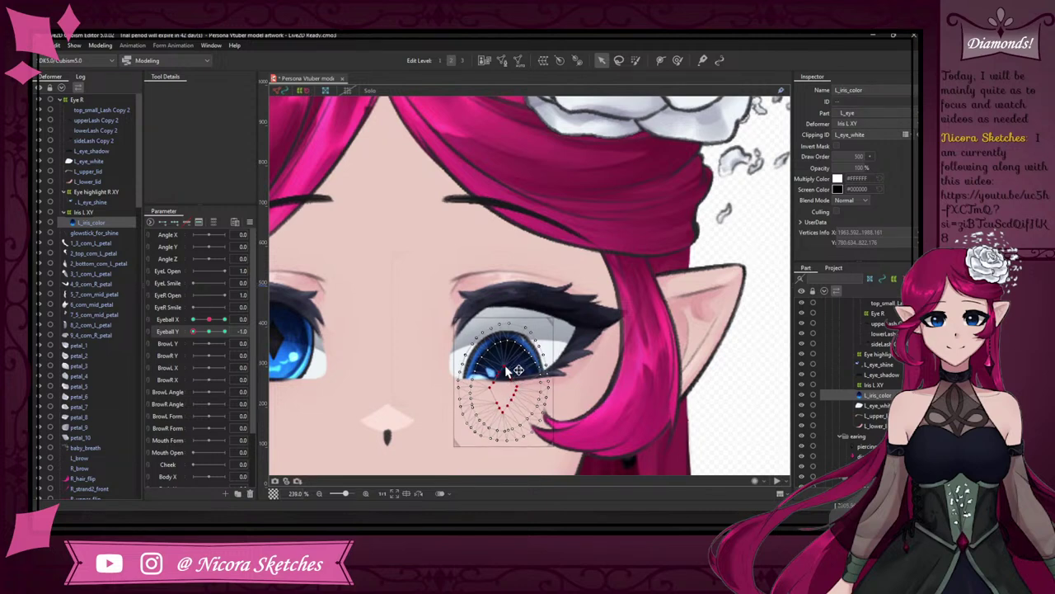
left_click_drag(509, 372, 511, 362)
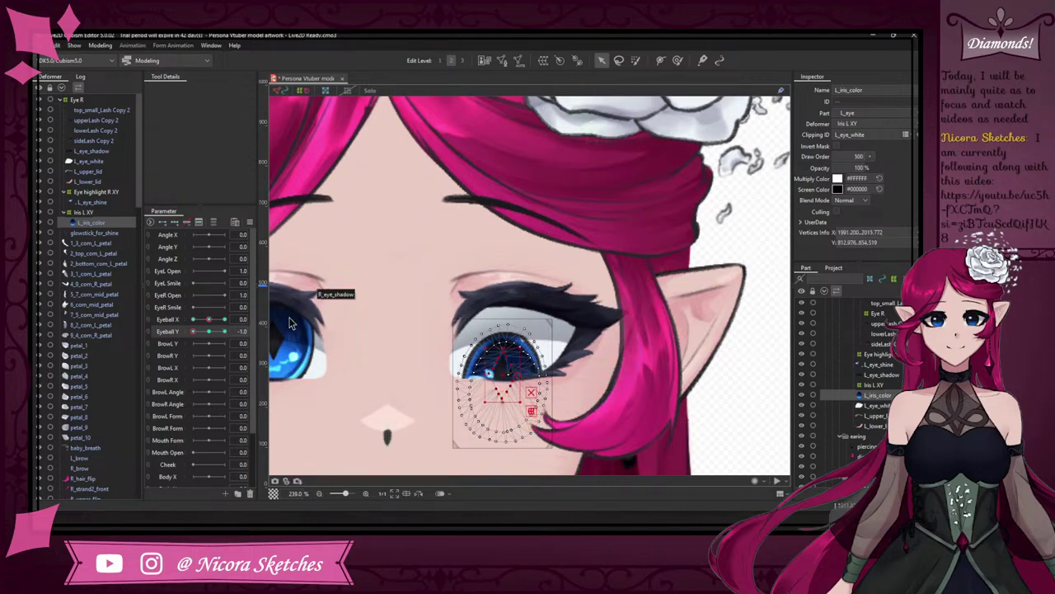
mouse_move(196, 329)
left_mouse_down()
mouse_move(211, 330)
mouse_move(192, 329)
left_mouse_up()
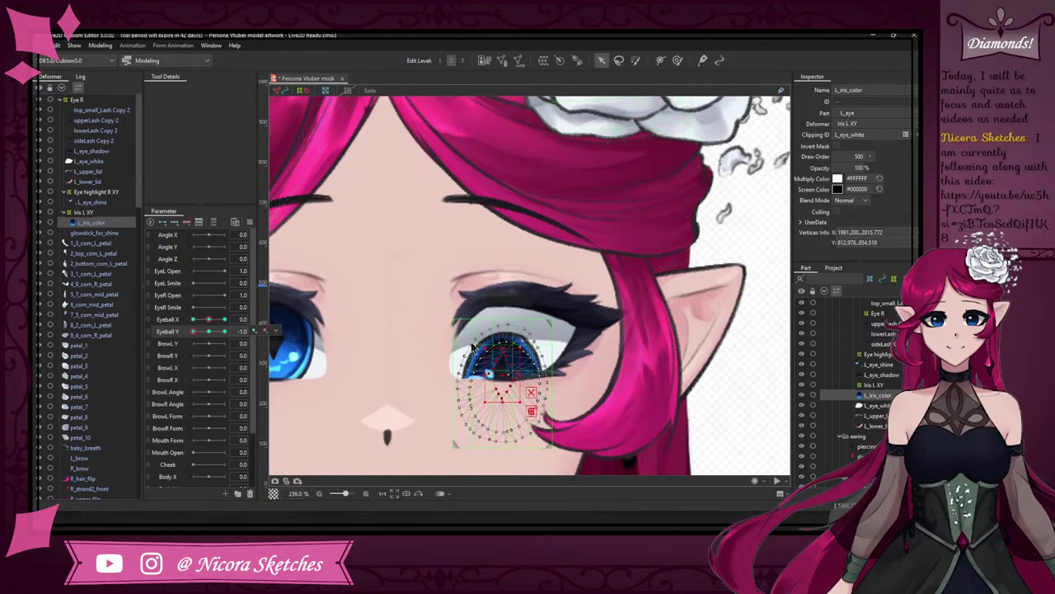
- With Eyeball Y at -1.0, isolate L_iris_color in Solo view so the whole iris mesh can be examined
left_click(496, 347)
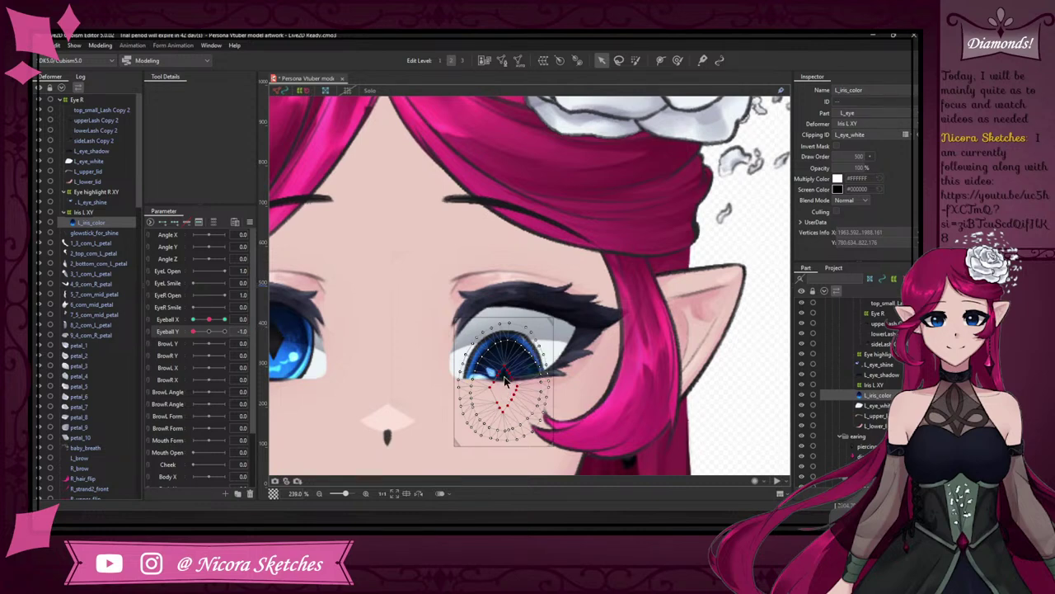
scroll(505, 378, "up", 5)
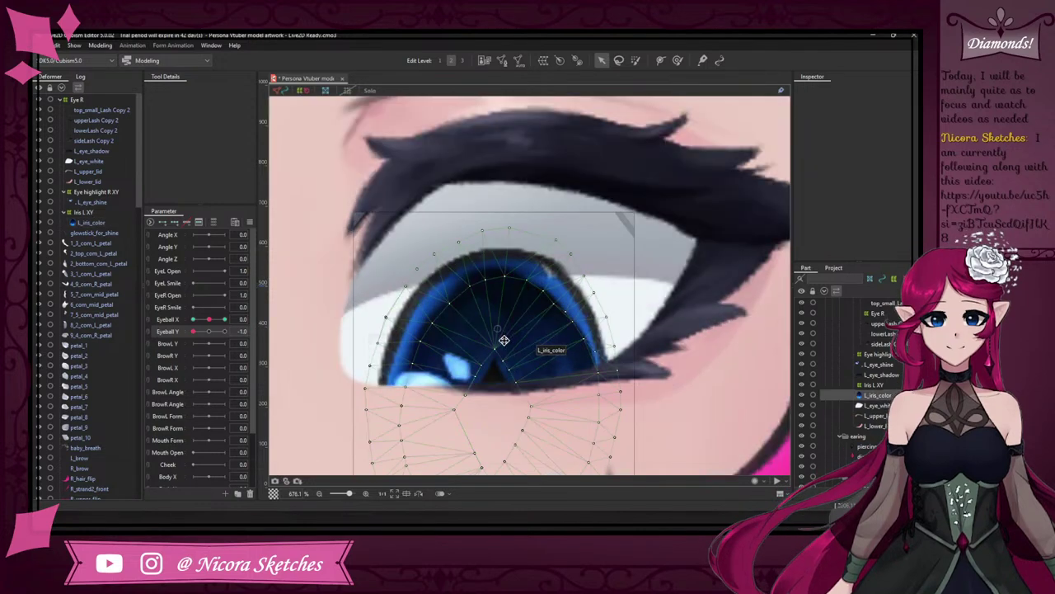
left_click(504, 340)
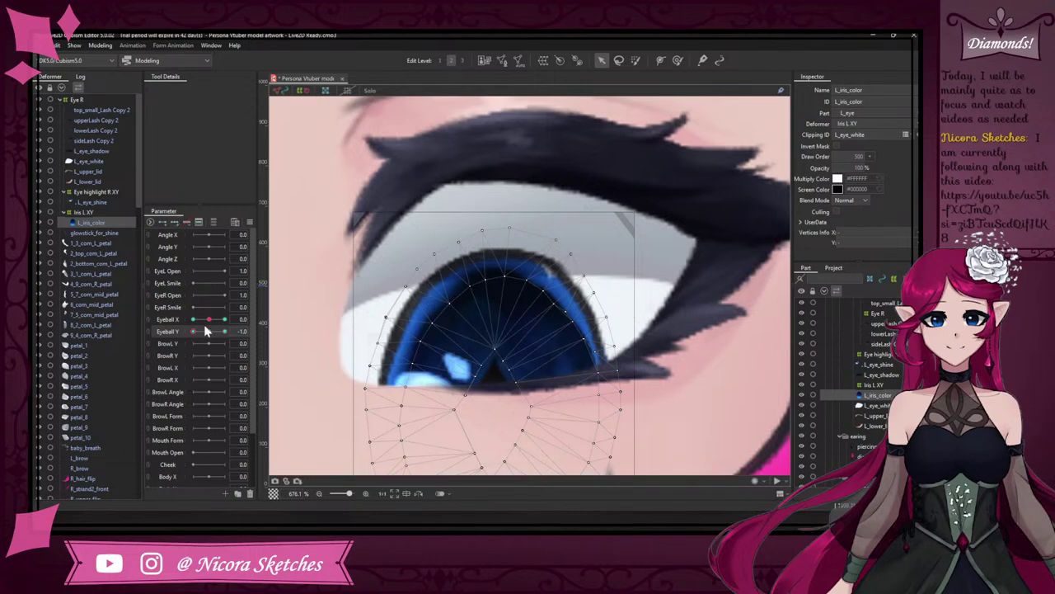
left_click_drag(207, 331, 194, 330)
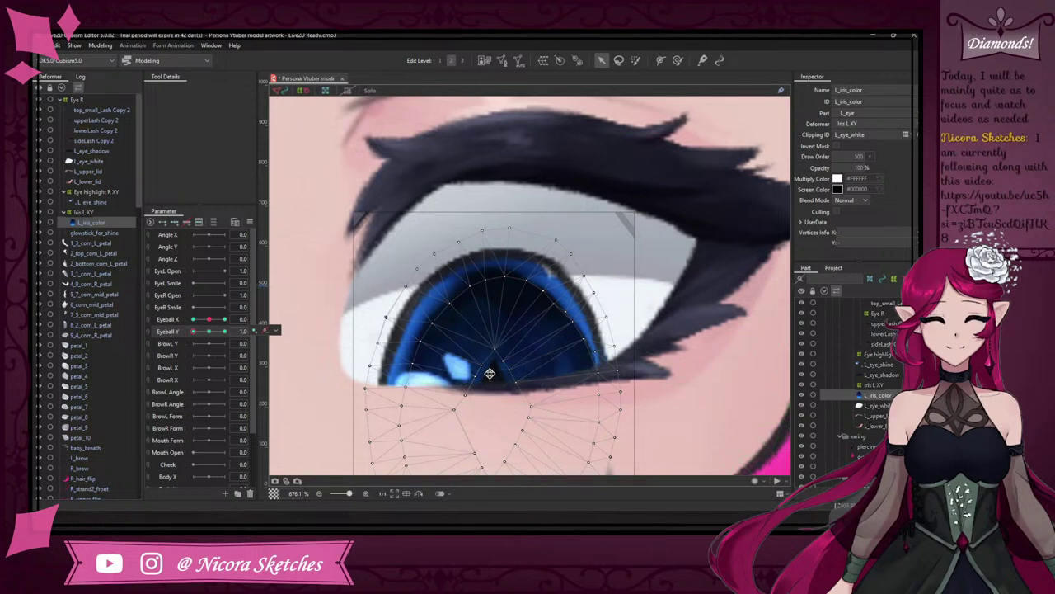
double_click(493, 374)
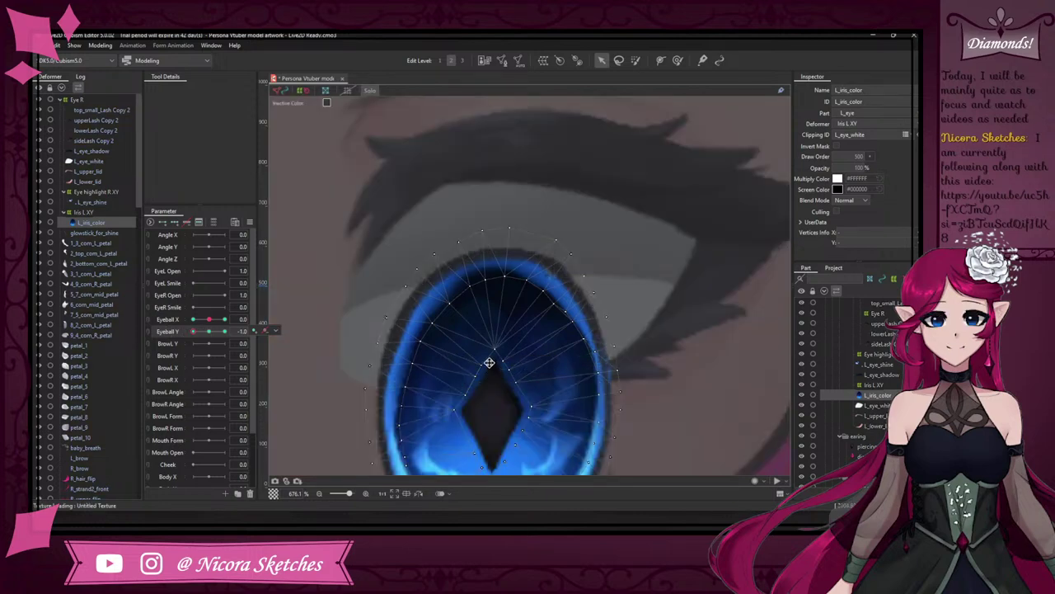
scroll(491, 369, "down", 5)
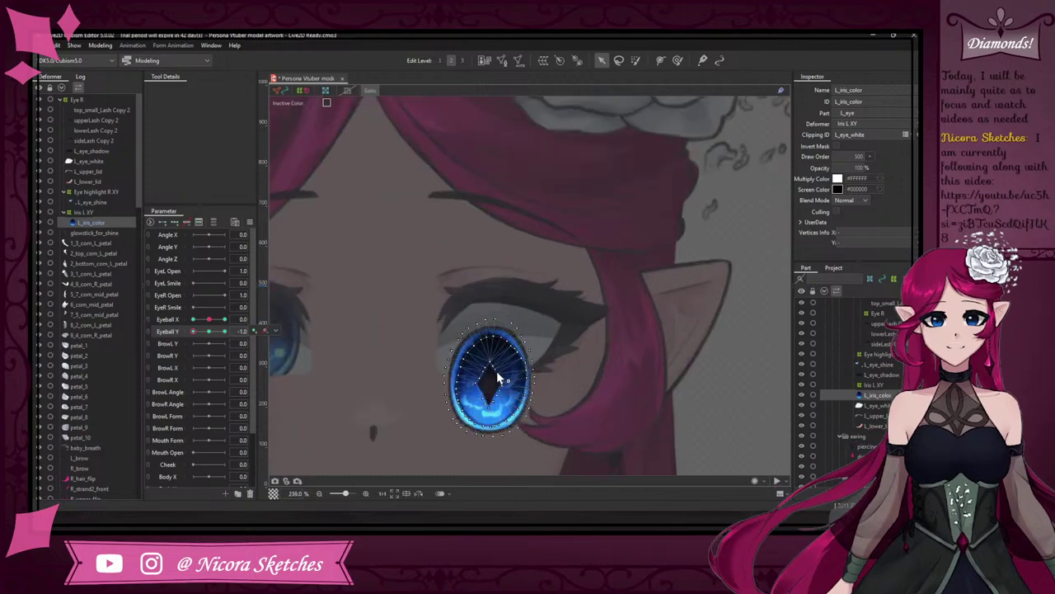
scroll(495, 378, "up", 2)
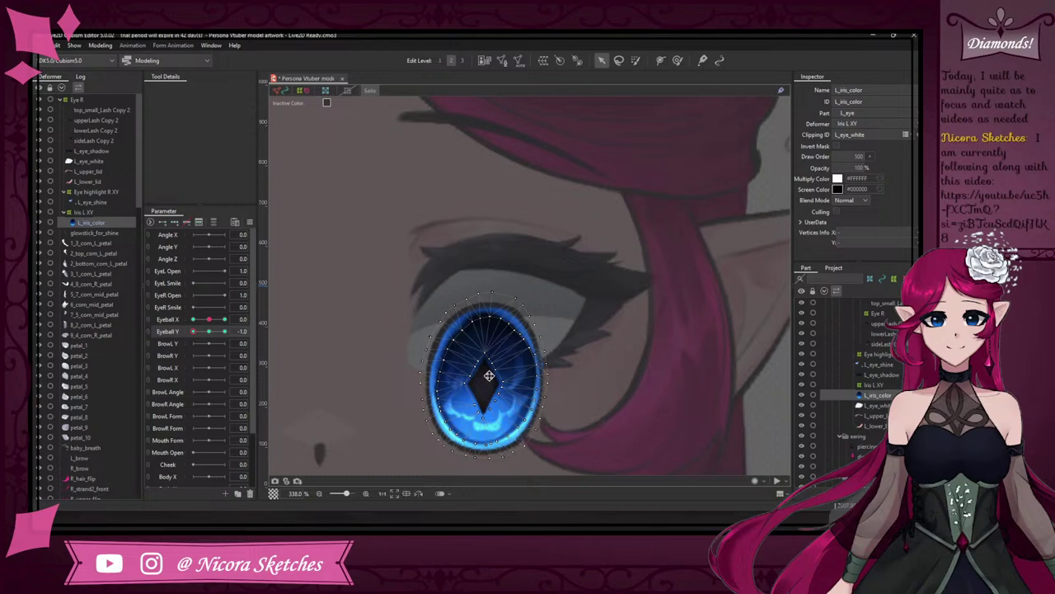
- Lasso the pupil vertices of the isolated iris and try raising them at Eyeball Y -1.0
key("l")
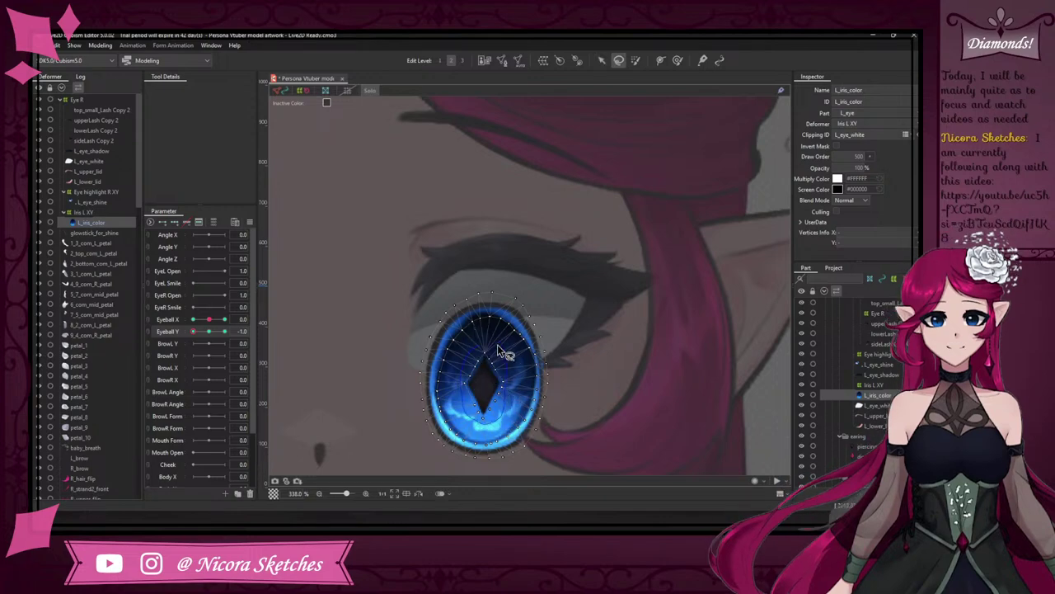
left_click_drag(498, 351, 501, 366)
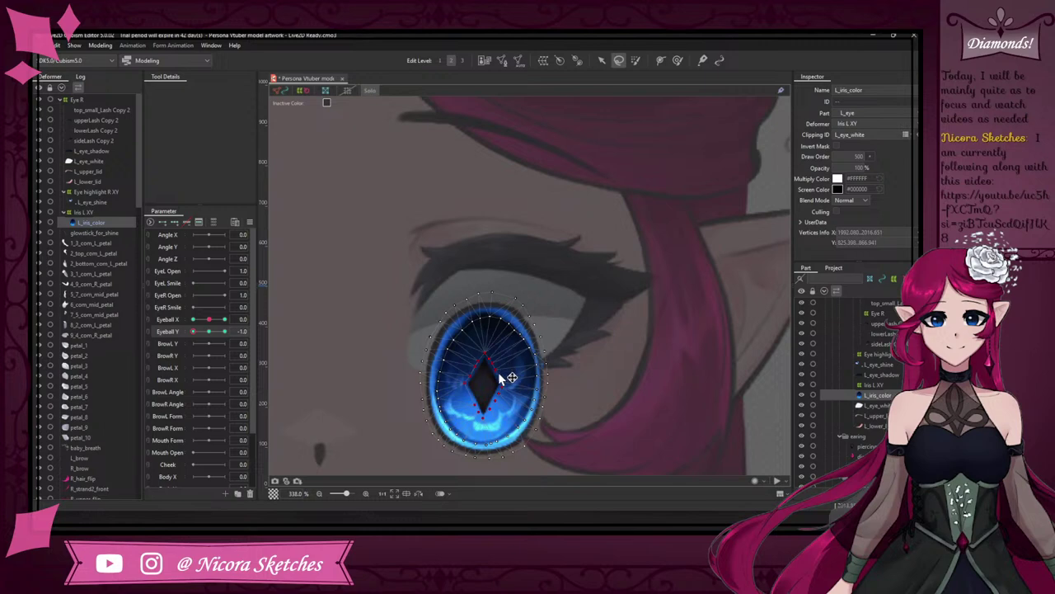
key("v")
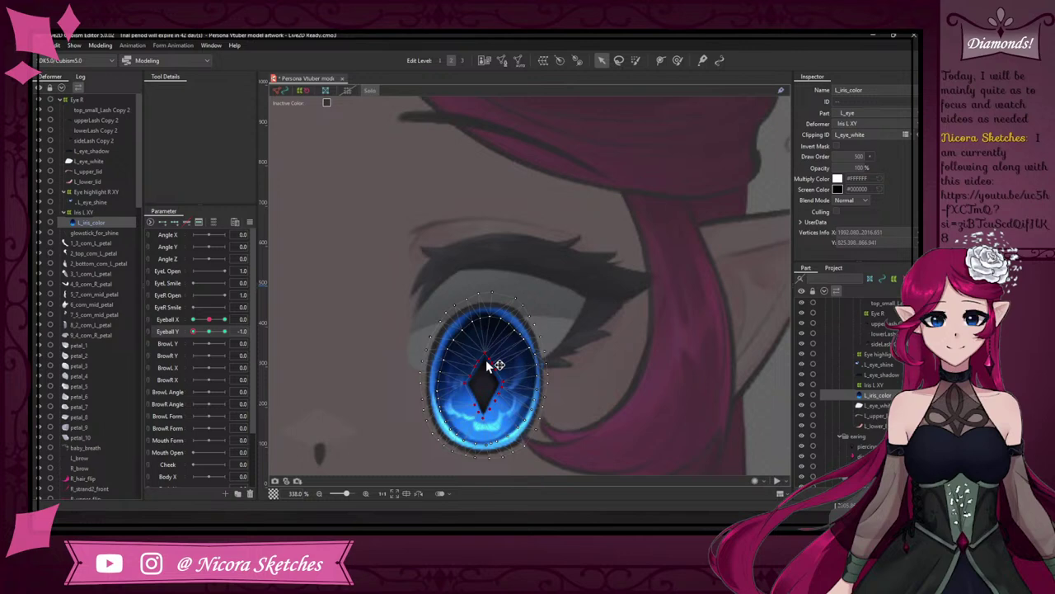
mouse_move(486, 352)
left_mouse_down()
mouse_move(485, 337)
mouse_move(487, 363)
mouse_move(485, 337)
mouse_move(493, 346)
left_mouse_up()
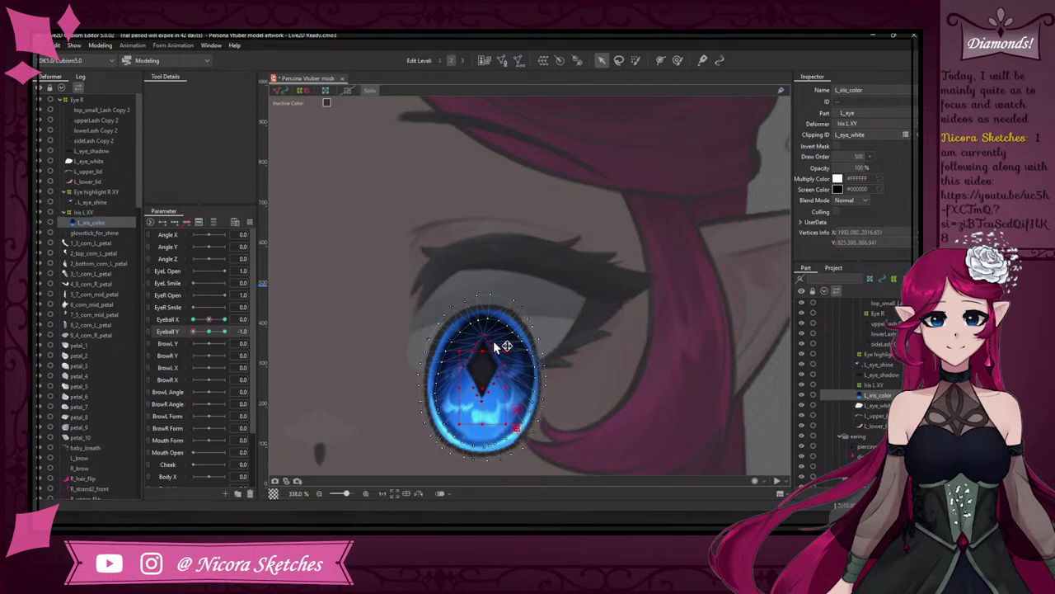
key("ctrl+z")
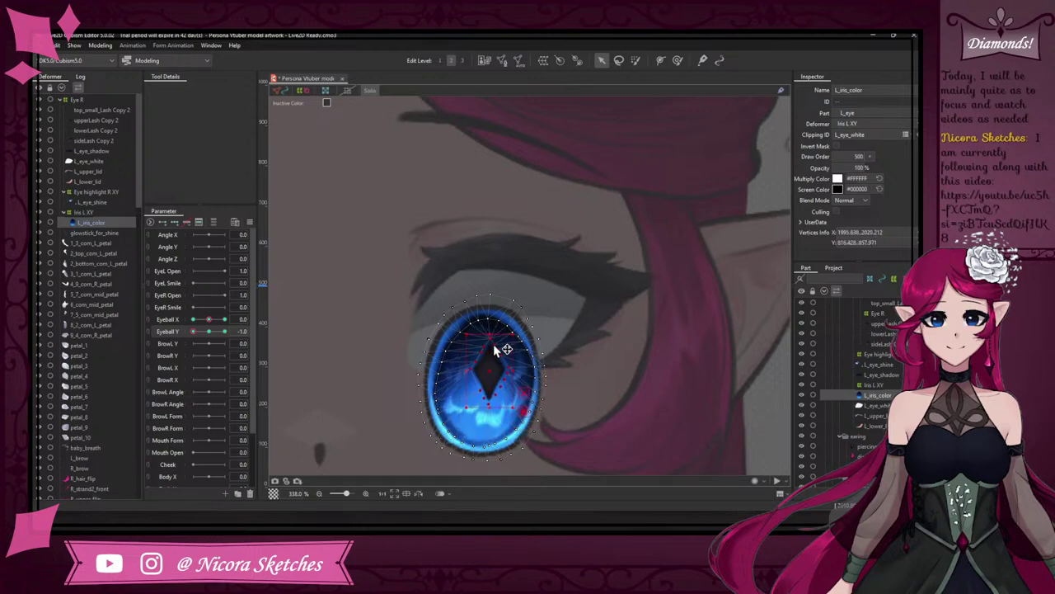
key("ctrl+z")
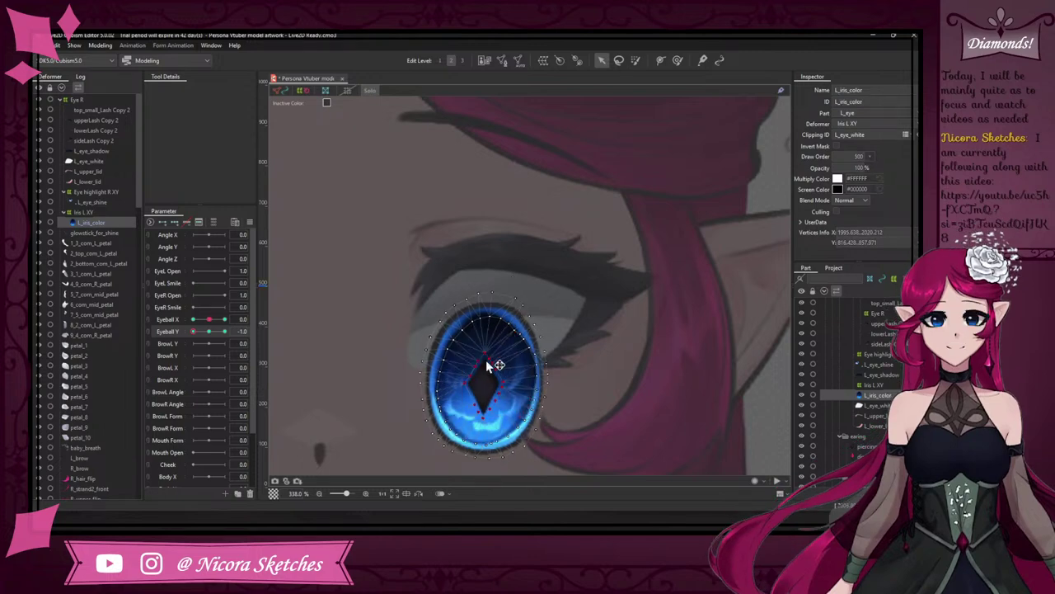
- Try two more upward shifts of the iris and pupil mesh at Eyeball Y -1.0, undoing each one
left_click_drag(487, 360, 499, 340)
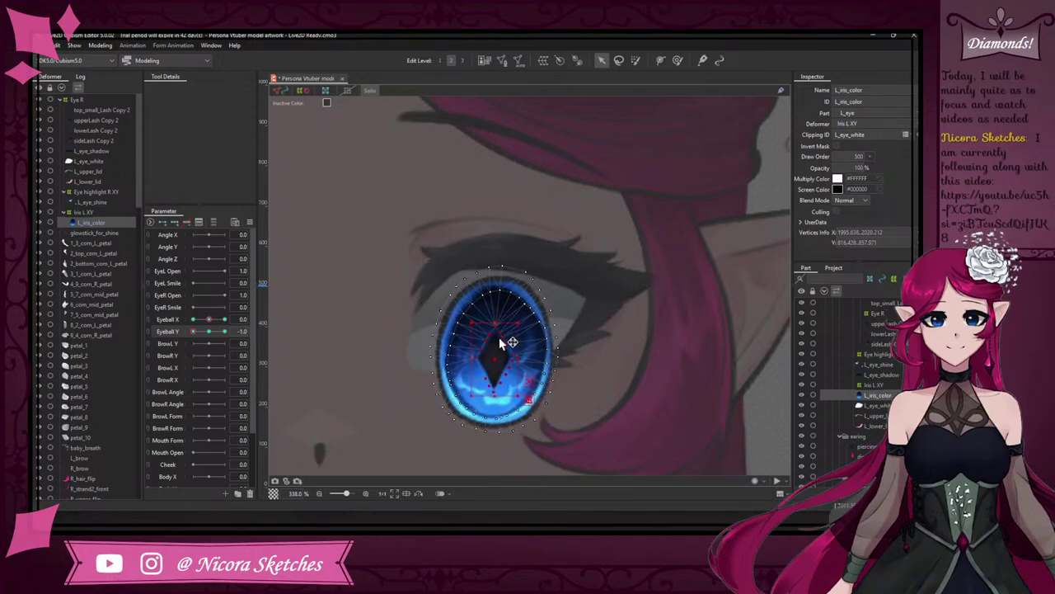
key("ctrl+z")
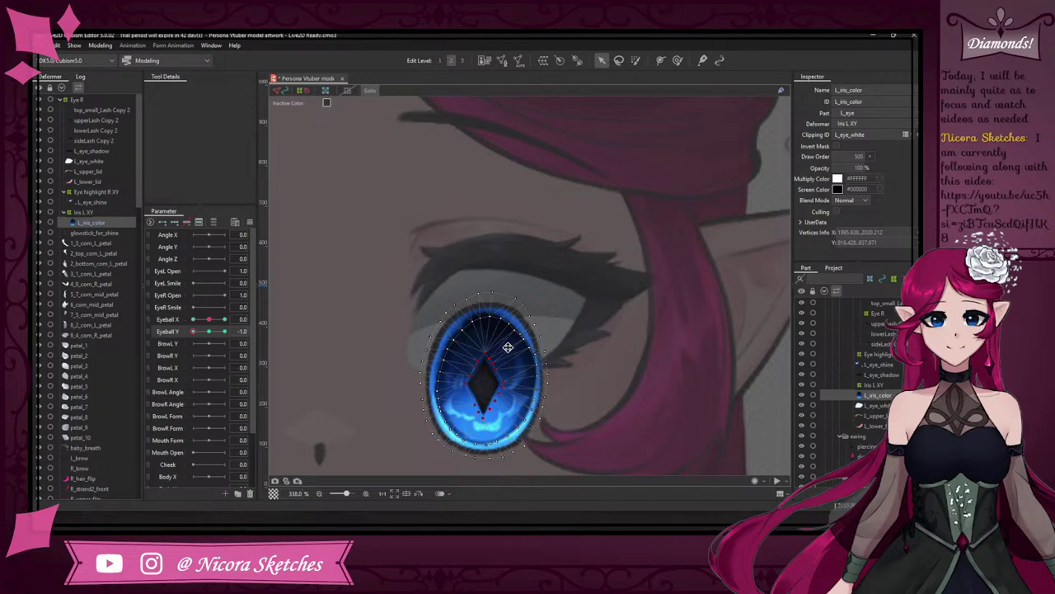
mouse_move(492, 357)
left_mouse_down()
mouse_move(486, 333)
mouse_move(483, 356)
mouse_move(498, 371)
mouse_move(488, 358)
mouse_move(497, 355)
mouse_move(463, 378)
mouse_move(489, 373)
left_mouse_up()
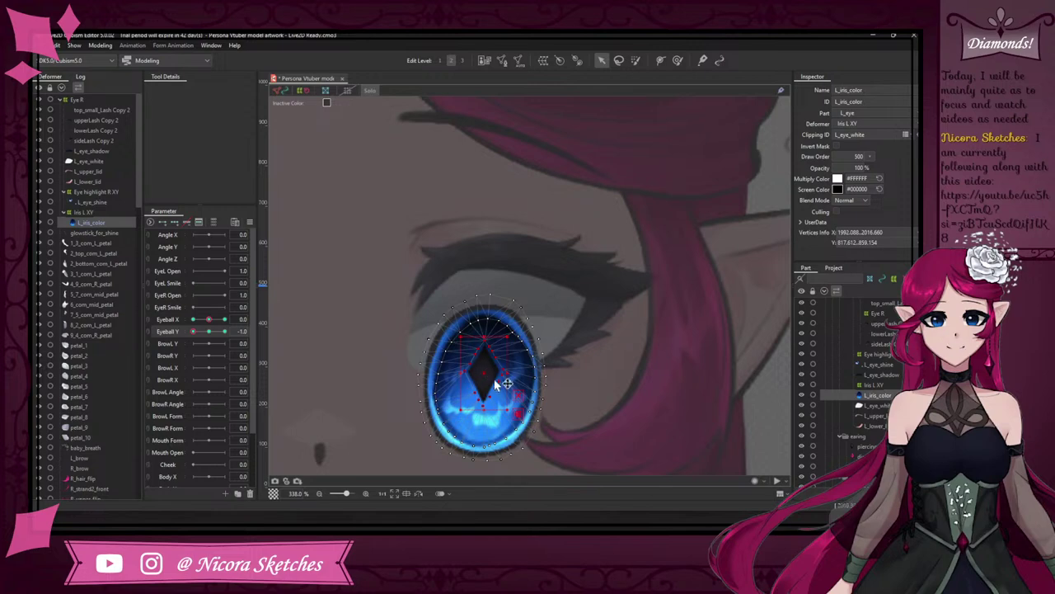
key("ctrl+z")
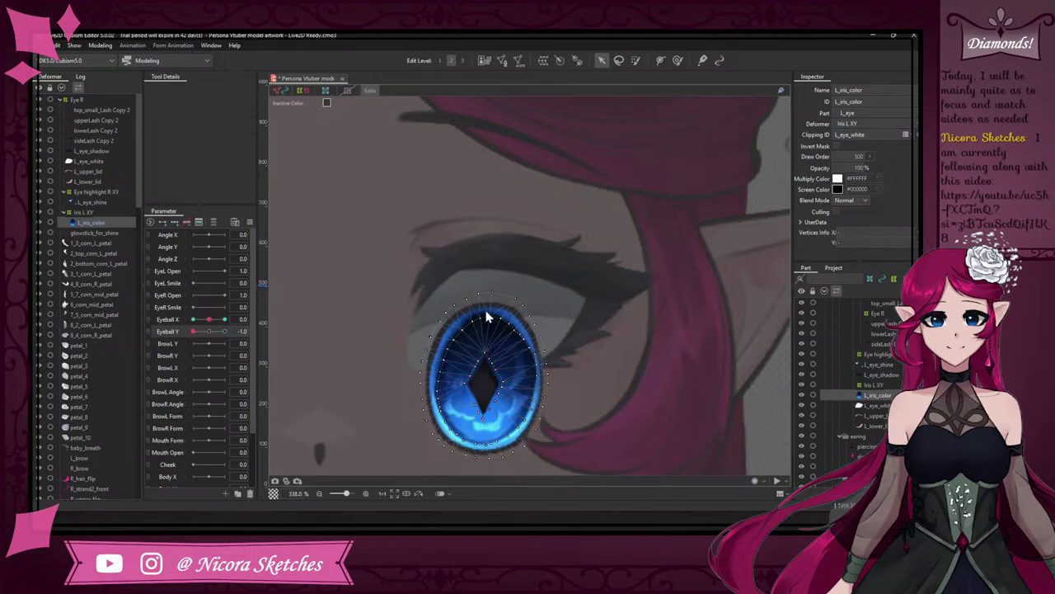
- Clear the vertex selection, lasso the pupil again and try moving it upward within the iris
left_click(391, 263)
left_click(620, 58)
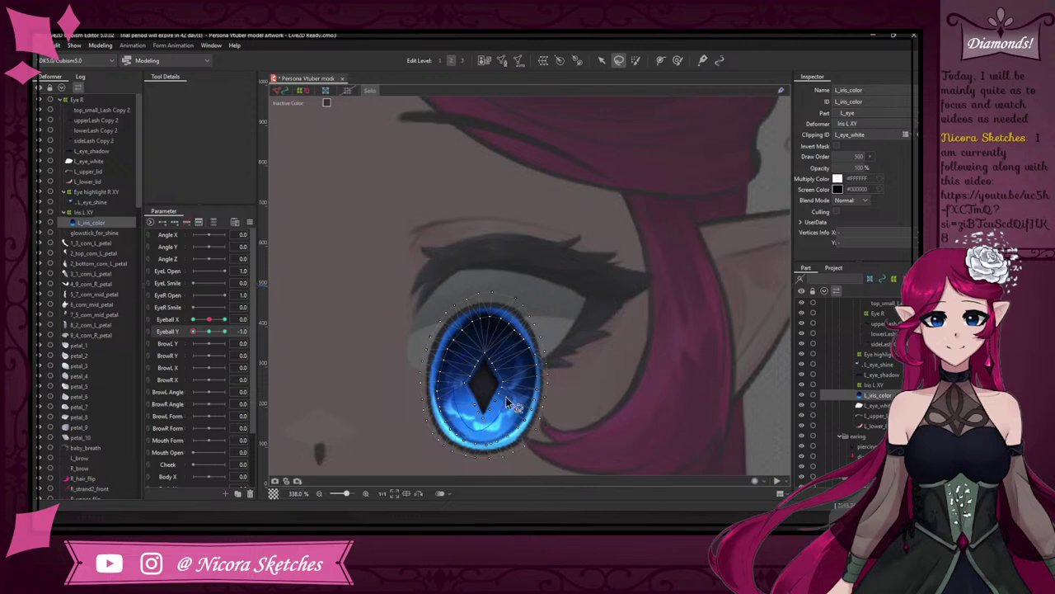
left_click_drag(507, 398, 497, 345)
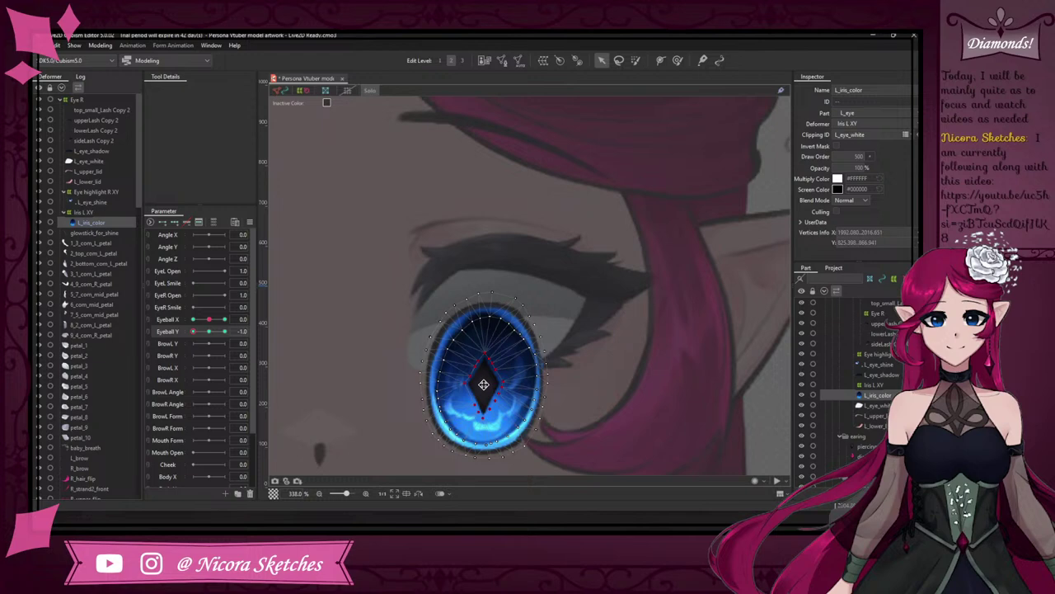
mouse_move(484, 386)
left_mouse_down()
mouse_move(509, 294)
mouse_move(483, 387)
mouse_move(492, 349)
mouse_move(486, 366)
left_mouse_up()
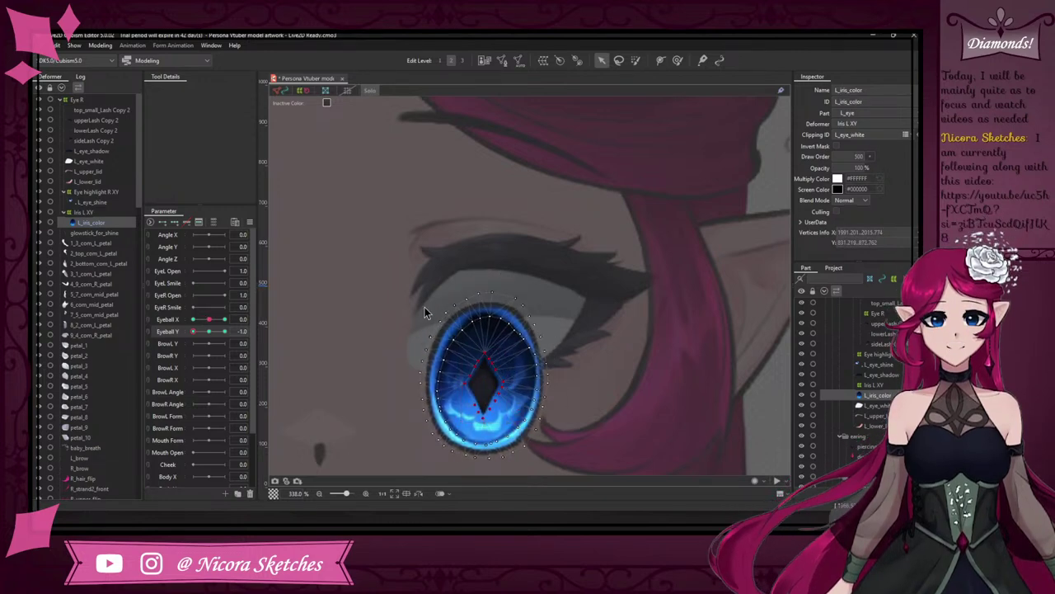
mouse_move(486, 349)
left_mouse_down()
mouse_move(486, 330)
mouse_move(490, 382)
mouse_move(493, 350)
mouse_move(450, 350)
mouse_move(505, 375)
mouse_move(483, 354)
mouse_move(487, 387)
mouse_move(490, 339)
left_mouse_up()
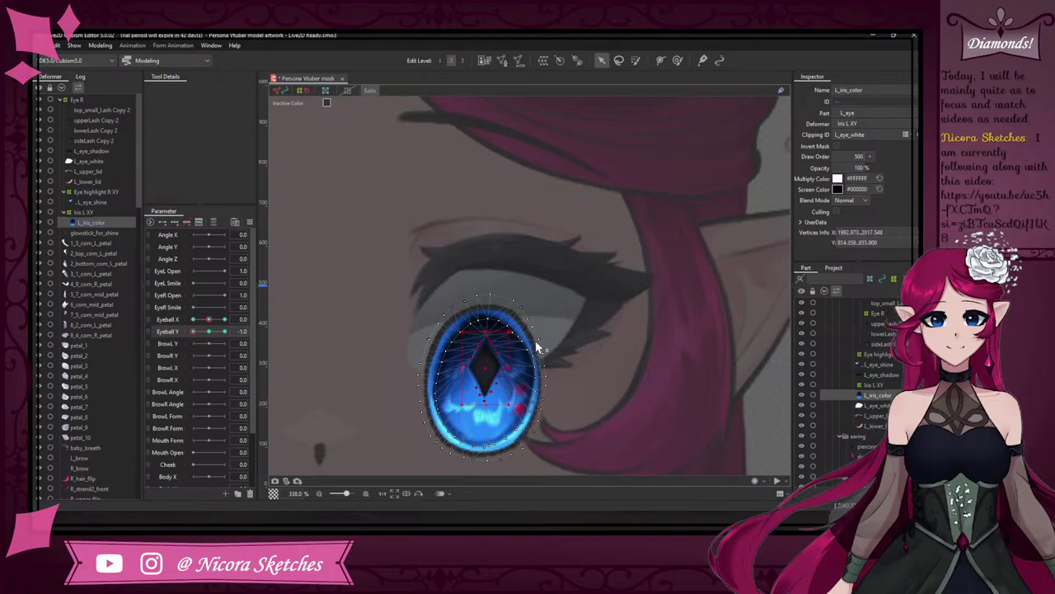
key("ctrl+z")
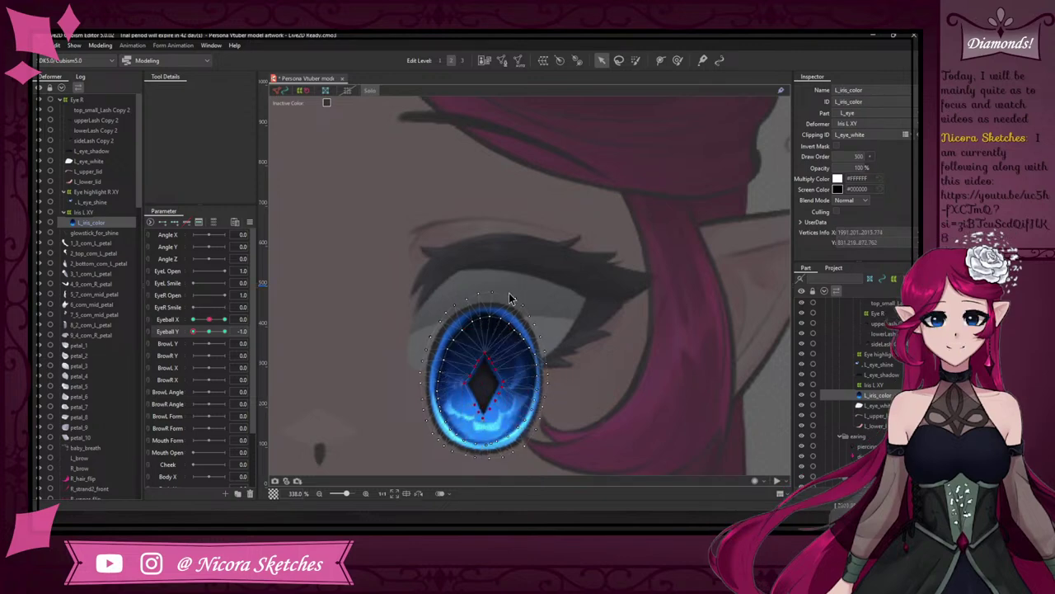
left_click_drag(488, 368, 505, 309)
- Set Eyeball Y to -0.5 and leave Solo view to check L_iris_color against the full eye artwork
mouse_move(193, 331)
left_mouse_down()
mouse_move(235, 331)
mouse_move(201, 330)
left_mouse_up()
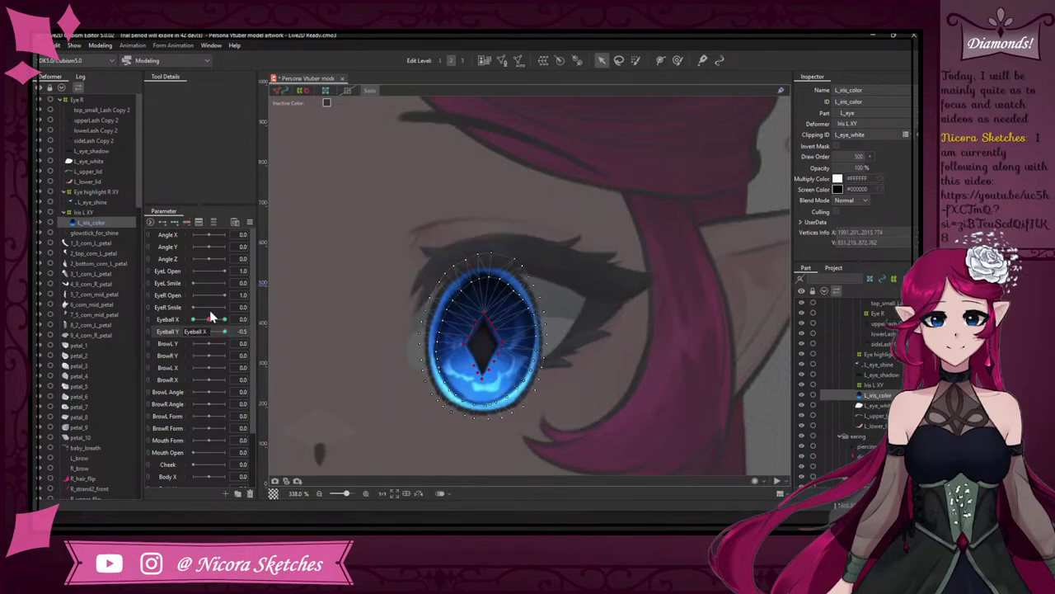
left_click(432, 213)
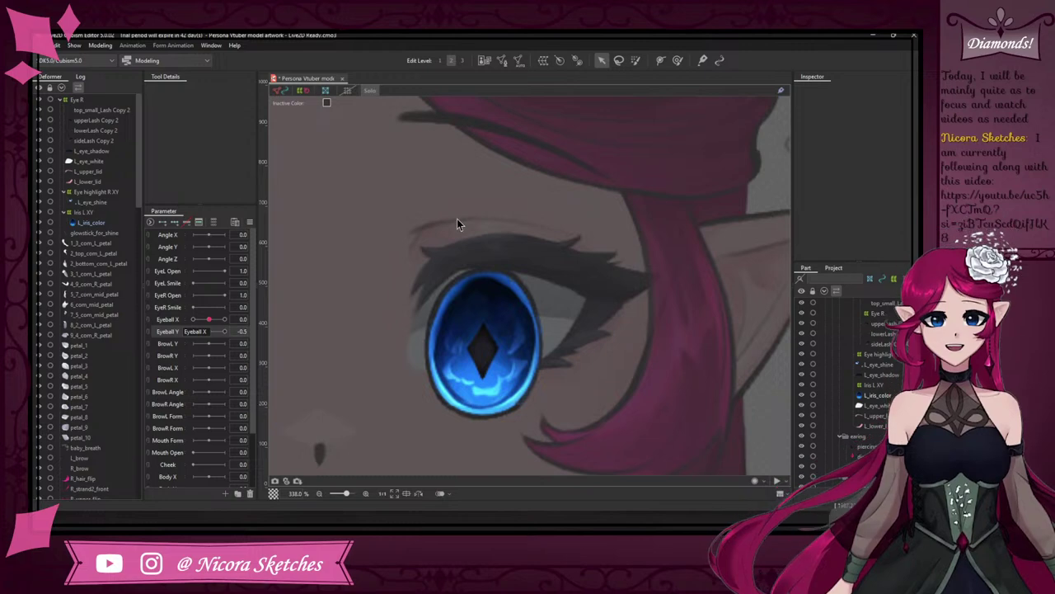
left_click(495, 316)
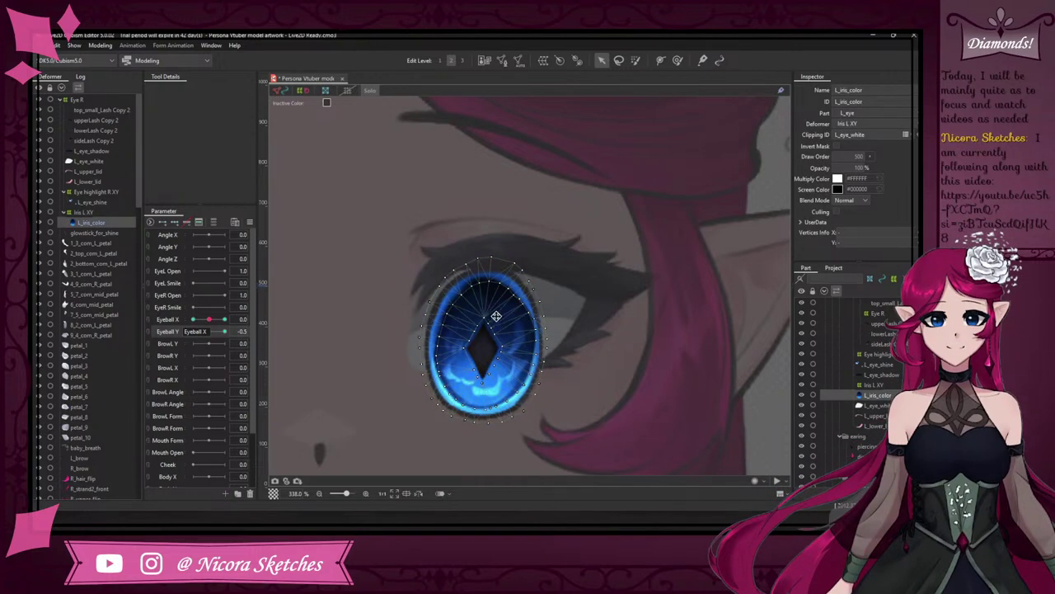
left_click(370, 90)
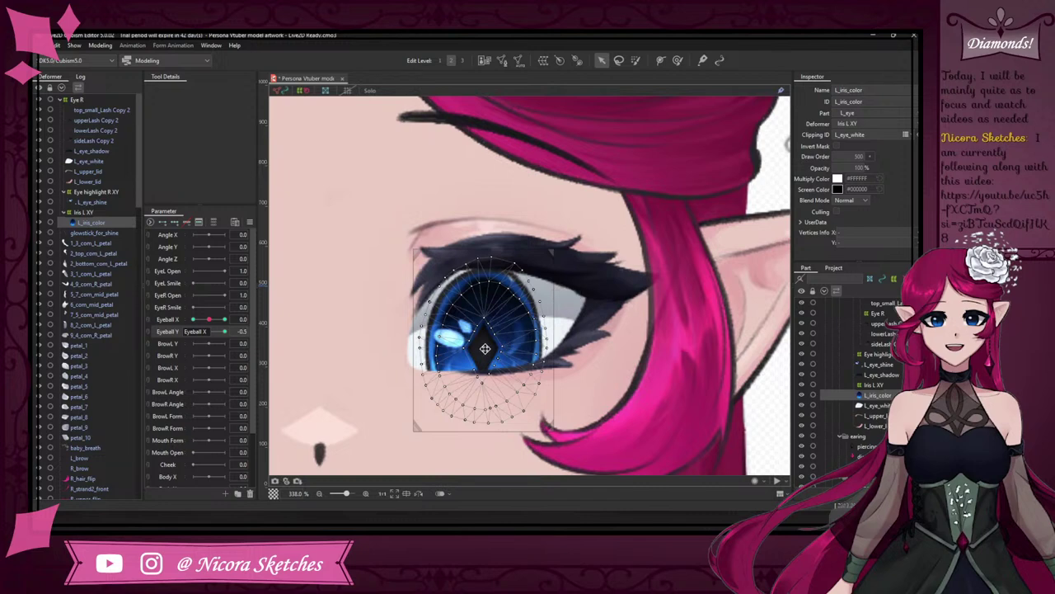
- Preview the iris and pupil movement across the Eyeball X and Eyeball Y ranges, returning both parameters to 0.0
mouse_move(222, 330)
left_mouse_down()
mouse_move(193, 319)
mouse_move(235, 327)
mouse_move(191, 319)
mouse_move(208, 320)
mouse_move(192, 319)
mouse_move(177, 352)
mouse_move(207, 346)
mouse_move(204, 327)
mouse_move(162, 342)
mouse_move(235, 319)
mouse_move(188, 319)
mouse_move(240, 319)
mouse_move(182, 329)
mouse_move(230, 319)
mouse_move(208, 329)
left_mouse_up()
left_click(207, 331)
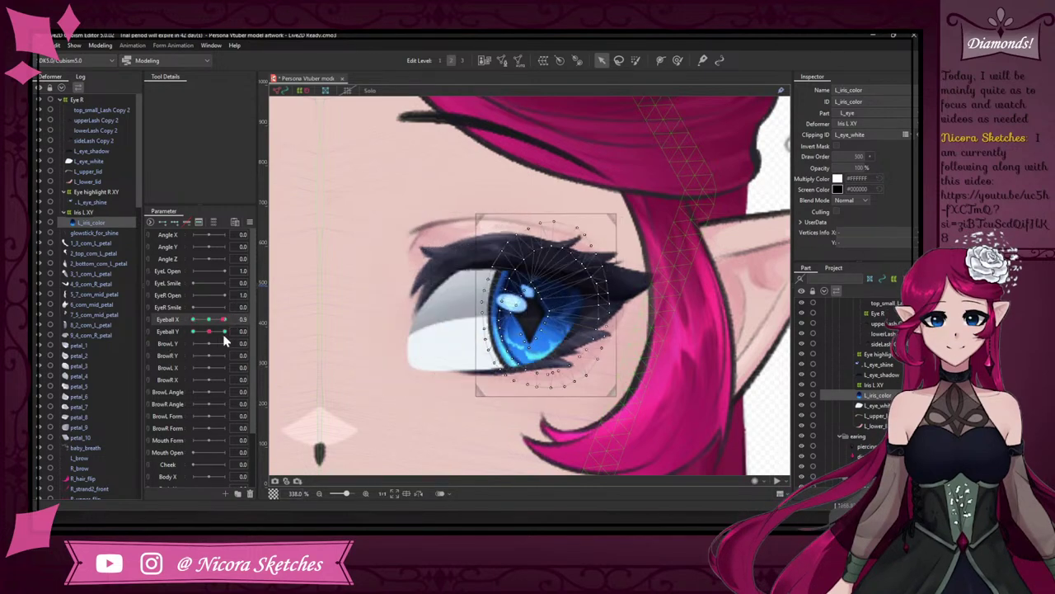
left_click_drag(230, 336, 191, 338)
left_click_drag(213, 325, 210, 353)
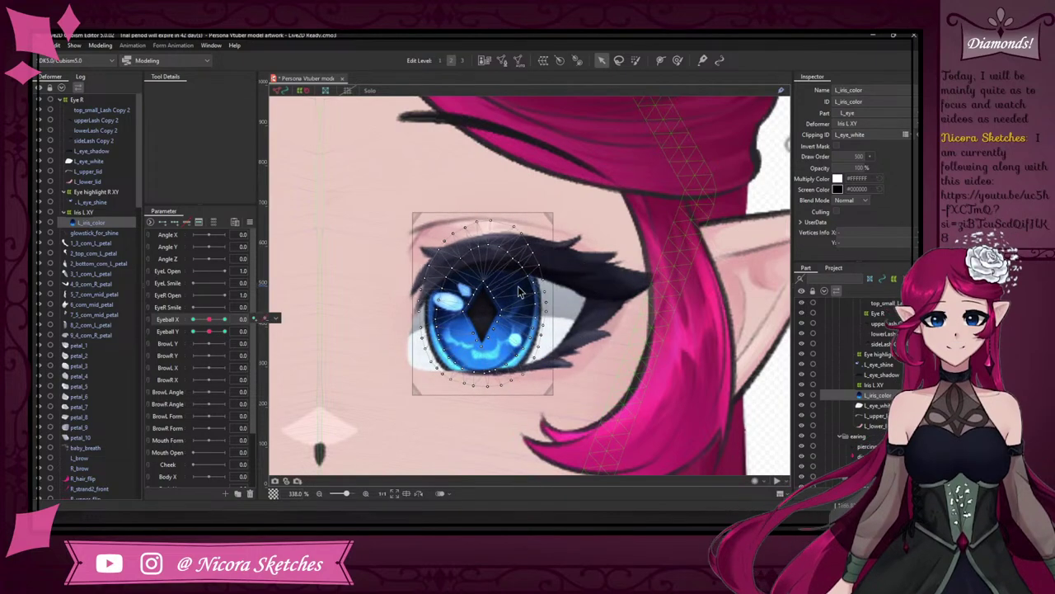
scroll(518, 306, "down", 2)
scroll(553, 342, "up", 2)
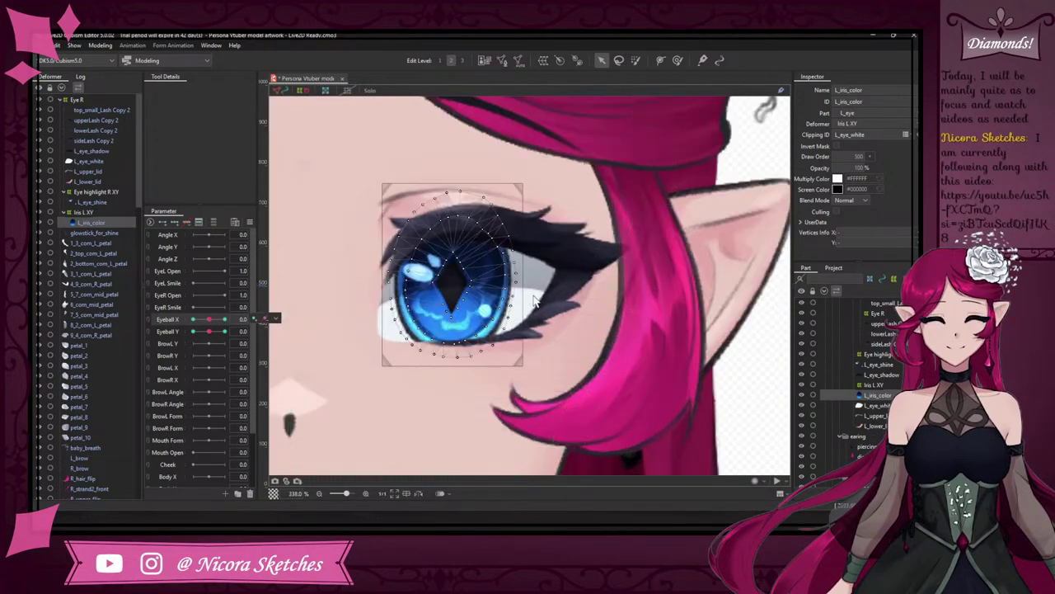
scroll(544, 330, "down", 5)
scroll(569, 287, "up", 4)
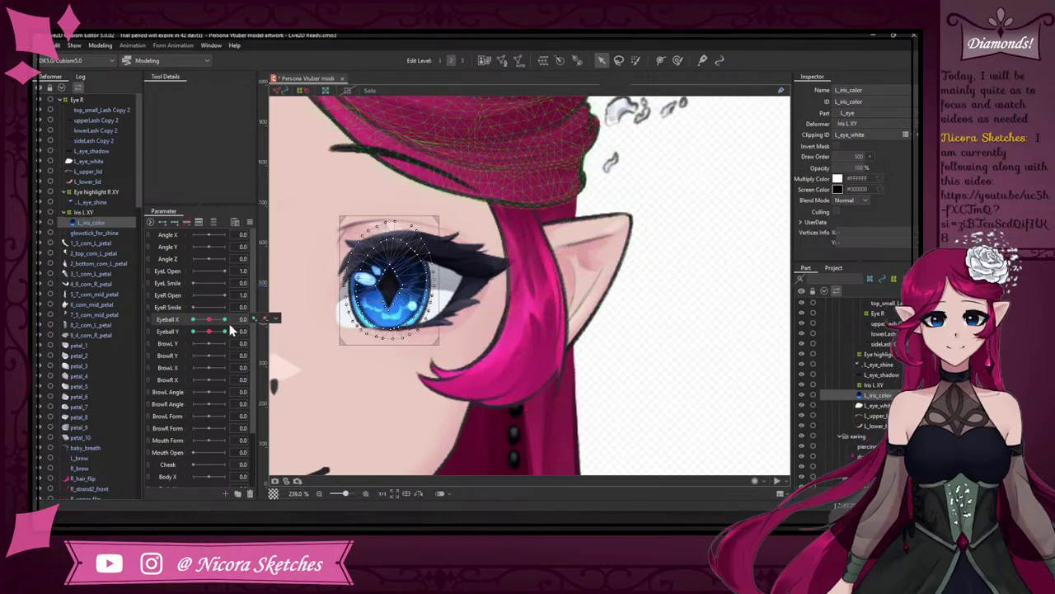
- Set Eyeball Y to -1.0, lasso the pupil vertices of L_iris_color and try moving them upward within the iris
left_click_drag(209, 331, 180, 336)
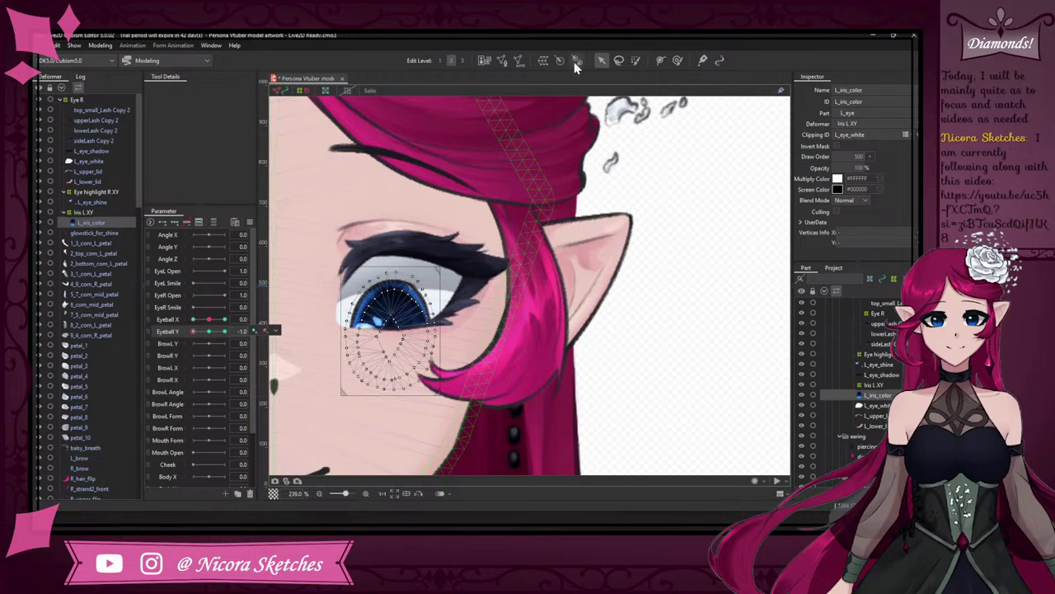
left_click(619, 61)
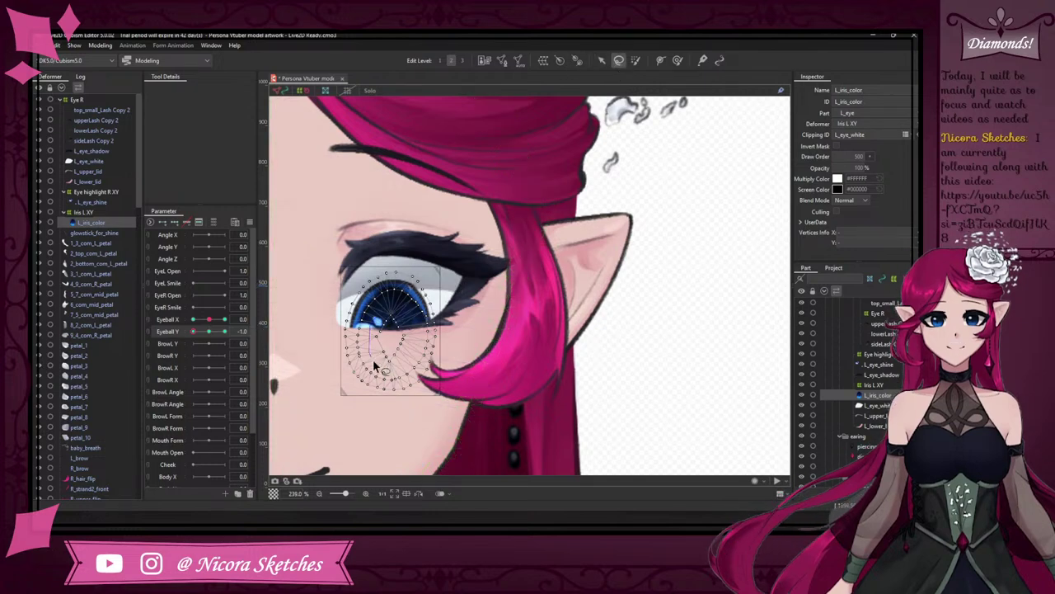
mouse_move(373, 362)
left_mouse_down()
mouse_move(406, 355)
mouse_move(397, 308)
left_mouse_up()
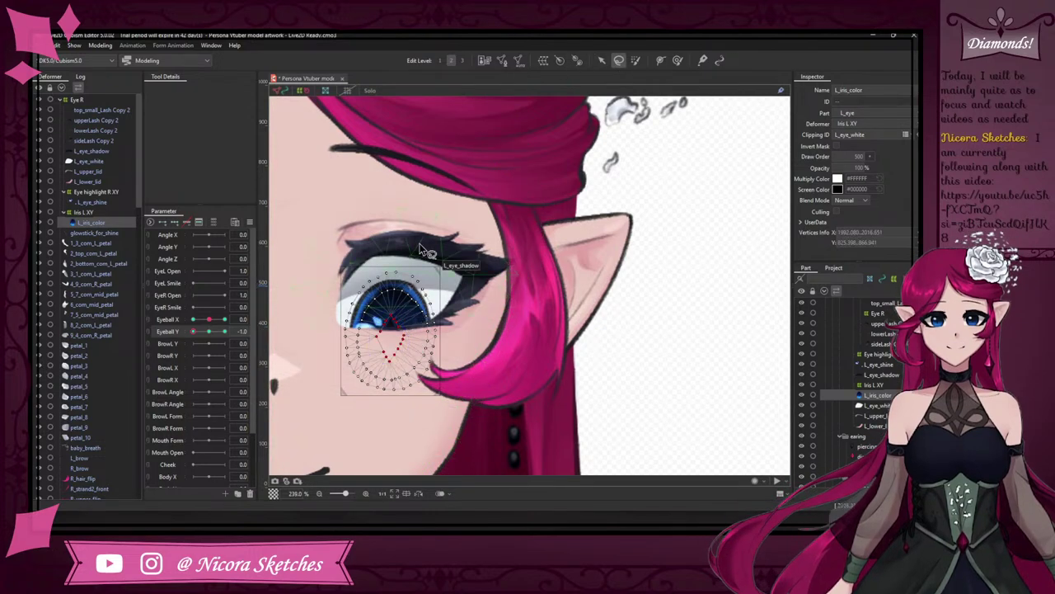
scroll(453, 270, "down", 3)
scroll(419, 324, "up", 3)
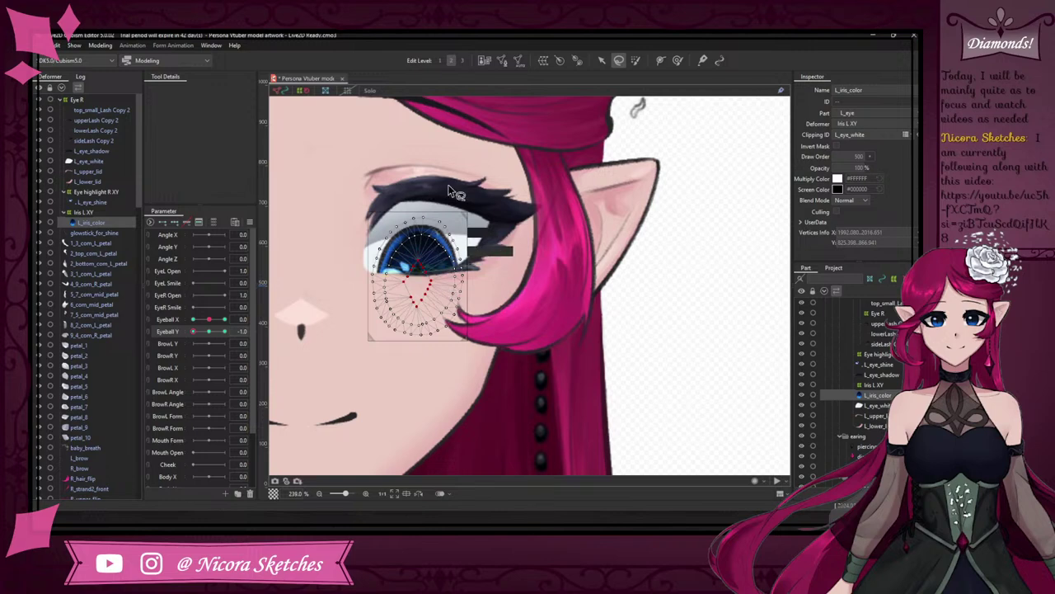
scroll(451, 165, "up", 2)
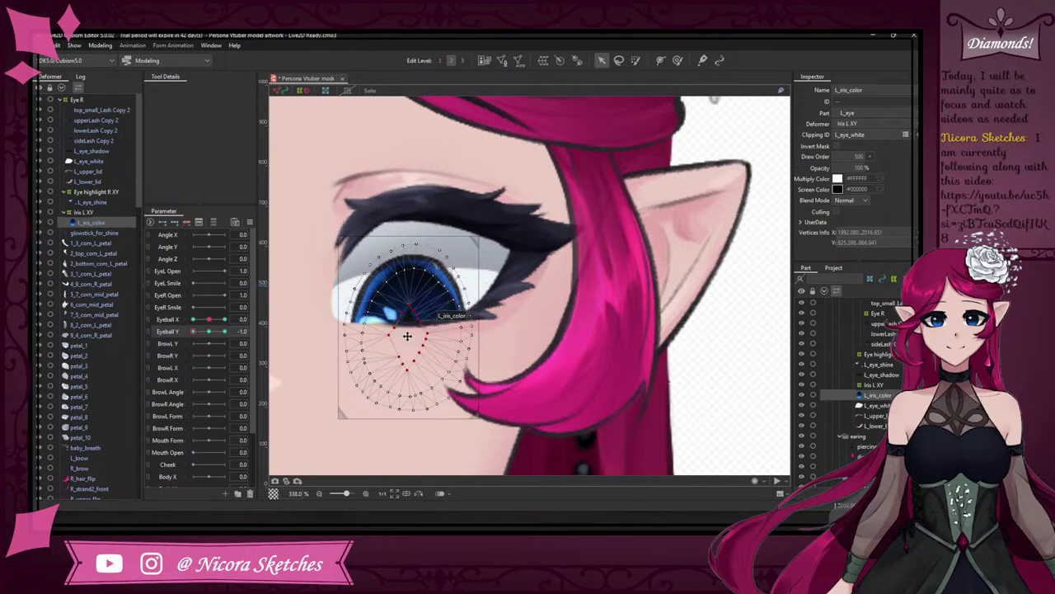
left_click_drag(407, 335, 426, 317)
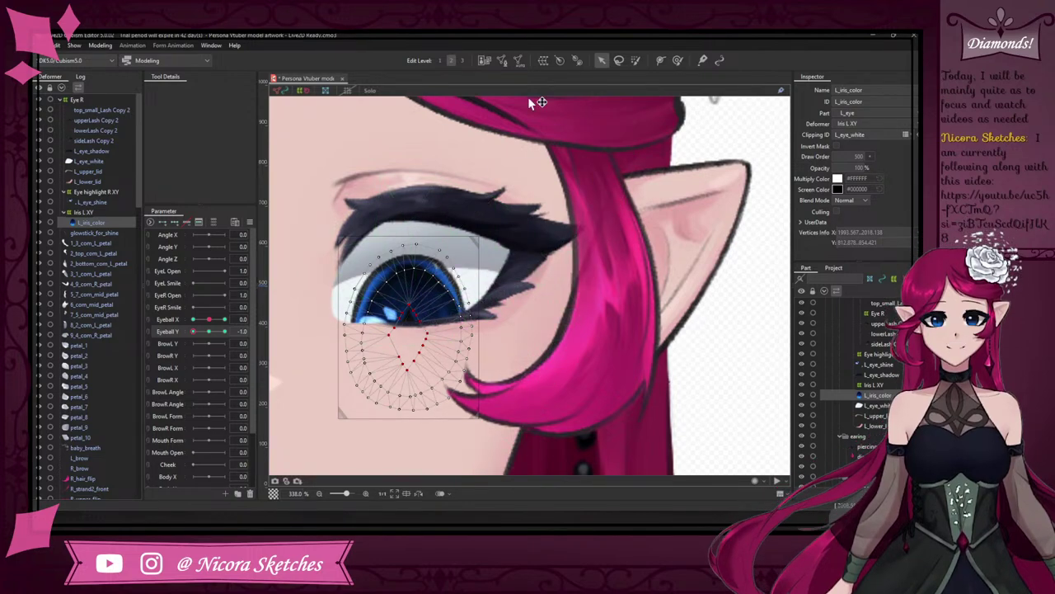
- Save the model and lasso the pupil vertices of L_iris_color again
left_click(619, 60)
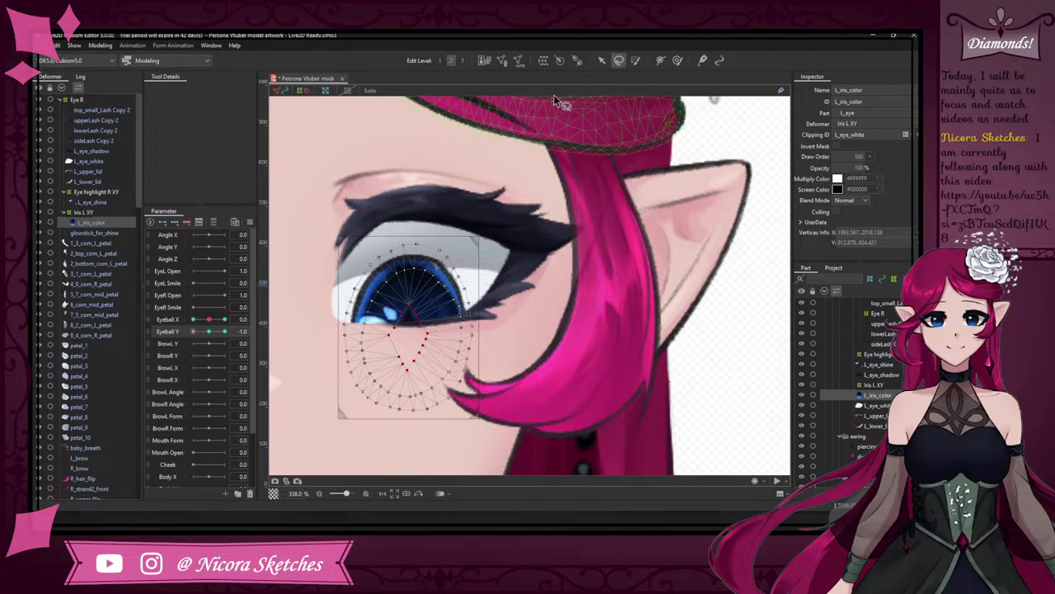
key("ctrl+s")
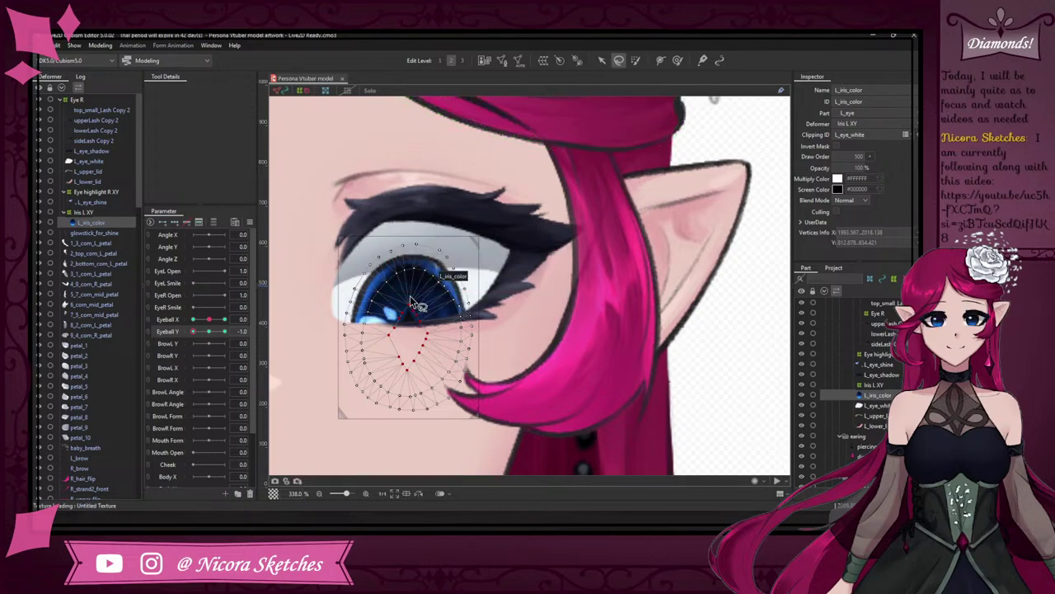
left_click_drag(437, 367, 434, 363)
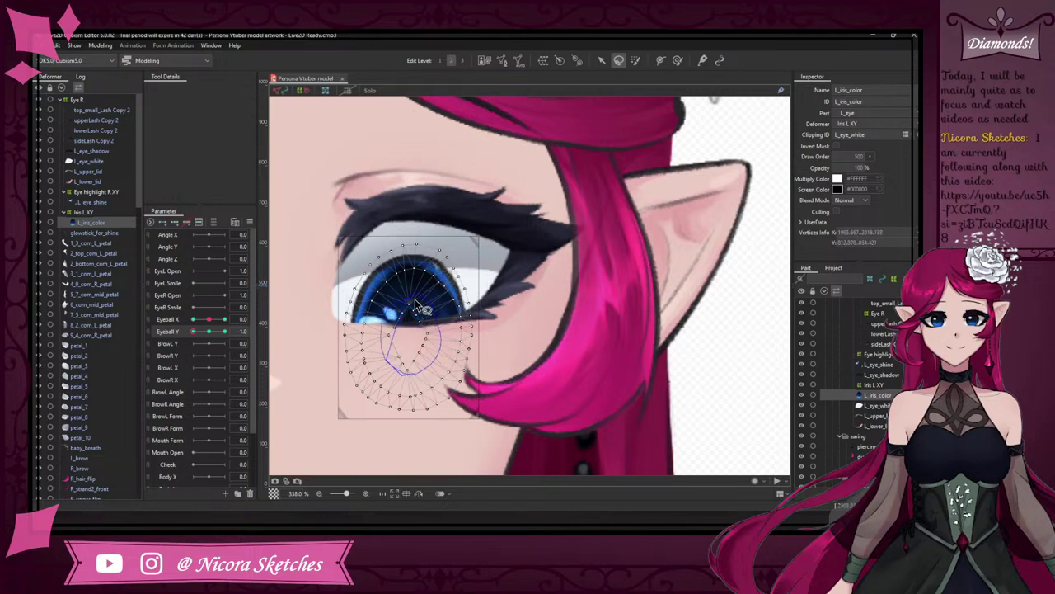
left_click_drag(415, 305, 418, 300)
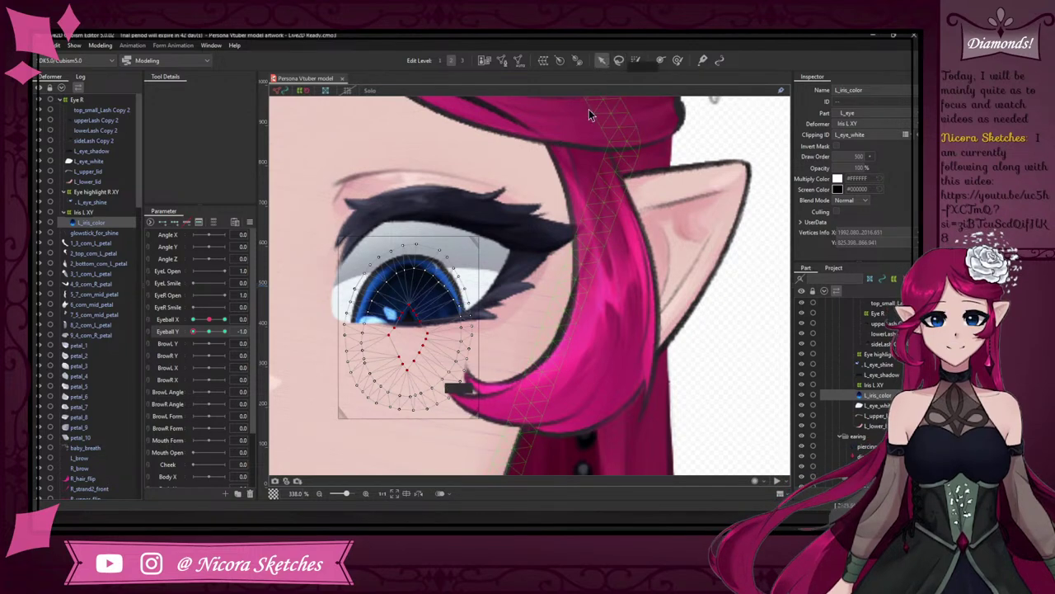
- Shift the selected pupil vertices upward within the iris at Eyeball Y -1.0 and downward at Eyeball Y 1.0
scroll(428, 347, "up", 3)
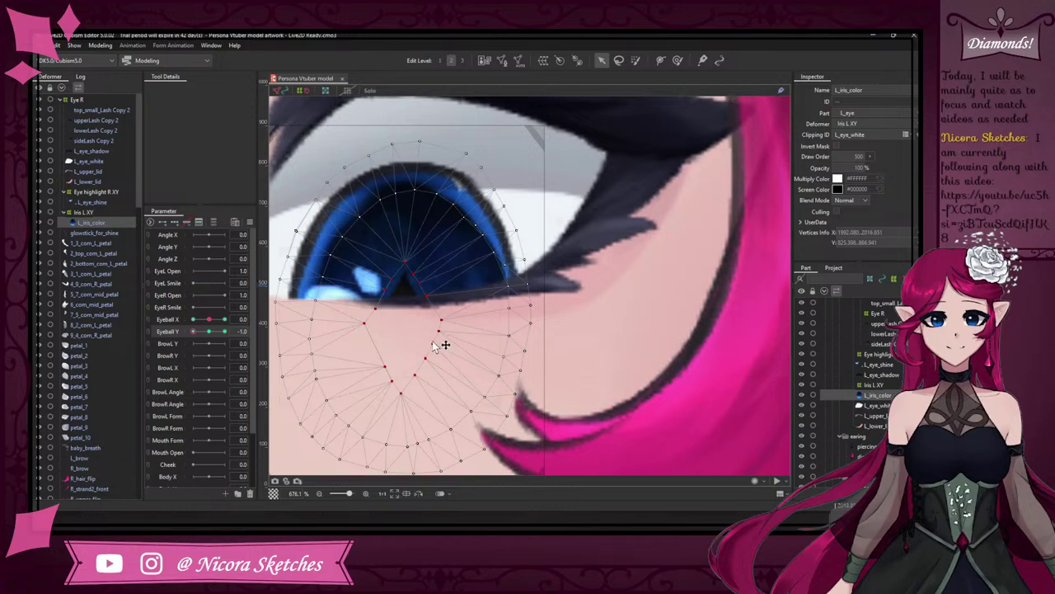
left_click(209, 320)
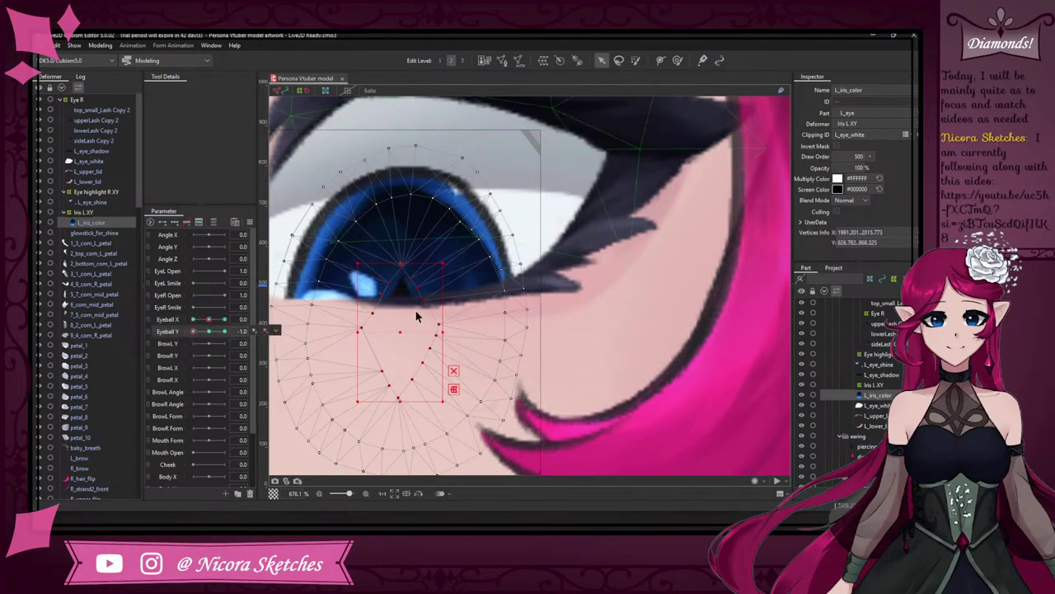
scroll(403, 334, "down", 3)
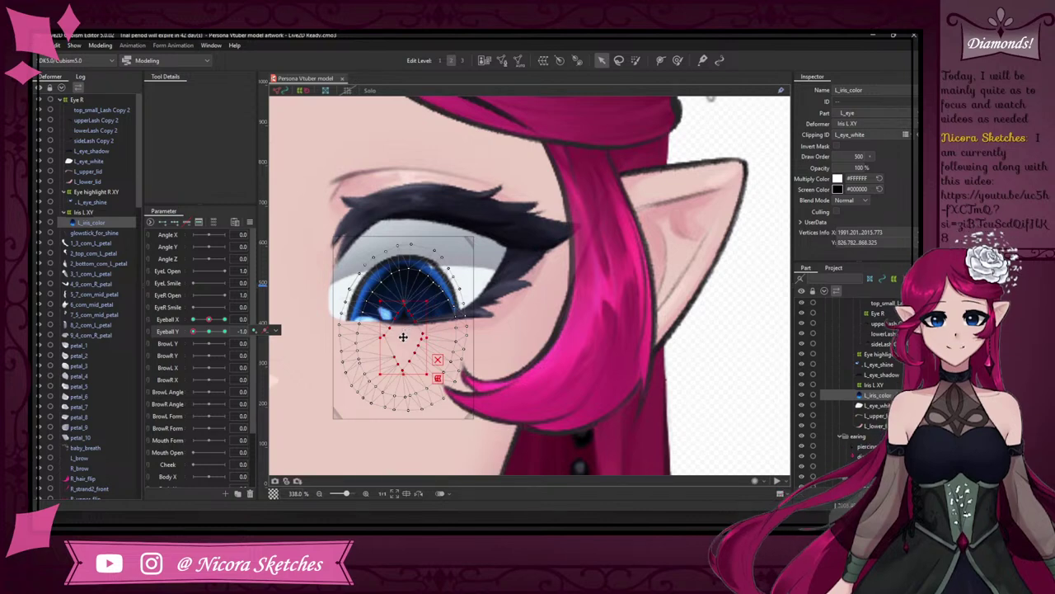
left_click_drag(403, 337, 407, 316)
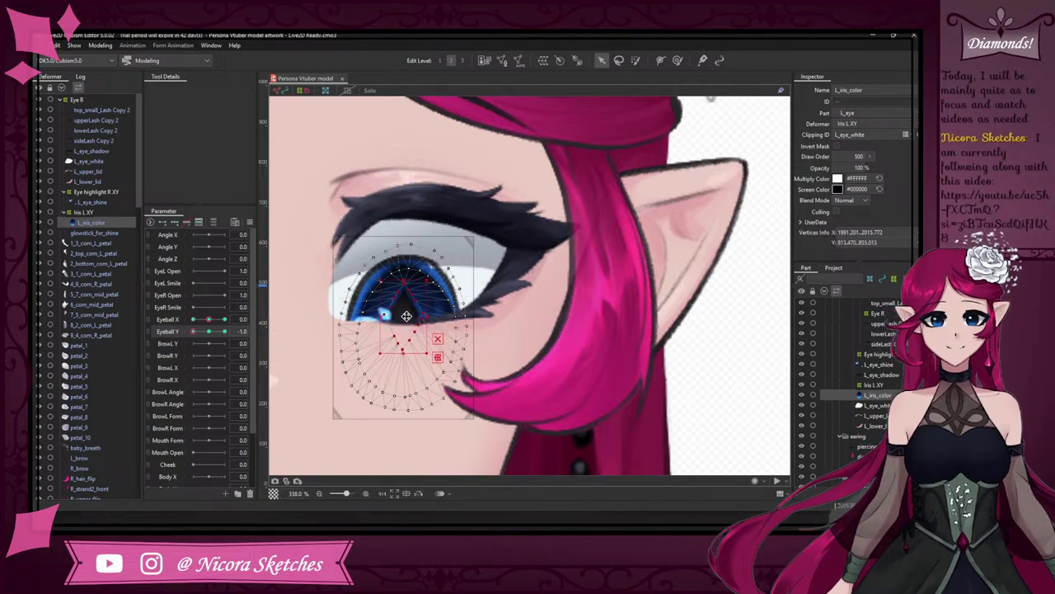
left_click(224, 331)
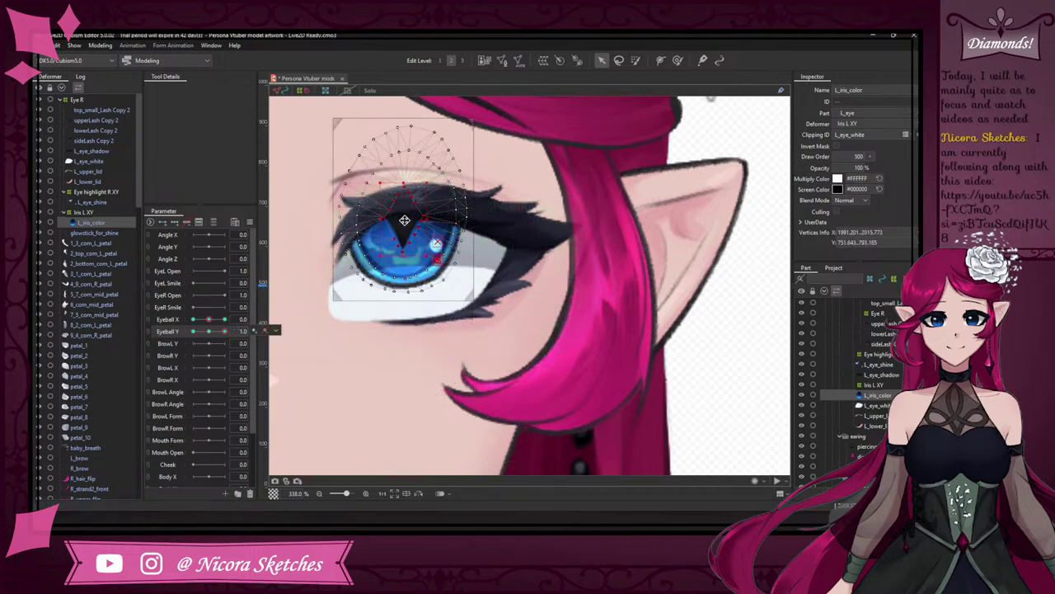
left_click_drag(406, 216, 406, 228)
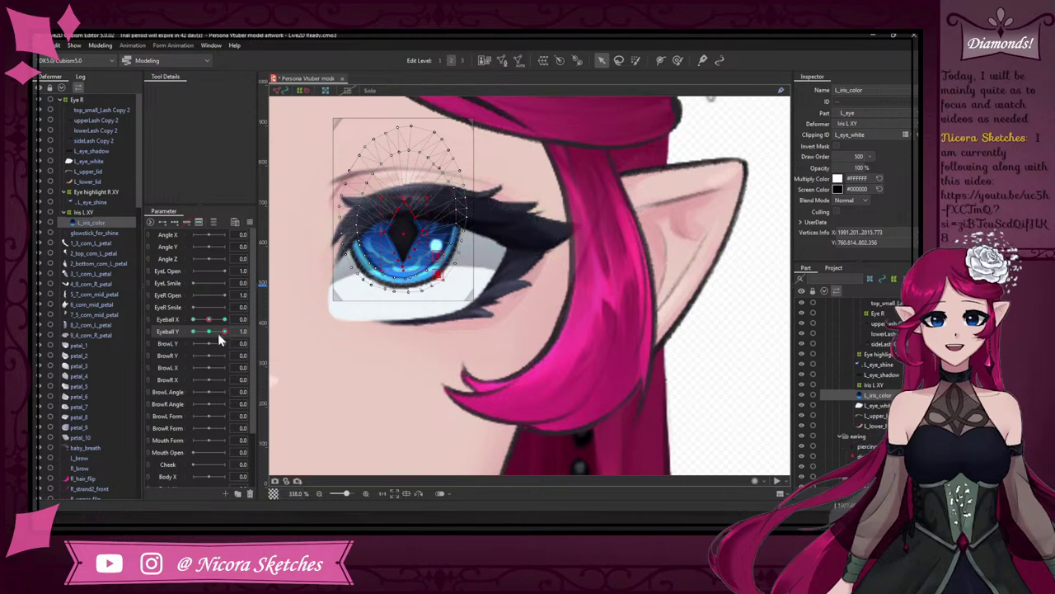
- Preview the pupil's motion across the Eyeball Y range, deselect the mesh and compare the eye close up and on the whole face
left_click_drag(219, 332, 253, 337)
scroll(387, 259, "down", 6)
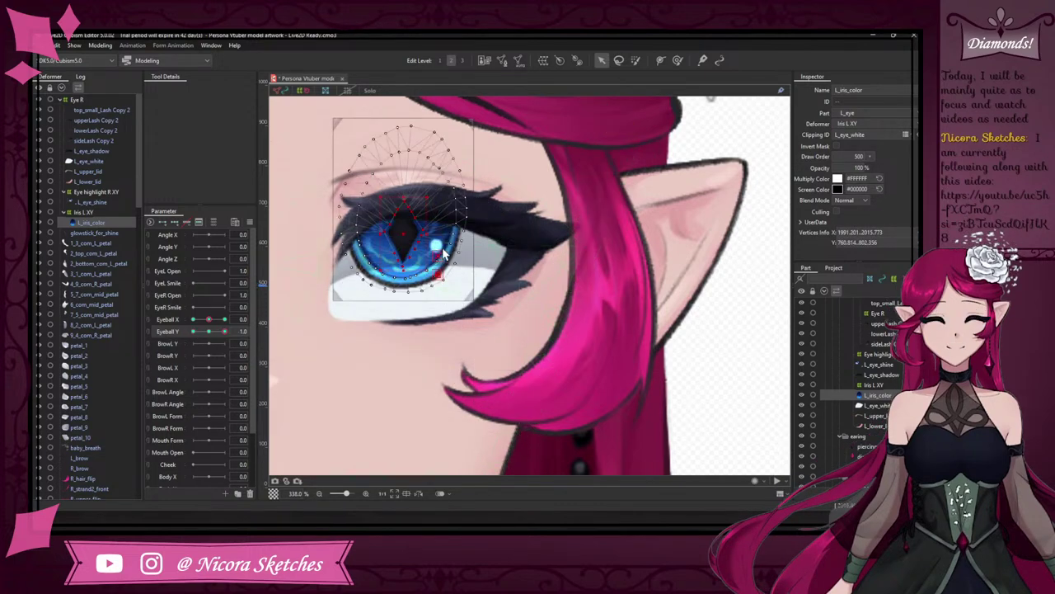
scroll(433, 272, "up", 3)
scroll(434, 265, "up", 3)
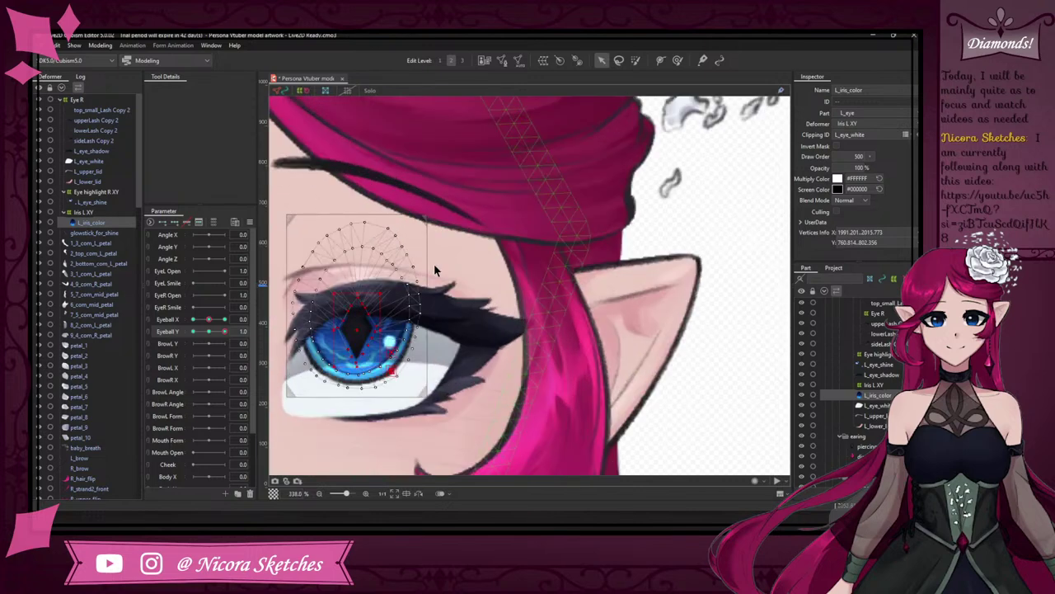
scroll(434, 265, "down", 3)
scroll(434, 266, "up", 3)
left_click(675, 217)
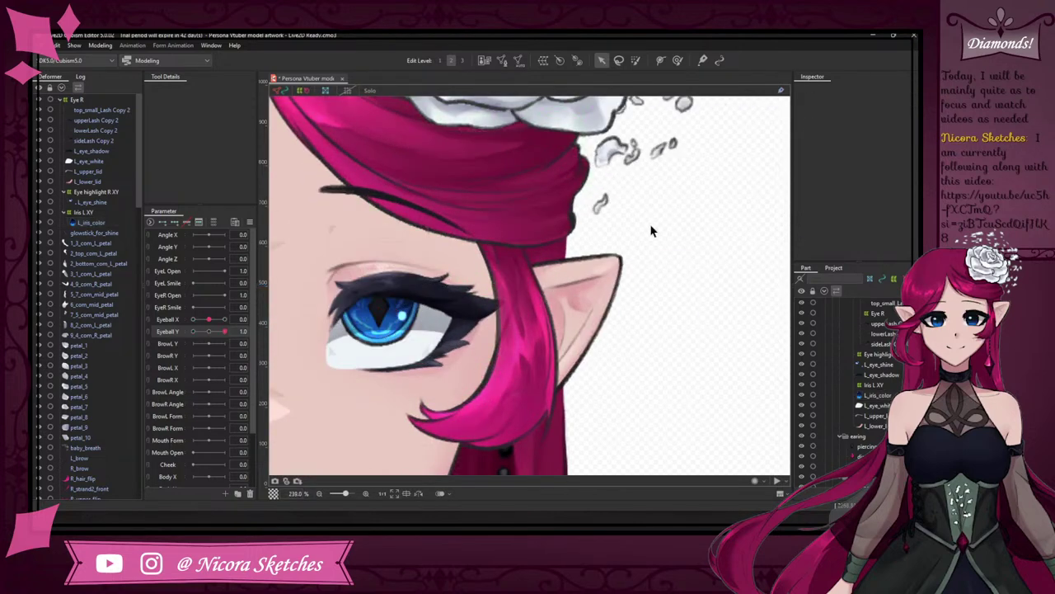
mouse_move(220, 330)
left_mouse_down()
mouse_move(167, 333)
mouse_move(236, 338)
left_mouse_up()
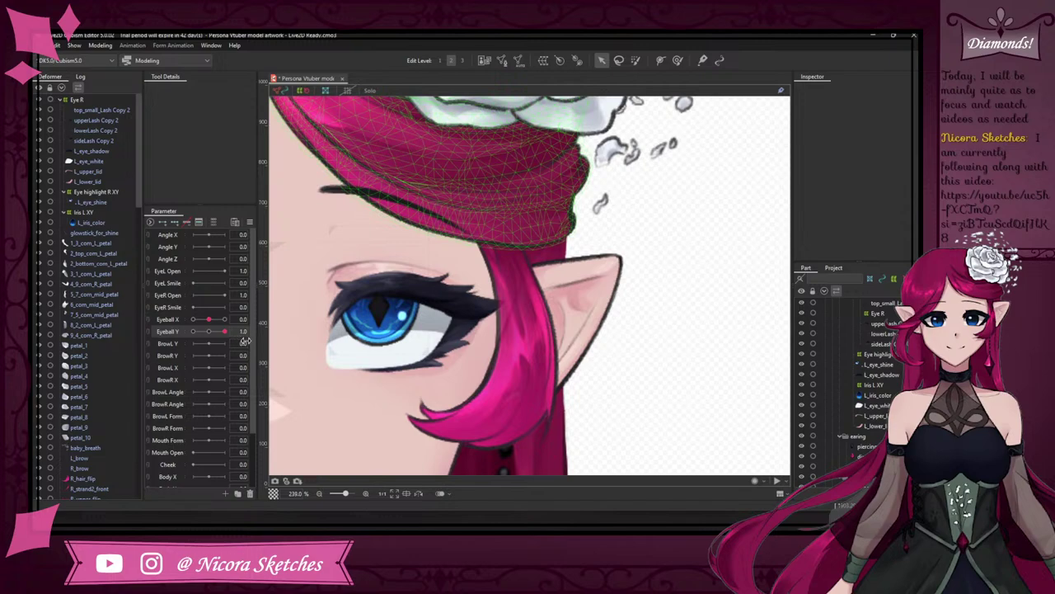
scroll(504, 301, "down", 5)
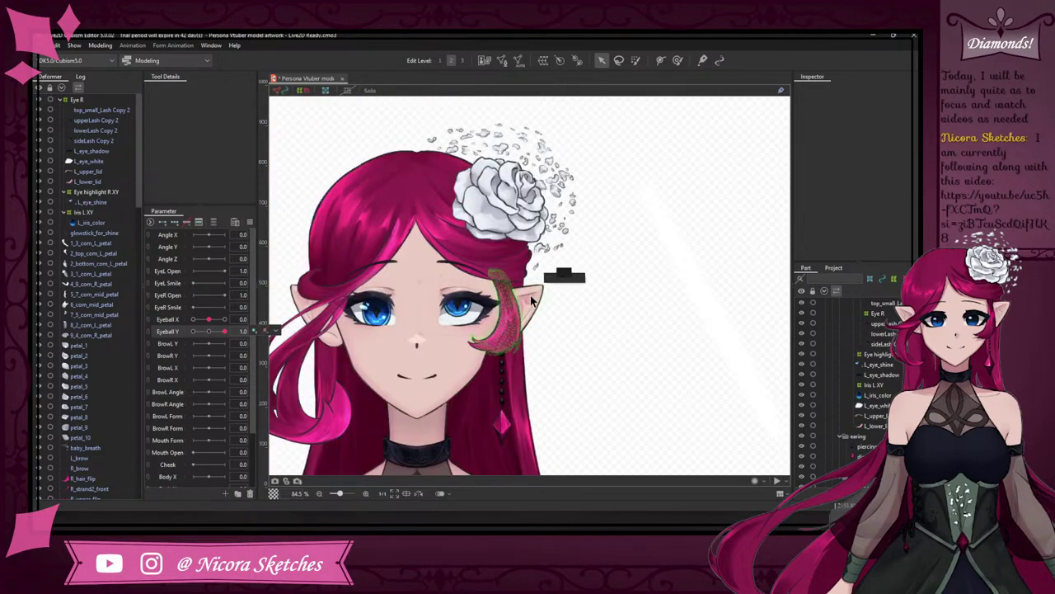
scroll(487, 297, "up", 5)
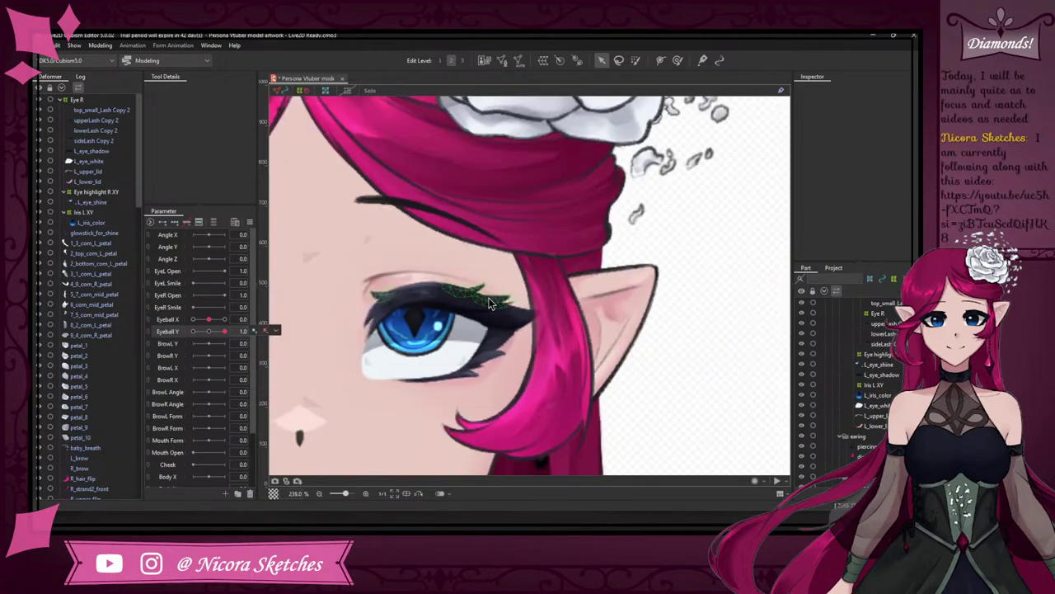
scroll(488, 302, "up", 2)
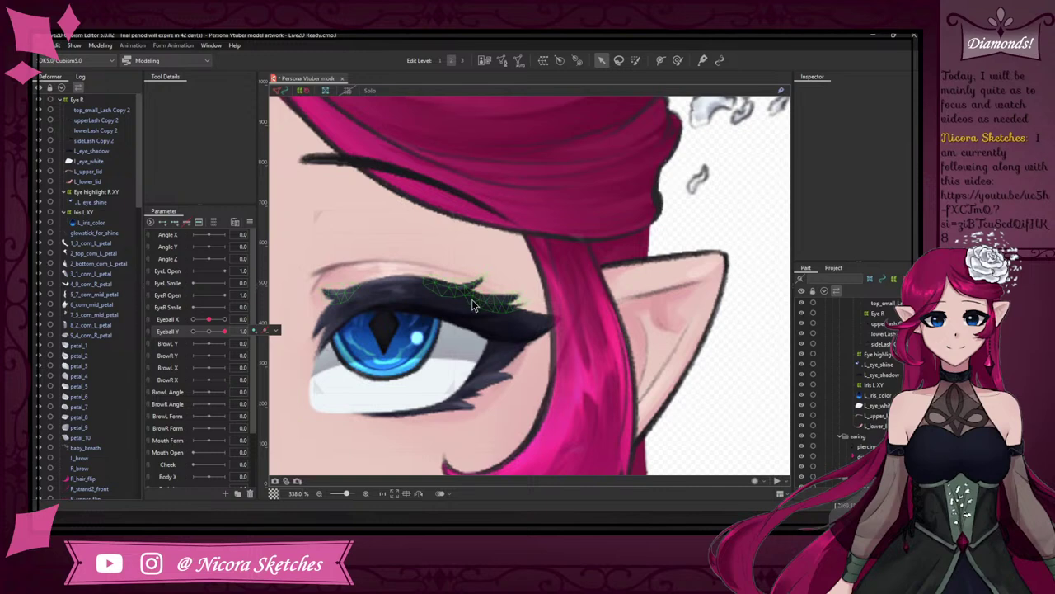
- Temporarily link Eyeball X and Eyeball Y to inspect the Iris L XY and Eye highlight R XY keyforms, finishing with the parameters unlinked
mouse_move(209, 319)
left_mouse_down()
mouse_move(236, 319)
mouse_move(180, 322)
mouse_move(210, 318)
left_mouse_up()
left_click(149, 320)
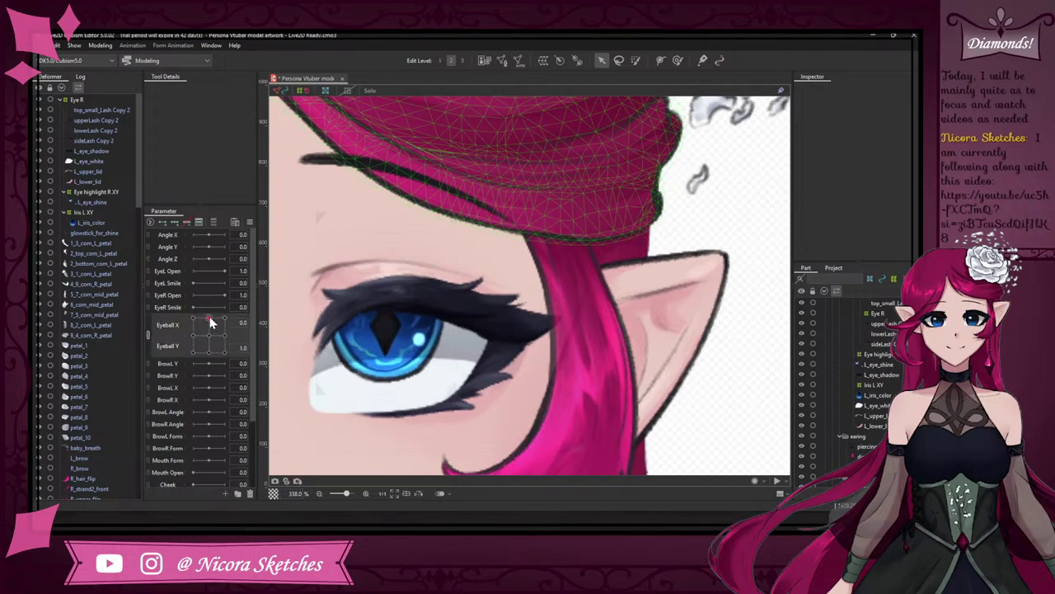
left_click(110, 212)
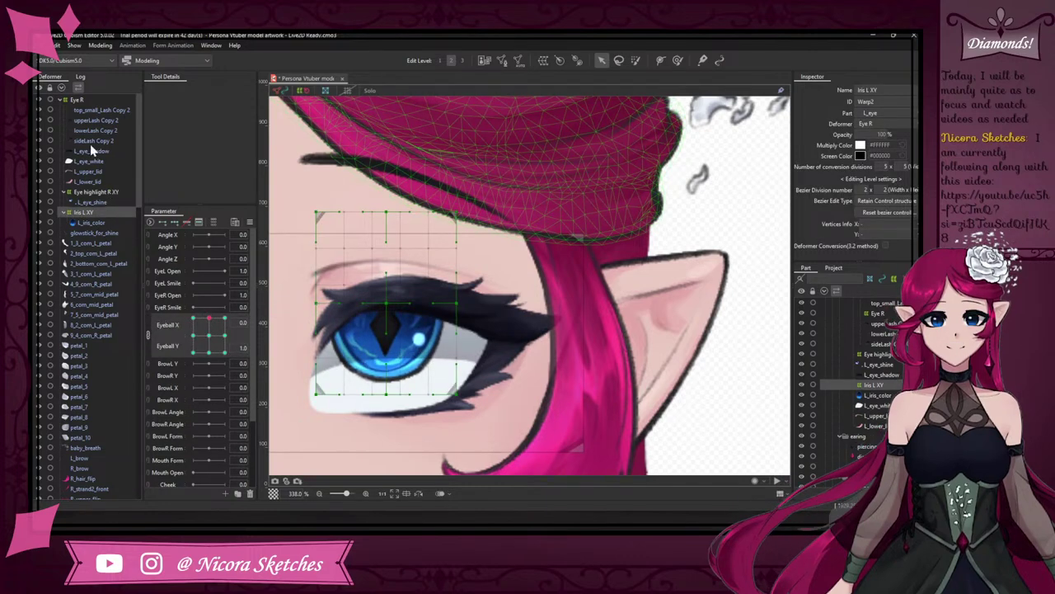
left_click(108, 189)
mouse_move(212, 322)
left_mouse_down()
mouse_move(224, 365)
mouse_move(177, 375)
mouse_move(221, 312)
mouse_move(213, 330)
mouse_move(225, 334)
mouse_move(209, 329)
mouse_move(220, 335)
left_mouse_up()
left_click(117, 191)
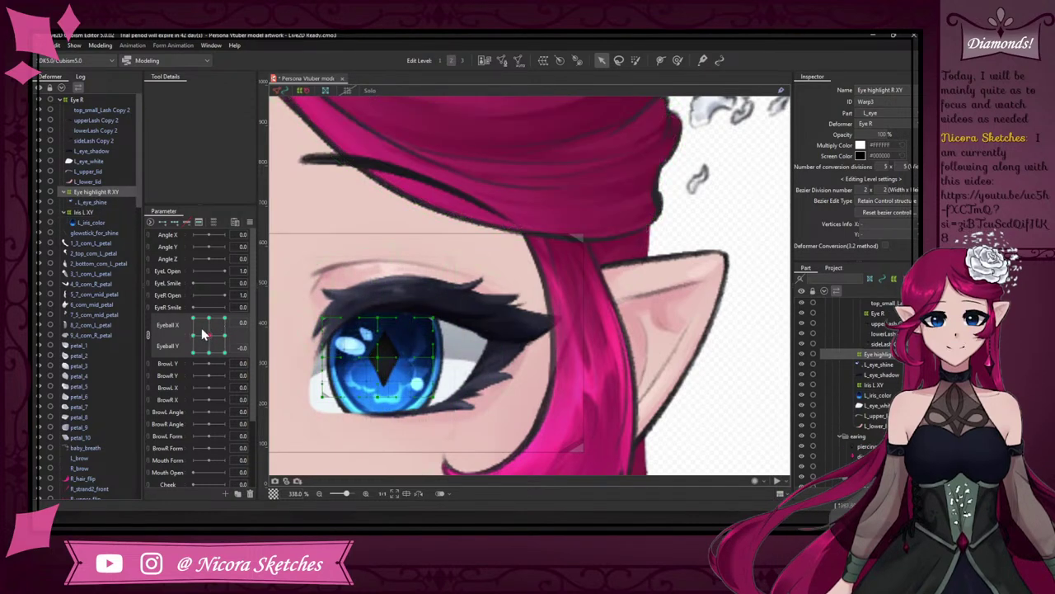
left_click(151, 331)
- Set Eyeball X to -1.0 and try shifting the Eye highlight R XY deformer farther toward the nose
left_click_drag(209, 320, 182, 318)
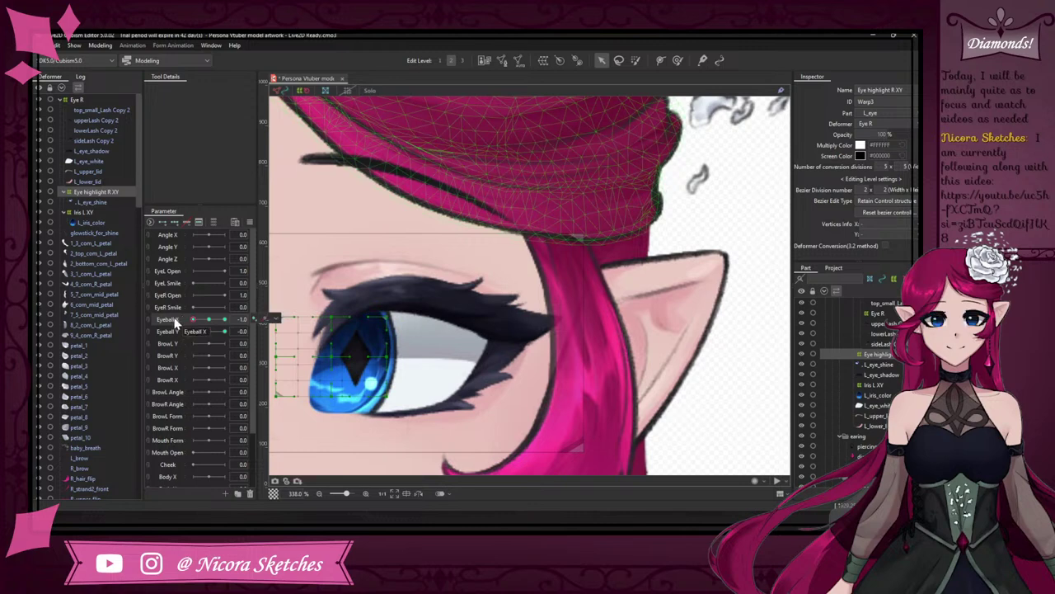
left_click(329, 354)
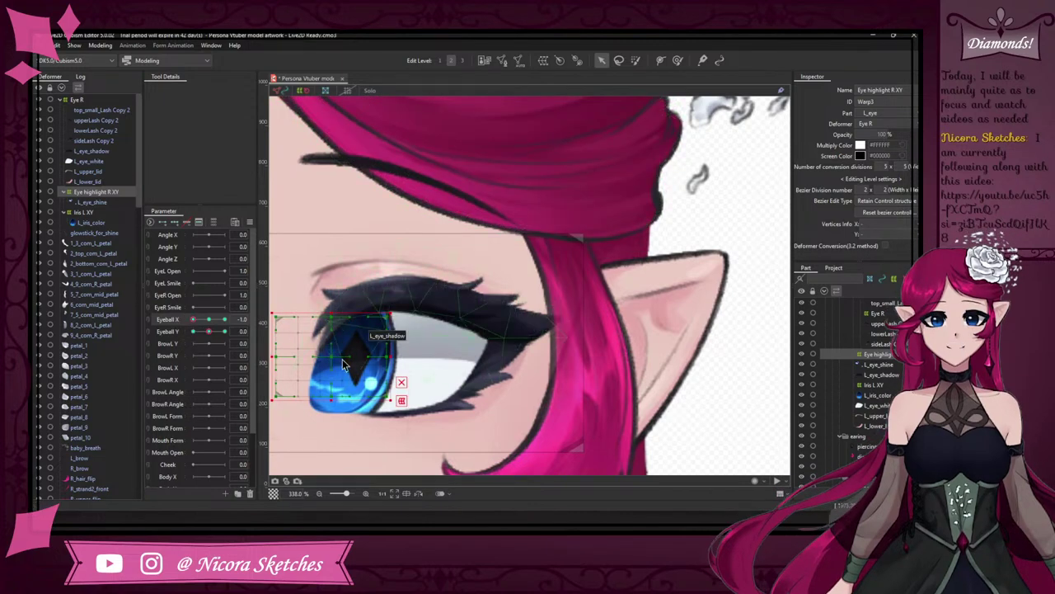
left_click_drag(330, 357, 319, 354)
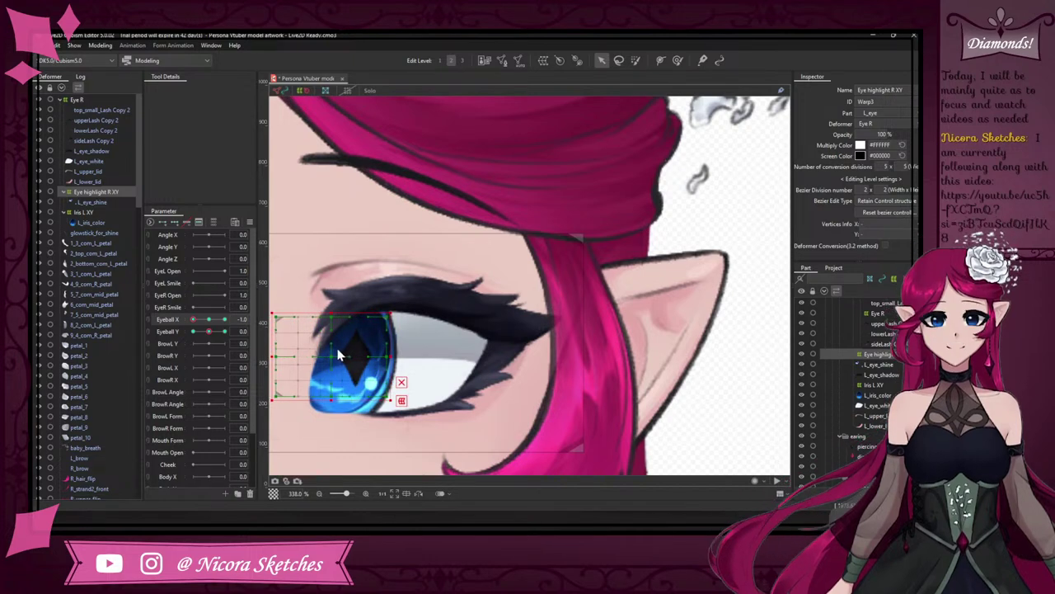
- Set Eyeball X to 1.0 and shift the Eye highlight R XY deformer slightly toward the outer eye corner
left_click_drag(193, 319, 225, 319)
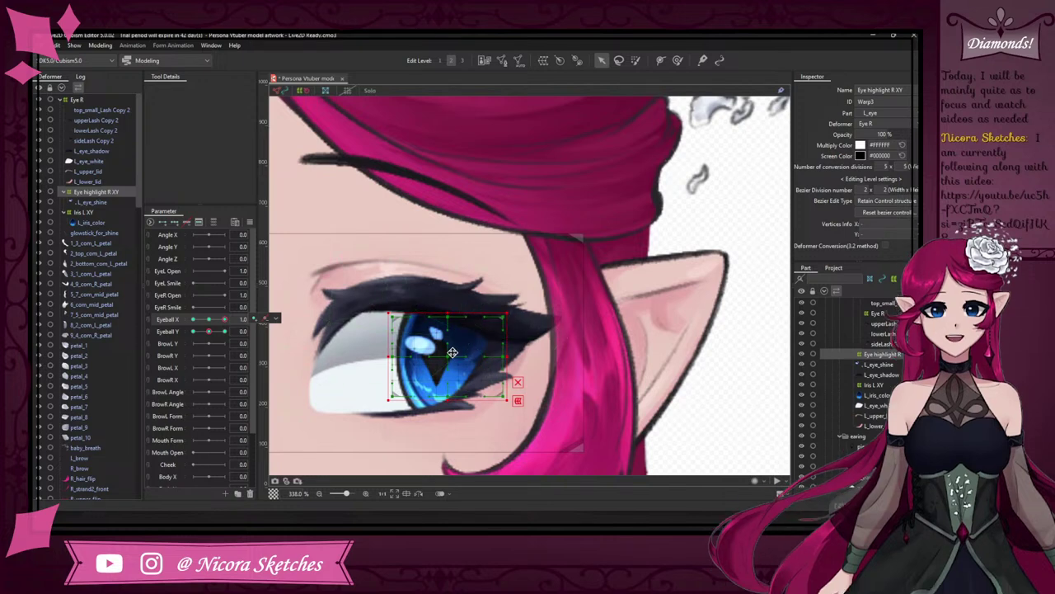
left_click_drag(453, 351, 462, 354)
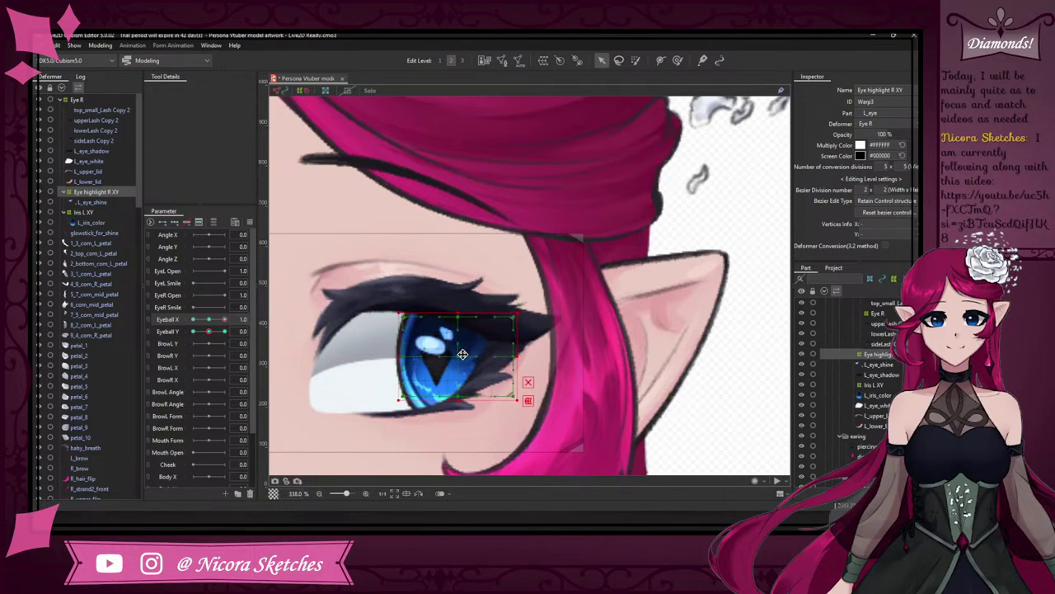
- Set Eyeball X to 0.0 and Eyeball Y to -1.0, try raising the centre of the Eye highlight R XY deformer, and undo it
left_click_drag(222, 320, 188, 330)
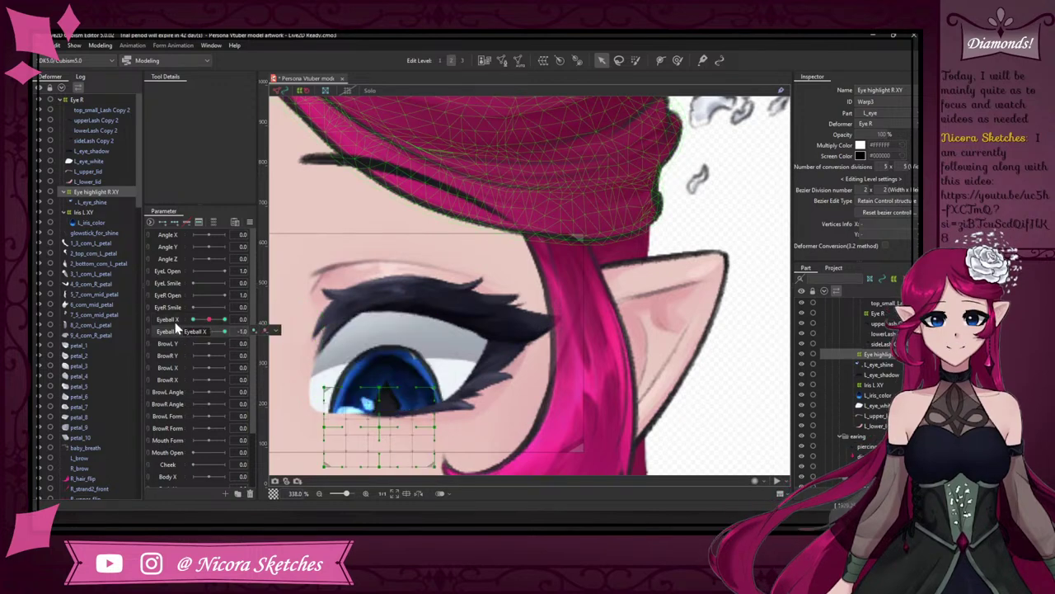
left_click(381, 427)
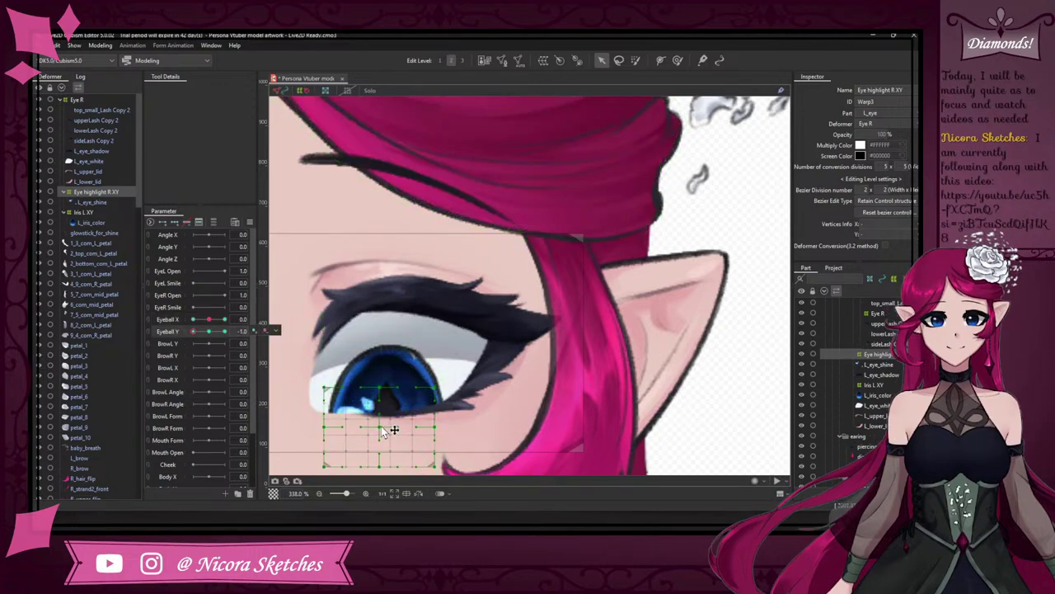
left_click_drag(381, 426, 380, 404)
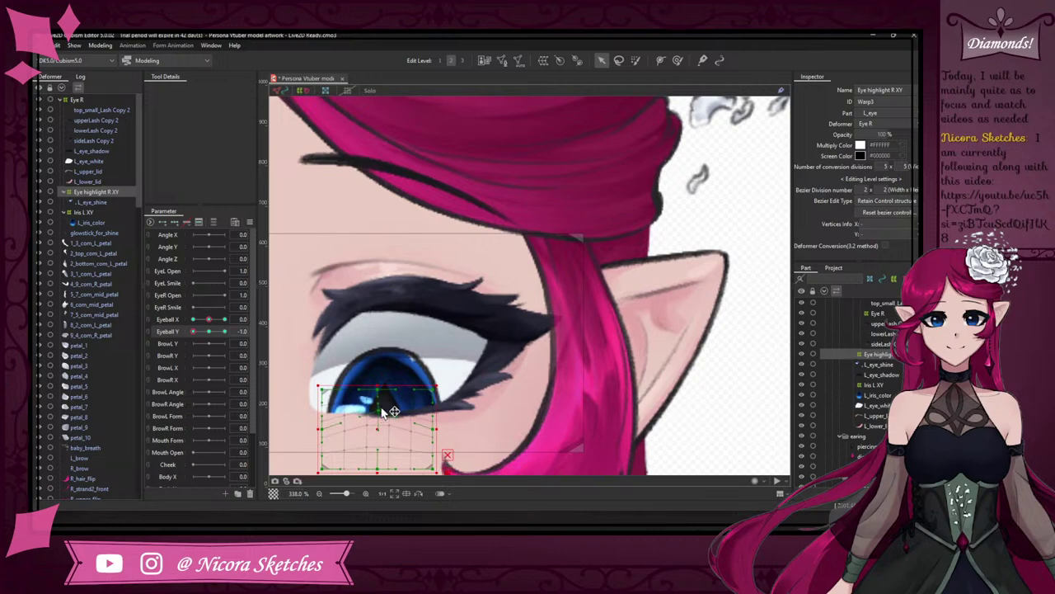
key("ctrl+z")
key("ctrl+z")
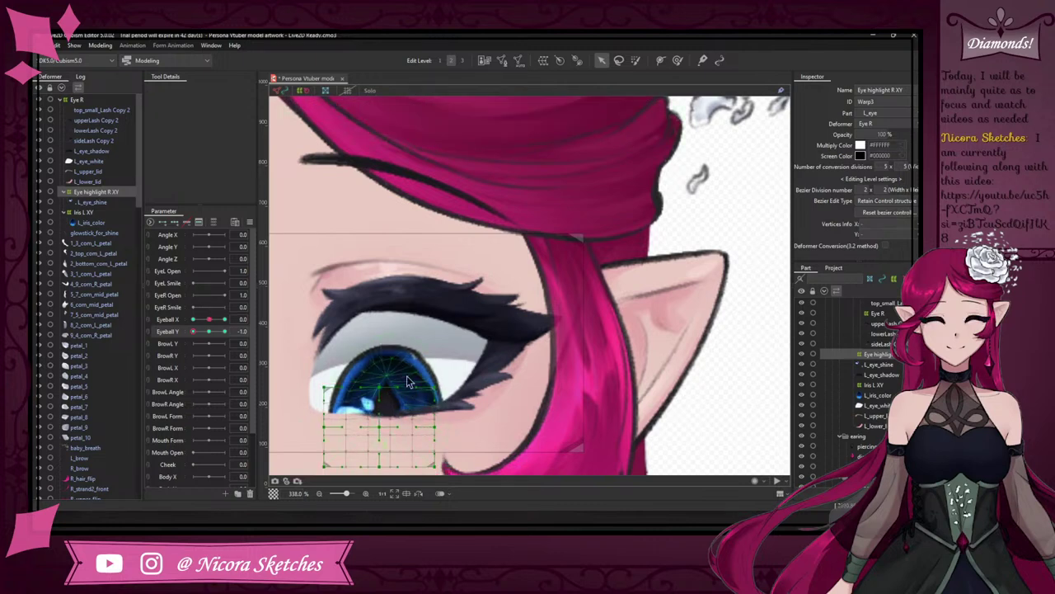
- Try again to move the Eye highlight R XY deformer upward from its centre at Eyeball Y -1.0
left_click(384, 430)
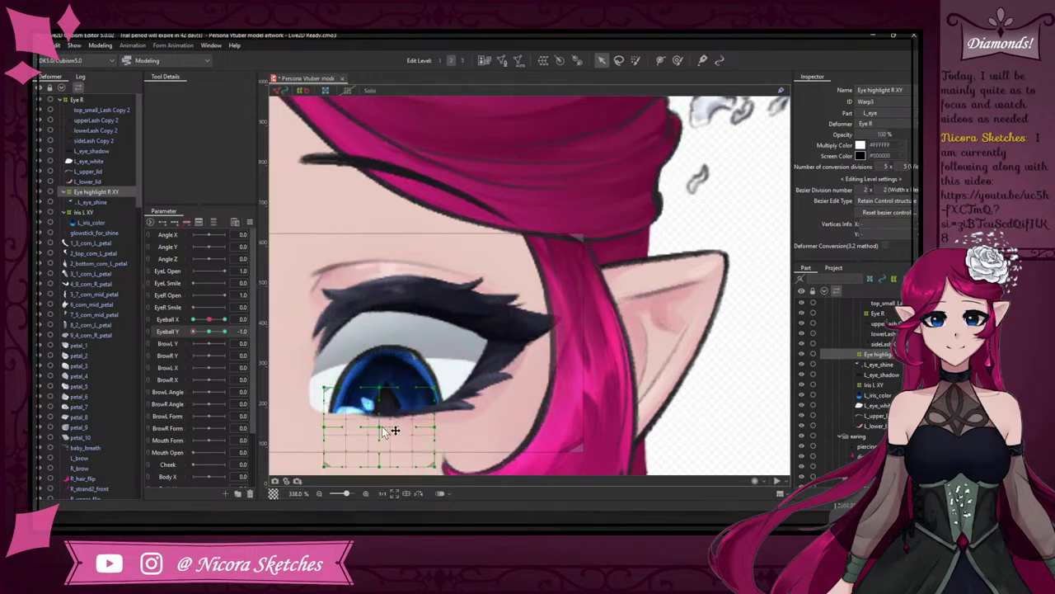
left_click_drag(380, 427, 383, 399)
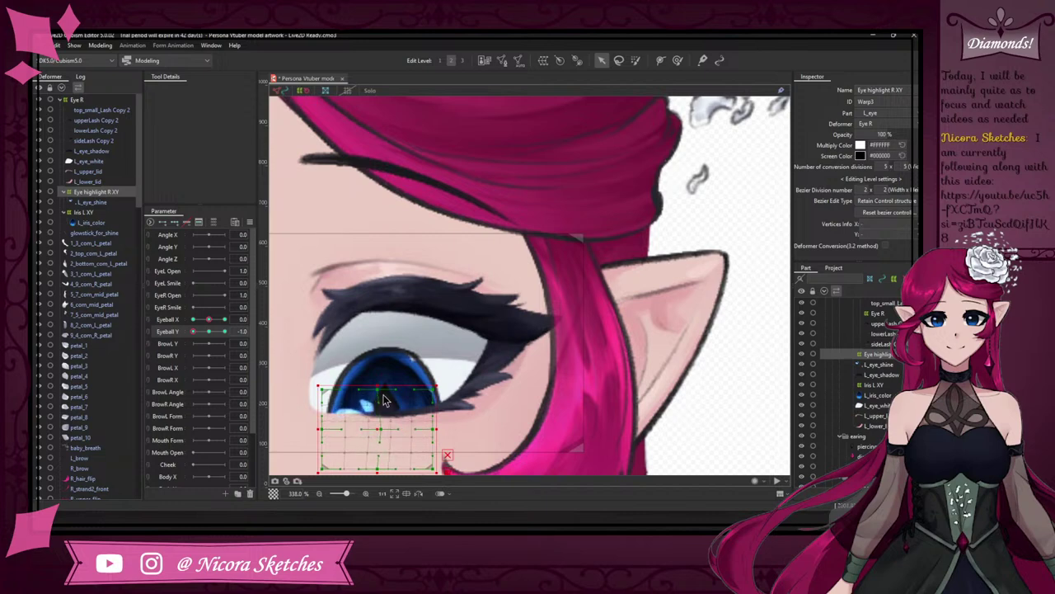
- Undo the last warp of the Eye highlight R XY deformer's grid at Eyeball Y -1.0
key("ctrl+z")
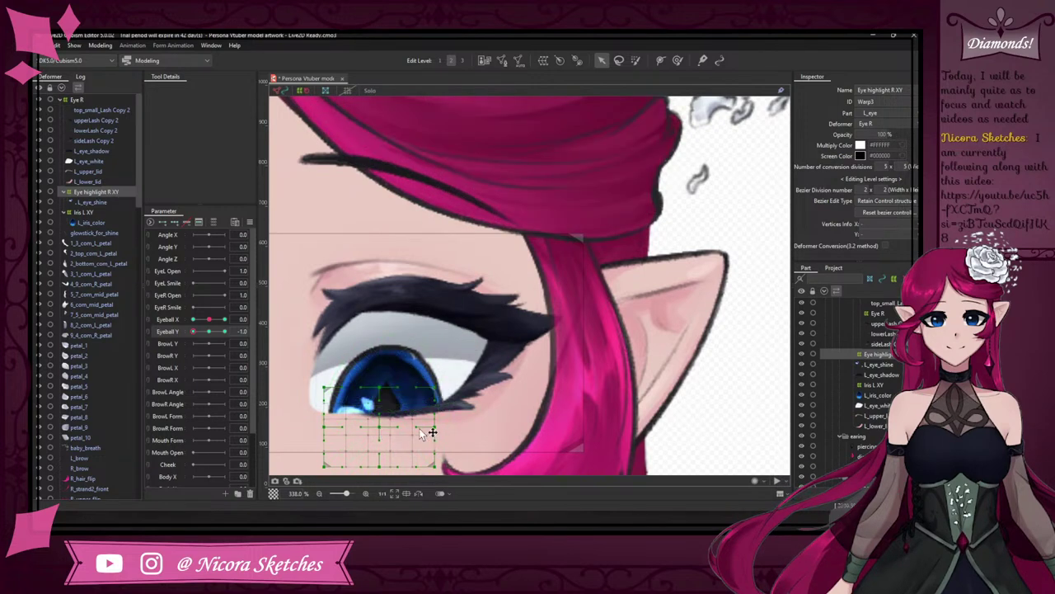
left_click_drag(381, 425, 463, 322)
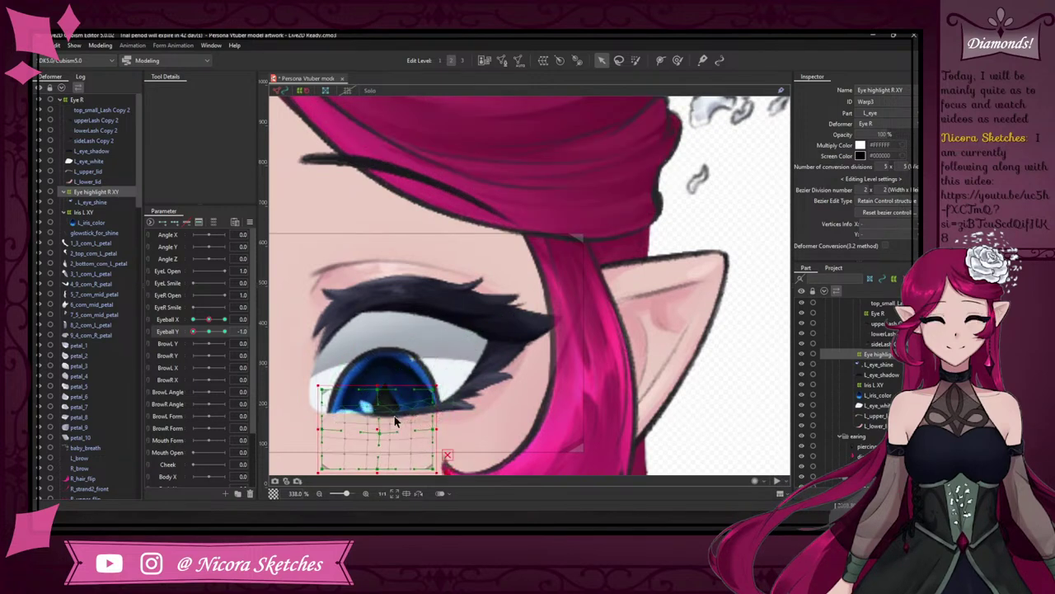
key("ctrl+z")
scroll(381, 434, "up", 4)
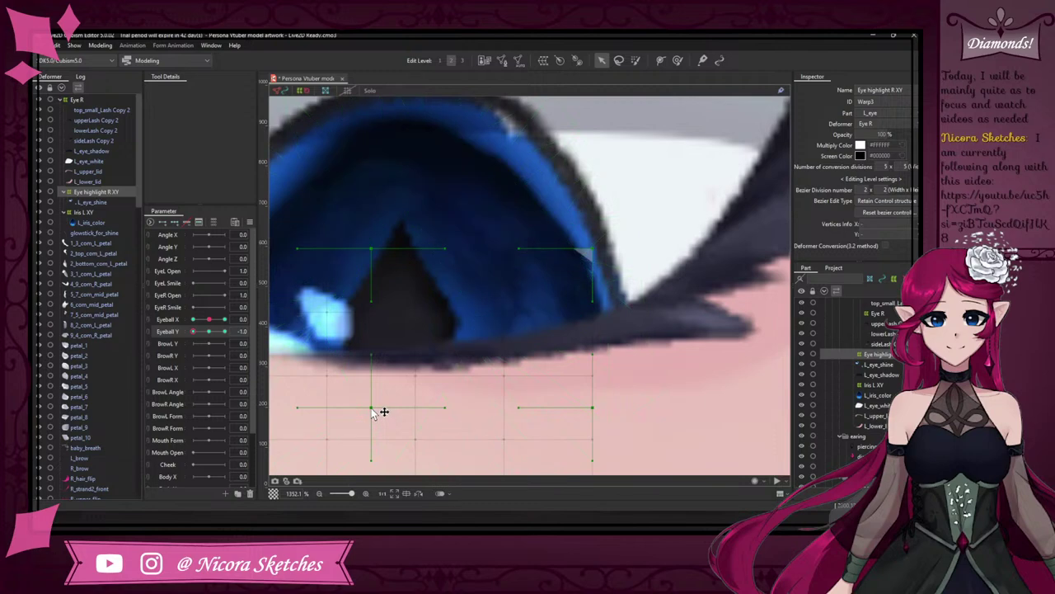
mouse_move(371, 408)
left_mouse_down()
mouse_move(383, 428)
mouse_move(402, 361)
mouse_move(362, 406)
left_mouse_up()
key("ctrl+z")
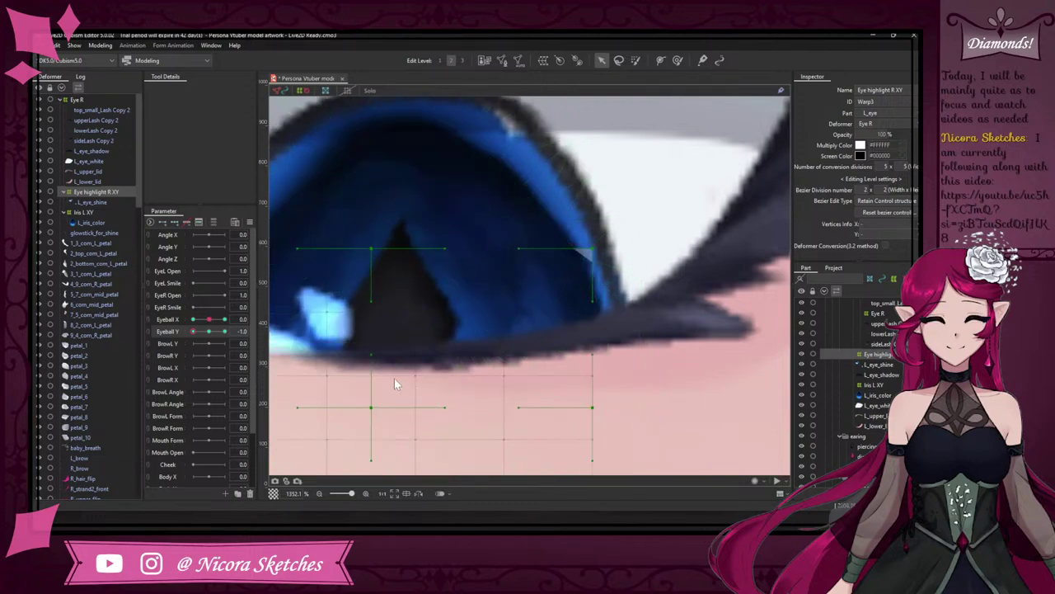
scroll(397, 386, "down", 3)
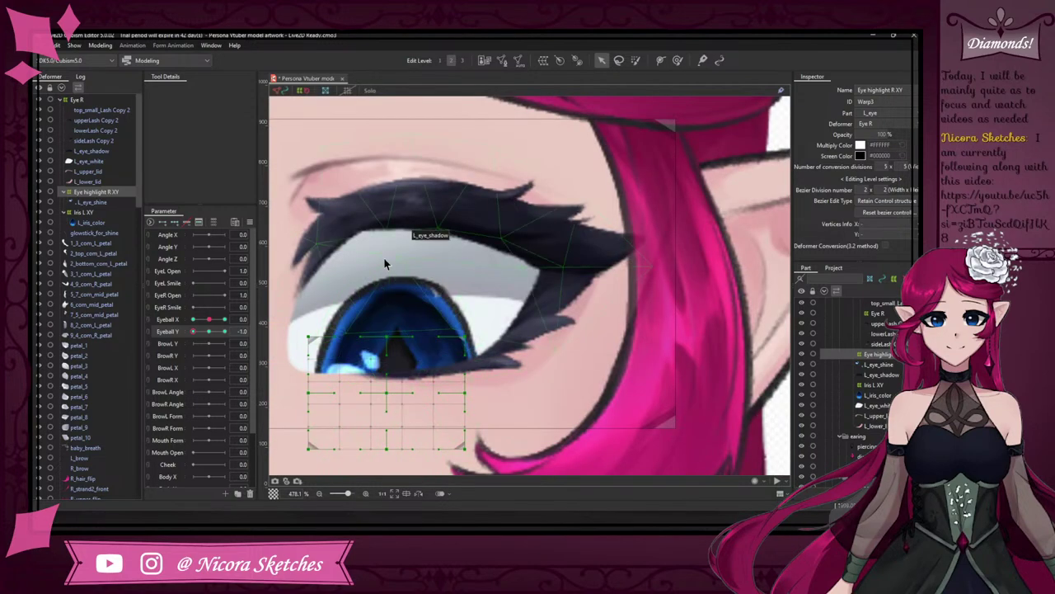
left_click(441, 61)
left_click(462, 61)
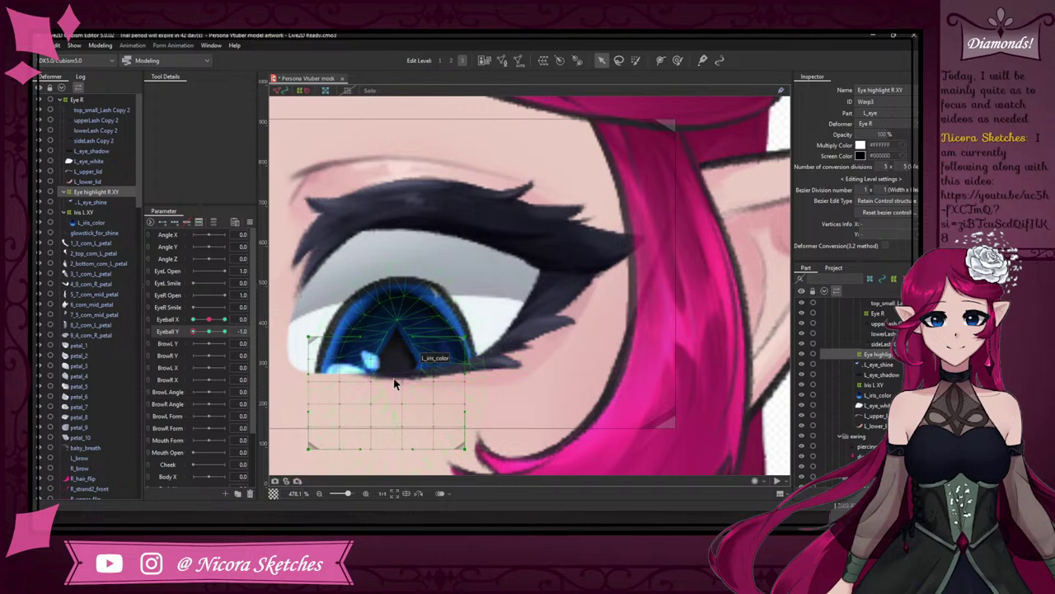
left_click(451, 60)
scroll(392, 331, "down", 1)
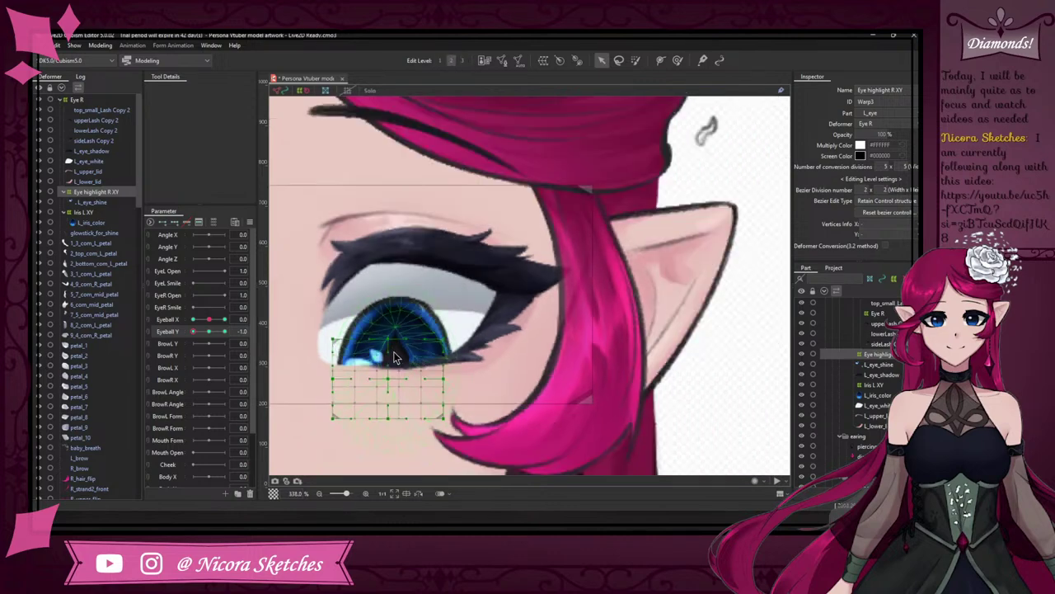
scroll(396, 338, "up", 2)
scroll(399, 269, "down", 5)
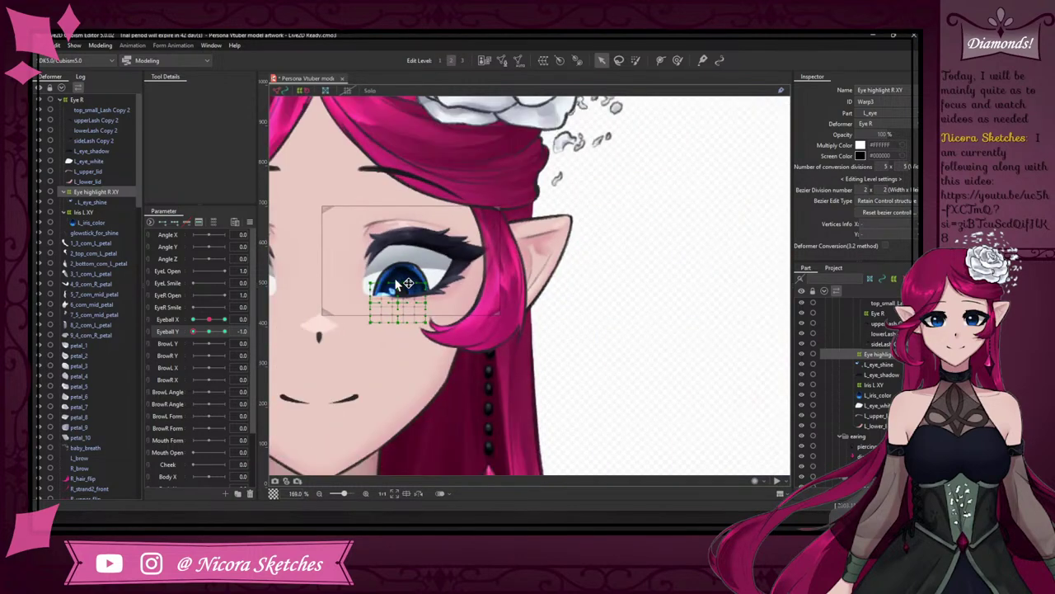
- Inspect the L_eye_shine mesh while nudging Eyeball X around 0, with Eyeball Y at -1.0
left_click(113, 200)
scroll(402, 295, "up", 2)
scroll(401, 295, "up", 1)
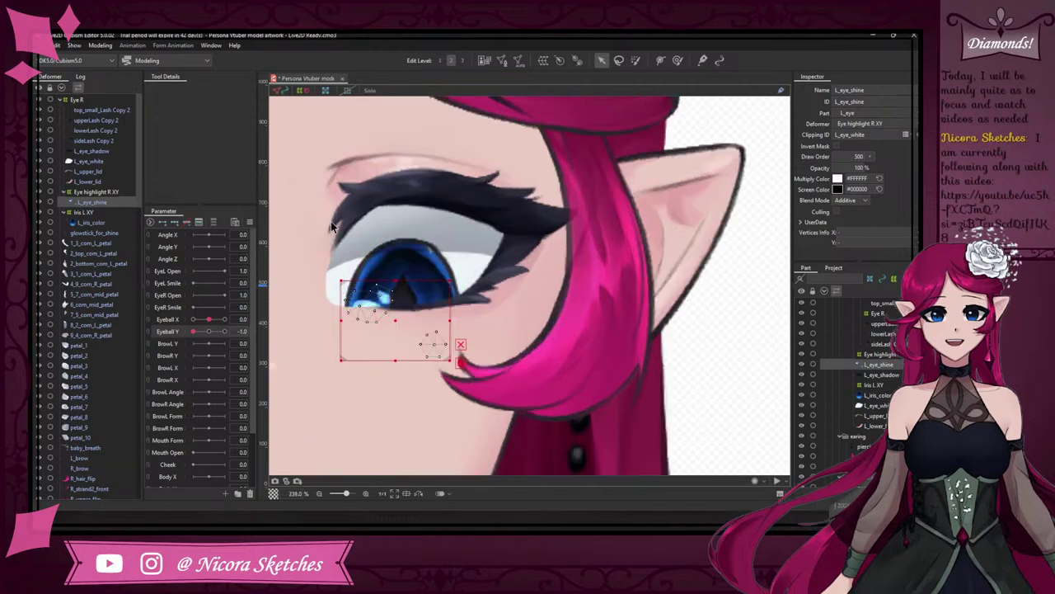
left_click_drag(209, 320, 207, 325)
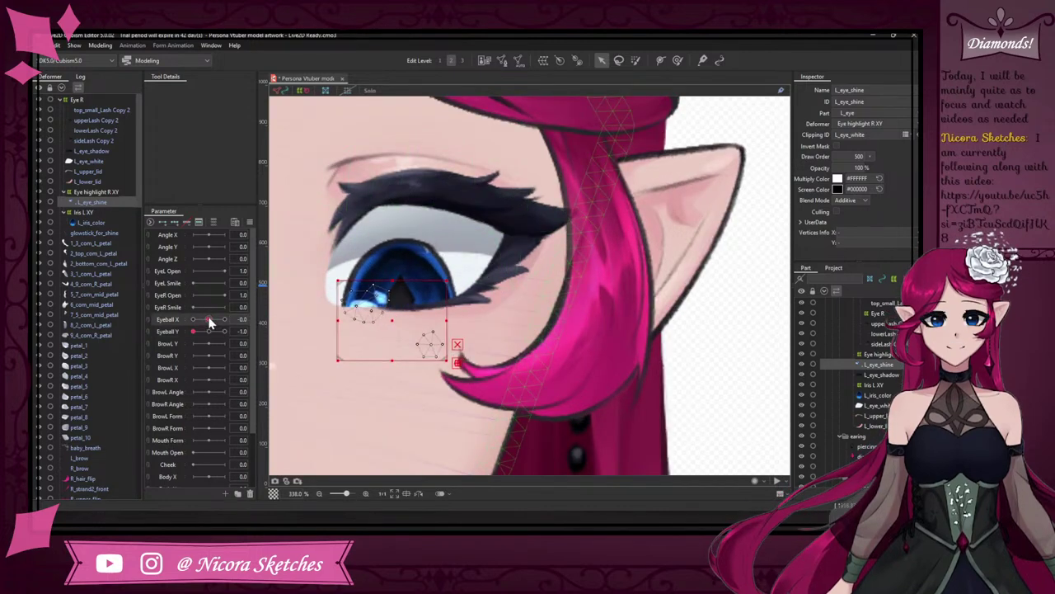
left_click(195, 331)
- Try to shift the Eye highlight R XY deformer from its centre at Eyeball Y -1.0
left_click(115, 192)
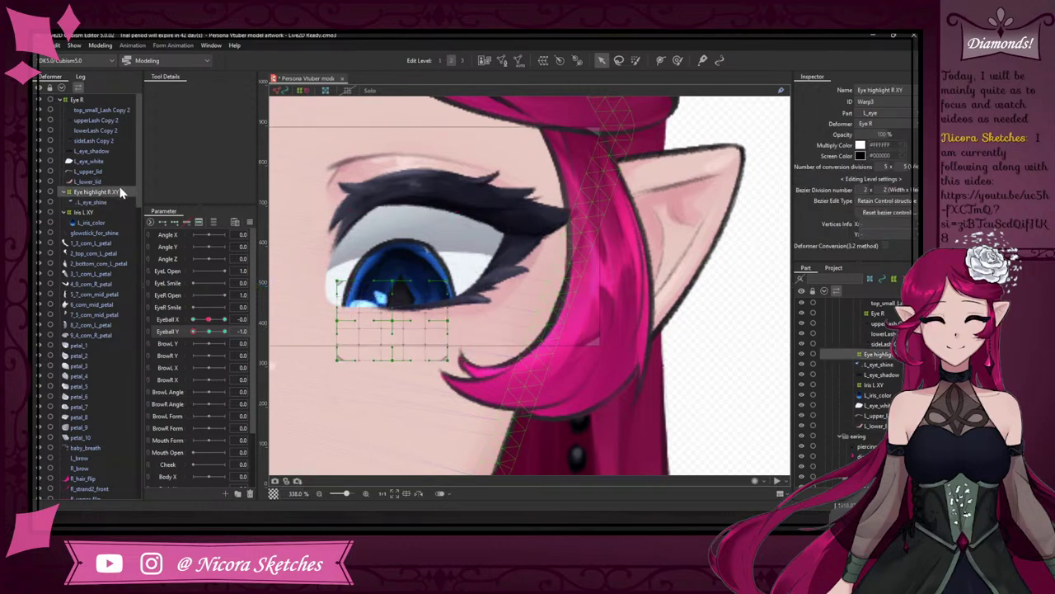
mouse_move(394, 343)
left_mouse_down()
mouse_move(401, 280)
mouse_move(407, 358)
mouse_move(398, 280)
mouse_move(394, 343)
left_mouse_up()
mouse_move(401, 306)
left_mouse_down()
mouse_move(403, 342)
mouse_move(395, 295)
mouse_move(396, 310)
left_mouse_up()
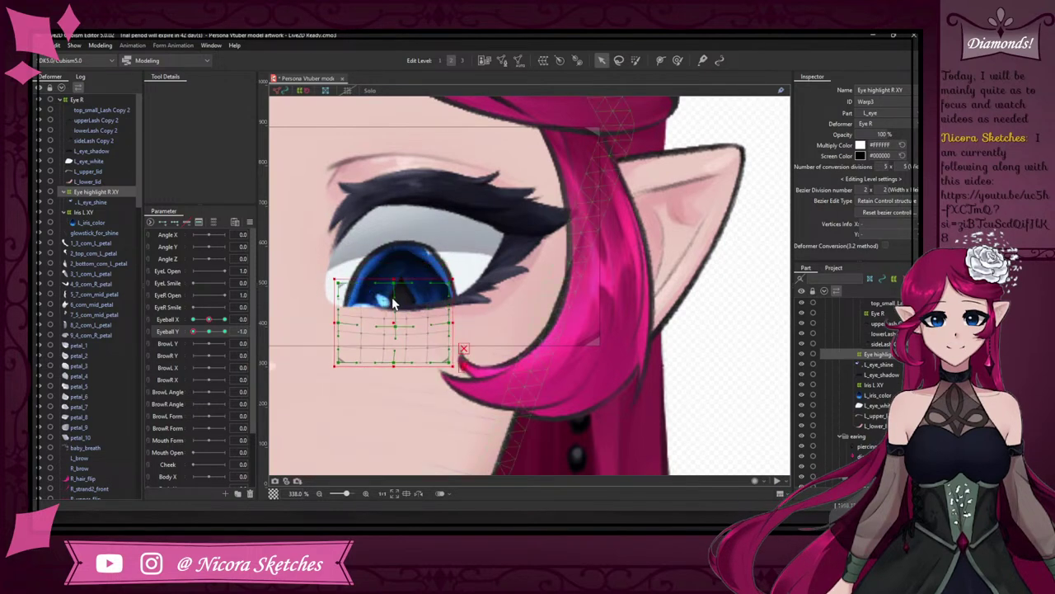
scroll(394, 304, "up", 4)
scroll(406, 304, "down", 4)
scroll(412, 313, "up", 6)
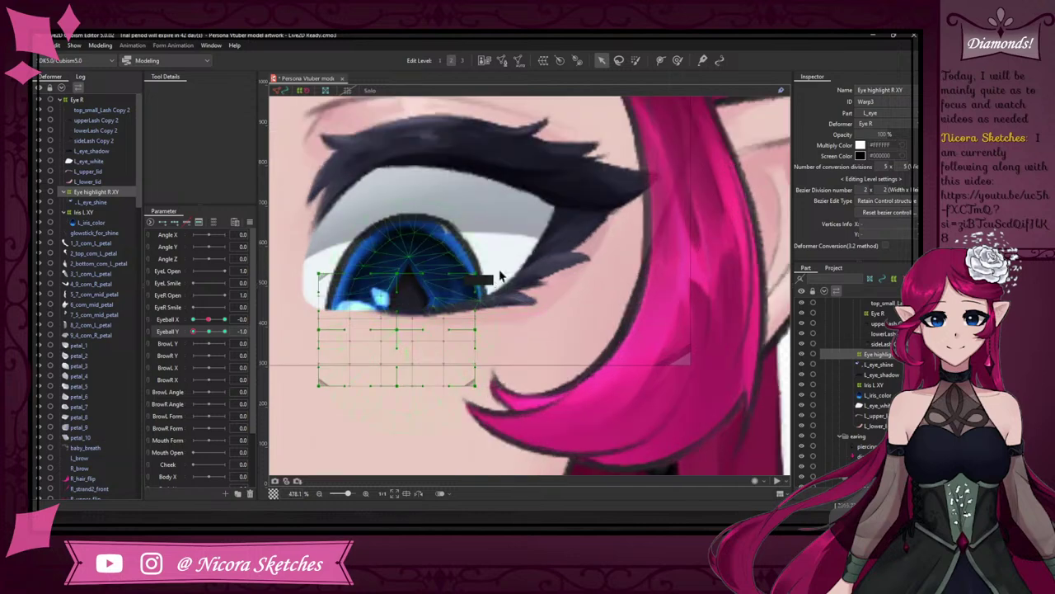
scroll(462, 268, "down", 4)
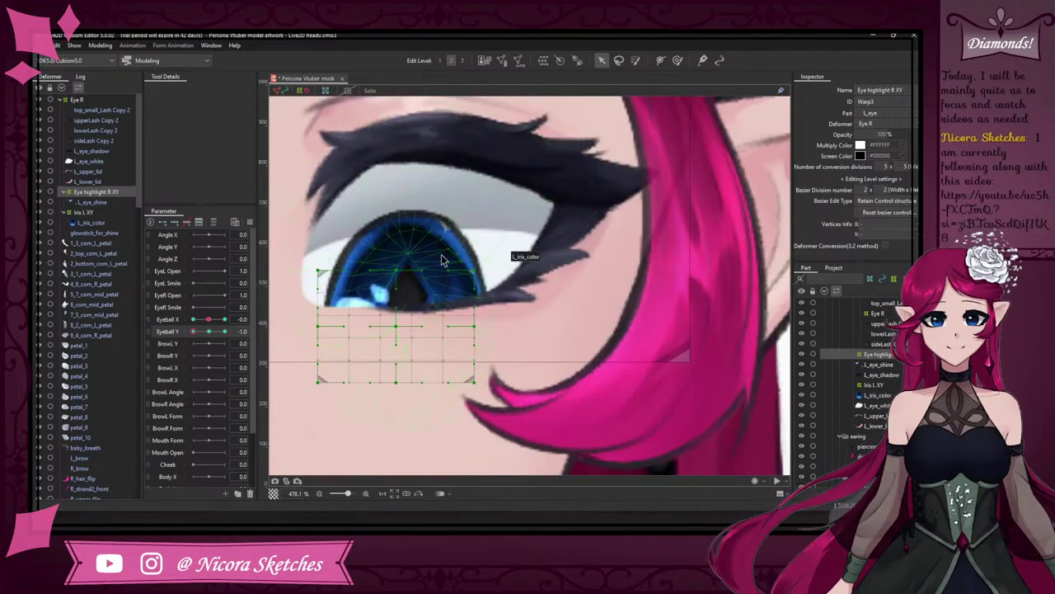
- Check the extents of L_iris_color, the Iris L XY deformer, L_eye_shine, Eye highlight R XY and L_lower_lid
left_click(92, 222)
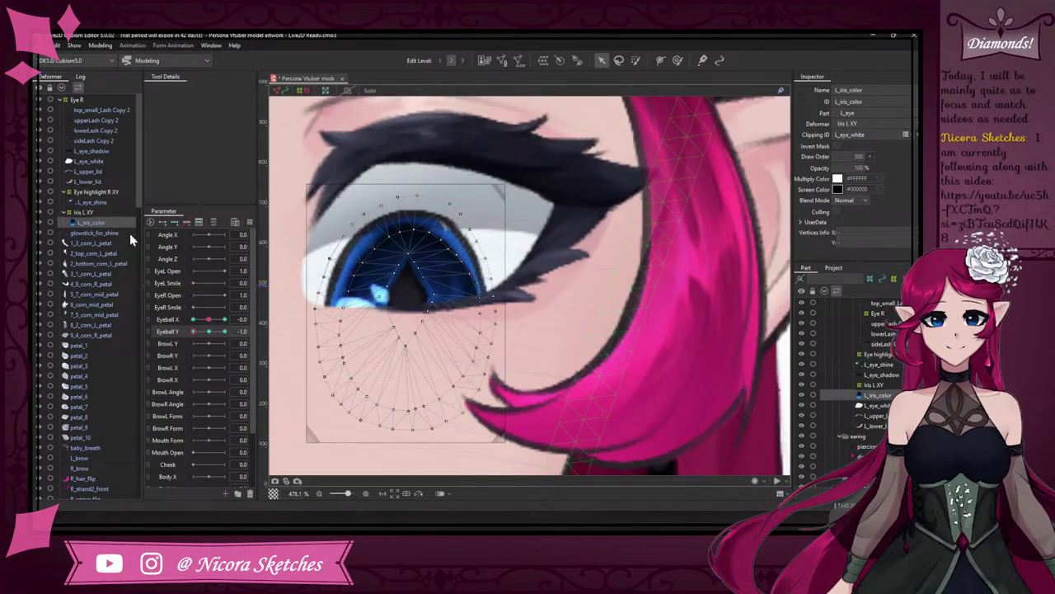
left_click(111, 213)
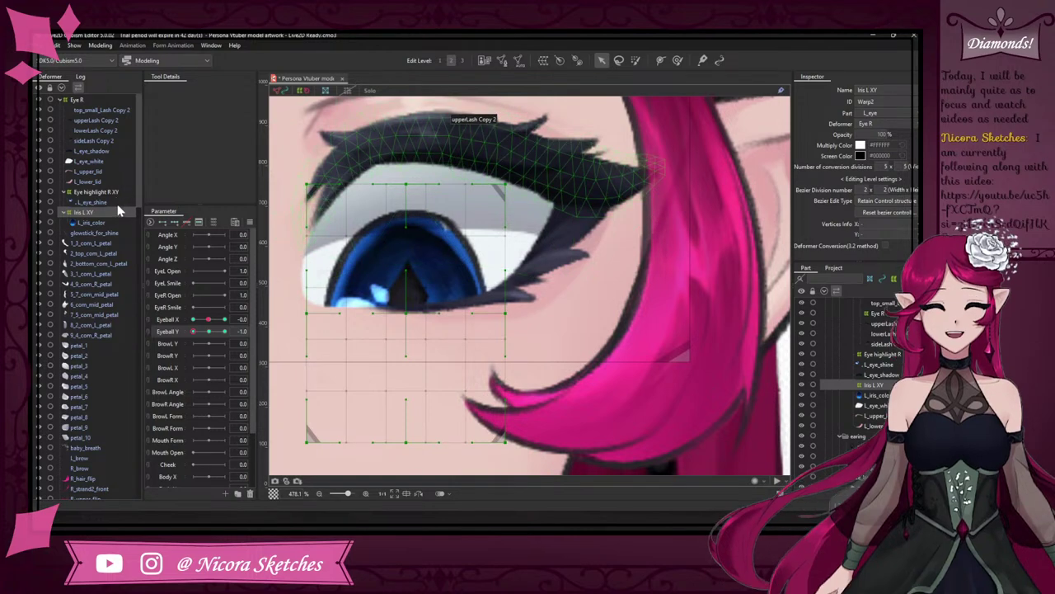
left_click(116, 202)
left_click(114, 192)
left_click(112, 181)
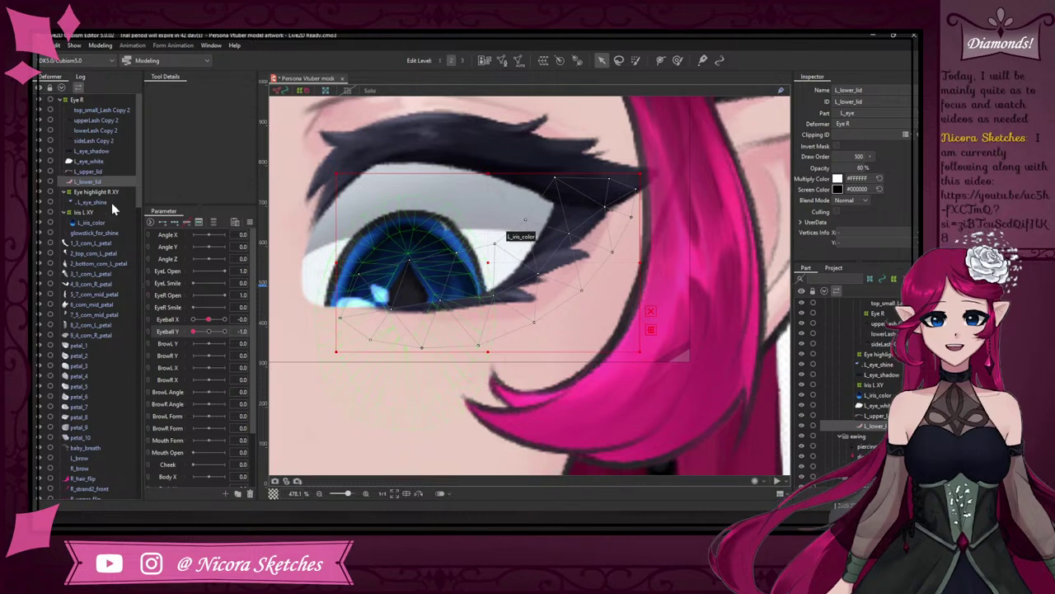
- Snap Eyeball X to 0.0 for L_eye_shine and select its parent deformer, Eye highlight R XY
left_click(113, 203)
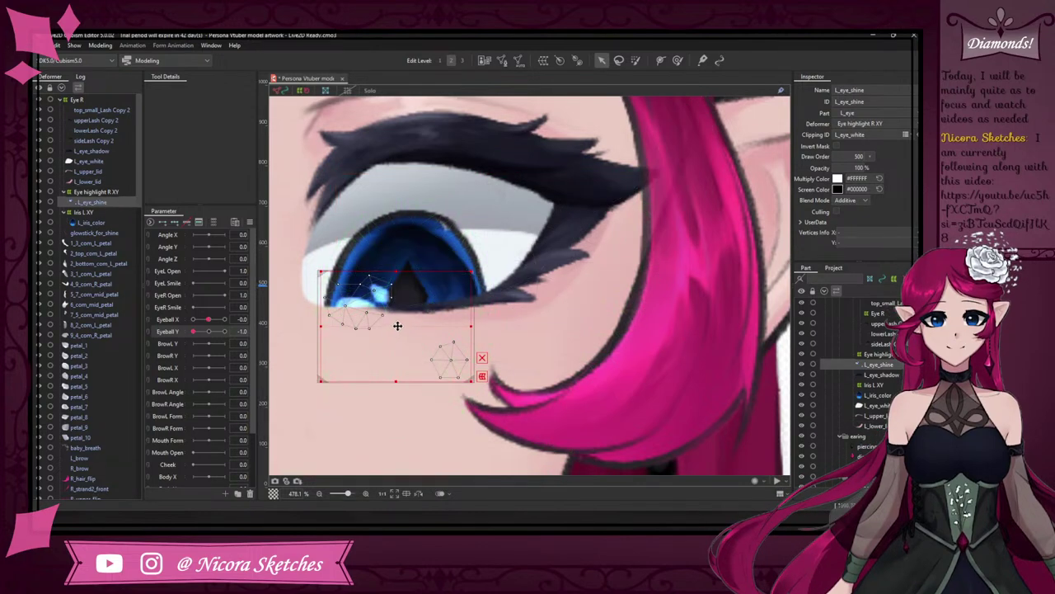
left_click(209, 321)
left_click(253, 319)
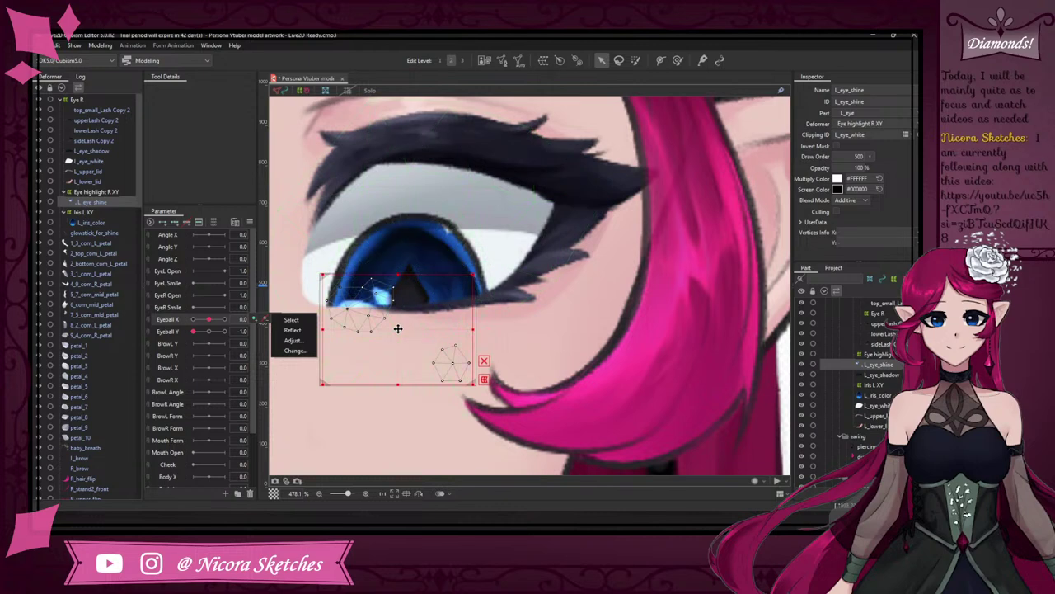
left_click(113, 192)
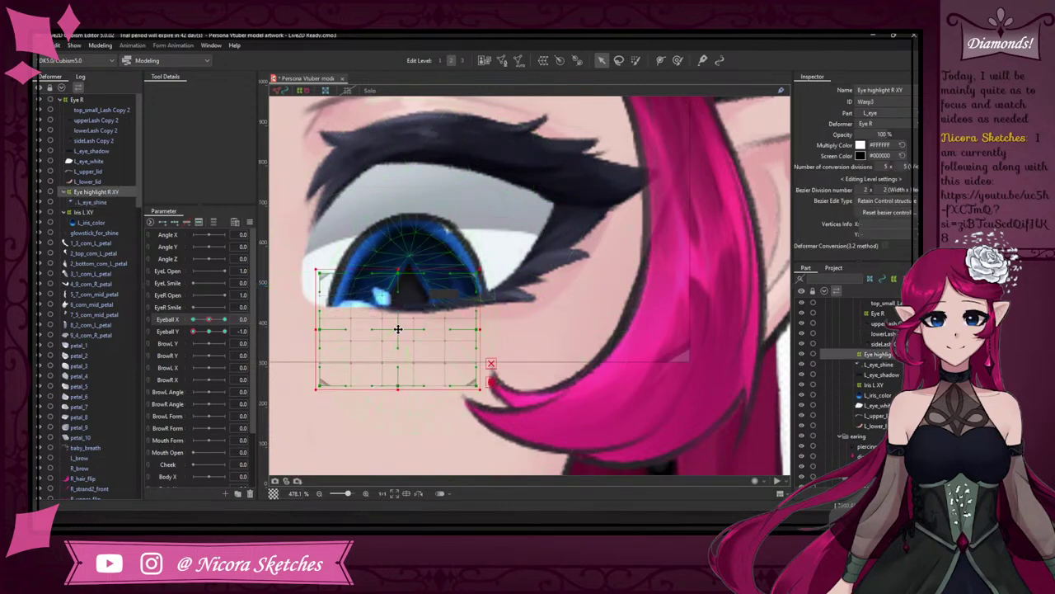
- Move the whole Eye highlight R XY deformer upward over the iris at Eyeball Y -1.0
left_click_drag(398, 272, 417, 306)
scroll(416, 307, "down", 3)
scroll(406, 380, "up", 6)
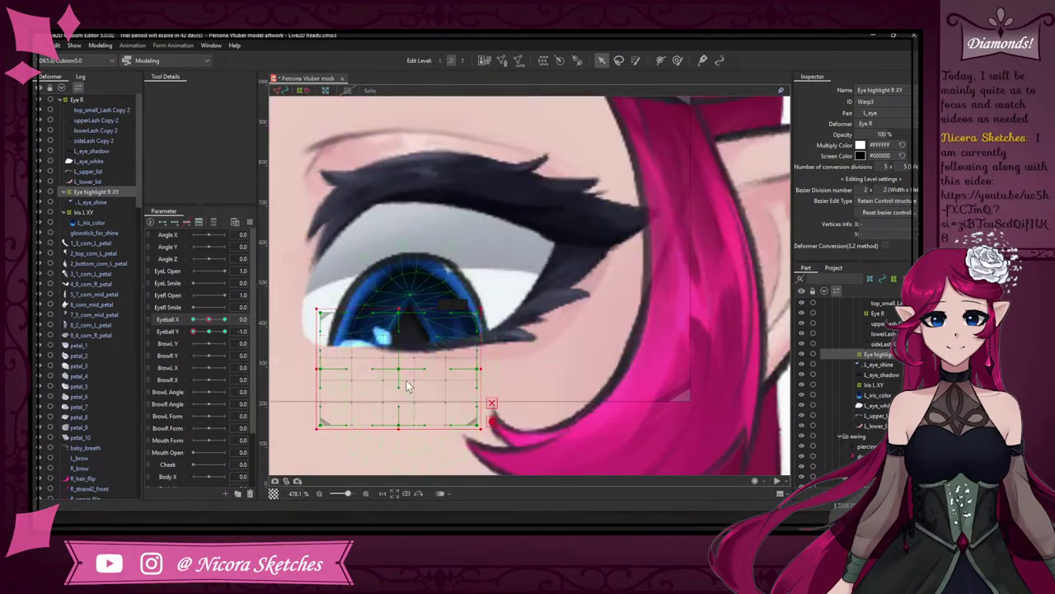
scroll(396, 394, "up", 2)
scroll(392, 400, "down", 5)
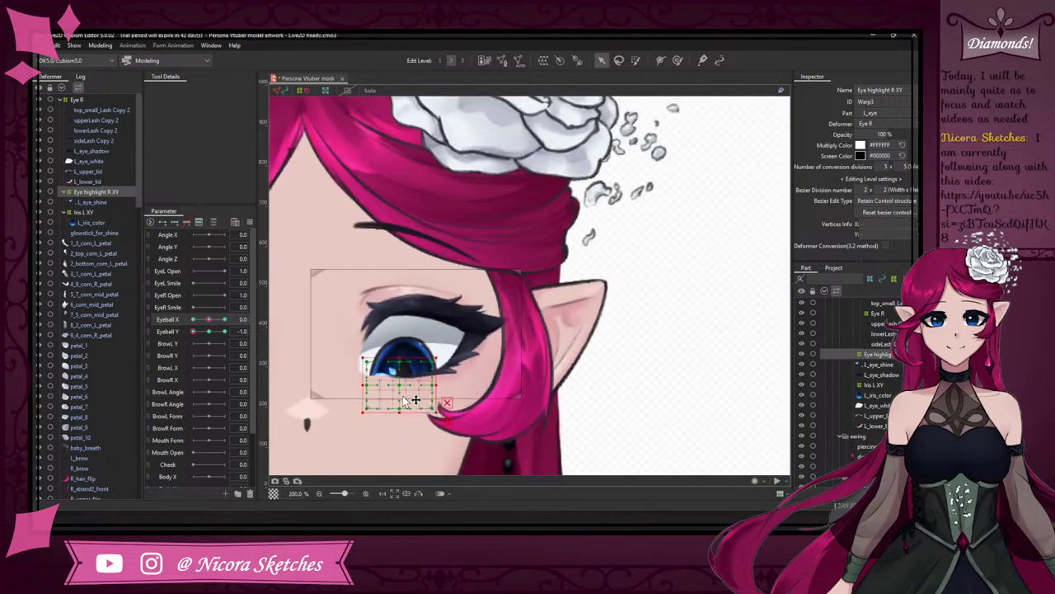
scroll(403, 396, "up", 3)
left_click(619, 61)
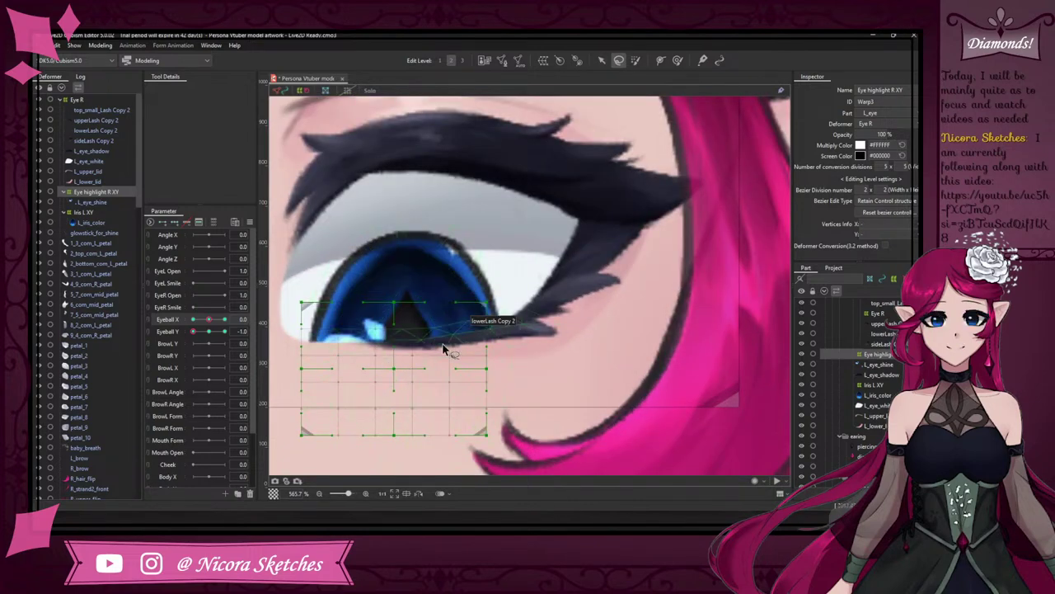
key("v")
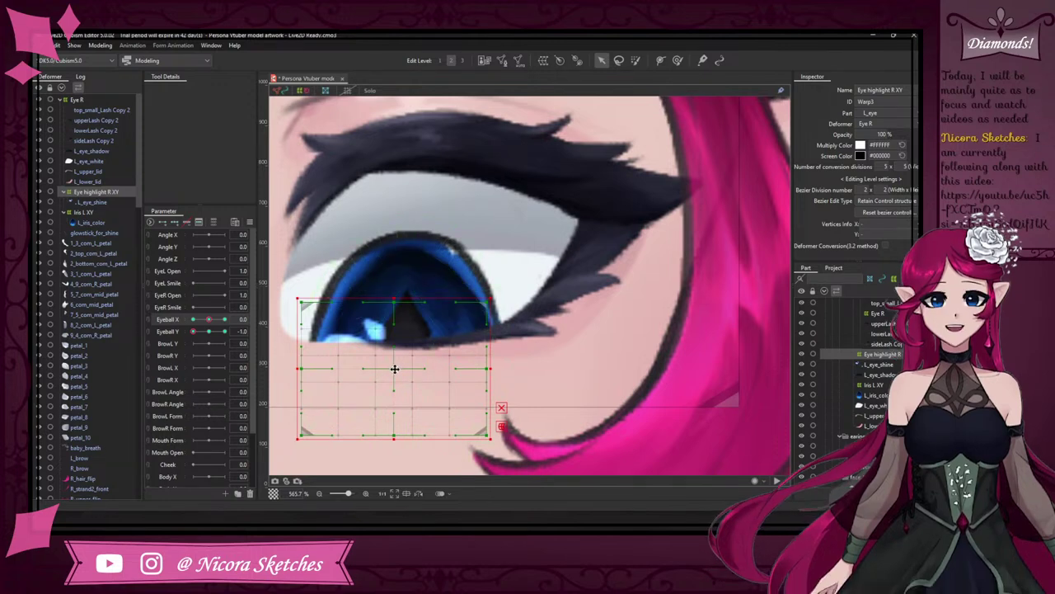
left_click_drag(397, 368, 403, 337)
scroll(500, 333, "down", 6)
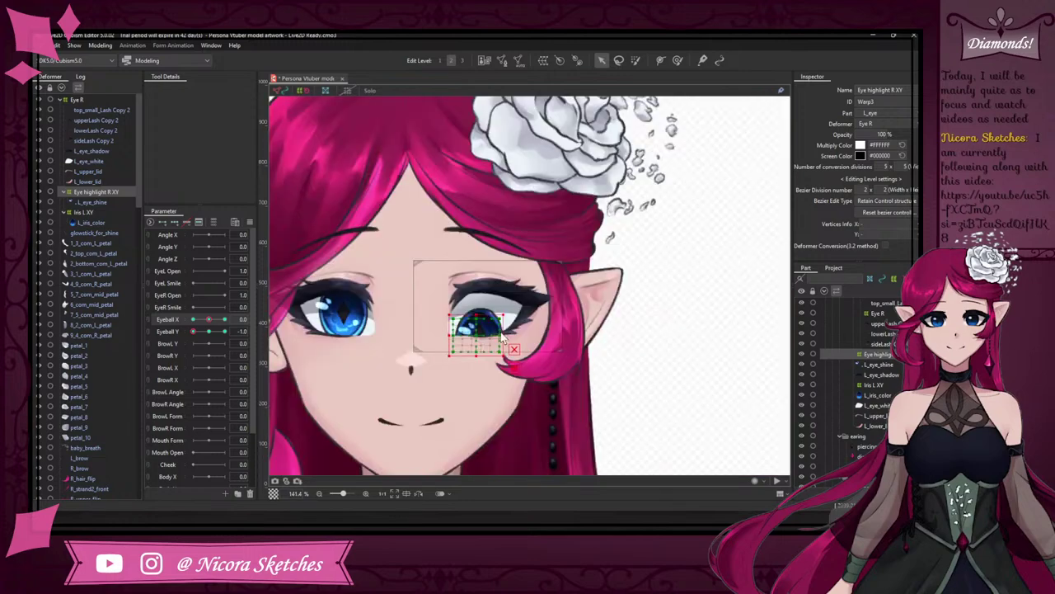
scroll(498, 330, "up", 2)
scroll(499, 330, "up", 1)
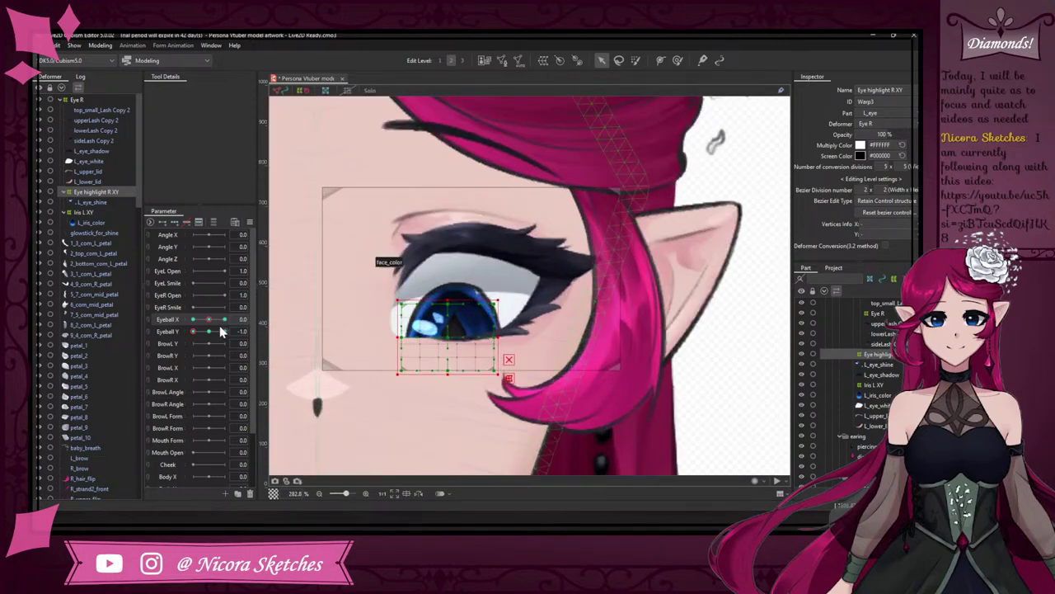
- Test the Eyeball Y motion, return it to -1.0 and lower the eye highlight deformer towards the lower lash
left_click_drag(223, 331, 188, 328)
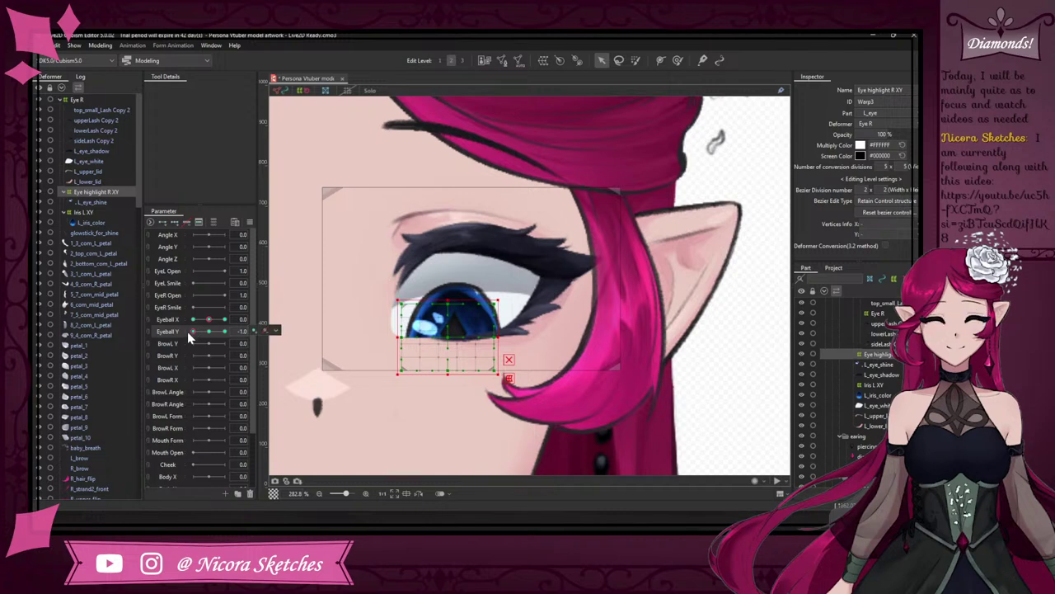
scroll(446, 333, "up", 2)
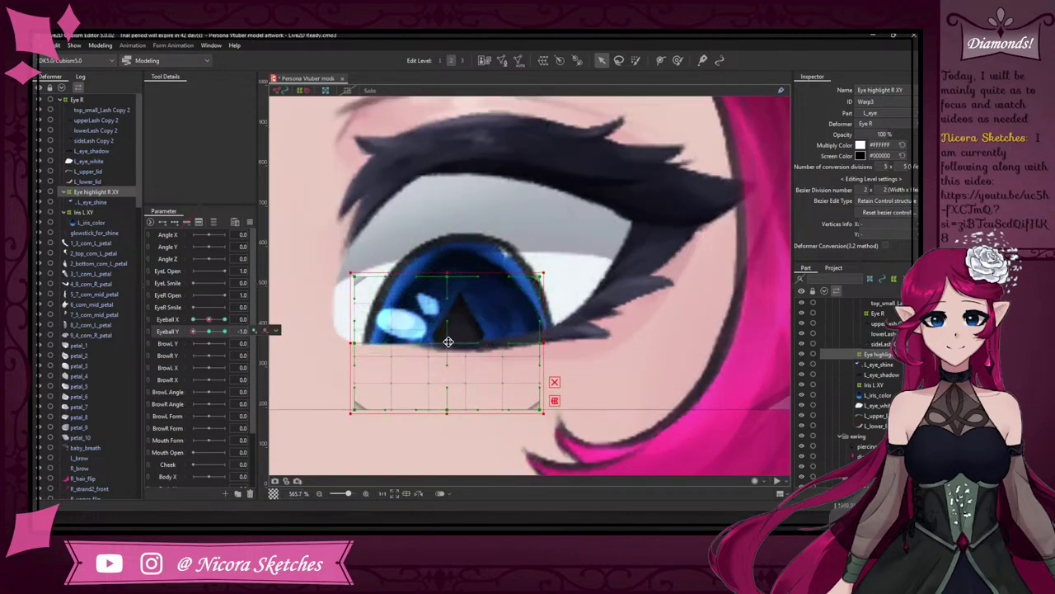
left_click_drag(447, 341, 450, 364)
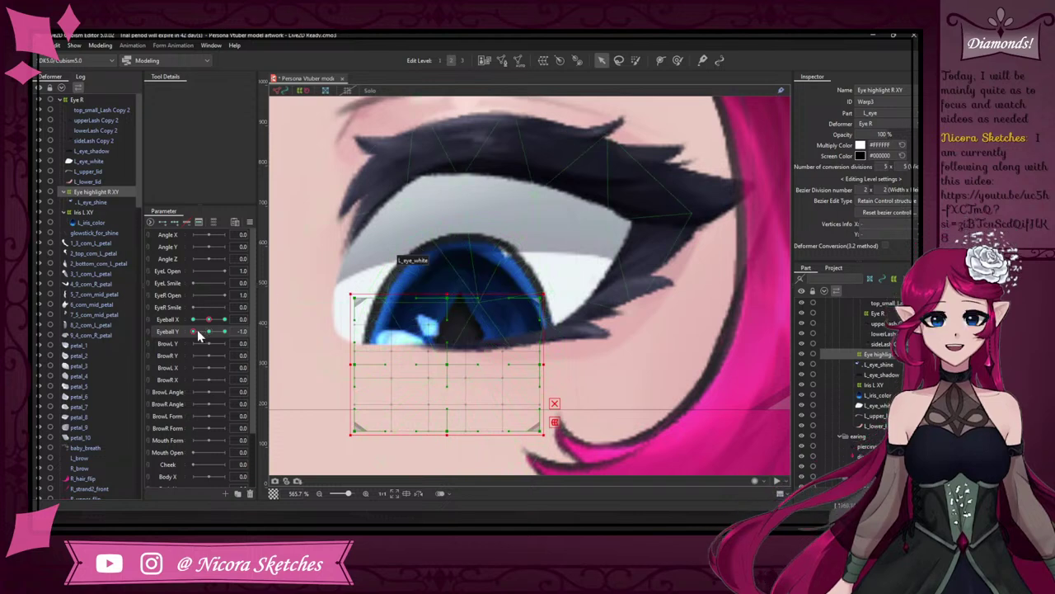
- Set Eyeball Y to 1.0 and move the Eye highlight R XY deformer slightly upward
left_click_drag(201, 331, 249, 331)
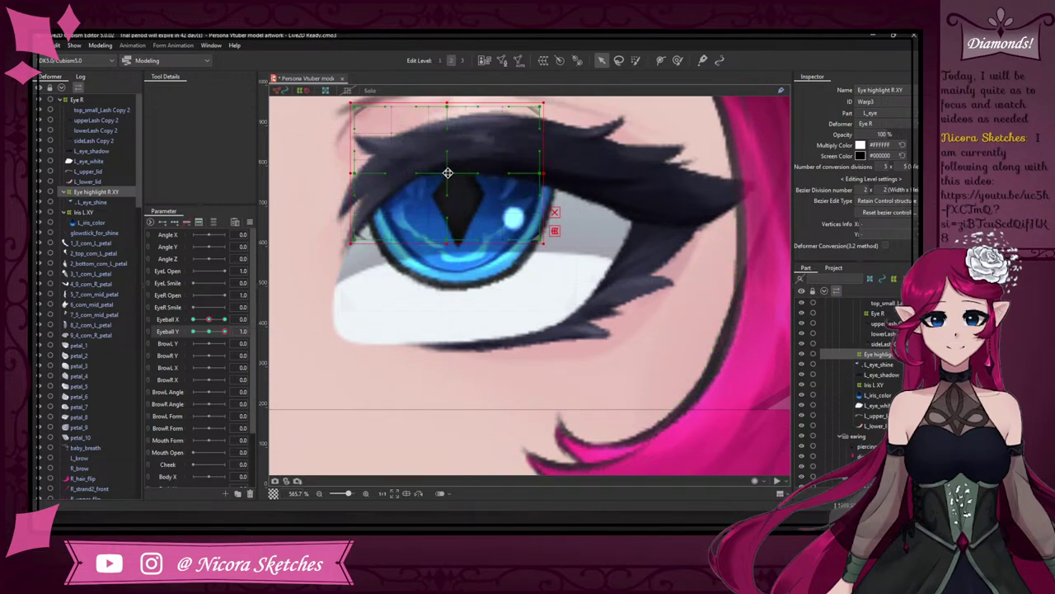
left_click_drag(449, 173, 455, 162)
scroll(454, 163, "down", 5)
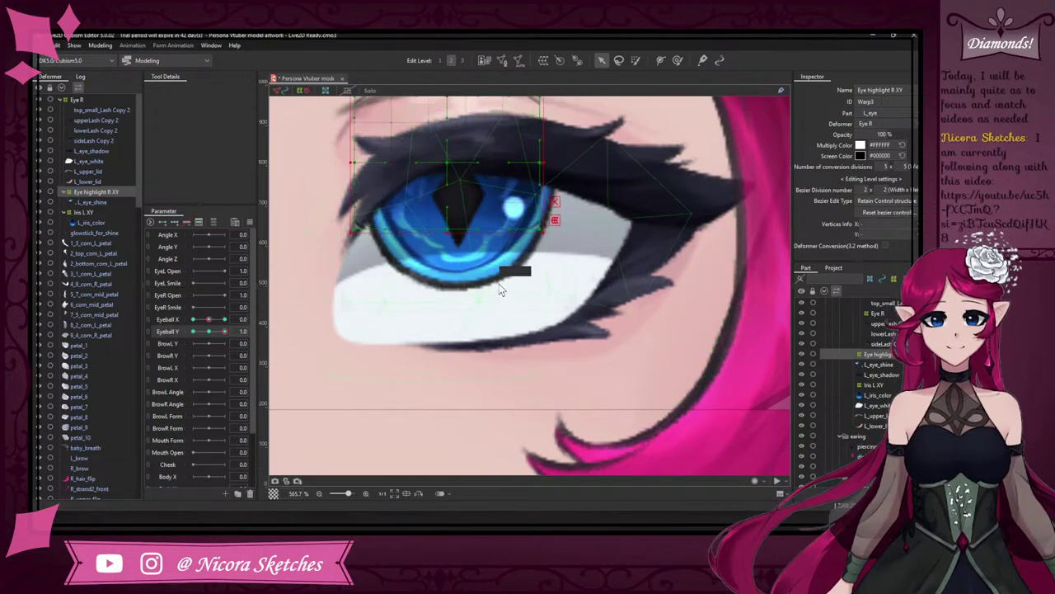
scroll(514, 262, "up", 1)
scroll(515, 264, "up", 1)
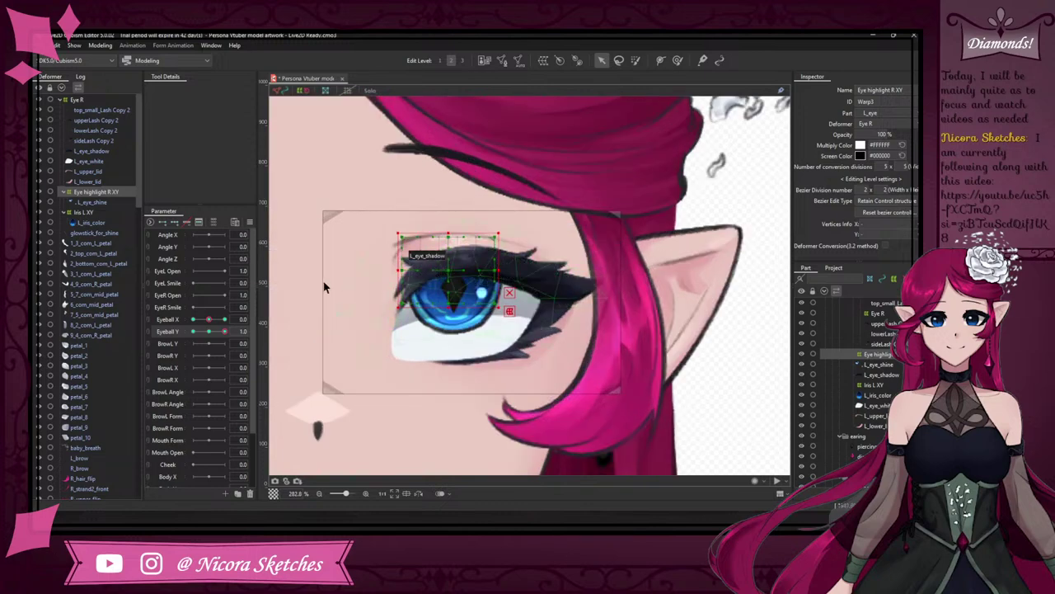
- Preview the eye highlight at Eyeball Y 0.0 and -1.0
mouse_move(224, 330)
left_mouse_down()
mouse_move(160, 329)
mouse_move(242, 342)
mouse_move(194, 338)
mouse_move(230, 336)
mouse_move(194, 336)
mouse_move(212, 336)
left_mouse_up()
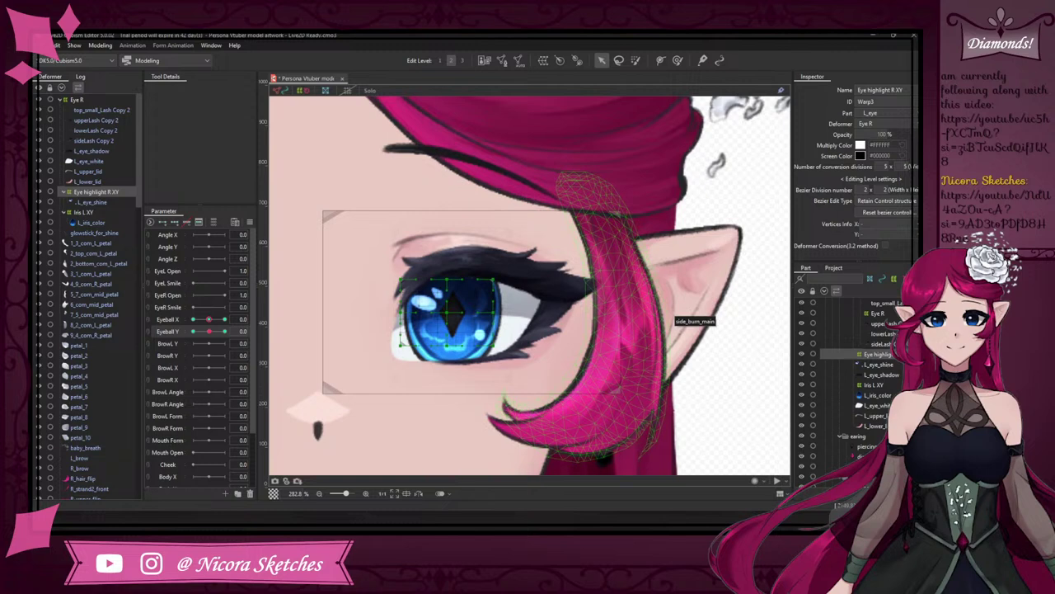
left_click(499, 293)
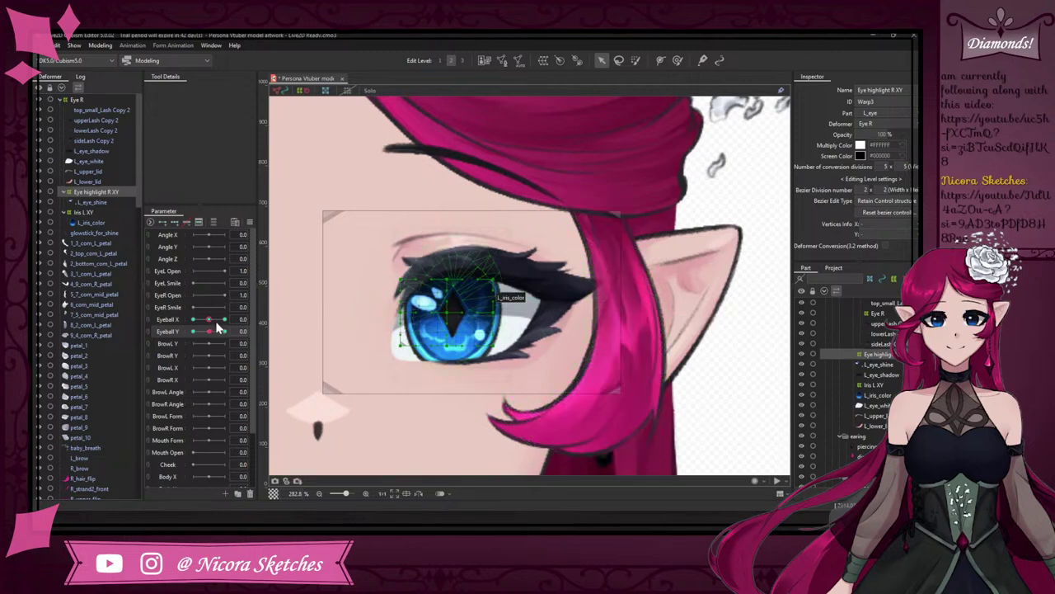
left_click_drag(209, 334, 185, 331)
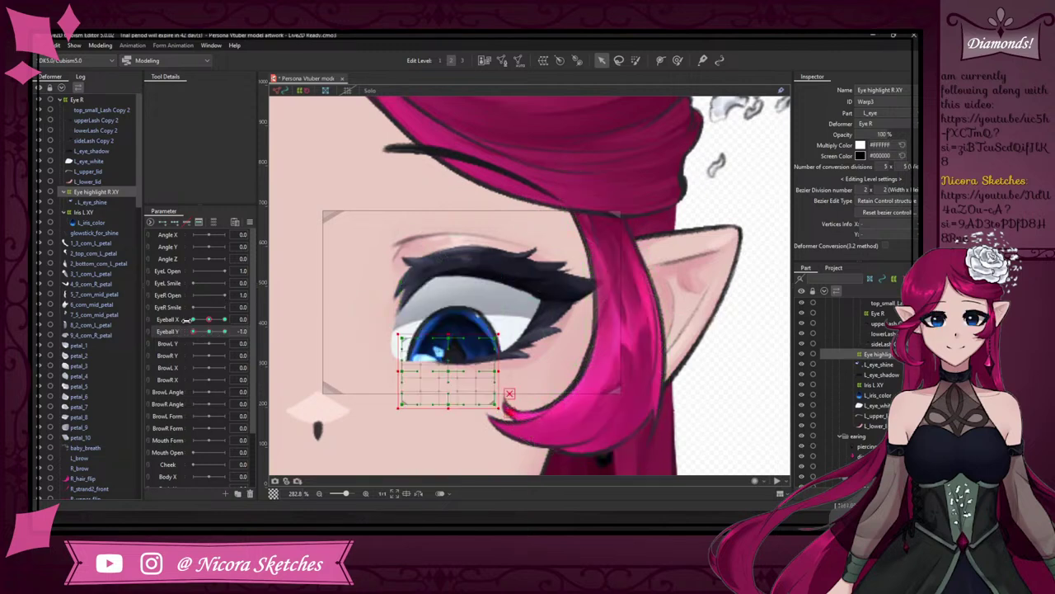
- Select the Iris L XY deformer, activate the deform brush and try a stroke on the iris at Eyeball Y -1.0, then undo it
left_click(107, 213)
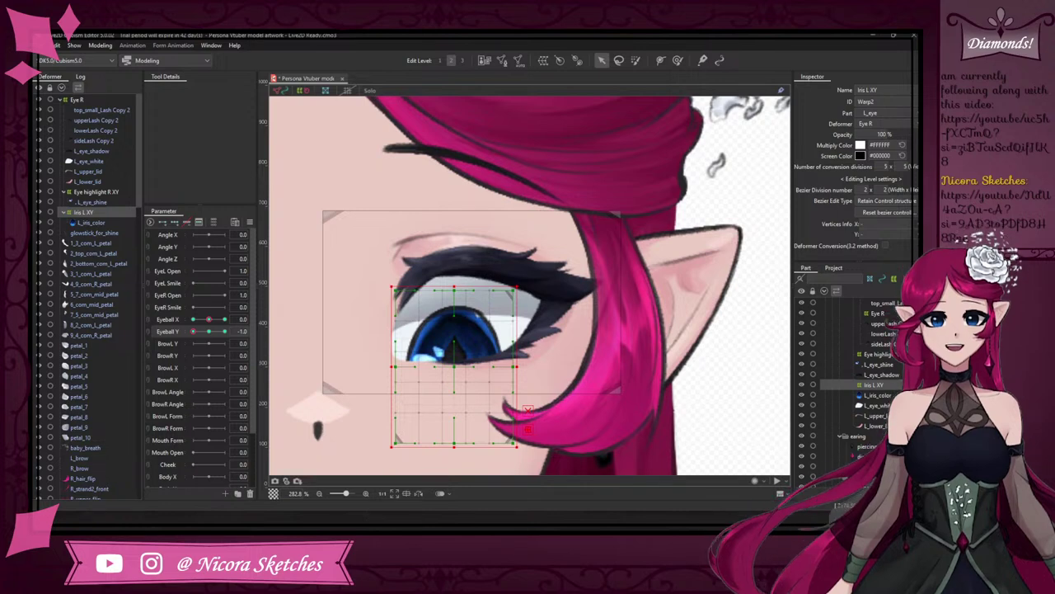
scroll(457, 347, "down", 3)
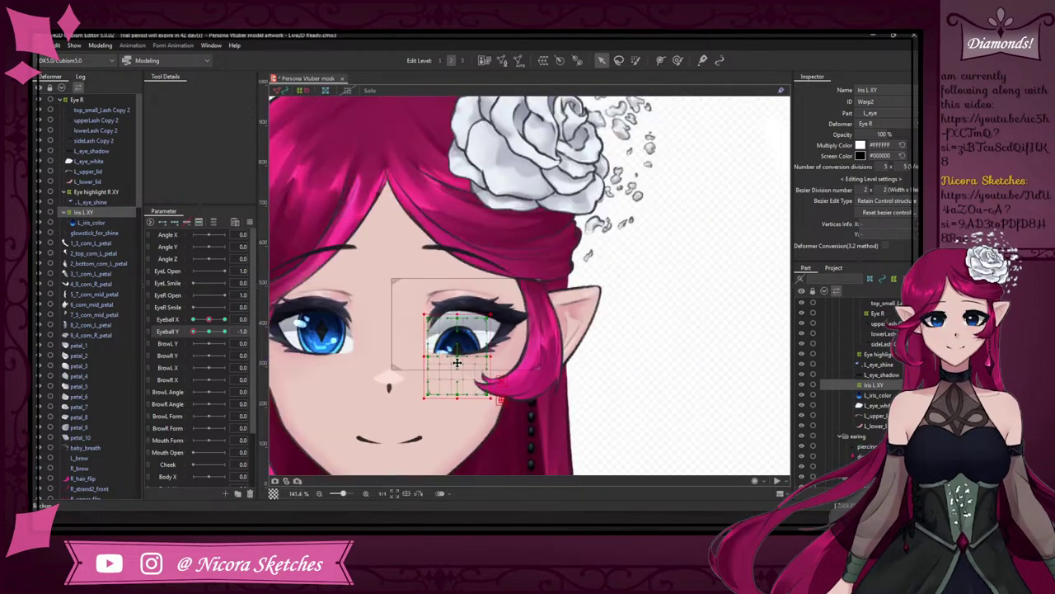
scroll(458, 362, "up", 5)
scroll(458, 363, "down", 1)
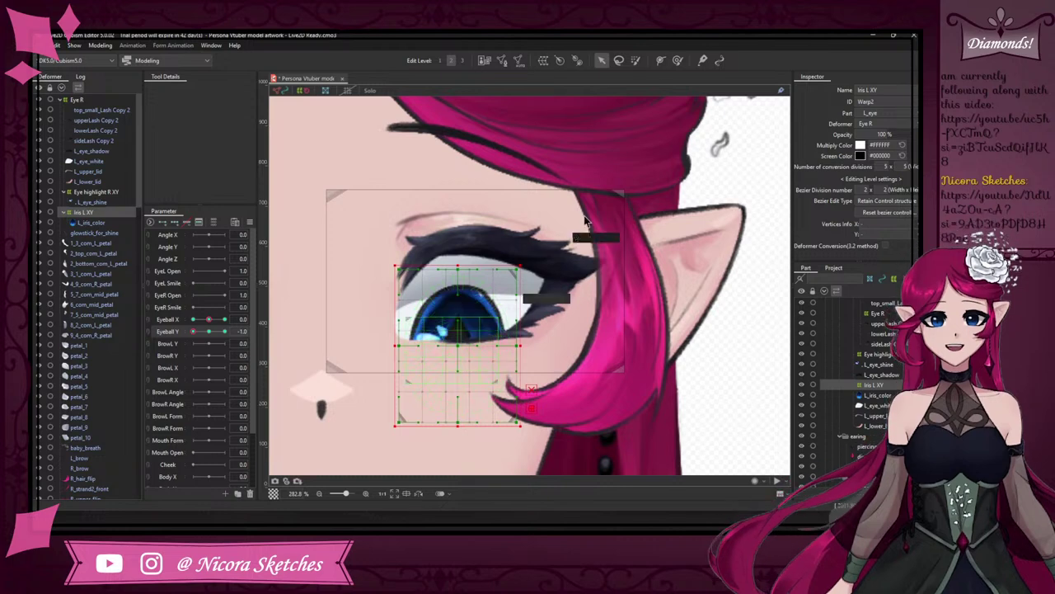
left_click(678, 60)
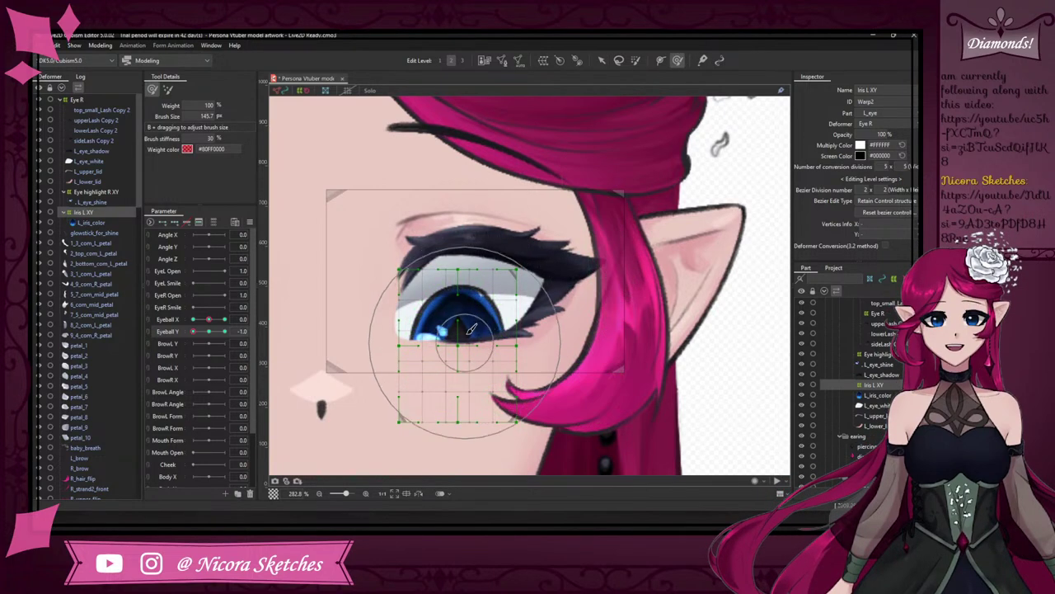
mouse_move(448, 335)
left_mouse_down()
mouse_move(468, 363)
mouse_move(466, 305)
mouse_move(466, 349)
mouse_move(443, 319)
mouse_move(455, 346)
left_mouse_up()
key("ctrl+z")
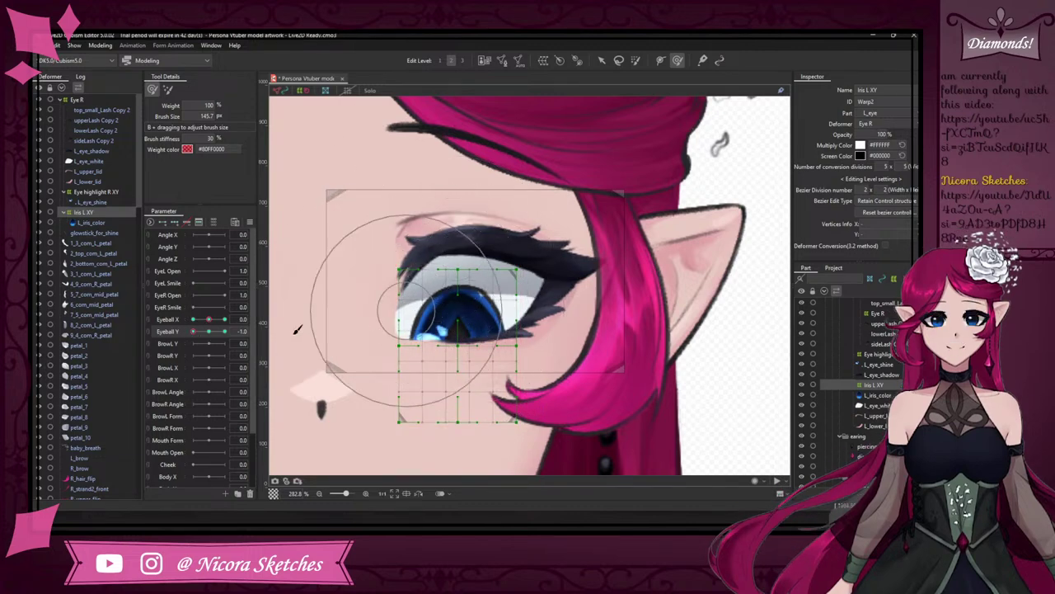
- At Eyeball X -1.0 and Eyeball Y 0.0, bulge the middle of the Iris L XY deformer towards the nose with the deform brush
left_click(191, 319)
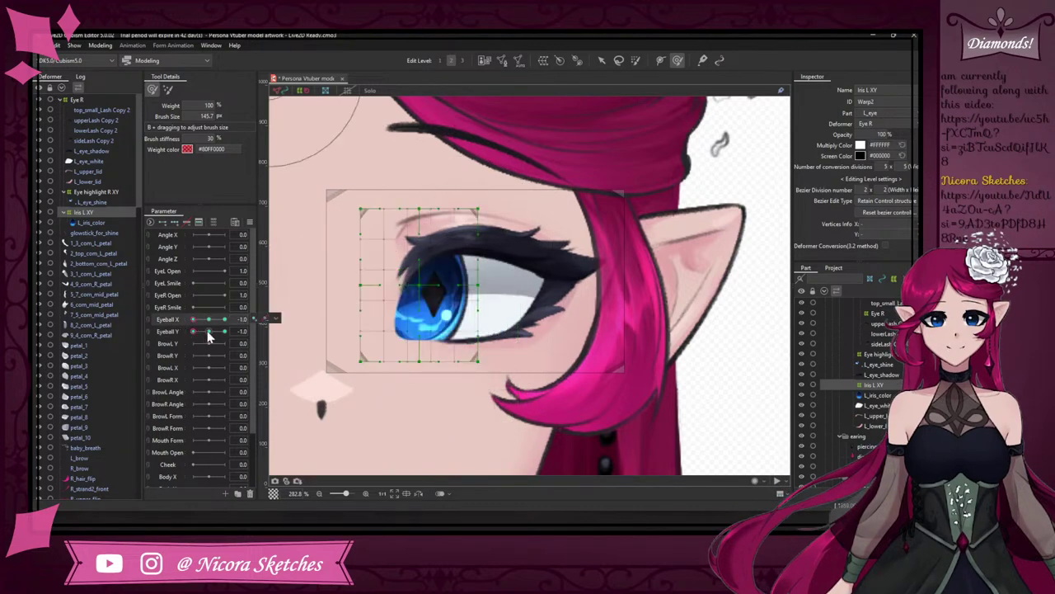
left_click(208, 330)
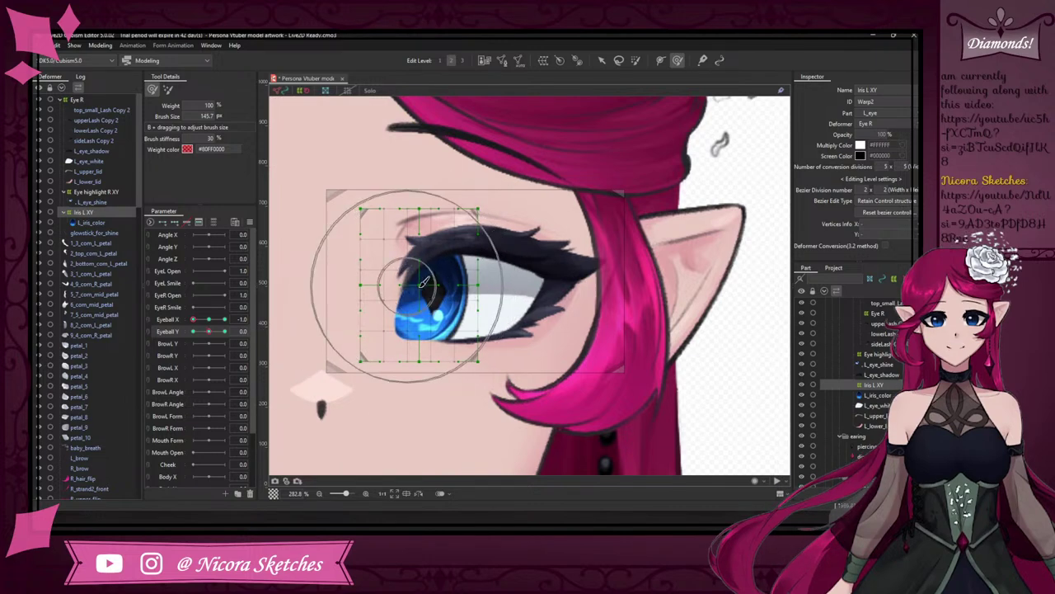
left_click(419, 290)
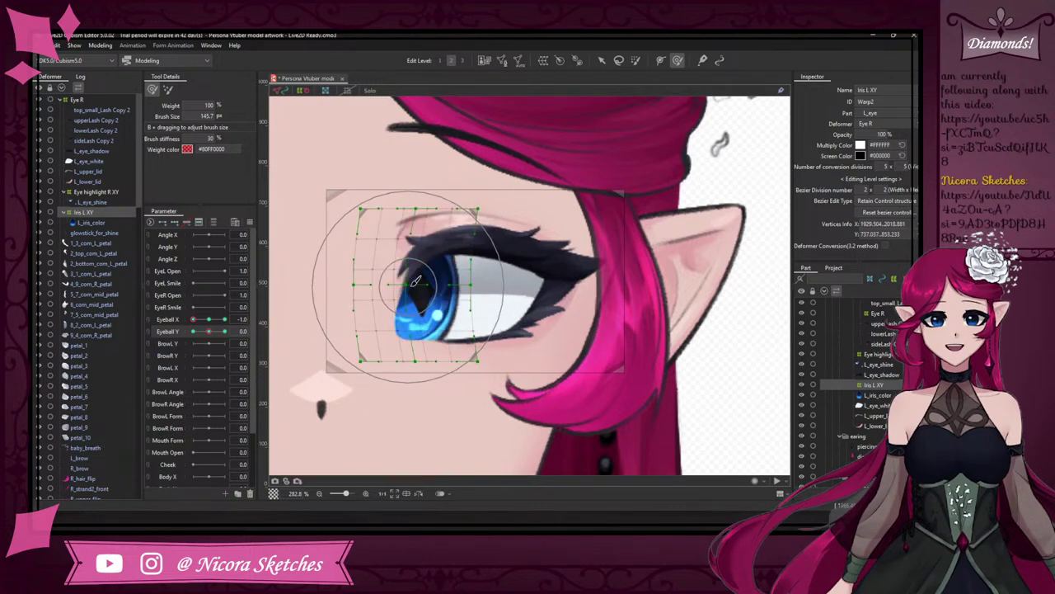
key("ctrl+z")
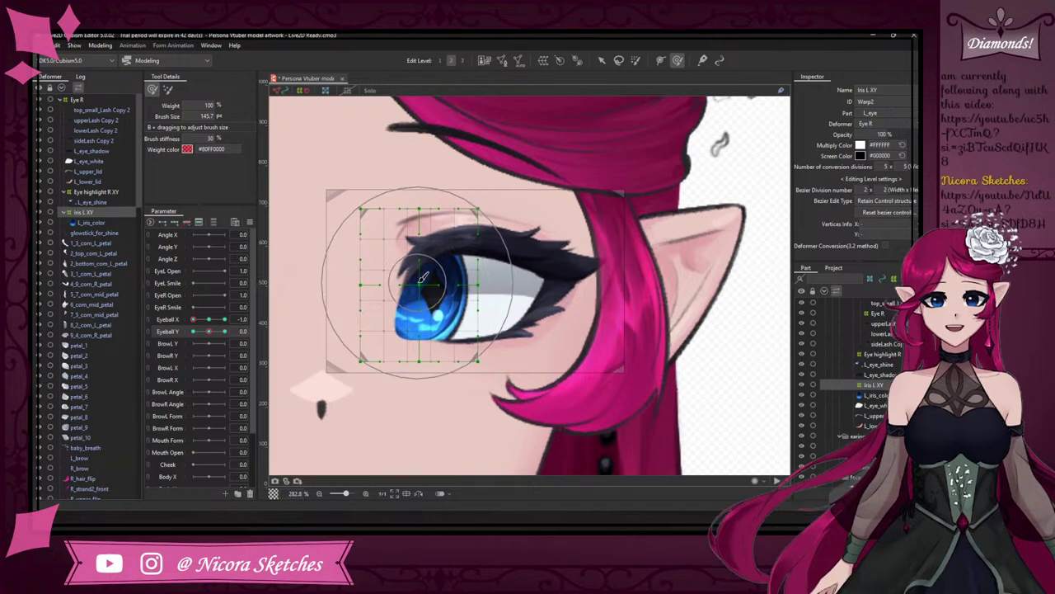
left_click_drag(424, 278, 416, 287)
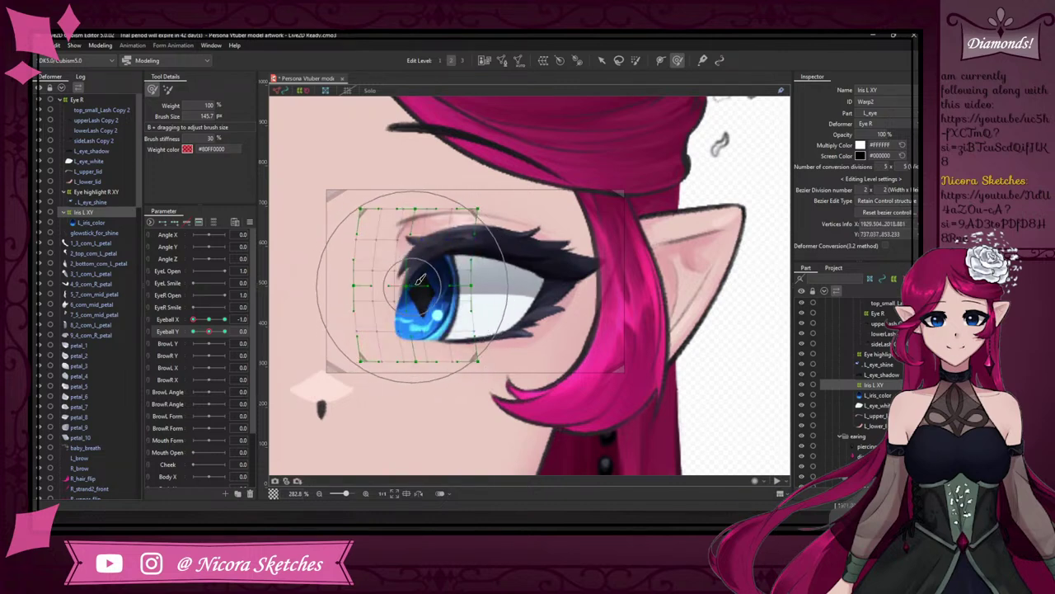
mouse_move(193, 320)
left_mouse_down()
mouse_move(210, 319)
mouse_move(187, 316)
left_mouse_up()
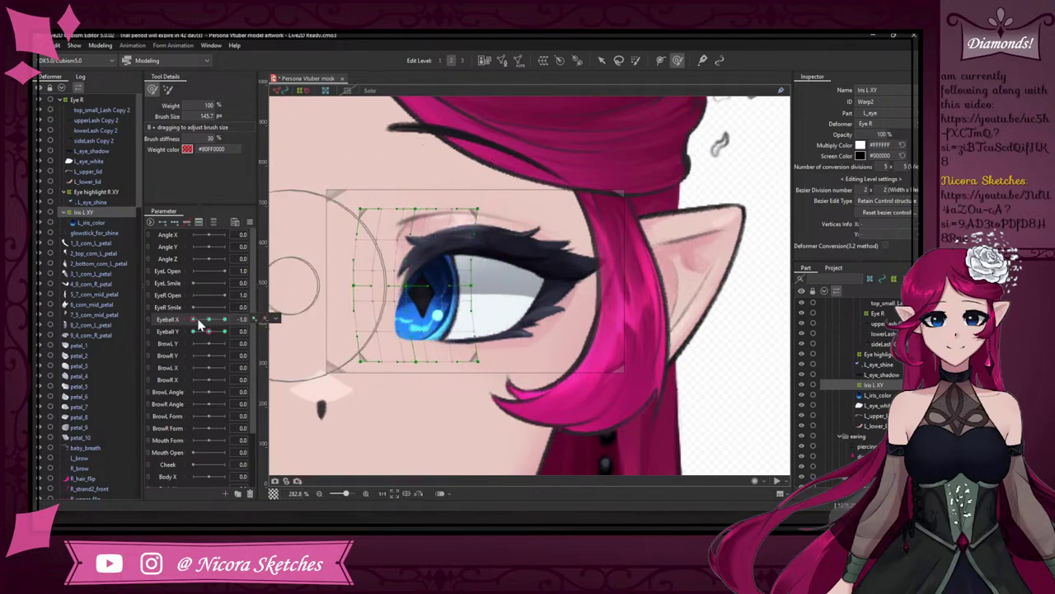
- At Eyeball X 1.0, bulge the middle of the Iris L XY deformer towards the outer eye corner and preview the Eyeball X motion
left_click_drag(198, 320, 247, 320)
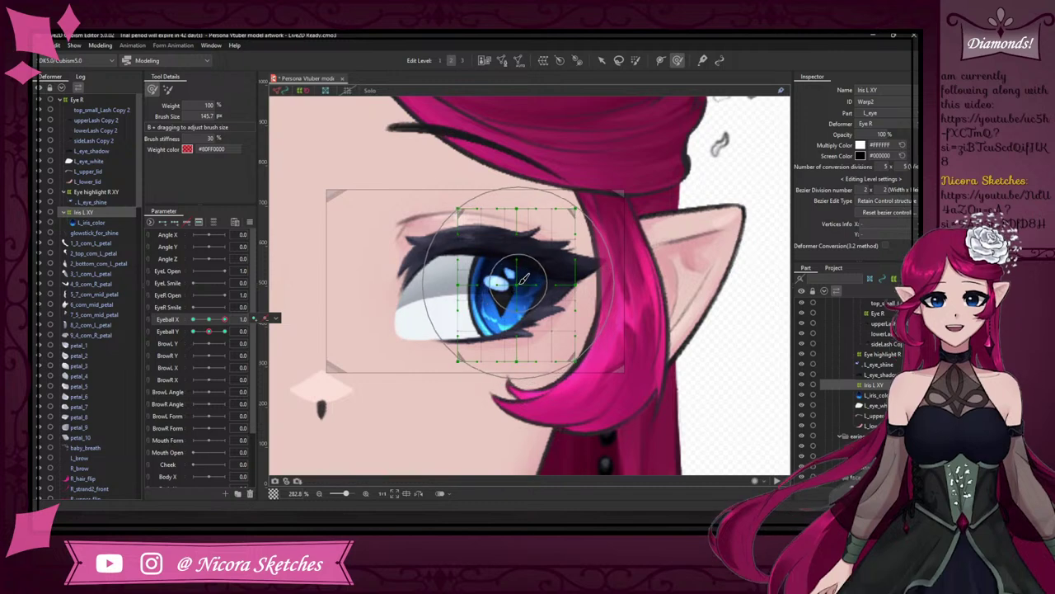
left_click(521, 281)
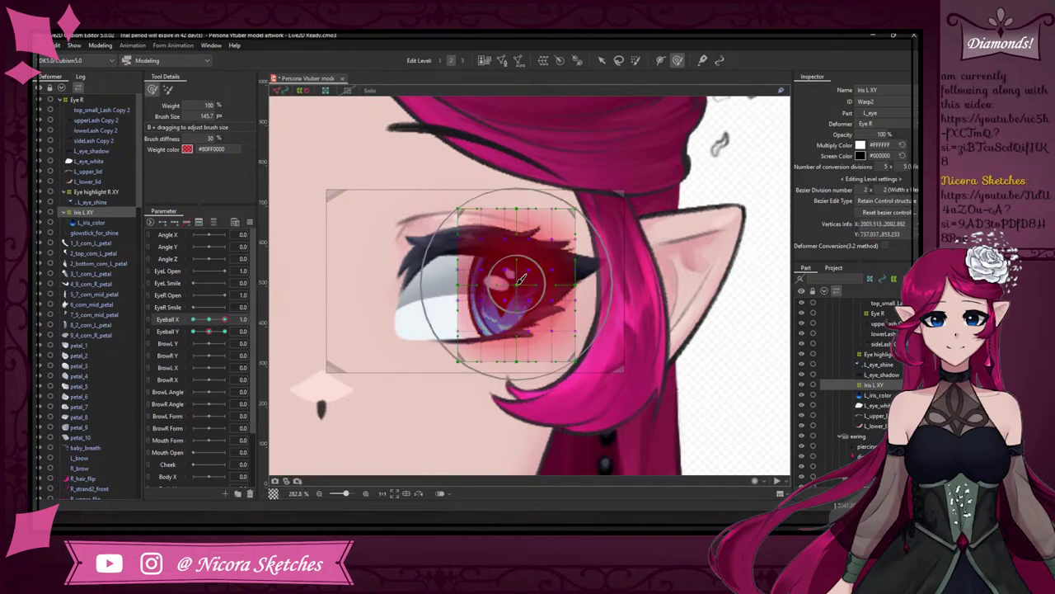
left_click_drag(521, 280, 529, 283)
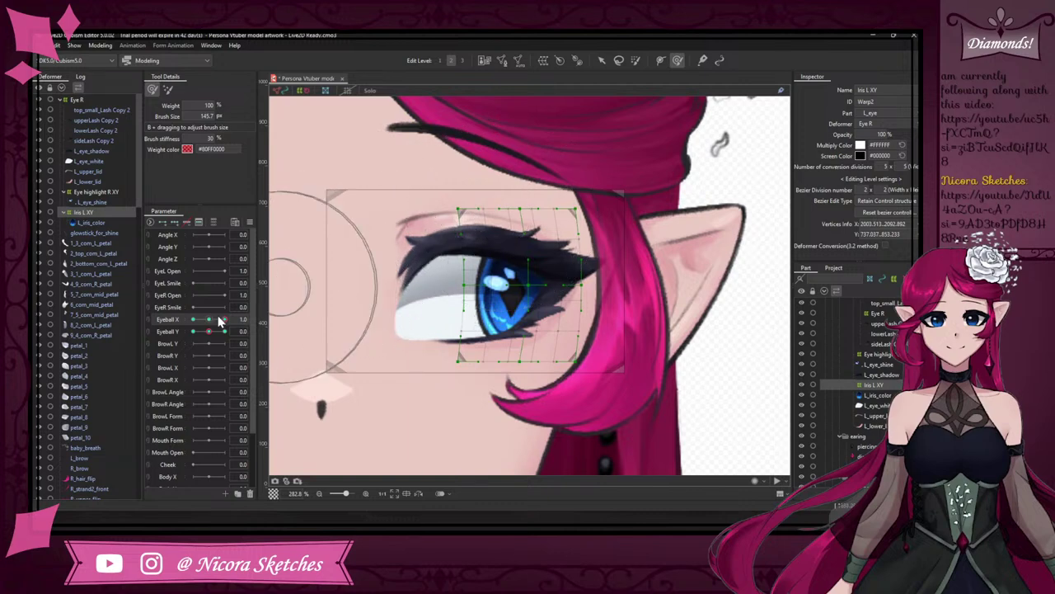
left_click_drag(220, 320, 254, 323)
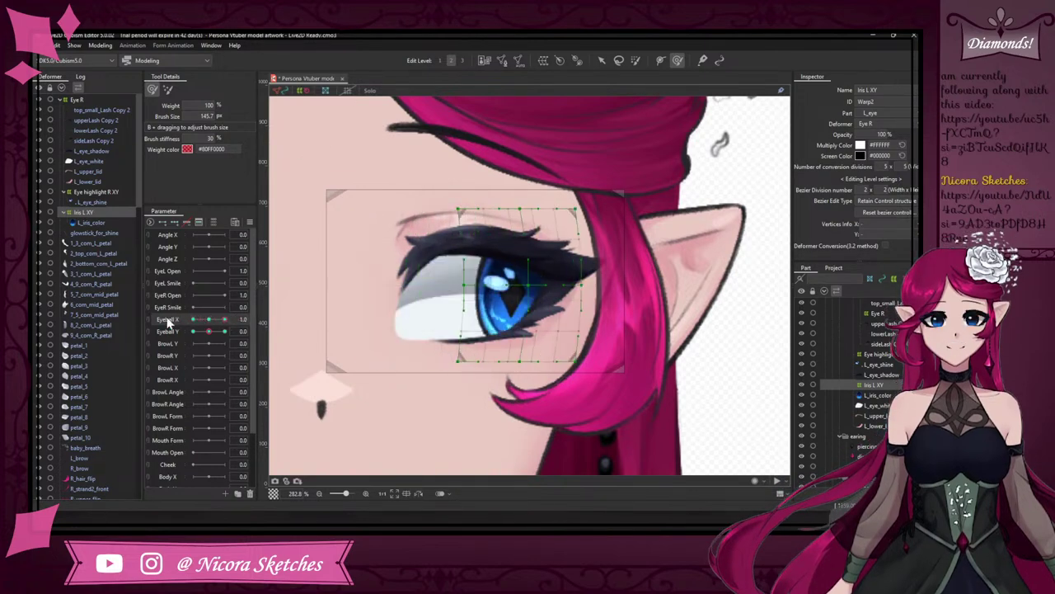
left_click_drag(167, 321, 209, 323)
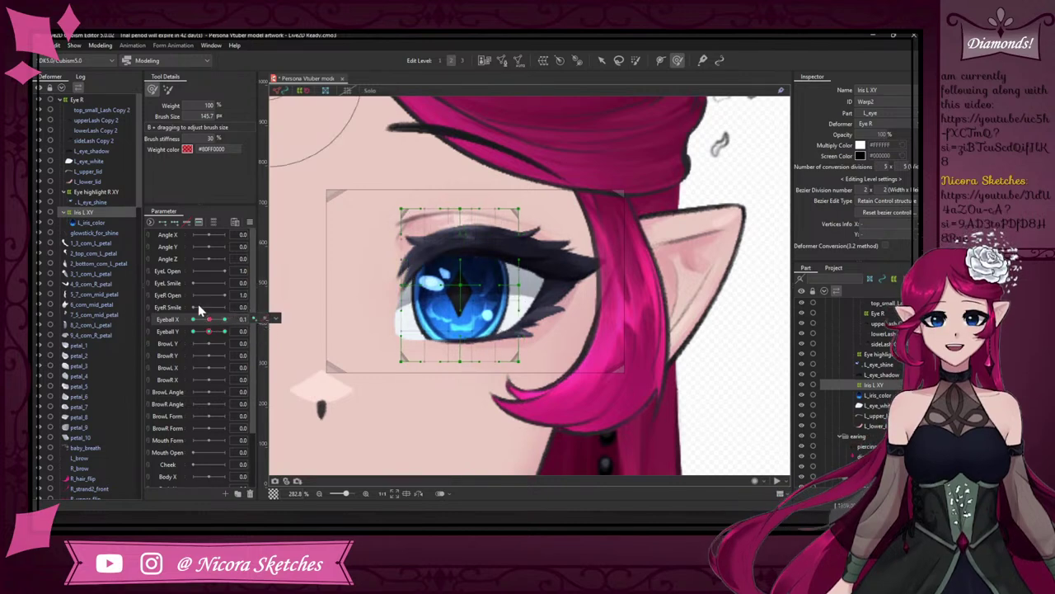
- Set Eyeball X to 0.0 and Eyeball Y to -1.0, and bulge the middle of the Iris L XY deformer downward
left_click(209, 319)
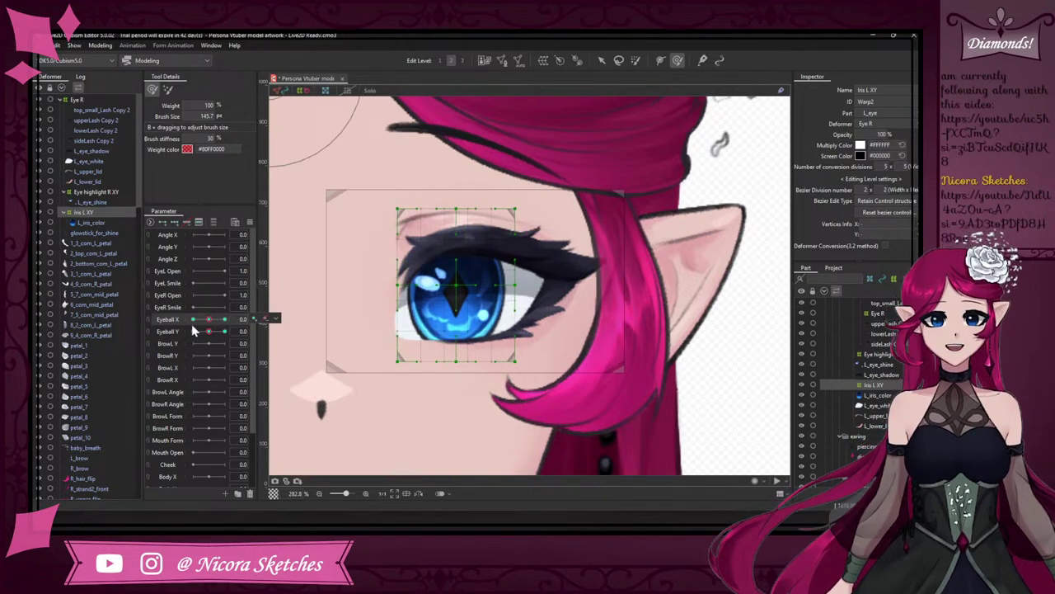
left_click(193, 330)
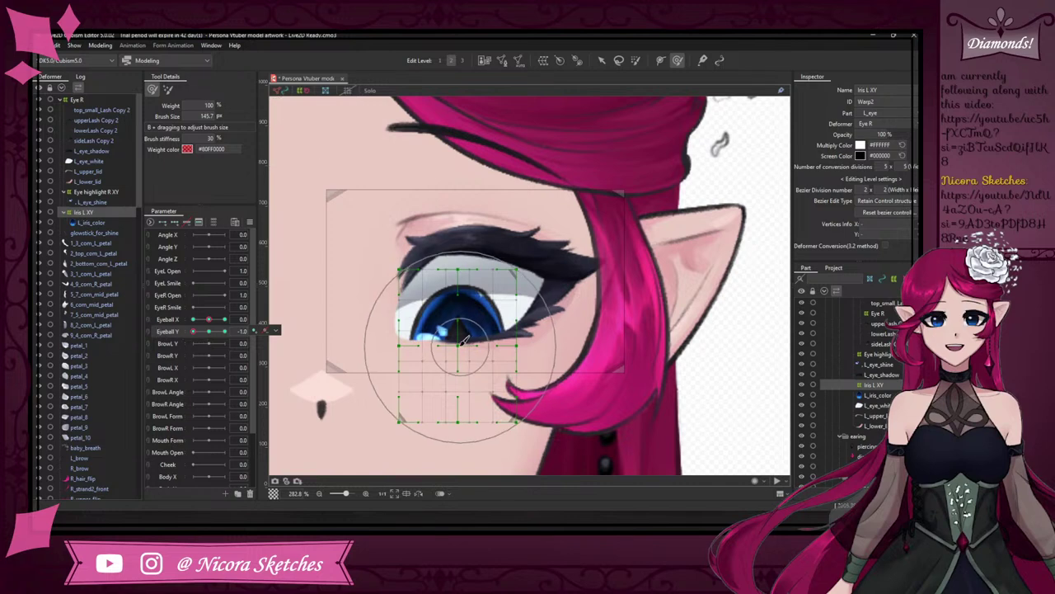
mouse_move(463, 339)
left_mouse_down()
mouse_move(463, 364)
mouse_move(462, 356)
left_mouse_up()
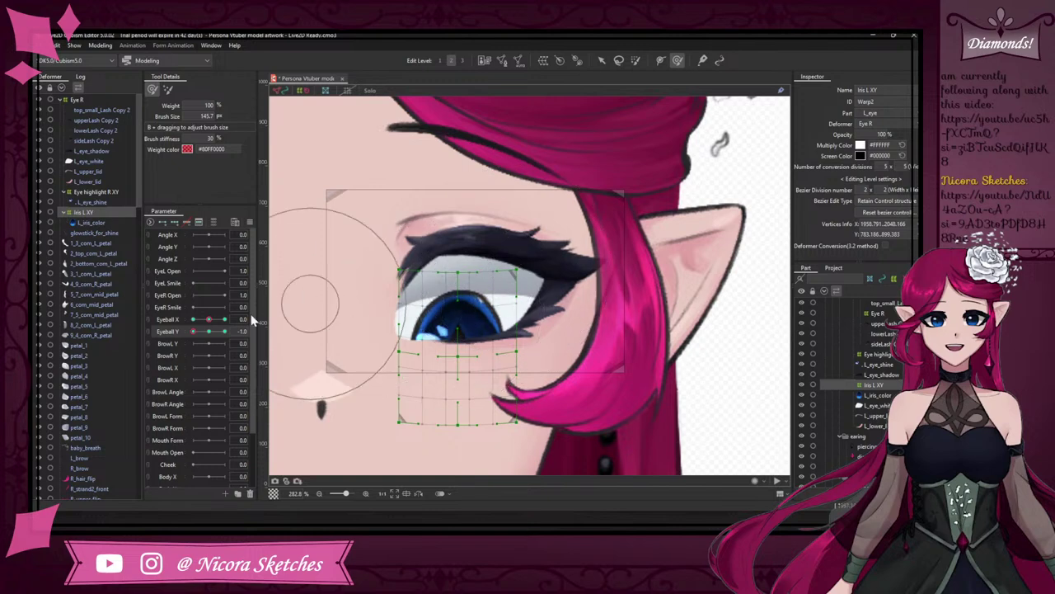
- Set Eyeball Y to 1.0, bulge the middle of the Iris L XY deformer upward, and return Eyeball Y near its centre
left_click(225, 331)
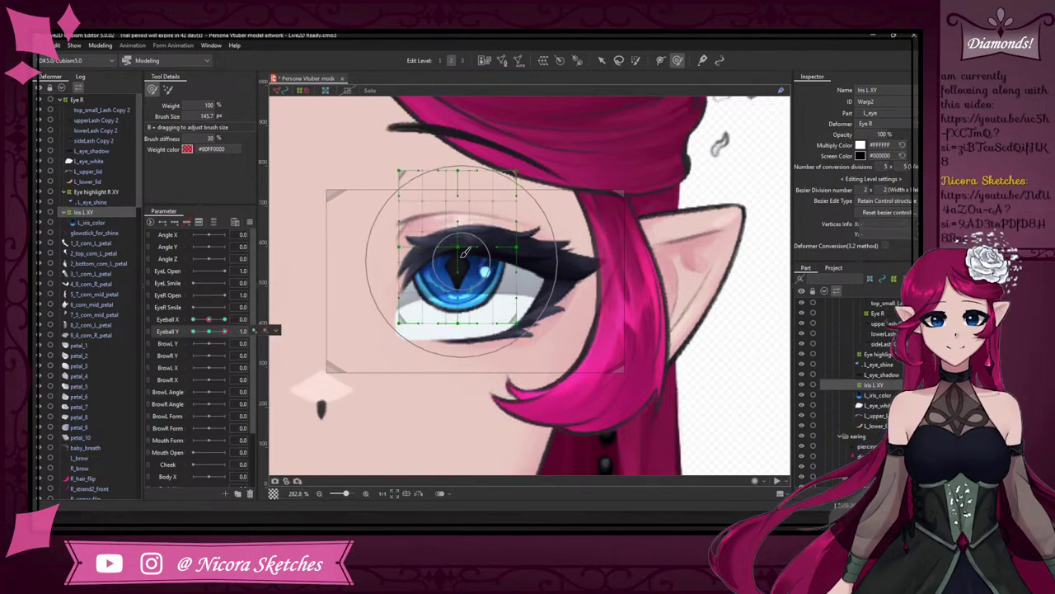
left_click_drag(459, 246, 458, 232)
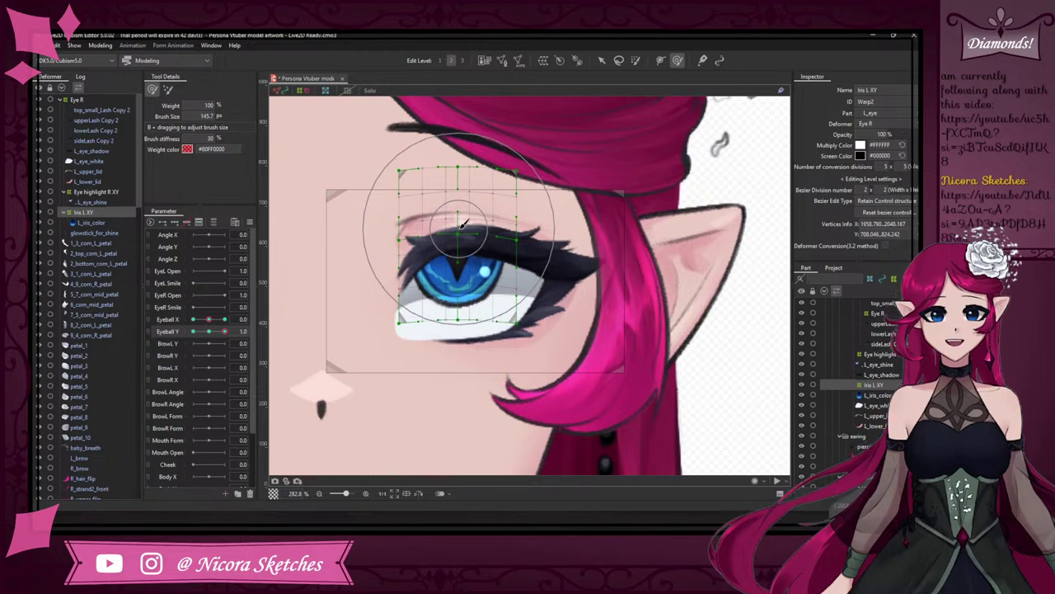
left_click(210, 331)
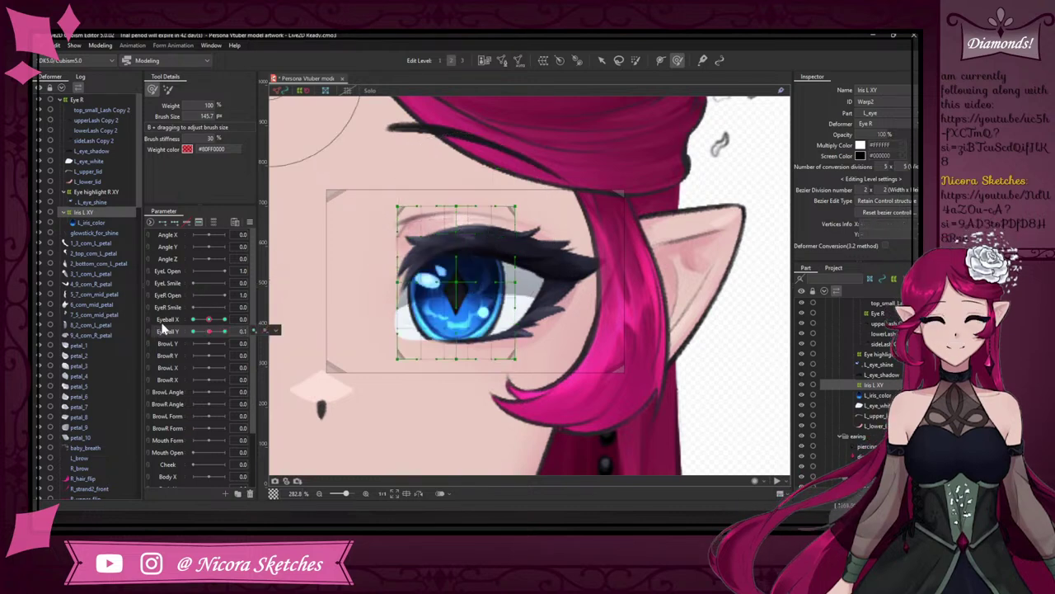
- Link the Eyeball X and Eyeball Y parameters and synthesize all four corners for the Iris L XY deformer
left_click(150, 320)
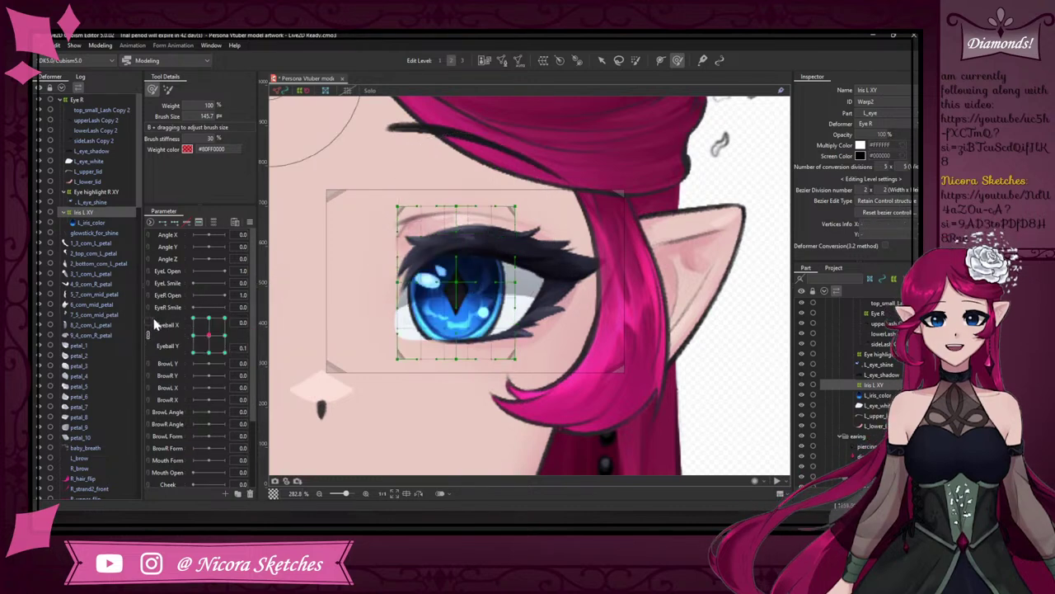
left_click(250, 223)
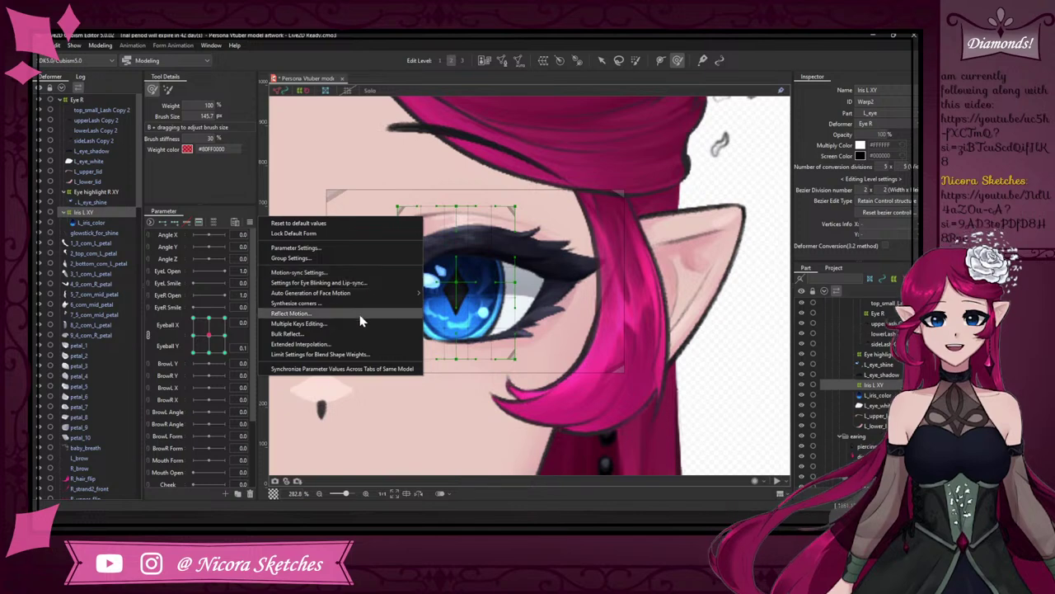
left_click(369, 304)
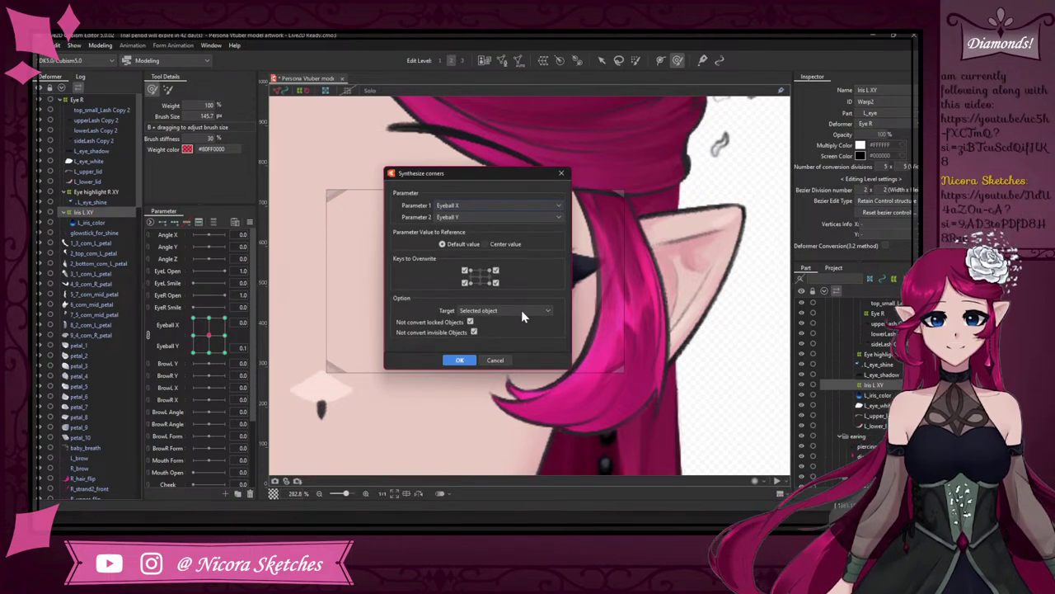
left_click(459, 360)
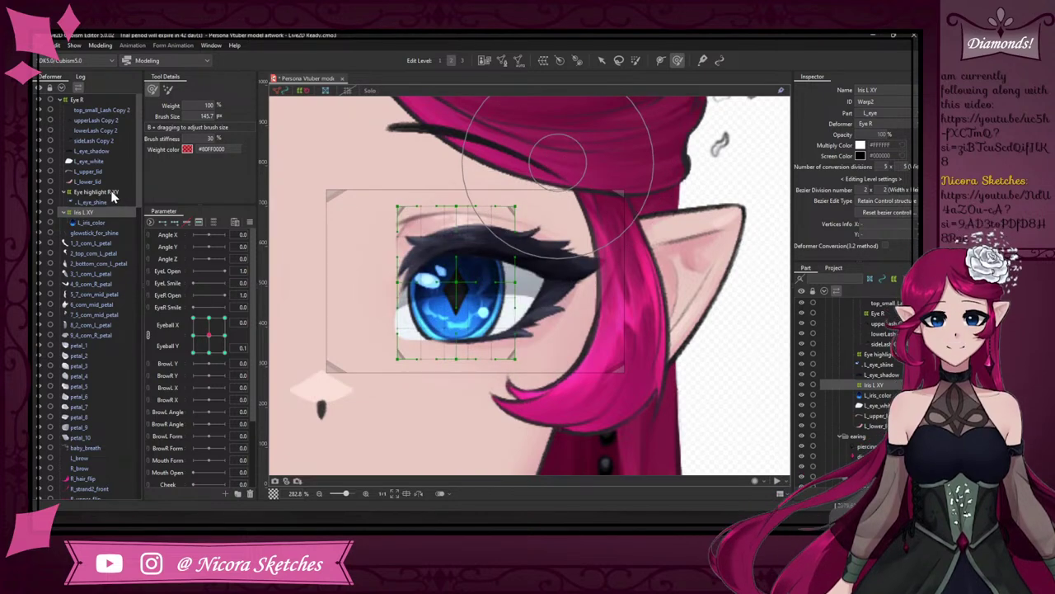
- Add the Eye highlight R XY deformer to the selection and synthesize the Eyeball X and Eyeball Y corners for both deformers
left_click(128, 193, "ctrl")
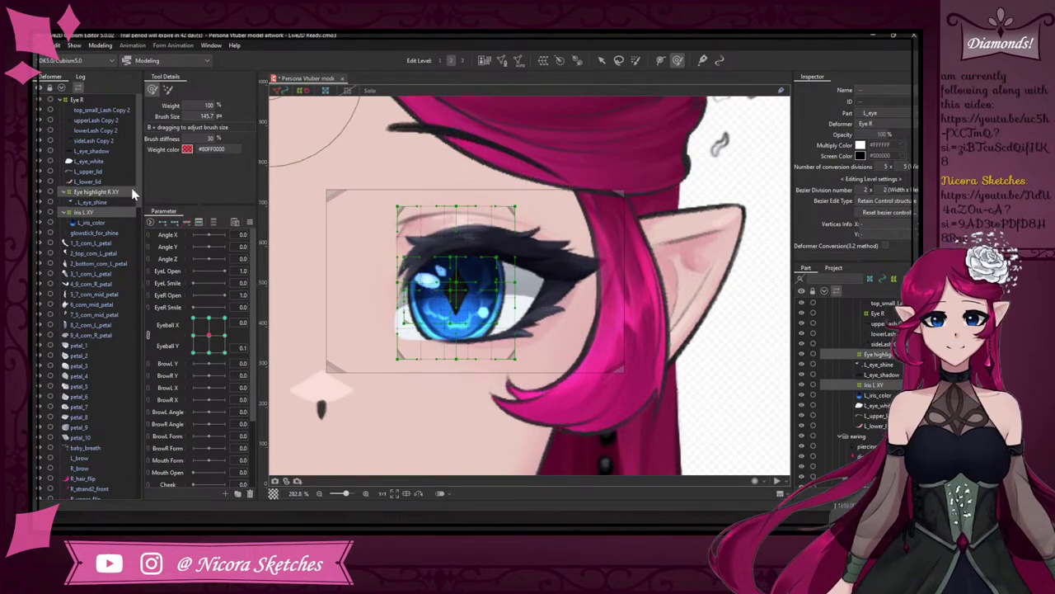
left_click(250, 222)
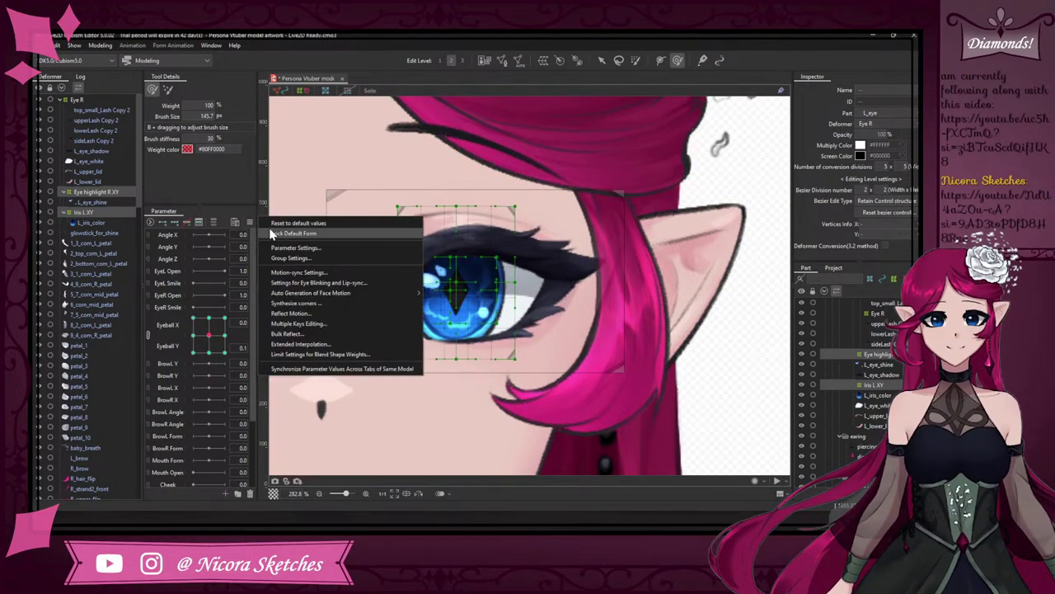
left_click(344, 302)
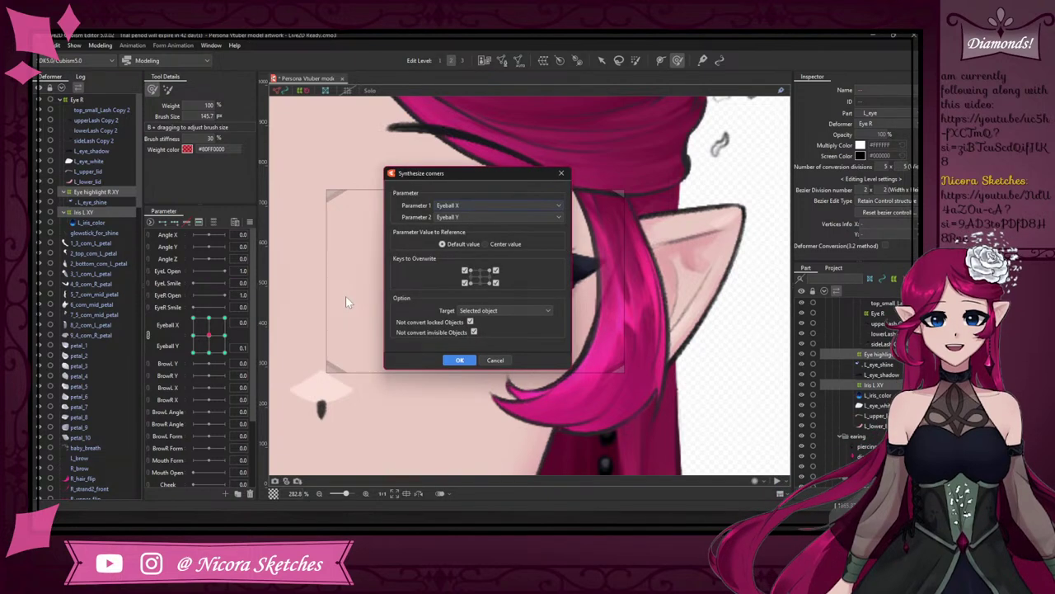
left_click(462, 360)
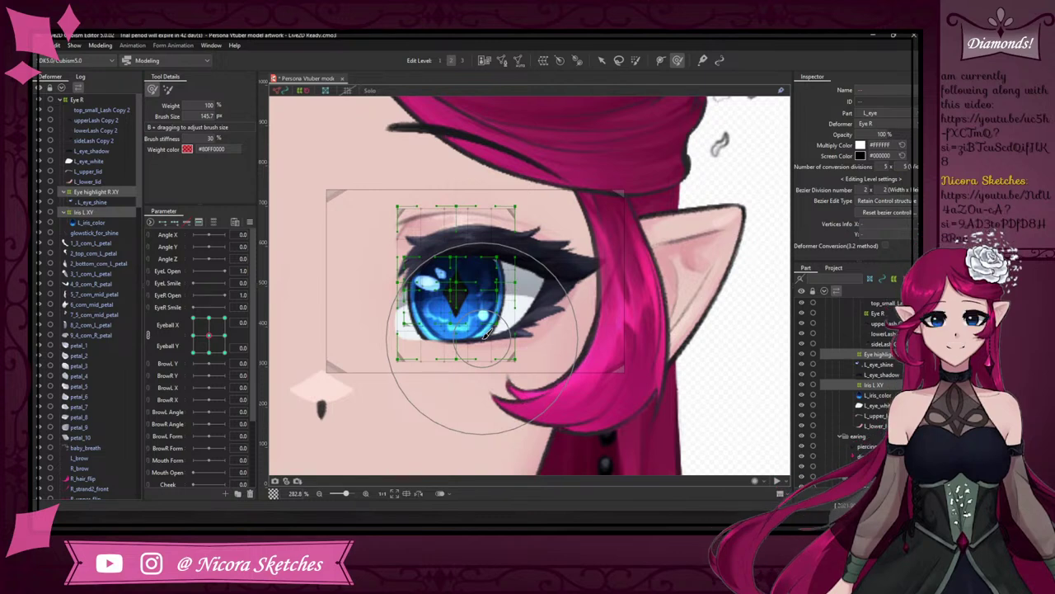
- Preview the iris and highlight motion across the linked Eyeball X/Y grid, ending at Eyeball X 1.0 and Eyeball Y -1.0
mouse_move(210, 334)
left_mouse_down()
mouse_move(144, 308)
mouse_move(165, 375)
mouse_move(220, 367)
mouse_move(193, 382)
mouse_move(212, 339)
left_mouse_up()
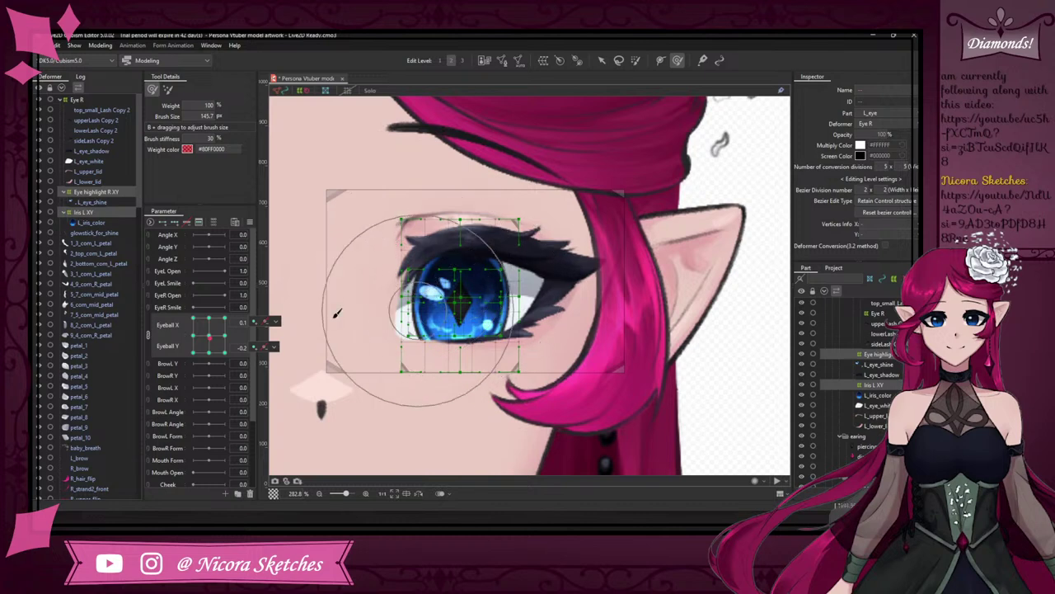
mouse_move(210, 343)
left_mouse_down()
mouse_move(220, 335)
mouse_move(206, 343)
mouse_move(214, 354)
mouse_move(220, 341)
left_mouse_up()
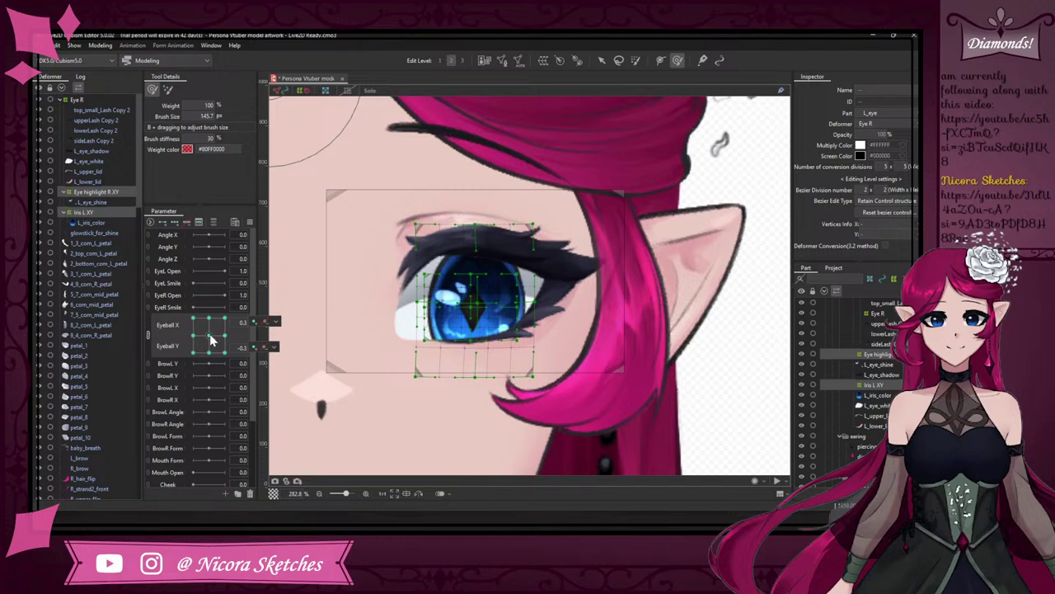
left_click_drag(202, 329, 210, 338)
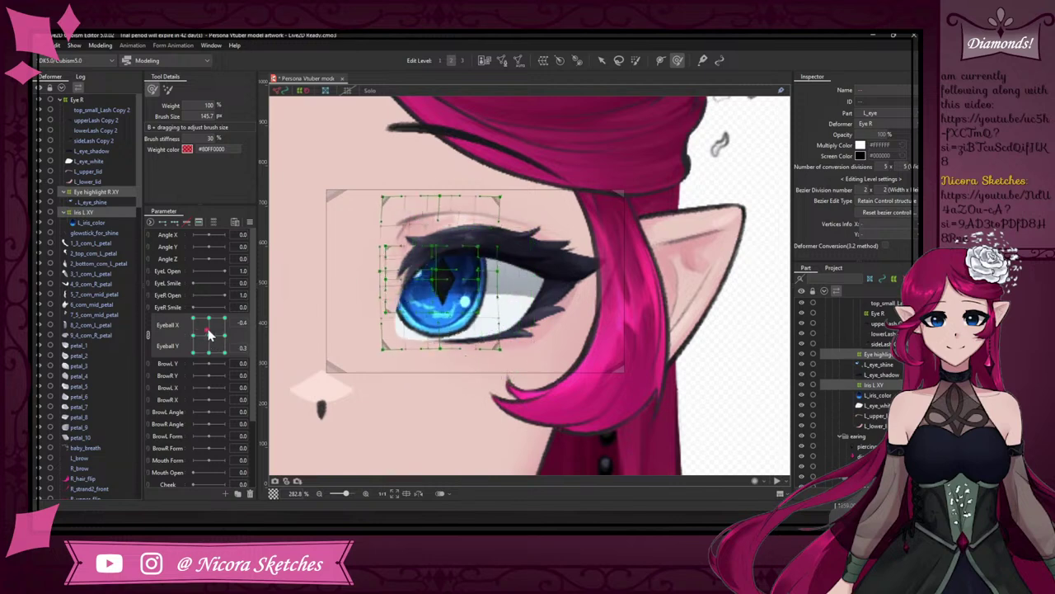
left_click_drag(195, 337, 238, 361)
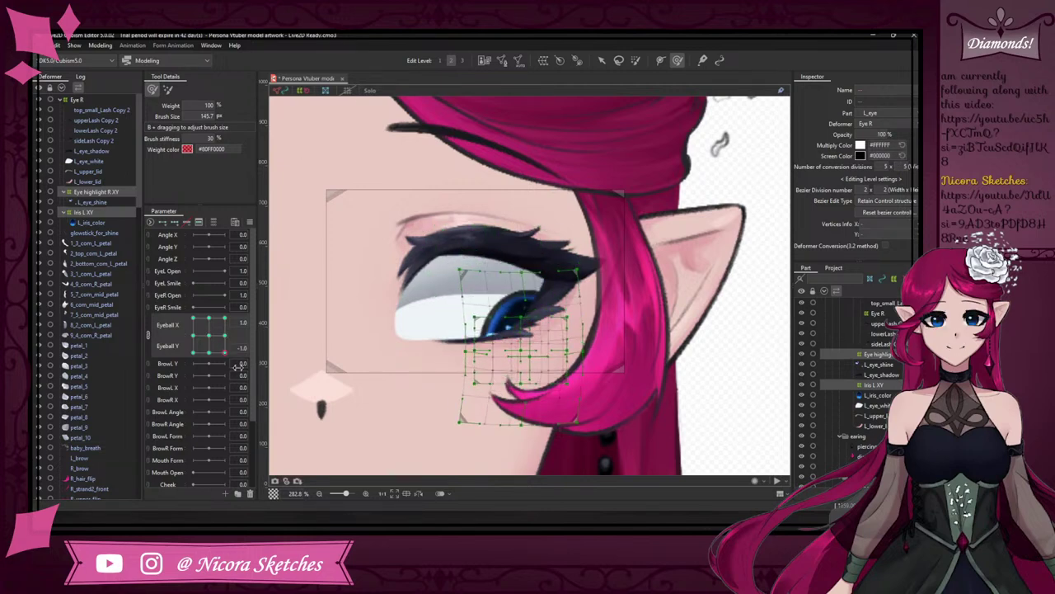
scroll(610, 264, "down", 5)
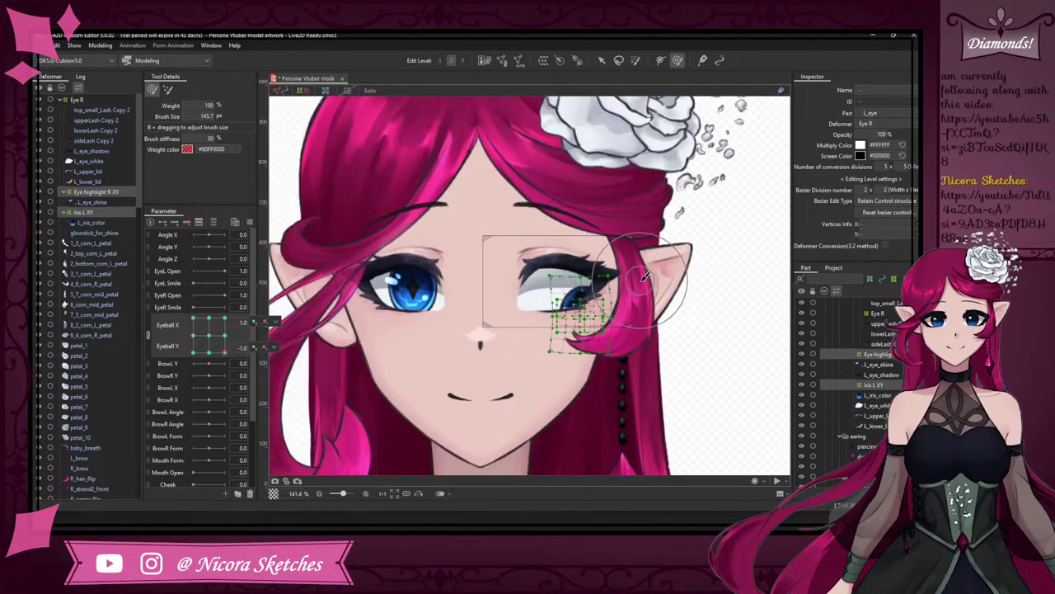
- At Eyeball X 1.0 and Eyeball Y -1.0, shift the Iris L XY and Eye highlight R XY deformers up and inward toward the eye's centre
scroll(649, 283, "up", 5)
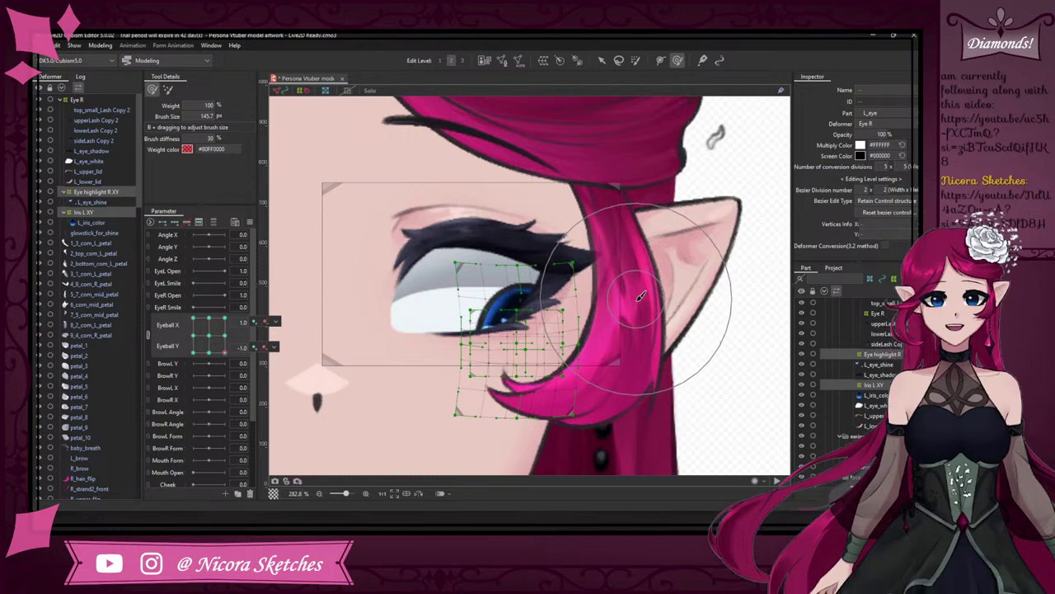
mouse_move(225, 354)
left_mouse_down()
mouse_move(214, 341)
mouse_move(240, 364)
left_mouse_up()
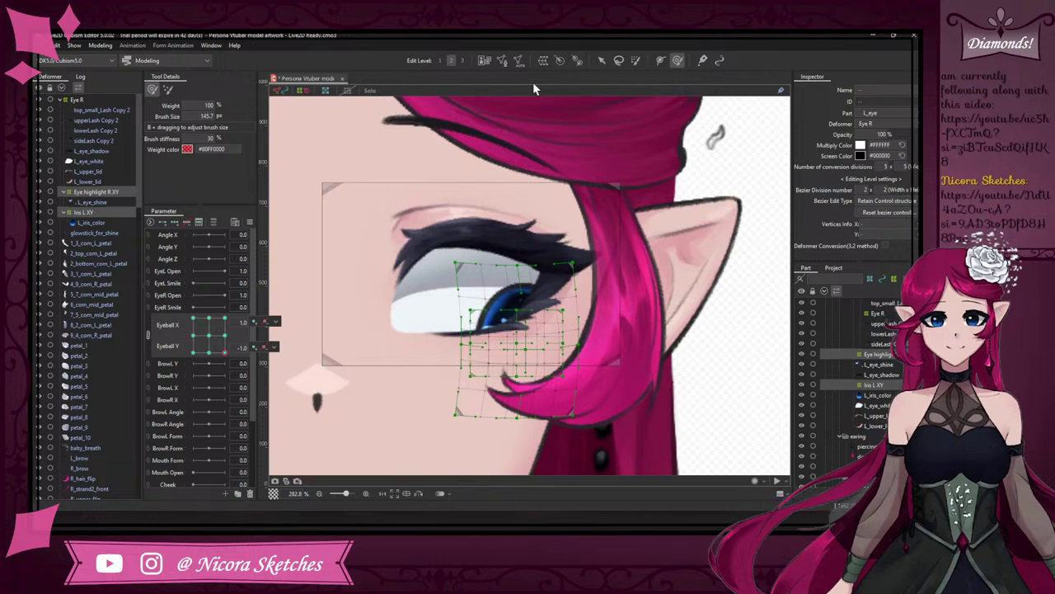
left_click(601, 63)
left_click_drag(517, 341, 507, 328)
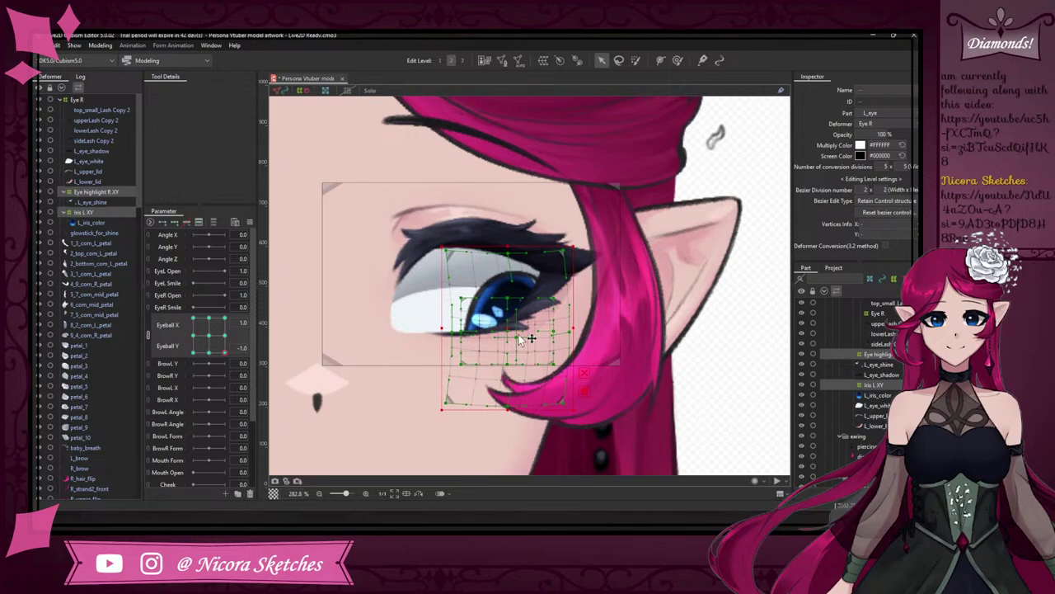
left_click_drag(225, 352, 268, 376)
left_click_drag(507, 329, 503, 326)
- At Eyeball X 1.0 and Eyeball Y 1.0, move both deformers slightly down and inward toward the eye's centre
left_click_drag(233, 334, 235, 307)
left_click(225, 318)
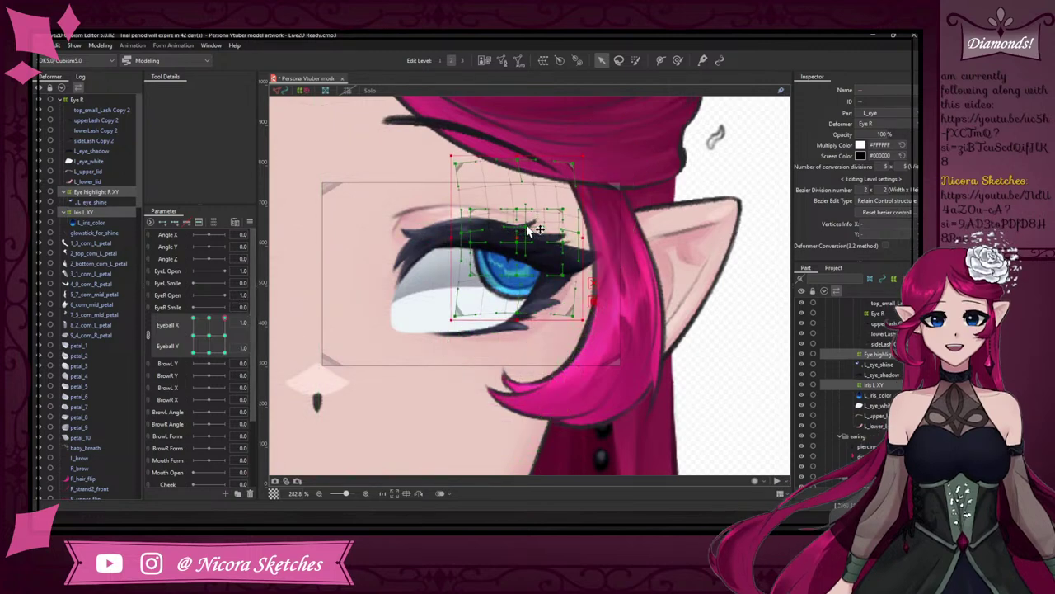
left_click_drag(528, 231, 518, 233)
left_click_drag(515, 238, 507, 242)
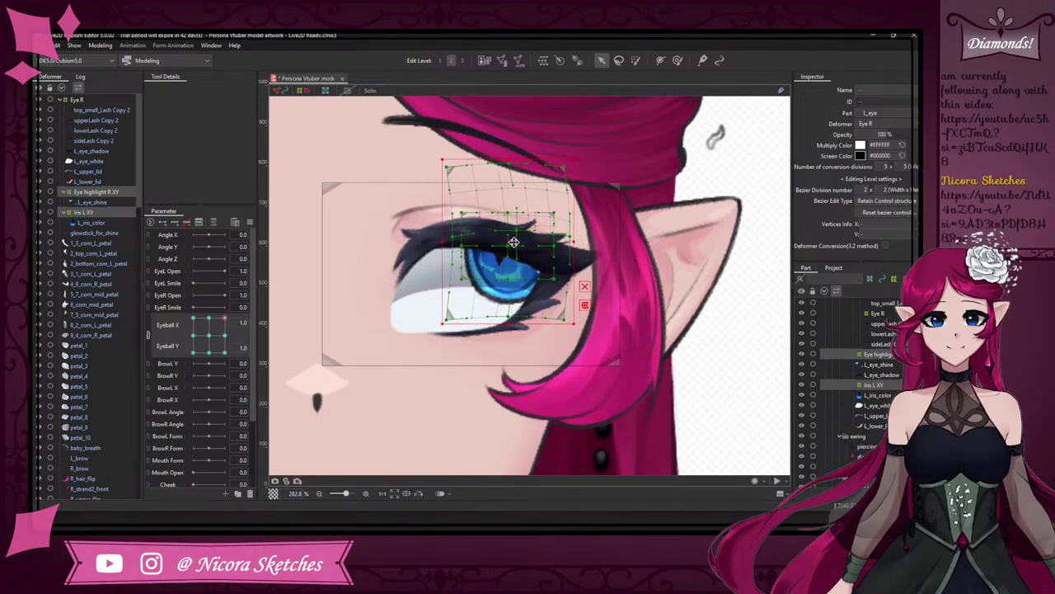
- At Eyeball X -1.0, nudge both deformers inward toward the eye's centre for Eyeball Y -1.0 and 1.0, and preview the corner motion
left_click_drag(216, 338, 180, 390)
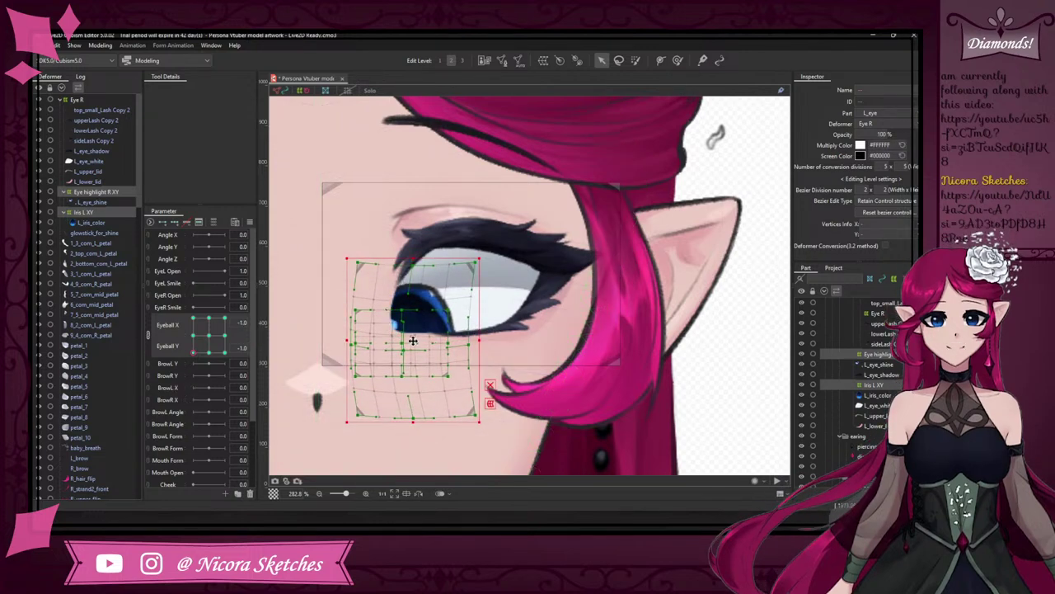
left_click_drag(412, 340, 419, 331)
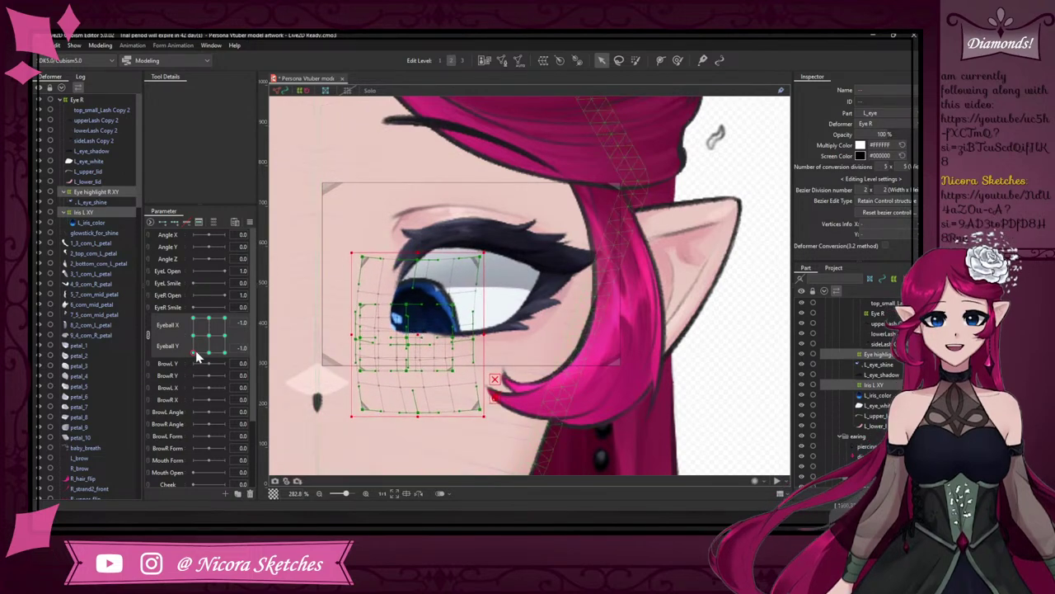
left_click_drag(196, 350, 189, 317)
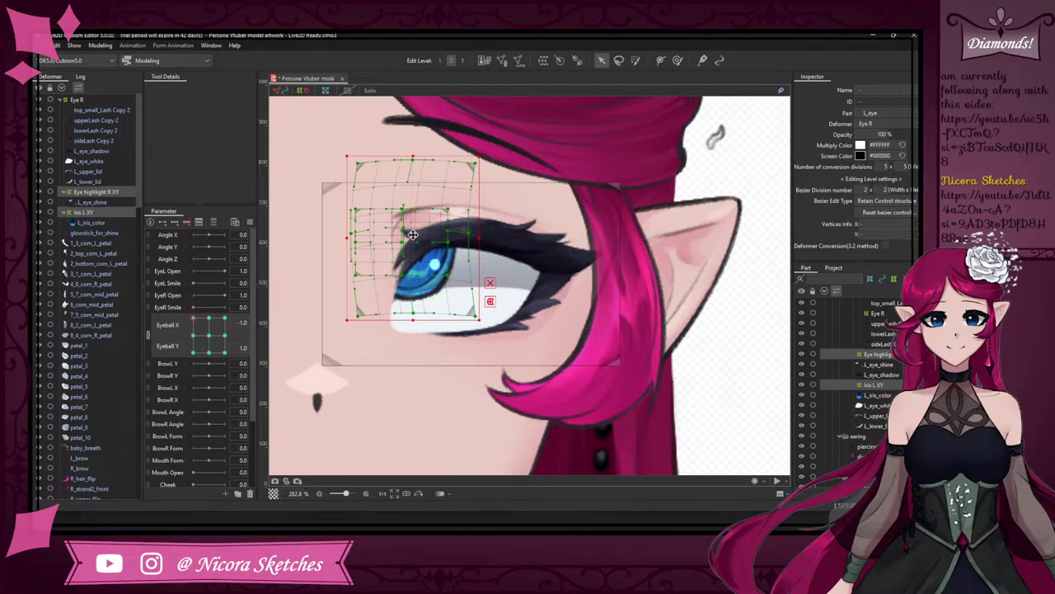
left_click_drag(412, 234, 420, 237)
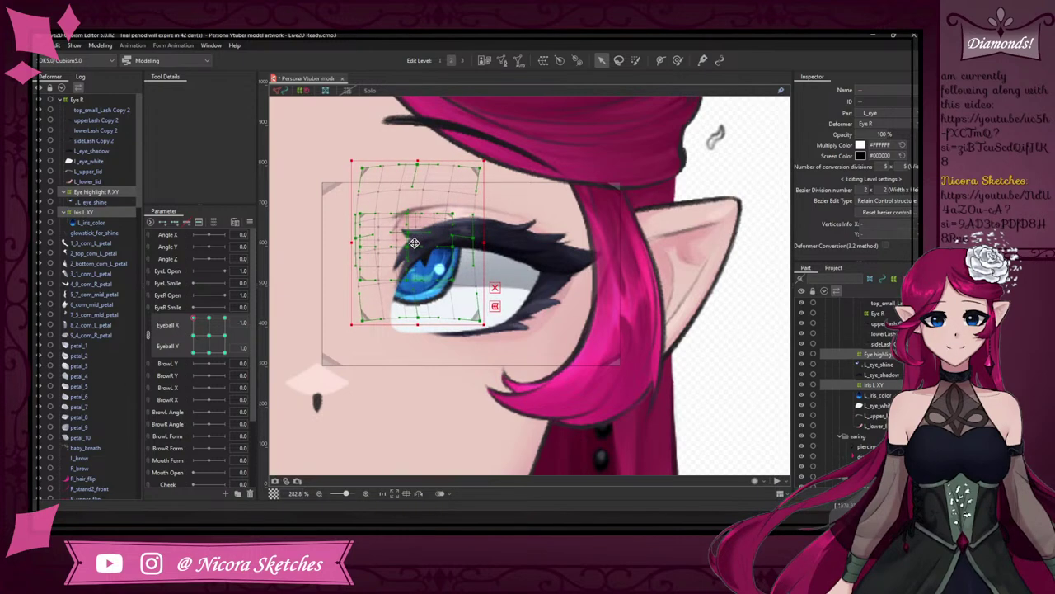
left_click_drag(213, 351, 176, 388)
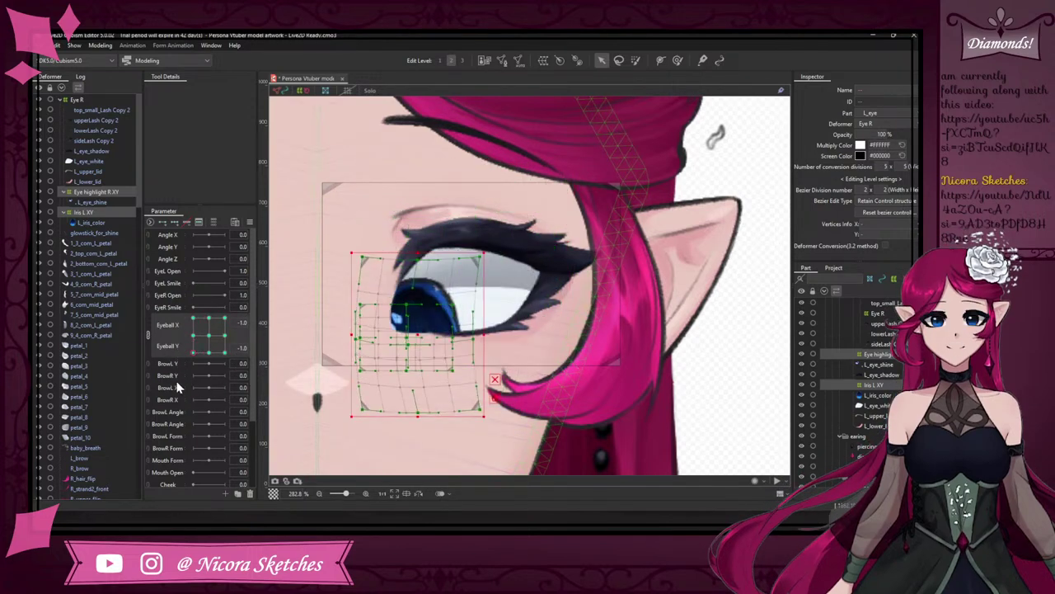
- Unlink the Eyeball X and Eyeball Y parameters, bring both sliders back near their centre, and link them again
left_click(148, 335)
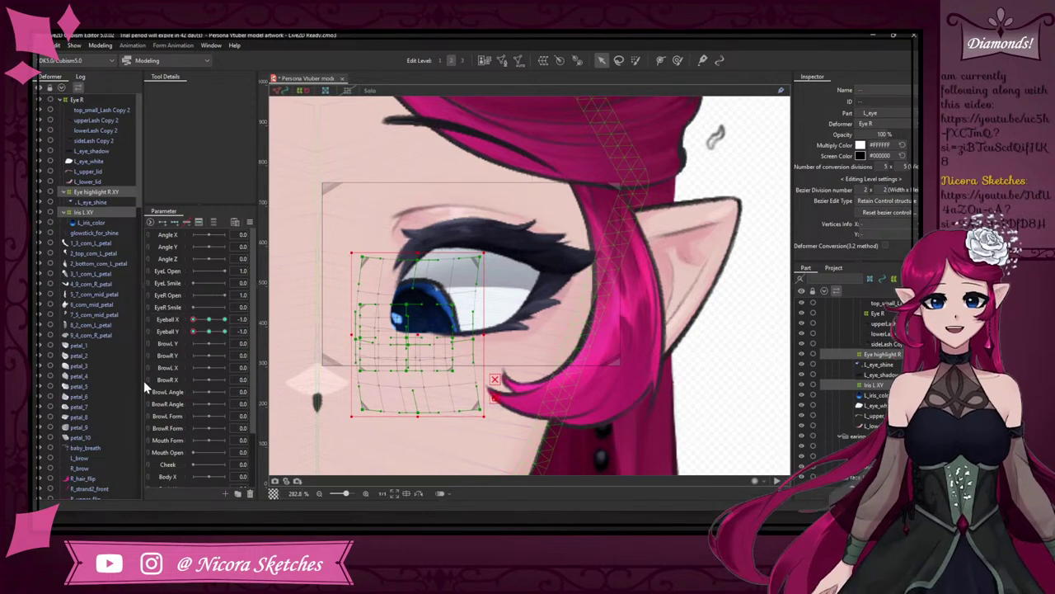
left_click(220, 331)
left_click(224, 319)
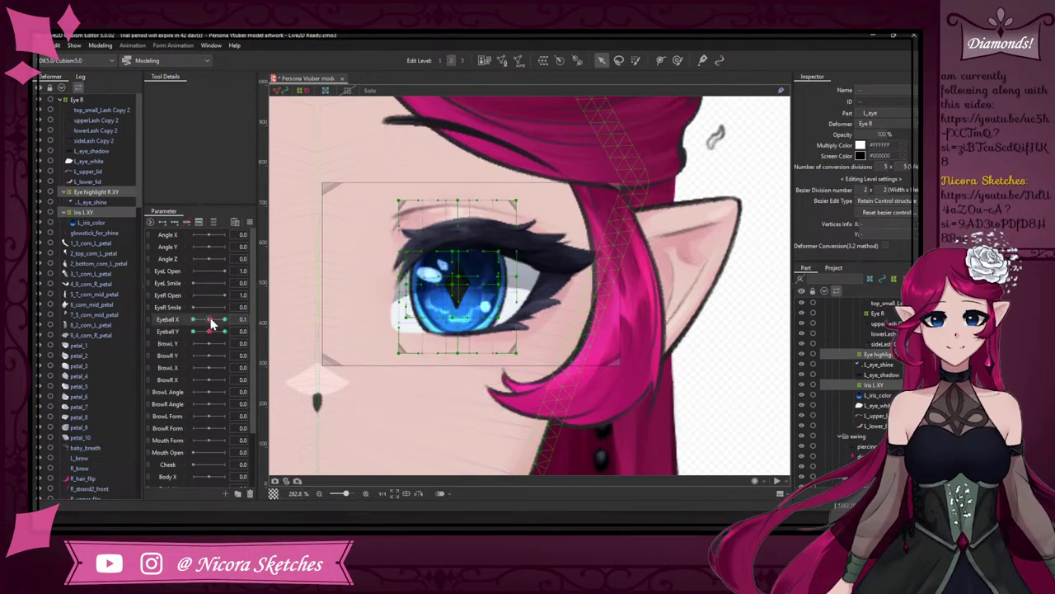
mouse_move(213, 332)
left_mouse_down()
mouse_move(231, 333)
mouse_move(209, 340)
left_mouse_up()
left_click(209, 321)
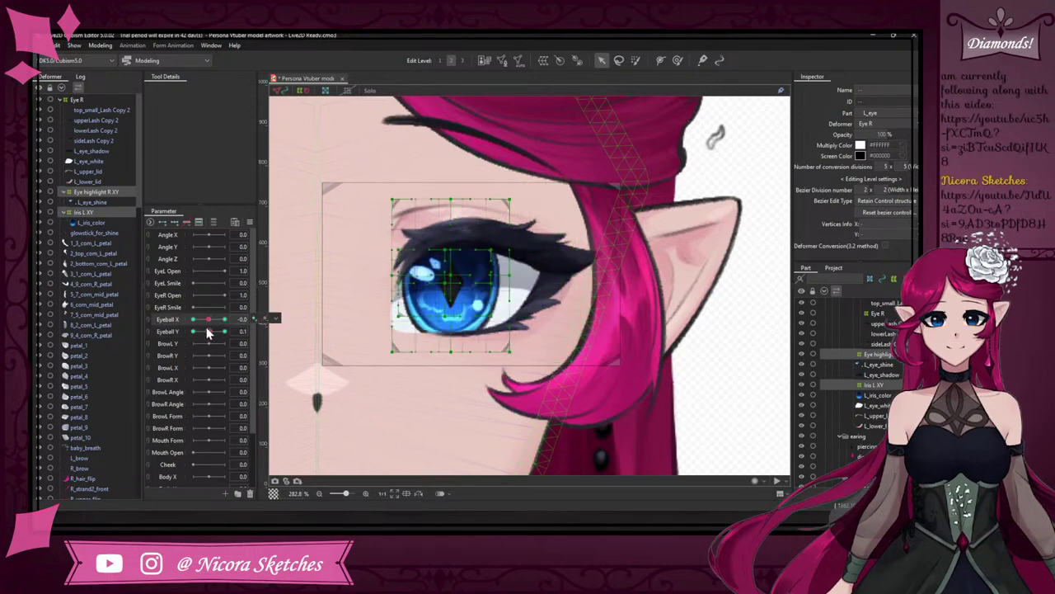
left_click(148, 321)
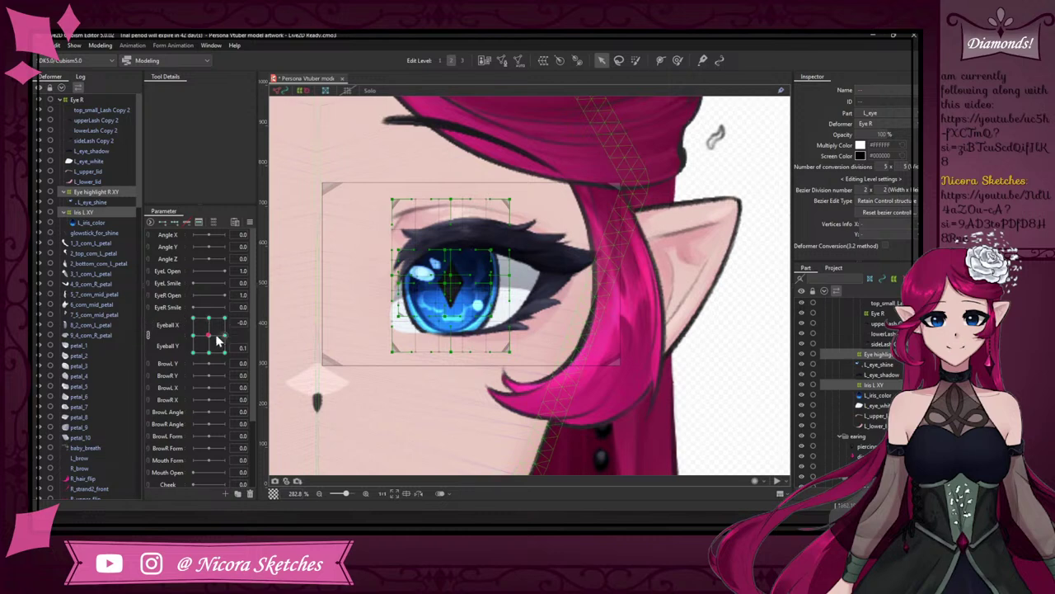
- Pose the eye at Eyeball Y -1.0 with Eyeball X near its centre and examine the iris rim up close
left_click_drag(219, 339, 211, 384)
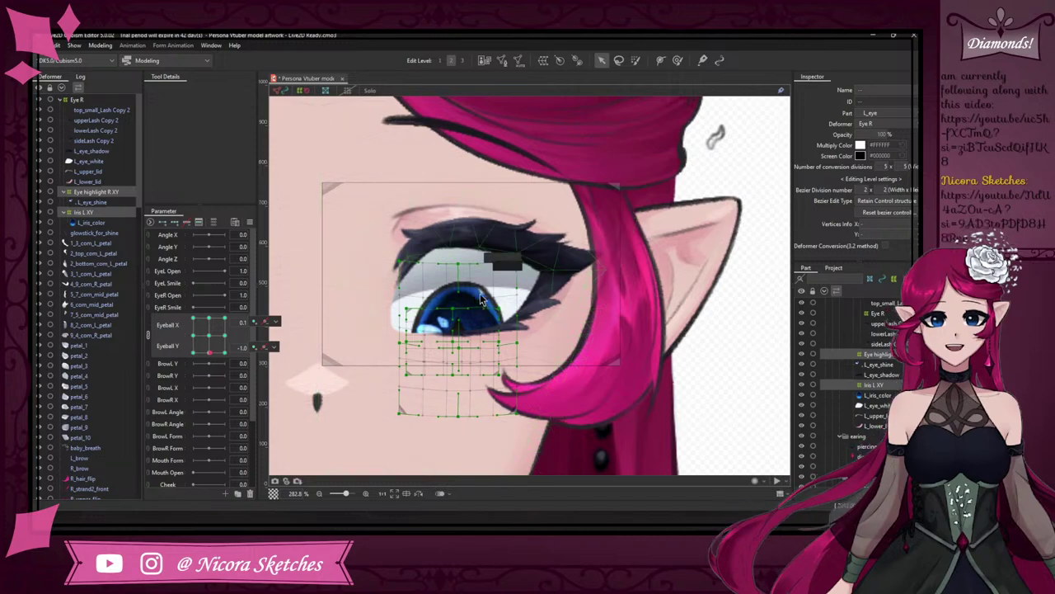
scroll(482, 298, "up", 5)
scroll(497, 296, "down", 2)
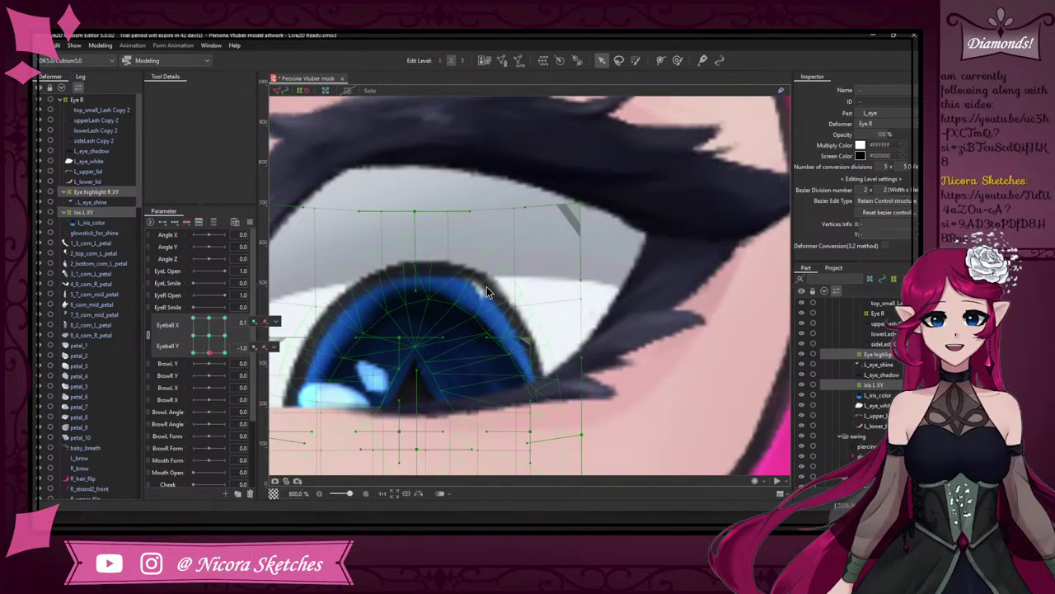
scroll(485, 284, "down", 6)
scroll(511, 285, "down", 3)
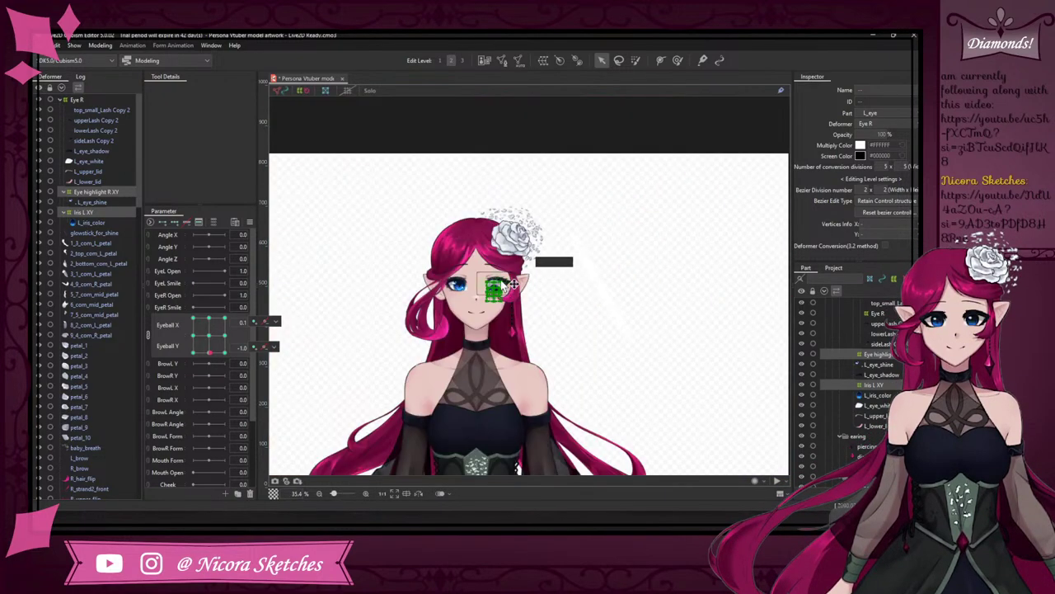
scroll(512, 283, "up", 3)
scroll(513, 288, "up", 7)
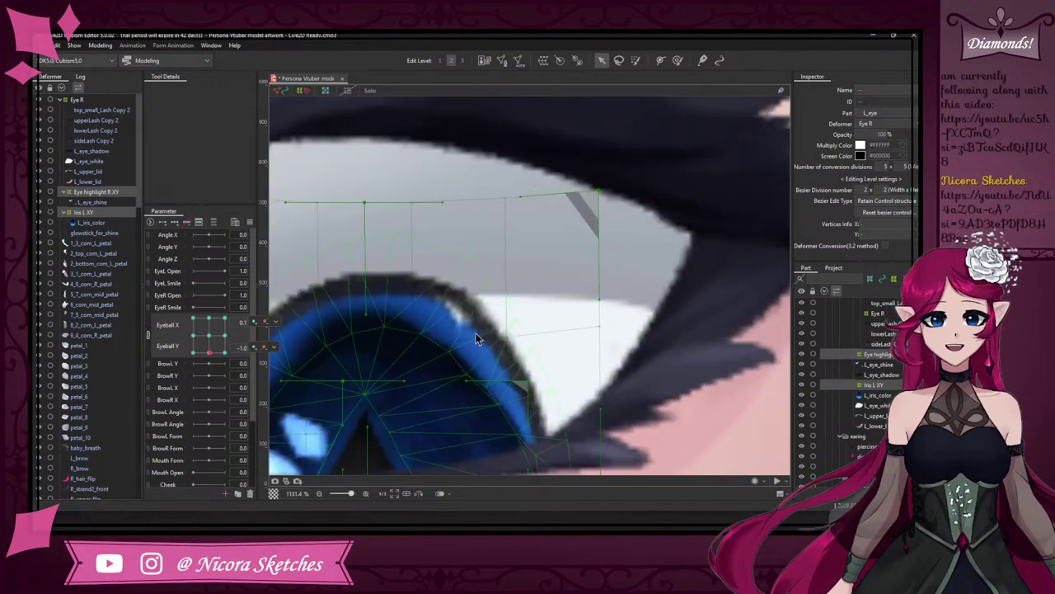
- Try to clean up the light spot on the iris rim by moving mesh points of L_iris_color
left_click(103, 222)
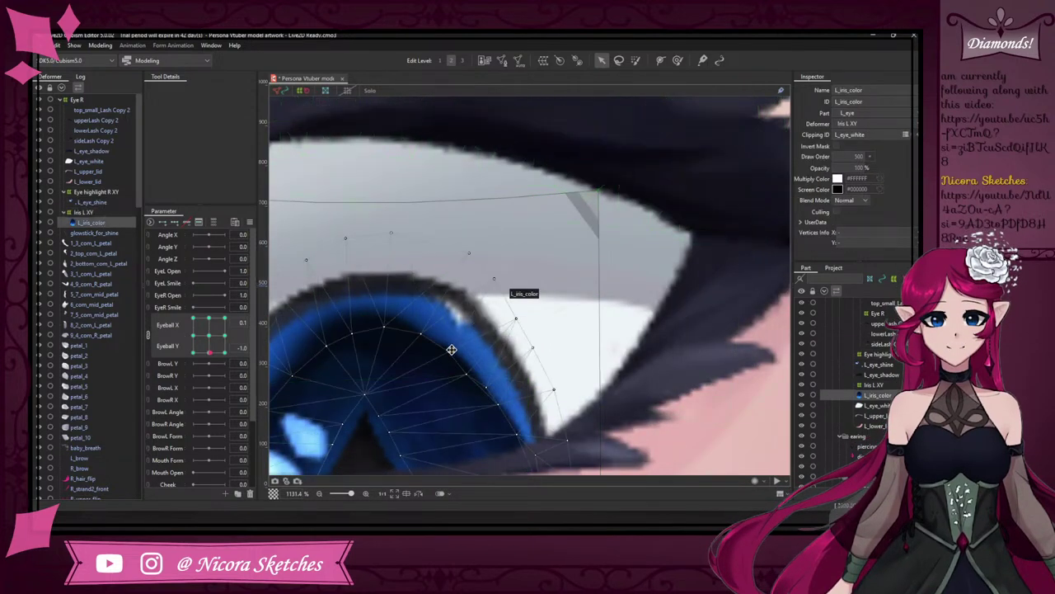
scroll(450, 349, "up", 1)
scroll(444, 352, "down", 3)
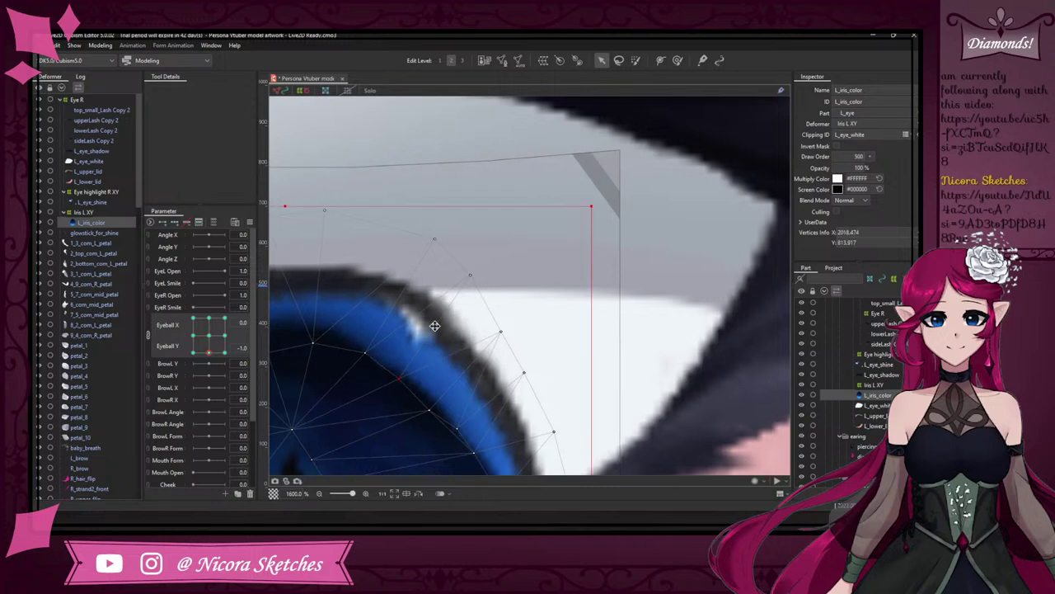
scroll(450, 352, "up", 2)
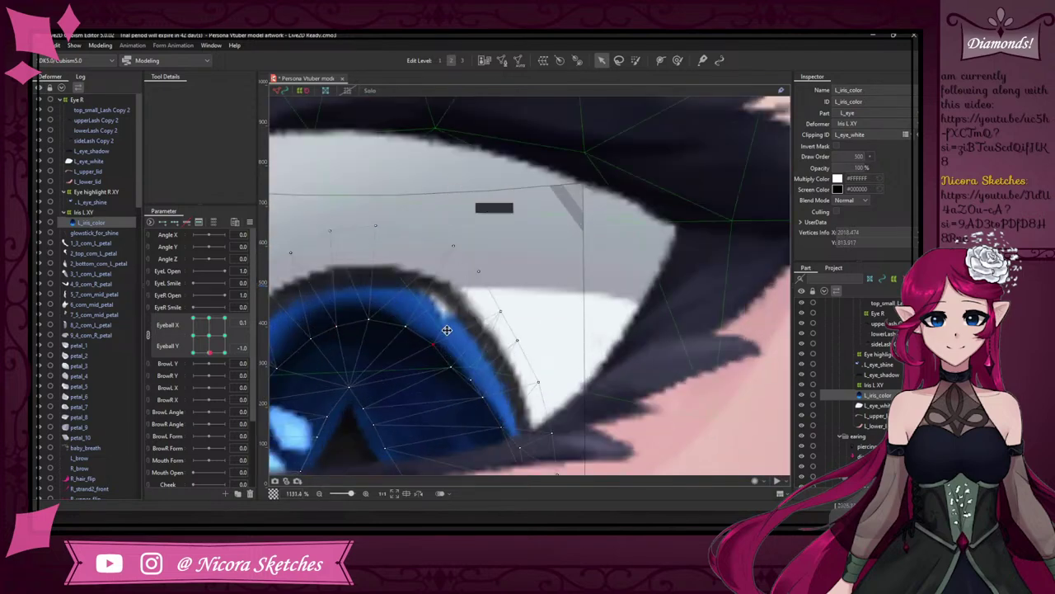
left_click_drag(437, 341, 417, 302)
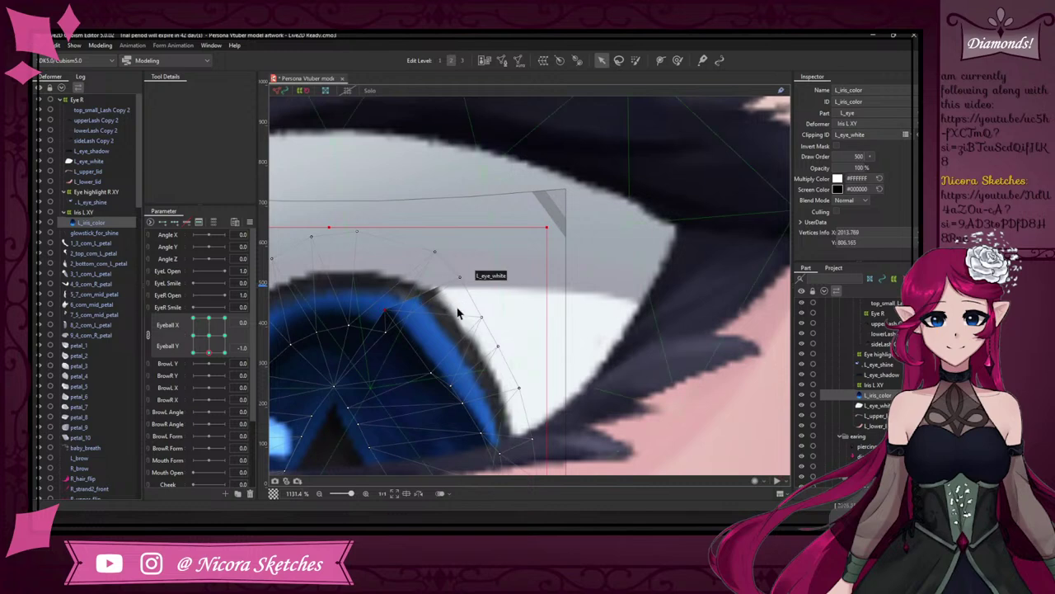
scroll(461, 312, "down", 4)
scroll(450, 313, "up", 4)
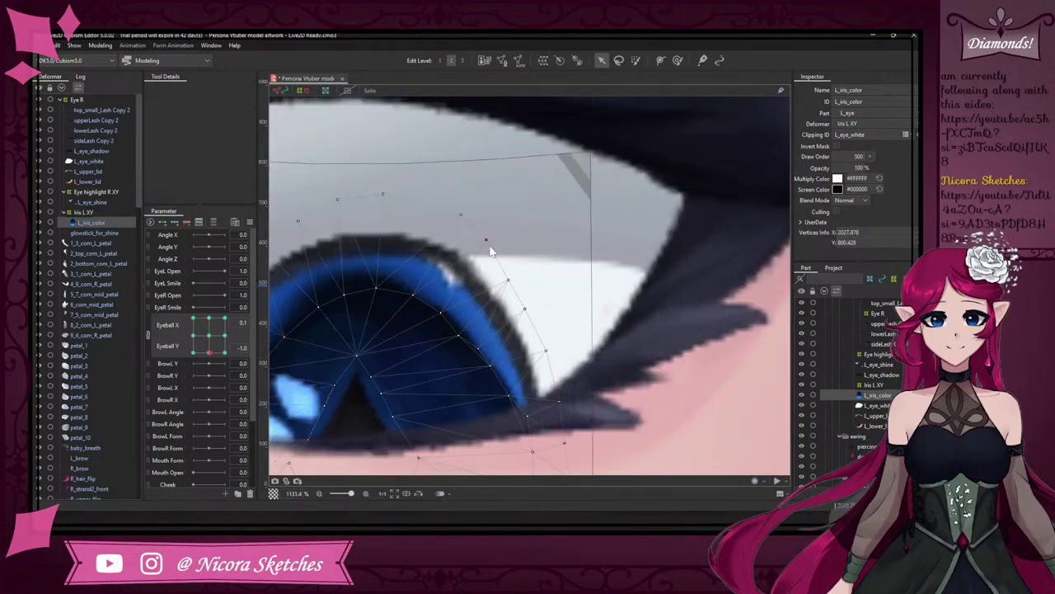
left_click_drag(479, 259, 440, 279)
scroll(454, 293, "down", 10)
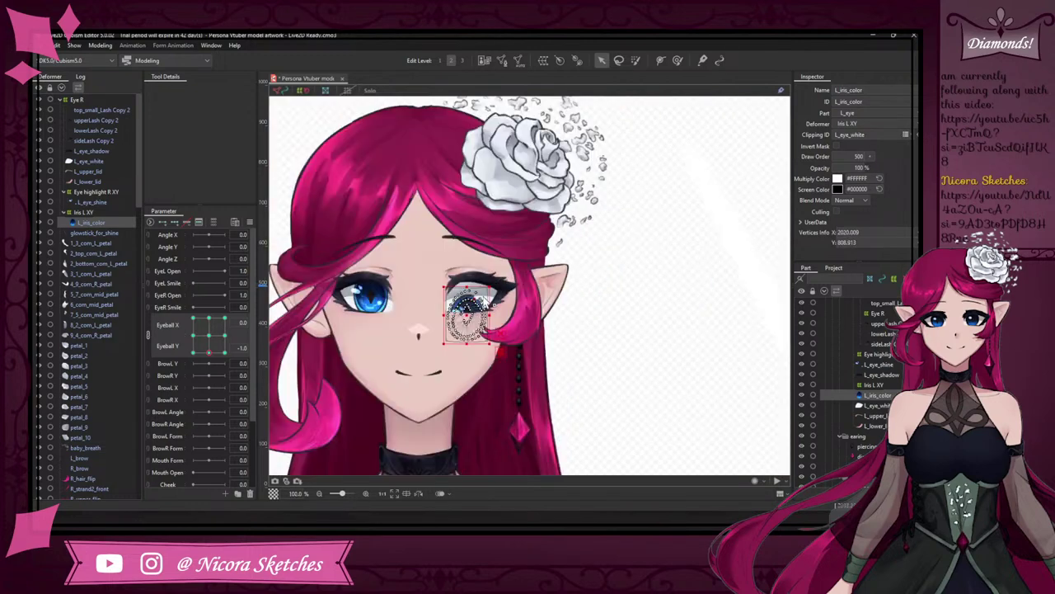
scroll(485, 305, "up", 10)
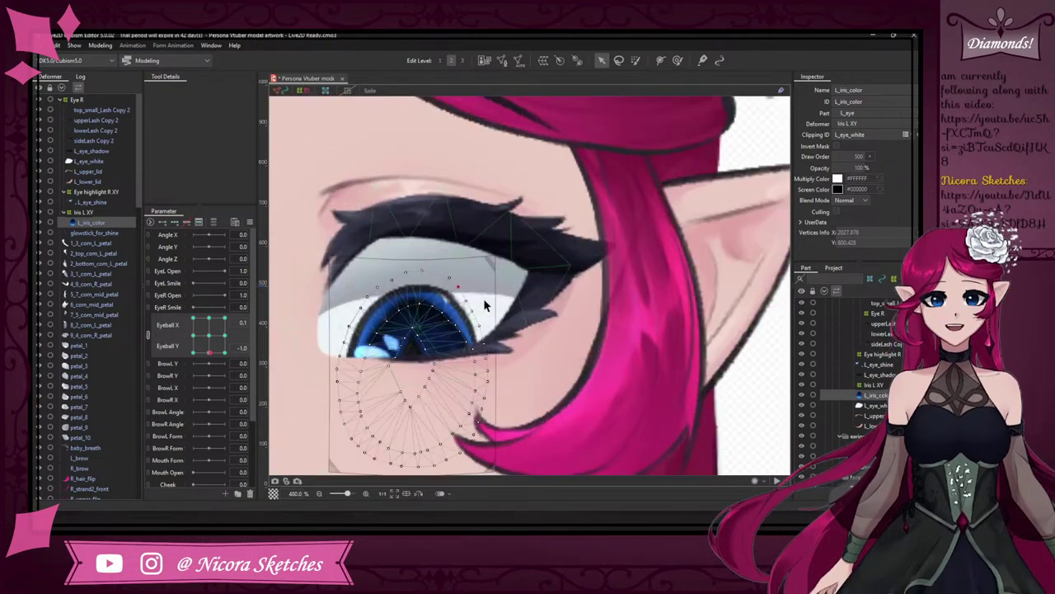
- Undo the L_iris_color mesh point edits, keeping the inward shift of both deformers at Eyeball X -1.0 and Eyeball Y 1.0
key("ctrl+z")
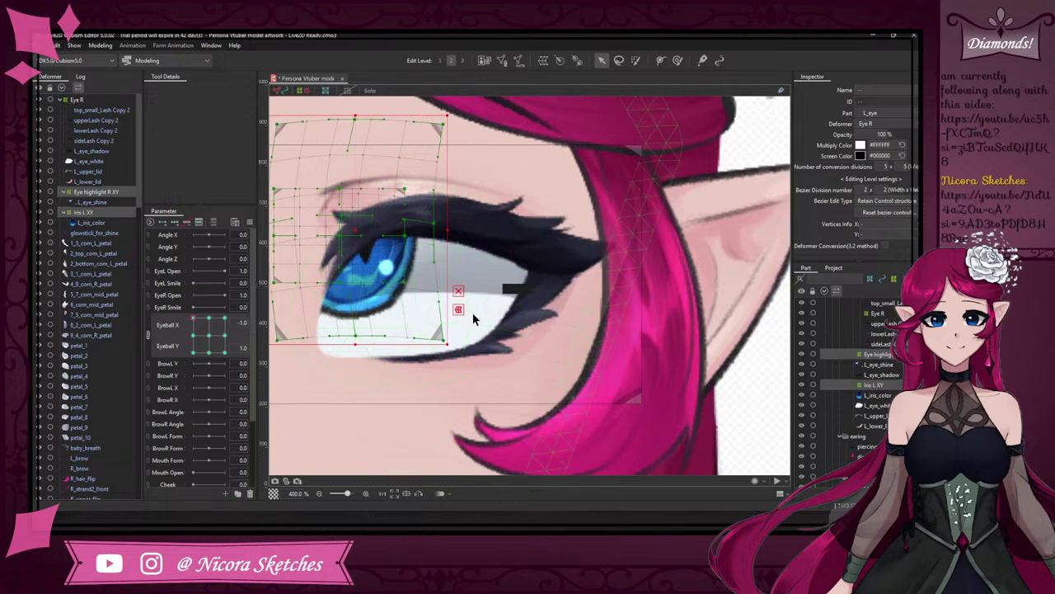
key("ctrl+z")
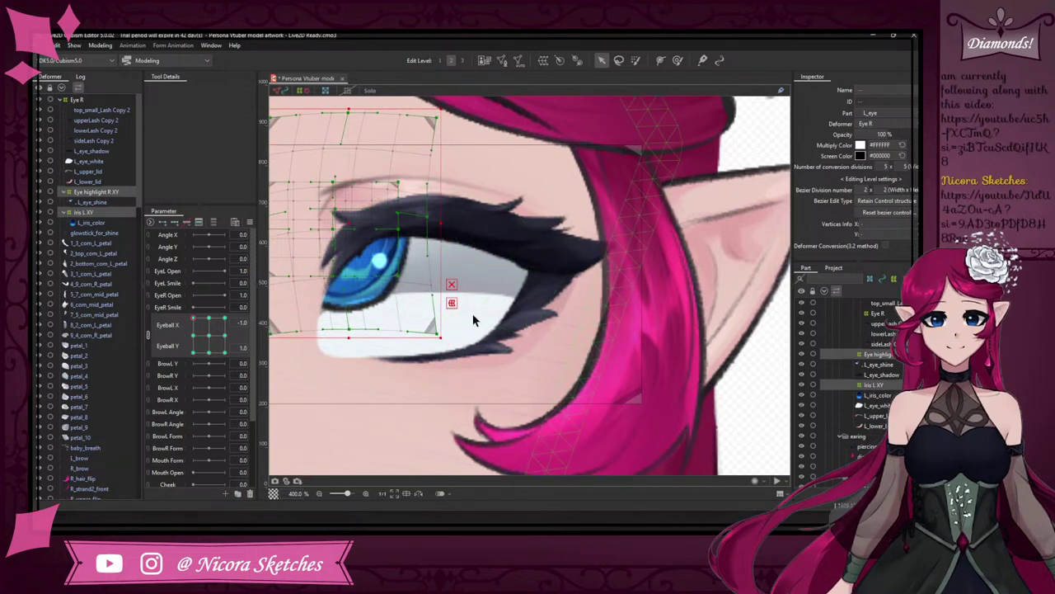
key("ctrl+y")
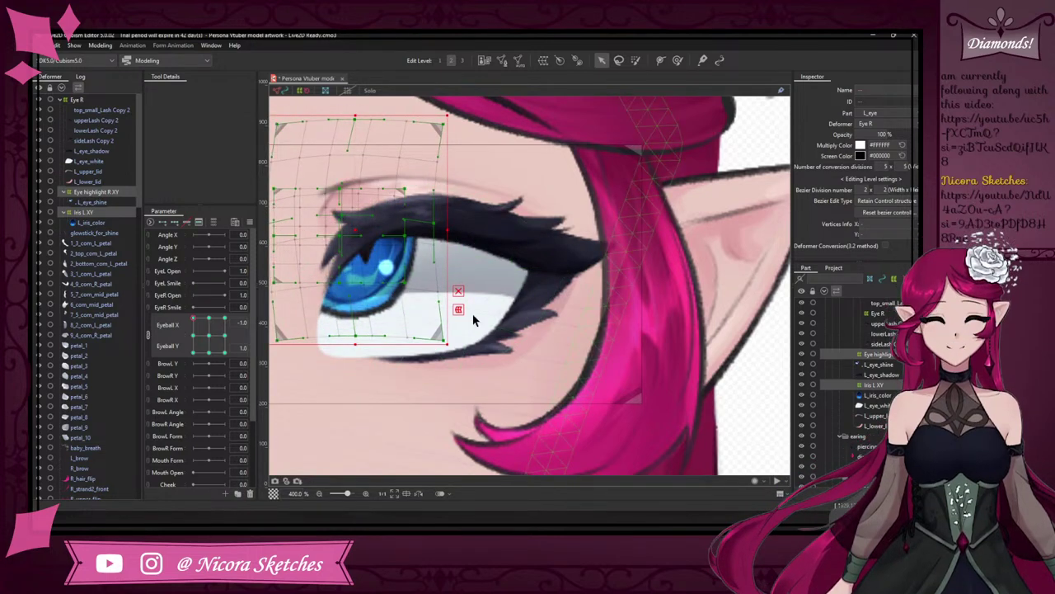
- Return Eyeball X and Eyeball Y to their centre and preview the iris and highlight motion across the linked grid
left_click(209, 334)
scroll(519, 291, "down", 2)
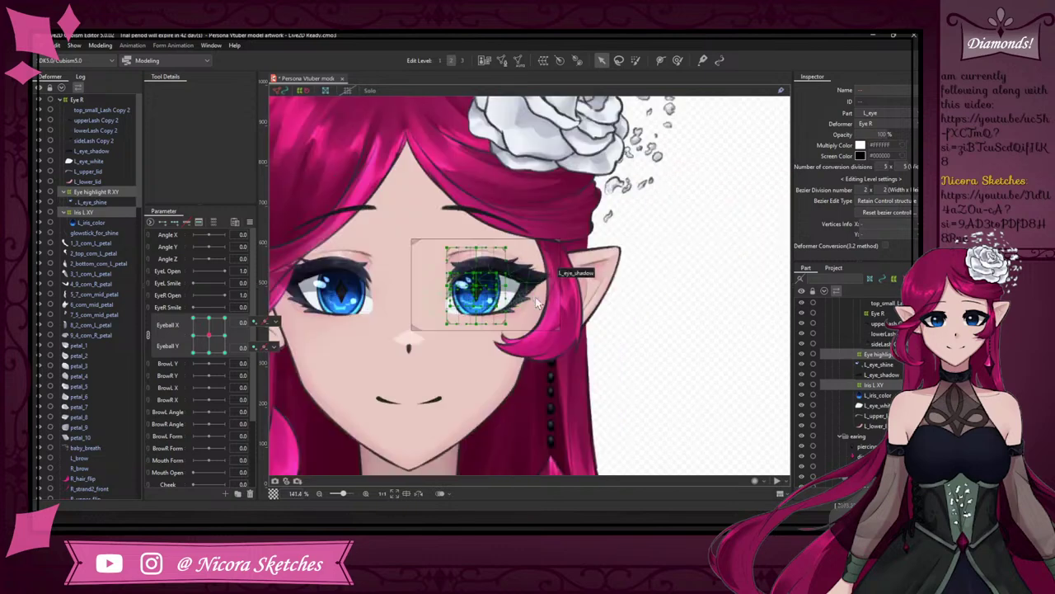
scroll(511, 294, "up", 2)
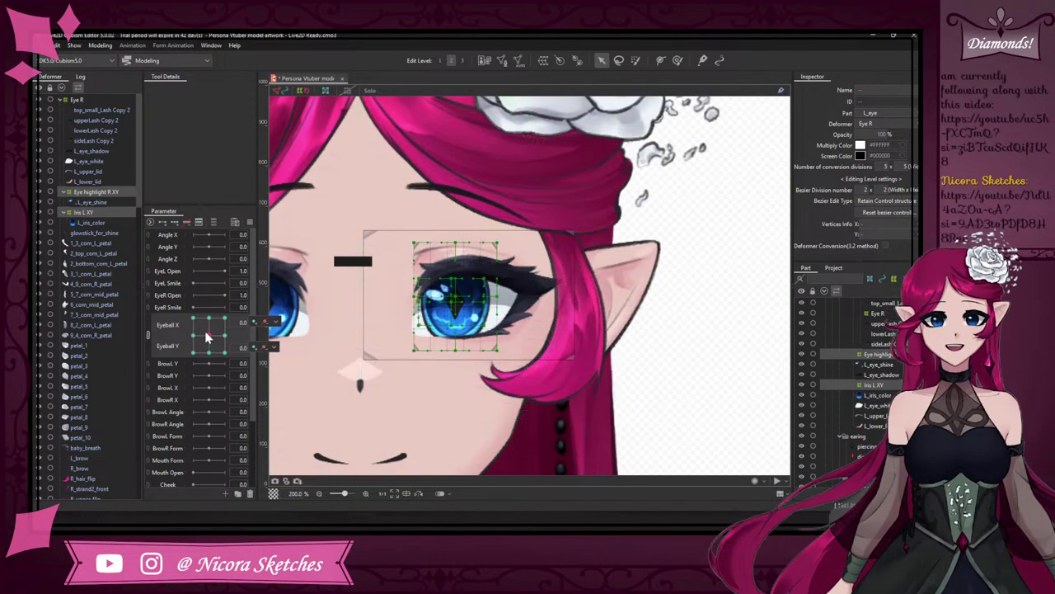
mouse_move(209, 334)
left_mouse_down()
mouse_move(189, 302)
mouse_move(195, 361)
mouse_move(208, 334)
mouse_move(216, 342)
mouse_move(221, 300)
mouse_move(234, 318)
mouse_move(209, 338)
left_mouse_up()
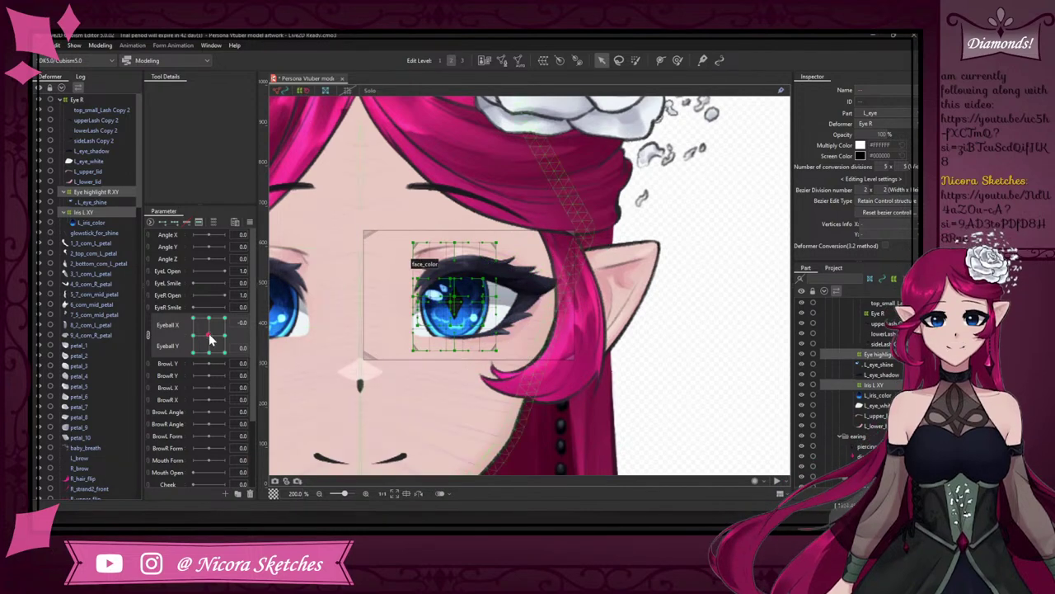
left_click_drag(210, 338, 215, 336)
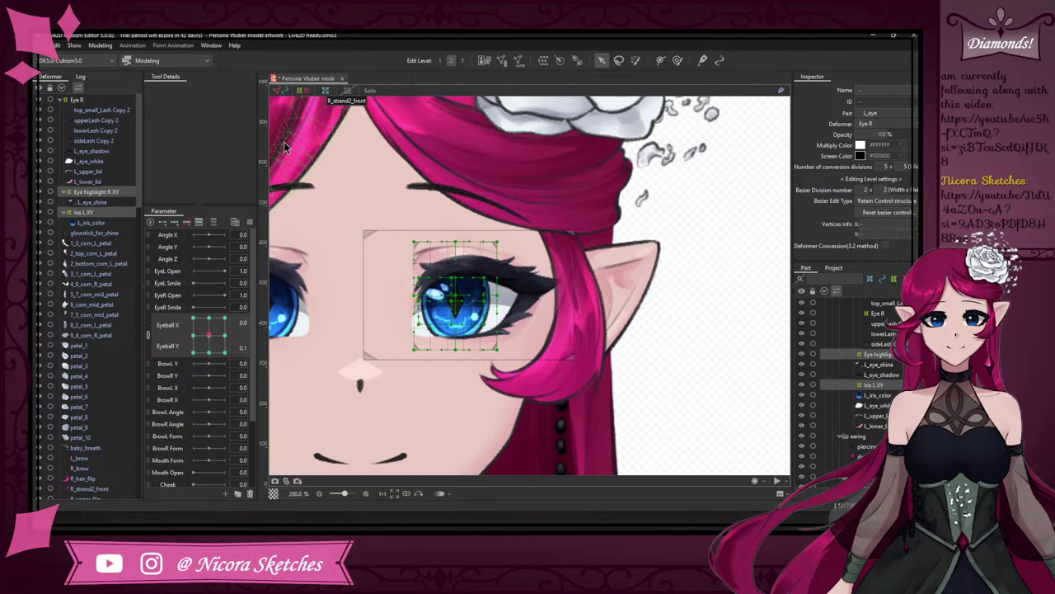
- Select the lower and upper lids, eye white, eye shadow and all four lash copies inside the Eye R deformer
left_click(109, 181)
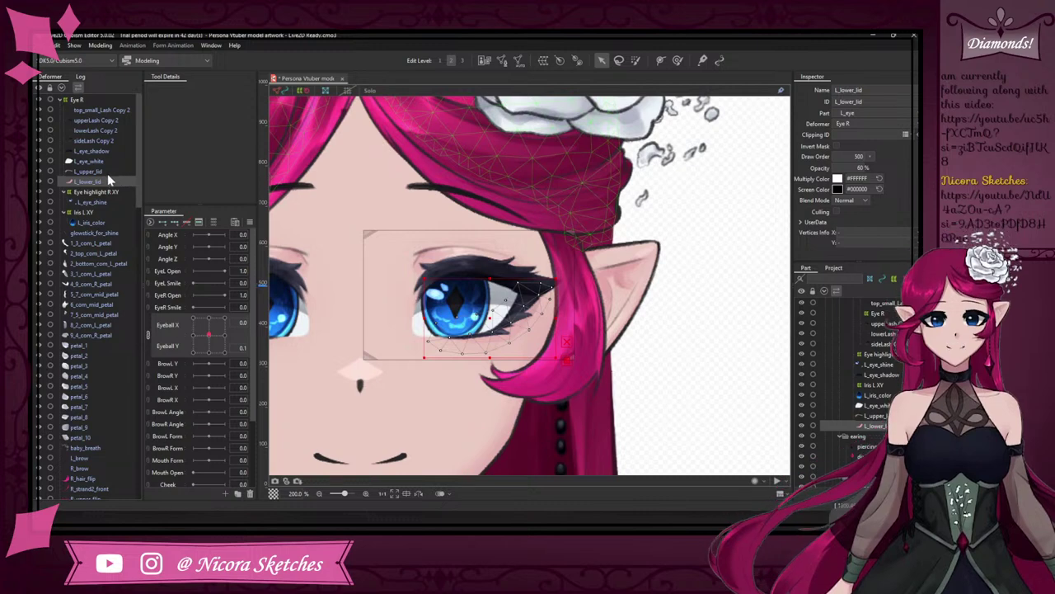
left_click(107, 163, "shift")
left_click(110, 151, "ctrl")
left_click(112, 139, "ctrl")
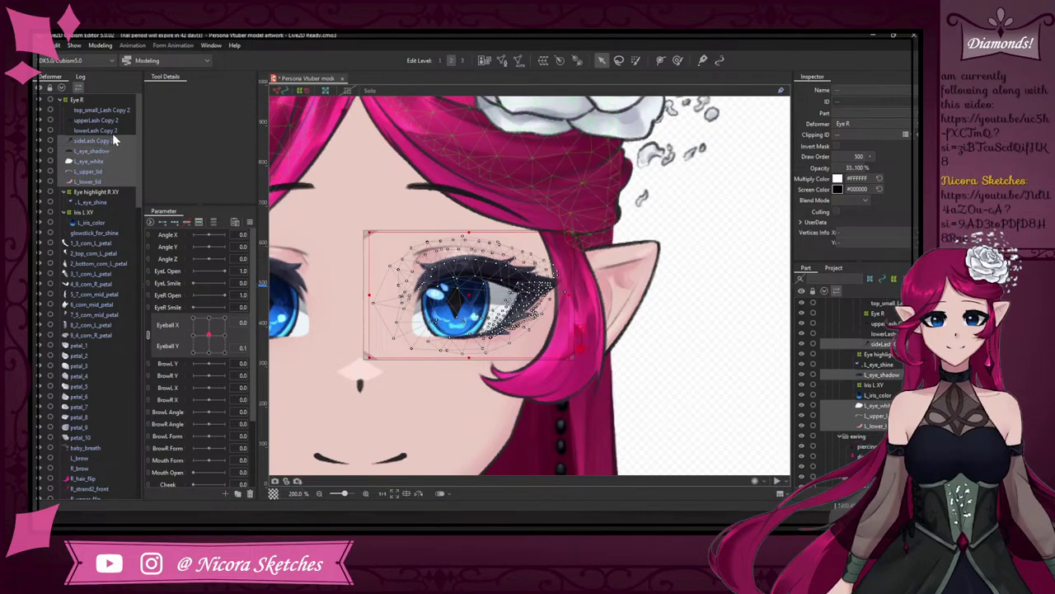
left_click(114, 131, "ctrl")
left_click(116, 121, "ctrl")
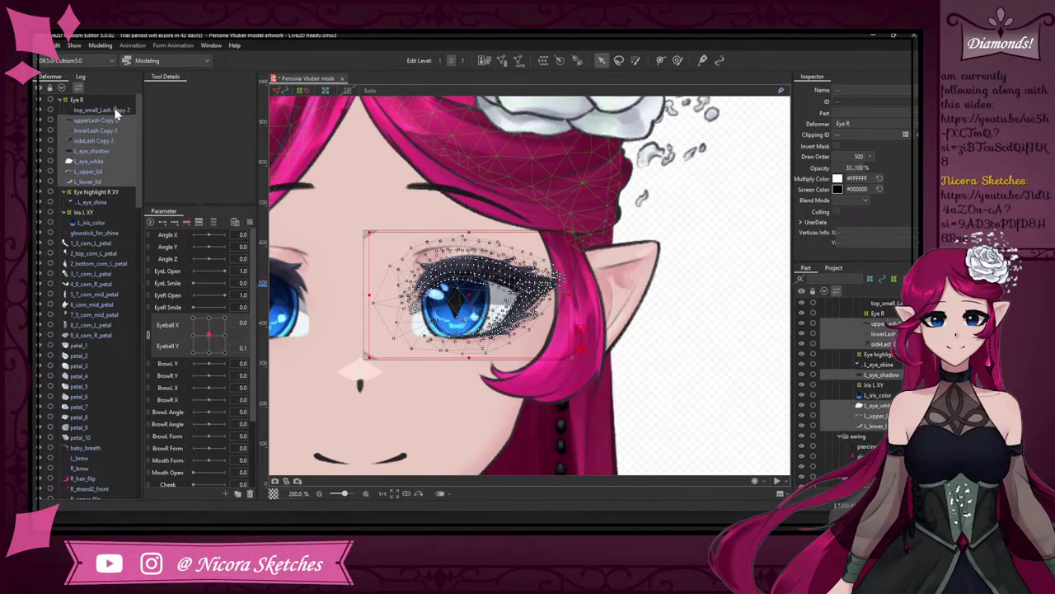
left_click(116, 111, "shift")
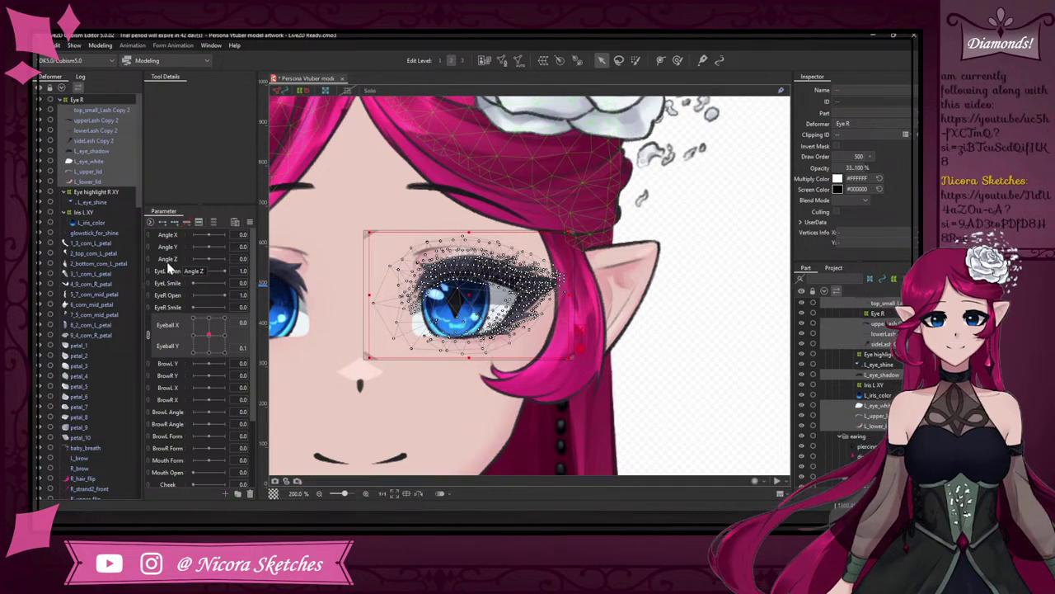
- Create a warp deformer named EyeLid L XY as parent of the selected lash, lid, eye white and shadow parts
key("ctrl+w")
left_click(520, 213)
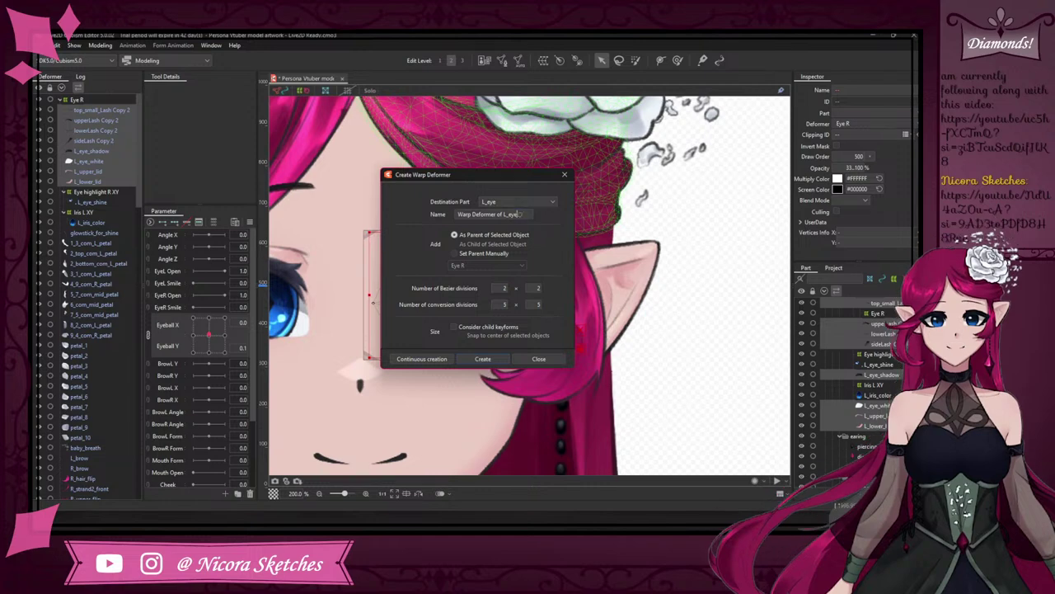
key("BackSpace")
key("BackSpace")
key("BackSpace")
key("BackSpace")
key("BackSpace")
key("BackSpace")
key("BackSpace")
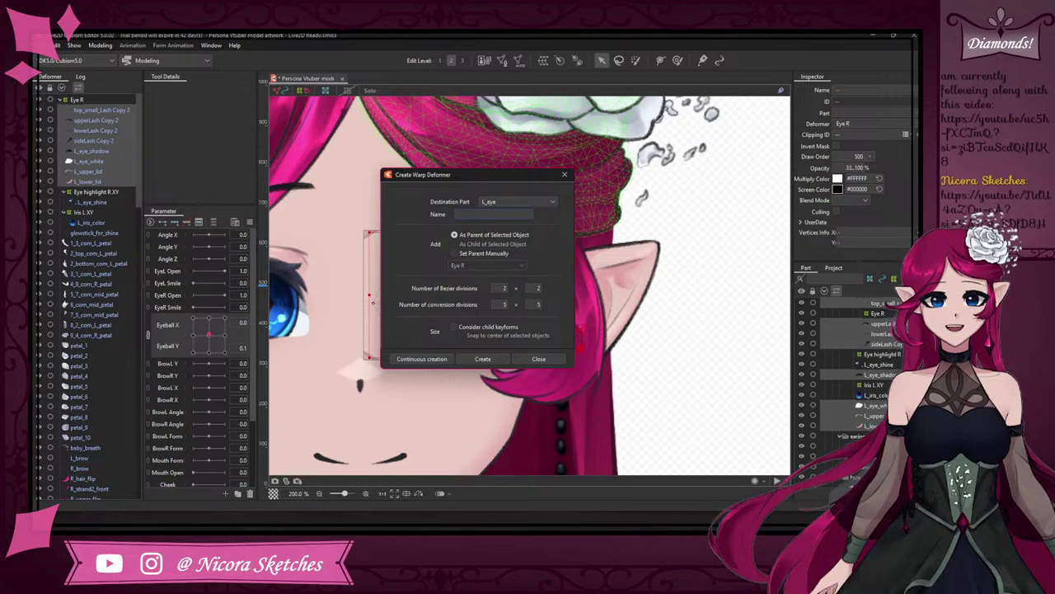
type("Eye")
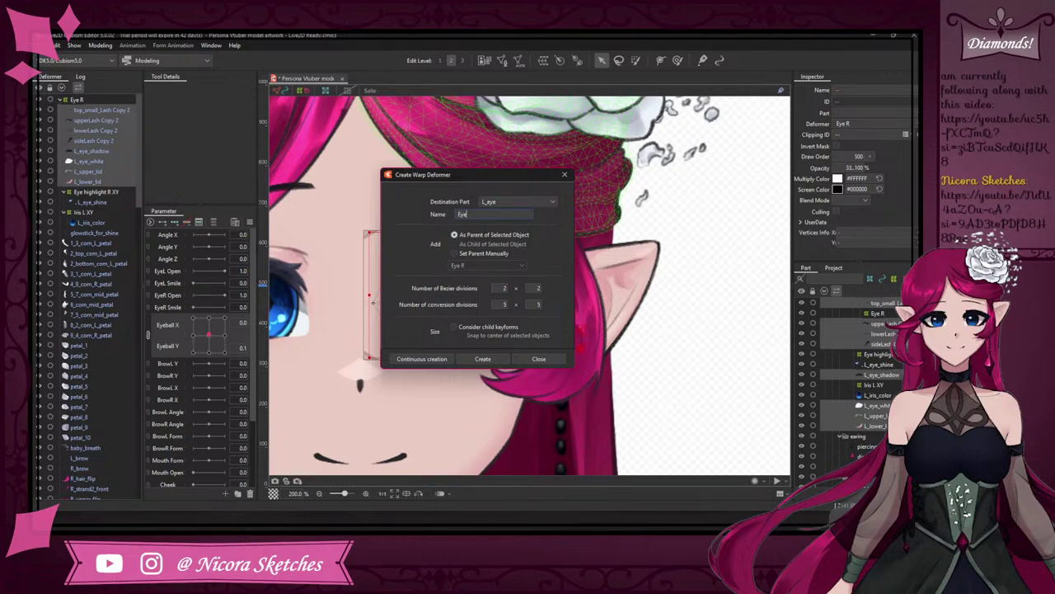
type(" L XY")
key("BackSpace")
key("BackSpace")
key("BackSpace")
key("BackSpace")
key("BackSpace")
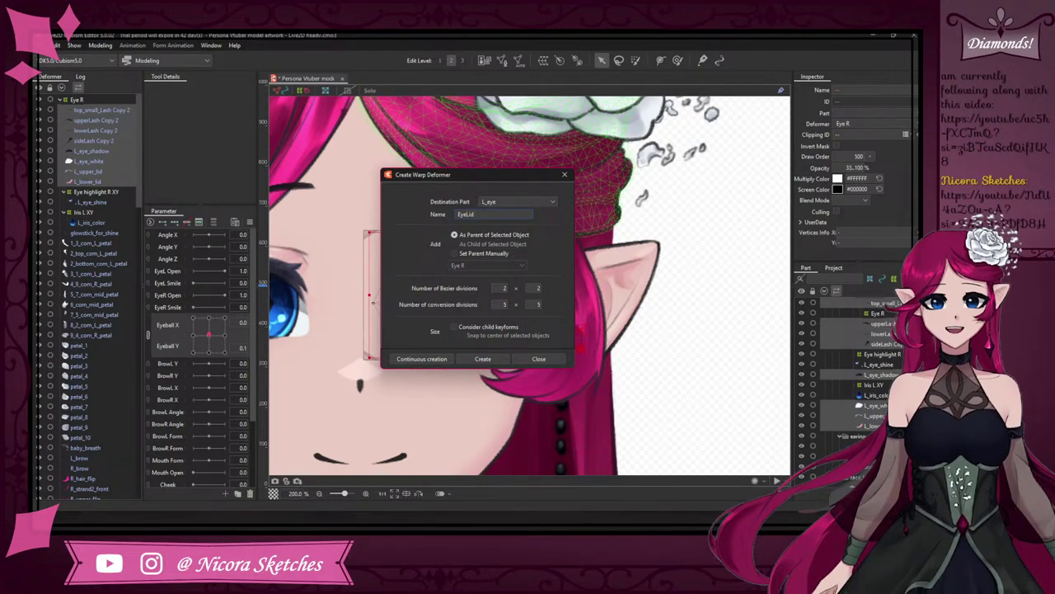
type("L")
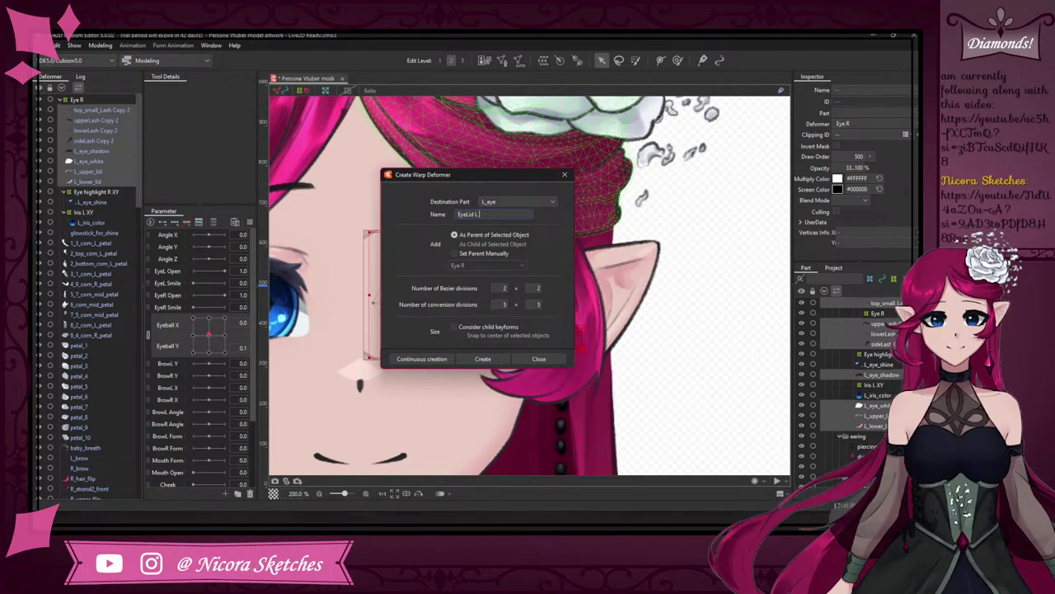
type("y")
type("Y")
left_click(483, 359)
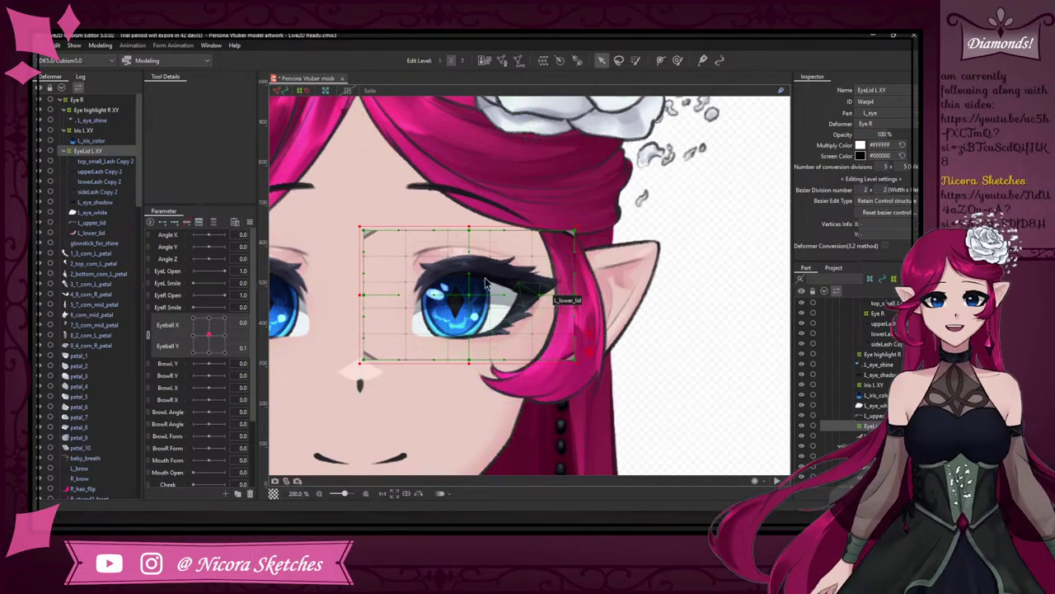
- Try moving L_eye_shadow out of EyeLid L XY to directly under Eye R and test-shift the deformer
left_click_drag(473, 294, 509, 286)
key("ctrl+z")
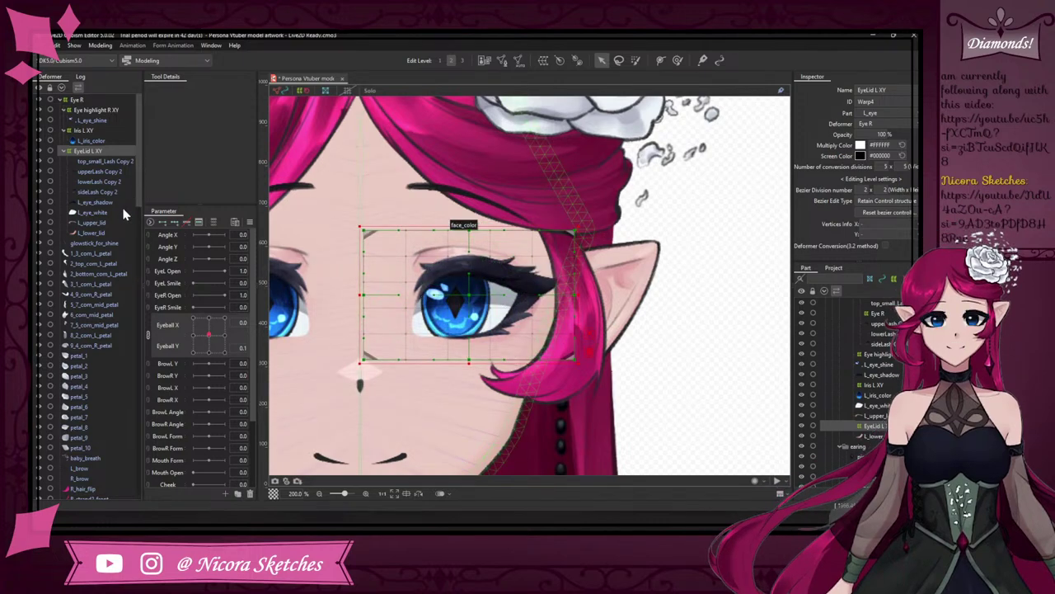
left_click(120, 202)
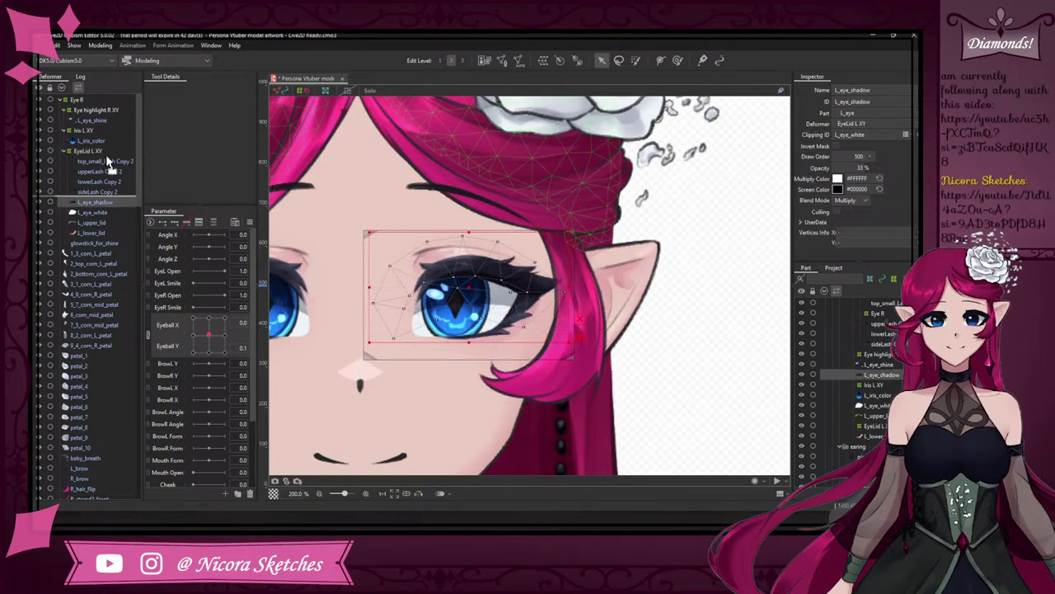
left_click_drag(104, 201, 107, 111)
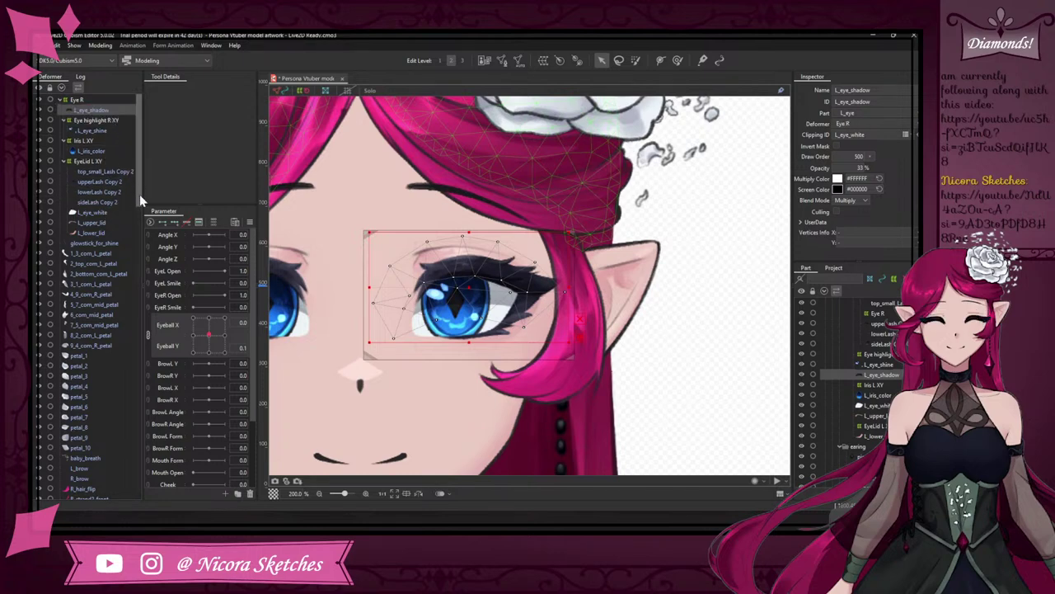
left_click(111, 159)
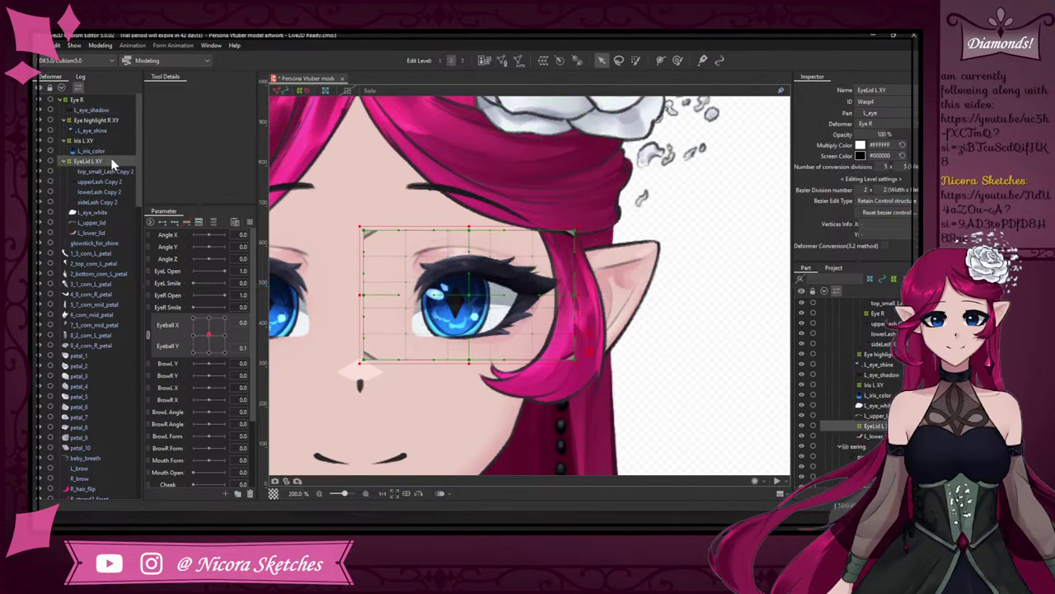
left_click_drag(493, 312, 470, 287)
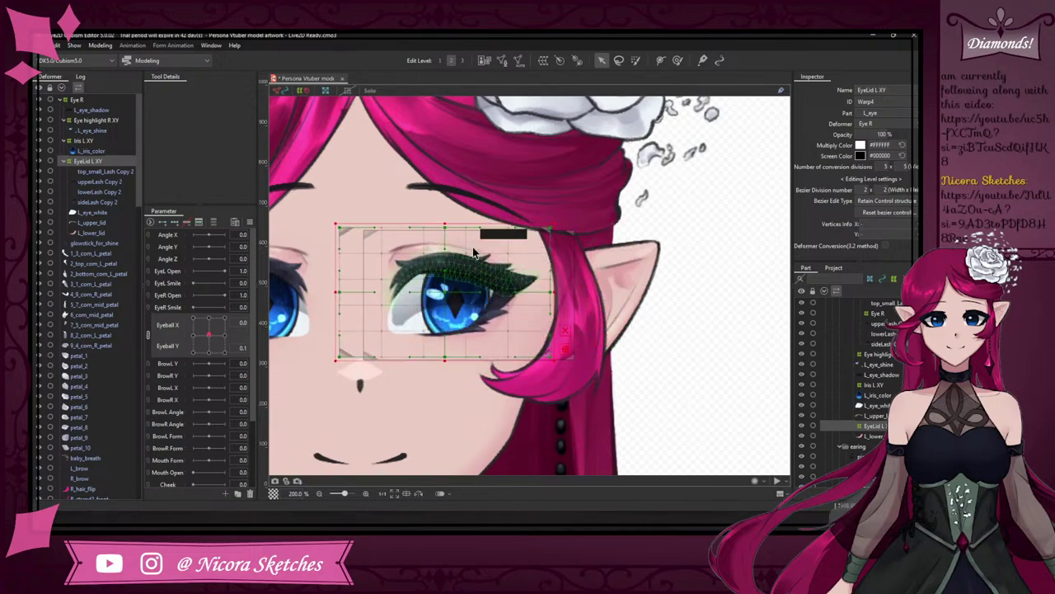
- Undo the test shift, the L_eye_shadow move and the creation of the EyeLid L XY deformer
key("ctrl+z")
left_click(498, 284)
key("ctrl+z")
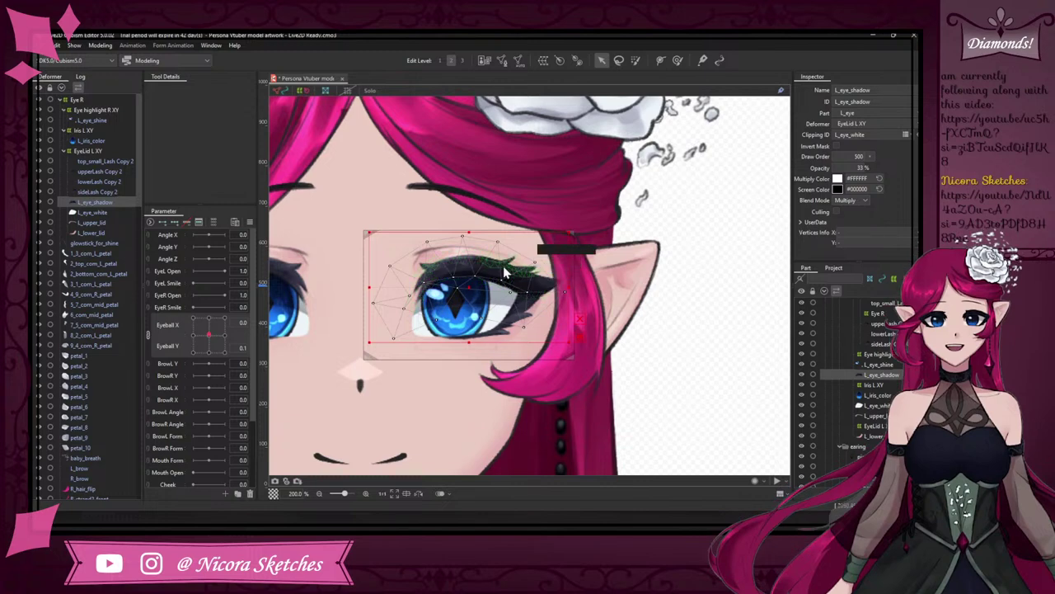
key("ctrl+z")
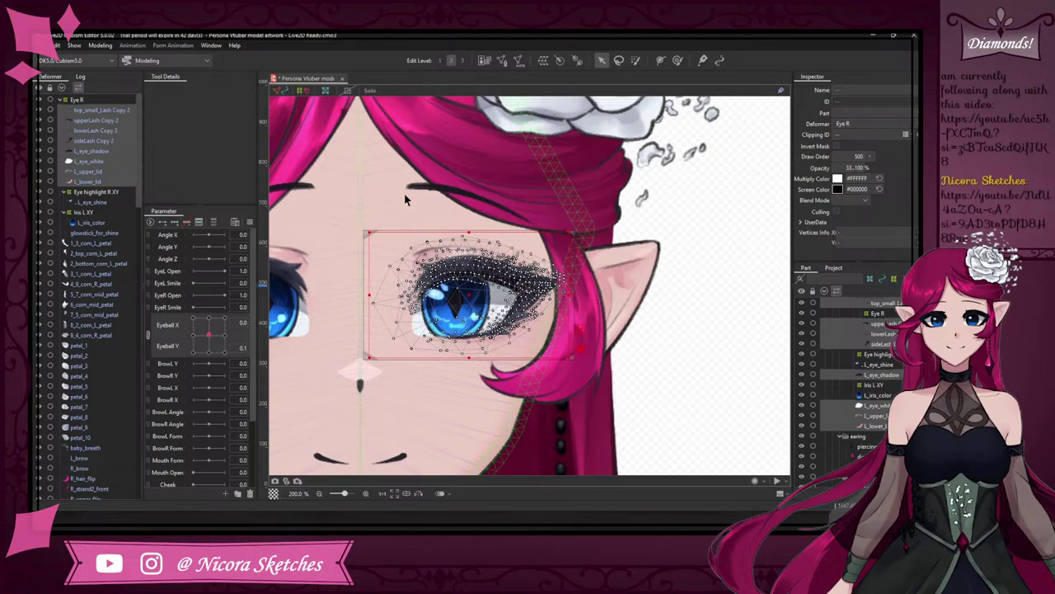
- Create a parent warp deformer named EyeLid L XY for the selected eye parts, including L_eye_shadow, in the L_eye part
left_click(544, 61)
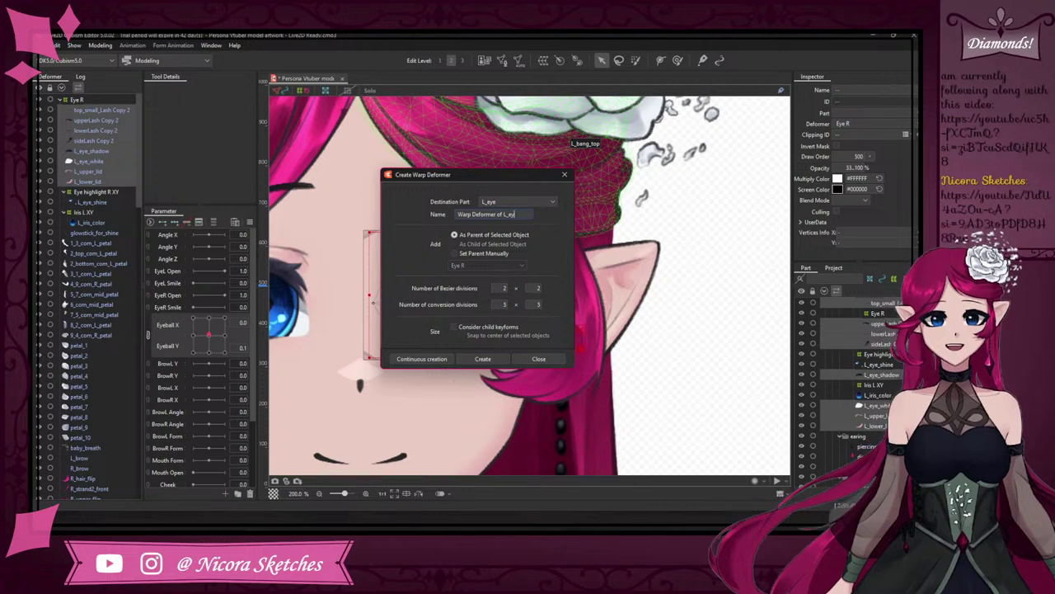
key("BackSpace")
key("BackSpace")
key("BackSpace")
key("BackSpace")
key("BackSpace")
key("BackSpace")
key("BackSpace")
key("BackSpace")
key("BackSpace")
key("BackSpace")
key("BackSpace")
key("BackSpace")
key("BackSpace")
key("BackSpace")
key("BackSpace")
key("BackSpace")
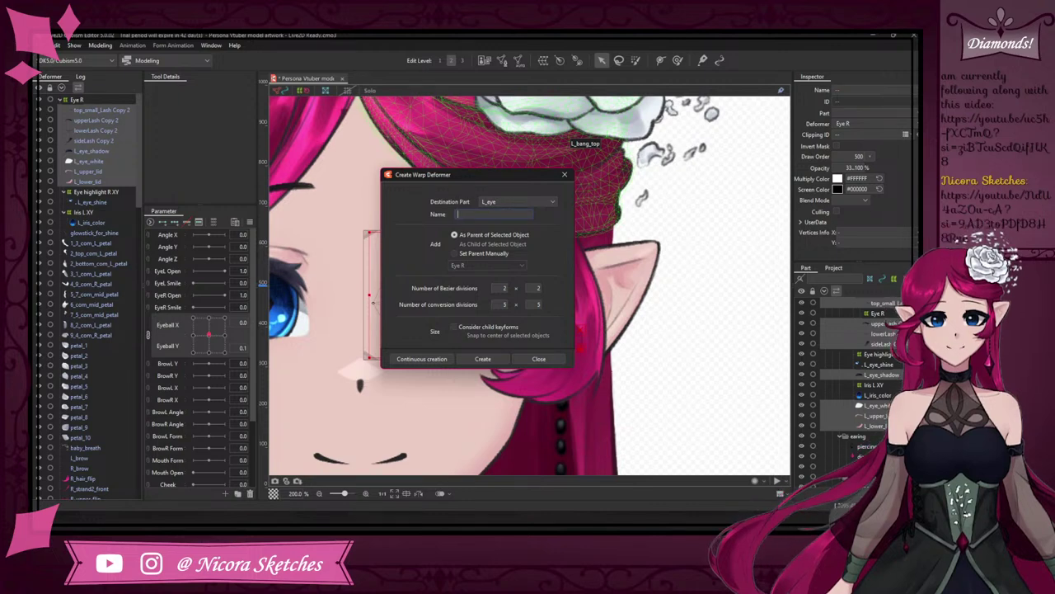
type("EyeLid L XY")
left_click(483, 360)
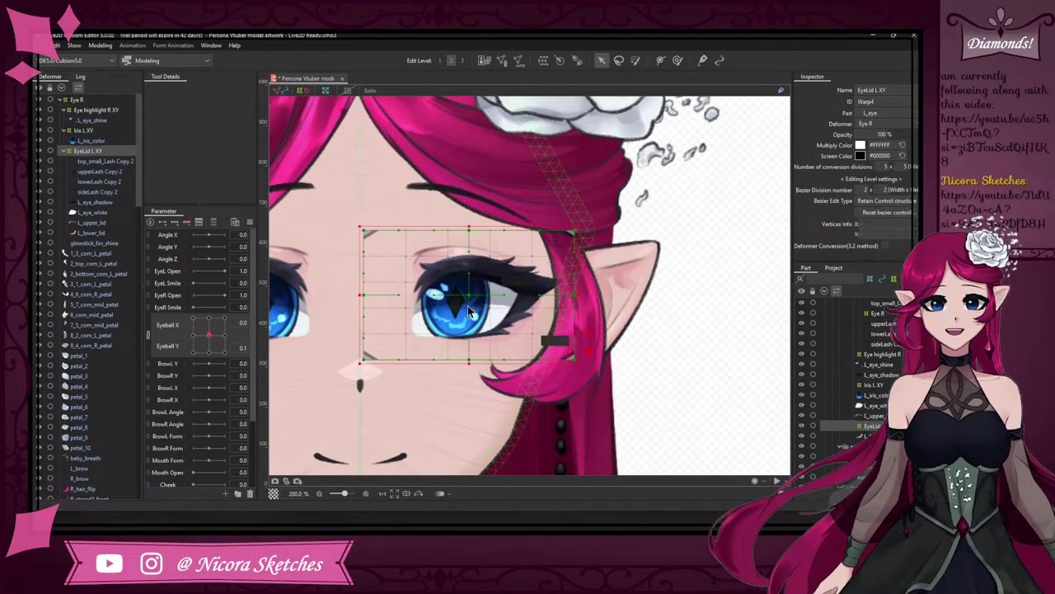
mouse_move(469, 298)
left_mouse_down()
mouse_move(483, 317)
mouse_move(468, 300)
left_mouse_up()
key("ctrl+z")
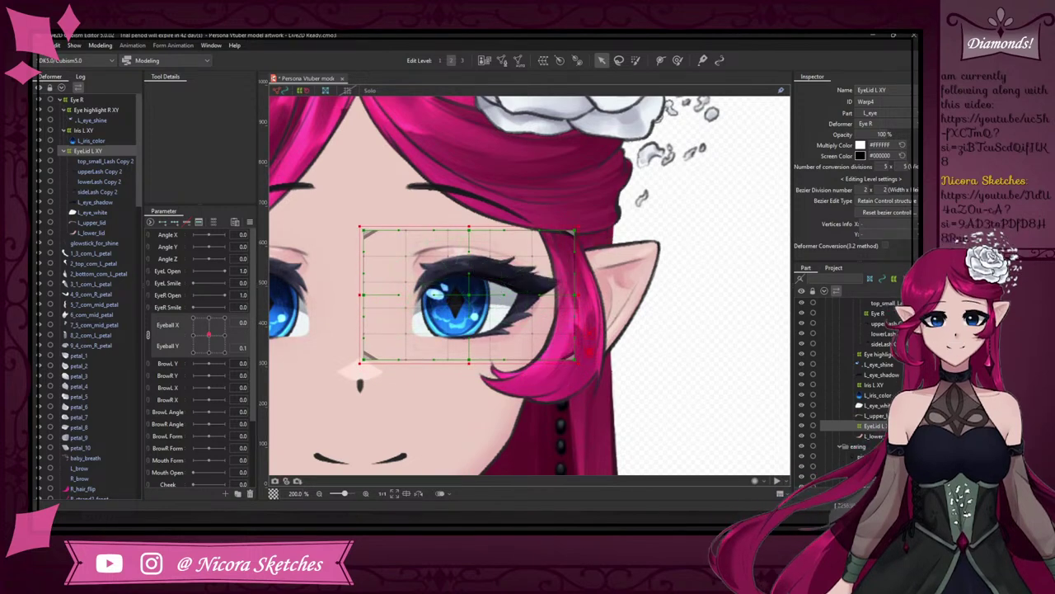
- Unlink Eyeball X and Eyeball Y and add three keyforms on each to EyeLid L XY, leaving both at 0.0
left_click(148, 335)
left_click(209, 331)
left_click_drag(210, 319, 215, 319)
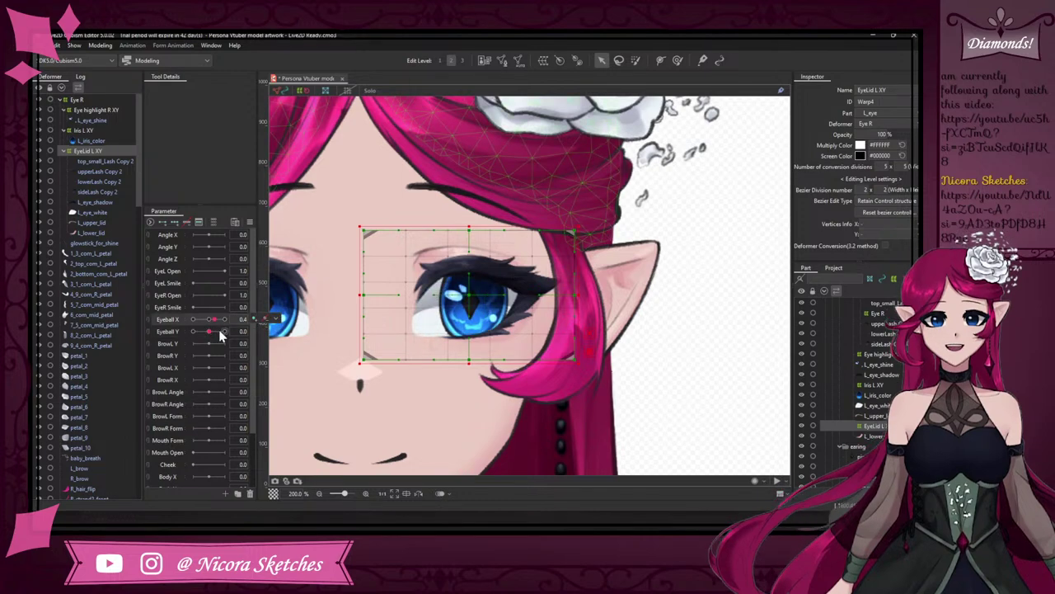
left_click_drag(219, 335, 221, 338)
left_click(202, 332)
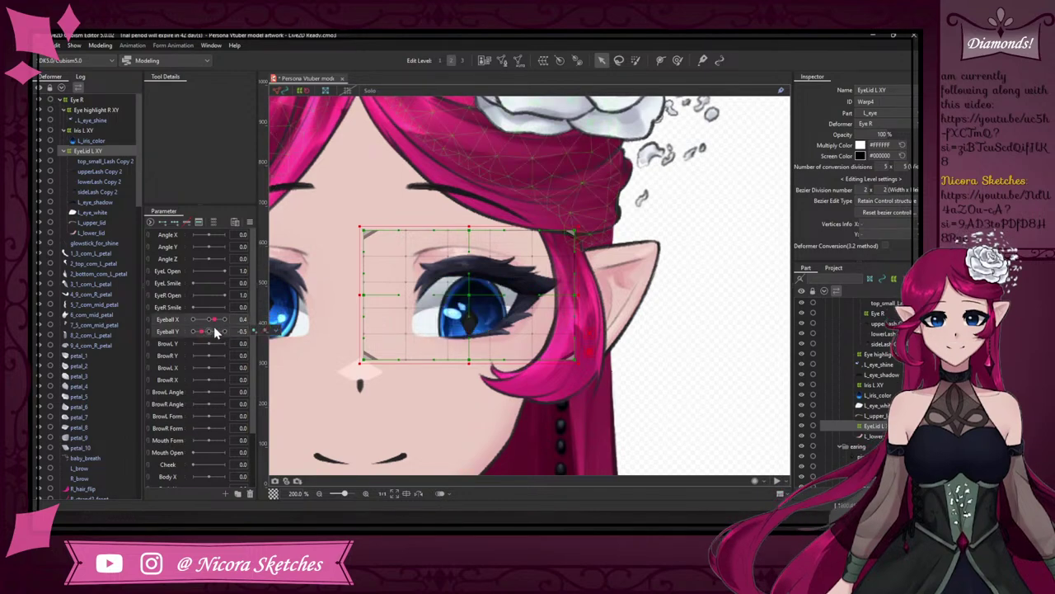
left_click(210, 319)
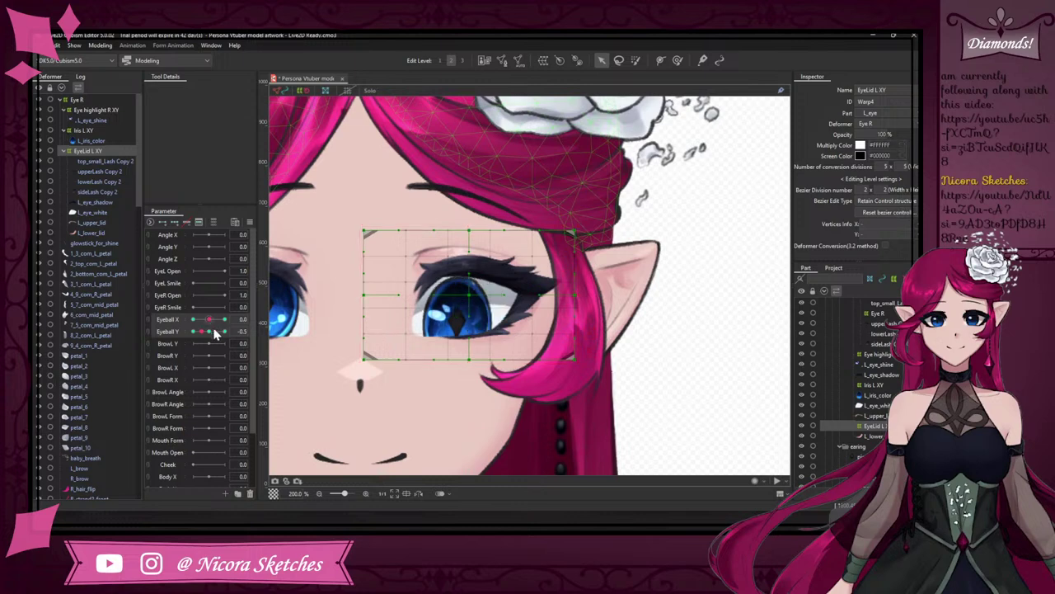
left_click(208, 332)
left_click_drag(216, 331, 212, 332)
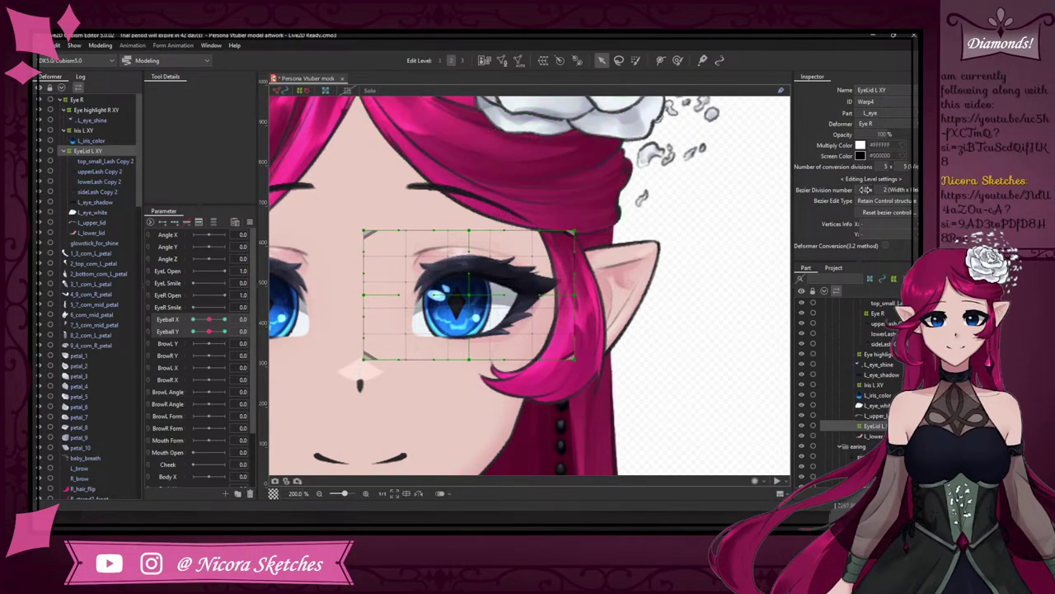
- Set the Bezier division number of EyeLid L XY to 3 × 5
type("4")
key("Tab")
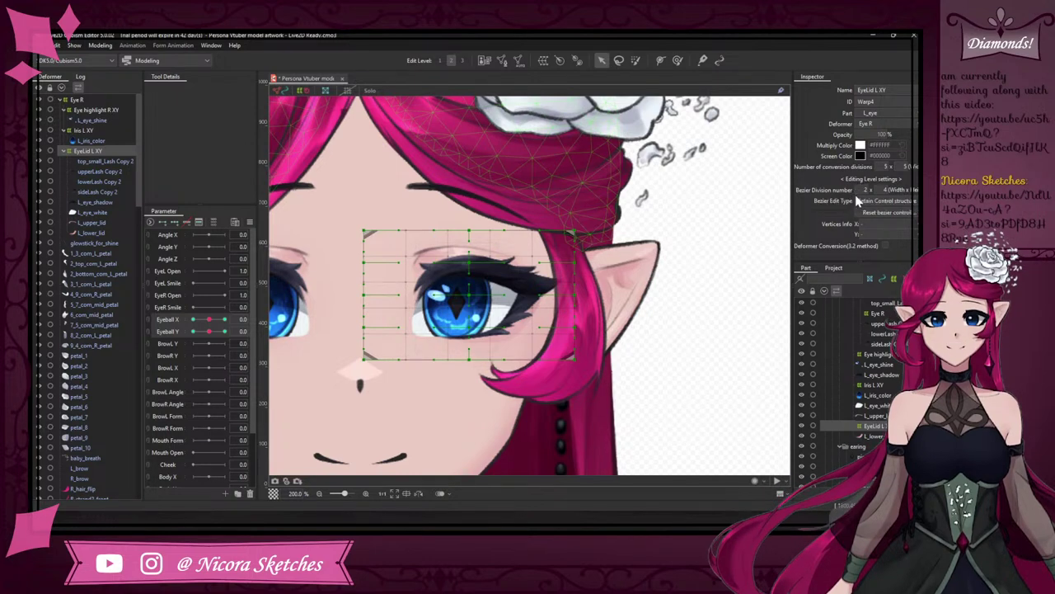
left_click_drag(865, 189, 866, 189)
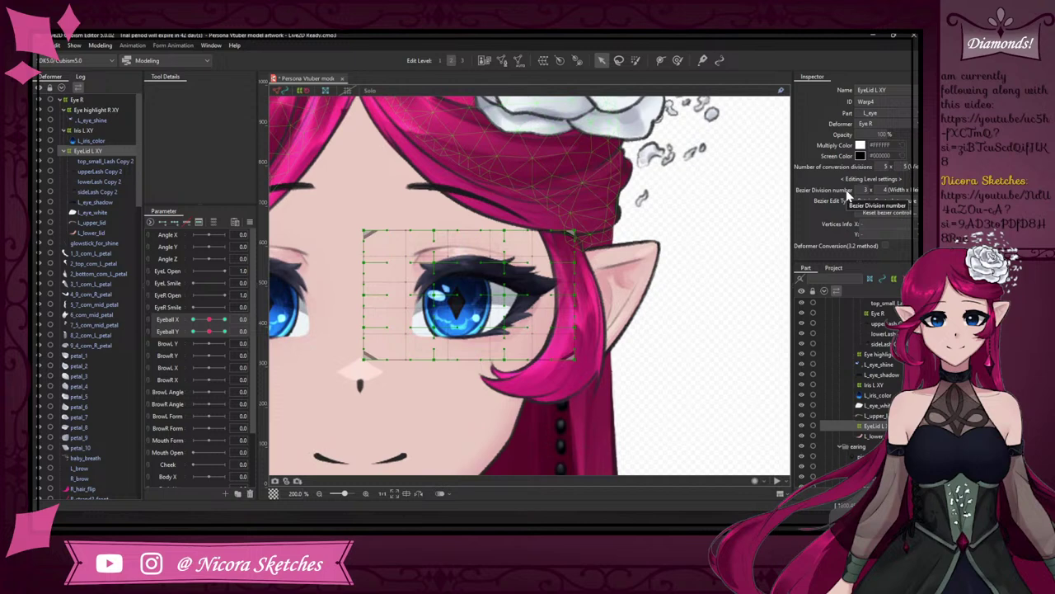
left_click(885, 189)
type("2")
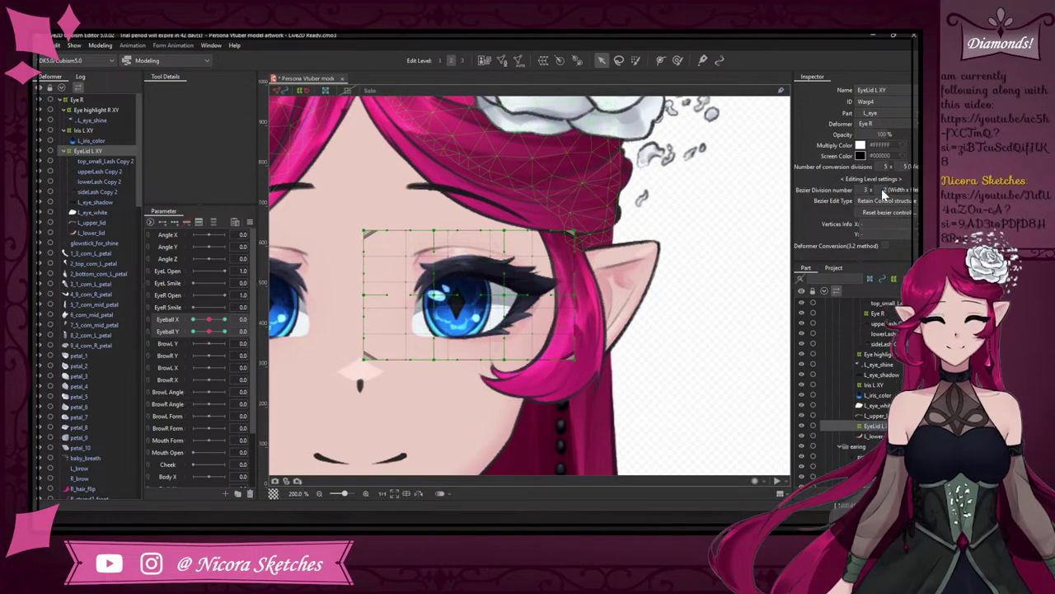
left_click(883, 190)
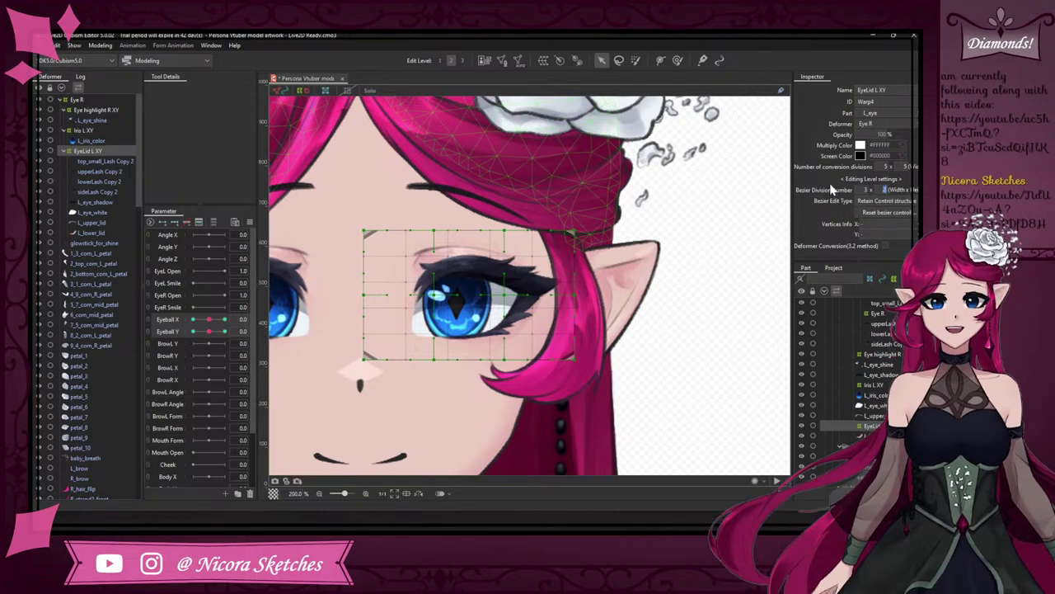
type("5")
key("Return")
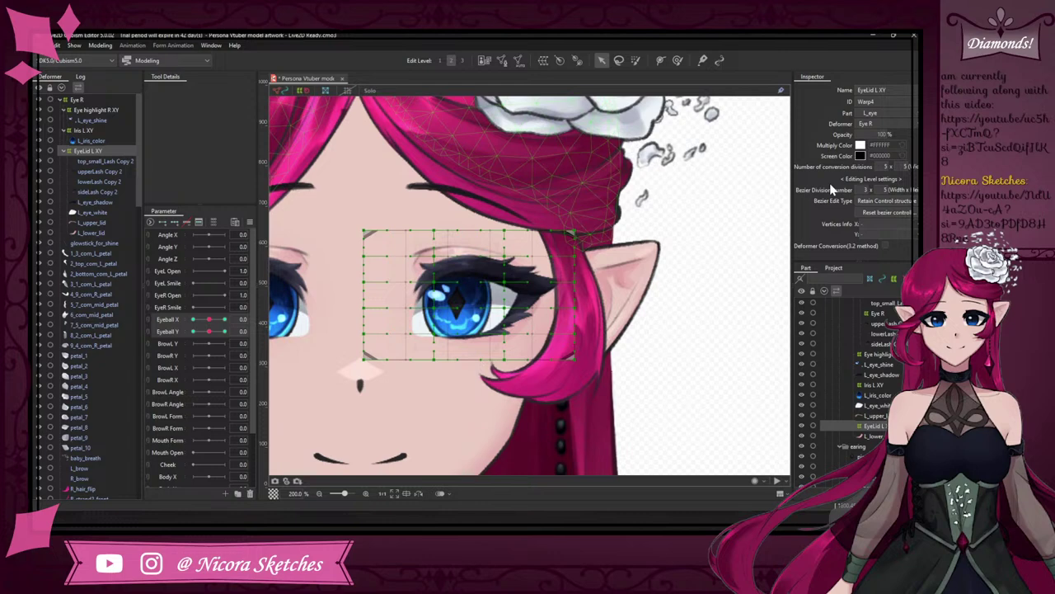
- Try 4 × 5 Bezier divisions on EyeLid L XY with a control point moved near the inner lash, and undo both changes
left_click(864, 189)
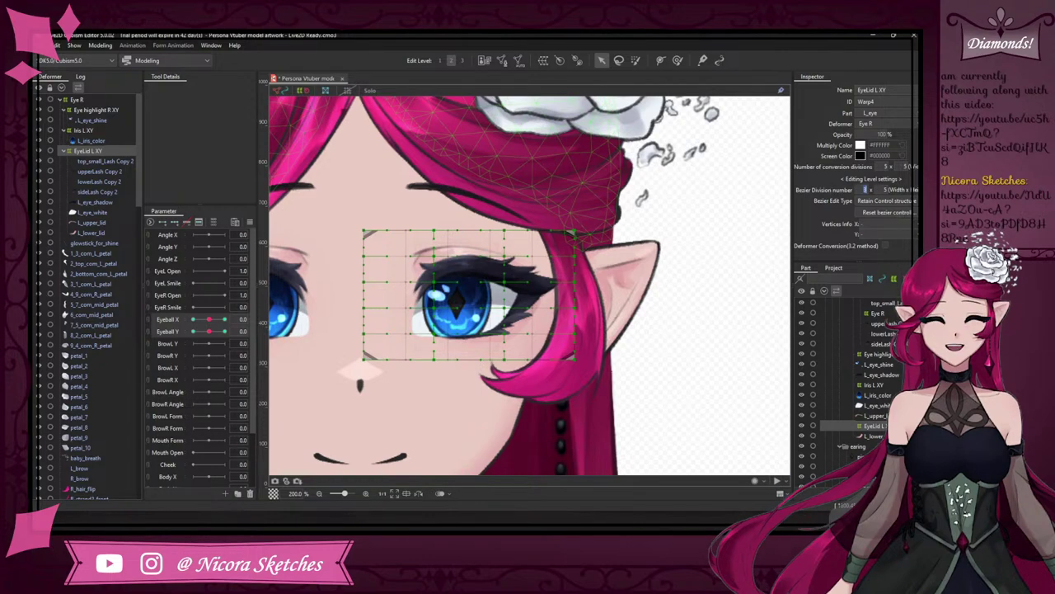
type("4")
key("Return")
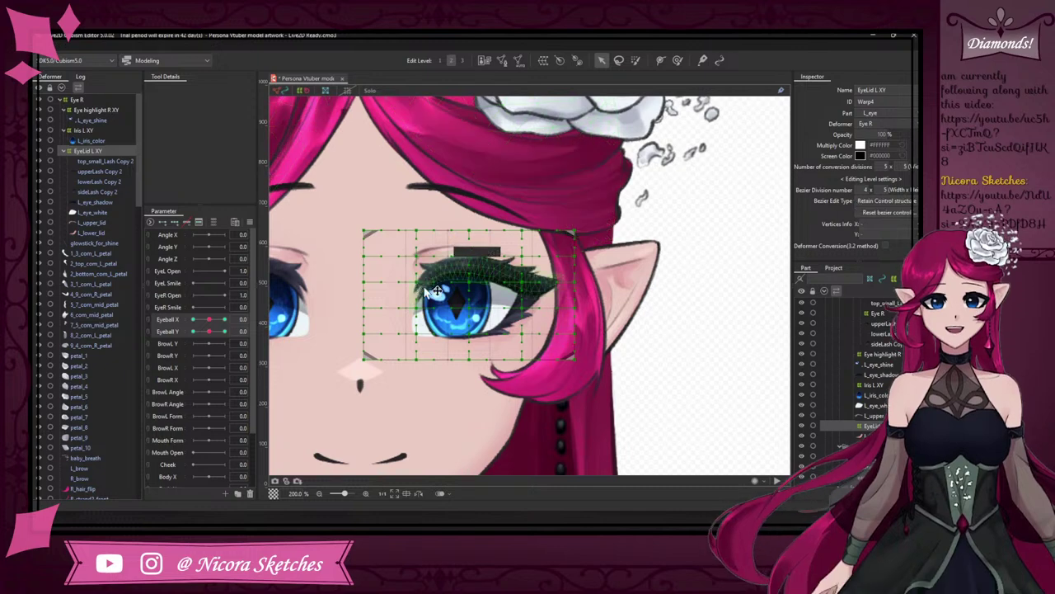
left_click_drag(418, 282, 467, 242)
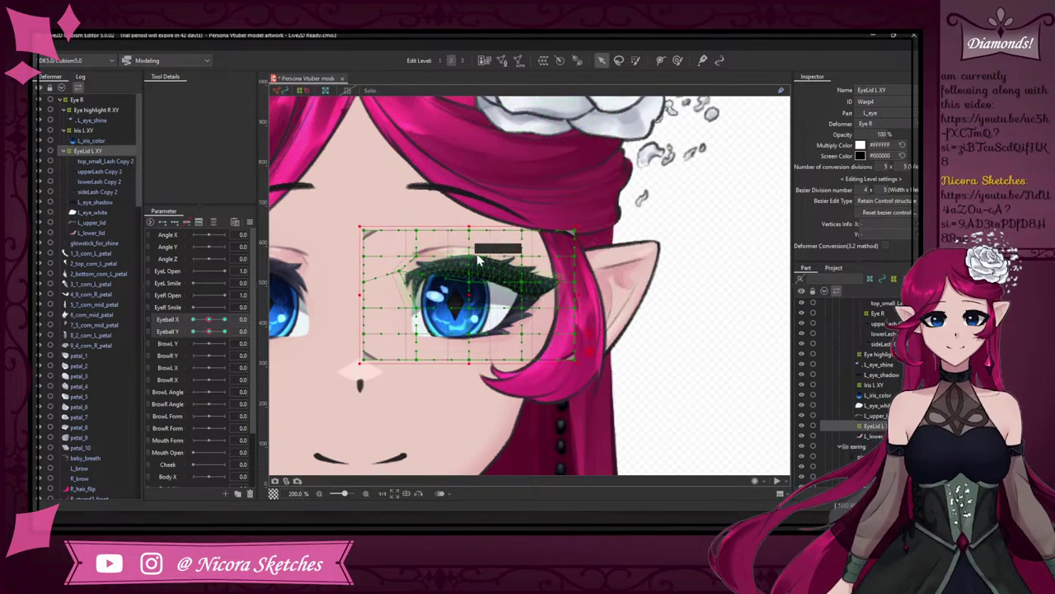
key("ctrl+z")
key("ctrl+z")
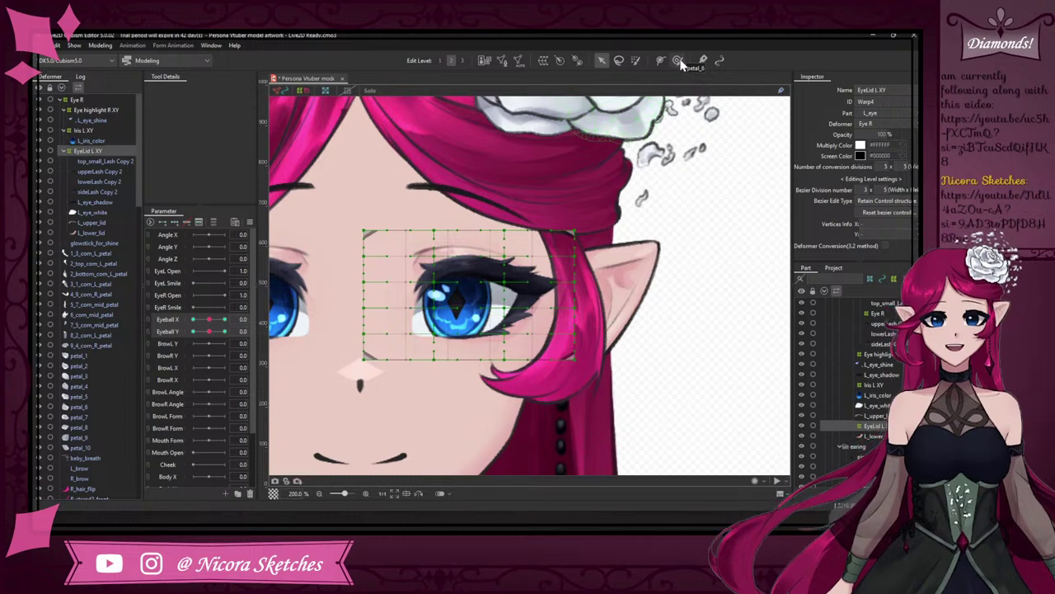
- Try reshaping the outer corner of EyeLid L XY with the Deform Brush at 3 × 4 Bezier divisions, and undo the changes
left_click(678, 61)
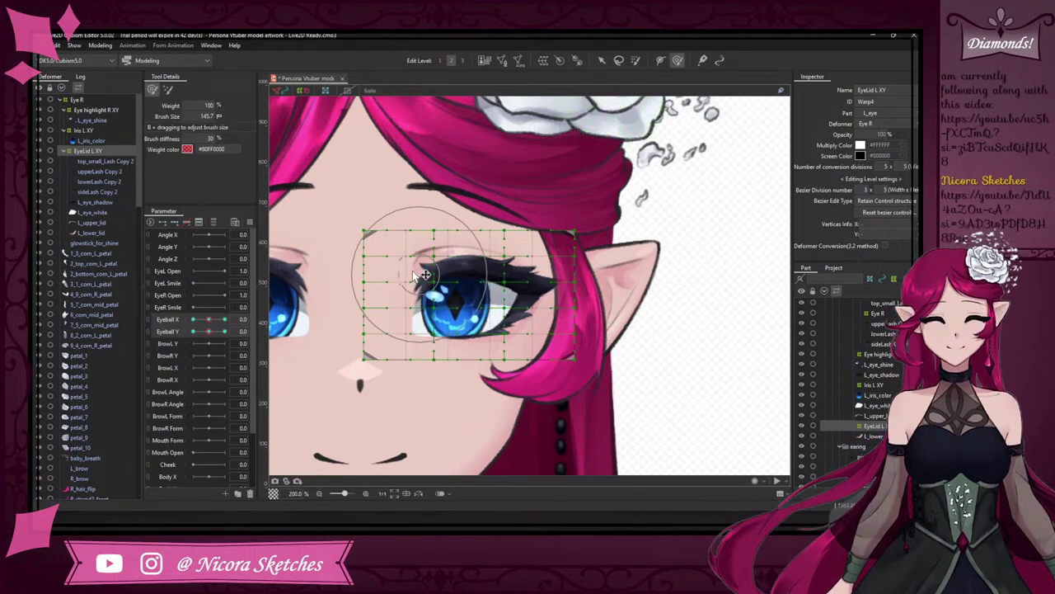
key("ctrl+z")
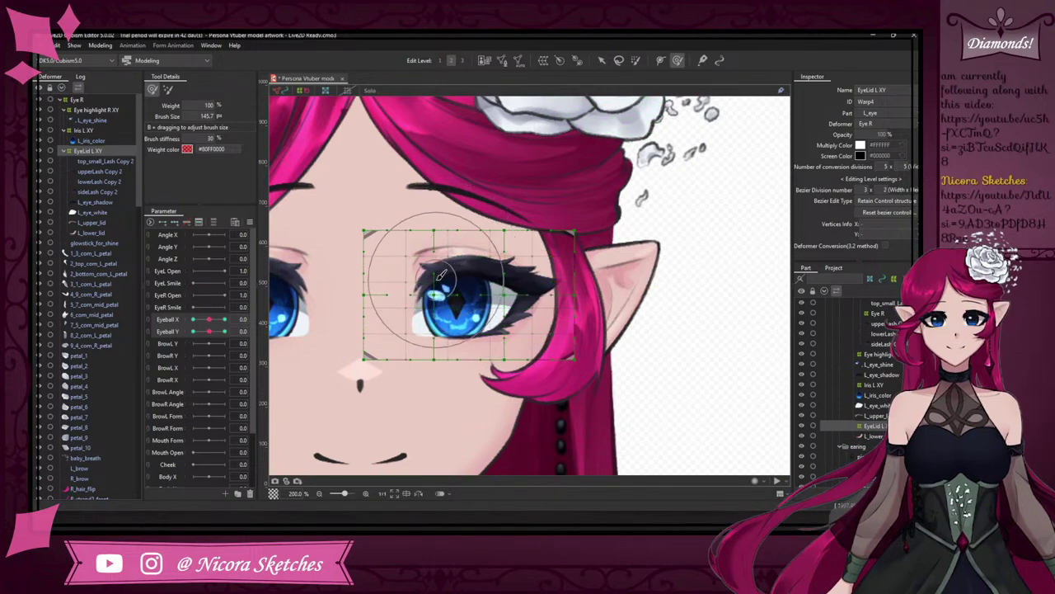
key("ctrl+y")
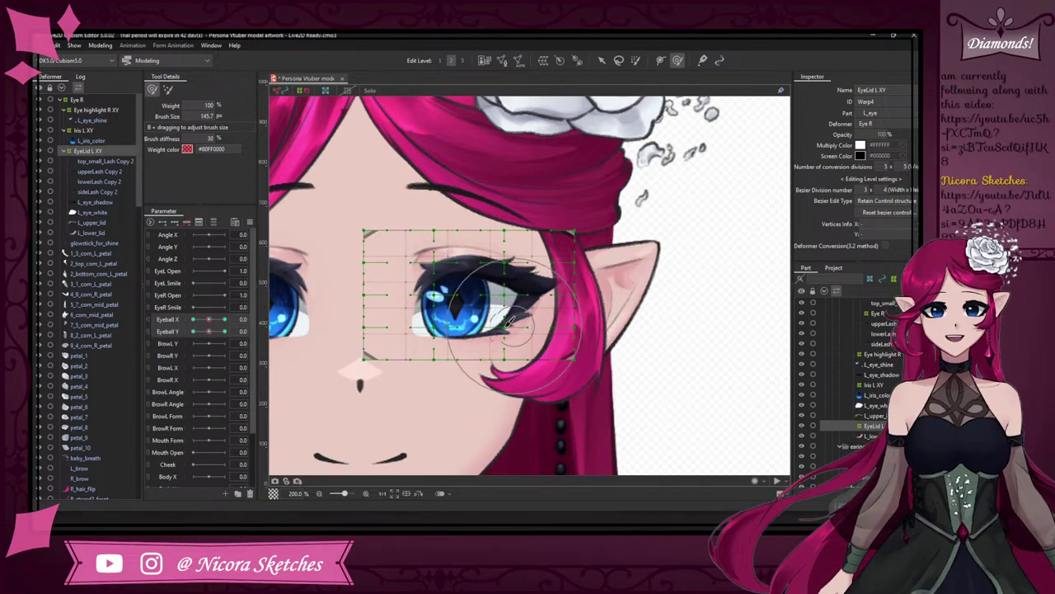
mouse_move(510, 323)
left_mouse_down()
mouse_move(539, 352)
mouse_move(515, 330)
left_mouse_up()
key("ctrl+z")
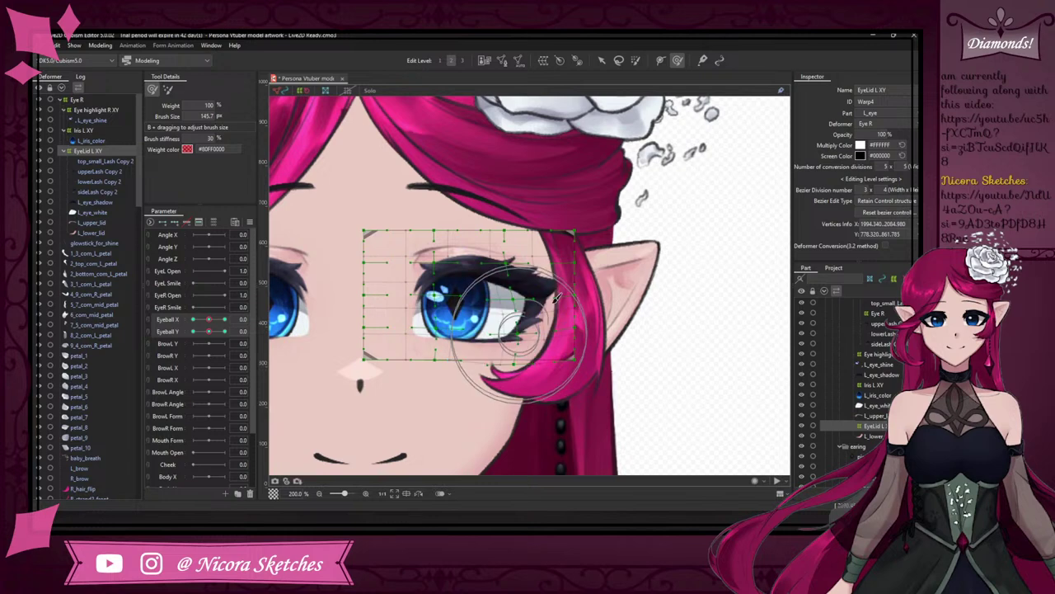
mouse_move(520, 247)
left_mouse_down()
mouse_move(515, 235)
mouse_move(532, 266)
mouse_move(529, 256)
left_mouse_up()
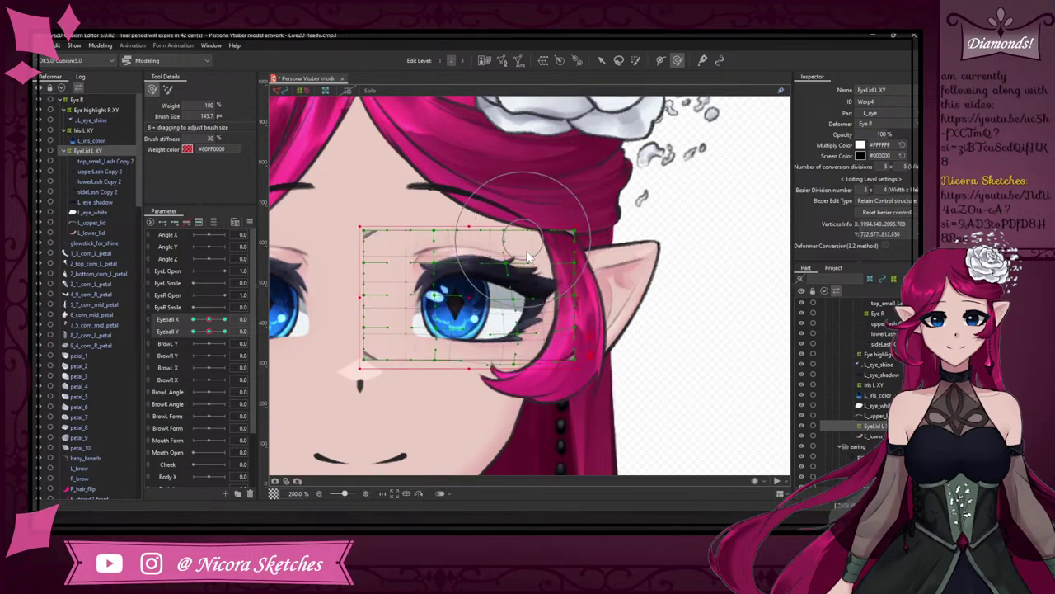
key("ctrl+z")
key("ctrl+z")
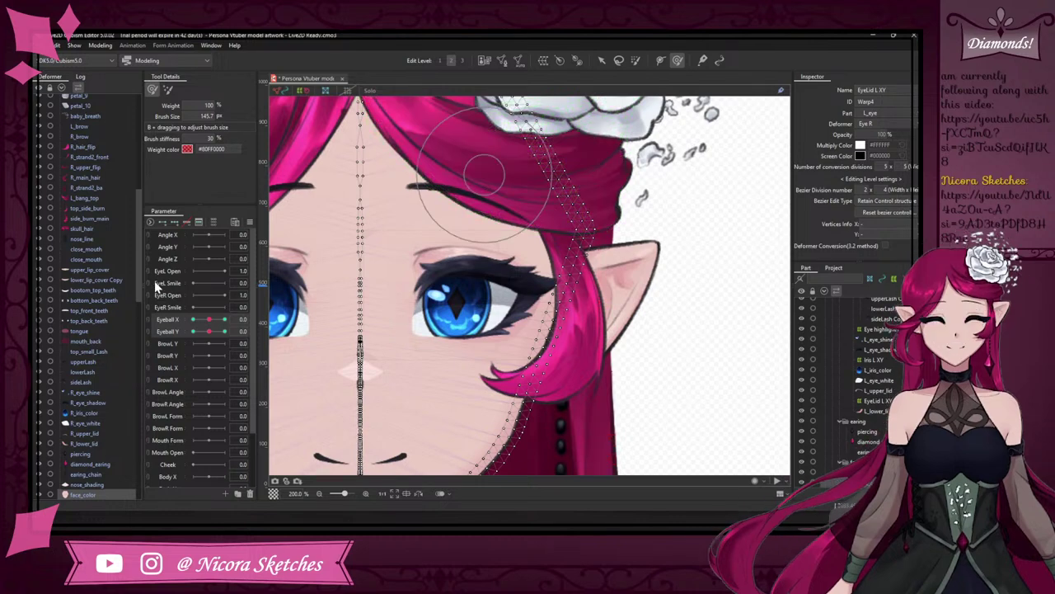
- Reselect the EyeLid L XY deformer, try Deform Brush strokes on the outer and inner eye corners, and undo them
scroll(123, 206, "up", 10)
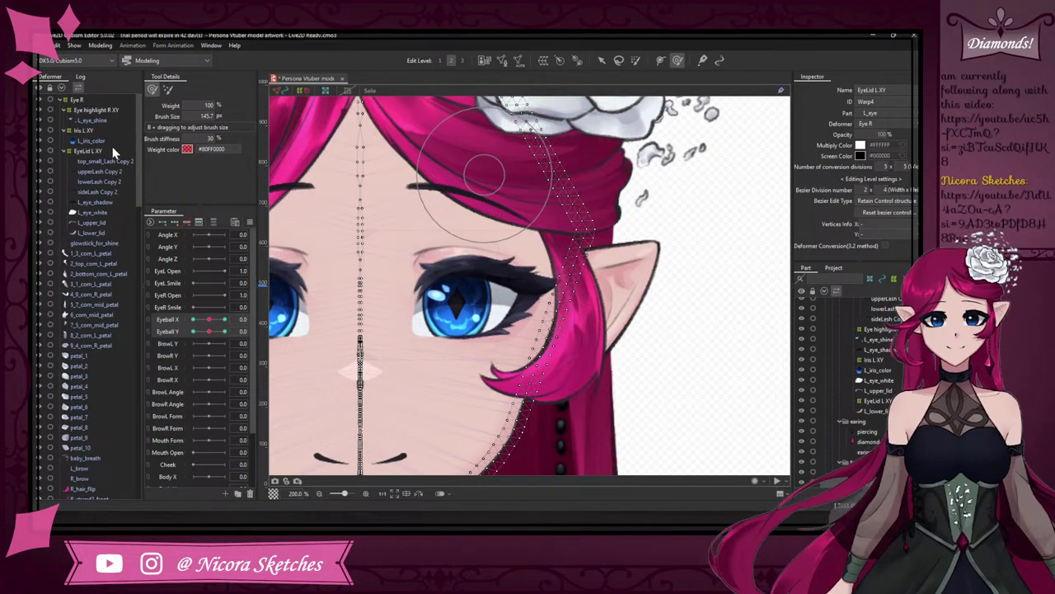
left_click(90, 151)
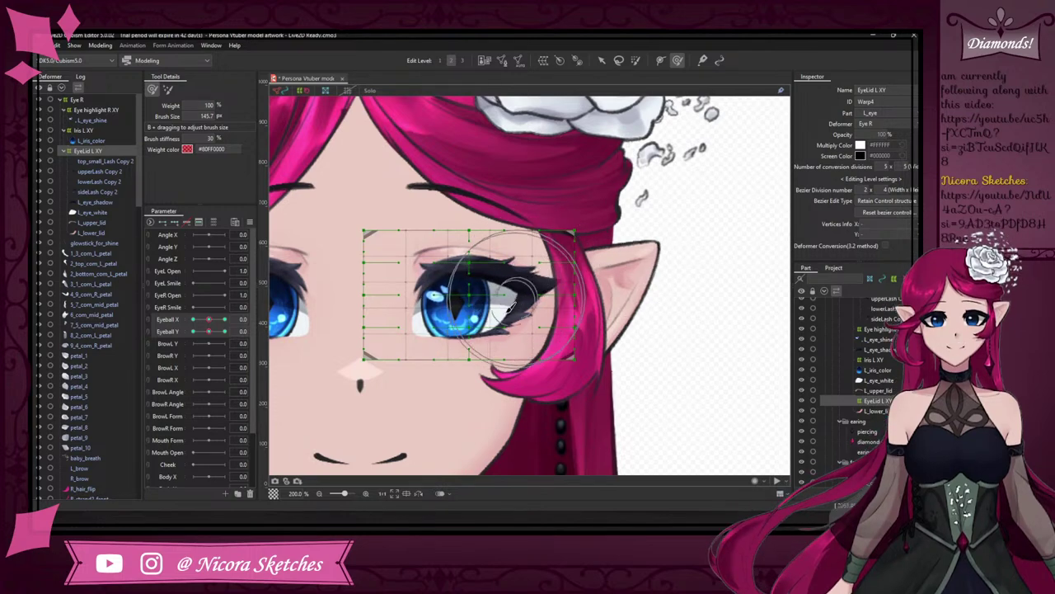
mouse_move(509, 305)
left_mouse_down()
mouse_move(477, 317)
mouse_move(502, 316)
mouse_move(499, 282)
left_mouse_up()
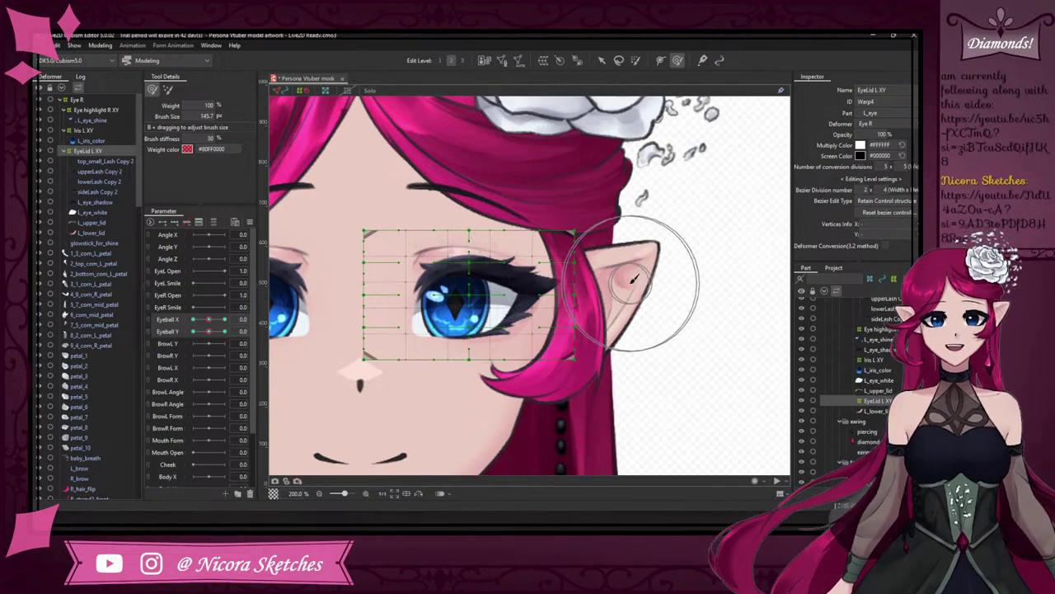
left_click_drag(418, 256, 412, 286)
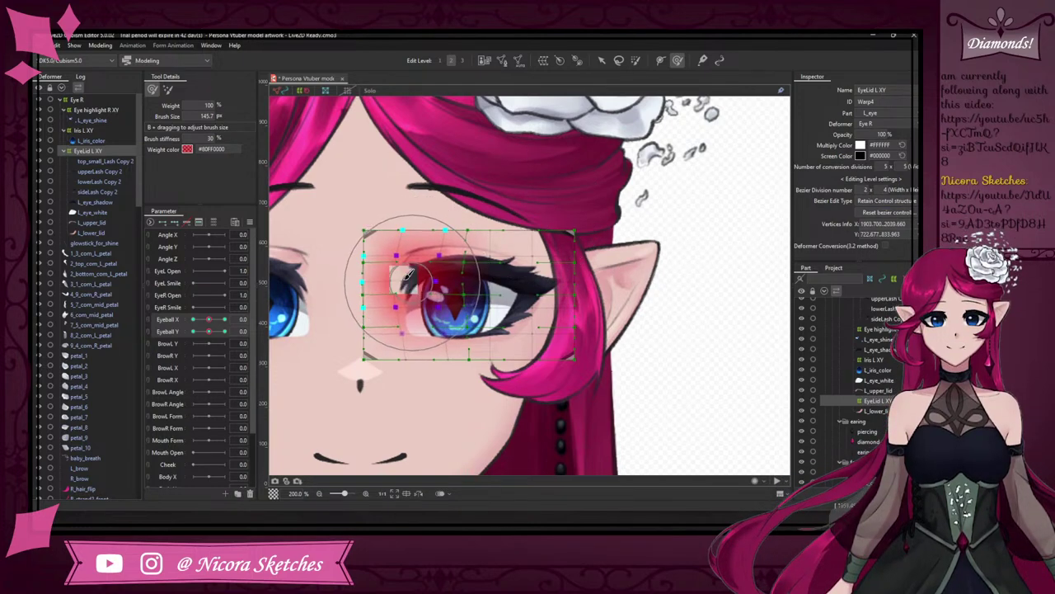
key("ctrl+z")
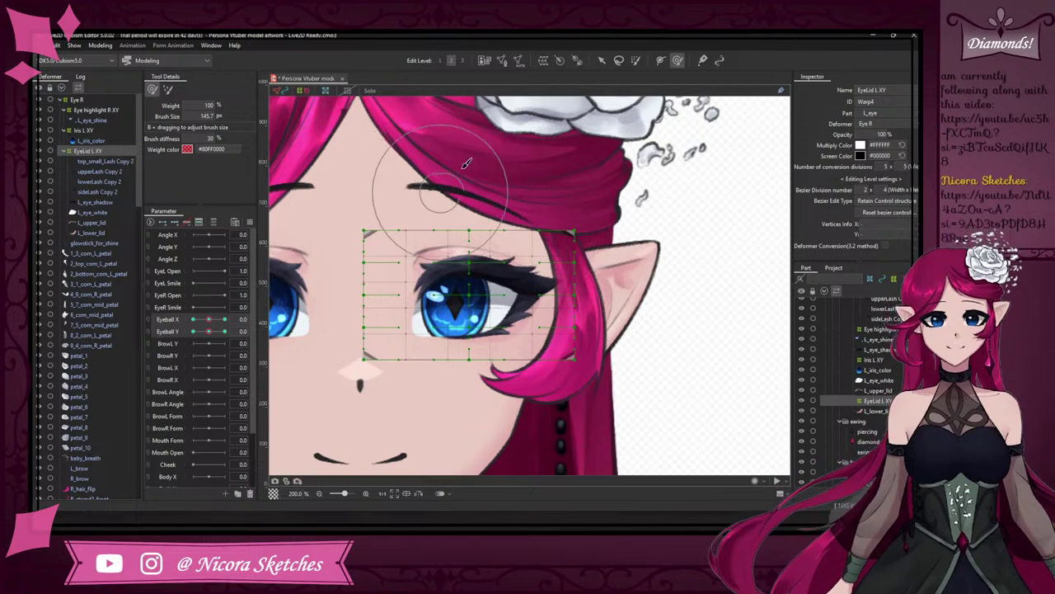
- Reduce the Deform Brush size to about 115.2 px
key("b")
left_click_drag(562, 190, 559, 194)
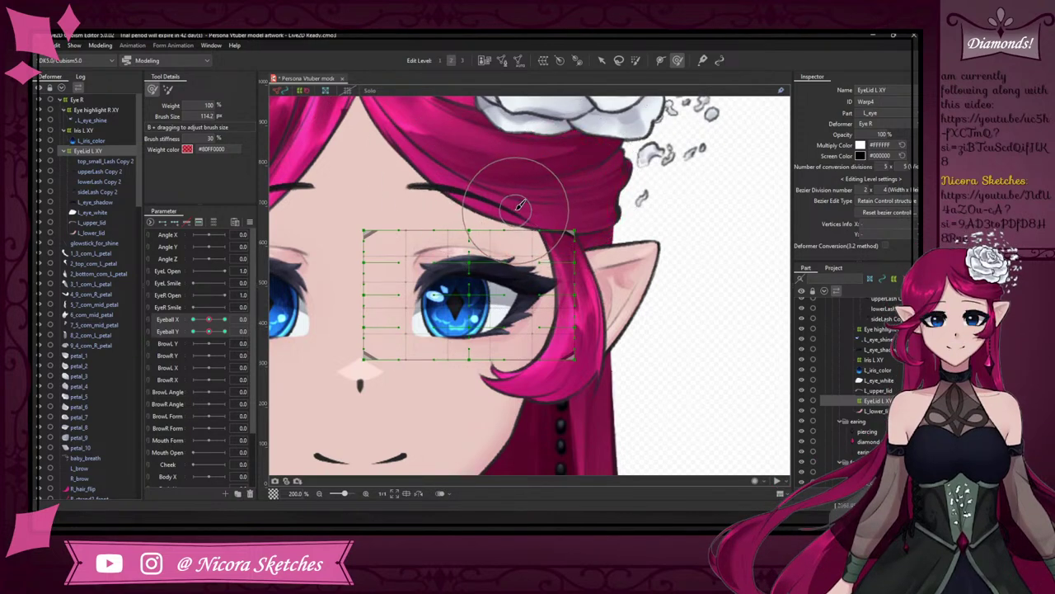
key("b")
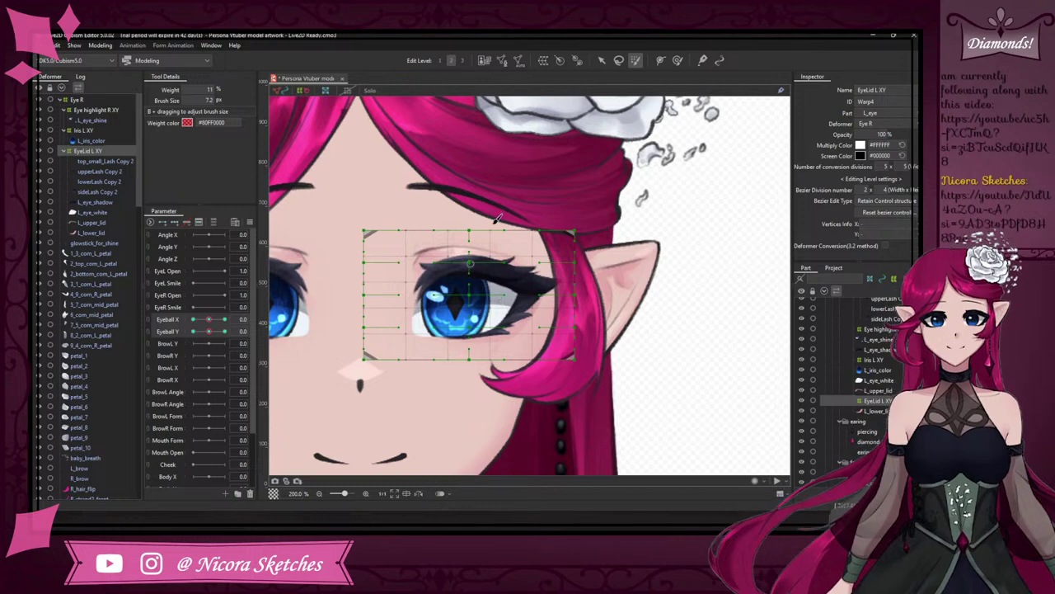
left_click(676, 60)
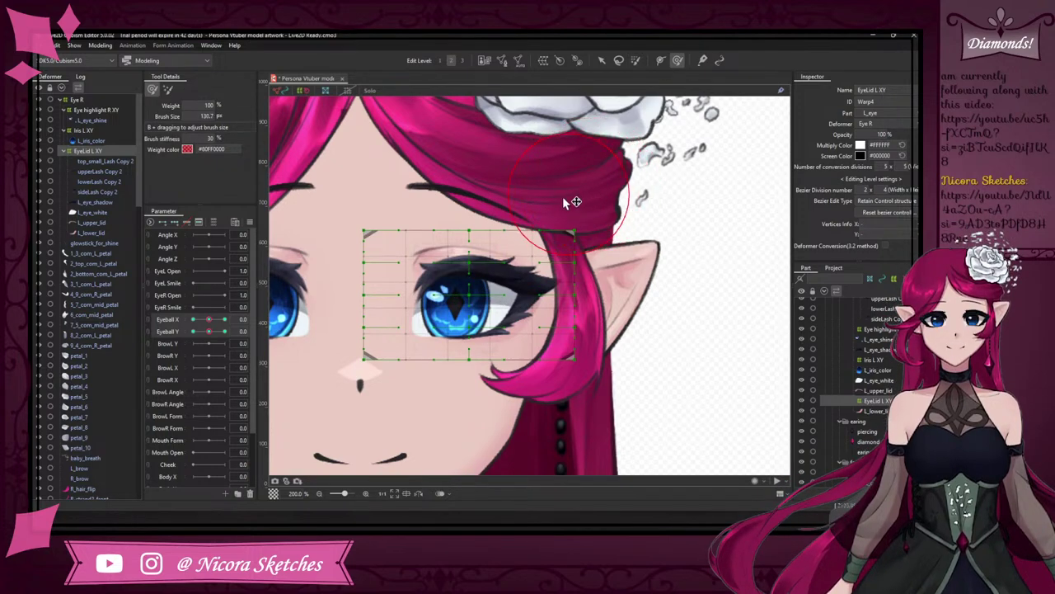
left_click_drag(546, 210, 547, 200)
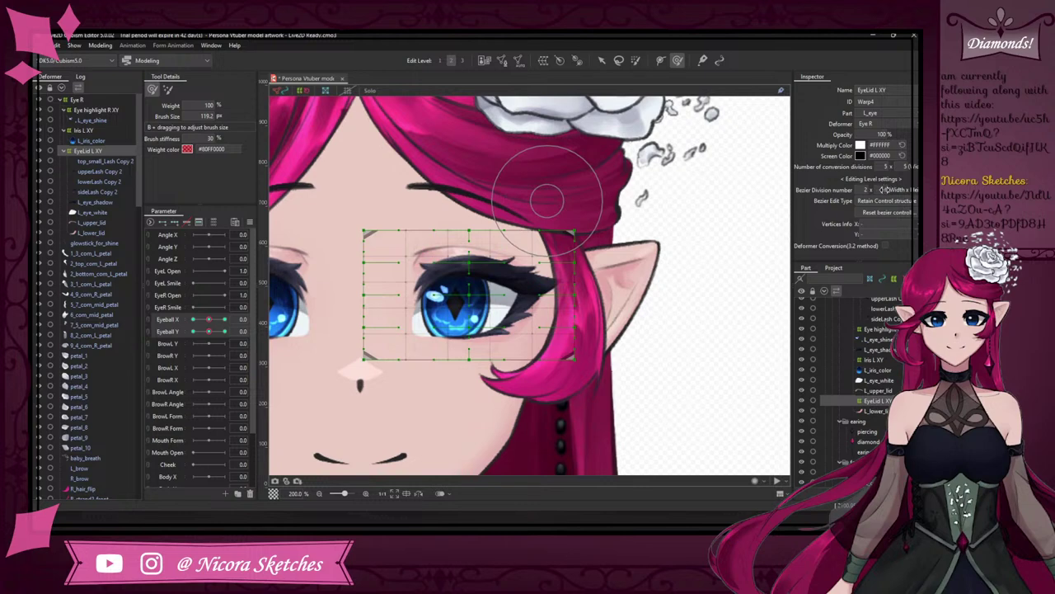
- Try 3 × 4 Bezier divisions on EyeLid L XY, move a control point near the upper lash, and undo the move
key("Return")
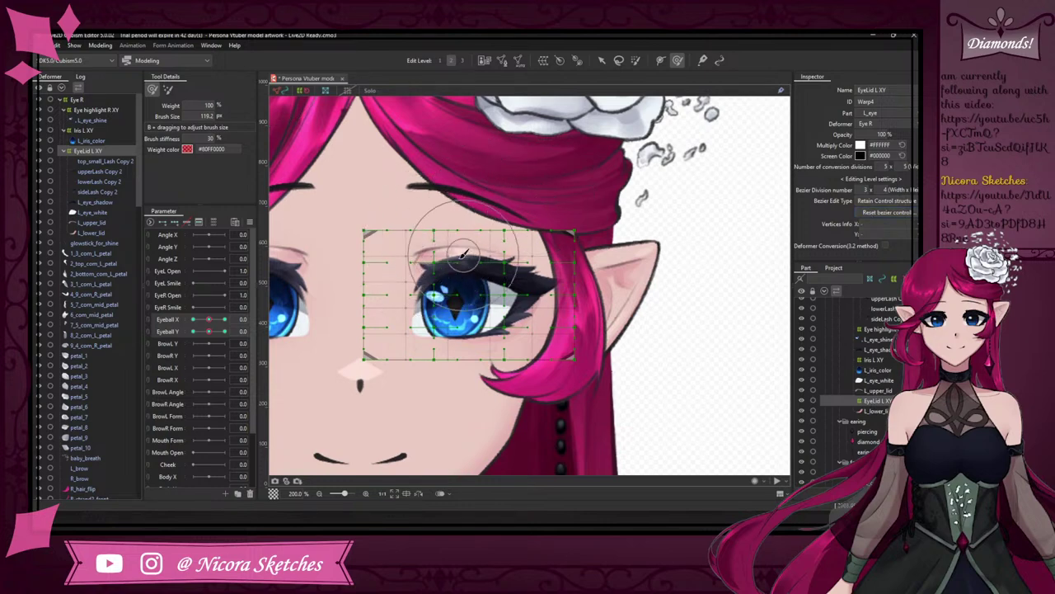
key("Escape")
mouse_move(435, 264)
left_mouse_down()
mouse_move(461, 273)
mouse_move(516, 252)
mouse_move(448, 273)
mouse_move(437, 252)
mouse_move(500, 252)
mouse_move(402, 211)
mouse_move(464, 169)
mouse_move(487, 172)
mouse_move(532, 210)
left_mouse_up()
key("ctrl+z")
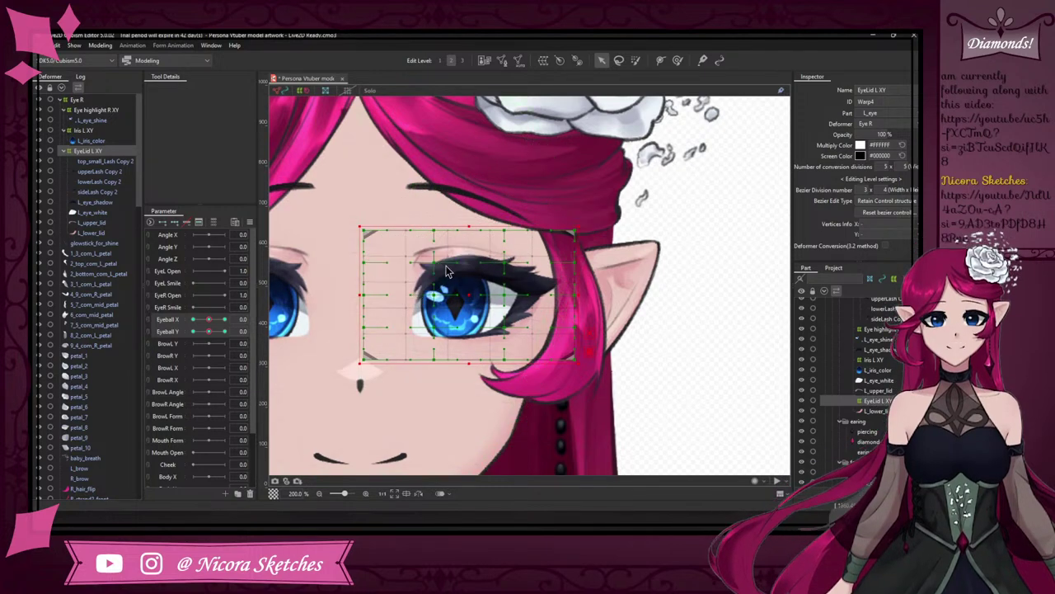
left_click_drag(474, 264, 408, 258)
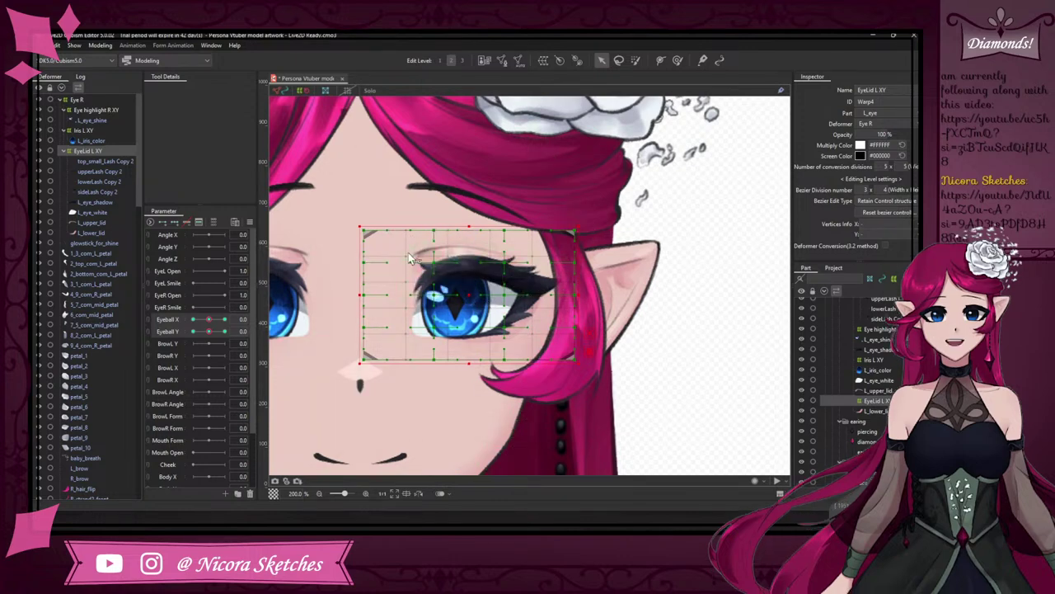
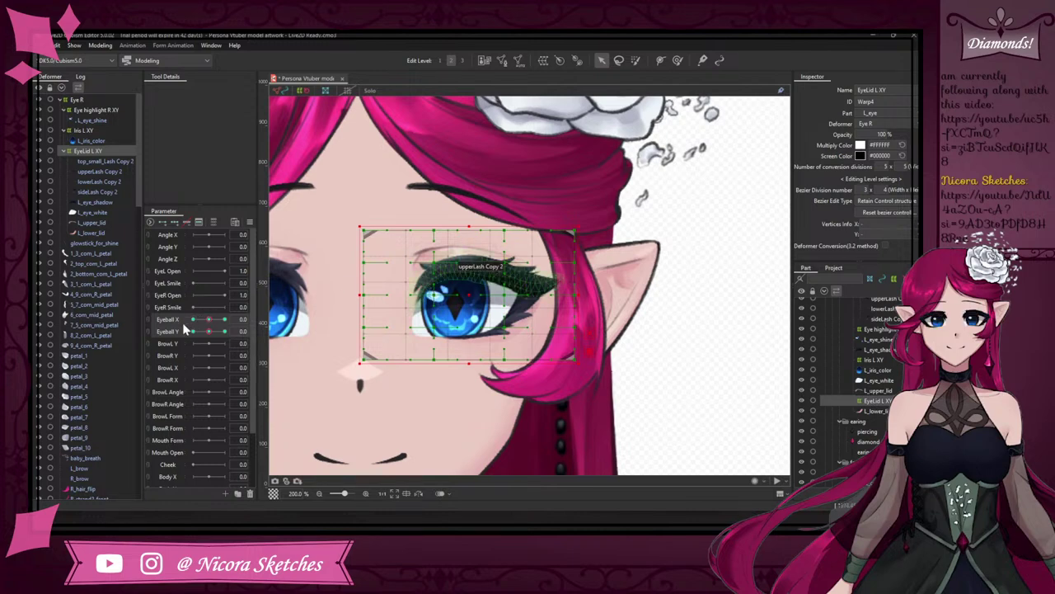
- With Eyeball X at -1.0, try pulling the inner eye corner toward the nose with the Deform Brush, and undo it
left_click_drag(194, 315, 192, 319)
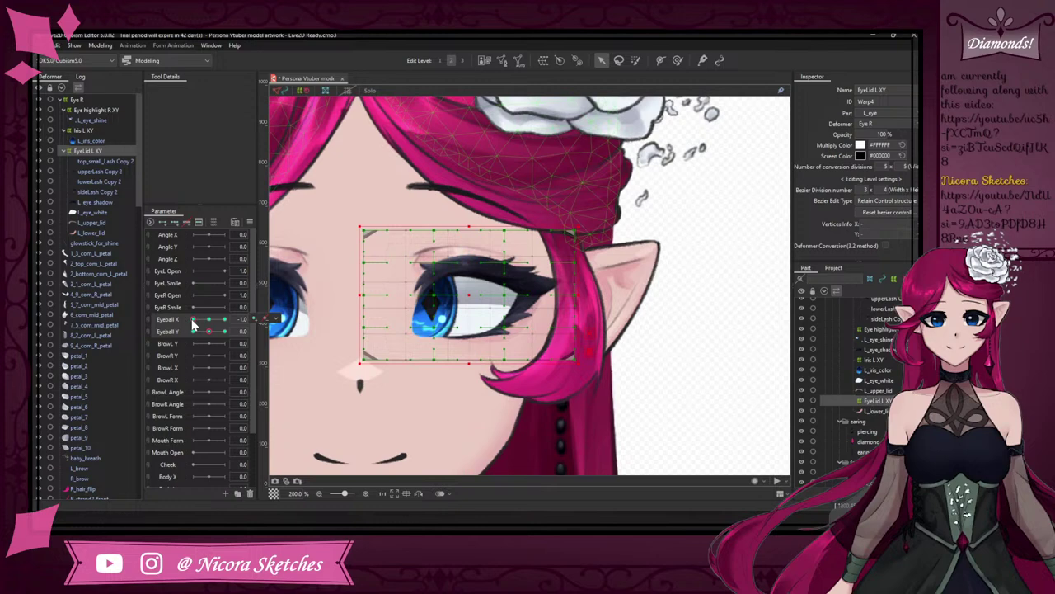
left_click(677, 61)
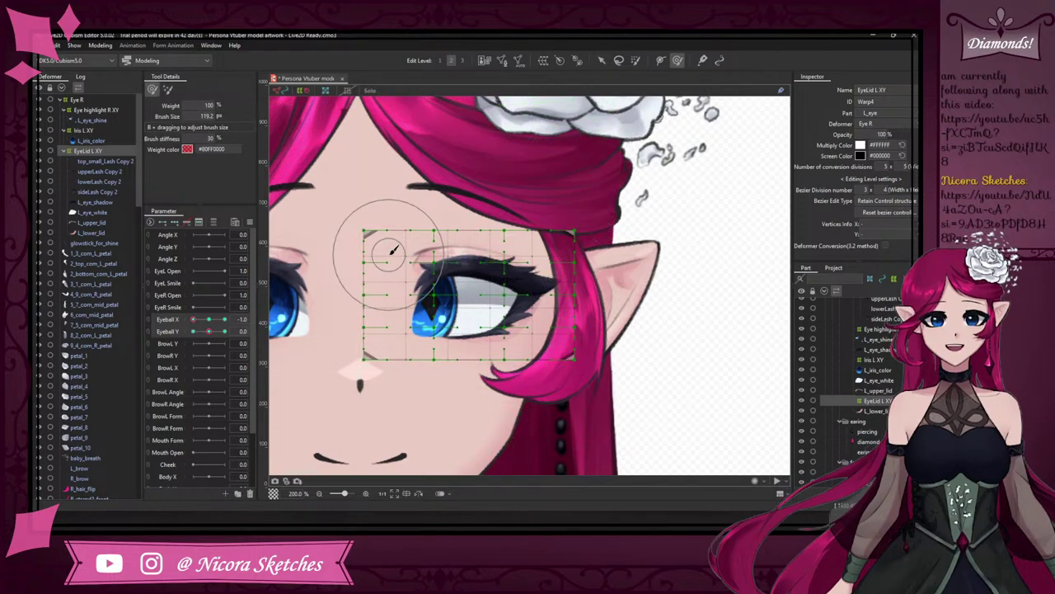
left_click(426, 287)
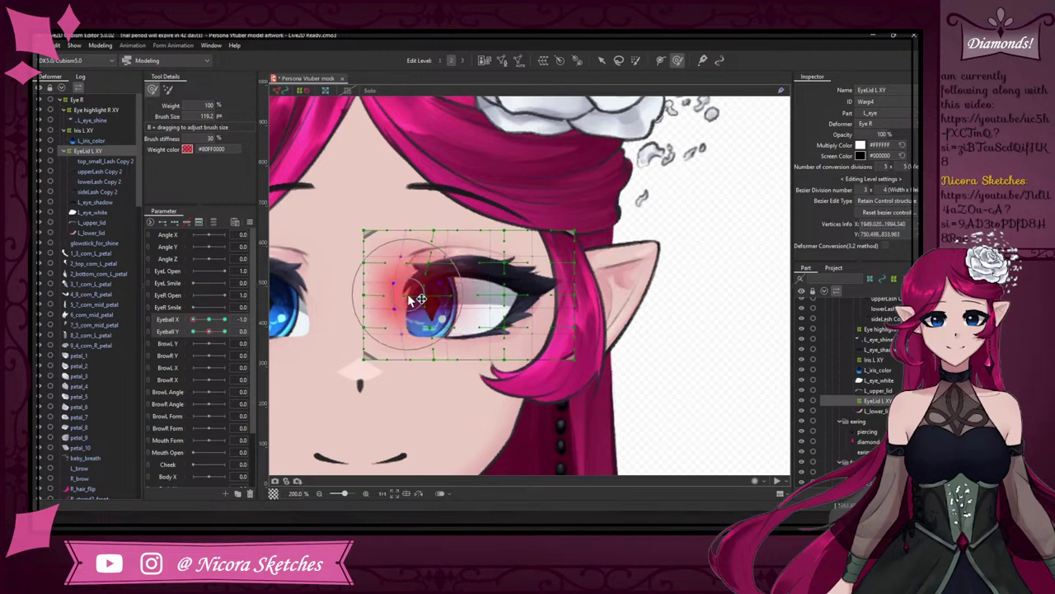
left_click_drag(415, 299, 417, 298)
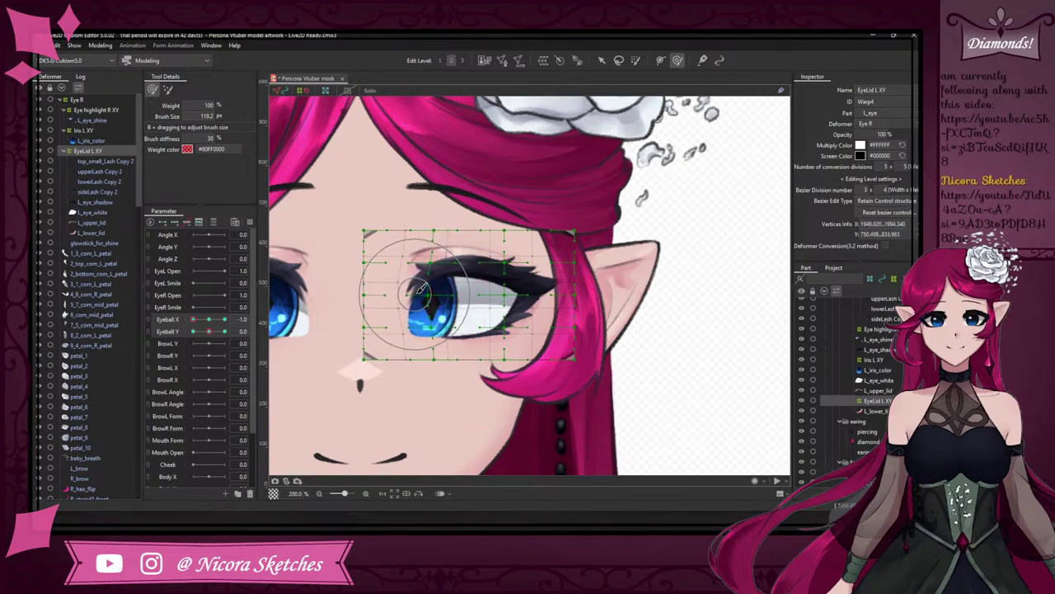
mouse_move(196, 323)
left_mouse_down()
mouse_move(216, 323)
mouse_move(186, 319)
mouse_move(216, 320)
mouse_move(193, 319)
left_mouse_up()
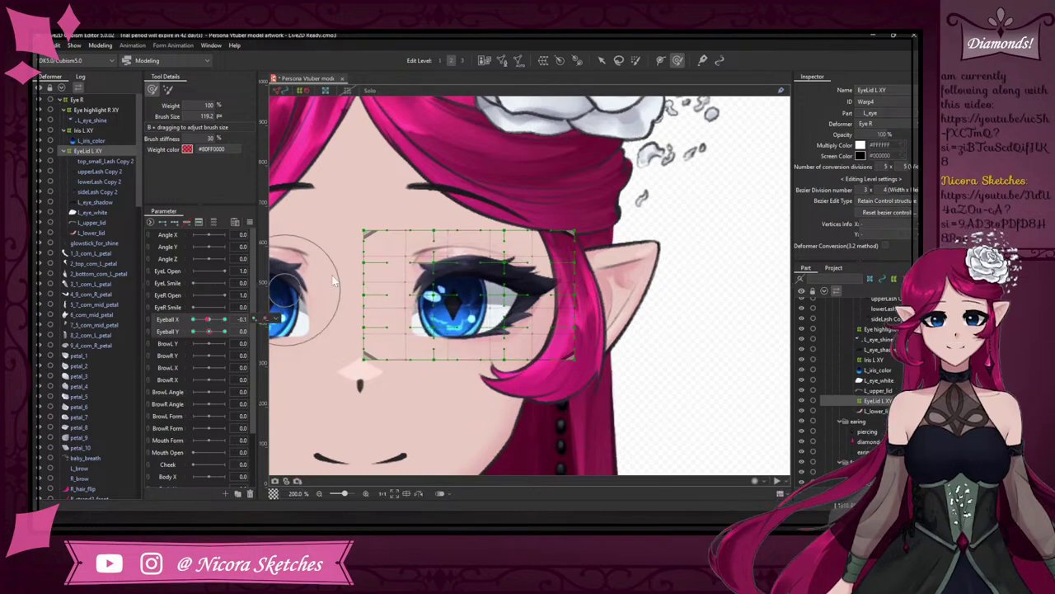
key("ctrl+z")
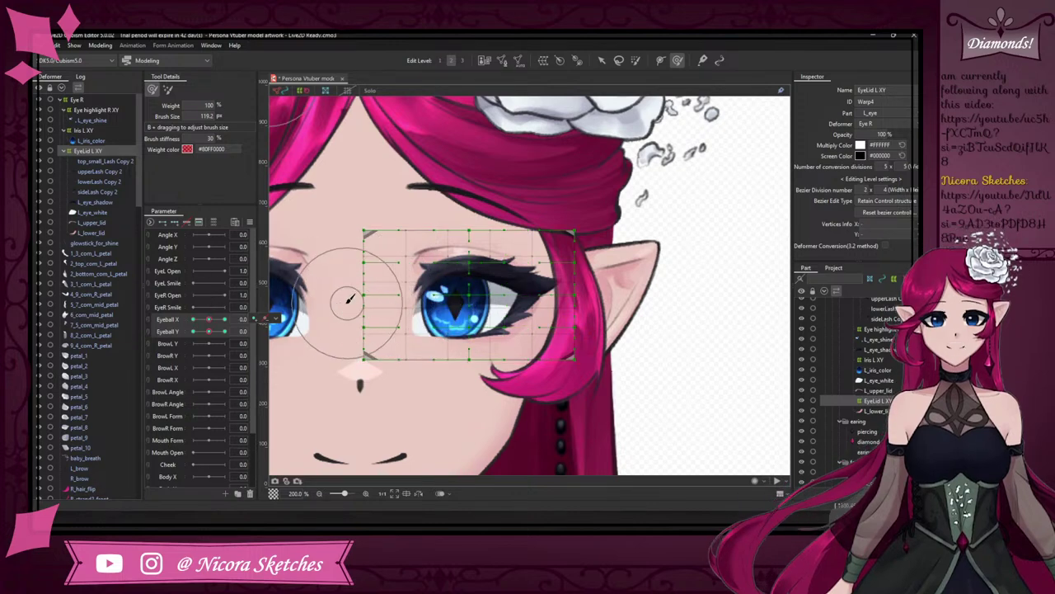
- Set Eyeball X to -1.0 and push the inner eye corner of EyeLid L XY toward the nose, nudging the outer corner slightly
left_click_drag(209, 320, 175, 320)
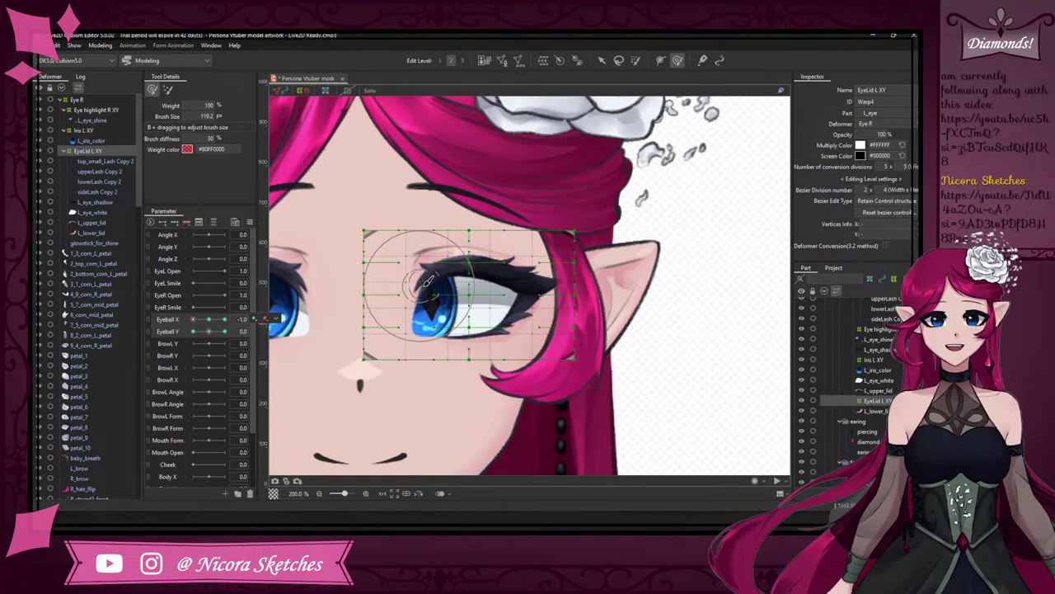
left_click_drag(428, 285, 414, 302)
left_click_drag(538, 299, 537, 300)
- Set Eyeball X to 1.0, nudge the outer and inner eye corners with the Deform Brush, and preview the horizontal movement
left_click_drag(193, 319, 224, 319)
left_click(534, 294)
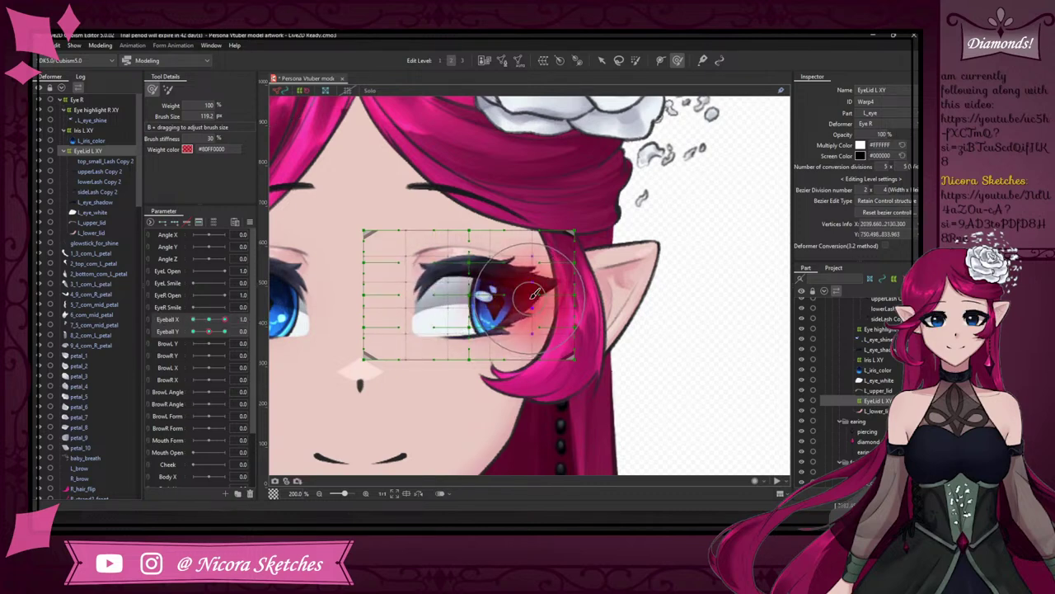
left_click_drag(530, 298, 536, 302)
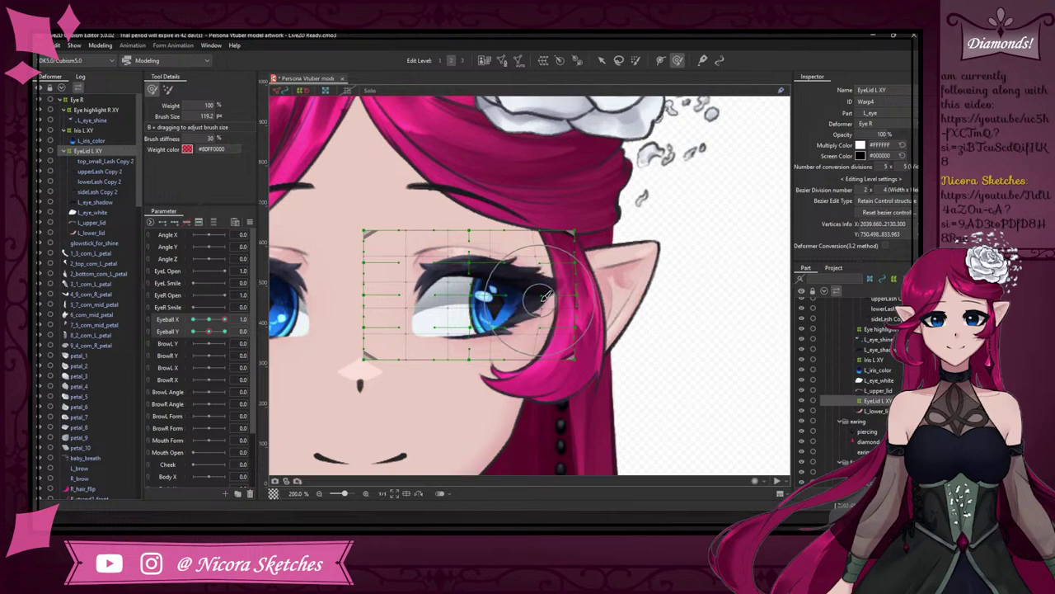
left_click_drag(423, 293, 419, 302)
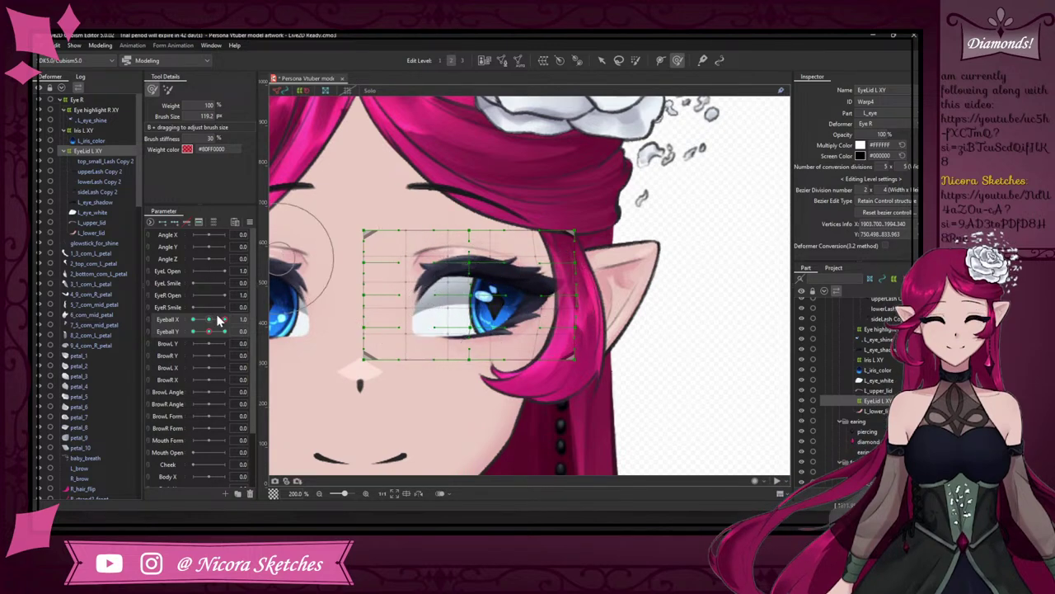
mouse_move(221, 319)
left_mouse_down()
mouse_move(190, 315)
mouse_move(255, 307)
mouse_move(189, 309)
mouse_move(252, 313)
left_mouse_up()
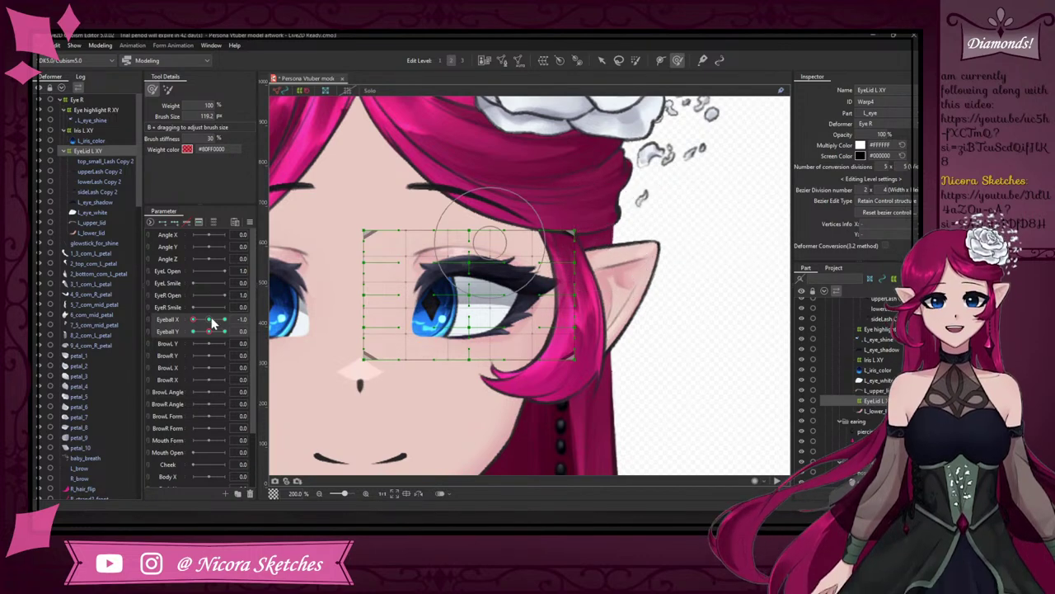
- Return Eyeball X to -1.0 and shrink the Deform Brush to about 45.2 px
left_click_drag(211, 320, 183, 322)
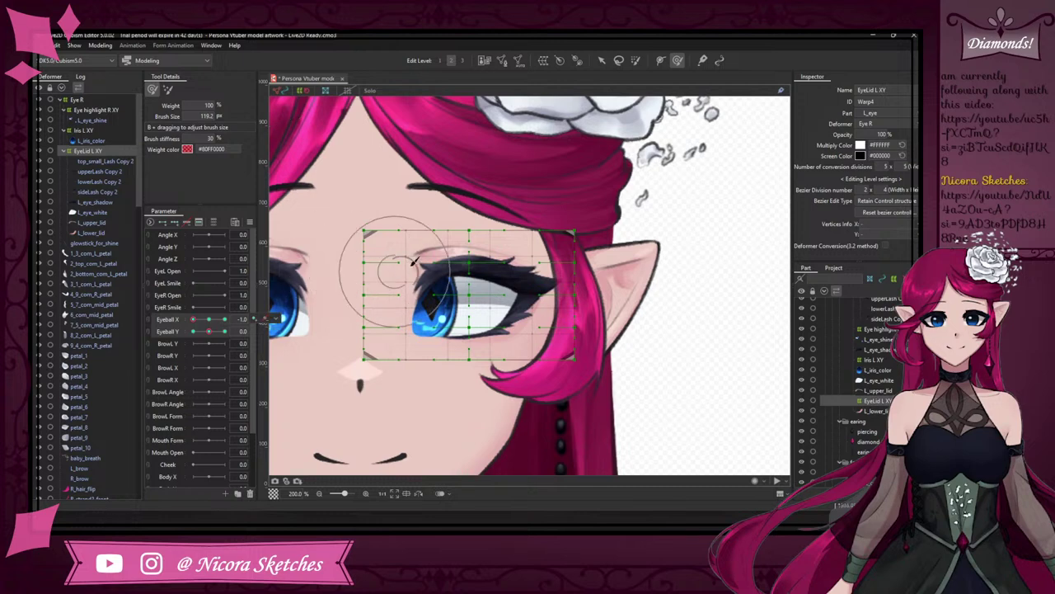
key("b")
mouse_move(684, 222)
left_mouse_down()
mouse_move(618, 264)
mouse_move(650, 255)
mouse_move(621, 287)
left_mouse_up()
key("b")
mouse_move(729, 213)
left_mouse_down()
mouse_move(674, 223)
mouse_move(759, 228)
left_mouse_up()
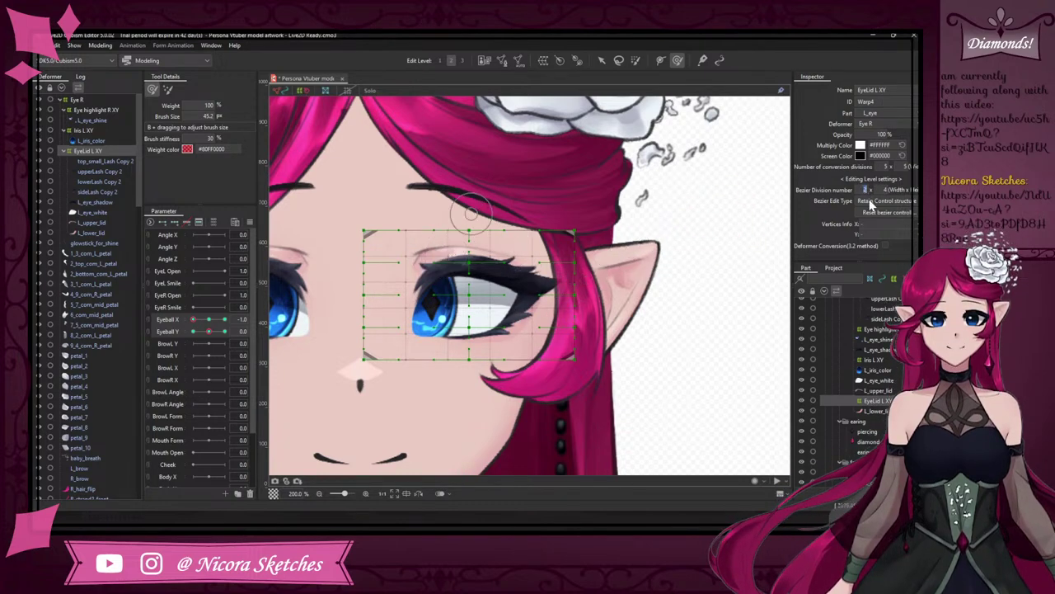
- Set the Bezier division number of EyeLid L XY to 3 × 4 and switch to the Arrow tool
type("3")
key("Return")
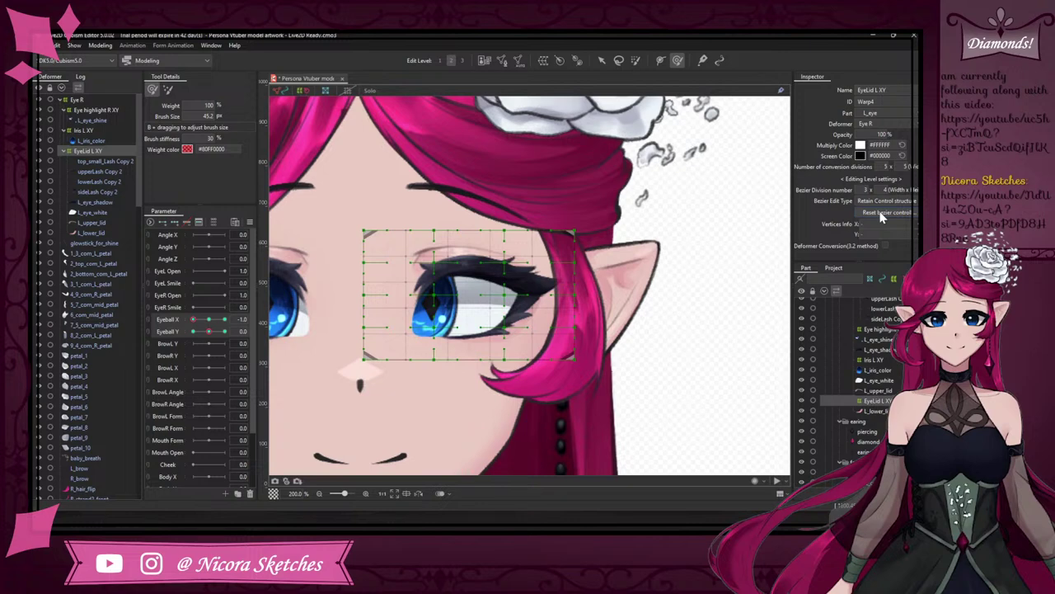
left_click(601, 60)
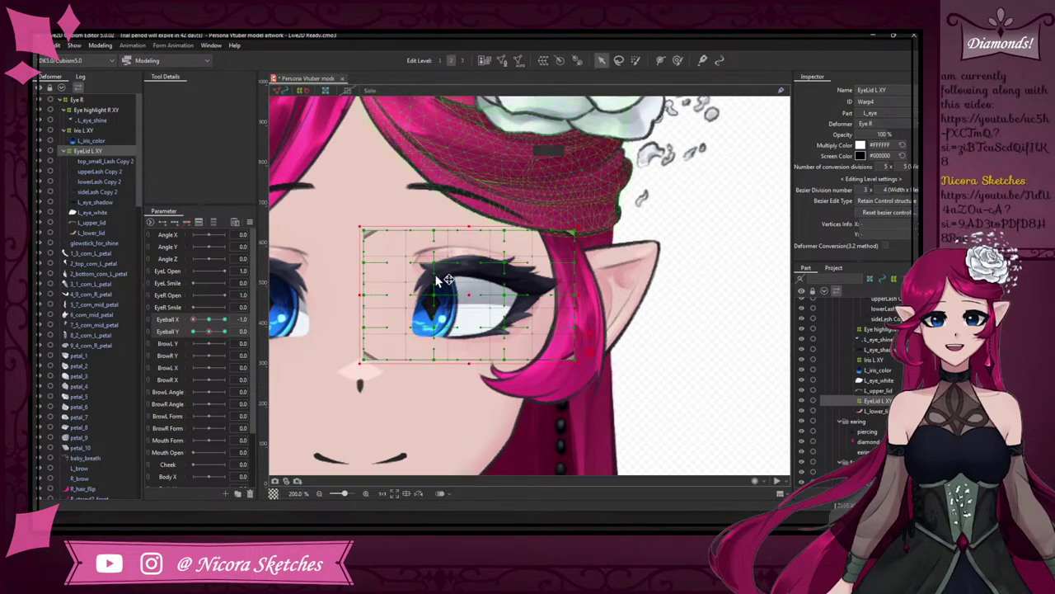
scroll(437, 281, "up", 3)
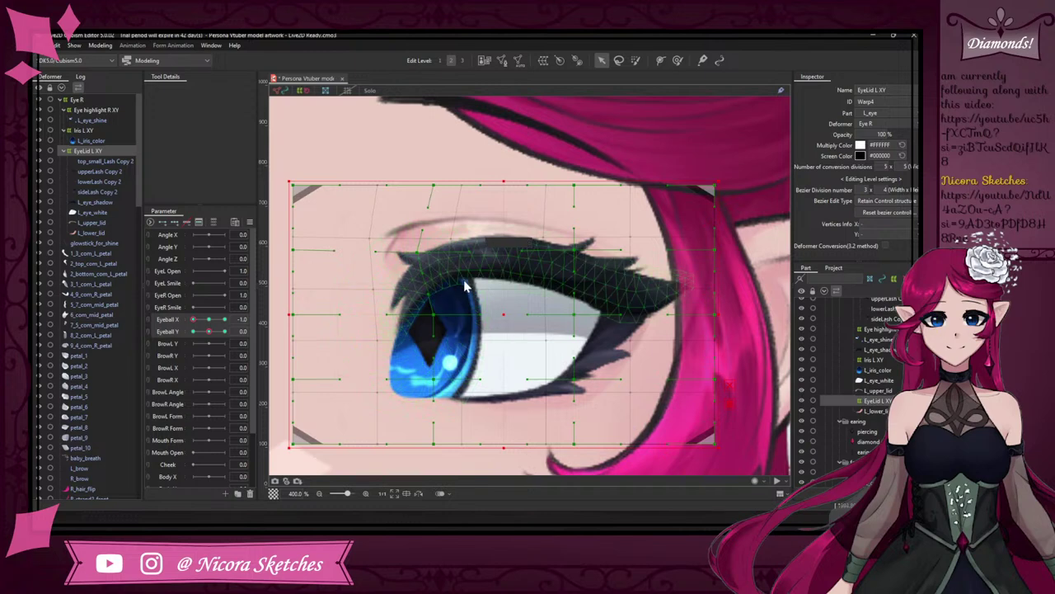
- Try to brush-select the points of EyeLid L XY around the inner eye corner and shift them toward the nose
scroll(474, 303, "down", 4)
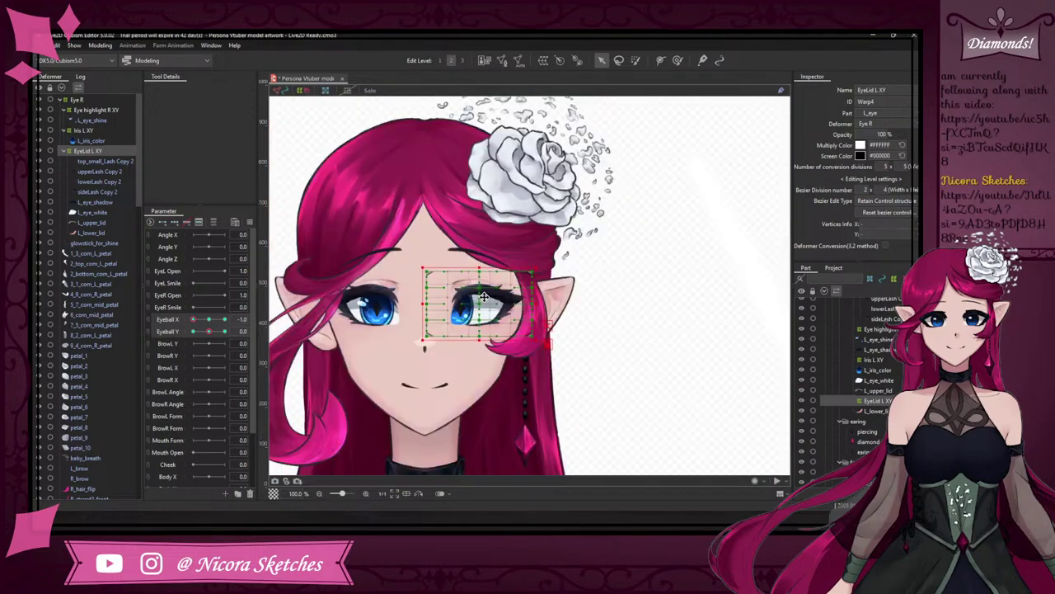
scroll(485, 299, "up", 2)
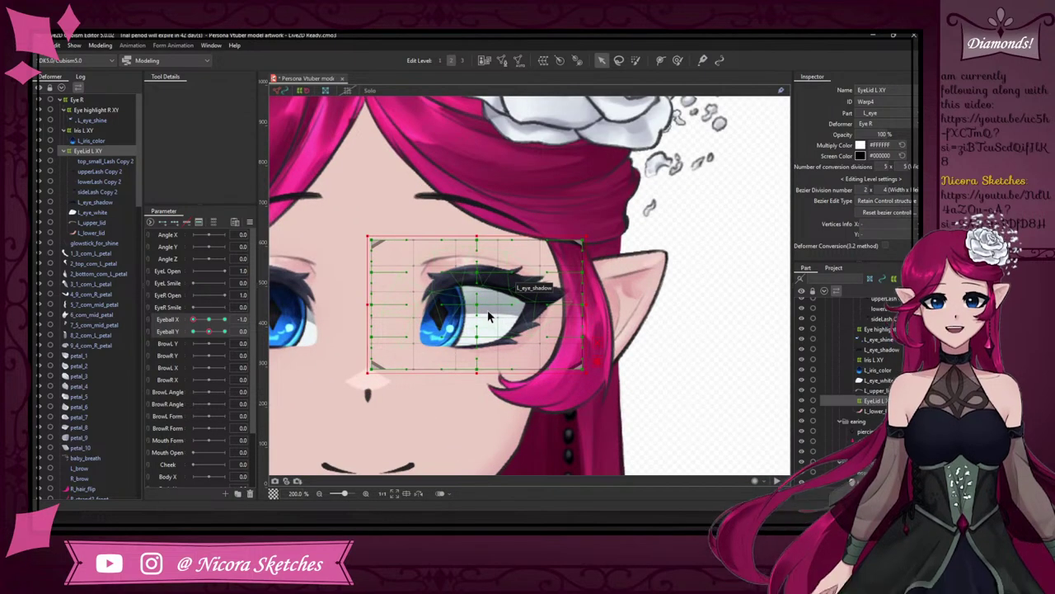
key("ctrl+z")
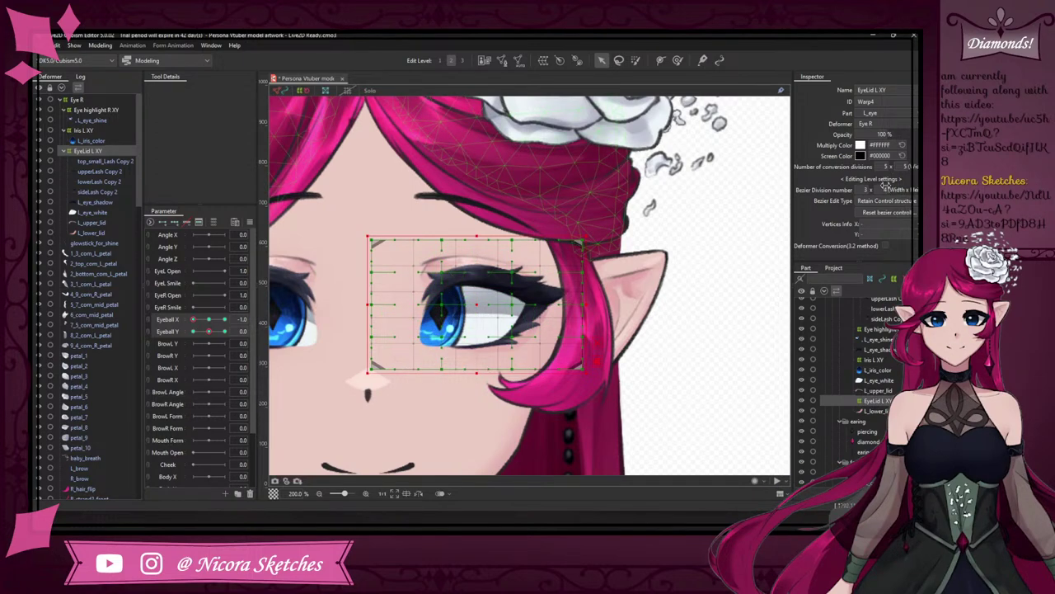
left_click(635, 60)
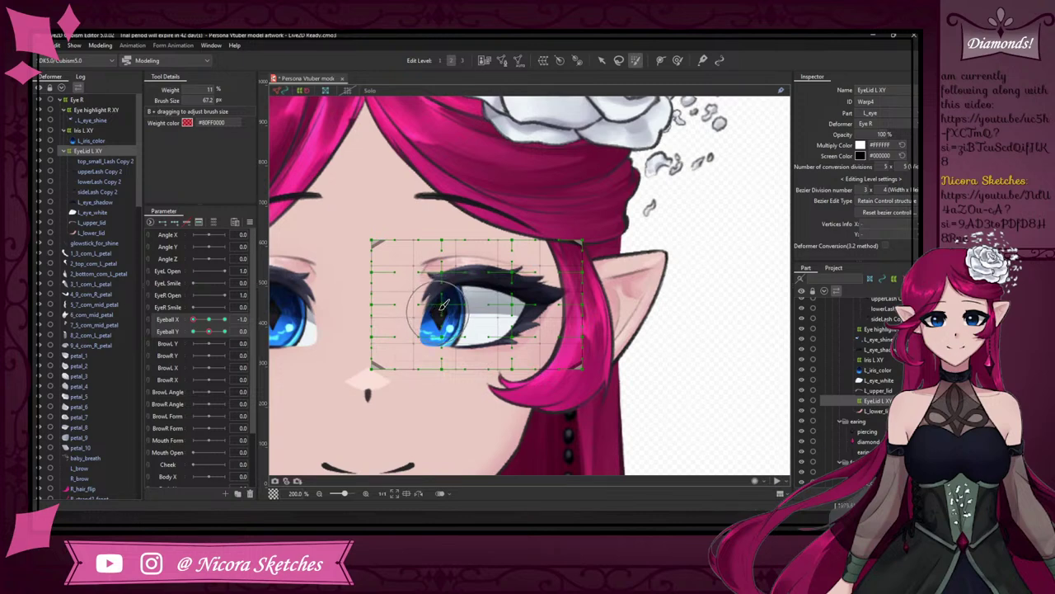
left_click(442, 301)
left_click_drag(443, 301, 428, 303)
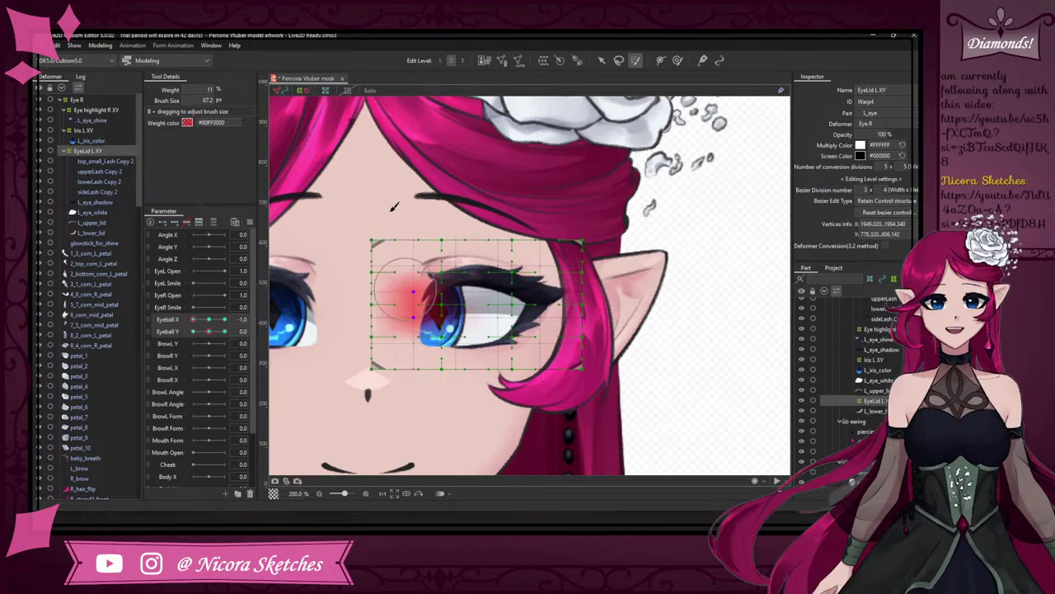
left_click(601, 61)
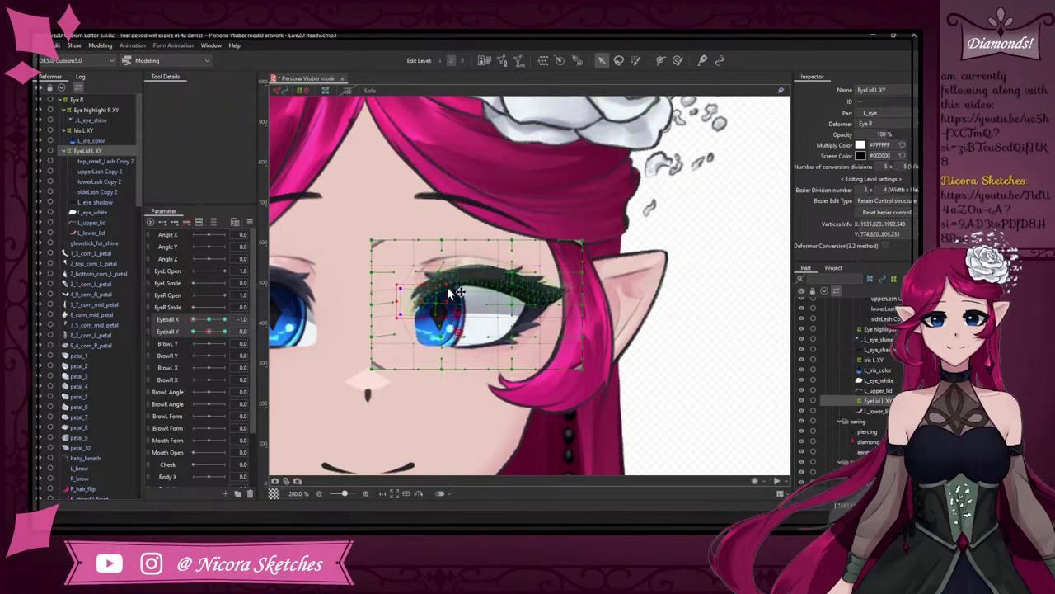
left_click(476, 286)
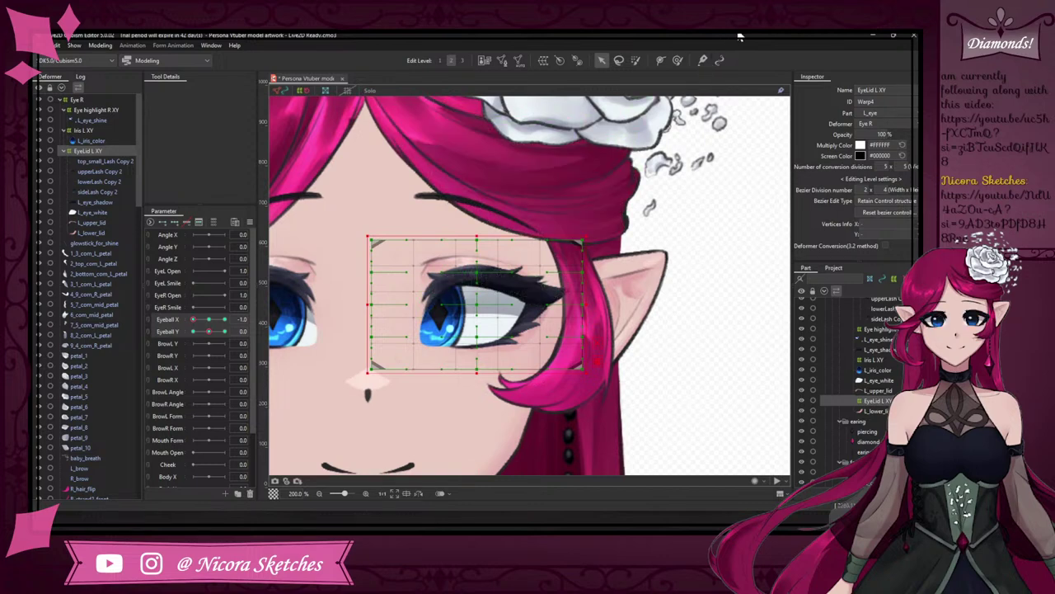
- Set the Bezier division number of EyeLid L XY to 4 × 3
type("3")
key("Return")
key("ctrl+z")
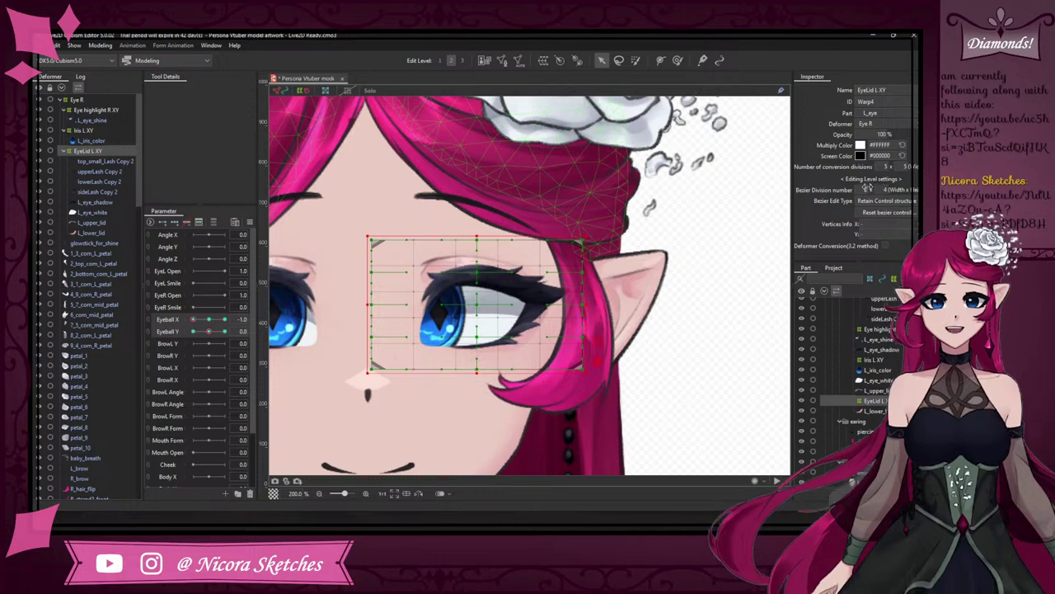
left_click_drag(876, 190, 877, 191)
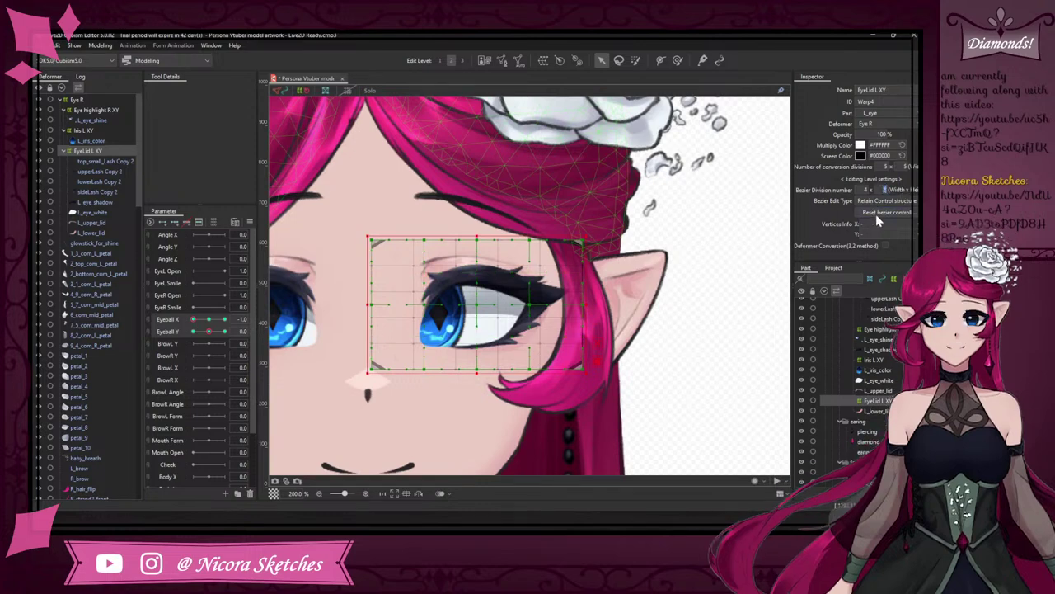
type("3")
key("Return")
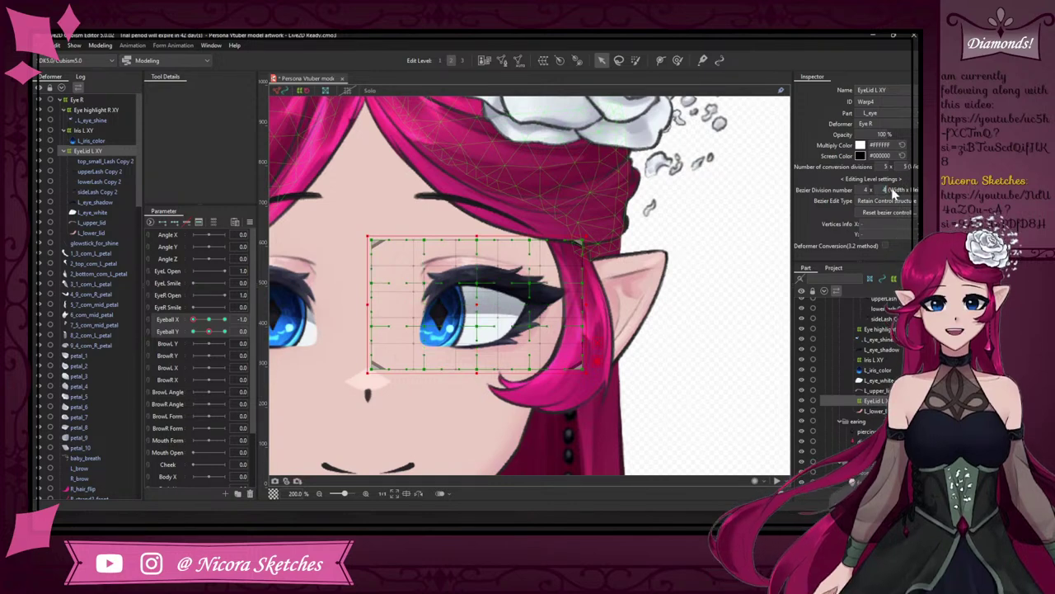
- Try a 4 × 4 Bezier division on EyeLid L XY and brush-select points around the inner eye corner
type("4")
key("Return")
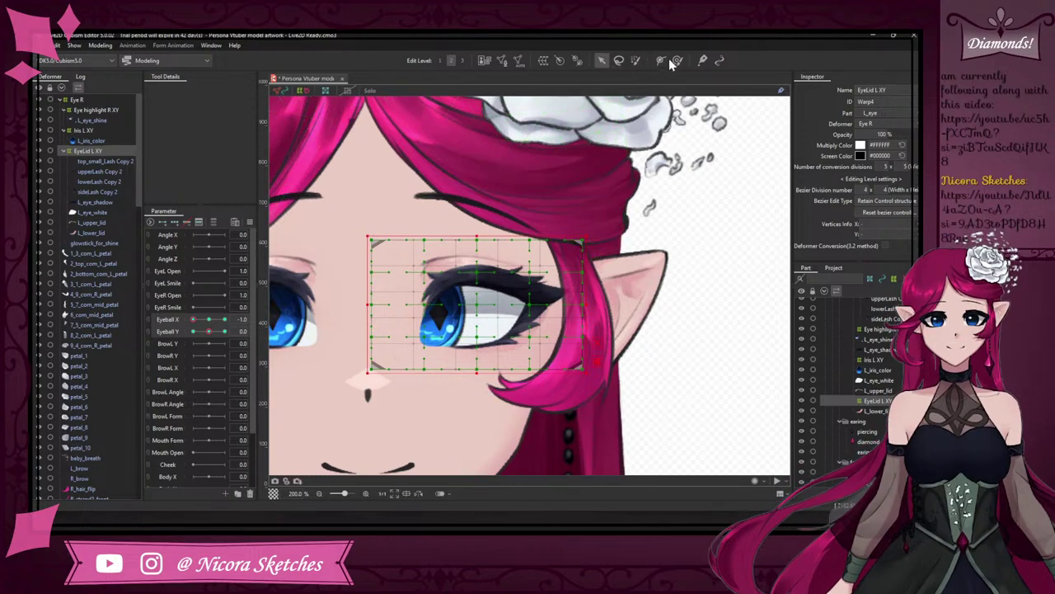
left_click(635, 61)
mouse_move(460, 289)
left_mouse_down()
mouse_move(439, 306)
mouse_move(404, 275)
left_mouse_up()
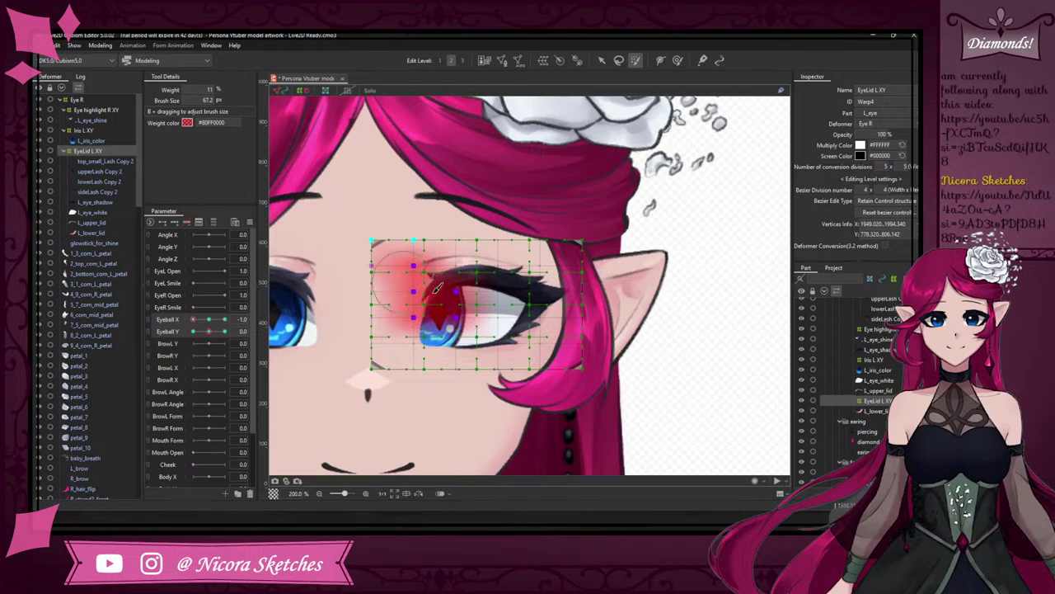
mouse_move(439, 303)
left_mouse_down()
mouse_move(431, 280)
mouse_move(463, 289)
mouse_move(425, 253)
mouse_move(514, 257)
mouse_move(499, 245)
mouse_move(578, 247)
left_mouse_up()
left_click(500, 180)
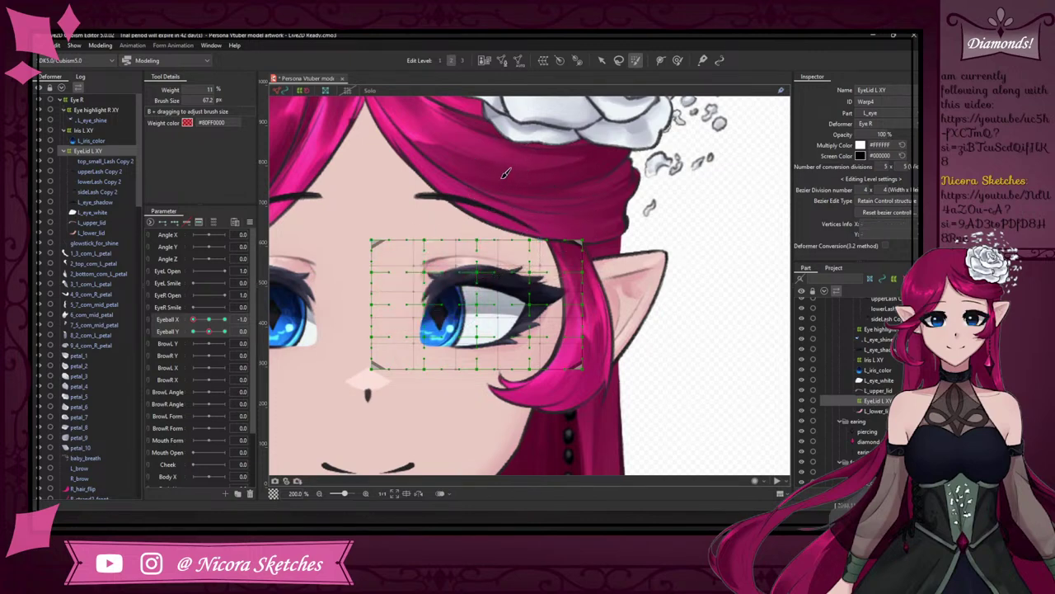
- Switch to the Deform Brush at about 65.2 px, try pushing the inner eye corner, and undo back to the 4 × 3 Bezier division
left_click(677, 61)
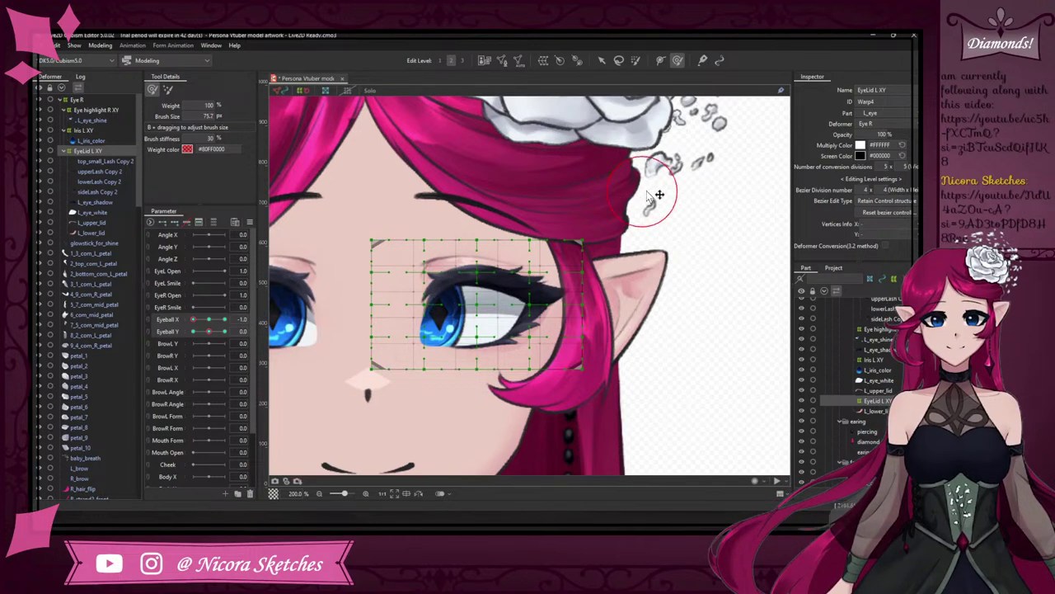
left_click_drag(648, 194, 621, 205)
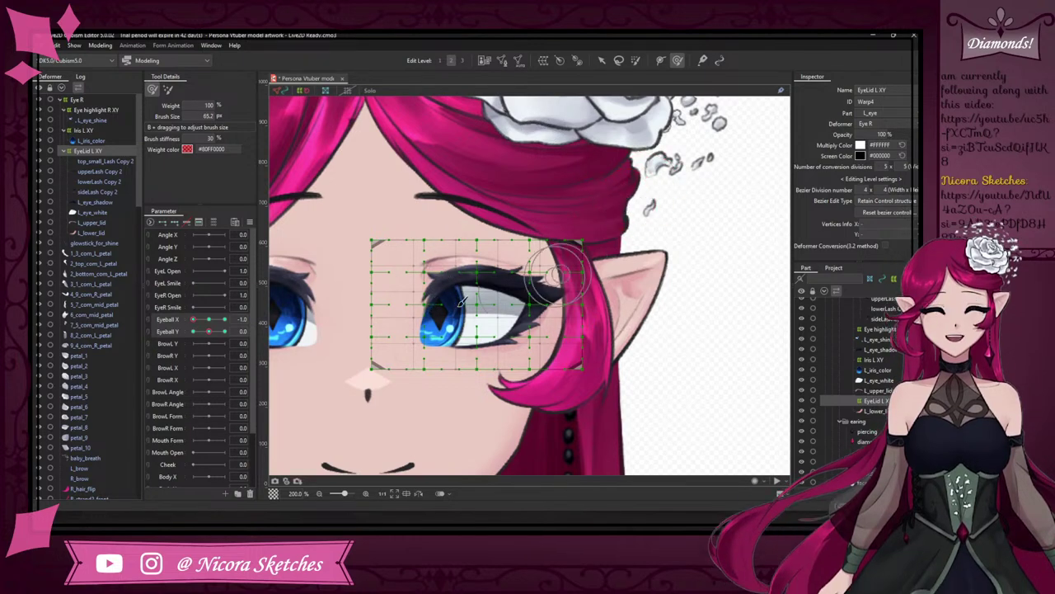
left_click(429, 307)
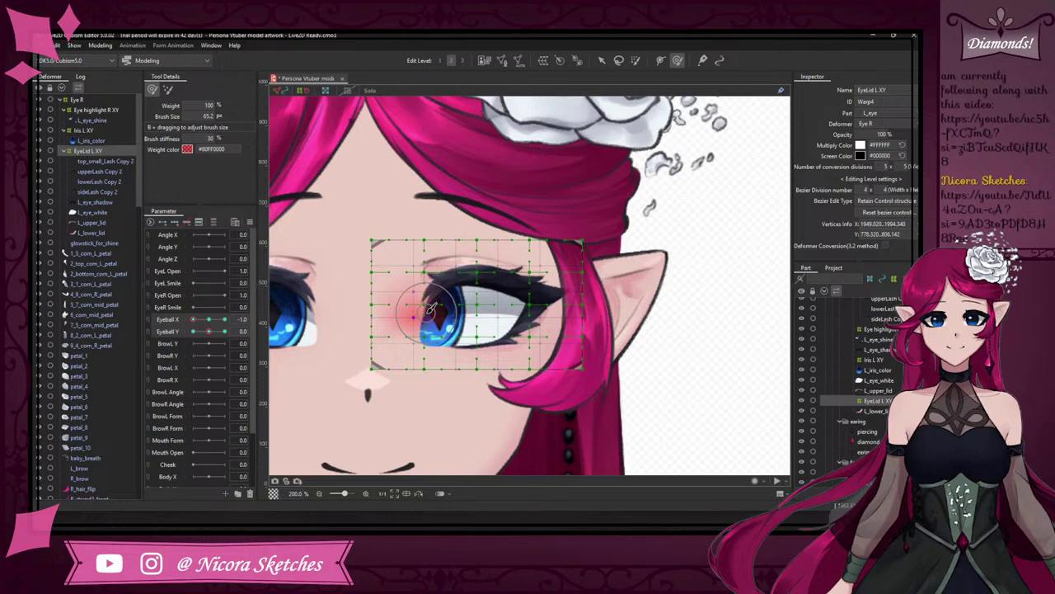
left_click_drag(426, 313, 423, 316)
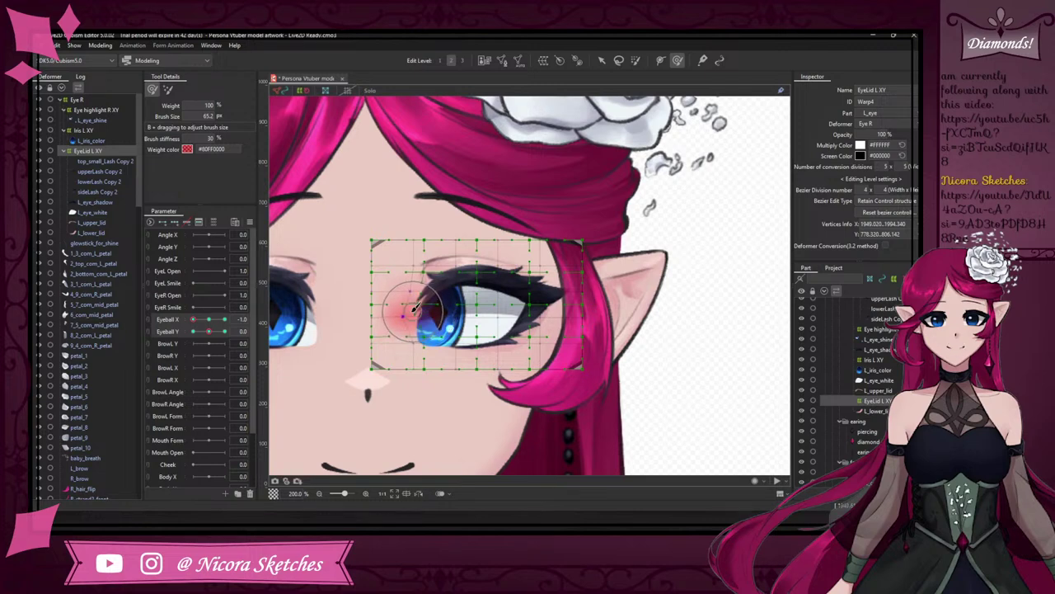
mouse_move(195, 318)
left_mouse_down()
mouse_move(210, 322)
mouse_move(182, 311)
mouse_move(208, 319)
left_mouse_up()
key("ctrl+z")
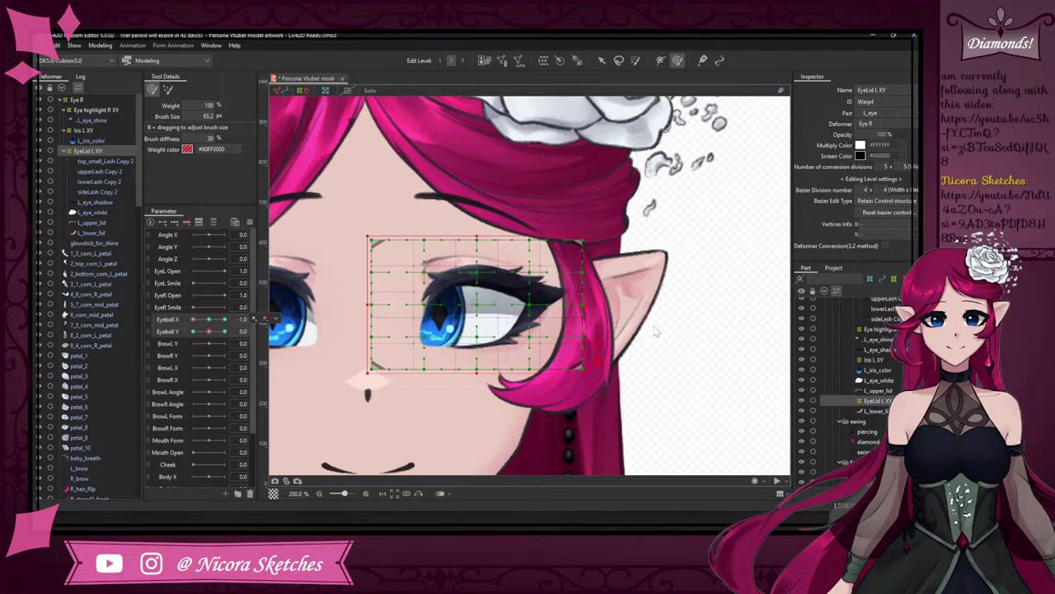
key("ctrl+z")
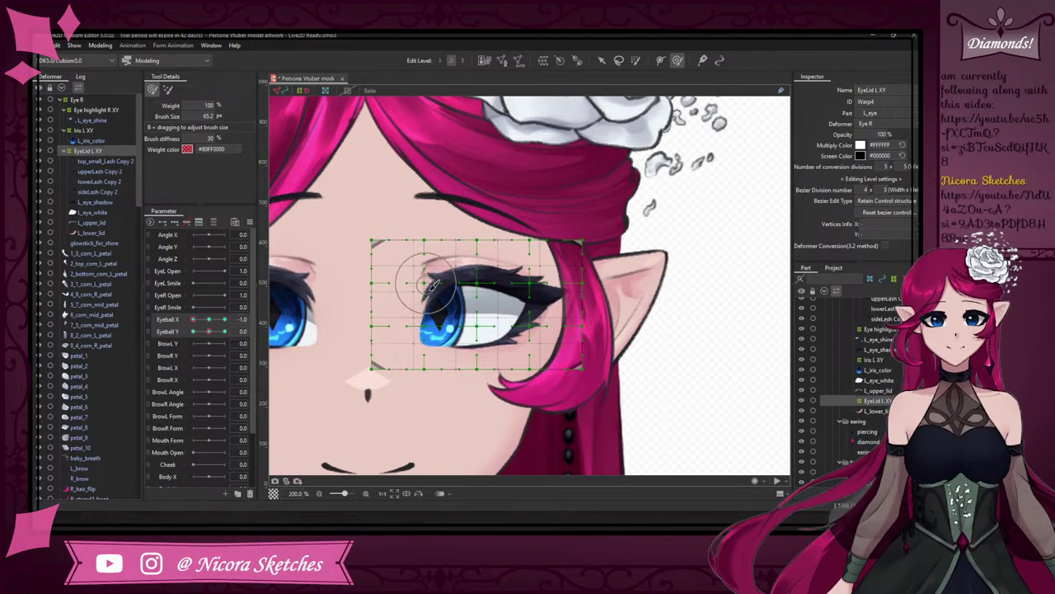
- Reshape the inner eye corner of EyeLid L XY with the Deform Brush at Eyeball X -1.0 and preview the horizontal movement
mouse_move(433, 283)
left_mouse_down()
mouse_move(436, 293)
mouse_move(419, 297)
mouse_move(427, 335)
mouse_move(418, 346)
mouse_move(440, 325)
mouse_move(428, 338)
left_mouse_up()
left_click_drag(206, 322, 171, 316)
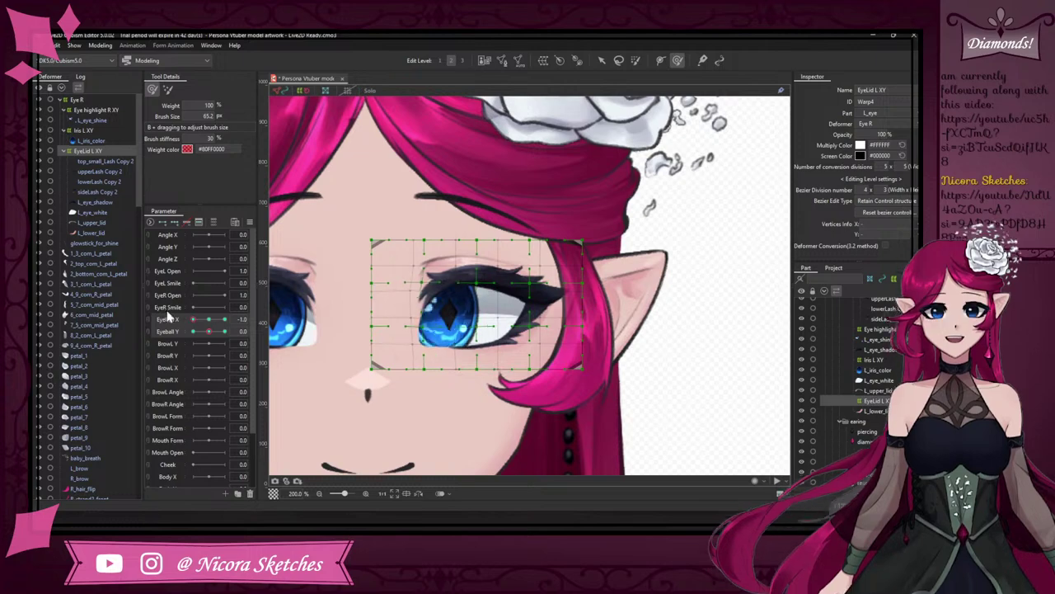
scroll(481, 305, "down", 4)
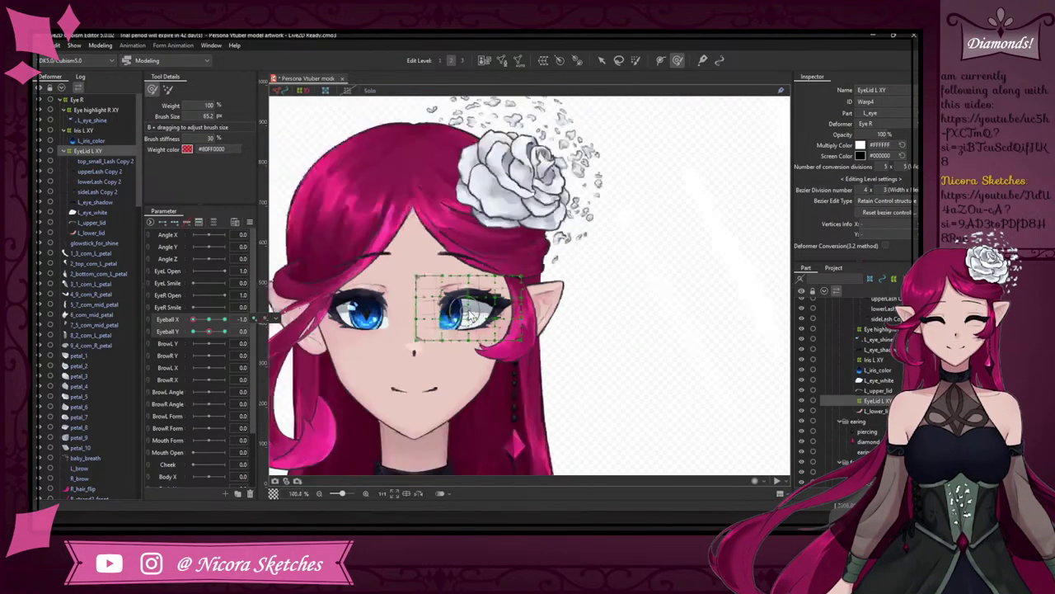
scroll(481, 305, "up", 3)
scroll(480, 305, "up", 1)
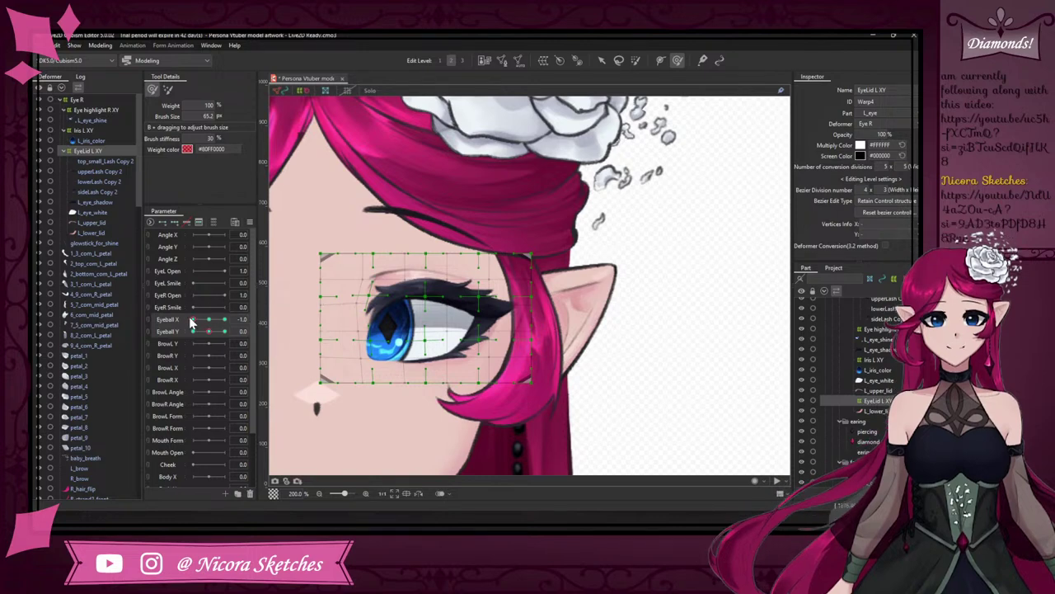
mouse_move(200, 319)
left_mouse_down()
mouse_move(218, 320)
mouse_move(183, 313)
left_mouse_up()
left_click(169, 318)
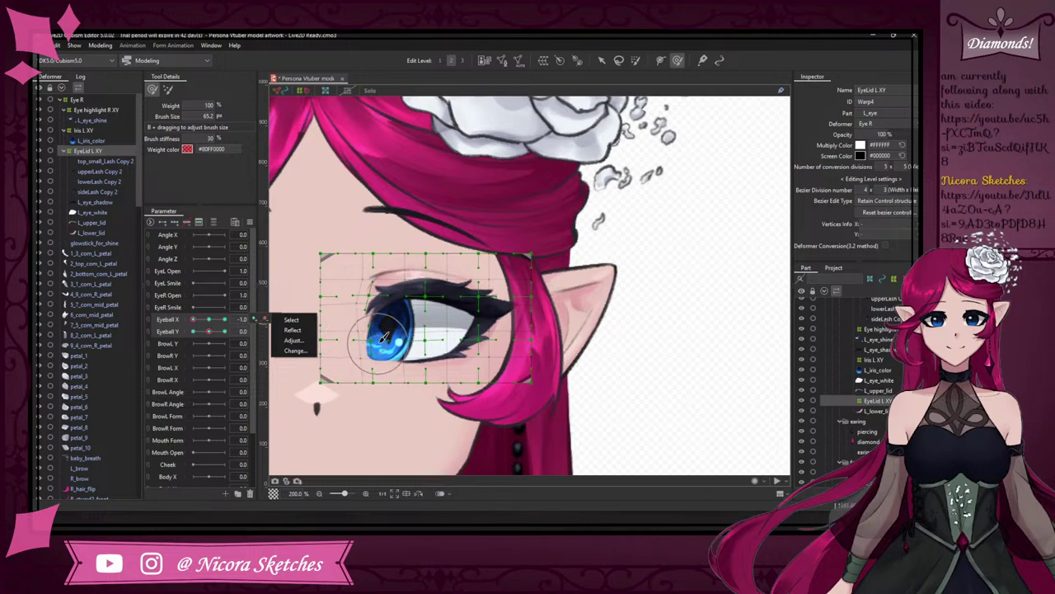
- Shrink the Deform Brush to about 50.2 px, refine the lower inner eye corner, and preview the Eyeball X movement
key("b")
left_click_drag(625, 258, 615, 268)
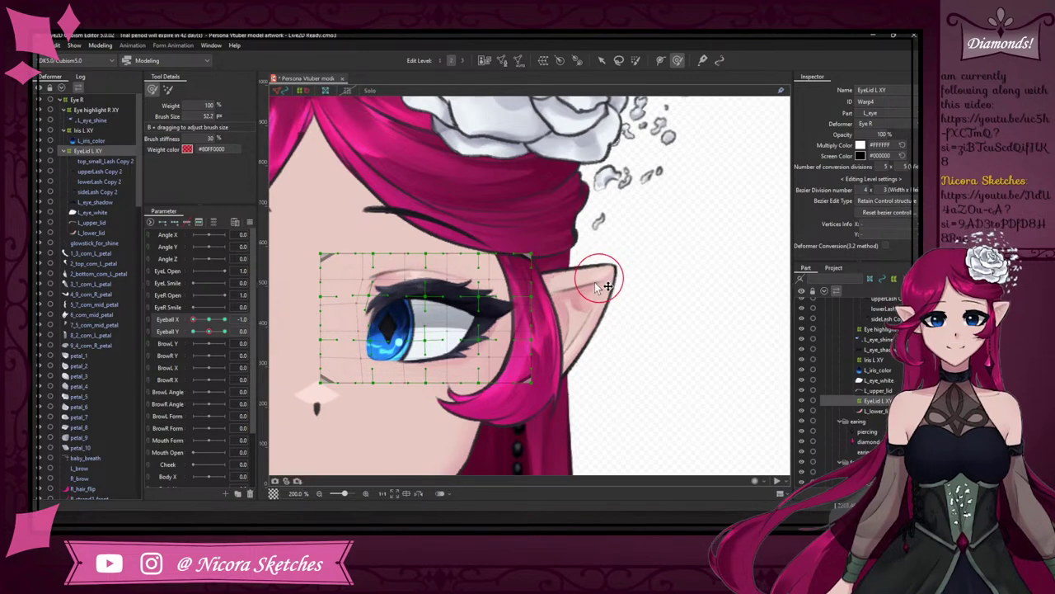
left_click_drag(372, 352, 371, 357)
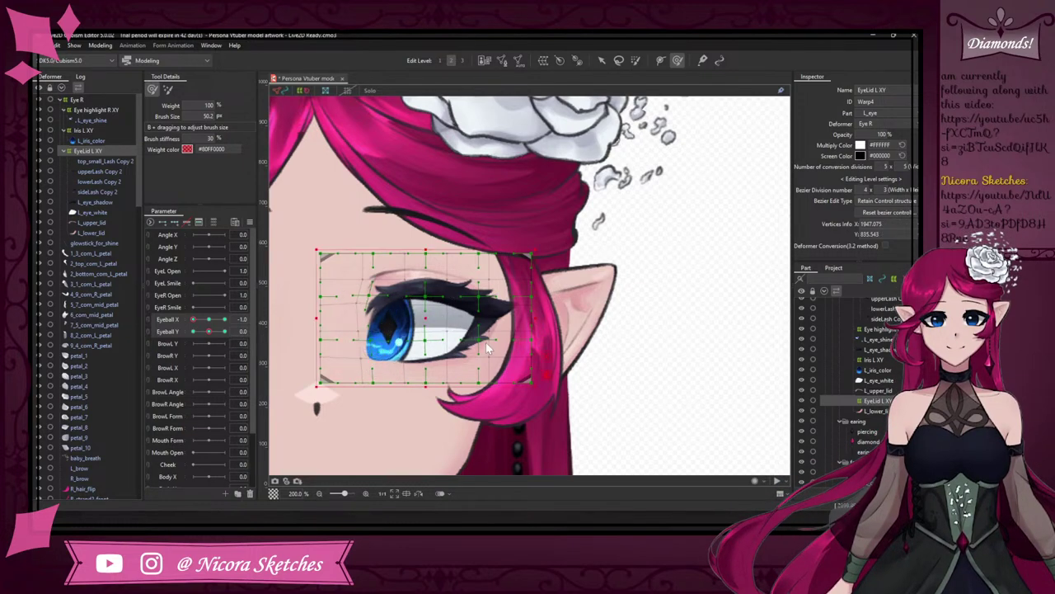
left_click_drag(363, 356, 375, 363)
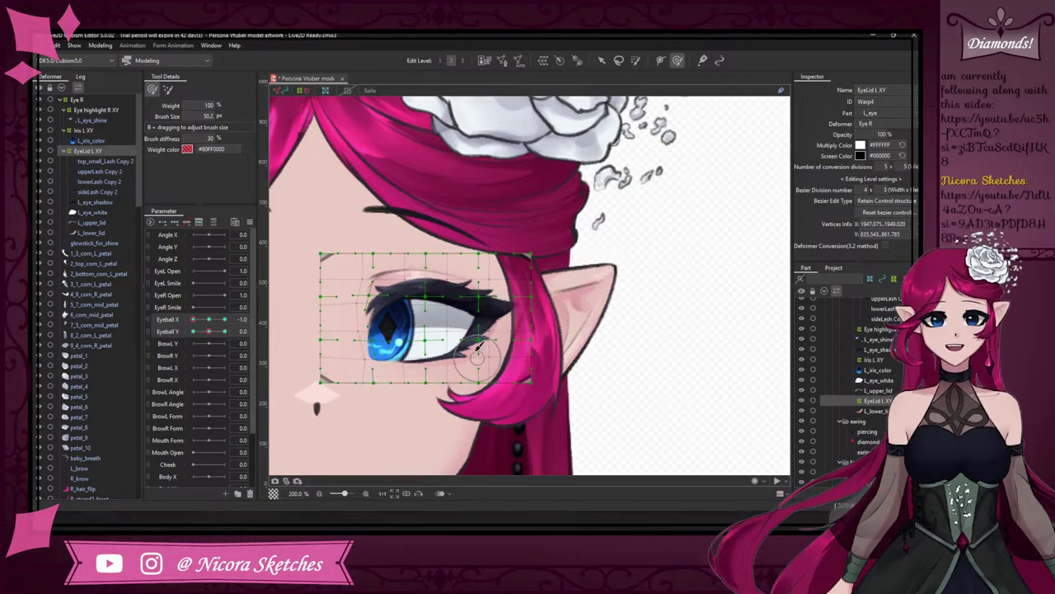
left_click_drag(208, 320, 165, 317)
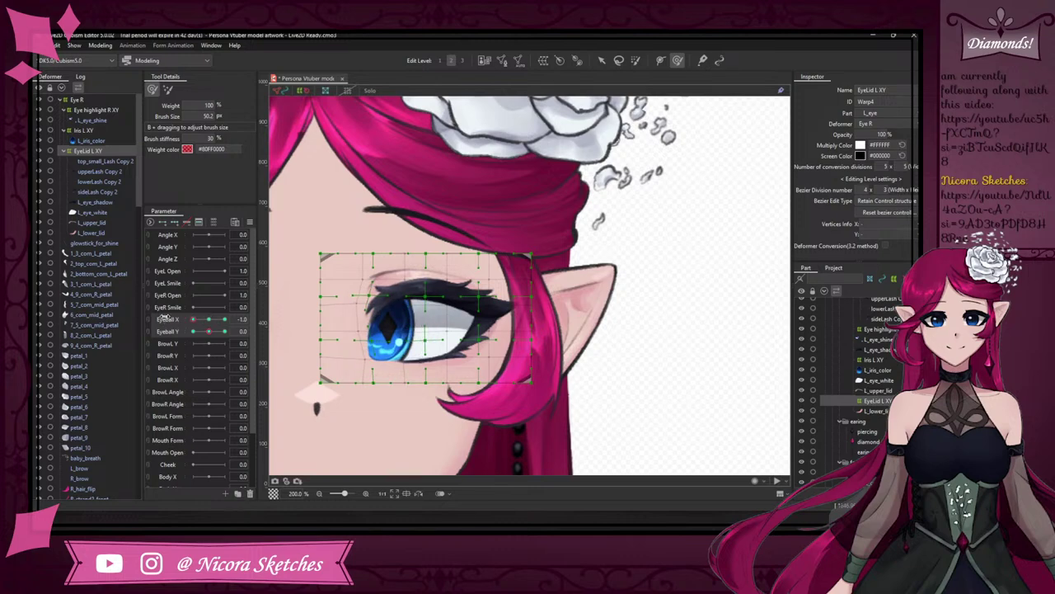
- Move the single grid point below the inner eye corner slightly toward the nose with the Arrow tool and preview Eyeball X
left_click(601, 60)
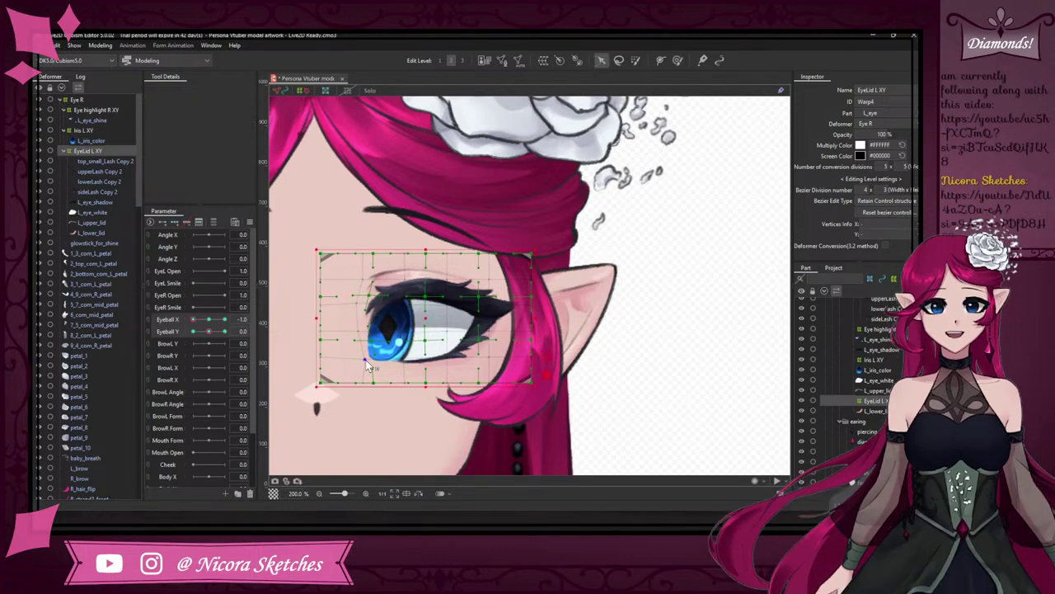
scroll(371, 367, "up", 5)
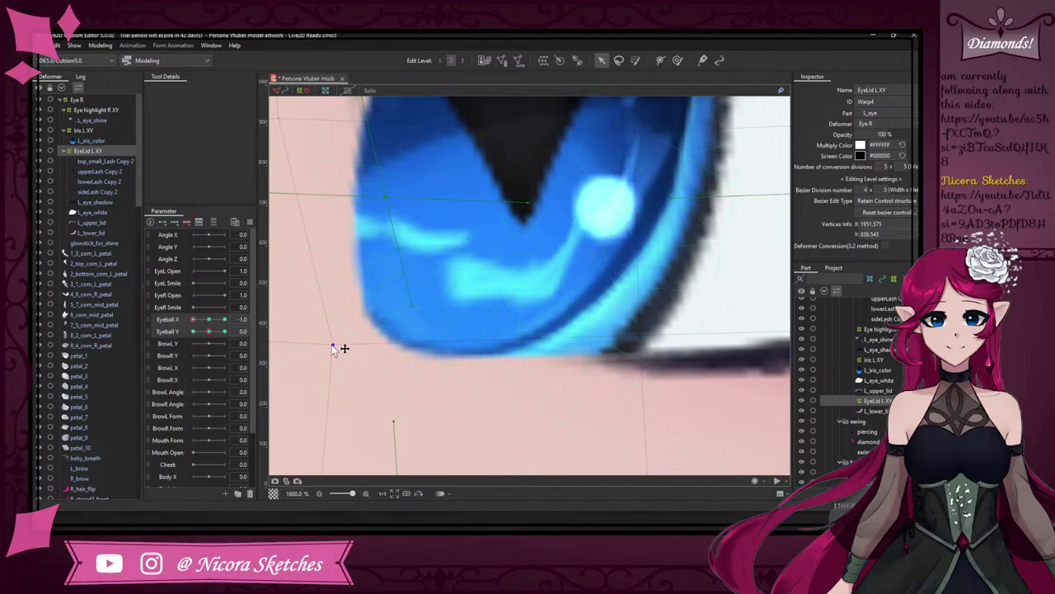
left_click_drag(333, 346, 317, 346)
scroll(371, 334, "down", 6)
scroll(383, 332, "up", 5)
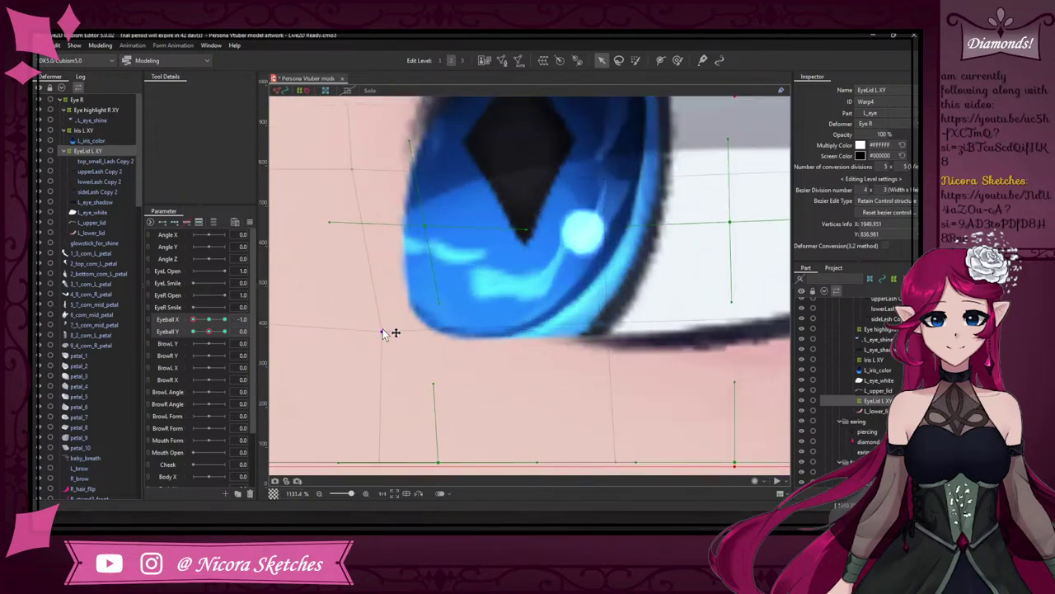
scroll(383, 335, "down", 6)
scroll(431, 356, "up", 2)
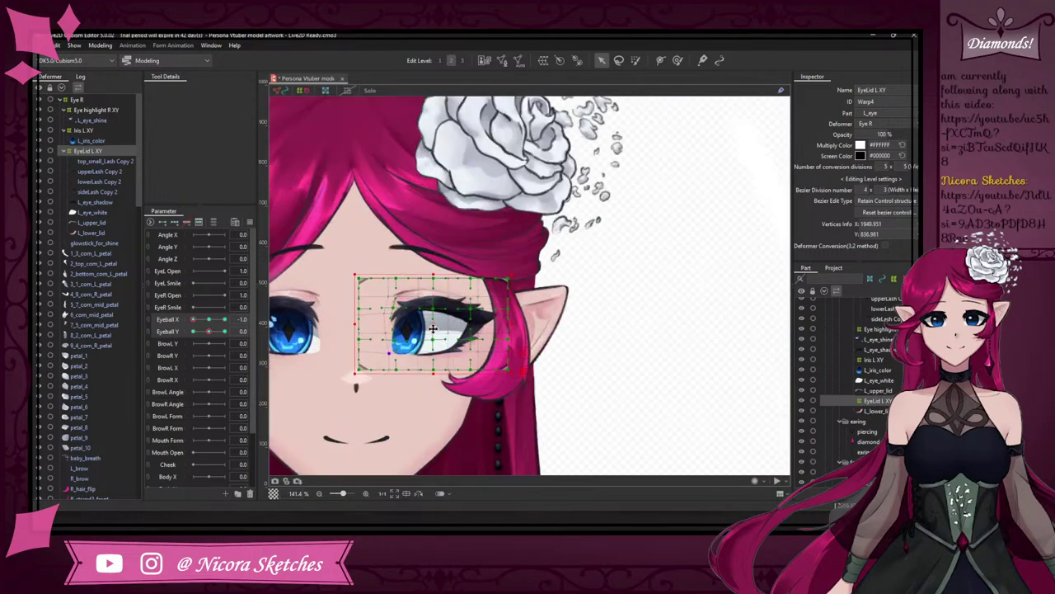
left_click_drag(214, 319, 153, 310)
- Set Eyeball X to 1.0, switch to the Deform Brush, try pushing the outer eye corner upward, and undo it
left_click(225, 319)
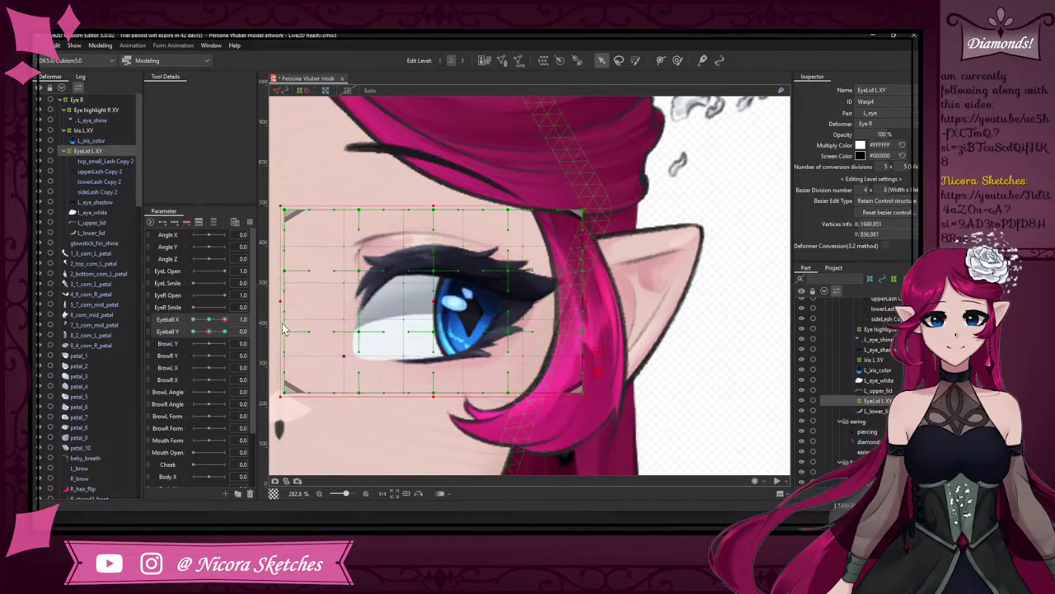
left_click(636, 59)
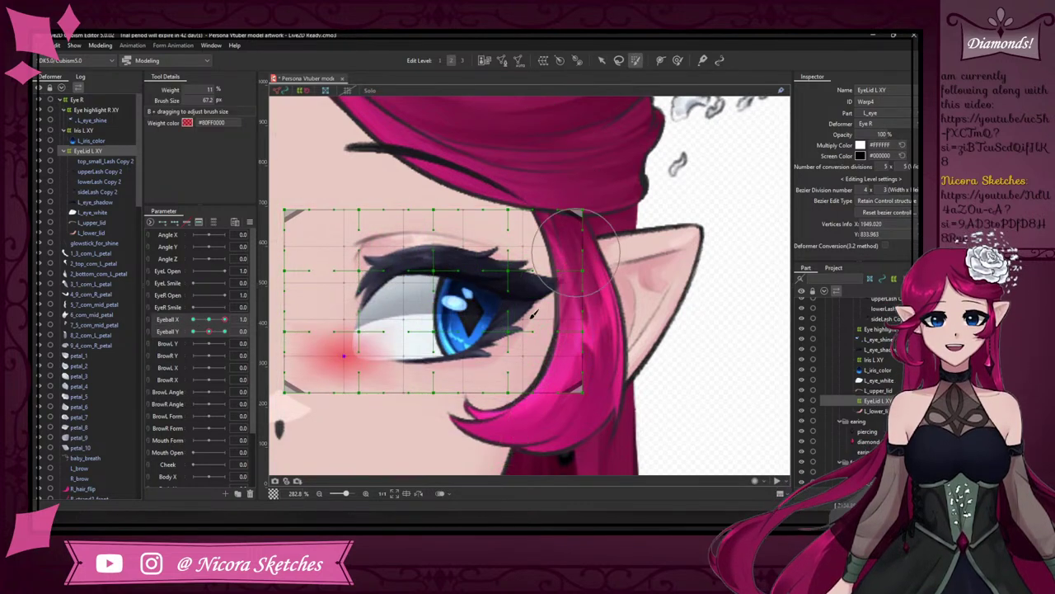
left_click(678, 60)
mouse_move(524, 318)
left_mouse_down()
mouse_move(543, 324)
mouse_move(520, 302)
left_mouse_up()
key("ctrl+z")
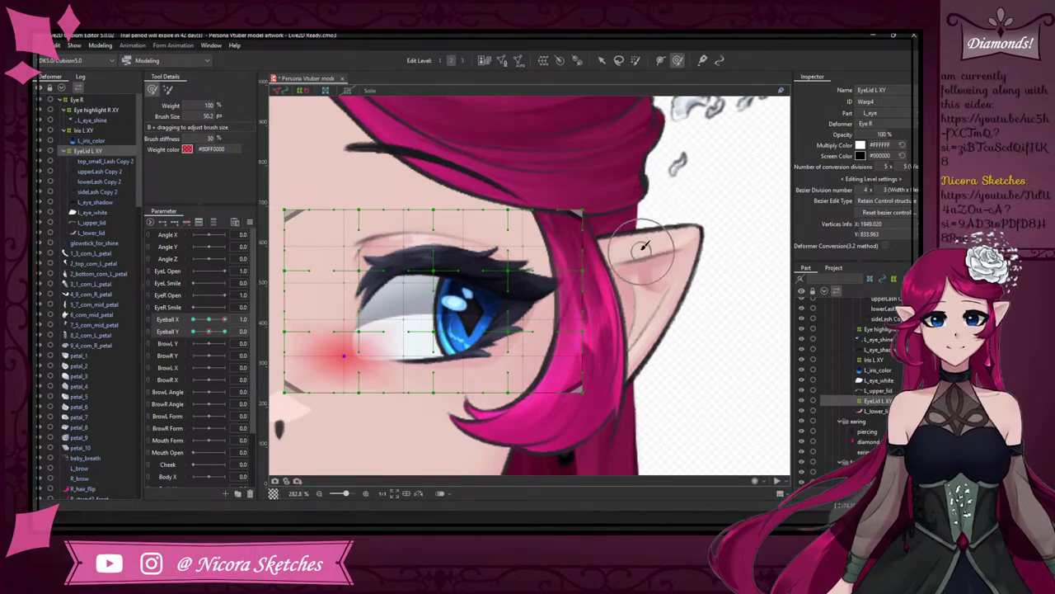
- Enlarge the Deform Brush to about 83.4 px, try nudging the outer eye corner again, and undo the stroke
left_click_drag(705, 183, 727, 171)
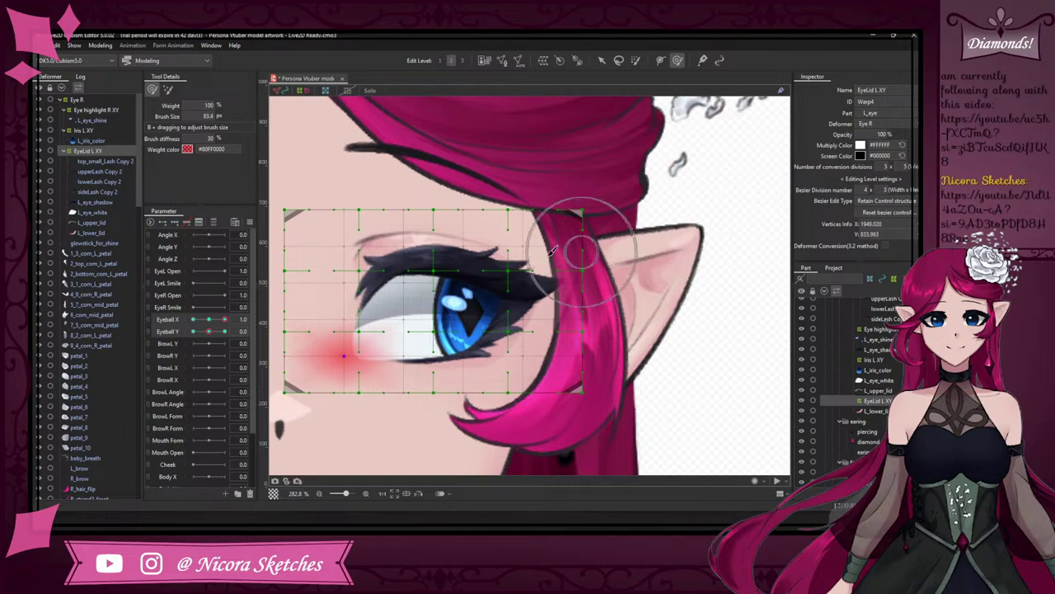
left_click(512, 314)
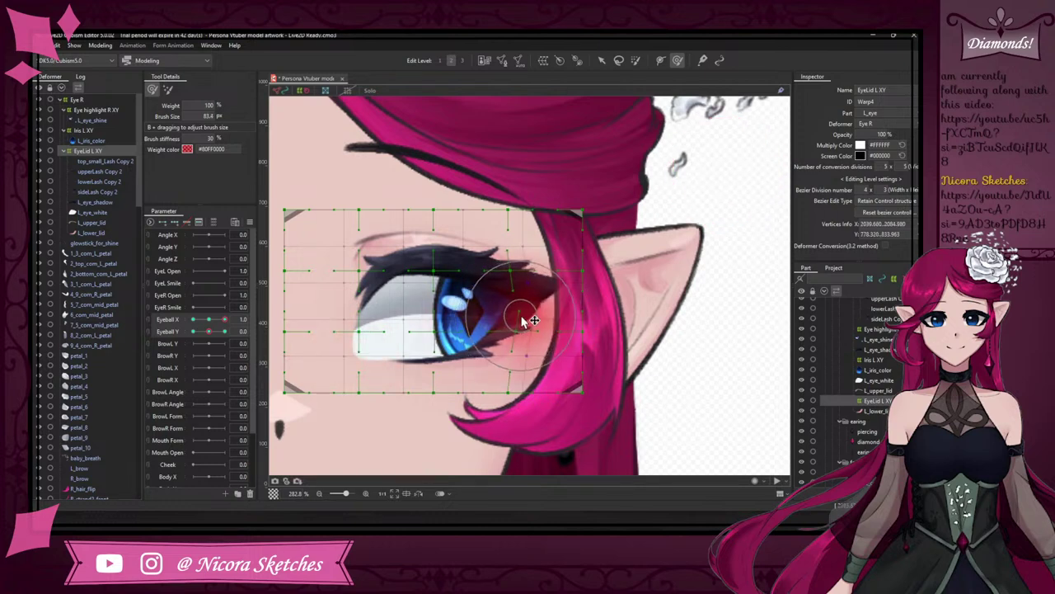
left_click_drag(522, 321, 525, 324)
key("ctrl+z")
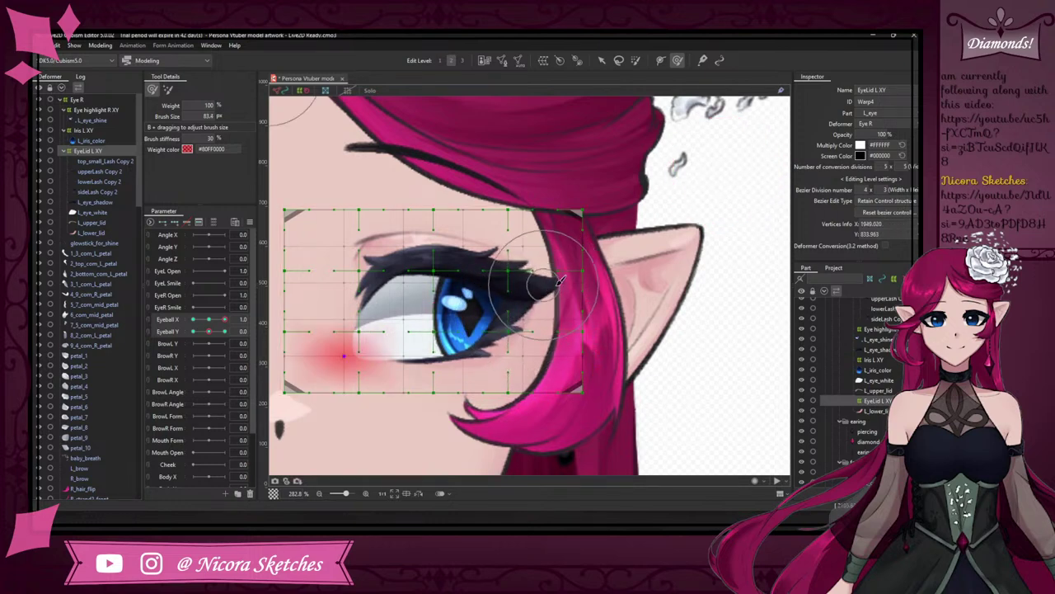
- Enlarge the Deform Brush to about 120.2 px, push the outer eye corner outward at Eyeball X 1.0, and preview the movement
left_click_drag(635, 287, 688, 288)
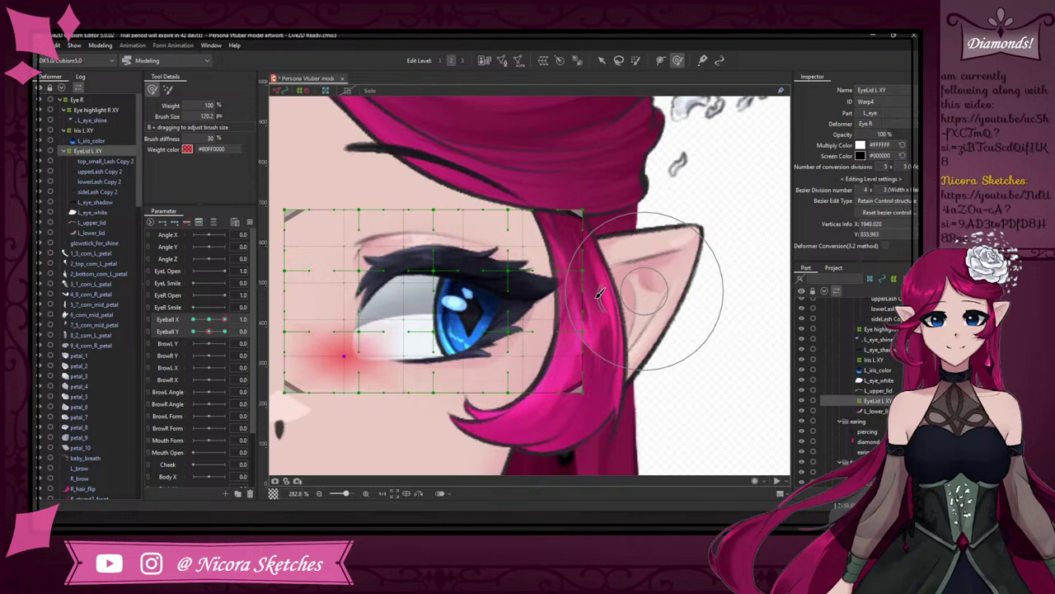
left_click(500, 288)
left_click_drag(500, 288, 505, 287)
left_click_drag(493, 341, 500, 350)
mouse_move(206, 332)
left_mouse_down()
mouse_move(227, 331)
mouse_move(181, 330)
mouse_move(221, 321)
mouse_move(176, 324)
mouse_move(289, 332)
mouse_move(190, 331)
left_mouse_up()
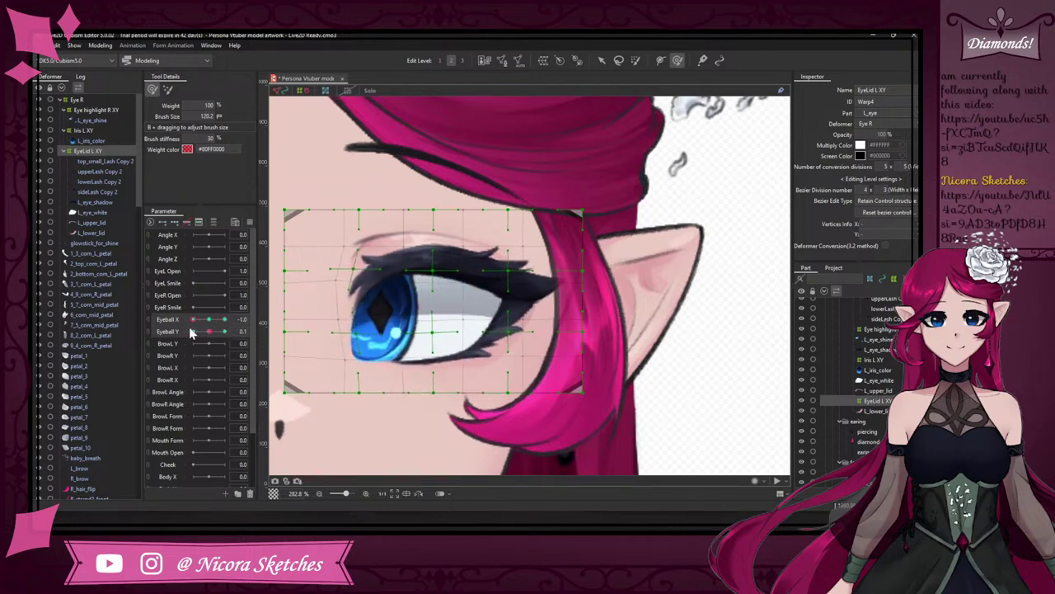
- Nudge the inner eye corner at Eyeball X -1.0 and Eyeball Y 0.0, and preview the horizontal eye movement on the whole face
left_click(209, 331)
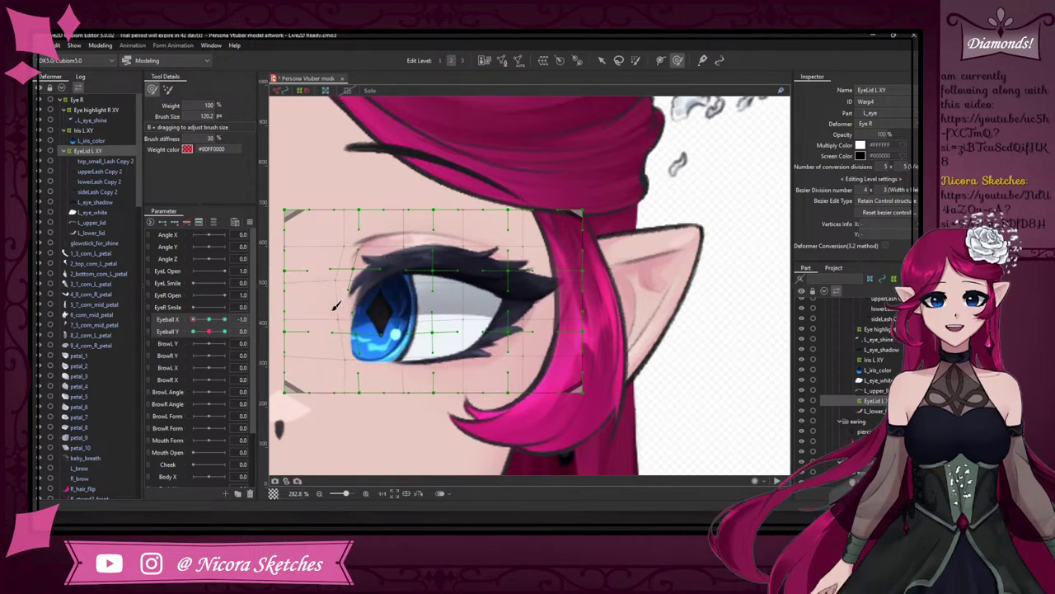
left_click(333, 317)
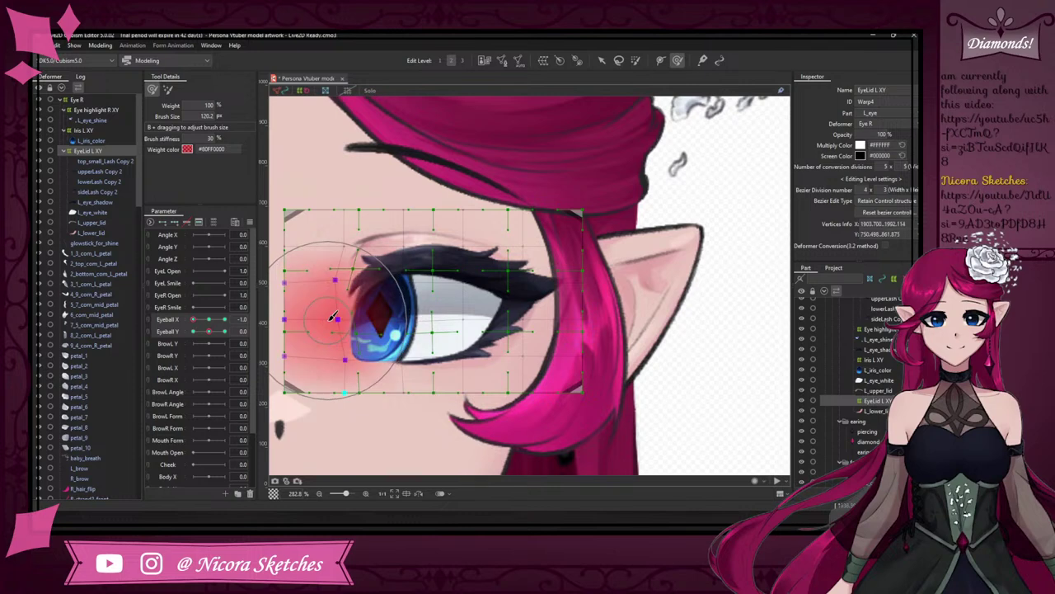
mouse_move(333, 317)
left_mouse_down()
mouse_move(350, 322)
mouse_move(335, 317)
left_mouse_up()
mouse_move(200, 324)
left_mouse_down()
mouse_move(219, 324)
mouse_move(181, 318)
mouse_move(266, 315)
mouse_move(275, 302)
mouse_move(299, 310)
mouse_move(194, 319)
left_mouse_up()
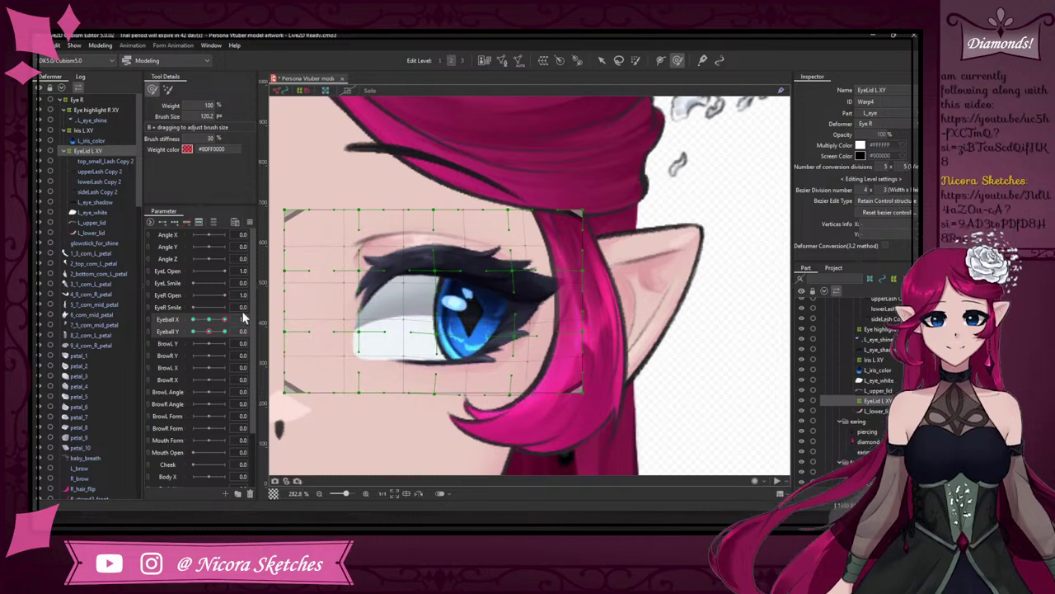
scroll(478, 281, "down", 6)
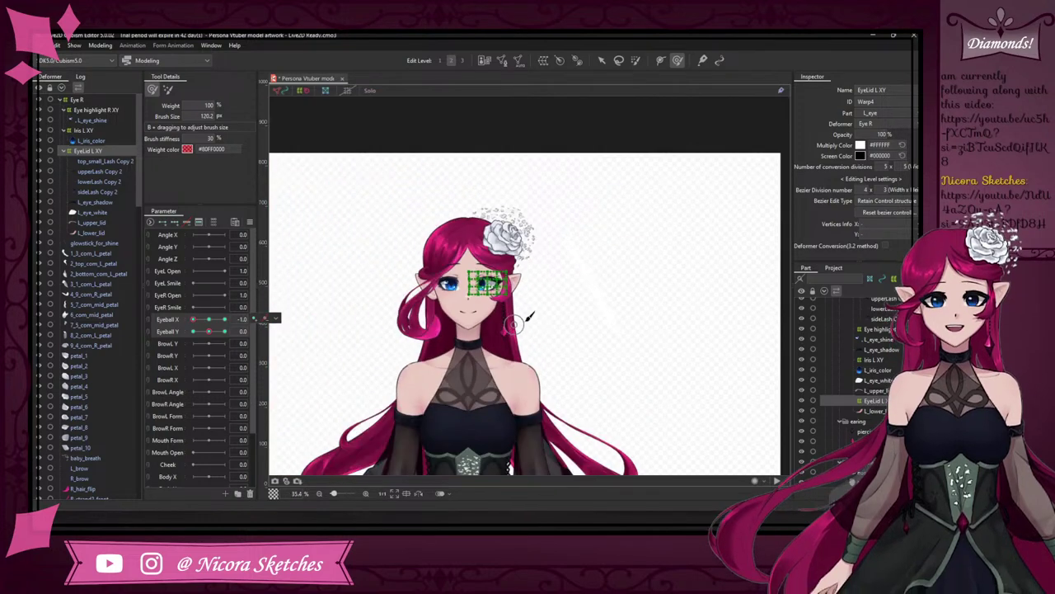
scroll(568, 339, "down", 1)
scroll(577, 363, "up", 3)
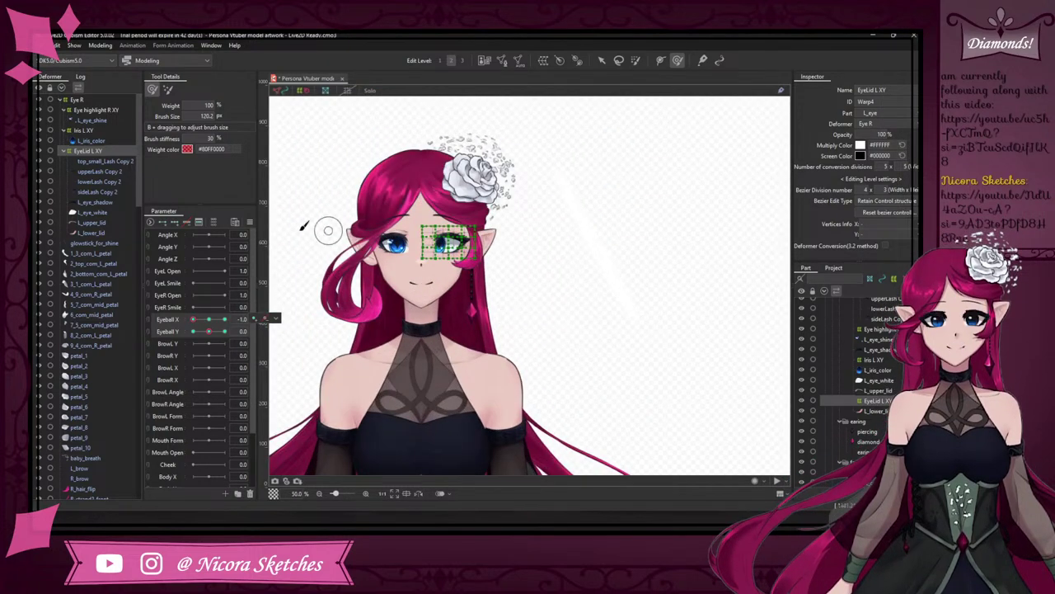
left_click(212, 322)
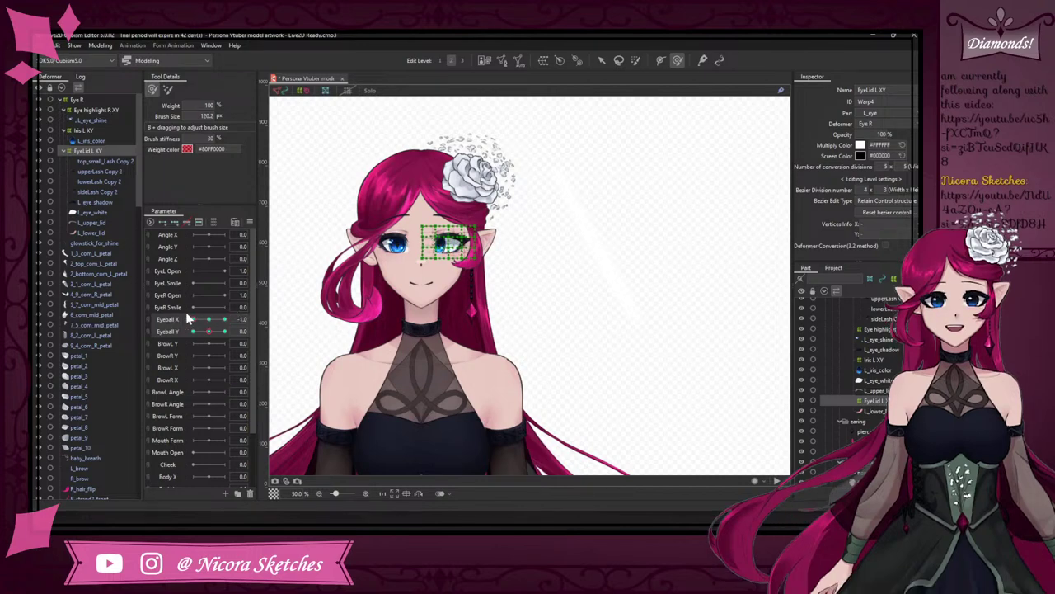
left_click(209, 319)
- Set Eyeball Y to -1.0, pull the lower lid down, adjust the upper lid with the Deform Brush, and preview the vertical movement
scroll(471, 221, "up", 6)
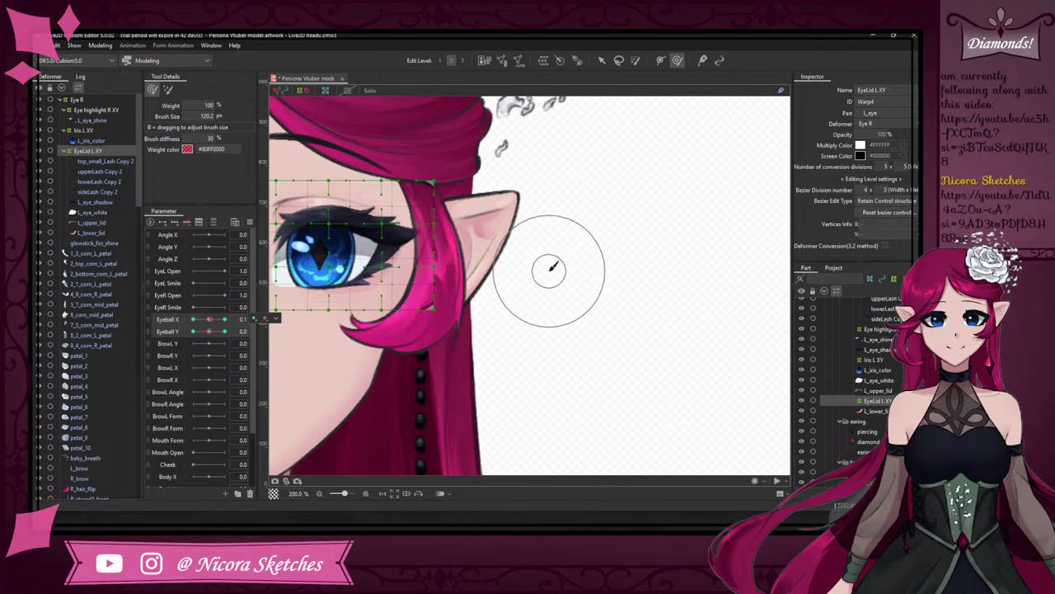
left_click_drag(216, 320, 172, 328)
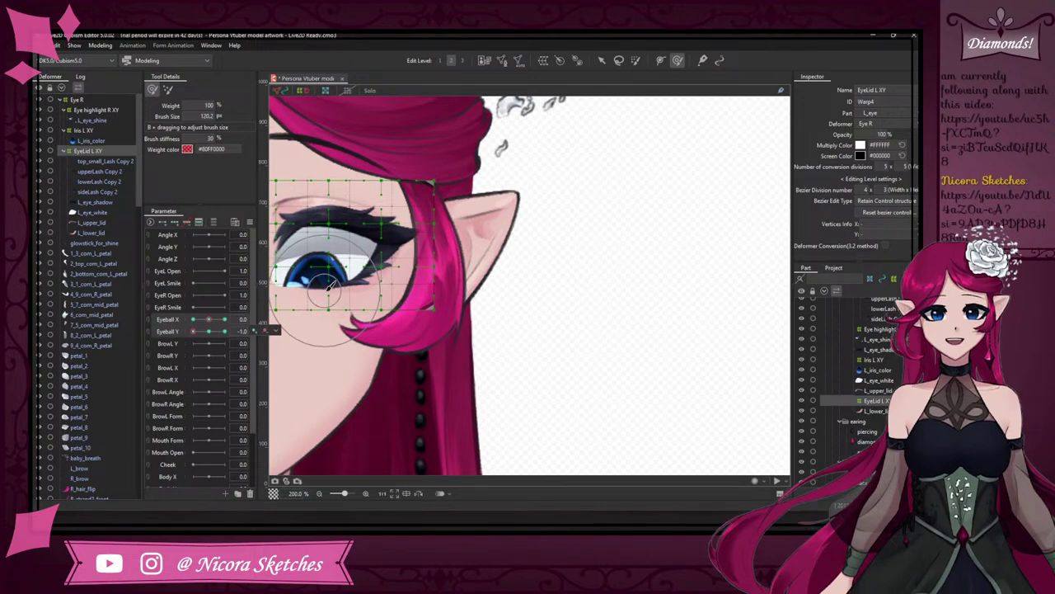
scroll(513, 252, "down", 2)
scroll(381, 280, "up", 2)
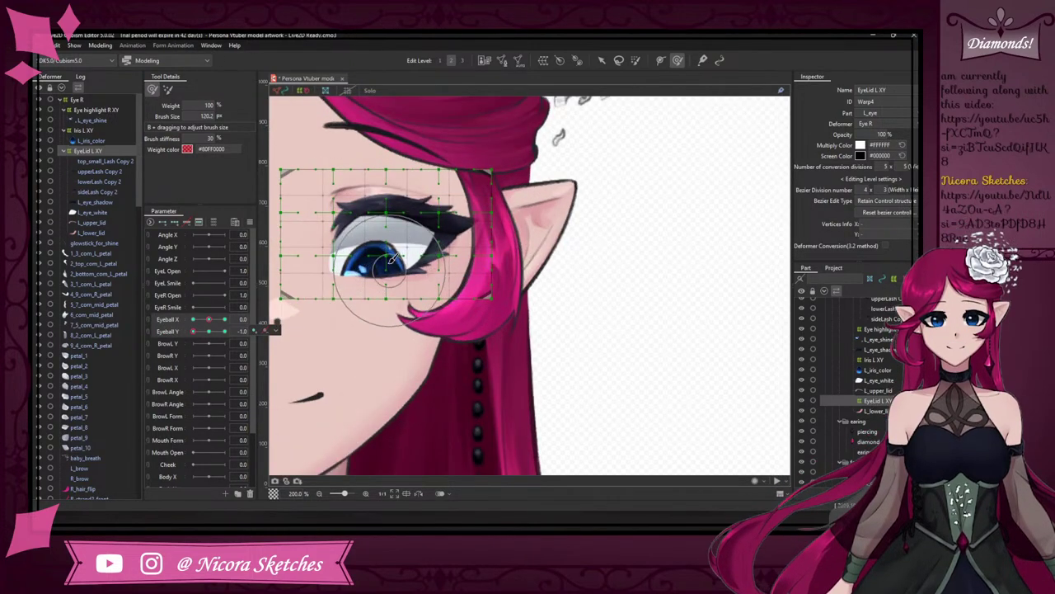
scroll(386, 247, "up", 2)
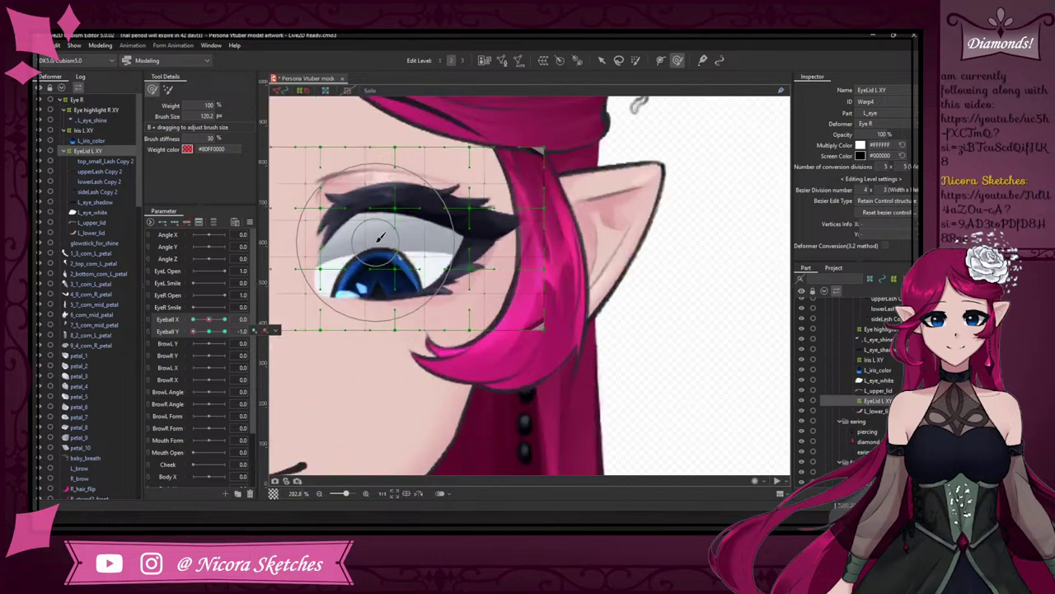
scroll(379, 238, "down", 2)
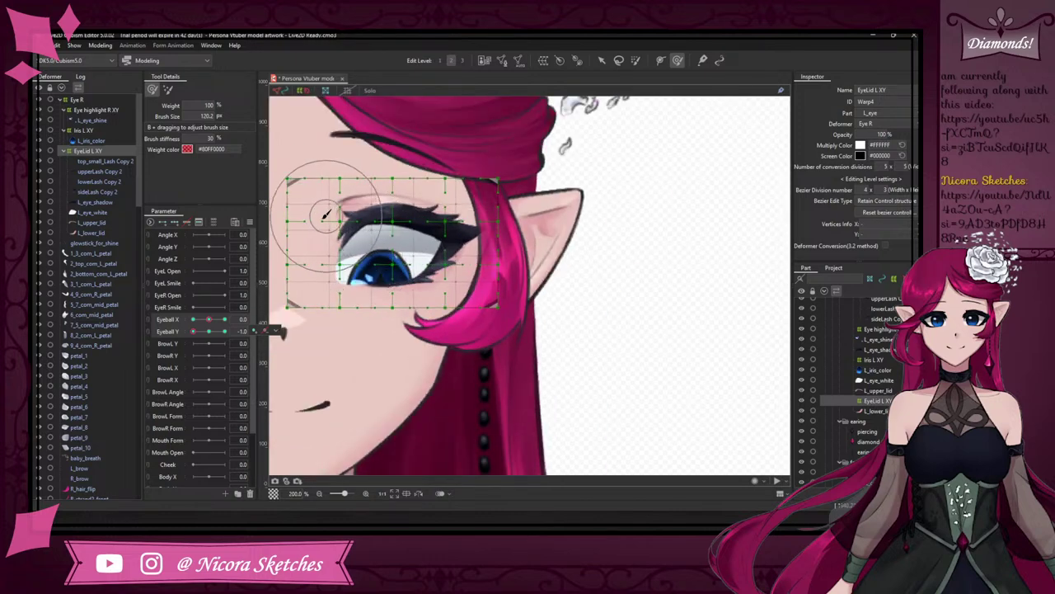
mouse_move(377, 284)
left_mouse_down()
mouse_move(392, 303)
mouse_move(387, 296)
left_mouse_up()
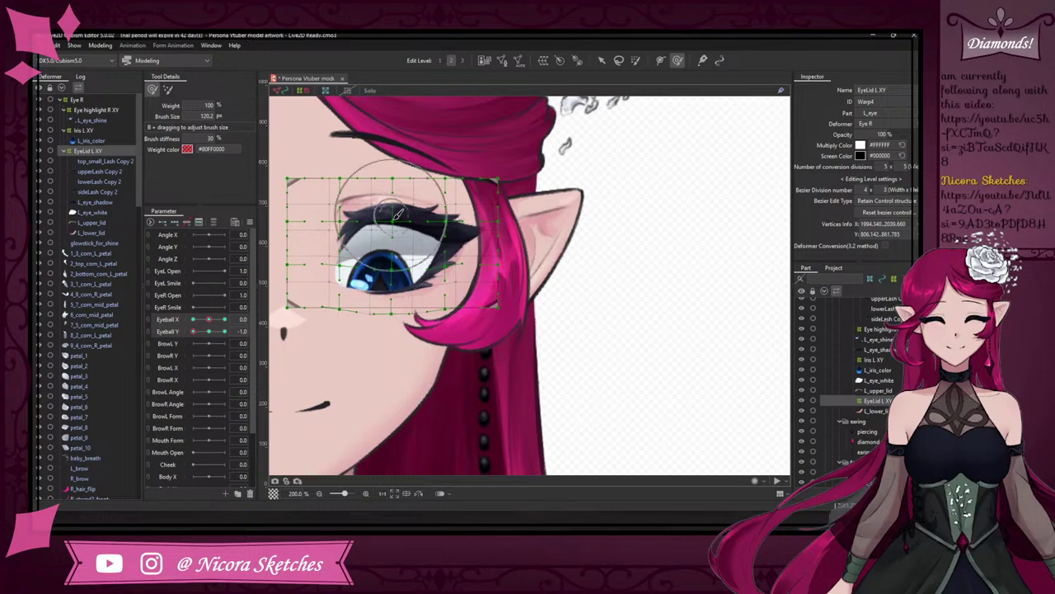
left_click_drag(396, 212, 396, 211)
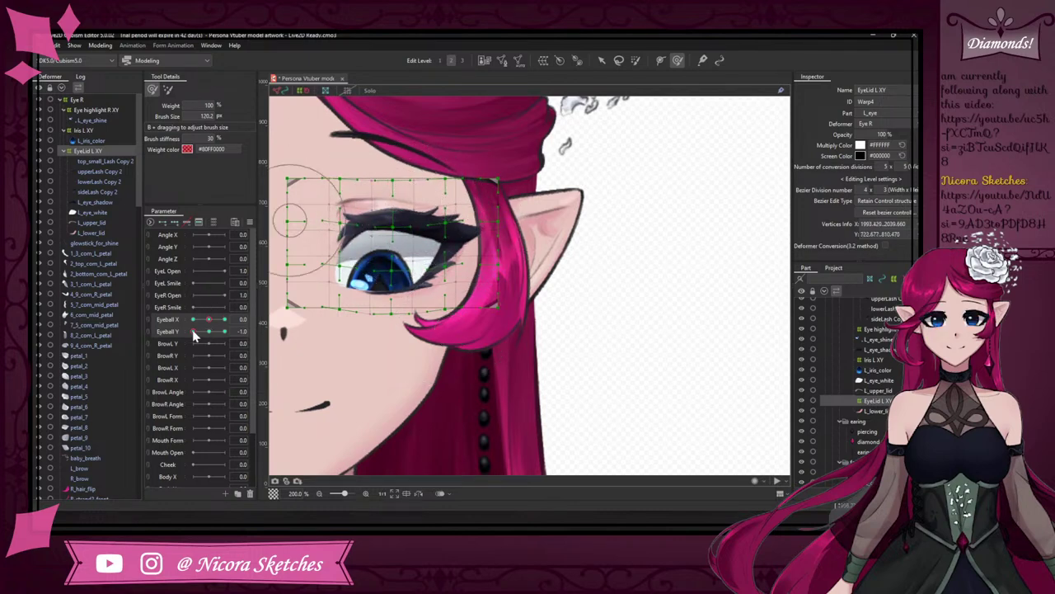
left_click_drag(194, 334, 237, 331)
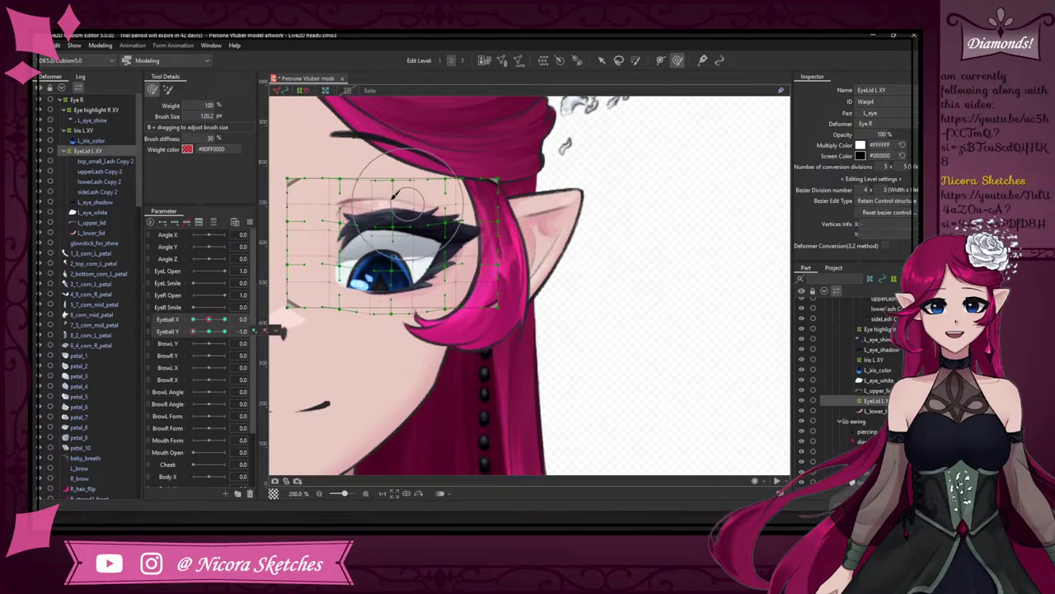
left_click_drag(395, 186, 395, 194)
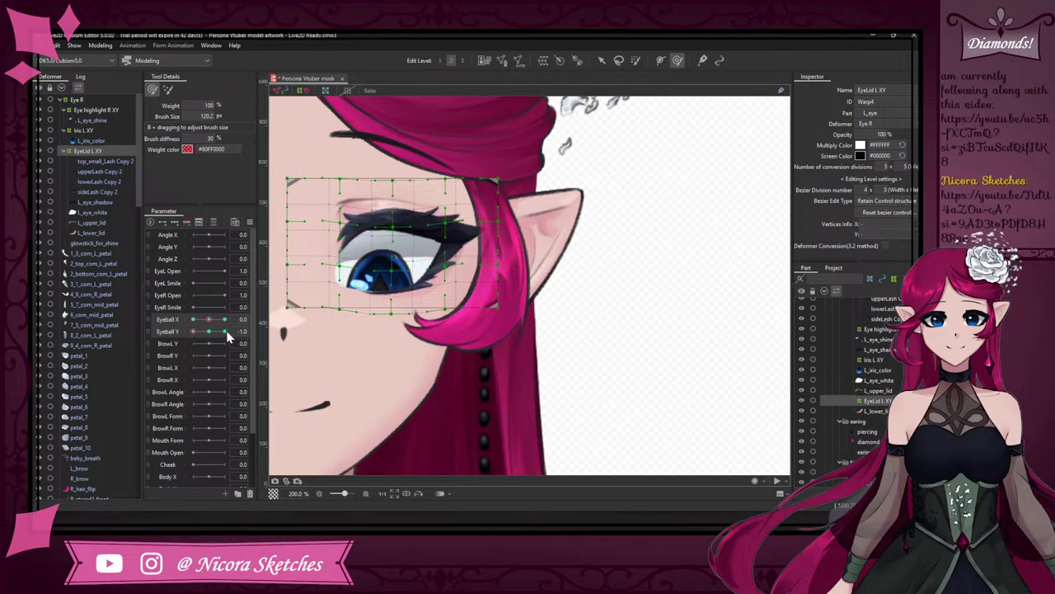
left_click_drag(227, 333, 182, 325)
- Try adjusting the outer eye corner at Eyeball X -1.0 and the inner corner at 1.0, and undo back to Eyeball Y -1.0
left_click_drag(253, 320, 209, 329)
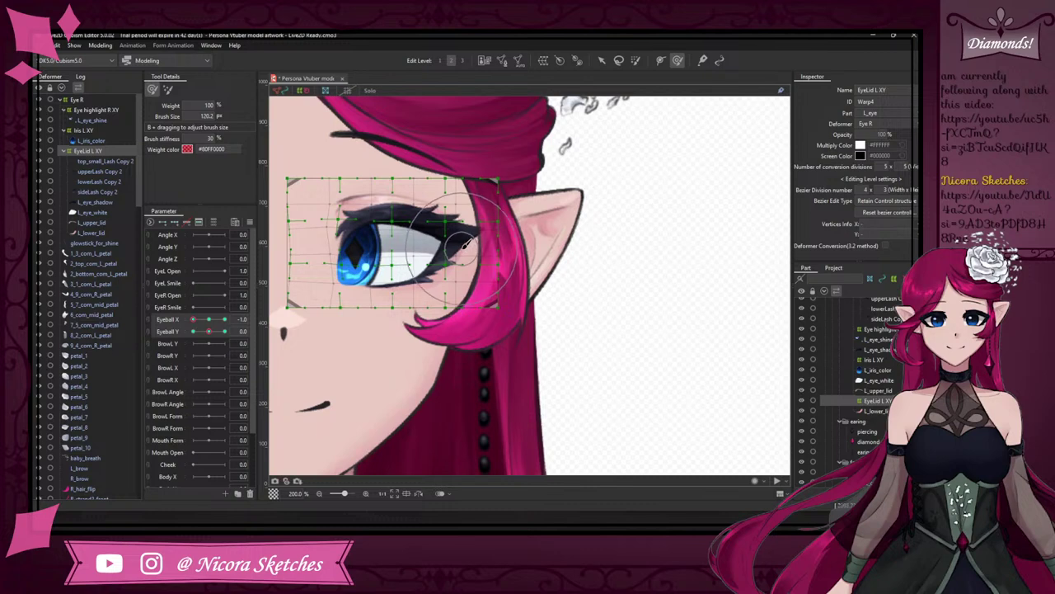
left_click_drag(465, 244, 467, 242)
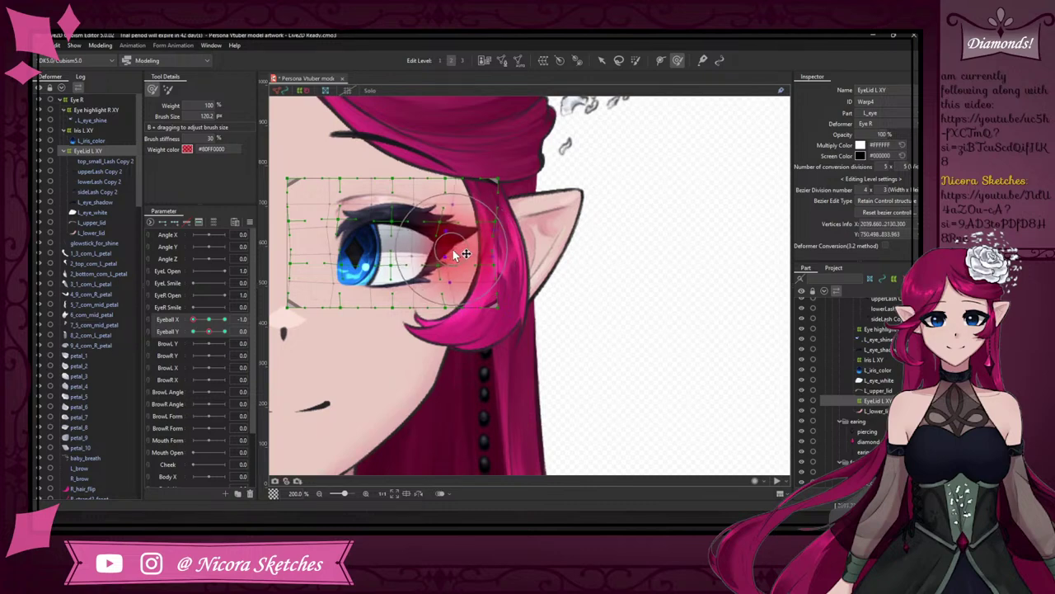
mouse_move(196, 319)
left_mouse_down()
mouse_move(221, 324)
mouse_move(179, 320)
left_mouse_up()
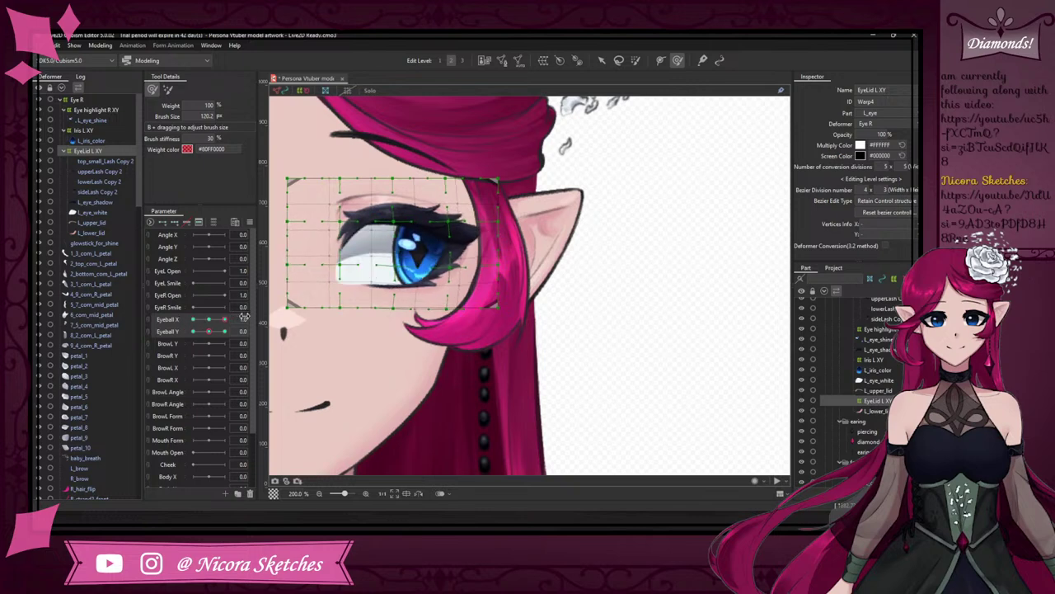
left_click_drag(328, 250, 333, 247)
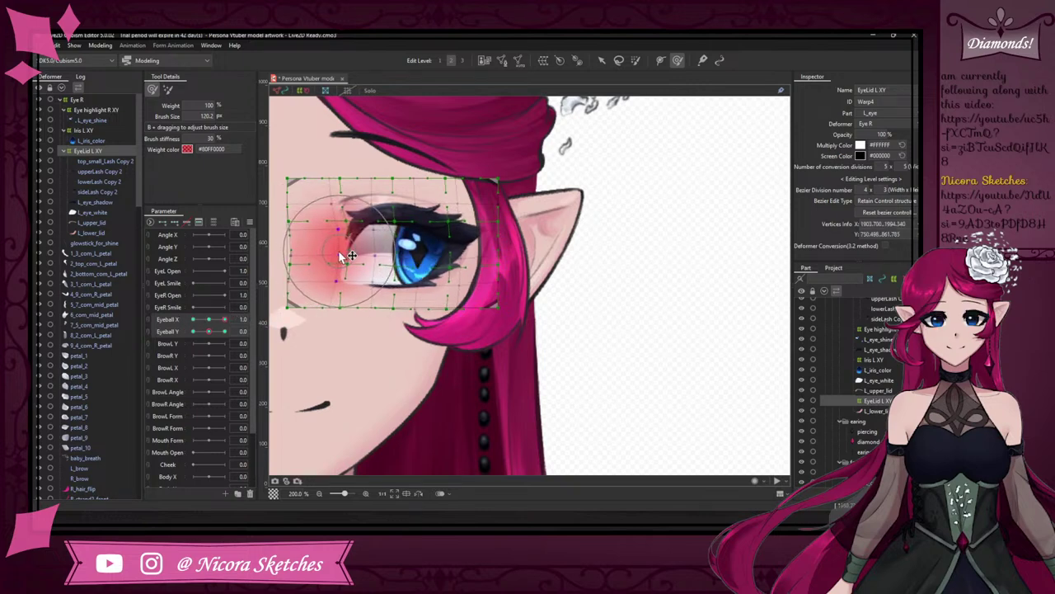
mouse_move(221, 320)
left_mouse_down()
mouse_move(178, 319)
mouse_move(224, 320)
left_mouse_up()
key("ctrl+z")
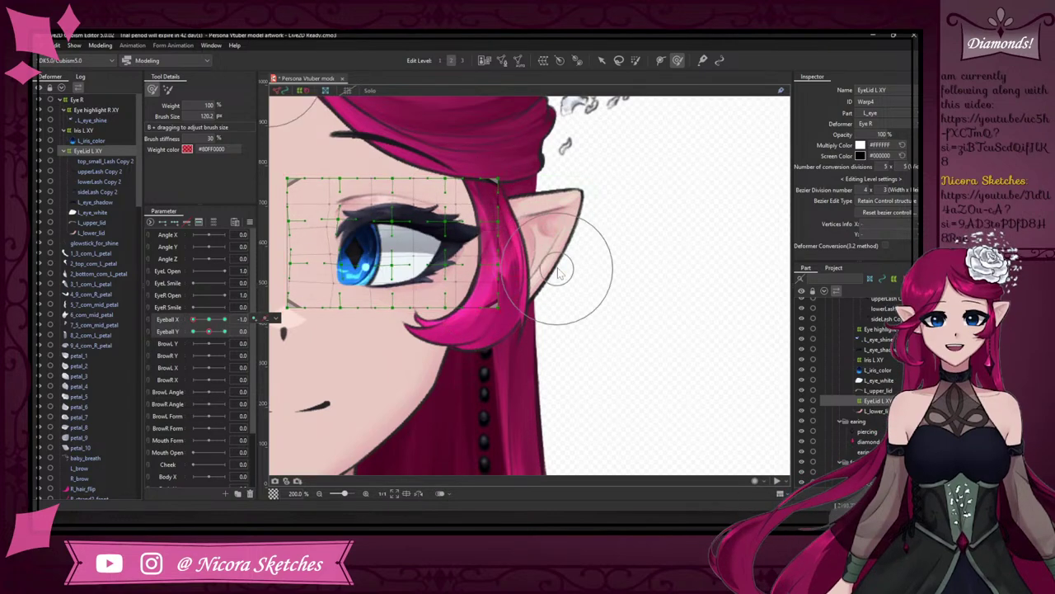
key("ctrl+z")
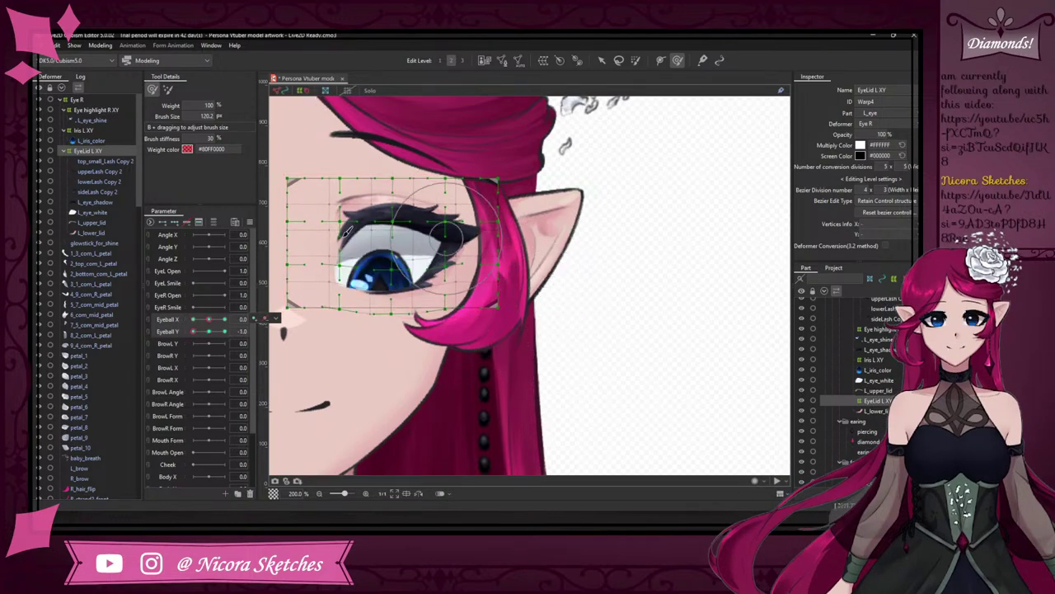
- Check the Eyeball Y movement and try lowering the middle of the upper lid with the 120.2 px Deform Brush
left_click_drag(196, 332, 227, 333)
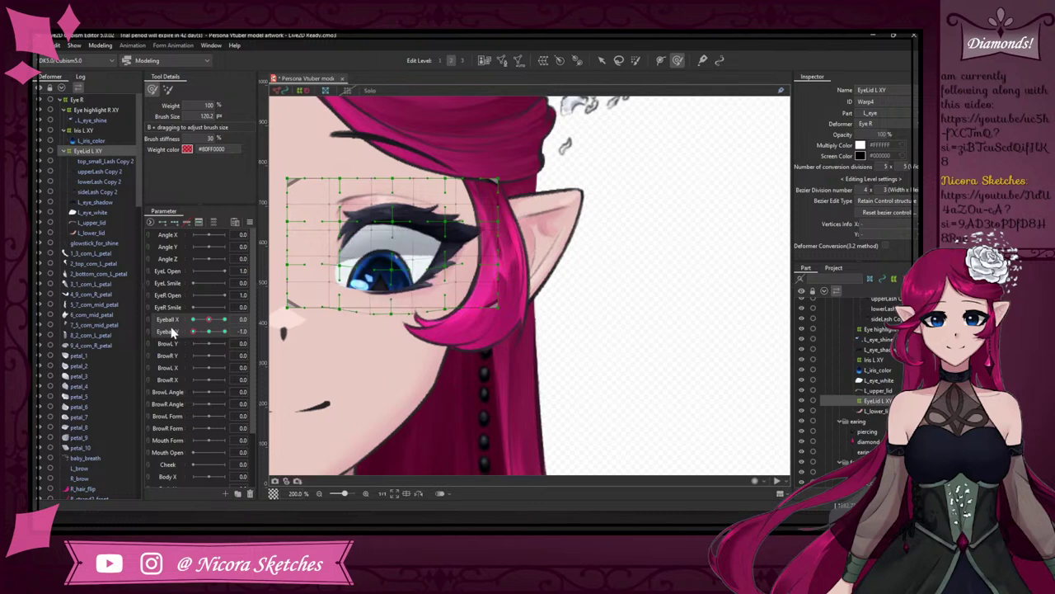
left_click(398, 196)
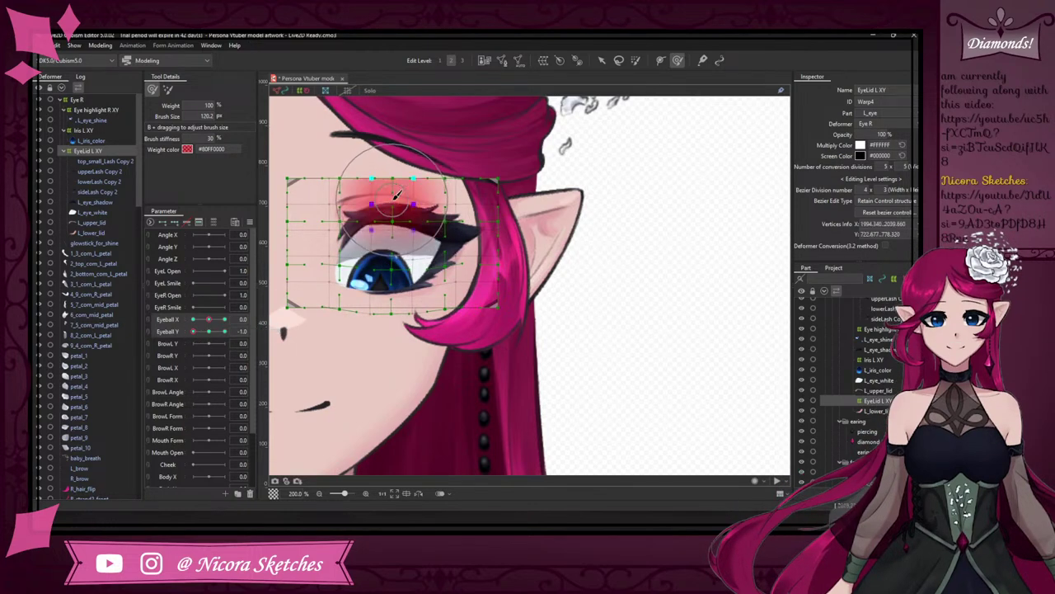
left_click_drag(399, 195, 394, 202)
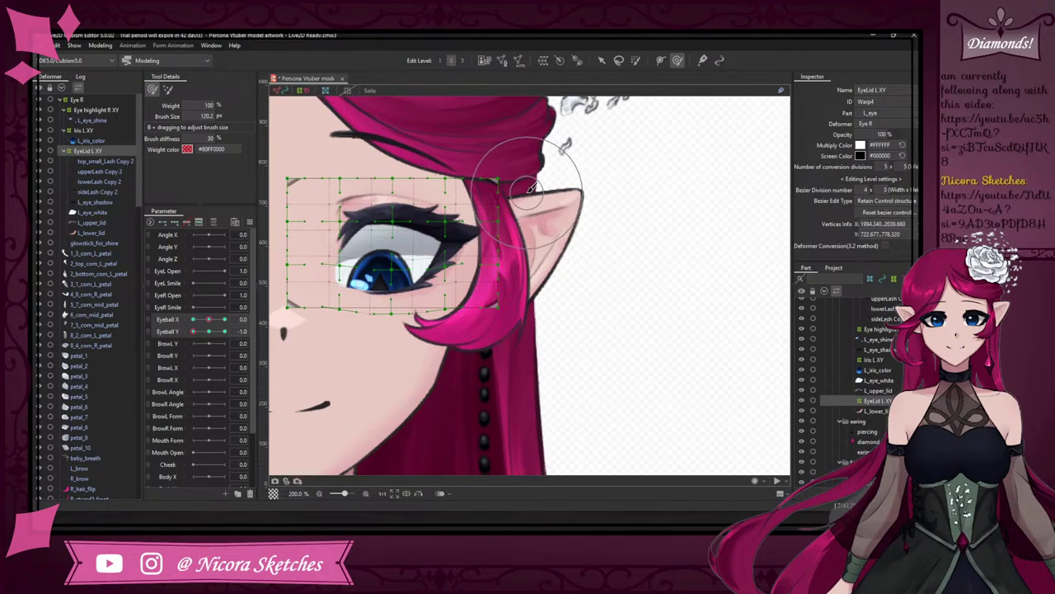
- Enlarge the Deform Brush to 157.7 px and lower the middle of the upper lid at Eyeball Y -1.0
key("b")
left_click_drag(536, 180, 598, 155)
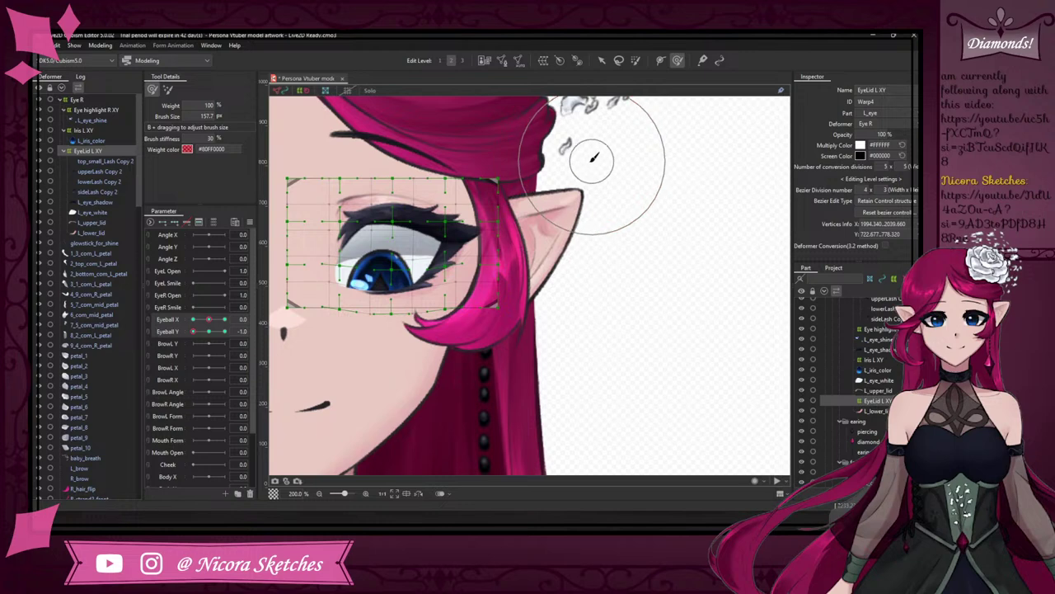
left_click(391, 196)
left_click_drag(388, 202, 389, 211)
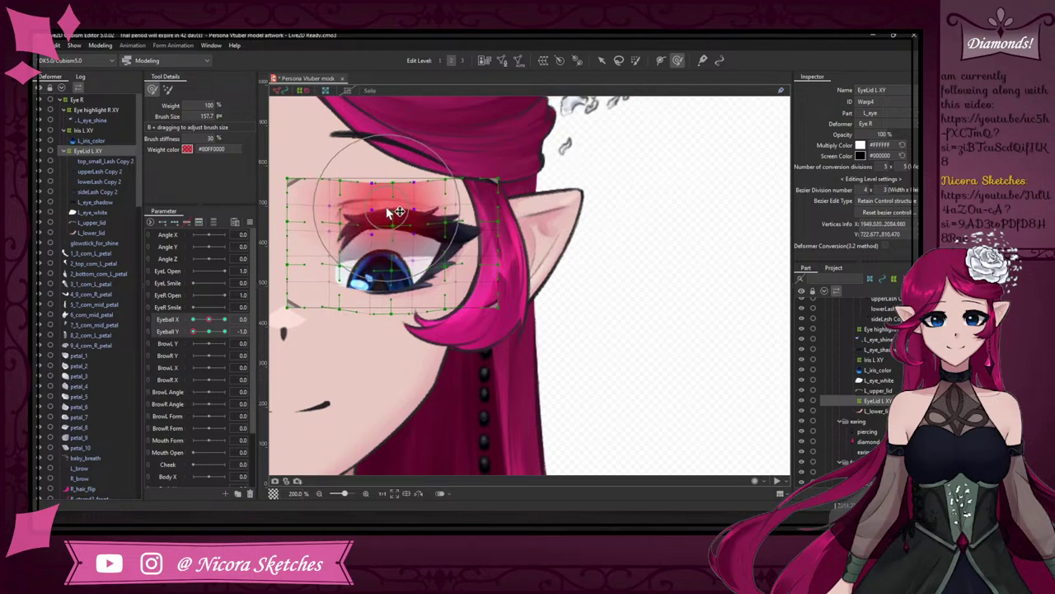
key("ctrl+z")
left_click(388, 202)
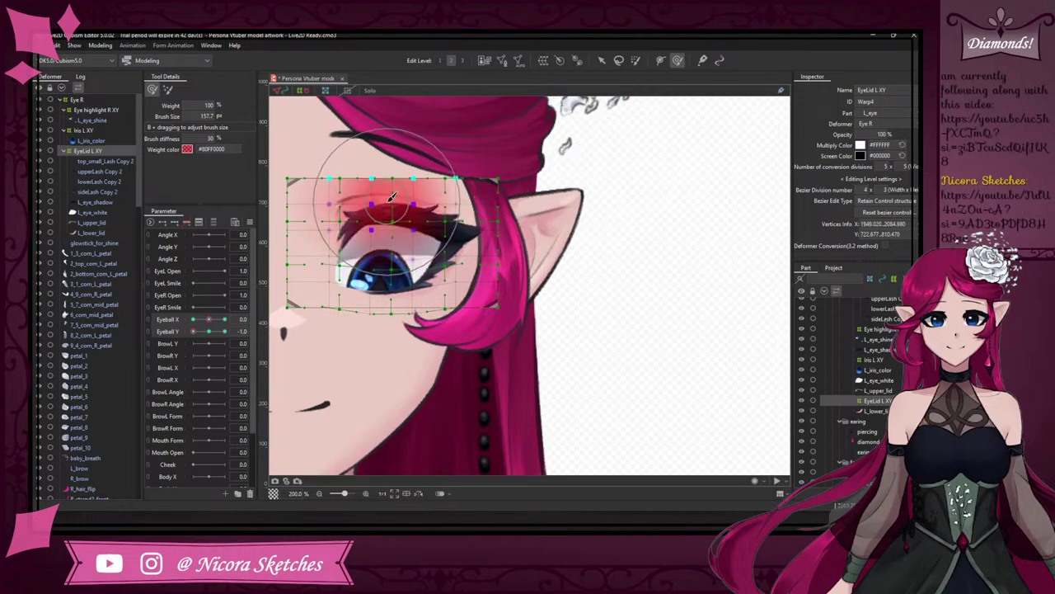
left_click_drag(389, 201, 395, 179)
key("ctrl+z")
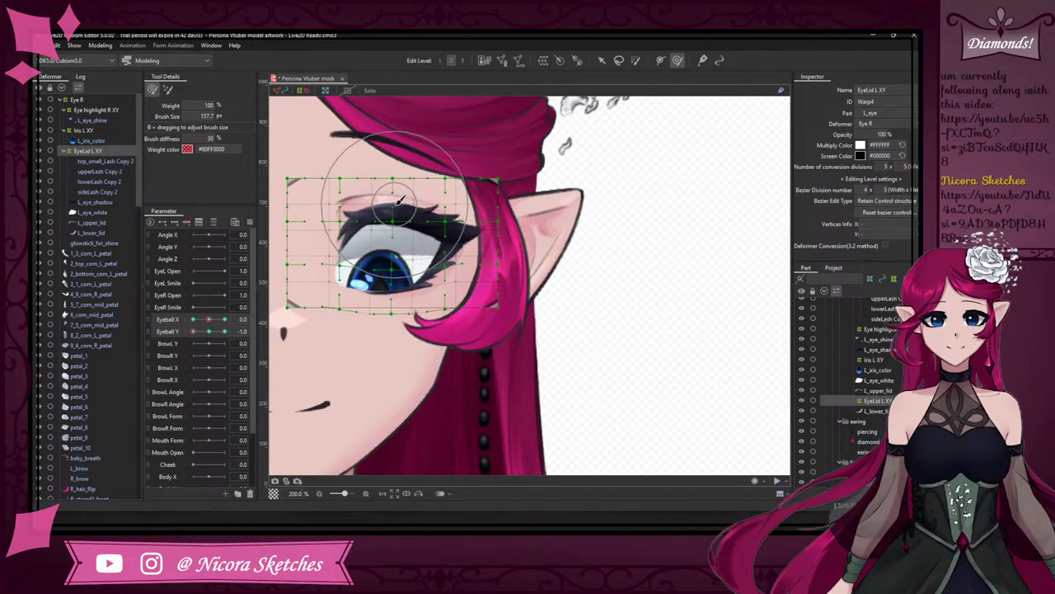
left_click_drag(398, 202, 394, 209)
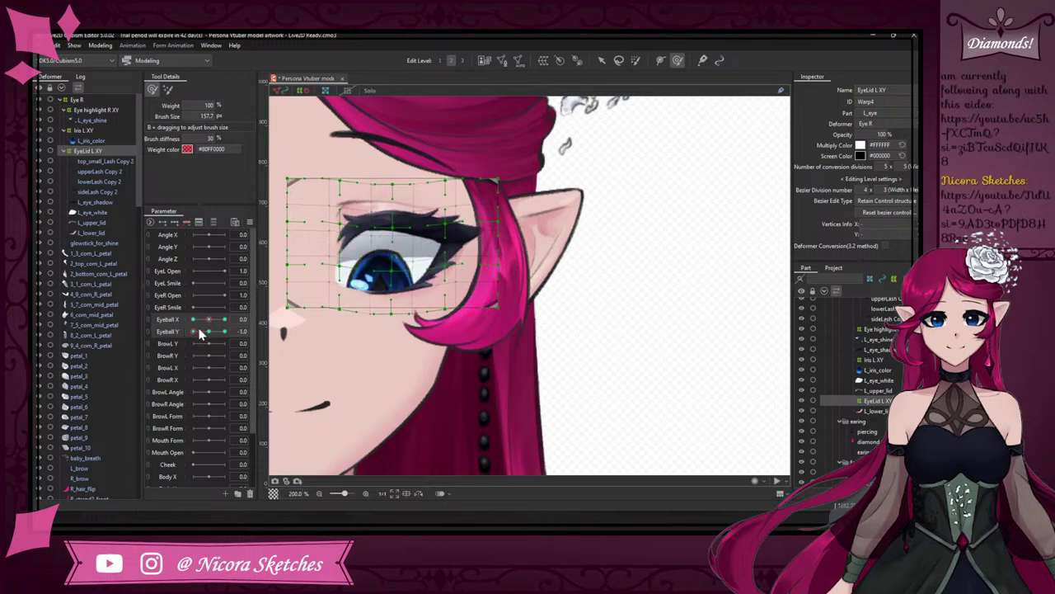
- Preview the downward eye movement and nudge the deformer's control point above the upper lash with the Arrow tool
mouse_move(192, 332)
left_mouse_down()
mouse_move(215, 328)
mouse_move(174, 326)
left_mouse_up()
scroll(352, 176, "up", 1)
scroll(365, 189, "up", 2)
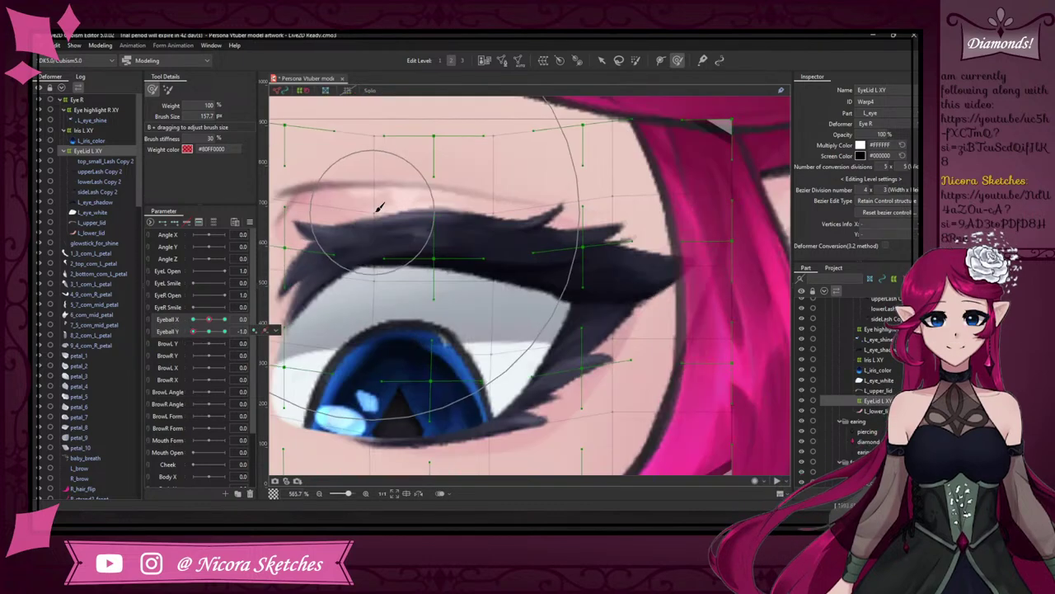
left_click(604, 63)
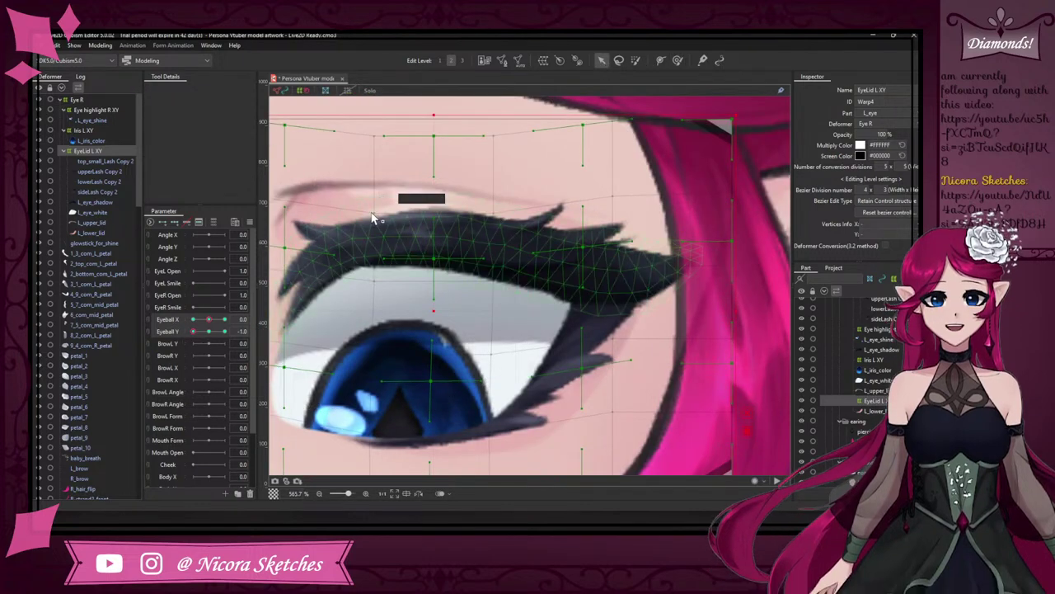
left_click_drag(375, 217, 376, 211)
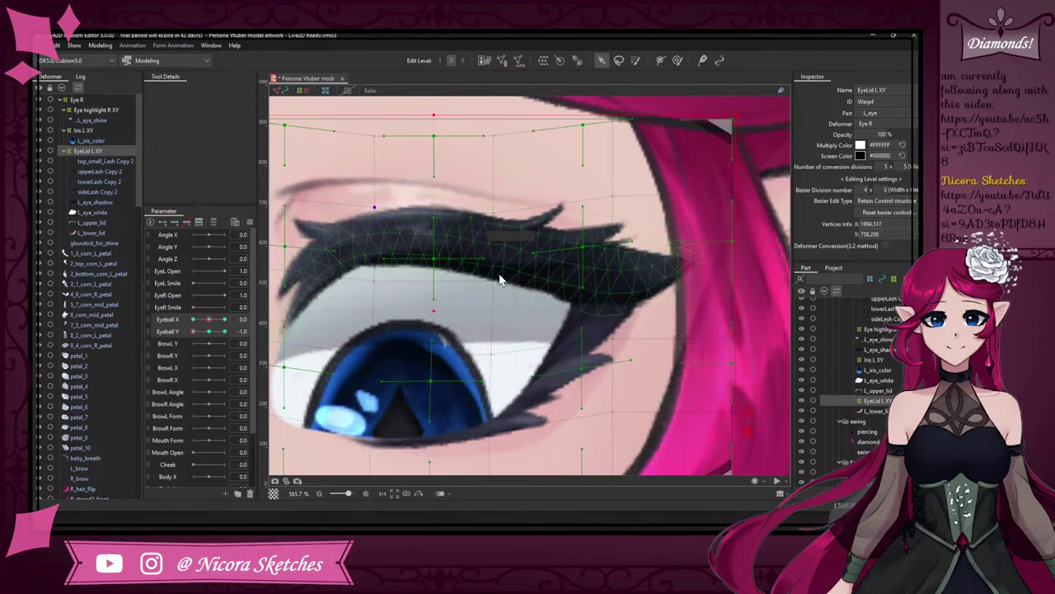
scroll(498, 284, "down", 2)
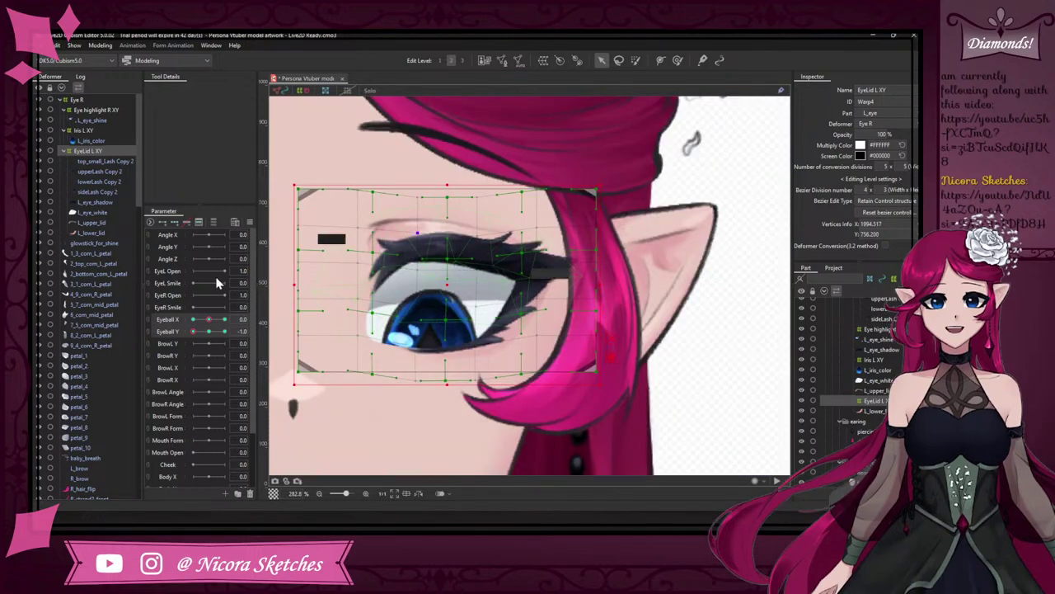
- Set Eyeball Y to 1.0 and raise the middle of the upper and lower lids with a 103.2 px Deform Brush
left_click_drag(193, 331, 244, 327)
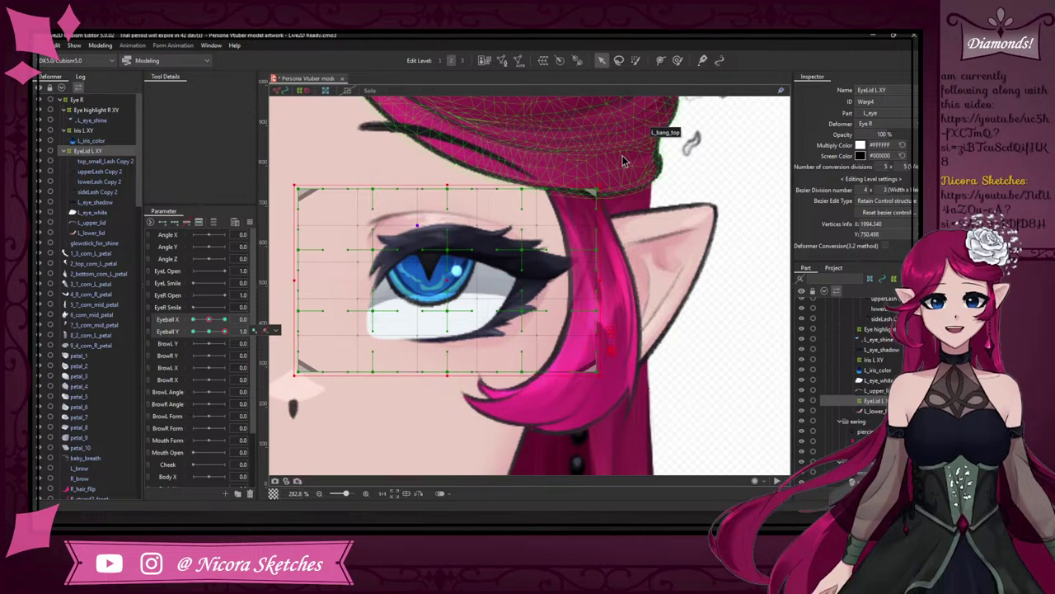
left_click(635, 60)
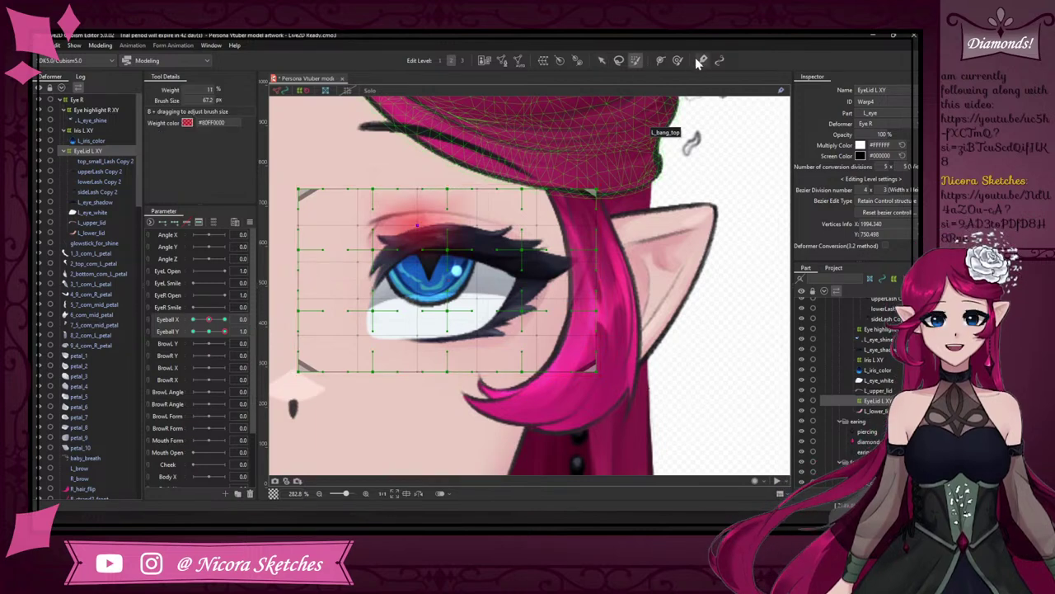
left_click(677, 60)
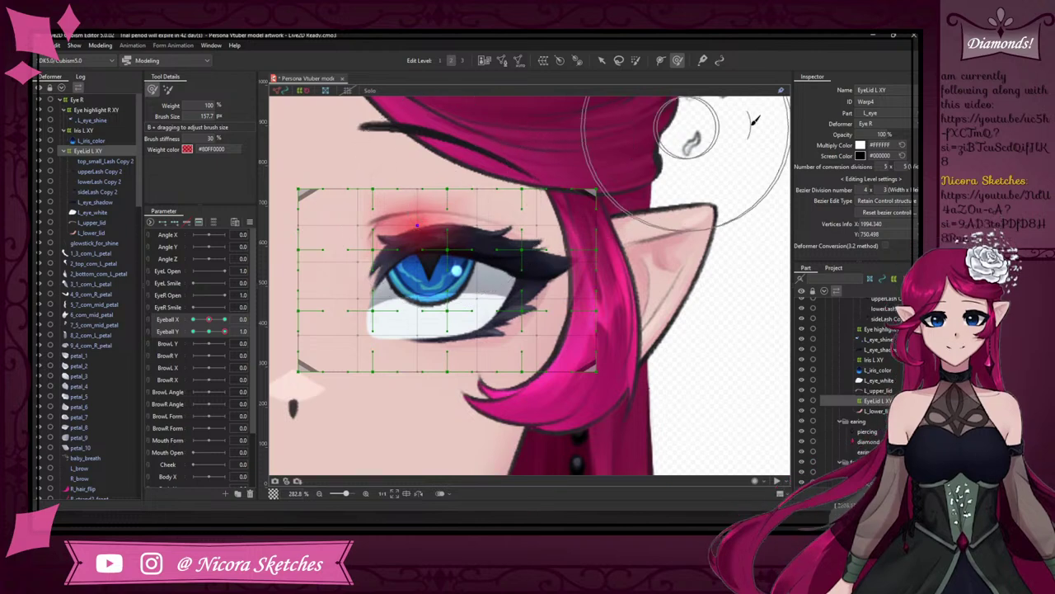
key("b")
left_click_drag(724, 143, 666, 151)
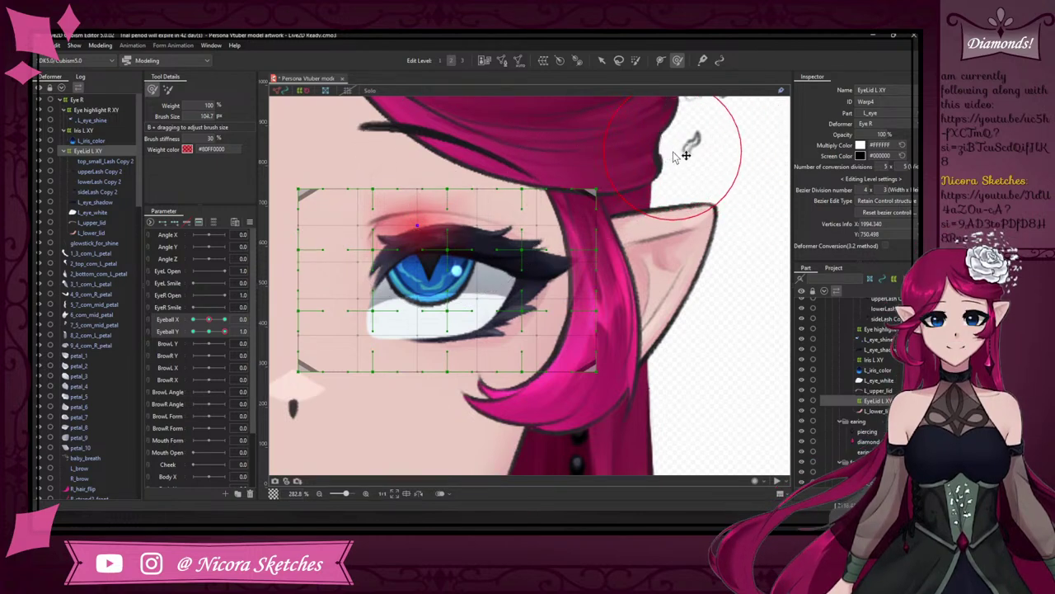
mouse_move(461, 215)
left_mouse_down()
mouse_move(449, 222)
mouse_move(439, 213)
mouse_move(438, 231)
mouse_move(451, 228)
left_mouse_up()
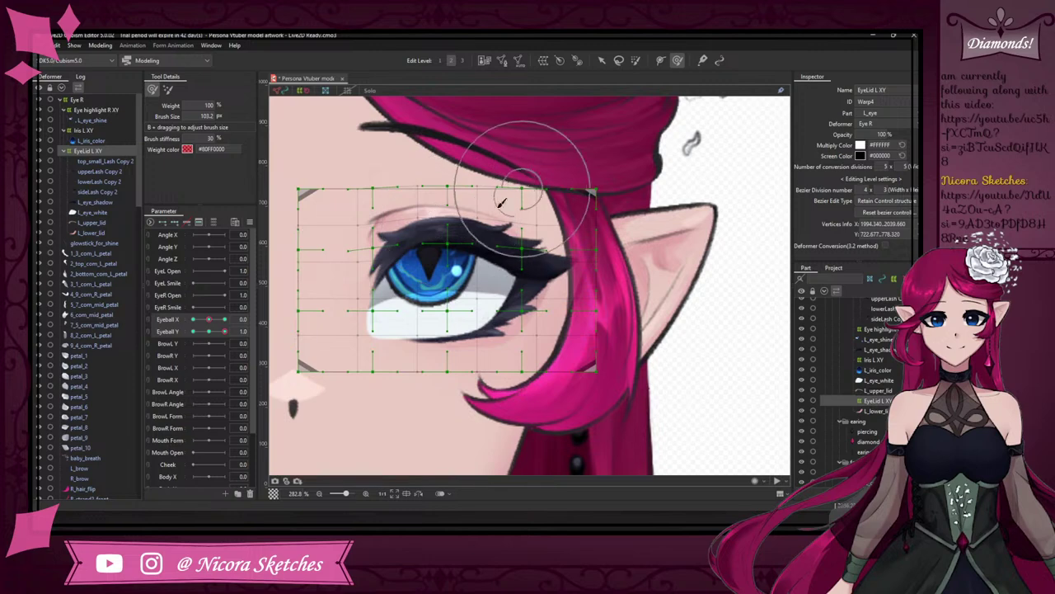
left_click_drag(422, 348, 462, 346)
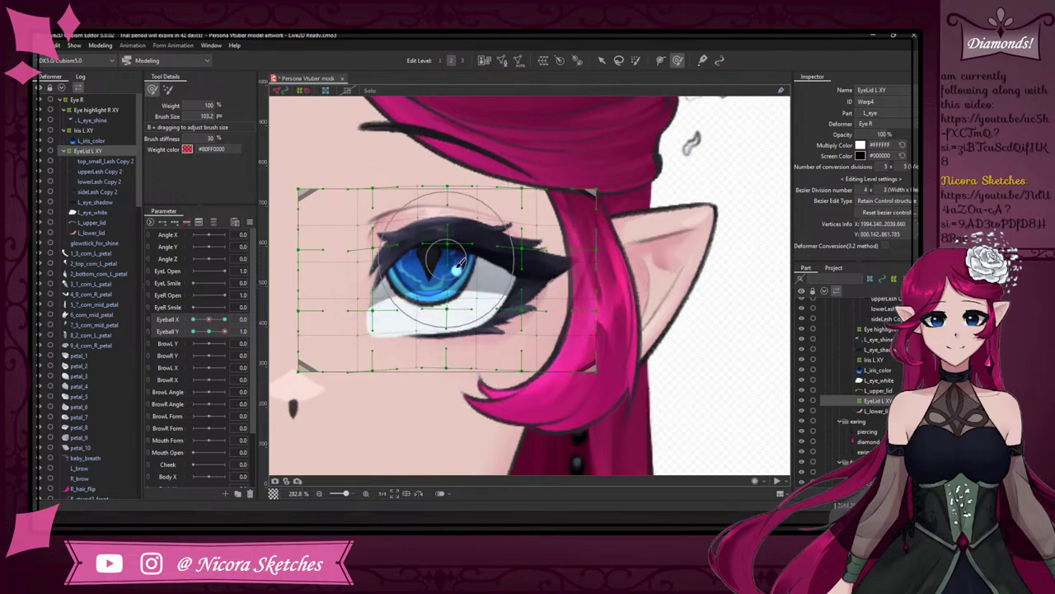
- Combine Eyeball X with Eyeball Y, synthesize all four corners for the selected deformer, and check the diagonal poses
mouse_move(210, 320)
left_mouse_down()
mouse_move(248, 321)
mouse_move(192, 312)
mouse_move(228, 313)
mouse_move(195, 331)
mouse_move(247, 329)
mouse_move(151, 319)
mouse_move(286, 314)
mouse_move(146, 306)
mouse_move(275, 313)
mouse_move(169, 319)
mouse_move(208, 321)
left_mouse_up()
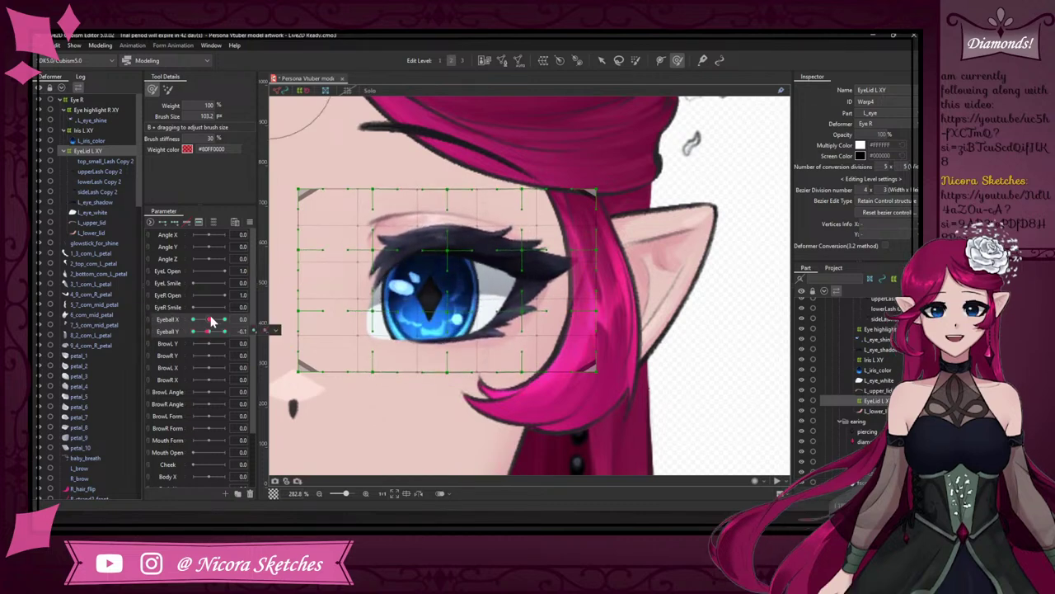
left_click(150, 320)
left_click(250, 222)
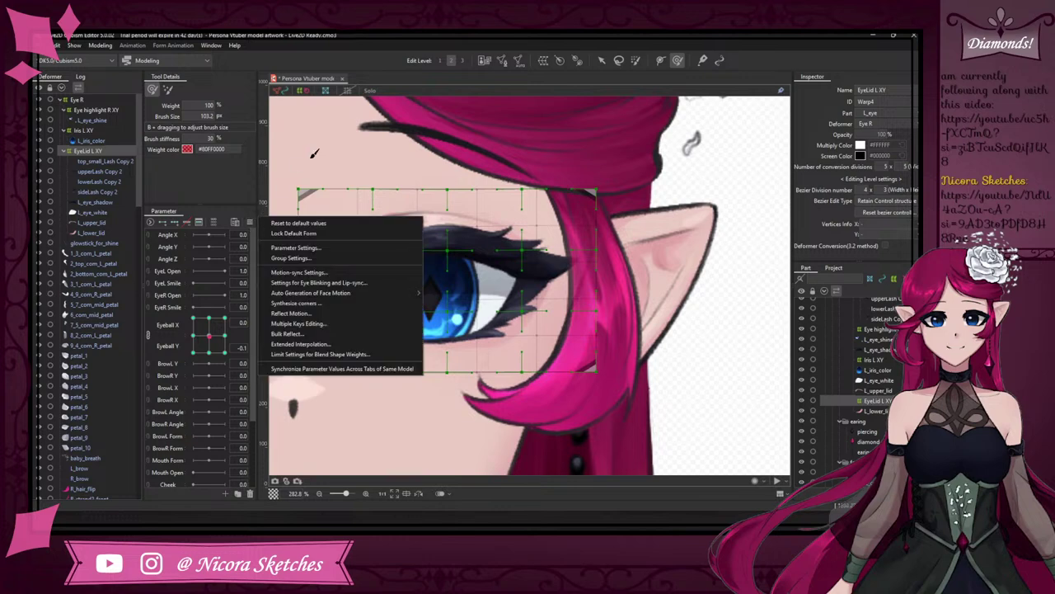
left_click(354, 305)
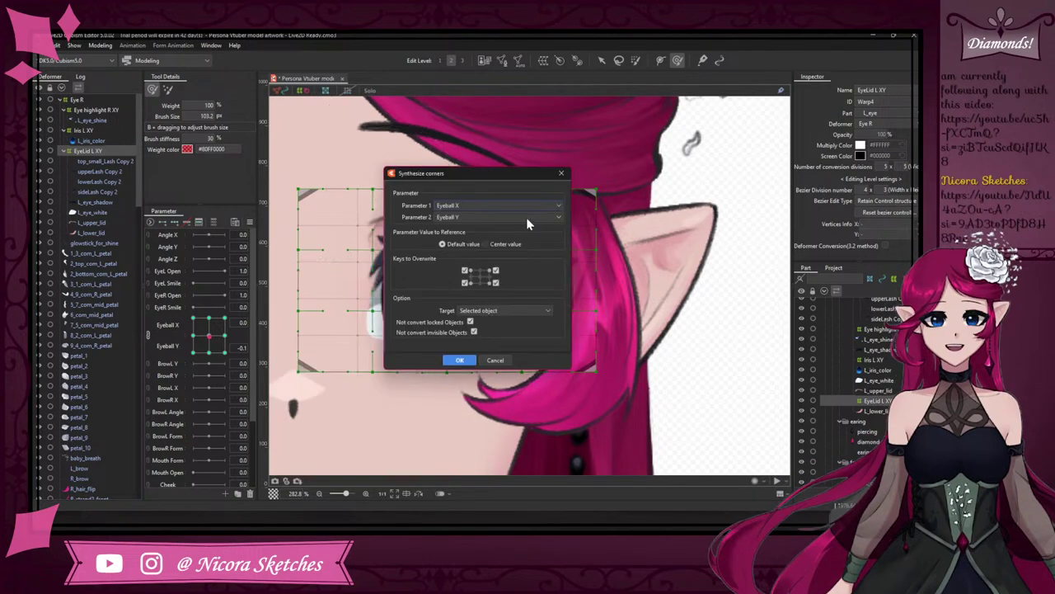
left_click(461, 360)
left_click(193, 353)
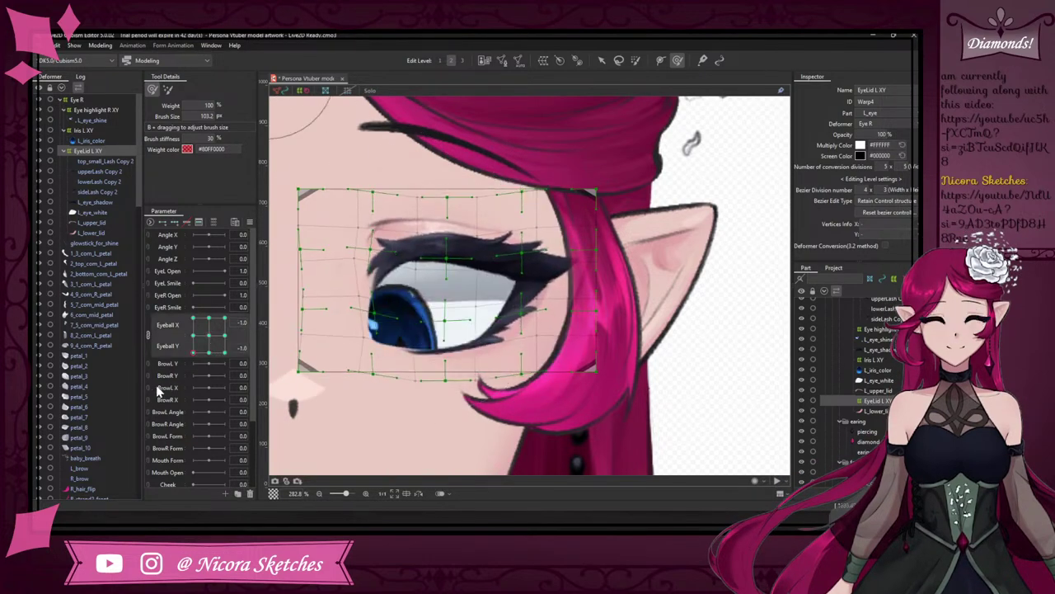
left_click_drag(149, 390, 244, 283)
- Set Eyeball X and Y to 1.0 and adjust the outer part of the lower and upper lids with the Deform Brush
left_click_drag(203, 320, 238, 291)
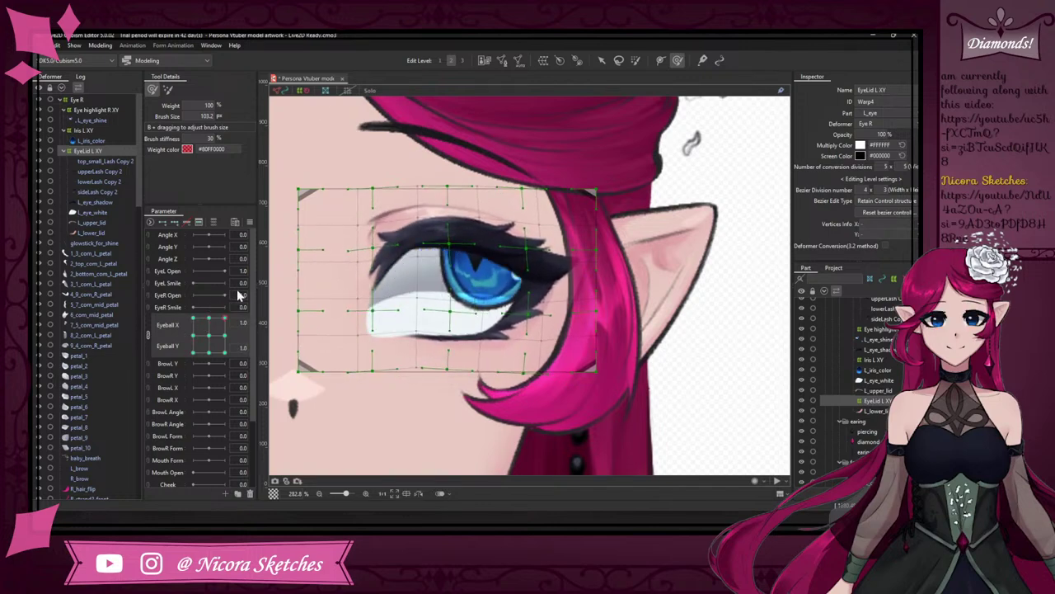
left_click(532, 339)
left_click_drag(527, 345, 530, 338)
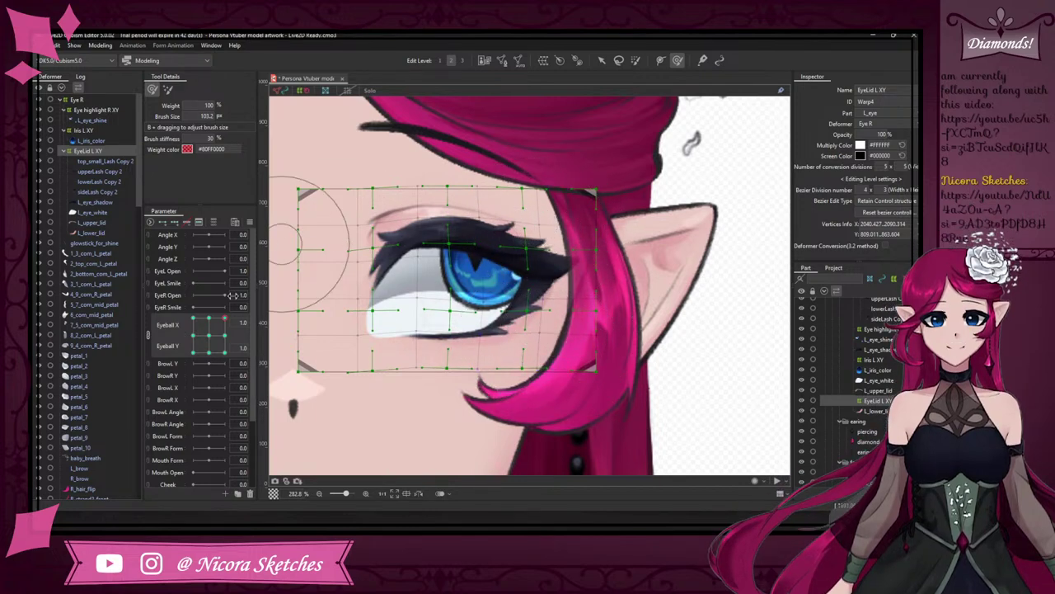
mouse_move(210, 335)
left_mouse_down()
mouse_move(228, 334)
mouse_move(228, 297)
mouse_move(237, 328)
mouse_move(244, 290)
mouse_move(243, 347)
mouse_move(254, 300)
left_mouse_up()
left_click_drag(482, 198, 524, 230)
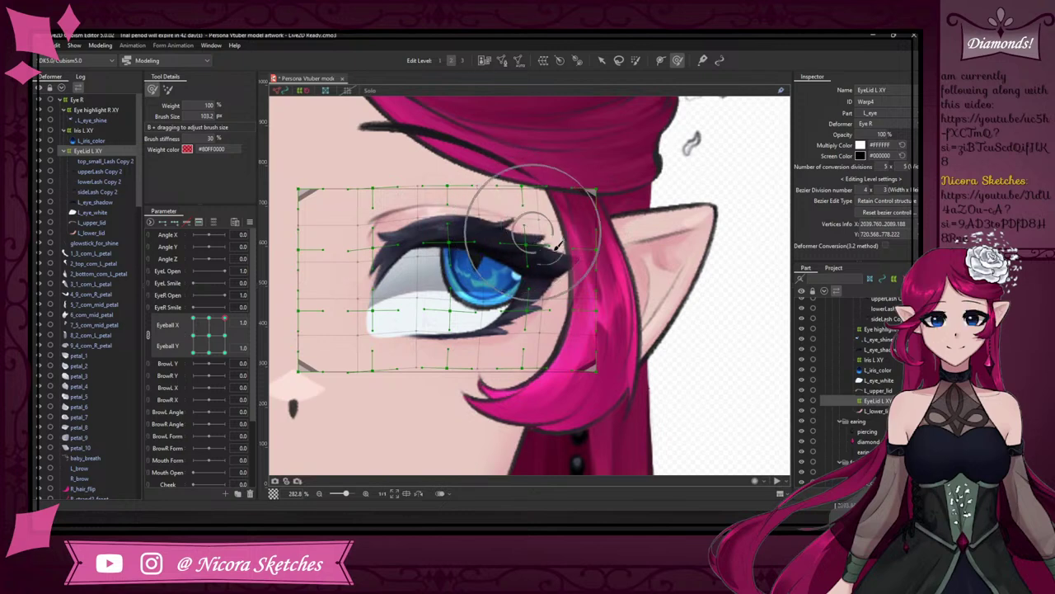
- Check the other eye directions and nudge the outer eye corner at Eyeball X 1.0 and Eyeball Y -1.0
left_click_drag(229, 338, 240, 387)
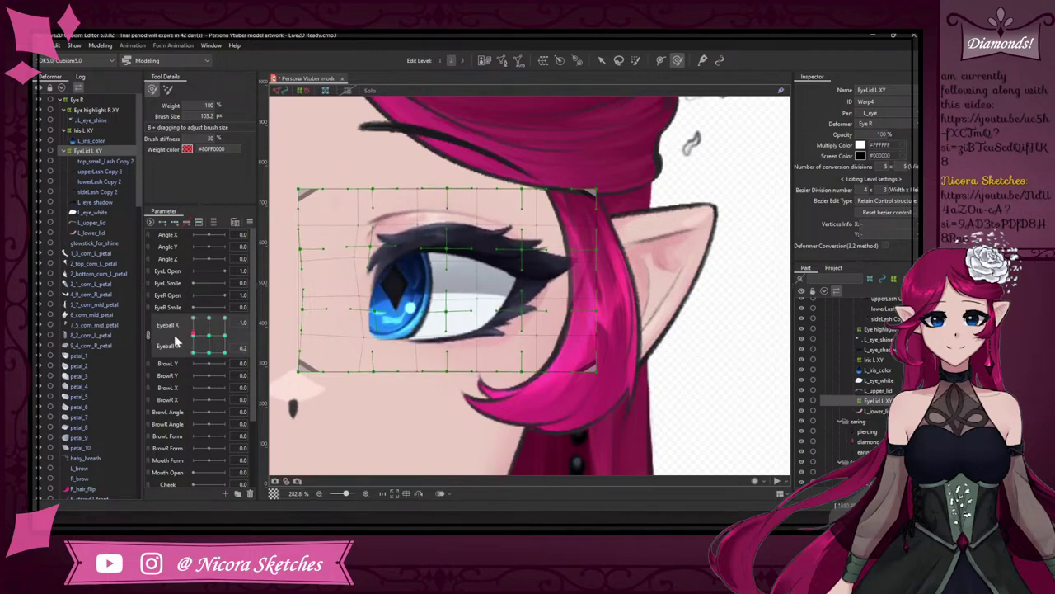
left_click_drag(175, 342, 209, 357)
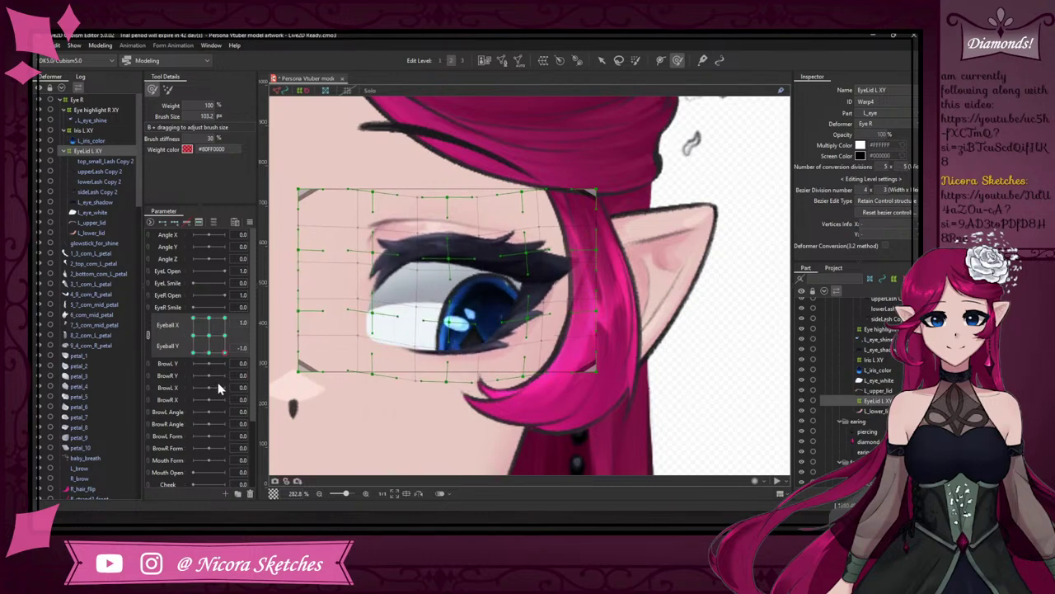
mouse_move(217, 385)
left_mouse_down()
mouse_move(186, 379)
mouse_move(232, 393)
left_mouse_up()
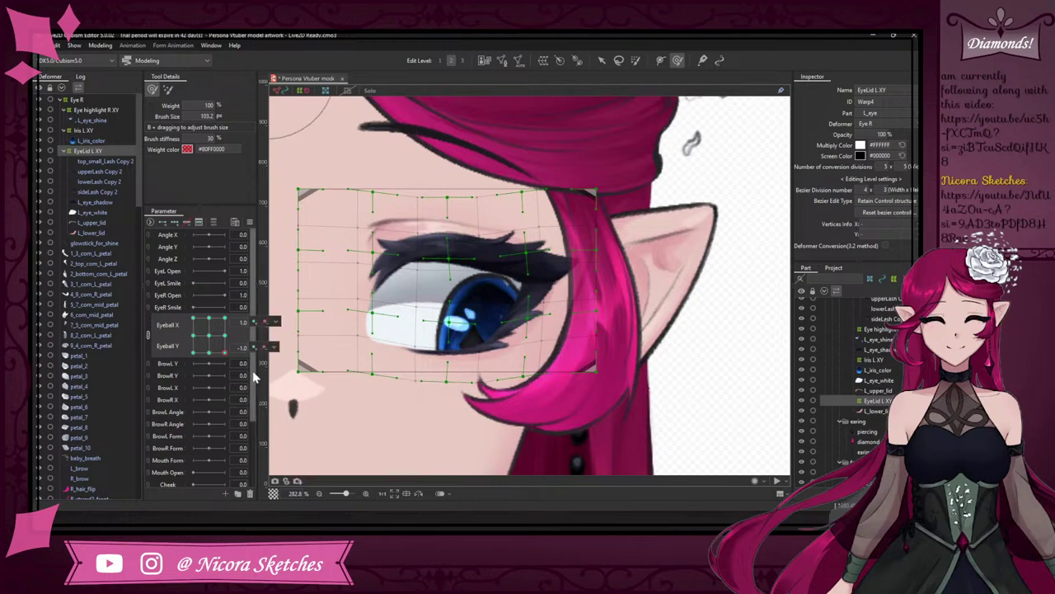
left_click_drag(528, 320, 522, 321)
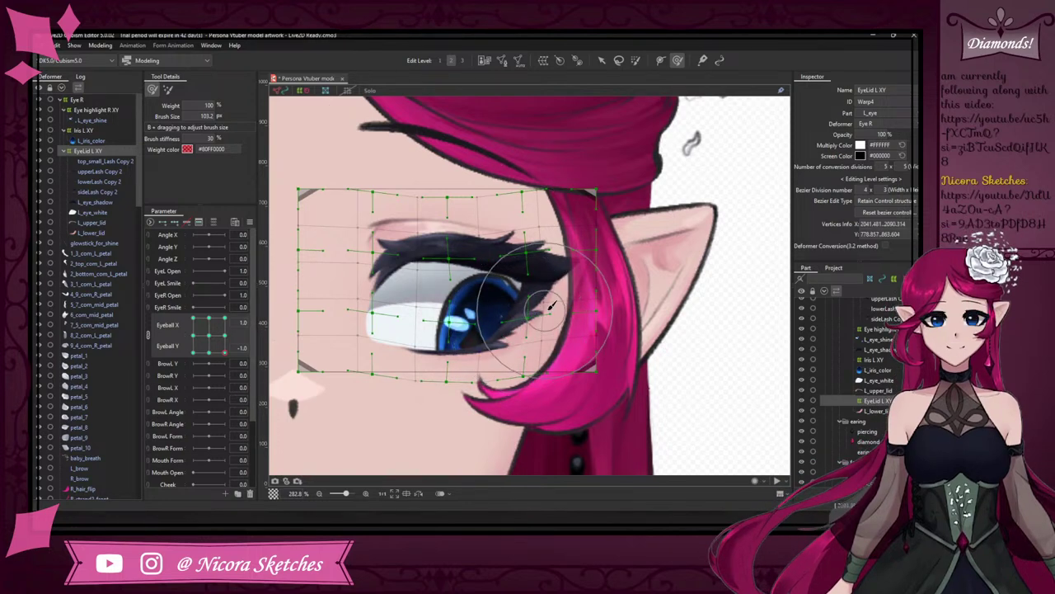
left_click_drag(545, 307, 549, 310)
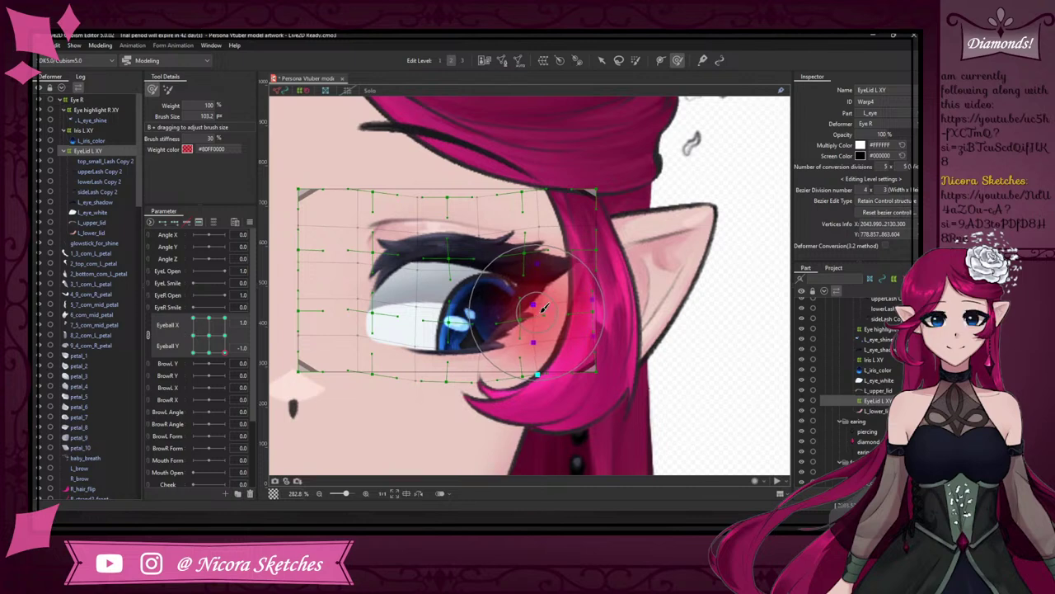
- Preview the combined eye movement on the whole face and return both Eyeball parameters to the centre
left_click_drag(221, 357, 248, 334)
scroll(503, 292, "down", 4)
scroll(506, 287, "up", 2)
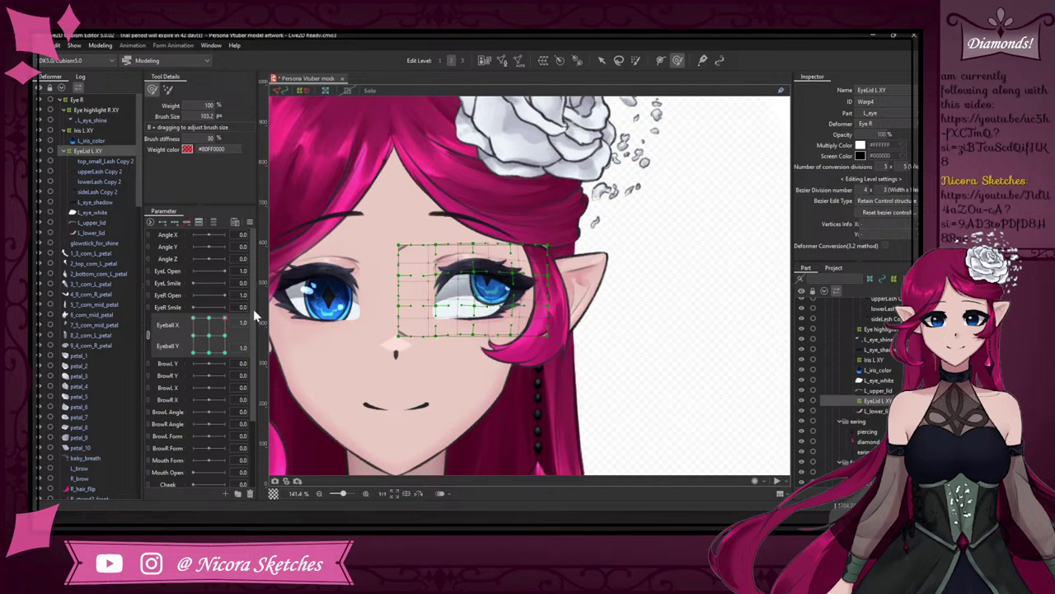
scroll(593, 338, "up", 1)
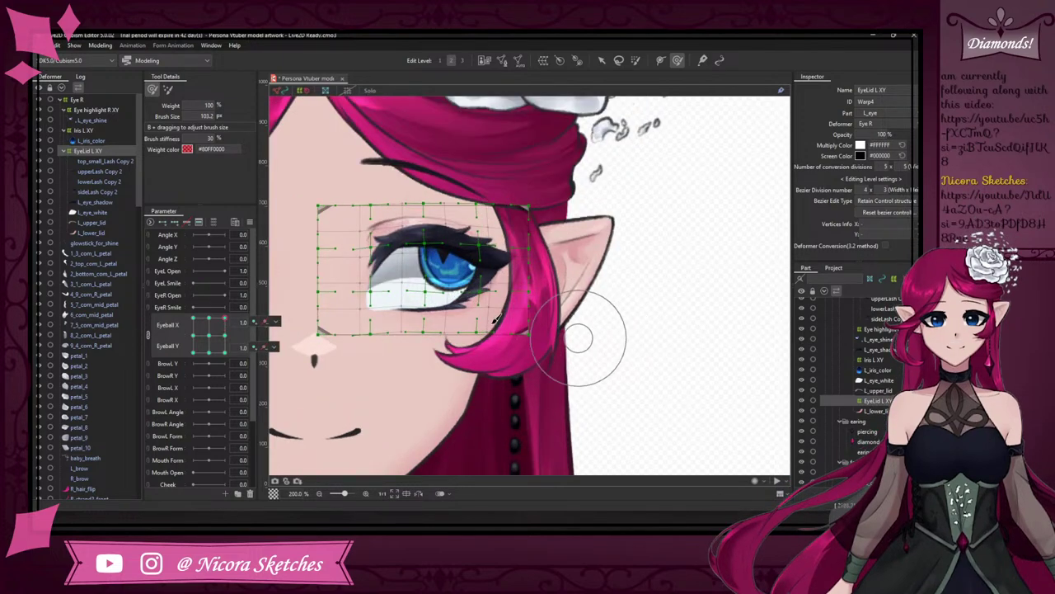
left_click_drag(224, 319, 210, 334)
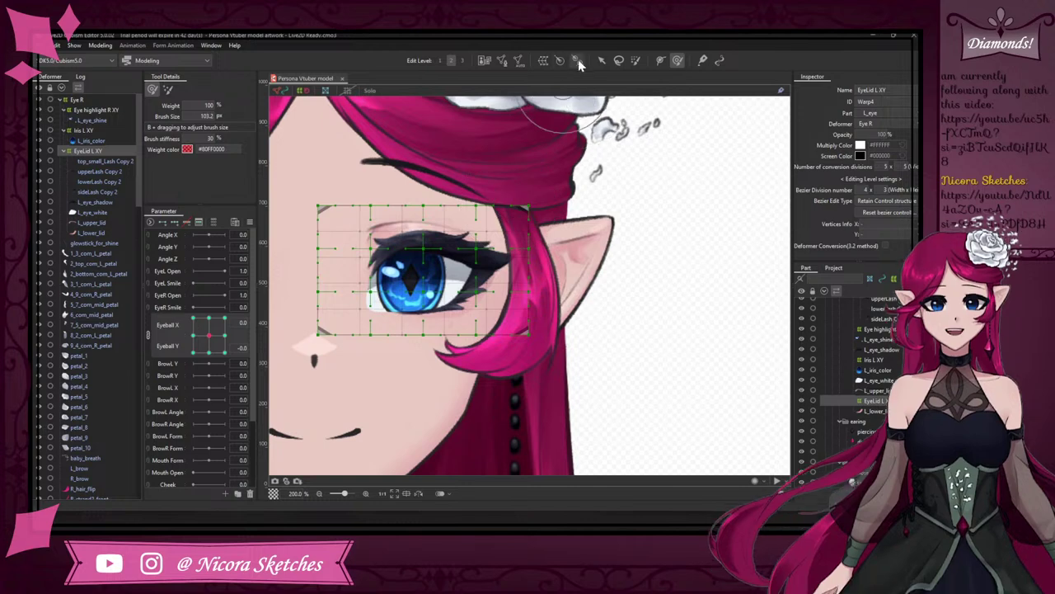
- Select the eight lash, shadow, eye-white and lid meshes under EyeLid L XY and separate the combined Eyeball X and Eyeball Y parameters
left_click(600, 61)
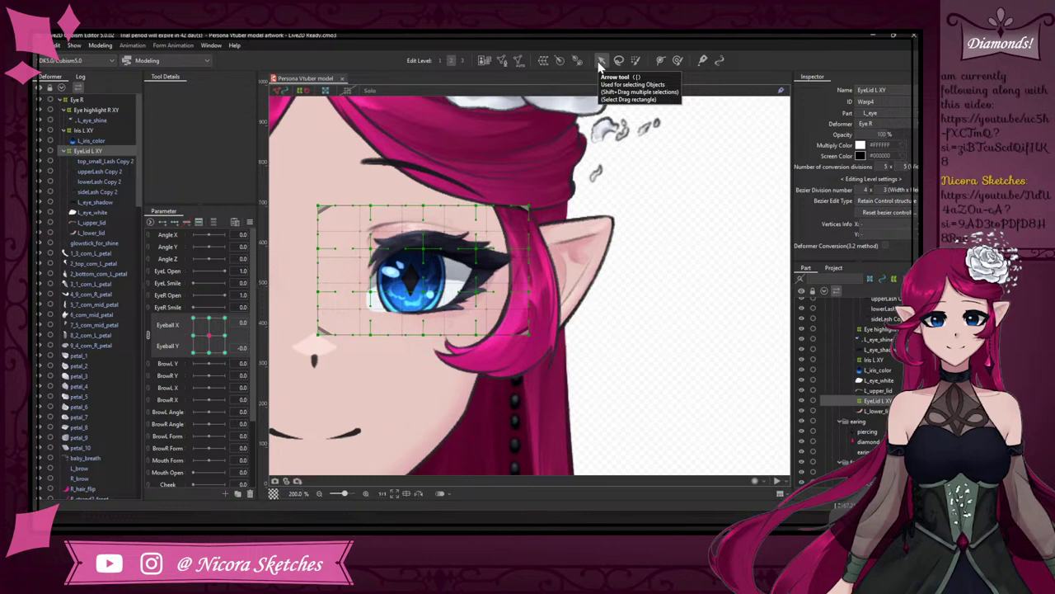
left_click(441, 251)
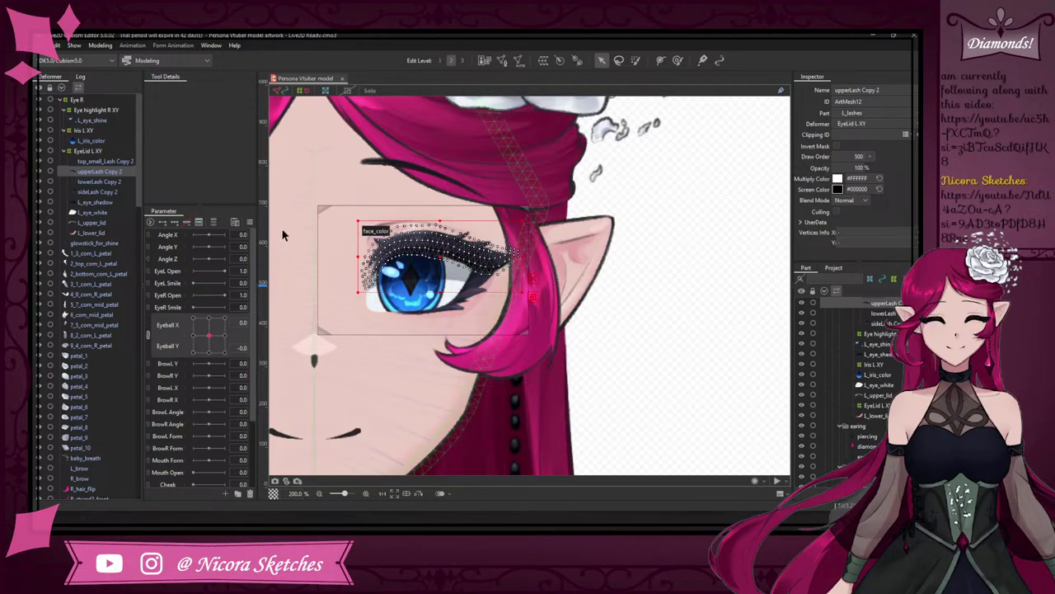
left_click(106, 160)
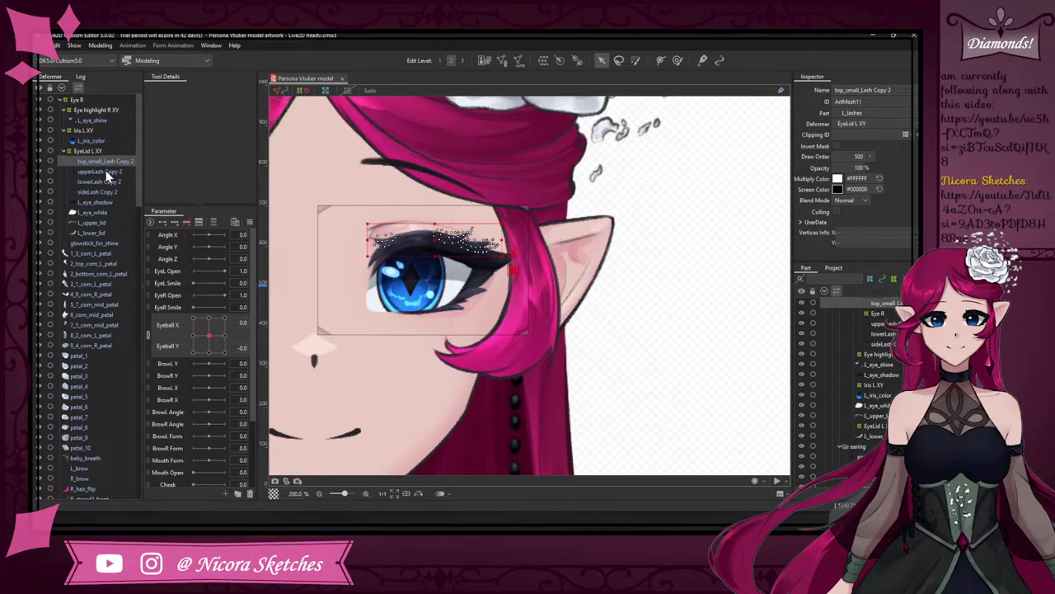
left_click(107, 171, "ctrl")
left_click(111, 182, "ctrl")
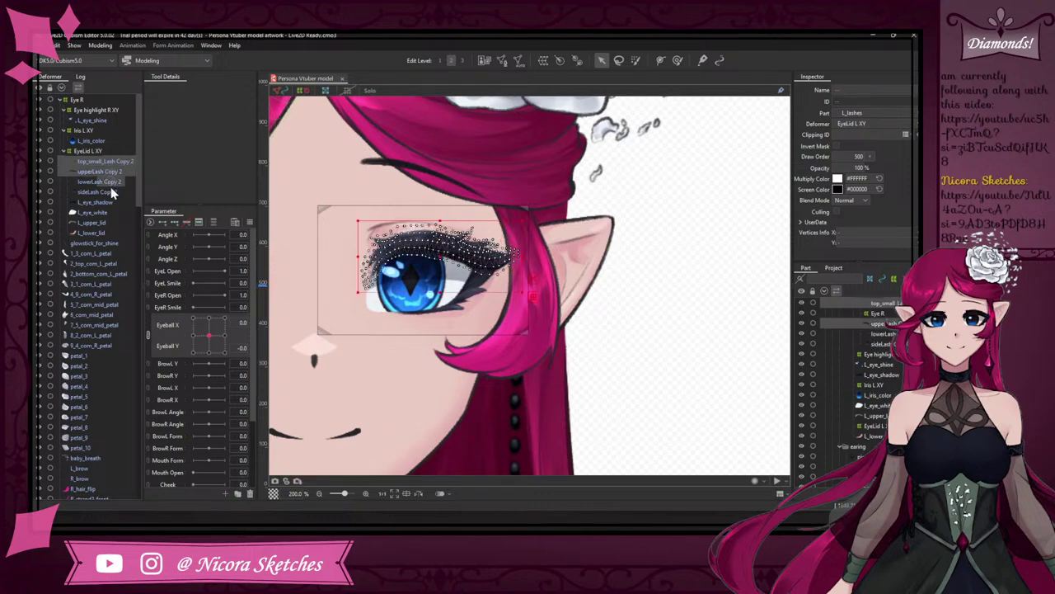
left_click(109, 192, "ctrl")
left_click(108, 211, "shift")
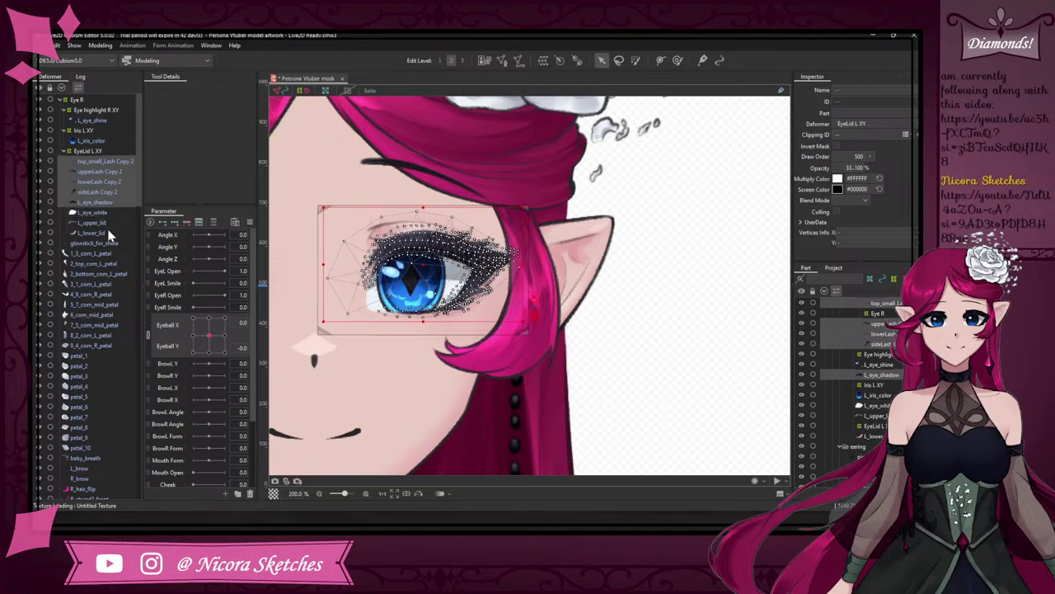
left_click(107, 221, "shift")
left_click(107, 230, "shift")
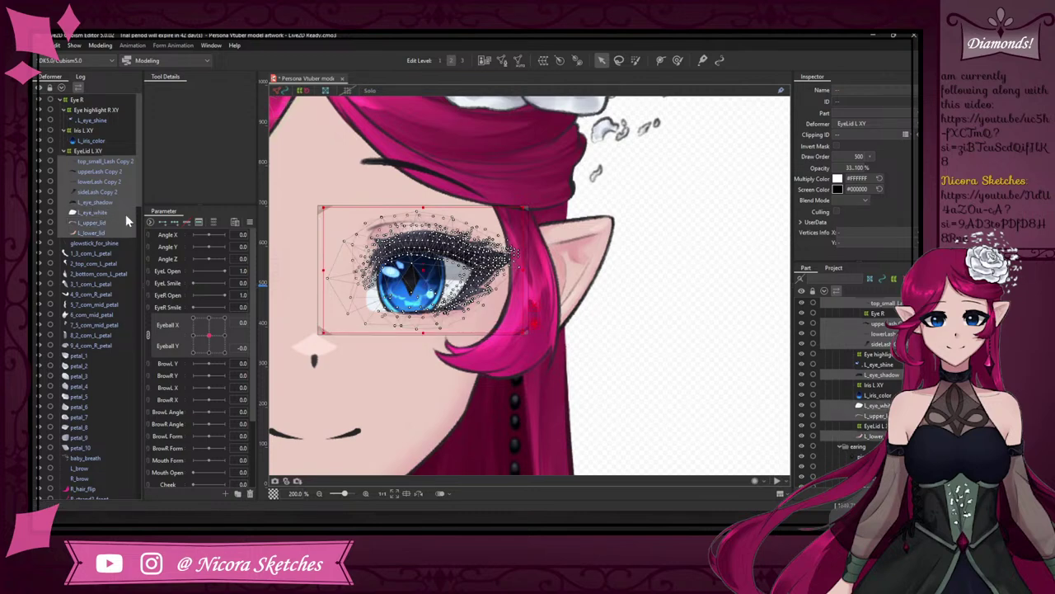
left_click(148, 335)
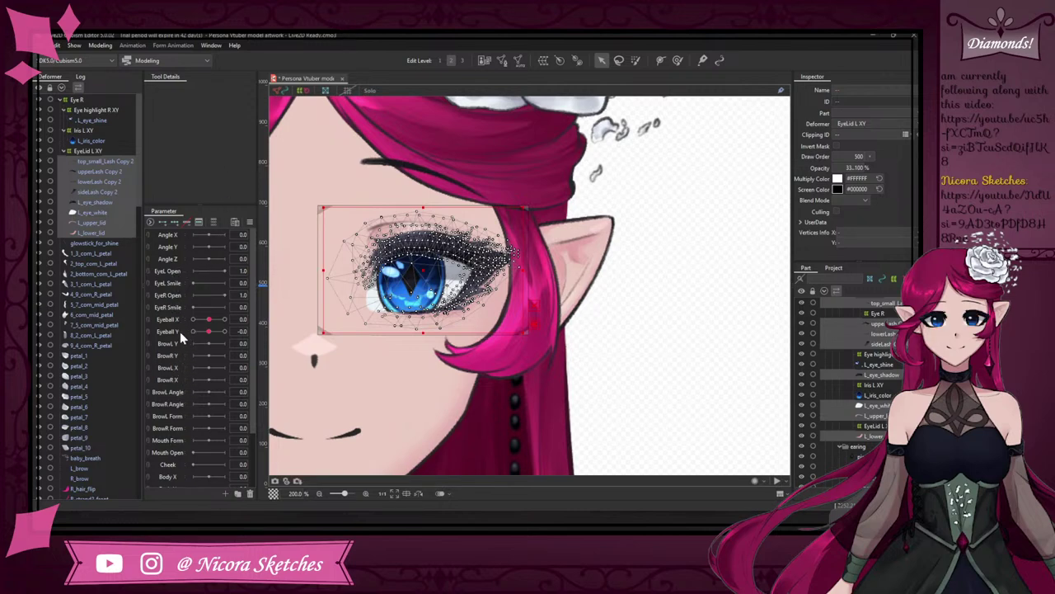
- Give the L_lower_lid mesh keys at EyeL Open 0.0 and 1.0, and save the model
left_click(207, 273)
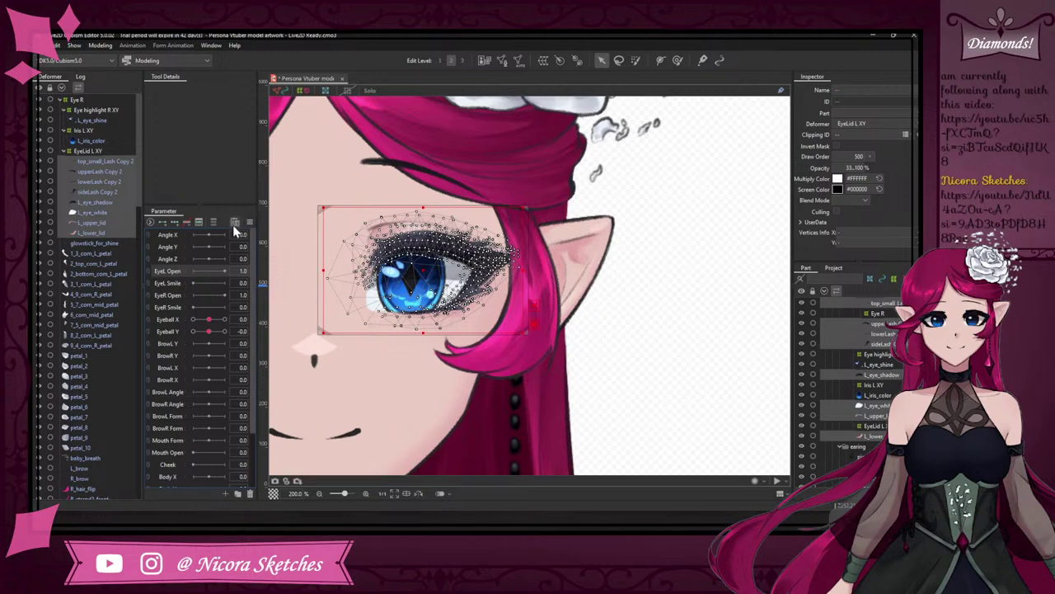
left_click(98, 232)
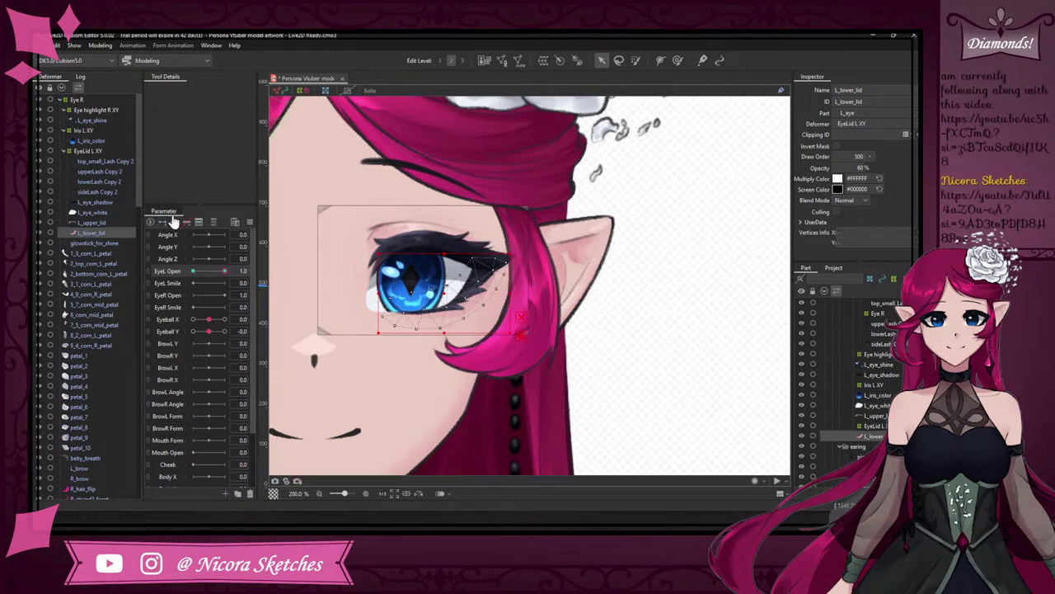
key("ctrl+s")
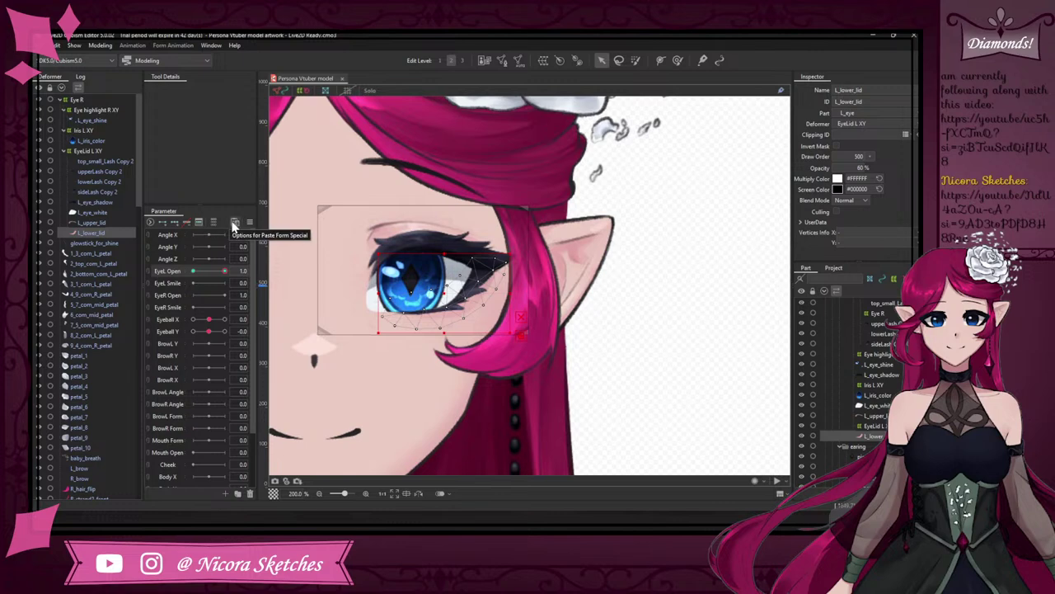
- Create a parameter folder and move the EyeL, EyeR and Eyeball parameters into it
left_click(250, 223)
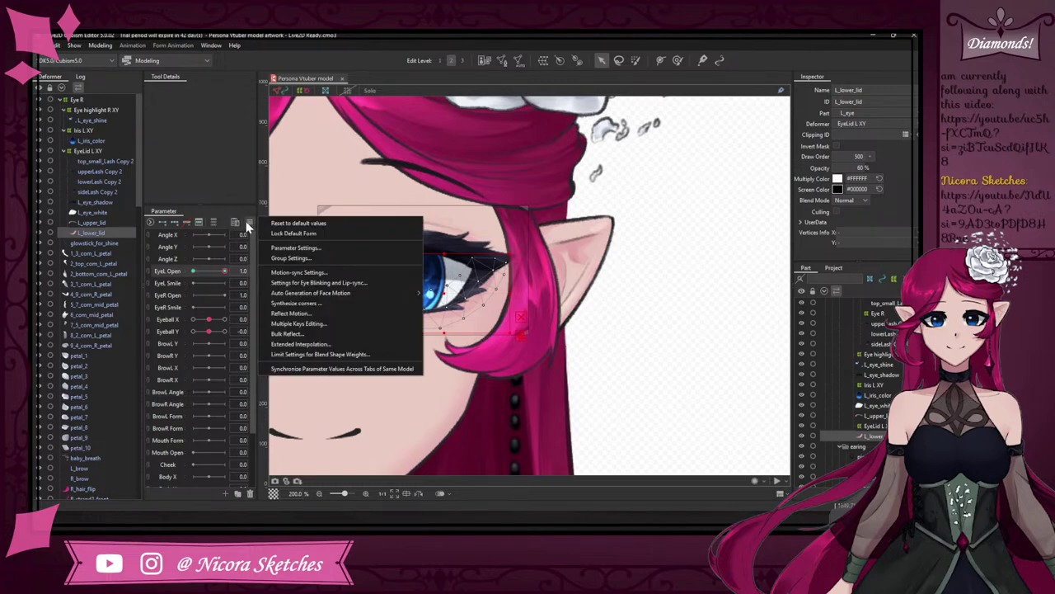
left_click(248, 222)
left_click(248, 222)
left_click(239, 494)
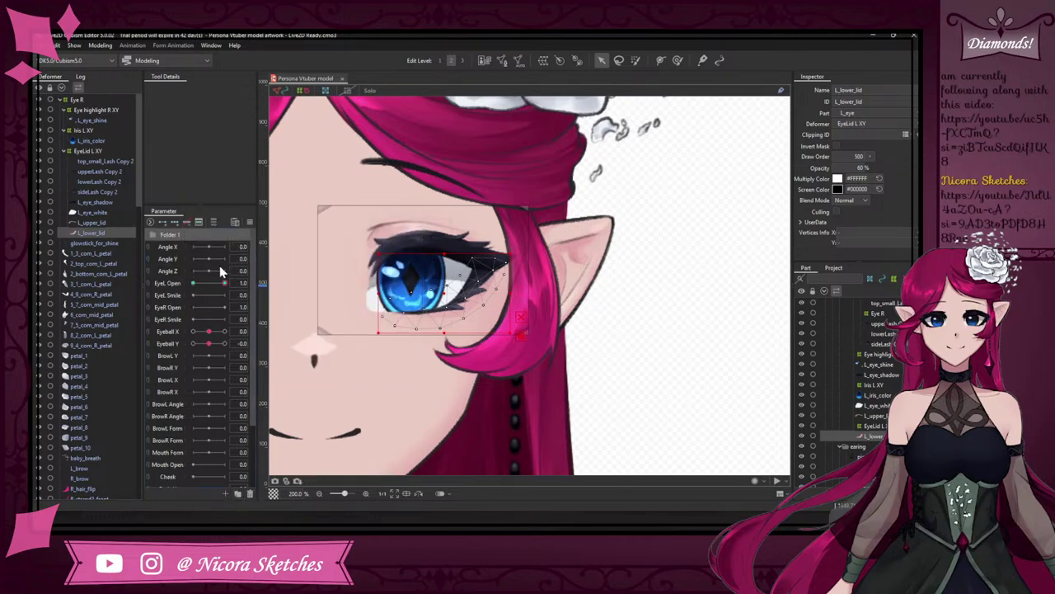
left_click(182, 283)
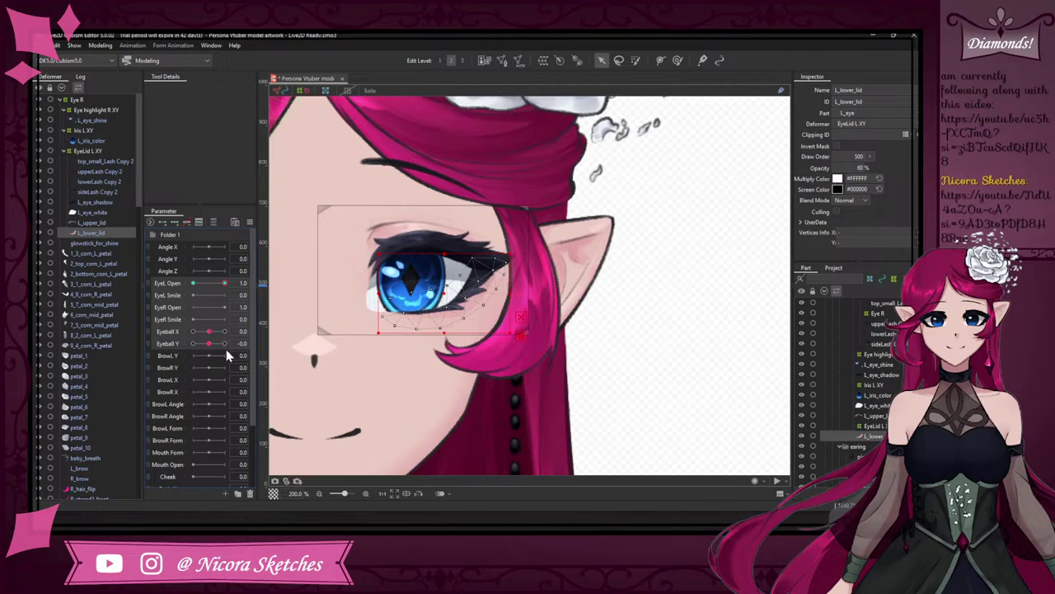
scroll(247, 395, "down", 3)
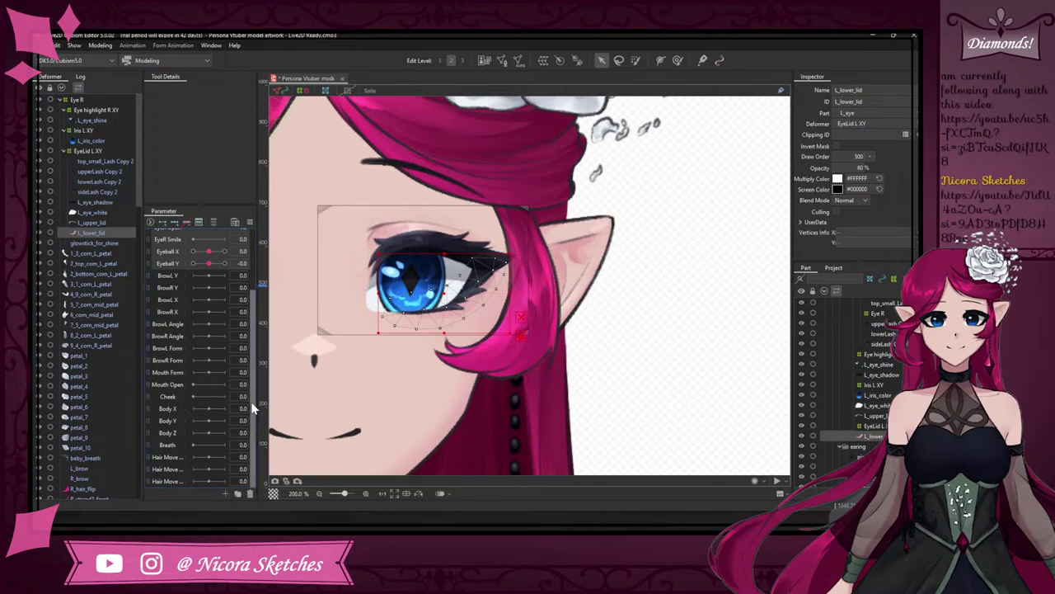
scroll(248, 348, "up", 3)
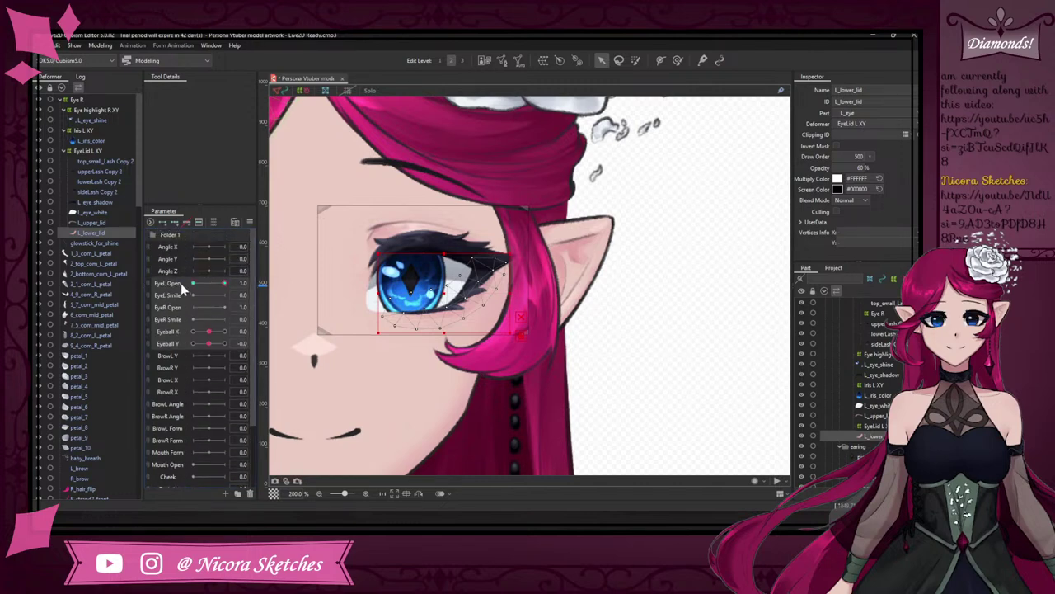
left_click_drag(181, 283, 204, 238)
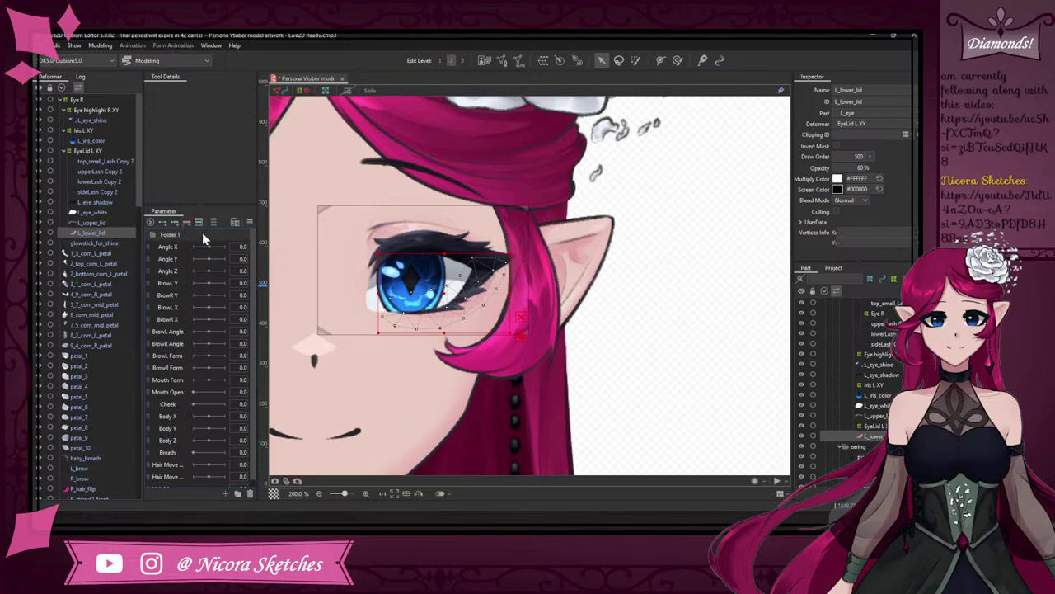
- Expand the new parameter folder and rename it Eyes
left_click(152, 234)
left_click(153, 234)
left_click(153, 234)
left_click(153, 235)
left_click(153, 236)
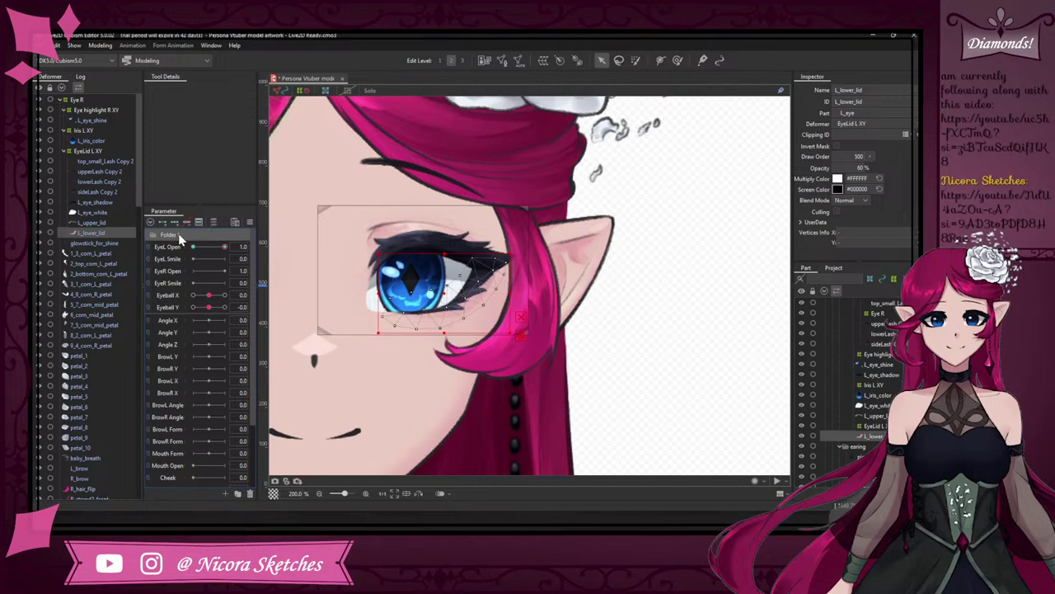
double_click(182, 237)
type("Eyes")
- Select all the meshes under EyeLid L XY together, from top_small_Lash Copy 2 down to L_lower_lid
left_click(105, 224, "ctrl")
left_click(107, 212, "ctrl")
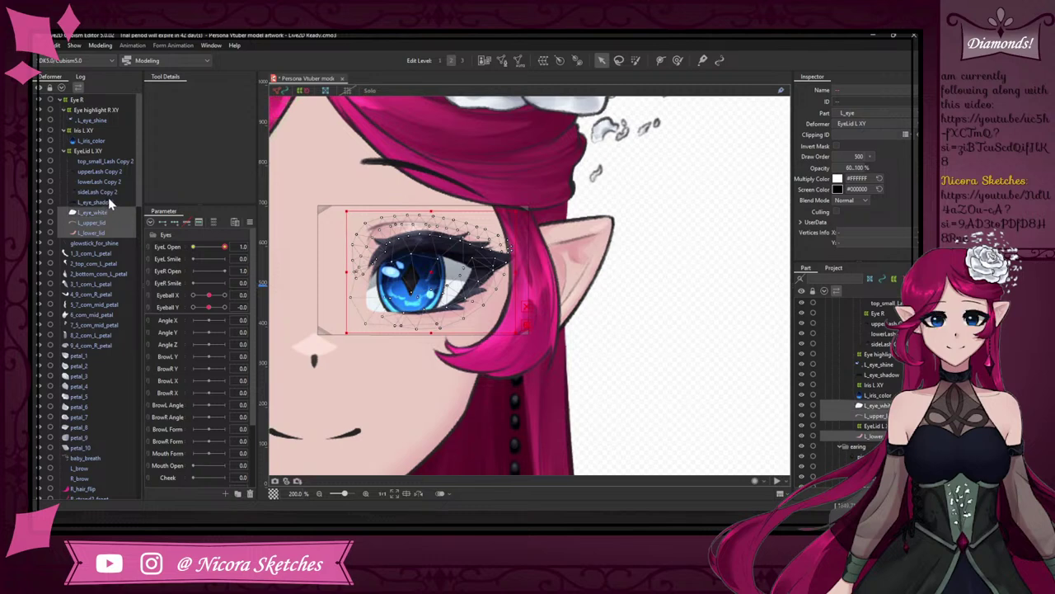
left_click(107, 200, "ctrl")
left_click(107, 200, "ctrl")
left_click(111, 183, "ctrl")
left_click(110, 193, "ctrl")
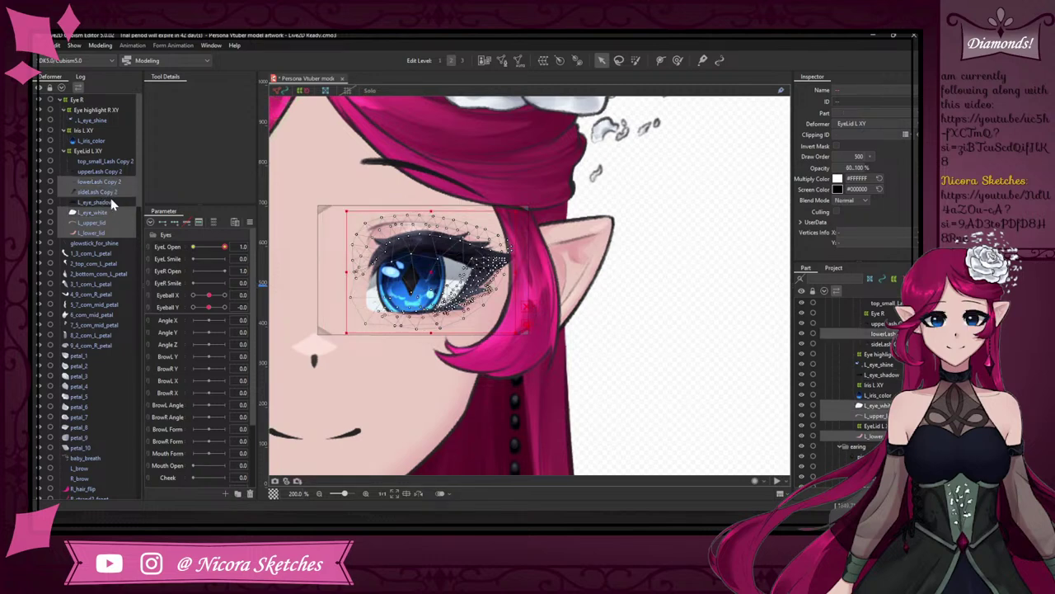
left_click(111, 201, "ctrl")
left_click(115, 162, "shift")
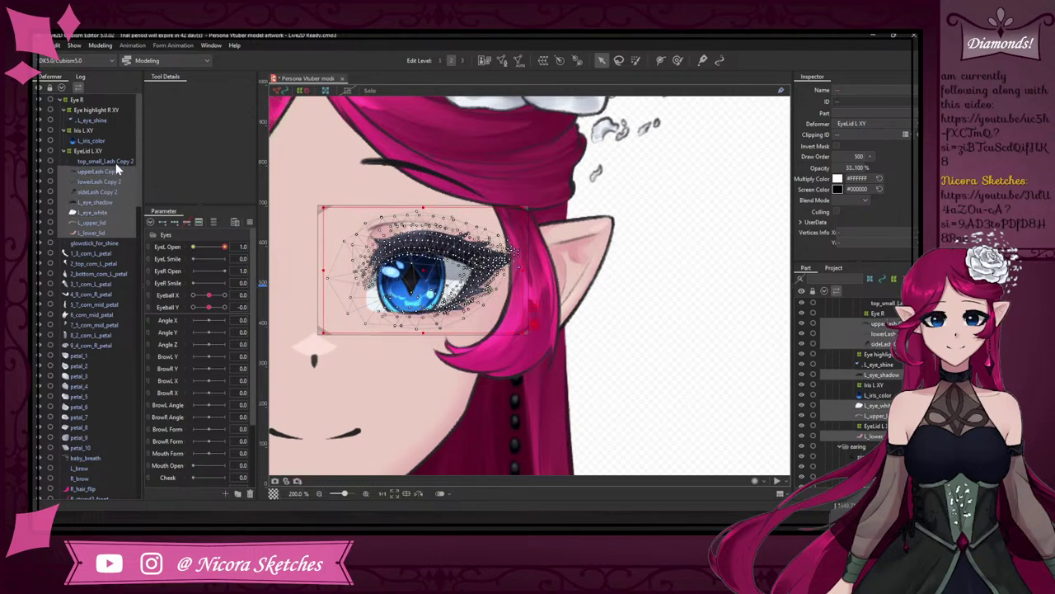
left_click(181, 235)
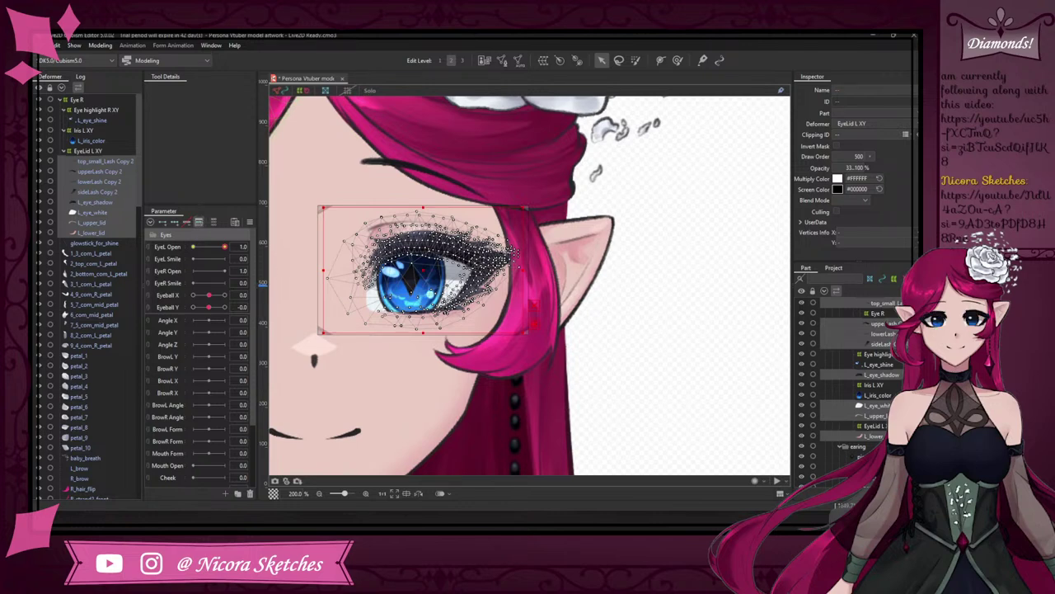
left_click_drag(762, 239, 577, 171)
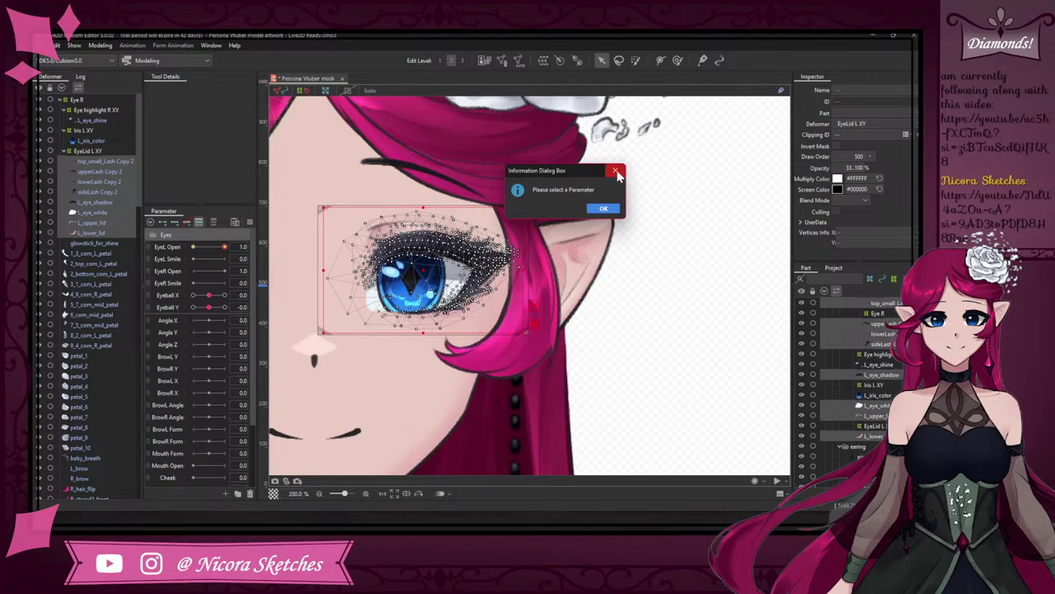
left_click(617, 172)
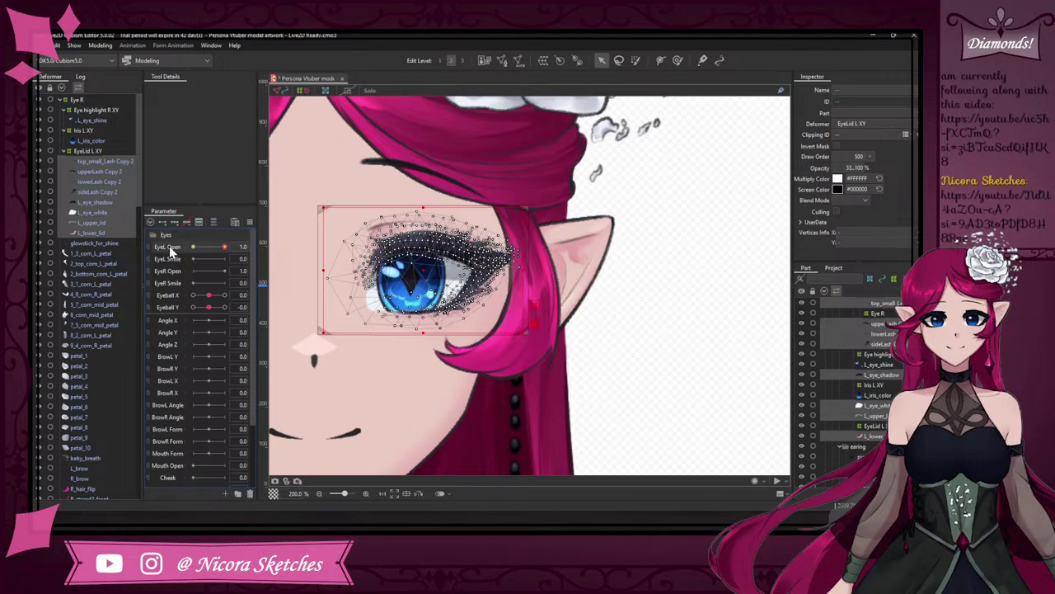
- Edit the EyeL Open keyforms of the selected meshes so that keys sit at 0.0, 0.2, 0.8 and 1.0
left_click(204, 224)
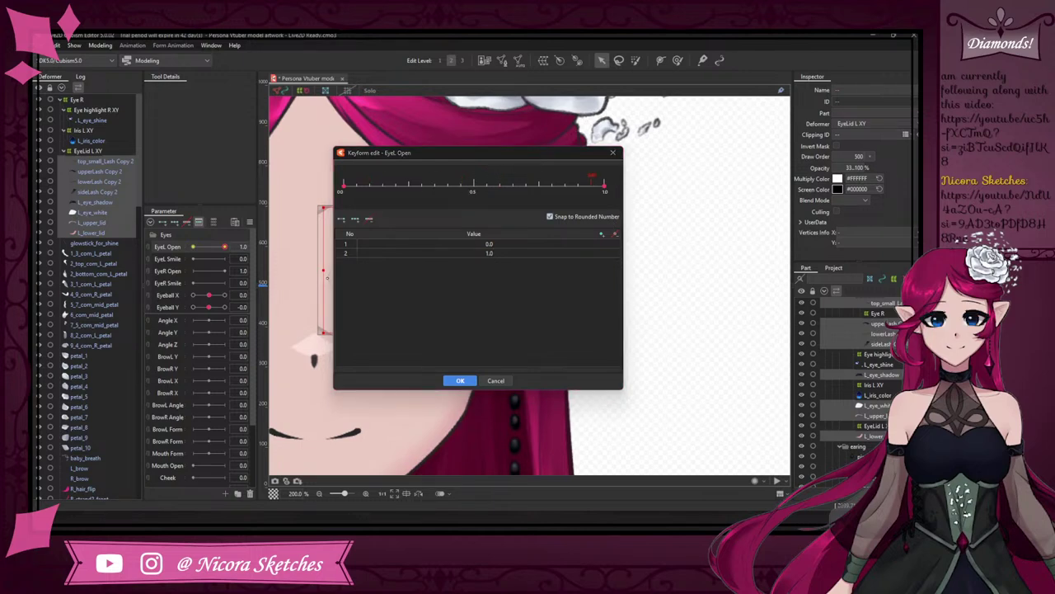
left_click(342, 189)
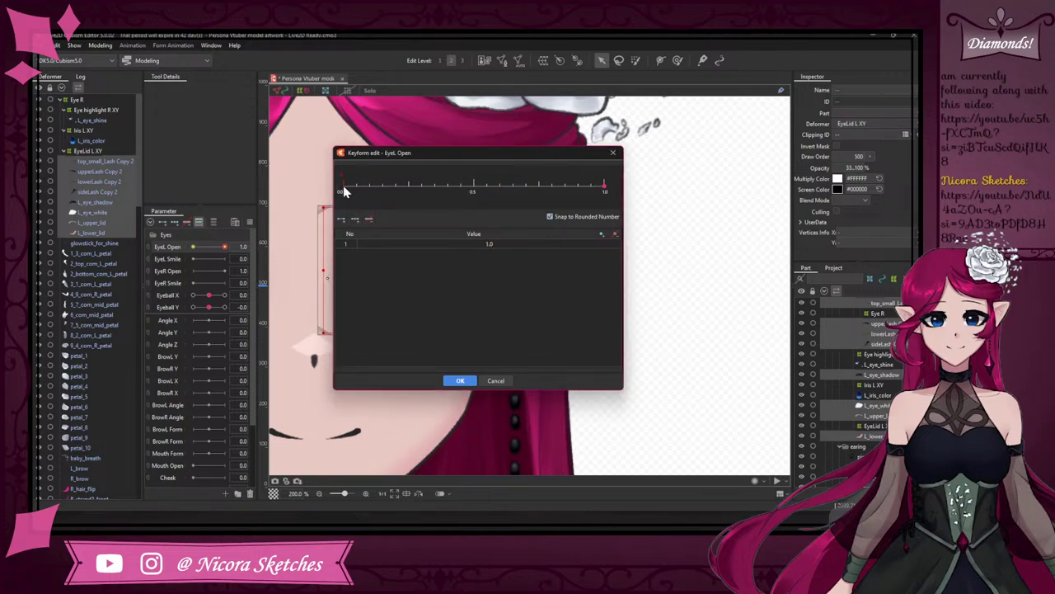
left_click(345, 191)
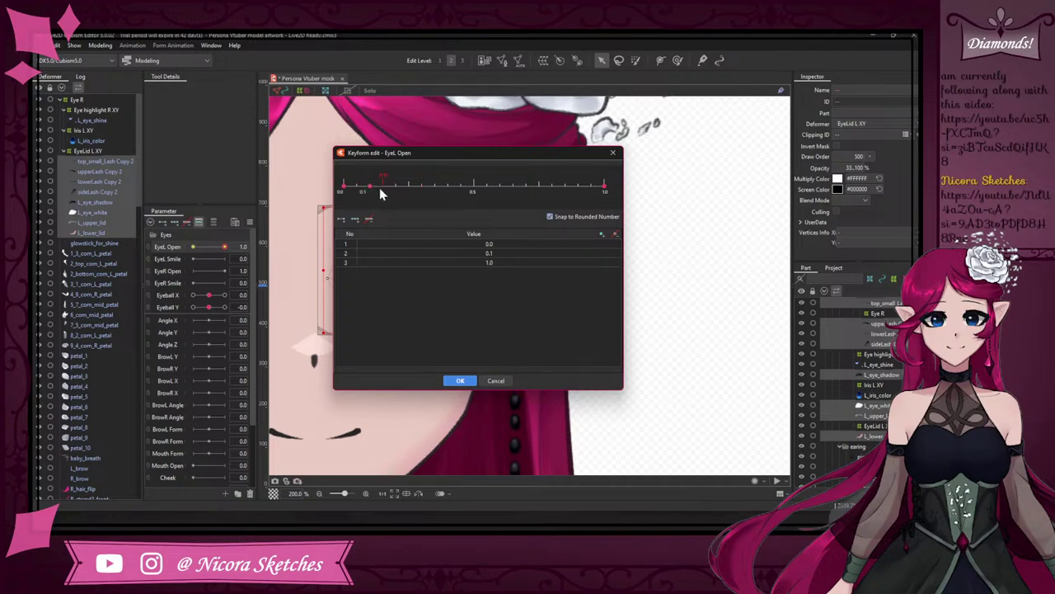
left_click(397, 191)
left_click(551, 190)
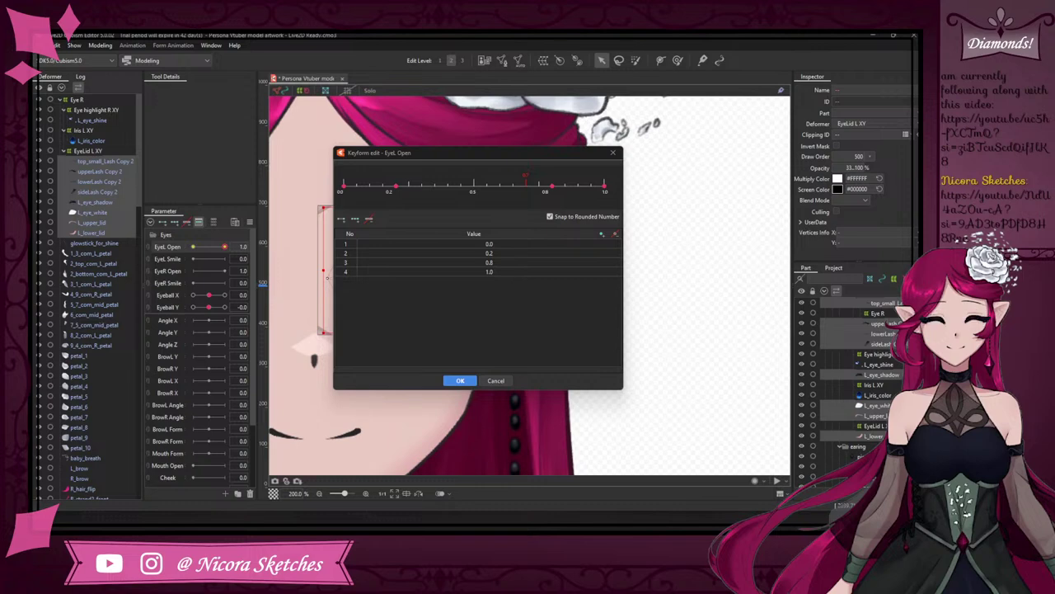
left_click(460, 382)
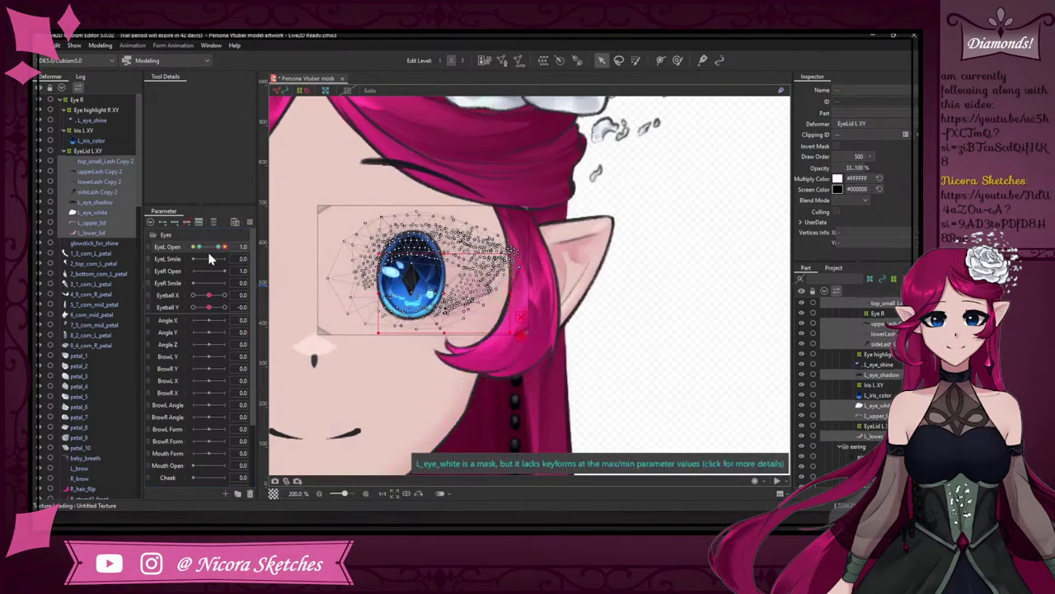
- Preview EyeL Open at 0.2 and read the details of the clipping mask warning for L_eye_white
left_click(207, 248)
left_click(207, 249)
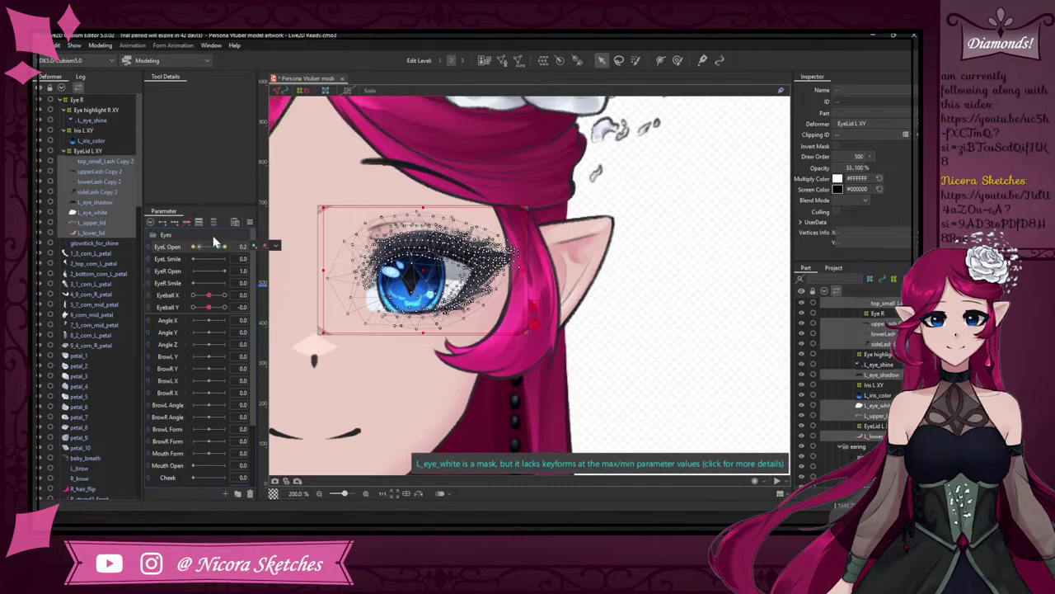
left_click(738, 465)
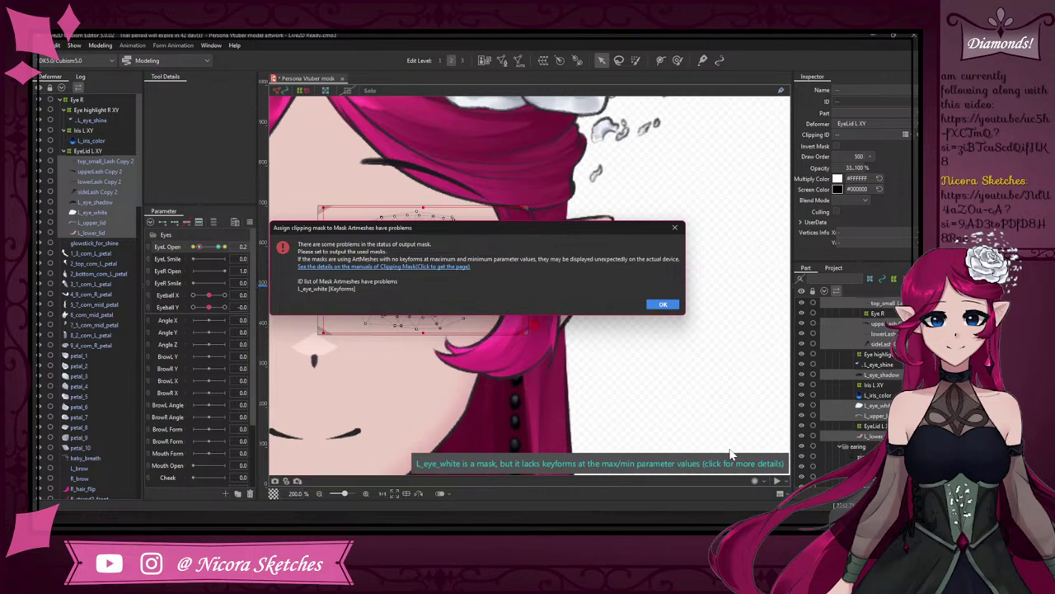
left_click(669, 229)
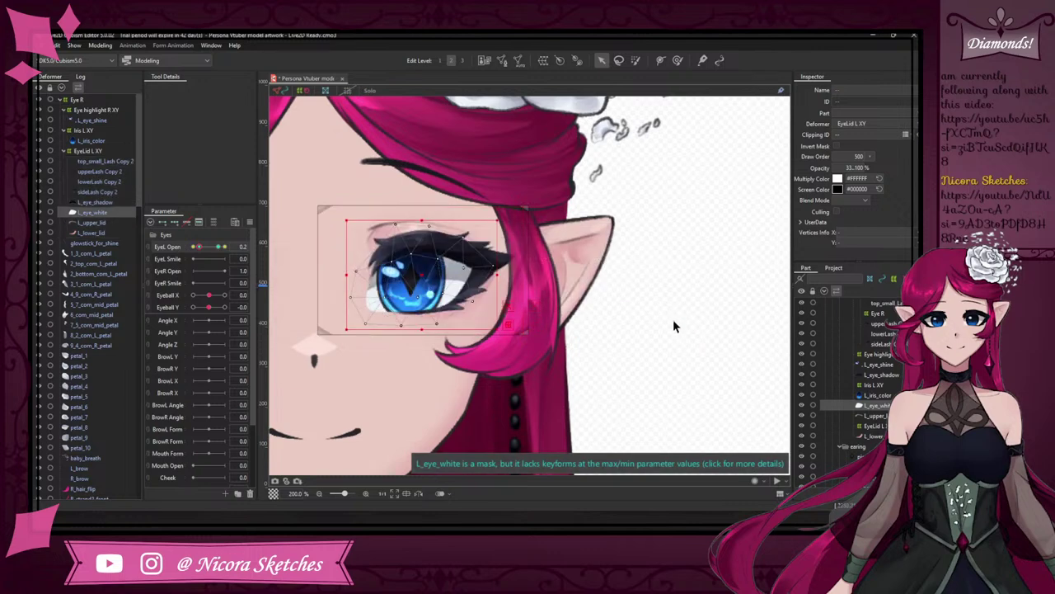
- Add the missing EyeL Open keyforms at 0.0 and 1.0 to the L_eye_white mesh
left_click(122, 208)
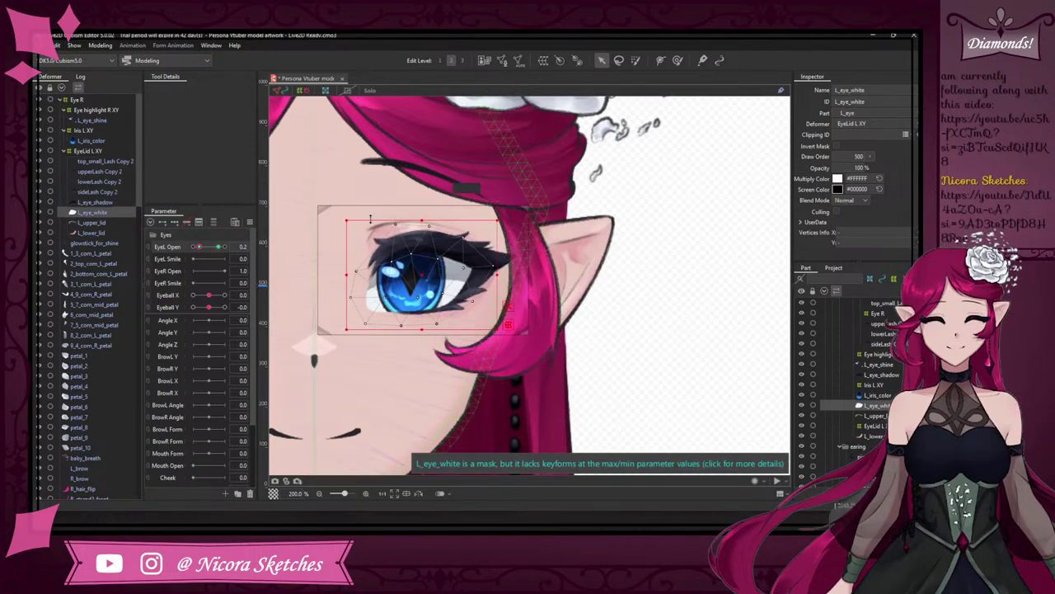
left_click(193, 246)
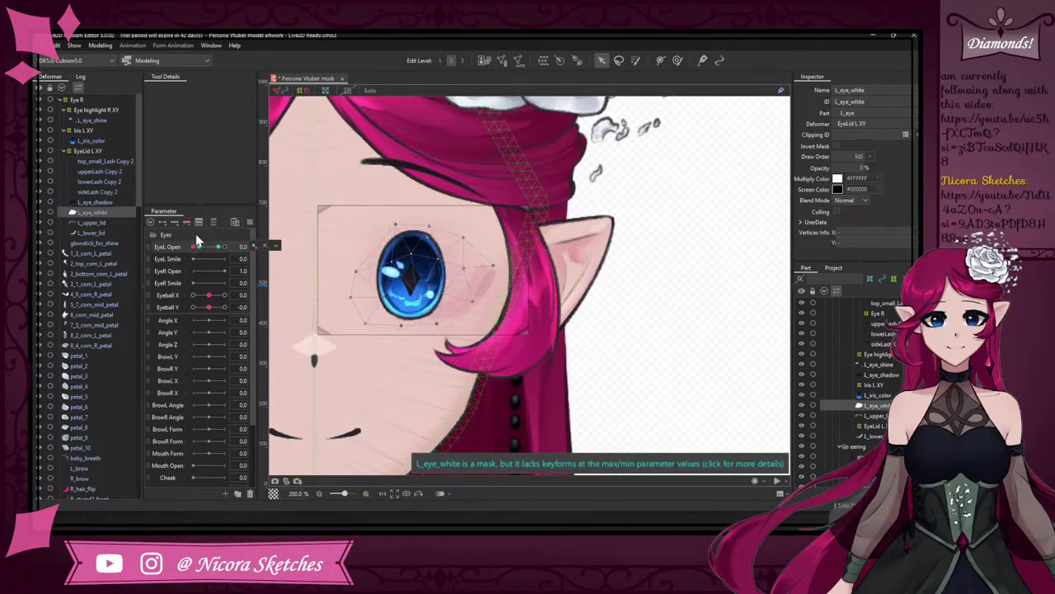
left_click(253, 246)
left_click(226, 247)
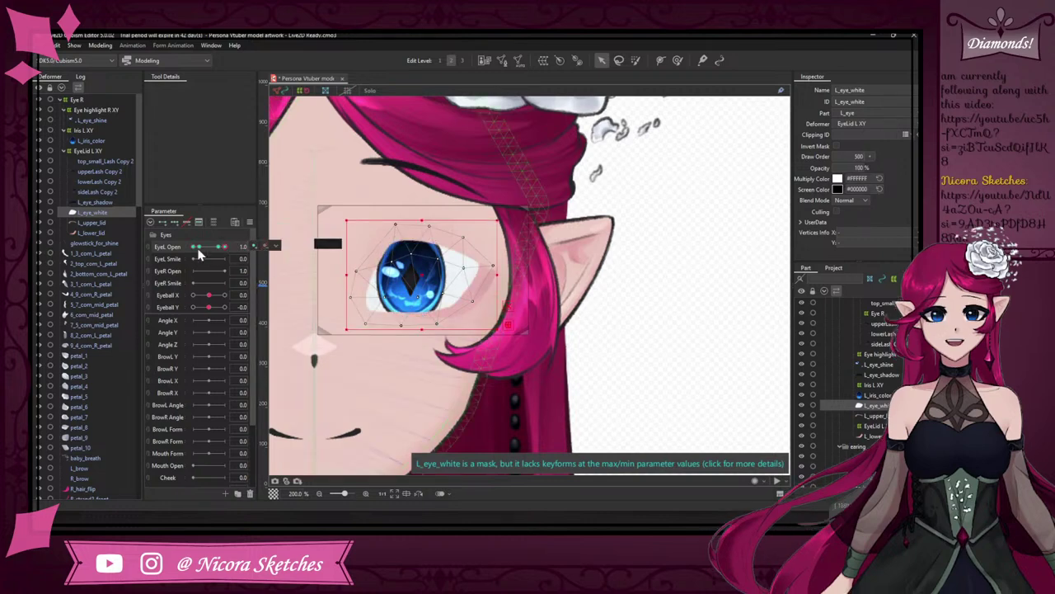
- Select all meshes under EyeLid L XY, from L_lower_lid up to top_small_Lash Copy 2, and add their missing EyeL Open keyforms at 0.0 and 1.0
left_click(118, 223)
left_click(130, 234)
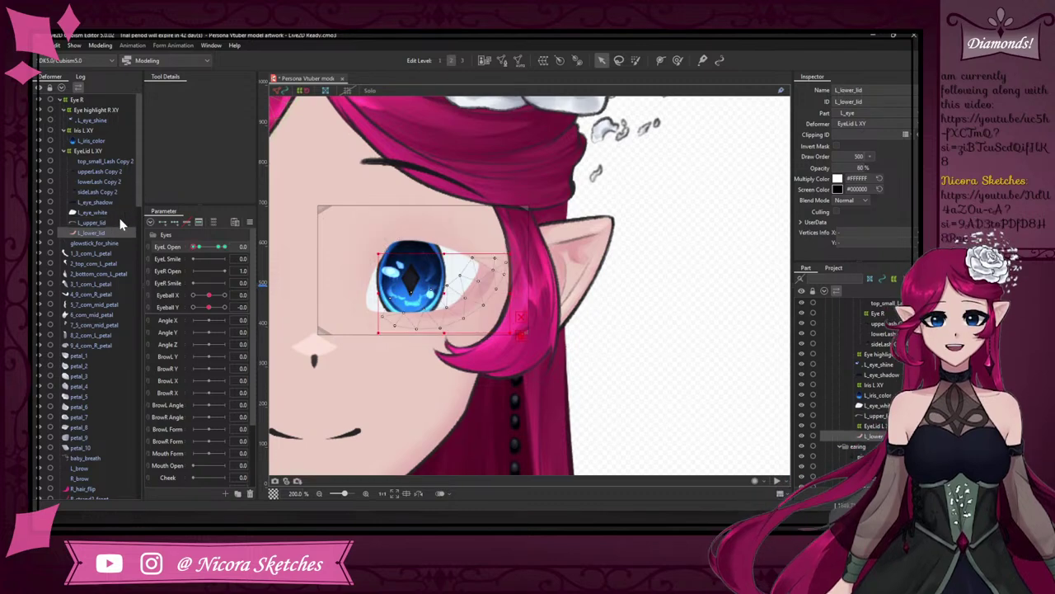
left_click(120, 223, "ctrl")
left_click(119, 212, "ctrl")
left_click(120, 202, "ctrl")
left_click(120, 191, "ctrl")
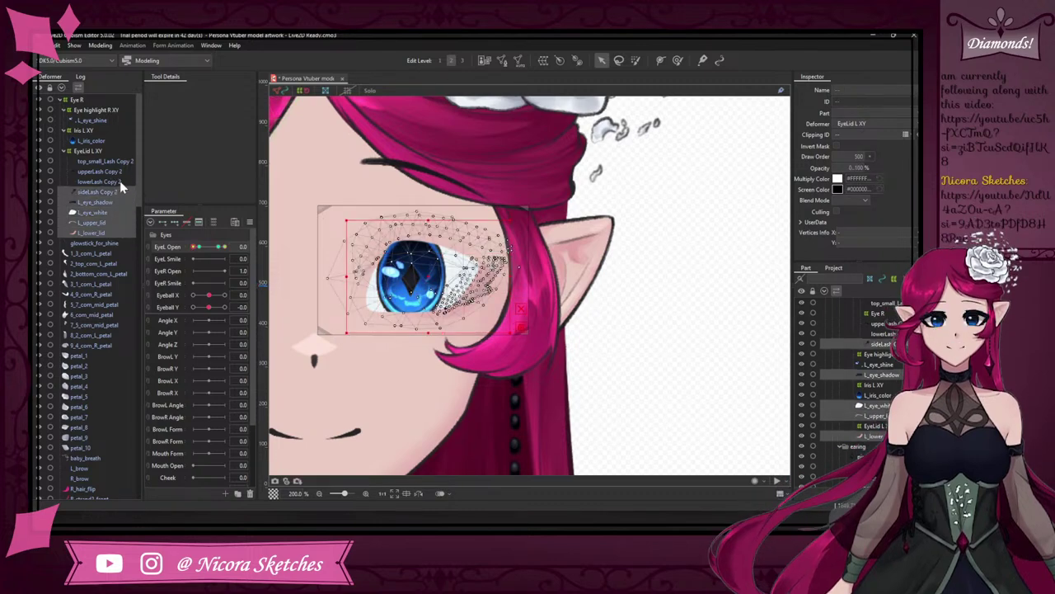
left_click(119, 181, "ctrl")
left_click(120, 171, "ctrl")
left_click(121, 161, "ctrl")
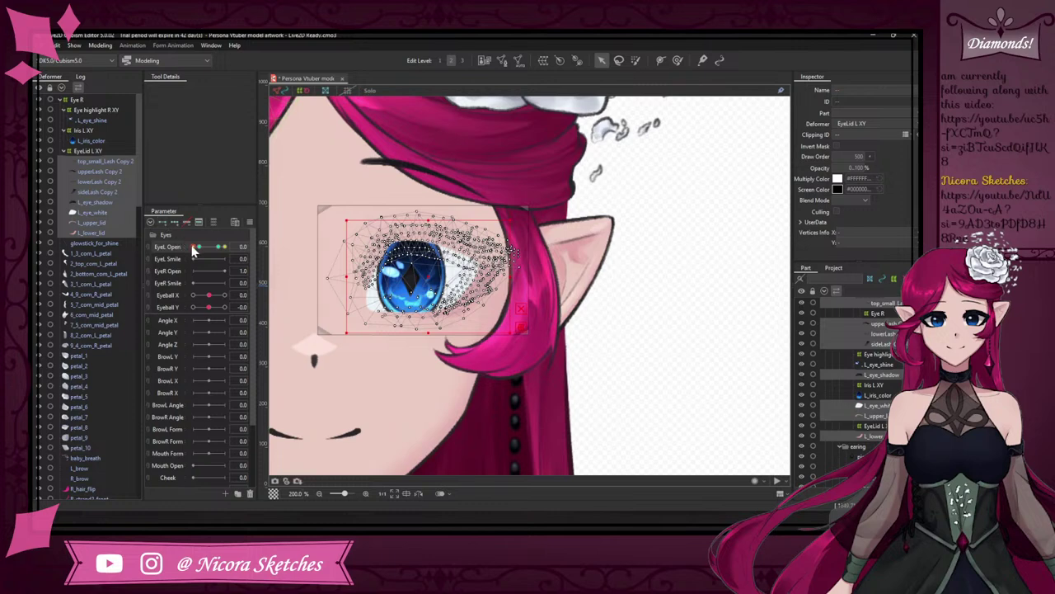
left_click(193, 247)
left_click(199, 248)
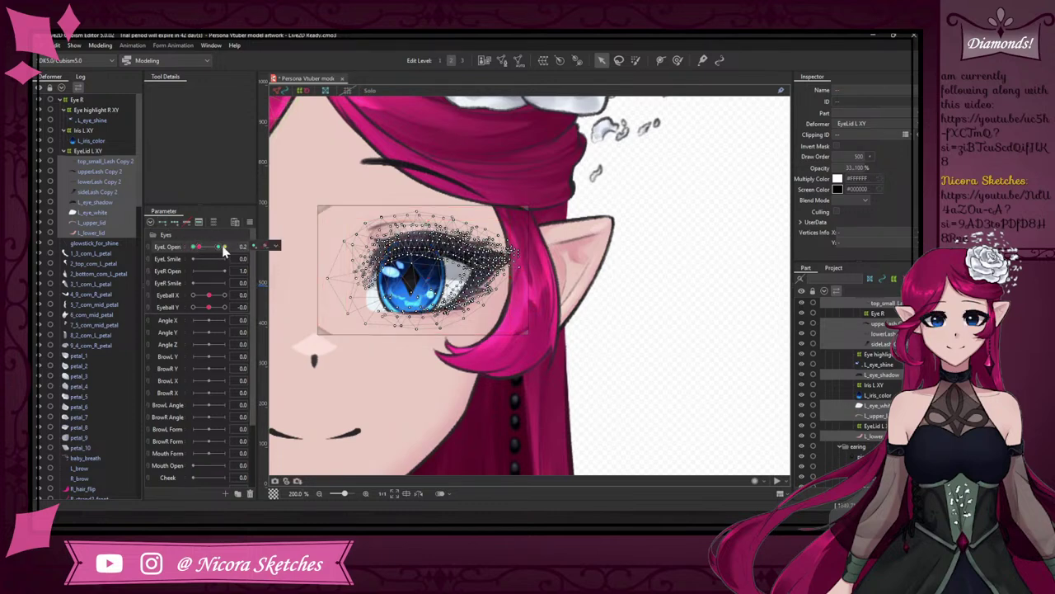
left_click(223, 248)
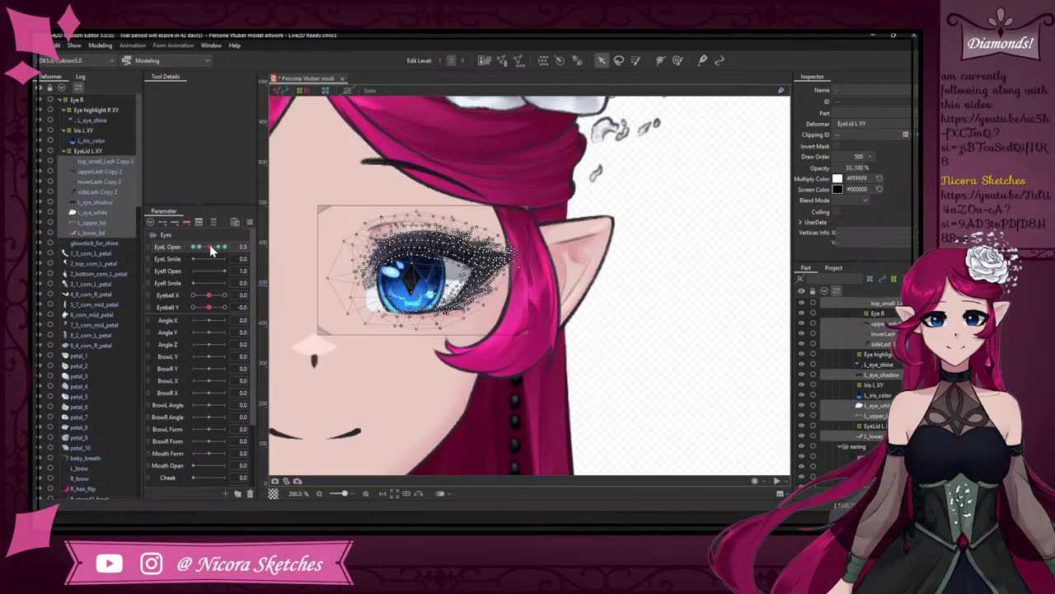
left_click_drag(238, 244, 218, 247)
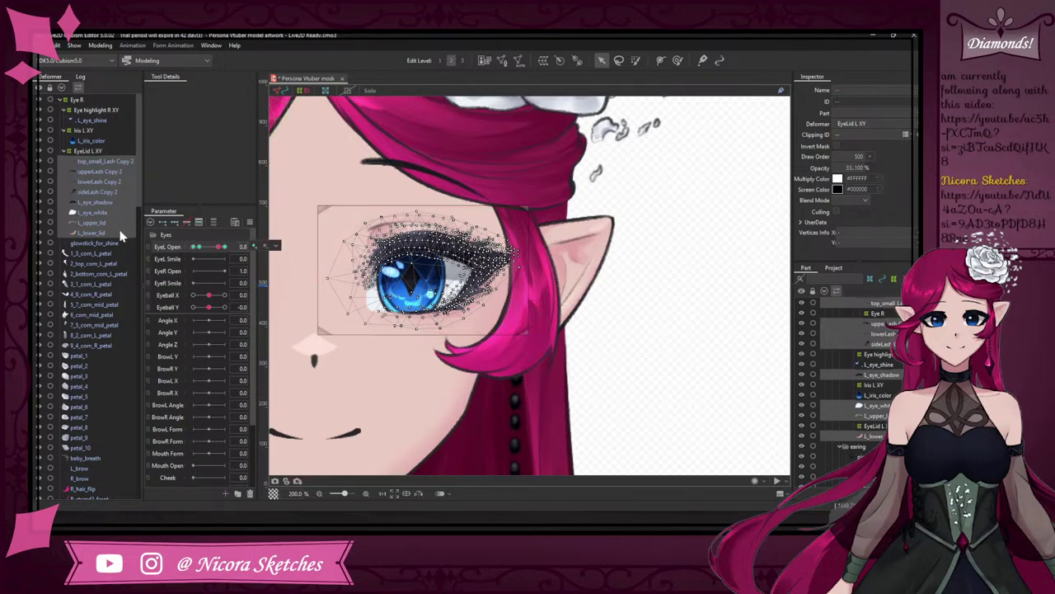
- Check the EyeL Open keys on the individual lid, shadow and lash meshes, and preview L_eye_white at 0.2 and 0.6
left_click(115, 223)
left_click(117, 213)
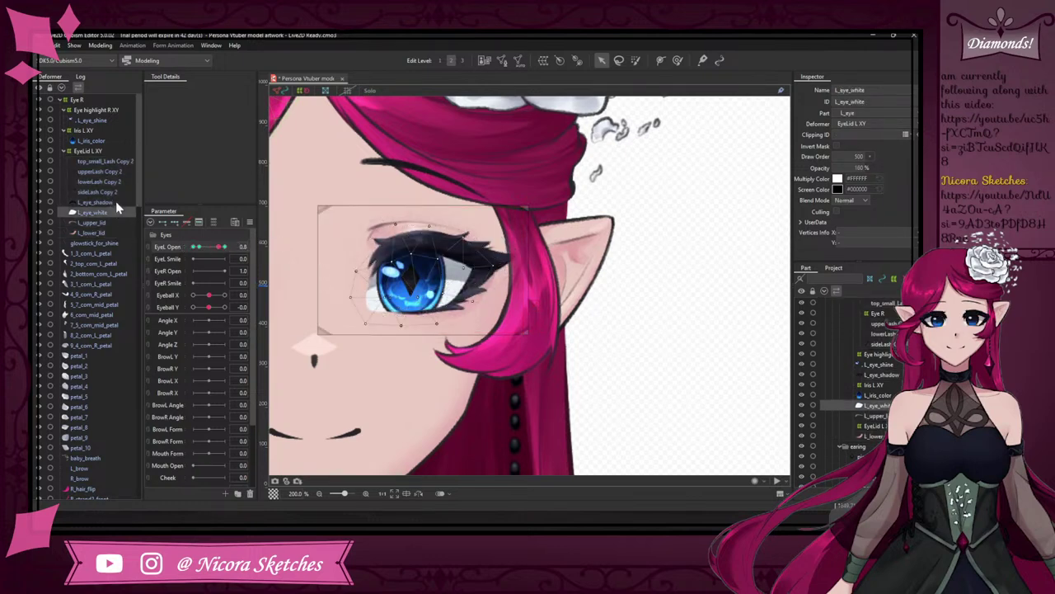
left_click(118, 201)
left_click(118, 189)
left_click(117, 181)
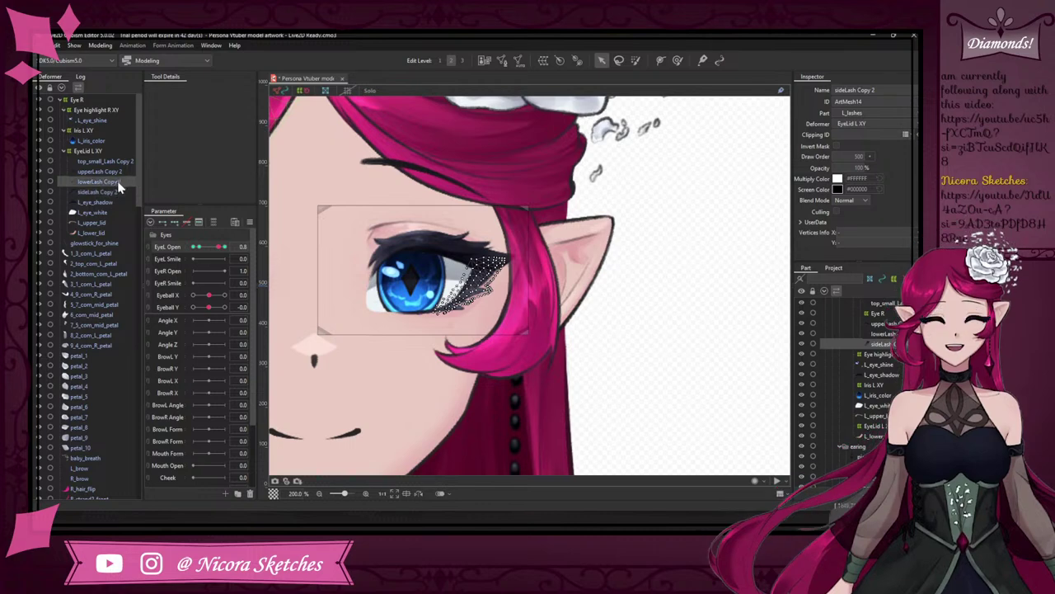
left_click(120, 172)
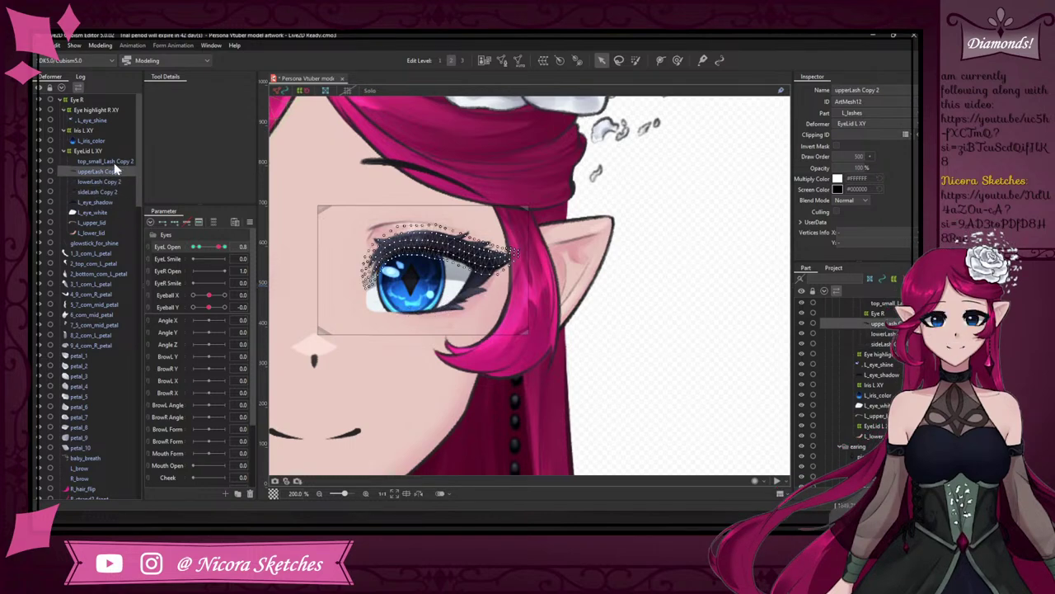
left_click(116, 213)
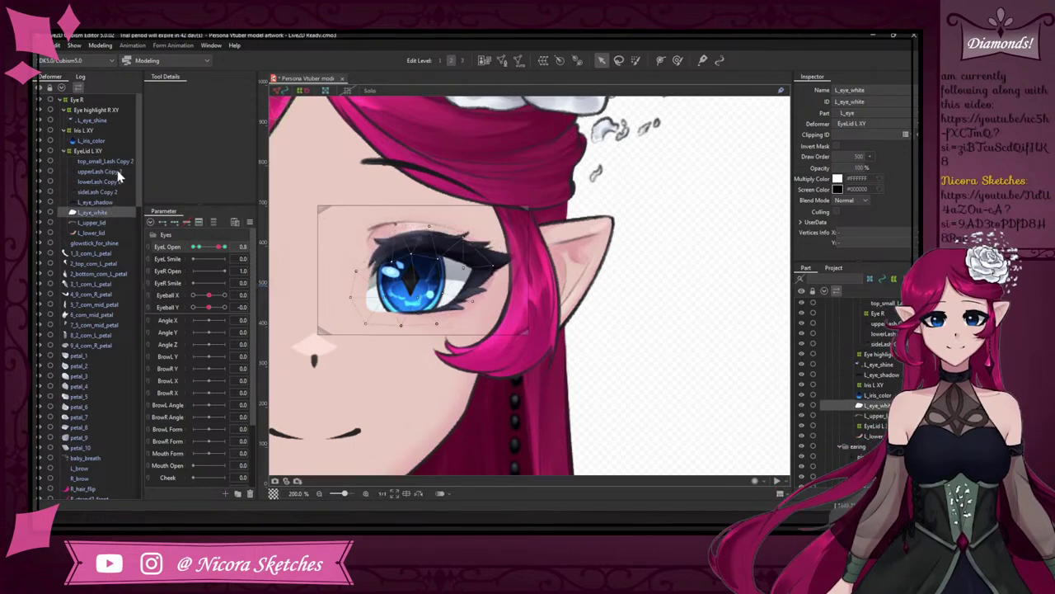
left_click_drag(197, 246, 203, 247)
left_click(199, 246)
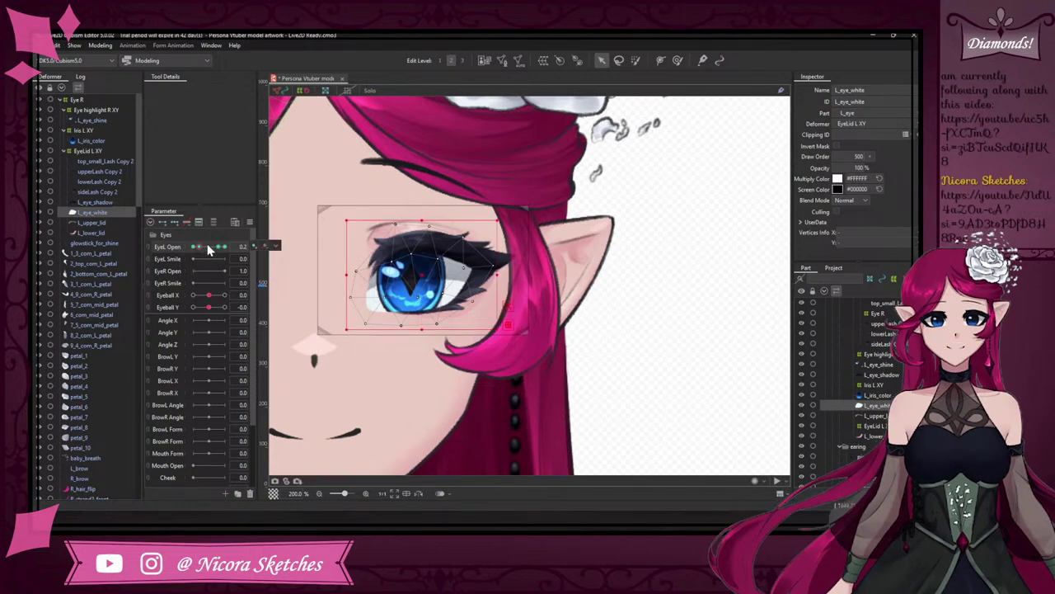
left_click(211, 247)
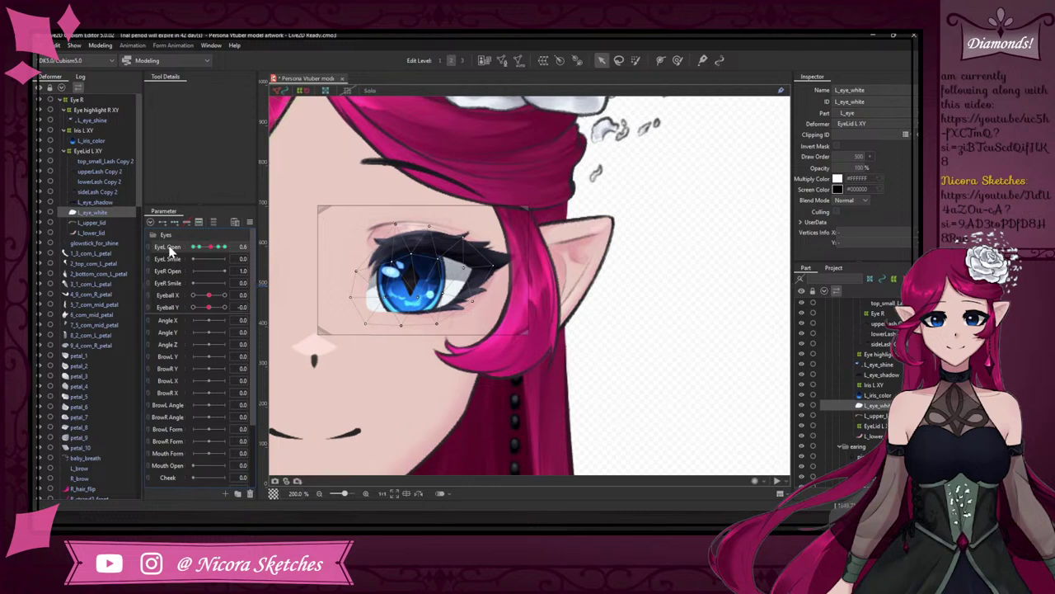
- Edit the EyeL Open parameter and set its default value to 0.8
right_click(168, 245)
left_click(216, 252)
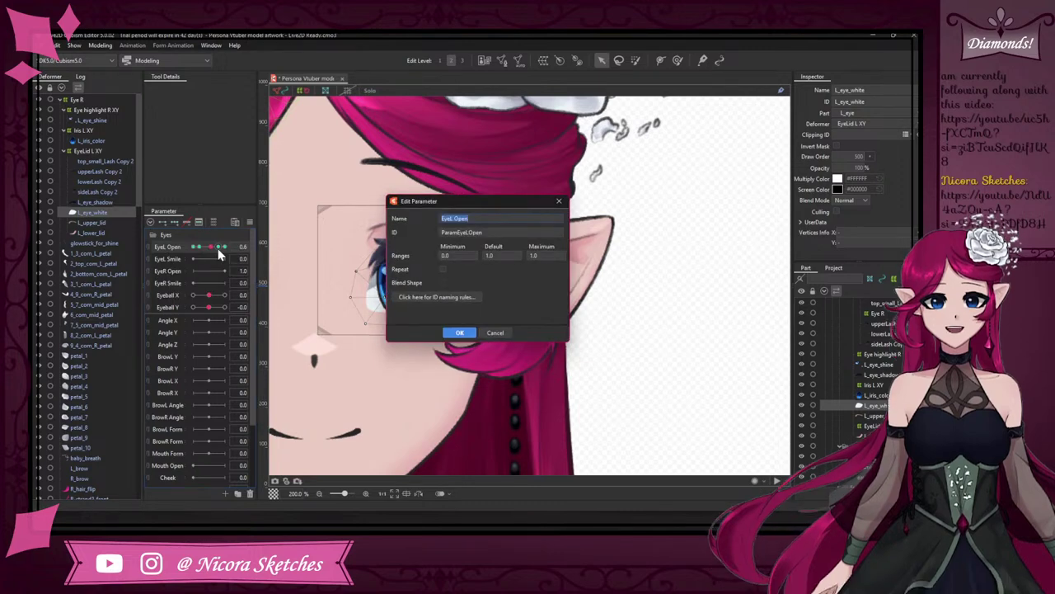
double_click(499, 258)
type("0")
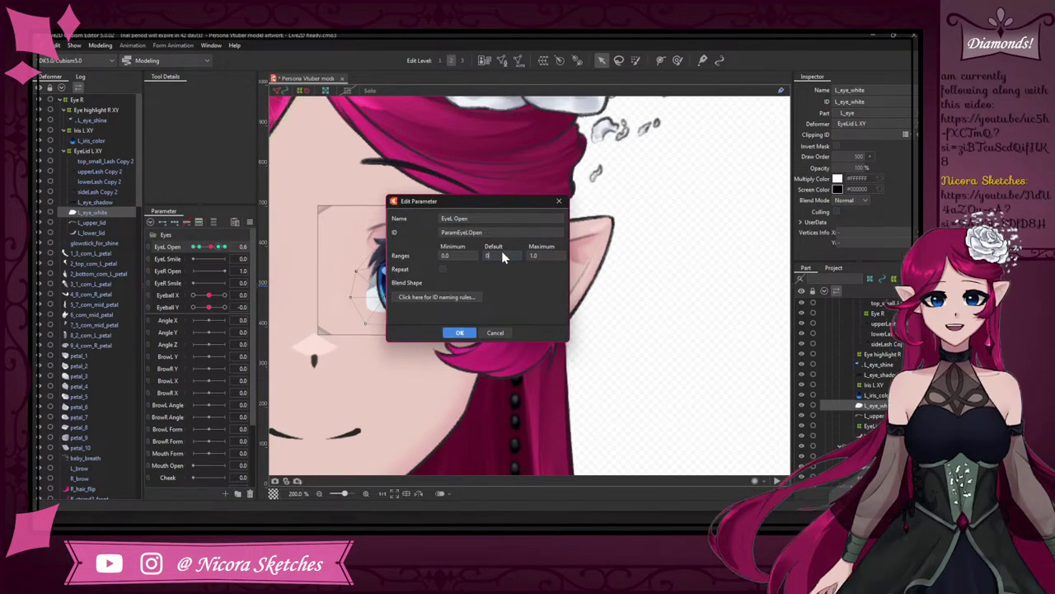
type(".0")
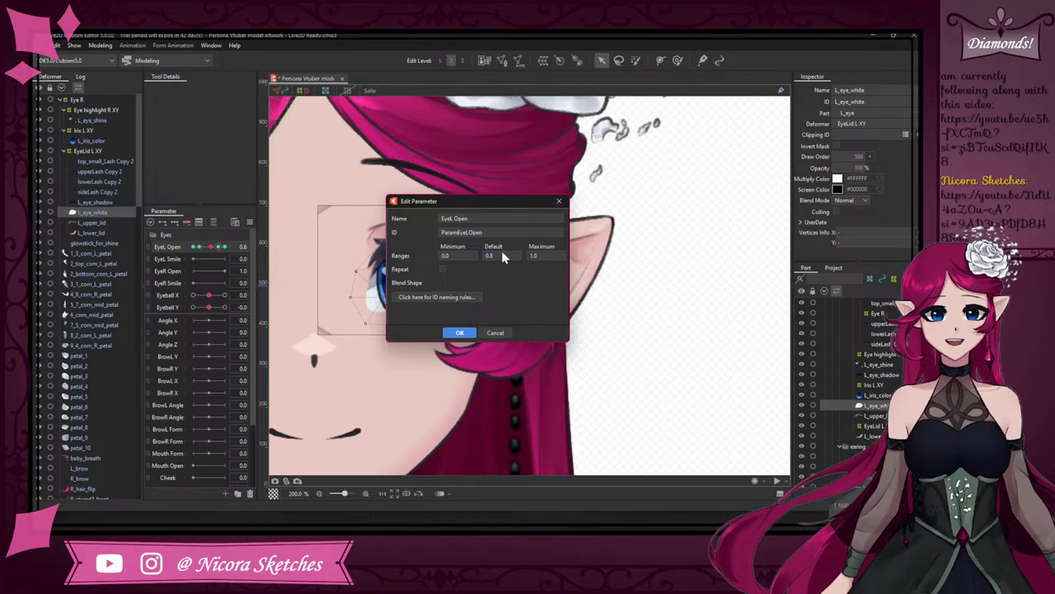
left_click(465, 333)
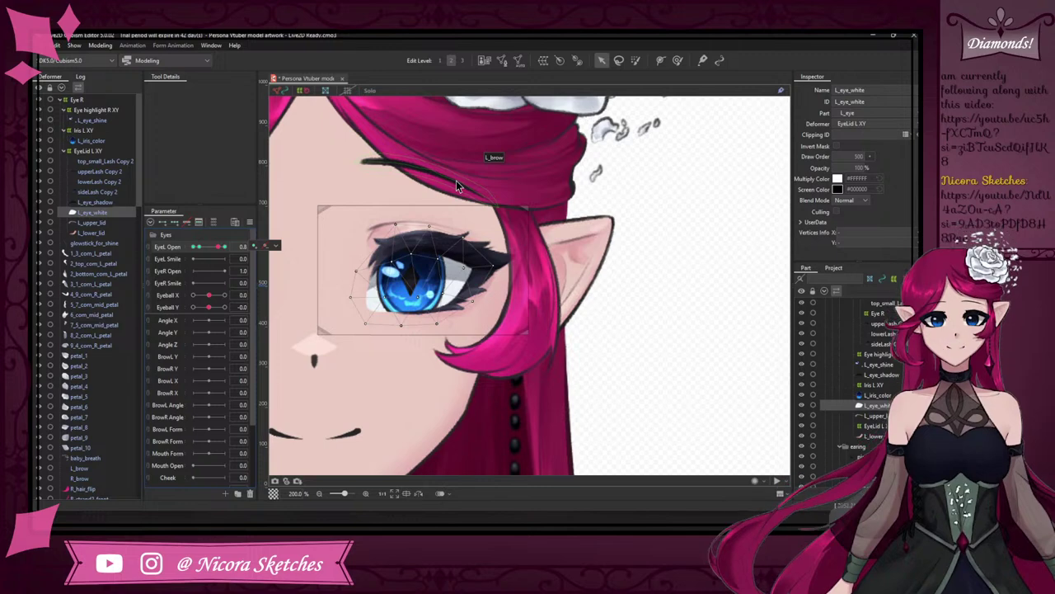
- Clear the mesh selection and set EyeL Open to 0.0
left_click(113, 236)
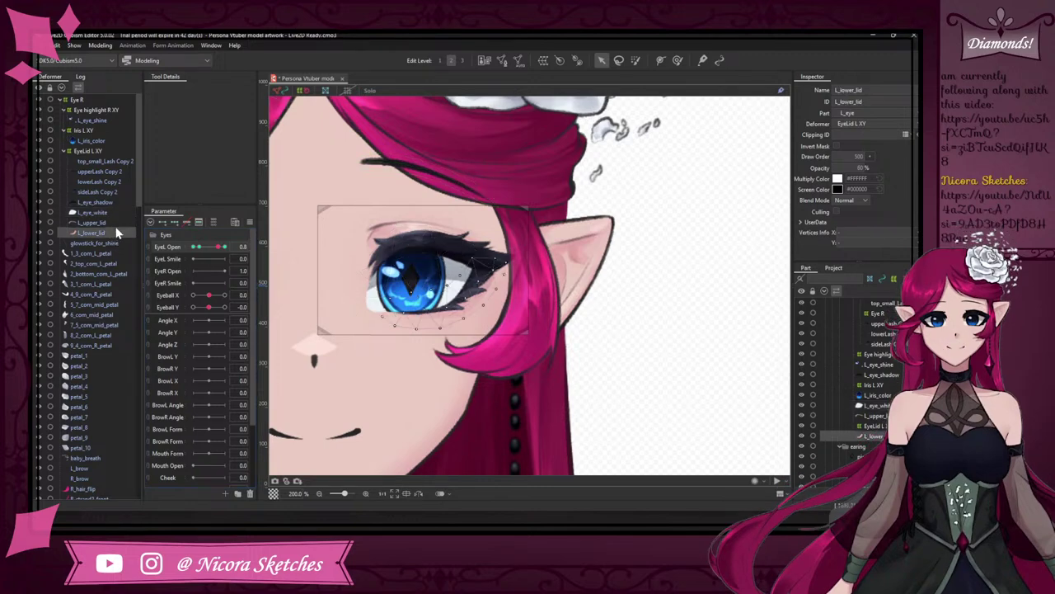
left_click(633, 199)
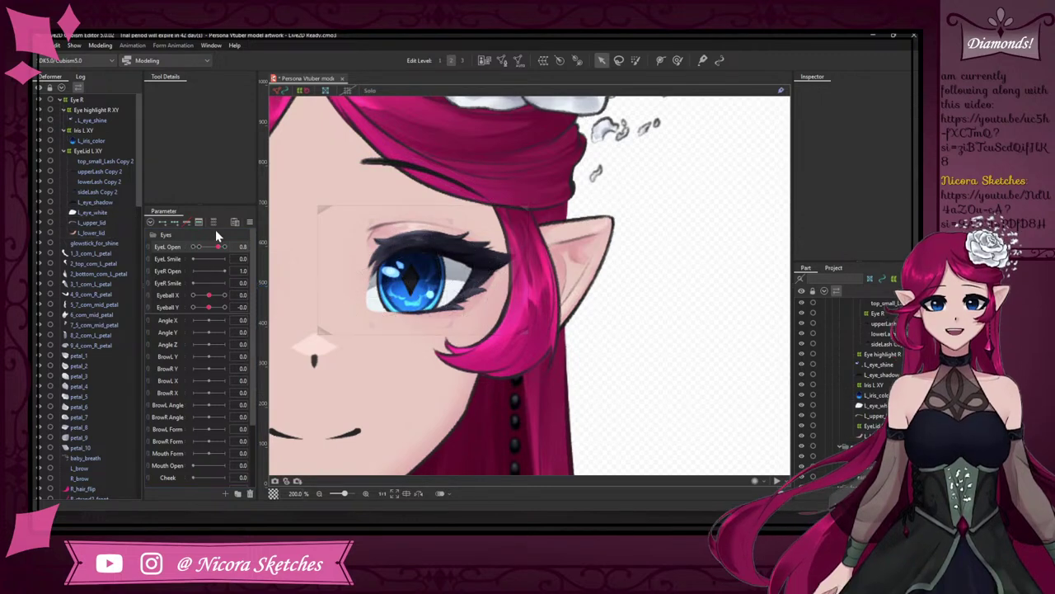
left_click_drag(218, 247, 184, 245)
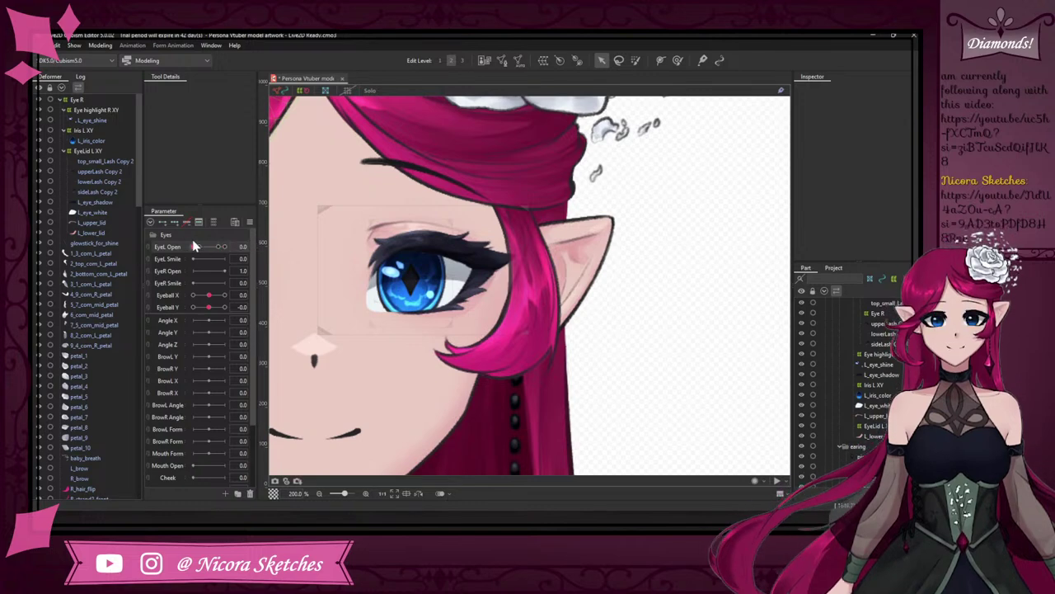
left_click(193, 245)
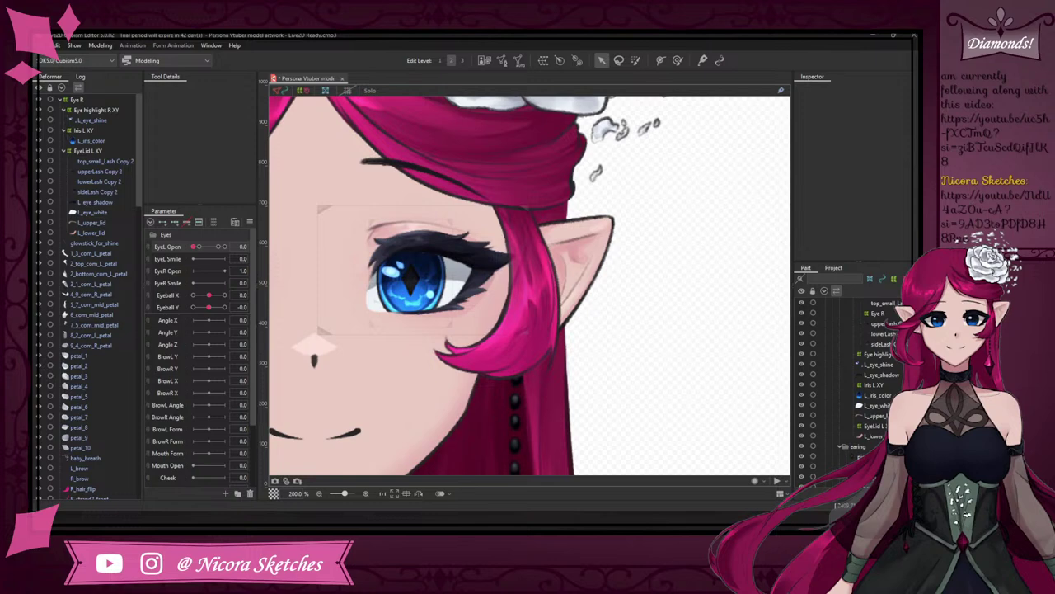
- Draw a four-point deform path on upperLash Copy 2, running from the inner eye corner along the lash towards its outer end
left_click(118, 172)
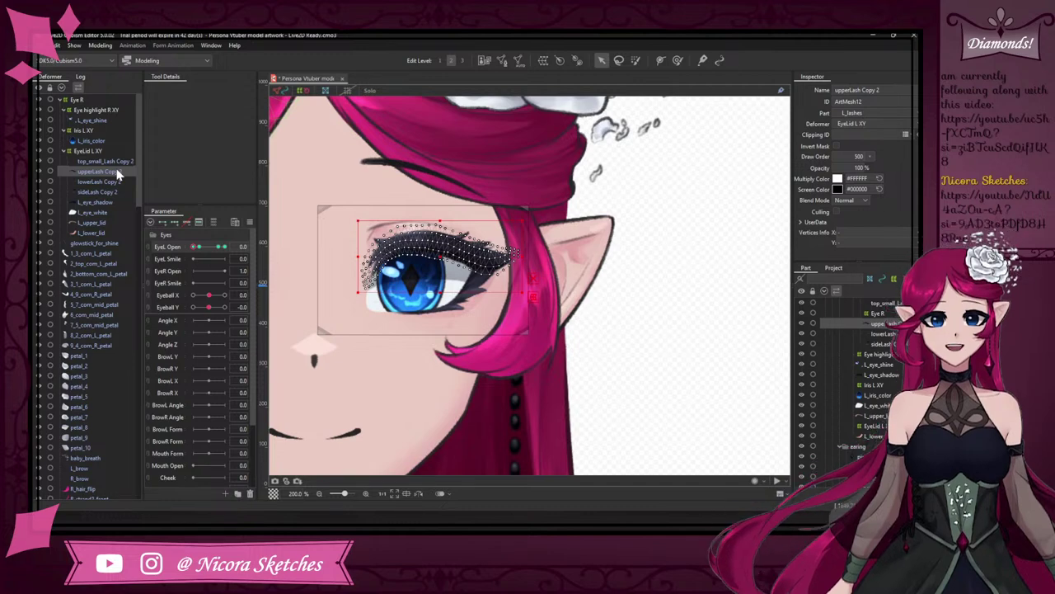
scroll(449, 245, "up", 4)
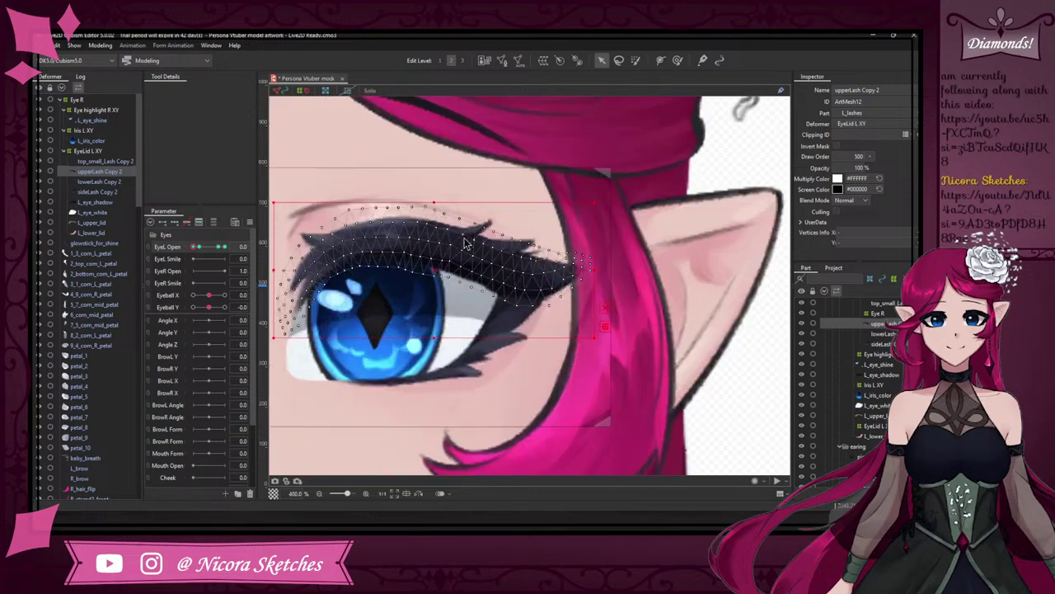
scroll(588, 233, "down", 2)
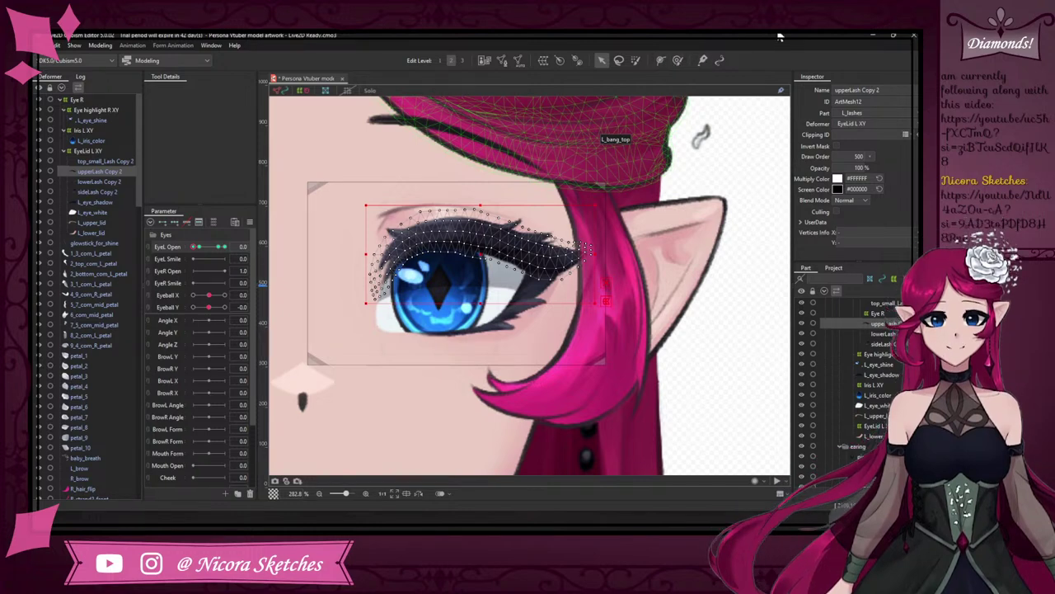
left_click(659, 61)
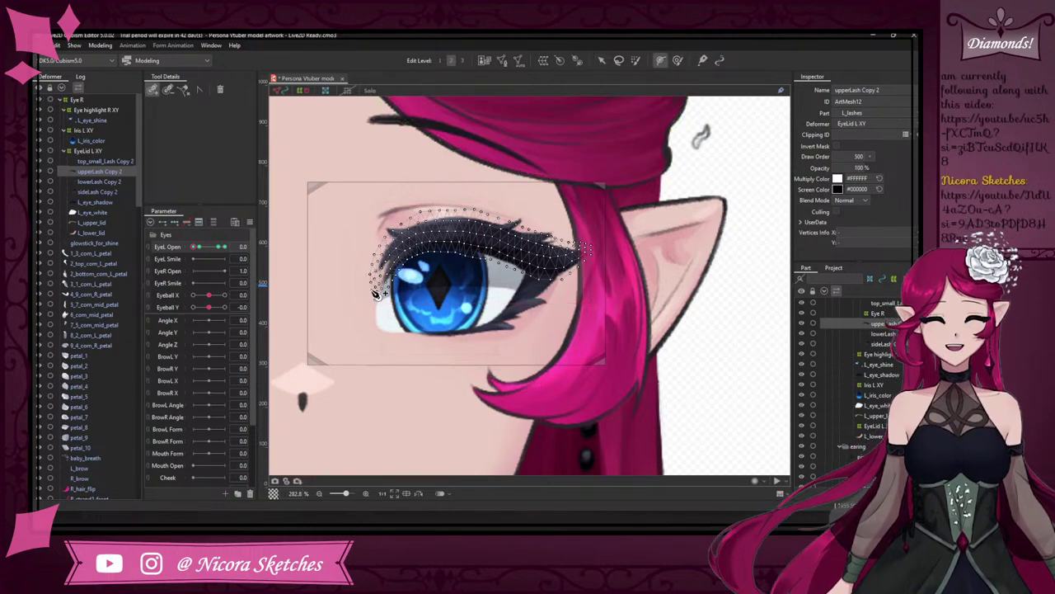
scroll(391, 282, "up", 1)
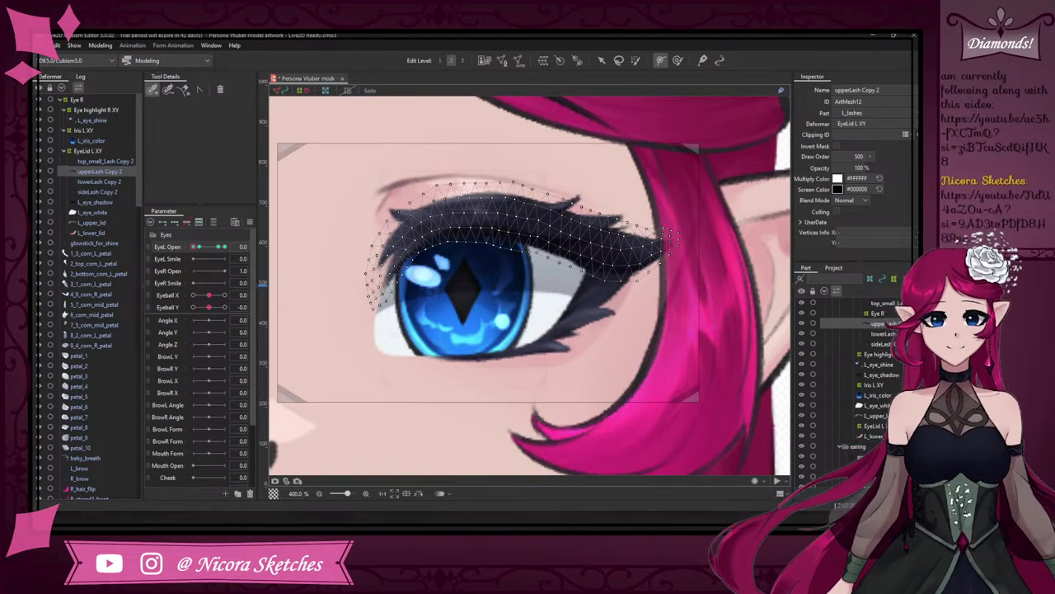
left_click(372, 294)
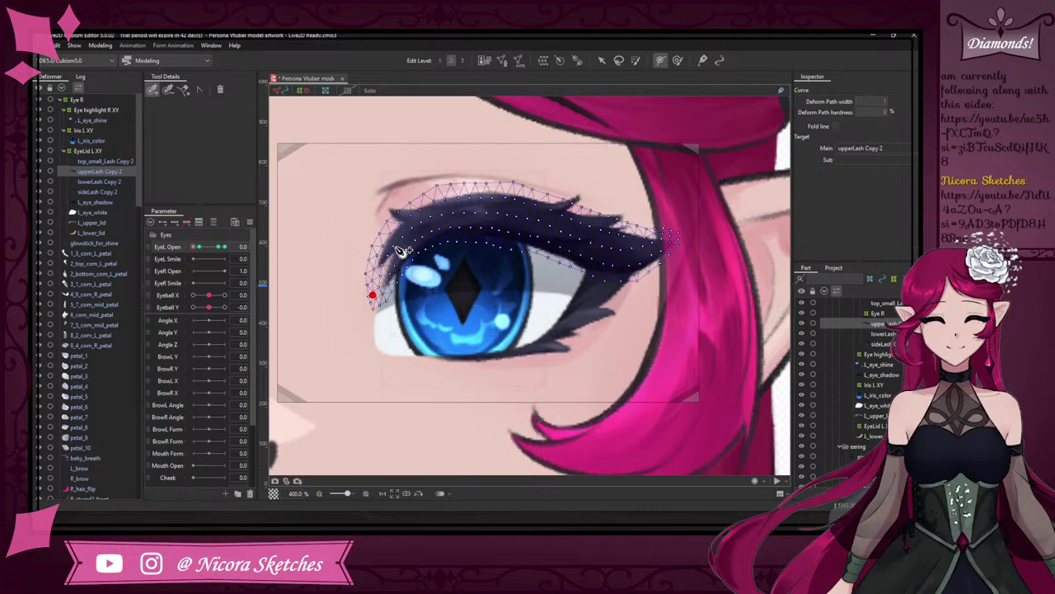
left_click(418, 224)
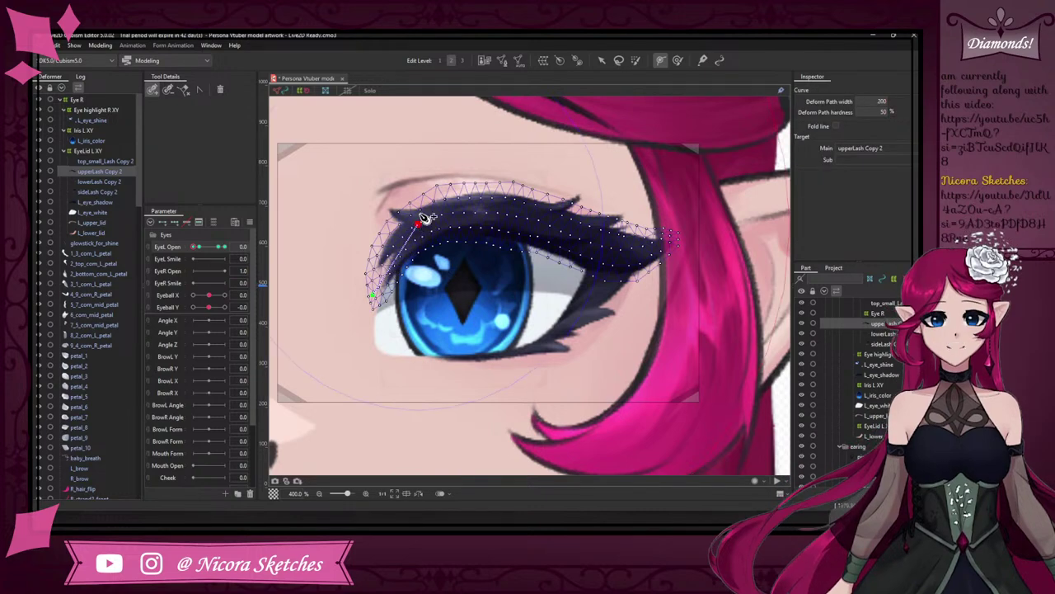
left_click(536, 217)
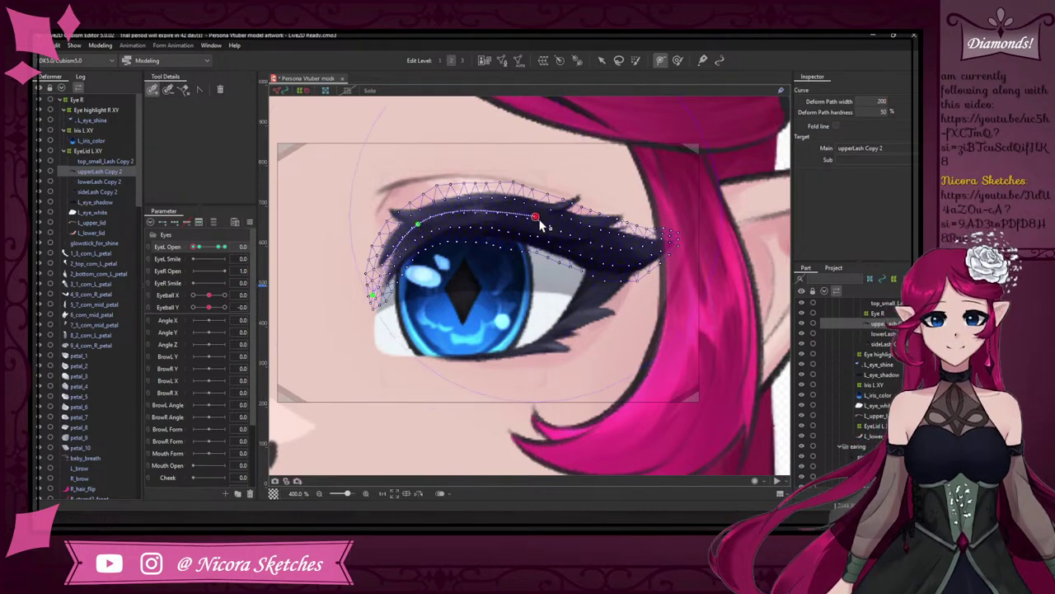
left_click(605, 247)
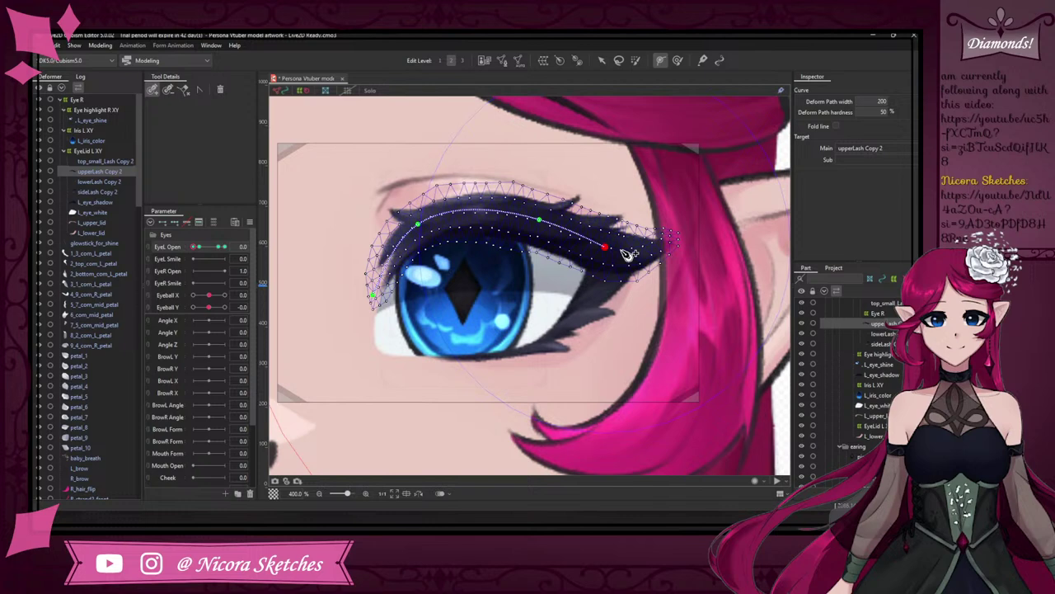
- Try a fifth deform path point at the outer tip of upperLash Copy 2, shift it slightly, and undo the move and the point
left_click(667, 242)
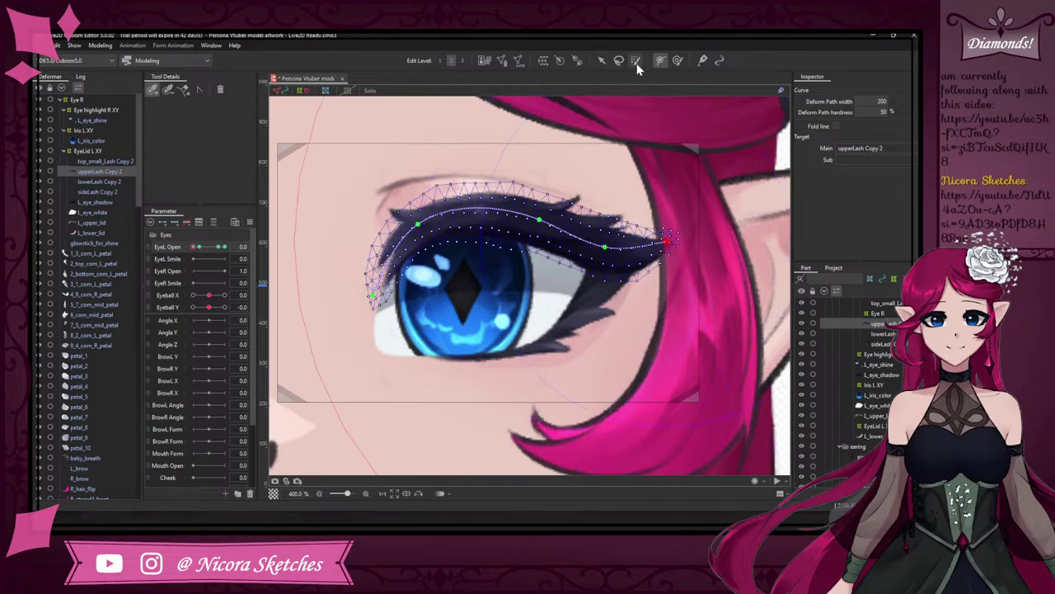
left_click(602, 60)
left_click_drag(666, 242, 662, 248)
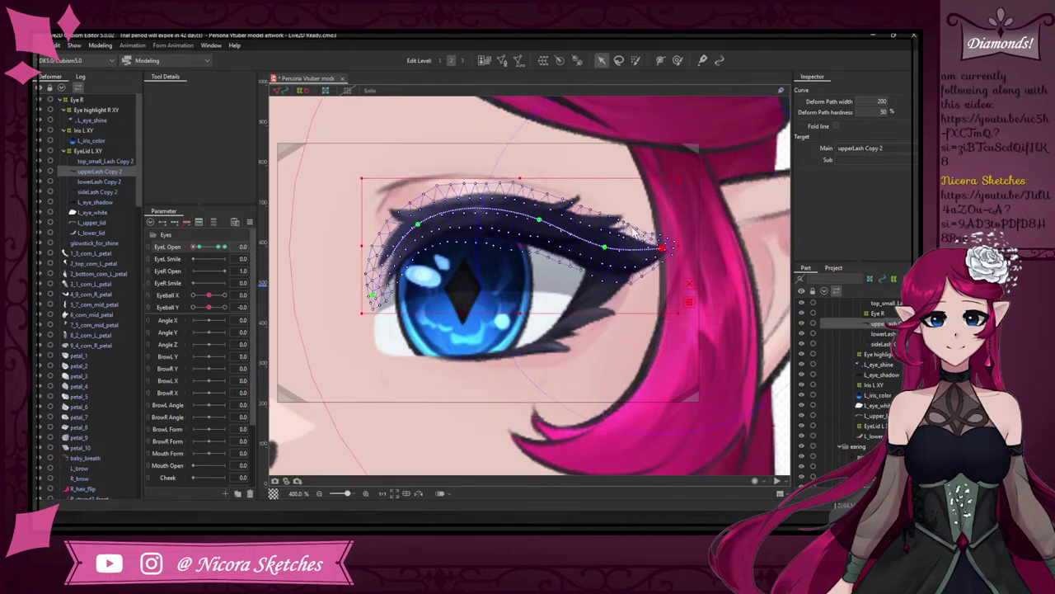
key("ctrl+z")
key("ctrl+z")
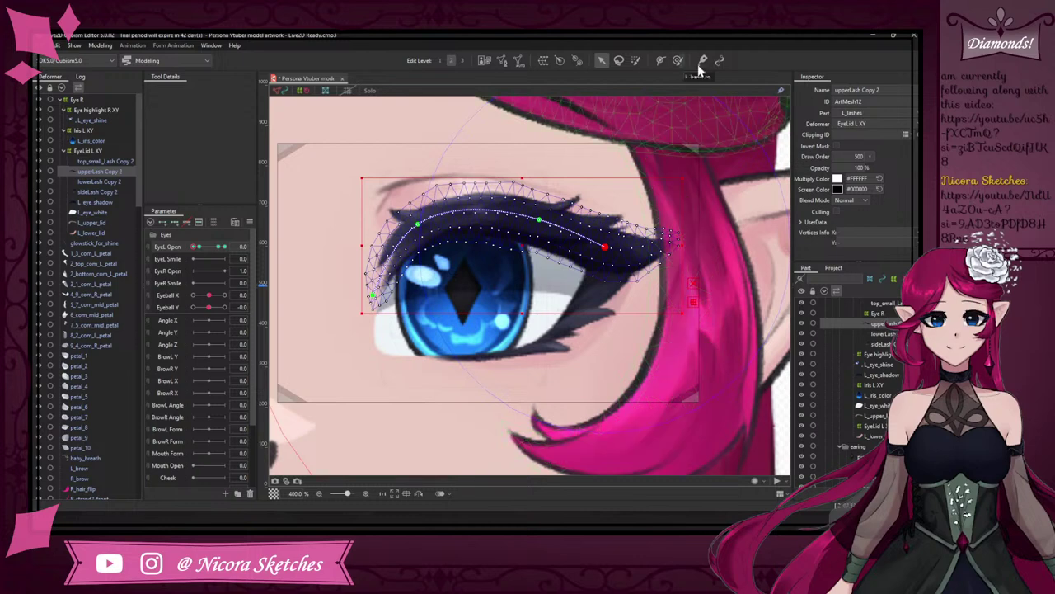
- Add a fifth deform path point at the outer tip of upperLash Copy 2
left_click(703, 60)
key("Return")
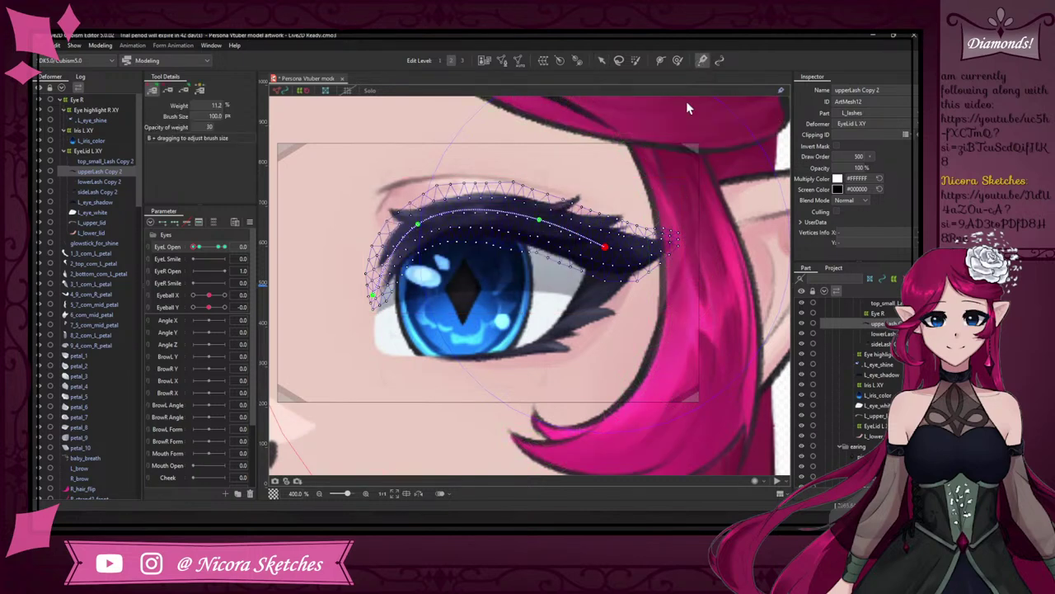
left_click(660, 61)
left_click(660, 246)
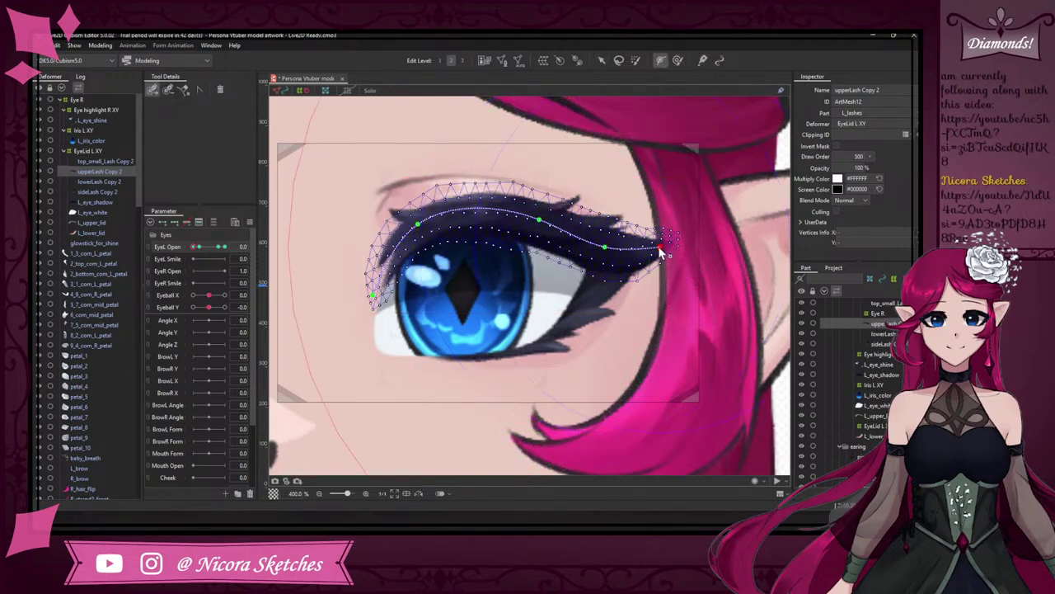
- Reposition the three middle deform path points so the path follows the centre of upperLash Copy 2 at EyeL Open 0.0
left_click_drag(605, 248, 580, 235)
left_click_drag(418, 224, 425, 221)
left_click(527, 220)
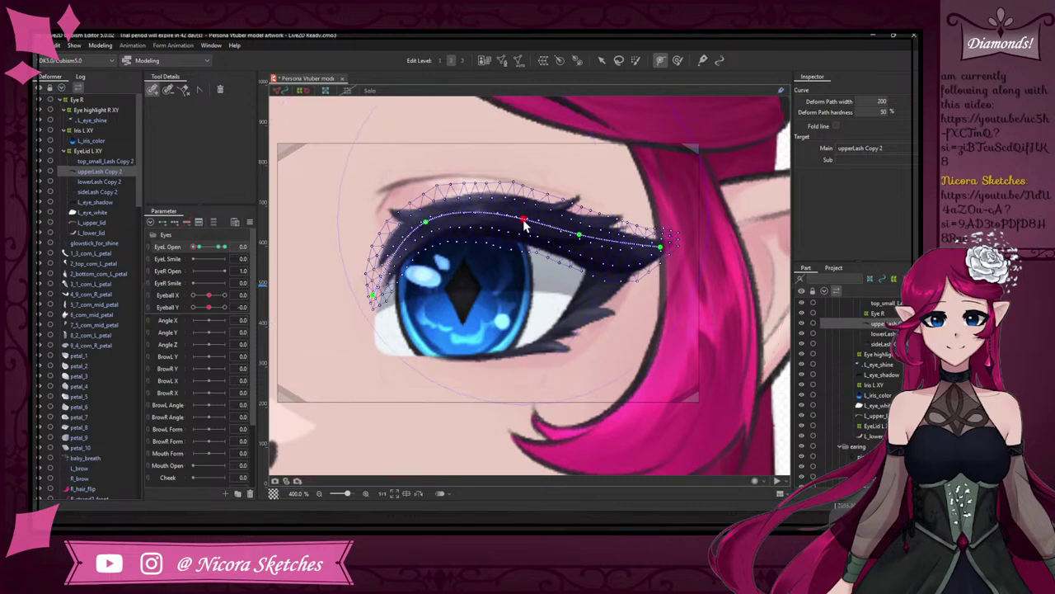
left_click_drag(580, 236, 598, 248)
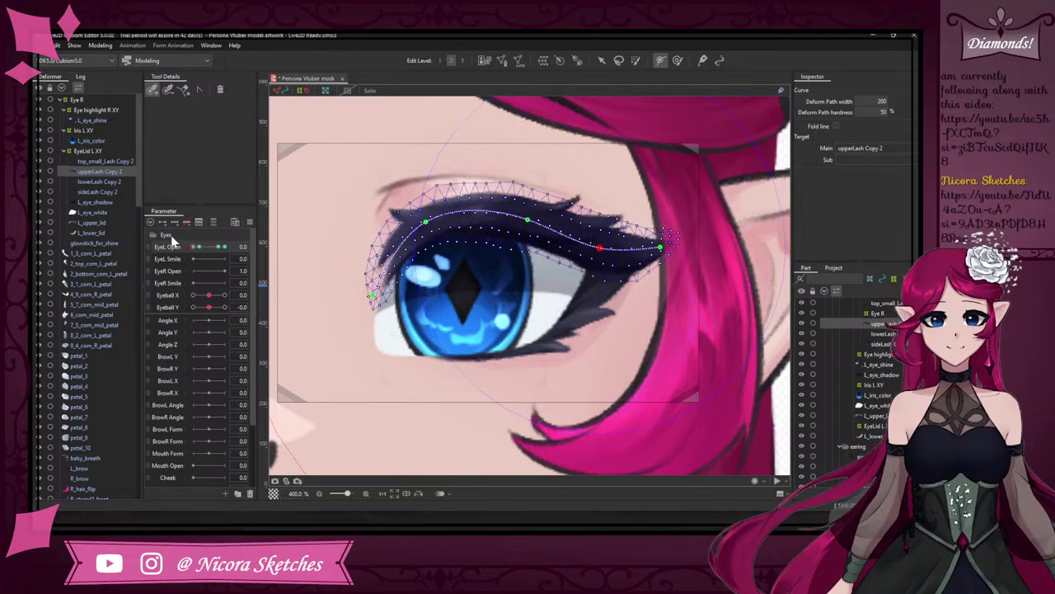
left_click(193, 245)
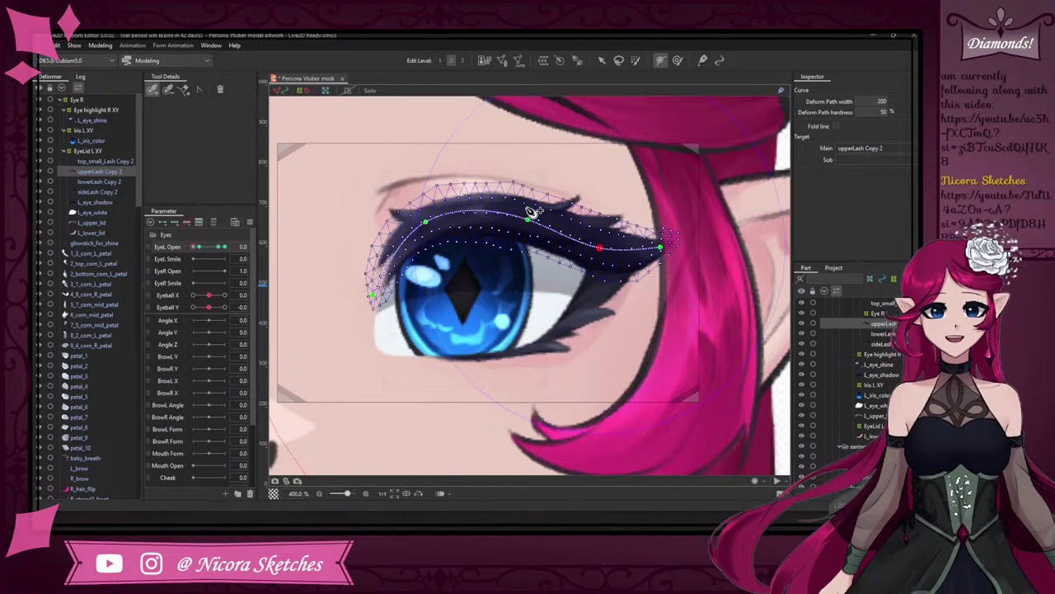
left_click(429, 221)
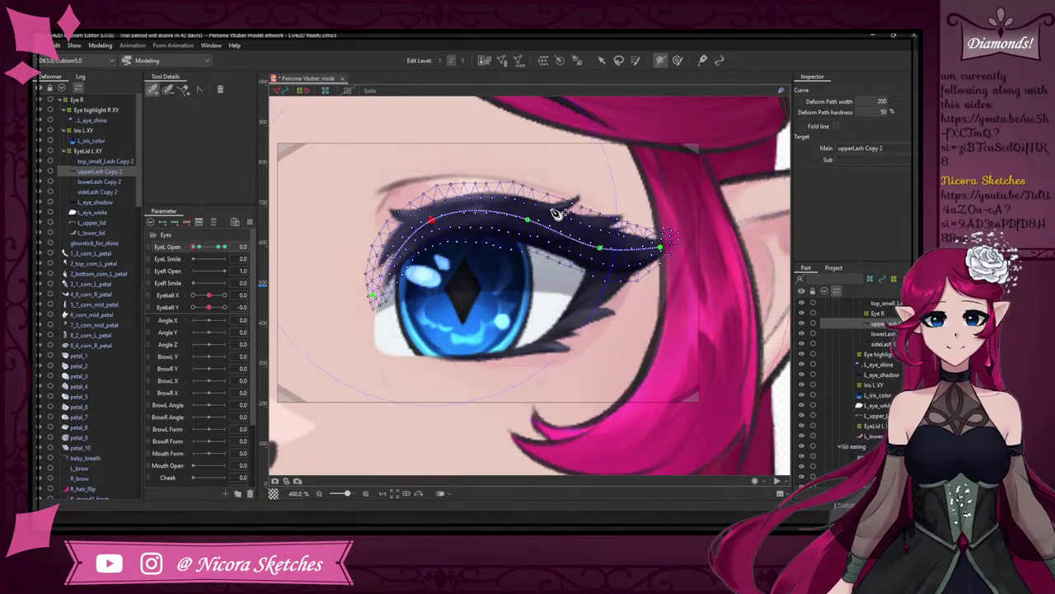
- Try pulling a few top-edge mesh vertices of upperLash Copy 2 down over the iris, and undo the move
left_click(602, 61)
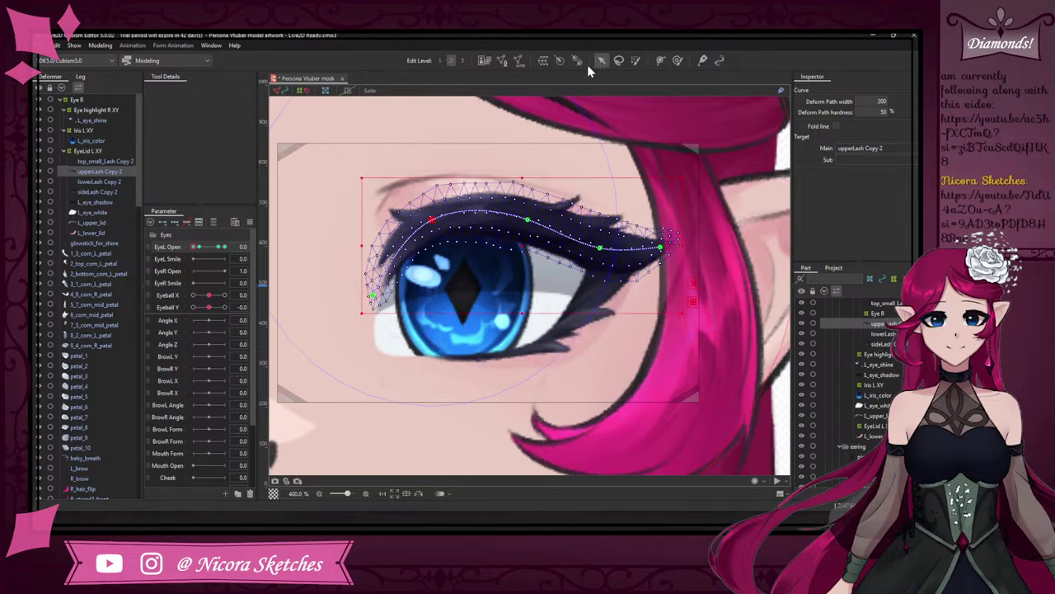
left_click(471, 241)
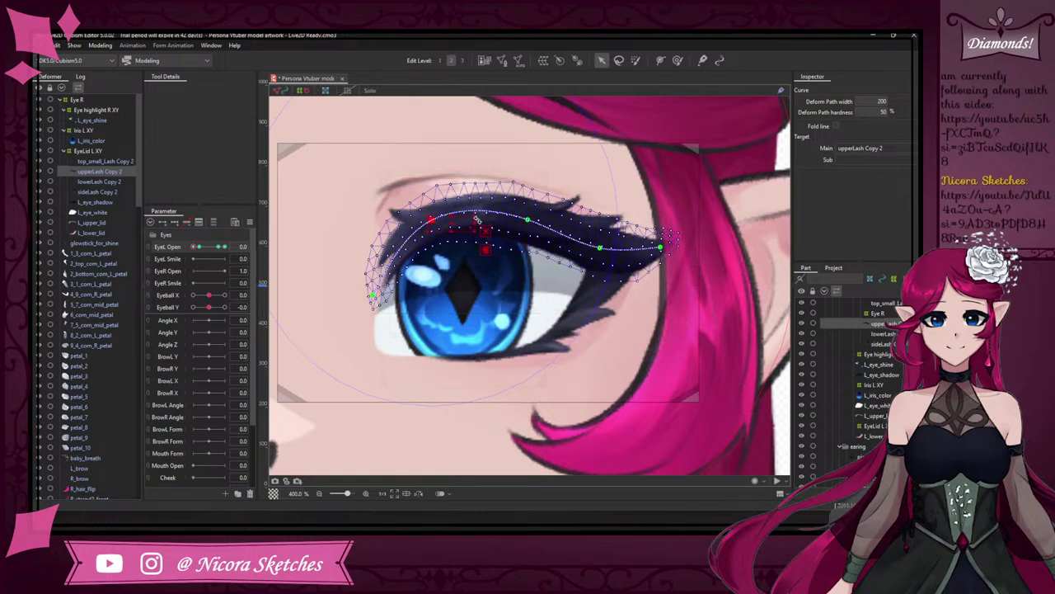
key("ctrl+z")
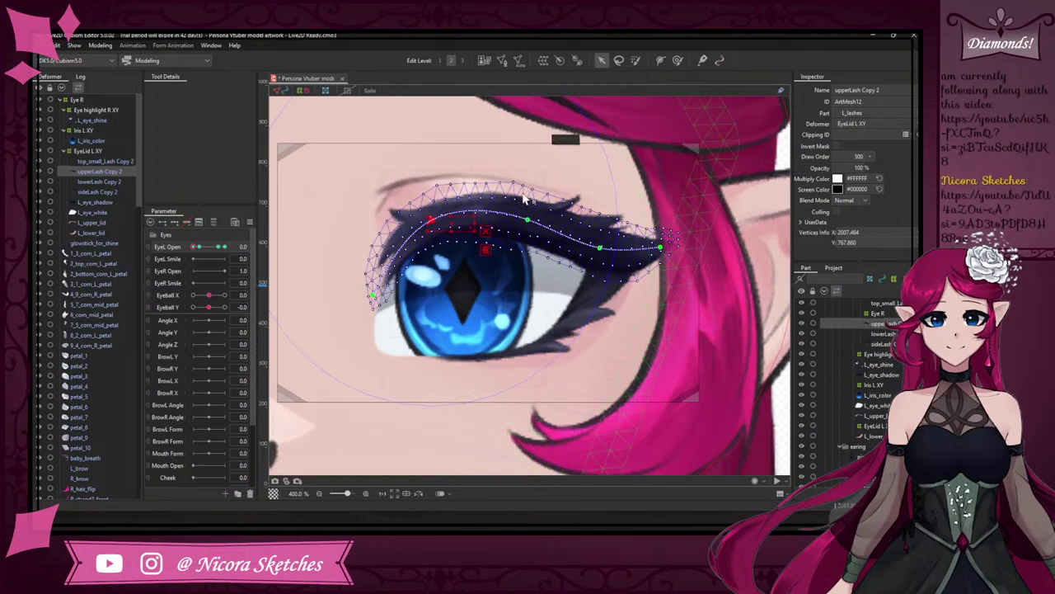
left_click(495, 202)
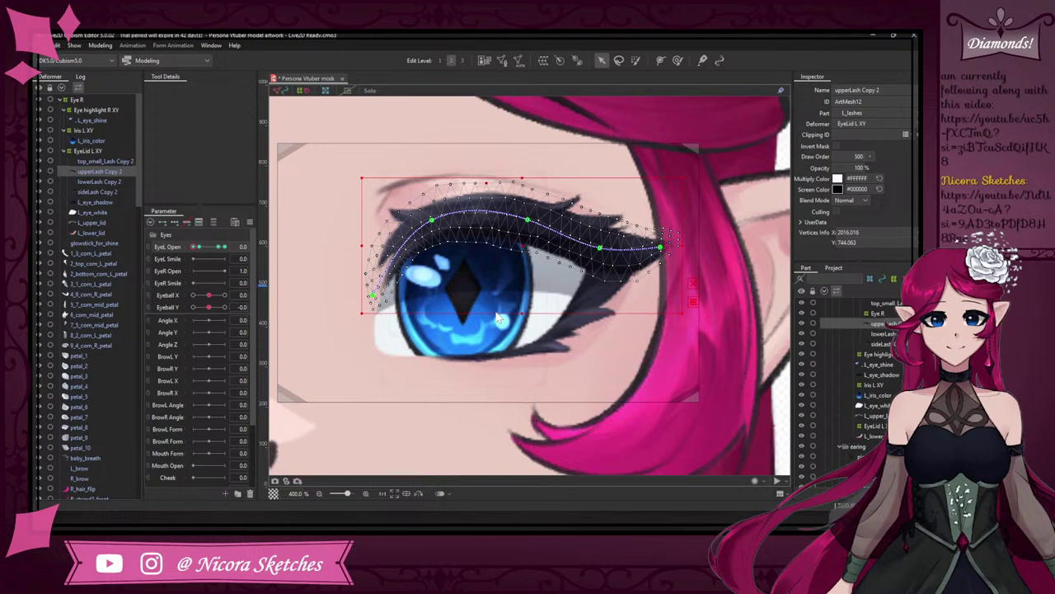
left_click_drag(486, 198, 488, 249)
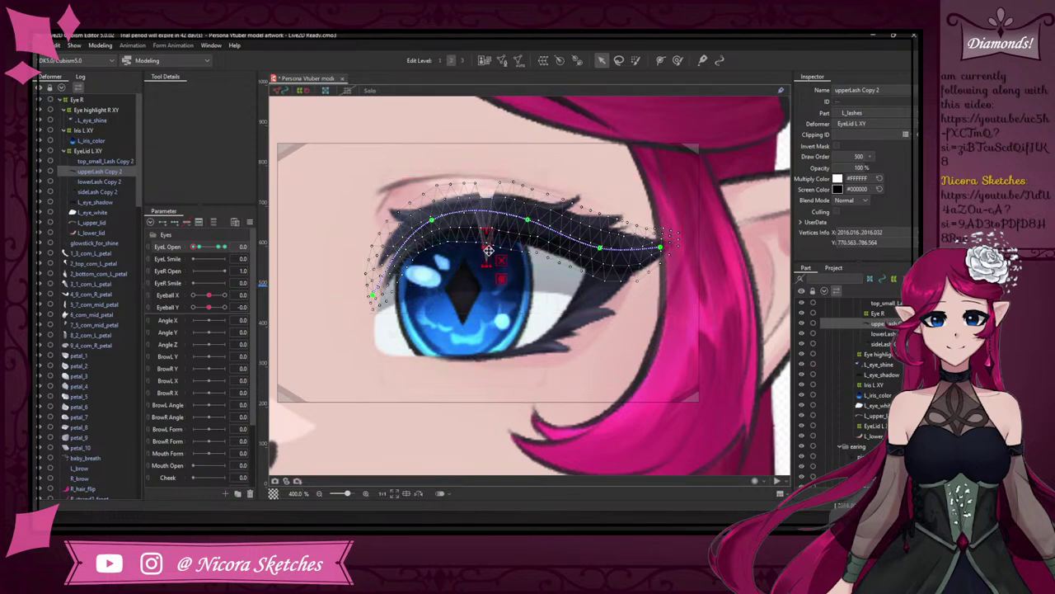
key("ctrl+z")
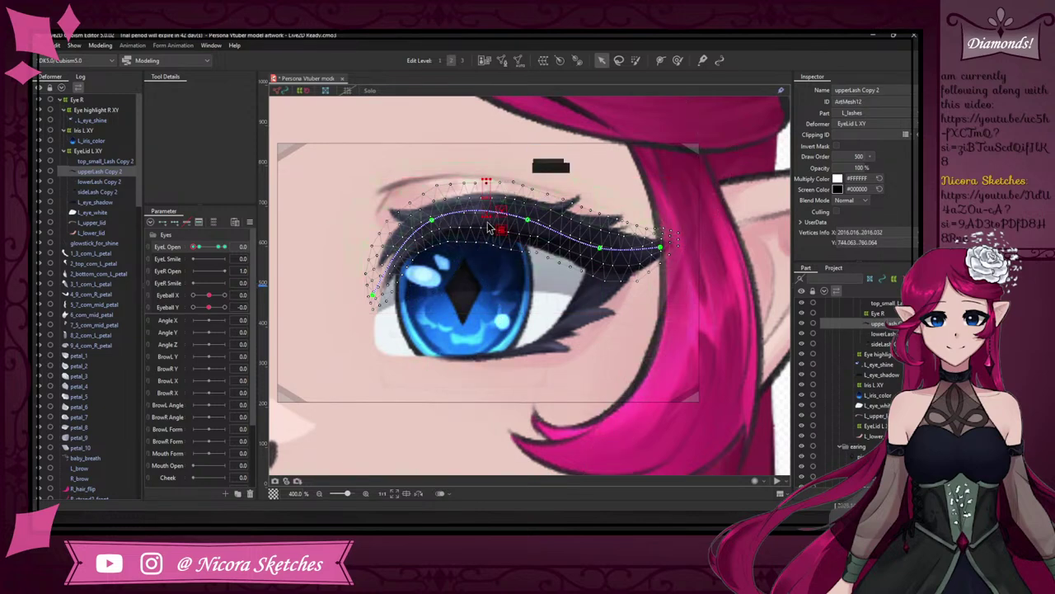
- Reselect upperLash Copy 2, try shifting the whole mesh, and restore its position
left_click(562, 142)
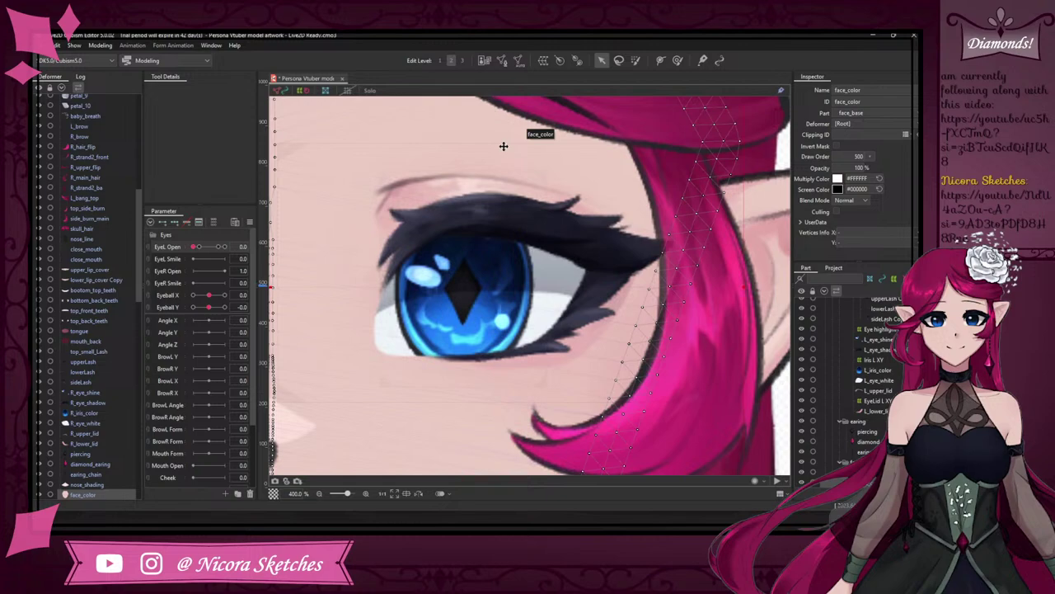
left_click(494, 229)
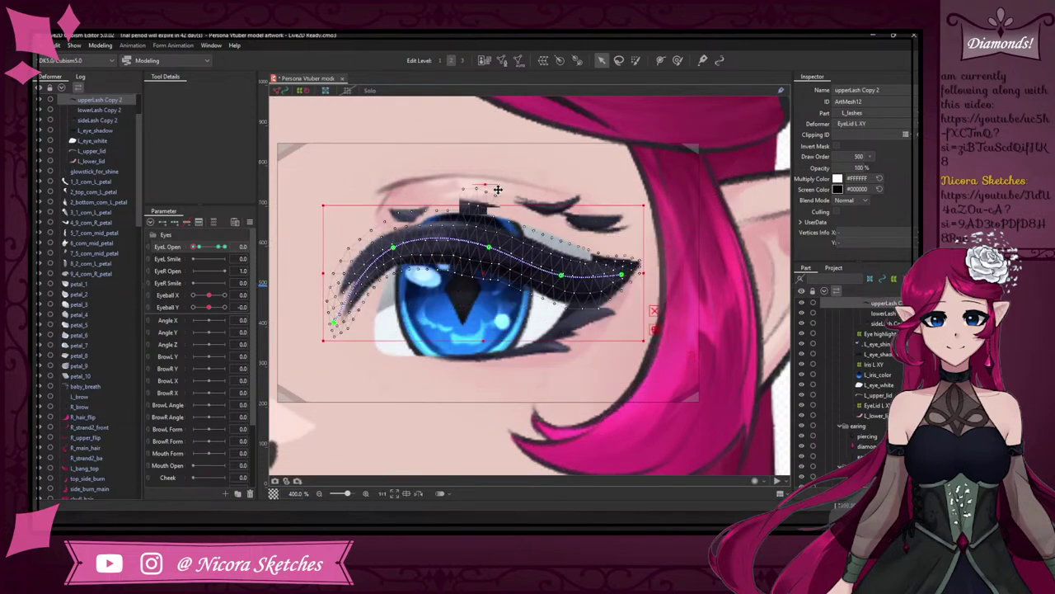
left_click_drag(498, 190, 495, 217)
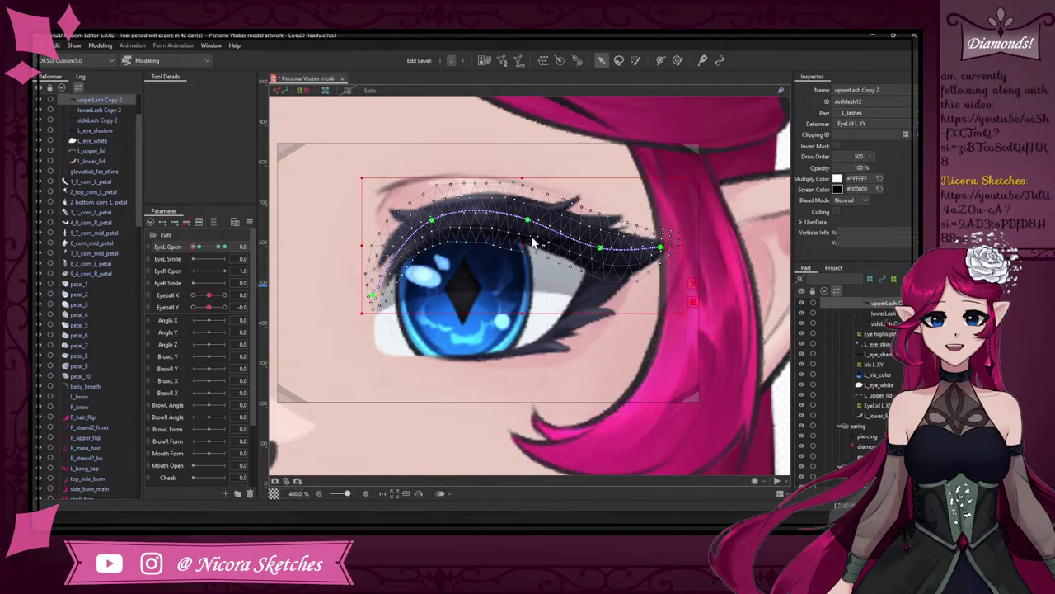
- Move the whole upperLash Copy 2 mesh down over the middle of the iris for the closed-eye position
scroll(531, 241, "down", 3)
scroll(571, 251, "down", 3)
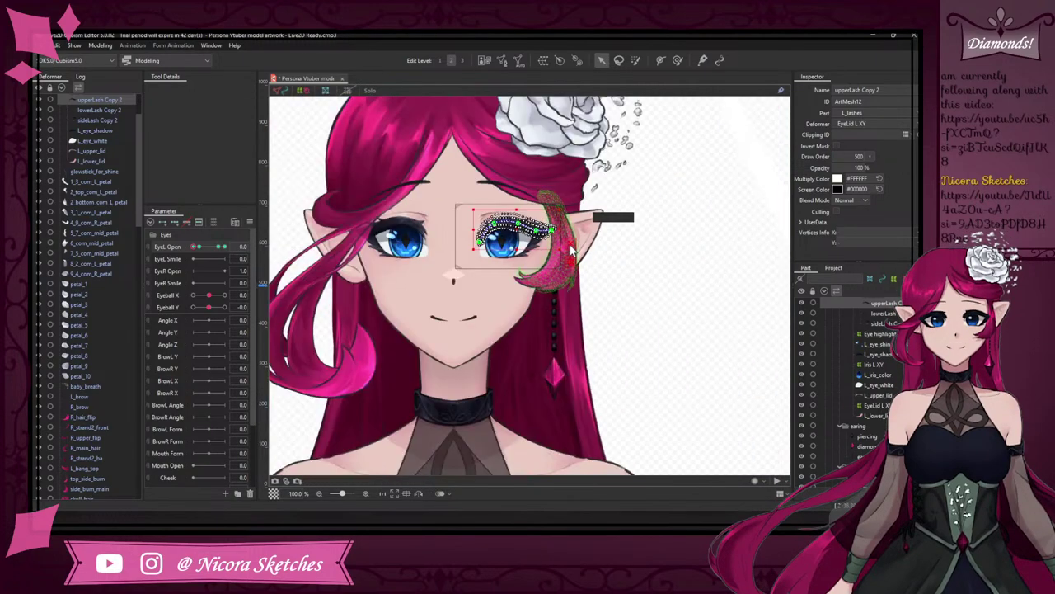
scroll(571, 252, "up", 3)
scroll(497, 266, "up", 2)
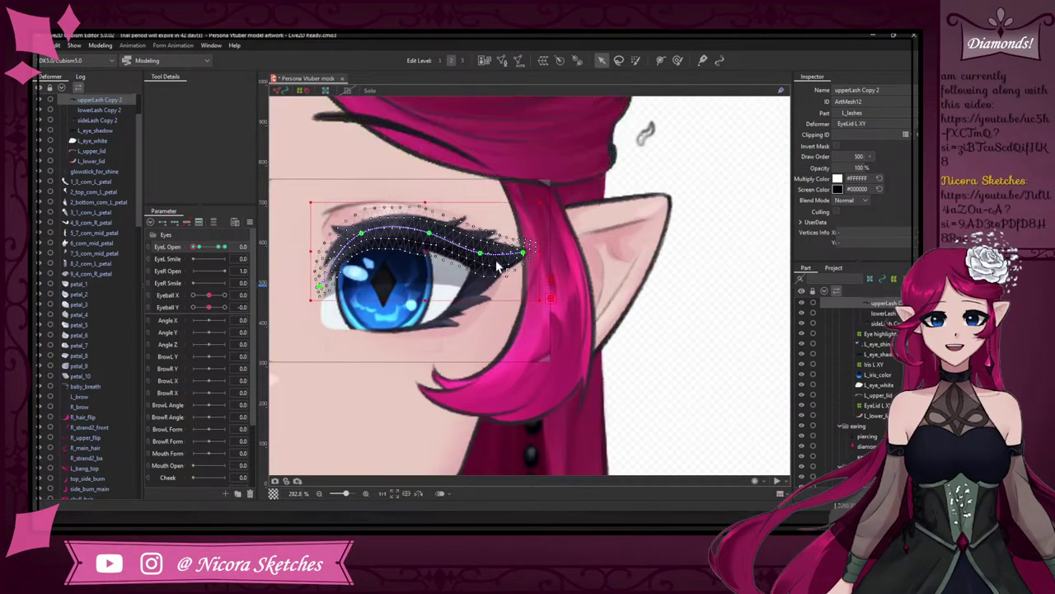
scroll(497, 266, "down", 4)
scroll(473, 274, "up", 3)
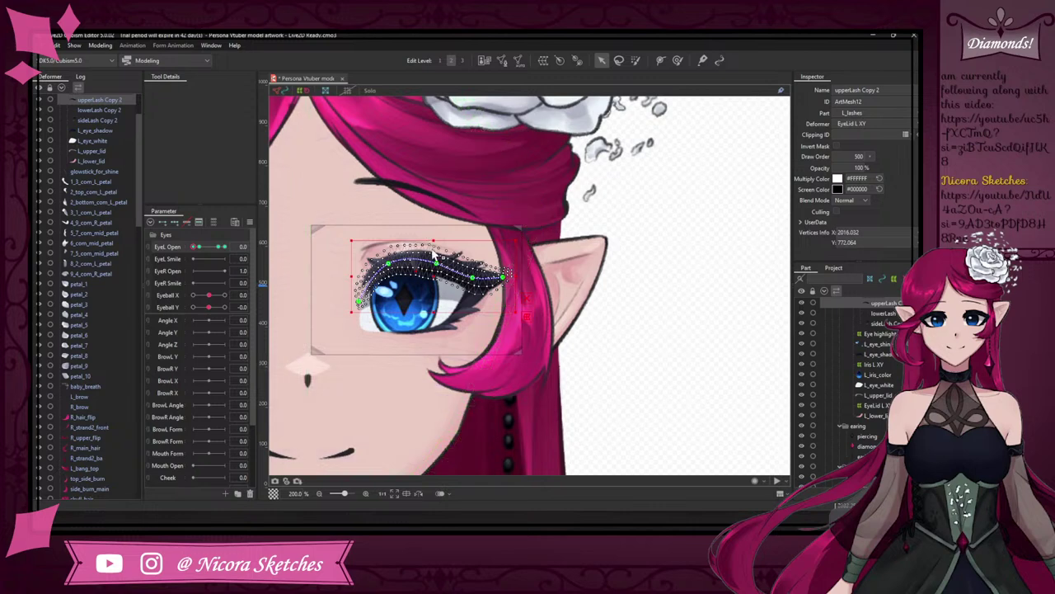
left_click_drag(432, 276, 435, 294)
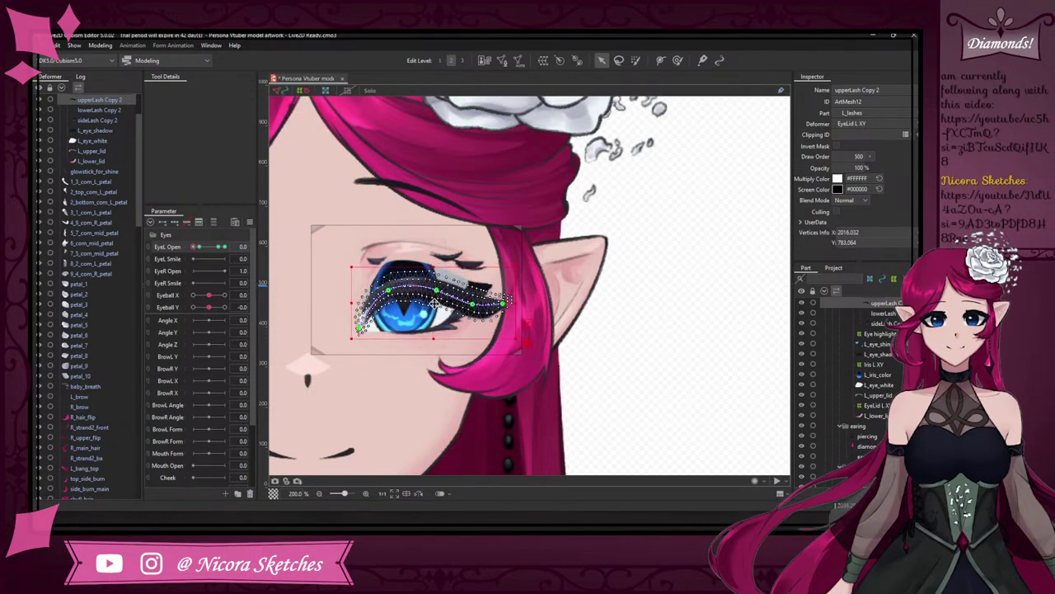
left_click_drag(434, 306, 431, 276)
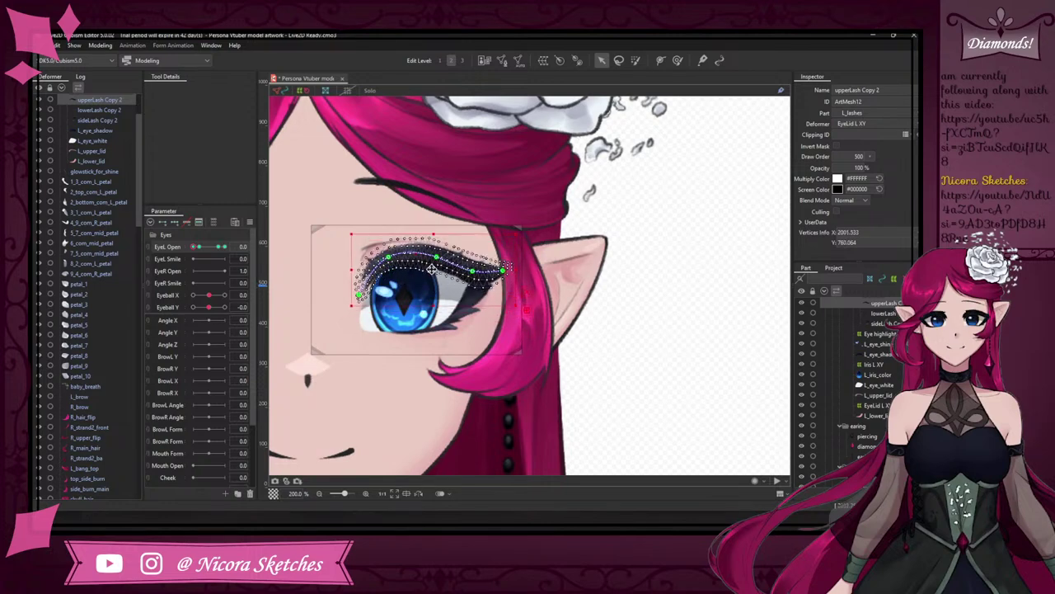
left_click_drag(432, 268, 433, 269)
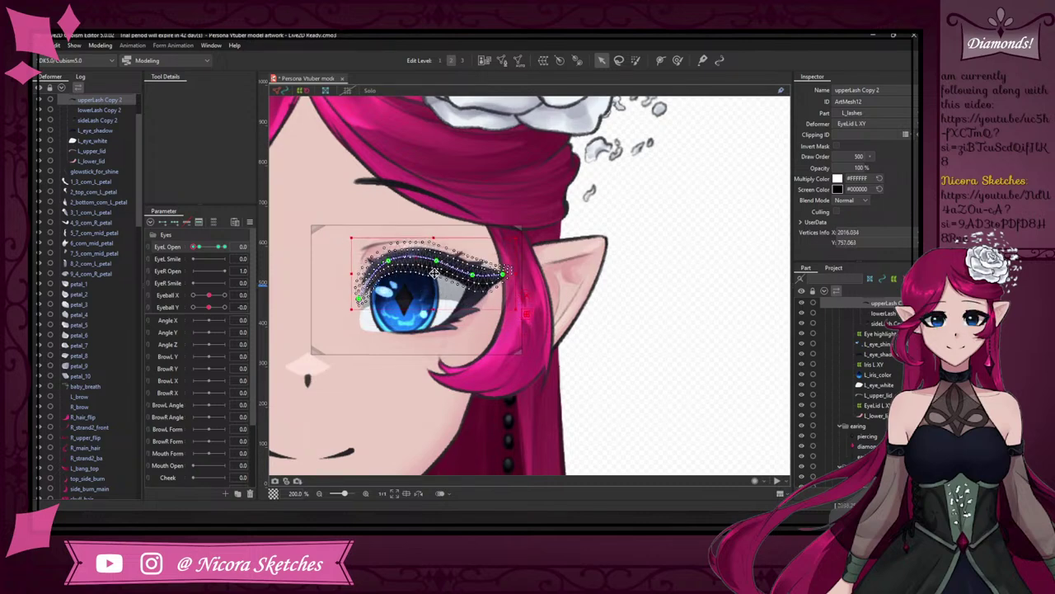
left_click_drag(433, 275, 430, 273)
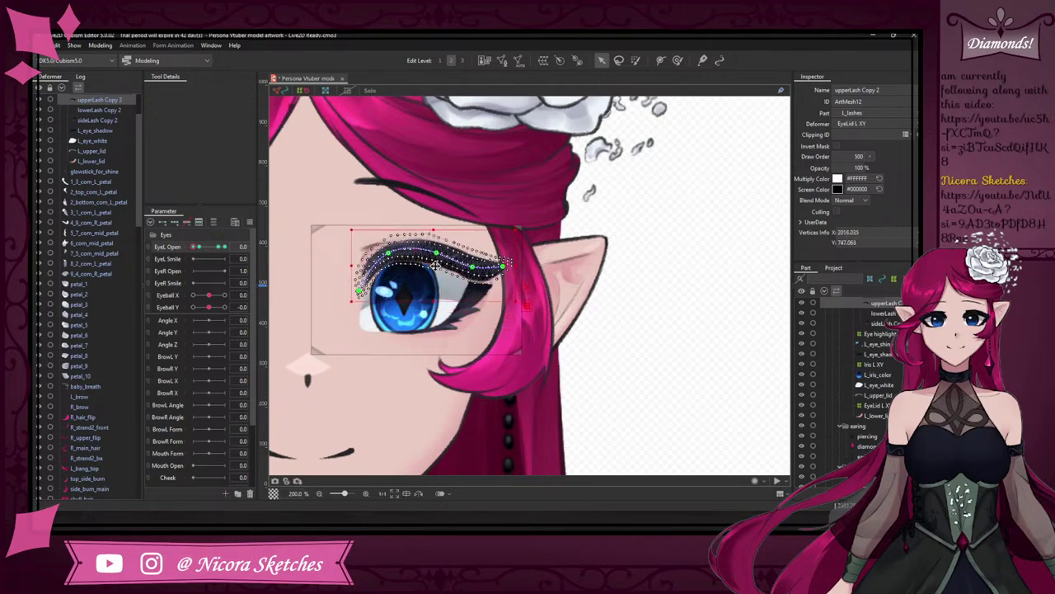
left_click_drag(435, 269, 430, 293)
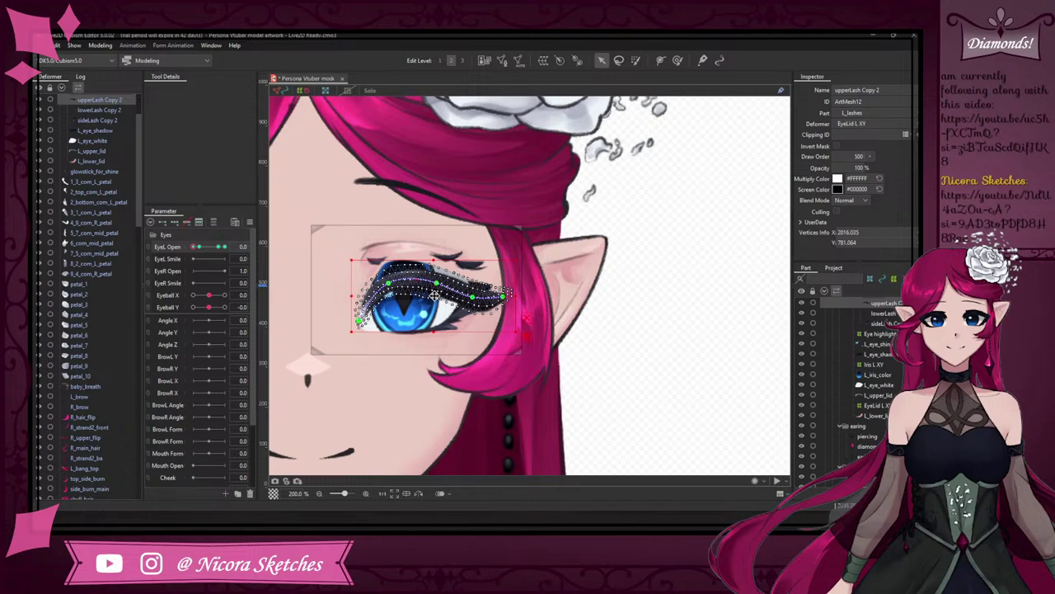
left_click_drag(435, 294, 436, 304)
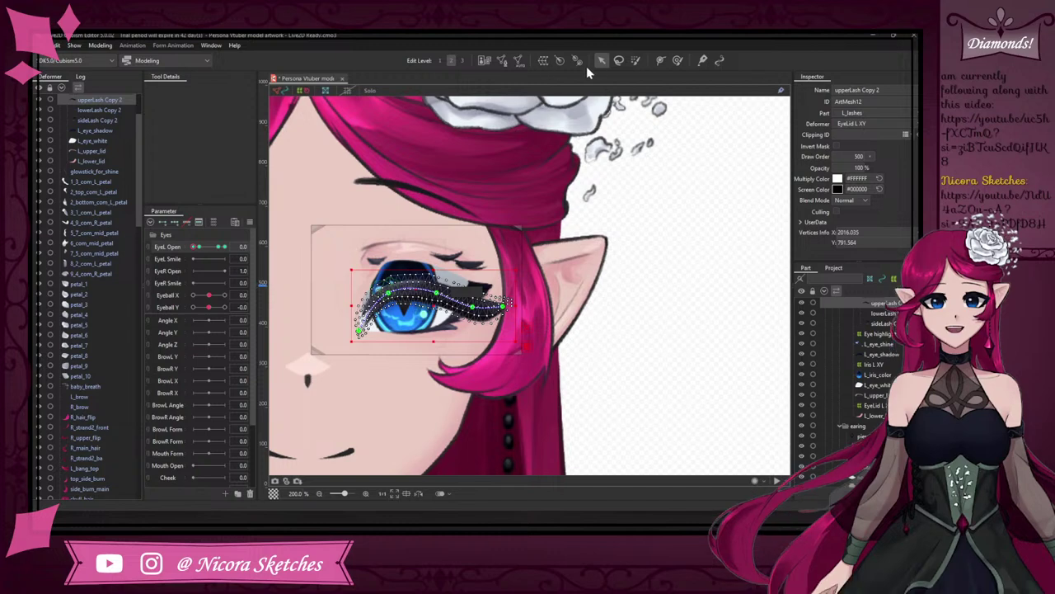
- Pull the second and third deform path points of upperLash Copy 2 down to the lower lid to form the closed lash curve
scroll(388, 314, "up", 1)
scroll(386, 314, "up", 1)
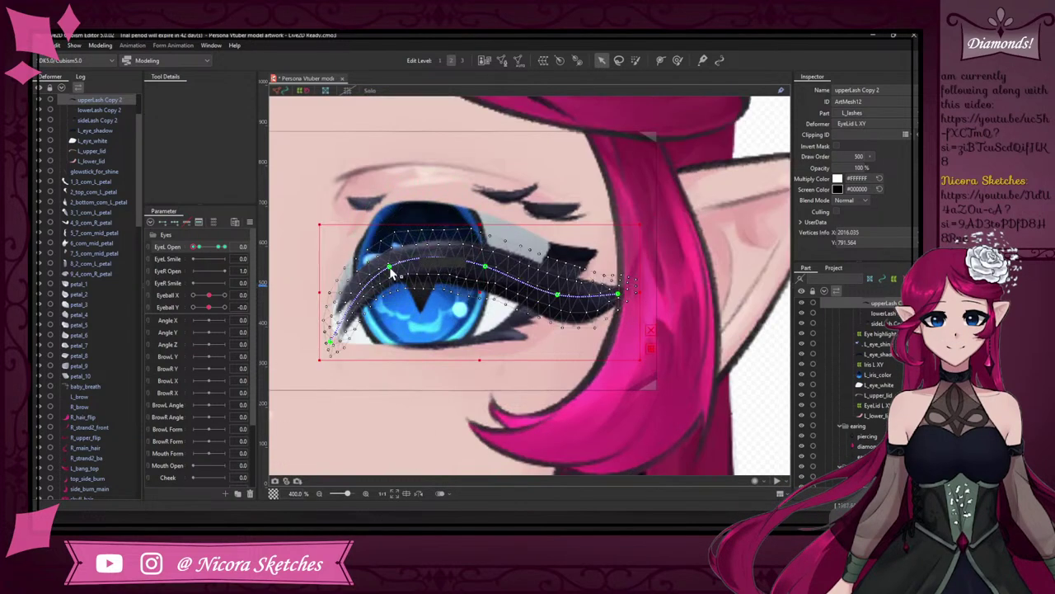
left_click_drag(390, 270, 401, 345)
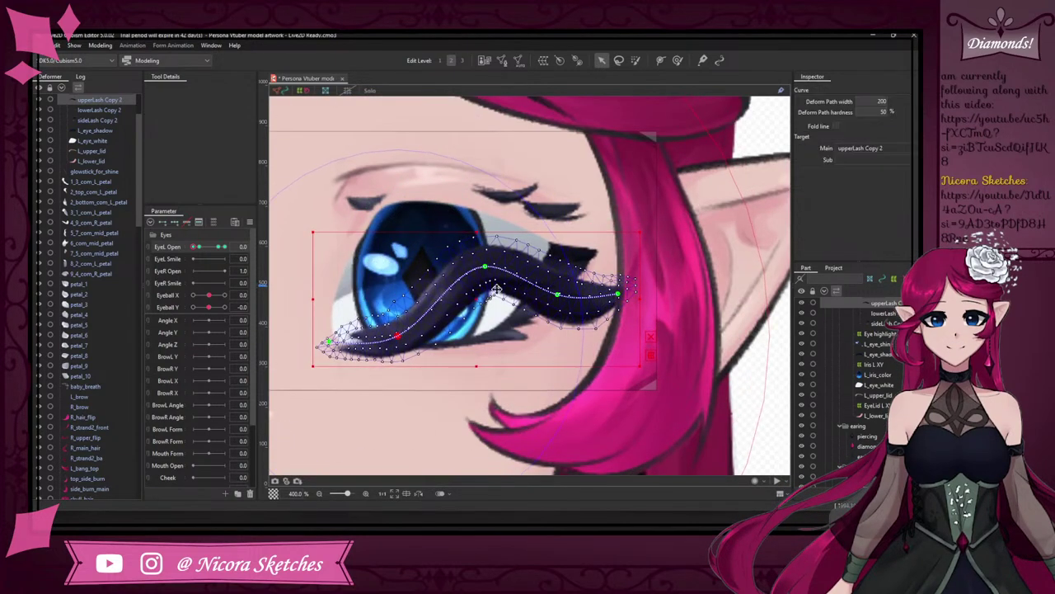
left_click_drag(486, 268, 489, 322)
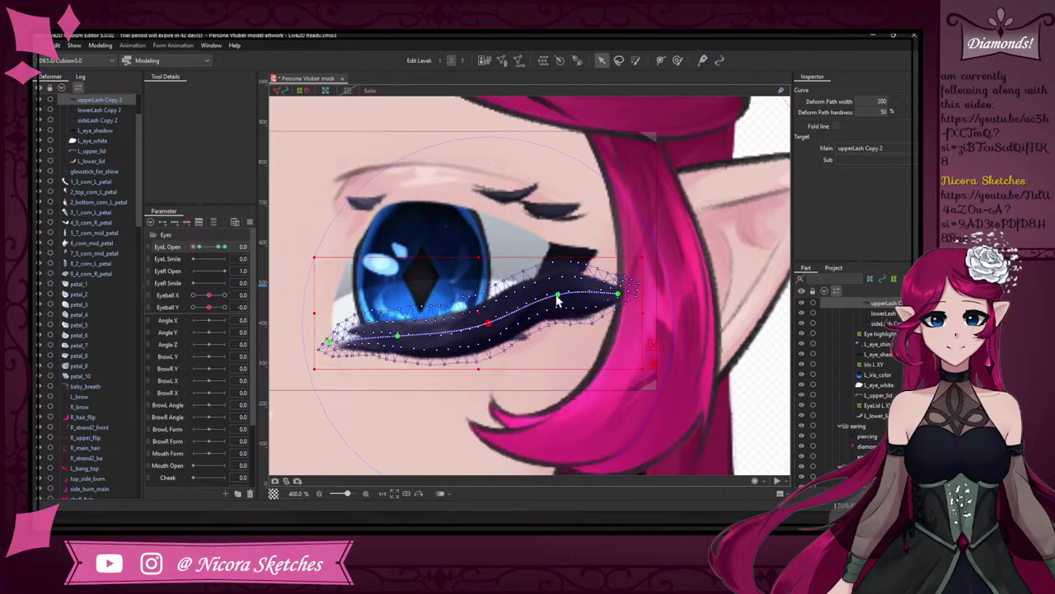
- Undo the recent curve bends on upperLash Copy 2, returning the left upper lash to its lowered arched shape
left_click_drag(557, 295, 596, 271)
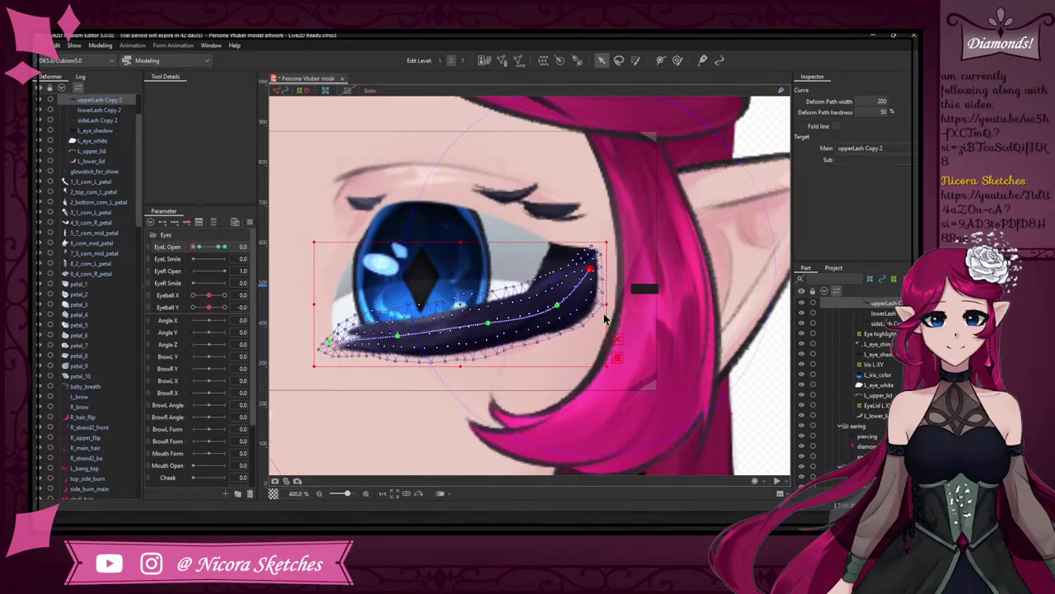
left_click_drag(488, 324, 489, 332)
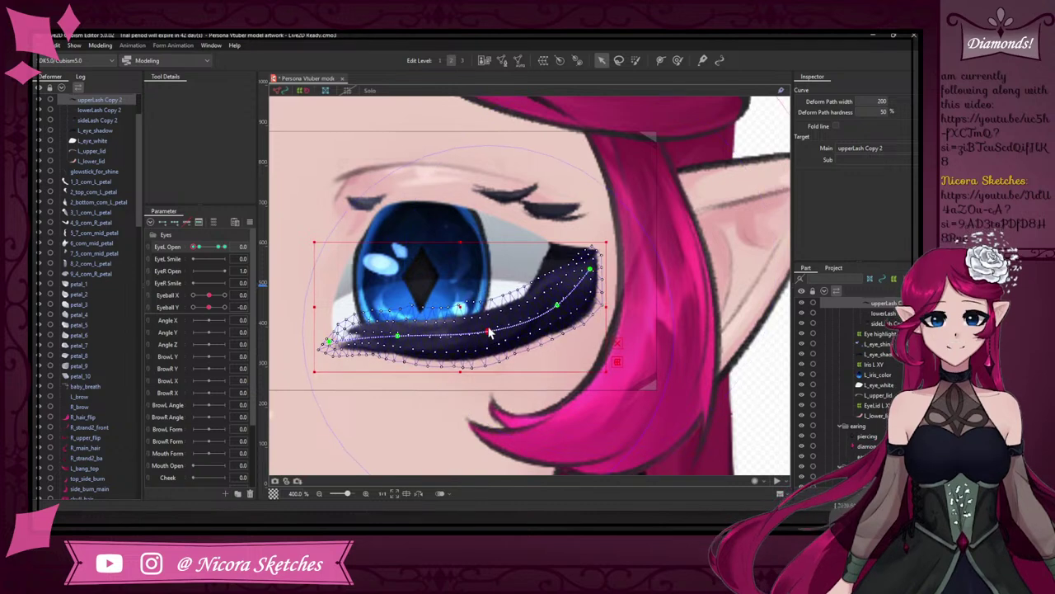
key("ctrl+z")
key("ctrl+z")
key("ctrl+z")
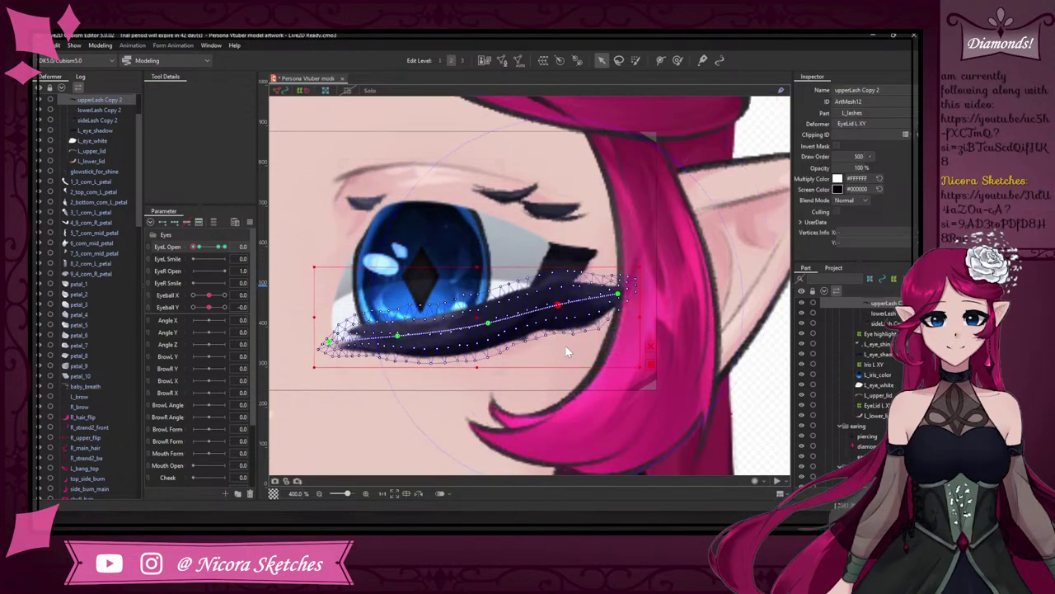
key("ctrl+z")
key("ctrl+z")
key("ctrl+z")
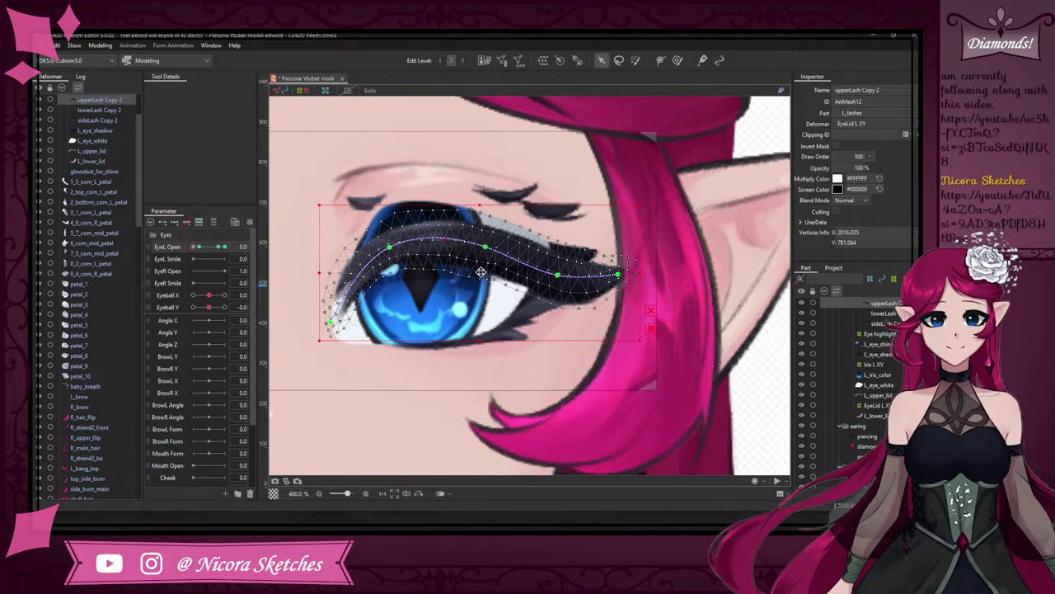
- Raise the left upper lash slightly and shift its curve points inward, shortening its outer tip at EyeL Open 0
mouse_move(480, 270)
left_mouse_down()
mouse_move(479, 259)
mouse_move(485, 267)
left_mouse_up()
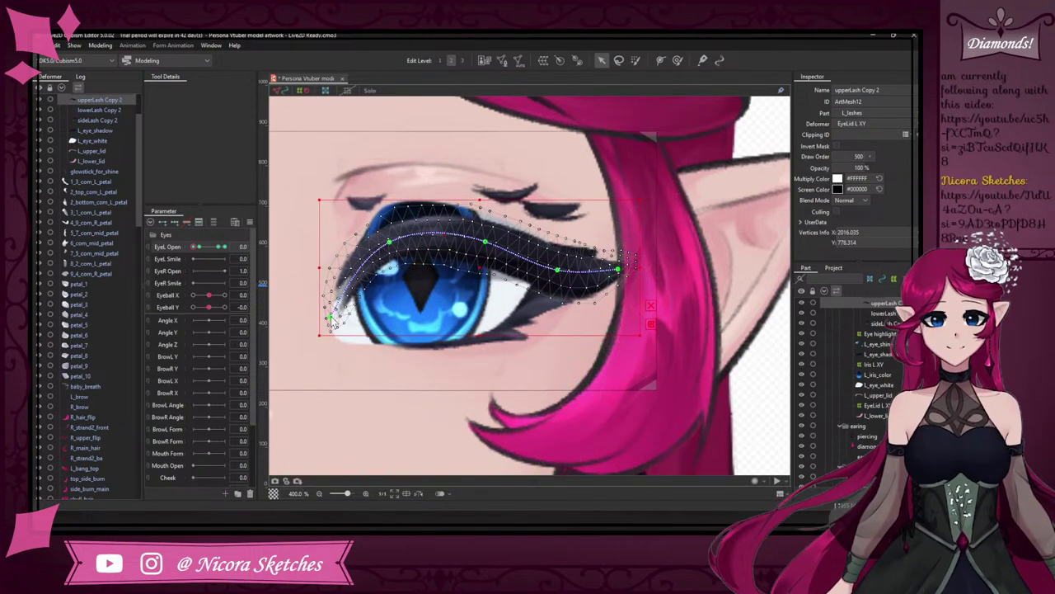
left_click_drag(389, 242, 404, 241)
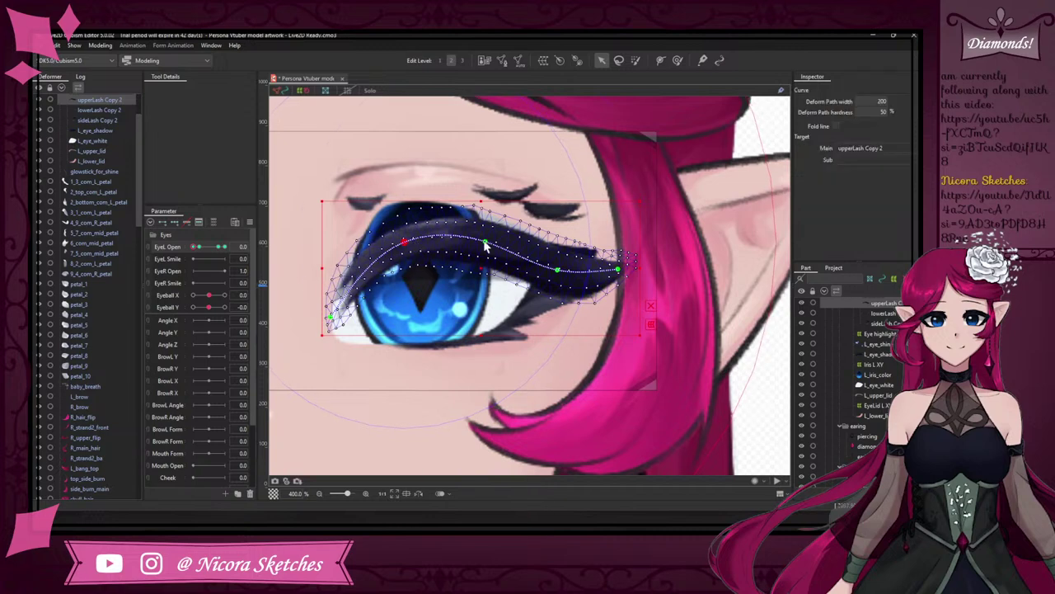
left_click_drag(485, 243, 474, 240)
left_click_drag(556, 271, 543, 273)
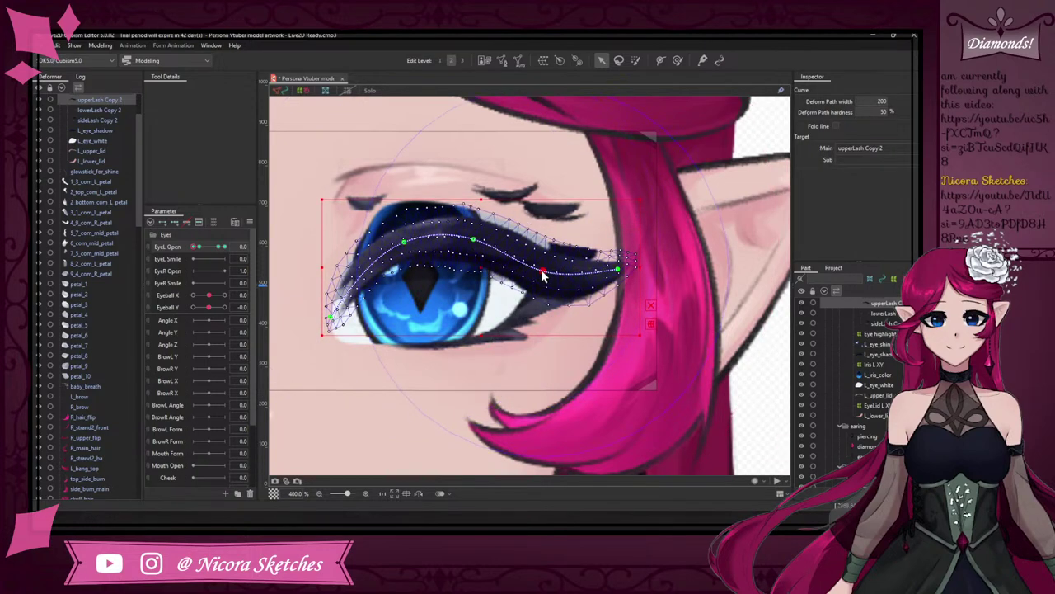
left_click_drag(618, 268, 601, 268)
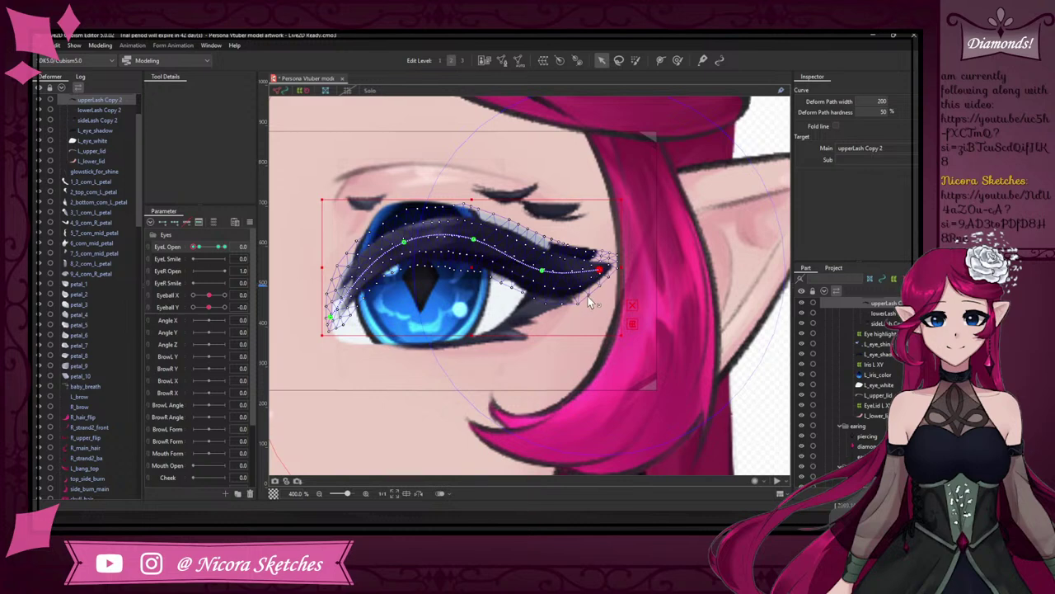
scroll(579, 300, "down", 3)
scroll(568, 295, "up", 3)
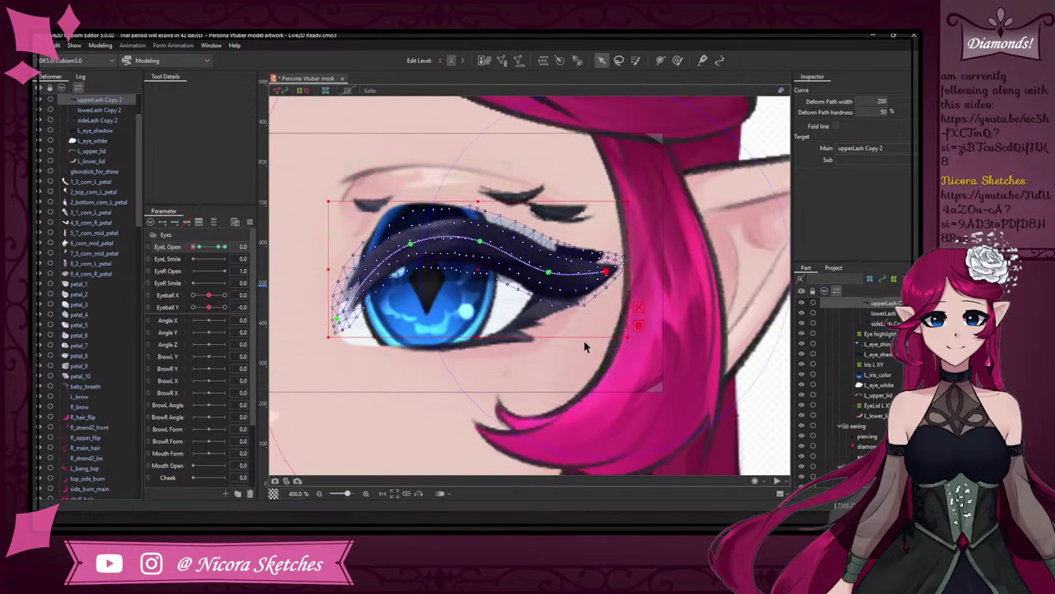
left_click_drag(606, 271, 589, 316)
key("ctrl+z")
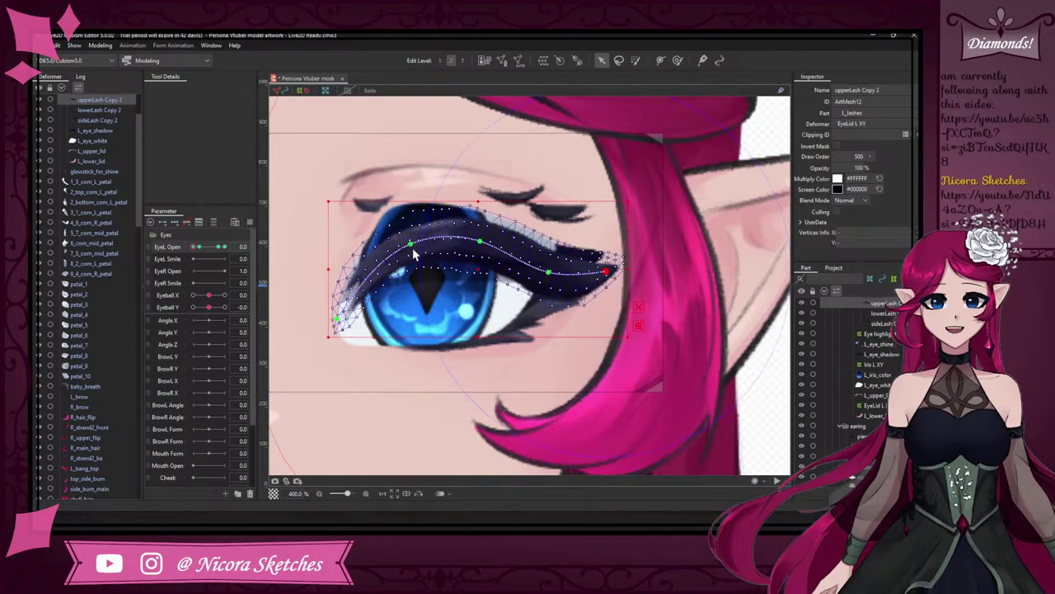
- Pull the upper lash's middle curve points down to the lower eye line and its outer end inward to form the closed lash
left_click_drag(410, 244, 410, 291)
left_click_drag(479, 242, 480, 287)
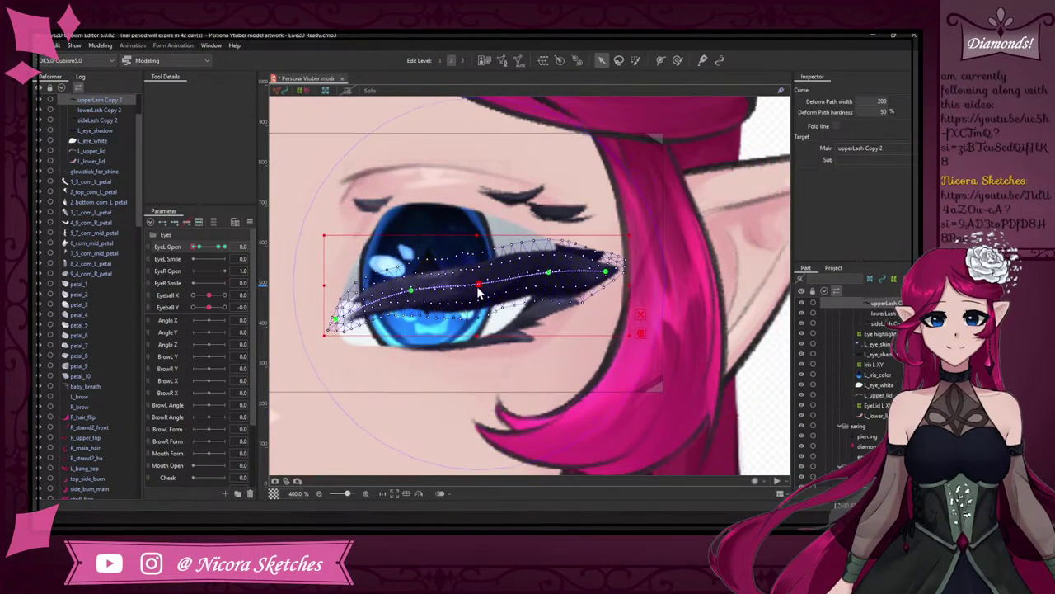
left_click_drag(549, 273, 547, 293)
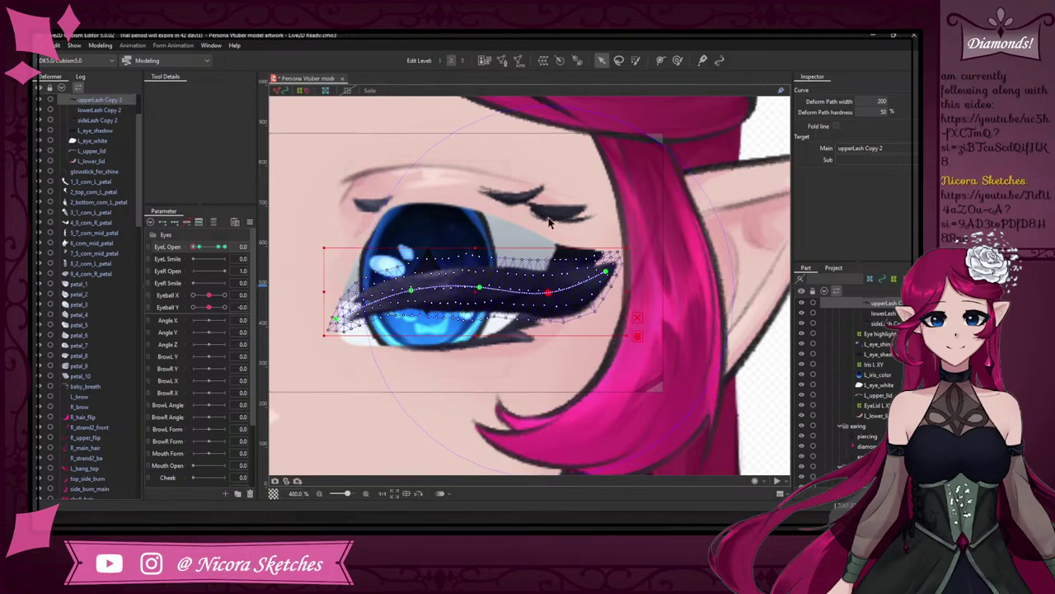
left_click_drag(412, 292, 408, 313)
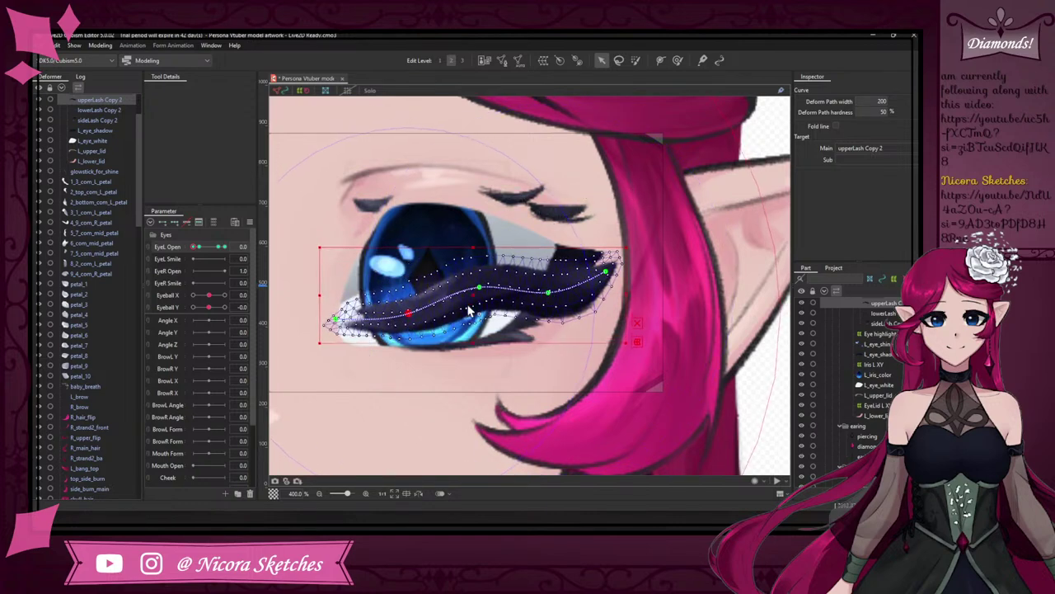
left_click_drag(479, 287, 482, 317)
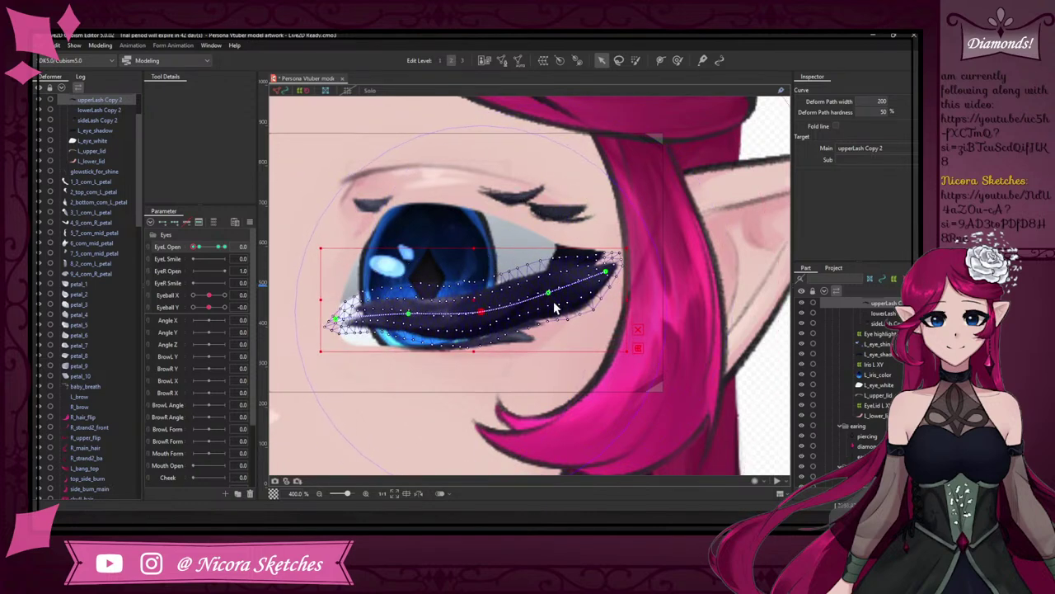
left_click_drag(550, 296, 549, 303)
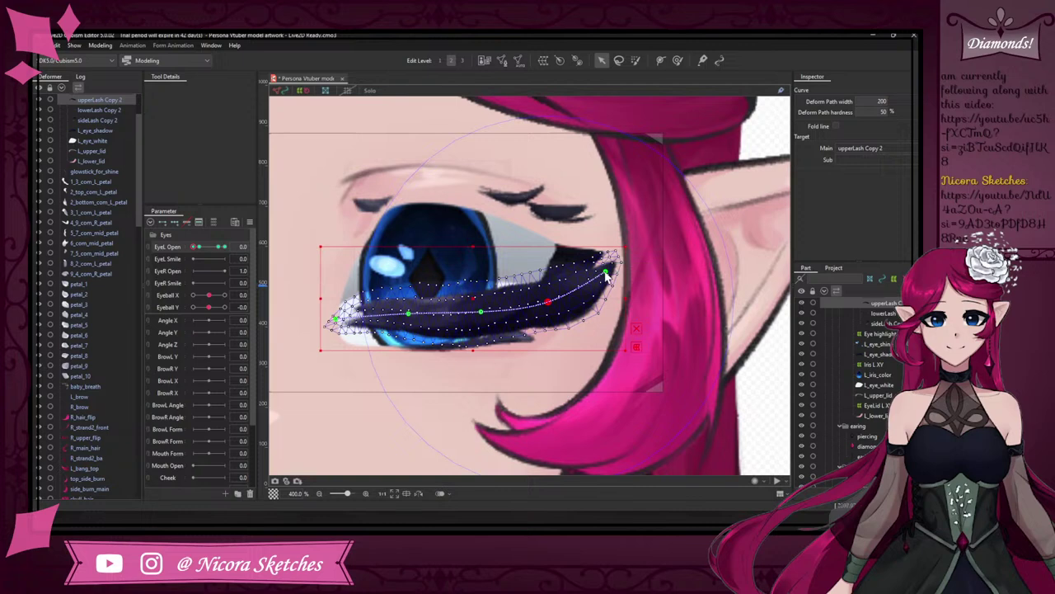
left_click_drag(606, 277, 580, 278)
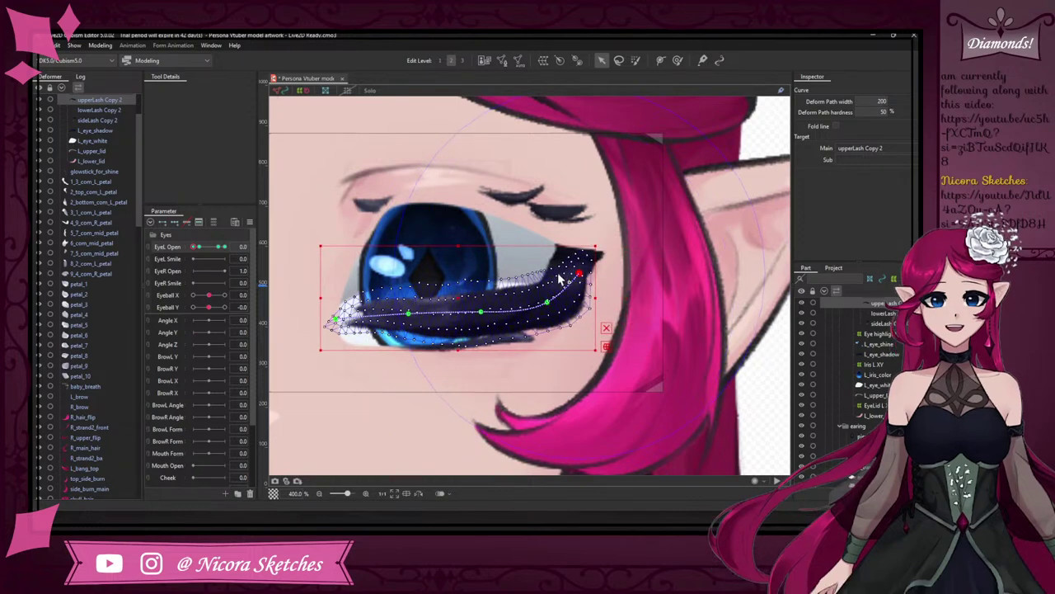
- Slide the closed lash's middle curve points toward the inner corner and lower its outer end slightly
left_click_drag(481, 312, 395, 313)
key("ctrl+z")
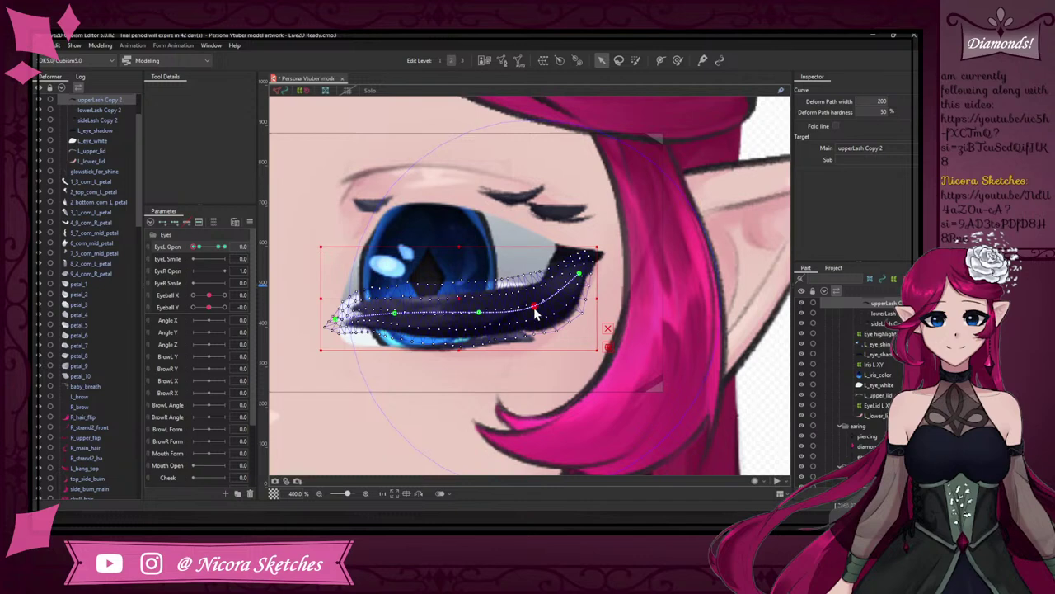
left_click(579, 275)
left_click_drag(579, 277, 574, 285)
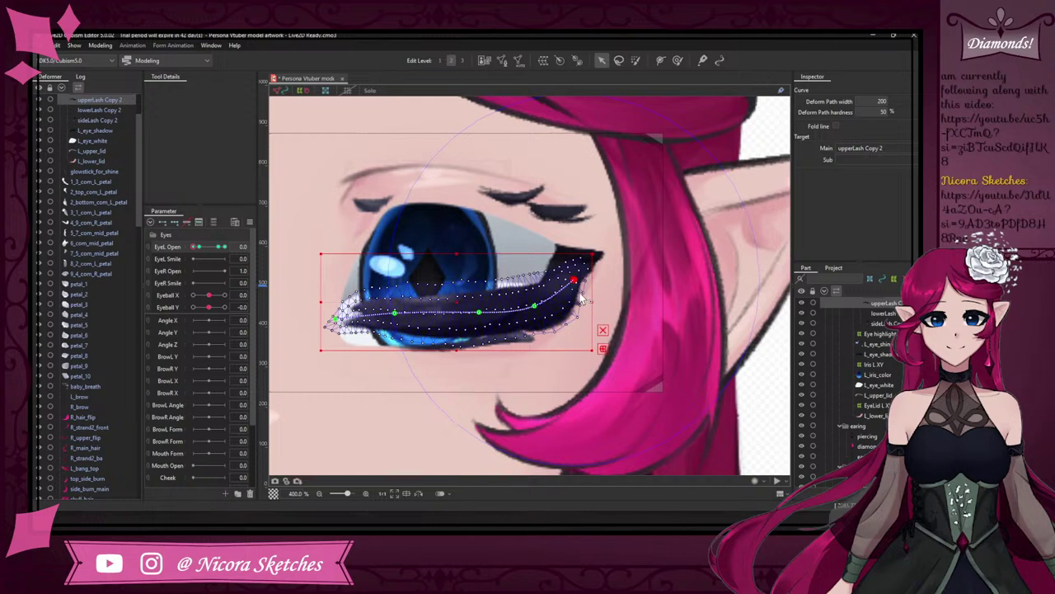
- Raise the closed lash's inner corner point slightly and check the shape at EyeL Open 0
mouse_move(196, 247)
left_mouse_down()
mouse_move(224, 246)
mouse_move(190, 247)
mouse_move(224, 247)
mouse_move(189, 256)
left_mouse_up()
left_click_drag(335, 319, 337, 311)
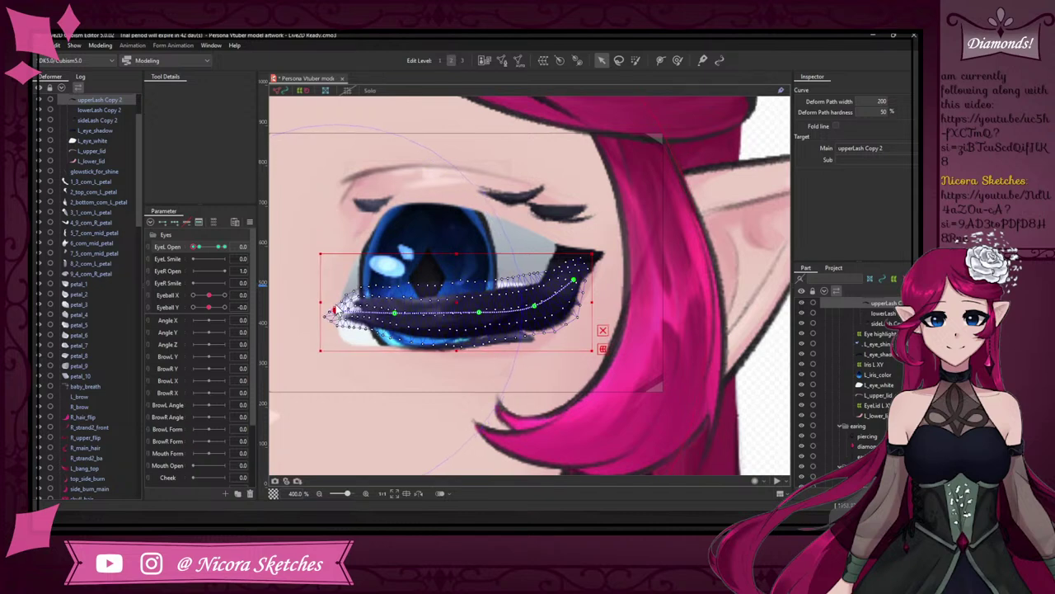
mouse_move(190, 247)
left_mouse_down()
mouse_move(224, 247)
mouse_move(190, 247)
left_mouse_up()
scroll(459, 327, "down", 3)
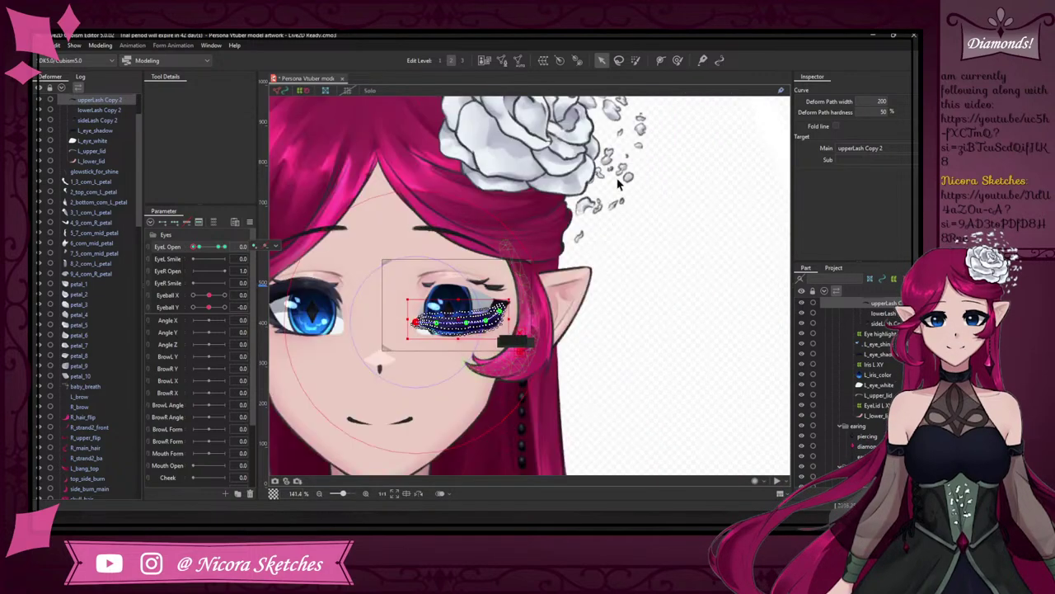
scroll(483, 353, "up", 4)
scroll(483, 360, "down", 2)
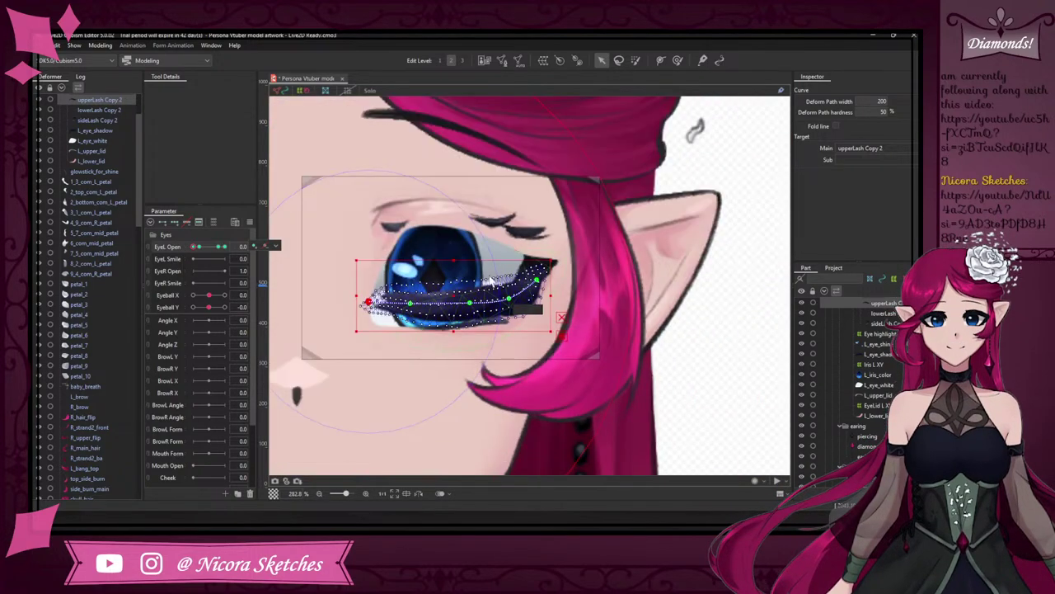
scroll(490, 281, "up", 1)
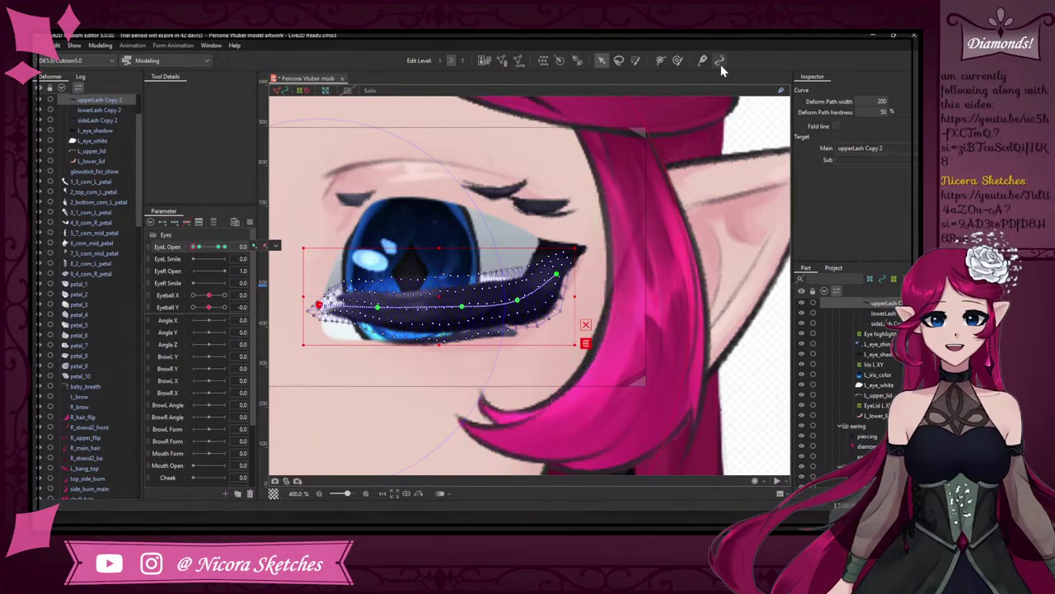
- Touch up the closed upper lash's mesh using the deform brush at a brush size of 52 px
left_click(677, 61)
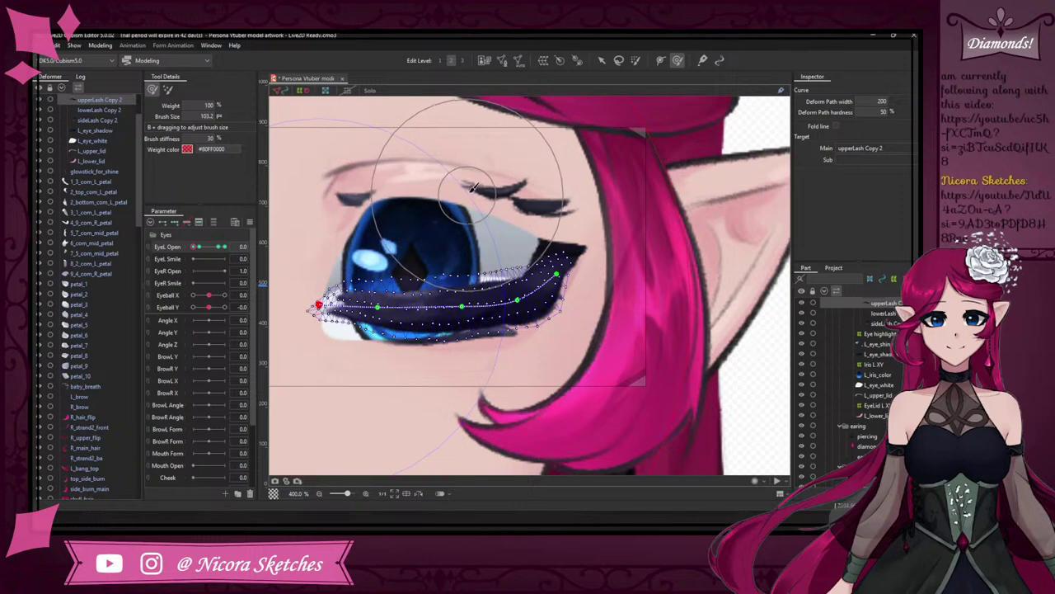
left_click_drag(500, 180, 366, 224)
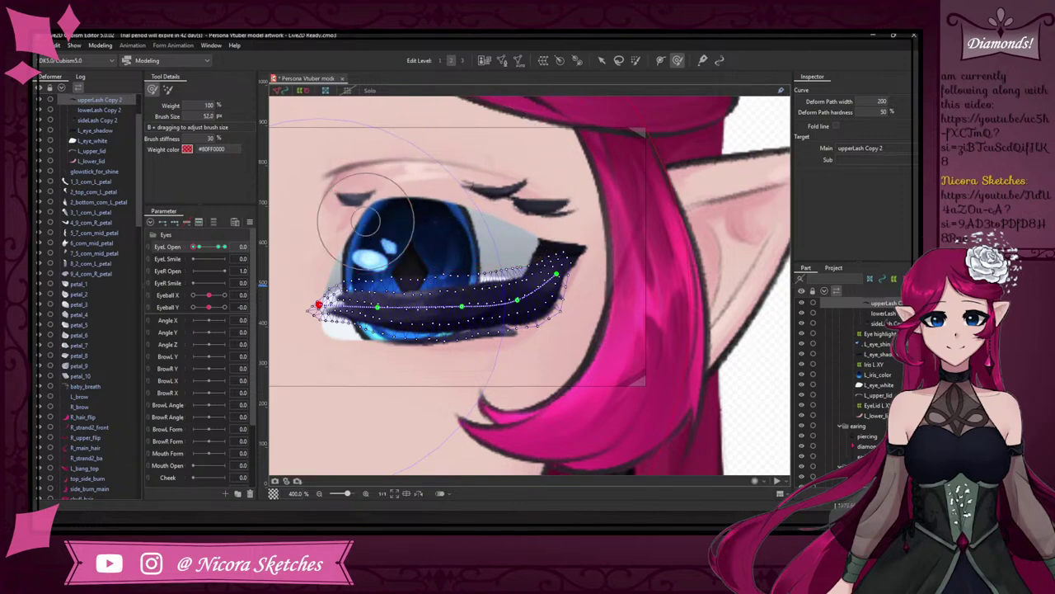
mouse_move(405, 261)
left_mouse_down()
mouse_move(405, 270)
mouse_move(391, 249)
mouse_move(412, 237)
mouse_move(443, 259)
mouse_move(437, 248)
mouse_move(494, 239)
mouse_move(474, 262)
mouse_move(487, 257)
mouse_move(485, 290)
mouse_move(529, 340)
mouse_move(565, 328)
left_mouse_up()
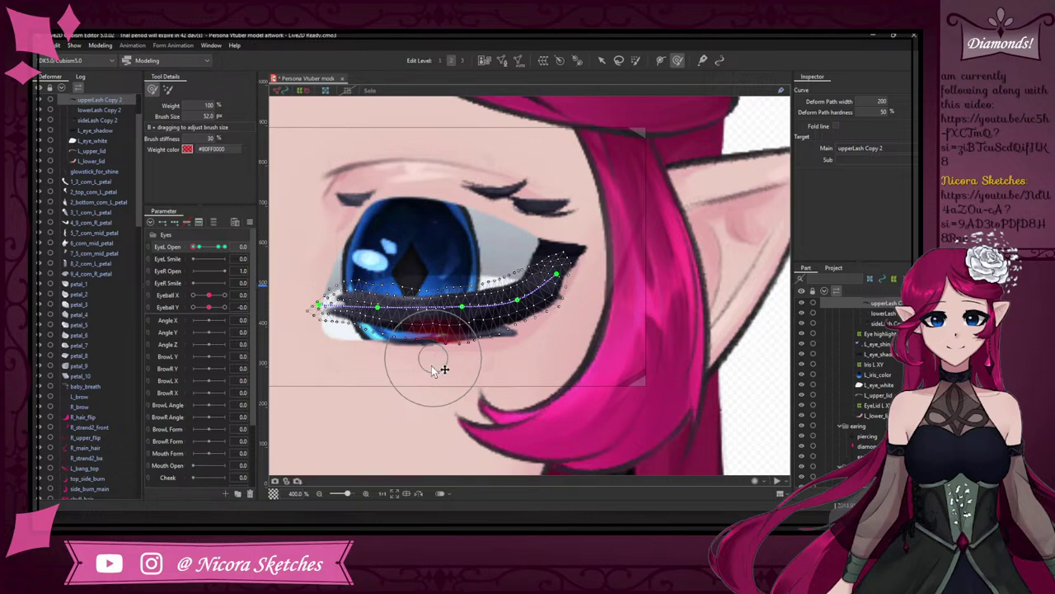
left_click(200, 247)
mouse_move(201, 248)
left_mouse_down()
mouse_move(186, 248)
mouse_move(211, 247)
mouse_move(181, 247)
mouse_move(207, 247)
mouse_move(191, 251)
left_mouse_up()
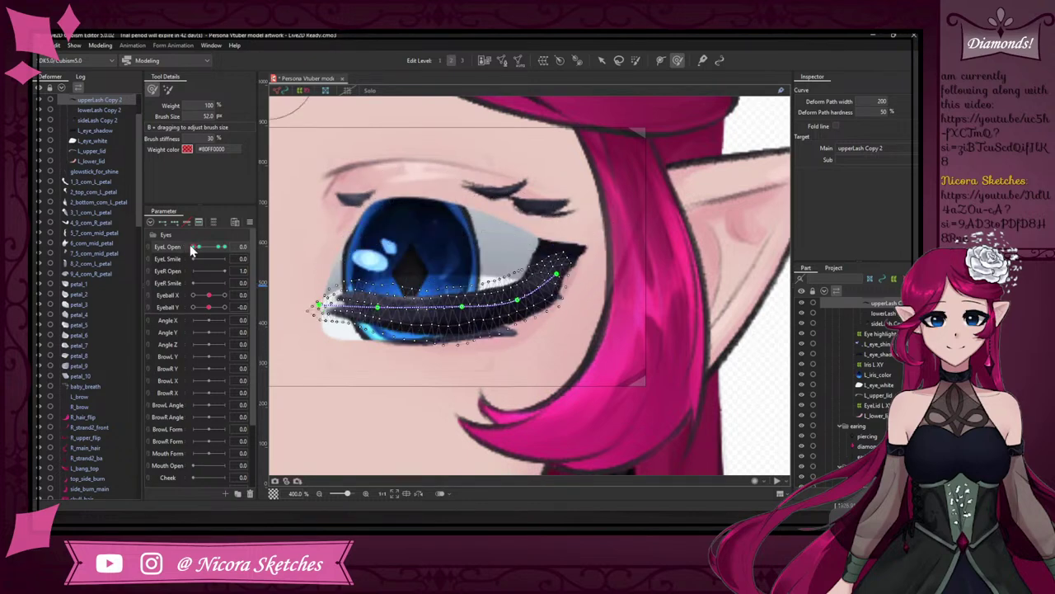
- Preview the upper lash's blink between EyeL Open 0 and 1, both normally and isolated with Solo
left_click(601, 60)
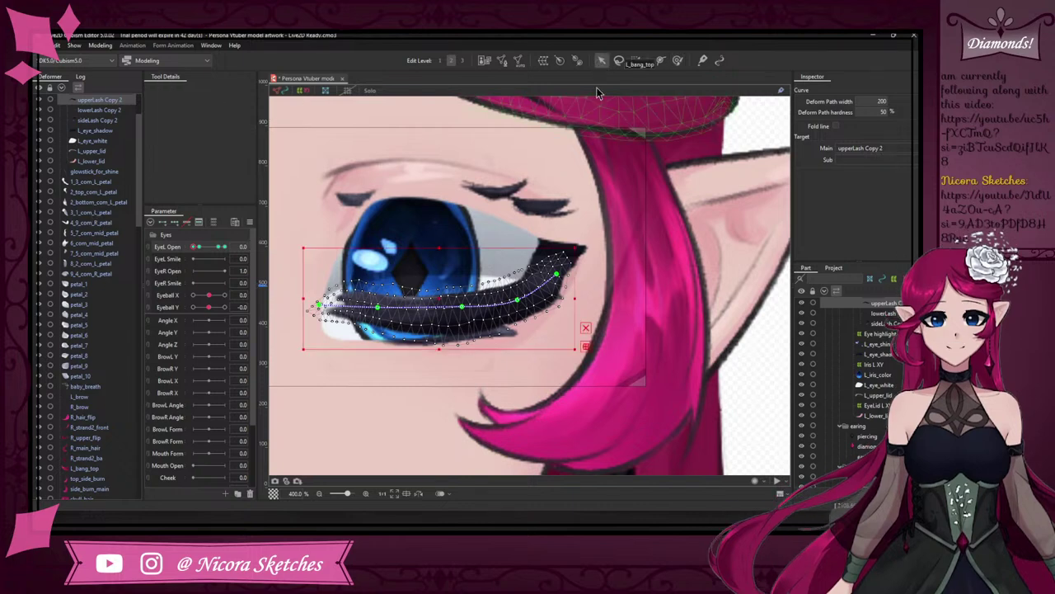
left_click(516, 336)
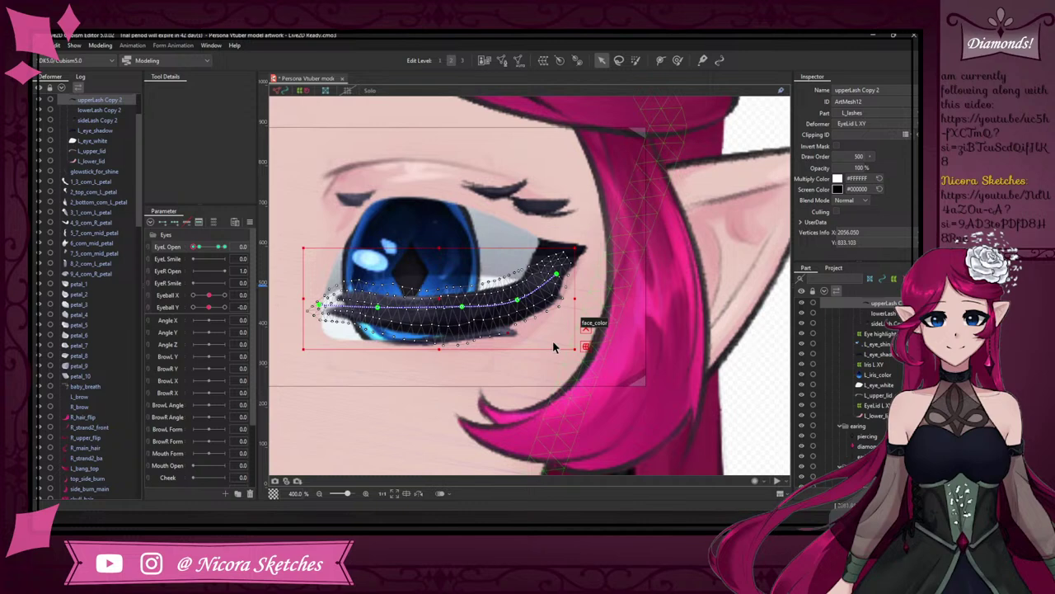
left_click(198, 246)
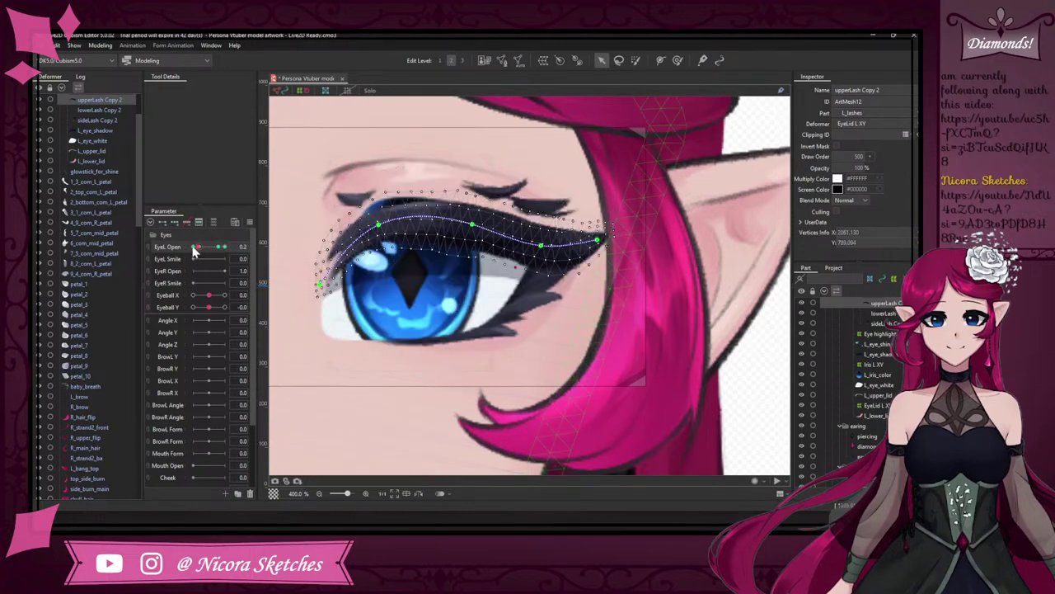
left_click_drag(193, 246, 221, 246)
left_click(347, 90)
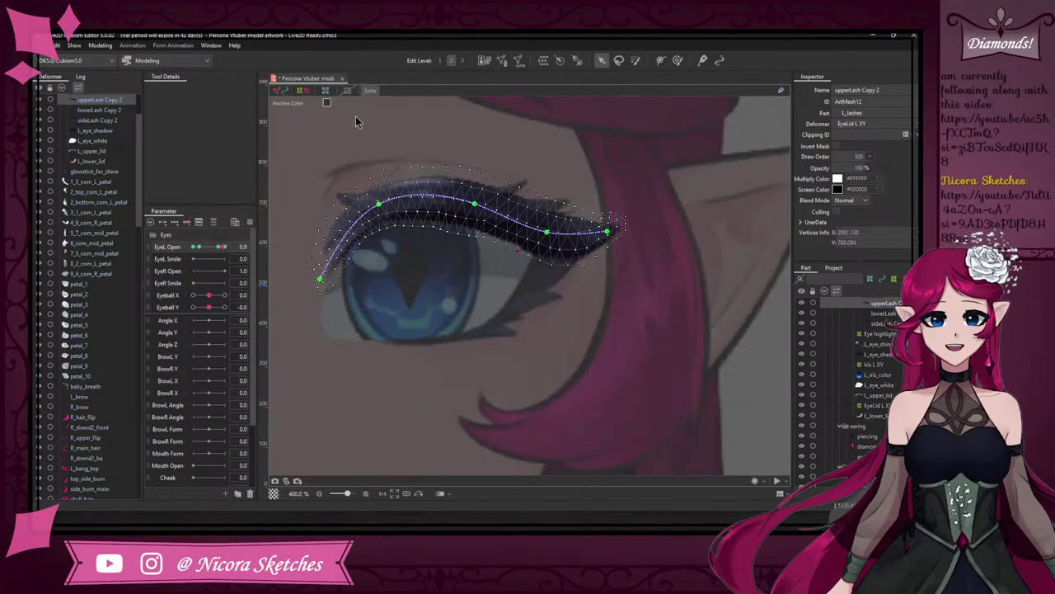
left_click(183, 248)
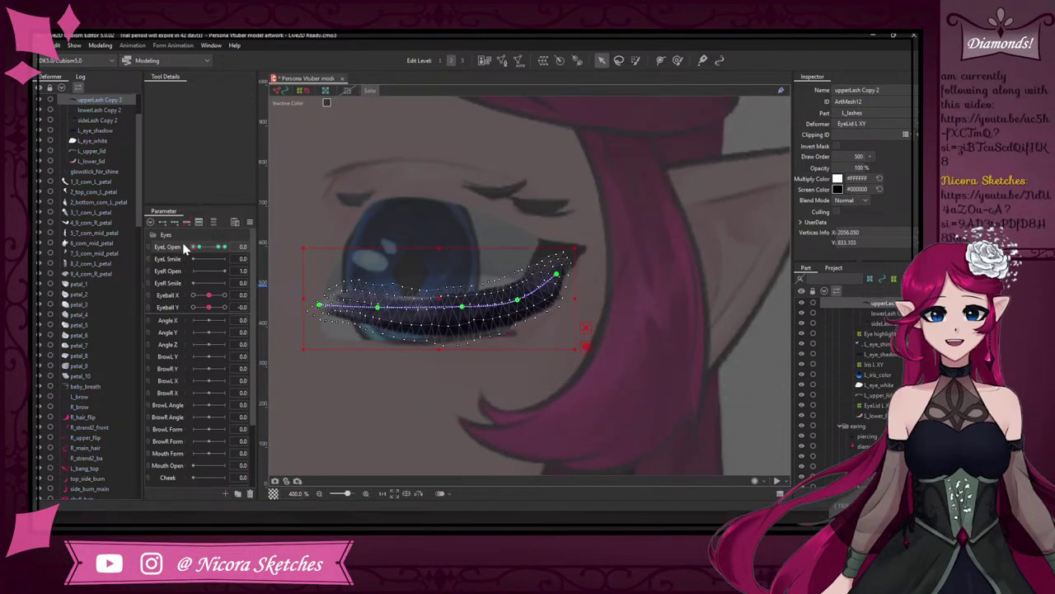
left_click_drag(184, 248, 223, 245)
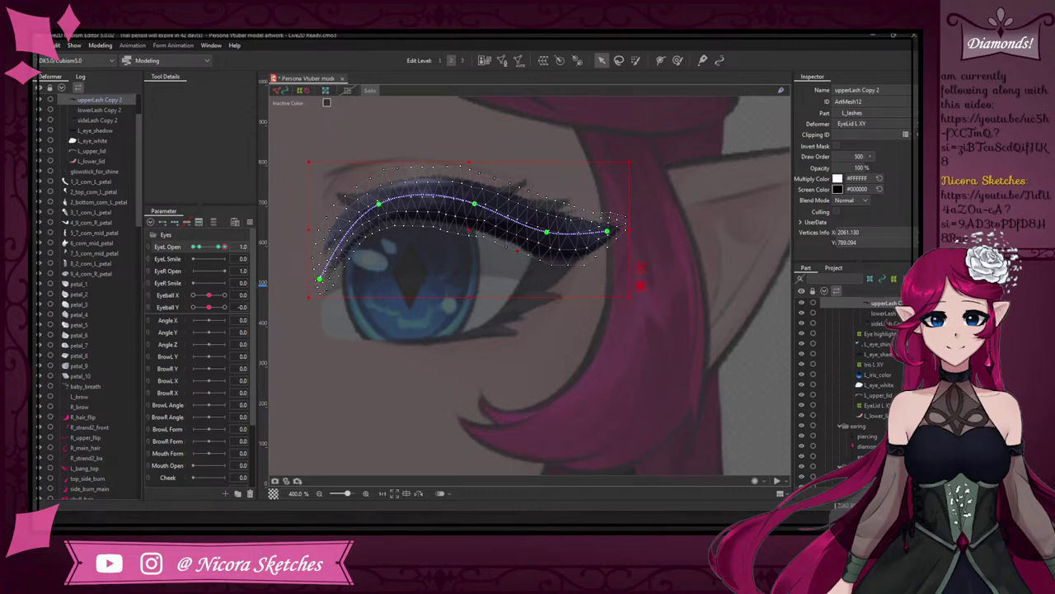
left_click(371, 91)
- Set EyeL Open to 0 and try to squash L_eye_shadow down toward the closed lash, undoing the squash
left_click(502, 289)
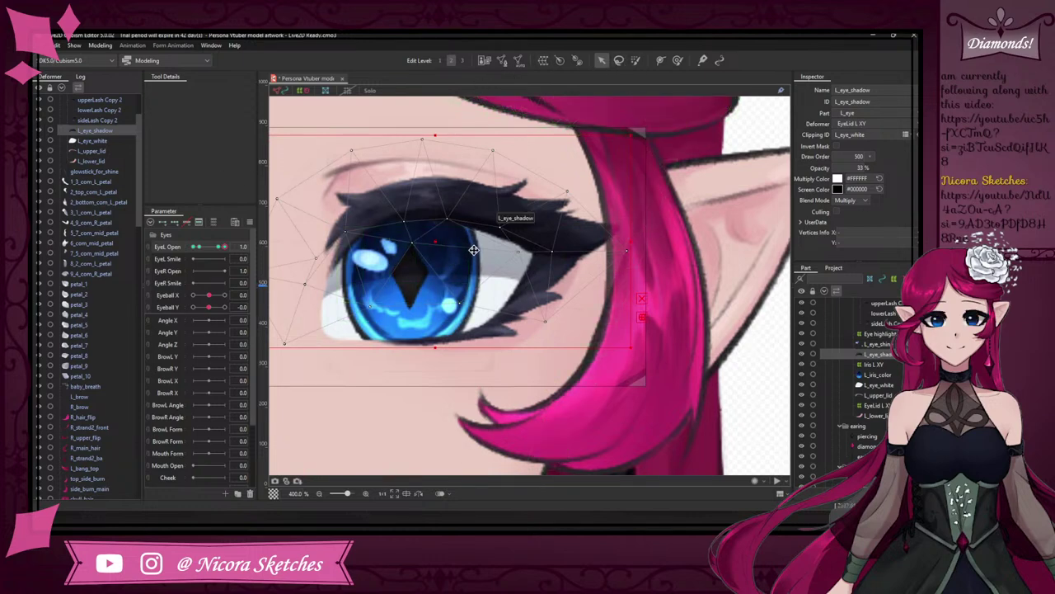
scroll(475, 250, "down", 2)
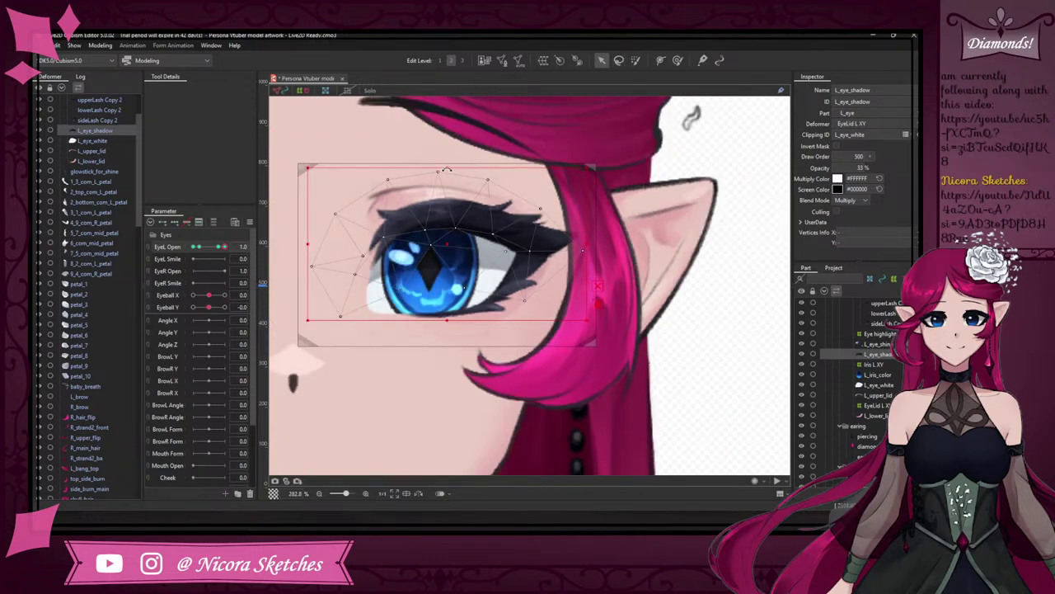
left_click_drag(222, 247, 161, 254)
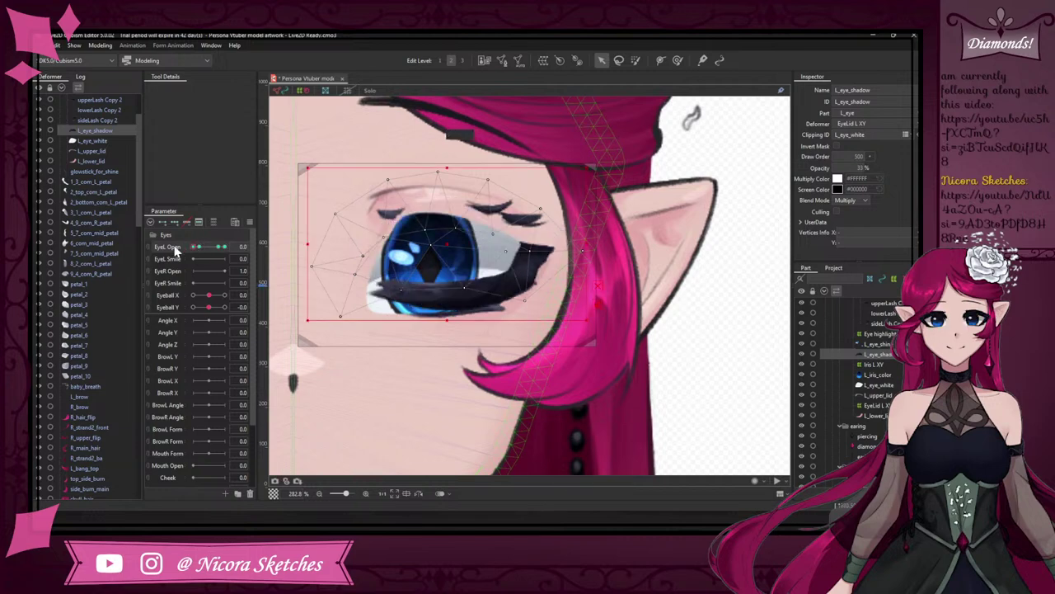
left_click_drag(446, 169, 453, 279)
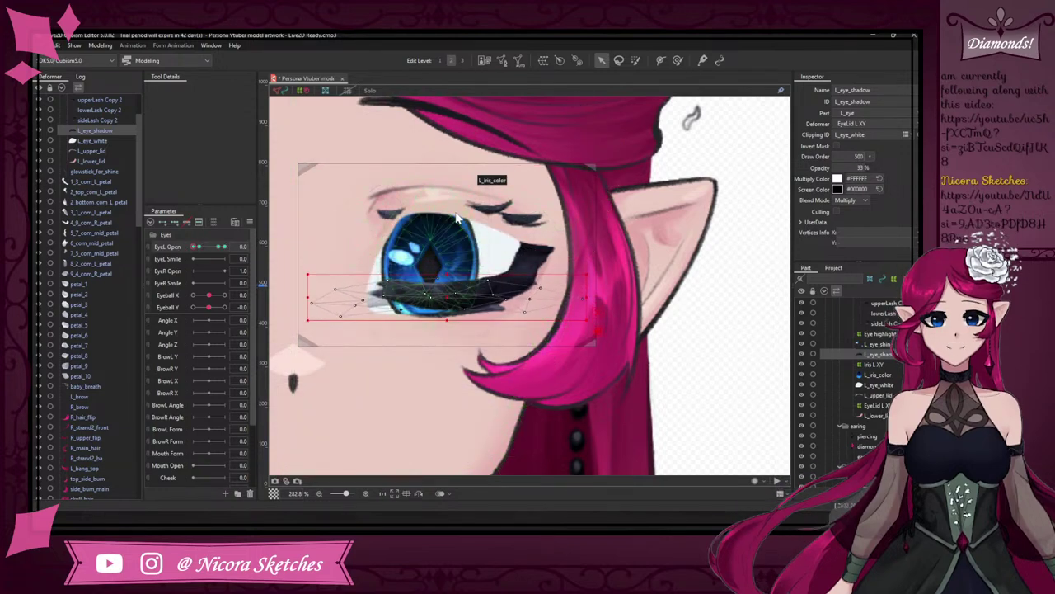
key("ctrl+z")
- Flatten L_eye_white and narrow both its ends so it fits behind the closed upper lash at EyeL Open 0
left_click(494, 284)
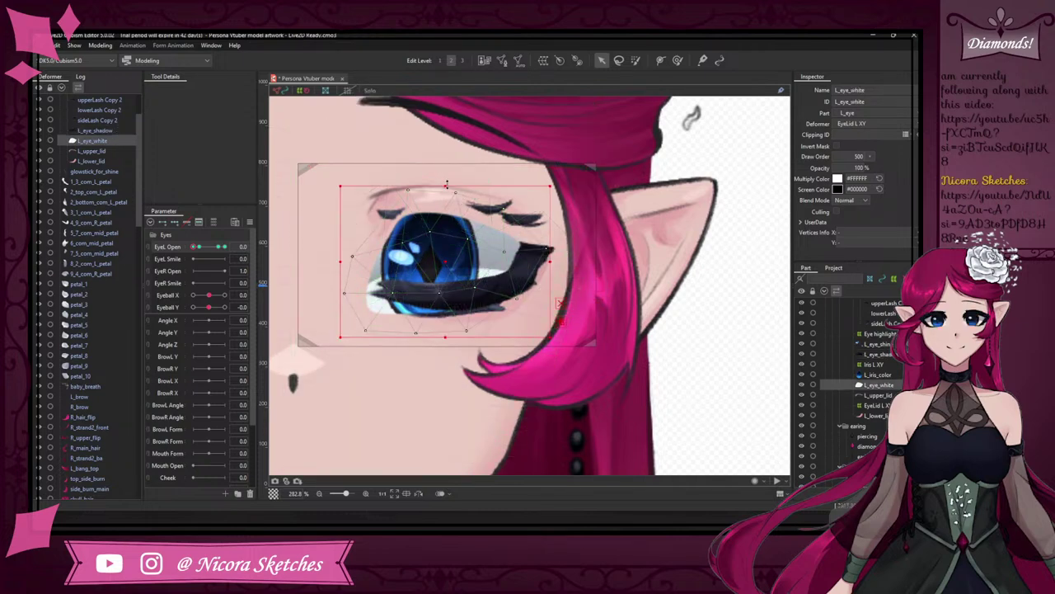
left_click_drag(445, 187, 450, 272)
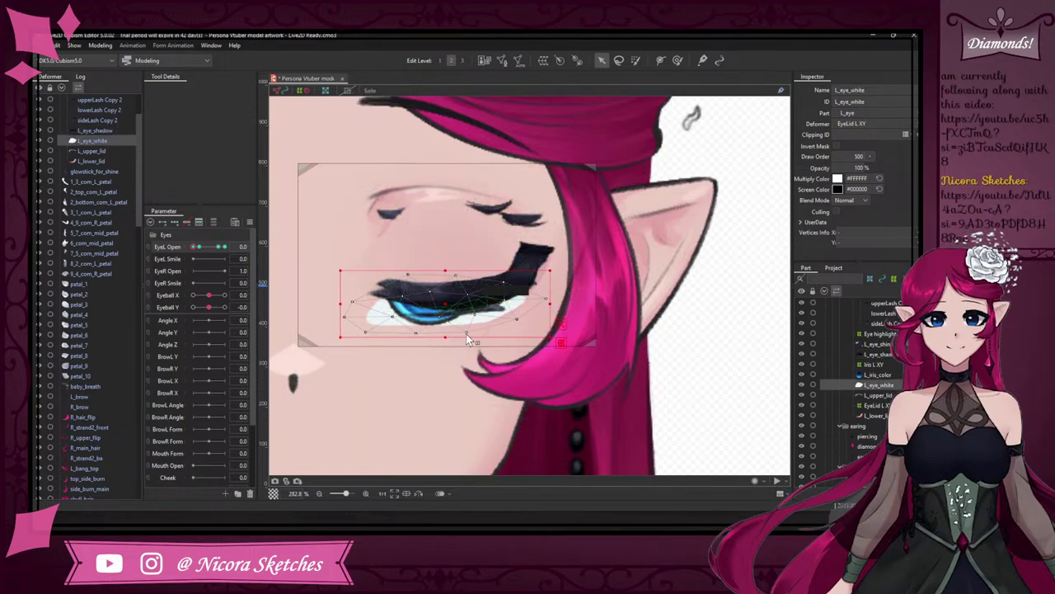
left_click_drag(467, 338, 449, 281)
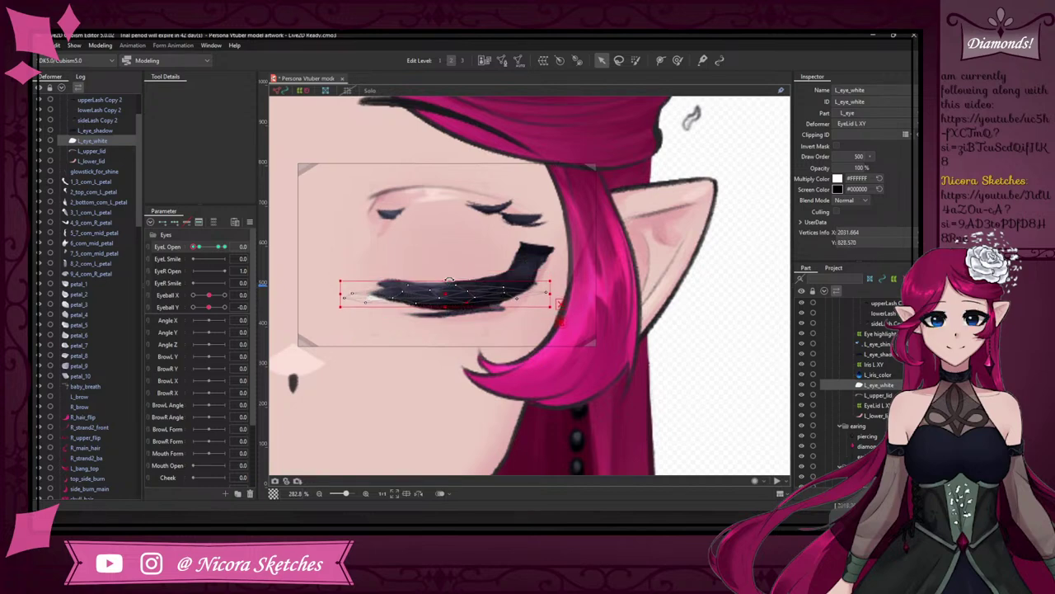
left_click_drag(549, 292, 526, 293)
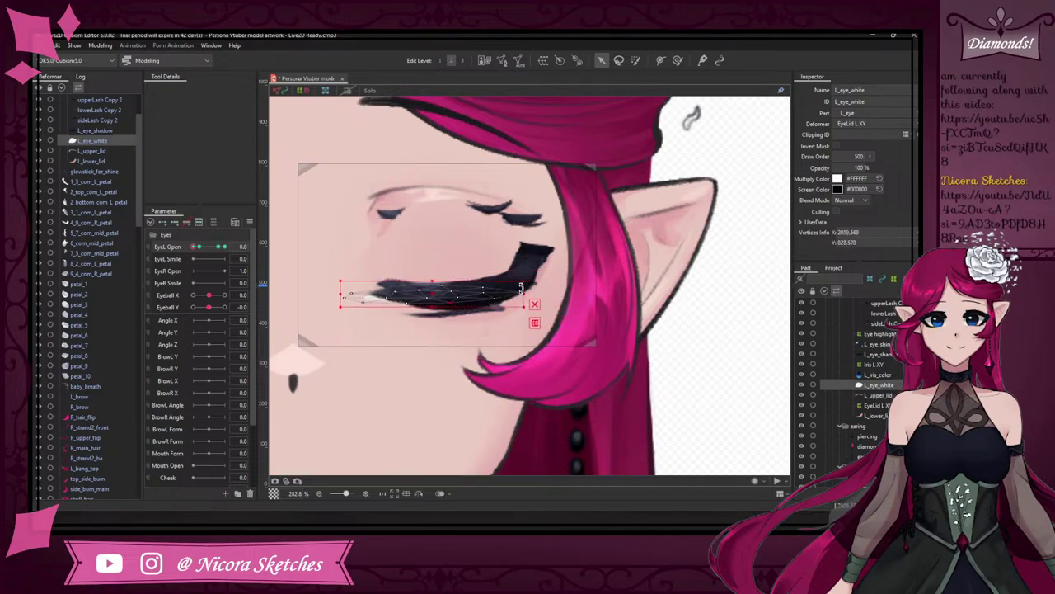
left_click_drag(341, 293, 379, 294)
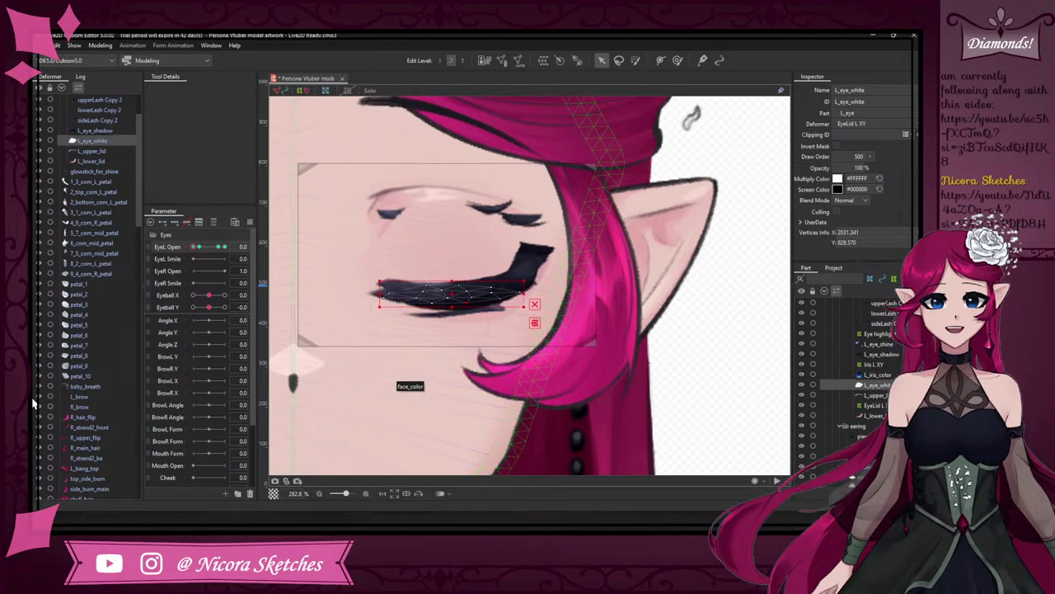
- Preview the eye white's blink at several EyeL Open values, inspect the parameter's range settings, and return to 0
scroll(117, 391, "up", 3)
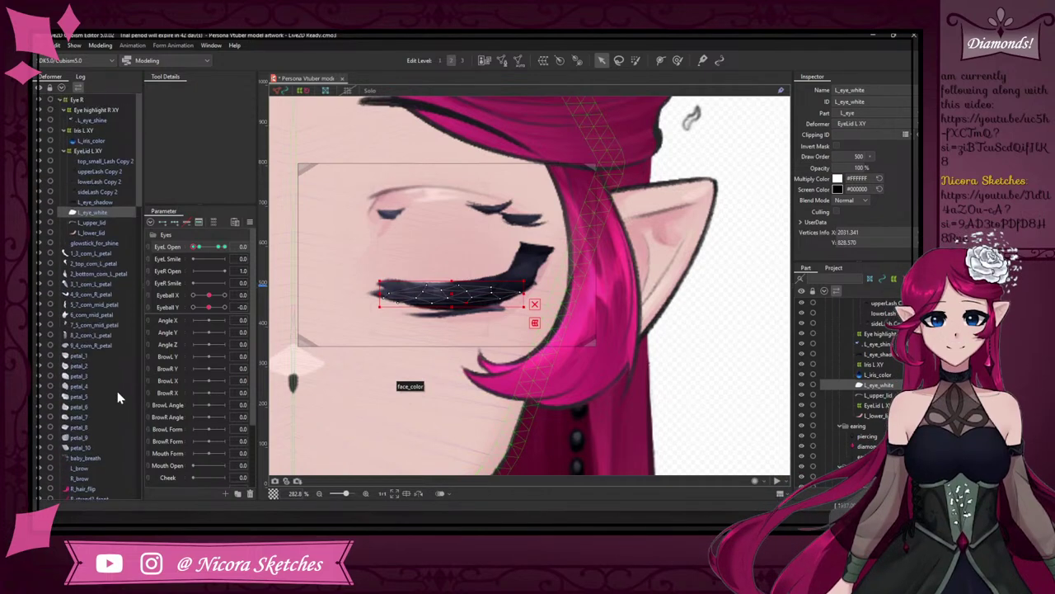
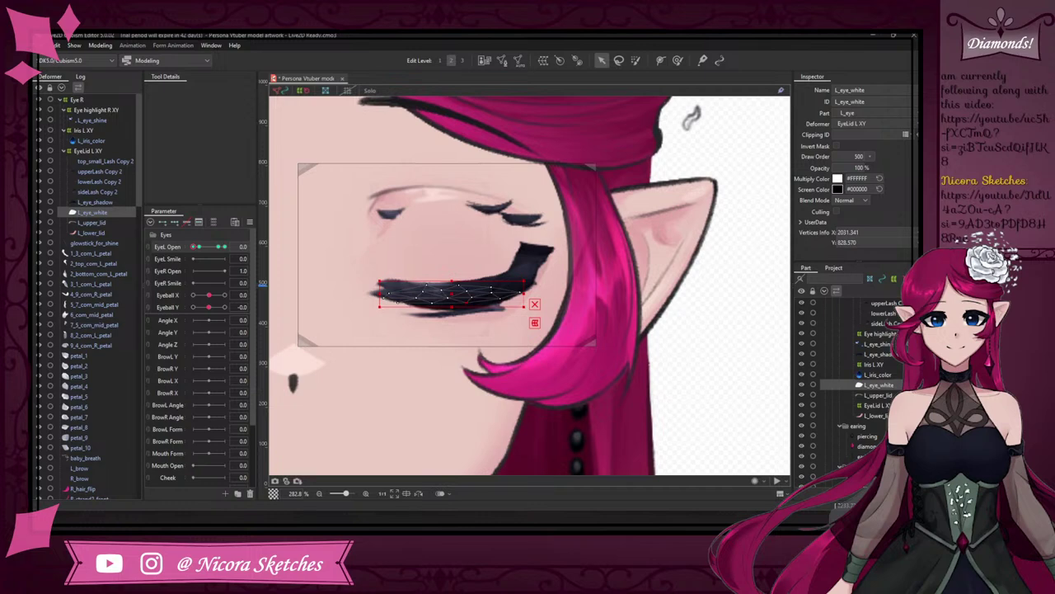
left_click(204, 248)
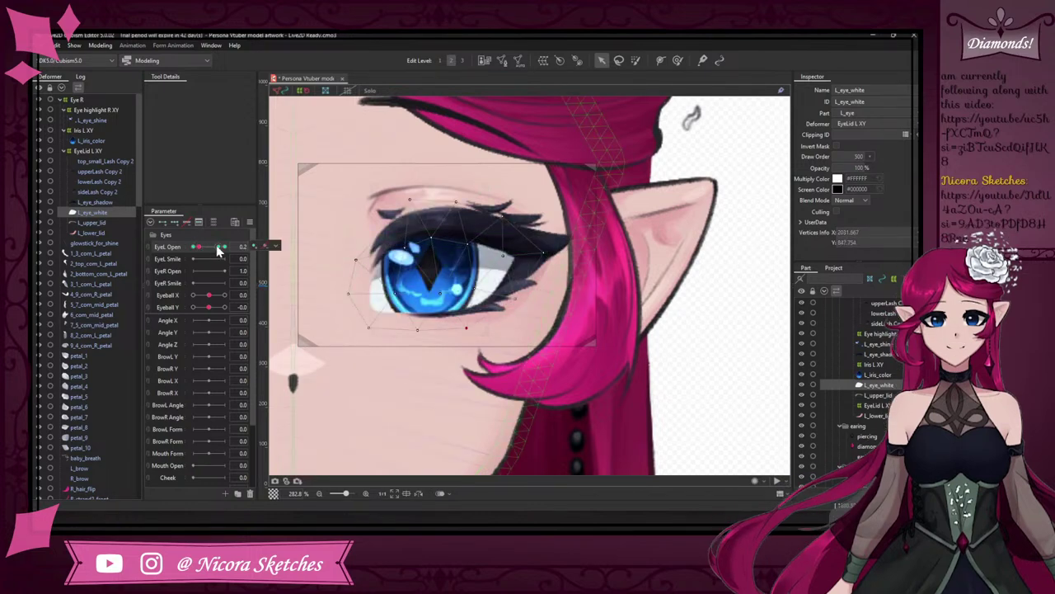
left_click(218, 247)
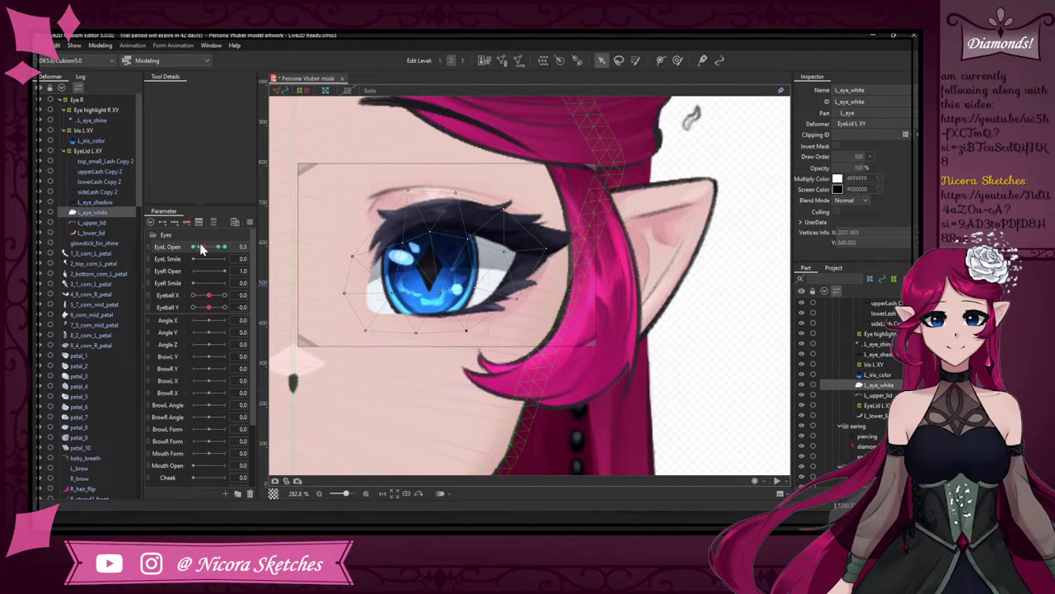
mouse_move(200, 249)
left_mouse_down()
mouse_move(224, 252)
mouse_move(191, 247)
mouse_move(211, 247)
left_mouse_up()
right_click(172, 251)
left_click(198, 254)
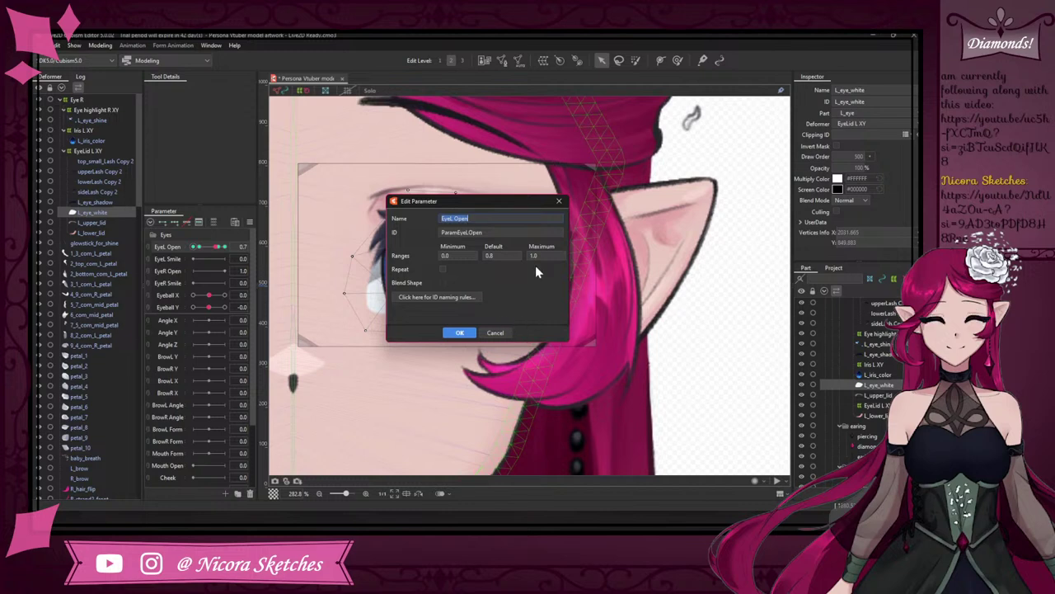
left_click(559, 203)
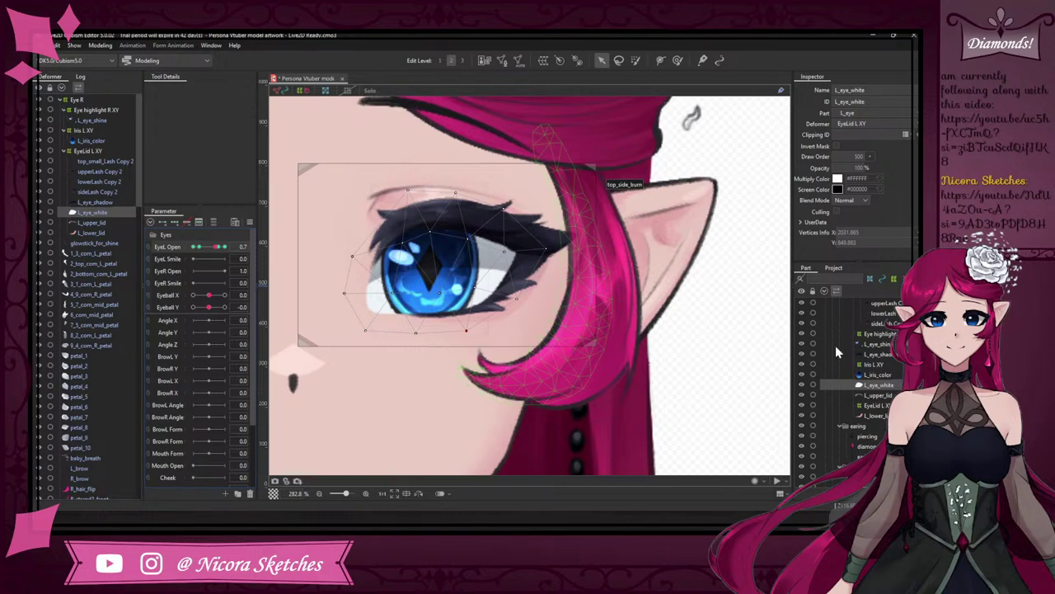
left_click(199, 250)
mouse_move(197, 245)
left_mouse_down()
mouse_move(187, 227)
mouse_move(201, 233)
left_mouse_up()
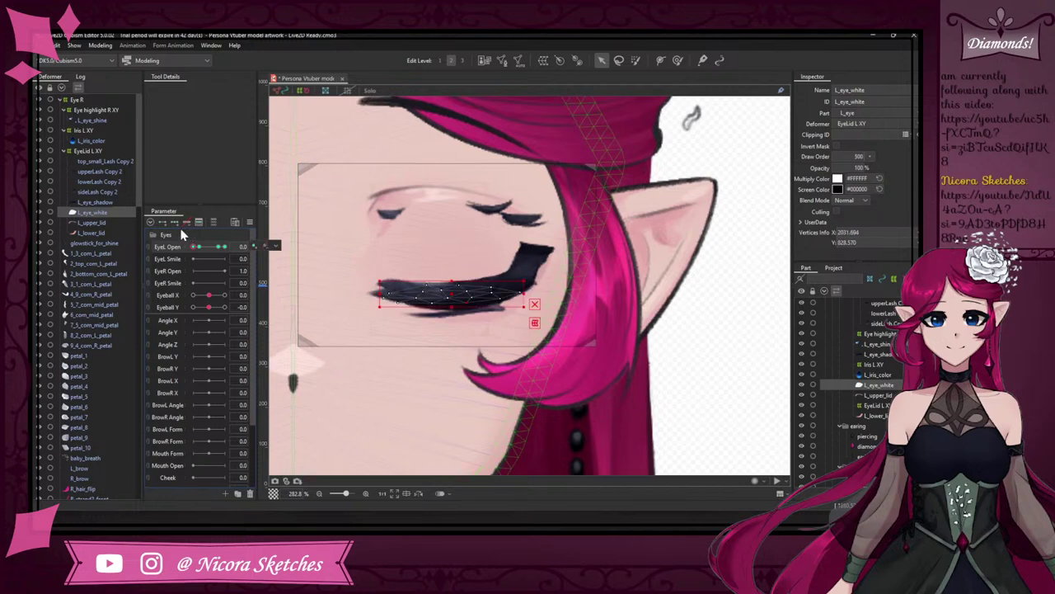
- Try to flip the small top lashes downward by stretching their bounding box past its lower edge
left_click(541, 226)
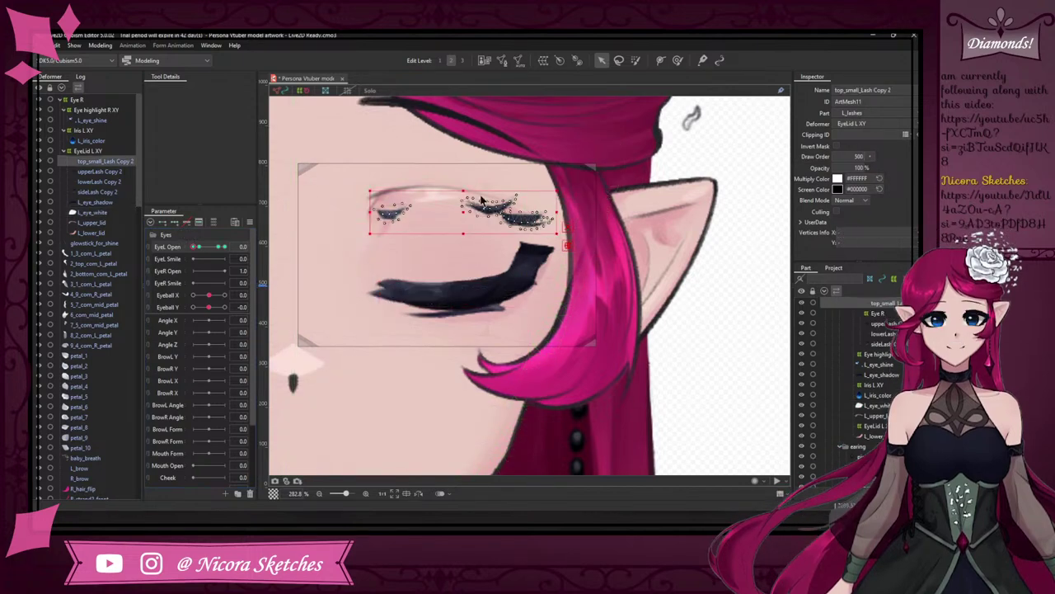
left_click_drag(465, 191, 489, 292)
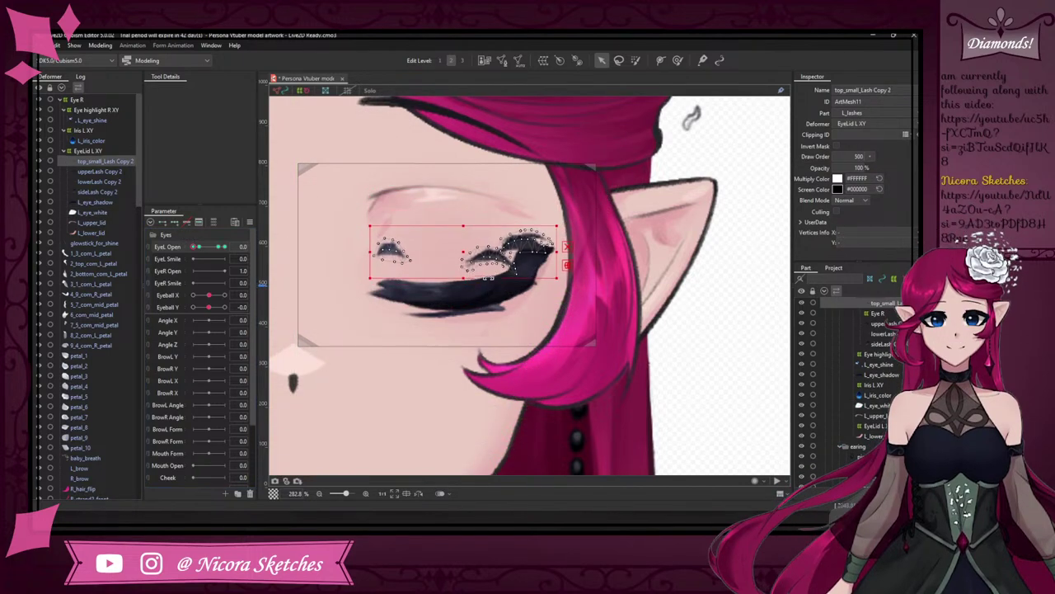
key("ctrl+z")
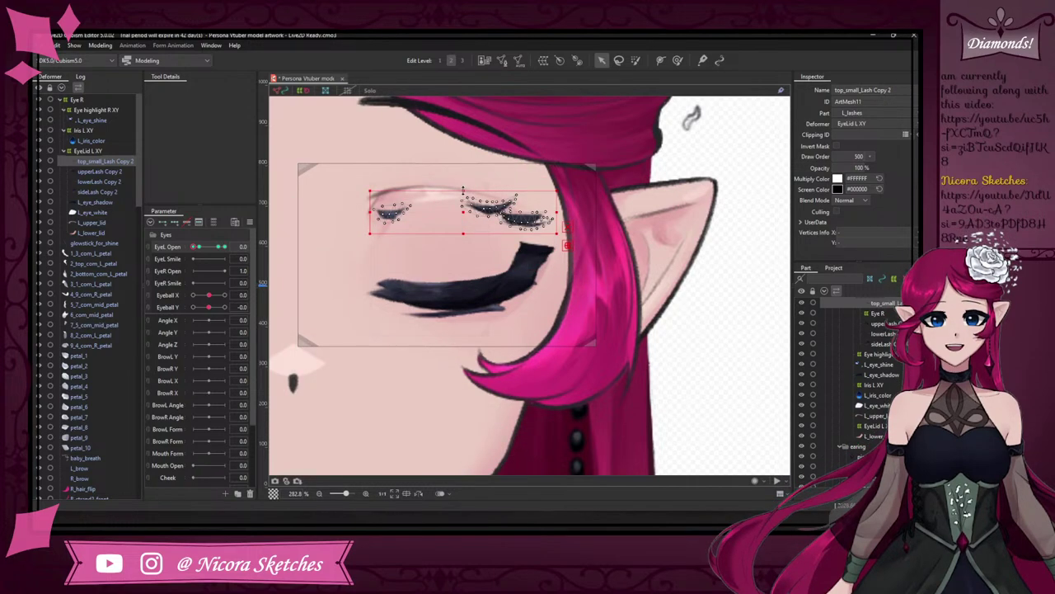
- Reflect the small top lashes vertically and move them down onto the closed upper lash at EyeL Open 0
right_click(466, 197)
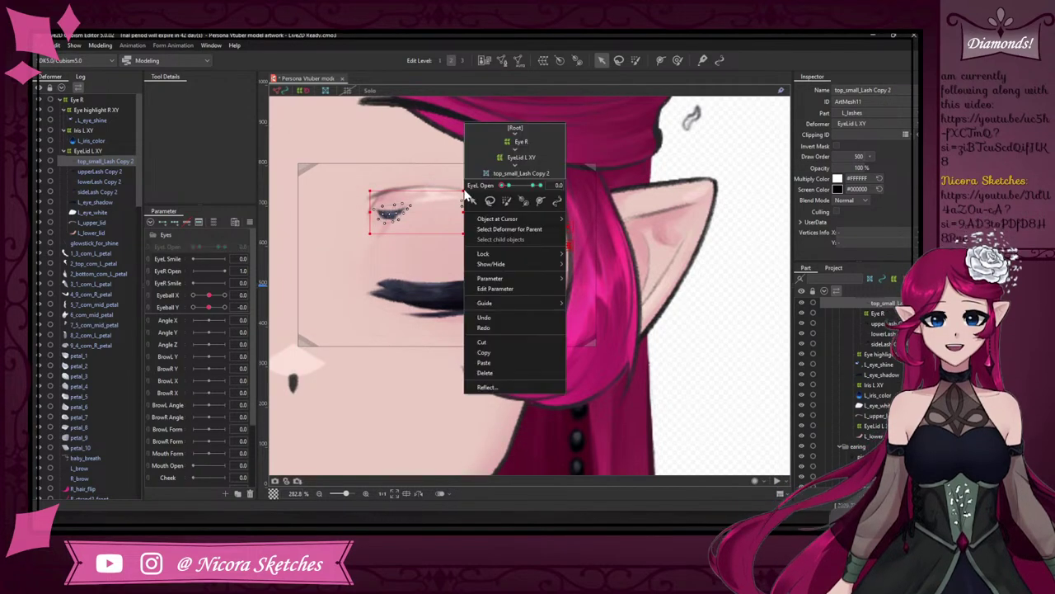
mouse_move(556, 286)
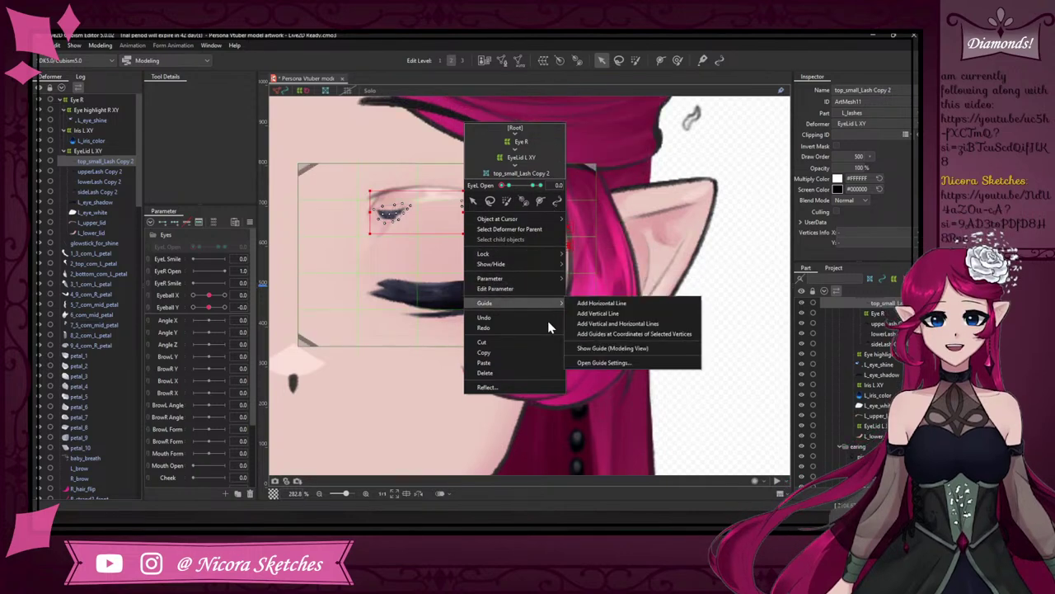
left_click(544, 386)
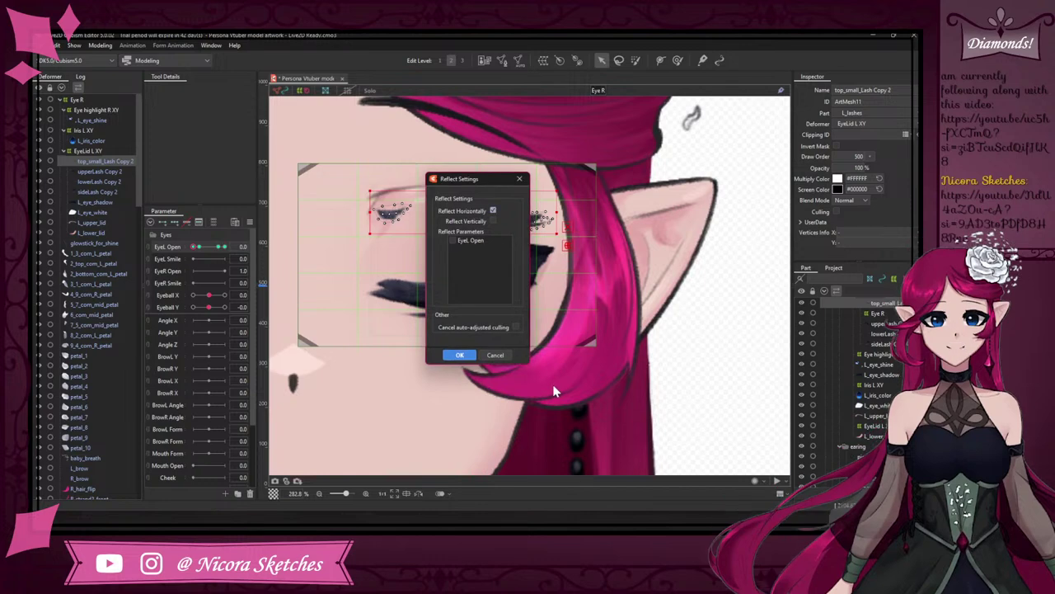
left_click(461, 354)
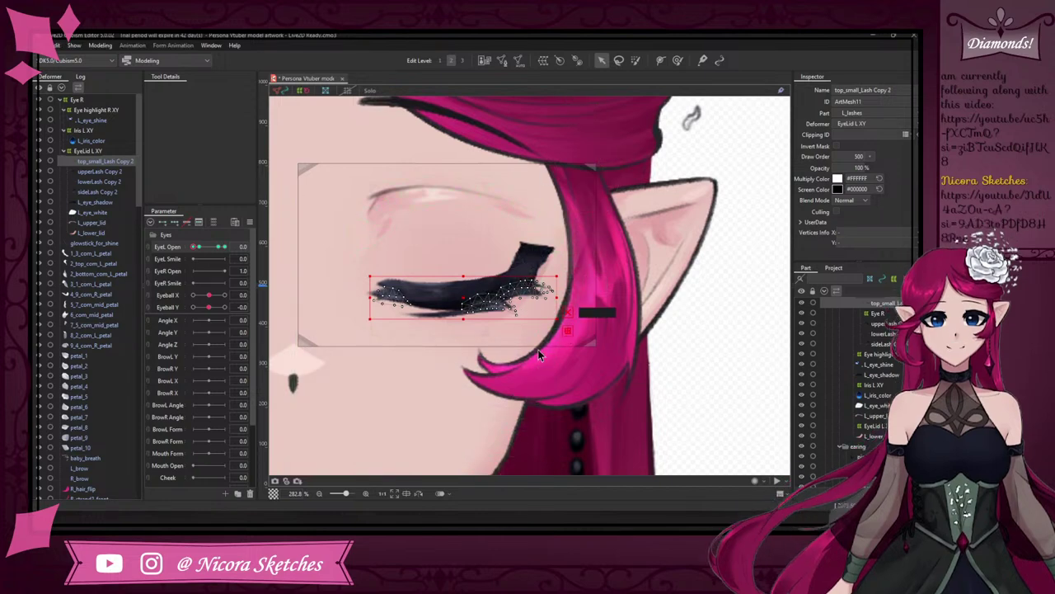
- Isolate the small top lash mesh with Solo and ready the lasso selection for editing its separate tufts
scroll(522, 332, "up", 2)
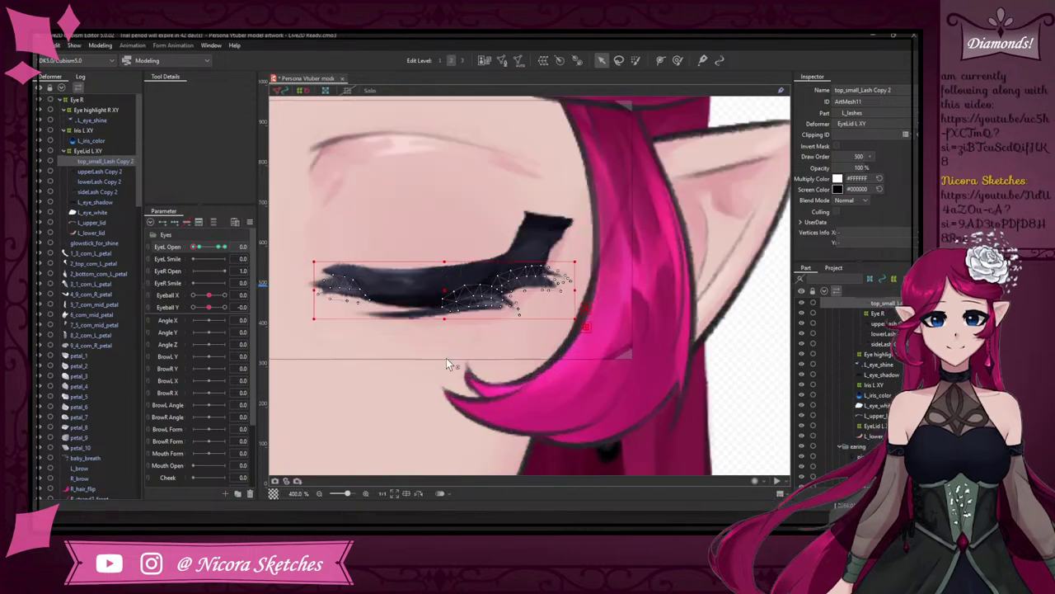
left_click(483, 340)
left_click(351, 300)
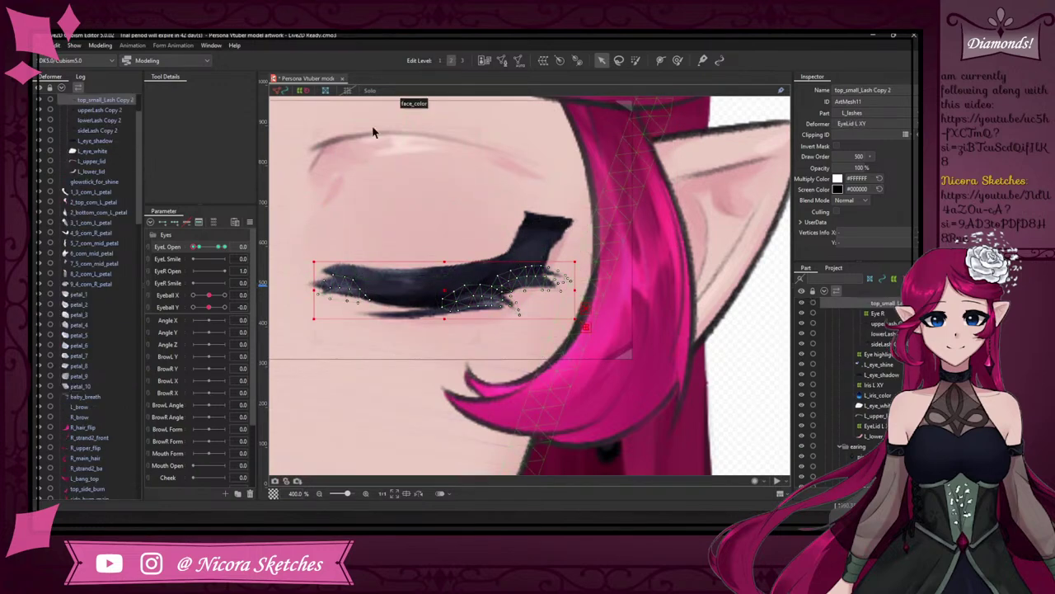
left_click(619, 60)
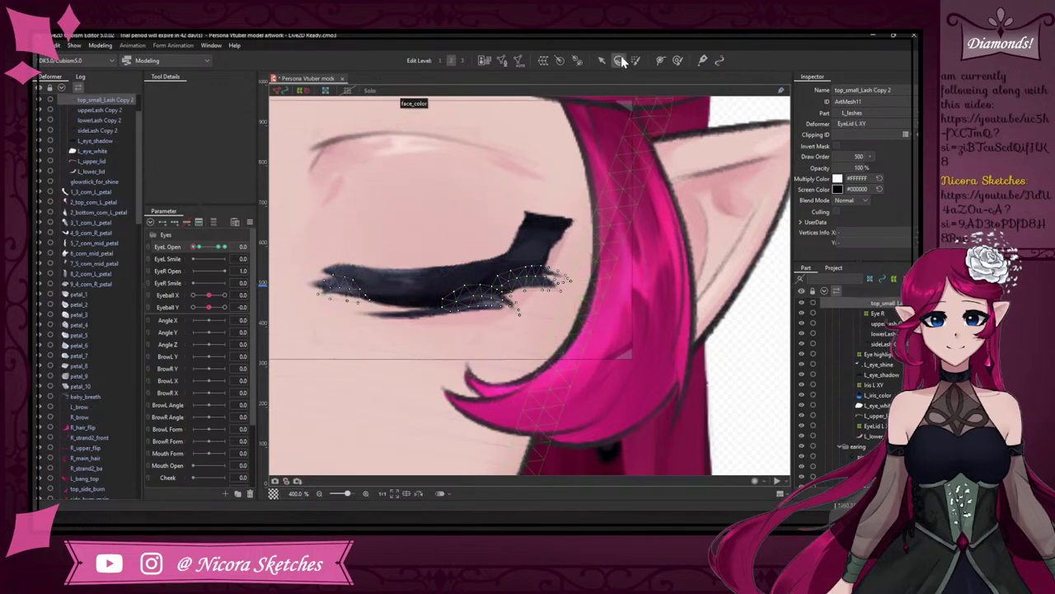
left_click(374, 269)
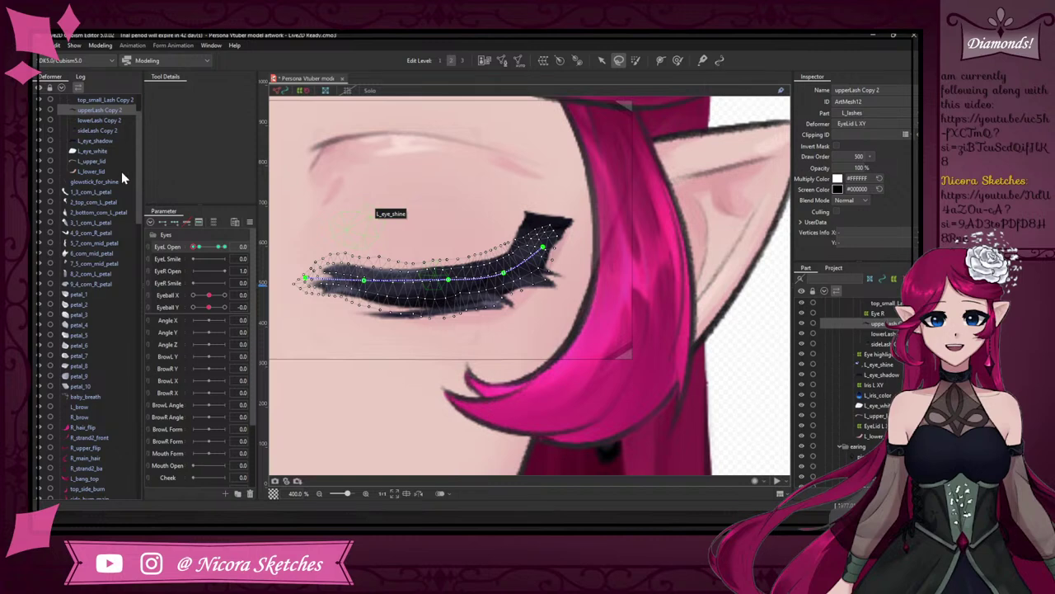
left_click(382, 300)
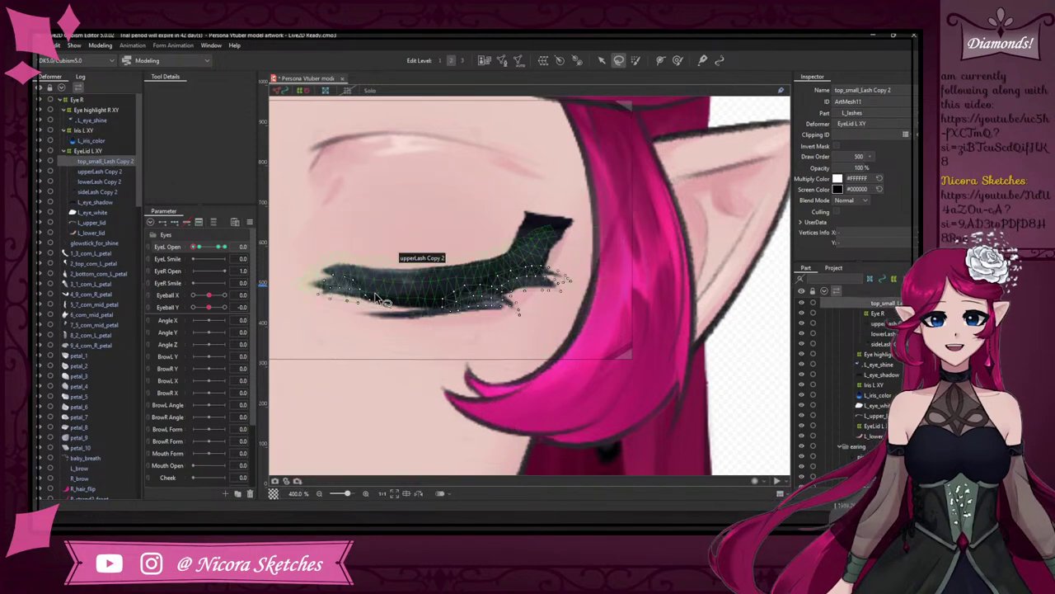
left_click(376, 92)
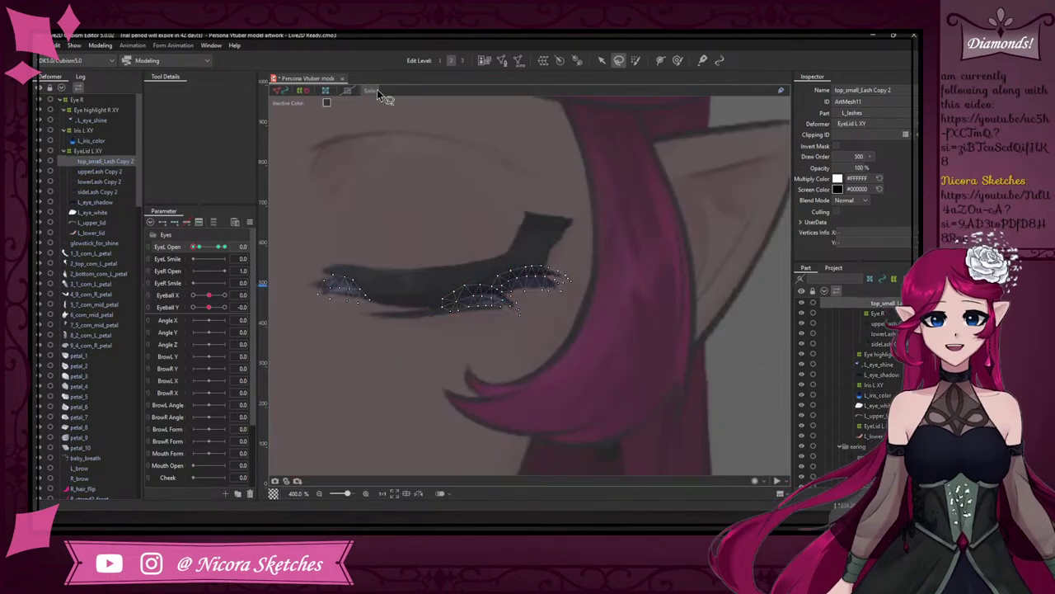
- Lasso the small lash tuft at the inner eye corner and move it slightly down and outward along the closed lash
left_click_drag(355, 335, 338, 247)
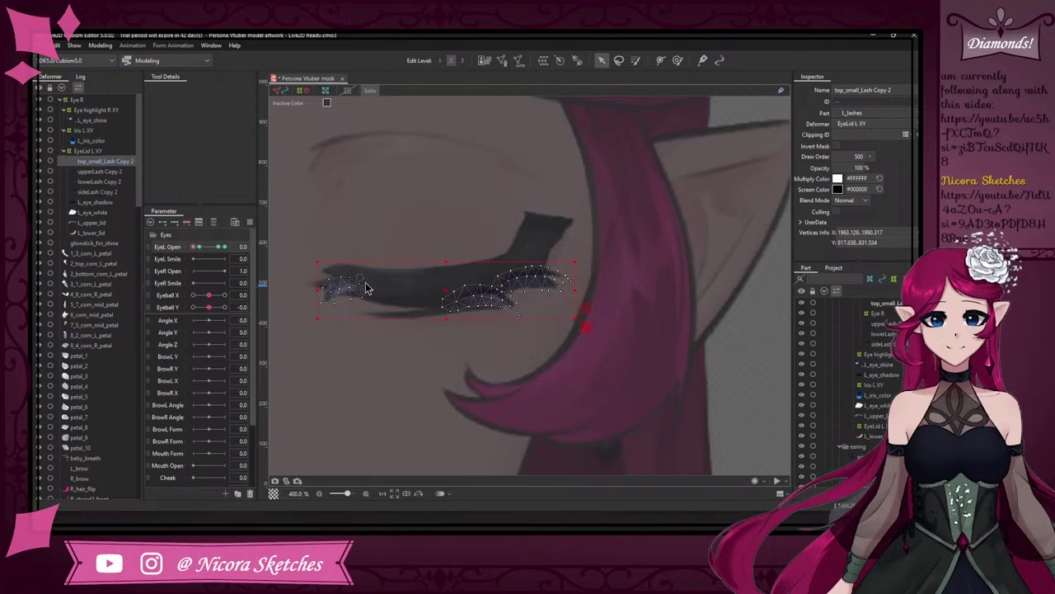
left_click(362, 304)
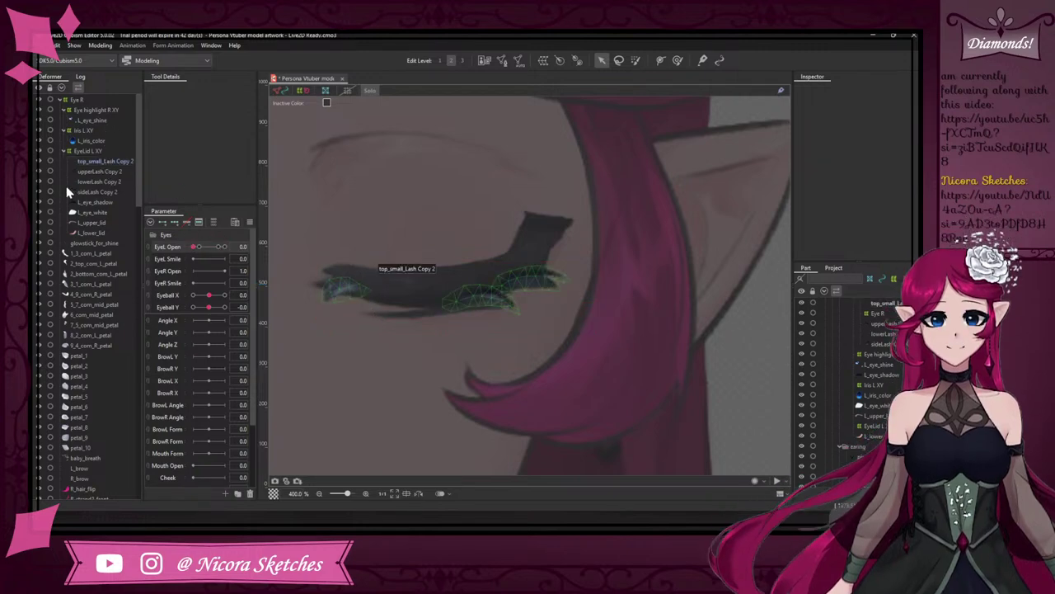
left_click(116, 161)
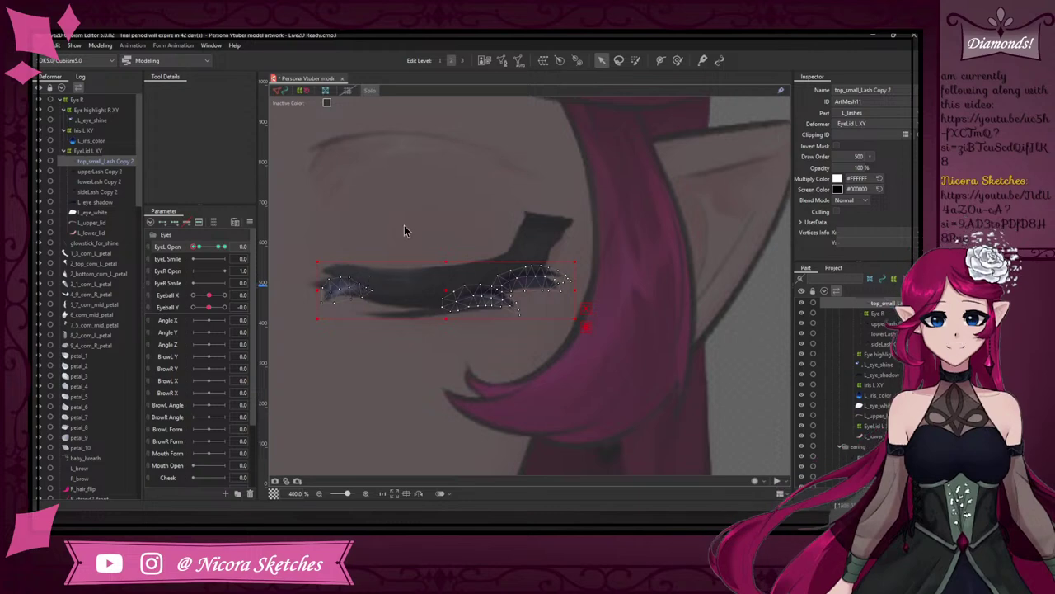
left_click(618, 59)
mouse_move(360, 275)
left_mouse_down()
mouse_move(328, 261)
mouse_move(363, 269)
left_mouse_up()
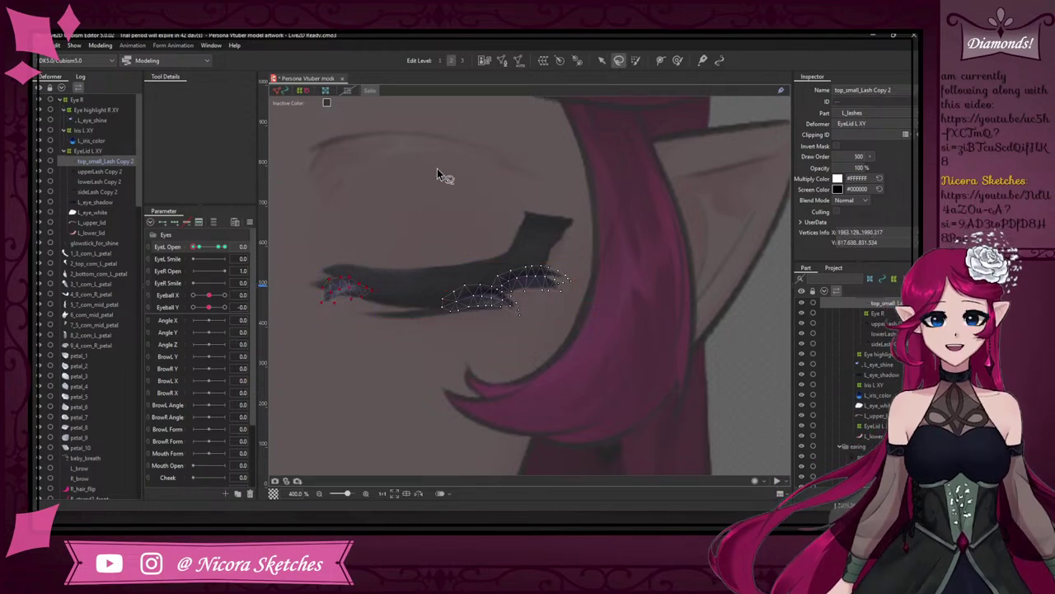
left_click(602, 61)
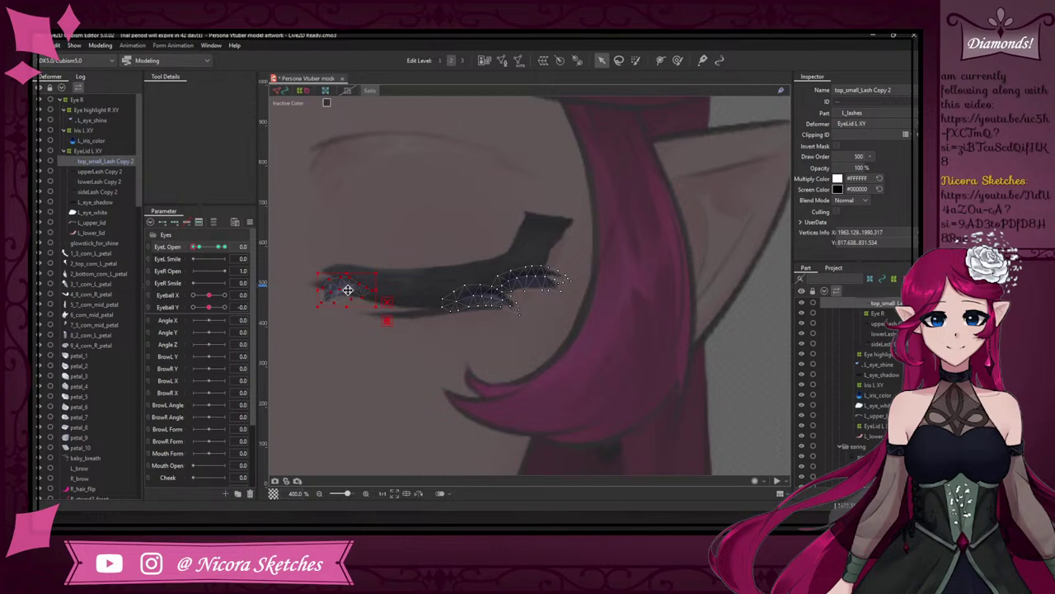
left_click_drag(348, 290, 349, 296)
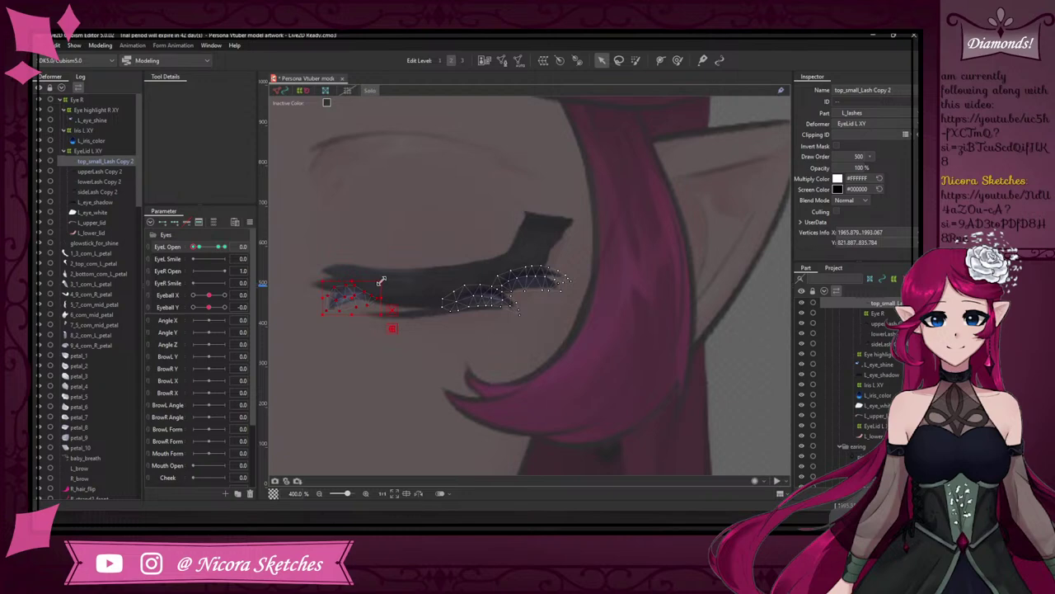
- Nudge the inner-corner small lash tuft slightly down and outward, turn off Solo, and preview the blink by scrubbing EyeL Open
left_click_drag(366, 292, 368, 294)
mouse_move(208, 249)
left_mouse_down()
mouse_move(196, 251)
mouse_move(221, 250)
mouse_move(193, 248)
mouse_move(227, 247)
mouse_move(193, 248)
left_mouse_up()
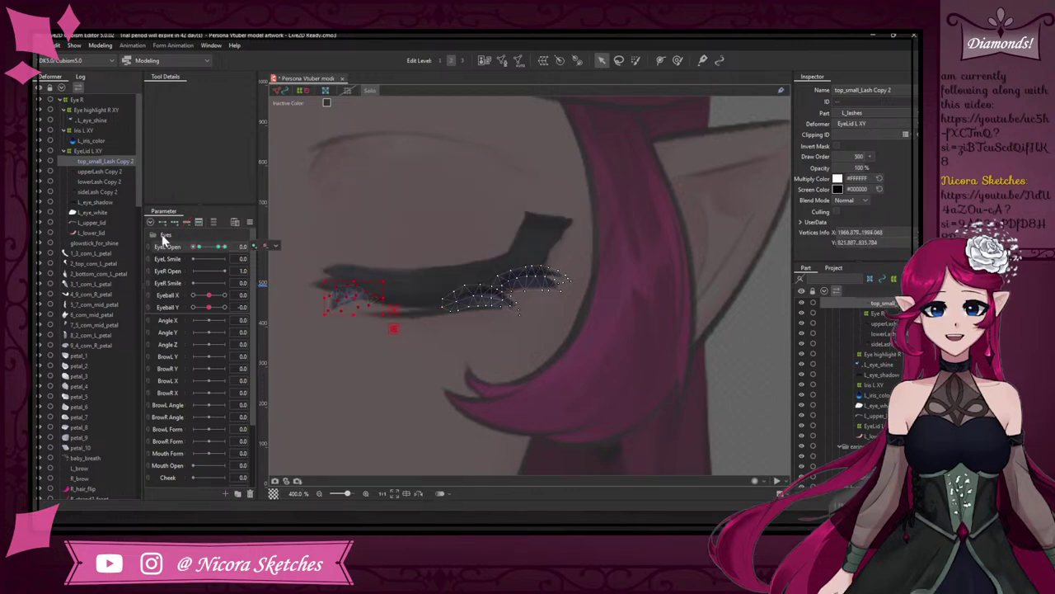
left_click(372, 91)
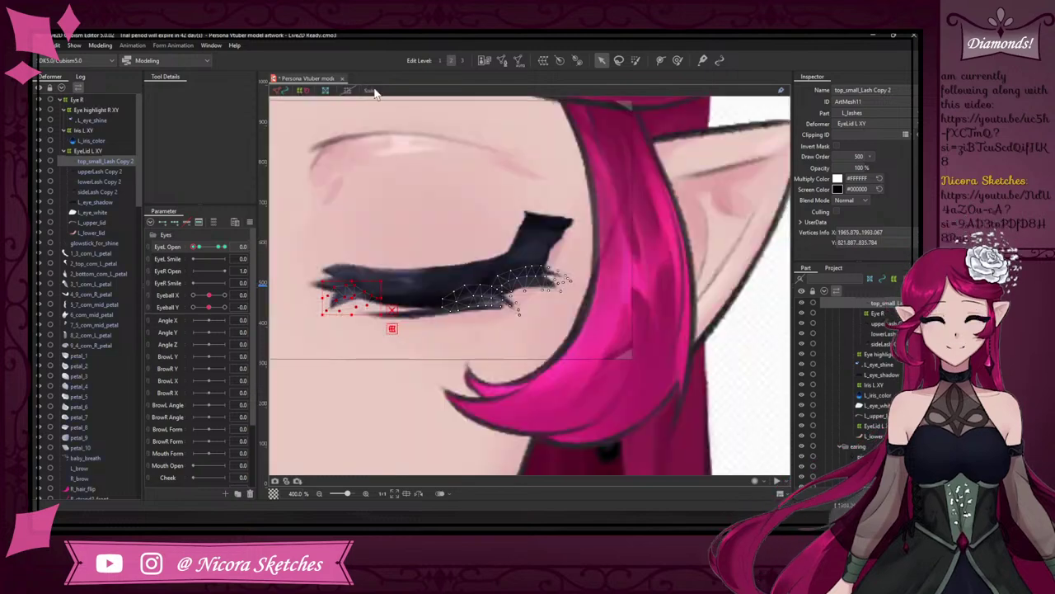
left_click_drag(199, 247, 221, 248)
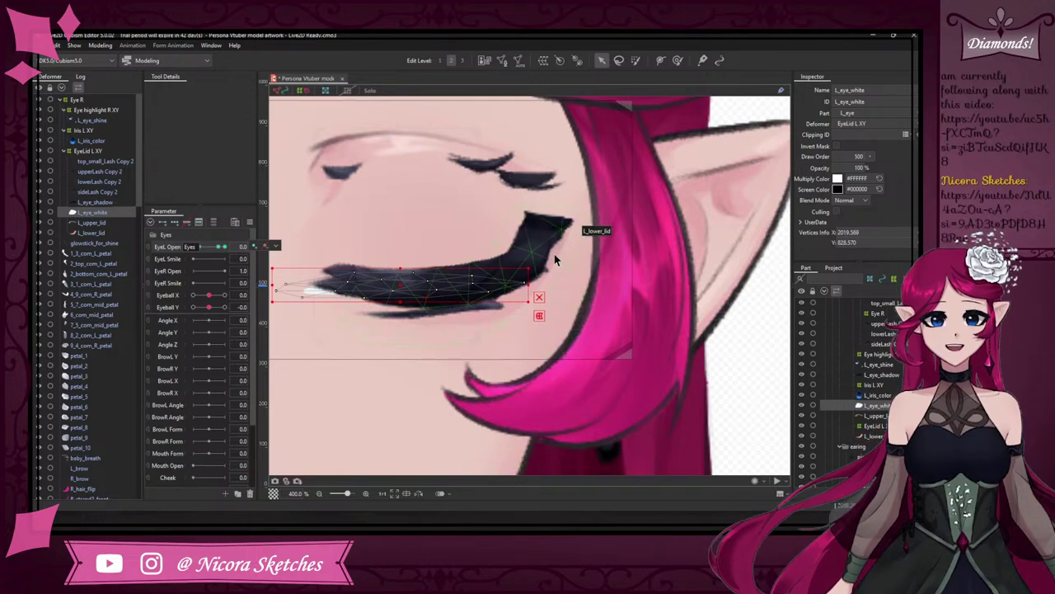
- Undo the recent edits back to the fitted eye white, and check EyeL Open at 0.8 and again at 0
key("ctrl+z")
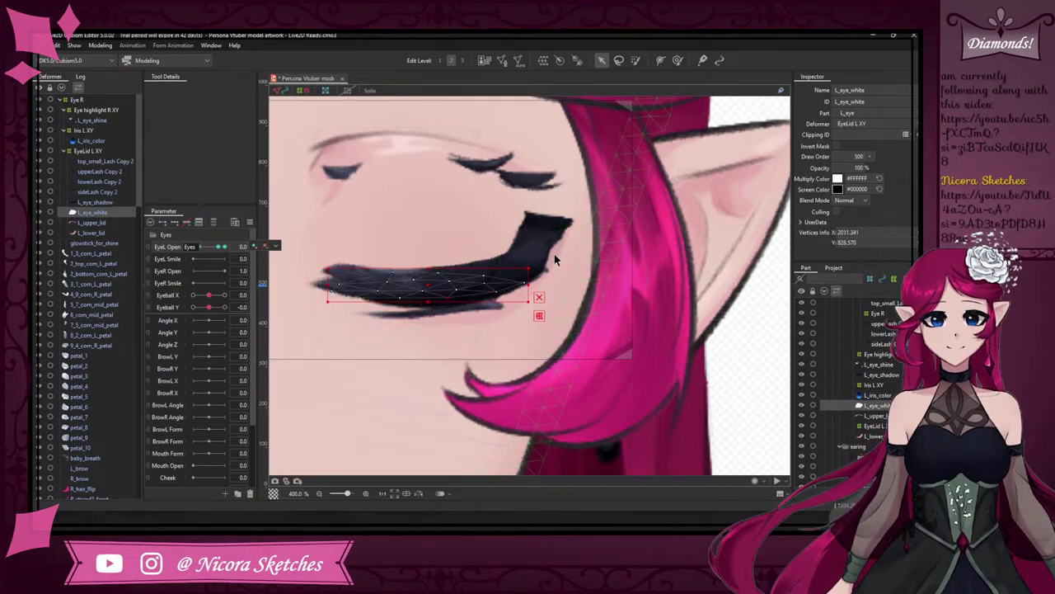
left_click(220, 247)
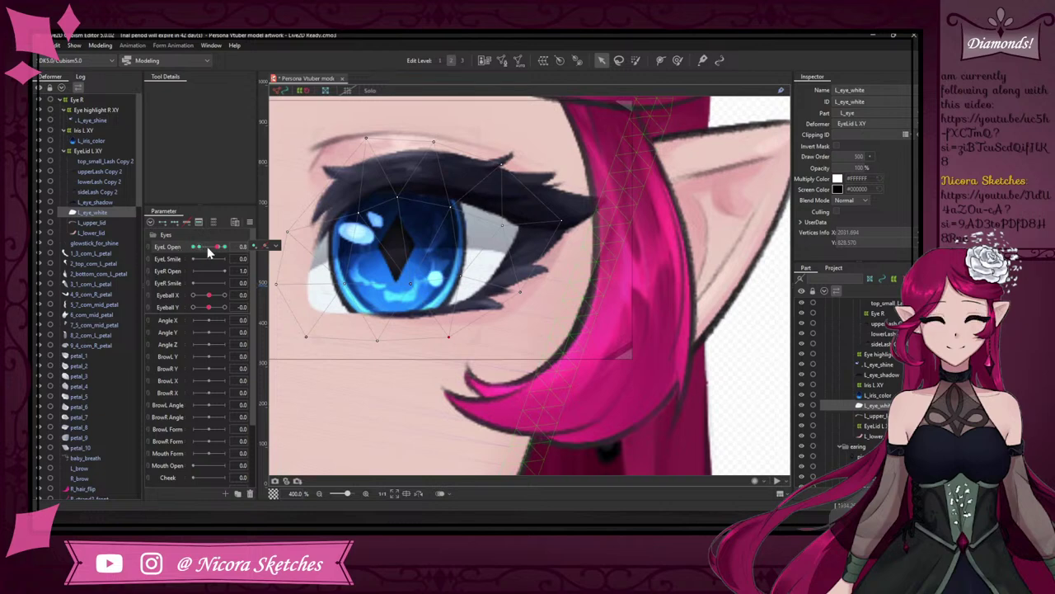
left_click(192, 246)
left_click(195, 247)
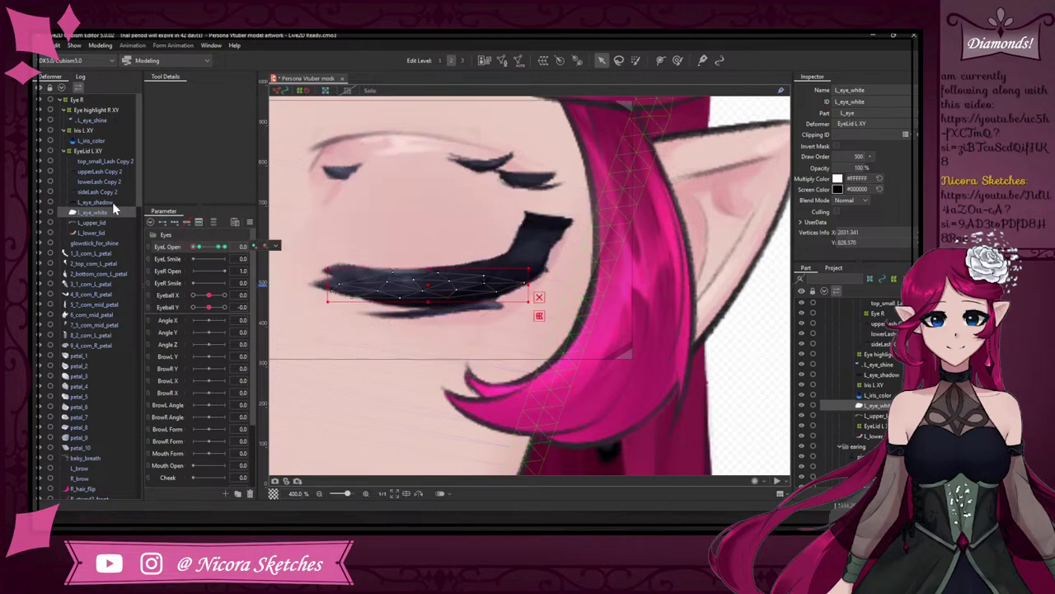
- Flip the small top lashes vertically and seat them on the closed upper lash at EyeL Open 0
left_click(105, 161)
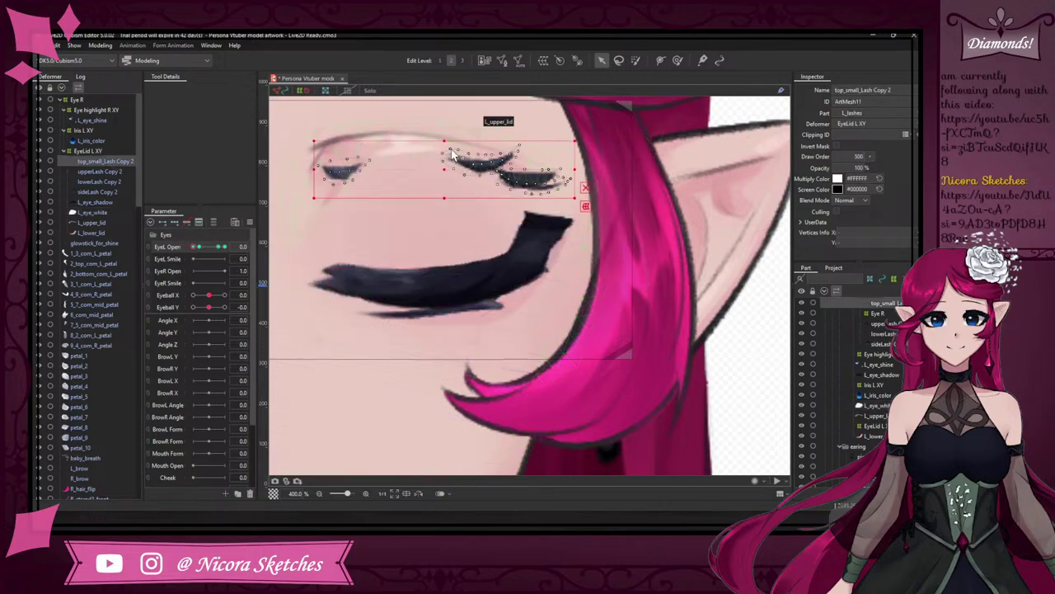
left_click_drag(445, 140, 443, 287)
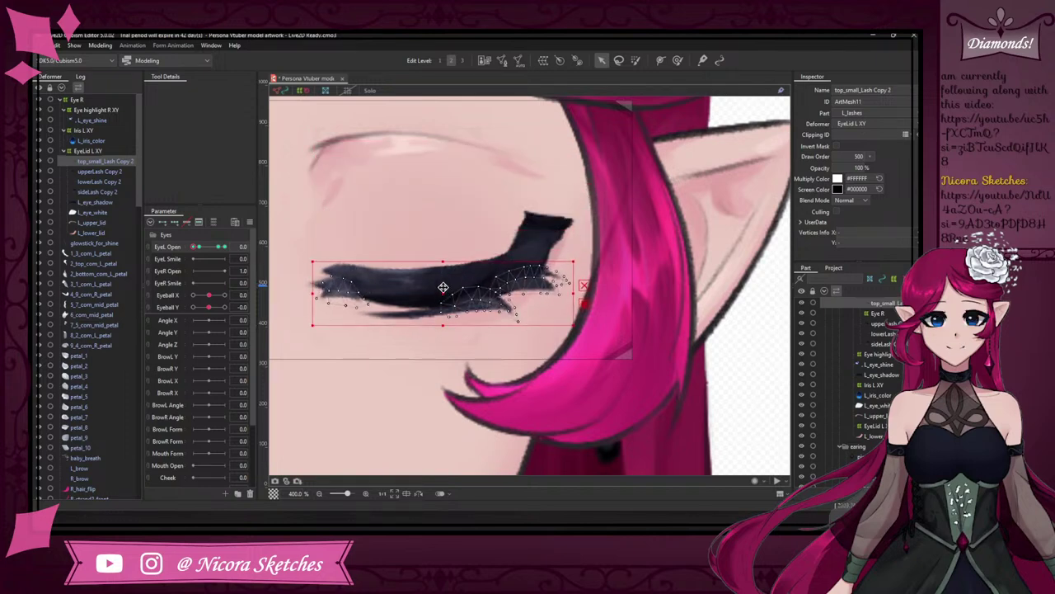
mouse_move(194, 247)
left_mouse_down()
mouse_move(219, 247)
mouse_move(204, 235)
mouse_move(189, 241)
left_mouse_up()
left_click_drag(442, 292, 440, 286)
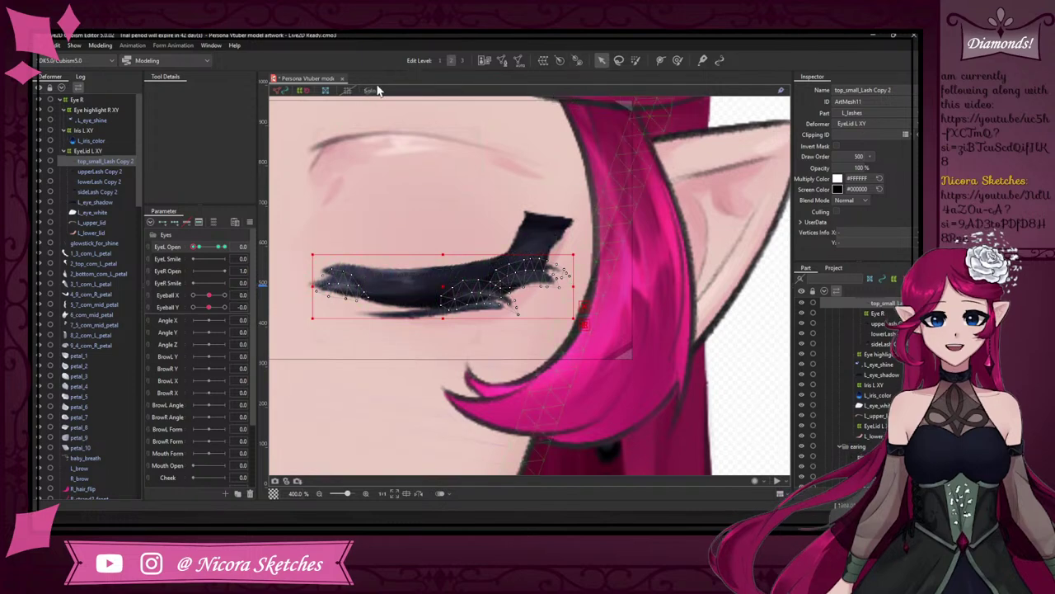
- Isolate the small top lashes with Solo, then lasso the inner tuft and the two outer tufts separately and shift each slightly down and outward
left_click(619, 60)
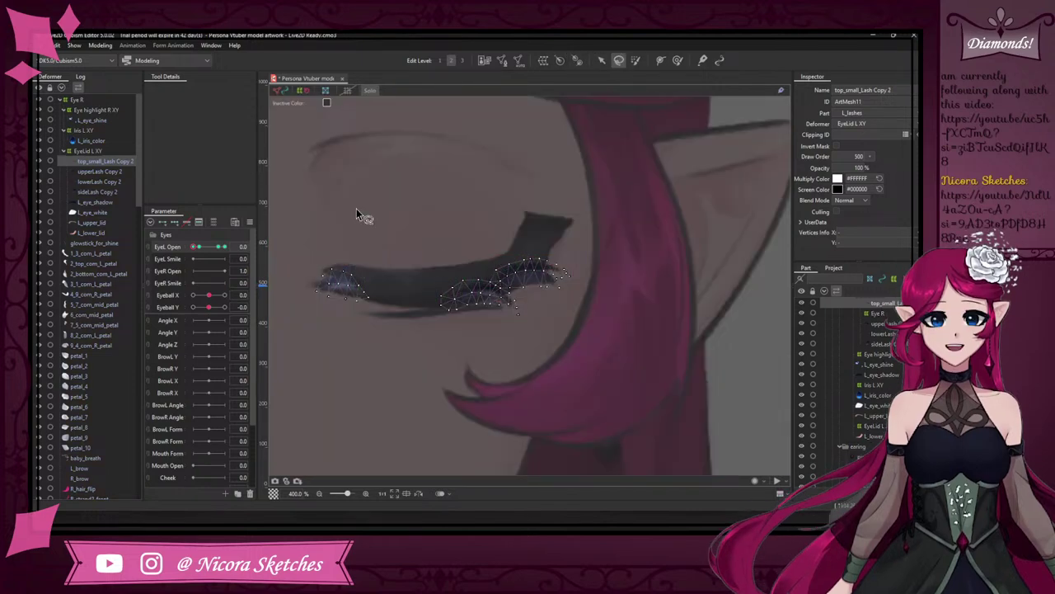
mouse_move(353, 254)
left_mouse_down()
mouse_move(387, 289)
mouse_move(359, 301)
left_mouse_up()
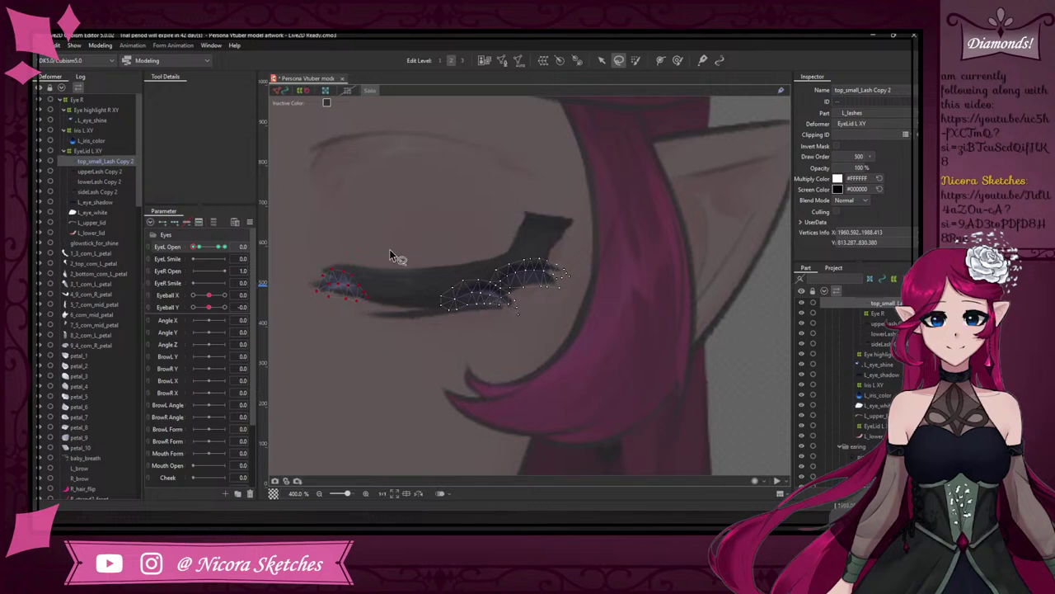
left_click(603, 61)
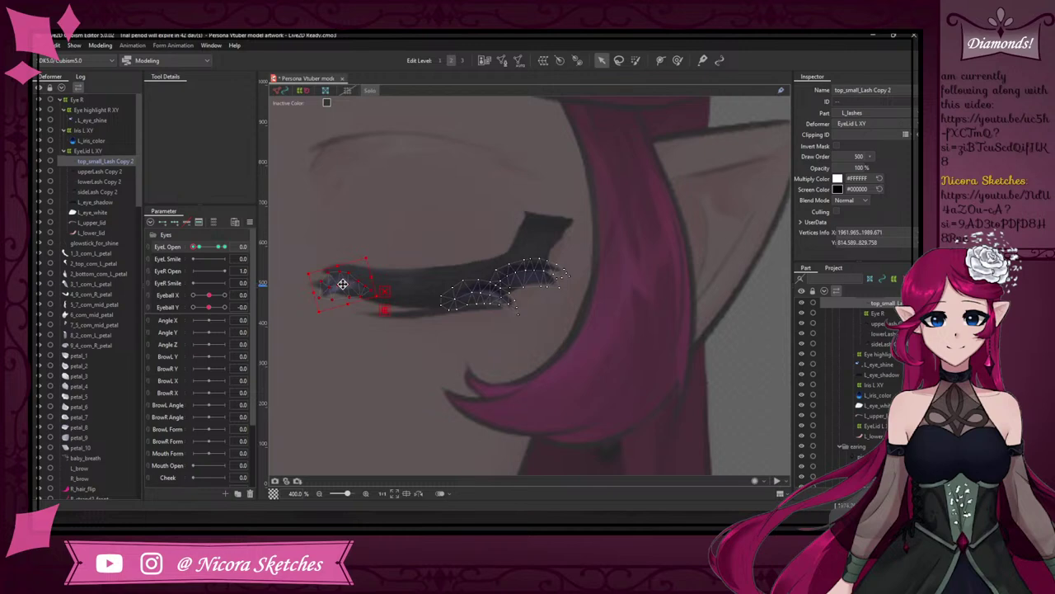
left_click_drag(342, 284, 347, 290)
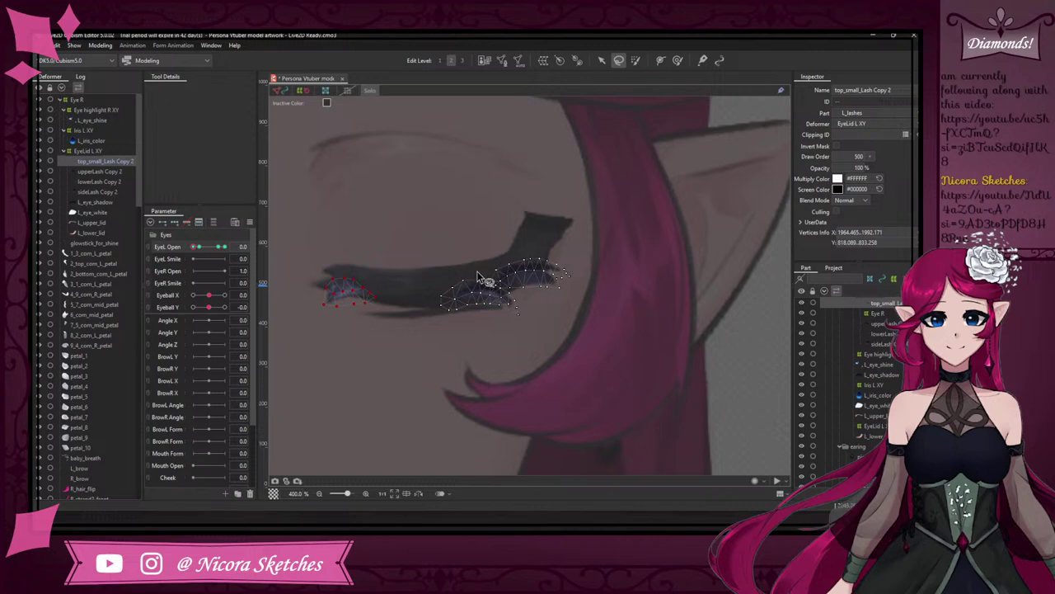
left_click_drag(423, 316, 424, 315)
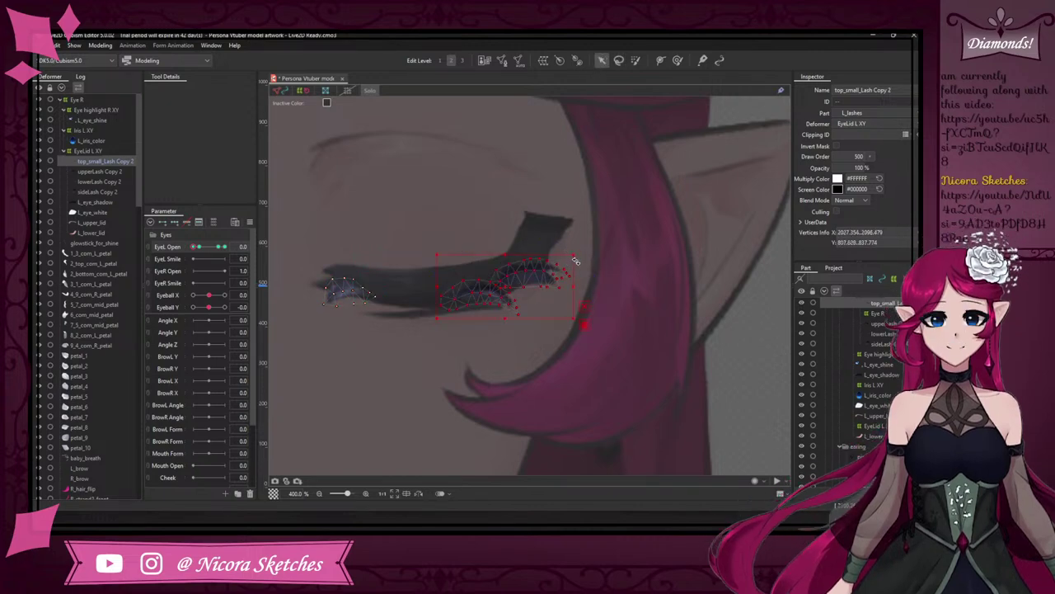
left_click_drag(578, 262, 553, 267)
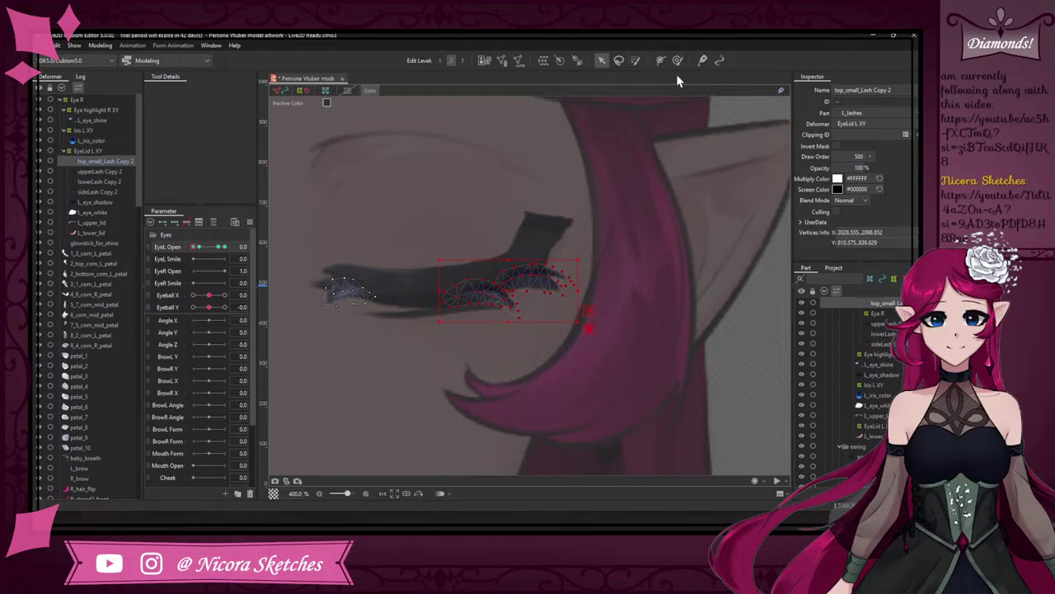
- Ready the Deform Brush for the small top lashes with no vertices selected, reducing its size to about 38 px
left_click(636, 60)
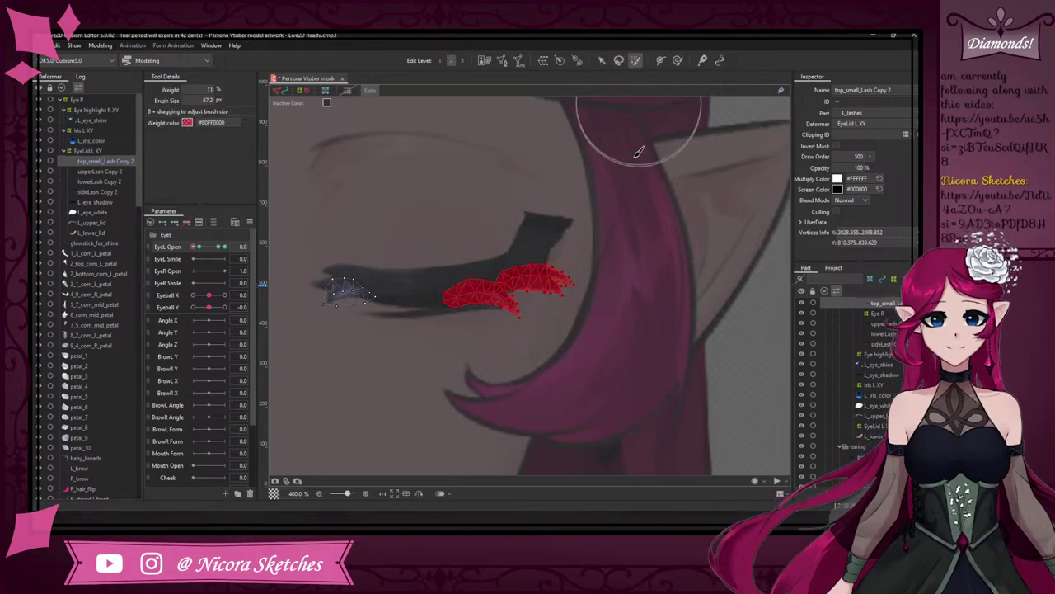
left_click(678, 60)
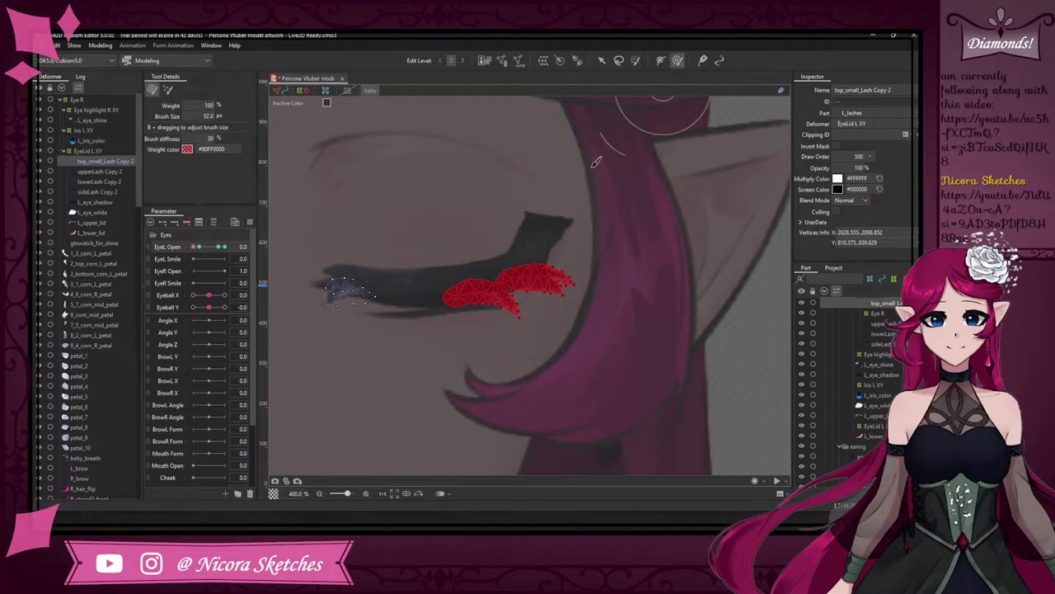
key("Escape")
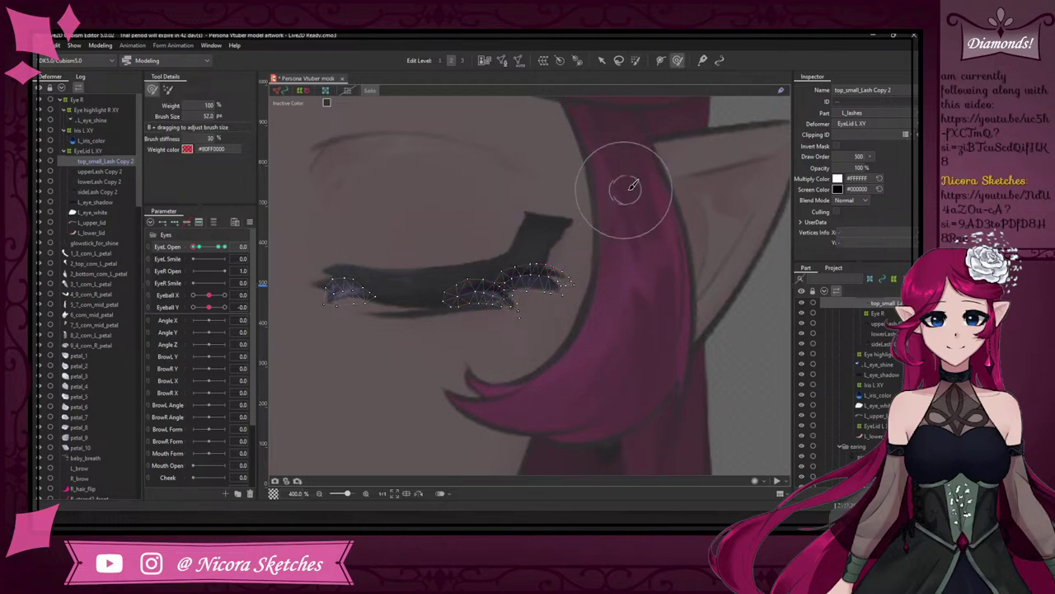
key("b")
mouse_move(632, 181)
left_mouse_down()
mouse_move(574, 196)
mouse_move(626, 188)
left_mouse_up()
key("b")
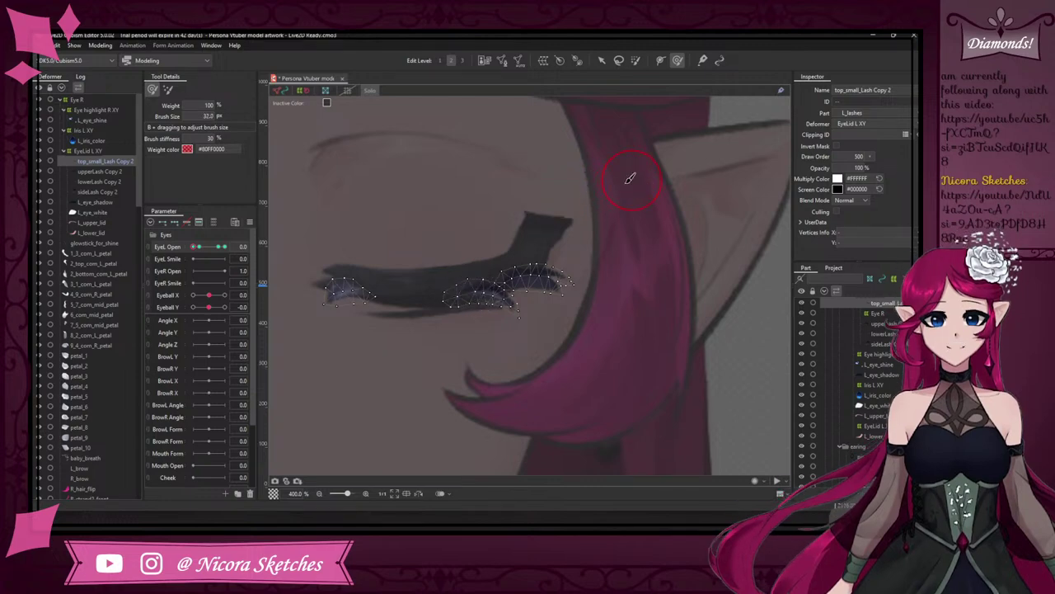
mouse_move(447, 288)
left_mouse_down()
mouse_move(465, 288)
mouse_move(420, 279)
left_mouse_up()
key("ctrl+z")
key("b")
left_click_drag(428, 237, 445, 235)
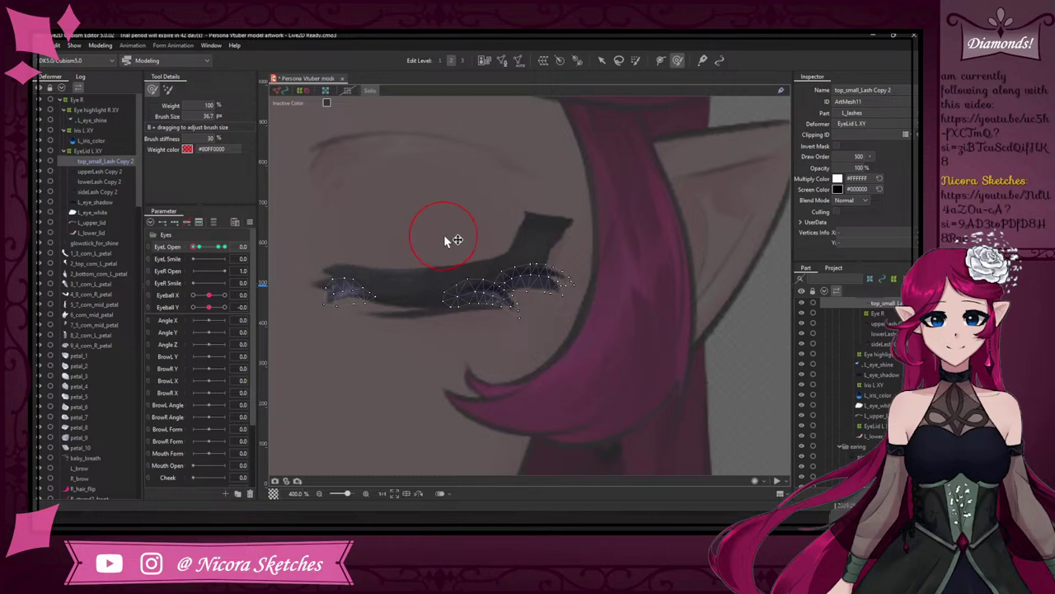
- Reshape the two outer small lash tufts along the closed lash with the Deform Brush, enlarging it to about 47 px for the outermost tuft
mouse_move(444, 285)
left_mouse_down()
mouse_move(505, 283)
mouse_move(496, 296)
left_mouse_up()
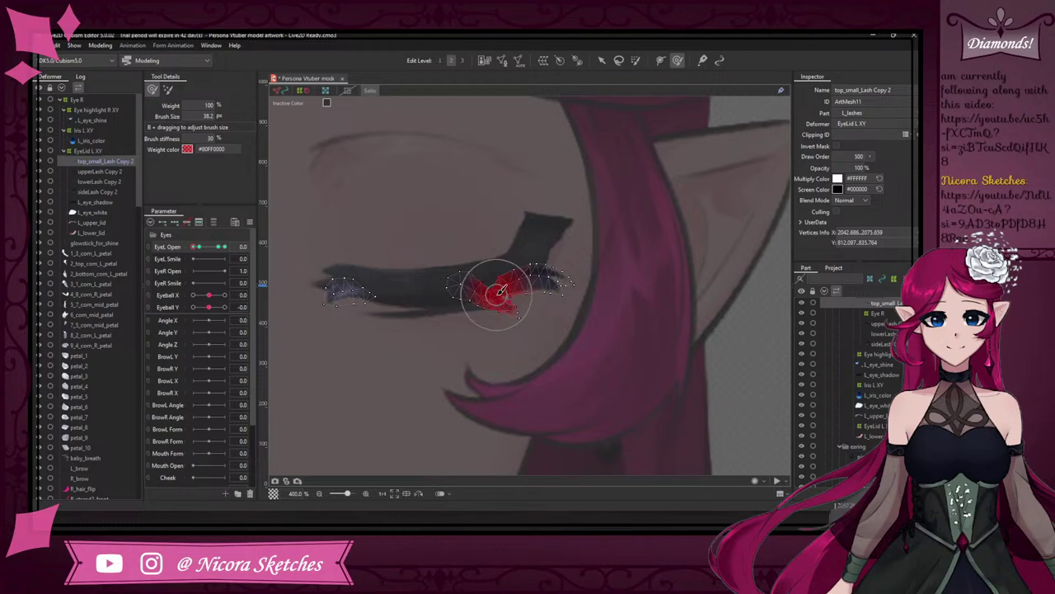
mouse_move(542, 260)
left_mouse_down()
mouse_move(542, 274)
mouse_move(518, 269)
mouse_move(560, 268)
left_mouse_up()
mouse_move(198, 247)
left_mouse_down()
mouse_move(207, 246)
mouse_move(187, 247)
mouse_move(219, 245)
mouse_move(189, 246)
left_mouse_up()
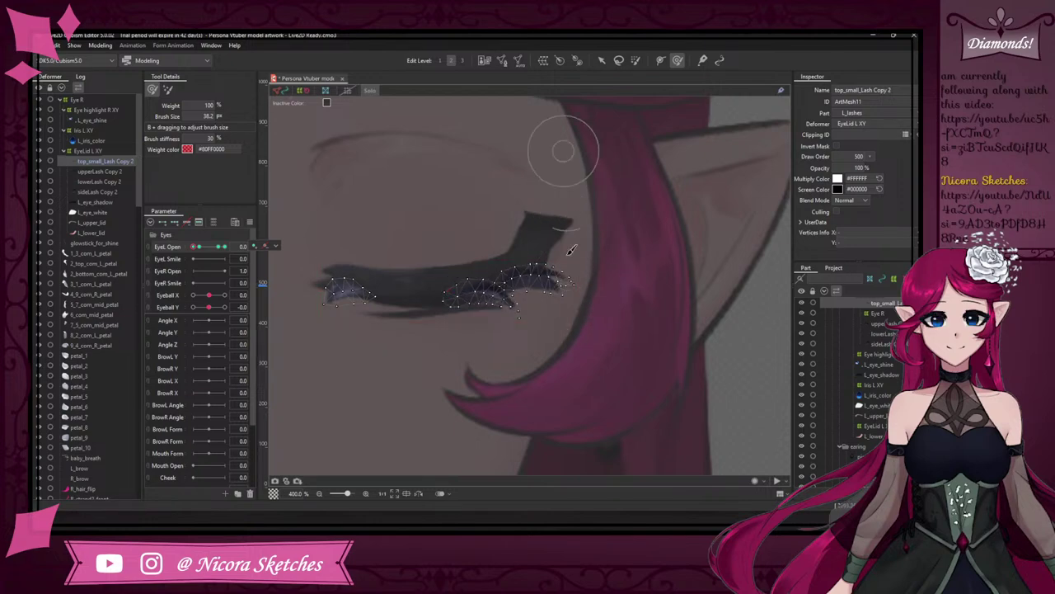
left_click(540, 282)
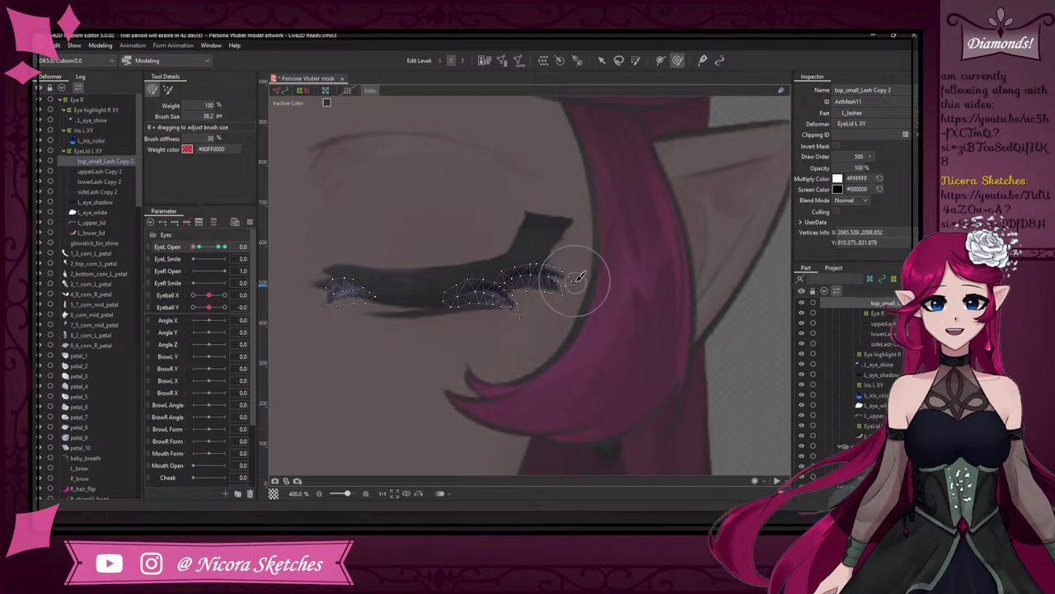
key("b")
left_click_drag(591, 195, 616, 197)
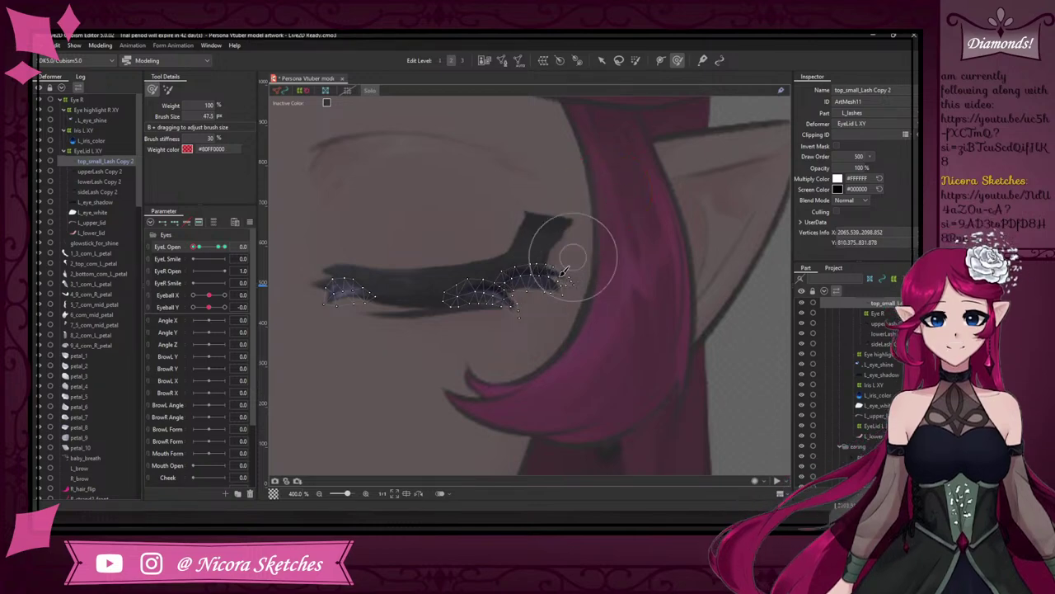
mouse_move(534, 280)
left_mouse_down()
mouse_move(585, 99)
mouse_move(560, 261)
mouse_move(549, 235)
mouse_move(548, 282)
left_mouse_up()
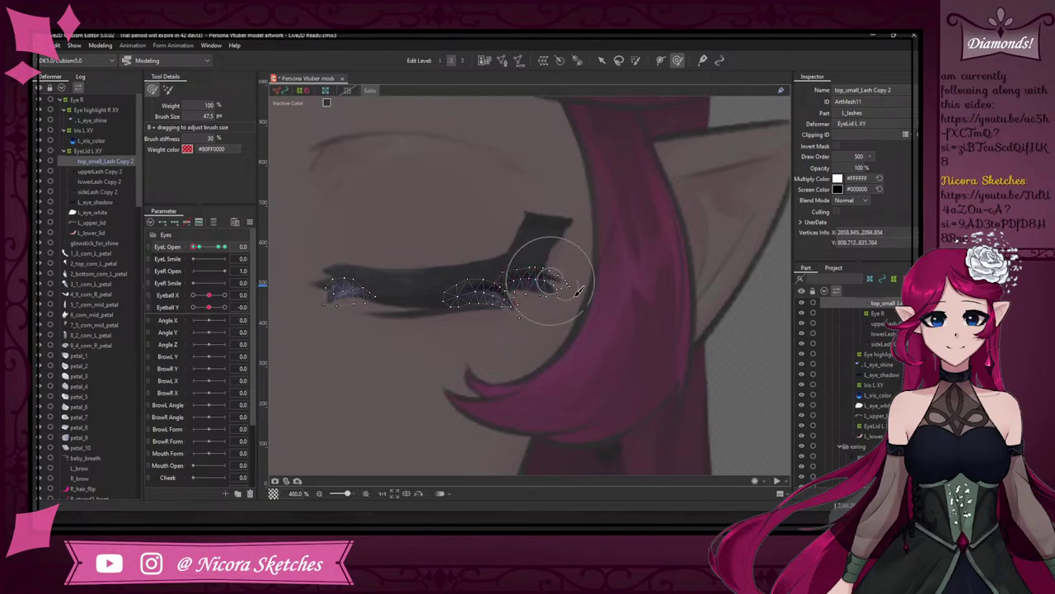
- Lay three-point deform paths along the middle and outermost small lash tufts, adjusting their central points to follow each tuft's curve
left_click(661, 61)
left_click(514, 310)
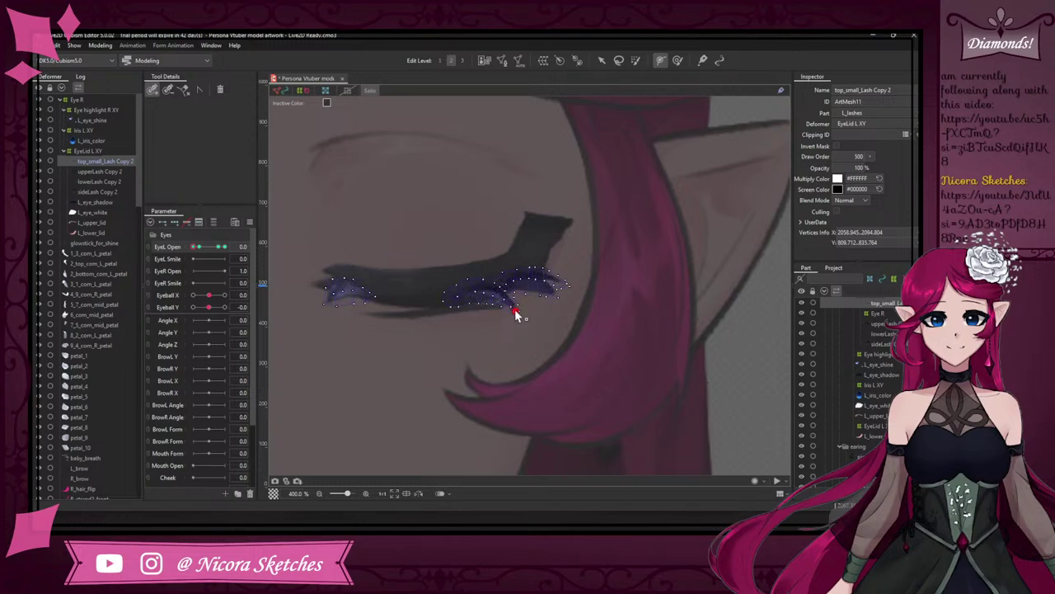
left_click(499, 294)
left_click(458, 294)
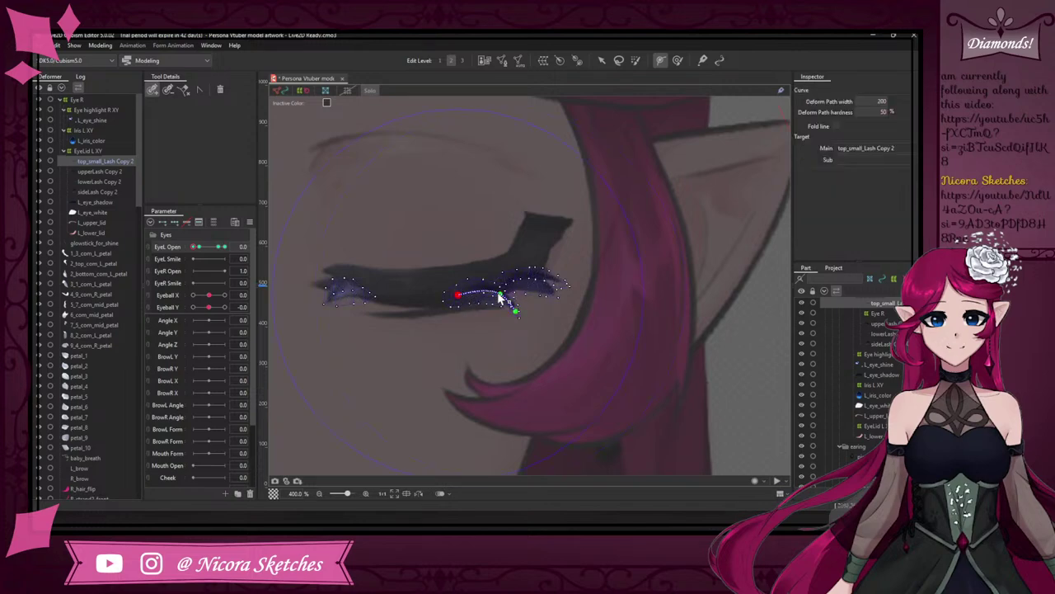
left_click_drag(500, 295, 489, 292)
left_click_drag(528, 286, 531, 280)
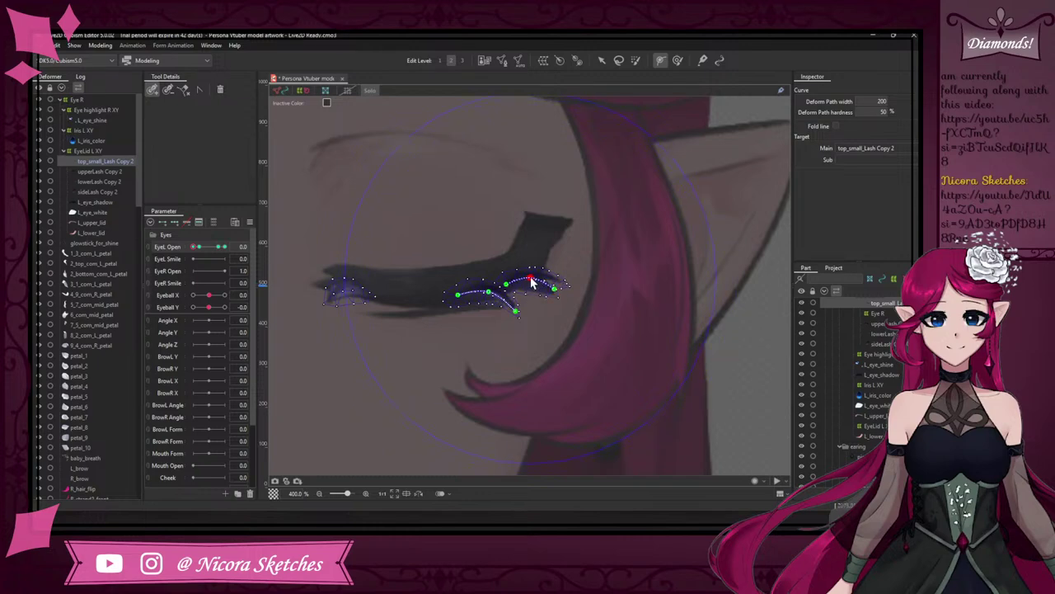
- Try to bend the middle lash tuft upward by moving the inner end point of its deform path, and undo each attempt
left_click(602, 60)
left_click_drag(456, 296, 459, 288)
key("ctrl+z")
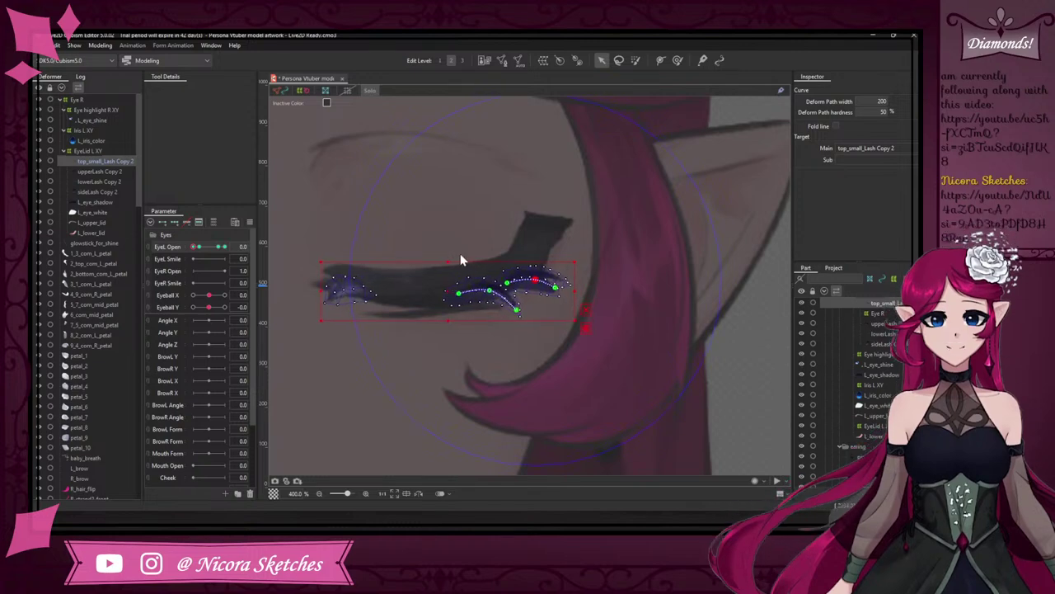
left_click(492, 300)
mouse_move(459, 299)
left_mouse_down()
mouse_move(464, 285)
mouse_move(488, 288)
mouse_move(460, 293)
left_mouse_up()
key("ctrl+z")
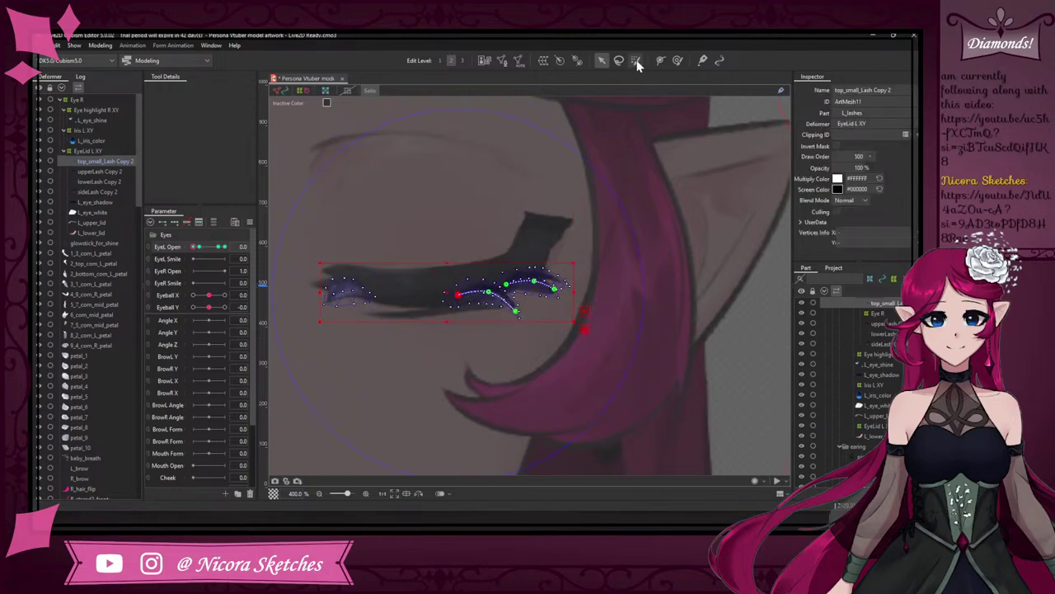
- Add three deform path points along the small lash tuft at the inner eye corner, from its tip over its arch
left_click(677, 60)
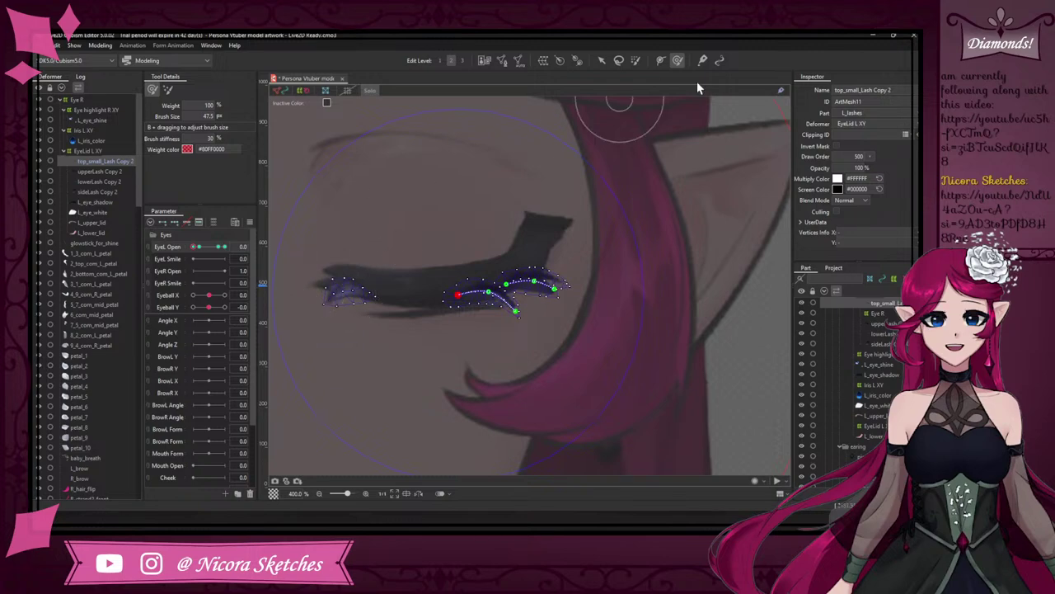
left_click(661, 60)
left_click(330, 302)
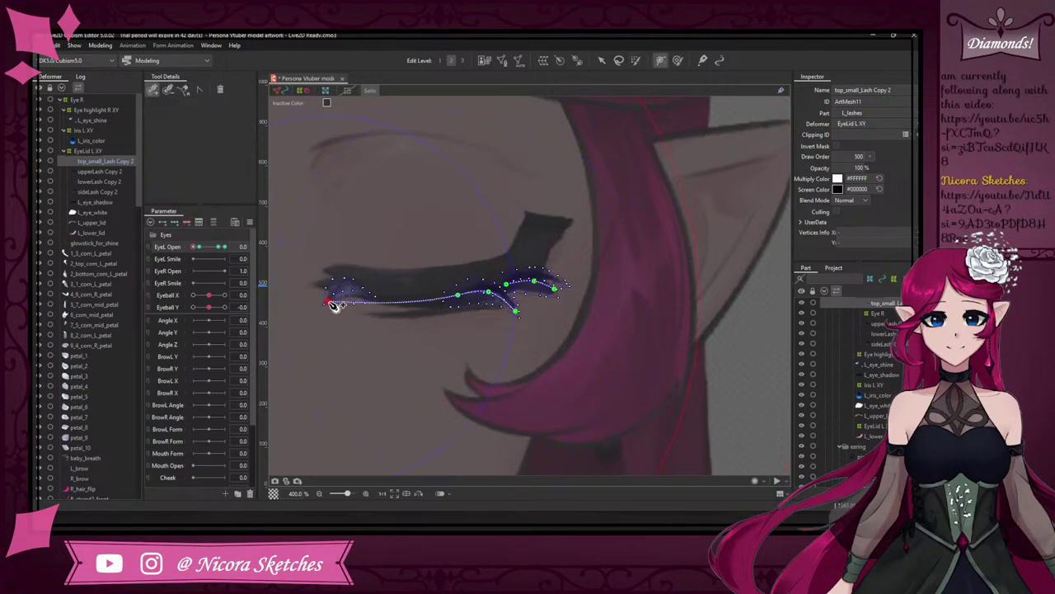
left_click(345, 287)
left_click(365, 289)
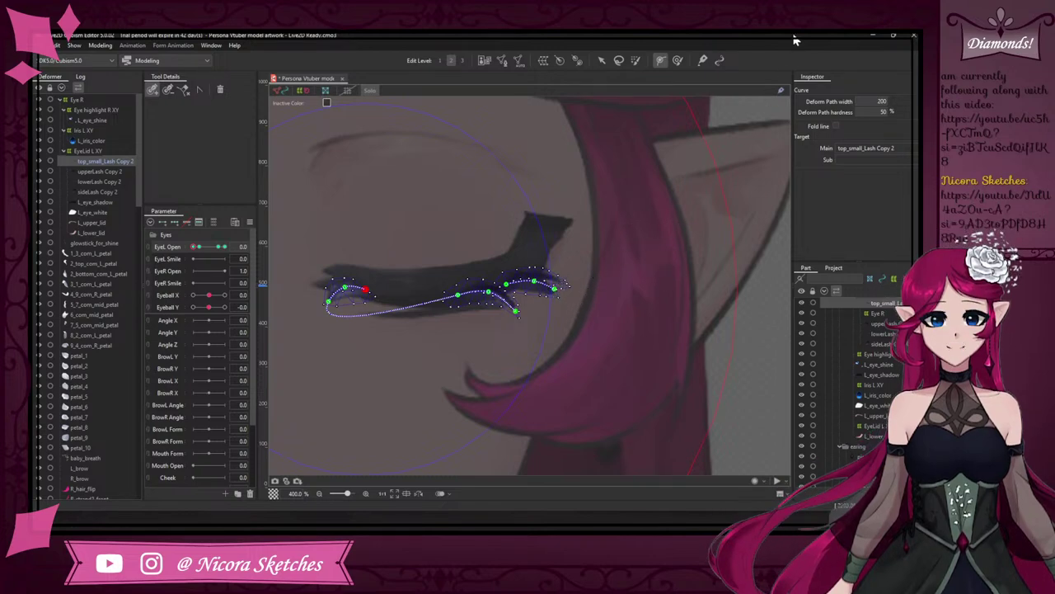
- Adjust the deform path points of the middle and outermost small lash tufts to bend them up toward the closed lash
left_click(676, 61)
left_click(601, 60)
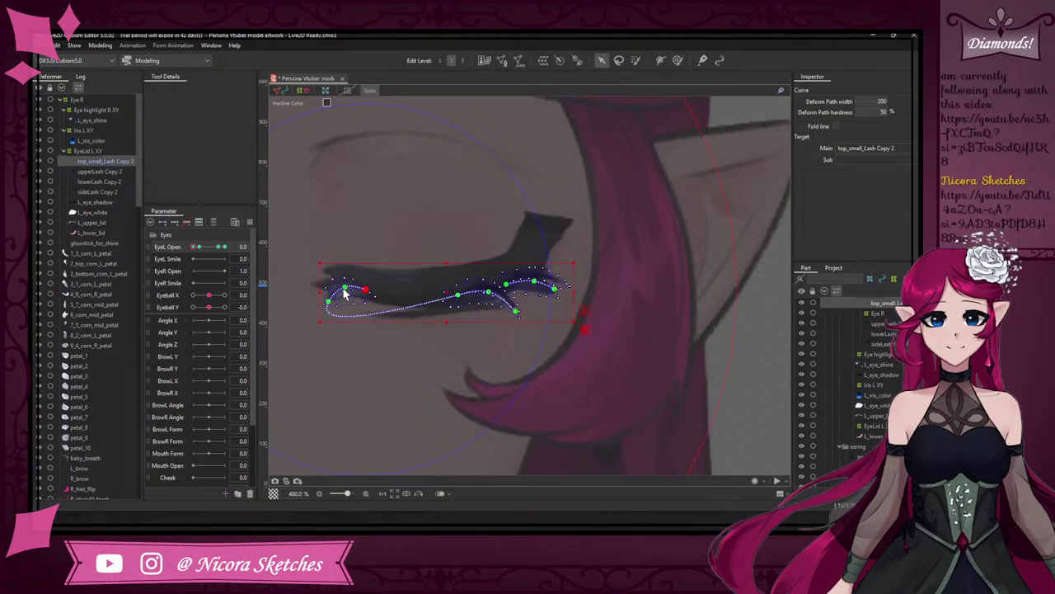
mouse_move(344, 293)
left_mouse_down()
mouse_move(353, 306)
mouse_move(351, 297)
left_mouse_up()
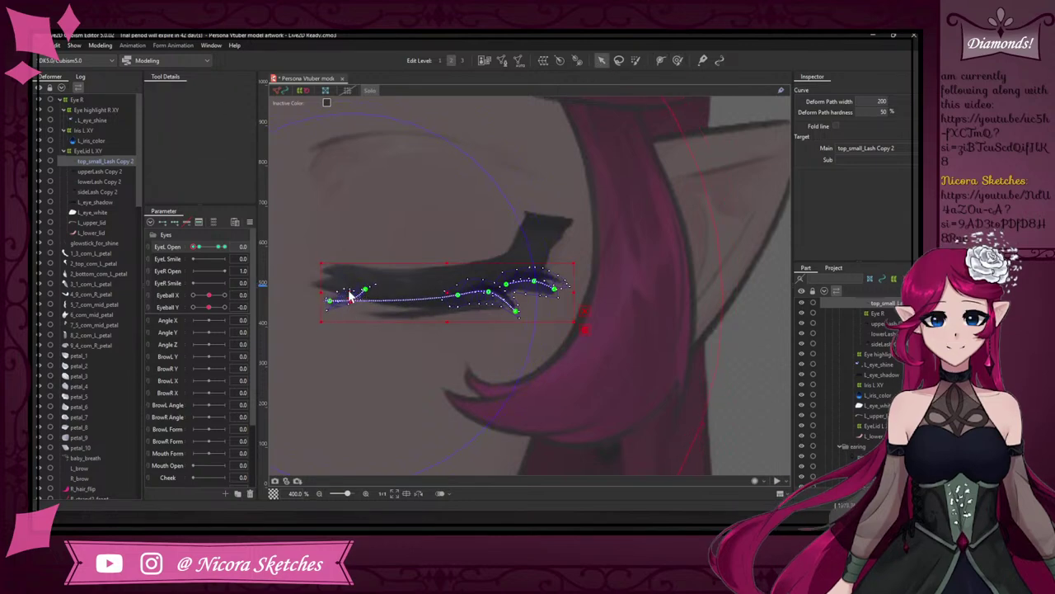
key("ctrl+z")
left_click_drag(457, 297, 519, 307)
key("ctrl+z")
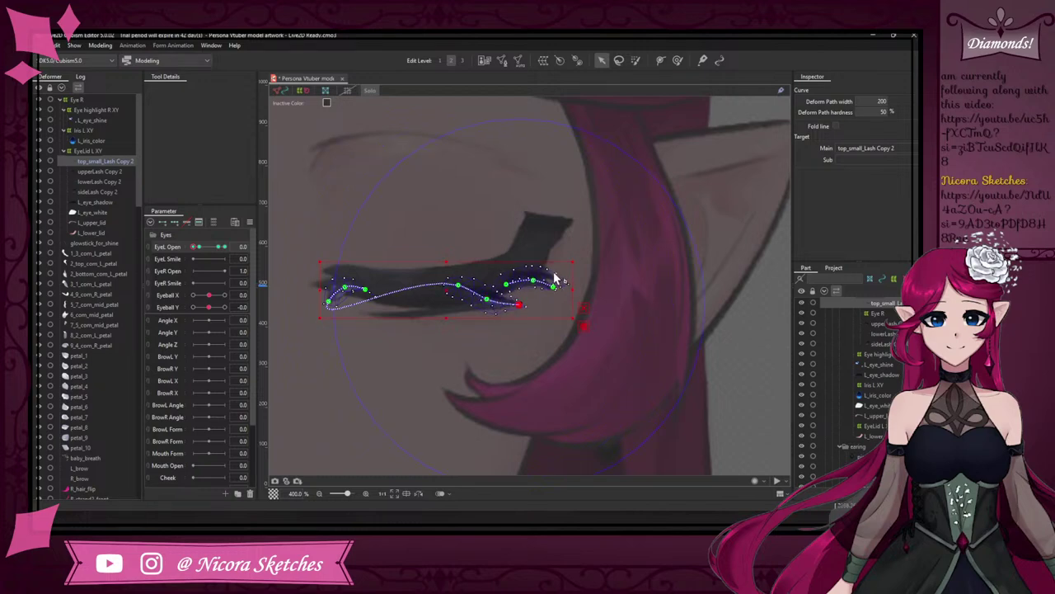
left_click(506, 279)
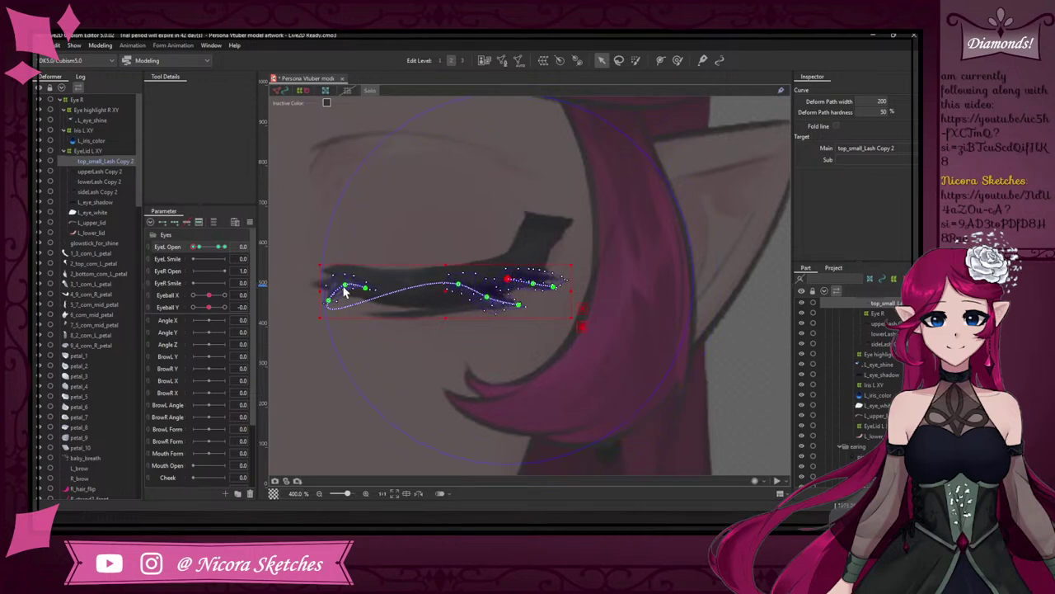
- Preview the left eye's blink in full color by scrubbing EyeL Open, then return it to 0 and isolate the small lash tufts
left_click(371, 90)
left_click(475, 208)
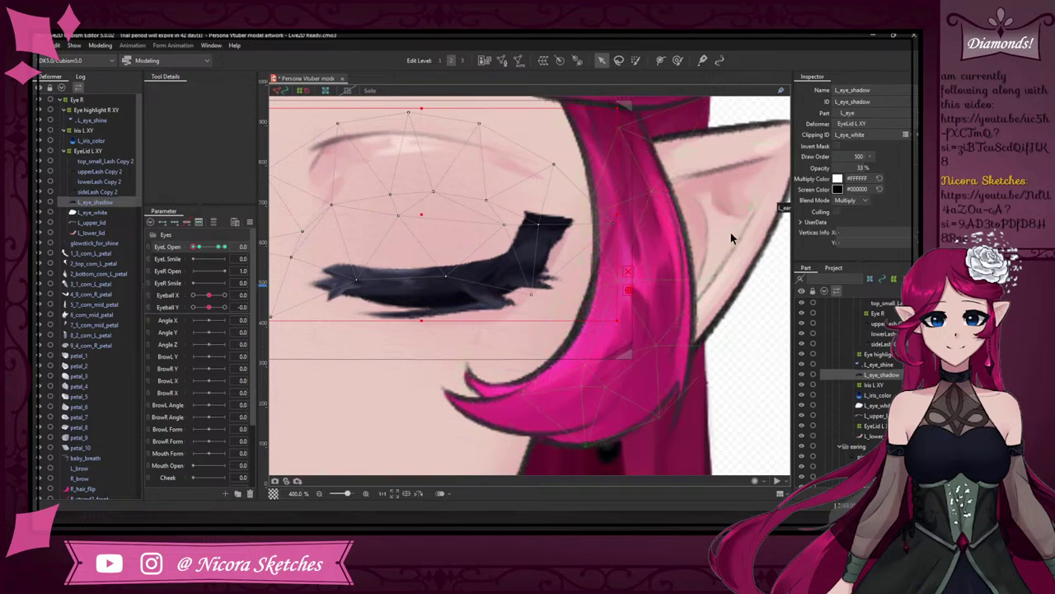
left_click(213, 247)
left_click(211, 248)
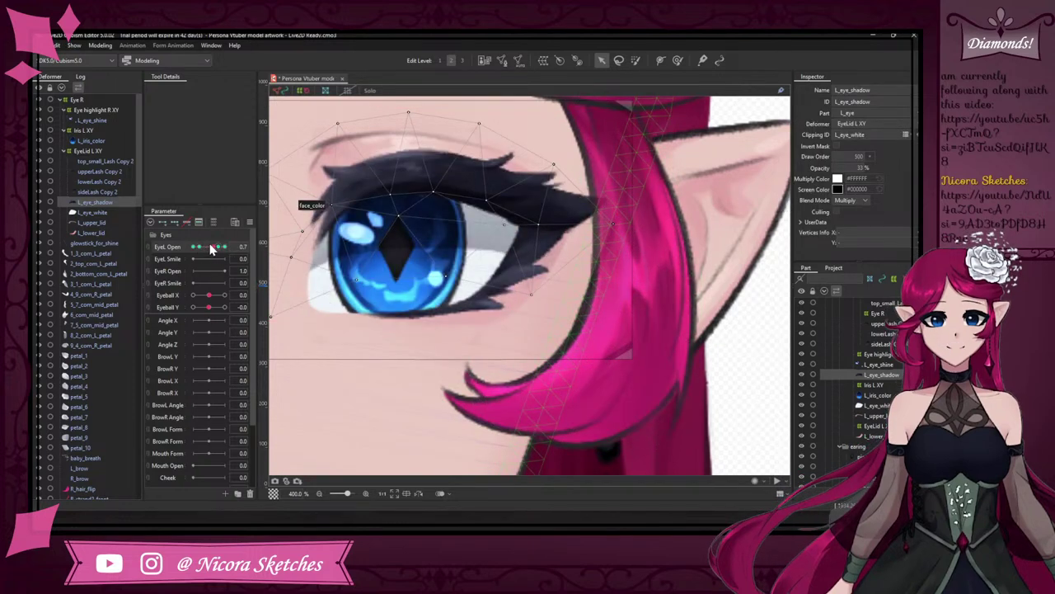
left_click_drag(221, 250, 178, 237)
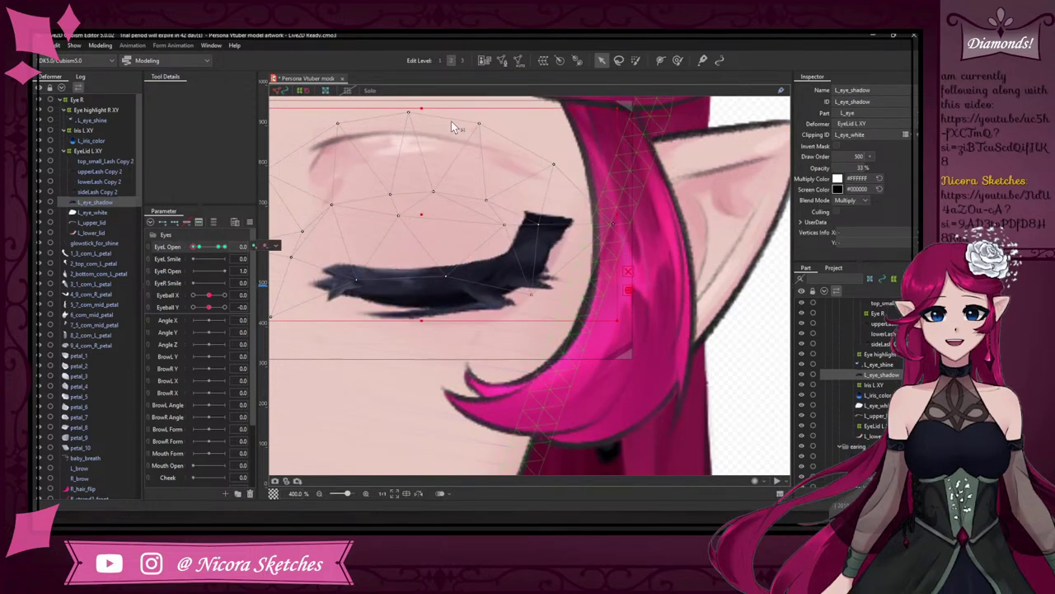
left_click(630, 251)
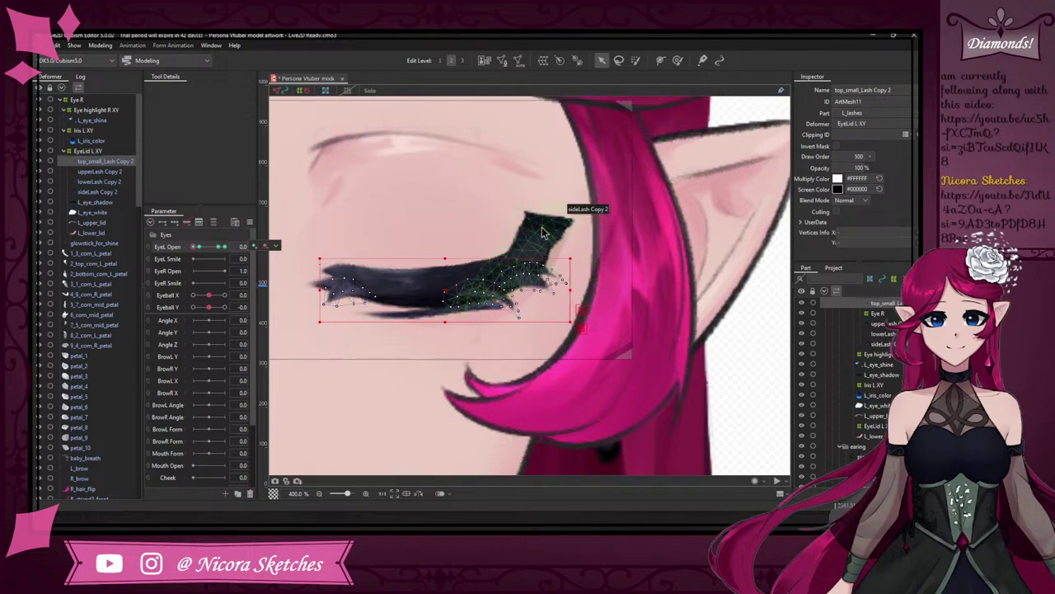
left_click(370, 93)
left_click_drag(234, 246, 175, 271)
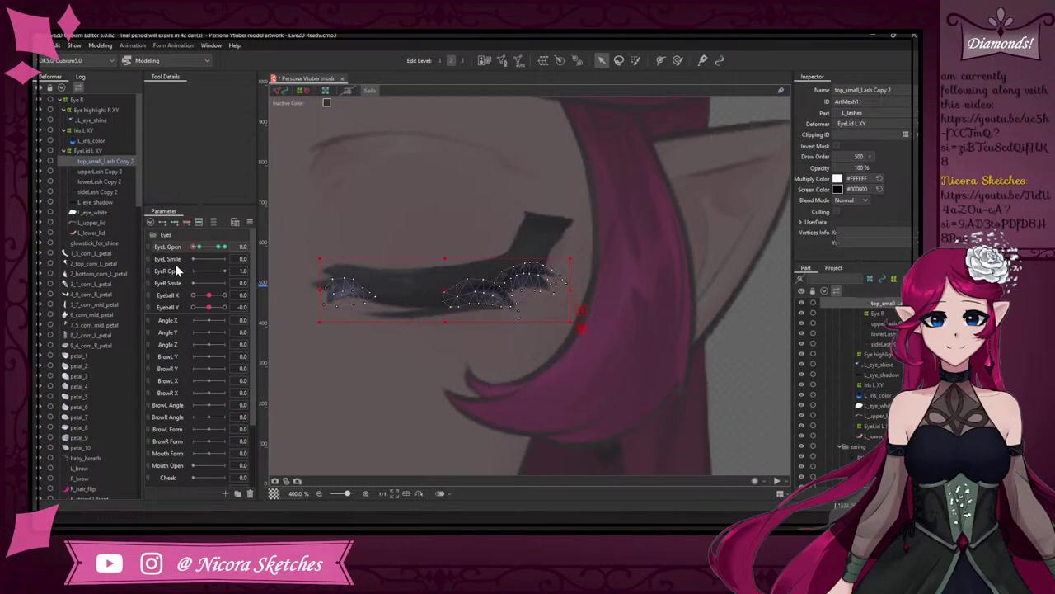
- Isolate upperLash Copy 2 and move its deform path points to lower the middle of the closed lash into a deeper curve
left_click(121, 174)
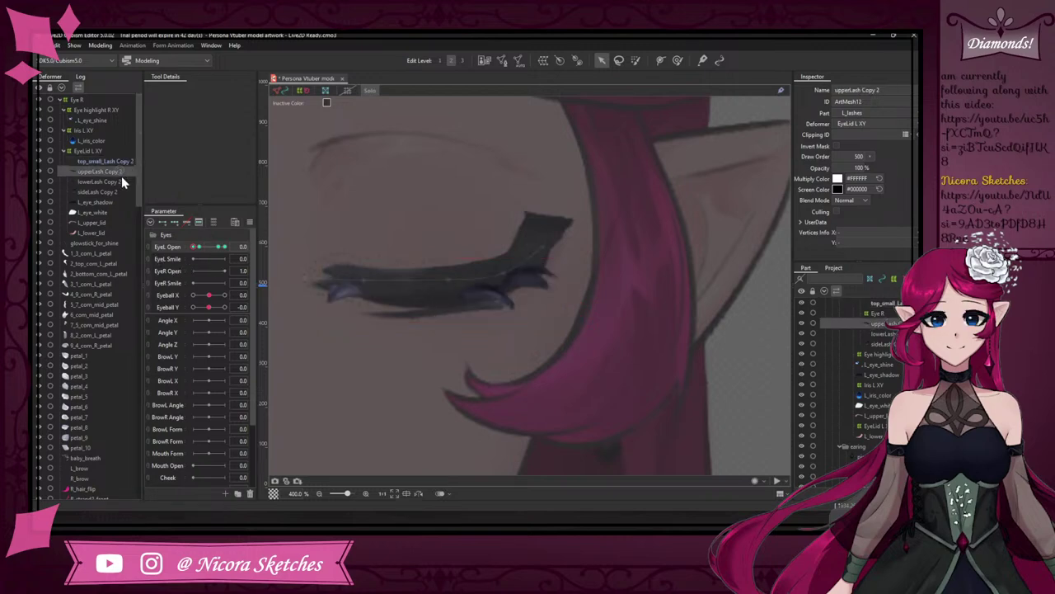
left_click(373, 93)
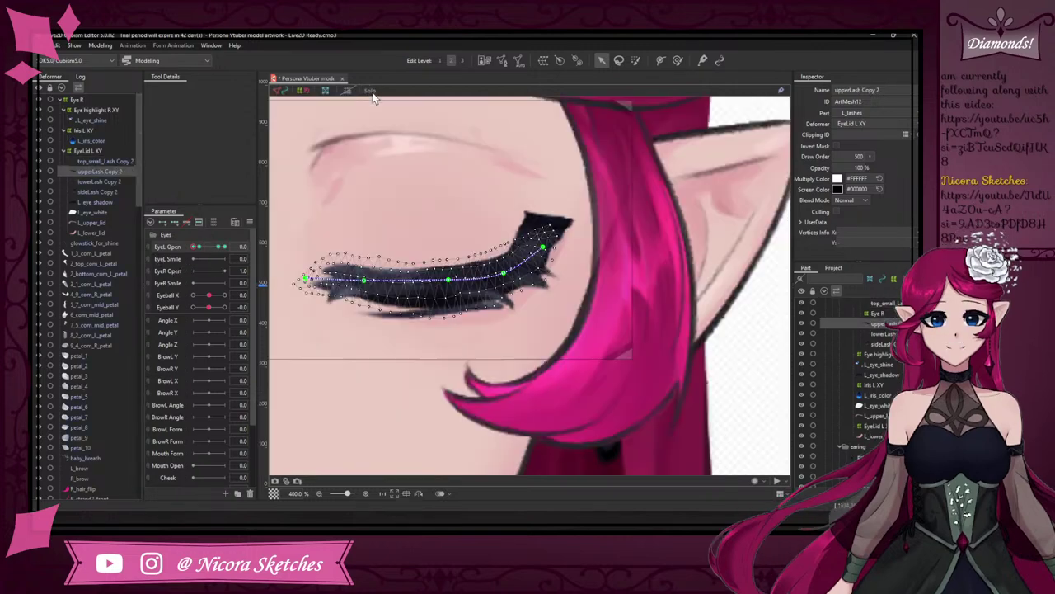
left_click(371, 93)
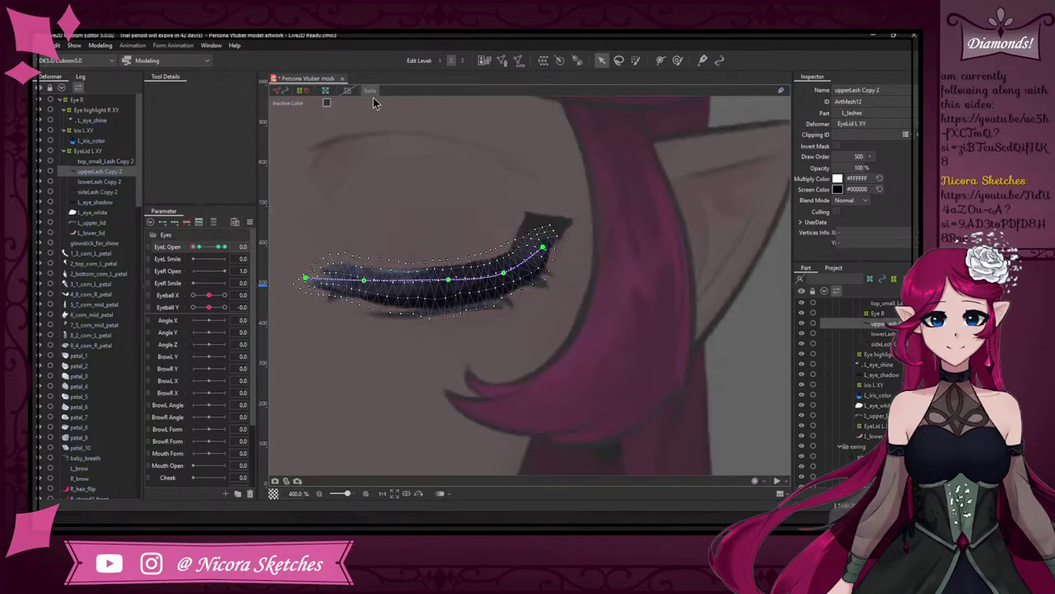
left_click(544, 247)
left_click(543, 252)
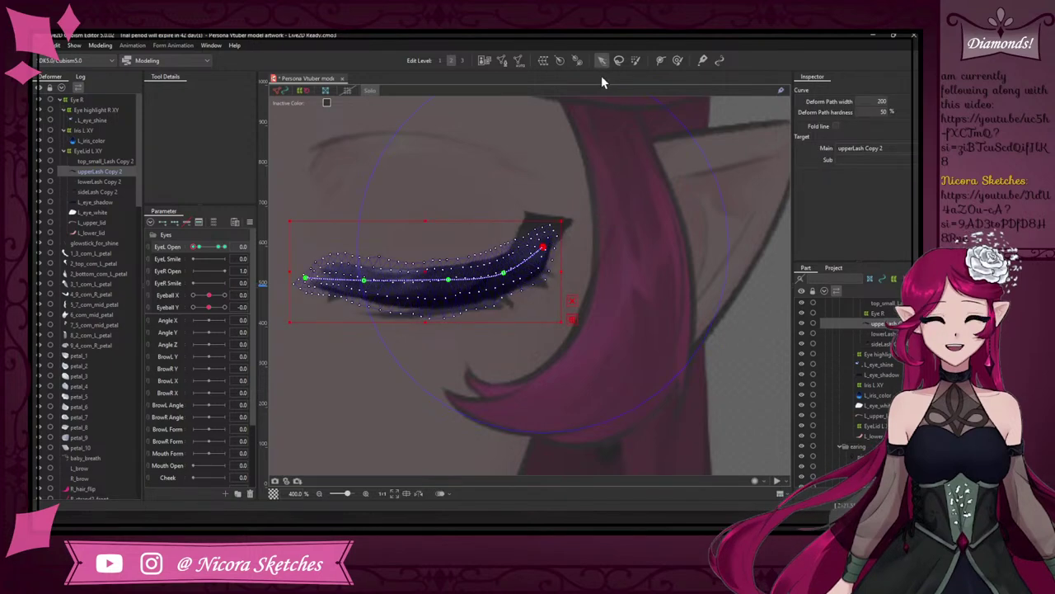
mouse_move(544, 247)
left_mouse_down()
mouse_move(553, 255)
mouse_move(545, 246)
left_mouse_up()
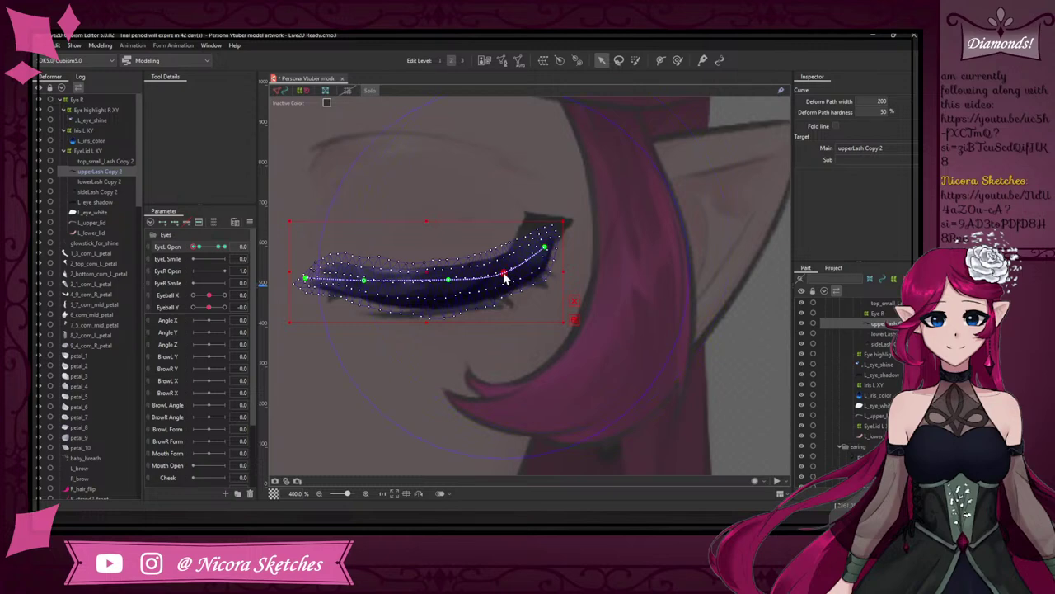
left_click_drag(447, 285, 433, 287)
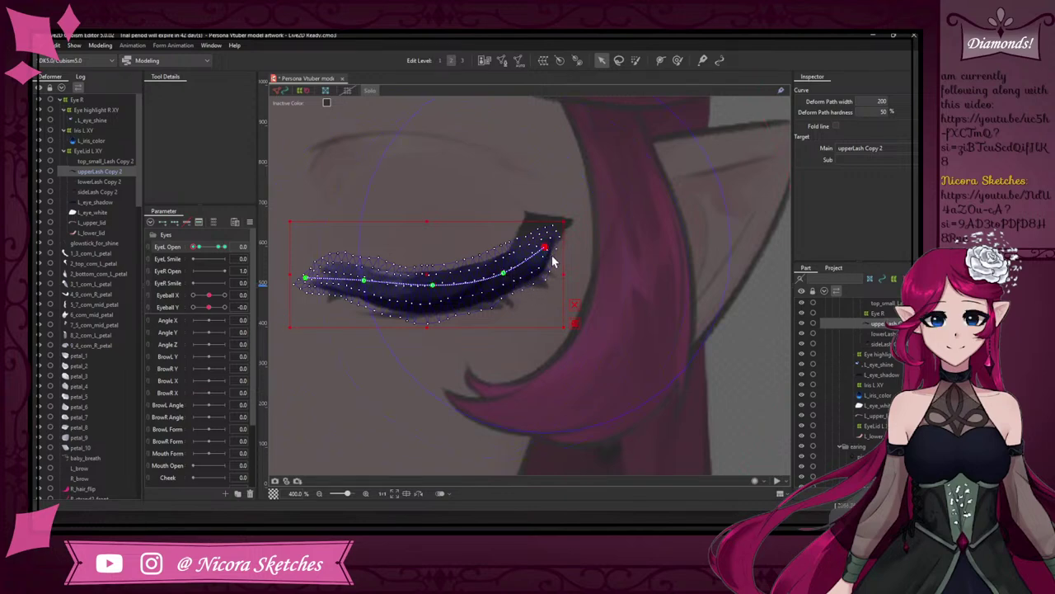
left_click(678, 62)
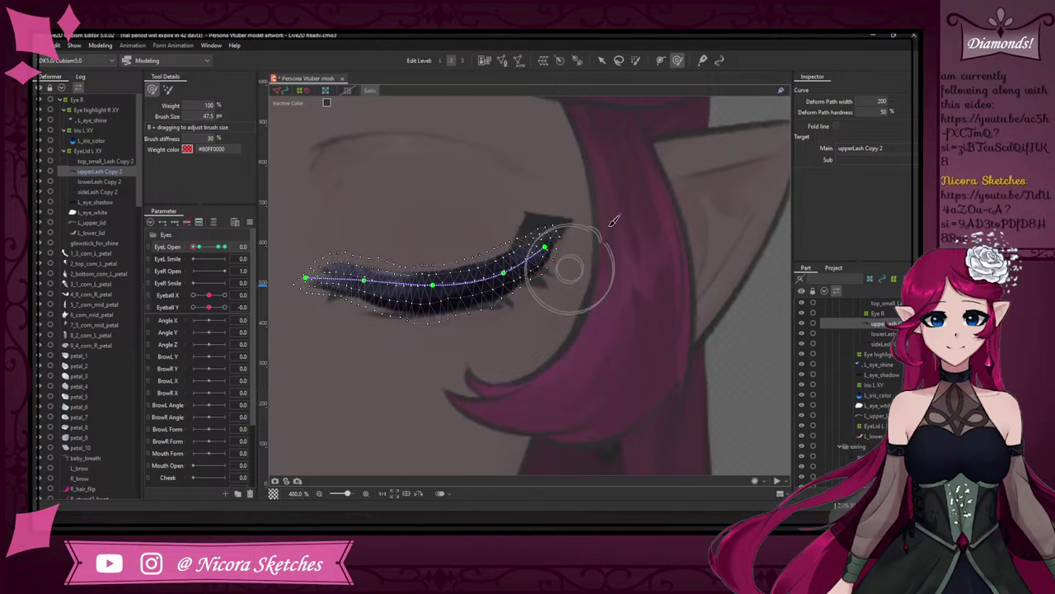
left_click(615, 263)
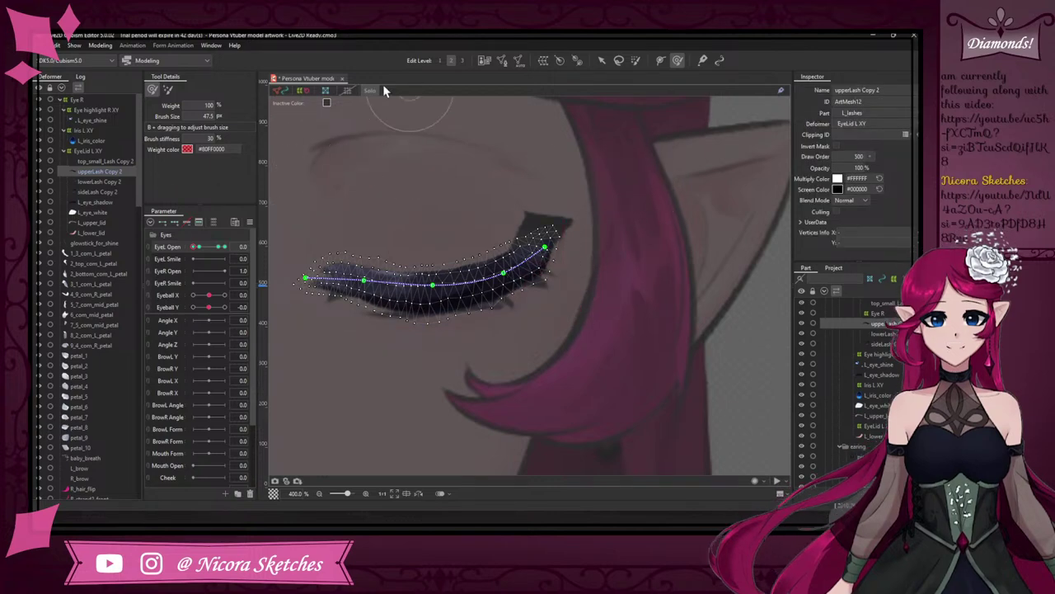
- Isolate lowerLash Copy 2 and reorder it directly above upperLash Copy 2 within the L_lashes part
left_click(371, 89)
left_click(99, 181)
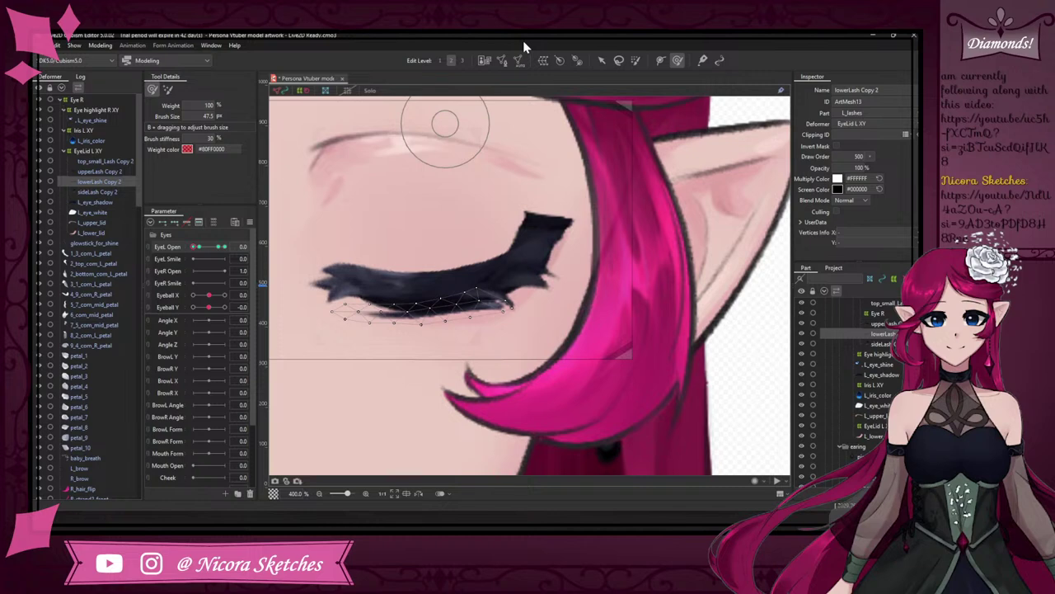
left_click(368, 89)
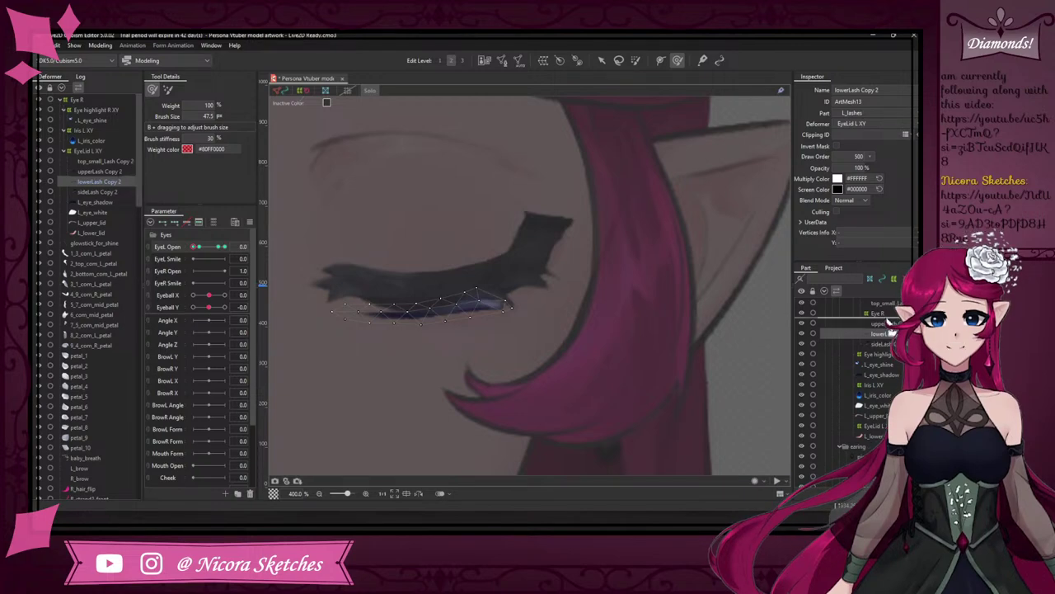
left_click_drag(889, 323, 889, 324)
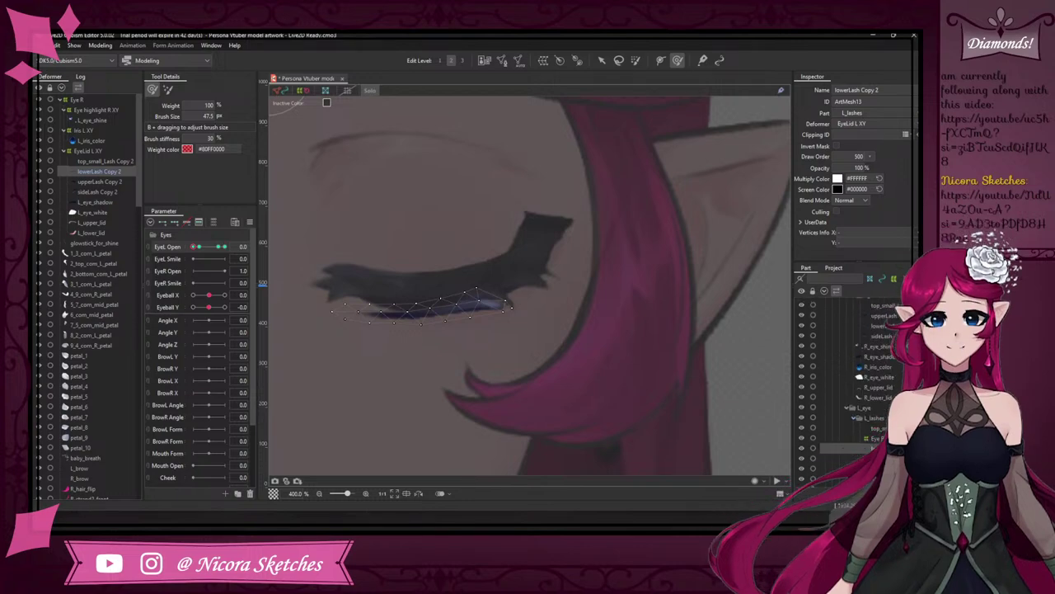
scroll(857, 379, "up", 3)
scroll(857, 379, "down", 1)
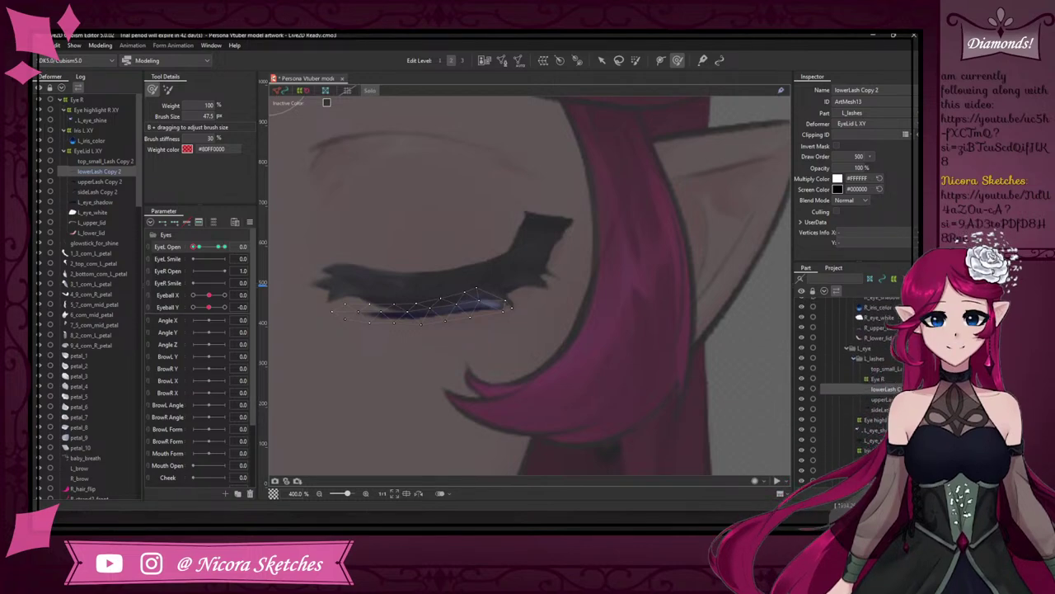
left_click_drag(886, 388, 886, 404)
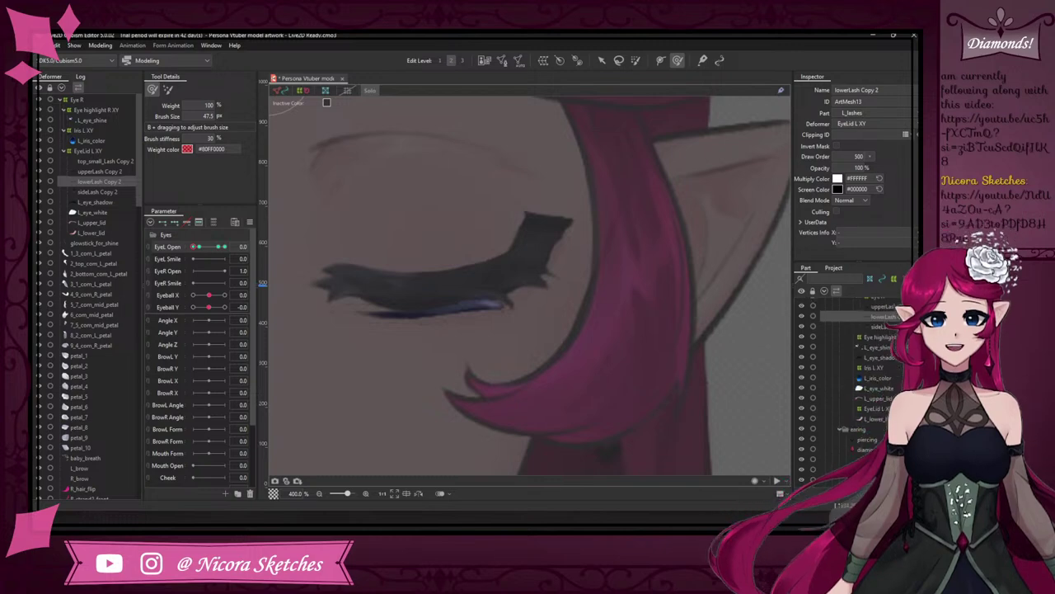
scroll(858, 379, "down", 4)
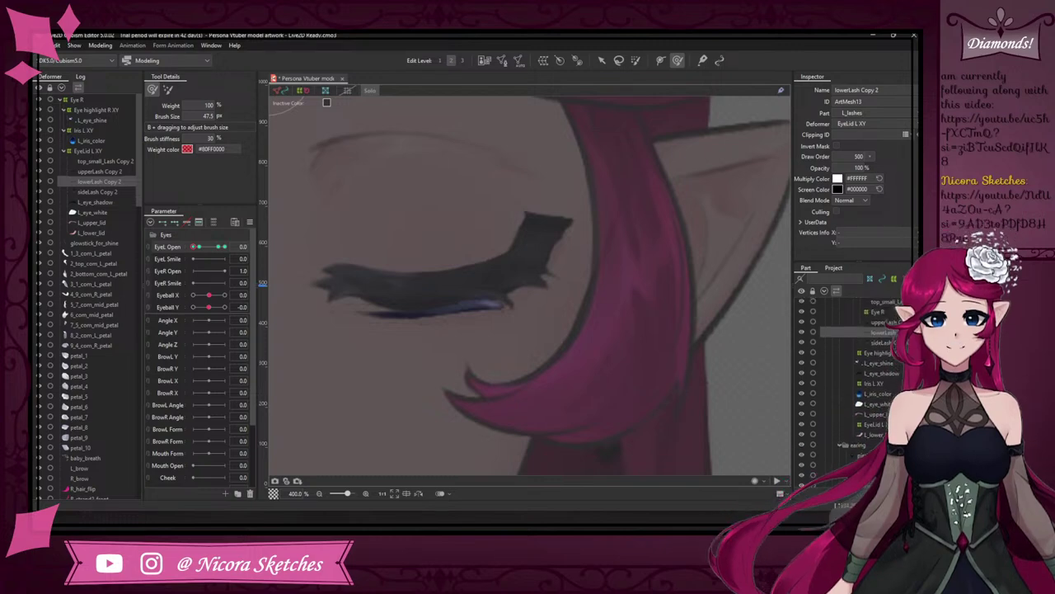
scroll(887, 330, "up", 2)
left_click_drag(887, 355, 889, 346)
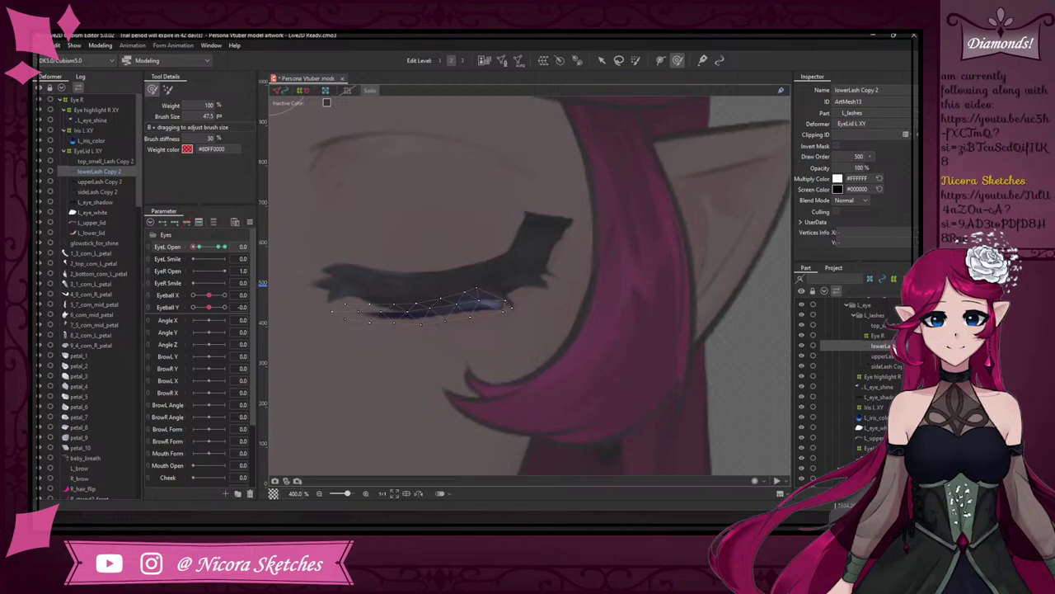
- Lay a four-point deform path along lowerLash Copy 2 and adjust its two middle points to follow the lash
left_click(662, 61)
left_click(343, 311)
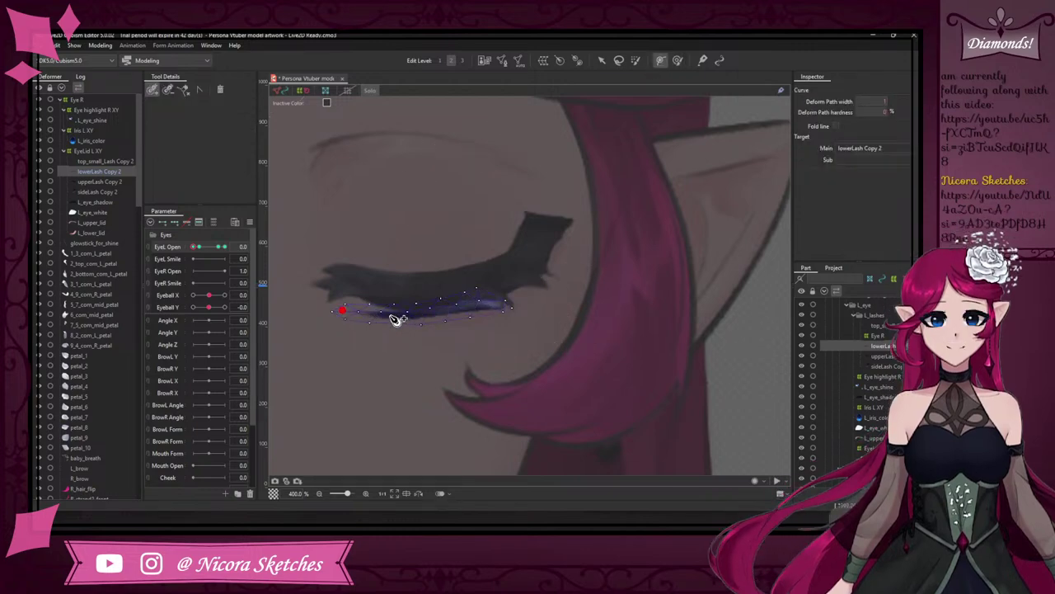
left_click(394, 314)
left_click(466, 302)
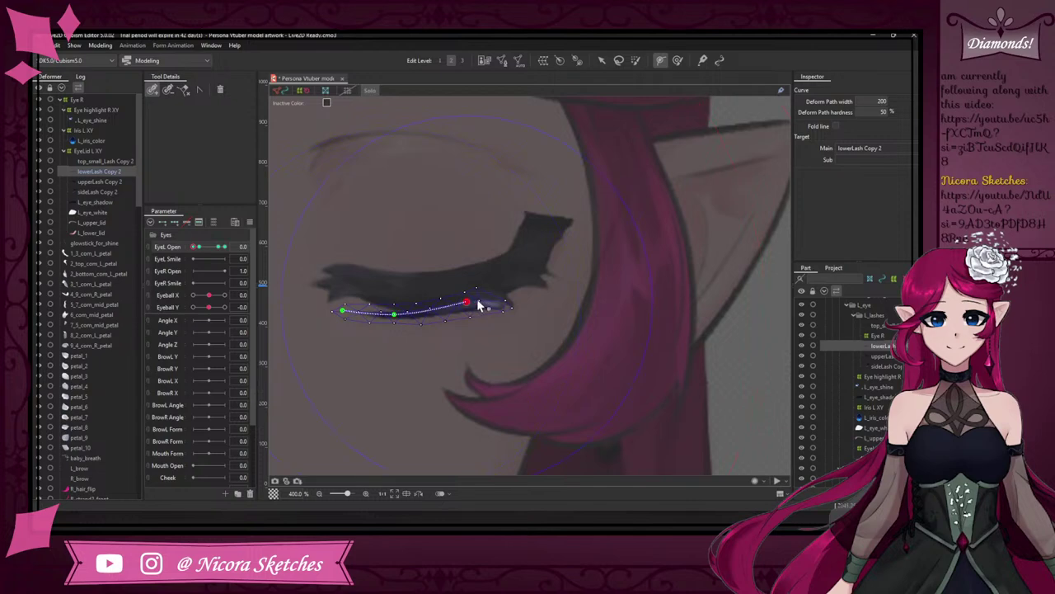
left_click(499, 304)
mouse_move(396, 317)
left_mouse_down()
mouse_move(414, 319)
mouse_move(397, 319)
left_mouse_up()
left_click_drag(466, 302, 470, 306)
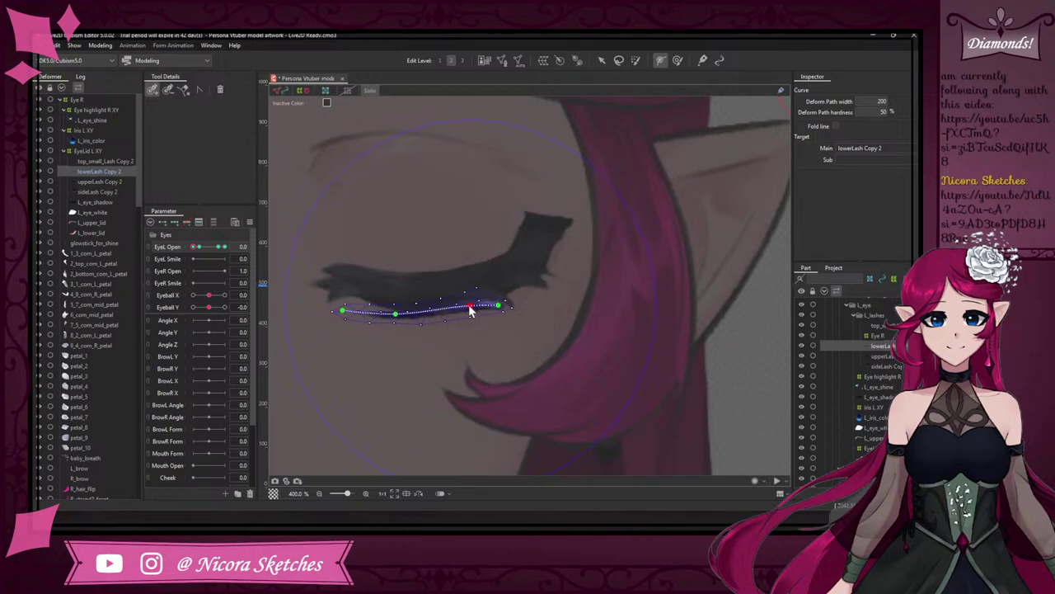
- Move the lower lash's deform path points up and inward so it curves along the closed upper lash's underside
left_click(603, 60)
left_click_drag(344, 310, 401, 304)
left_click_drag(467, 304, 499, 291)
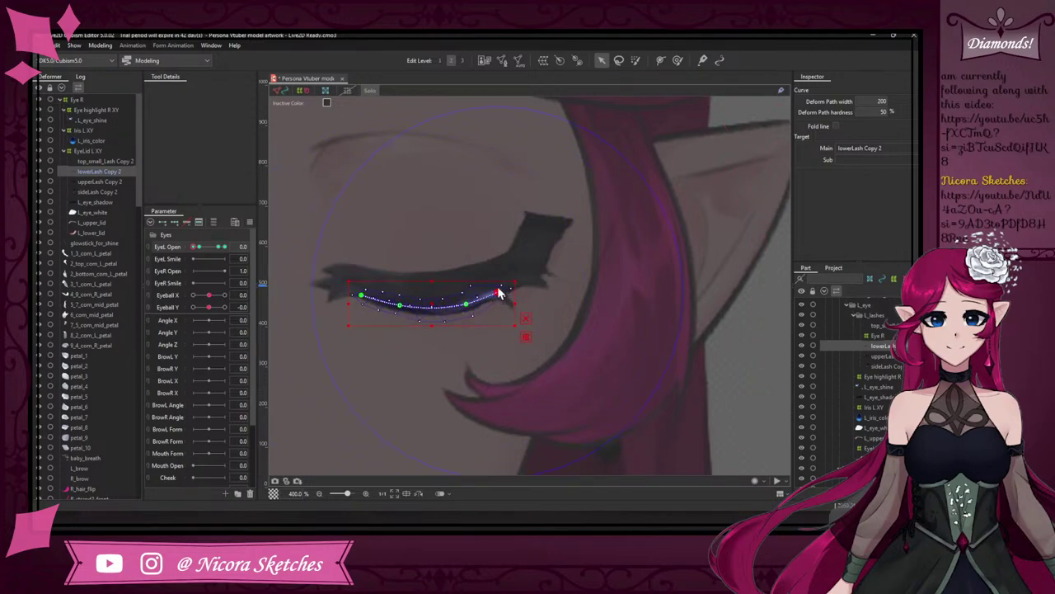
left_click(382, 91)
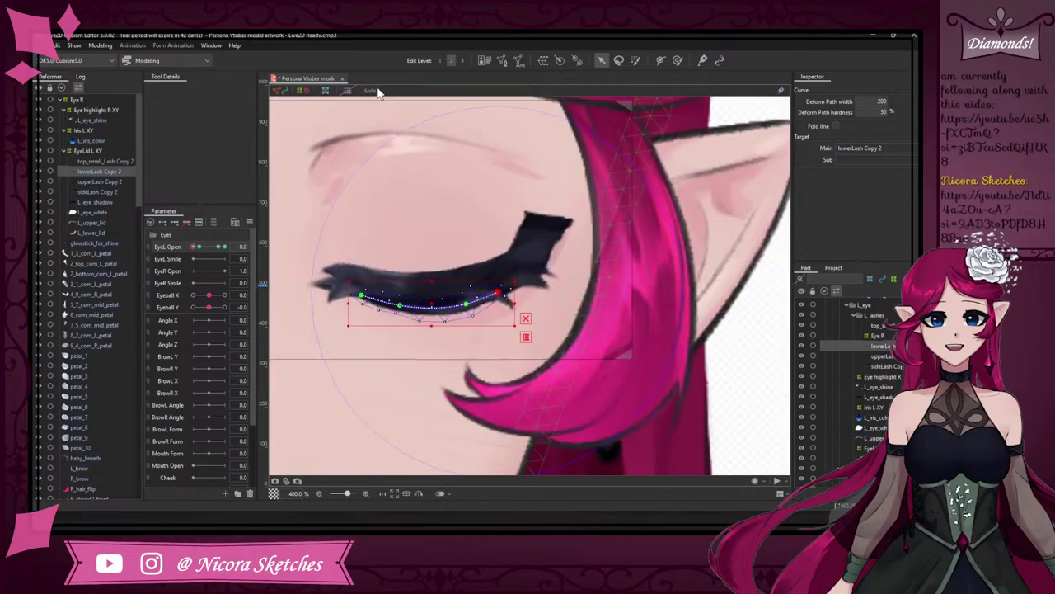
left_click(399, 306)
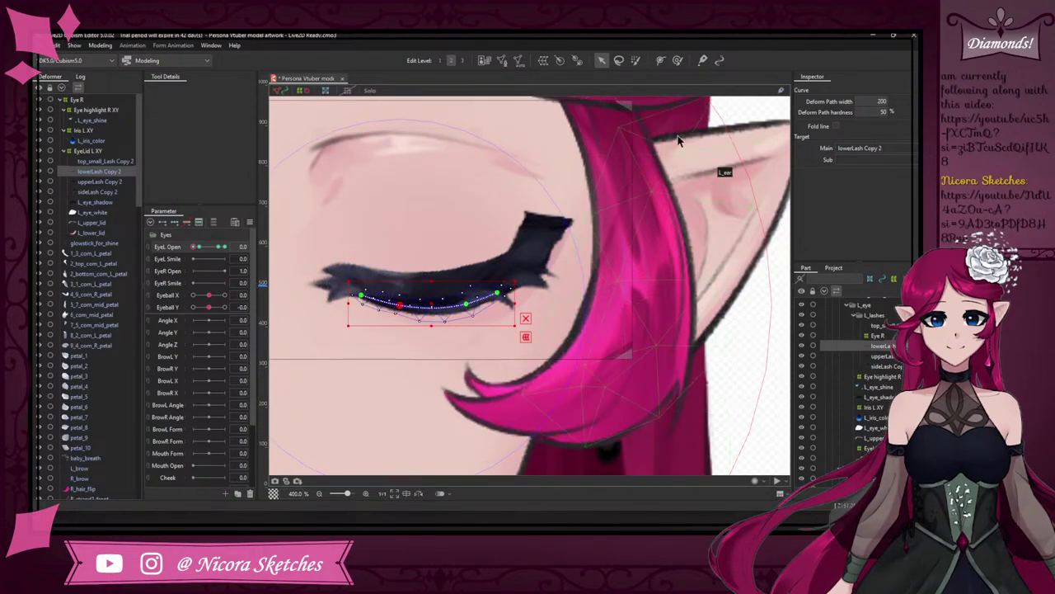
- Work over the lower lash's center with the Deform Brush at about 37 px, and stretch the lash upward into the closed upper lash
left_click(677, 61)
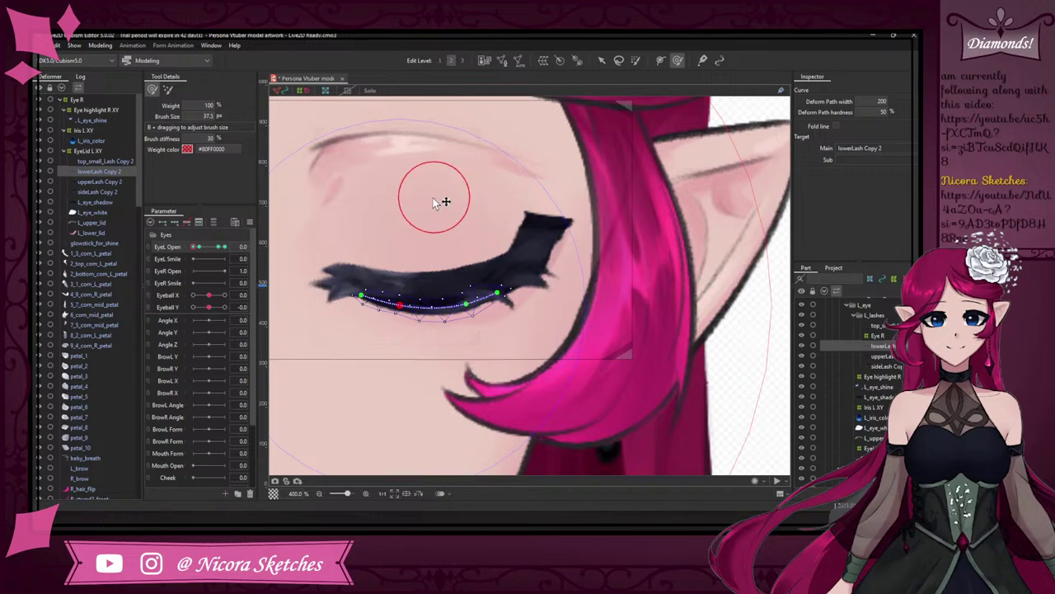
mouse_move(432, 262)
left_mouse_down()
mouse_move(429, 280)
mouse_move(436, 262)
left_mouse_up()
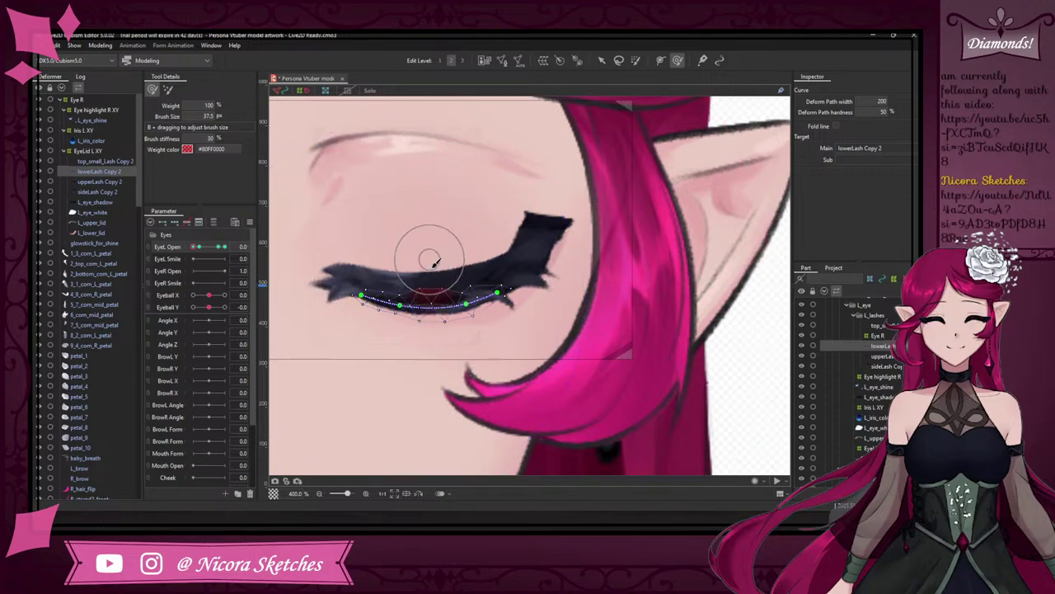
left_click(394, 214)
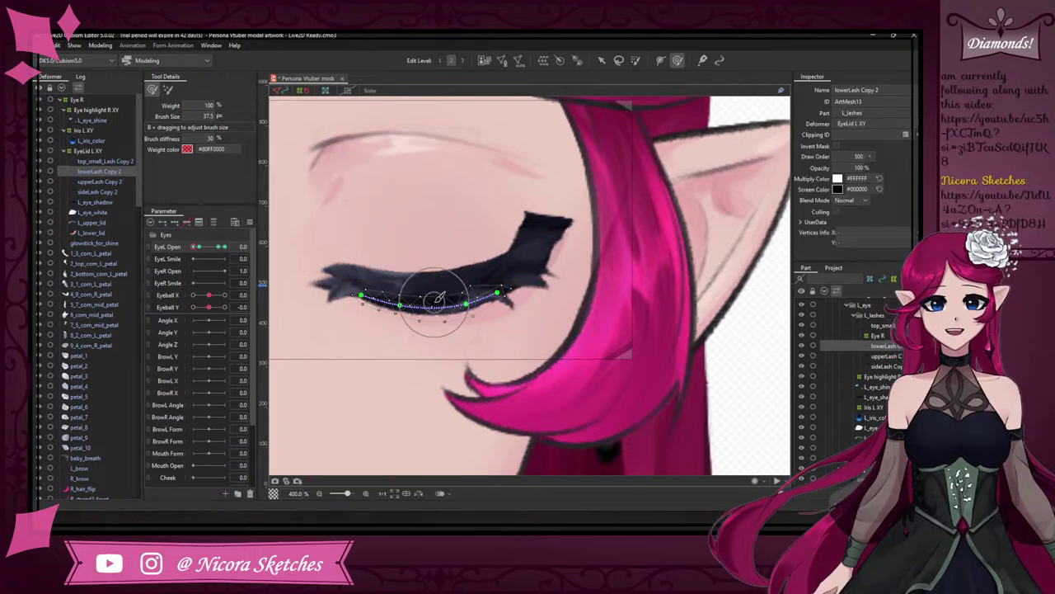
key("v")
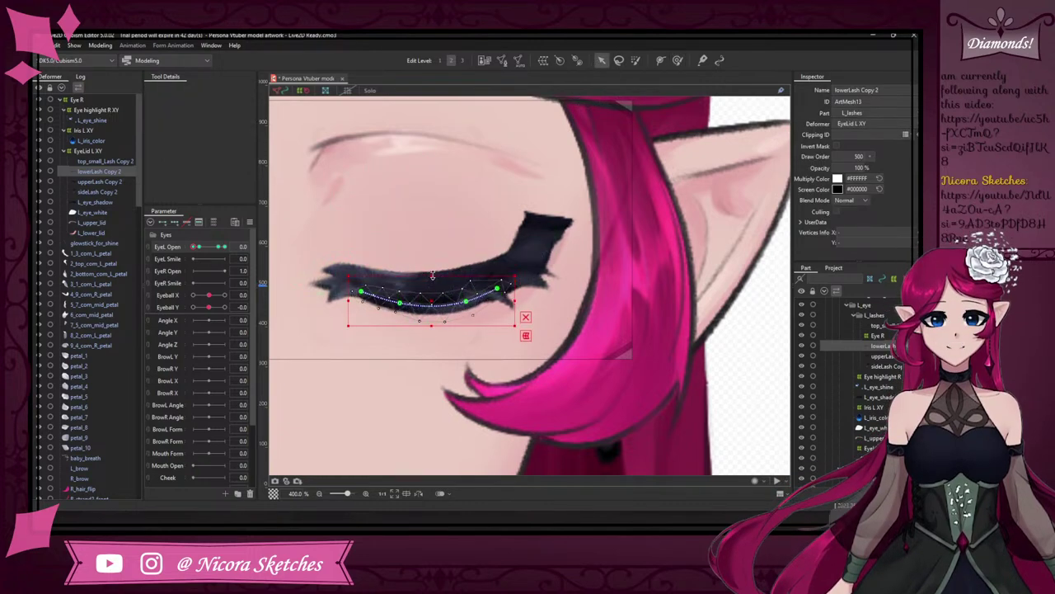
left_click_drag(433, 275, 432, 260)
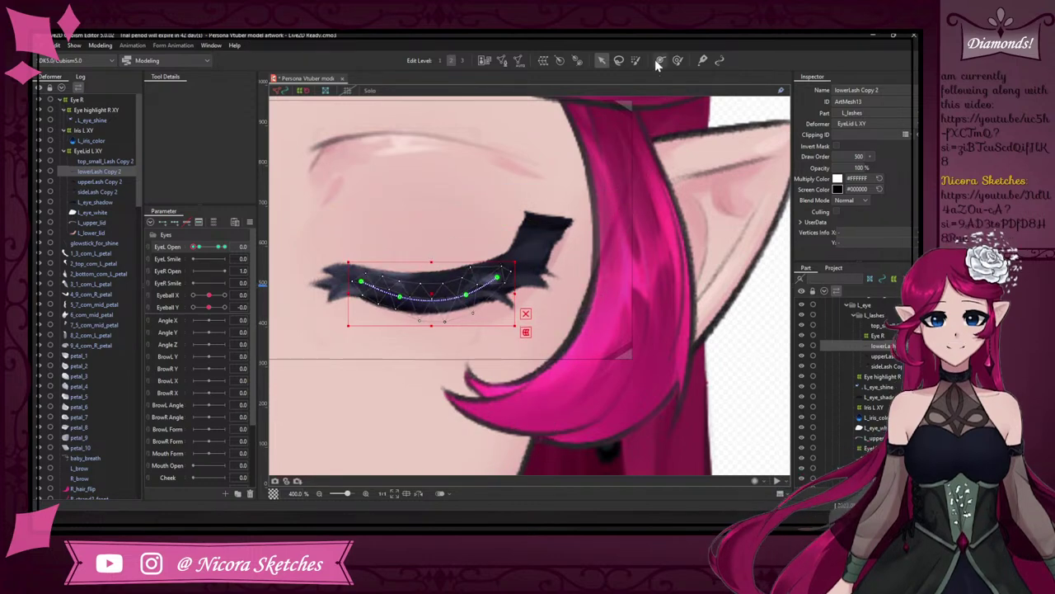
- Lower both end points of the lower lash's deform path toward the closed lash line, and set EyeL Open to 0.4
left_click_drag(497, 278, 501, 295)
left_click_drag(404, 299, 361, 294)
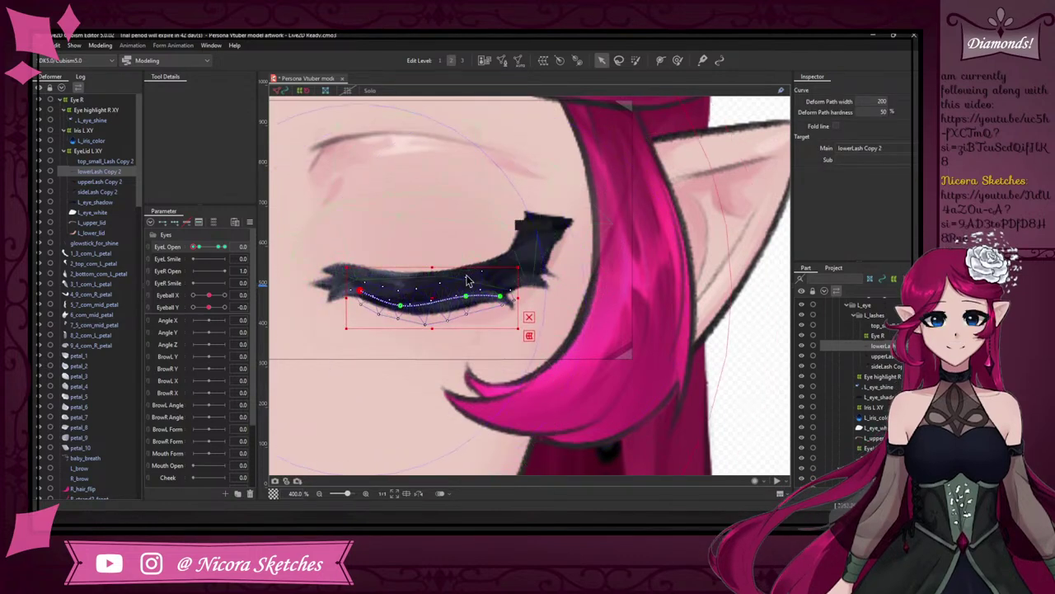
left_click(218, 249)
mouse_move(216, 249)
left_mouse_down()
mouse_move(233, 251)
mouse_move(183, 238)
mouse_move(216, 241)
mouse_move(191, 244)
mouse_move(203, 239)
left_mouse_up()
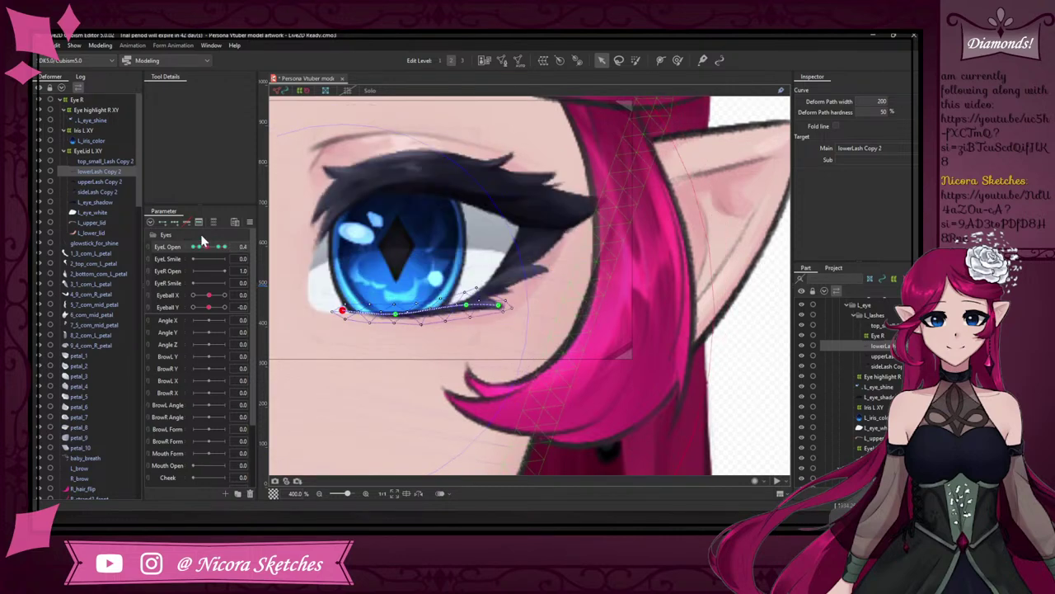
- Isolate sideLash Copy 2 in Solo view and start a deform path along it from its lower inner tip
left_click(103, 191)
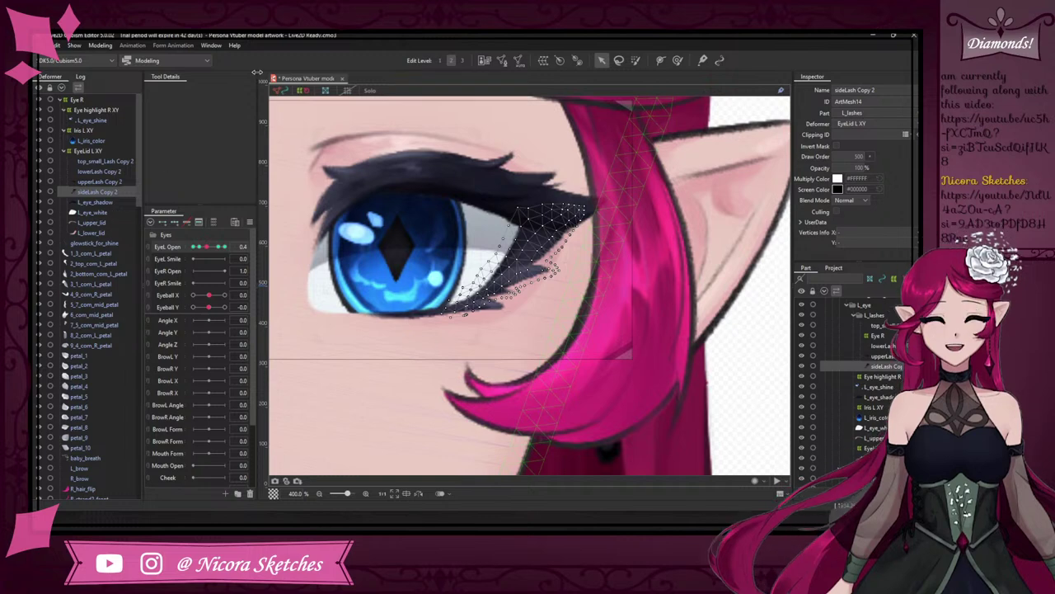
left_click(635, 60)
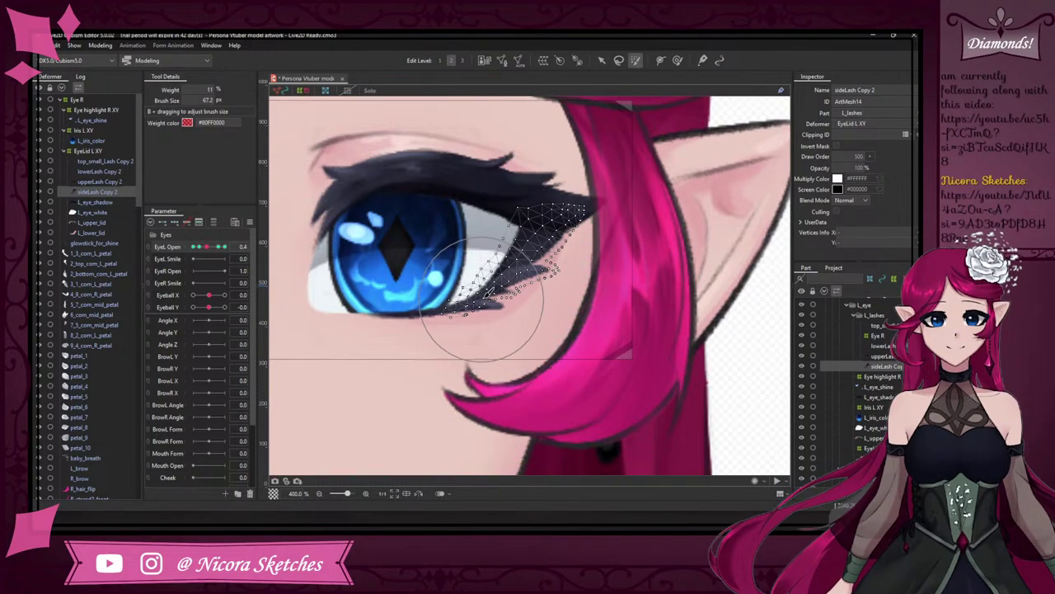
left_click(677, 61)
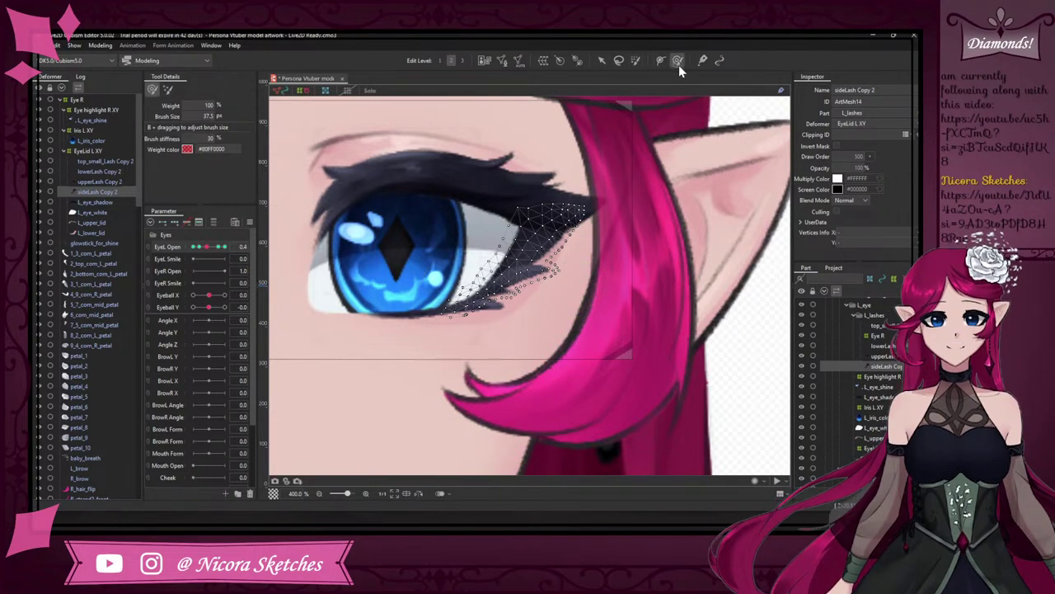
left_click(370, 91)
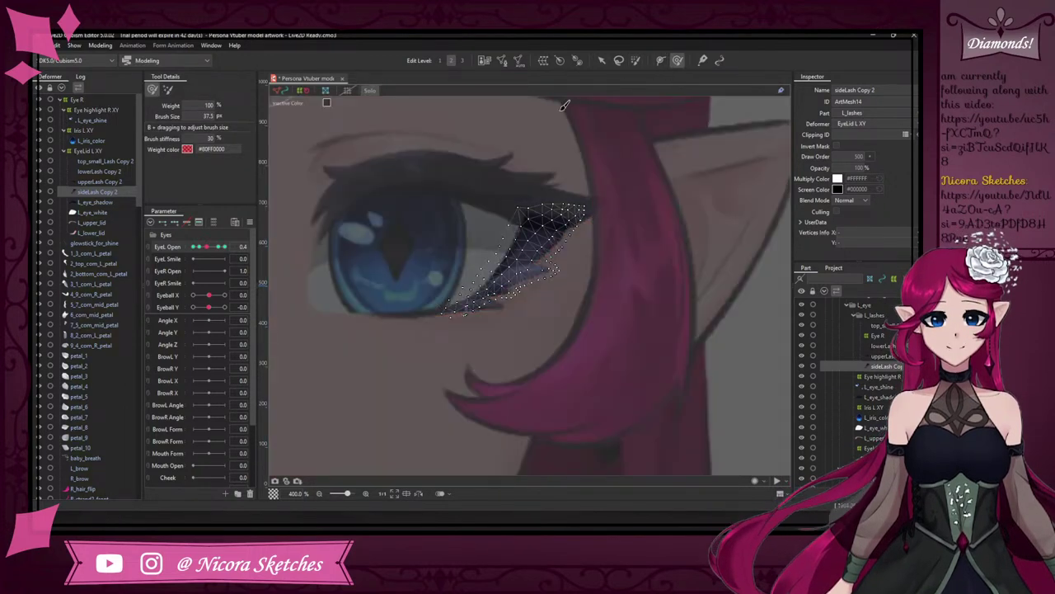
left_click(658, 60)
left_click(454, 308)
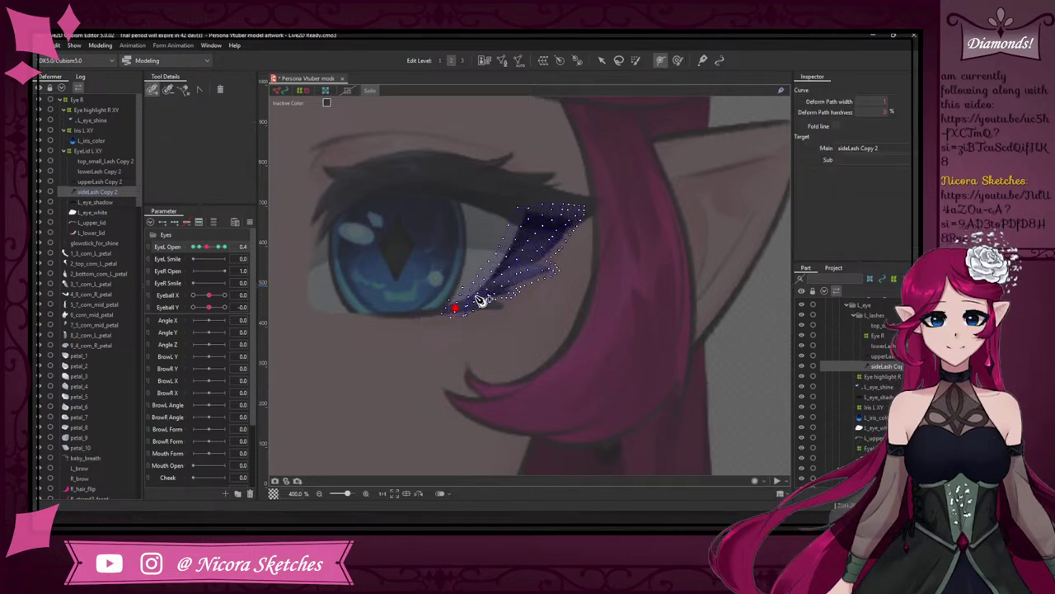
left_click(501, 278)
- Extend the side lash's deform path around its outer spike and up to the upper corner, and adjust the middle points
left_click(512, 264)
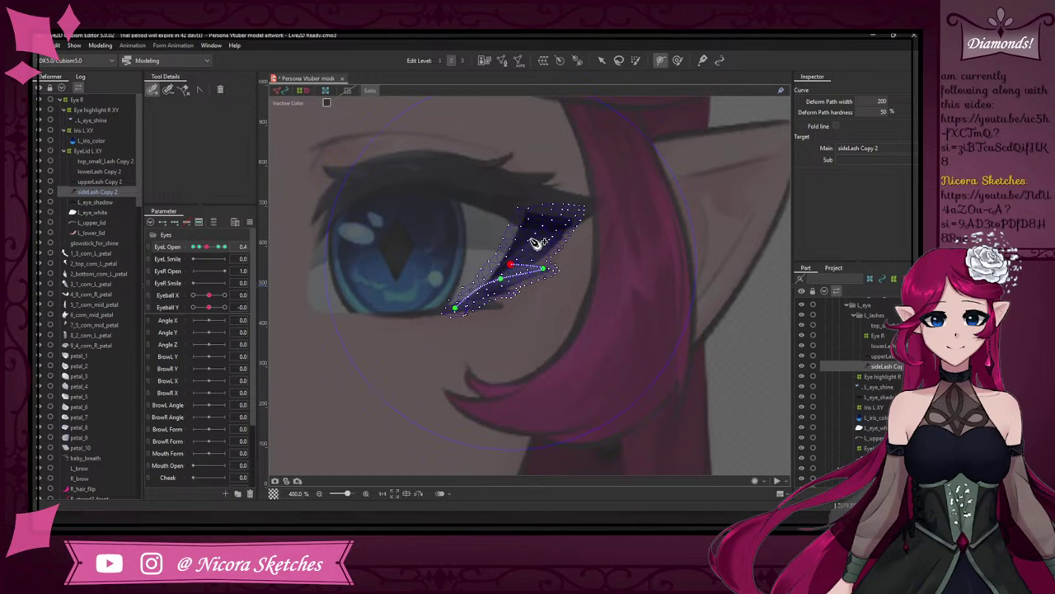
left_click(534, 231)
left_click(565, 221)
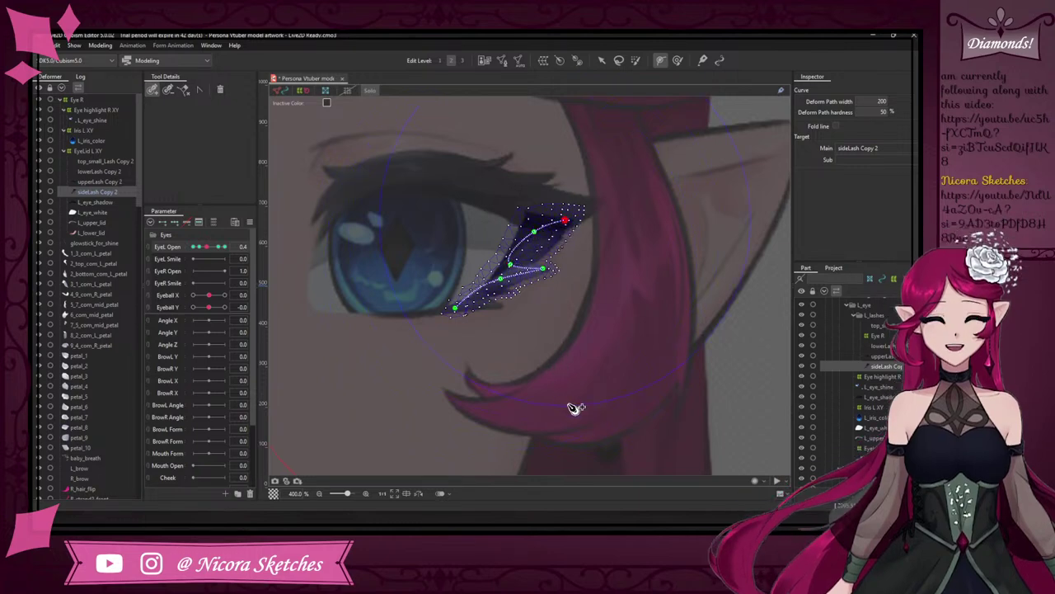
left_click(503, 288)
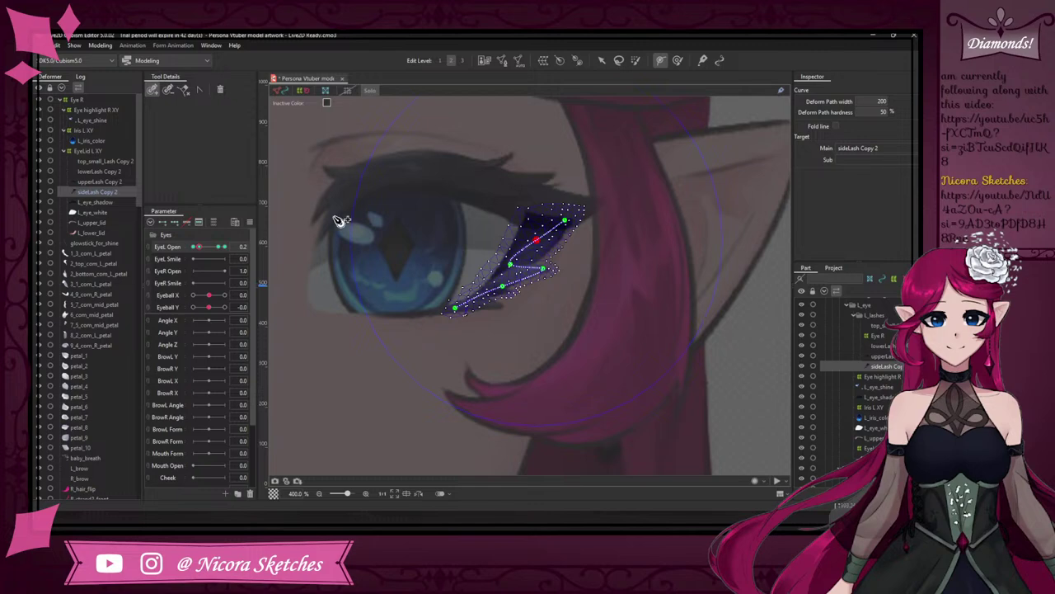
- Set EyeL Open to 0, pull the path's inner end into the closed lash, and try lowering the point below the upper end
mouse_move(199, 247)
left_mouse_down()
mouse_move(216, 247)
mouse_move(183, 250)
left_mouse_up()
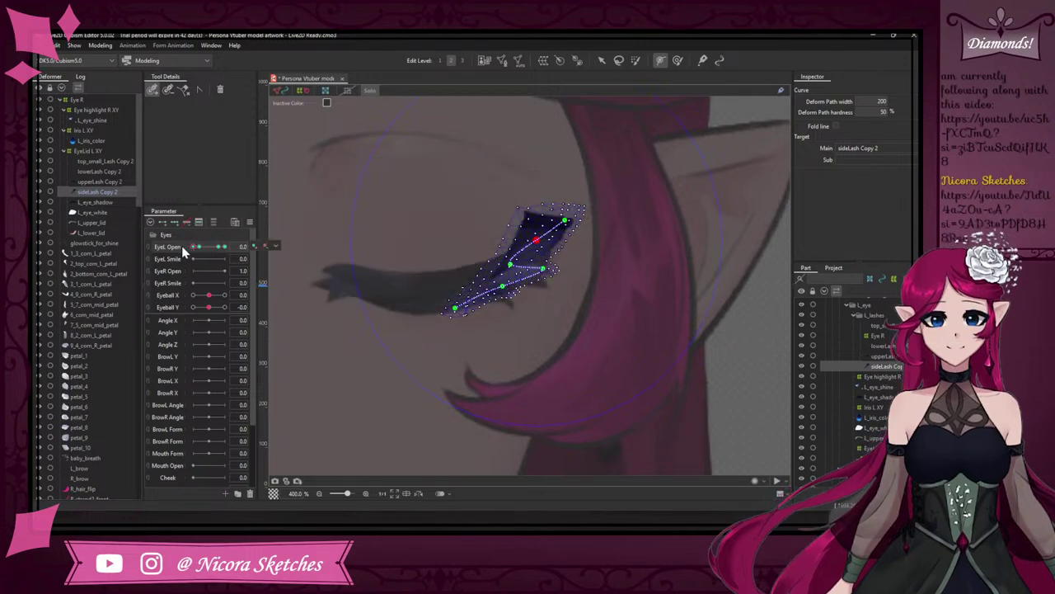
left_click(601, 61)
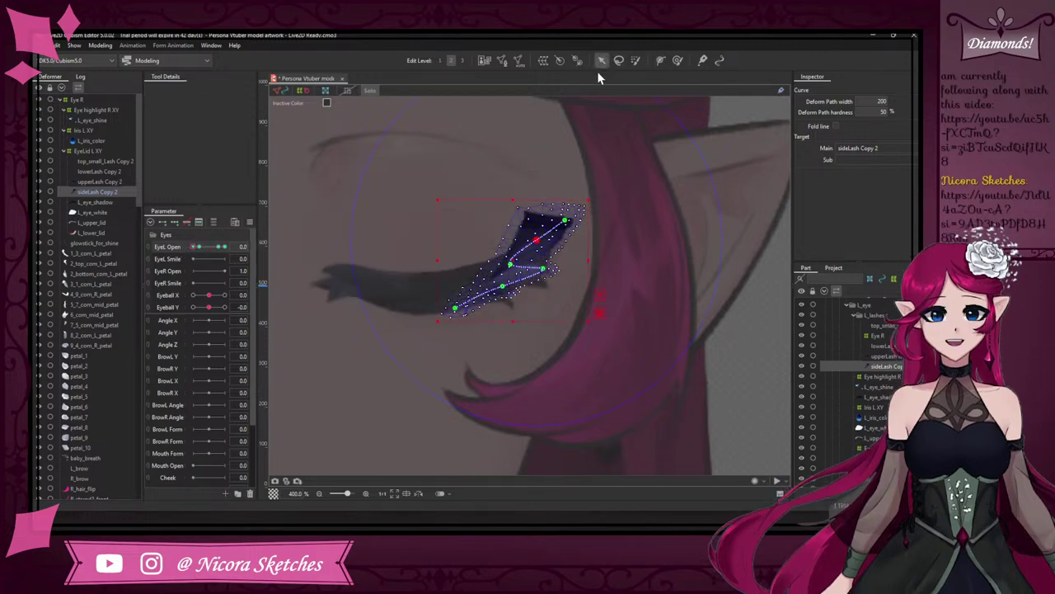
left_click_drag(458, 312, 448, 305)
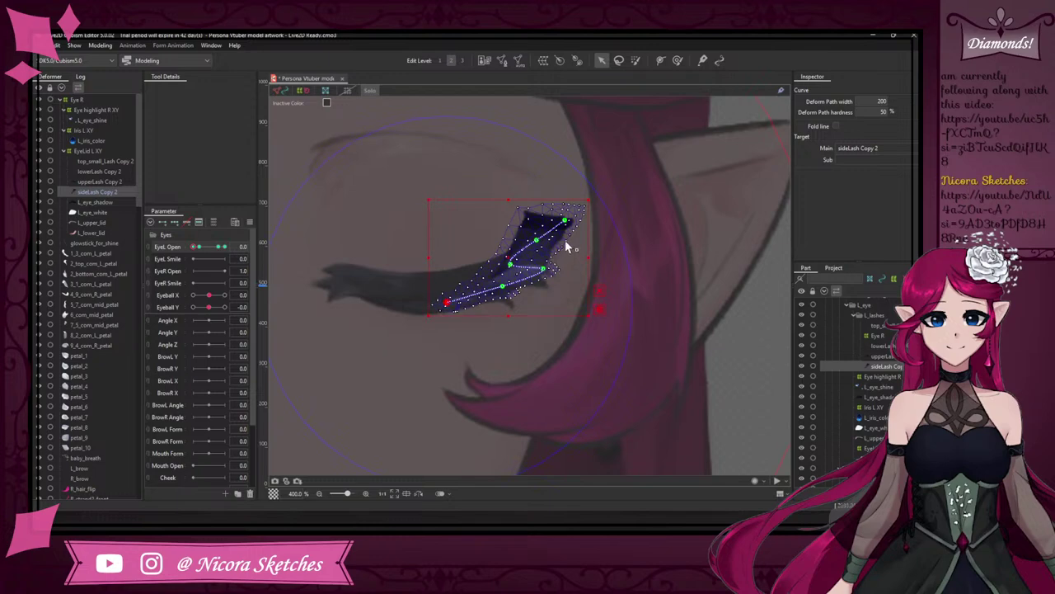
left_click_drag(537, 240, 537, 251)
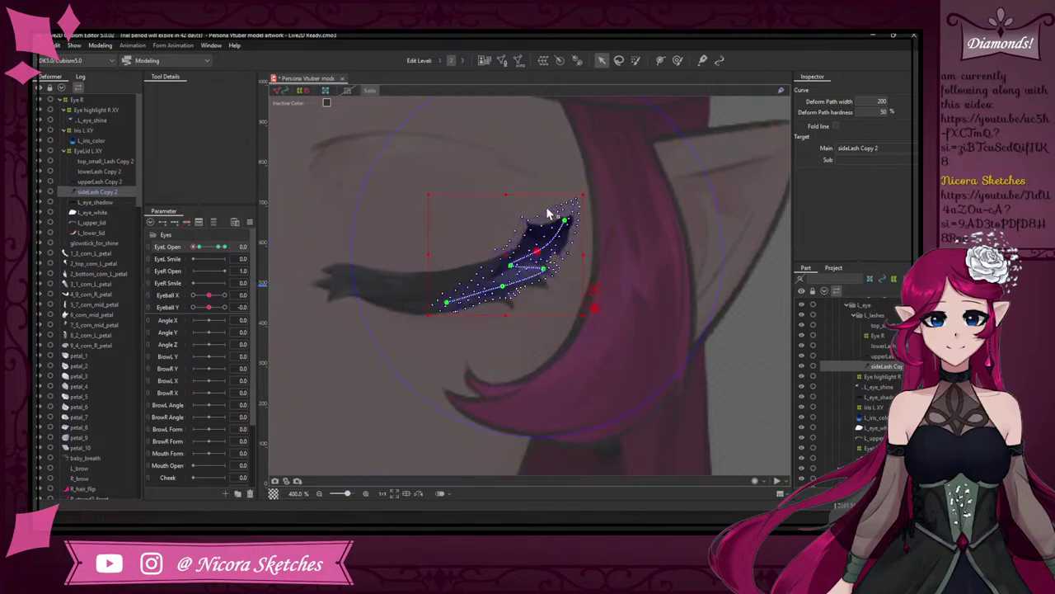
key("ctrl+z")
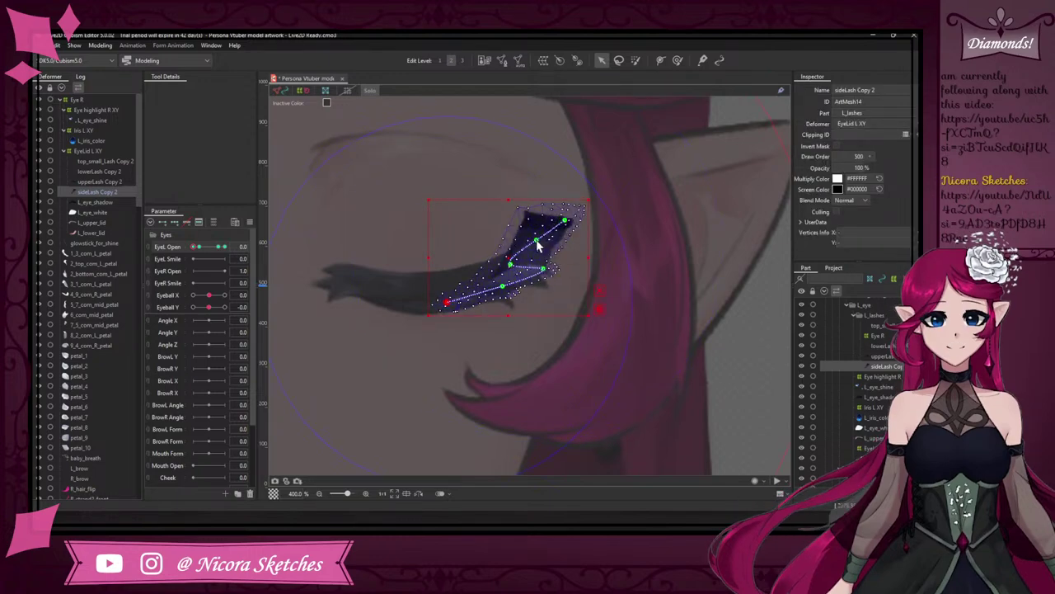
- Try to fold the side lash's upper half down into the closed lash by lowering its upper and central path points
left_click(541, 258)
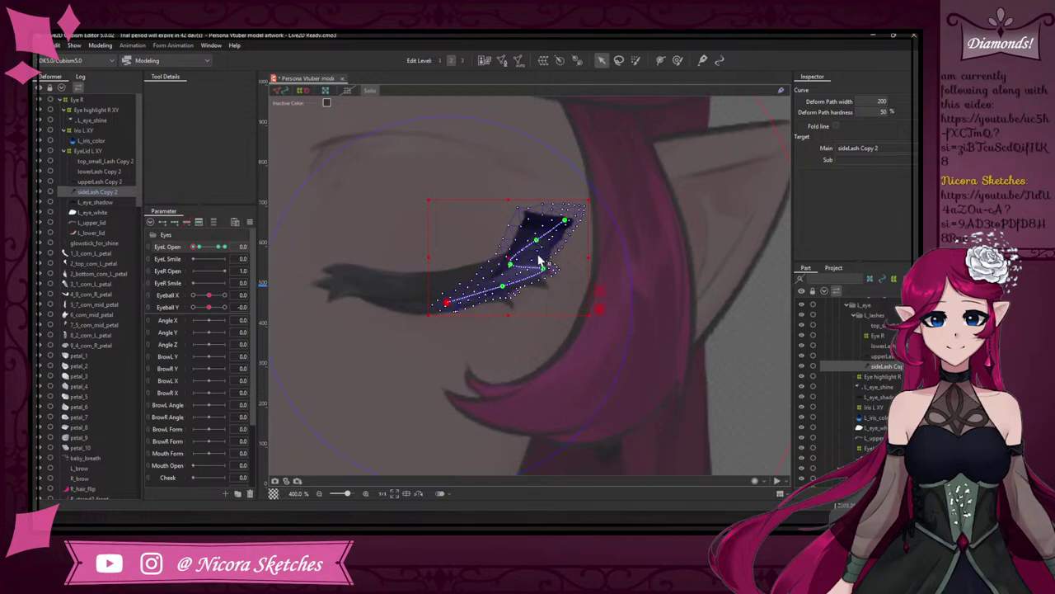
left_click(550, 275)
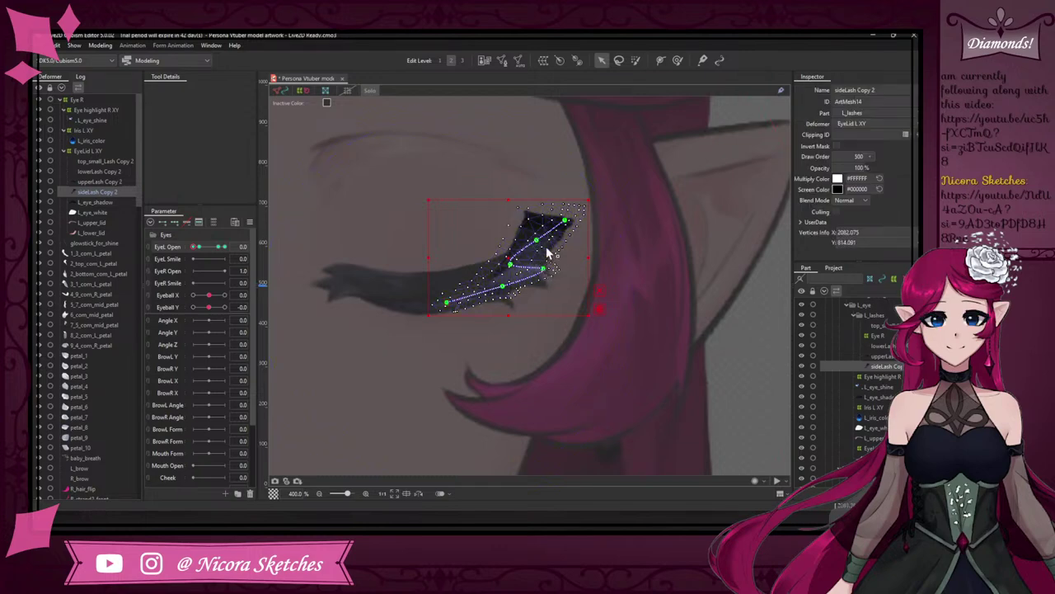
left_click_drag(537, 240, 505, 273)
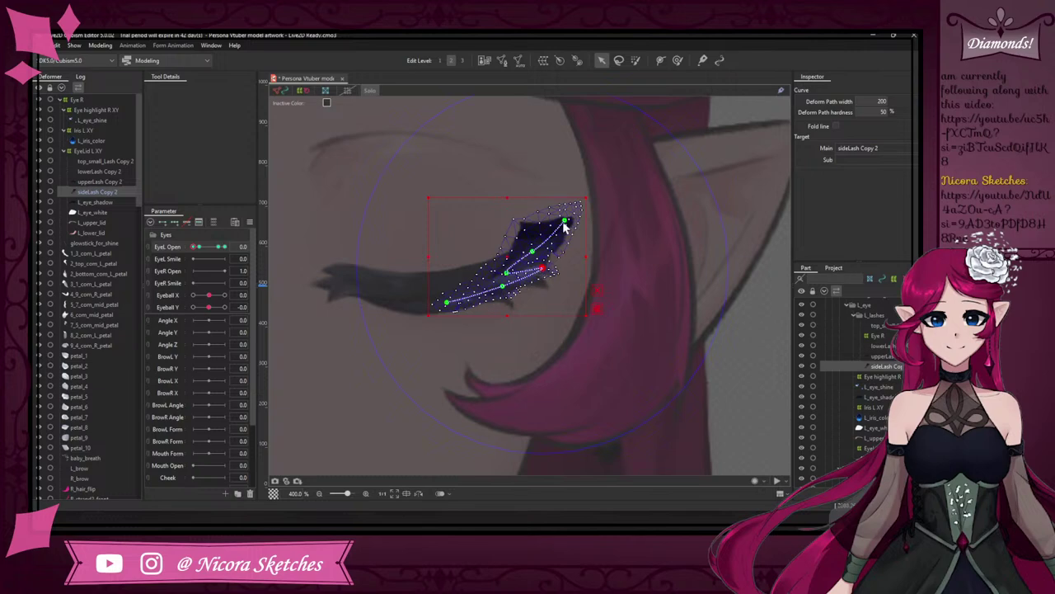
left_click_drag(565, 221, 553, 248)
left_click_drag(507, 274, 505, 281)
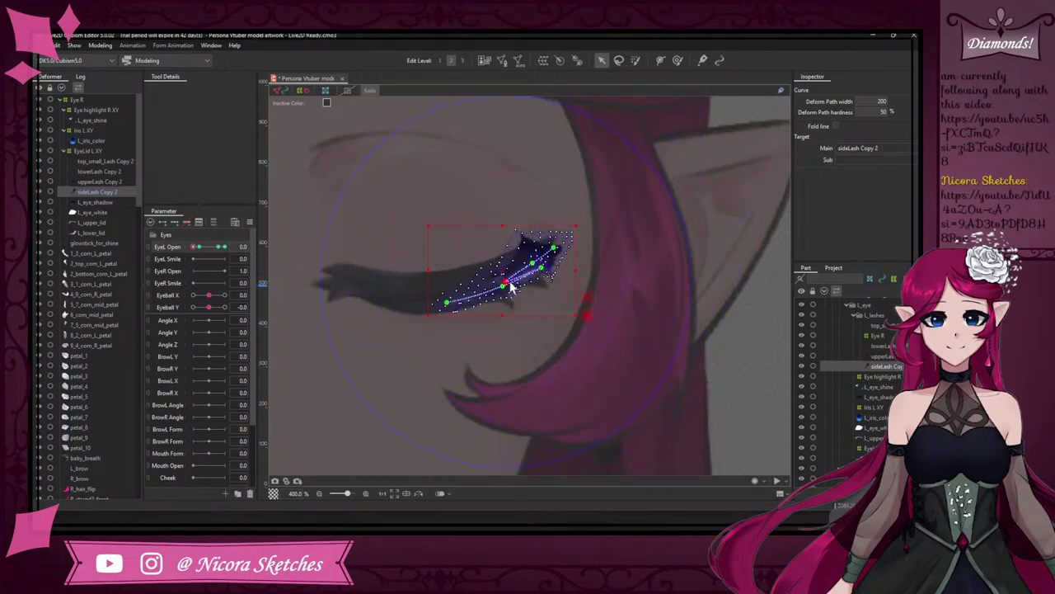
- Undo the side lash deformations and the added path points, back to the path's first two points
key("ctrl+z")
key("ctrl+z")
key("ctrl+z")
key("ctrl+z")
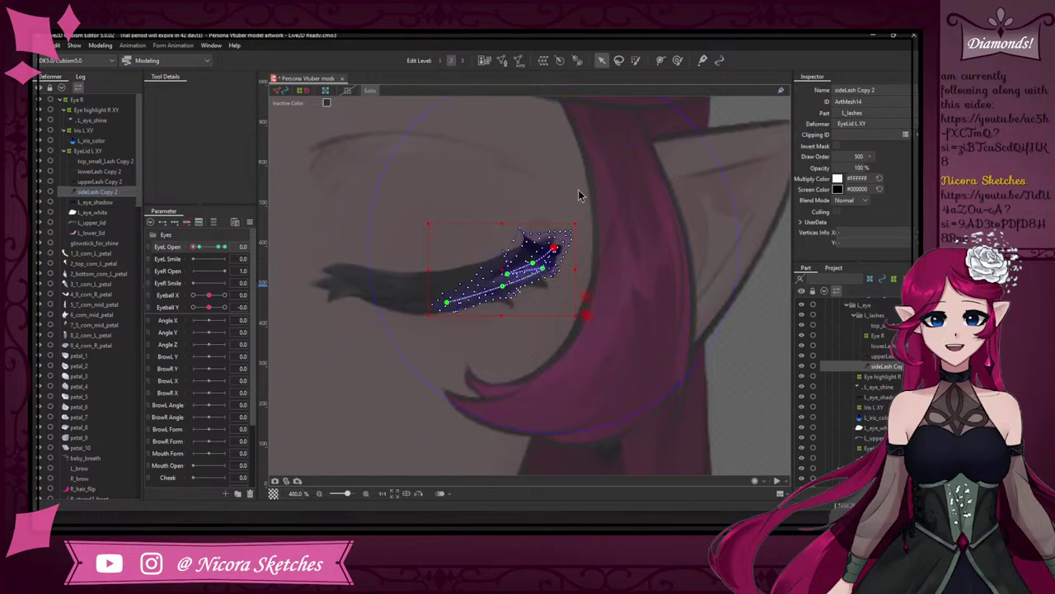
key("ctrl+z")
key("ctrl+z")
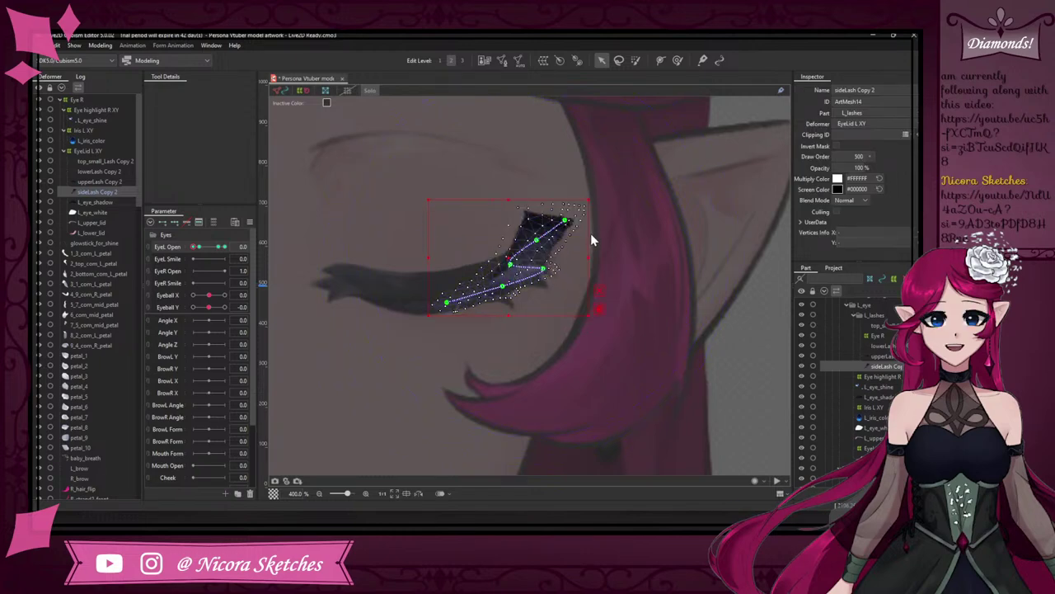
key("ctrl+z")
key("ctrl+z")
key("ctrl+z")
key("ctrl+z")
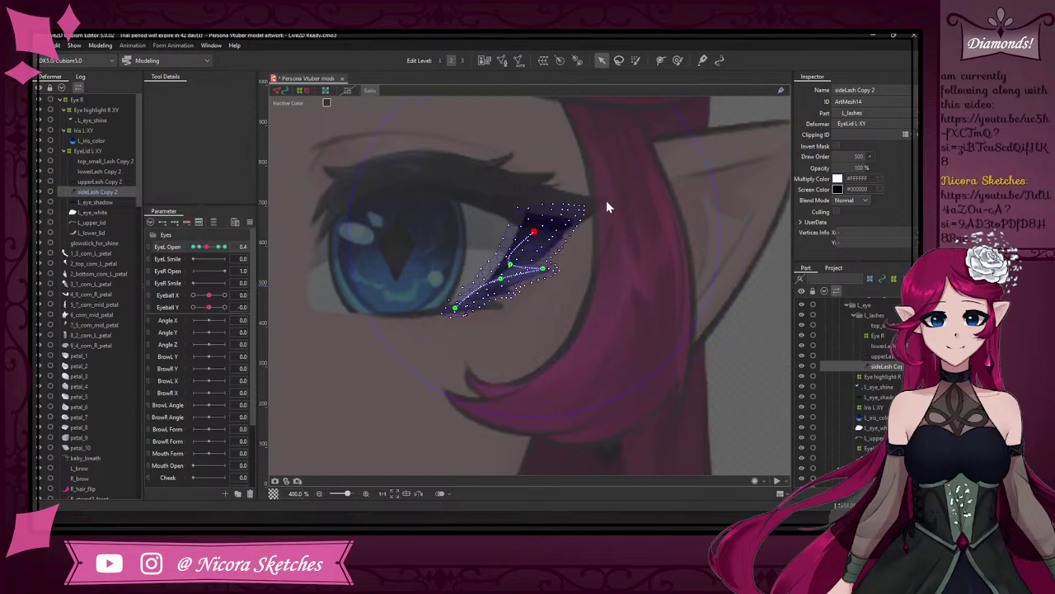
key("ctrl+z")
key("ctrl+z")
key("ctrl+z")
- Complete a four-point deform path up to the side lash's upper corner and adjust its two middle points to follow the lash
left_click(528, 254)
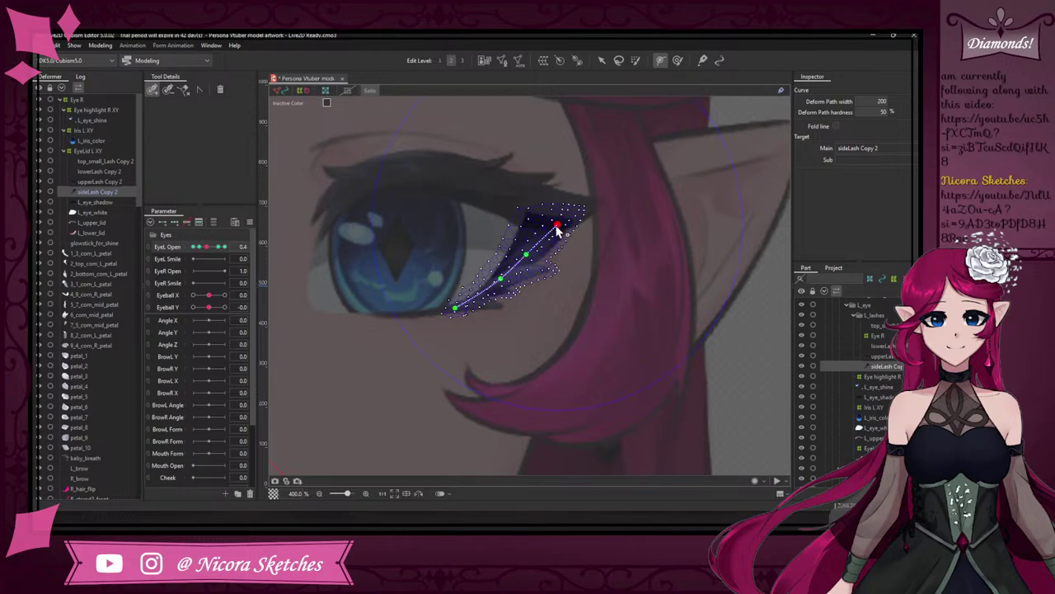
left_click_drag(521, 273, 529, 273)
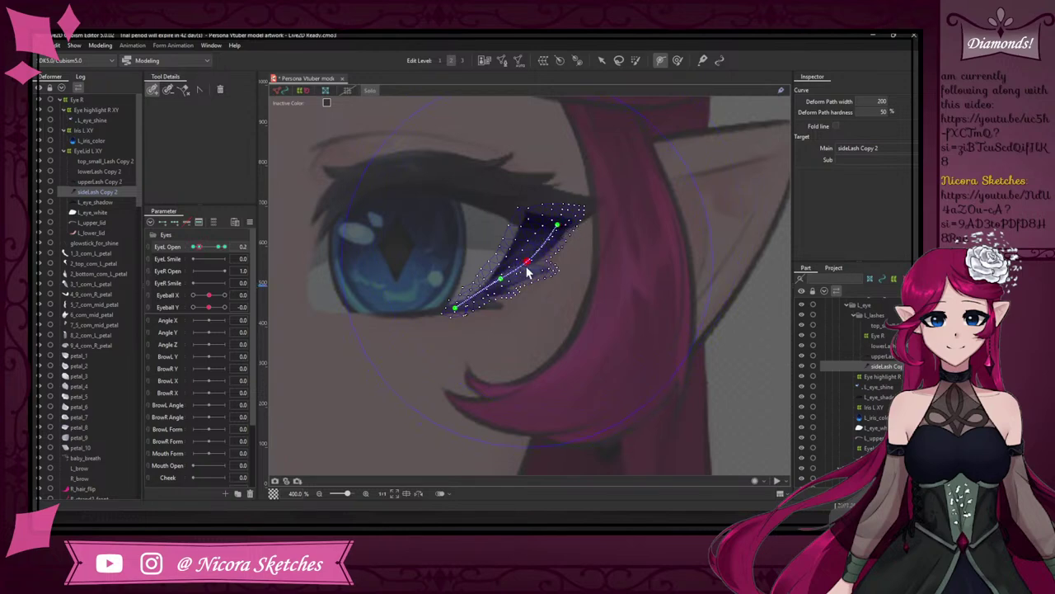
left_click(501, 281)
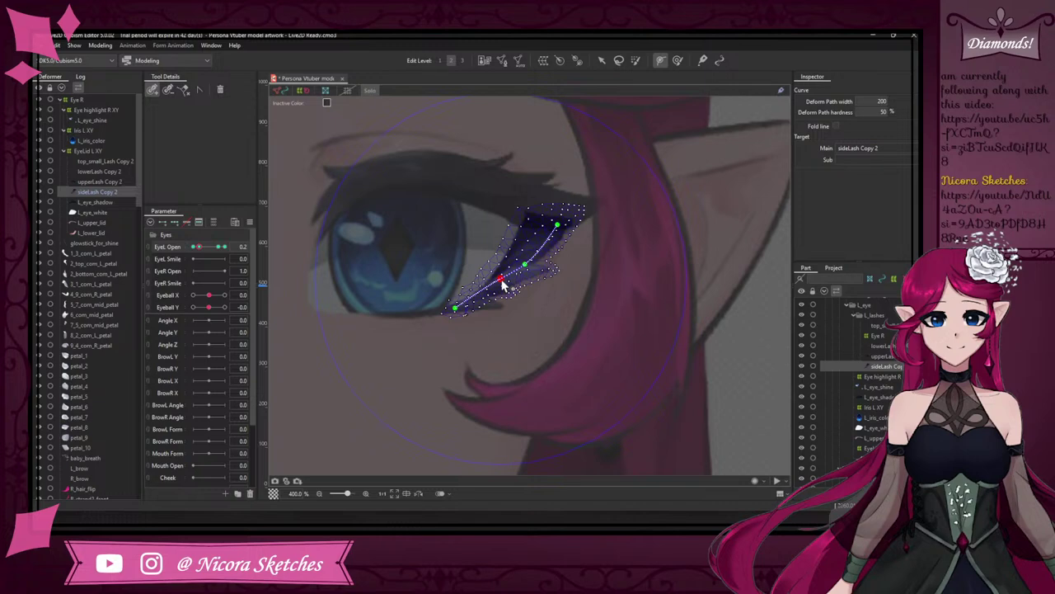
left_click_drag(508, 289, 512, 292)
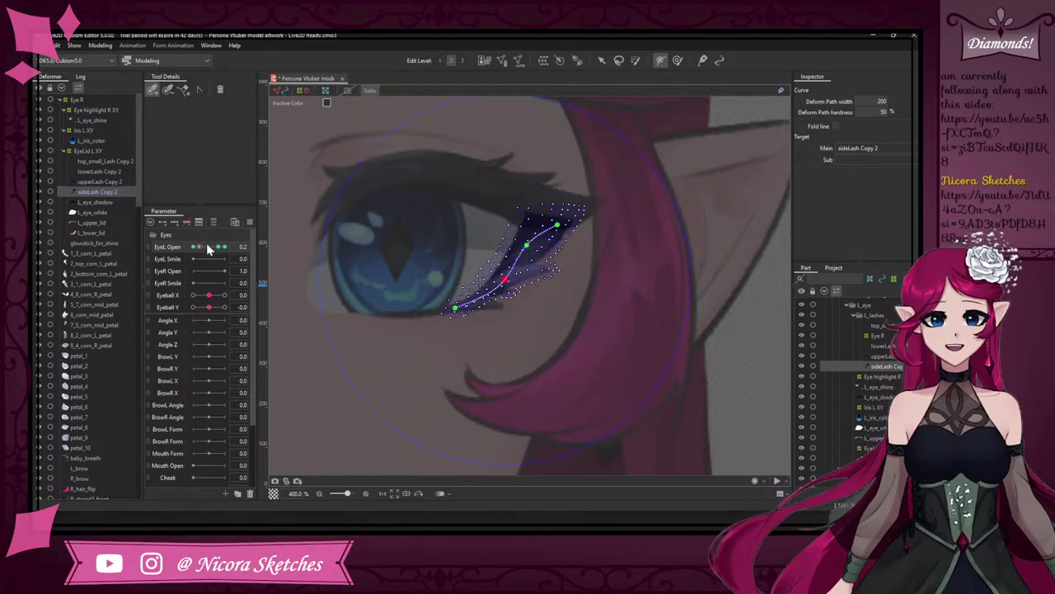
- At EyeL Open 0, move the side lash's path points down and inward so it merges with the closed lash, and check the blink
left_click_drag(199, 247, 183, 253)
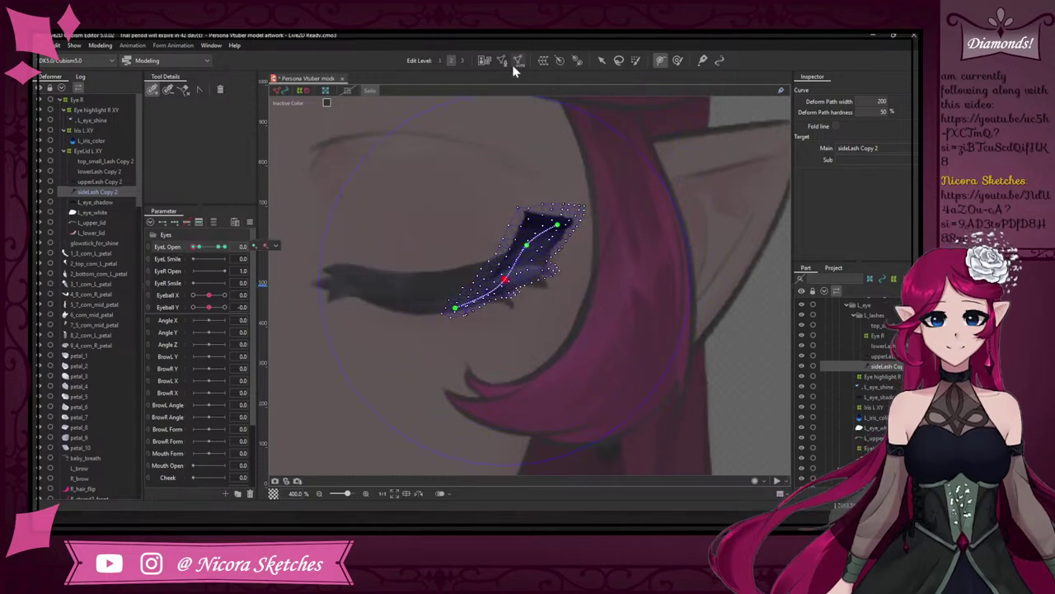
left_click(602, 63)
left_click(437, 312)
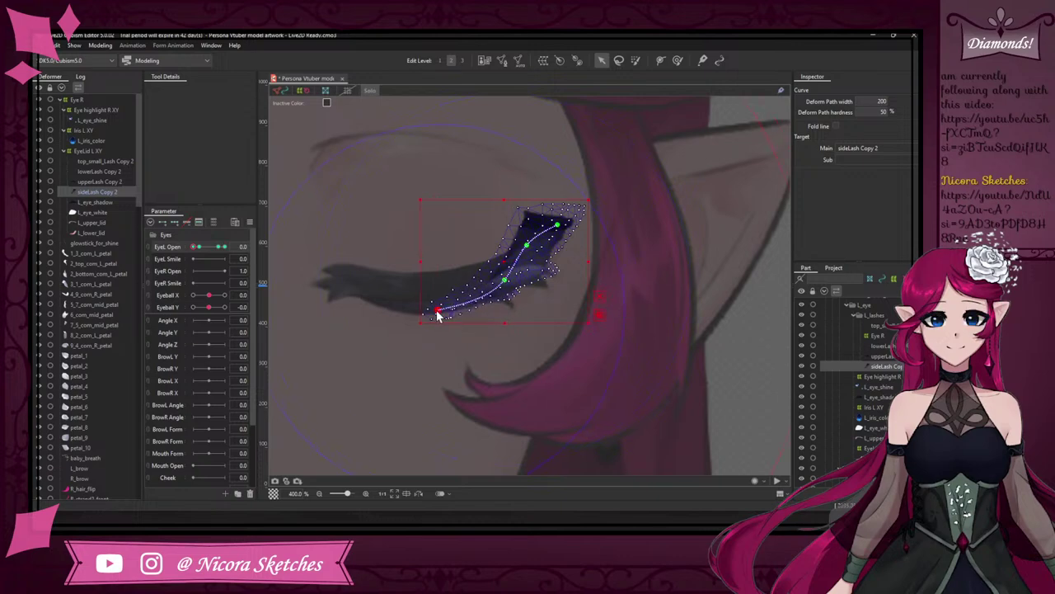
left_click_drag(503, 280, 498, 285)
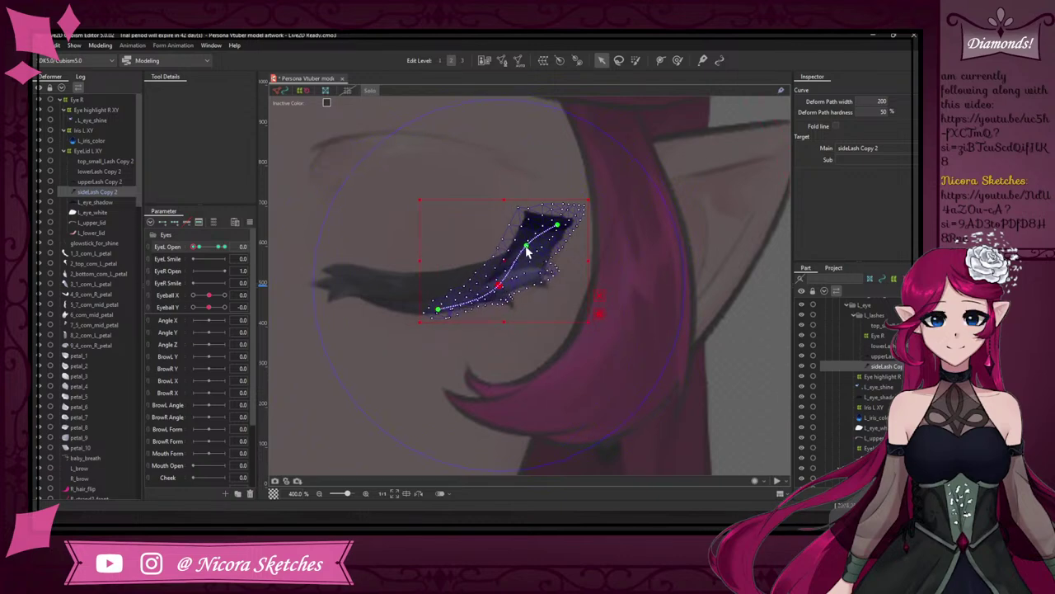
left_click_drag(527, 244, 528, 273)
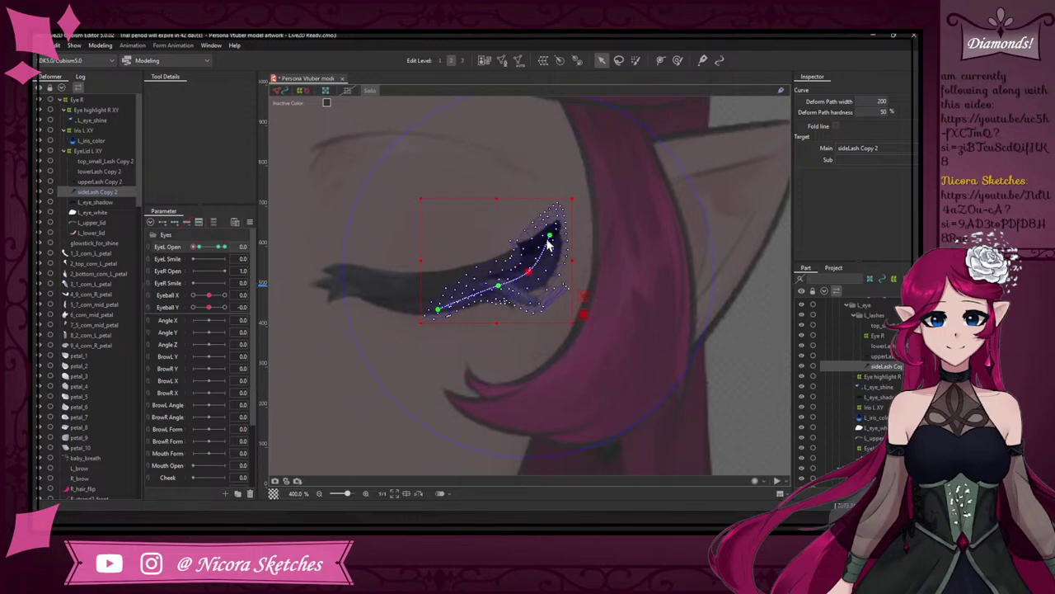
left_click_drag(549, 237, 542, 246)
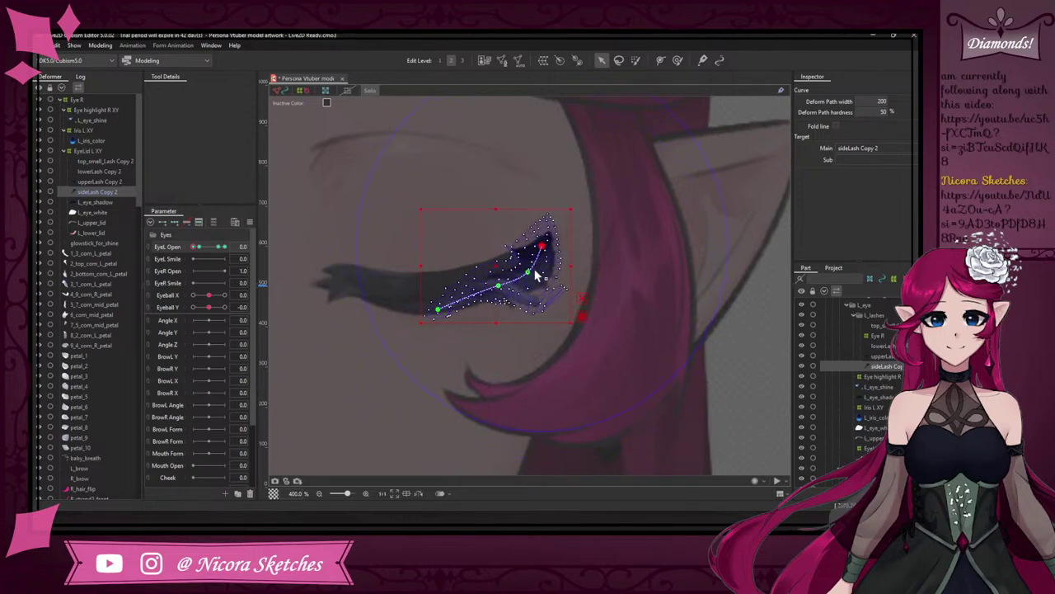
left_click(500, 285)
left_click(210, 247)
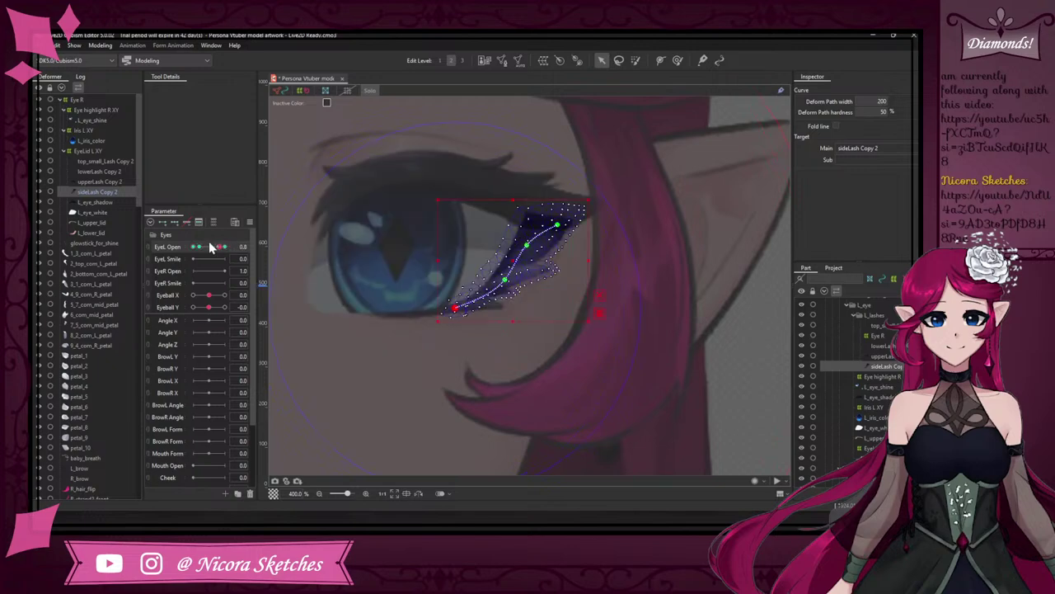
left_click_drag(210, 248, 172, 245)
- Try to adjust the side lash's protruding lower outer tip at EyeL Open 0 by lasso-selecting its outermost vertices
left_click(619, 59)
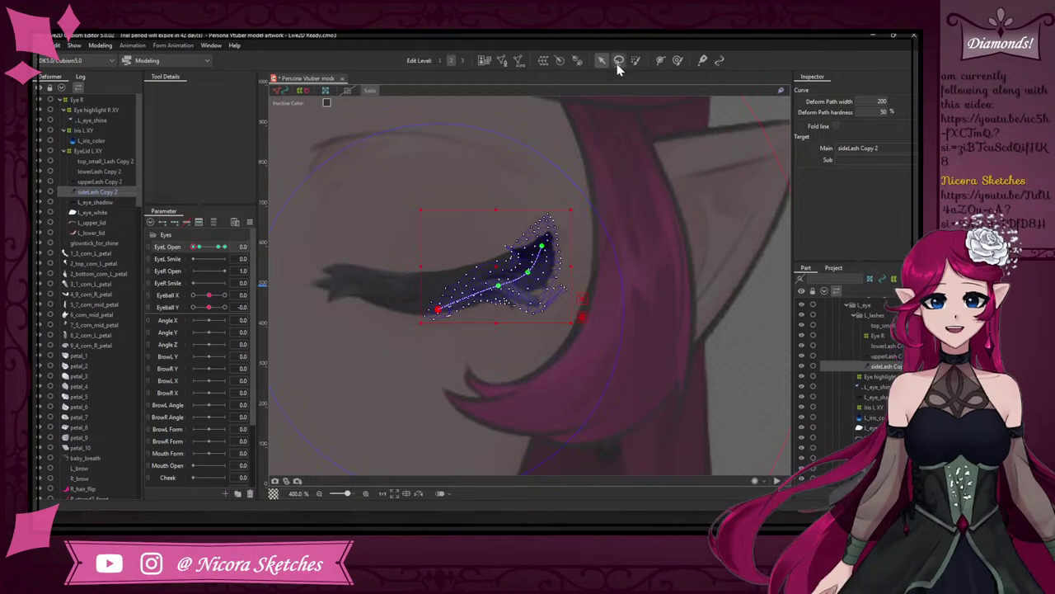
left_click(560, 278)
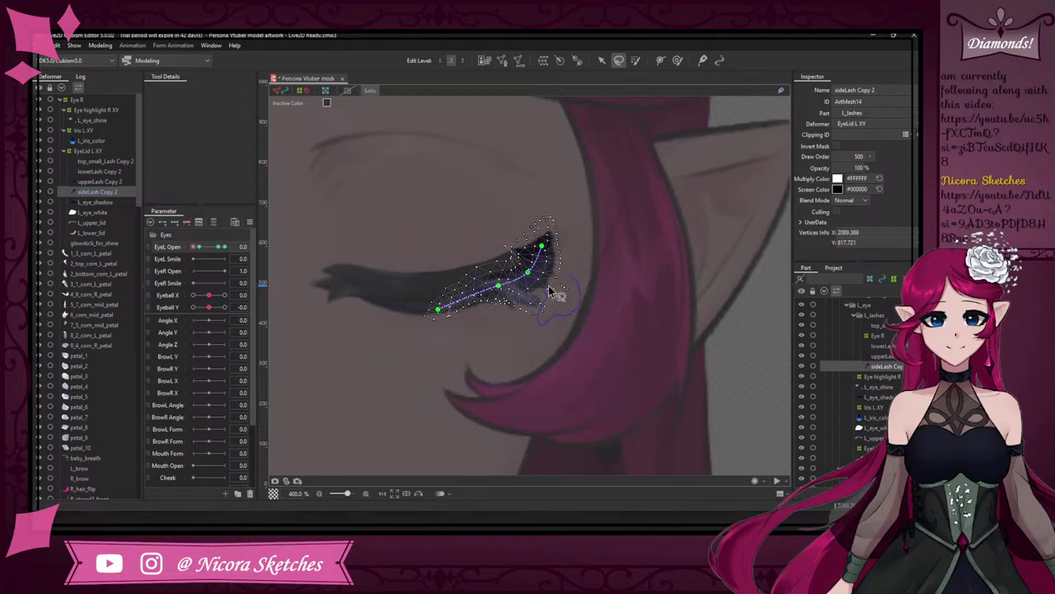
left_click_drag(577, 279, 589, 334)
left_click(602, 60)
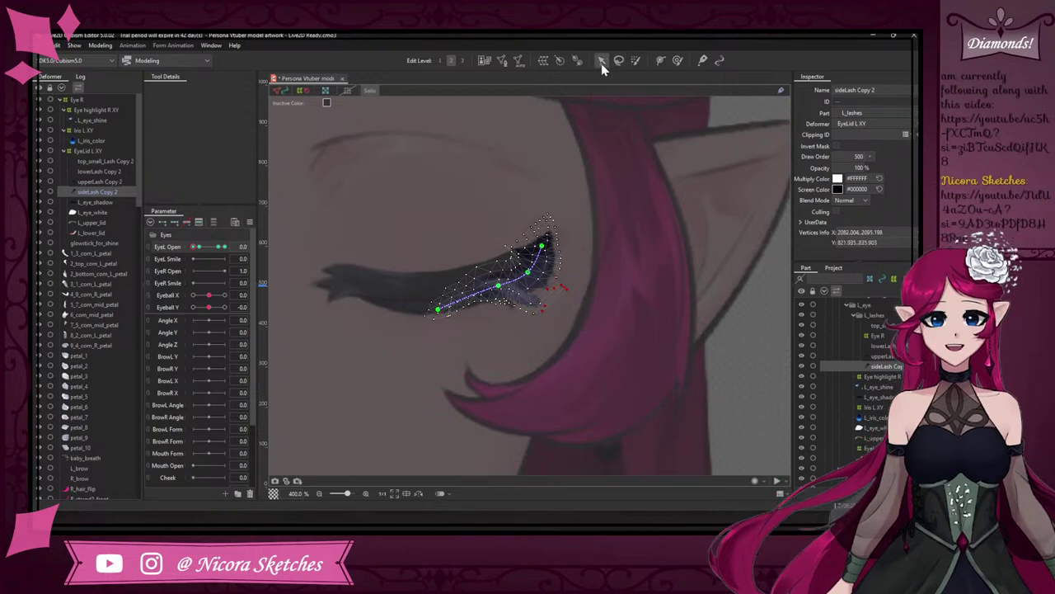
left_click(579, 302)
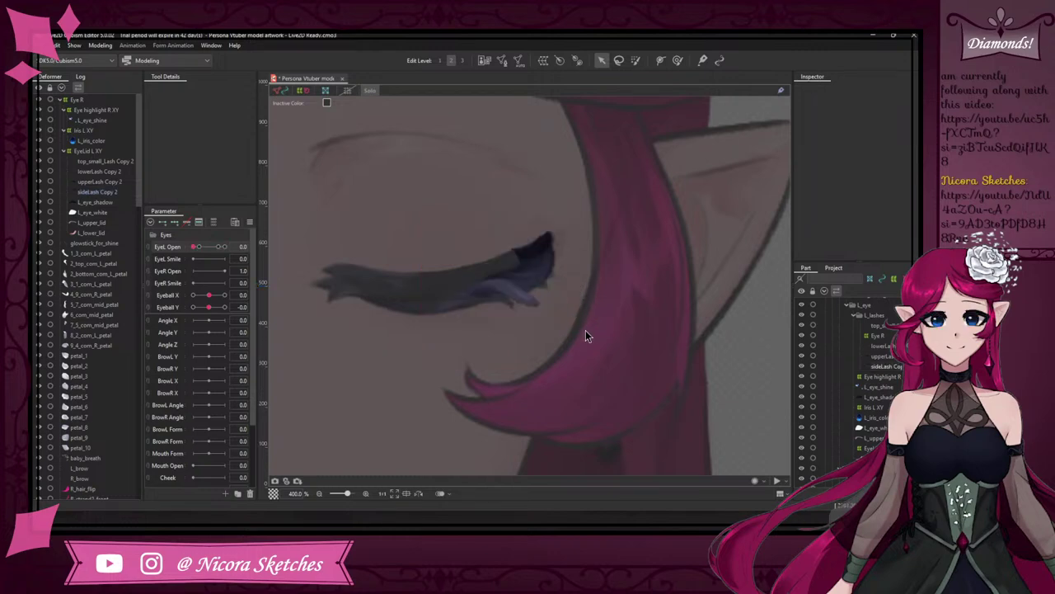
- Leave Solo view and check the left eye's blink against the whole face by varying EyeL Open near 0
left_click(371, 90)
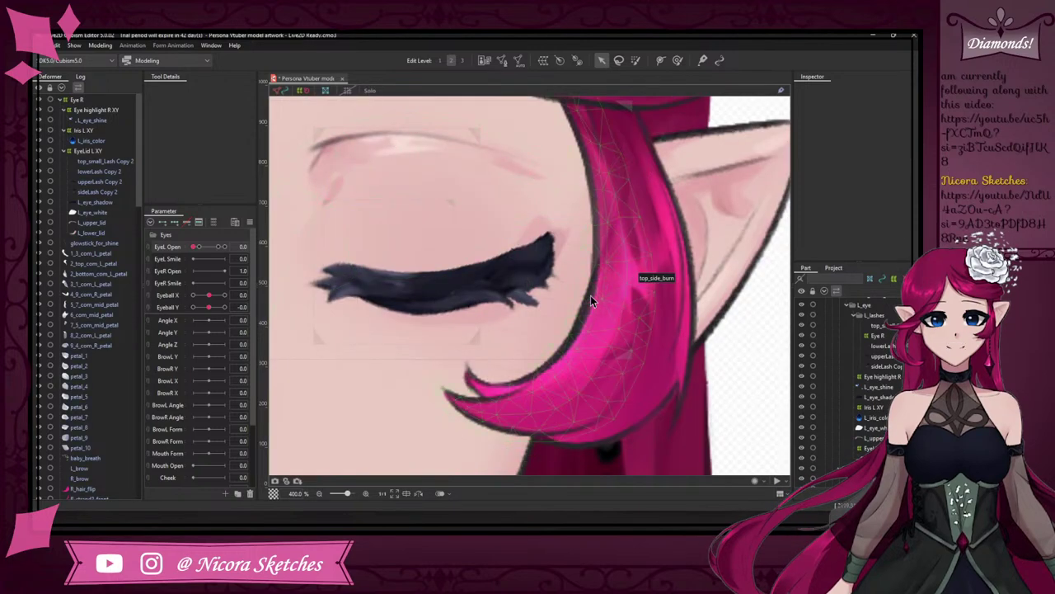
scroll(565, 297, "down", 3)
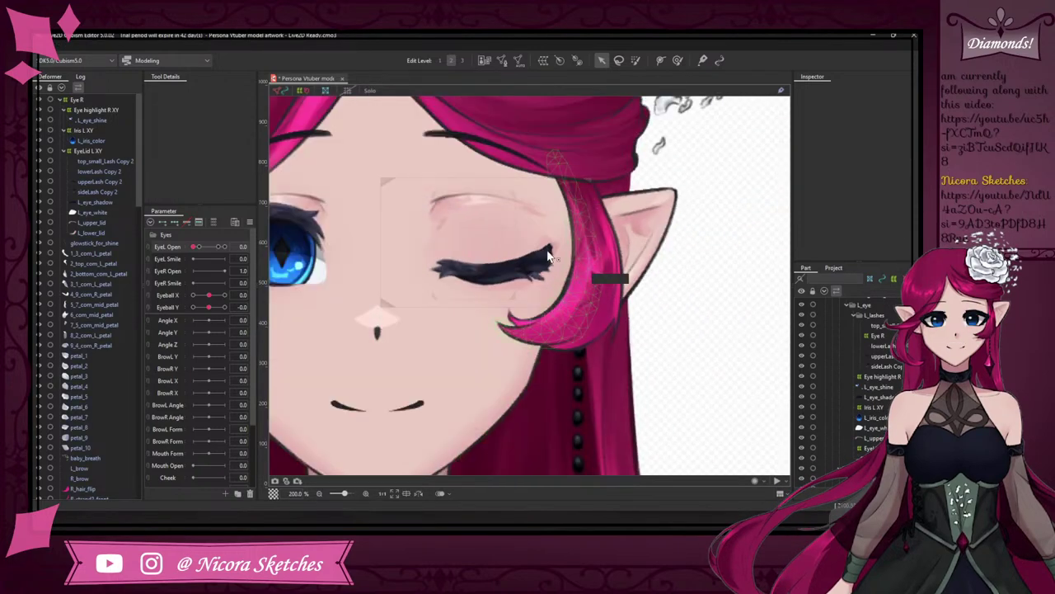
left_click(551, 262)
scroll(559, 262, "down", 1)
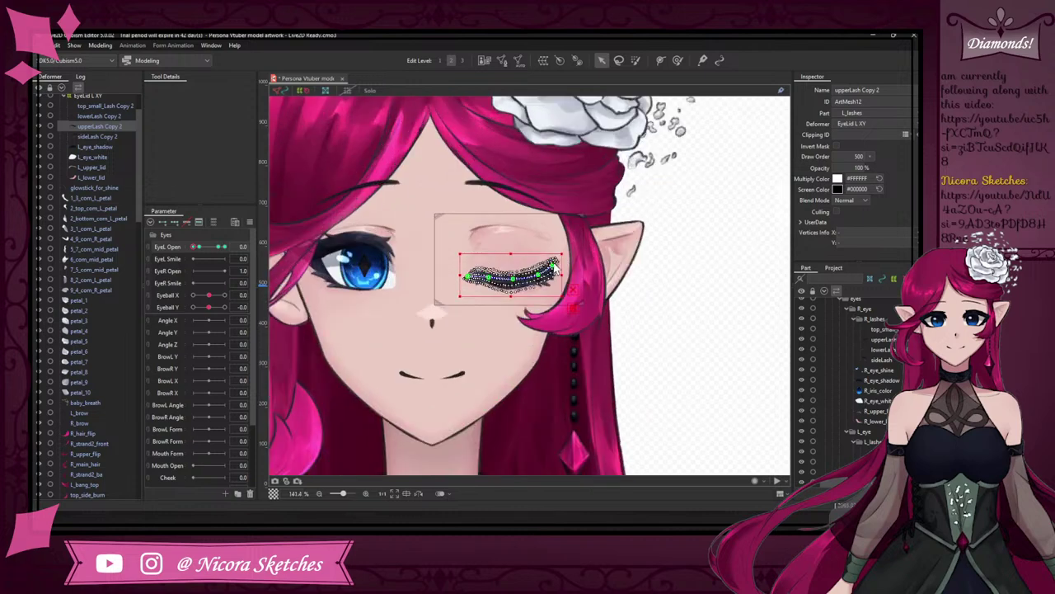
mouse_move(196, 247)
left_mouse_down()
mouse_move(220, 247)
mouse_move(191, 248)
left_mouse_up()
left_click(704, 296)
mouse_move(193, 248)
left_mouse_down()
mouse_move(222, 251)
mouse_move(189, 249)
left_mouse_up()
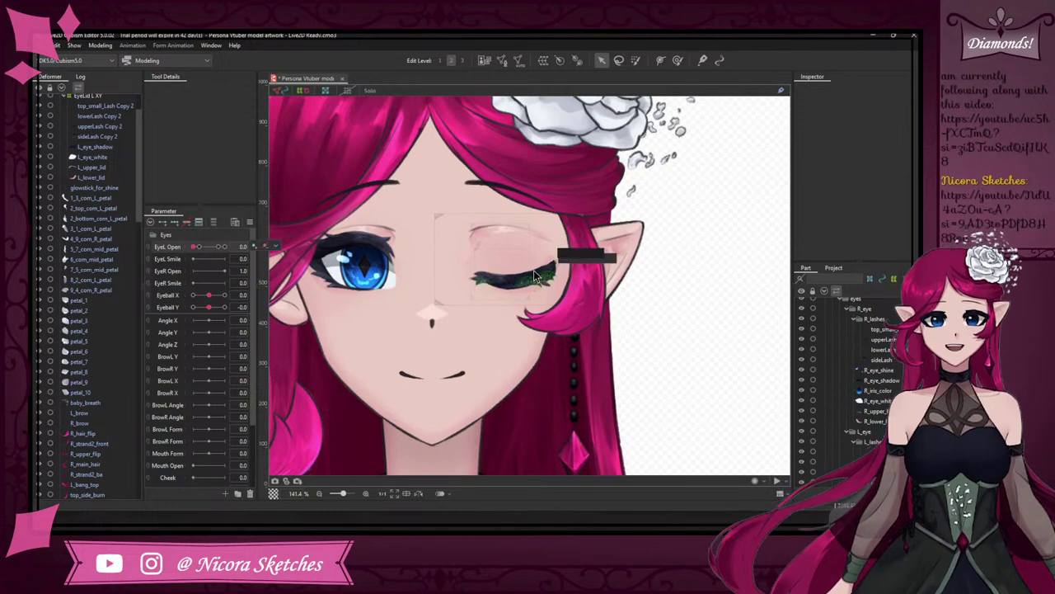
- Try to raise the lower lash slightly within the closed lash by adjusting its deform path points
scroll(536, 256, "up", 2)
scroll(535, 263, "up", 1)
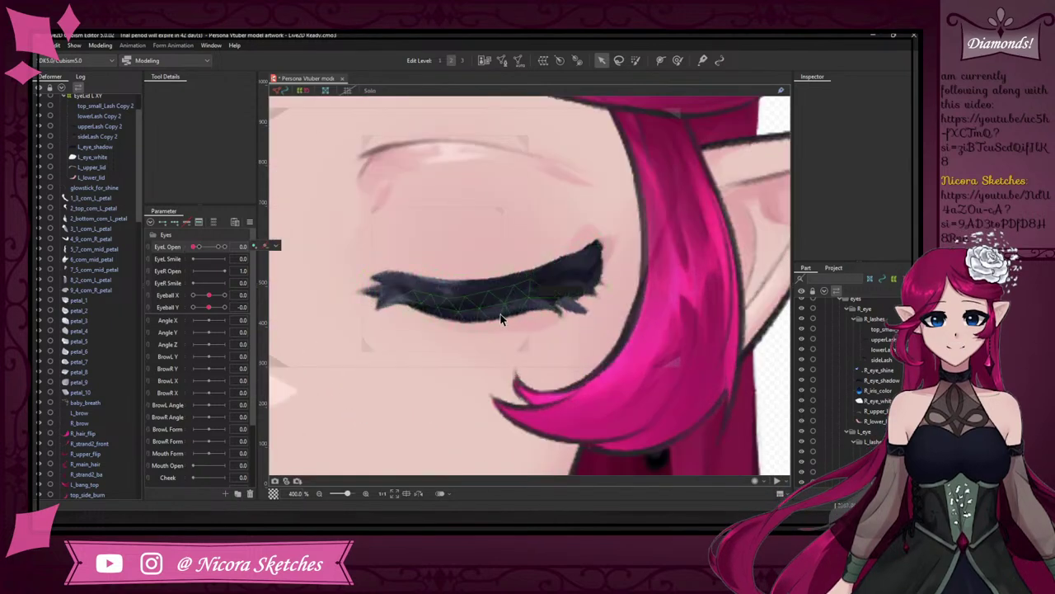
left_click(495, 311)
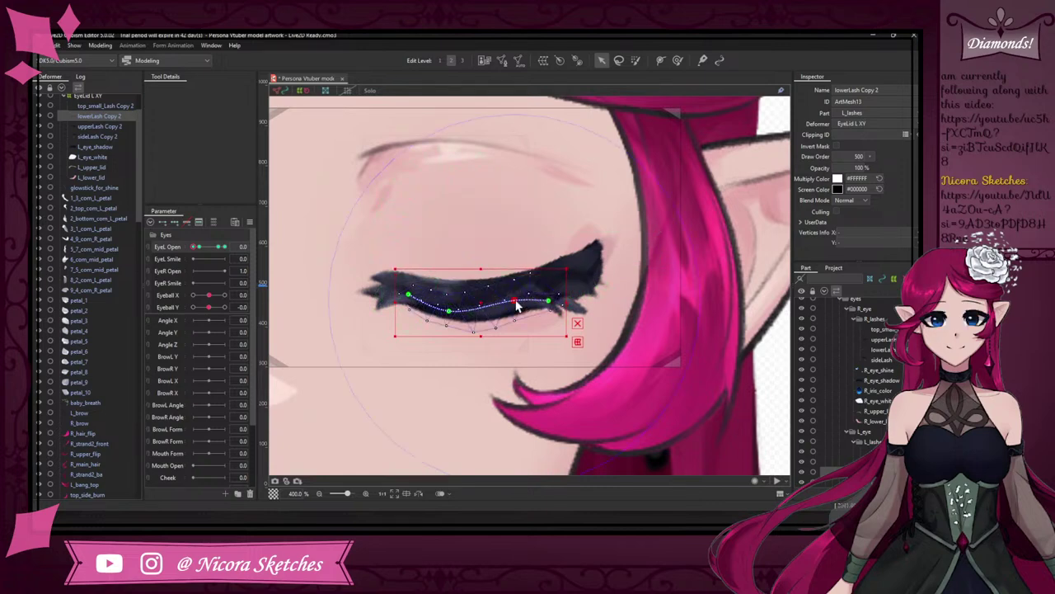
key("ctrl+z")
key("ctrl+y")
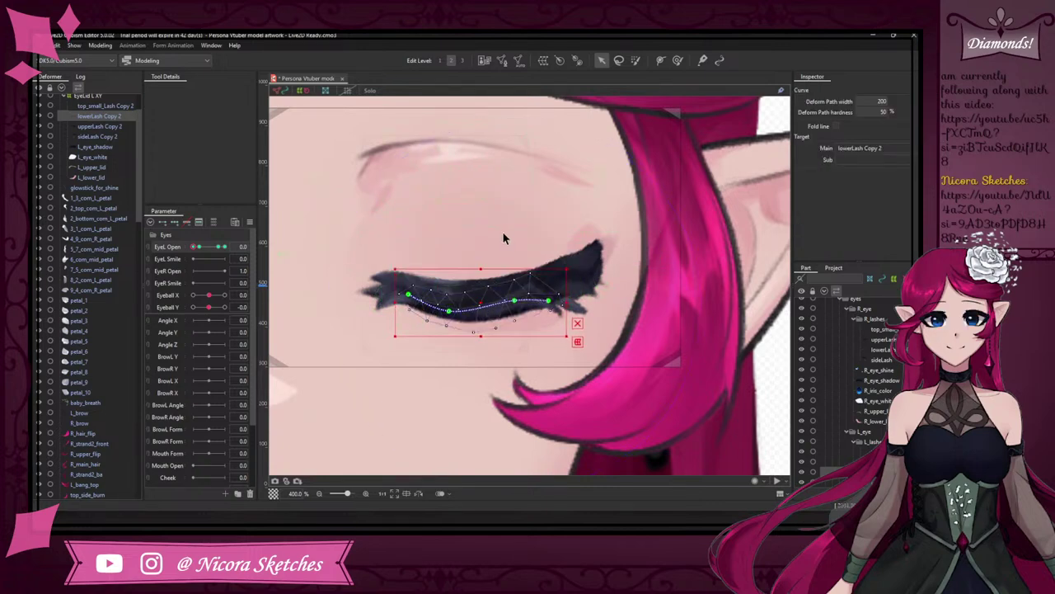
key("ctrl+z")
left_click(506, 231)
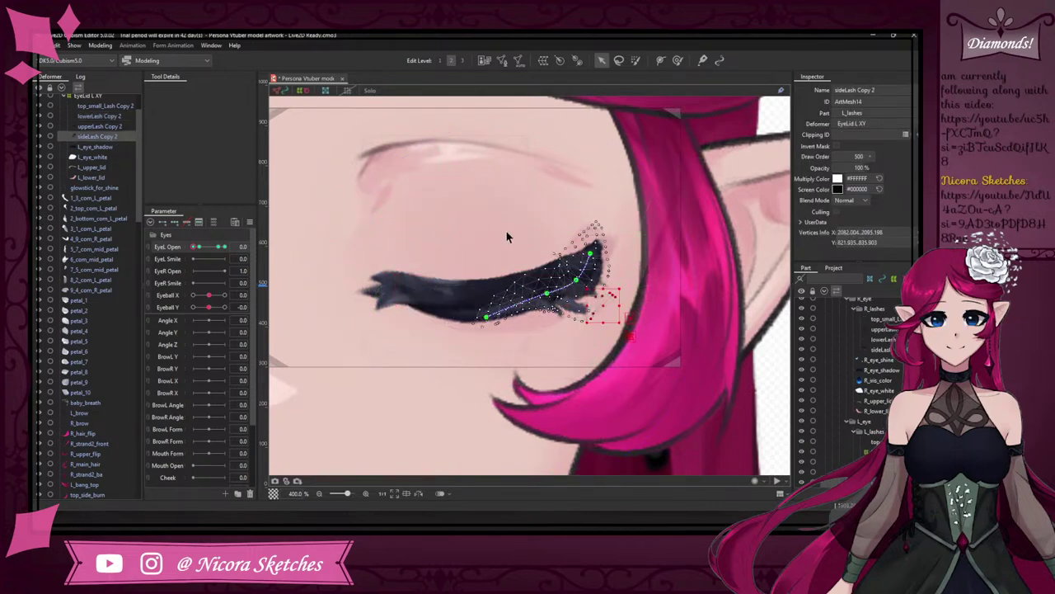
- At EyeL Open 0, reshape the lower lash by shifting its second path point toward the eye's inner corner
left_click(459, 323)
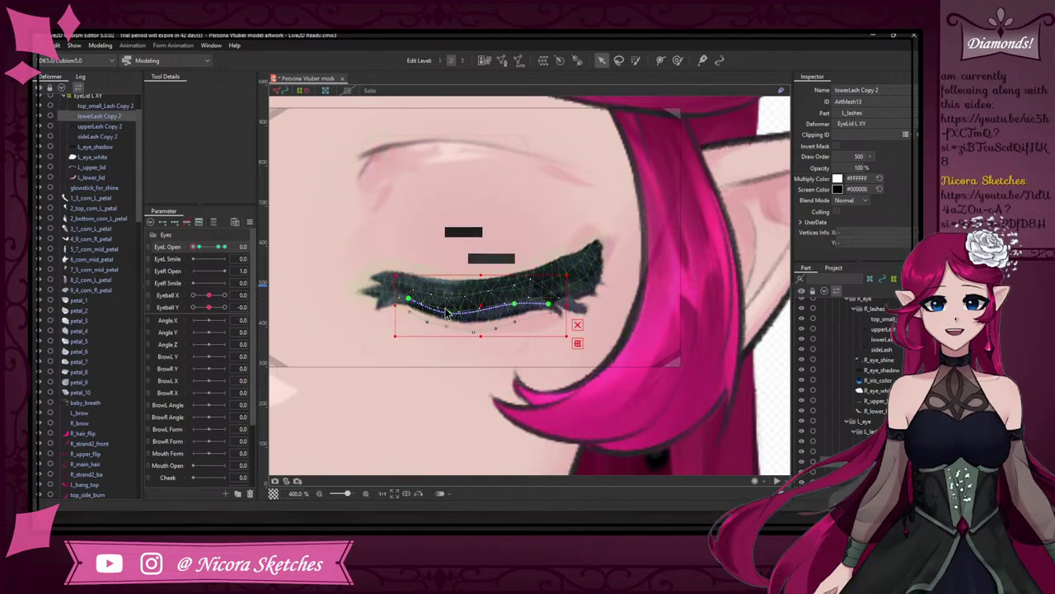
left_click_drag(448, 313, 412, 301)
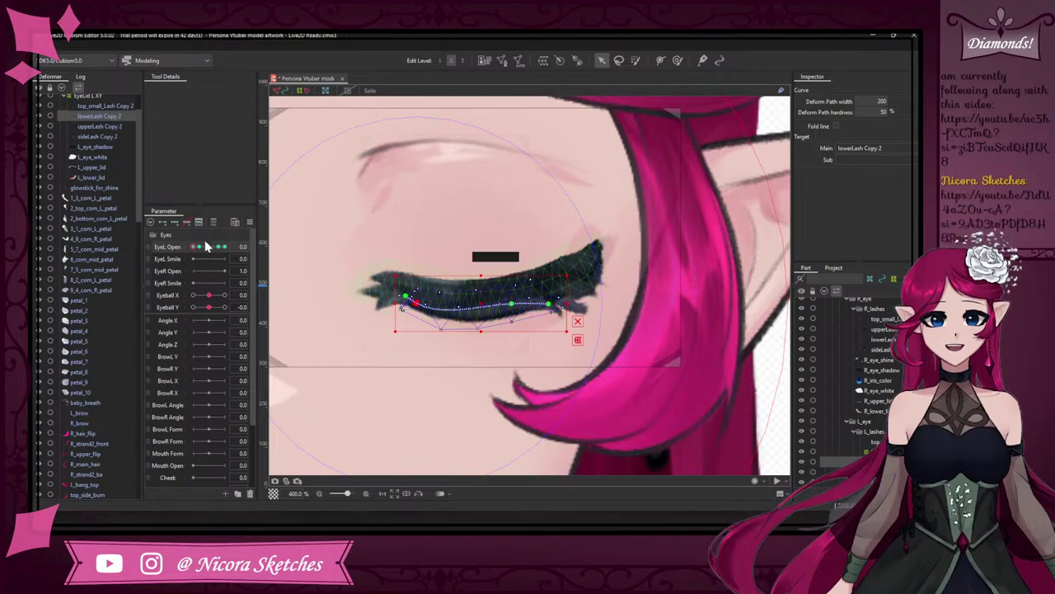
left_click(763, 227)
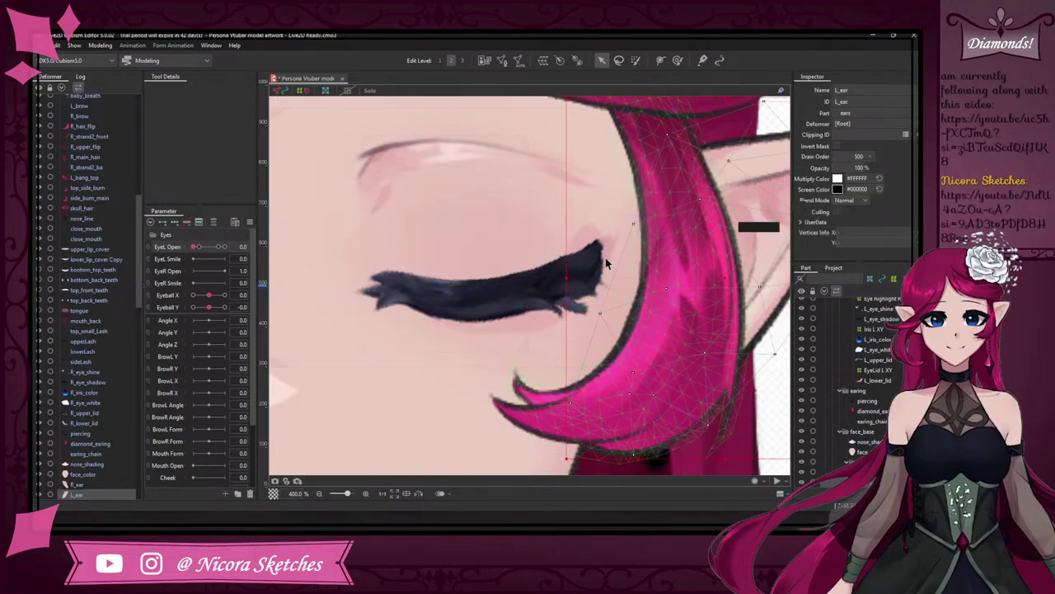
- At EyeL Open 0, shrink the side lash and move it inward so it hides inside the closed lash, and check the blink
left_click(578, 309)
left_click(580, 309)
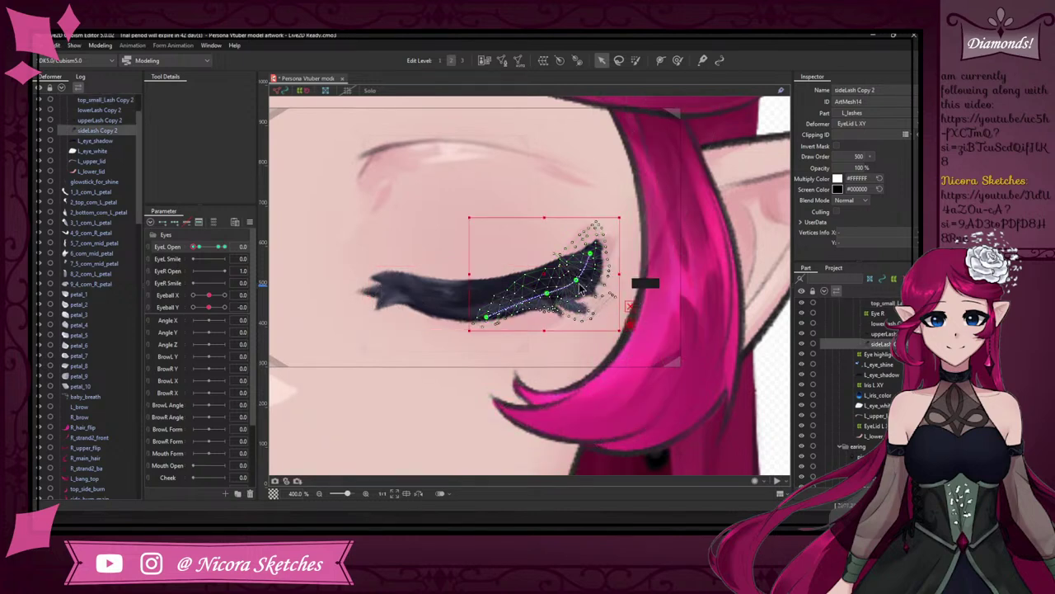
mouse_move(576, 281)
left_mouse_down()
mouse_move(541, 290)
mouse_move(568, 285)
left_mouse_up()
left_click_drag(611, 330, 556, 280)
left_click_drag(513, 248, 557, 260)
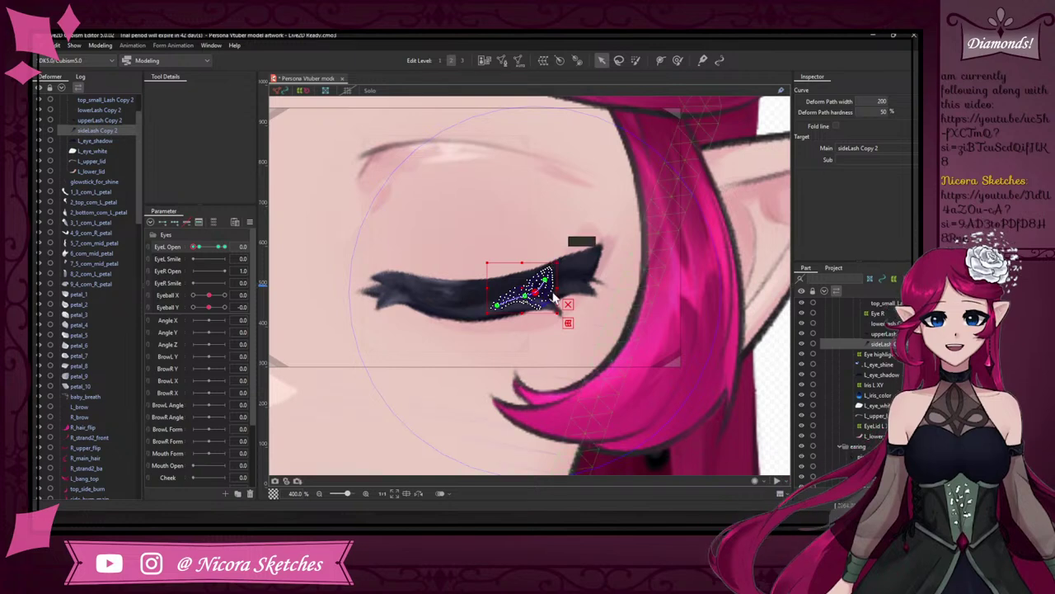
left_click_drag(558, 312, 553, 302)
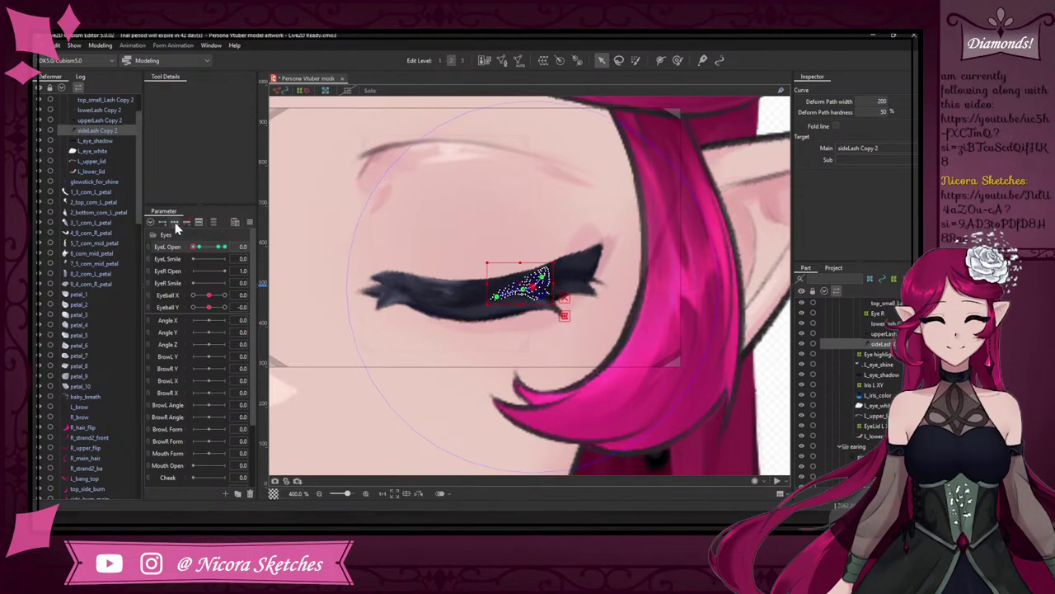
left_click(764, 242)
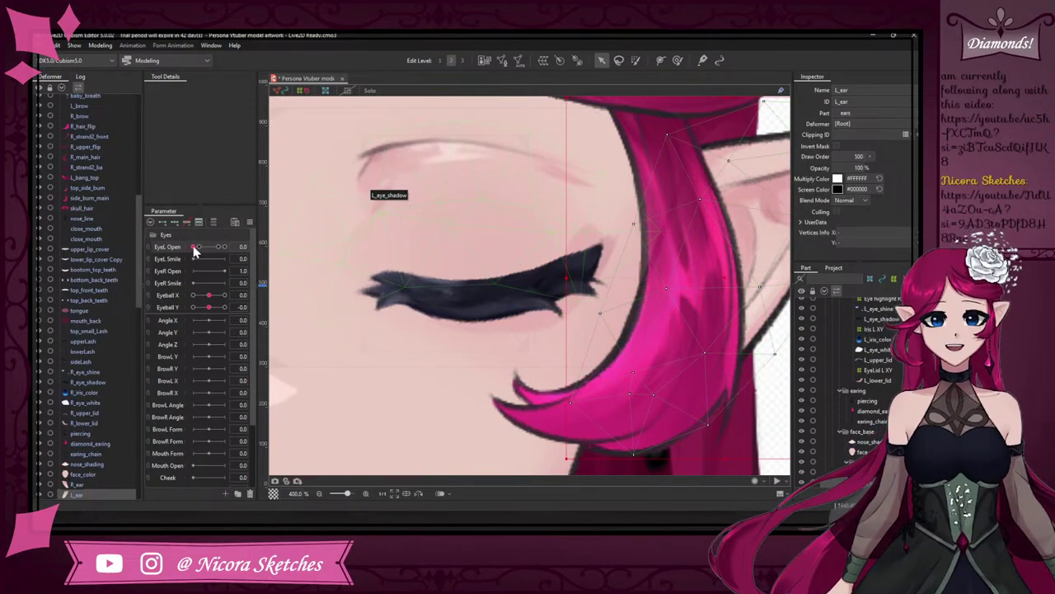
left_click_drag(196, 246, 151, 91)
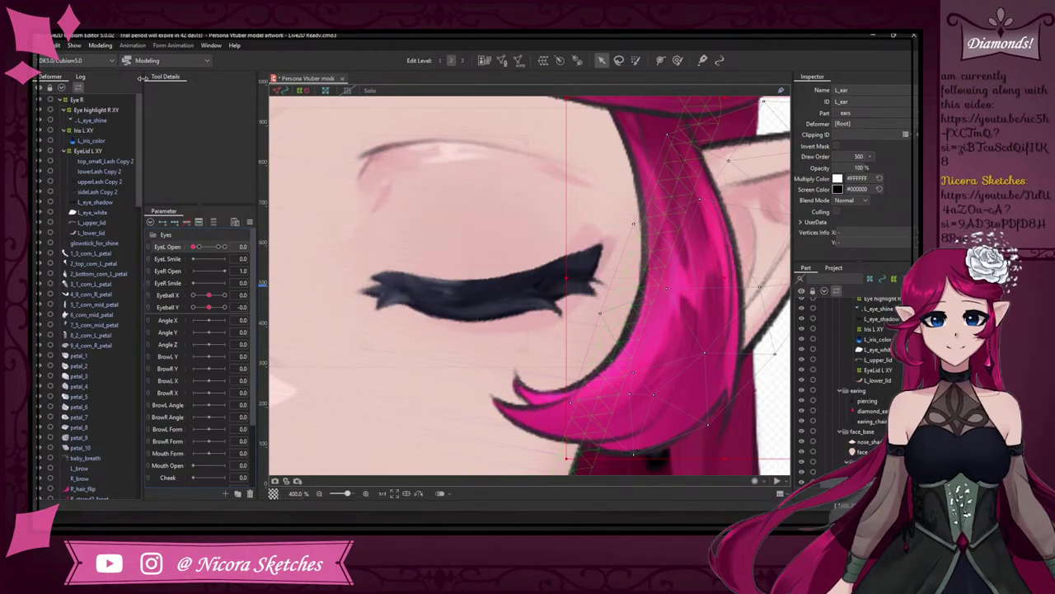
- Shift the shrunken side lash outward along the closed lash toward the outer corner and check the blink
left_click(119, 190)
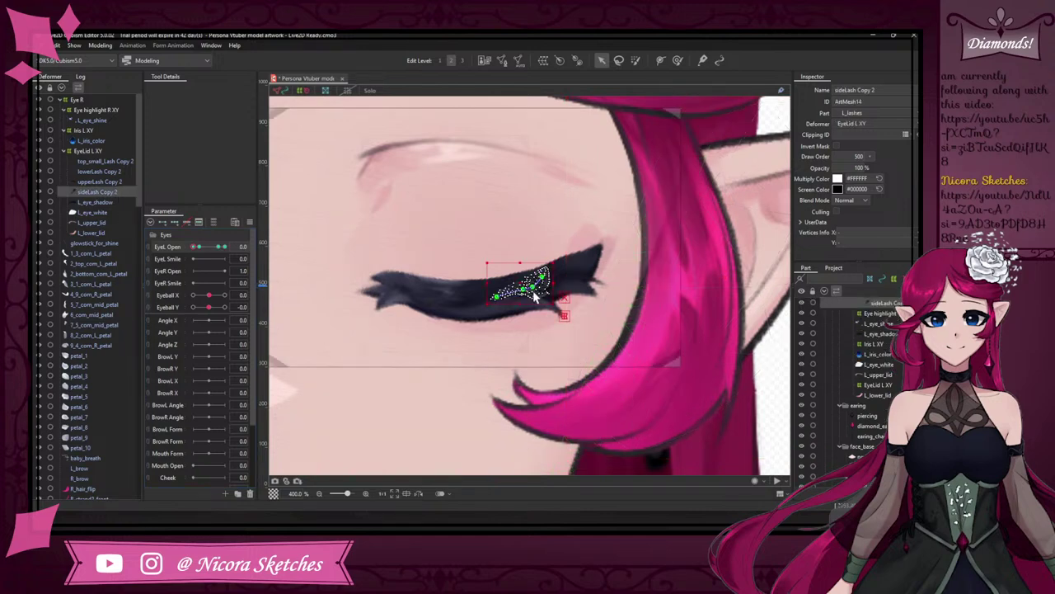
left_click_drag(526, 284, 555, 279)
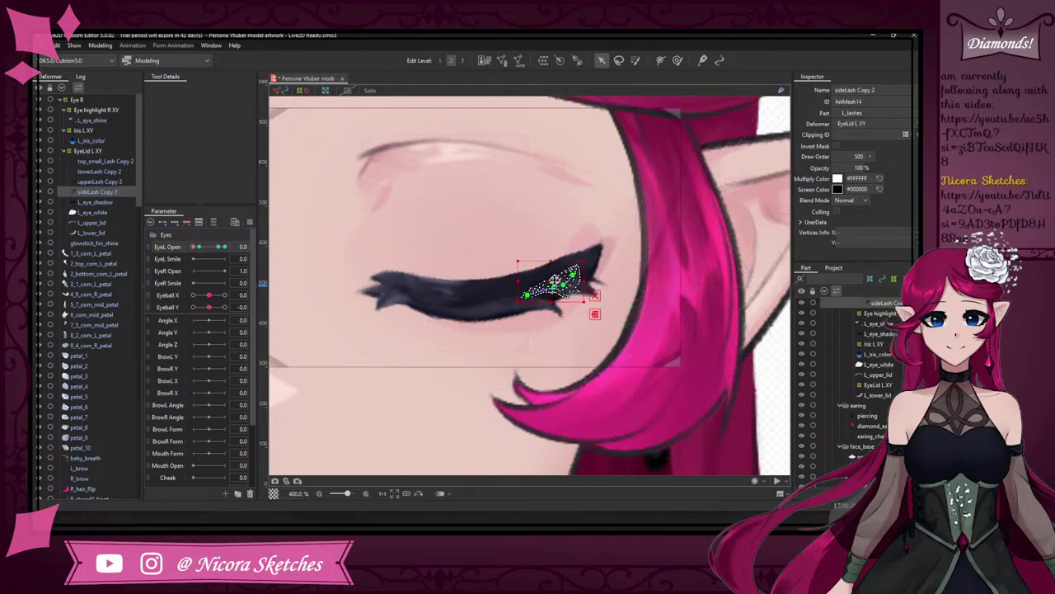
mouse_move(202, 246)
left_mouse_down()
mouse_move(175, 245)
mouse_move(208, 247)
mouse_move(194, 251)
left_mouse_up()
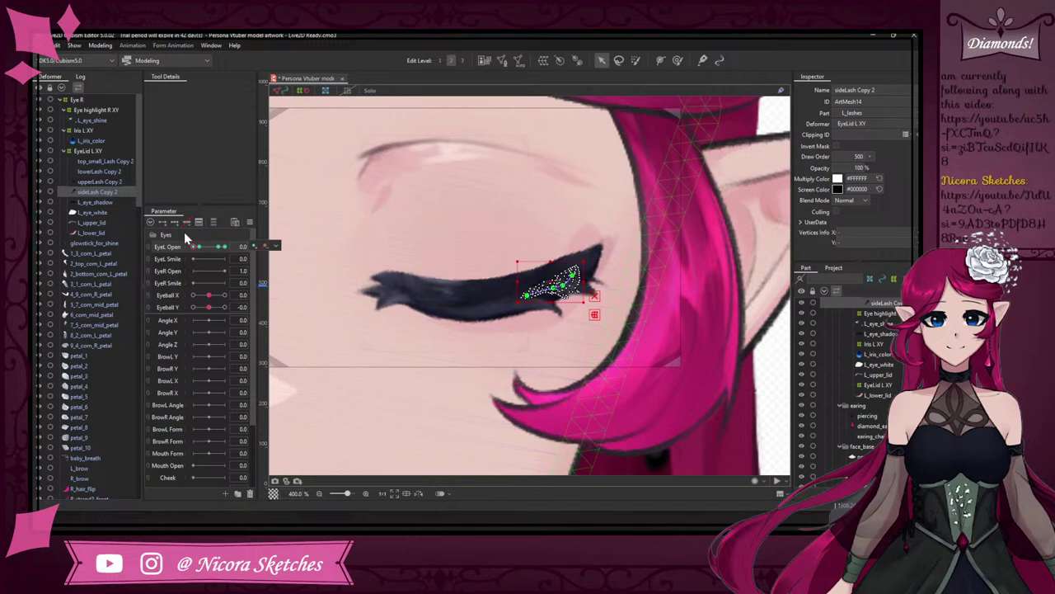
- In Solo view, lasso the inner and middle tufts of top_small_Lash Copy 2 and lower them slightly along the closed lash's bottom edge
left_click(123, 162)
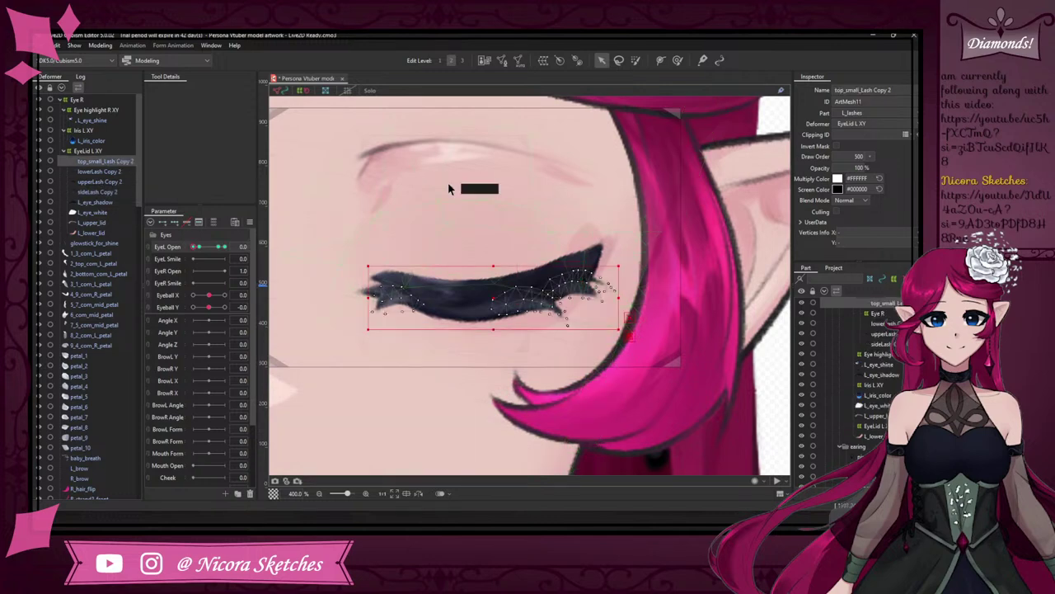
left_click(618, 60)
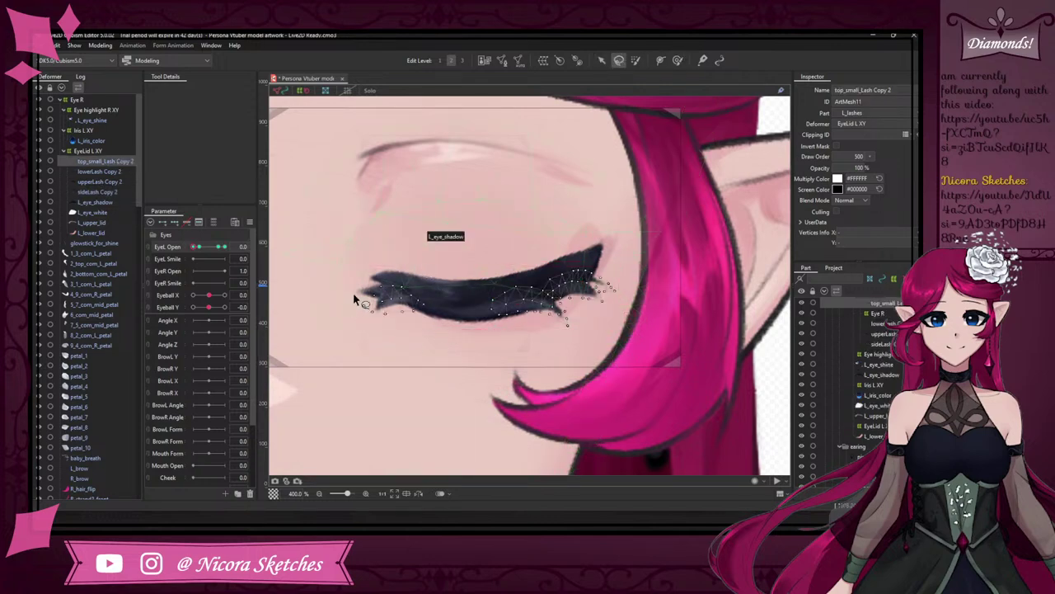
left_click(370, 90)
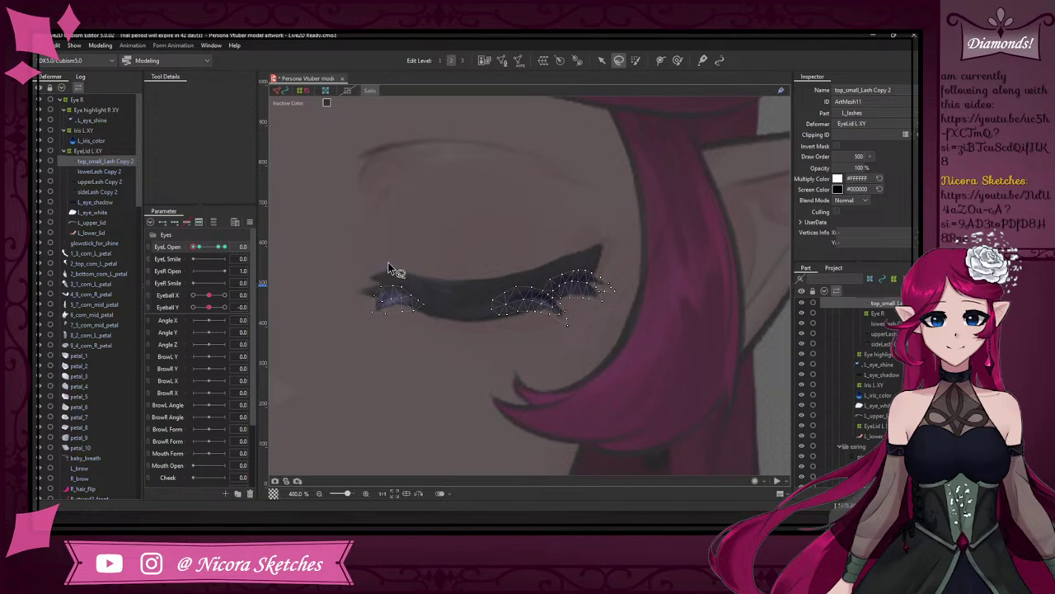
left_click_drag(392, 274, 395, 270)
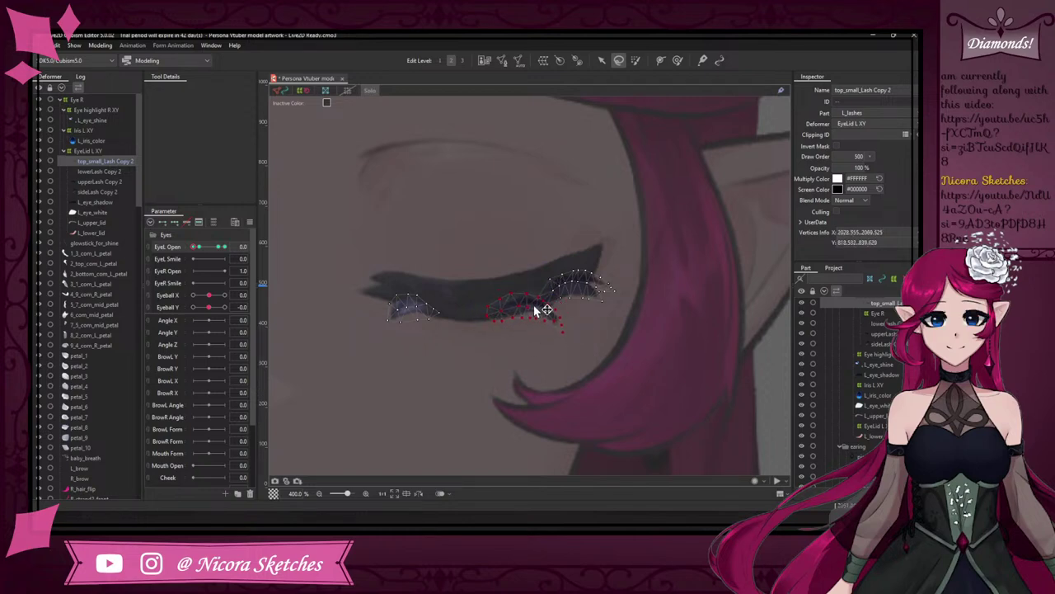
left_click_drag(534, 306, 536, 301)
- Preview the repositioned tufts by varying EyeL Open between 0 and 0.8, then leave Solo view and check the blink in full colour
mouse_move(199, 246)
left_mouse_down()
mouse_move(221, 247)
mouse_move(194, 250)
mouse_move(212, 250)
left_mouse_up()
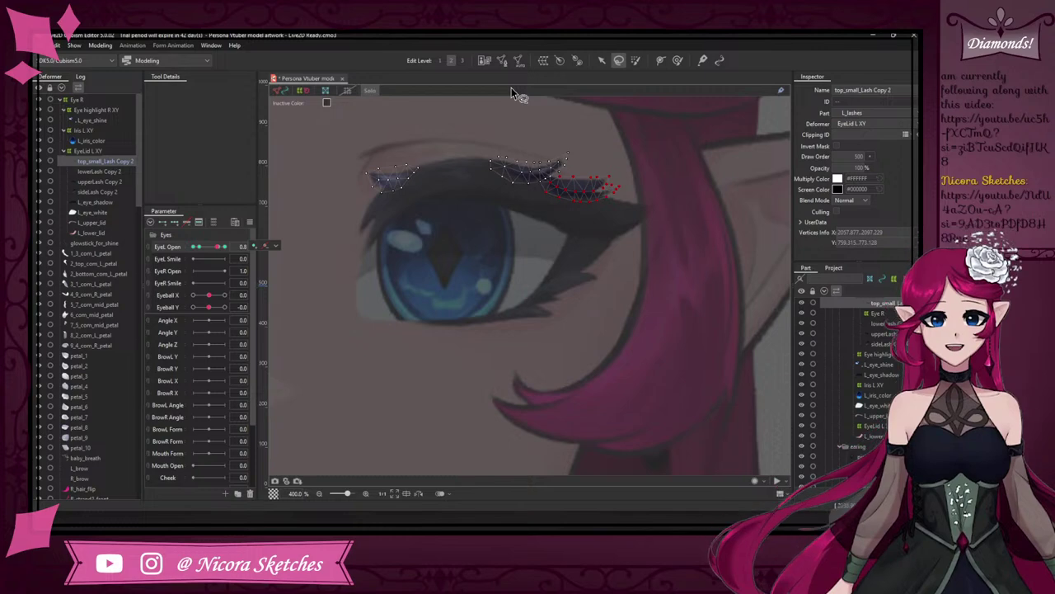
left_click_drag(214, 249, 191, 248)
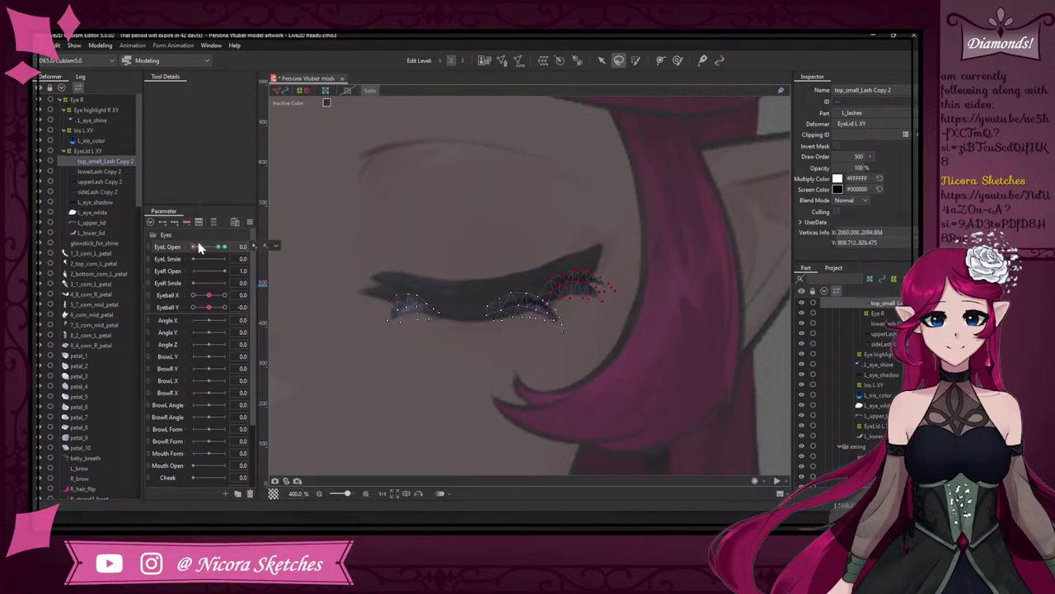
left_click(370, 91)
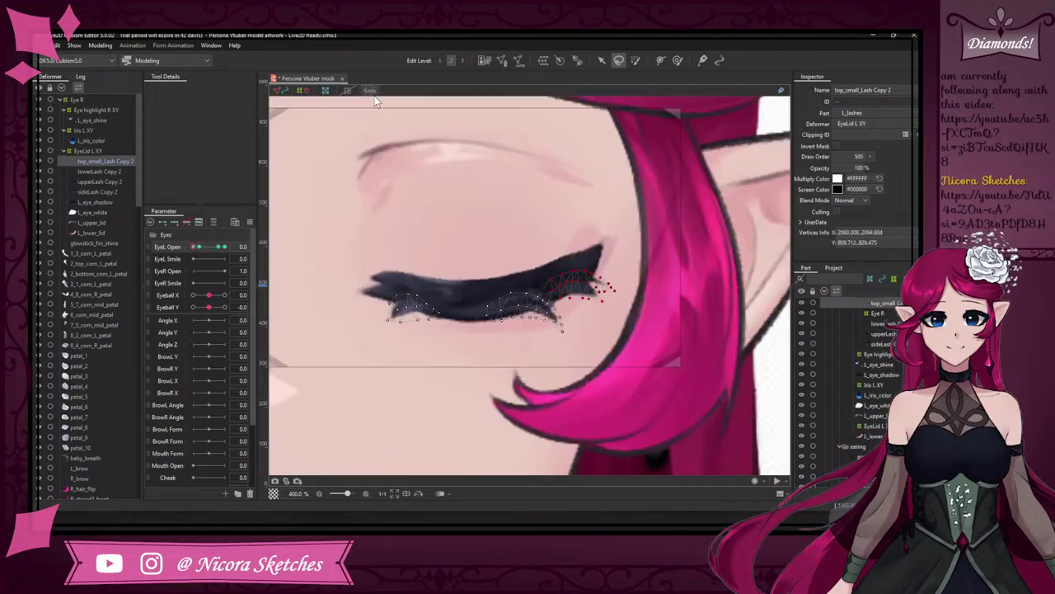
left_click(345, 196)
left_click(732, 340)
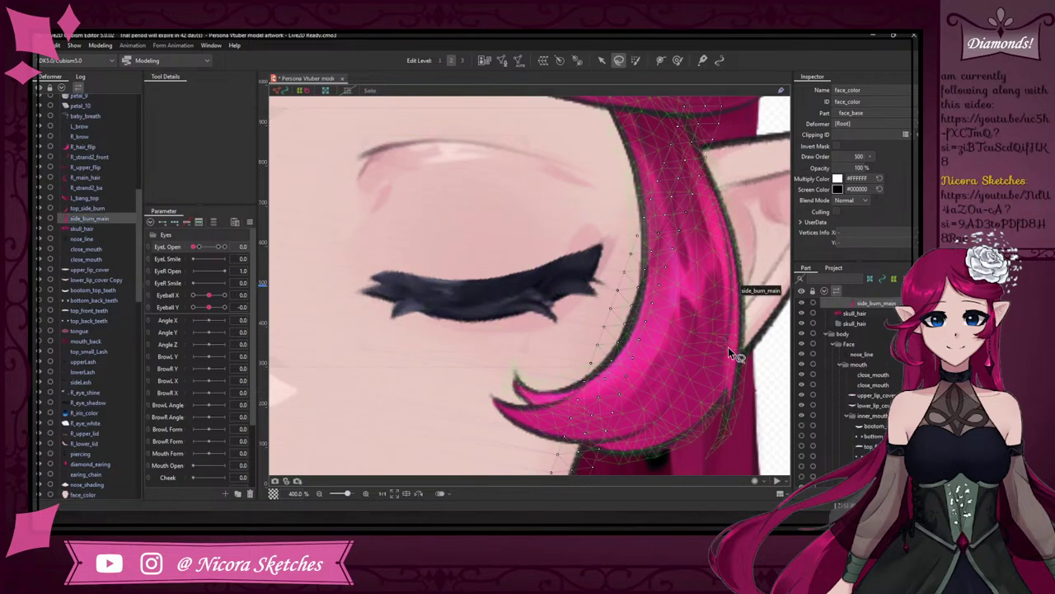
left_click_drag(198, 247, 190, 253)
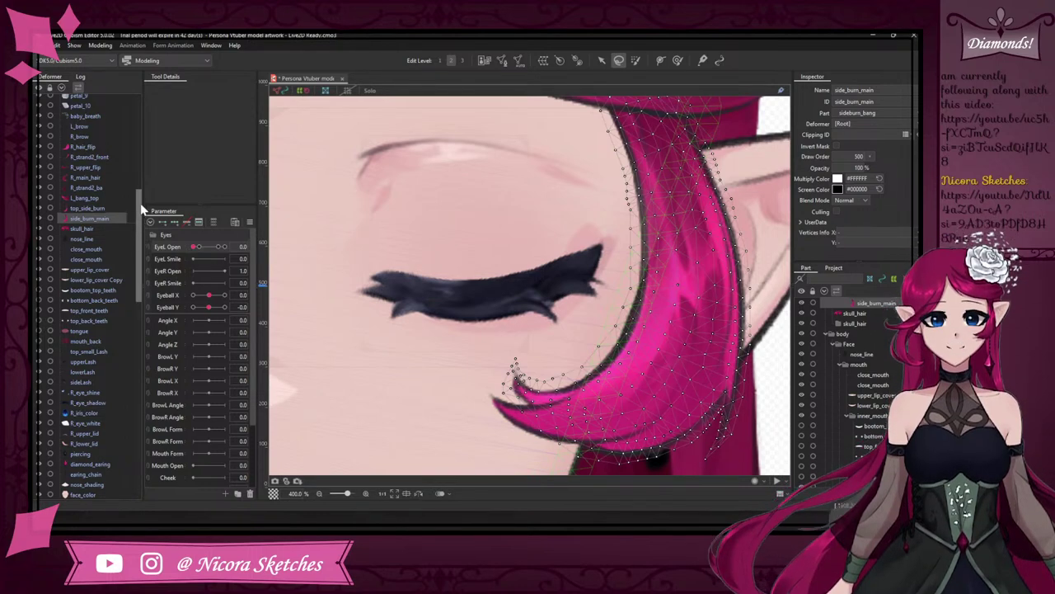
- At EyeL Open 0, select all the lash, eye shadow, eye white and lid meshes under EyeLid L XY, raise them slightly and check the blink
scroll(124, 140, "up", 10)
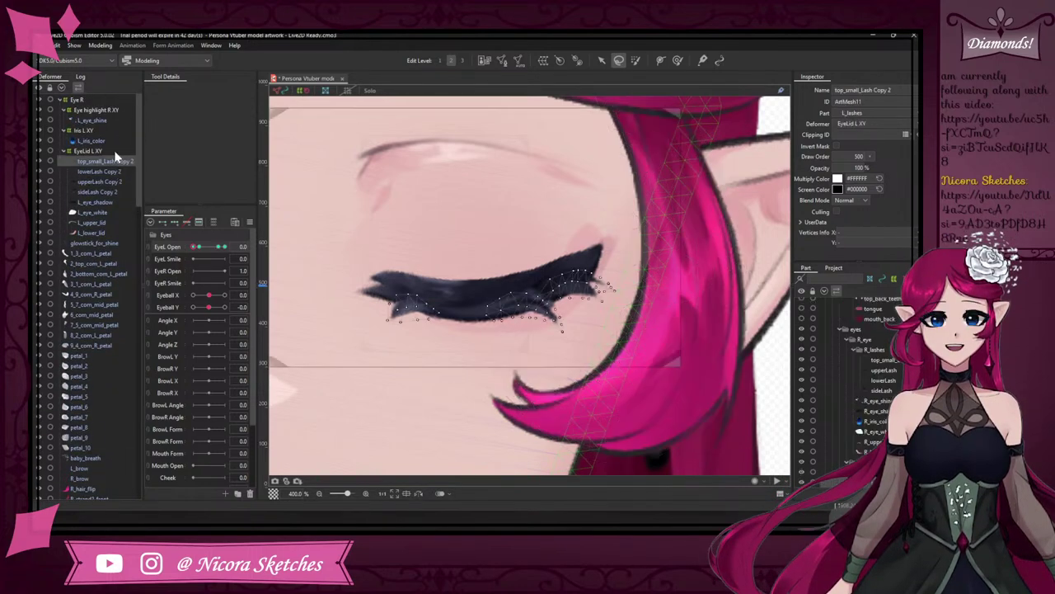
left_click(89, 151)
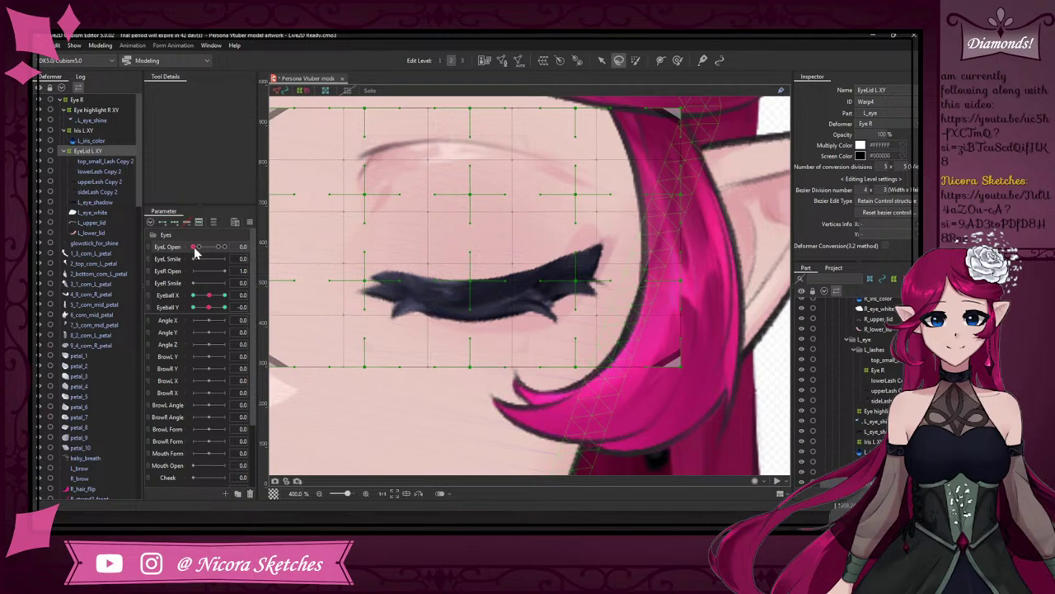
left_click(106, 162)
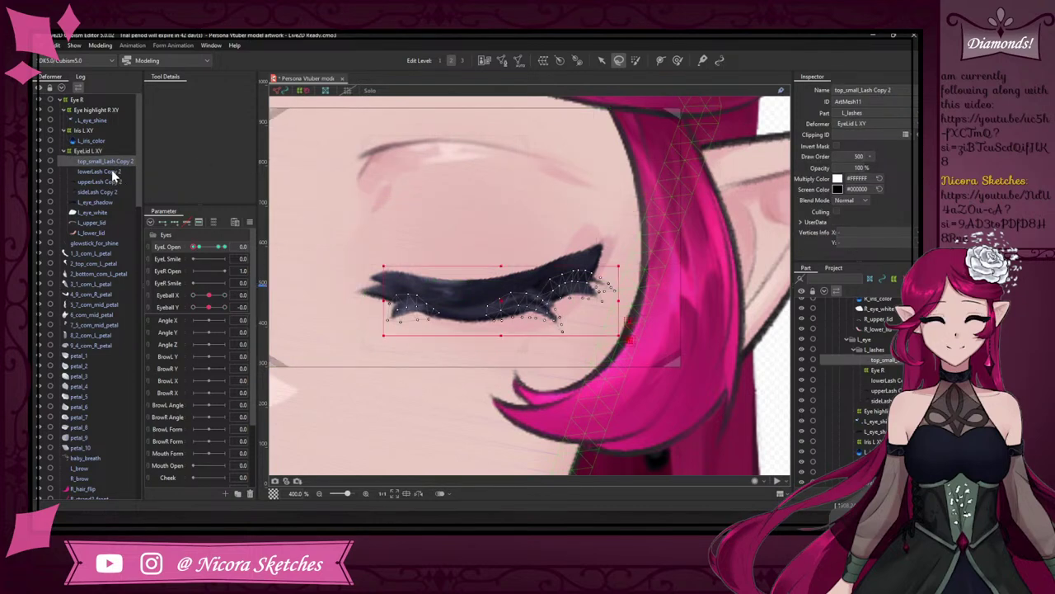
left_click(111, 172, "ctrl")
left_click(110, 182, "ctrl")
left_click(108, 193, "ctrl")
left_click(102, 213, "ctrl")
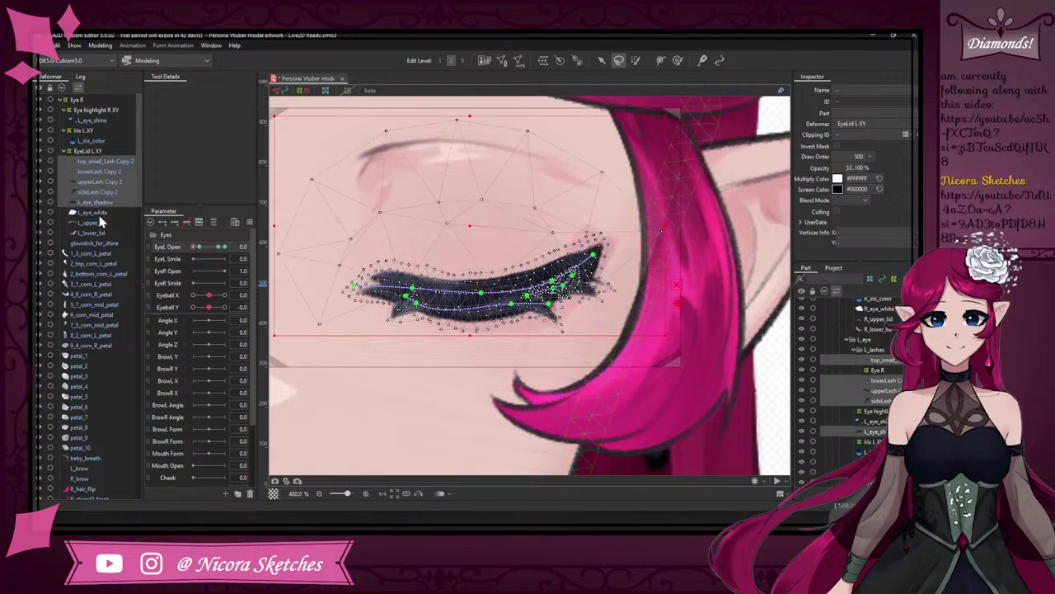
left_click(97, 222, "ctrl")
left_click(100, 233, "ctrl")
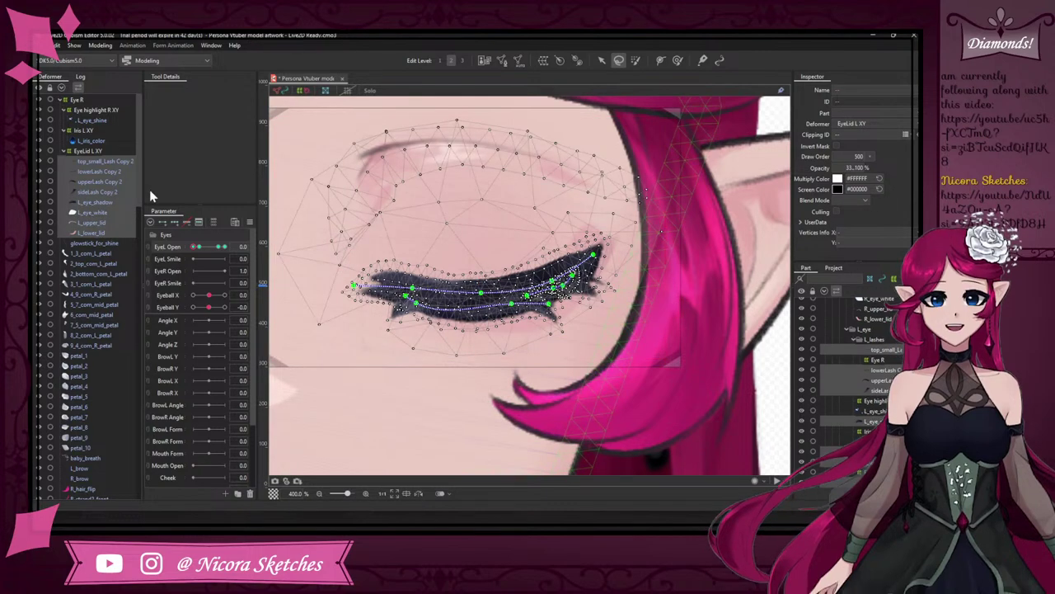
left_click(601, 61)
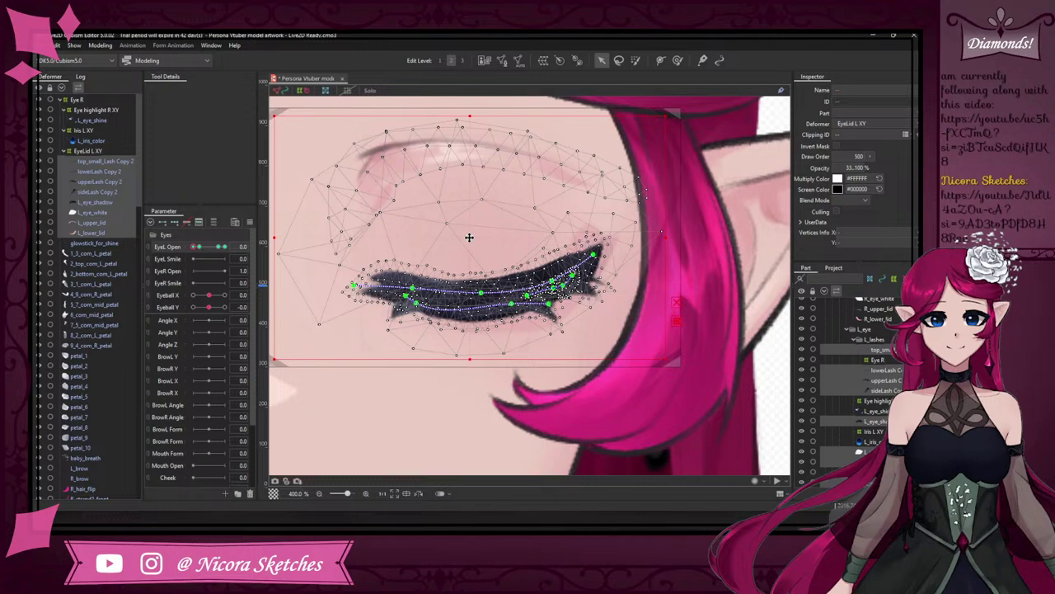
scroll(488, 283, "down", 2)
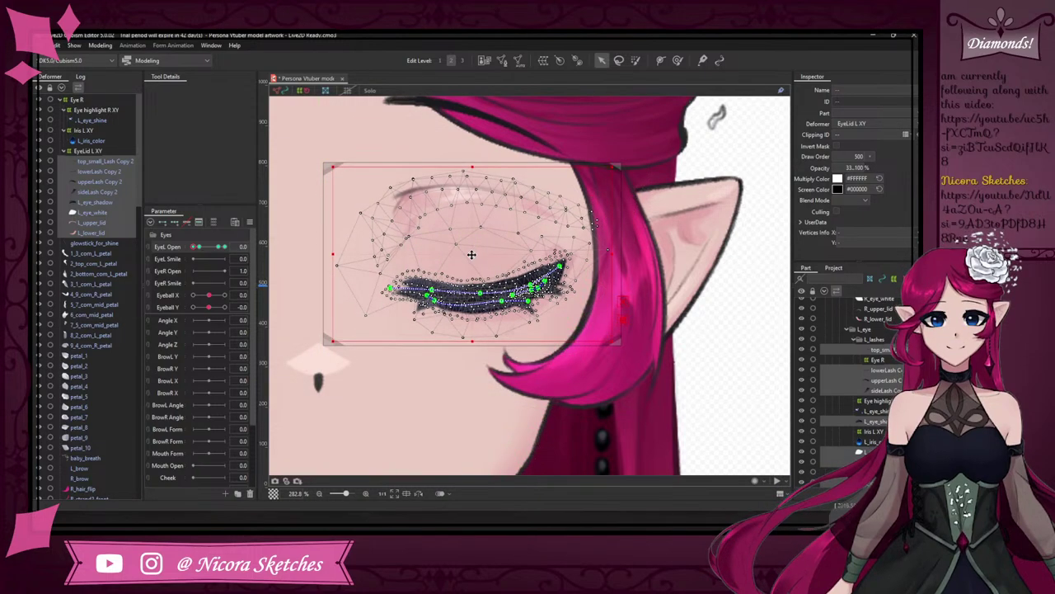
left_click_drag(471, 254, 473, 249)
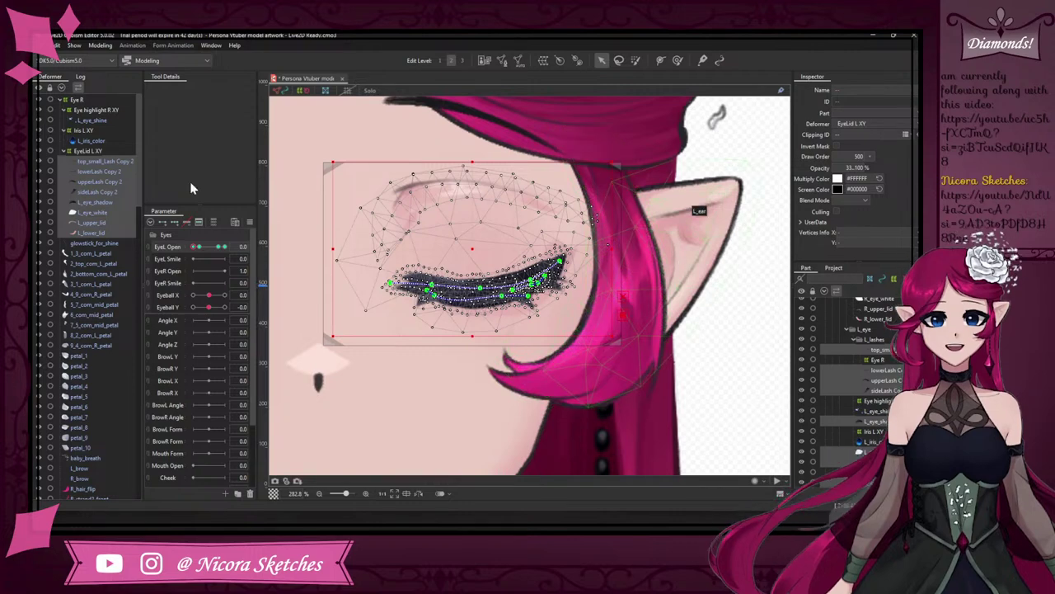
left_click_drag(198, 248, 229, 238)
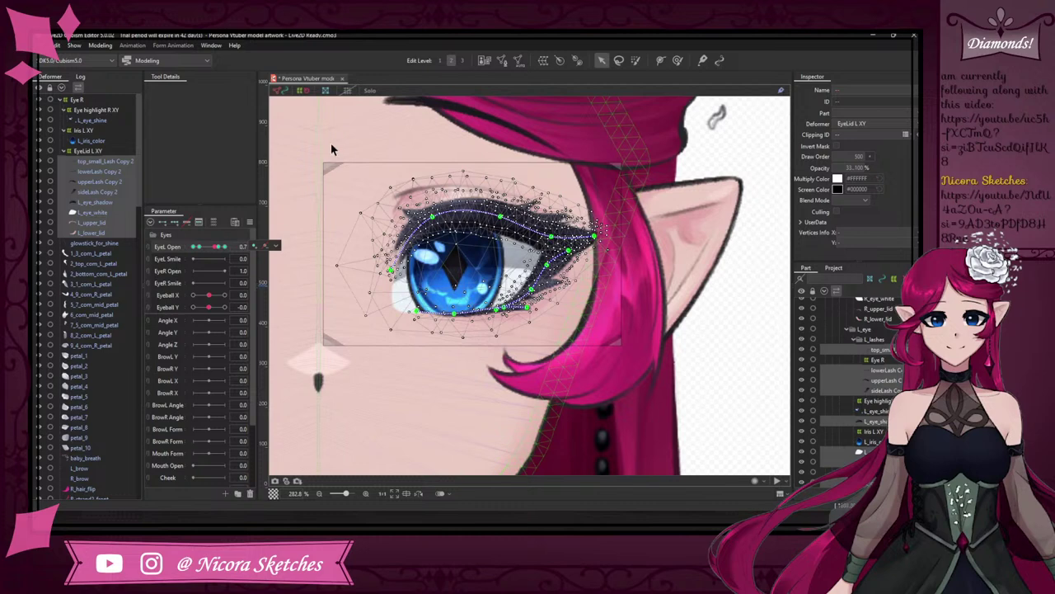
- Isolate L_lower_lid in Solo view at EyeL Open 0 and raise it slightly toward the closed lash
left_click(101, 223)
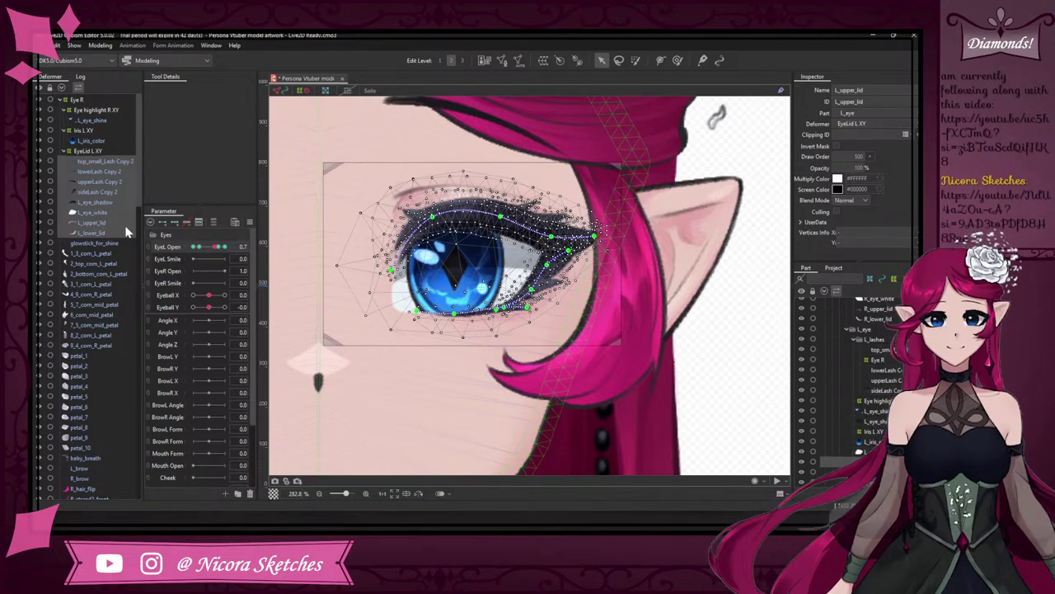
left_click(112, 234)
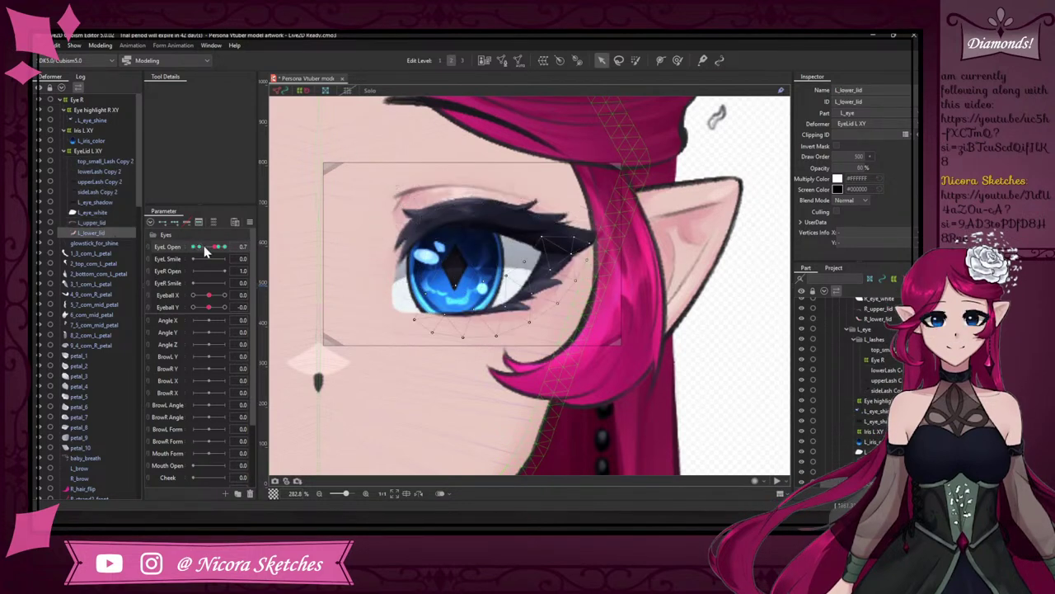
left_click_drag(213, 247, 188, 247)
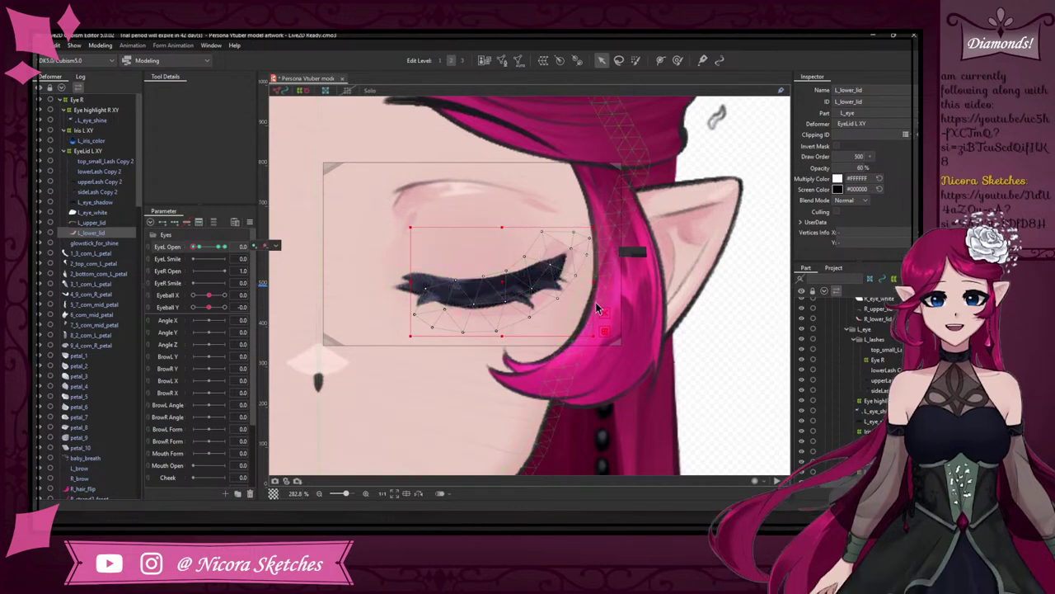
left_click(369, 90)
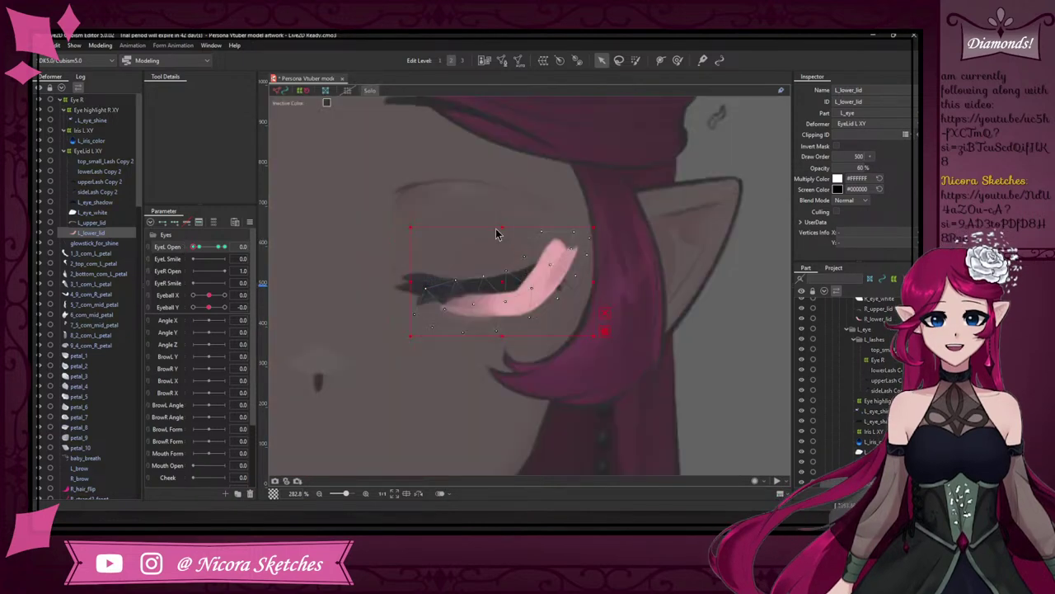
scroll(514, 263, "up", 3)
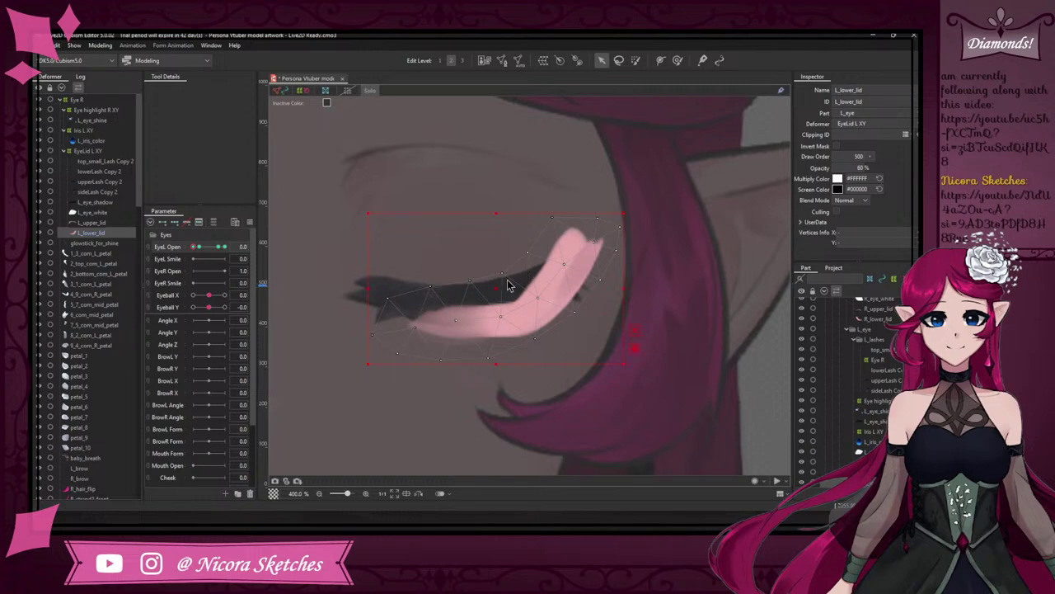
left_click_drag(497, 289, 498, 283)
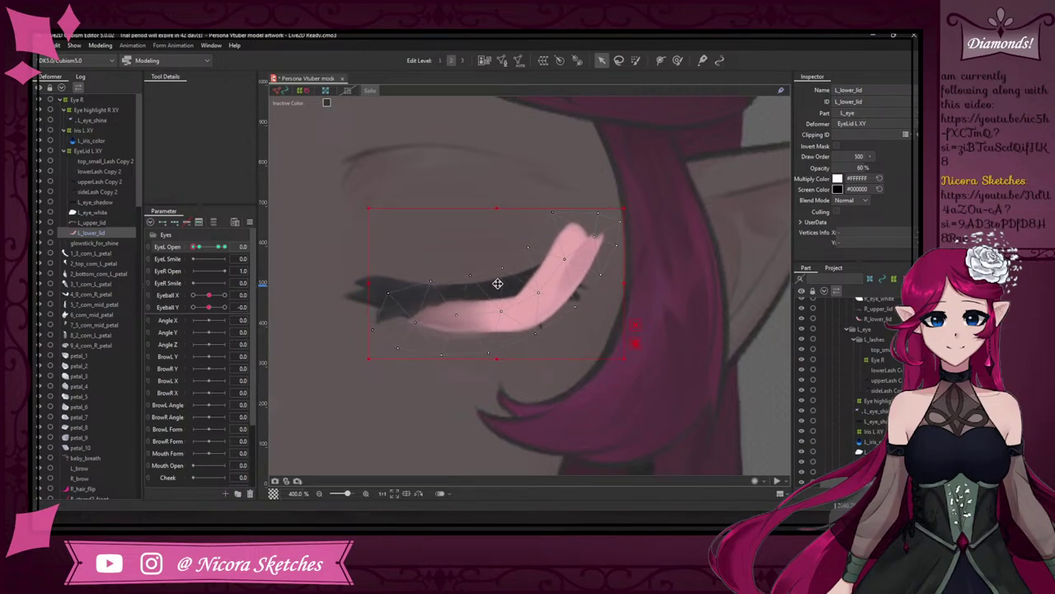
- Use the deform brush to push L_lower_lid's outer end down and inward so it follows the closed lash's curve
left_click(678, 61)
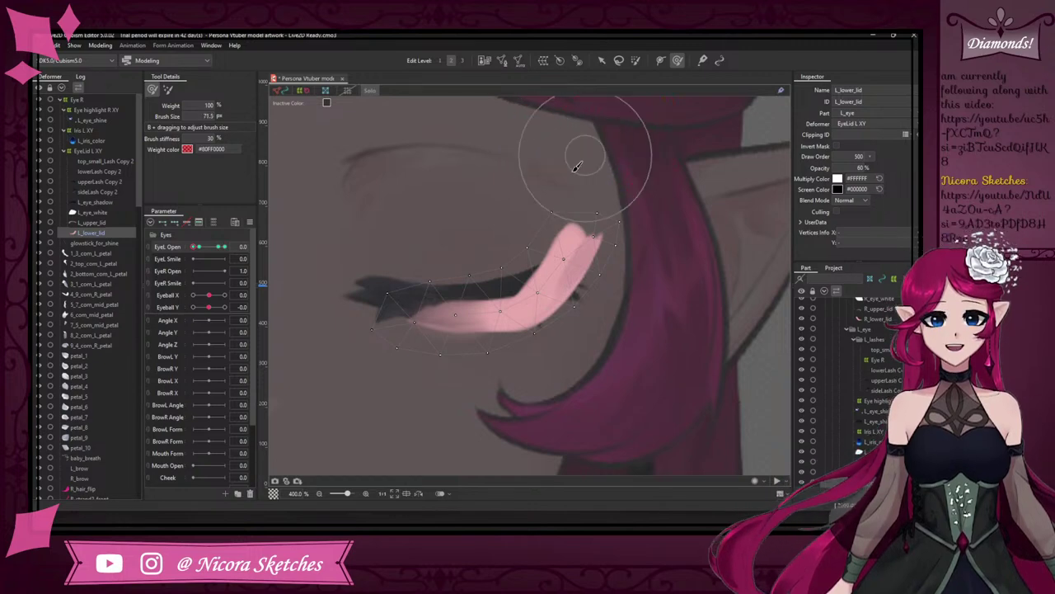
mouse_move(577, 156)
left_mouse_down()
mouse_move(555, 192)
mouse_move(557, 238)
left_mouse_up()
left_click_drag(532, 240, 546, 254)
left_click_drag(612, 249, 591, 272)
left_click_drag(571, 334, 545, 358)
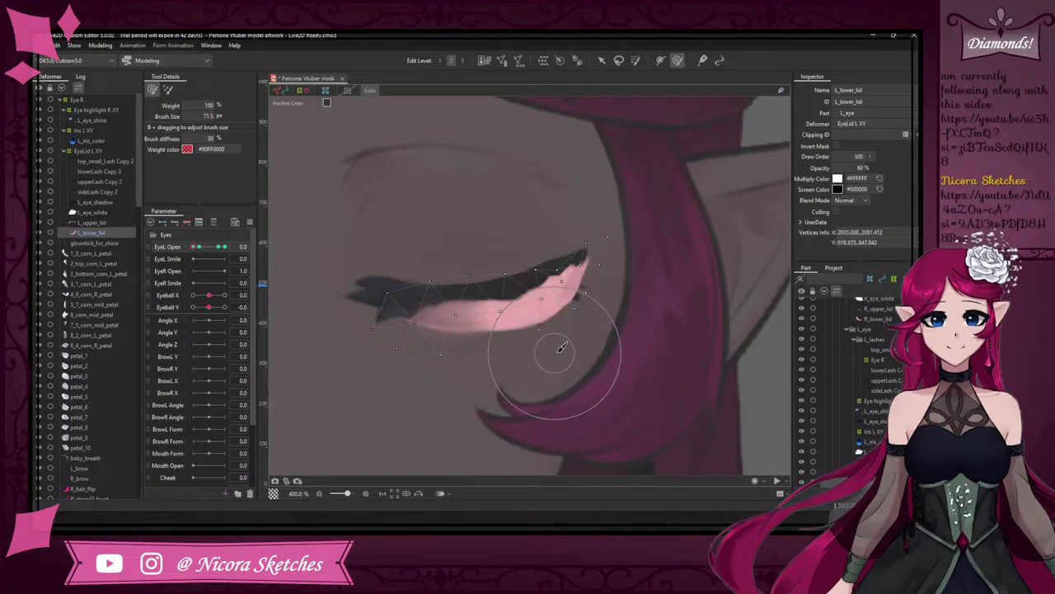
- Preview the reshaped lower lid by varying EyeL Open, first in Solo view and again in full colour, ending at 0
left_click(198, 246)
left_click_drag(197, 246, 186, 236)
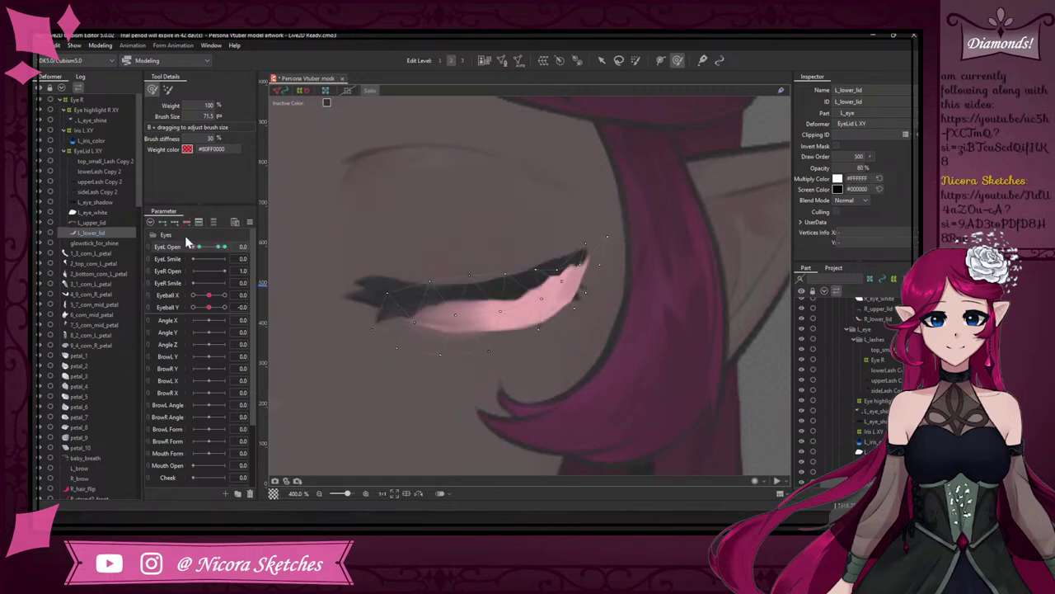
left_click(371, 89)
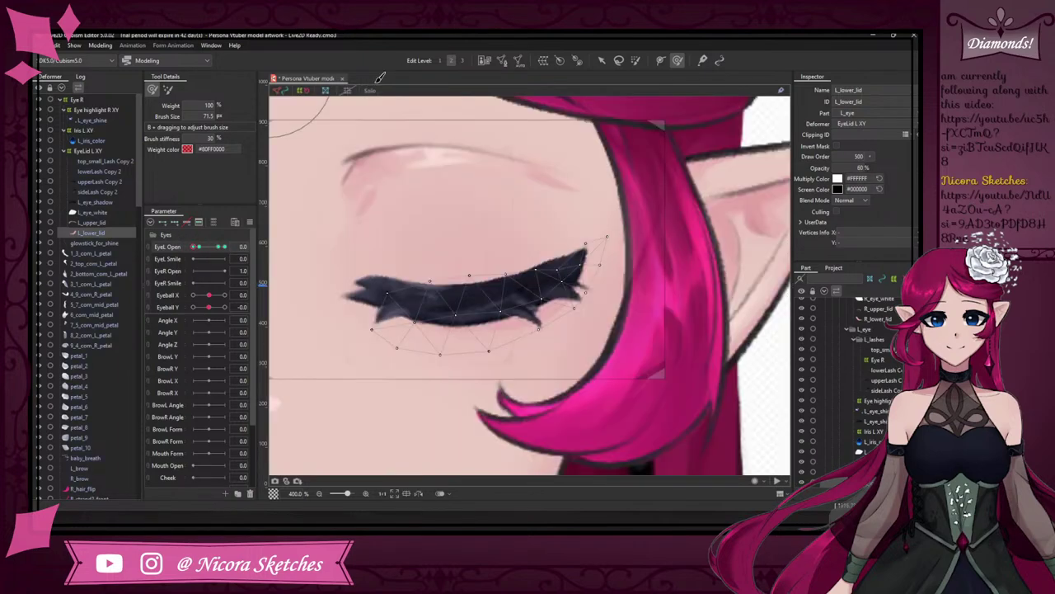
left_click_drag(206, 248, 178, 241)
left_click(179, 246)
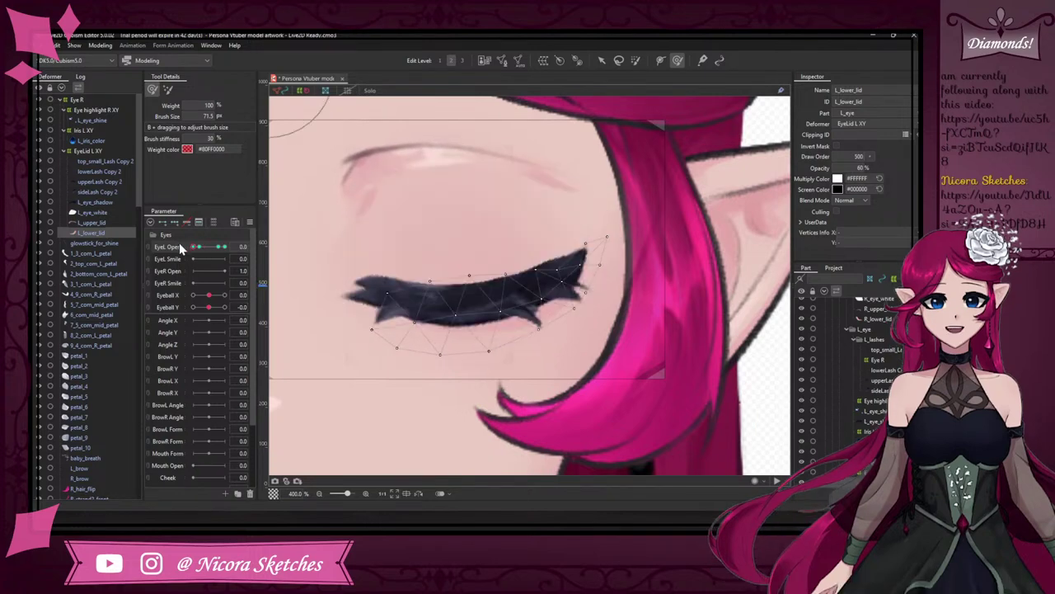
- At EyeL Open 0, lower L_upper_lid toward the closed lash and check the blink close up and with more of the face in view
left_click(109, 226)
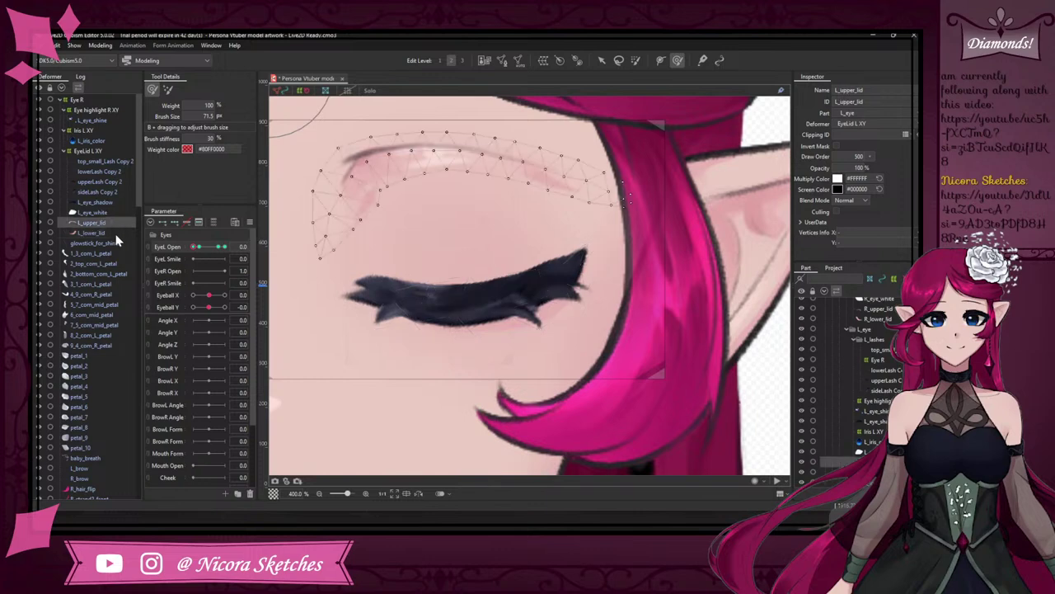
left_click_drag(194, 246, 155, 231)
left_click(603, 60)
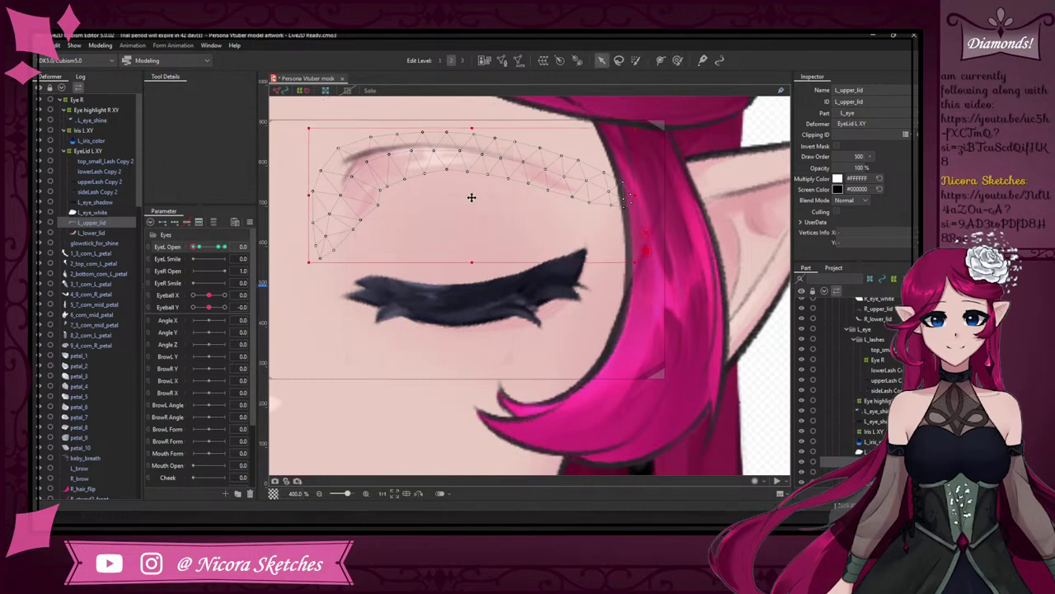
left_click_drag(471, 198, 472, 239)
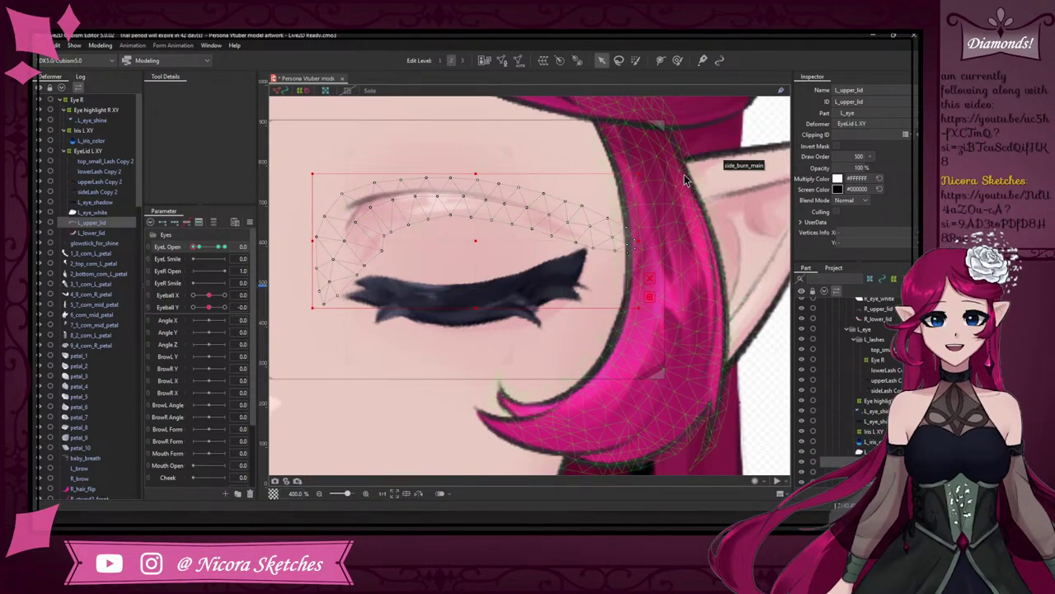
left_click_drag(219, 247, 196, 247)
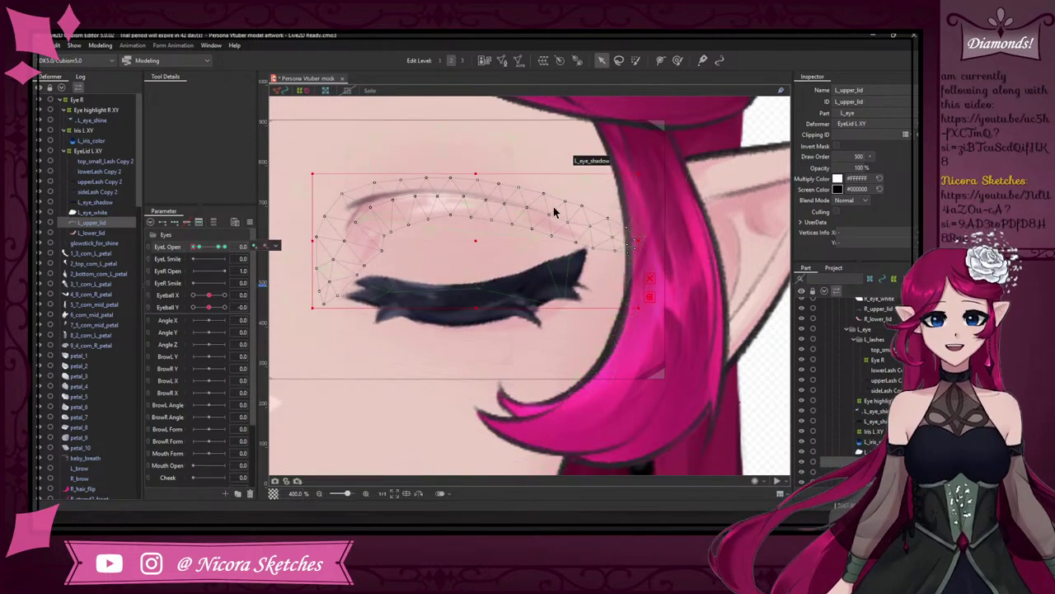
scroll(558, 216, "down", 5)
scroll(550, 178, "up", 2)
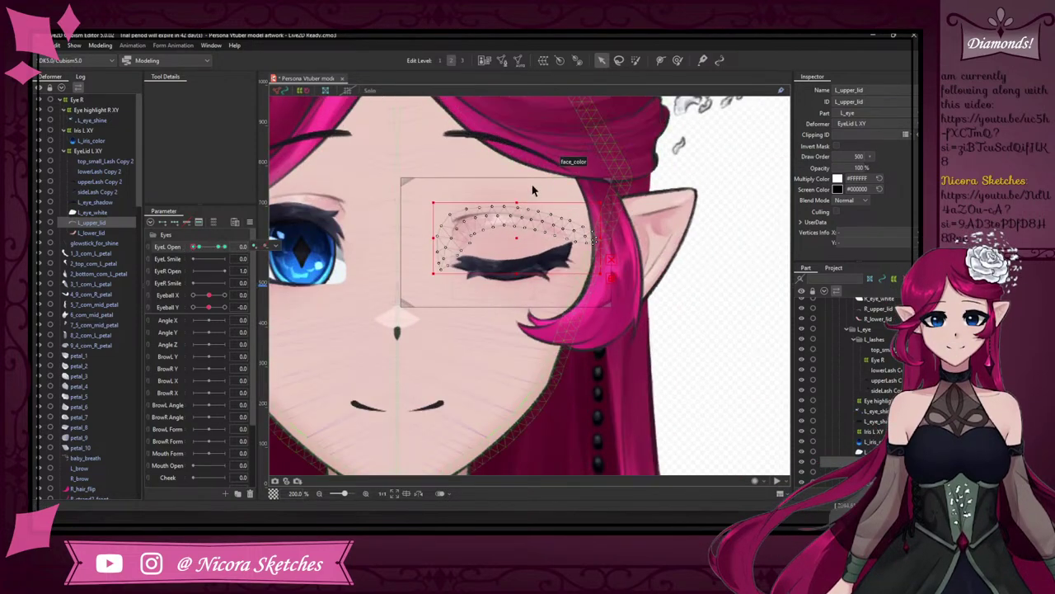
left_click_drag(215, 248, 188, 246)
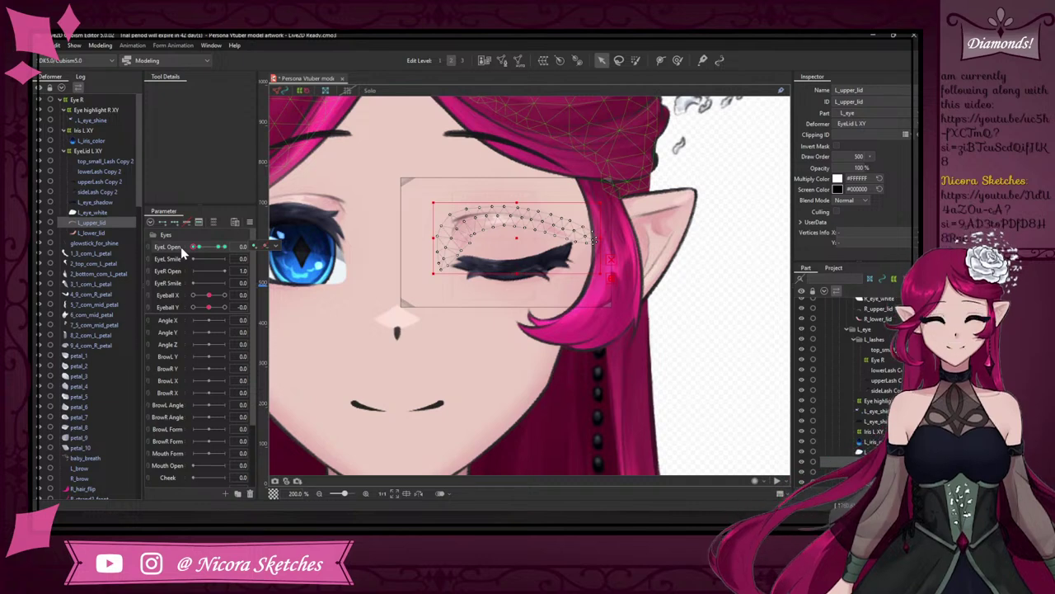
- Add a four-point deform path along L_upper_lid's crease from the inner to the outer corner
left_click(702, 164)
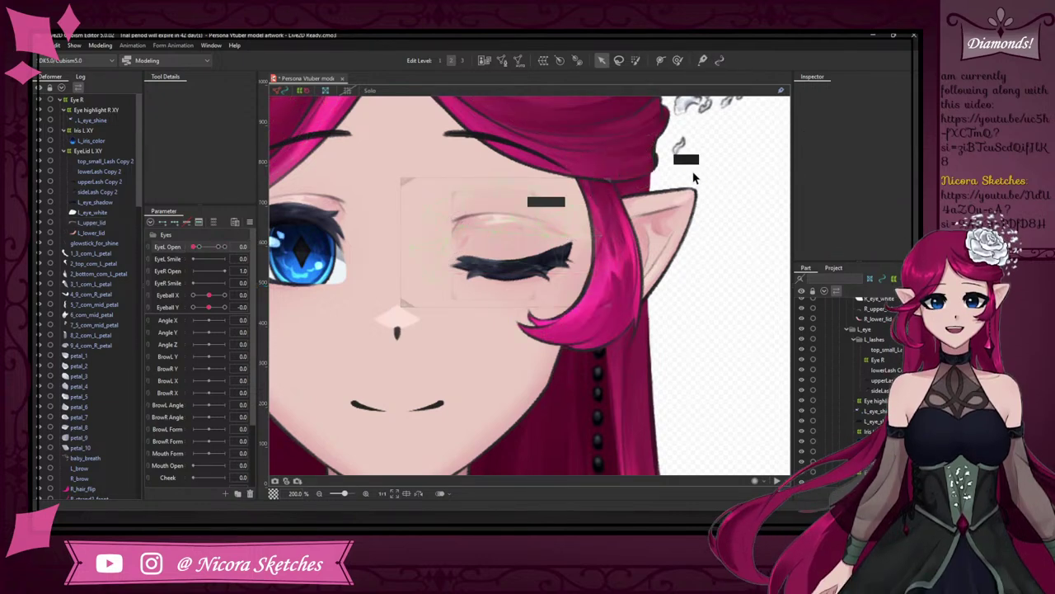
left_click(515, 227)
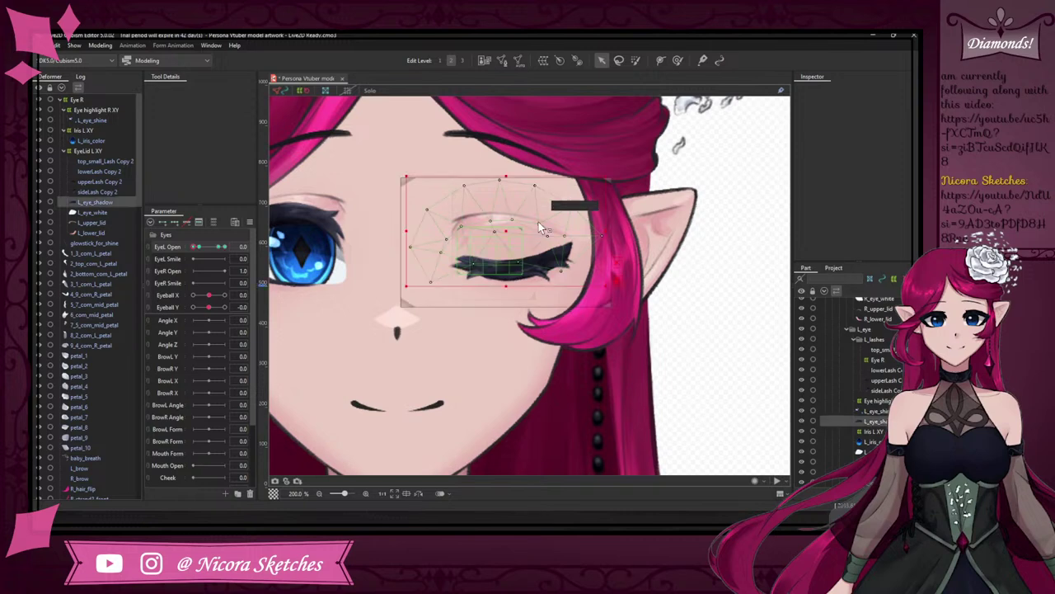
left_click(114, 224)
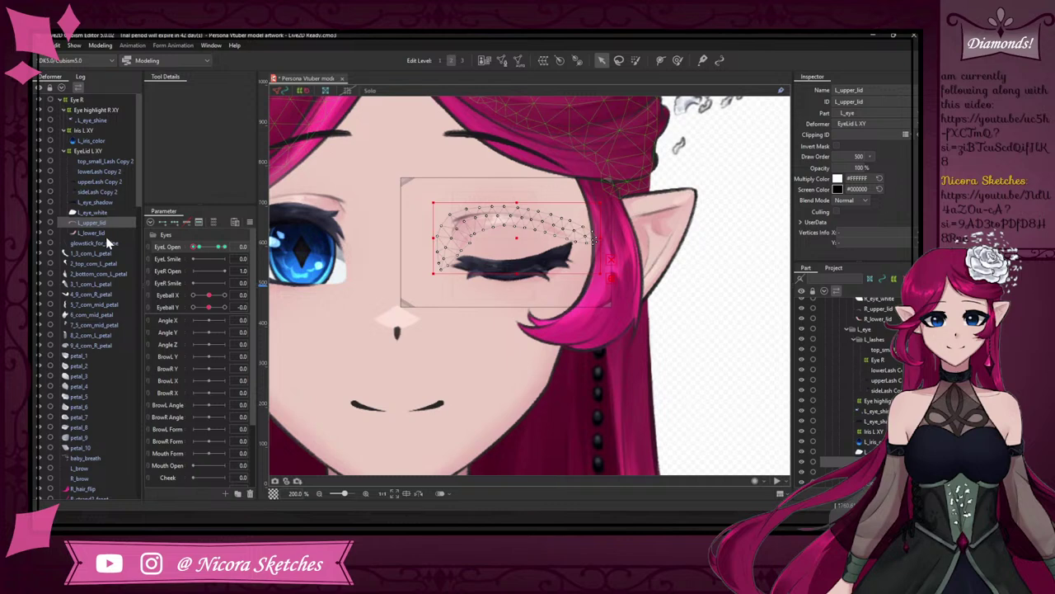
left_click(662, 63)
left_click(443, 261)
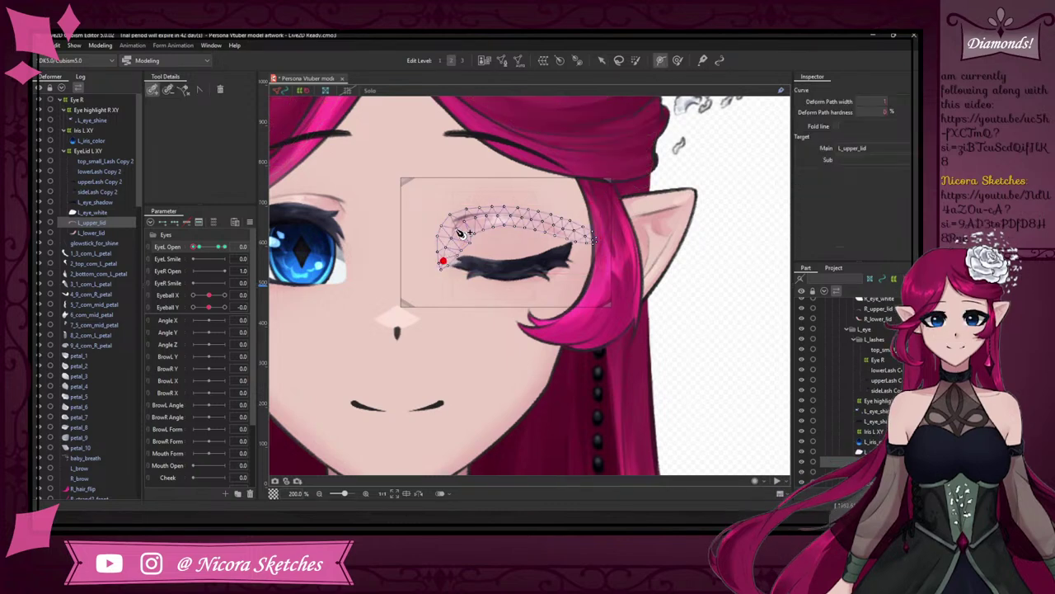
left_click(531, 217)
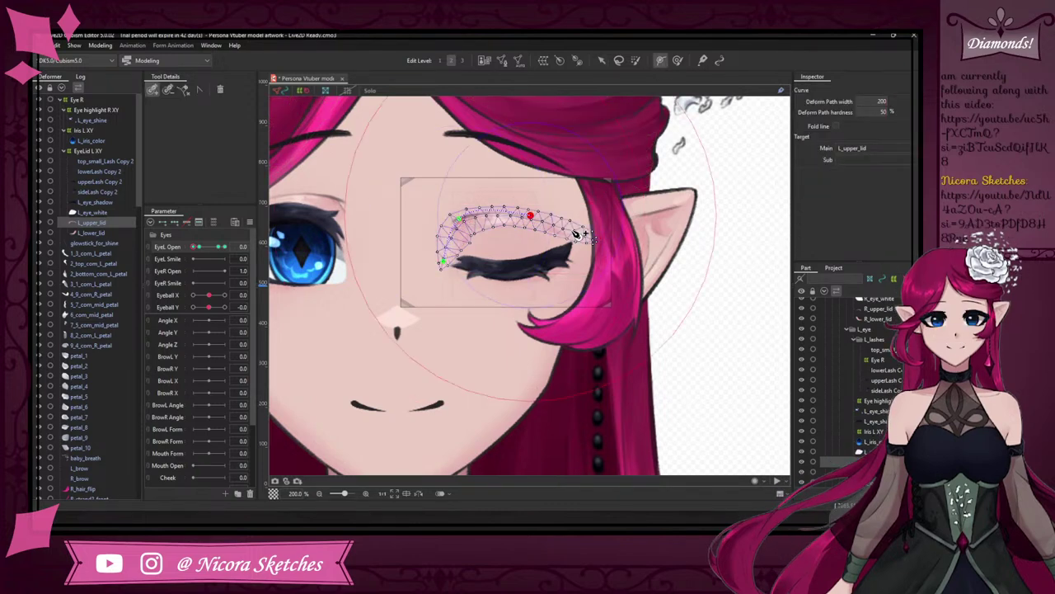
left_click(582, 234)
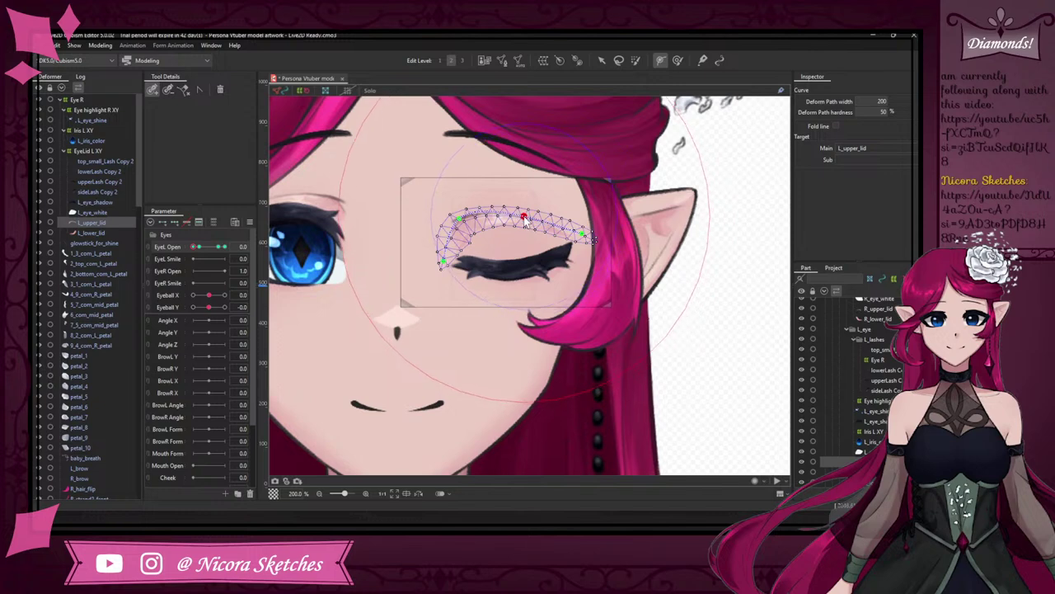
- Try bending L_upper_lid's crease down toward the closed lash by moving its deform path points, checking the face with EyeL Open at 0
left_click(459, 218)
left_click_drag(459, 219, 462, 235)
left_click(601, 60)
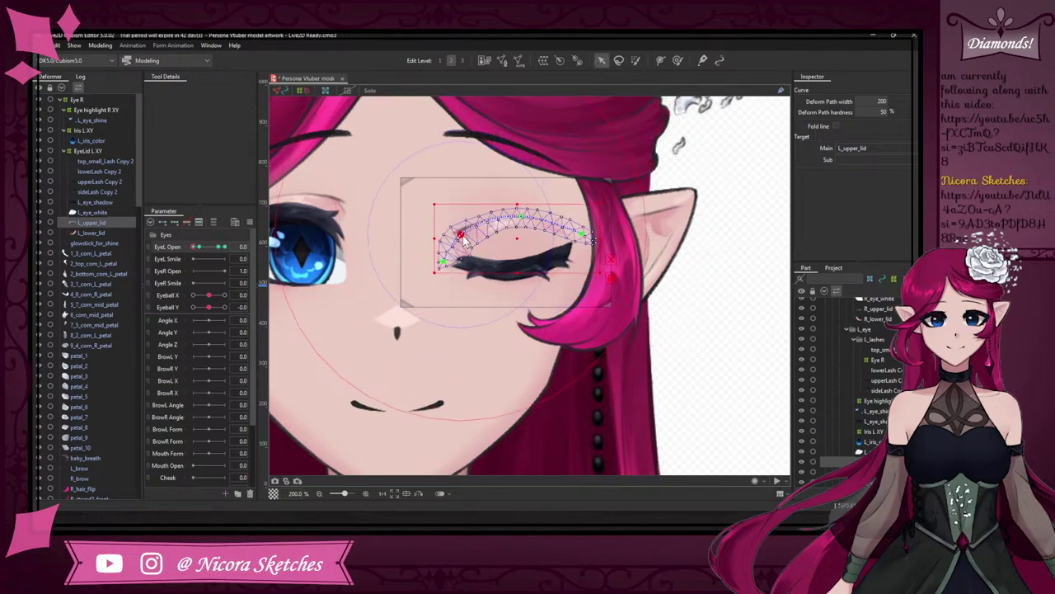
mouse_move(520, 218)
left_mouse_down()
mouse_move(520, 233)
mouse_move(462, 245)
mouse_move(519, 245)
mouse_move(518, 223)
mouse_move(517, 235)
left_mouse_up()
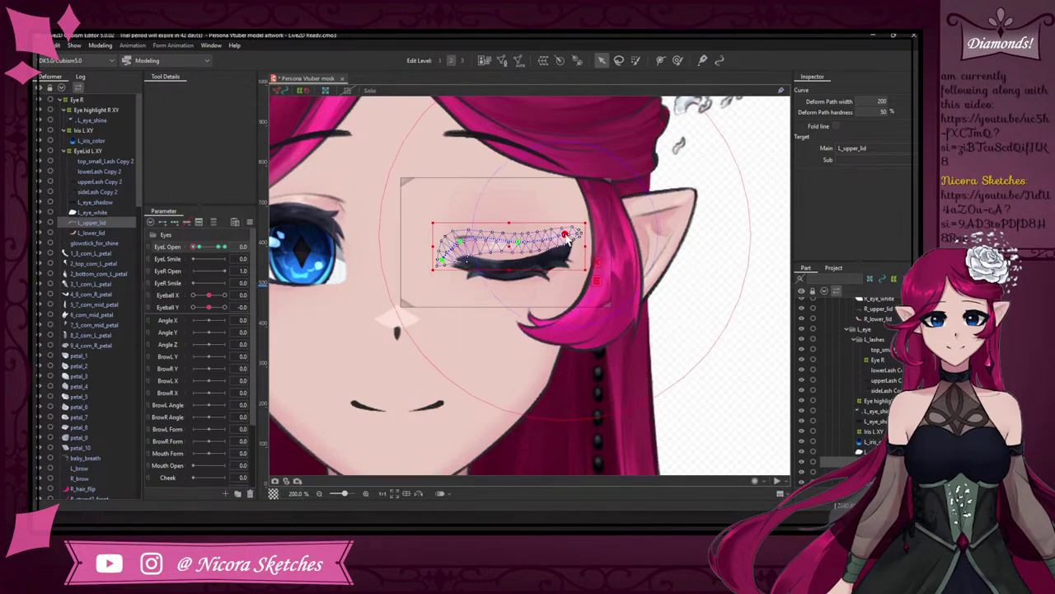
scroll(509, 230, "up", 5)
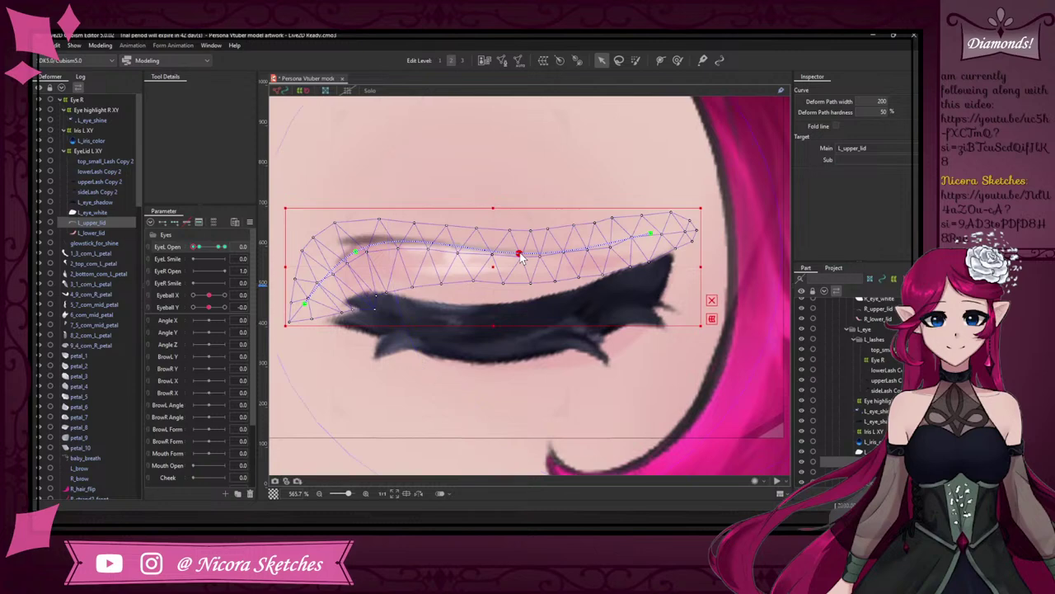
mouse_move(522, 253)
left_mouse_down()
mouse_move(523, 264)
mouse_move(524, 234)
left_mouse_up()
left_click_drag(308, 303, 317, 302)
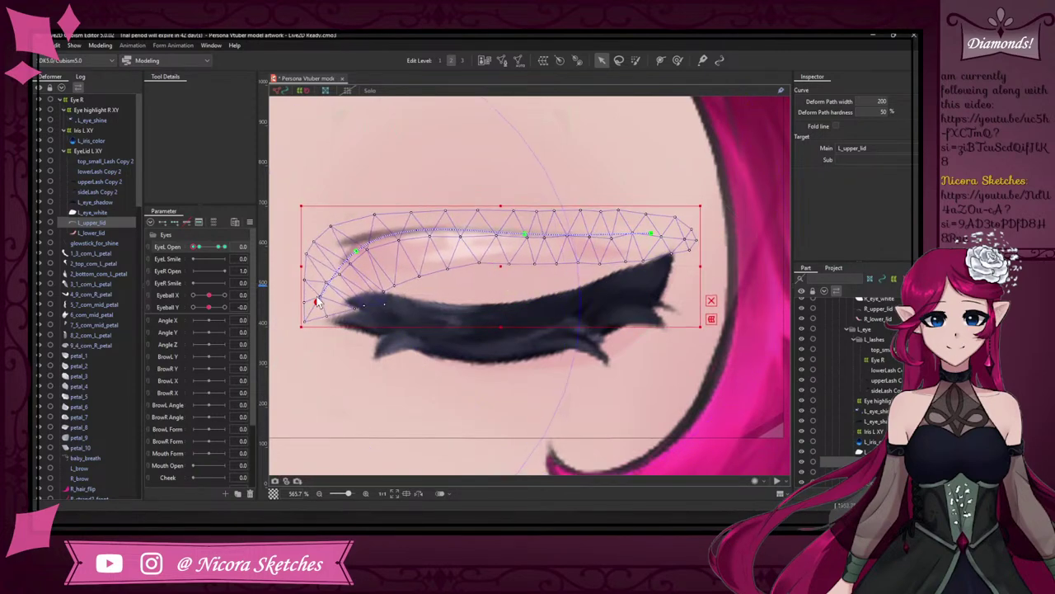
scroll(550, 206, "down", 6)
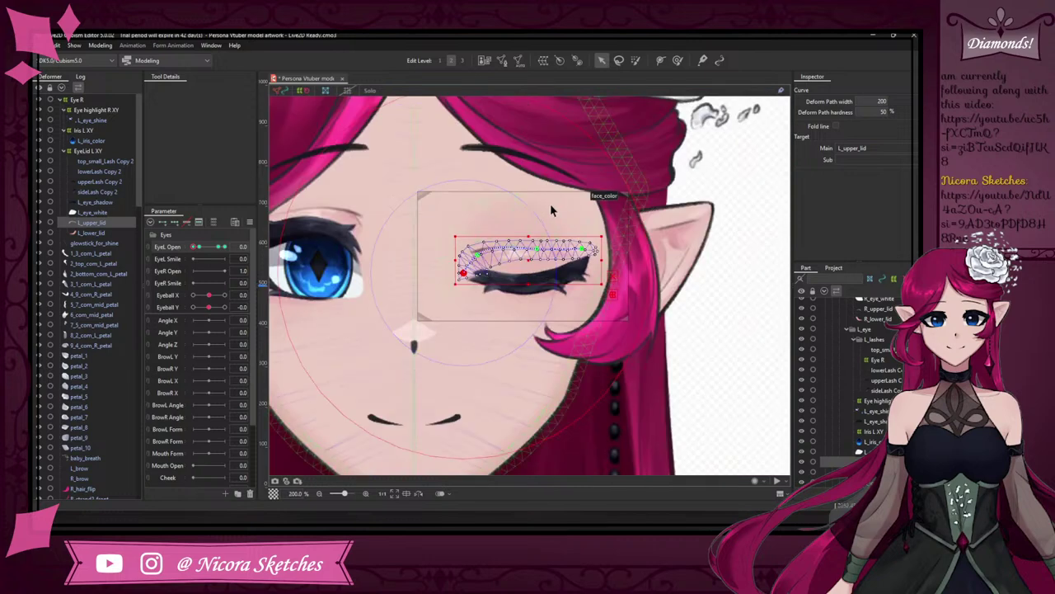
left_click(734, 293)
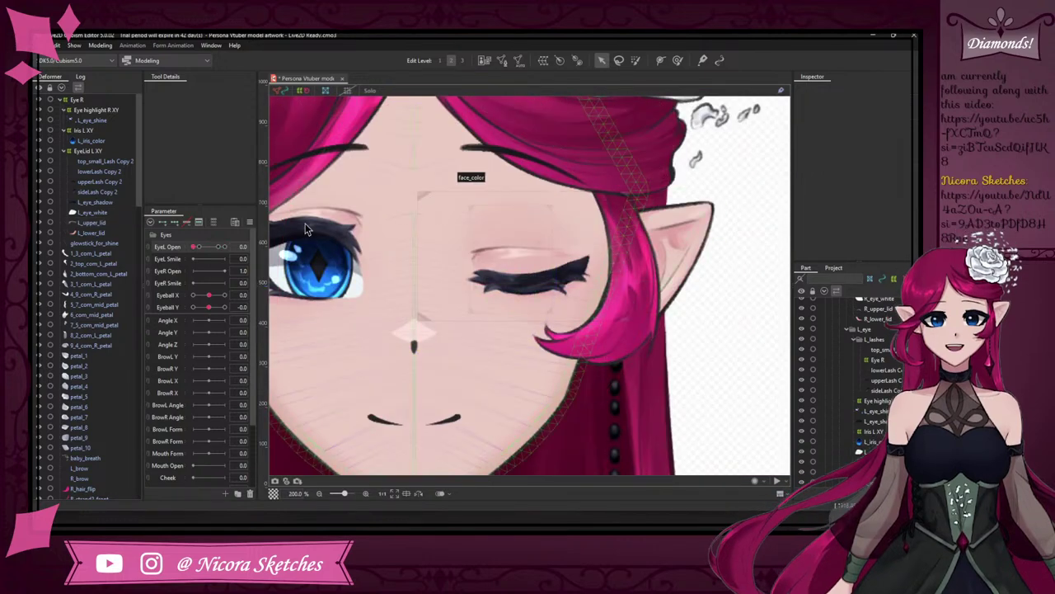
left_click_drag(211, 251, 184, 246)
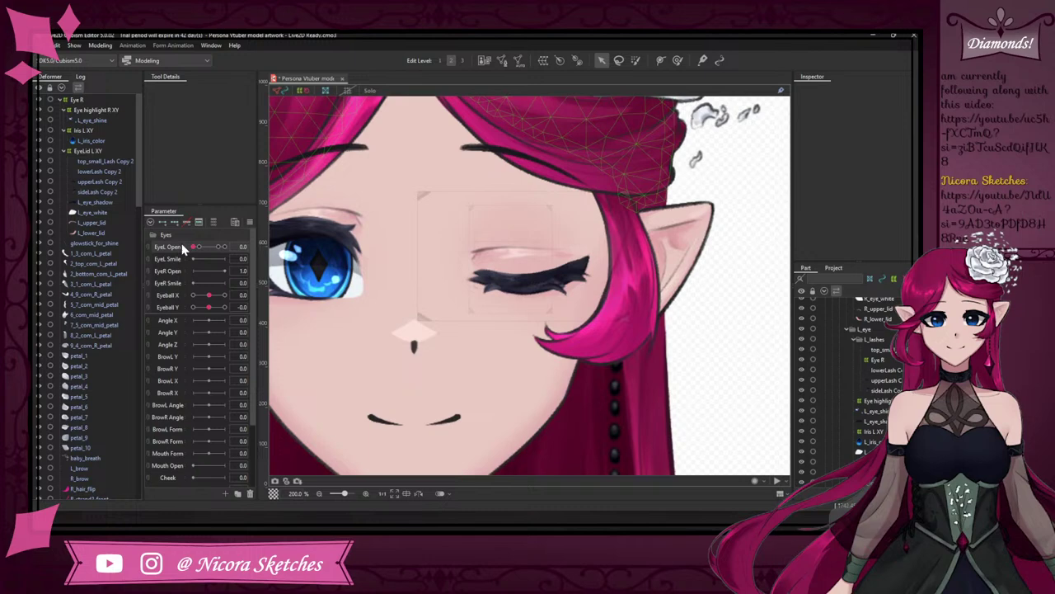
- Try lowering the middle of L_upper_lid's deform path to flatten the crease further, and check the closed eye at EyeL Open 0
left_click(525, 250)
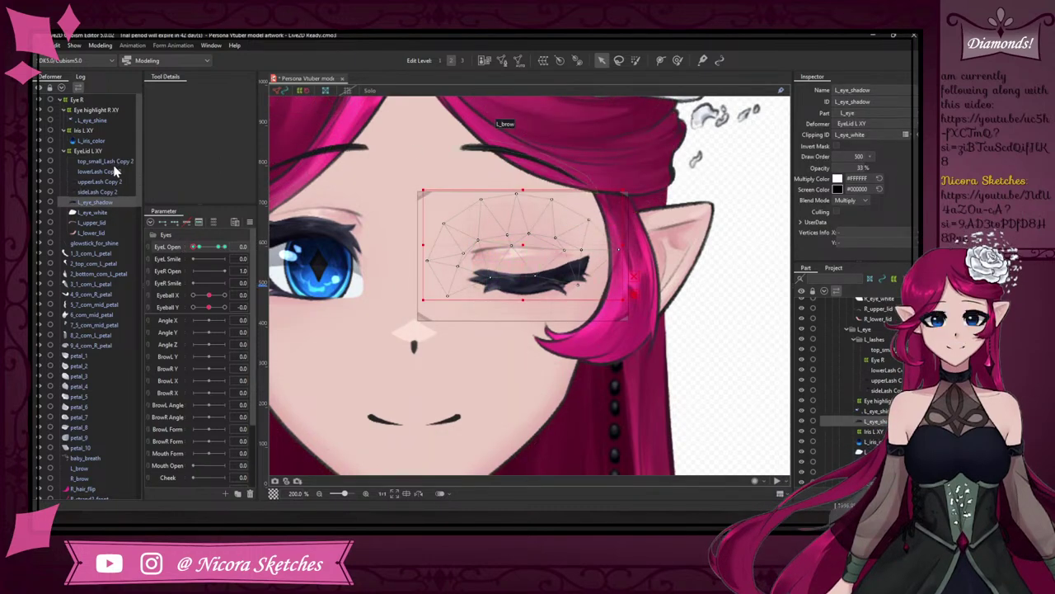
left_click(117, 223)
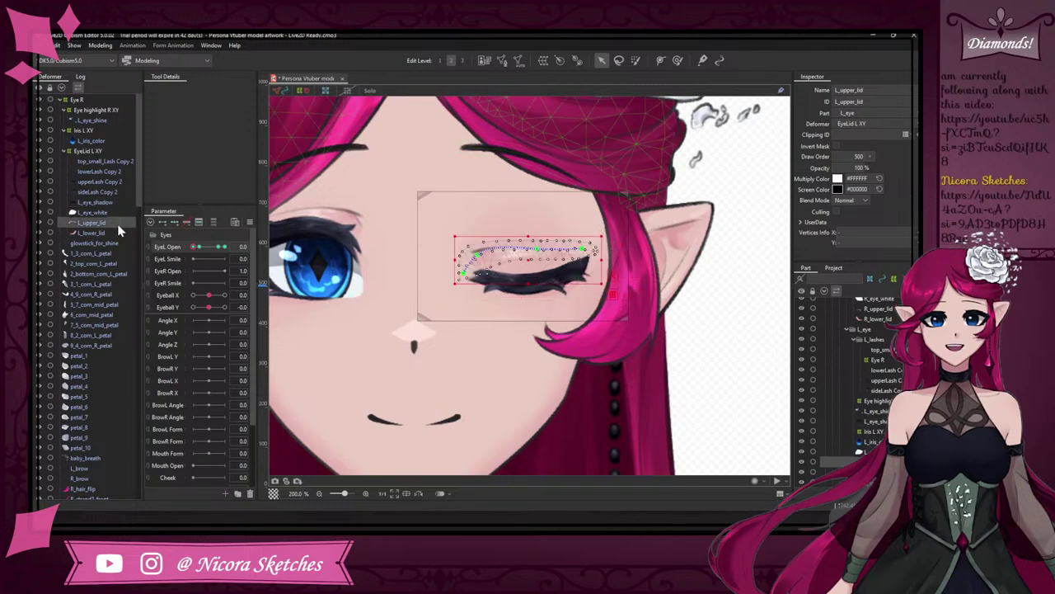
key("p")
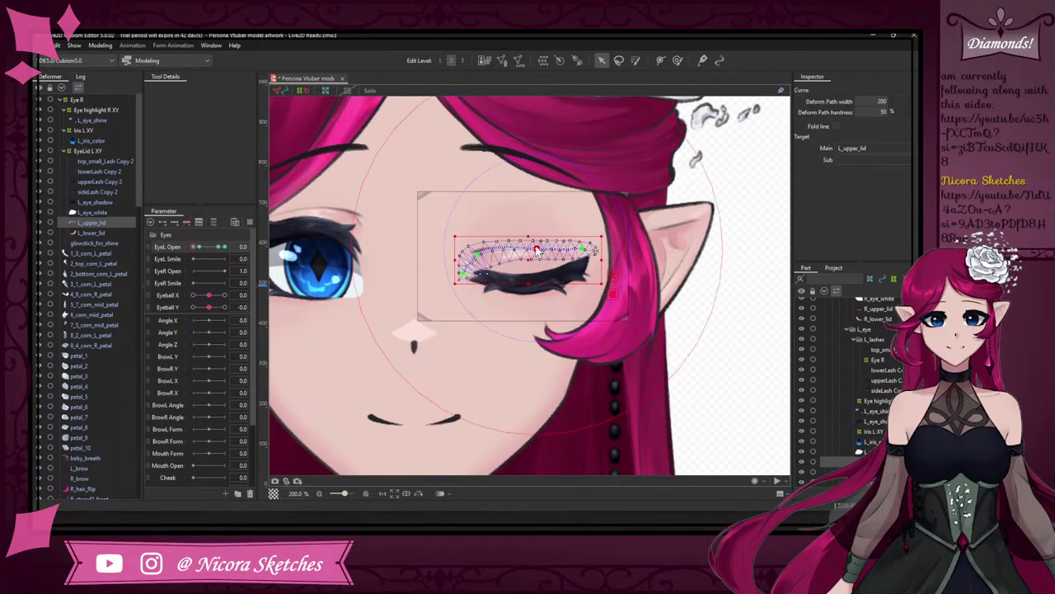
scroll(537, 249, "up", 5)
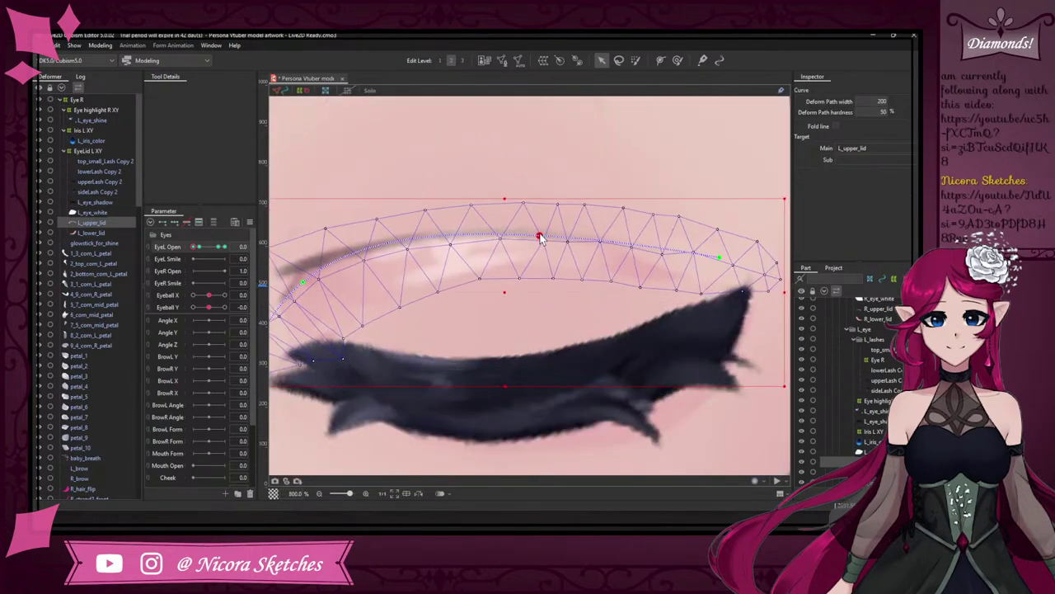
left_click_drag(540, 238, 466, 280)
scroll(467, 280, "down", 5)
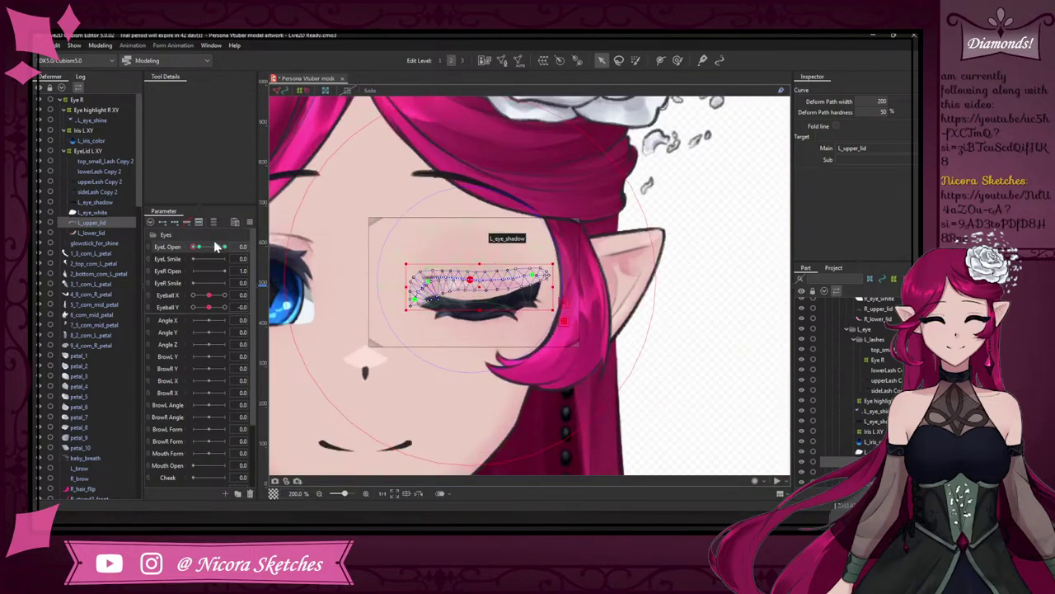
left_click(727, 238)
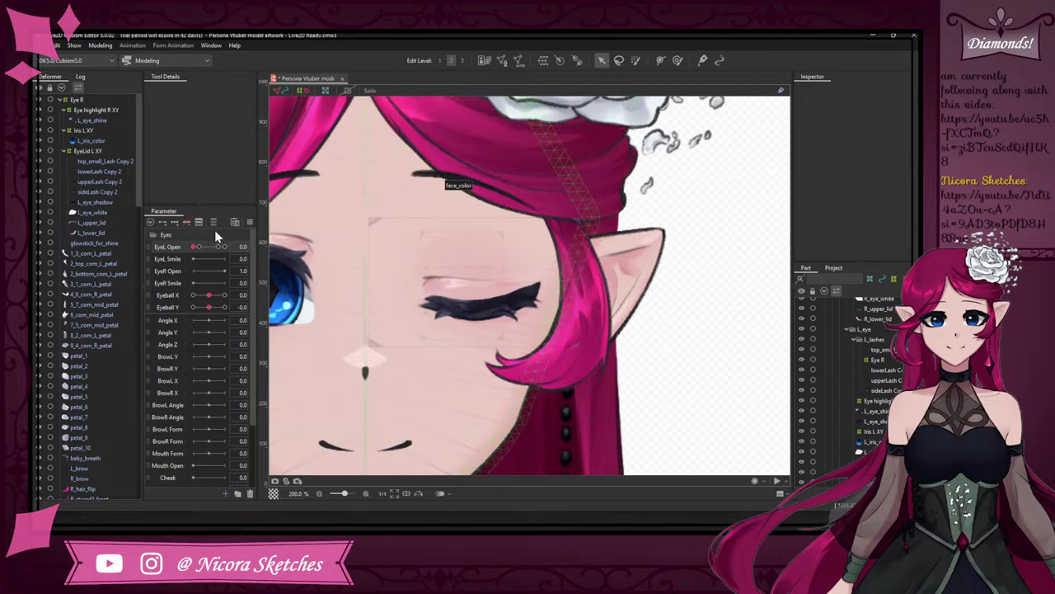
left_click_drag(219, 250, 195, 249)
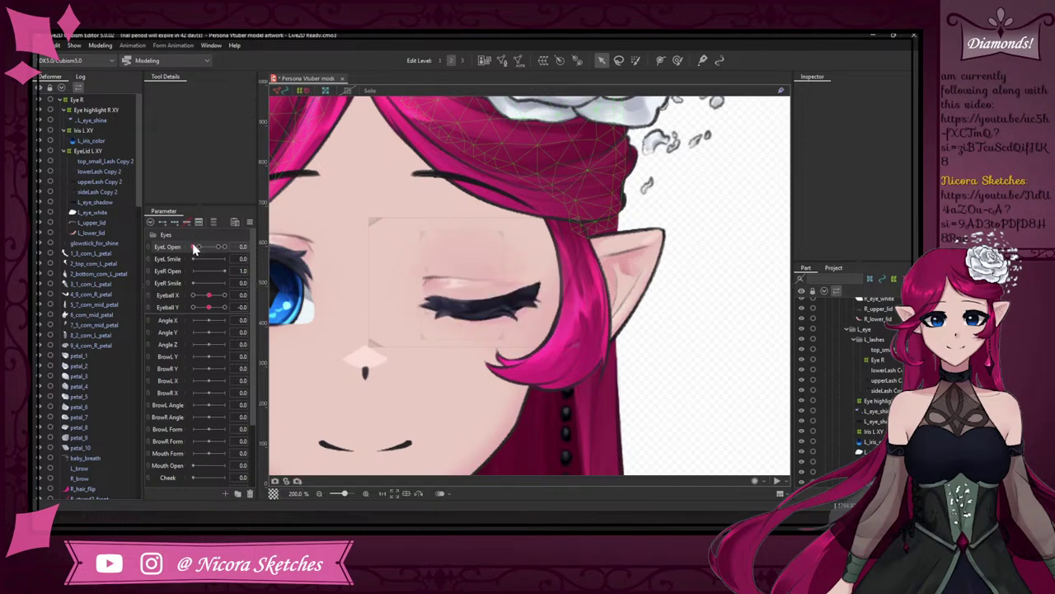
- Undo the deform path edits on L_upper_lid, including the path itself
left_click(474, 285)
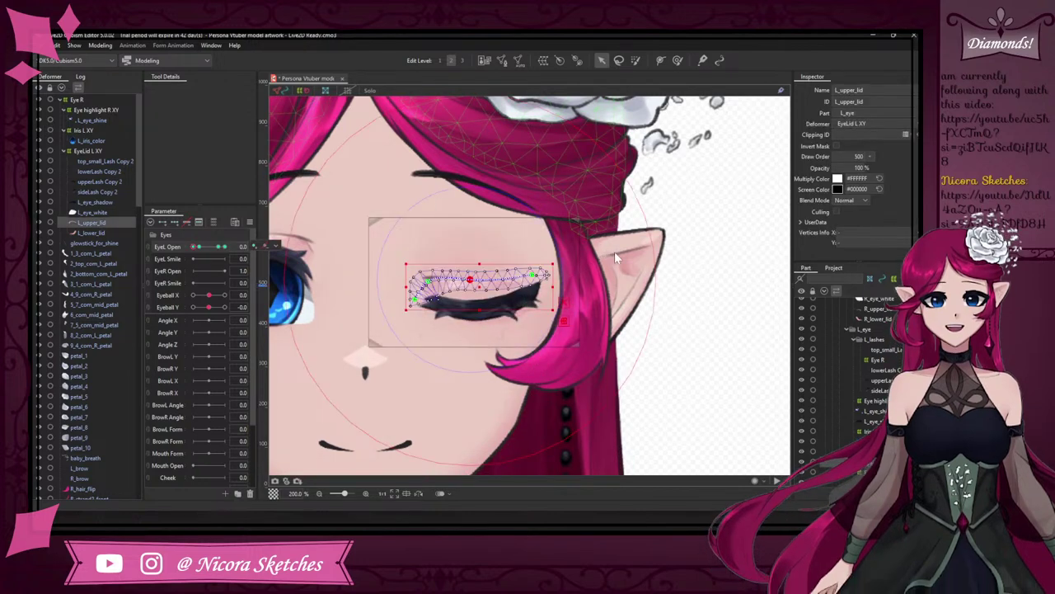
left_click_drag(611, 262, 606, 268)
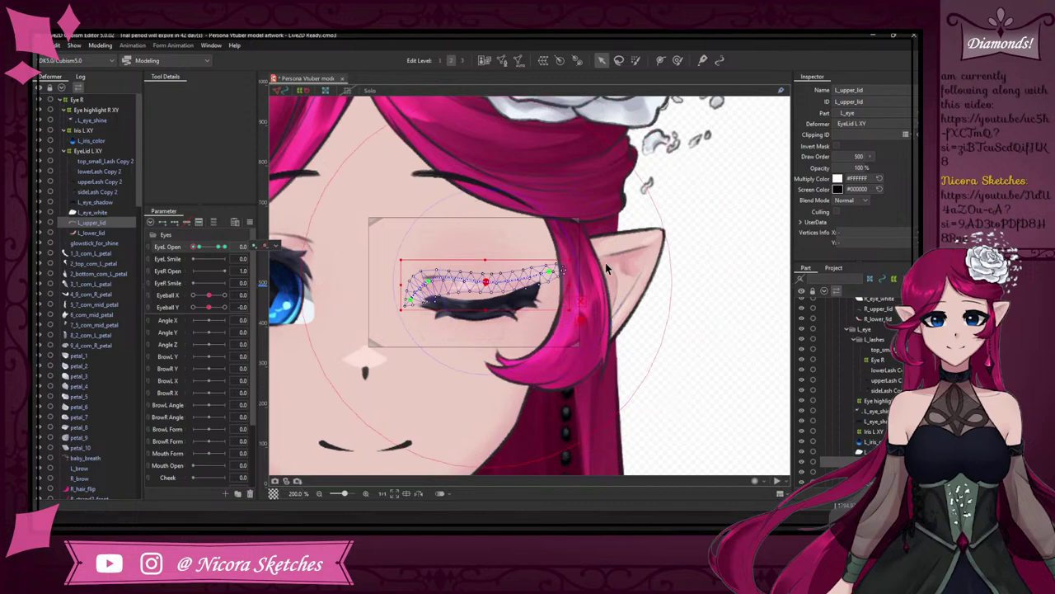
key("ctrl+z")
key("ctrl+z")
key("ctrl+z")
key("ctrl+z")
key("ctrl+z")
key("ctrl+z")
key("ctrl+z")
key("ctrl+z")
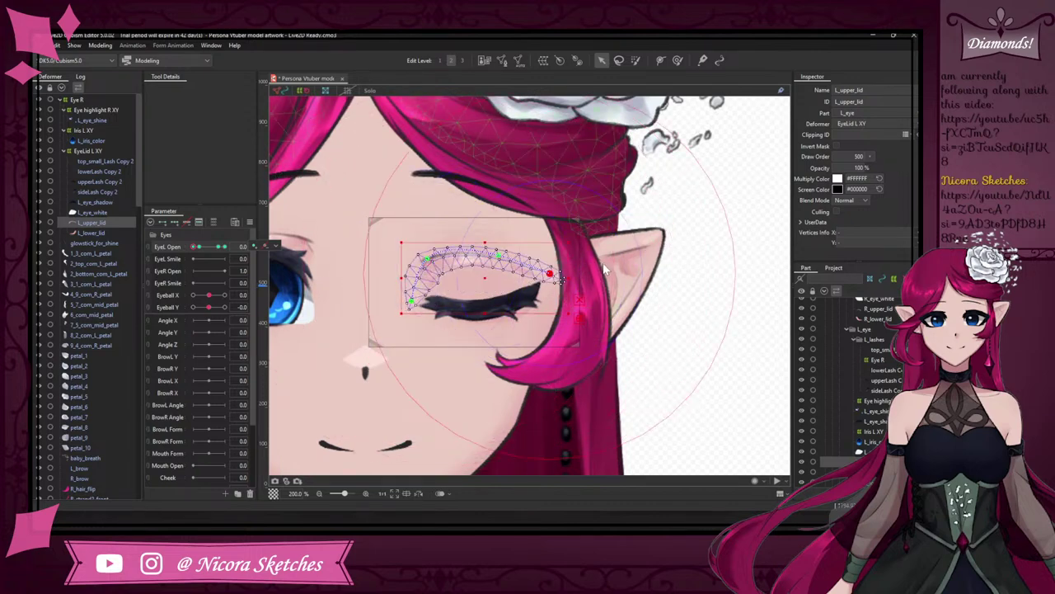
key("ctrl+z")
key("ctrl+z")
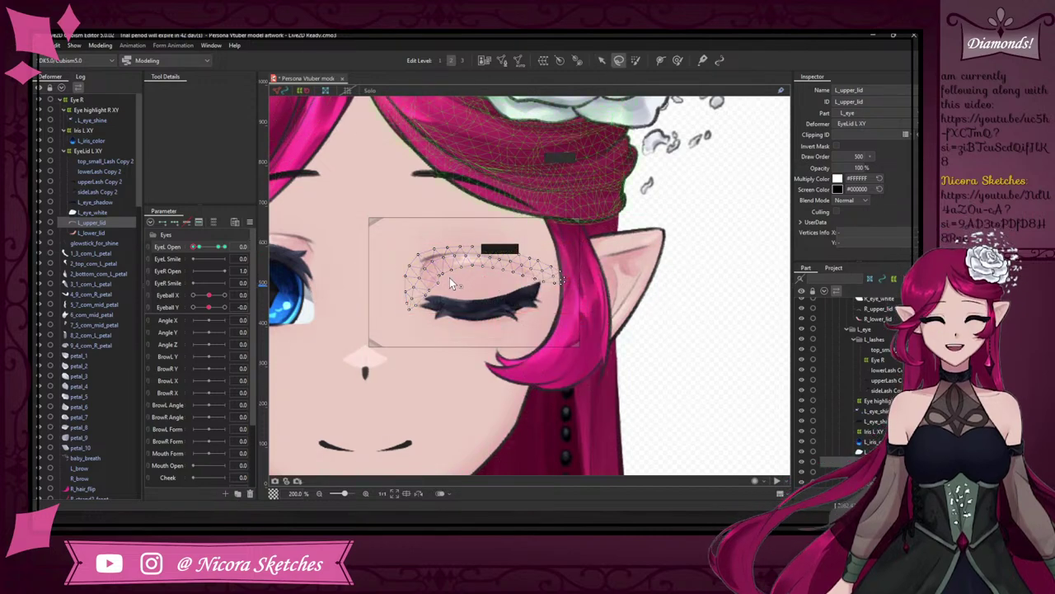
- In Solo view, lasso the vertices along L_upper_lid's lower edge and lower them toward the closed lash
scroll(475, 258, "up", 3)
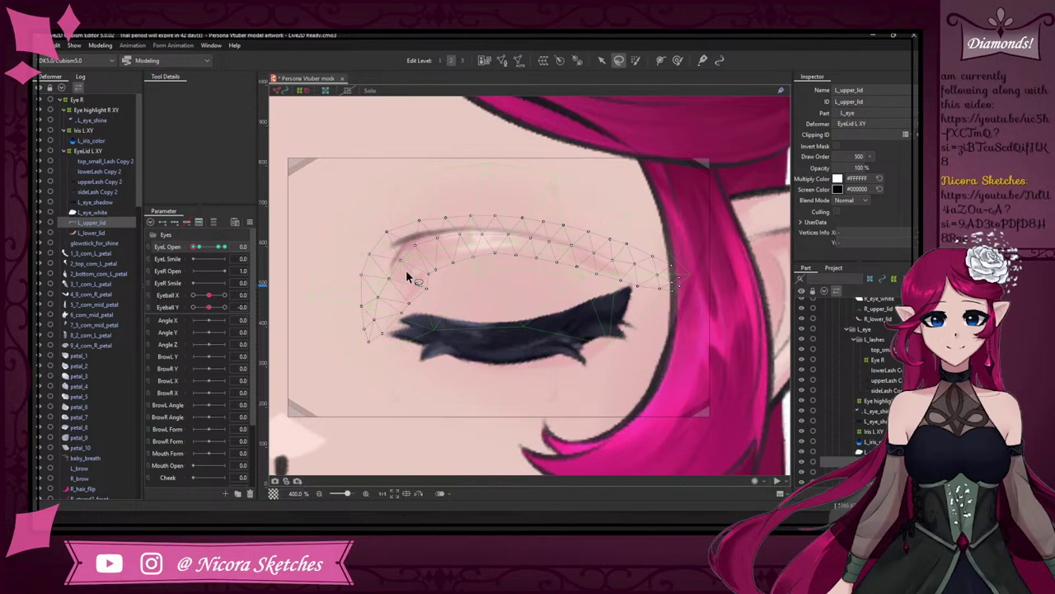
left_click(373, 93)
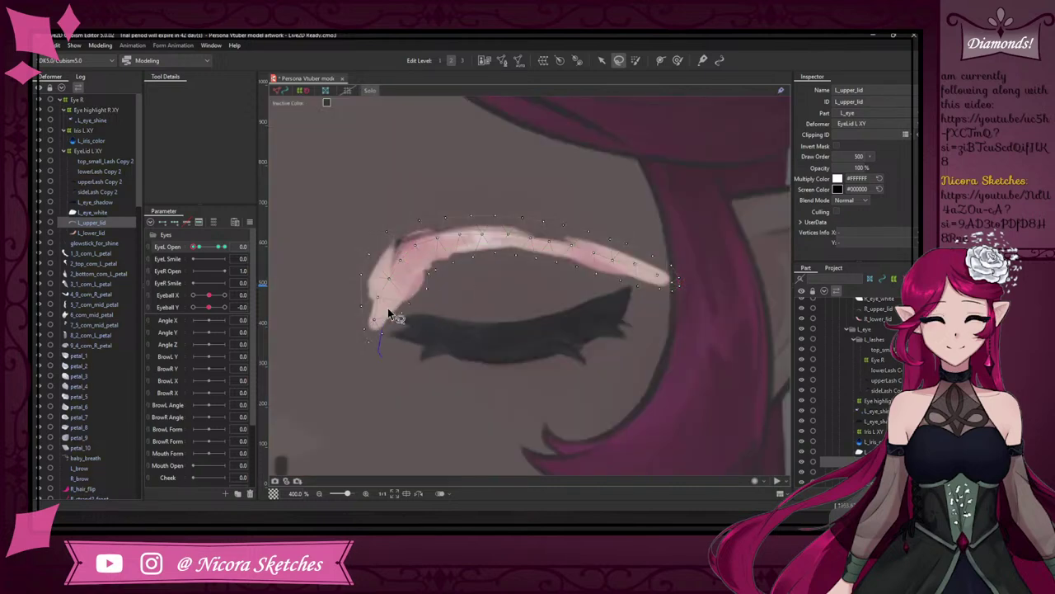
mouse_move(381, 352)
left_mouse_down()
mouse_move(451, 253)
mouse_move(521, 249)
mouse_move(613, 265)
left_mouse_up()
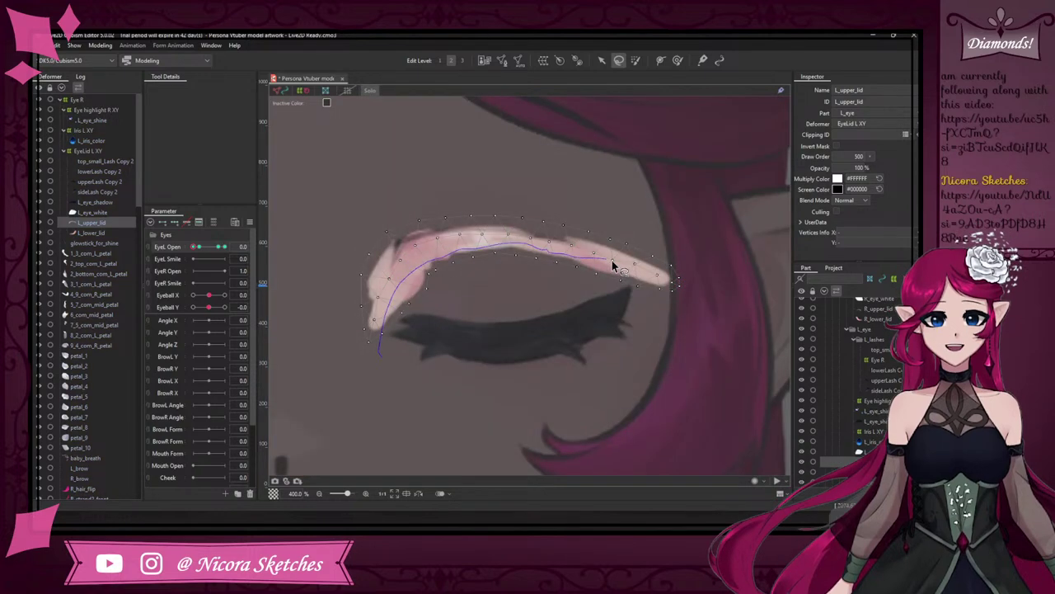
left_click_drag(670, 326, 645, 293)
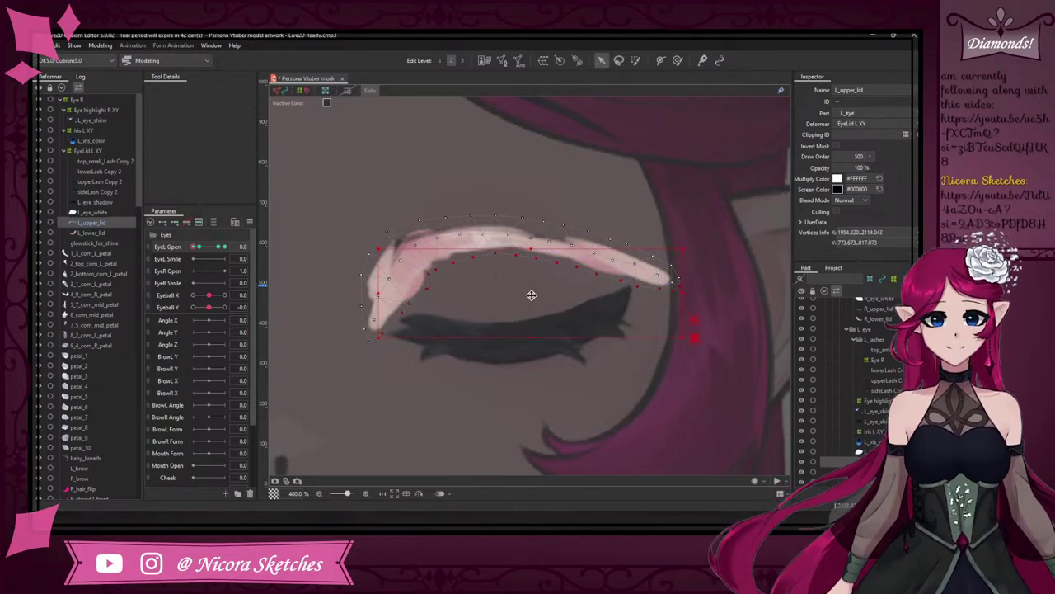
mouse_move(532, 294)
left_mouse_down()
mouse_move(528, 411)
mouse_move(530, 313)
left_mouse_up()
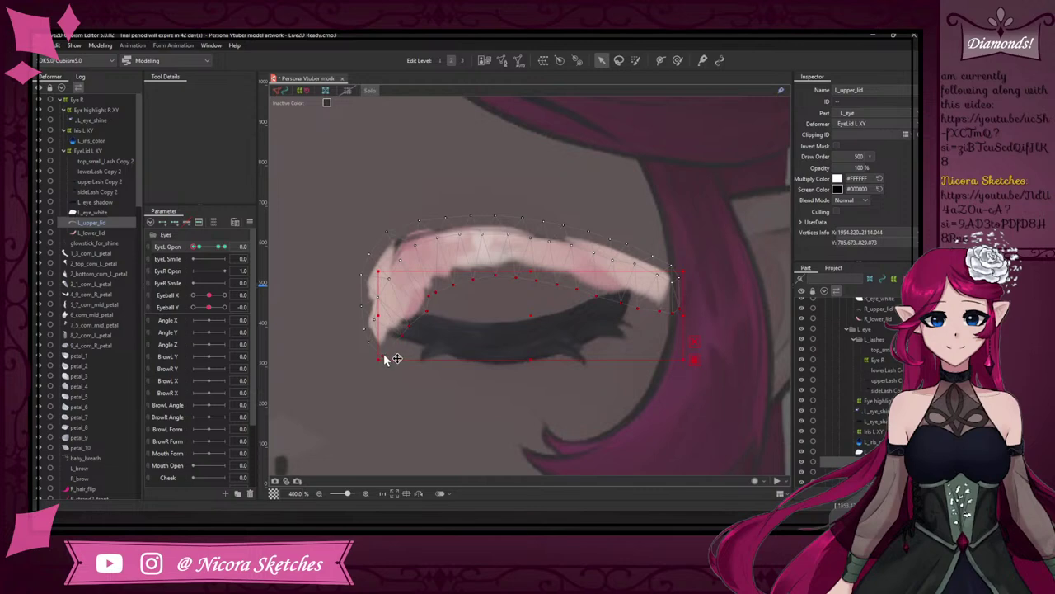
- Move individual lower-edge vertices at L_upper_lid's inner end so that the skin extends down onto the lash's inner part
left_click_drag(386, 358, 411, 331)
left_click(532, 401)
left_click(389, 332)
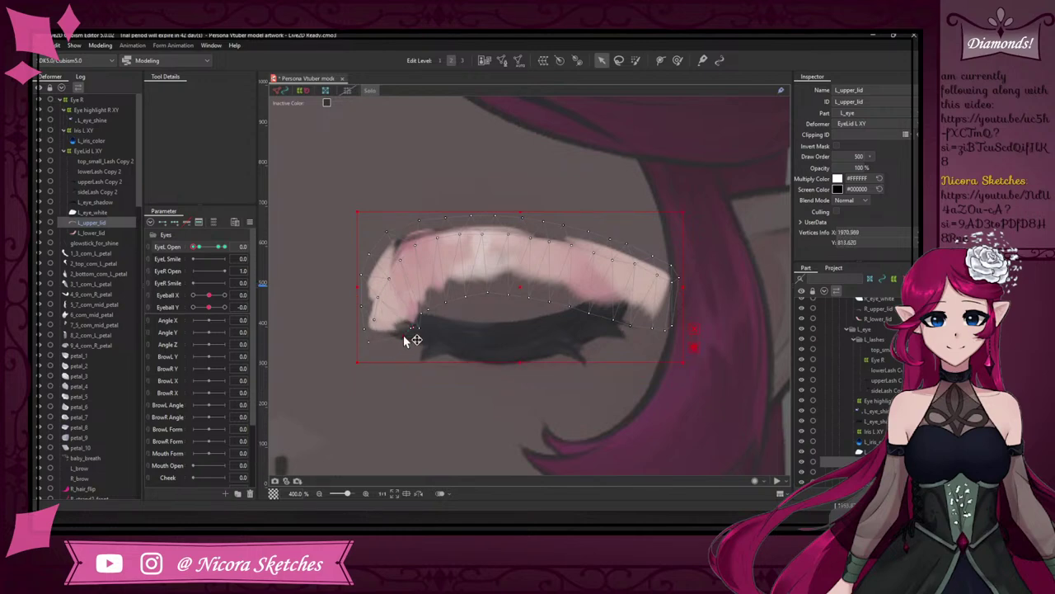
left_click_drag(405, 343, 371, 335)
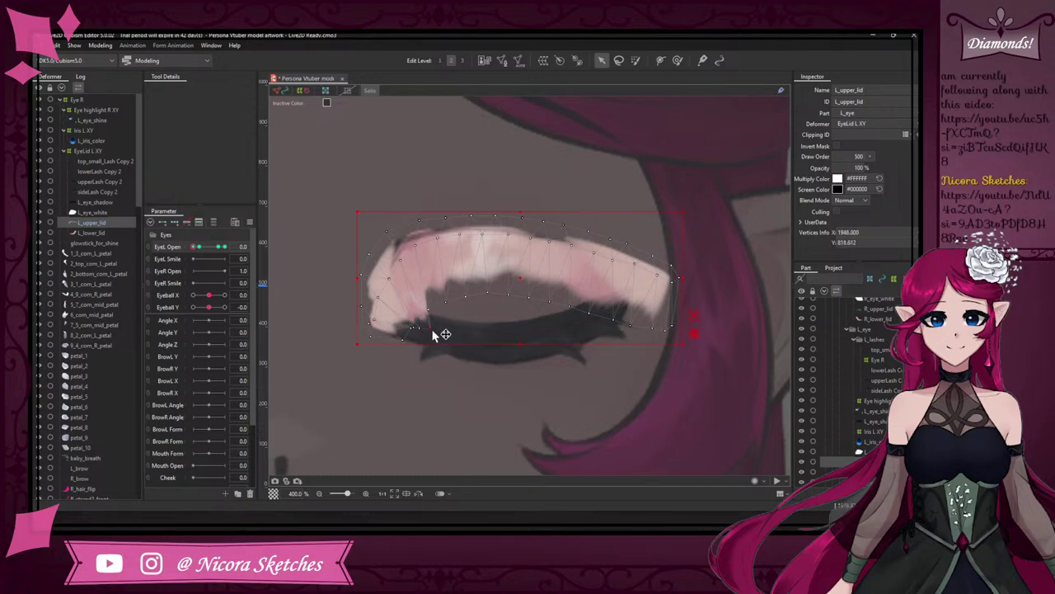
left_click_drag(451, 320, 457, 335)
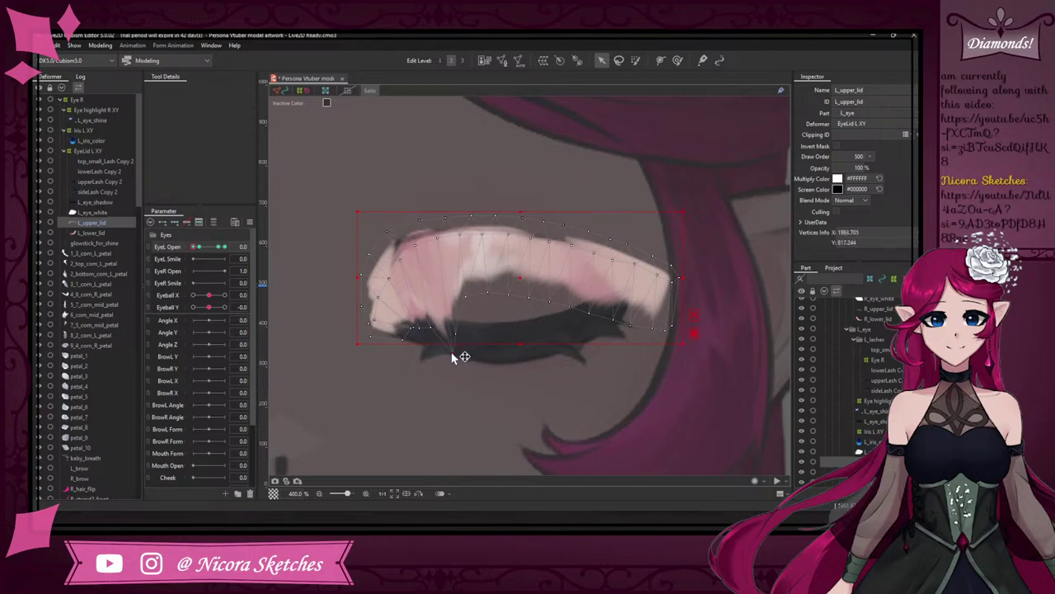
left_click_drag(465, 299, 472, 356)
left_click_drag(438, 241, 440, 254)
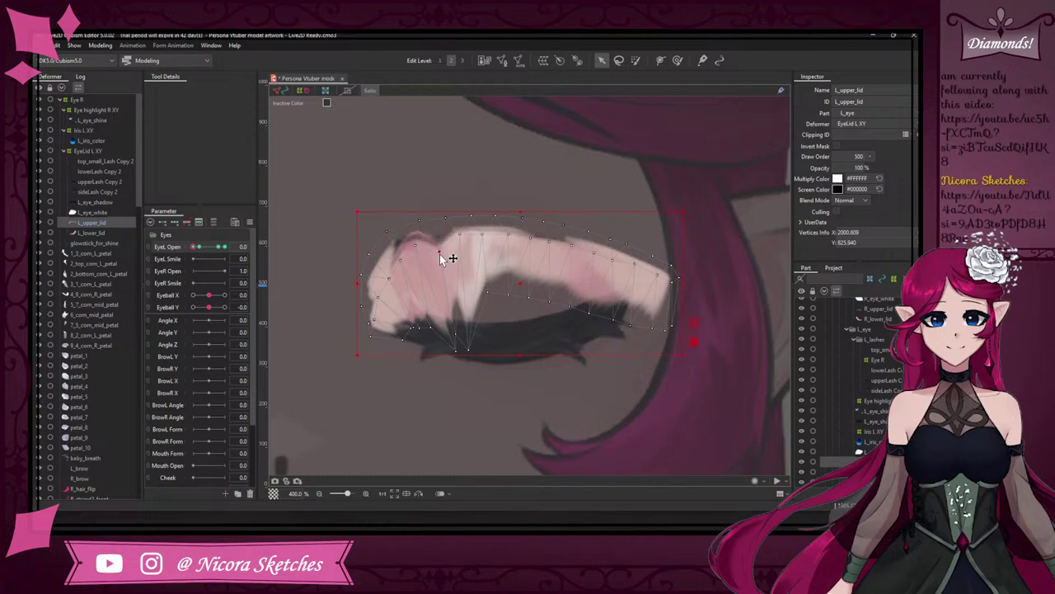
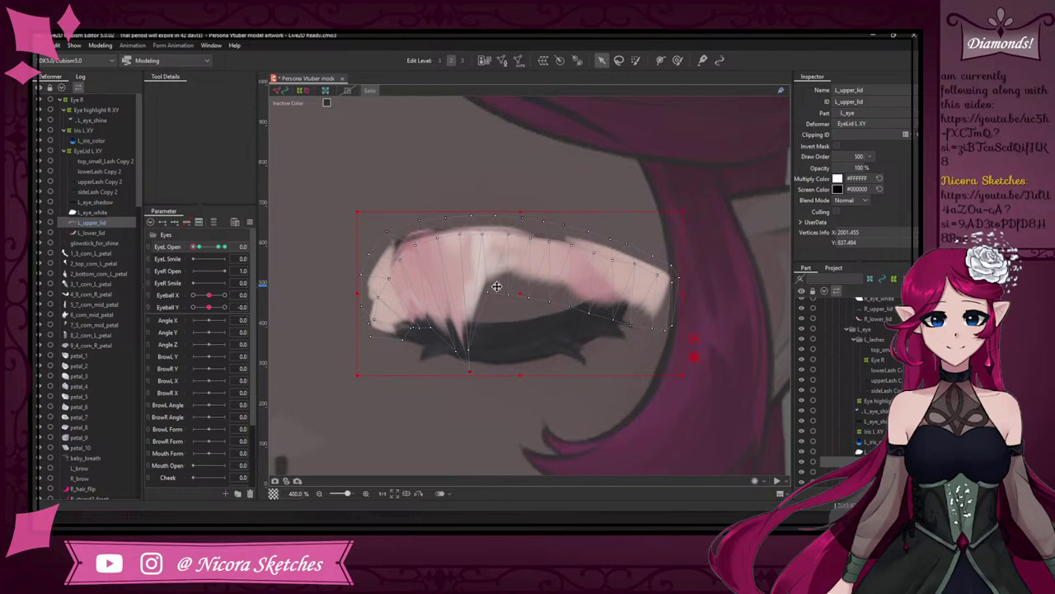
- Pull L_upper_lid's middle and outer lower-edge vertices down so that the skin fills the gap above the closed lash
left_click_drag(496, 286, 499, 358)
left_click_drag(511, 305, 502, 384)
left_click_drag(525, 332, 517, 366)
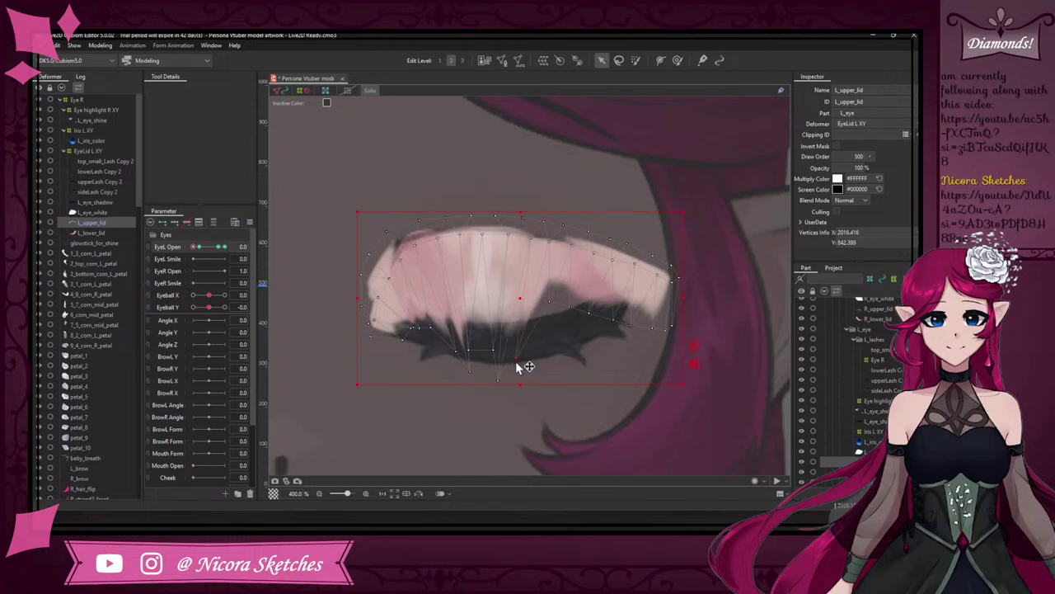
left_click_drag(551, 301, 532, 354)
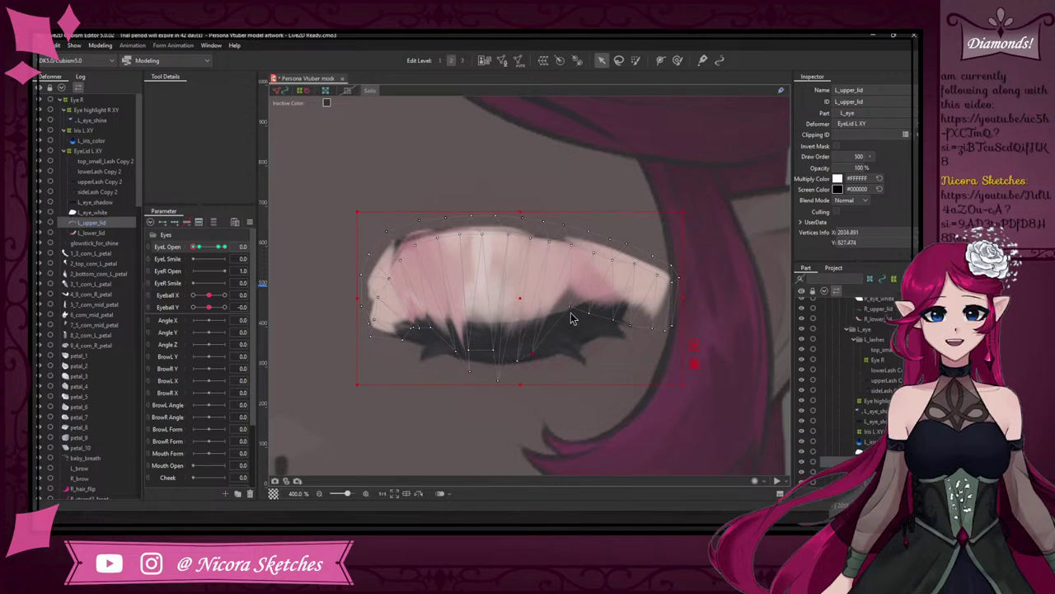
mouse_move(570, 307)
left_mouse_down()
mouse_move(563, 320)
mouse_move(581, 325)
left_mouse_up()
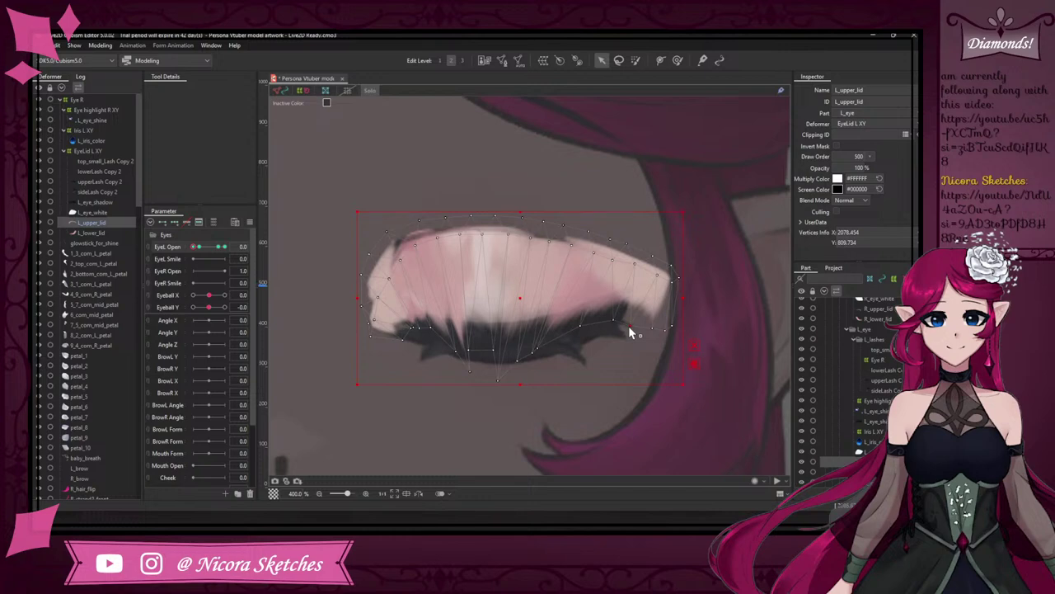
- Lasso L_upper_lid's outer end and move it inward, and push its lower corner toward the lash tip with the deform brush
left_click(620, 60)
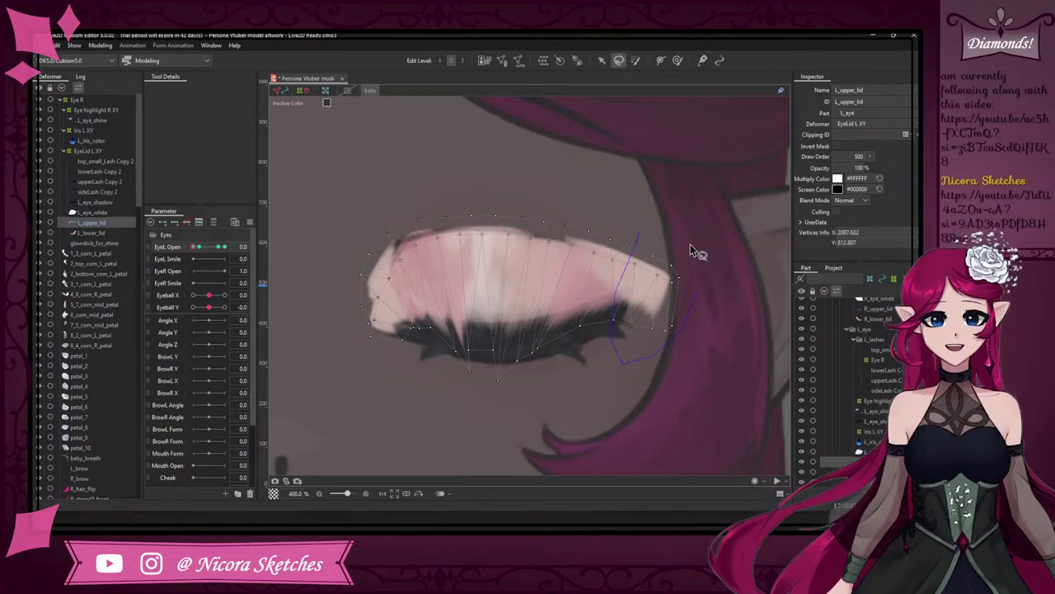
mouse_move(692, 250)
left_mouse_down()
mouse_move(691, 272)
mouse_move(630, 287)
left_mouse_up()
left_click(602, 60)
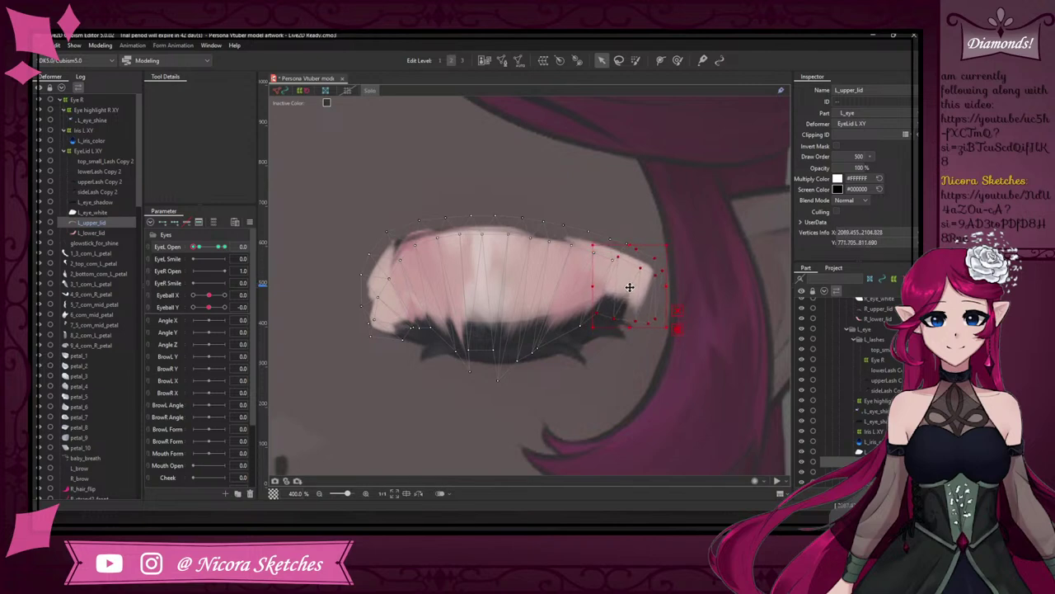
left_click(677, 61)
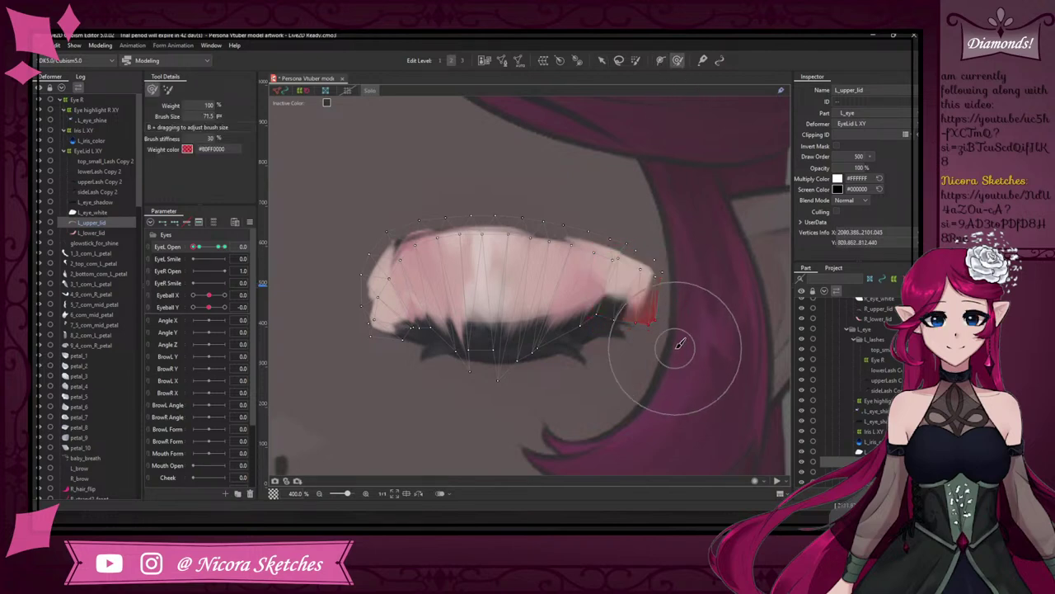
left_click_drag(655, 345, 634, 339)
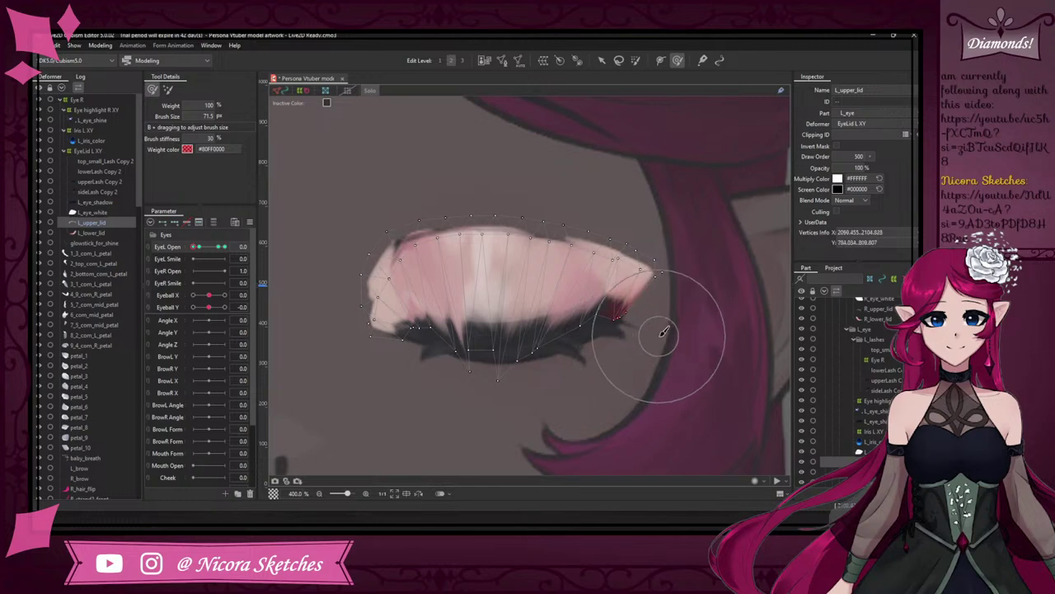
- Fit L_upper_lid's lower edge along the closed lash with the deform brush, then exit Solo view and deselect the lid
mouse_move(538, 376)
left_mouse_down()
mouse_move(501, 372)
mouse_move(485, 356)
left_mouse_up()
mouse_move(490, 310)
left_mouse_down()
mouse_move(482, 334)
mouse_move(463, 305)
left_mouse_up()
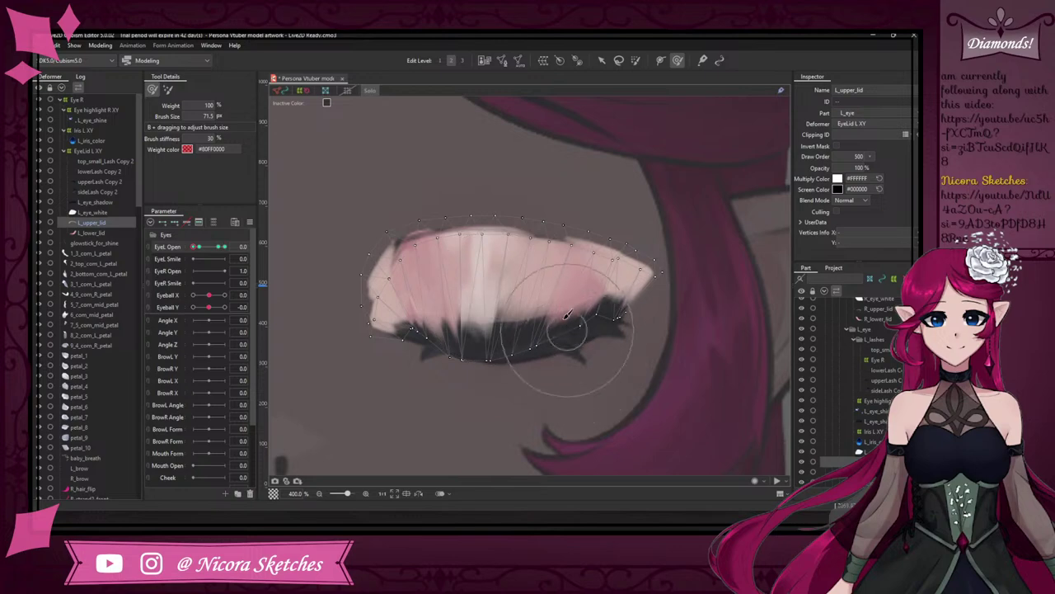
left_click(370, 90)
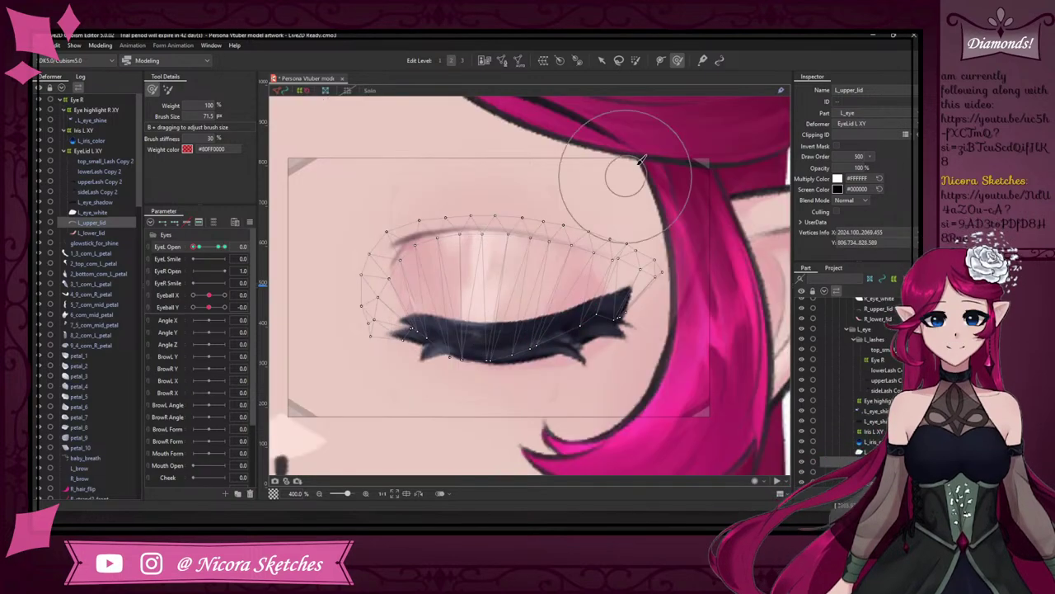
scroll(597, 284, "down", 3)
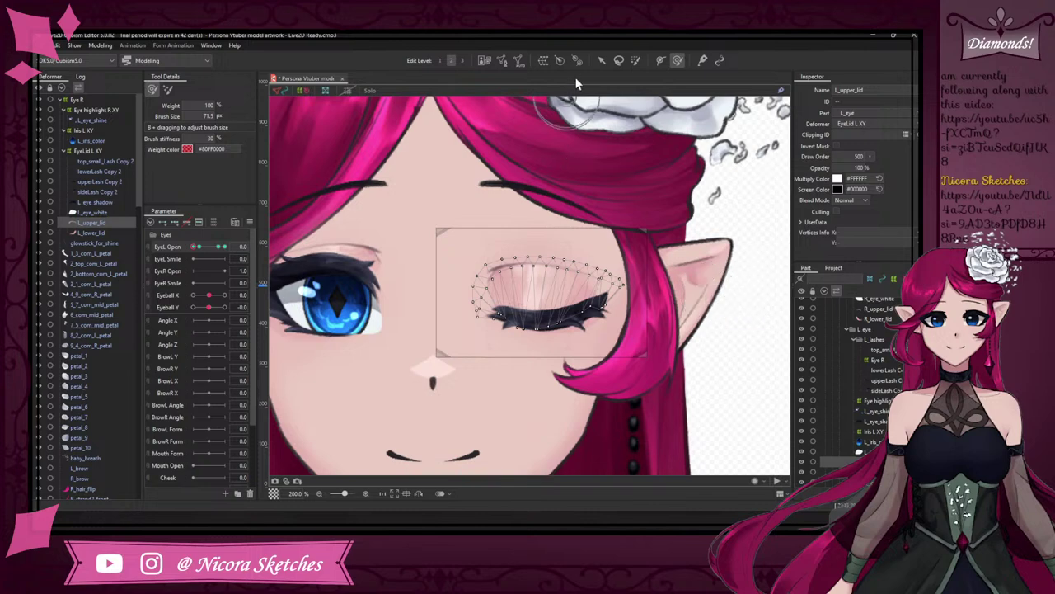
left_click(601, 60)
left_click(758, 273)
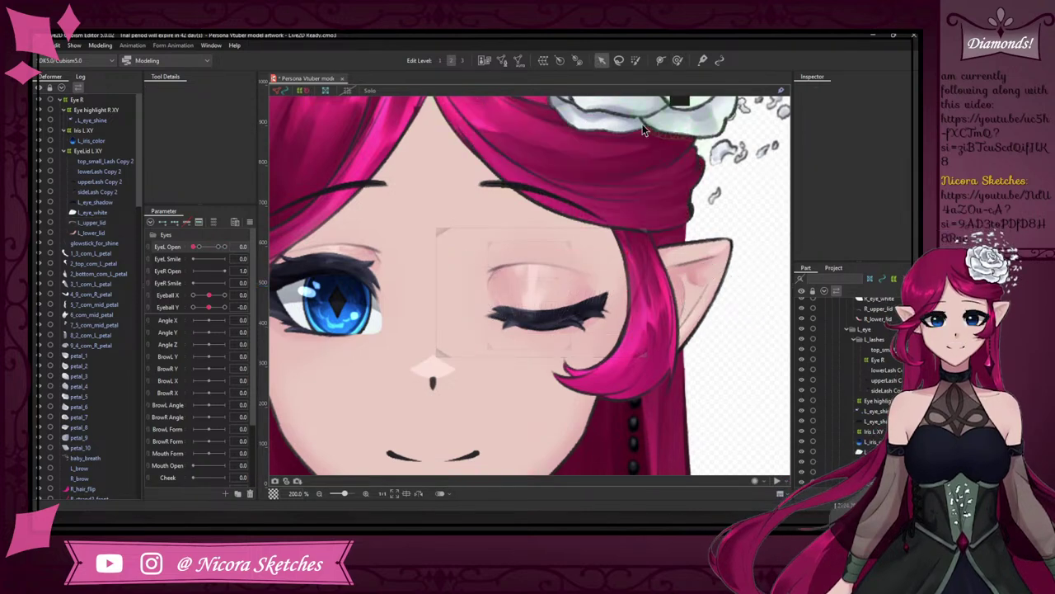
- Check the closed left eye at EyeL Open 0 on the full character and up close
mouse_move(195, 247)
left_mouse_down()
mouse_move(182, 246)
mouse_move(221, 247)
mouse_move(188, 248)
left_mouse_up()
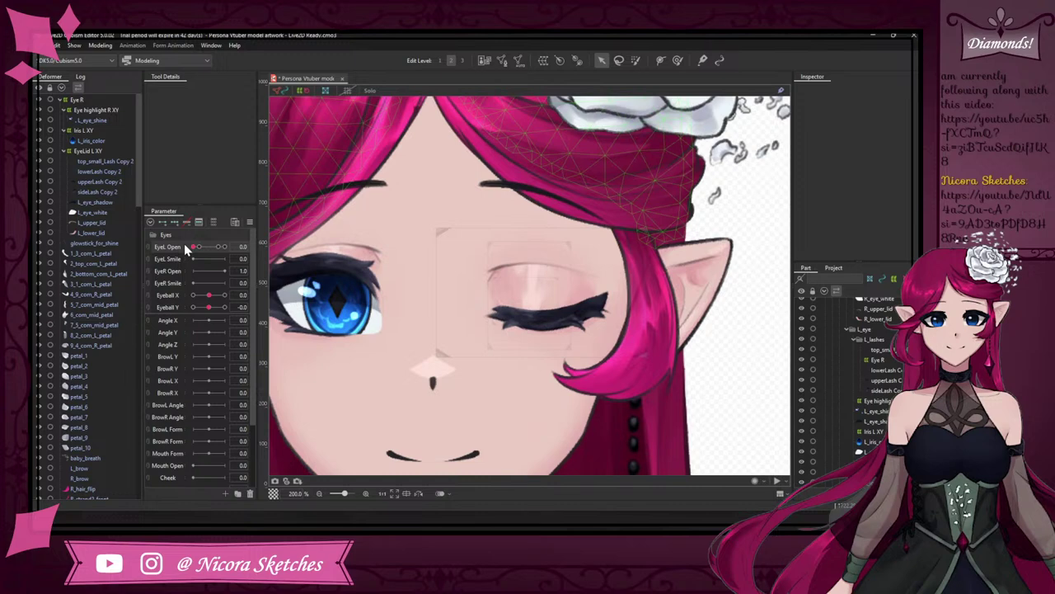
scroll(610, 347, "down", 6)
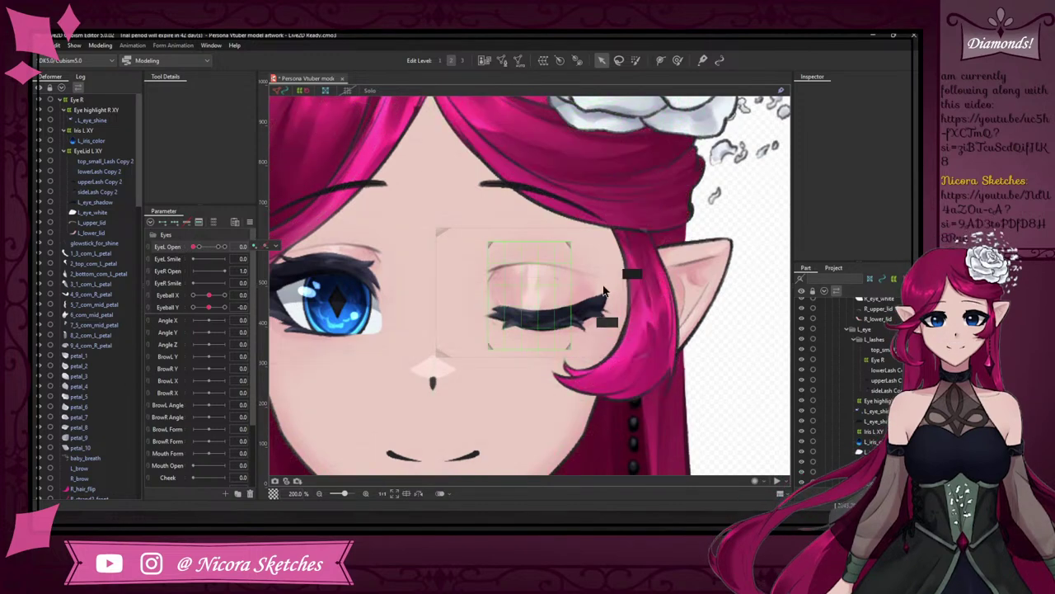
scroll(561, 344, "down", 5)
scroll(641, 371, "up", 3)
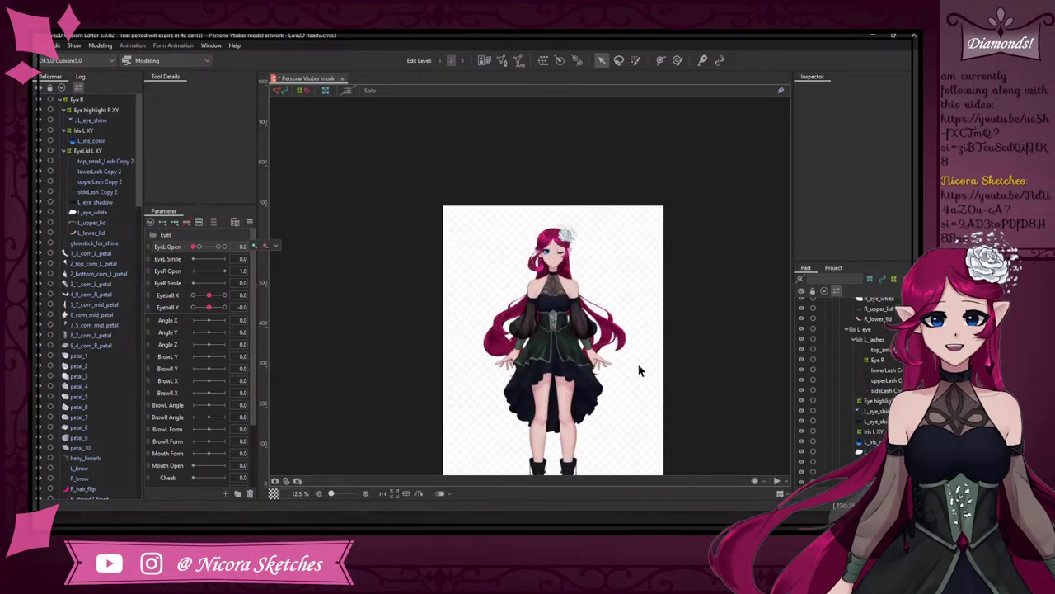
scroll(582, 195, "up", 4)
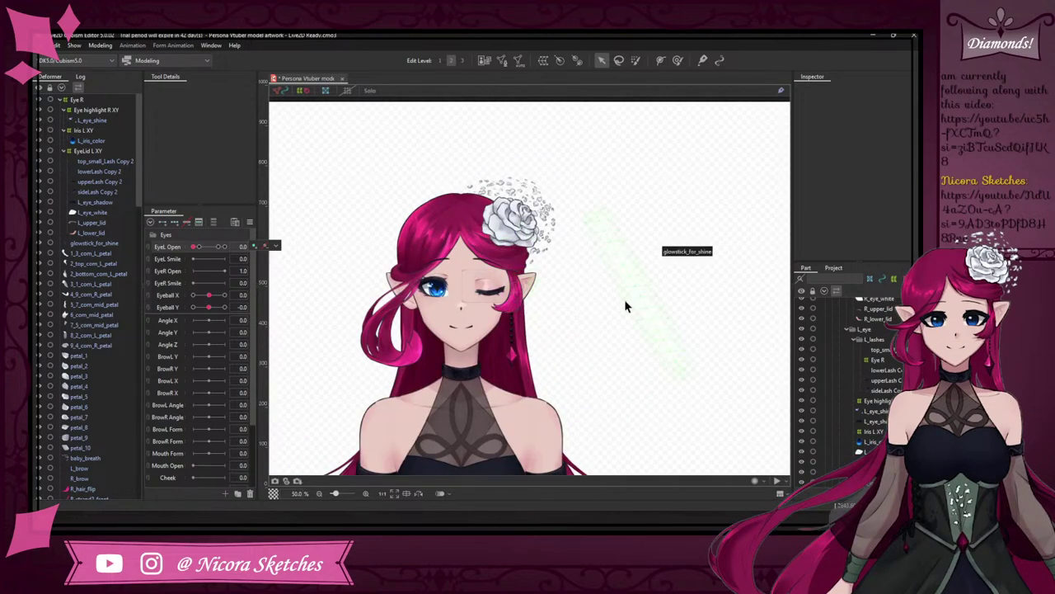
scroll(498, 283, "up", 4)
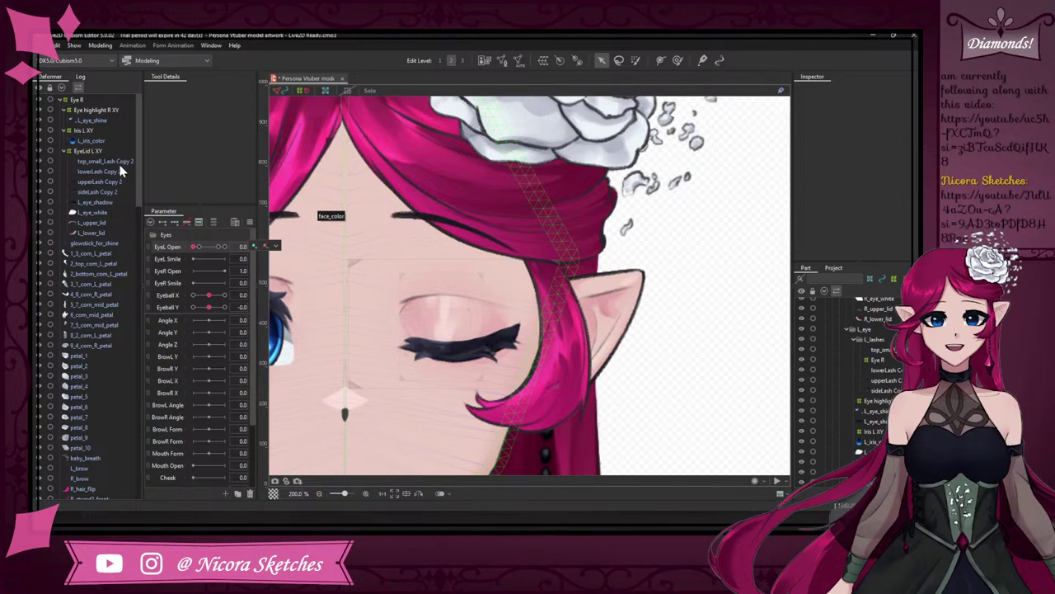
- Compress L_upper_lid's lower part by scaling and with the deform brush, and lower the whole lid onto the closed lash
left_click(108, 224)
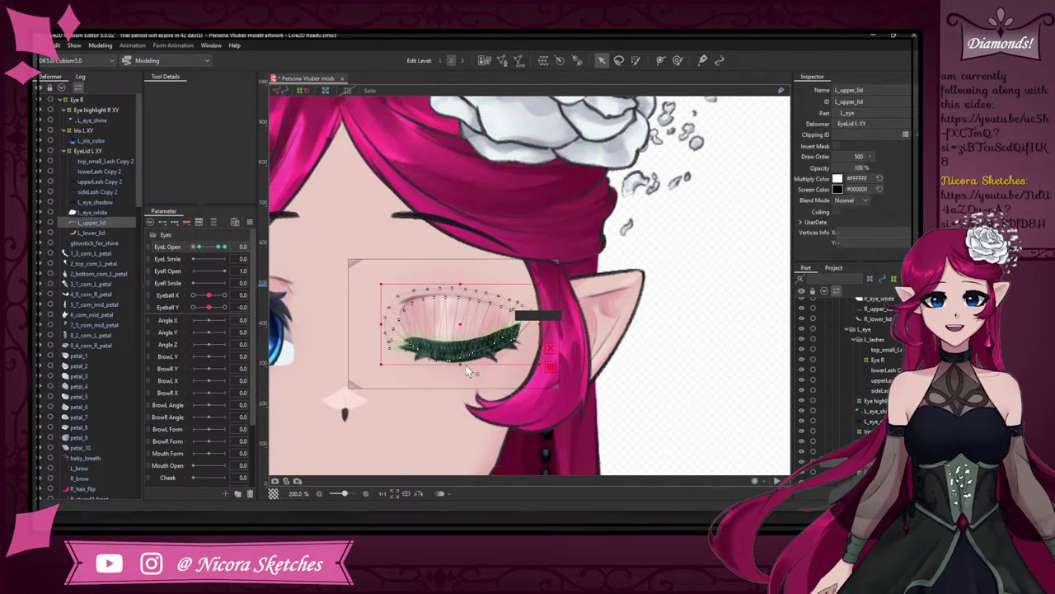
left_click_drag(460, 364, 460, 350)
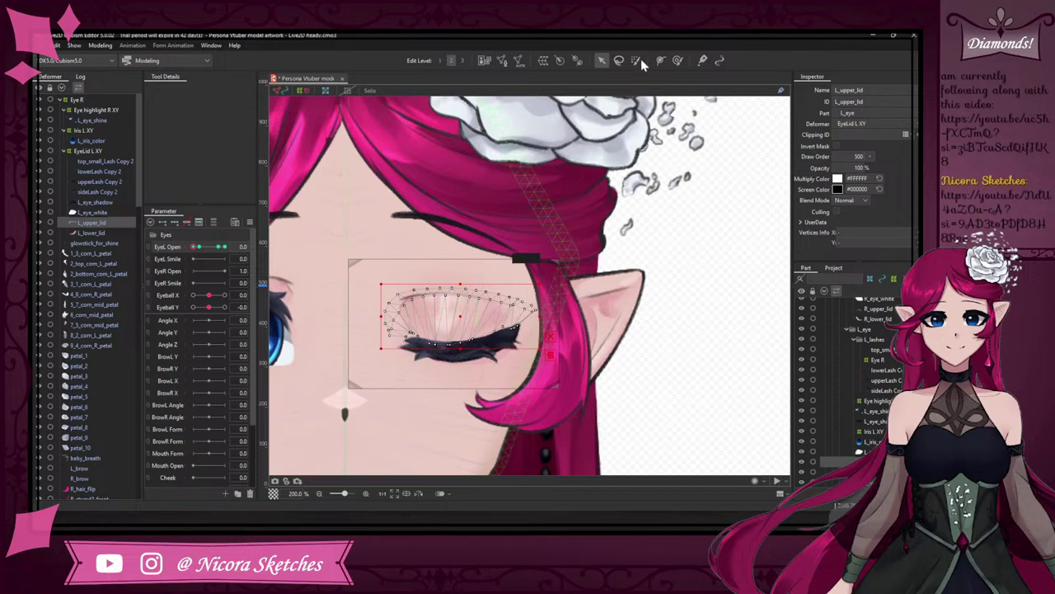
left_click(677, 61)
left_click(675, 63)
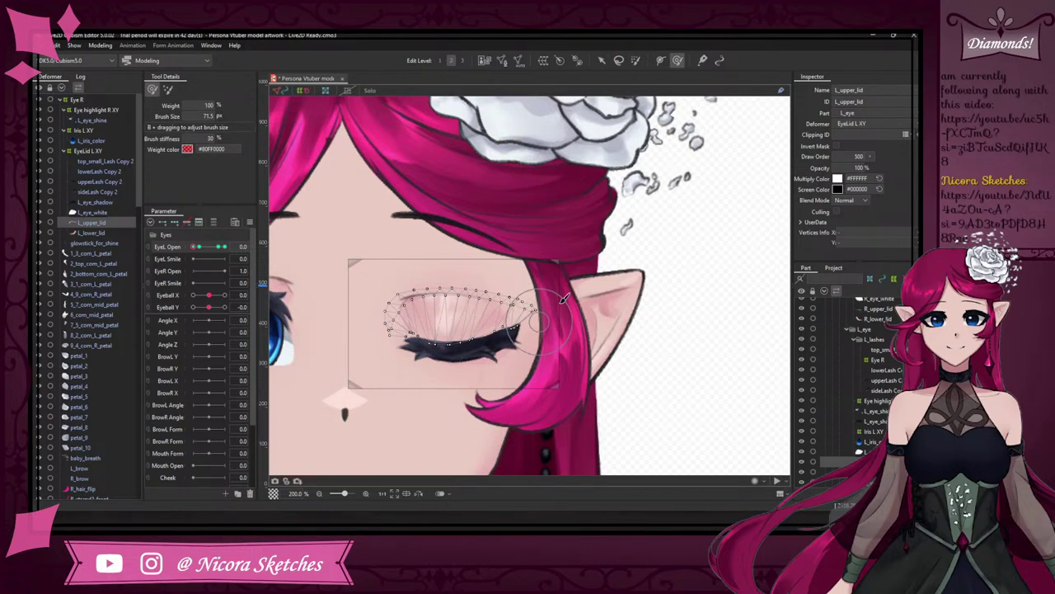
mouse_move(423, 354)
left_mouse_down()
mouse_move(459, 352)
mouse_move(461, 339)
mouse_move(478, 354)
mouse_move(492, 343)
mouse_move(434, 340)
mouse_move(499, 340)
left_mouse_up()
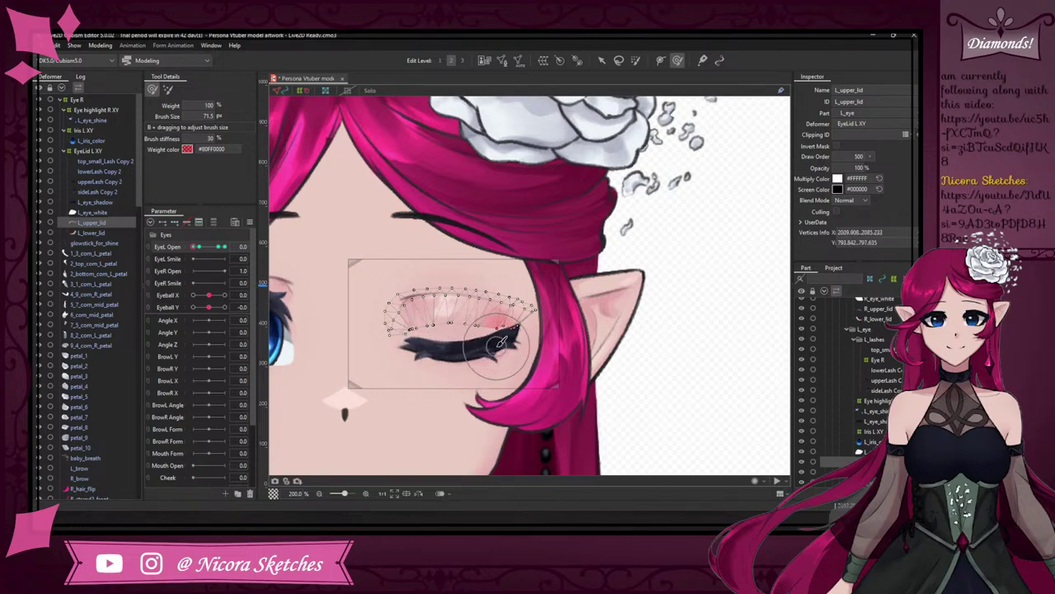
left_click(601, 60)
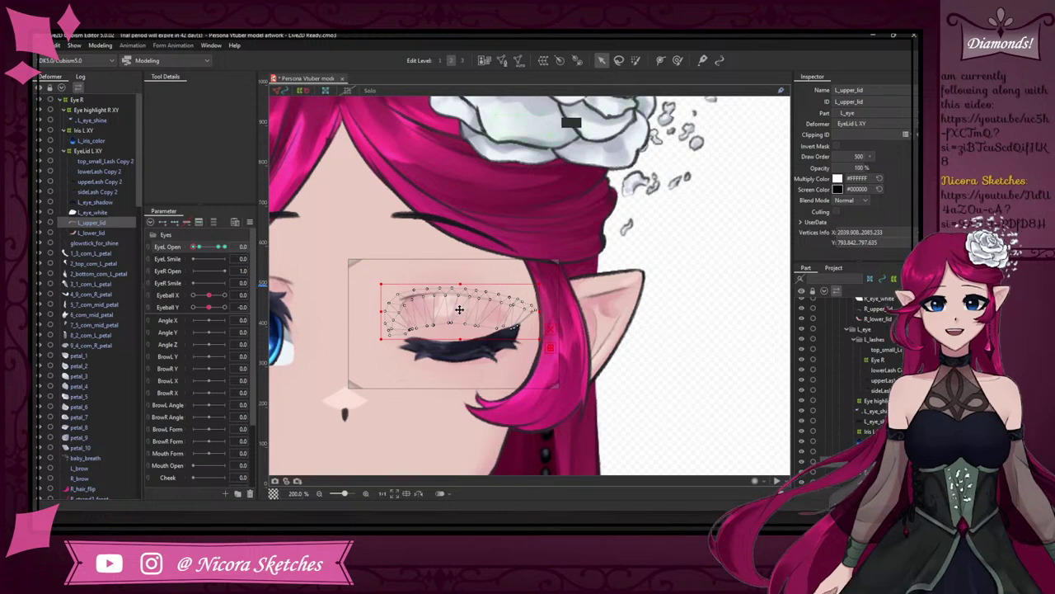
left_click_drag(460, 312, 461, 322)
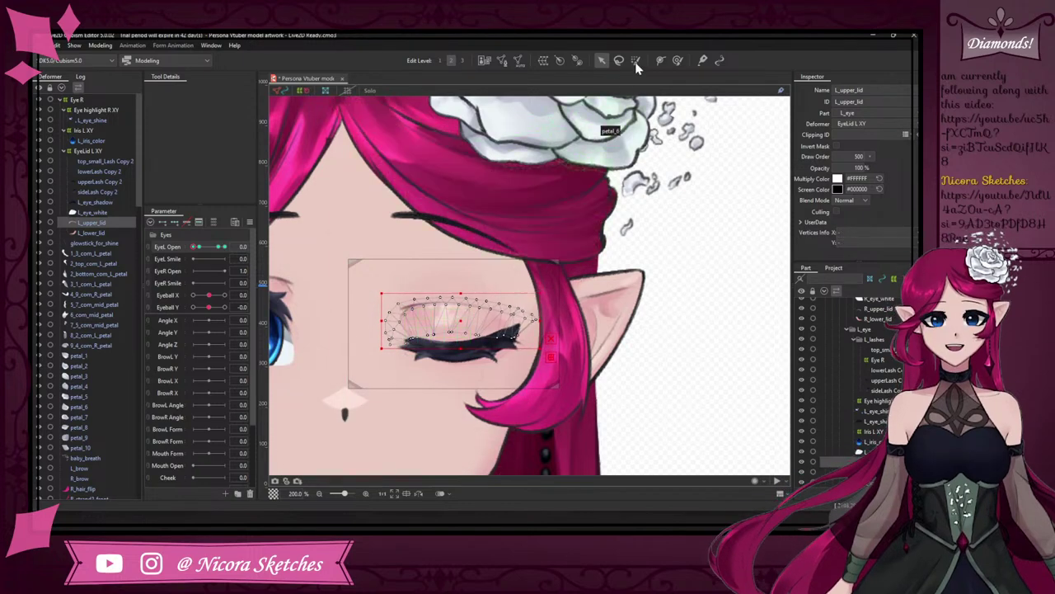
- Try to push the middle of L_upper_lid's crease down with an enlarged deform brush
left_click(677, 61)
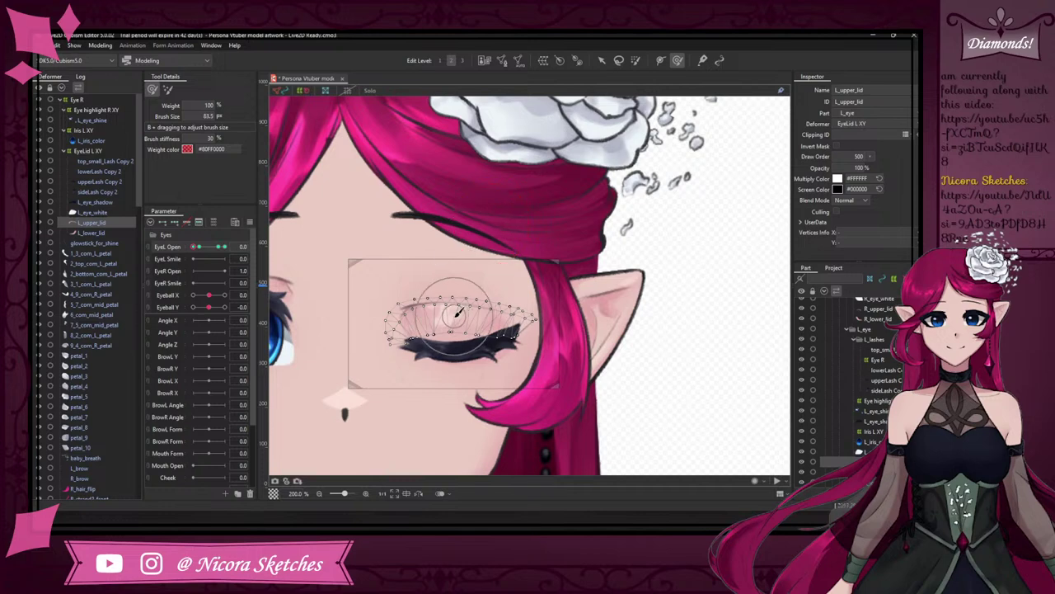
key("b")
left_click_drag(463, 230, 476, 221)
left_click_drag(454, 304, 451, 322)
key("ctrl+z")
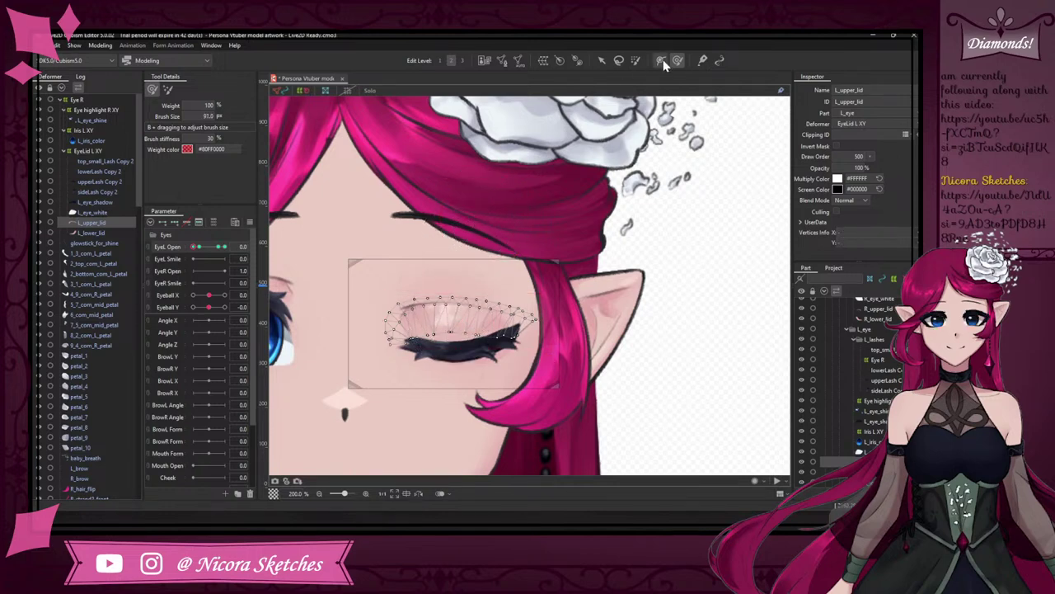
- Draw a five-point deform path along L_upper_lid's crease and spread its middle points along the curve
left_click(662, 60)
left_click(391, 338)
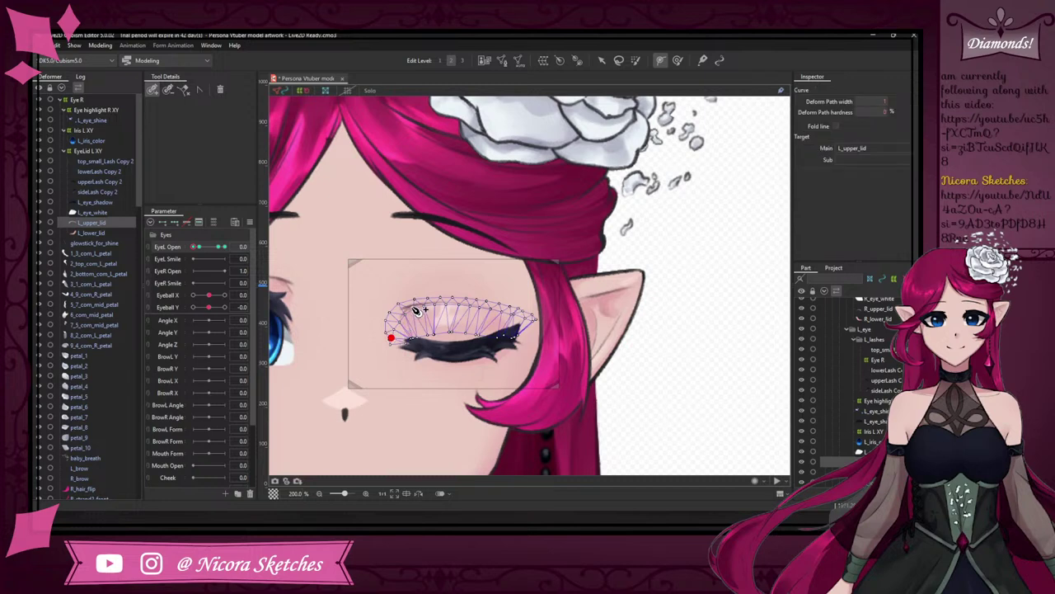
left_click(411, 307)
left_click(505, 313)
left_click(529, 320)
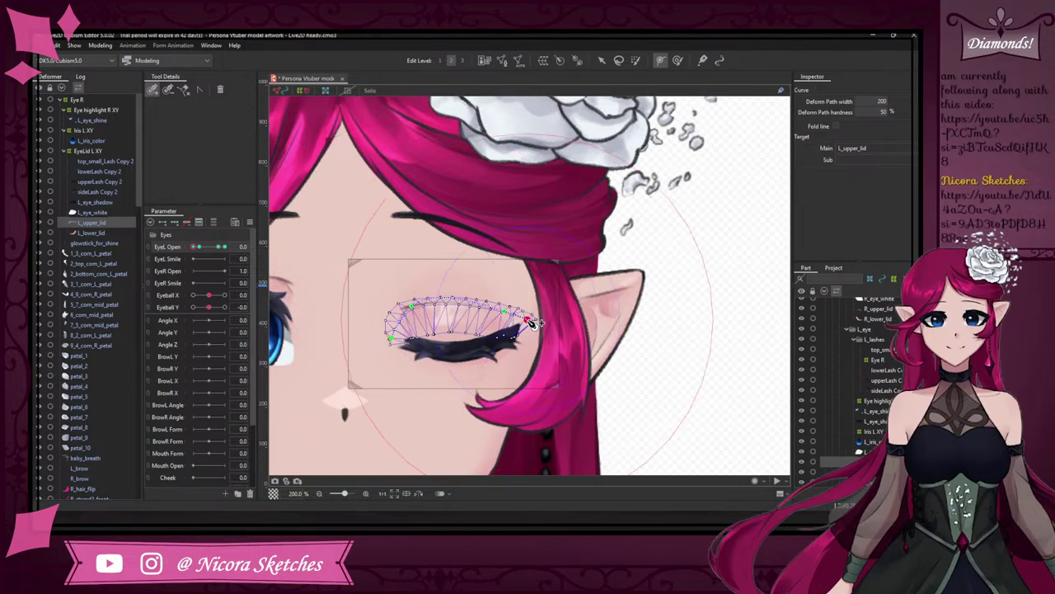
left_click(470, 305)
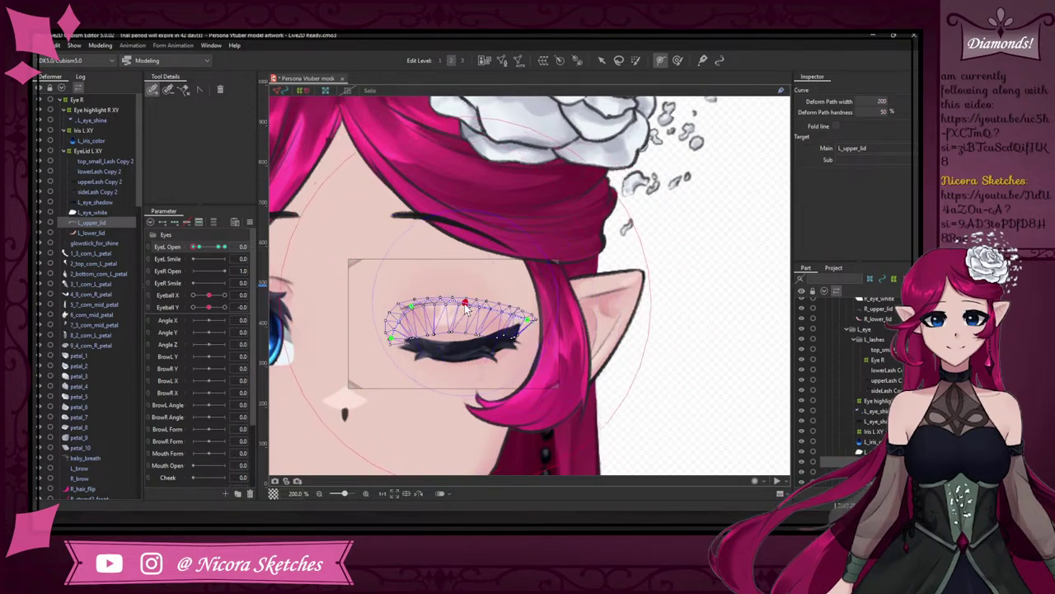
left_click(410, 307)
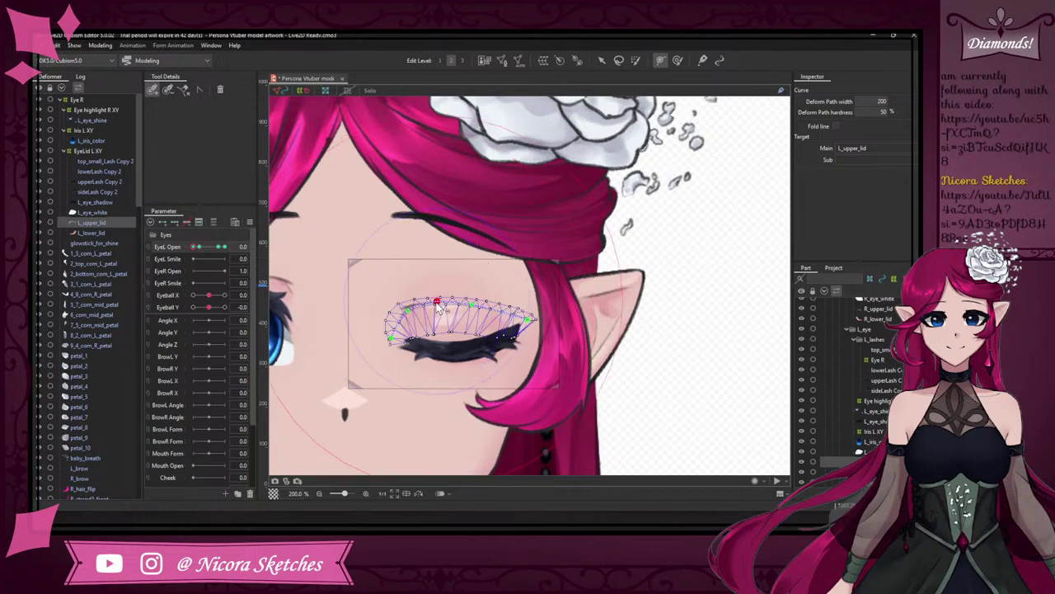
left_click_drag(437, 302, 441, 305)
left_click(475, 307)
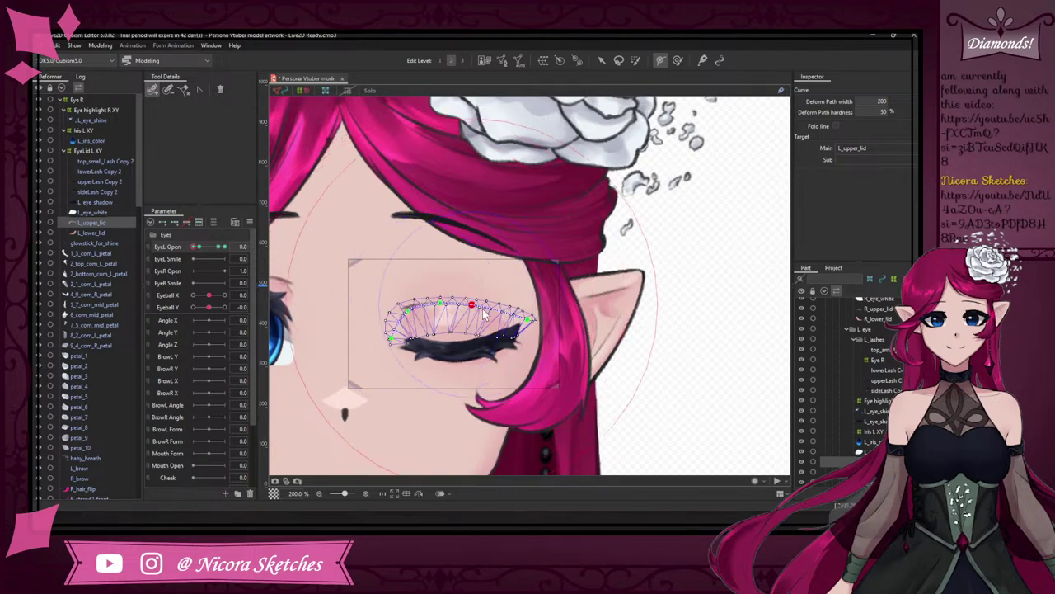
- Flatten L_upper_lid's crease by lowering the deform path's middle points and adjusting its outer end point
left_click(601, 61)
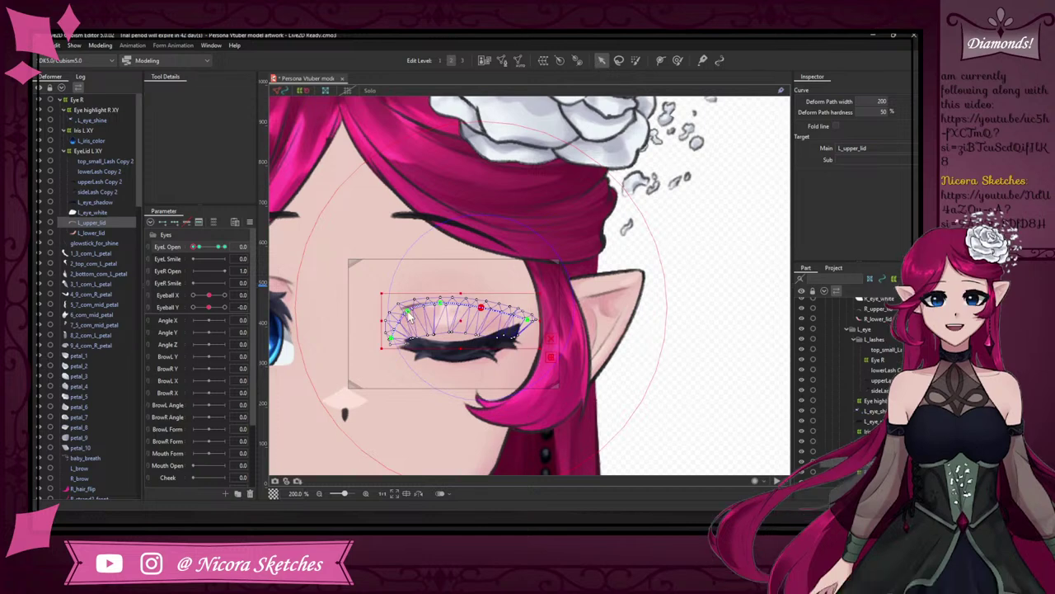
left_click_drag(440, 303, 521, 312)
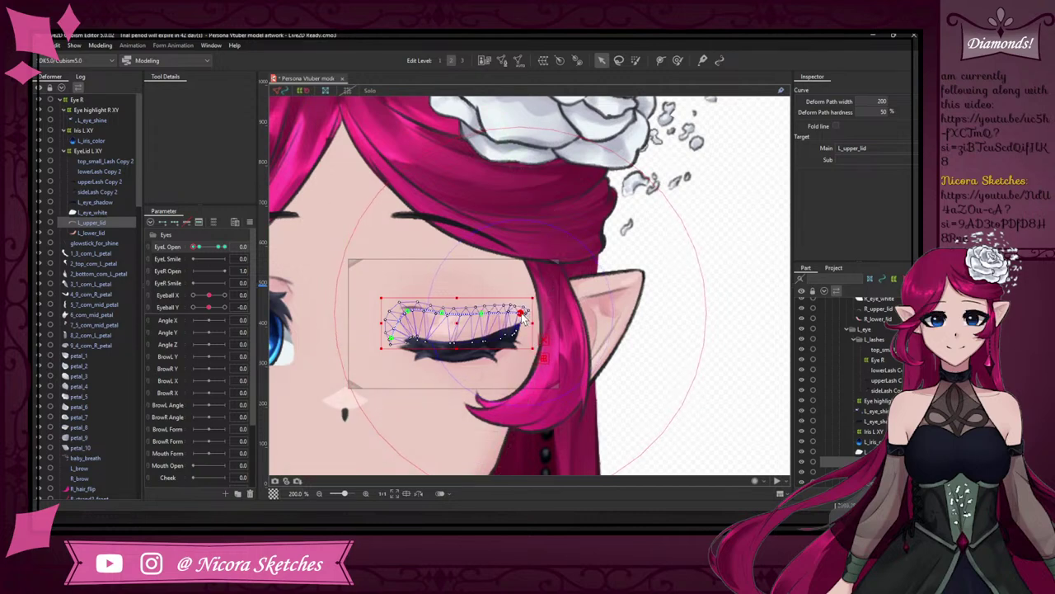
left_click_drag(520, 313, 526, 313)
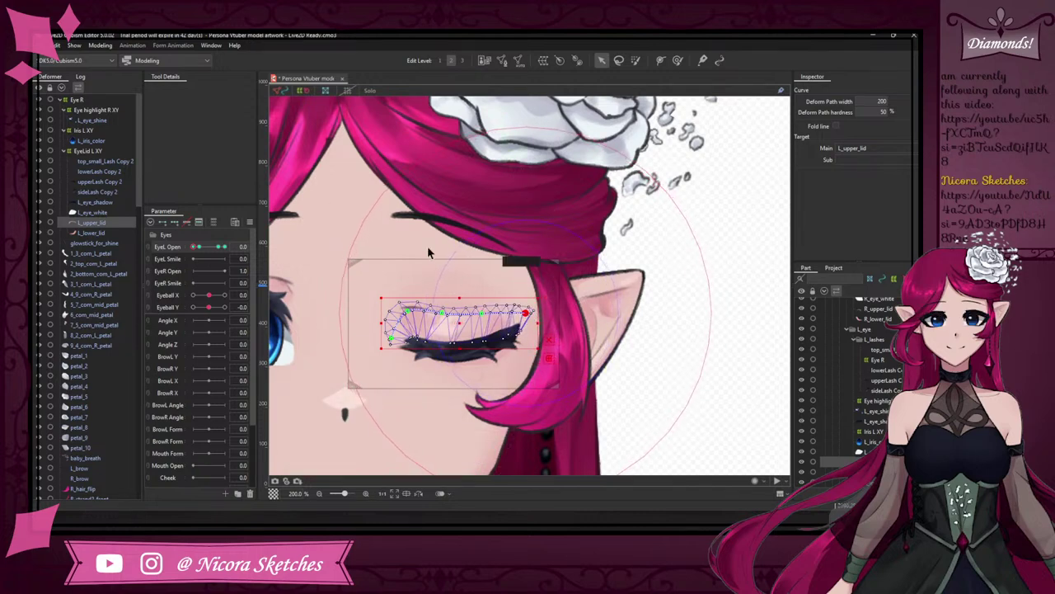
- Try to shift the inner end of L_upper_lid's deform path toward the middle of the eye
left_click(392, 339)
left_click_drag(391, 338, 402, 336)
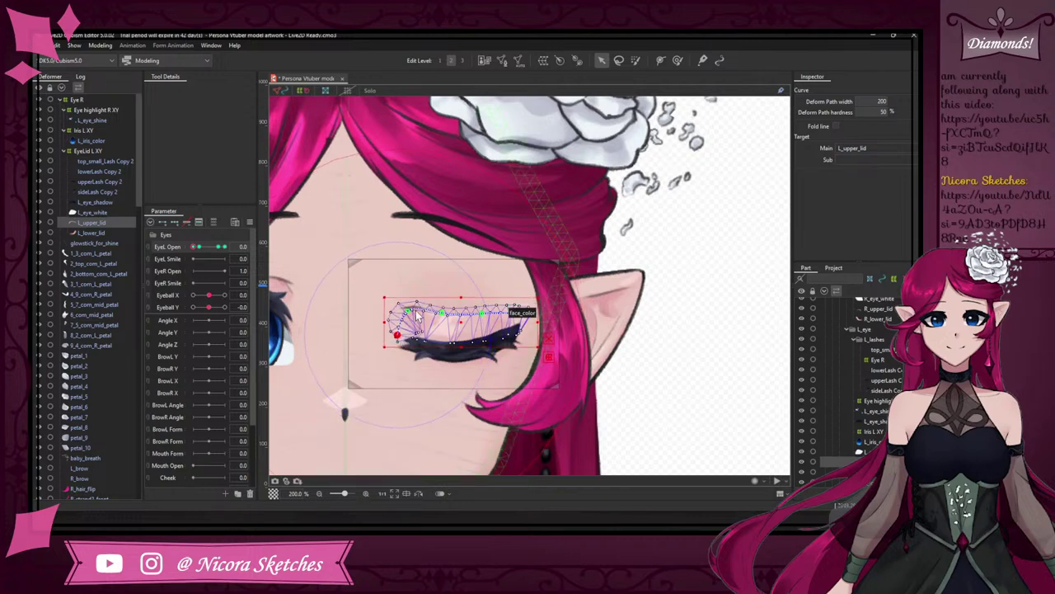
left_click(409, 313)
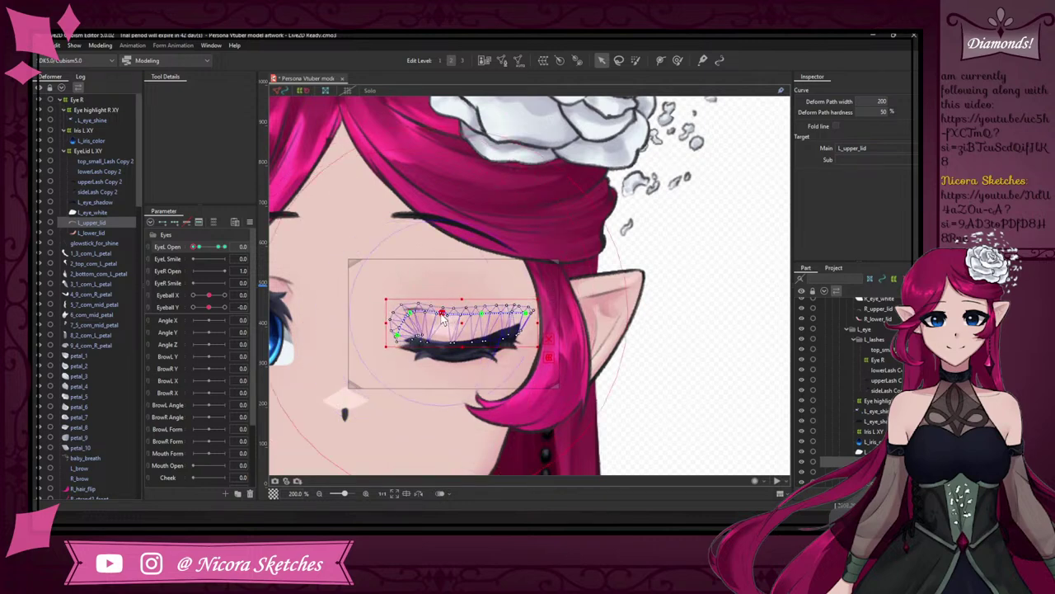
left_click(672, 292)
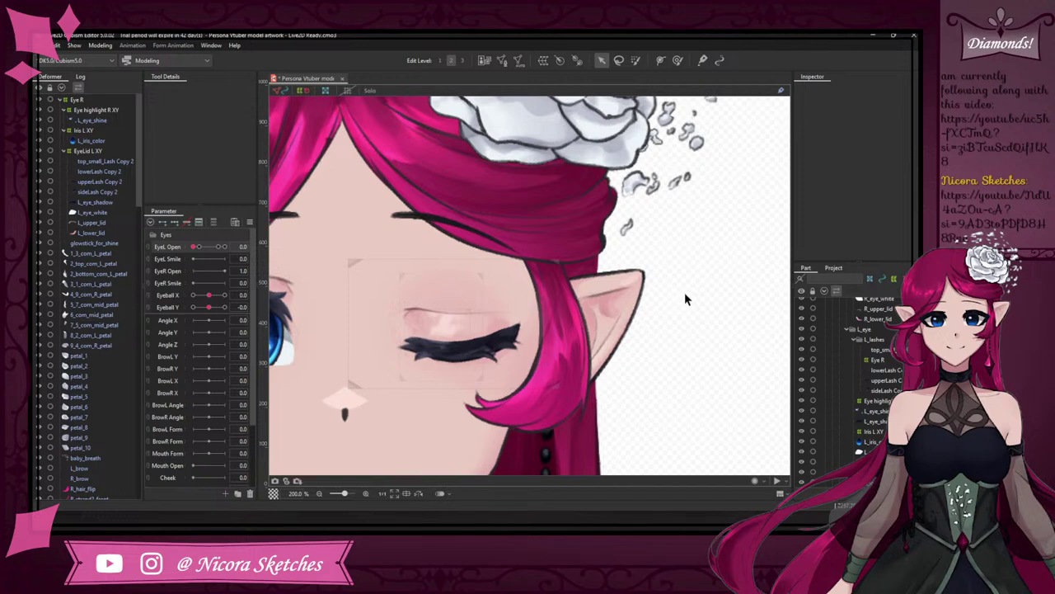
- Check the blink with EyeL Open and undo the changes to the deform path's inner end
mouse_move(199, 247)
left_mouse_down()
mouse_move(224, 247)
mouse_move(195, 253)
left_mouse_up()
key("ctrl+z")
key("ctrl+z")
key("ctrl+z")
key("ctrl+z")
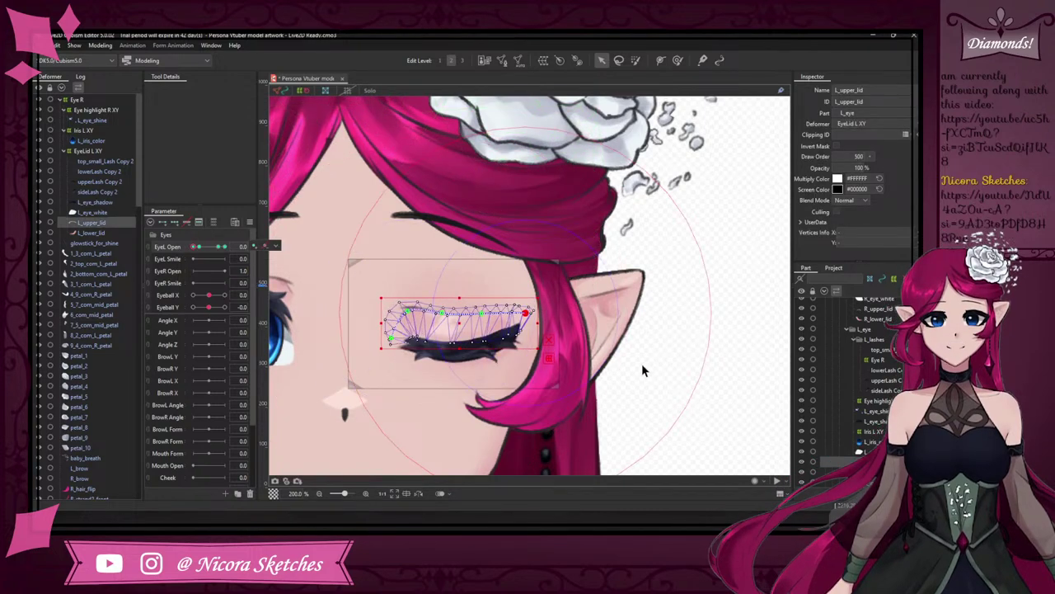
- Lower the deform path's second point at L_upper_lid's inner end to round the crease, and check the eye at EyeL Open 0
left_click(407, 312)
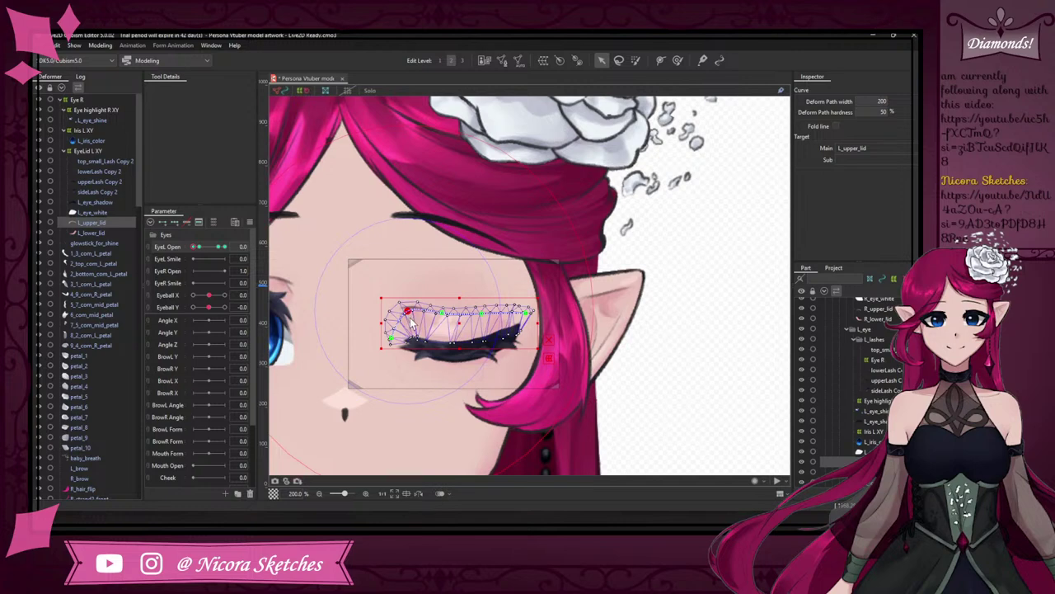
left_click_drag(413, 324, 414, 327)
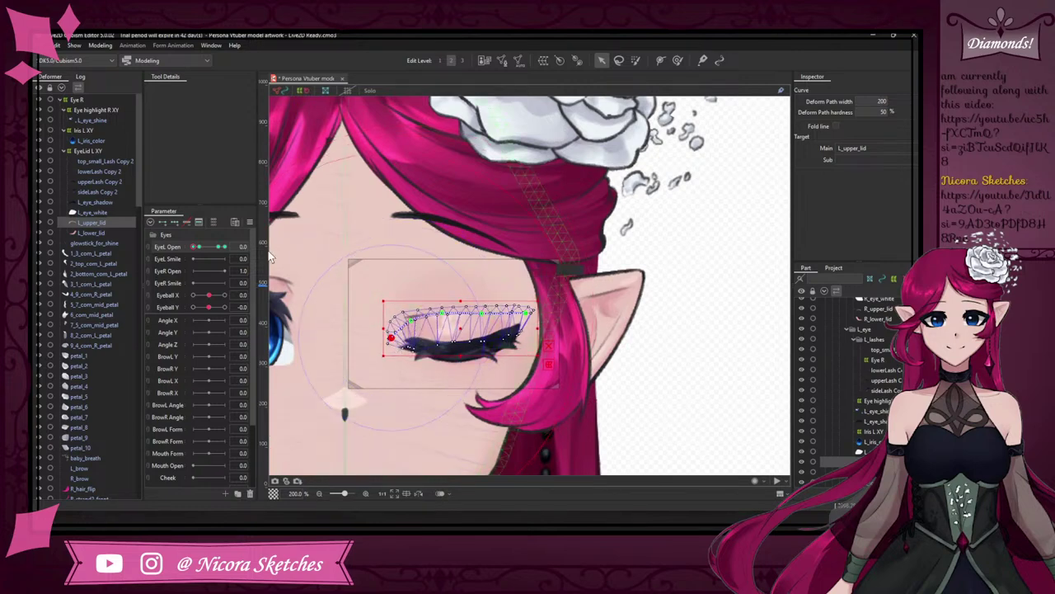
left_click(646, 268)
left_click_drag(194, 247, 188, 247)
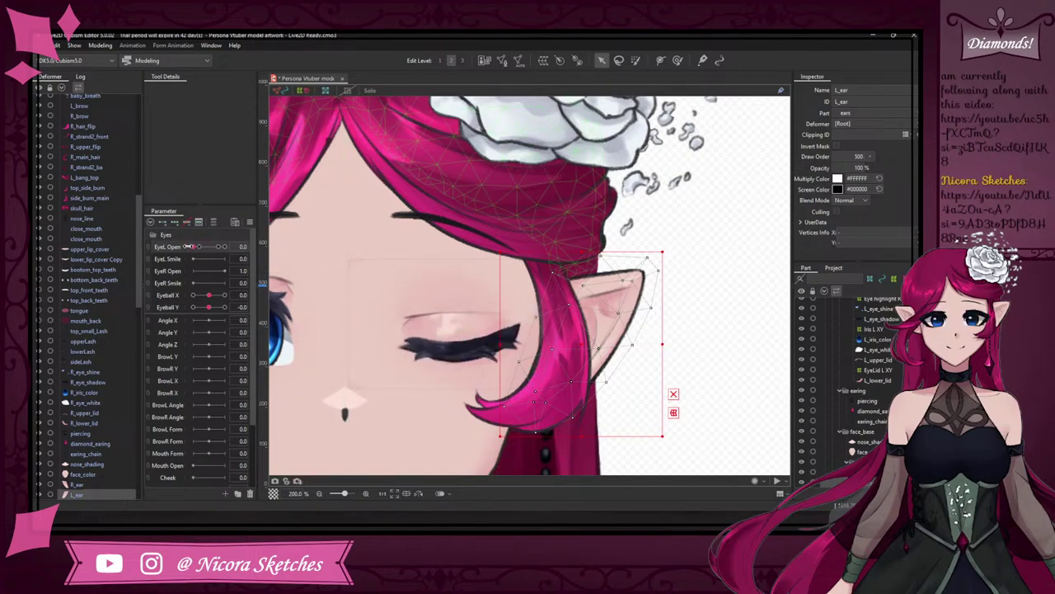
left_click(635, 60)
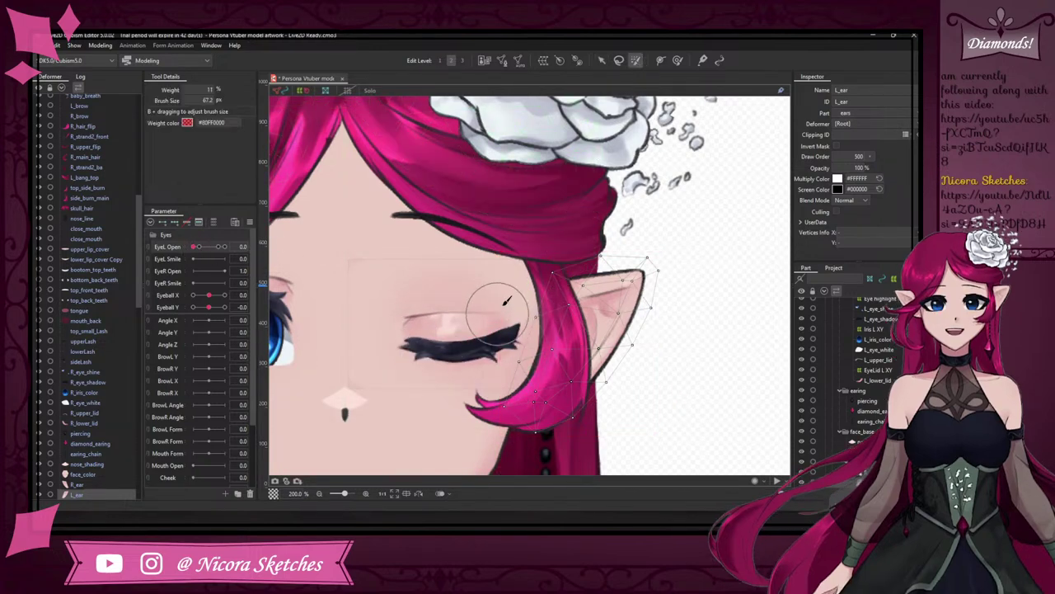
left_click(678, 59)
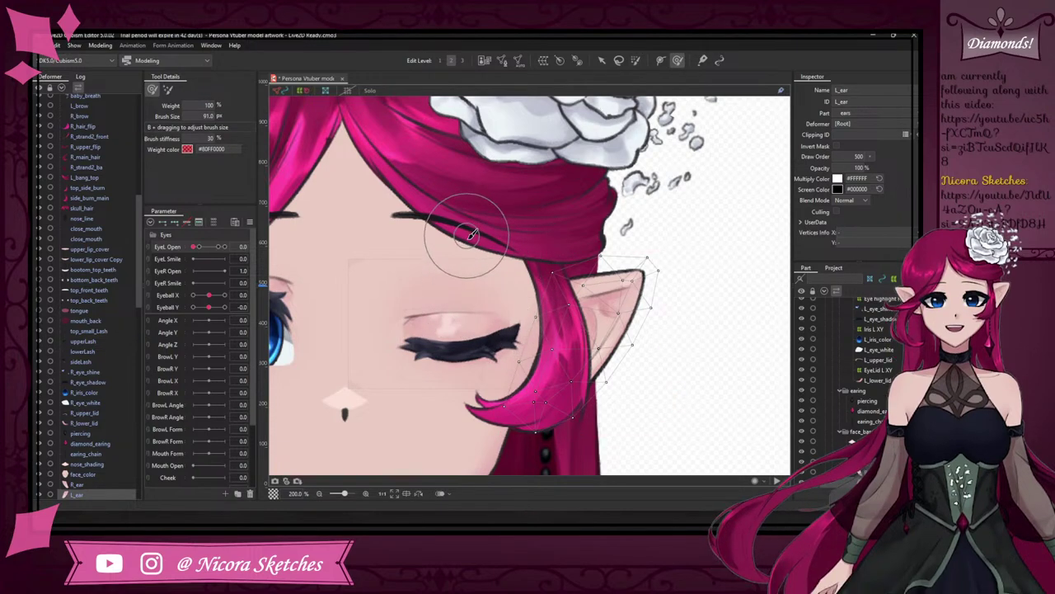
key("v")
left_click(490, 331)
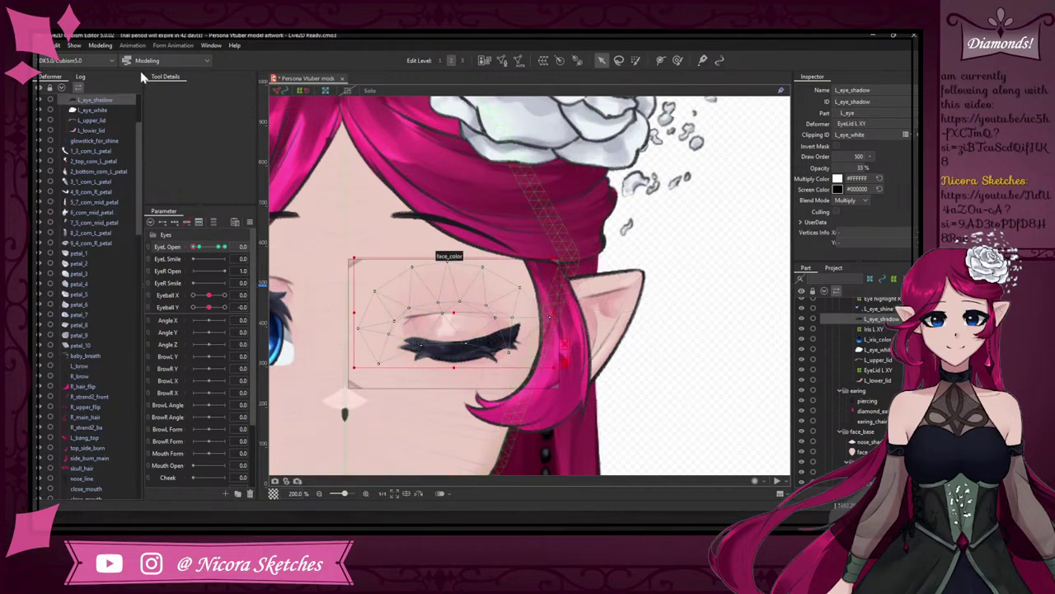
- Try to lower the outer end of L_upper_lid's crease with the deform brush, and undo the stroke
scroll(136, 106, "up", 3)
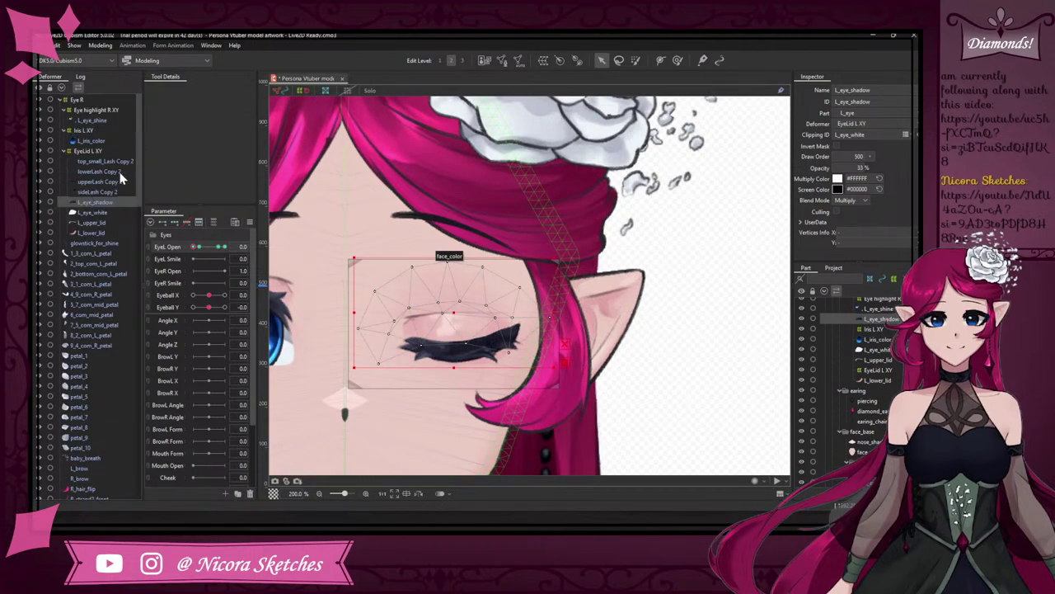
left_click(106, 224)
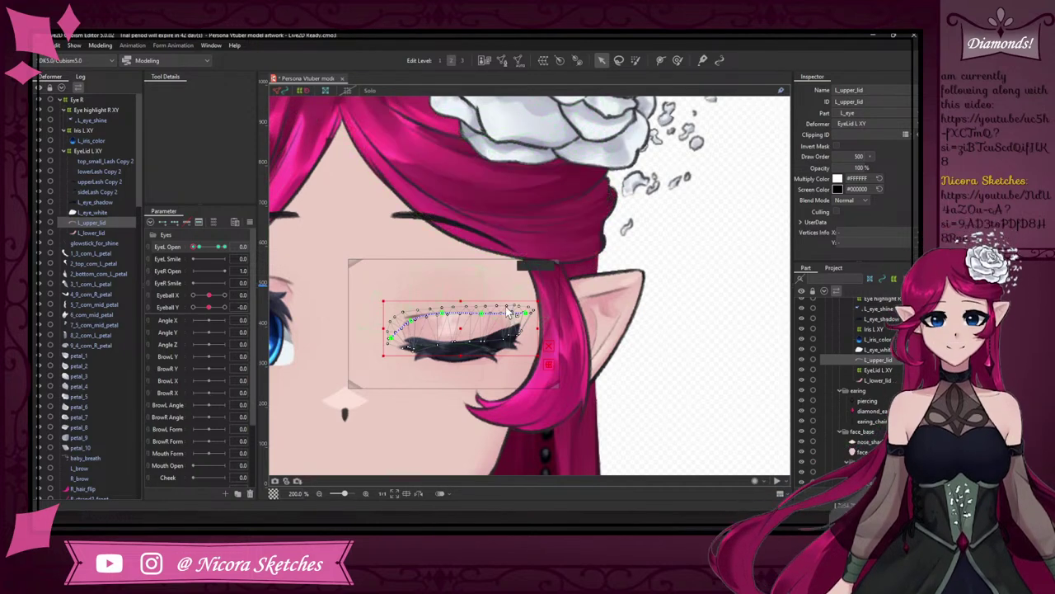
key("b")
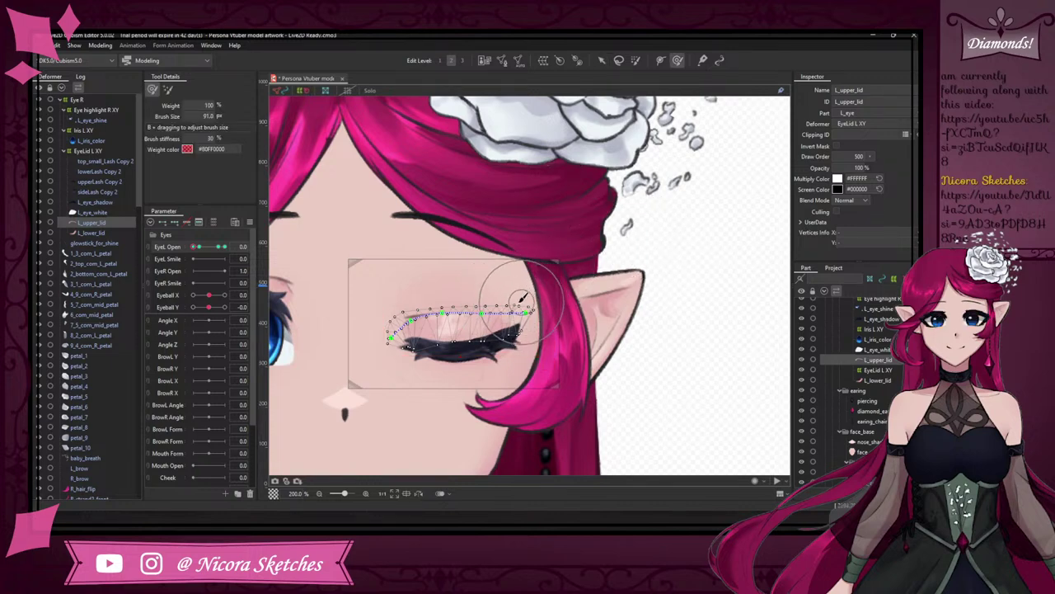
left_click_drag(531, 312, 533, 321)
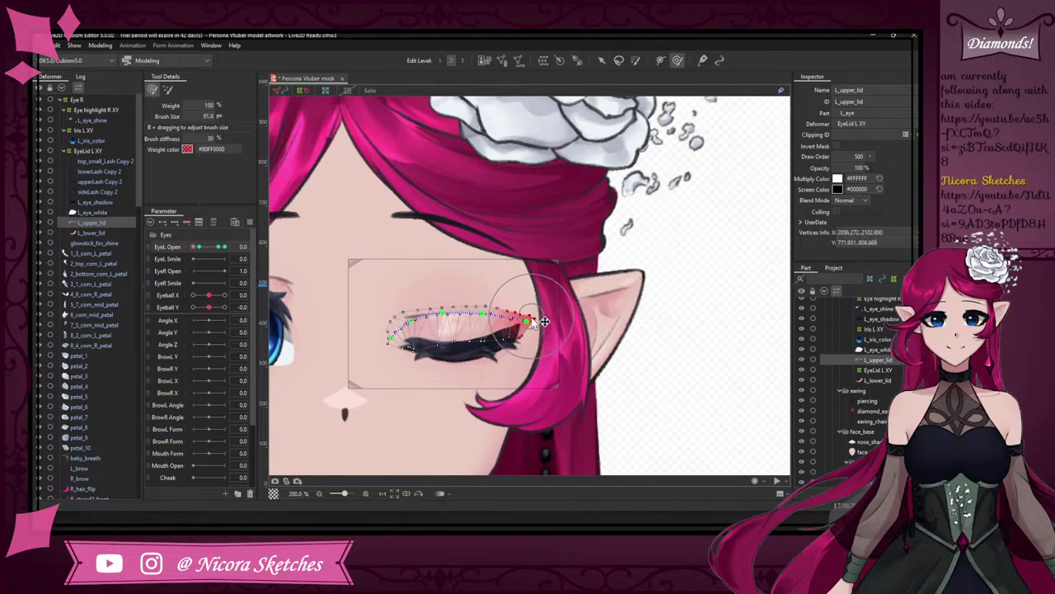
key("ctrl+z")
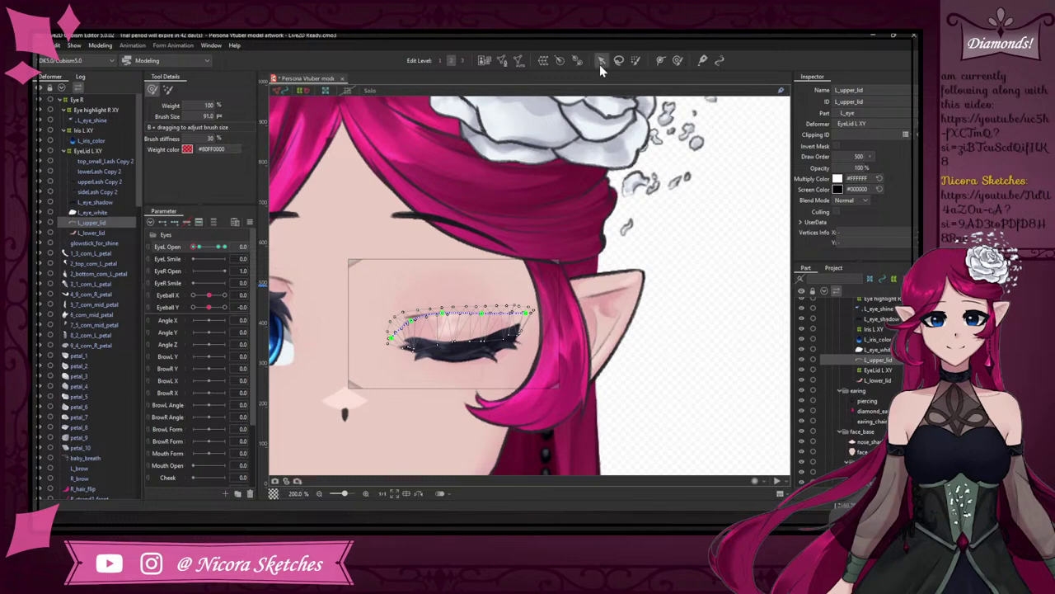
- Lower L_upper_lid's outer deform path point, shift its middle point toward the inner corner, and check the blink down to EyeL Open 0
left_click(602, 60)
left_click(529, 323)
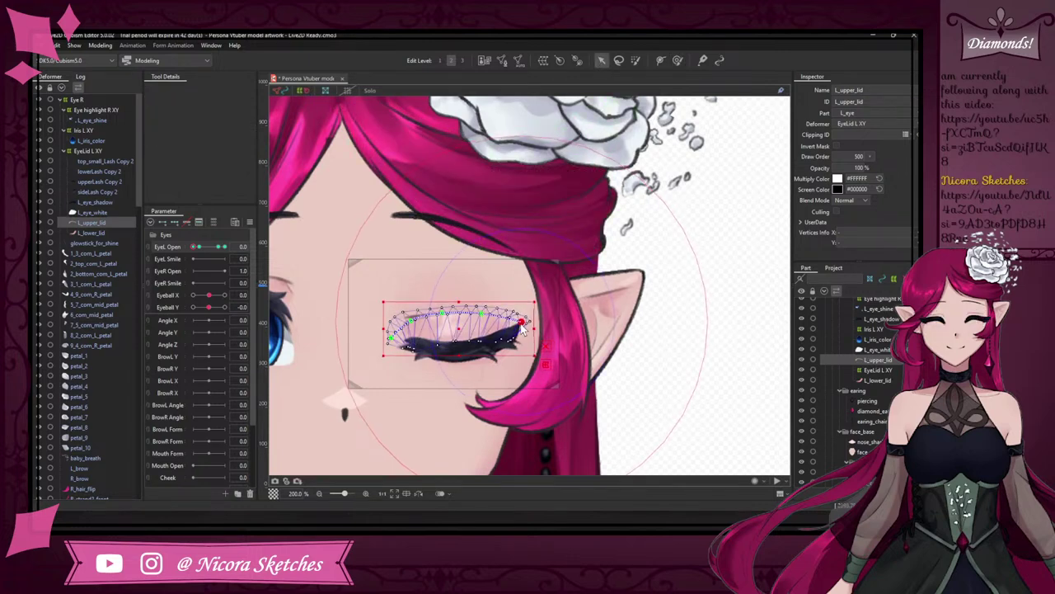
left_click_drag(521, 324, 519, 324)
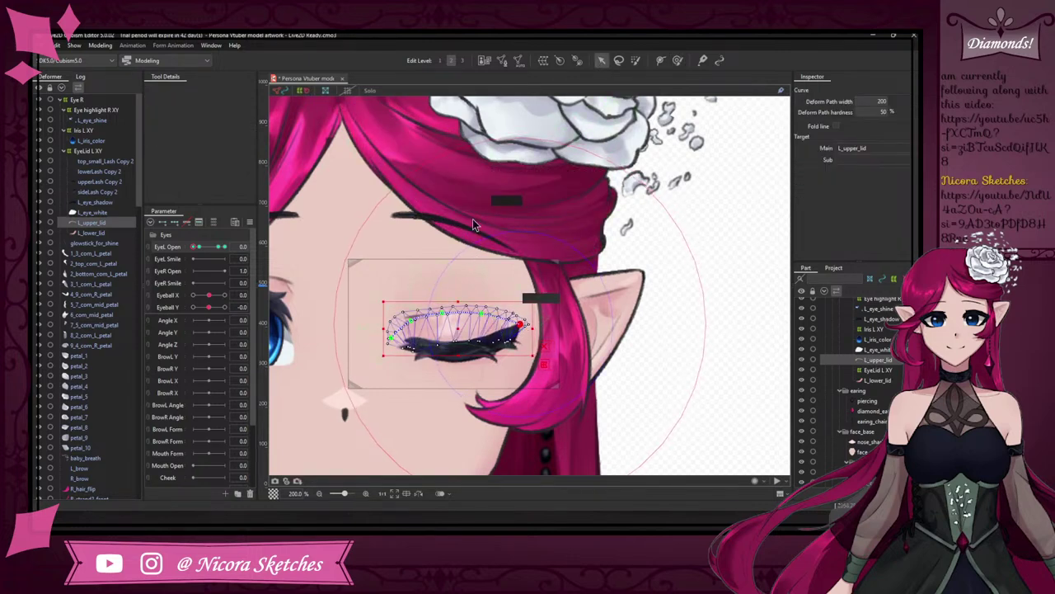
left_click(443, 314)
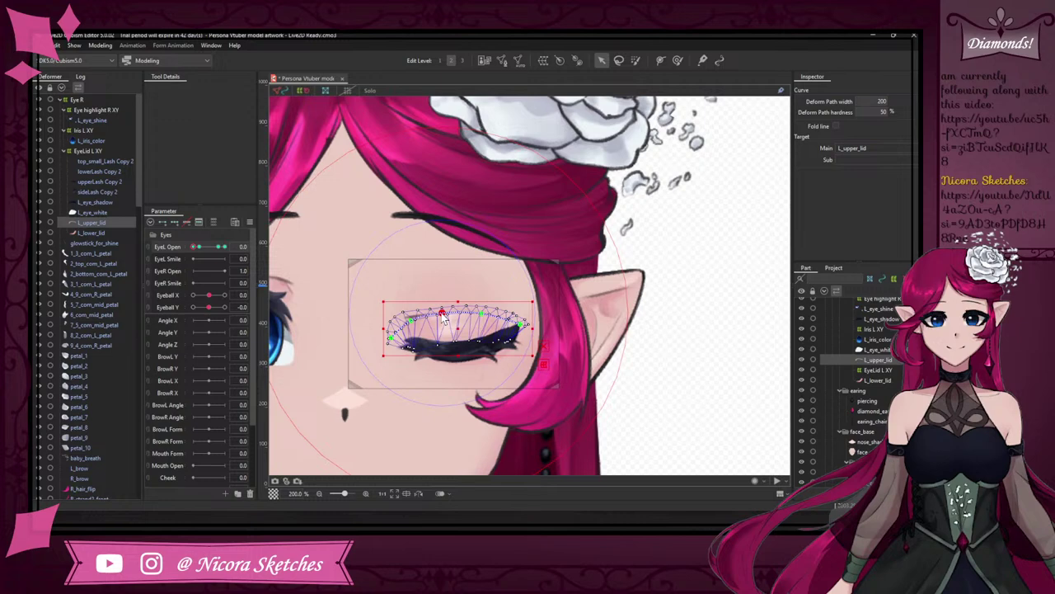
left_click_drag(444, 316, 436, 317)
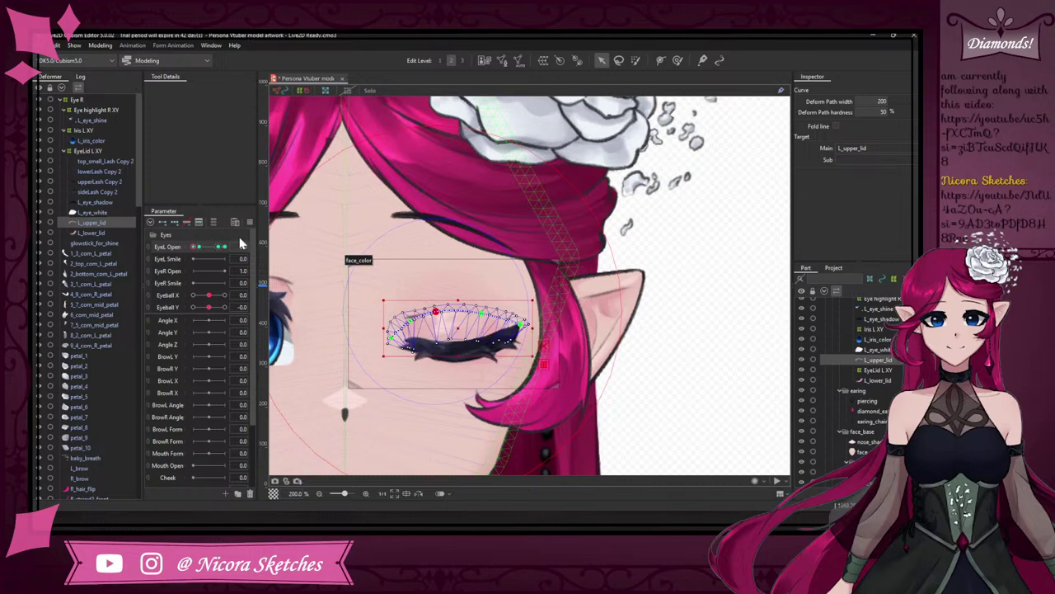
left_click(617, 288)
left_click(199, 248)
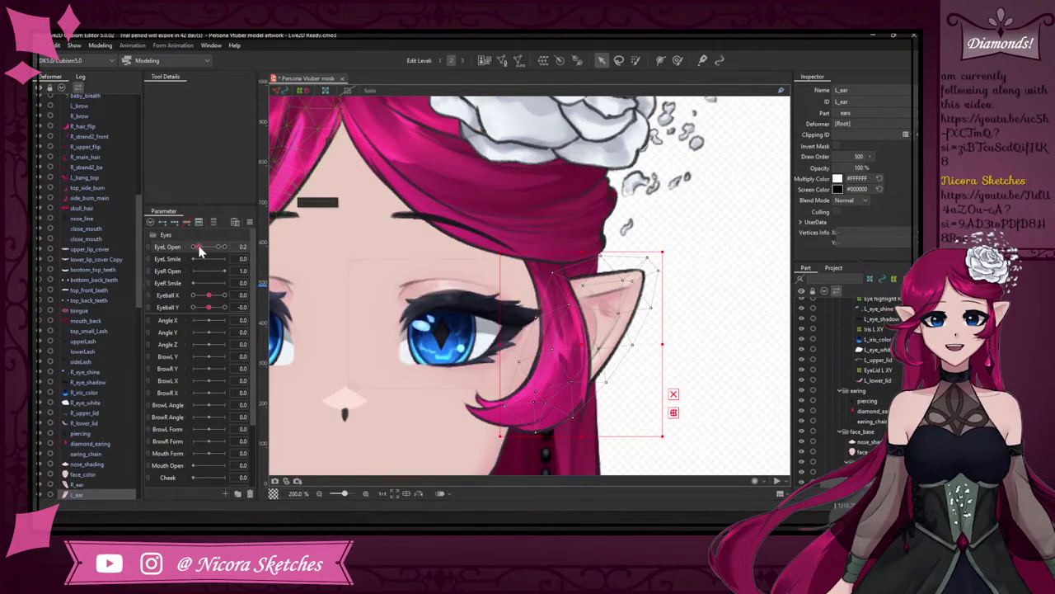
left_click_drag(198, 248, 189, 258)
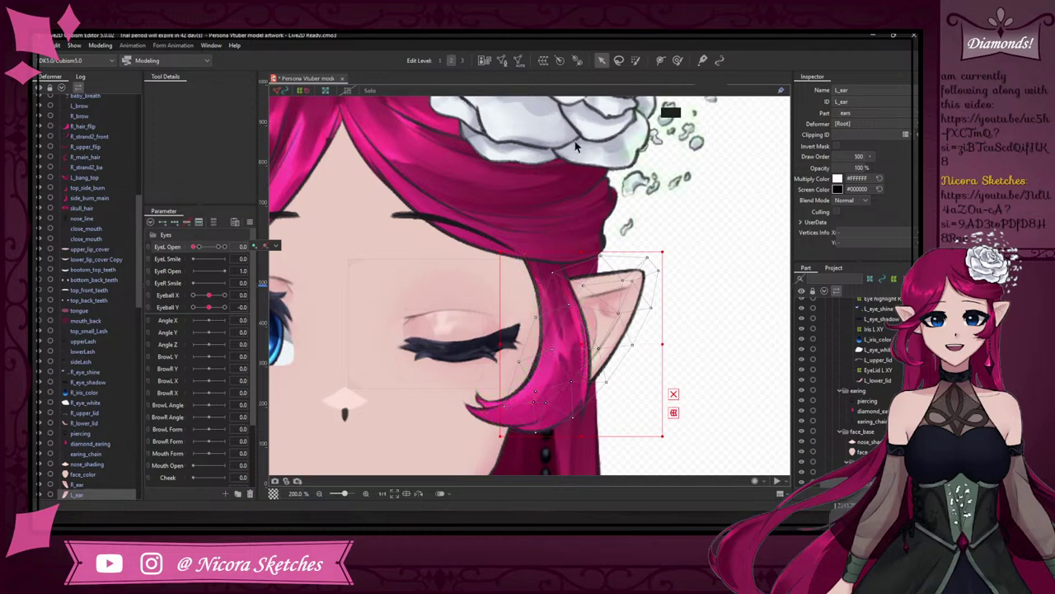
- Push the inner end of L_upper_lid's crease inward and down with the deform brush at EyeL Open 0
left_click(678, 60)
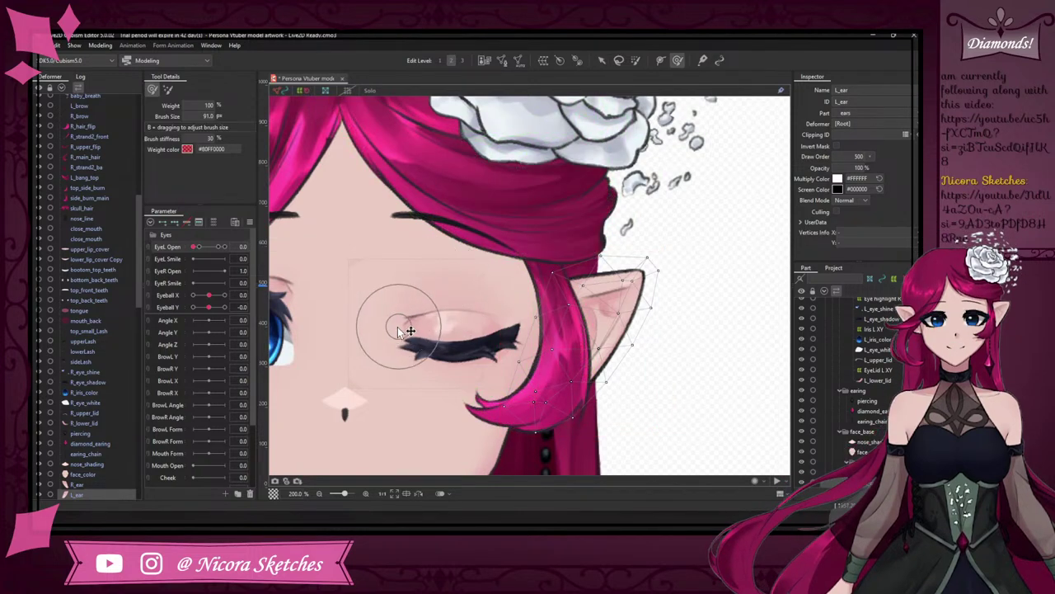
left_click_drag(139, 219, 148, 62)
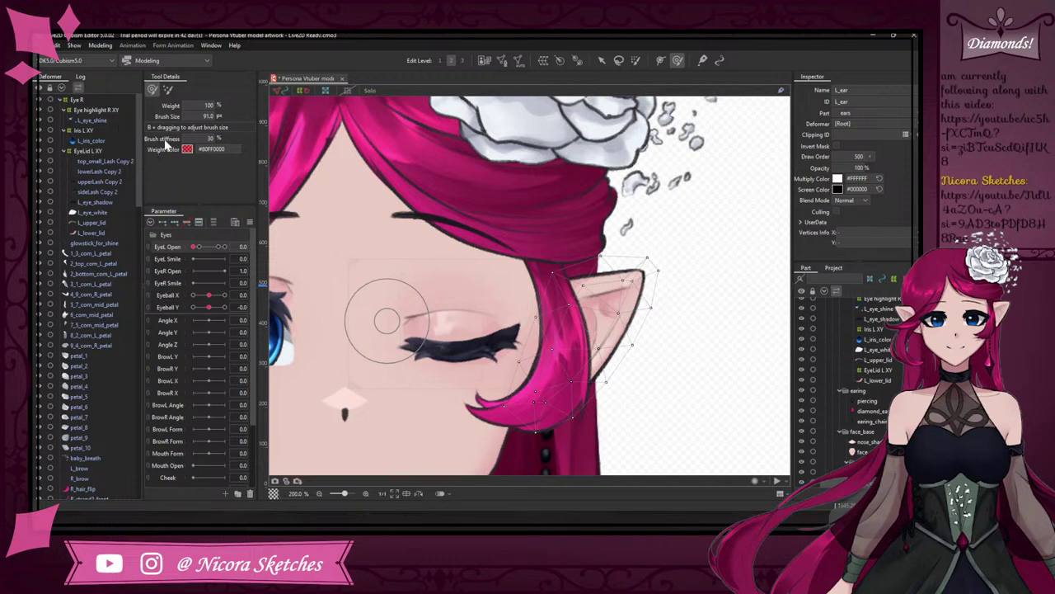
left_click(92, 223)
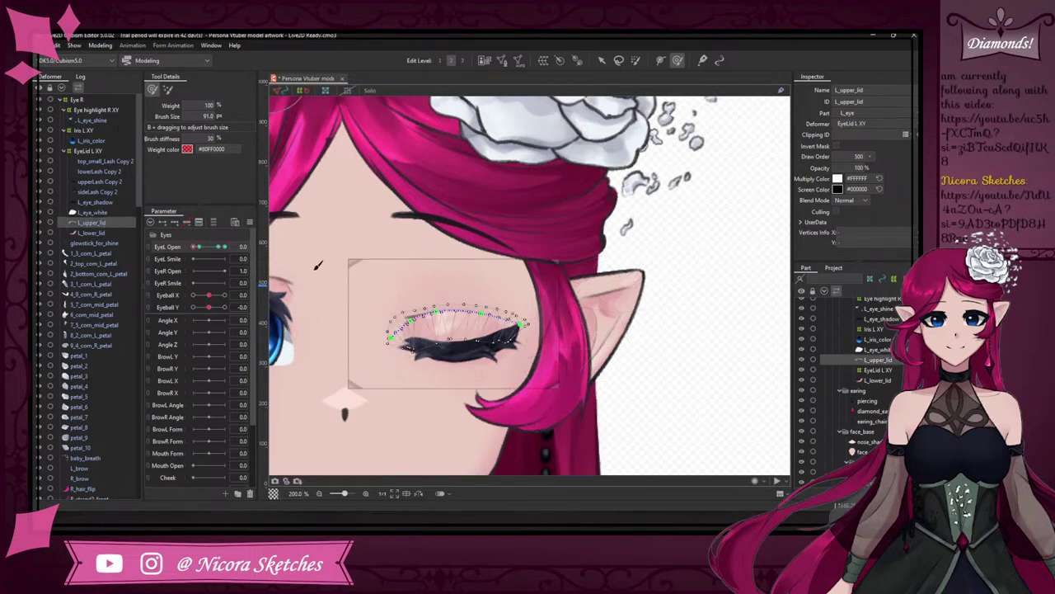
left_click(388, 317)
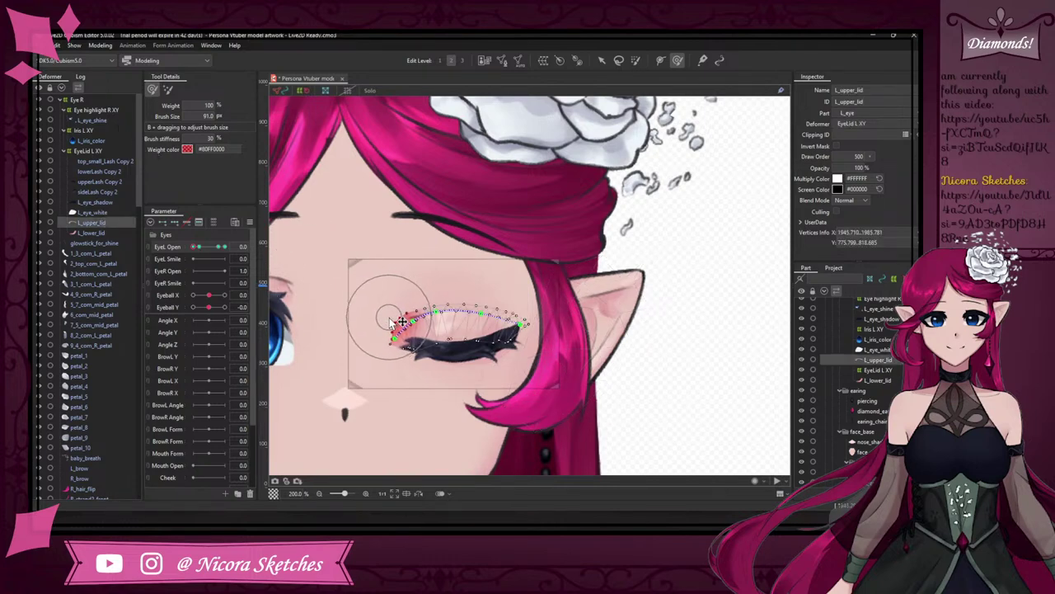
mouse_move(389, 317)
left_mouse_down()
mouse_move(399, 302)
mouse_move(412, 311)
mouse_move(401, 320)
left_mouse_up()
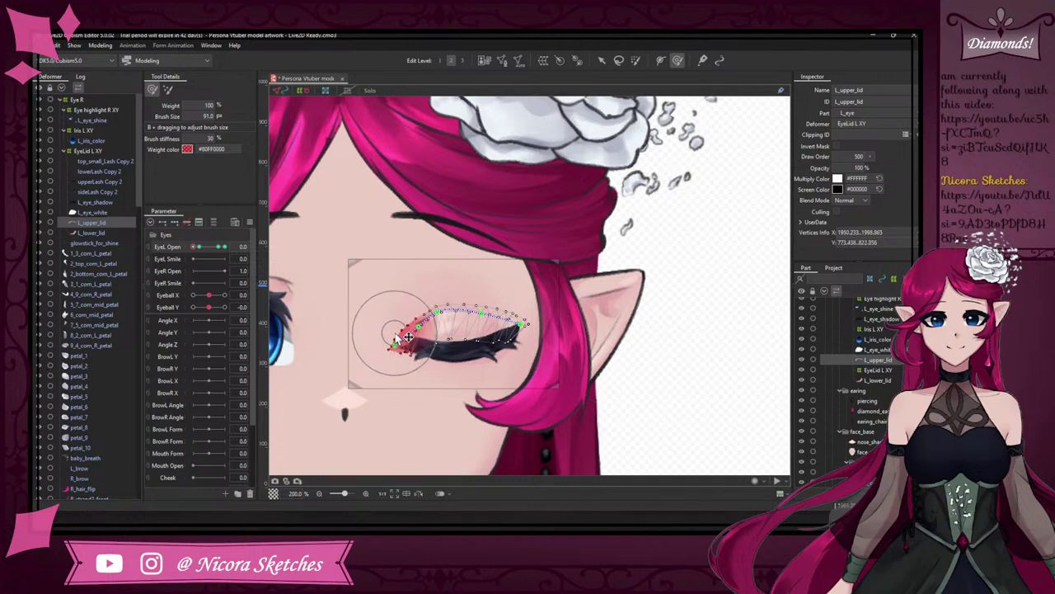
- Check how the upper lid crease moves between EyeL Open 0.2 and 0 with nothing selected
left_click(219, 247)
left_click(219, 249)
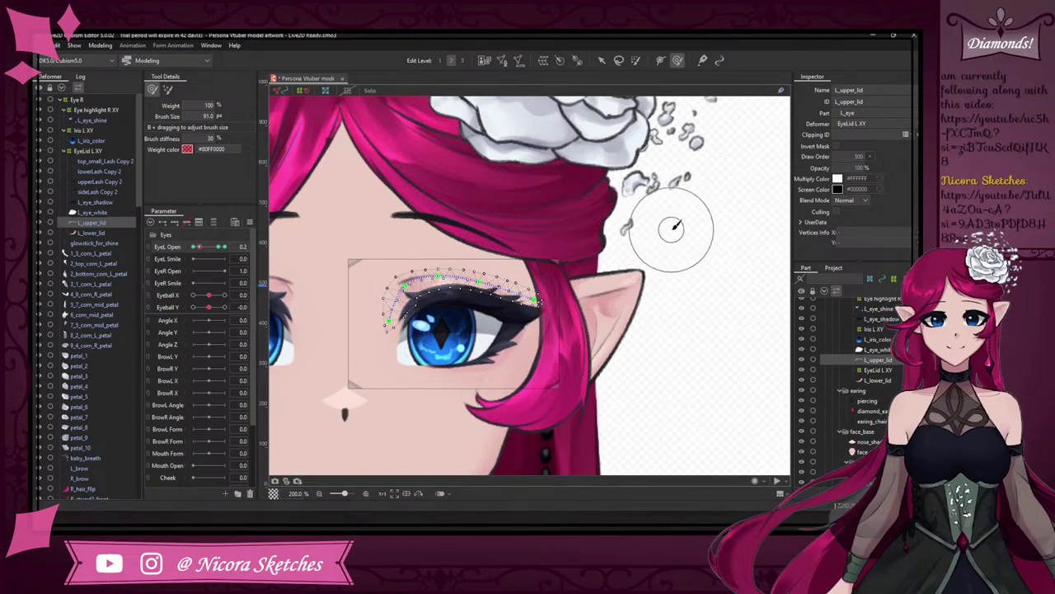
key("v")
left_click(672, 232)
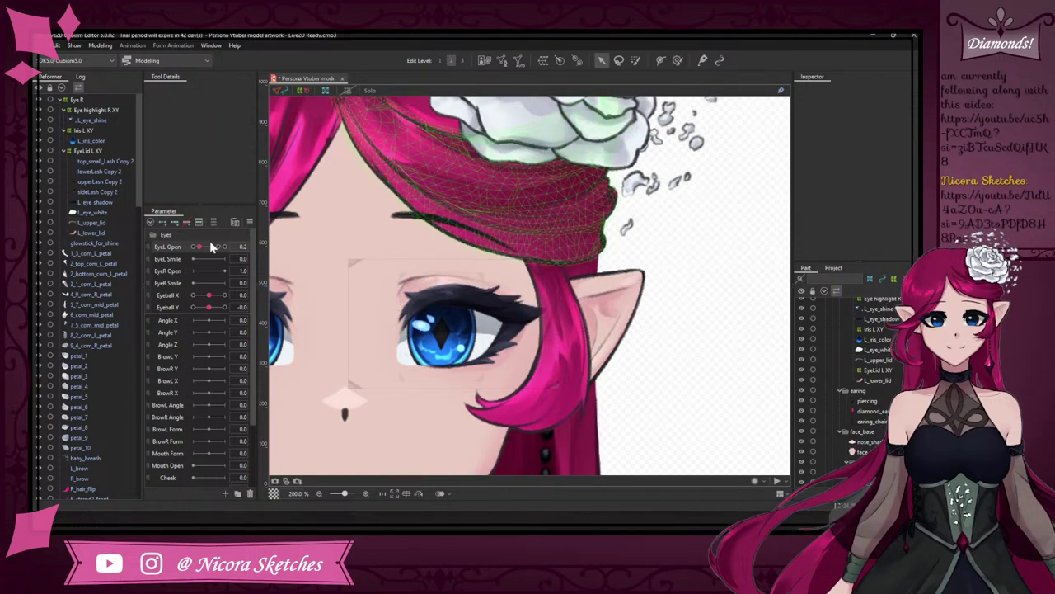
mouse_move(199, 246)
left_mouse_down()
mouse_move(183, 249)
mouse_move(210, 247)
mouse_move(195, 250)
left_mouse_up()
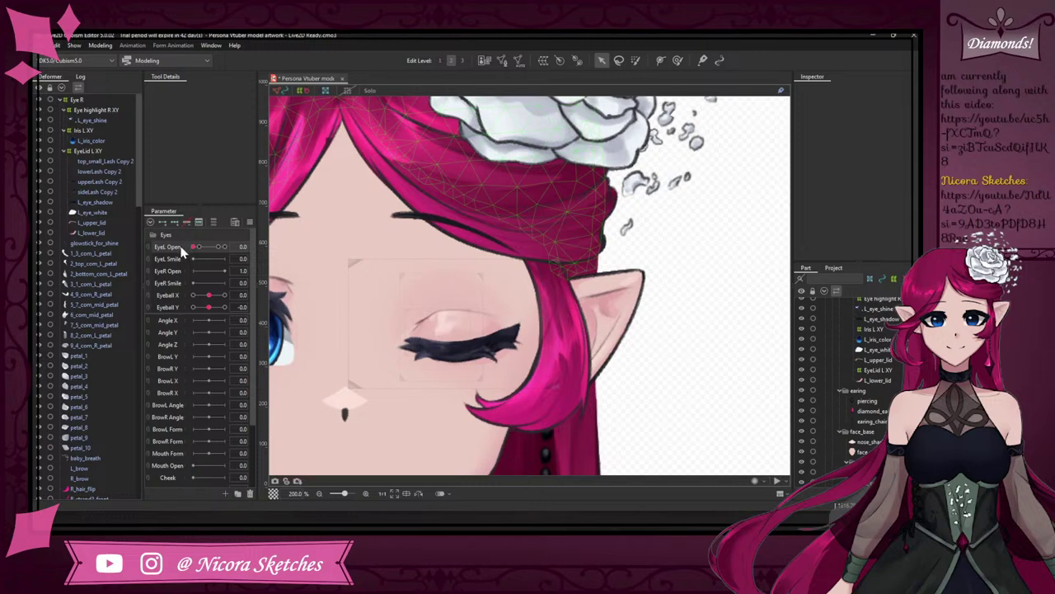
left_click_drag(183, 251, 205, 251)
mouse_move(192, 246)
left_mouse_down()
mouse_move(205, 247)
mouse_move(179, 248)
left_mouse_up()
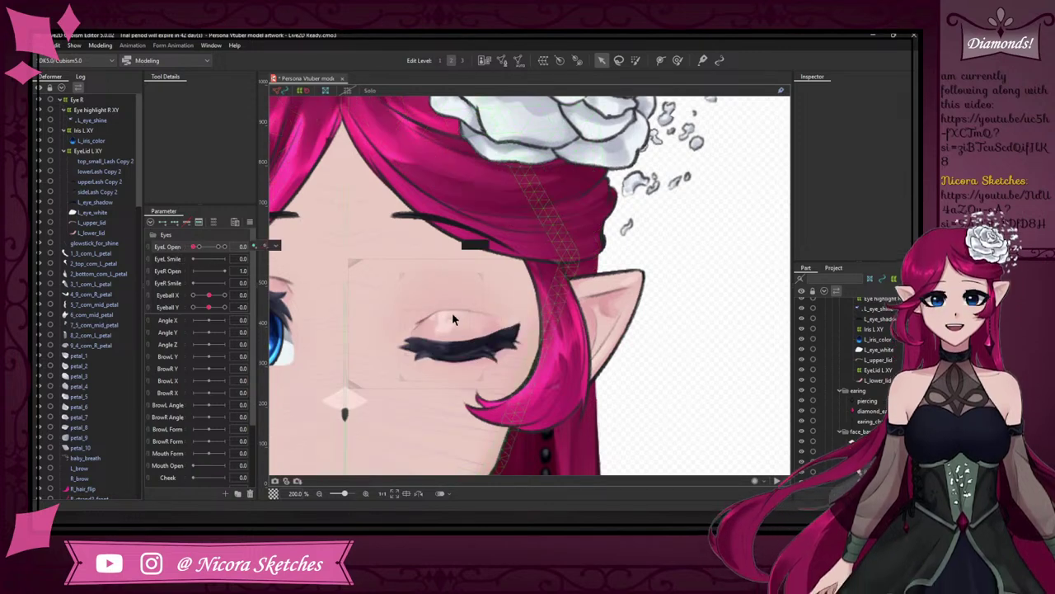
- Try to lower an upper mesh vertex at the inner end of L_upper_lid's crease, and check the blink with EyeL Open
left_click(114, 221)
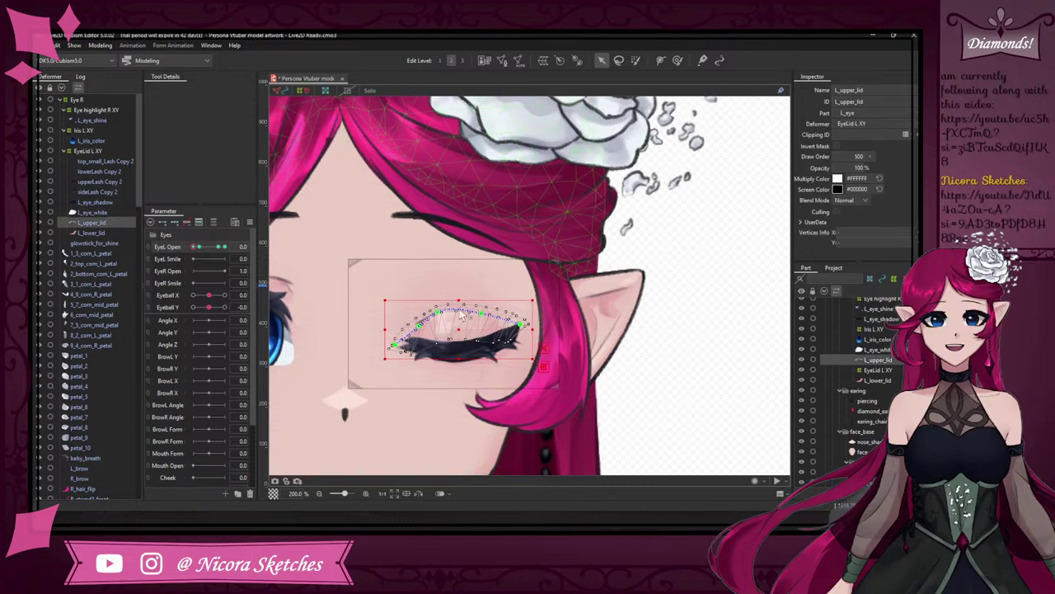
scroll(424, 334, "up", 5)
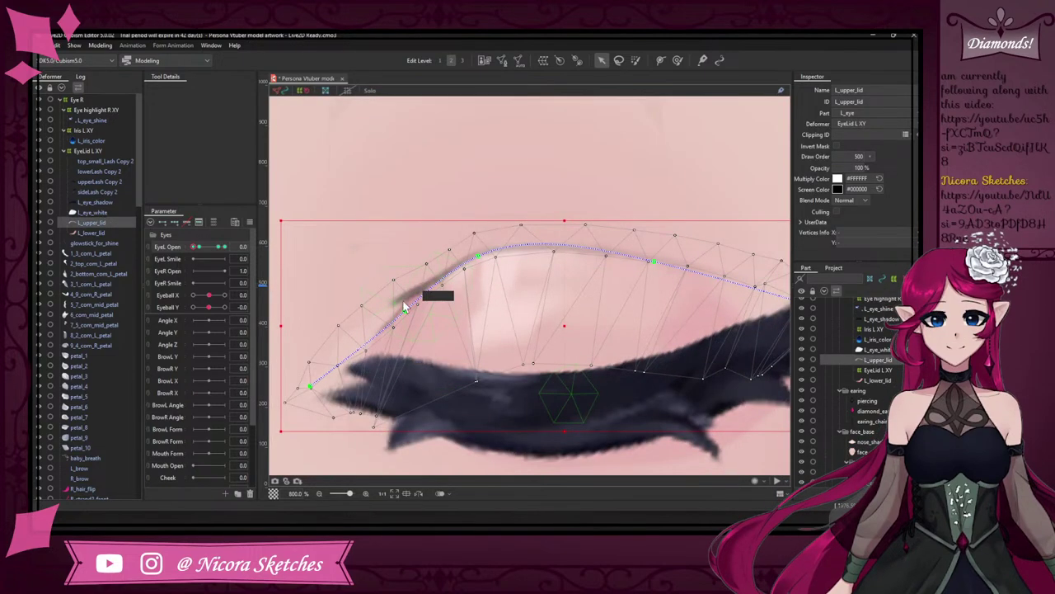
left_click_drag(394, 280, 384, 299)
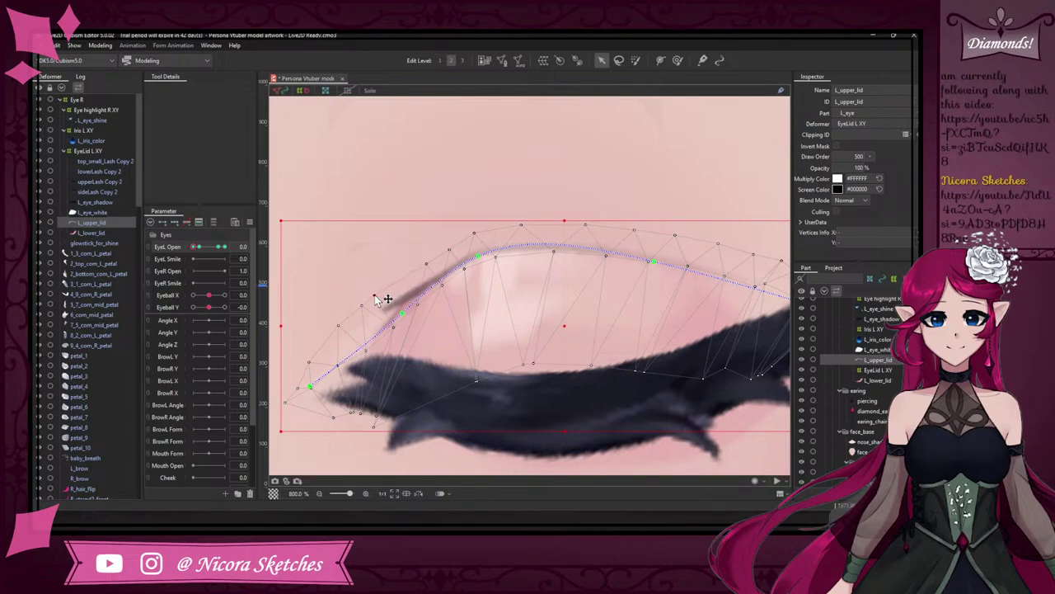
scroll(416, 185, "down", 6)
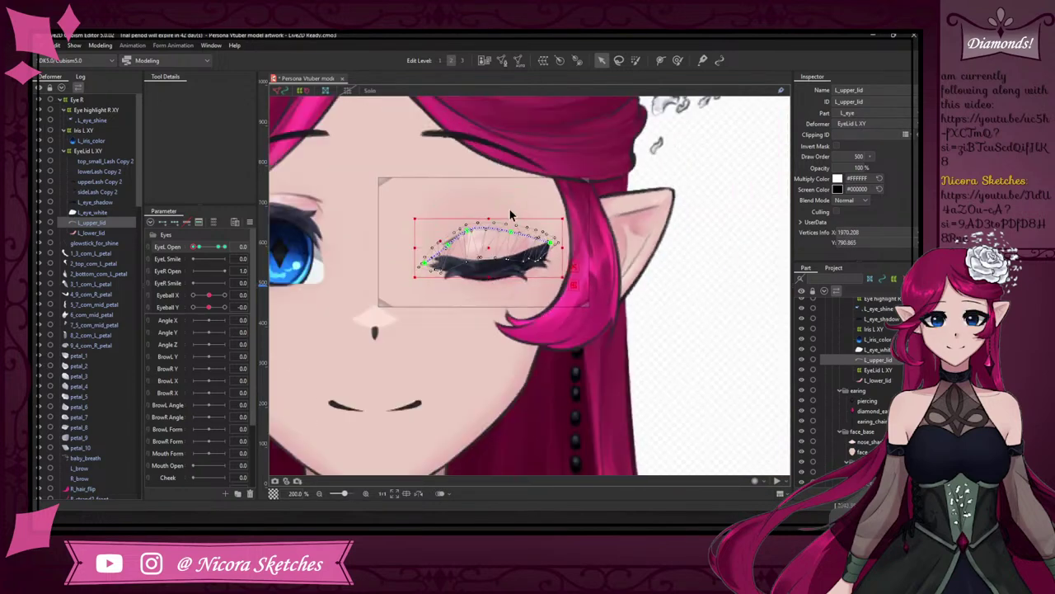
scroll(514, 188, "up", 1)
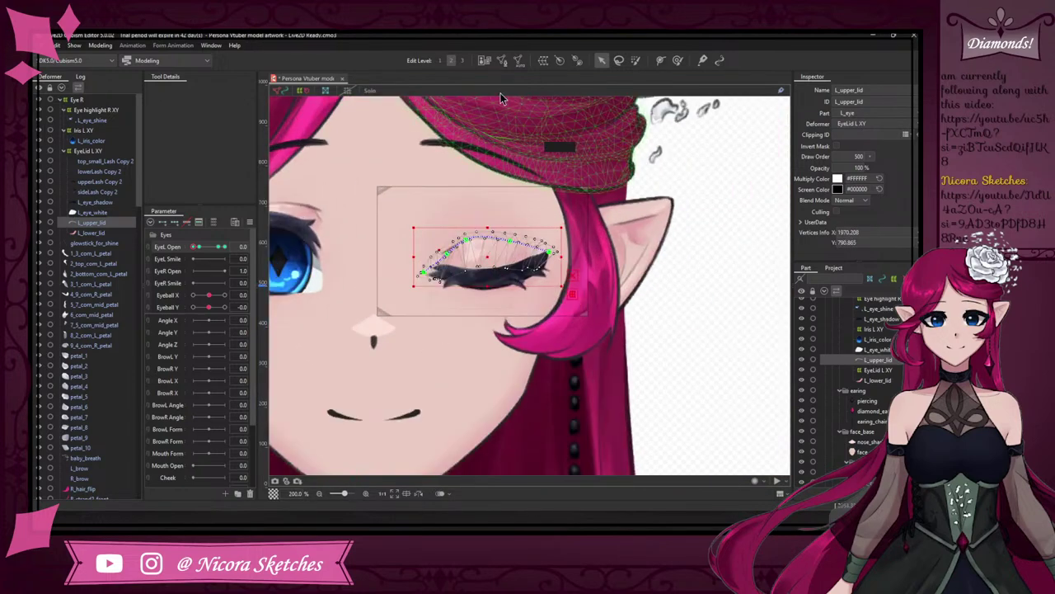
left_click(197, 246)
left_click(655, 239)
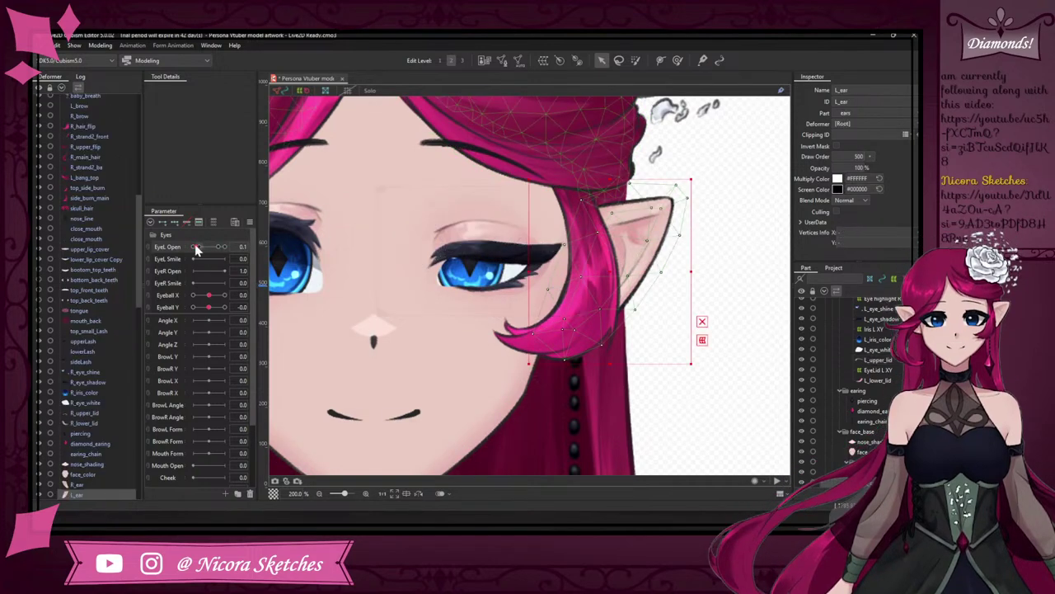
left_click(199, 247)
left_click_drag(199, 248, 191, 247)
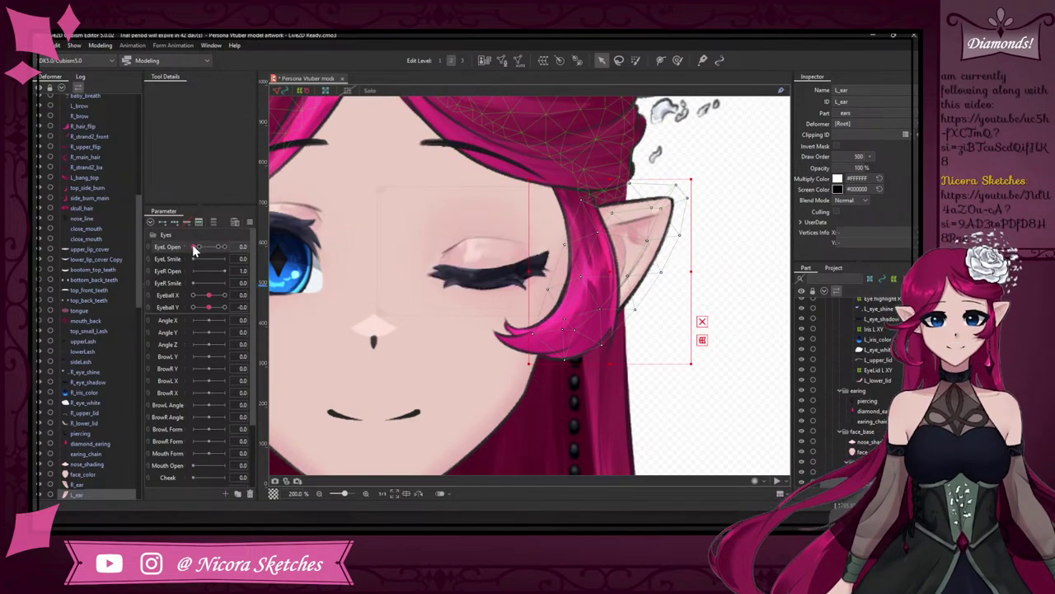
- Undo the last reshaping of L_upper_lid's inner end and check the closed eye at EyeL Open 0
key("ctrl+z")
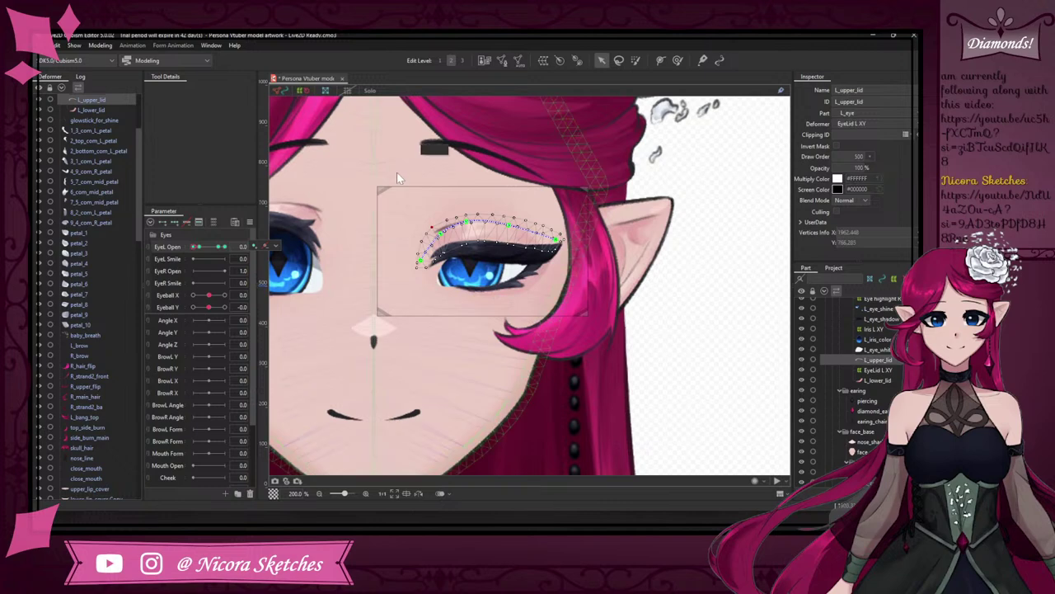
key("ctrl+y")
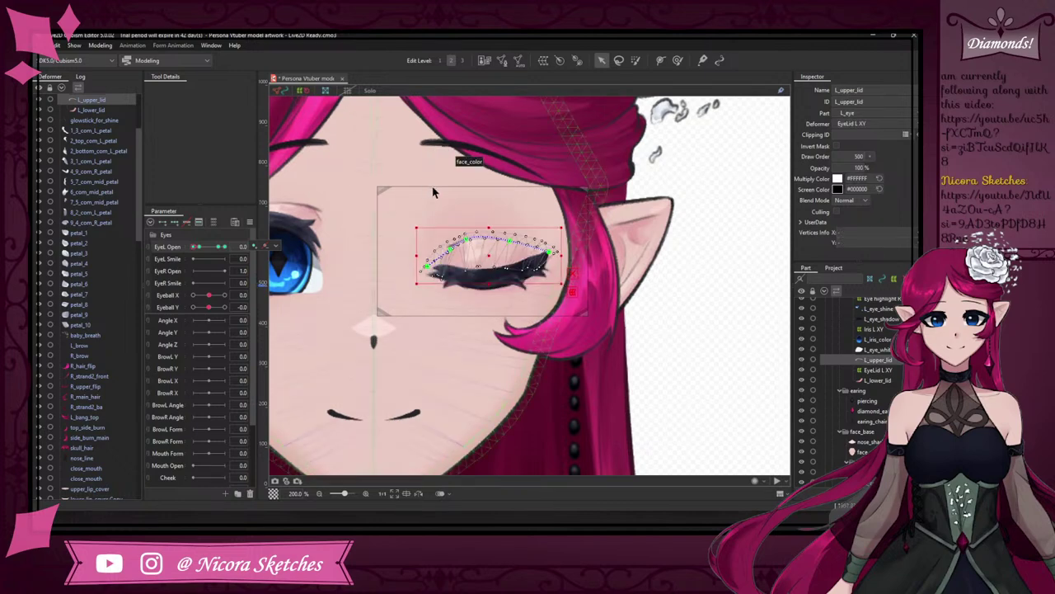
left_click(616, 227)
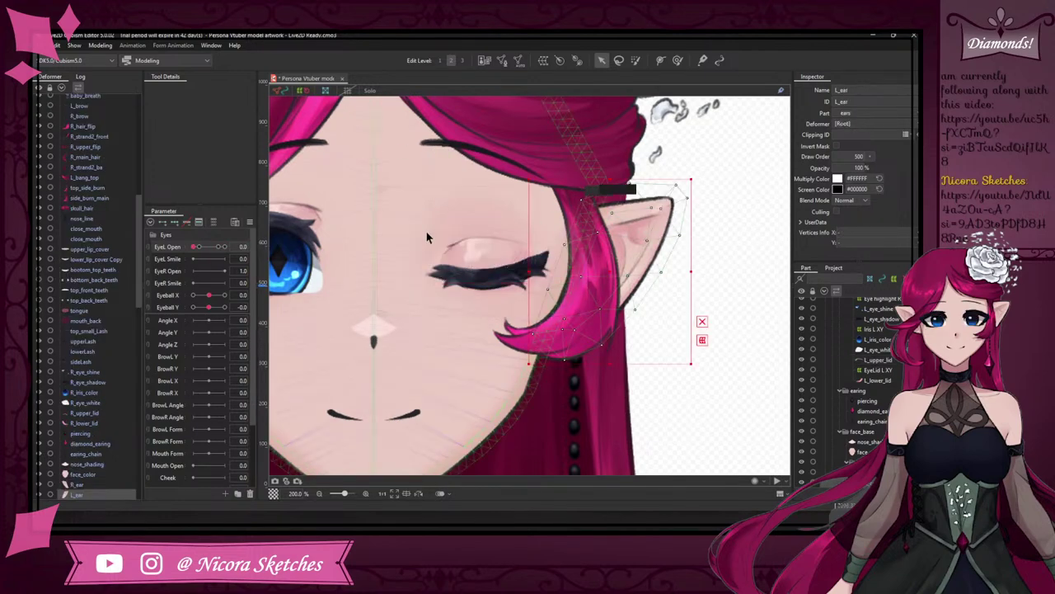
mouse_move(198, 247)
left_mouse_down()
mouse_move(218, 247)
mouse_move(199, 247)
left_mouse_up()
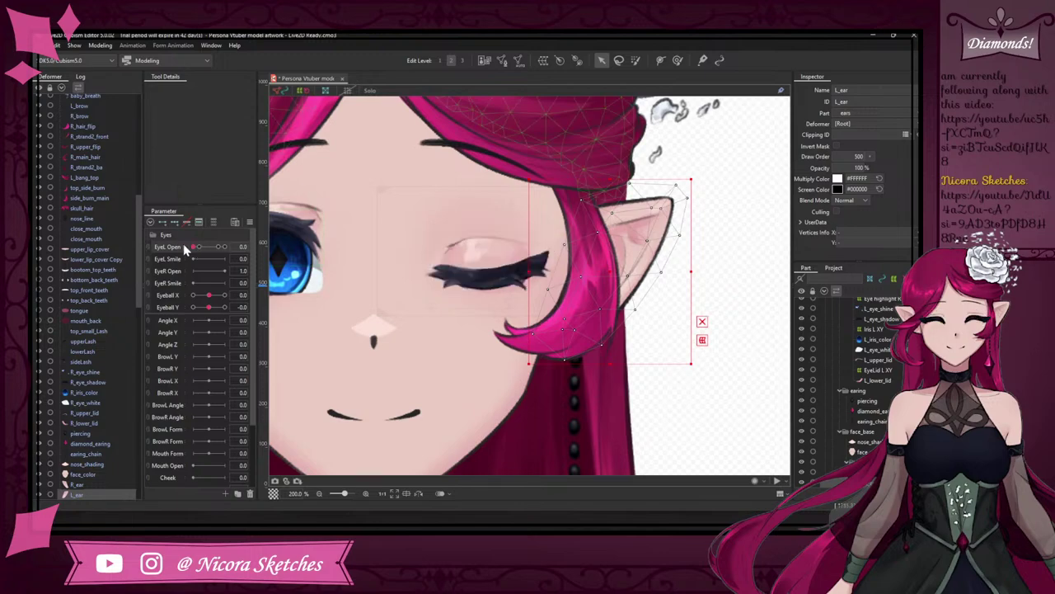
- Examine the closed left eye up close and against the whole character
scroll(697, 231, "down", 2)
scroll(699, 228, "down", 2)
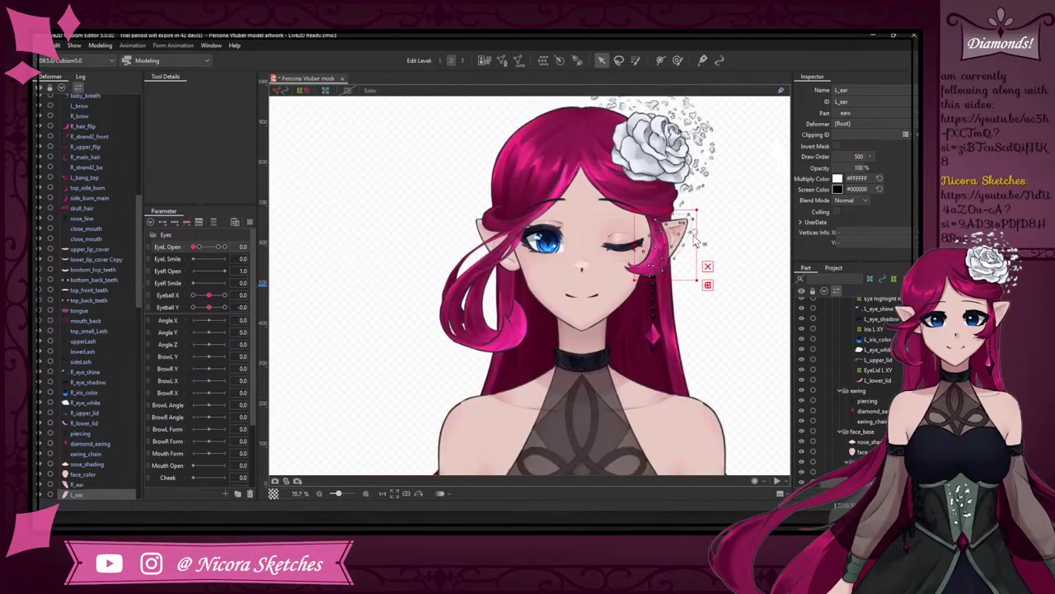
scroll(697, 239, "down", 1)
scroll(736, 214, "up", 4)
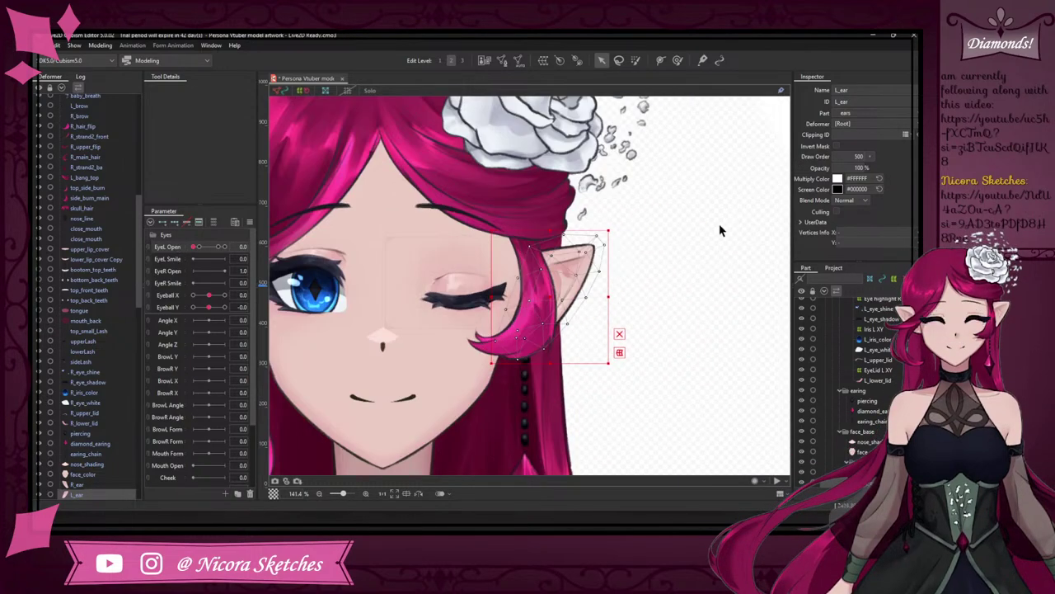
scroll(709, 239, "down", 5)
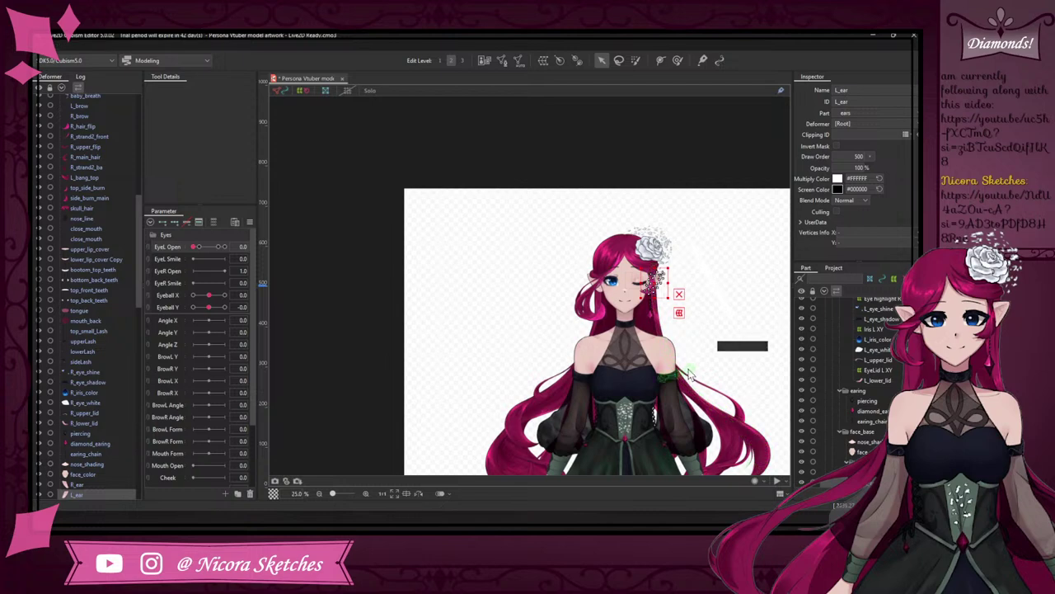
scroll(552, 311, "up", 5)
scroll(550, 306, "down", 5)
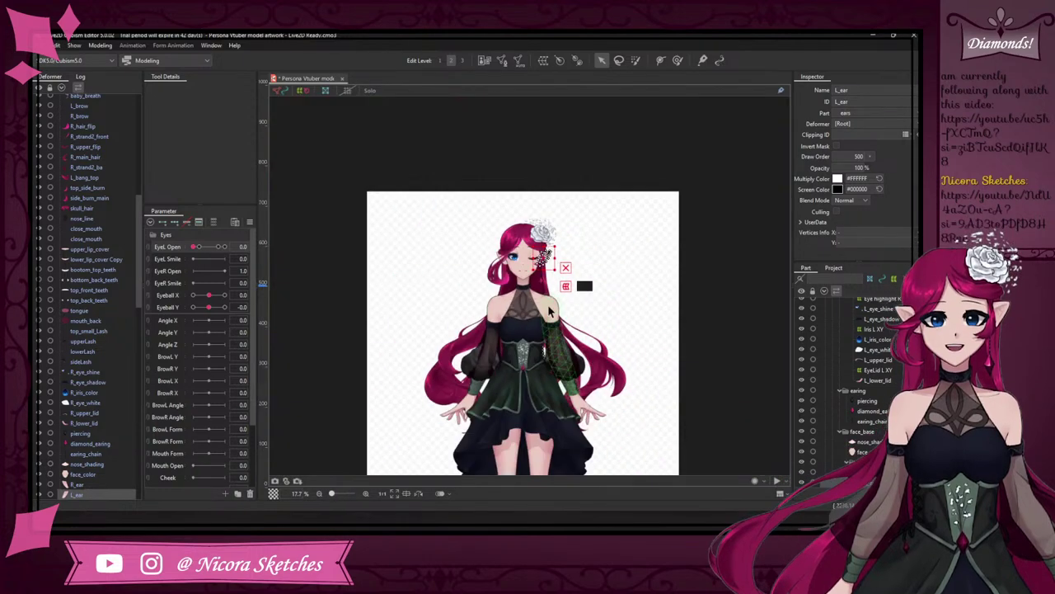
- Examine the left eye up close at EyeL Open 0.2 with L_eye_shadow selected
scroll(560, 264, "up", 1)
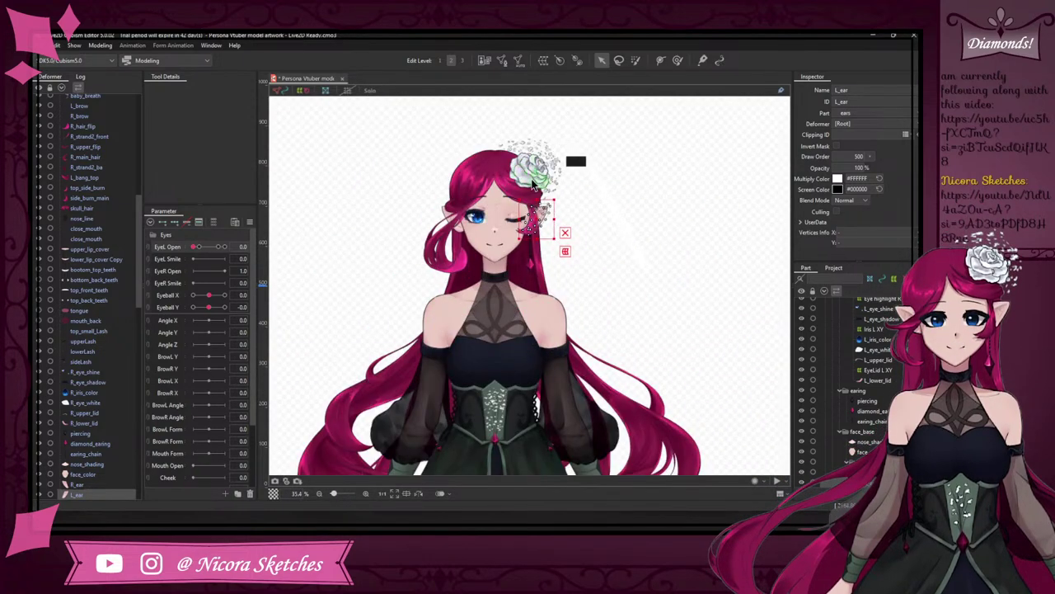
scroll(537, 182, "up", 1)
left_click_drag(560, 276, 577, 294)
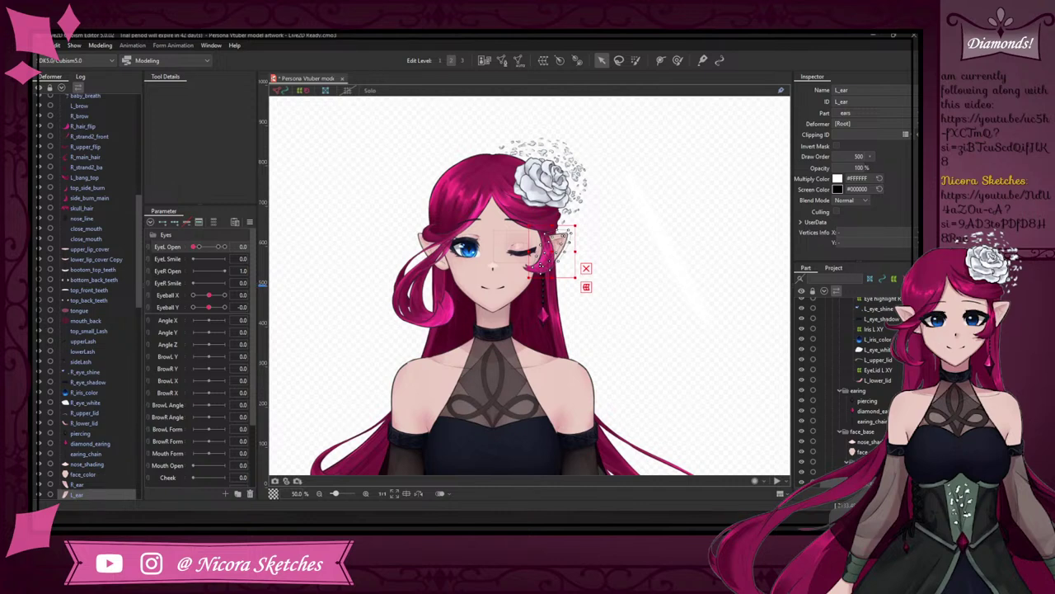
left_click(529, 245)
scroll(531, 244, "up", 4)
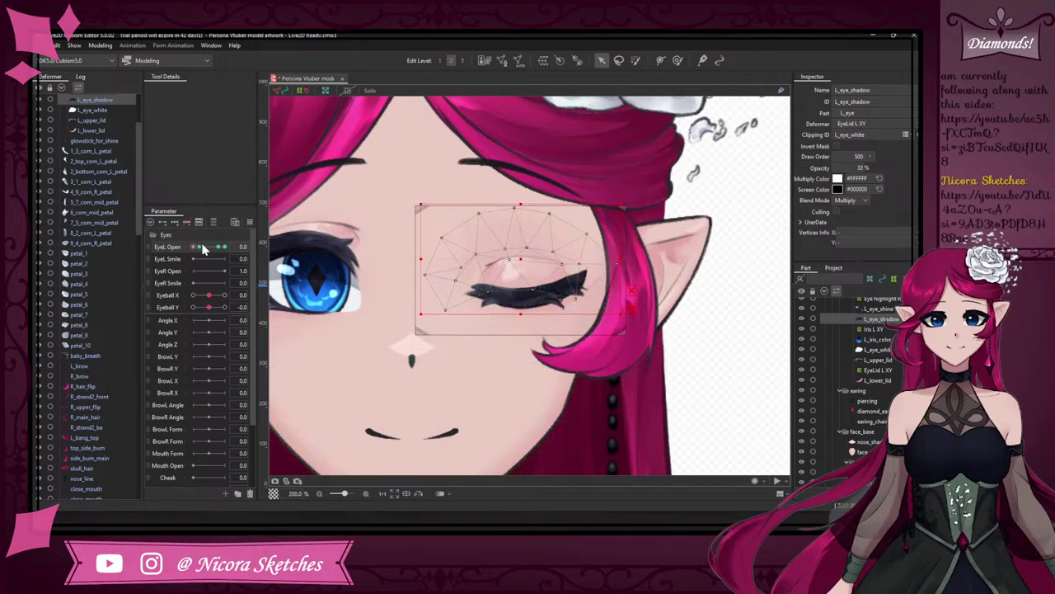
mouse_move(204, 248)
left_mouse_down()
mouse_move(224, 247)
mouse_move(200, 248)
left_mouse_up()
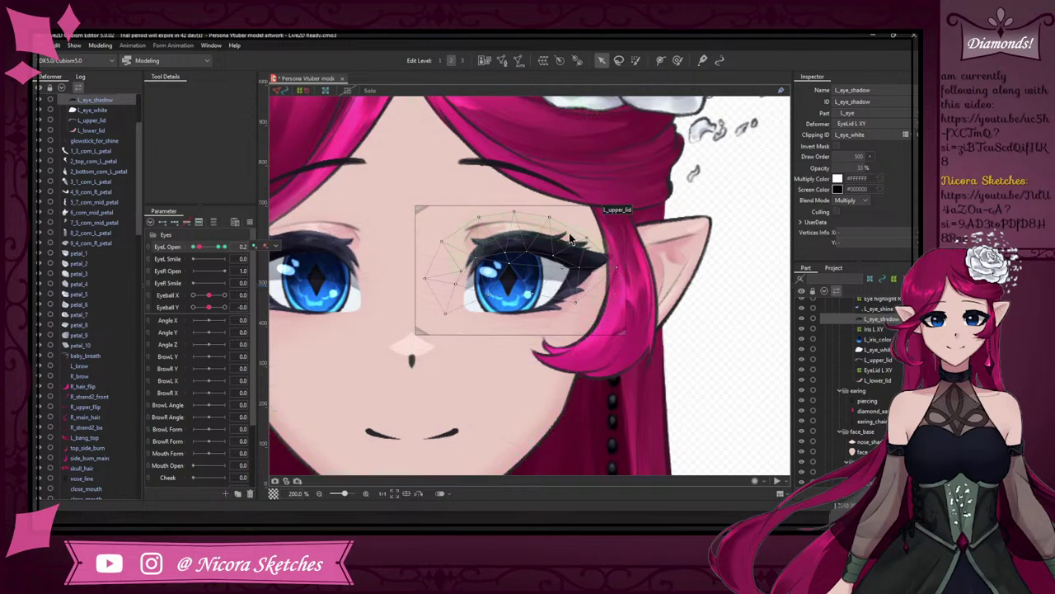
scroll(568, 239, "up", 2)
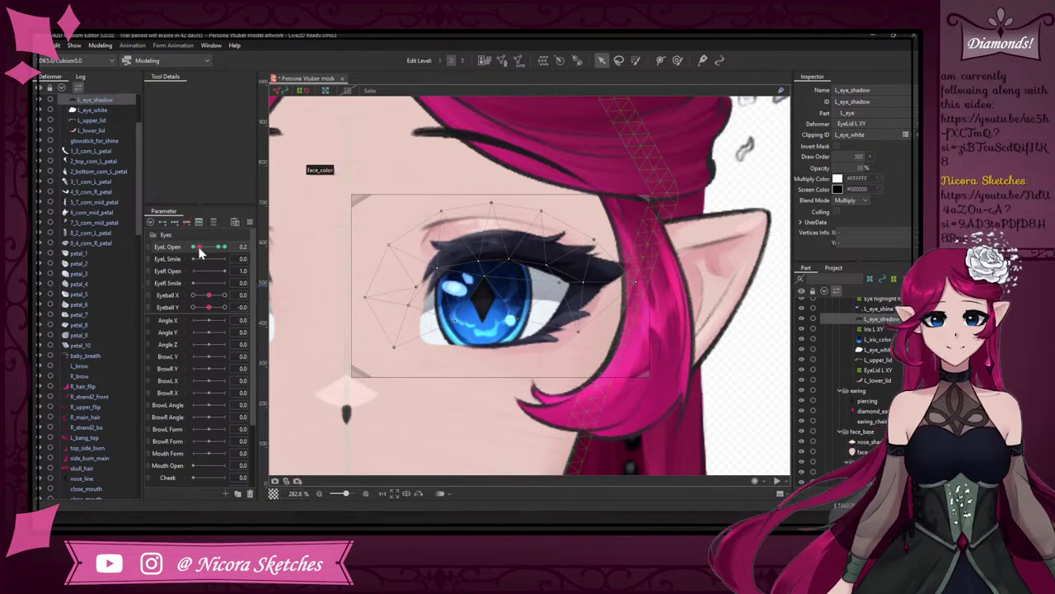
mouse_move(198, 246)
left_mouse_down()
mouse_move(185, 245)
mouse_move(199, 247)
left_mouse_up()
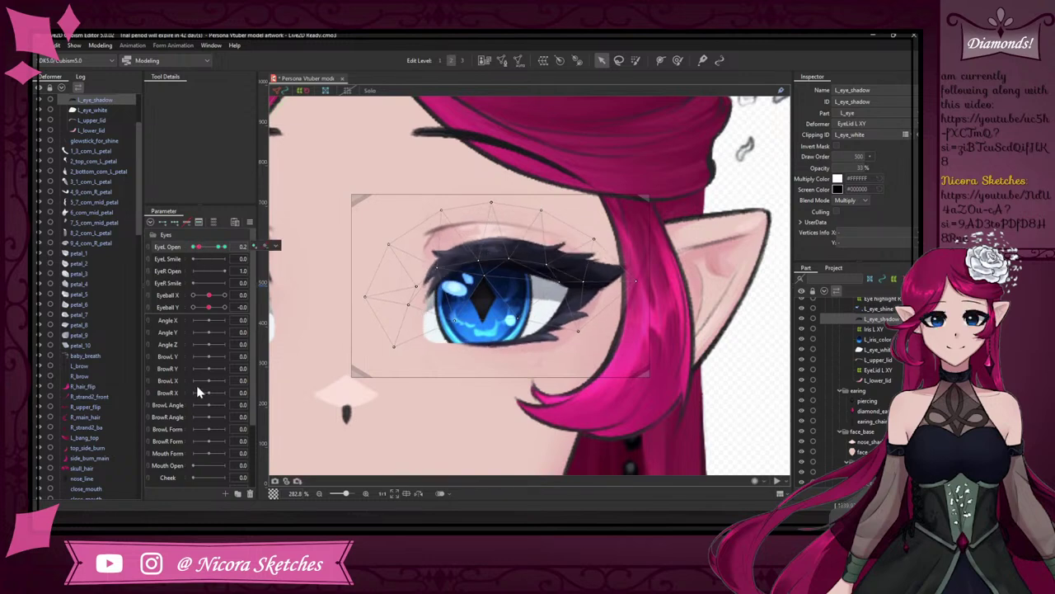
left_click(275, 245)
left_click(199, 247)
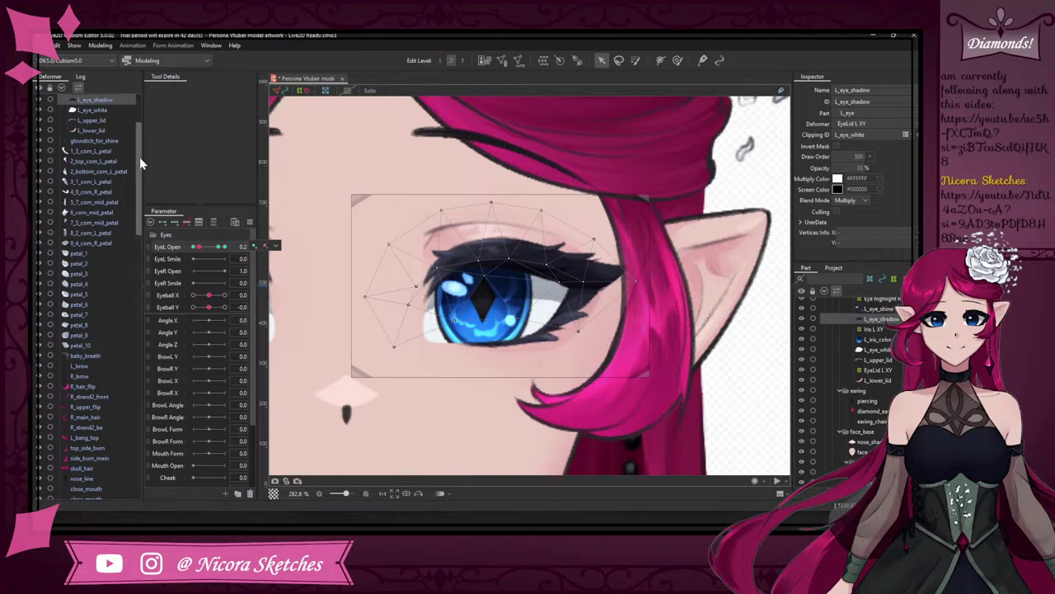
- Compare the L_eye_white and L_eye_shadow meshes, and view the shadow at EyeL Open 0.8
left_click_drag(140, 157, 139, 130)
left_click(106, 213)
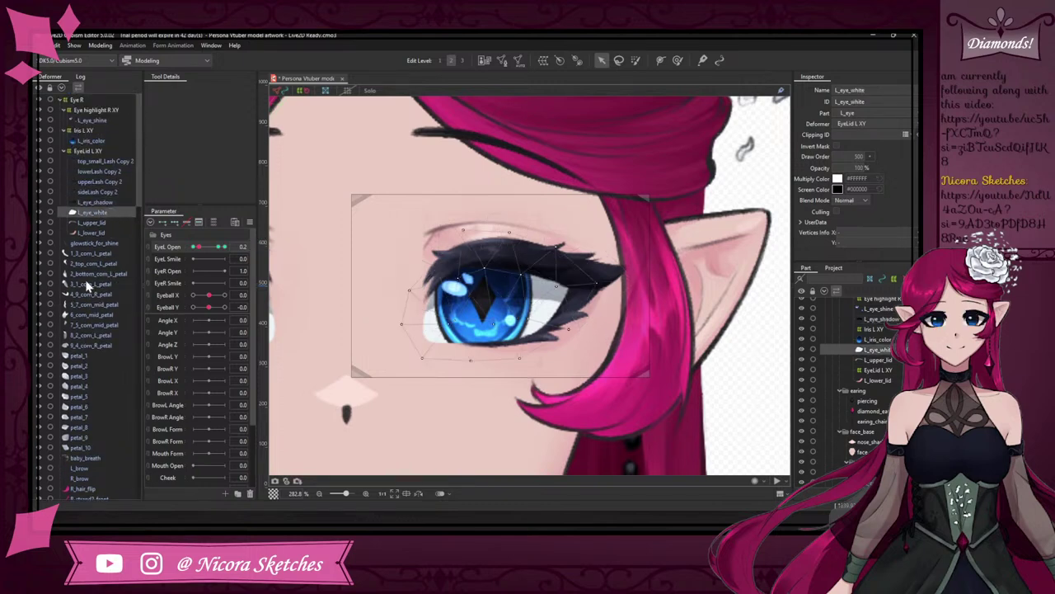
left_click(110, 198)
left_click(219, 247)
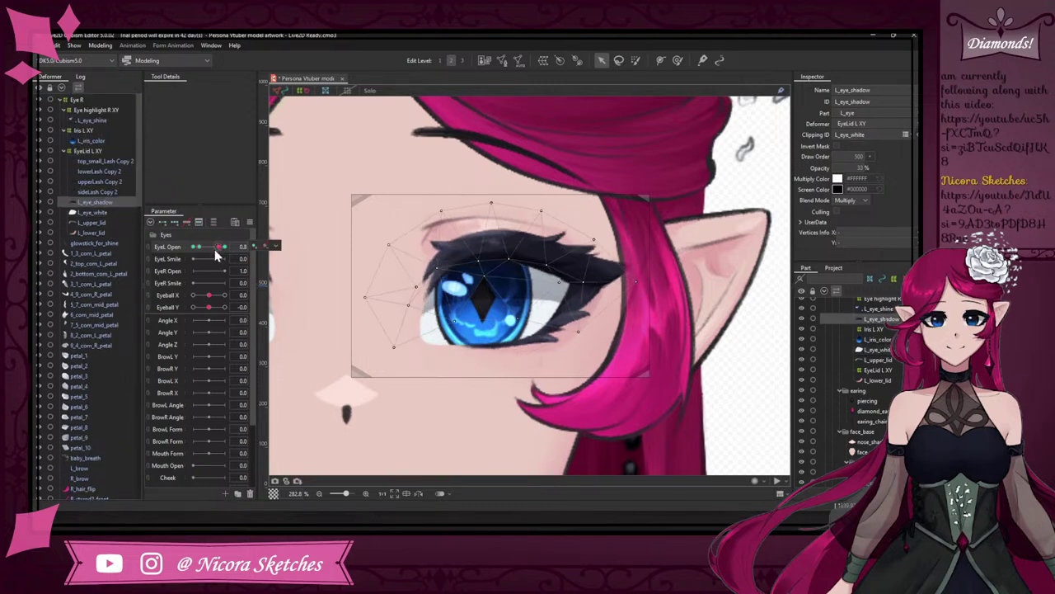
- At EyeL Open 0.2, lasso all vertices of upperLash Copy 2 and move the whole upper lash down over the iris
left_click(200, 248)
left_click(114, 182)
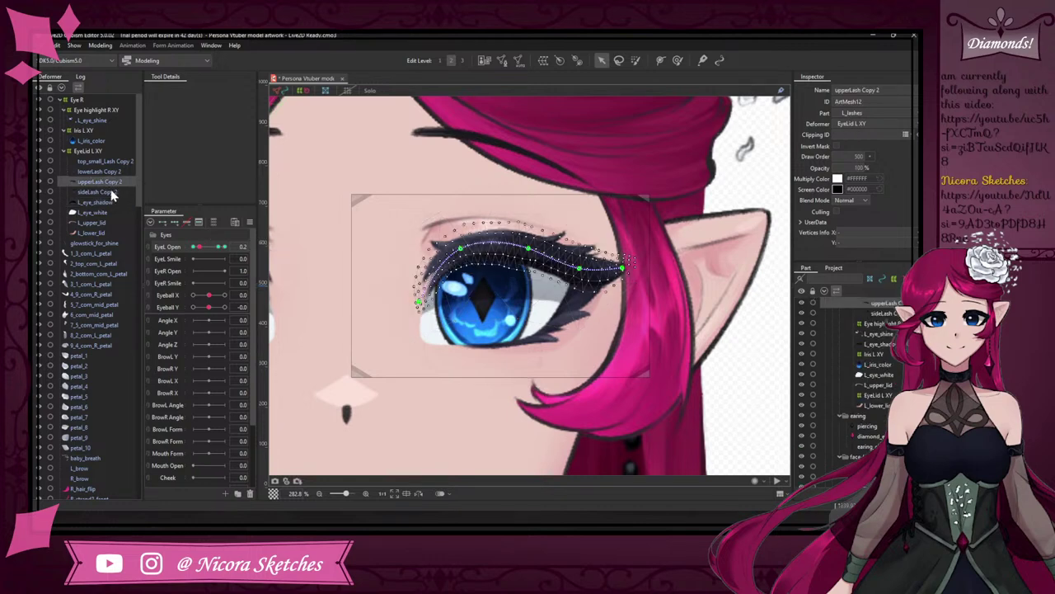
scroll(507, 274, "up", 1)
scroll(520, 239, "down", 1)
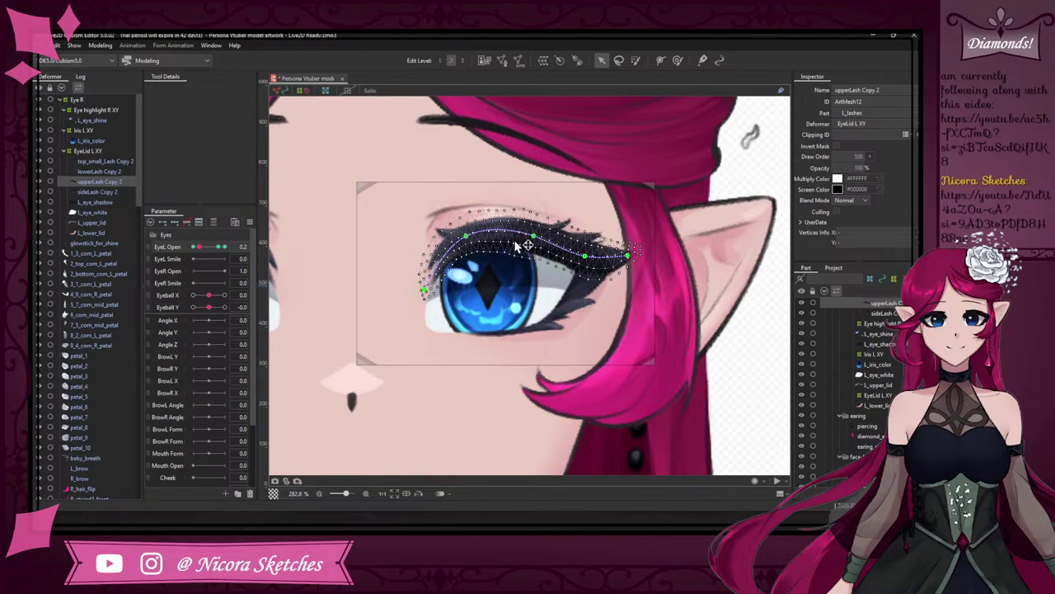
left_click(521, 261)
left_click(523, 195)
left_click(619, 60)
mouse_move(483, 184)
left_mouse_down()
mouse_move(642, 298)
mouse_move(462, 174)
mouse_move(441, 334)
left_mouse_up()
mouse_move(526, 151)
left_mouse_down()
mouse_move(447, 169)
mouse_move(655, 229)
left_mouse_up()
left_click_drag(603, 185, 593, 169)
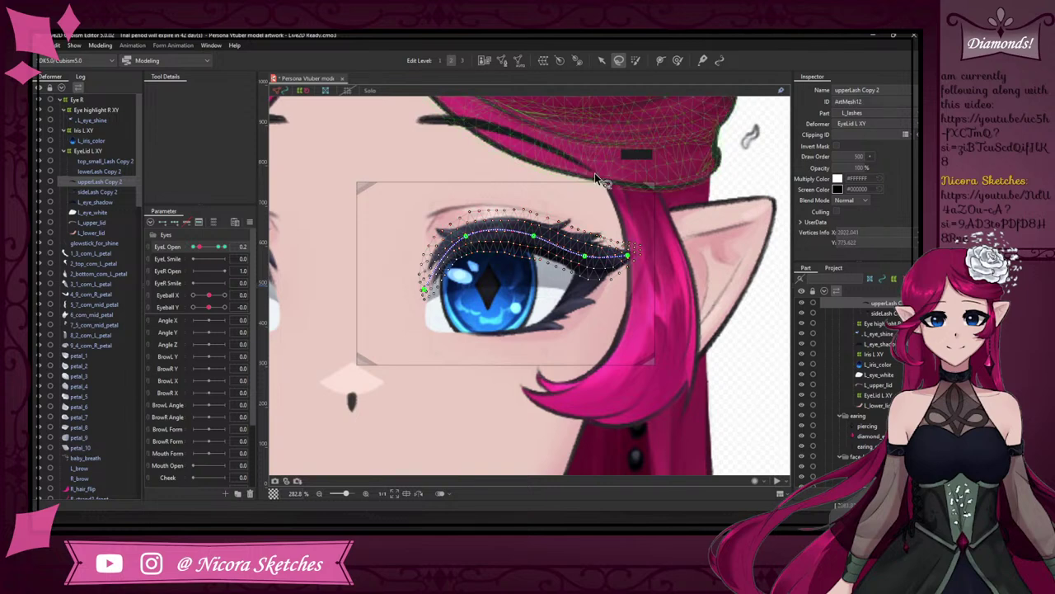
left_click_drag(498, 182, 400, 305)
left_click_drag(650, 303, 614, 182)
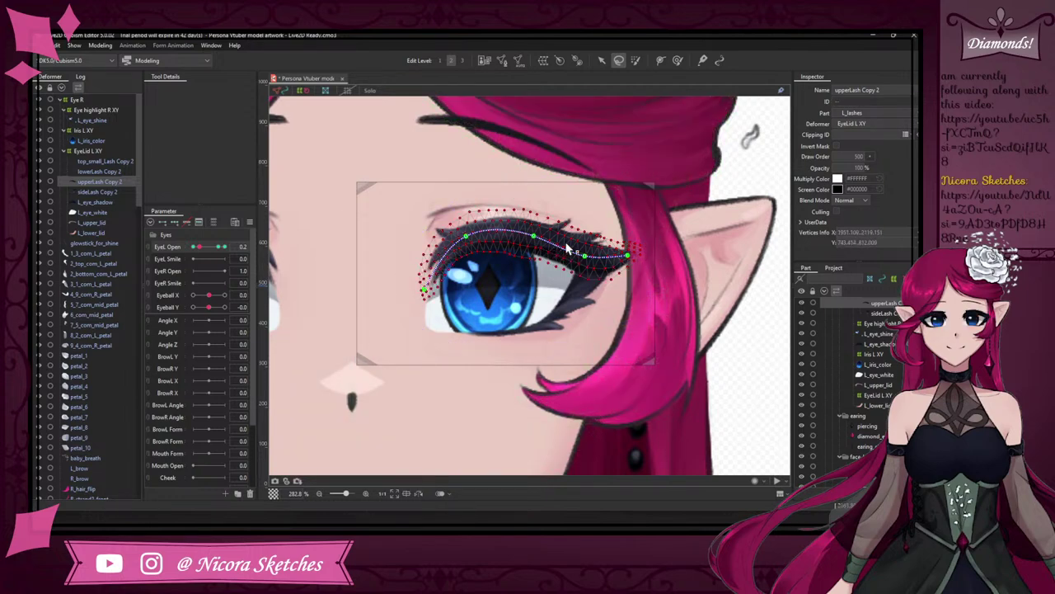
left_click(600, 61)
mouse_move(526, 235)
left_mouse_down()
mouse_move(513, 263)
mouse_move(526, 251)
left_mouse_up()
key("ctrl+z")
key("ctrl+y")
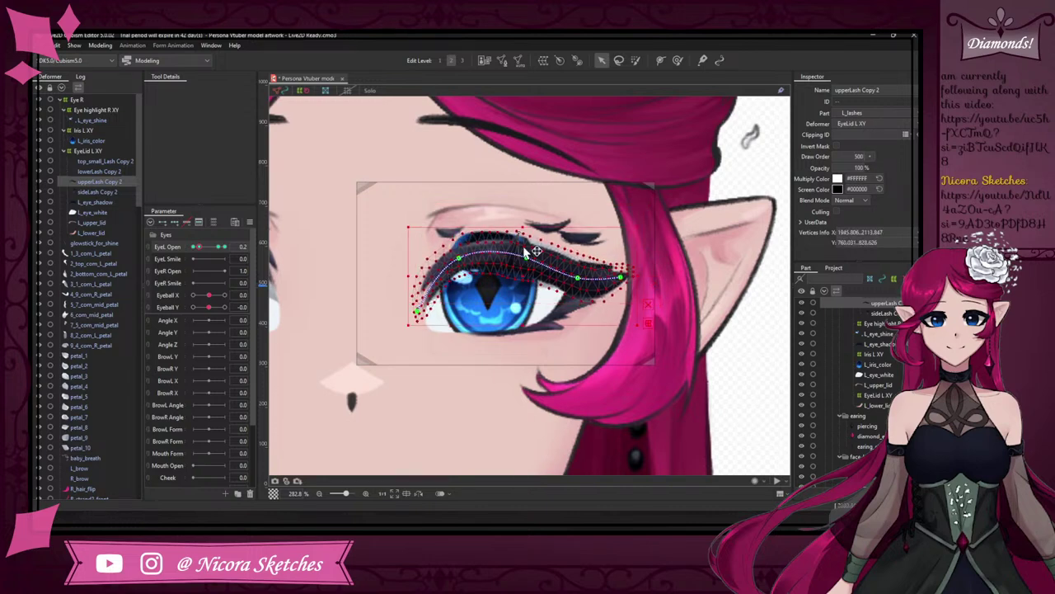
- Reshape upperLash Copy 2's deform path at EyeL Open 0.2 by pulling its outer points inward and lowering the inner and middle points
left_click(621, 278)
left_click_drag(621, 278, 607, 276)
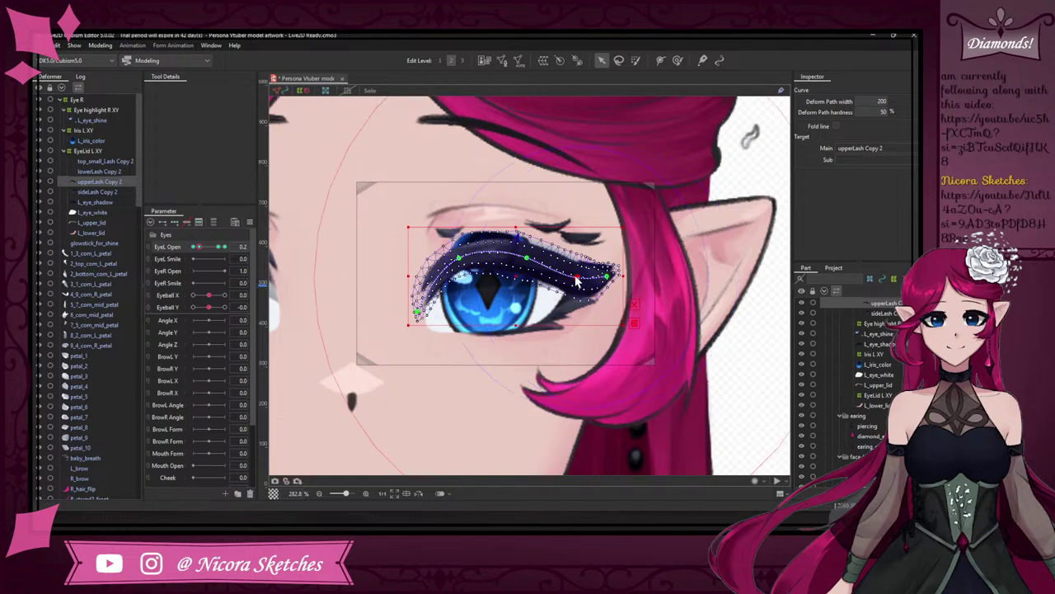
left_click(567, 272)
left_click_drag(460, 258, 459, 263)
left_click(527, 258)
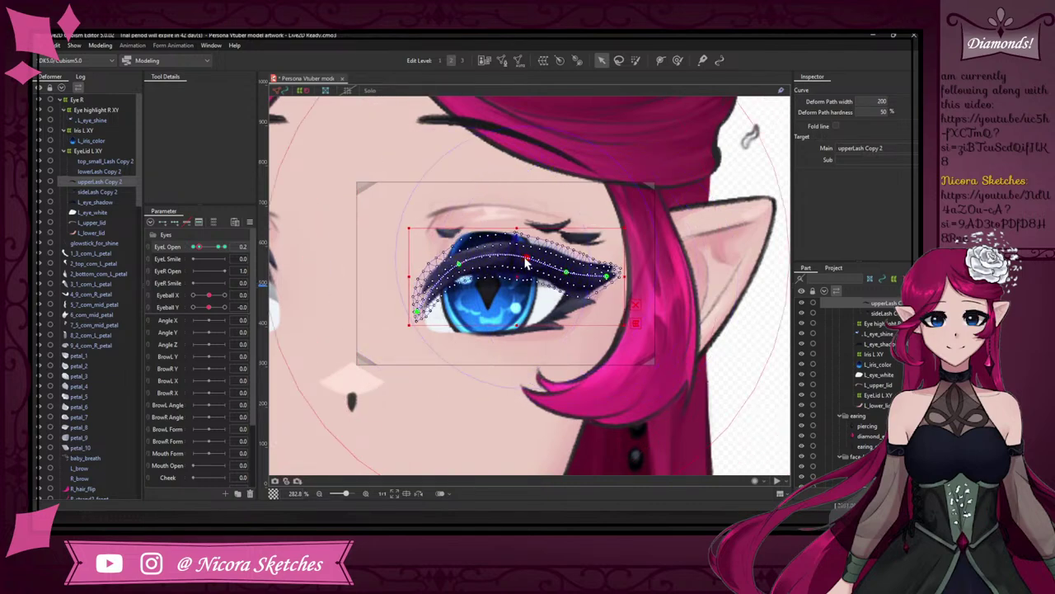
left_click_drag(526, 259, 515, 264)
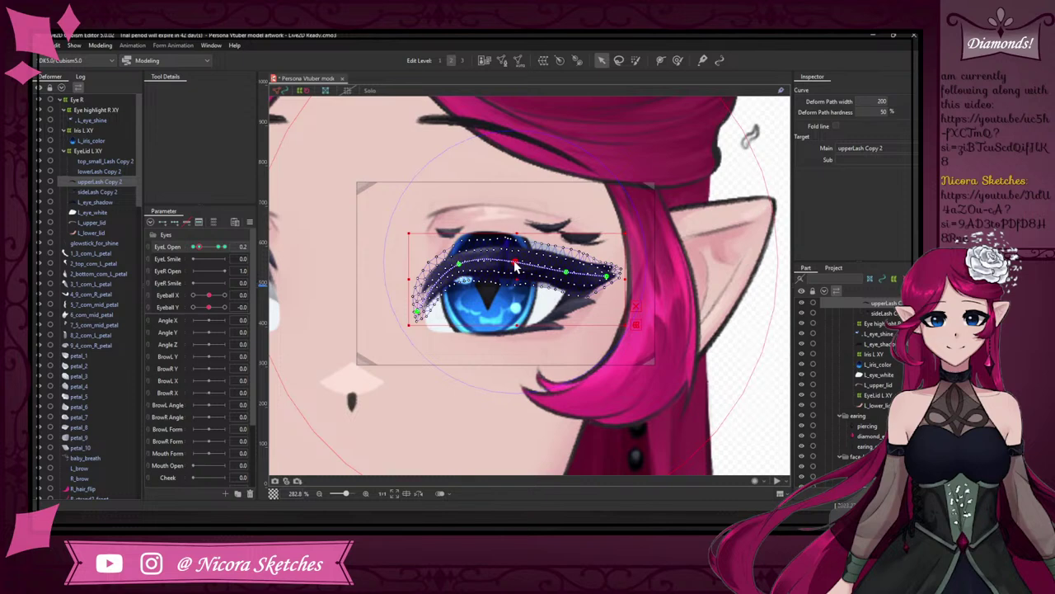
- Raise the outer end point of upperLash Copy 2's deform path slightly, and check the lash at EyeL Open 0.8 and 0.5
left_click(567, 271)
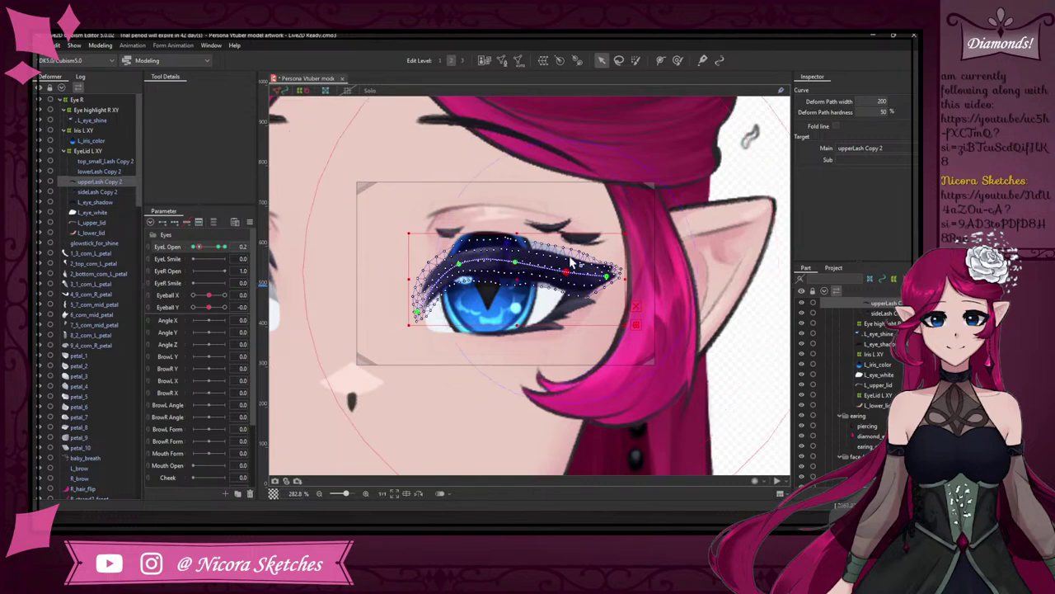
left_click_drag(607, 277, 603, 268)
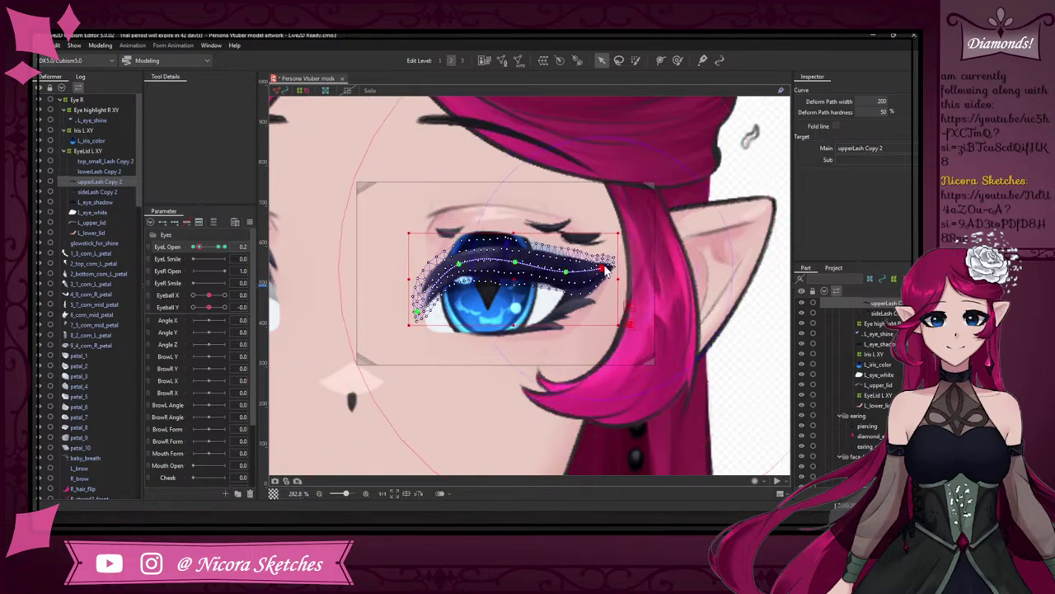
left_click(515, 264)
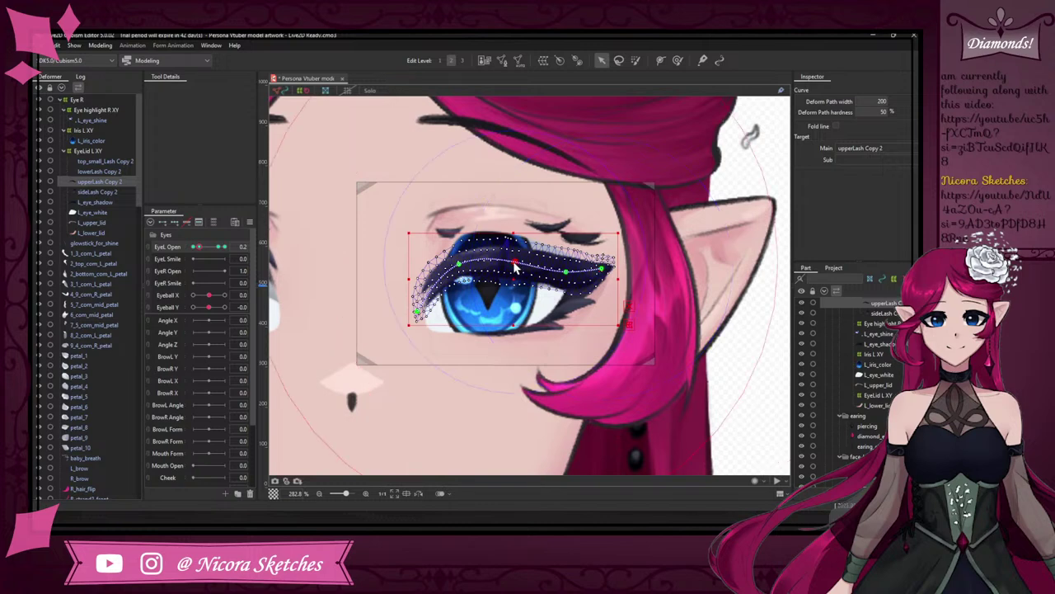
left_click(219, 247)
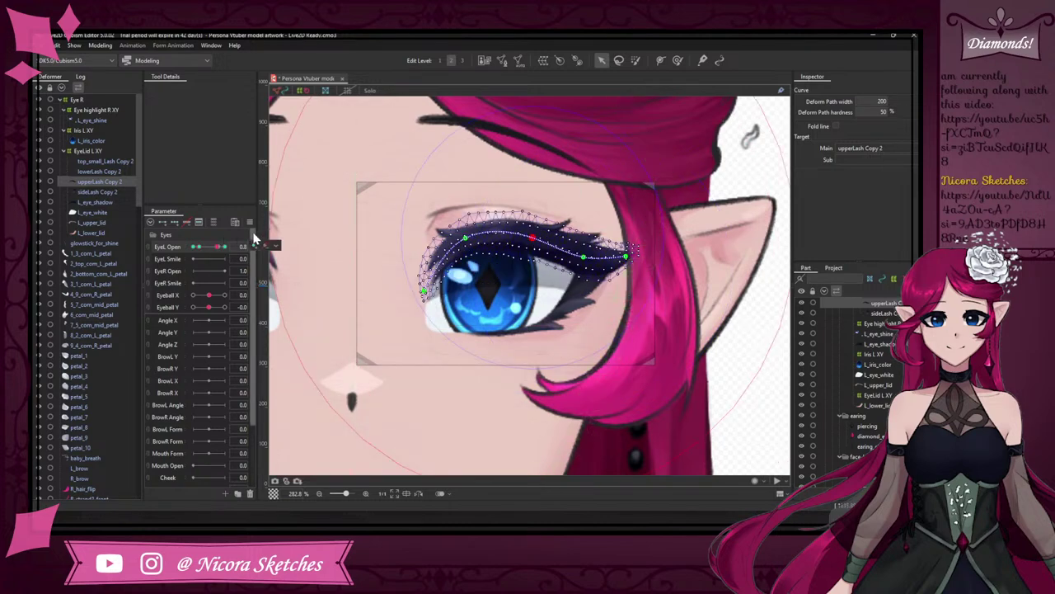
left_click(208, 248)
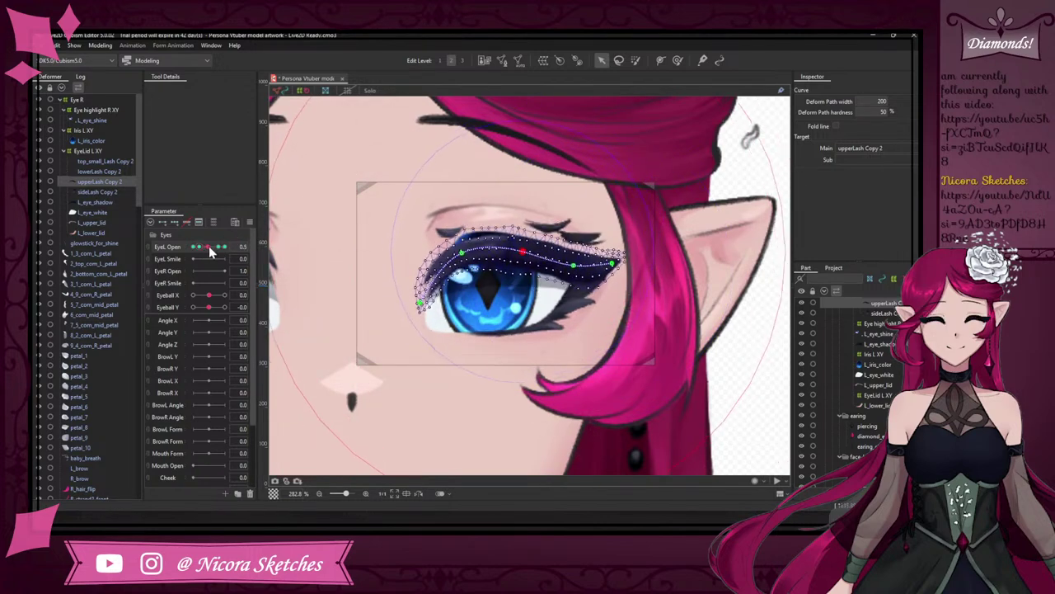
- Select the sideLash Copy 2 mesh and set EyeL Open to the 0.2 key
mouse_move(217, 253)
left_mouse_down()
mouse_move(191, 252)
mouse_move(220, 251)
left_mouse_up()
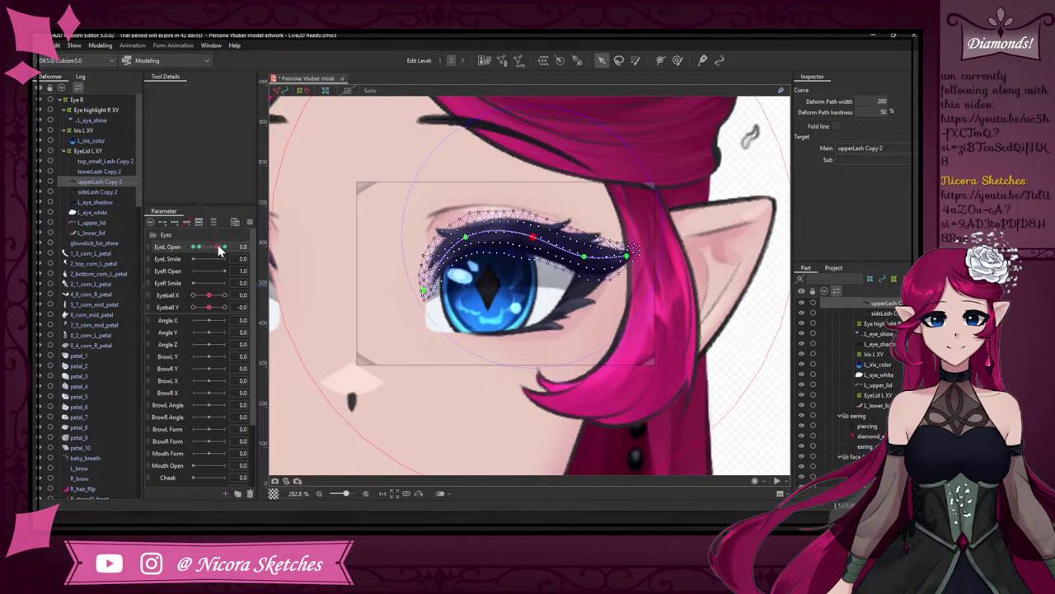
left_click(118, 192)
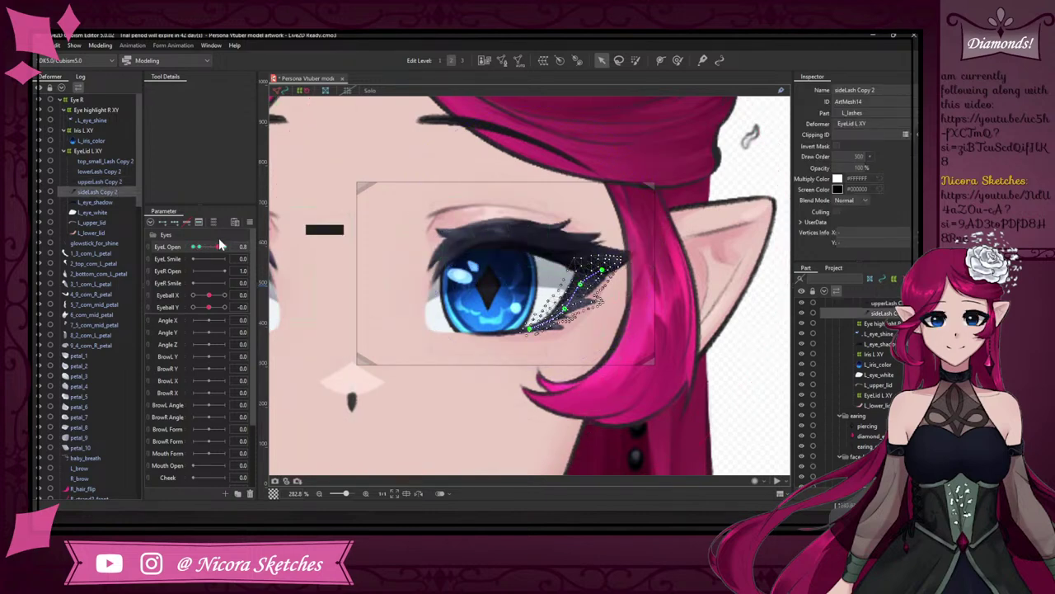
left_click_drag(219, 246, 199, 248)
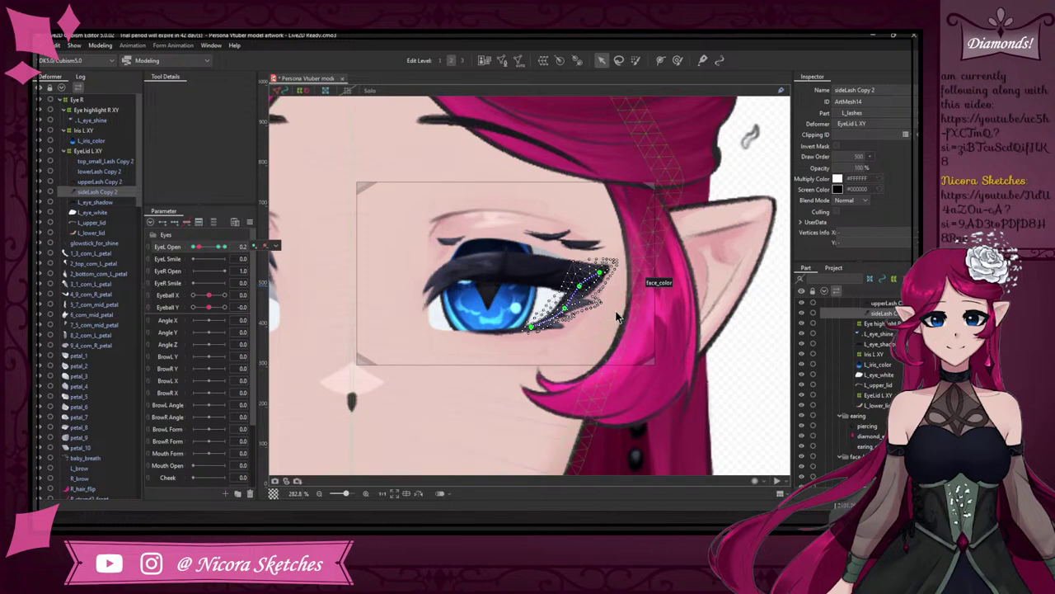
left_click(580, 287)
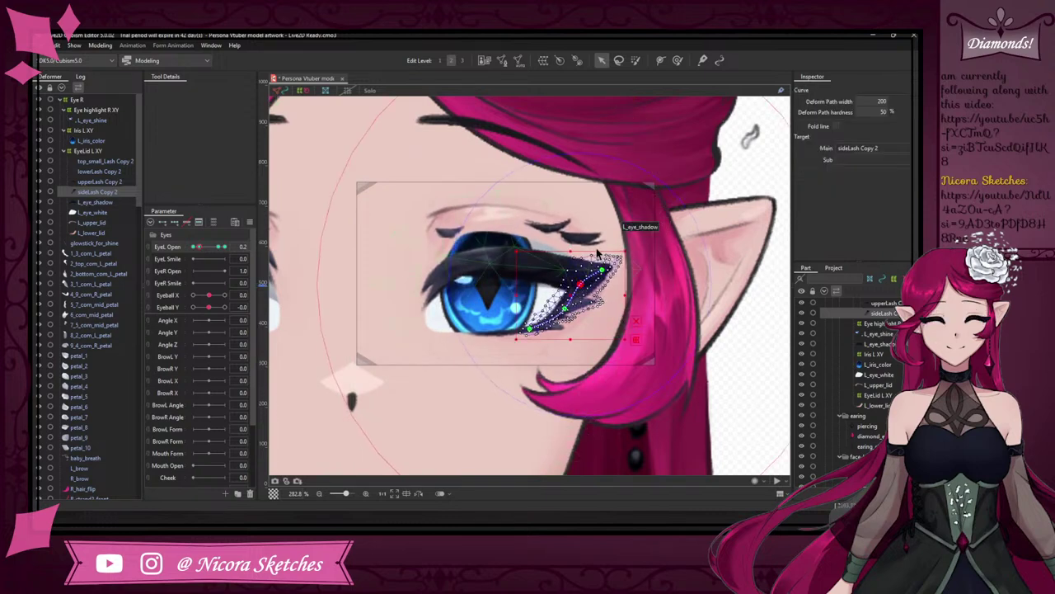
left_click(592, 257)
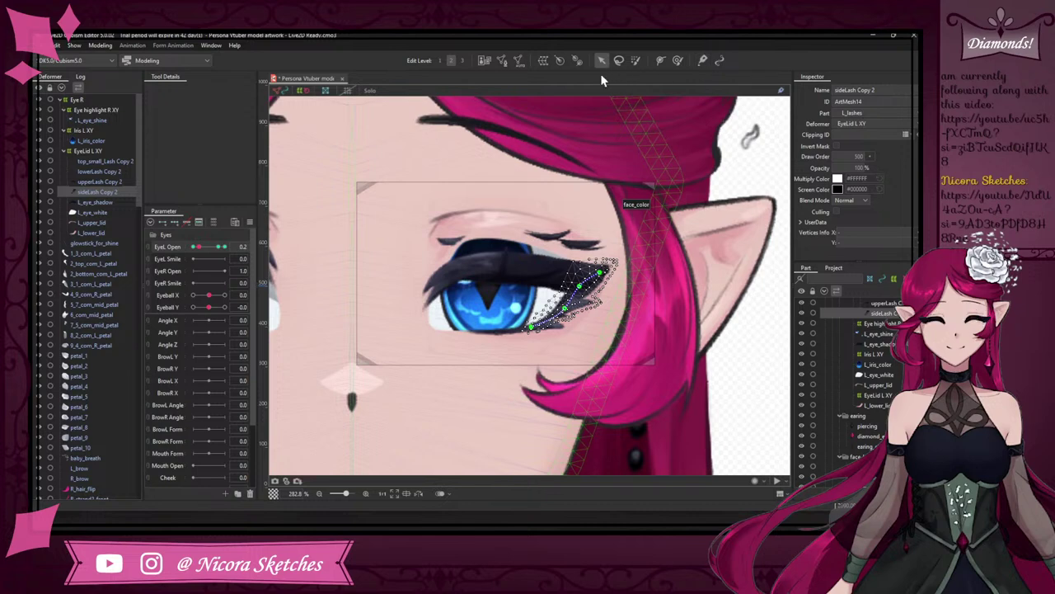
left_click(566, 310)
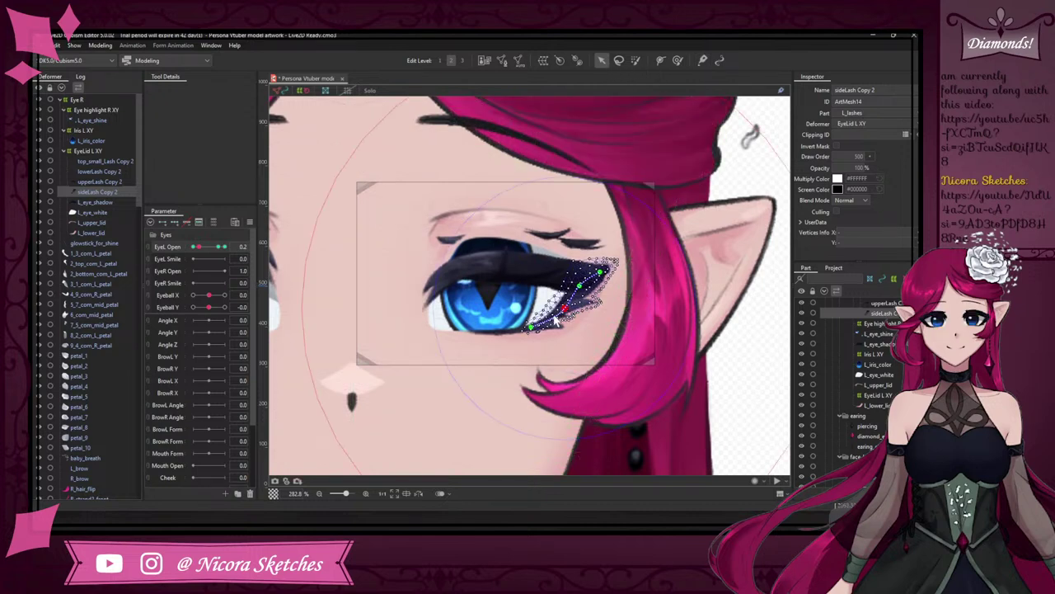
key("p")
key("v")
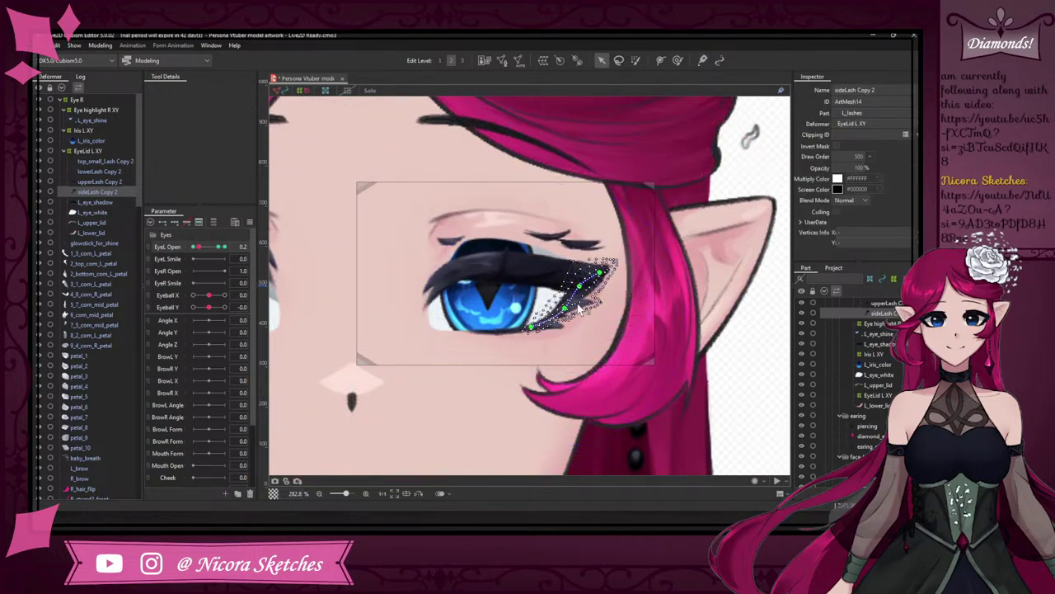
key("p")
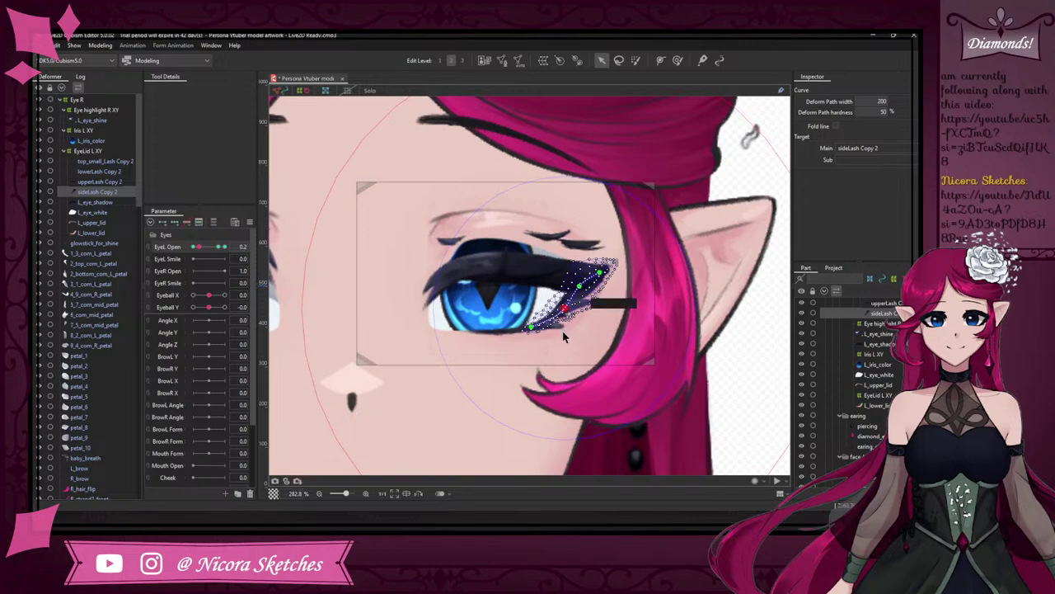
left_click(565, 329)
key("v")
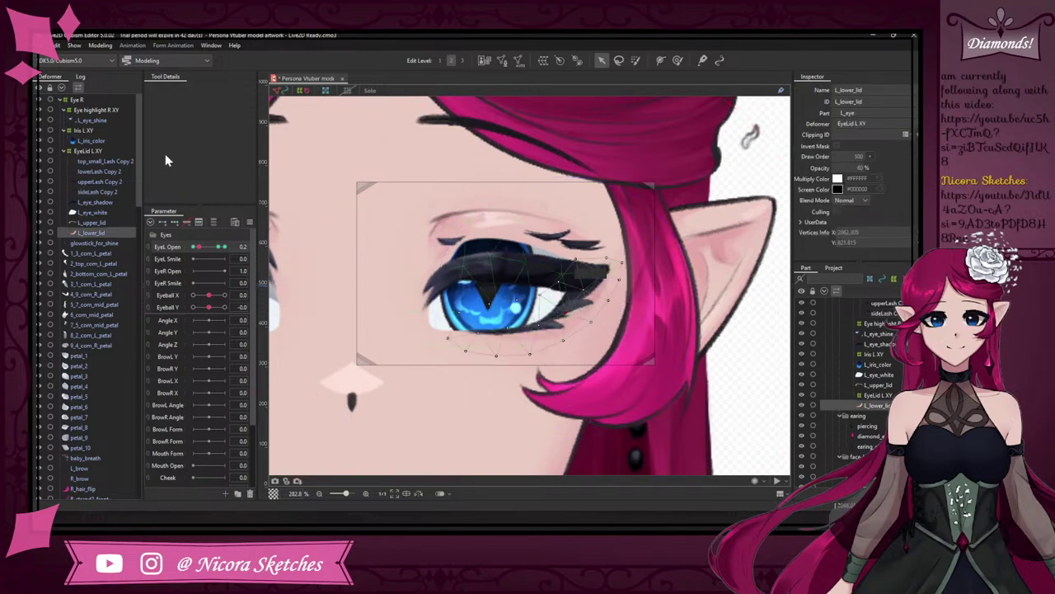
- Select sideLash Copy 2 again and isolate it with Solo for close-up editing
left_click(115, 223)
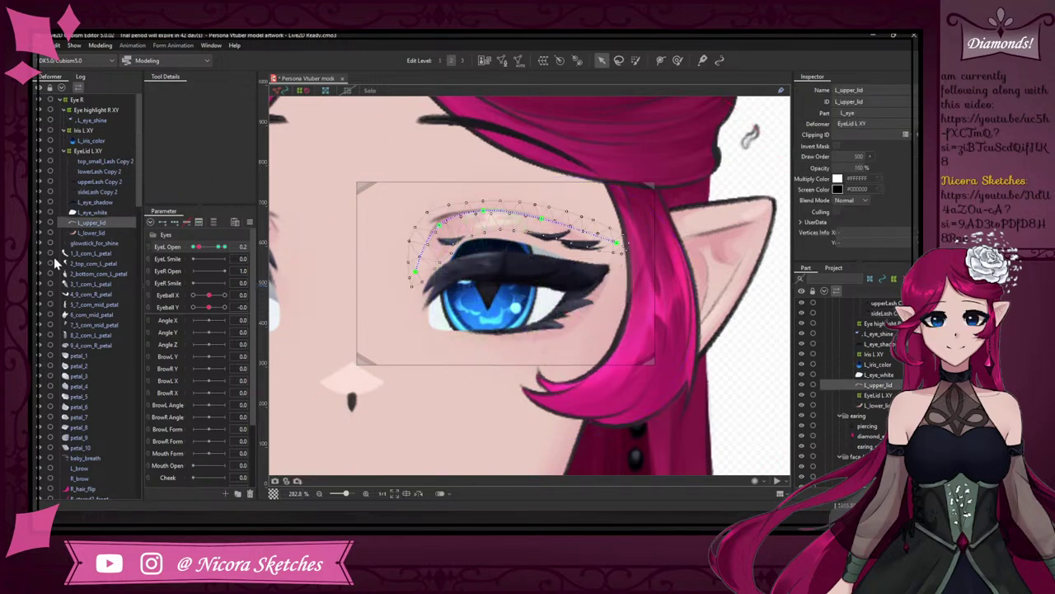
left_click(108, 192)
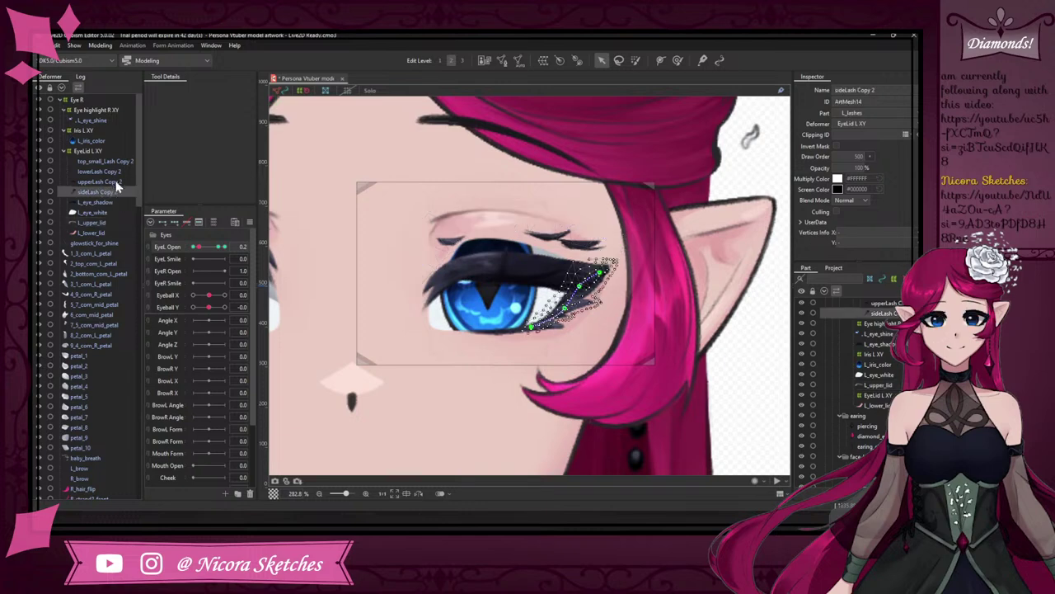
left_click(114, 172)
left_click(116, 192)
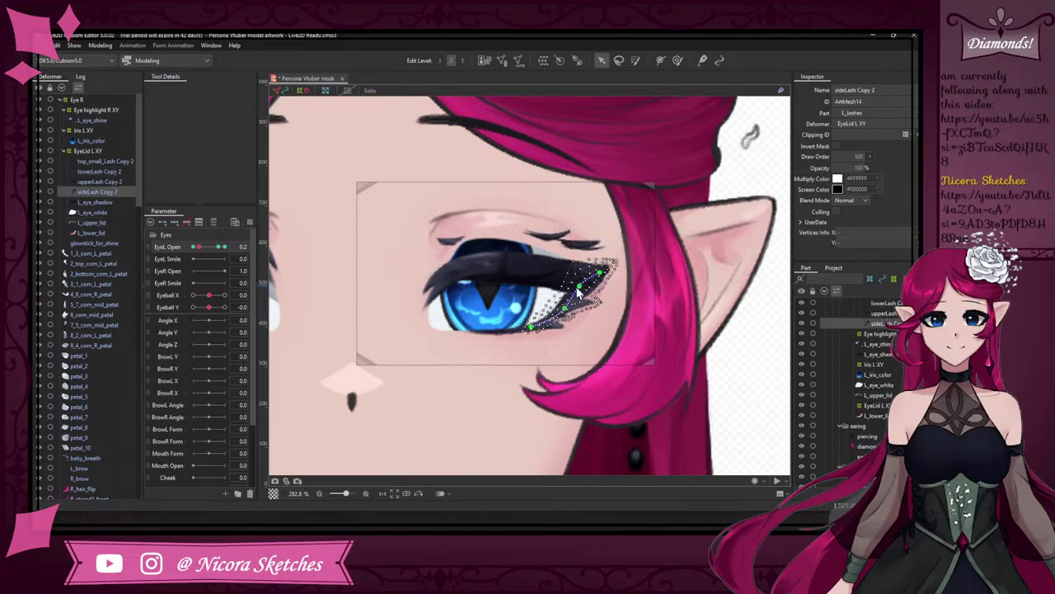
left_click(376, 91)
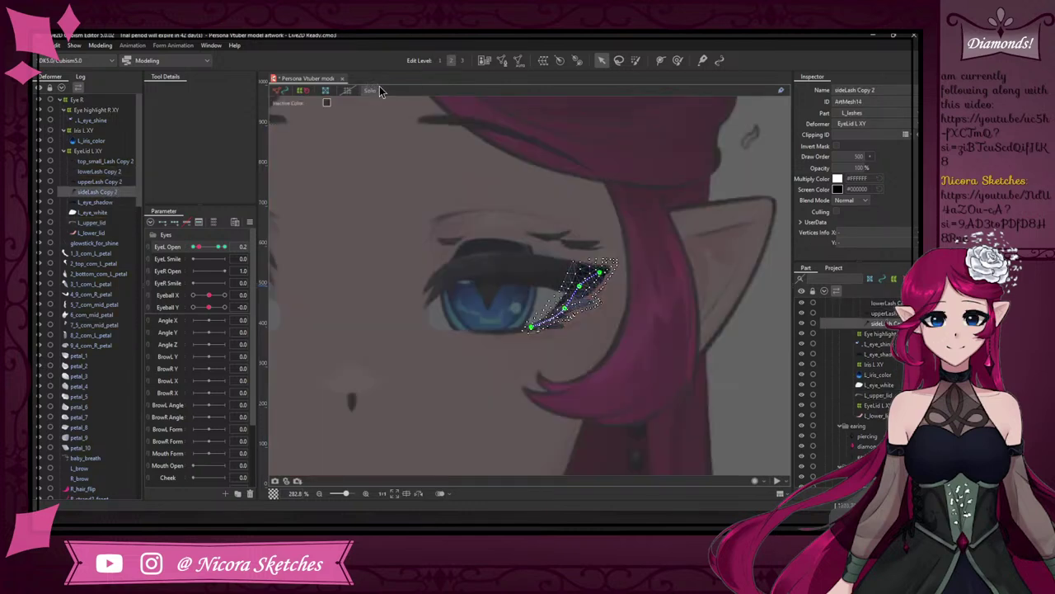
scroll(579, 310, "up", 3)
- Nudge the side lash's upper deform path points down and inward, and undo the last point move
mouse_move(581, 243)
left_mouse_down()
mouse_move(567, 261)
mouse_move(576, 246)
left_mouse_up()
left_click(629, 233)
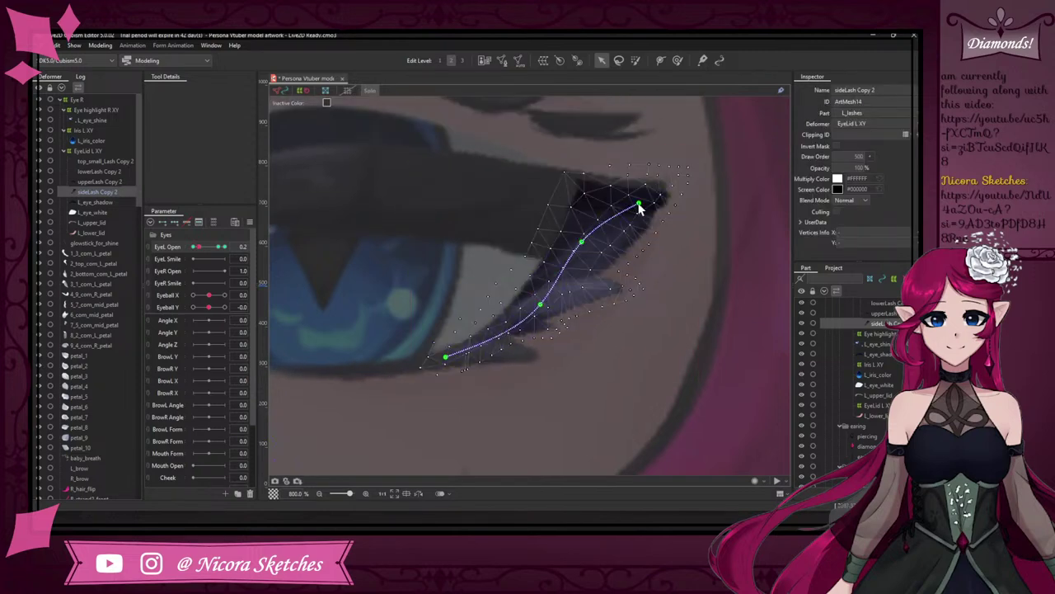
left_click(639, 204)
mouse_move(638, 203)
left_mouse_down()
mouse_move(624, 219)
mouse_move(631, 211)
left_mouse_up()
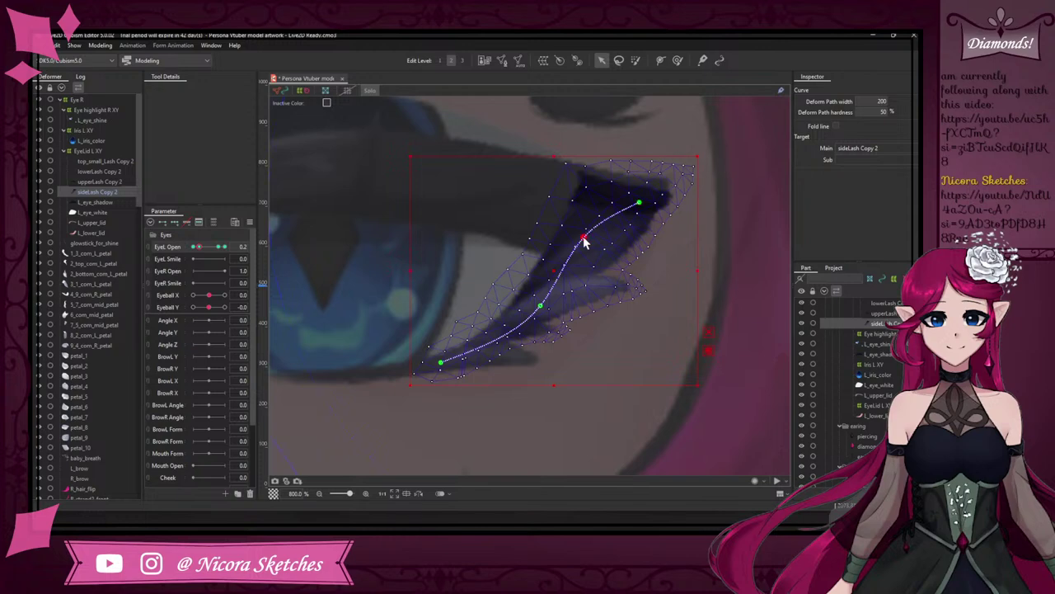
left_click_drag(583, 237, 575, 250)
left_click_drag(635, 211, 622, 222)
key("ctrl+z")
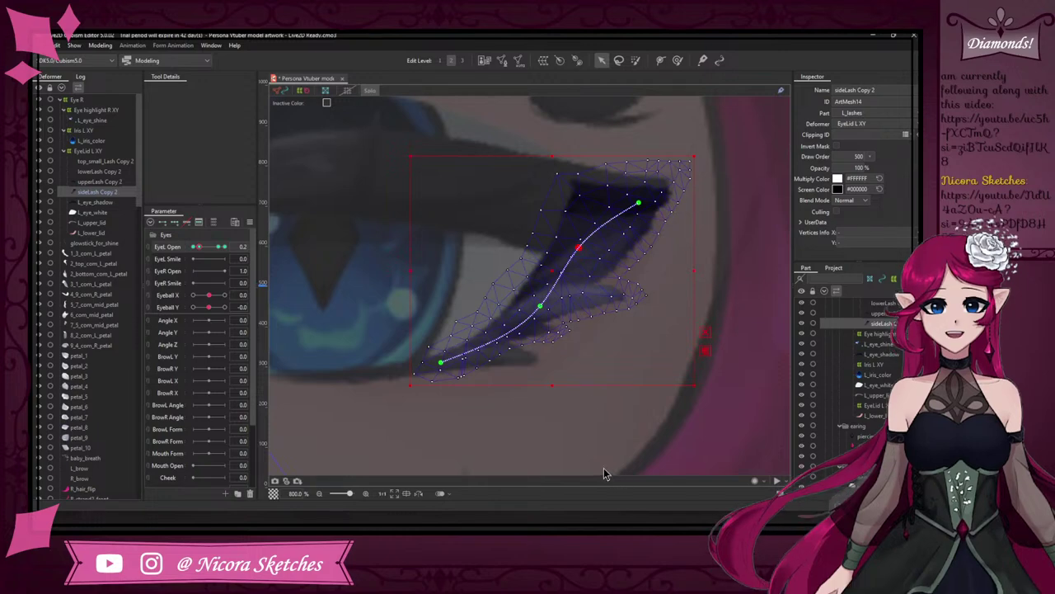
- Compare with EyeL Open 0.8, return to 0.2, and pull the side lash's path points inward to follow the closing upper lash
left_click(219, 248)
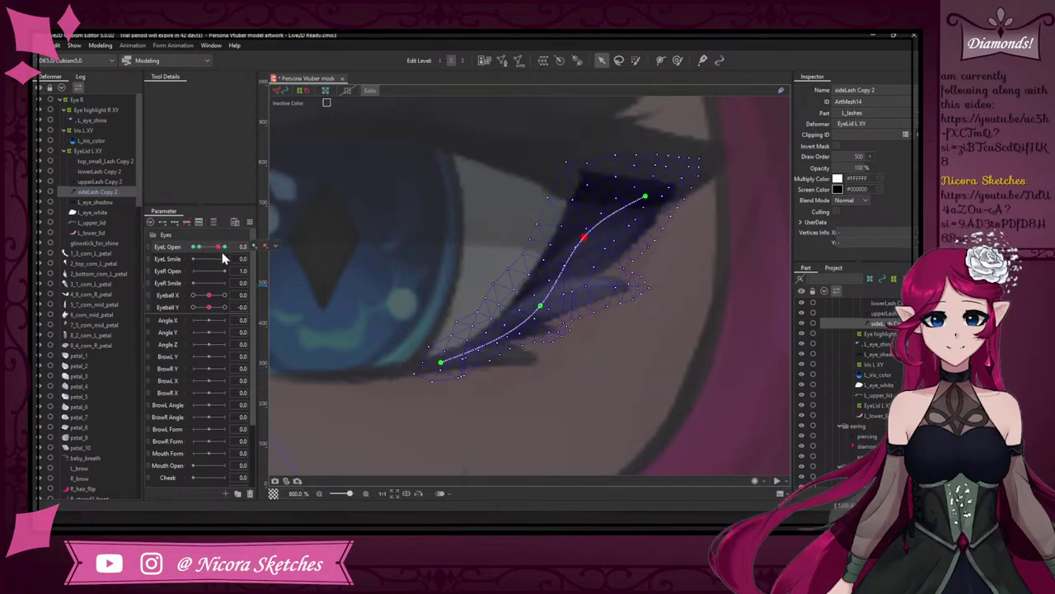
left_click(201, 248)
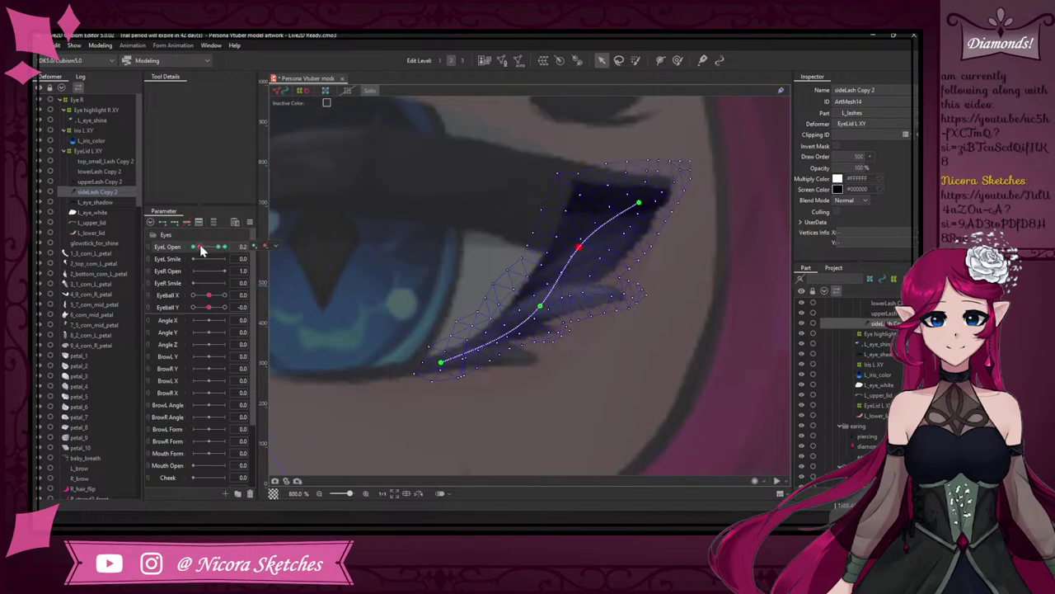
left_click(639, 202)
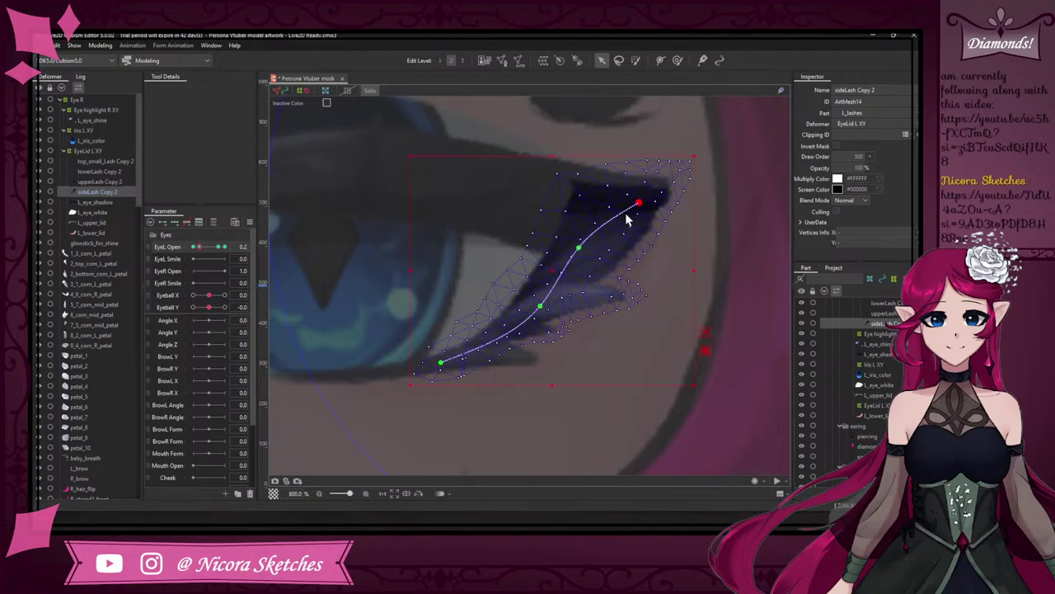
left_click_drag(640, 202, 569, 261)
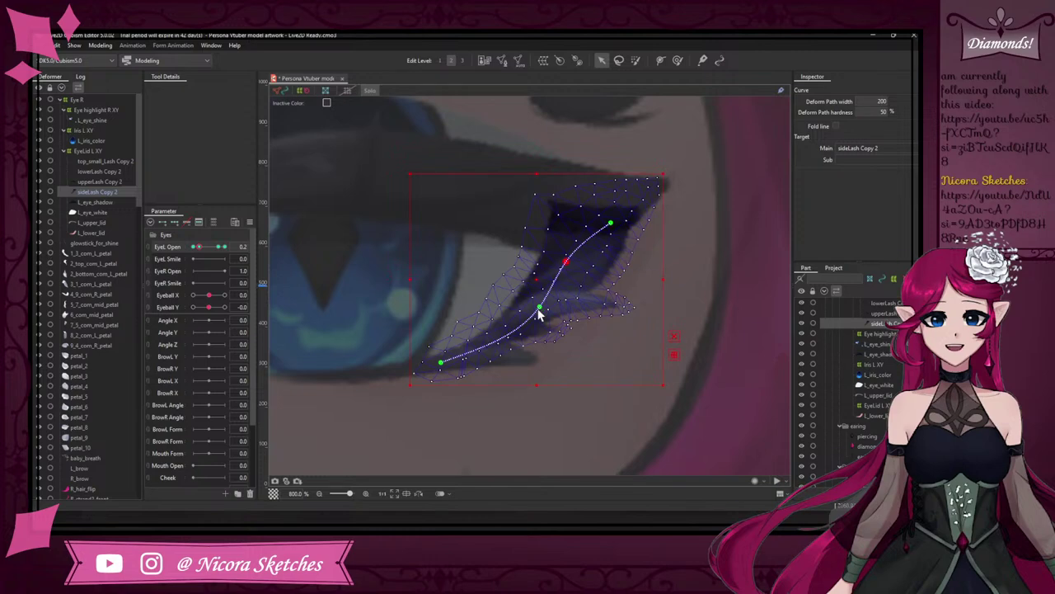
left_click_drag(538, 312, 528, 317)
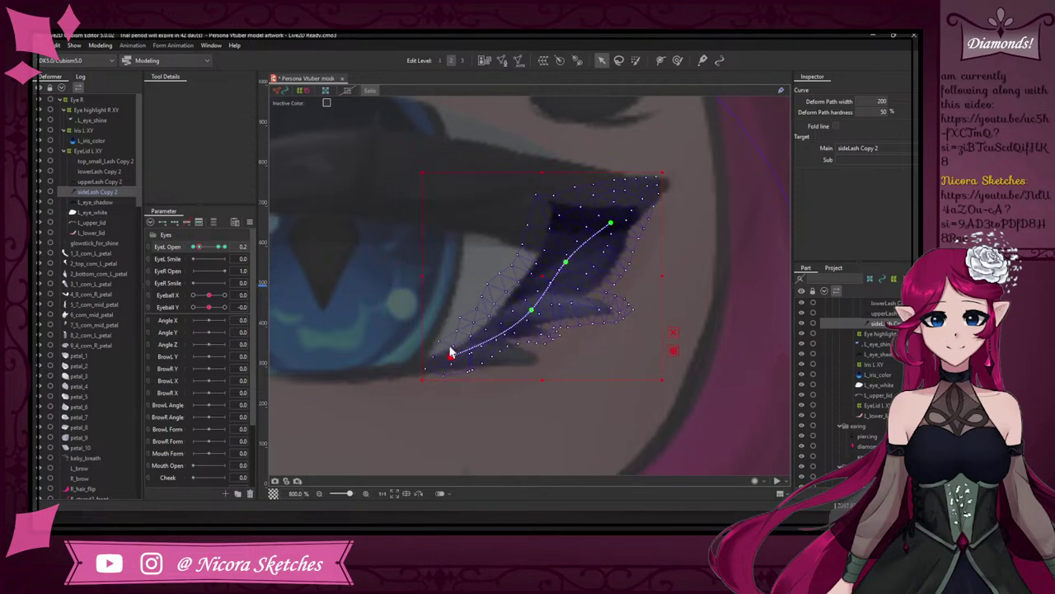
mouse_move(202, 249)
left_mouse_down()
mouse_move(189, 249)
mouse_move(206, 249)
left_mouse_up()
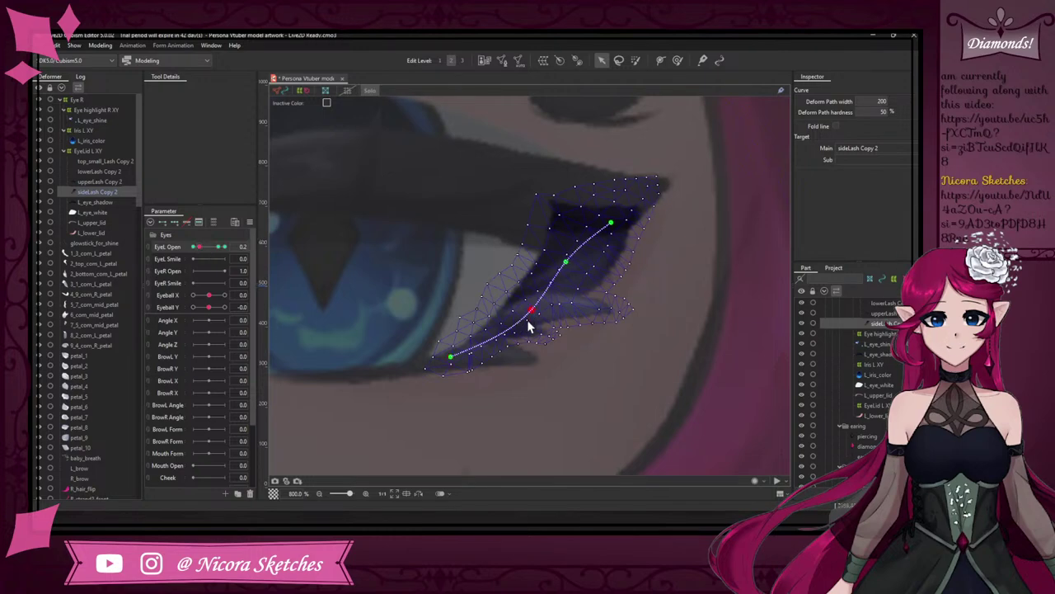
left_click_drag(530, 324, 525, 329)
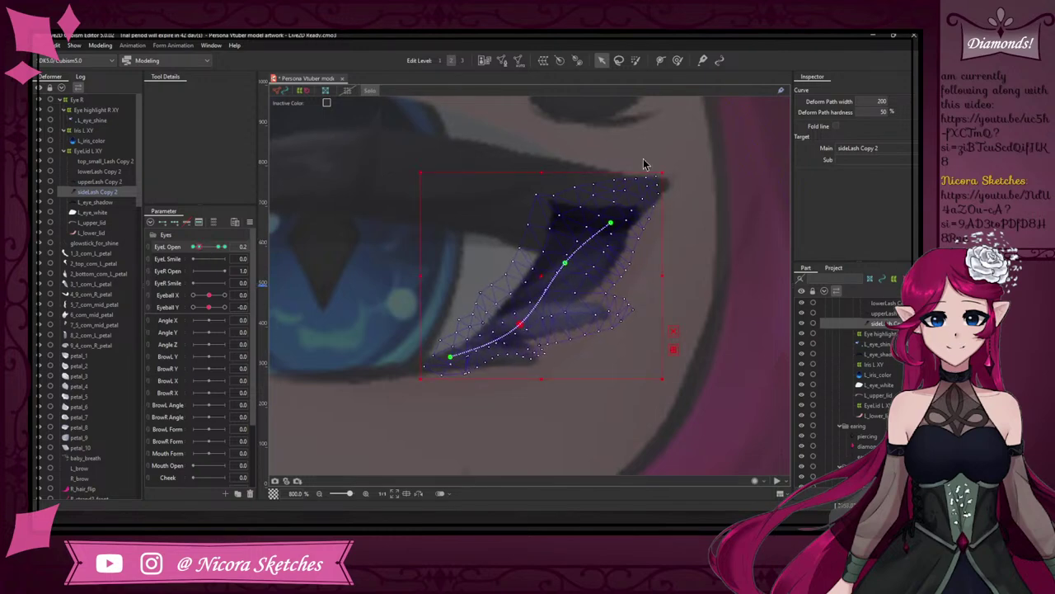
- Reshape the side lash's outer spikes with a 24.5 px Deform Brush and adjust its upper-middle path point
left_click(678, 60)
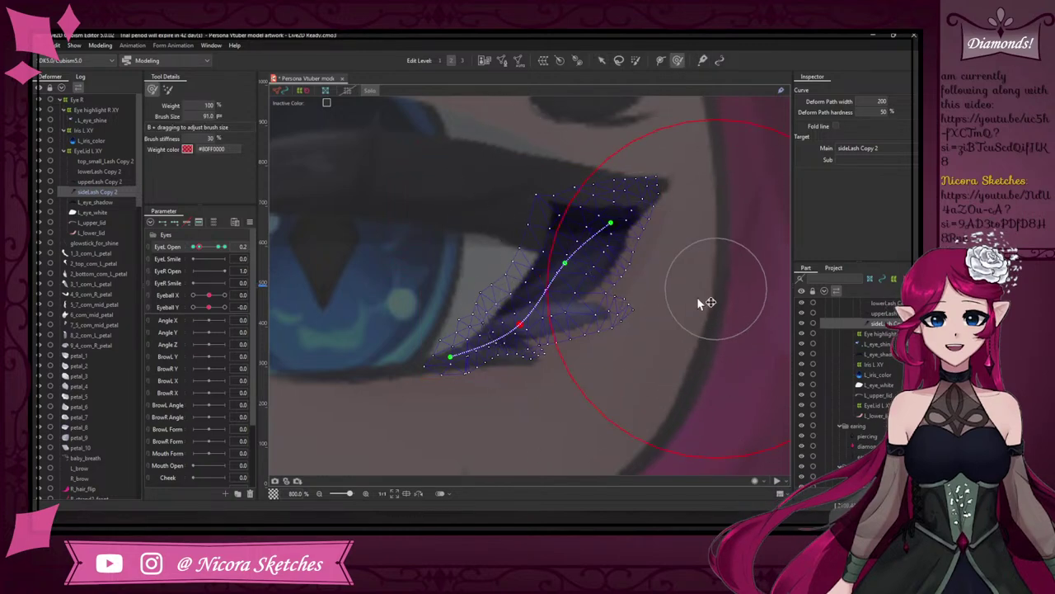
left_click_drag(519, 330, 380, 358)
left_click_drag(639, 326, 618, 335)
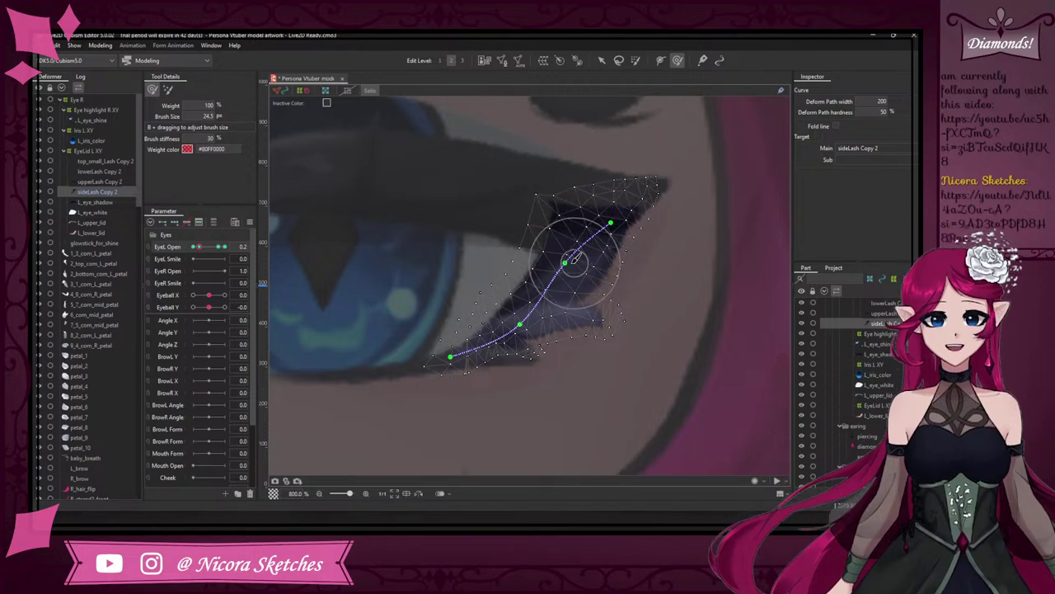
left_click(604, 65)
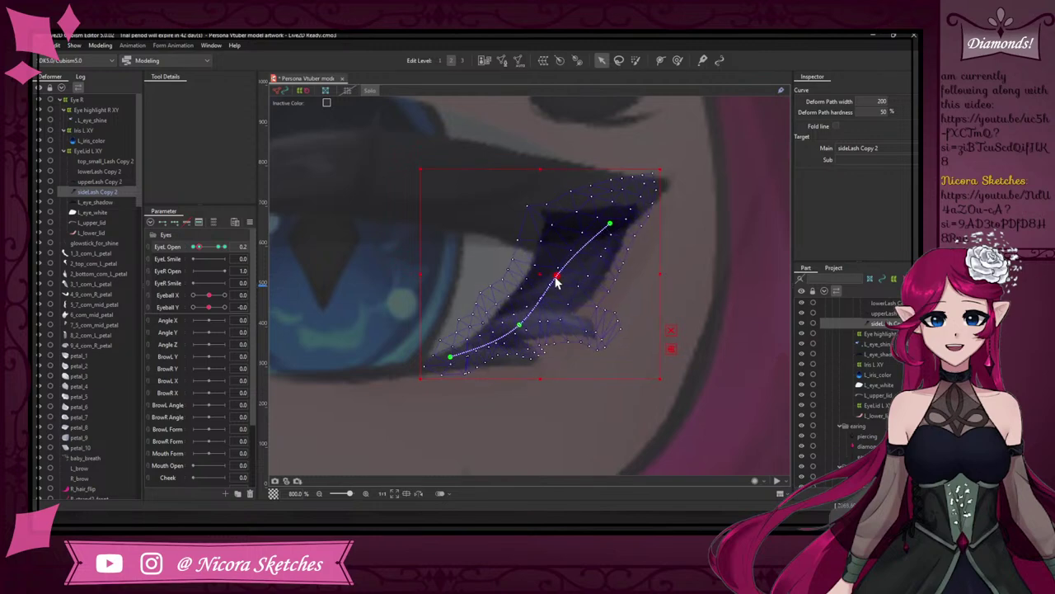
left_click_drag(557, 279, 557, 272)
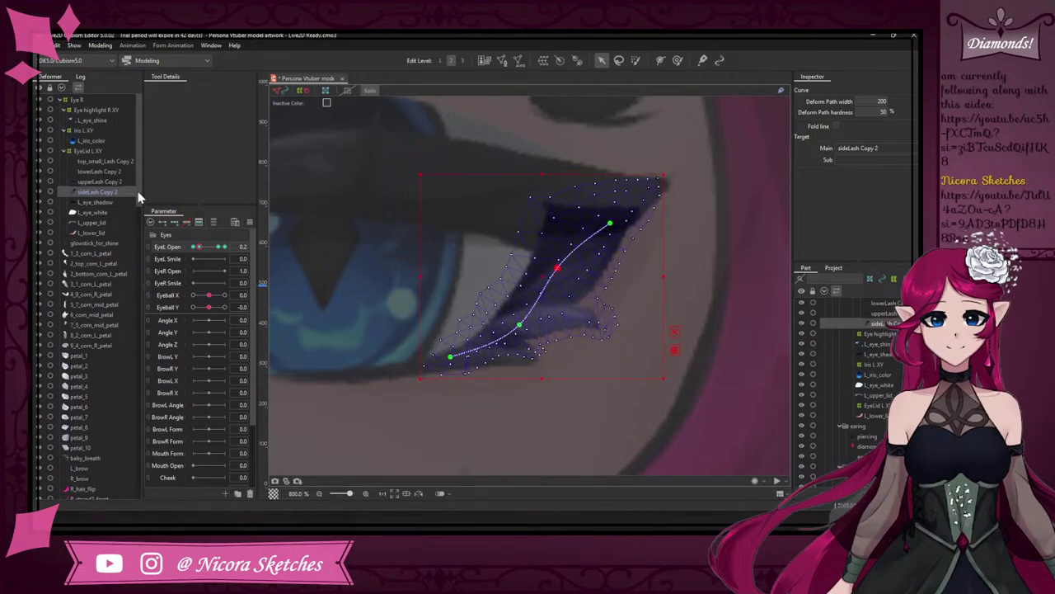
- Turn off Solo and preview the side lash against the whole eye around EyeL Open 0.2
left_click(367, 90)
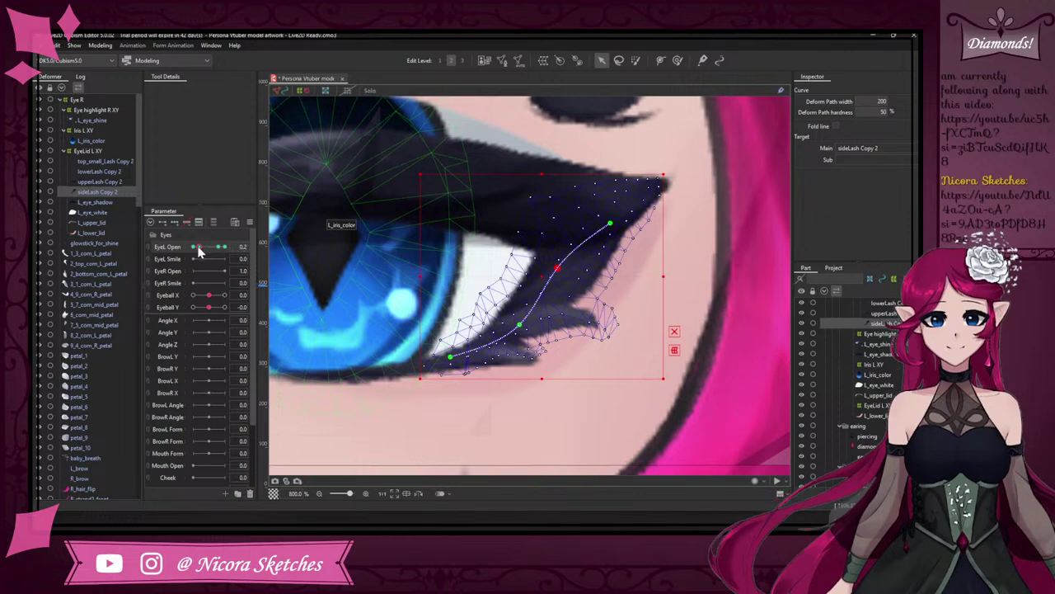
left_click_drag(198, 252, 199, 251)
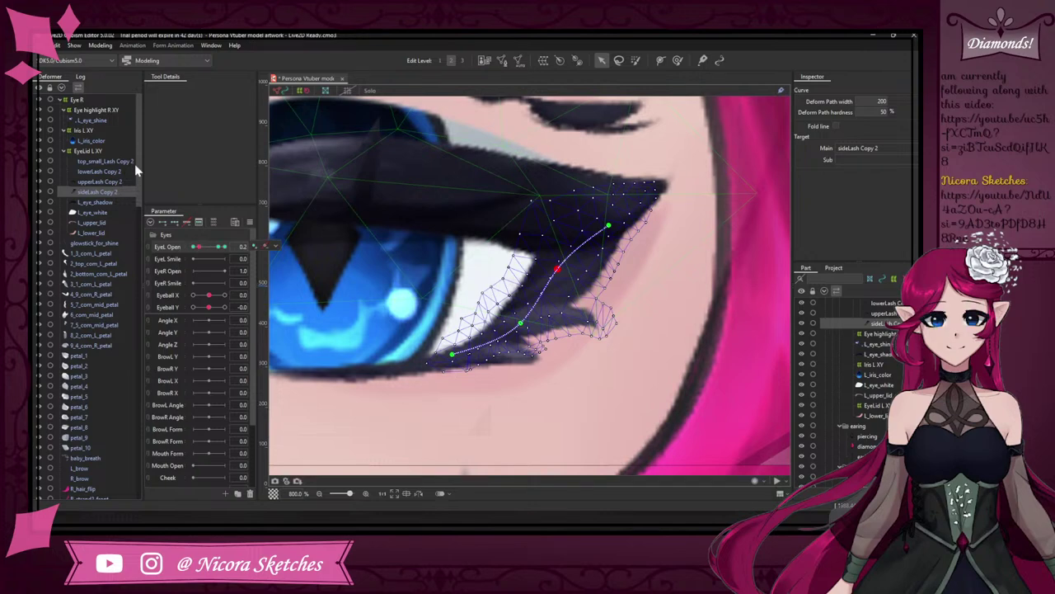
- Lift the lower inner end of the side lash with the Deform Brush enlarged to 72.5 px
left_click(677, 61)
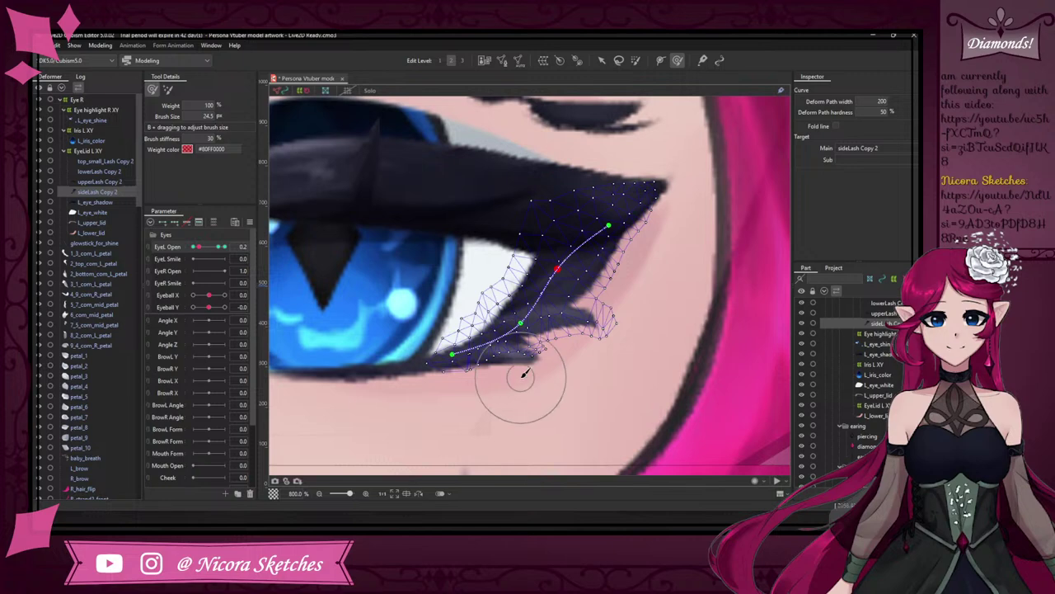
key("b")
left_click_drag(575, 370, 610, 366)
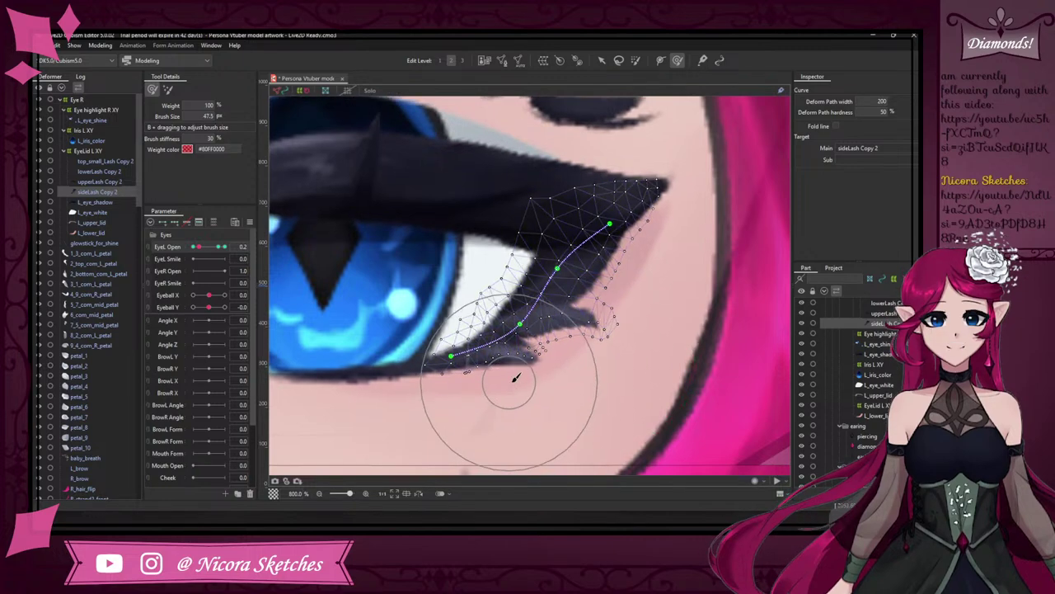
mouse_move(514, 372)
left_mouse_down()
mouse_move(551, 391)
mouse_move(555, 379)
mouse_move(522, 370)
mouse_move(547, 398)
left_mouse_up()
key("ctrl+z")
key("b")
key("b")
mouse_move(522, 365)
left_mouse_down()
mouse_move(535, 373)
mouse_move(521, 364)
left_mouse_up()
left_click_drag(458, 406, 453, 409)
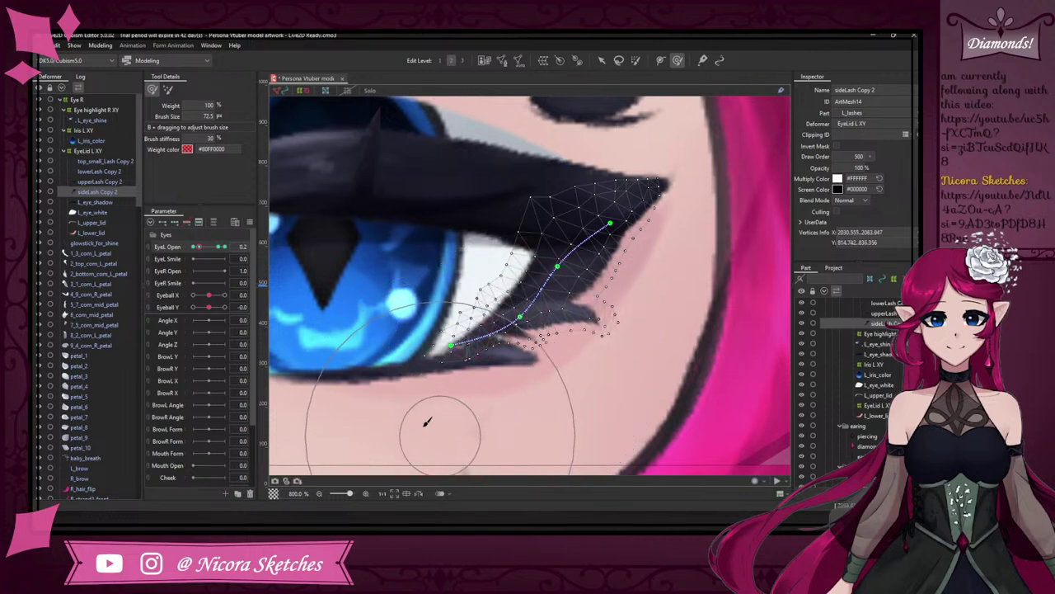
- Raise the lower lash slightly at EyeL Open 0.2, then extend its inner path point outward and lower the neighbouring point
left_click(113, 182)
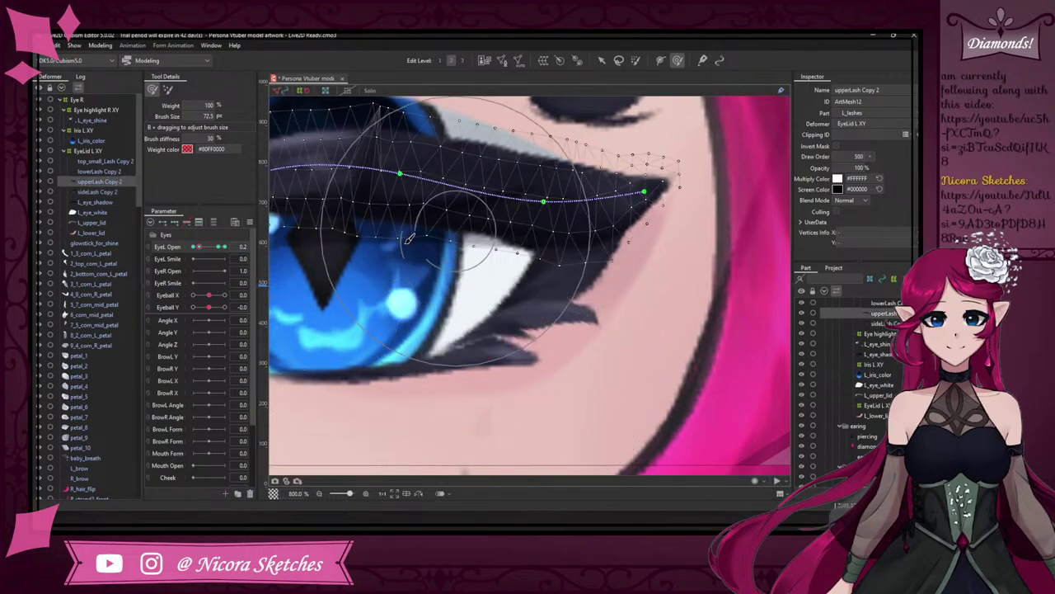
left_click(110, 171)
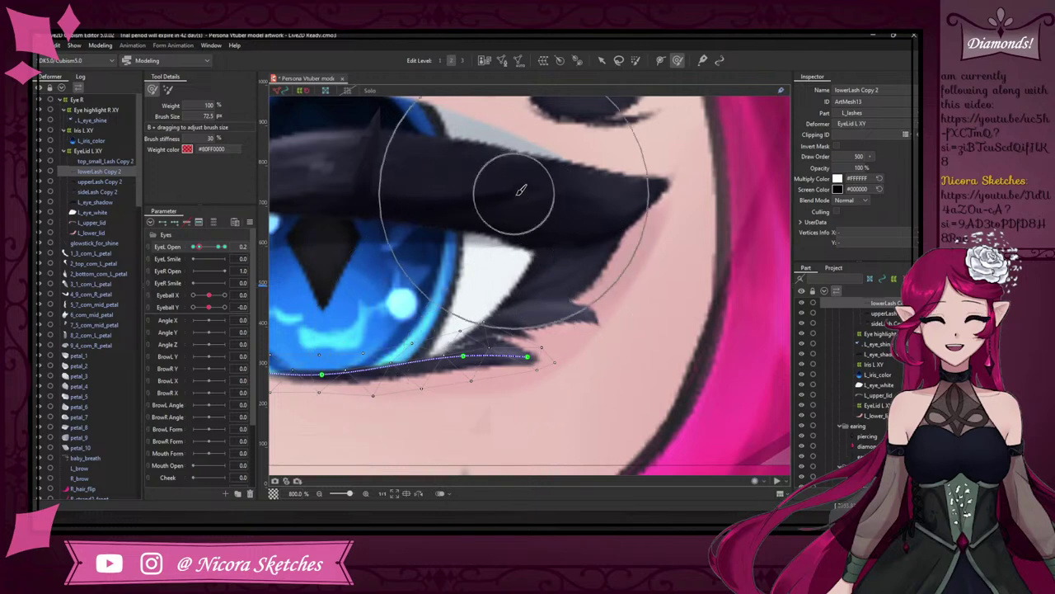
scroll(570, 249, "down", 2)
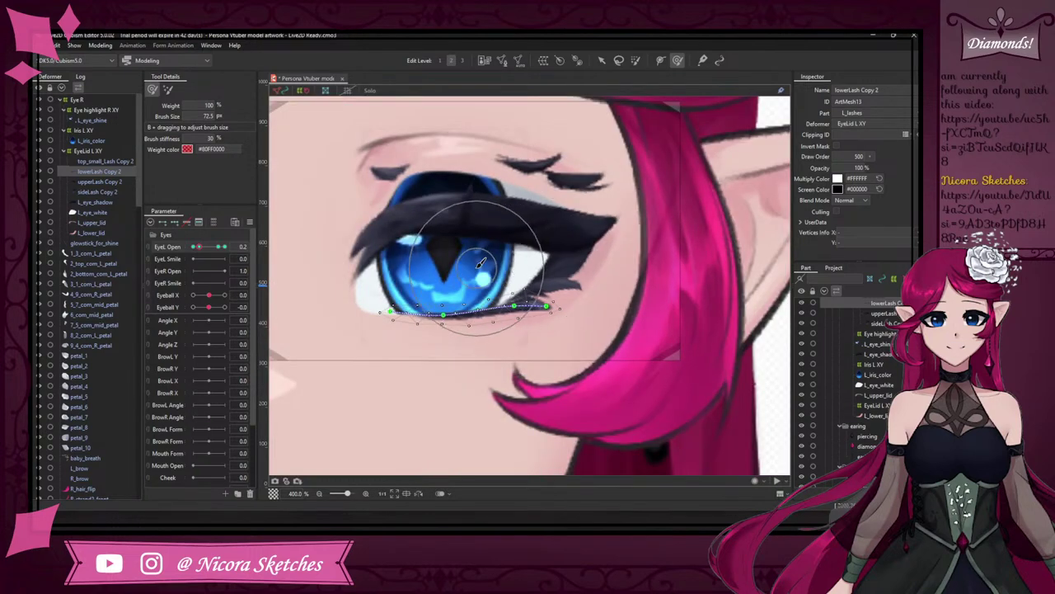
scroll(487, 235, "up", 1)
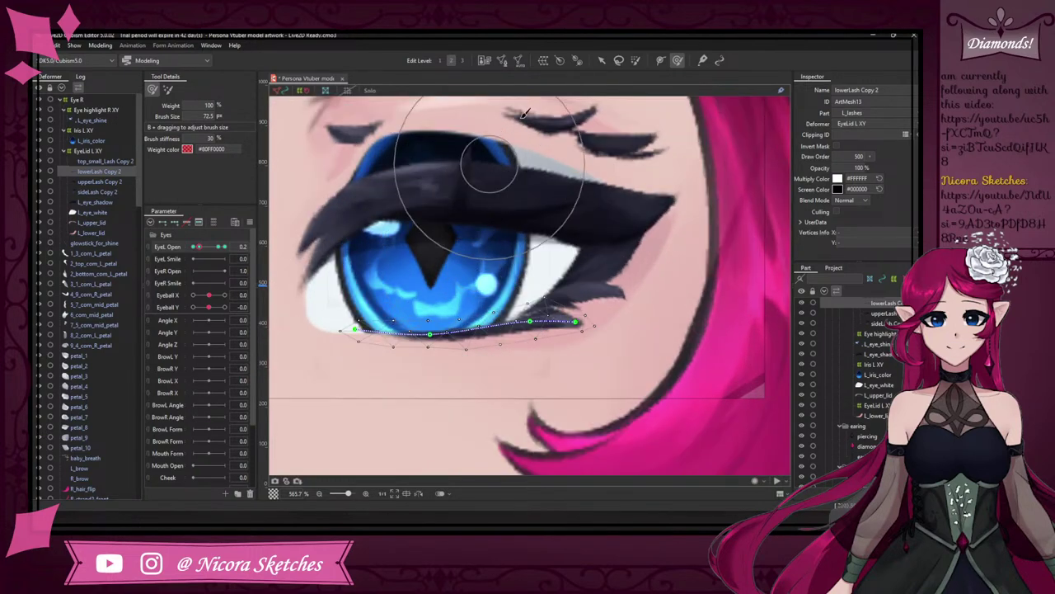
left_click(603, 62)
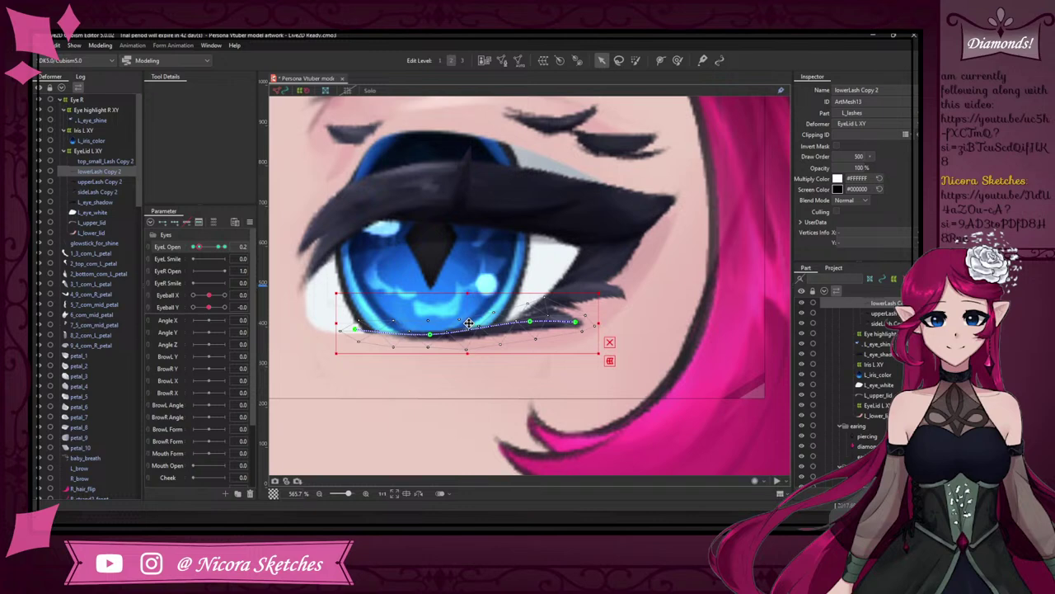
left_click_drag(468, 324, 469, 319)
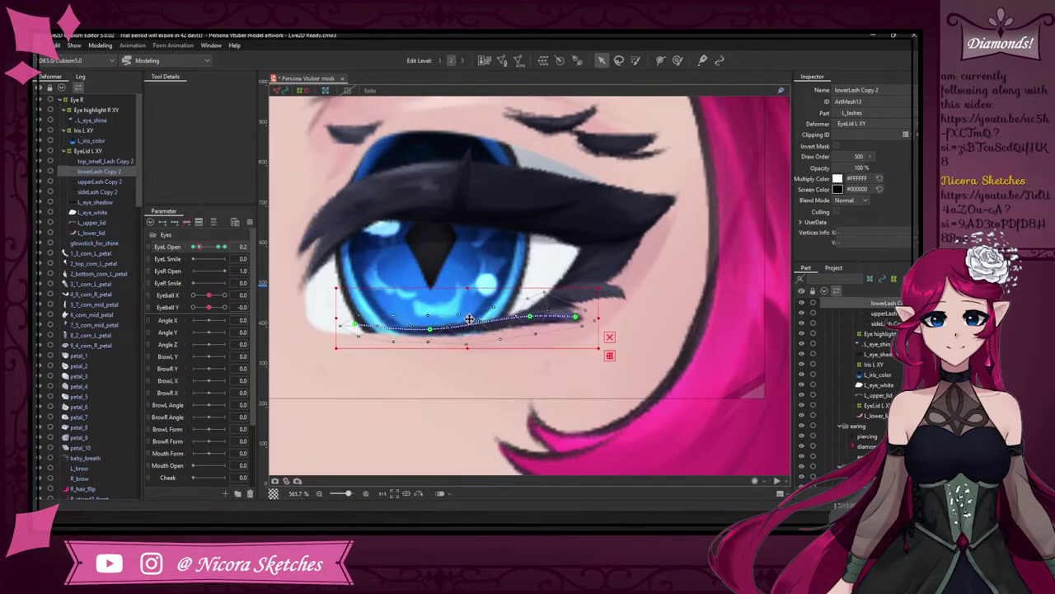
left_click(577, 318)
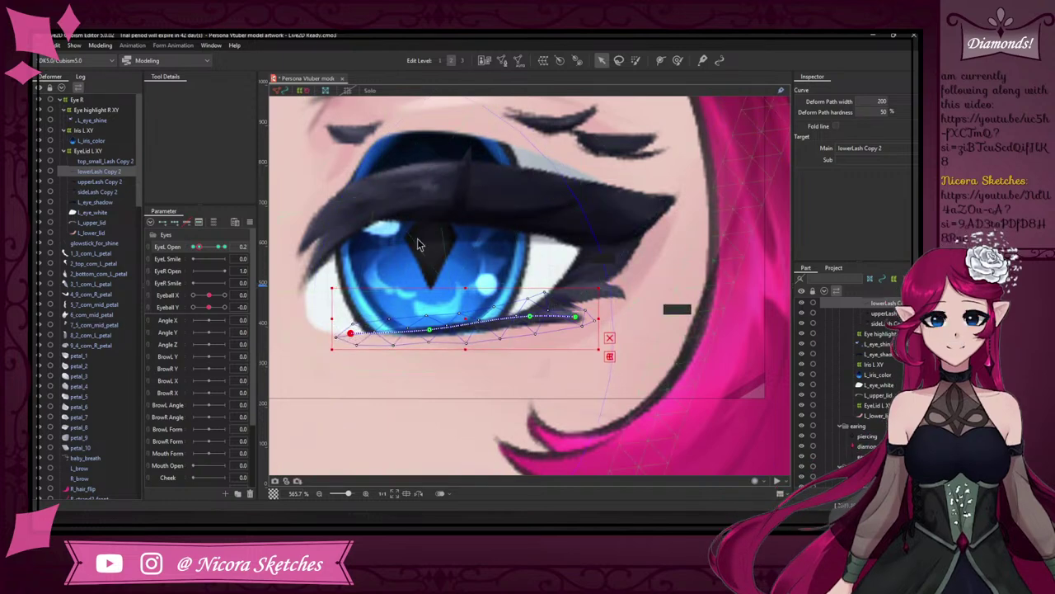
left_click(429, 331)
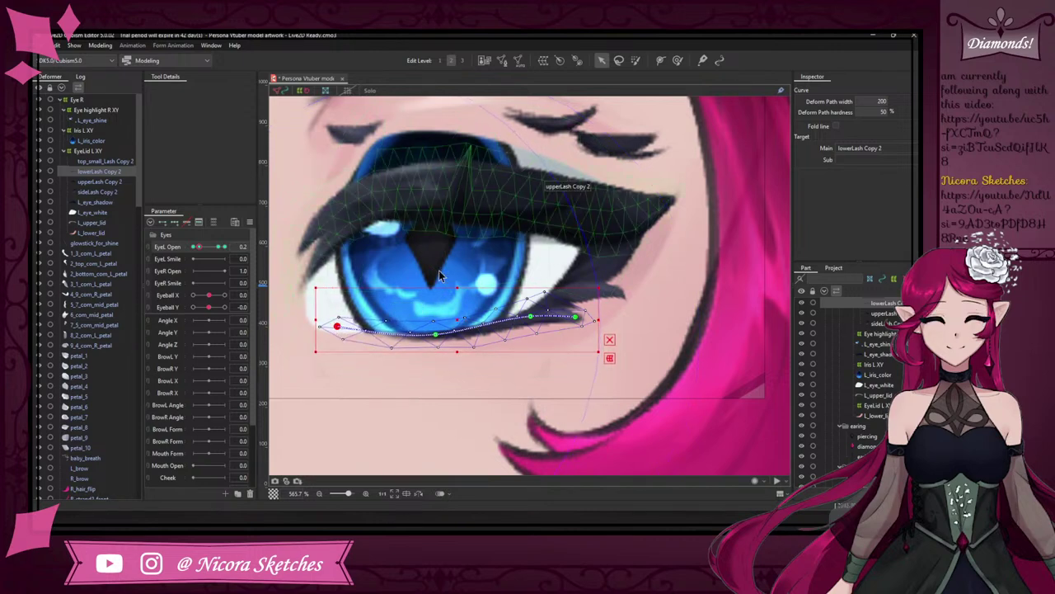
- Preview the reshaped lower lash against the whole eye between EyeL Open 0.2 and 0.4, ending at 0.2
left_click_drag(200, 247, 196, 247)
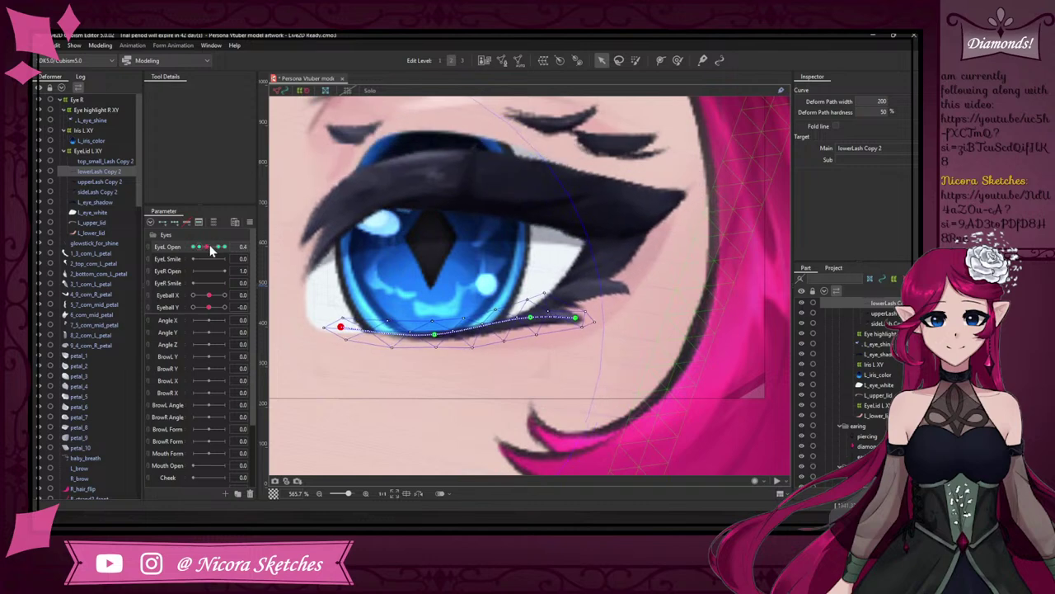
mouse_move(211, 250)
left_mouse_down()
mouse_move(189, 250)
mouse_move(219, 248)
mouse_move(196, 248)
left_mouse_up()
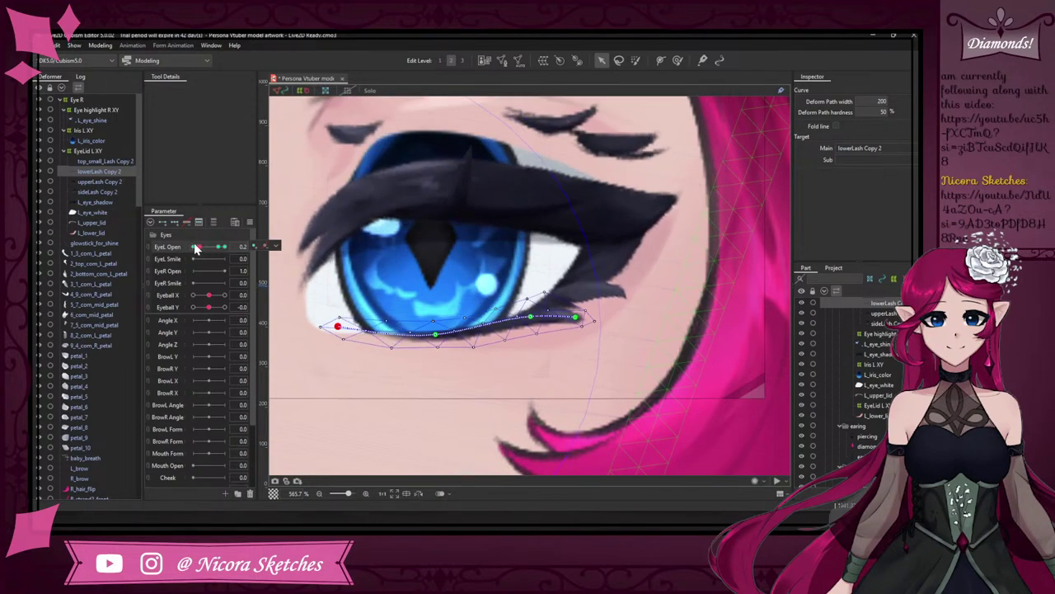
scroll(616, 321, "down", 3)
scroll(583, 196, "up", 2)
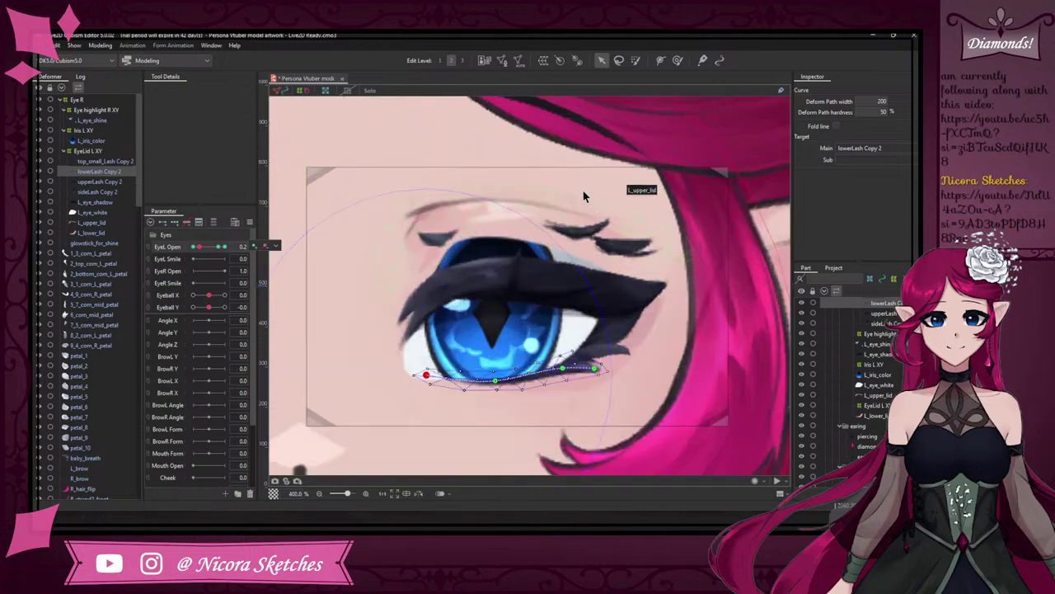
left_click_drag(218, 253, 197, 245)
- Flatten the protruding spike at the middle of the upper lash's top edge, undoing stray vertex moves
left_click(522, 298)
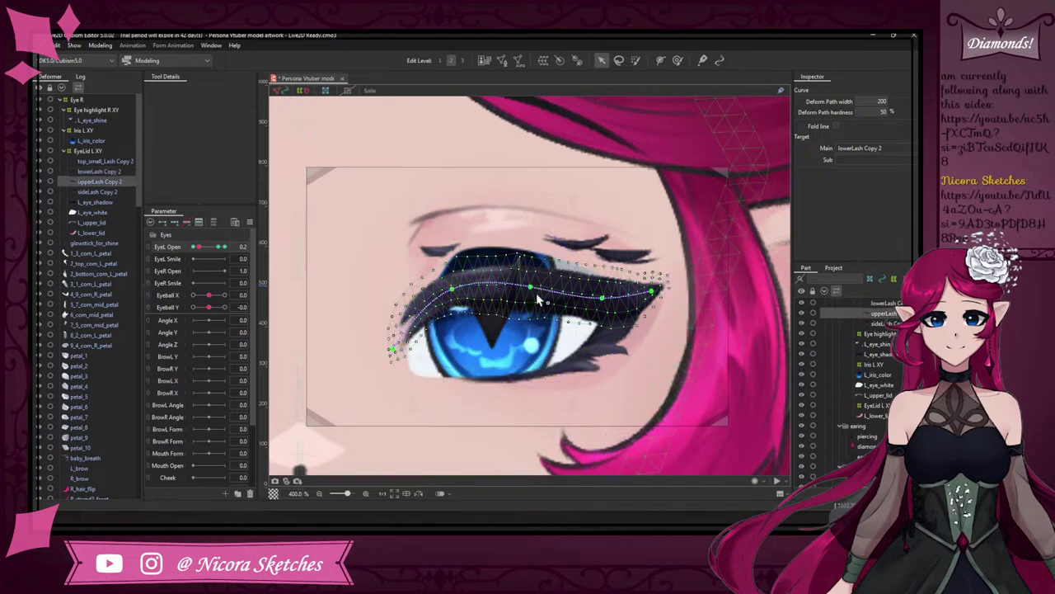
scroll(523, 294, "up", 2)
scroll(532, 258, "up", 2)
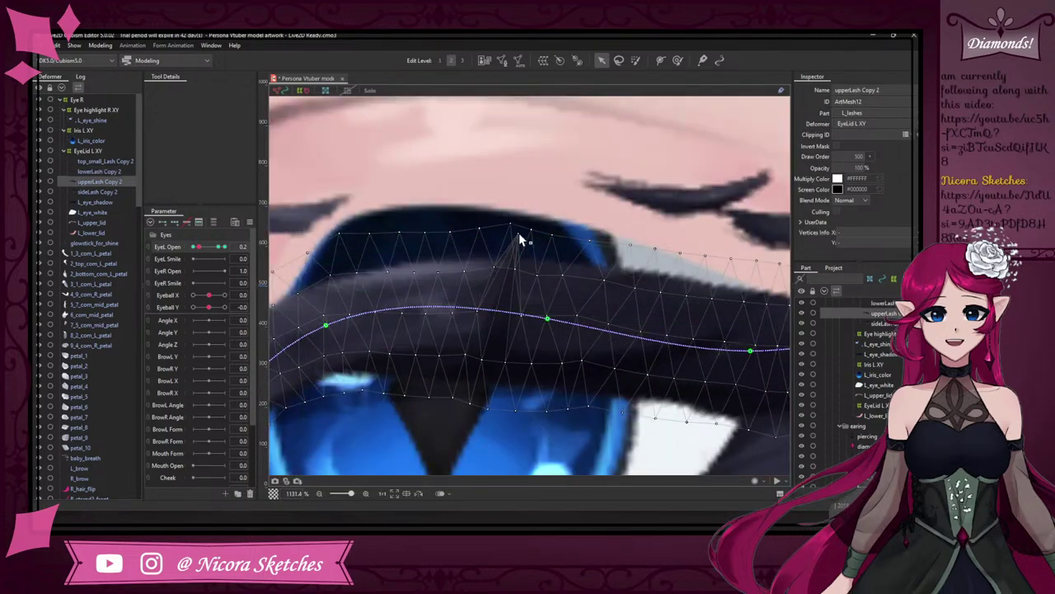
key("ctrl+z")
key("ctrl+z")
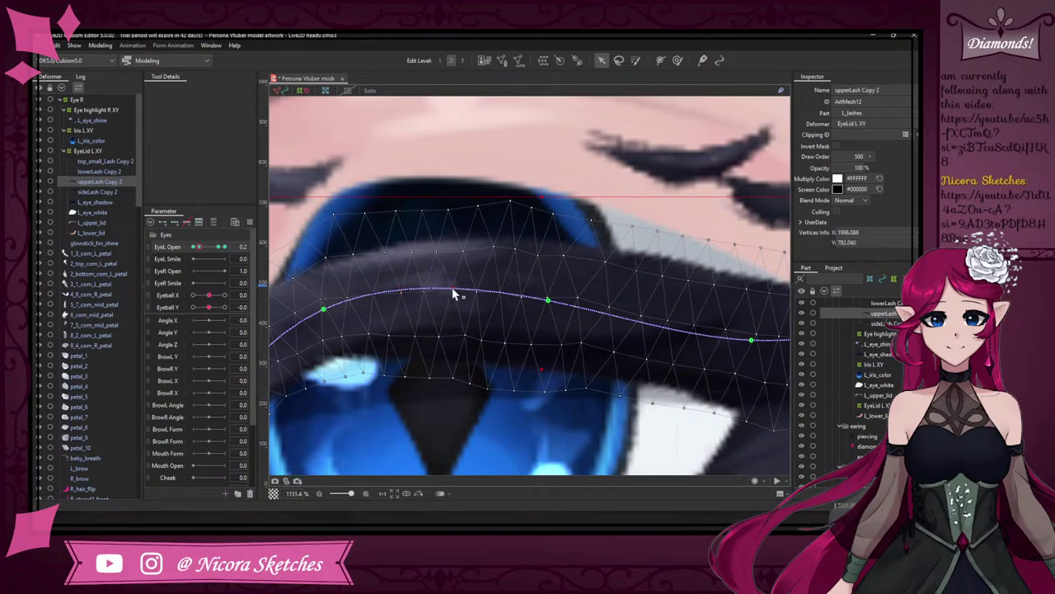
- Move the small top lashes down onto the upper lash at EyeL Open 0.2 and squash them vertically to fit within it
scroll(452, 288, "down", 3)
left_click(664, 188)
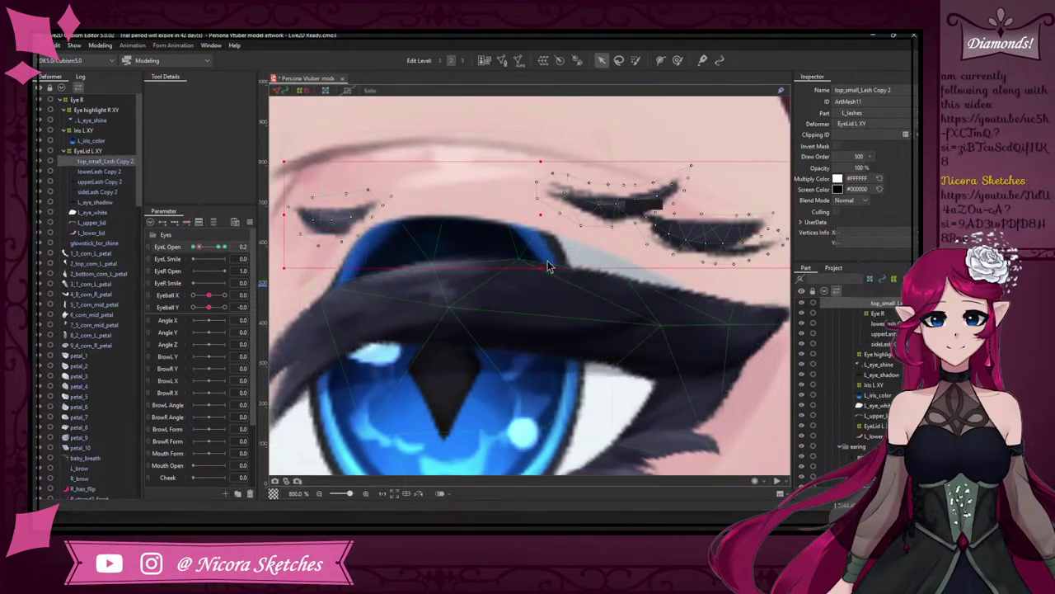
scroll(569, 297, "down", 2)
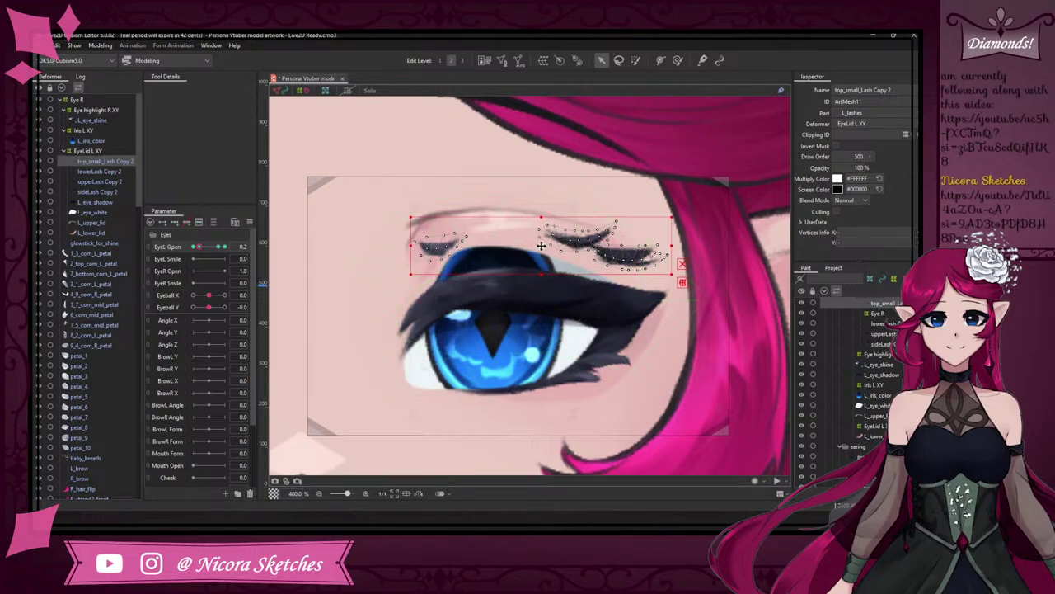
left_click_drag(541, 245, 544, 298)
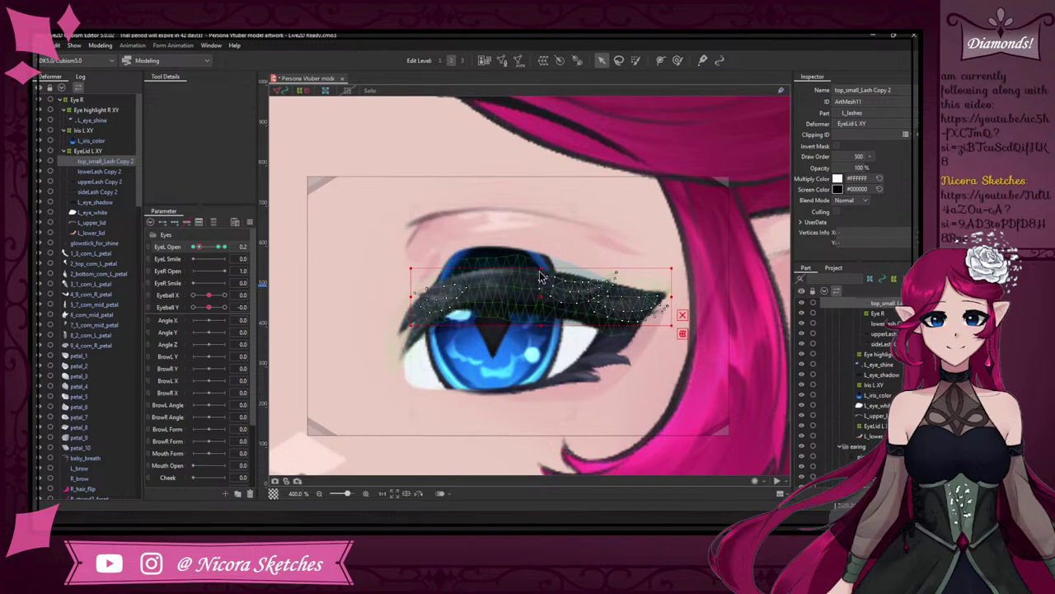
left_click_drag(540, 266, 540, 302)
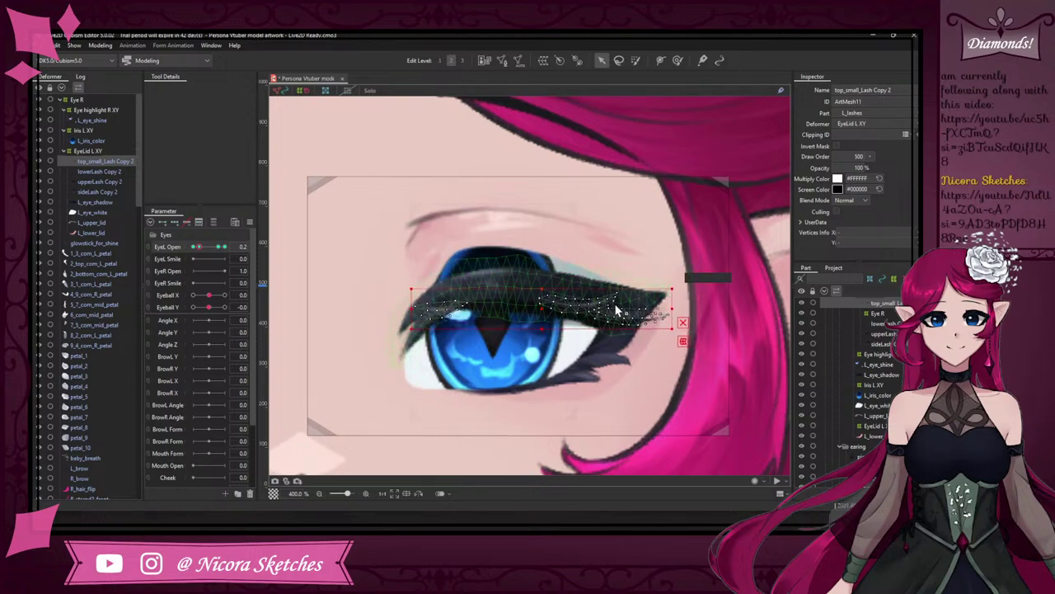
- Preview the small top lashes' motion up to EyeL Open 0.7, then return to 0.2
left_click_drag(199, 247, 224, 250)
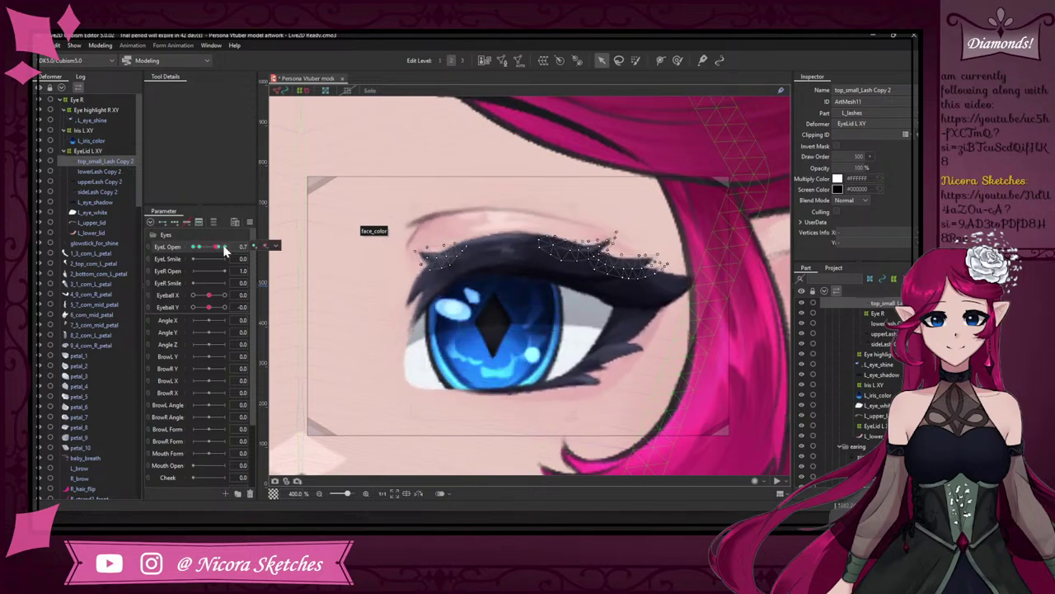
left_click(356, 140)
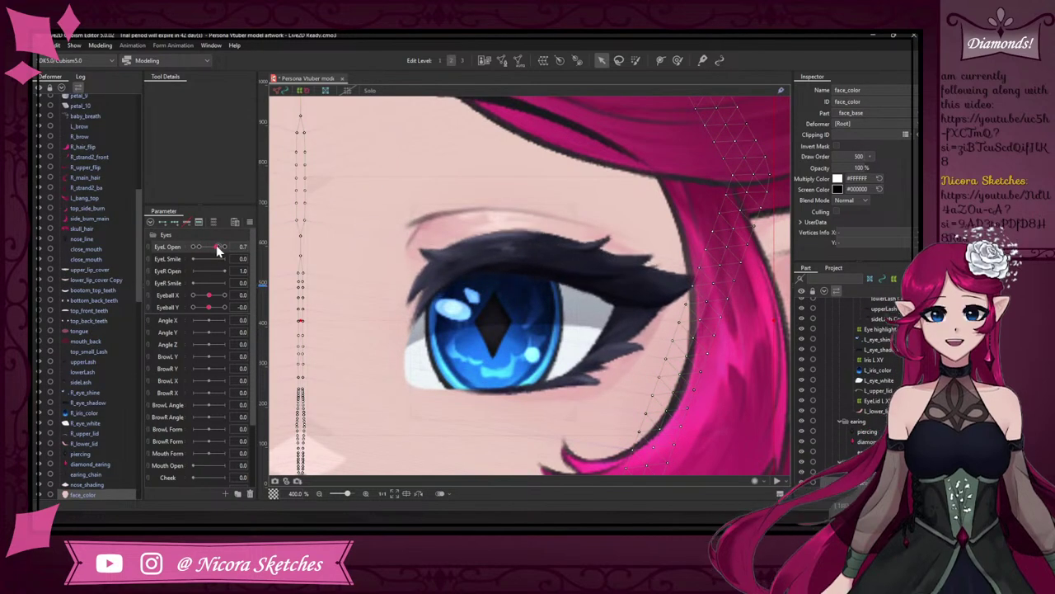
mouse_move(216, 249)
left_mouse_down()
mouse_move(205, 250)
mouse_move(227, 250)
mouse_move(190, 246)
mouse_move(228, 249)
mouse_move(199, 249)
left_mouse_up()
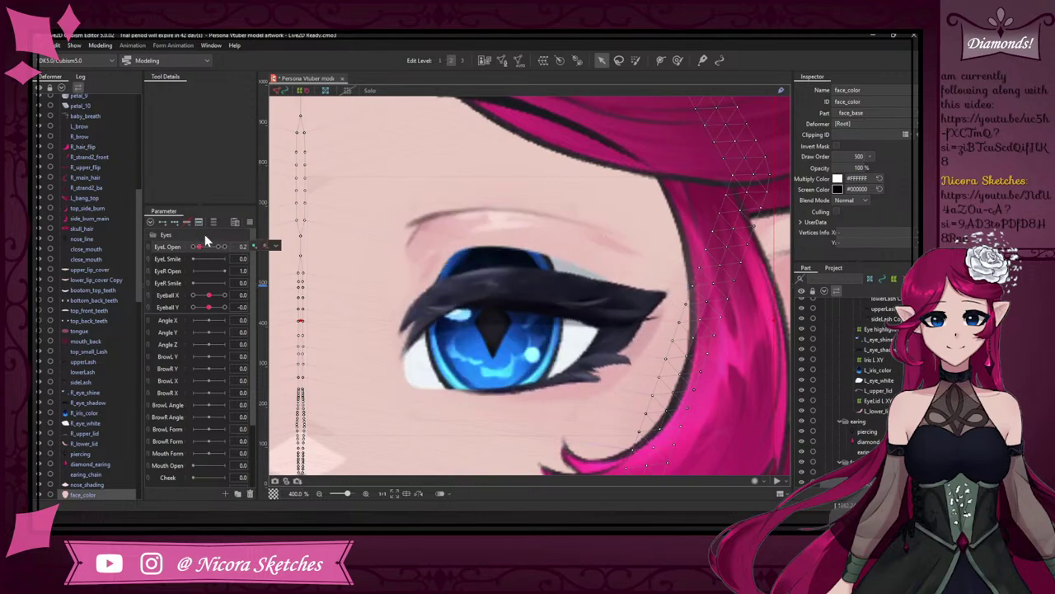
left_click(589, 304)
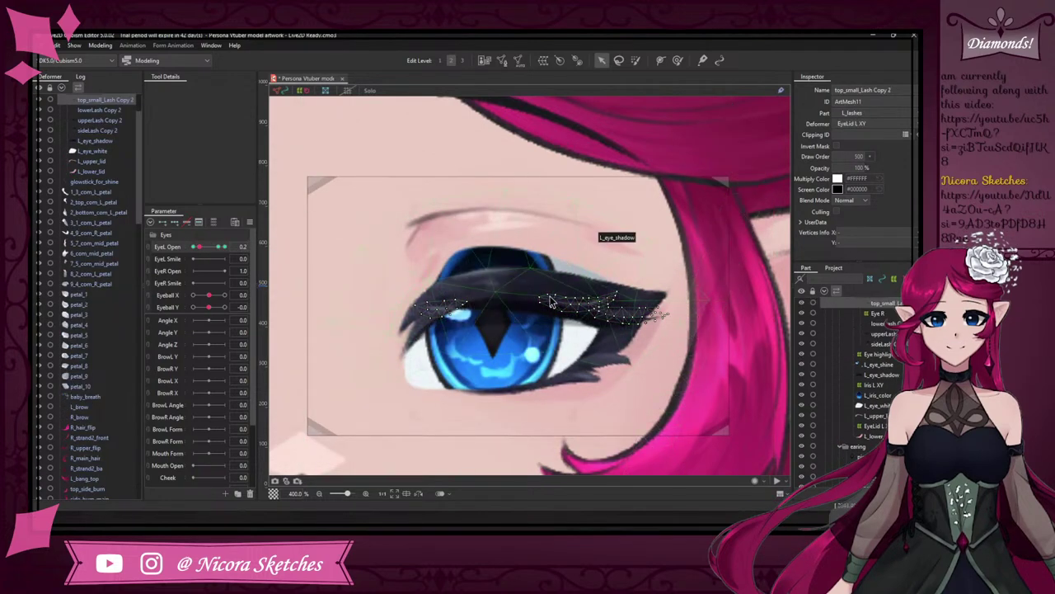
left_click(590, 308)
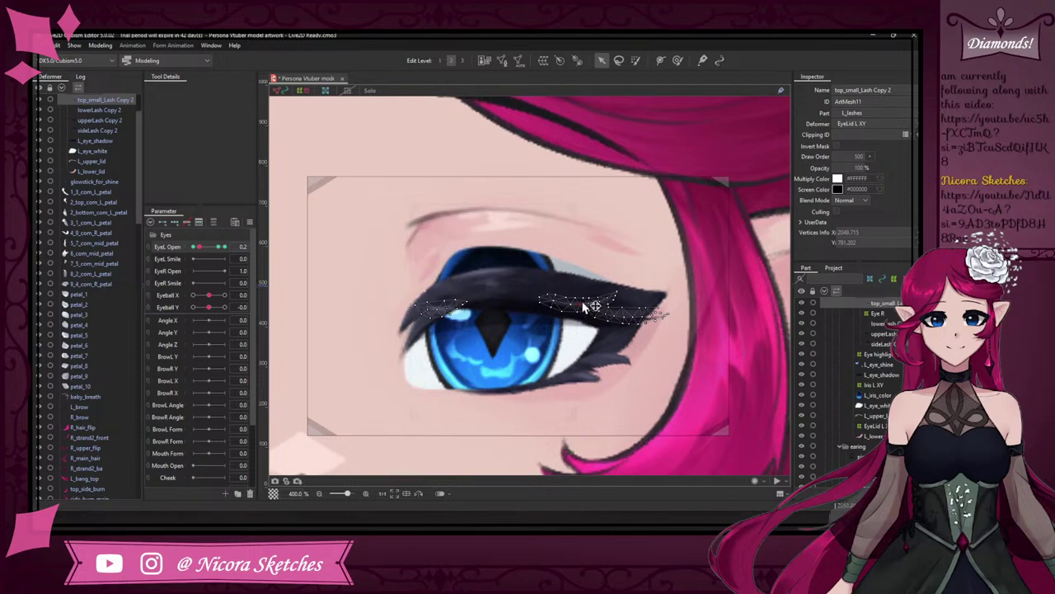
left_click(572, 302)
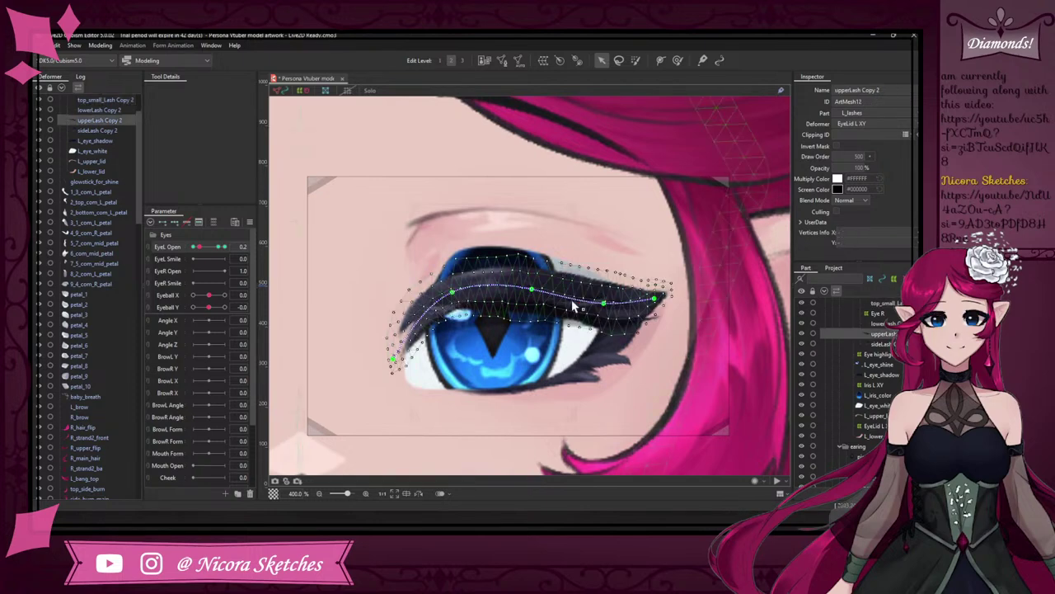
left_click(118, 100)
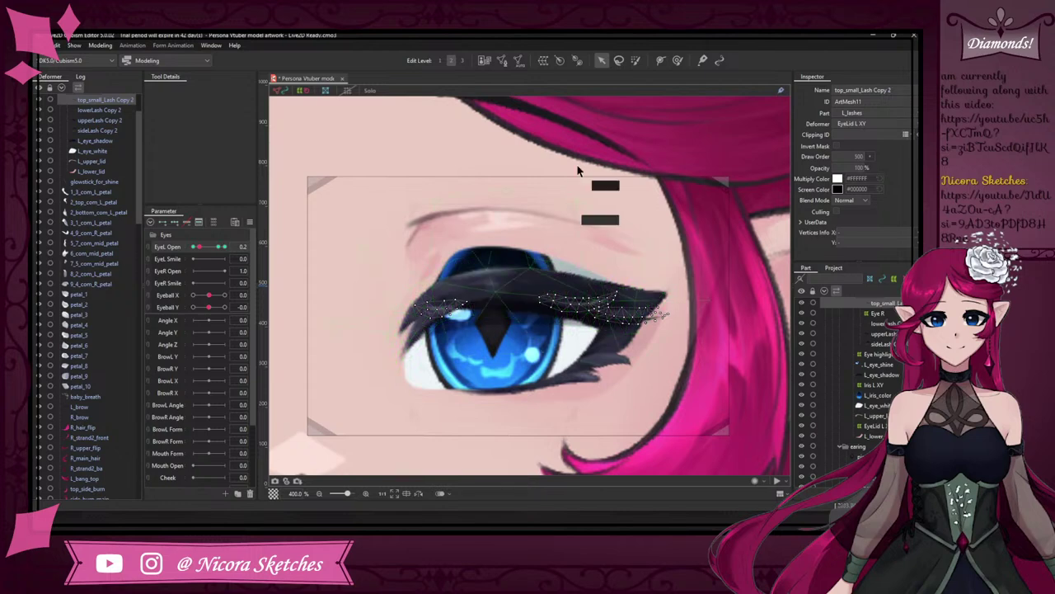
left_click(621, 64)
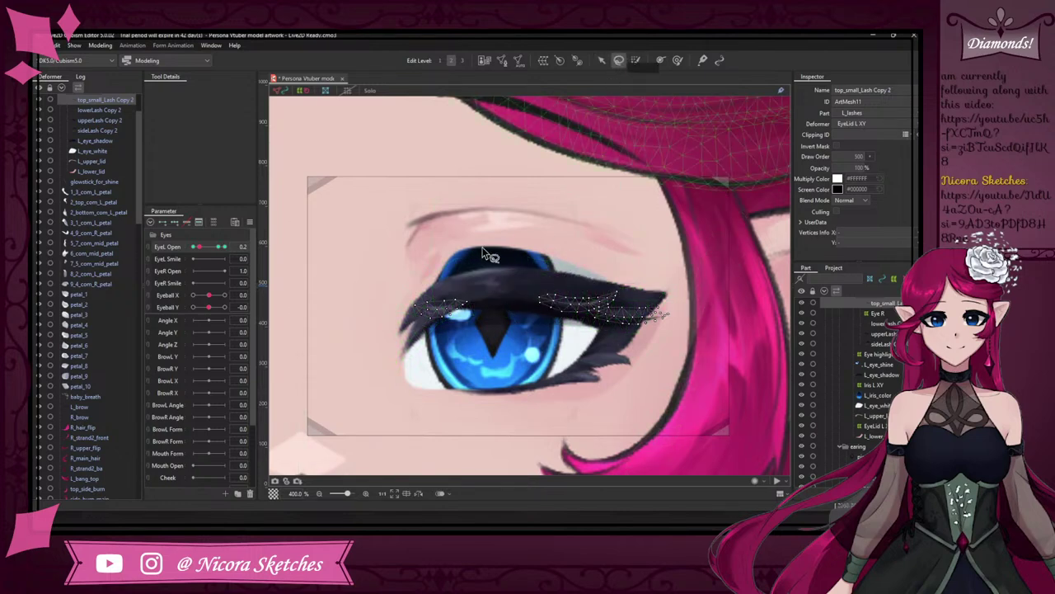
left_click(558, 177)
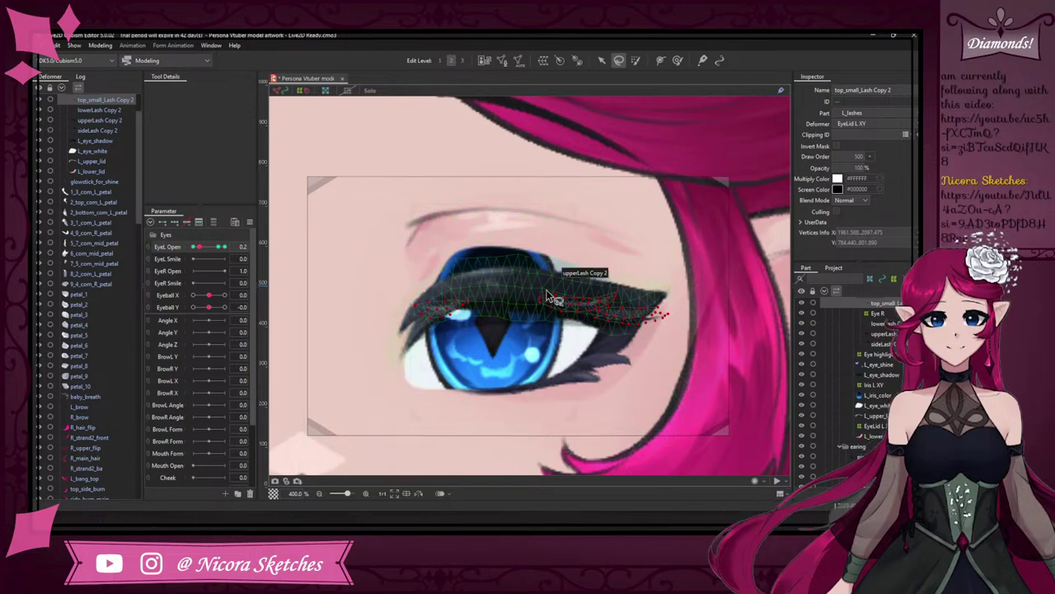
left_click(560, 176)
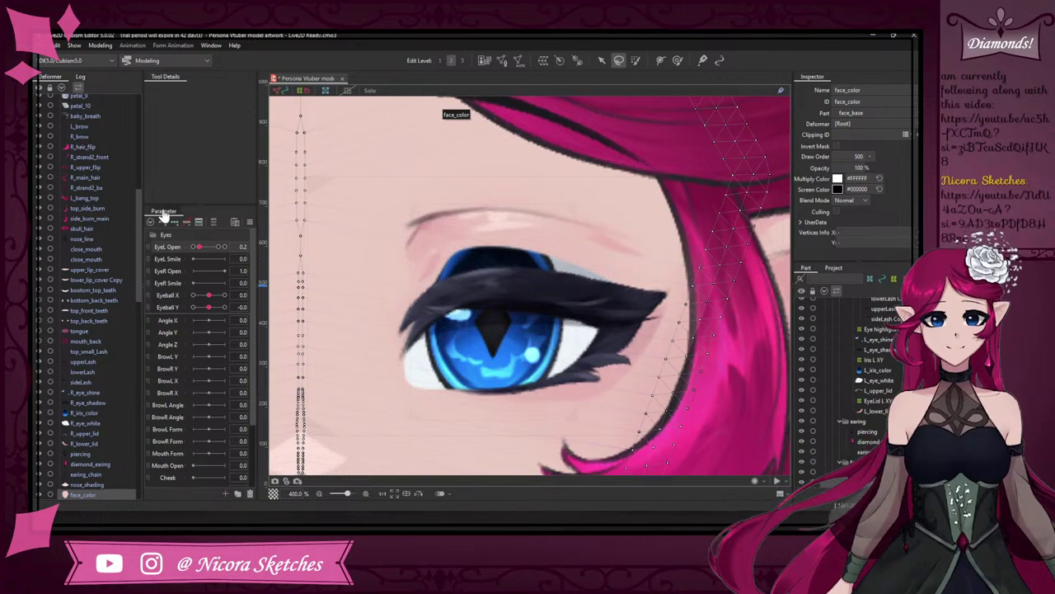
- Isolate the top_small_Lash Copy 2 mesh in Solo view and move all its vertices straight up on the upper lash at EyeL Open 0.2
left_click_drag(140, 283, 140, 116)
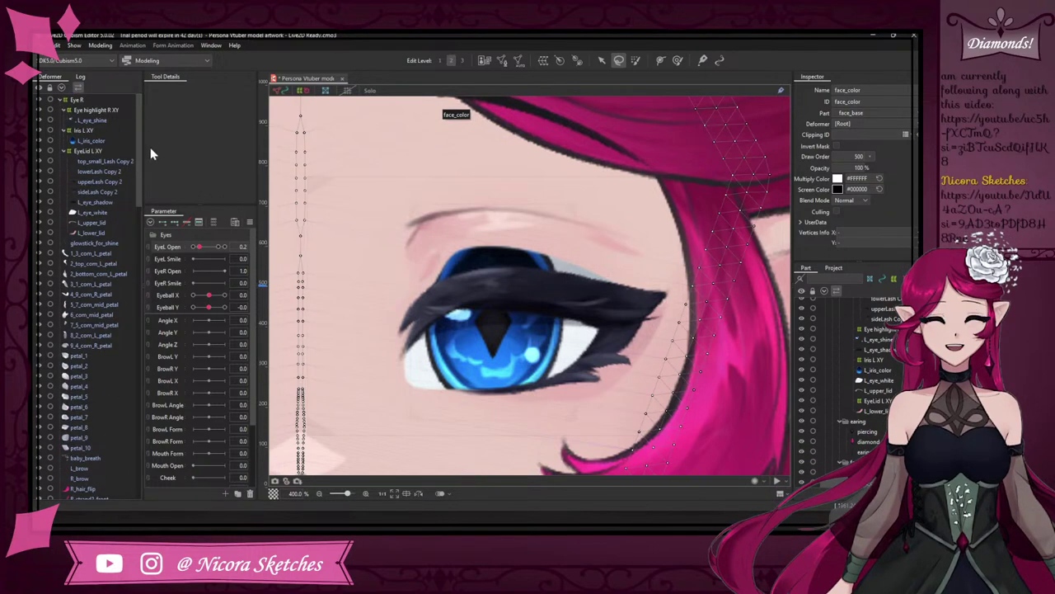
left_click(116, 221)
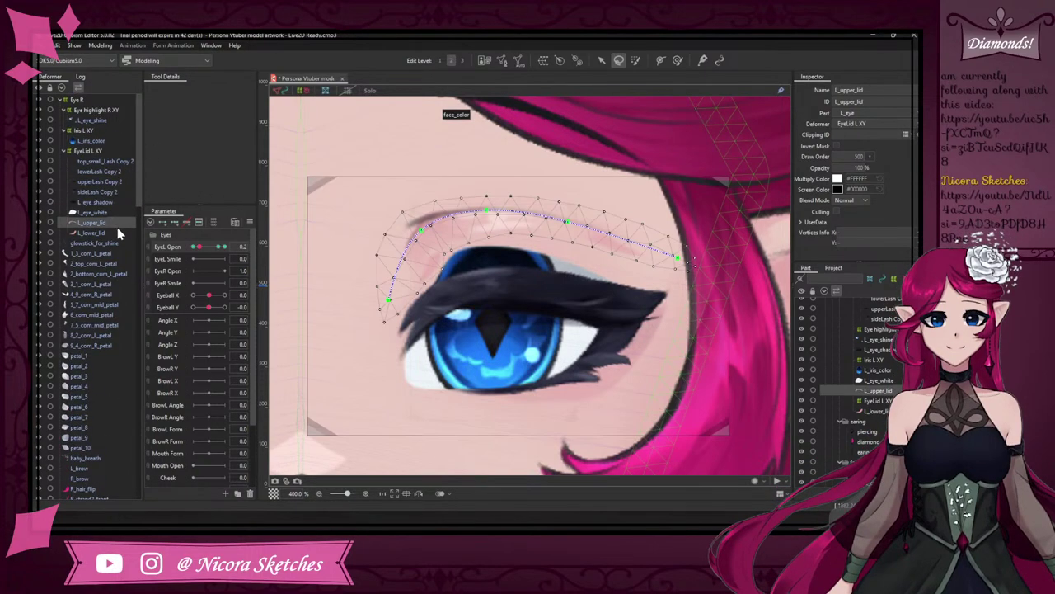
left_click(116, 202)
left_click(117, 192)
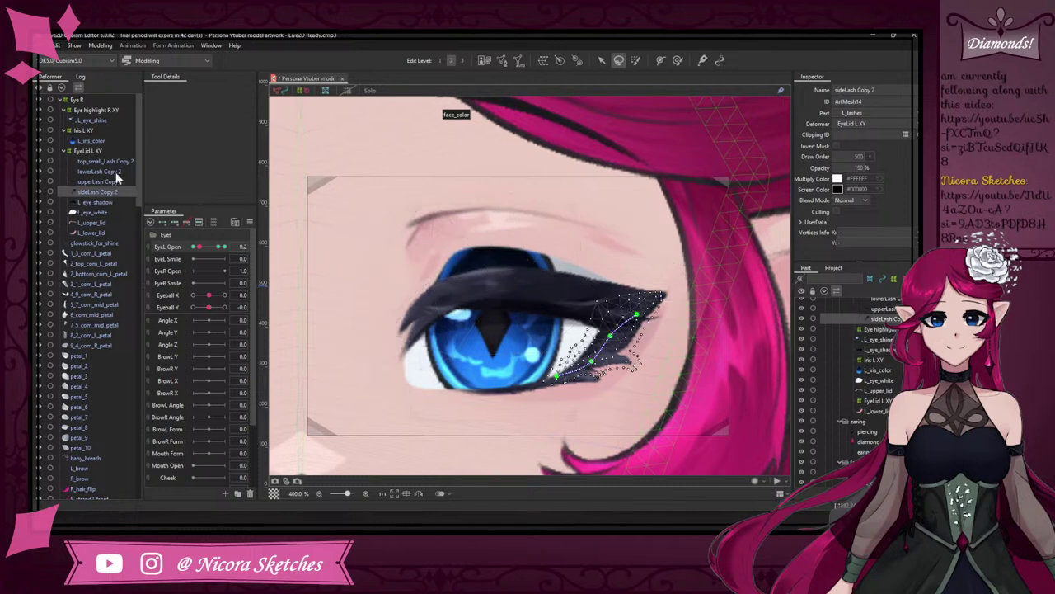
left_click(115, 161)
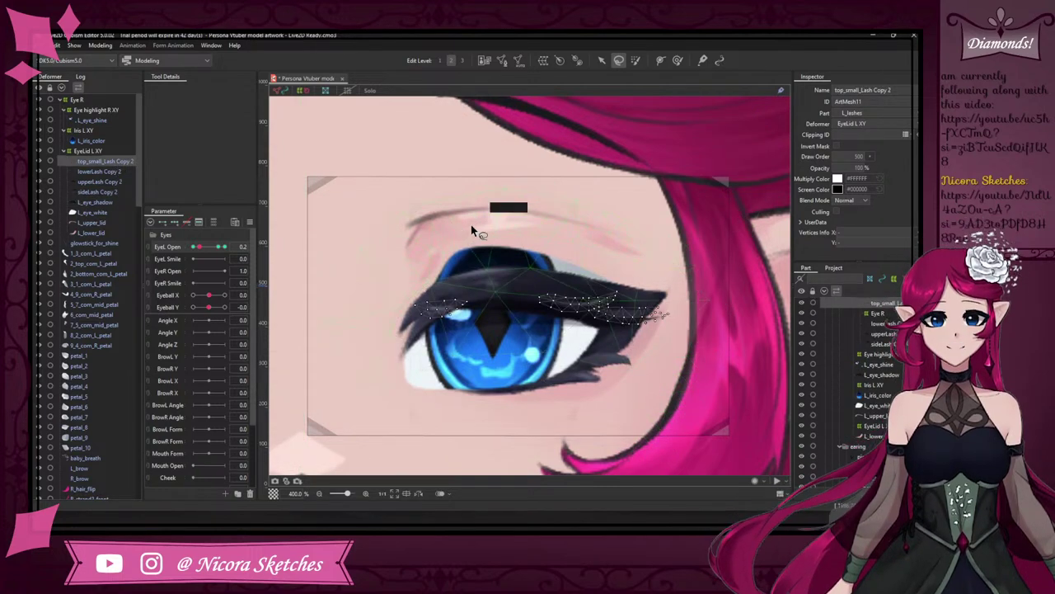
mouse_move(470, 224)
left_mouse_down()
mouse_move(387, 259)
mouse_move(337, 379)
left_mouse_up()
left_click_drag(664, 239, 614, 202)
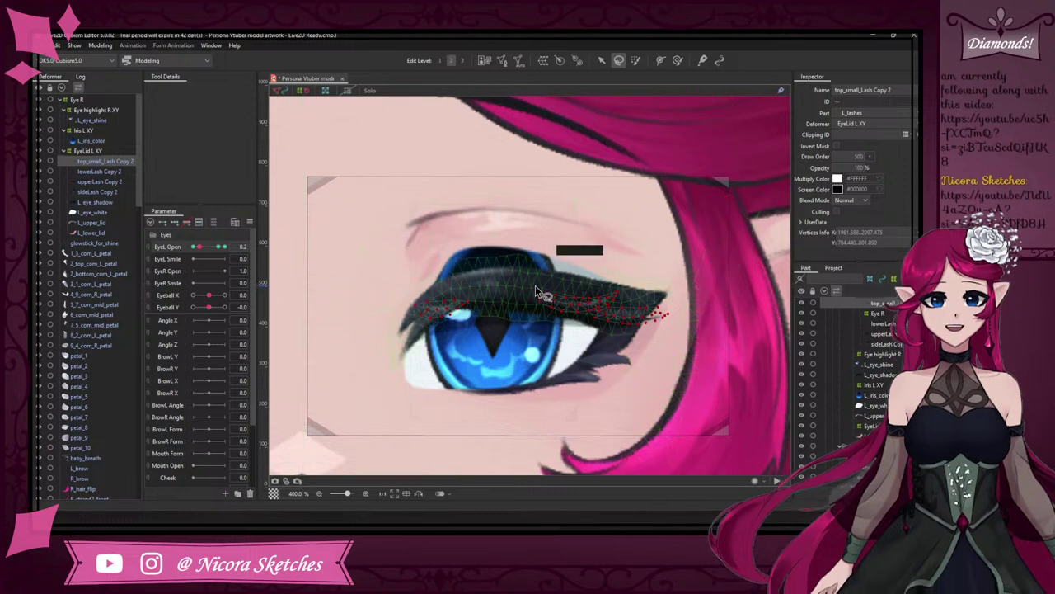
left_click(377, 96)
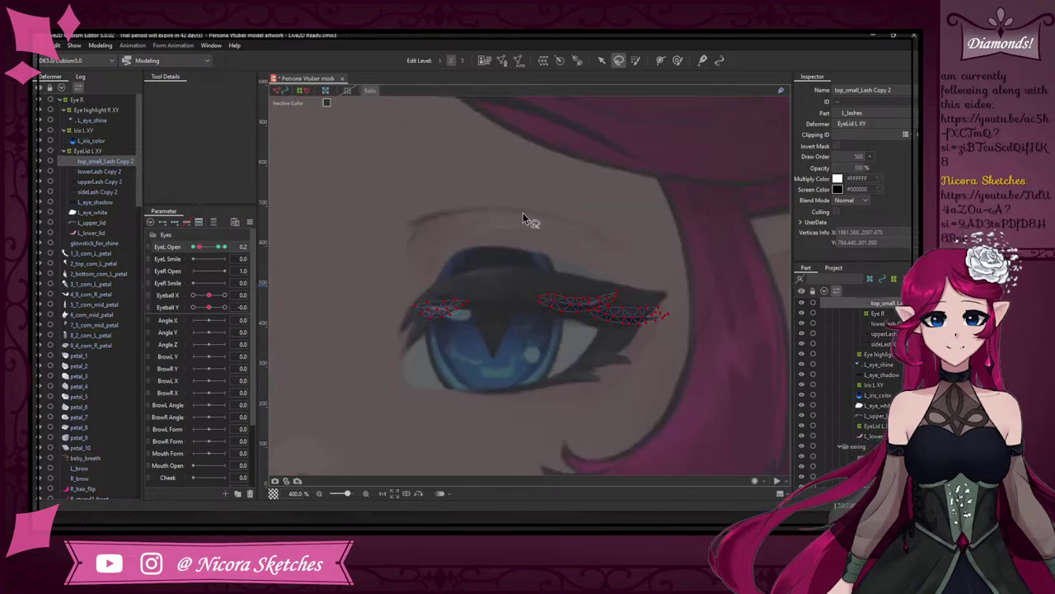
left_click(601, 60)
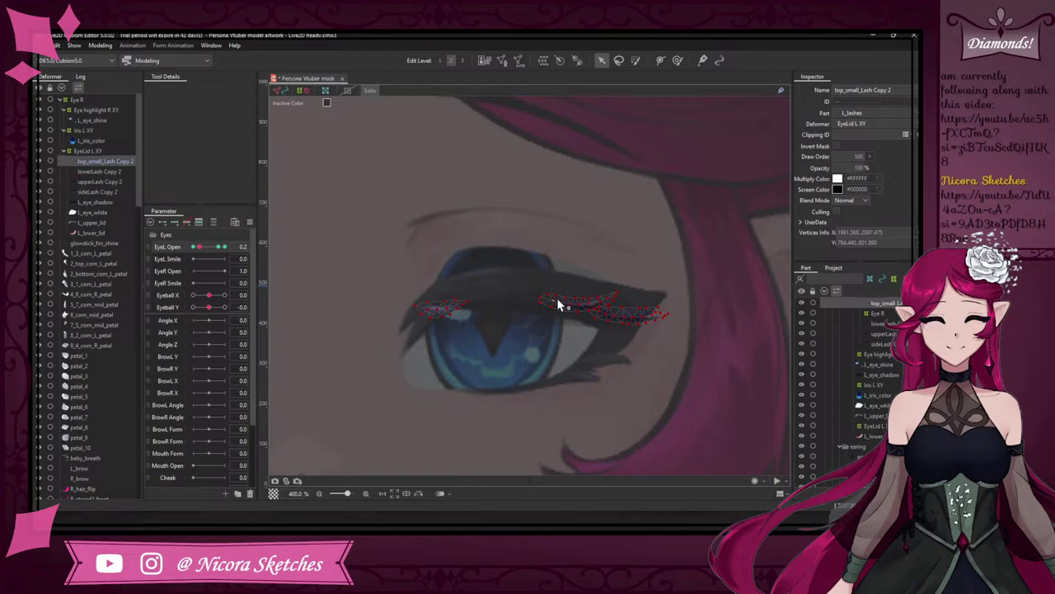
left_click_drag(559, 286, 559, 276)
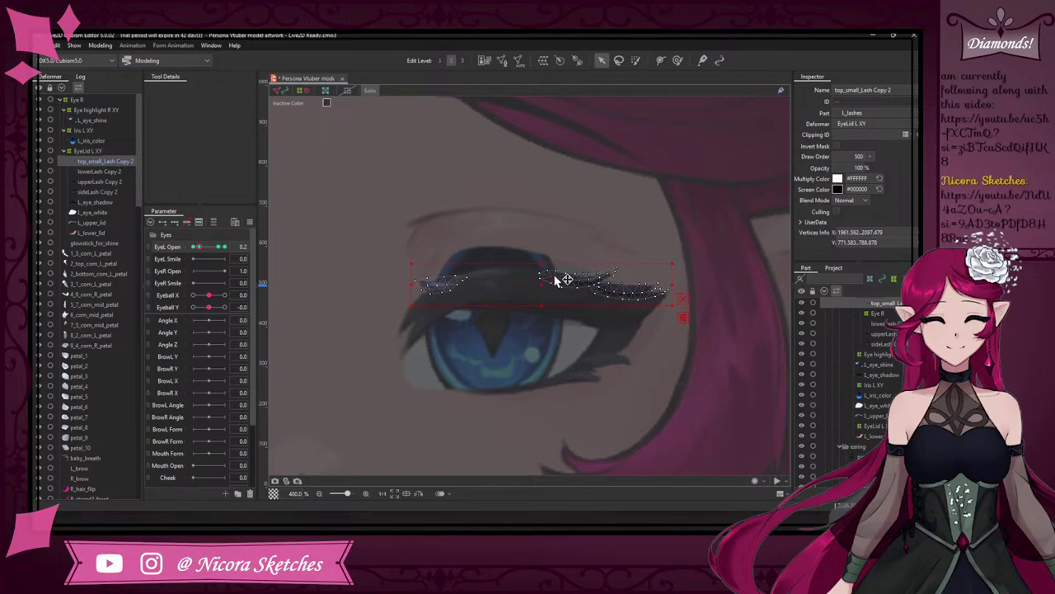
left_click(556, 277)
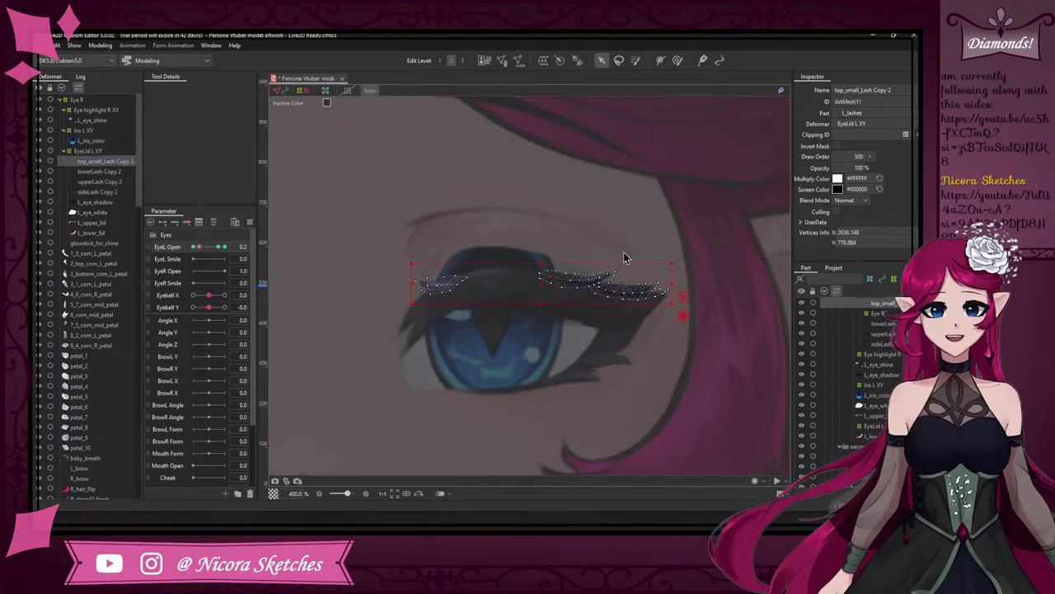
- At EyeL Open 0.0, isolate sideLash Copy 2 and stretch its deform path, inner points down and inward, outer point up toward the lash tip
mouse_move(199, 247)
left_mouse_down()
mouse_move(223, 247)
mouse_move(192, 247)
left_mouse_up()
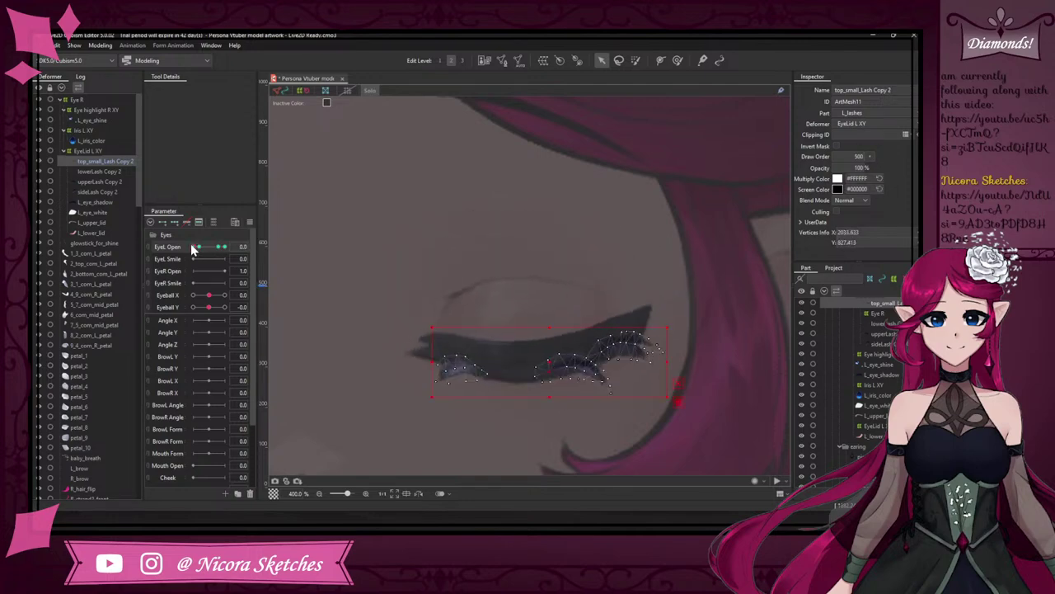
left_click(583, 369)
left_click(104, 182)
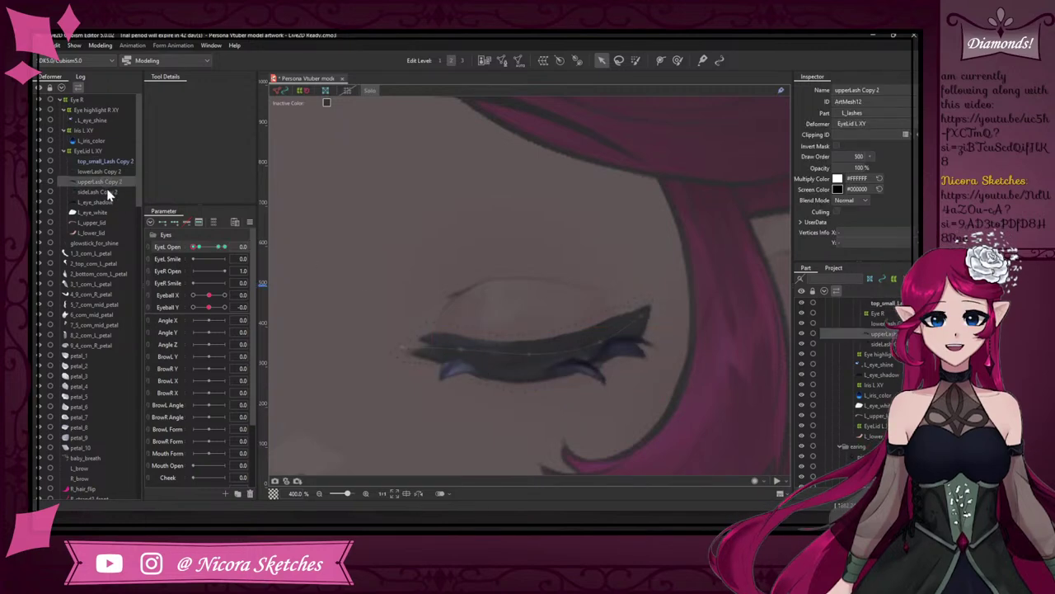
left_click(106, 190)
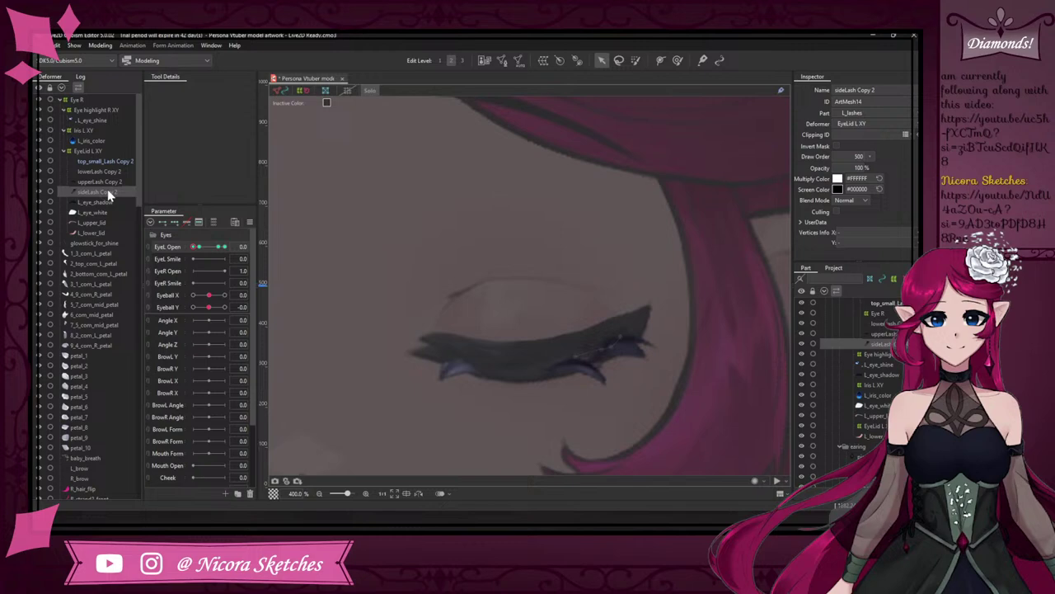
left_click(369, 90)
scroll(598, 356, "up", 3)
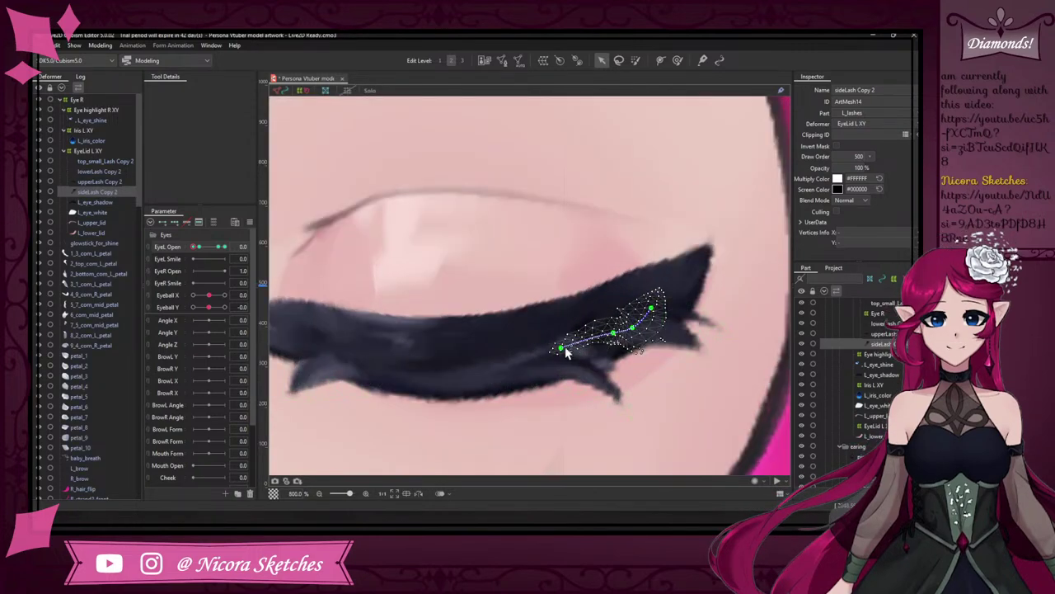
left_click(370, 91)
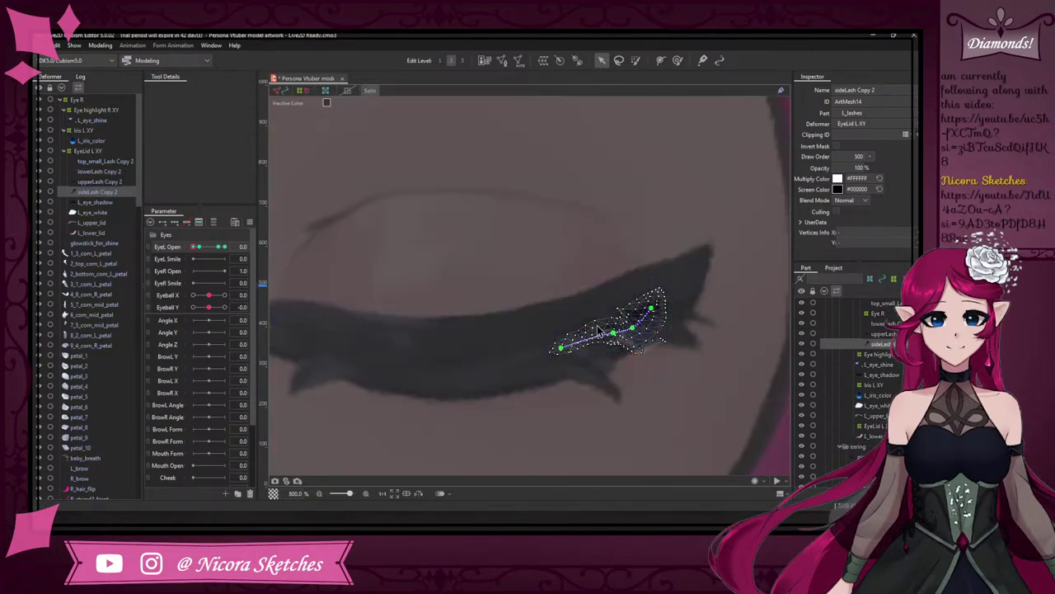
left_click(560, 349)
left_click_drag(615, 337, 585, 365)
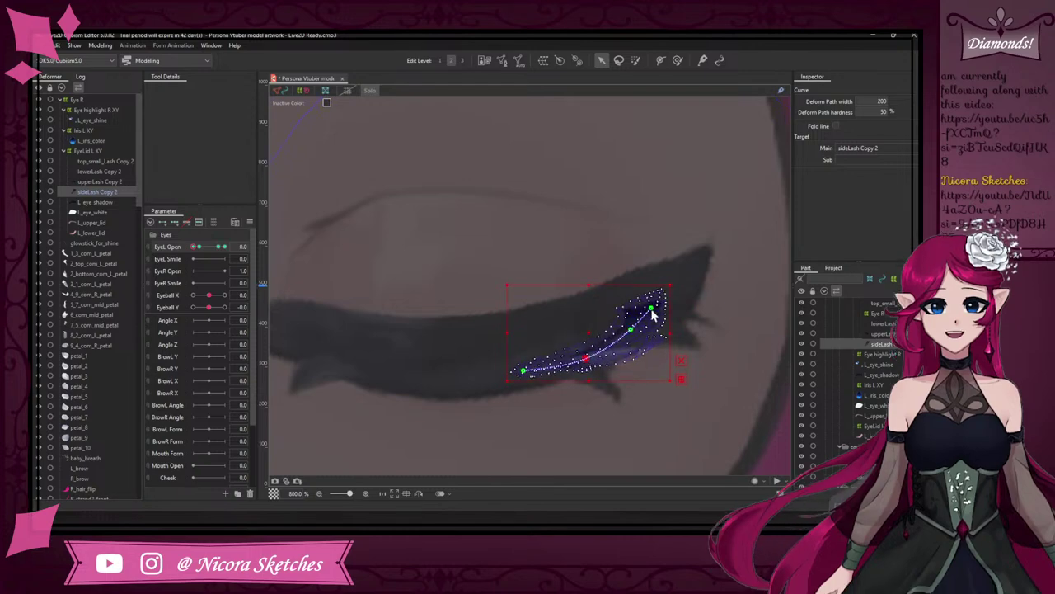
left_click_drag(653, 310, 667, 303)
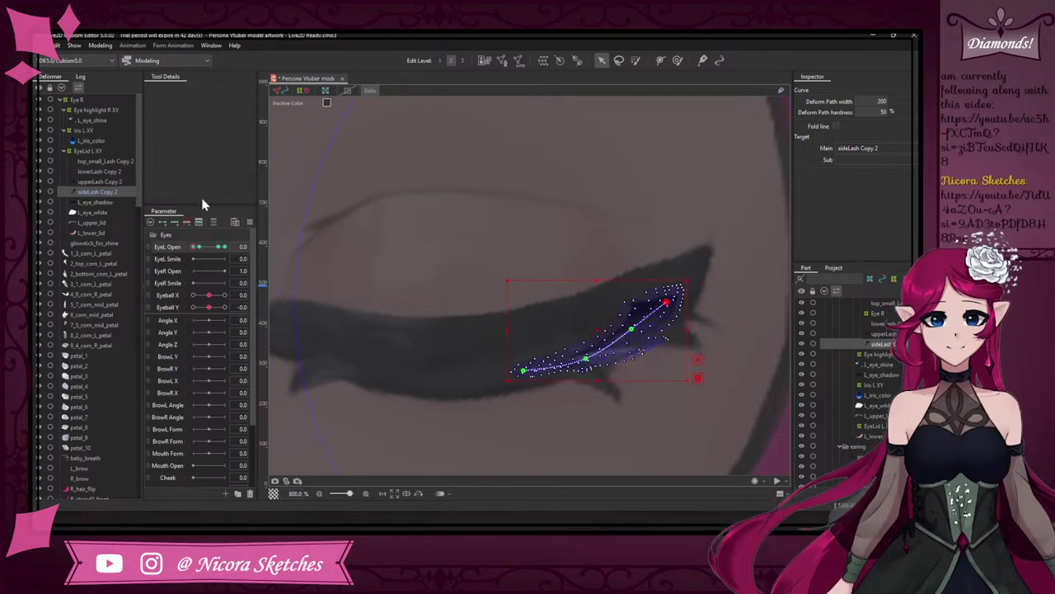
- Preview the eye closing between EyeL Open 0.2 and 0.0 with all parts shown, ending at 0.0
left_click(199, 246)
scroll(568, 325, "down", 3)
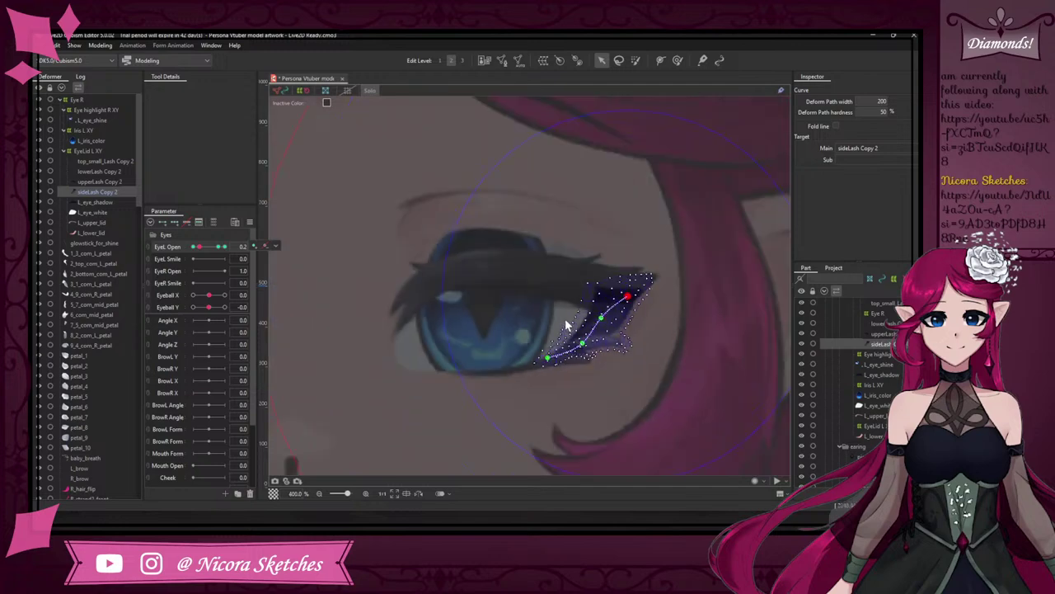
left_click(391, 181)
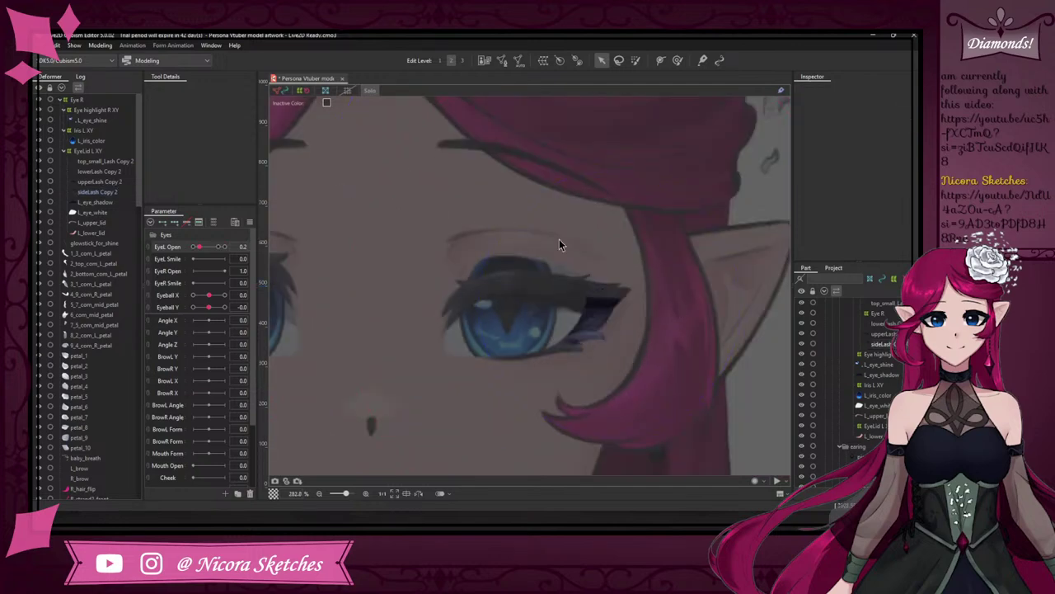
left_click_drag(202, 251, 188, 253)
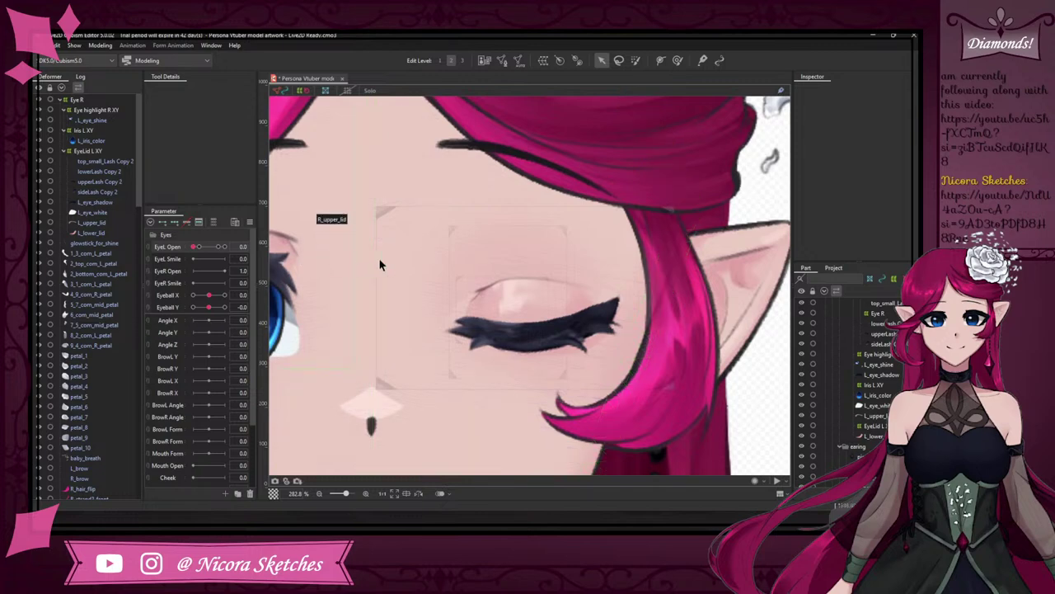
left_click_drag(195, 247, 188, 247)
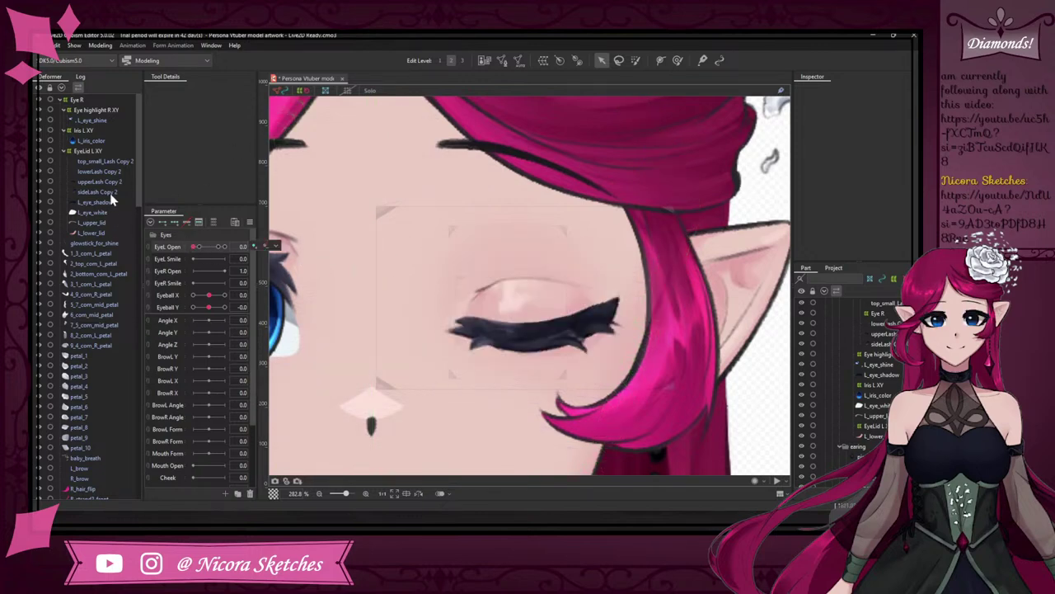
- Nudge the small top lashes slightly up and outward against the closed upper lash at EyeL Open 0.0
left_click(116, 181)
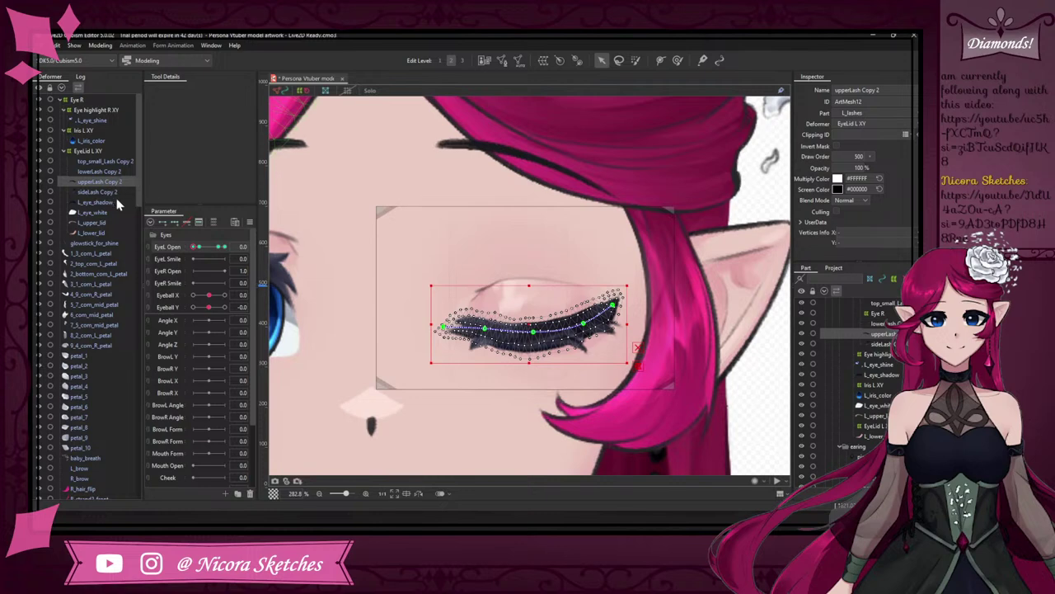
left_click(110, 190)
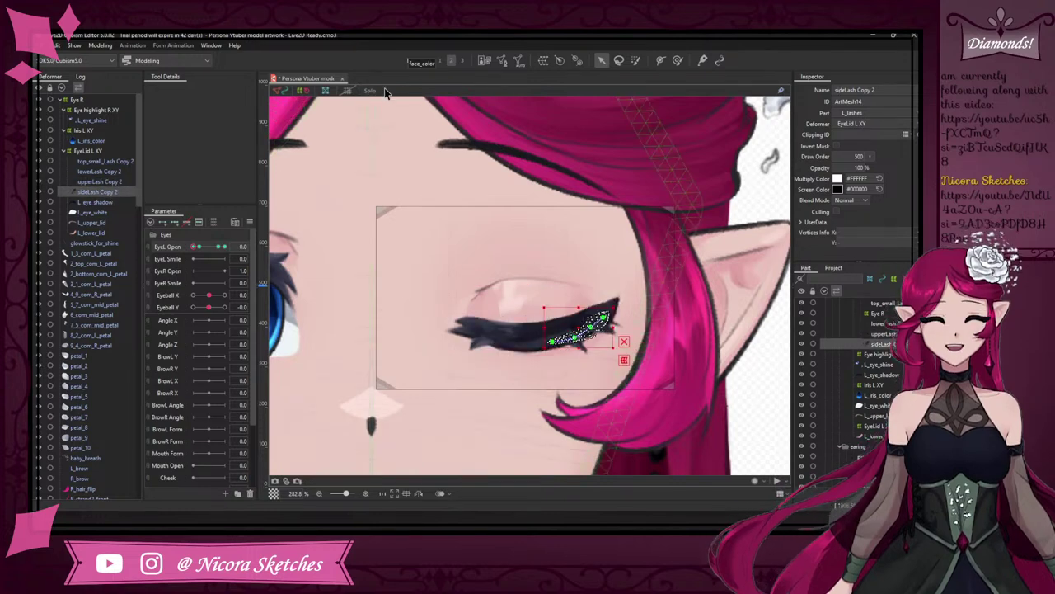
scroll(590, 309, "up", 10)
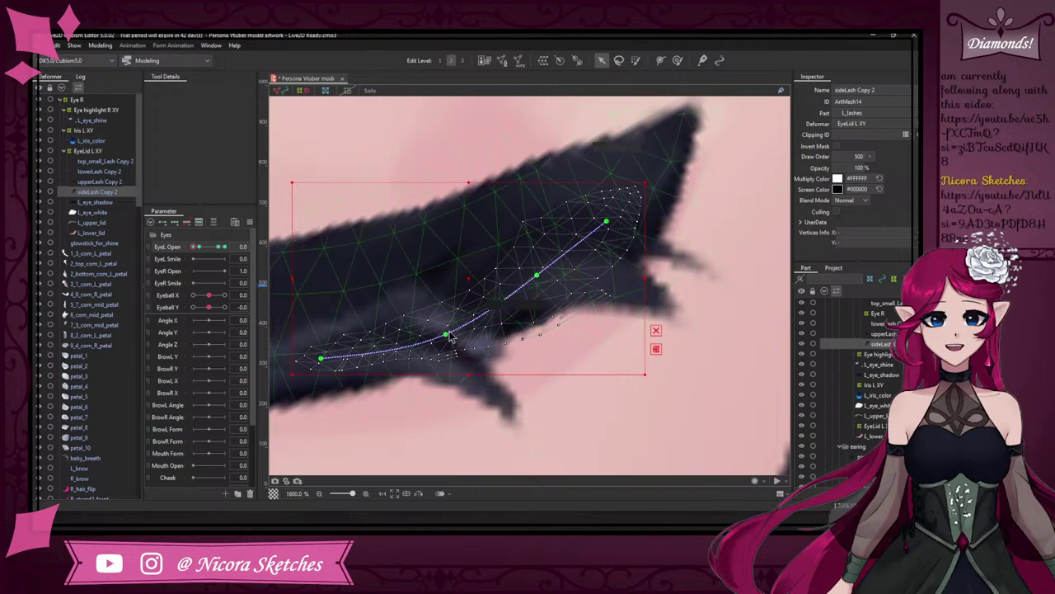
left_click_drag(449, 338, 443, 306)
left_click(454, 366)
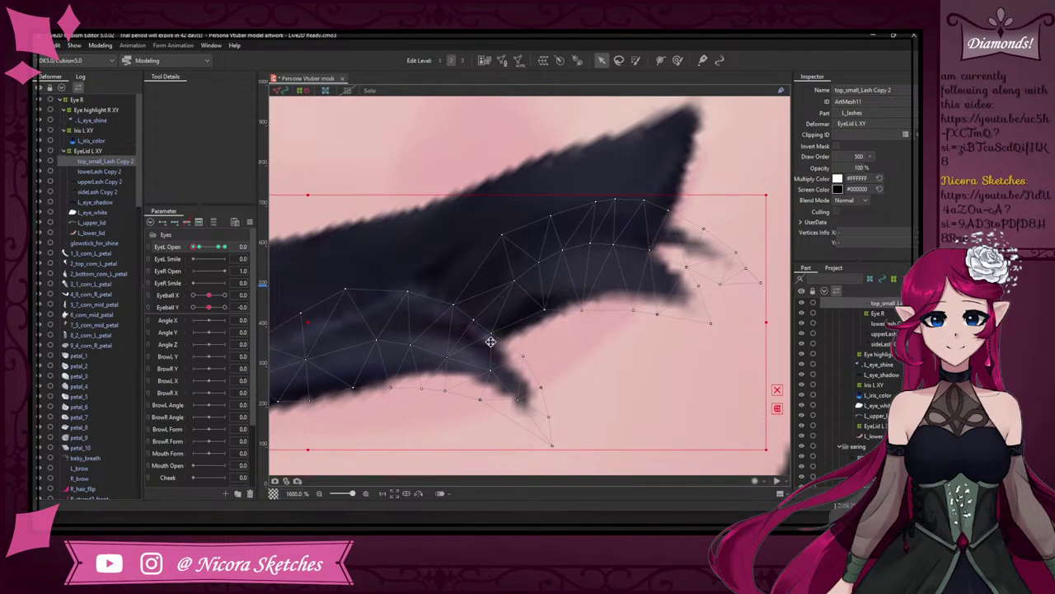
scroll(489, 341, "down", 8)
scroll(503, 342, "up", 4)
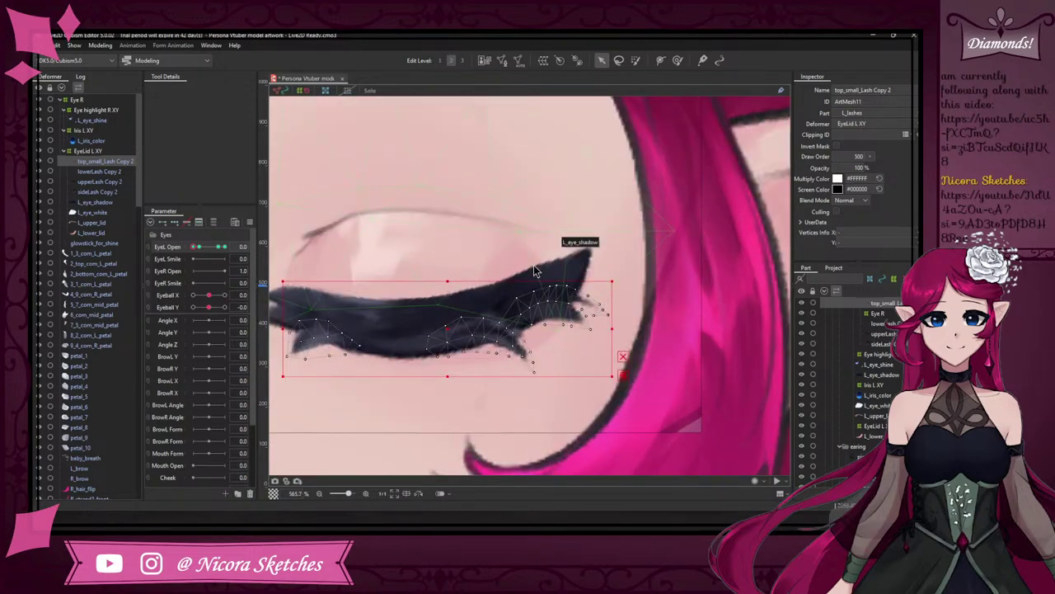
- Bend the outer end of lowerLash Copy 2 down along the small lash's tip and adjust its upper-edge vertices at EyeL Open 0.0
left_click(505, 307)
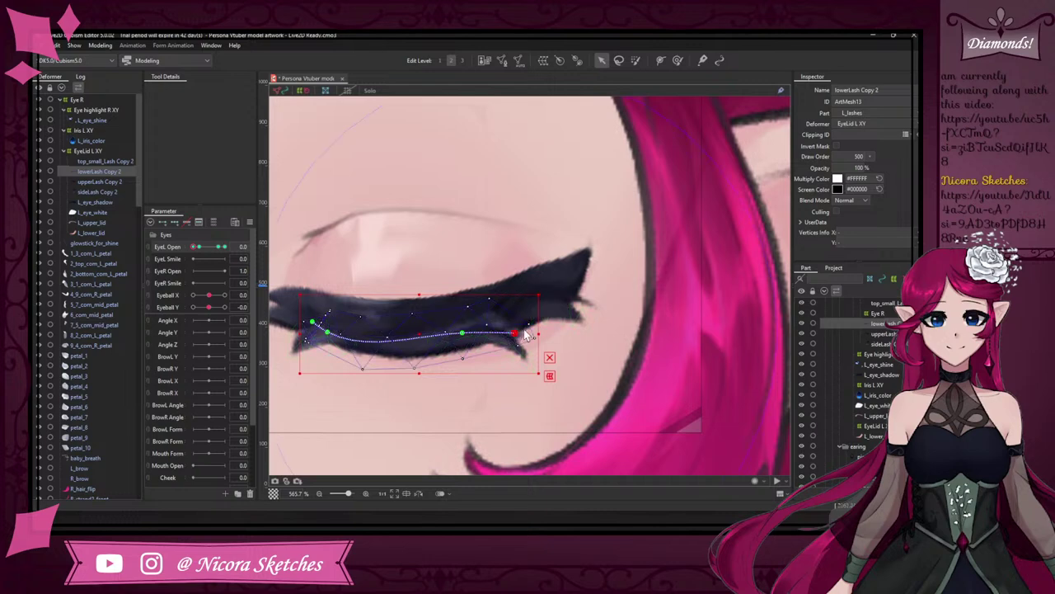
left_click_drag(526, 334, 512, 350)
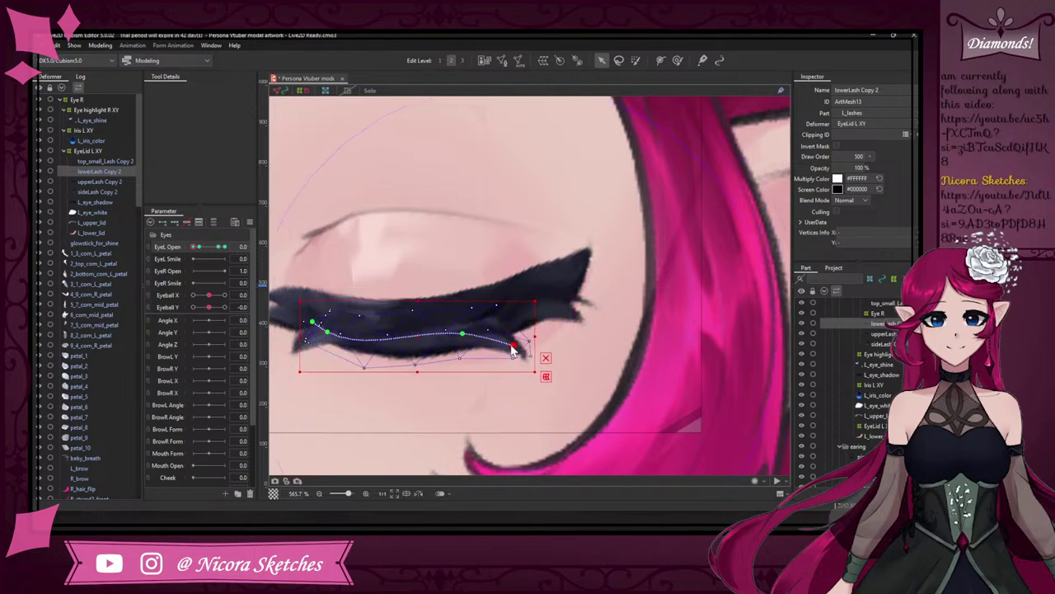
left_click(511, 342)
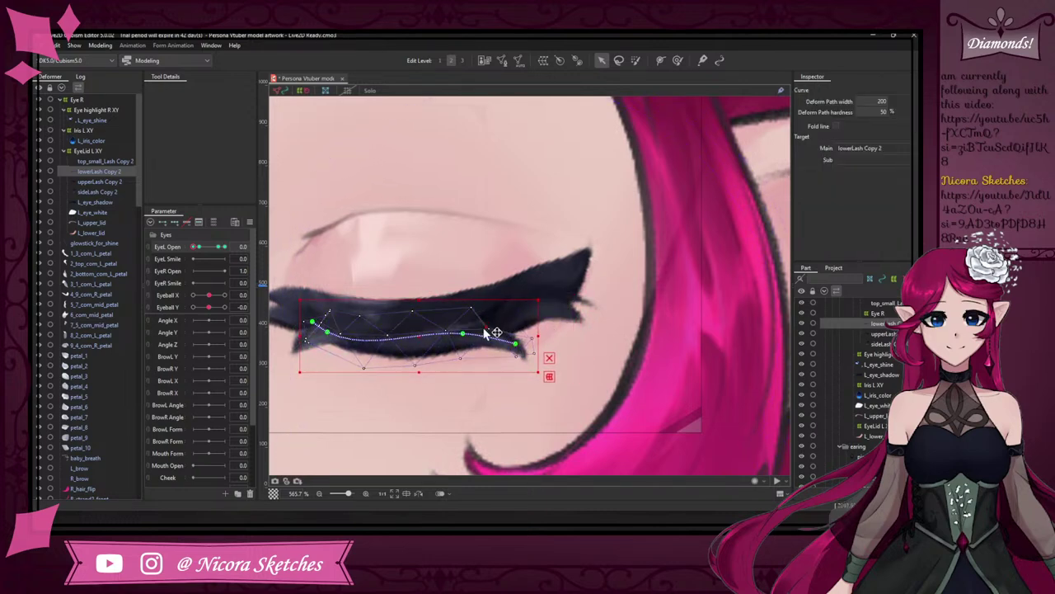
left_click(472, 316)
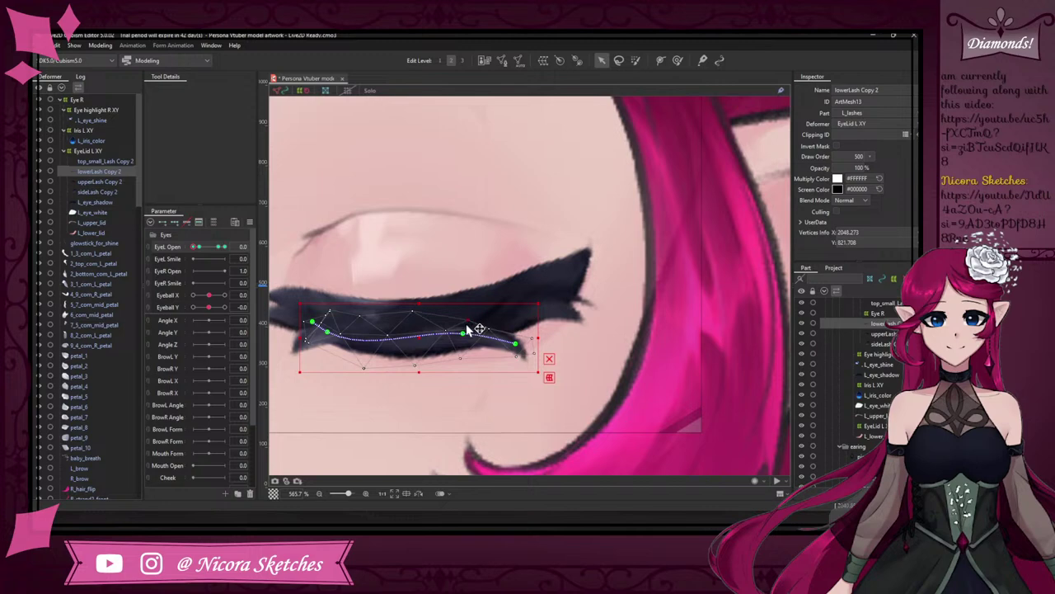
scroll(470, 316, "up", 2)
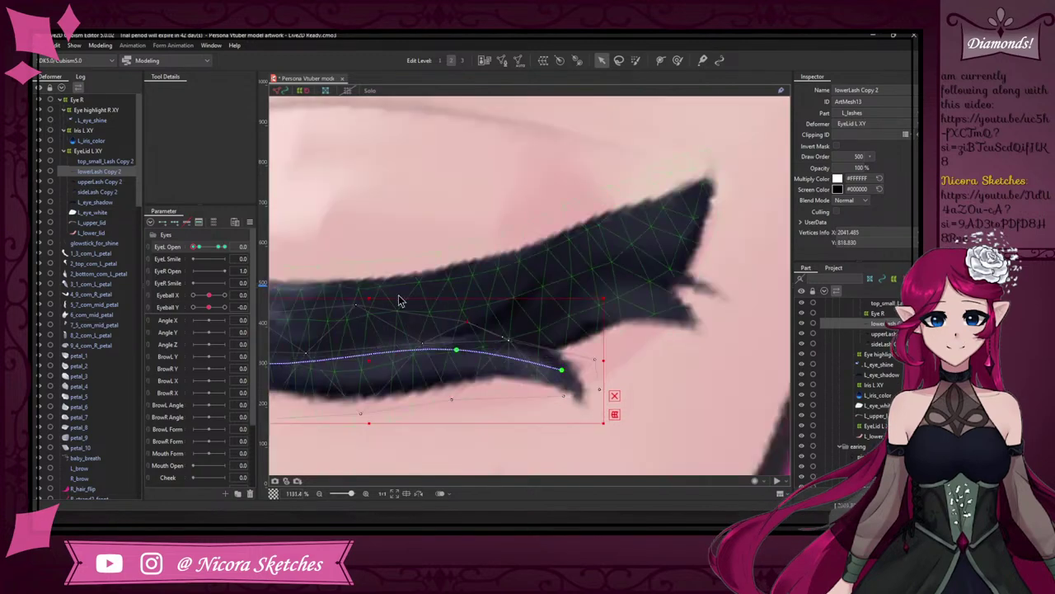
left_click_drag(370, 298, 368, 294)
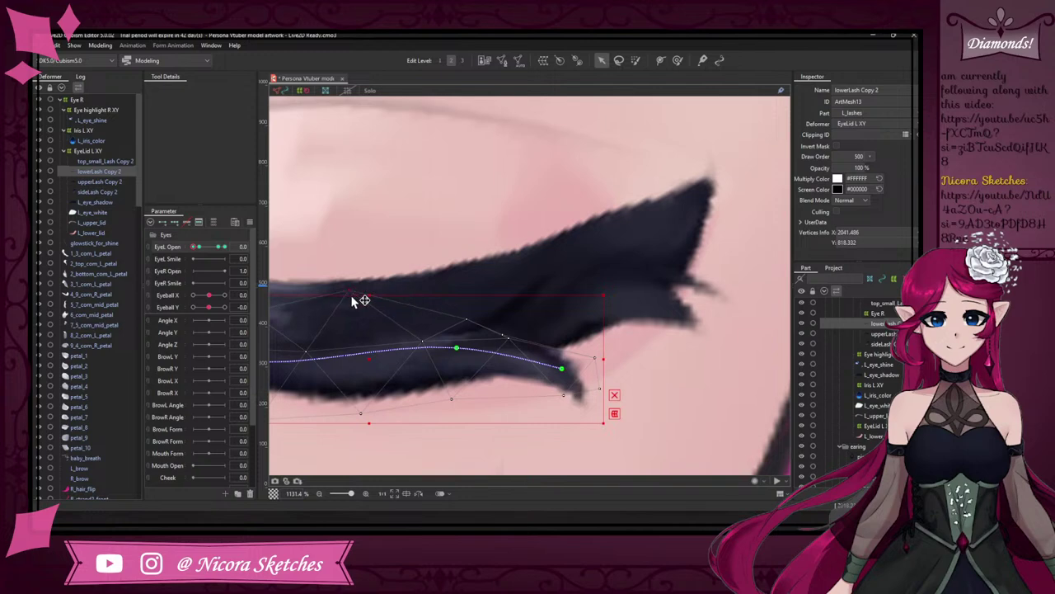
left_click(464, 198)
scroll(553, 339, "down", 5)
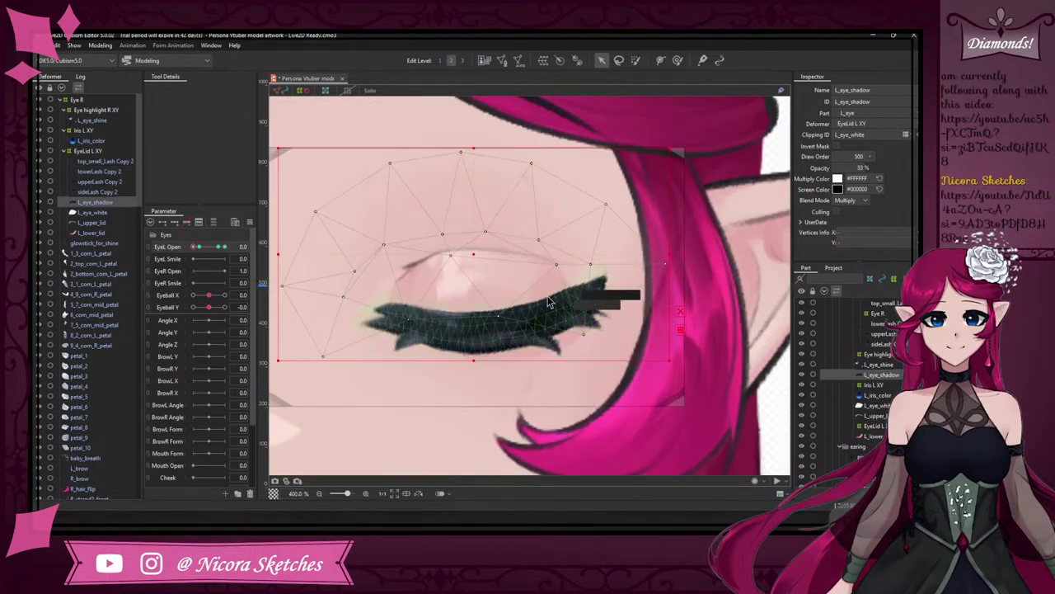
- Pull the lower lash's outer upper vertex up and outward to the upper lash's top edge at EyeL Open 0.0
left_click(502, 350)
left_click(480, 341)
scroll(551, 344, "up", 6)
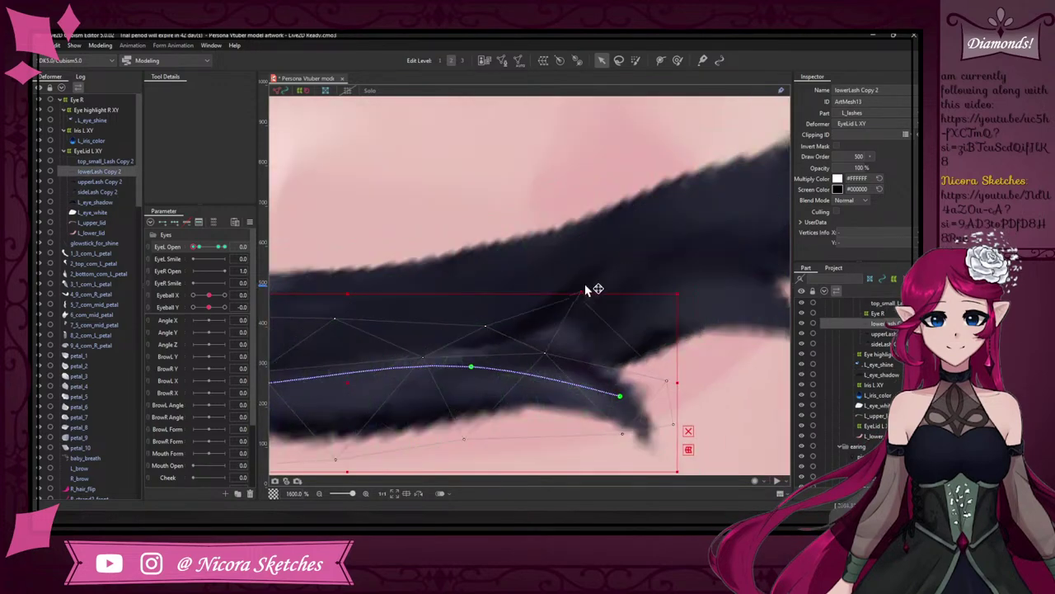
left_click_drag(626, 228, 650, 208)
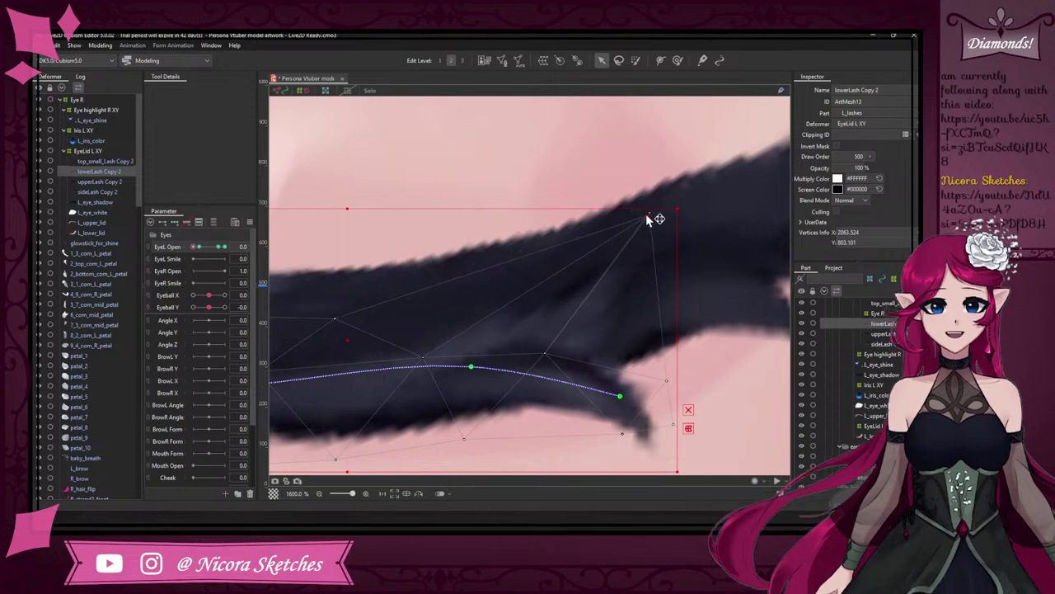
scroll(629, 334, "down", 5)
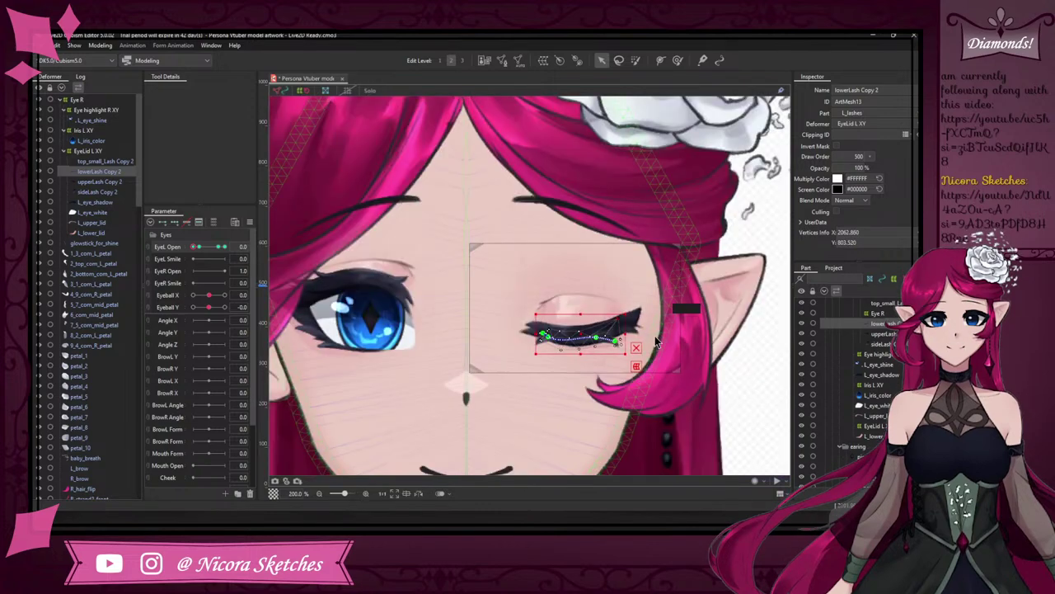
- Examine the closed left eye's lashes at EyeL Open 0.0, both up close and within the whole face
scroll(490, 259, "up", 3)
scroll(340, 213, "down", 1)
left_click(453, 123)
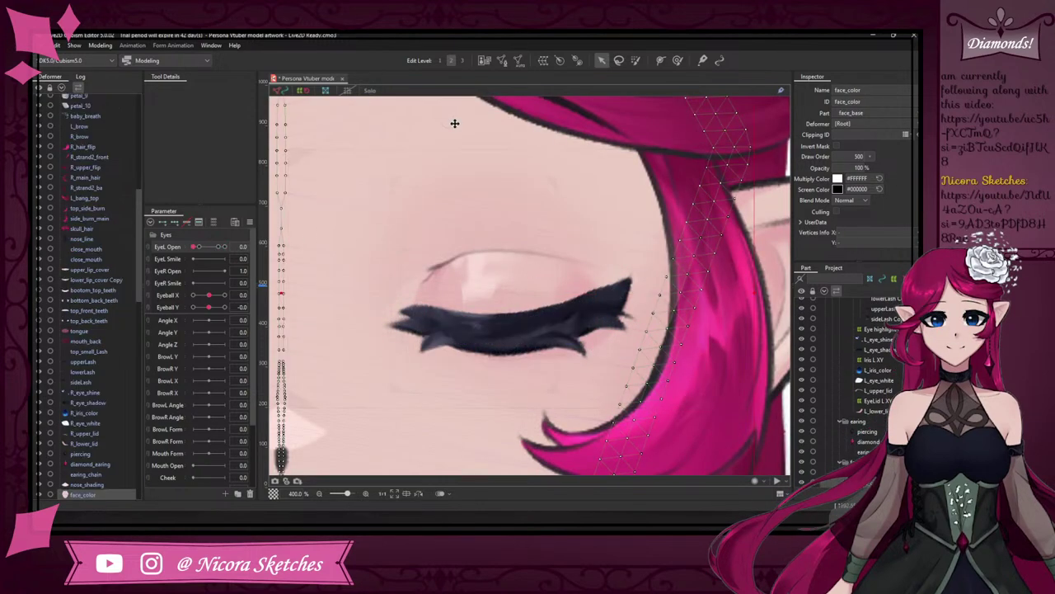
mouse_move(194, 247)
left_mouse_down()
mouse_move(223, 247)
mouse_move(187, 249)
left_mouse_up()
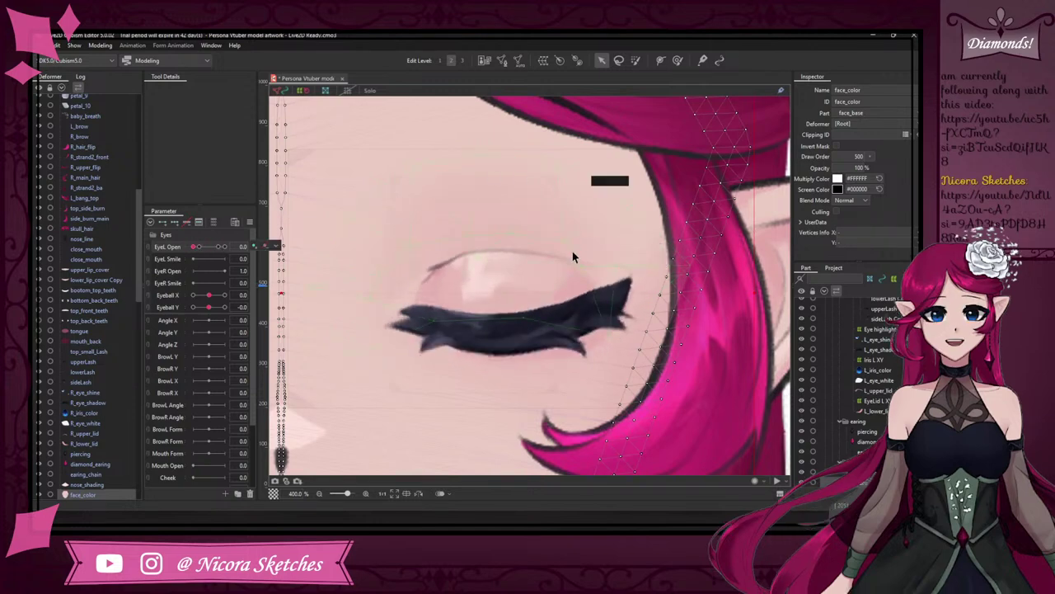
scroll(574, 253, "down", 4)
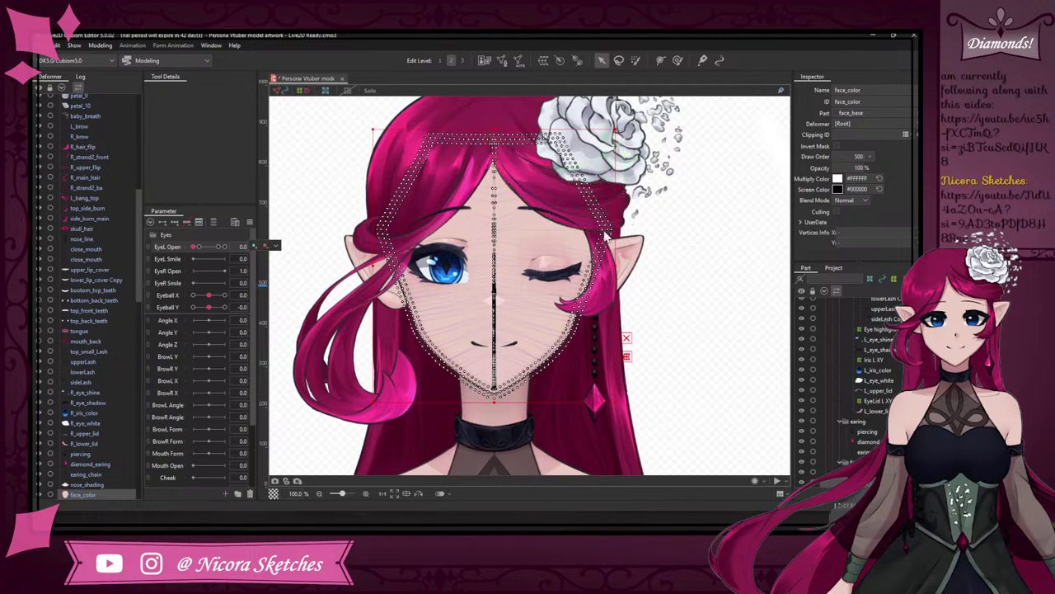
left_click(553, 274)
scroll(589, 248, "up", 3)
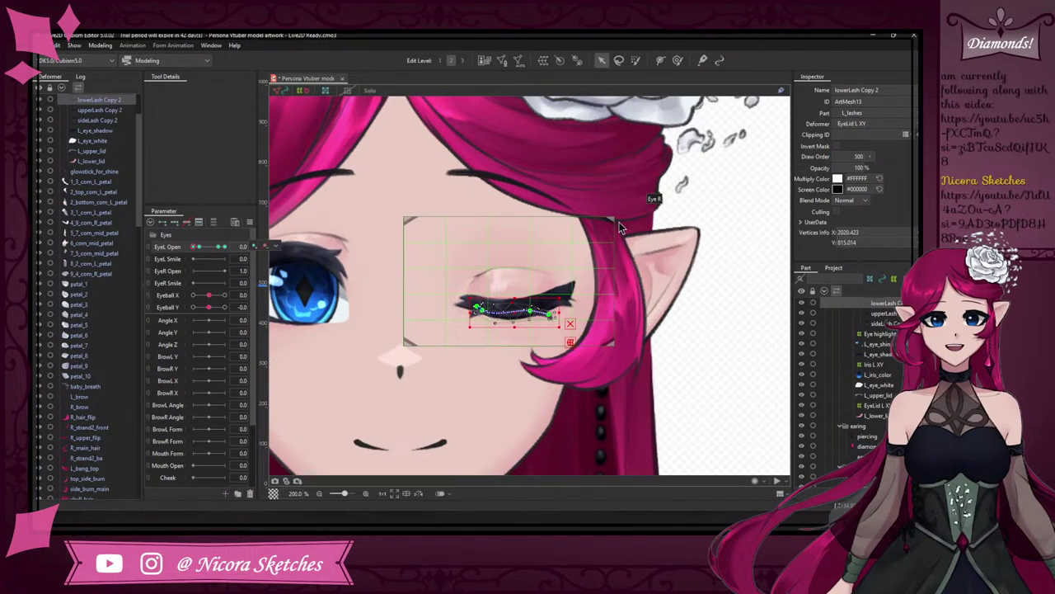
- Push the upper edge of L_eye_white down beneath the upper lash at EyeL Open 0.2, using the deform brush at 140 px
left_click(199, 246)
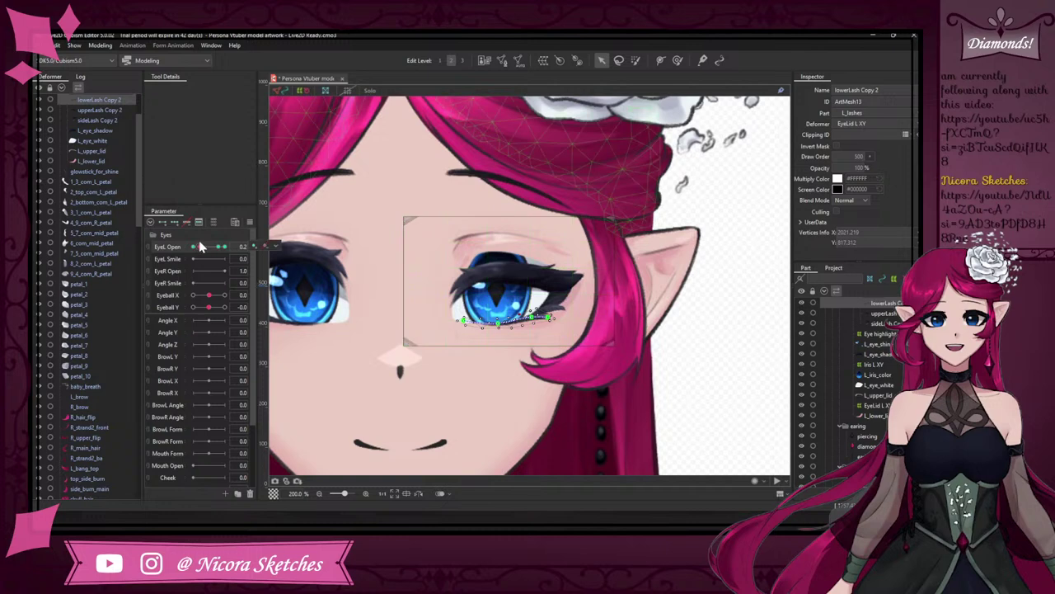
left_click(102, 142)
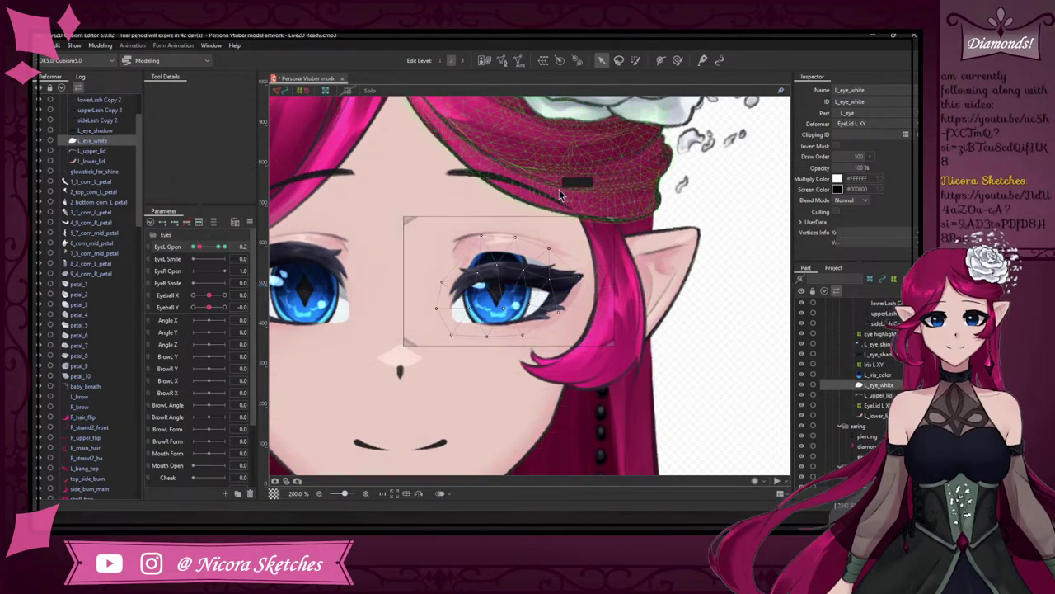
scroll(509, 215, "up", 2)
left_click(677, 61)
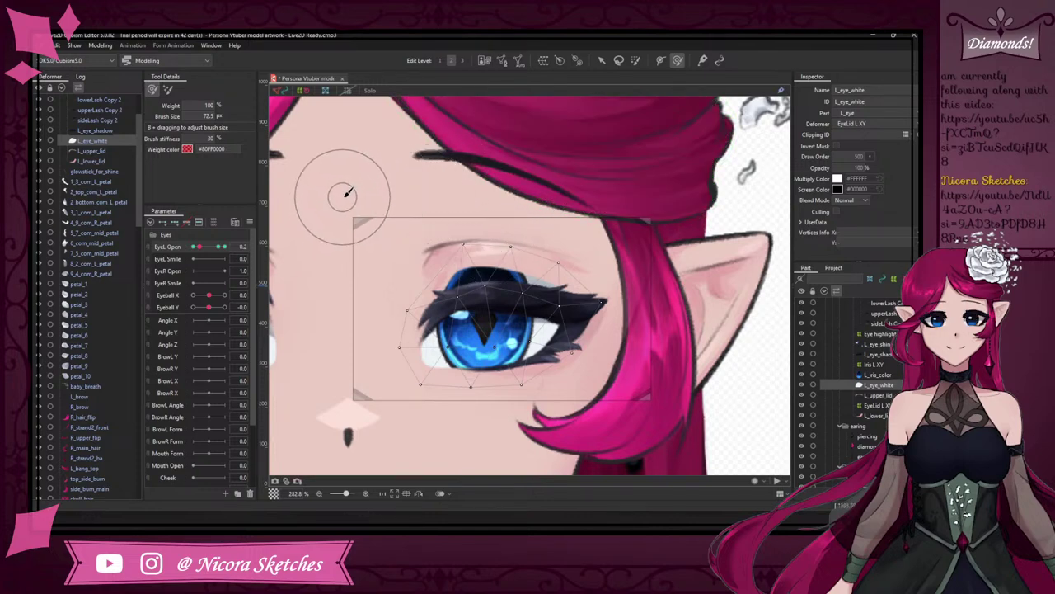
mouse_move(443, 168)
left_mouse_down()
mouse_move(469, 178)
mouse_move(469, 248)
mouse_move(467, 224)
mouse_move(532, 224)
mouse_move(542, 235)
mouse_move(577, 233)
mouse_move(584, 264)
mouse_move(561, 229)
mouse_move(538, 223)
mouse_move(547, 242)
mouse_move(521, 237)
left_mouse_up()
left_click_drag(452, 209, 461, 231)
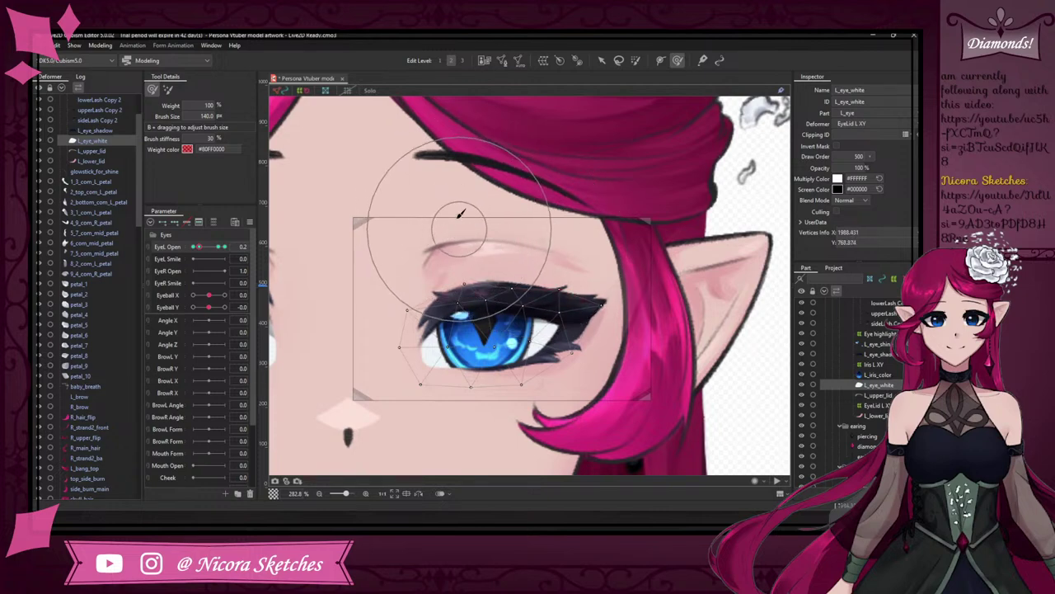
- Try to reshape L_eye_shadow with the deform brush at EyeL Open 0.2, and undo the strokes
left_click(95, 131)
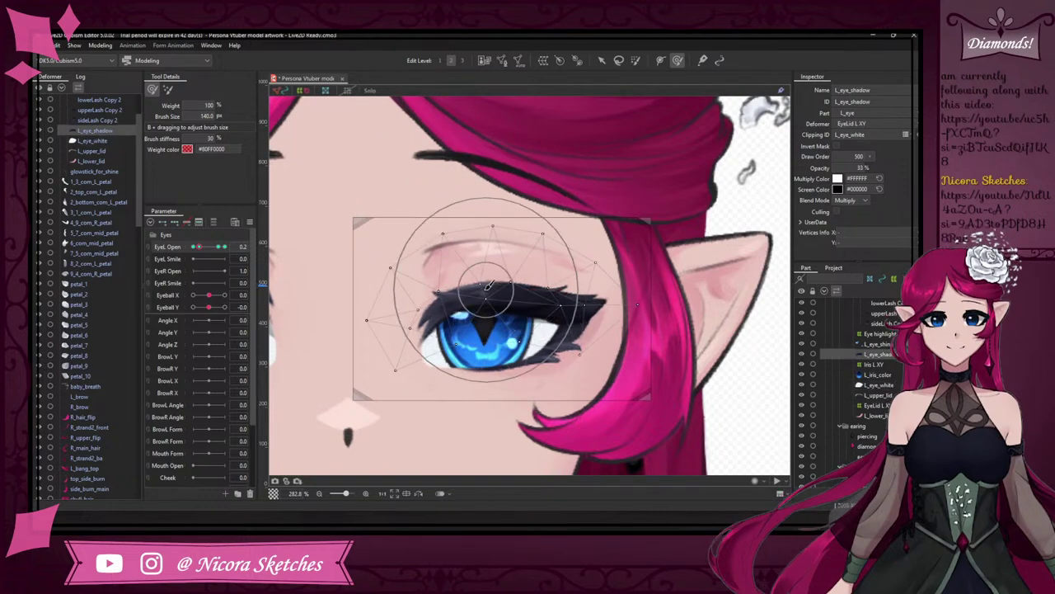
mouse_move(459, 264)
left_mouse_down()
mouse_move(490, 284)
mouse_move(494, 301)
mouse_move(565, 315)
left_mouse_up()
key("ctrl+z")
key("ctrl+z")
key("ctrl+z")
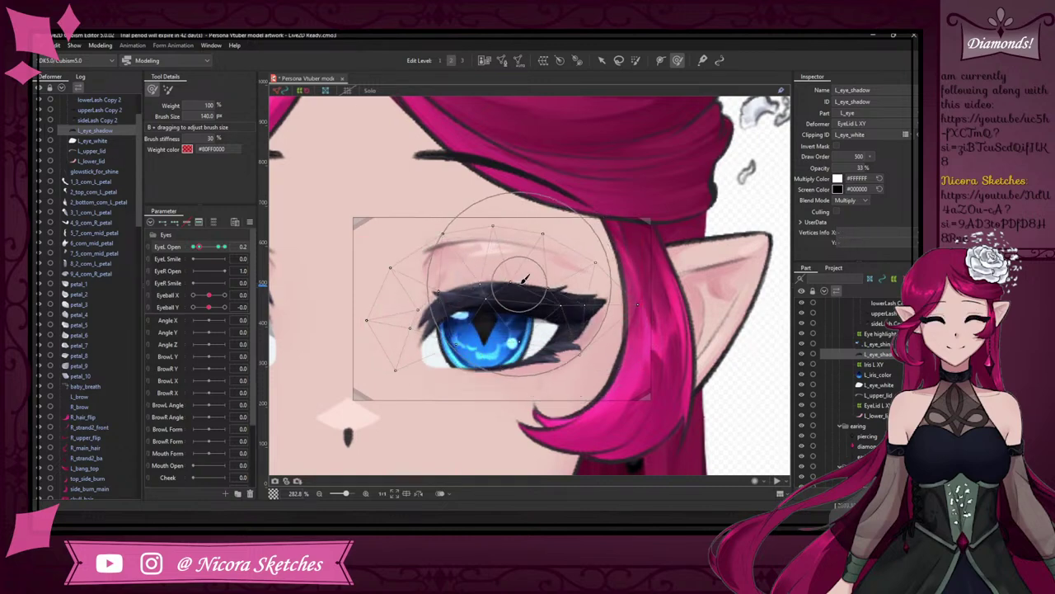
- Isolate L_eye_shadow in Solo view and lay a four-point deform path along its arc from inner to outer corner
left_click(661, 60)
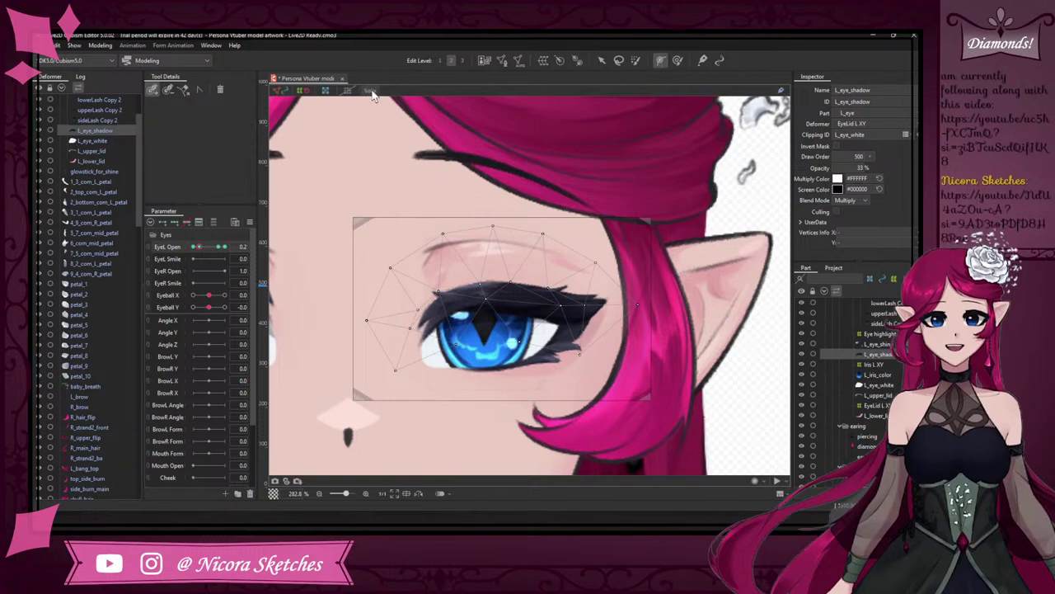
left_click(369, 90)
left_click(396, 340)
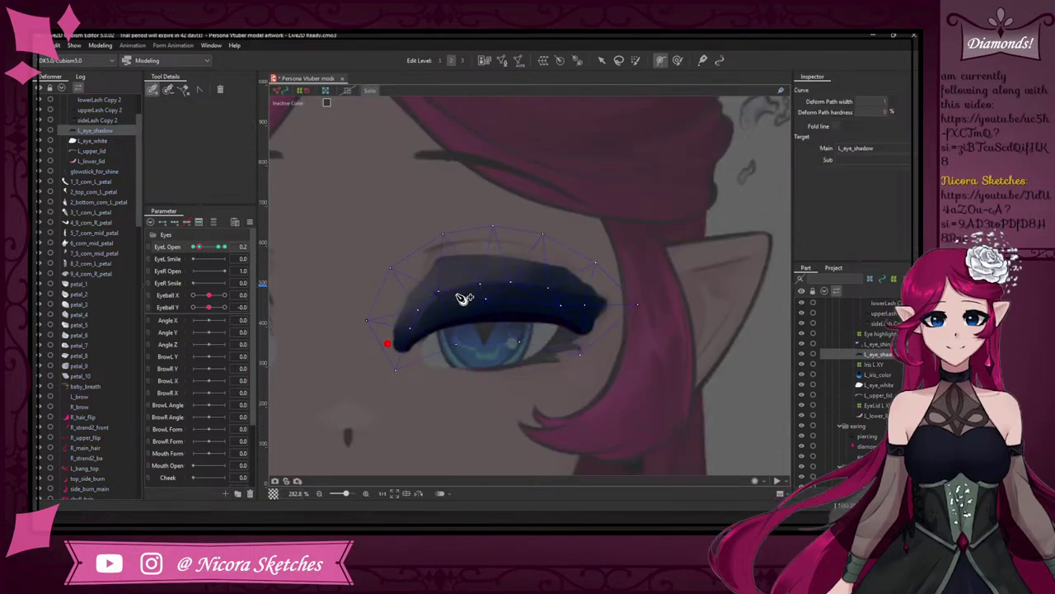
left_click(566, 297)
left_click(595, 322)
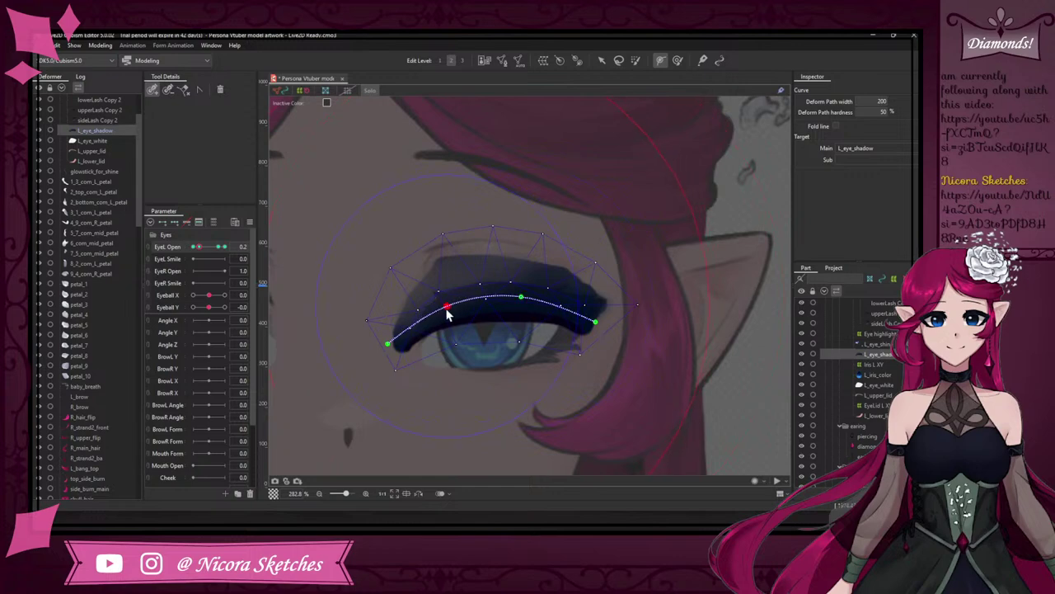
left_click(394, 346)
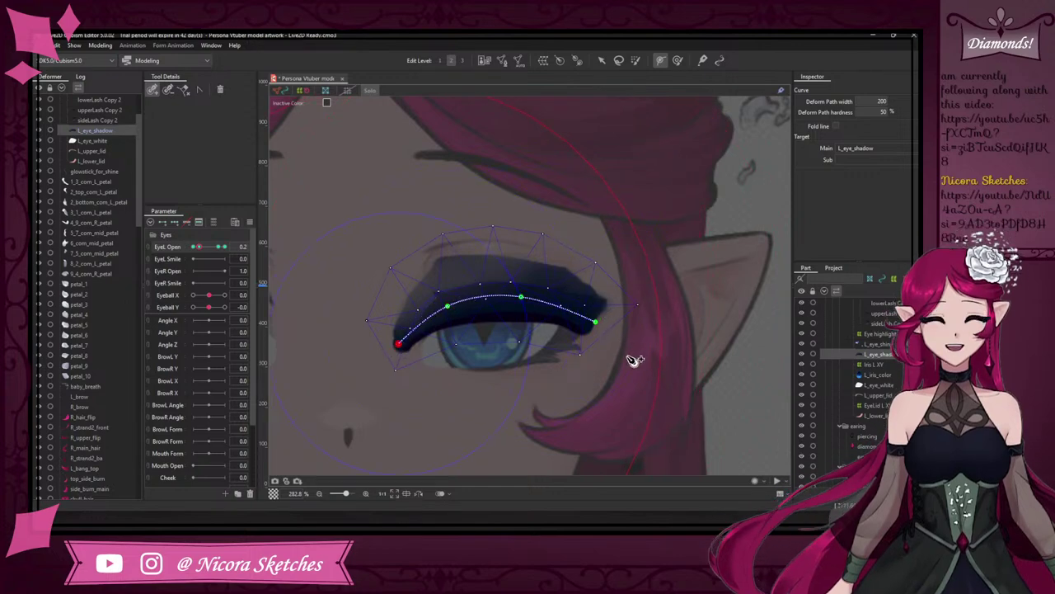
- Lower the middle and outer deform path points of L_eye_shadow to flatten its arc over the iris at EyeL Open 0.2
left_click(677, 61)
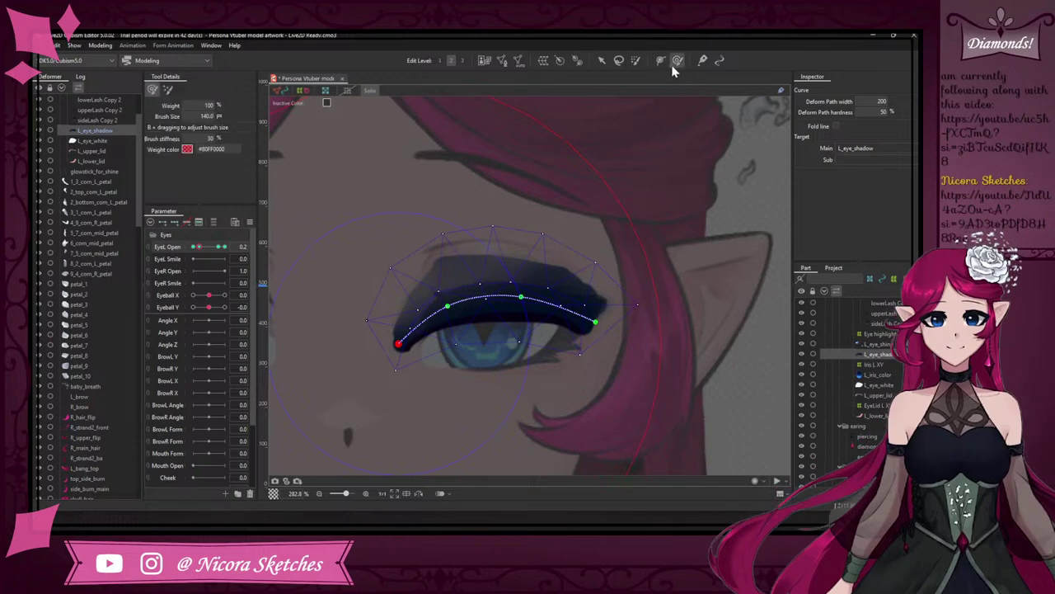
left_click(601, 61)
left_click(601, 61)
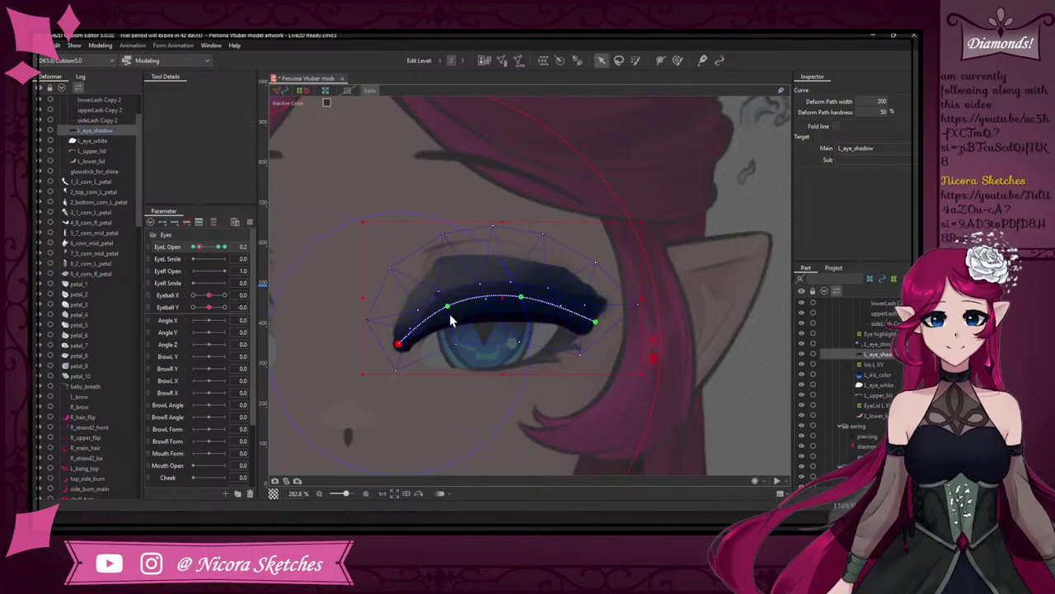
left_click_drag(447, 307, 449, 318)
left_click_drag(531, 307, 526, 320)
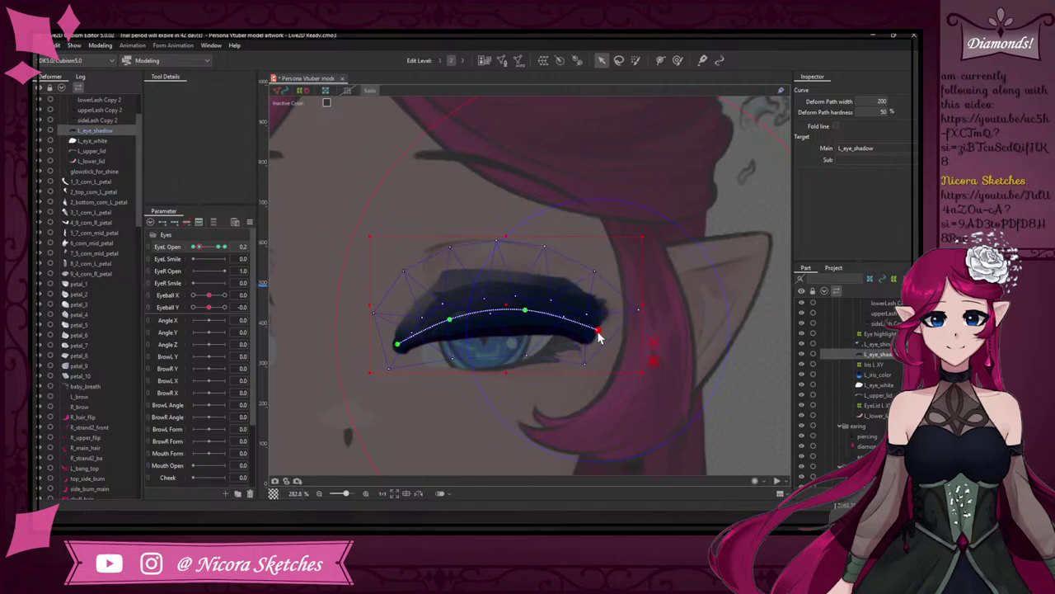
left_click_drag(526, 313, 529, 322)
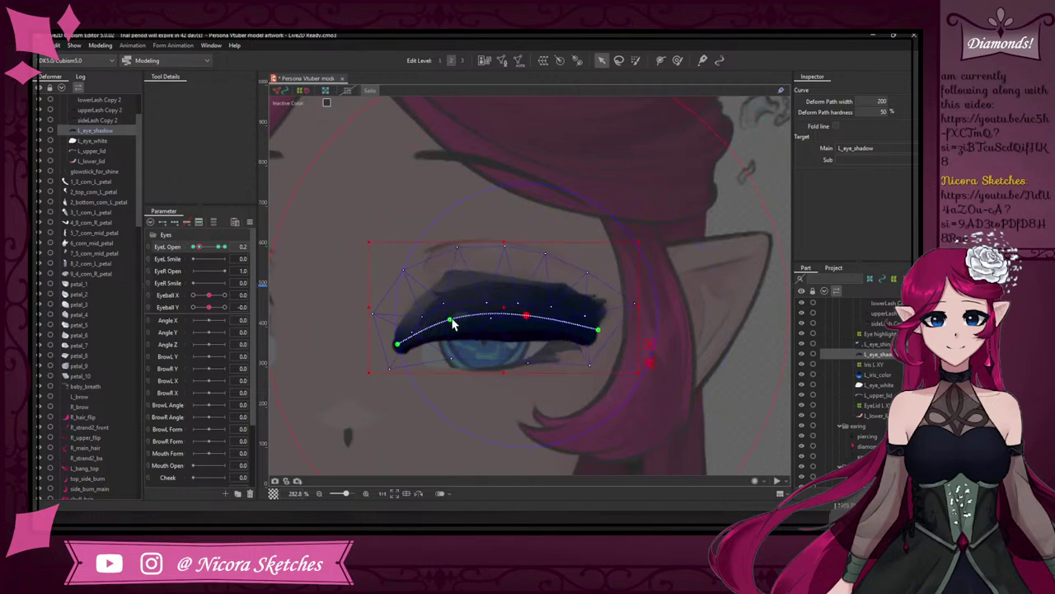
left_click_drag(452, 324, 452, 332)
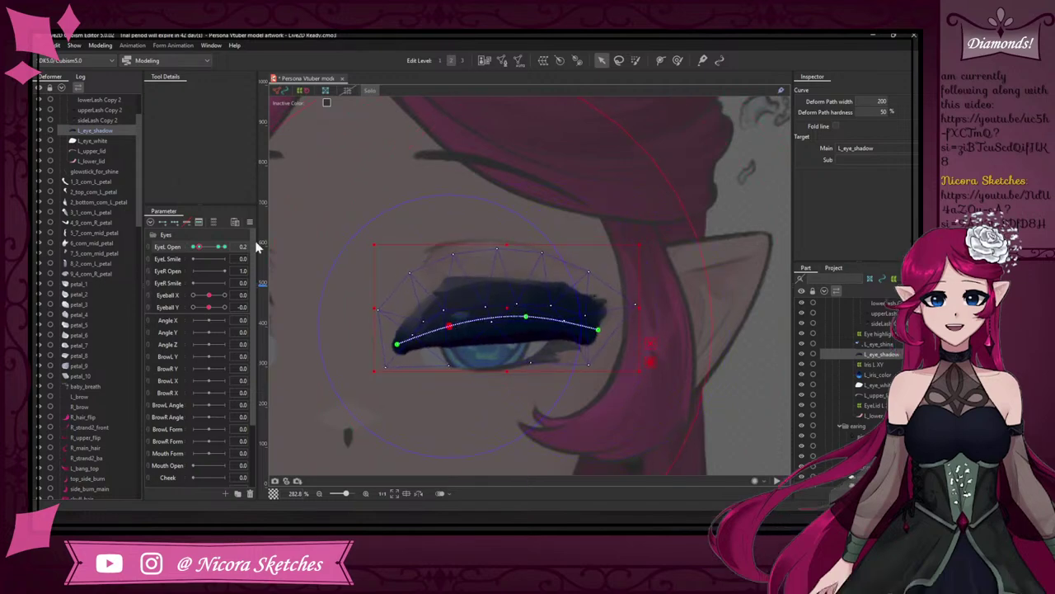
- Move L_eye_shadow down and bend its path along the closed lash at EyeL Open 0.0, and check the closing with all parts shown
left_click(194, 247)
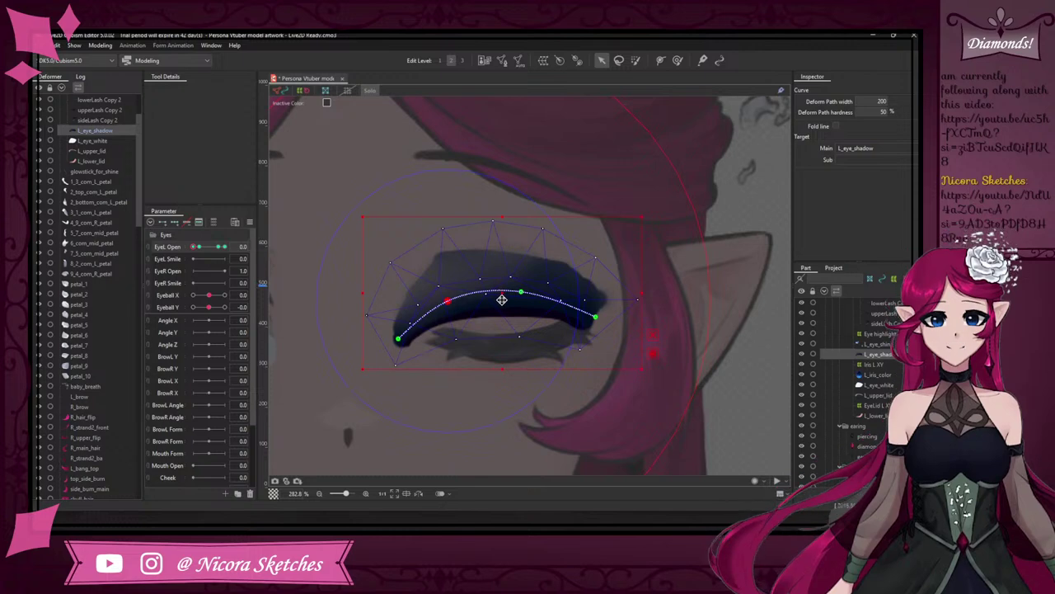
left_click_drag(501, 293, 504, 336)
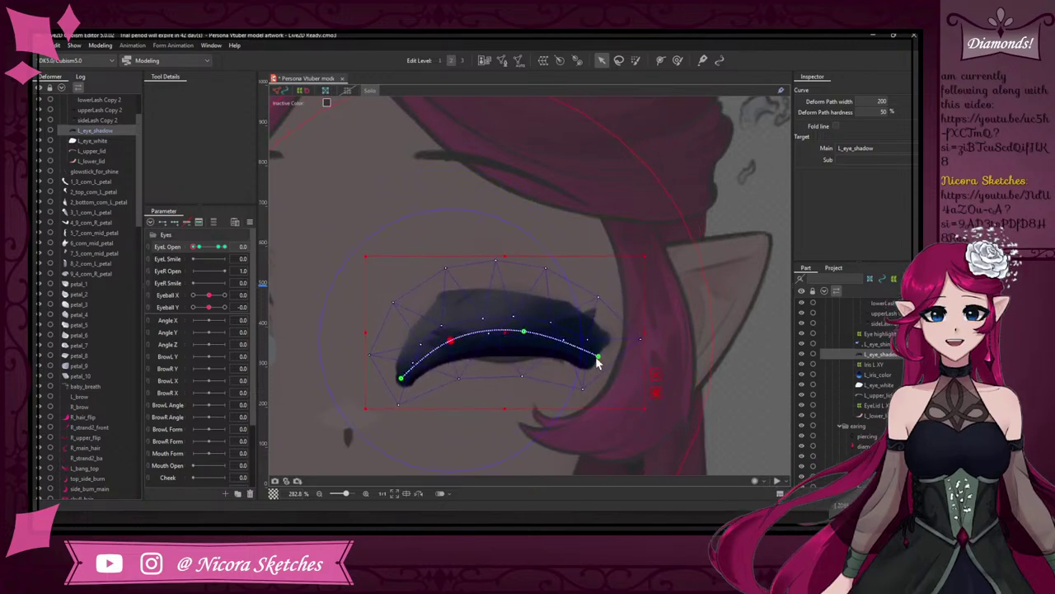
left_click_drag(598, 353, 599, 337)
left_click_drag(402, 377, 450, 335)
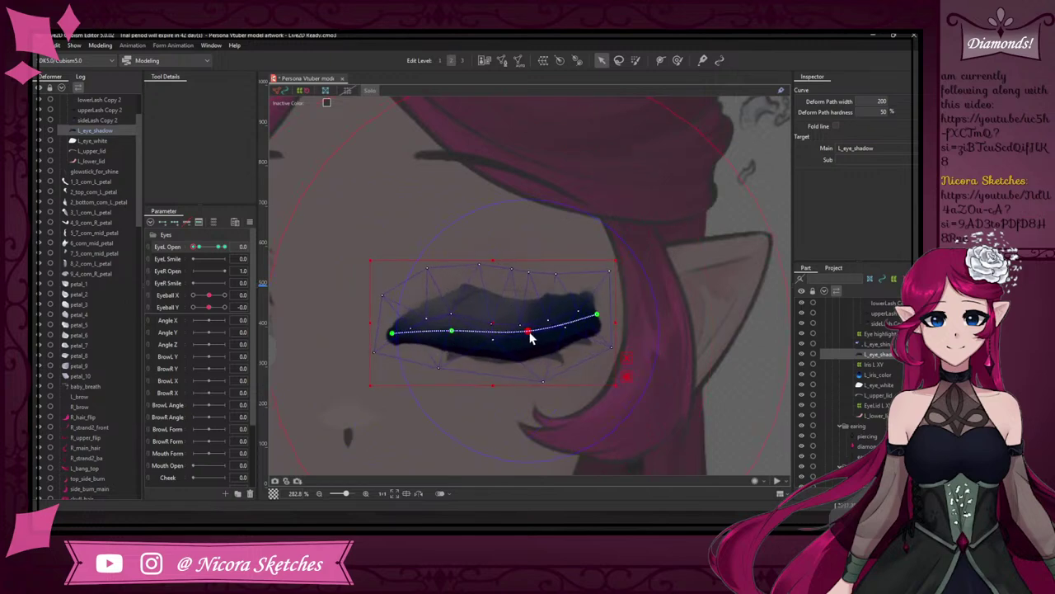
left_click(198, 247)
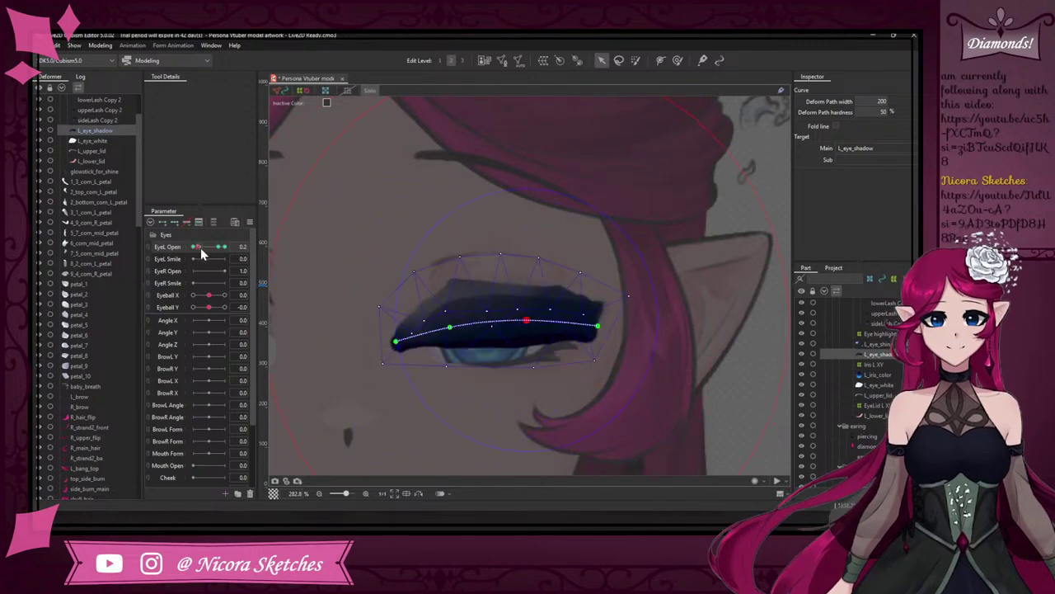
left_click(366, 92)
left_click_drag(198, 247, 192, 248)
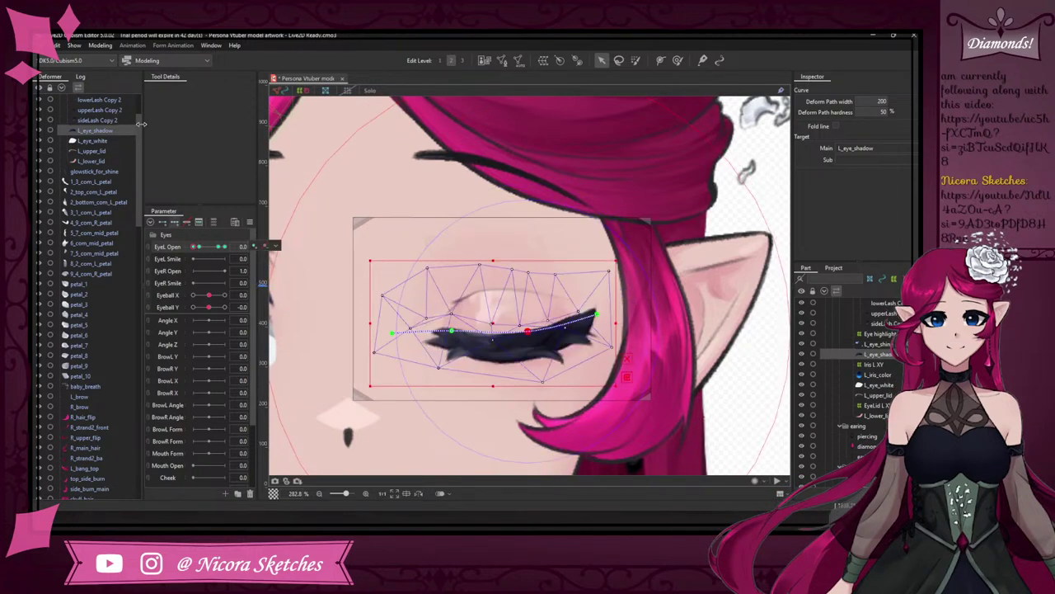
- Isolate L_eye_white and stretch its inner end into the closed lash's inner corner at EyeL Open 0.0, using a 41 px deform brush
left_click(103, 142)
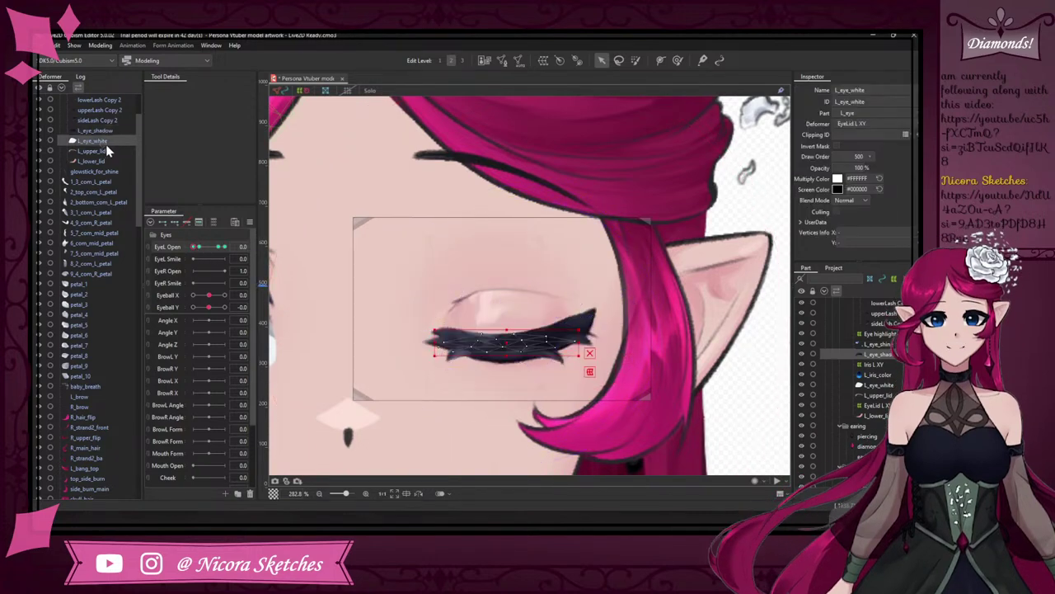
left_click(370, 93)
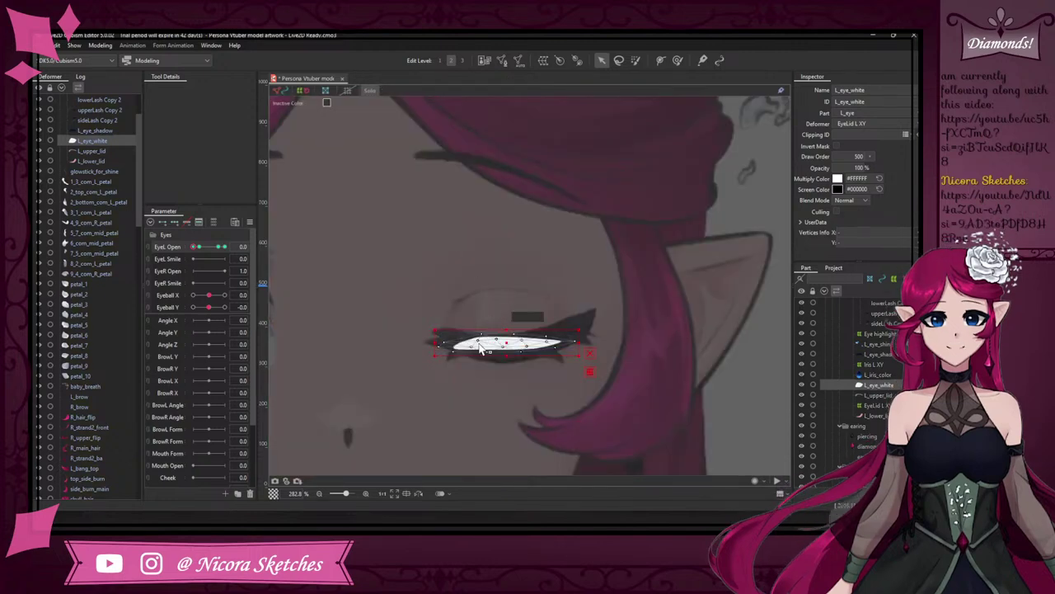
scroll(483, 348, "up", 2)
left_click(676, 61)
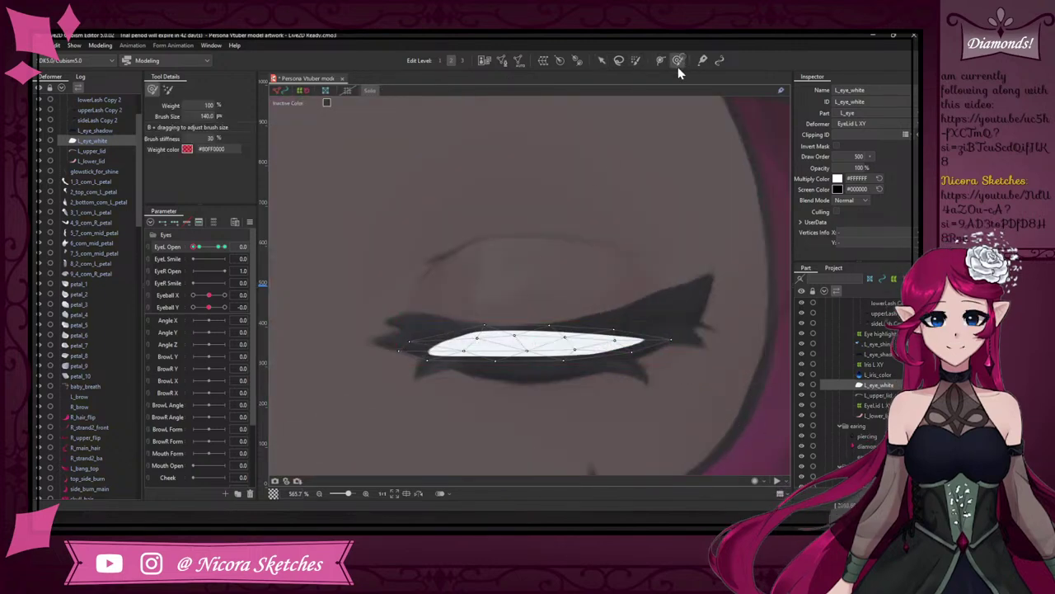
key("b")
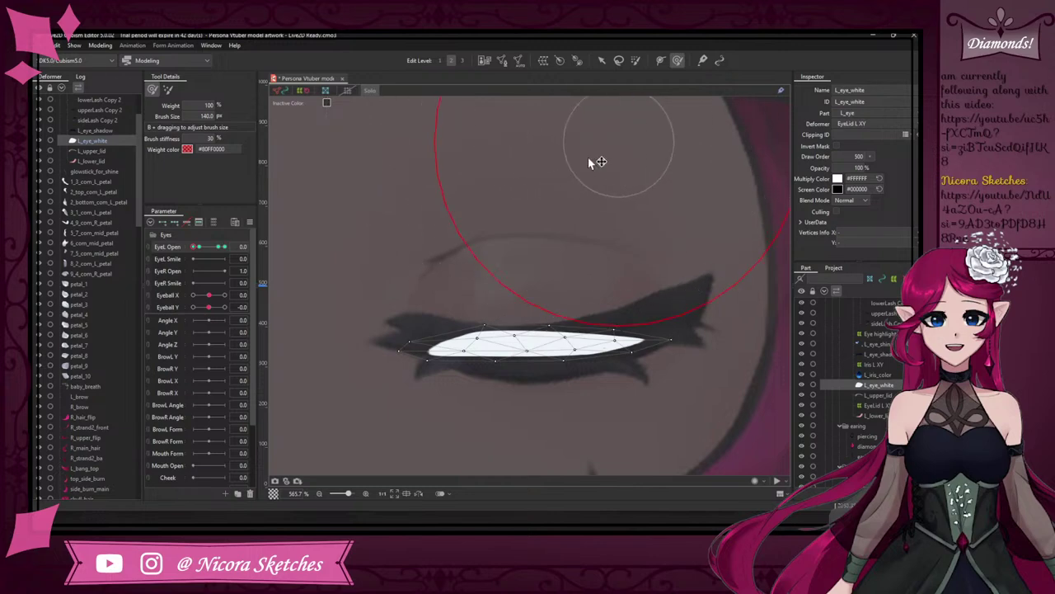
mouse_move(591, 161)
left_mouse_down()
mouse_move(391, 226)
mouse_move(388, 238)
left_mouse_up()
mouse_move(402, 345)
left_mouse_down()
mouse_move(417, 336)
mouse_move(408, 344)
mouse_move(370, 322)
left_mouse_up()
left_click_drag(461, 310, 403, 296)
- Push the lower edge of L_eye_white down along the closed lash and stretch its outer end up toward the outer lash tip
mouse_move(477, 358)
left_mouse_down()
mouse_move(488, 377)
mouse_move(530, 373)
mouse_move(539, 401)
mouse_move(568, 388)
mouse_move(582, 398)
left_mouse_up()
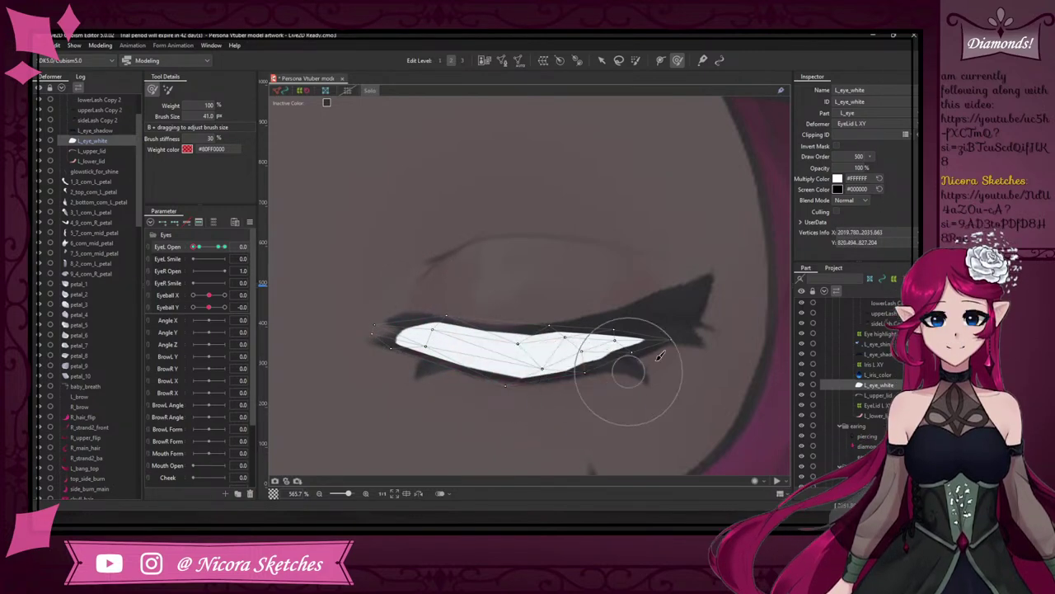
left_click_drag(626, 369, 637, 375)
mouse_move(612, 317)
left_mouse_down()
mouse_move(629, 307)
mouse_move(663, 315)
mouse_move(676, 363)
mouse_move(697, 347)
mouse_move(648, 303)
mouse_move(671, 306)
mouse_move(660, 358)
mouse_move(718, 332)
mouse_move(728, 314)
mouse_move(709, 325)
left_mouse_up()
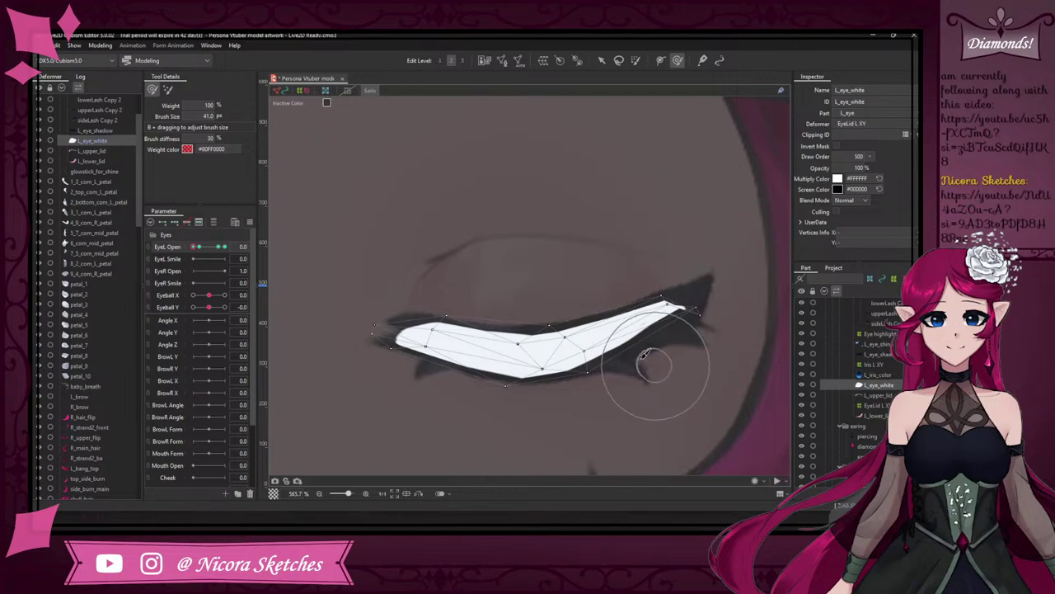
left_click_drag(647, 355, 545, 322)
- Refine the outer and inner edge vertices of L_eye_white at EyeL Open 0.0, and preview EyeL Open 0.1 with all parts shown
left_click(602, 60)
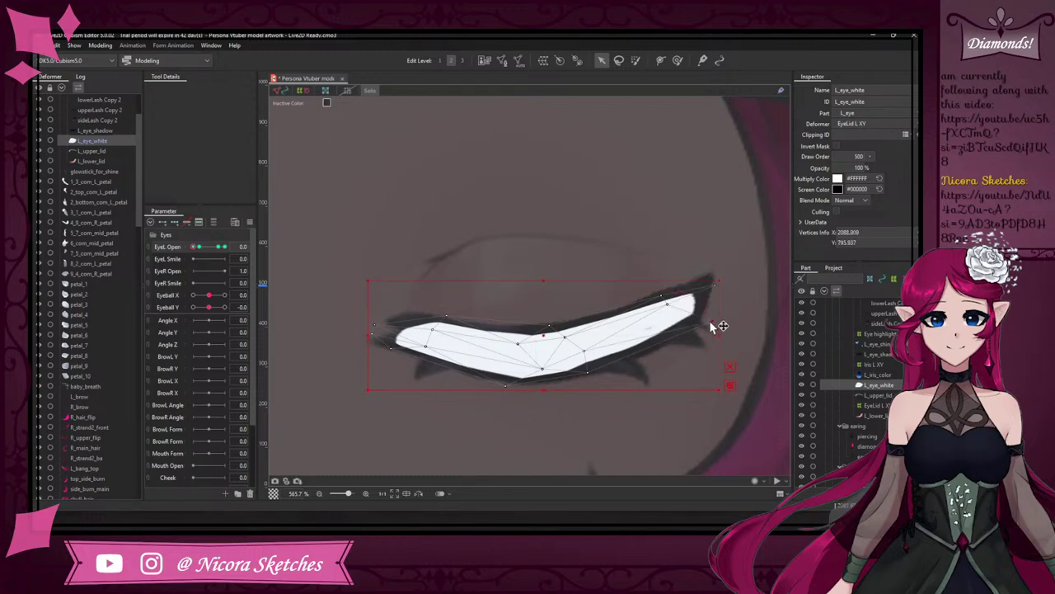
left_click_drag(714, 324, 714, 335)
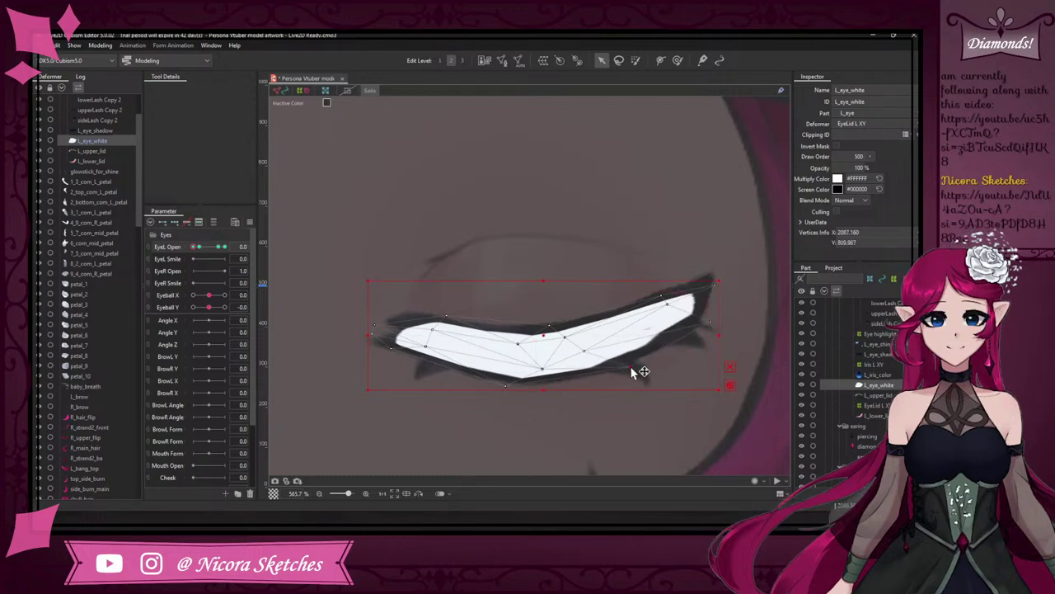
left_click(633, 368)
left_click(430, 312)
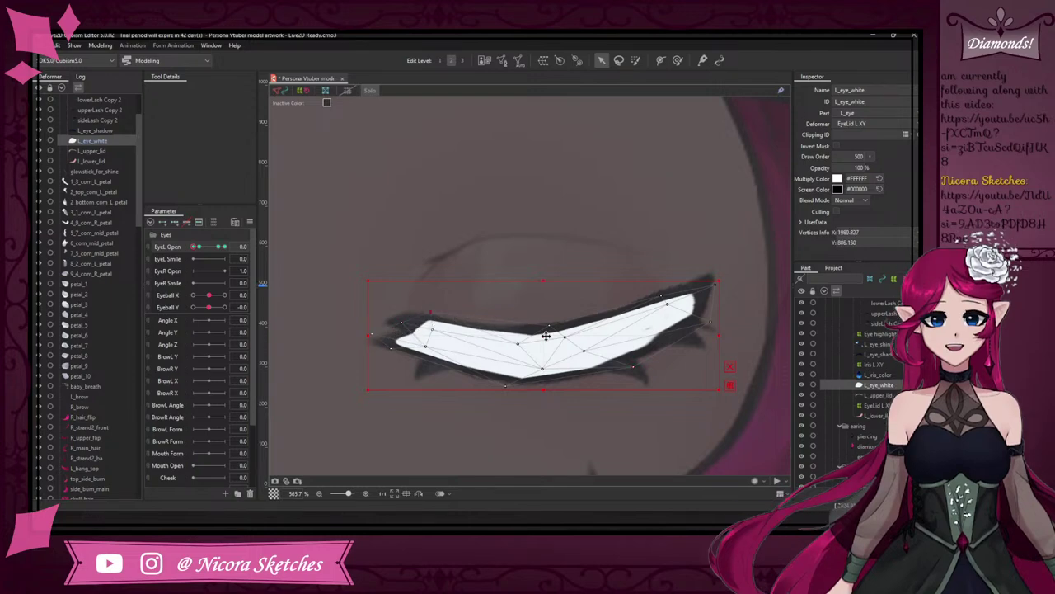
left_click(196, 246)
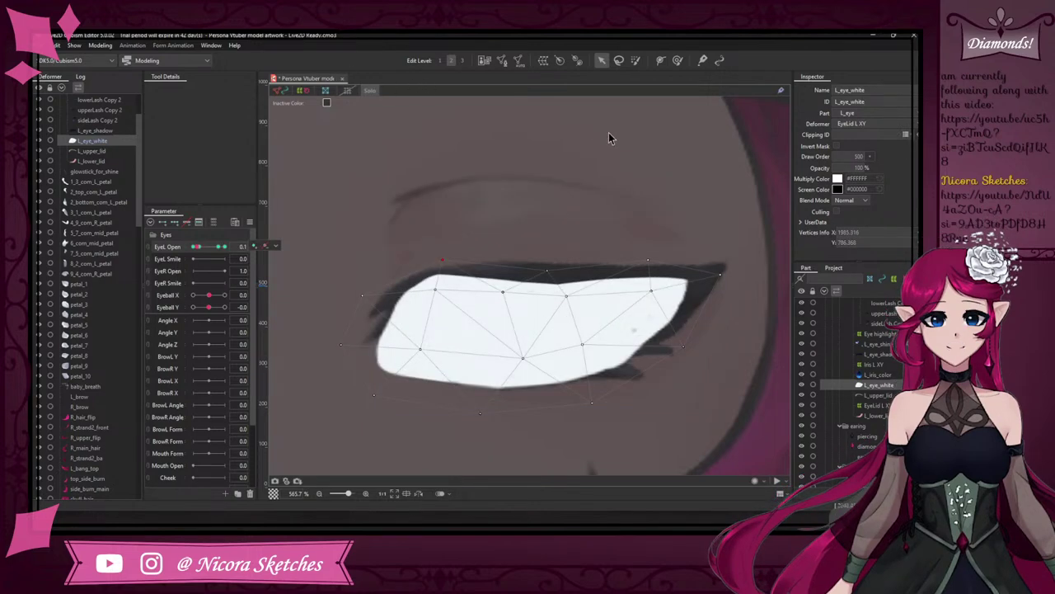
left_click(363, 96)
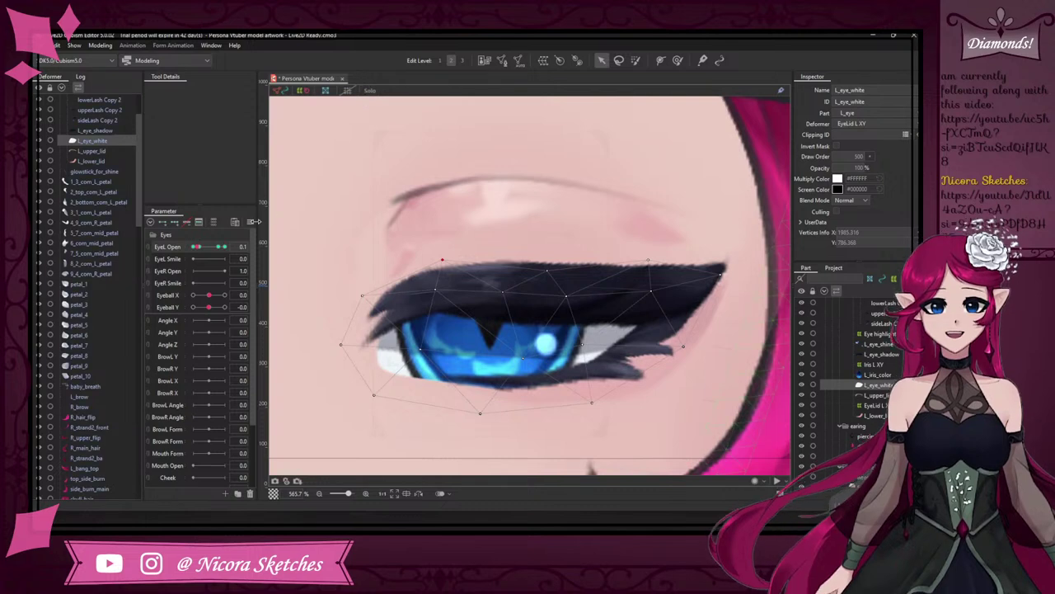
- Check the left eye's nearly closed shape around EyeL Open 0.1 against the surrounding face
left_click(198, 248)
mouse_move(198, 251)
left_mouse_down()
mouse_move(221, 252)
mouse_move(183, 245)
mouse_move(220, 247)
mouse_move(196, 245)
left_mouse_up()
scroll(536, 223, "down", 2)
scroll(536, 219, "down", 3)
scroll(494, 218, "up", 2)
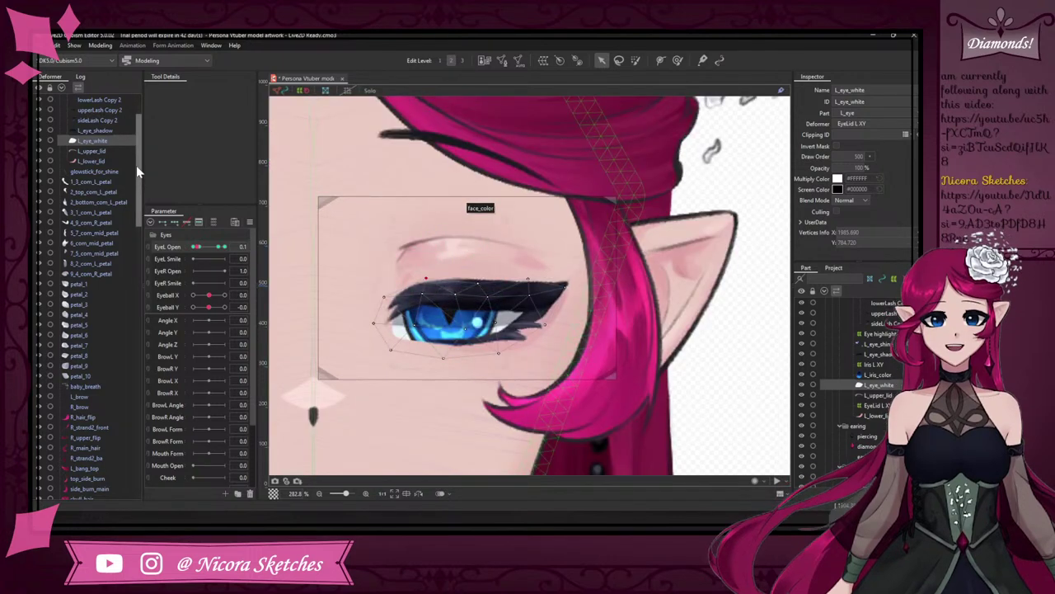
left_click_drag(136, 165, 139, 120)
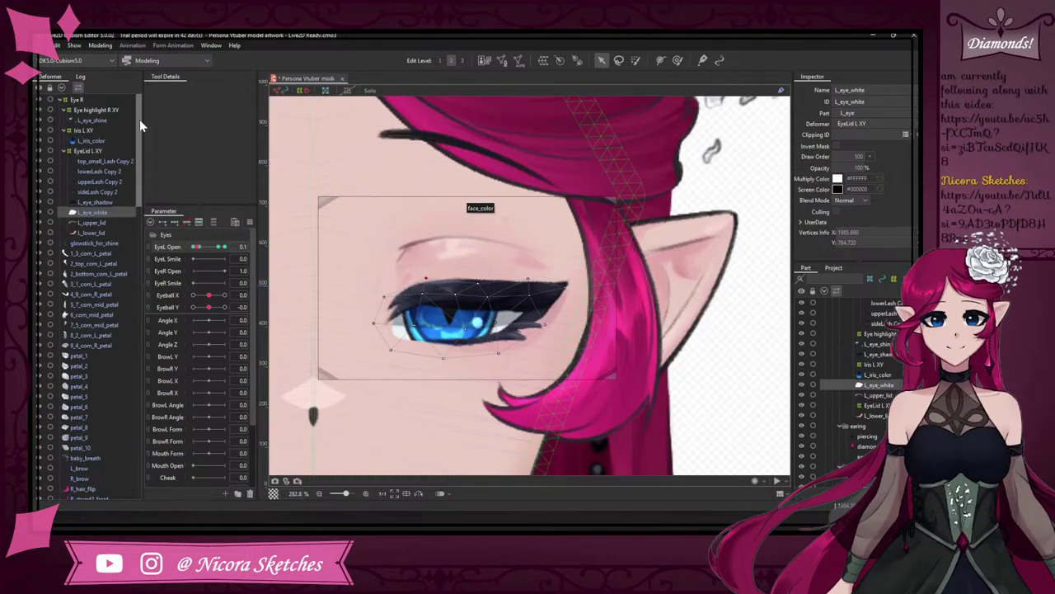
left_click(93, 233)
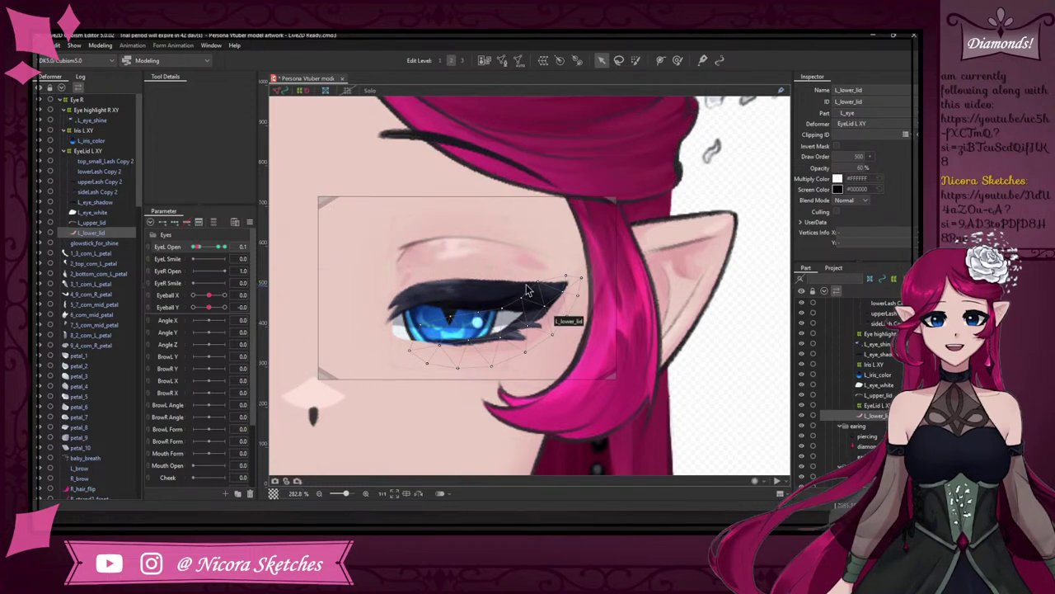
left_click(619, 61)
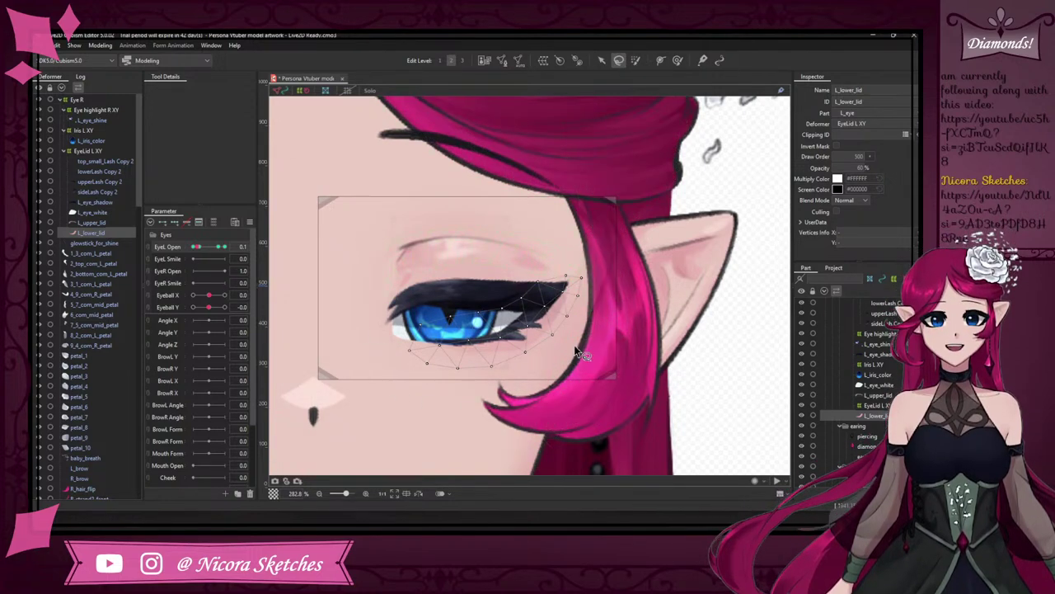
left_click_drag(586, 259, 579, 265)
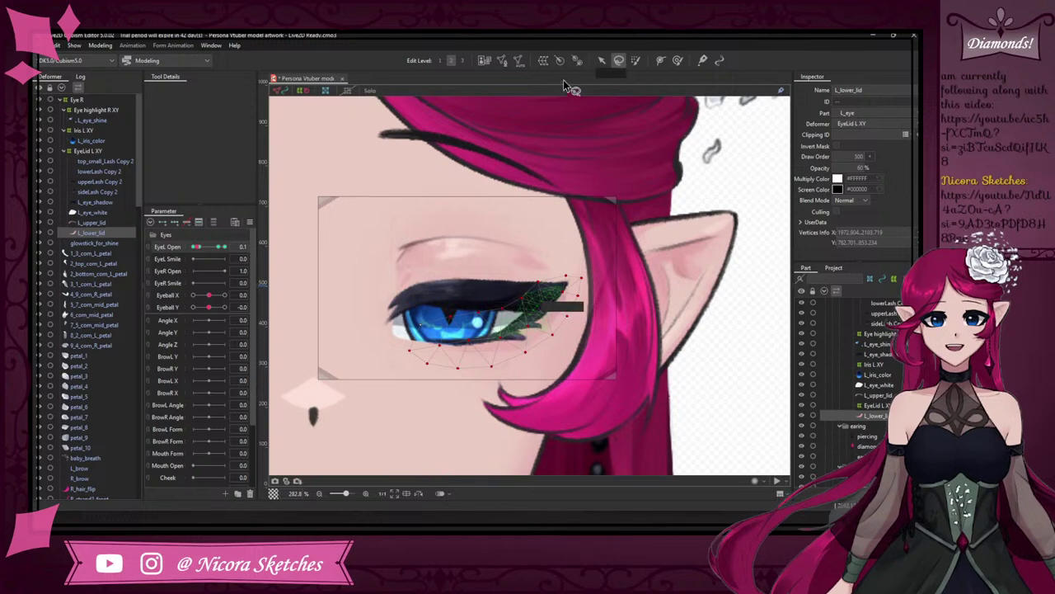
left_click(601, 61)
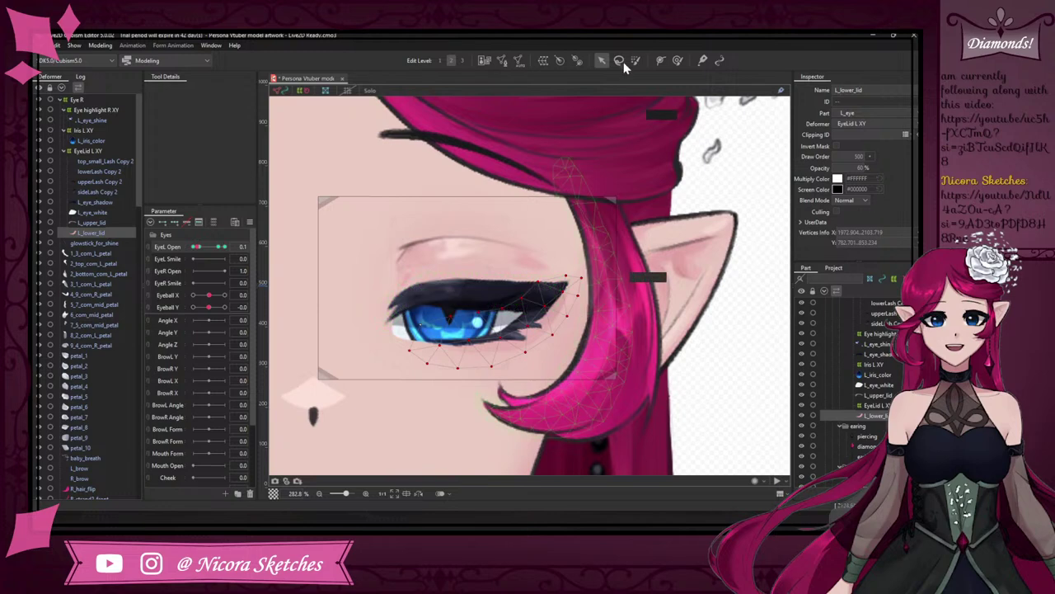
left_click(366, 103)
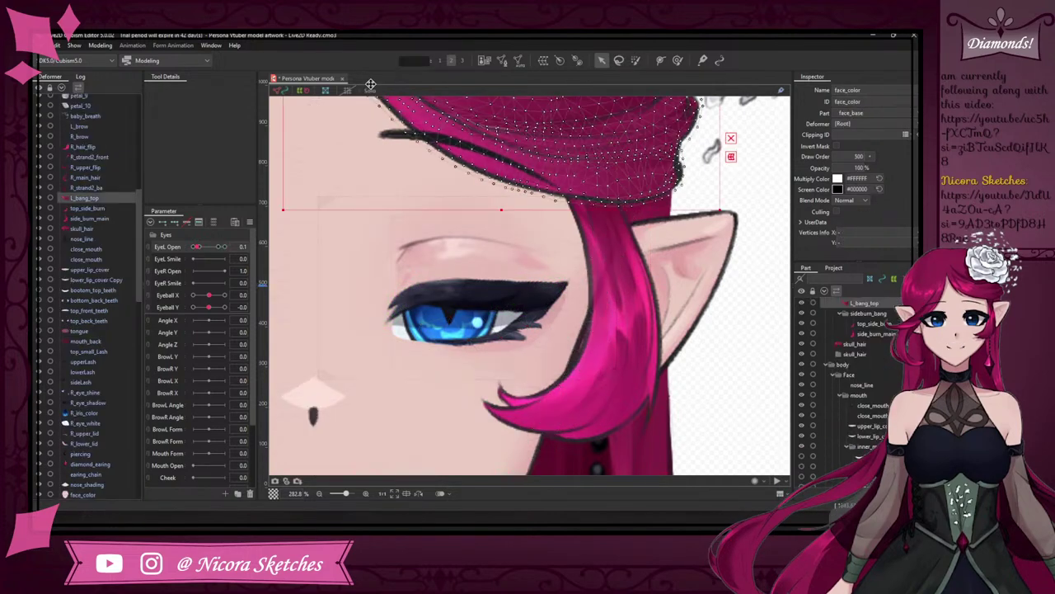
left_click(477, 278)
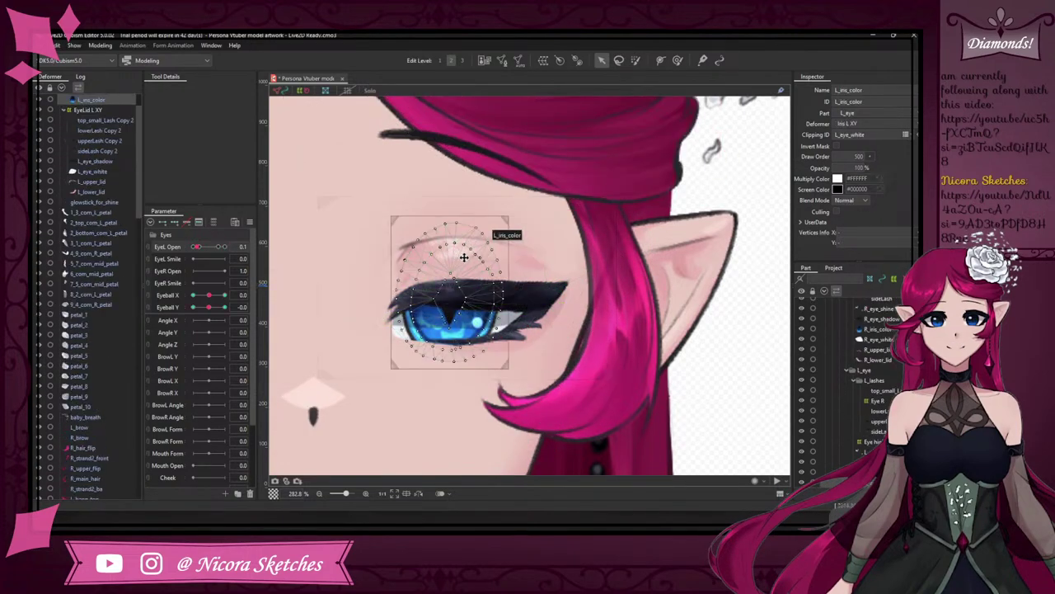
scroll(140, 135, "up", 2)
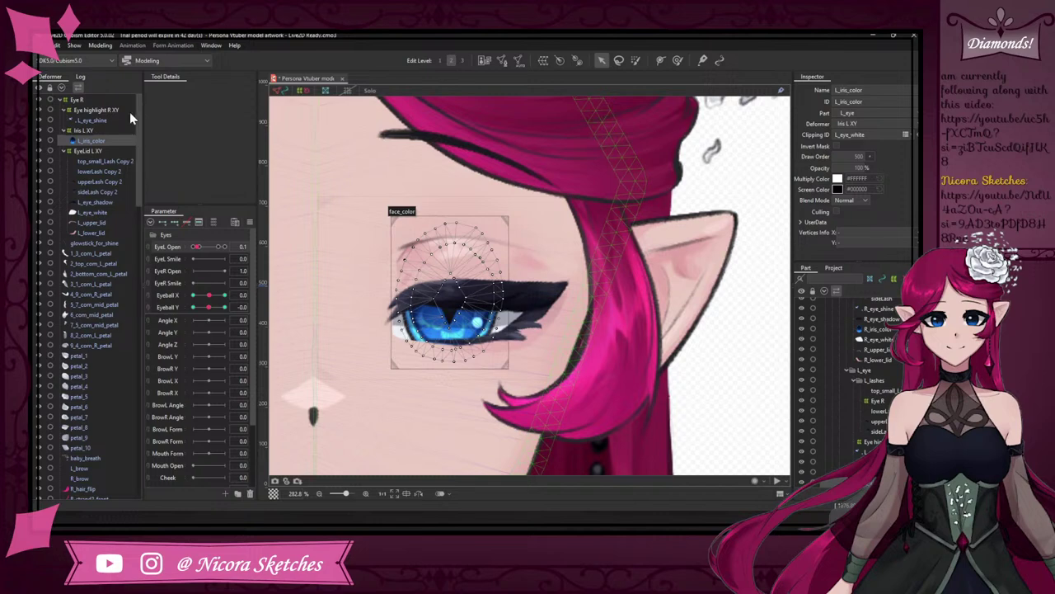
- Select L_upper_lid and lower its inner and outer ends toward the lash at EyeL Open 0.2, using a 128.4 px deform brush
left_click(112, 221)
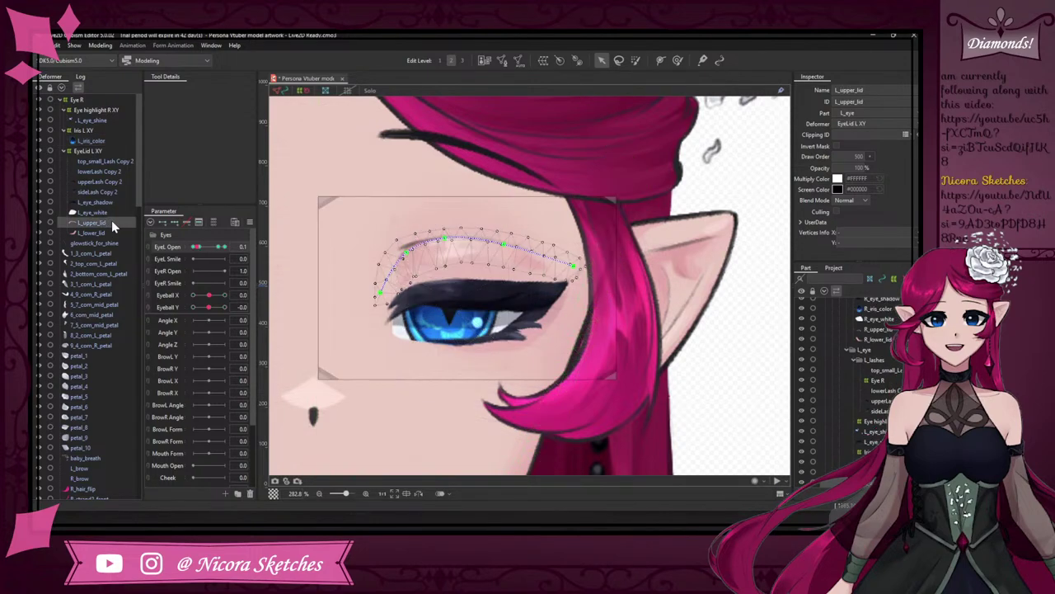
left_click_drag(405, 252, 398, 242)
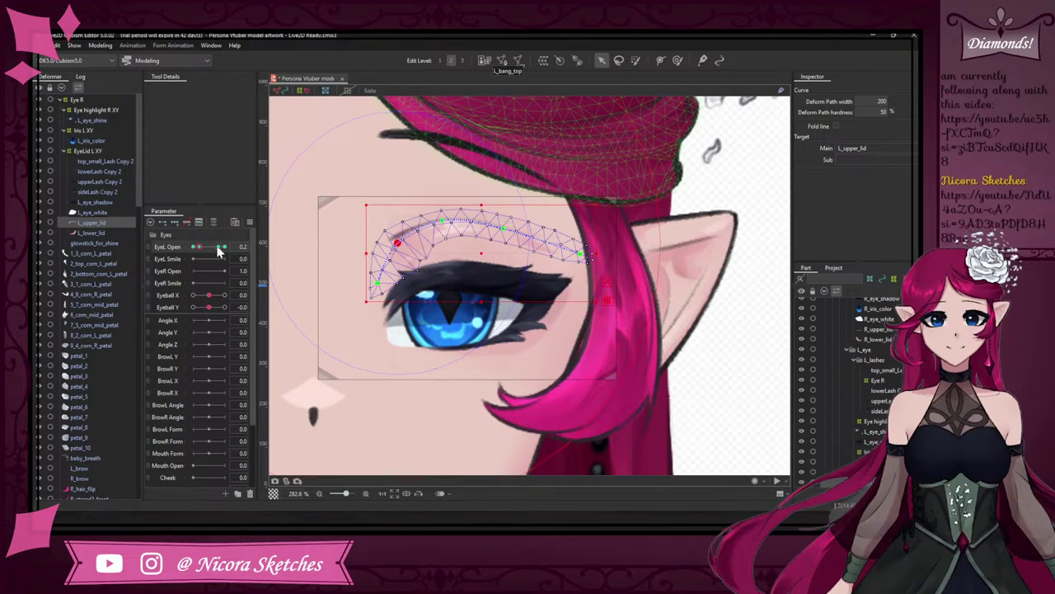
left_click_drag(219, 251, 191, 252)
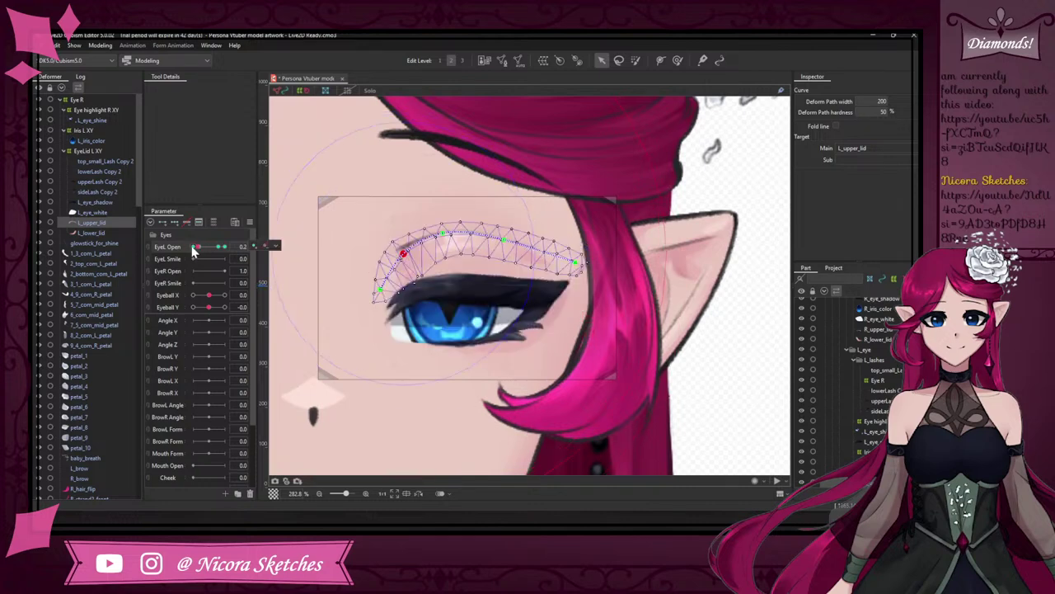
left_click(677, 60)
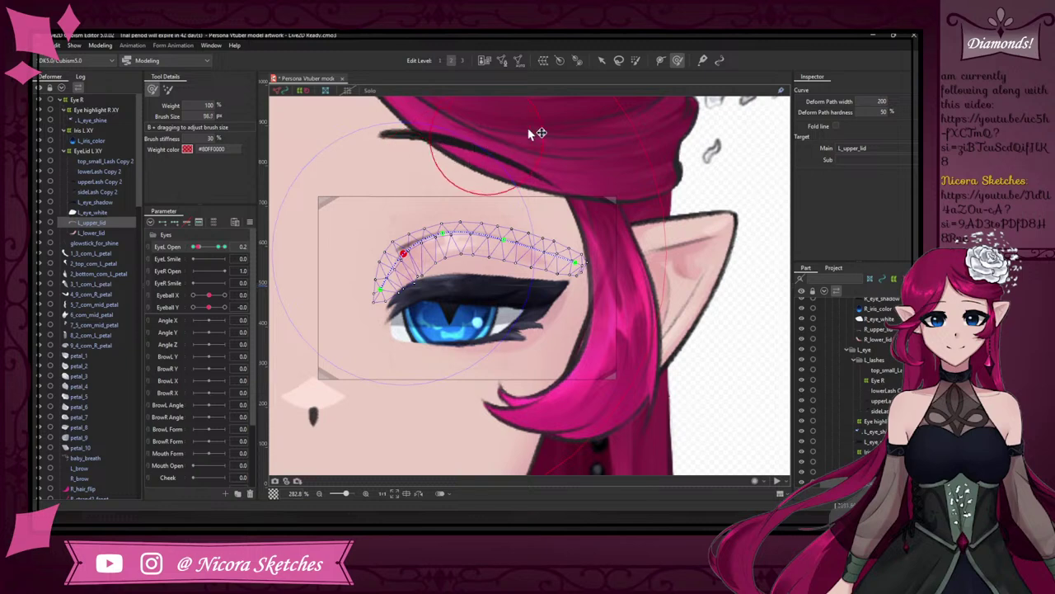
left_click_drag(532, 133, 553, 134)
left_click(382, 212)
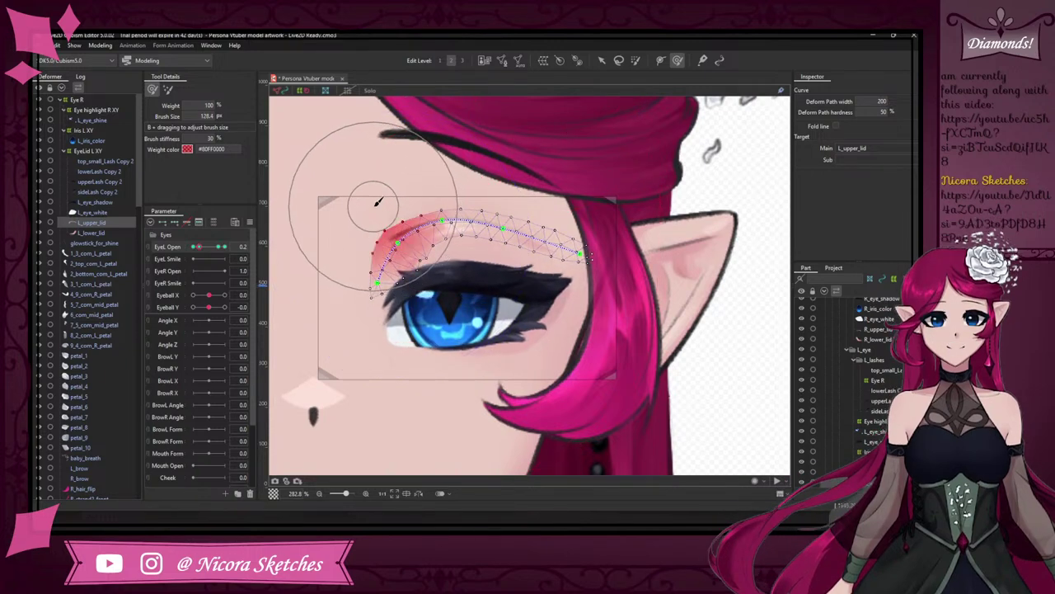
left_click_drag(376, 205, 391, 224)
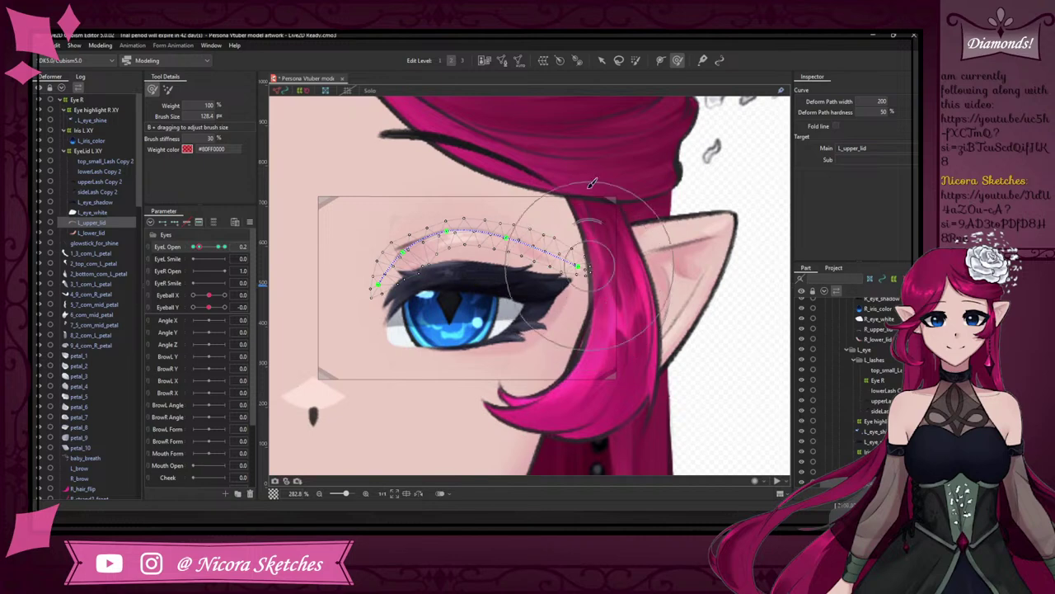
- Lasso the lower edge vertices of L_upper_lid, isolate the mesh and move them down onto the upper lash
left_click(618, 60)
left_click_drag(393, 301, 437, 248)
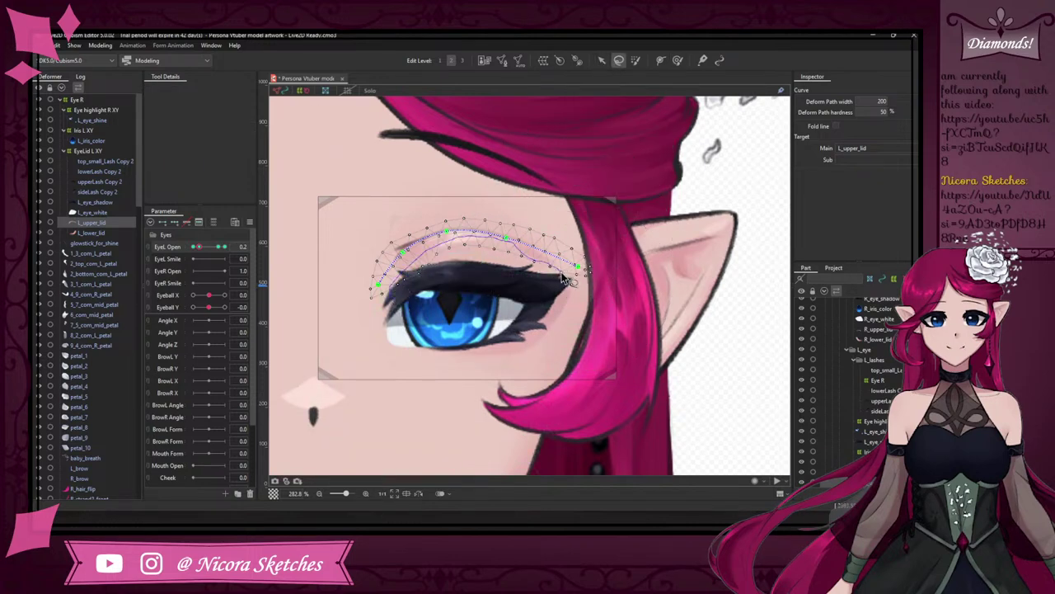
left_click(544, 294)
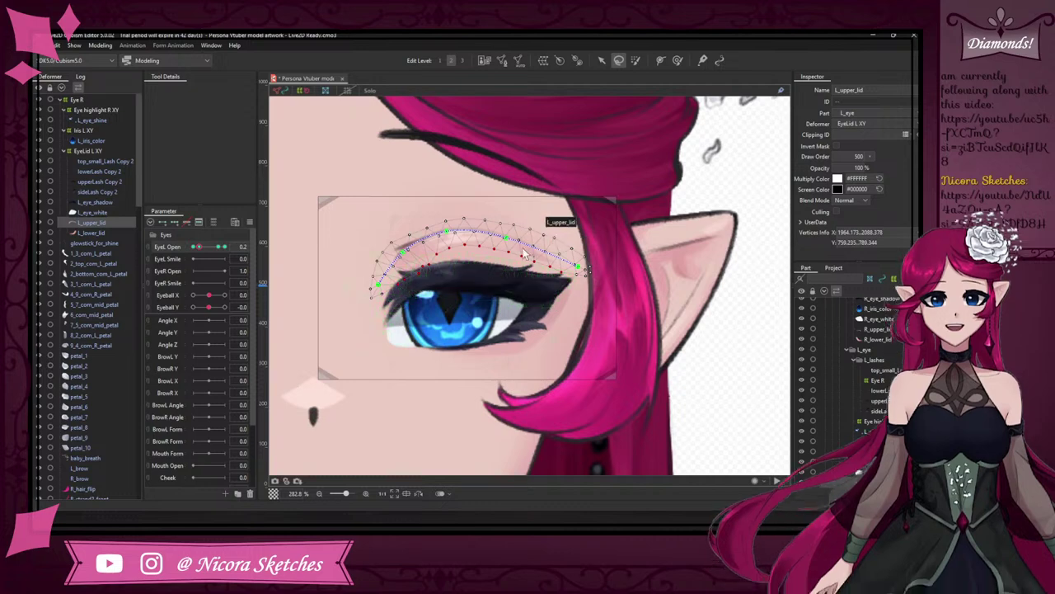
left_click(369, 89)
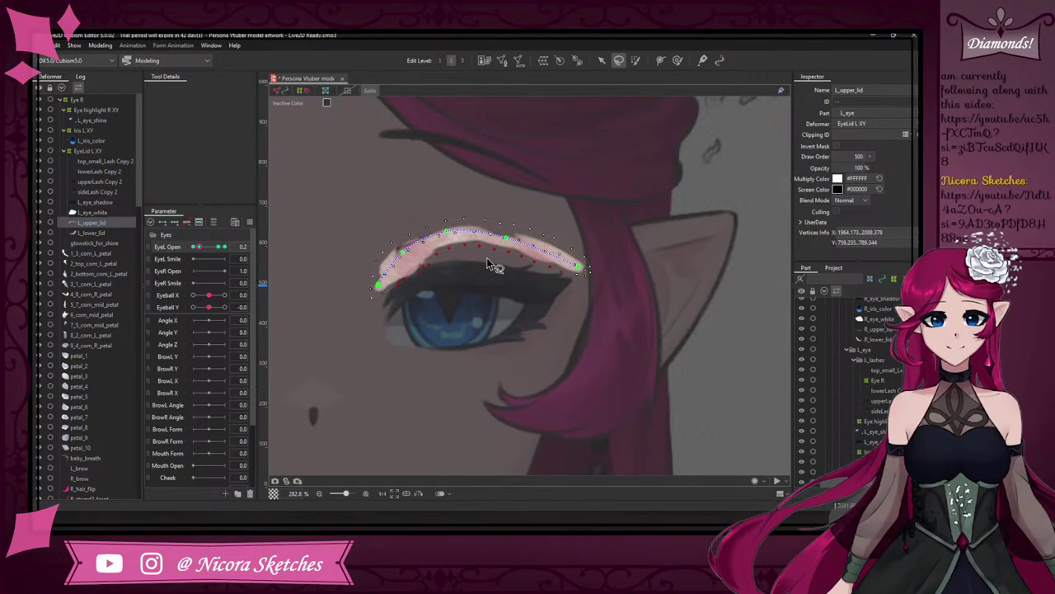
left_click_drag(480, 247, 481, 263)
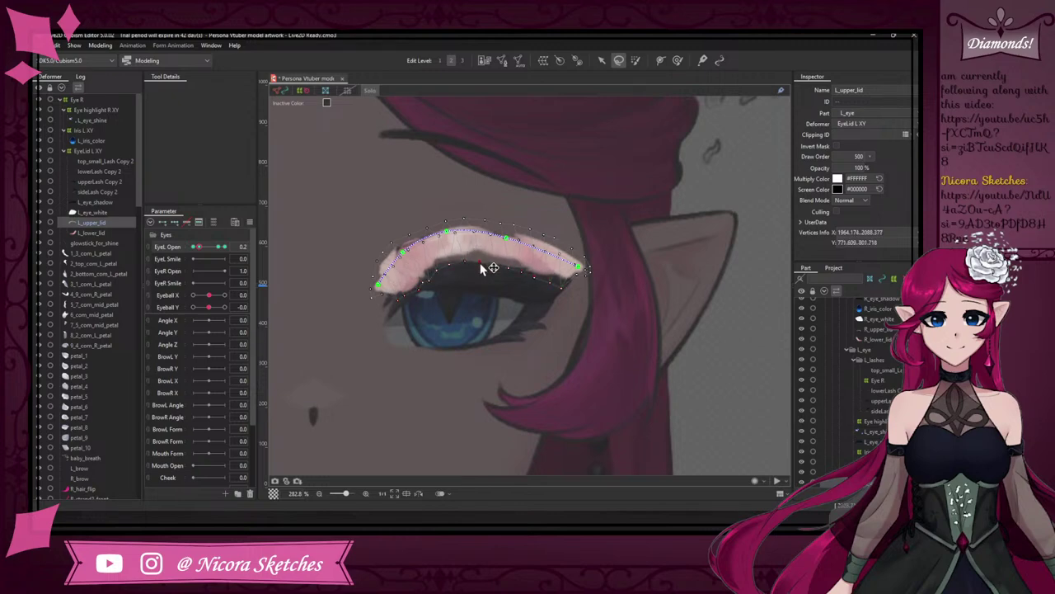
- Pull individual lower edge vertices of L_upper_lid further down into the lash from the middle to the outer end
left_click(469, 264)
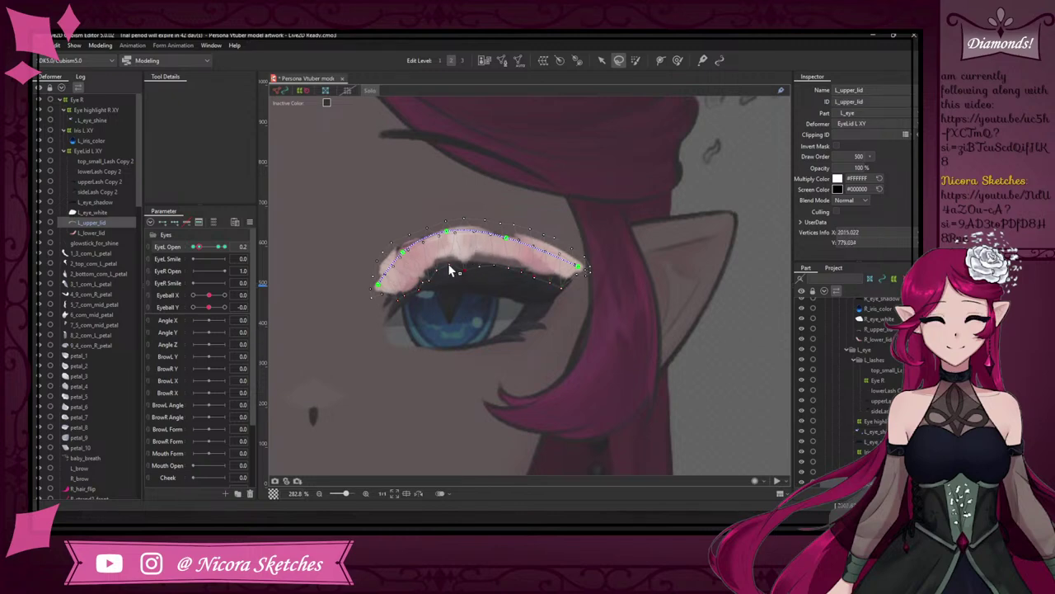
left_click_drag(449, 265, 445, 272)
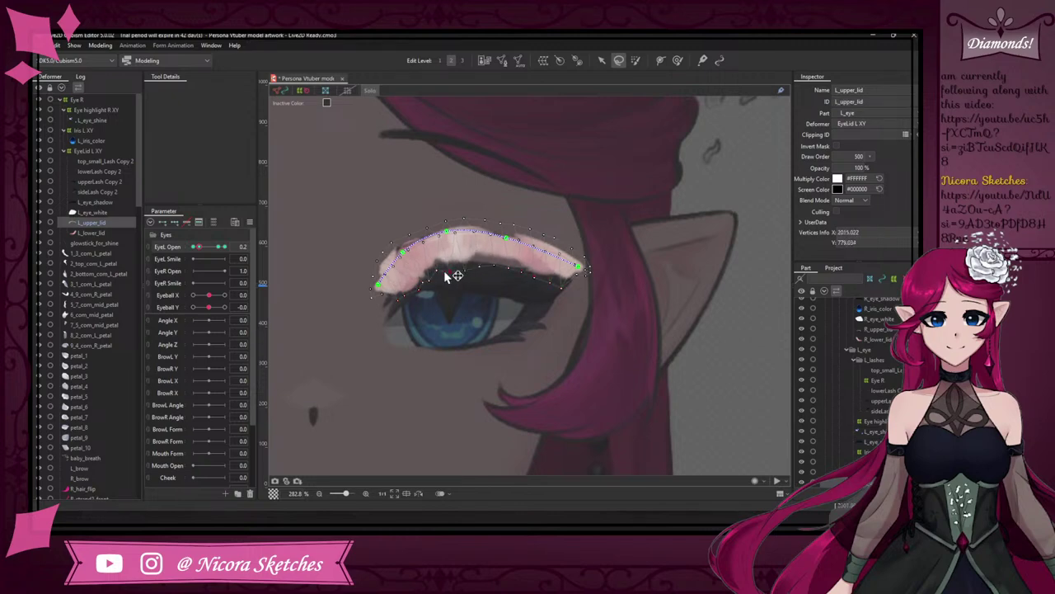
left_click(522, 276)
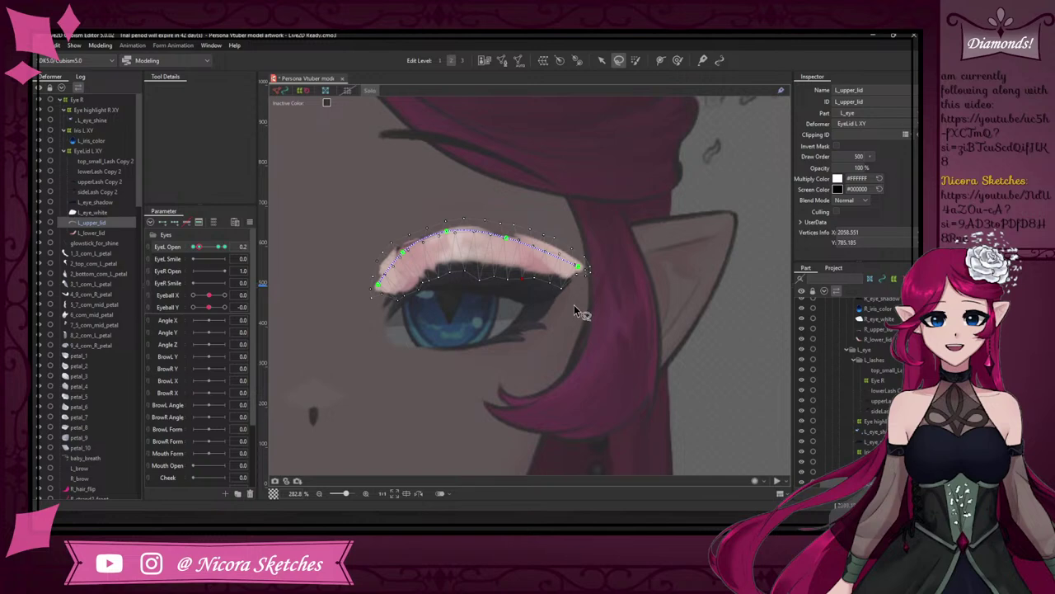
left_click(585, 274)
left_click(488, 165)
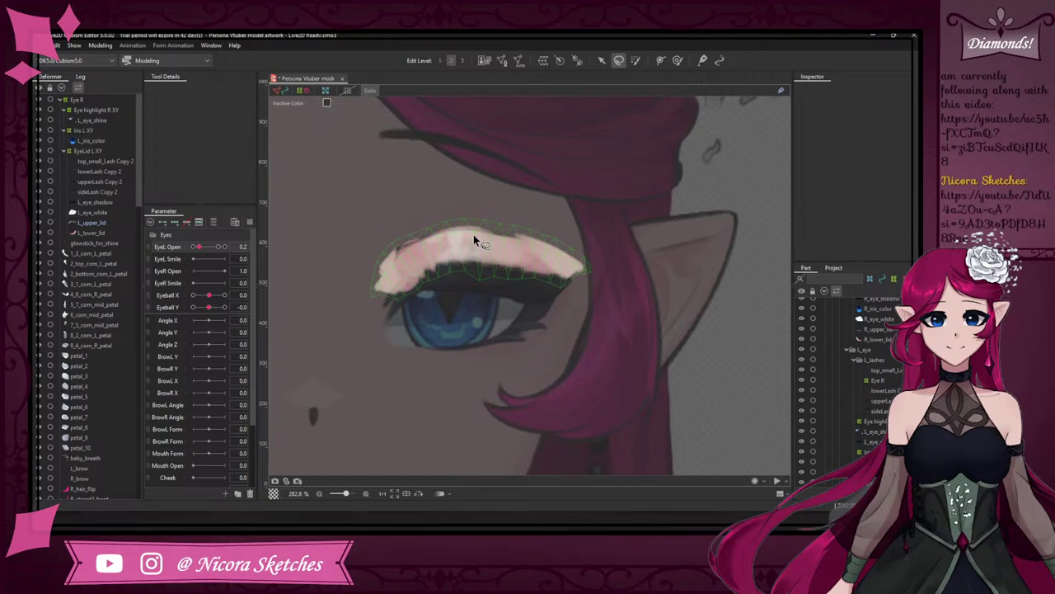
- Lower the inner and outer deform path points of L_upper_lid at EyeL Open 0.2, and show all parts again
left_click(464, 241)
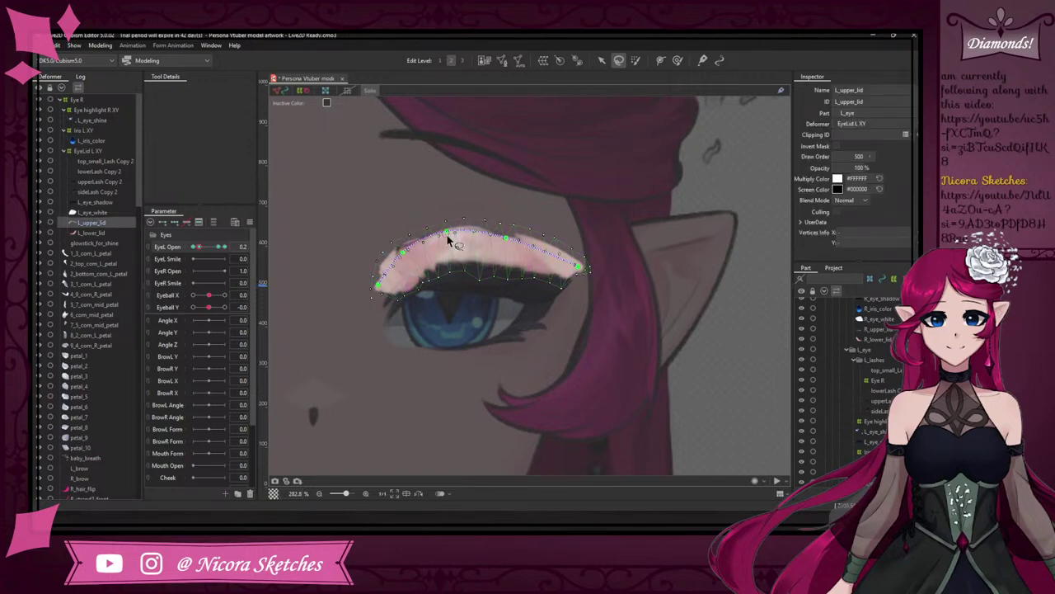
left_click(448, 235)
left_click(450, 236)
left_click(454, 233)
left_click(460, 236)
left_click_drag(405, 251, 403, 258)
left_click(448, 234)
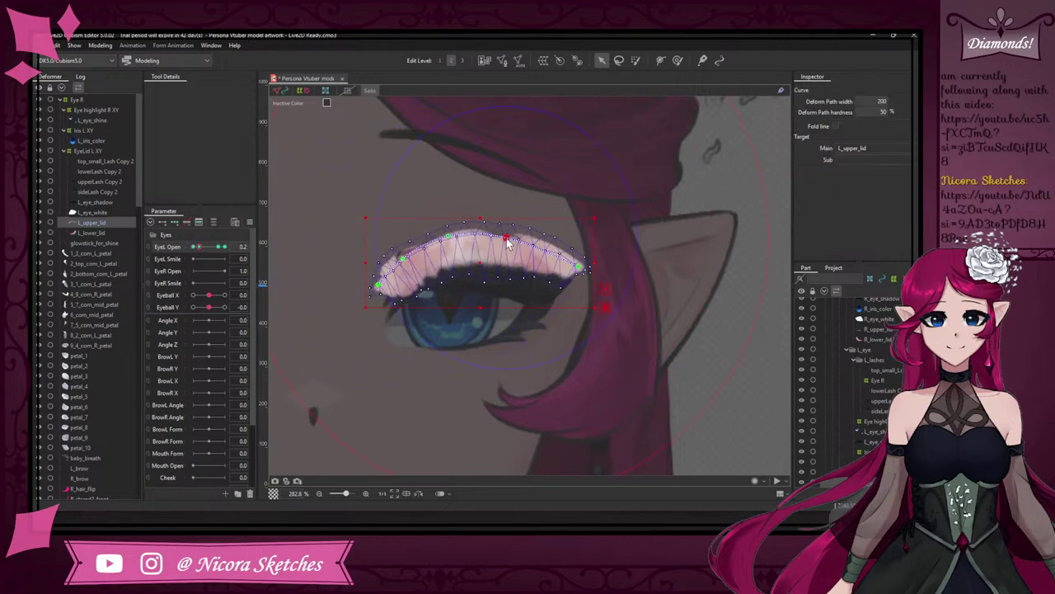
left_click_drag(508, 242, 514, 250)
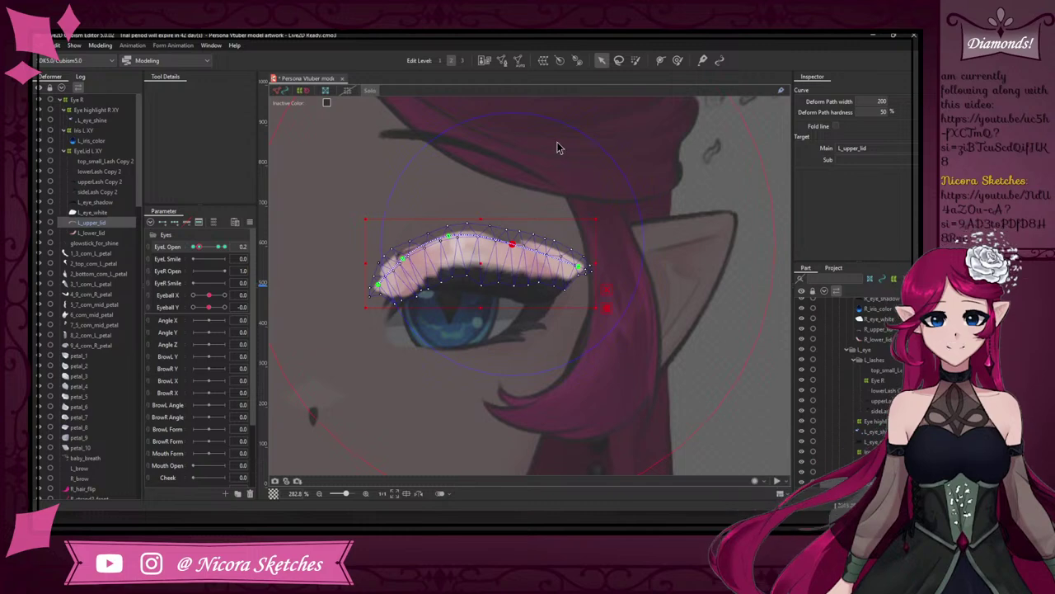
left_click(366, 91)
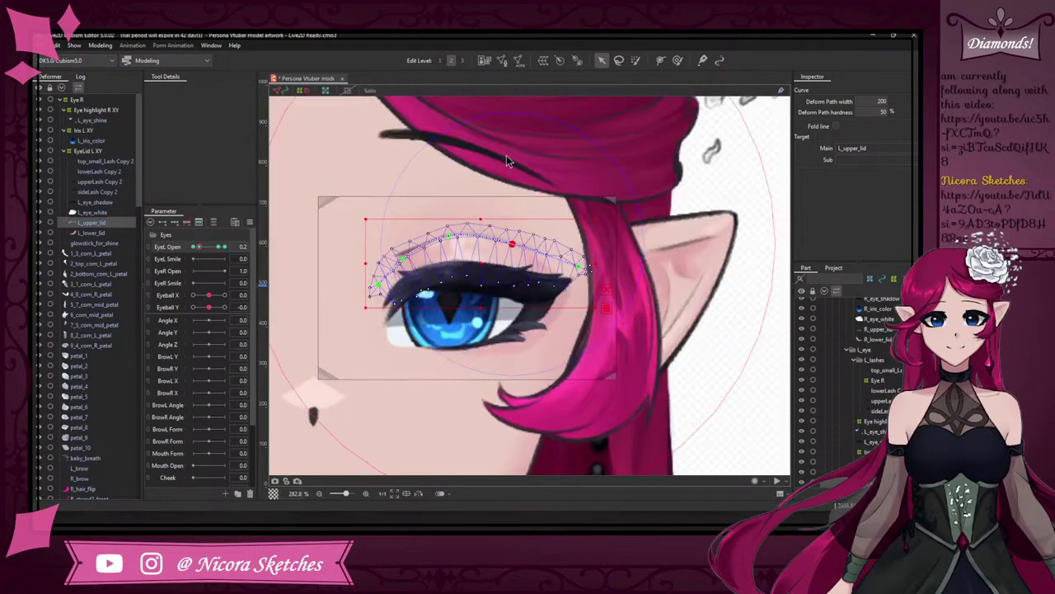
- Preview the lid motion up to EyeL Open 1.0 and compare both eyes on the whole face
left_click_drag(202, 252, 224, 247)
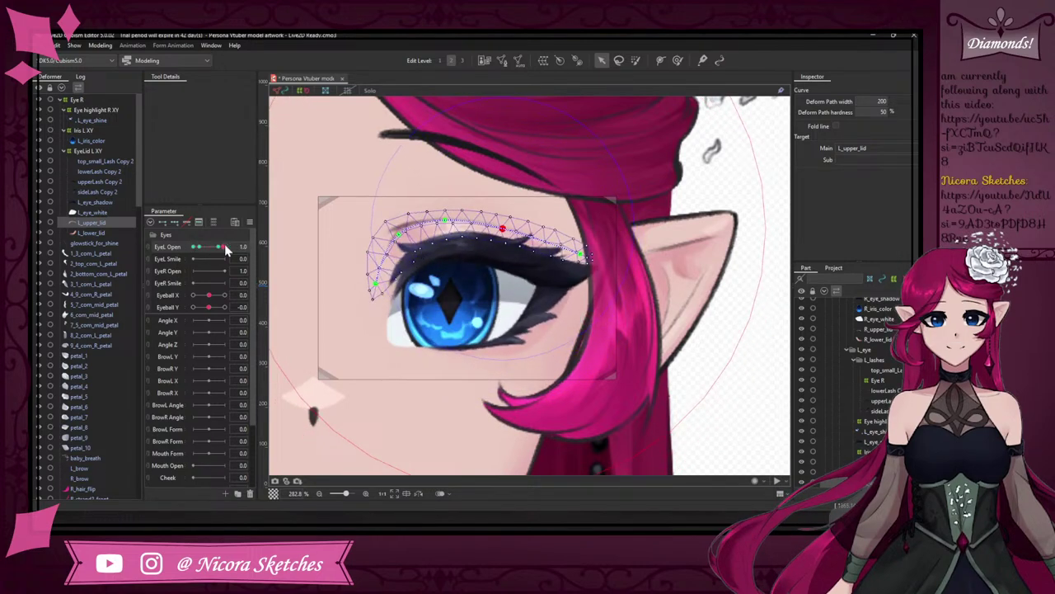
left_click(767, 174)
scroll(665, 208, "down", 5)
scroll(651, 277, "up", 3)
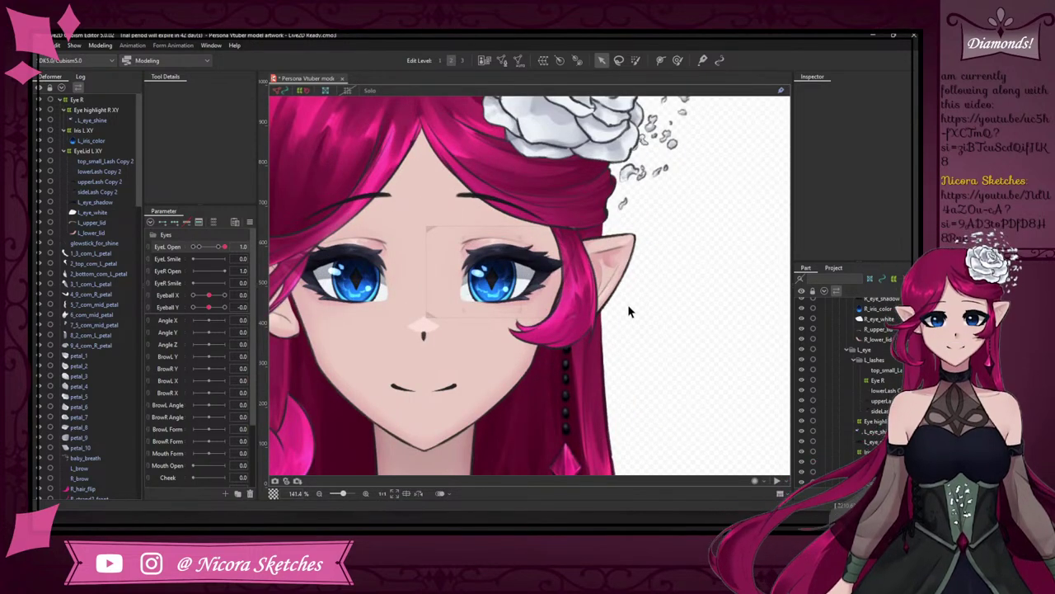
- Select the EyeLid L XY deformer and compare the left eye at the EyeL Open keys 0.2 and 0.8
left_click(120, 151)
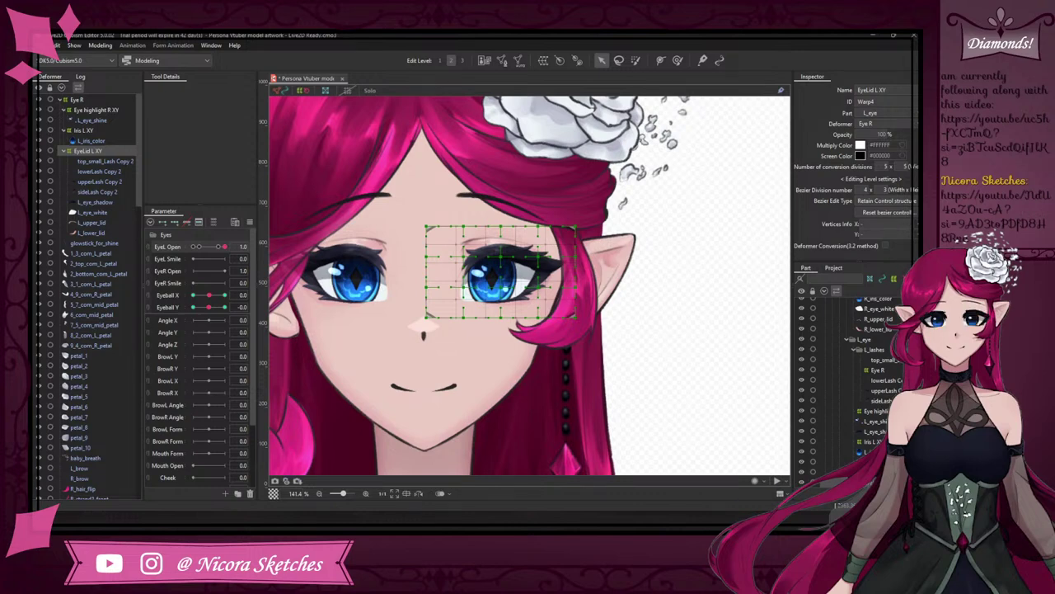
left_click(199, 246)
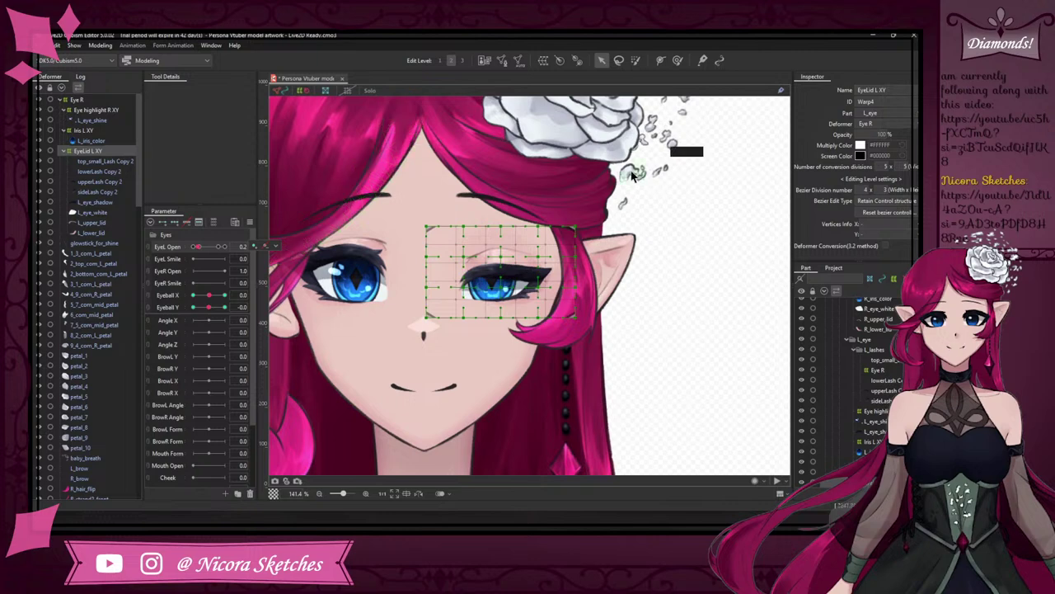
right_click(262, 246)
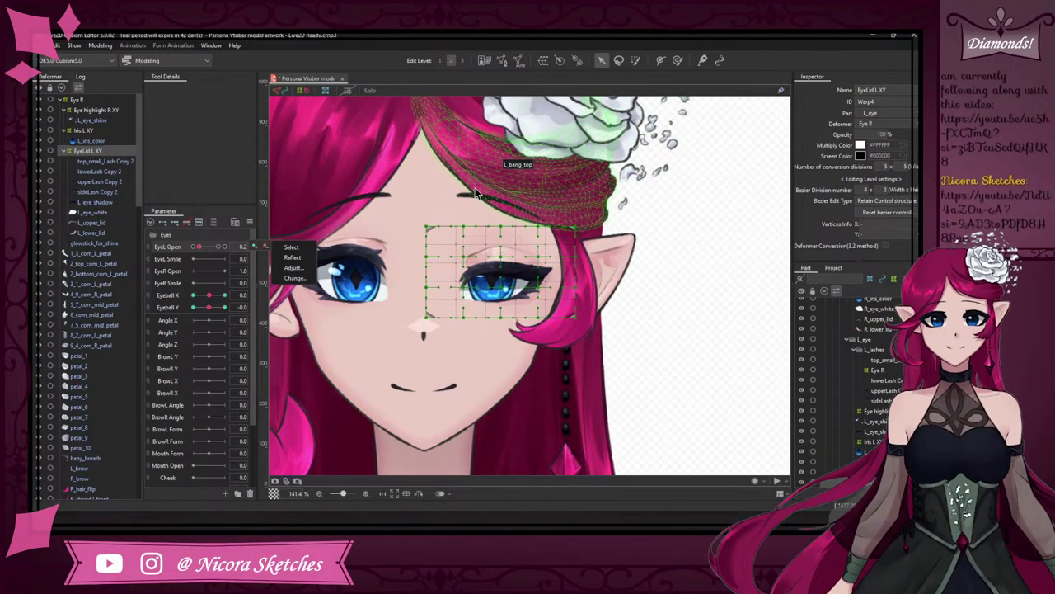
left_click(218, 247)
left_click(199, 247)
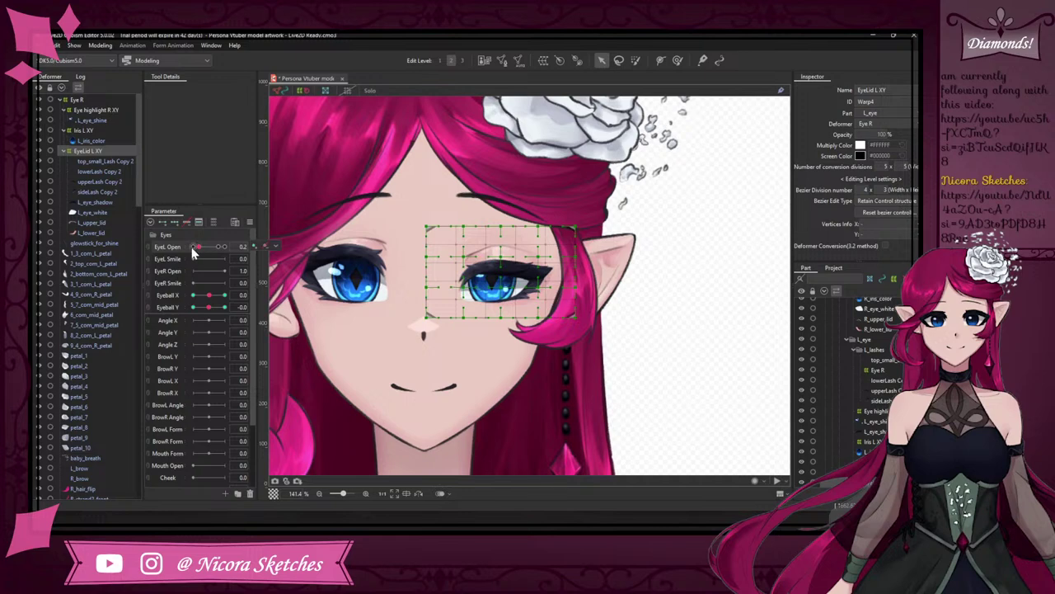
left_click_drag(192, 252, 205, 253)
left_click(216, 248)
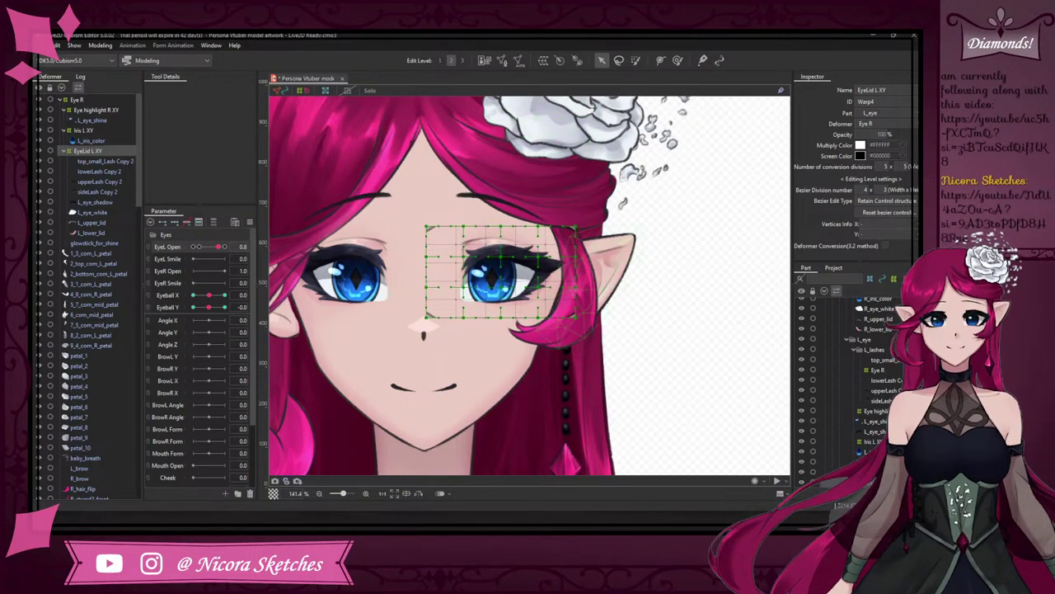
- Select all lash, shadow, eye white and lid meshes under EyeLid L XY and compare them at EyeL Open 0.0 and 0.2
left_click(107, 161)
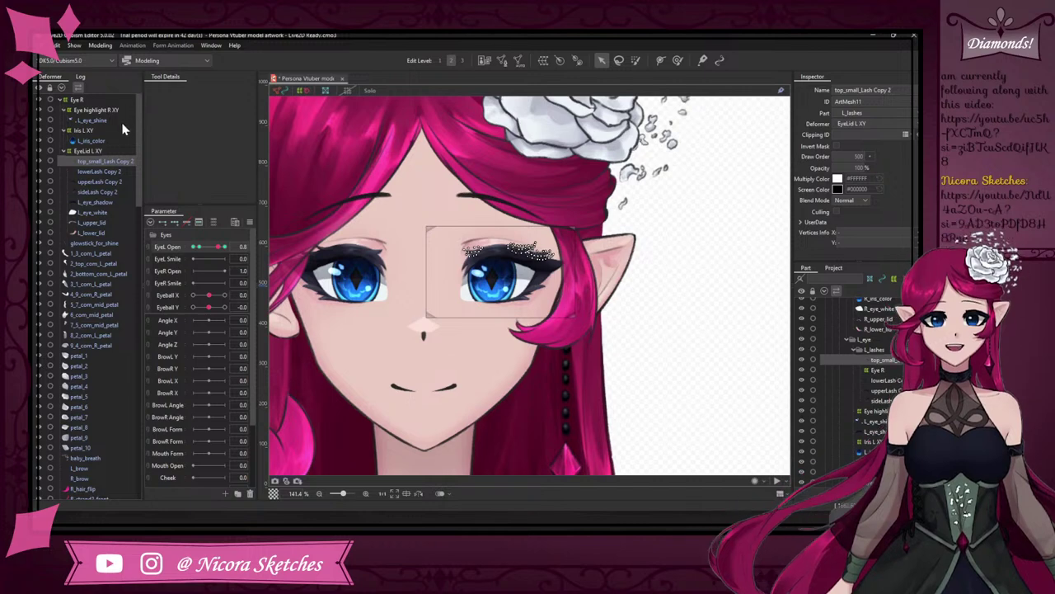
left_click(110, 191, "shift")
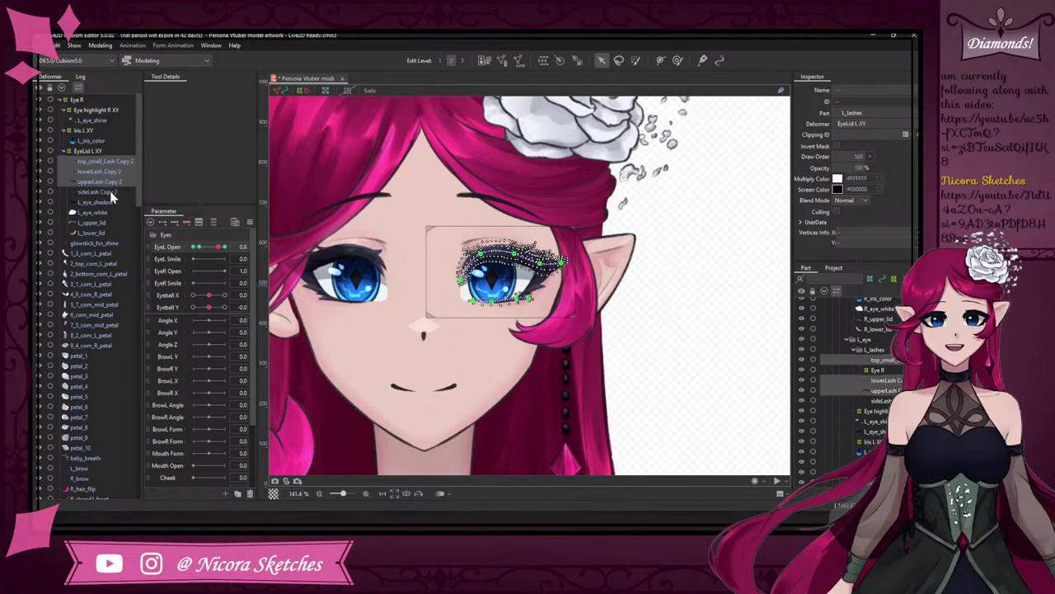
left_click(108, 201, "shift")
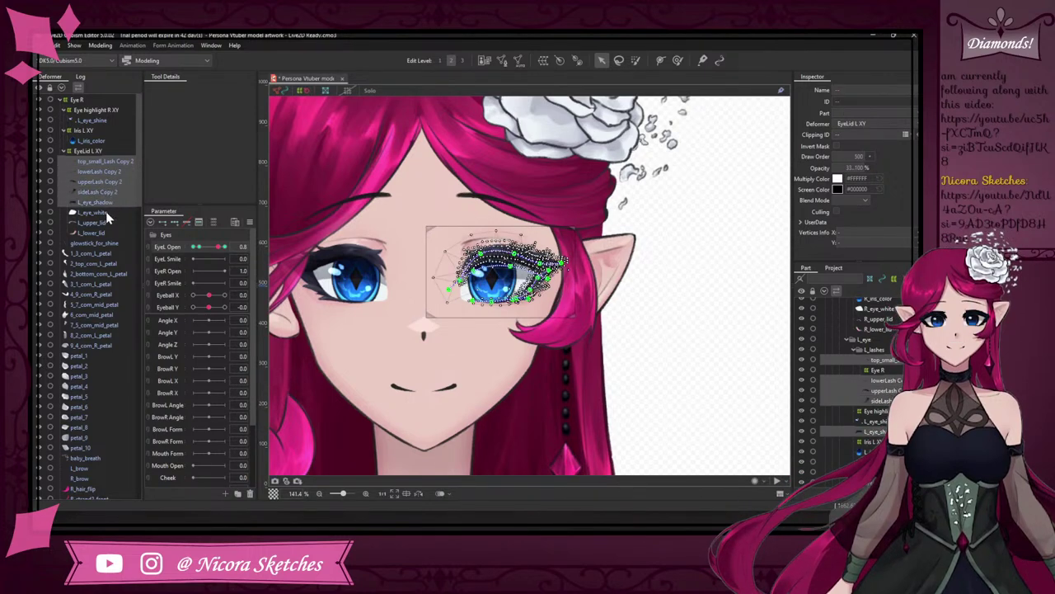
left_click(107, 222, "shift")
left_click(110, 234, "shift")
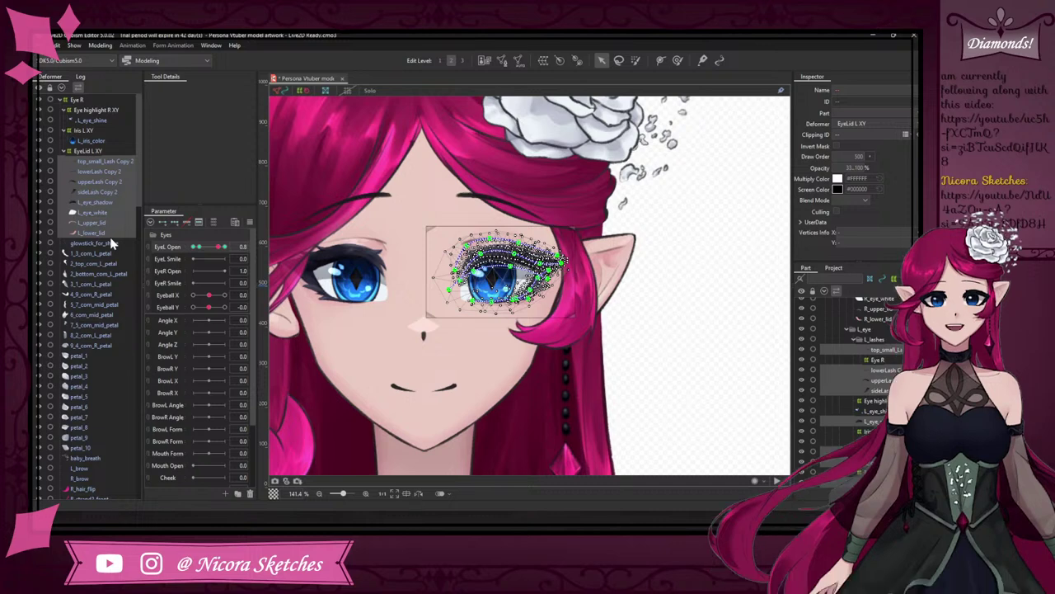
left_click(194, 247)
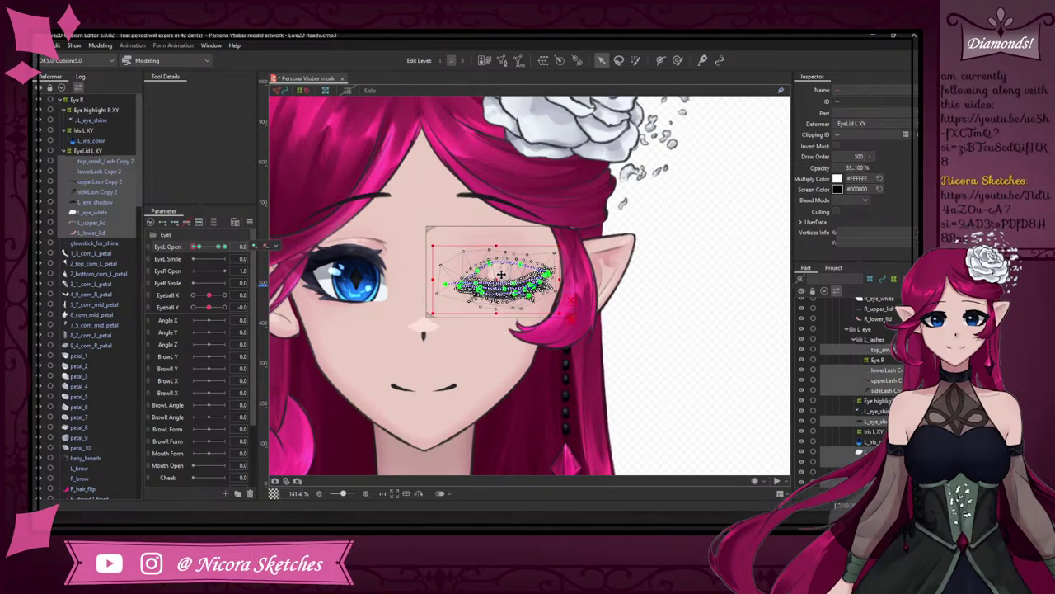
left_click_drag(502, 274, 502, 274)
left_click(198, 247)
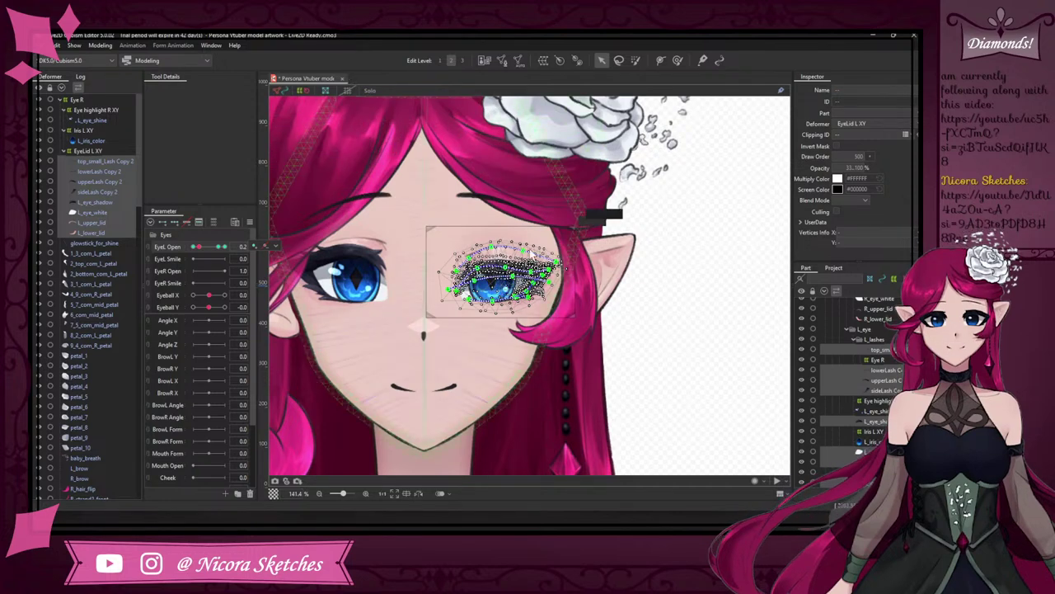
- Try to raise the middle deform path point of upperLash Copy 2 at EyeL Open 0.2 while all lid meshes are selected
left_click(504, 275)
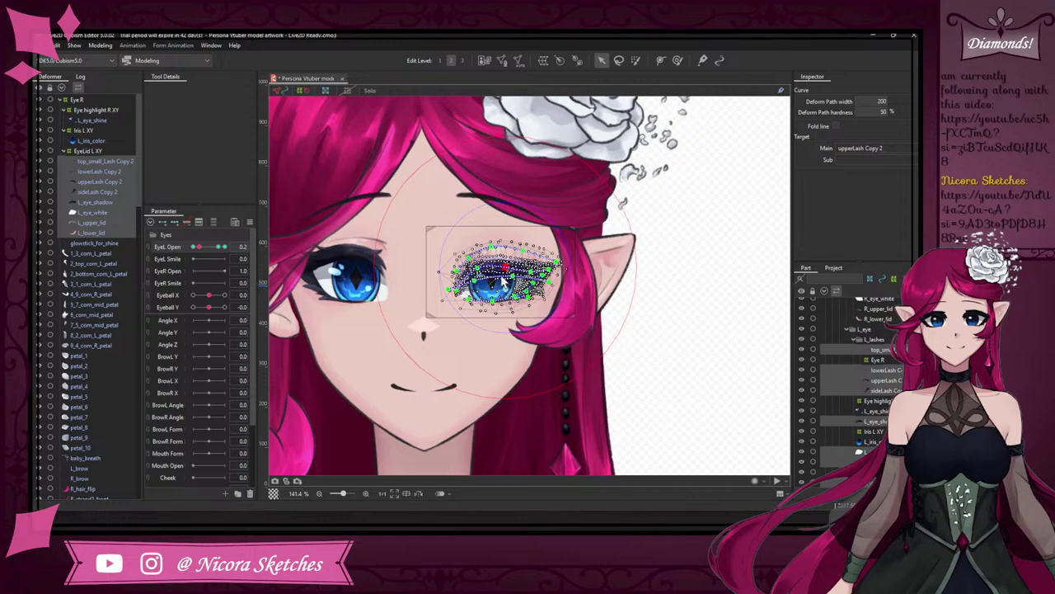
mouse_move(505, 269)
left_mouse_down()
mouse_move(497, 242)
mouse_move(505, 252)
left_mouse_up()
key("ctrl+z")
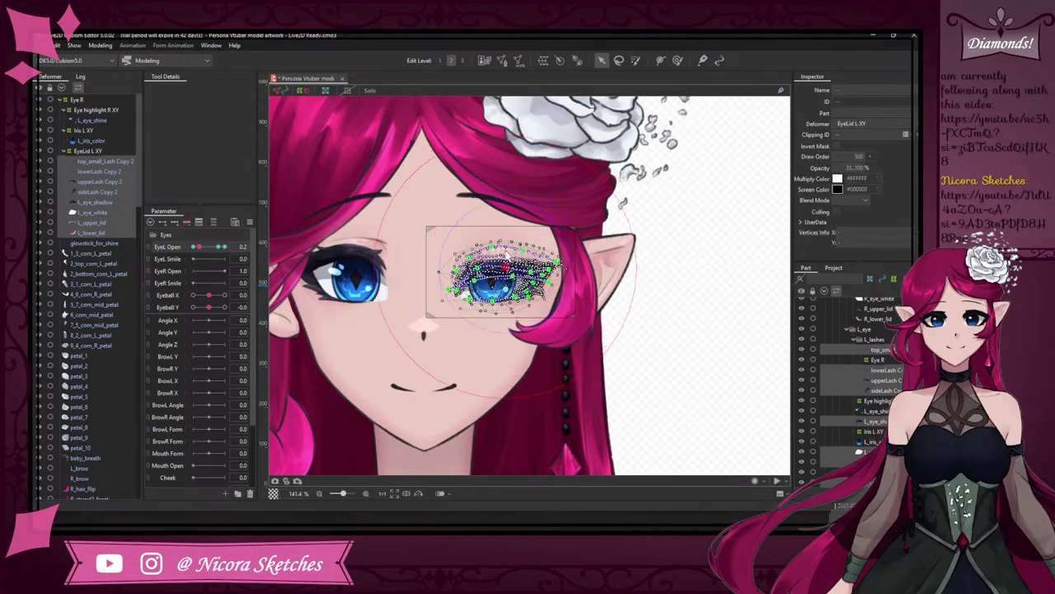
left_click(507, 271)
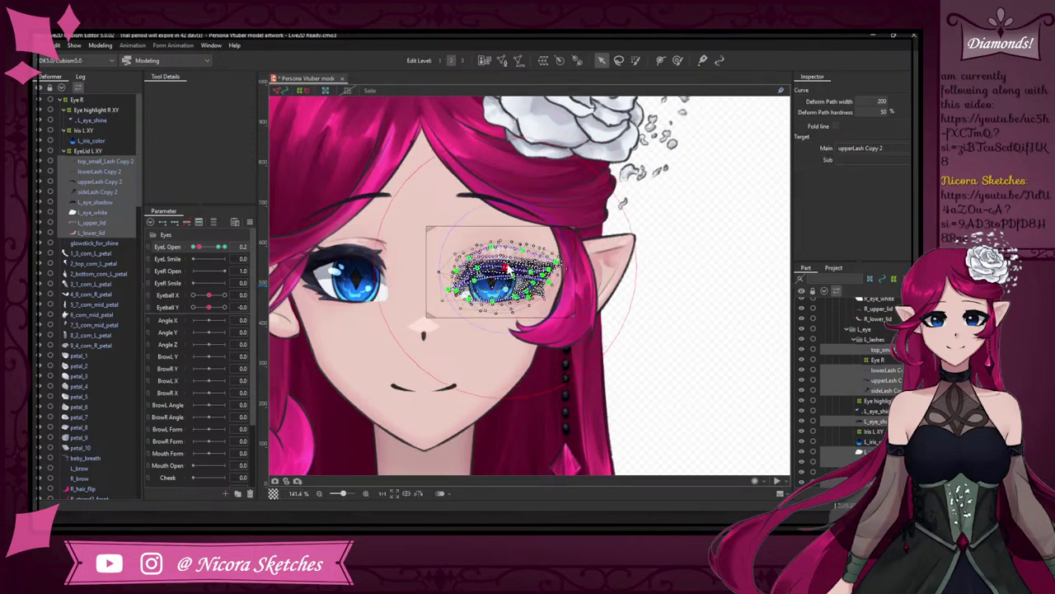
left_click(505, 268)
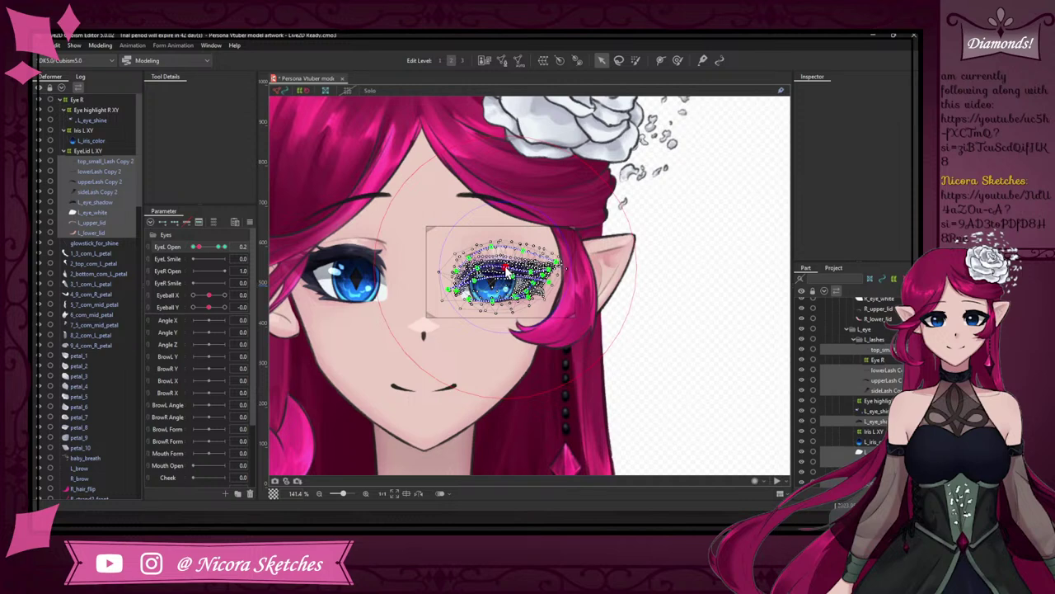
left_click(506, 271)
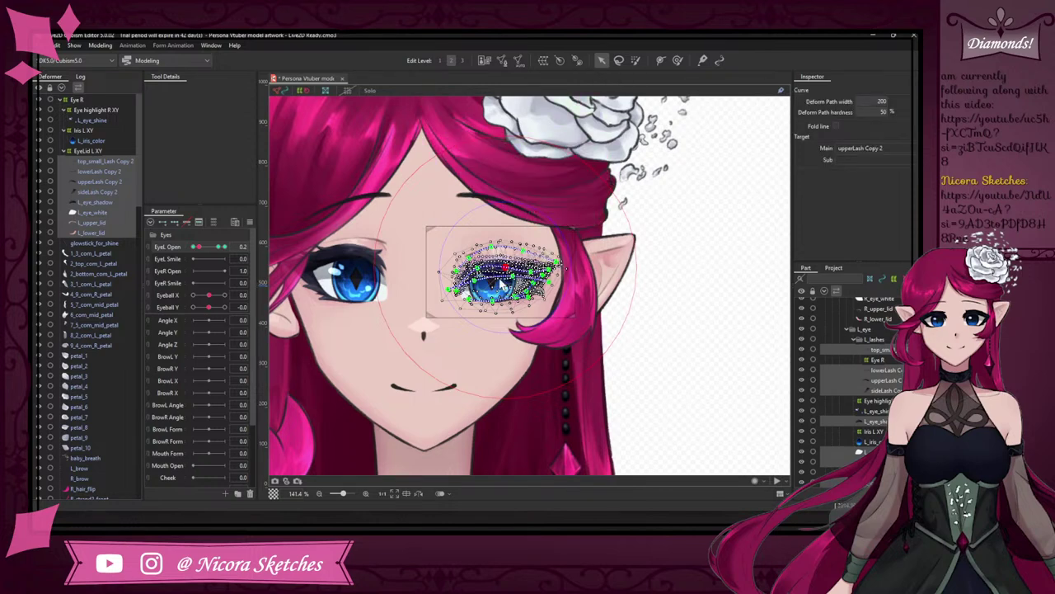
left_click(500, 281)
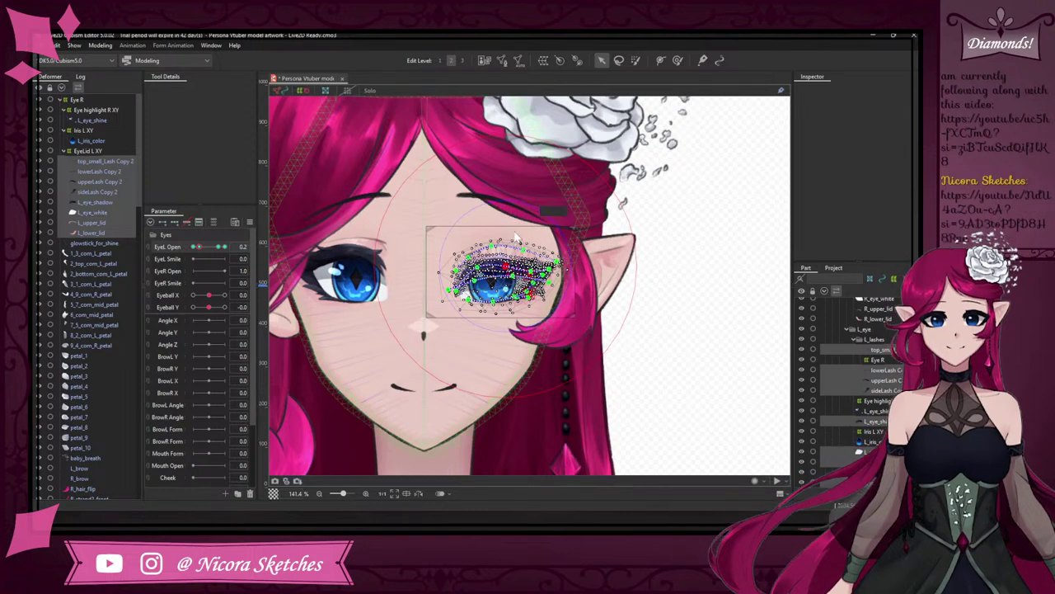
left_click(514, 235)
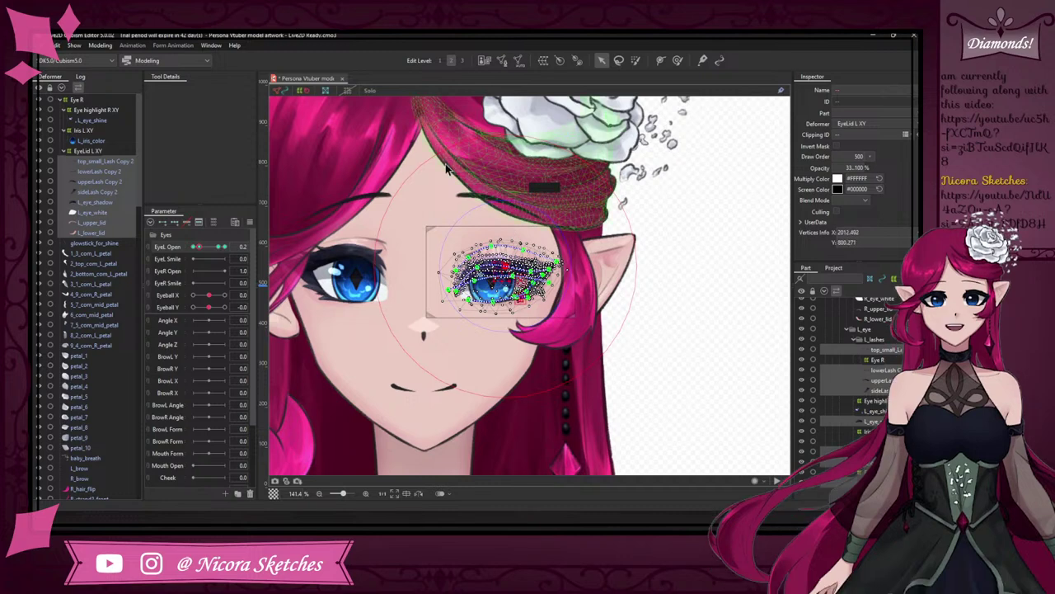
left_click(196, 247)
mouse_move(199, 250)
left_mouse_down()
mouse_move(190, 248)
mouse_move(219, 251)
mouse_move(194, 251)
left_mouse_up()
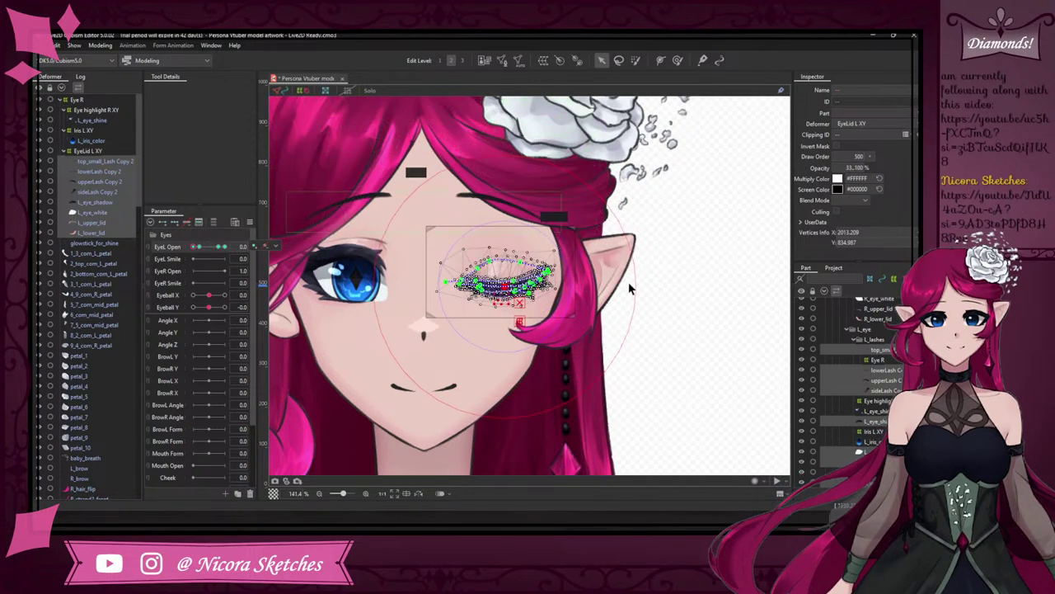
left_click(647, 291)
- Arch upperLash Copy 2 upward at EyeL Open 0.2 by raising its middle deform path point and adjusting the inner one
mouse_move(194, 246)
left_mouse_down()
mouse_move(220, 246)
mouse_move(200, 246)
left_mouse_up()
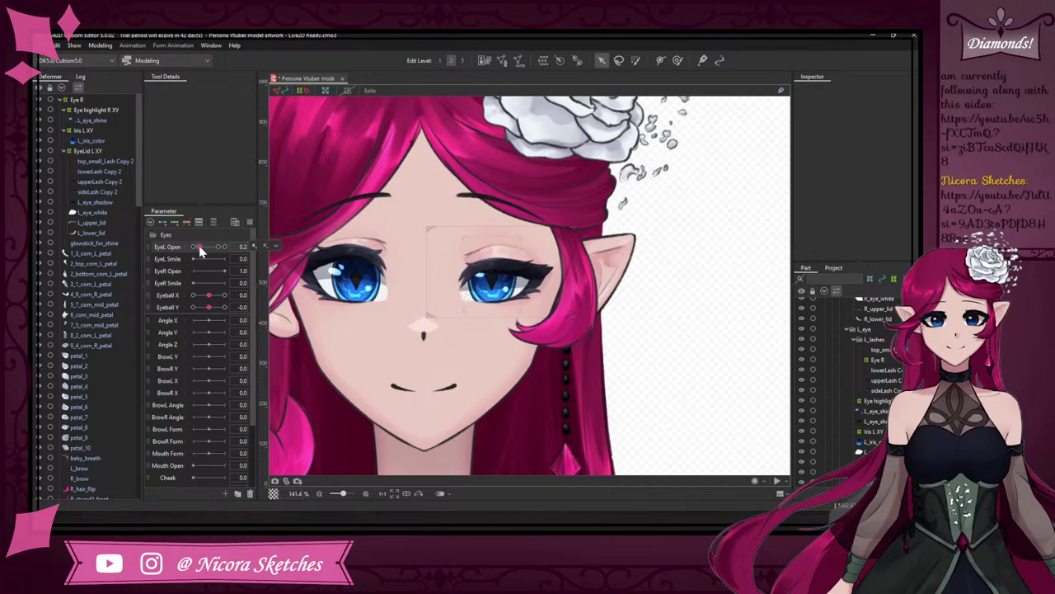
scroll(523, 245, "up", 3)
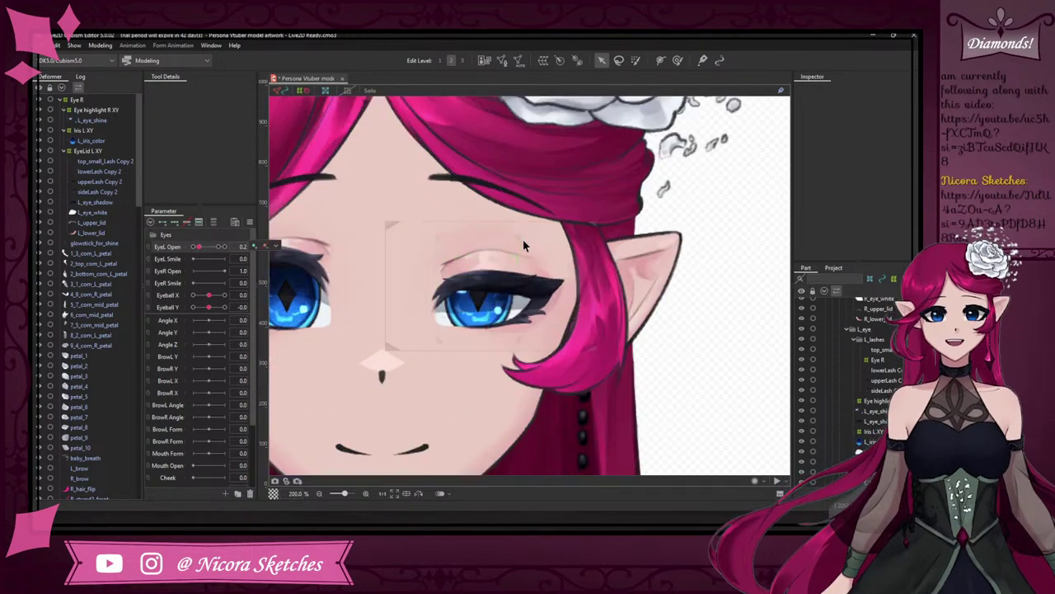
scroll(521, 247, "up", 1)
left_click(453, 284)
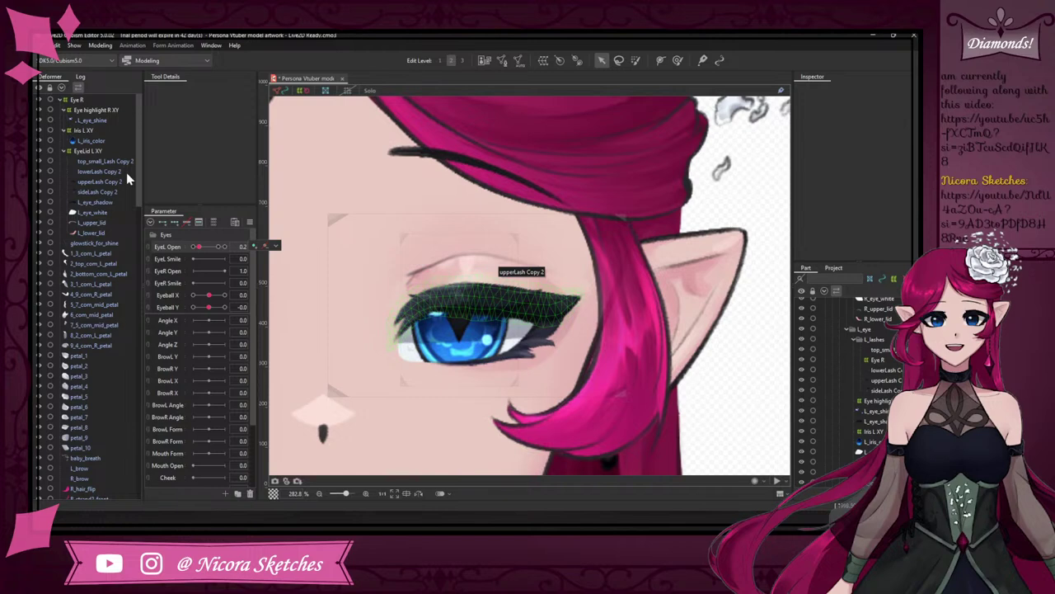
left_click(112, 183)
left_click(488, 295)
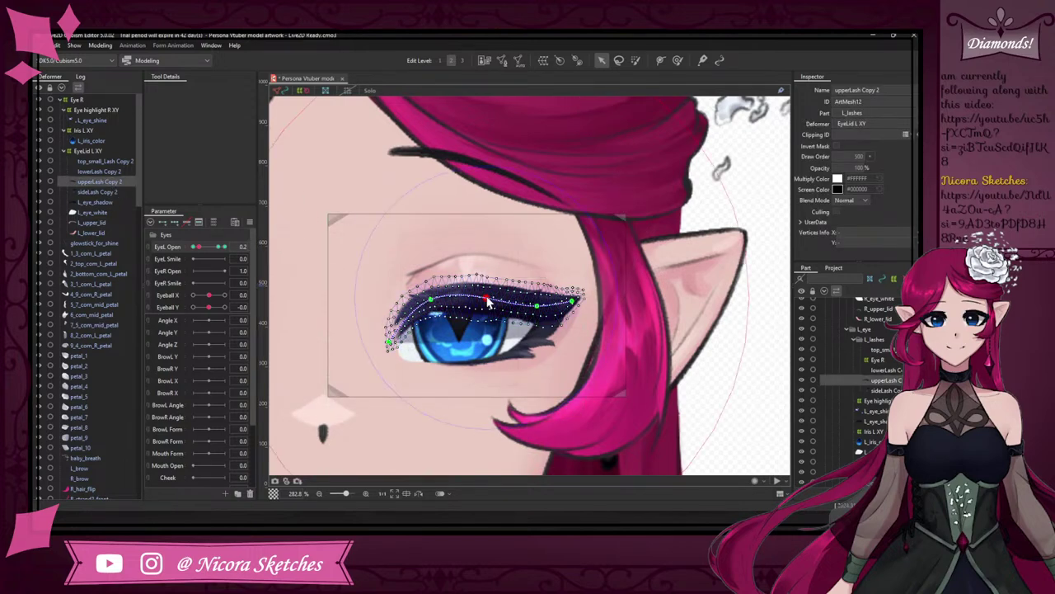
left_click_drag(489, 293, 427, 289)
left_click(488, 284)
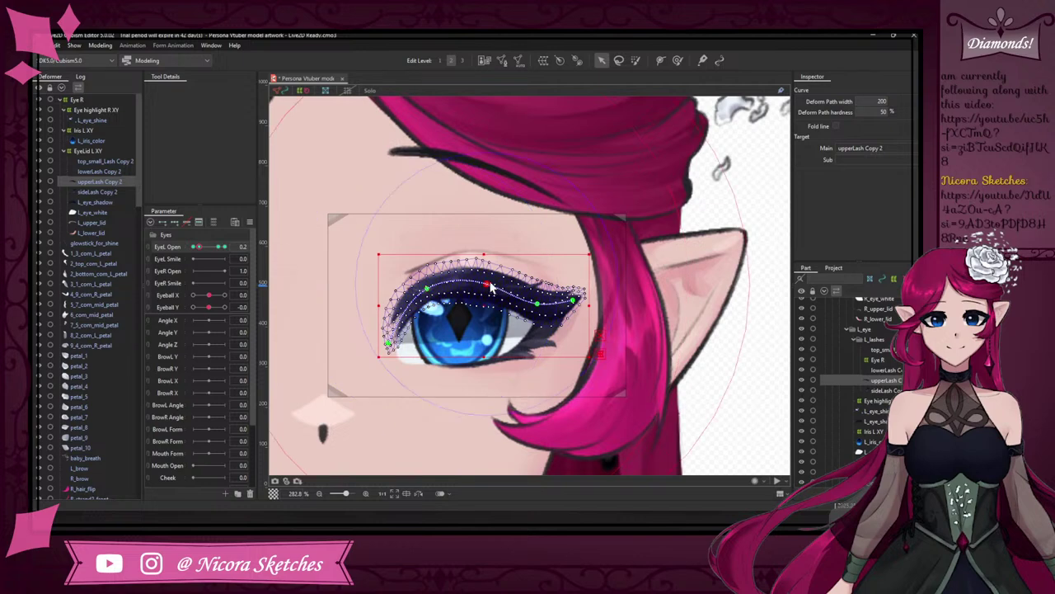
left_click(538, 304)
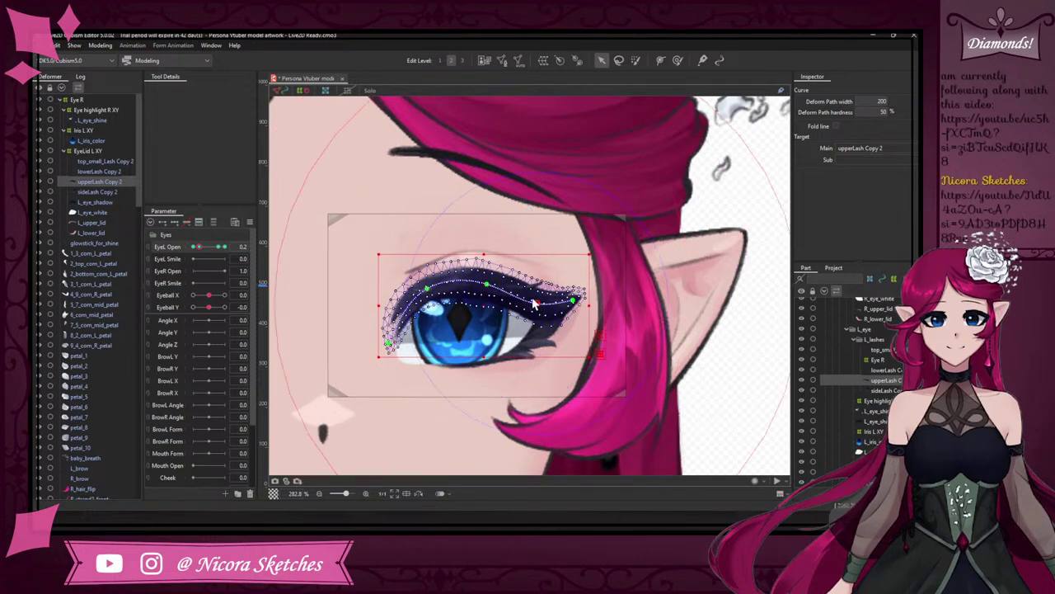
left_click(428, 290)
left_click_drag(428, 290, 427, 296)
- Preview the left eye closing and opening between EyeL Open 0.0 and 0.8 and compare it with the right eye
mouse_move(199, 252)
left_mouse_down()
mouse_move(222, 247)
mouse_move(193, 247)
left_mouse_up()
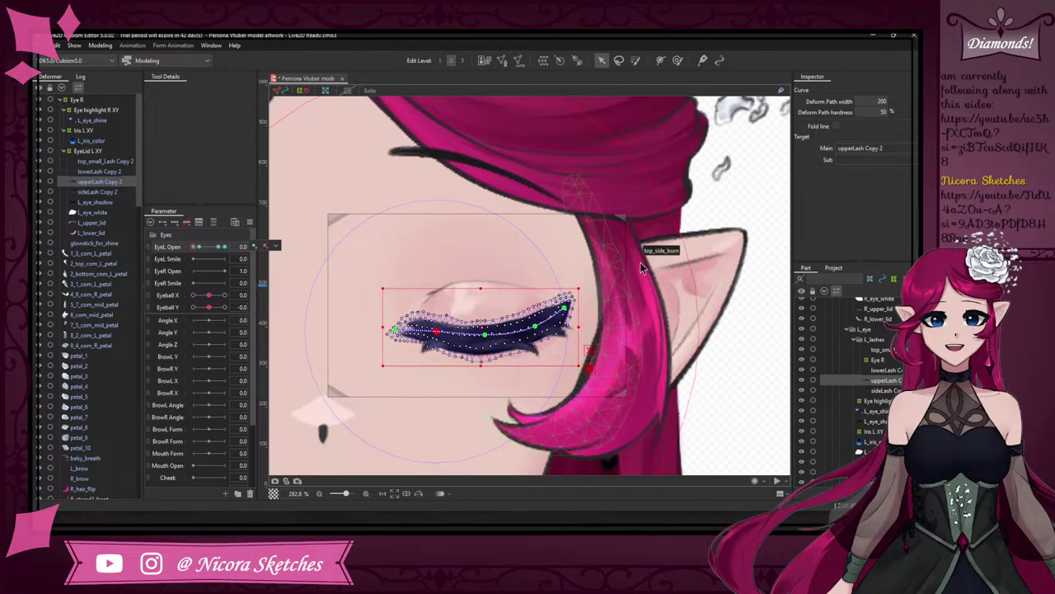
scroll(720, 268, "down", 2)
left_click(719, 268)
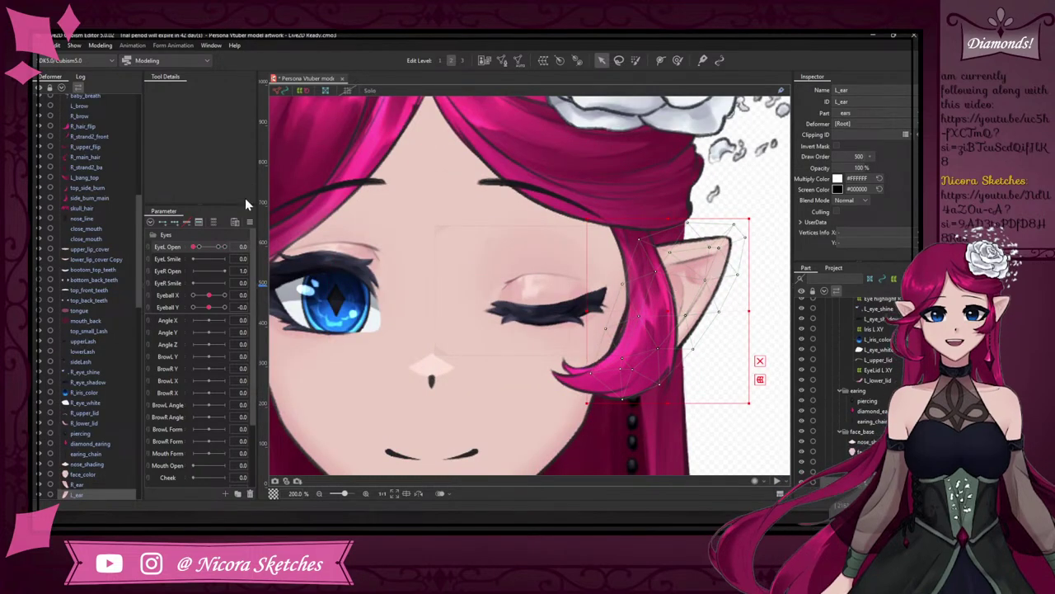
left_click_drag(193, 247, 220, 262)
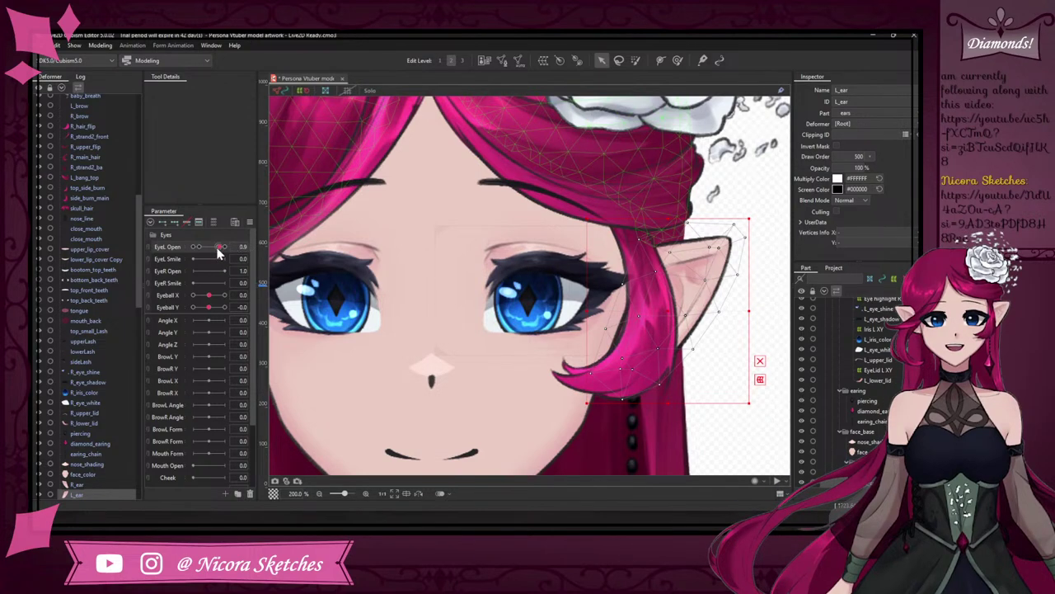
left_click_drag(220, 246, 195, 244)
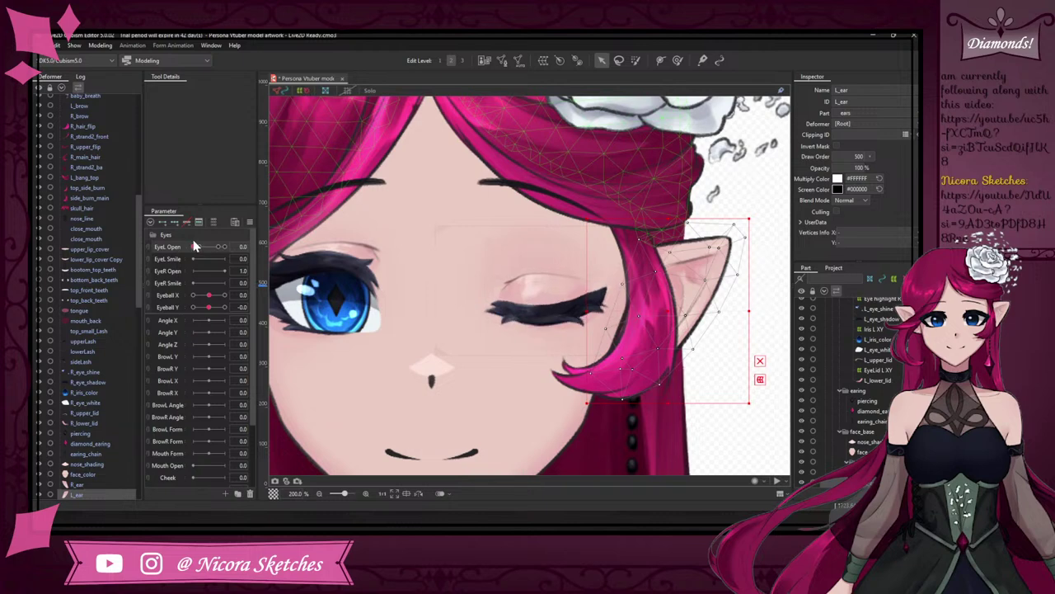
left_click_drag(193, 242, 217, 248)
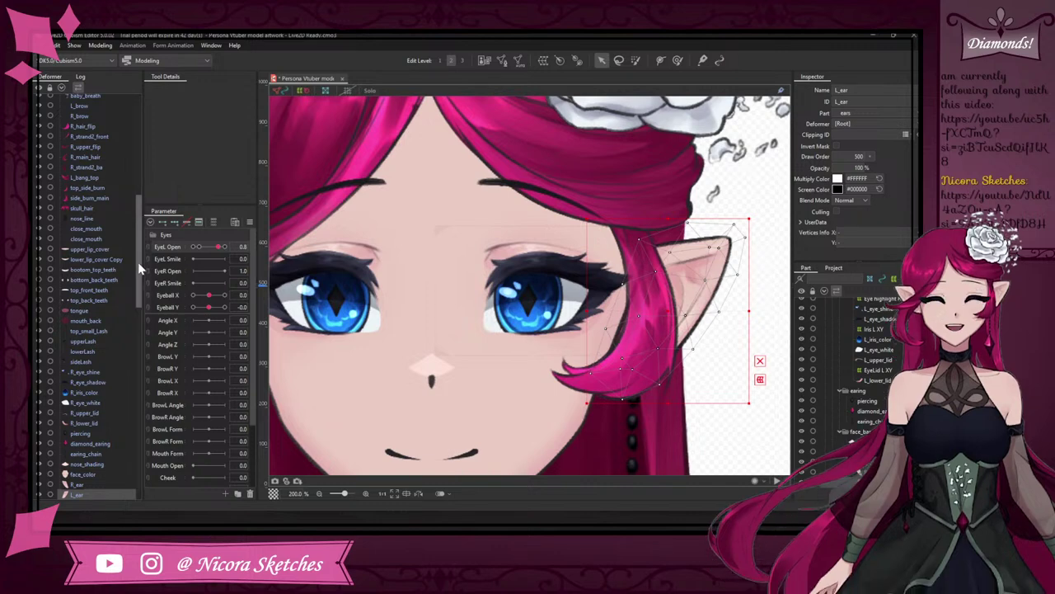
- Select upperLash Copy 2 for editing and set EyeL Open to 1.0
left_click_drag(139, 260, 136, 155)
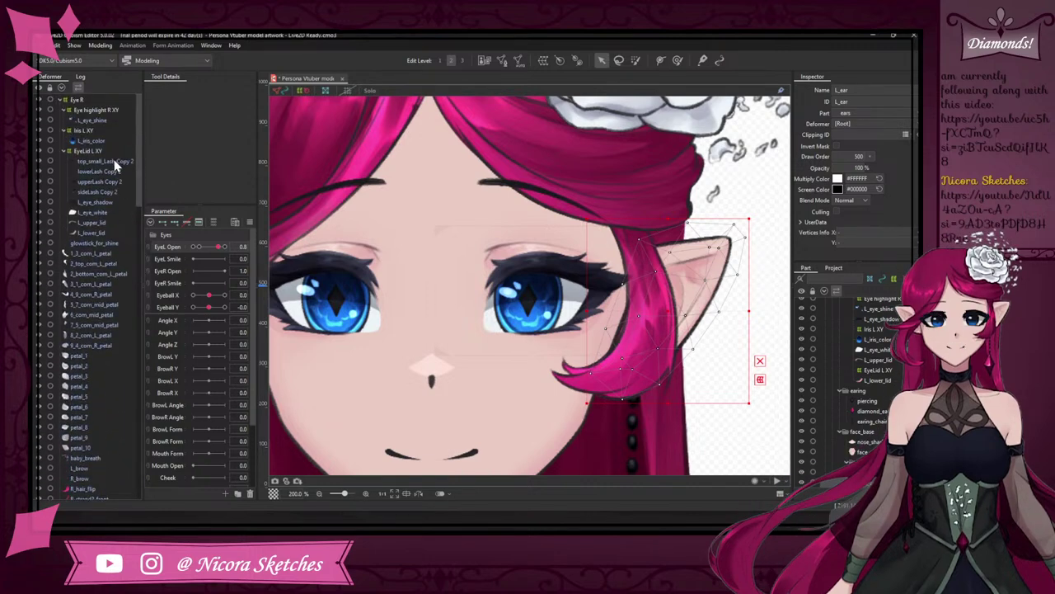
left_click(113, 161)
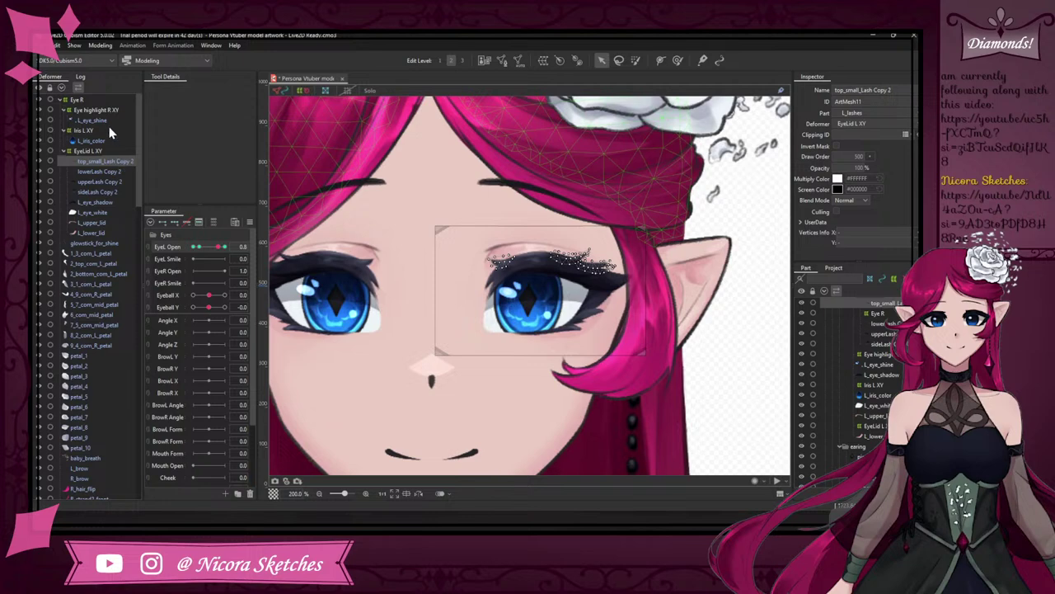
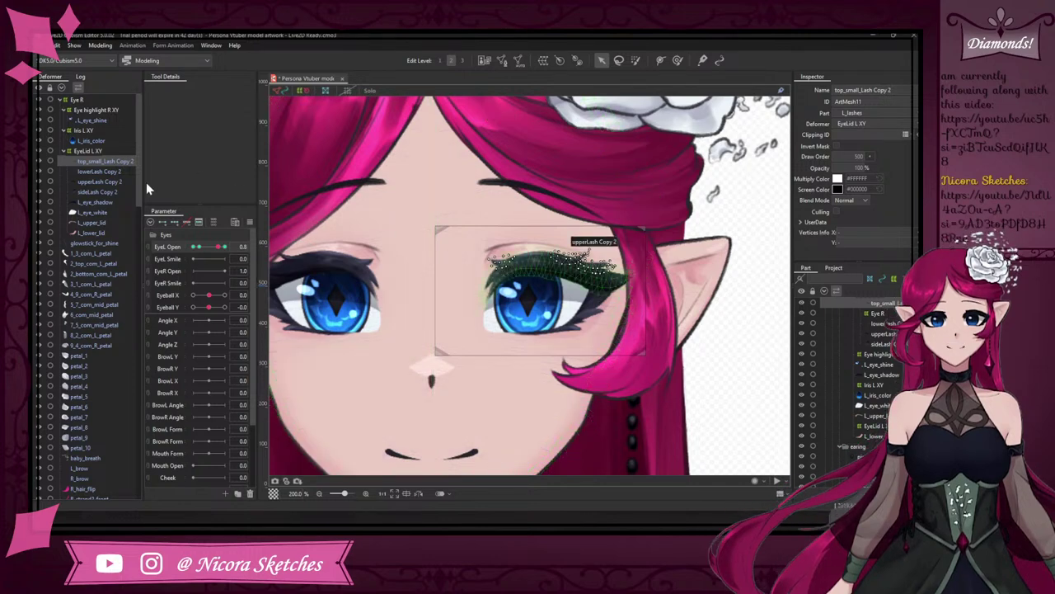
left_click(108, 171)
left_click(114, 182)
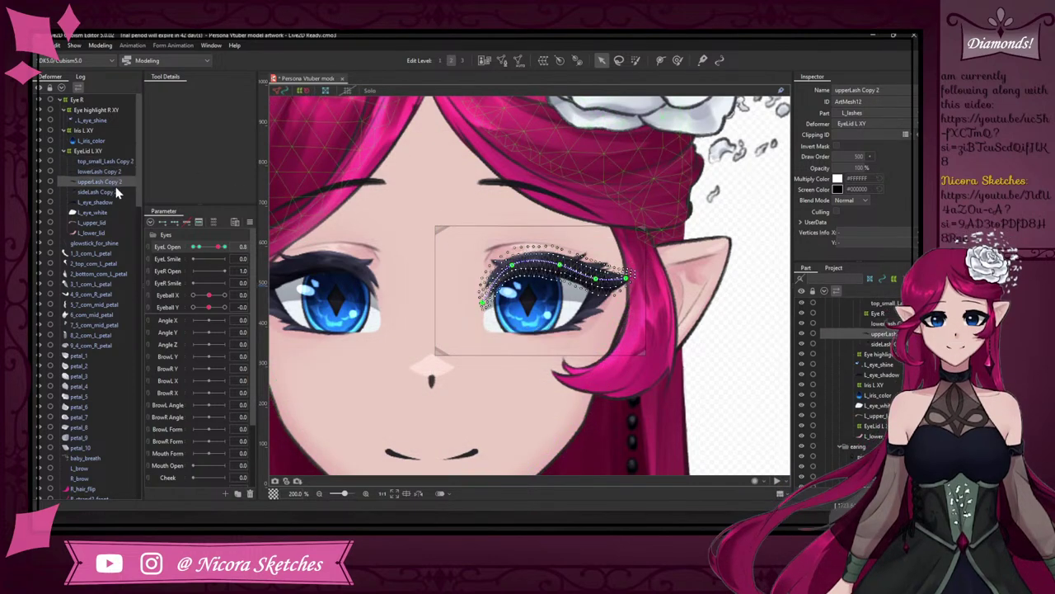
scroll(630, 226, "up", 2)
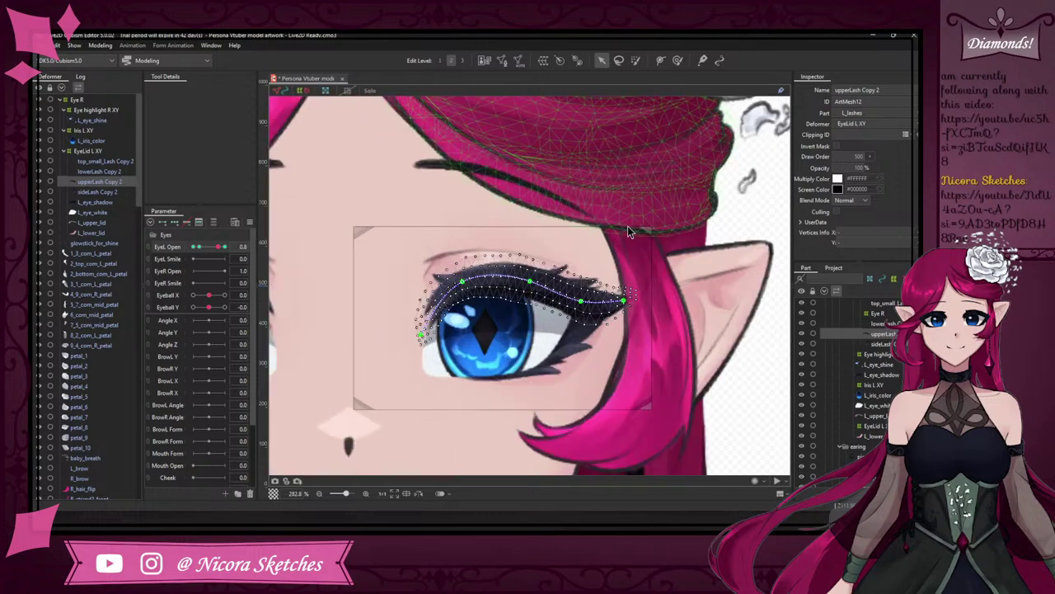
left_click_drag(217, 247, 232, 247)
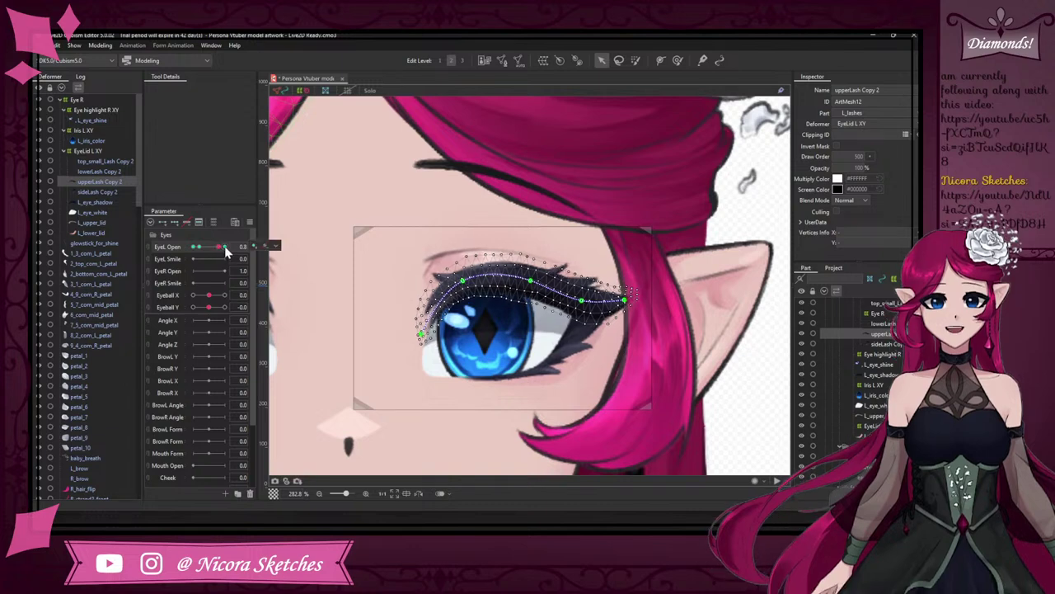
left_click(276, 246)
- Try to raise the inner and middle deform path points of upperLash Copy 2 individually at EyeL Open 1.0
left_click(464, 284)
left_click_drag(464, 280, 464, 263)
left_click_drag(531, 281, 538, 264)
key("ctrl+z")
key("ctrl+z")
key("ctrl+z")
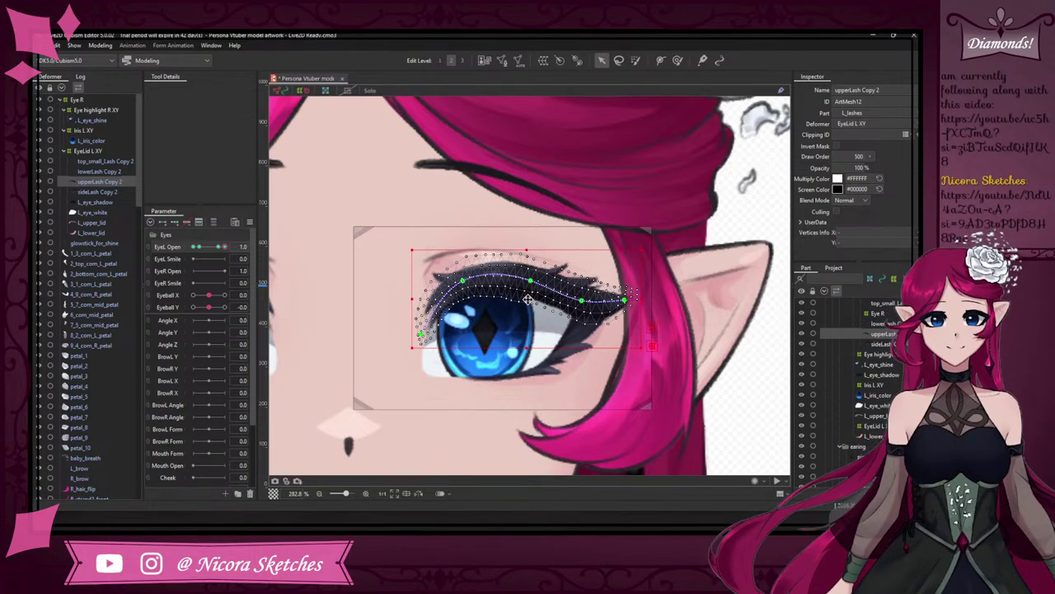
- Move the whole upperLash Copy 2 upward at EyeL Open 1.0 and lower the deform path point next to its outer end slightly
left_click_drag(528, 299, 527, 286)
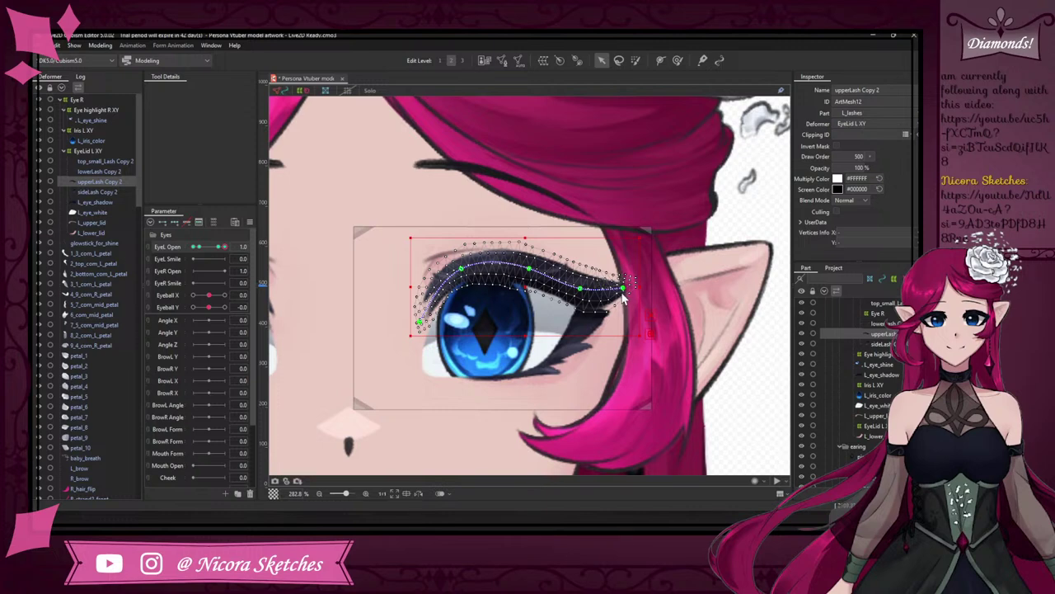
left_click_drag(623, 288, 583, 297)
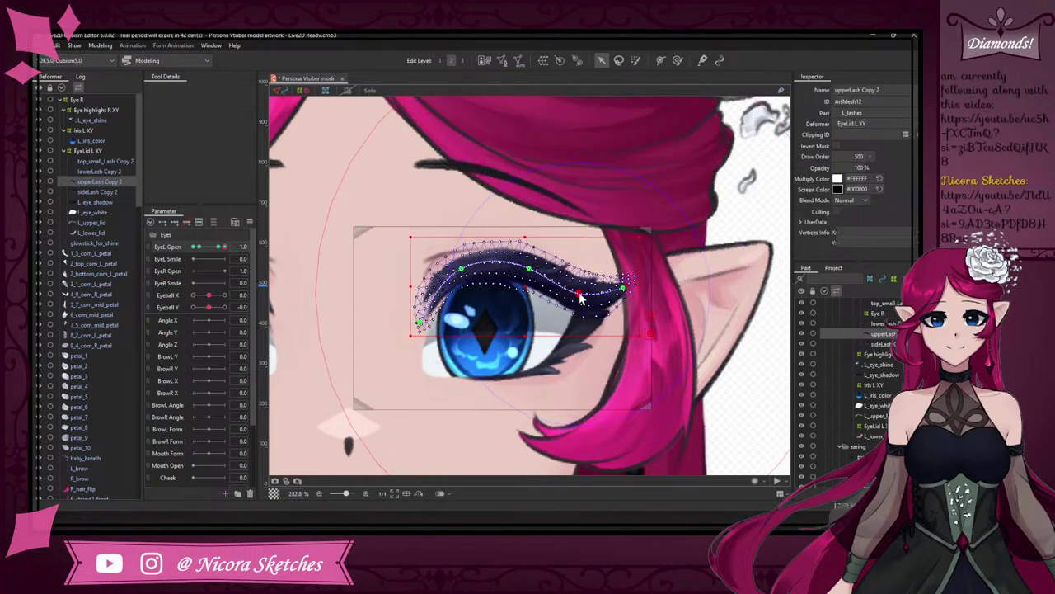
key("p")
left_click(622, 289)
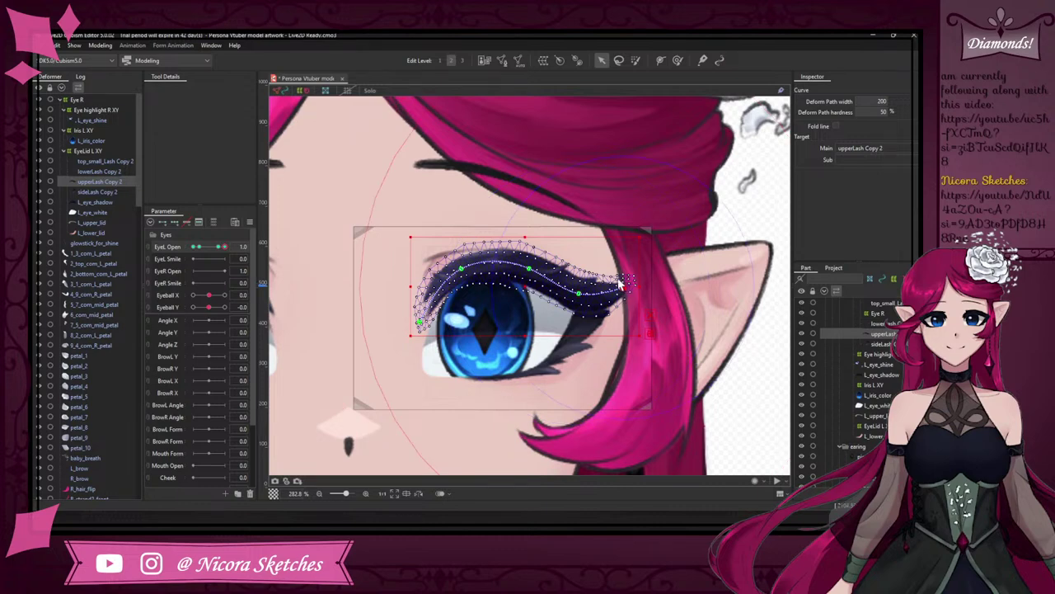
- Raise the two upper deform path points of upperLash Copy 2 into a higher arch and lower its inner end point slightly
left_click(529, 269)
left_click_drag(528, 269, 525, 266)
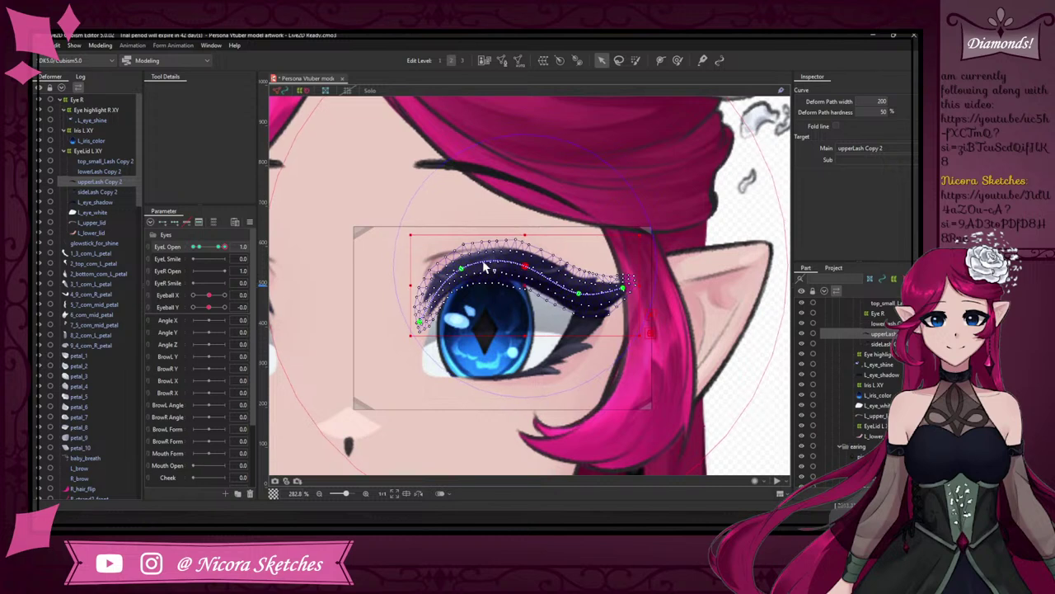
left_click_drag(462, 269, 459, 262)
left_click(526, 269)
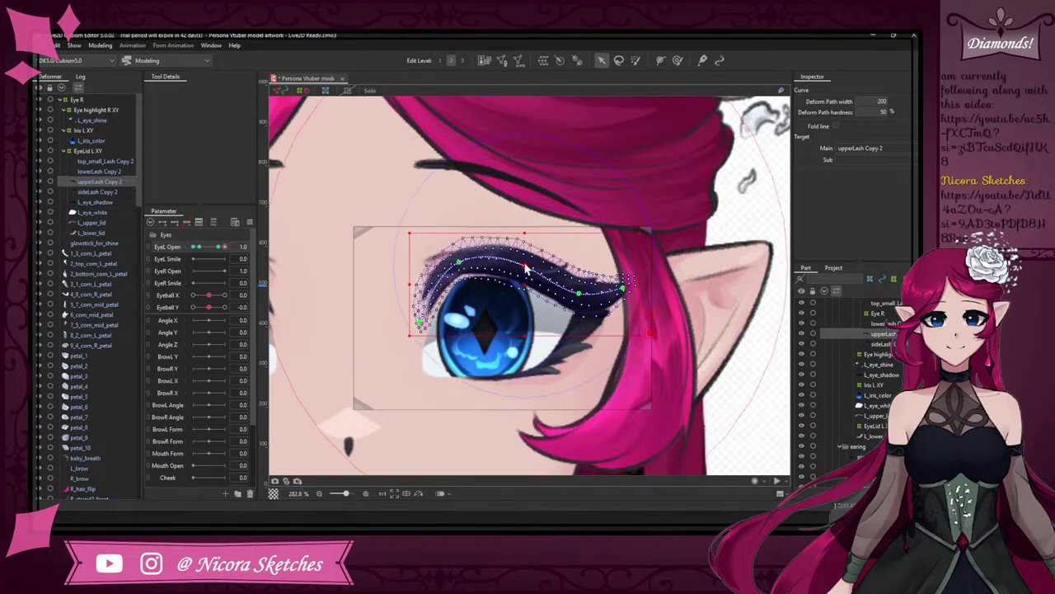
left_click_drag(525, 266, 527, 261)
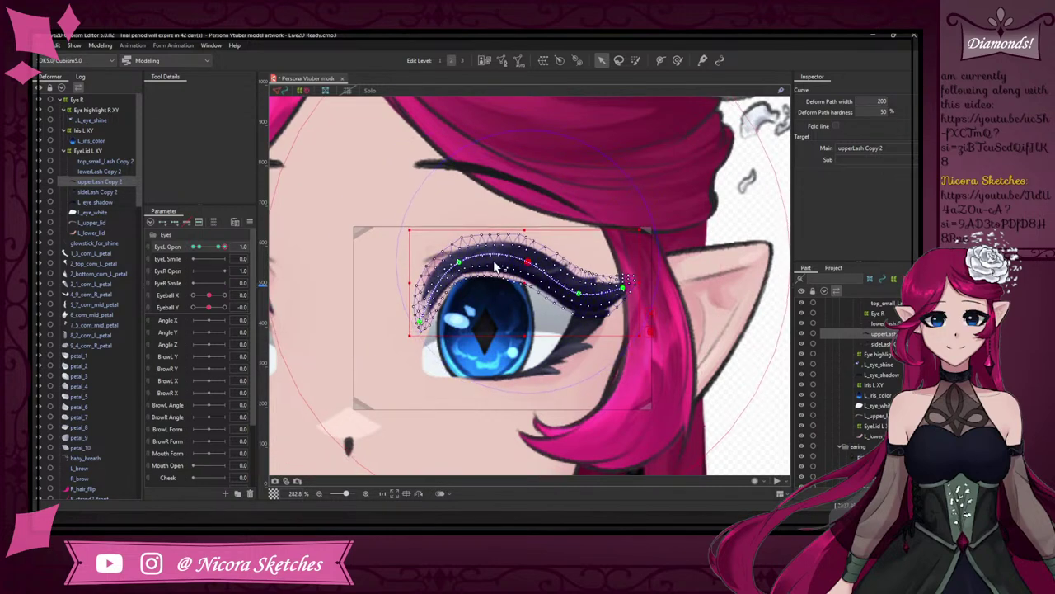
scroll(531, 280, "down", 3)
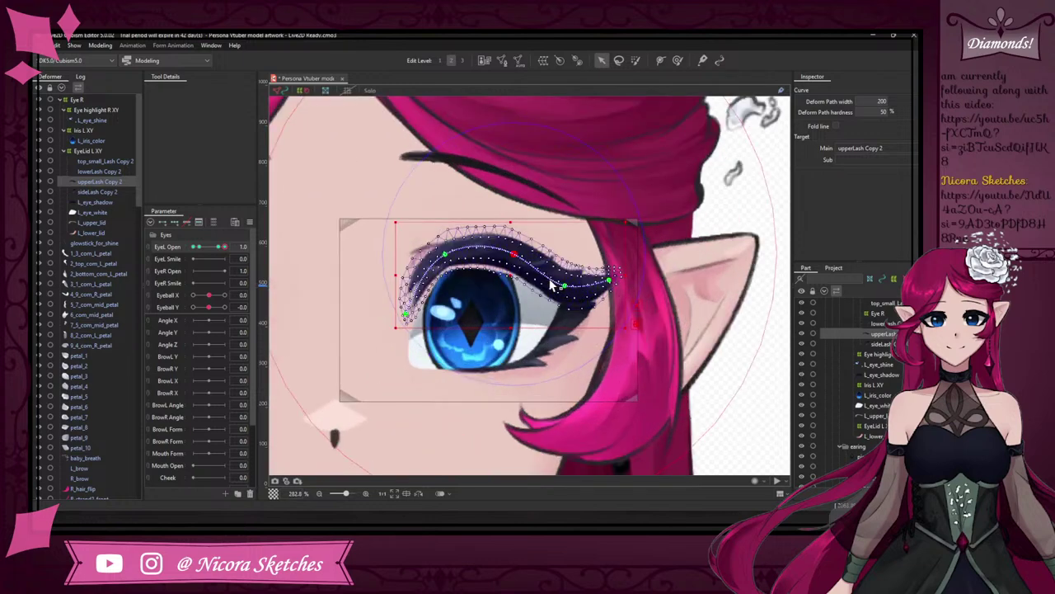
scroll(513, 260, "up", 3)
left_click_drag(405, 314, 405, 319)
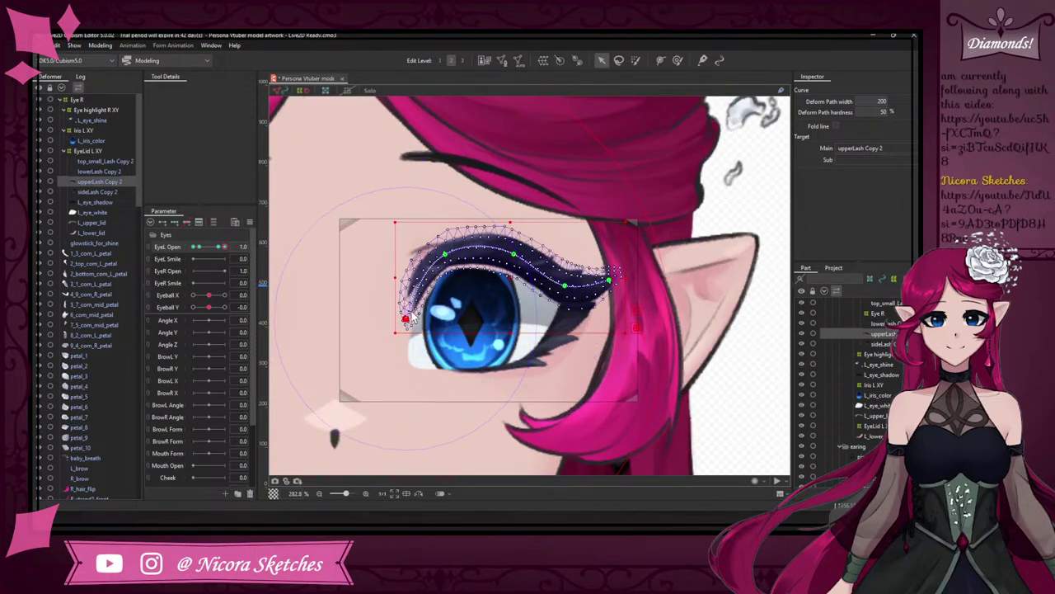
- Move lowerLash Copy 2 down below the iris and curve it by shifting its inner, middle and outer deform path points
left_click(500, 367)
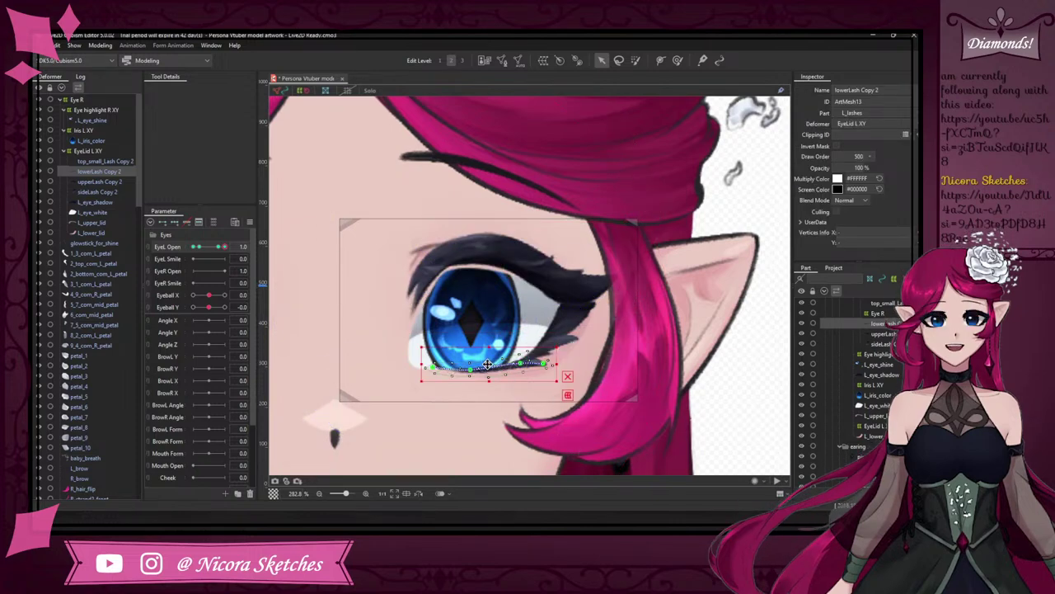
left_click_drag(489, 364, 425, 368)
left_click(530, 373)
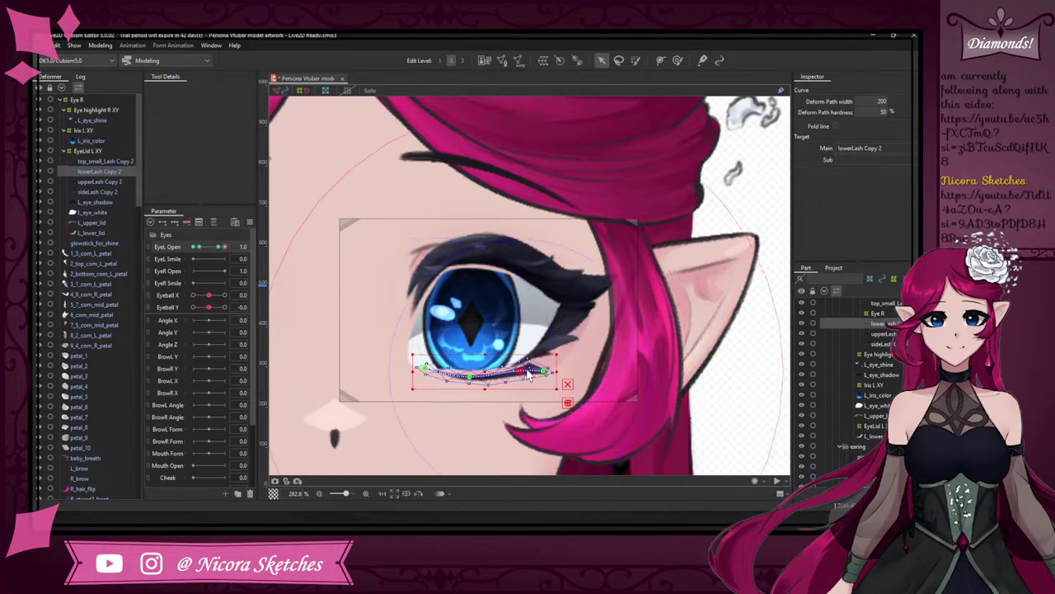
left_click_drag(522, 371, 547, 366)
left_click(544, 372)
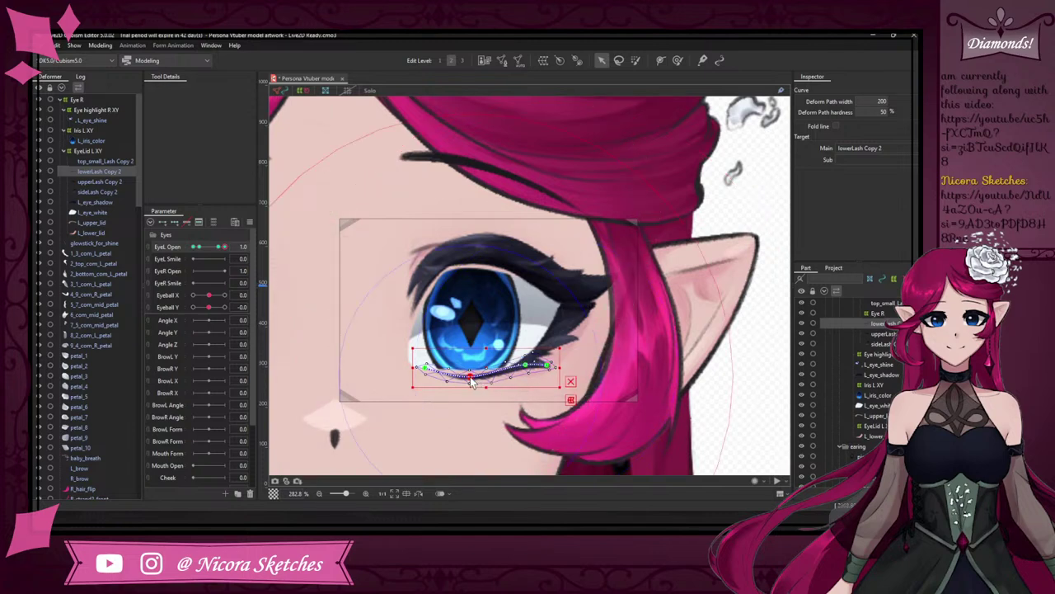
left_click_drag(471, 377, 476, 380)
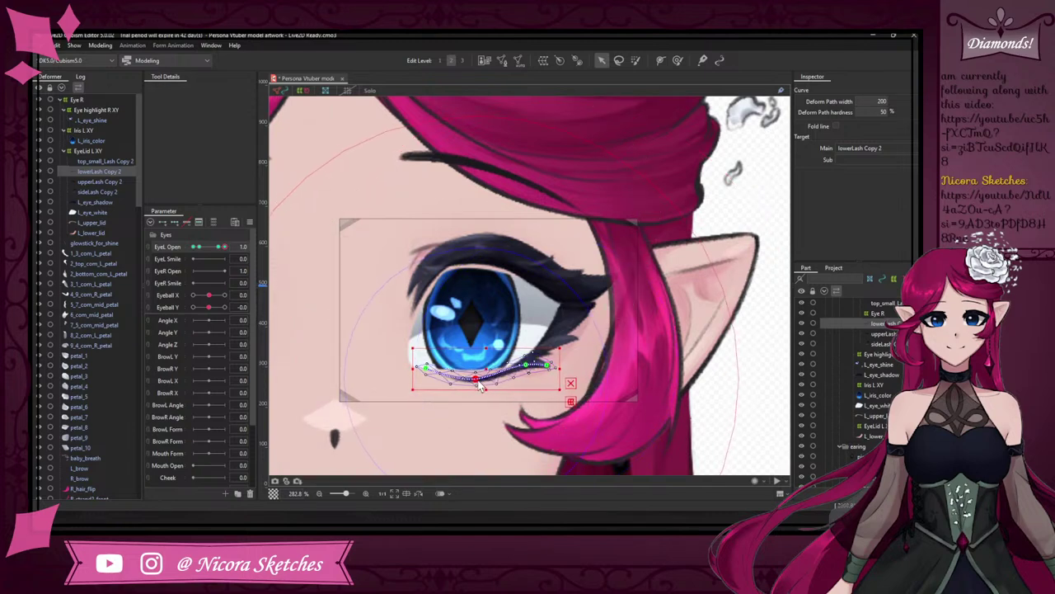
- Widen the arch of upperLash Copy 2 by moving its two upper deform path points slightly apart
left_click(473, 254)
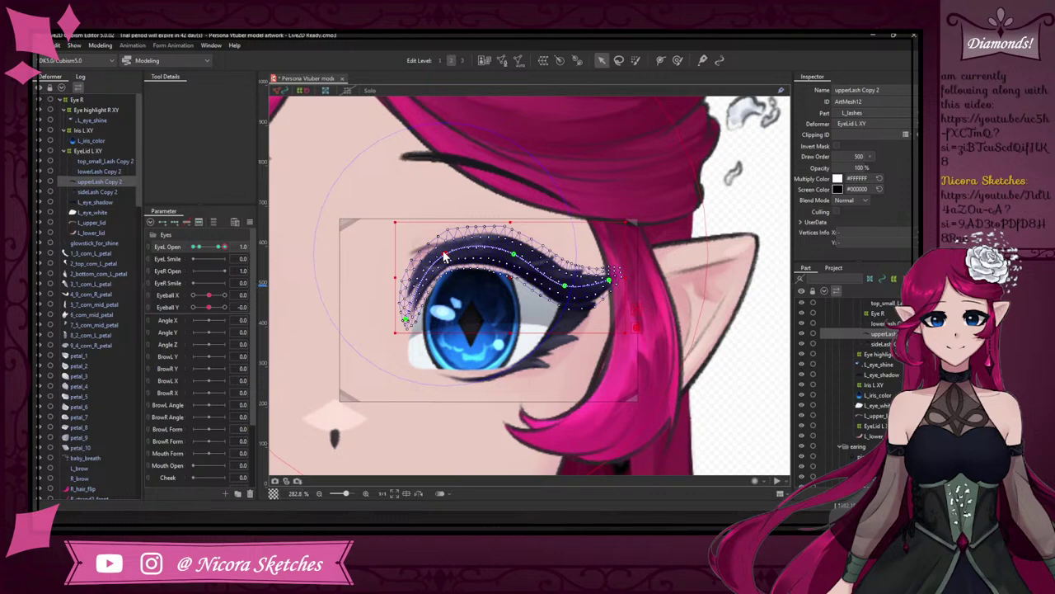
left_click(446, 257)
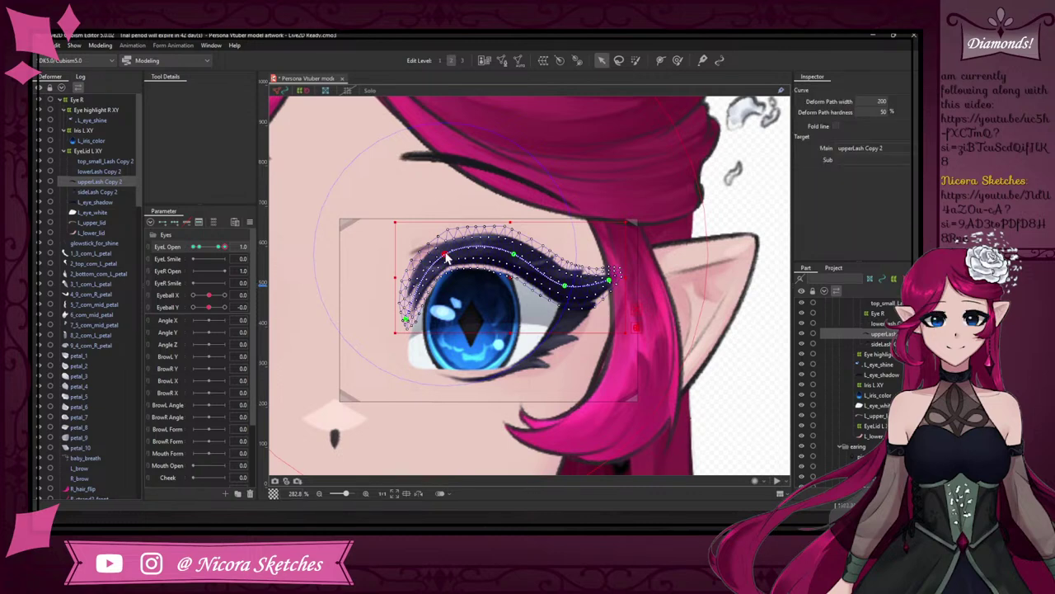
left_click(513, 257)
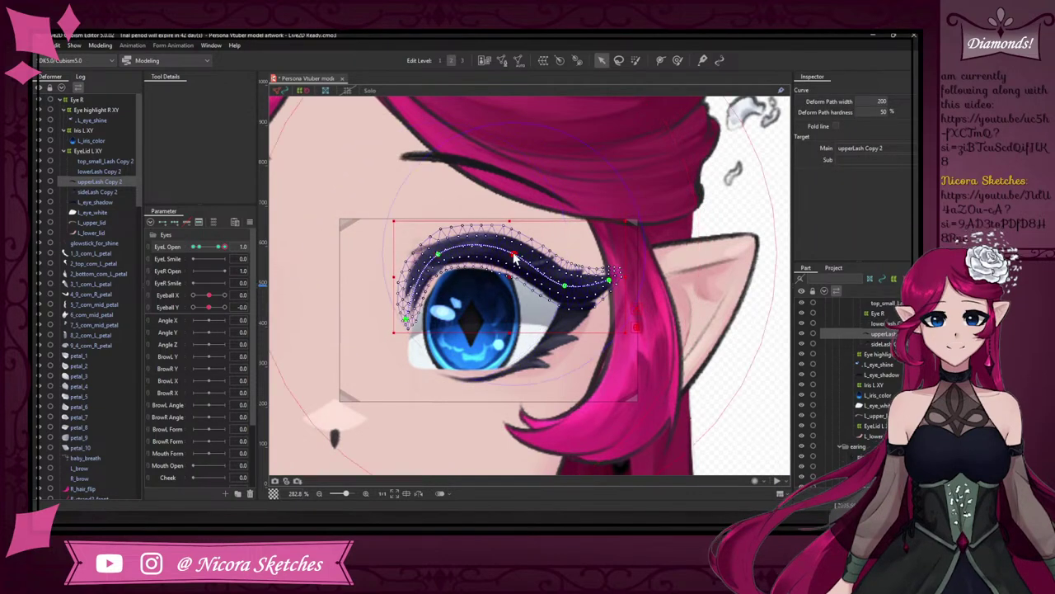
left_click_drag(513, 254, 517, 256)
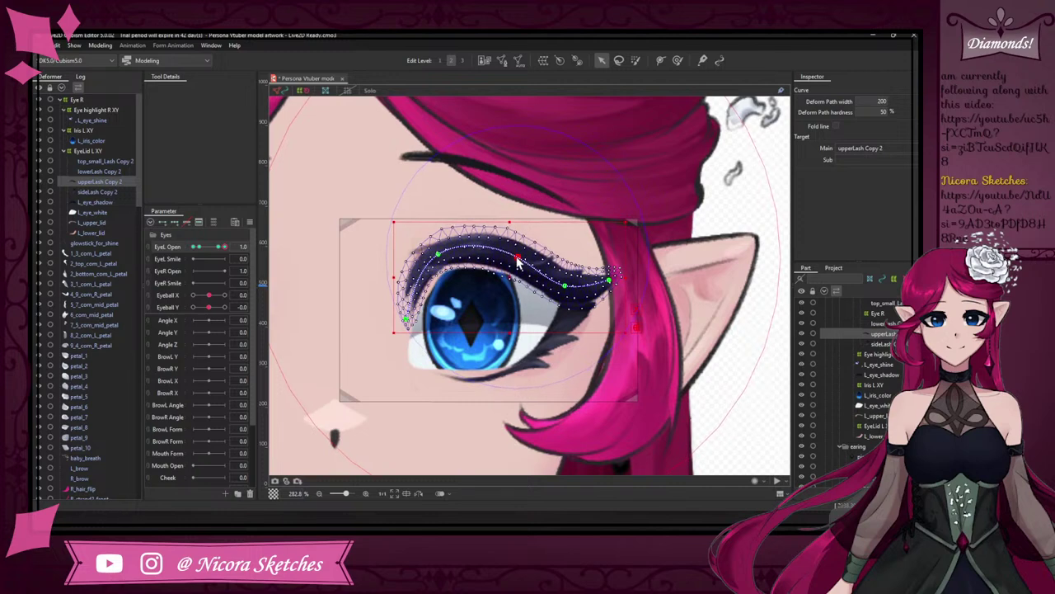
- Raise the top deform path point of sideLash Copy 2 toward the upper lash and nudge its two middle points
left_click(569, 333)
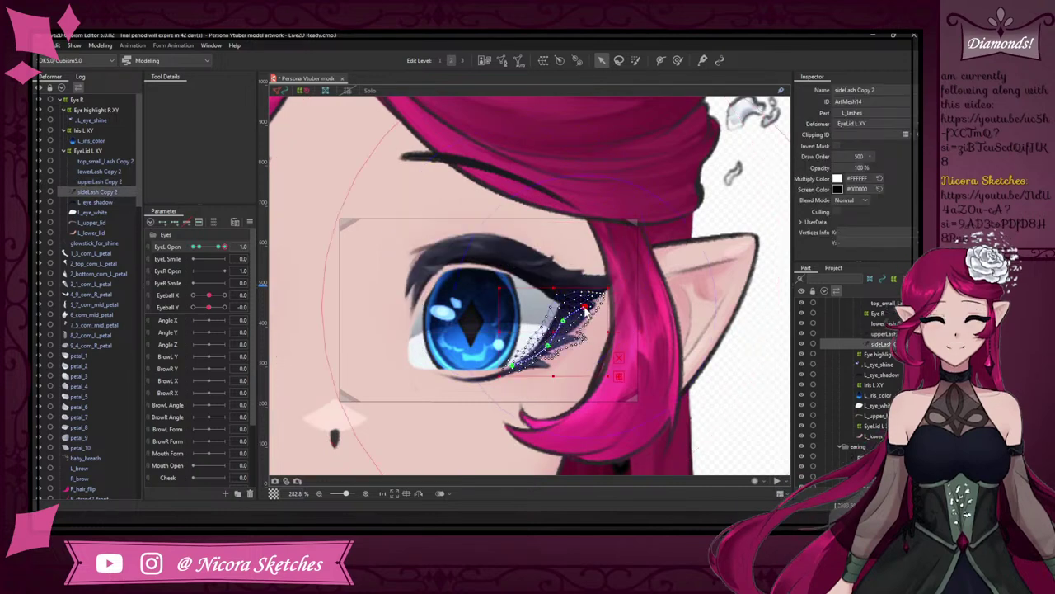
left_click_drag(584, 299, 583, 301)
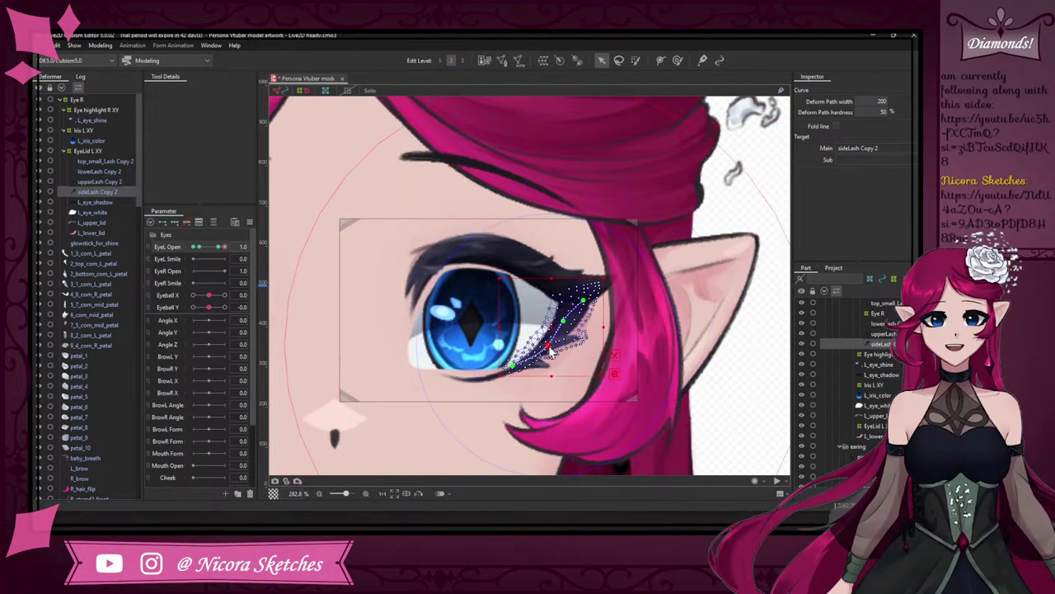
left_click_drag(549, 345, 565, 315)
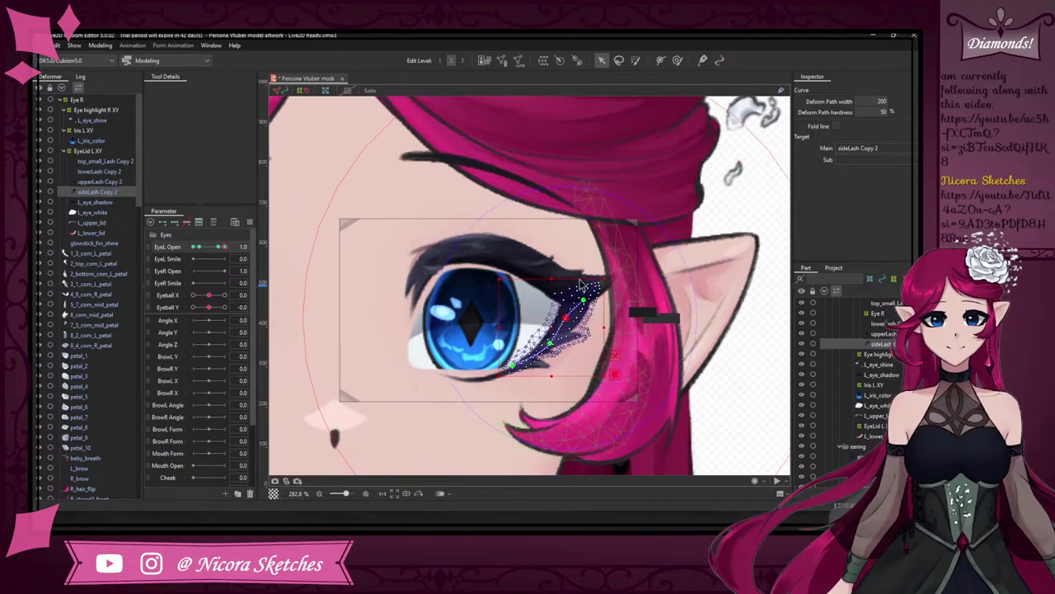
- Stretch L_eye_white with the deform brush, pulling its lower edge down and its upper edge up toward the lashes
left_click(420, 356)
left_click(426, 365)
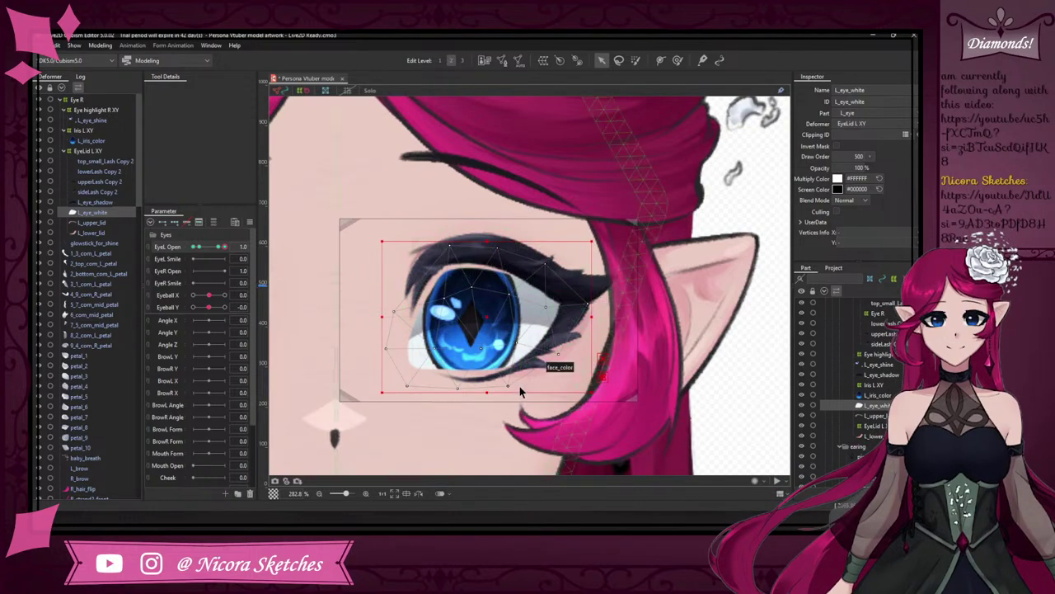
left_click(677, 60)
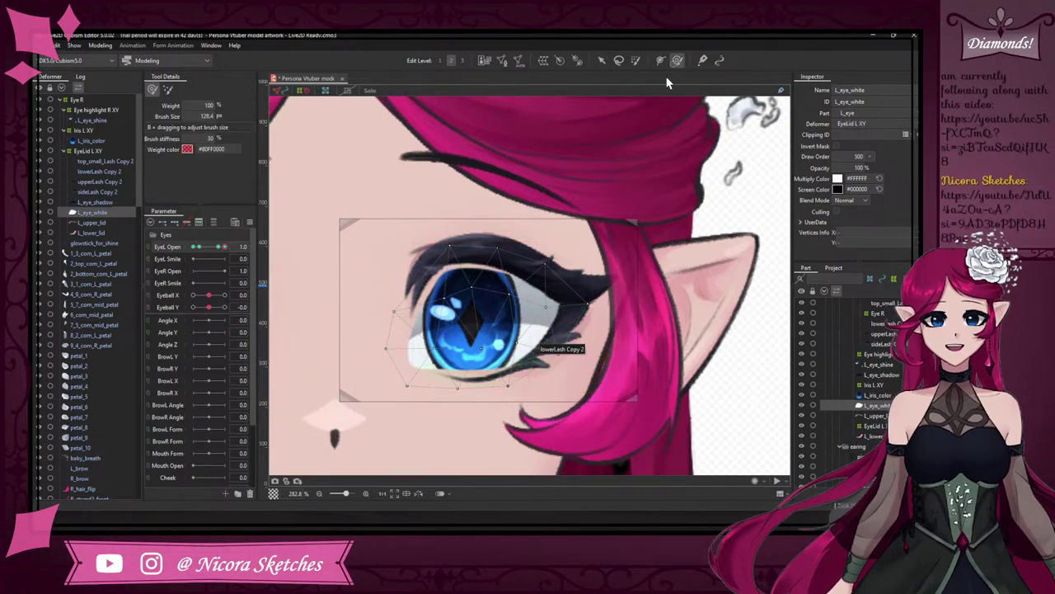
left_click_drag(483, 384, 483, 394)
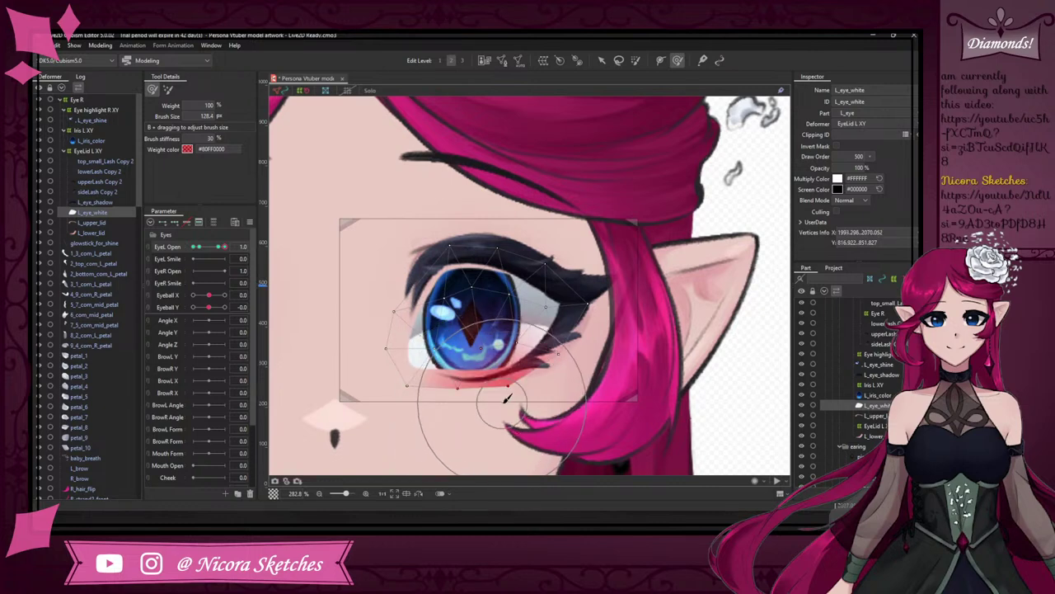
mouse_move(502, 403)
left_mouse_down()
mouse_move(497, 418)
mouse_move(445, 421)
mouse_move(486, 419)
mouse_move(464, 421)
left_mouse_up()
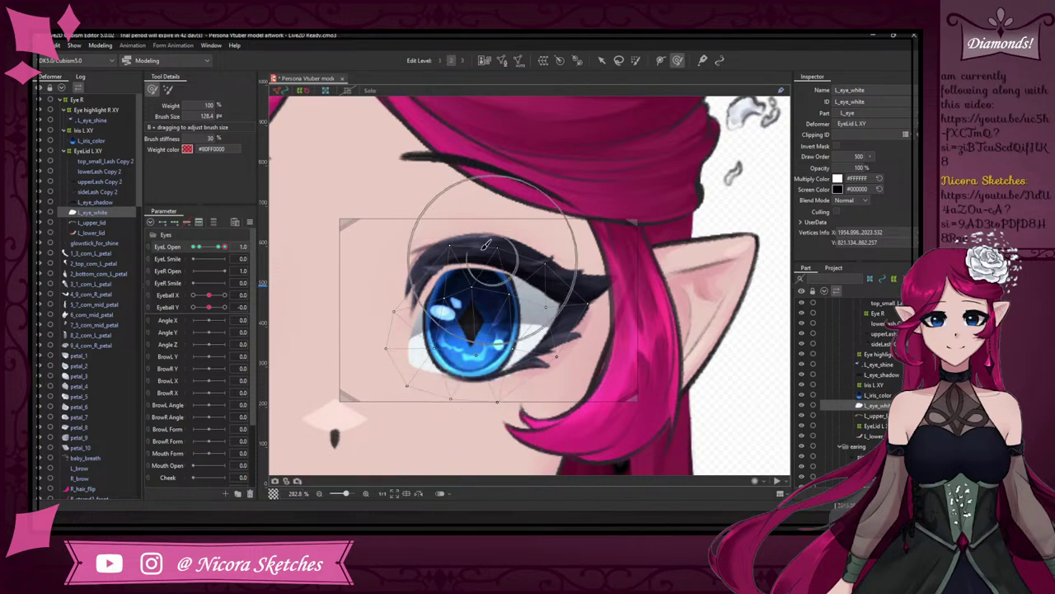
mouse_move(471, 241)
left_mouse_down()
mouse_move(479, 251)
mouse_move(446, 267)
mouse_move(446, 252)
left_mouse_up()
- Isolate L_eye_white in Solo view and adjust its upper, outer-corner and lower edge vertices to smooth the outline, then restore the full view
left_click(603, 62)
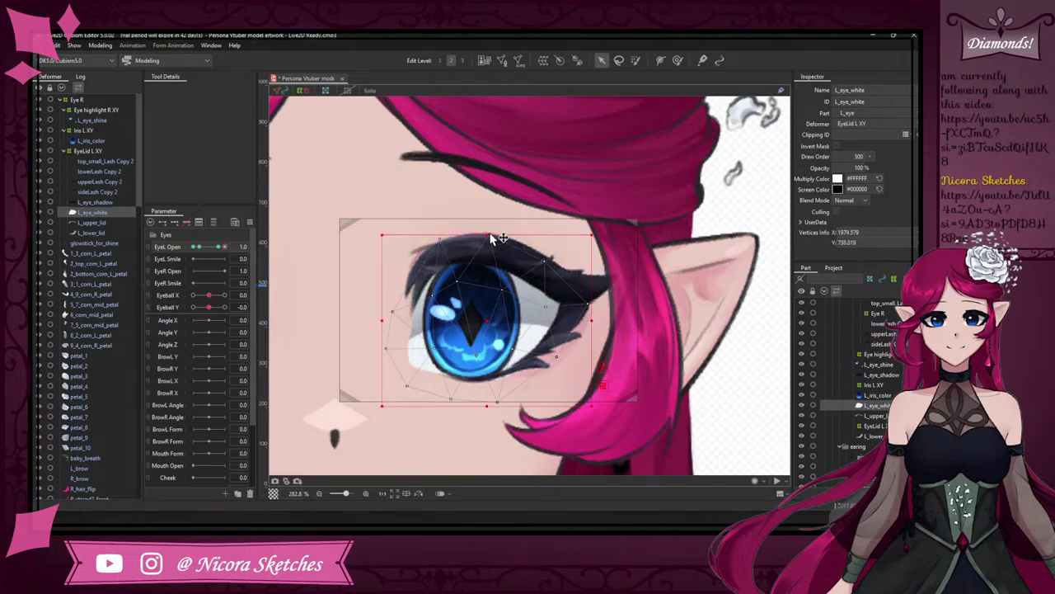
left_click(371, 90)
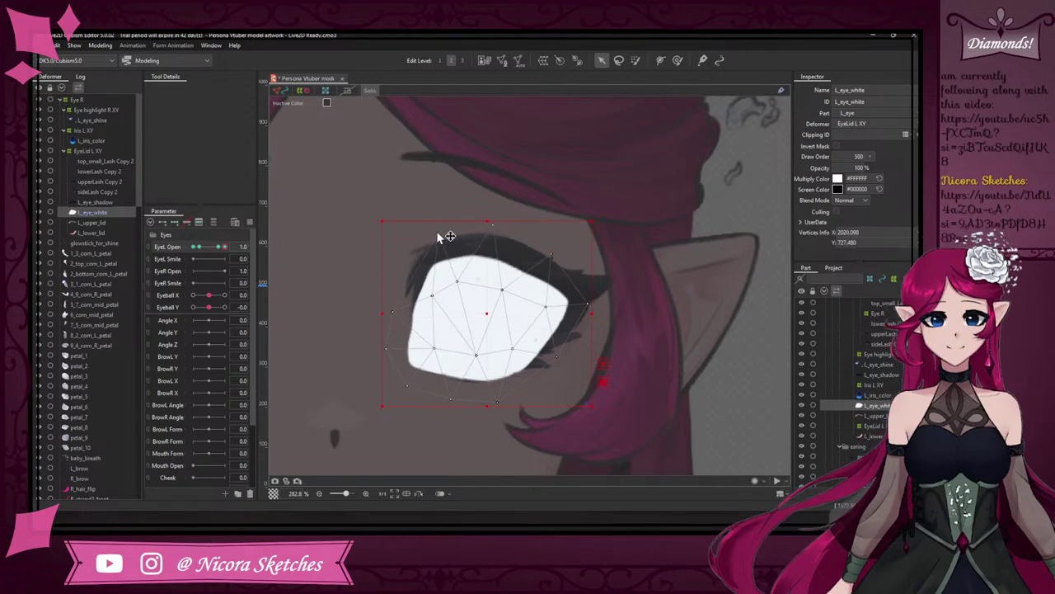
left_click_drag(589, 304, 600, 302)
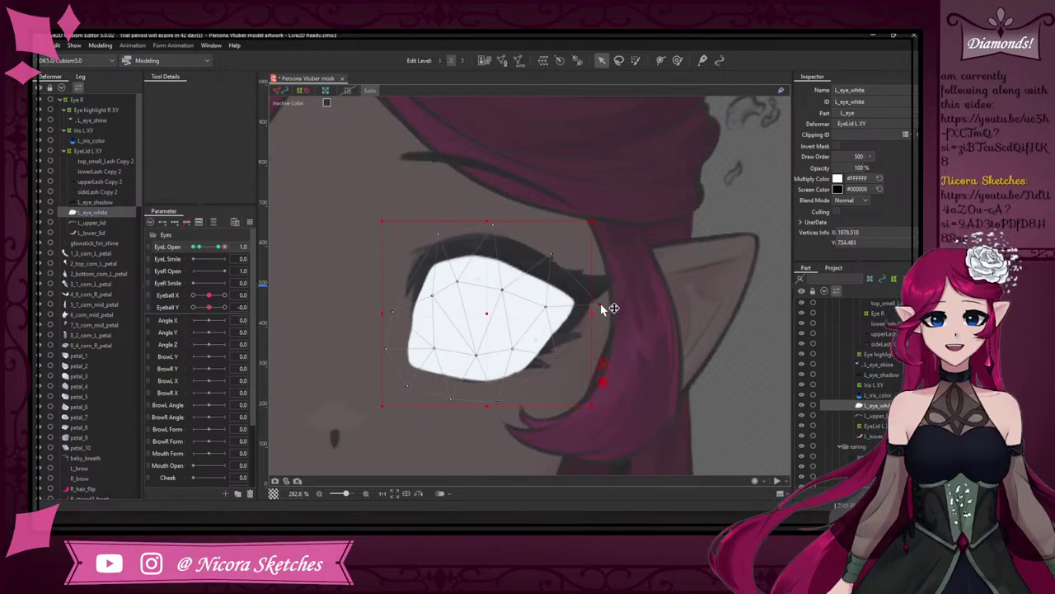
left_click_drag(558, 245, 555, 243)
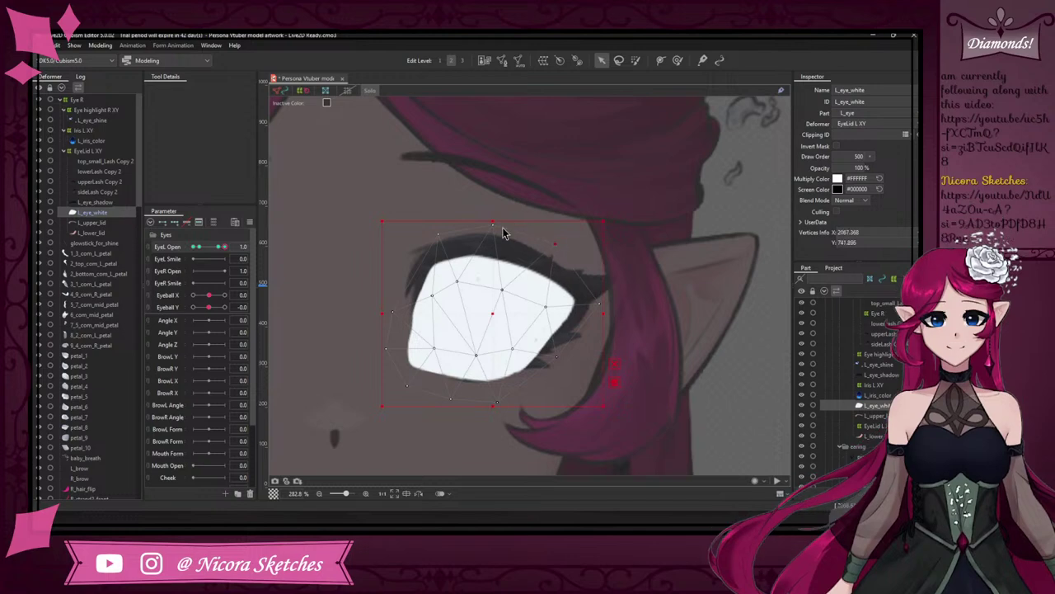
left_click_drag(493, 225, 501, 225)
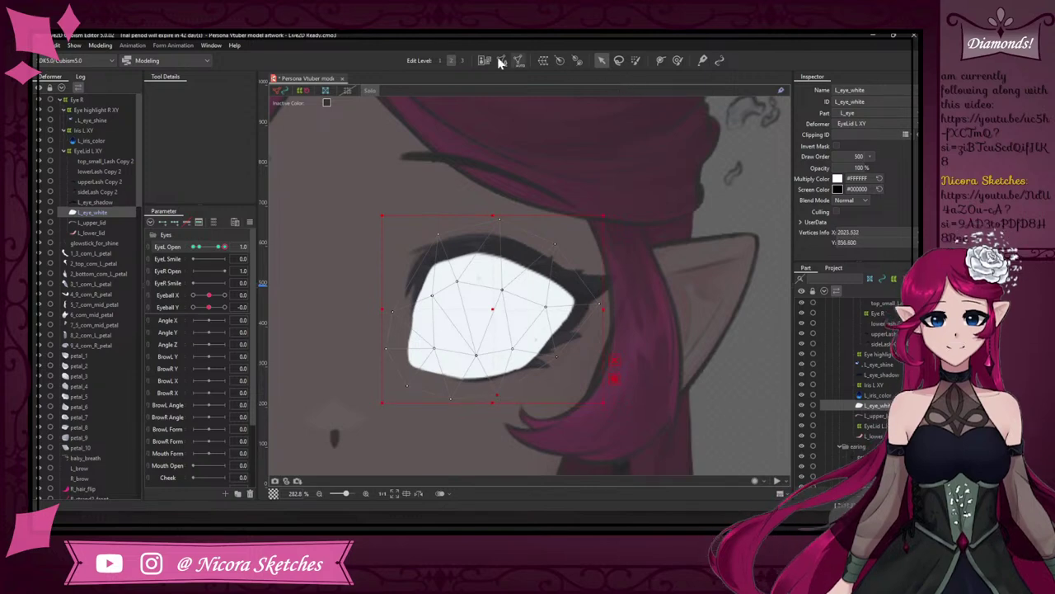
left_click(371, 90)
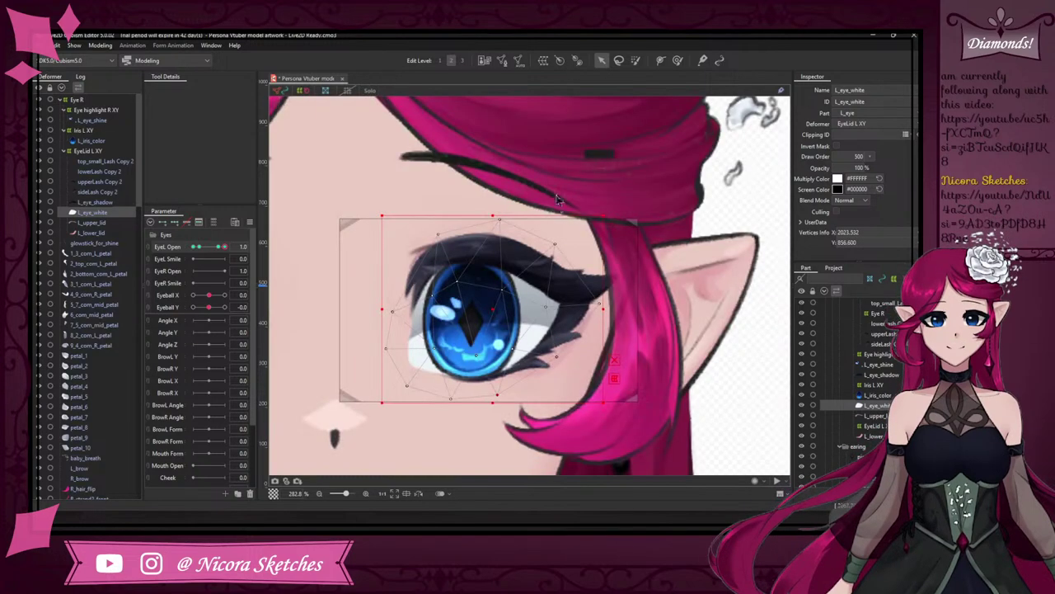
- Raise the point near the outer end of lowerLash Copy 2 slightly and shift the lower end point of sideLash Copy 2 outward
left_click(552, 377)
left_click(527, 365)
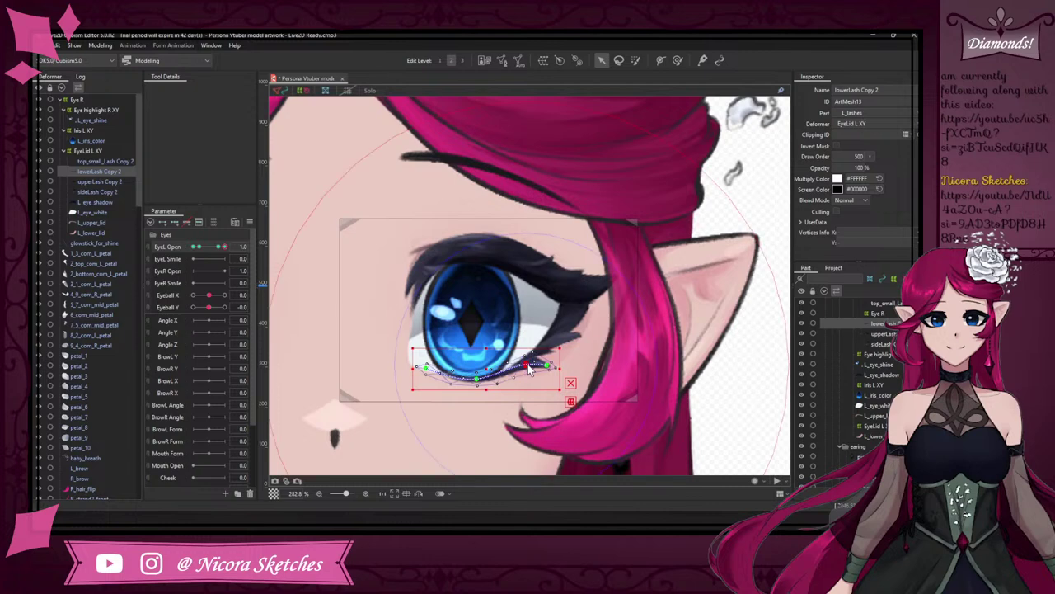
left_click_drag(530, 369, 527, 367)
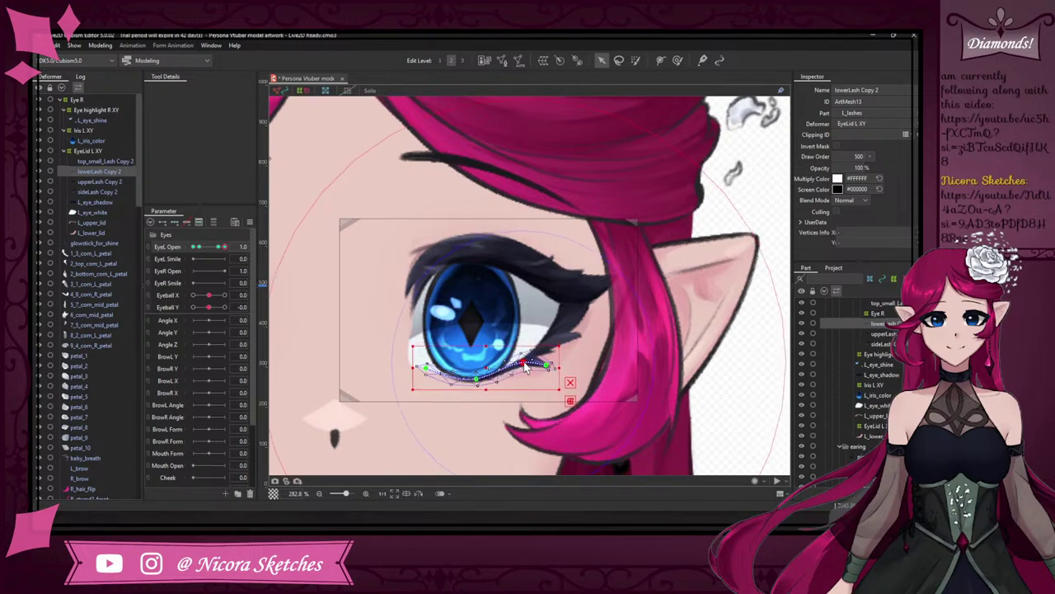
left_click(519, 373)
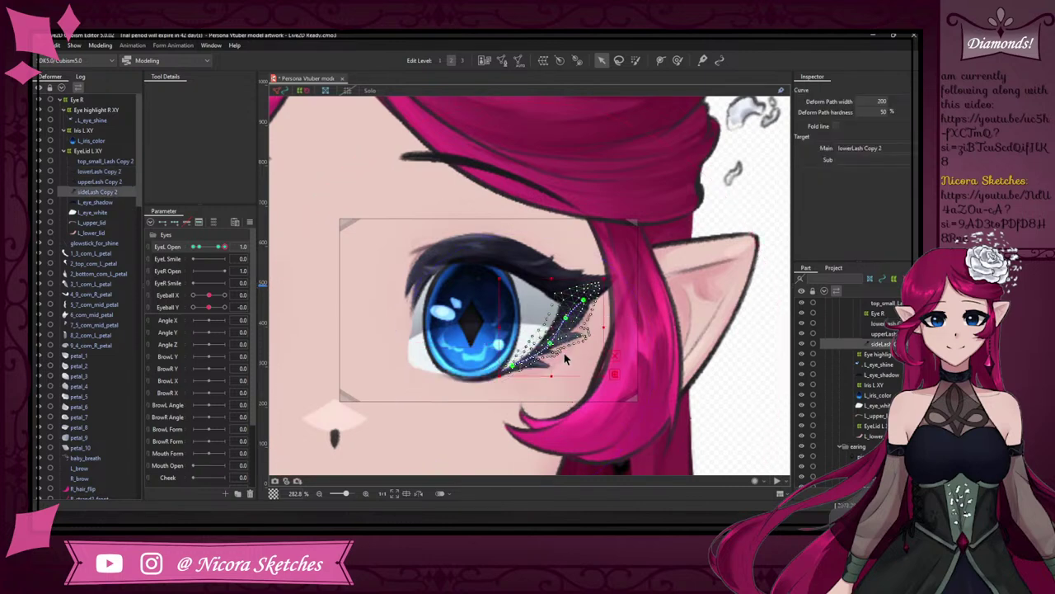
left_click(519, 367)
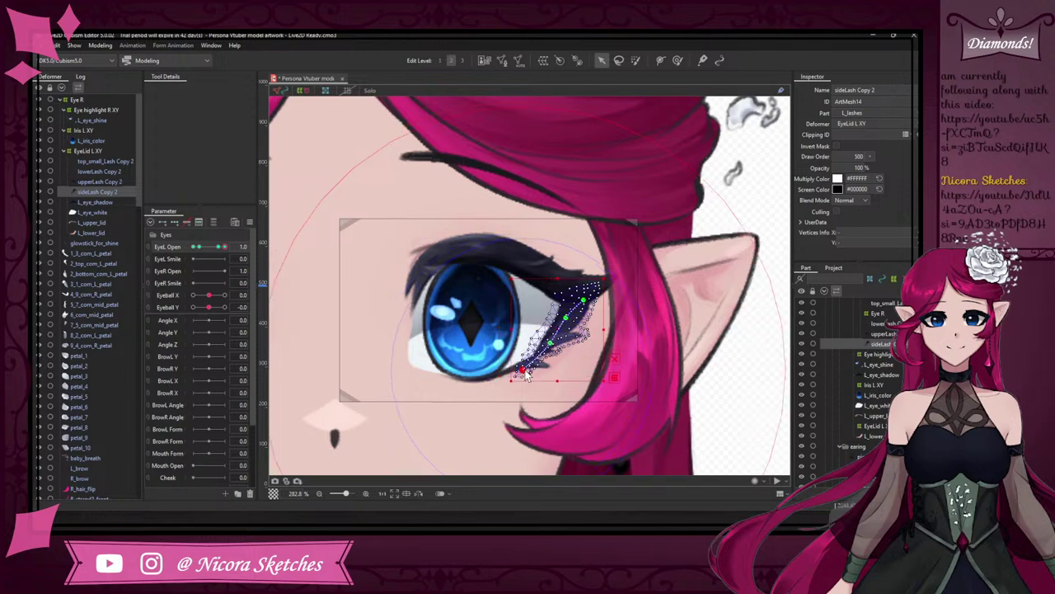
left_click(350, 126)
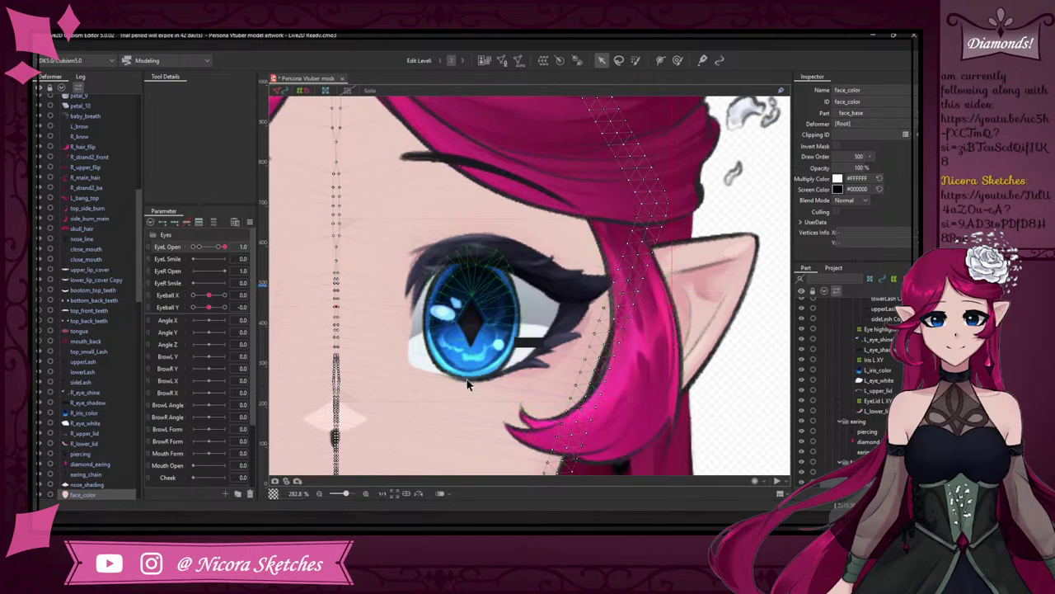
scroll(483, 389, "up", 2)
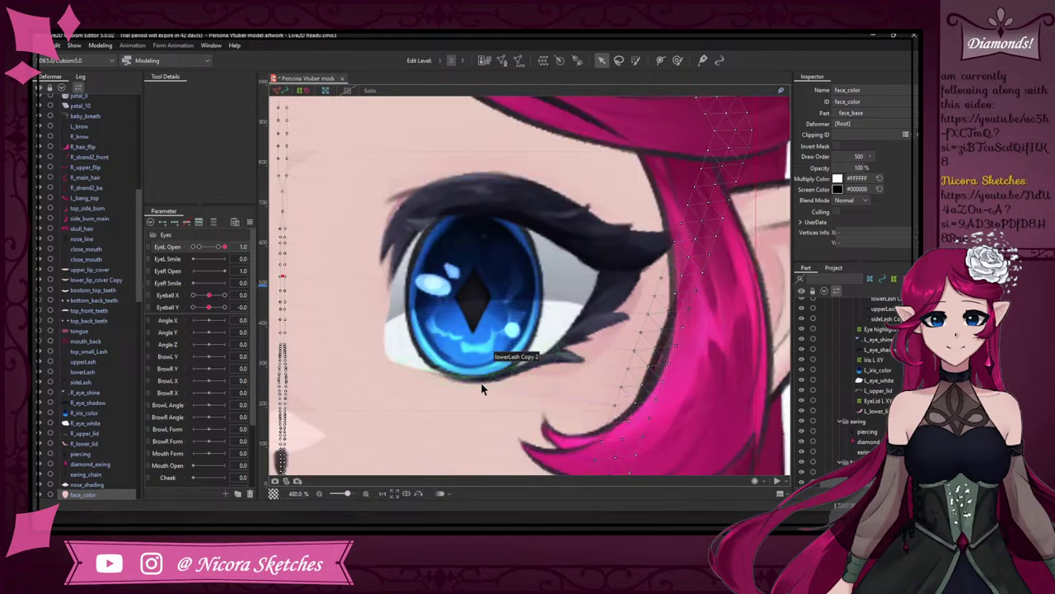
- Shift the lowest outline vertex of L_eye_white slightly down and toward the outer corner of the eye
left_click(397, 343)
left_click(99, 203)
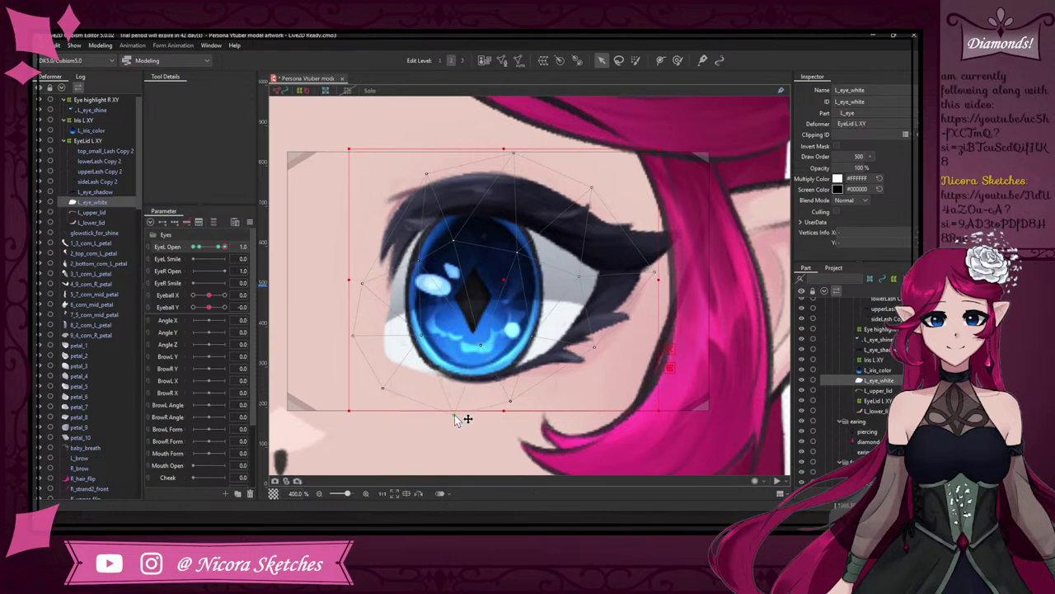
left_click_drag(455, 411, 460, 410)
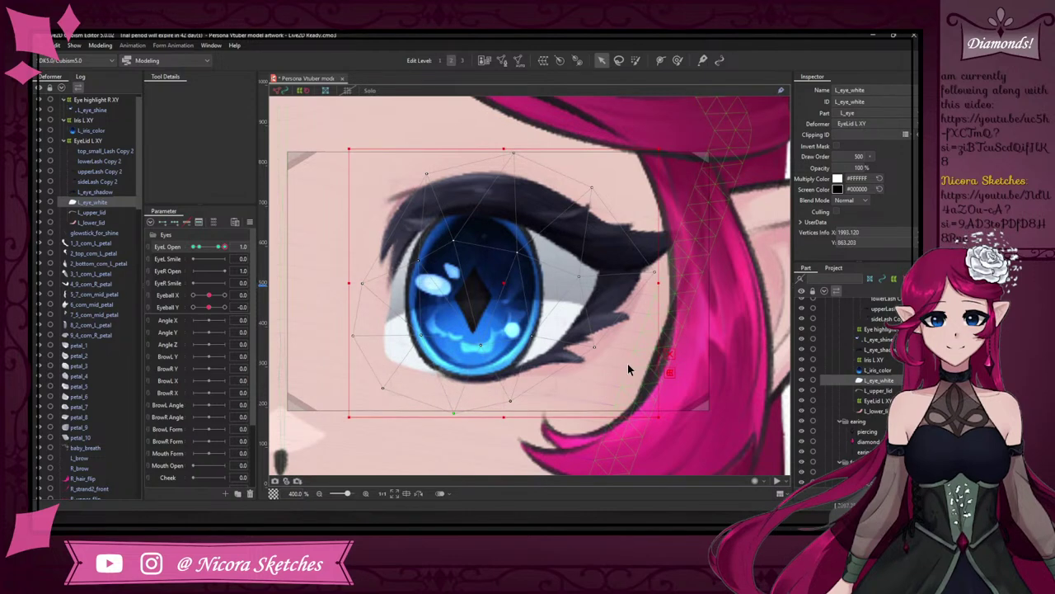
- Try to reposition the outer end point of the upperLash Copy 2 deform path and test it with EyeL Open
scroll(591, 373, "down", 6)
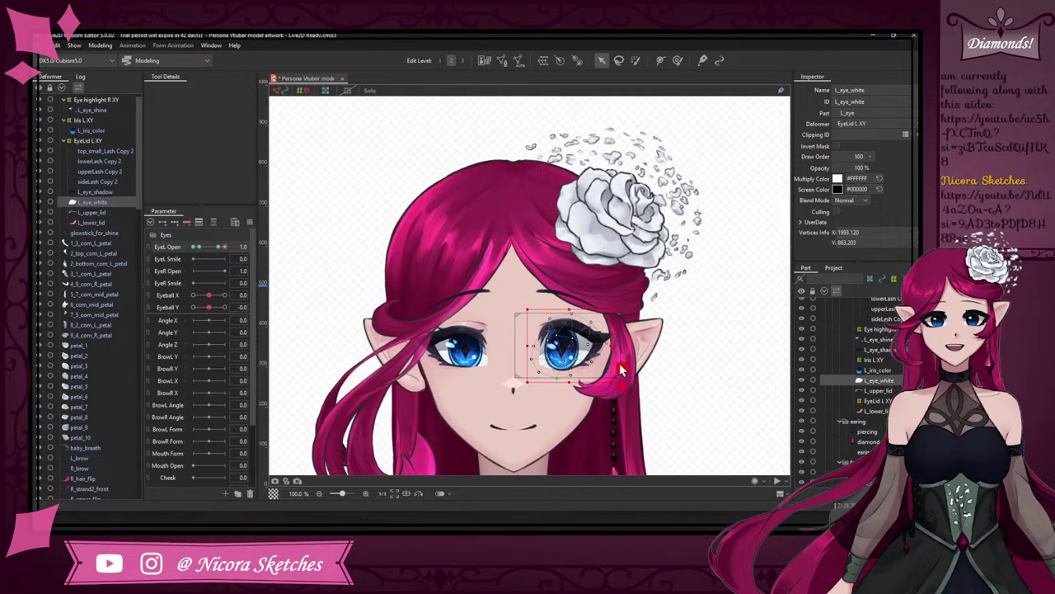
scroll(627, 371, "up", 2)
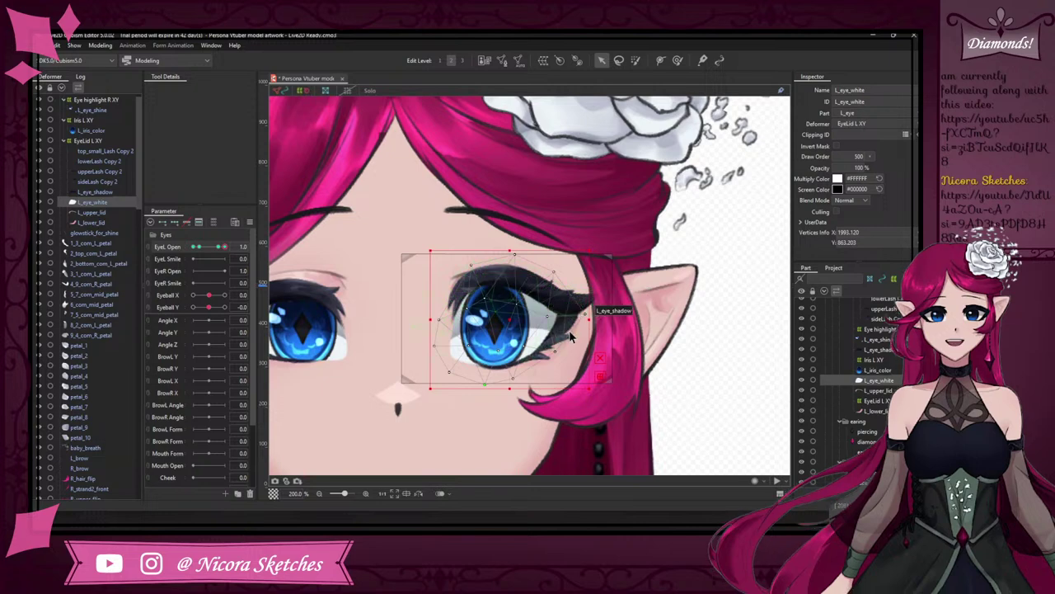
scroll(565, 305, "up", 1)
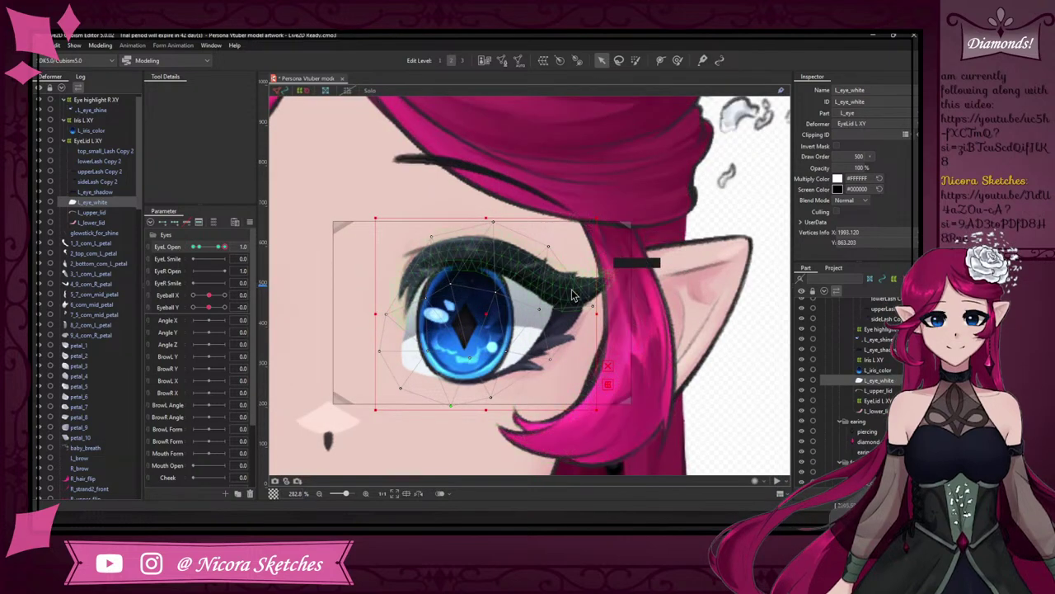
left_click(604, 284)
key("p")
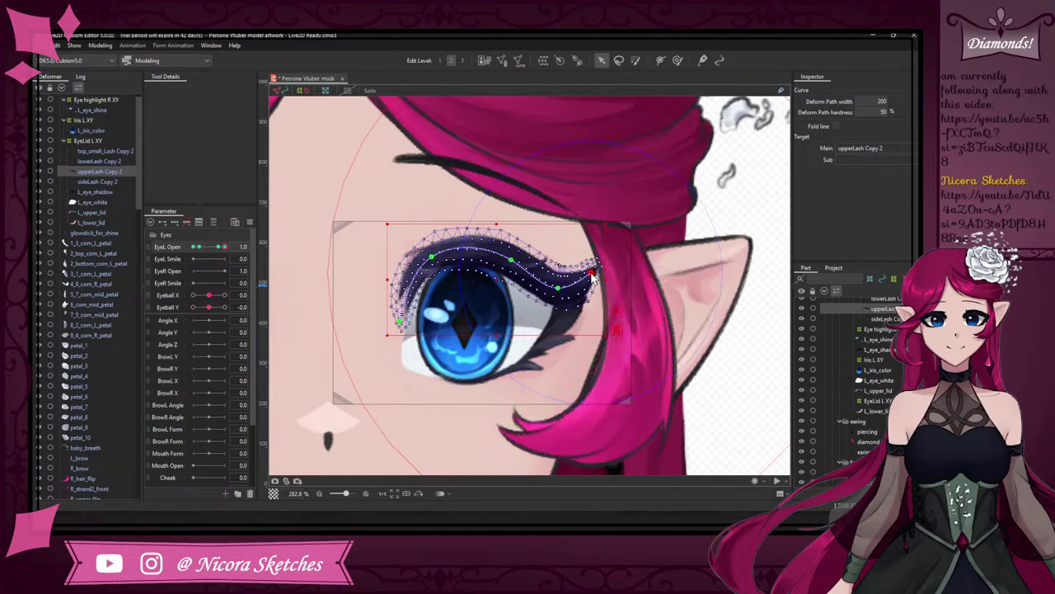
left_click_drag(591, 272, 599, 277)
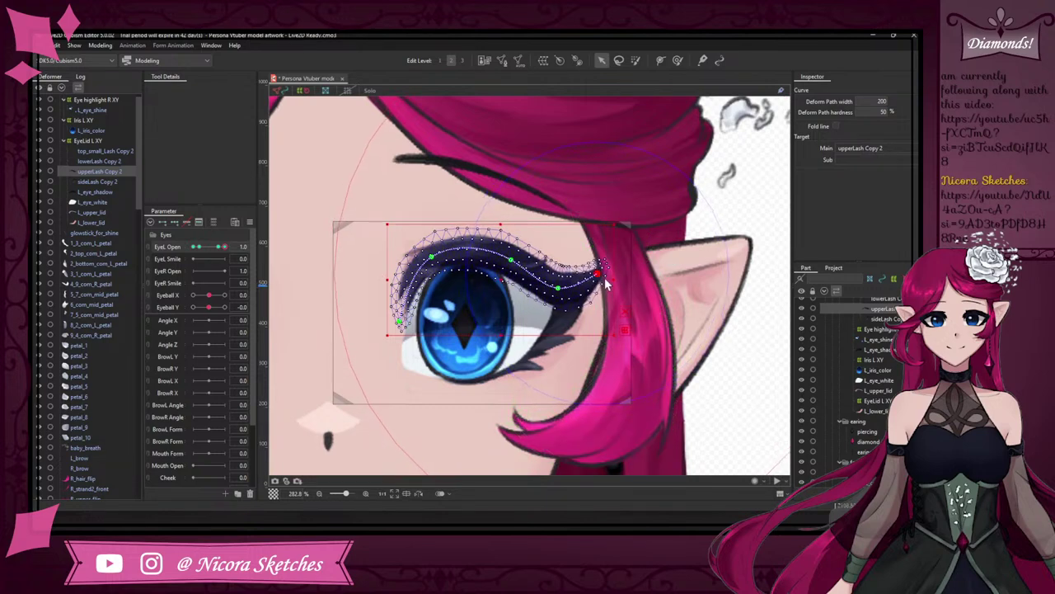
mouse_move(221, 249)
left_mouse_down()
mouse_move(211, 247)
mouse_move(229, 245)
left_mouse_up()
key("ctrl+z")
key("ctrl+z")
key("ctrl+z")
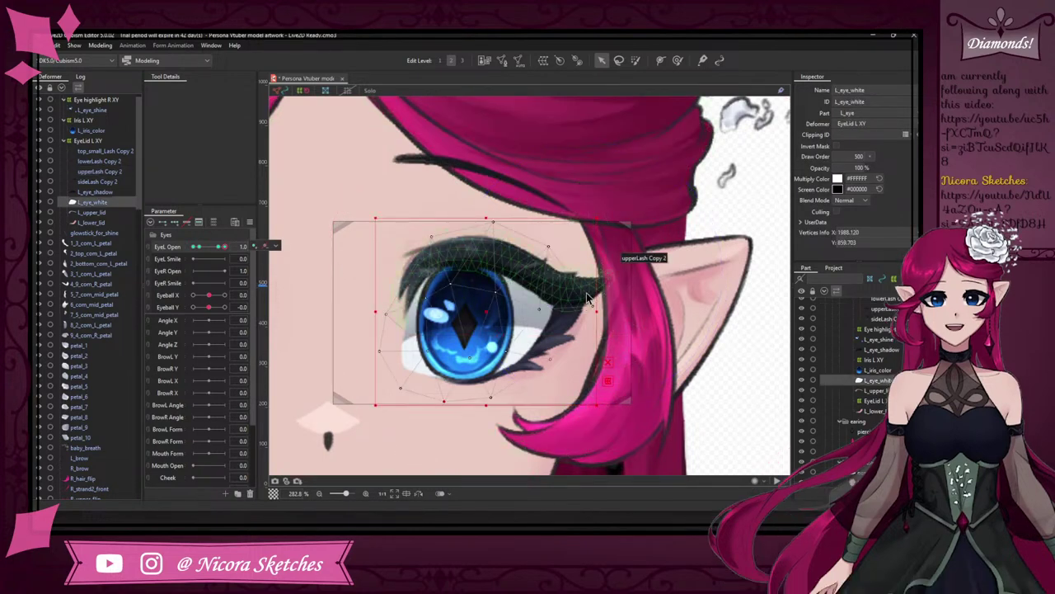
key("ctrl+z")
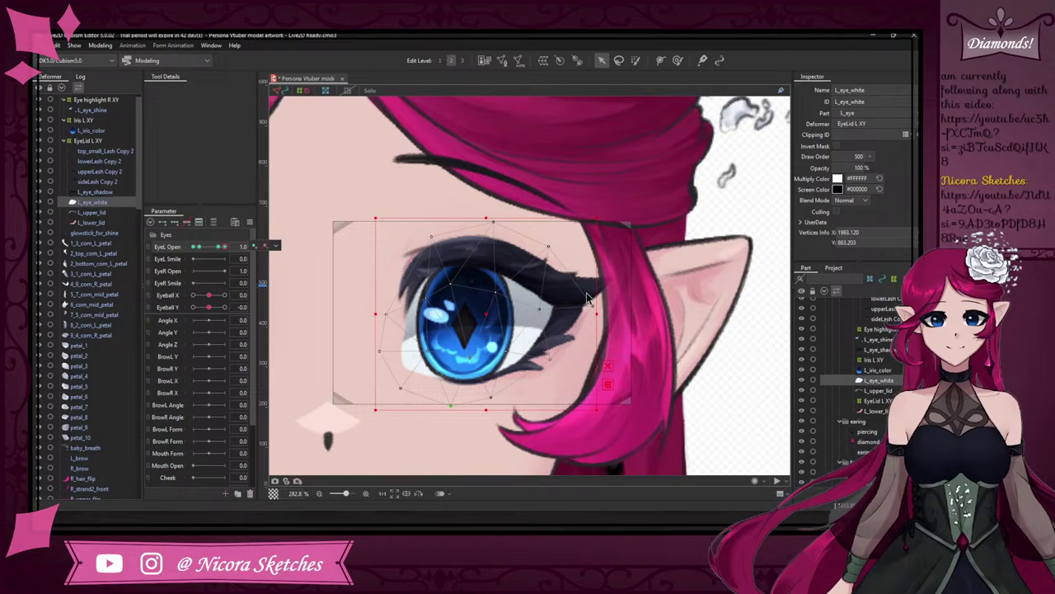
- Pull the outer end point of the upperLash Copy 2 deform path slightly inward and test it by moving EyeL Open
left_click_drag(223, 246, 231, 246)
left_click(598, 284)
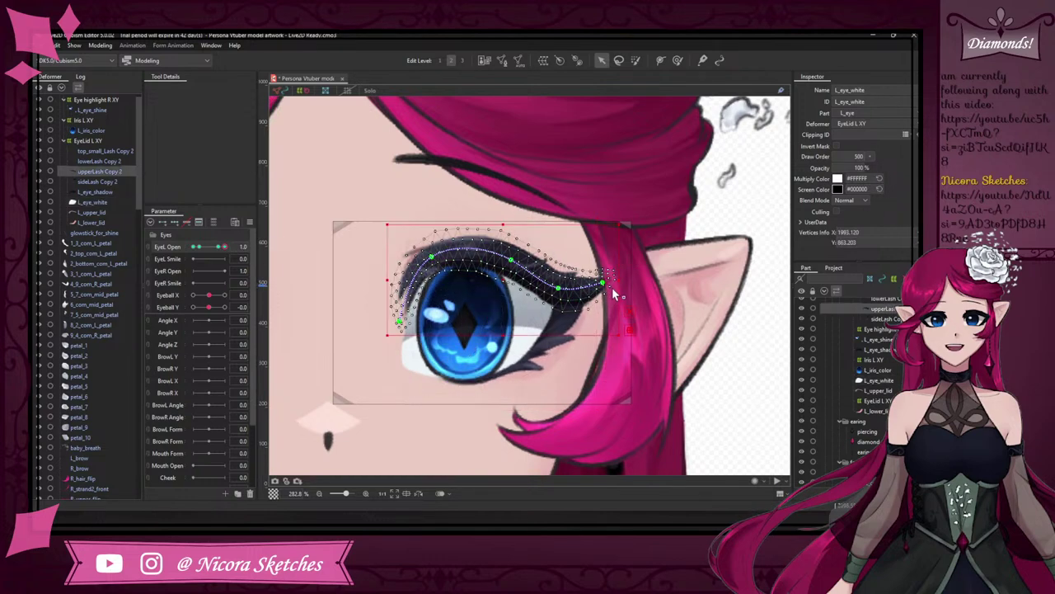
left_click_drag(603, 283, 593, 281)
key("p")
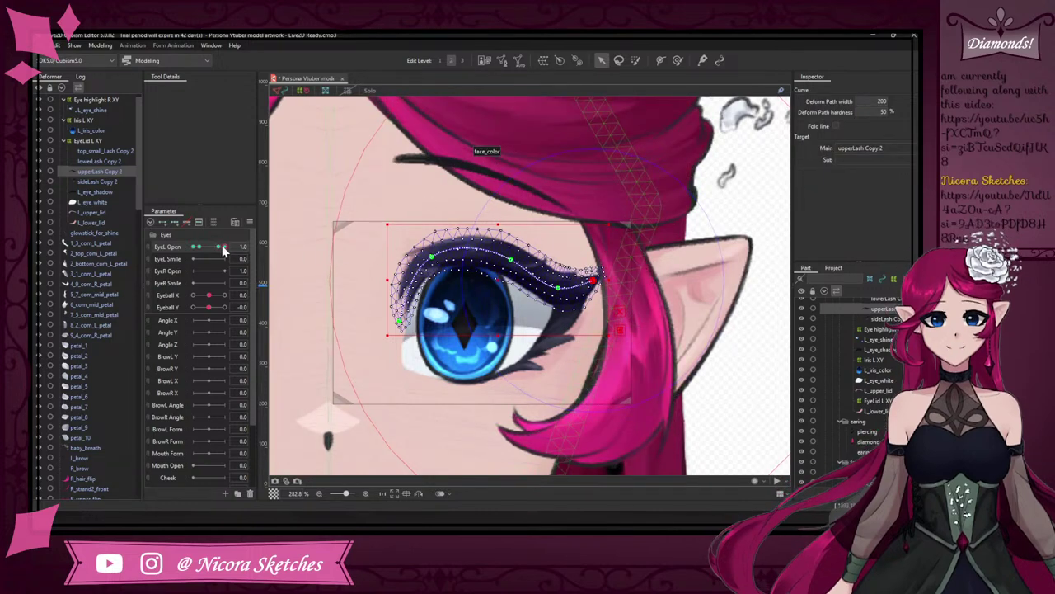
mouse_move(223, 249)
left_mouse_down()
mouse_move(201, 248)
mouse_move(233, 246)
left_mouse_up()
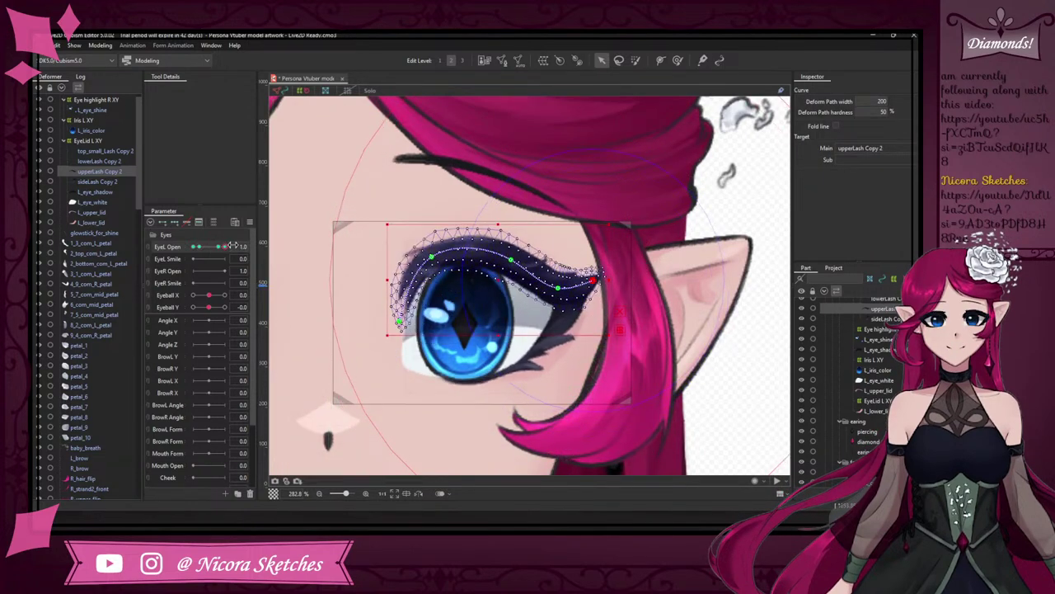
- Raise top_small_Lash Copy 2 above the upper lash, then isolate it in Solo view and shift its inner lash toward the inner eye corner
left_click(123, 153)
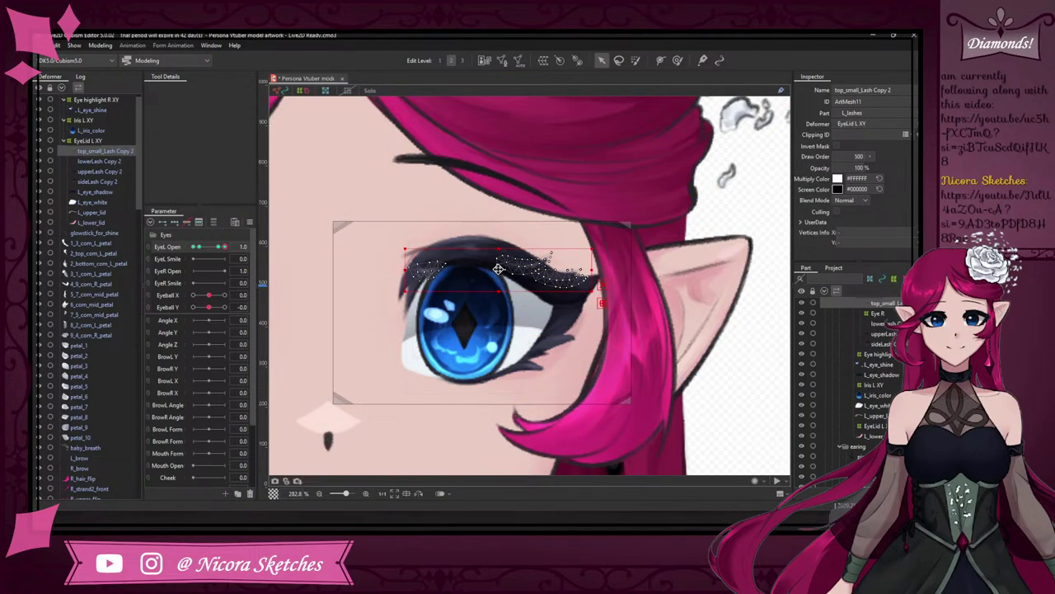
left_click_drag(500, 268, 494, 244)
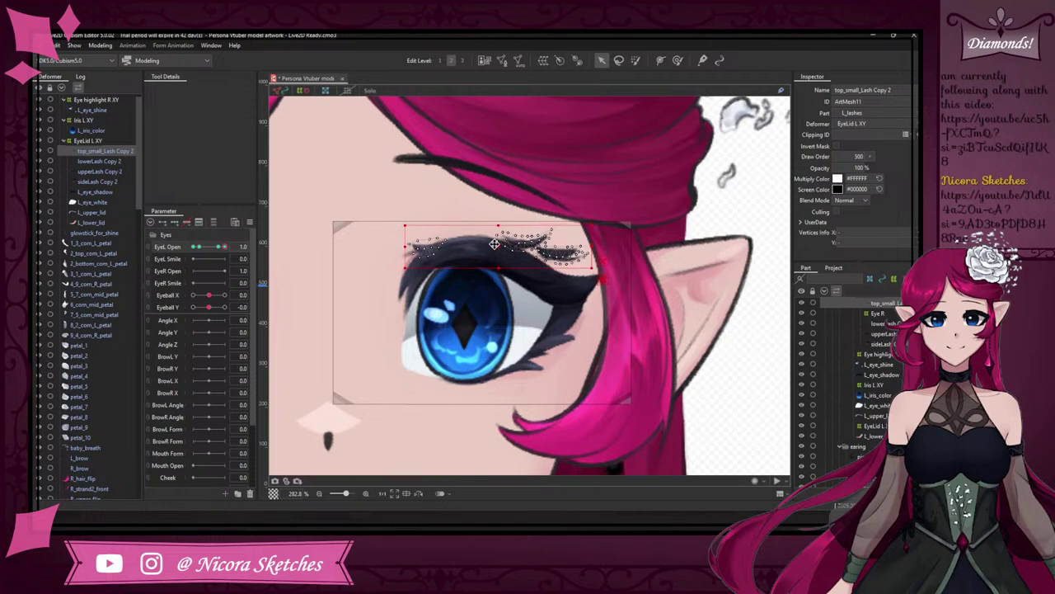
left_click(619, 60)
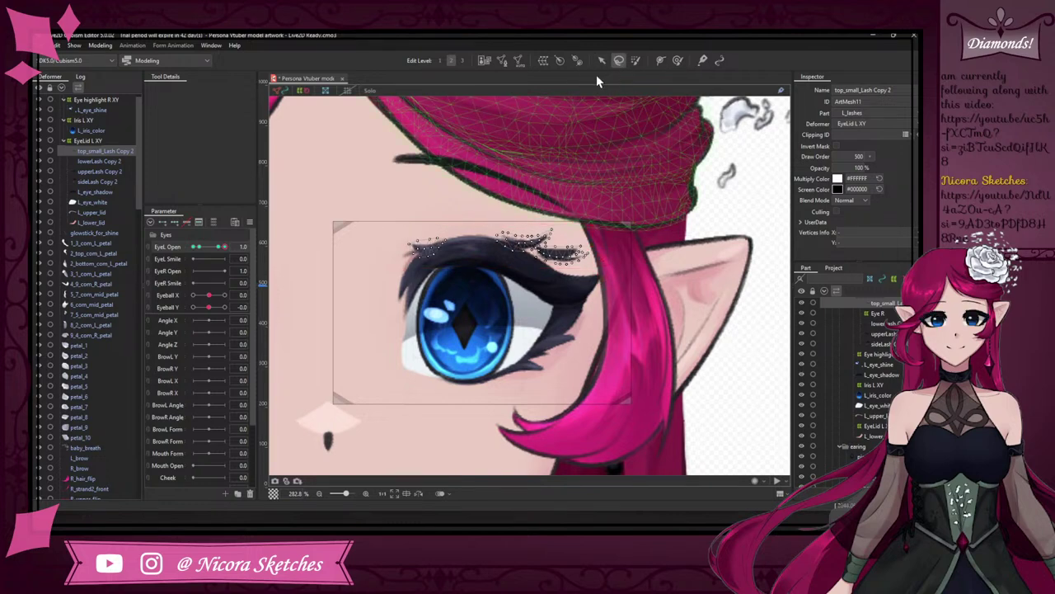
left_click(373, 91)
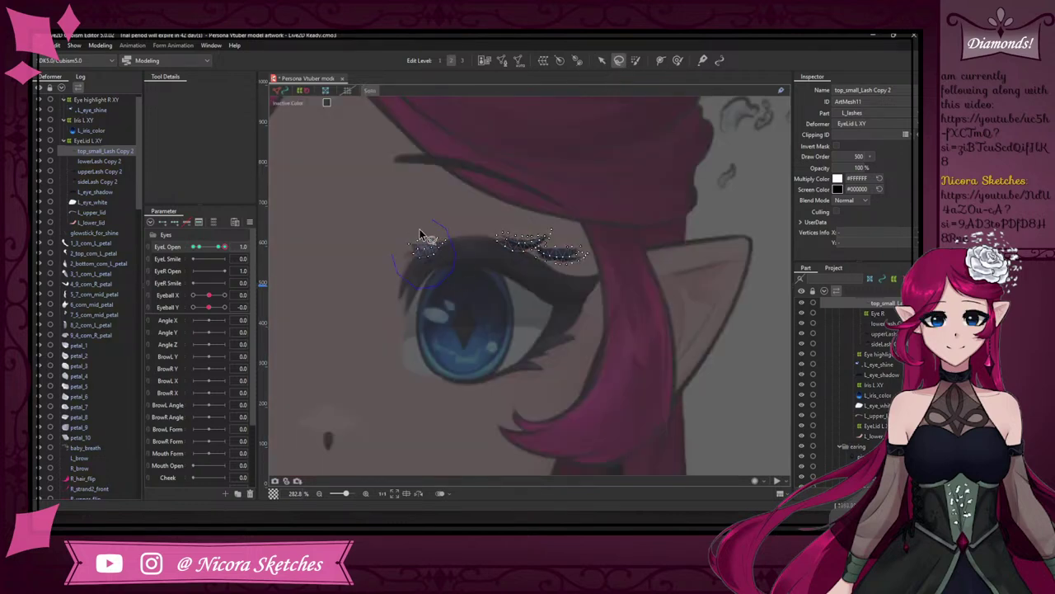
left_click_drag(421, 235, 424, 239)
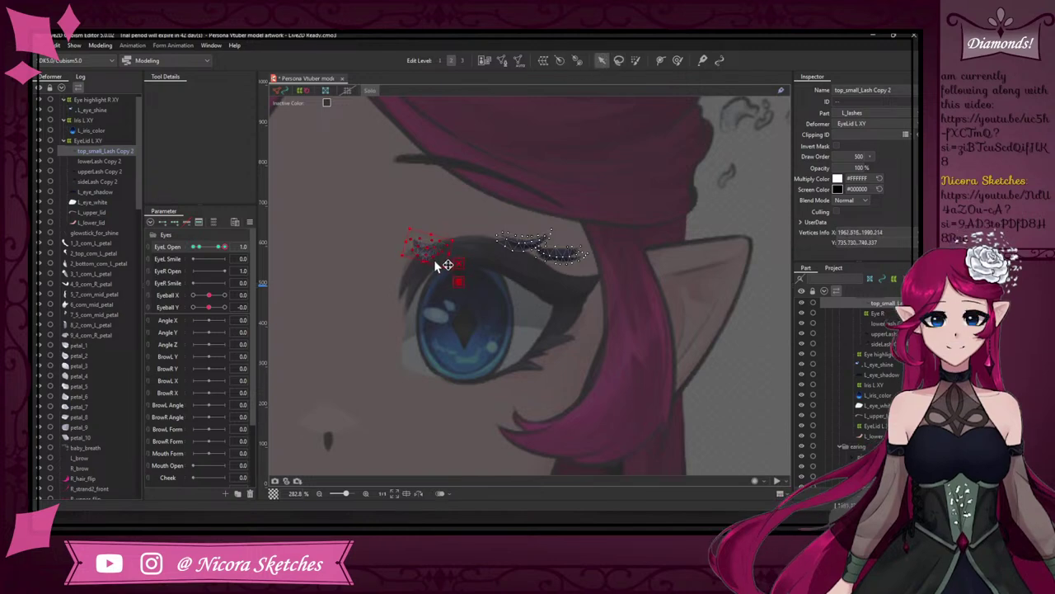
left_click_drag(434, 262, 430, 256)
left_click(493, 247)
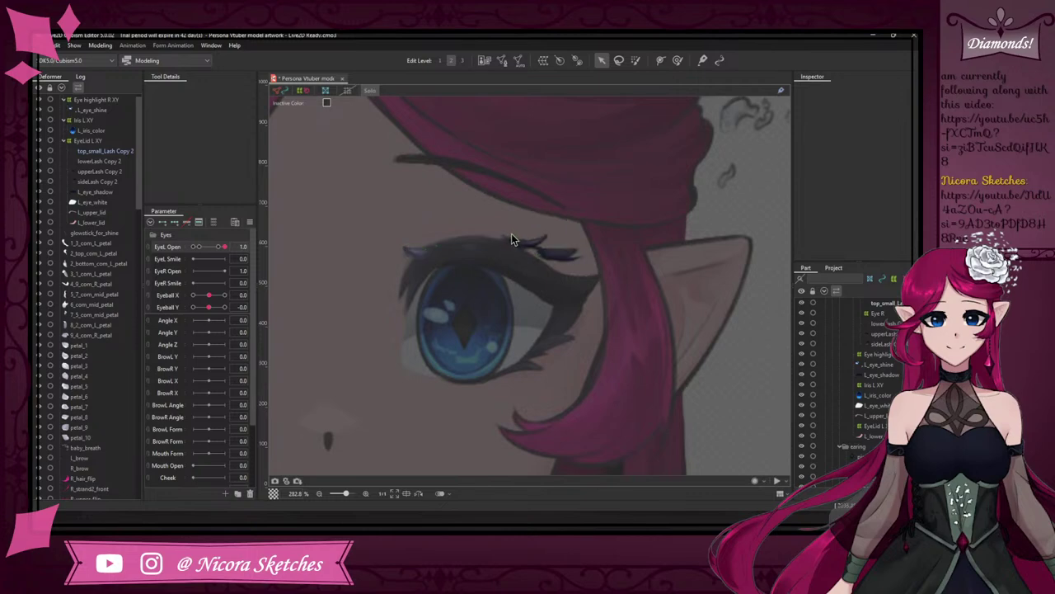
- Lasso the two outer small lashes of top_small_Lash Copy 2 and move them slightly down and outward onto the upper lash
left_click(530, 249)
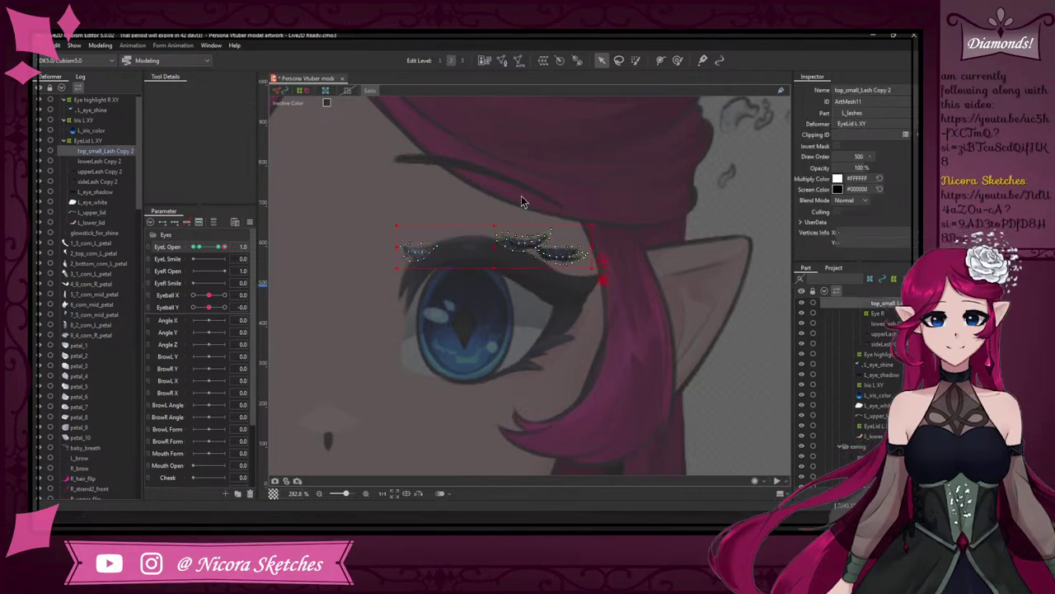
left_click(618, 61)
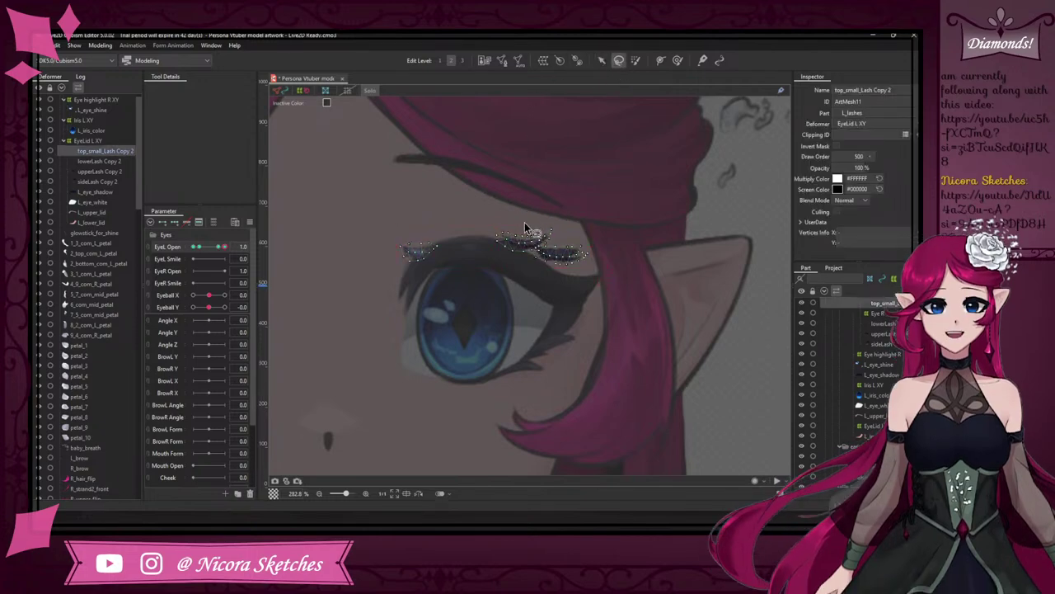
left_click_drag(515, 220, 600, 278)
left_click_drag(578, 228, 589, 276)
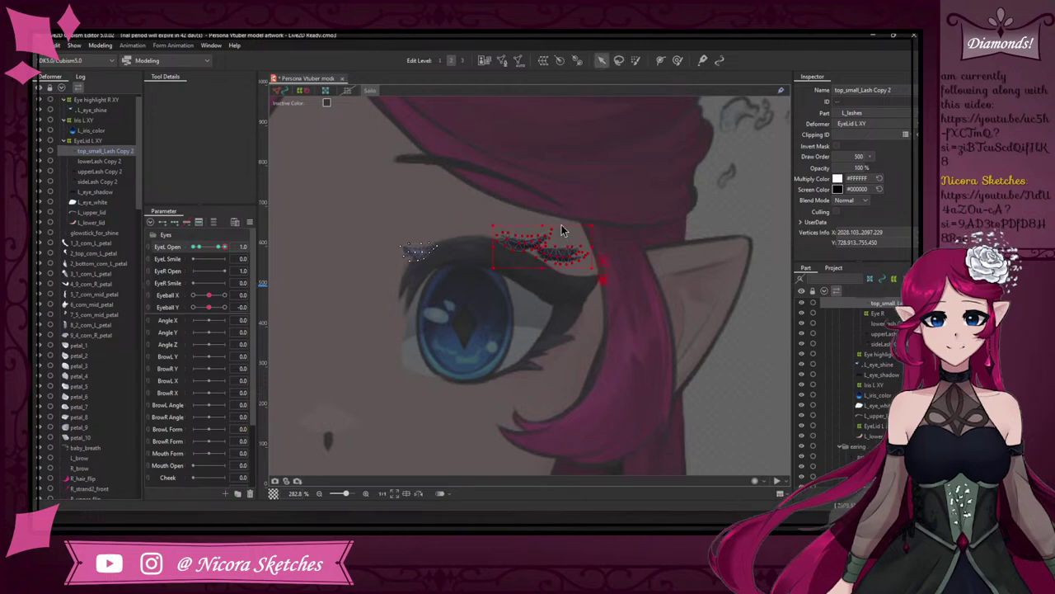
left_click_drag(544, 245, 552, 254)
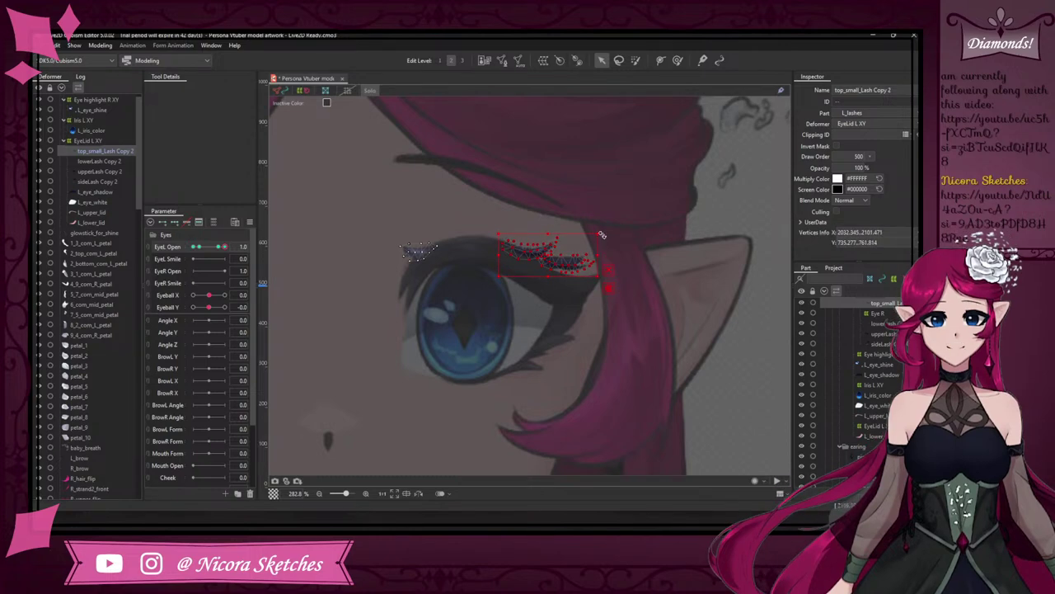
- Select only the outermost small lash of top_small_Lash Copy 2 and move it inward, closer to its neighbouring lash
scroll(575, 252, "up", 4)
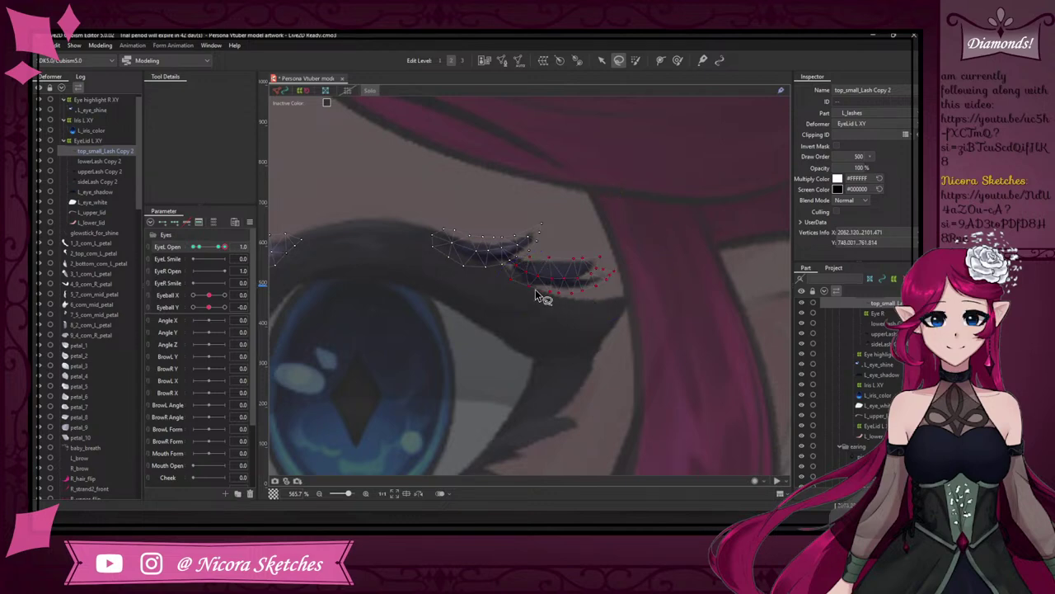
left_click_drag(535, 290, 523, 292)
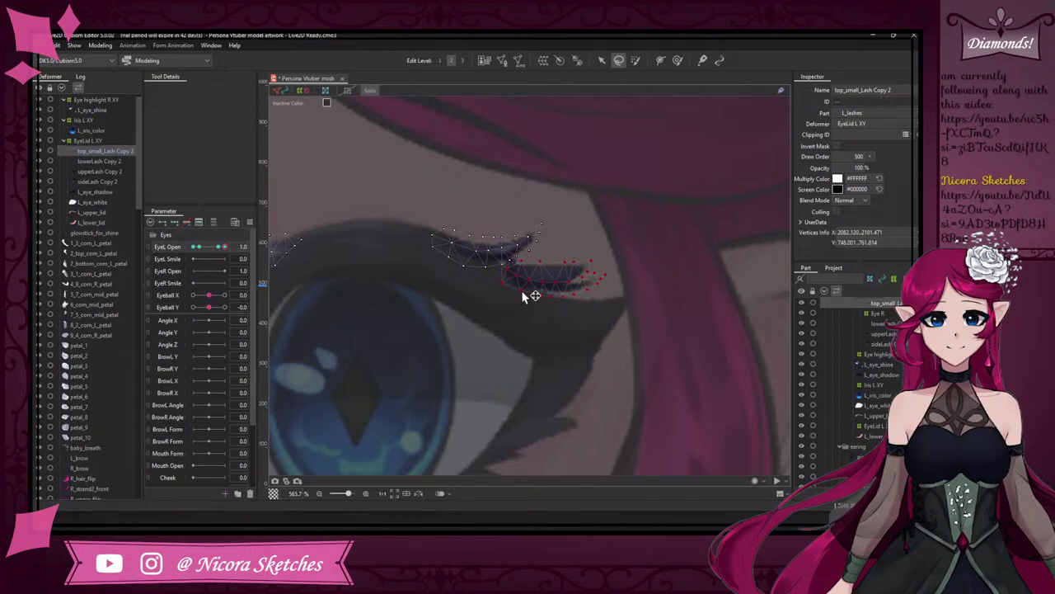
left_click(593, 293)
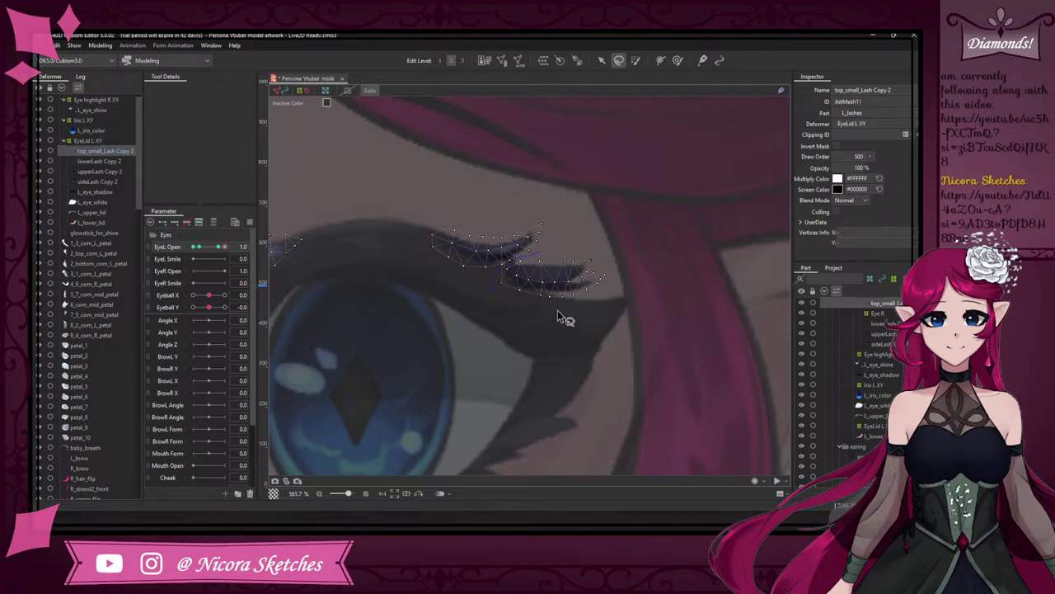
- Reselect all vertices of the outermost small lash and tilt its tip upward while tucking it under the neighbouring lash
left_click(578, 249)
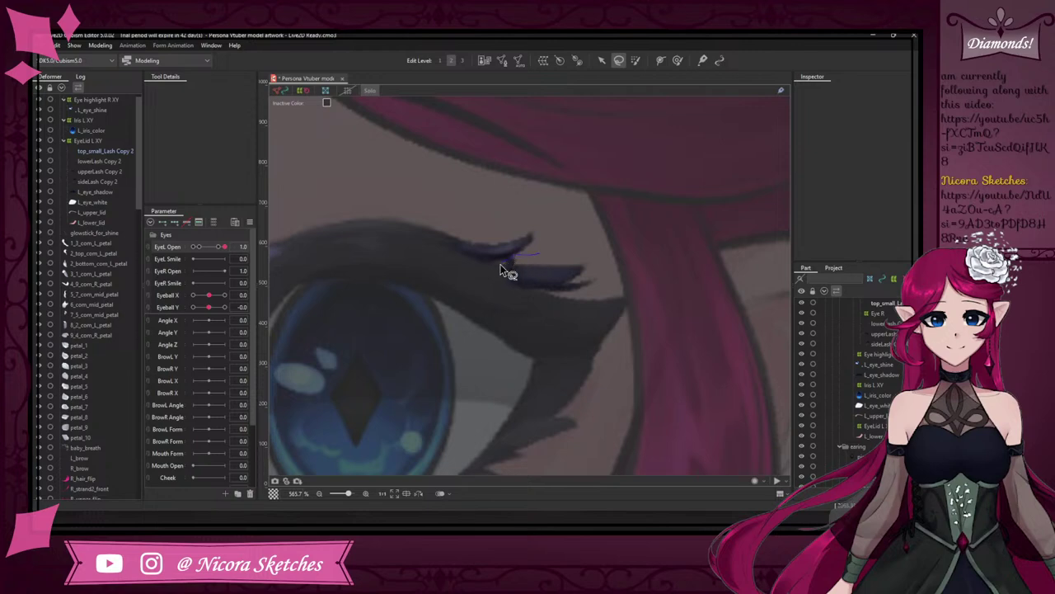
left_click(624, 278)
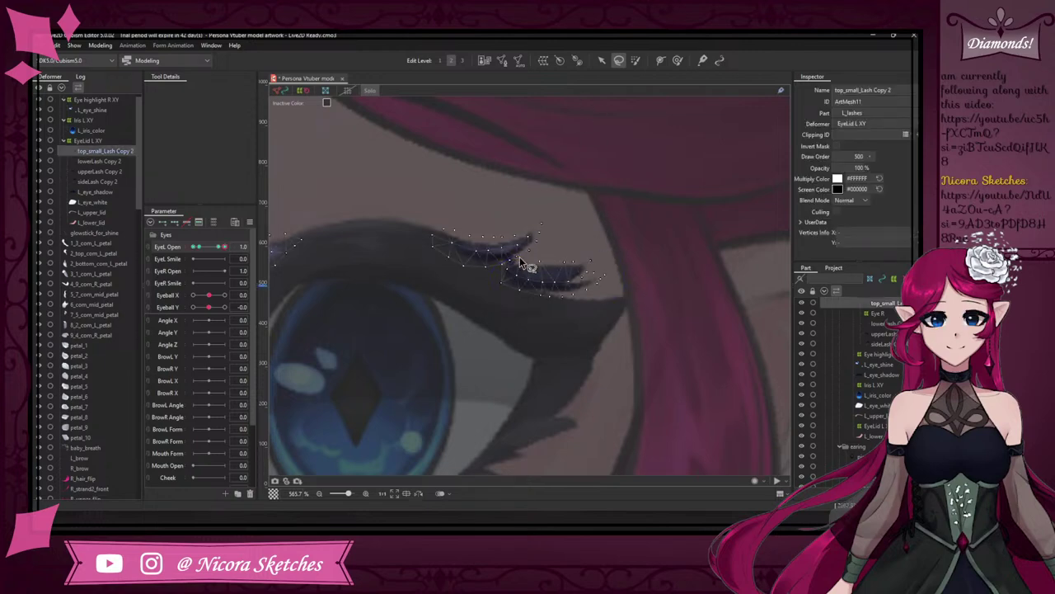
left_click_drag(633, 265, 598, 125)
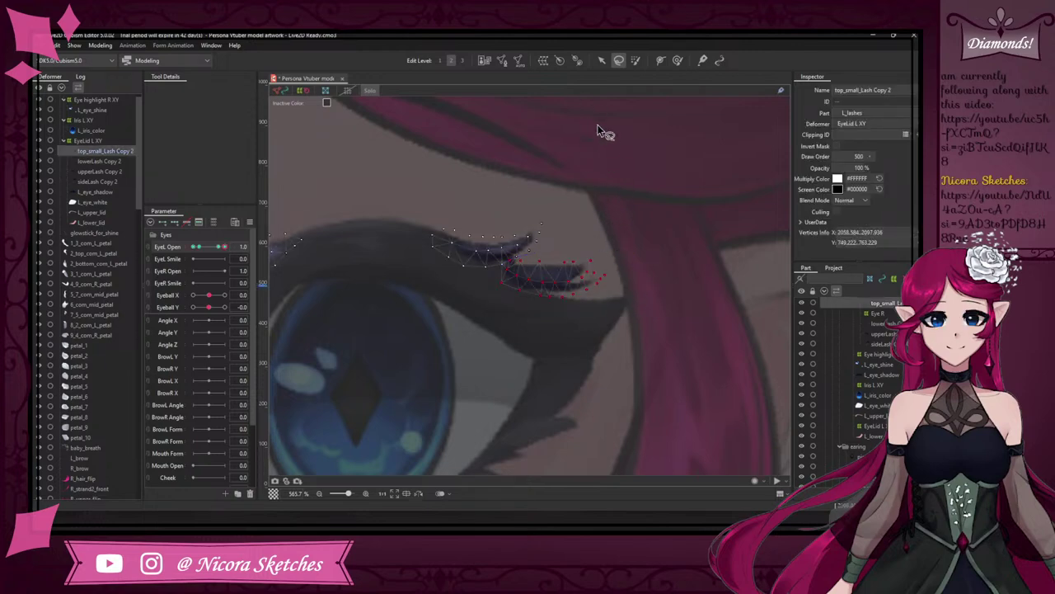
left_click(596, 275)
left_click(619, 61)
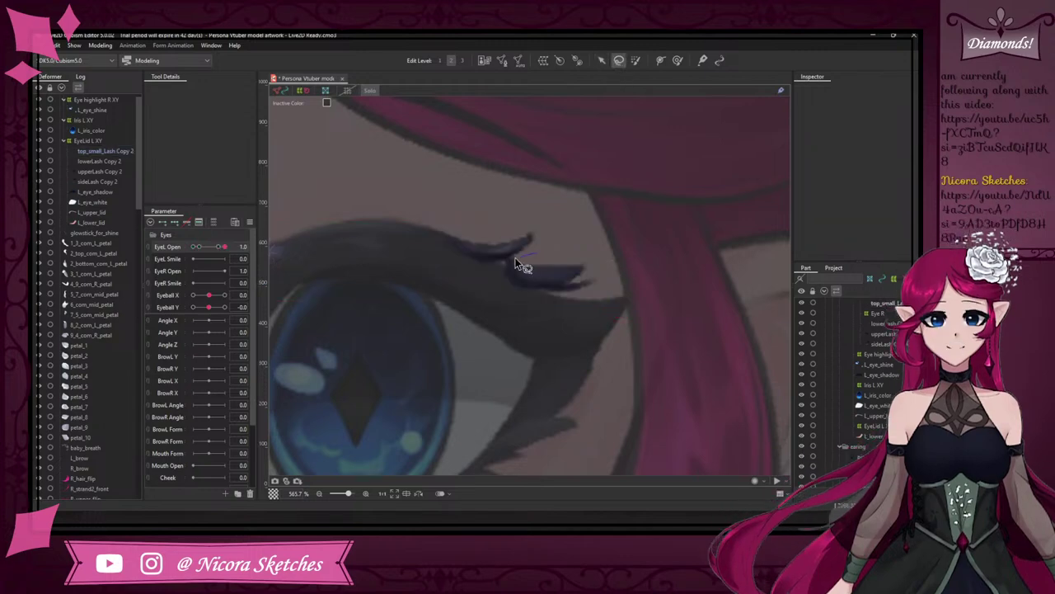
left_click(520, 263)
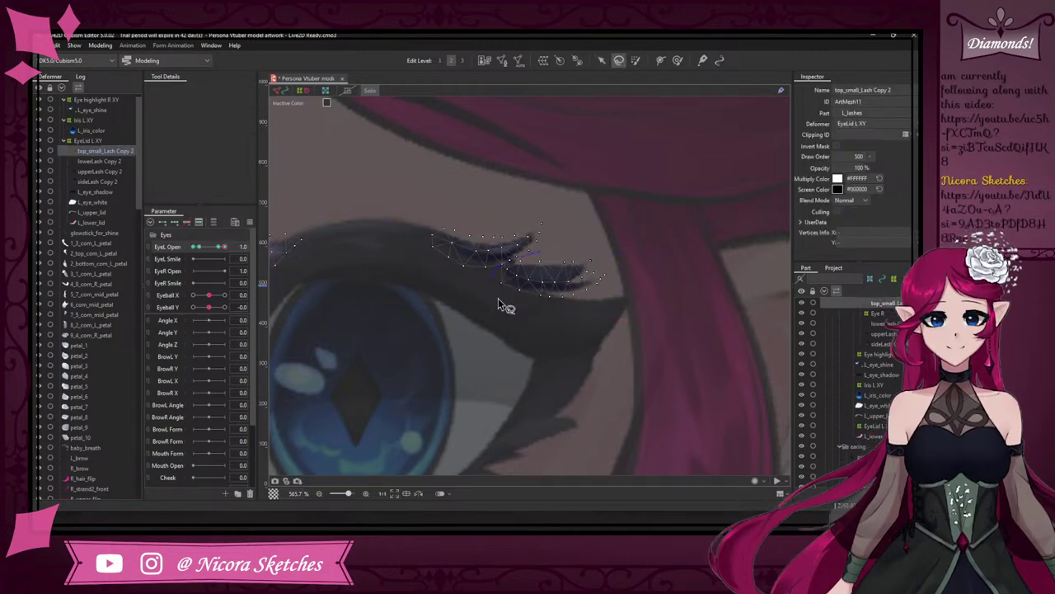
left_click(601, 61)
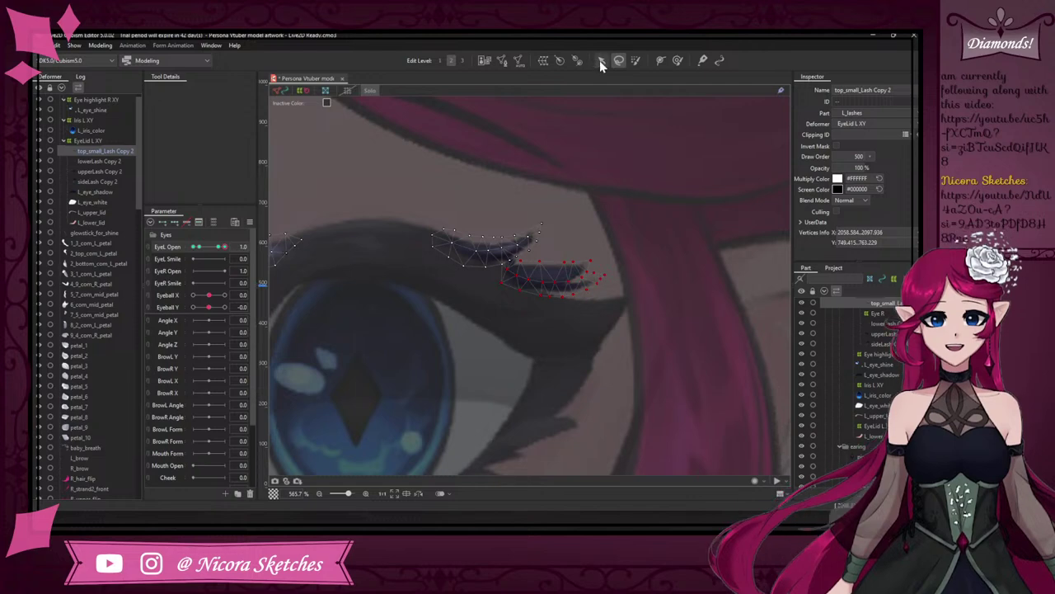
left_click_drag(609, 272, 581, 253)
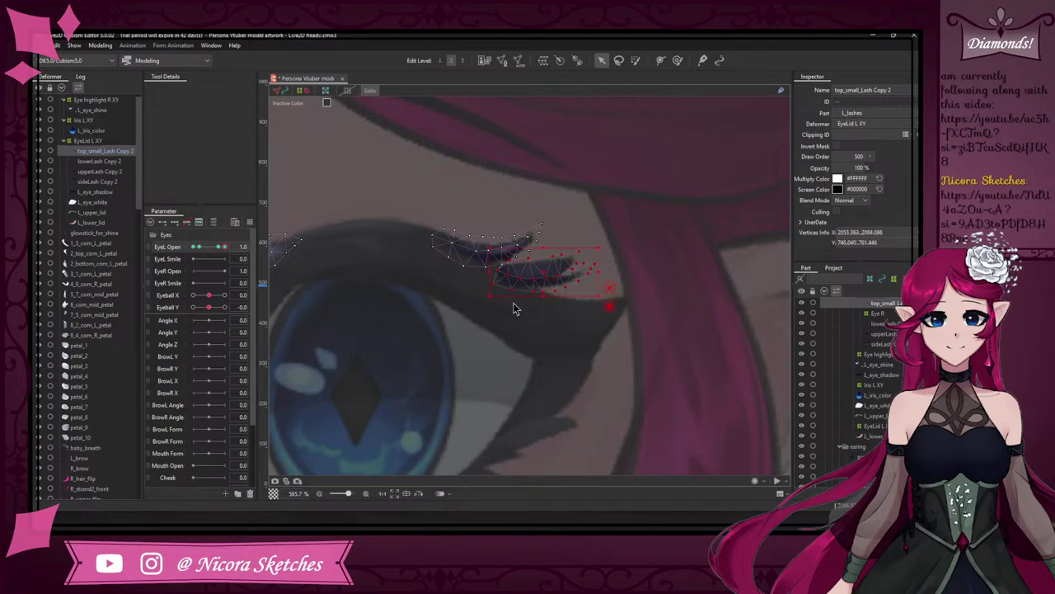
- Reshape the tip of the innermost small lash of top_small_Lash Copy 2 using the Deform Brush at about 18 px
left_click(621, 264)
left_click(558, 289)
scroll(553, 294, "up", 2)
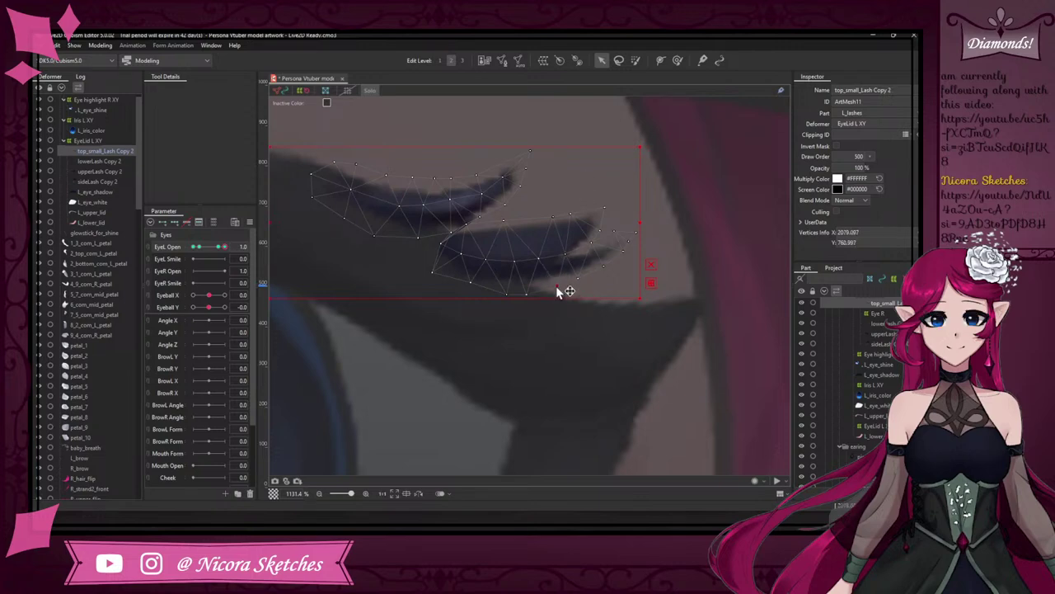
scroll(569, 282, "down", 4)
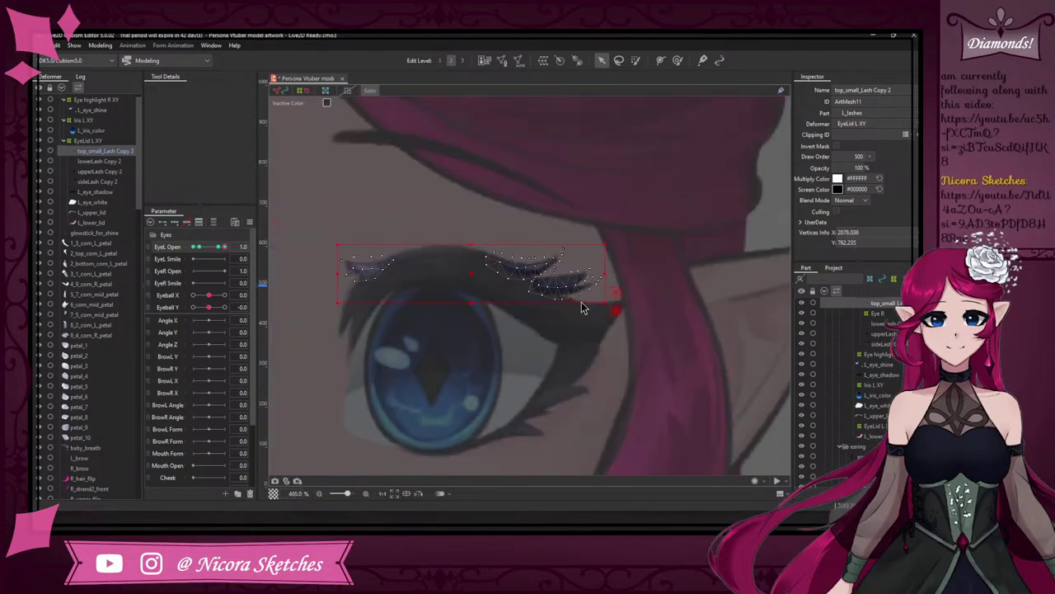
scroll(356, 264, "up", 2)
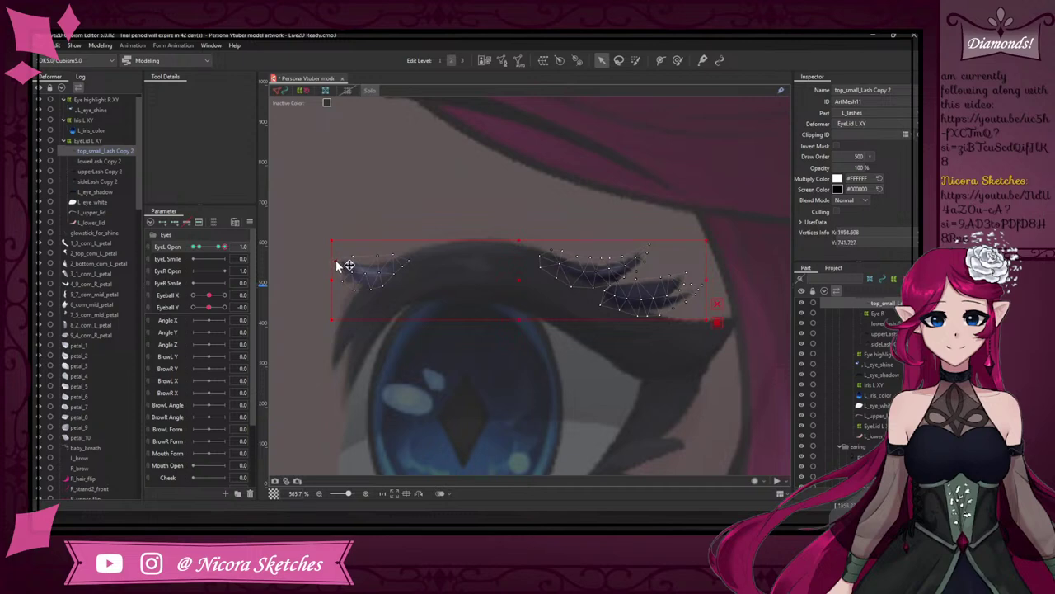
left_click(677, 61)
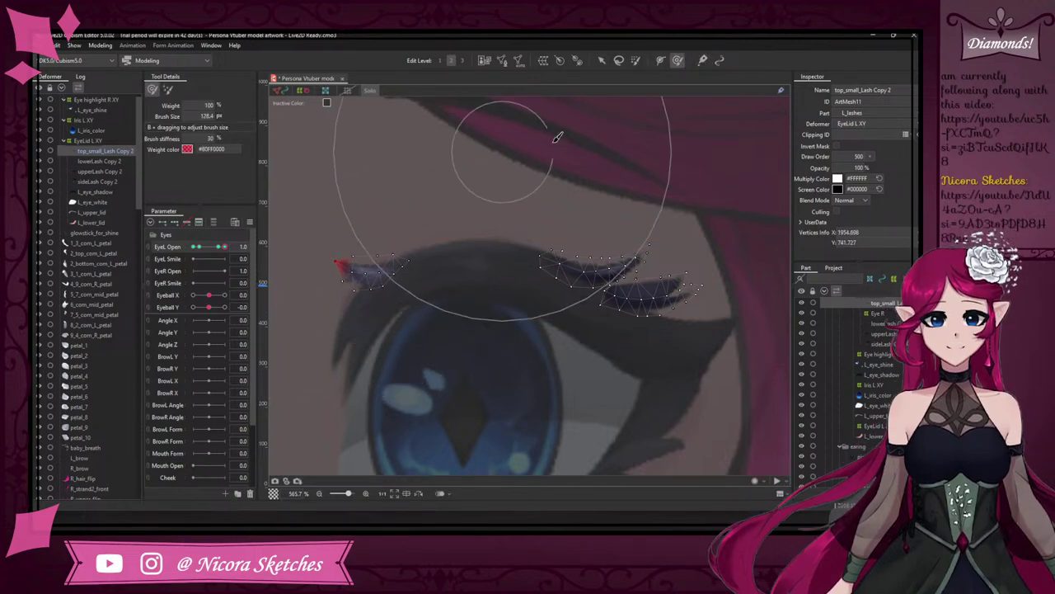
key("b")
left_click_drag(632, 146, 528, 165)
left_click_drag(398, 203, 334, 202)
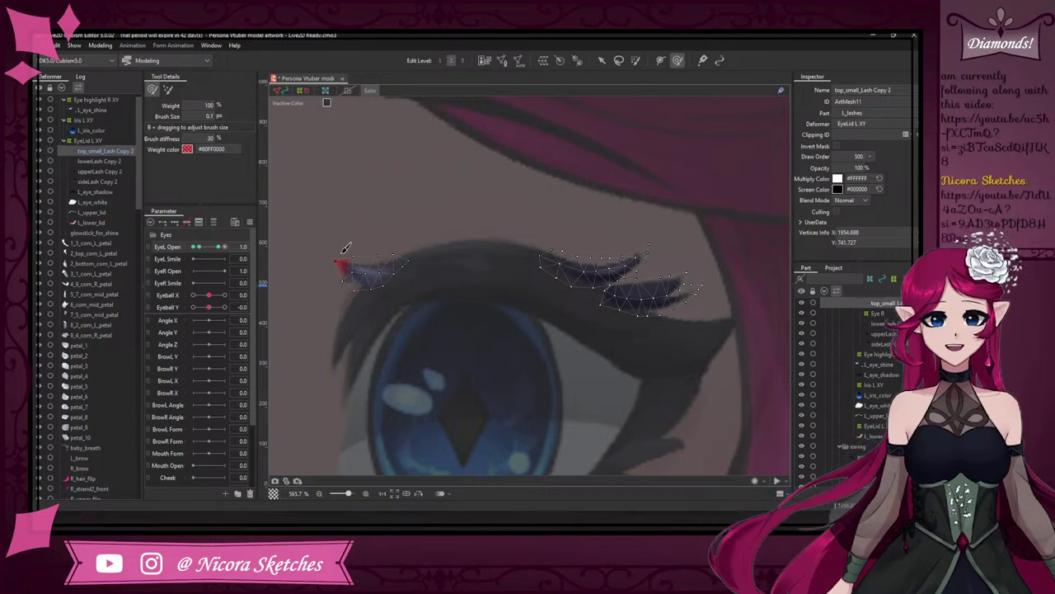
left_click_drag(435, 192, 425, 192)
left_click(348, 263)
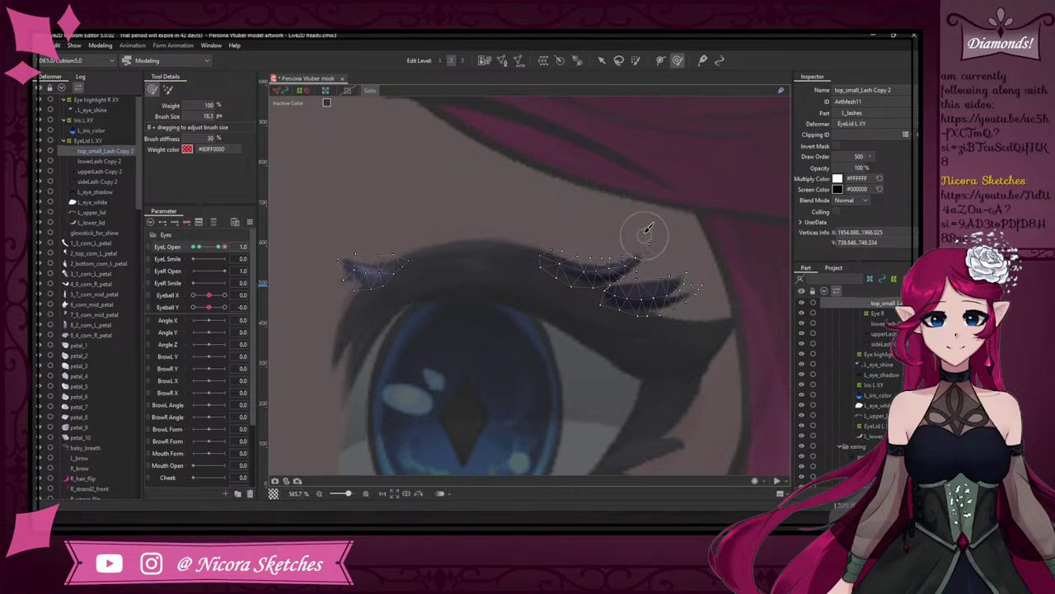
- Curl the middle small lash's tip upward with the Deform Brush at about 21 px, and undo the trial bend on the outermost lash
left_click_drag(645, 250, 642, 243)
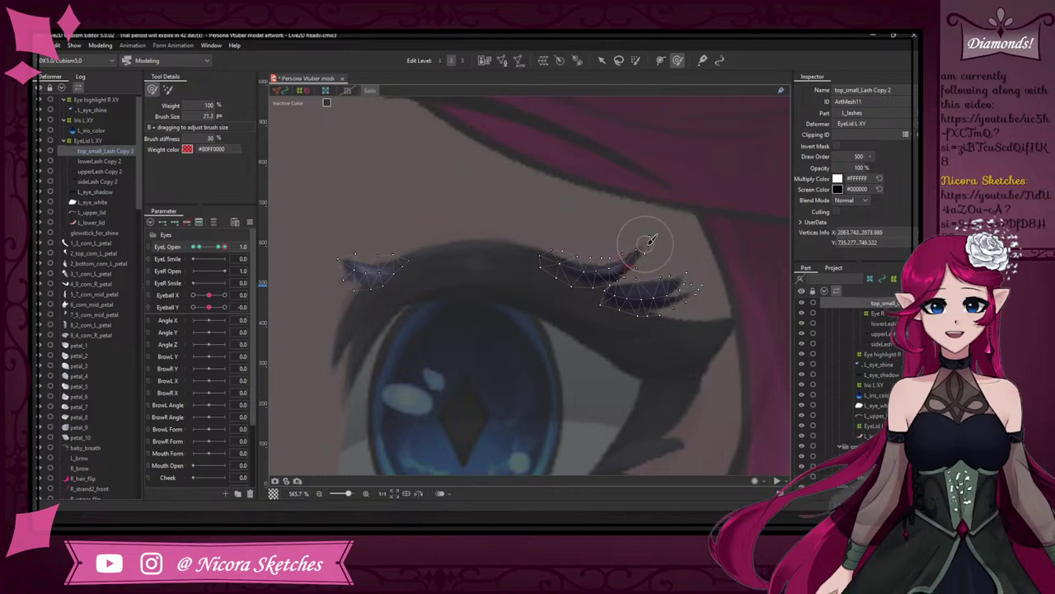
key("b")
left_click_drag(689, 283, 721, 256)
mouse_move(691, 290)
left_mouse_down()
mouse_move(684, 285)
mouse_move(697, 274)
left_mouse_up()
key("ctrl+z")
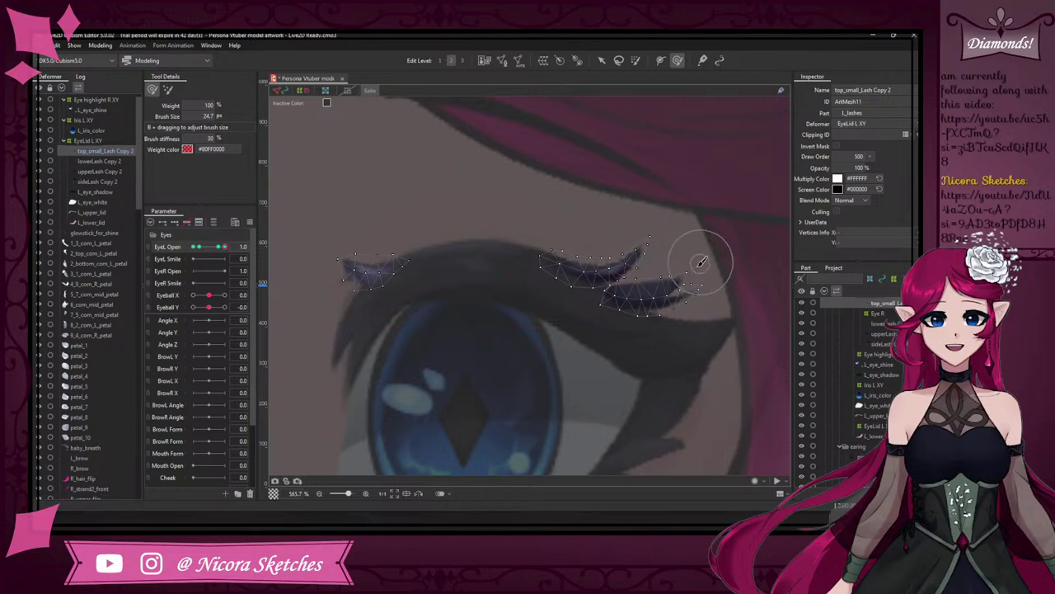
- Bend the outermost small lash's tips upward and inward and pull its base down using the Deform Brush at 24.7 px
key("b")
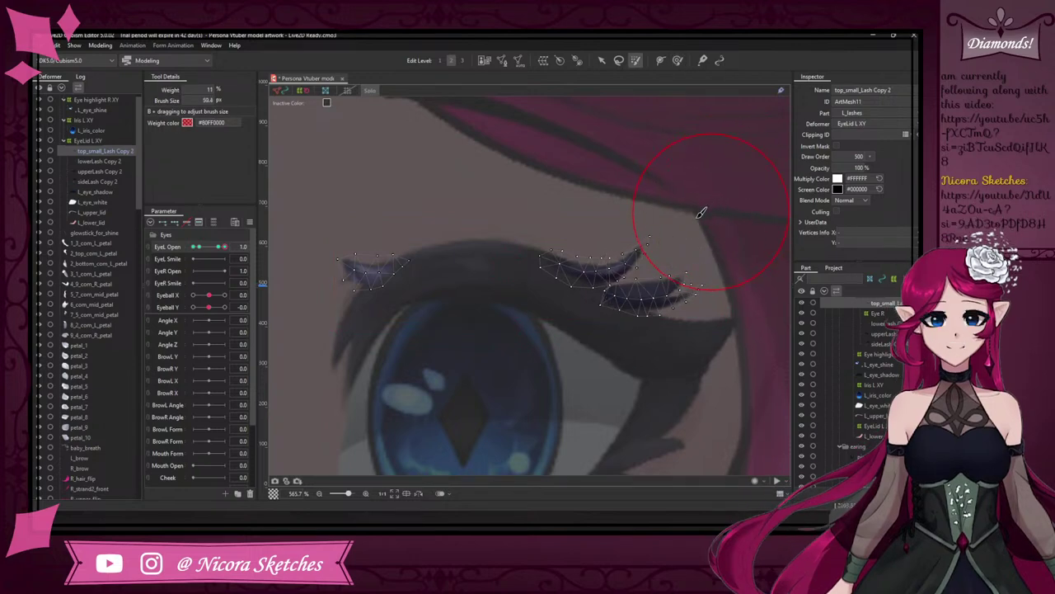
left_click_drag(587, 191, 601, 170)
left_click(677, 60)
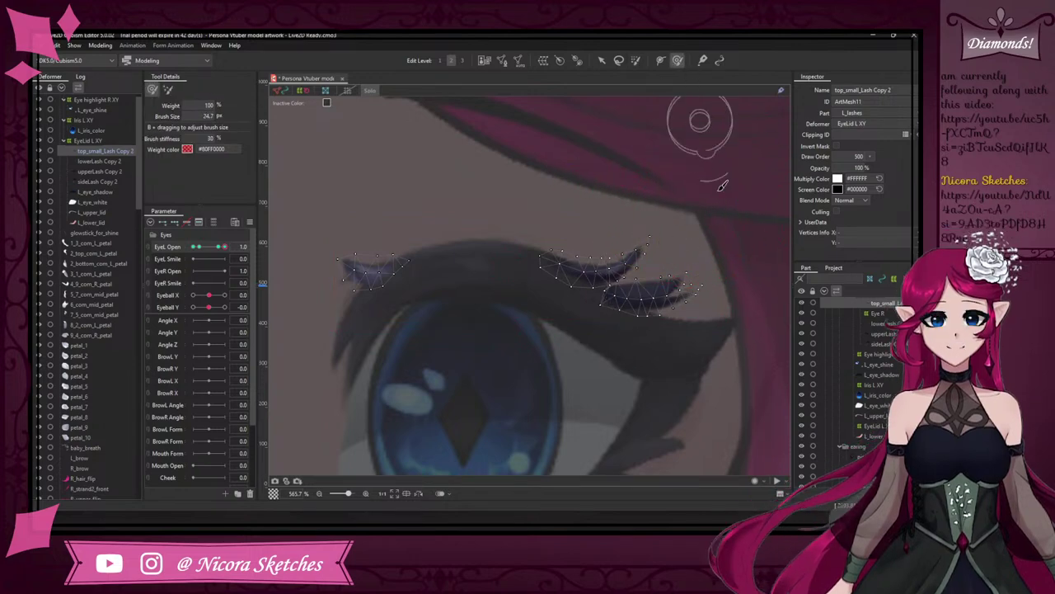
left_click_drag(702, 252, 688, 271)
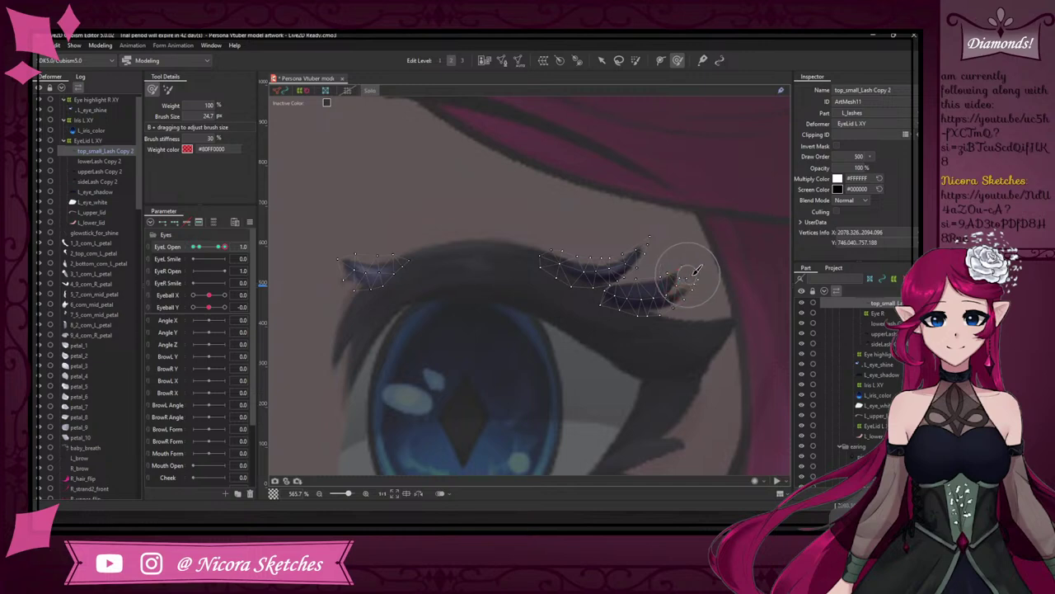
left_click_drag(662, 316, 662, 329)
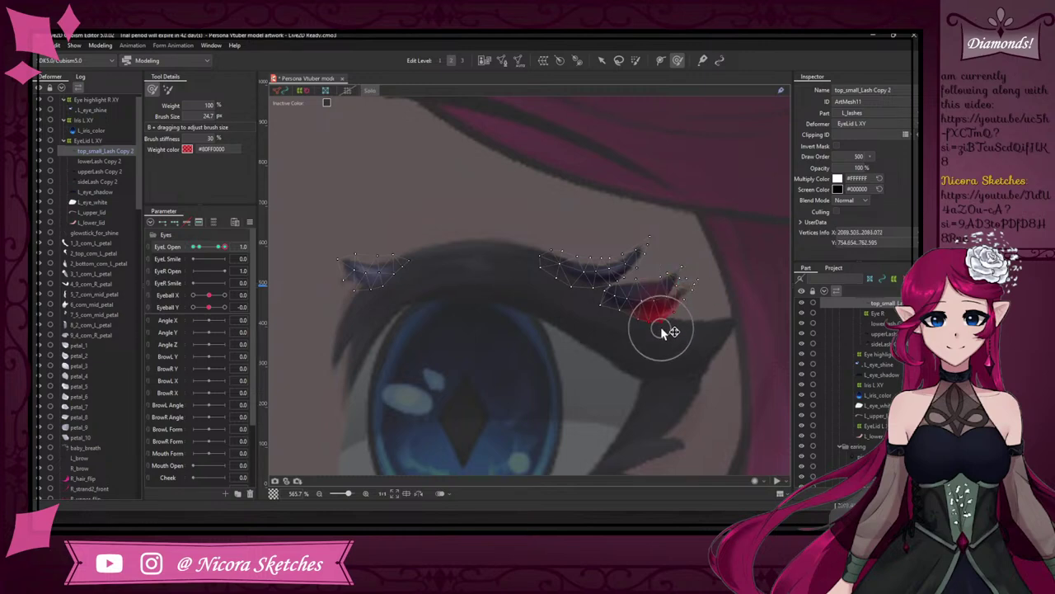
- Leave Solo view and test the reshaped small lashes against the full face by scrubbing EyeL Open
left_click(368, 92)
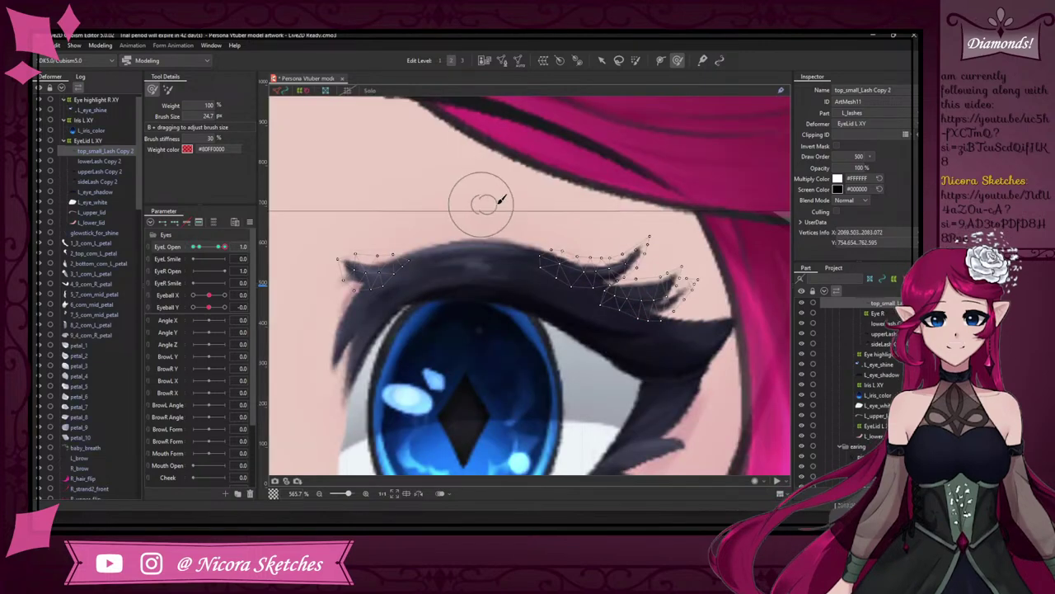
scroll(510, 212, "down", 3)
mouse_move(224, 247)
left_mouse_down()
mouse_move(206, 246)
mouse_move(230, 248)
left_mouse_up()
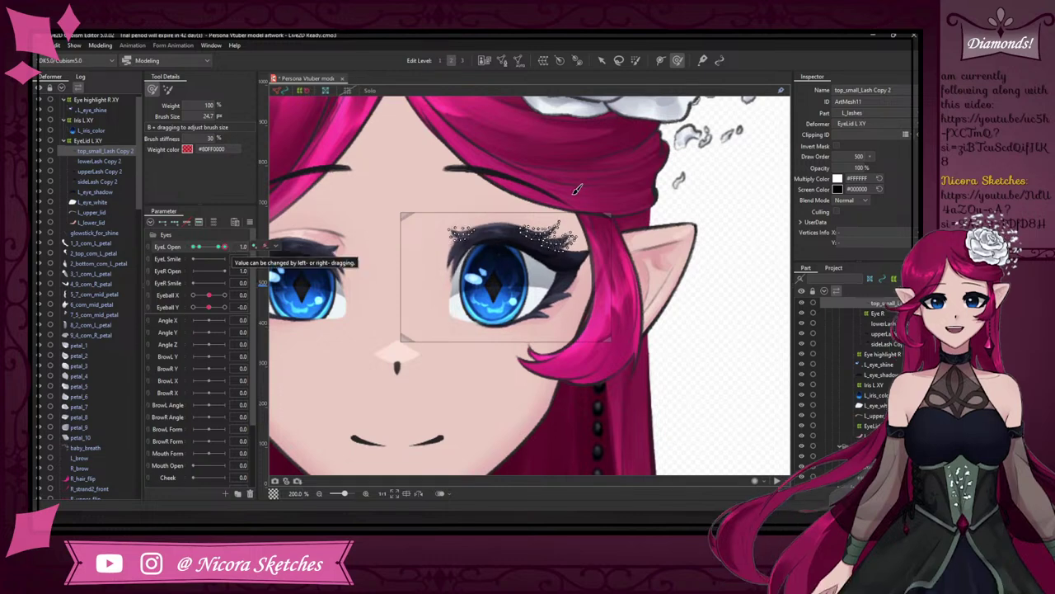
scroll(568, 195, "up", 1)
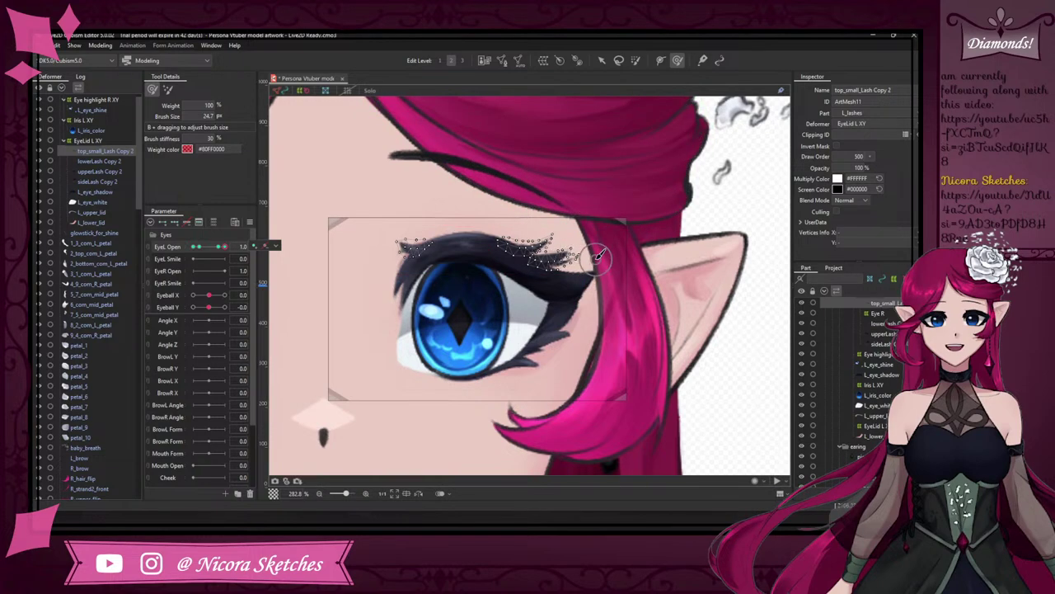
- Lasso the two outer small lashes of top_small_Lash Copy 2 and shift them slightly outward and down along the upper lash
left_click(619, 61)
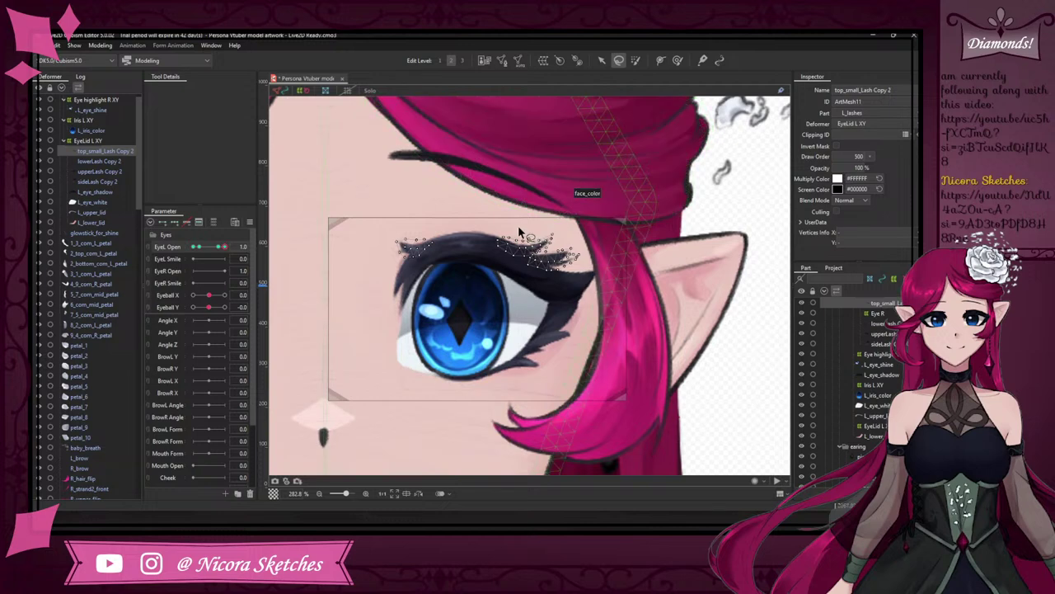
left_click_drag(518, 225, 592, 251)
left_click_drag(494, 229, 514, 266)
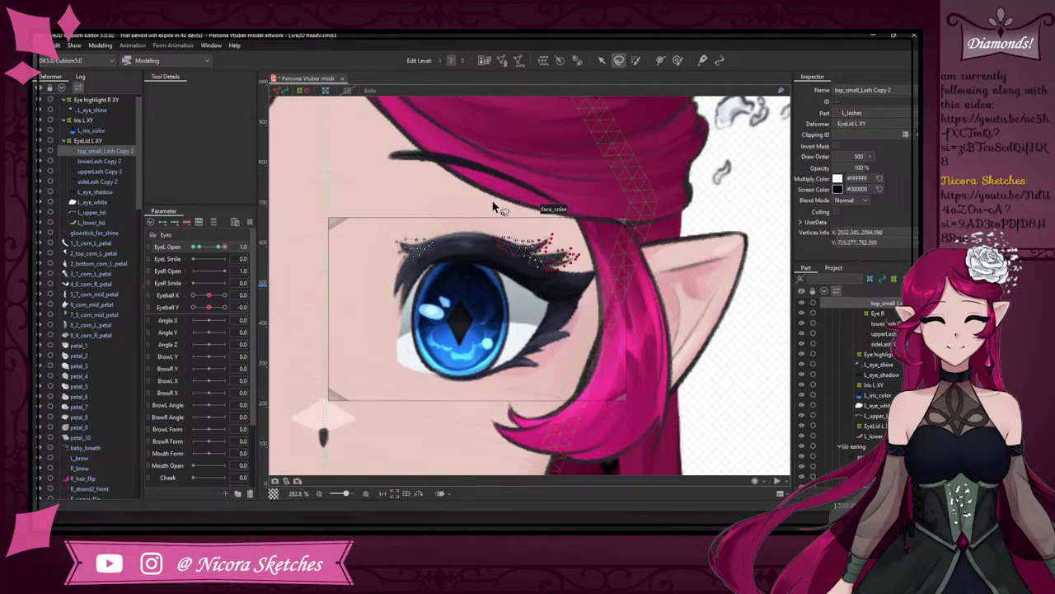
left_click(516, 222)
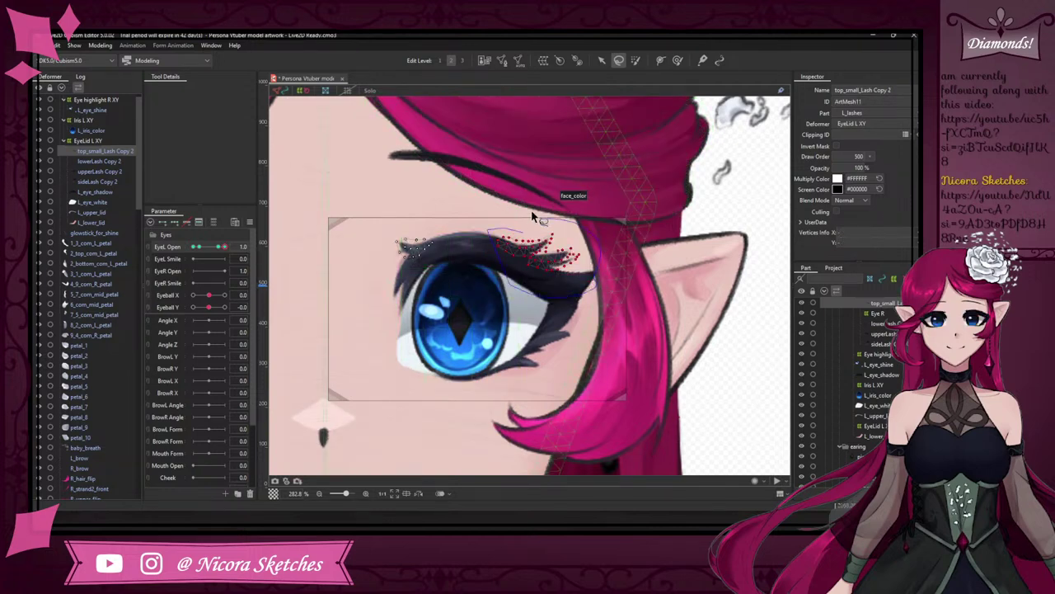
left_click(602, 61)
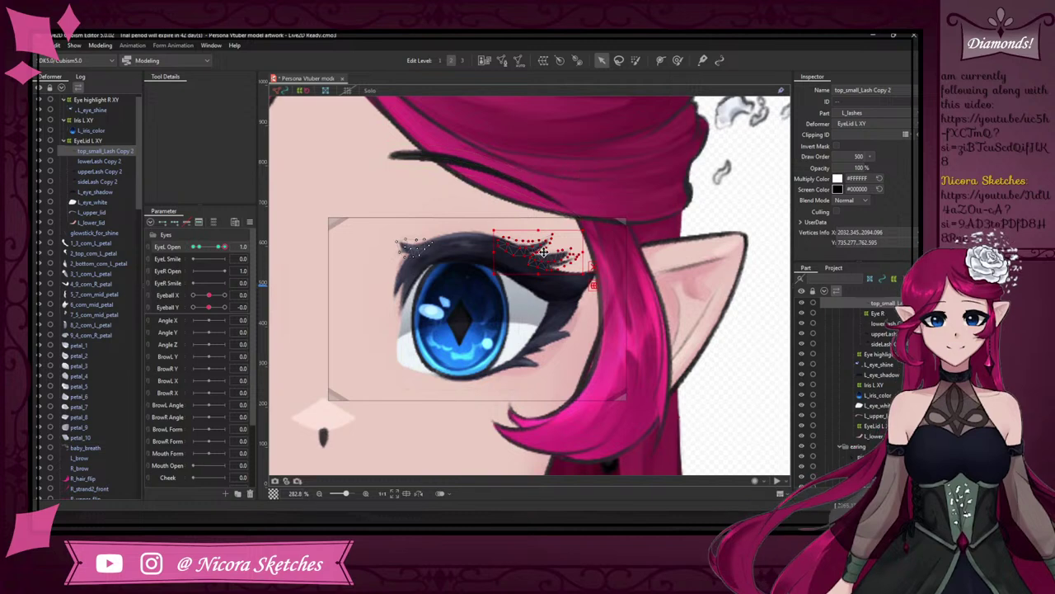
left_click_drag(544, 251, 583, 261)
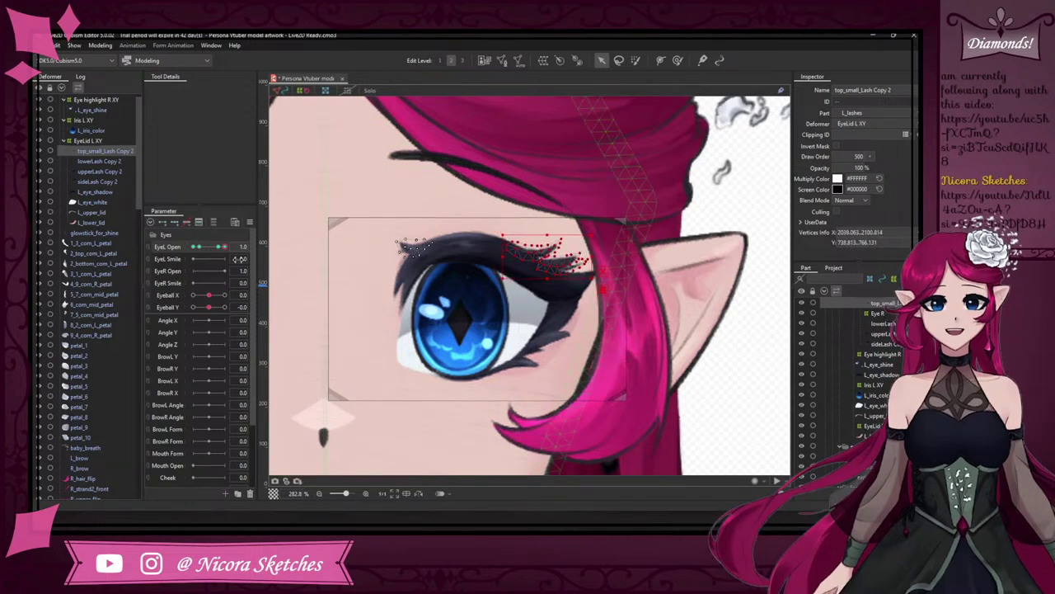
- Nudge the two outer small lashes slightly upward, checking their motion by scrubbing EyeL Open around the open key
left_click_drag(218, 247, 228, 246)
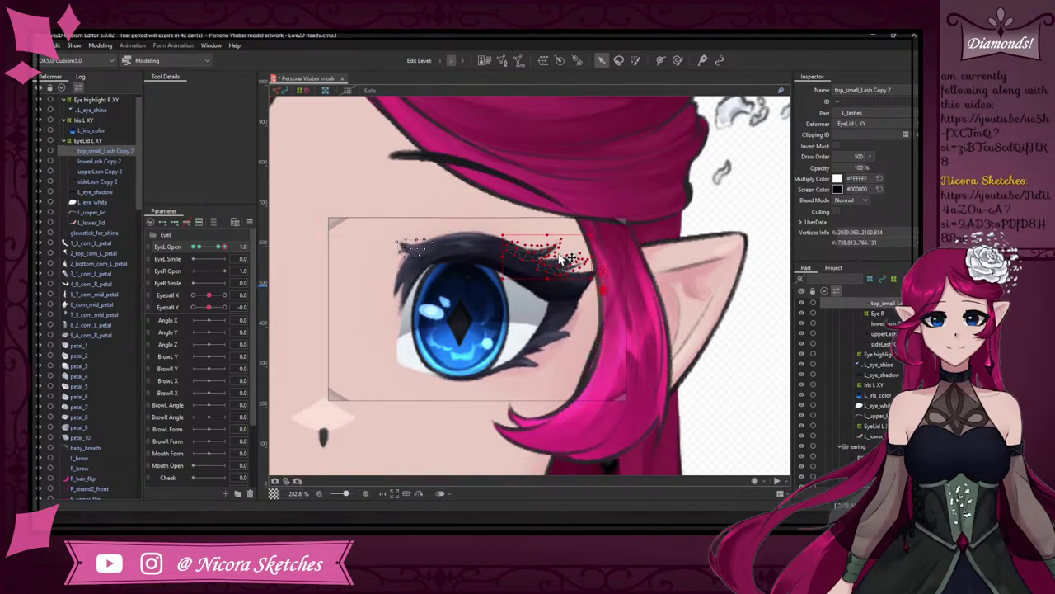
left_click_drag(559, 259, 559, 256)
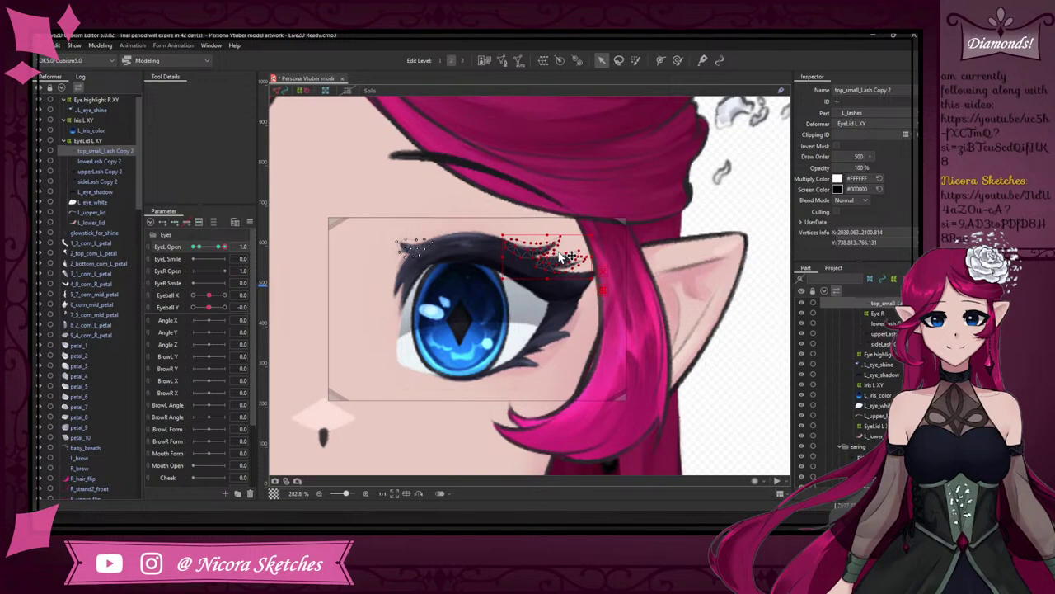
left_click_drag(220, 245, 226, 236)
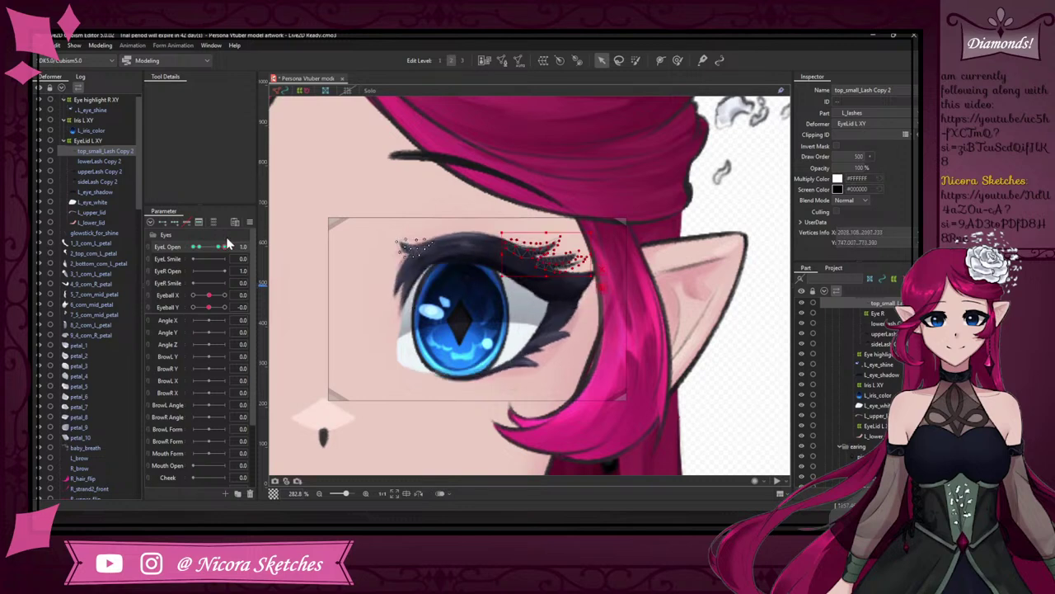
- Inspect the L_upper_lid, upperLash Copy 2 and top_small_Lash Copy 2 meshes, then examine the outer lashes up close
left_click(502, 173)
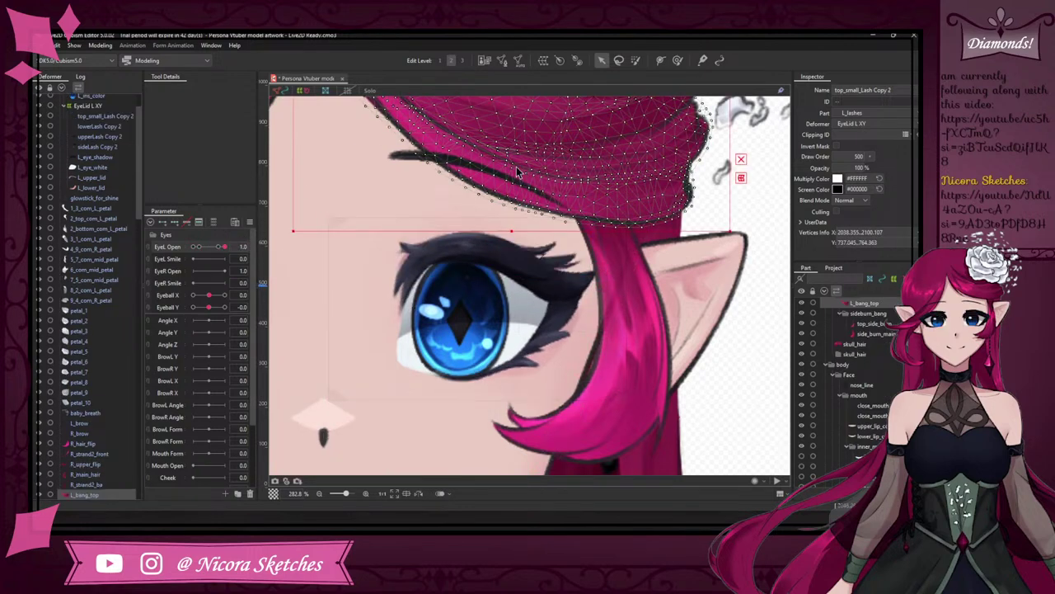
left_click(569, 261)
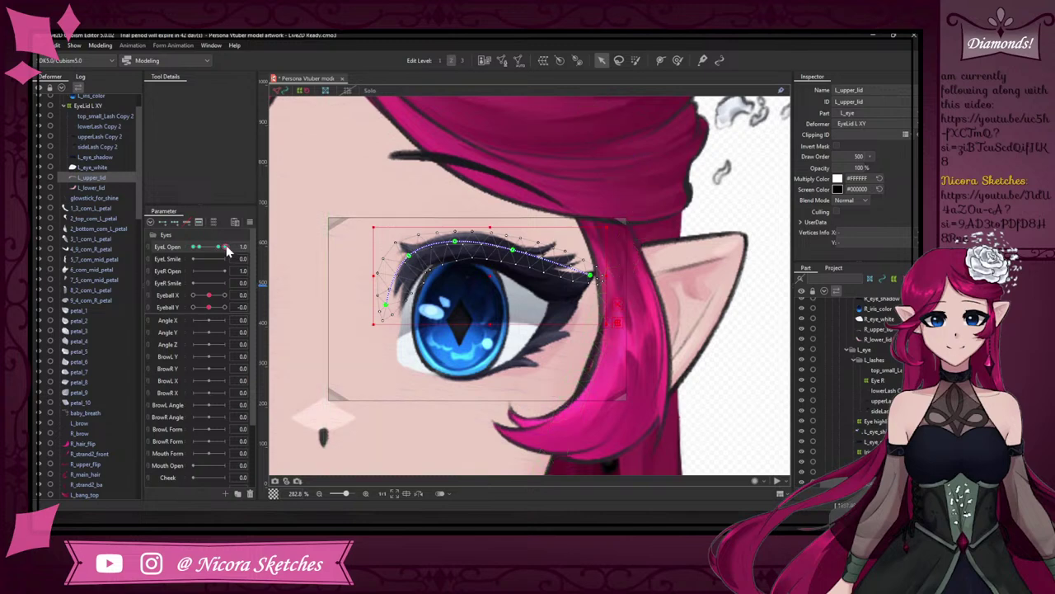
left_click(116, 136)
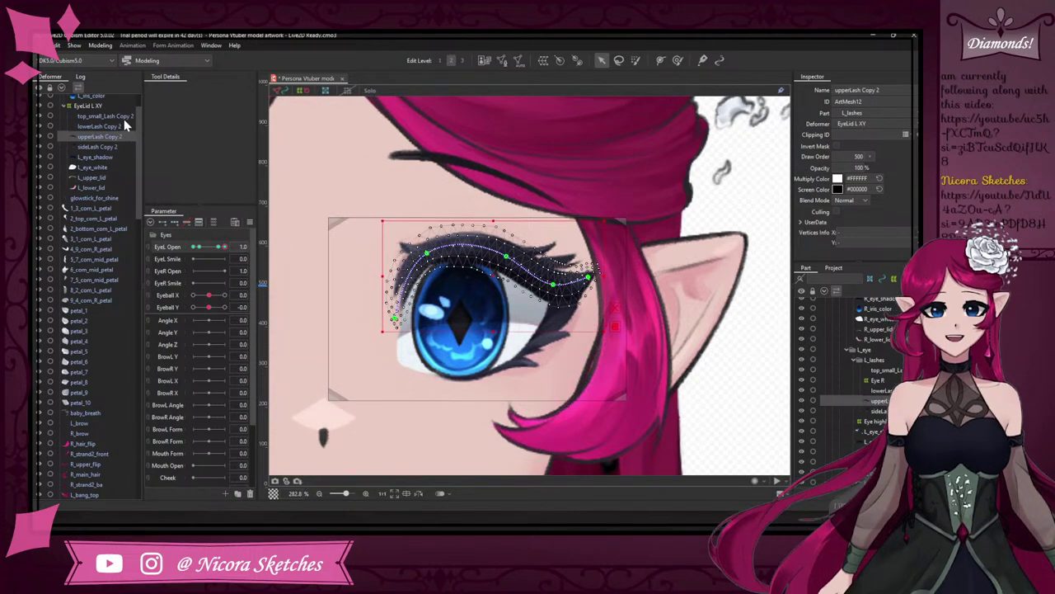
left_click(126, 118)
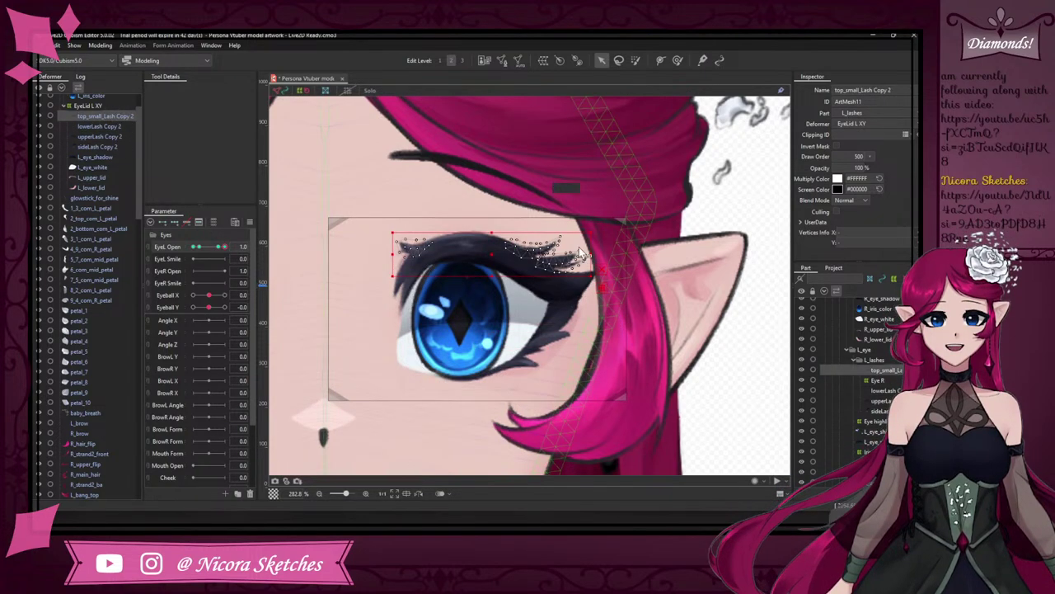
scroll(512, 256, "up", 5)
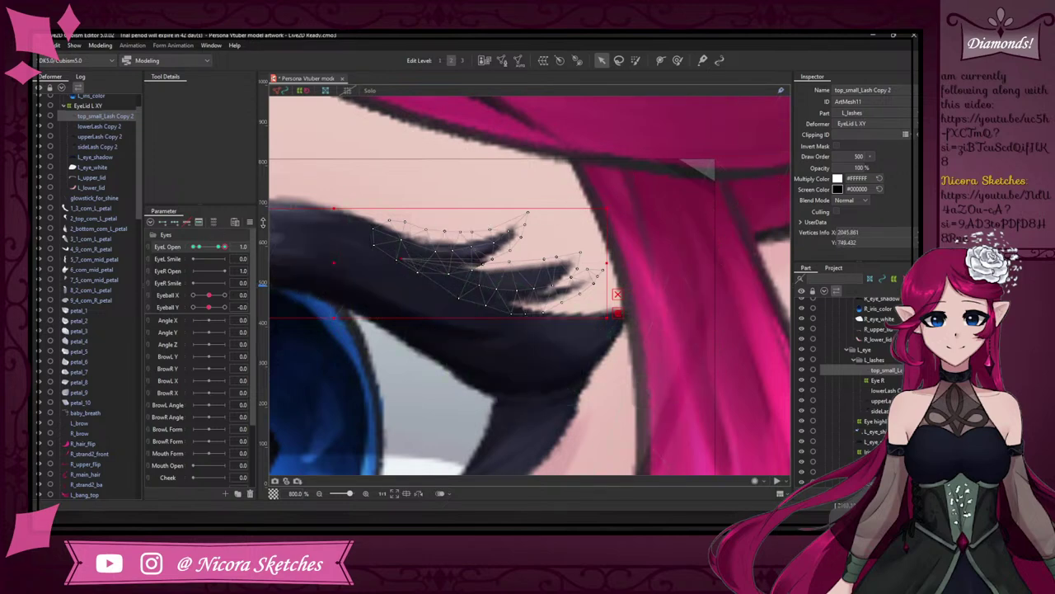
left_click(536, 149)
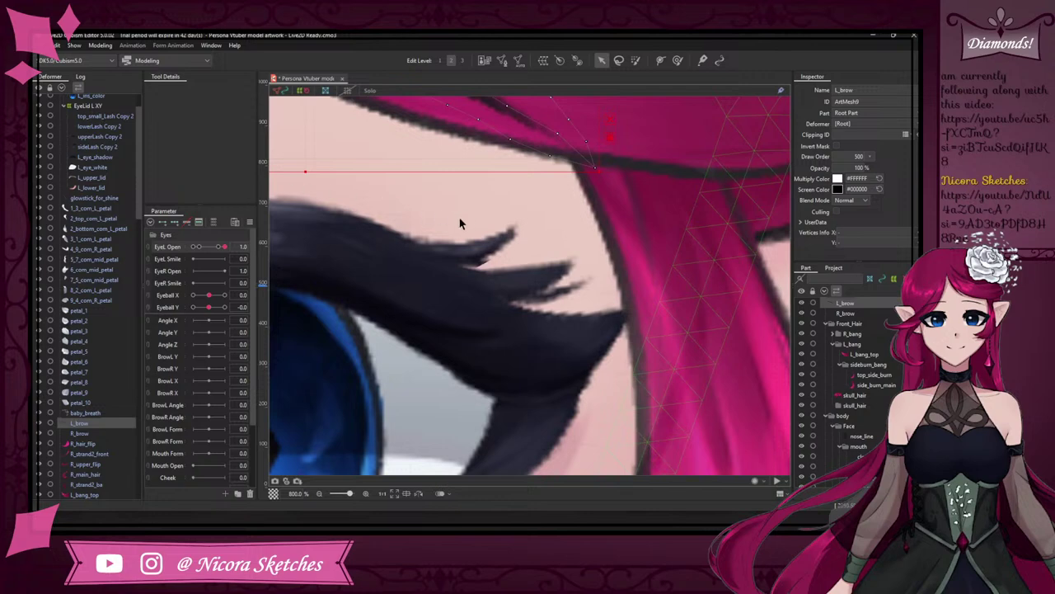
- Review how the left eye looks on the whole character from face close-up to full figure
scroll(619, 252, "down", 6)
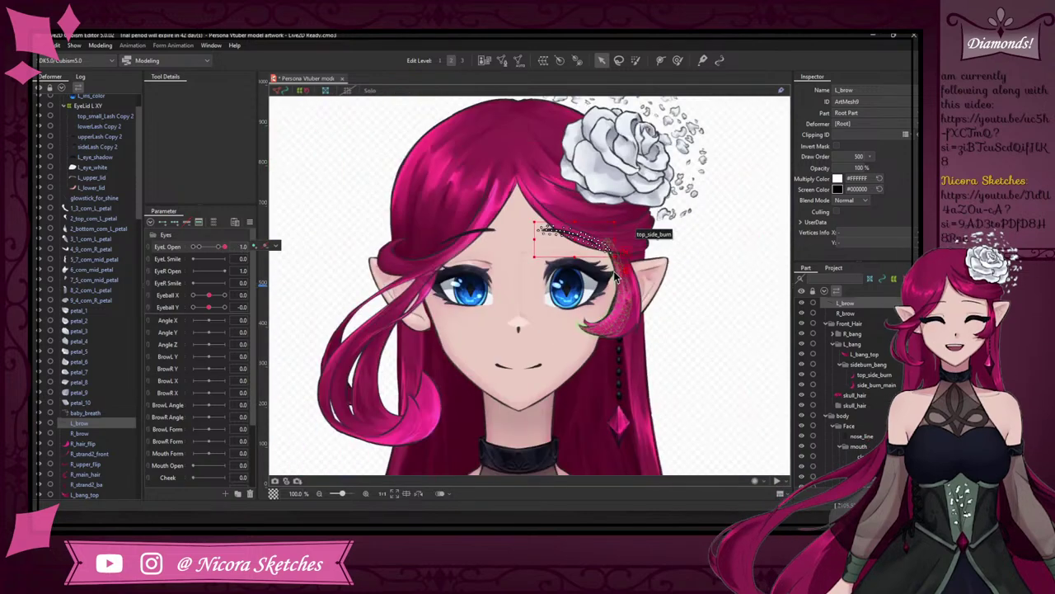
scroll(667, 308, "down", 2)
scroll(697, 322, "up", 2)
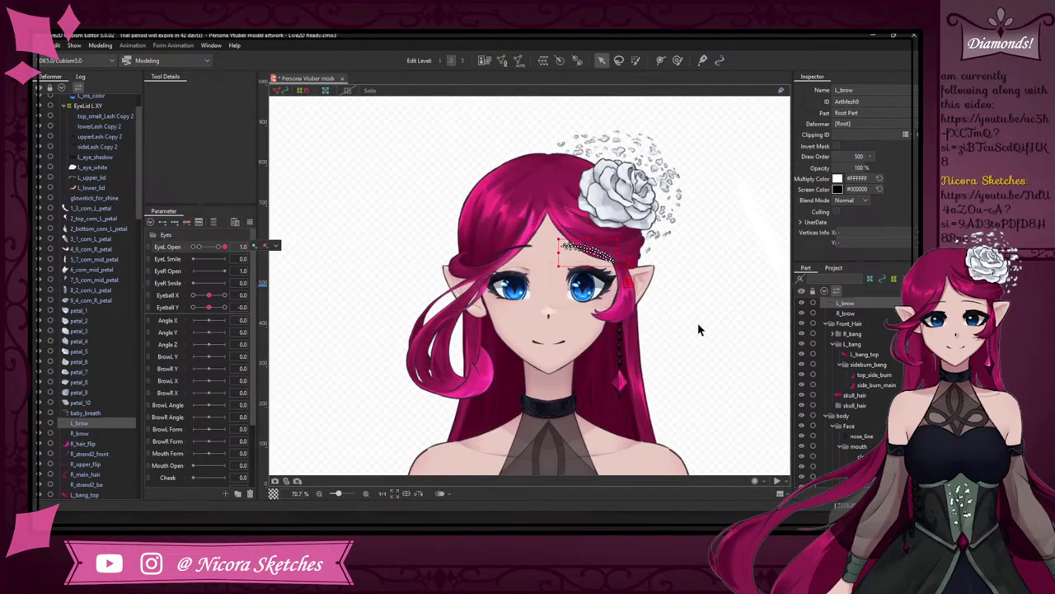
scroll(694, 320, "down", 5)
scroll(689, 406, "up", 5)
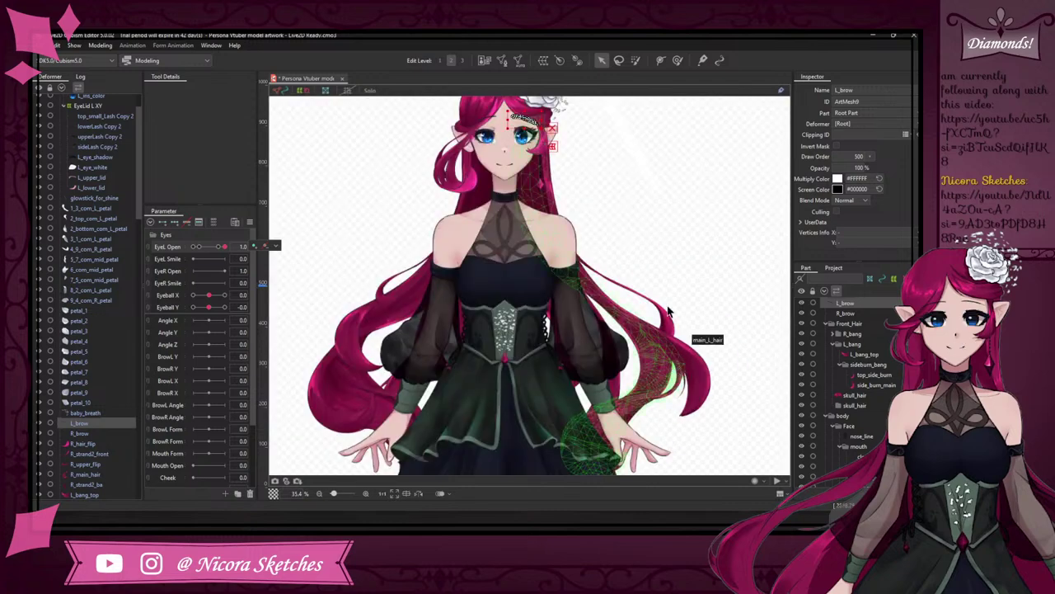
scroll(606, 239, "down", 6)
scroll(614, 295, "up", 4)
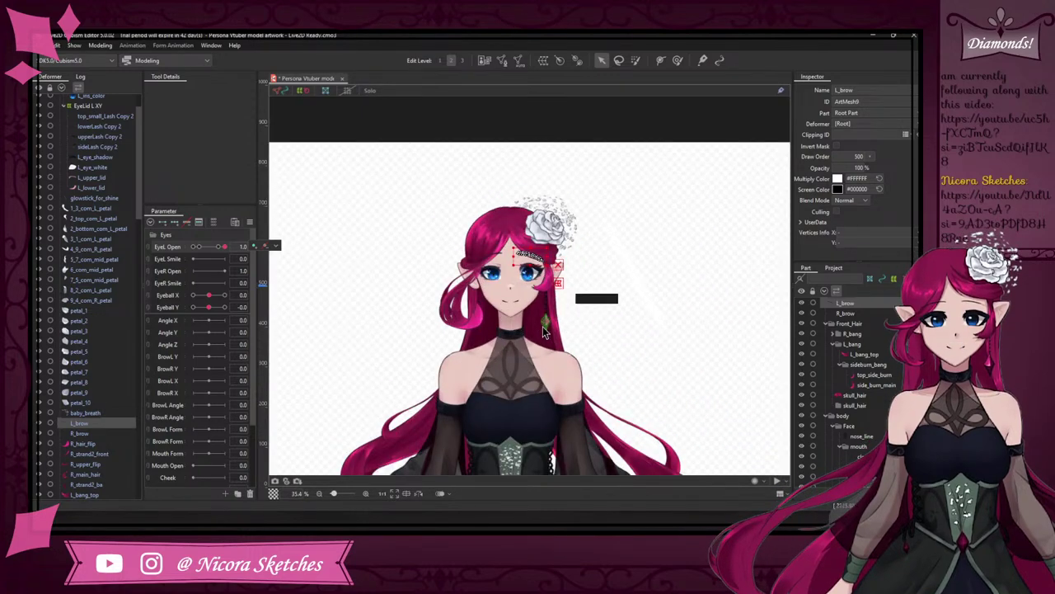
scroll(568, 341, "up", 1)
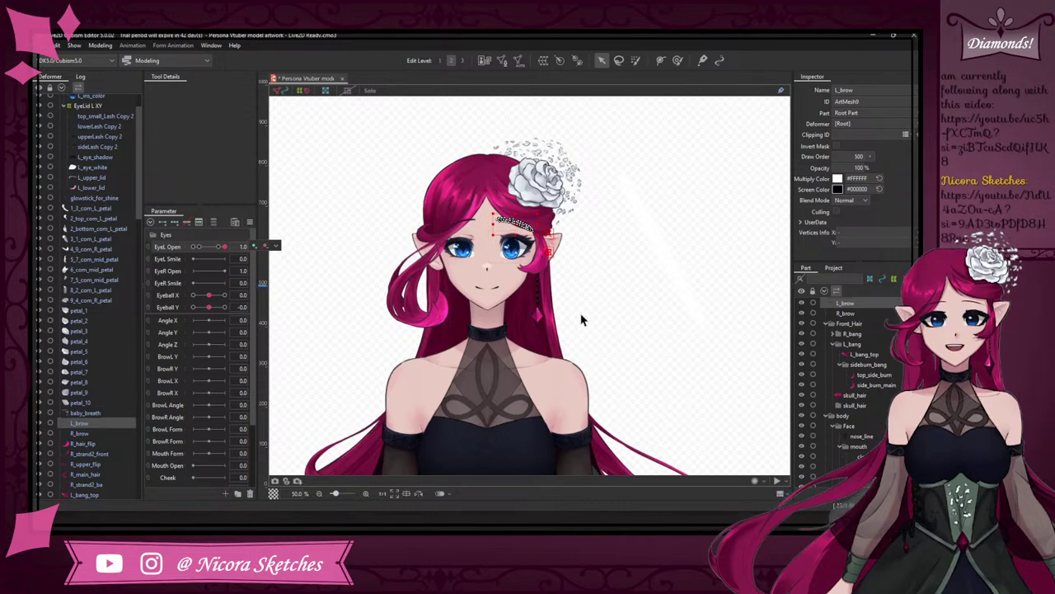
- Save the model file and return to a close view of the eyes
key("ctrl+s")
scroll(540, 287, "up", 3)
scroll(541, 287, "up", 3)
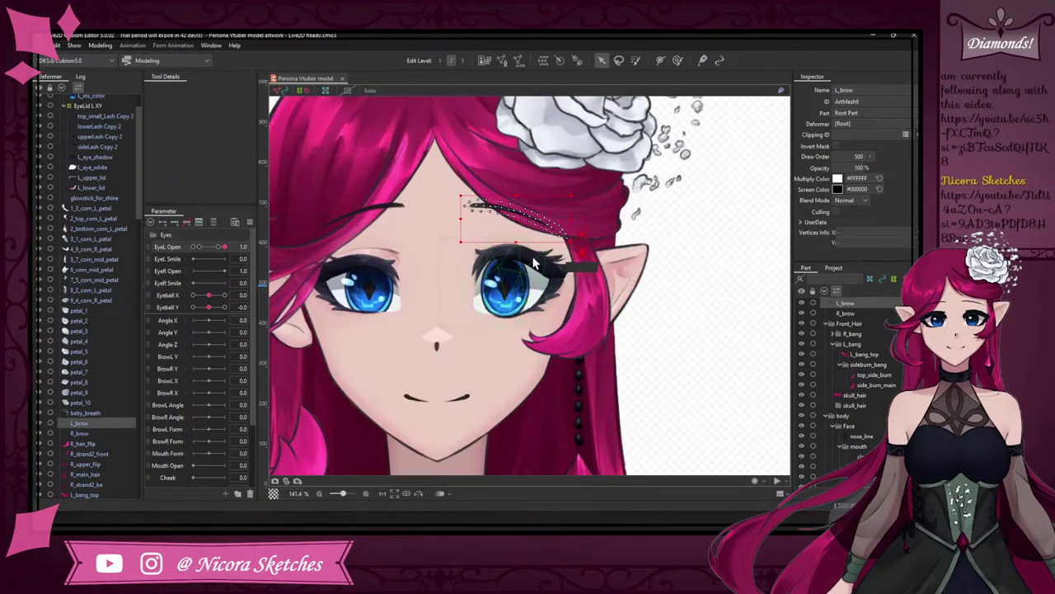
- Isolate the L_lower_lid mesh and move it slightly down and toward the nose at the fully open key
left_click(120, 185)
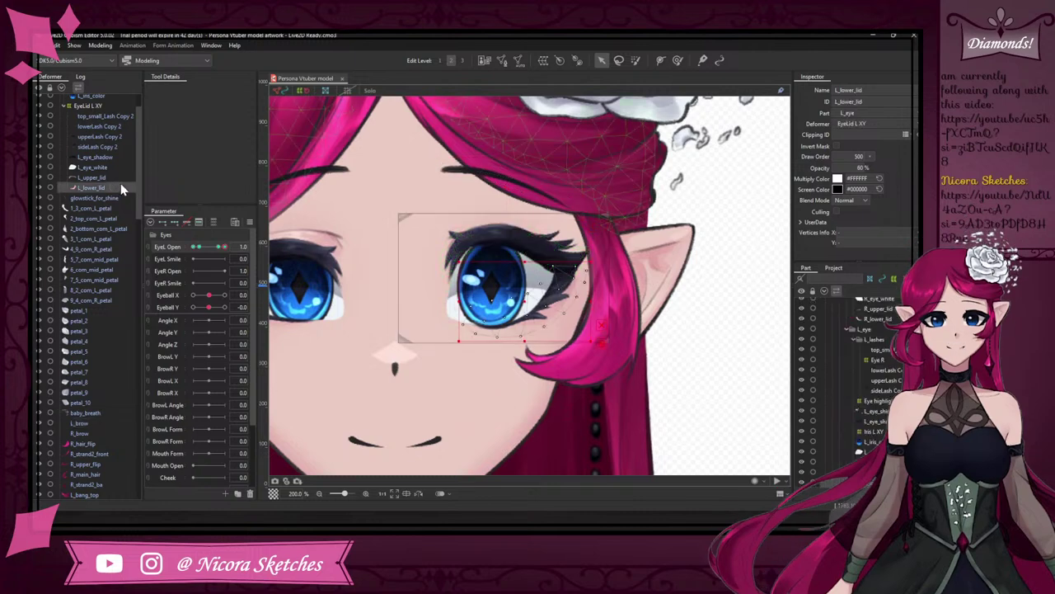
left_click(617, 62)
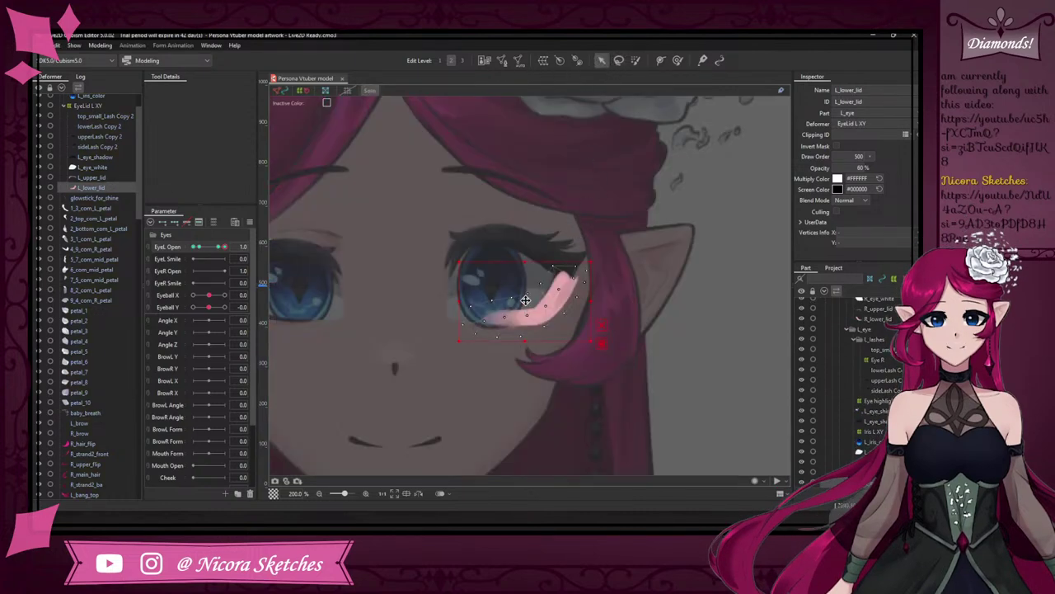
left_click_drag(525, 299, 521, 307)
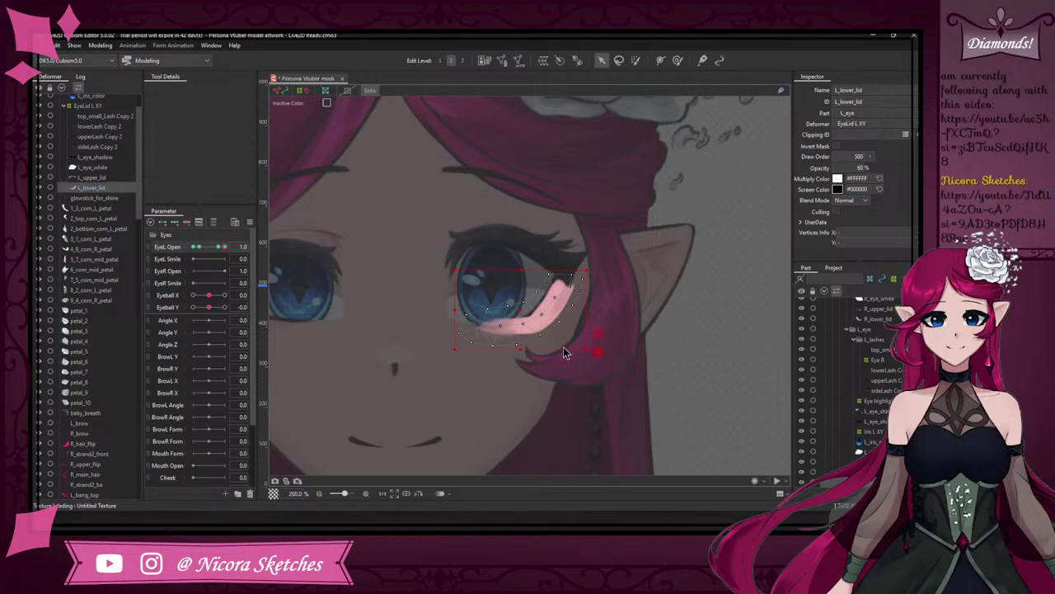
- Enlarge the deform brush to 105.7 px and reshape the outer and inner ends of L_lower_lid
left_click(677, 60)
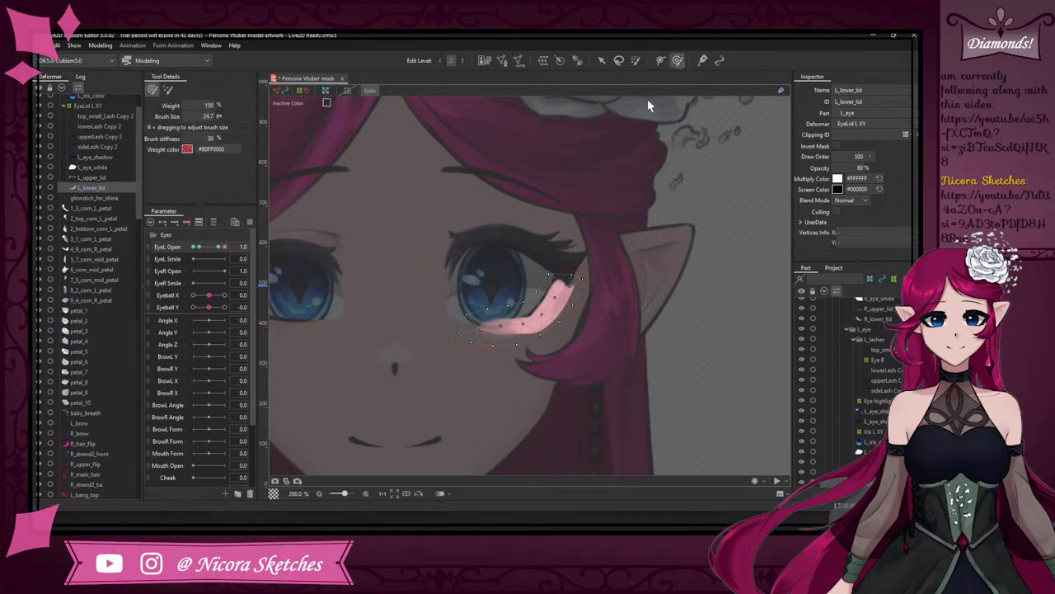
key("b")
left_click_drag(612, 181, 678, 187)
left_click(588, 281)
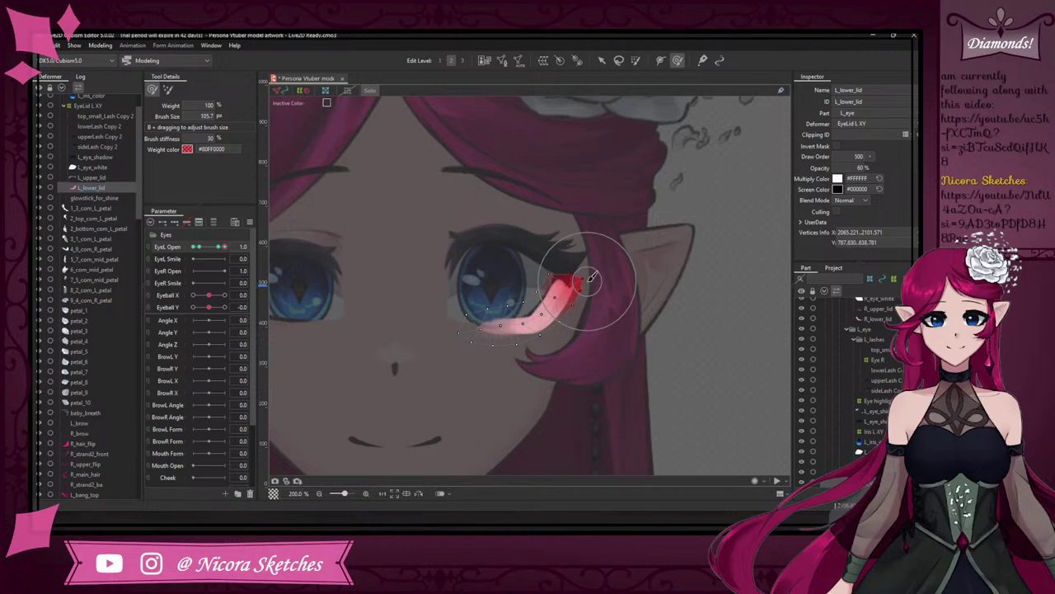
left_click_drag(587, 282, 584, 281)
left_click_drag(466, 358, 465, 360)
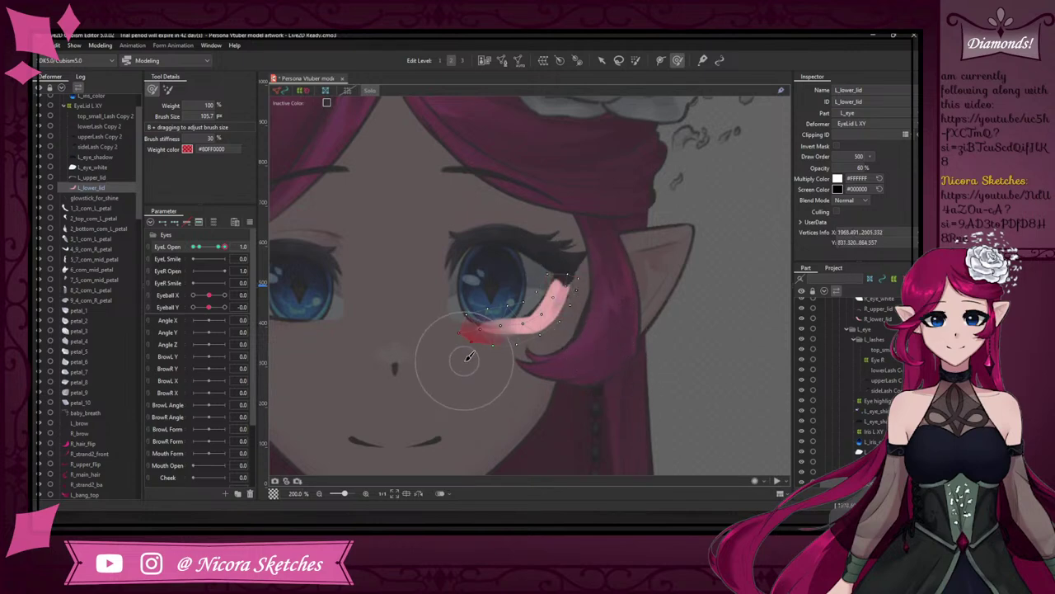
- Select all vertices of the L_upper_lid mesh in solo view and raise the whole lid slightly above the lashes
left_click(115, 178)
left_click(371, 90)
left_click(372, 91)
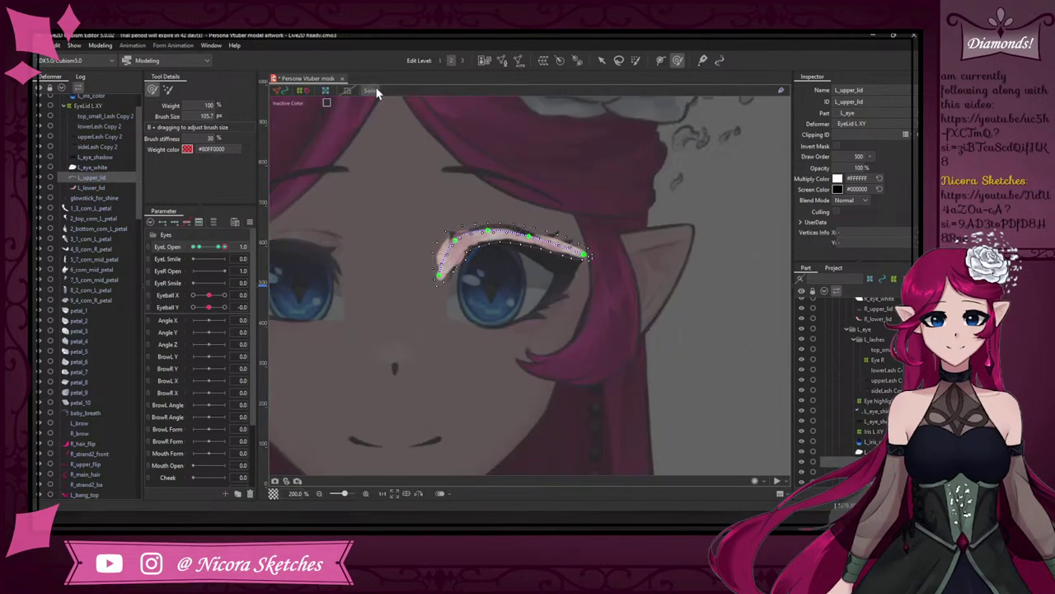
left_click(602, 60)
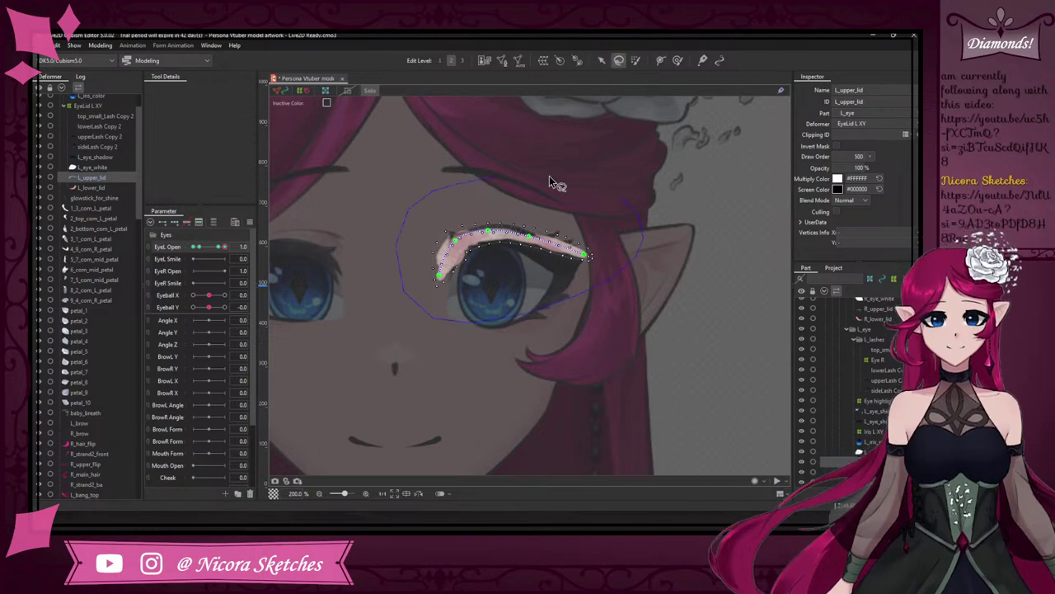
key("ctrl+a")
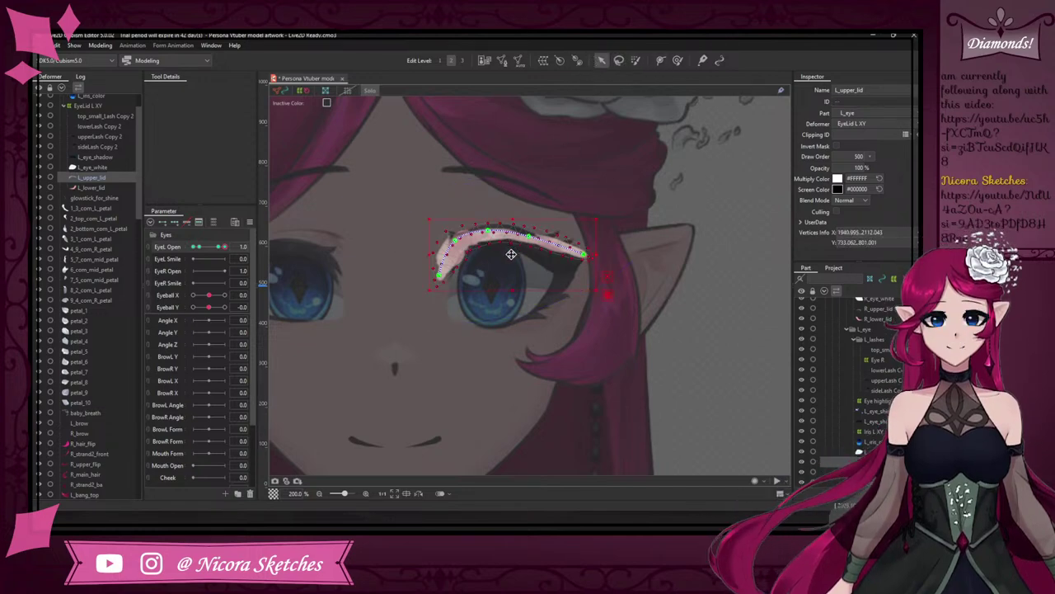
left_click_drag(511, 254, 513, 242)
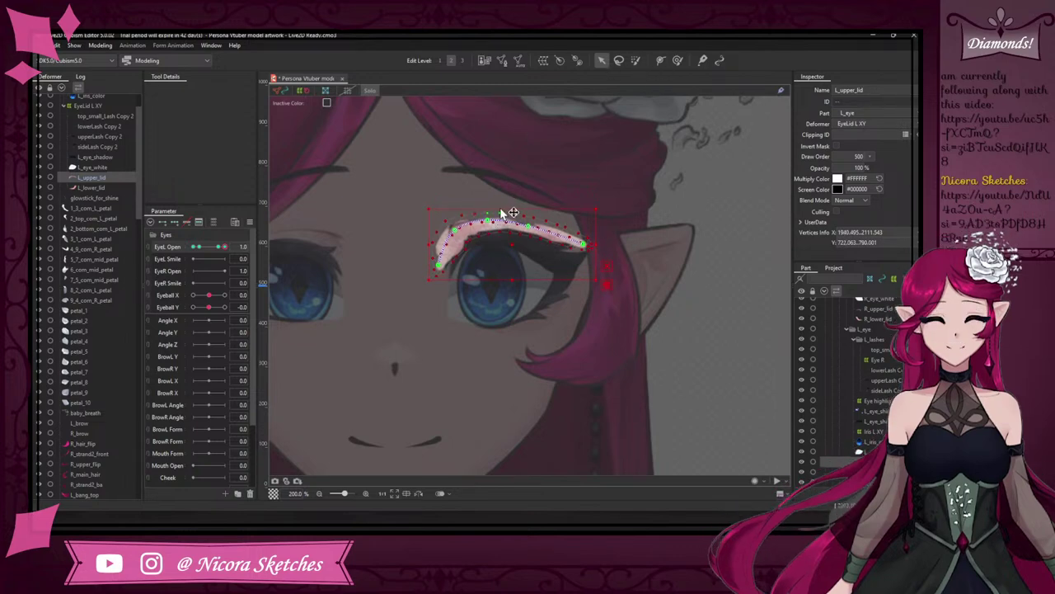
- Adjust the L_upper_lid deform path by pulling its outer end down and inward and nudging its inner and middle points, then leave solo view
scroll(511, 160, "up", 2)
left_click_drag(380, 320, 390, 320)
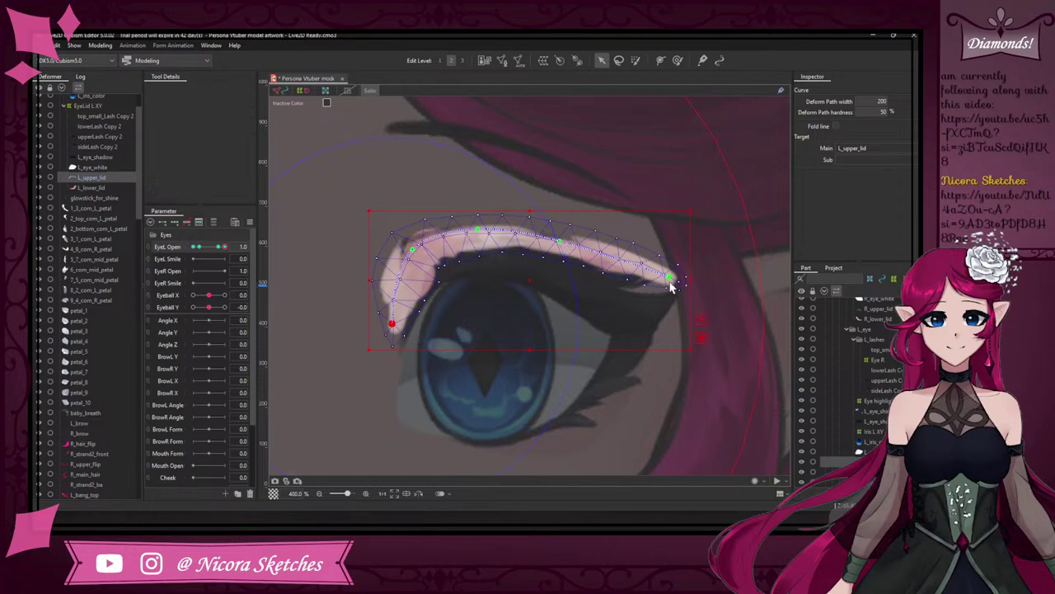
left_click_drag(670, 281, 648, 284)
left_click_drag(559, 241, 557, 240)
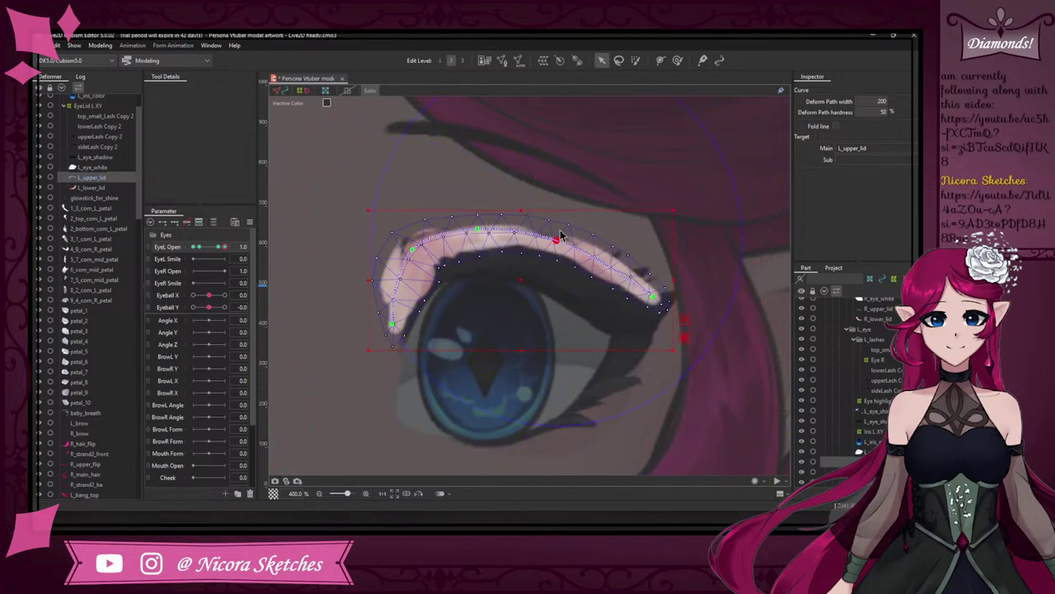
left_click(371, 90)
- Check the reshaped upper lid against the whole face and scrub EyeL Open around the open key
scroll(568, 183, "down", 4)
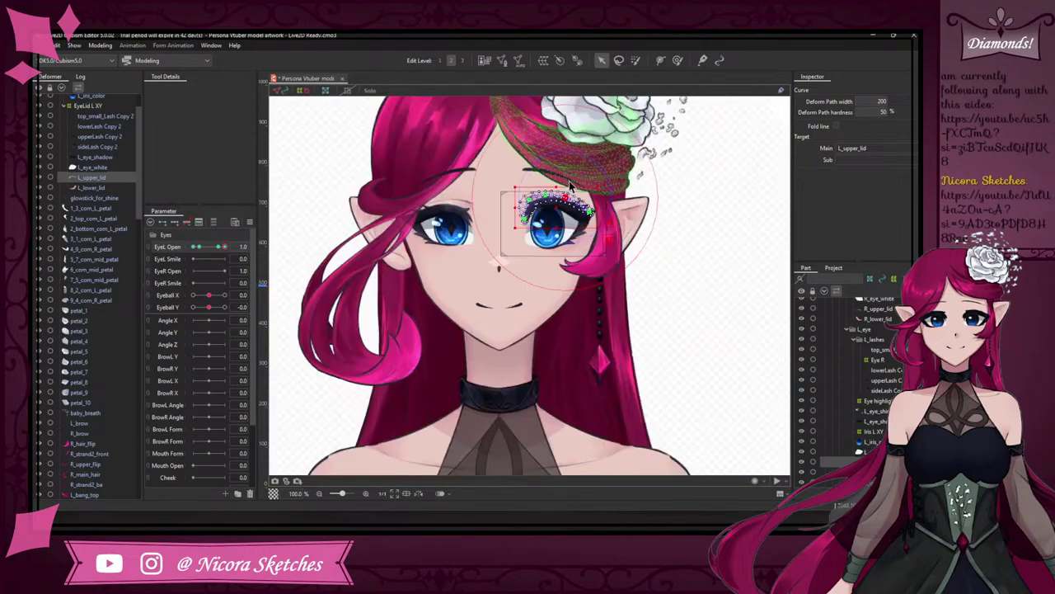
scroll(478, 190, "up", 2)
scroll(478, 190, "up", 2)
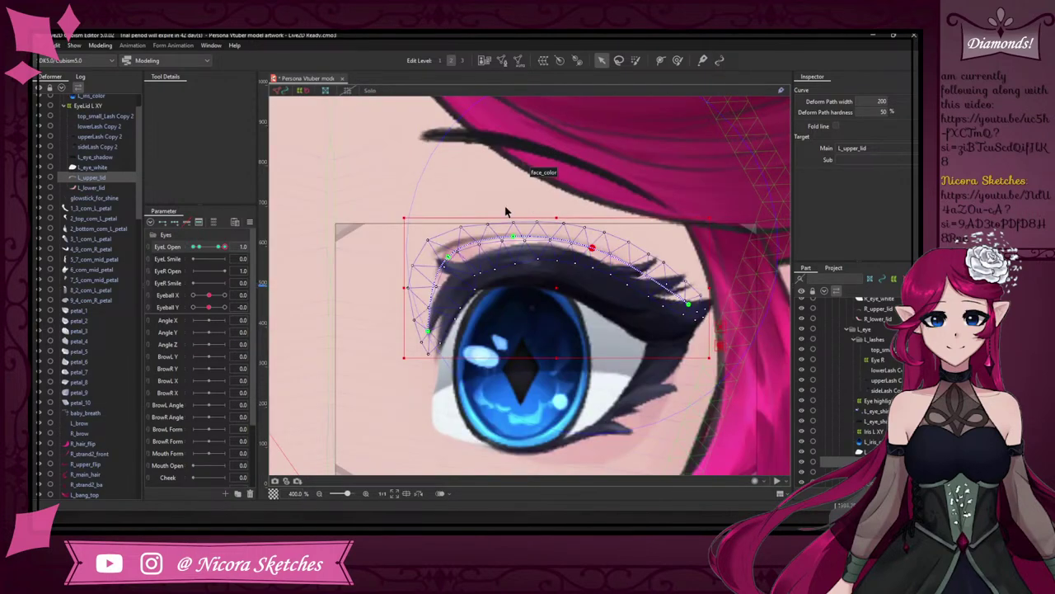
left_click(446, 258)
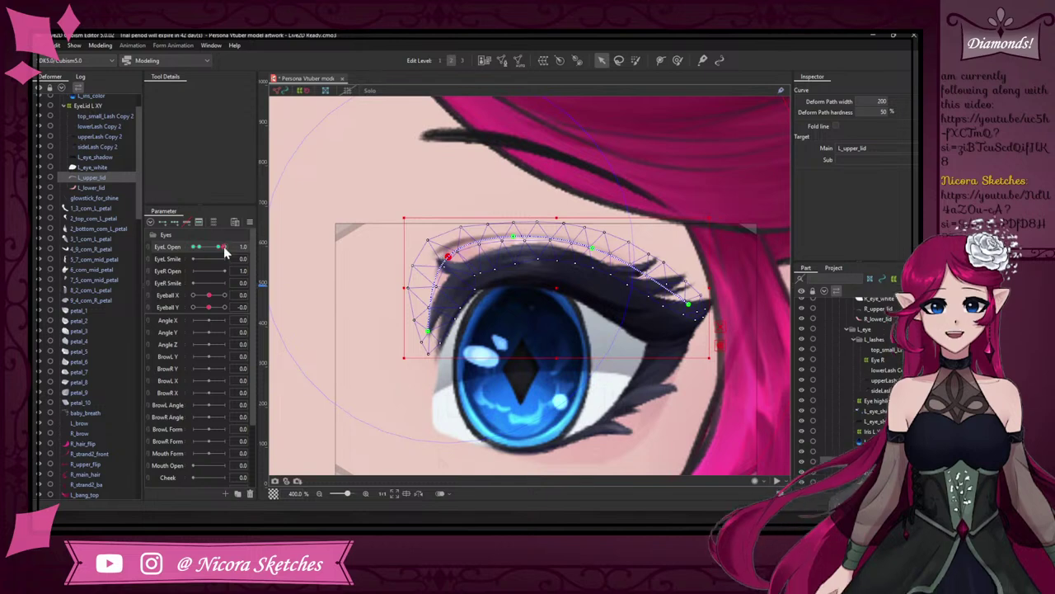
left_click_drag(223, 246, 254, 250)
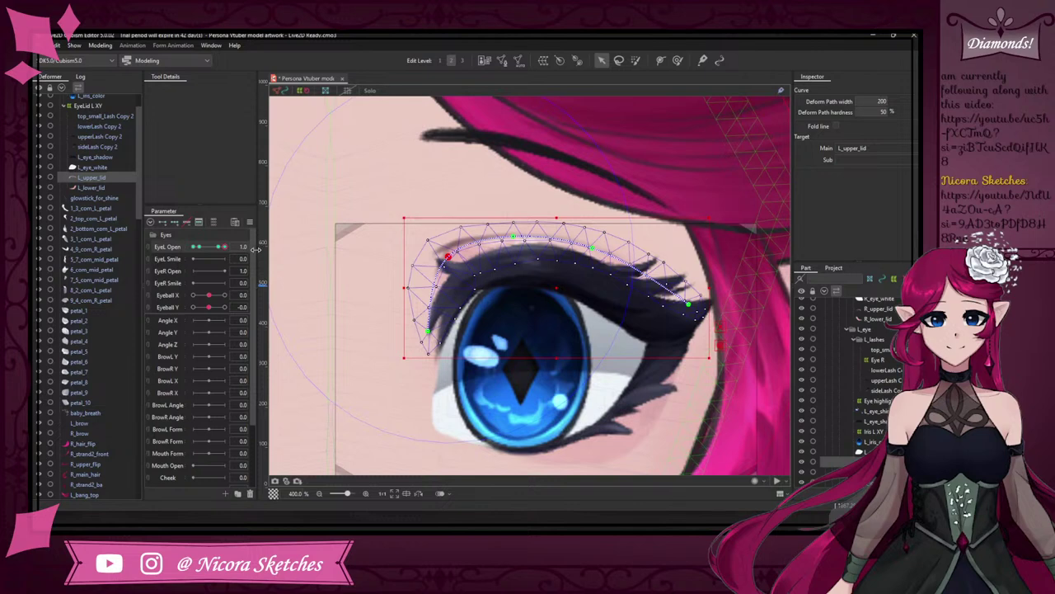
scroll(631, 173, "down", 8)
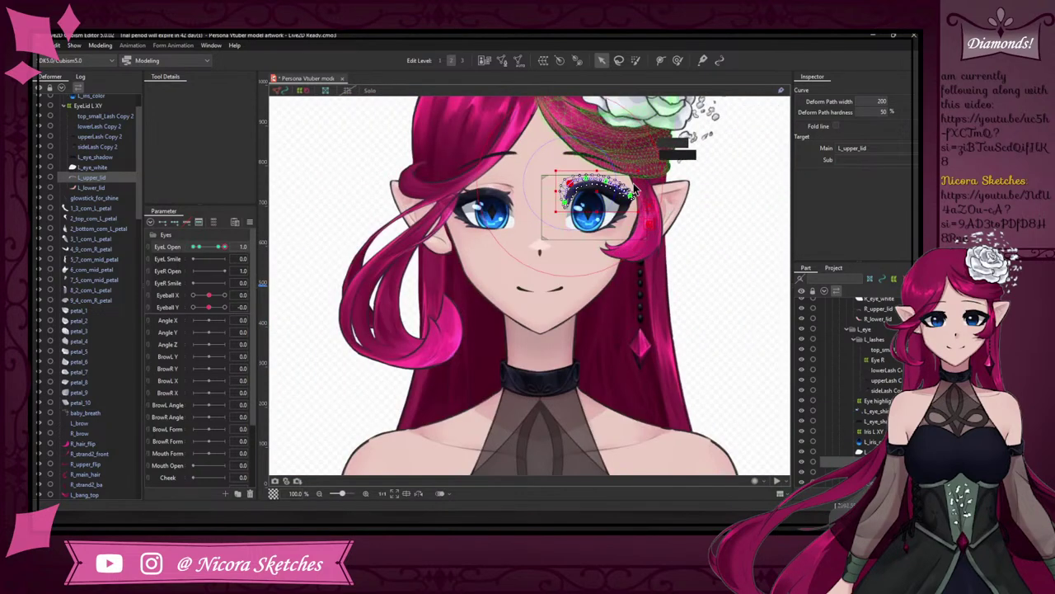
scroll(633, 188, "up", 1)
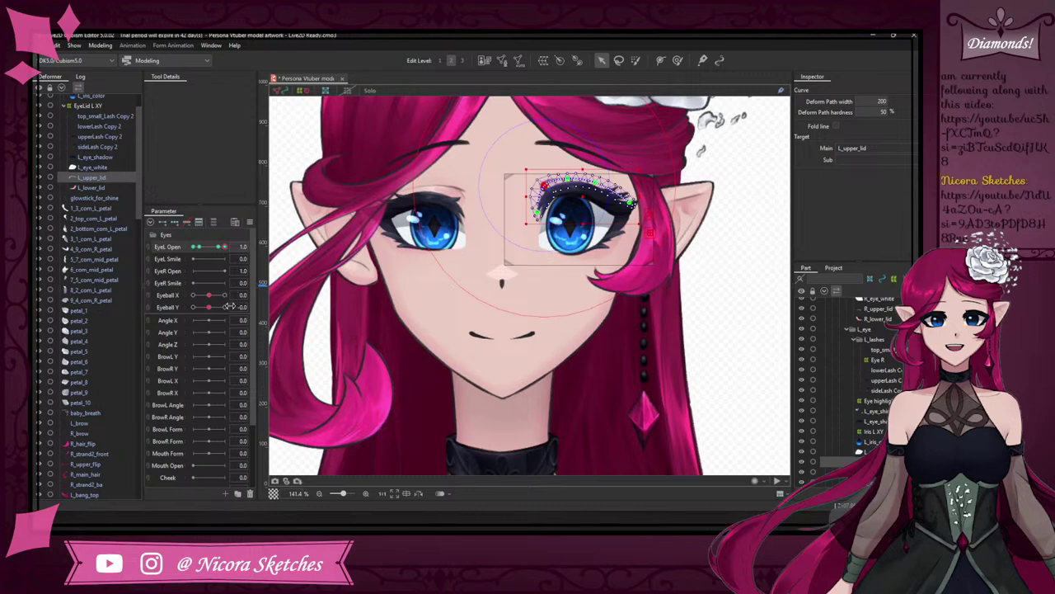
- Combine Eyeball X and Eyeball Y into one two-axis control and test the left iris at its upper corner
left_click(151, 303)
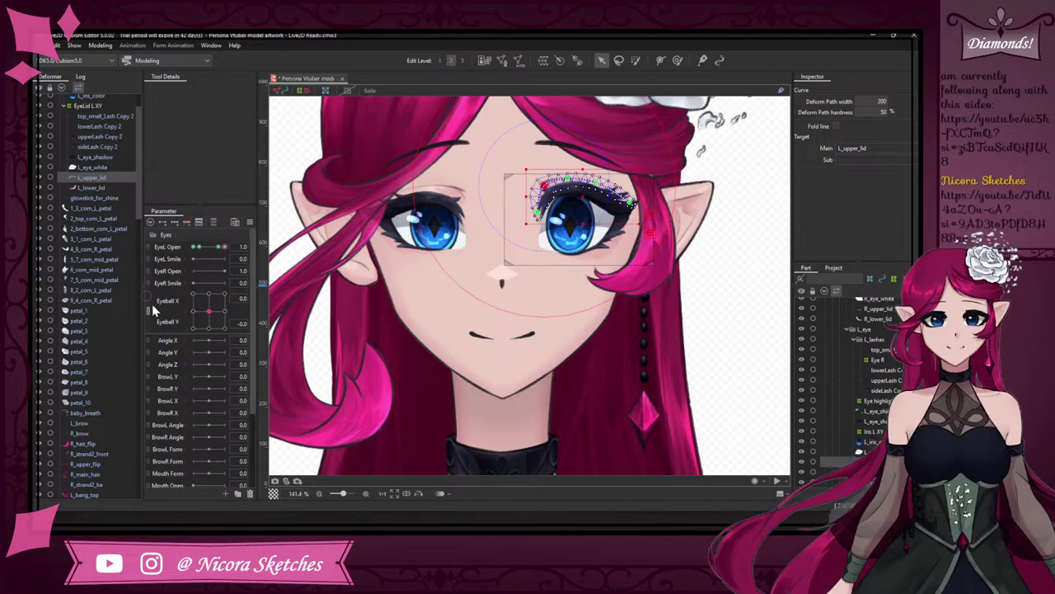
left_click_drag(216, 313, 224, 294)
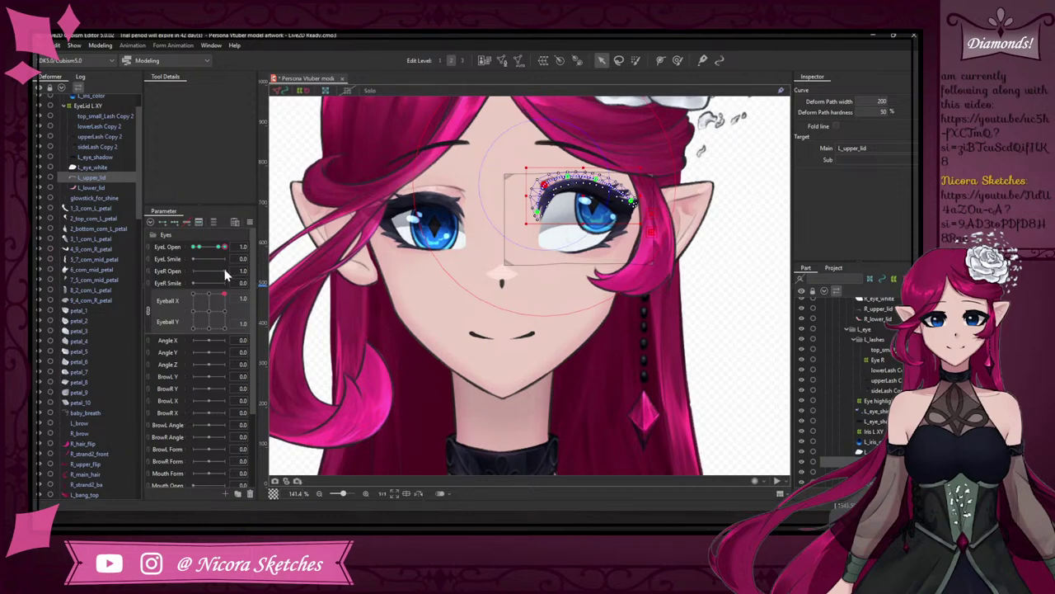
left_click_drag(224, 294, 209, 313)
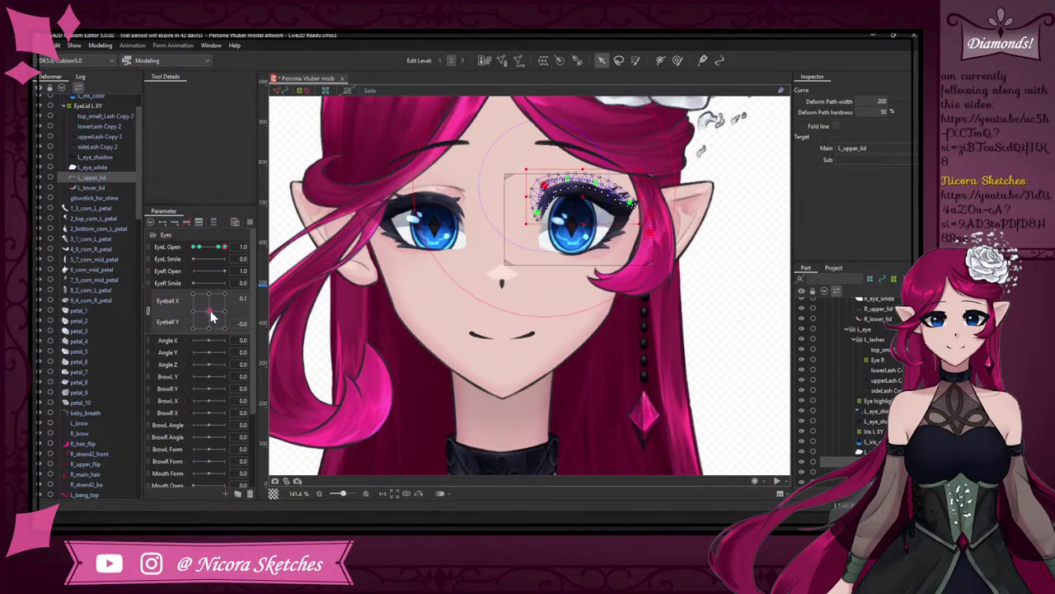
- Lasso all vertices of L_lower_lid and move the lower lid slightly upward
left_click(94, 188)
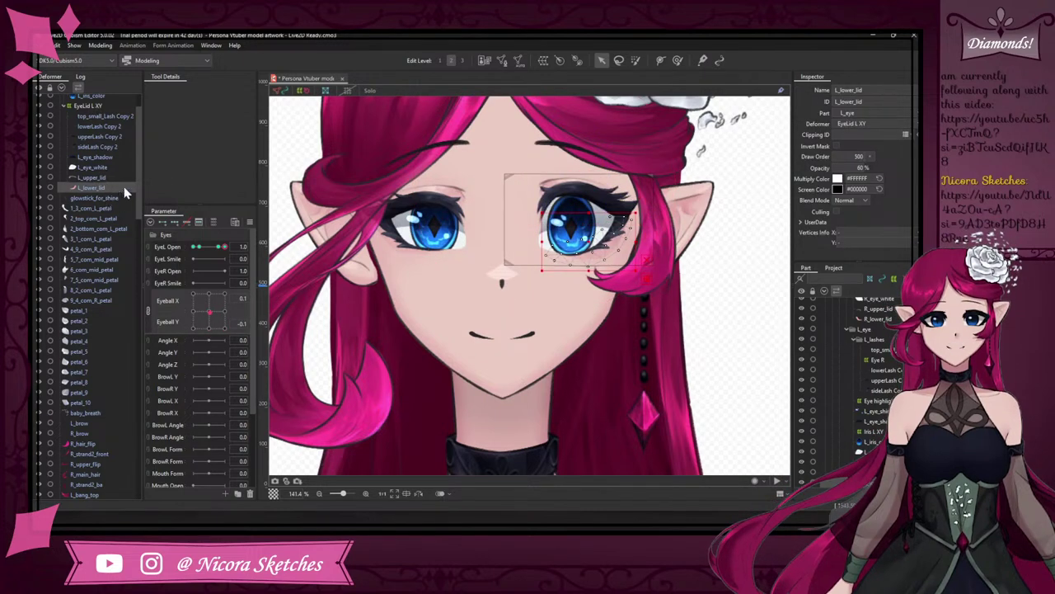
left_click(617, 64)
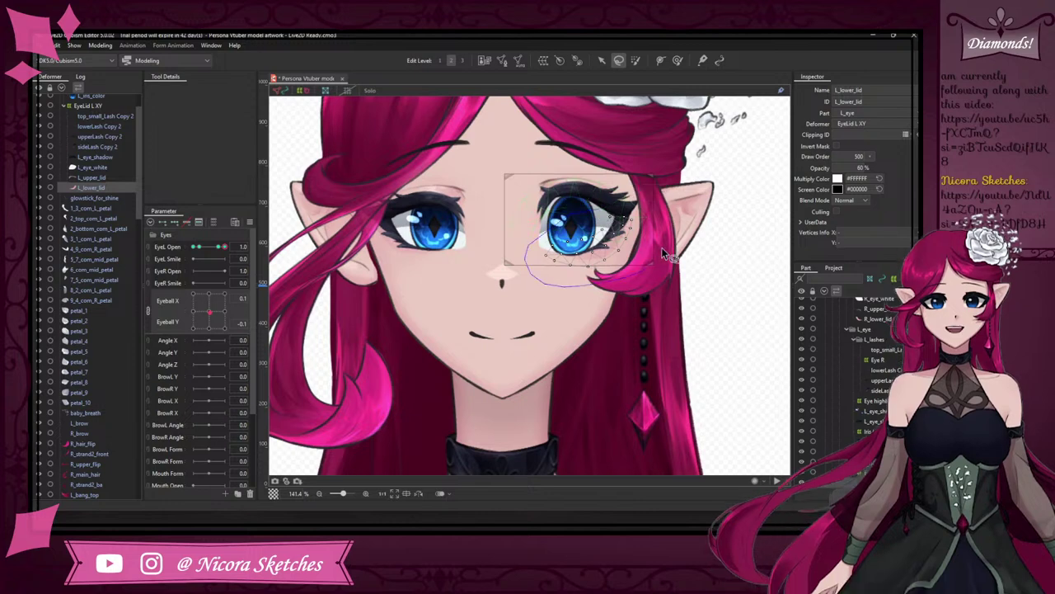
left_click_drag(662, 254, 626, 133)
left_click(601, 62)
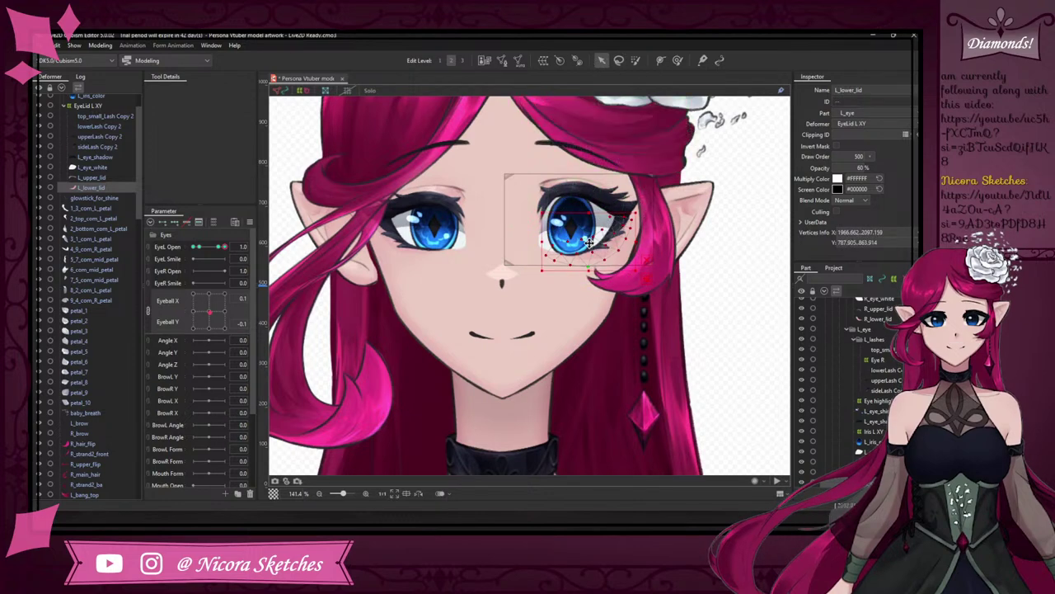
left_click_drag(589, 239, 587, 238)
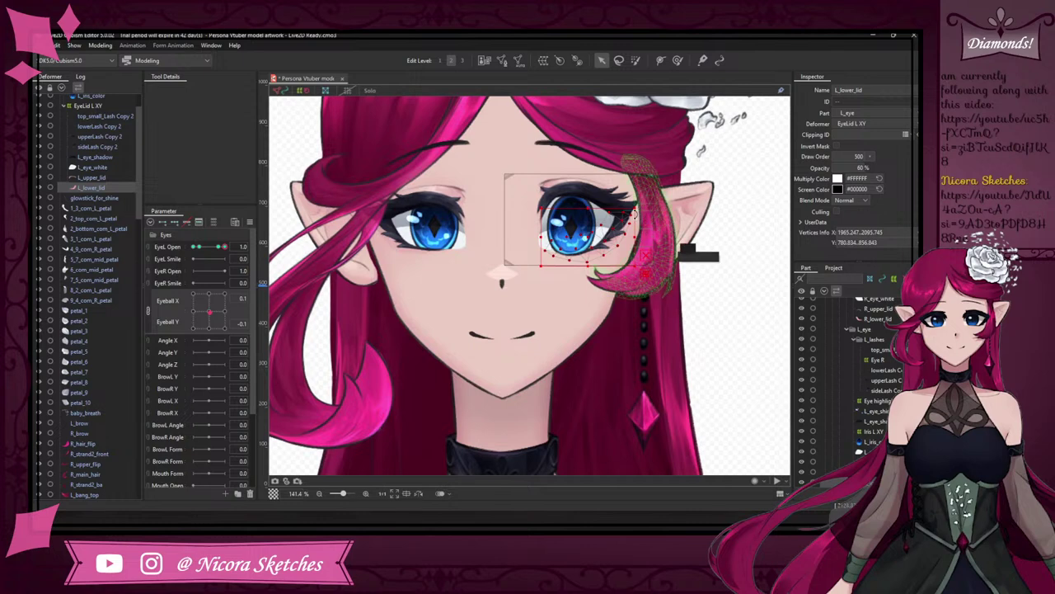
- Reshape the inner and outer ends of L_lower_lid with the deform brush in solo view, then show the full artwork again
left_click(577, 61)
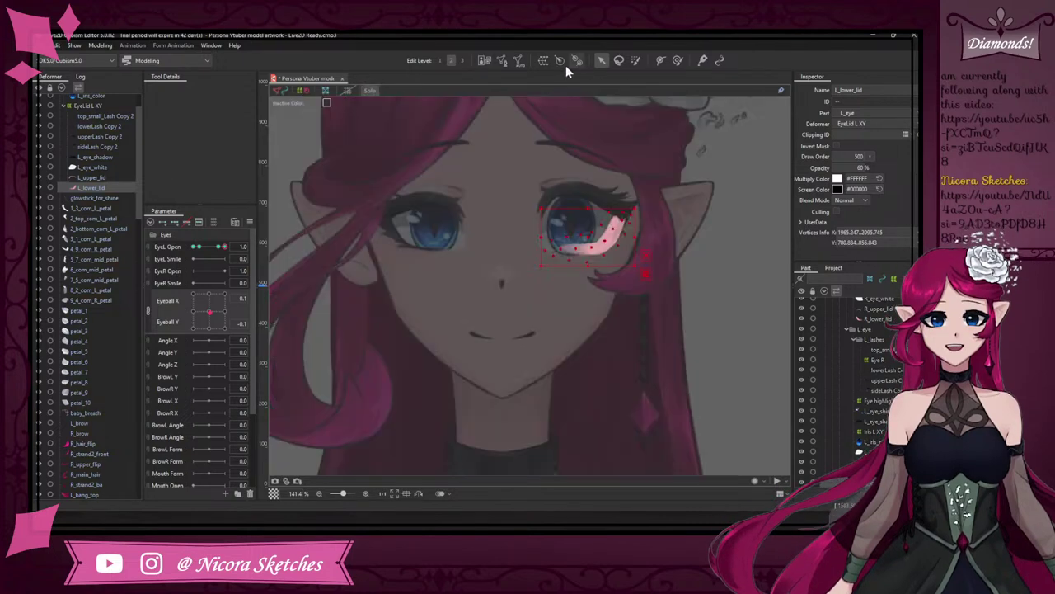
scroll(626, 198, "up", 2)
left_click(676, 63)
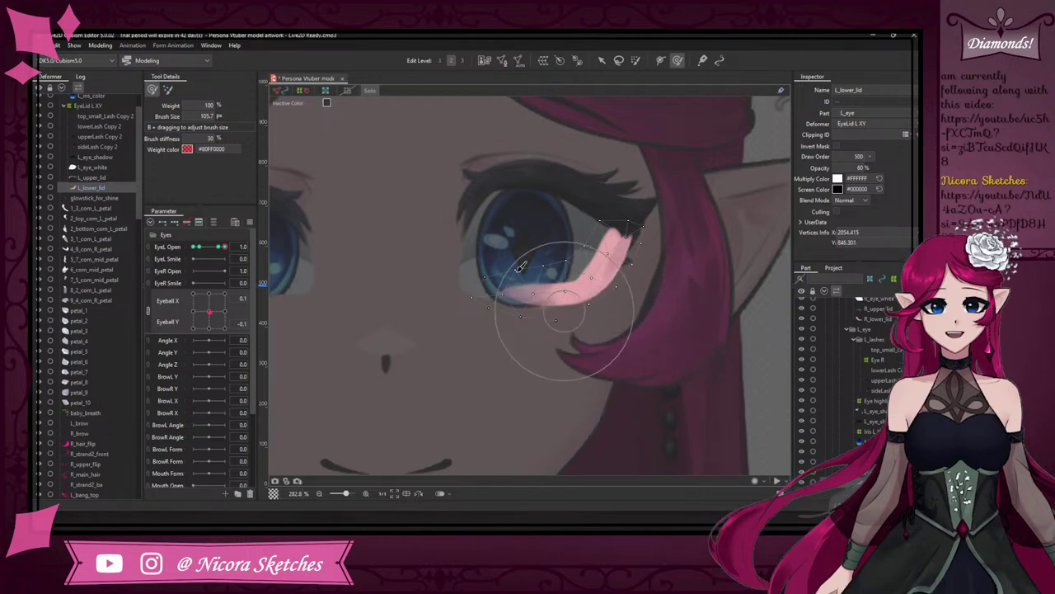
mouse_move(504, 284)
left_mouse_down()
mouse_move(495, 290)
mouse_move(503, 279)
mouse_move(551, 301)
left_mouse_up()
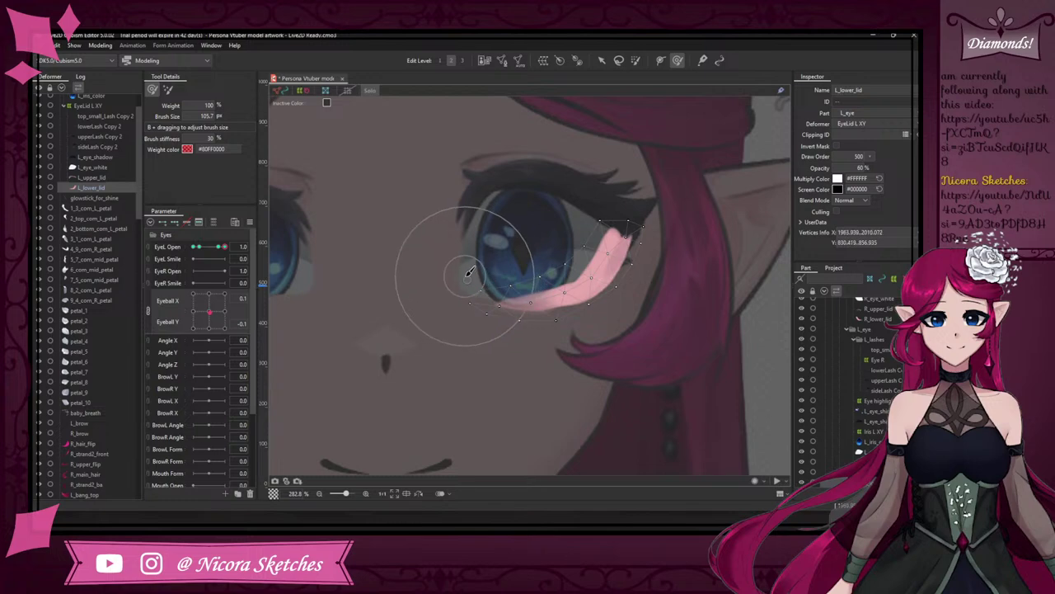
mouse_move(614, 237)
left_mouse_down()
mouse_move(668, 255)
mouse_move(671, 271)
mouse_move(651, 284)
left_mouse_up()
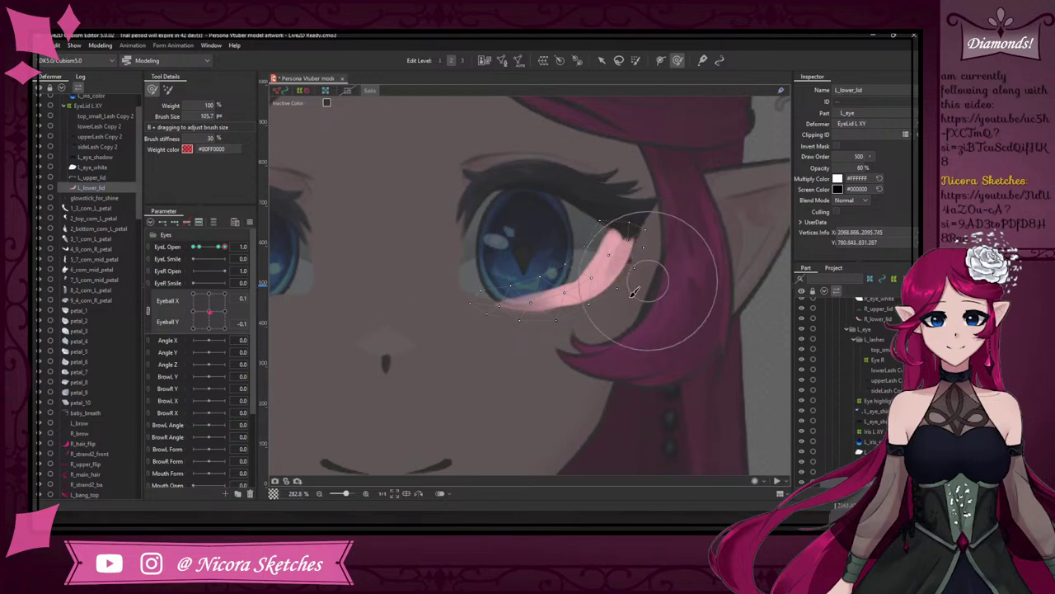
left_click(371, 93)
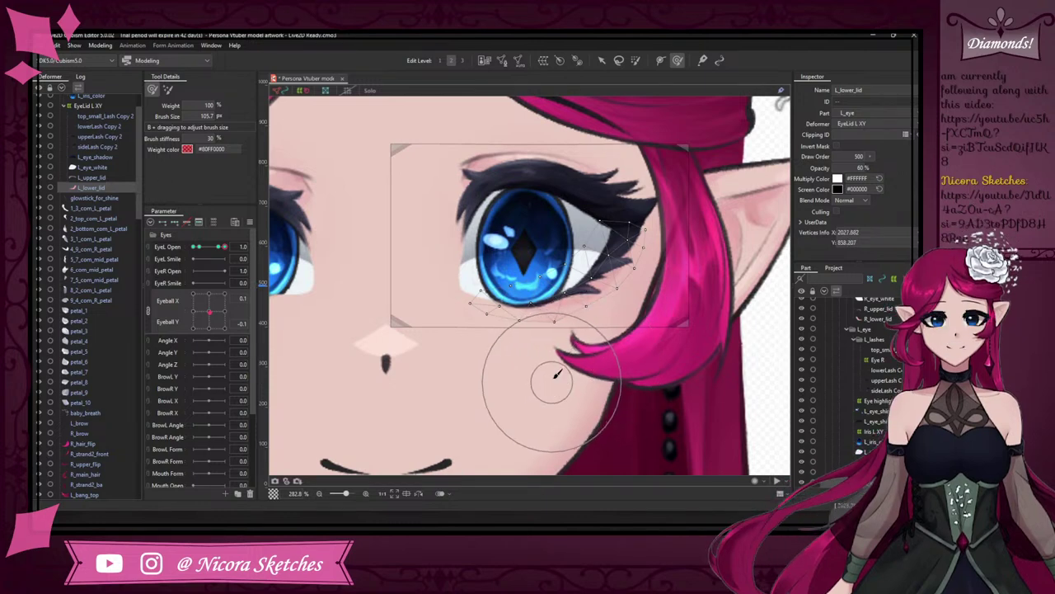
- Push the outer end of L_lower_lid outward with the deform brush and check it by scrubbing EyeL Open near 1.0
scroll(680, 316, "down", 2)
scroll(680, 310, "up", 2)
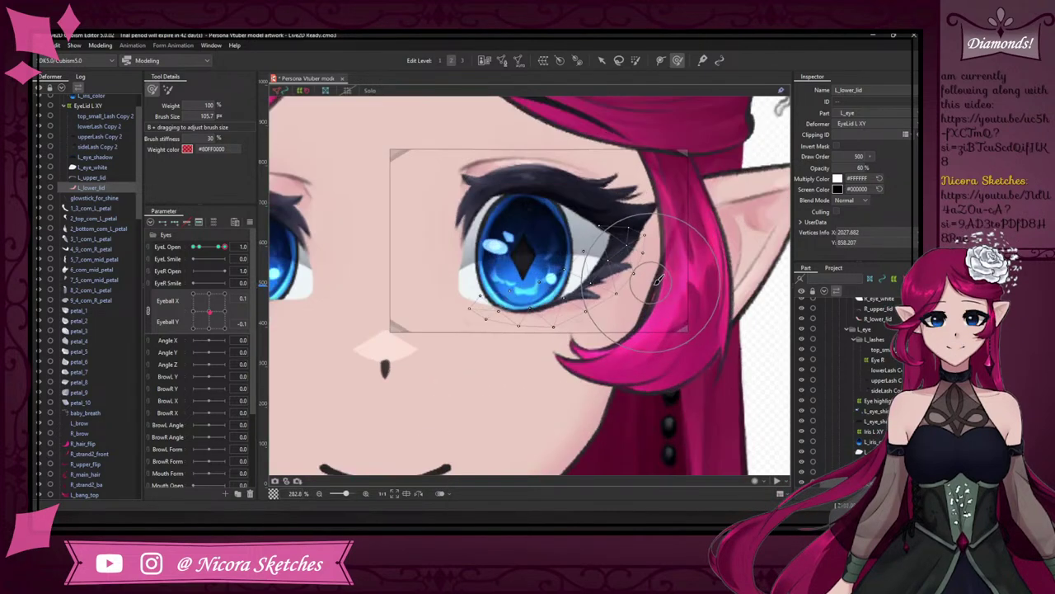
left_click_drag(656, 285, 666, 267)
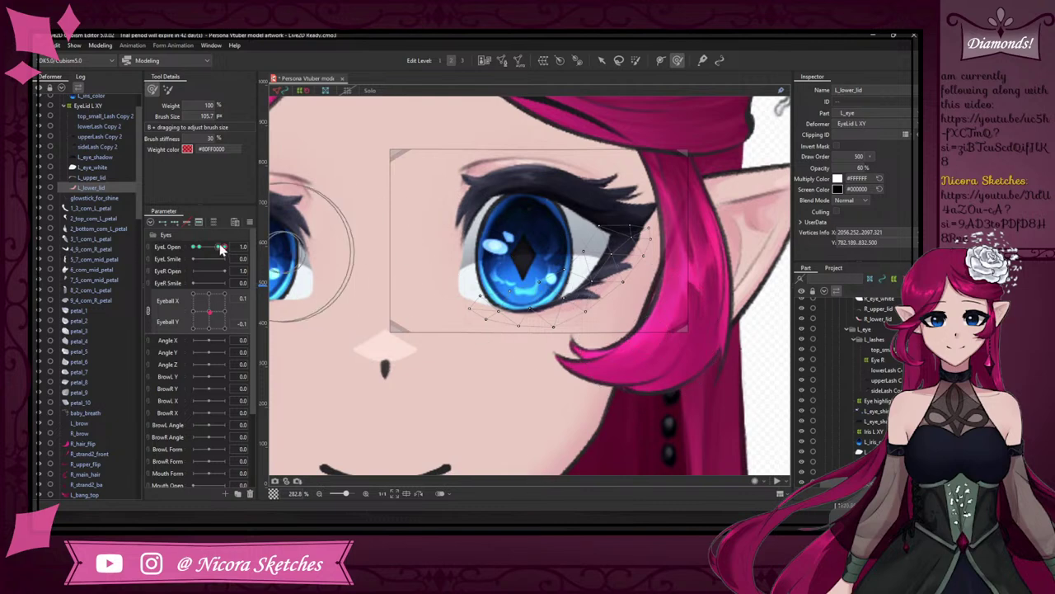
left_click_drag(225, 247, 228, 247)
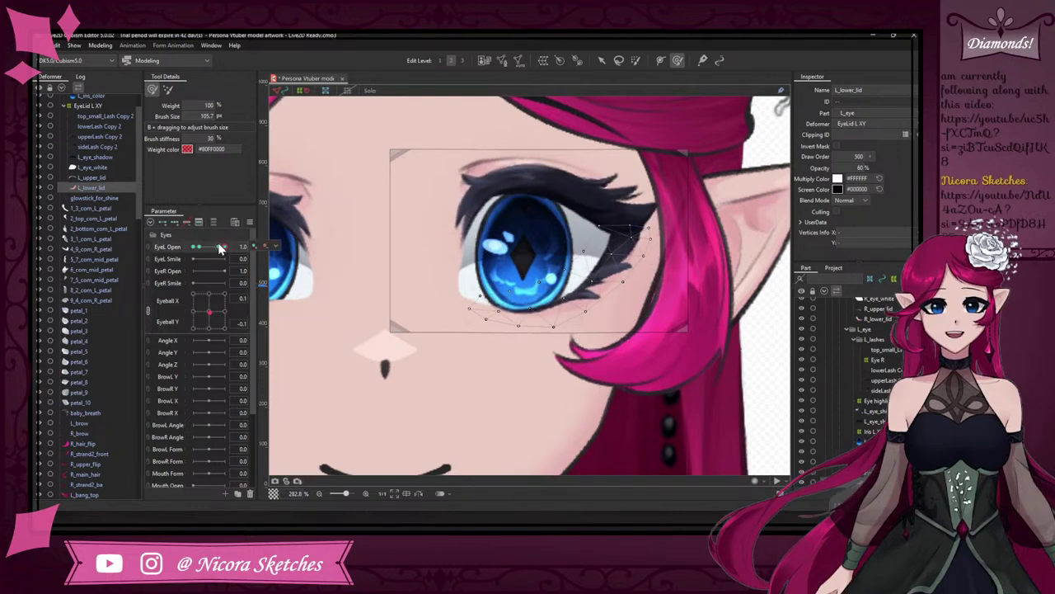
- Bring the combined eyeball control back toward its centre, setting Eyeball X to 0.0
scroll(401, 170, "down", 2)
scroll(419, 155, "up", 1)
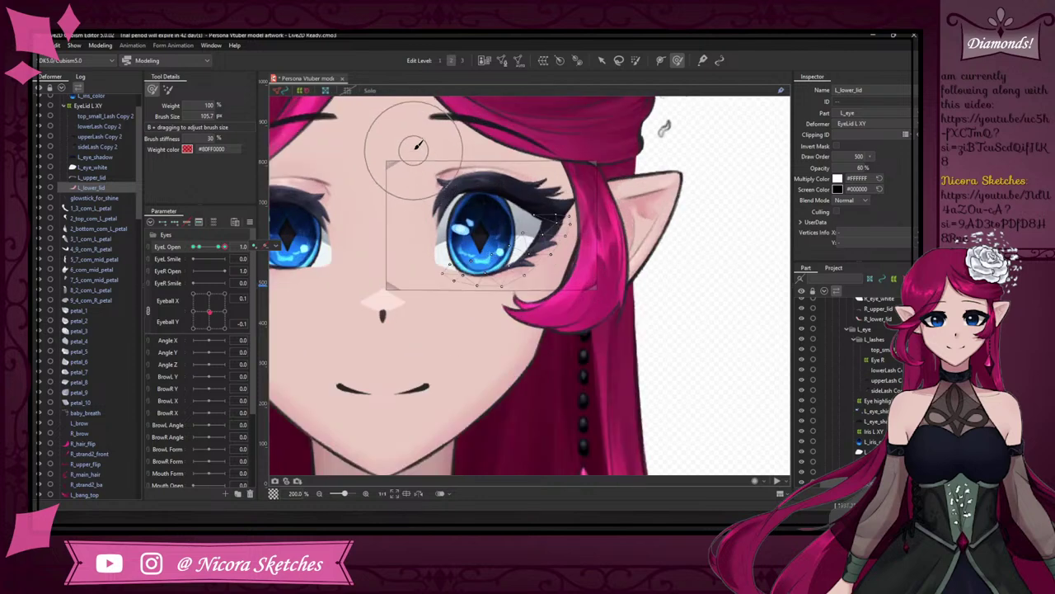
mouse_move(209, 312)
left_mouse_down()
mouse_move(229, 297)
mouse_move(208, 297)
mouse_move(220, 306)
mouse_move(200, 321)
mouse_move(211, 316)
left_mouse_up()
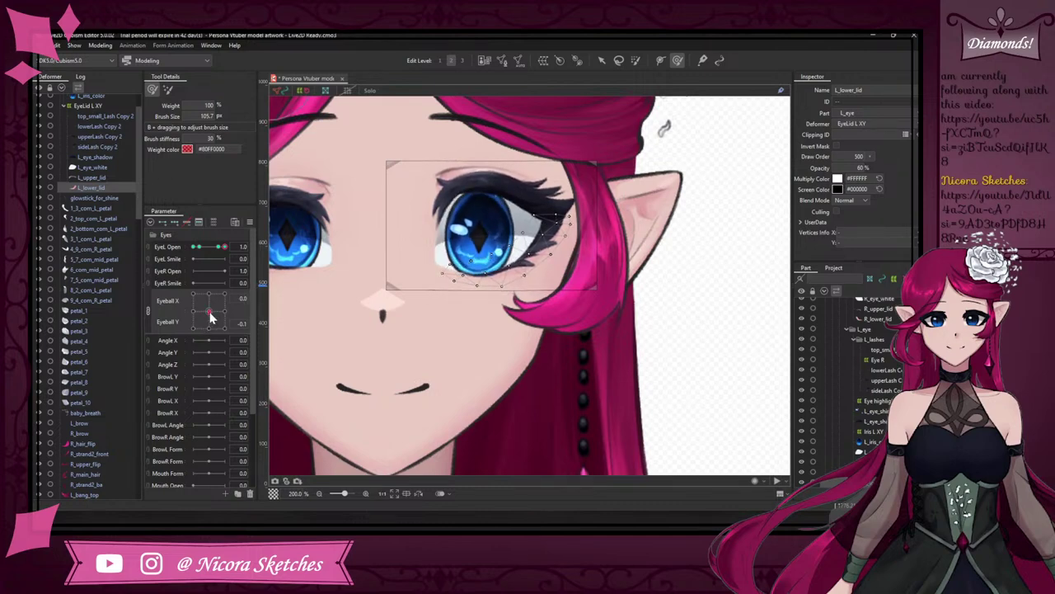
- Check the eye at the extremes of the combined eyeball control with EyeL Open at 0.2, then separate Eyeball X and Y
left_click_drag(226, 316, 197, 312)
left_click(199, 246)
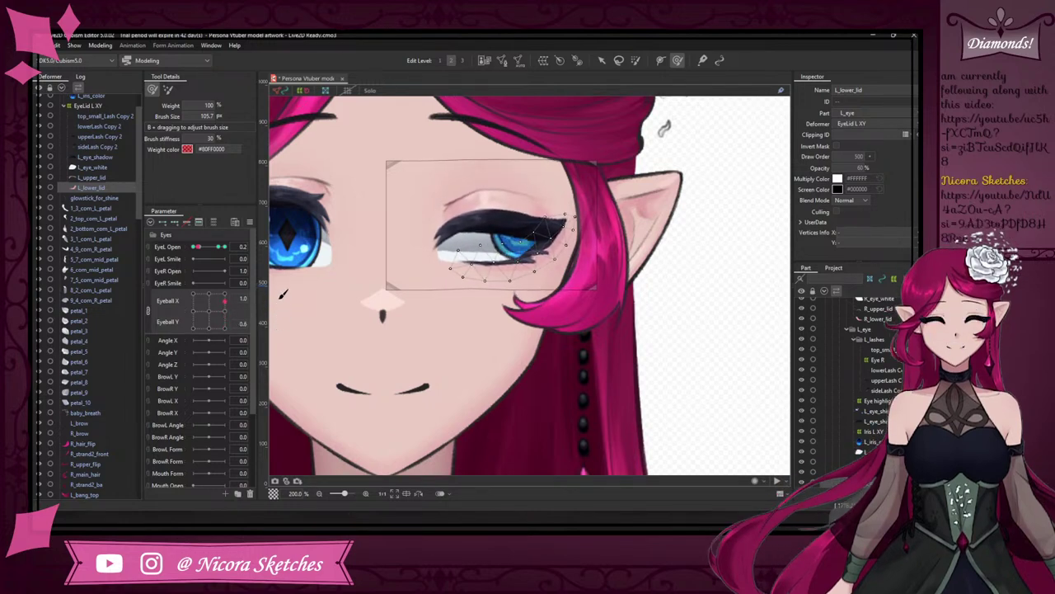
left_click_drag(224, 293, 173, 316)
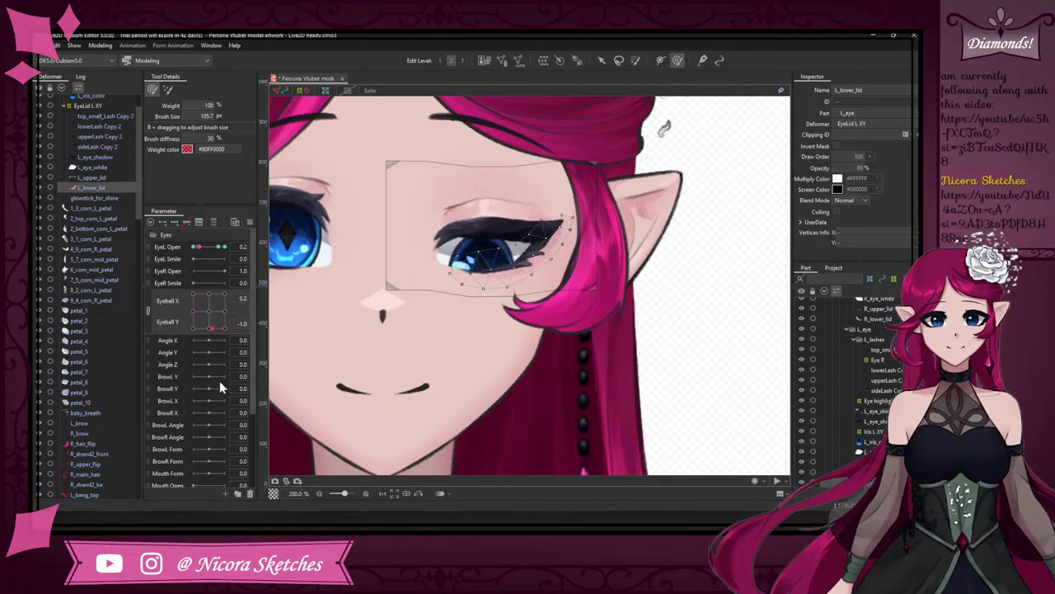
left_click_drag(206, 331, 212, 310)
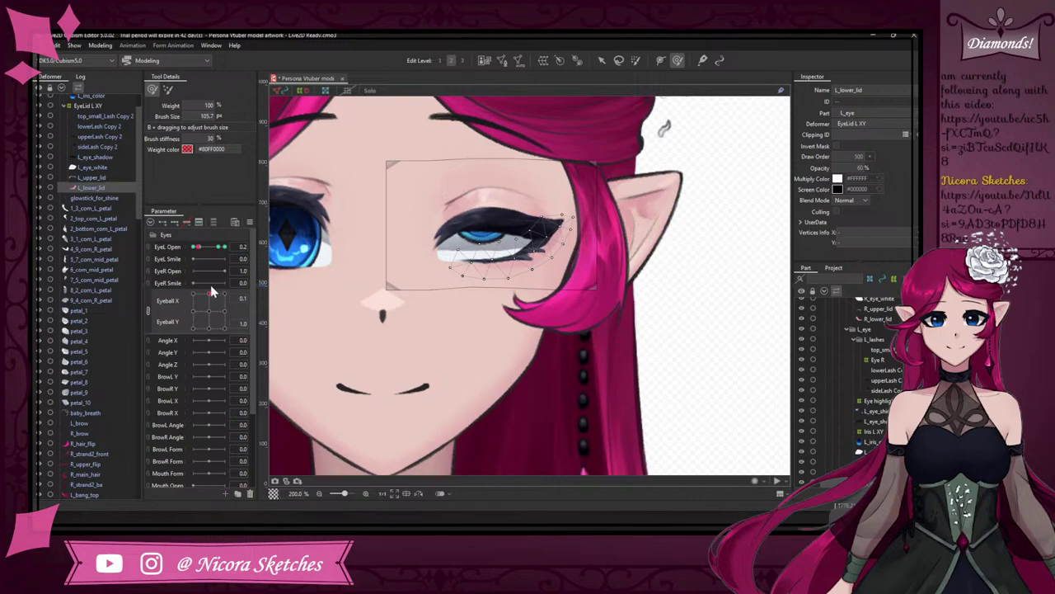
left_click_drag(218, 290, 227, 265)
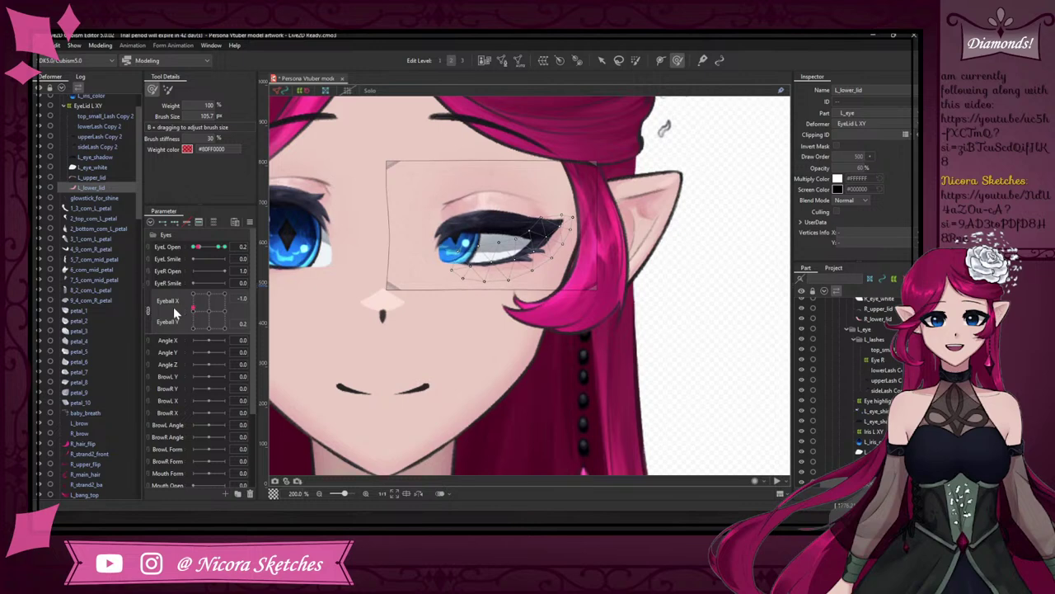
mouse_move(193, 308)
left_mouse_down()
mouse_move(222, 319)
mouse_move(215, 329)
mouse_move(230, 315)
mouse_move(200, 320)
left_mouse_up()
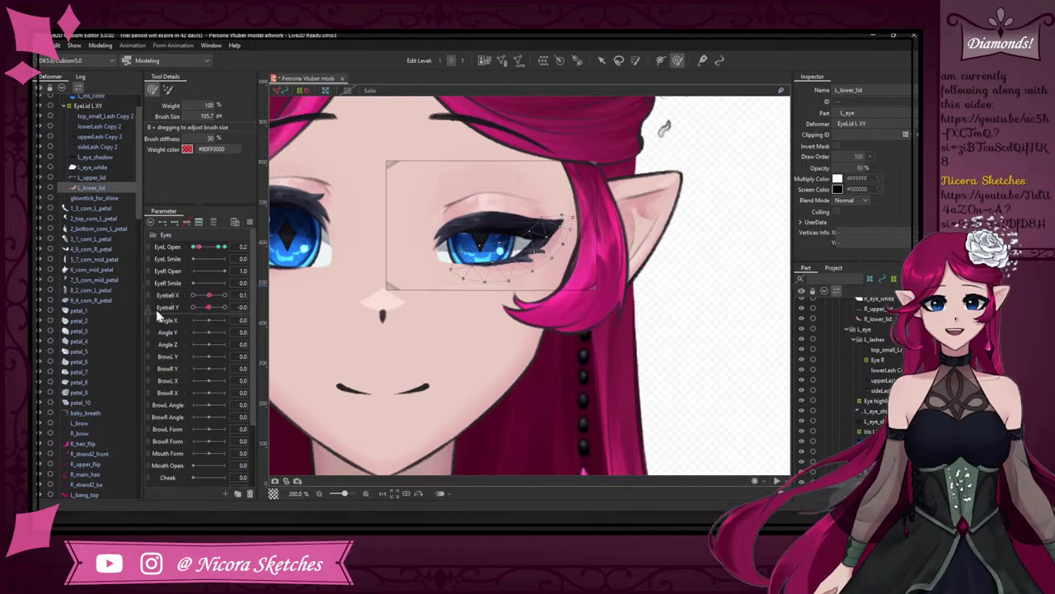
- Check EyeL Open between 0.0 and 1.0 with Eyeball X at -1.0, then reset Eyeball X and Y to 0.0
left_click(221, 247)
left_click(219, 247)
left_click_drag(225, 247, 188, 258)
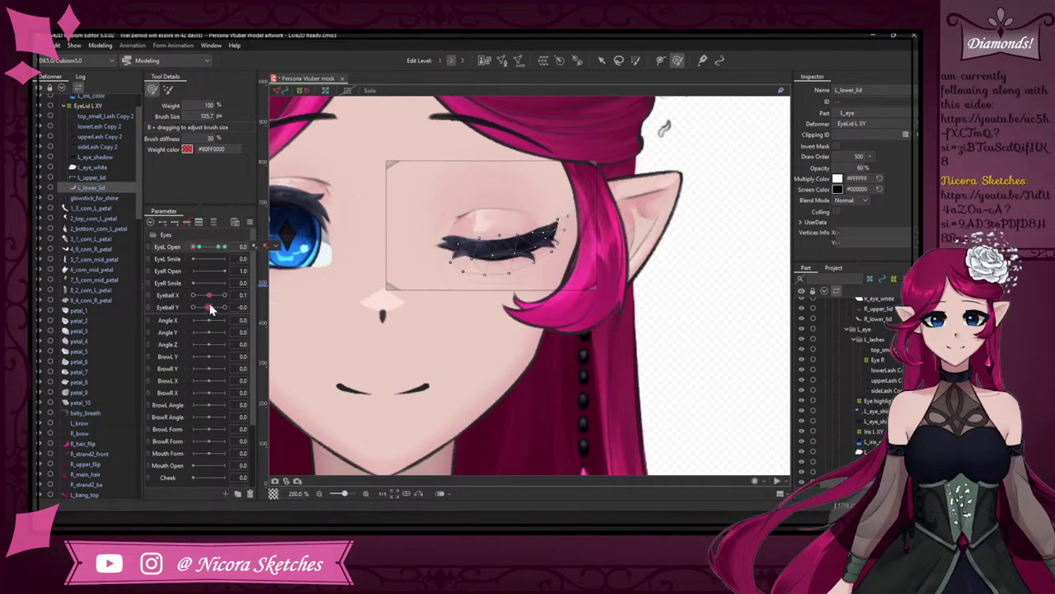
left_click(148, 301)
mouse_move(209, 311)
left_mouse_down()
mouse_move(196, 312)
mouse_move(224, 327)
mouse_move(171, 297)
mouse_move(273, 358)
mouse_move(167, 284)
mouse_move(106, 367)
mouse_move(207, 399)
mouse_move(215, 370)
mouse_move(241, 371)
mouse_move(238, 276)
mouse_move(224, 353)
mouse_move(219, 294)
mouse_move(175, 296)
mouse_move(203, 308)
mouse_move(196, 326)
mouse_move(193, 307)
left_mouse_up()
left_click(149, 311)
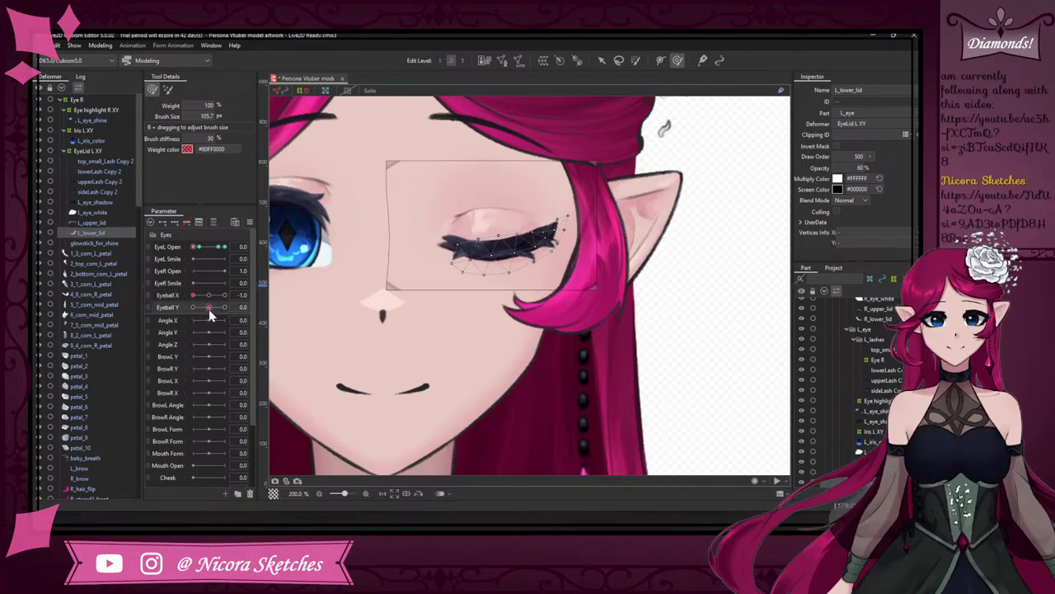
left_click(206, 248)
left_click_drag(208, 249, 224, 248)
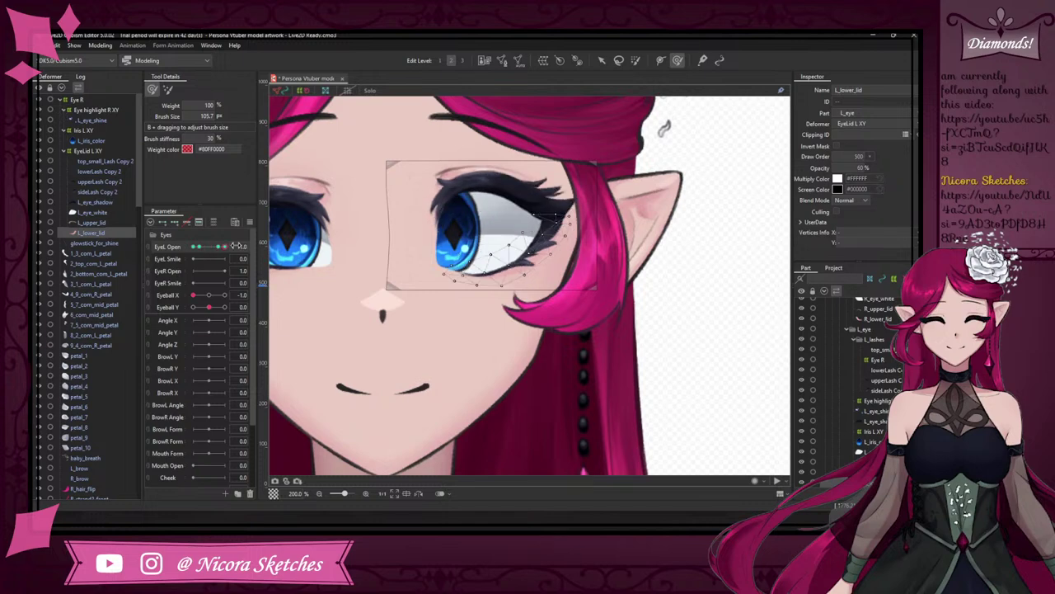
left_click(210, 304)
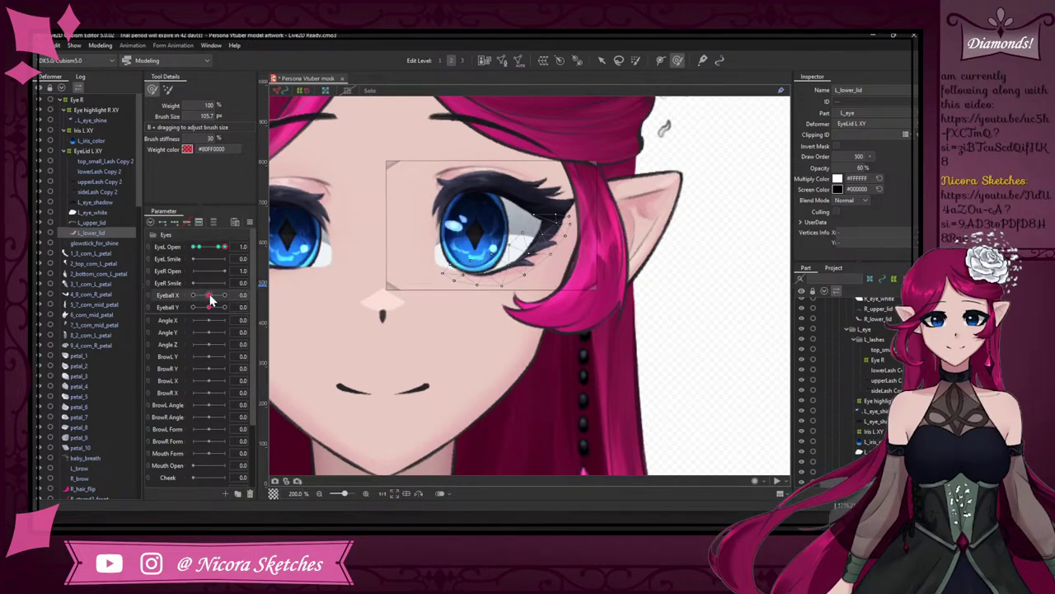
left_click(210, 295)
- Select the Iris L XY deformer and set EyeL Open to 0.0
left_click(272, 293)
scroll(594, 235, "down", 2)
scroll(594, 234, "up", 2)
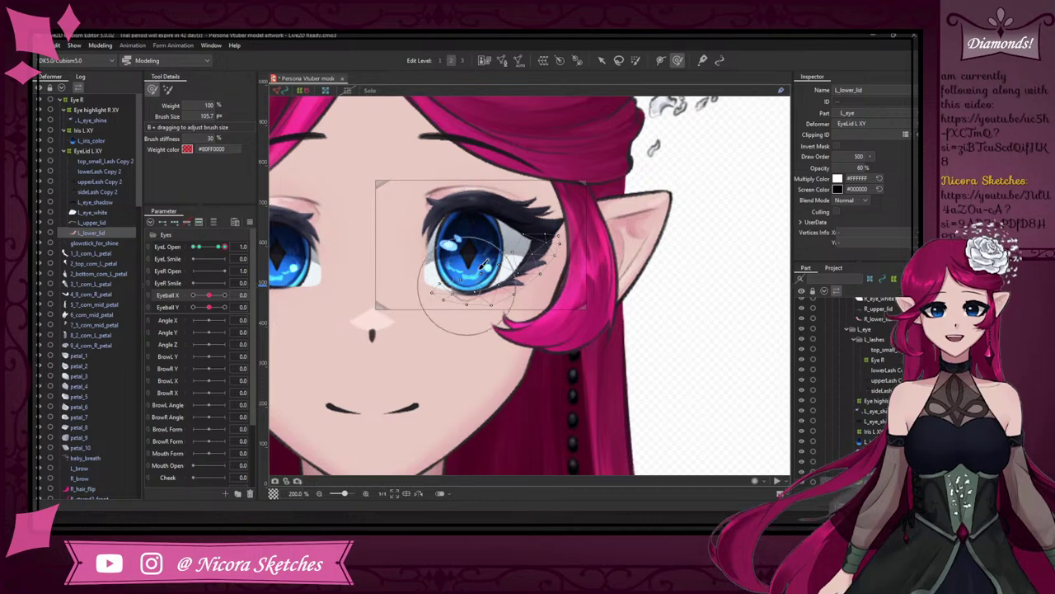
scroll(91, 302, "down", 2)
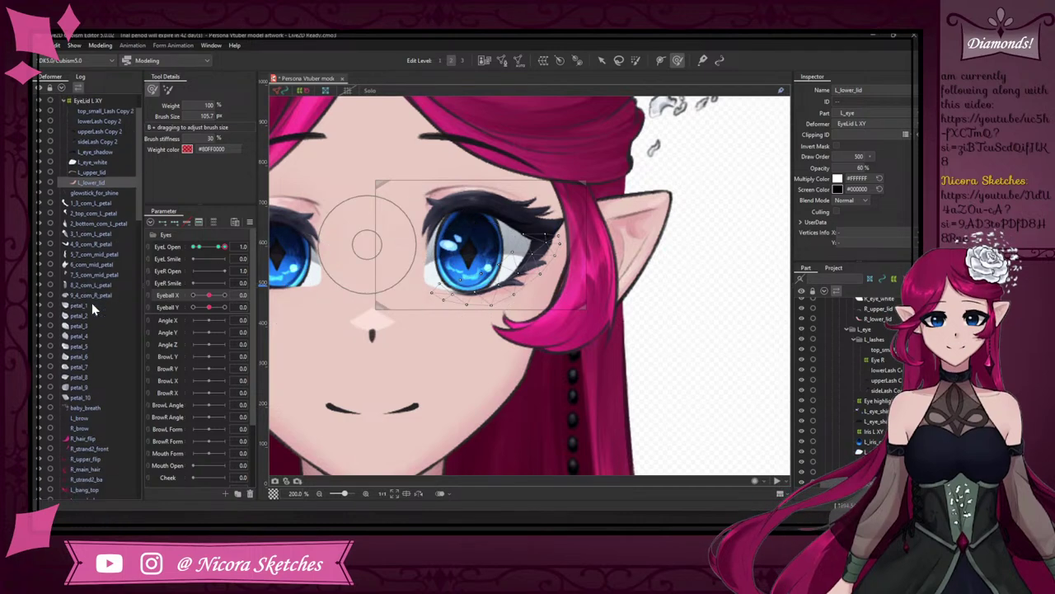
scroll(92, 303, "up", 2)
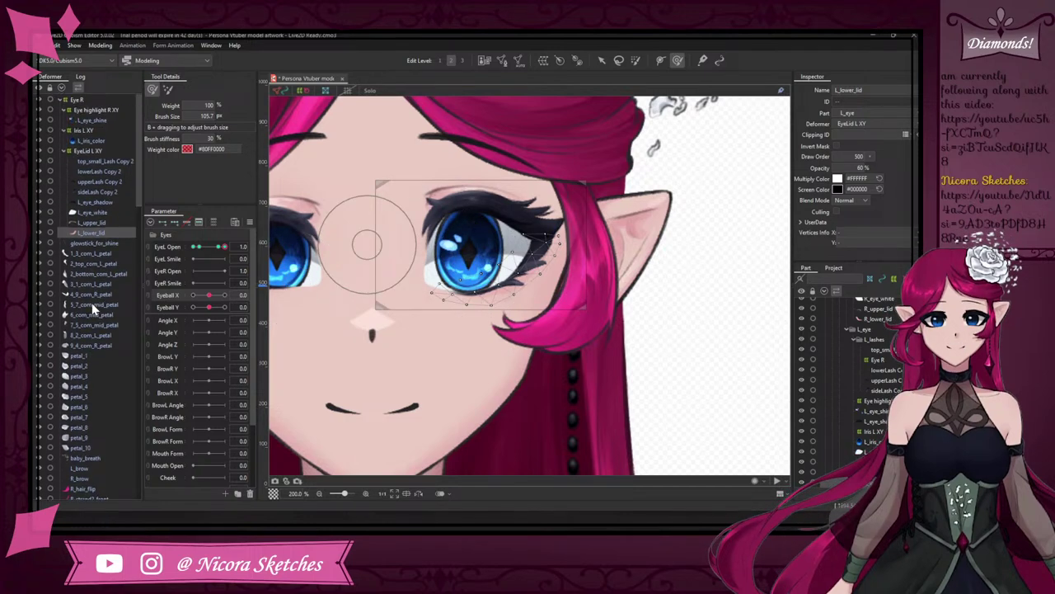
left_click(91, 132)
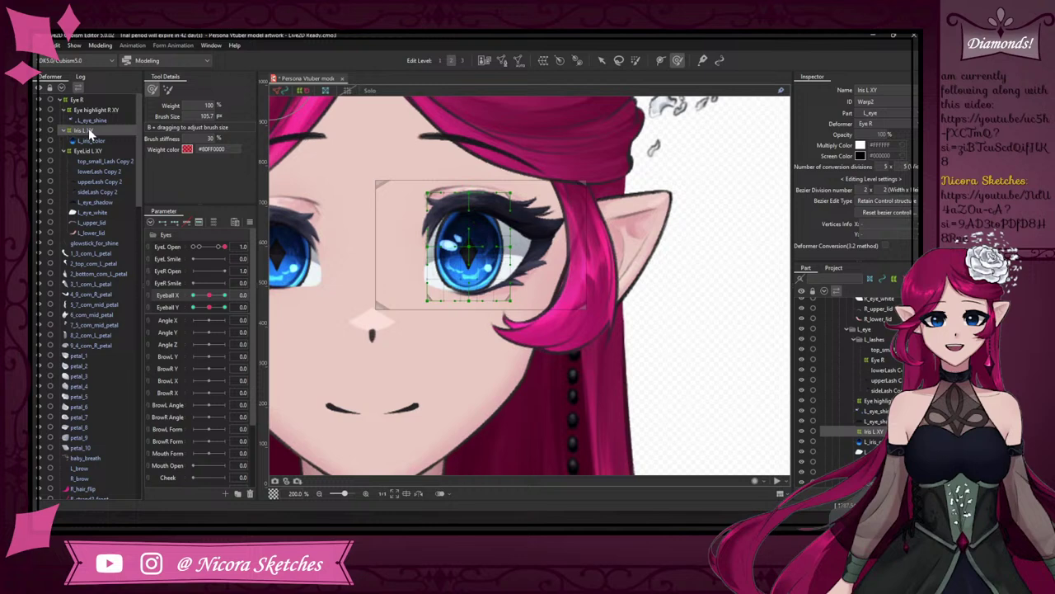
left_click(205, 246)
left_click(195, 247)
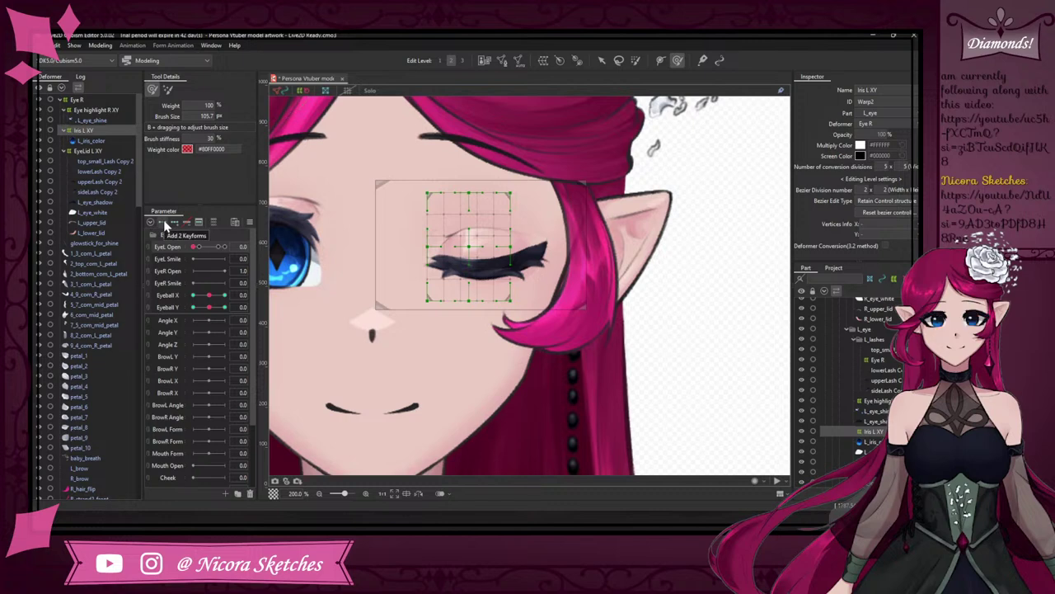
- Add keys to the Iris L XY deformer at EyeL Open 0.0, 0.2, 0.8 and 1.0, keeping the iris visible
left_click(202, 253)
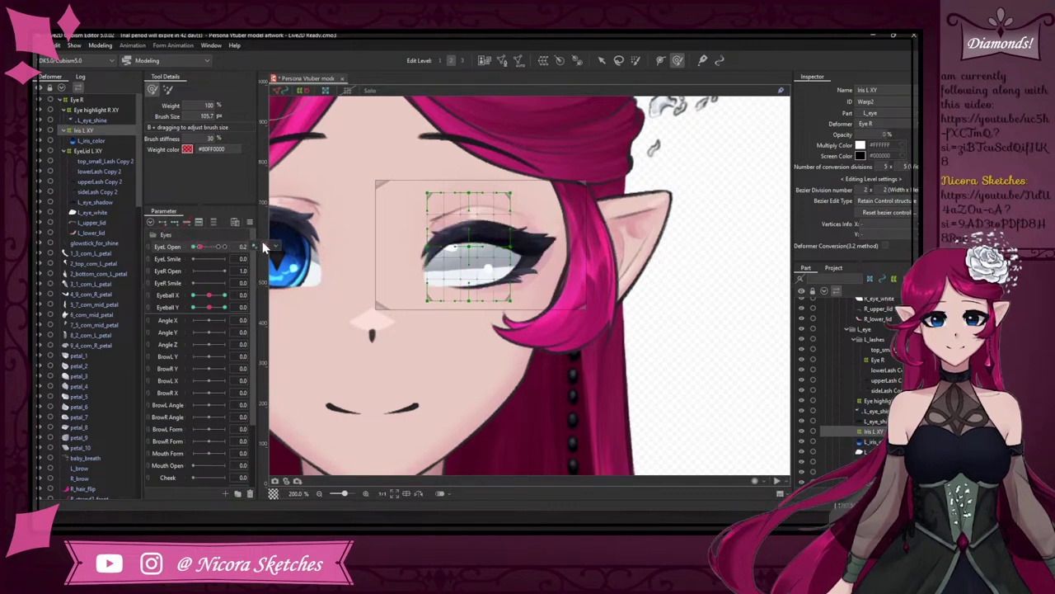
left_click(255, 246)
key("ctrl+z")
left_click(255, 247)
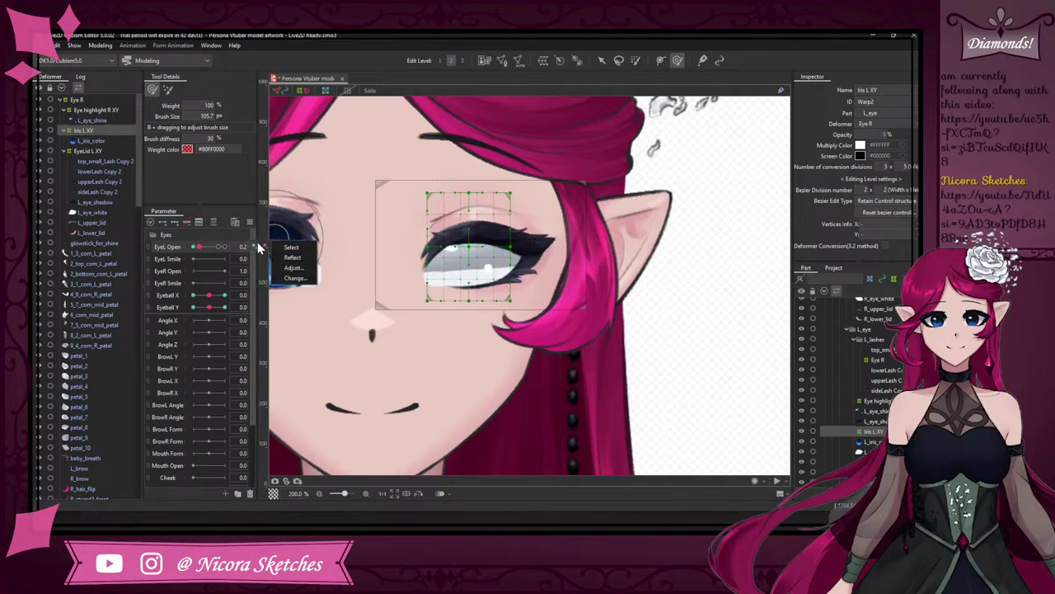
left_click(253, 246)
left_click(227, 247)
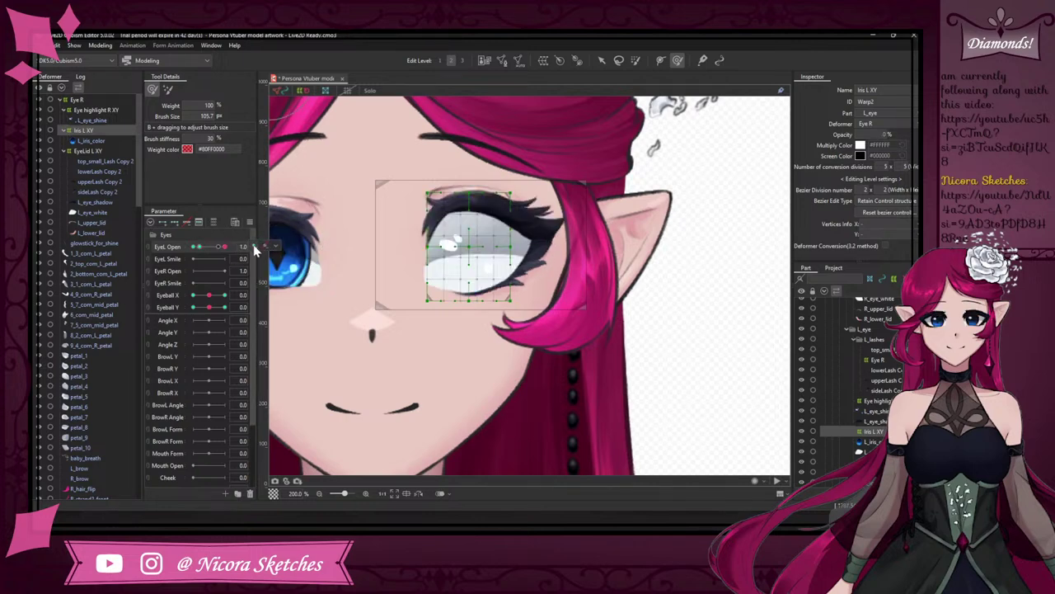
left_click(218, 245)
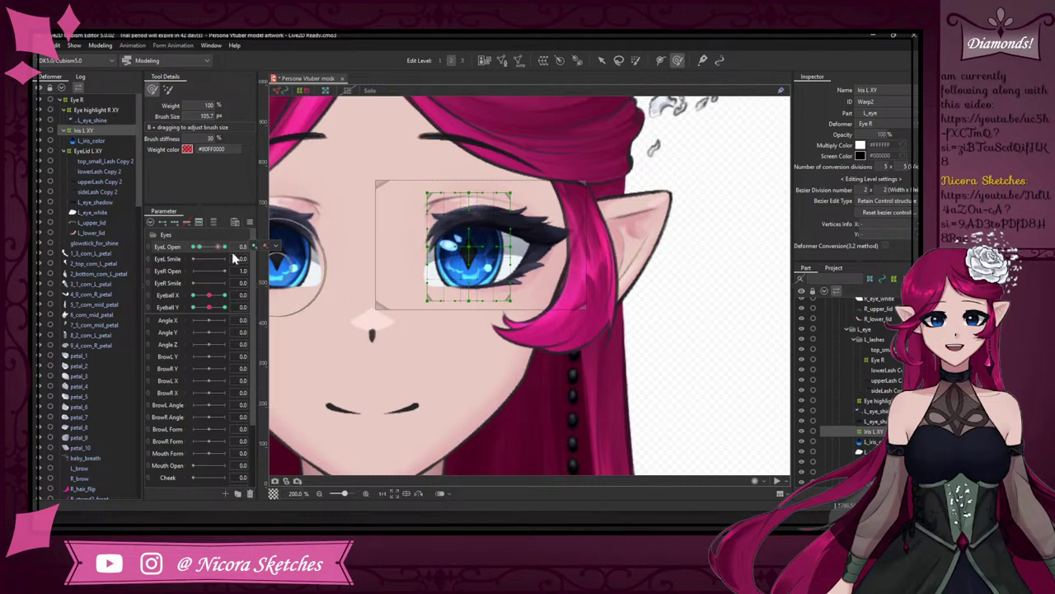
left_click(233, 247)
- Shift the whole Iris L XY deformer slightly toward the nose at EyeL Open 1.0
scroll(494, 150, "up", 2)
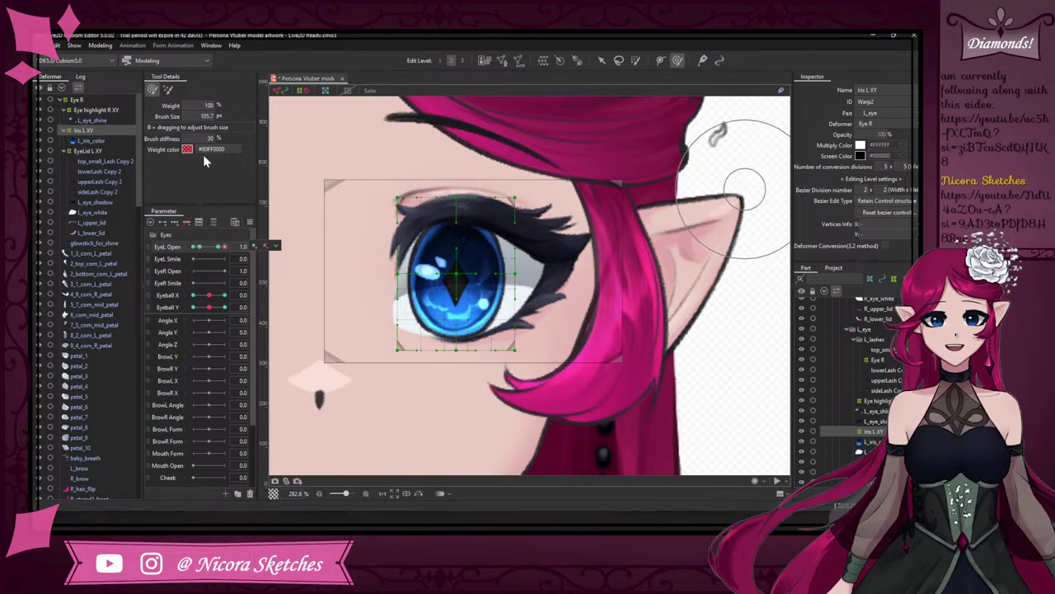
left_click(601, 61)
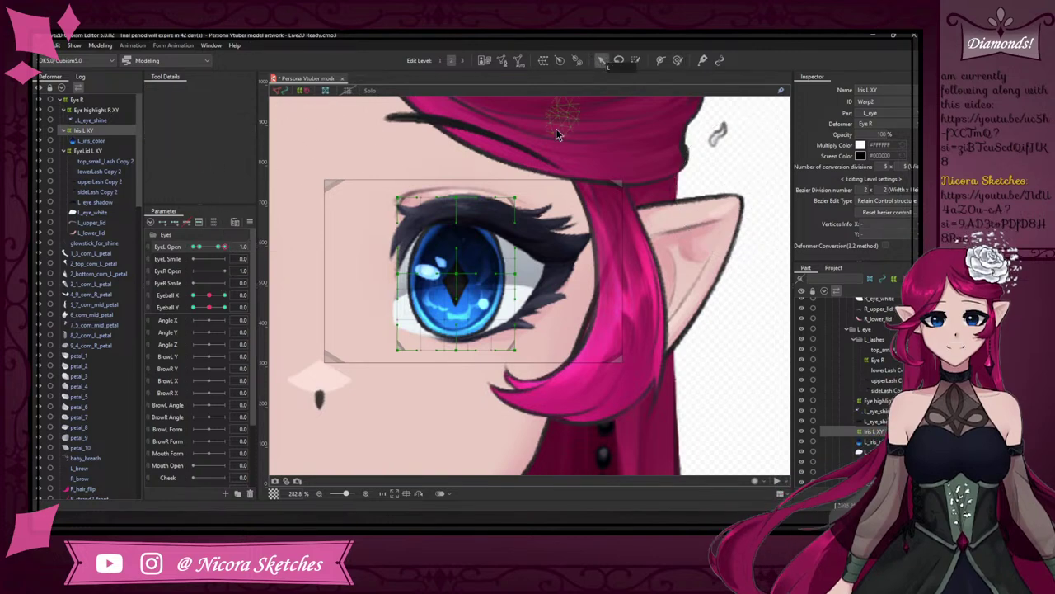
left_click(515, 350)
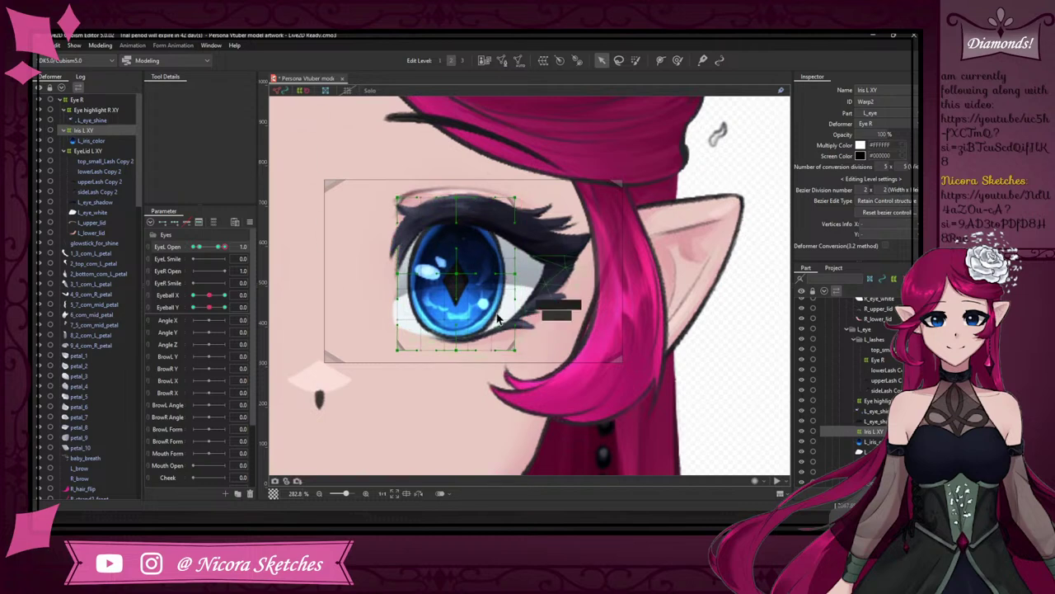
left_click(500, 320)
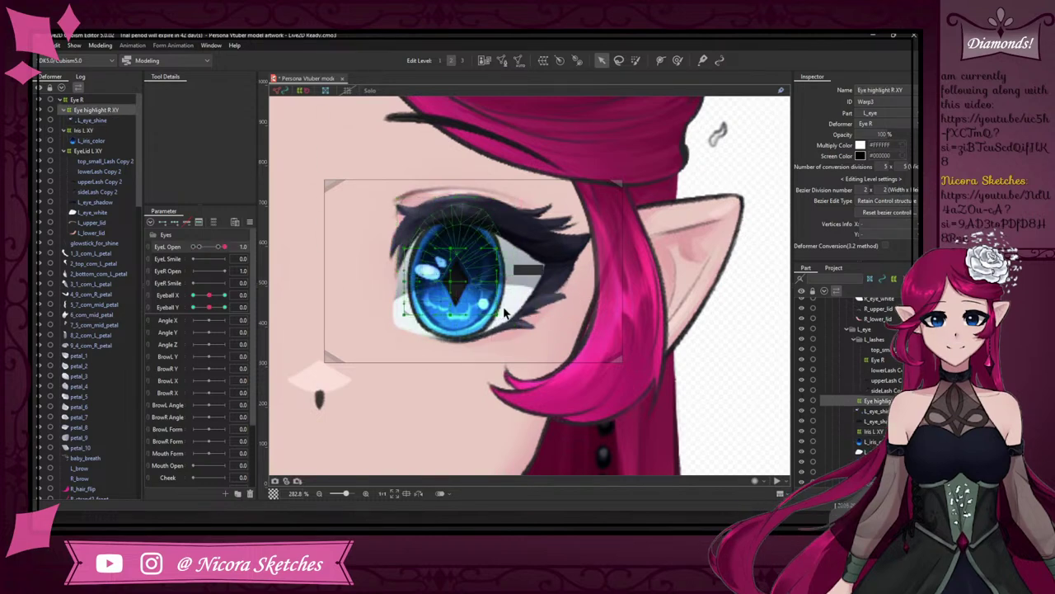
left_click(108, 130)
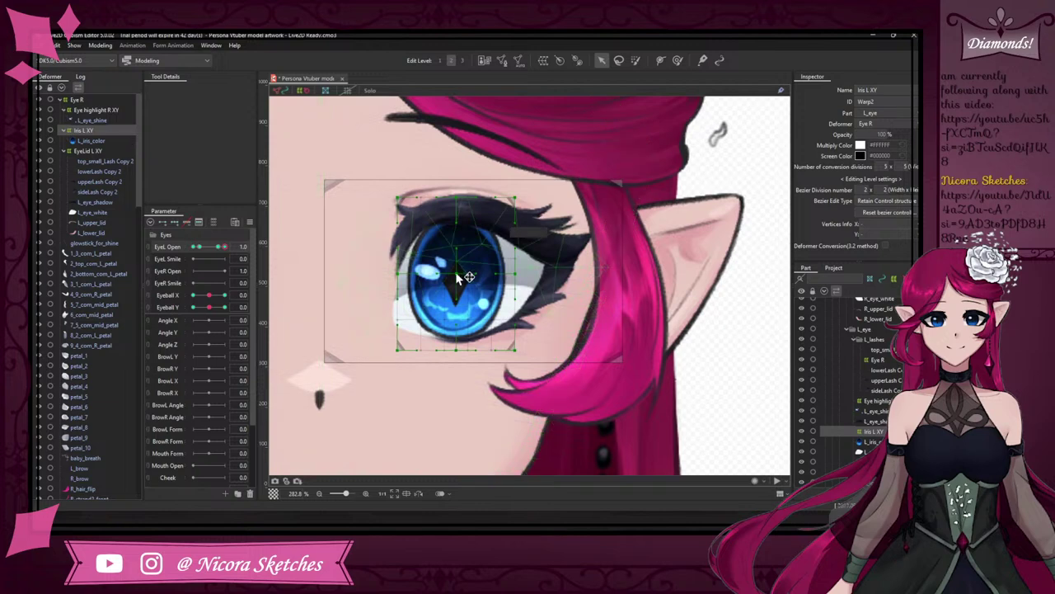
left_click(466, 283)
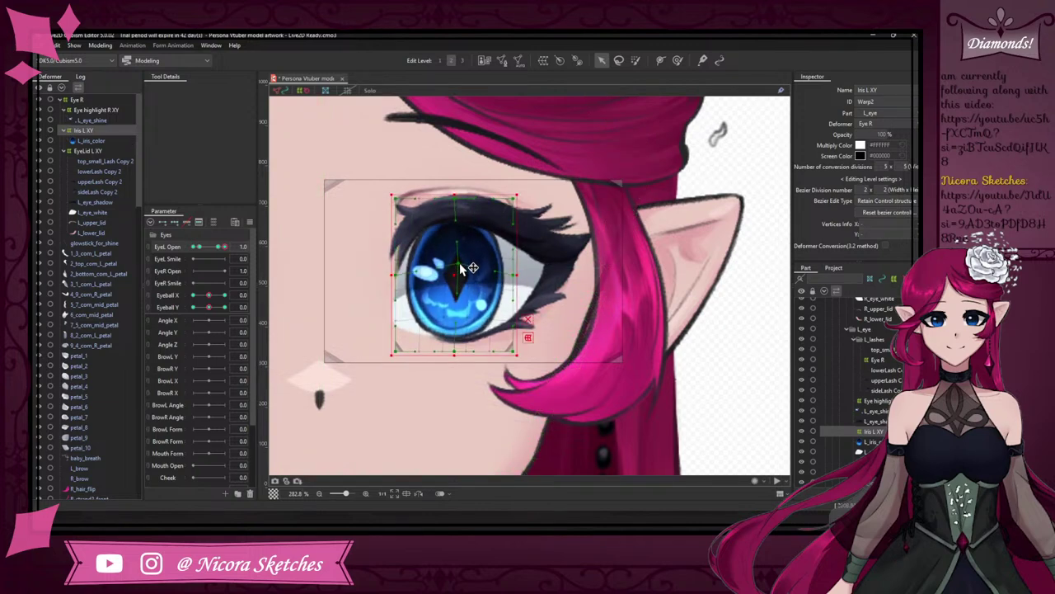
- Undo the last edit to the Iris L XY warp deformer
key("ctrl+z")
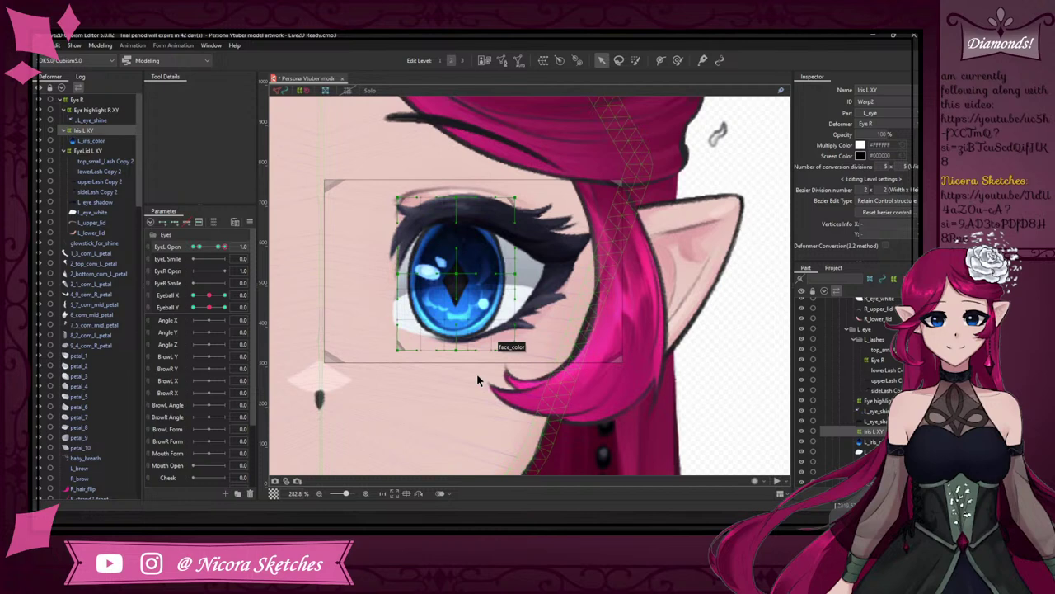
left_click(304, 89)
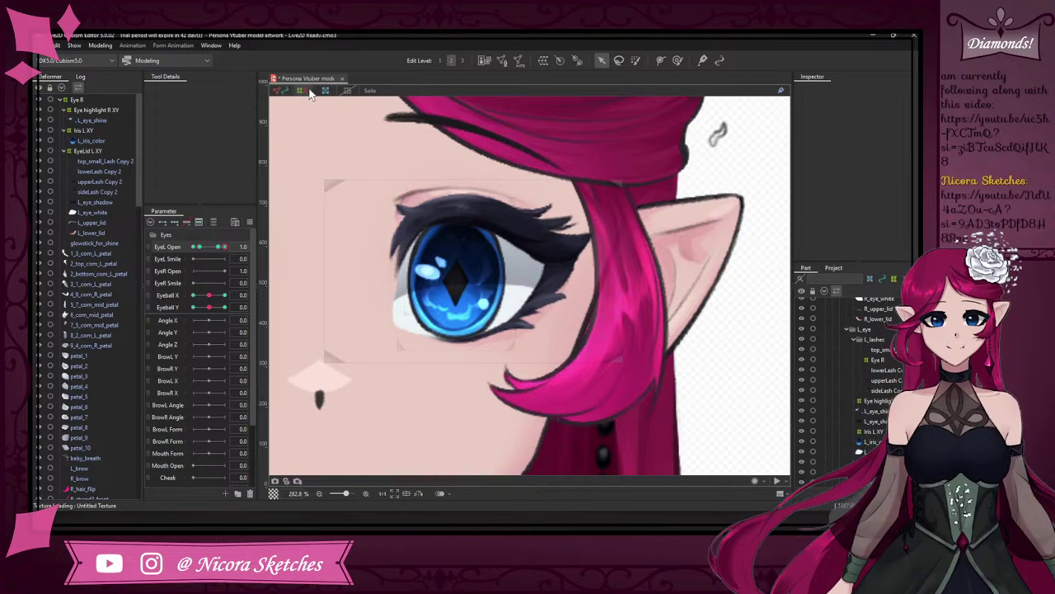
left_click(327, 93)
left_click(327, 93)
left_click(347, 92)
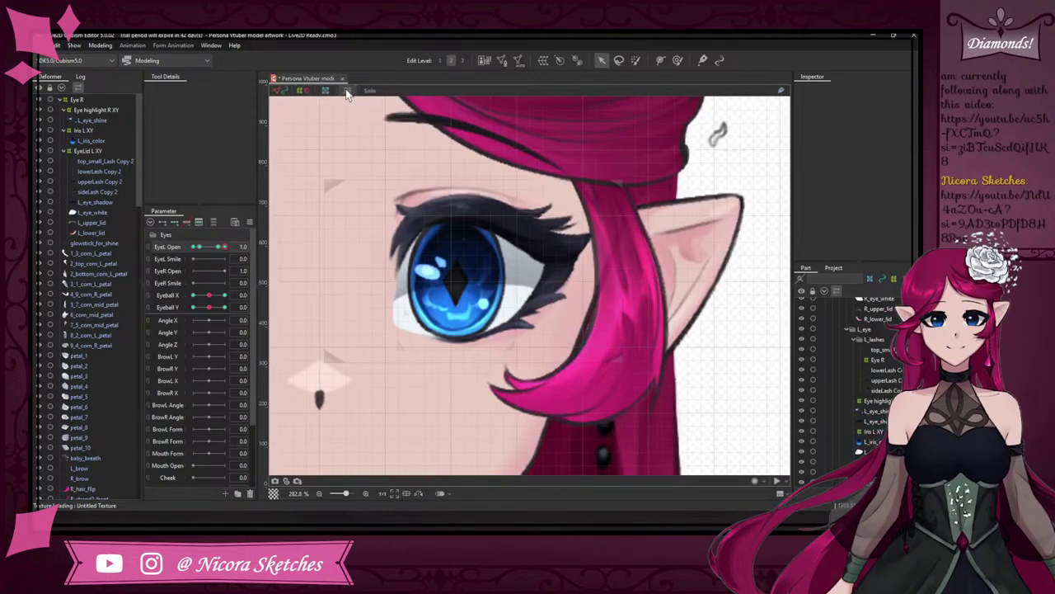
left_click(347, 92)
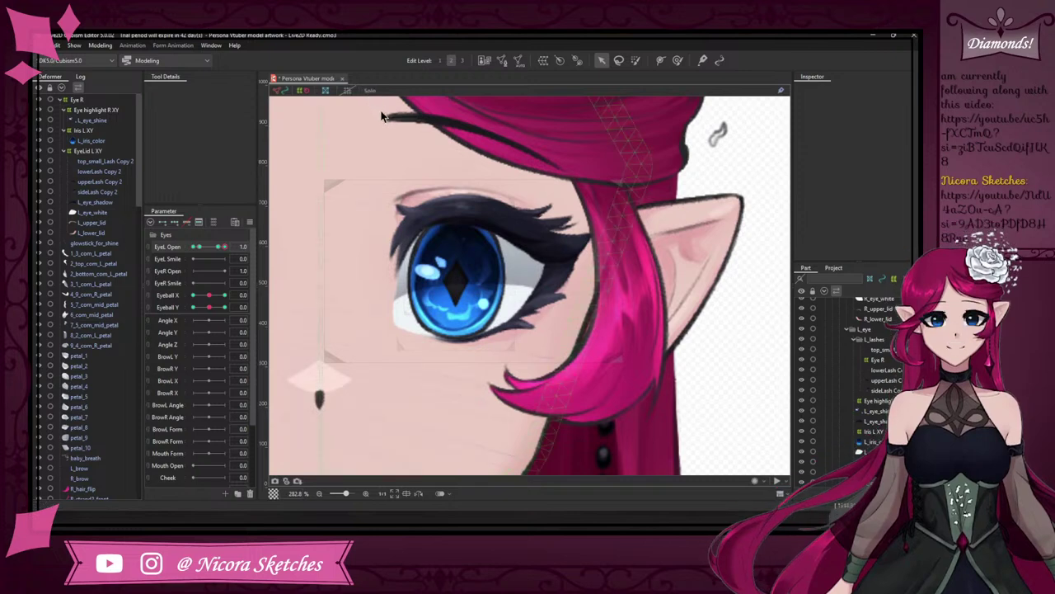
- Try to reshape the Iris L XY warp deformer by moving its lower middle and upper outer control points, undoing each move
left_click(109, 132)
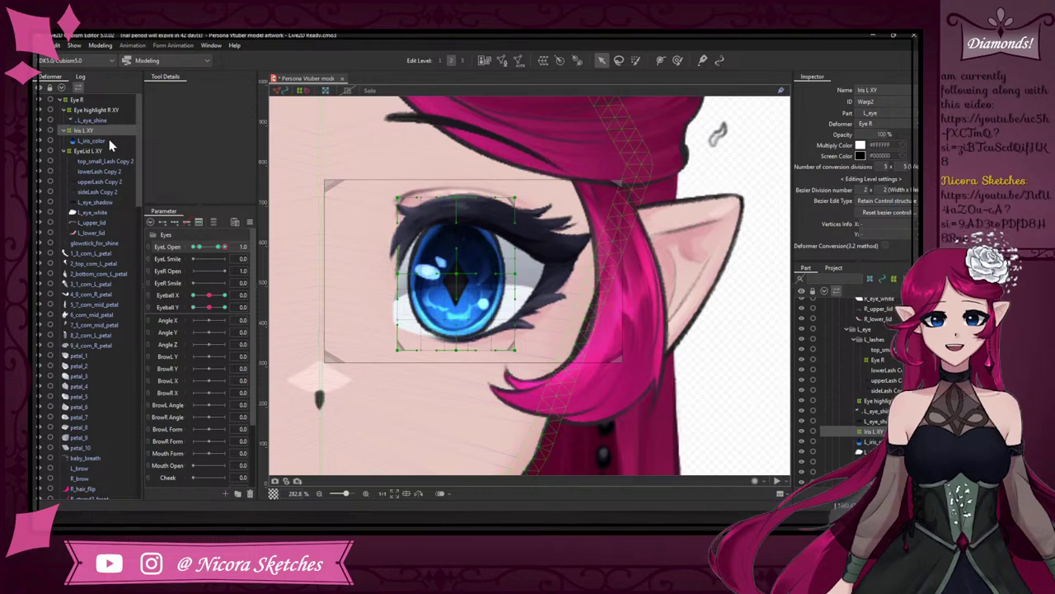
left_click(110, 141)
left_click(108, 131)
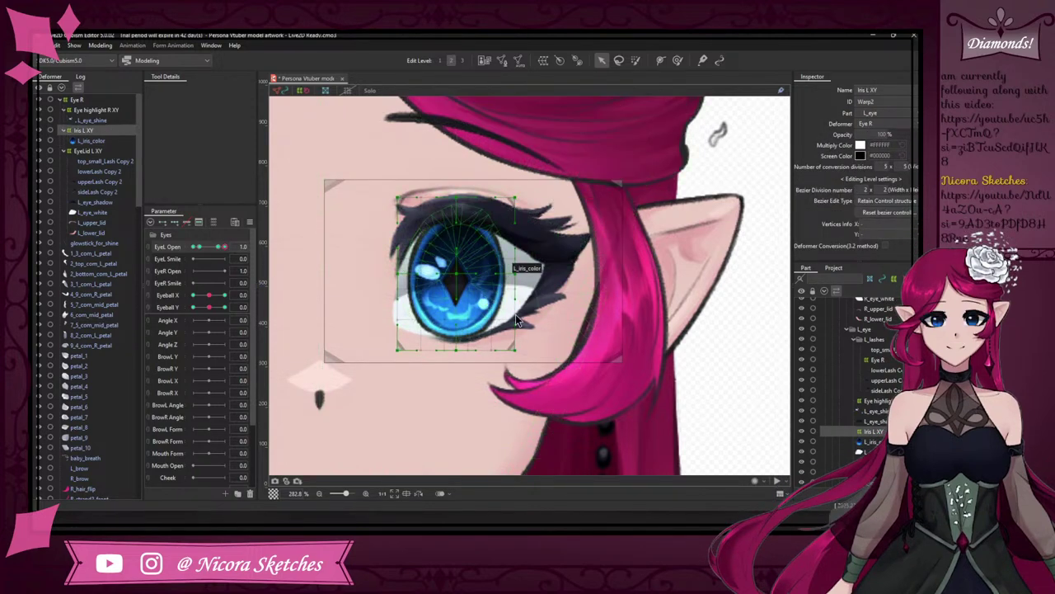
mouse_move(457, 350)
left_mouse_down()
mouse_move(456, 281)
mouse_move(454, 344)
left_mouse_up()
key("ctrl+z")
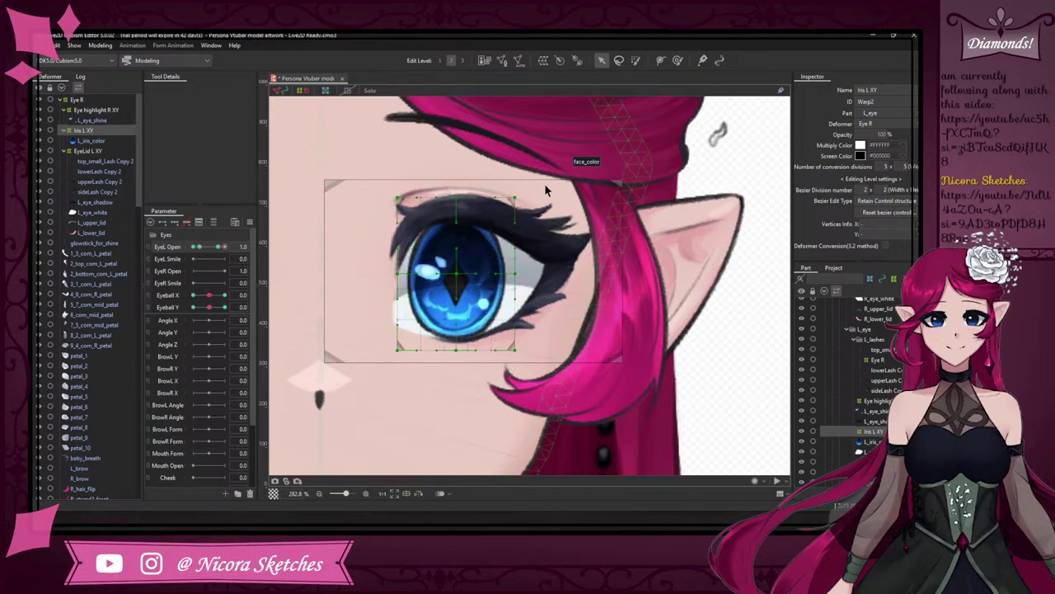
left_click_drag(516, 198, 501, 220)
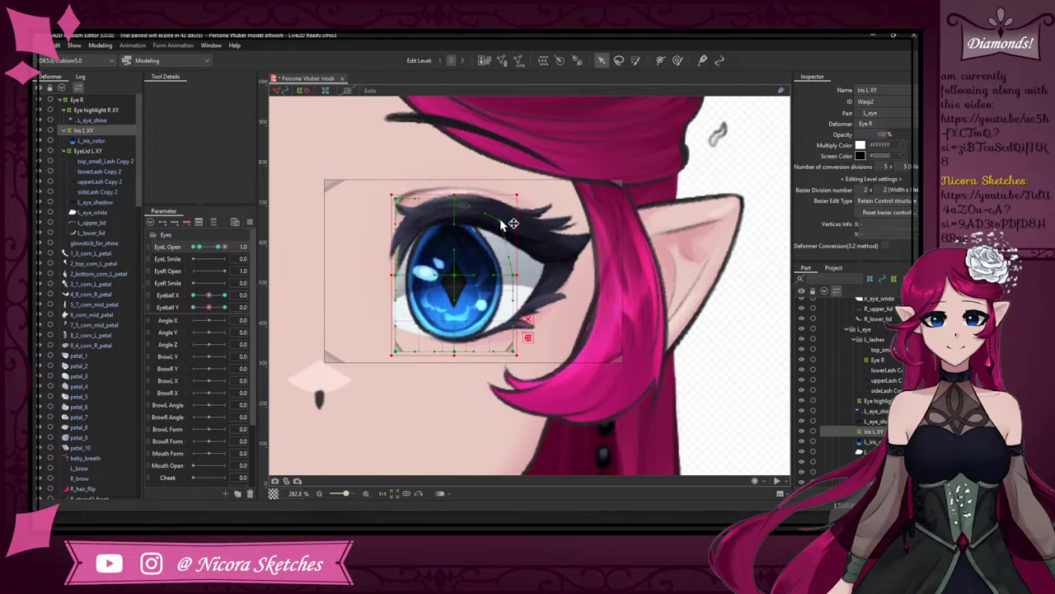
key("ctrl+z")
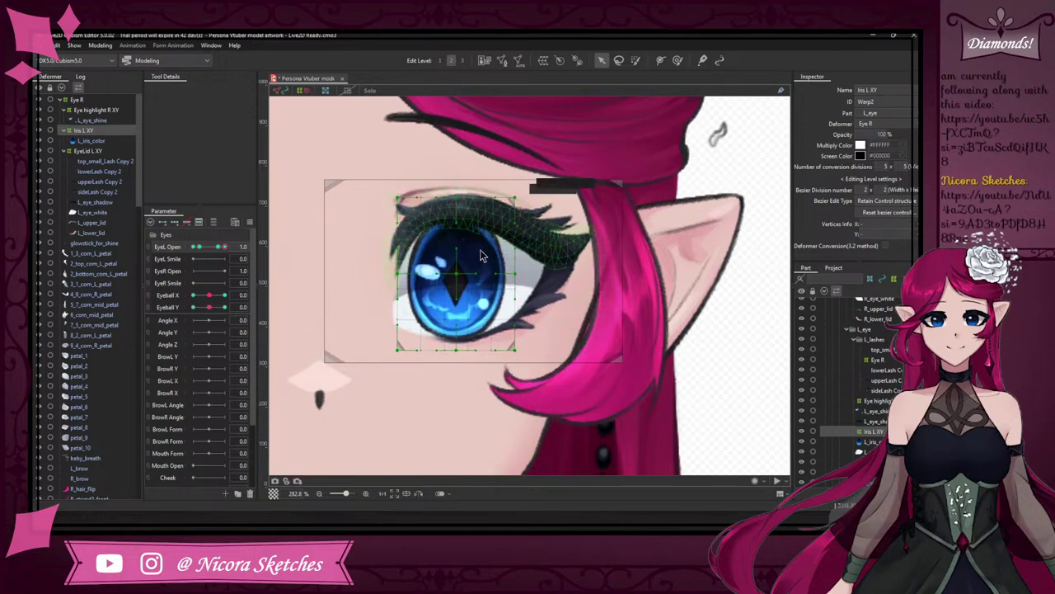
- Scale the Iris L XY deformer down with EyeL Open at 1.0 and recentre the shrunken iris in the left eye
left_click_drag(209, 296, 211, 292)
left_click(229, 247)
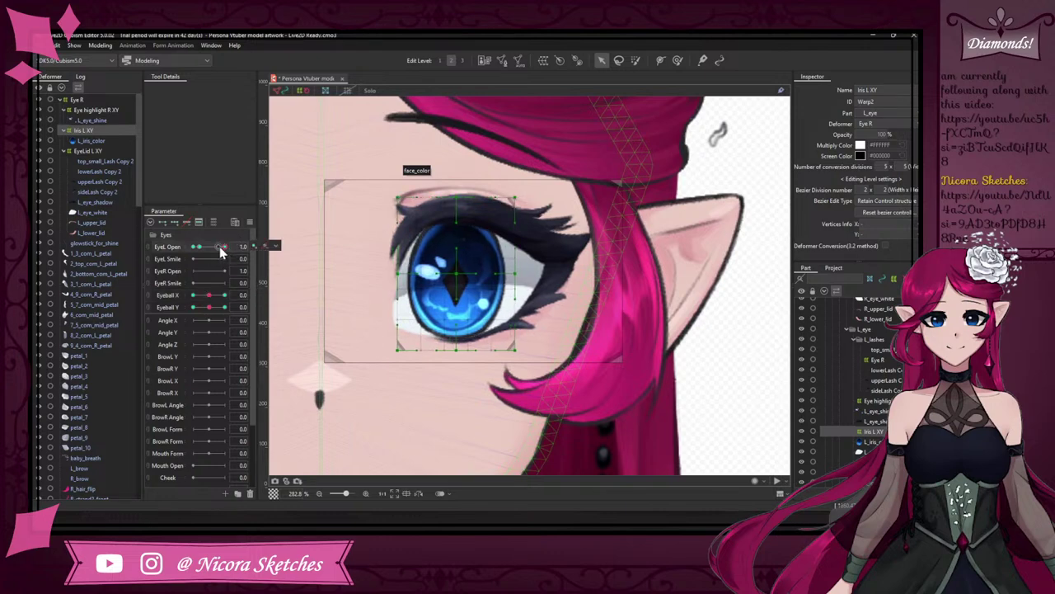
left_click_drag(221, 252, 227, 251)
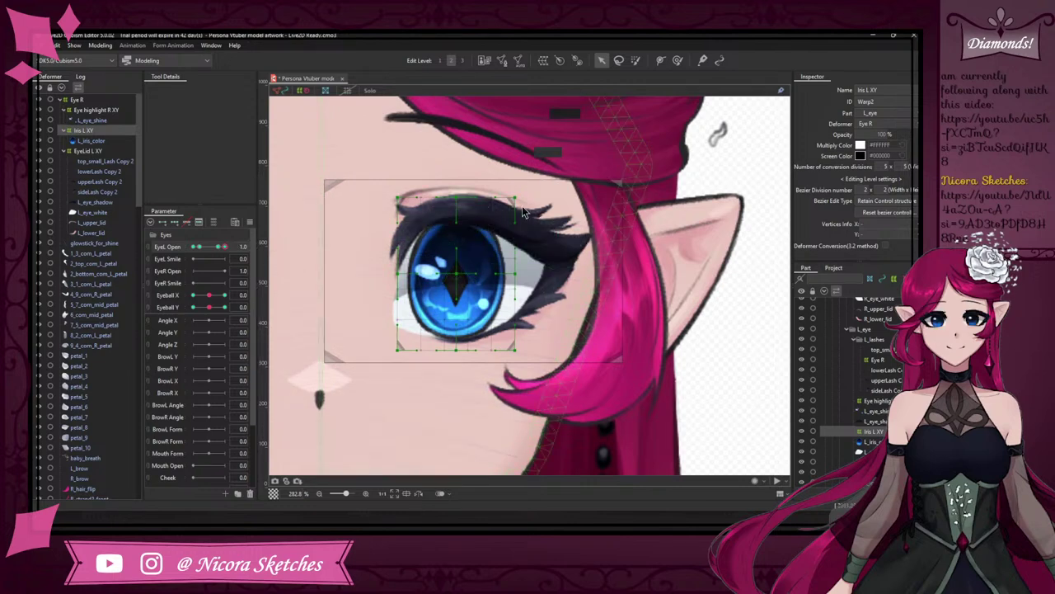
left_click(529, 366)
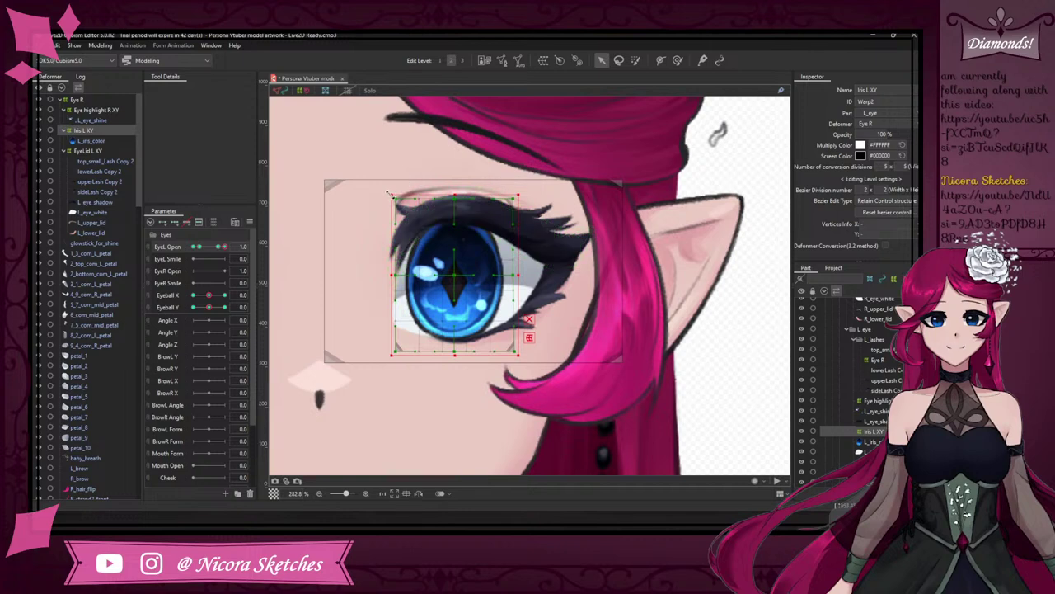
left_click_drag(394, 199, 430, 258)
left_click_drag(474, 305, 456, 276)
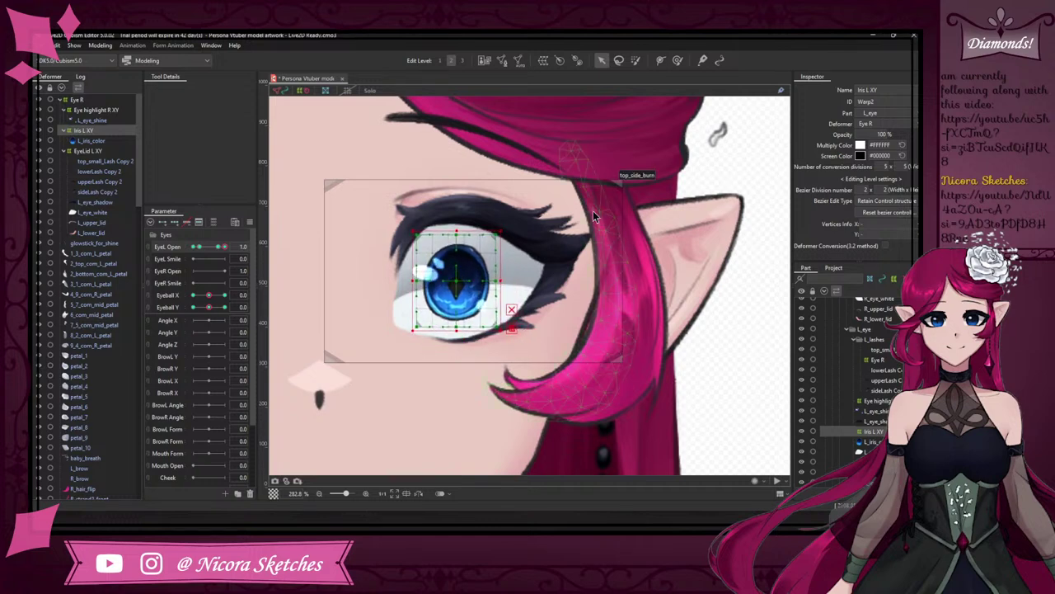
left_click_drag(219, 246, 228, 243)
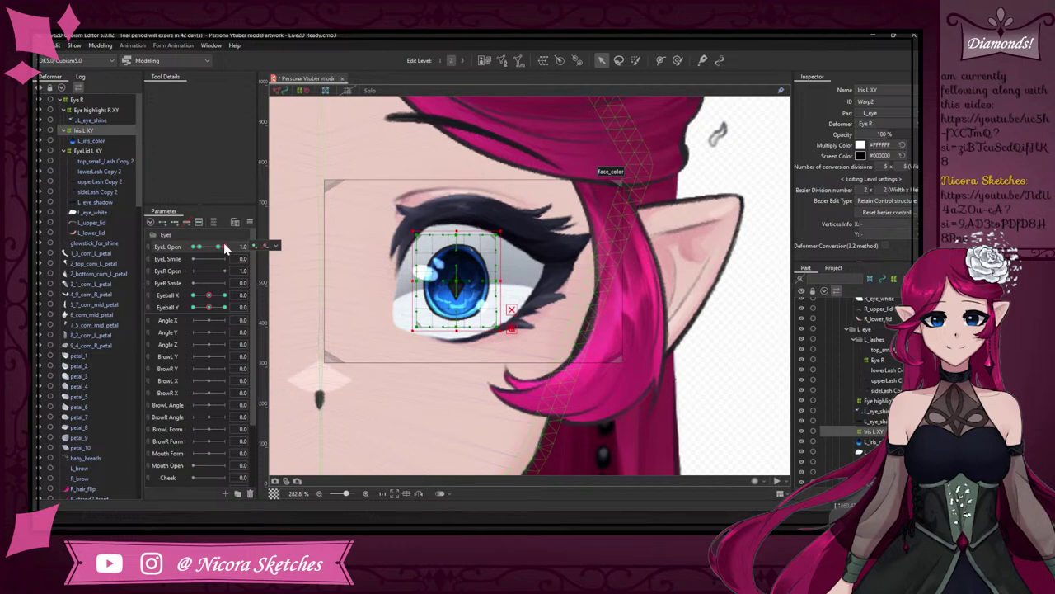
- Enlarge the shrunken Iris L XY deformer slightly, nudge it back to the eye's centre, and keep EyeL Open at 1.0
scroll(656, 285, "down", 4)
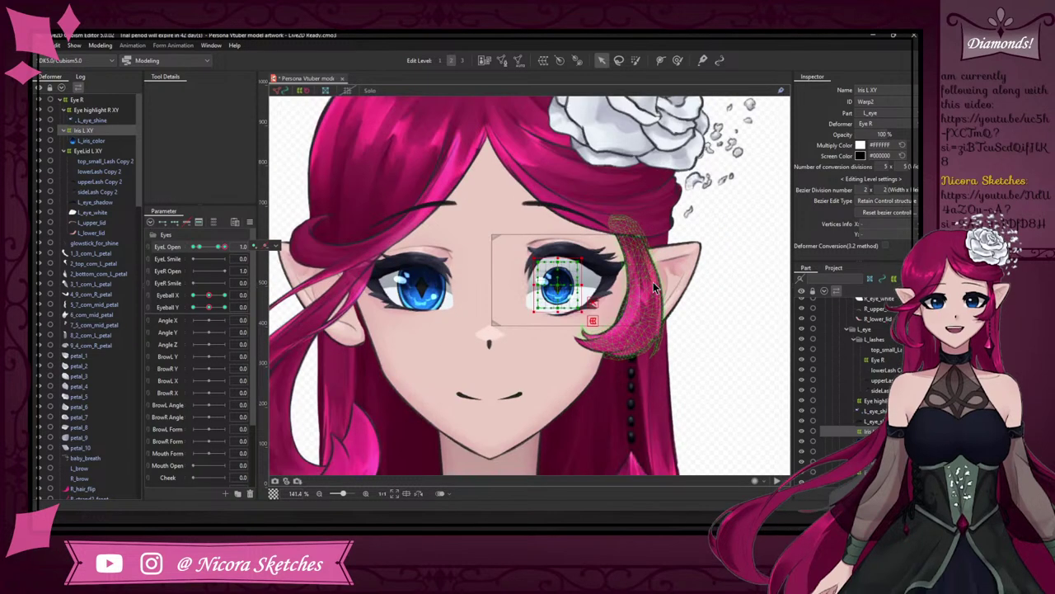
scroll(603, 286, "up", 4)
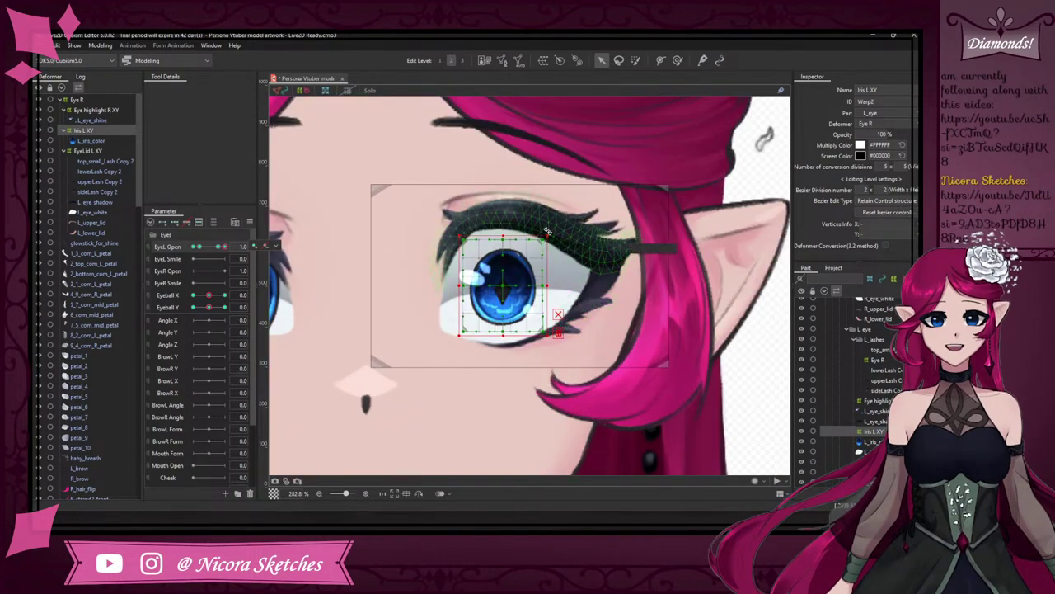
mouse_move(547, 238)
left_mouse_down()
mouse_move(557, 240)
mouse_move(554, 224)
left_mouse_up()
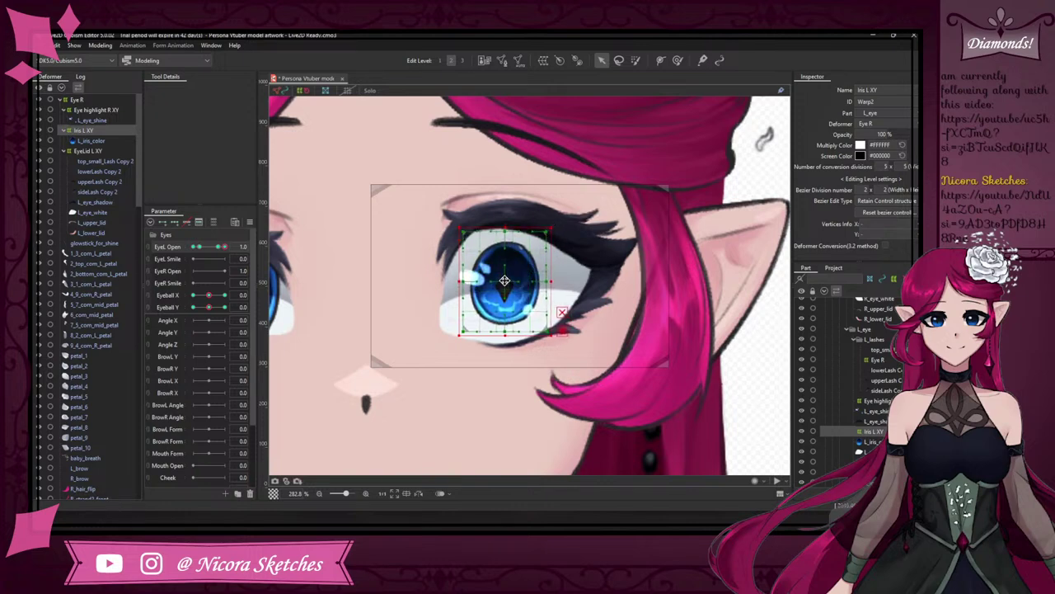
left_click_drag(504, 281, 502, 283)
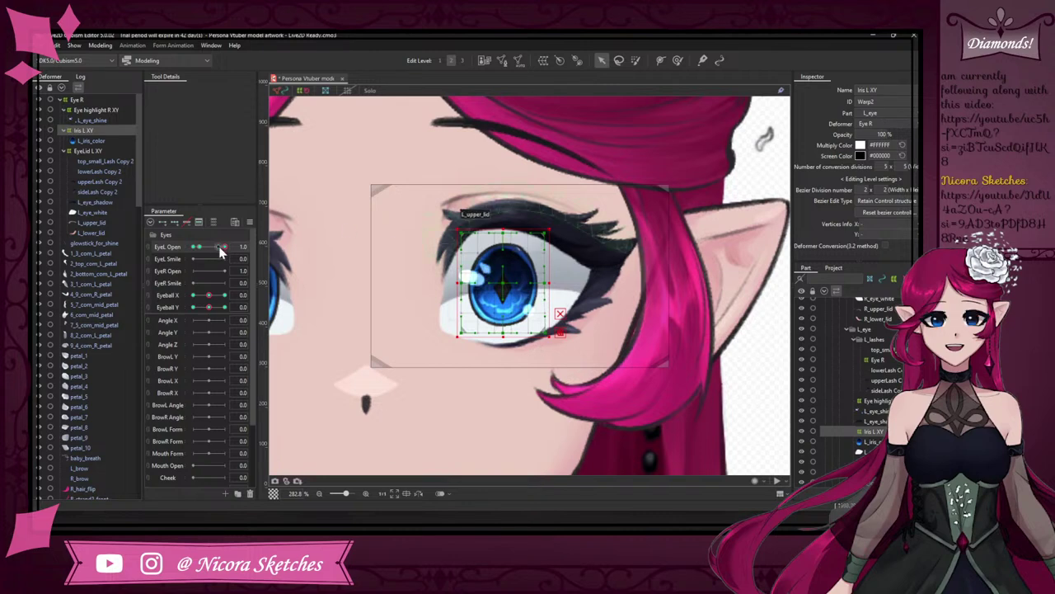
left_click_drag(222, 247, 234, 246)
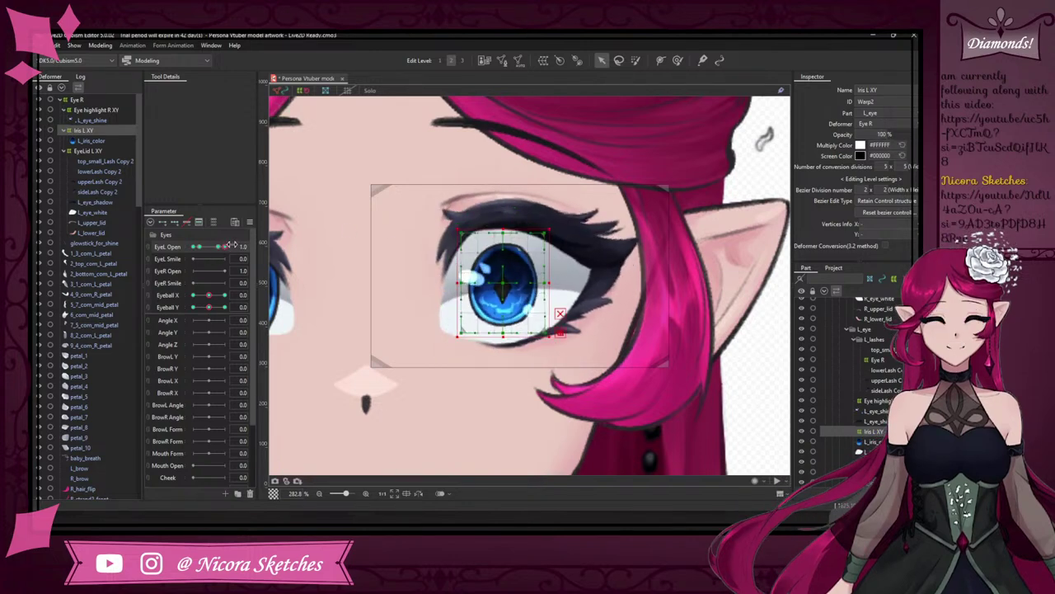
- Combine the Eyeball X and Eyeball Y parameters into one two-axis control and test it on the left iris
left_click(149, 300)
mouse_move(209, 311)
left_mouse_down()
mouse_move(227, 312)
mouse_move(226, 295)
mouse_move(204, 317)
left_mouse_up()
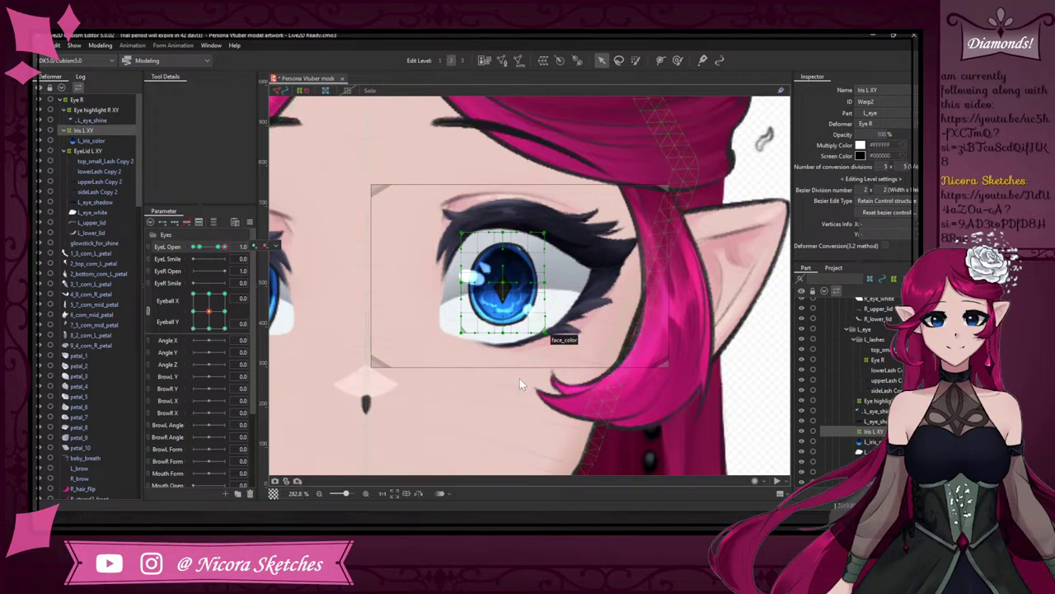
- Undo the scaling and repositioning of the Iris L XY deformer
key("ctrl+z")
key("ctrl+z")
key("ctrl+z")
key("ctrl+z")
key("ctrl+z")
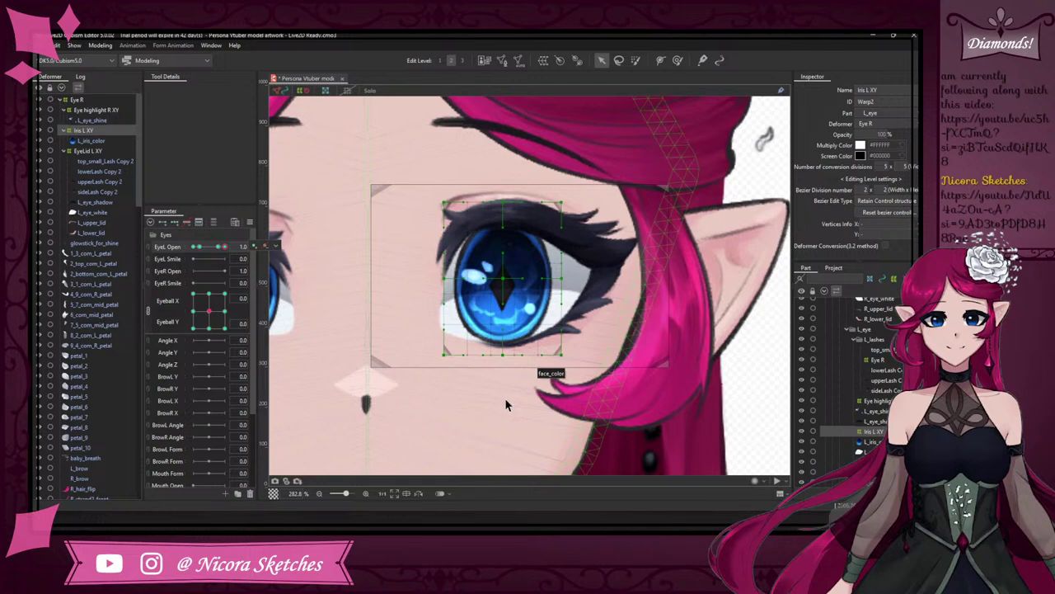
- Check the left iris at EyeL Open 0.2 and undo the earlier edits to the Iris L XY deformer
left_click(209, 311)
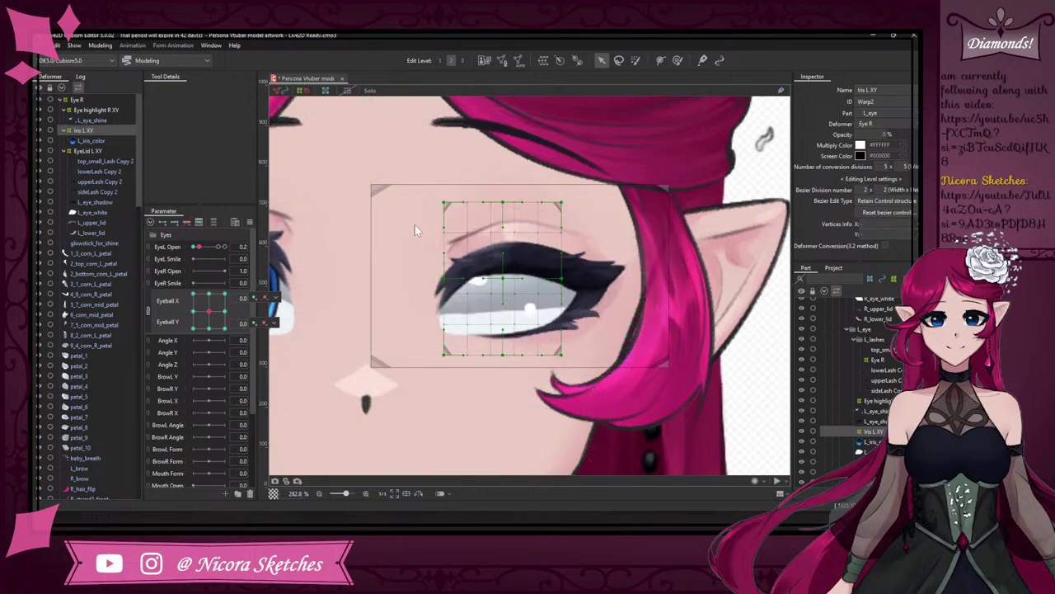
key("ctrl+z")
key("ctrl+z")
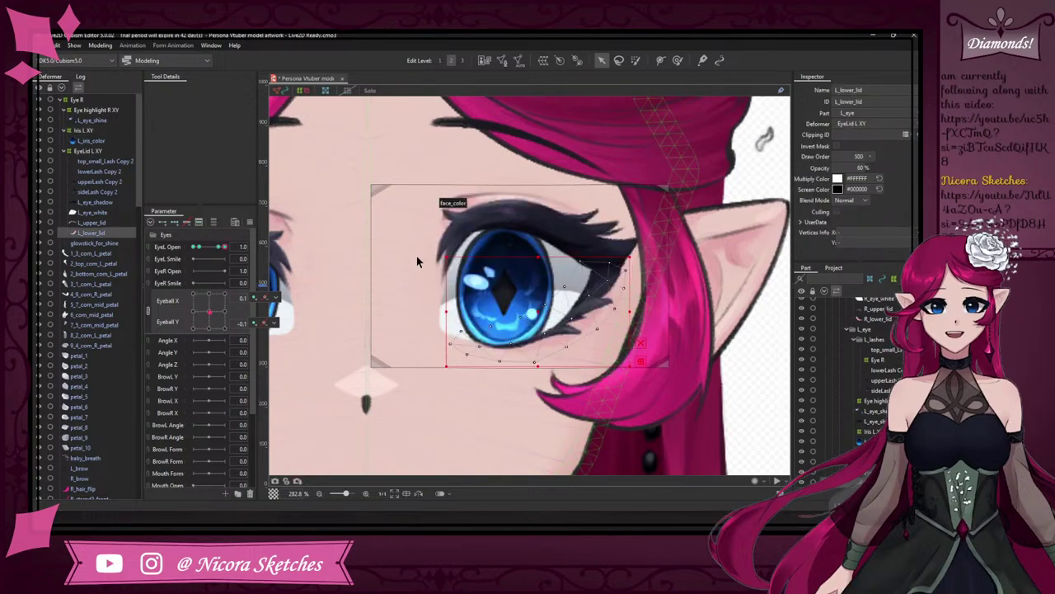
- Create a warp deformer named Iris L Squish as parent of L_iris_color, in the L_eye part with 2 × 2 Bezier divisions
left_click(112, 142)
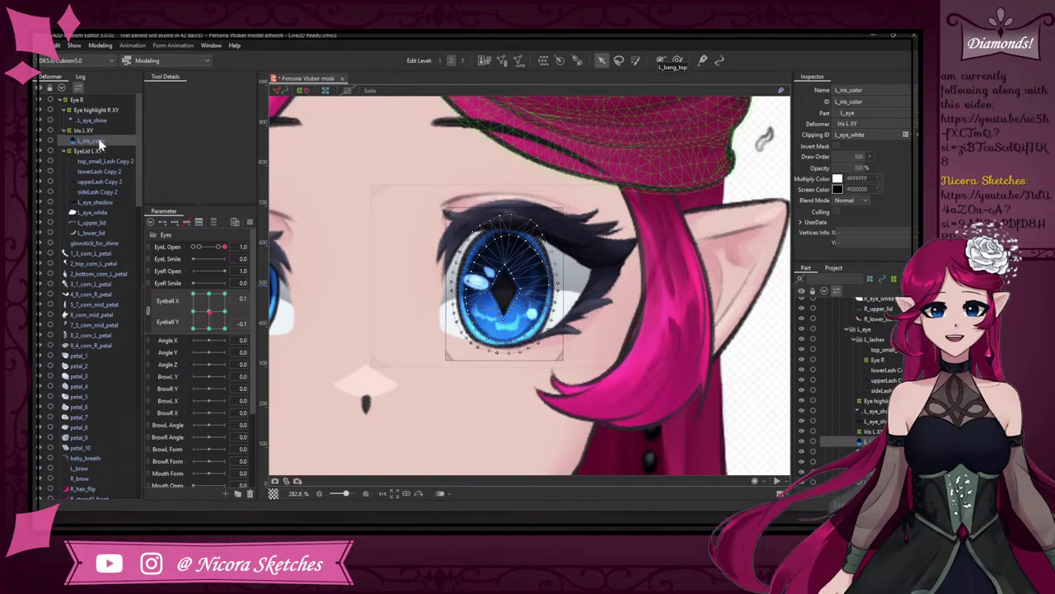
left_click(543, 60)
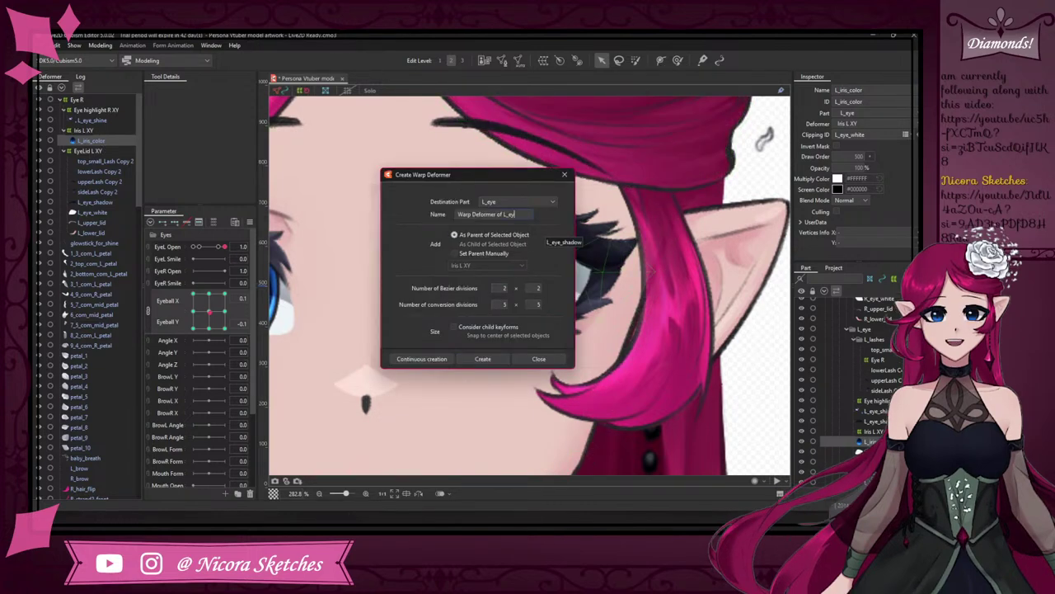
key("BackSpace")
key("BackSpace")
key("BackSpace")
key("BackSpace")
key("BackSpace")
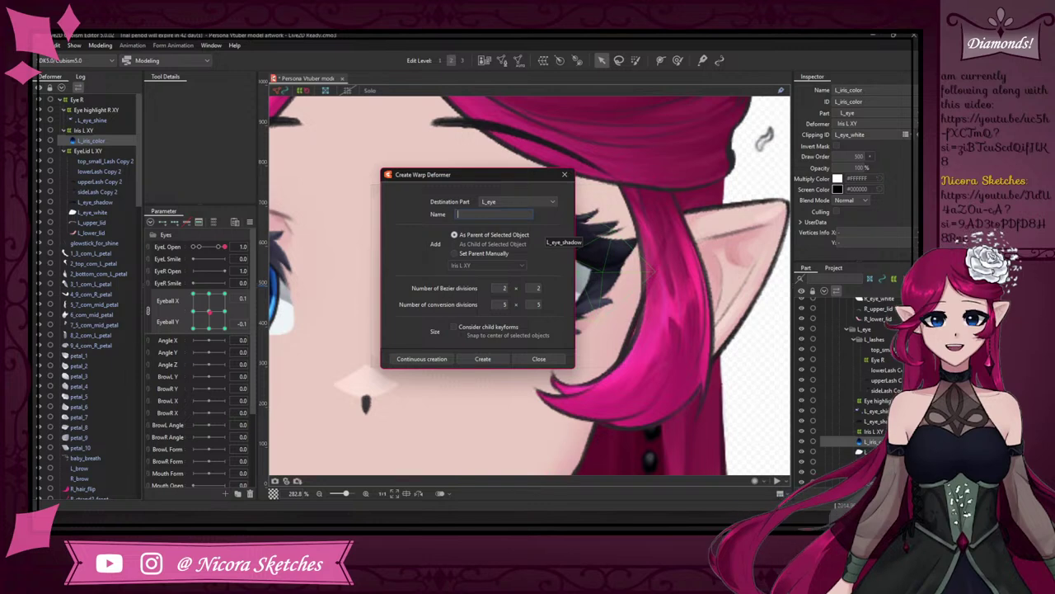
type("Iris")
type(" L")
type(" Sc")
left_click(484, 359)
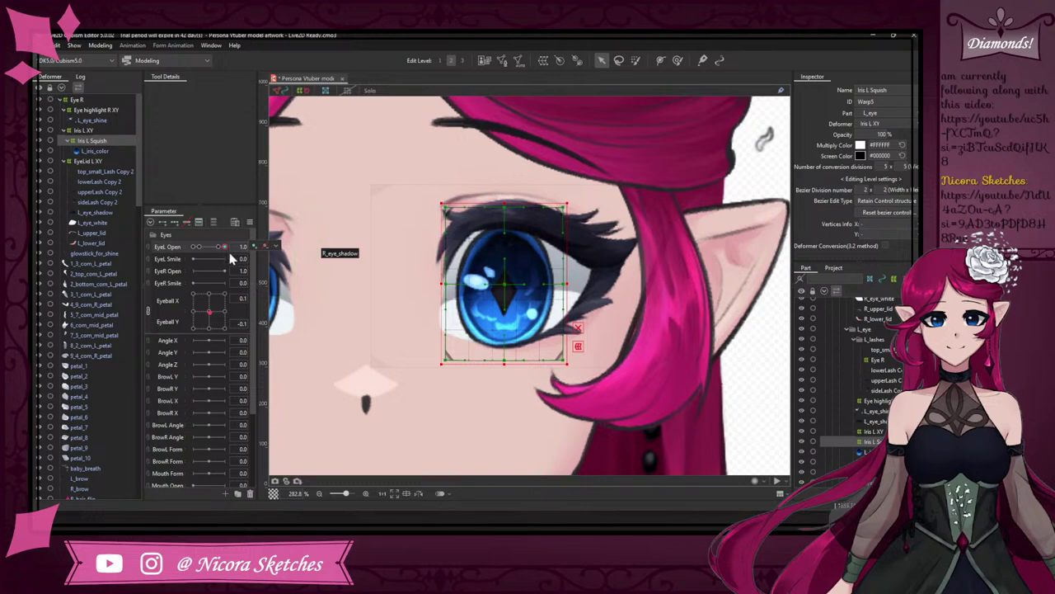
- Add EyeL Open keyforms to Iris L Squish at 0.8, 0.2 and 0.0, and return the parameter to 1.0
left_click_drag(230, 255, 220, 251)
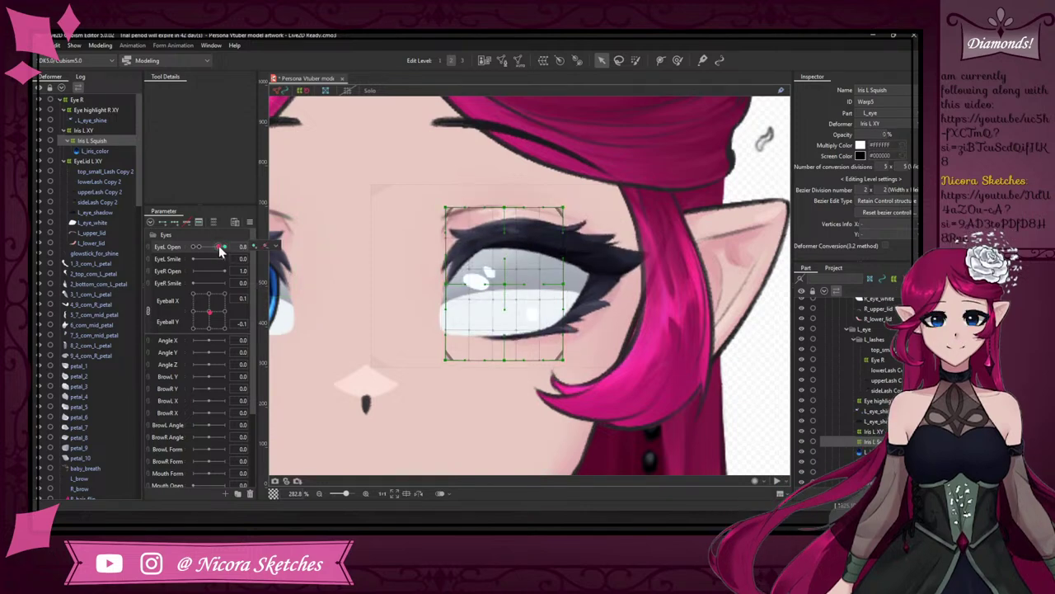
left_click(255, 247)
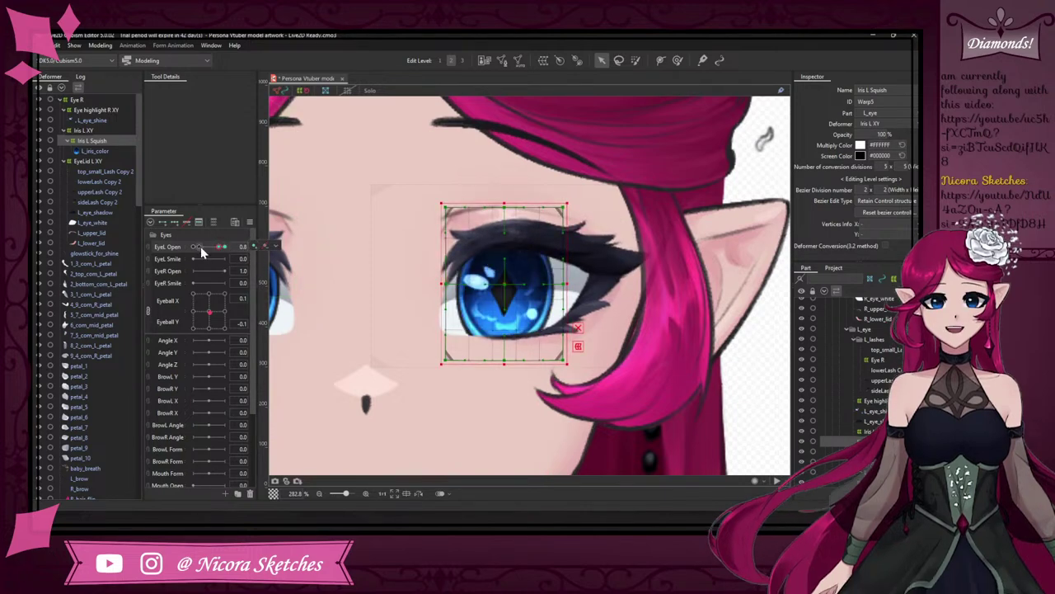
left_click(200, 246)
left_click_drag(200, 249, 200, 248)
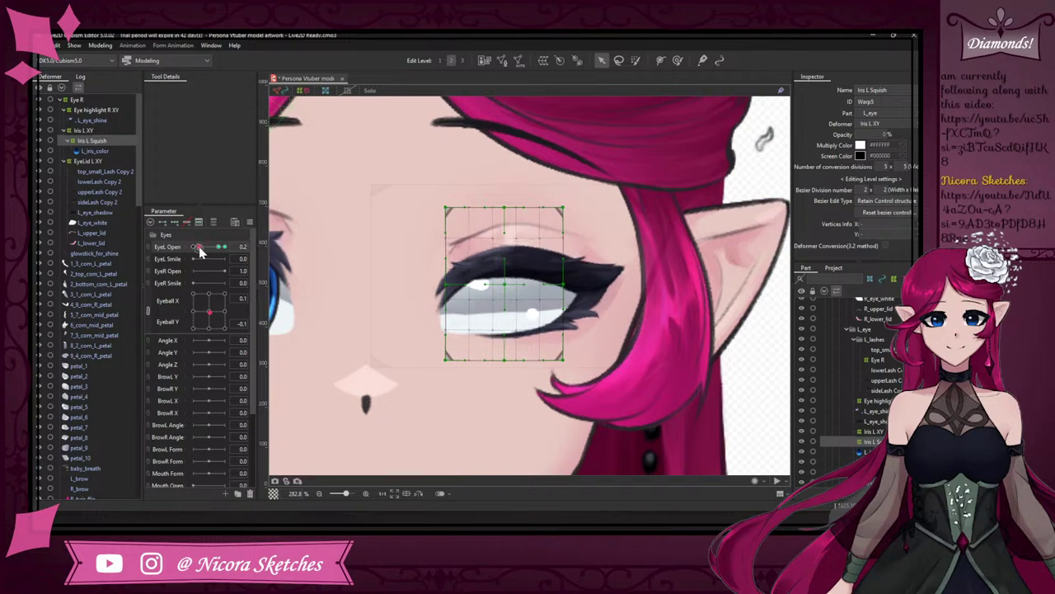
left_click(200, 246)
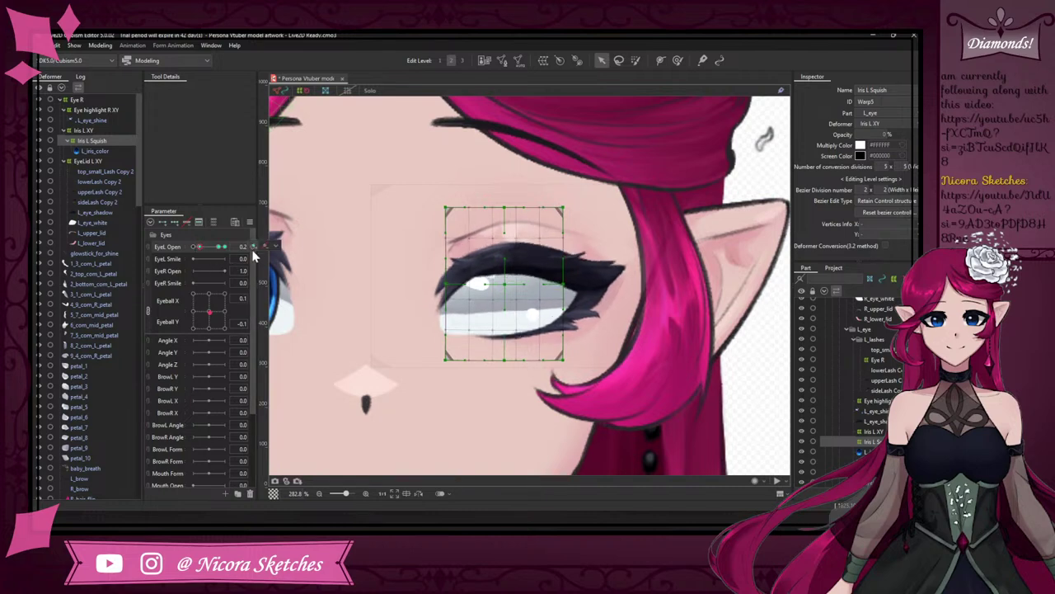
left_click(225, 247)
left_click(193, 246)
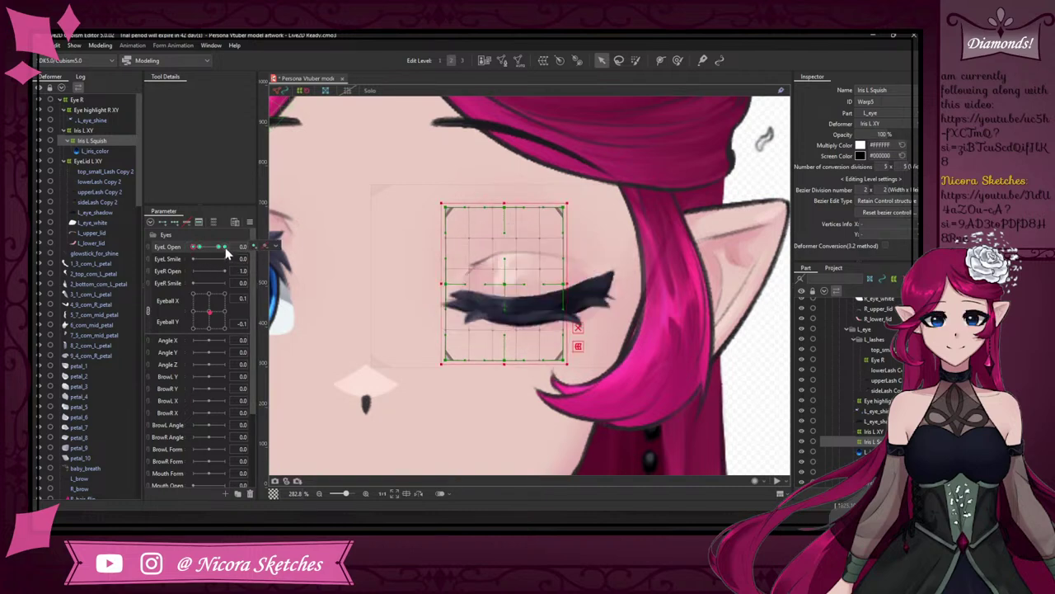
left_click(225, 248)
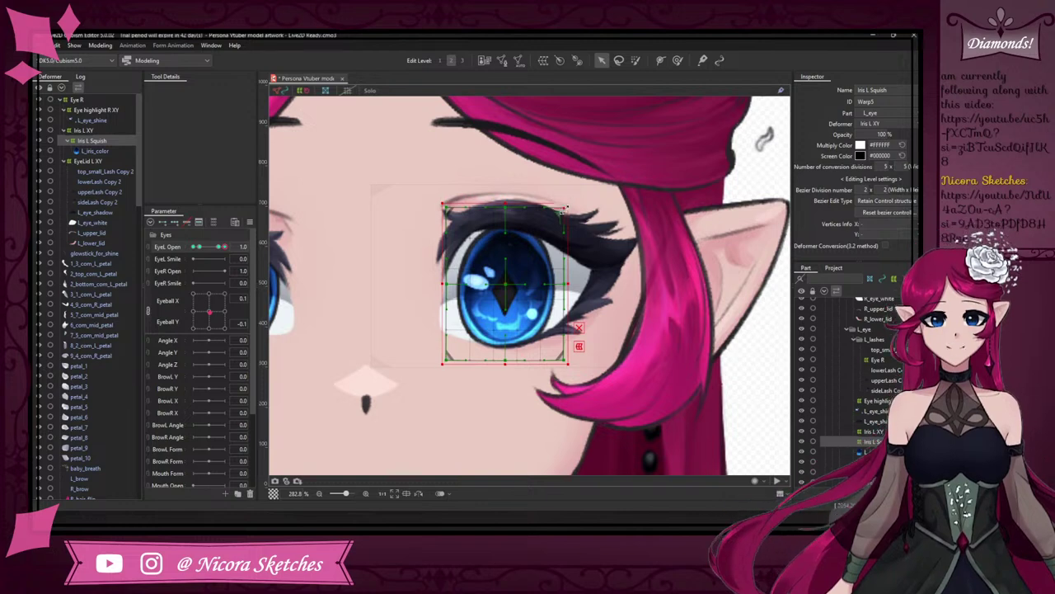
- Scale the Iris L Squish deformer down around its centre at EyeL Open 1.0 to make the left iris smaller
mouse_move(566, 206)
left_mouse_down()
mouse_move(547, 237)
mouse_move(508, 239)
left_mouse_up()
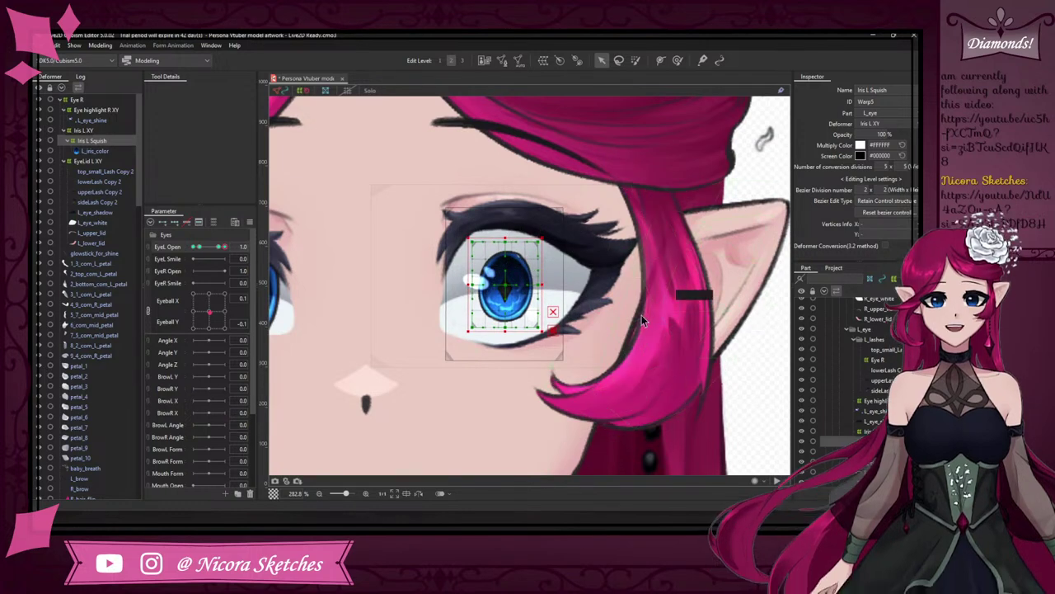
scroll(635, 312, "down", 2)
scroll(625, 317, "up", 2)
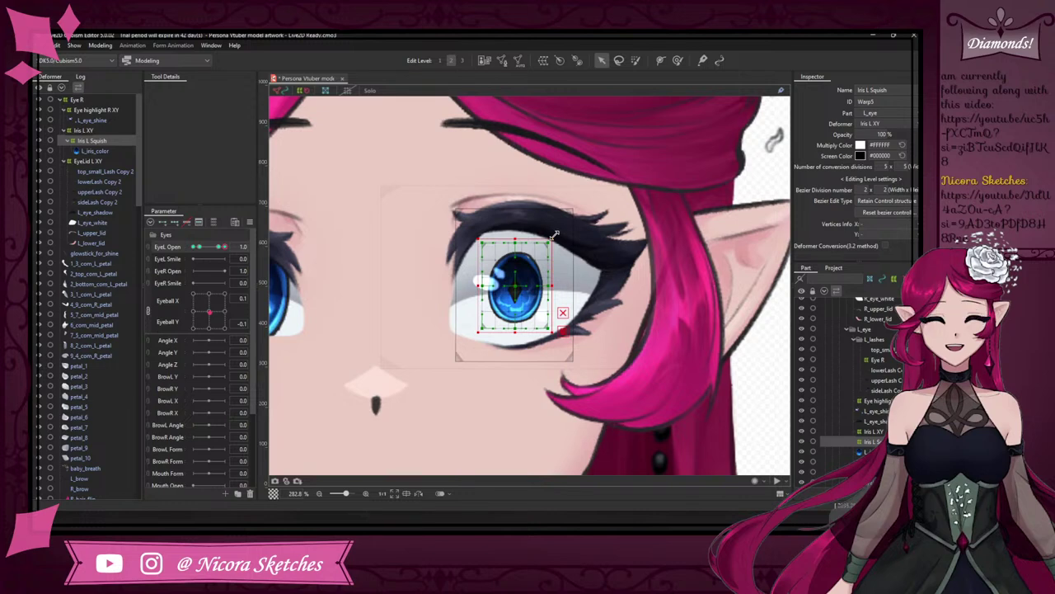
- Scale the Iris L Squish deformer up slightly at EyeL Open 1.0 and preview the left iris with EyeL Open and Eyeball X/Y
left_click_drag(555, 238, 561, 232)
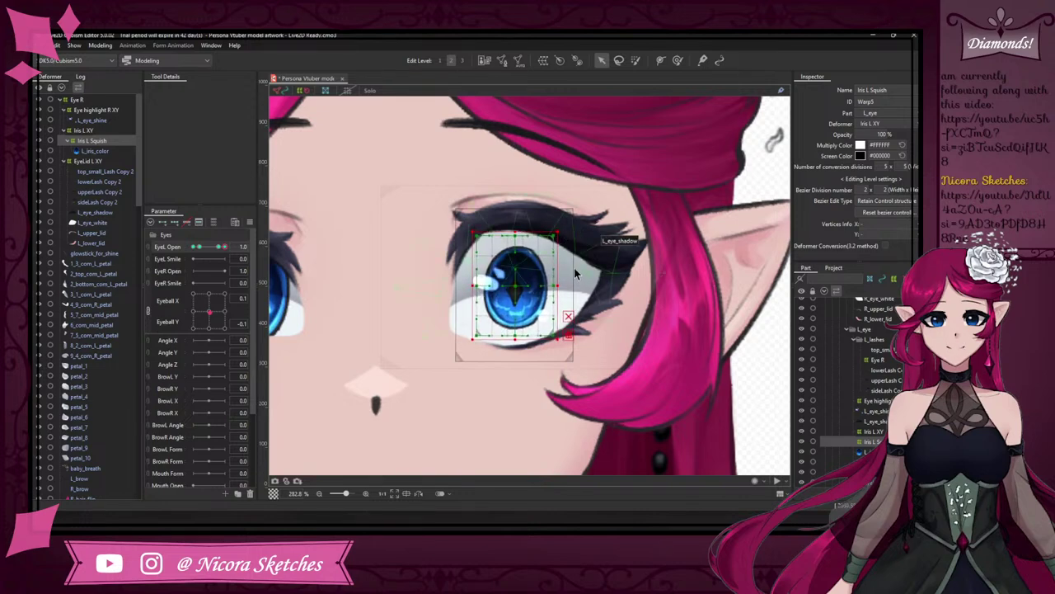
left_click_drag(220, 247, 229, 245)
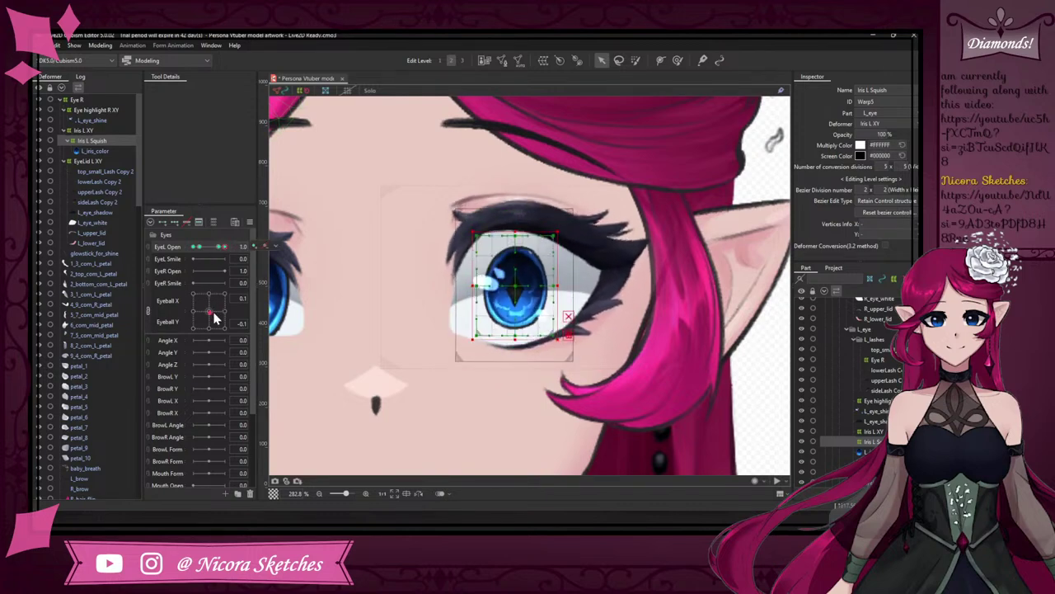
mouse_move(214, 317)
left_mouse_down()
mouse_move(239, 301)
mouse_move(206, 279)
mouse_move(197, 310)
mouse_move(206, 310)
left_mouse_up()
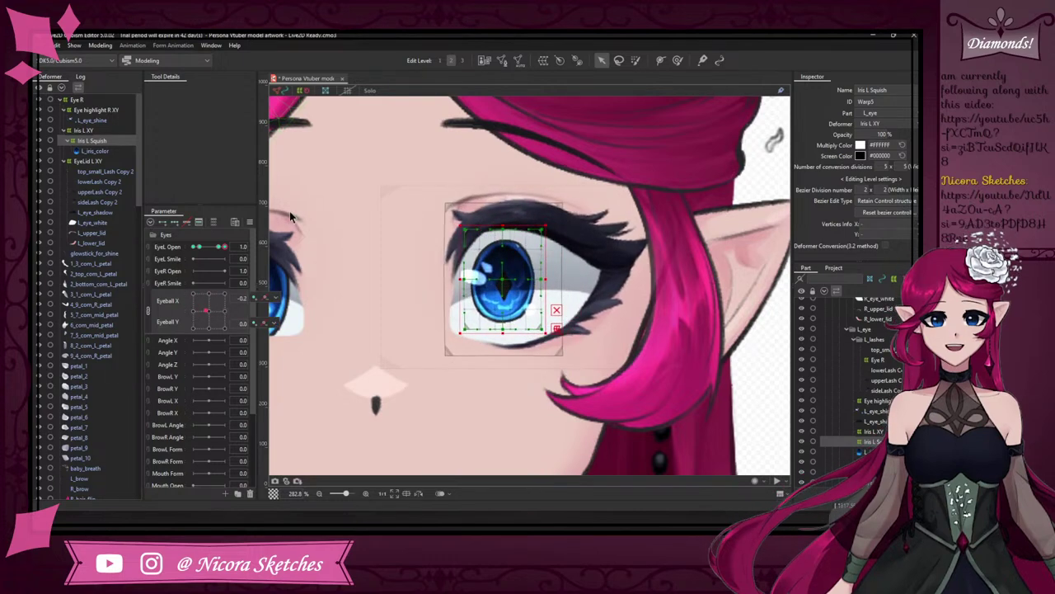
scroll(500, 206, "down", 4)
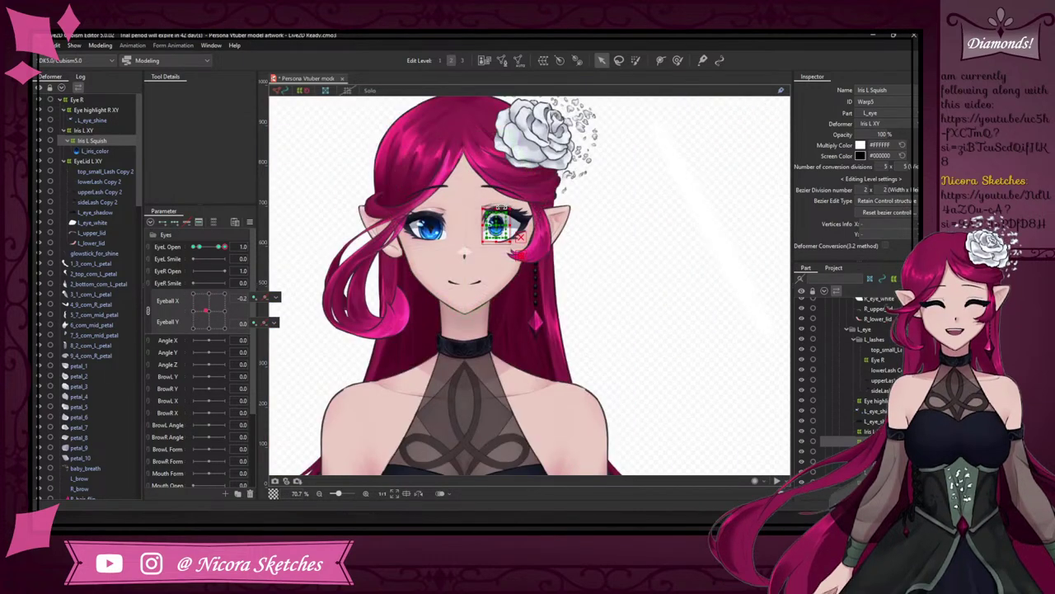
scroll(500, 206, "up", 4)
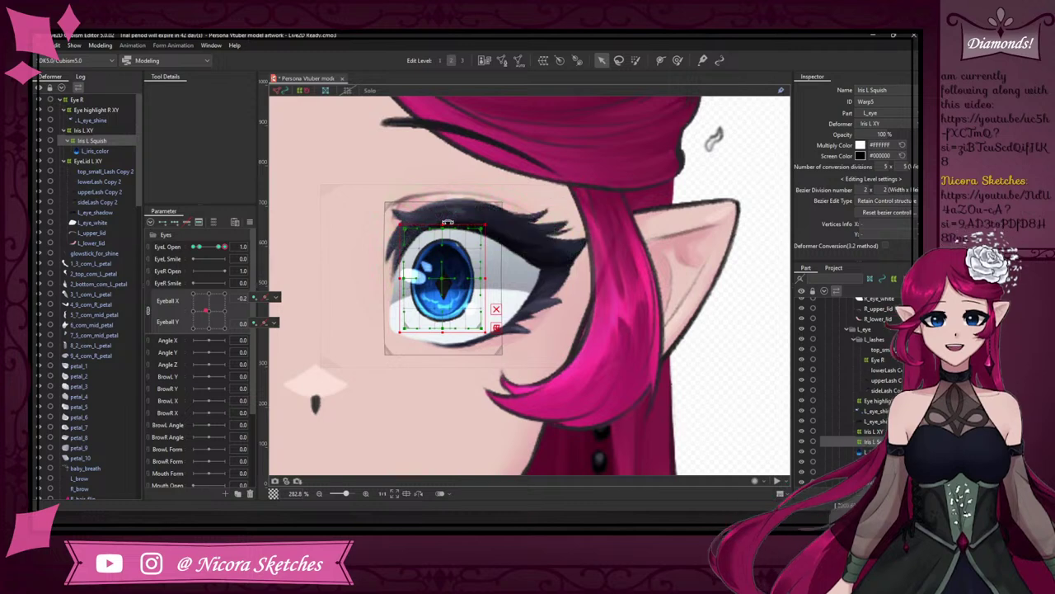
left_click_drag(225, 247, 233, 246)
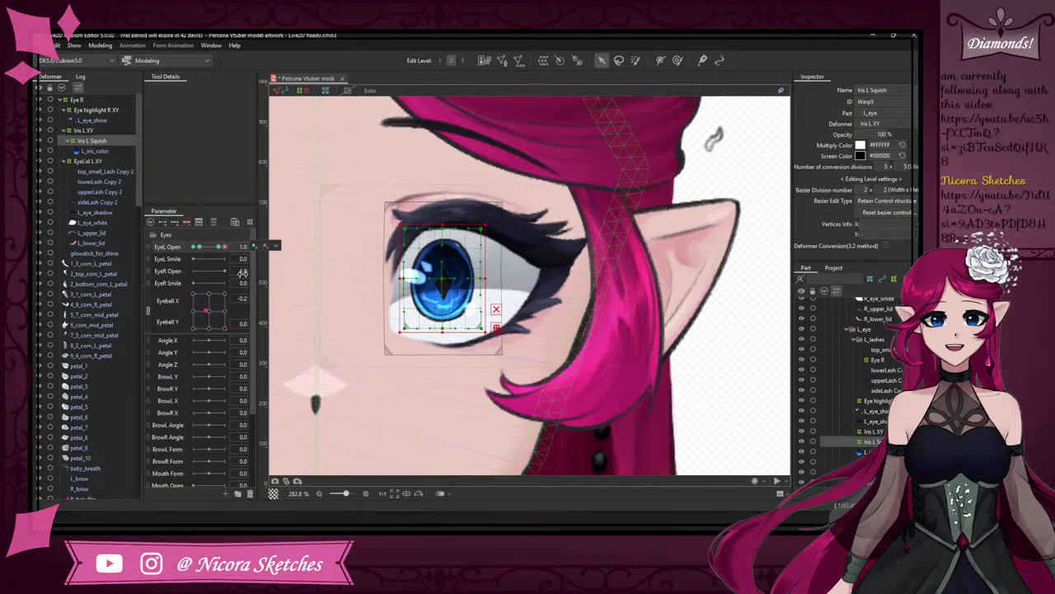
mouse_move(208, 310)
left_mouse_down()
mouse_move(208, 296)
mouse_move(208, 311)
left_mouse_up()
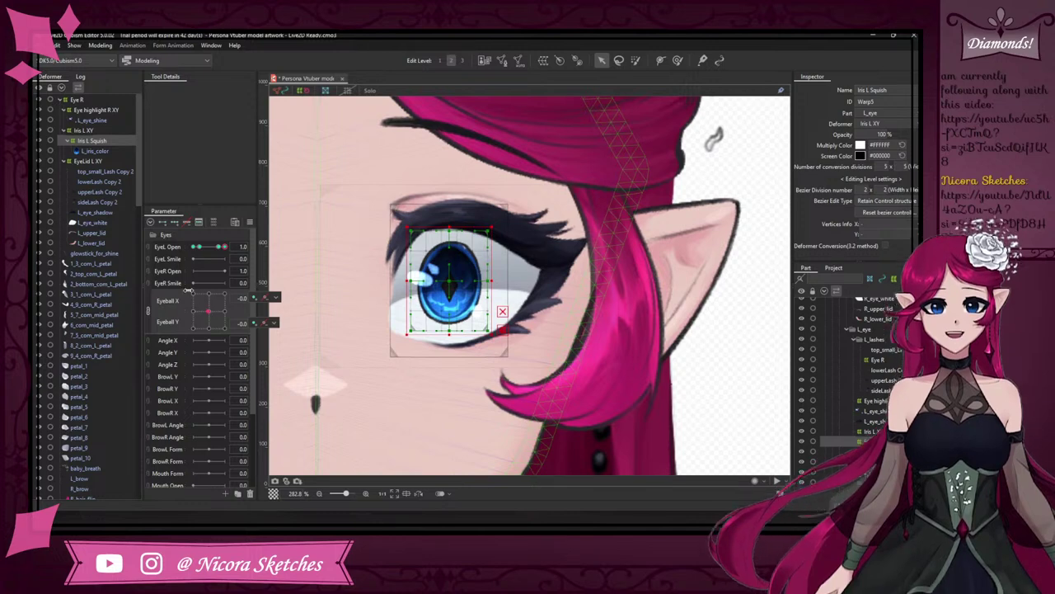
- Scale Iris L Squish down around its centre at EyeL Open 1.0, nudge it slightly upward, and preview the smaller iris with the eye parameters
left_click(233, 245)
left_click(257, 246)
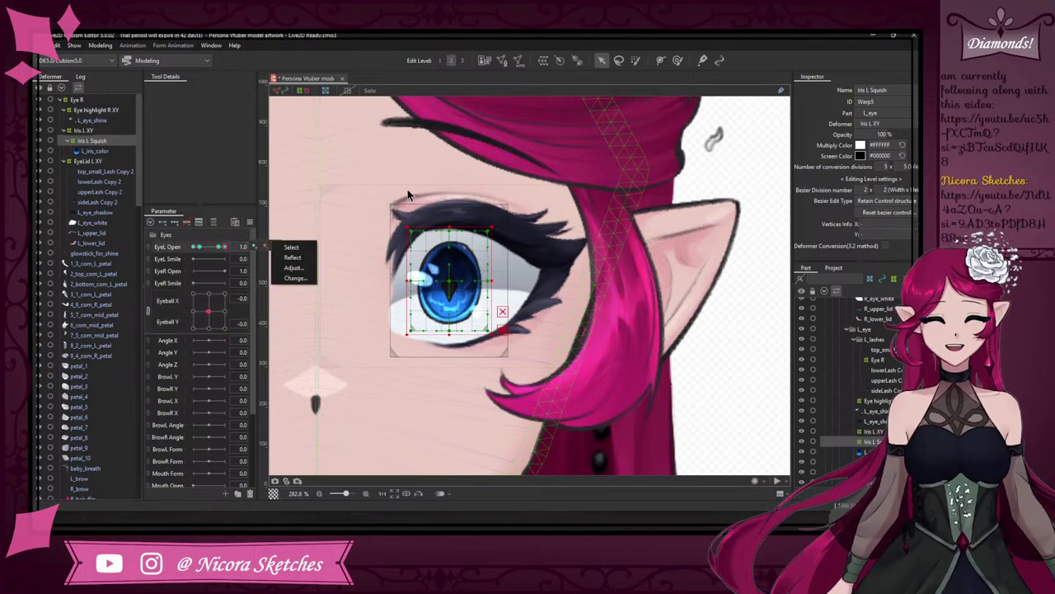
left_click(493, 226)
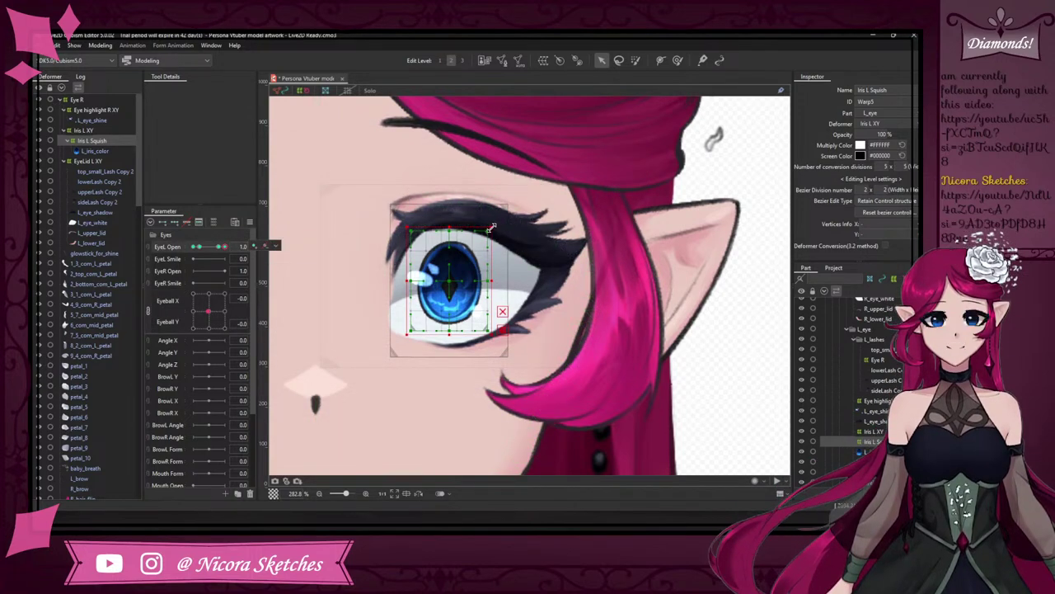
left_click_drag(492, 227, 450, 243)
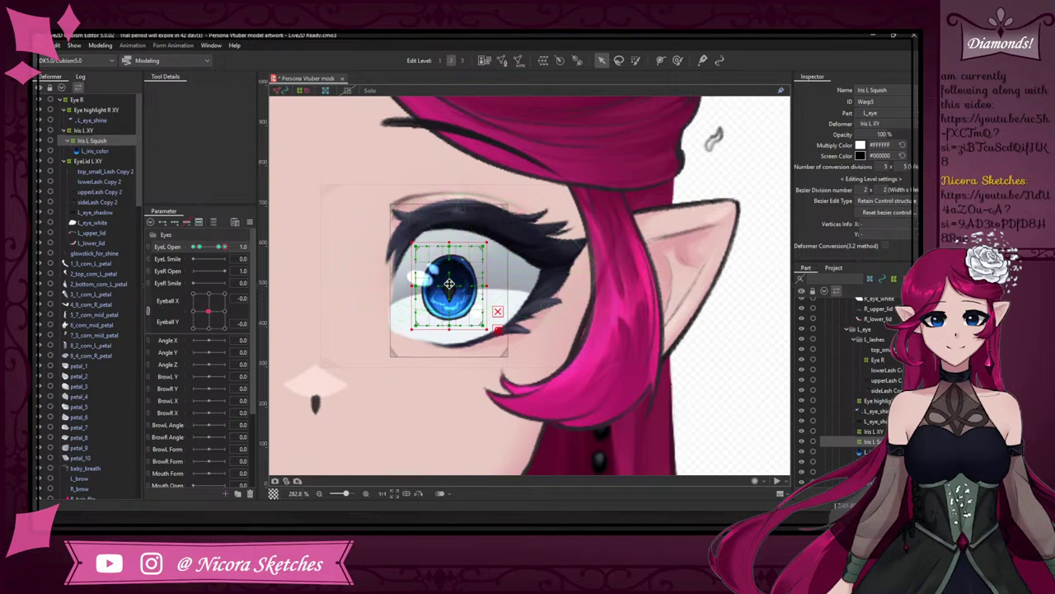
left_click_drag(449, 283, 449, 282)
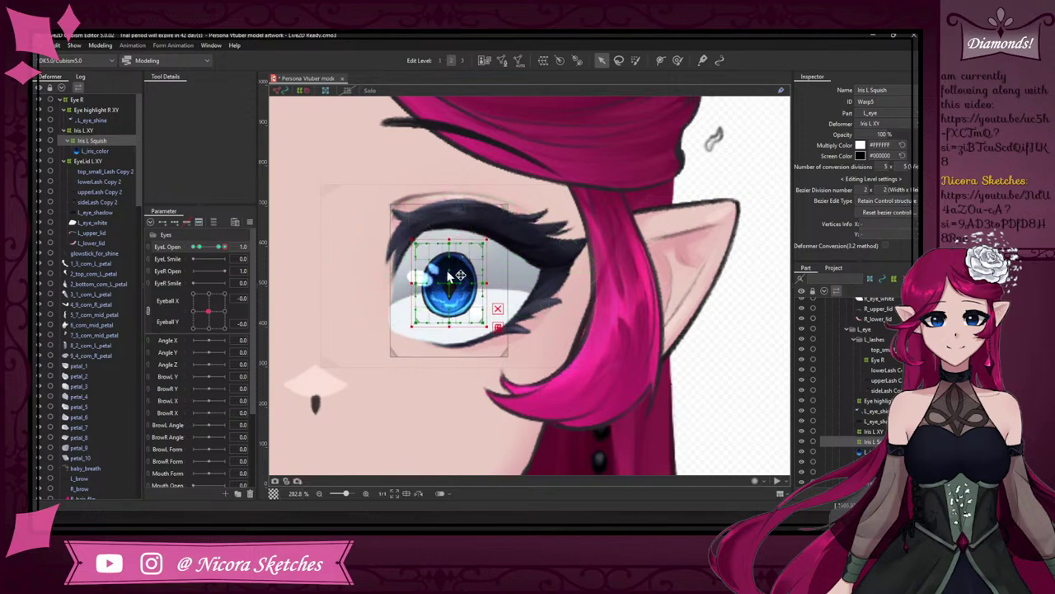
left_click_drag(222, 247, 240, 243)
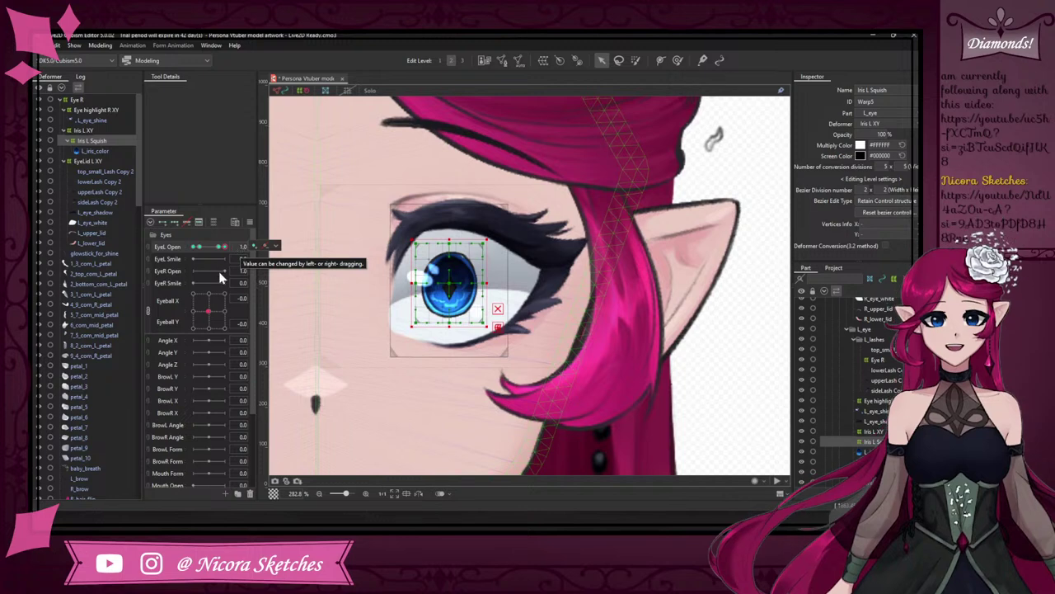
mouse_move(208, 311)
left_mouse_down()
mouse_move(220, 311)
mouse_move(207, 311)
left_mouse_up()
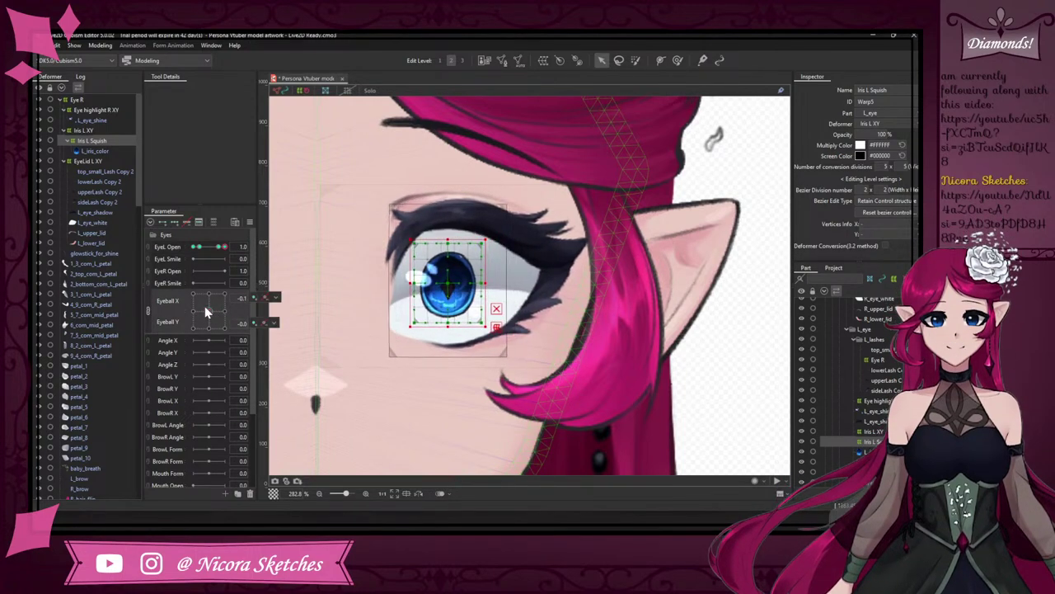
scroll(409, 208, "down", 3)
scroll(398, 208, "up", 2)
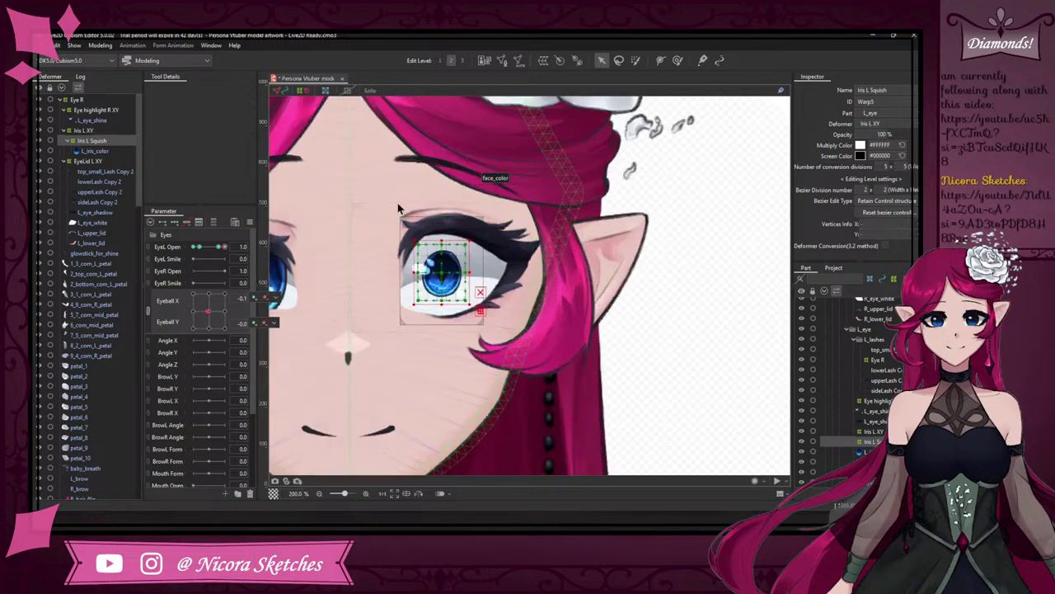
- Set the EyeL Open parameter to 0.2 and reset Eyeball X to 0.0
left_click(207, 313)
left_click(218, 248)
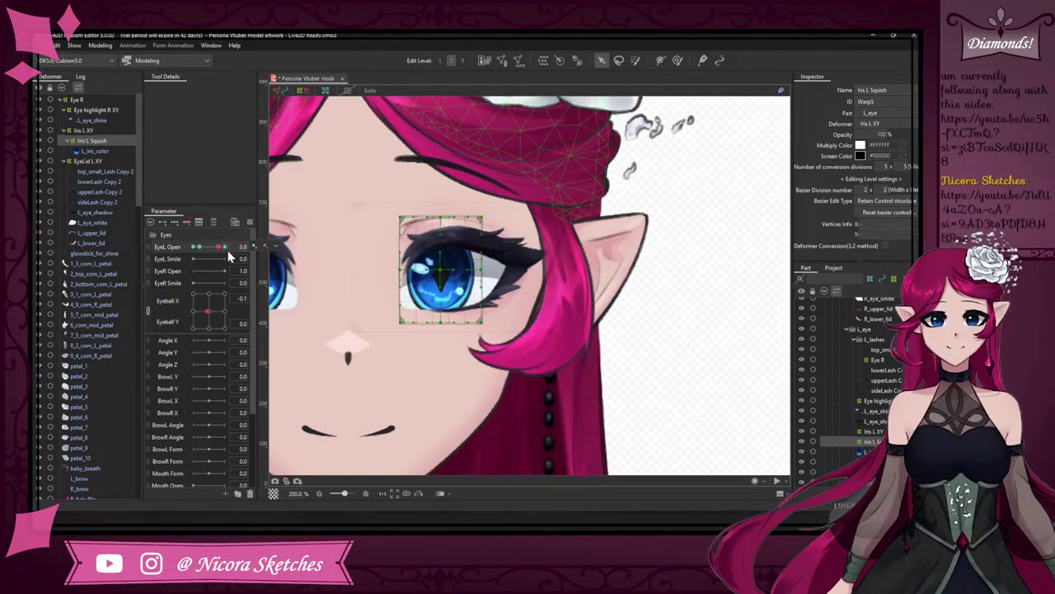
left_click_drag(198, 248, 196, 247)
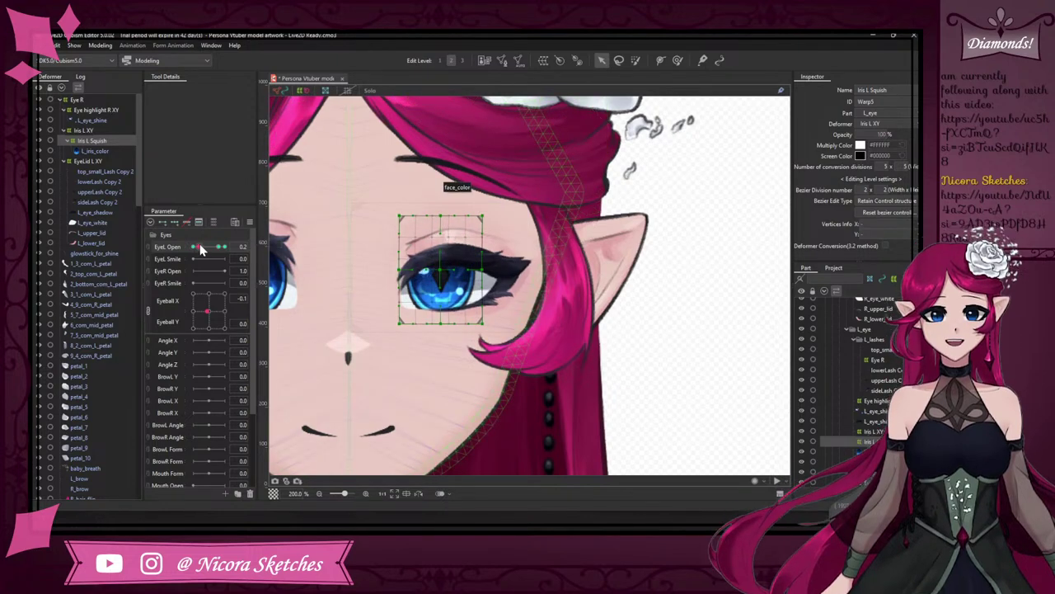
left_click_drag(212, 311, 208, 311)
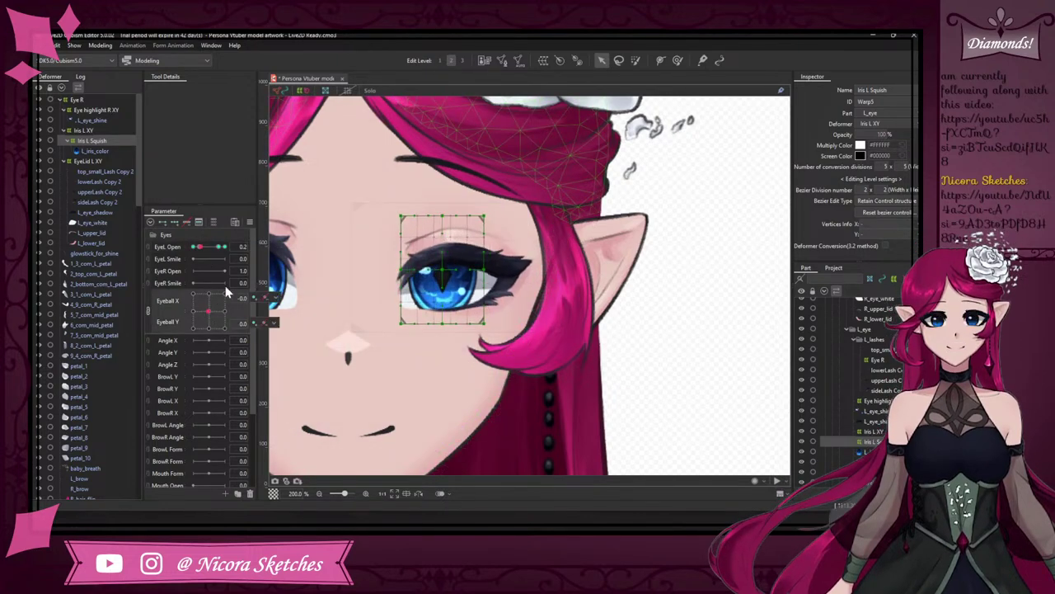
left_click(241, 297)
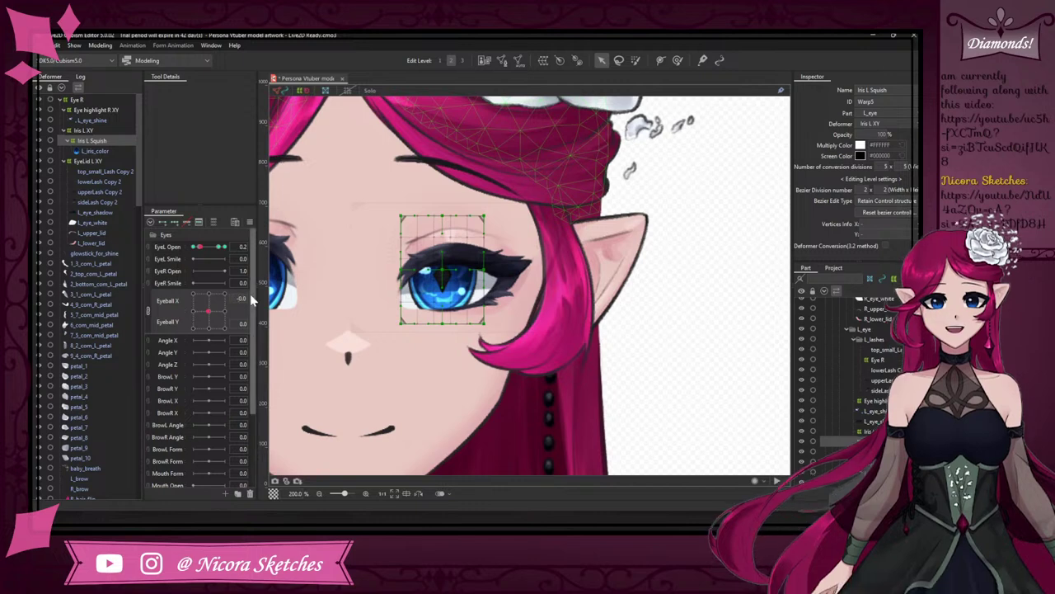
left_click(242, 247)
key("Return")
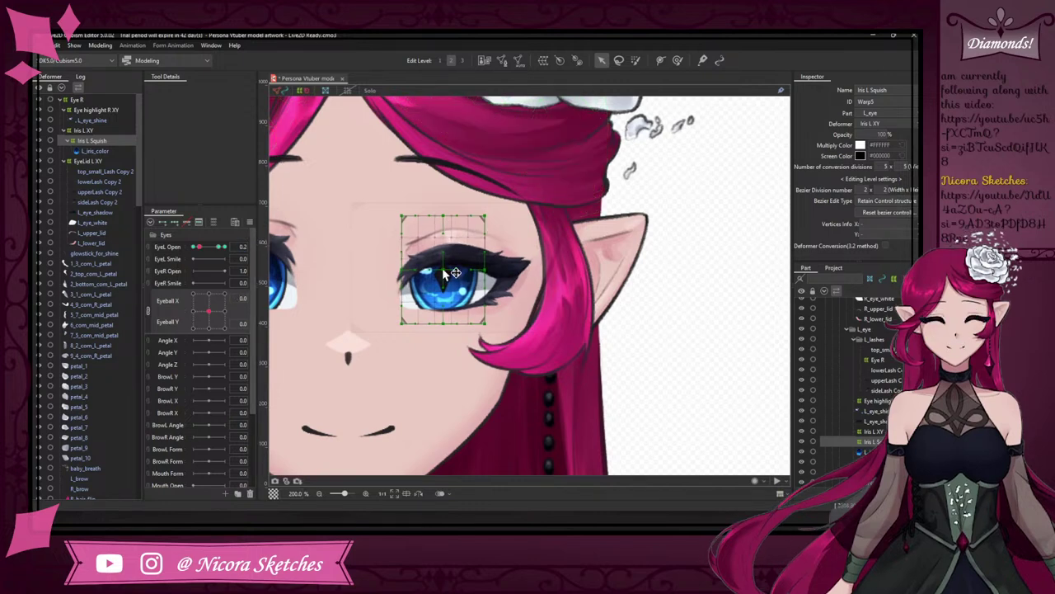
scroll(344, 153, "up", 2)
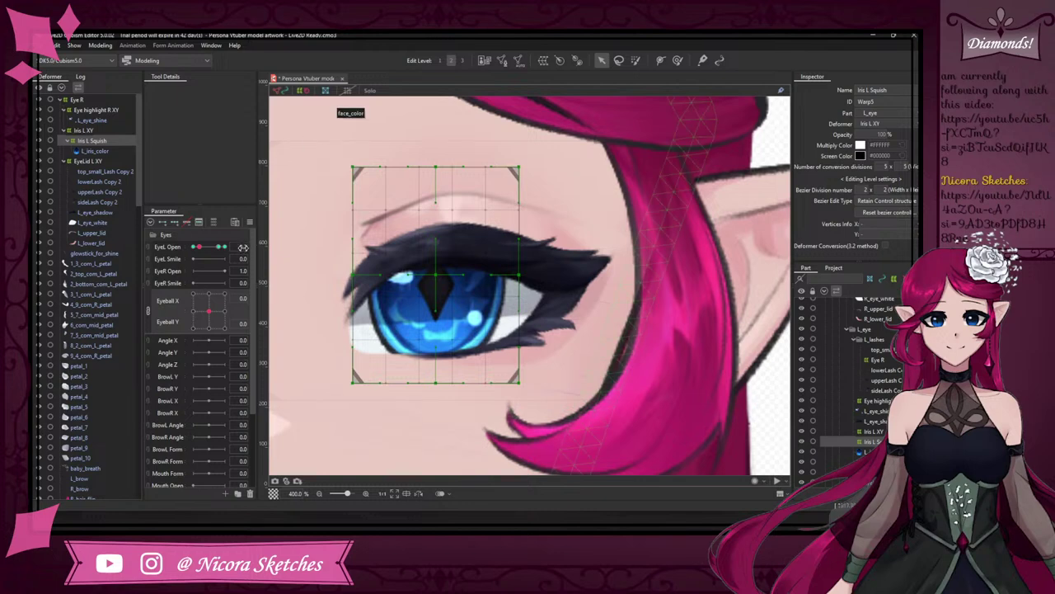
key("BackSpace")
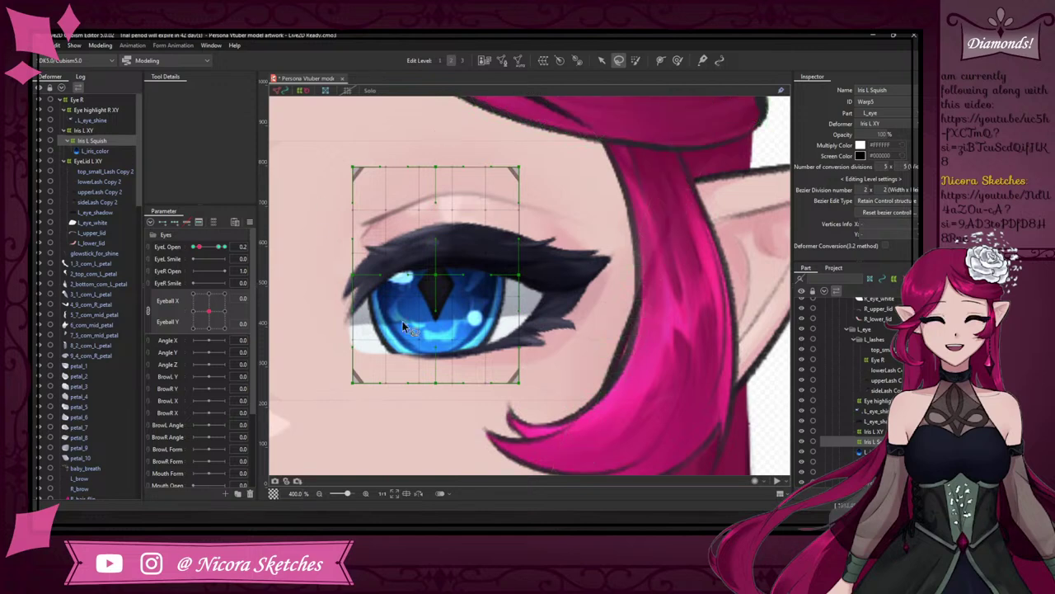
left_click_drag(429, 142, 419, 152)
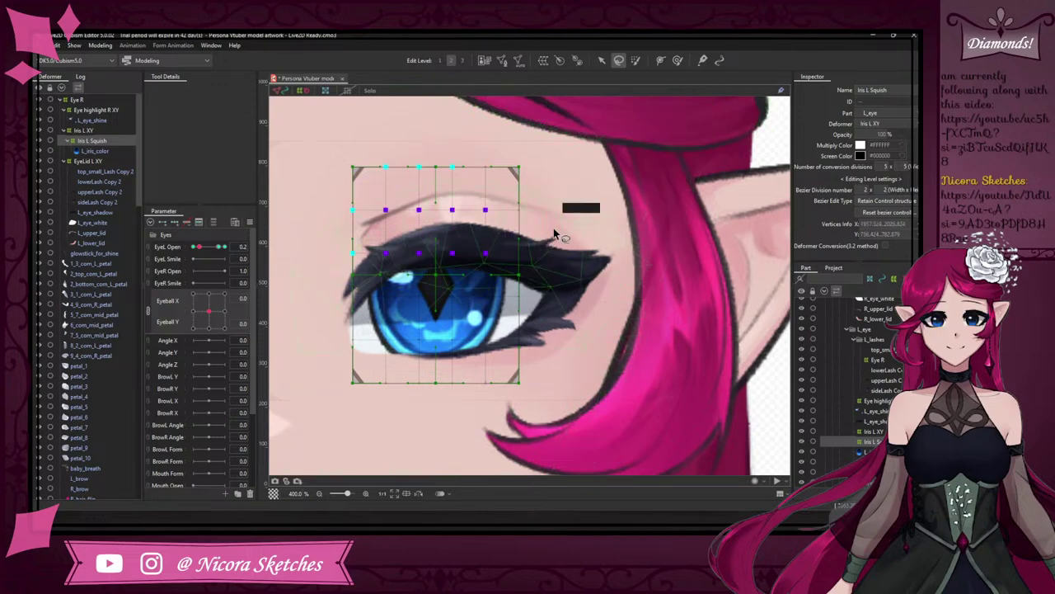
left_click(602, 60)
left_click(623, 59)
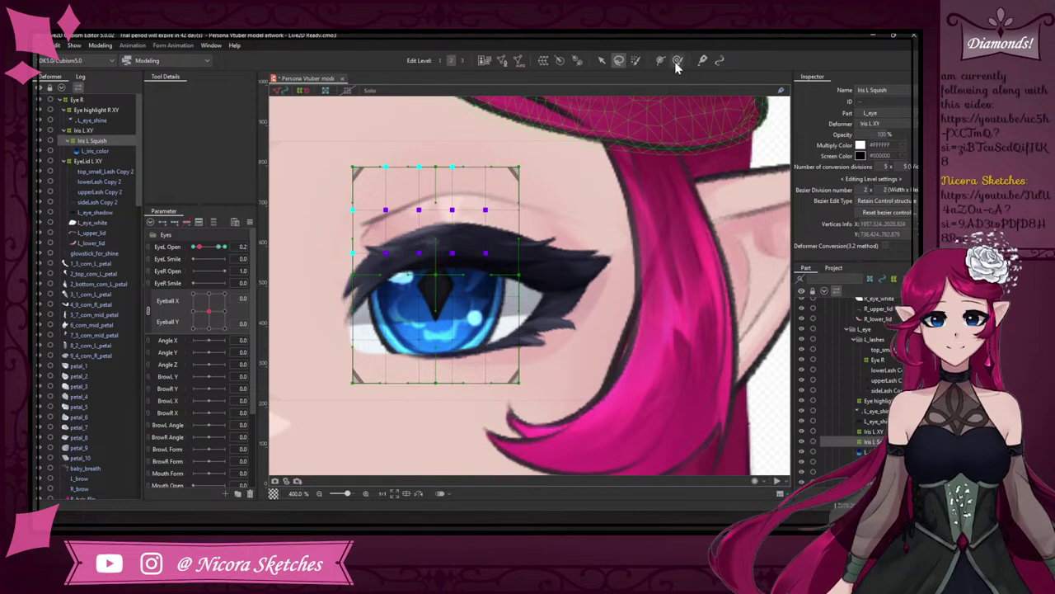
left_click(601, 60)
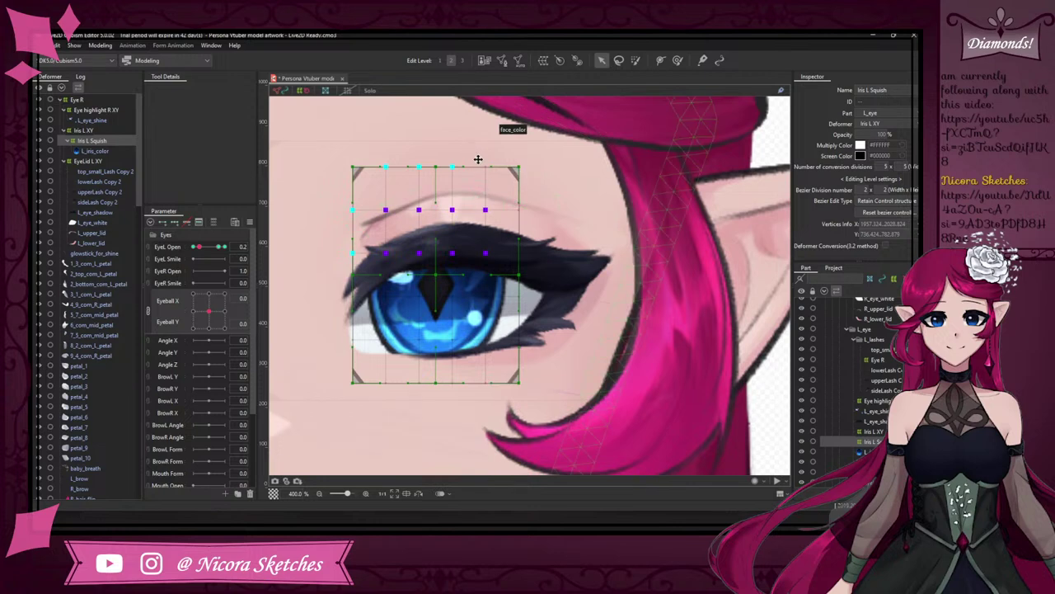
left_click(483, 188)
left_click(461, 258)
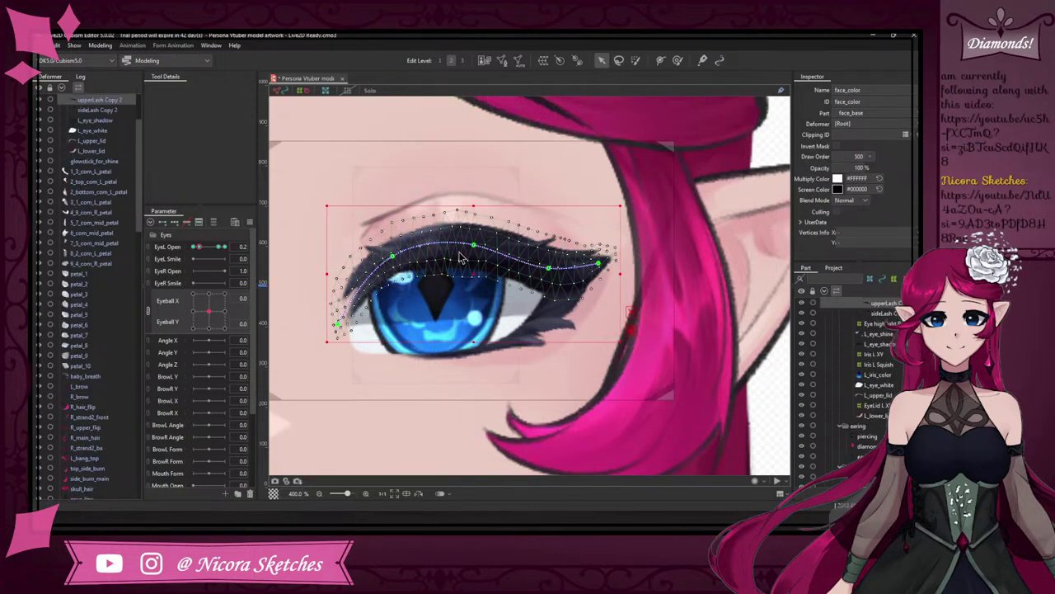
left_click(461, 313)
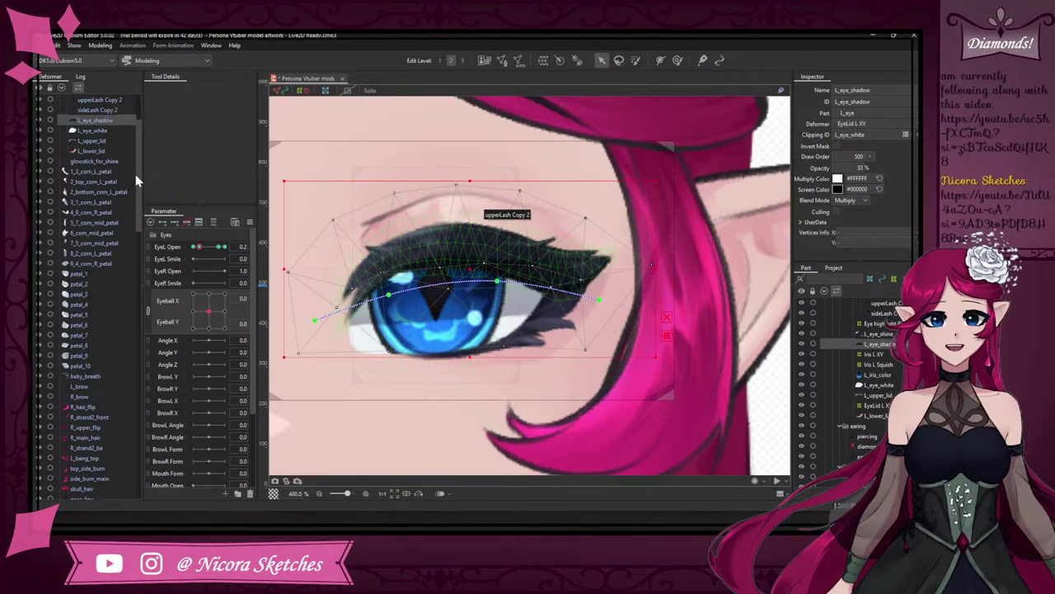
scroll(135, 174, "up", 3)
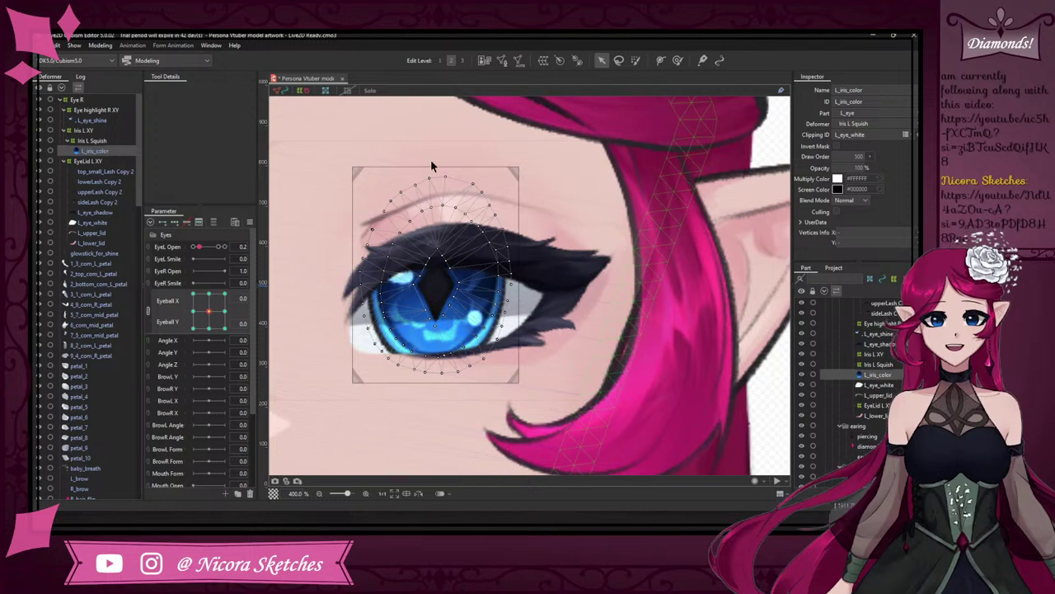
left_click(110, 141)
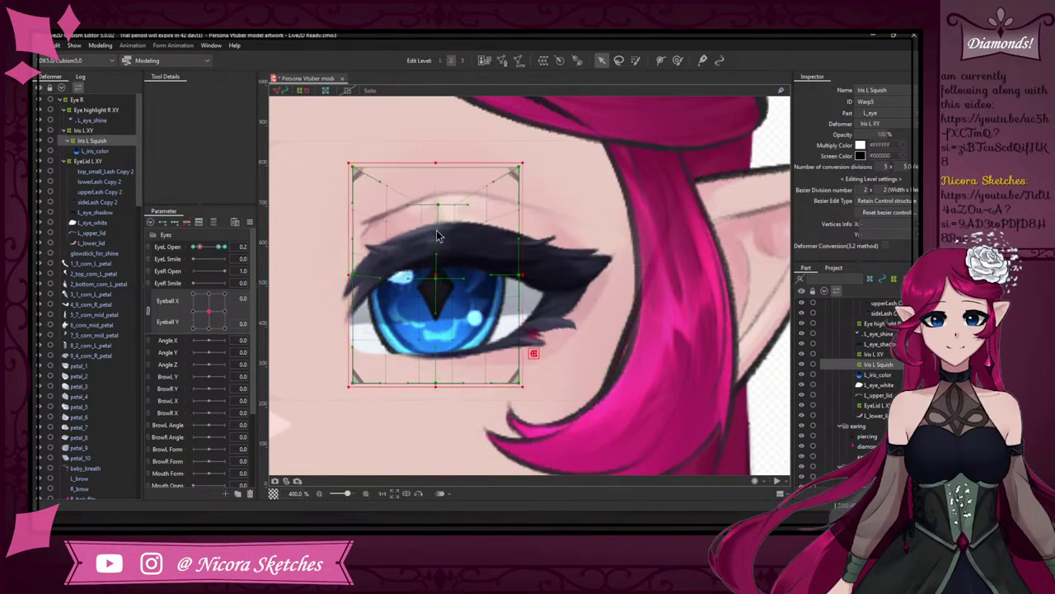
- Try to squash the left iris at EyeL Open 0.2 by lowering the upper edge of the Iris L Squish deformer
left_click(438, 178)
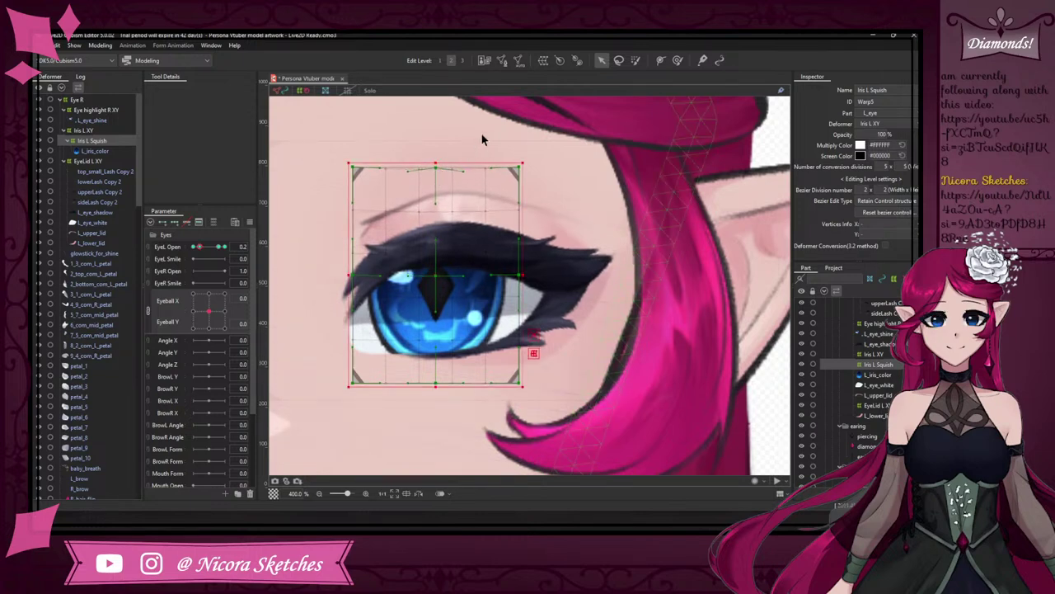
left_click_drag(436, 166, 438, 214)
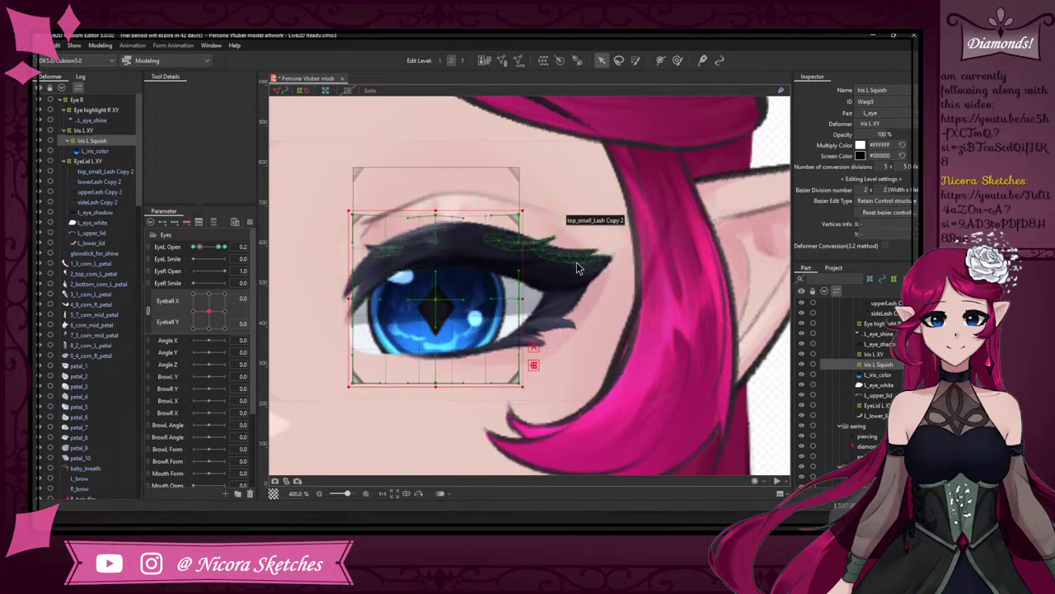
scroll(569, 264, "down", 3)
scroll(554, 260, "up", 1)
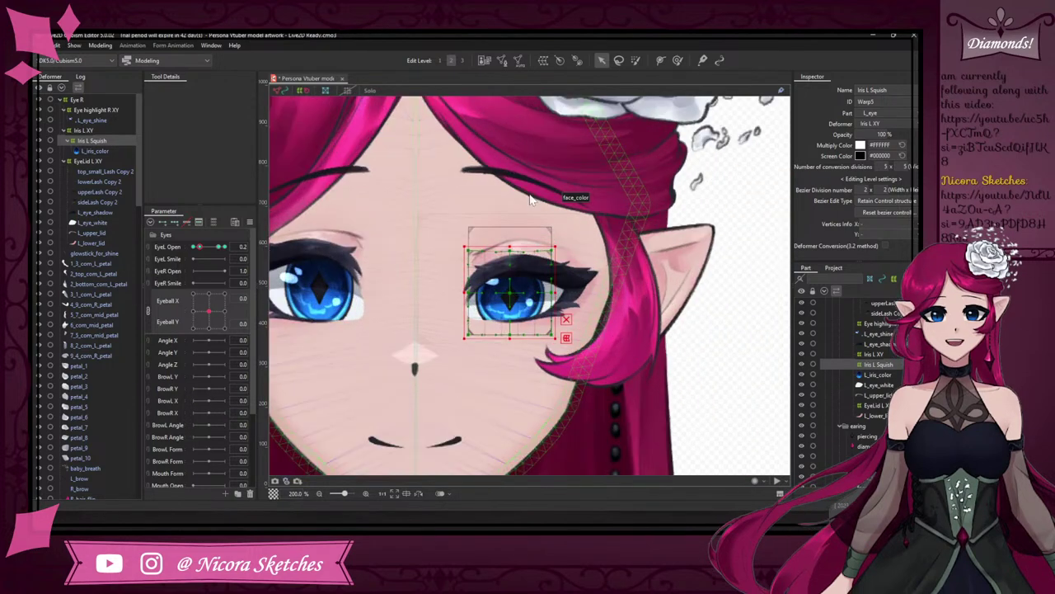
scroll(520, 235, "up", 1)
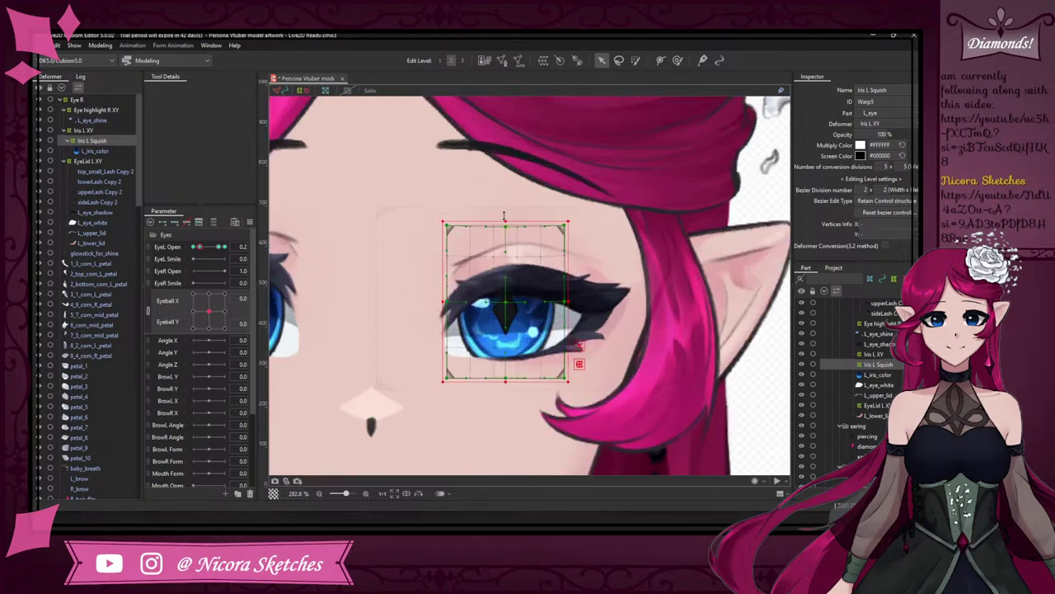
- Squash Iris L Squish vertically at EyeL Open 0.2 by moving its lower and upper edges slightly inward, and nudge the deformer slightly downward
left_click_drag(505, 381, 505, 371)
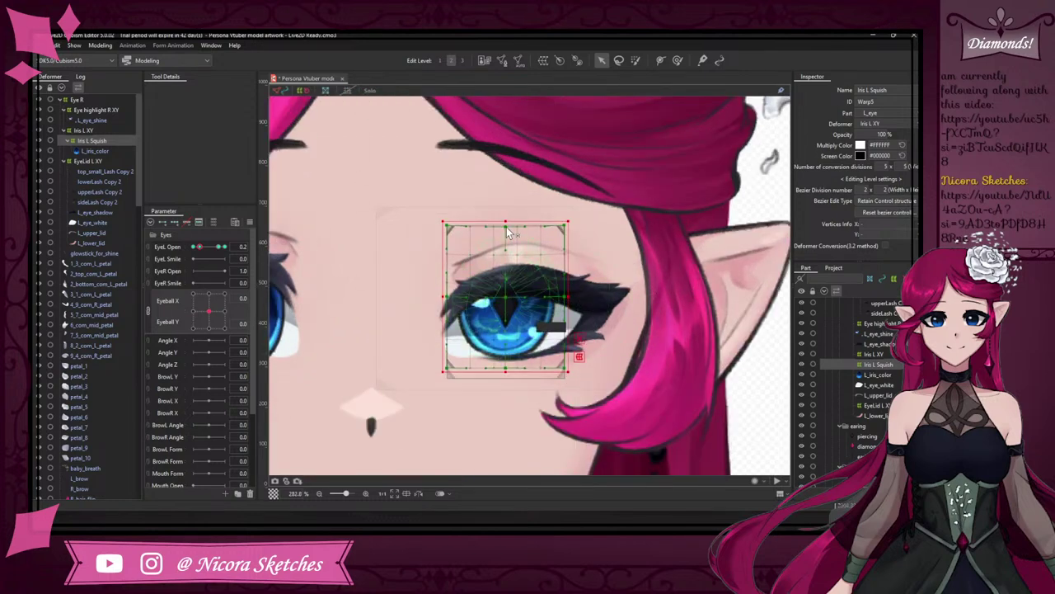
left_click_drag(506, 221, 506, 229)
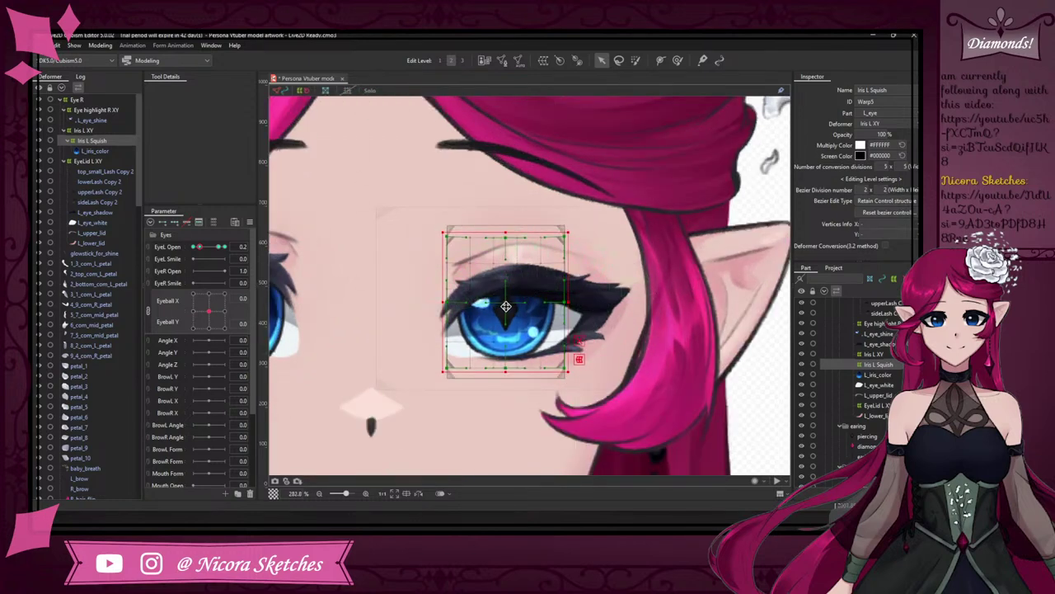
left_click_drag(505, 302, 505, 301)
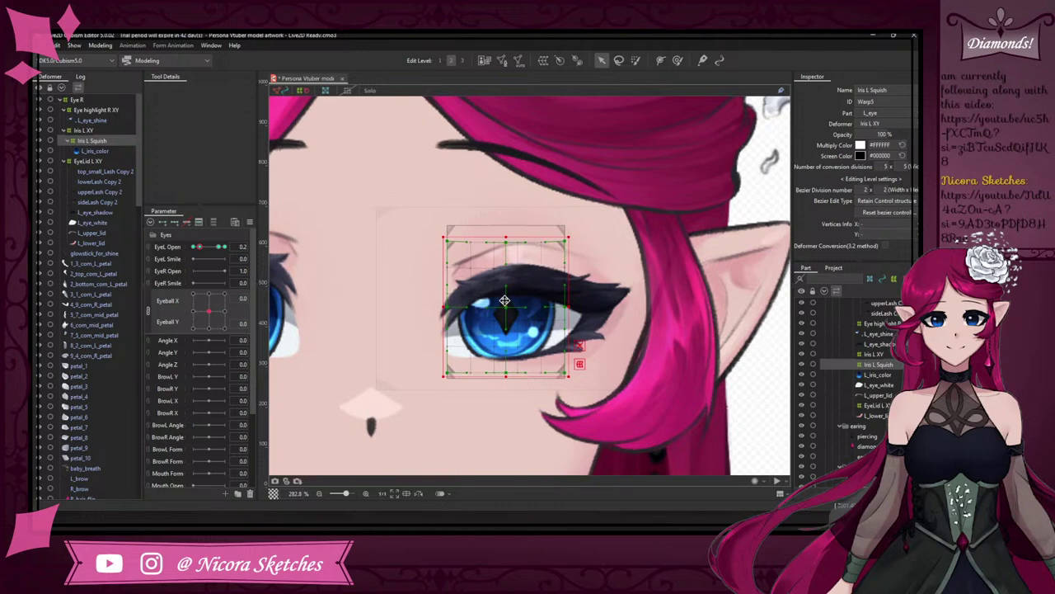
- Preview the left iris squash by varying EyeL Open and moving the Eyeball X and Eyeball Y parameters
left_click_drag(199, 247, 228, 246)
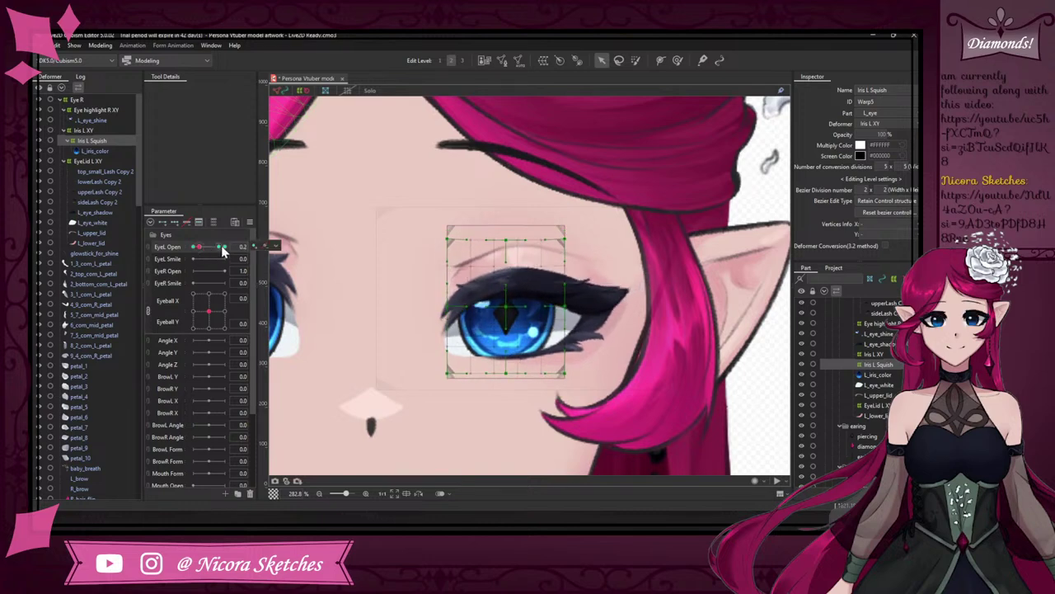
mouse_move(219, 316)
left_mouse_down()
mouse_move(231, 319)
mouse_move(201, 325)
left_mouse_up()
scroll(211, 325, "down", 1)
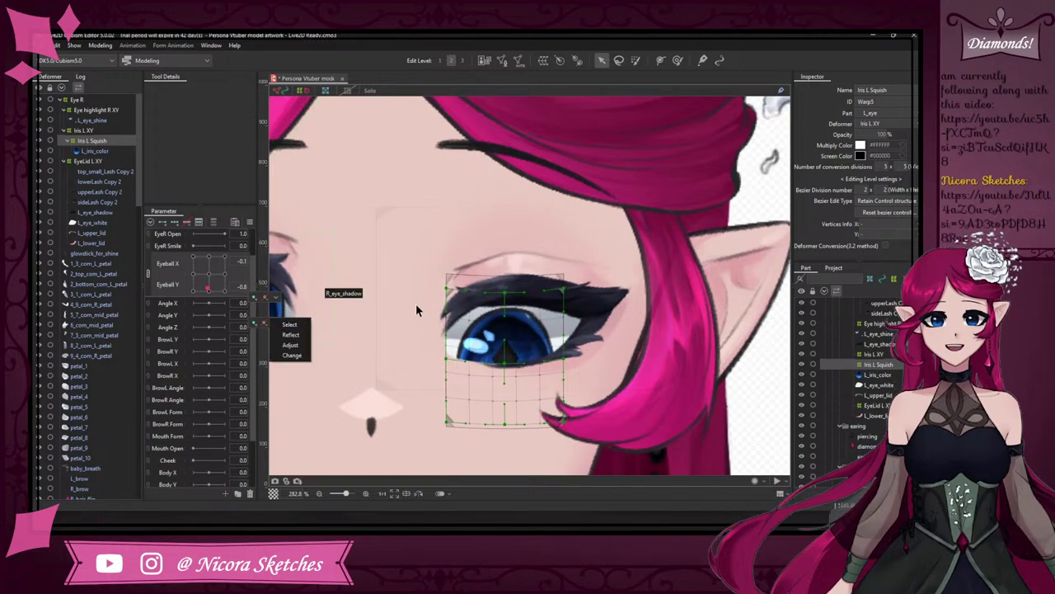
scroll(416, 304, "down", 2)
scroll(413, 310, "down", 1)
scroll(407, 310, "up", 1)
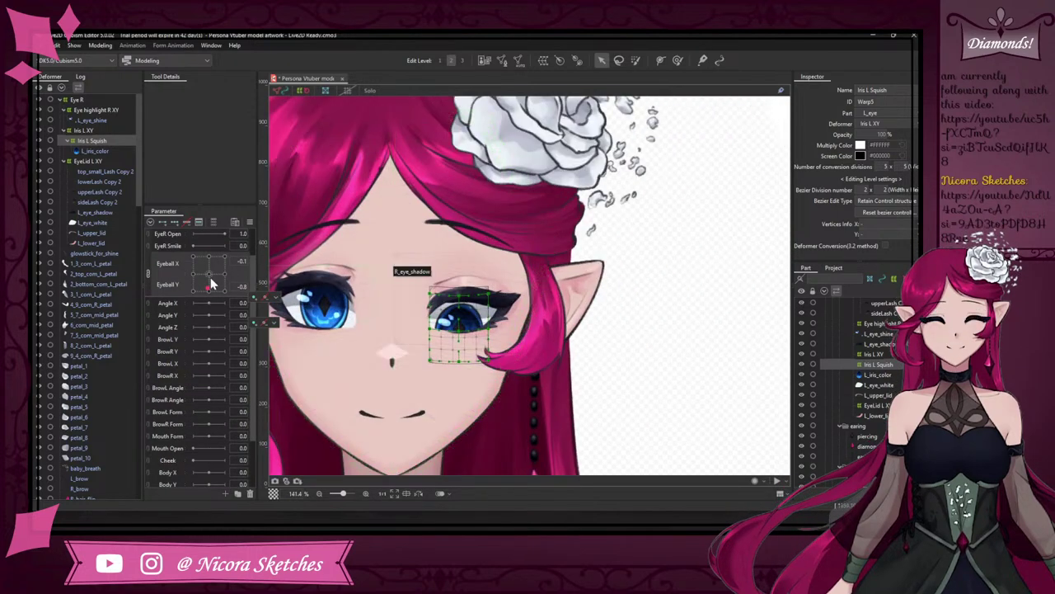
left_click_drag(208, 285, 211, 277)
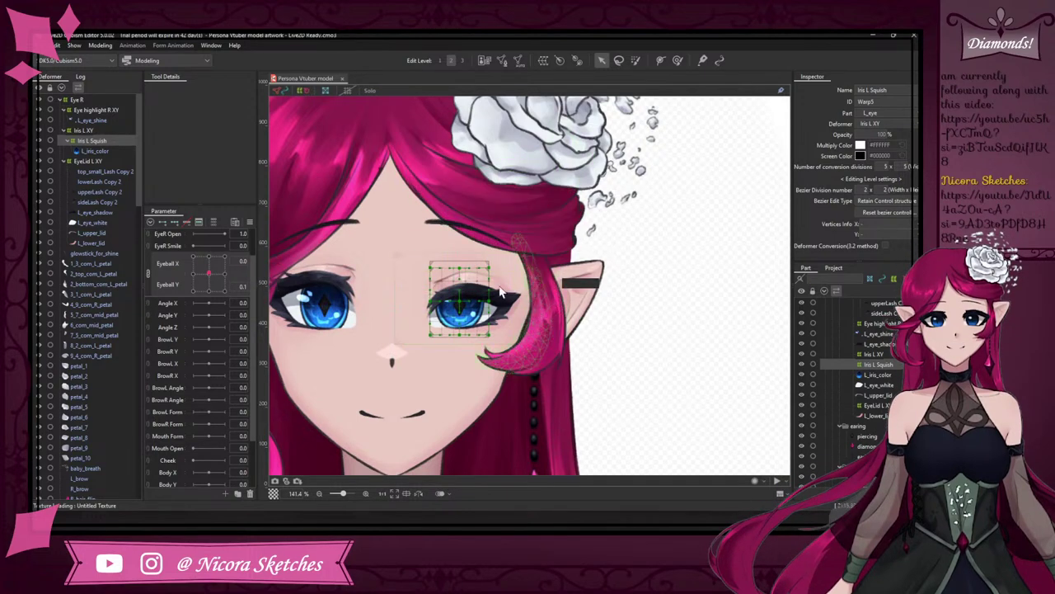
scroll(499, 292, "up", 1)
scroll(223, 258, "up", 1)
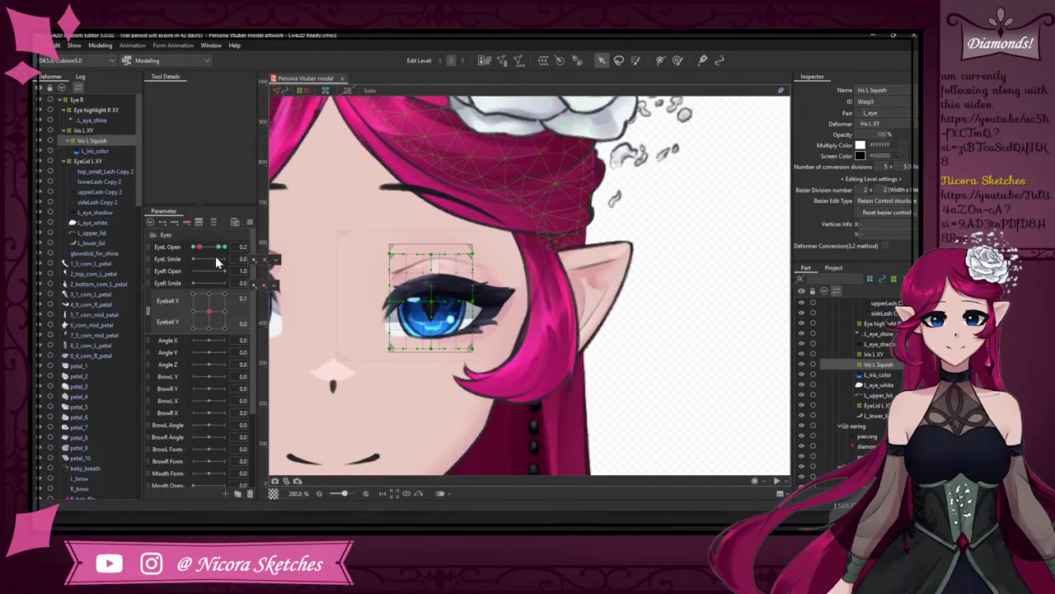
left_click_drag(198, 247, 219, 252)
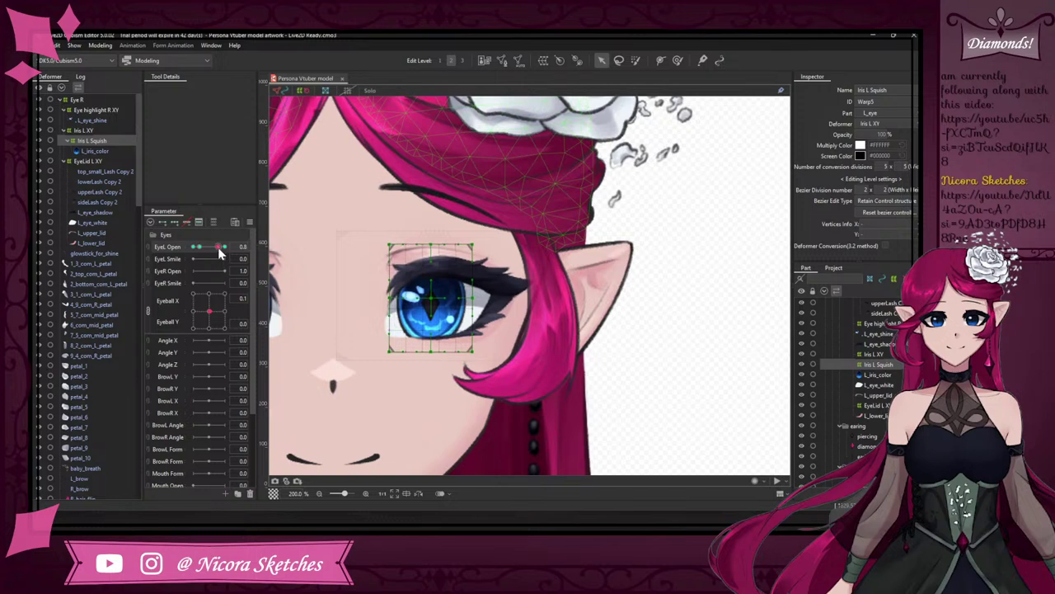
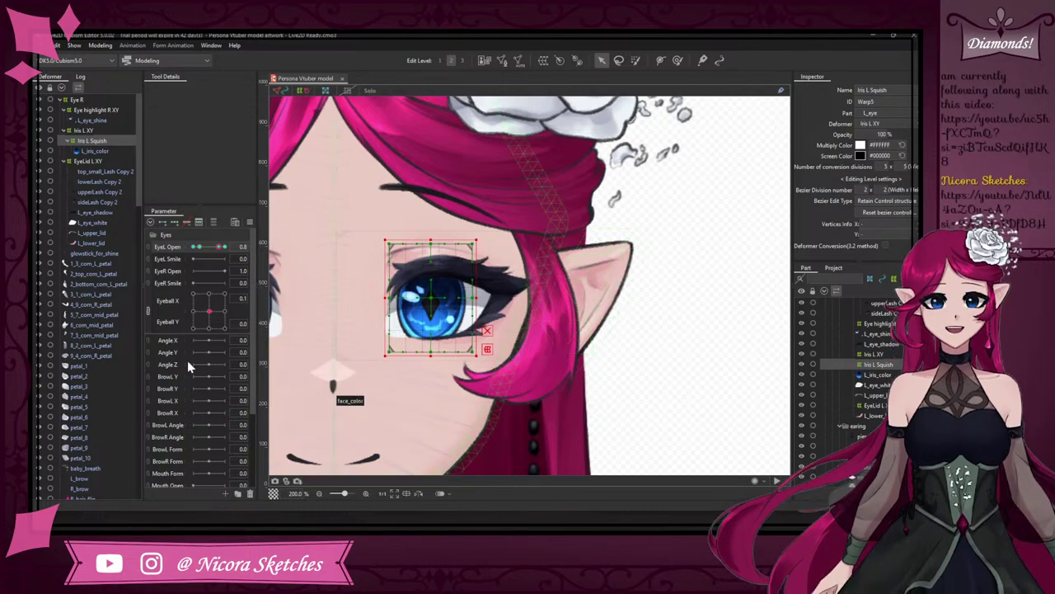
- Separate the combined Eyeball X and Y sliders, then select every object keyed to the EyeL Open parameter
left_click(148, 314)
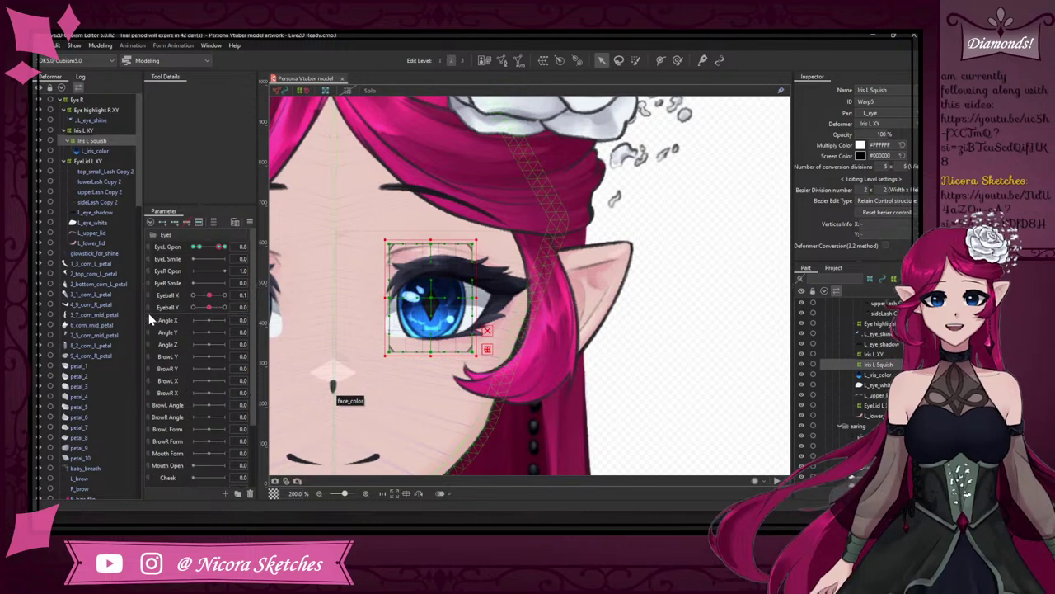
right_click(182, 245)
left_click(186, 252)
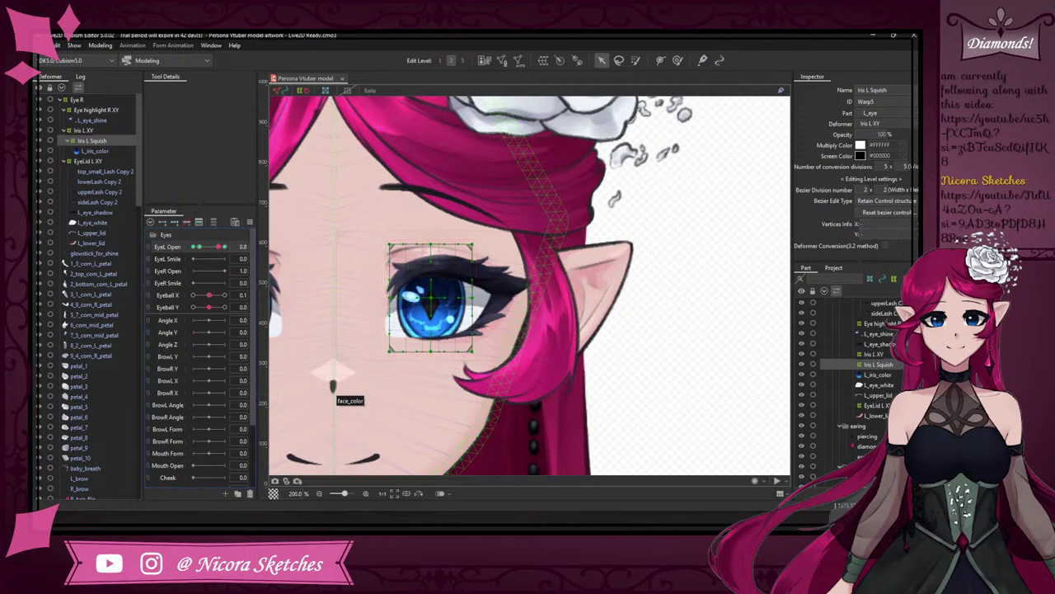
left_click_drag(224, 247, 205, 252)
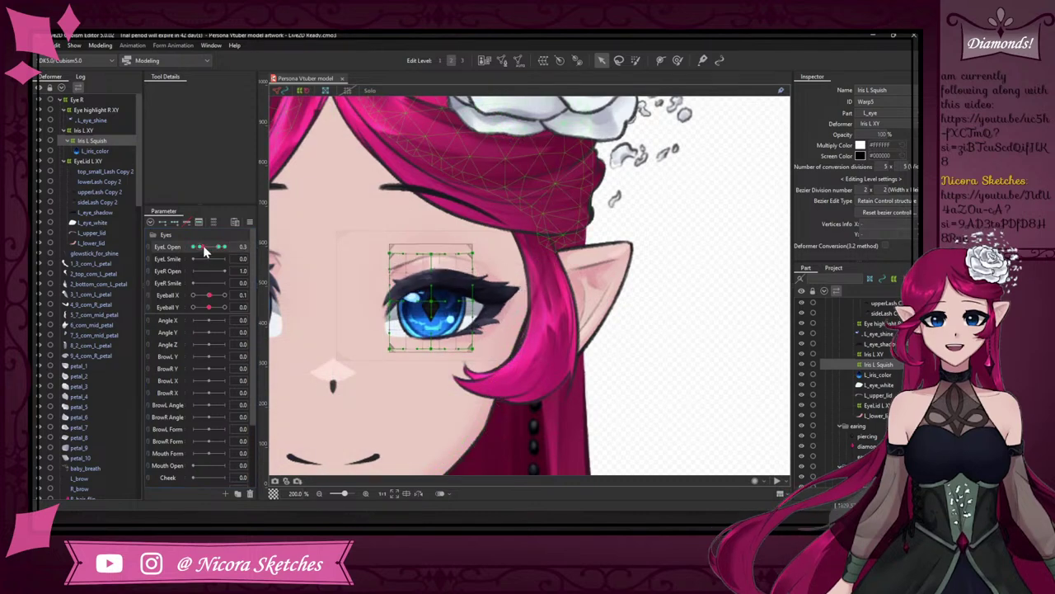
left_click(276, 247)
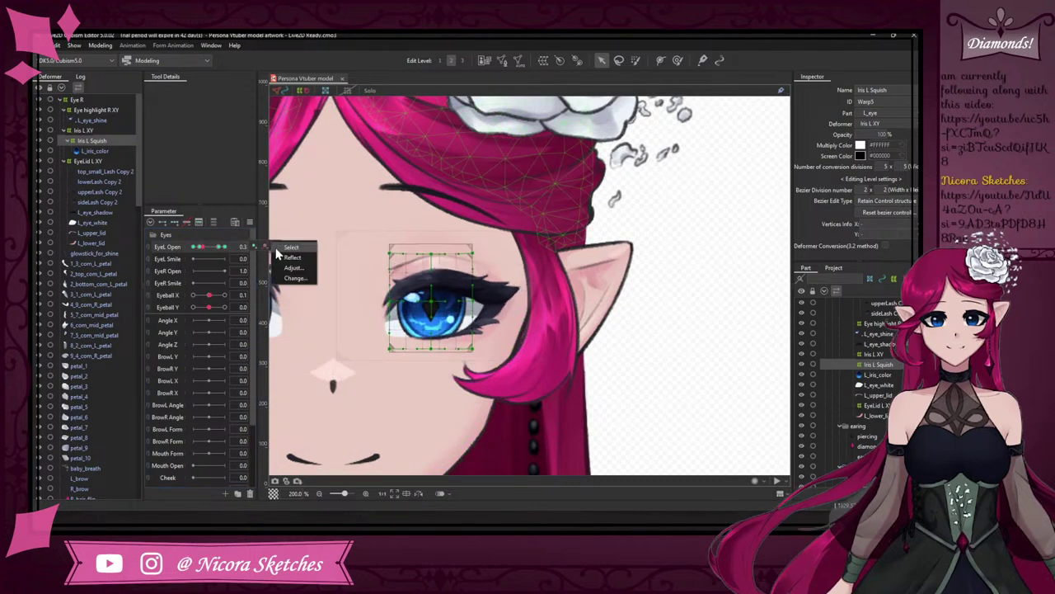
left_click(289, 247)
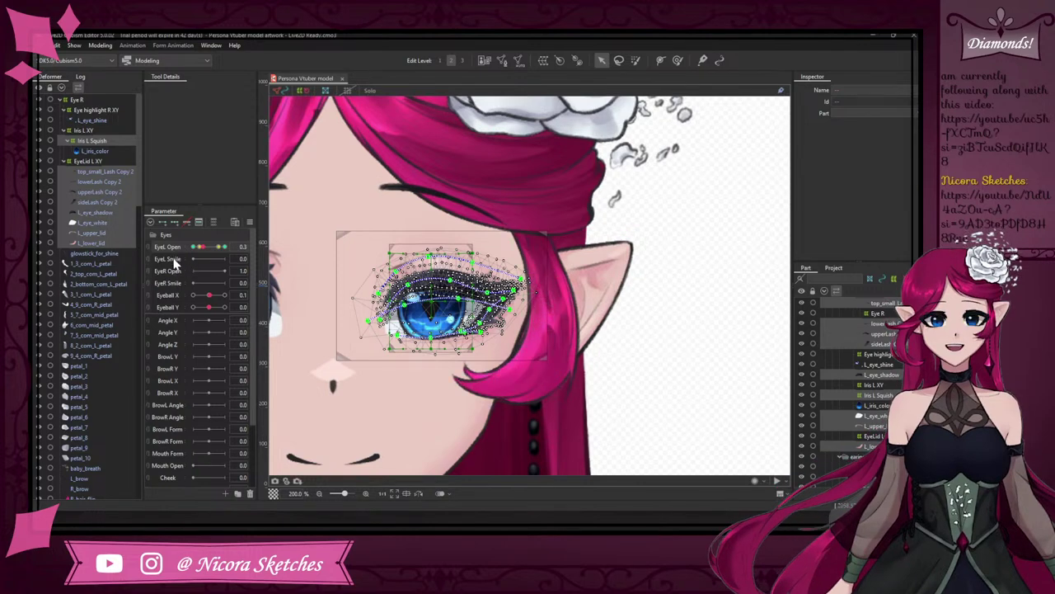
- Add two keys to EyeL Smile for the selected left-eye objects and set the parameter to 1.0
left_click(165, 220)
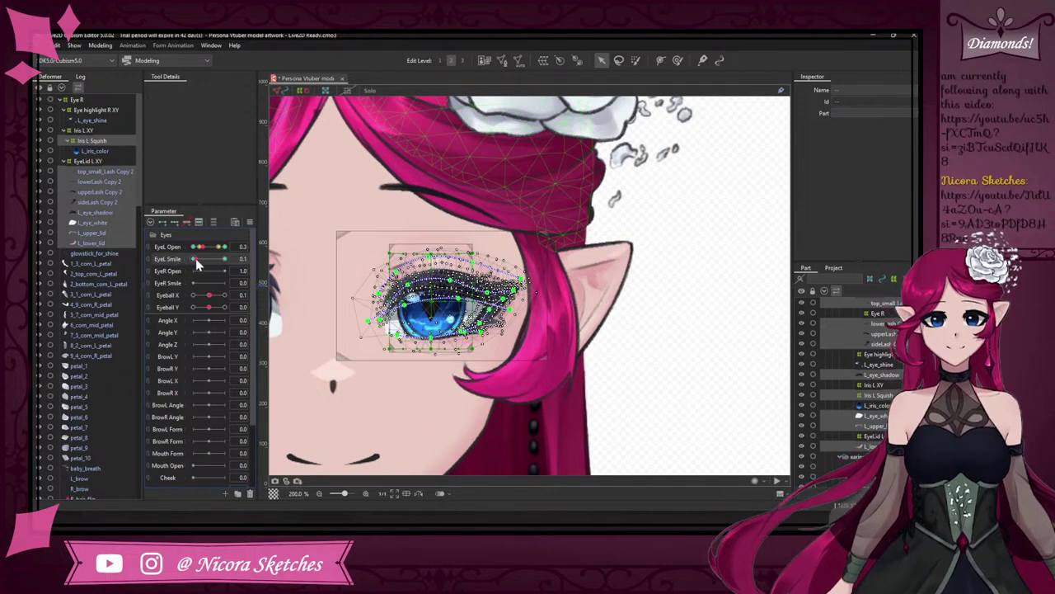
left_click(256, 258)
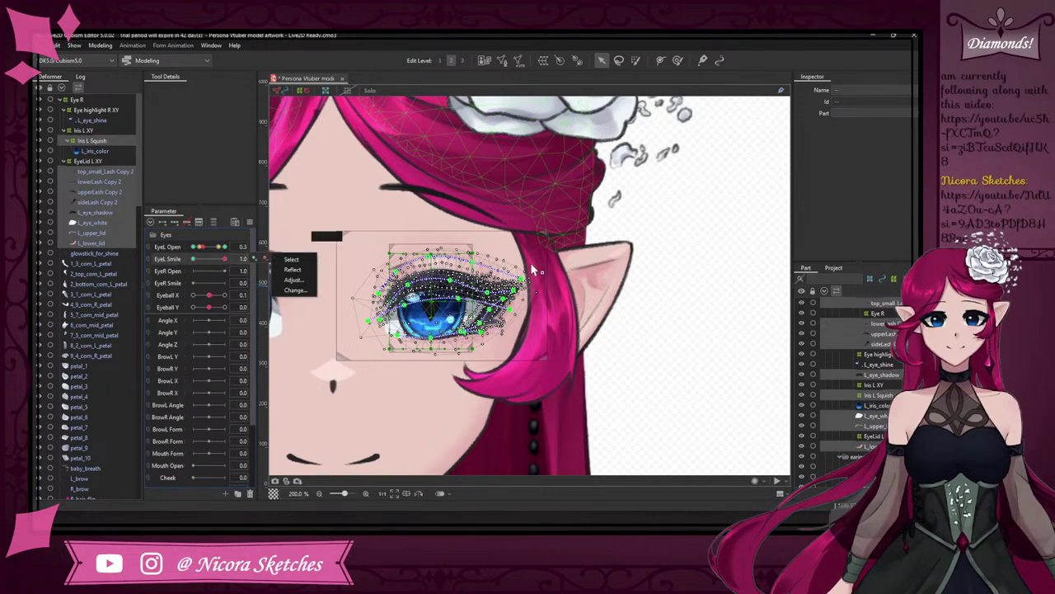
left_click(284, 261)
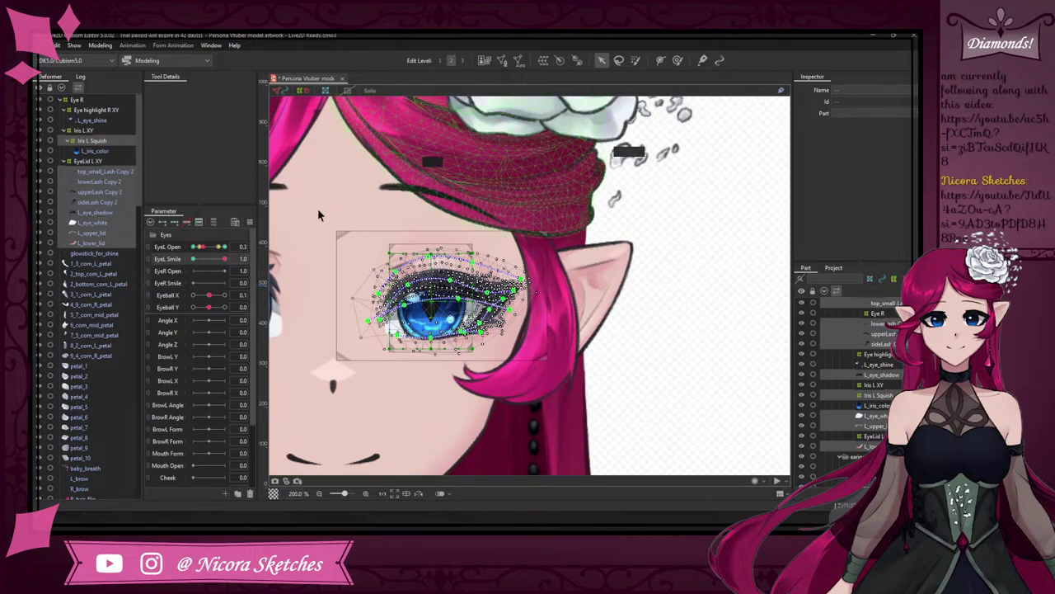
left_click(225, 260)
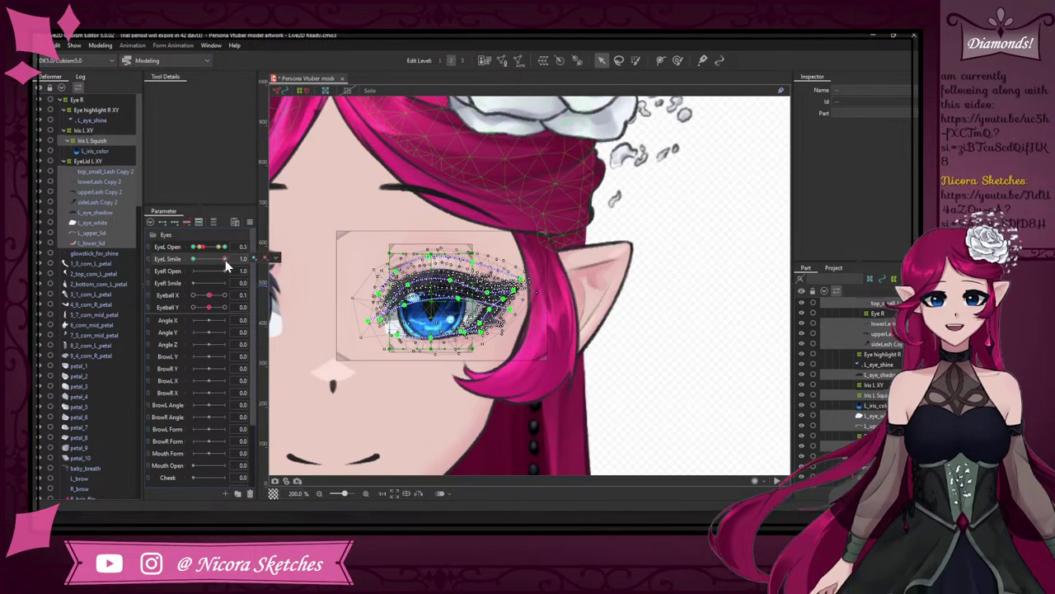
- Reset Eyeball X to 0.0 and lower EyeL Open to 0.0 to close the left eye
left_click(243, 294)
left_click(245, 294)
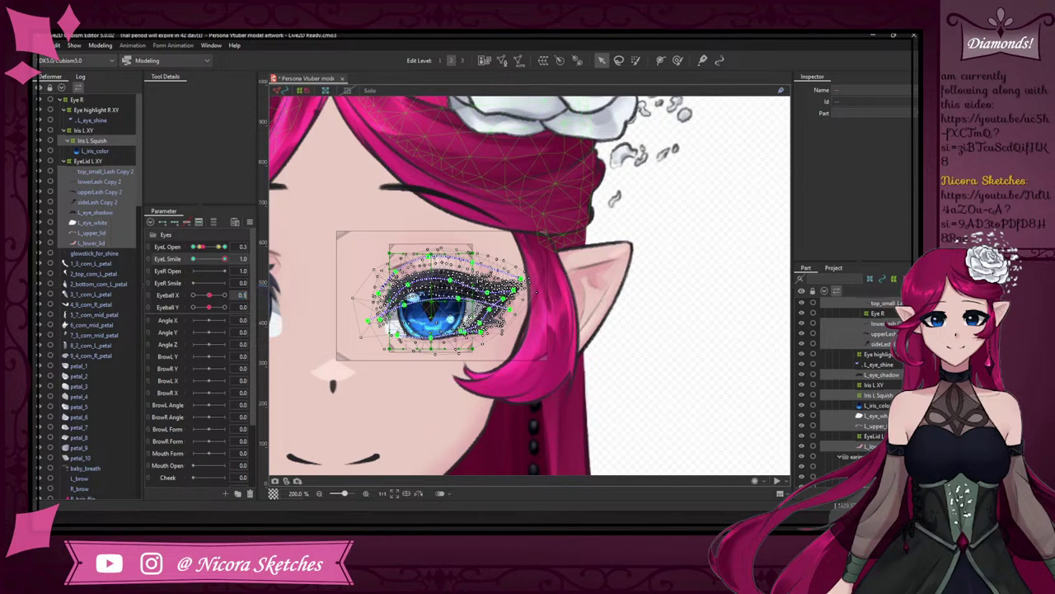
key("BackSpace")
key("Return")
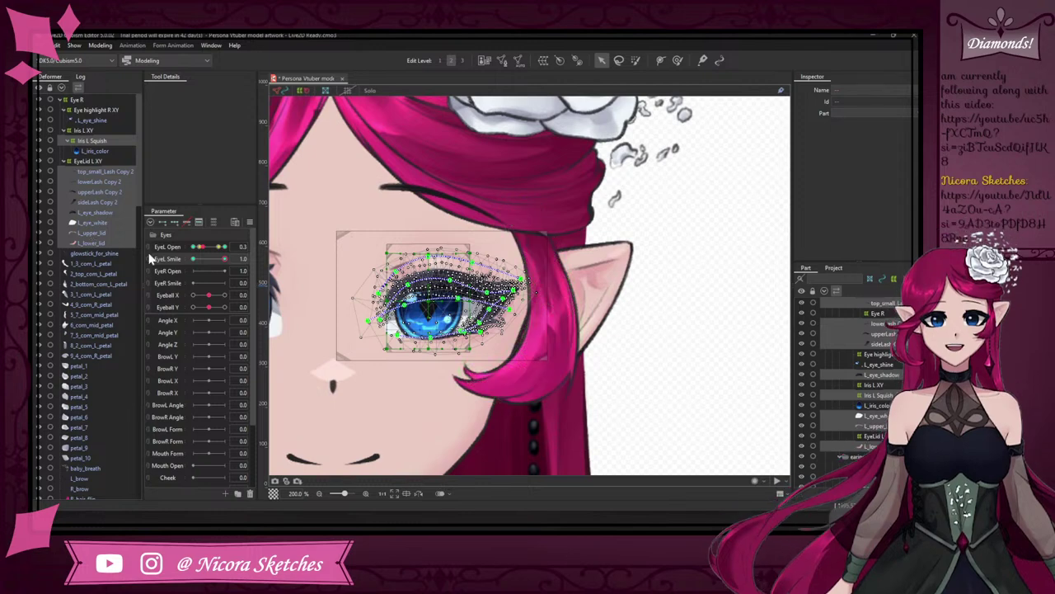
mouse_move(205, 250)
left_mouse_down()
mouse_move(223, 247)
mouse_move(193, 248)
left_mouse_up()
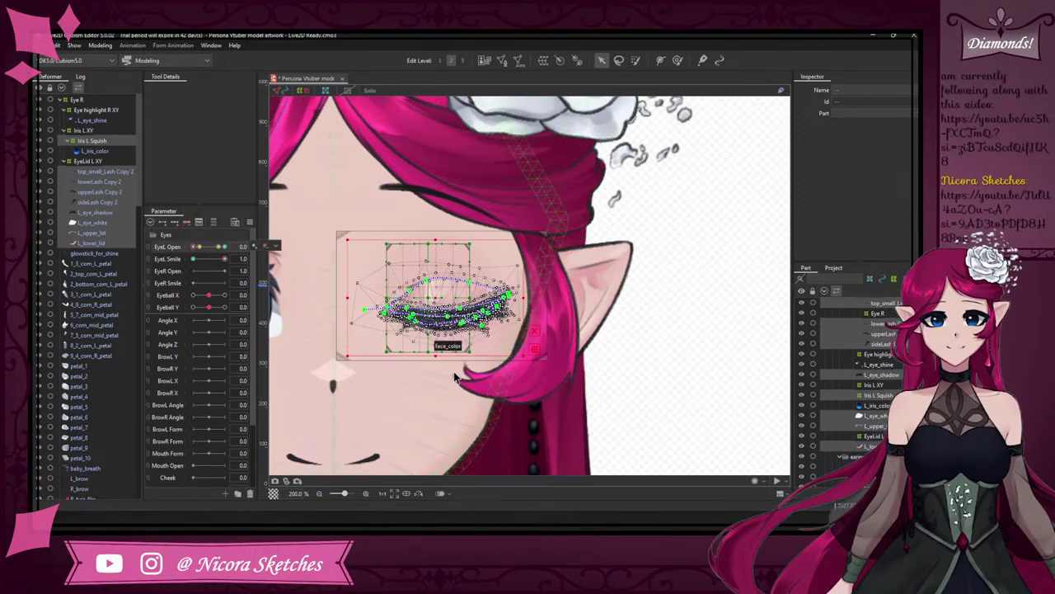
- Try to push the closed left eye's lashes upward into a smile curve with the deform brush at EyeL Smile 1.0
scroll(459, 322, "up", 2)
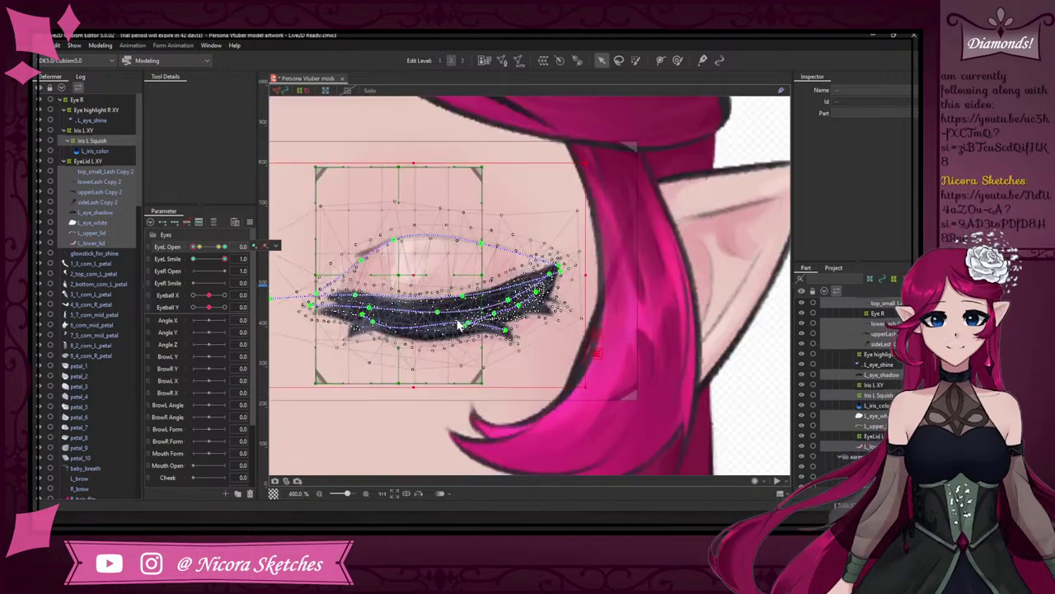
left_click(677, 61)
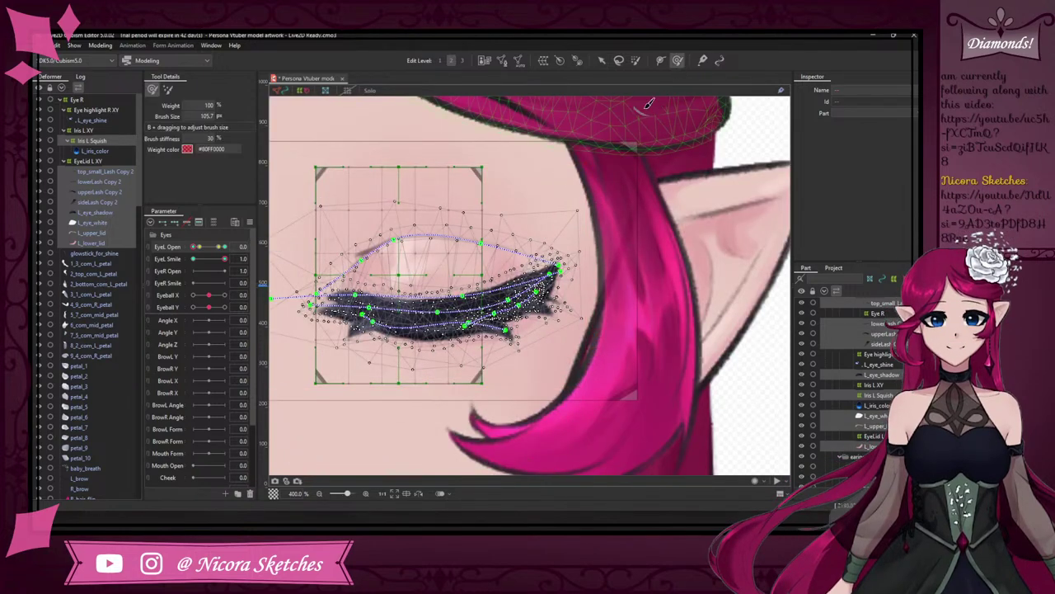
left_click_drag(443, 370, 435, 372)
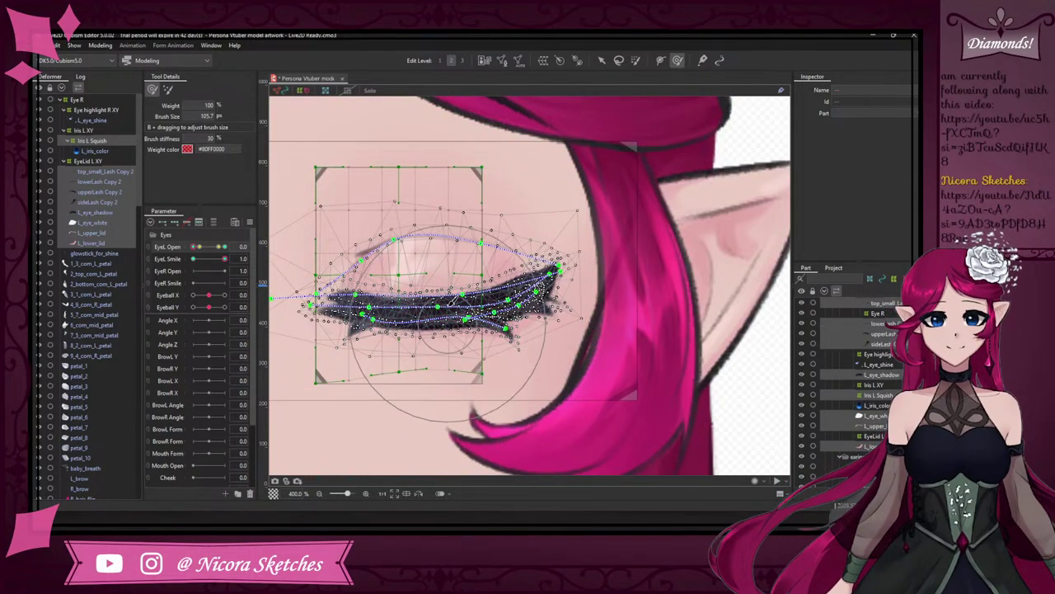
left_click_drag(451, 325, 448, 291)
left_click_drag(405, 369, 400, 356)
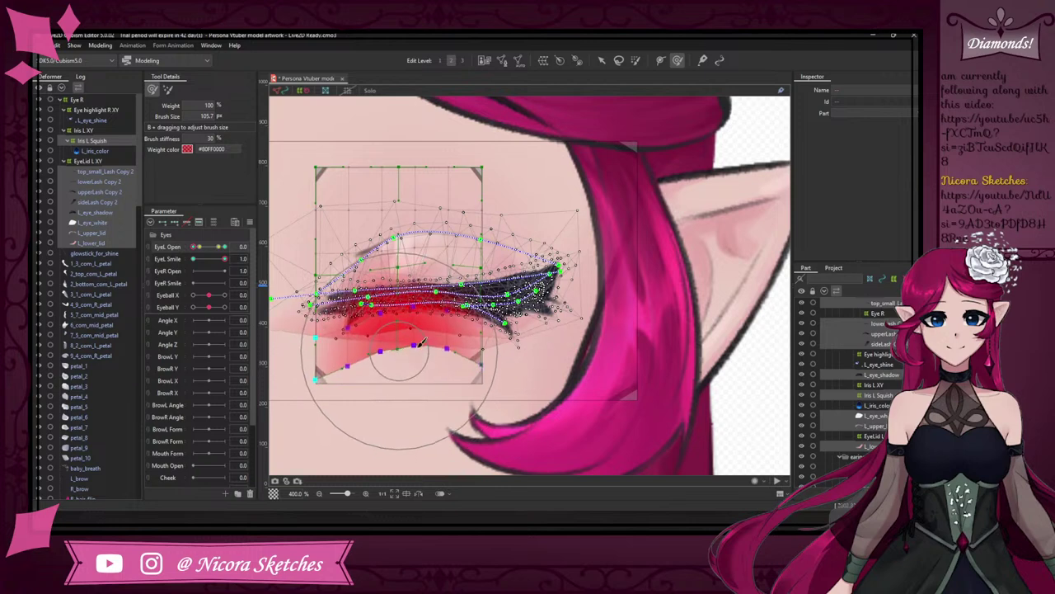
left_click_drag(487, 365, 490, 346)
scroll(495, 380, "down", 3)
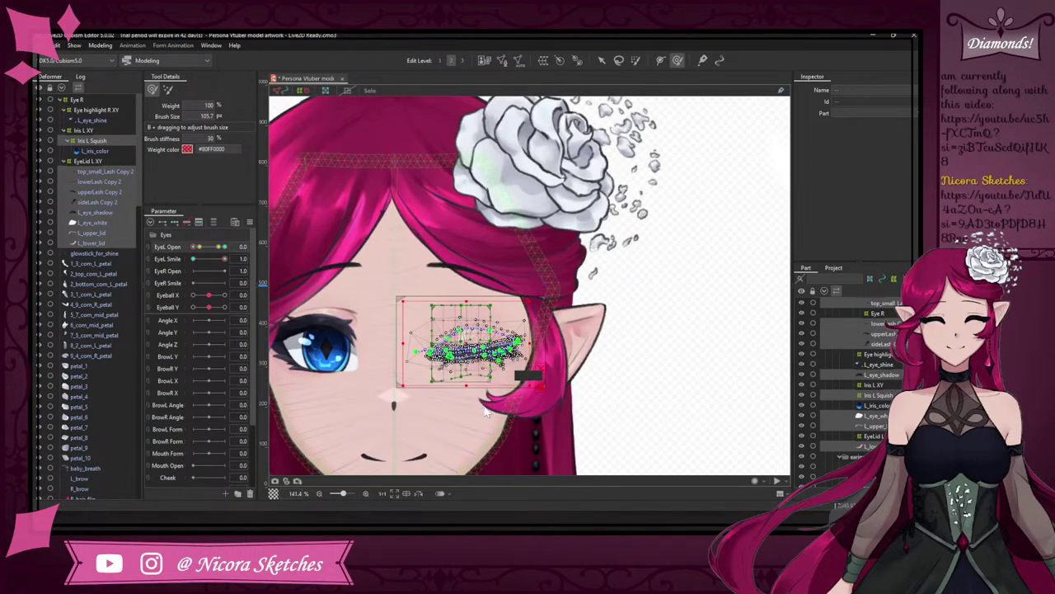
scroll(462, 388, "up", 3)
- Undo the EyeL Smile edits back to the selected left-eye objects at EyeL Open 0.3 and EyeL Smile 0.0
left_click(226, 259)
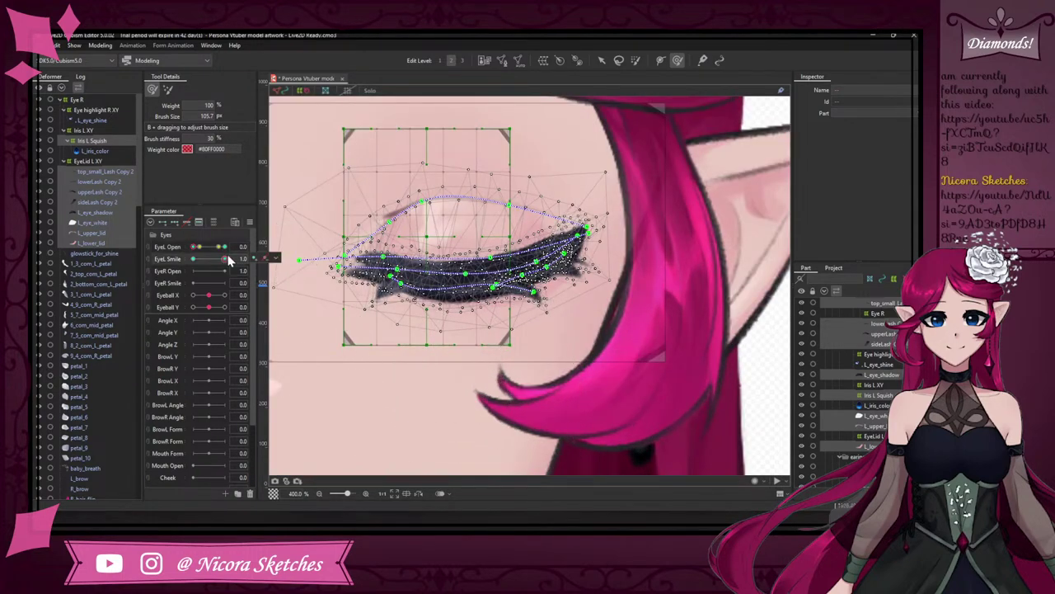
left_click(99, 151)
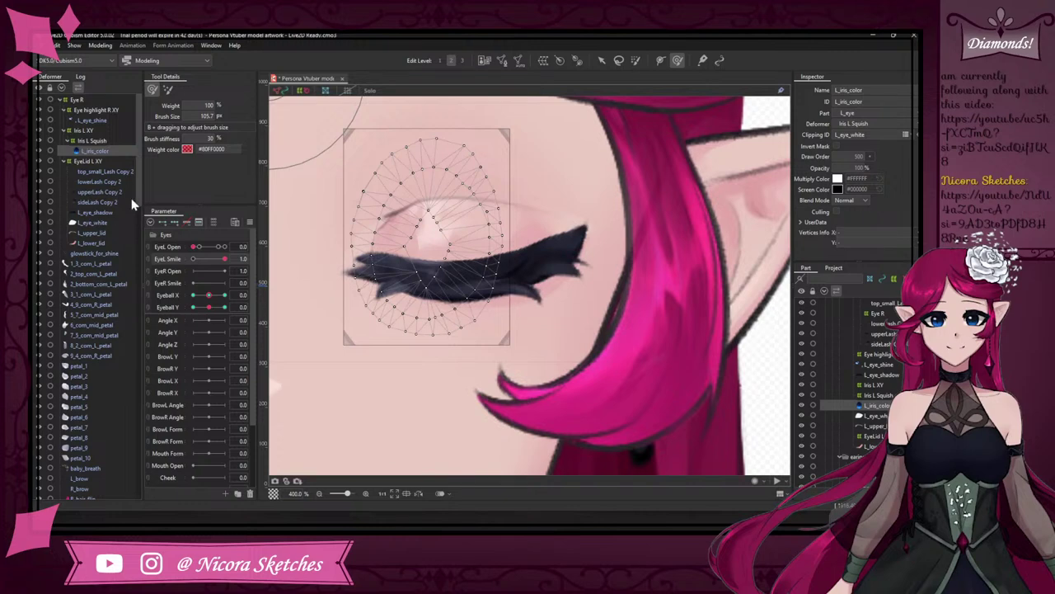
key("ctrl+z")
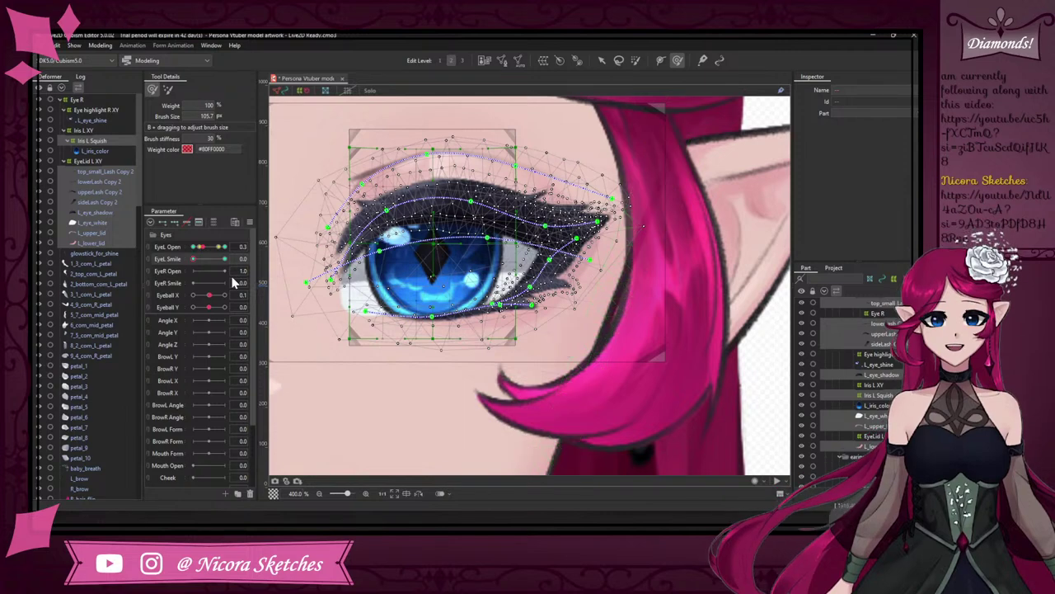
- Add two keys to EyeL Smile for the selected left-eye objects, and set EyeL Open to 0.0 and EyeL Smile to 1.0
left_click(162, 222)
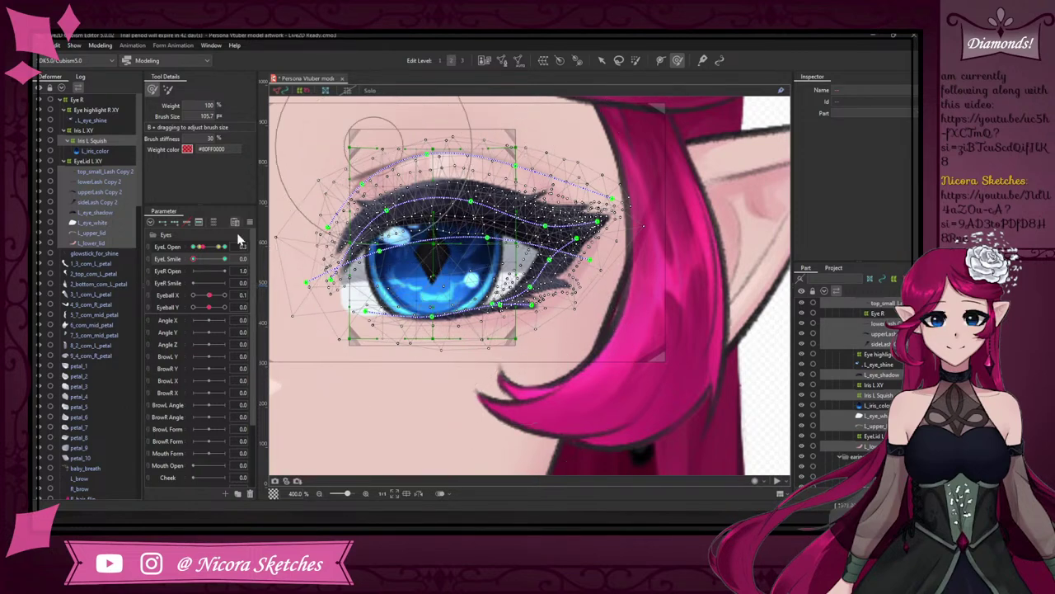
left_click_drag(229, 255, 185, 257)
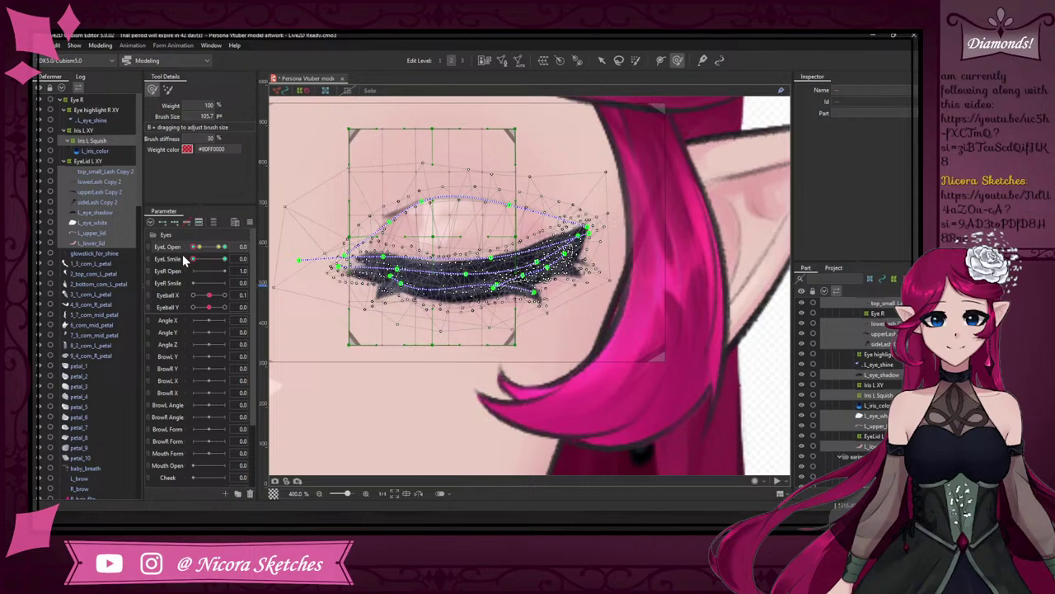
left_click(226, 260)
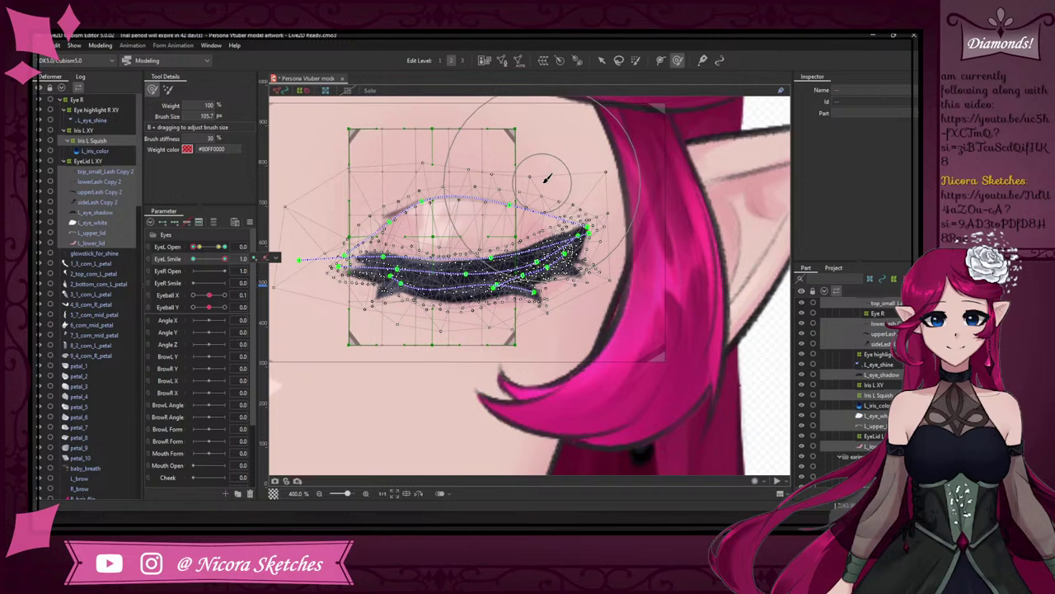
- Try to flip top_small_Lash Copy 2 upside down at EyeL Smile 1.0 by resizing its bounding box
left_click(109, 173)
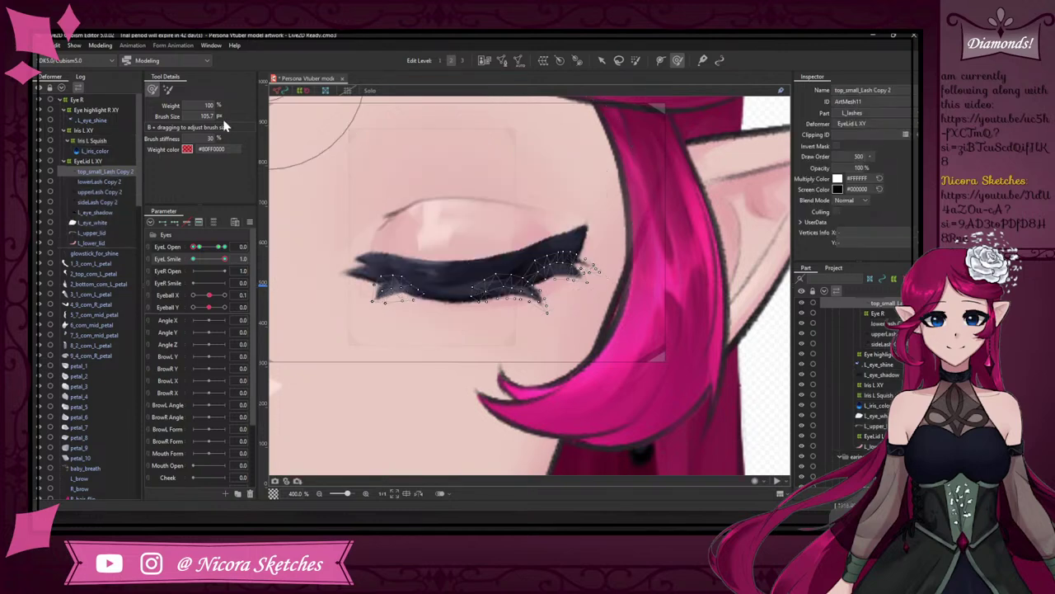
left_click(602, 60)
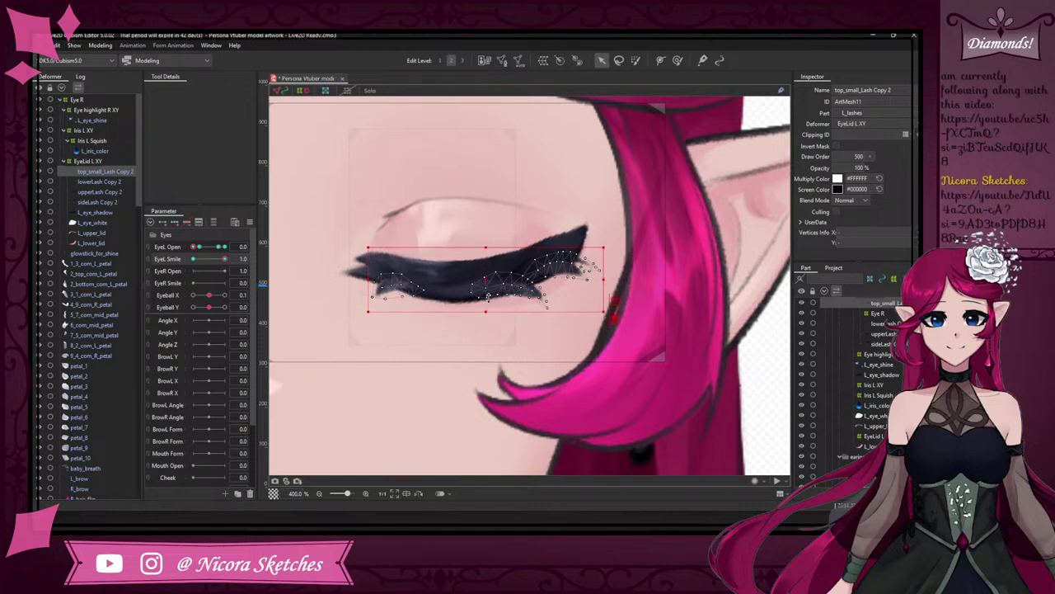
left_click_drag(489, 297, 520, 176)
key("ctrl+z")
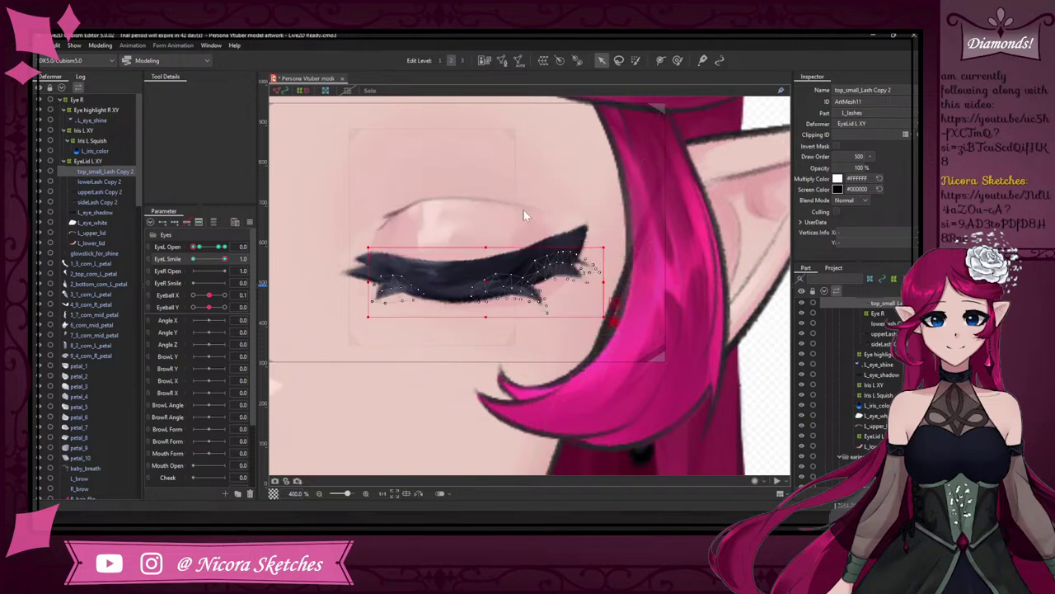
- Try to mirror top_small_Lash Copy 2 with the Reflect command using Reflect Vertically
scroll(485, 318, "up", 1)
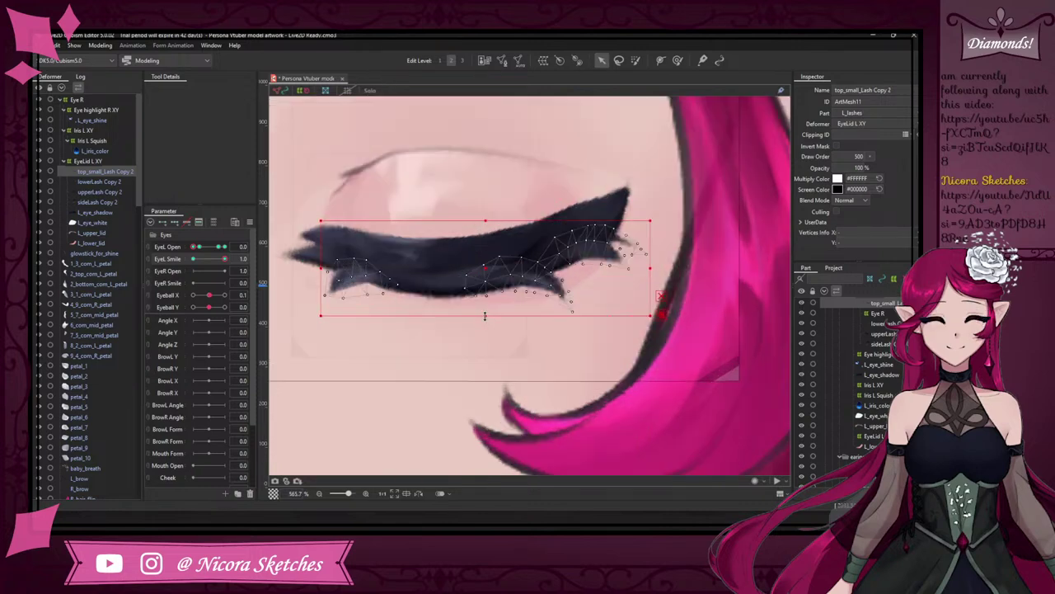
scroll(485, 317, "down", 2)
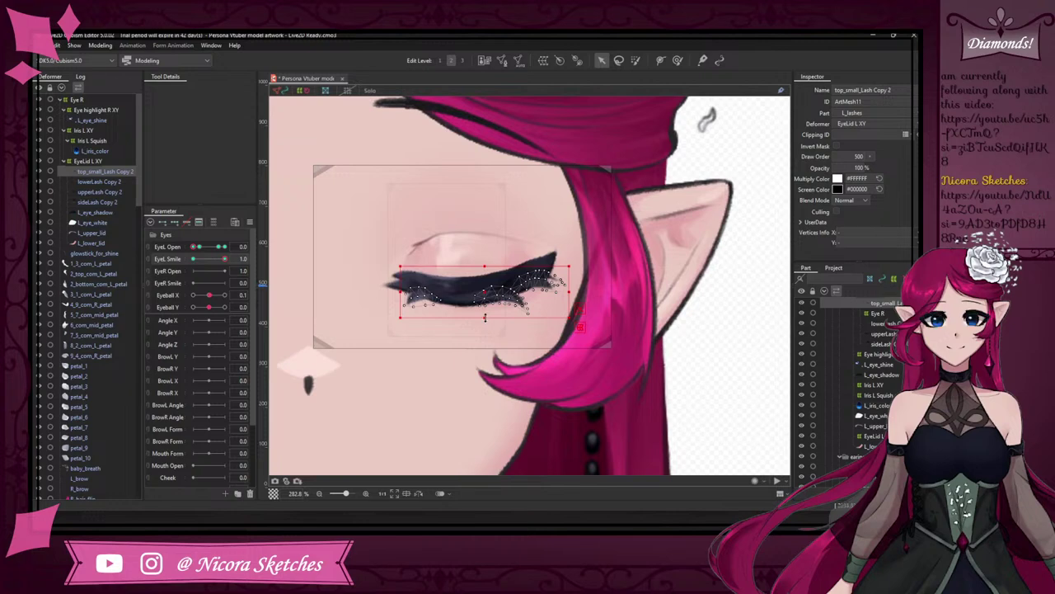
right_click(486, 323)
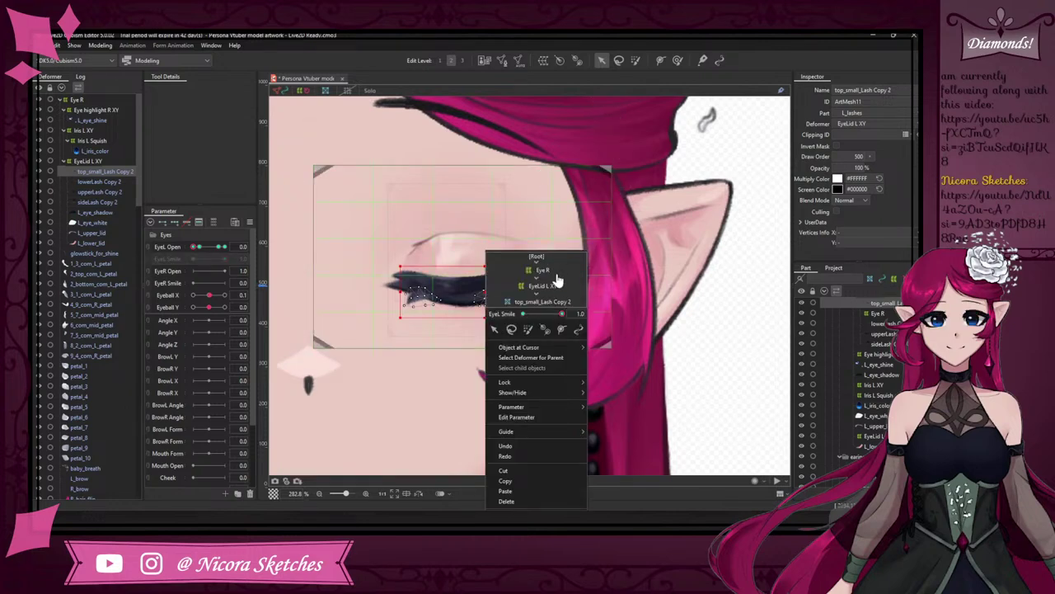
mouse_move(542, 409)
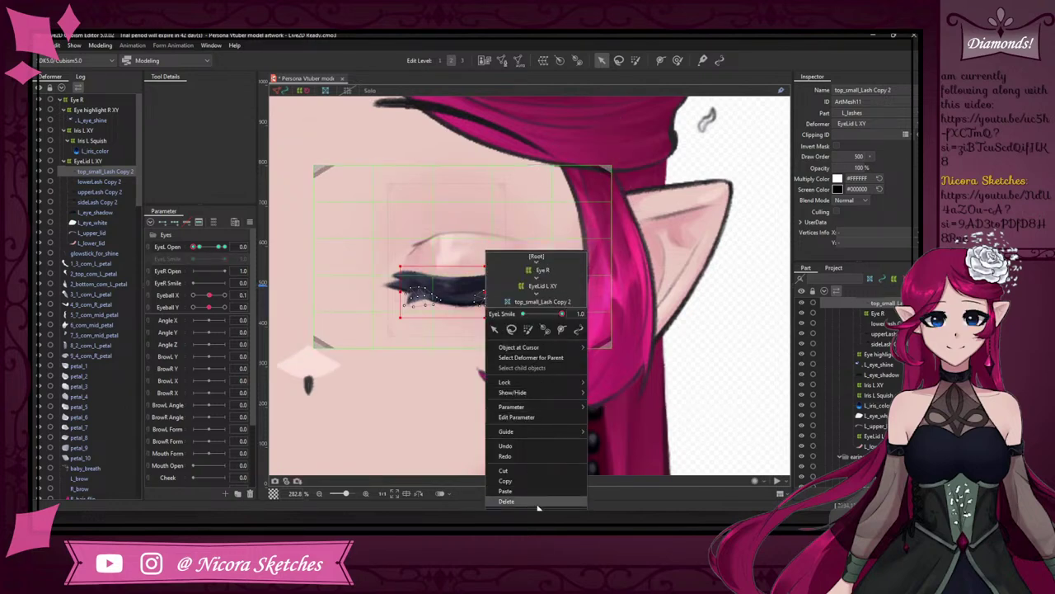
mouse_move(511, 347)
scroll(478, 214, "down", 2)
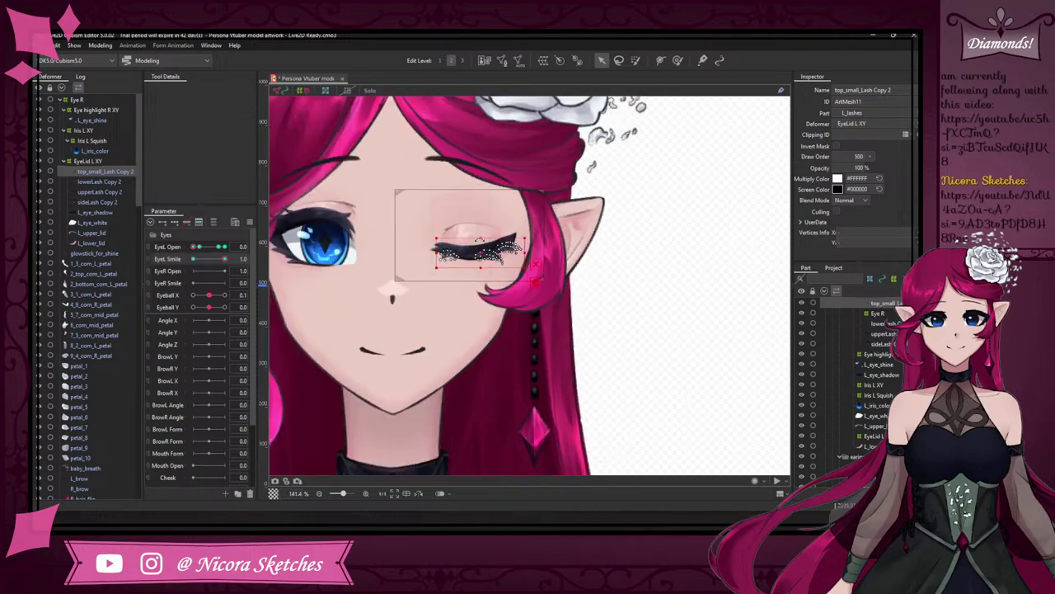
scroll(480, 272, "up", 1)
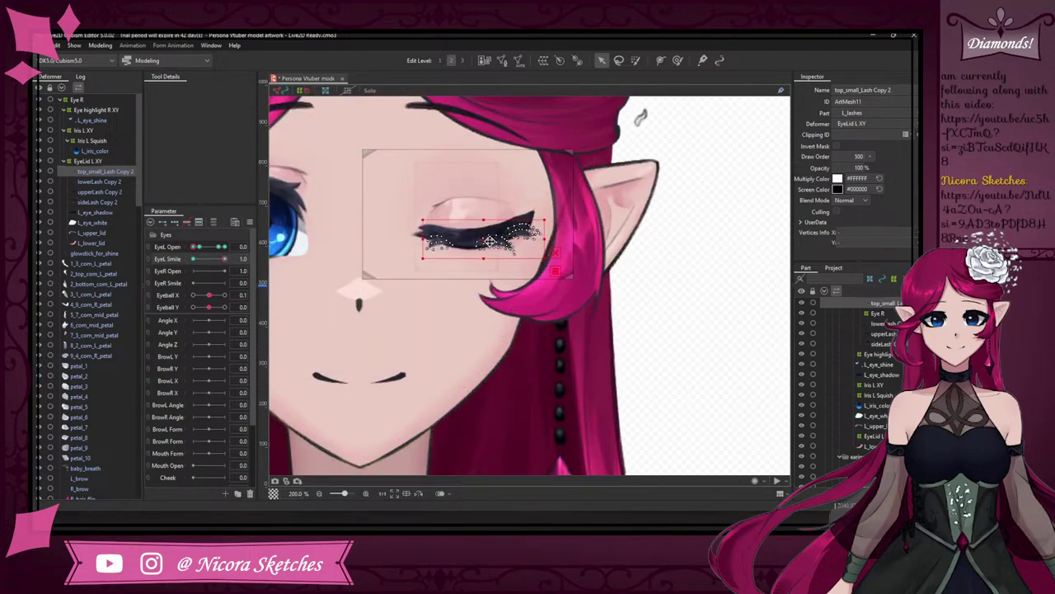
right_click(490, 241)
left_click(514, 439)
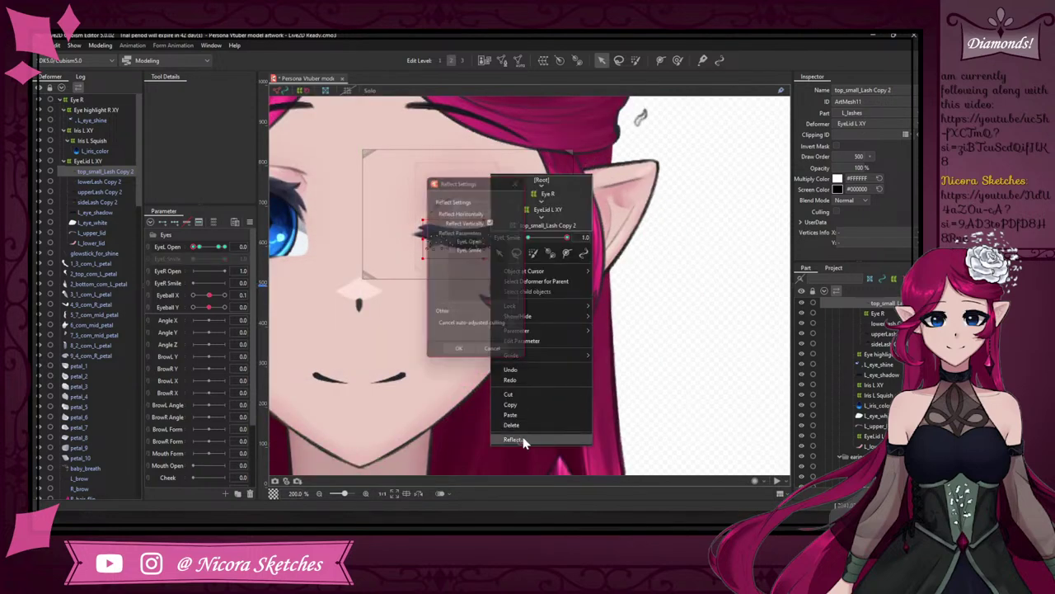
left_click(493, 221)
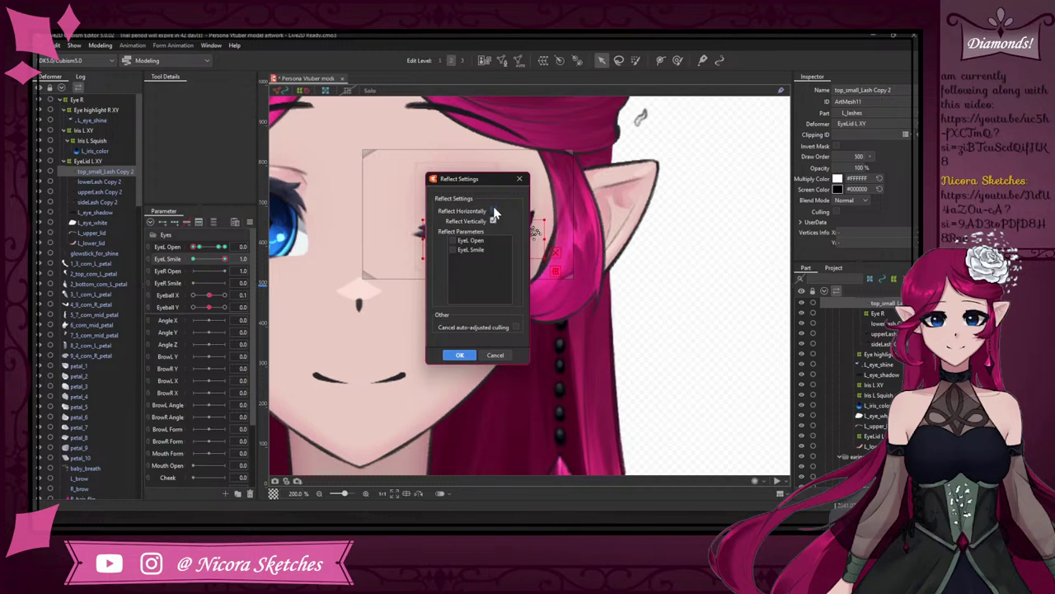
left_click(461, 354)
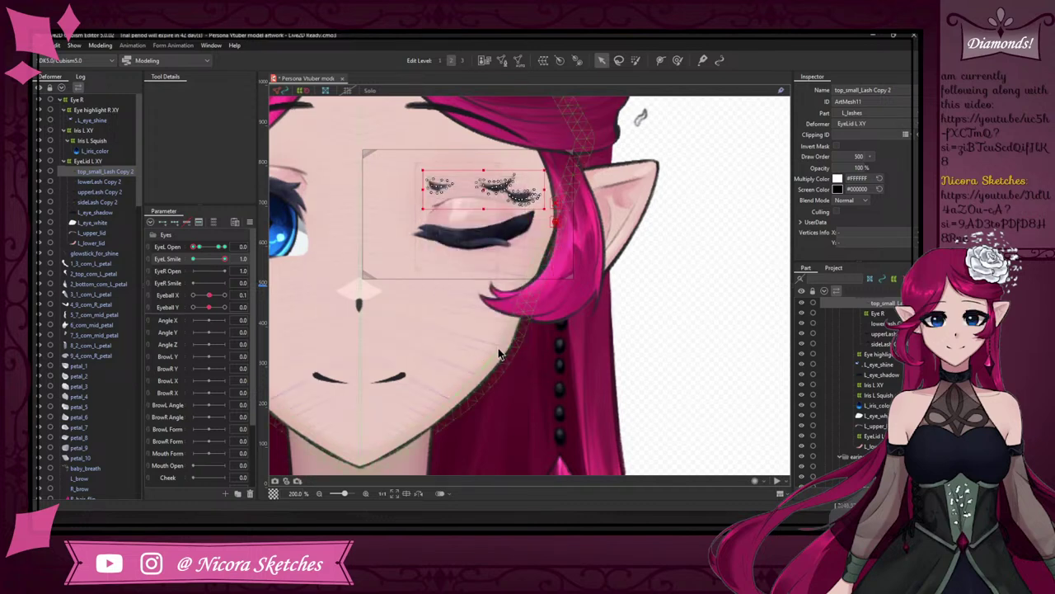
left_click(209, 247)
left_click(194, 247)
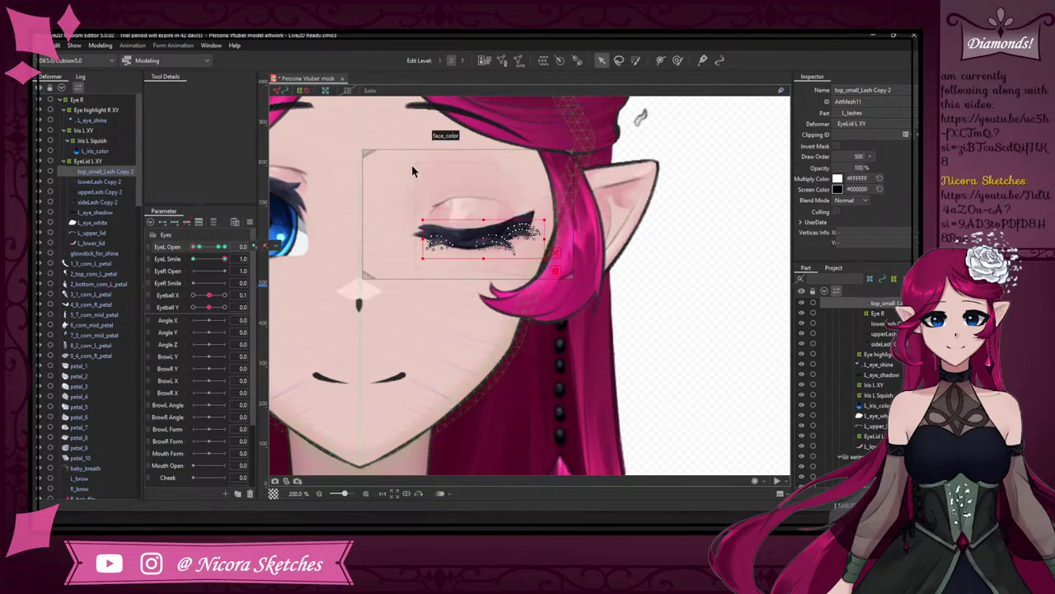
- Try once more to invert the small top lash by pulling its bounding box's lower edge above the upper edge
scroll(508, 239, "up", 2)
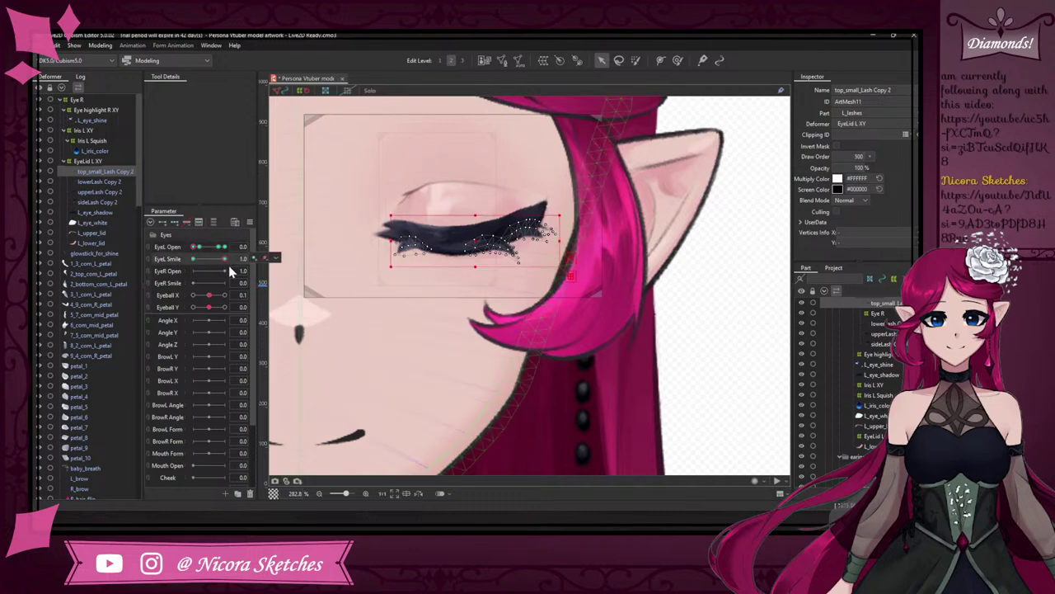
left_click_drag(476, 267, 501, 167)
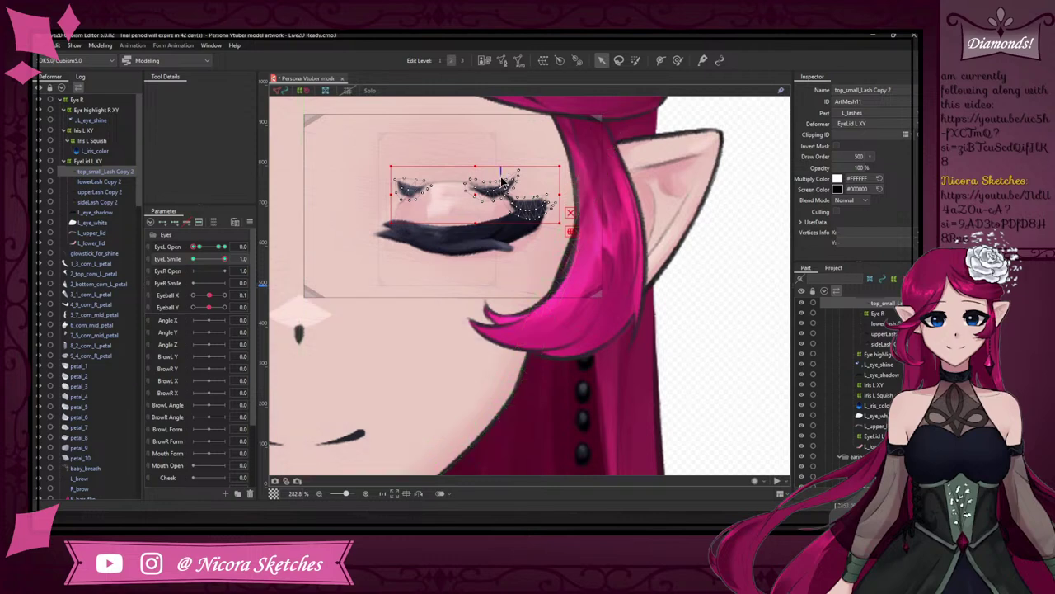
key("ctrl+z")
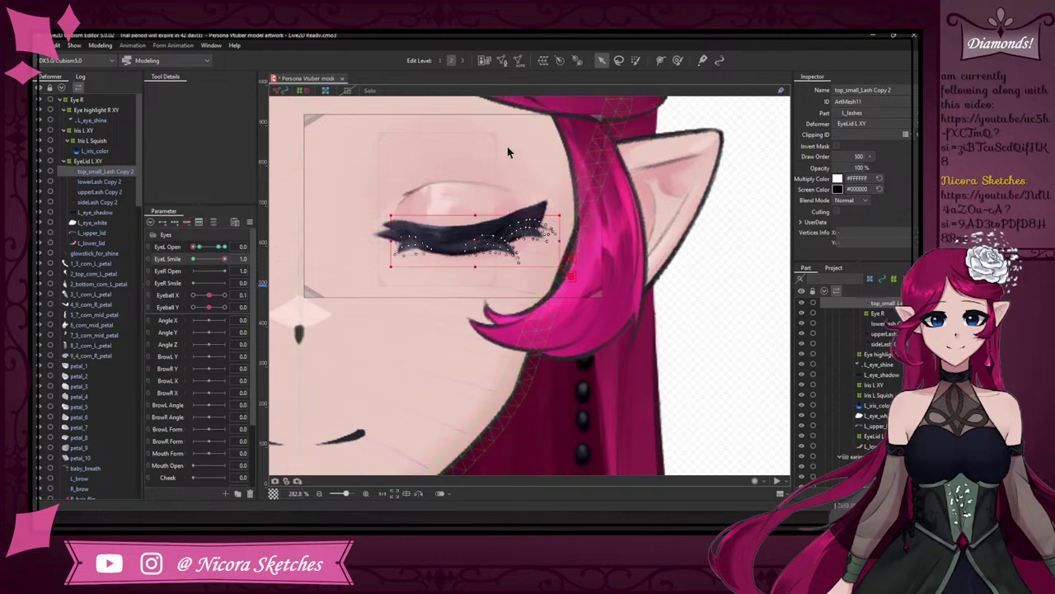
- Hide top_small_Lash Copy 2, lowerLash Copy 2 and sideLash Copy 2, and select upperLash Copy 2
left_click(38, 171)
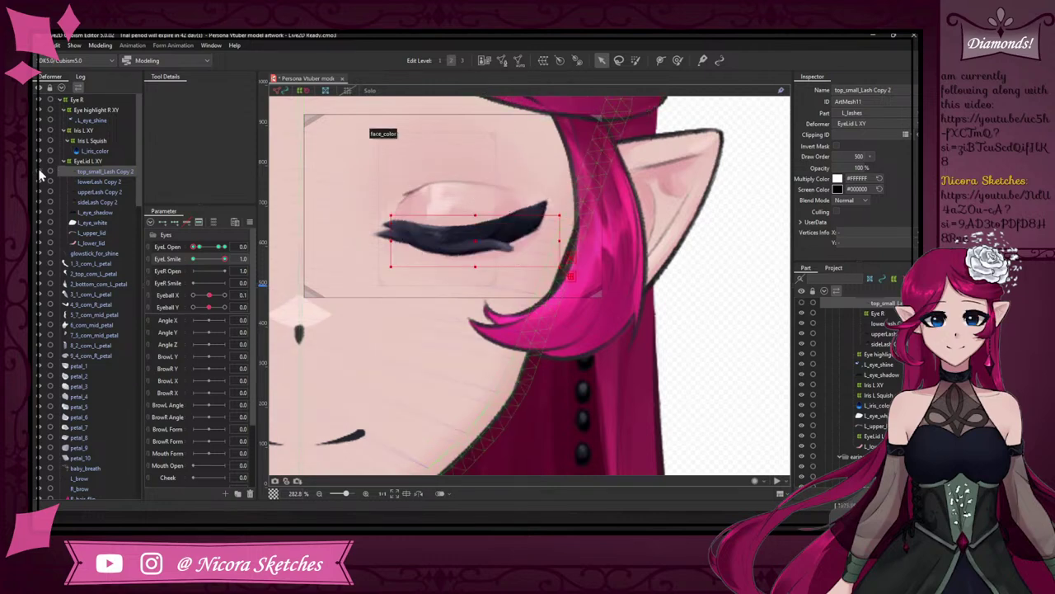
left_click(42, 189)
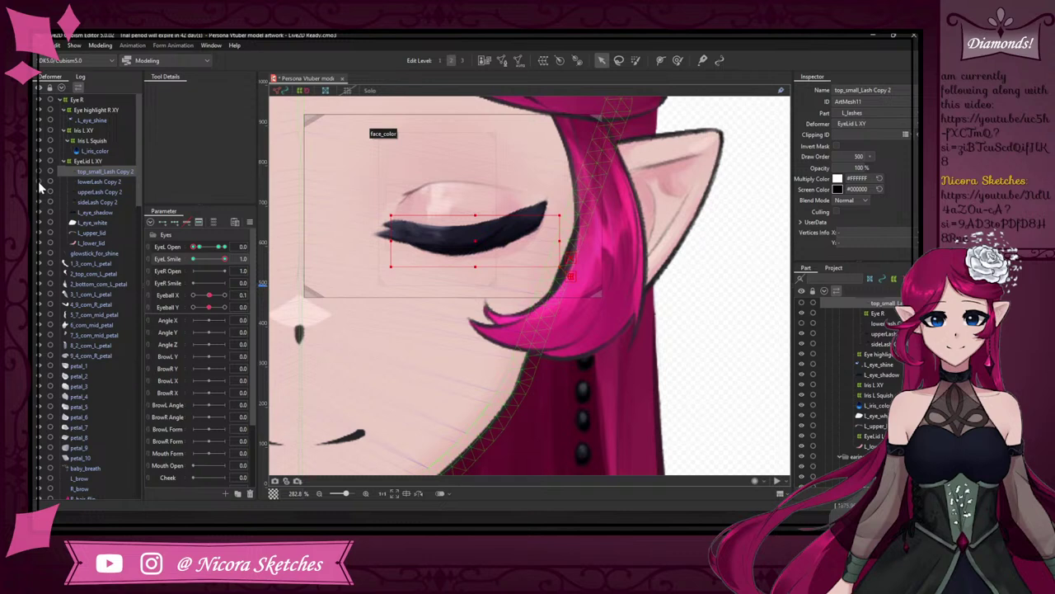
left_click(41, 195)
left_click(45, 198)
left_click(113, 193)
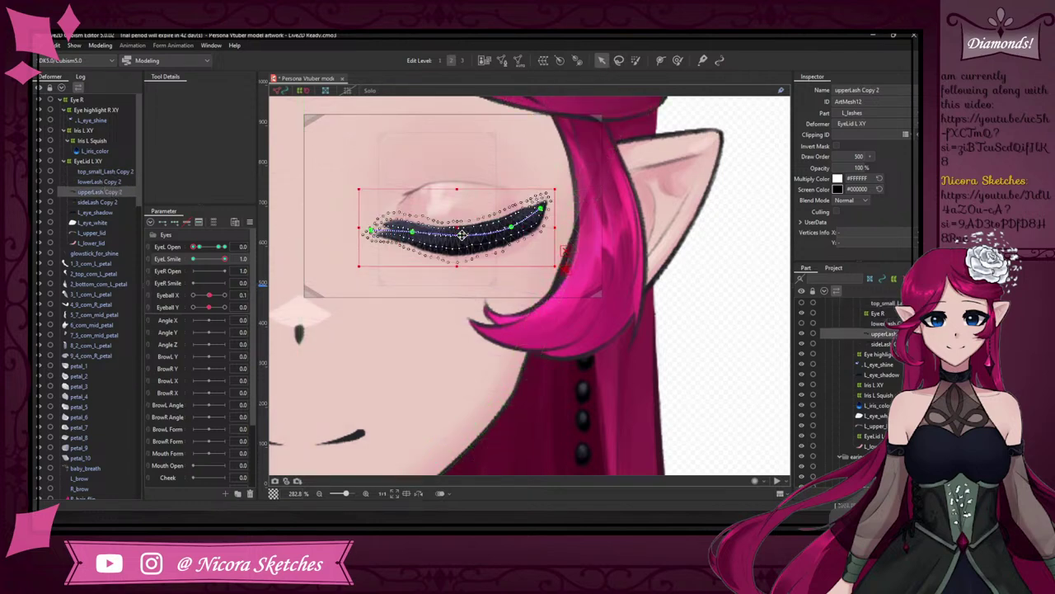
- Try to bend upperLash Copy 2 upward by raising its deform path's middle and inner points
scroll(462, 239, "up", 5)
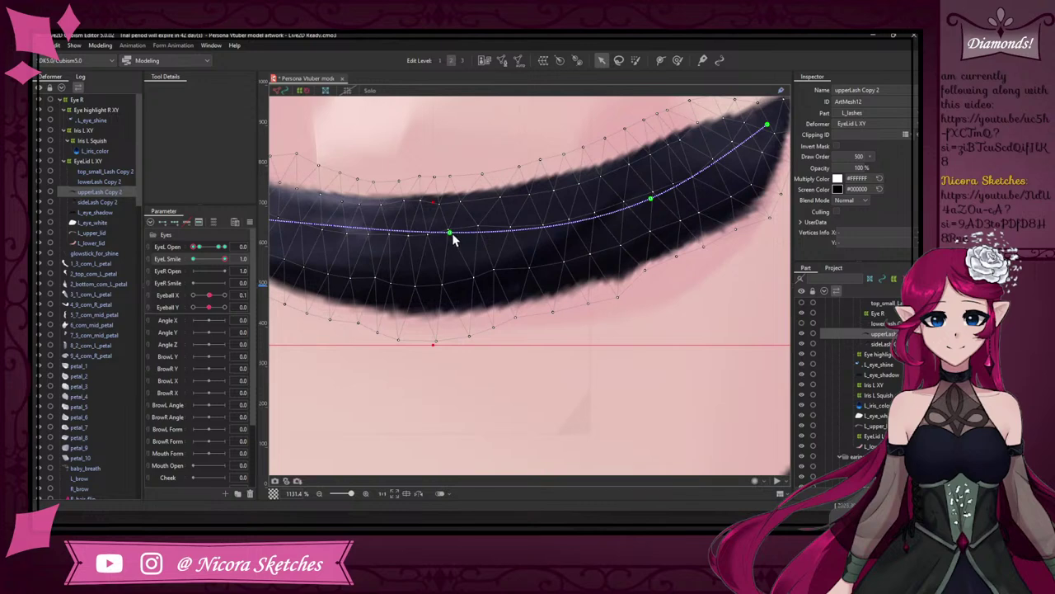
scroll(452, 236, "down", 2)
left_click_drag(453, 236, 451, 213)
scroll(467, 240, "down", 3)
scroll(465, 231, "up", 3)
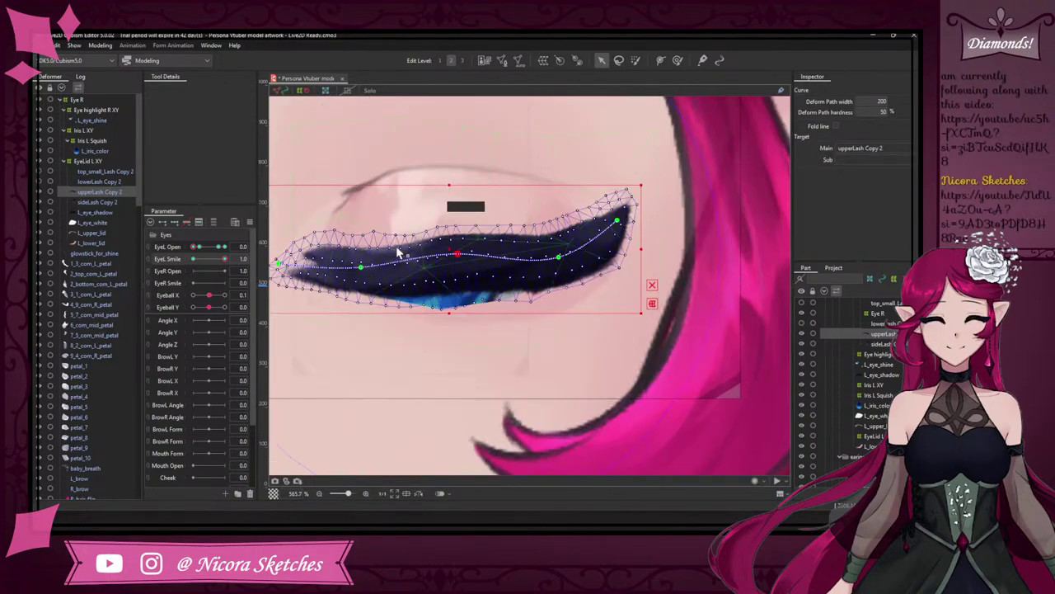
left_click_drag(361, 267, 360, 262)
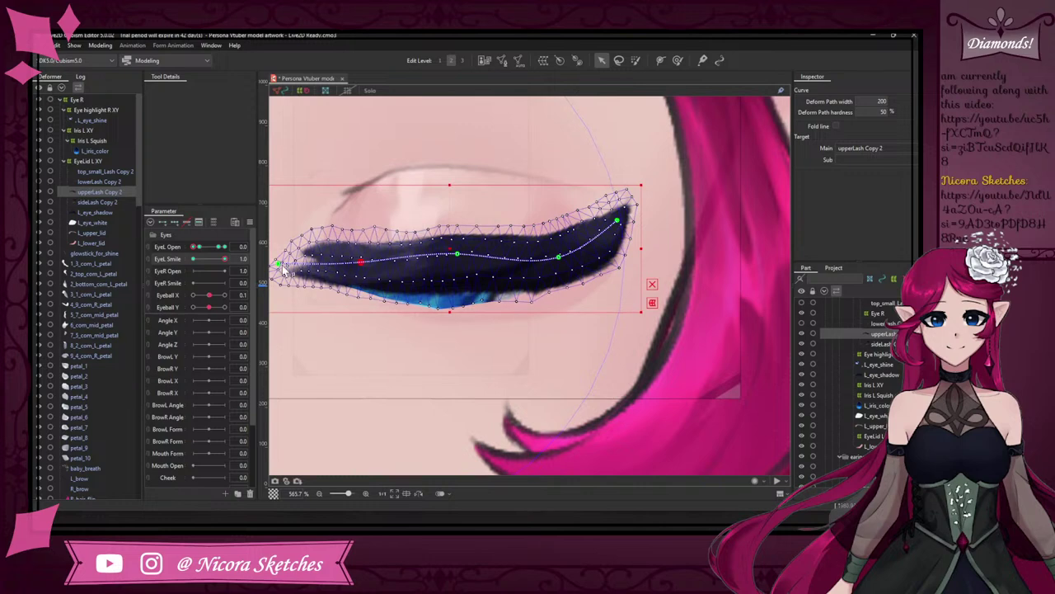
left_click_drag(282, 266, 281, 275)
mouse_move(363, 265)
left_mouse_down()
mouse_move(365, 232)
mouse_move(365, 244)
left_mouse_up()
scroll(366, 245, "down", 4)
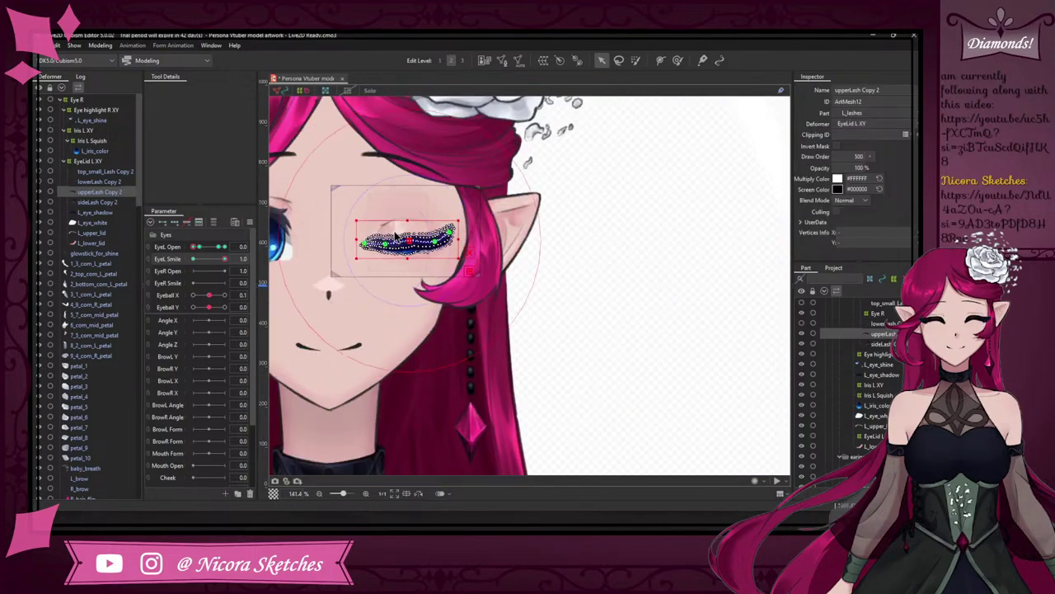
scroll(395, 227, "up", 3)
key("ctrl+z")
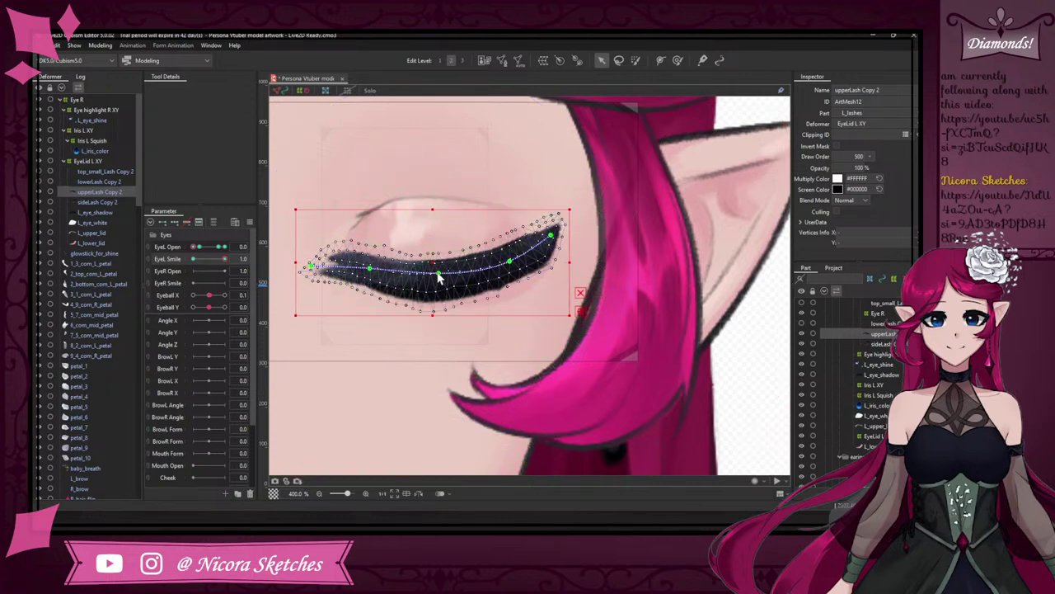
- Raise the middle, inner and outer deform path points of upperLash Copy 2 to flatten its downward curve
left_click_drag(438, 273, 437, 263)
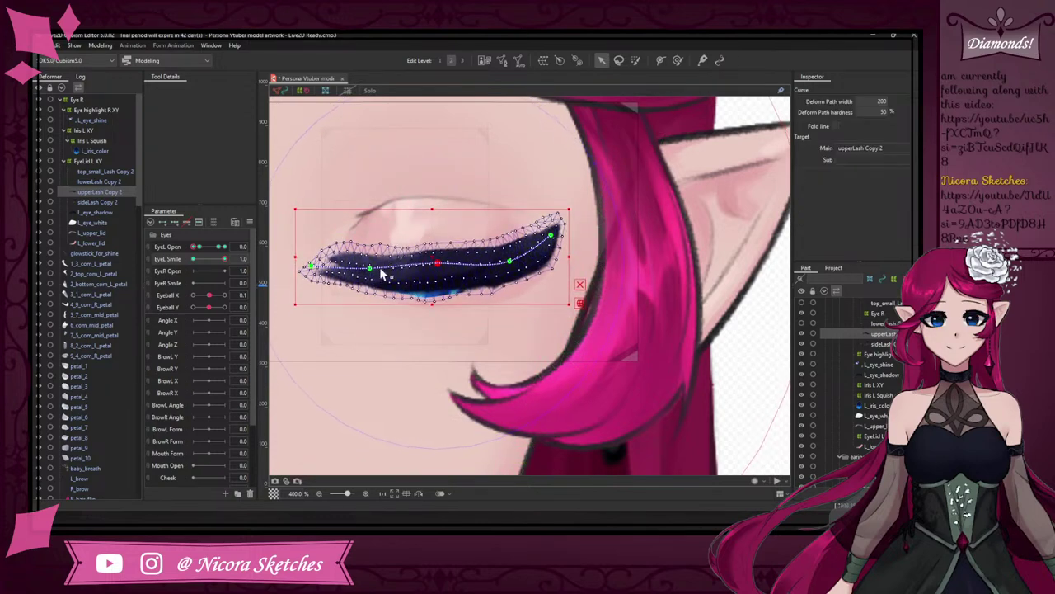
left_click(369, 268)
left_click_drag(372, 272, 438, 262)
key("ctrl+z")
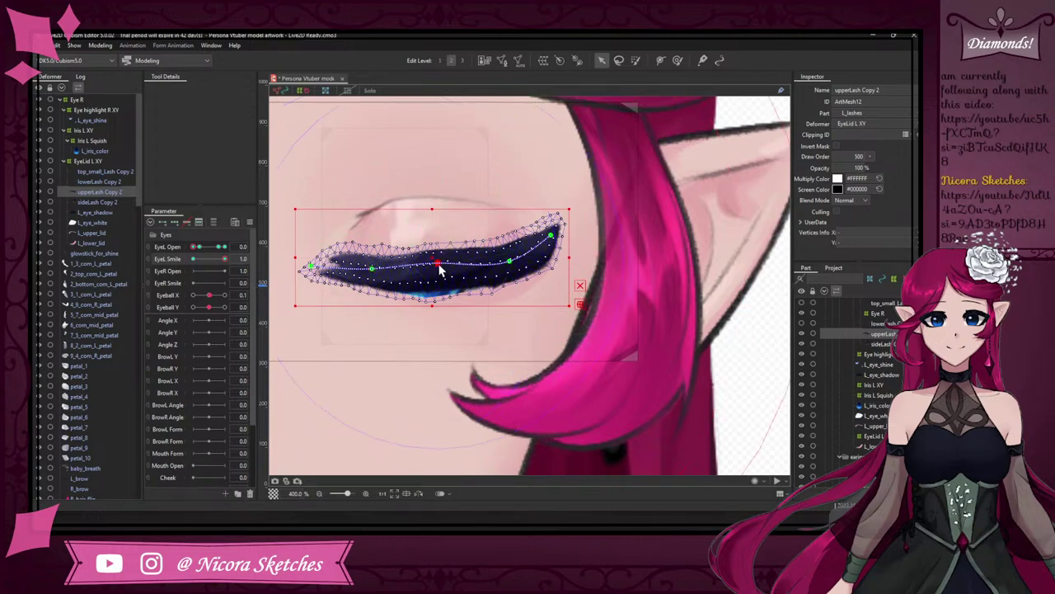
left_click_drag(438, 272, 440, 250)
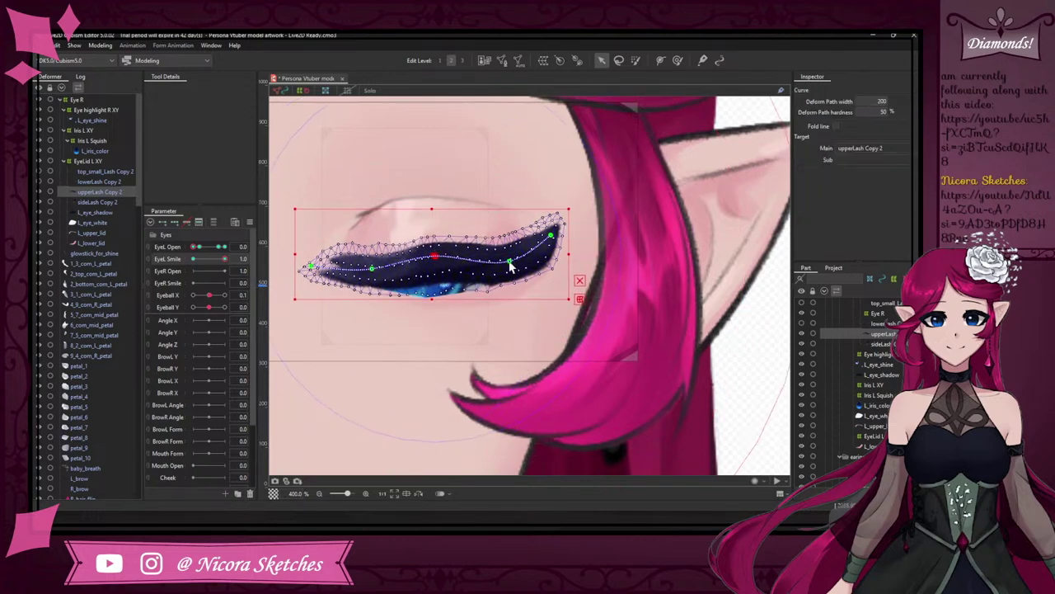
left_click_drag(511, 266, 550, 245)
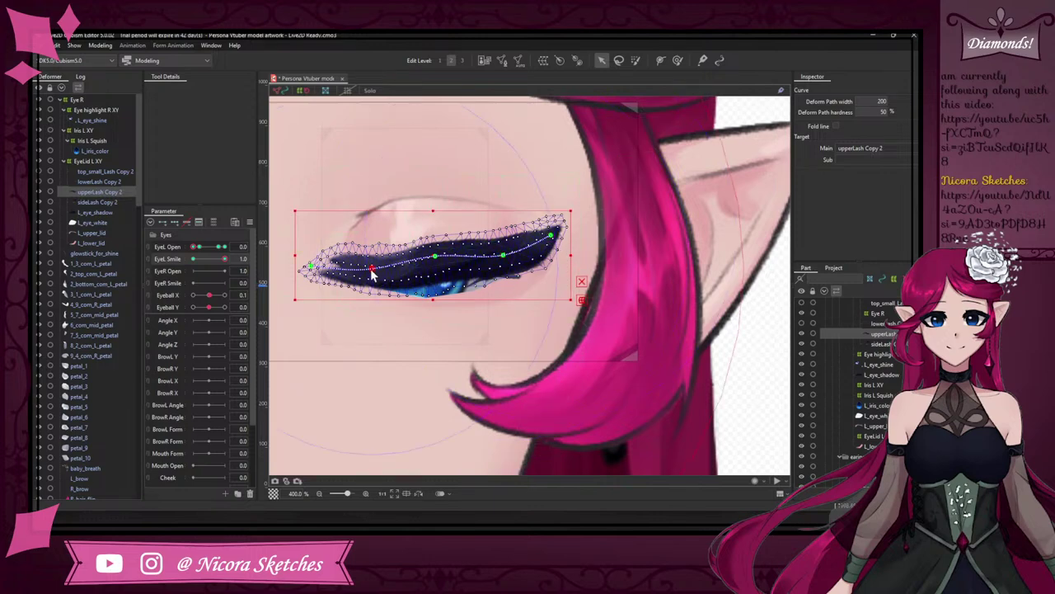
left_click_drag(371, 269, 371, 262)
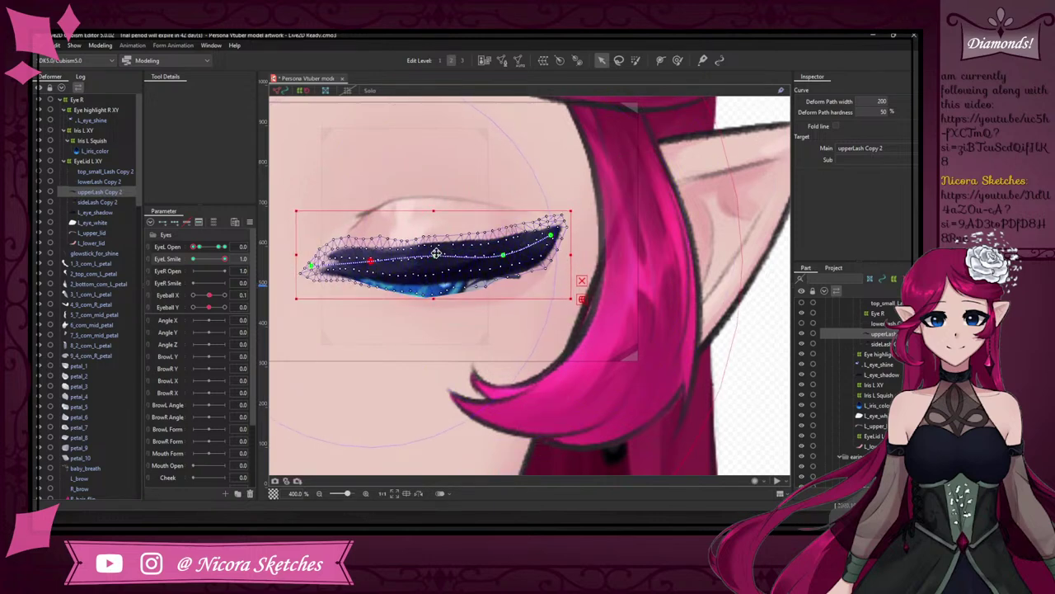
- Add a deform path point to upperLash Copy 2 midway between its inner and middle points
scroll(513, 253, "down", 2)
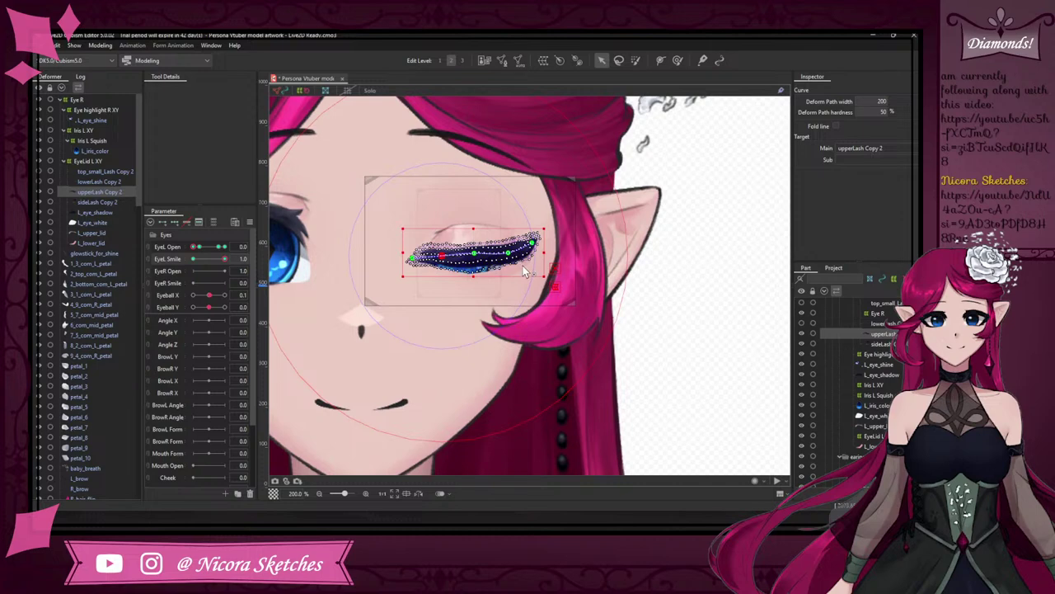
scroll(505, 258, "up", 2)
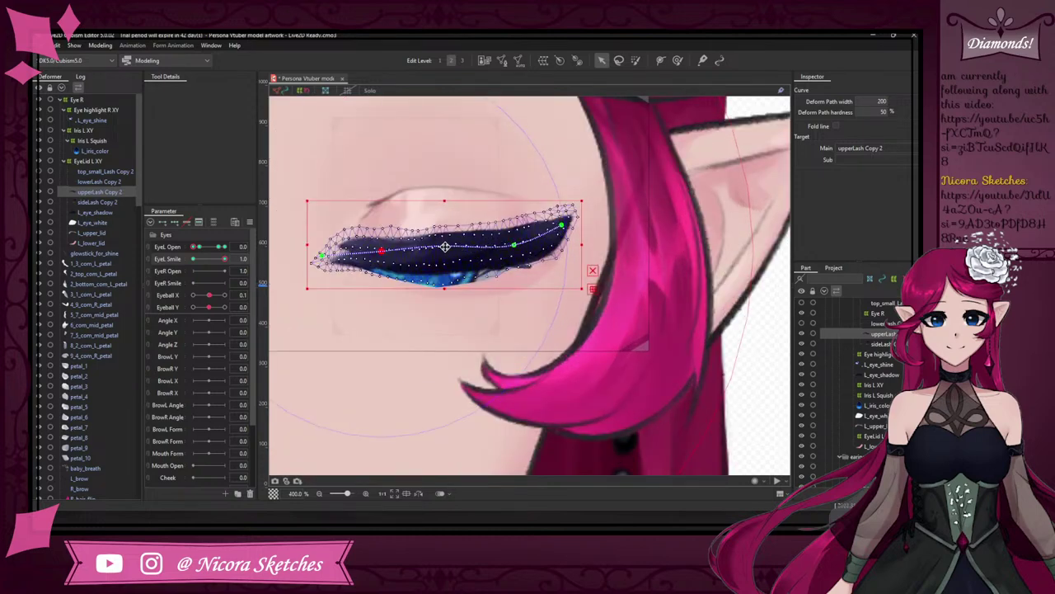
scroll(445, 246, "up", 2)
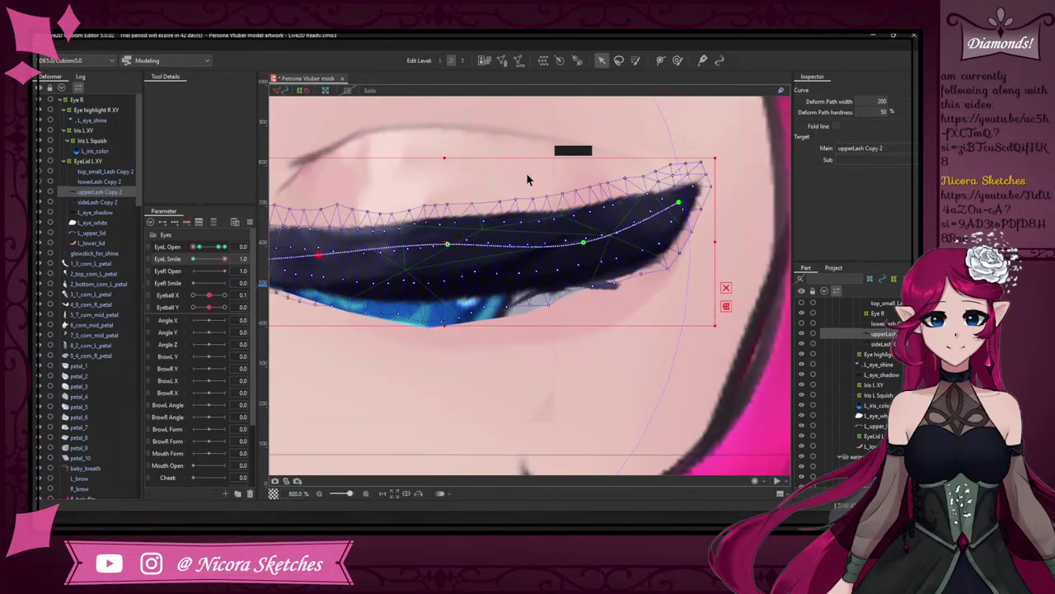
left_click(660, 60)
scroll(451, 249, "up", 3)
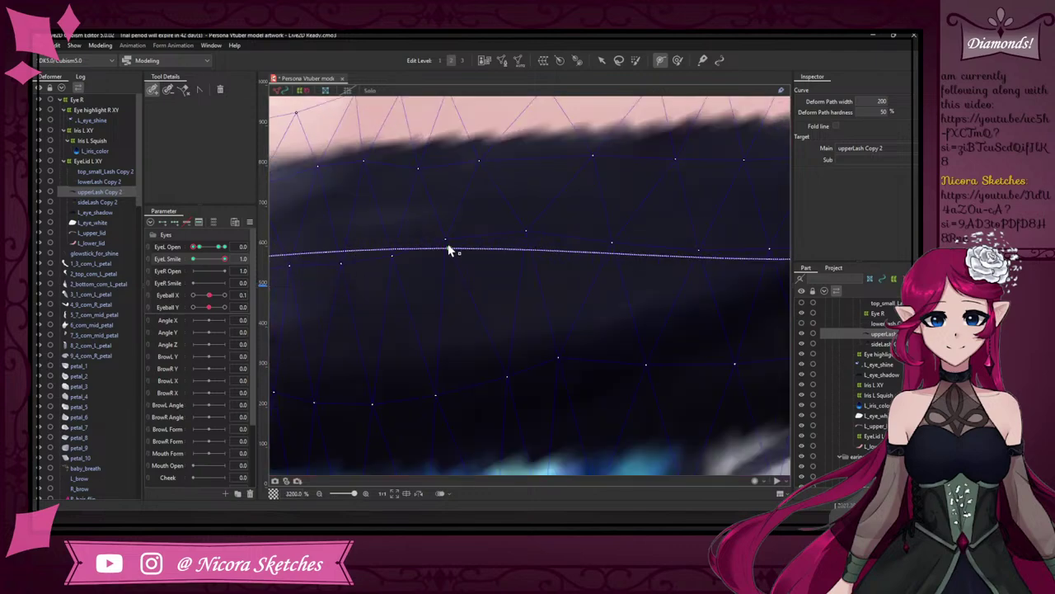
scroll(451, 253, "down", 10)
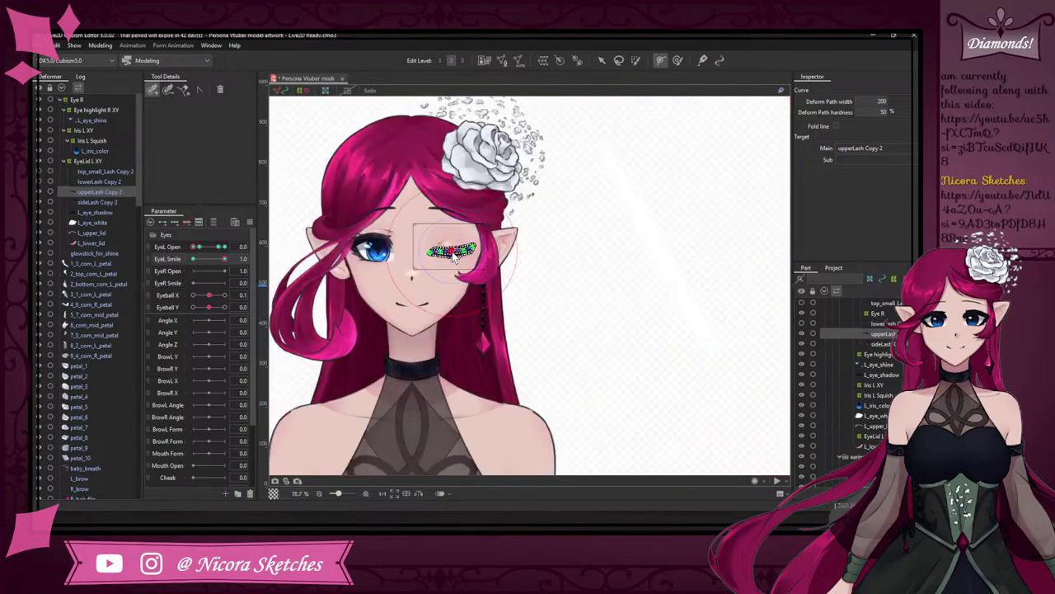
scroll(451, 256, "up", 6)
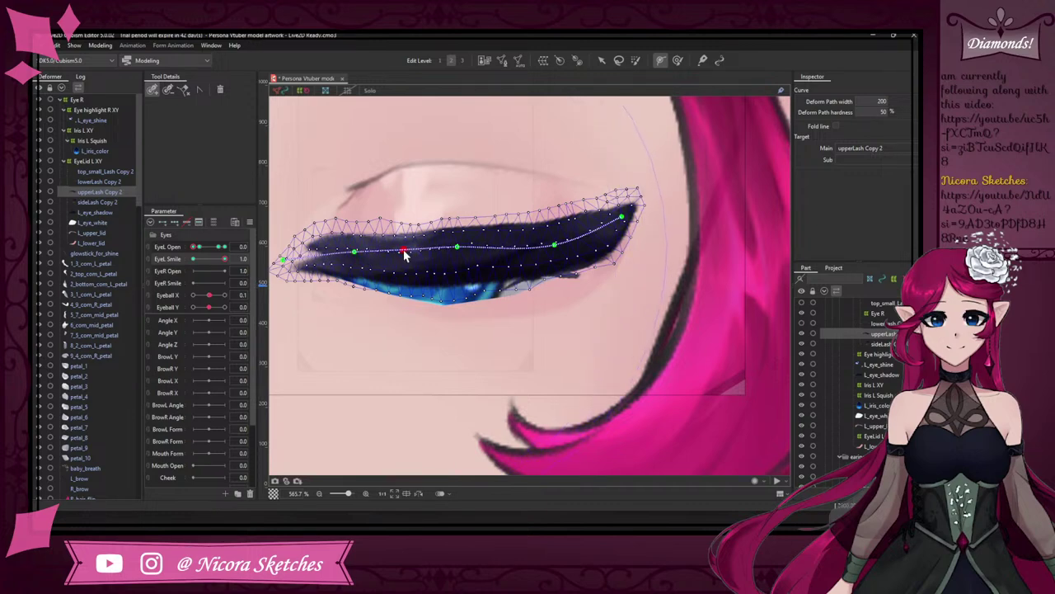
- Raise the middle deform path point of upperLash Copy 2 and adjust the point between it and the outer corner
left_click(601, 61)
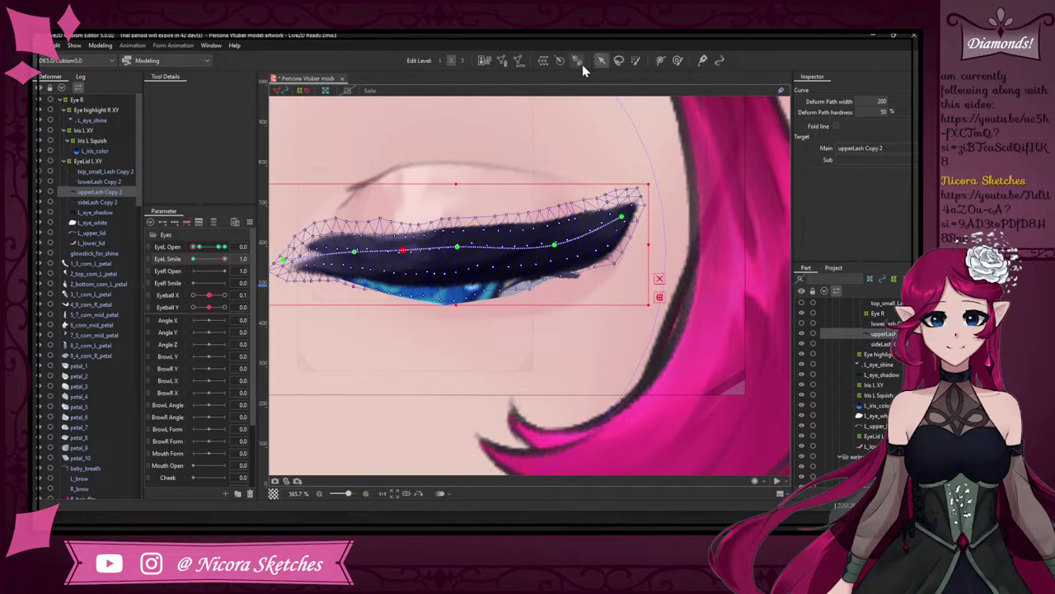
mouse_move(198, 247)
left_mouse_down()
mouse_move(224, 247)
mouse_move(191, 246)
left_mouse_up()
left_click_drag(403, 254, 464, 242)
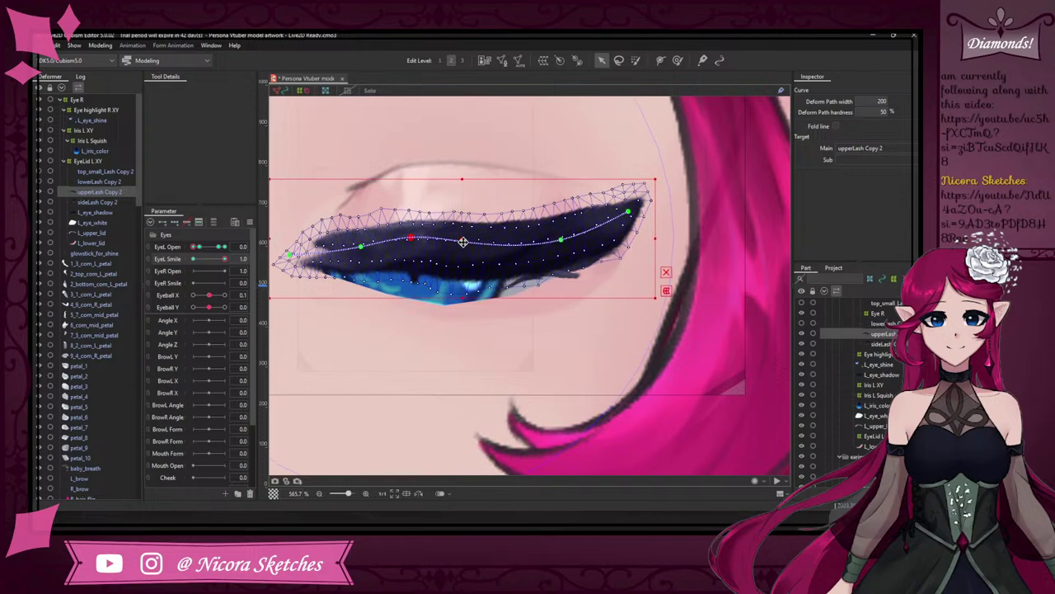
key("ctrl+z")
scroll(460, 234, "up", 5)
scroll(455, 272, "down", 1)
left_click(446, 298)
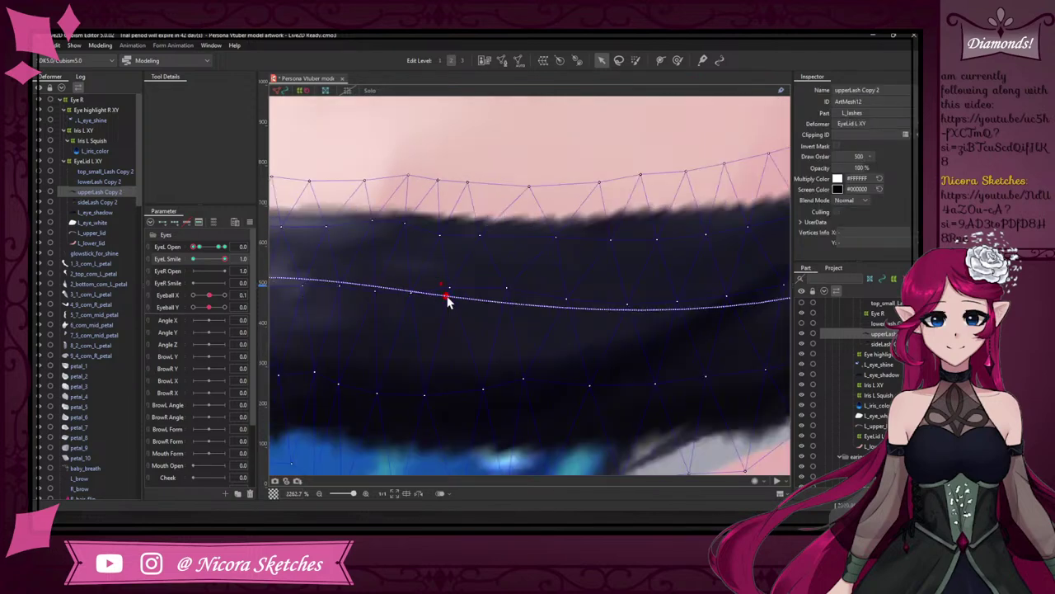
scroll(450, 287, "down", 1)
scroll(461, 295, "down", 3)
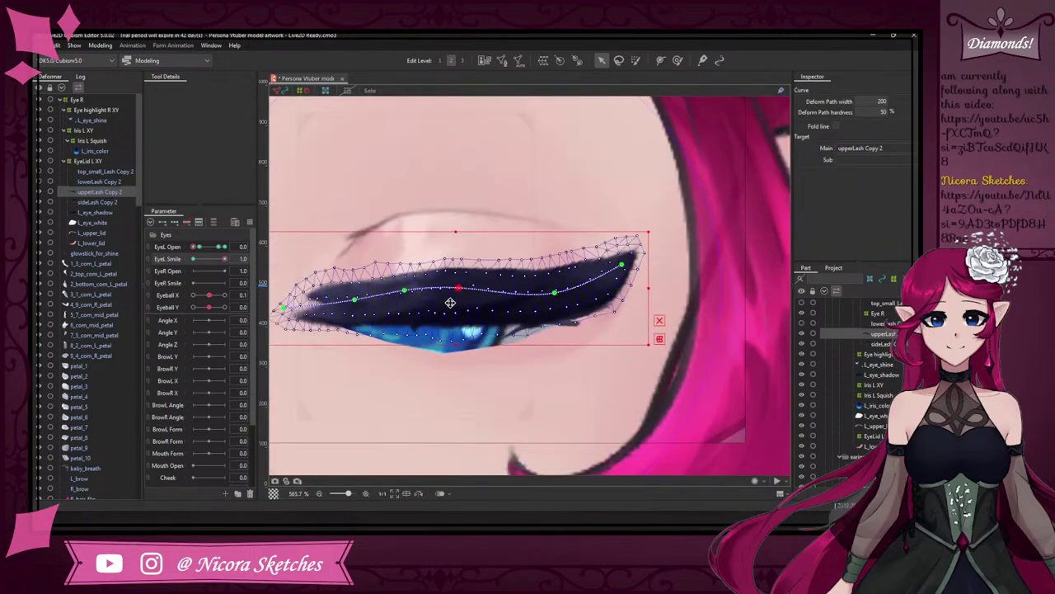
scroll(455, 291, "up", 1)
left_click_drag(600, 292, 597, 296)
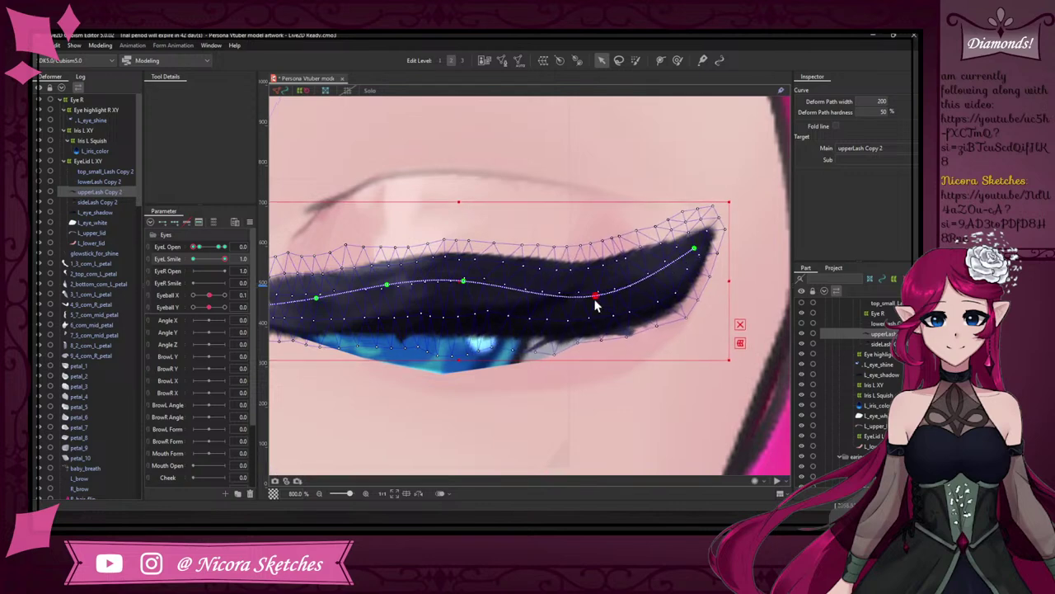
- Raise the deform path point of upperLash Copy 2 just inward of the middle point to arch the lash
scroll(606, 301, "down", 3)
scroll(662, 297, "up", 1)
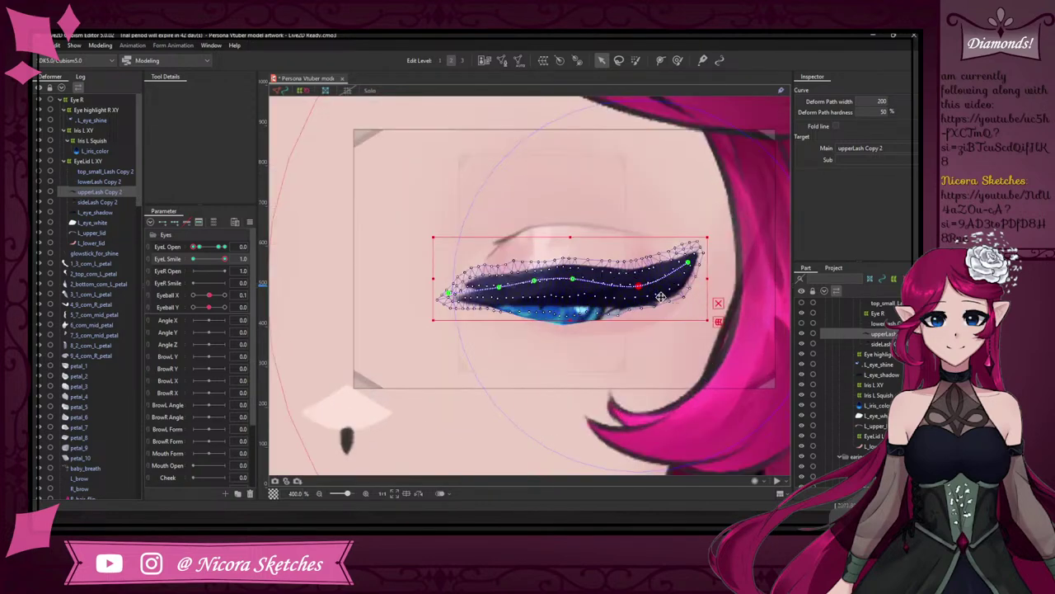
scroll(556, 281, "up", 1)
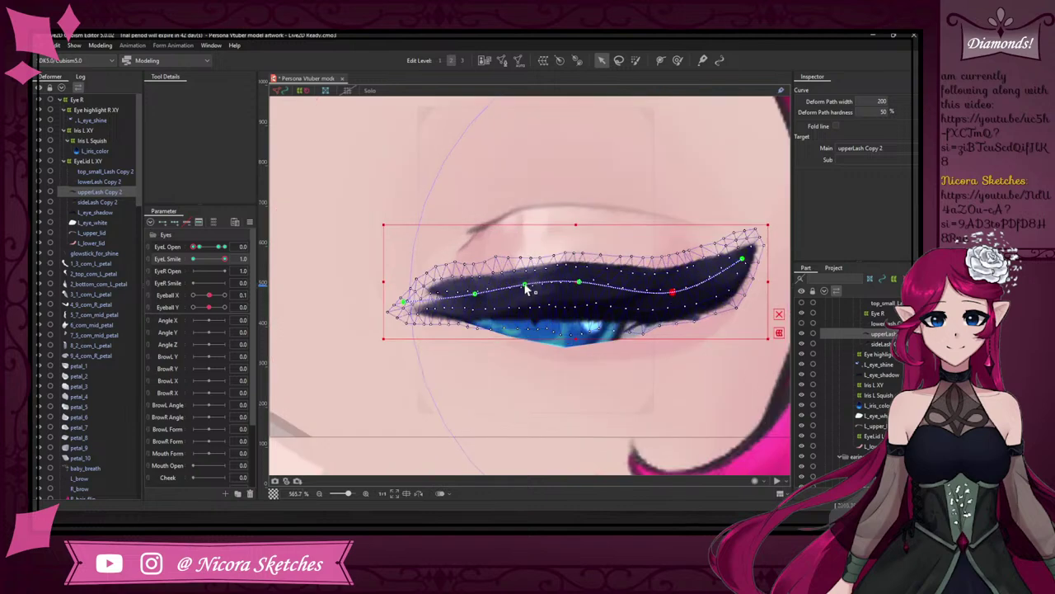
left_click_drag(524, 289, 524, 281)
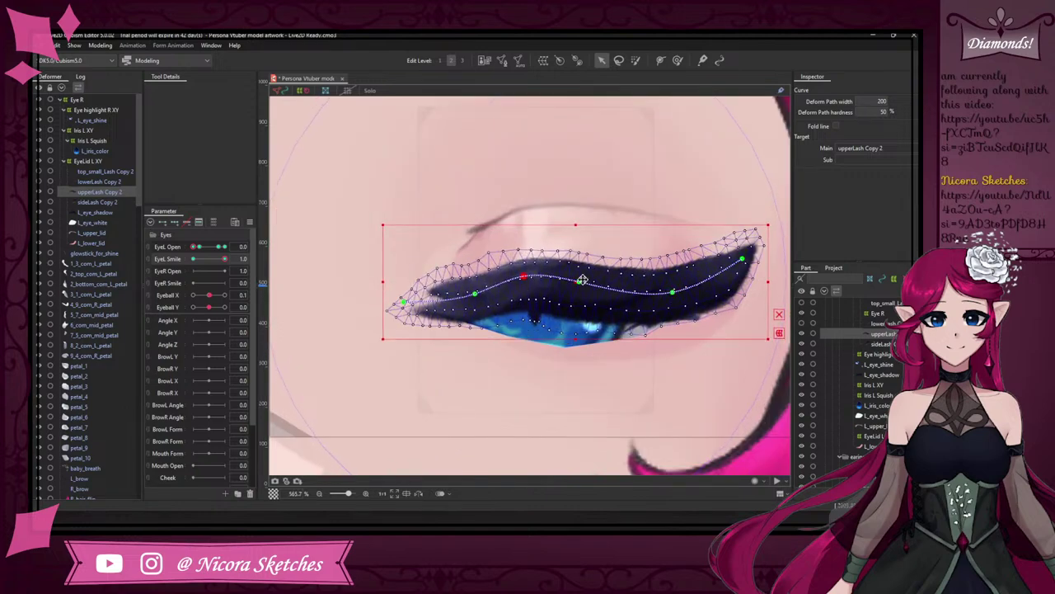
scroll(580, 281, "down", 1)
scroll(580, 281, "up", 5)
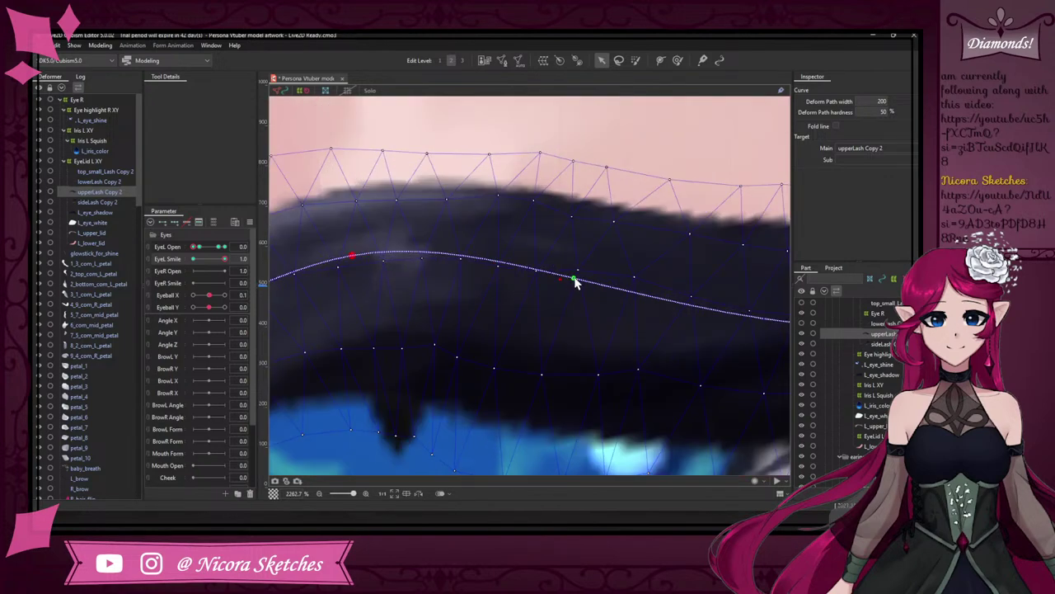
scroll(583, 281, "down", 5)
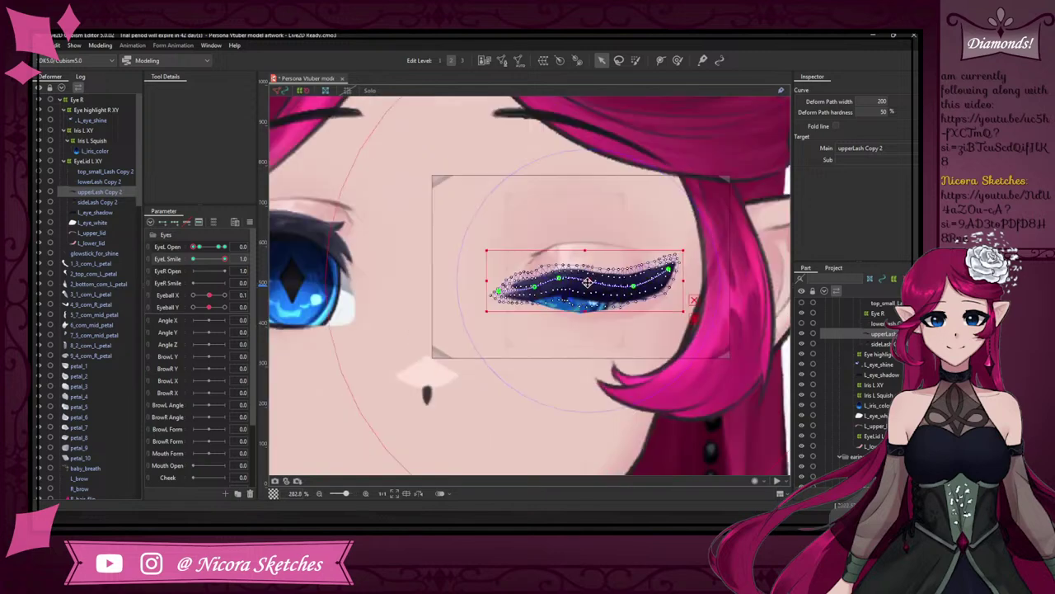
- Lower the two innermost deform path points of upperLash Copy 2 so its inner corner curves downward
scroll(557, 291, "up", 2)
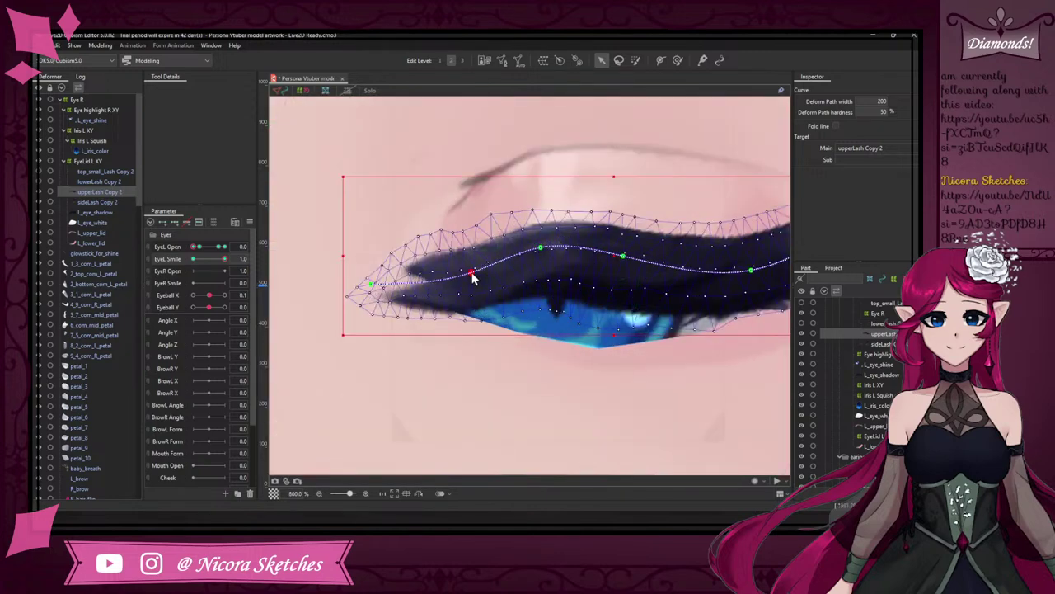
left_click_drag(471, 286, 471, 292)
left_click_drag(368, 286, 384, 318)
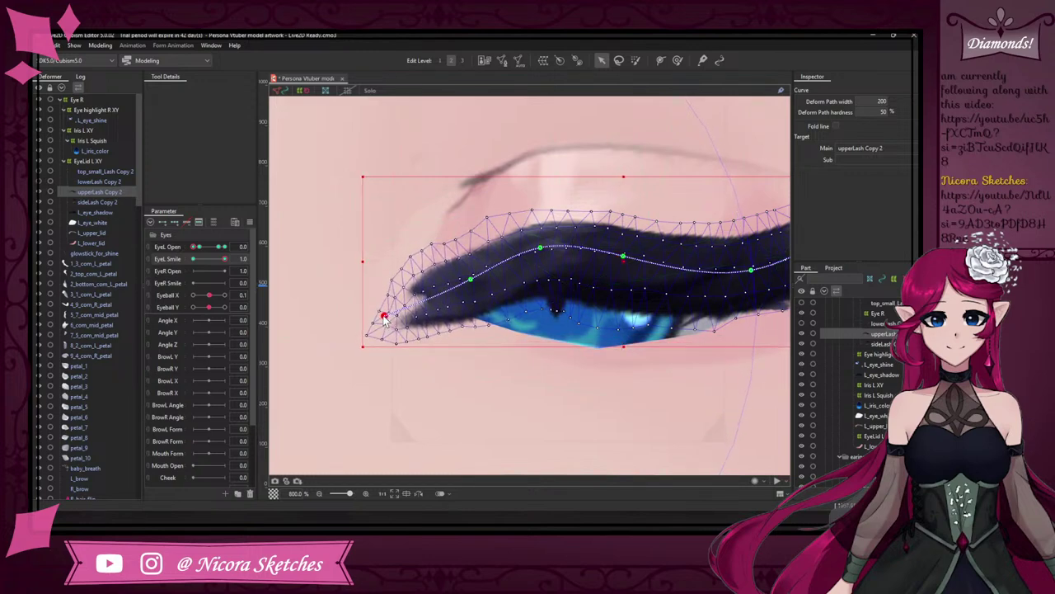
- Reduce the deform brush to 30.4 px and smooth the lower and upper edges of upperLash Copy 2 near the inner corner
left_click(678, 61)
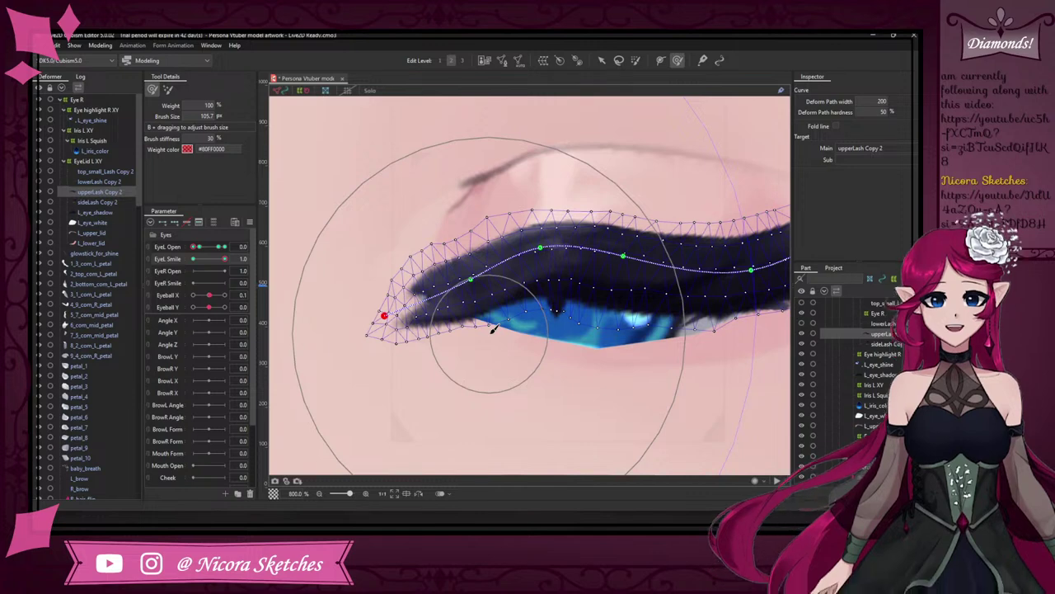
left_click_drag(549, 368, 464, 387)
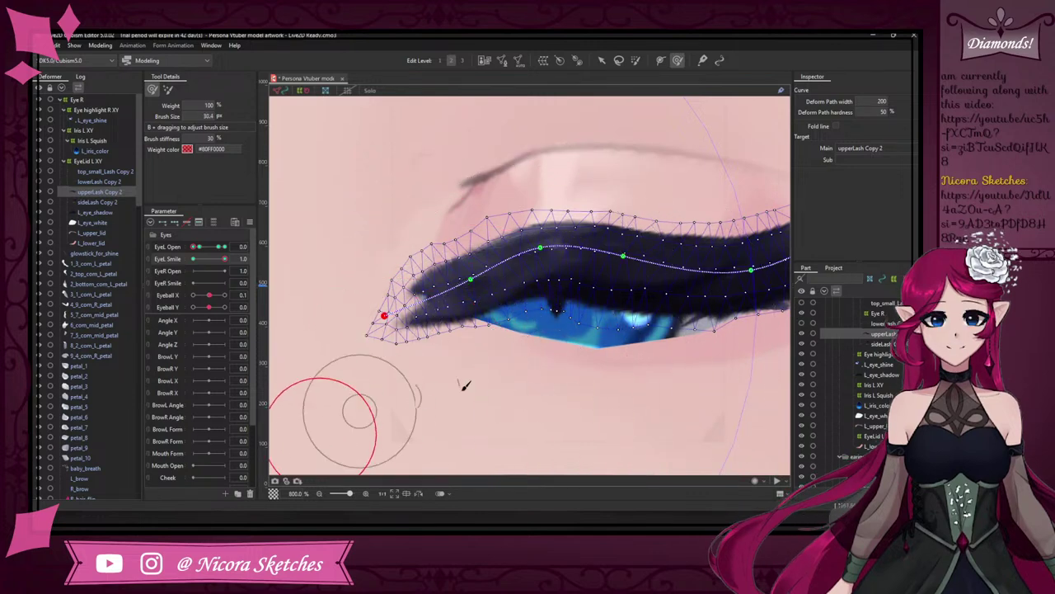
left_click_drag(483, 341, 495, 334)
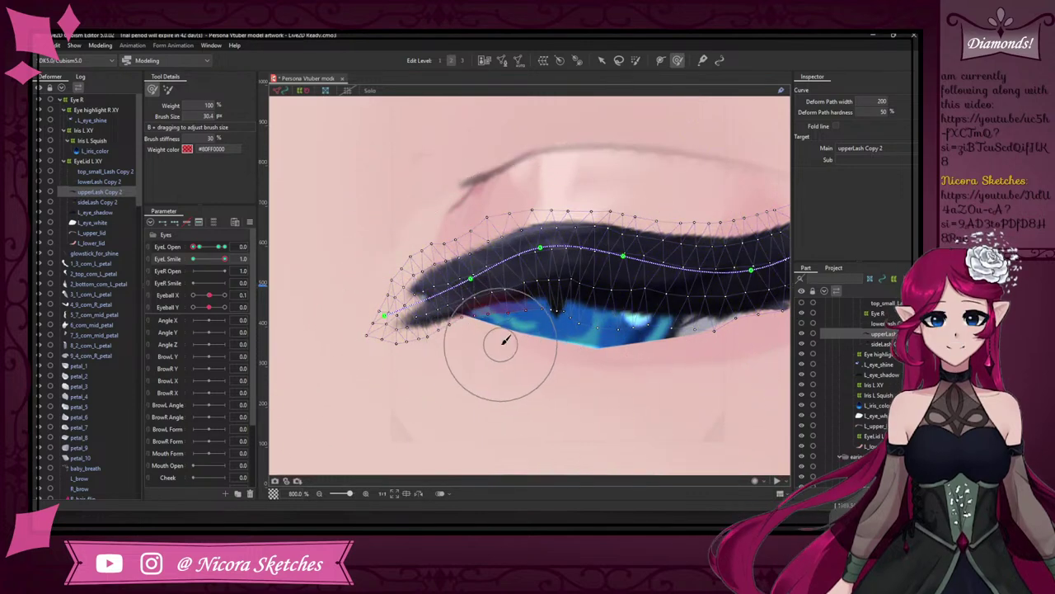
left_click_drag(462, 231, 474, 219)
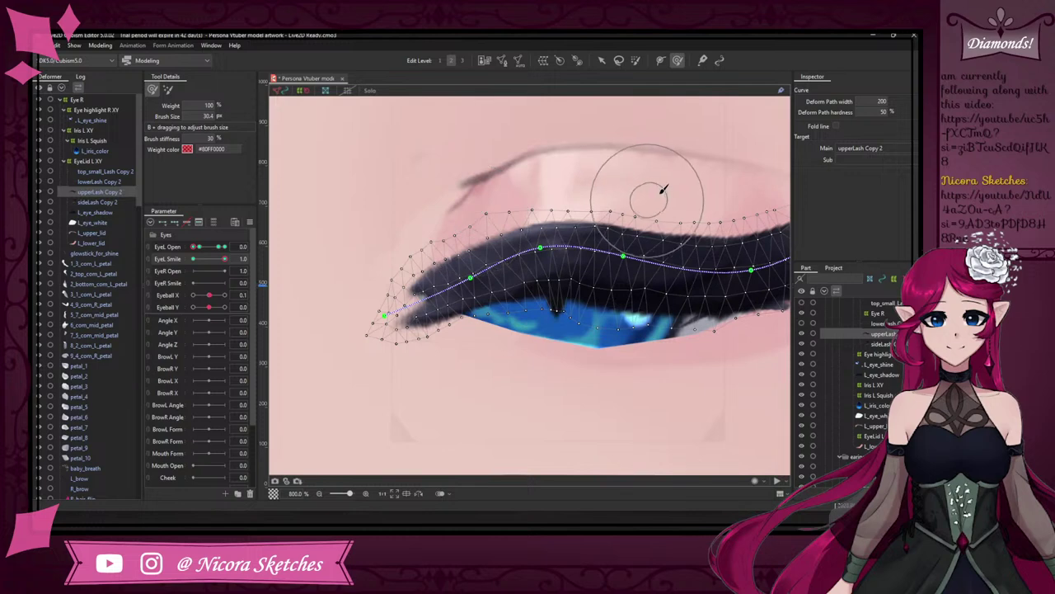
- Refine the middle and outer edges of upperLash Copy 2 with the deform brush
scroll(471, 263, "down", 1)
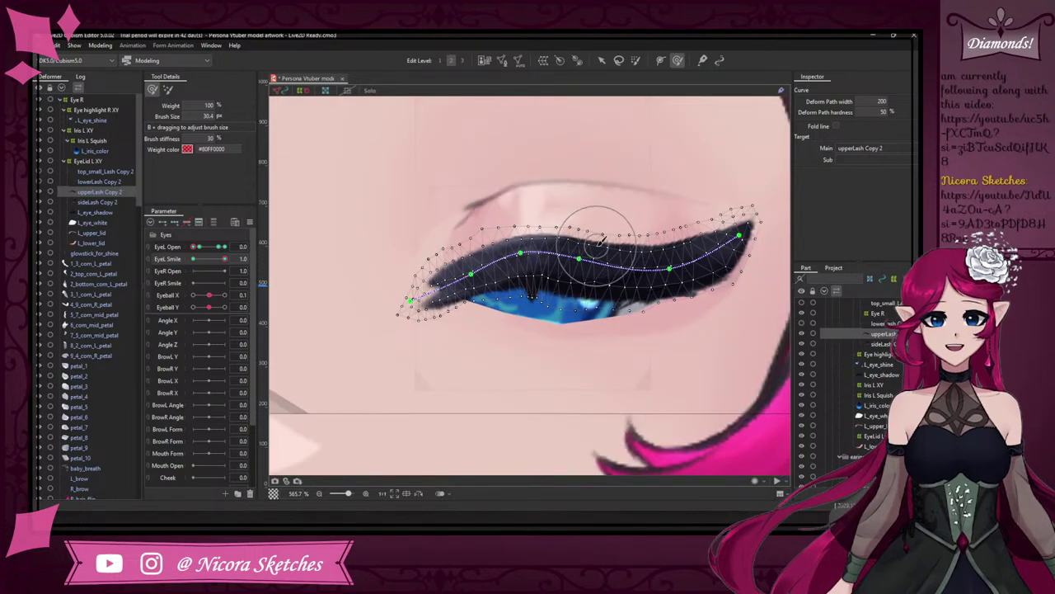
mouse_move(584, 315)
left_mouse_down()
mouse_move(556, 326)
mouse_move(566, 310)
mouse_move(582, 316)
left_mouse_up()
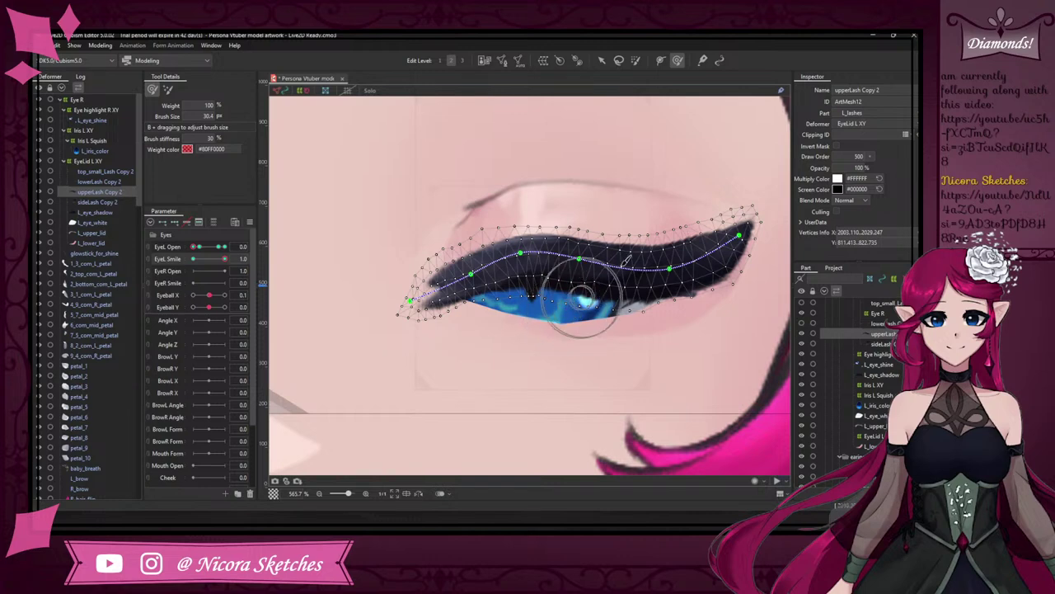
left_click_drag(707, 191, 666, 218)
left_click_drag(707, 294, 696, 309)
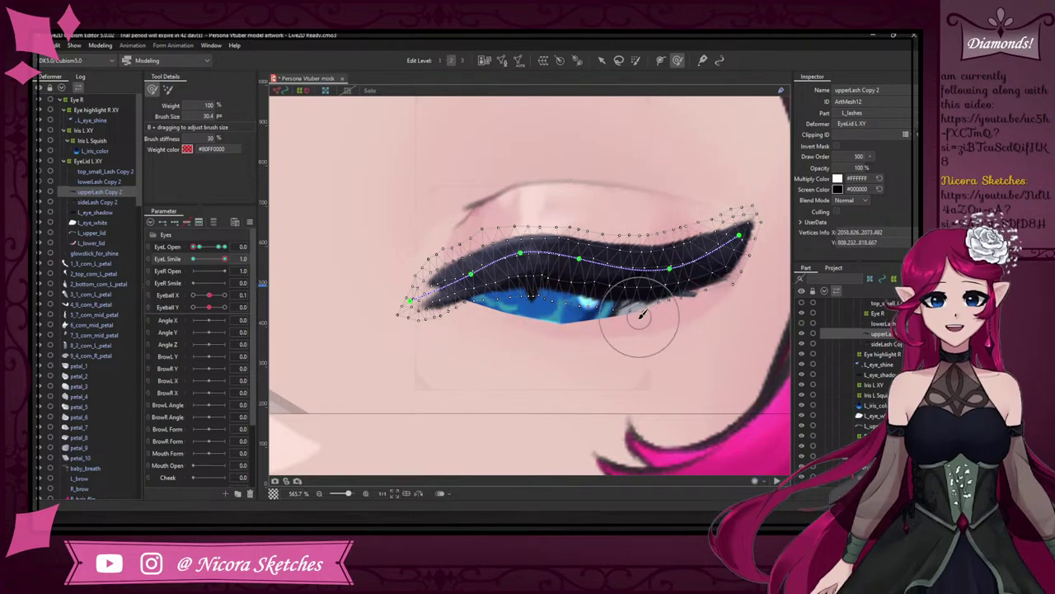
scroll(639, 318, "down", 5)
scroll(675, 305, "up", 6)
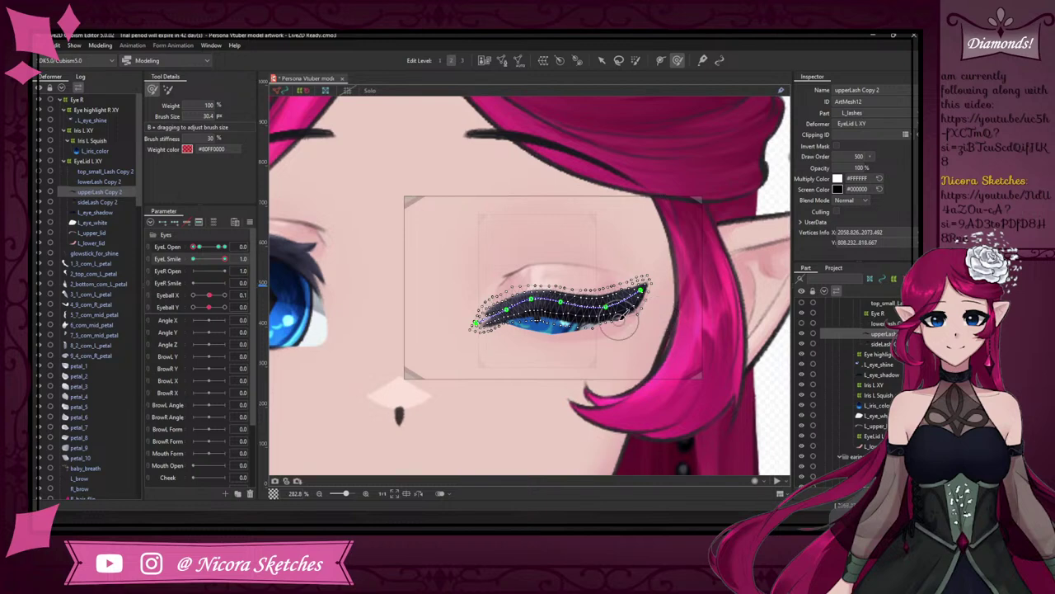
- Enlarge the deform brush to 46.7 px while refining upperLash Copy 2's upper edge, and test the shape along EyeL Smile
left_click_drag(223, 259, 266, 259)
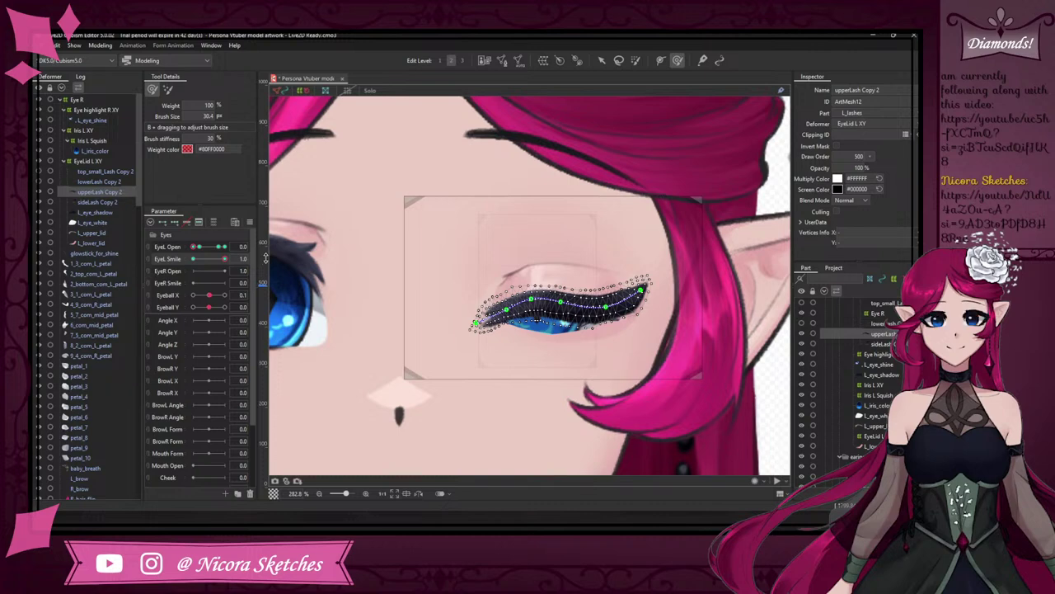
left_click_drag(610, 281, 613, 293)
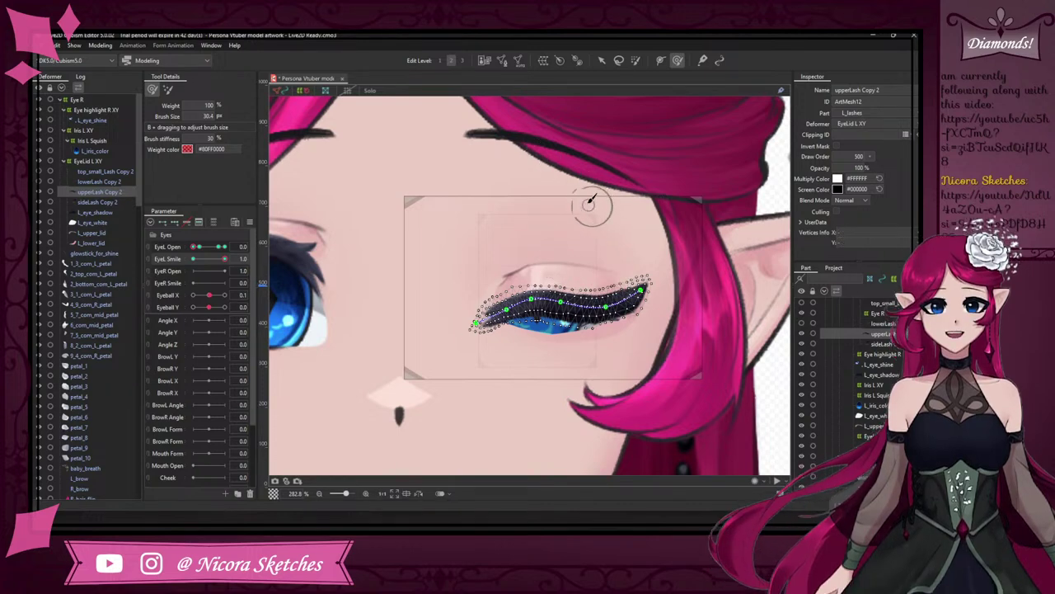
key("b")
left_click_drag(585, 165, 612, 157)
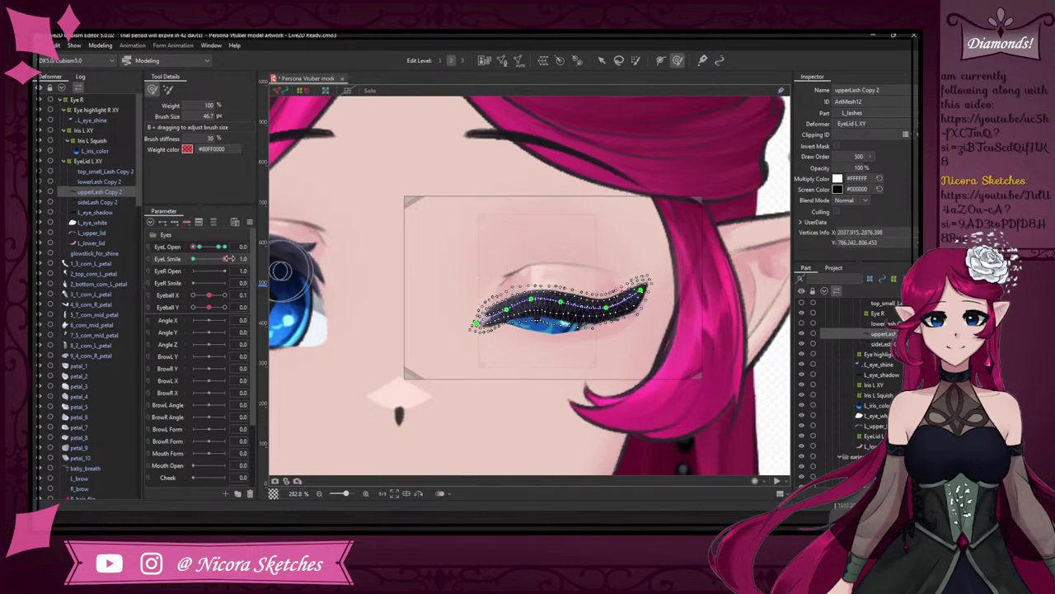
left_click_drag(207, 263, 235, 261)
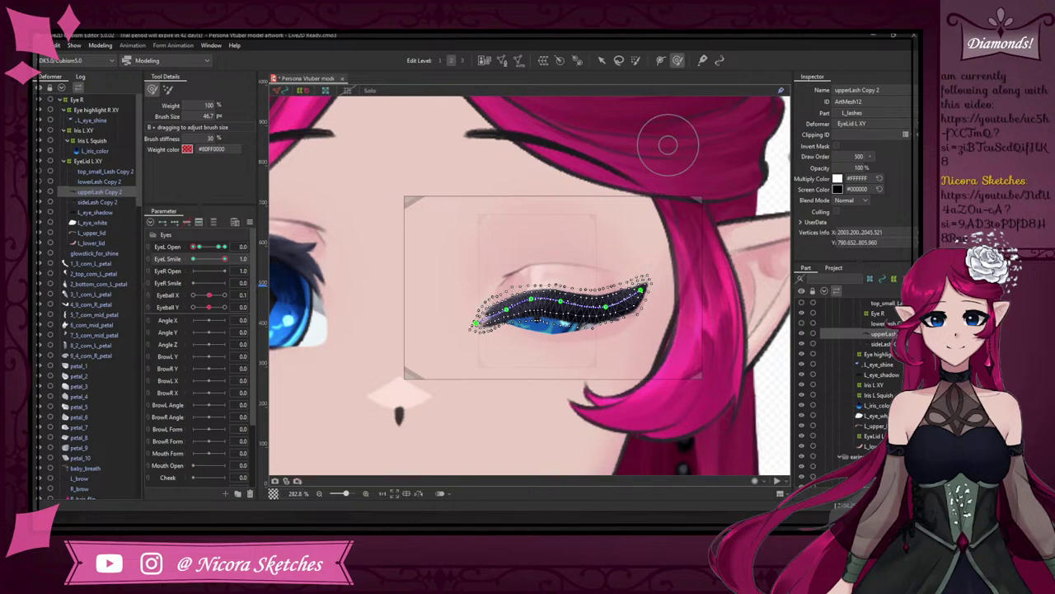
- Check the lash with EyeL Open at 1.0, then return to EyeL Open 0.0 and EyeL Smile 1.0
mouse_move(225, 259)
left_mouse_down()
mouse_move(181, 255)
mouse_move(224, 258)
mouse_move(225, 247)
mouse_move(194, 249)
mouse_move(225, 249)
left_mouse_up()
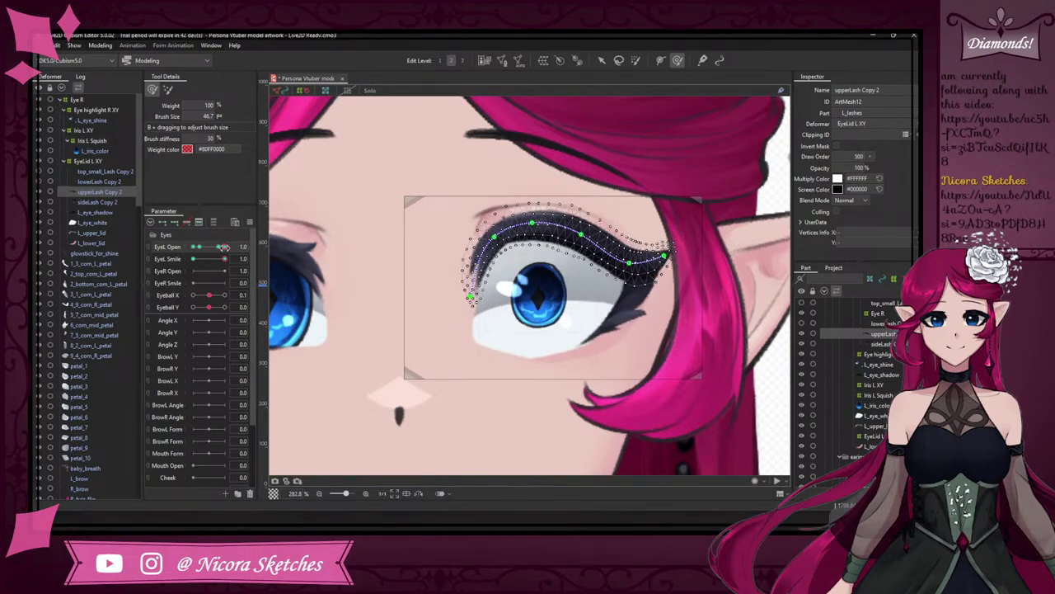
left_click(196, 251)
left_click_drag(196, 261, 232, 265)
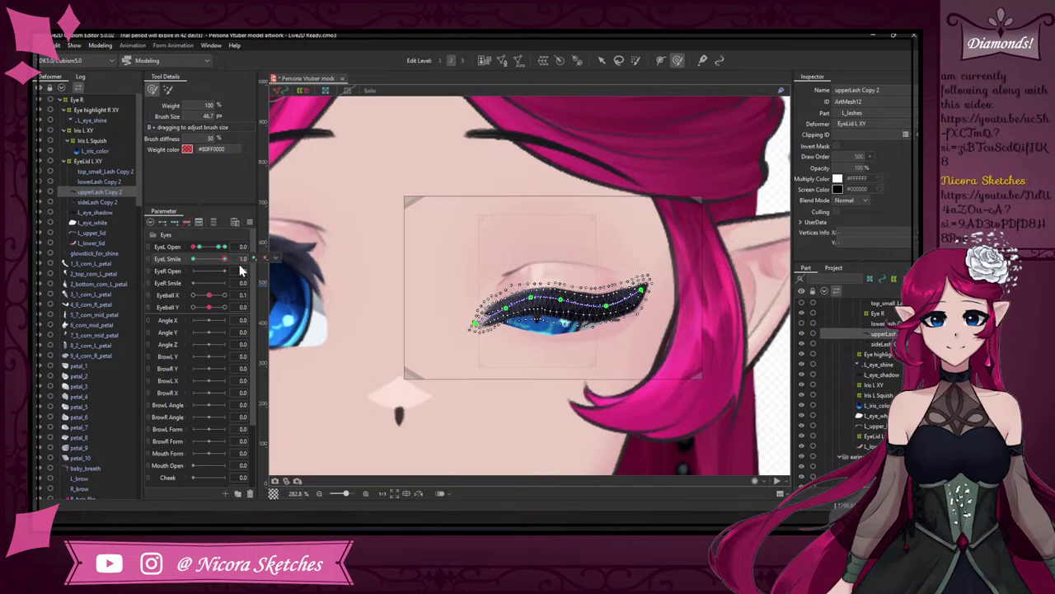
scroll(594, 276, "up", 2)
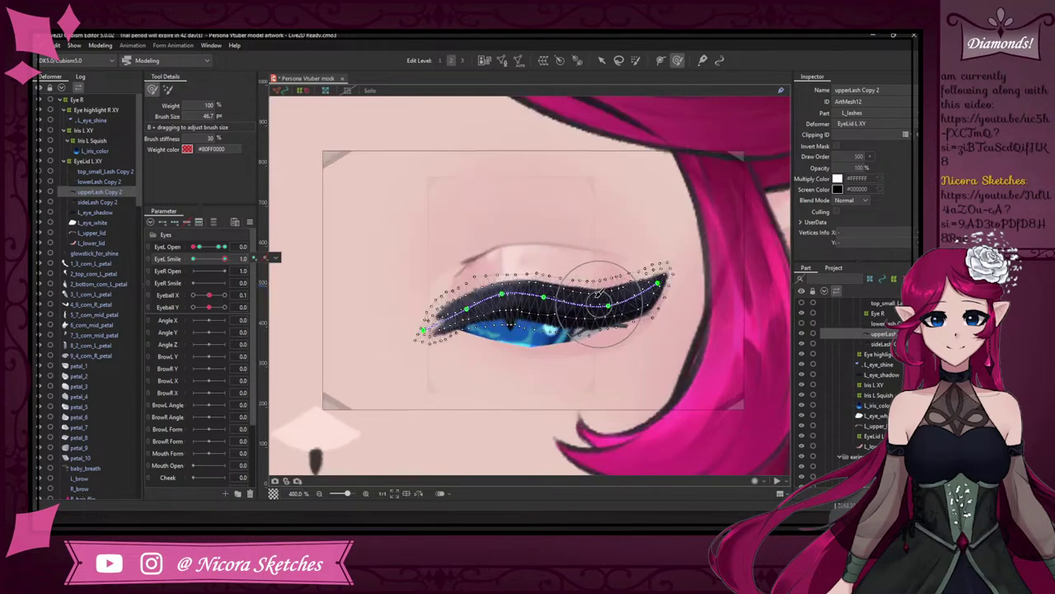
- Push the lower edge of L_eye_white up behind the lash with an 82.2 px deform brush and test it with EyeL Smile
left_click(105, 224)
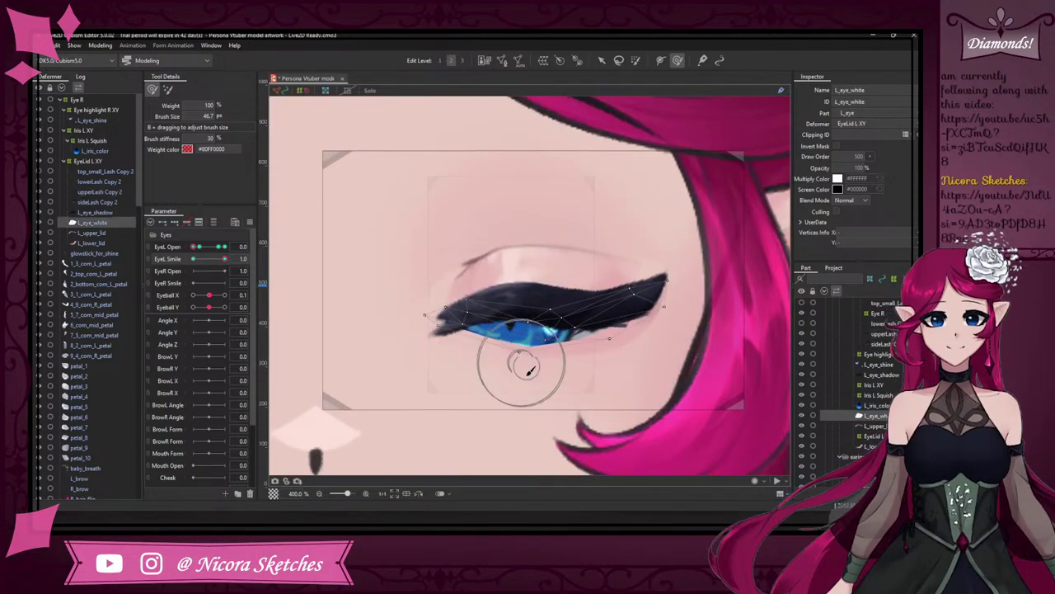
left_click_drag(504, 369, 507, 338)
key("ctrl+z")
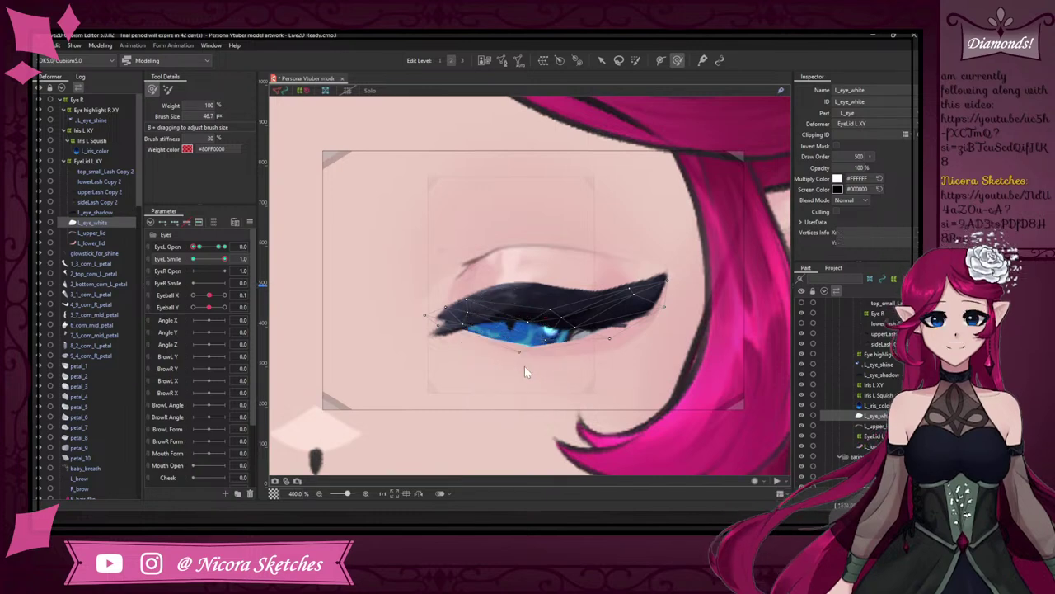
key("b")
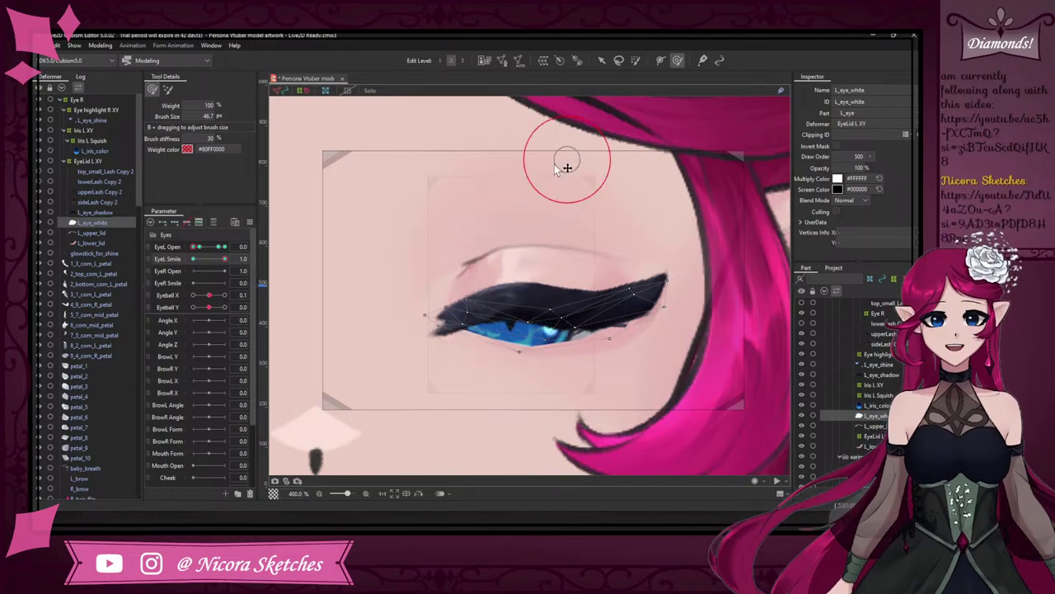
mouse_move(566, 164)
left_mouse_down()
mouse_move(507, 190)
mouse_move(620, 175)
left_mouse_up()
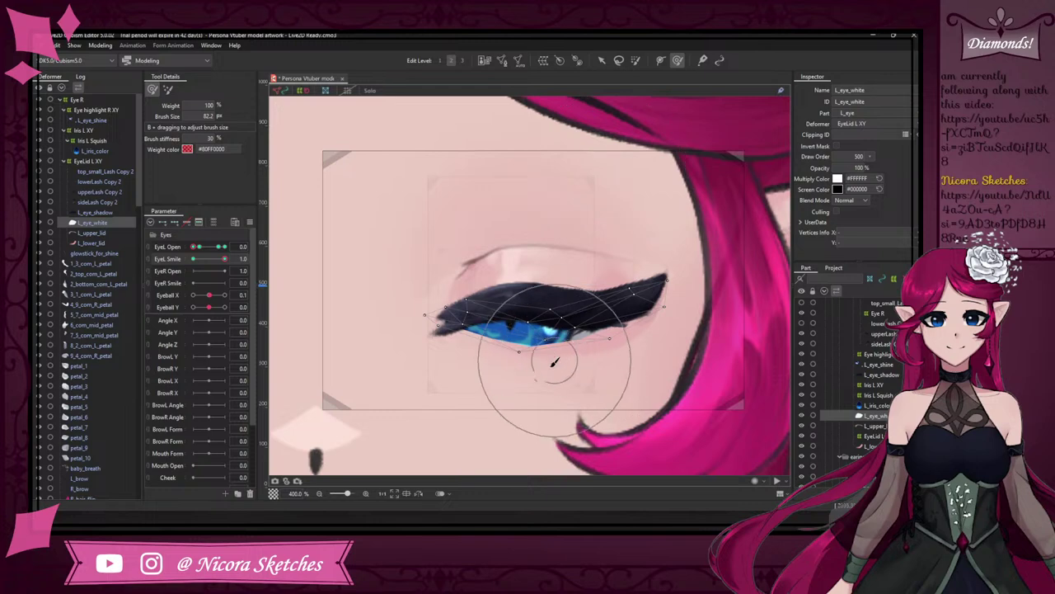
left_click_drag(554, 368, 537, 329)
left_click_drag(224, 258, 191, 249)
left_click(224, 259)
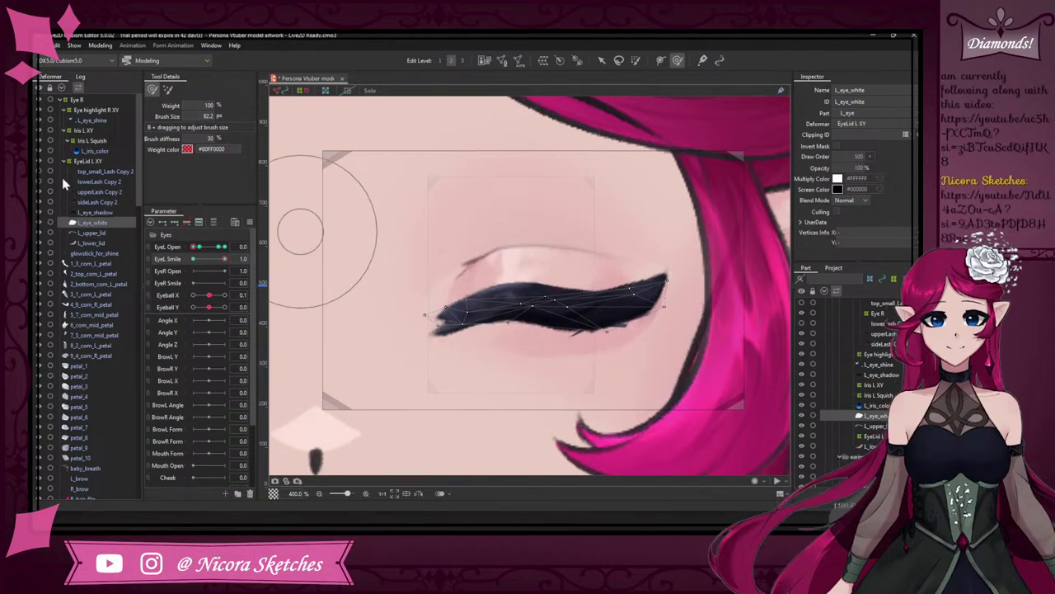
- Push the lower and outer edges of L_lower_lid inward with the deform brush to follow the smiling lash
left_click(99, 233)
left_click(113, 246)
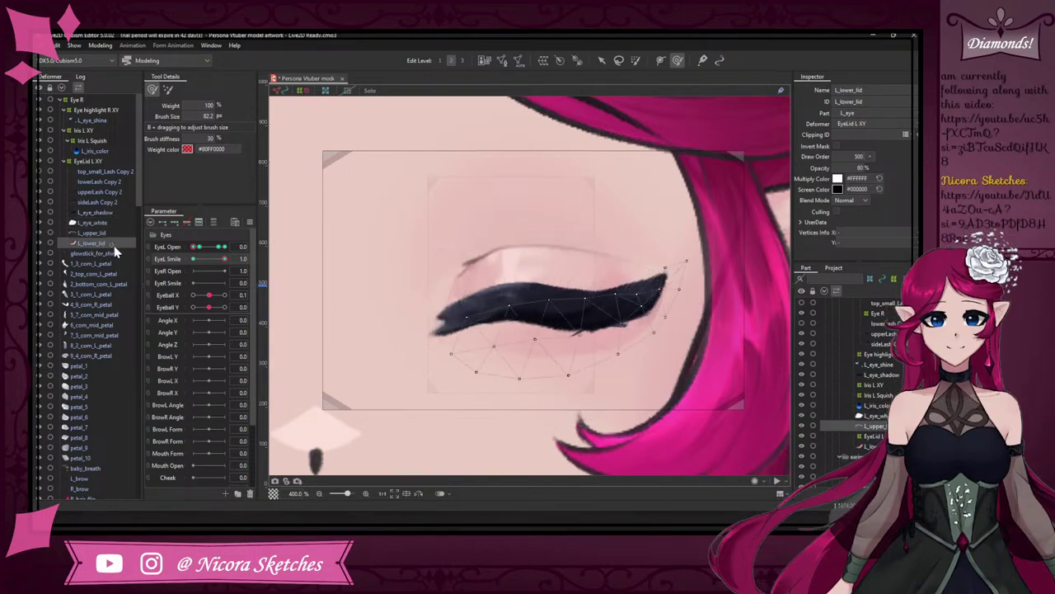
mouse_move(506, 372)
left_mouse_down()
mouse_move(504, 381)
mouse_move(511, 363)
left_mouse_up()
left_click_drag(684, 349, 677, 344)
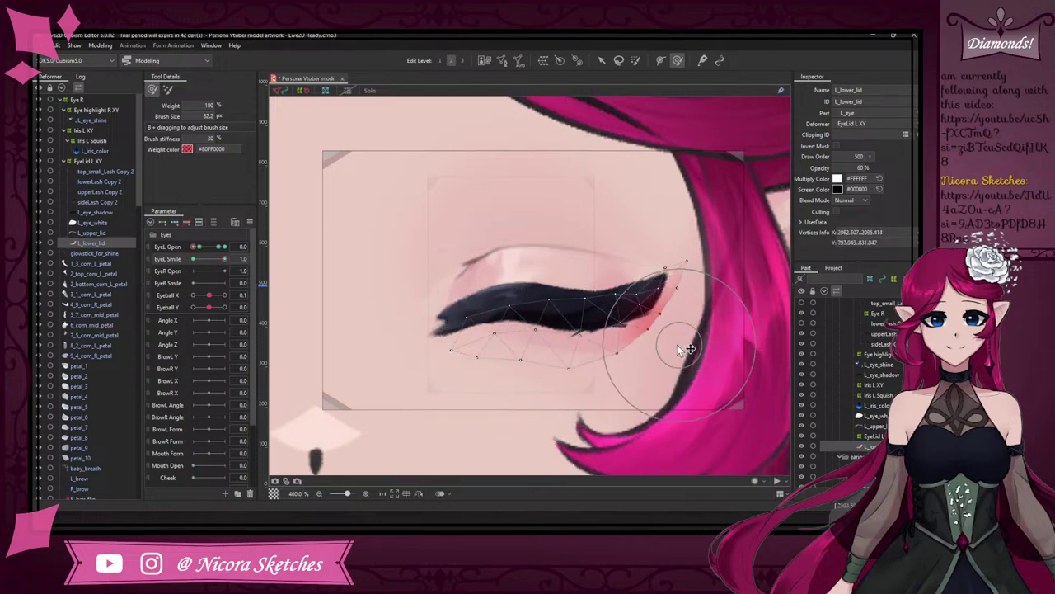
- Reshape L_upper_lid's inner crease and raise its lower middle edge behind the lash with the deform brush, testing it along EyeL Smile
left_click(112, 234)
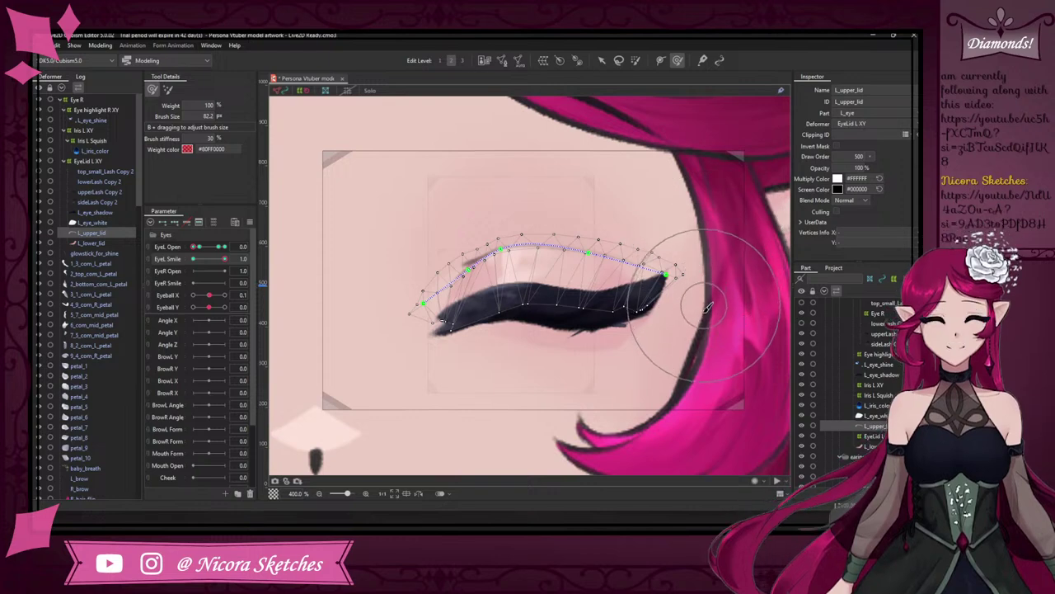
left_click_drag(561, 224, 493, 221)
mouse_move(223, 259)
left_mouse_down()
mouse_move(194, 257)
mouse_move(251, 262)
mouse_move(176, 258)
mouse_move(242, 260)
mouse_move(182, 259)
mouse_move(240, 262)
mouse_move(202, 260)
mouse_move(228, 261)
left_mouse_up()
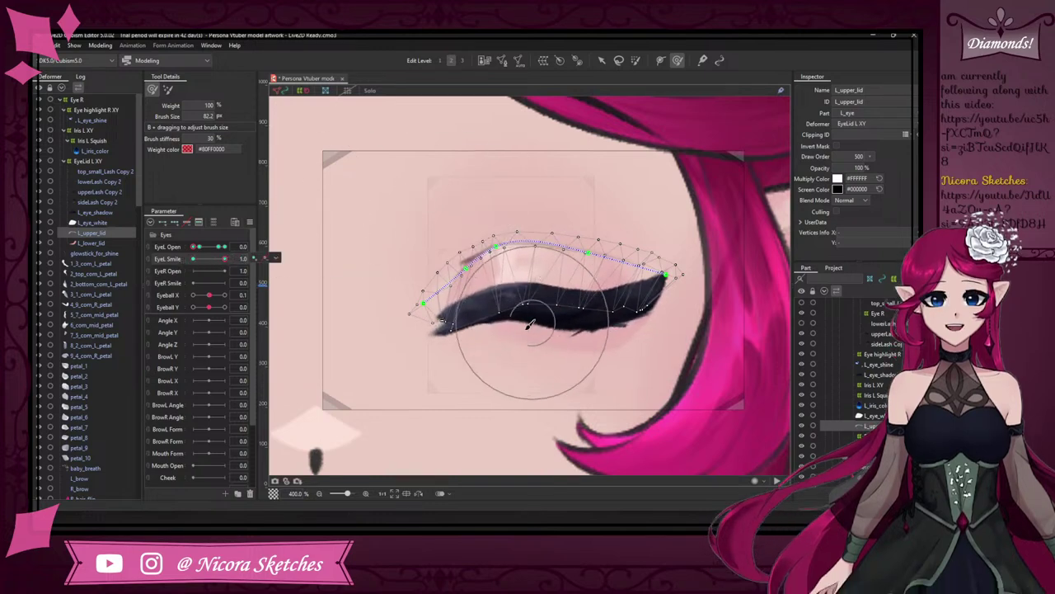
mouse_move(544, 297)
left_mouse_down()
mouse_move(523, 323)
mouse_move(531, 317)
left_mouse_up()
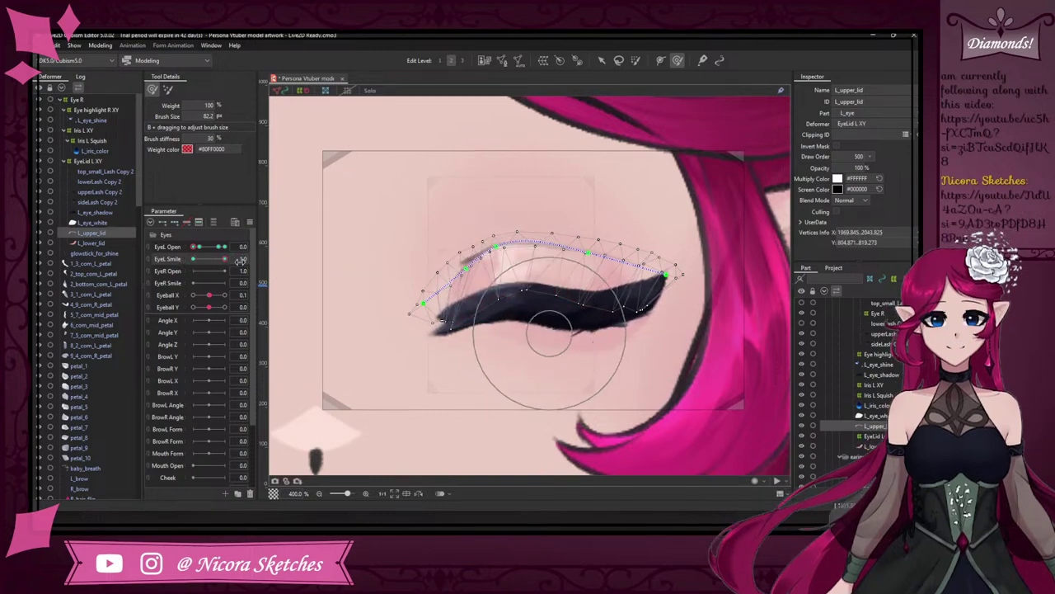
mouse_move(224, 259)
left_mouse_down()
mouse_move(165, 258)
mouse_move(272, 257)
mouse_move(165, 257)
mouse_move(268, 265)
left_mouse_up()
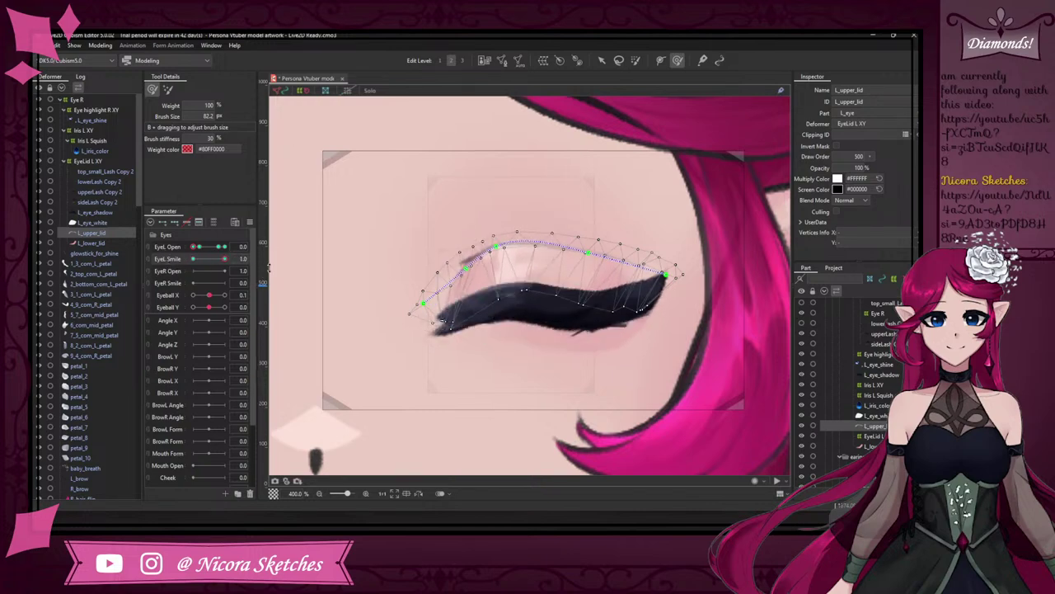
left_click_drag(196, 270, 261, 264)
- Try to push sideLash Copy 2's inner tip up behind the lash with the deform brush, and check it with EyeL Open at 1.0
left_click(92, 204)
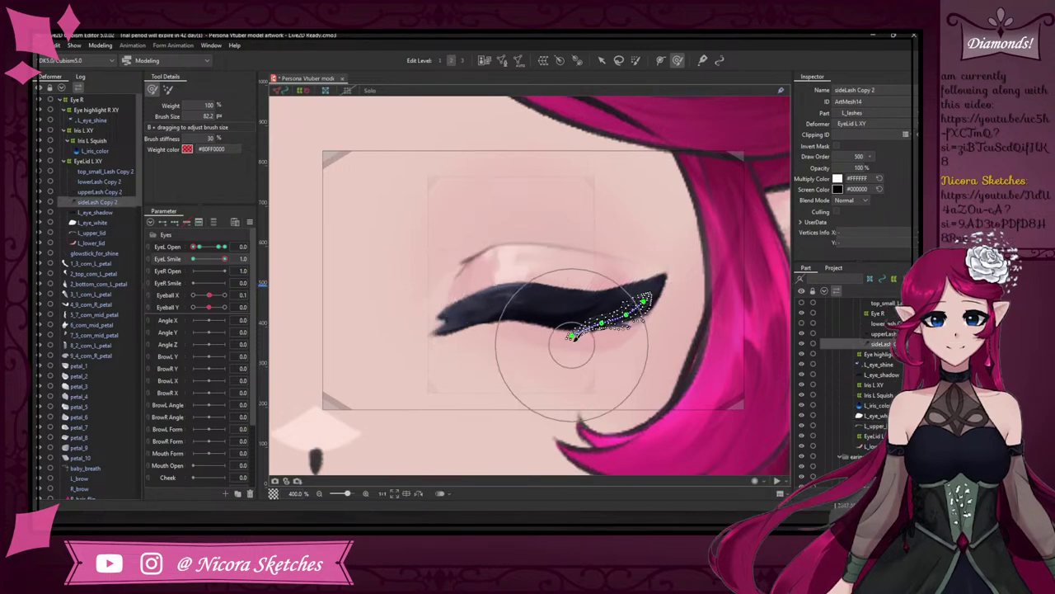
left_click_drag(560, 360, 563, 345)
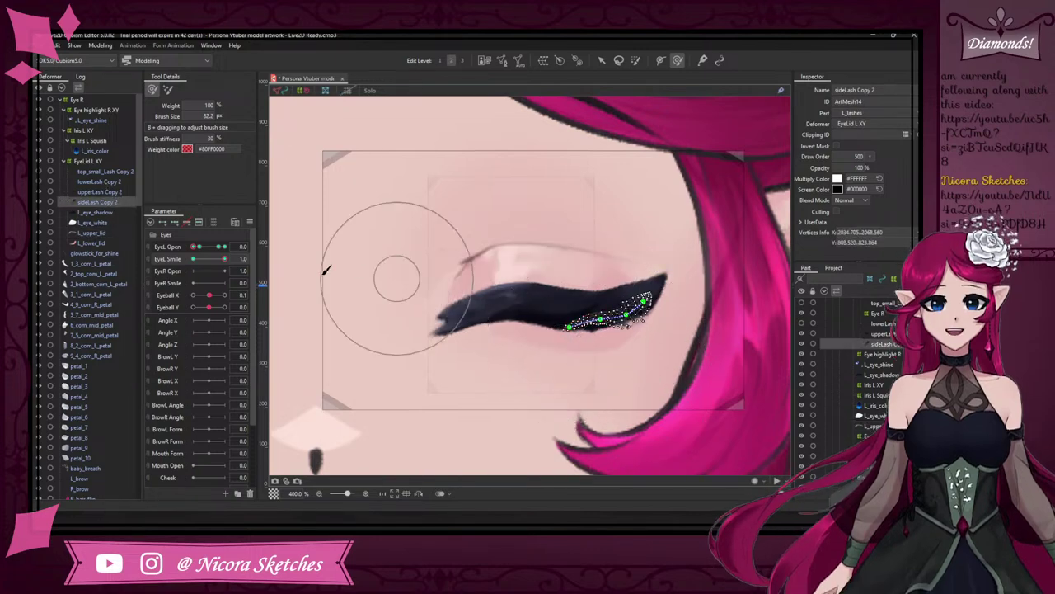
mouse_move(223, 259)
left_mouse_down()
mouse_move(178, 257)
mouse_move(251, 259)
mouse_move(188, 247)
mouse_move(244, 248)
left_mouse_up()
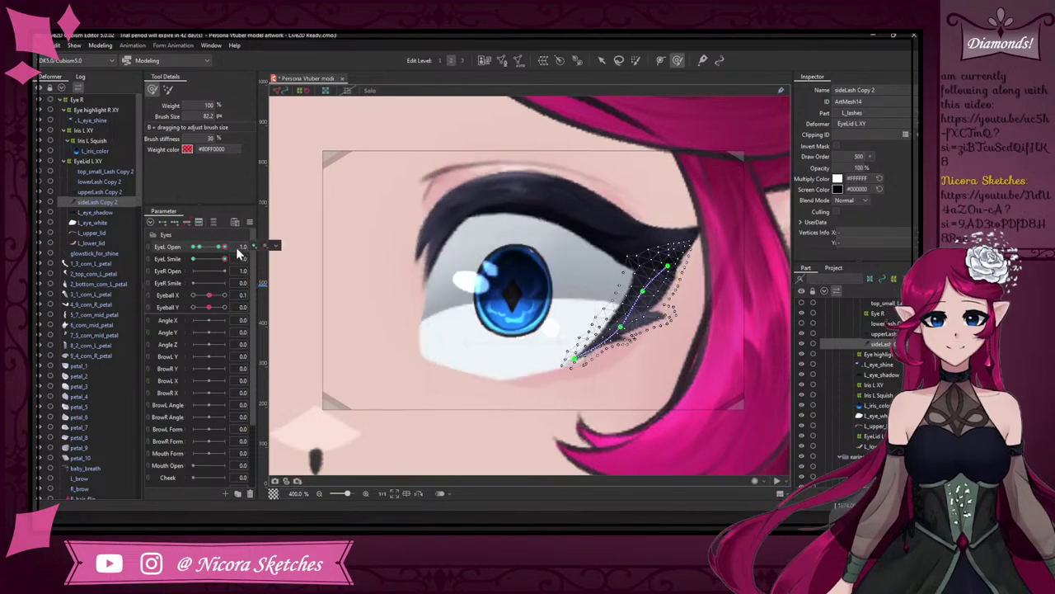
- Show top_small_Lash Copy 2, set EyeL Open and EyeL Smile to 0.0, and leave lowerLash Copy 2 hidden after checking it
left_click(42, 182)
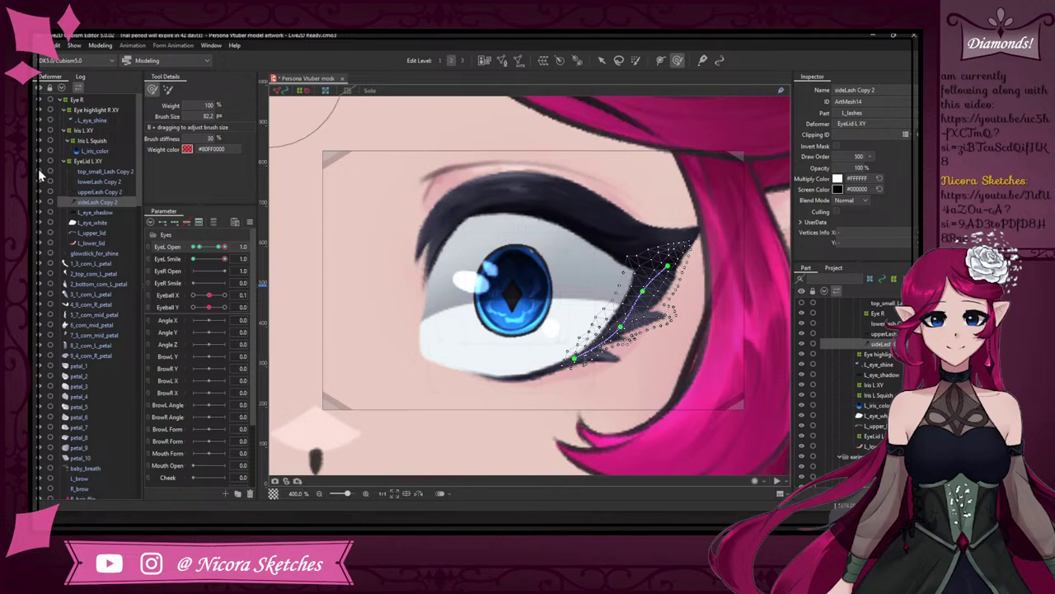
left_click(42, 172)
left_click_drag(221, 248, 188, 255)
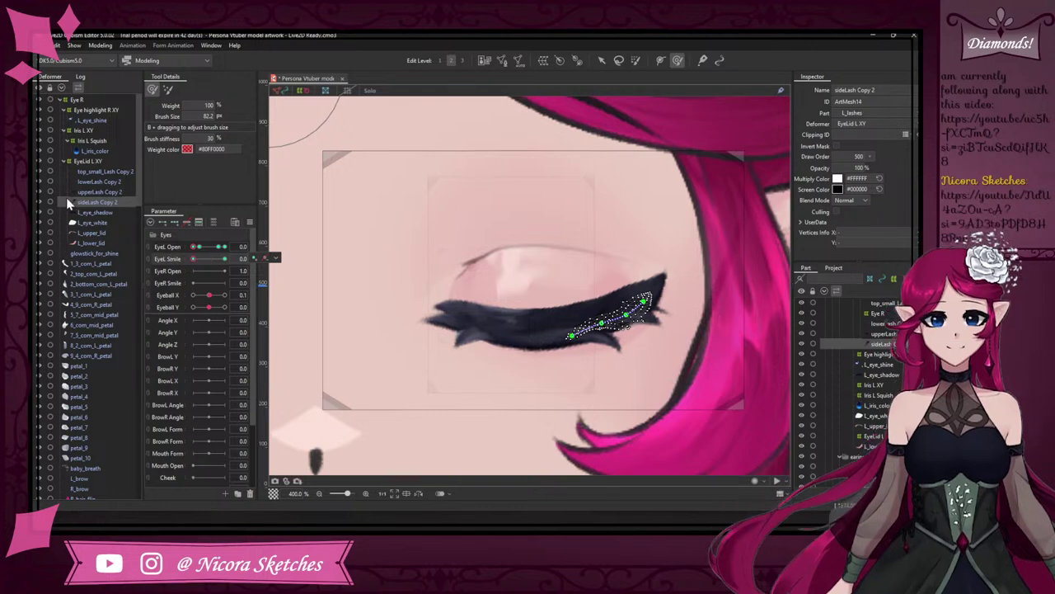
left_click(112, 192)
left_click(110, 182)
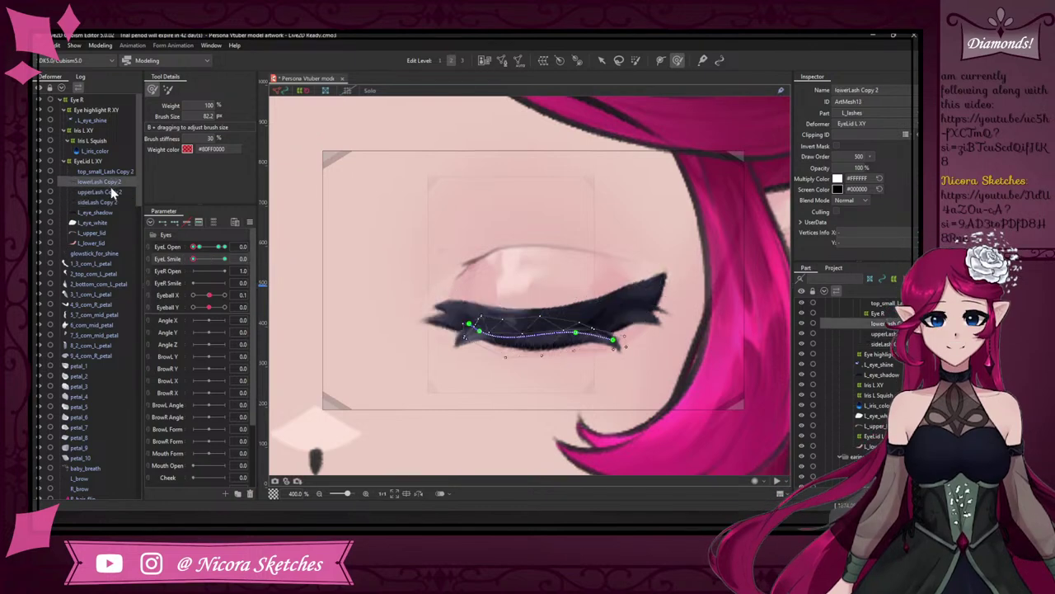
left_click(39, 182)
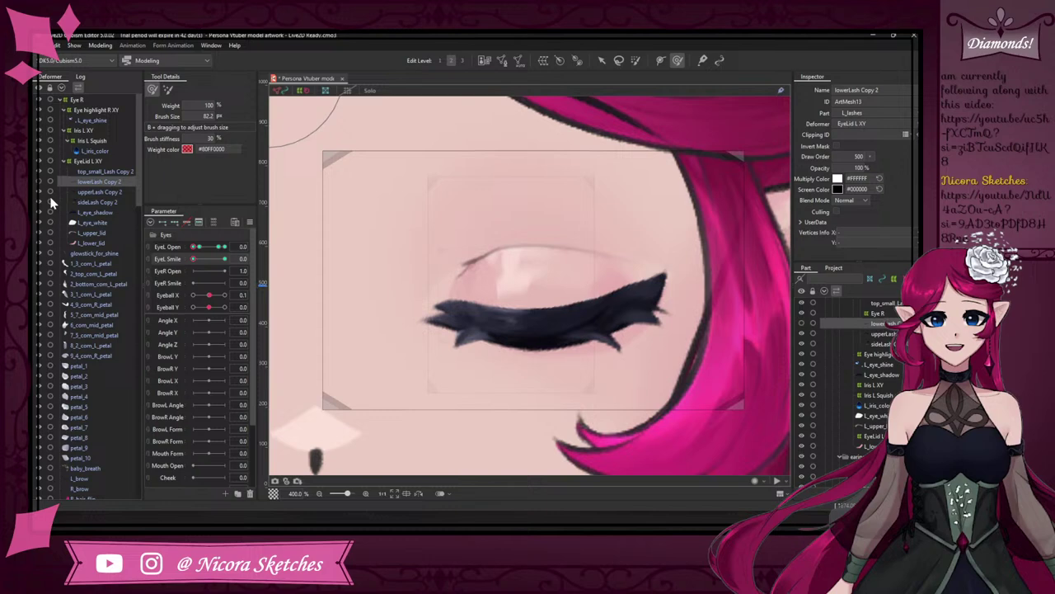
- Try to flip top_small_Lash Copy 2 vertically at EyeL Smile 0.0, tilt it slightly and lower it onto the closed lash
left_click(113, 172)
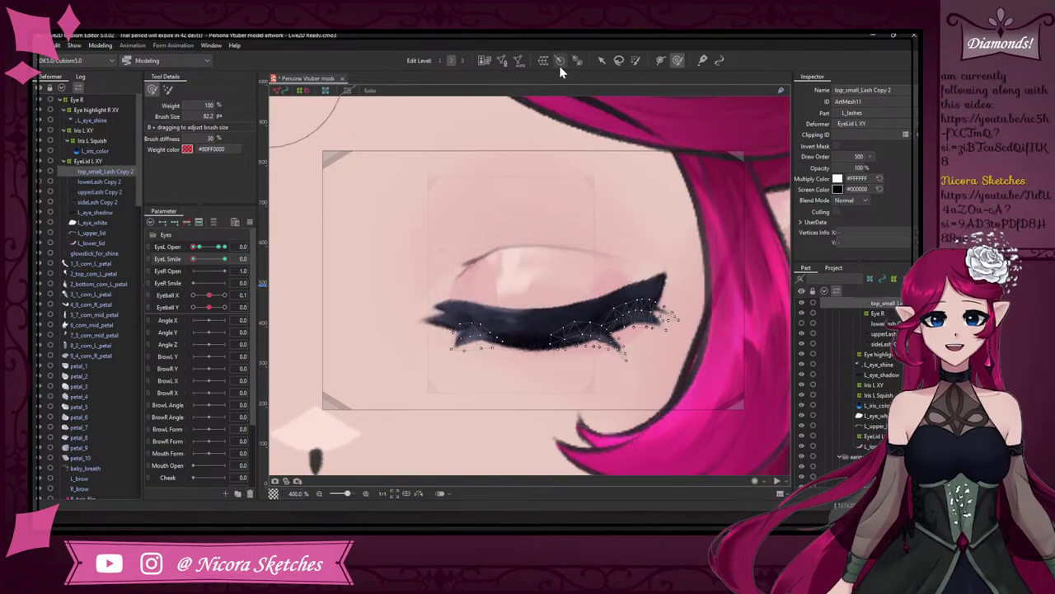
left_click(603, 61)
left_click_drag(564, 363, 577, 241)
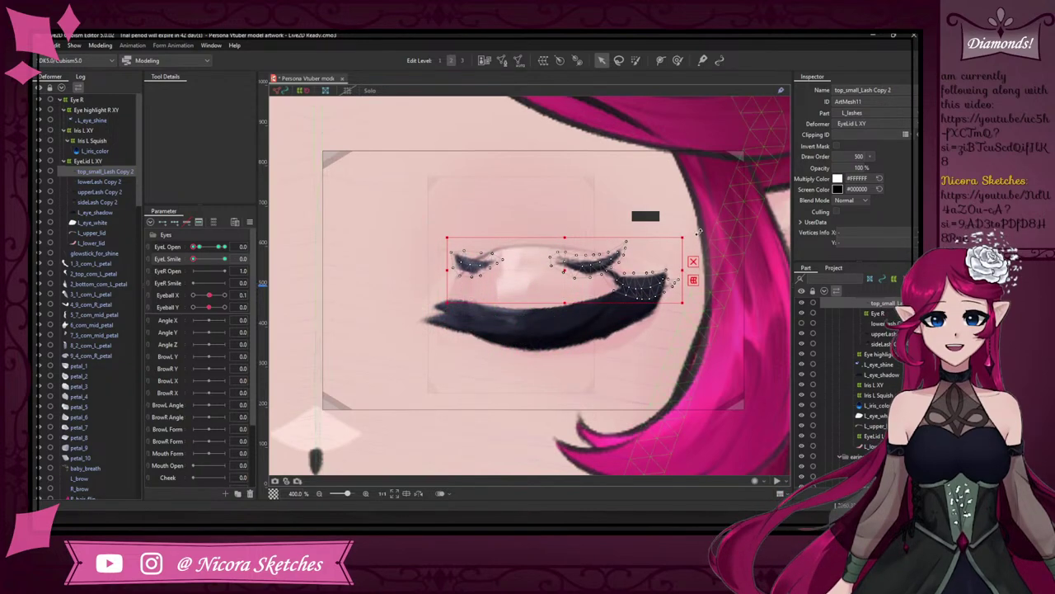
left_click(669, 234)
left_click(639, 243)
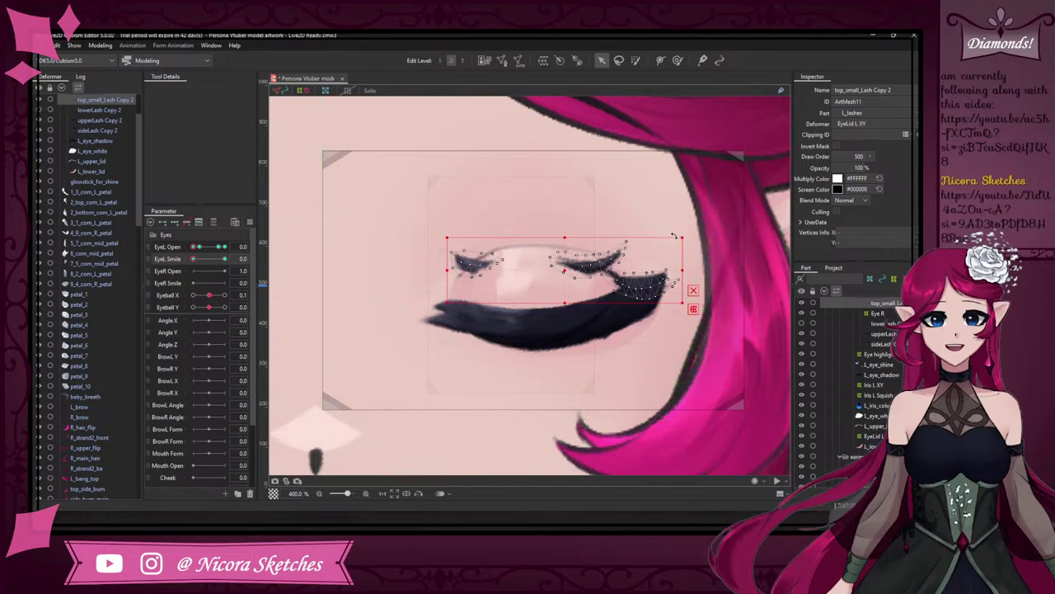
left_click_drag(673, 235, 659, 229)
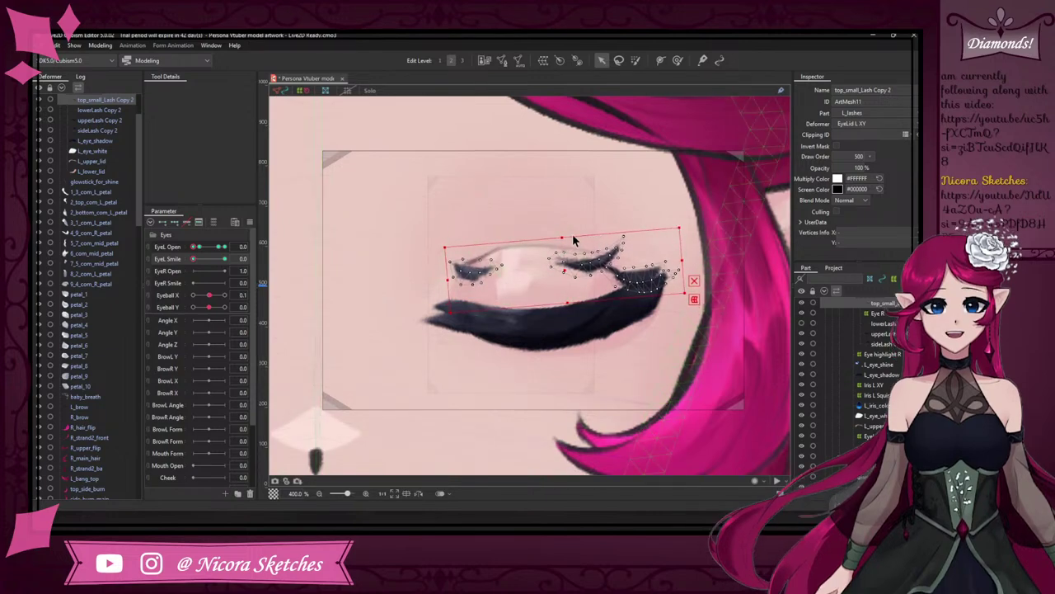
left_click_drag(566, 273, 570, 301)
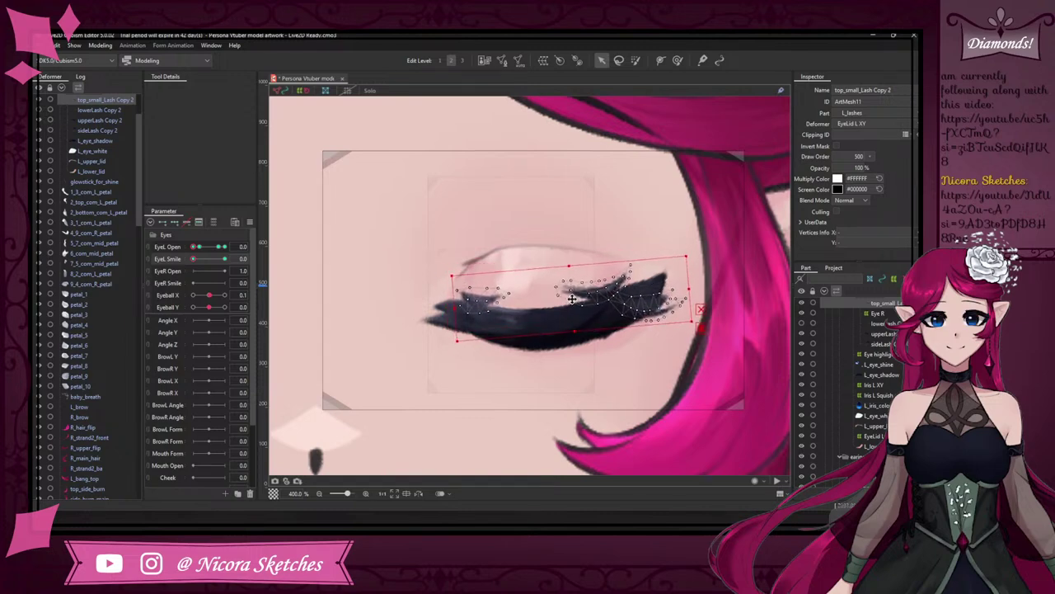
- Undo the flip, tilt and move of top_small_Lash Copy 2, going back to EyeL Smile 1.0
key("ctrl+z")
key("ctrl+z")
key("ctrl+z")
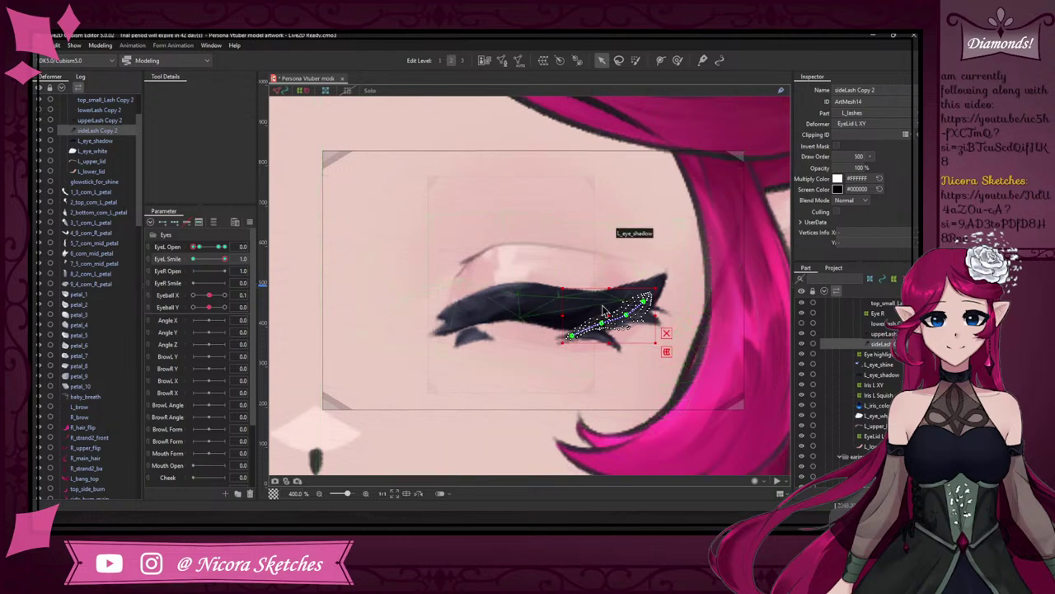
- Flip top_small_Lash Copy 2 vertically at EyeL Smile 1.0 and move it down onto the smiling lash's upper edge
left_click(480, 343)
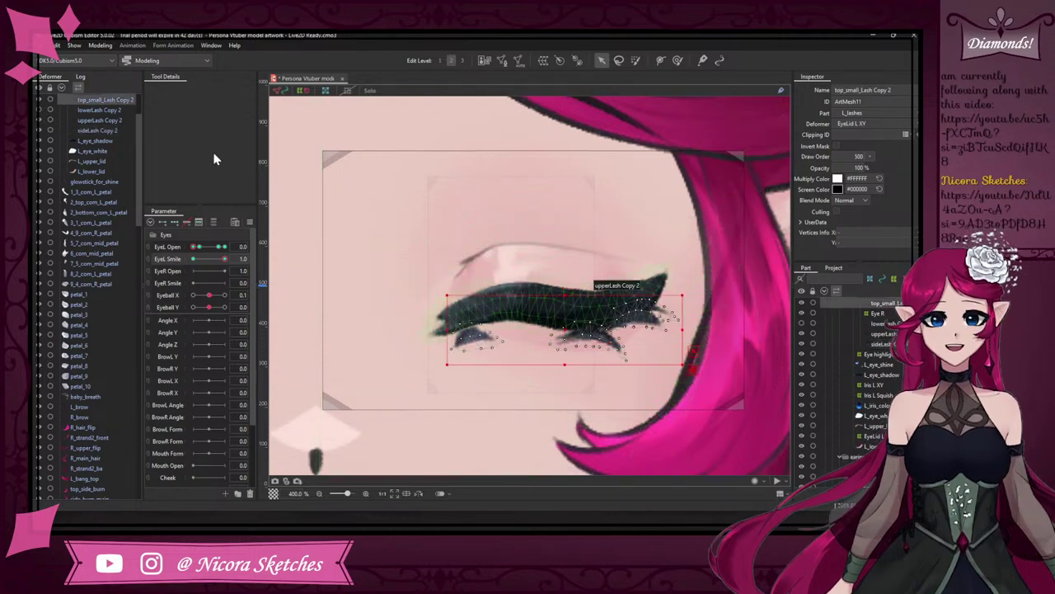
left_click_drag(565, 364, 567, 240)
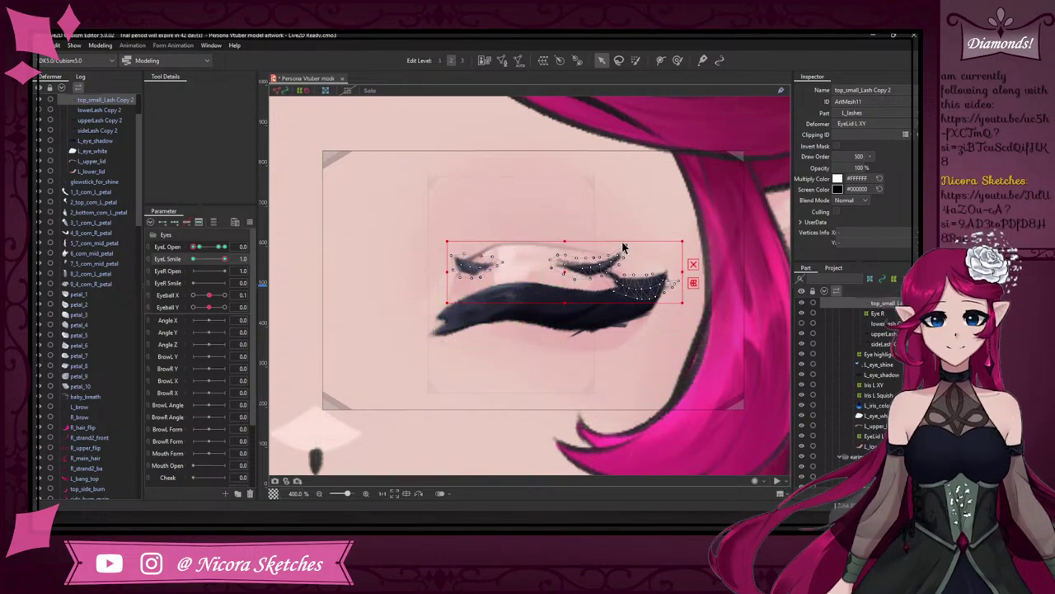
left_click(622, 247)
key("ctrl+z")
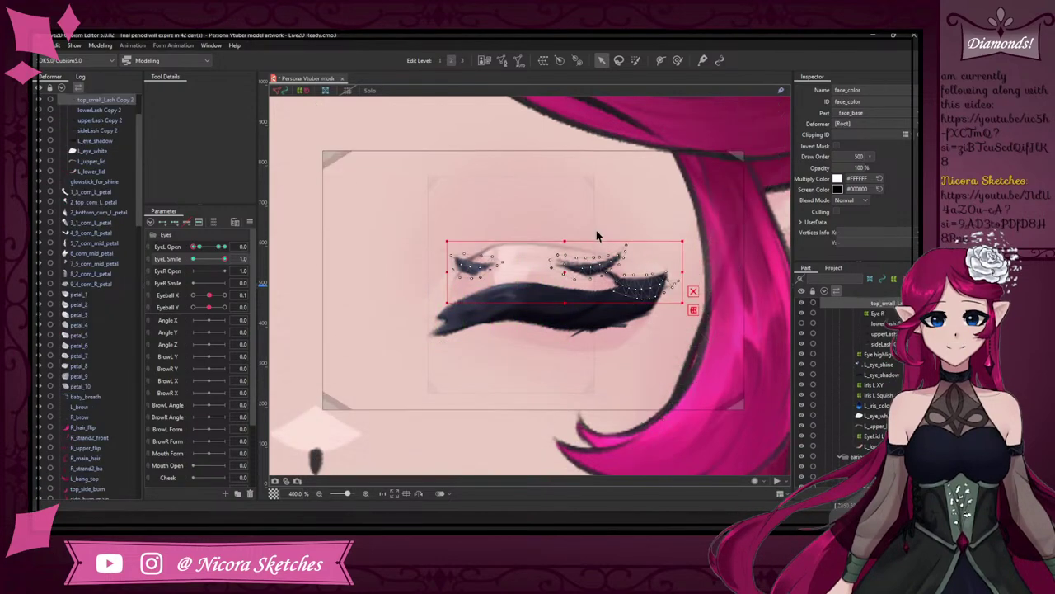
left_click_drag(565, 270, 555, 296)
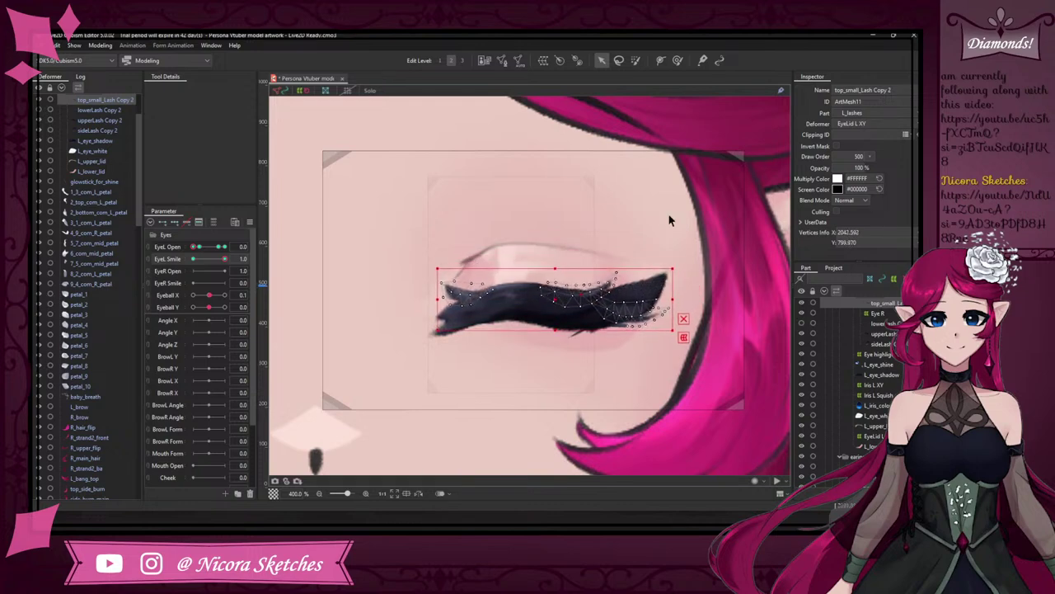
- Solo top_small_Lash Copy 2, select its two outer lash tufts, tilt them and raise them along the lash's upper edge
left_click(619, 61)
left_click(371, 90)
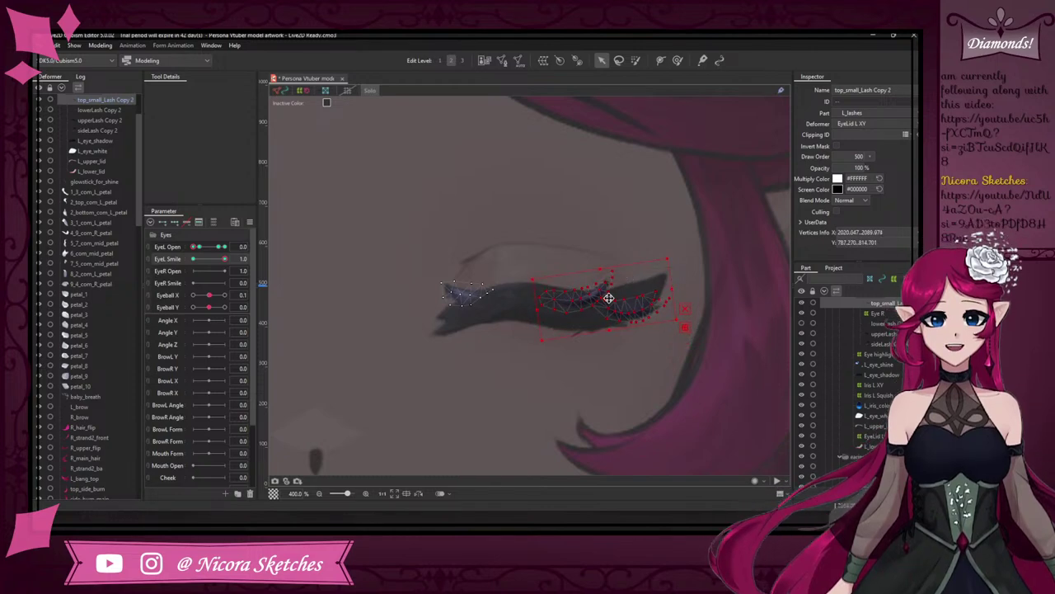
left_click_drag(608, 297, 600, 286)
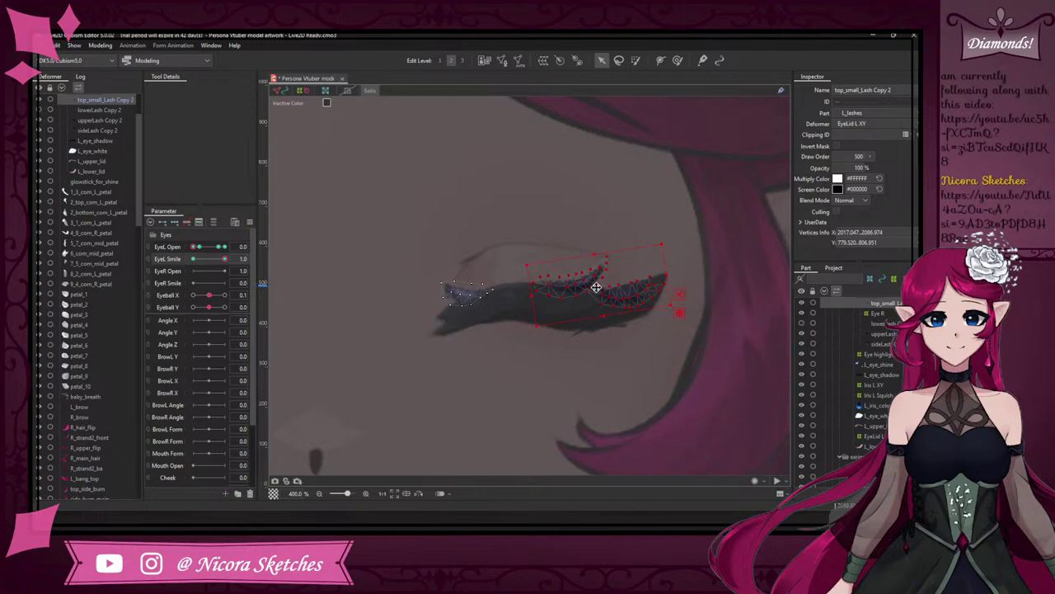
left_click_drag(596, 287, 603, 288)
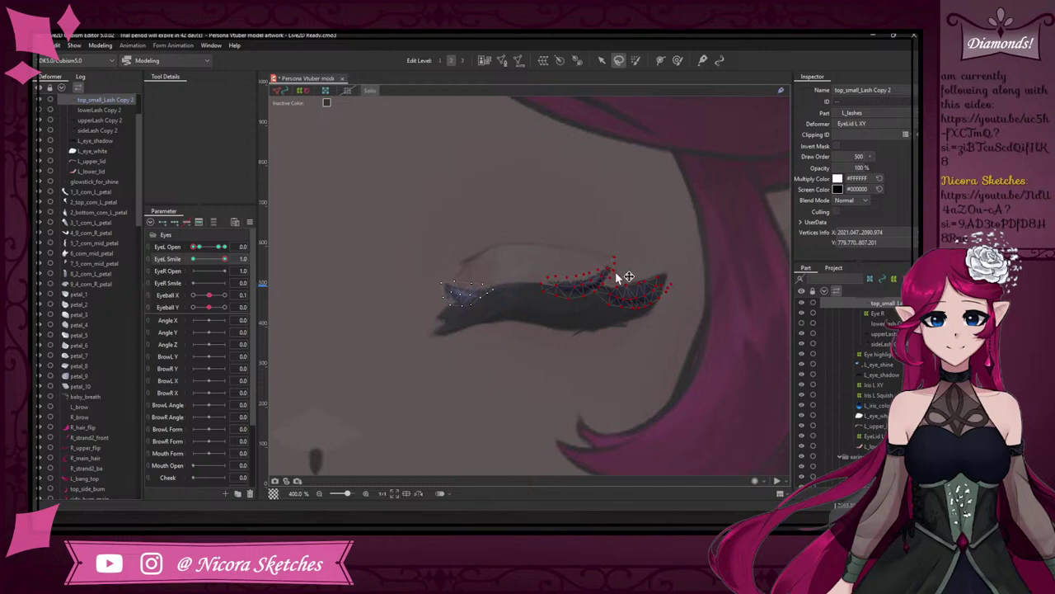
mouse_move(629, 277)
left_mouse_down()
mouse_move(678, 328)
mouse_move(622, 265)
left_mouse_up()
key("ctrl+z")
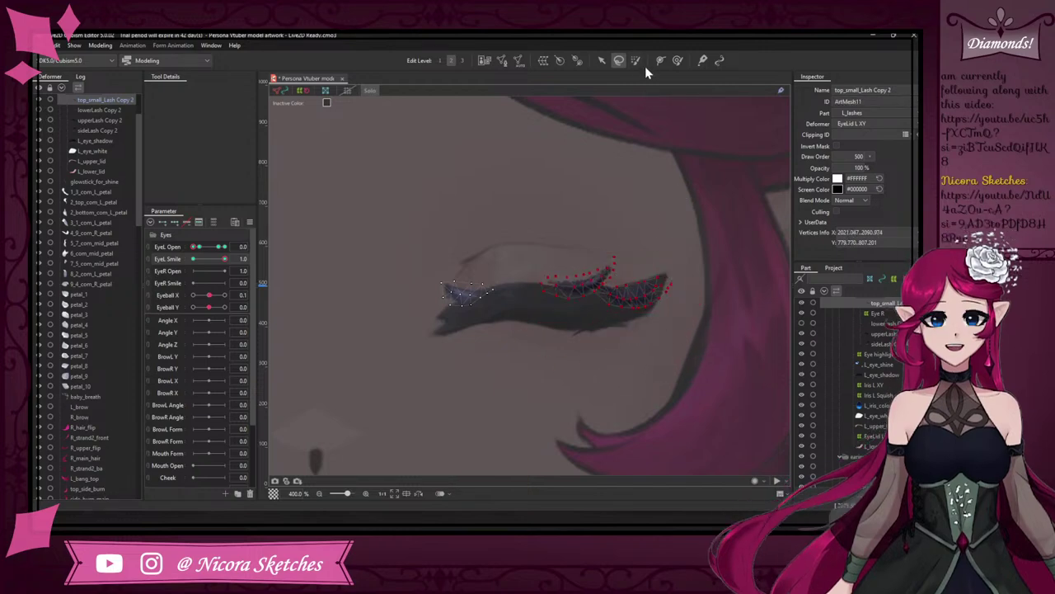
- Lasso only the outermost tuft of top_small_Lash Copy 2, rotate it upward and move it inward toward the middle tuft
left_click(627, 272)
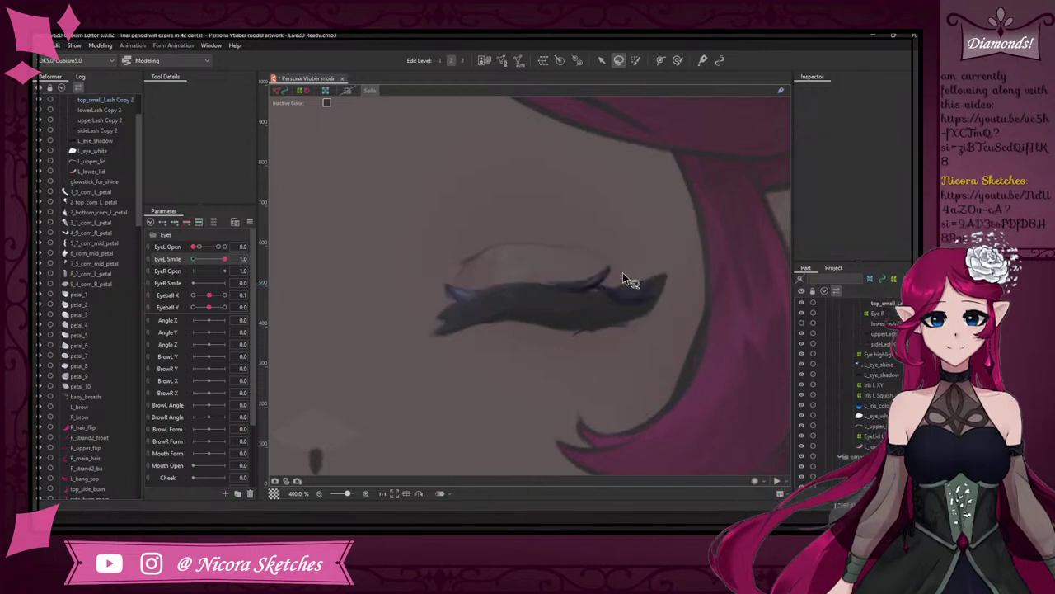
left_click(591, 292)
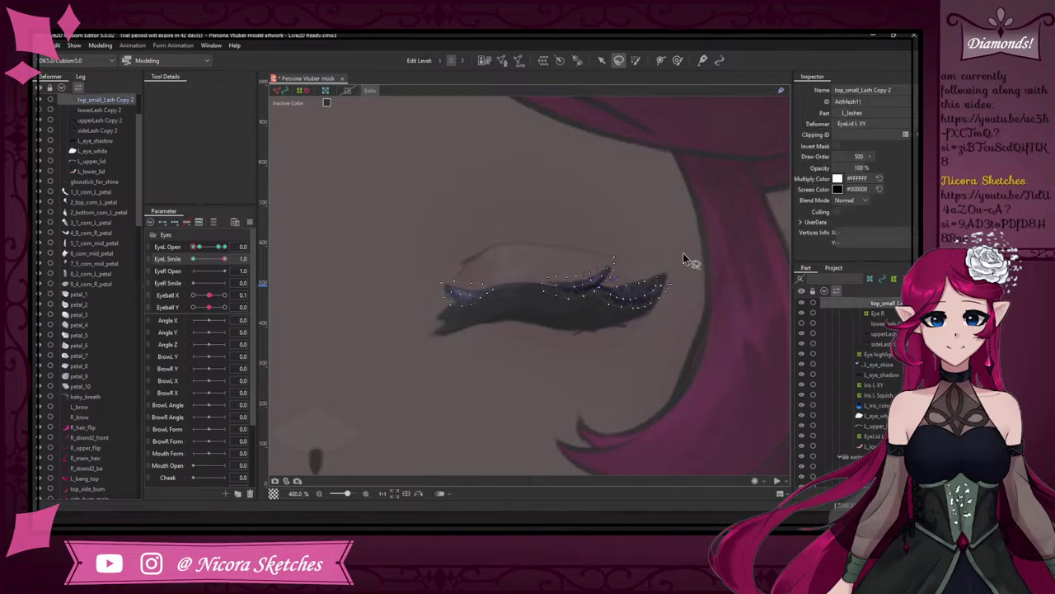
left_click_drag(686, 275, 689, 247)
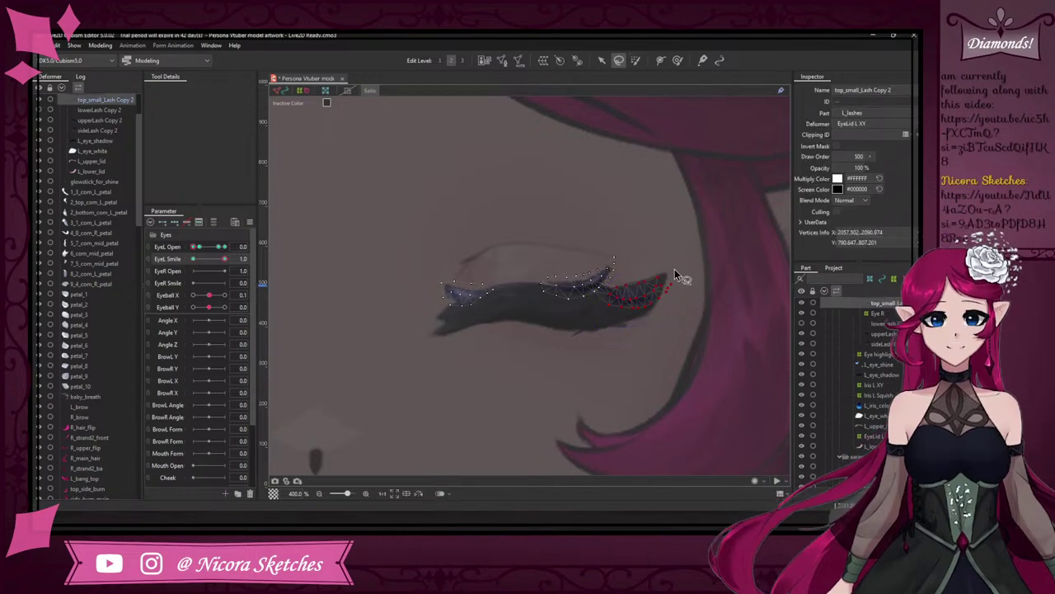
scroll(674, 286, "up", 5)
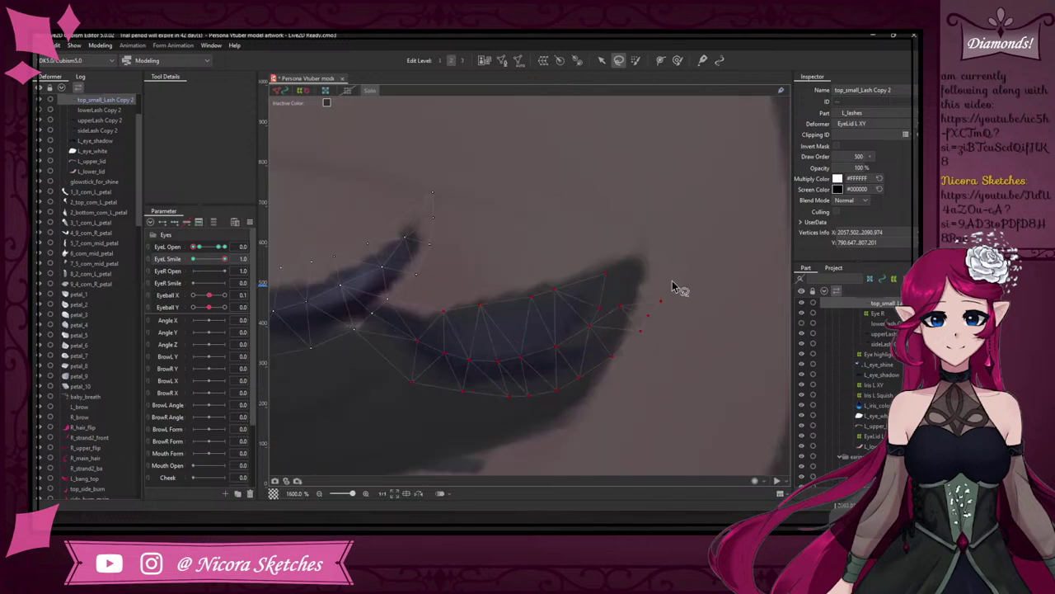
scroll(640, 318, "down", 4)
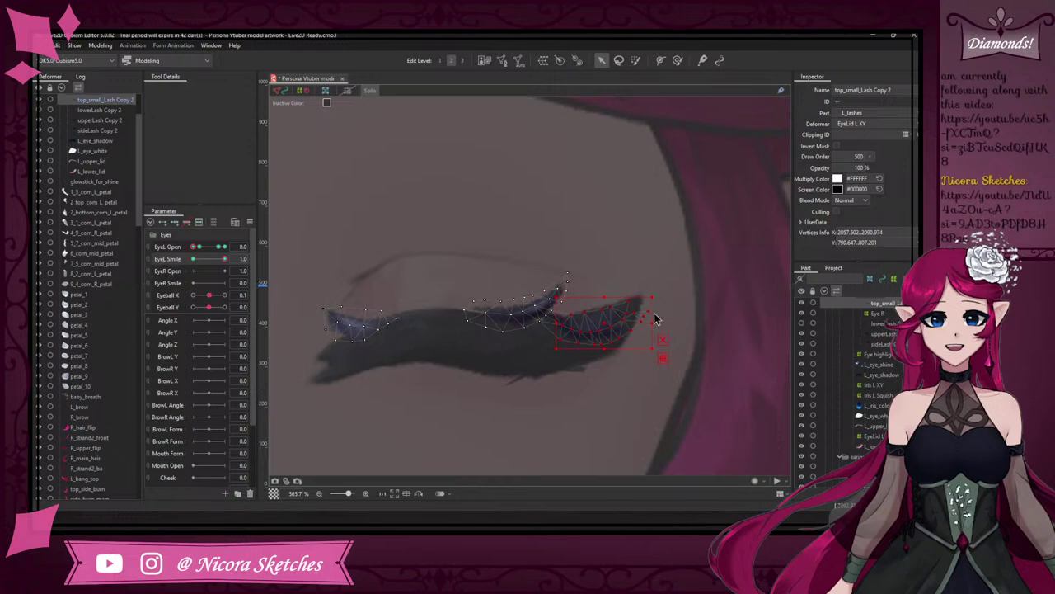
left_click_drag(657, 318, 648, 314)
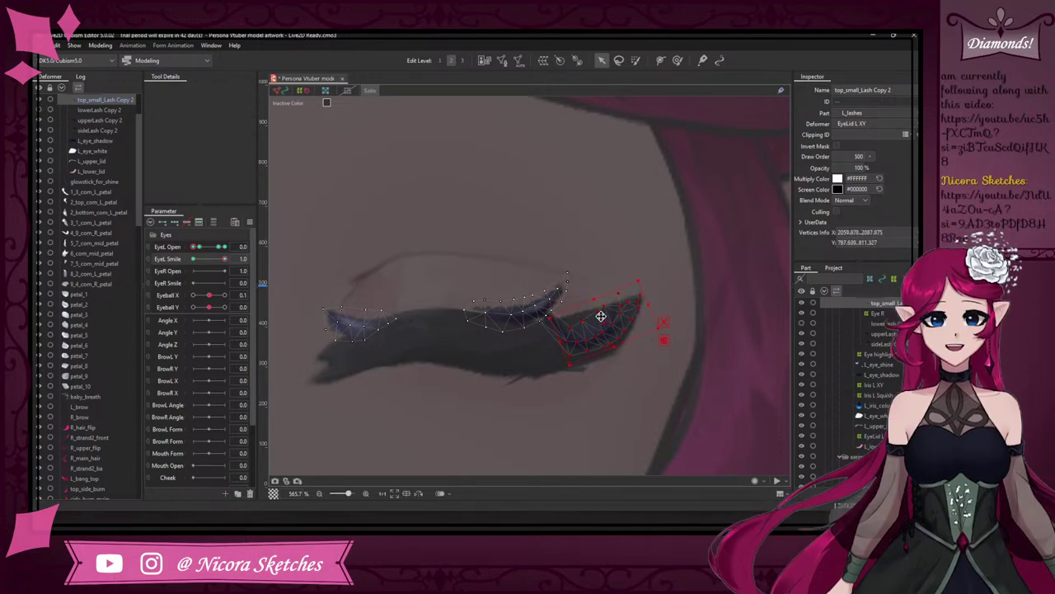
left_click_drag(601, 314, 633, 291)
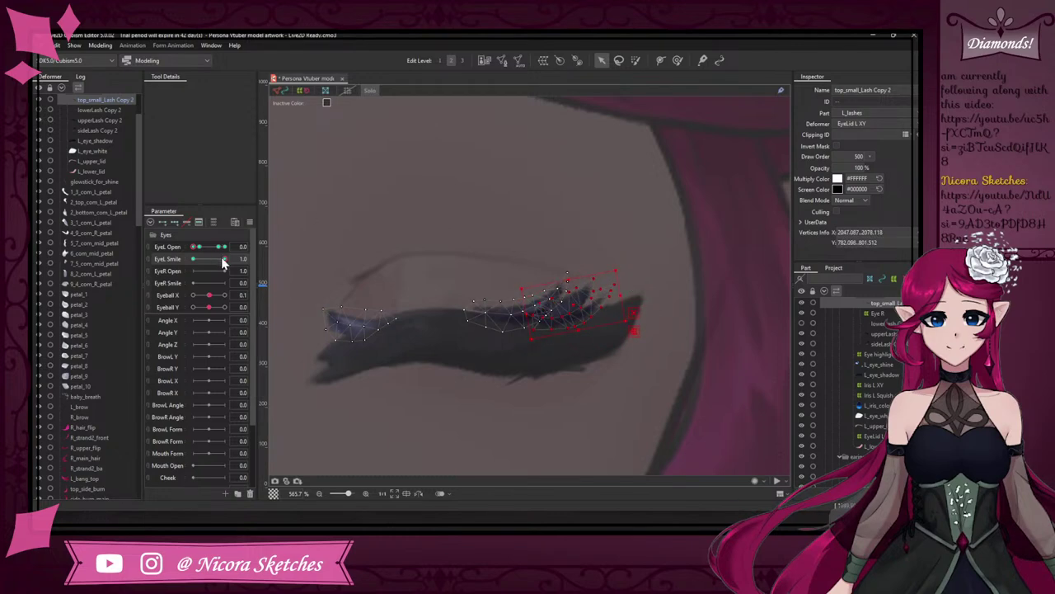
- Test the outermost tuft along EyeL Smile, shift it slightly outward at 1.0 and fine-tune its position beside the middle tuft
left_click_drag(224, 258, 251, 262)
left_click_drag(573, 303, 586, 302)
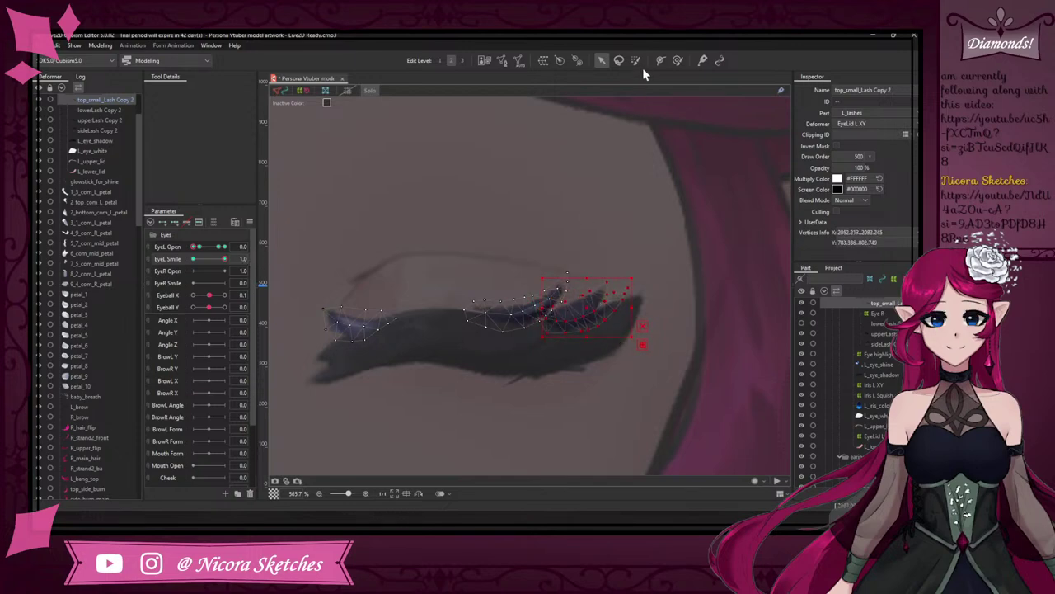
scroll(582, 327, "up", 2)
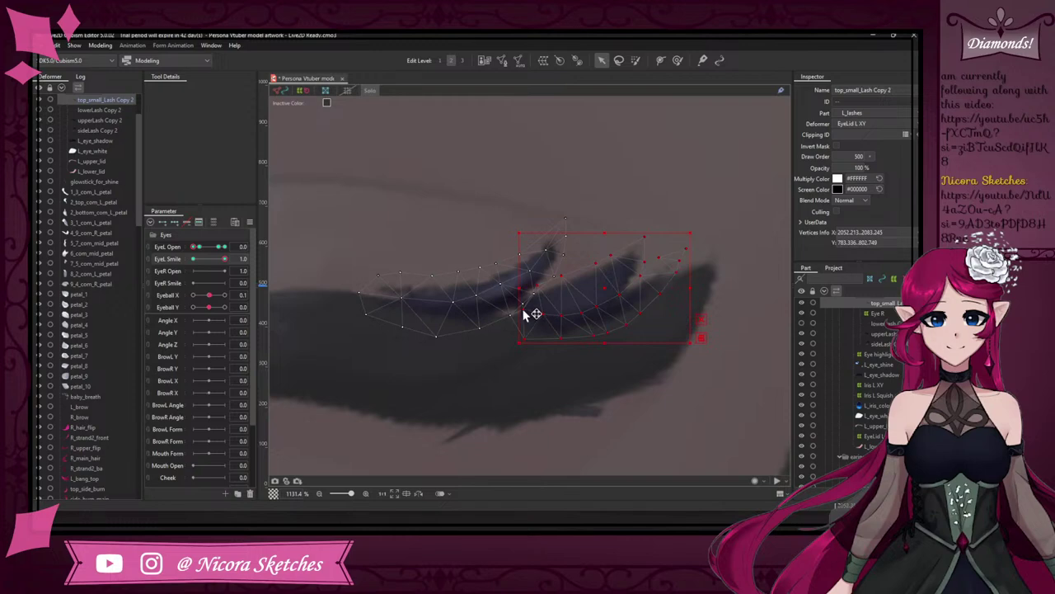
key("Left")
key("Left")
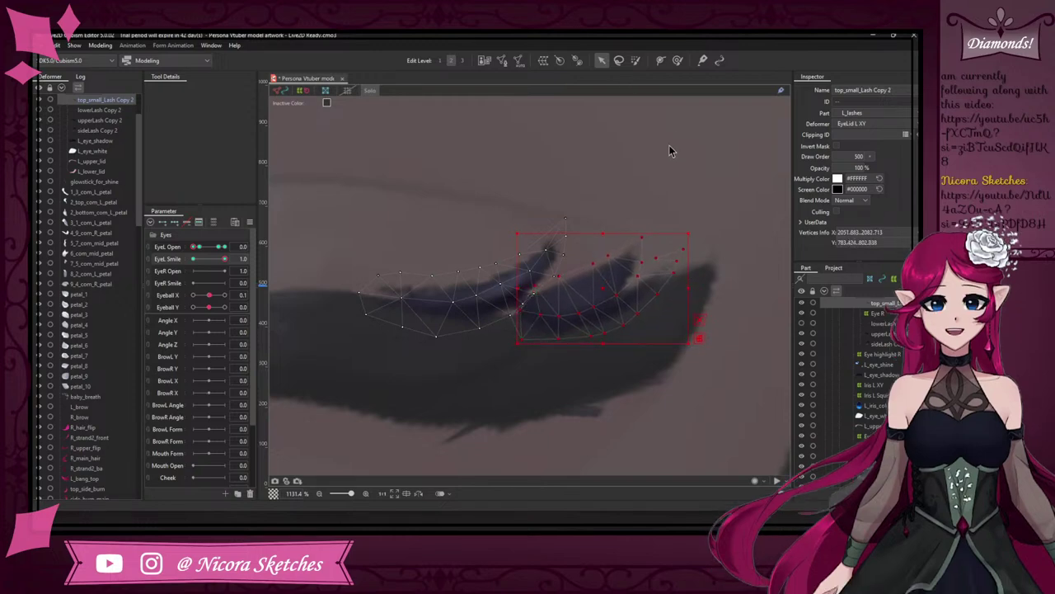
- Drop the tuft selection on top_small_Lash Copy 2, leave Solo and check the closed smiling eye against the whole face
left_click(668, 186)
left_click(604, 285)
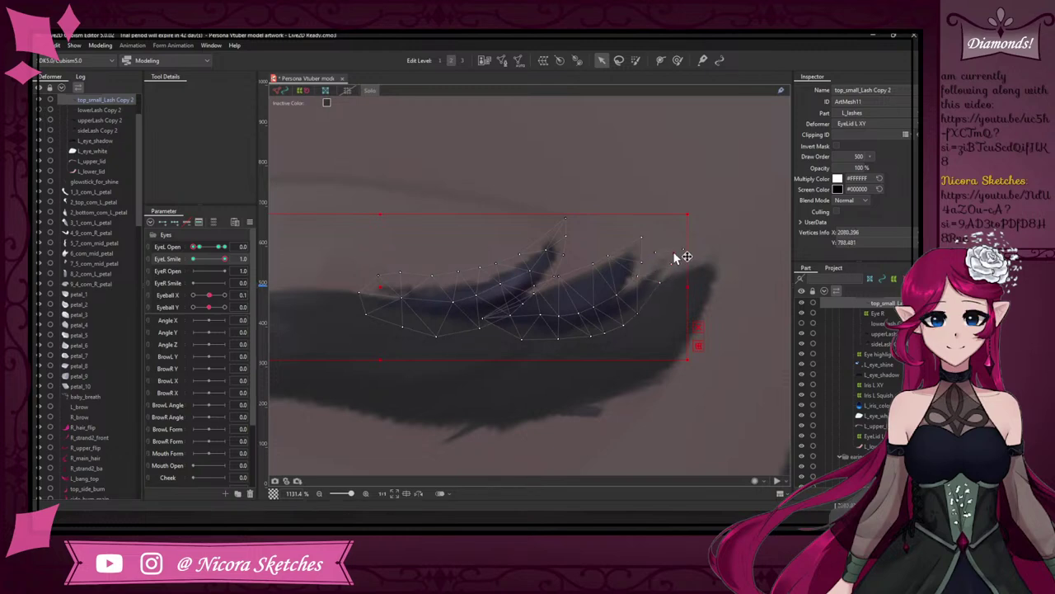
scroll(636, 310, "down", 5)
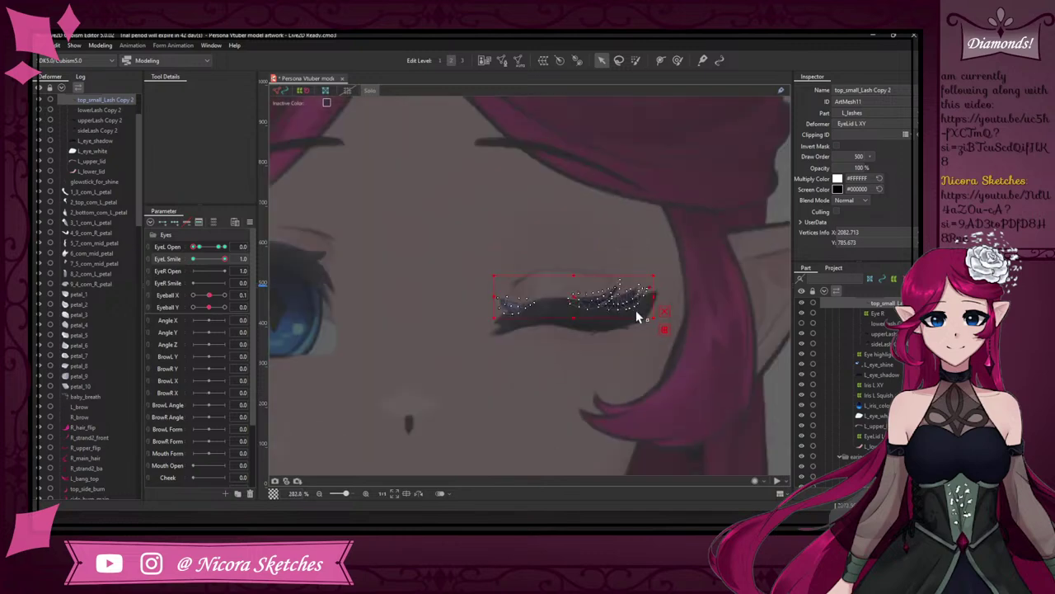
left_click(369, 89)
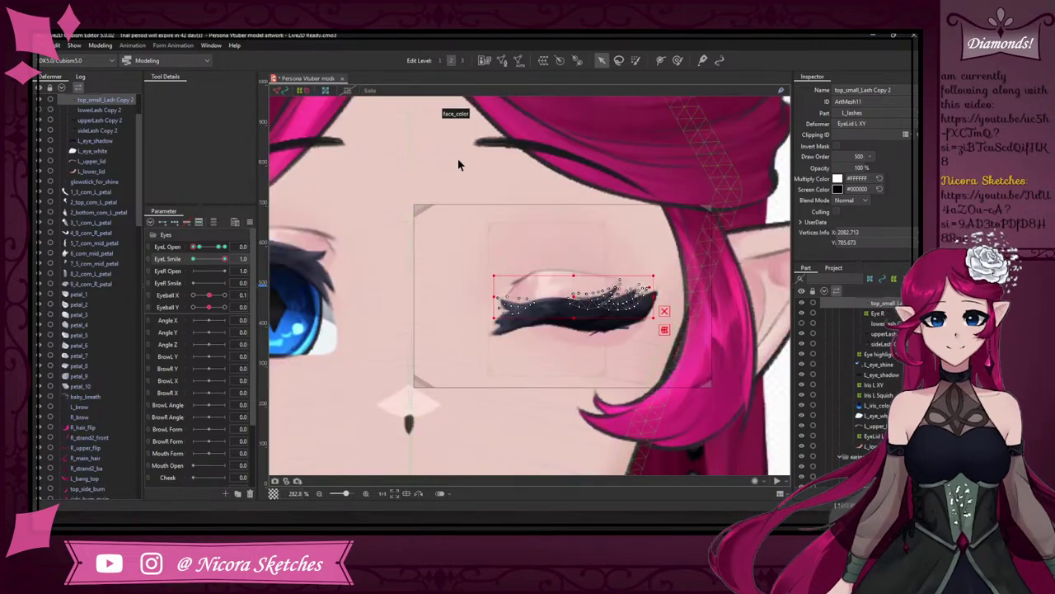
scroll(692, 303, "down", 4)
scroll(681, 268, "up", 4)
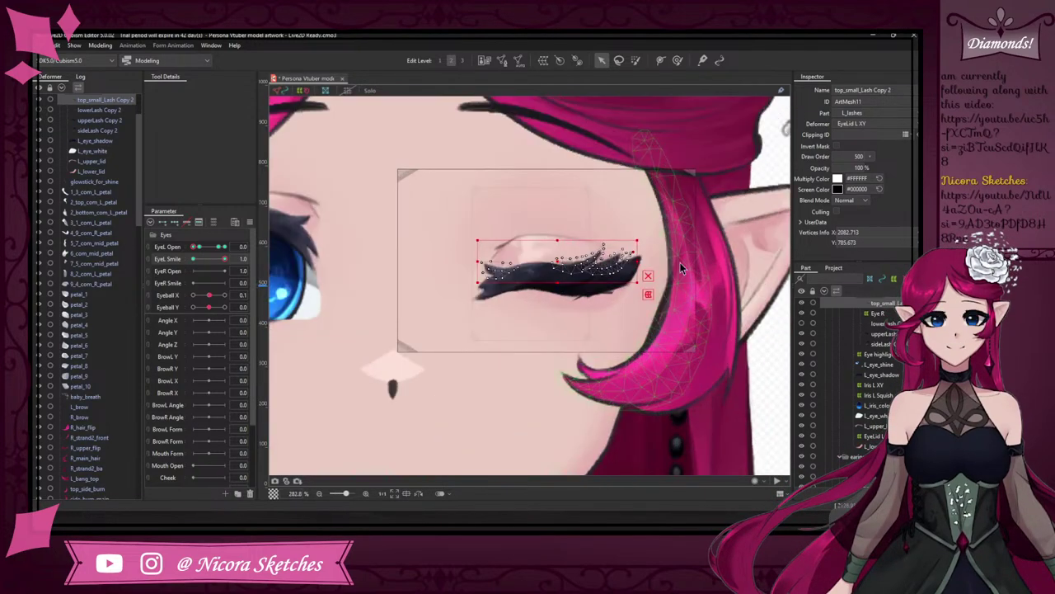
scroll(666, 236, "up", 1)
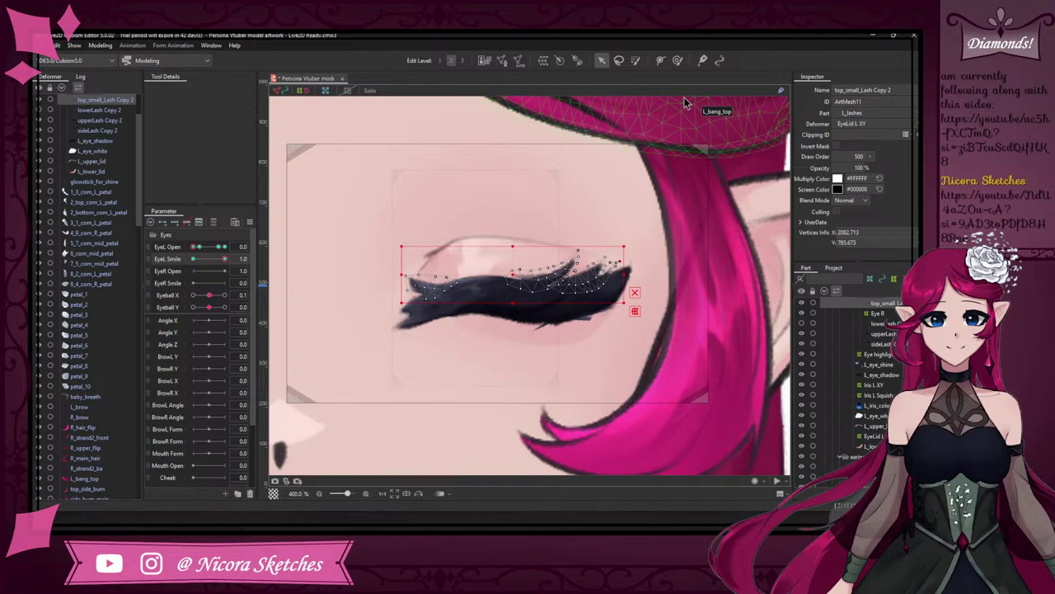
- Select upperLash Copy 2 and shift its second-outermost deform path point slightly down and outward to round the outer curve
left_click(110, 140)
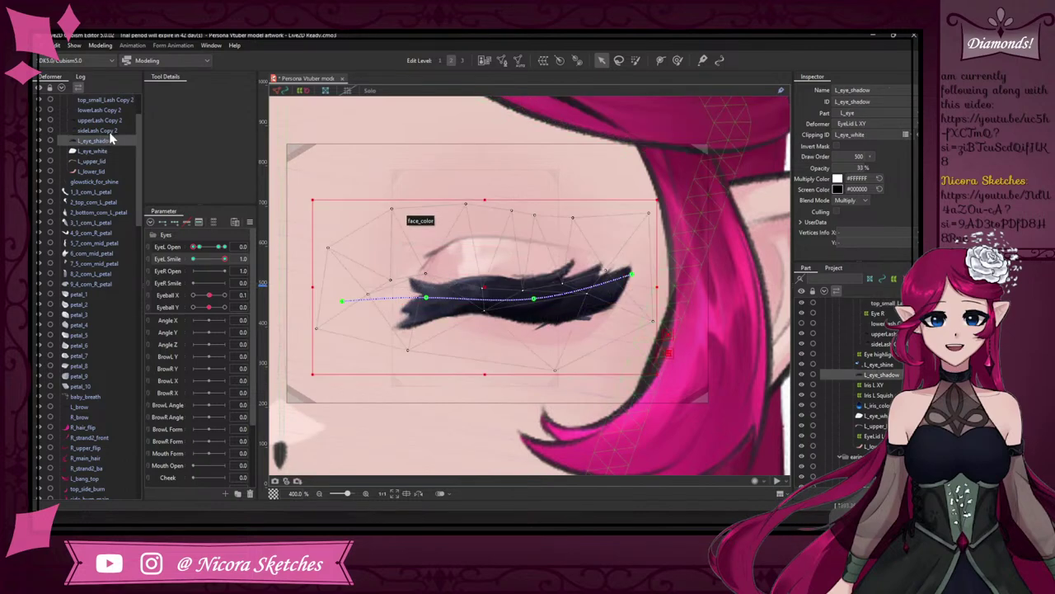
left_click(110, 121)
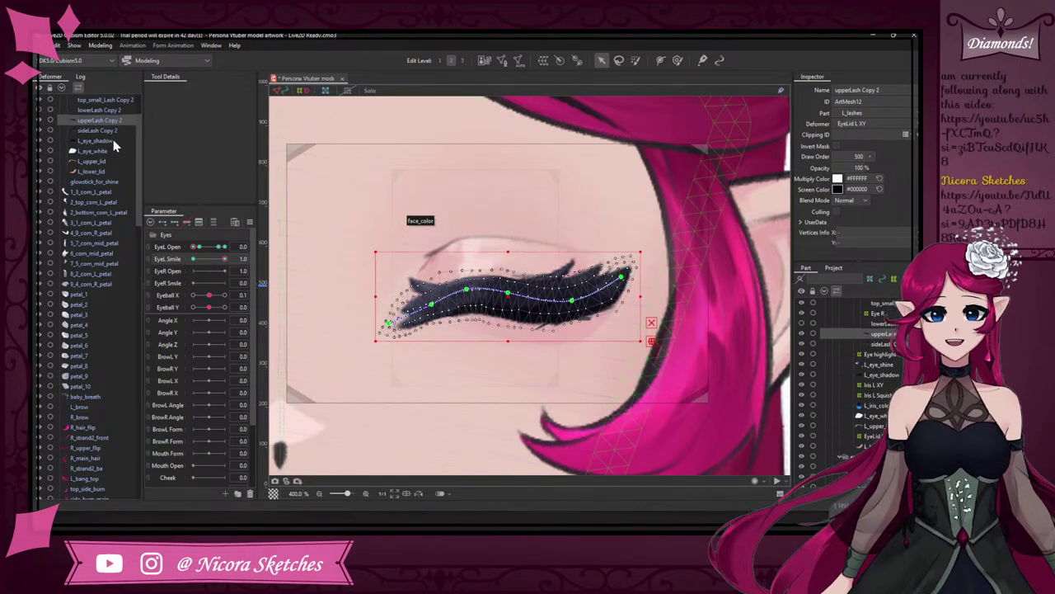
left_click(571, 308)
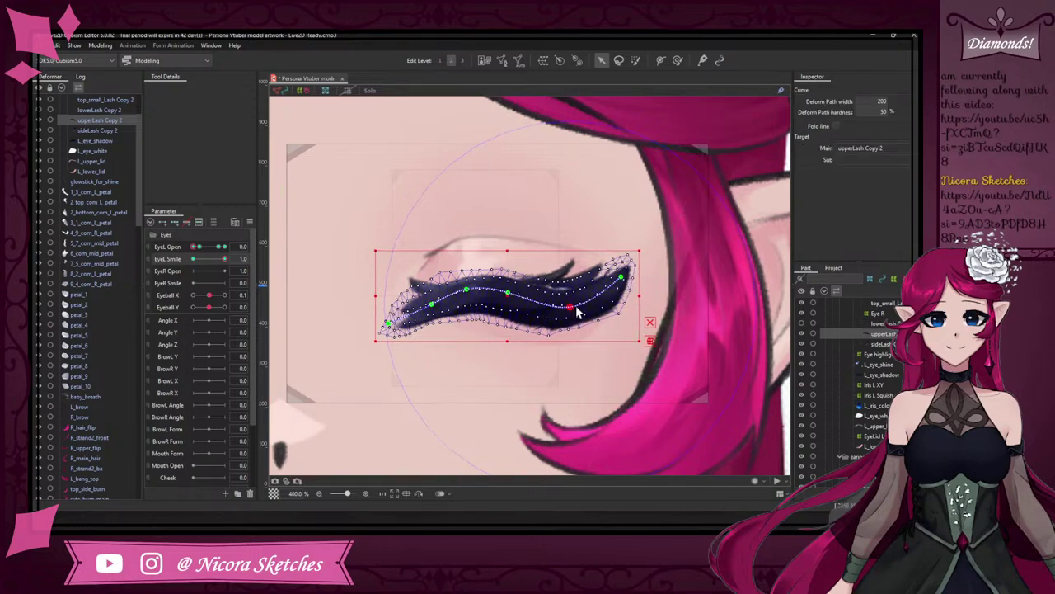
left_click_drag(571, 312, 585, 305)
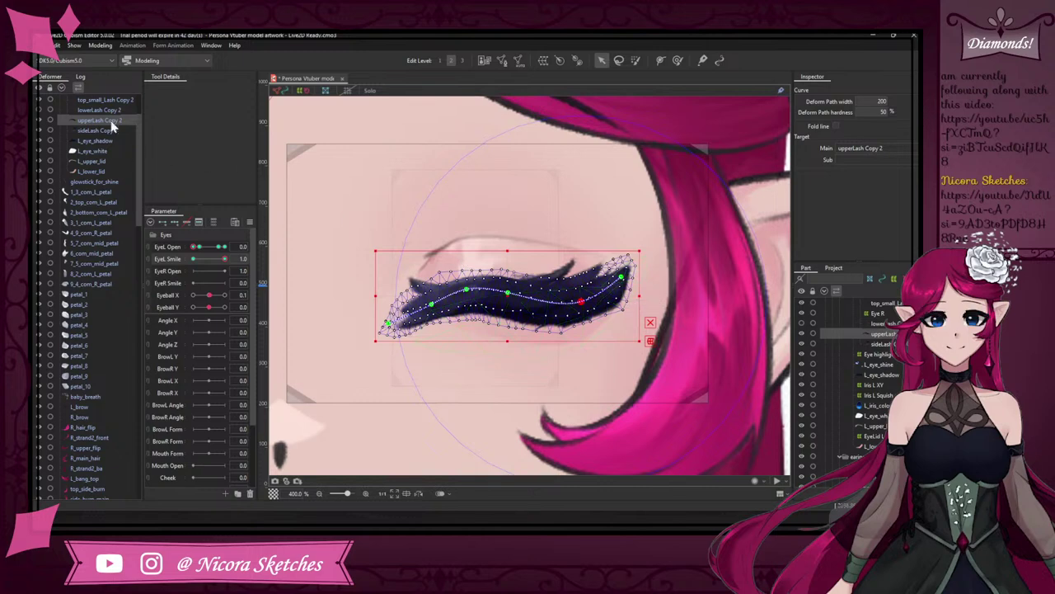
- Select the outer tufts of top_small_Lash Copy 2 and nudge them along the lash's upper edge, testing the fit with EyeL Smile
left_click(119, 101)
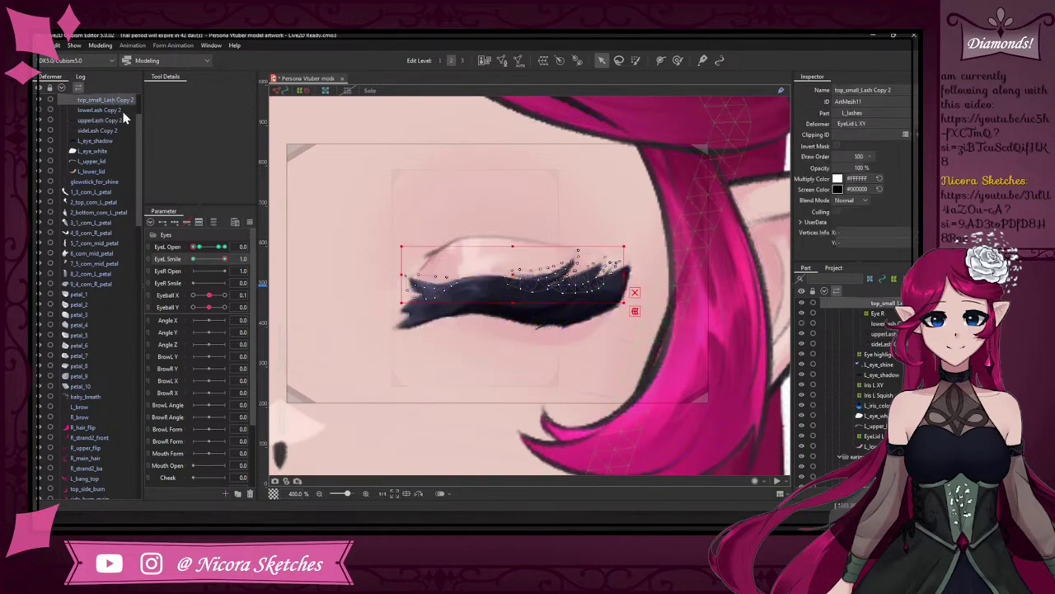
mouse_move(617, 247)
left_mouse_down()
mouse_move(588, 203)
mouse_move(581, 228)
left_mouse_up()
left_click(575, 226)
left_click(601, 60)
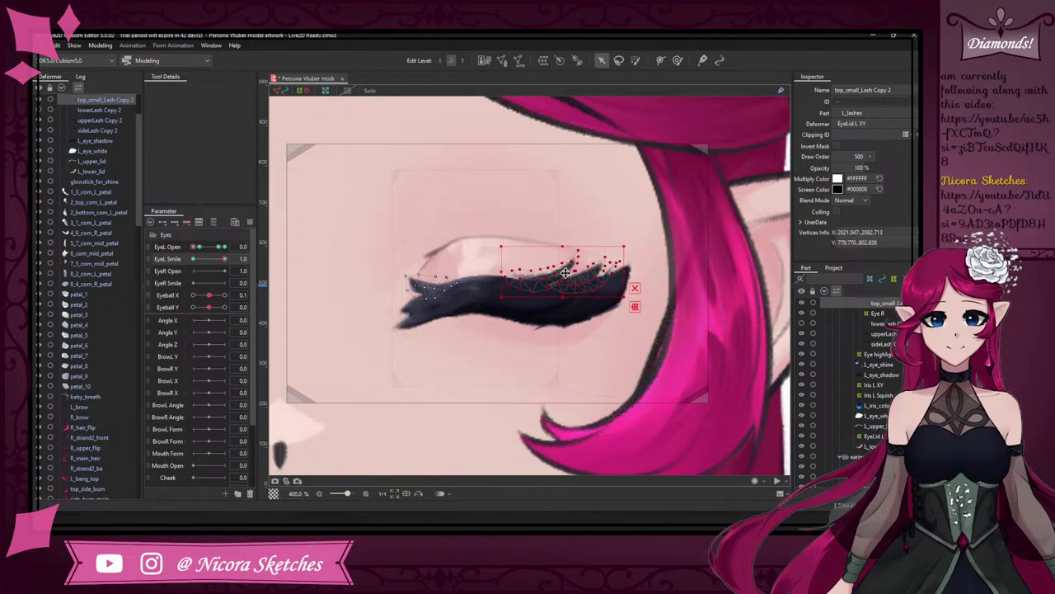
left_click_drag(565, 273, 555, 273)
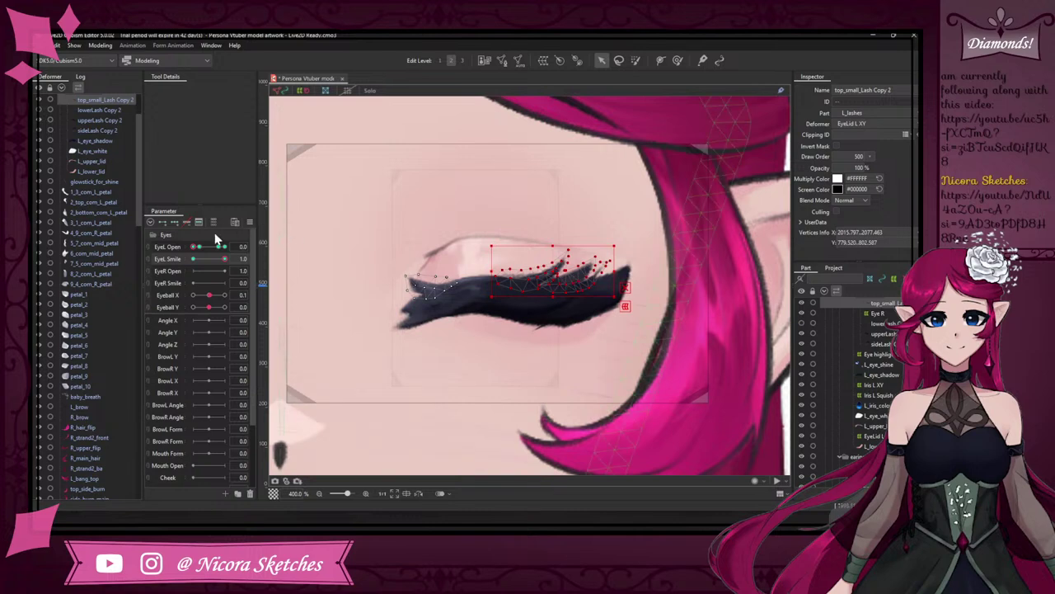
mouse_move(227, 258)
left_mouse_down()
mouse_move(189, 255)
mouse_move(228, 258)
left_mouse_up()
left_click_drag(499, 270, 568, 277)
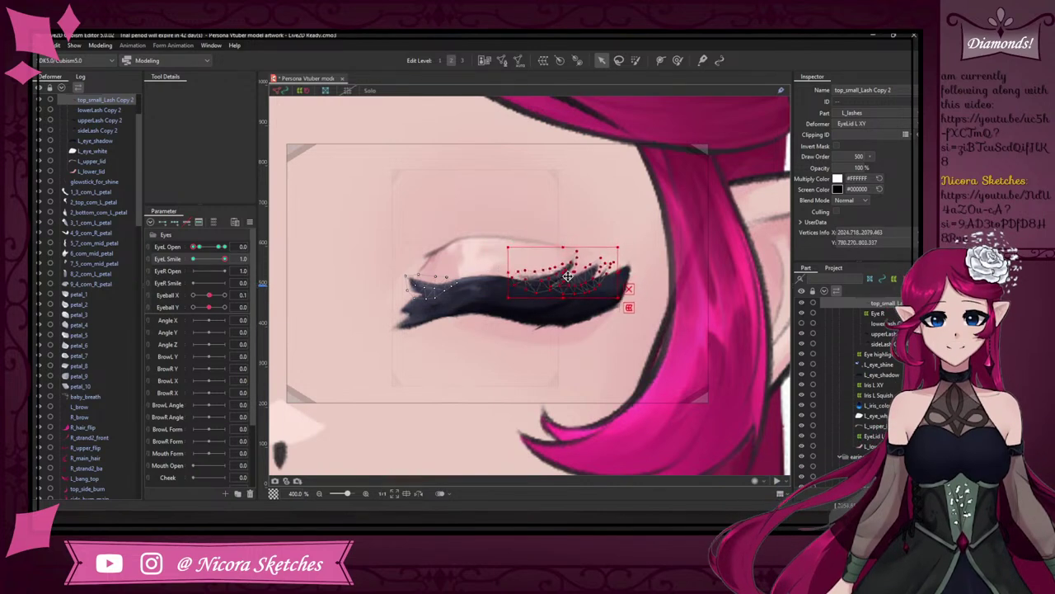
left_click_drag(225, 259, 254, 259)
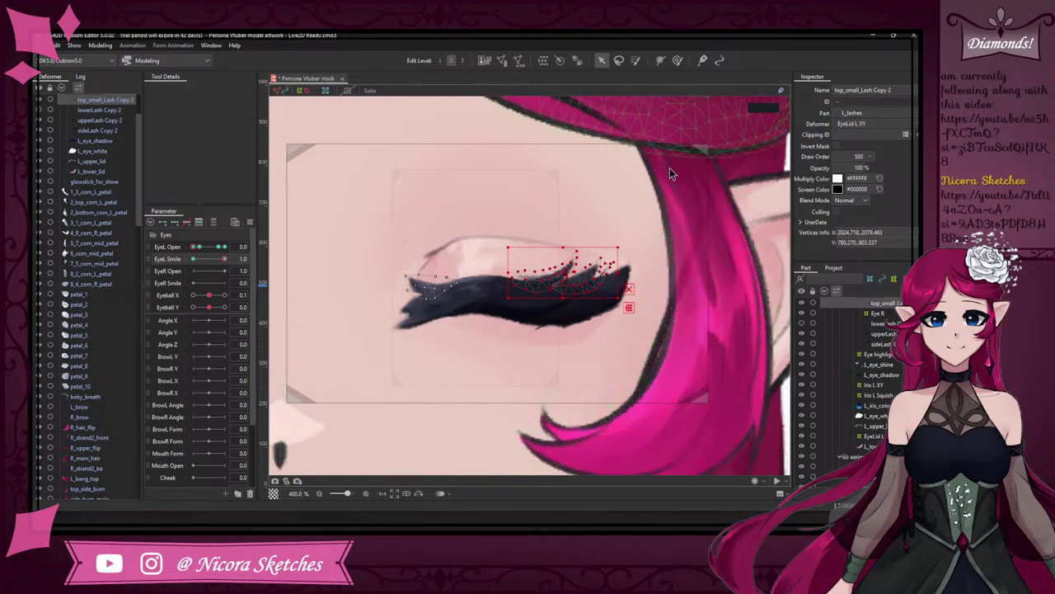
- Select sideLash Copy 2 and lower its inner deform path points slightly to follow the smiling lash's bottom edge
left_click(112, 122)
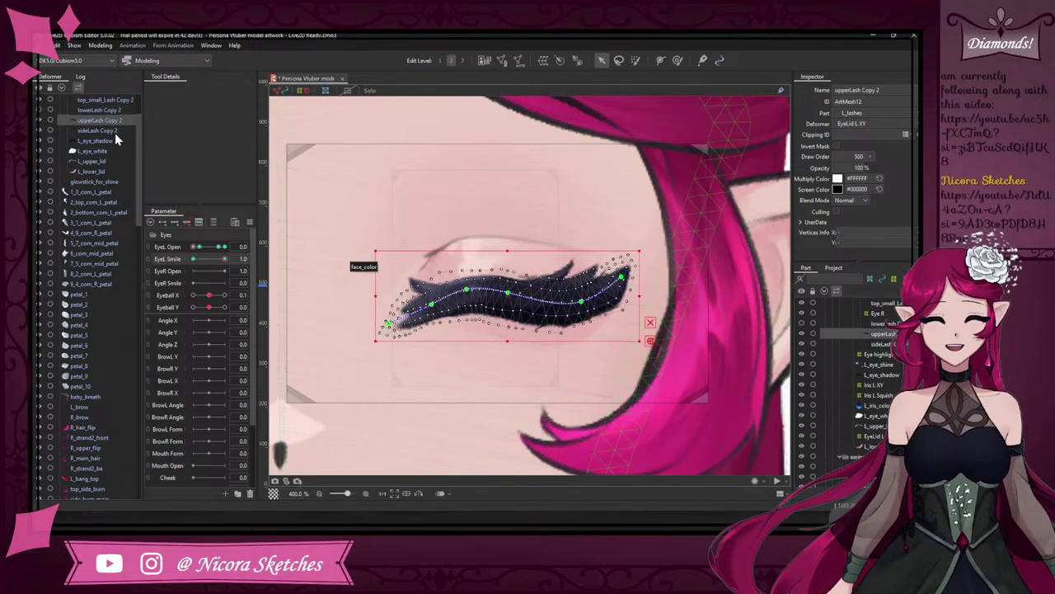
left_click(113, 130)
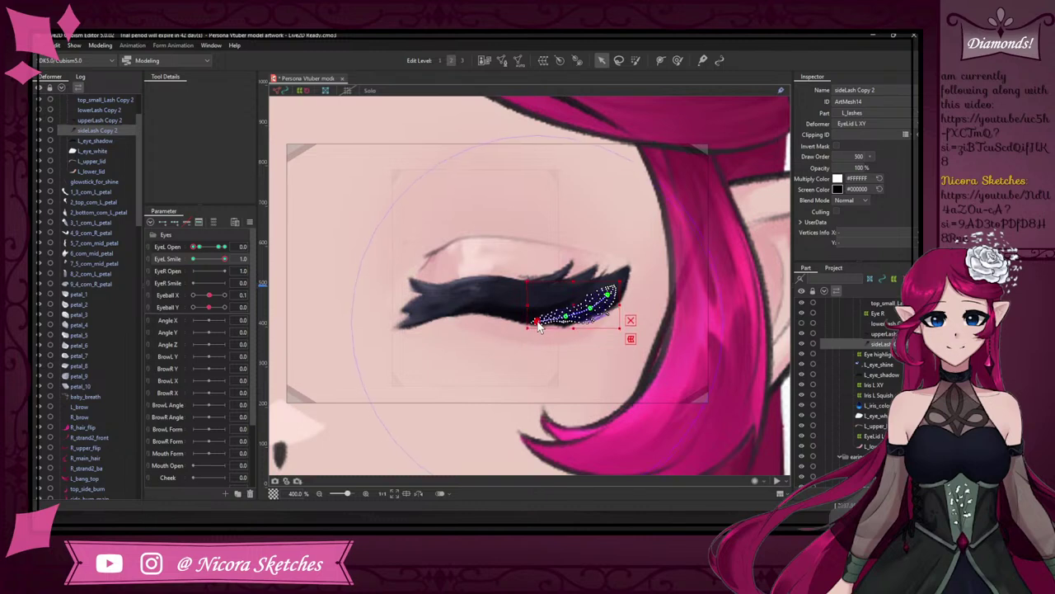
key("p")
left_click_drag(566, 316, 566, 322)
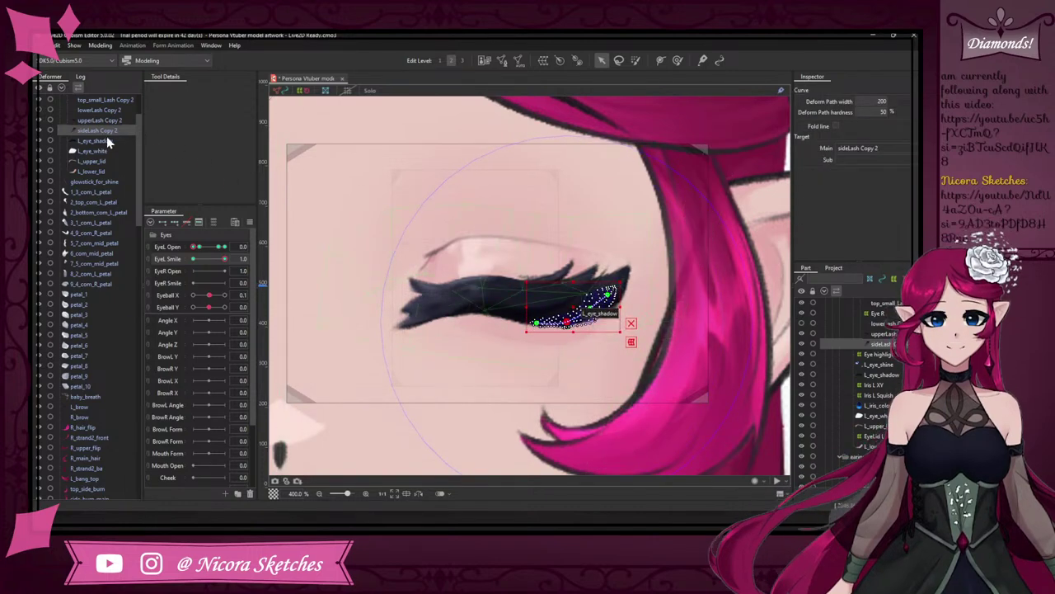
- Select and solo lowerLash Copy 2, then raise its second path point from the inner corner up into the smiling lash
key("v")
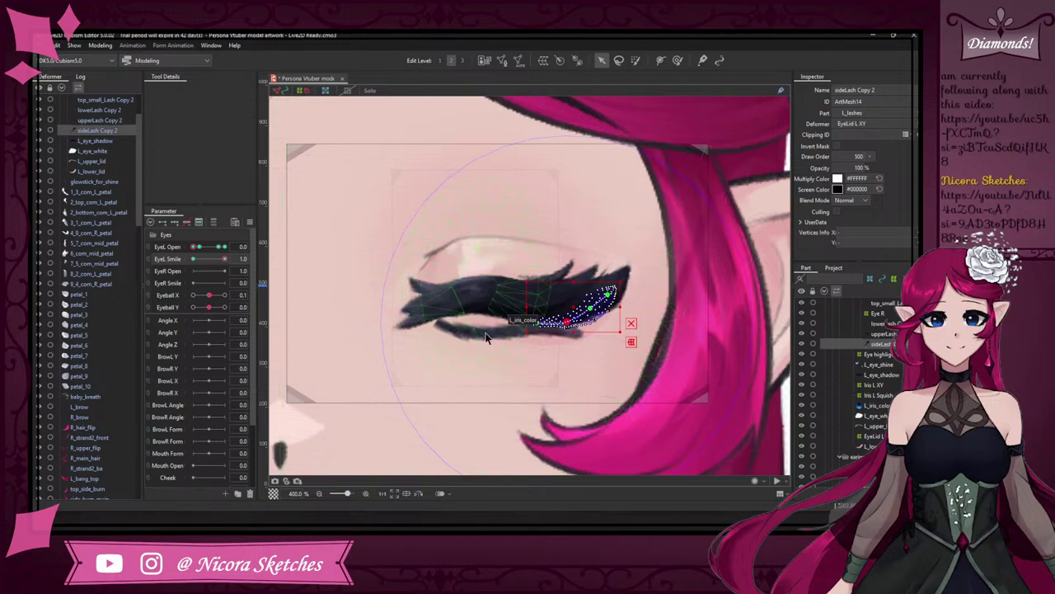
left_click(495, 345)
left_click(375, 92)
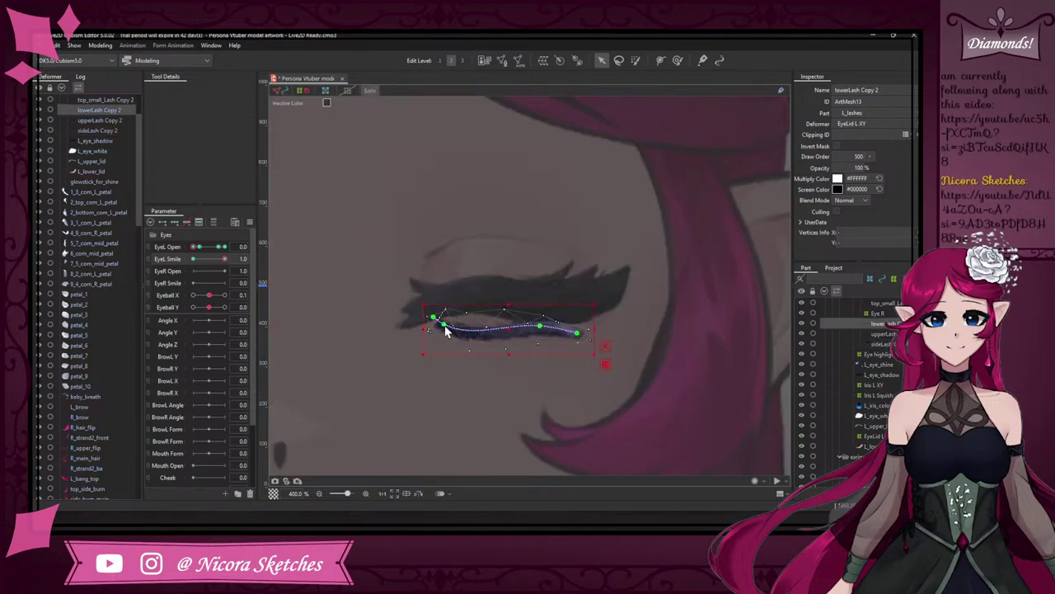
left_click_drag(445, 330, 453, 312)
mouse_move(541, 329)
left_mouse_down()
mouse_move(608, 314)
mouse_move(559, 327)
left_mouse_up()
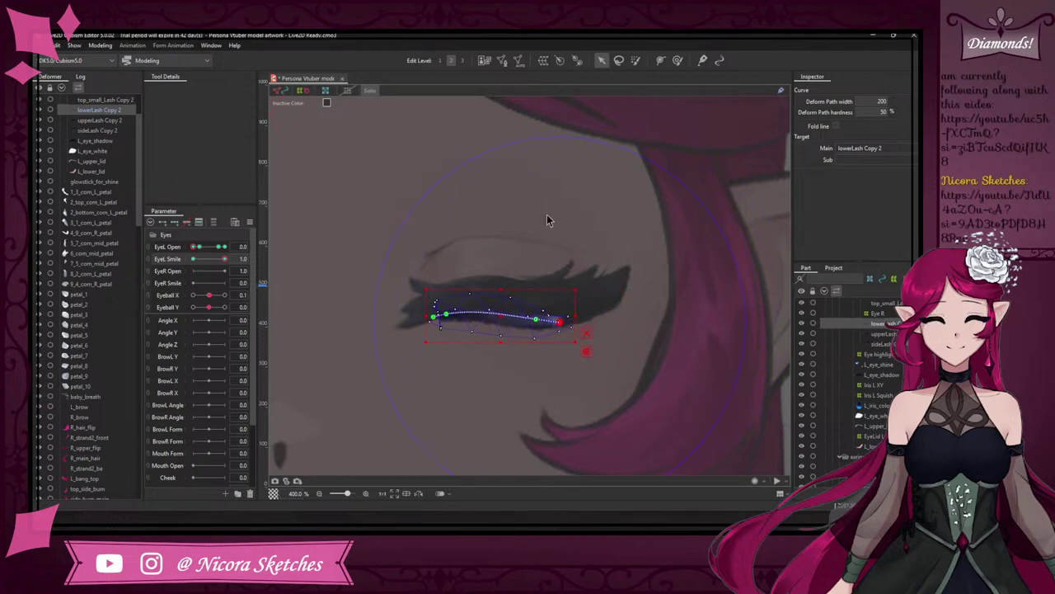
key("ctrl+z")
key("ctrl+z")
key("ctrl+z")
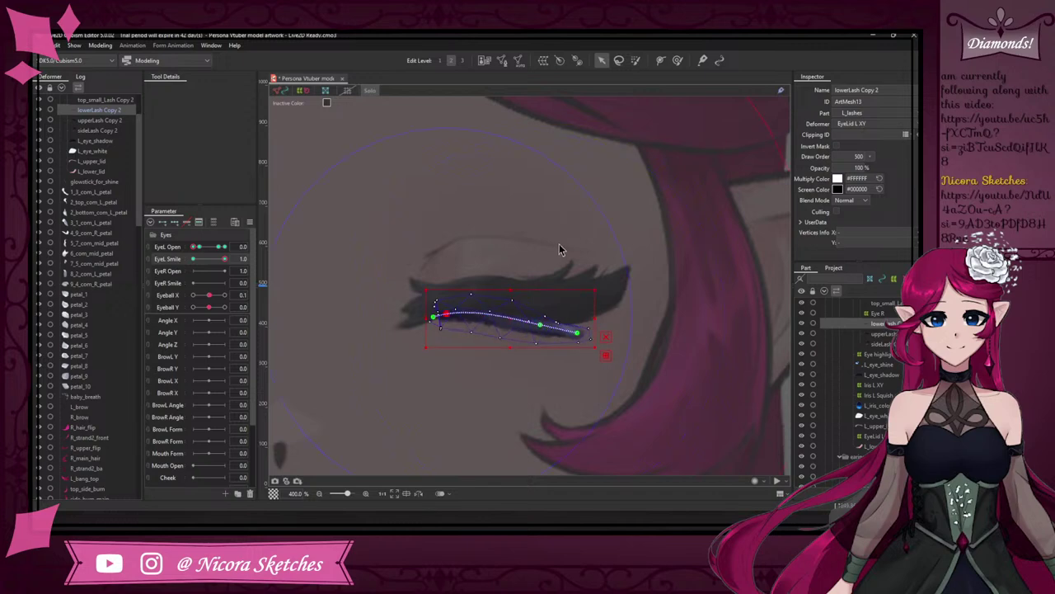
- Pull lowerLash Copy 2's outer path points up and inward beneath the lash, leave Solo and test the result with EyeL Smile
left_click_drag(577, 336, 545, 329)
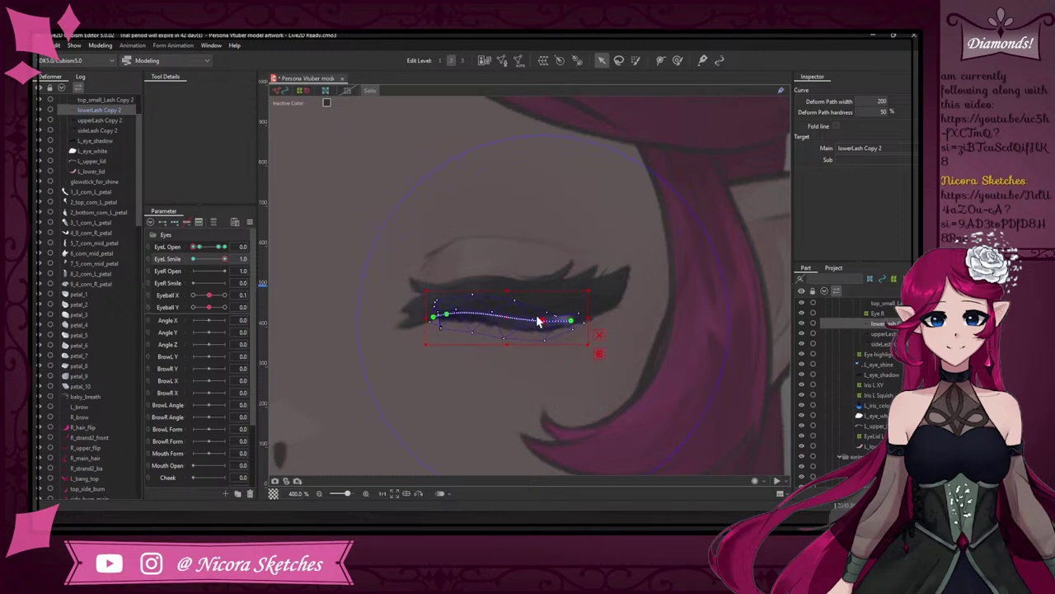
left_click(373, 91)
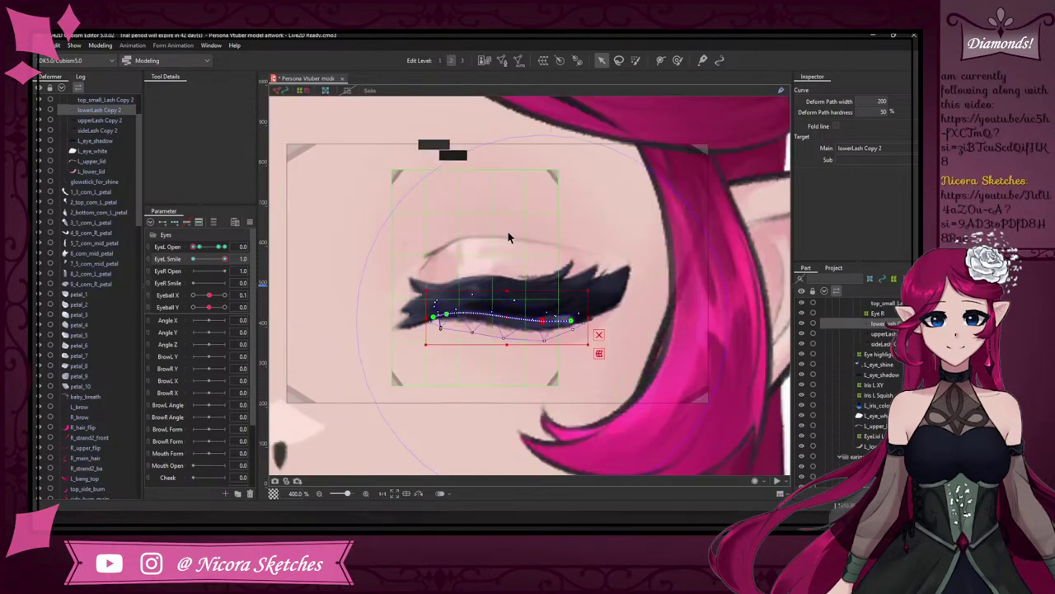
left_click_drag(224, 259, 274, 255)
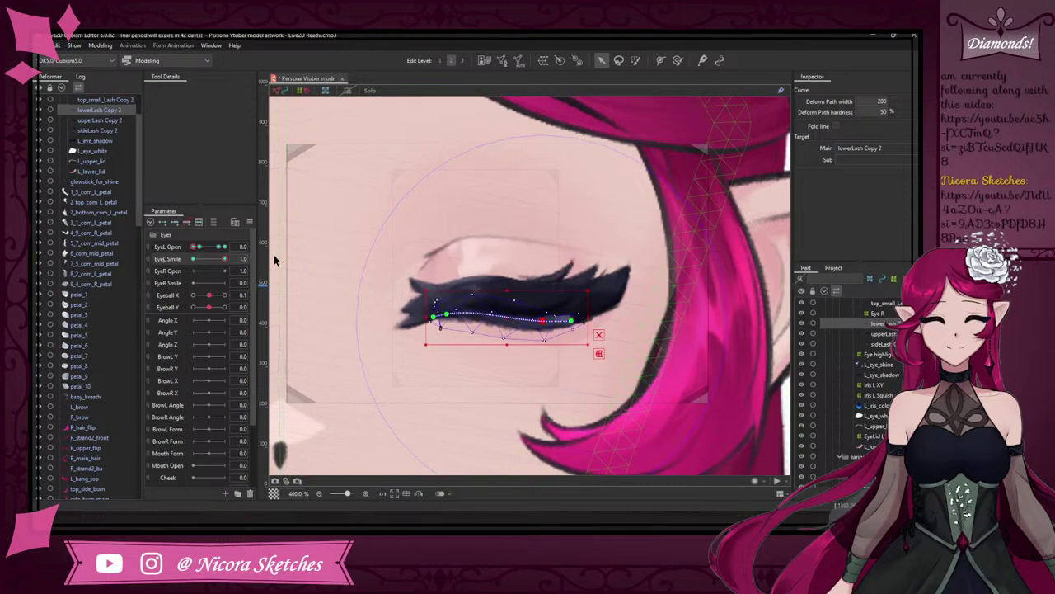
left_click(452, 120)
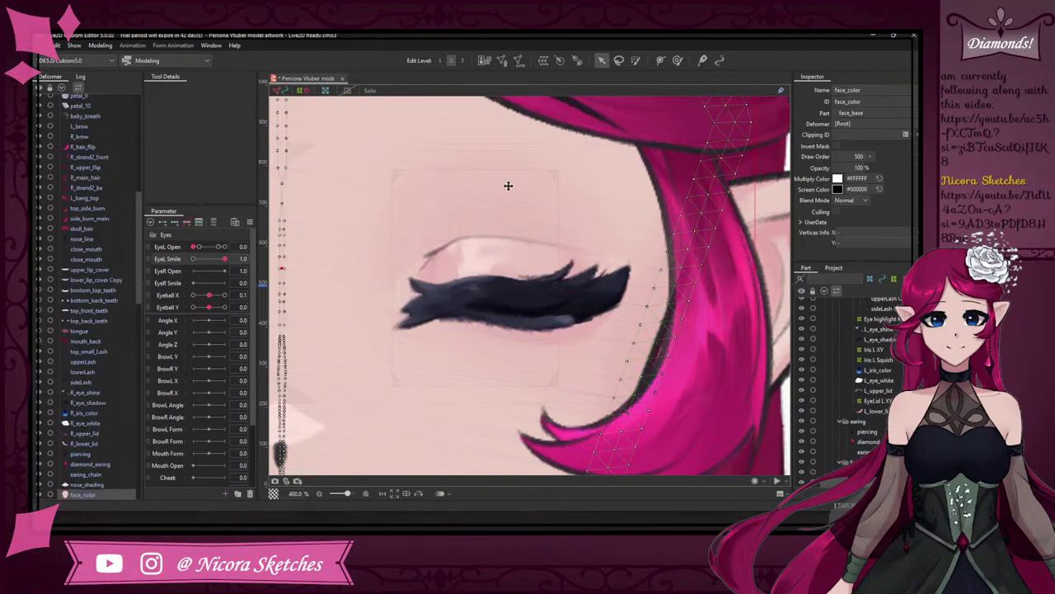
mouse_move(214, 260)
left_mouse_down()
mouse_move(182, 259)
mouse_move(259, 259)
mouse_move(160, 255)
mouse_move(243, 248)
mouse_move(169, 260)
mouse_move(233, 254)
left_mouse_up()
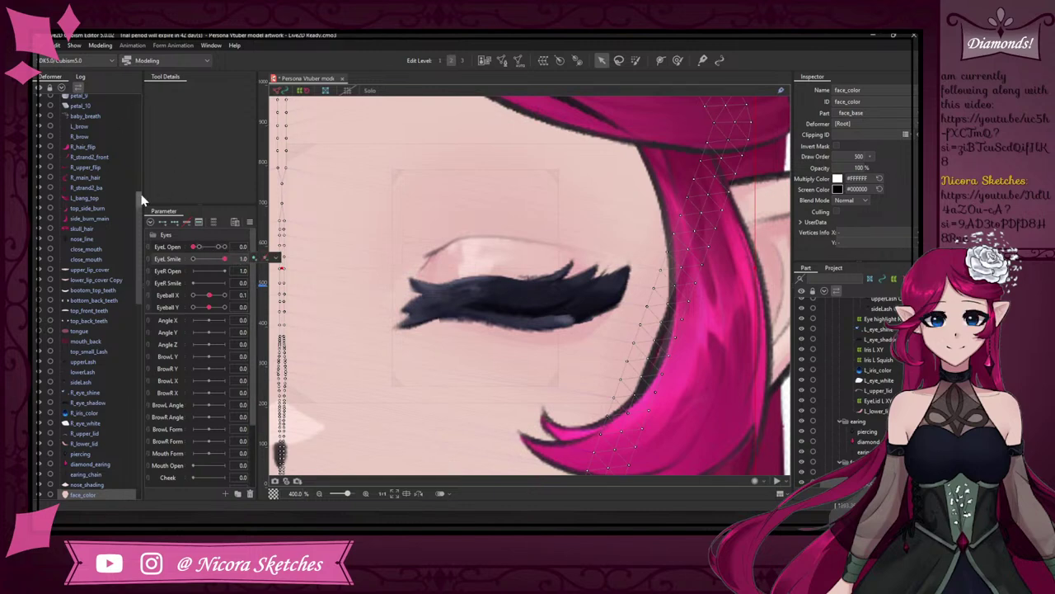
- Select top_small_Lash Copy 2 and move the inner mesh vertices of its outer tufts down onto the lash's upper edge
left_click_drag(140, 201, 135, 90)
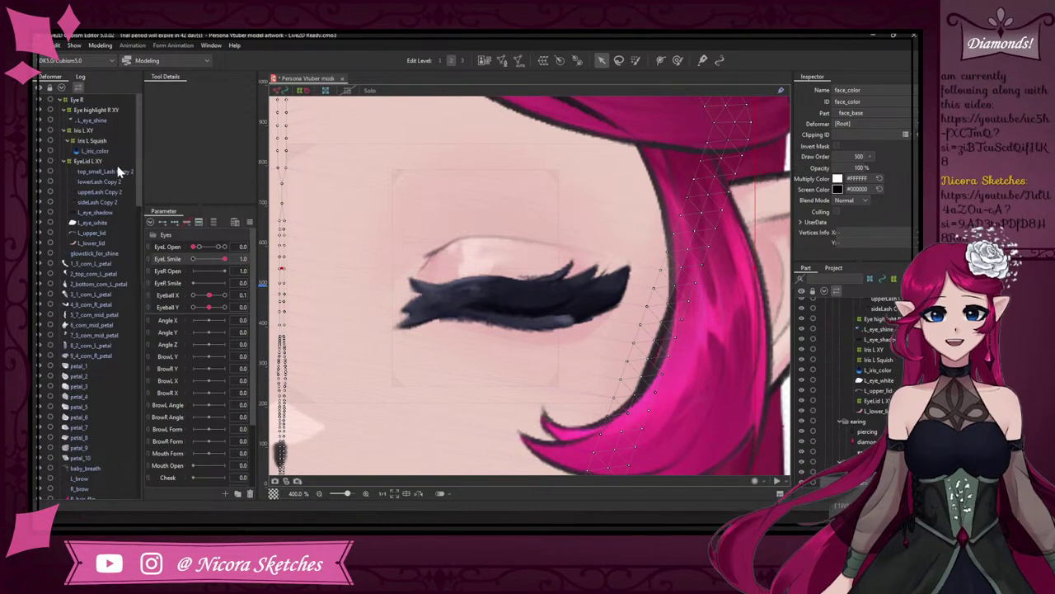
left_click(117, 172)
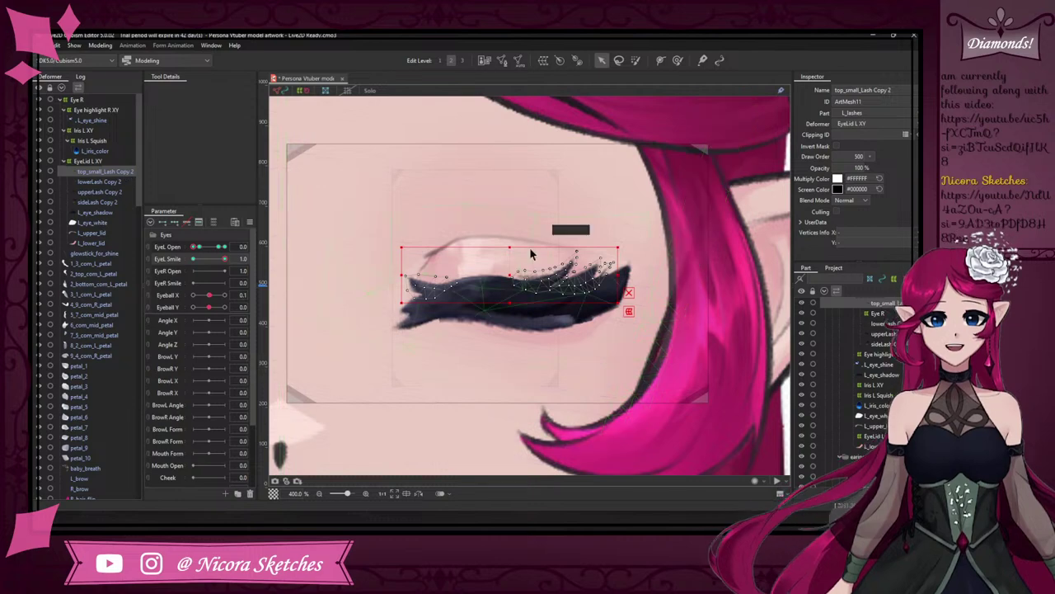
scroll(526, 291, "up", 5)
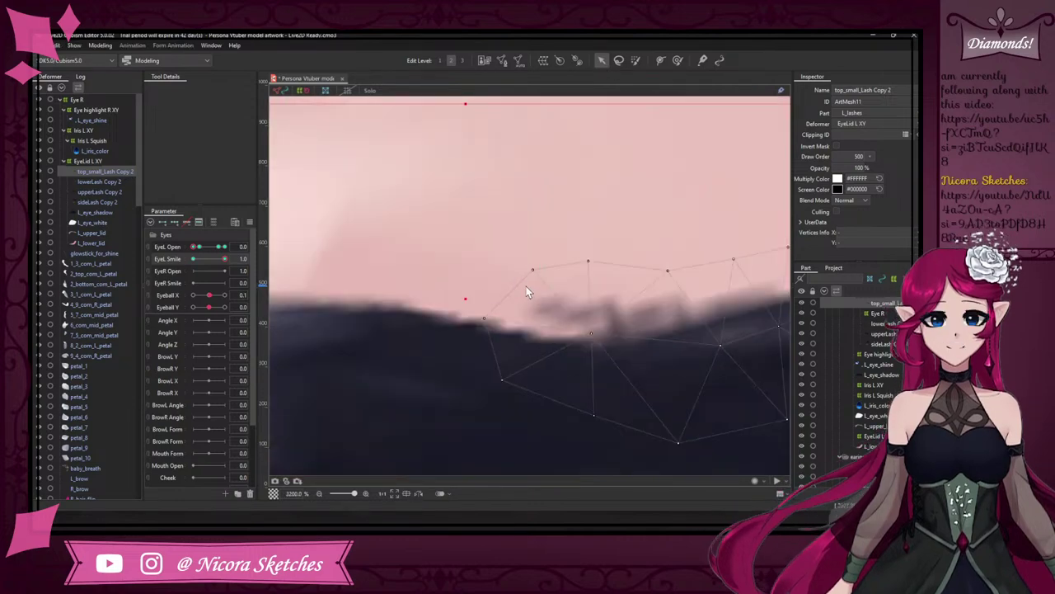
left_click_drag(588, 261, 486, 330)
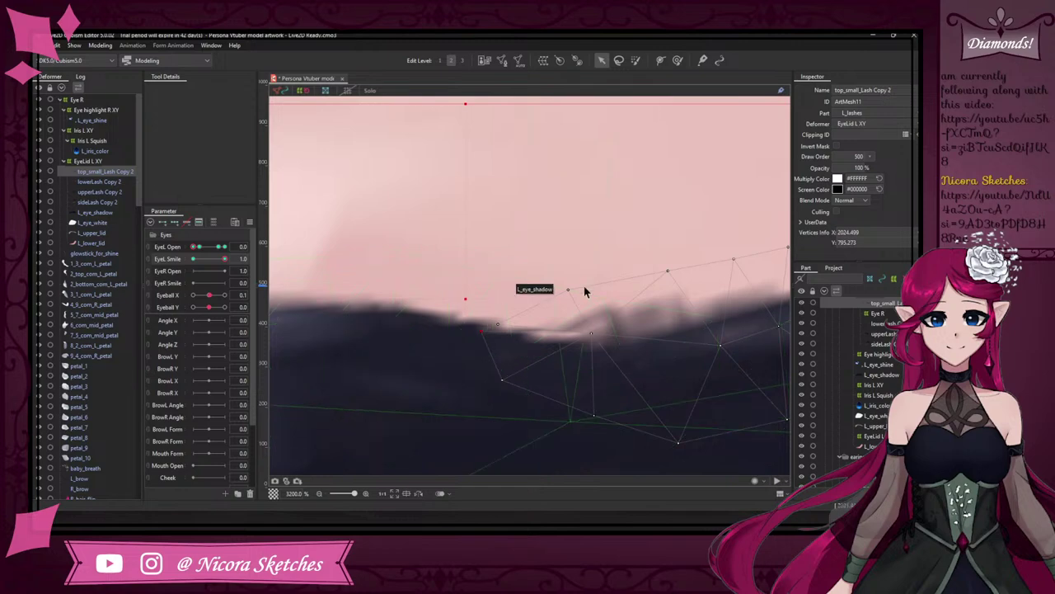
left_click_drag(568, 290, 567, 302)
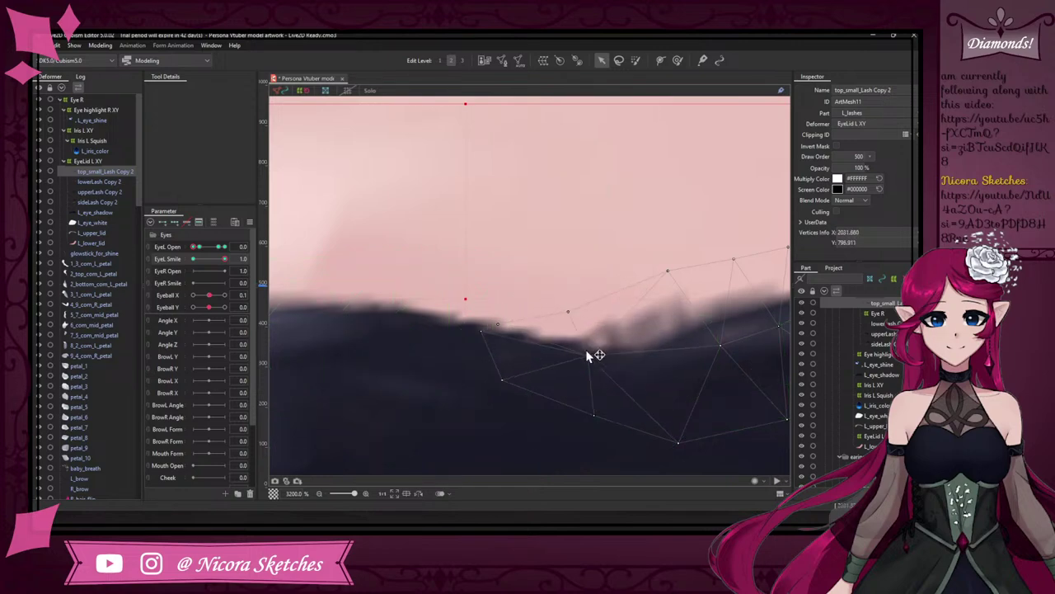
scroll(523, 270, "down", 5)
scroll(620, 247, "up", 3)
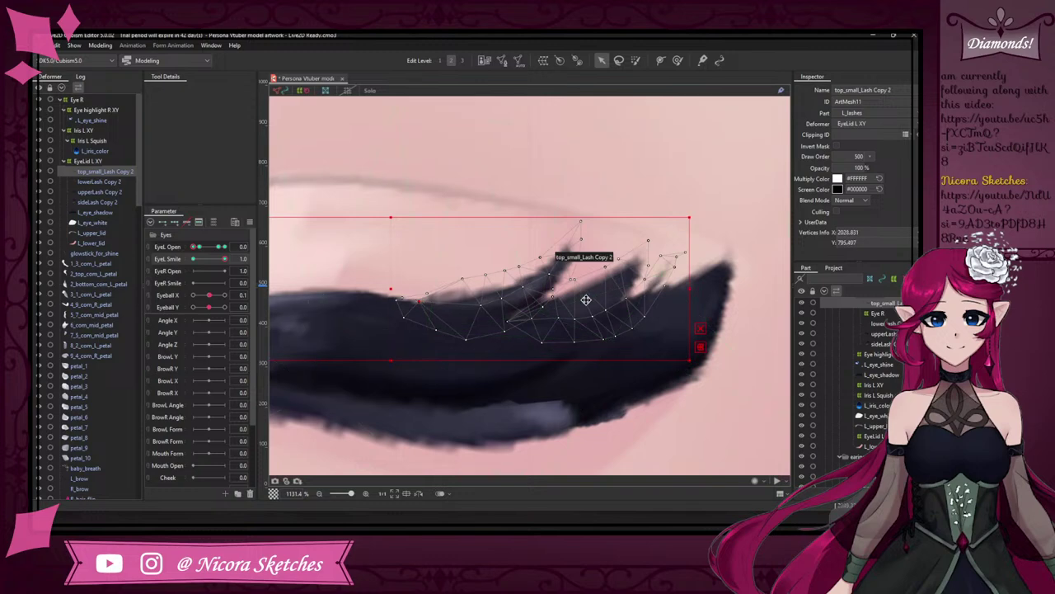
scroll(569, 375, "down", 1)
scroll(383, 289, "down", 1)
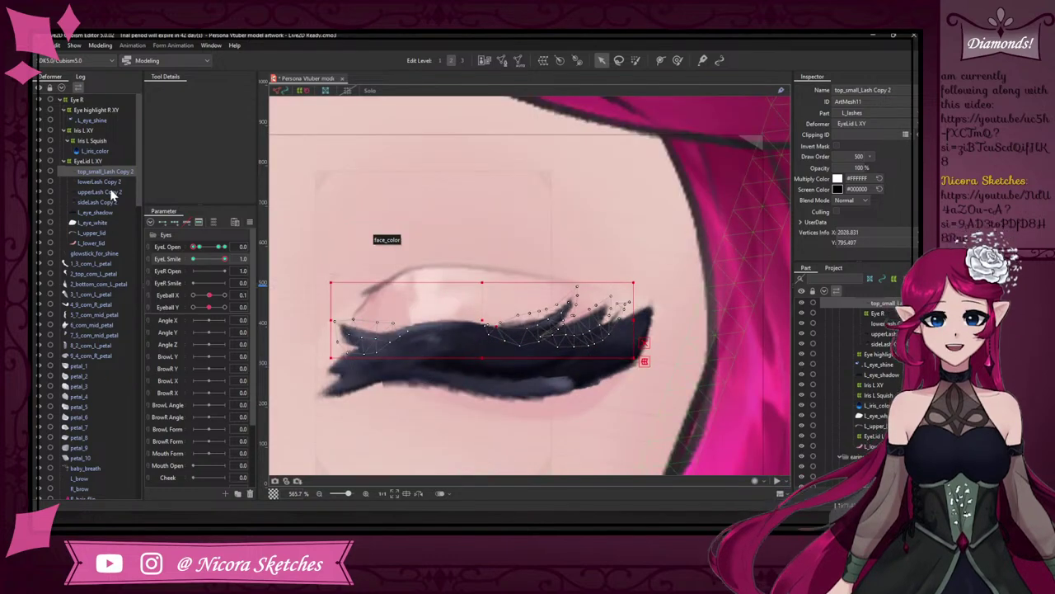
- Select lowerLash Copy 2, flatten its mesh vertically and adjust its path points to follow the smiling lash's bottom edge
left_click(437, 378)
scroll(437, 377, "up", 2)
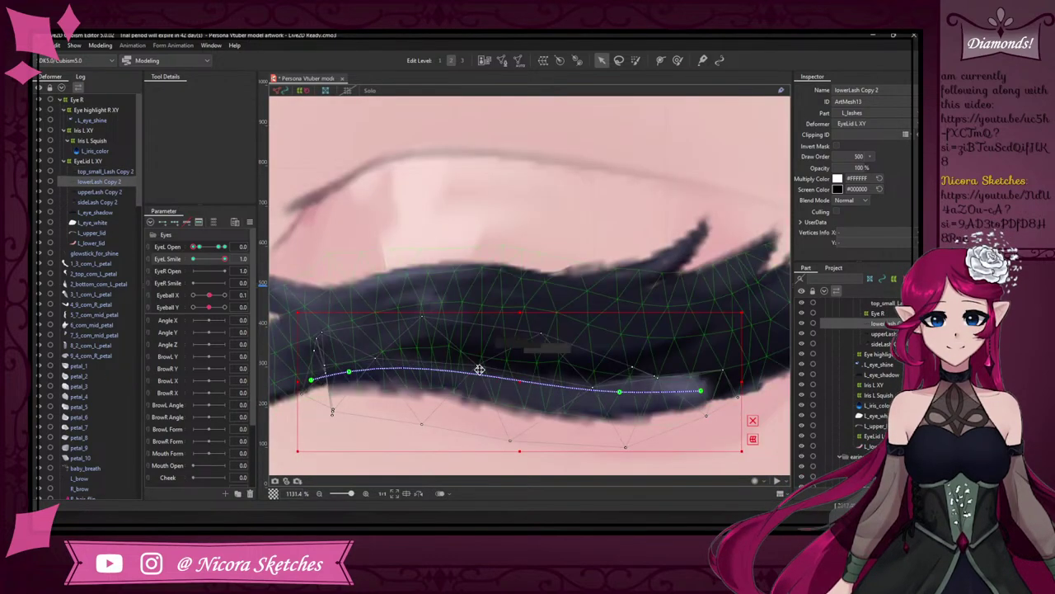
scroll(490, 312, "down", 1)
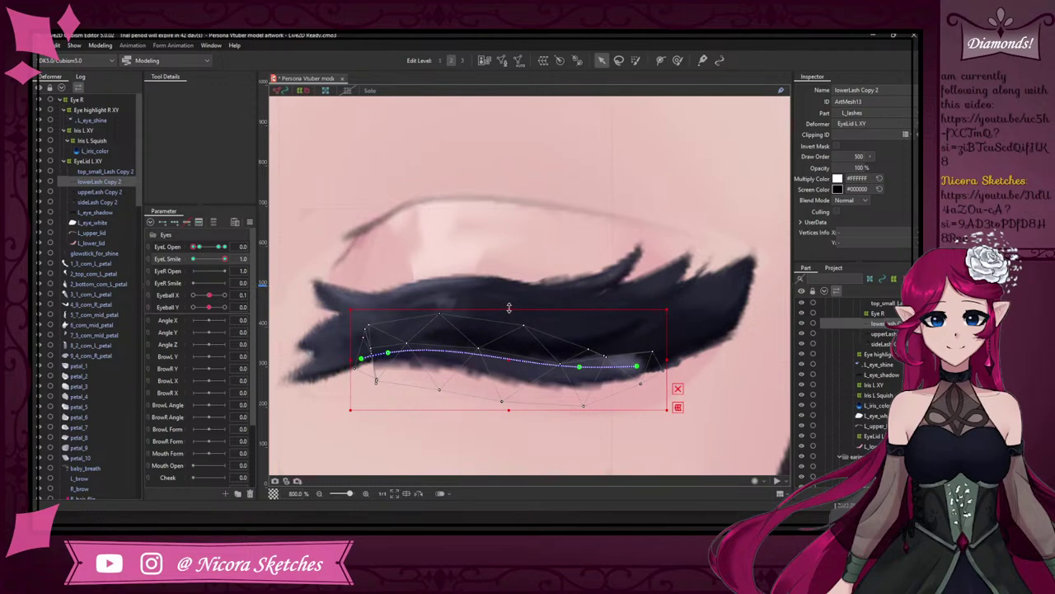
left_click_drag(508, 308, 530, 371)
left_click_drag(383, 360, 390, 354)
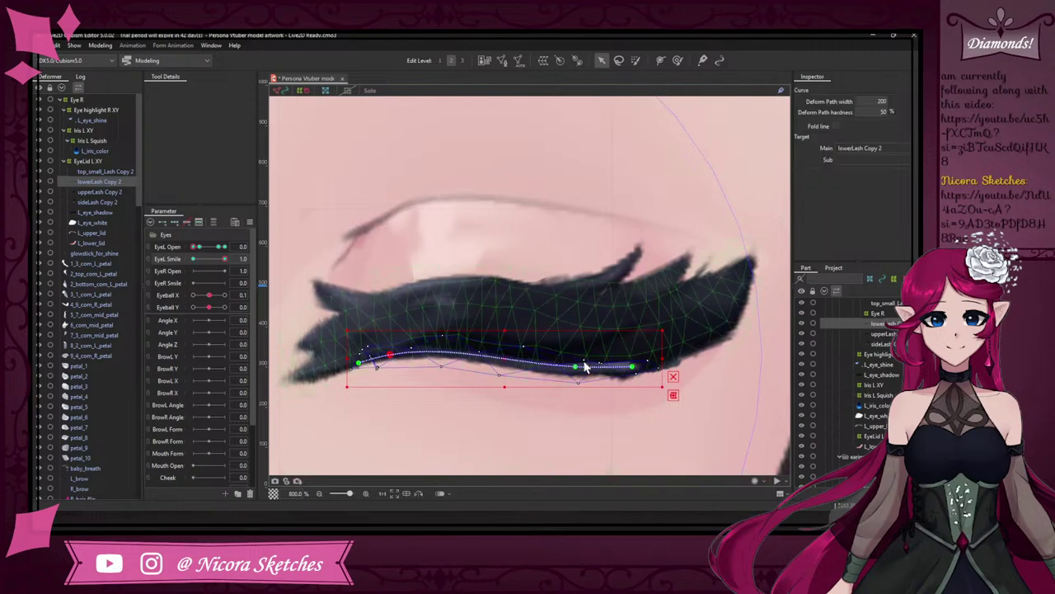
left_click(576, 366)
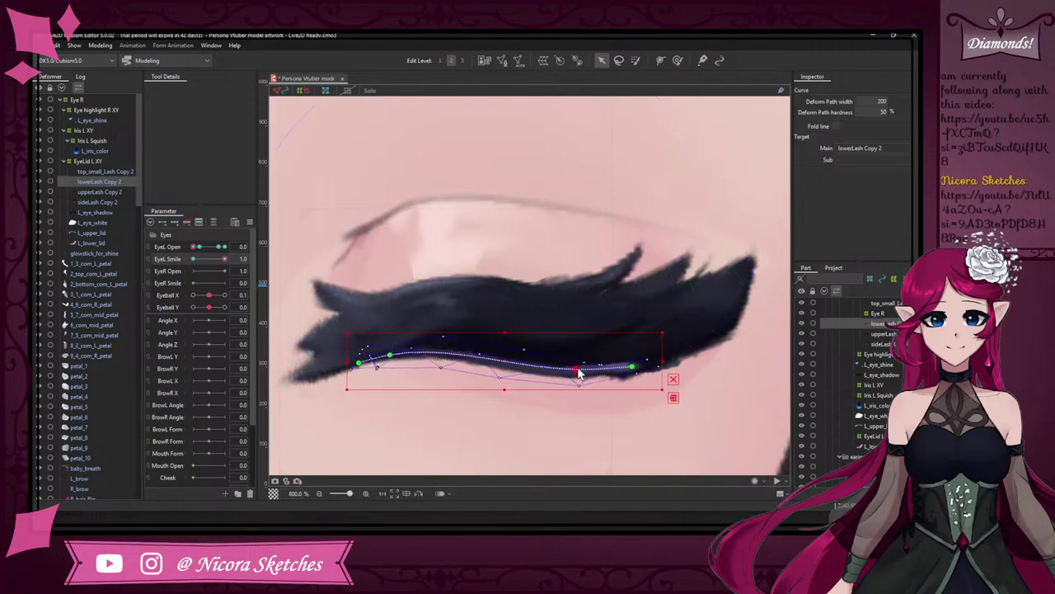
left_click_drag(635, 370, 628, 379)
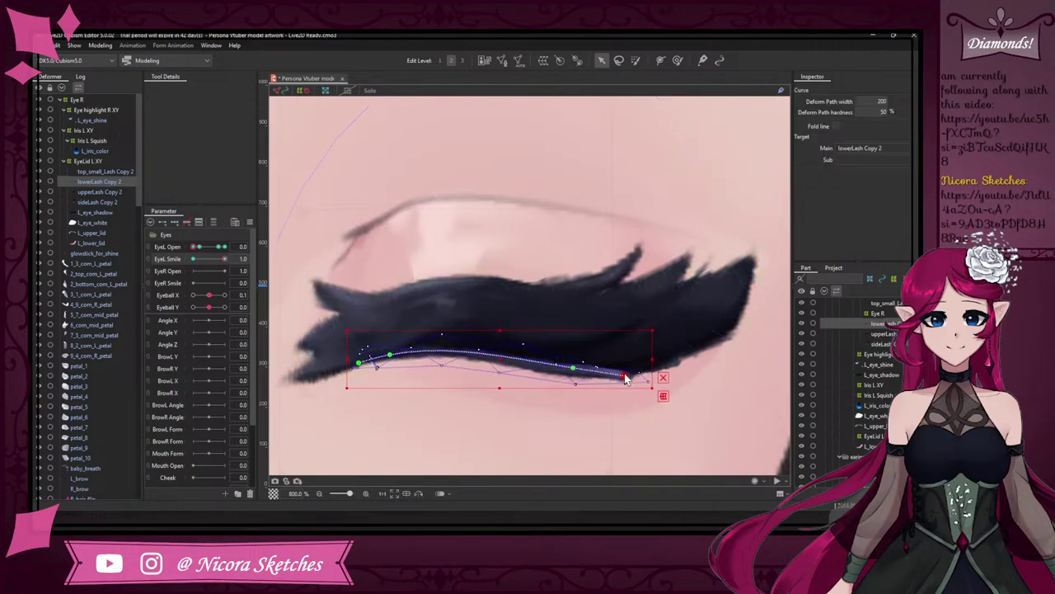
left_click(337, 120)
- Try to extend lowerLash Copy 2's outer path end up to the lash's outer corner, then undo that change
scroll(514, 193, "down", 5)
scroll(577, 305, "down", 4)
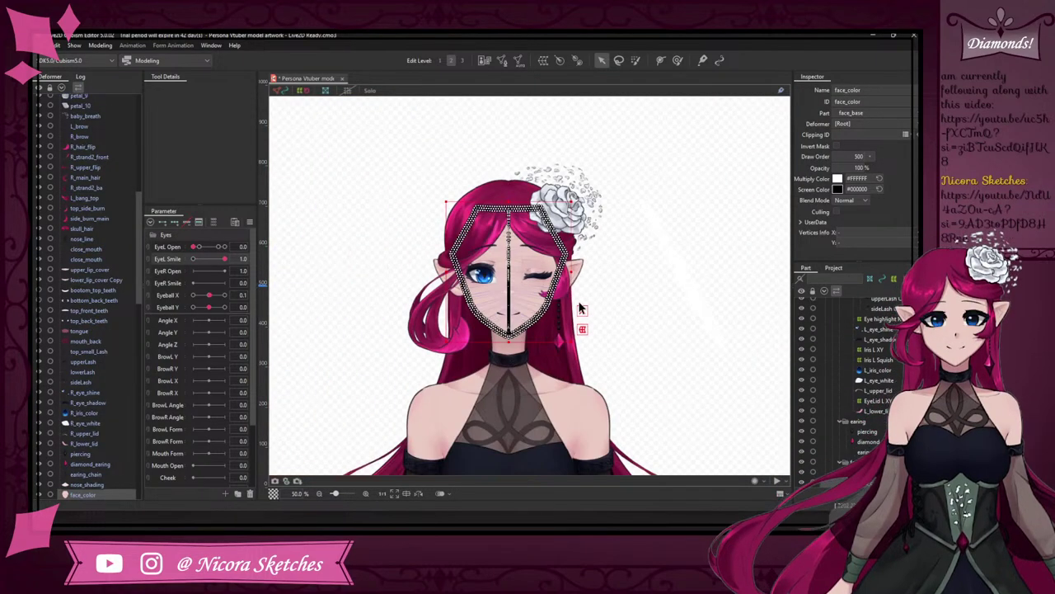
scroll(561, 312, "up", 7)
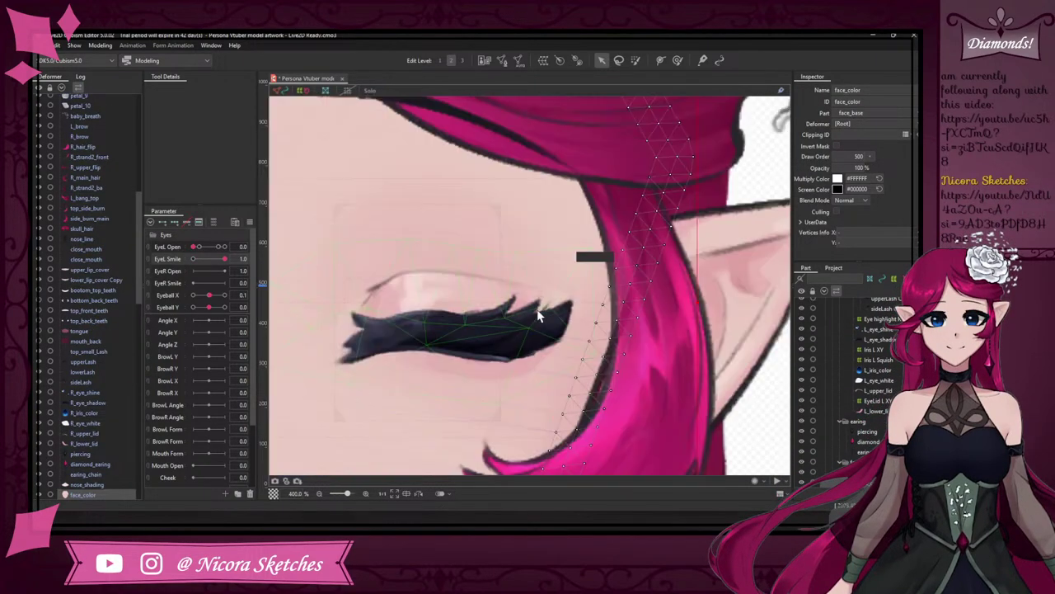
scroll(537, 315, "up", 1)
left_click(478, 393)
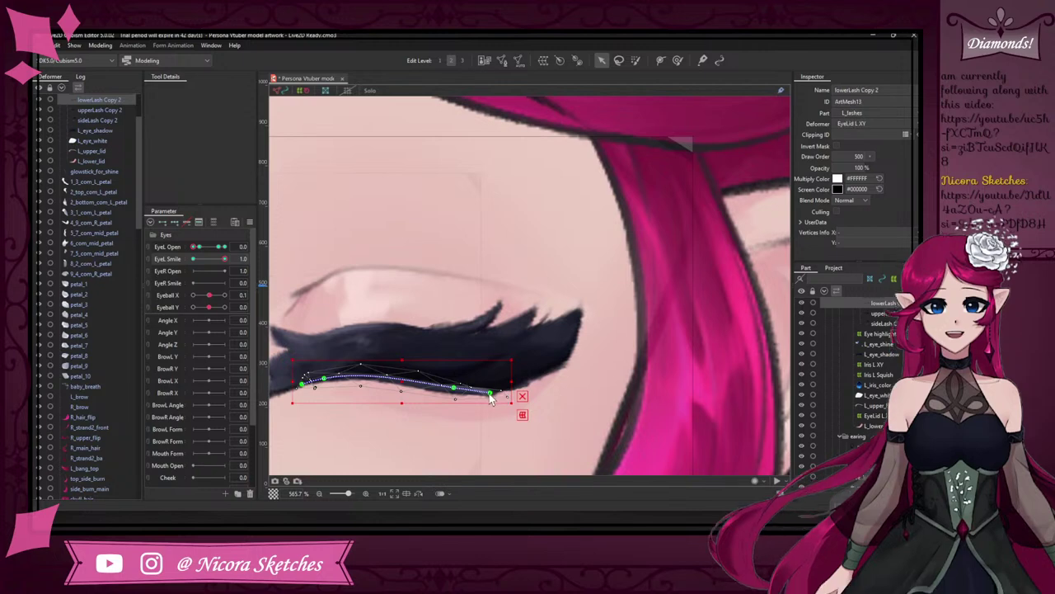
left_click(490, 394)
left_click_drag(490, 394, 559, 371)
scroll(520, 394, "down", 2)
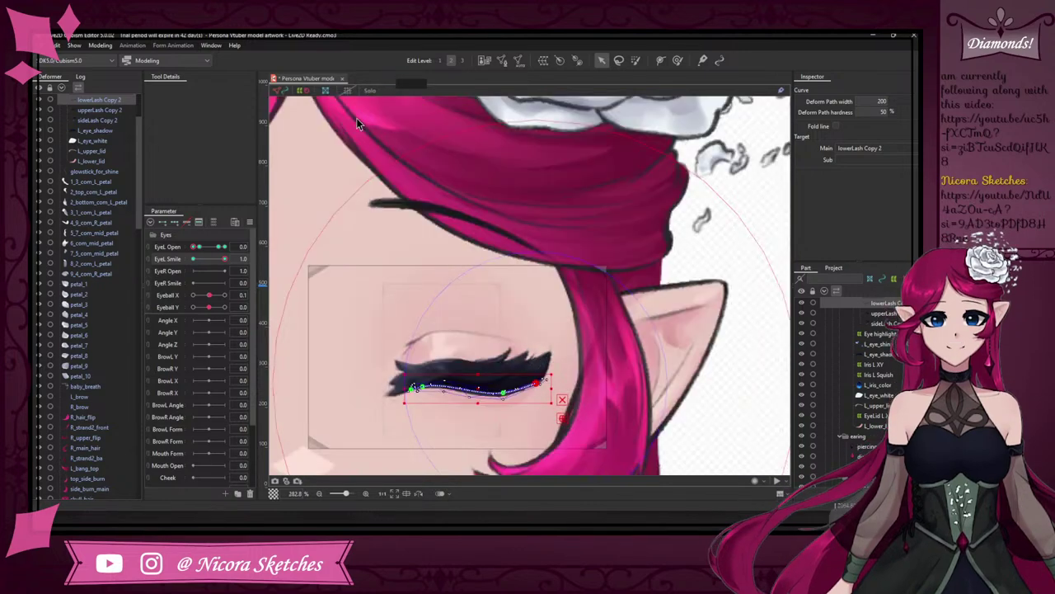
left_click(407, 204)
scroll(445, 211, "down", 2)
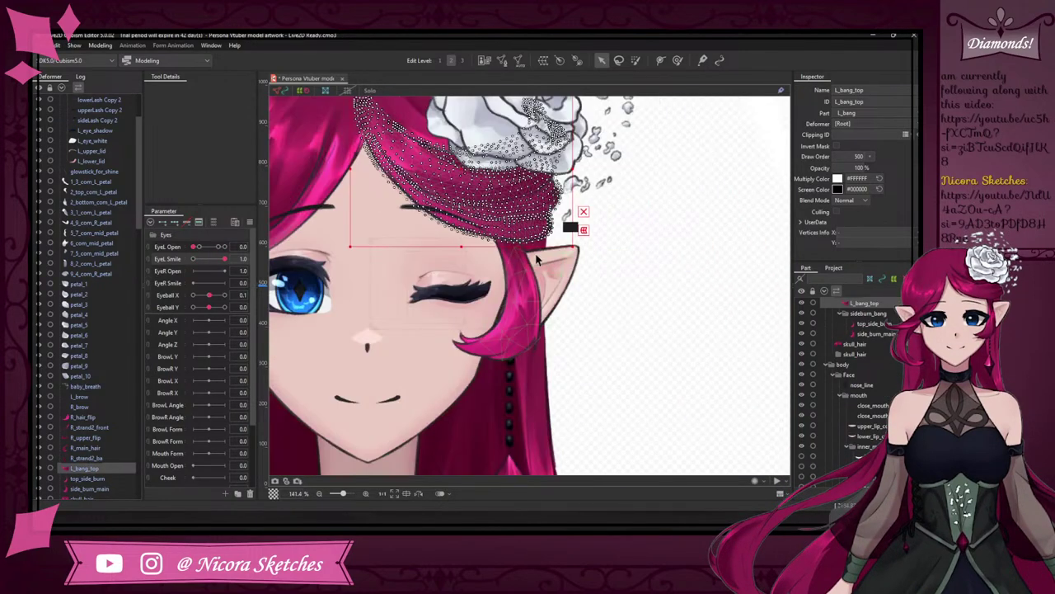
left_click(462, 295)
scroll(461, 266, "up", 2)
scroll(466, 326, "up", 4)
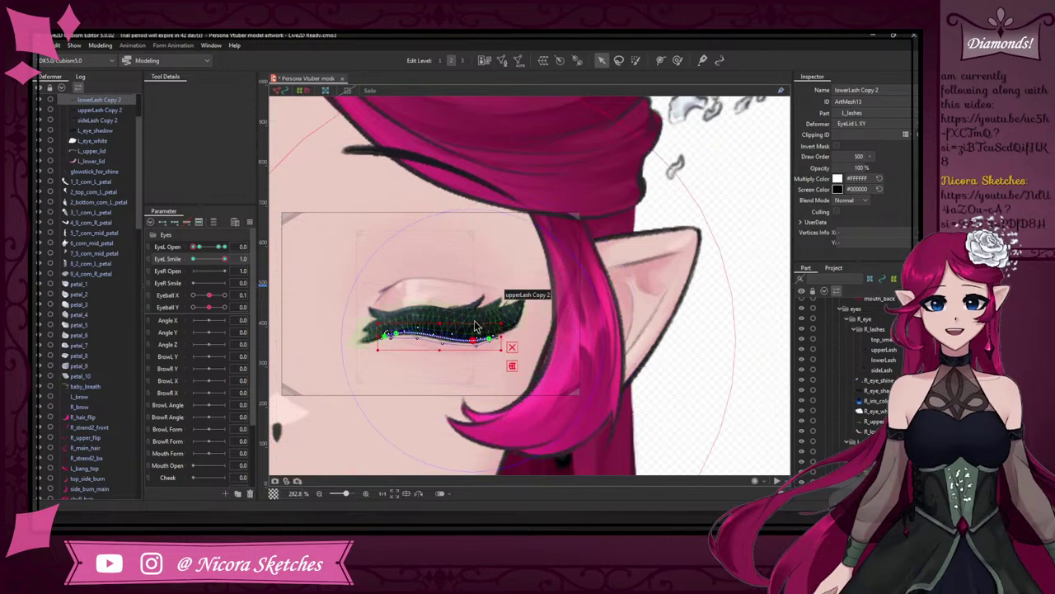
key("ctrl+z")
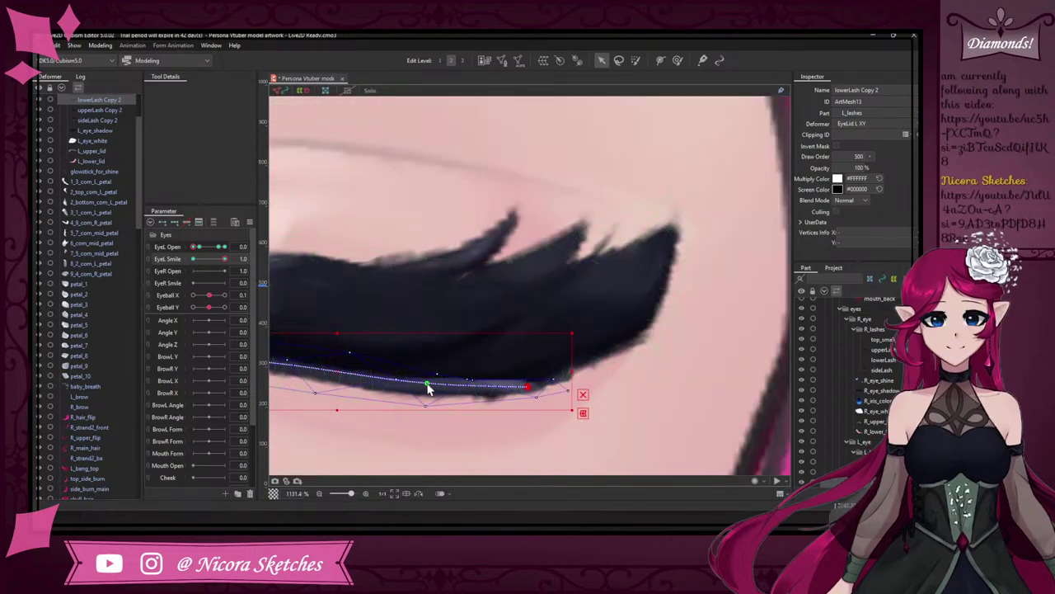
- Lower lowerLash Copy 2's third path point, pull its outer end inward and test the closed eye with EyeL Smile
left_click_drag(425, 383, 431, 391)
left_click(529, 386)
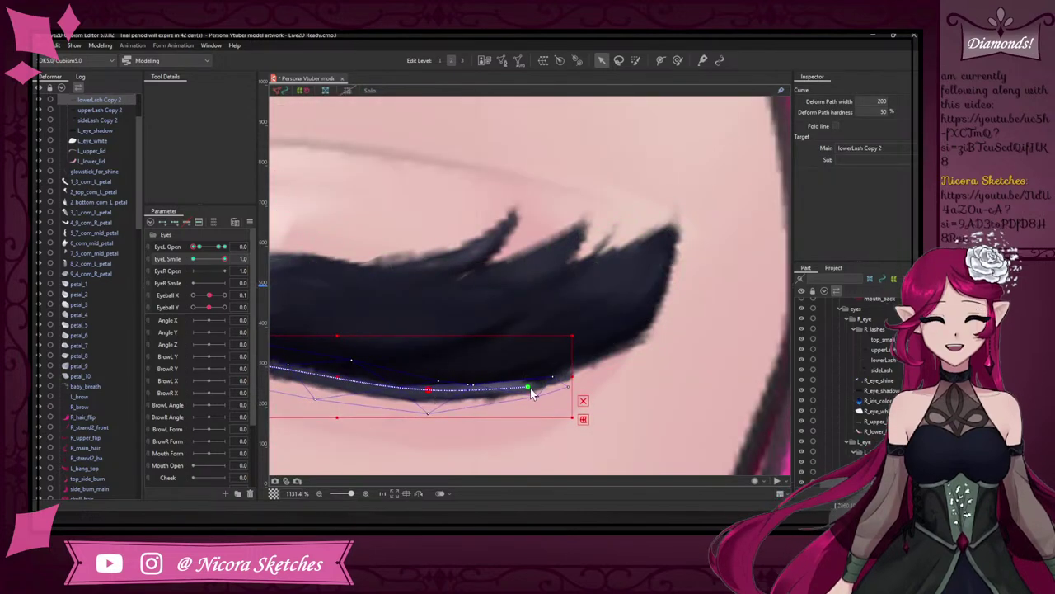
left_click_drag(529, 386, 497, 392)
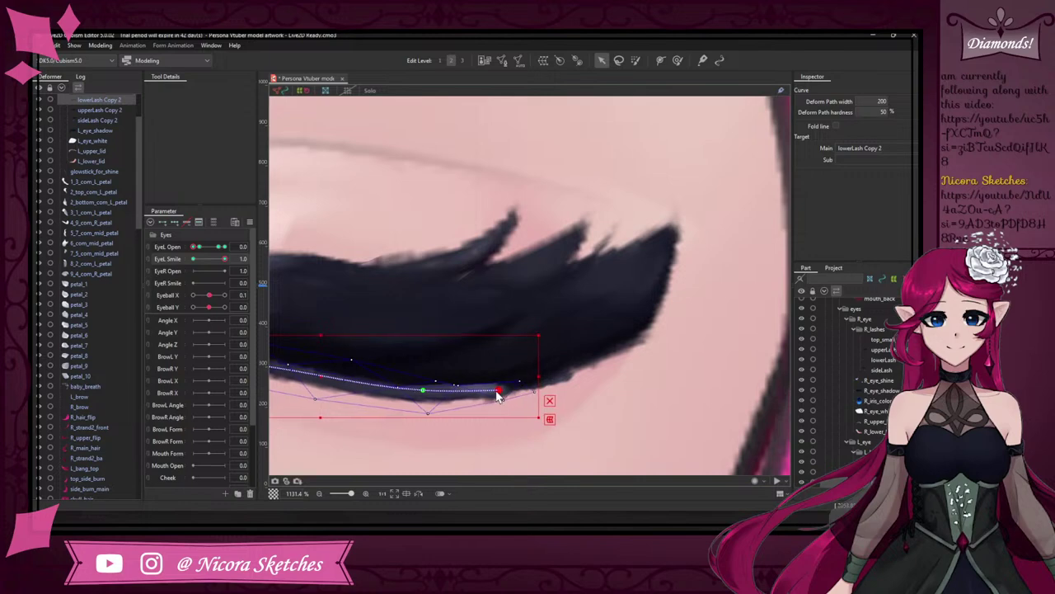
scroll(504, 327, "down", 6)
scroll(499, 324, "up", 1)
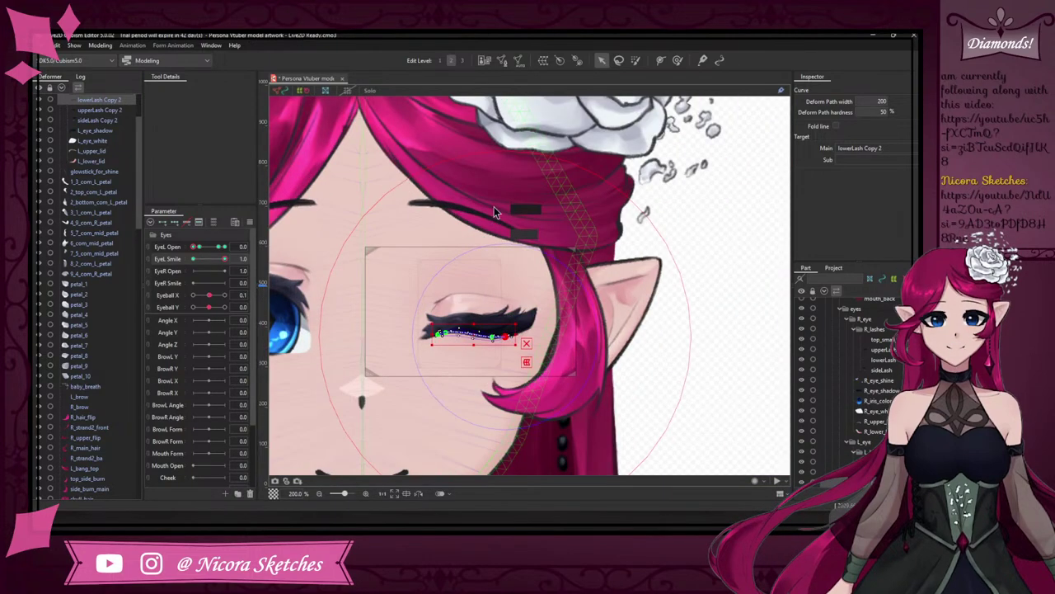
left_click(494, 207)
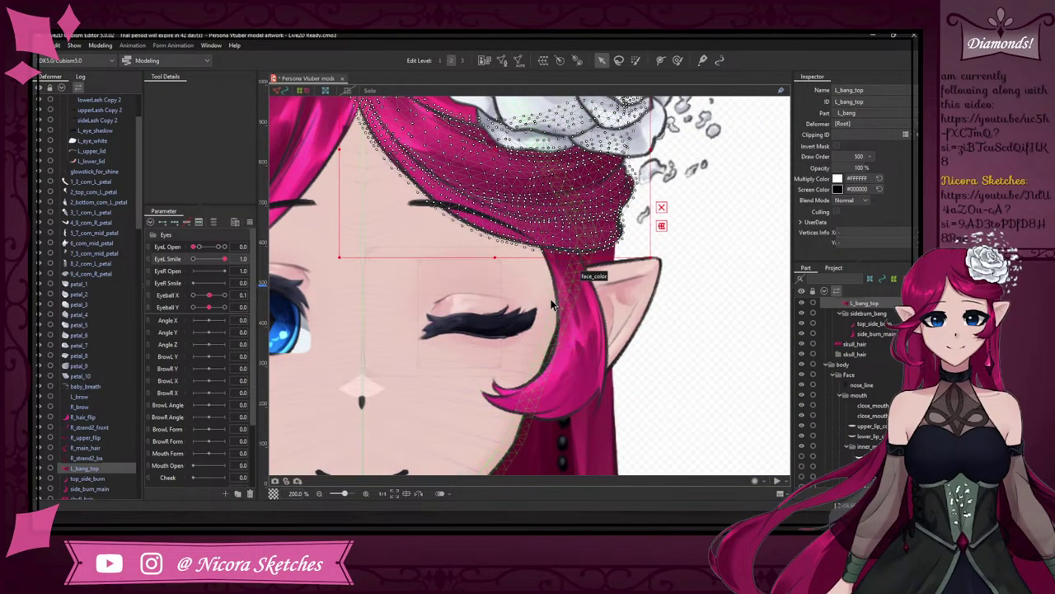
scroll(533, 310, "down", 1)
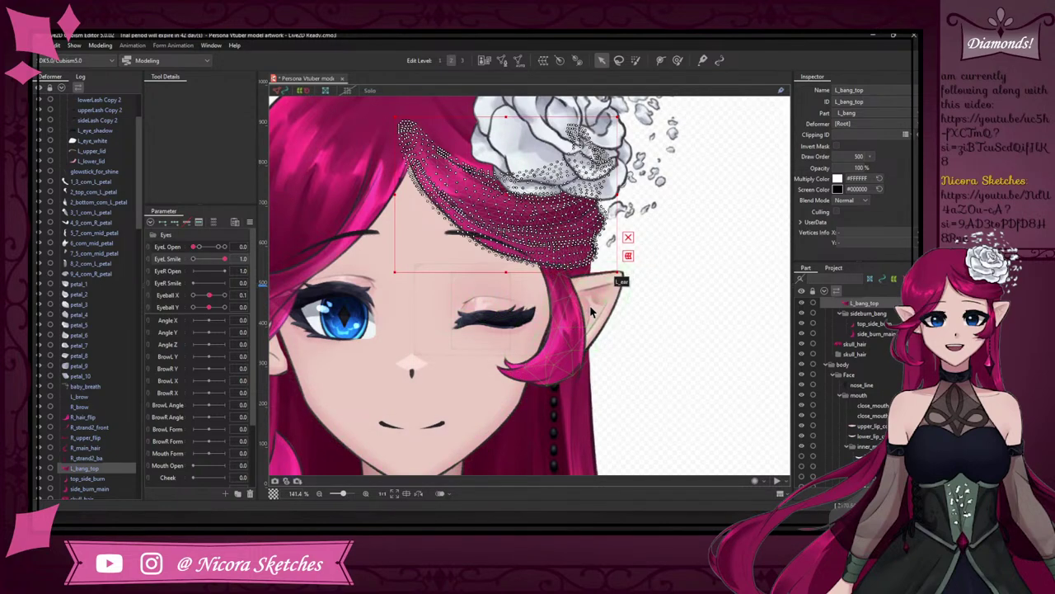
scroll(584, 311, "down", 1)
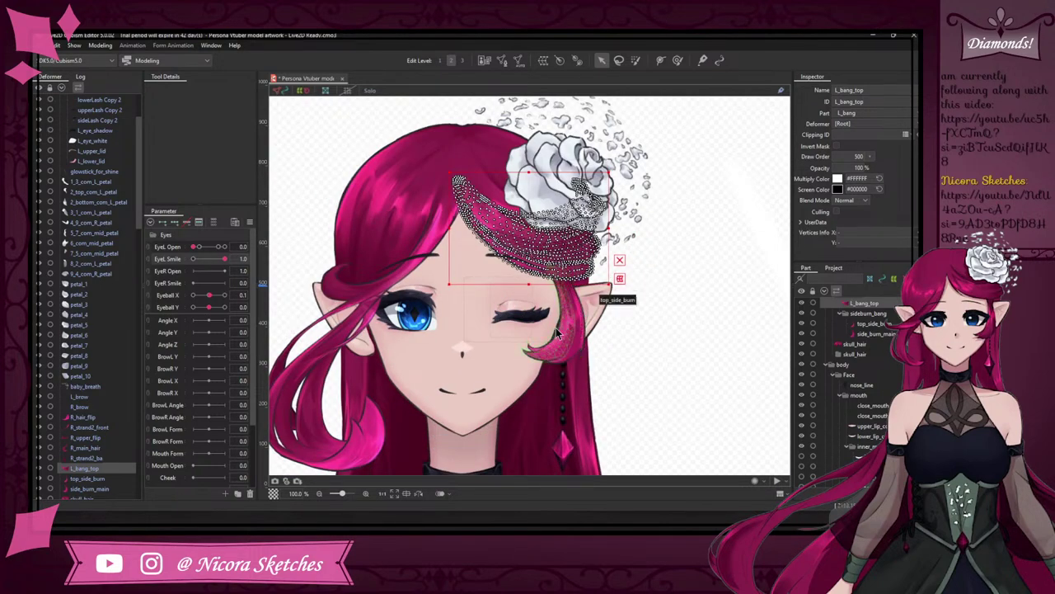
left_click_drag(213, 262, 177, 259)
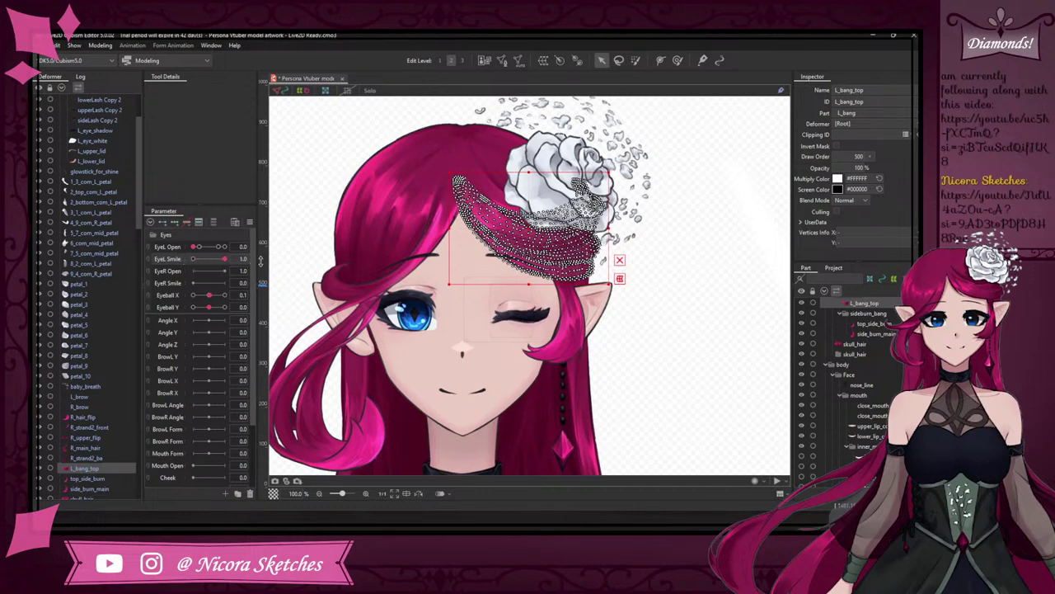
left_click_drag(193, 259, 262, 261)
- Select all eight lash, shadow, eye white and lid meshes under EyeLid L XY and nudge the eye's lower edge with the deform brush
scroll(531, 280, "up", 3)
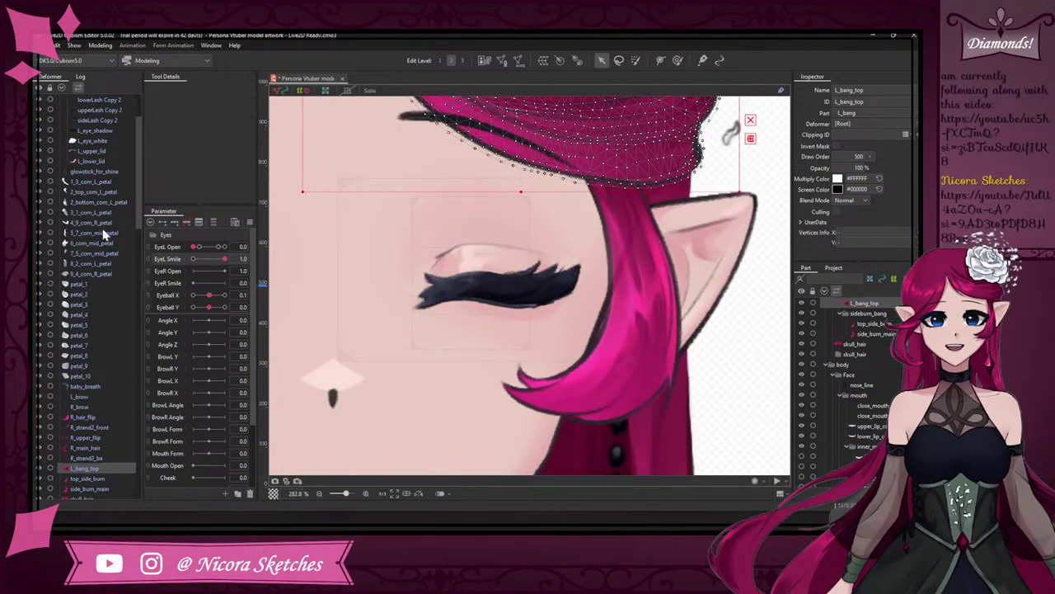
scroll(113, 243, "up", 3)
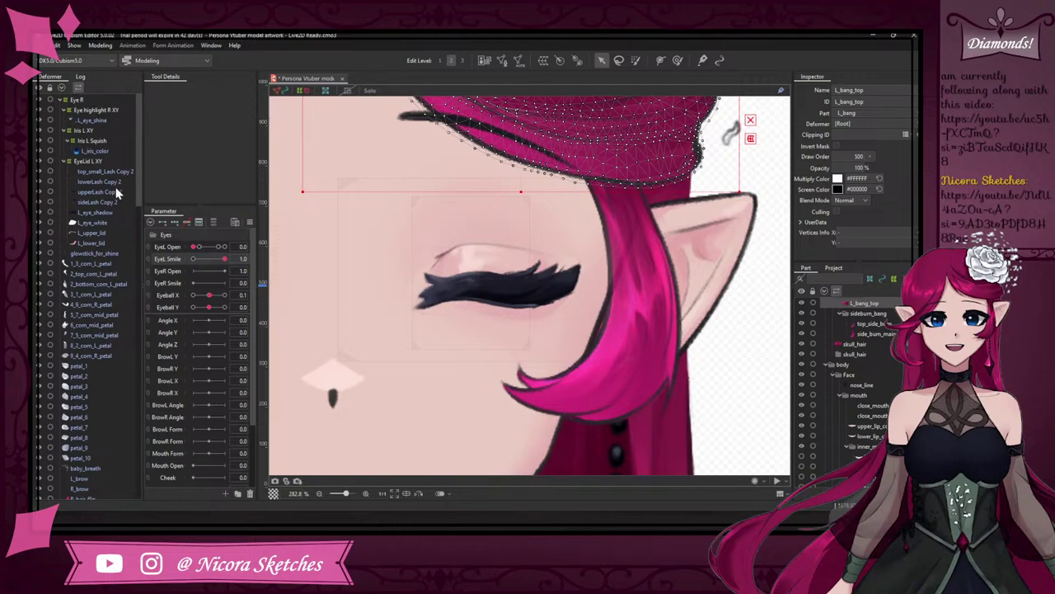
left_click(105, 173)
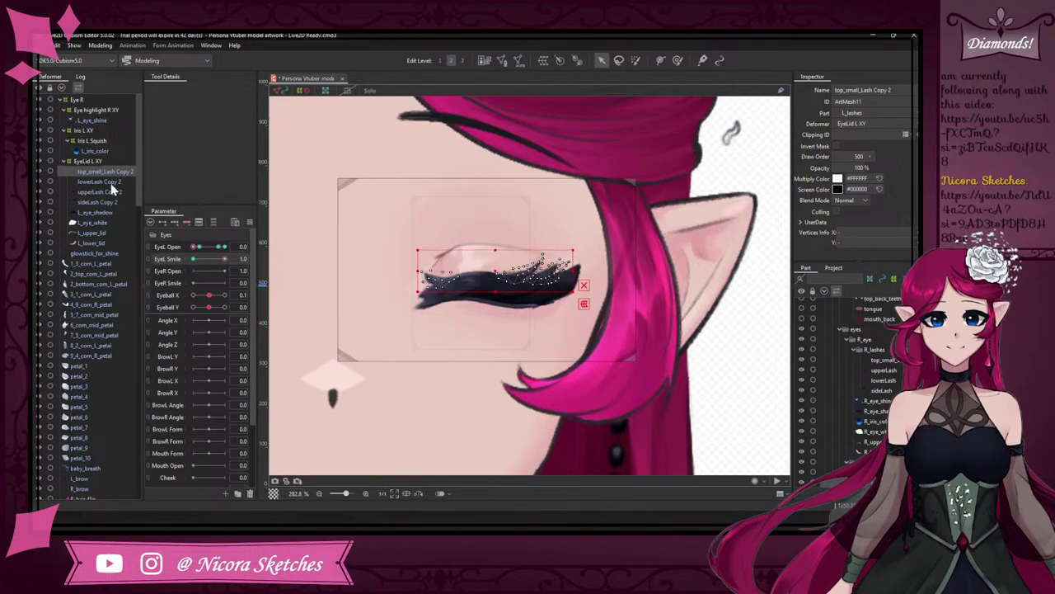
left_click(111, 183, "ctrl")
left_click(107, 192, "ctrl")
left_click(102, 202, "ctrl")
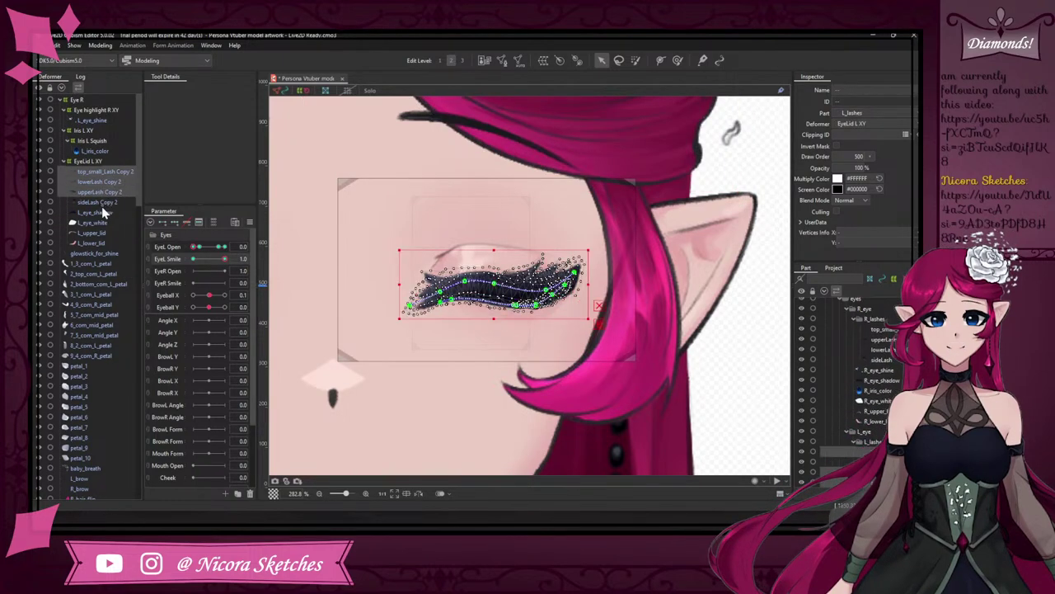
left_click(100, 213, "ctrl")
left_click(98, 224, "ctrl")
left_click(99, 234, "ctrl")
left_click(103, 243, "ctrl")
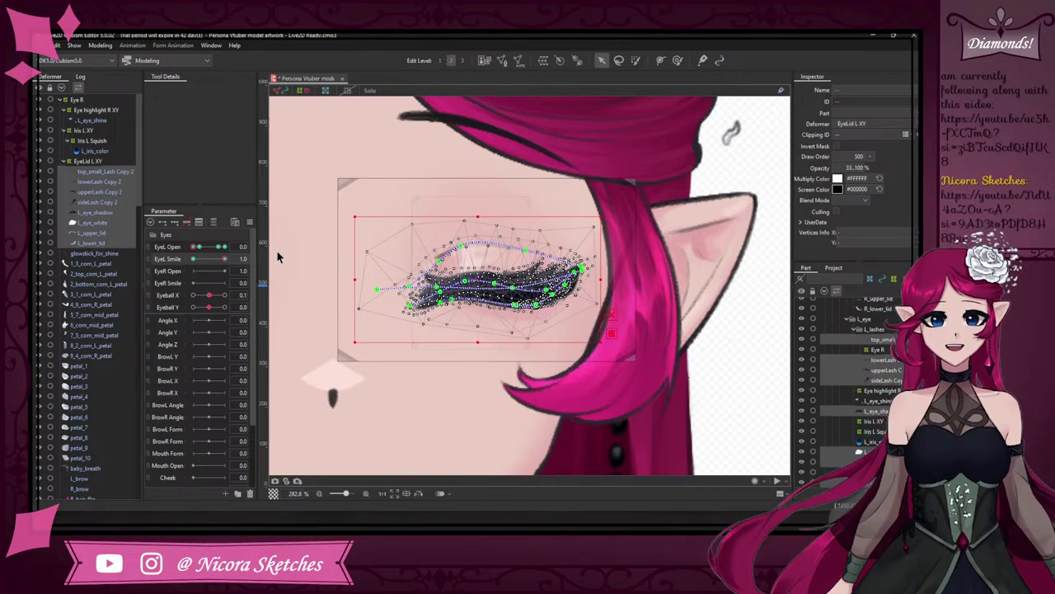
left_click(677, 62)
left_click(679, 62)
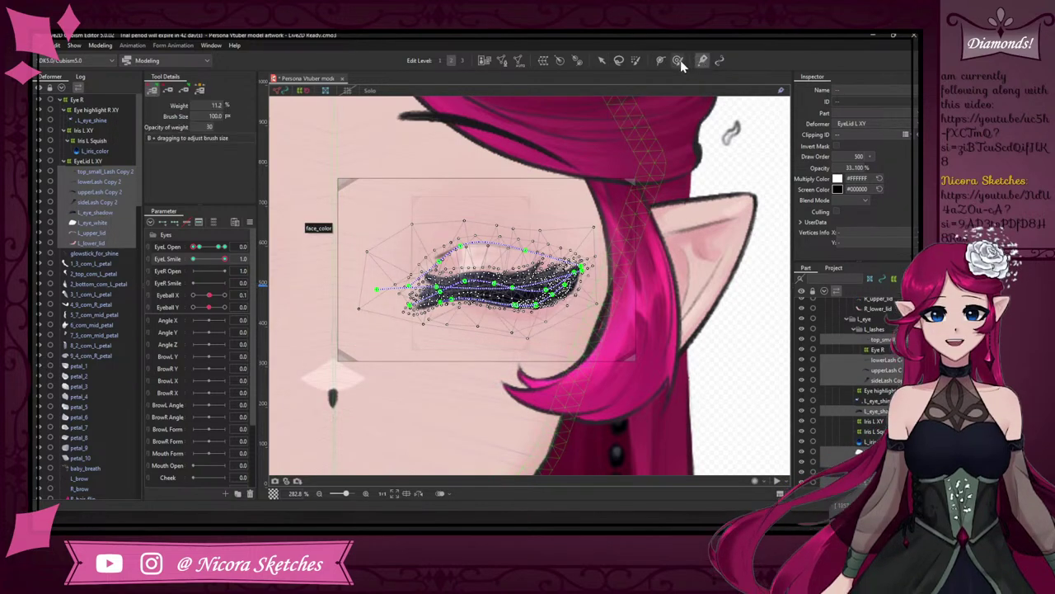
left_click_drag(469, 314, 480, 314)
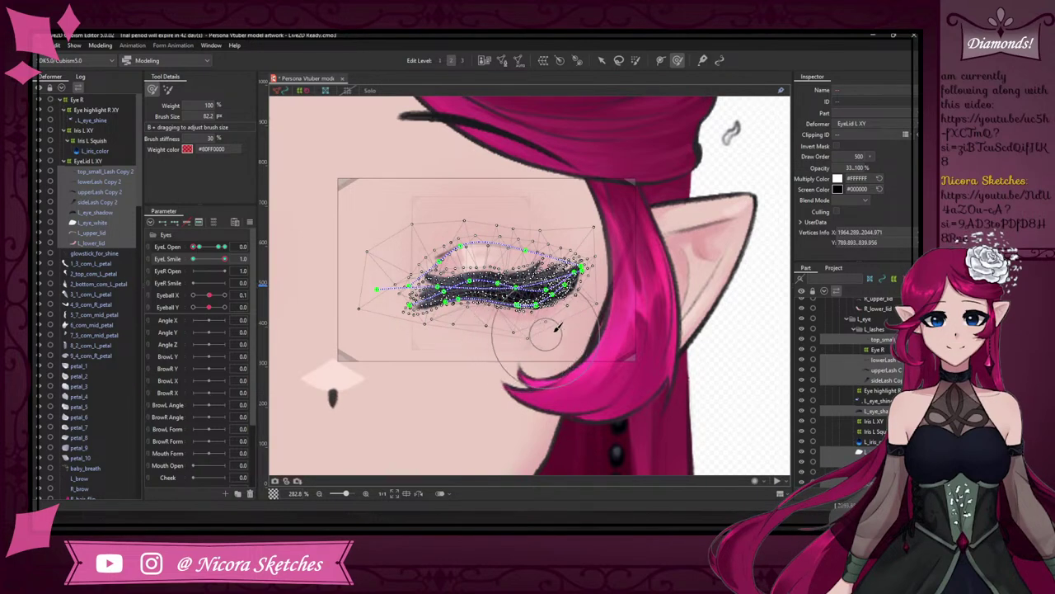
mouse_move(547, 326)
left_mouse_down()
mouse_move(559, 338)
mouse_move(554, 330)
left_mouse_up()
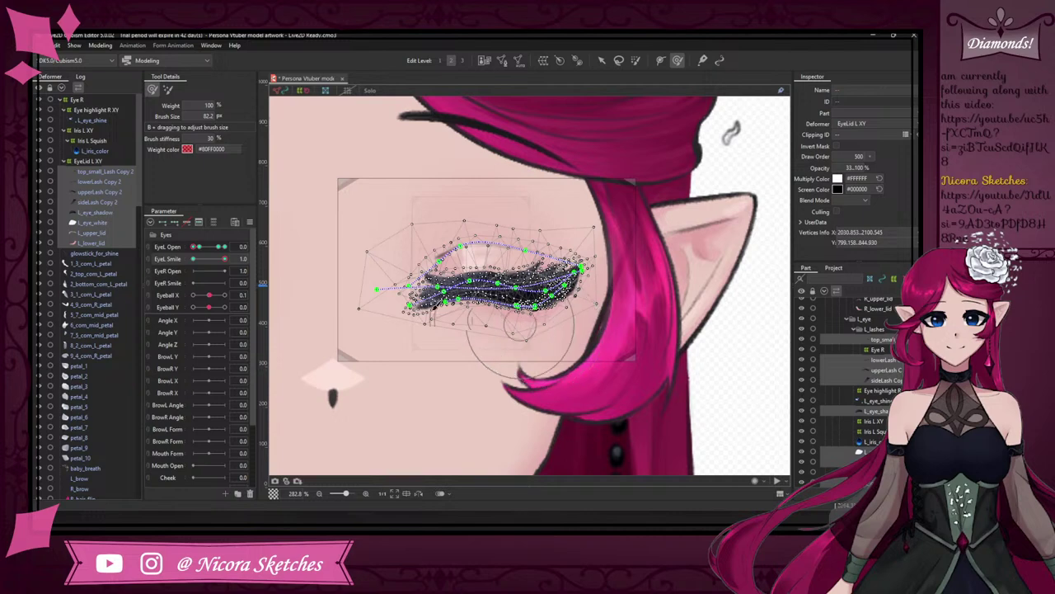
- Test the brushed eye with EyeL Smile, checking top_small_Lash Copy 2 on its own as well
left_click_drag(224, 259, 254, 258)
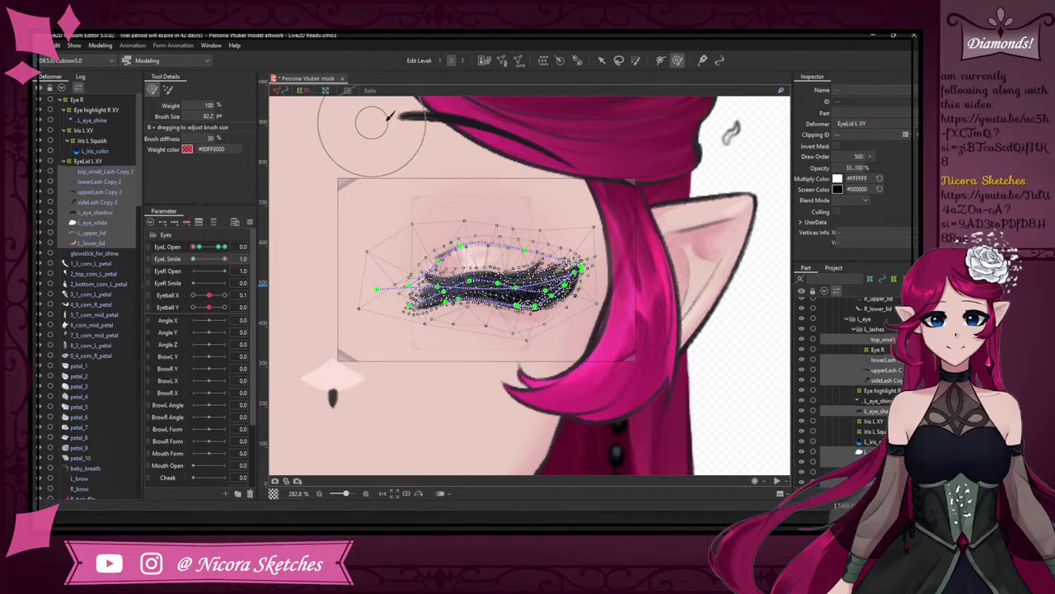
left_click(106, 171)
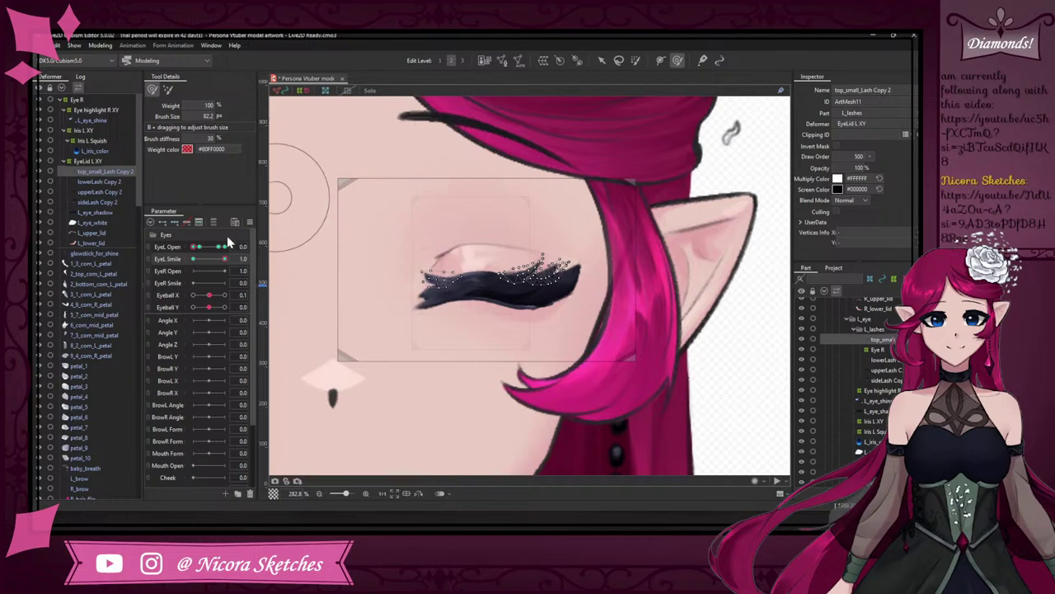
mouse_move(227, 262)
left_mouse_down()
mouse_move(189, 253)
mouse_move(219, 260)
mouse_move(208, 250)
mouse_move(237, 249)
mouse_move(222, 250)
mouse_move(231, 257)
left_mouse_up()
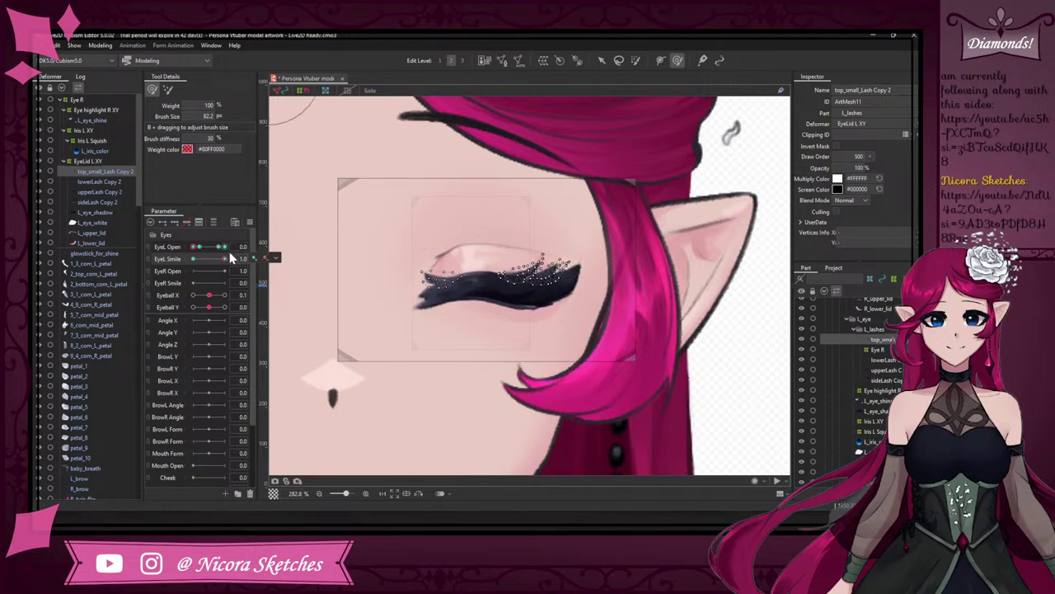
- Stretch lowerLash Copy 2 upward, lower its second path point and pull its third path point inward
left_click(103, 181)
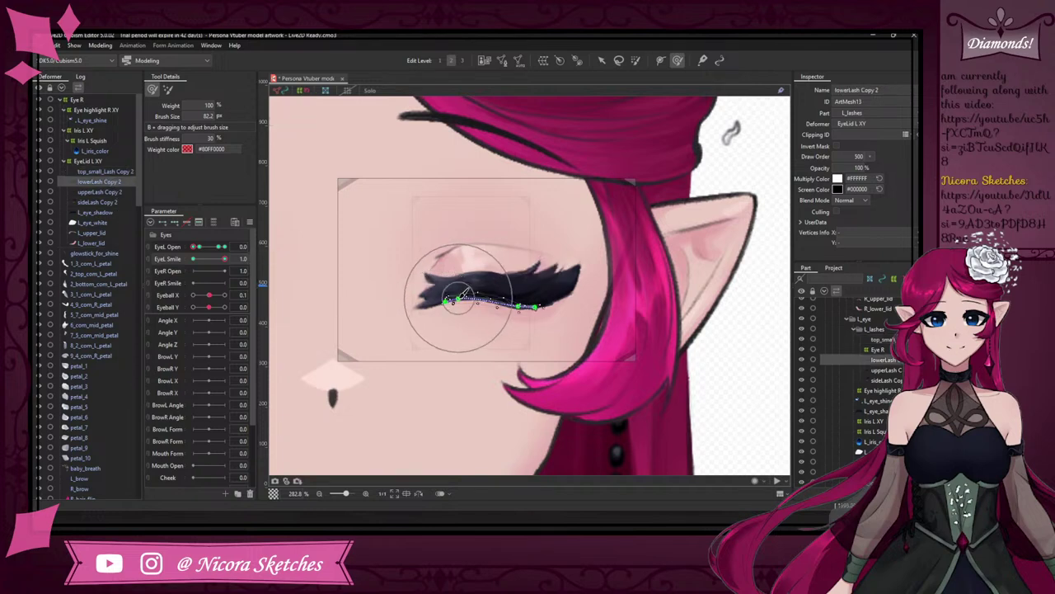
left_click(600, 61)
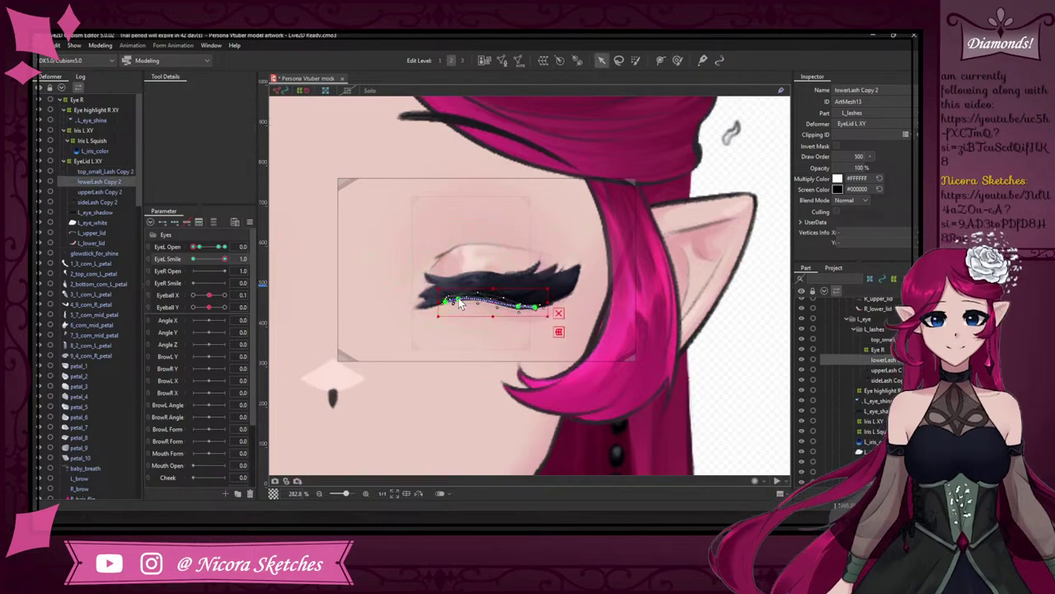
left_click_drag(491, 286, 492, 248)
scroll(493, 288, "up", 5)
scroll(469, 285, "down", 3)
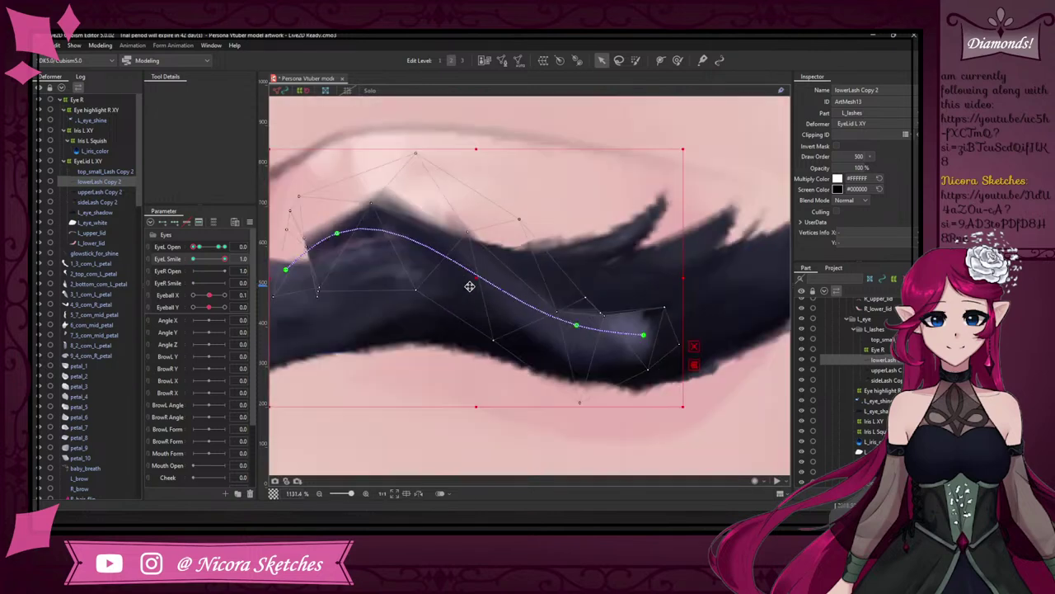
left_click_drag(403, 259, 423, 305)
left_click(525, 306)
mouse_move(524, 316)
left_mouse_down()
mouse_move(561, 304)
mouse_move(558, 328)
mouse_move(478, 307)
mouse_move(509, 315)
left_mouse_up()
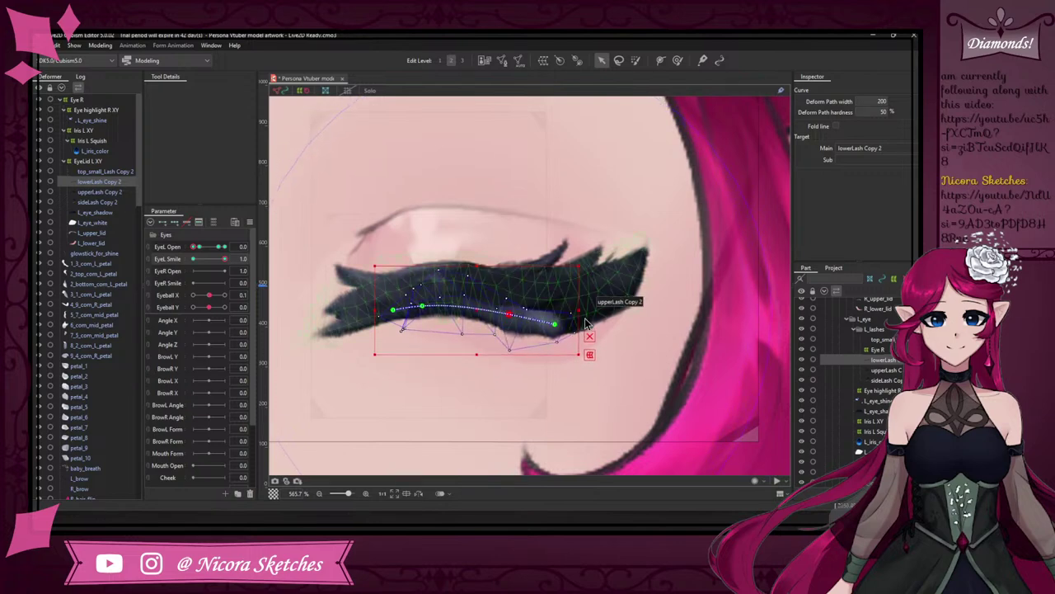
- Extend lowerLash Copy 2's outer path end up to the outer corner of the upper lash
left_click(556, 327)
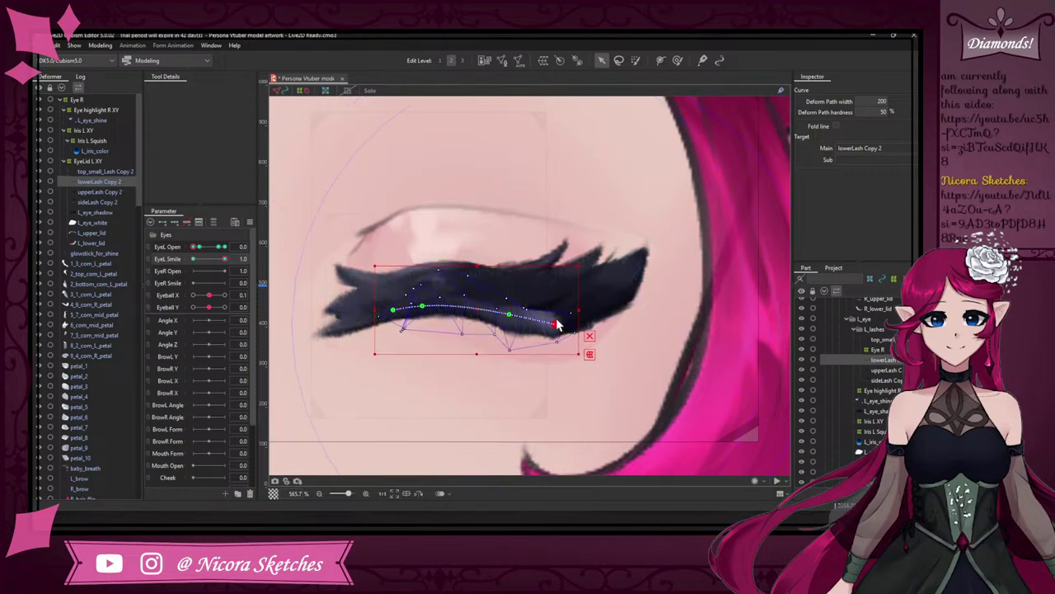
scroll(558, 326, "down", 5)
scroll(528, 347, "up", 10)
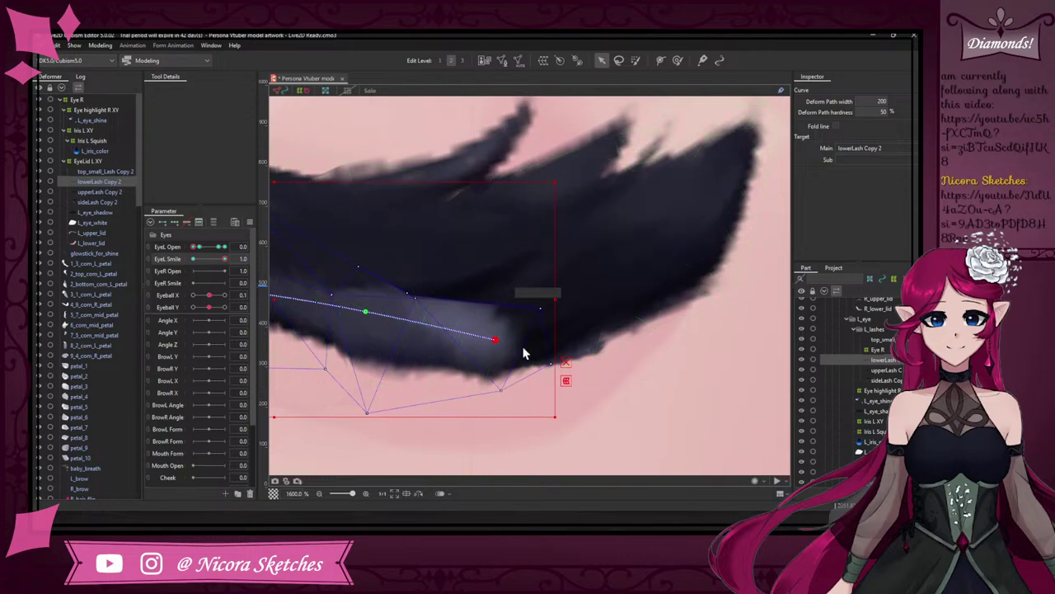
left_click_drag(524, 353, 700, 241)
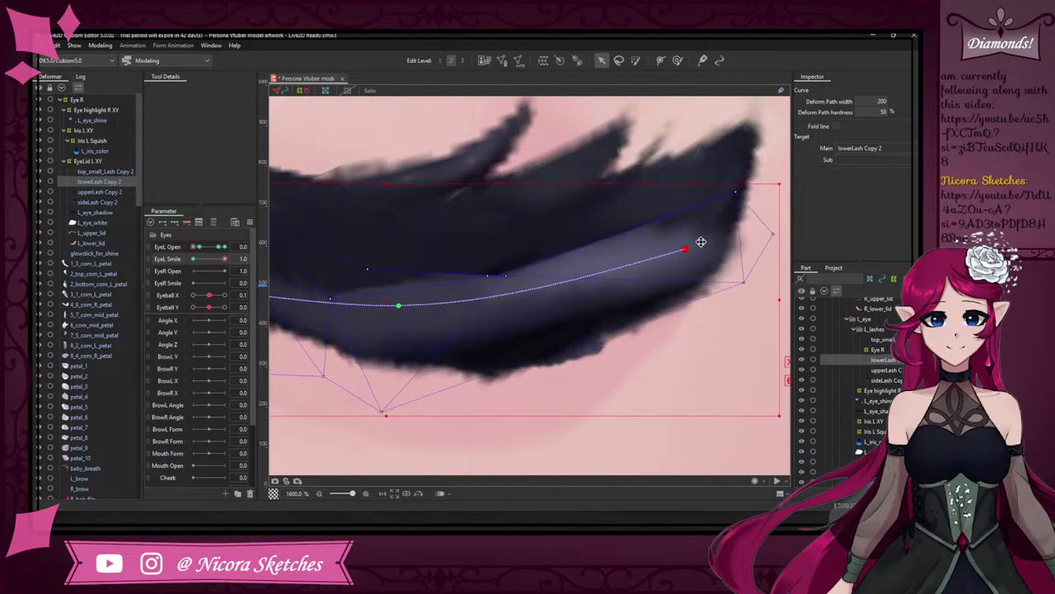
- Try to add a path point near lowerLash Copy 2's outer end and pull the outer points down and inward, then undo it
left_click(677, 60)
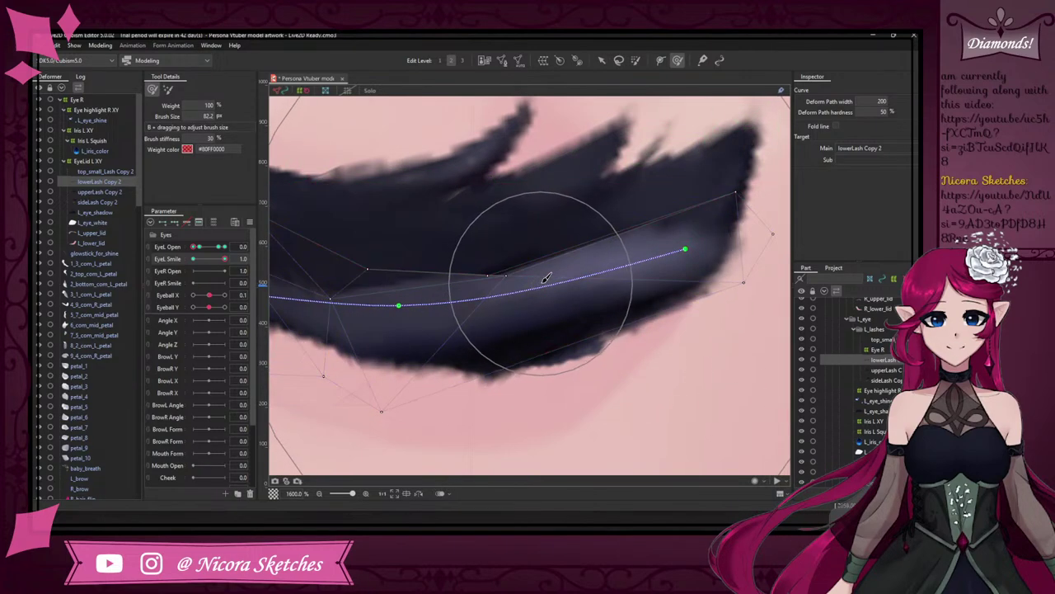
scroll(602, 142, "down", 3)
left_click(660, 61)
left_click(551, 270)
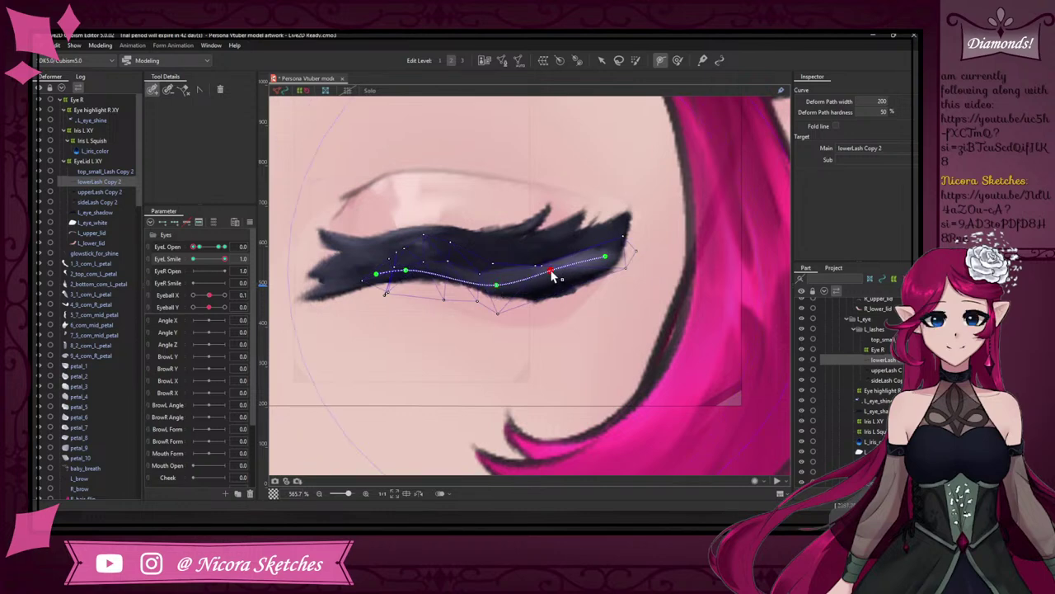
key("v")
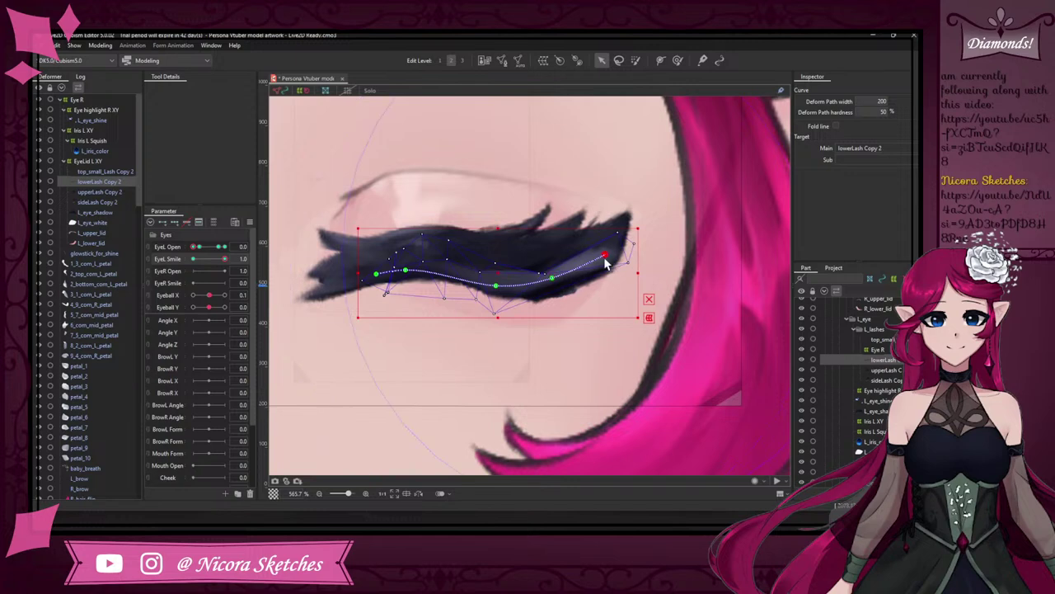
left_click_drag(604, 261, 497, 293)
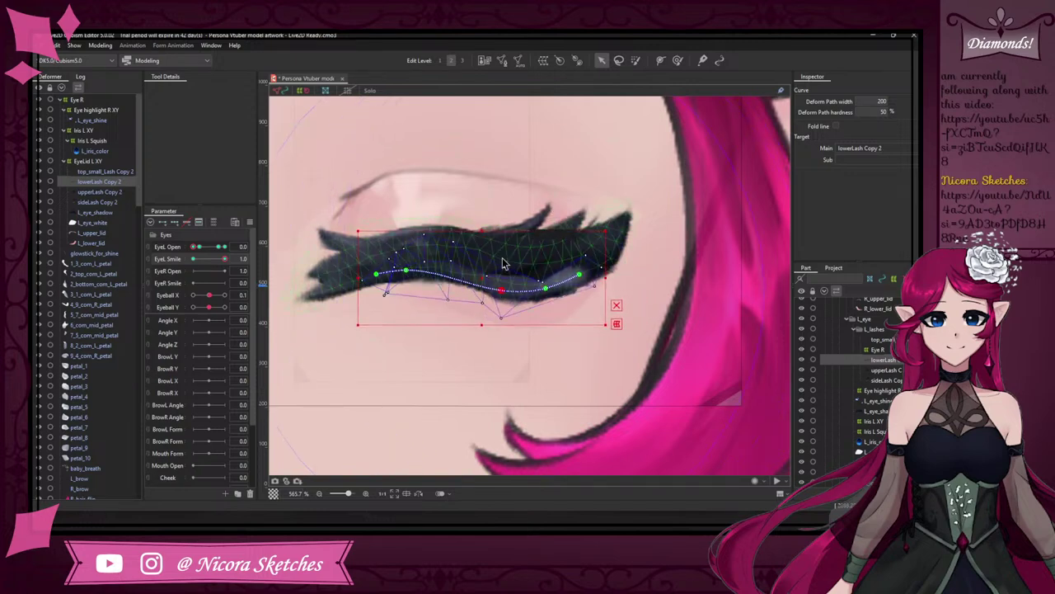
scroll(525, 214, "down", 5)
scroll(520, 159, "up", 3)
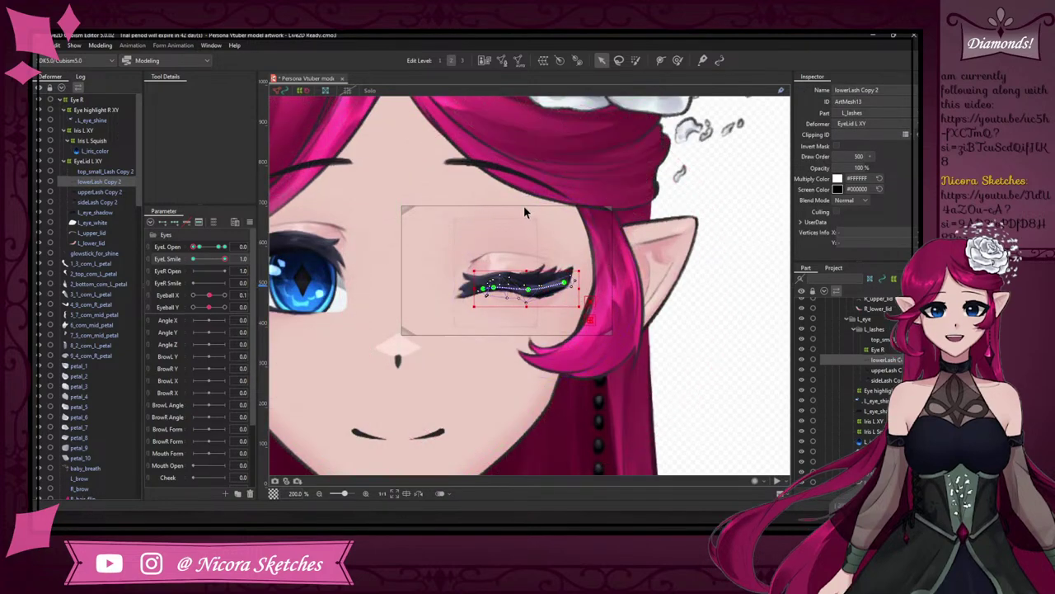
- Add a path point between lowerLash Copy 2's third point and outer end, then pull the new point and outer end down and inward
left_click(660, 61)
scroll(561, 288, "up", 4)
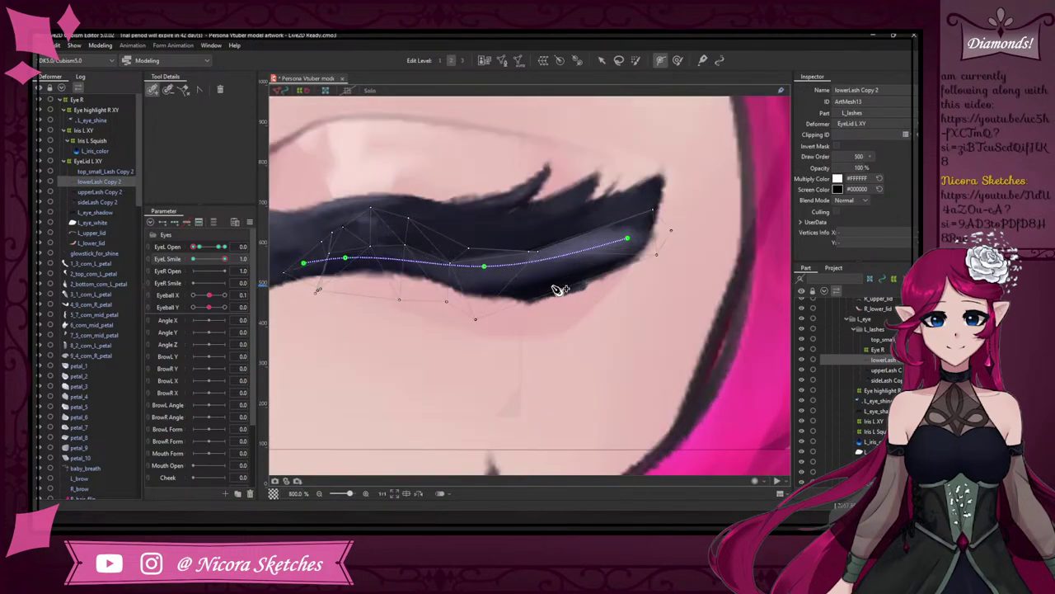
left_click(545, 261)
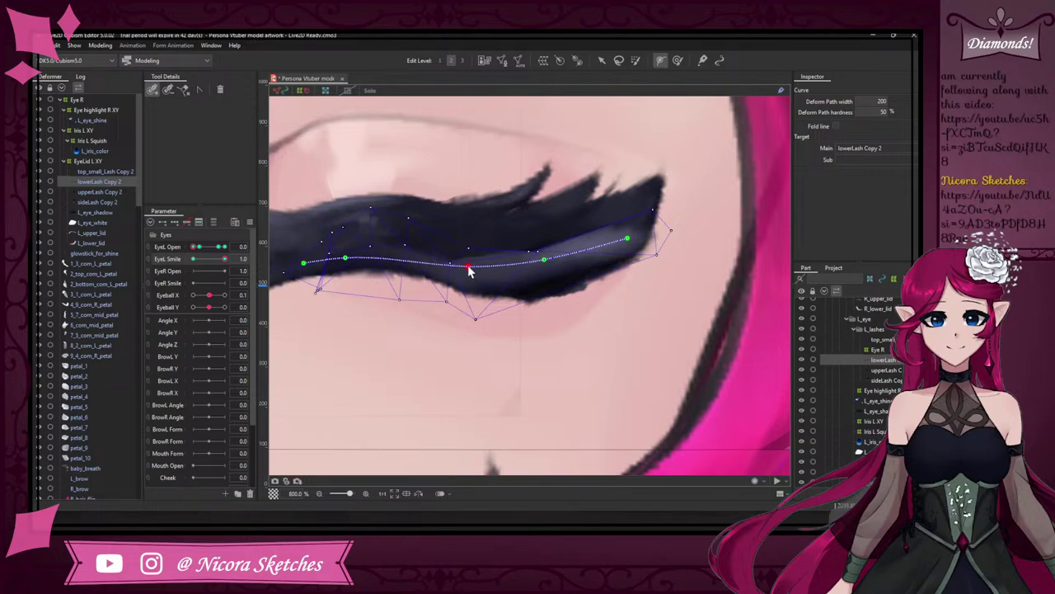
left_click(602, 60)
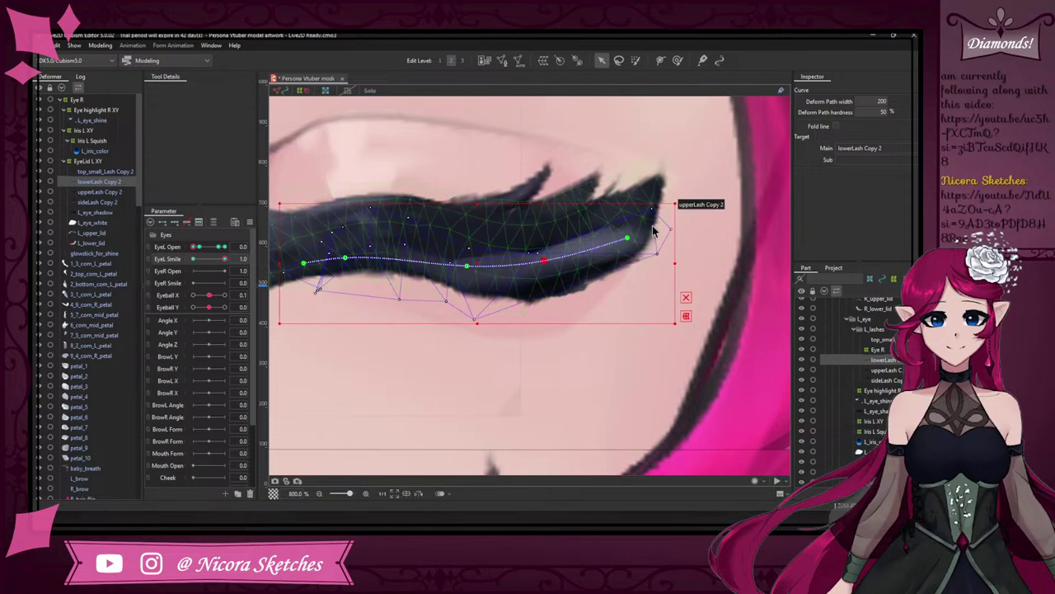
left_click(627, 238)
left_click_drag(627, 239, 531, 281)
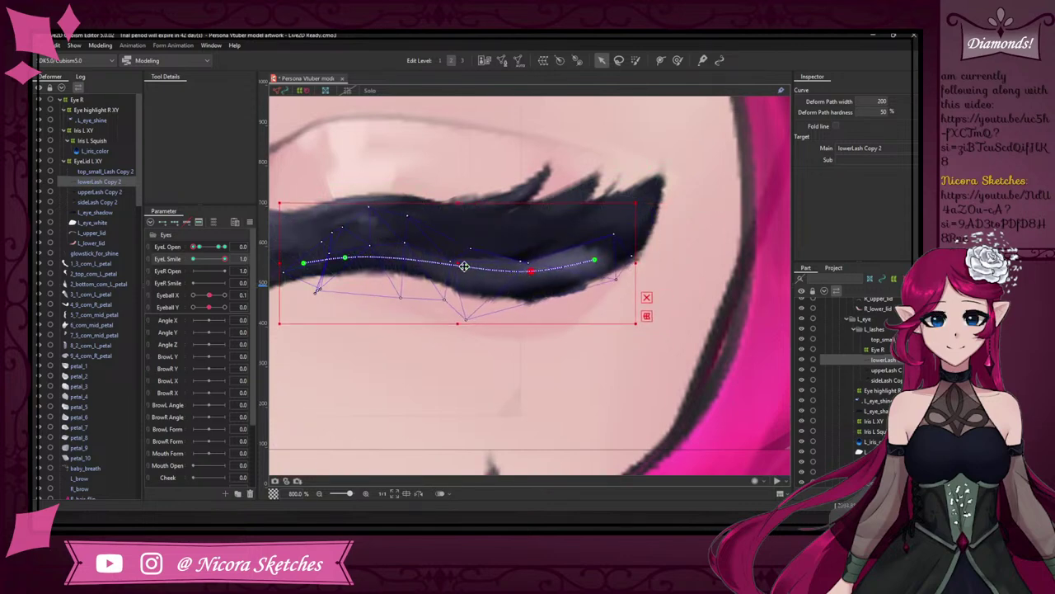
- Fine-tune lowerLash Copy 2's third and fourth path points and draw its outer end inward along the lash's lower edge
left_click_drag(464, 267, 467, 272)
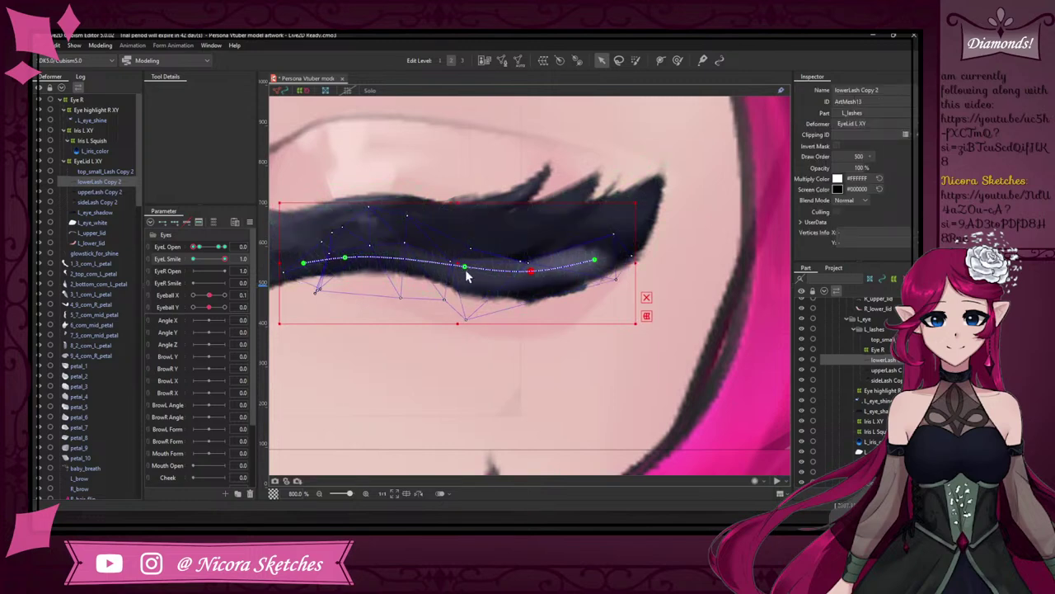
scroll(462, 274, "up", 3)
left_click_drag(458, 273, 457, 267)
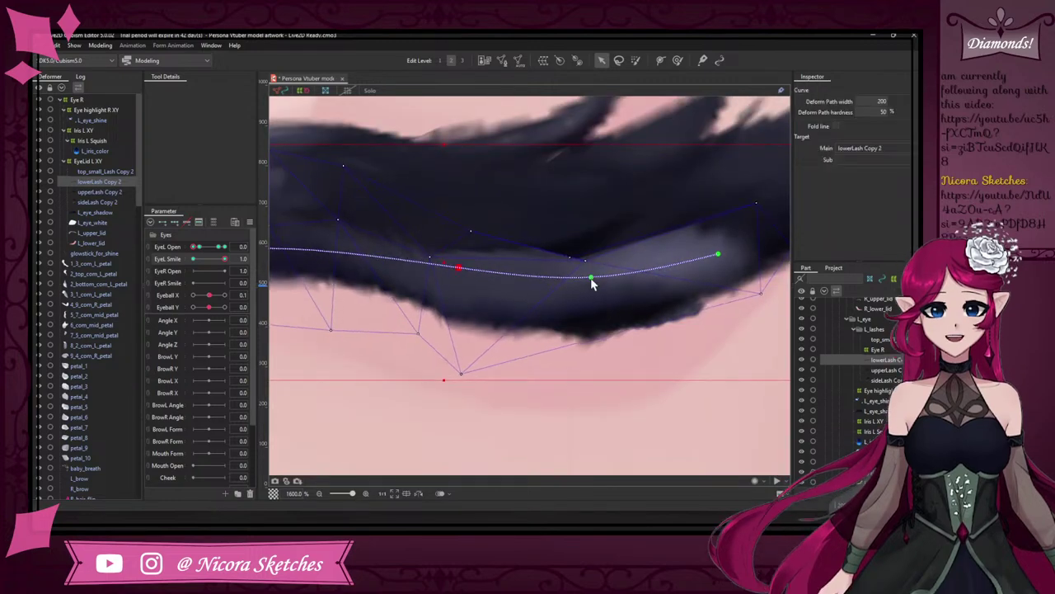
mouse_move(591, 278)
left_mouse_down()
mouse_move(586, 297)
mouse_move(582, 288)
left_mouse_up()
left_click_drag(700, 251, 585, 295)
scroll(614, 313, "down", 4)
scroll(613, 320, "up", 3)
left_click(528, 249)
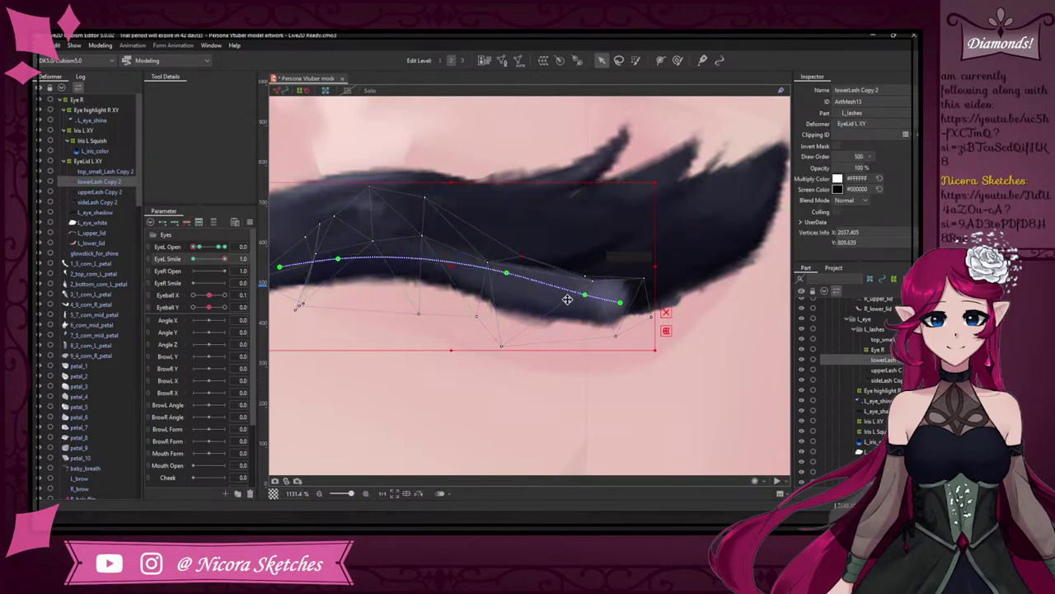
- Examine the reshaped lower lash close up and against the whole face, and check it with EyeL Smile
scroll(567, 297, "down", 4)
scroll(567, 295, "up", 3)
scroll(567, 297, "down", 4)
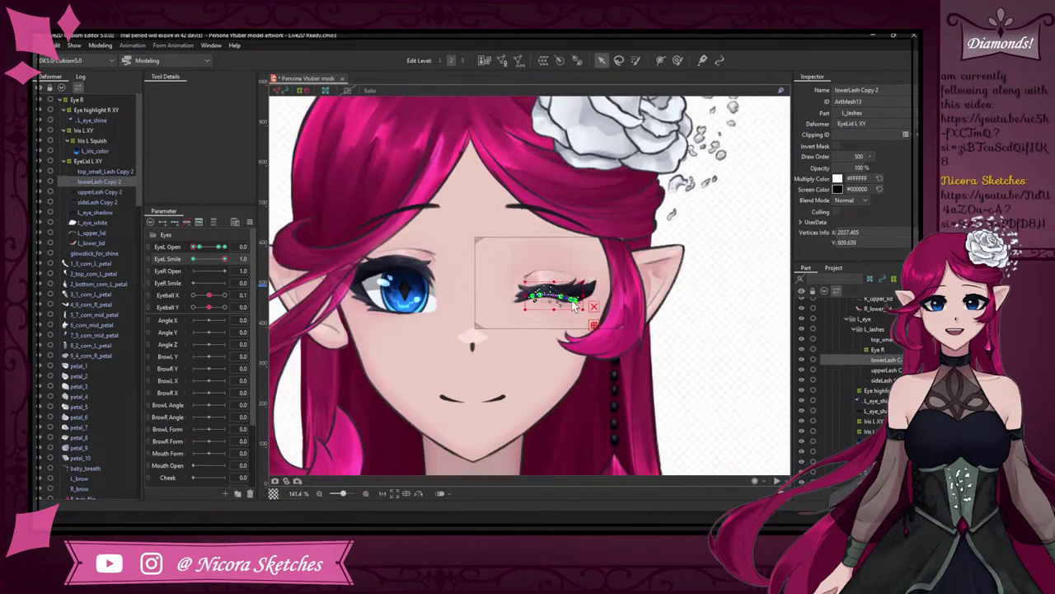
scroll(577, 300, "up", 4)
scroll(589, 305, "down", 1)
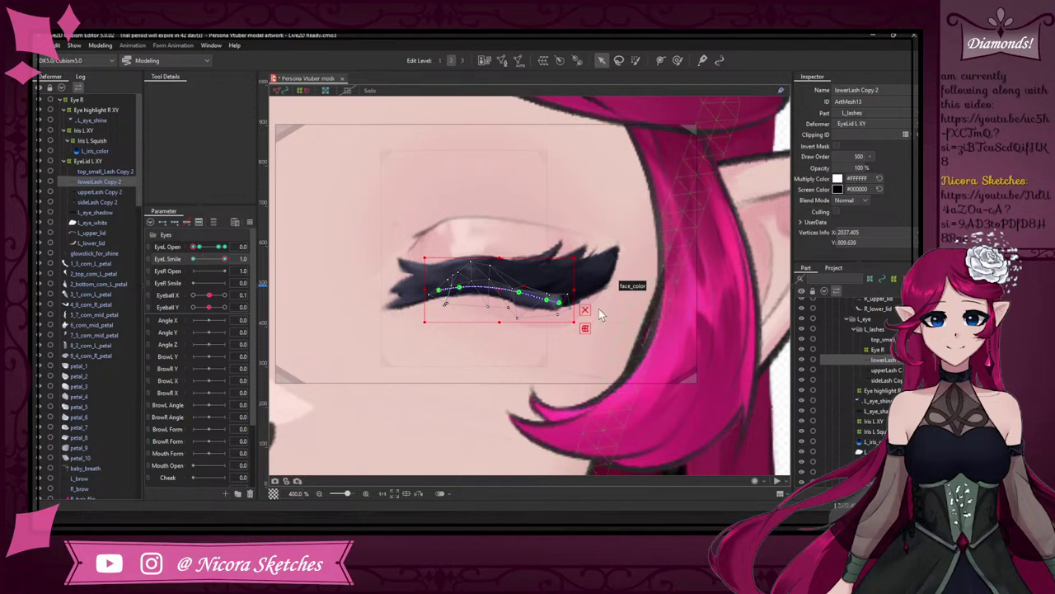
scroll(595, 308, "down", 1)
mouse_move(223, 259)
left_mouse_down()
mouse_move(194, 259)
mouse_move(225, 259)
left_mouse_up()
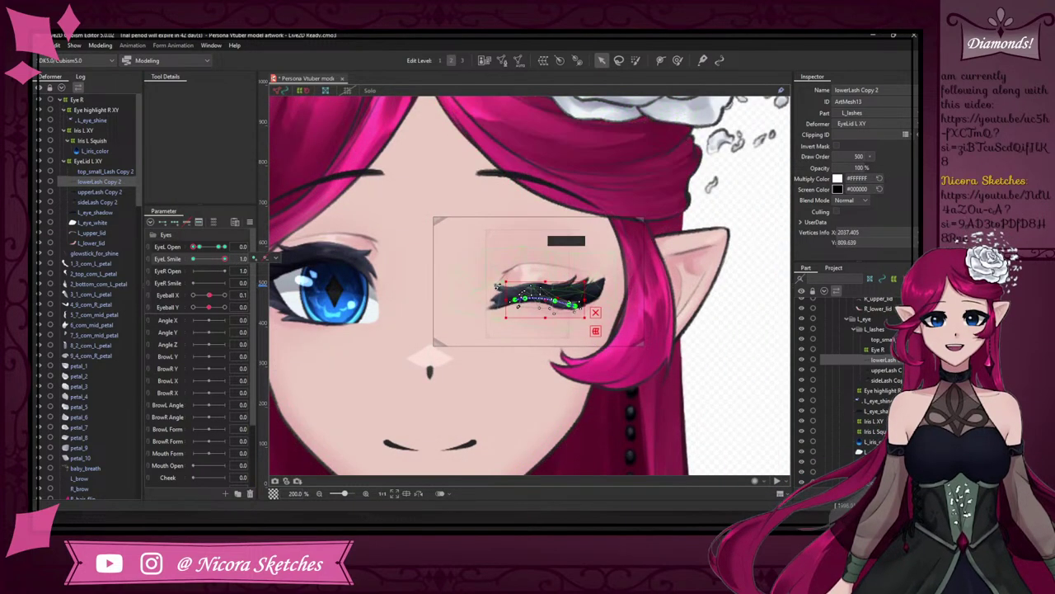
- Check top_small_Lash Copy 2, clear the selection and test EyeL Smile while viewing the closed eye on the full face
left_click(544, 262)
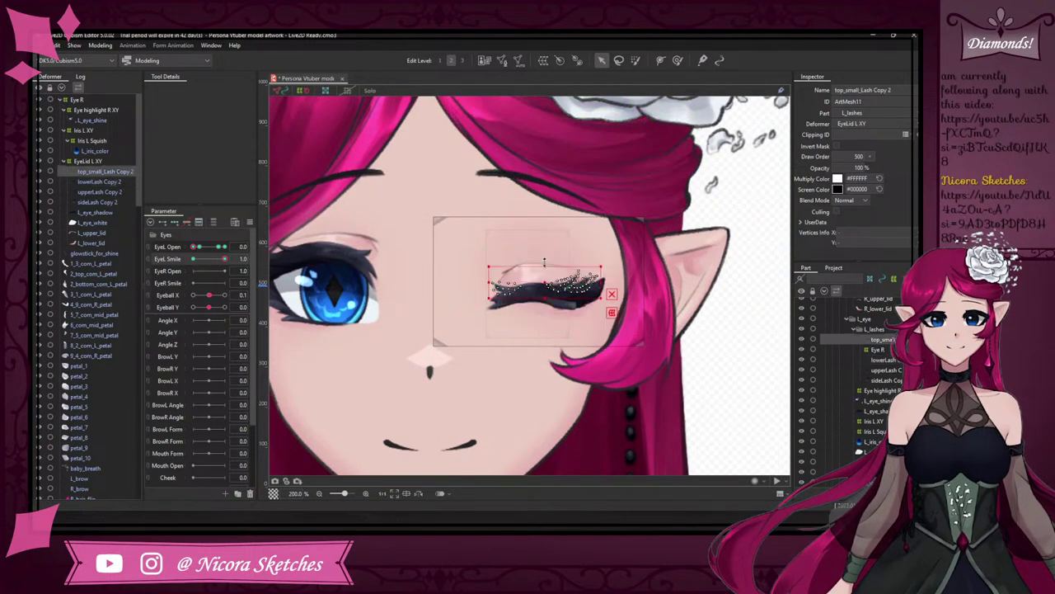
left_click(299, 90)
left_click(281, 90)
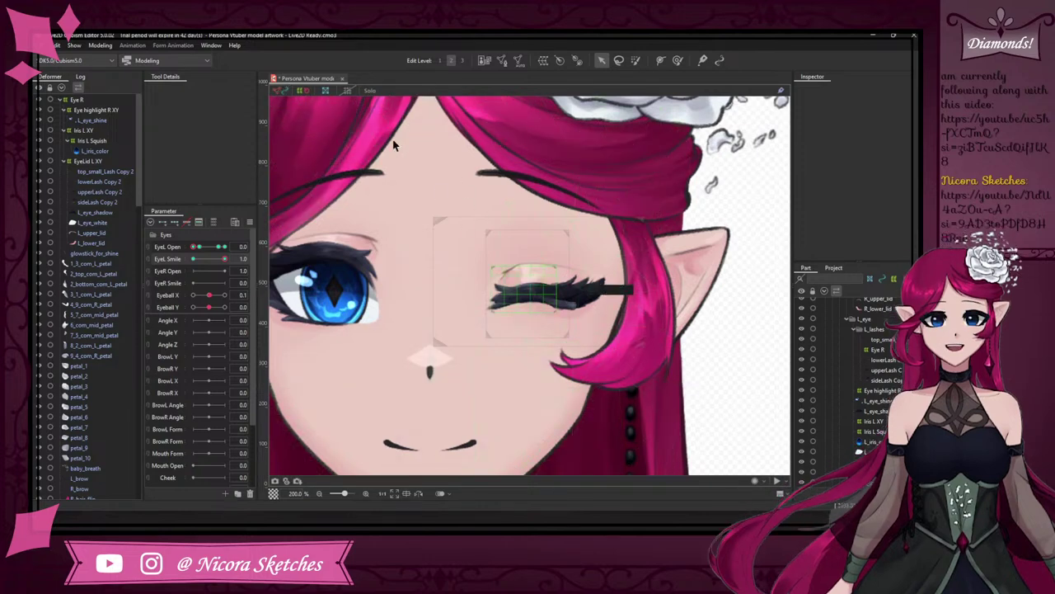
left_click_drag(225, 260, 256, 265)
scroll(627, 280, "down", 5)
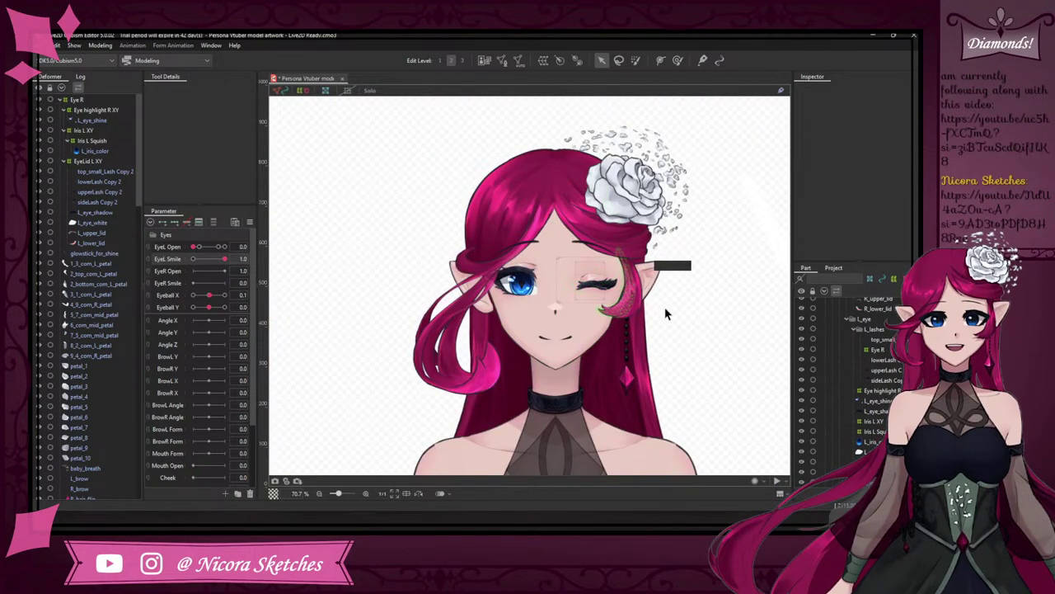
scroll(665, 289, "up", 6)
scroll(500, 265, "down", 3)
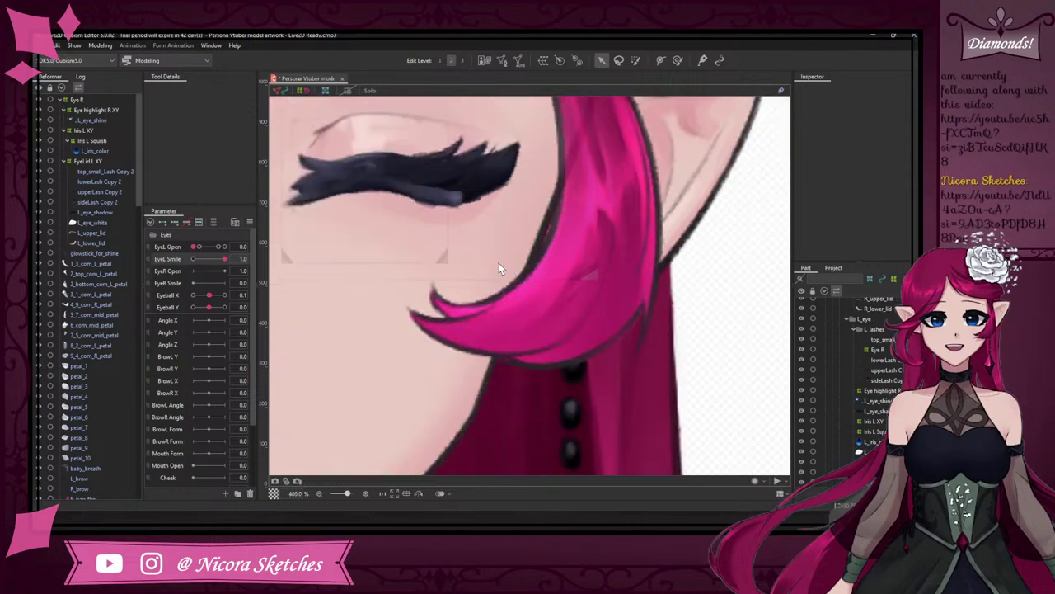
scroll(467, 233, "up", 3)
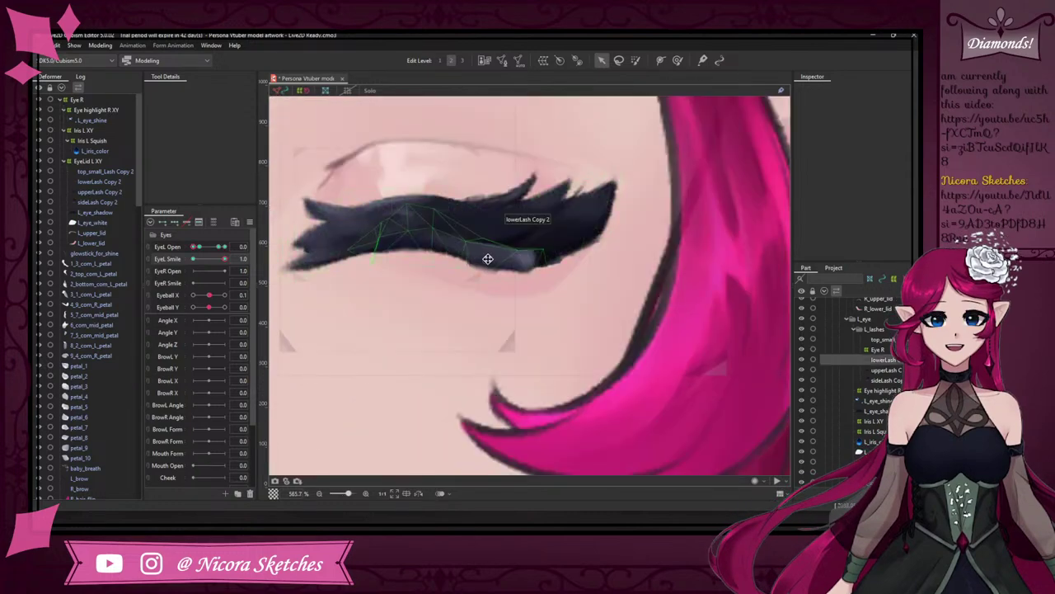
- Move lowerLash Copy 2's third path point up and inward to arch the lash's underside
left_click(482, 251)
left_click_drag(474, 250, 449, 245)
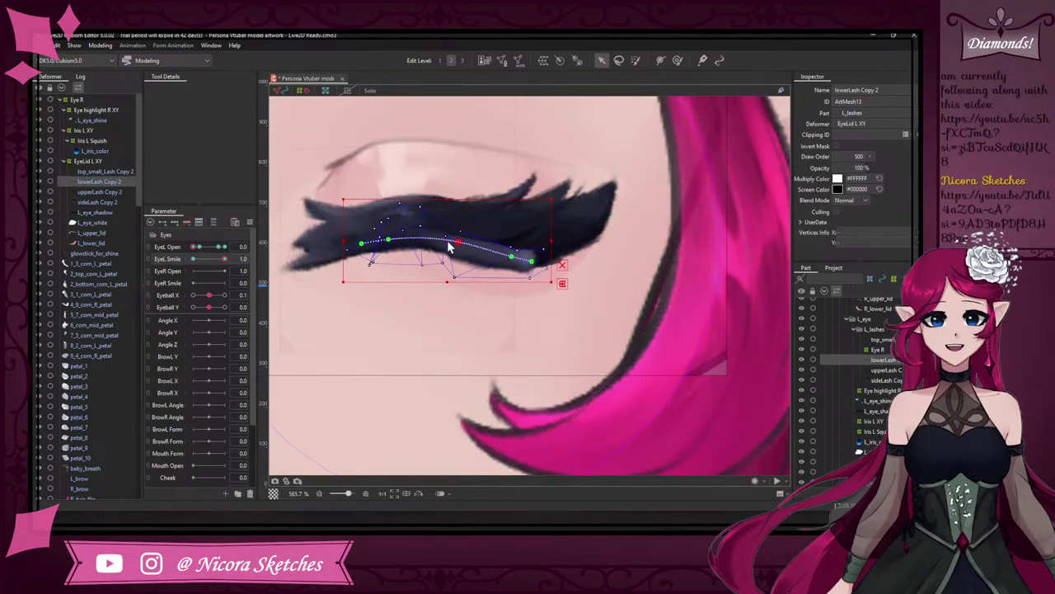
left_click(497, 247)
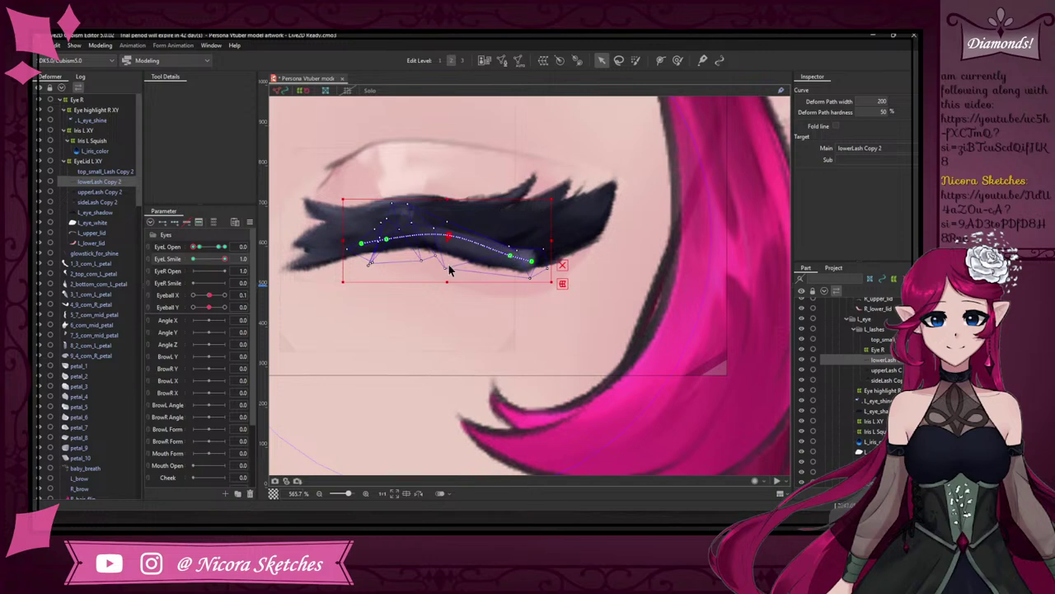
left_click(446, 237)
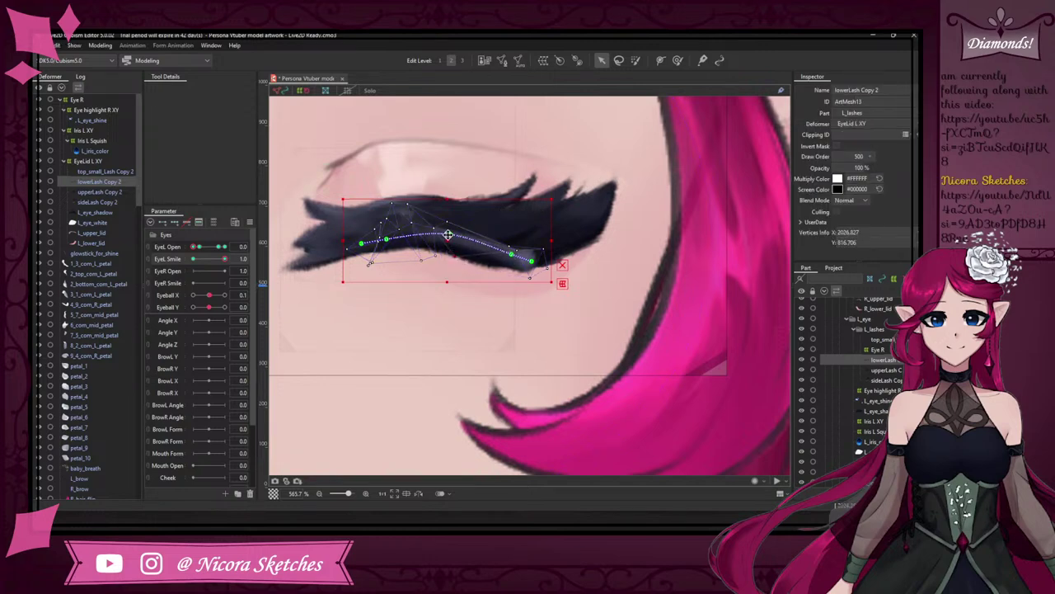
- Shift the whole lowerLash Copy 2 slightly inward and down, pull its outer path end toward the neighbouring point, and deselect it
left_click_drag(447, 235, 469, 245)
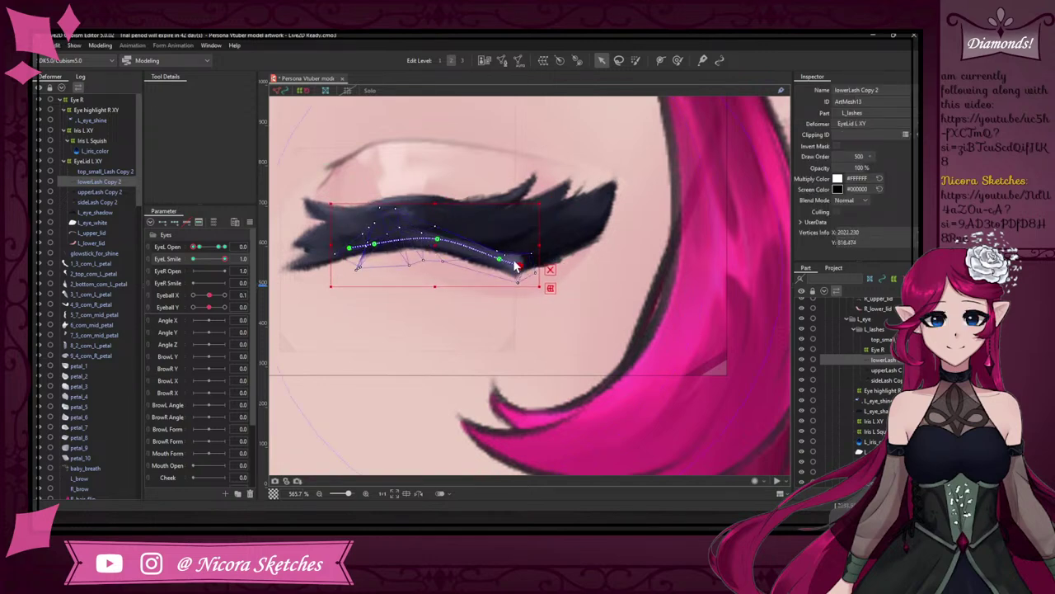
mouse_move(521, 272)
left_mouse_down()
mouse_move(538, 279)
mouse_move(503, 264)
left_mouse_up()
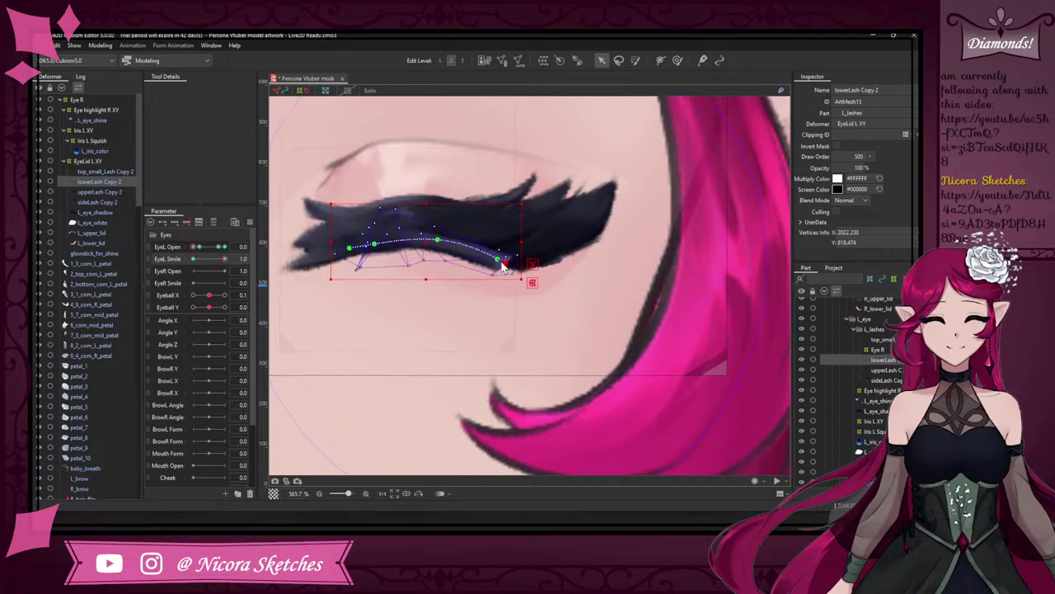
left_click(500, 273)
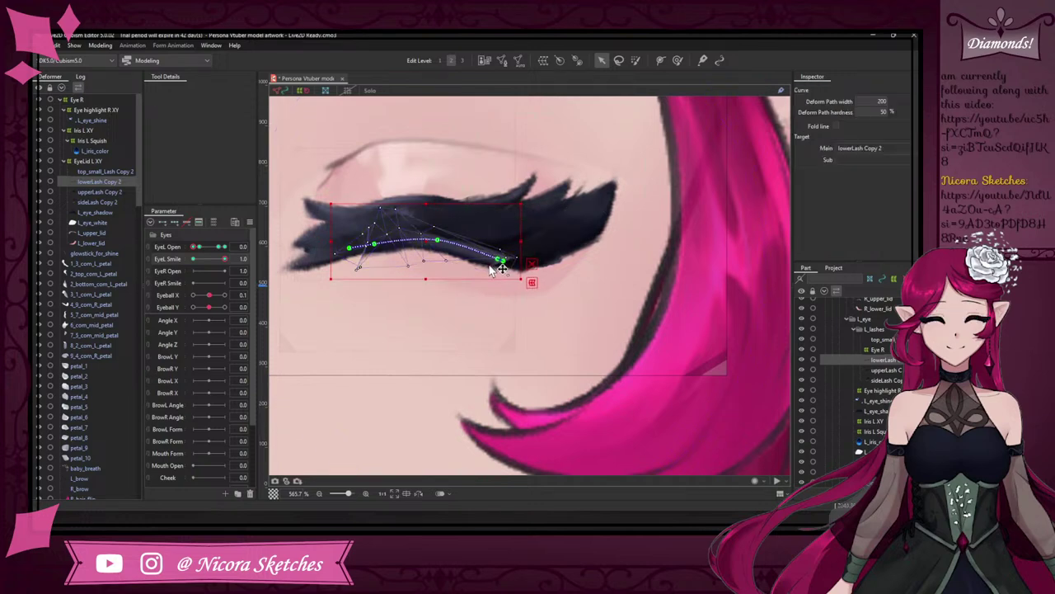
left_click(557, 258)
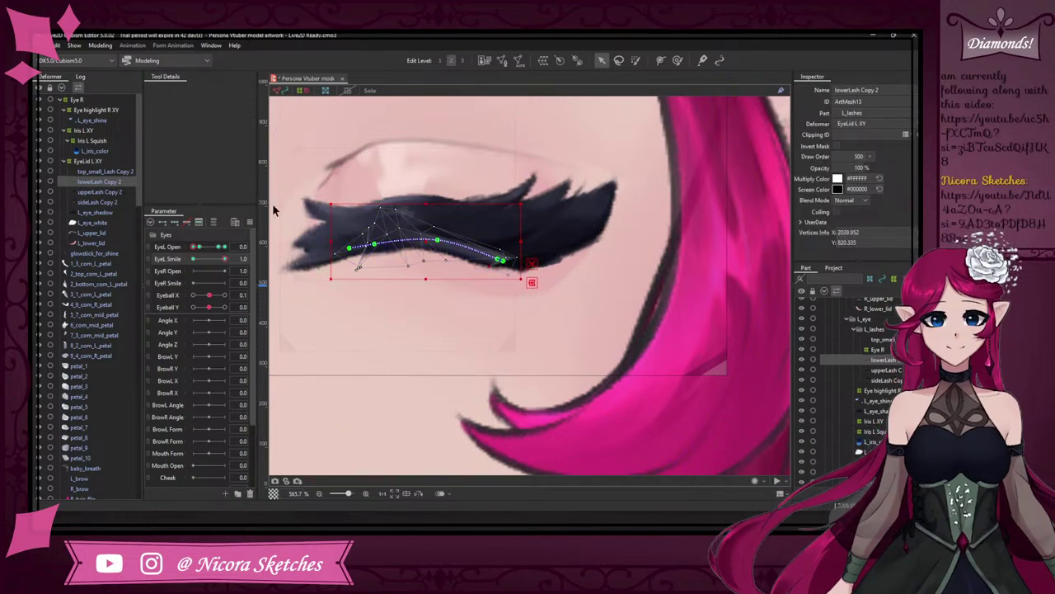
left_click(282, 96)
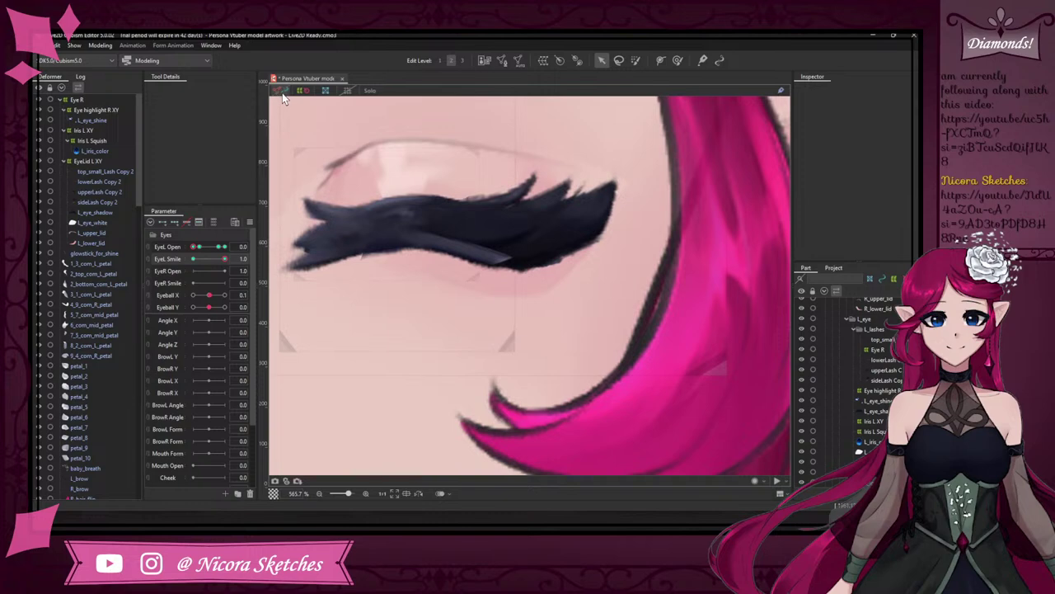
- Try to pull lowerLash Copy 2's outer path points inward to shorten the lash in the closed smile
scroll(458, 241, "down", 8)
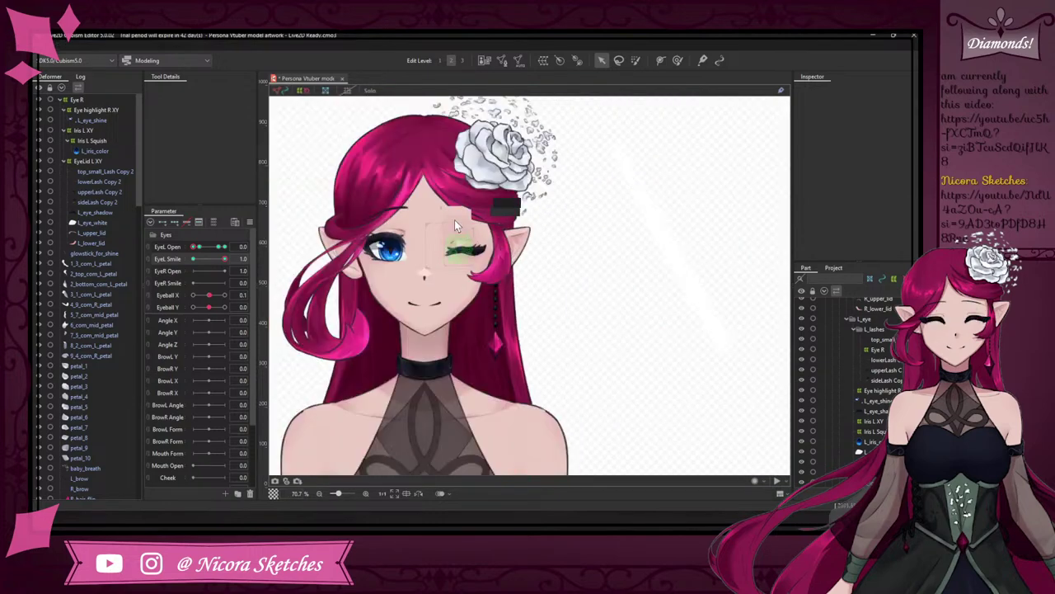
scroll(483, 239, "up", 1)
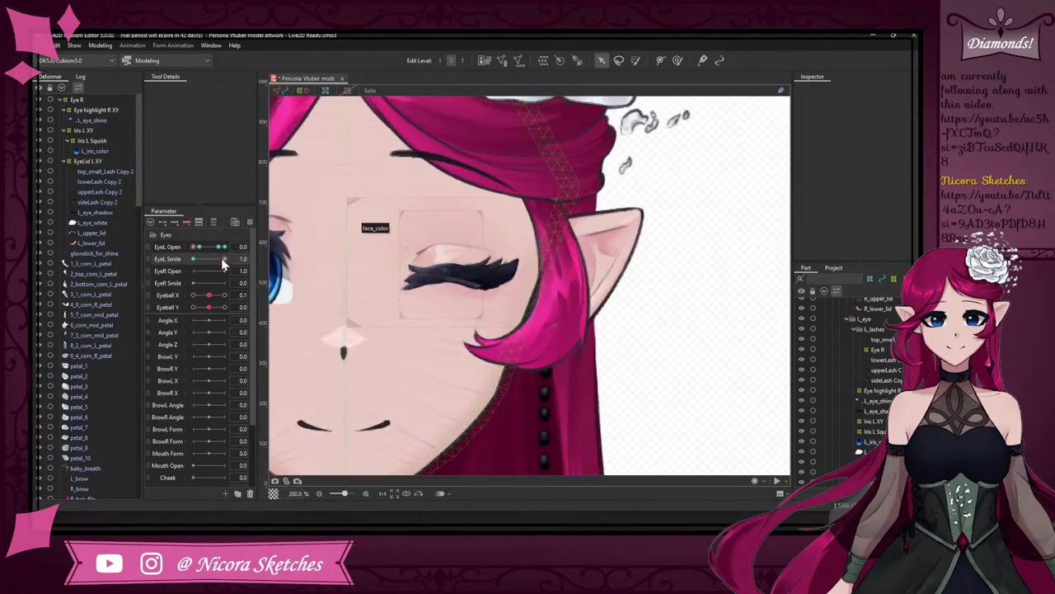
left_click_drag(223, 258, 245, 262)
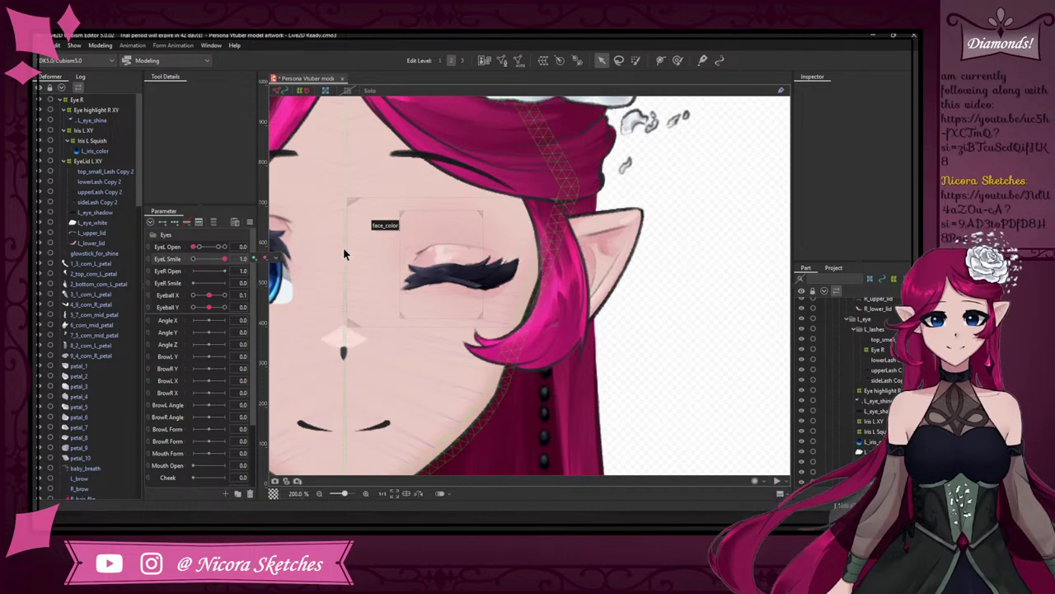
scroll(468, 284, "up", 2)
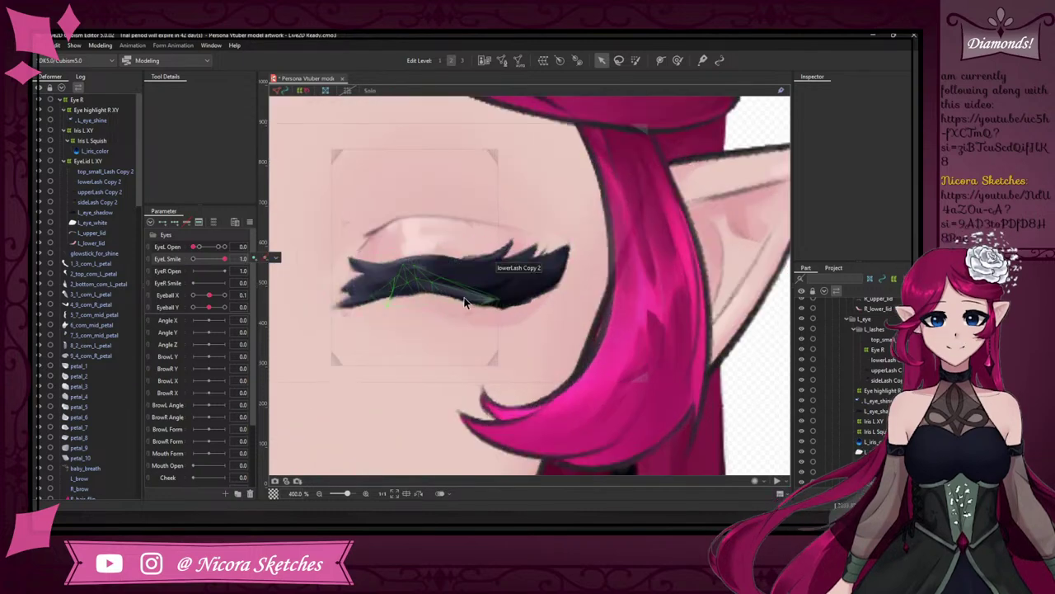
left_click(446, 289)
left_click_drag(444, 288, 424, 287)
left_click(466, 295)
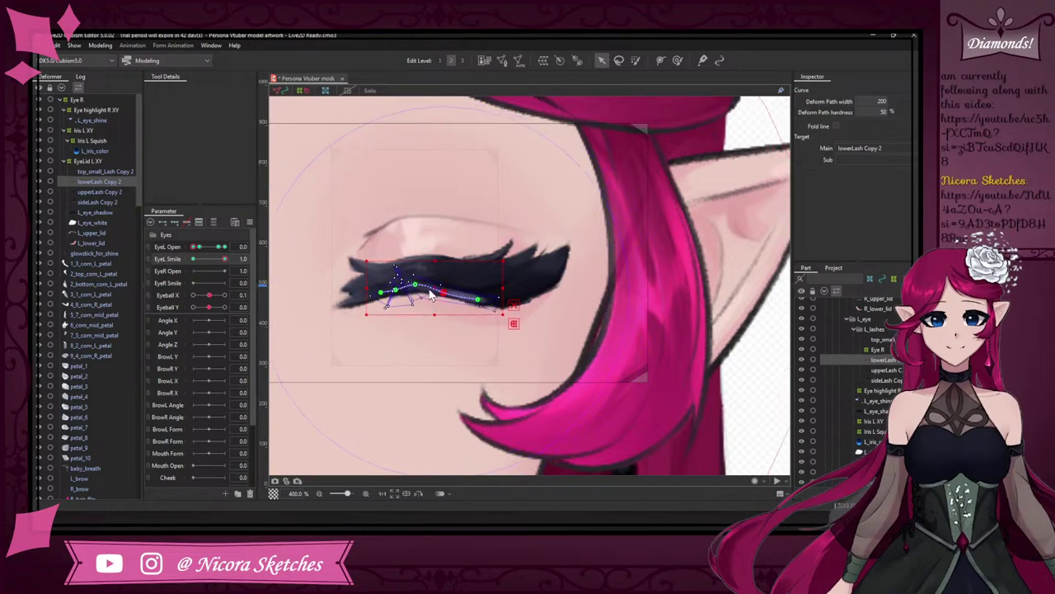
left_click_drag(479, 307, 442, 298)
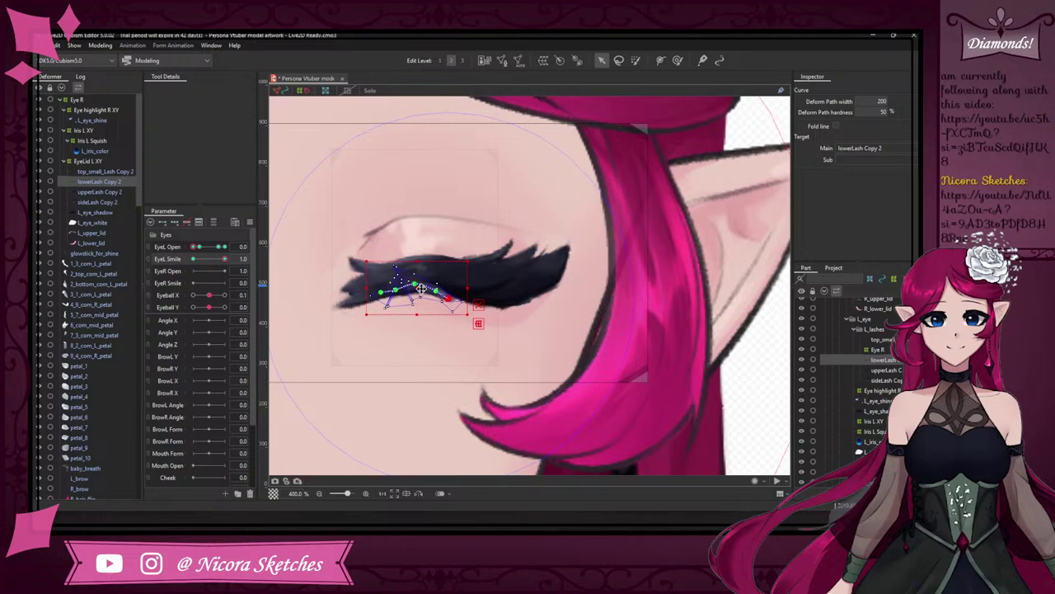
- Try to bunch lowerLash Copy 2's remaining path points toward the inner corner of the eye
scroll(420, 288, "up", 3)
left_click(343, 300)
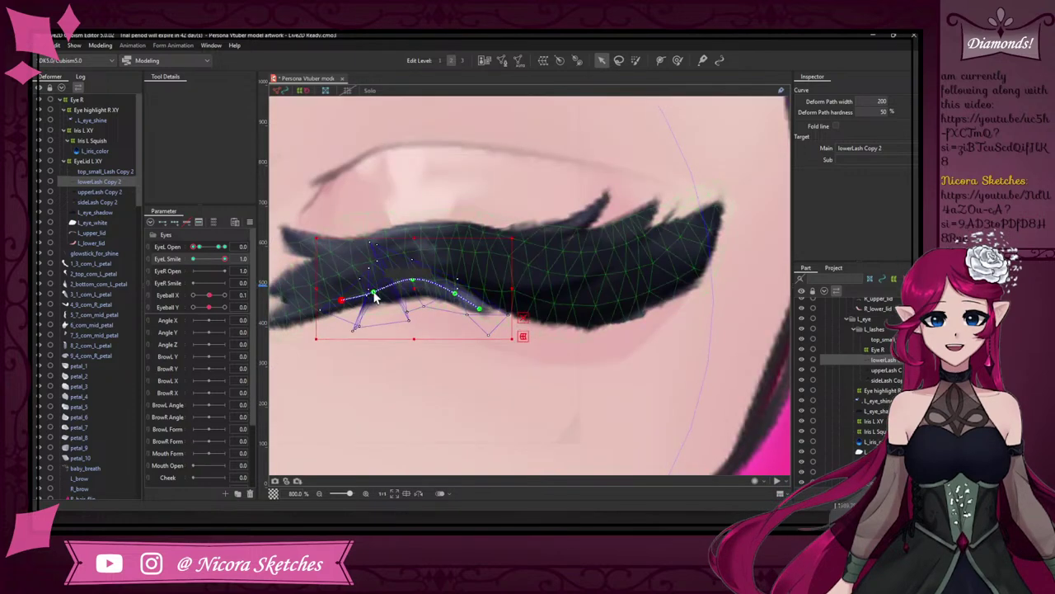
left_click_drag(374, 293, 357, 291)
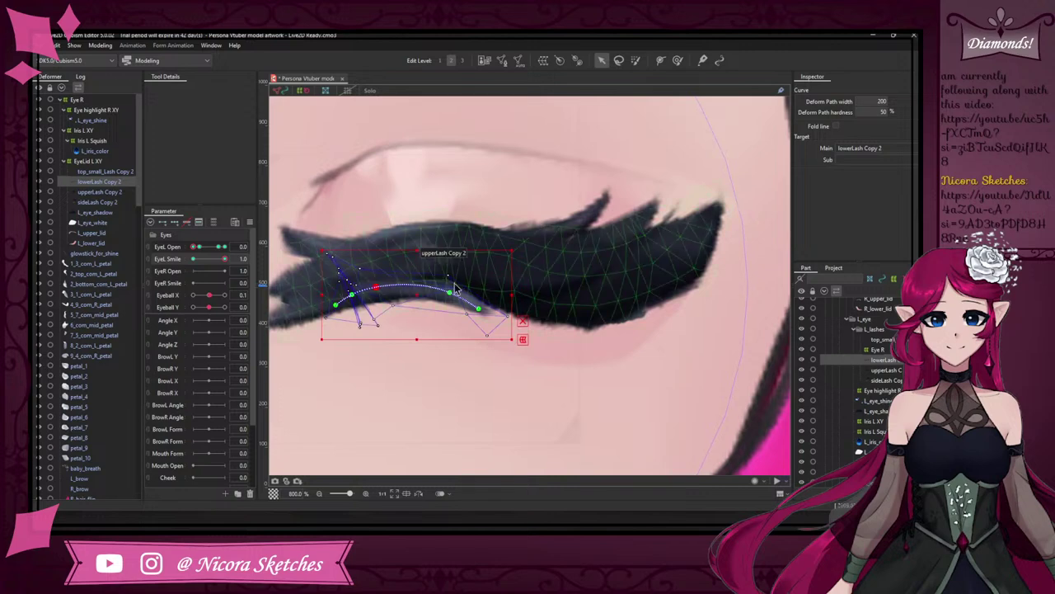
left_click_drag(368, 292, 395, 302)
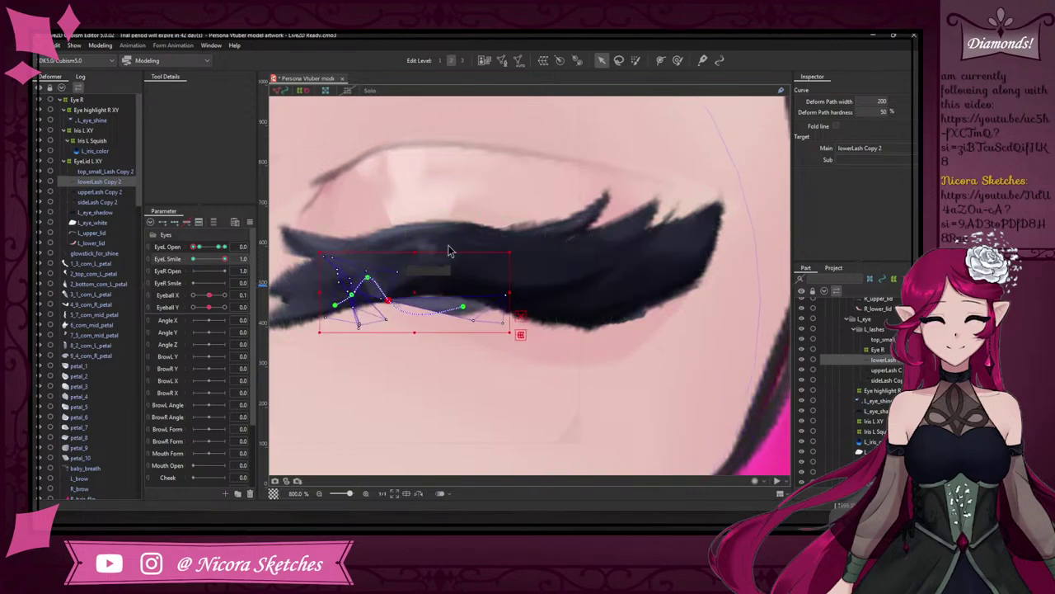
- Undo the path-point moves on lowerLash Copy 2, back to before its outer end was pulled inward
key("ctrl+z")
key("ctrl+z")
key("ctrl+z")
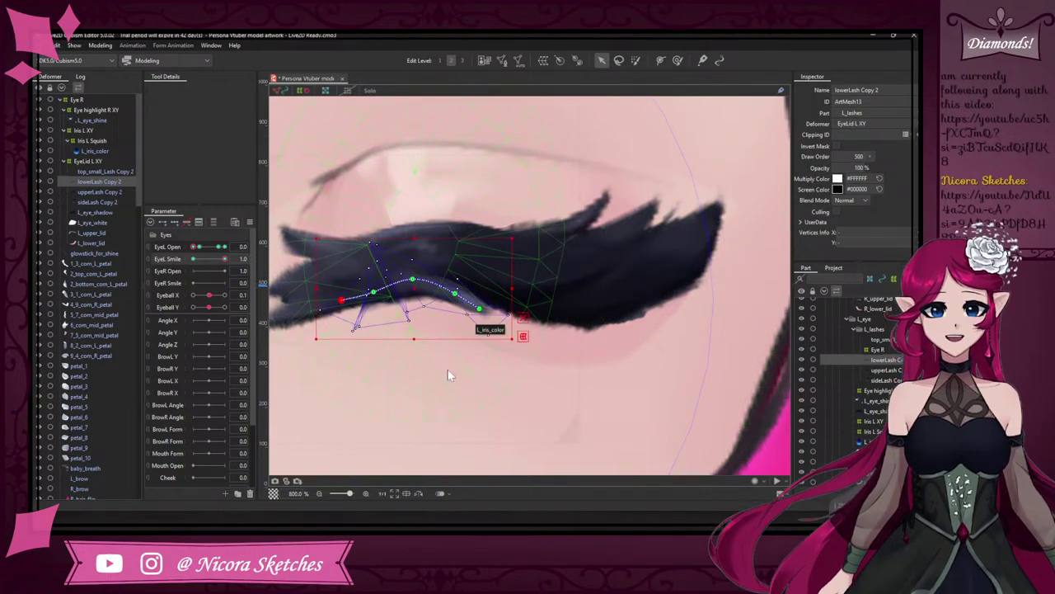
key("ctrl+z")
key("ctrl+z")
key("ctrl+z")
key("ctrl+z")
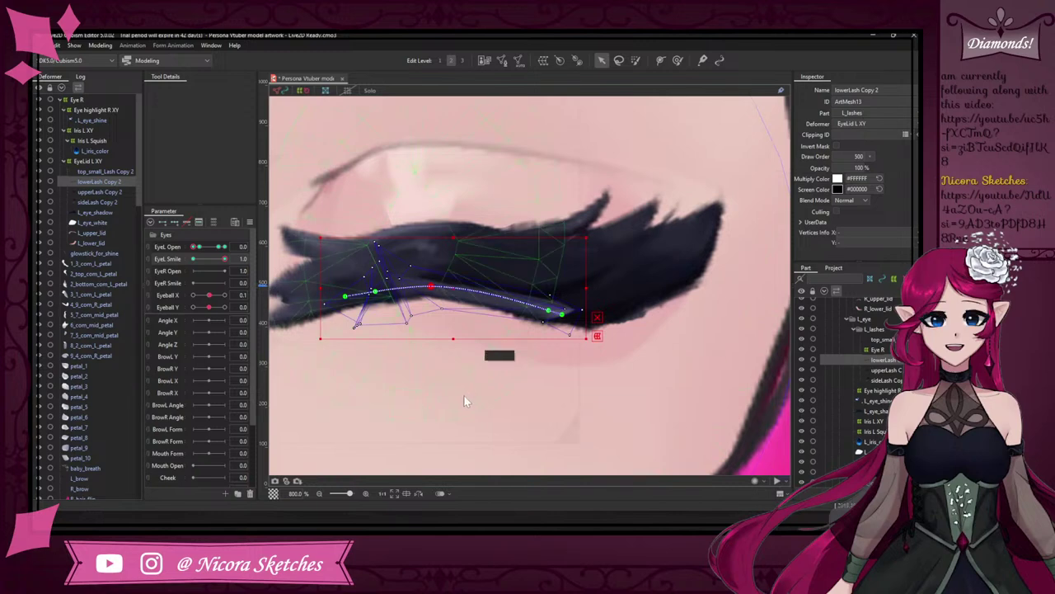
- Push lowerLash Copy 2's outer end and upper inner edge inward with the deform brush, shortening it under the upper lash
key("b")
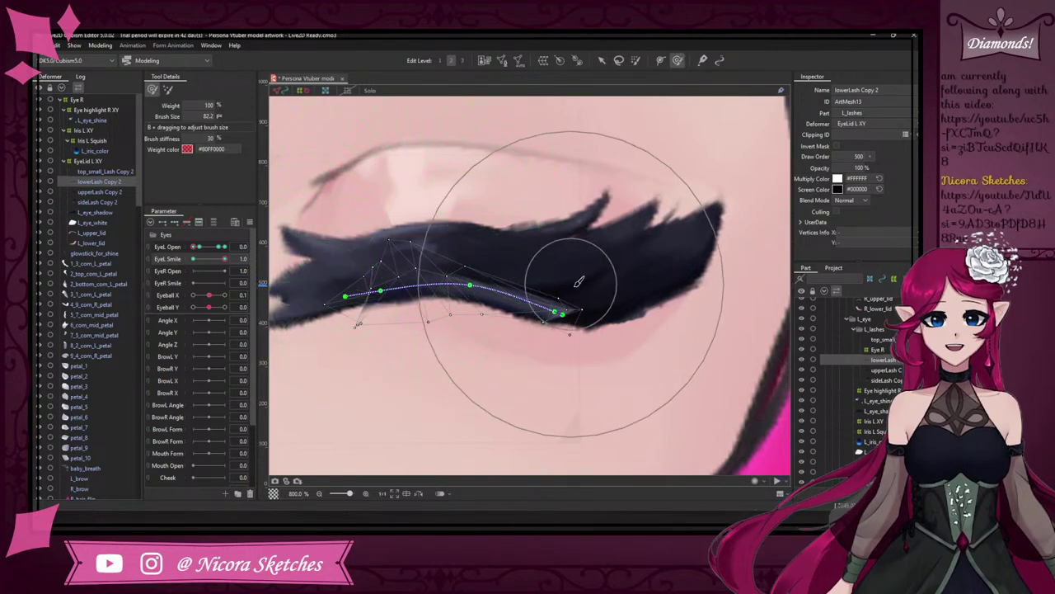
mouse_move(579, 282)
left_mouse_down()
mouse_move(587, 299)
mouse_move(479, 285)
left_mouse_up()
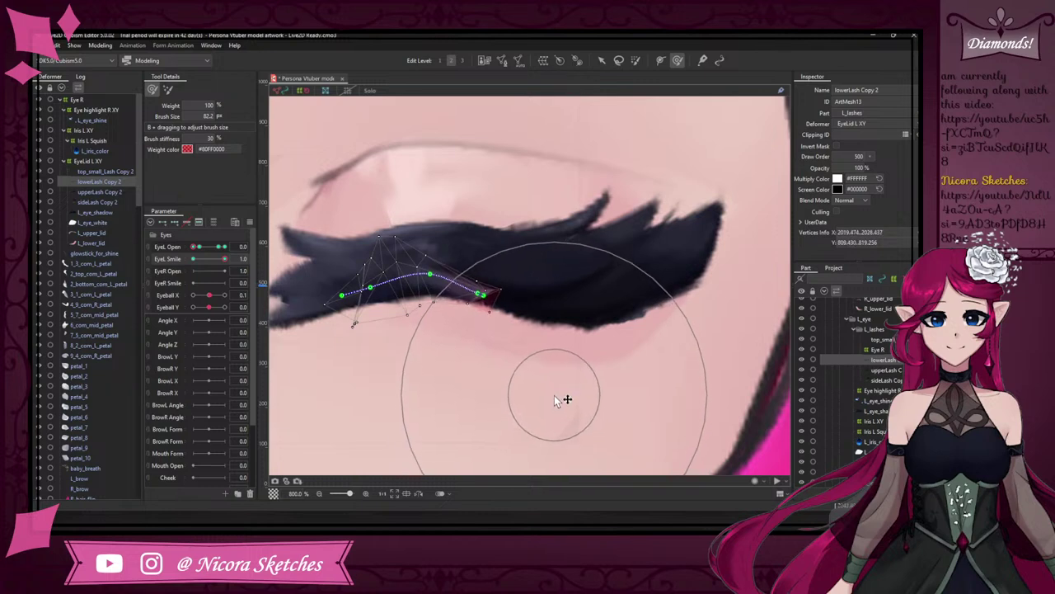
mouse_move(354, 212)
left_mouse_down()
mouse_move(396, 189)
mouse_move(405, 339)
mouse_move(396, 361)
mouse_move(530, 297)
mouse_move(466, 299)
mouse_move(388, 271)
mouse_move(376, 277)
mouse_move(372, 256)
left_mouse_up()
- Deselect the lash and test EyeL Smile between 0 and 1 on the closed eye against the face
left_click_drag(226, 262, 186, 257)
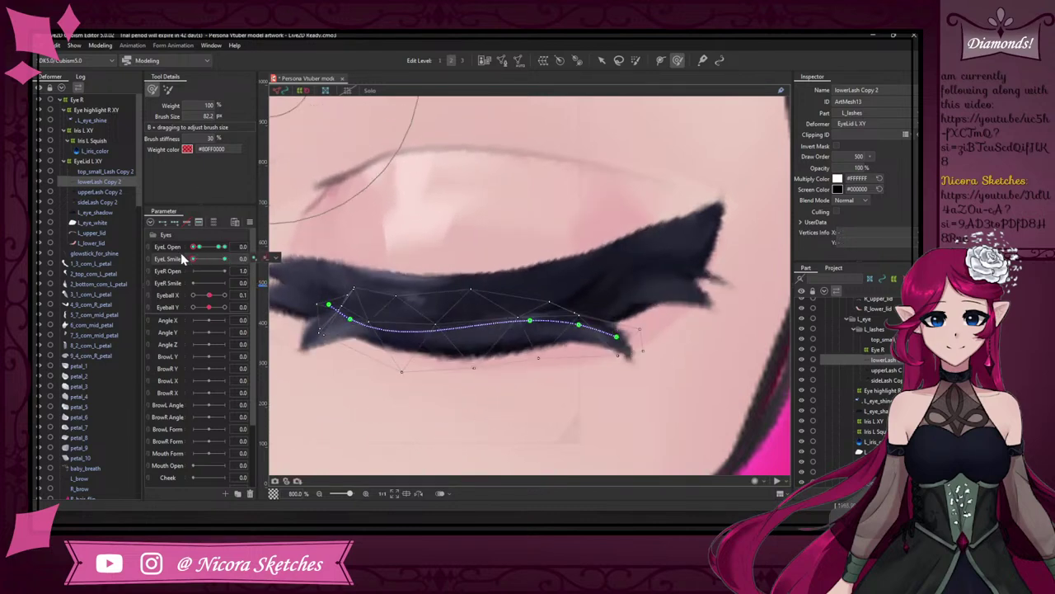
scroll(504, 302, "down", 5)
key("Escape")
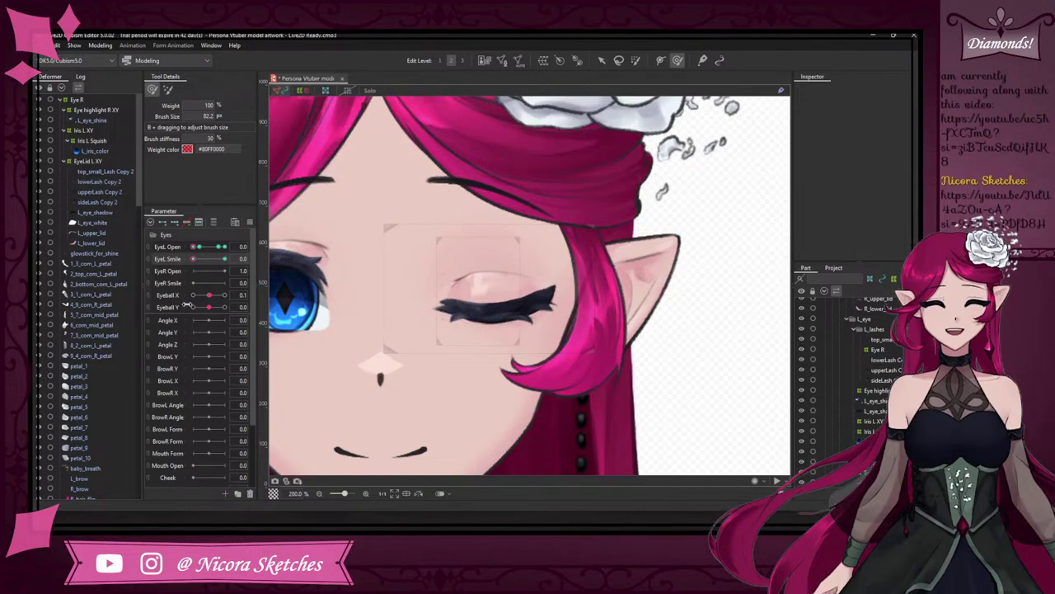
left_click_drag(195, 260, 224, 261)
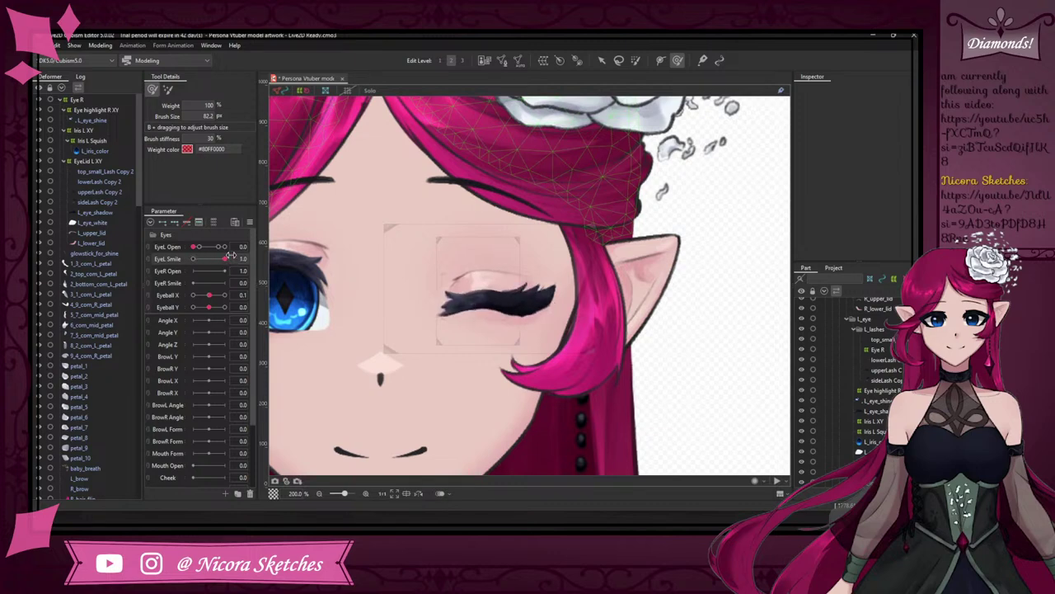
left_click_drag(193, 259, 234, 258)
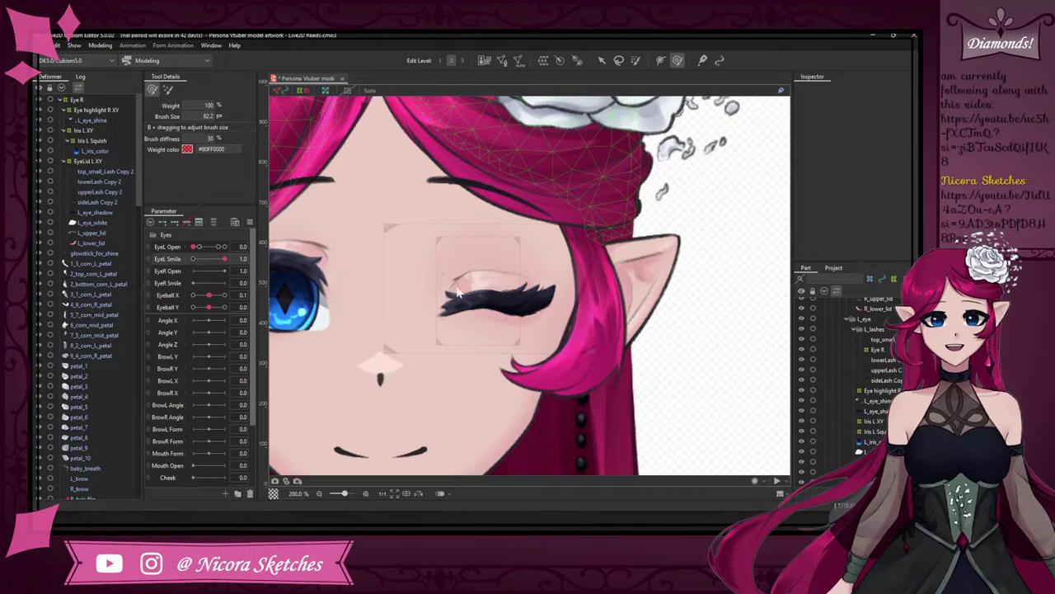
- Flatten lowerLash Copy 2 into a thin strip along the inner underside of the closed lashes with the deform brush
left_click(490, 310)
scroll(492, 315, "up", 3)
left_click(471, 309)
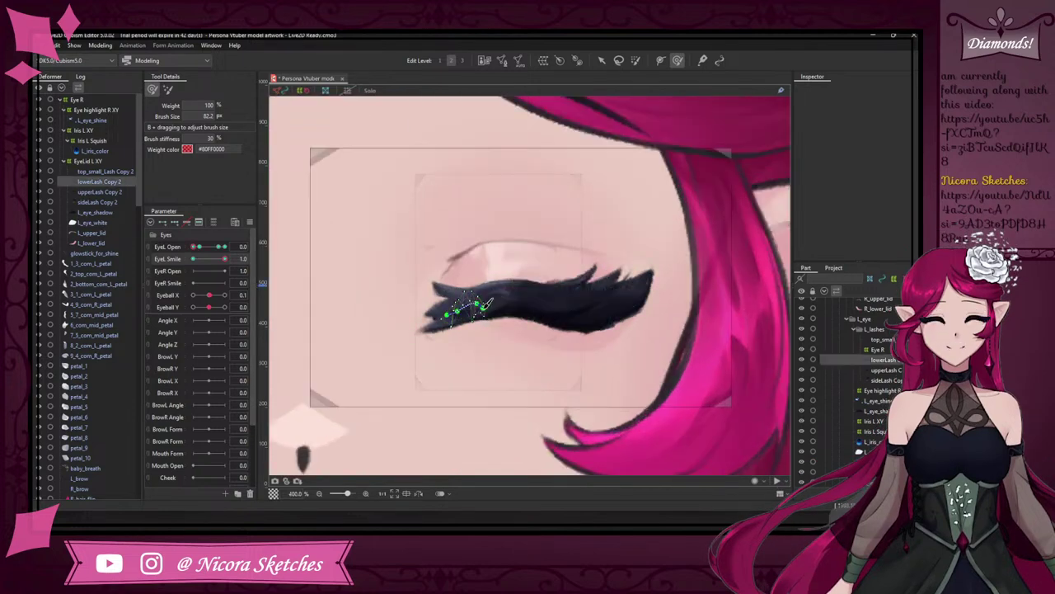
scroll(484, 310, "up", 1)
left_click_drag(457, 274, 464, 304)
left_click_drag(487, 404, 478, 382)
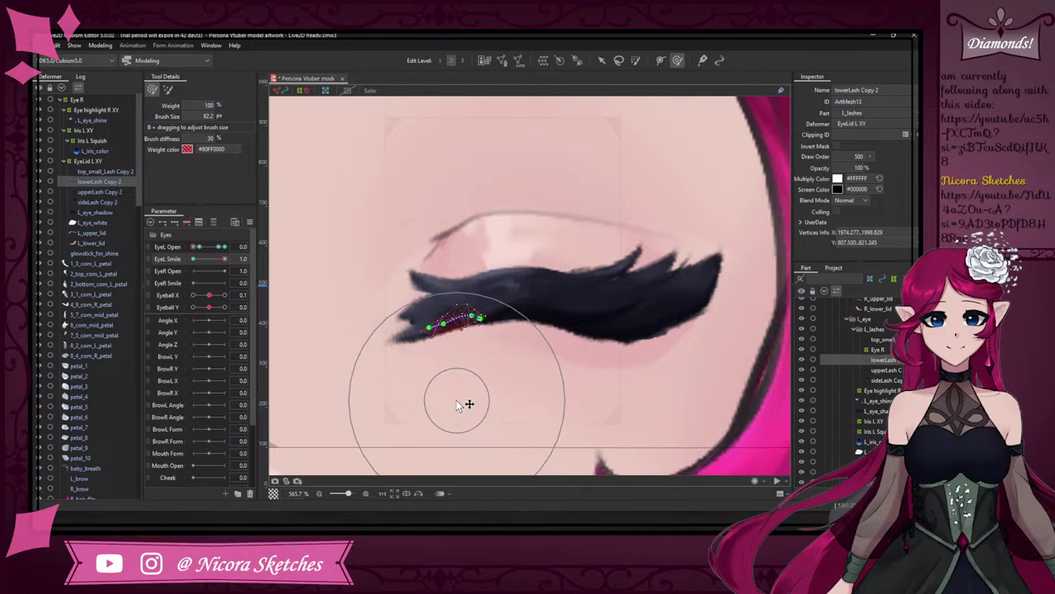
left_click_drag(456, 220, 452, 262)
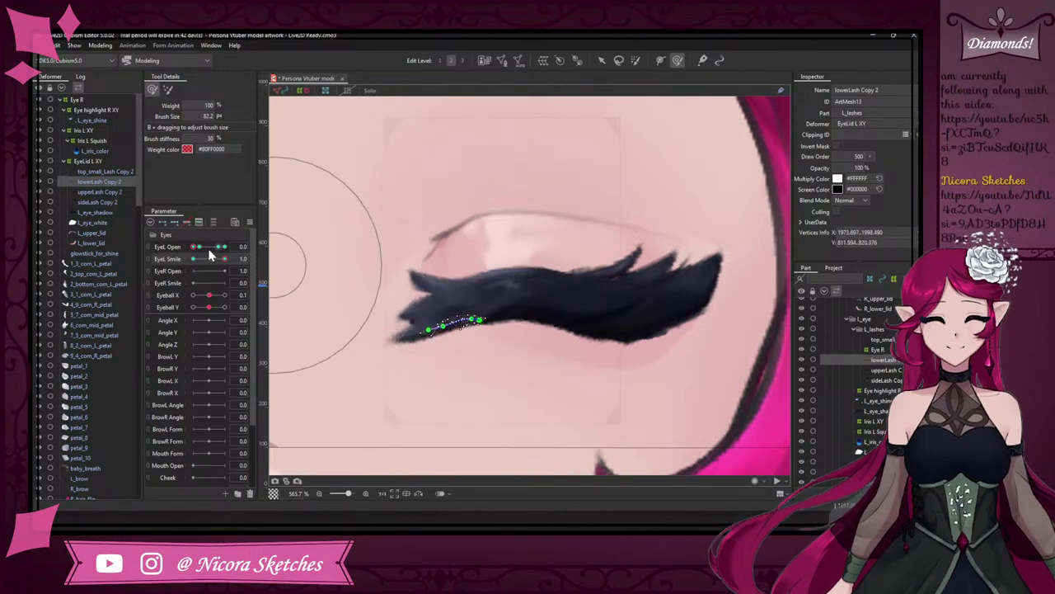
- Check the flattened lower lash close up and on the wider face by varying EyeL Smile
left_click_drag(208, 259, 252, 253)
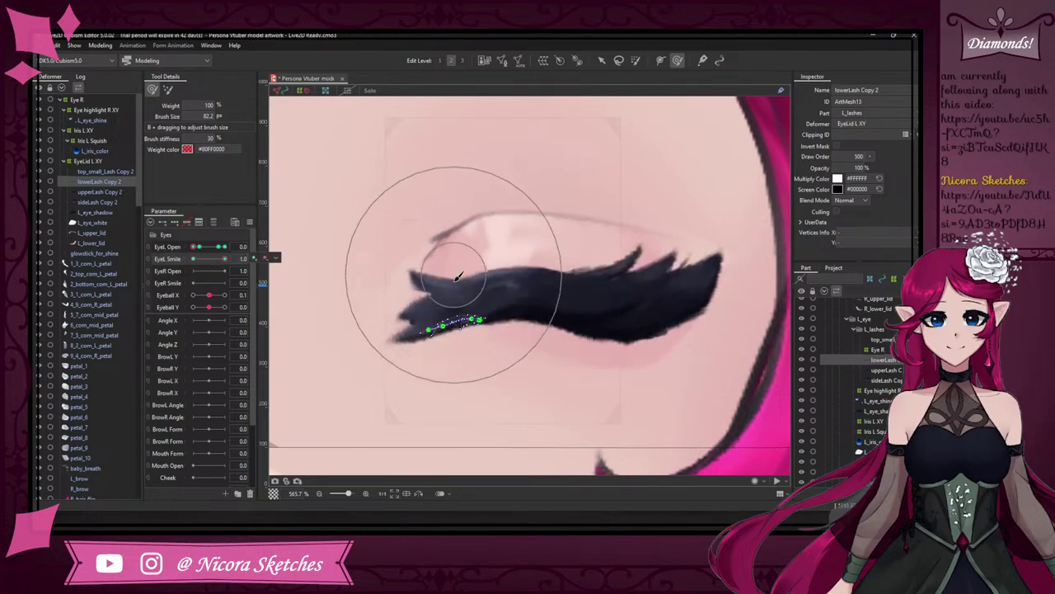
scroll(495, 247, "down", 5)
scroll(504, 245, "up", 3)
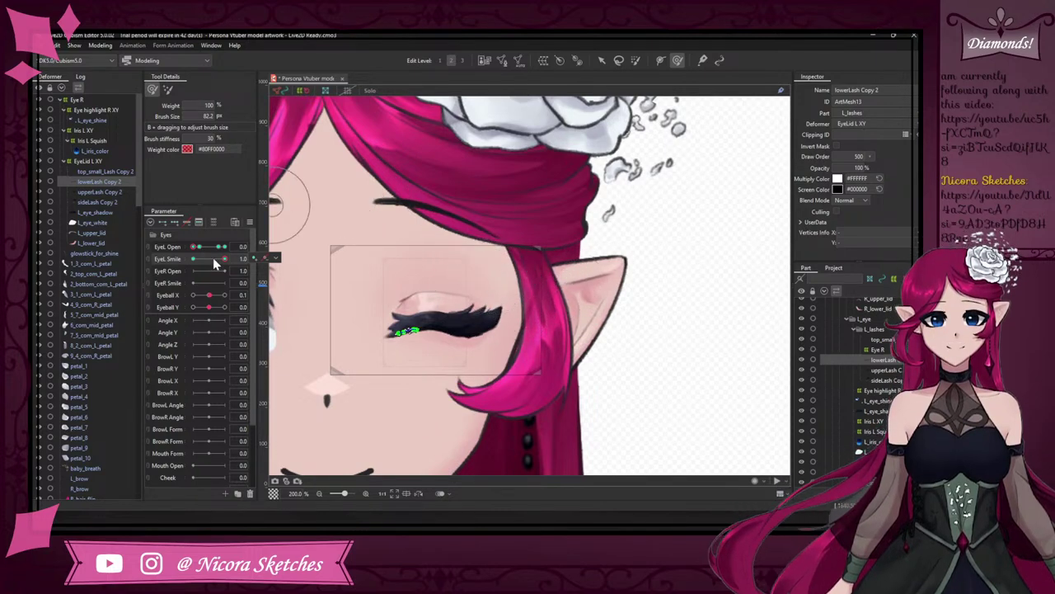
mouse_move(203, 255)
left_mouse_down()
mouse_move(182, 256)
mouse_move(237, 264)
mouse_move(205, 250)
mouse_move(219, 247)
mouse_move(192, 247)
mouse_move(193, 260)
left_mouse_up()
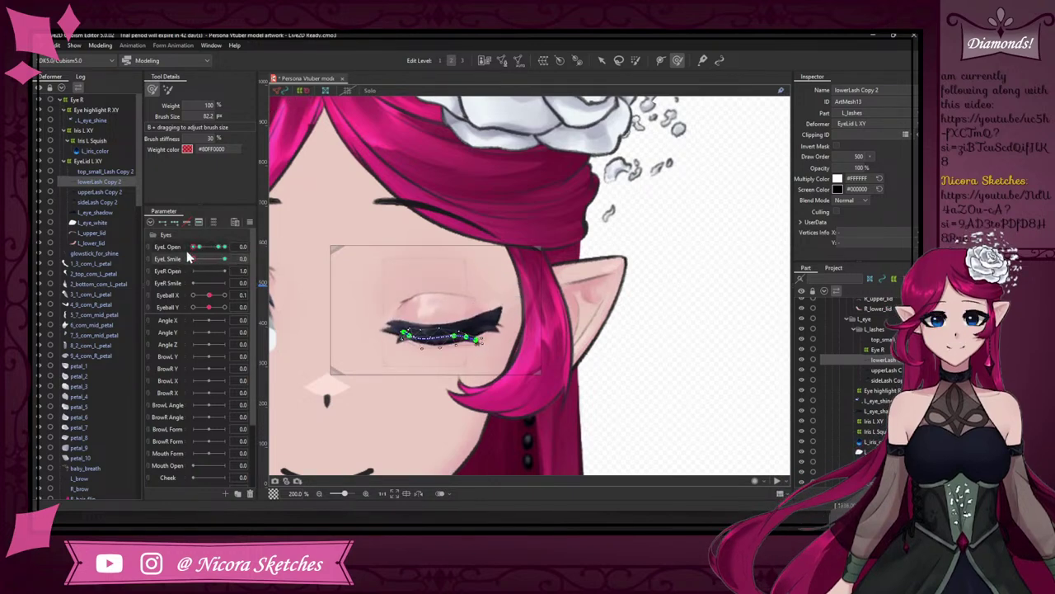
- Set EyeL Open to 0.2 and EyeL Smile to 1, and select all lashes, eye shadow, eye white and both lids under EyeLid L XY
left_click(195, 248)
left_click(200, 249)
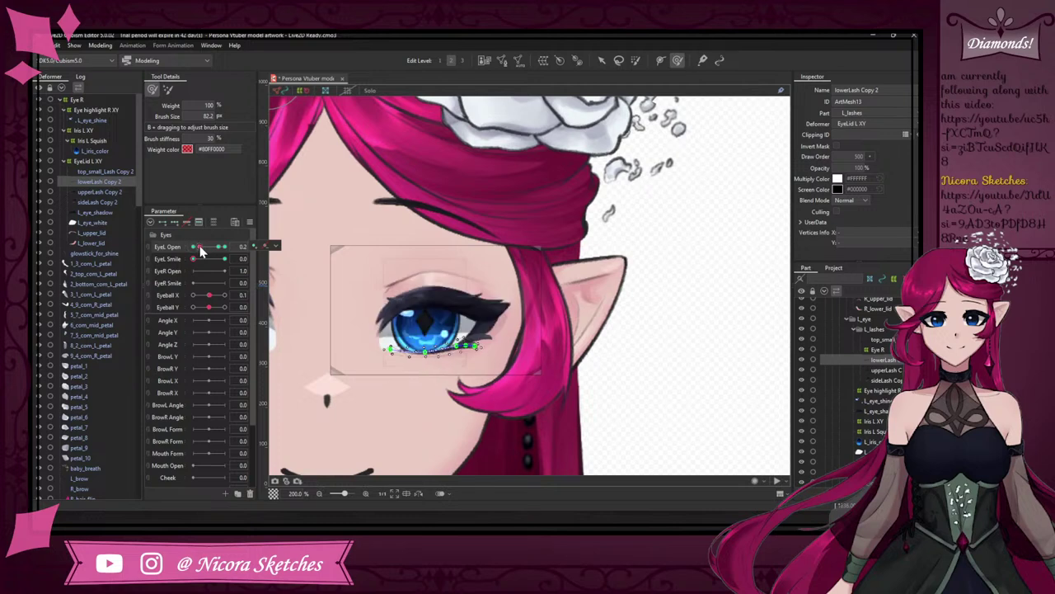
left_click(228, 260)
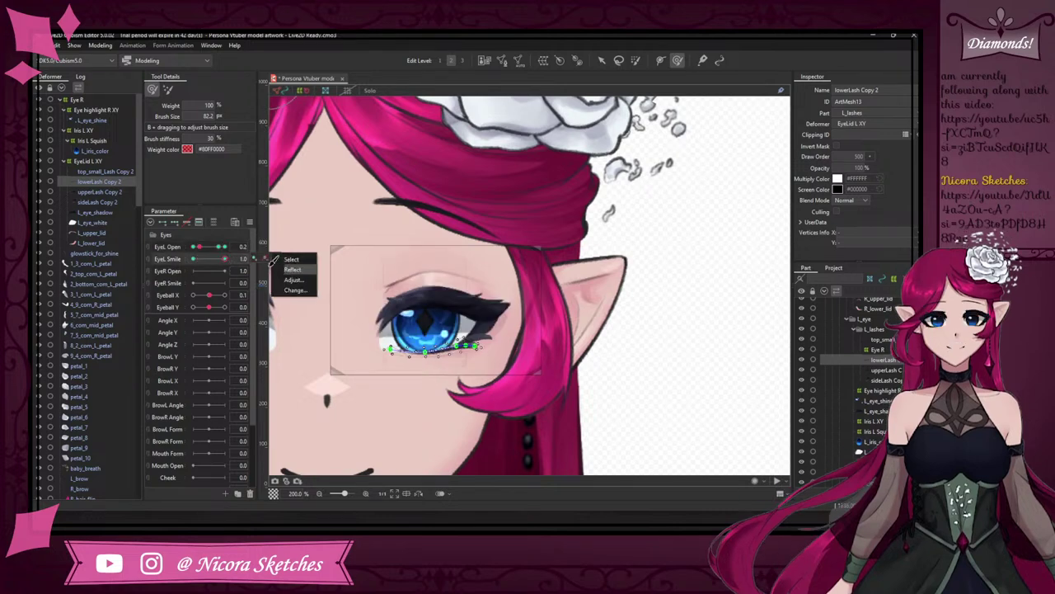
scroll(430, 377, "up", 1)
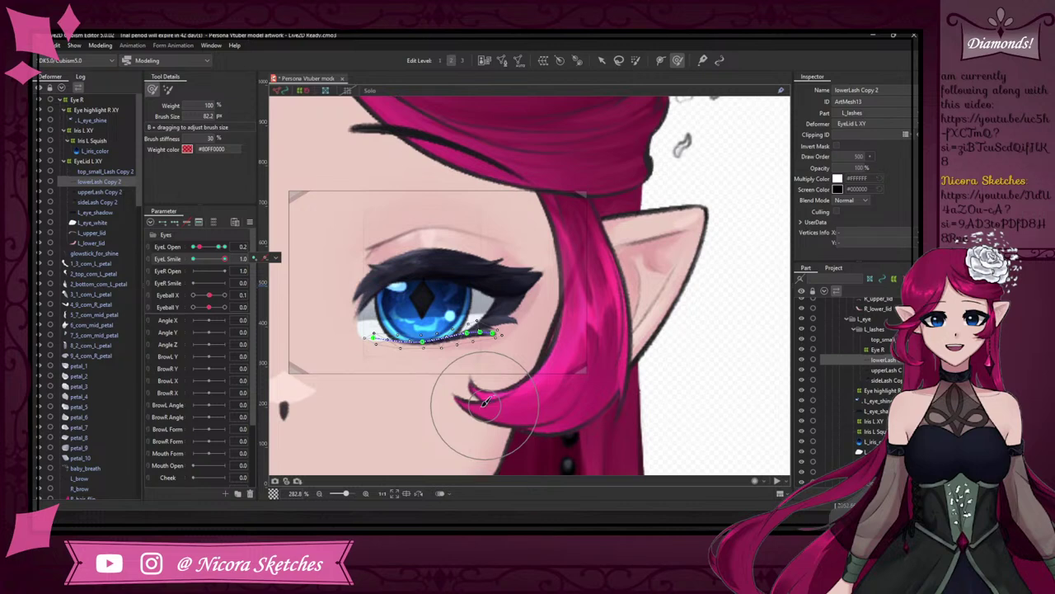
left_click(276, 258)
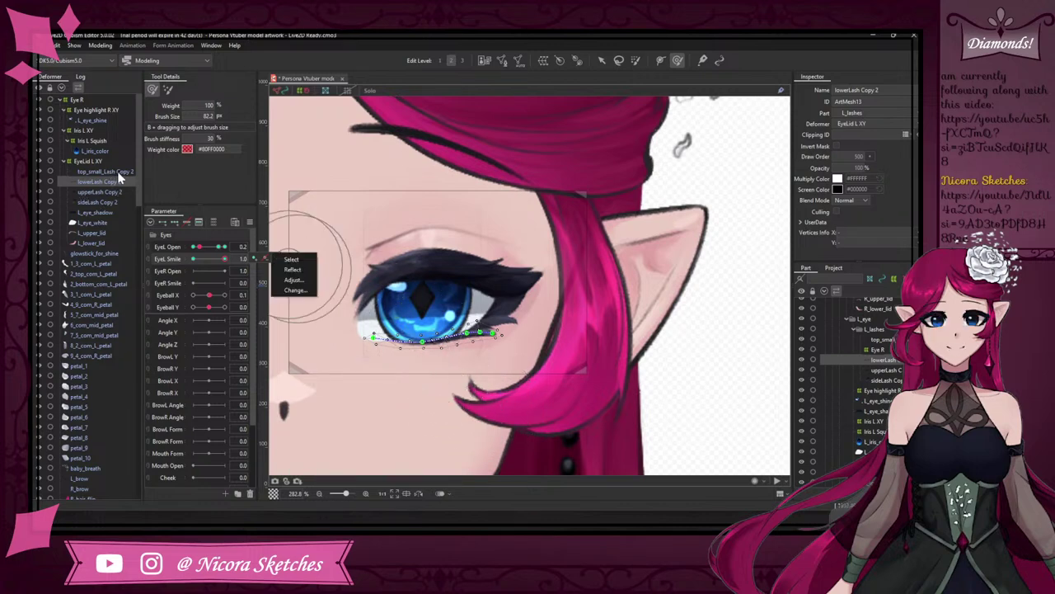
left_click(116, 172)
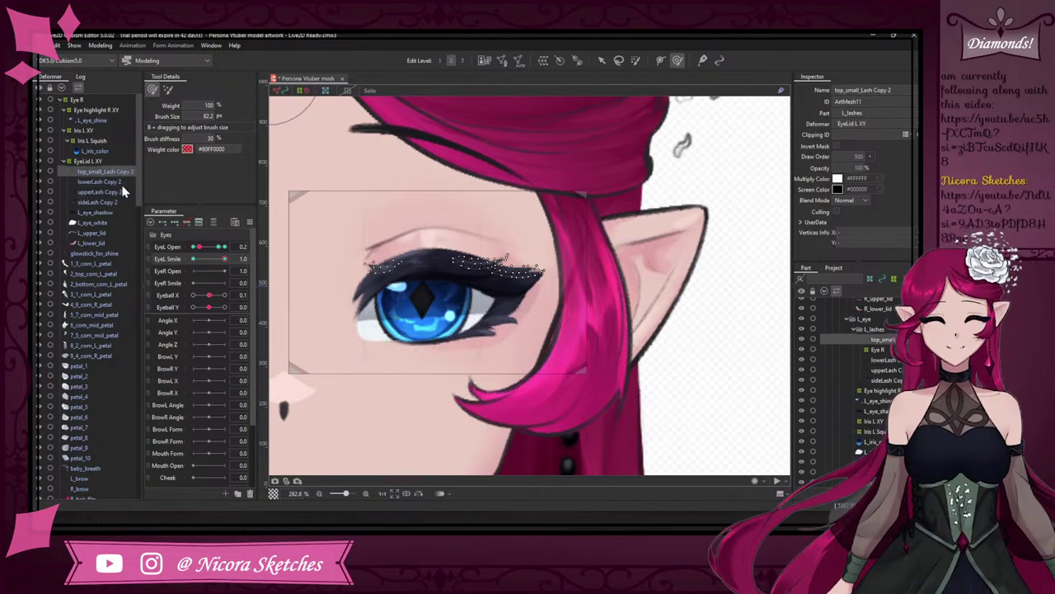
left_click_drag(121, 190, 110, 245)
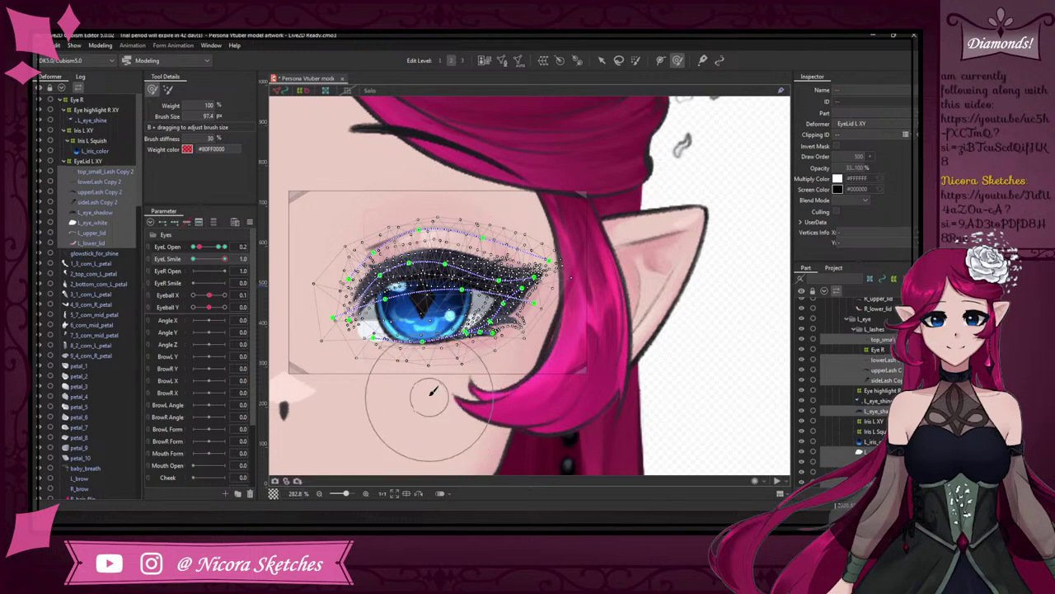
- Nudge the lower edge of the selected eye parts upward at the middle with the deform brush, adjust the outer corner and check EyeL Smile
key("b")
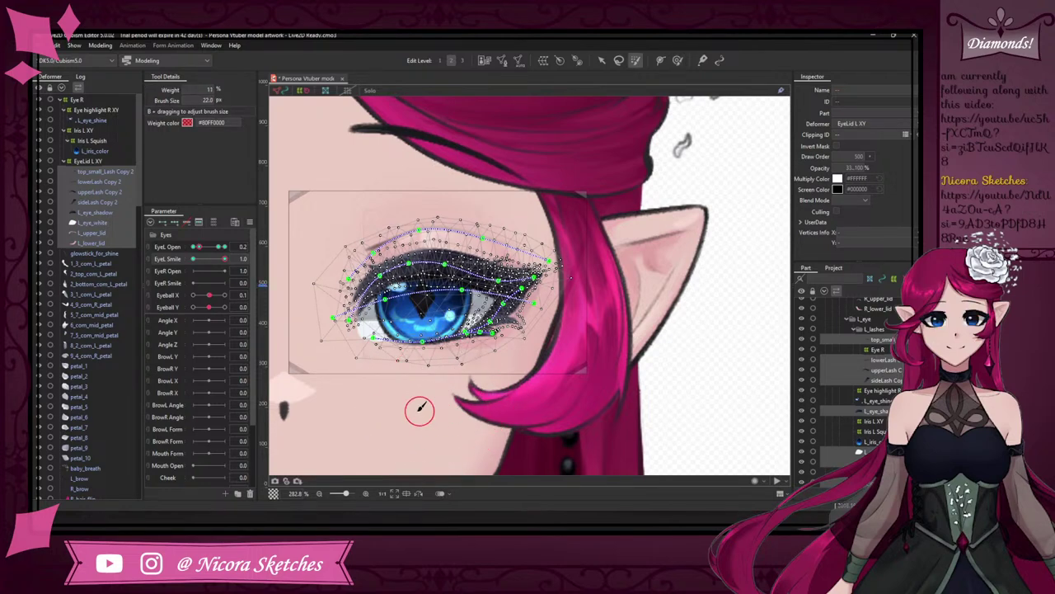
key("b")
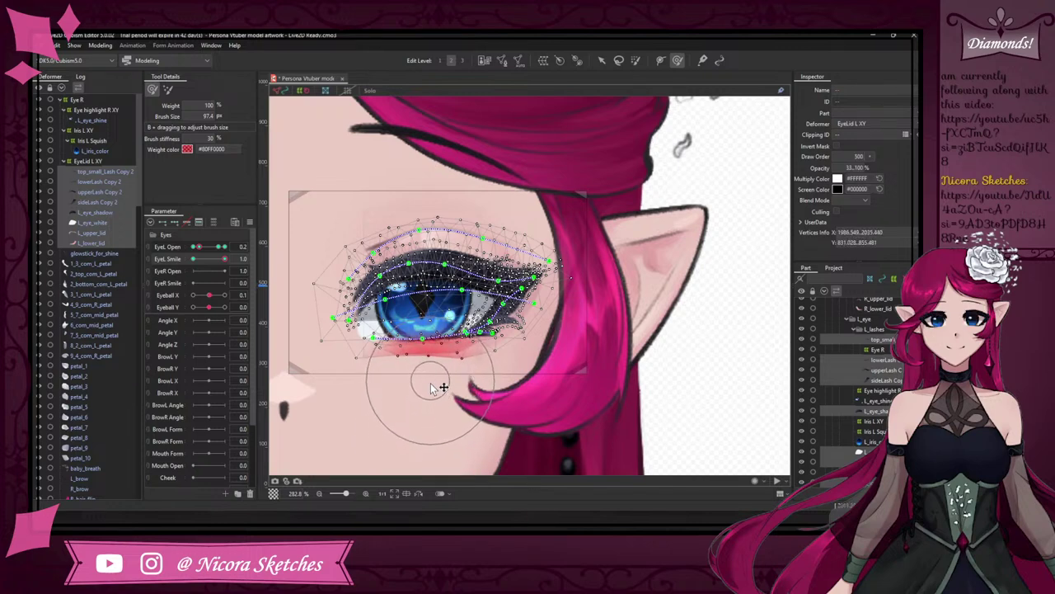
left_click_drag(428, 349, 425, 342)
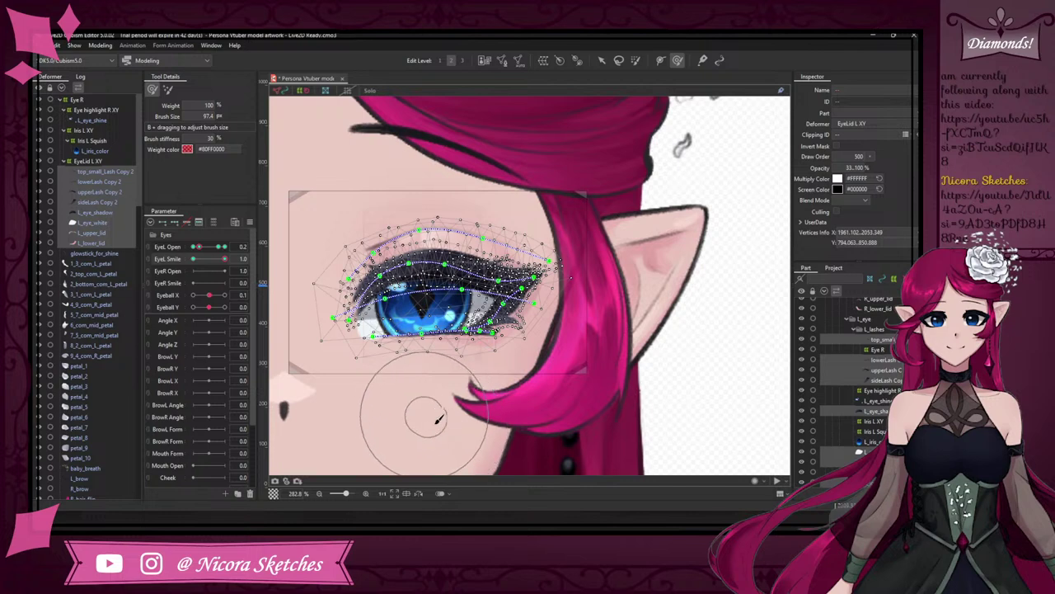
left_click_drag(506, 361, 503, 368)
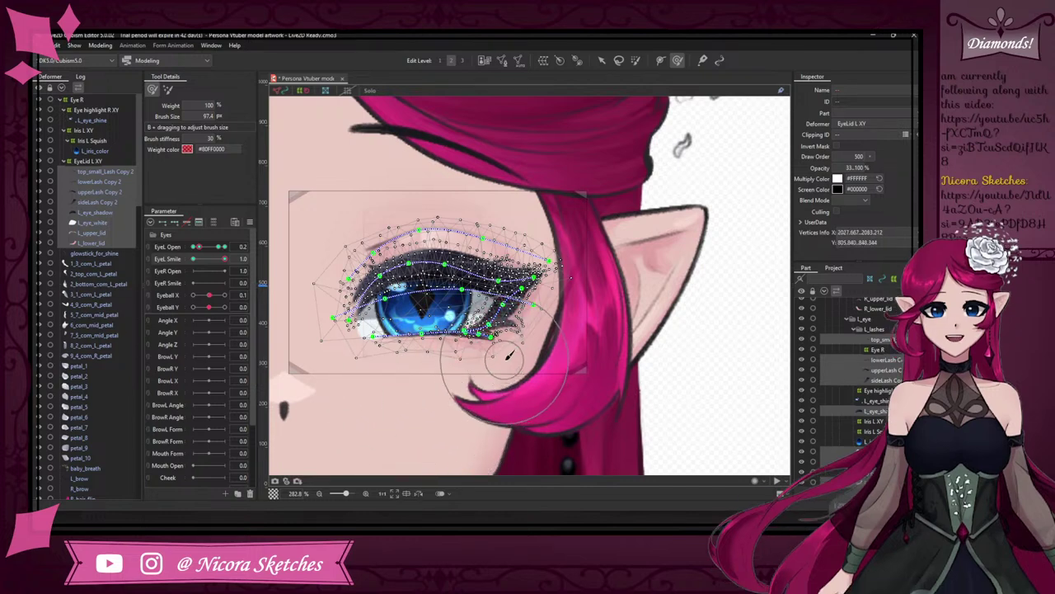
mouse_move(221, 258)
left_mouse_down()
mouse_move(188, 257)
mouse_move(249, 254)
left_mouse_up()
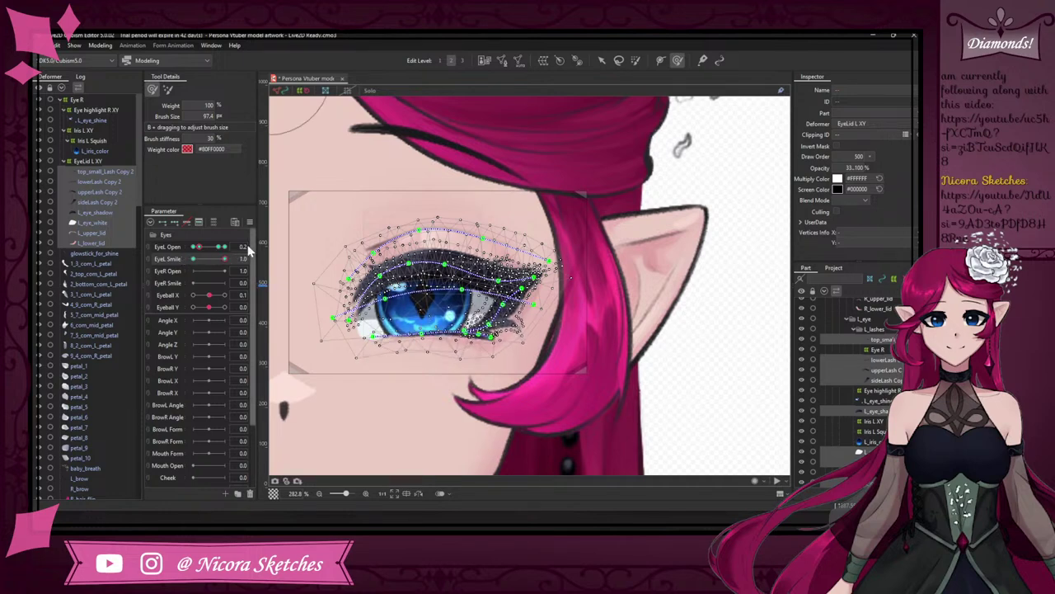
left_click_drag(413, 235, 424, 254)
mouse_move(225, 258)
left_mouse_down()
mouse_move(183, 257)
mouse_move(229, 258)
left_mouse_up()
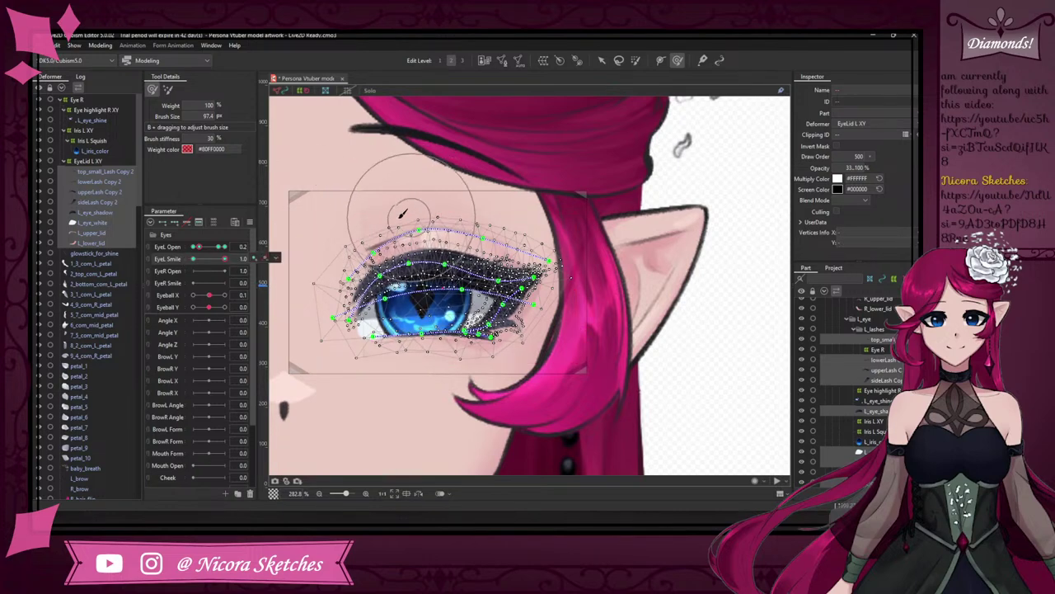
- Push the upper lashes and lid up at the middle with the deform brush at EyeL Open 0.2 and check EyeL Smile
mouse_move(407, 260)
left_mouse_down()
mouse_move(467, 259)
mouse_move(475, 239)
mouse_move(450, 248)
left_mouse_up()
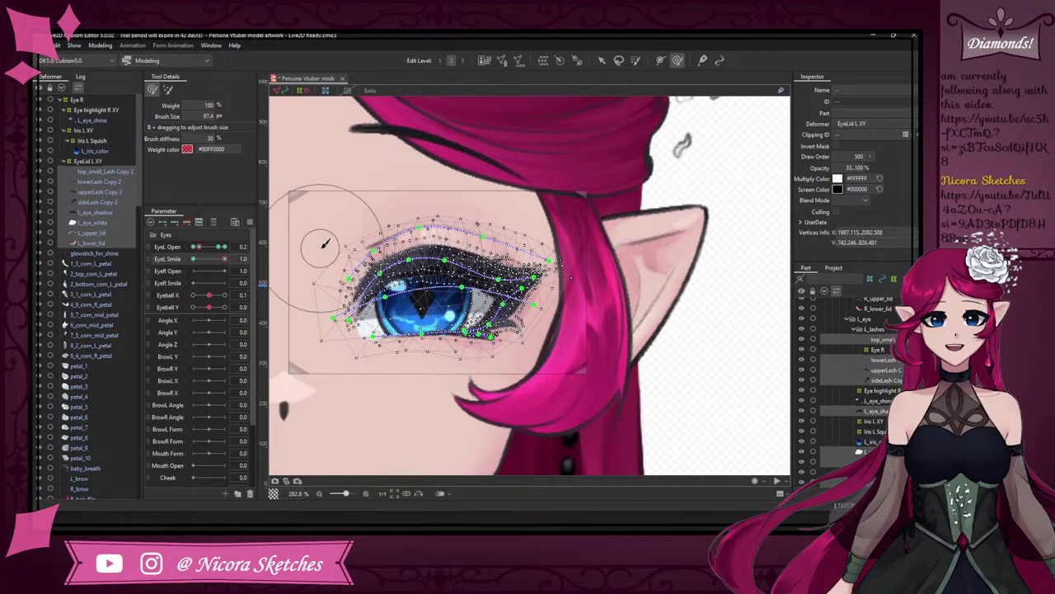
mouse_move(224, 259)
left_mouse_down()
mouse_move(178, 255)
mouse_move(243, 259)
mouse_move(219, 246)
left_mouse_up()
- Set EyeL Open to 0.8 and push the lower edge of the selected eye parts upward with a 103 px deform brush
right_click(271, 257)
left_click(276, 245)
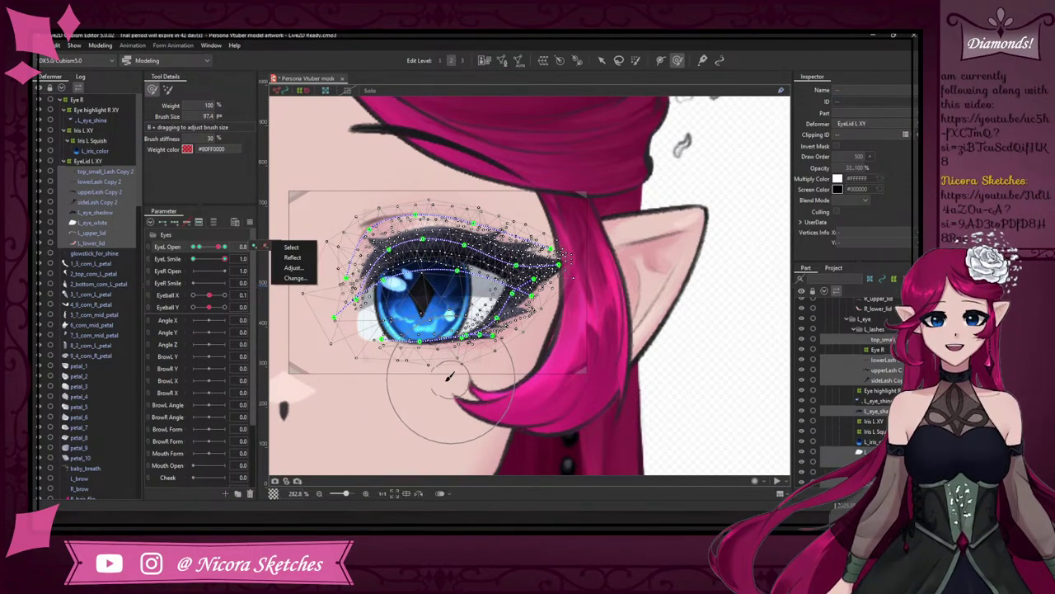
left_click(413, 394)
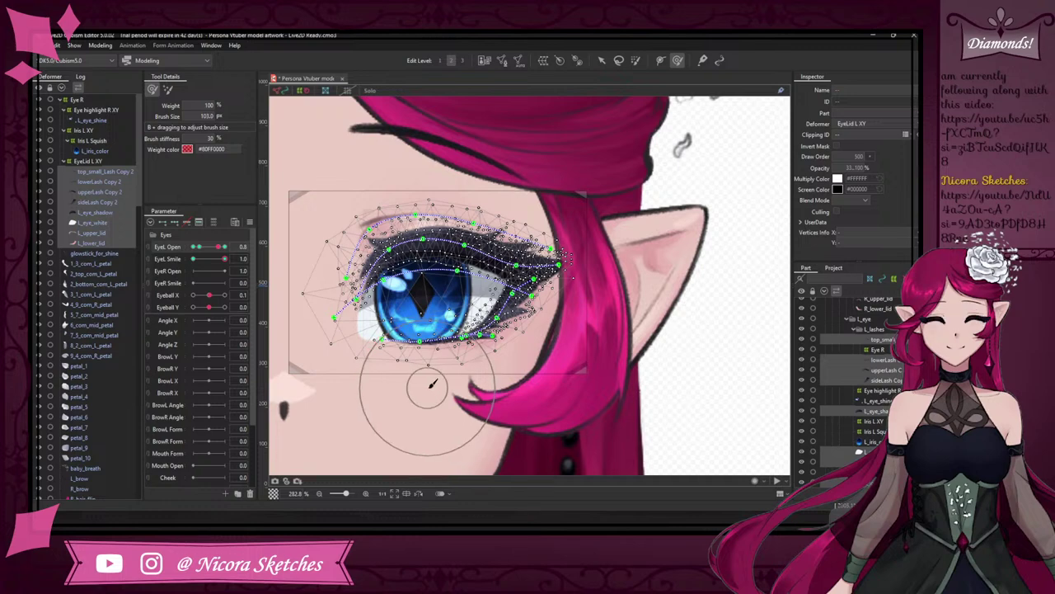
key("b")
left_click_drag(432, 389, 431, 351)
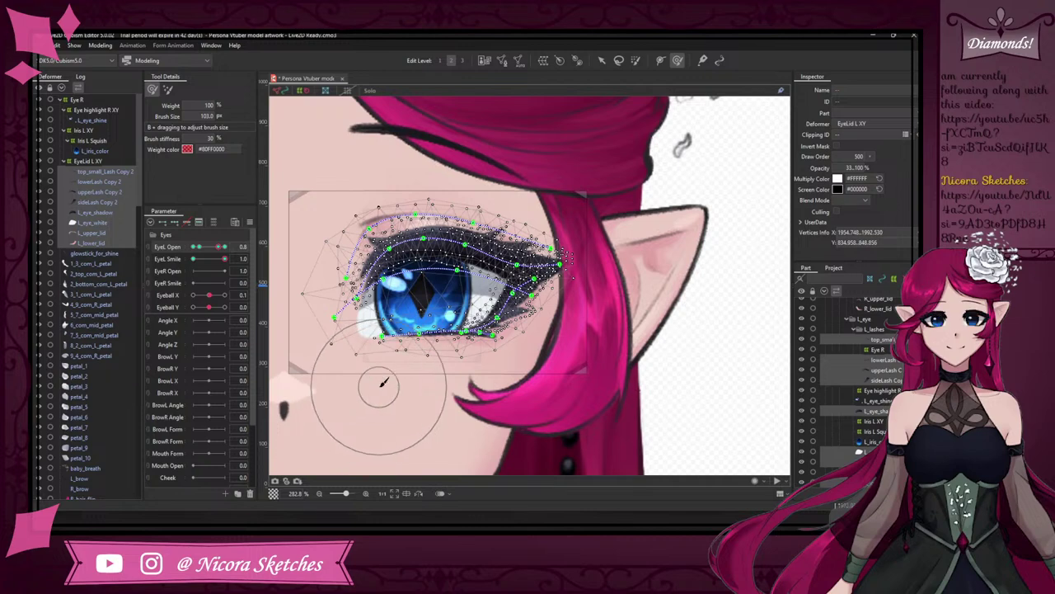
left_click_drag(532, 394, 538, 363)
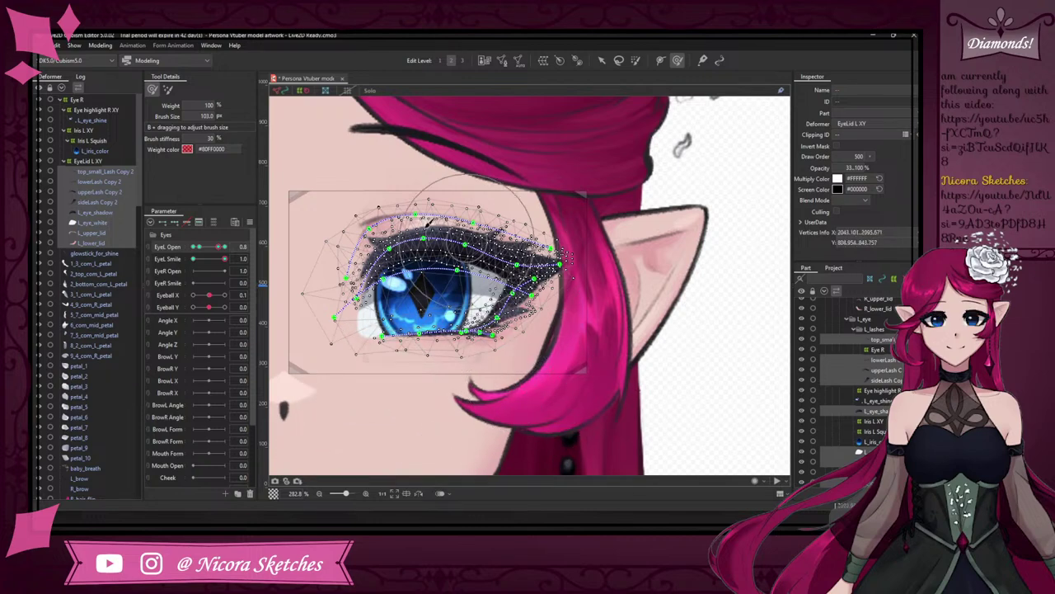
- Reshape the upper lash line slightly upward with the deform brush and check EyeL Smile close up and on the whole face
left_click_drag(405, 216, 406, 234)
left_click_drag(491, 241, 496, 236)
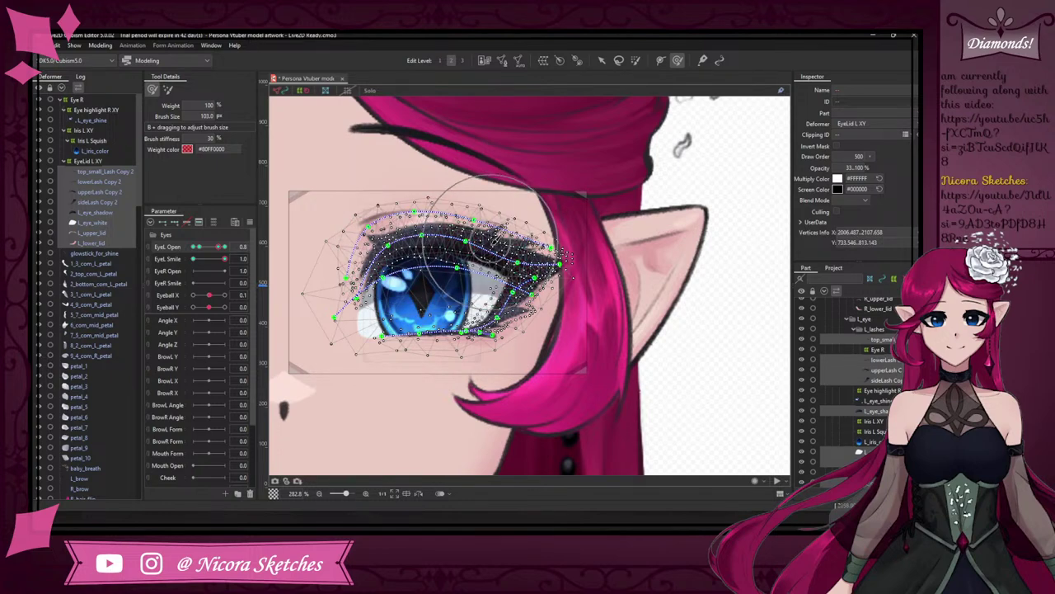
mouse_move(224, 259)
left_mouse_down()
mouse_move(197, 256)
mouse_move(233, 259)
left_mouse_up()
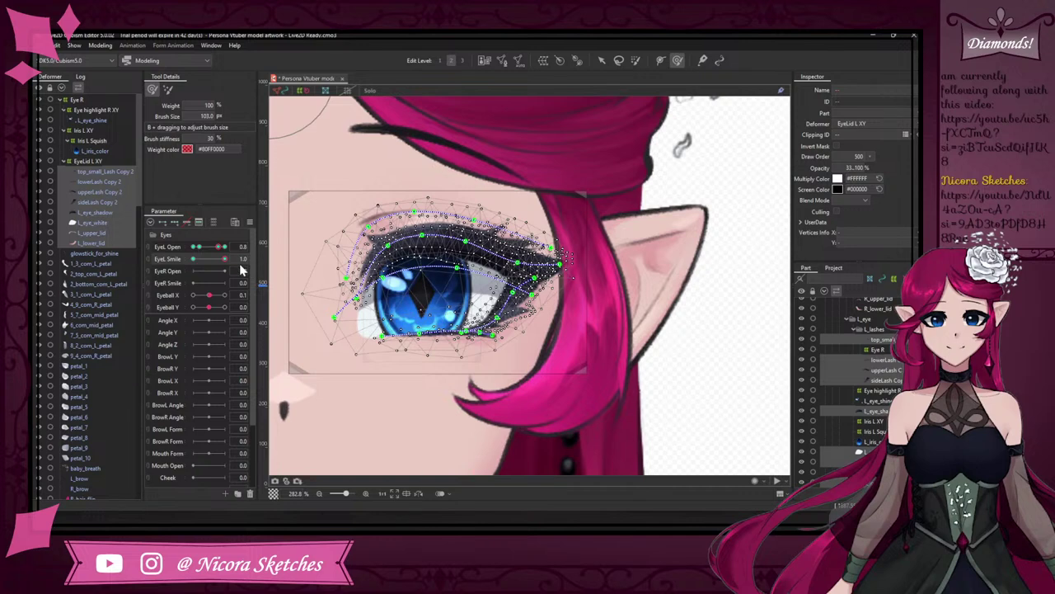
scroll(521, 374, "down", 4)
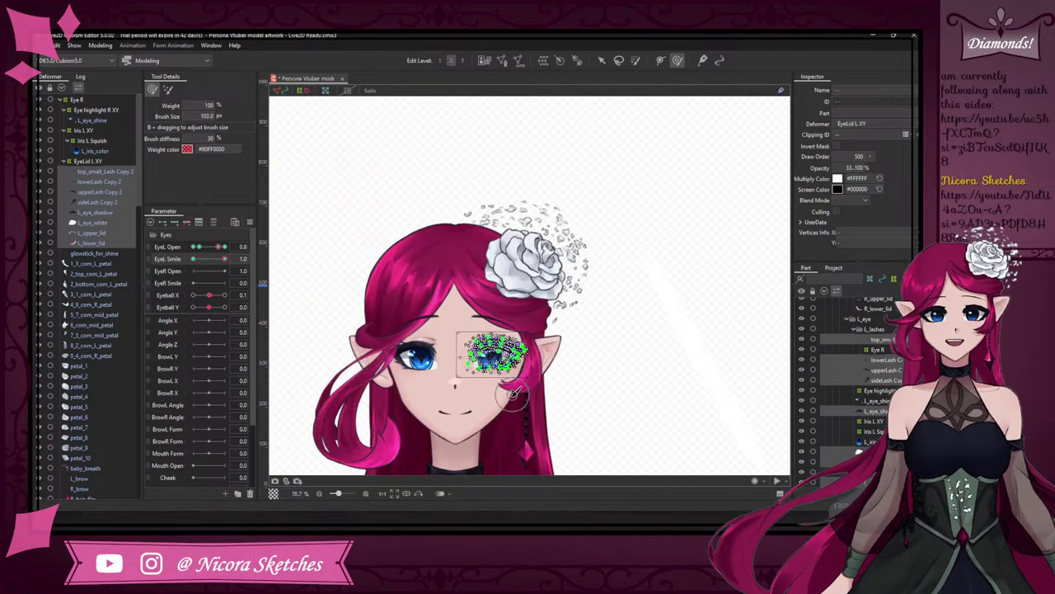
scroll(503, 425, "up", 1)
scroll(494, 427, "up", 1)
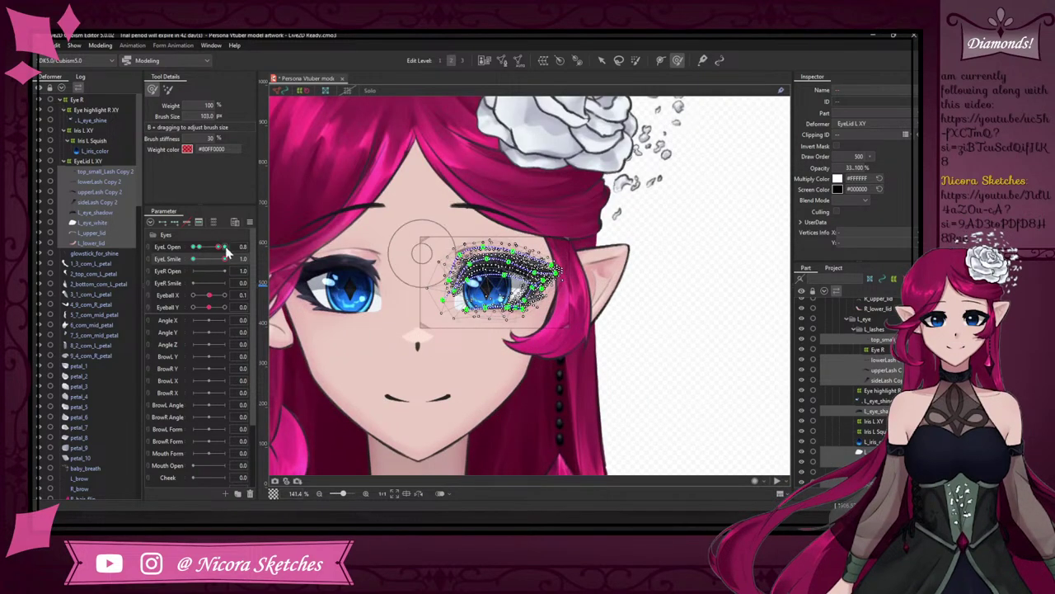
- Set EyeL Open to 1.0 and flatten the lower edge of the selected eye parts upward at the middle with the deform brush
left_click_drag(227, 251, 247, 248)
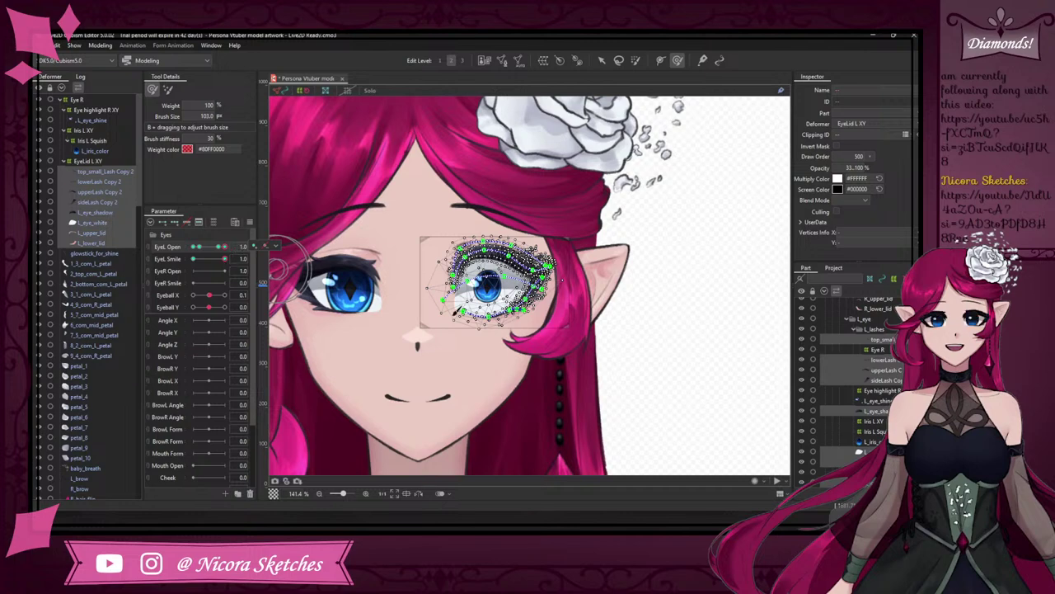
scroll(458, 314, "up", 2)
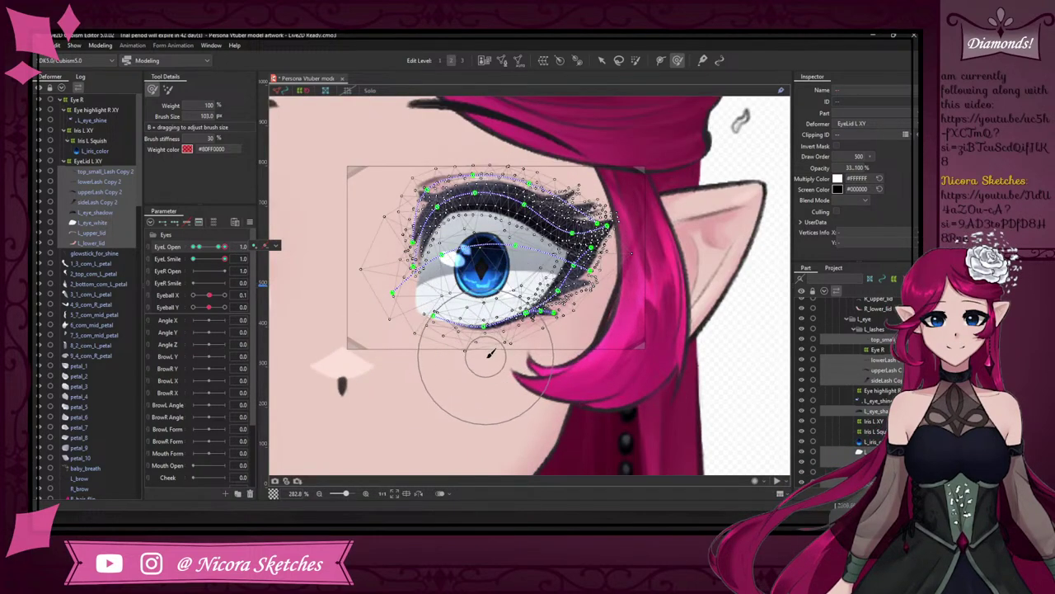
left_click_drag(490, 353, 488, 332)
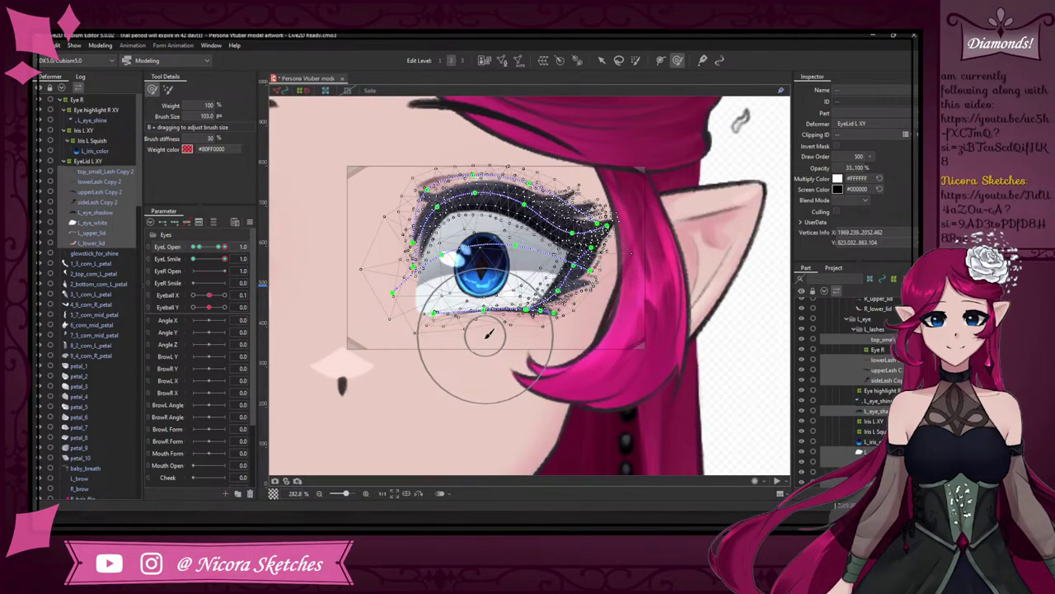
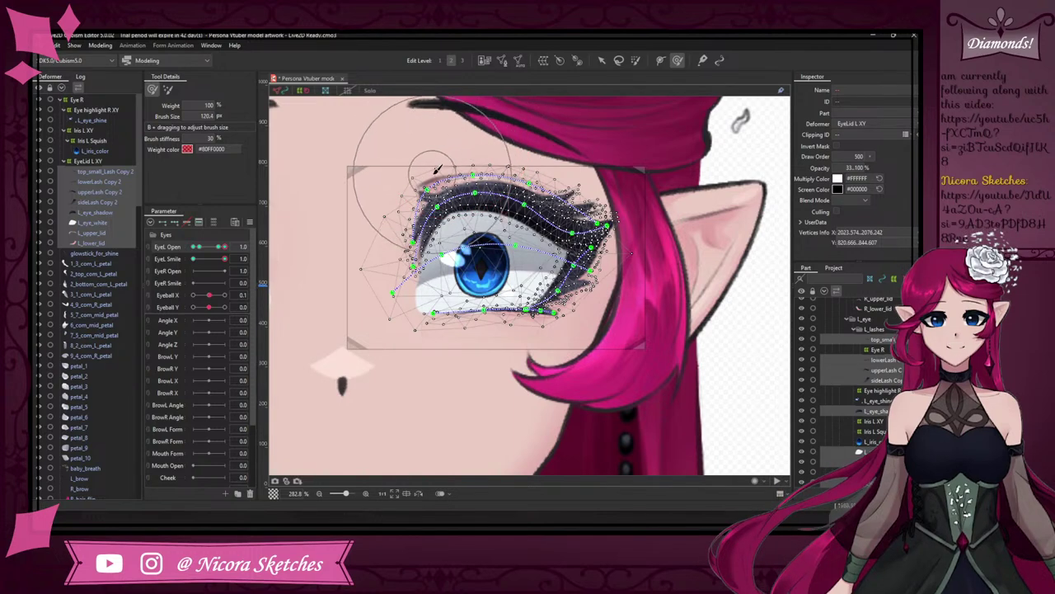
- Try to lift the upper lashes and lid with the deform brush at EyeL Open 1.0, checking EyeL Smile and varying the brush size
mouse_move(408, 161)
left_mouse_down()
mouse_move(383, 181)
mouse_move(385, 208)
left_mouse_up()
left_click_drag(497, 163, 497, 162)
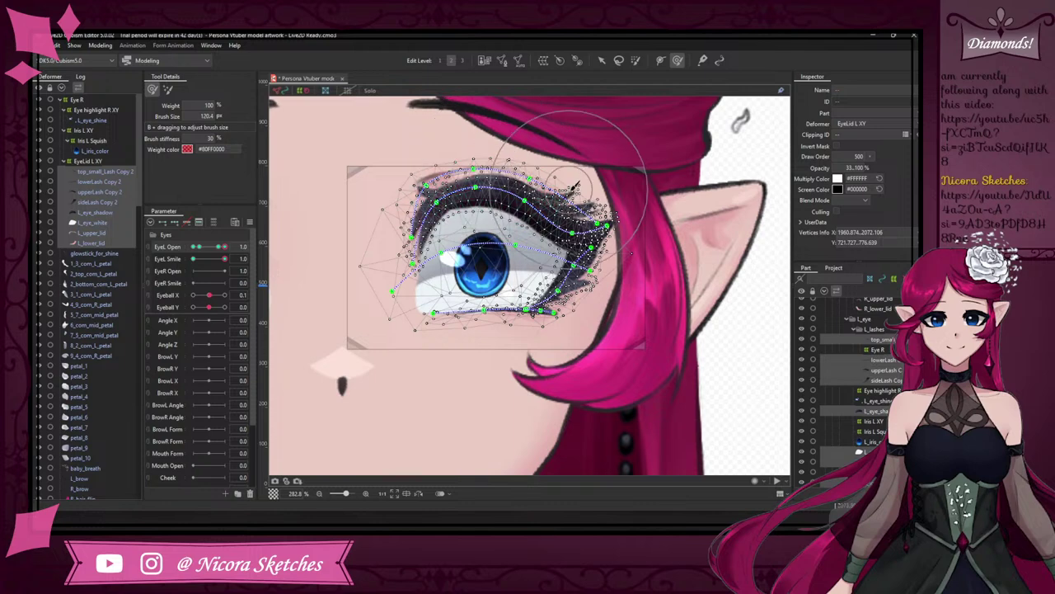
left_click_drag(569, 188, 589, 182)
left_click_drag(224, 259, 316, 237)
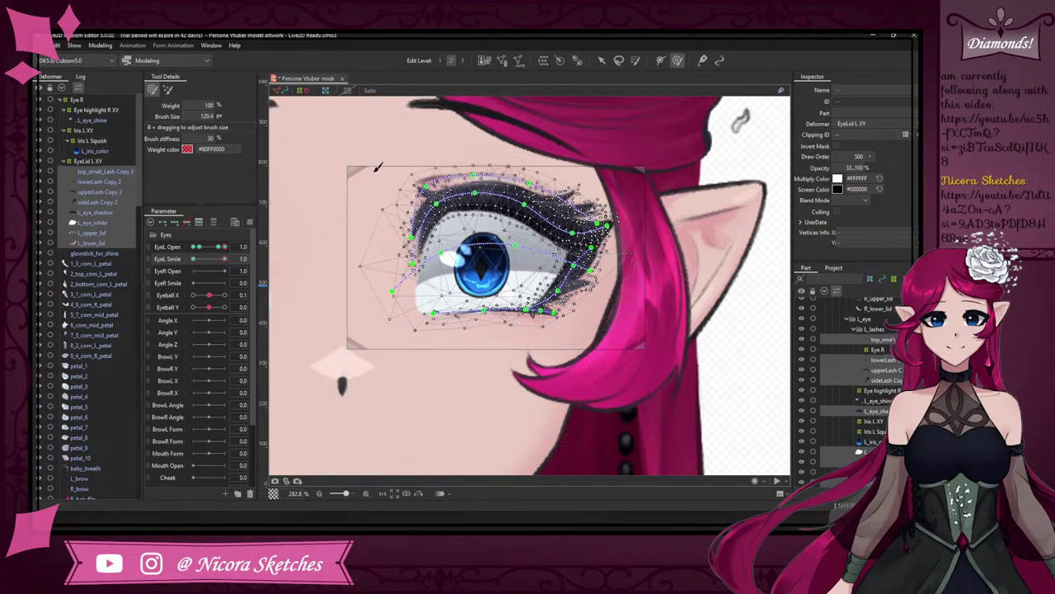
mouse_move(417, 154)
left_mouse_down()
mouse_move(443, 161)
mouse_move(509, 134)
mouse_move(493, 141)
left_mouse_up()
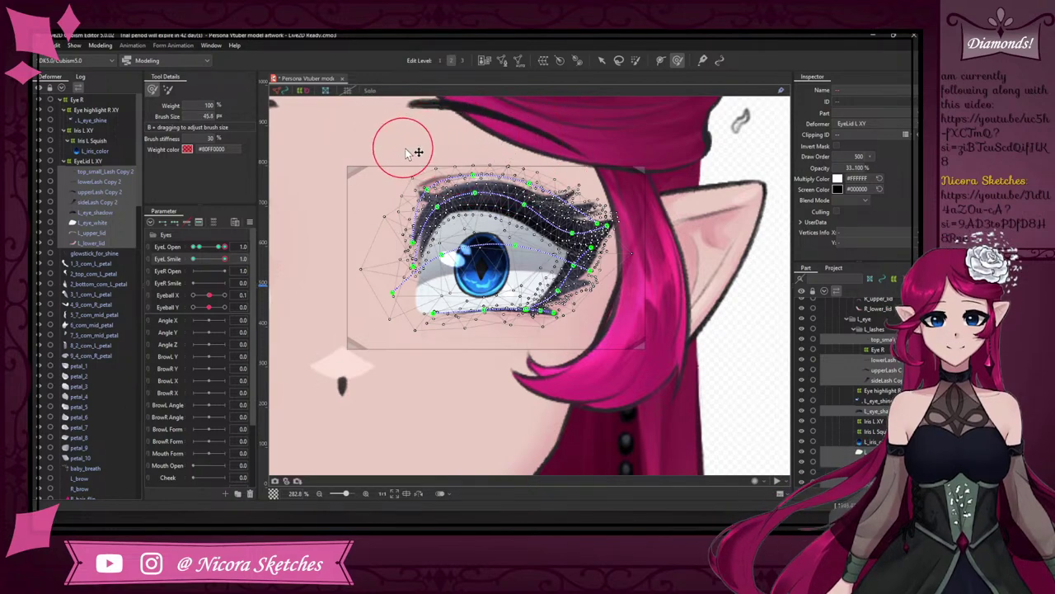
left_click_drag(426, 151, 438, 139)
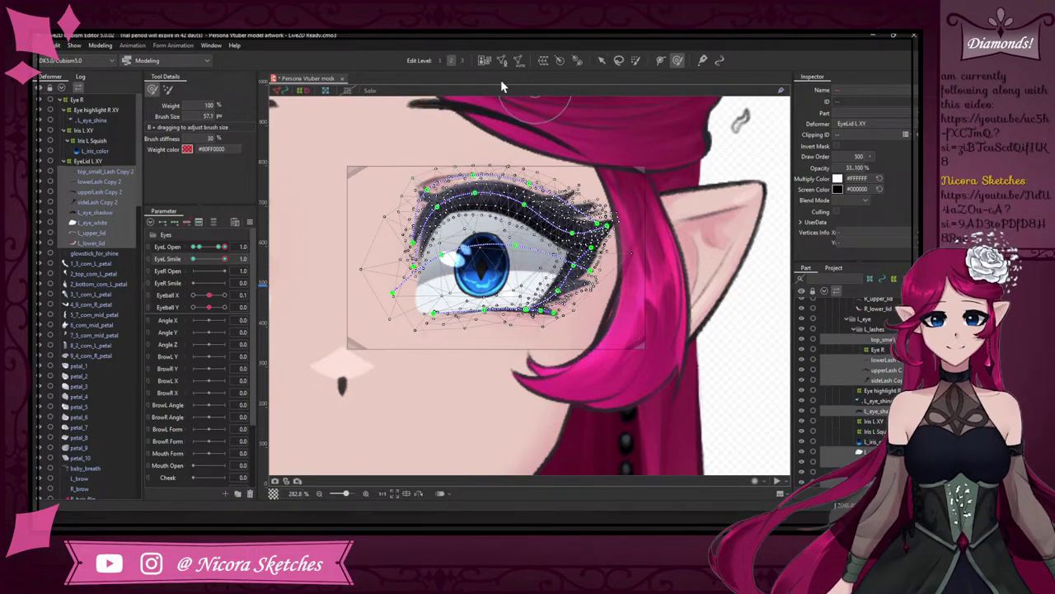
- Try to lasso-select the mesh points of the upper lashes and upper lid
left_click(618, 61)
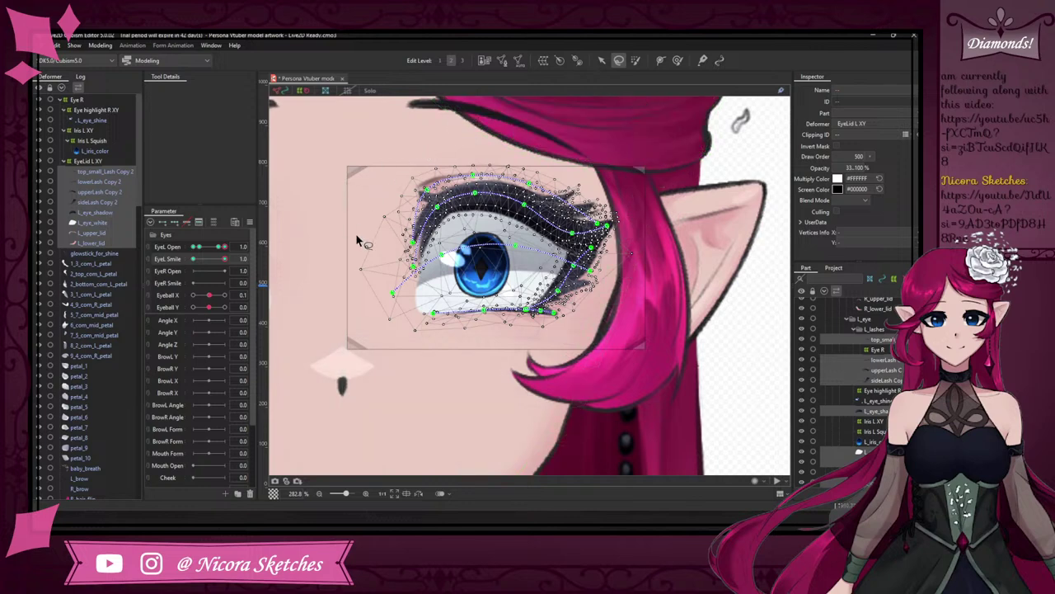
left_click_drag(415, 143, 429, 262)
left_click_drag(607, 174, 531, 169)
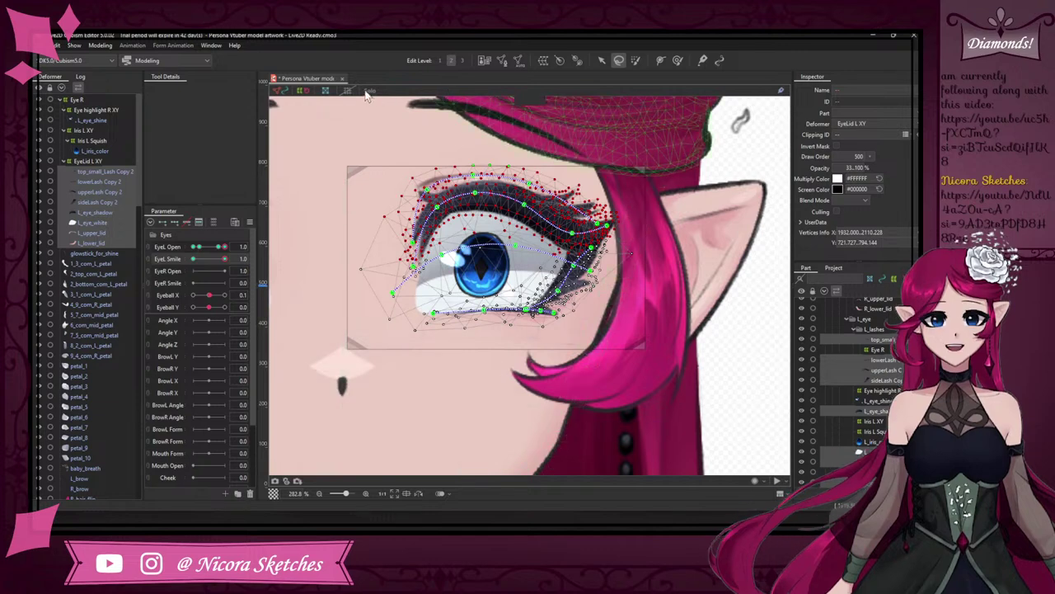
left_click(487, 155)
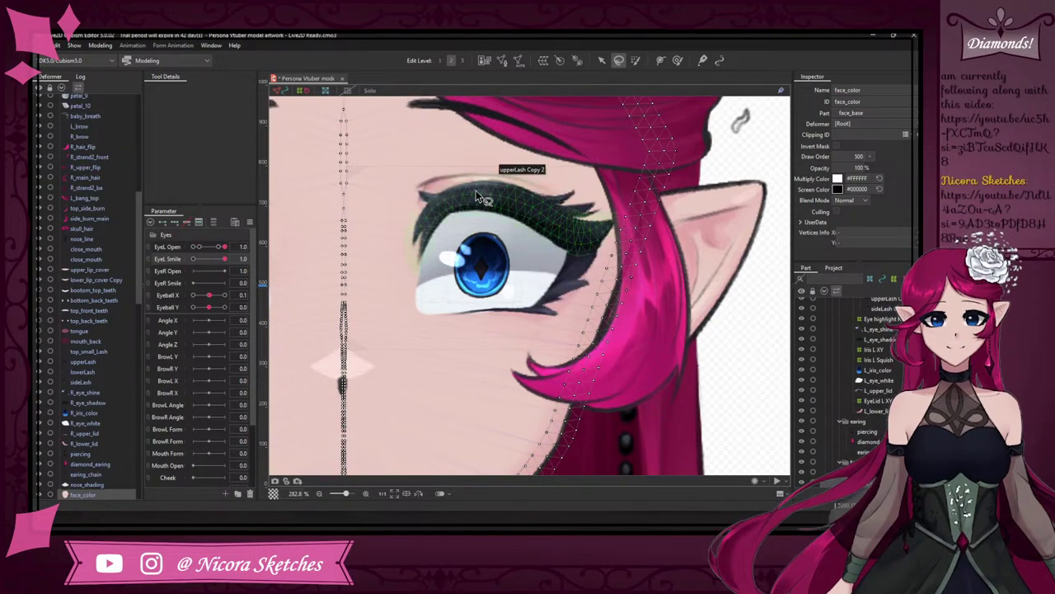
- Select all eight lash, shadow, eye white and lid parts under the EyeLid L XY deformer
scroll(361, 212, "up", 2)
scroll(95, 307, "up", 10)
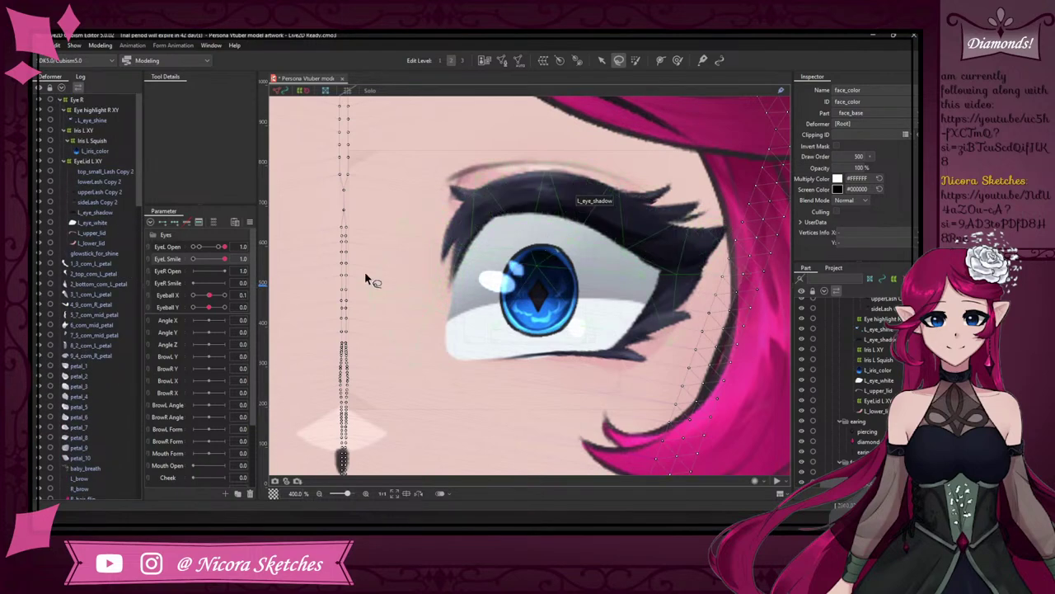
left_click(113, 225)
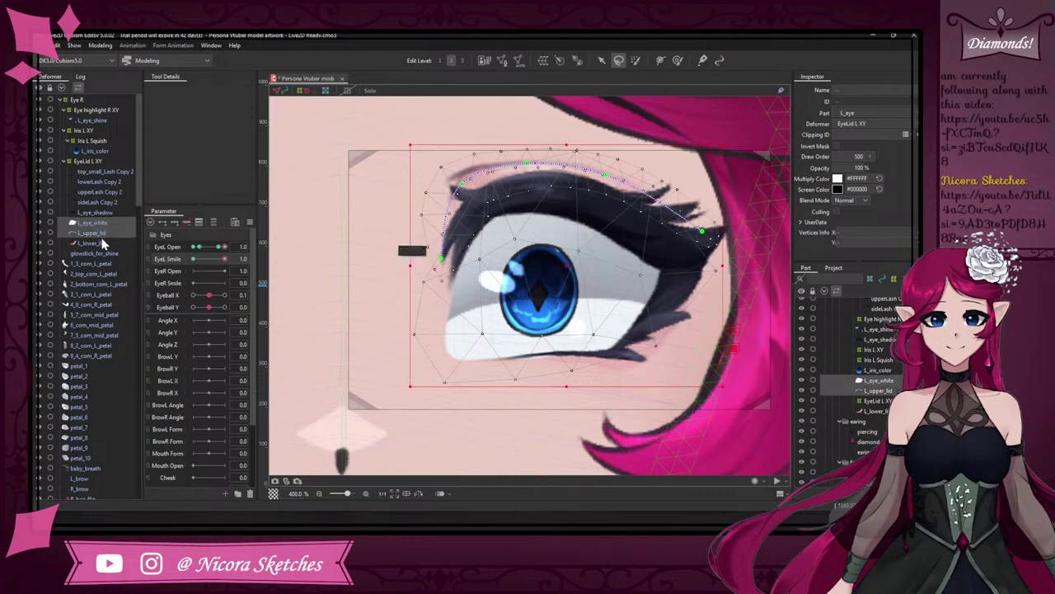
left_click(103, 243, "ctrl")
left_click(103, 233, "ctrl")
left_click(104, 212, "ctrl")
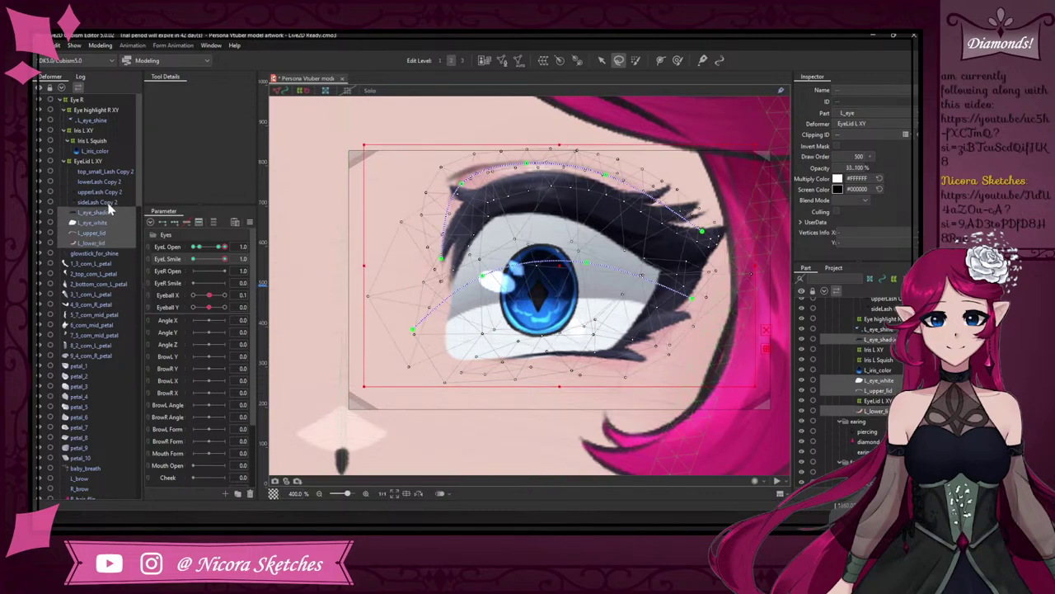
left_click(109, 202, "ctrl")
left_click(108, 192, "ctrl")
left_click(103, 181, "ctrl")
left_click(105, 171, "ctrl")
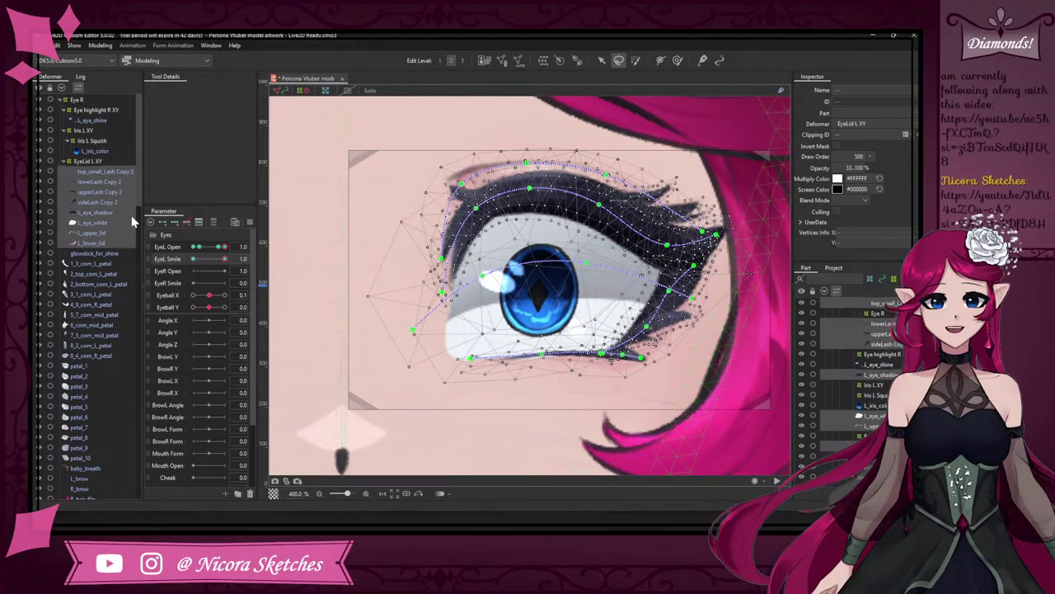
- Try to lift the upper lash and lid area of the selected eye parts with an enlarged deform brush
scroll(350, 237, "down", 3)
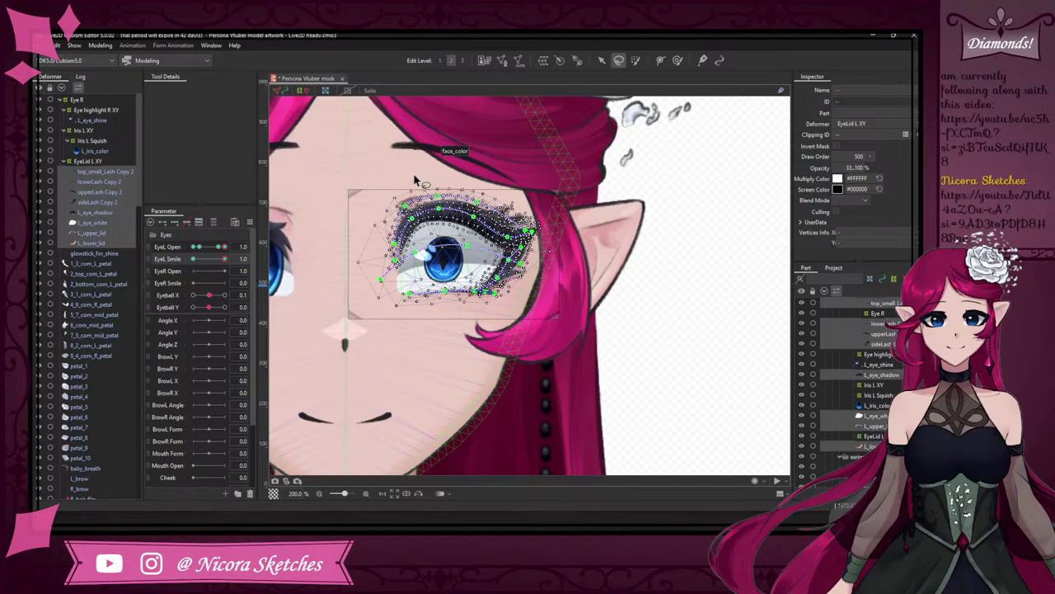
scroll(449, 206, "down", 2)
scroll(449, 206, "up", 2)
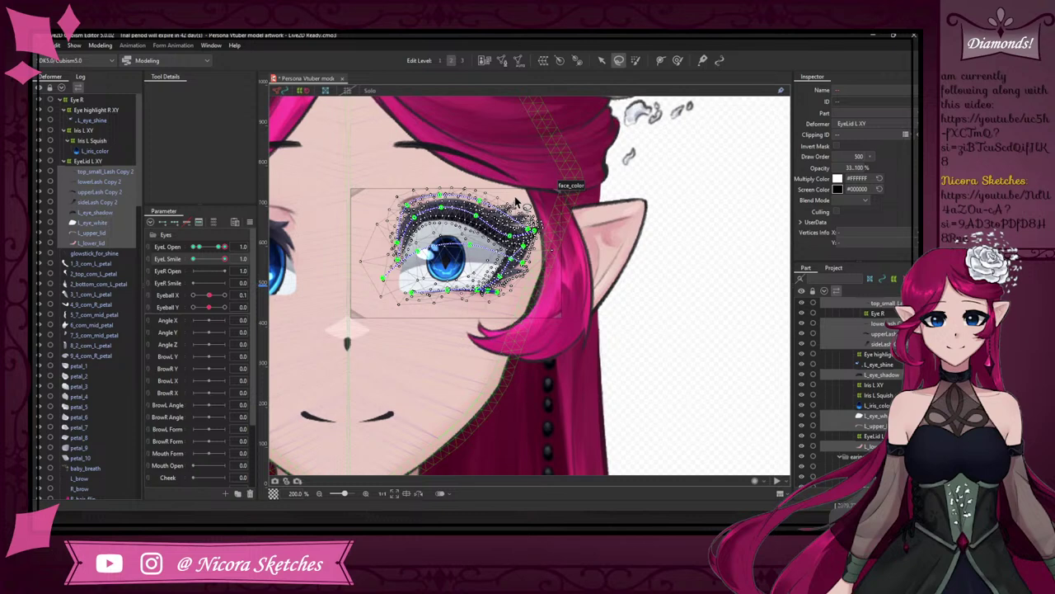
left_click(677, 61)
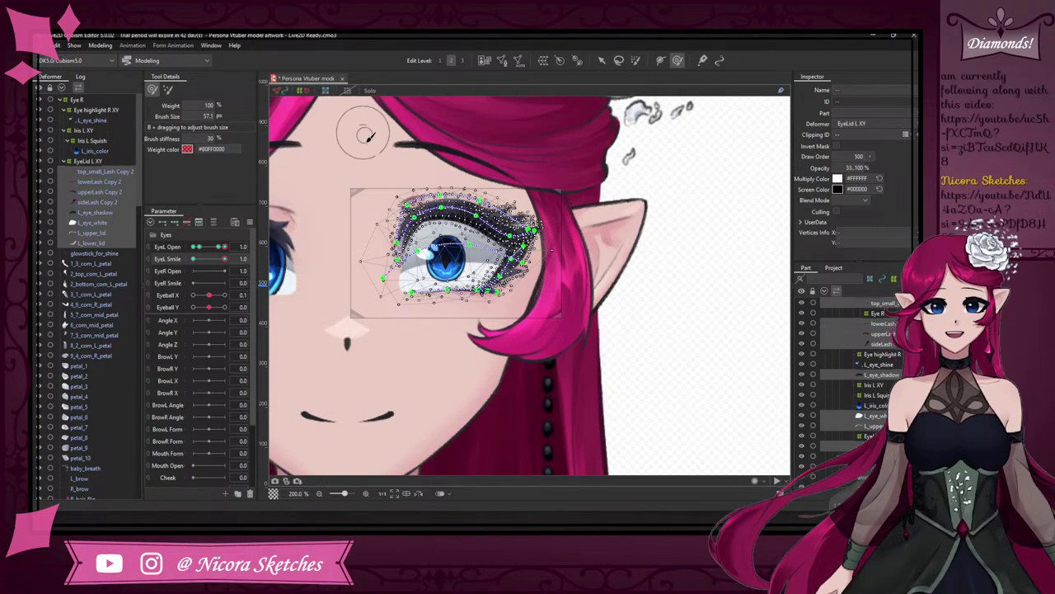
left_click_drag(377, 149, 428, 149)
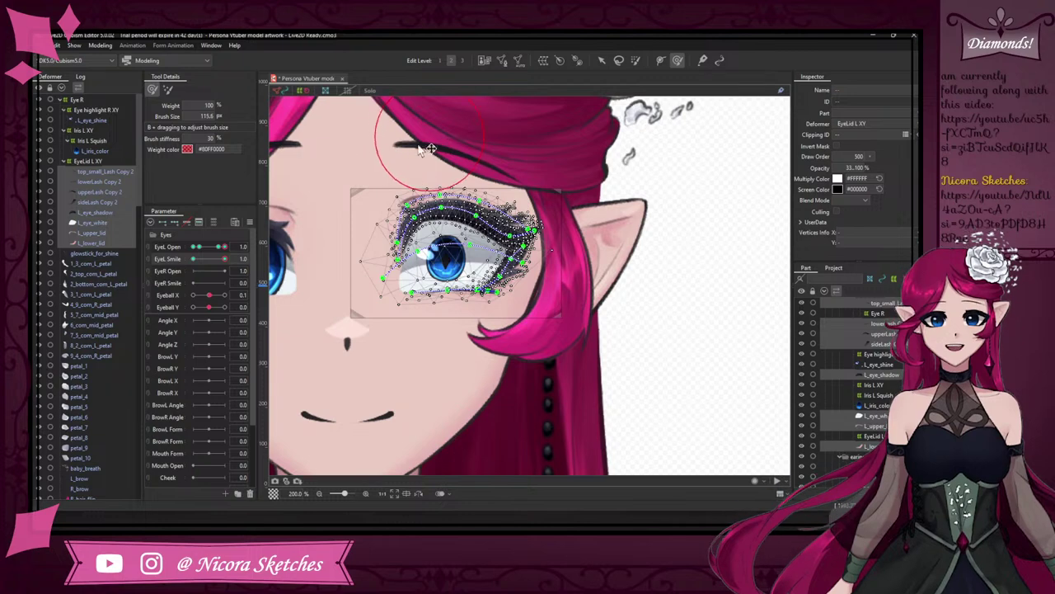
mouse_move(414, 217)
left_mouse_down()
mouse_move(472, 208)
mouse_move(458, 192)
mouse_move(498, 203)
left_mouse_up()
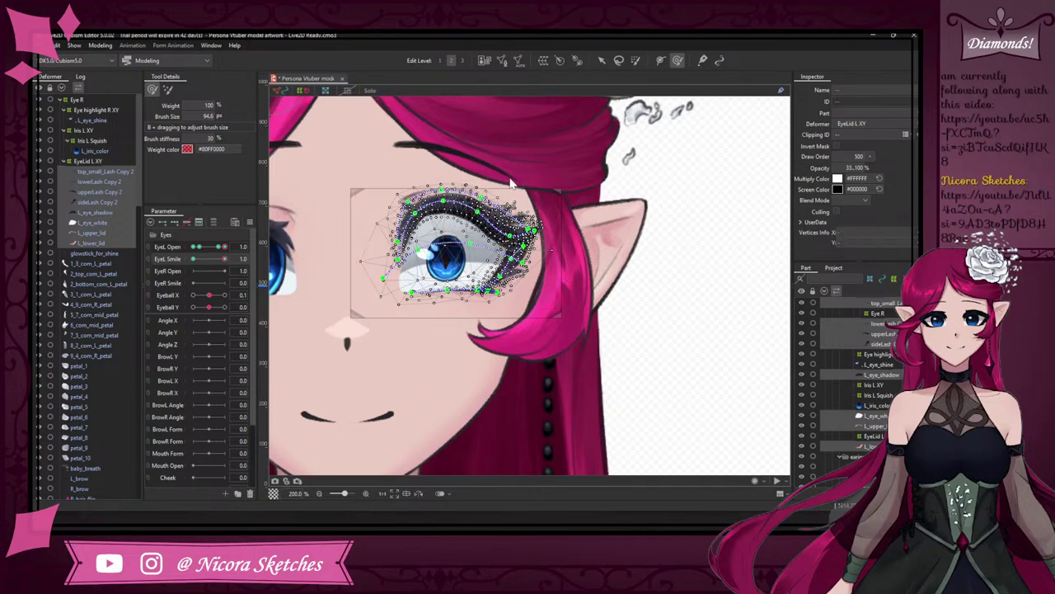
key("ctrl+z")
key("ctrl+z")
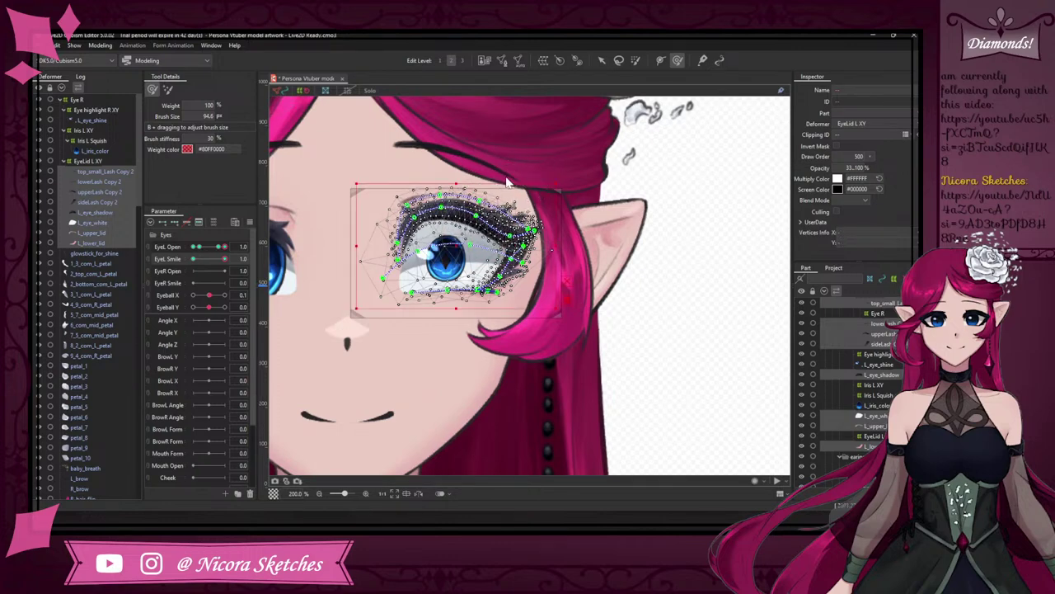
- Select only L_eye_white and reposition the mesh vertices just below the lower lash line
left_click(103, 224)
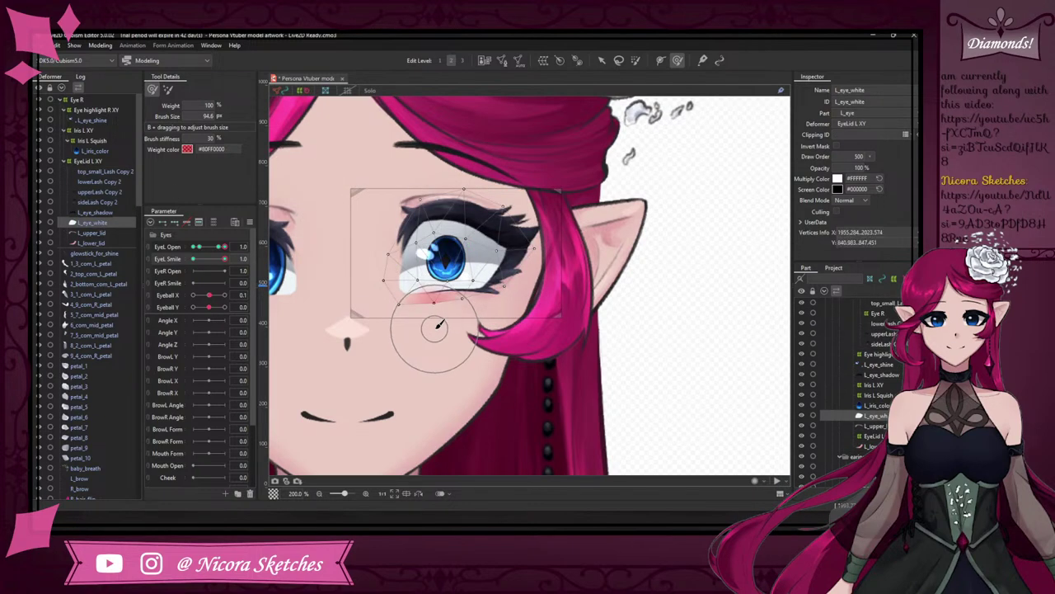
left_click(602, 61)
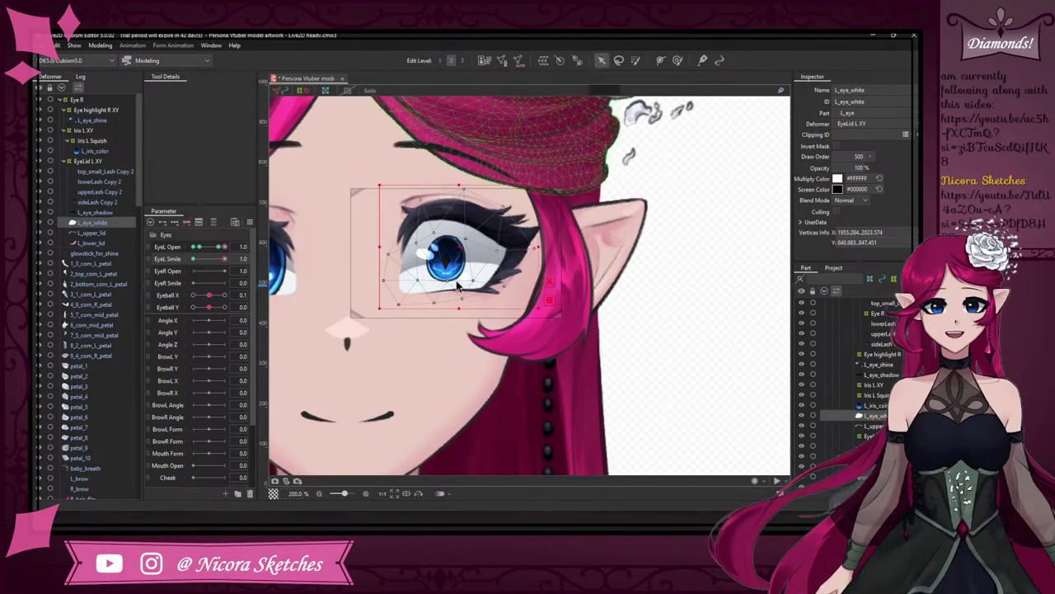
scroll(440, 303, "up", 4)
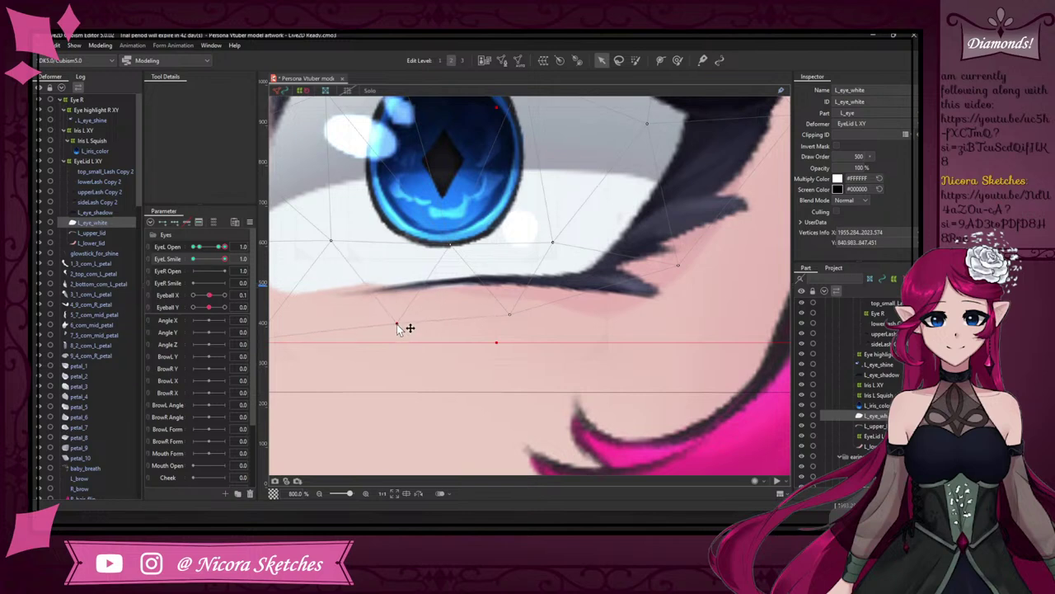
left_click(397, 333)
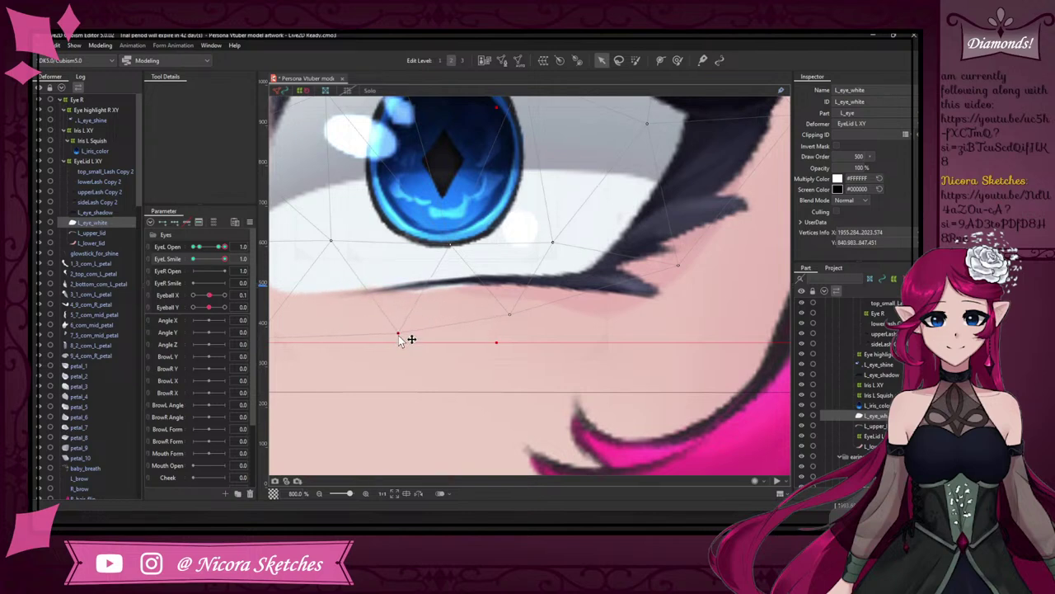
left_click(509, 316)
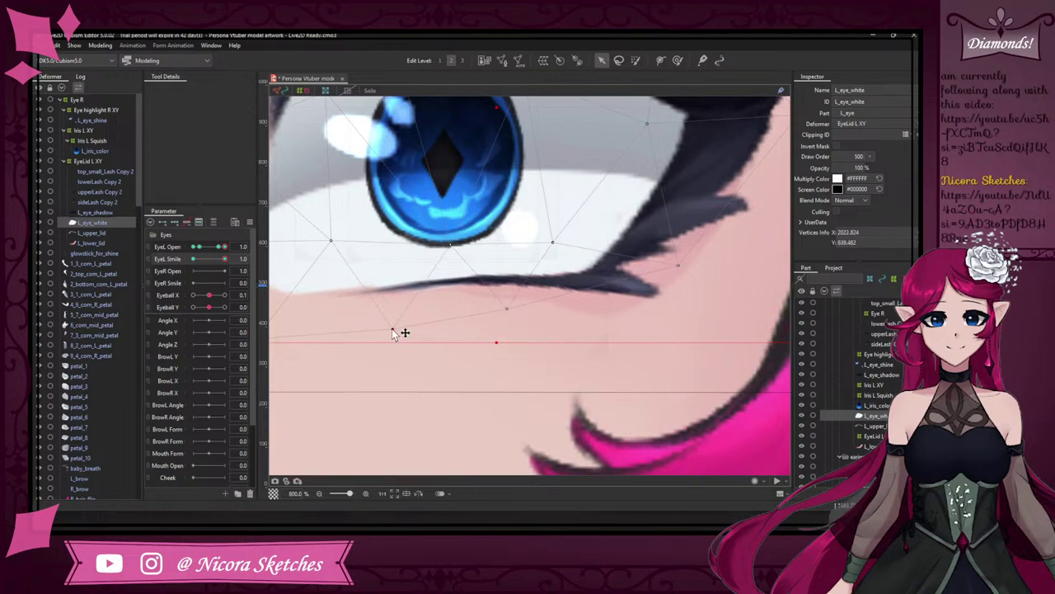
left_click_drag(375, 328, 371, 337)
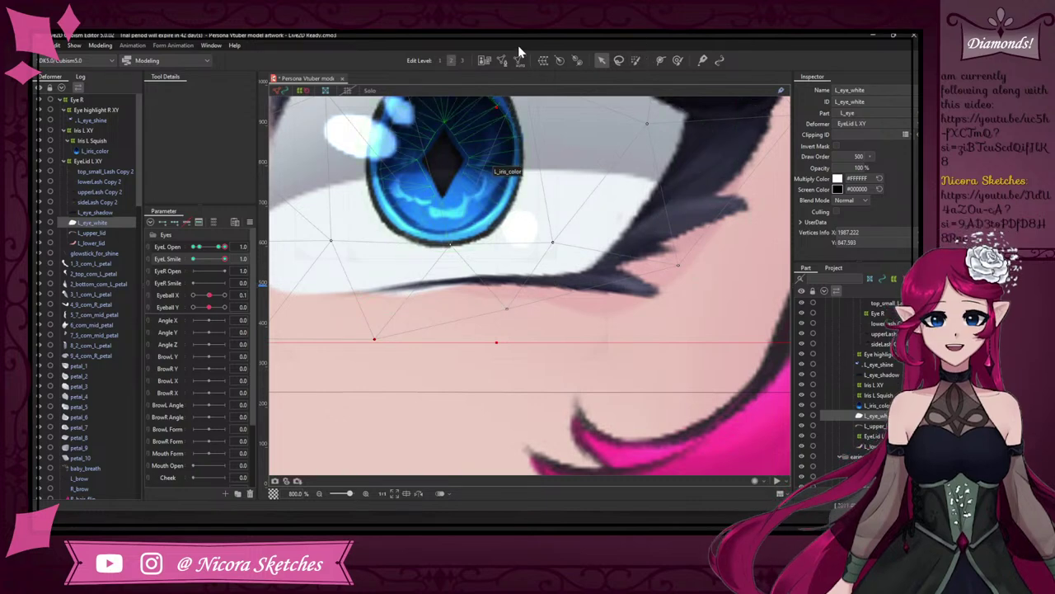
- Subdivide the L_eye_white mesh with 4 Division and apply the mesh edit
left_click(502, 60)
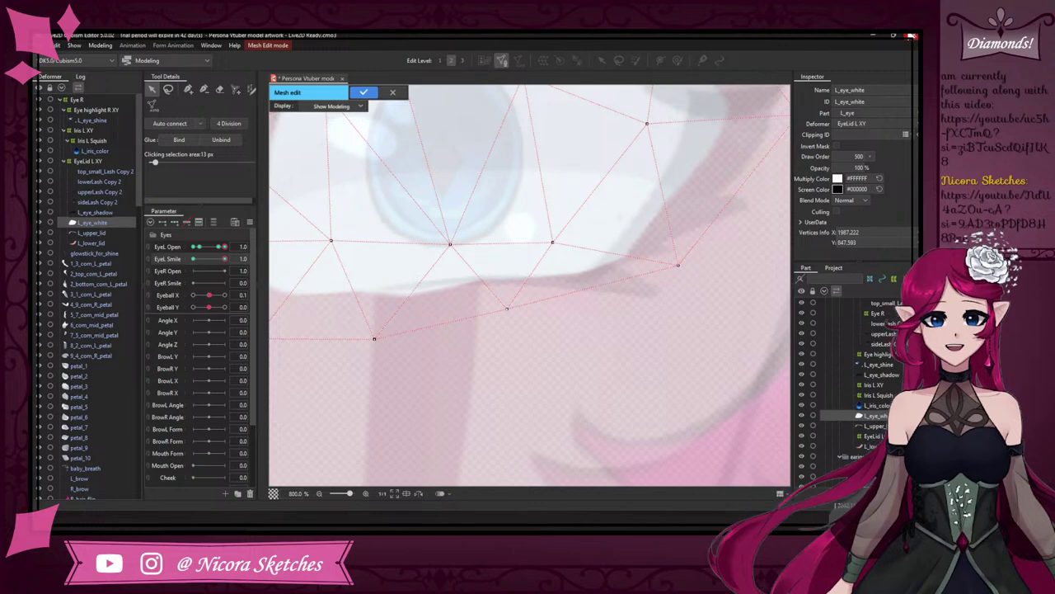
left_click(238, 124)
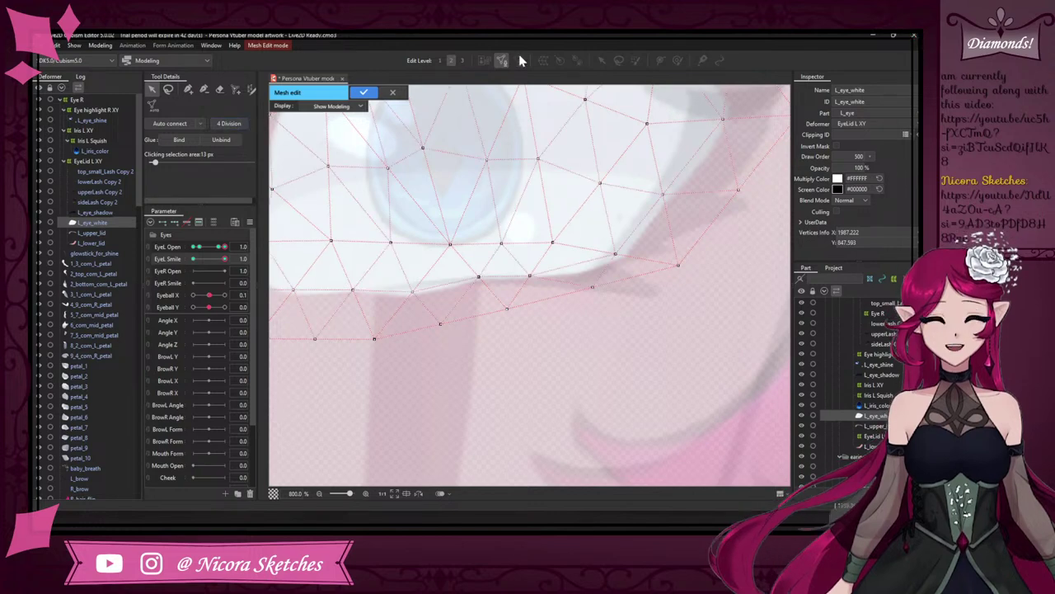
left_click(363, 92)
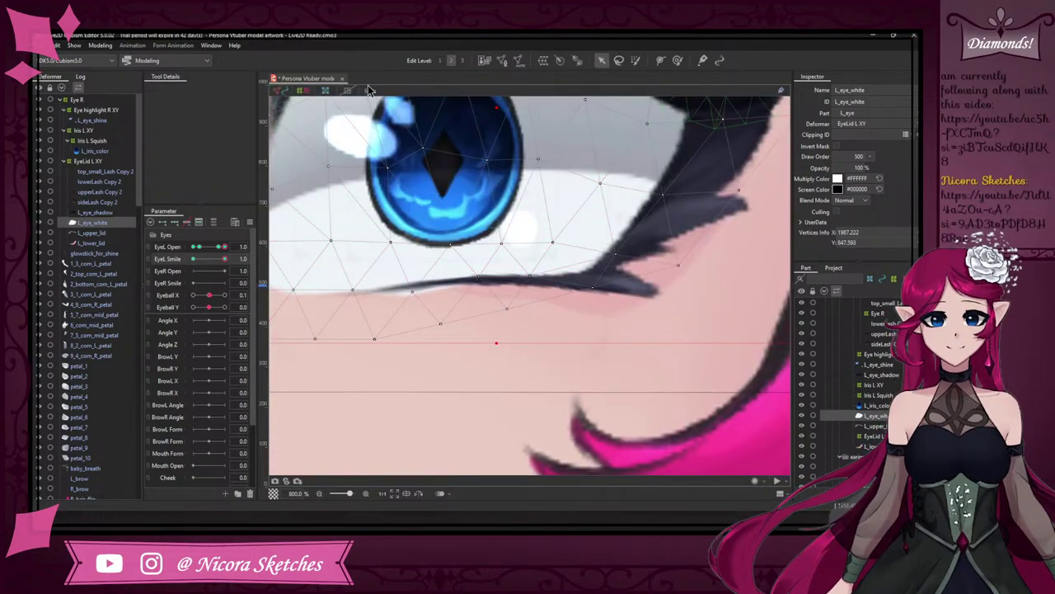
- Reduce the deform brush to 45.3 px and push L_eye_white's lower mesh edge up toward the lower lash line
left_click(635, 66)
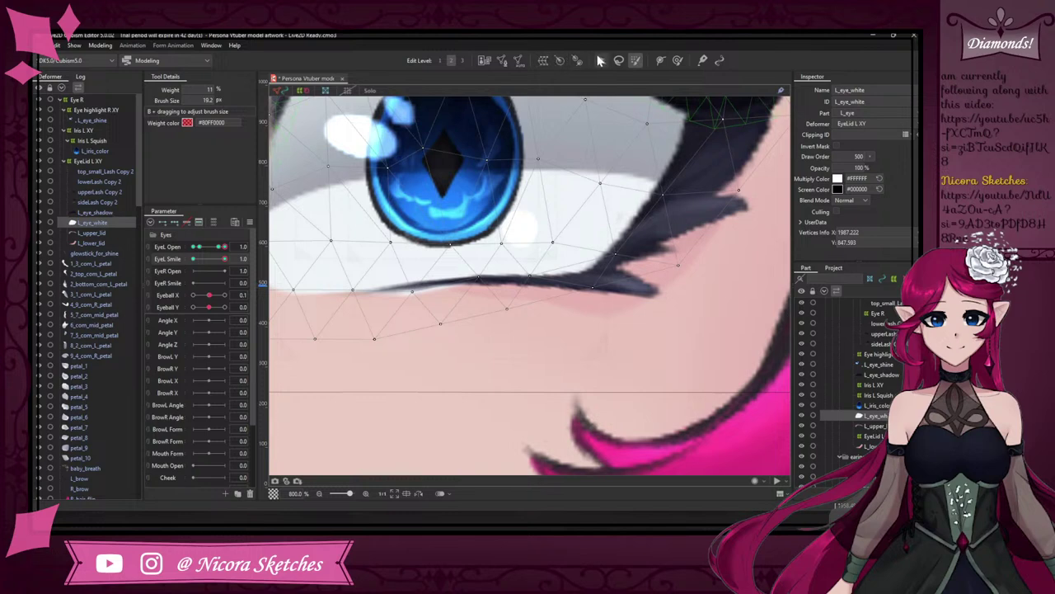
left_click(677, 61)
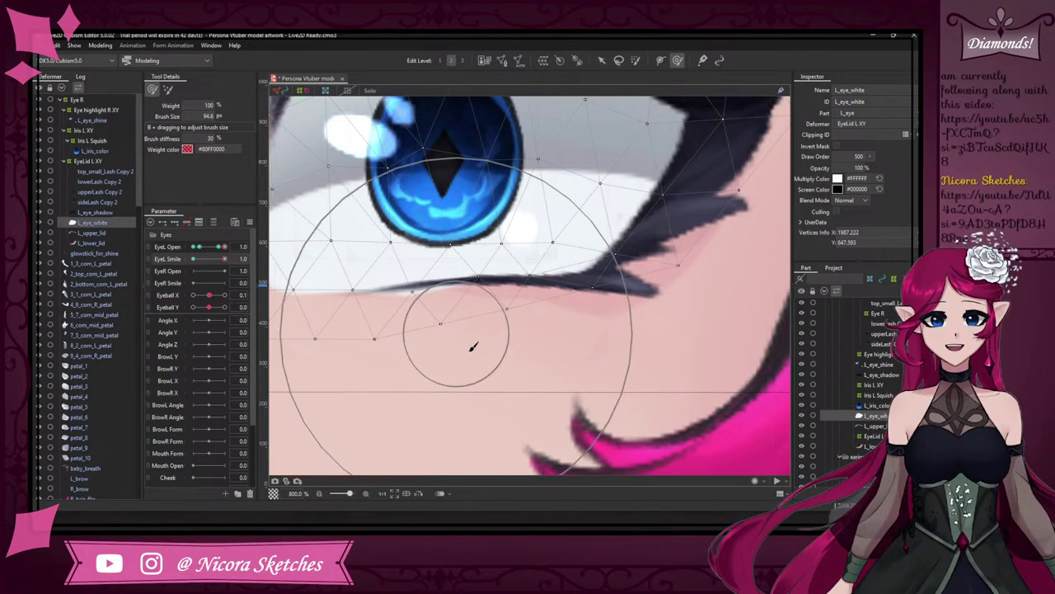
key("b")
mouse_move(507, 341)
left_mouse_down()
mouse_move(420, 379)
mouse_move(302, 395)
left_mouse_up()
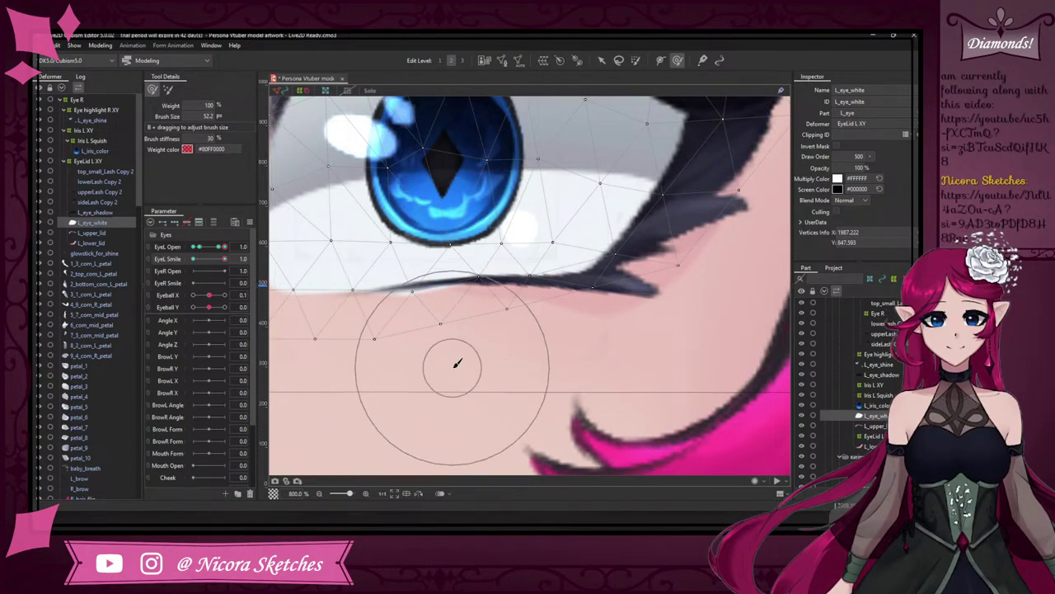
key("b")
mouse_move(454, 369)
left_mouse_down()
mouse_move(424, 371)
mouse_move(437, 360)
mouse_move(427, 343)
mouse_move(412, 344)
mouse_move(413, 365)
mouse_move(405, 347)
mouse_move(434, 333)
left_mouse_up()
left_click_drag(491, 357, 496, 347)
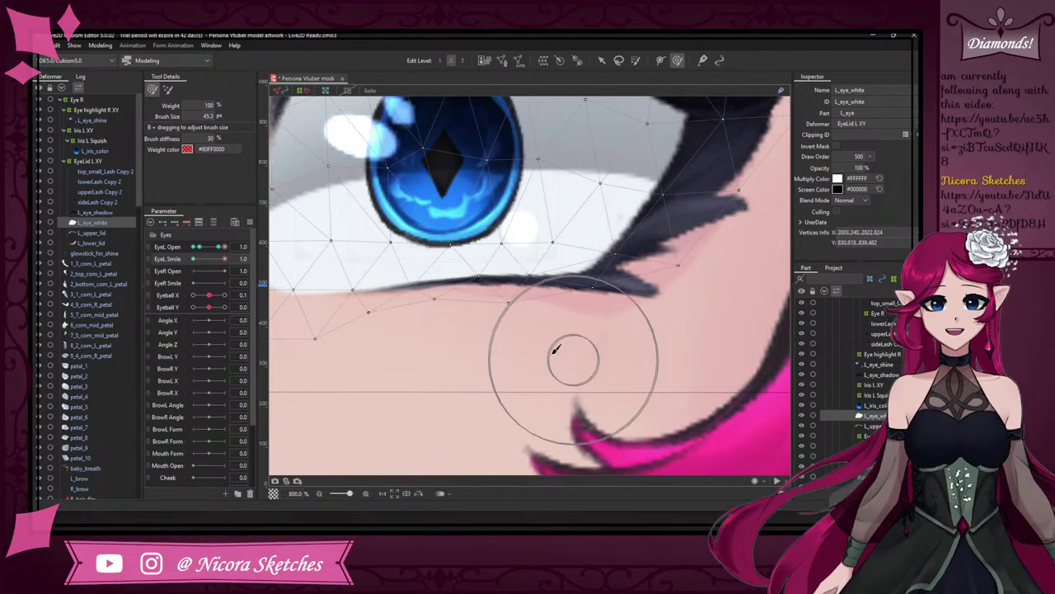
- Check the eye white's deformation across the EyeL Smile and EyeL Open values, returning both parameters to 1.0
scroll(538, 361, "down", 3)
scroll(513, 342, "up", 1)
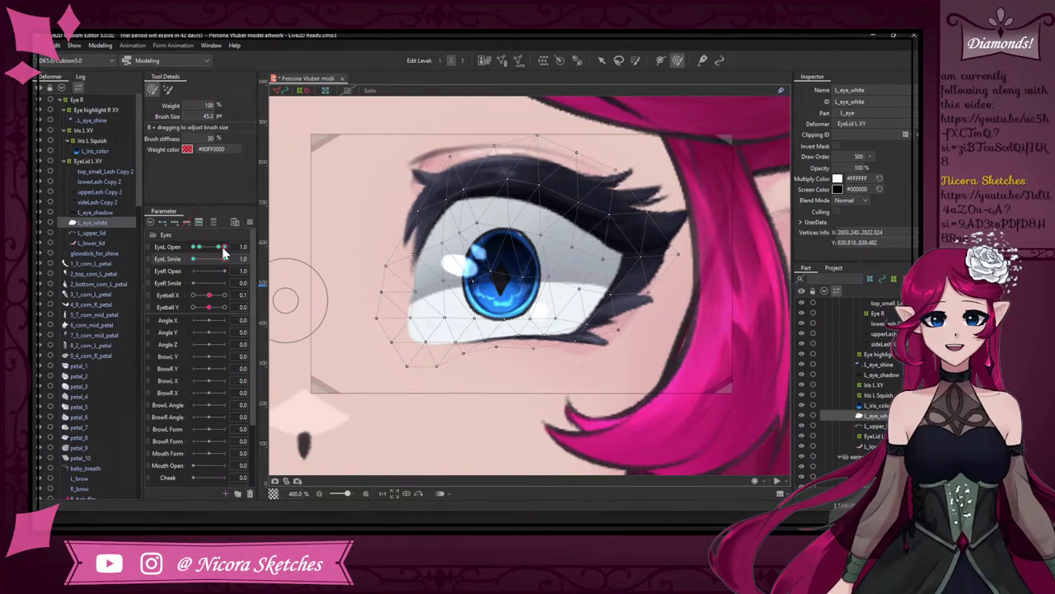
left_click_drag(224, 258, 194, 258)
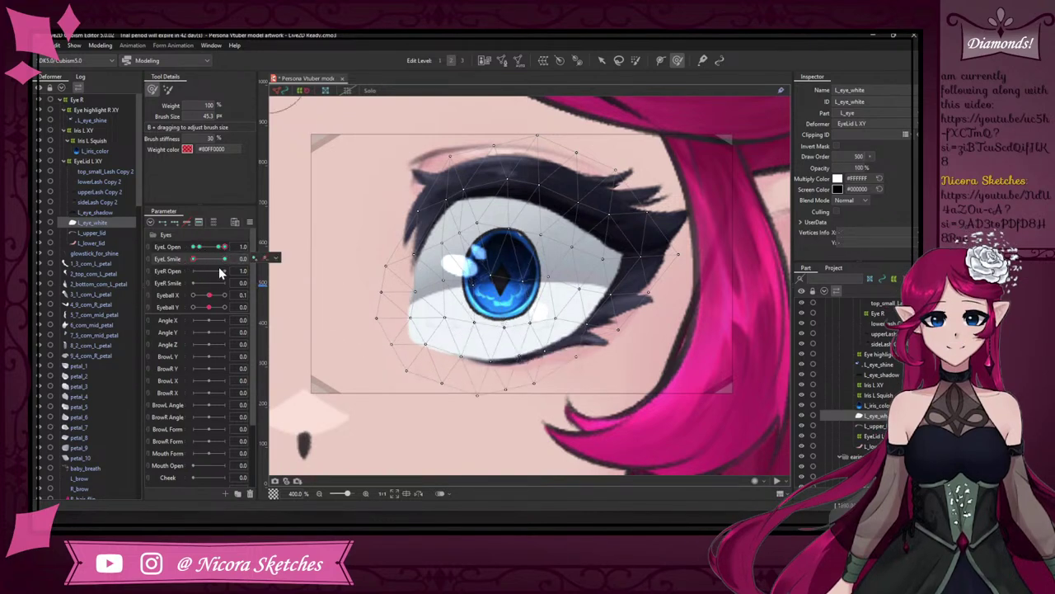
left_click(225, 258)
mouse_move(234, 258)
left_mouse_down()
mouse_move(183, 262)
mouse_move(230, 259)
left_mouse_up()
left_click(218, 247)
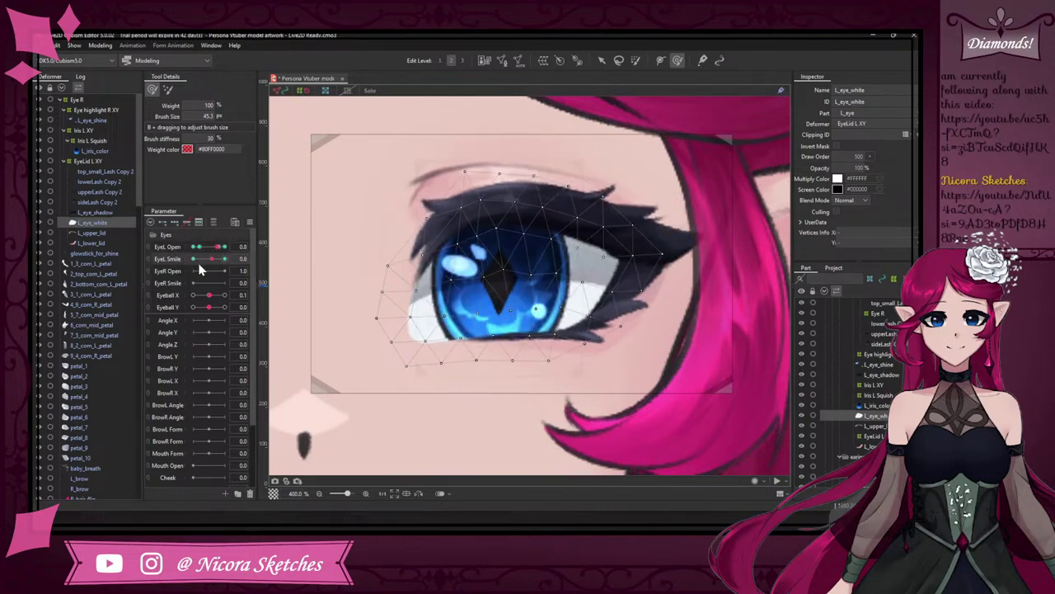
left_click(192, 259)
left_click(226, 247)
left_click(230, 259)
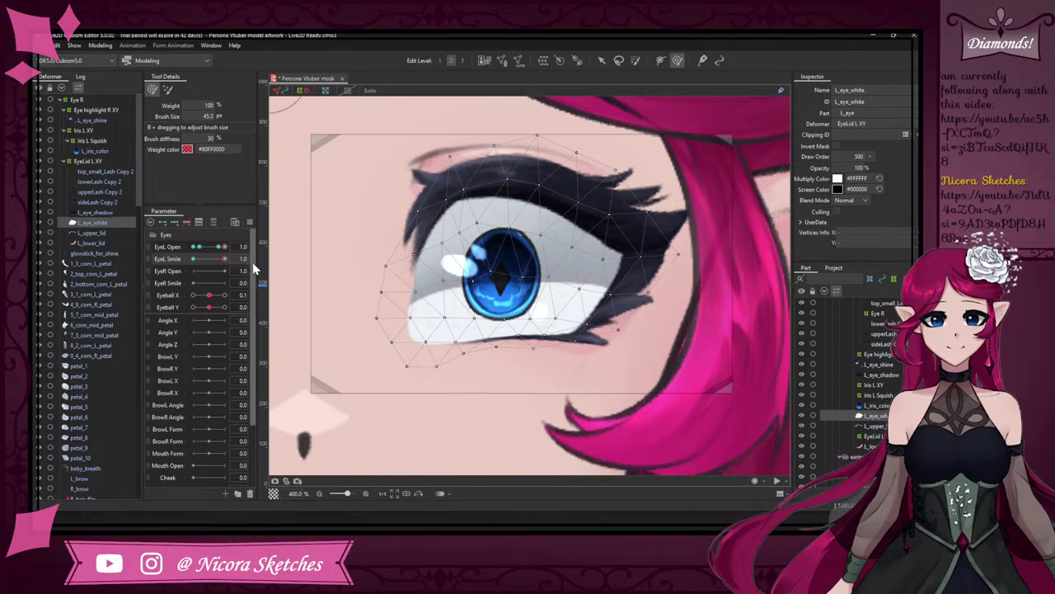
- Select every part under EyeLid L XY, from L_lower_lid through top_small_Lash Copy 2
left_click(115, 232)
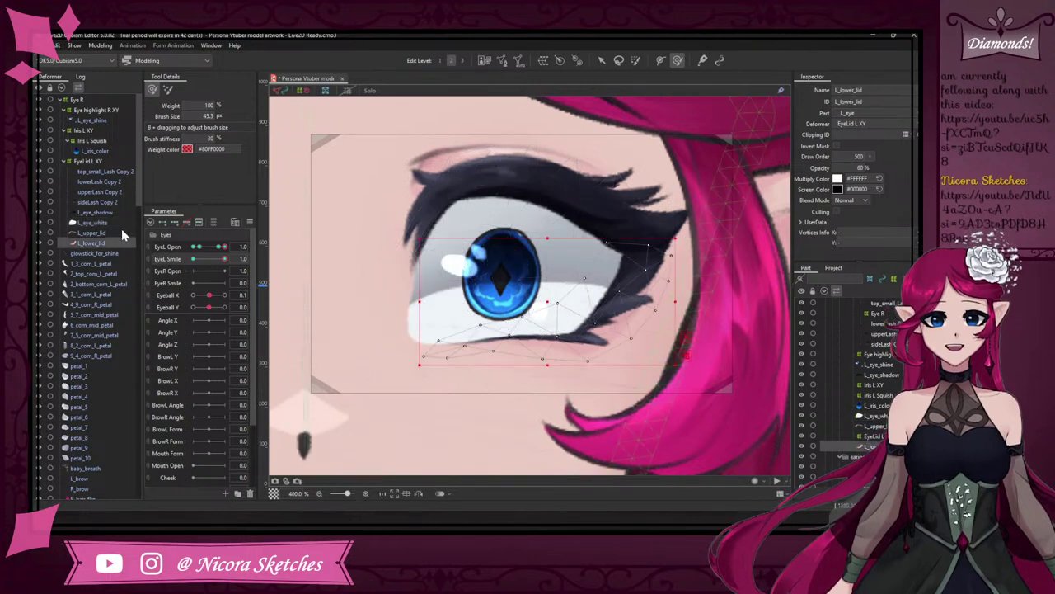
left_click(114, 230, "ctrl")
left_click(115, 231, "ctrl")
left_click(115, 222, "ctrl")
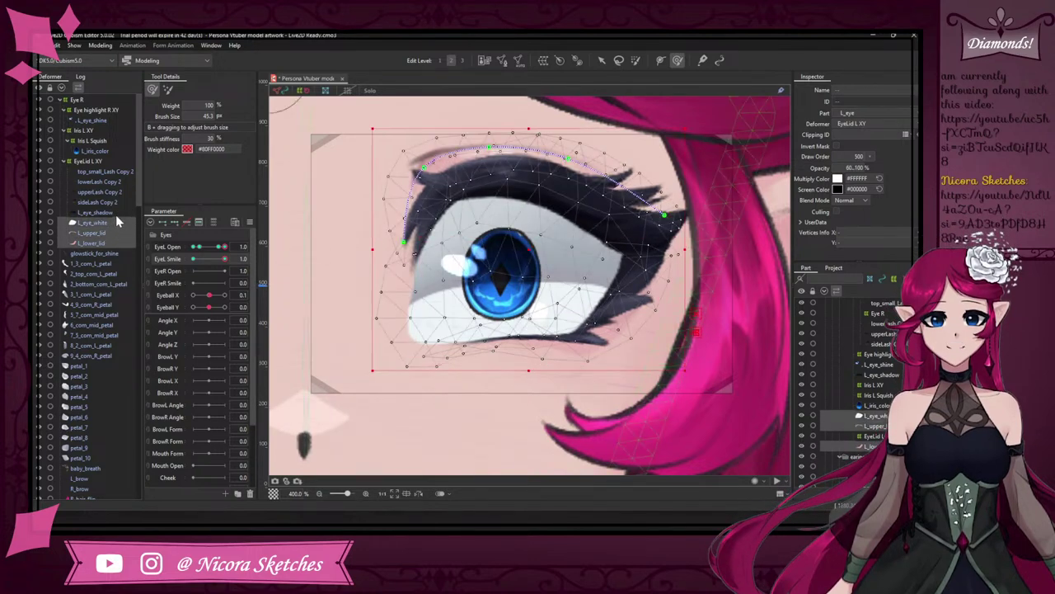
left_click(116, 212, "ctrl")
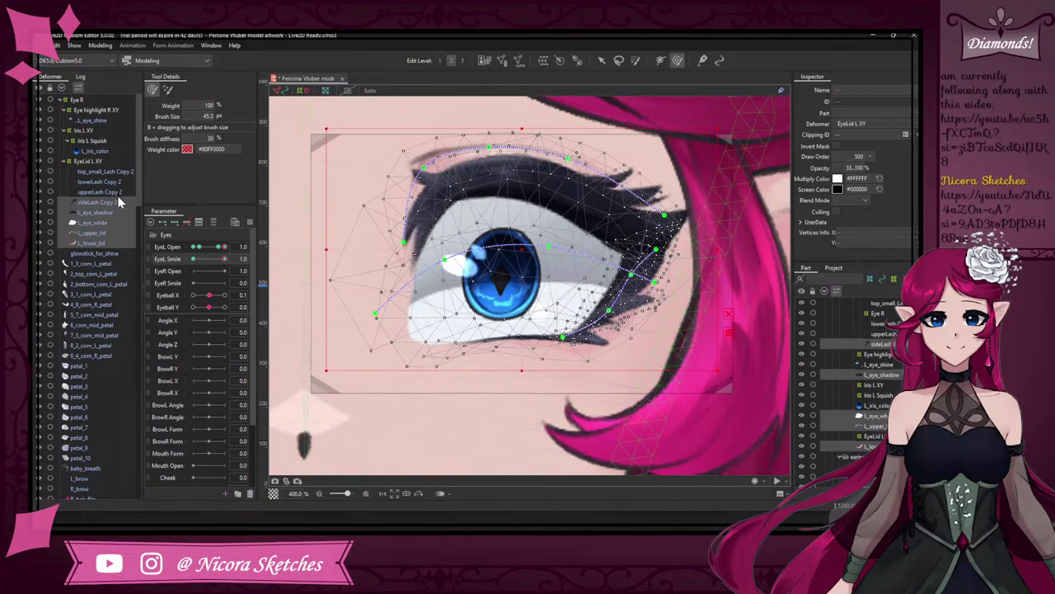
left_click(118, 202, "shift")
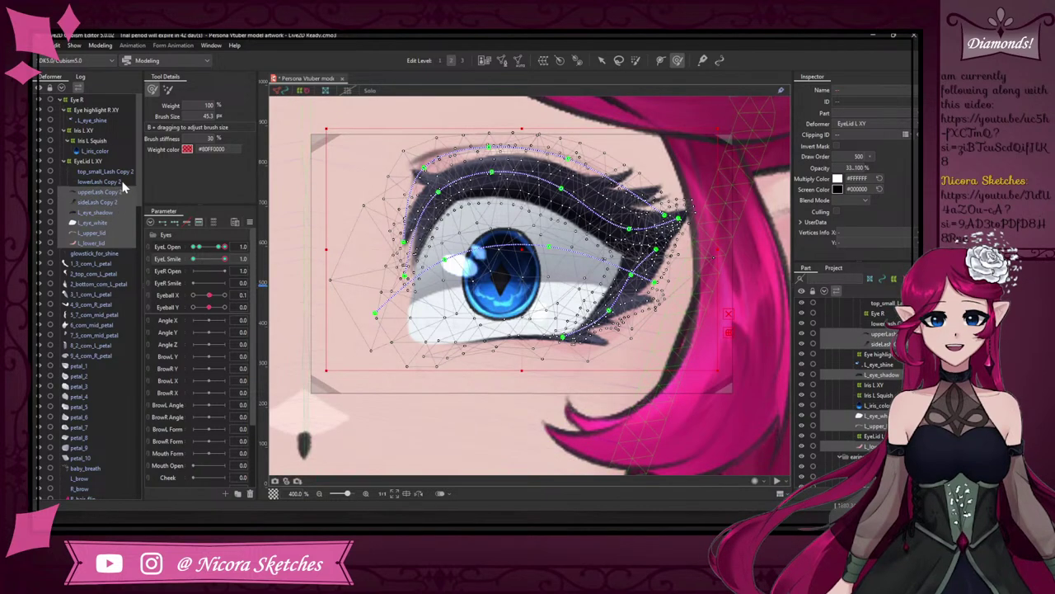
left_click(121, 180, "shift")
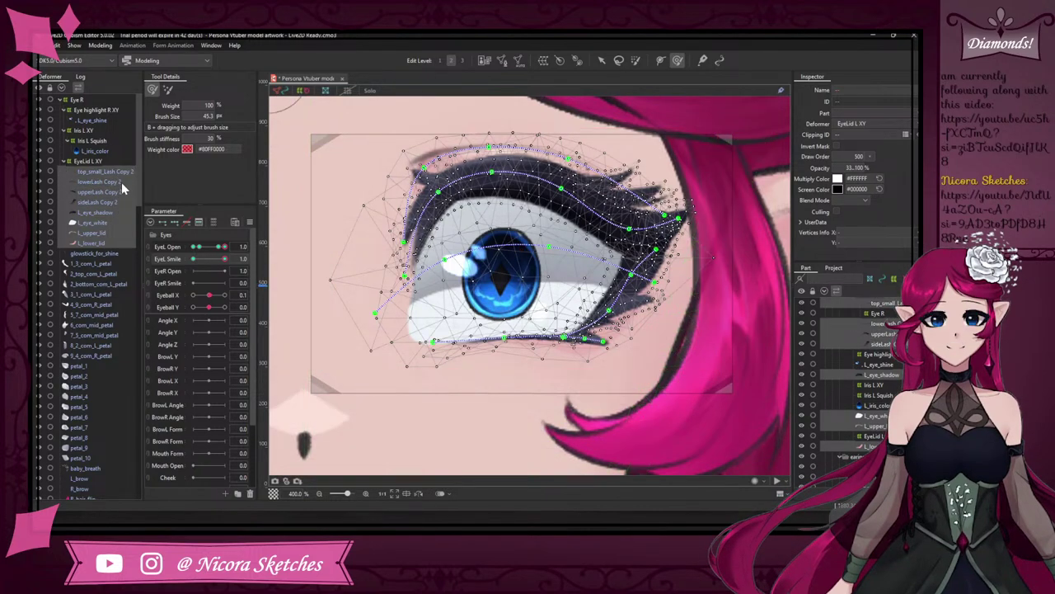
- Enlarge the deform brush to 124.3 px and reshape the upper lash and lid curve of the selected eye parts
scroll(405, 248, "down", 3)
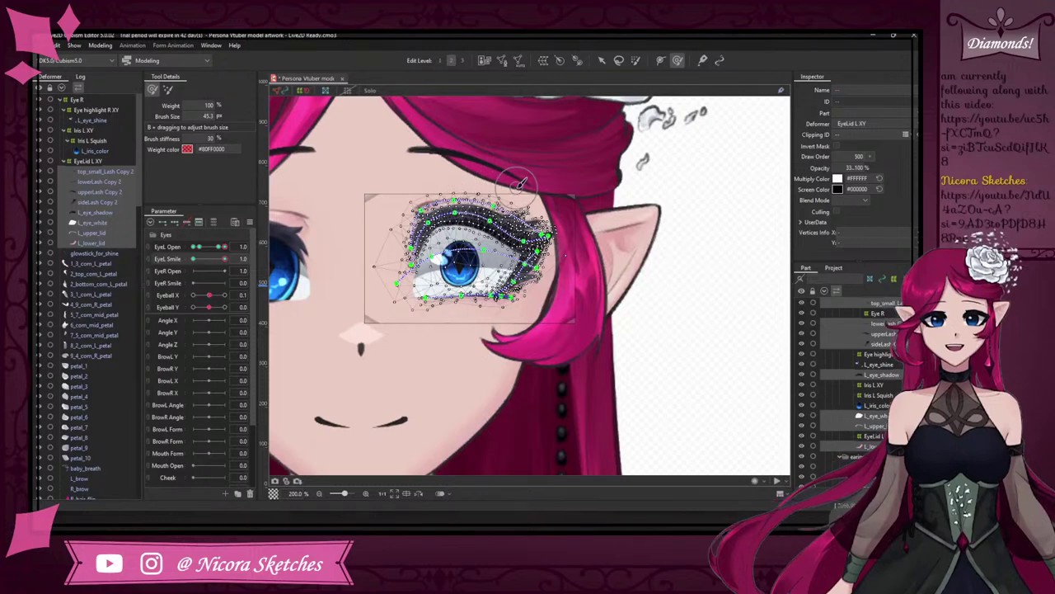
key("b")
left_click_drag(458, 155, 539, 136)
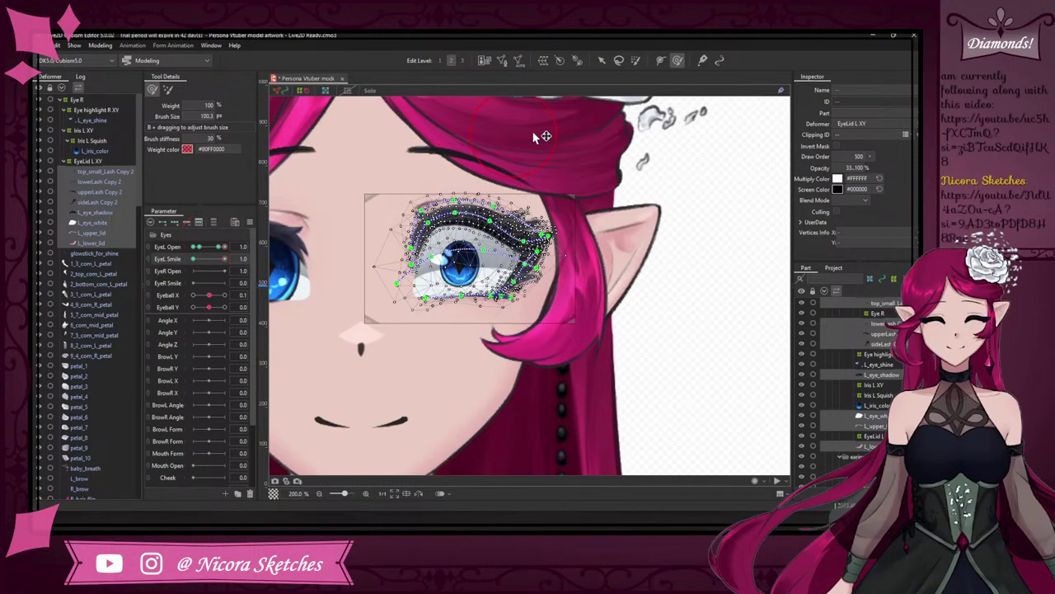
mouse_move(455, 197)
left_mouse_down()
mouse_move(427, 210)
mouse_move(439, 218)
mouse_move(480, 198)
mouse_move(520, 215)
left_mouse_up()
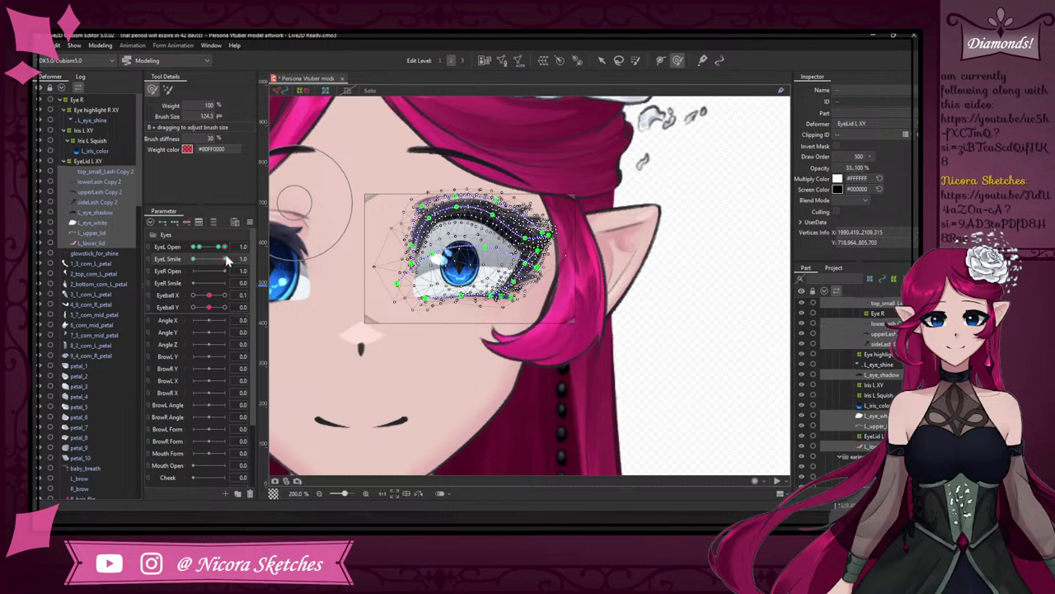
- Push the inner lower edge of the selected left eye parts upward at EyeL Smile 1.0, checking it against EyeL Smile 0.0
mouse_move(226, 257)
left_mouse_down()
mouse_move(178, 252)
mouse_move(240, 253)
left_mouse_up()
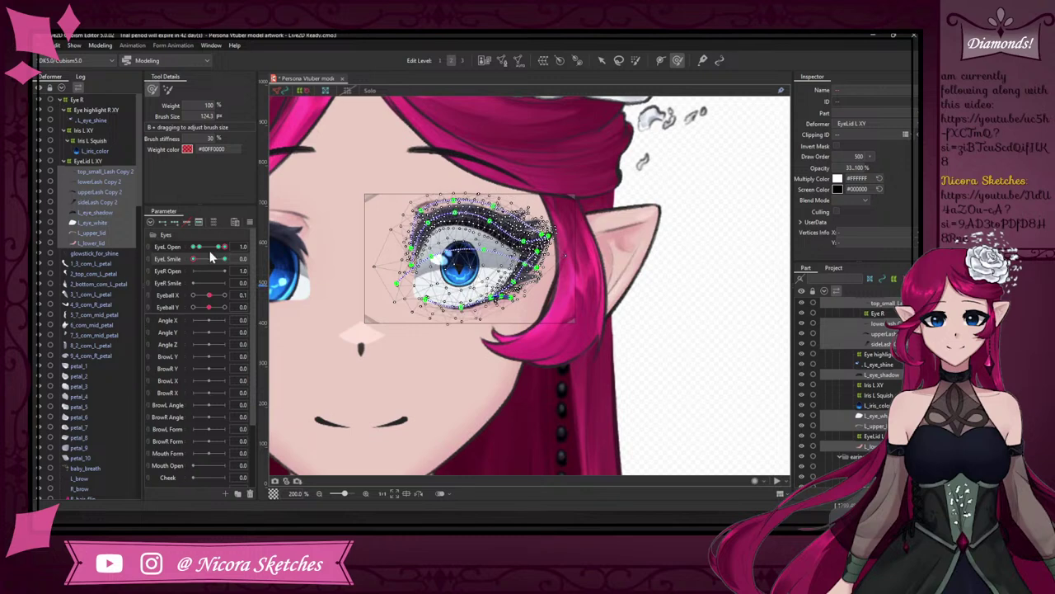
mouse_move(414, 307)
left_mouse_down()
mouse_move(409, 315)
mouse_move(404, 305)
mouse_move(415, 318)
mouse_move(401, 322)
left_mouse_up()
key("ctrl+z")
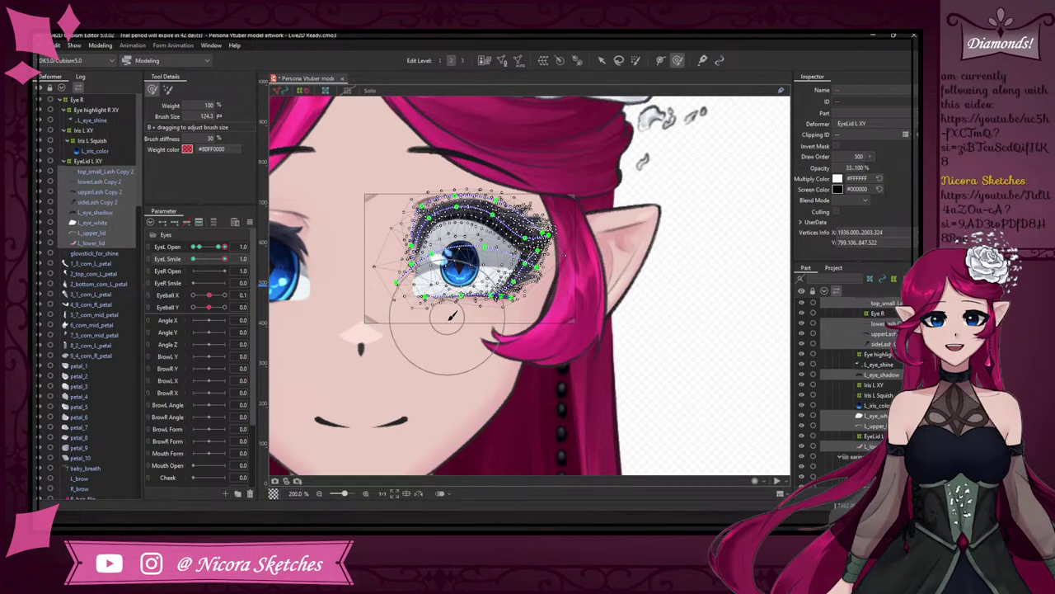
left_click_drag(417, 402, 421, 334)
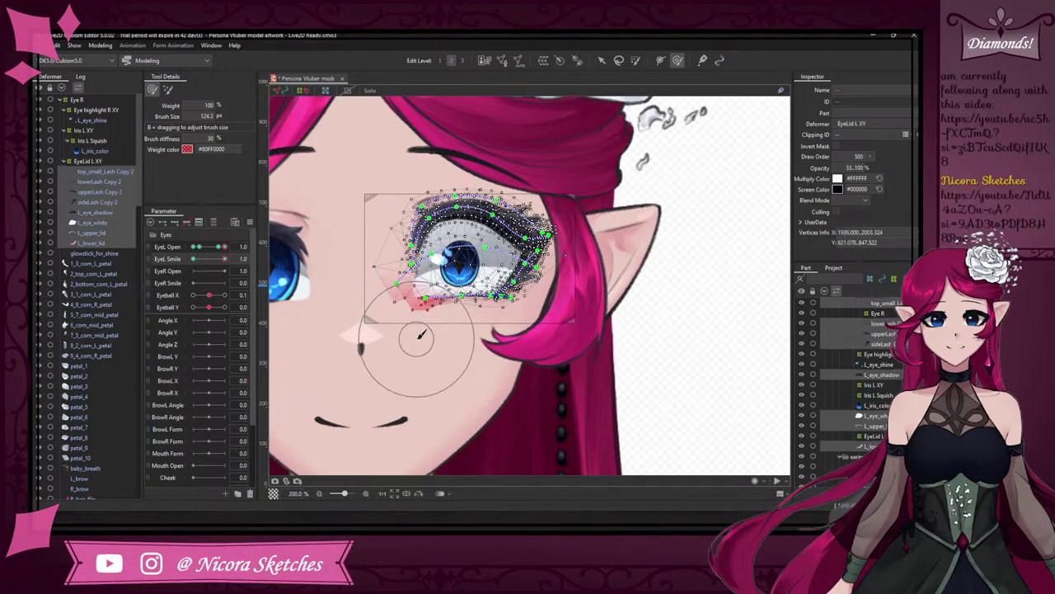
left_click(418, 338)
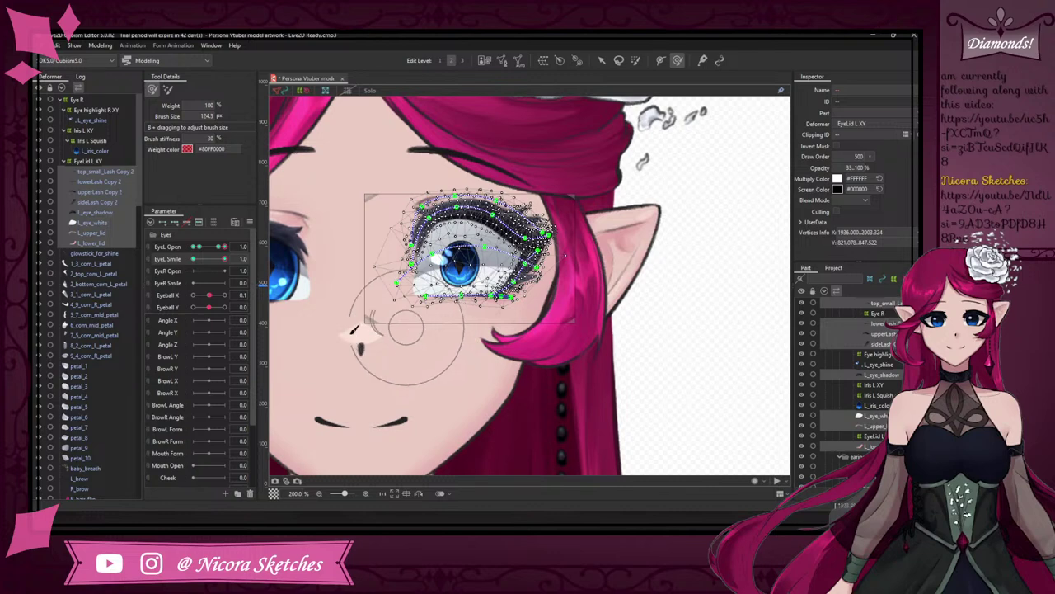
mouse_move(224, 259)
left_mouse_down()
mouse_move(176, 254)
mouse_move(228, 260)
left_mouse_up()
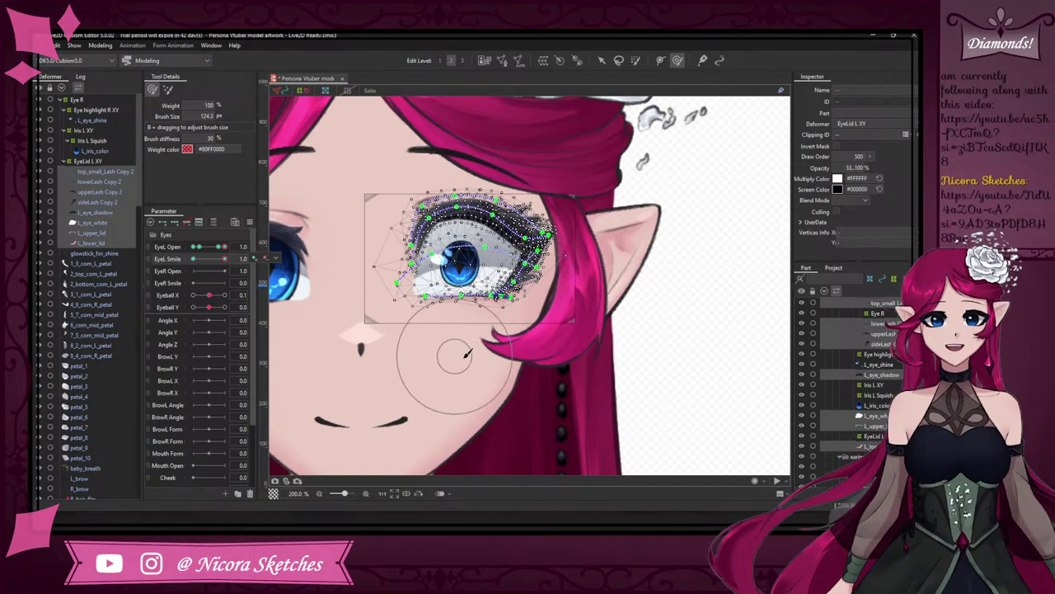
- Reduce the deform brush to 55.8 px and nudge the lower lid's centre and the upper lash line, comparing the EyeL Smile values
key("b")
left_click_drag(441, 359, 395, 364)
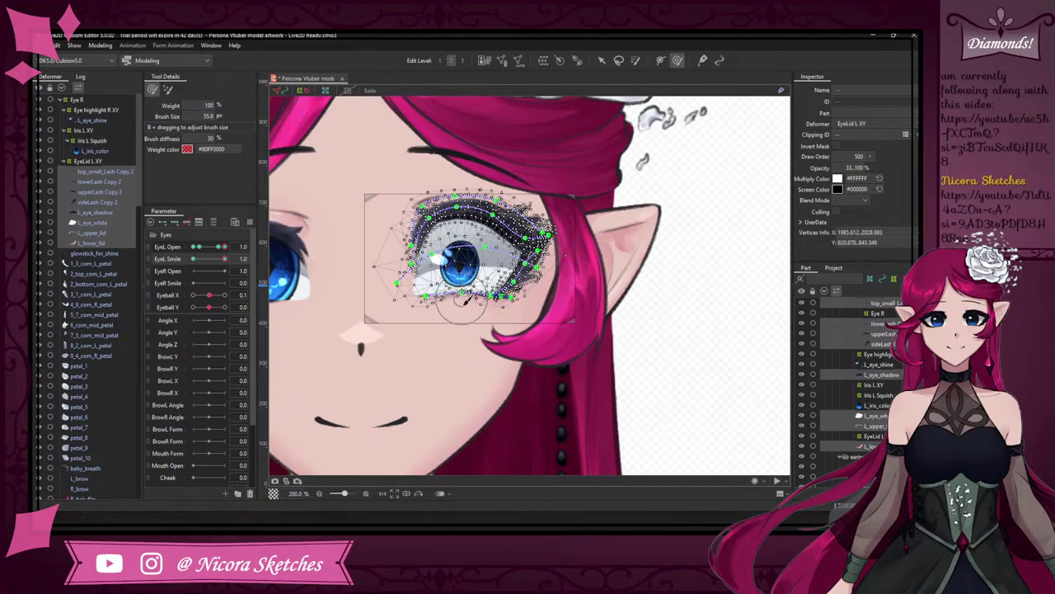
left_click(464, 311)
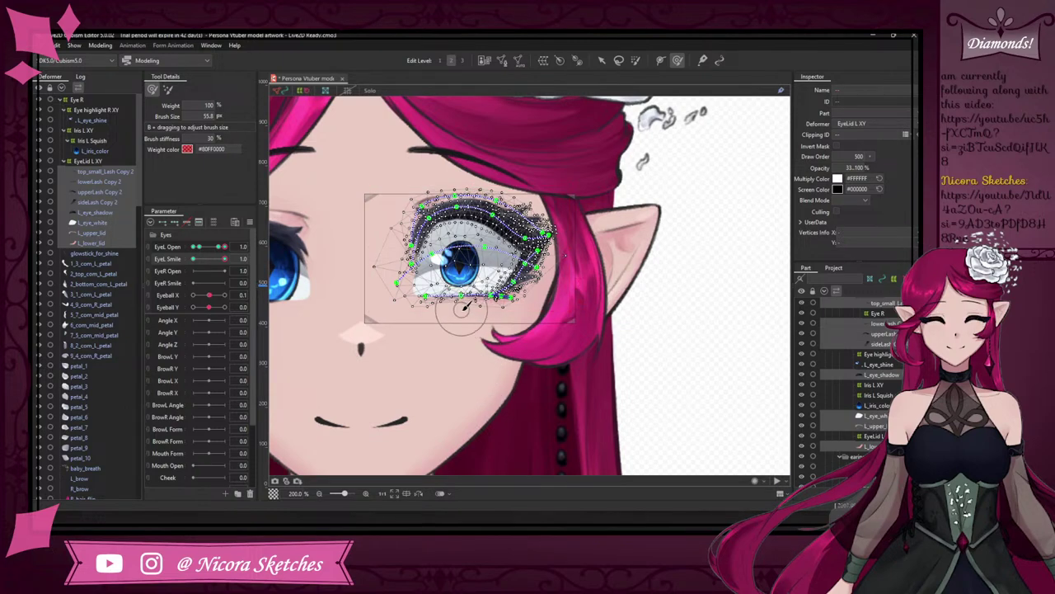
left_click(464, 307)
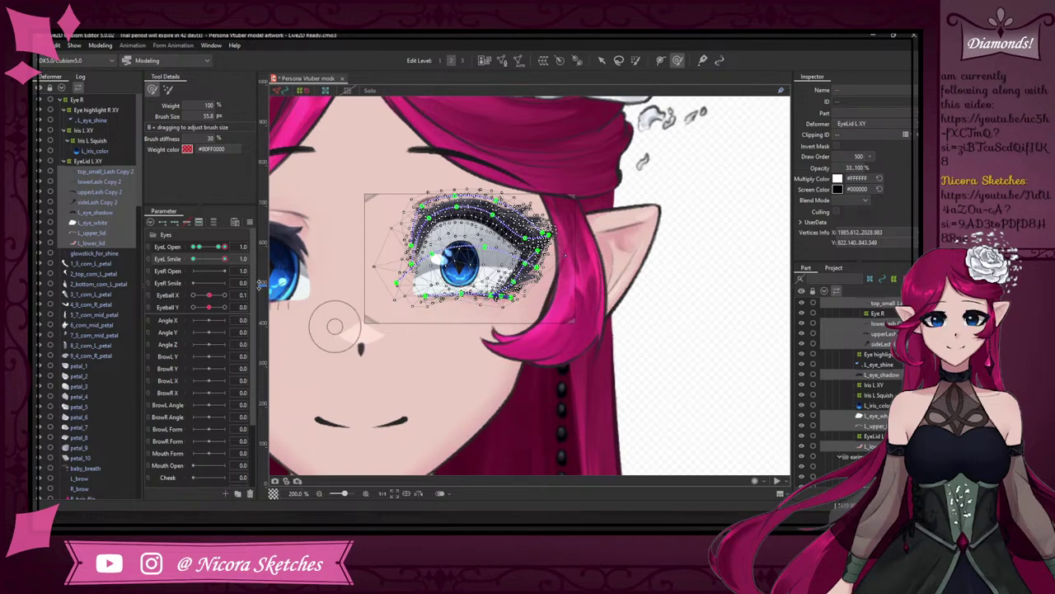
left_click_drag(225, 259, 235, 258)
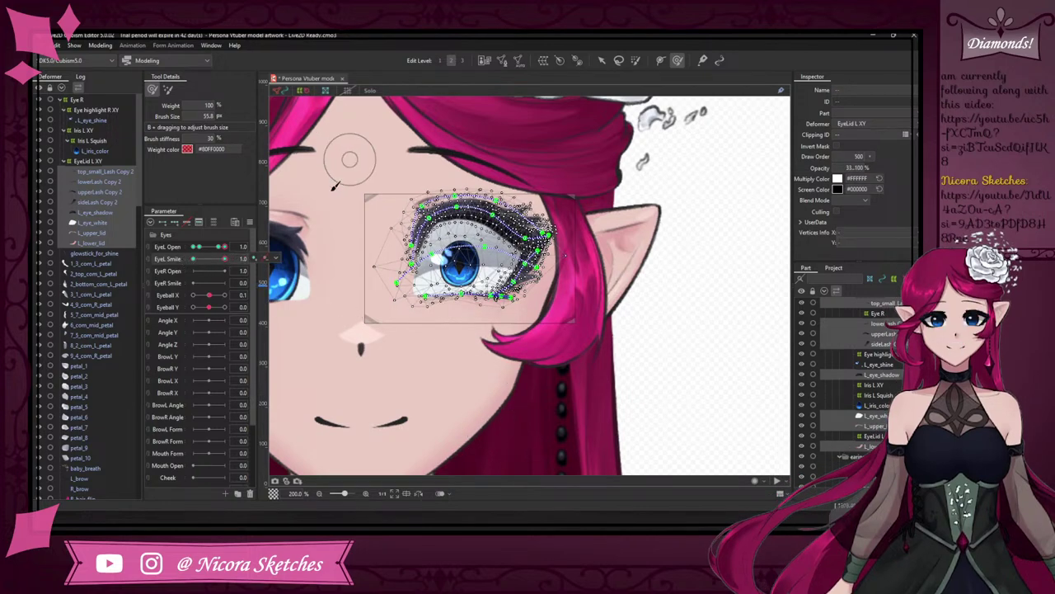
left_click(464, 202)
mouse_move(509, 209)
left_mouse_down()
mouse_move(516, 221)
mouse_move(515, 206)
left_mouse_up()
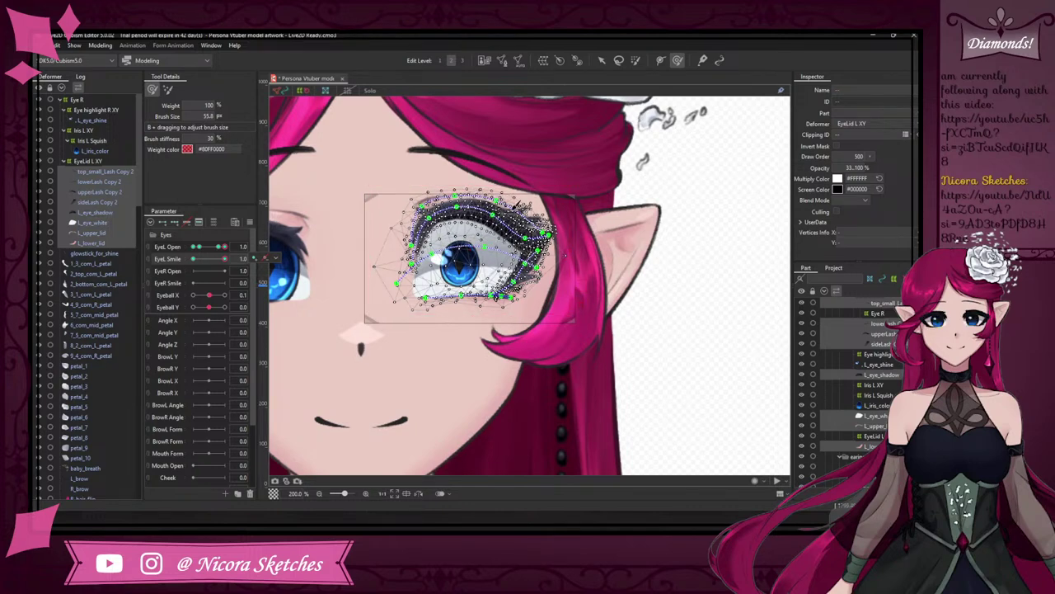
mouse_move(226, 258)
left_mouse_down()
mouse_move(173, 256)
mouse_move(239, 254)
left_mouse_up()
- Reshape the inner lower corner of L_eye_white to fit the lower lid, and check it across EyeL Smile
left_click(96, 223)
left_click_drag(402, 290, 423, 303)
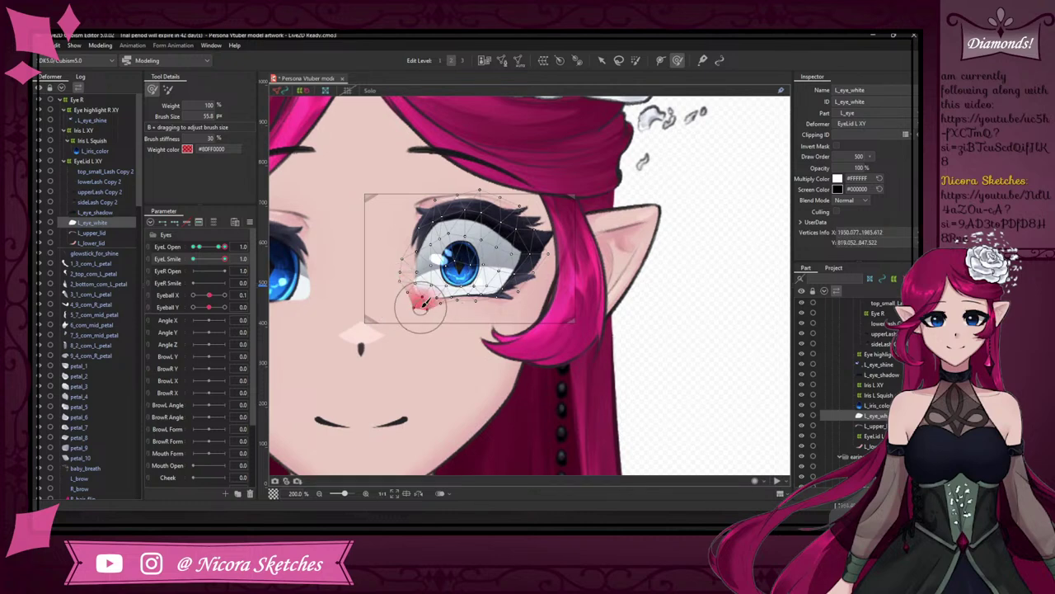
mouse_move(224, 259)
left_mouse_down()
mouse_move(184, 255)
mouse_move(252, 256)
mouse_move(172, 252)
mouse_move(239, 258)
left_mouse_up()
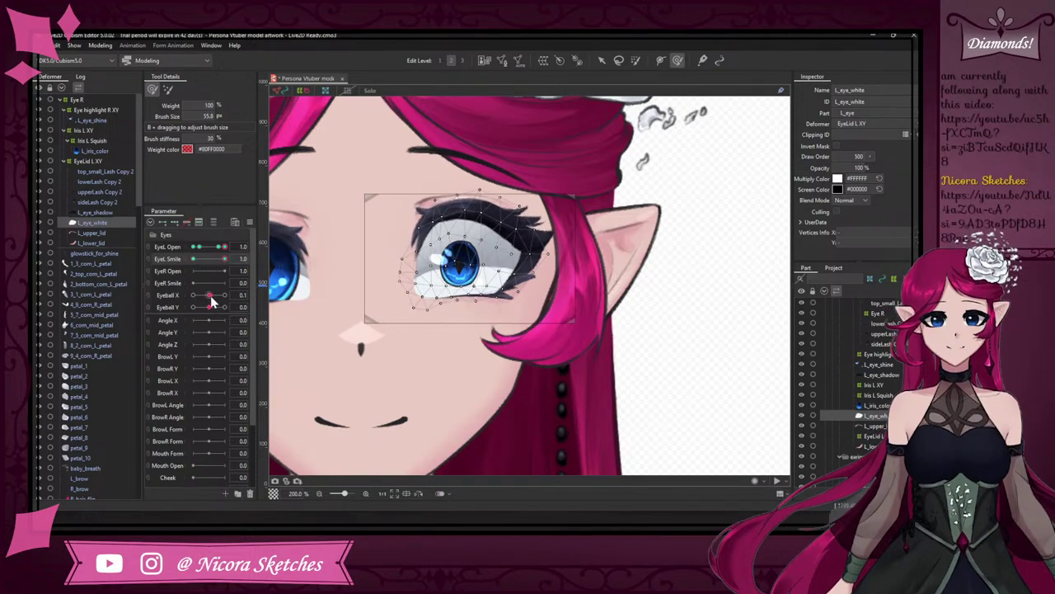
- Set Eyeball X to 0.0 and EyeL Open to 0.8
left_click_drag(212, 302, 209, 300)
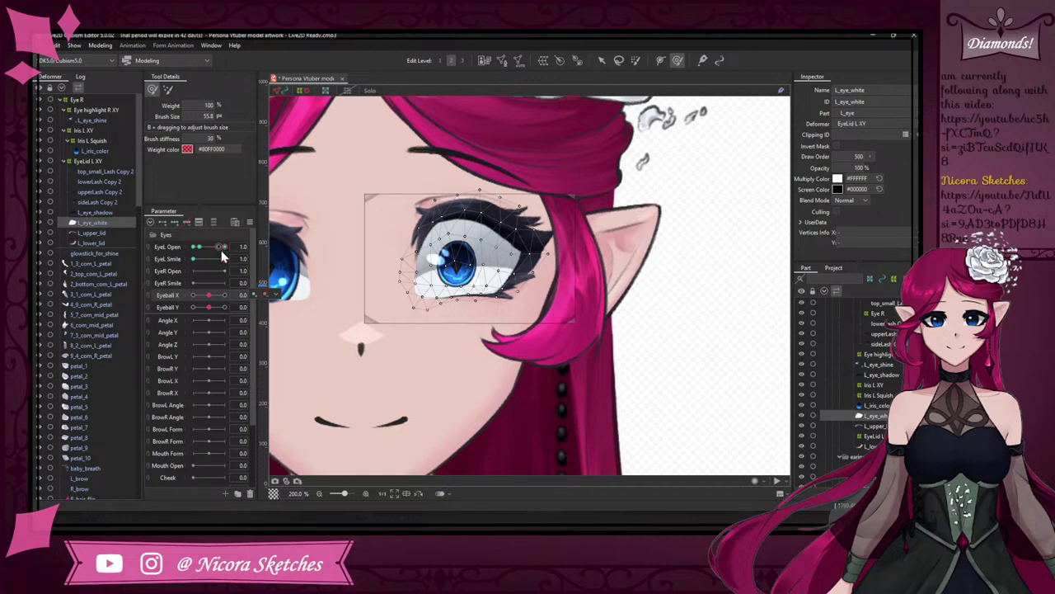
mouse_move(225, 246)
left_mouse_down()
mouse_move(186, 256)
mouse_move(216, 249)
mouse_move(221, 262)
mouse_move(244, 262)
mouse_move(213, 246)
mouse_move(225, 259)
mouse_move(162, 251)
mouse_move(230, 248)
mouse_move(222, 257)
mouse_move(231, 258)
mouse_move(254, 246)
mouse_move(188, 256)
mouse_move(160, 236)
mouse_move(213, 237)
mouse_move(220, 250)
left_mouse_up()
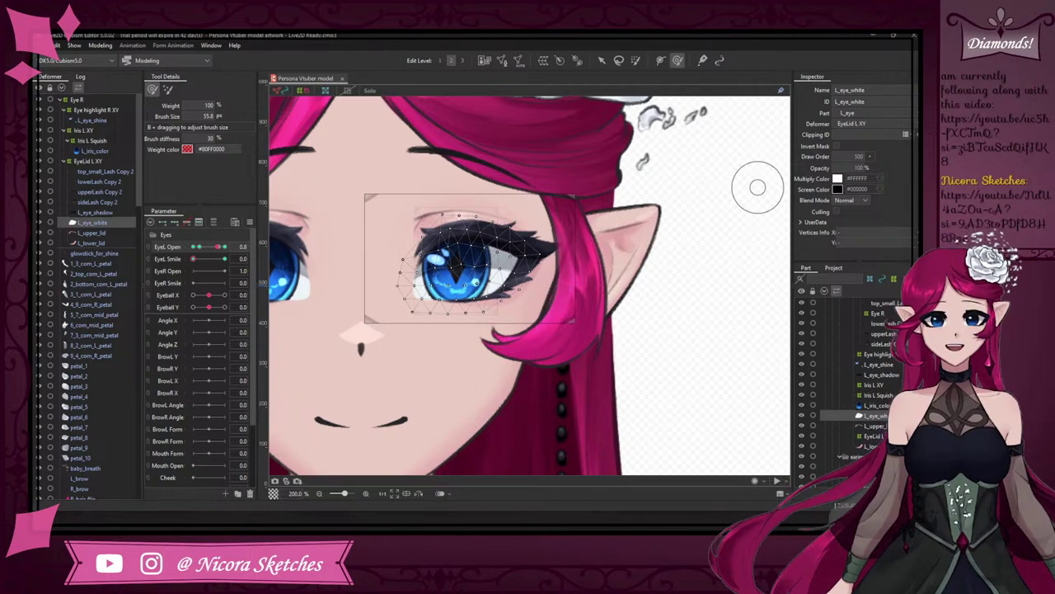
- Open the physics settings and enlarge the window to preview the model's left eye
left_click(99, 45)
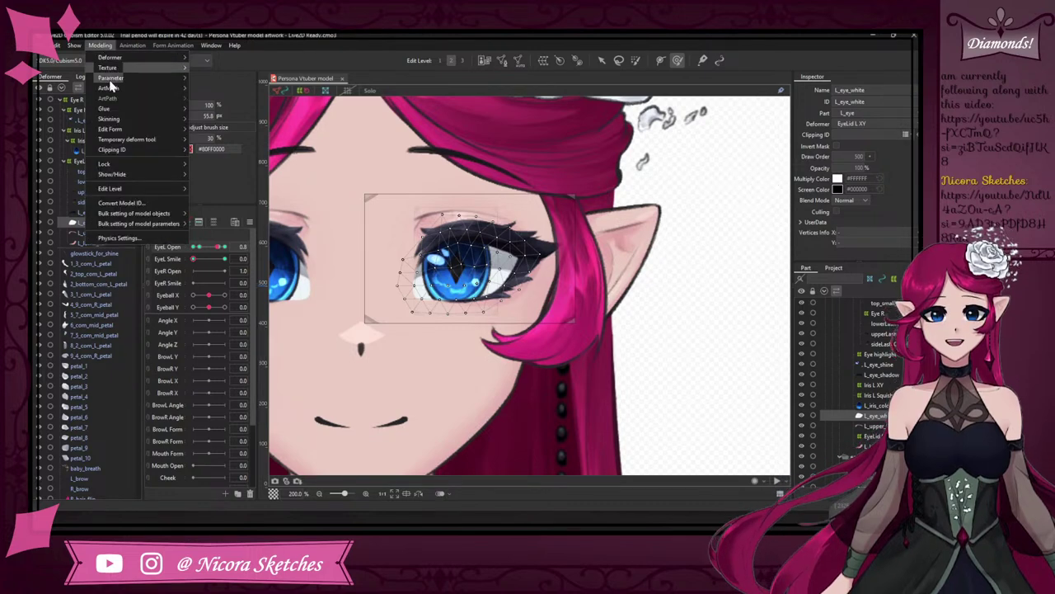
left_click(159, 237)
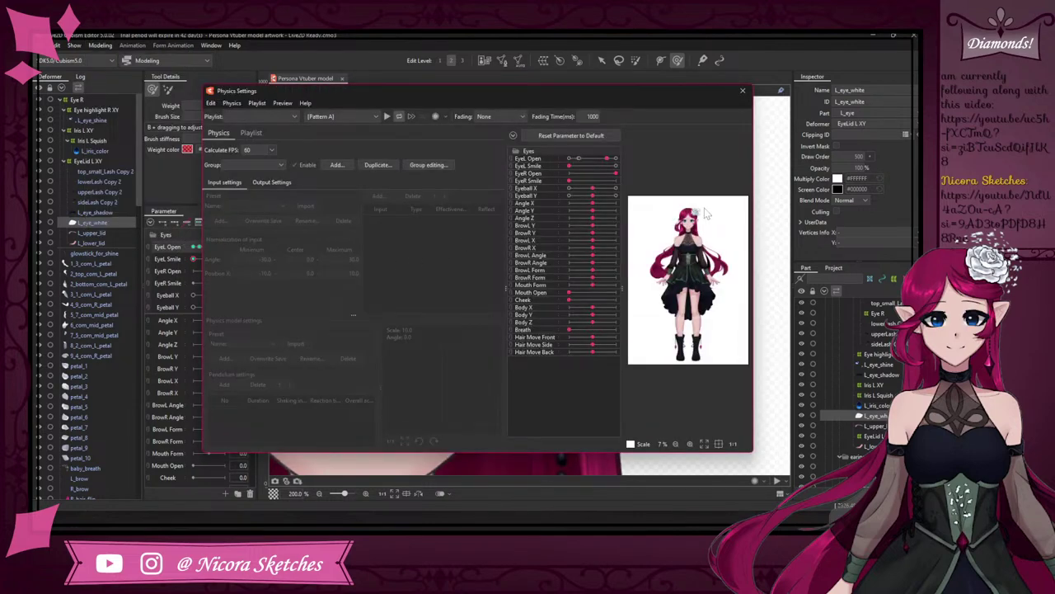
mouse_move(685, 95)
left_mouse_down()
mouse_move(648, 102)
mouse_move(669, 87)
left_mouse_up()
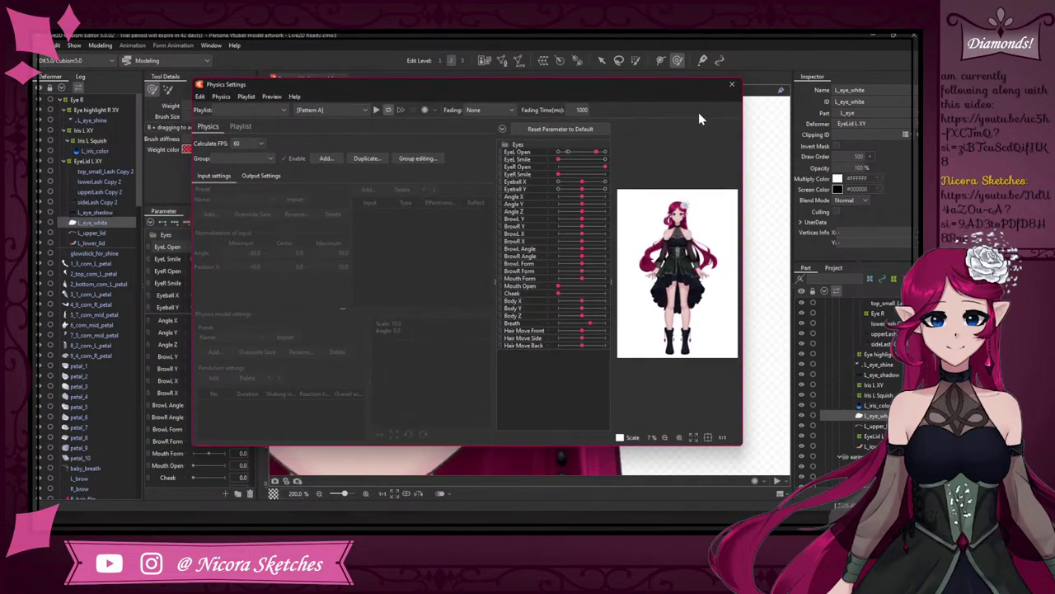
left_click_drag(738, 223, 823, 216)
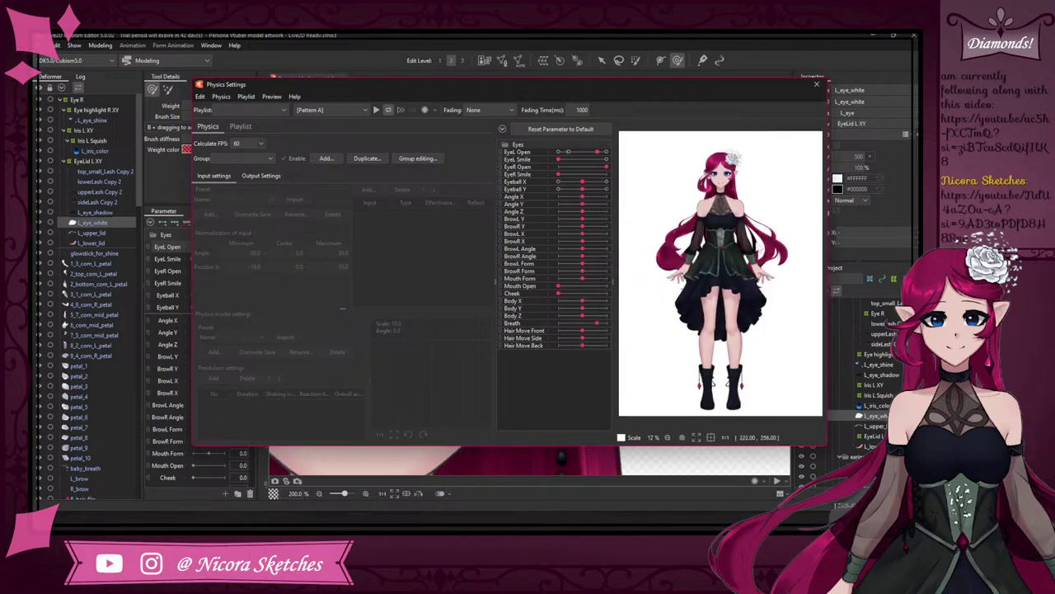
scroll(718, 164, "up", 10)
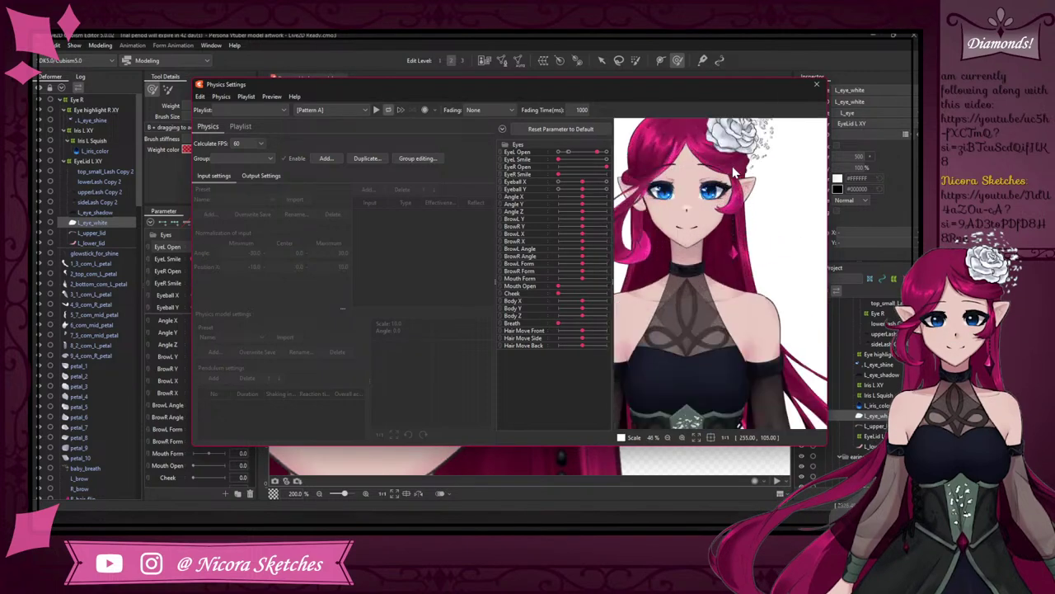
scroll(710, 210, "down", 2)
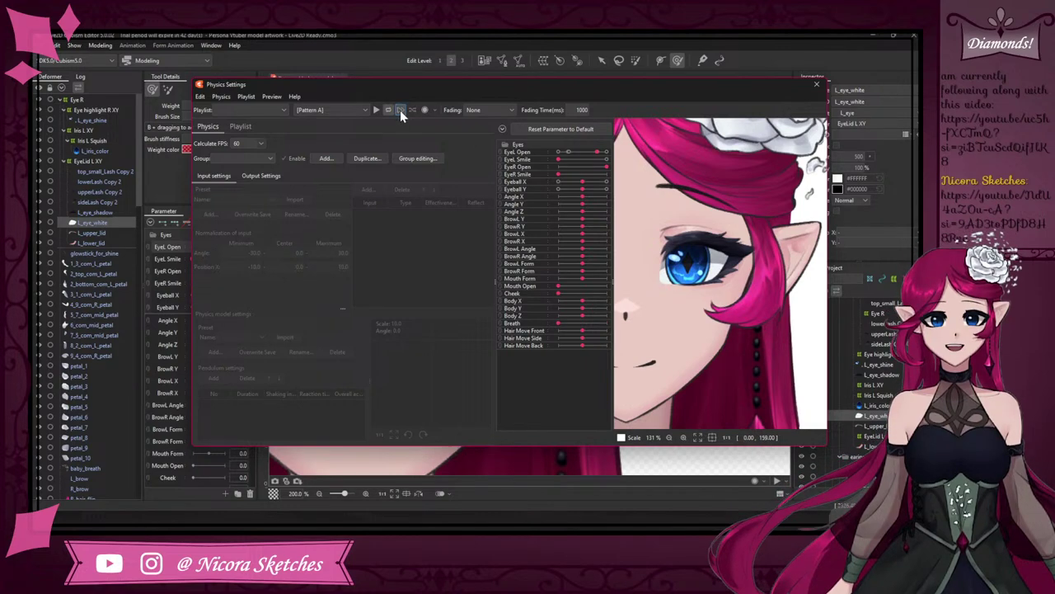
left_click(400, 110)
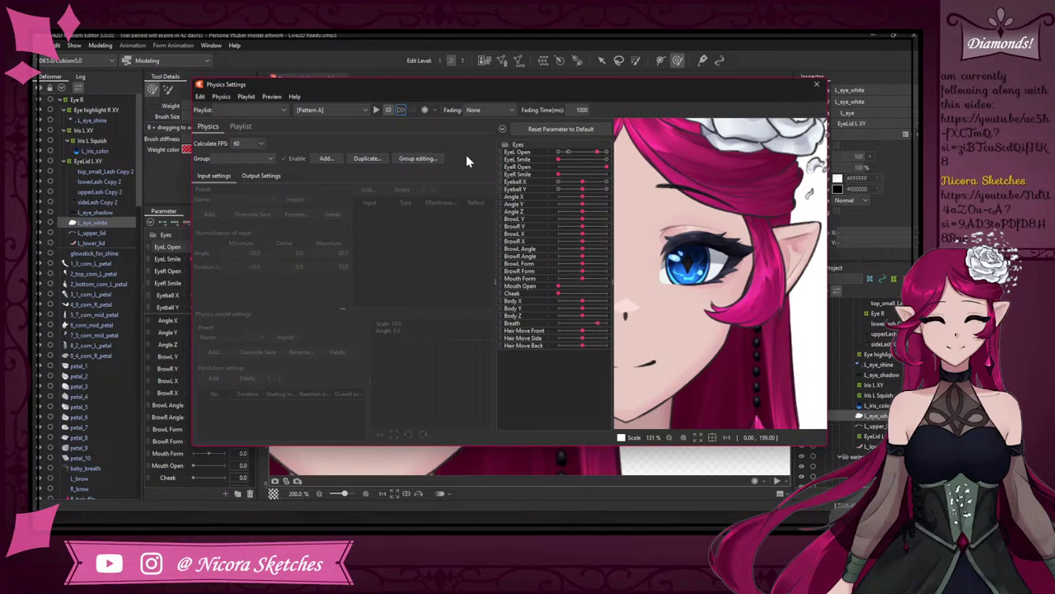
- Link Eyeball X with Eyeball Y in the physics preview and test the left eye across gaze, EyeL Smile and EyeL Open values
left_click(581, 153)
mouse_move(580, 153)
left_mouse_down()
mouse_move(564, 153)
mouse_move(599, 153)
left_mouse_up()
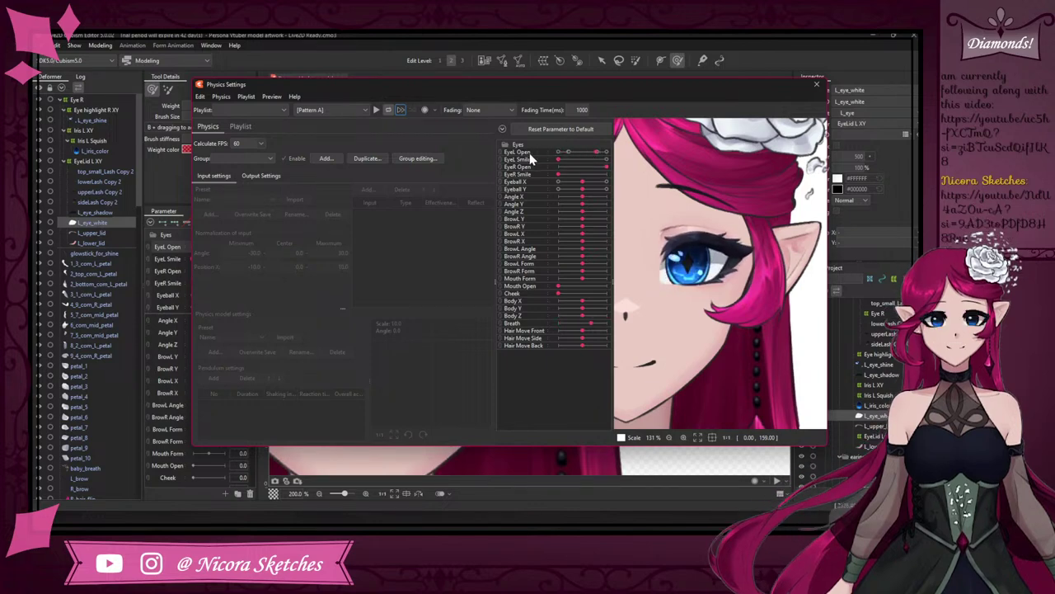
left_click(500, 183)
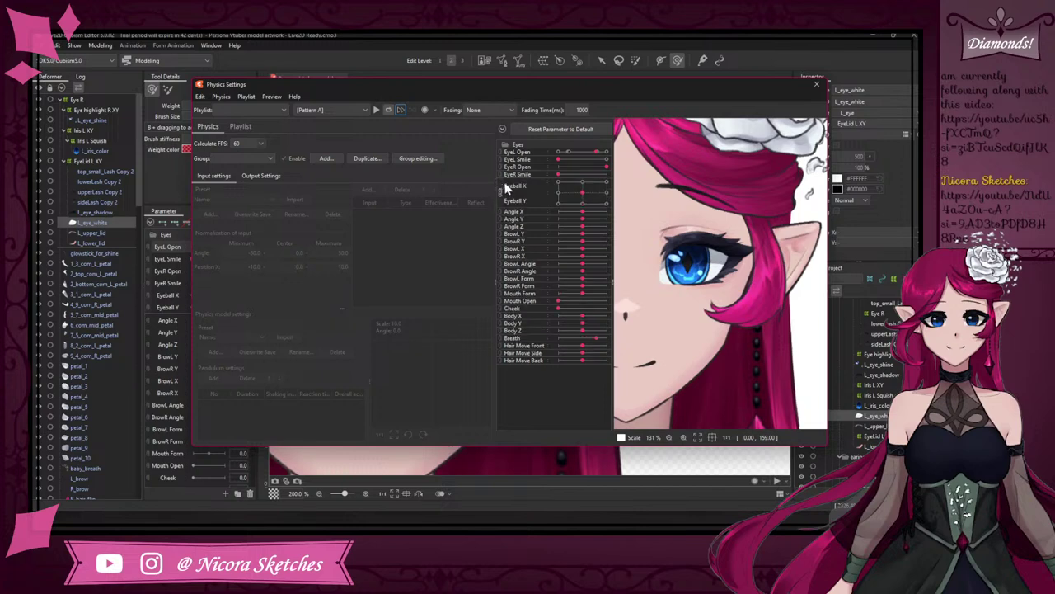
left_click_drag(577, 186, 578, 229)
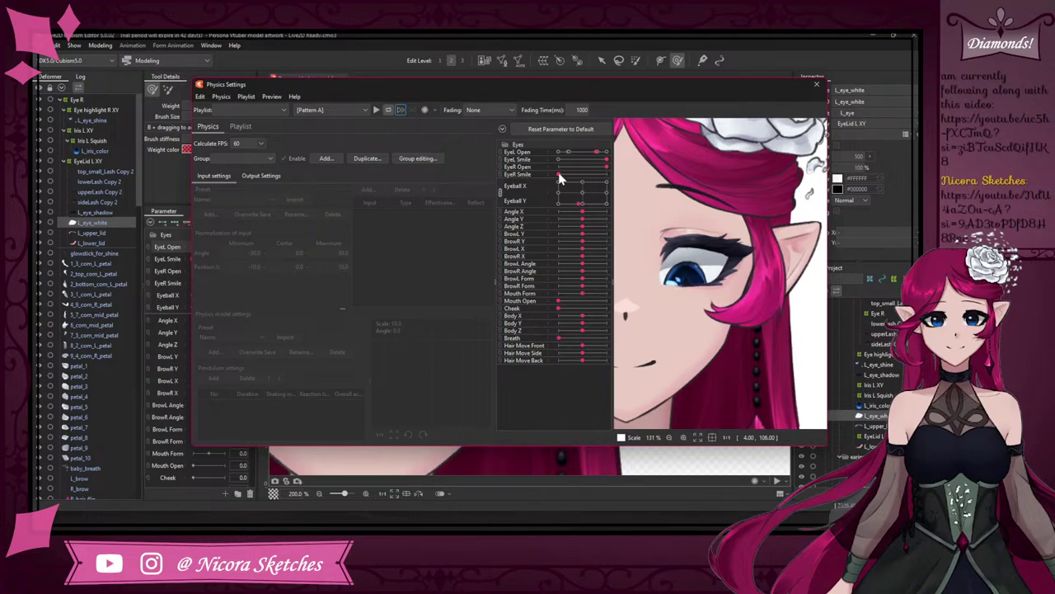
mouse_move(559, 174)
left_mouse_down()
mouse_move(597, 174)
mouse_move(552, 160)
left_mouse_up()
left_click_drag(578, 204, 607, 155)
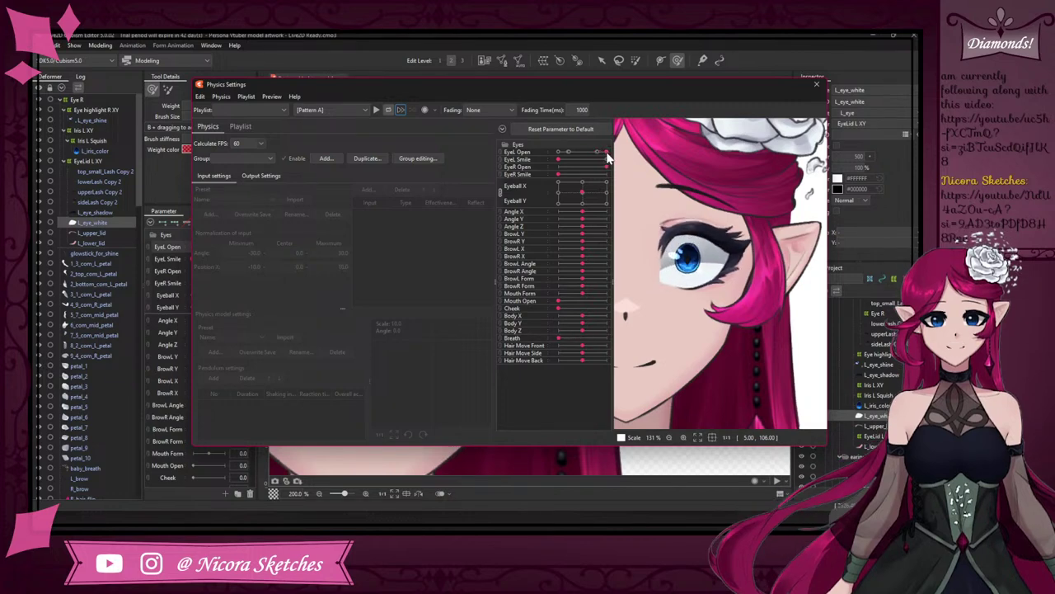
left_click_drag(610, 152, 599, 154)
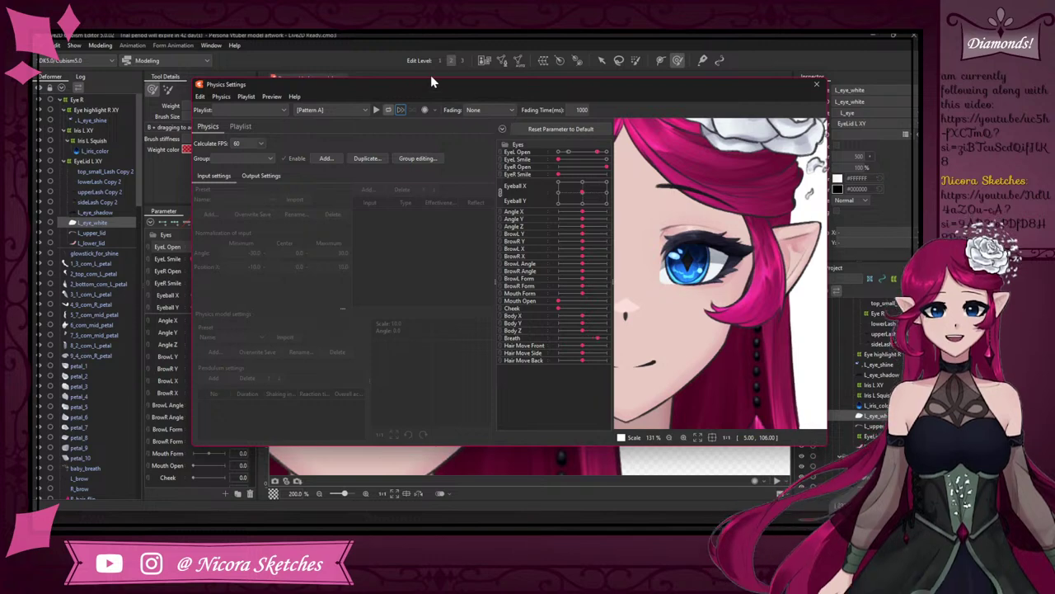
- Play back and stop Pattern A in the physics preview, then close the physics settings
left_click(375, 108)
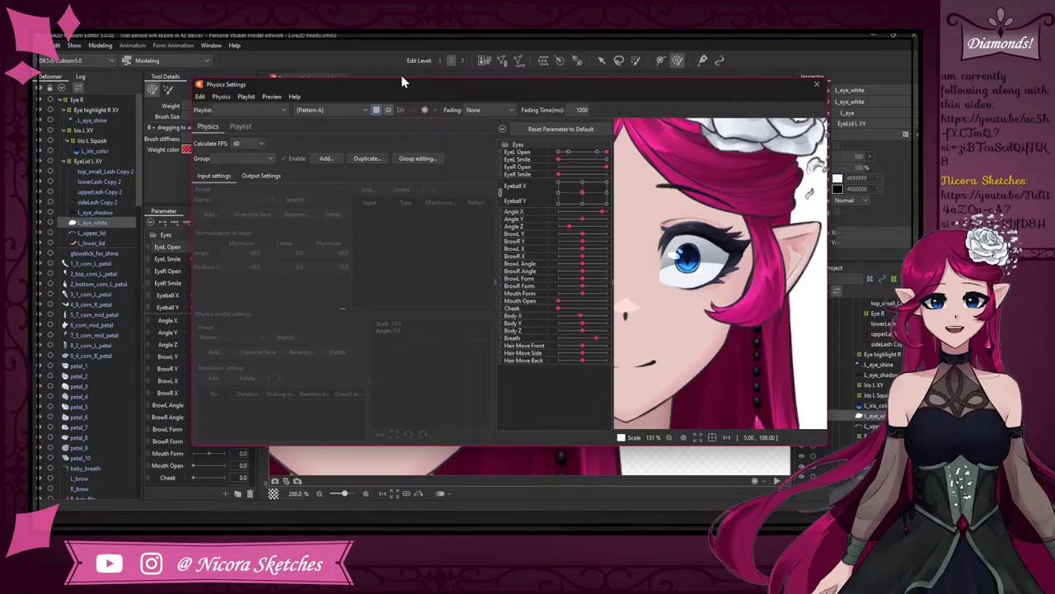
left_click(376, 111)
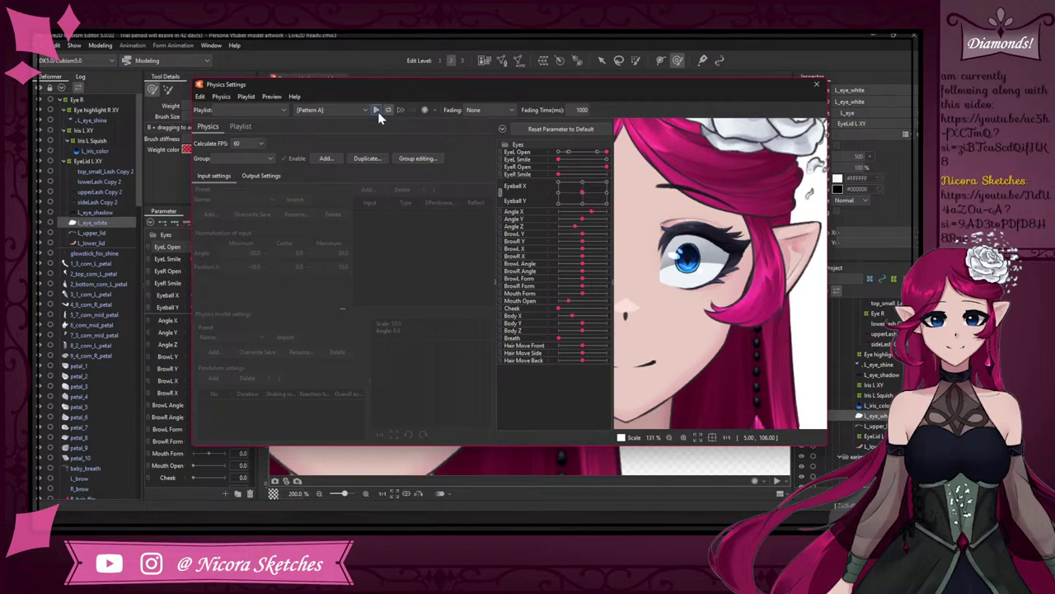
left_click(816, 84)
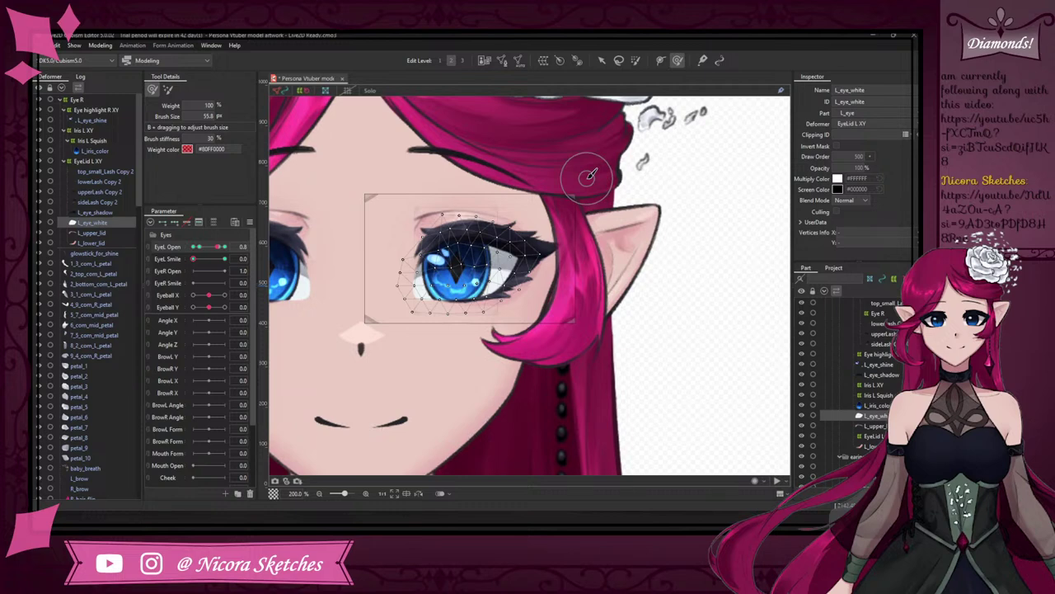
- Save the model and select L_iris_color under Iris L Squish
key("ctrl+s")
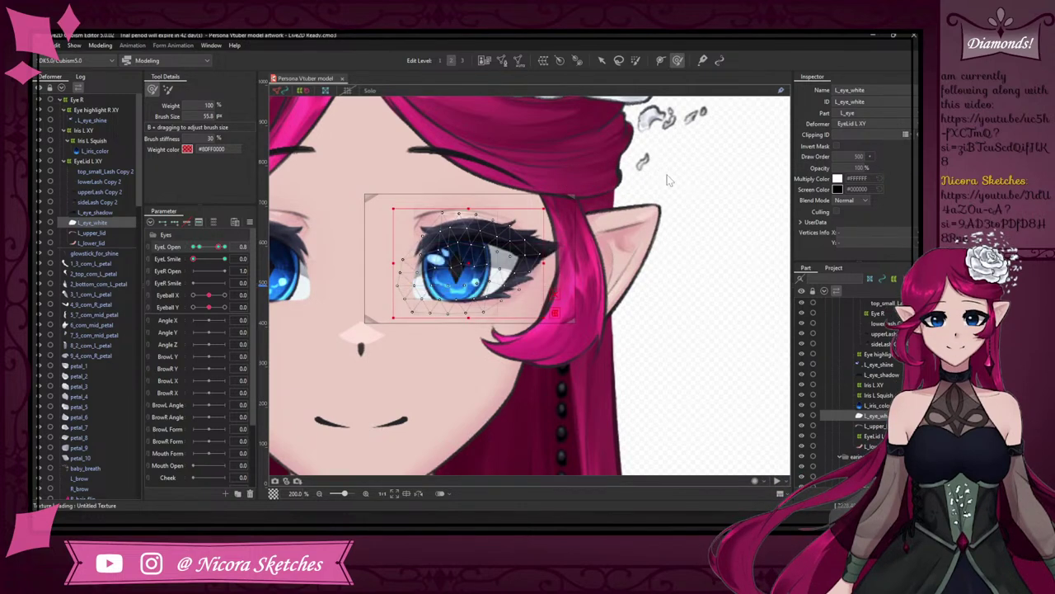
left_click(170, 295)
left_click(169, 306)
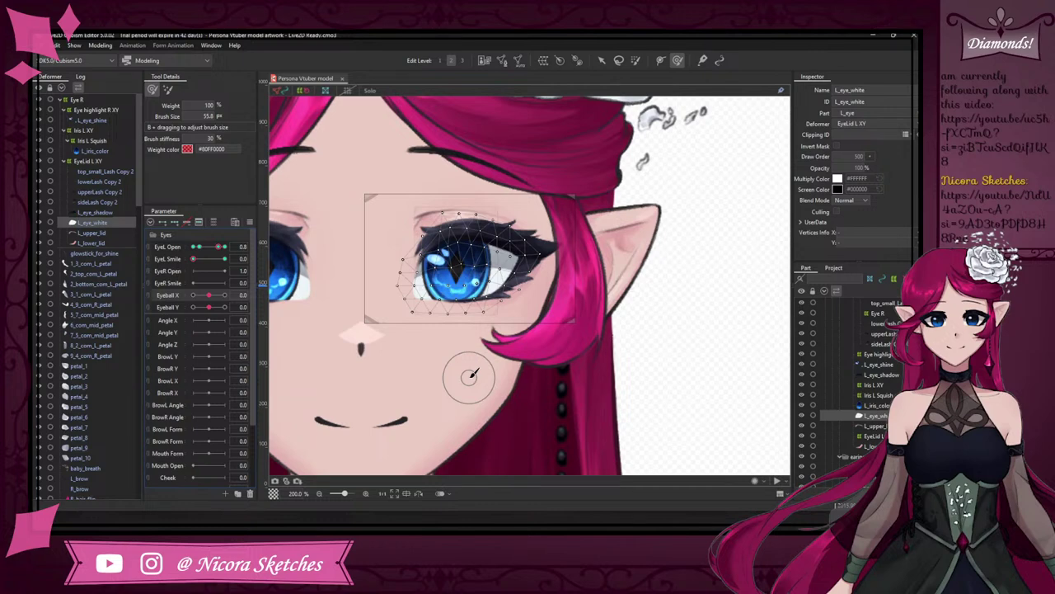
left_click(101, 161)
left_click(98, 152)
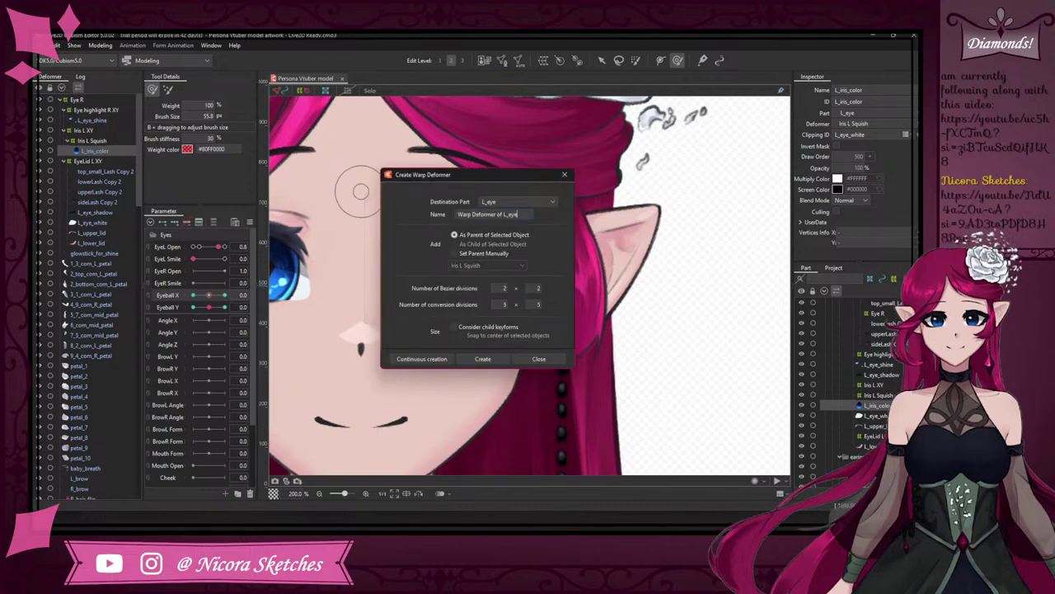
- Create a warp deformer named "jiggle x eye L" as the parent of L_iris_color, with 2 × 2 Bezier divisions
key("BackSpace")
key("BackSpace")
key("BackSpace")
key("BackSpace")
key("BackSpace")
key("BackSpace")
key("BackSpace")
key("BackSpace")
key("BackSpace")
key("BackSpace")
key("BackSpace")
key("BackSpace")
key("BackSpace")
key("BackSpace")
key("BackSpace")
key("BackSpace")
key("BackSpace")
key("BackSpace")
key("BackSpace")
key("BackSpace")
key("BackSpace")
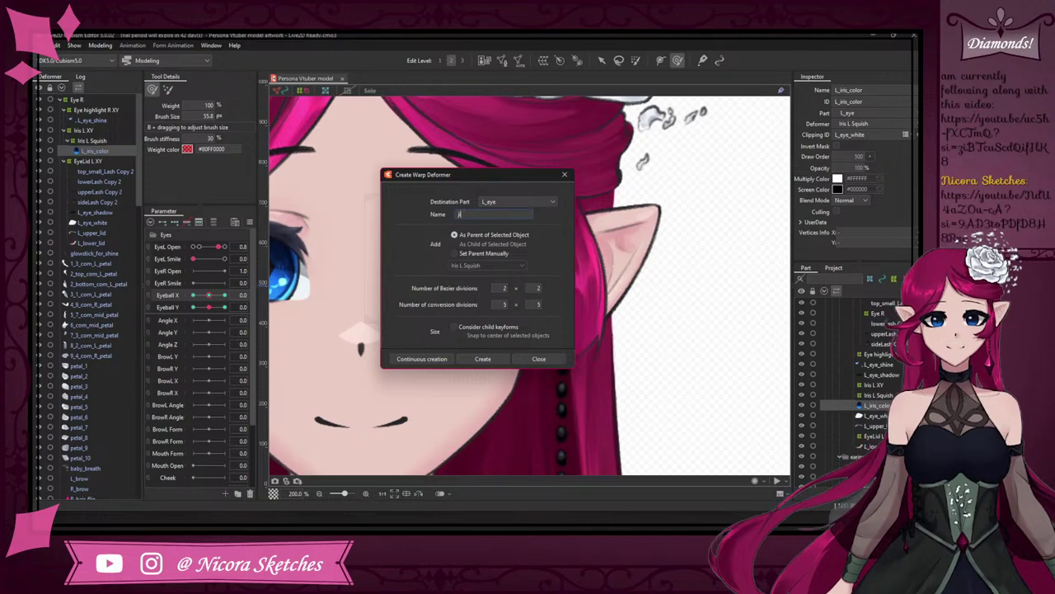
type("jiggle i eye")
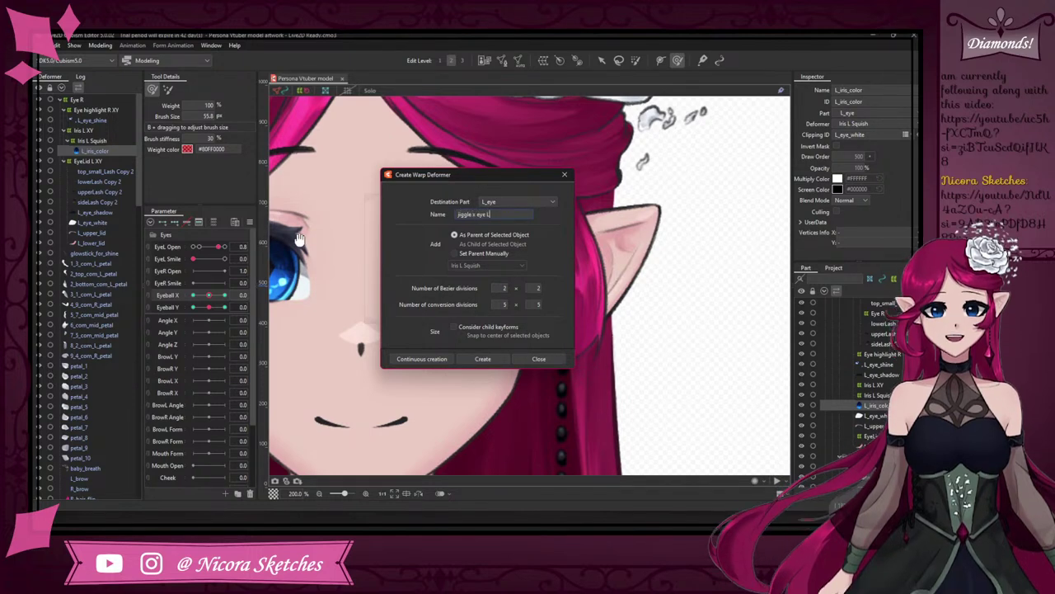
type(" L")
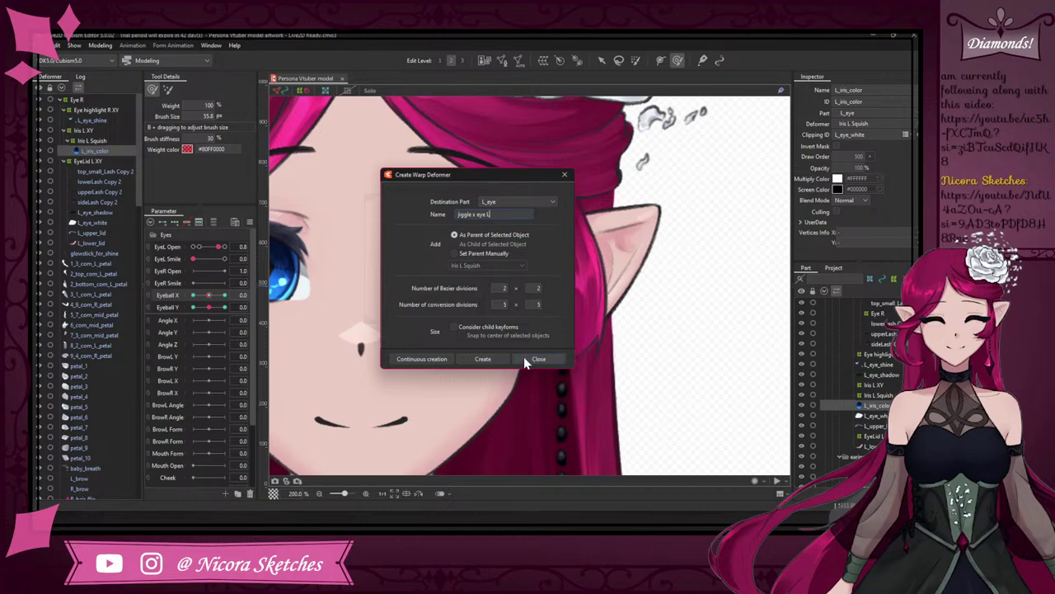
left_click(483, 359)
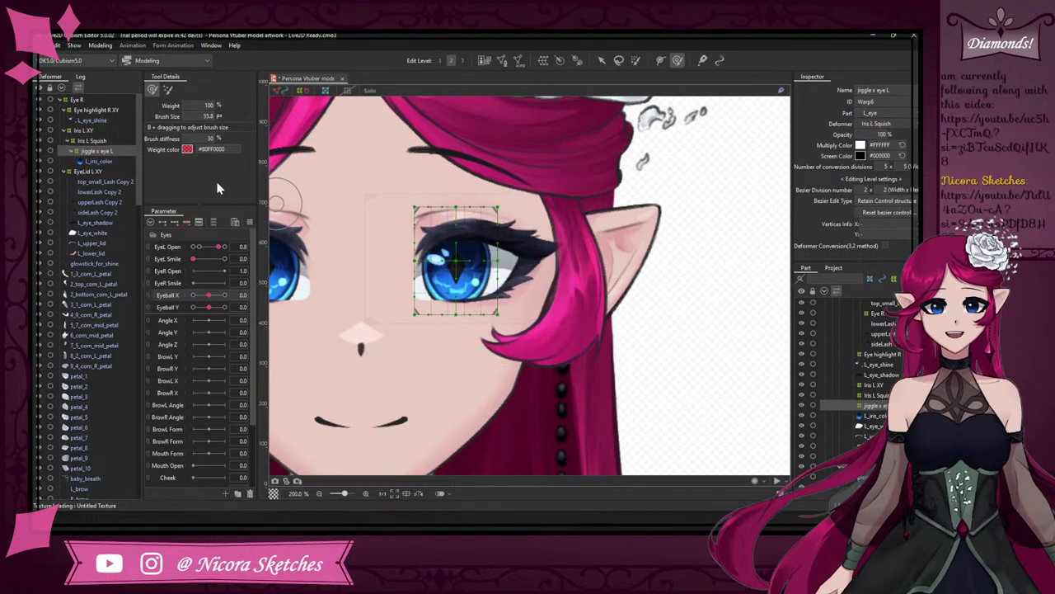
- Create a warp deformer named "jiggle y eye L" as the parent of the jiggle x eye L deformer
key("ctrl+w")
left_click(526, 213)
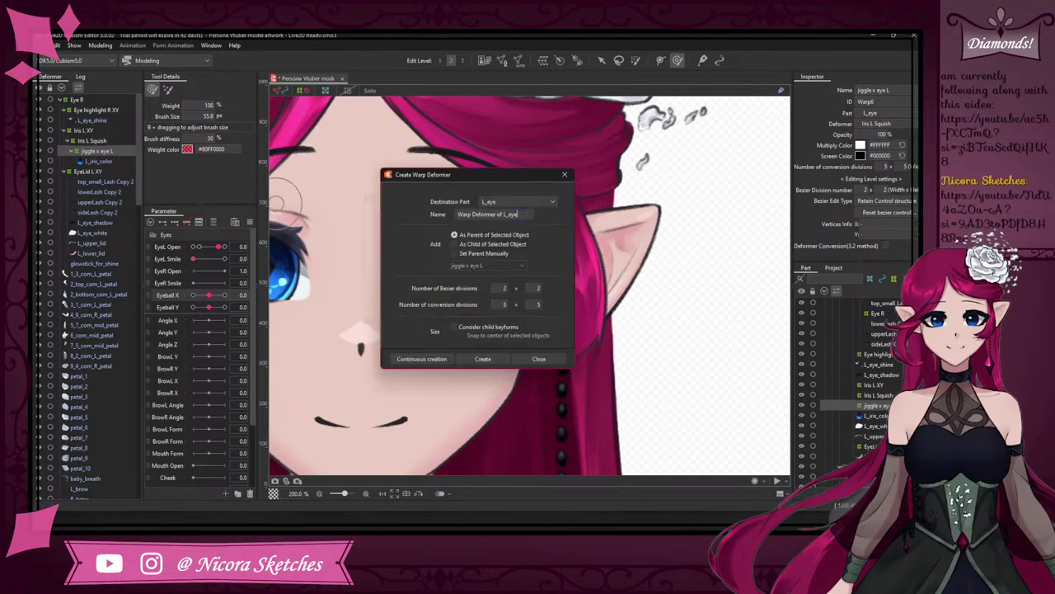
key("BackSpace")
type("jiggle x eye L")
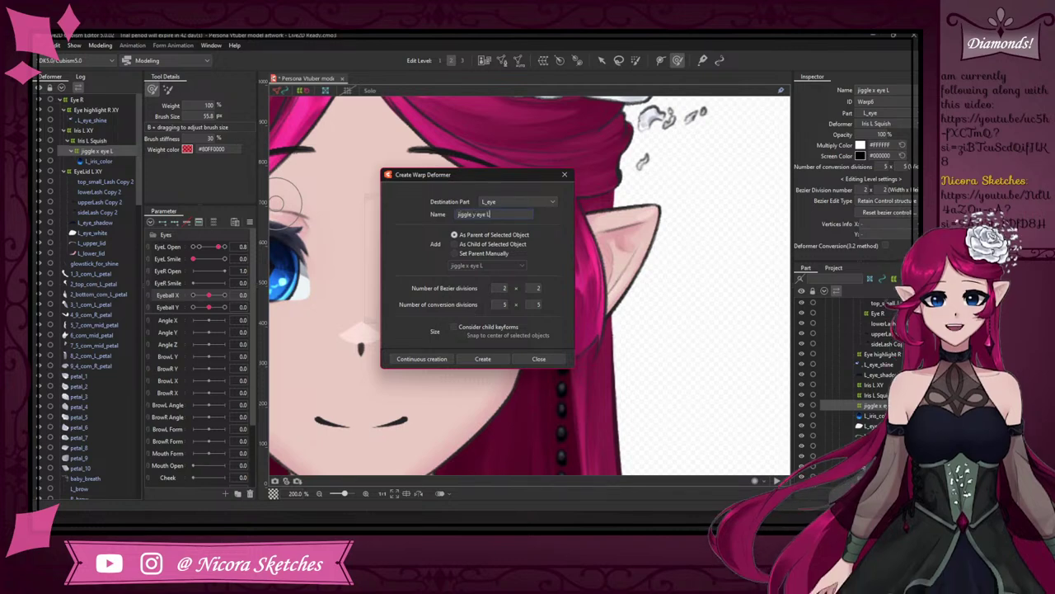
left_click(494, 359)
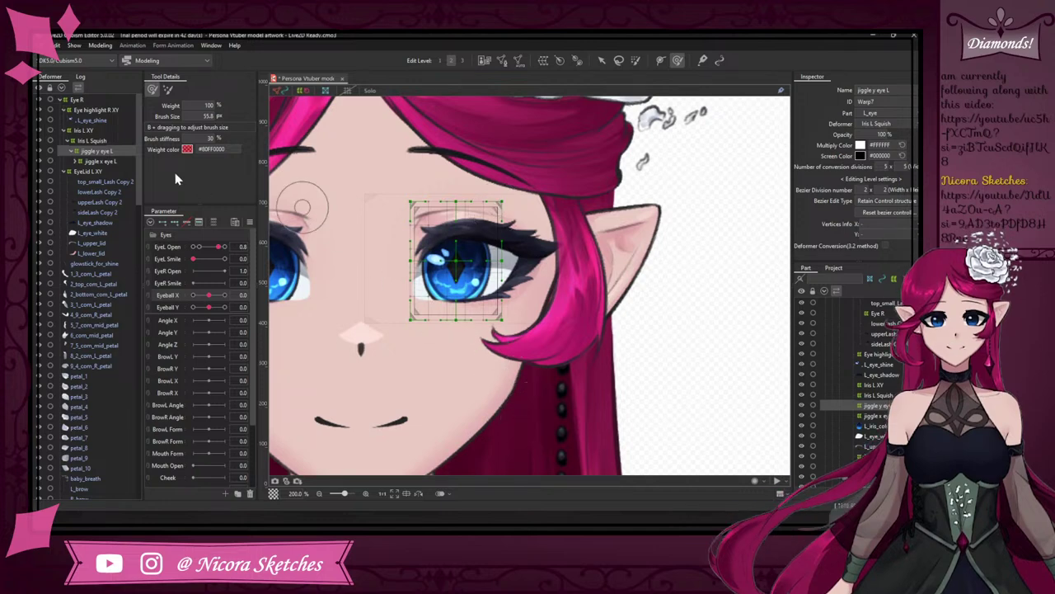
- Expand the jiggle deformer hierarchy down to L_iris_color and select the jiggle x eye L deformer
left_click(73, 161)
left_click(103, 170)
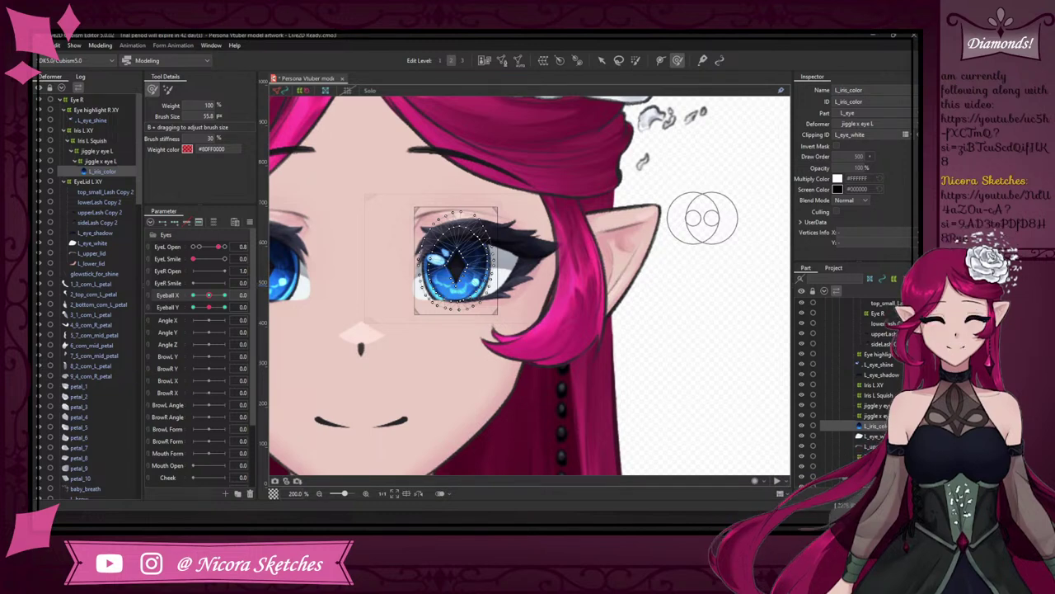
left_click(122, 153)
left_click(122, 160)
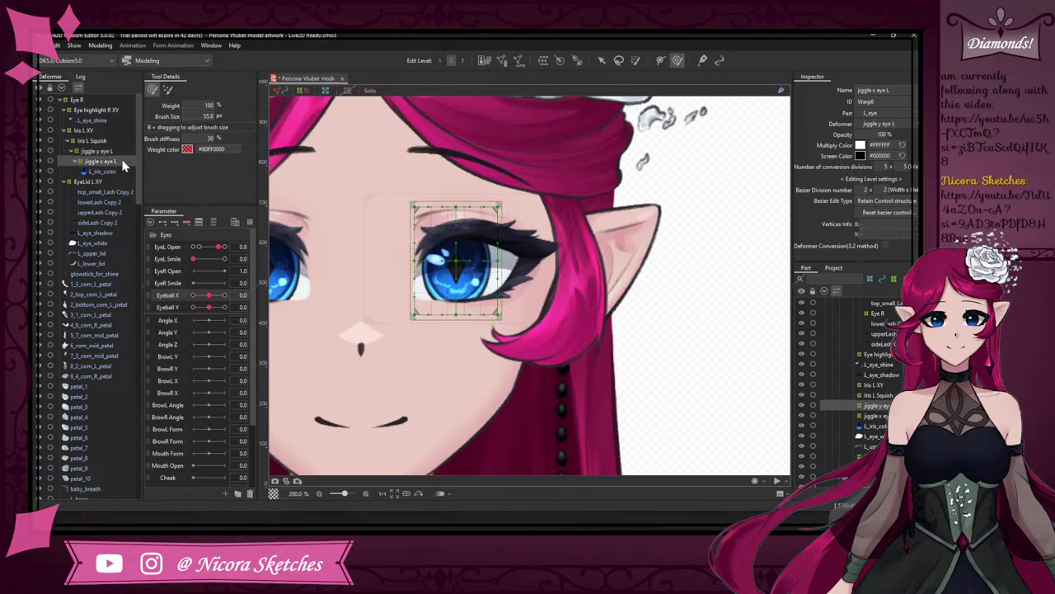
- Create a parameter named "Eye L jiggle x" and place it directly below EyeL Smile in the Eyes group
left_click(224, 492)
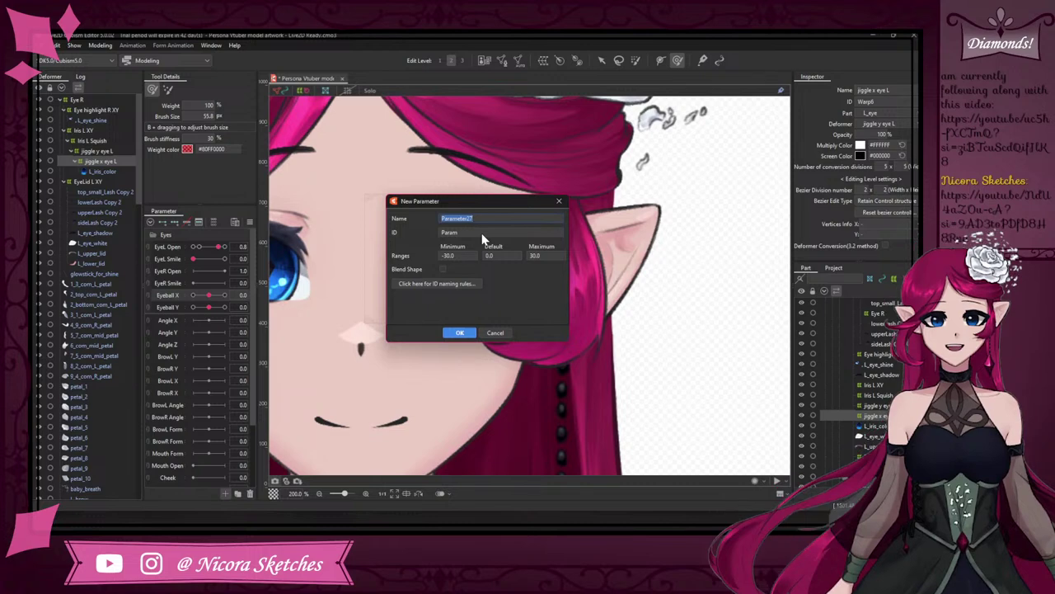
key("BackSpace")
type("jiggle")
key("BackSpace")
key("BackSpace")
key("BackSpace")
key("BackSpace")
key("BackSpace")
key("BackSpace")
type("Eye L jiggle x")
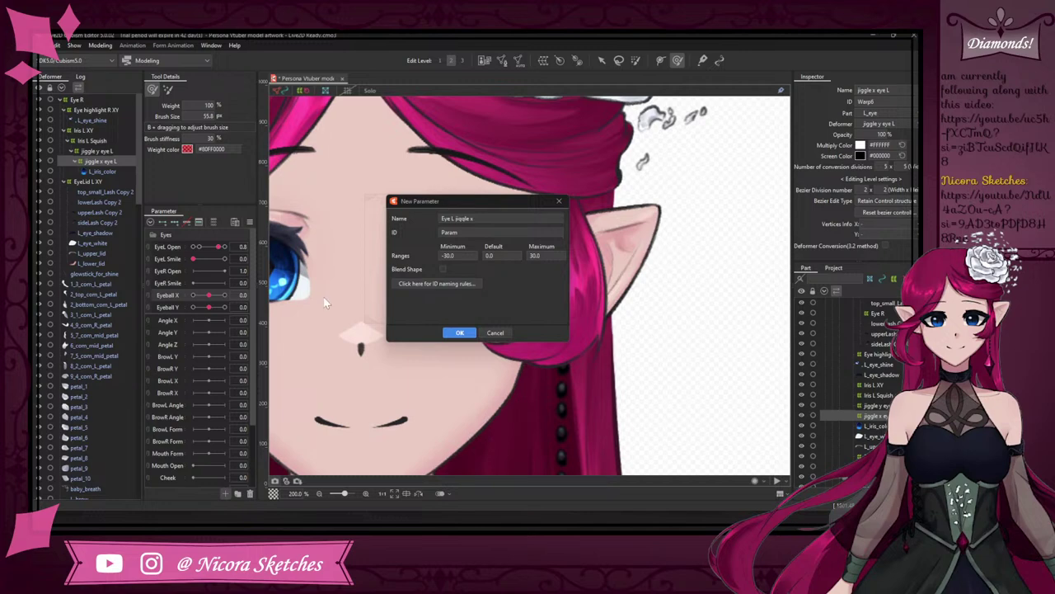
left_click(460, 332)
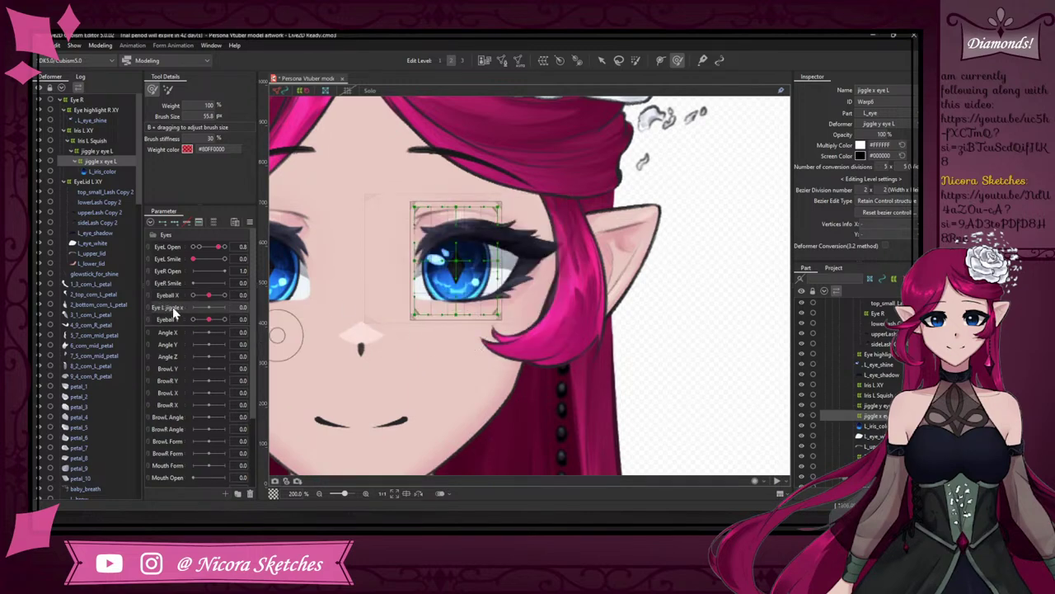
left_click_drag(172, 306, 164, 275)
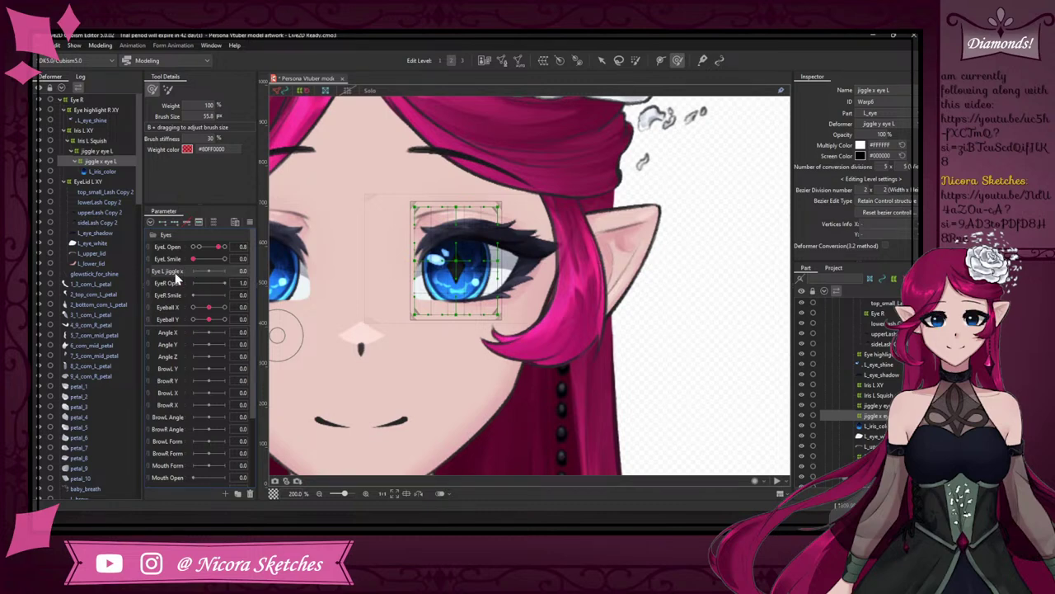
- Undo the accidental deformer paste and create a parameter named "Eye L jiggle y" below Eye L jiggle x
key("ctrl+v")
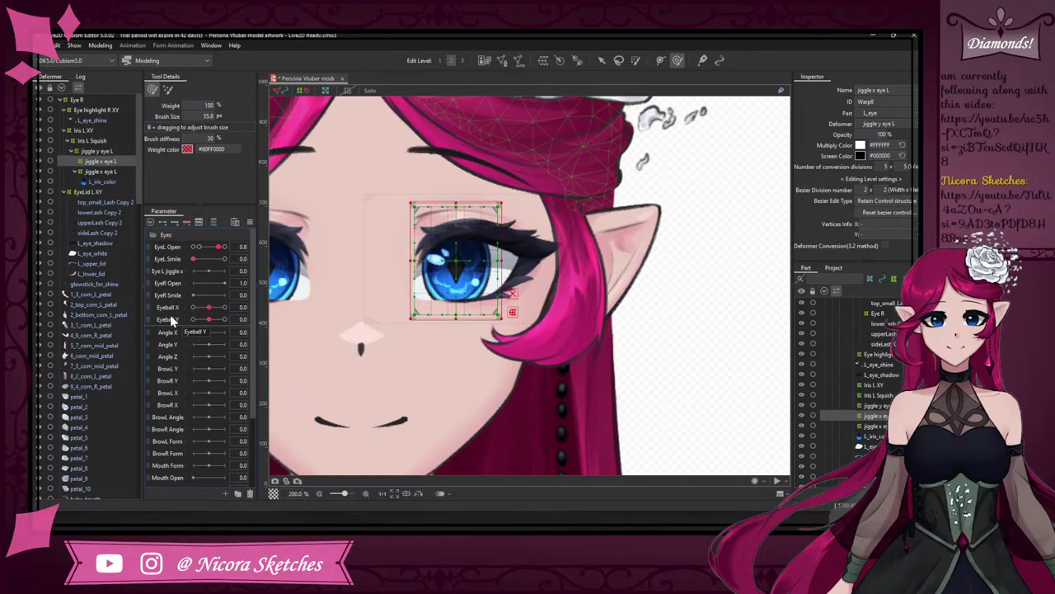
key("ctrl+z")
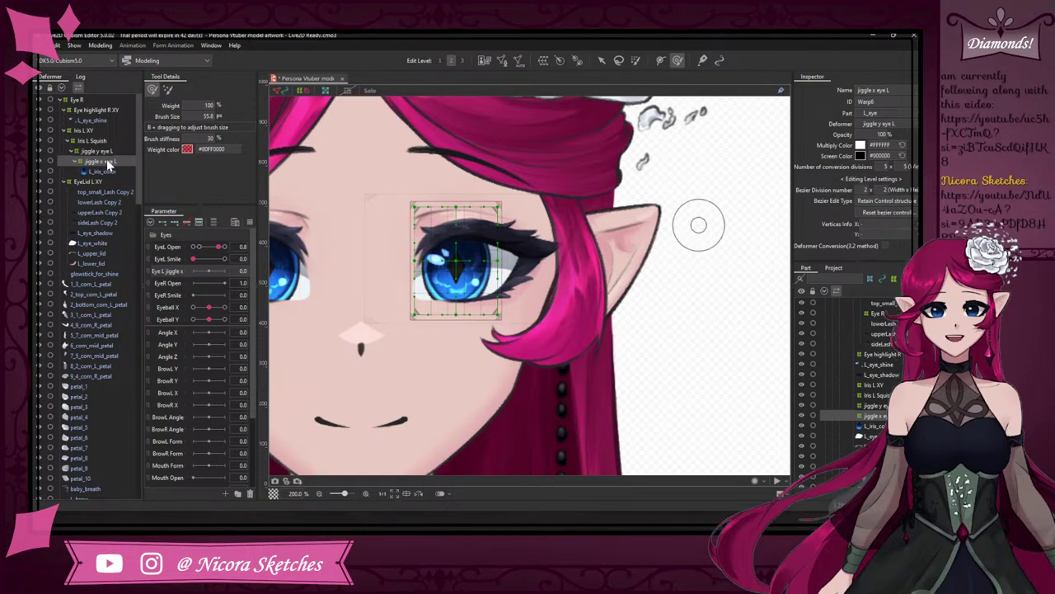
left_click(229, 492)
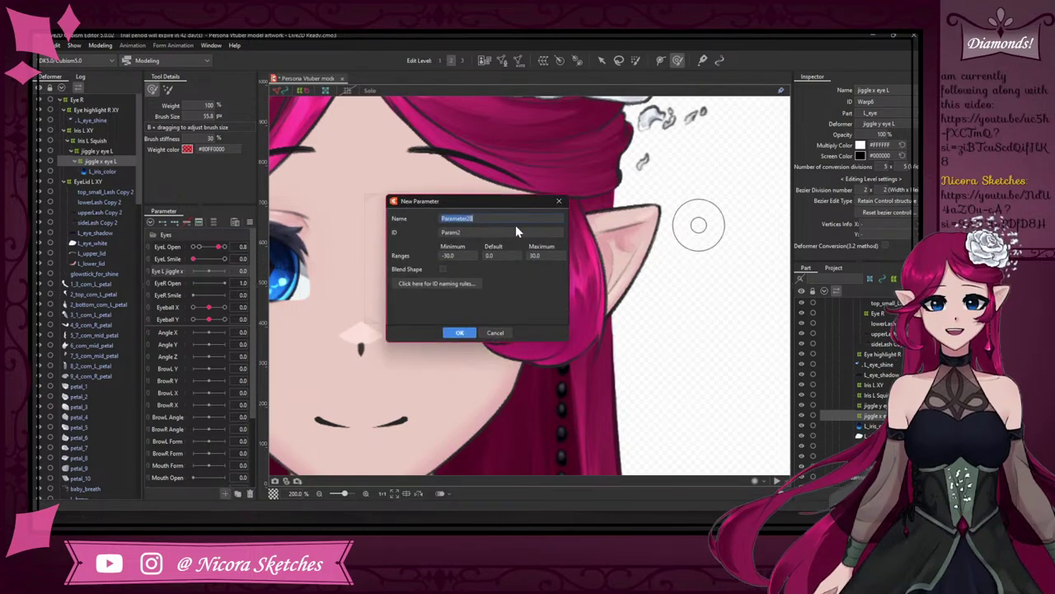
key("BackSpace")
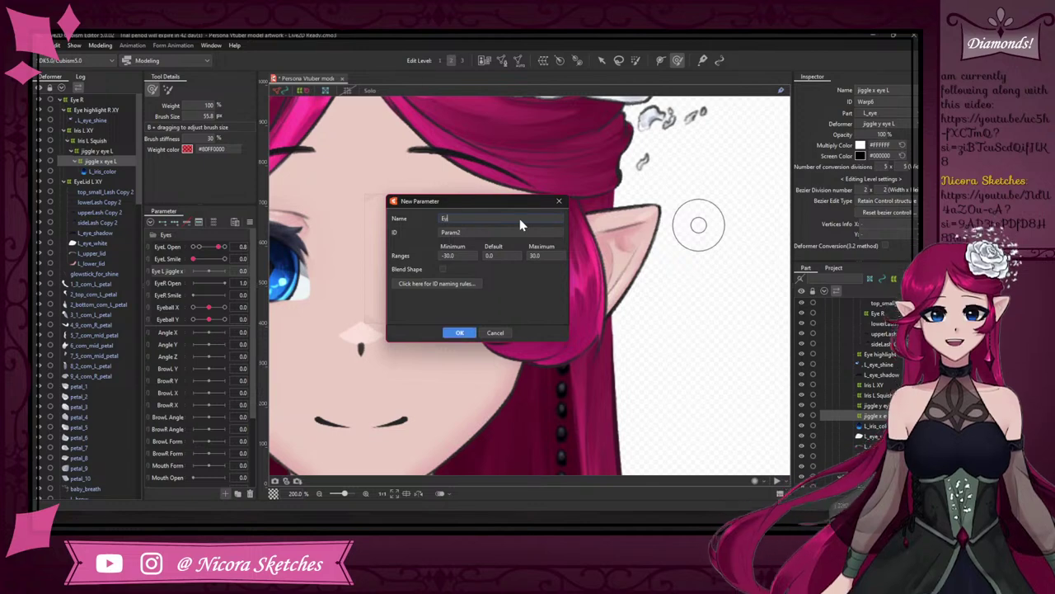
type("Eye")
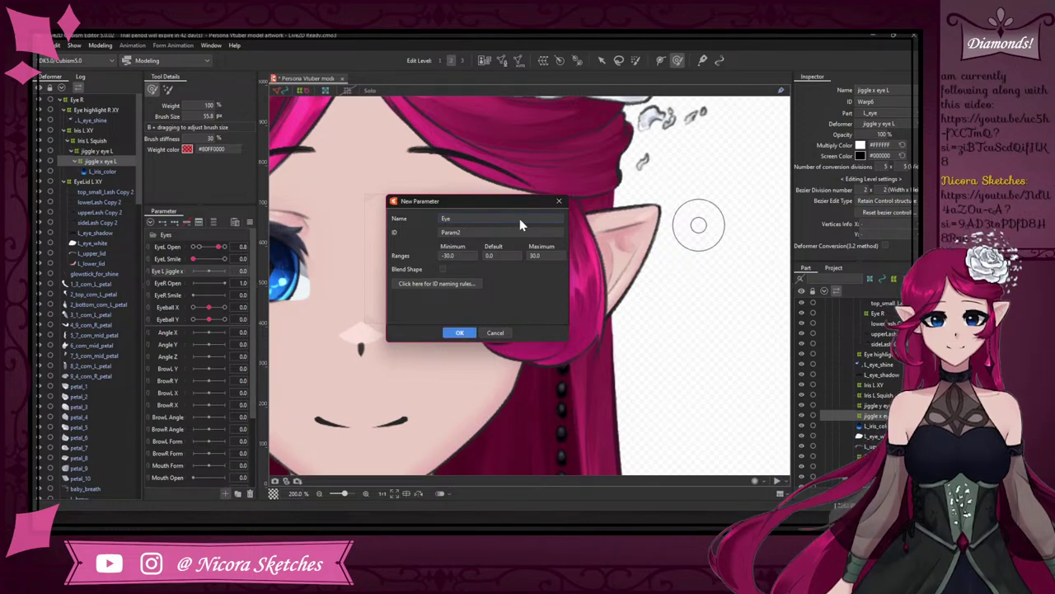
type(" L jiggle y")
left_click(463, 332)
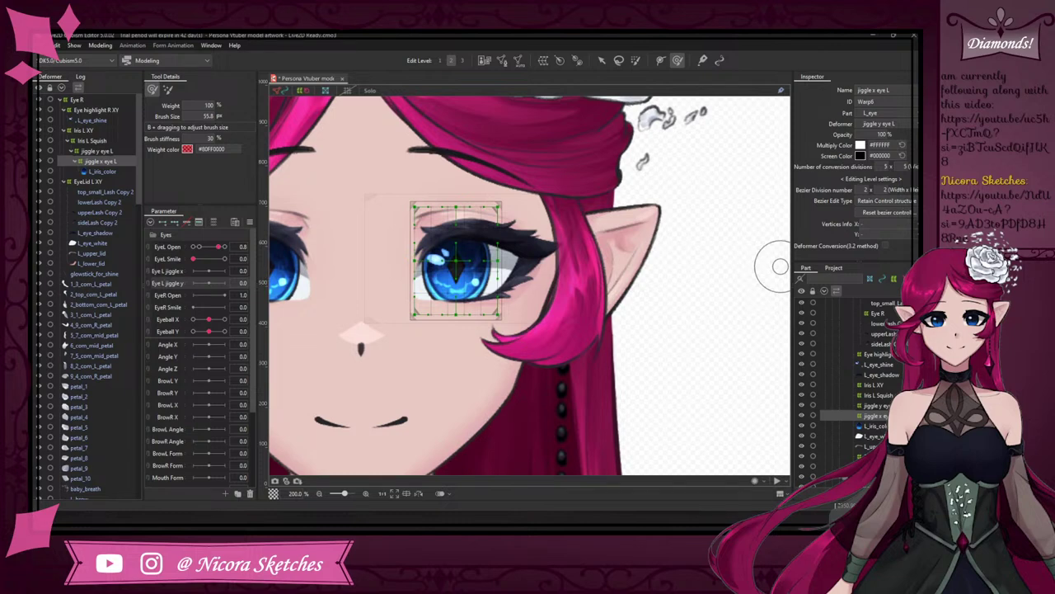
- Set the Eye L jiggle x parameter's range to a minimum of -1 and a maximum of 1
right_click(181, 269)
left_click(204, 278)
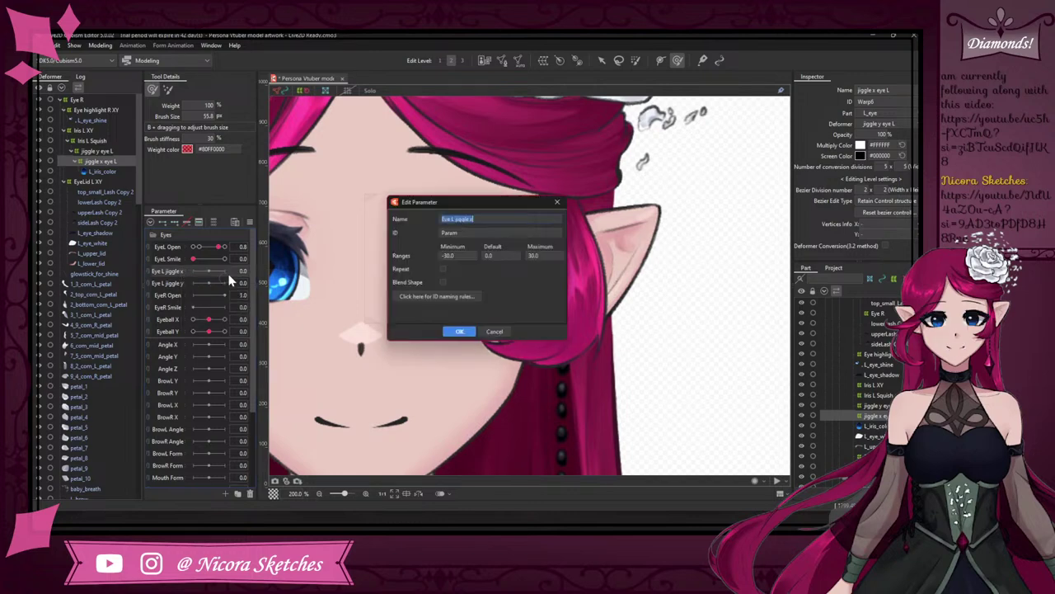
left_click(449, 255)
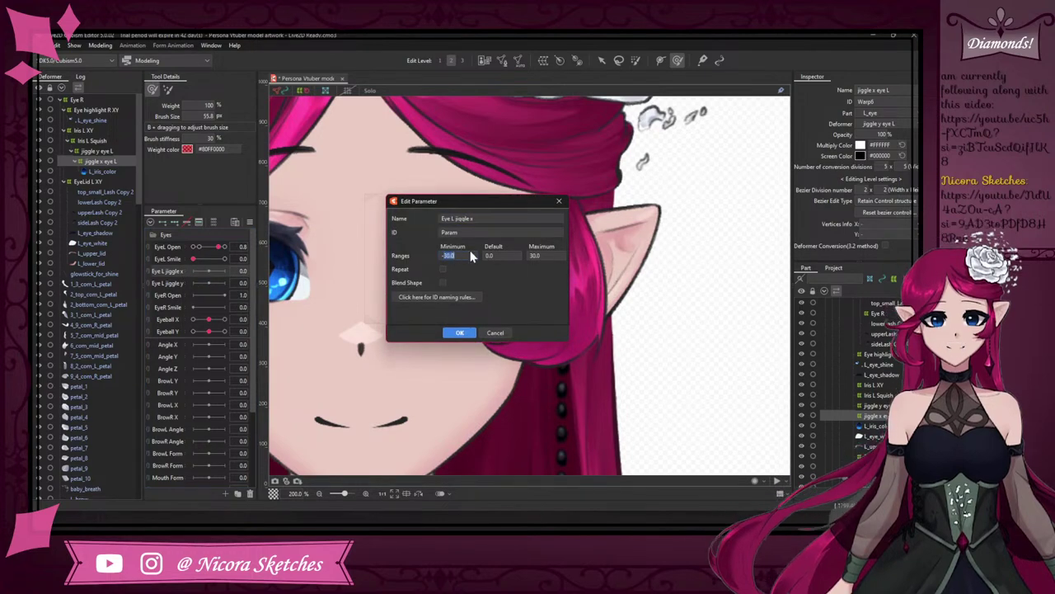
type("-1")
double_click(550, 261)
type("1")
left_click(461, 332)
- Set the Eye L jiggle y parameter's range to a minimum of -1 and a maximum of 1, and save the model
double_click(180, 285)
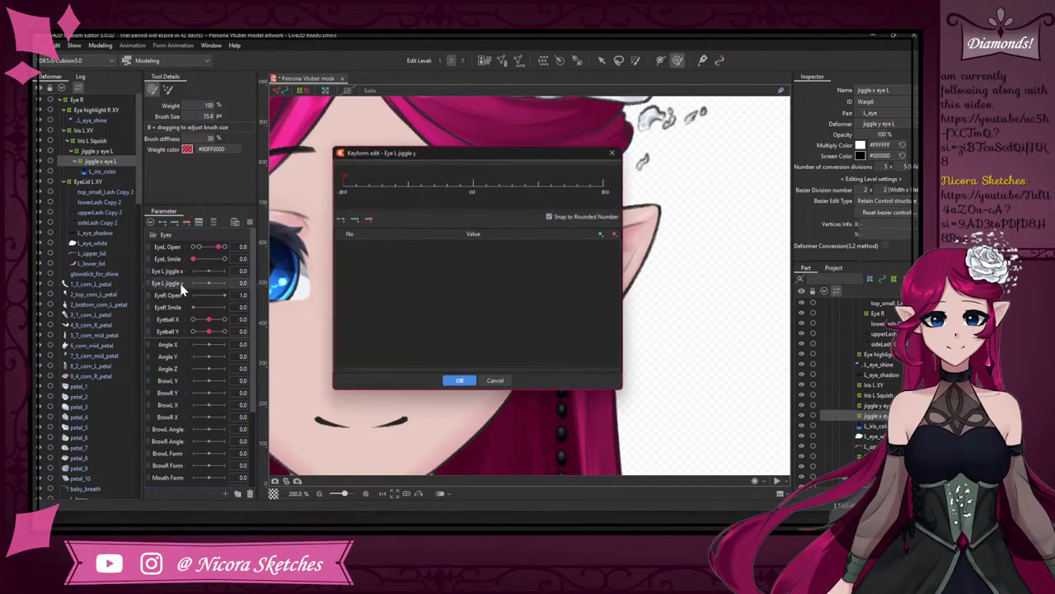
key("Return")
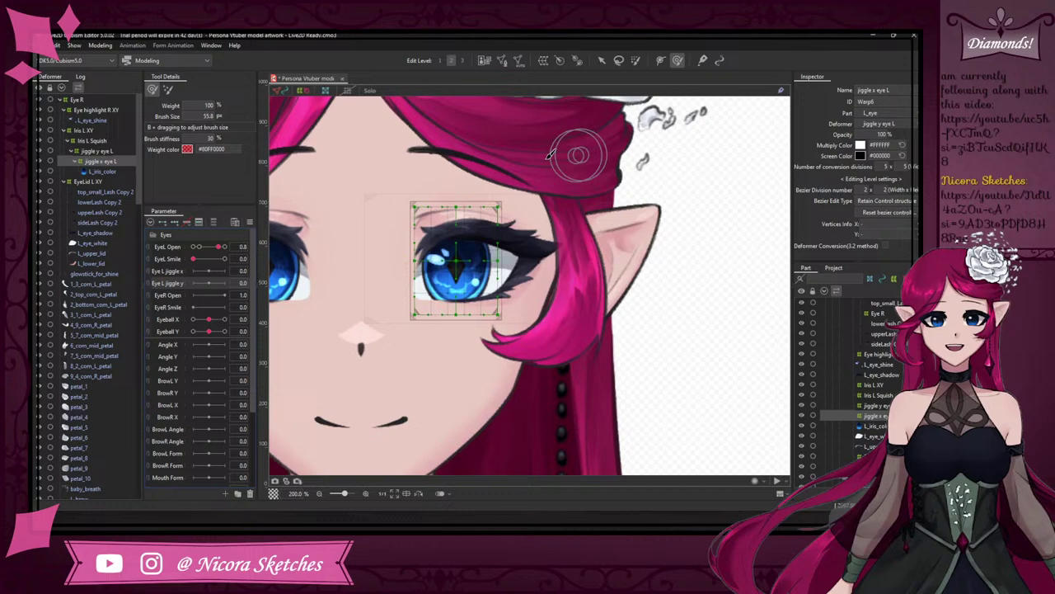
right_click(171, 284)
left_click(204, 295)
left_click(451, 255)
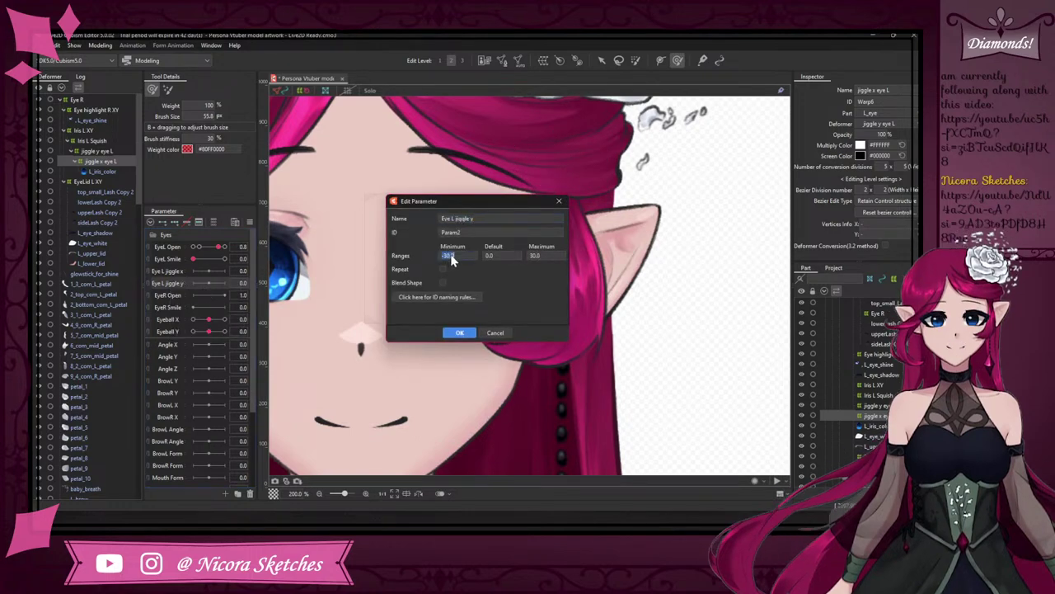
type("-1")
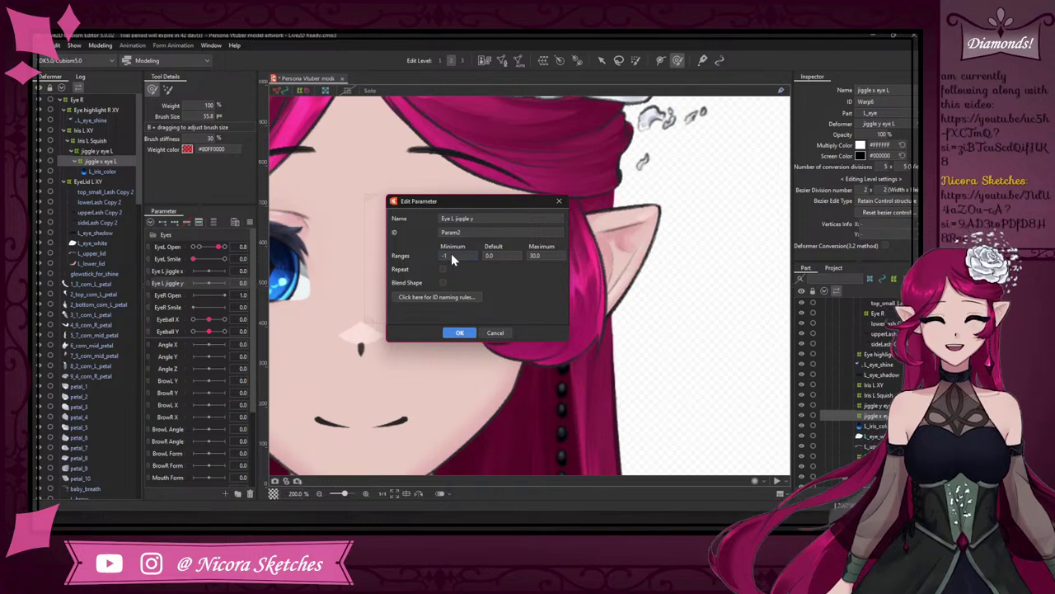
left_click(541, 257)
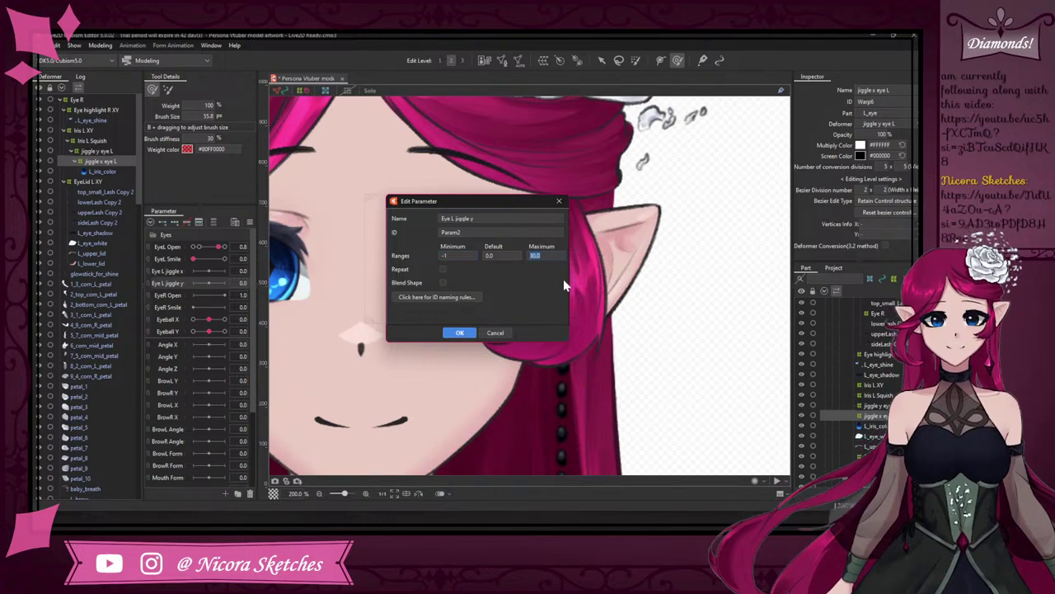
left_click(459, 333)
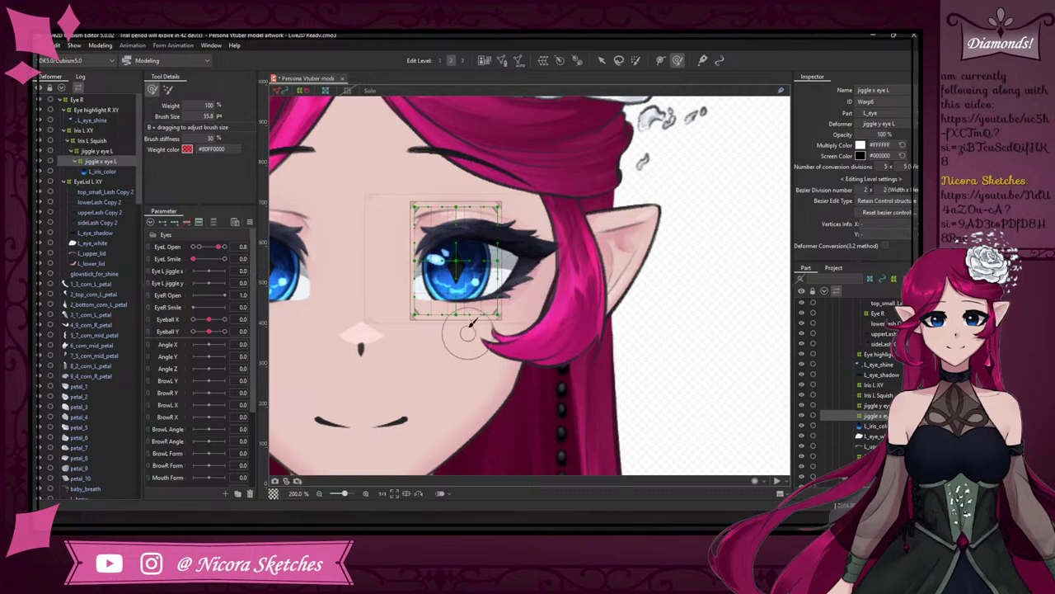
key("ctrl+s")
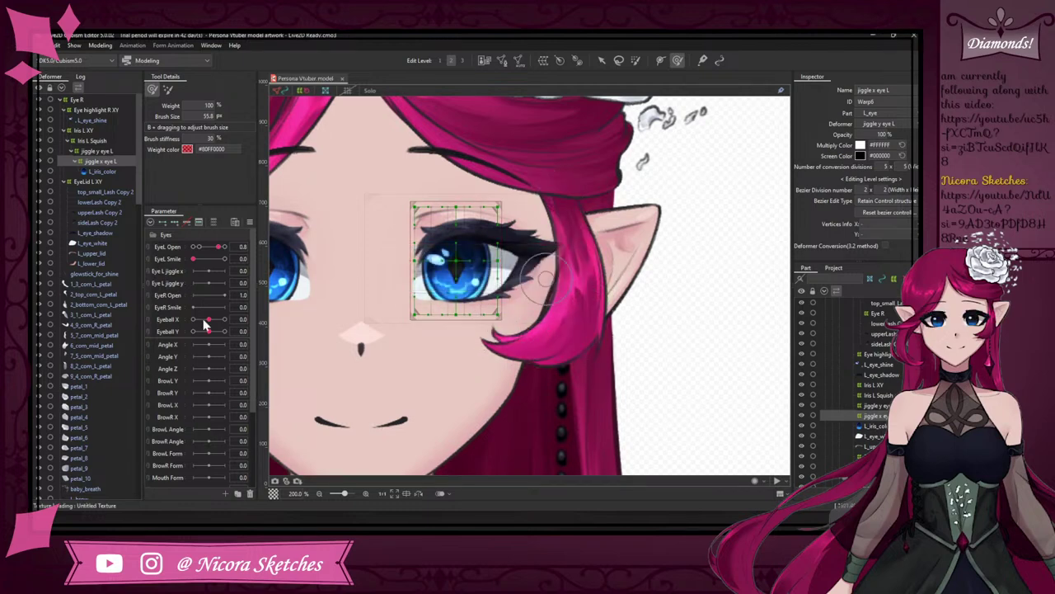
- Add three keyforms on Eye L jiggle y to the jiggle y eye L deformer and on Eye L jiggle x to jiggle x eye L
left_click(166, 283)
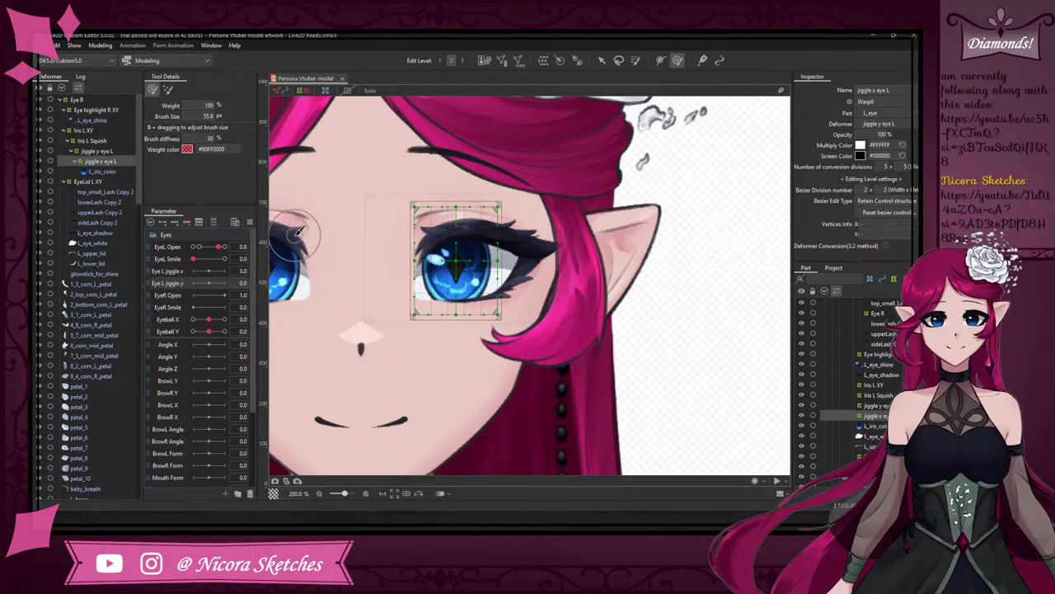
left_click(174, 221)
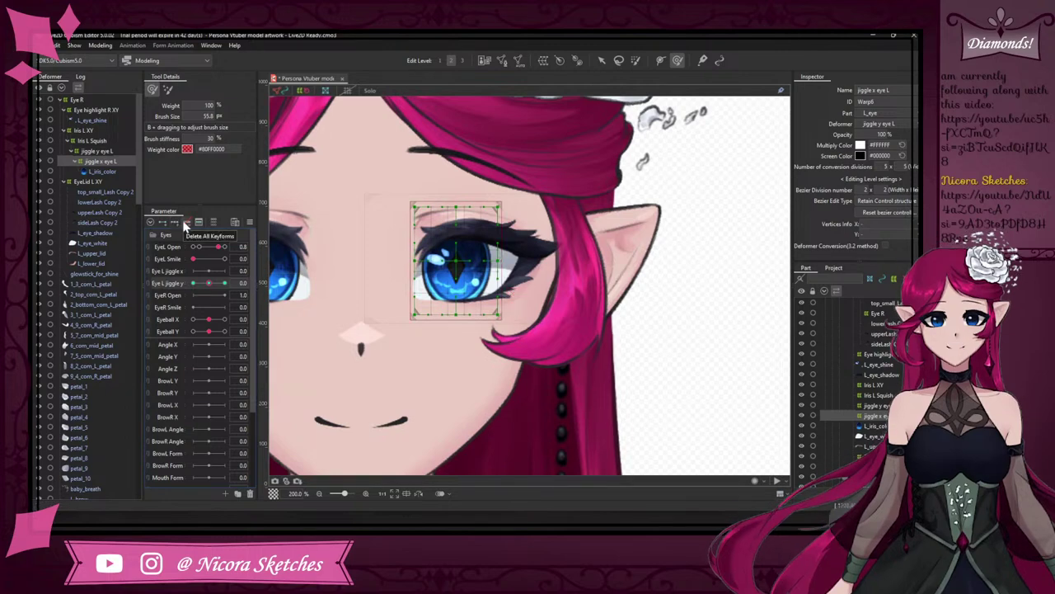
left_click(115, 150)
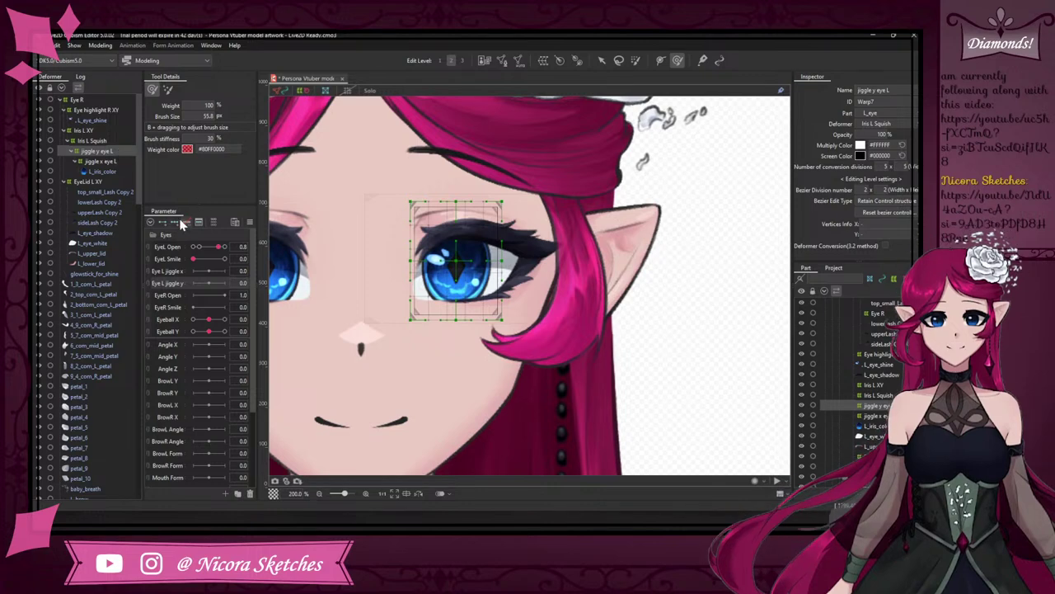
left_click(120, 161)
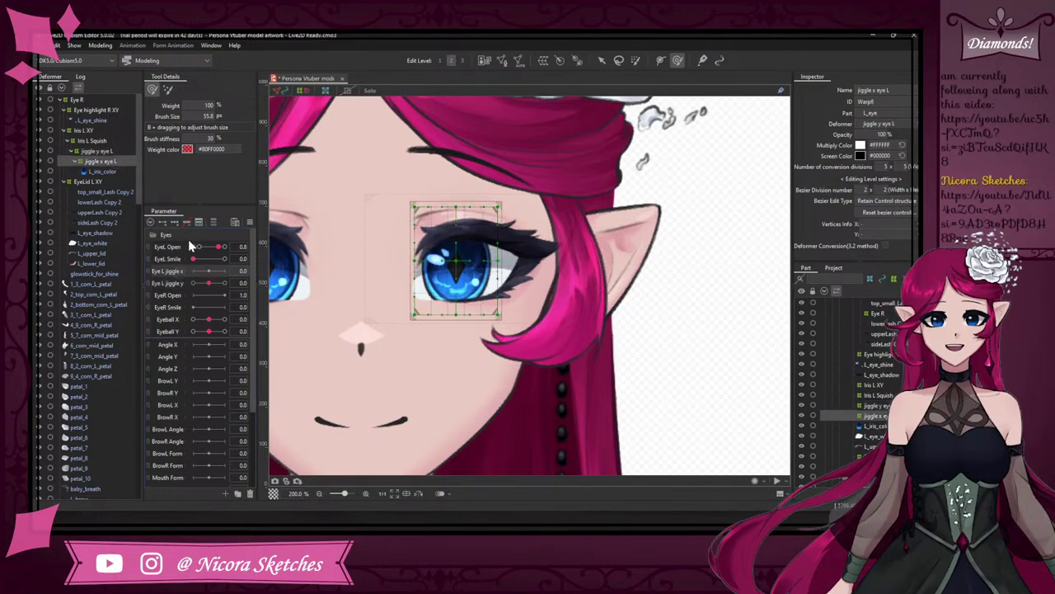
left_click(181, 281)
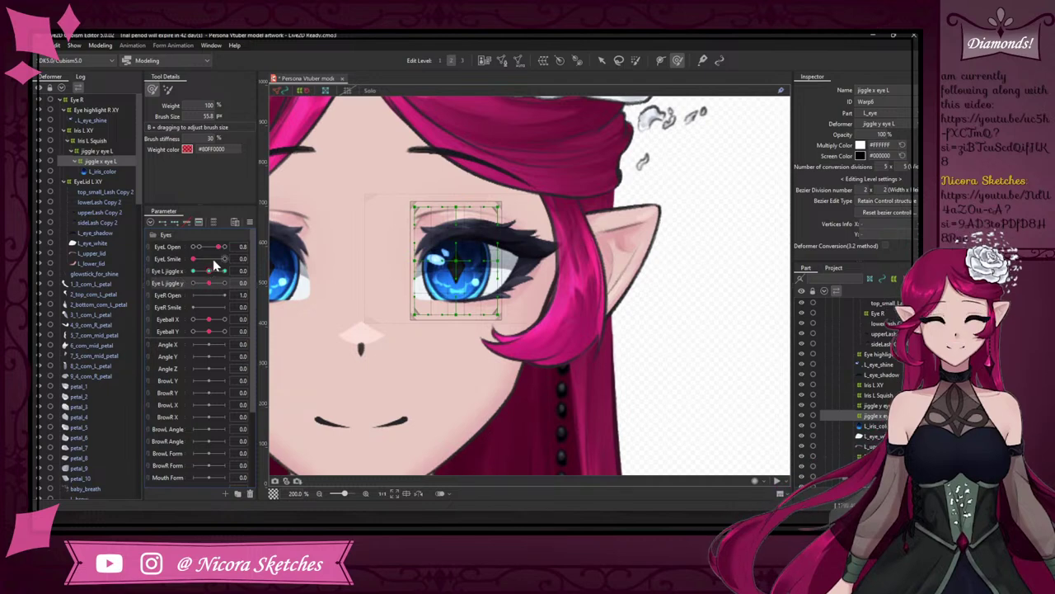
- With Eye L jiggle y at 1.0, stretch the jiggle y eye L deformer slightly taller, evenly about its centre
left_click(120, 153)
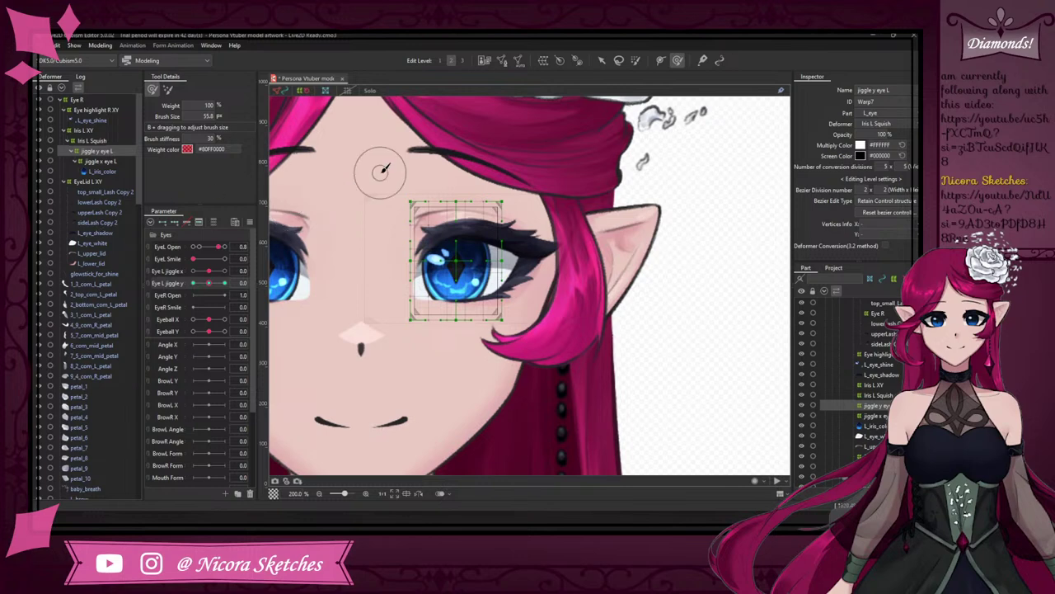
left_click(602, 60)
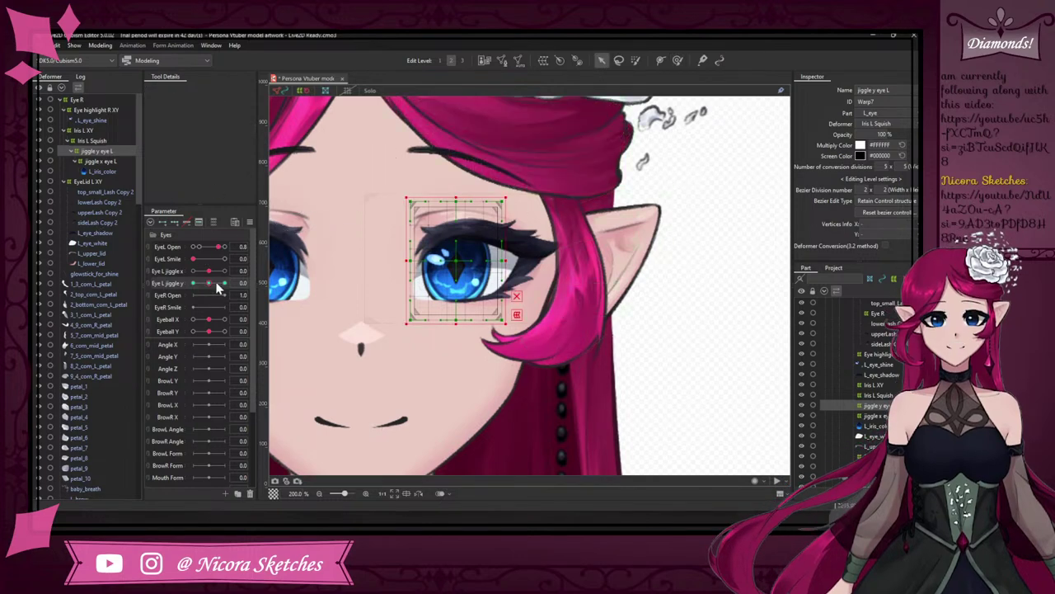
left_click_drag(217, 283, 226, 283)
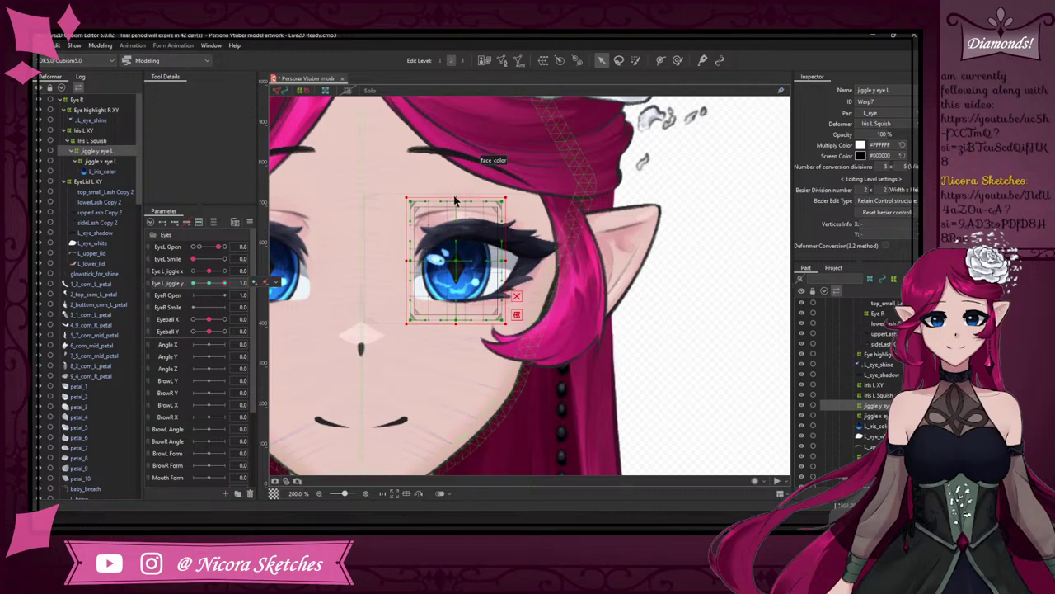
left_click_drag(457, 193, 443, 178)
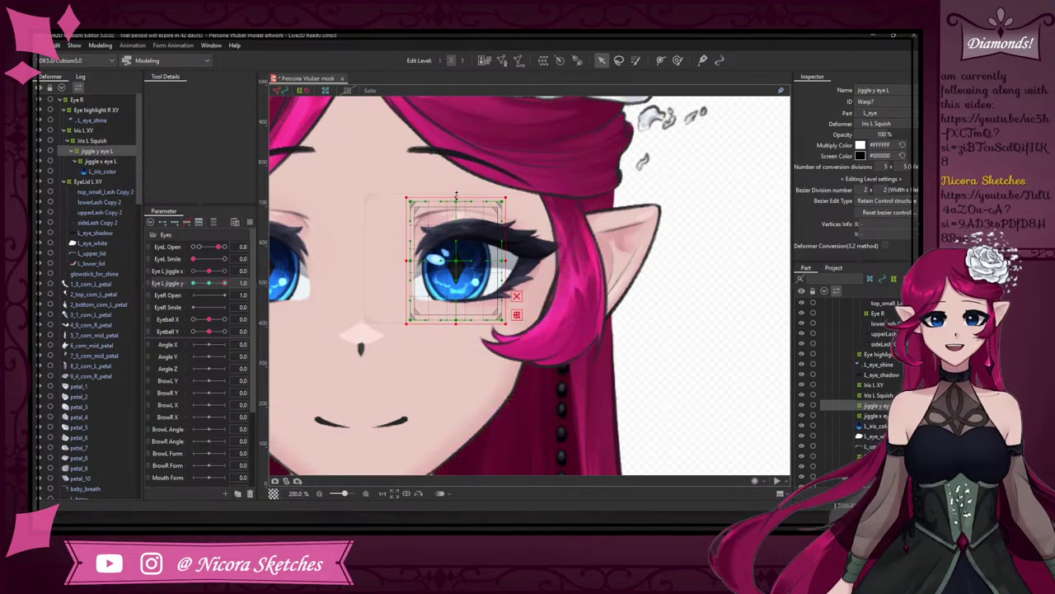
left_click_drag(455, 198, 456, 188)
- With Eye L jiggle y at -1.0, squash the jiggle y eye L deformer vertically about its centre and test the motion
left_click(194, 284)
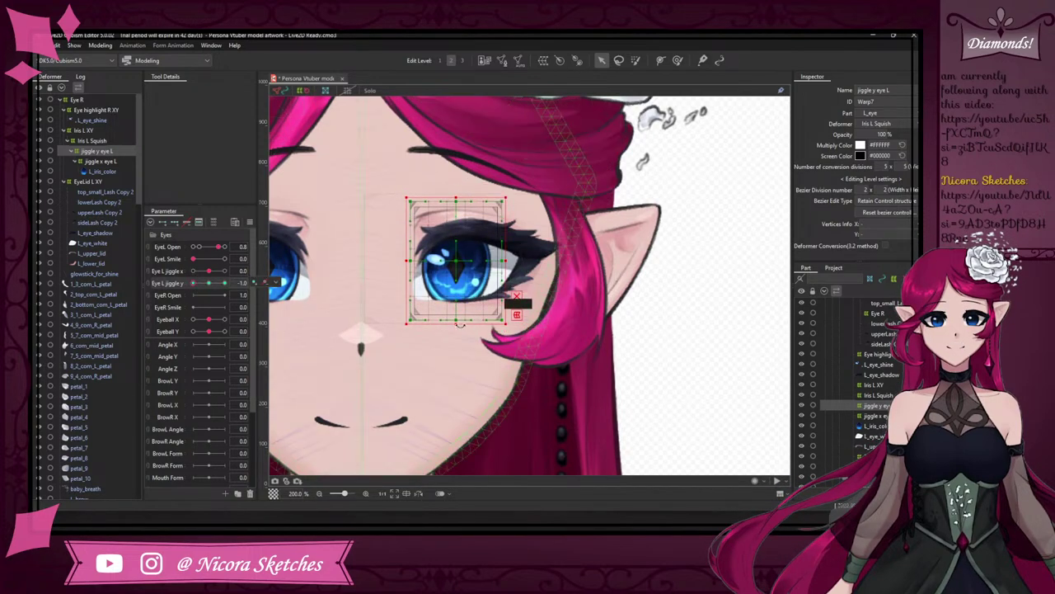
left_click_drag(456, 325, 459, 310)
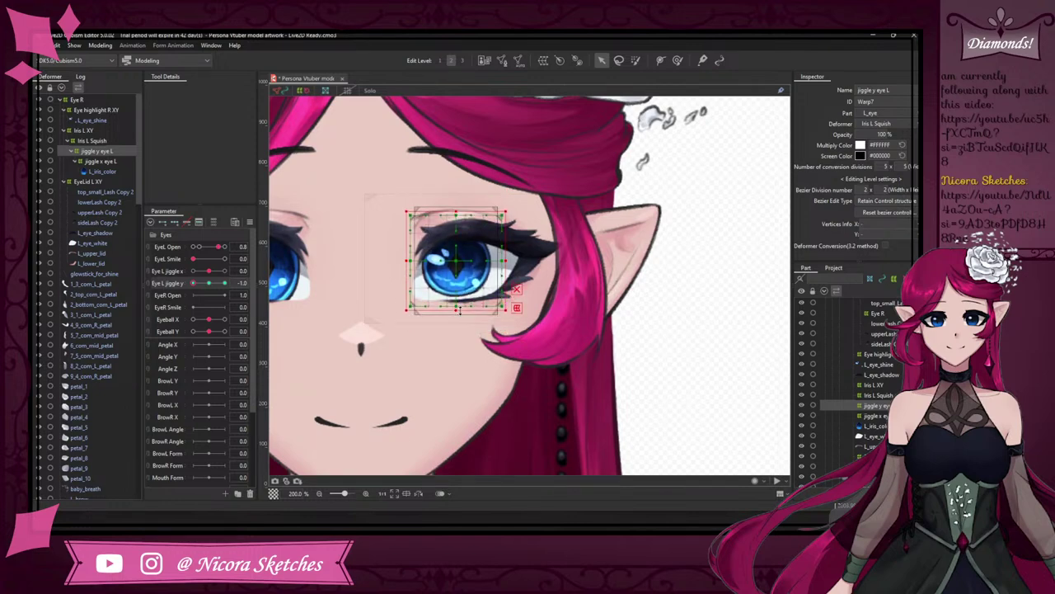
mouse_move(209, 282)
left_mouse_down()
mouse_move(226, 279)
mouse_move(173, 270)
mouse_move(231, 277)
mouse_move(153, 272)
mouse_move(237, 288)
mouse_move(191, 293)
left_mouse_up()
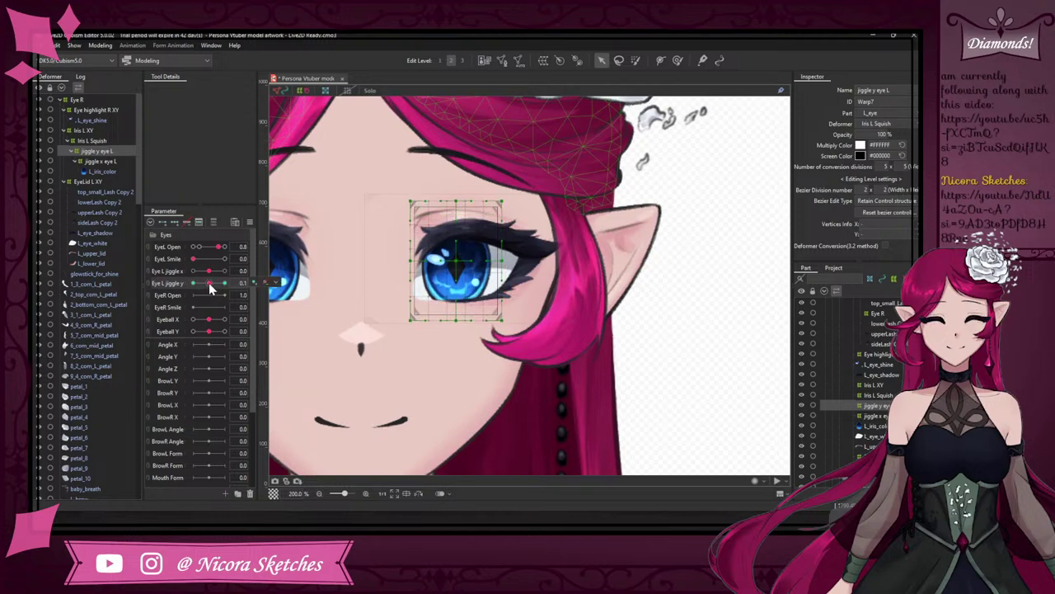
- Return the Eye L jiggle y parameter to 0.0
left_click(208, 283)
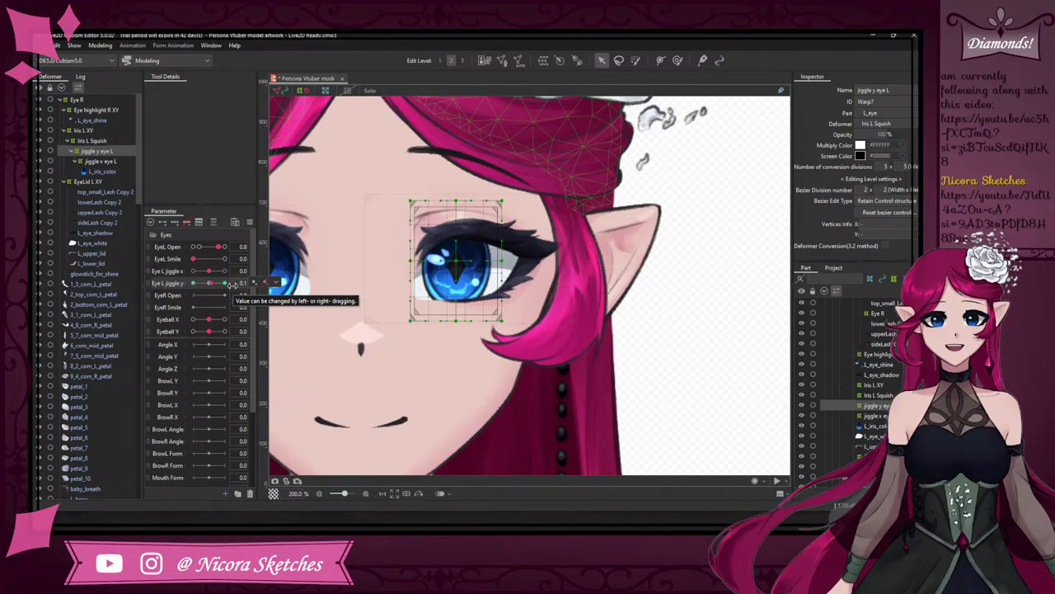
left_click(234, 284)
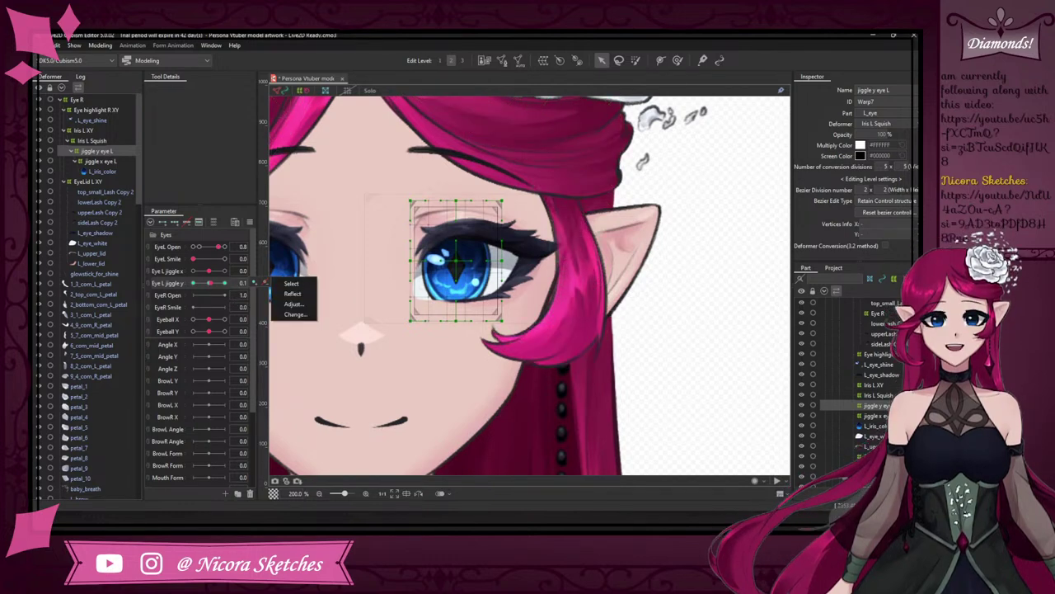
key("Escape")
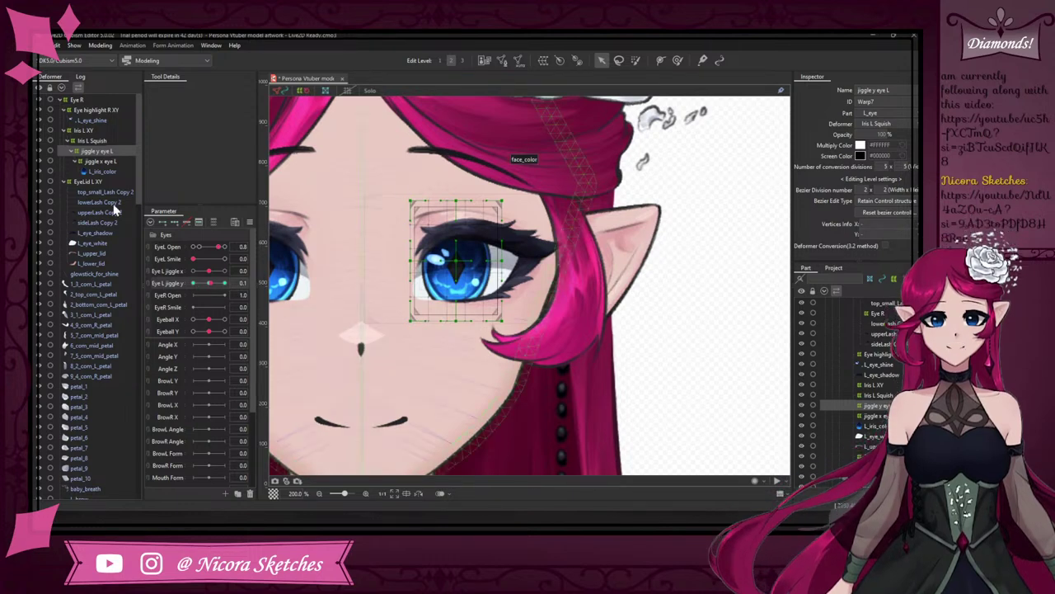
left_click(208, 283)
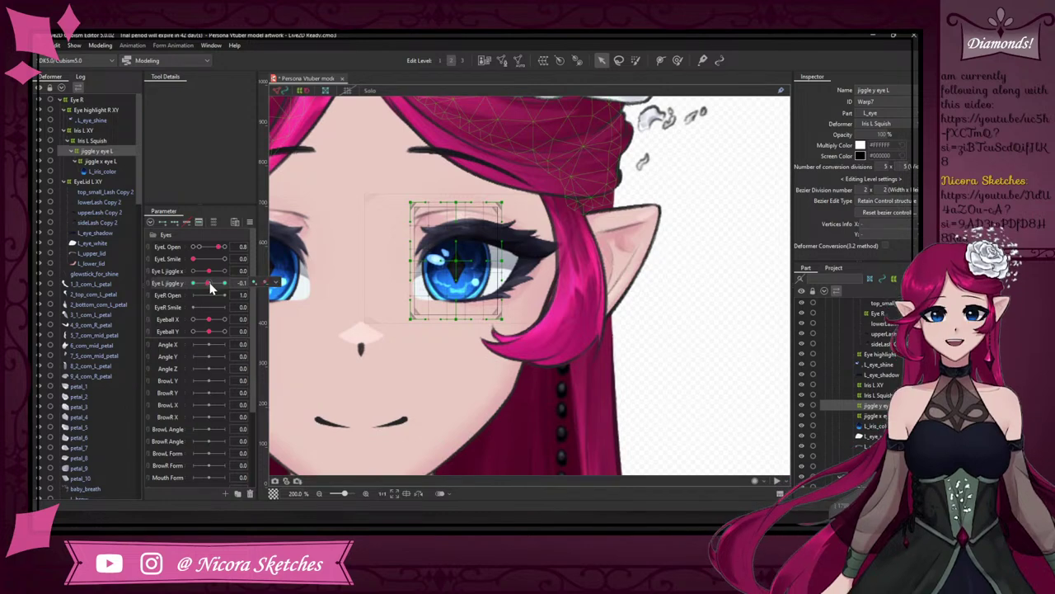
left_click(210, 284)
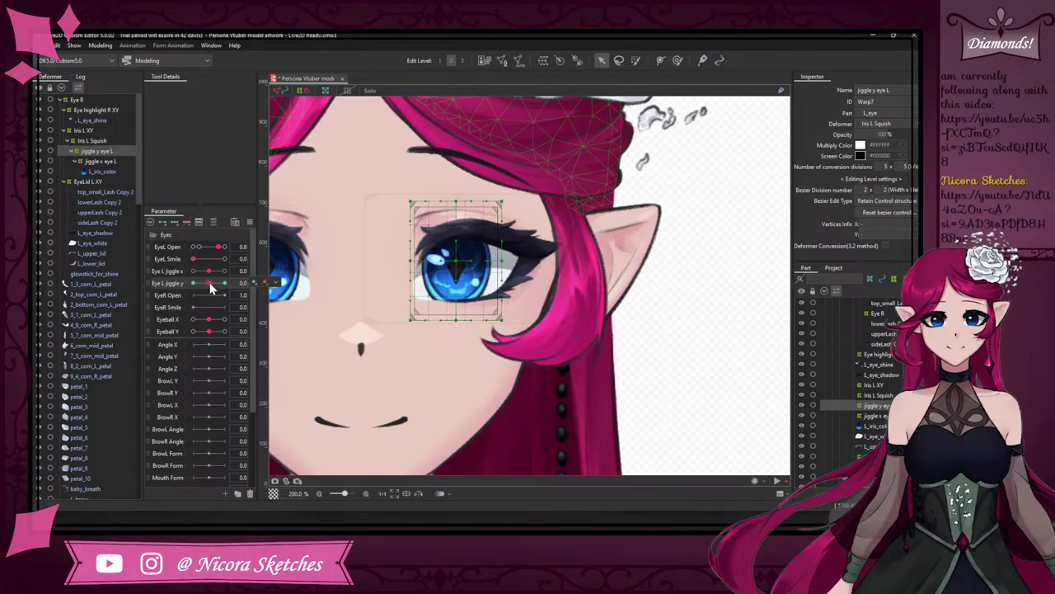
- With Eye L jiggle x at 1.0, widen the jiggle x eye L deformer evenly about its centre
left_click(98, 161)
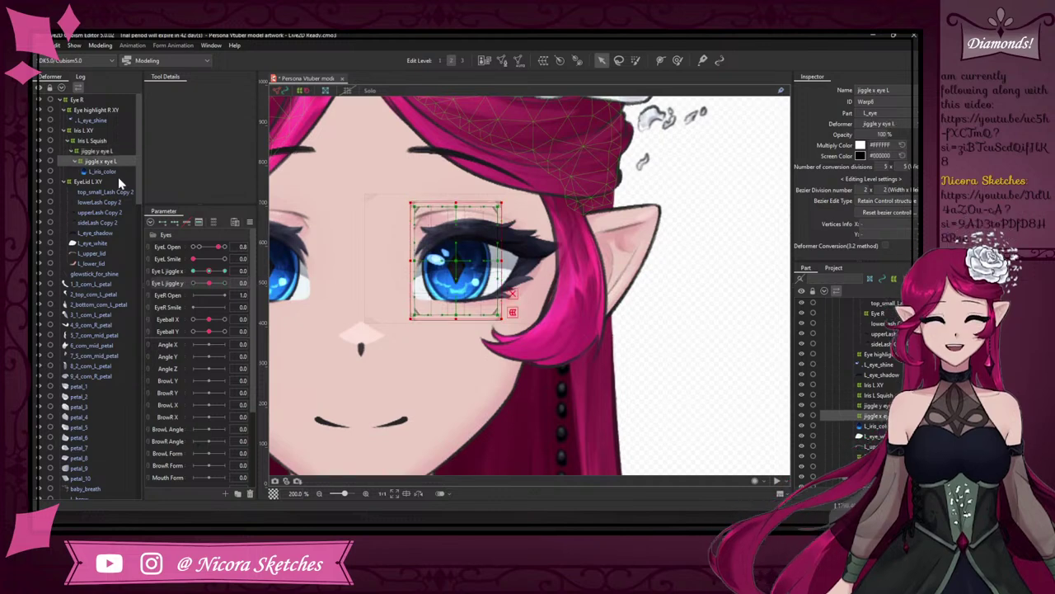
left_click(208, 271)
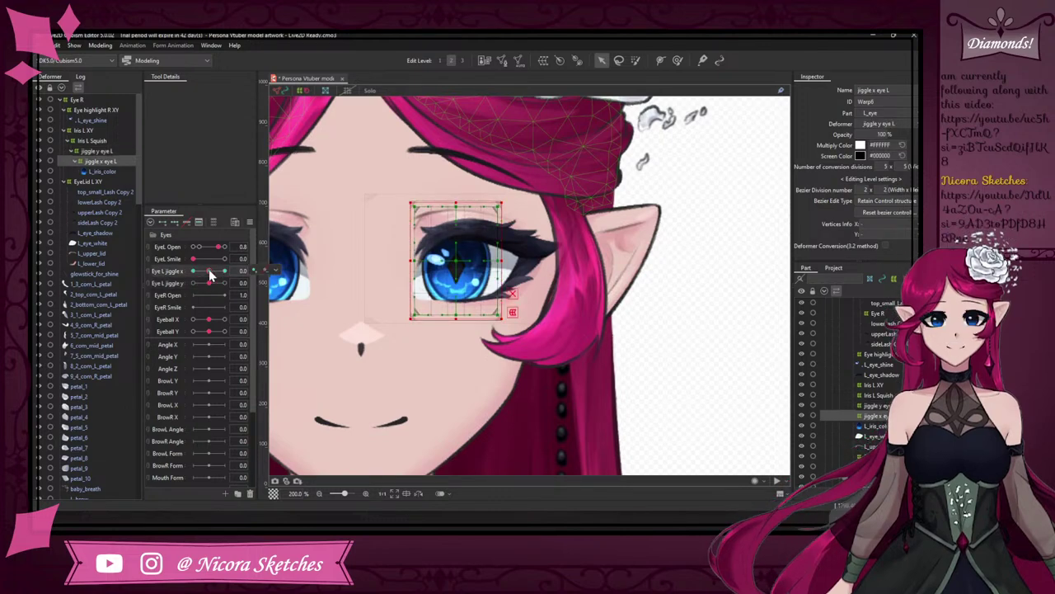
left_click_drag(209, 269, 227, 271)
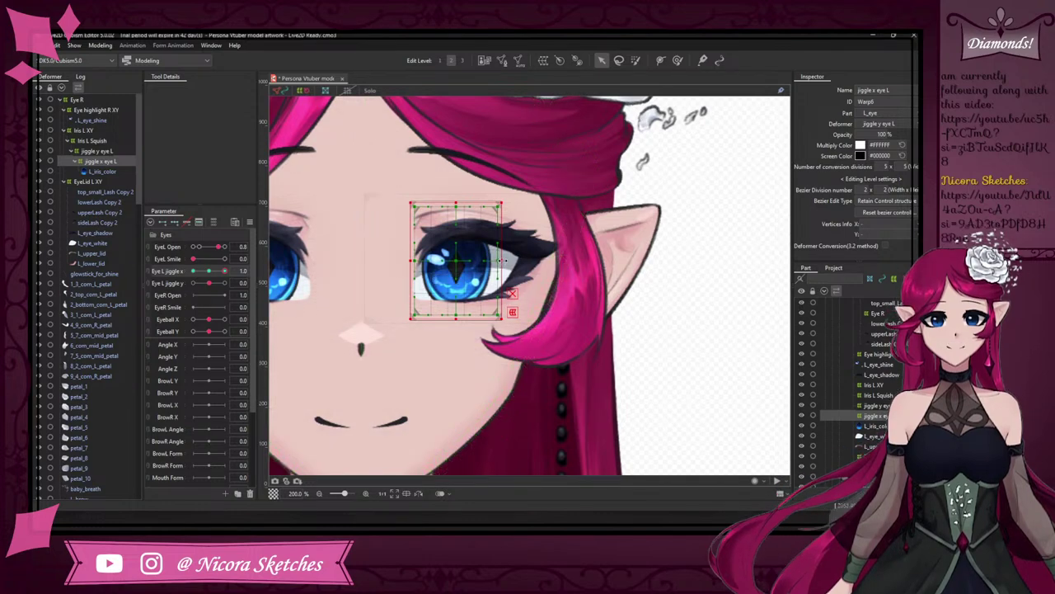
left_click_drag(501, 260, 514, 260)
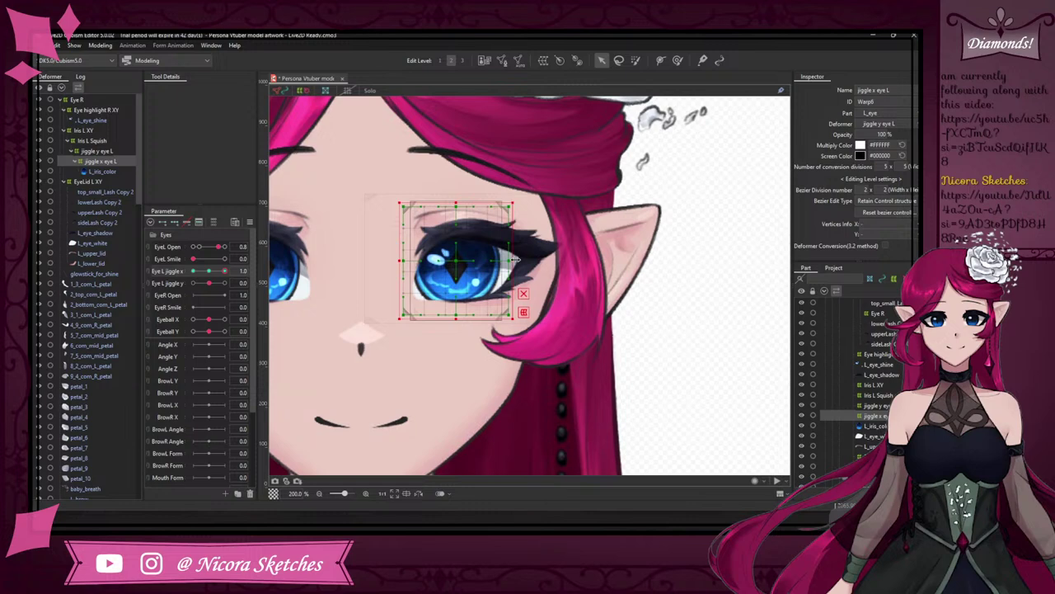
- With Eye L jiggle x at -1.0, narrow the jiggle x eye L deformer about its centre and test the motion
left_click(193, 271)
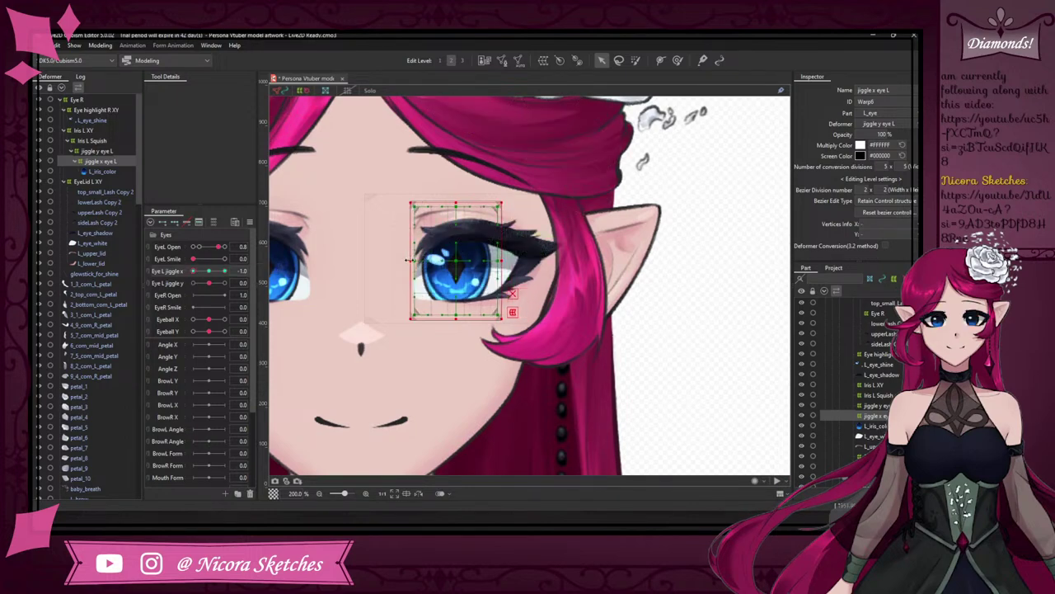
left_click_drag(408, 261, 419, 260)
mouse_move(210, 272)
left_mouse_down()
mouse_move(226, 273)
mouse_move(191, 269)
mouse_move(207, 271)
left_mouse_up()
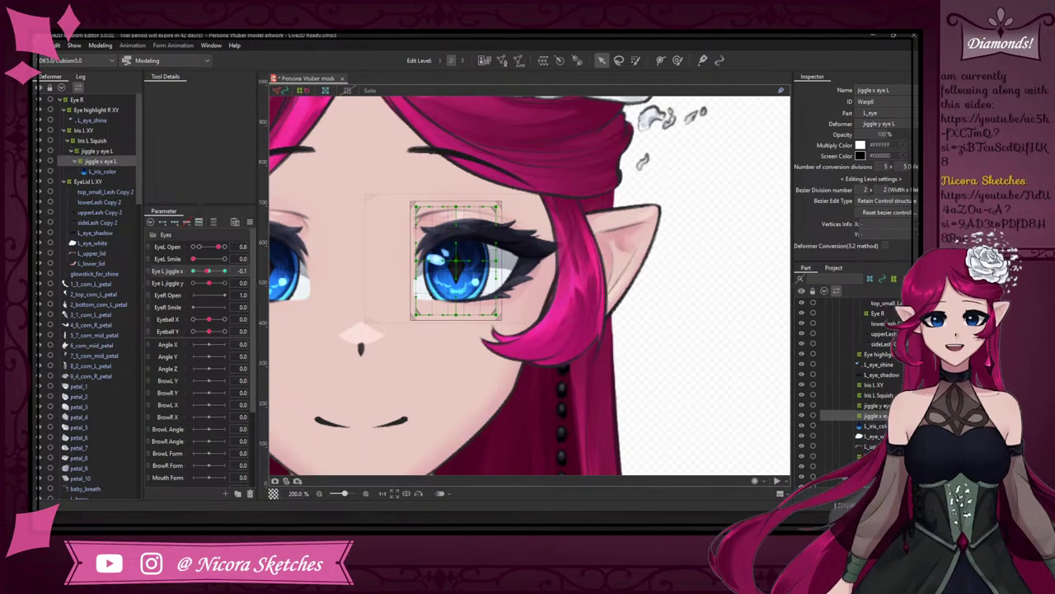
- Open the model's Physics Settings
left_click(95, 45)
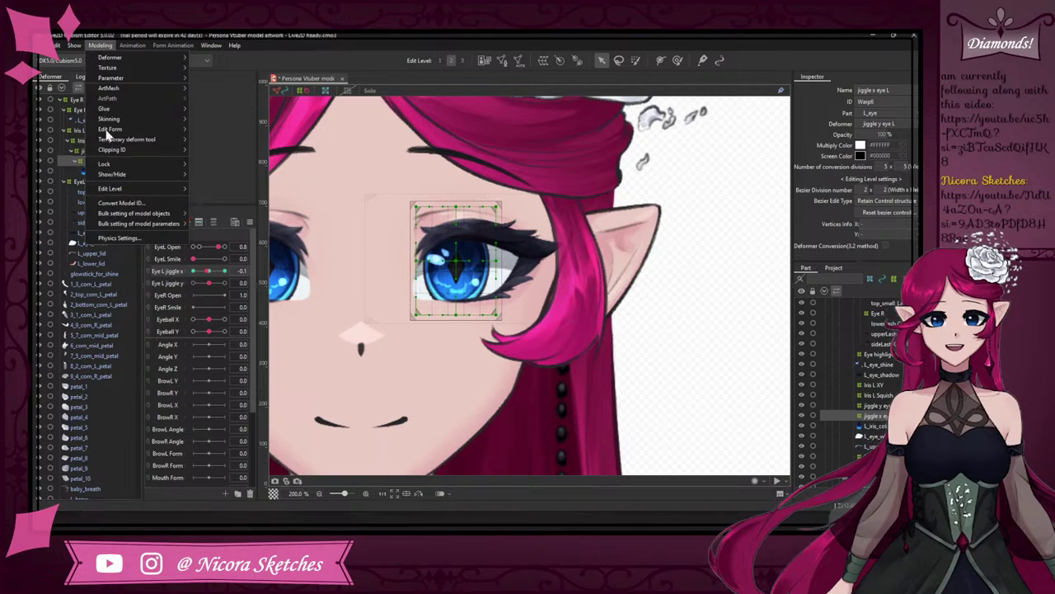
mouse_move(140, 213)
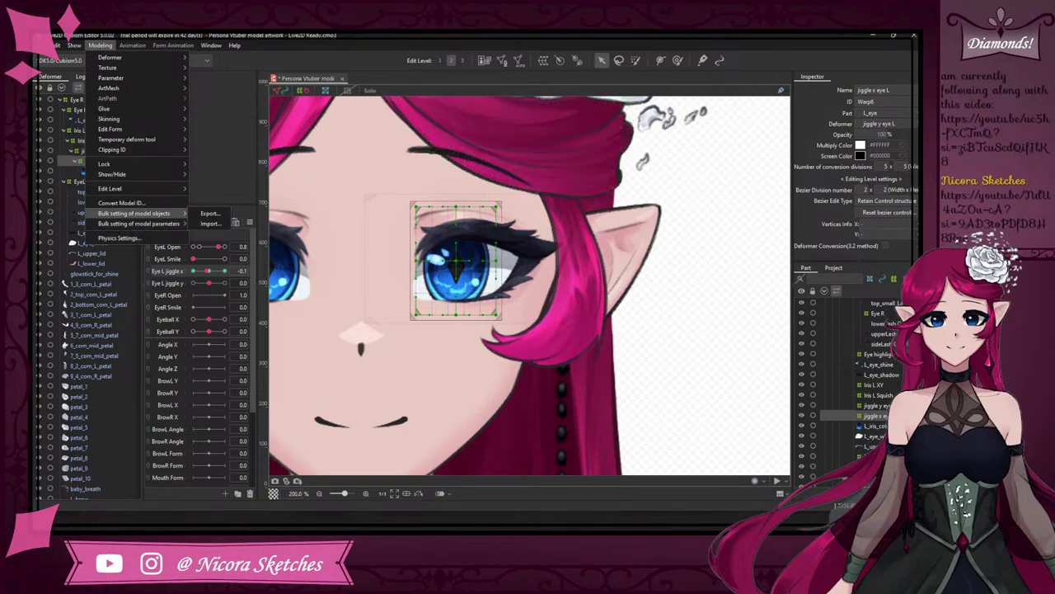
key("Escape")
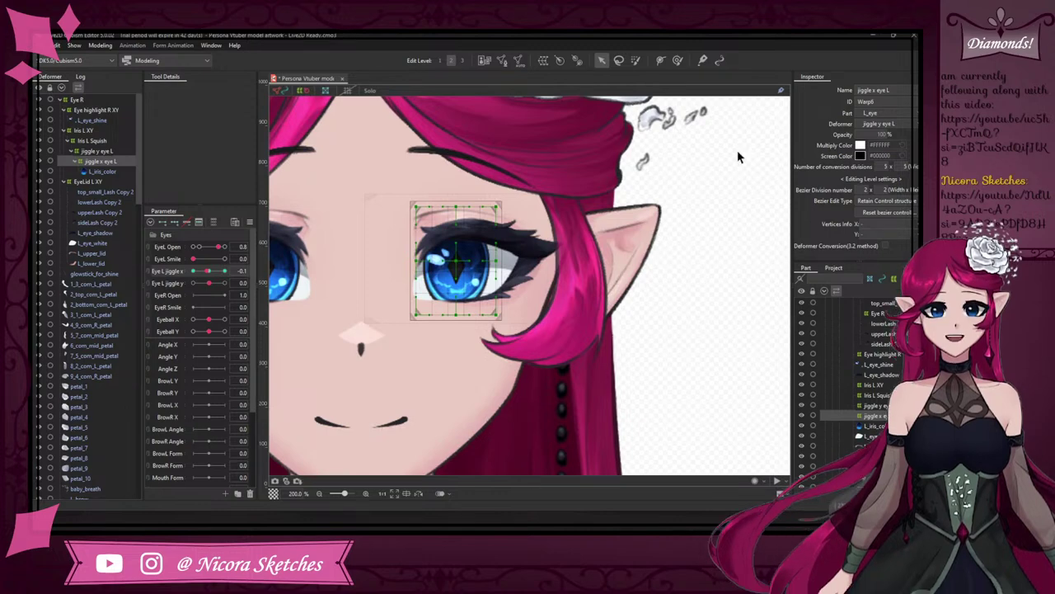
left_click(99, 46)
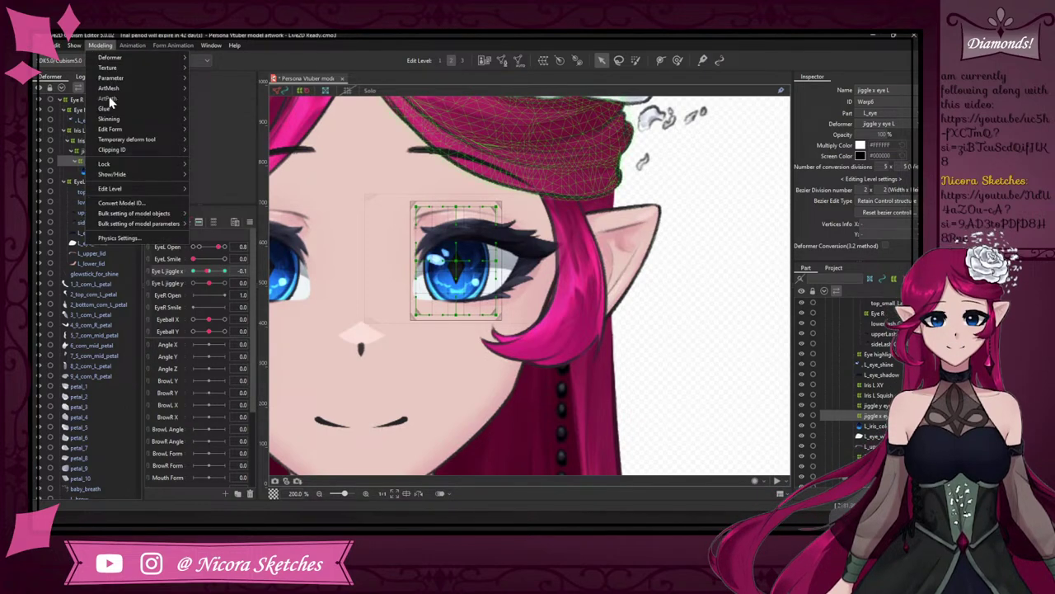
left_click(140, 237)
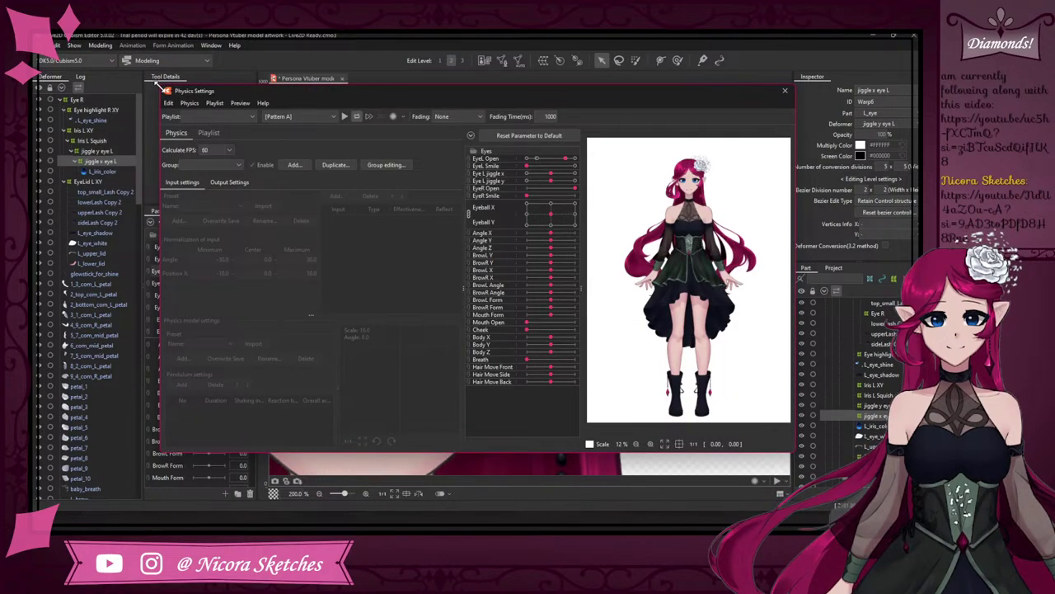
- Enlarge the Physics Settings window in both directions and widen its parameter list
left_click_drag(157, 85, 103, 45)
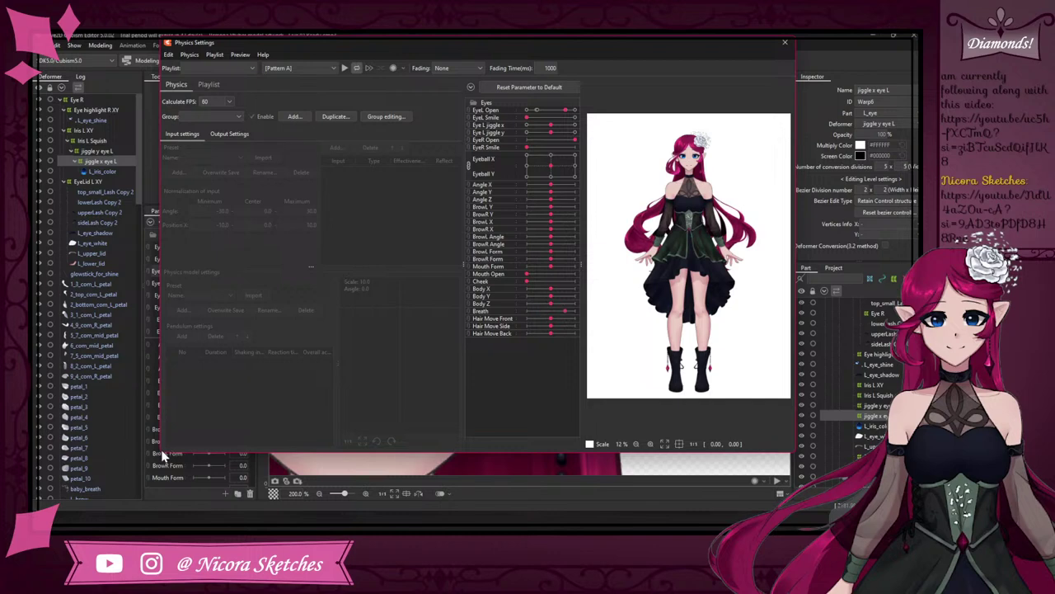
left_click_drag(162, 455, 52, 494)
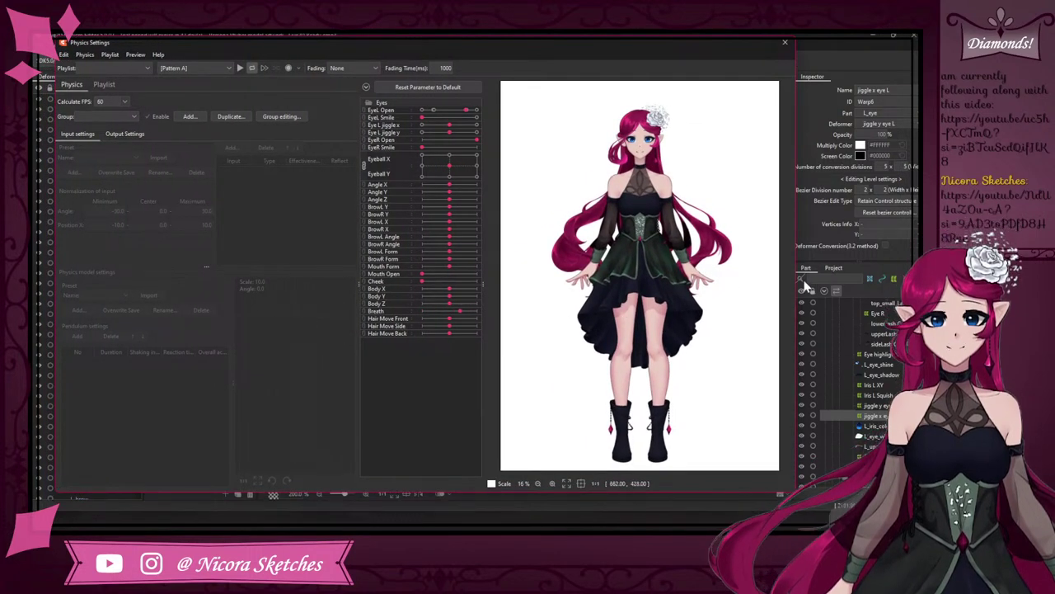
left_click_drag(795, 280, 915, 281)
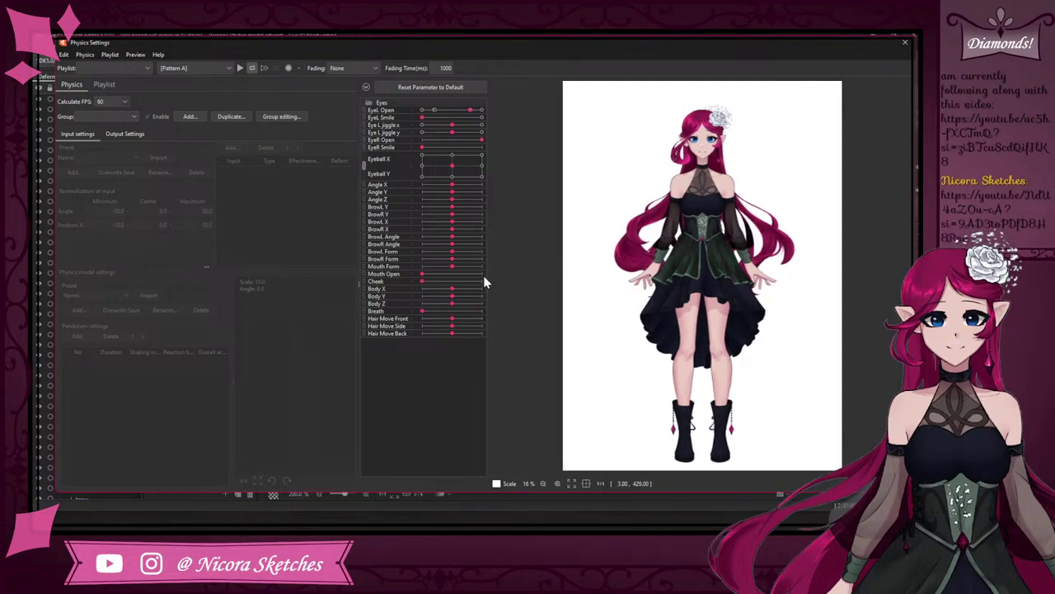
left_click_drag(360, 296, 334, 297)
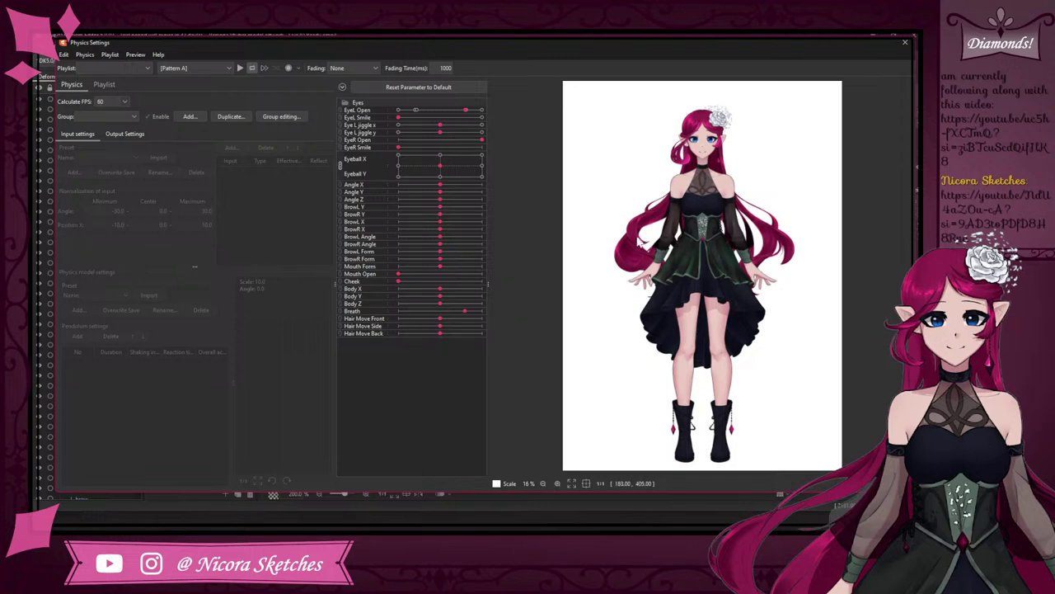
- Zoom the physics preview in on the face and examine how the eyes follow the pointer in all directions
left_click_drag(733, 130, 690, 221)
scroll(739, 105, "up", 5)
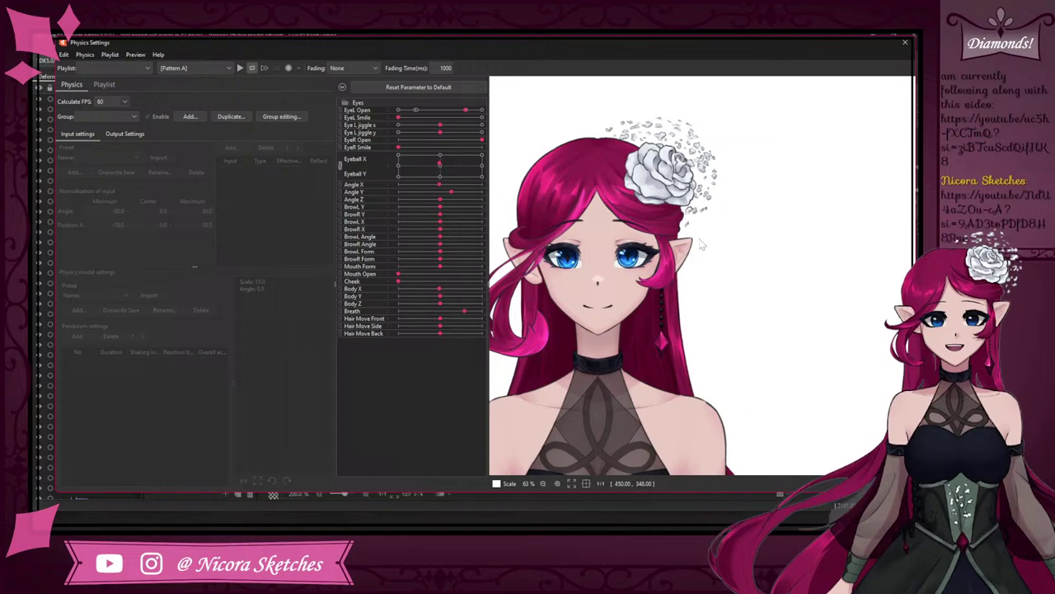
left_click_drag(883, 247, 600, 322)
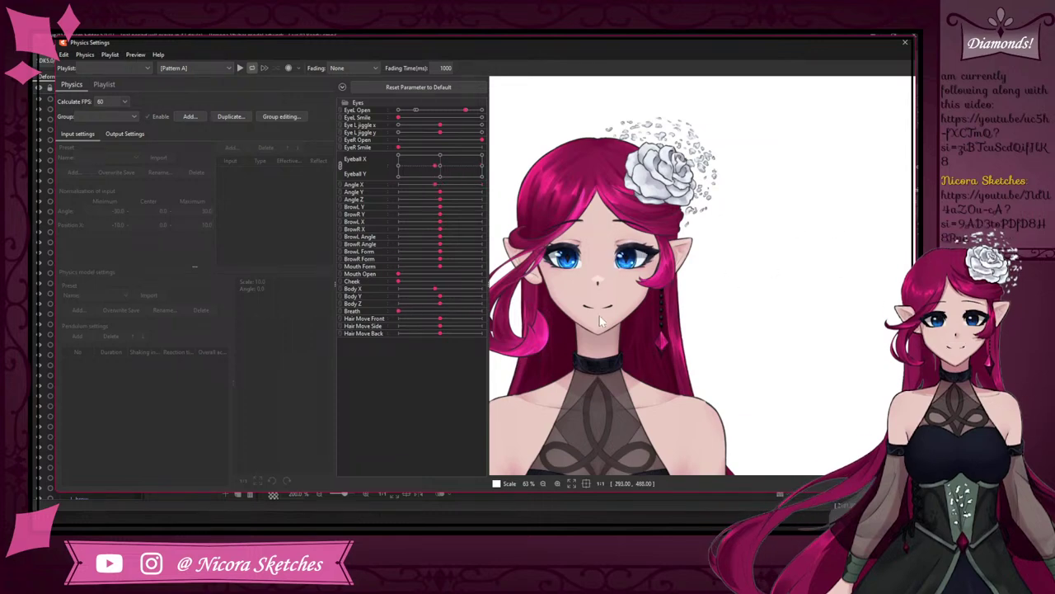
left_click_drag(620, 402, 629, 155)
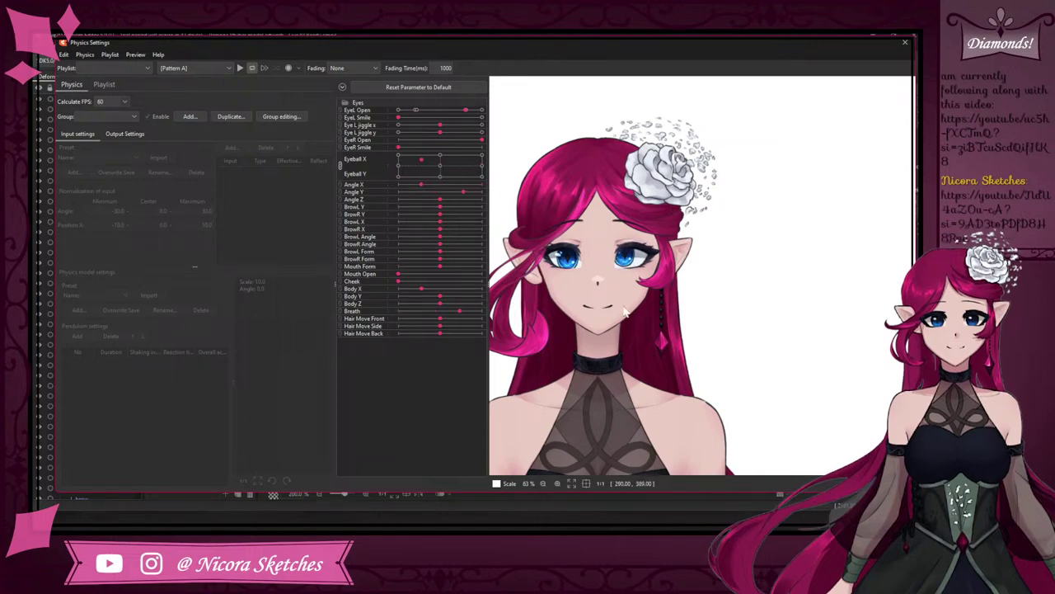
left_click_drag(632, 328, 719, 272)
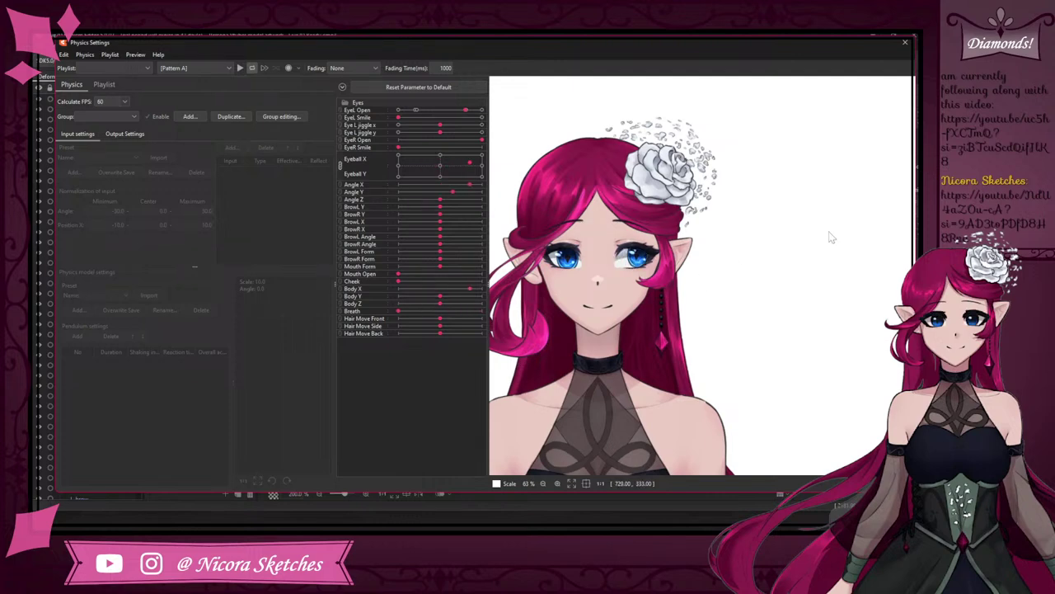
left_click_drag(831, 237, 555, 418)
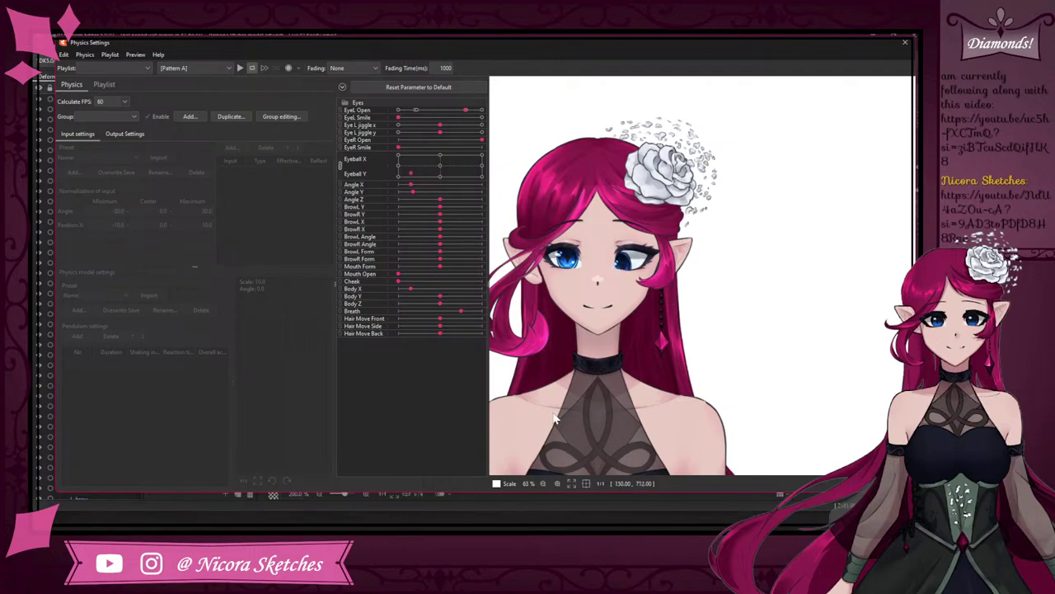
left_click_drag(705, 306, 823, 325)
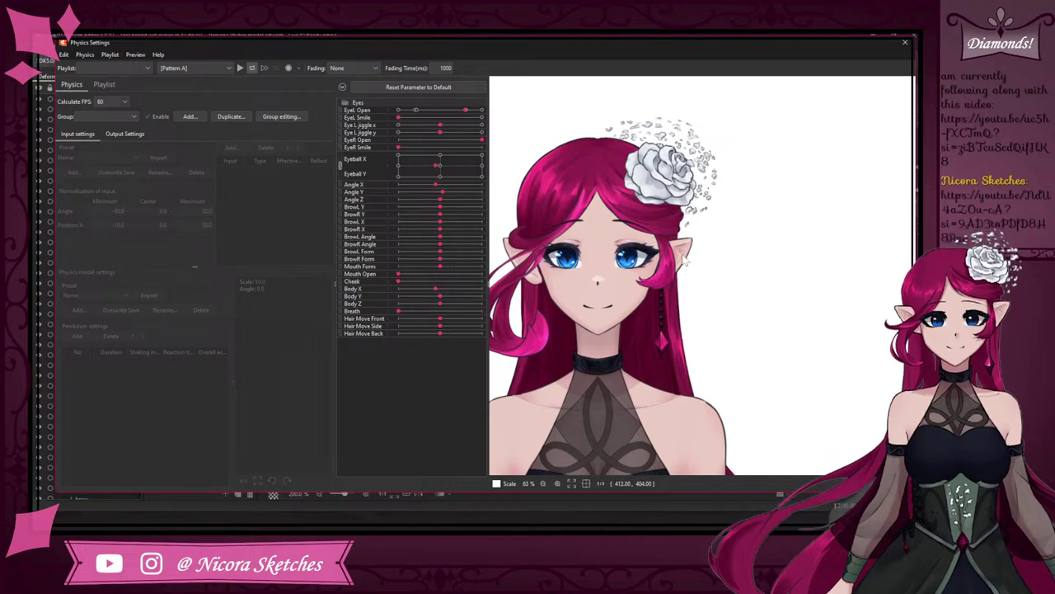
left_click_drag(700, 198, 698, 437)
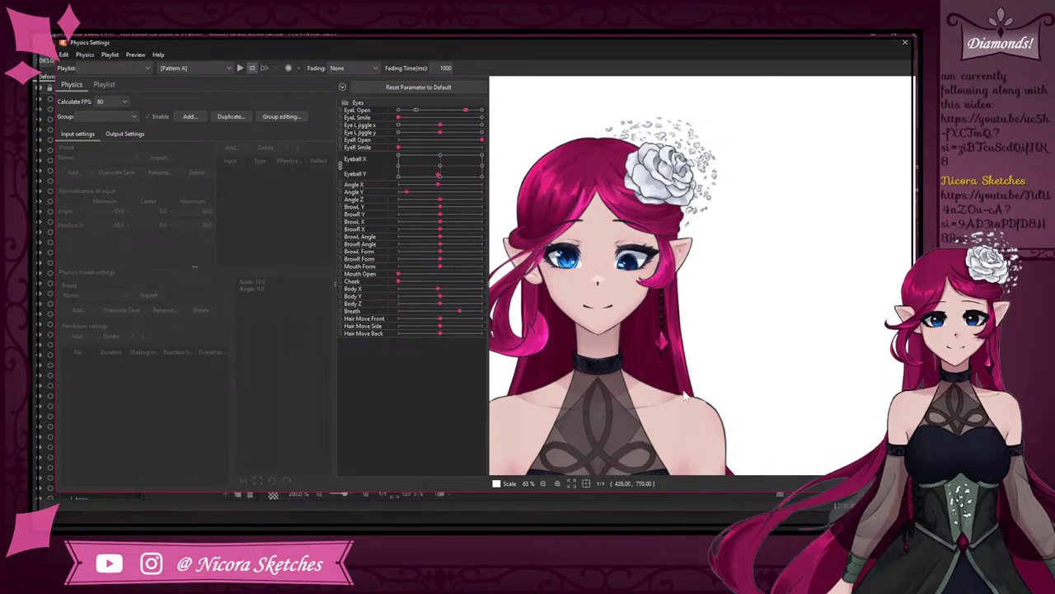
left_click_drag(684, 396, 672, 254)
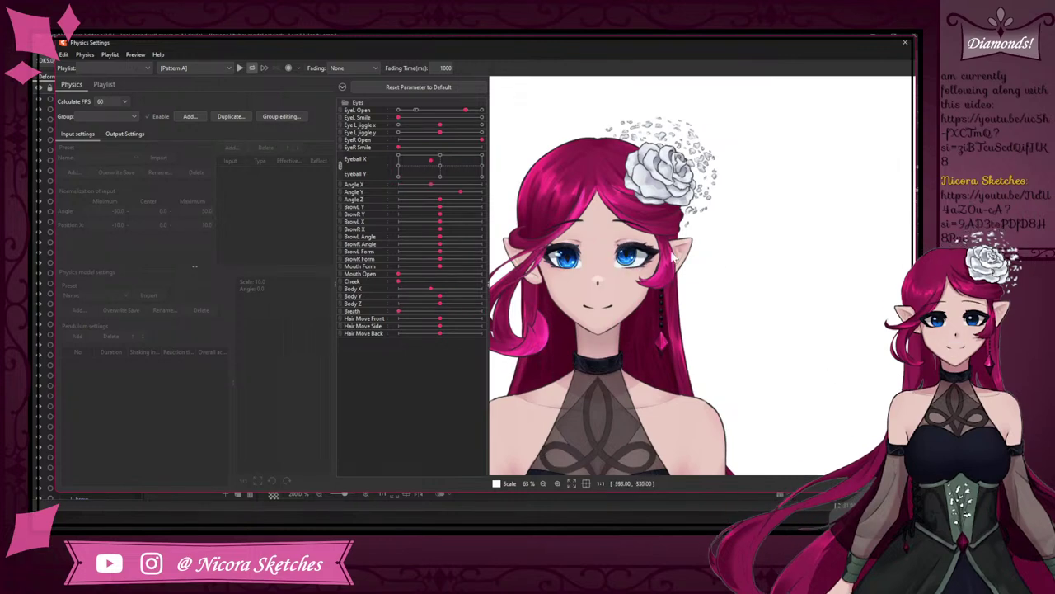
- Examine how the eyes follow the pointer in the physics preview, from face close-up to full body and back to the head
scroll(629, 282, "up", 5)
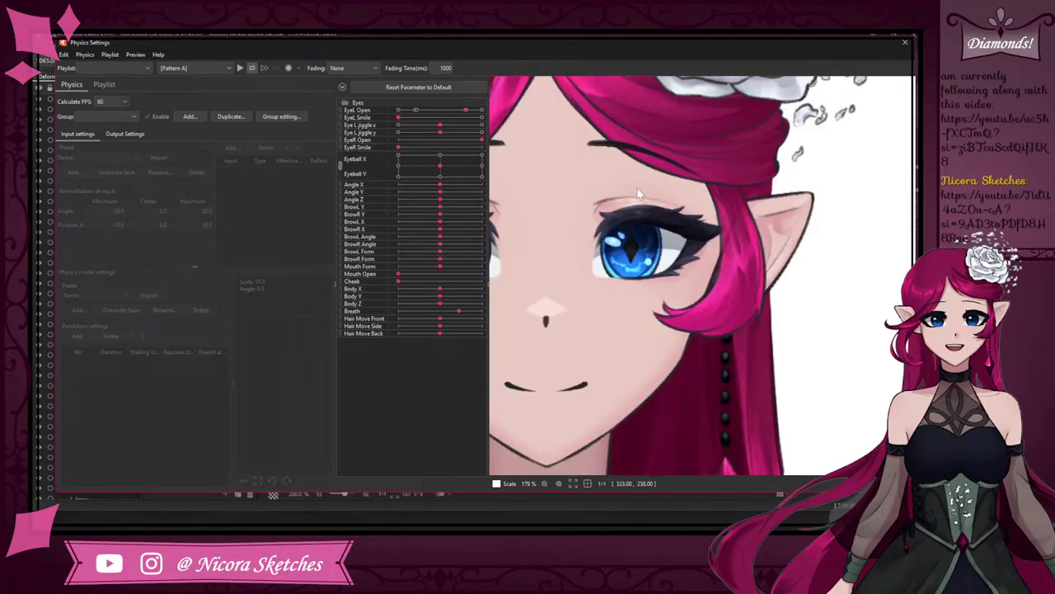
left_click_drag(629, 282, 699, 295)
scroll(699, 297, "down", 5)
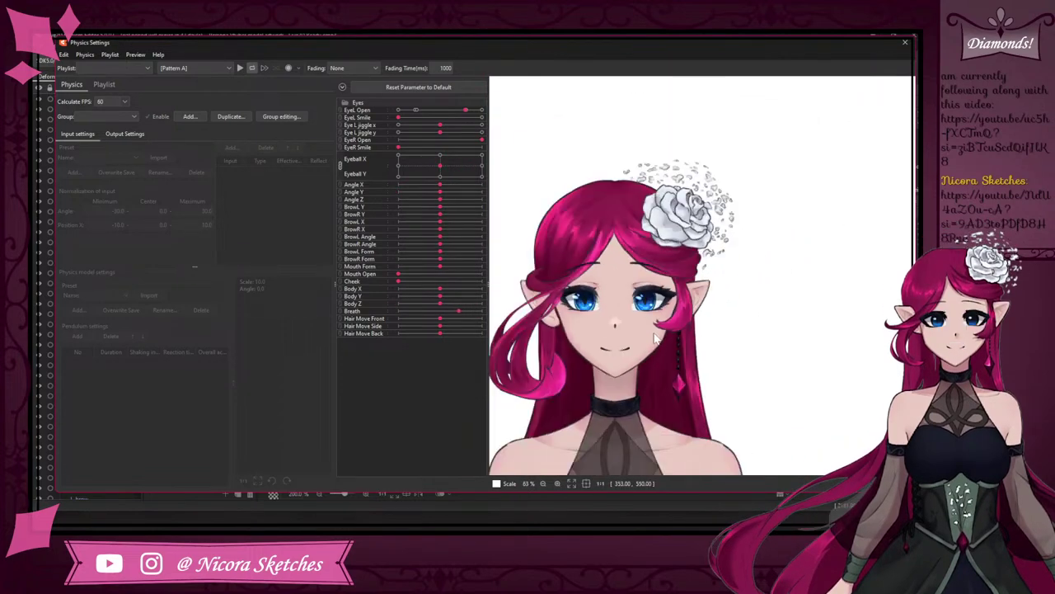
scroll(651, 380, "up", 2)
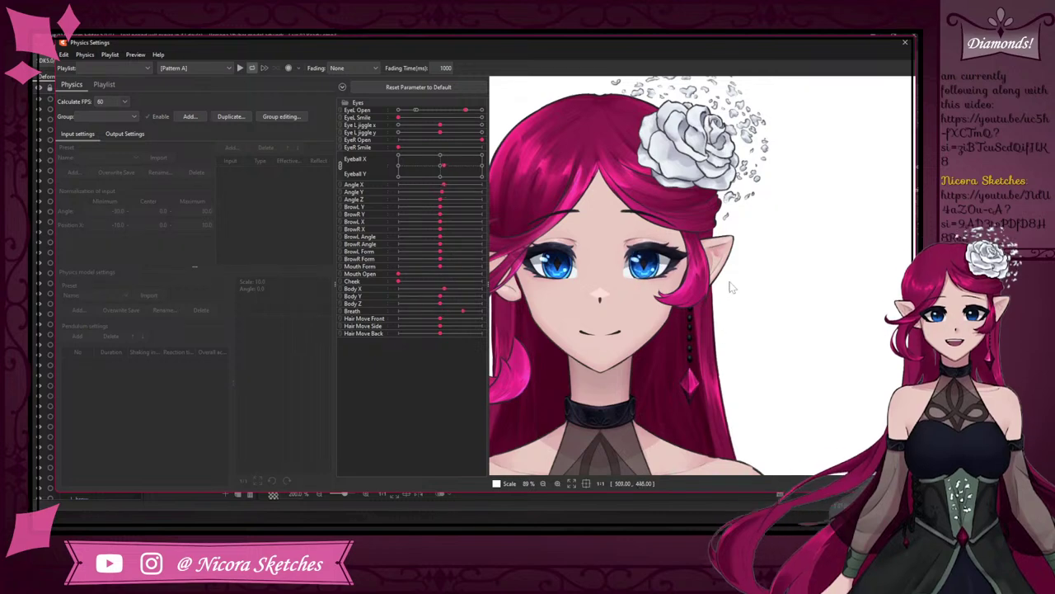
scroll(687, 278, "down", 3)
scroll(672, 272, "down", 2)
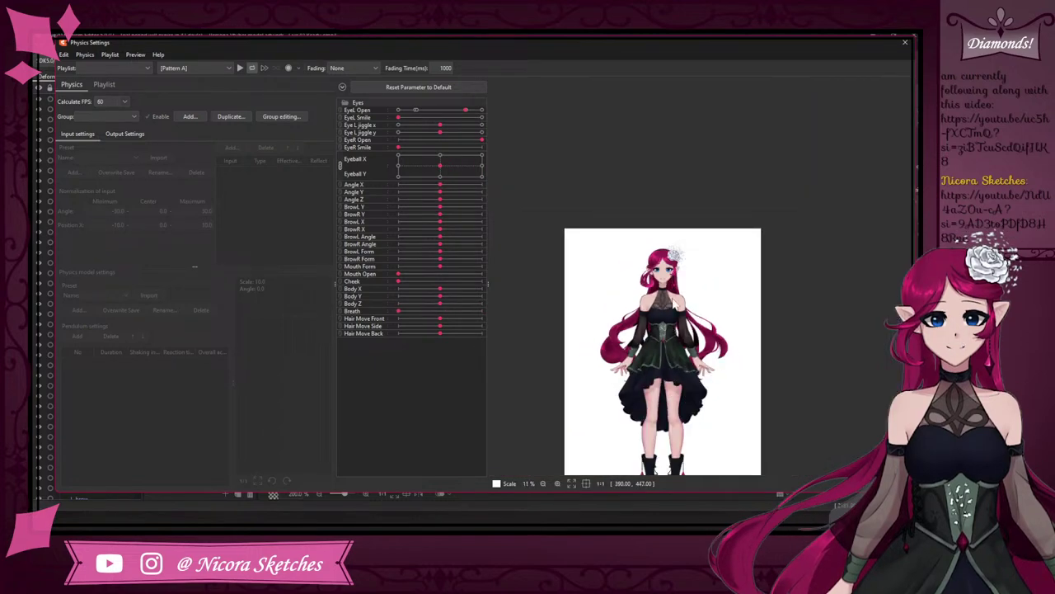
scroll(670, 271, "up", 1)
scroll(671, 274, "up", 2)
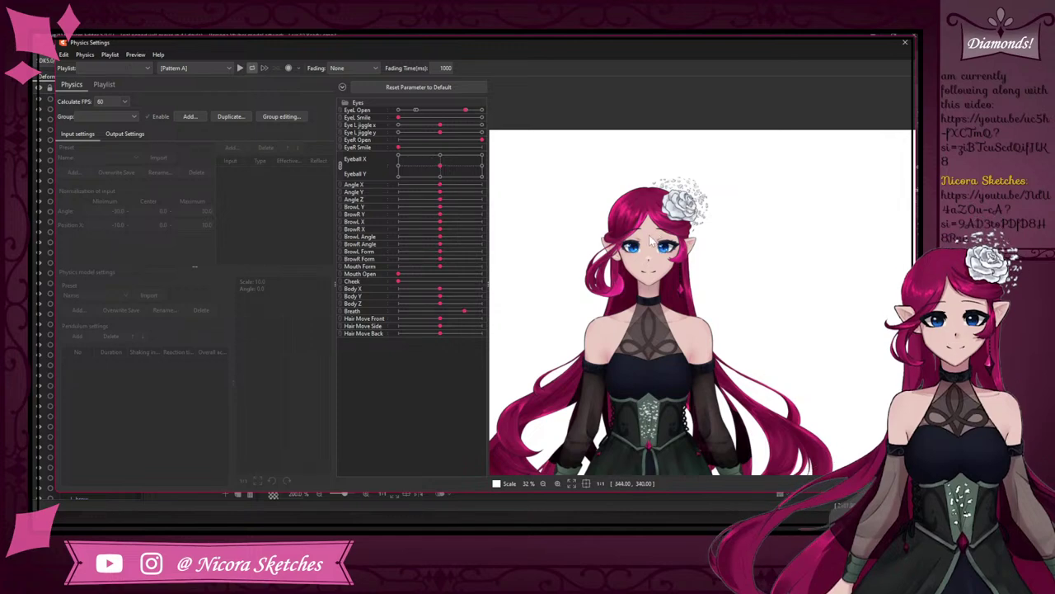
scroll(641, 237, "up", 3)
scroll(804, 327, "up", 3)
scroll(804, 327, "down", 2)
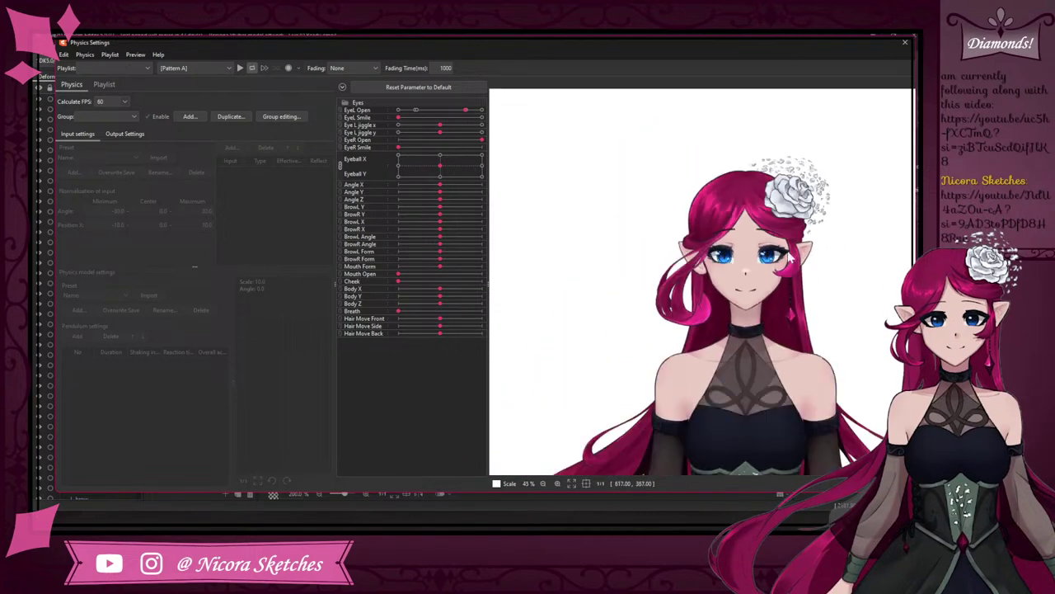
scroll(804, 328, "up", 2)
left_click_drag(804, 328, 708, 246)
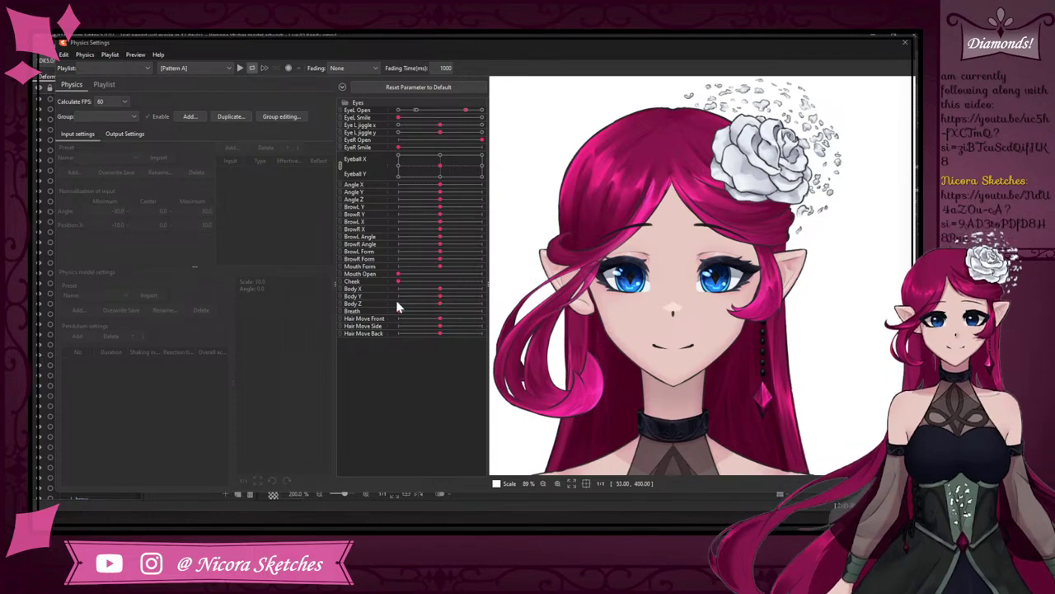
- Separate the combined Eyeball X and Eyeball Y parameters and test how the left eye follows the pointer in all directions
left_click(340, 163)
left_click_drag(752, 236, 692, 241)
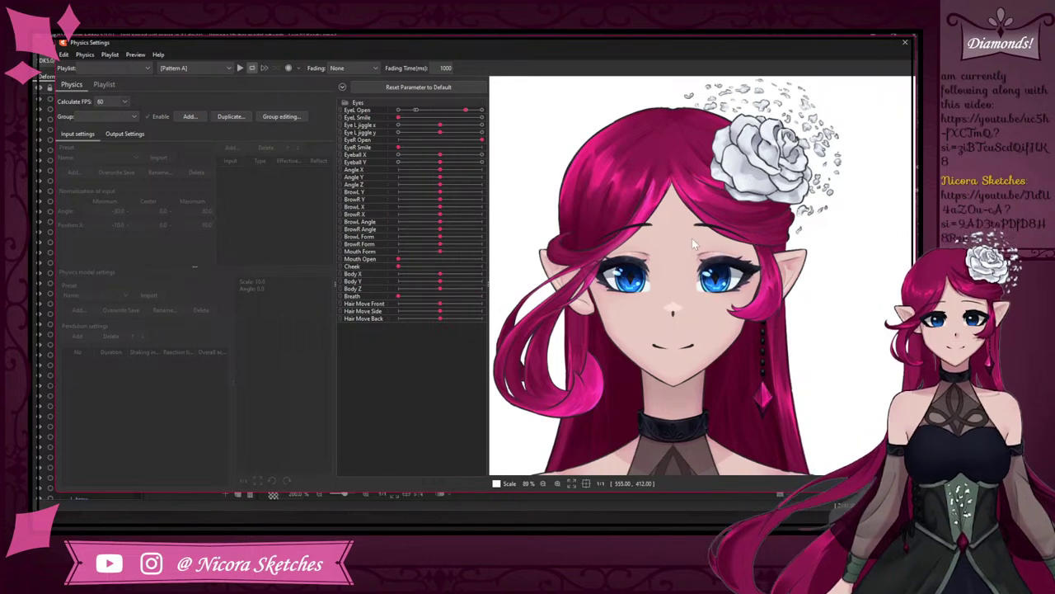
left_click_drag(593, 201, 555, 442)
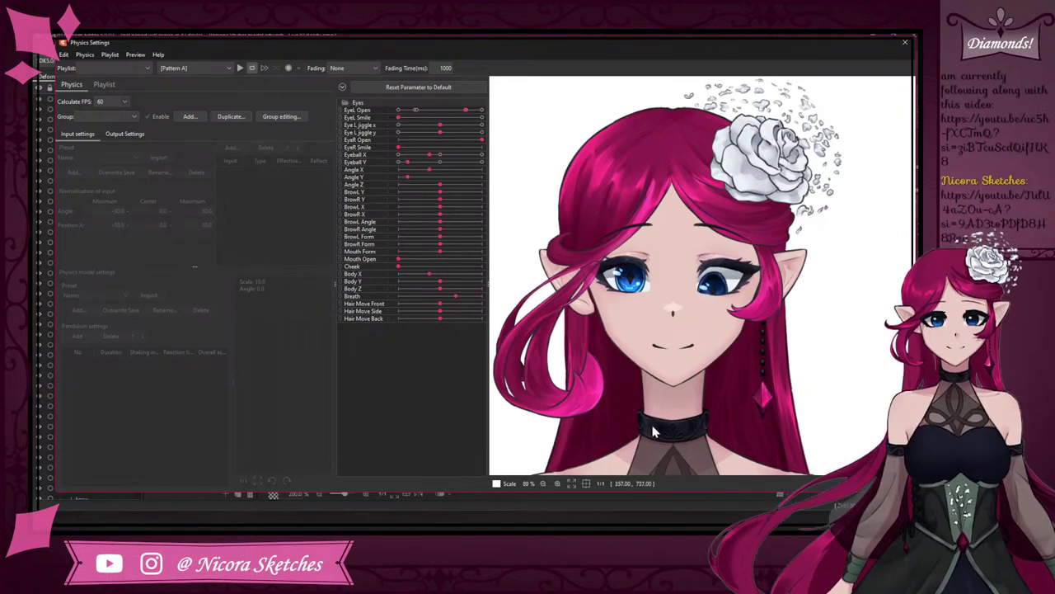
left_click_drag(653, 430, 585, 483)
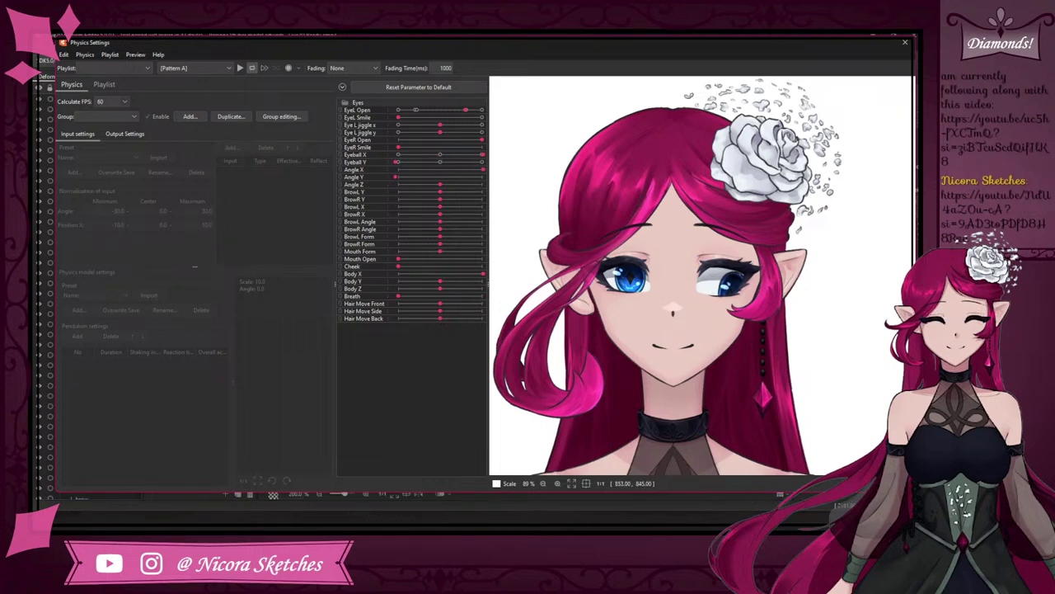
left_click_drag(864, 369, 421, 427)
left_click_drag(331, 422, 632, 299)
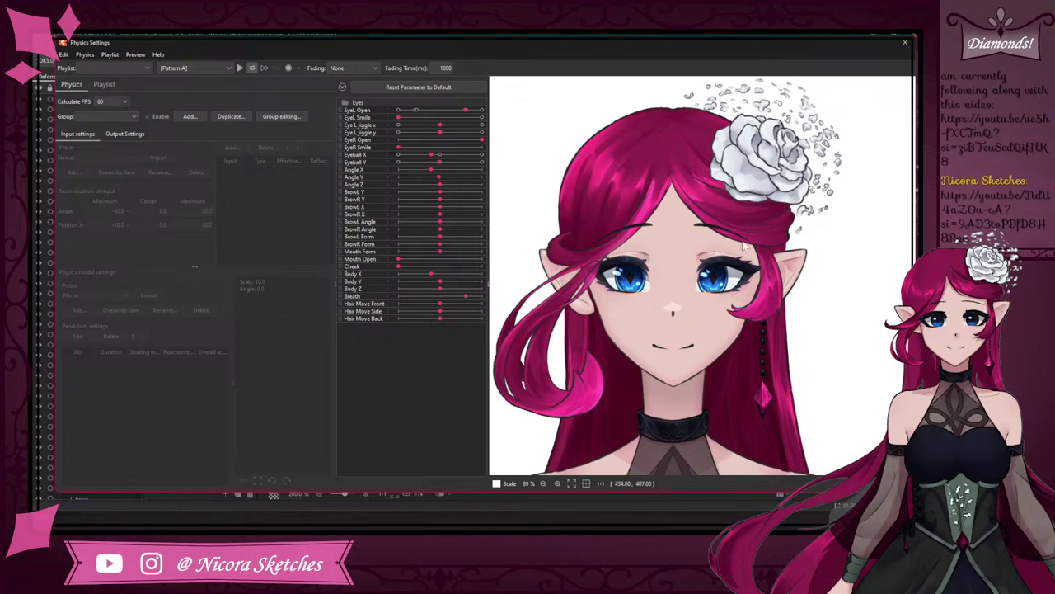
left_click_drag(403, 445, 660, 342)
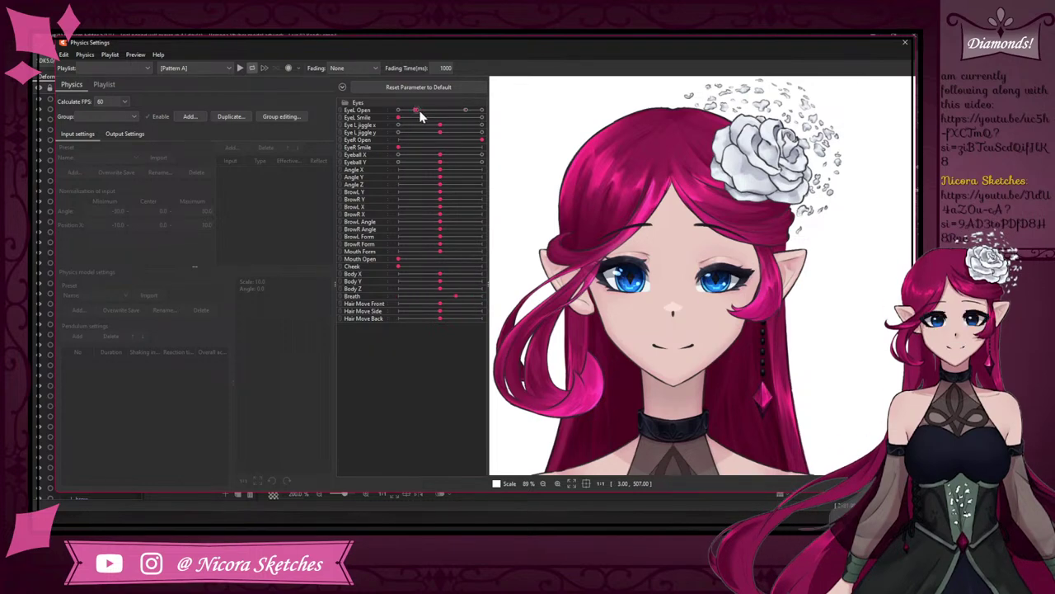
- Test the EyeL Open and EyeL Smile parameters by sweeping their values
left_click_drag(418, 110, 469, 111)
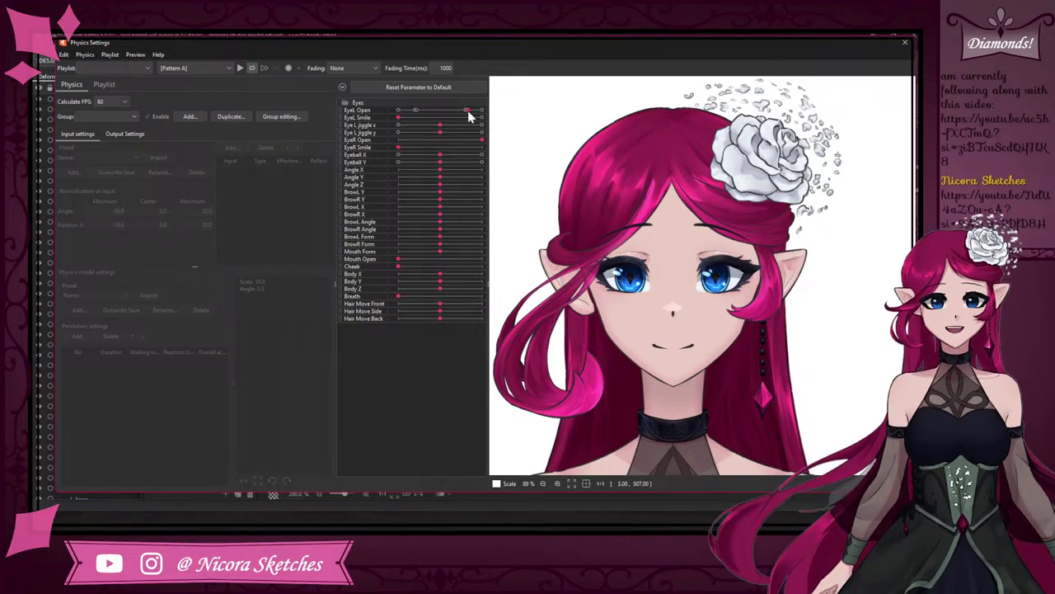
left_click_drag(472, 122, 403, 122)
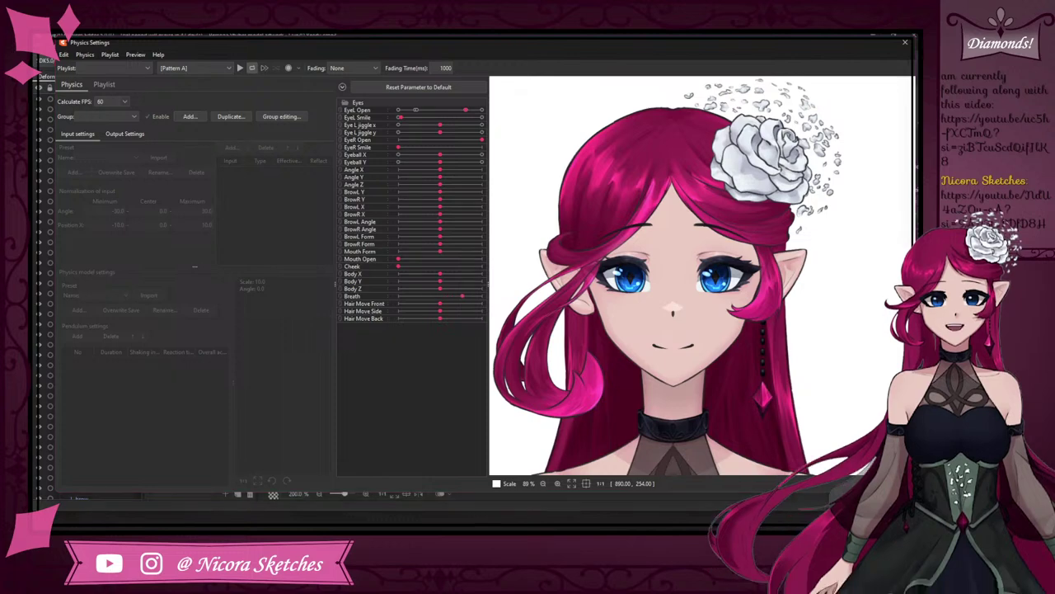
- Play the Posing, Pattern B and Pattern A motion presets in the physics preview, and stop playback
left_click(112, 69)
left_click(113, 74)
left_click(226, 70)
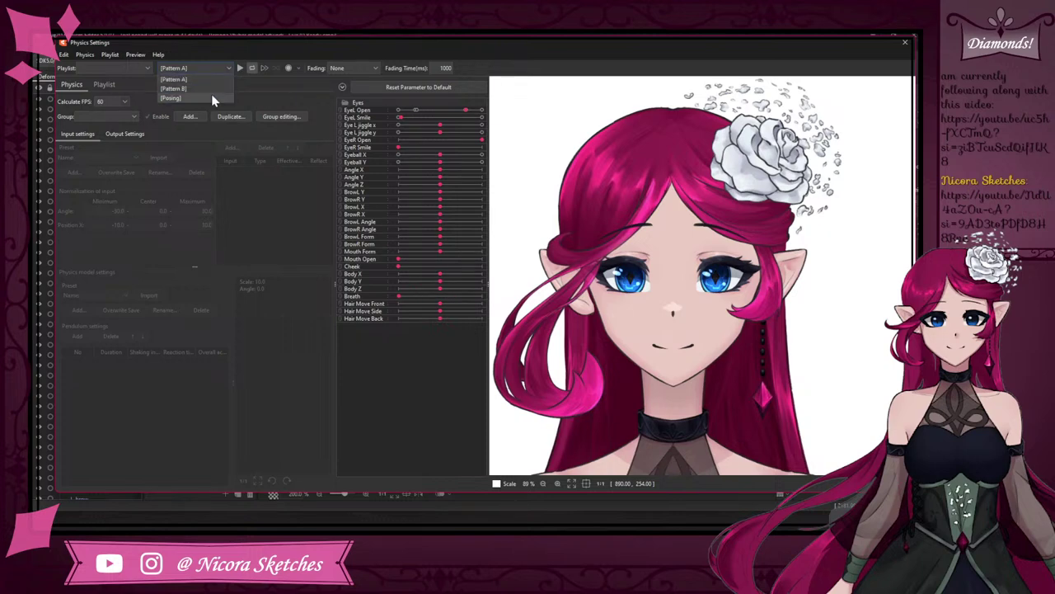
left_click(211, 94)
left_click(240, 69)
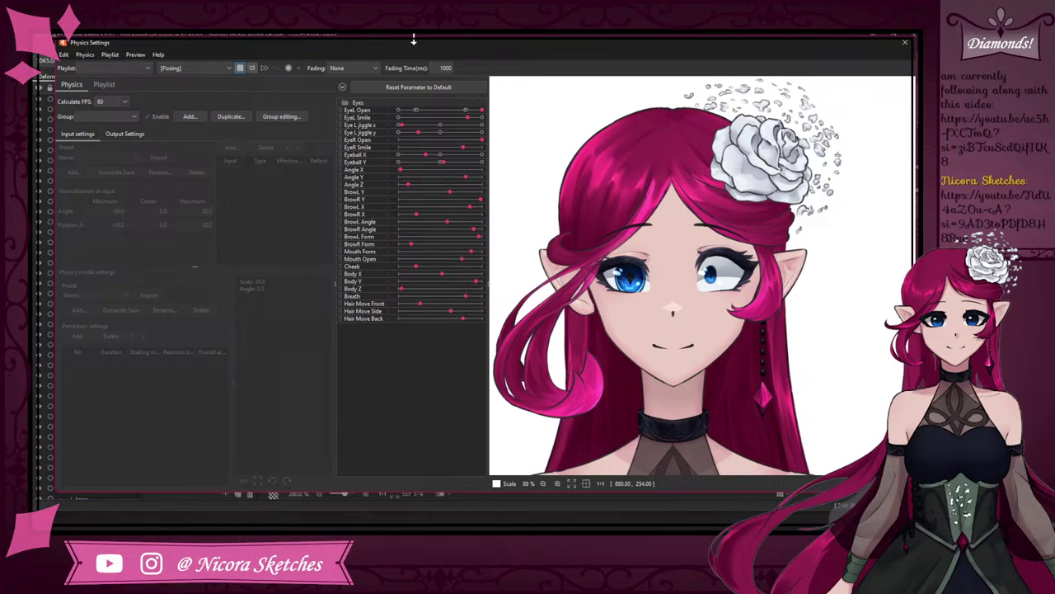
left_click(228, 69)
left_click(211, 87)
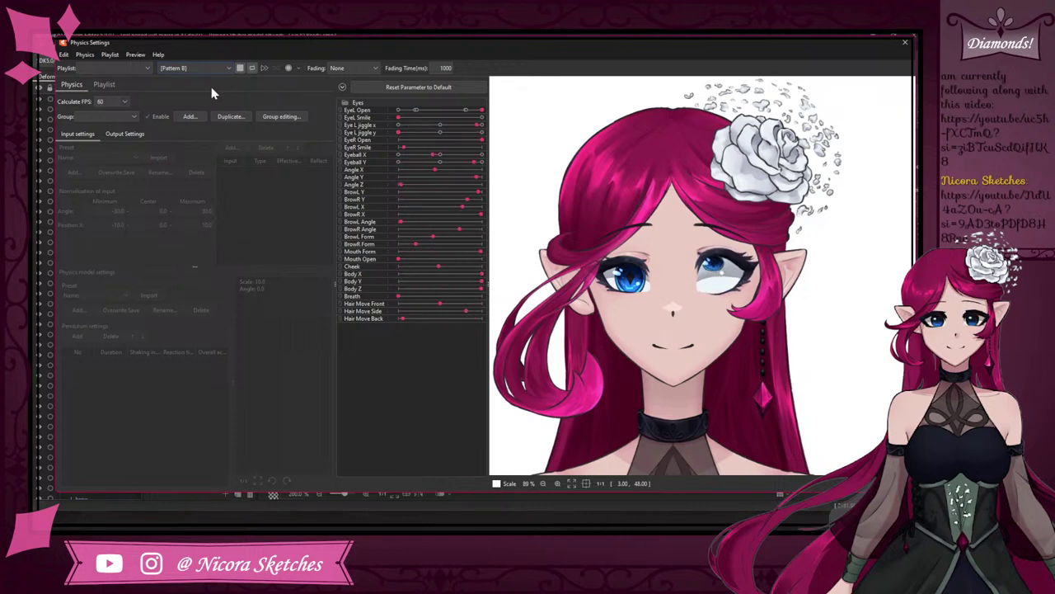
left_click(213, 69)
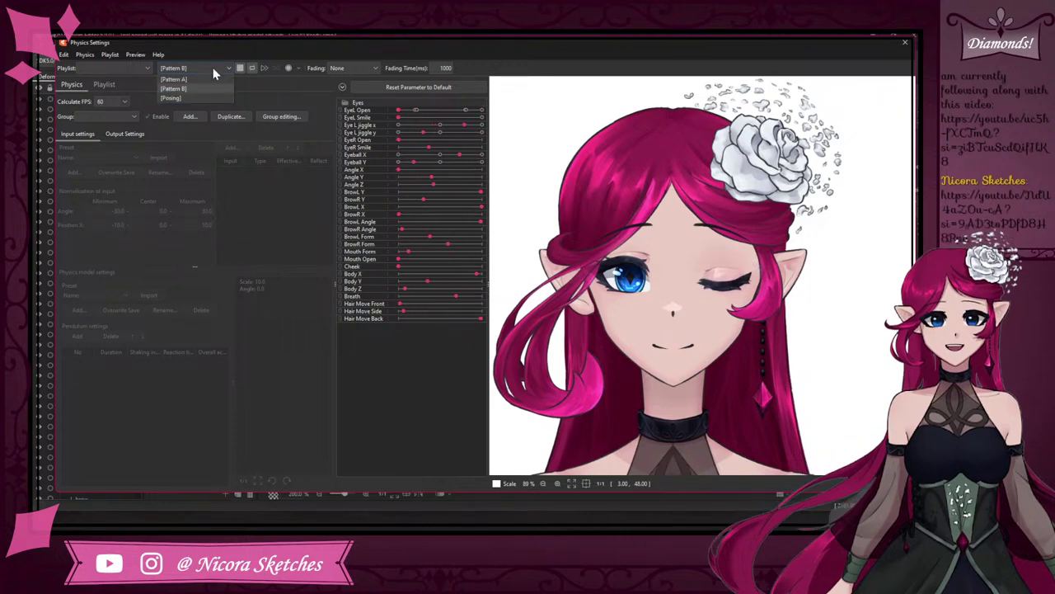
left_click(209, 80)
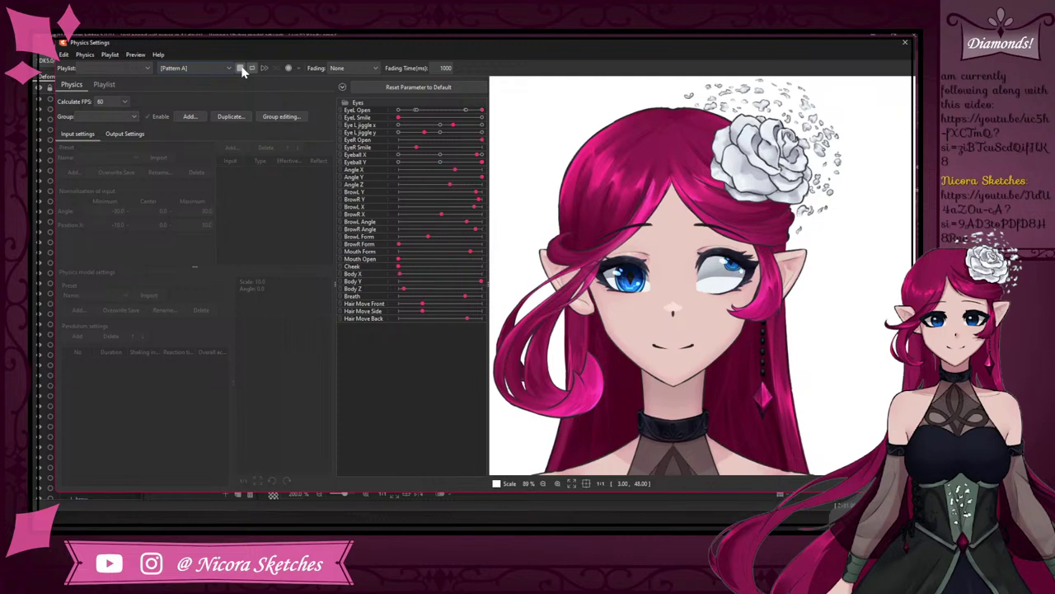
left_click(241, 69)
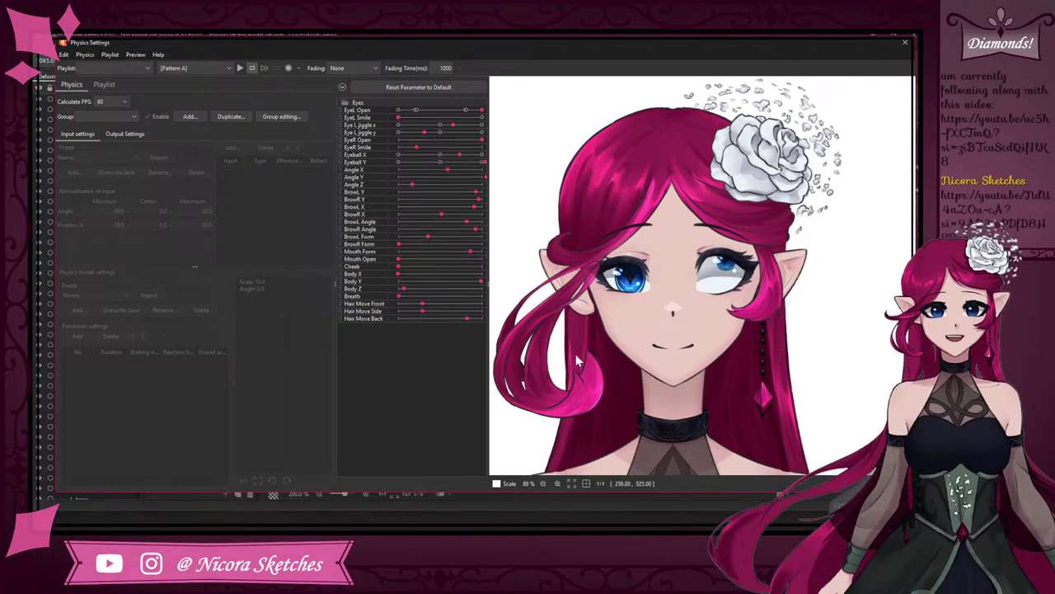
left_click(197, 68)
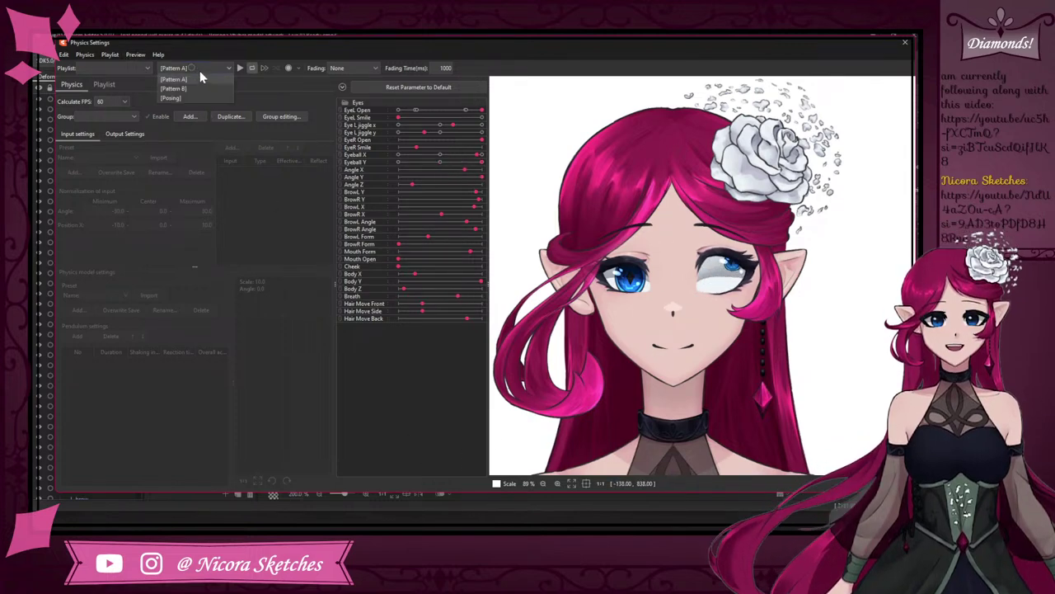
left_click(208, 80)
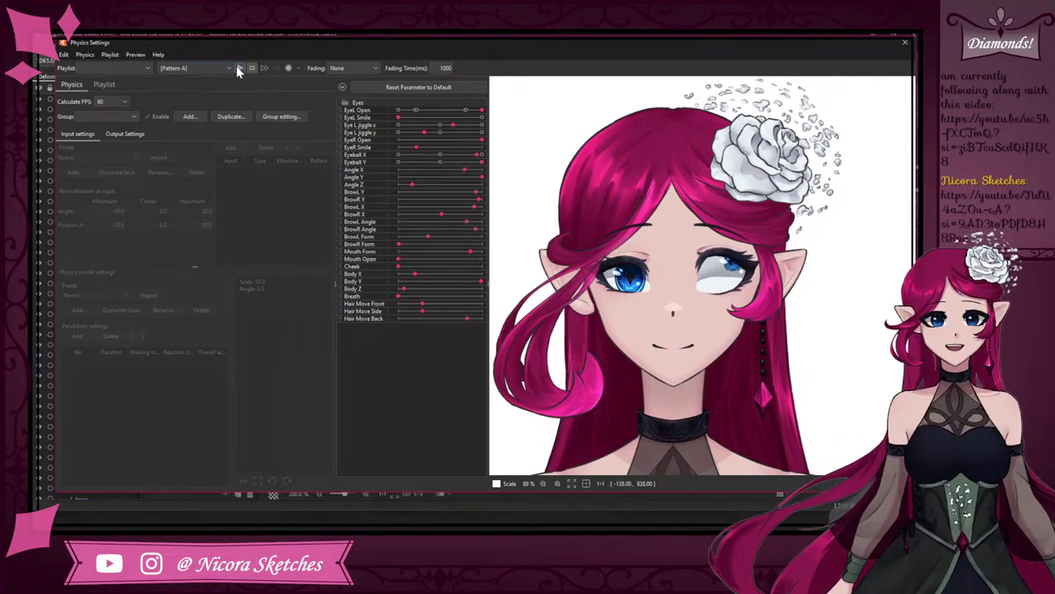
left_click(297, 69)
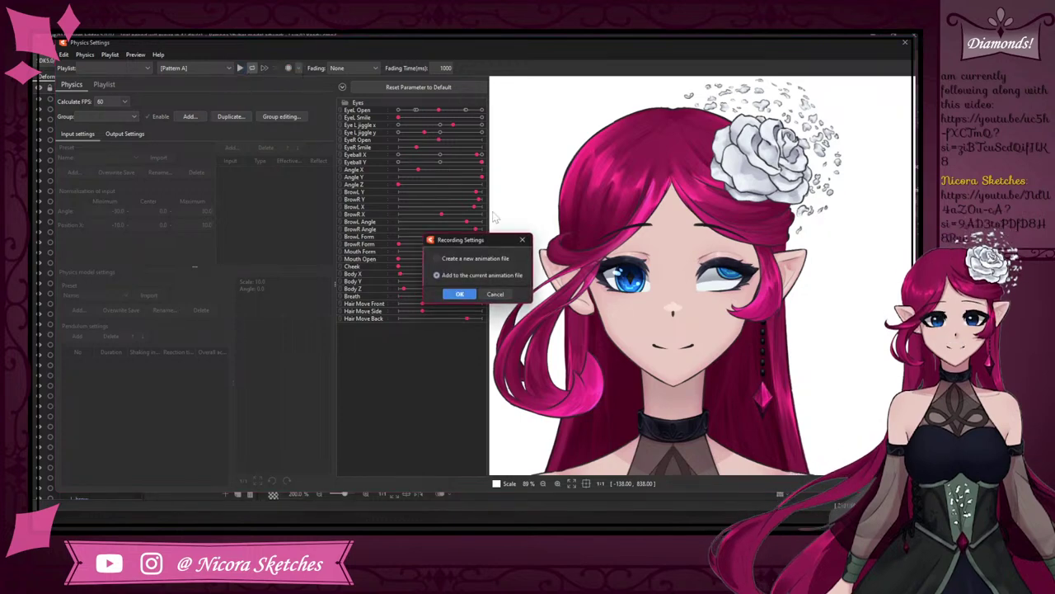
left_click(520, 236)
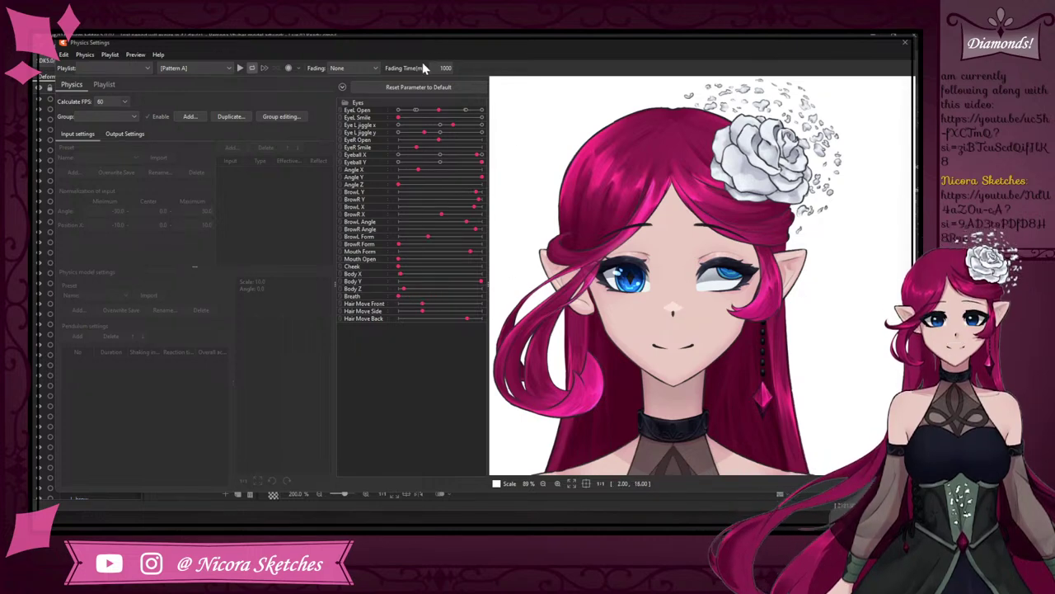
- Reset all parameters to default and add a physics group named Eye L Jiggle without any presets
left_click(420, 87)
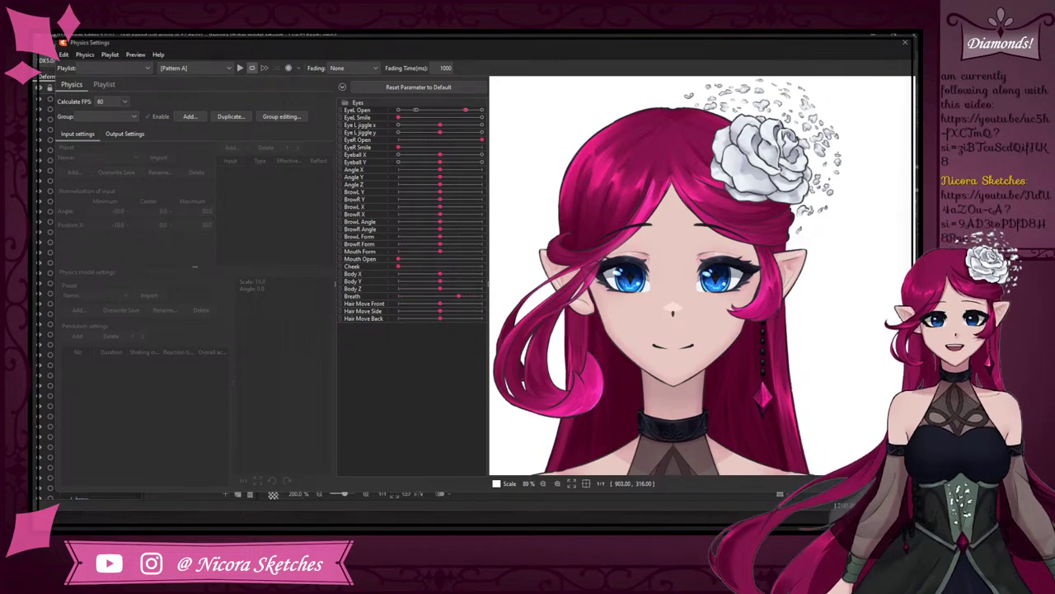
left_click(188, 117)
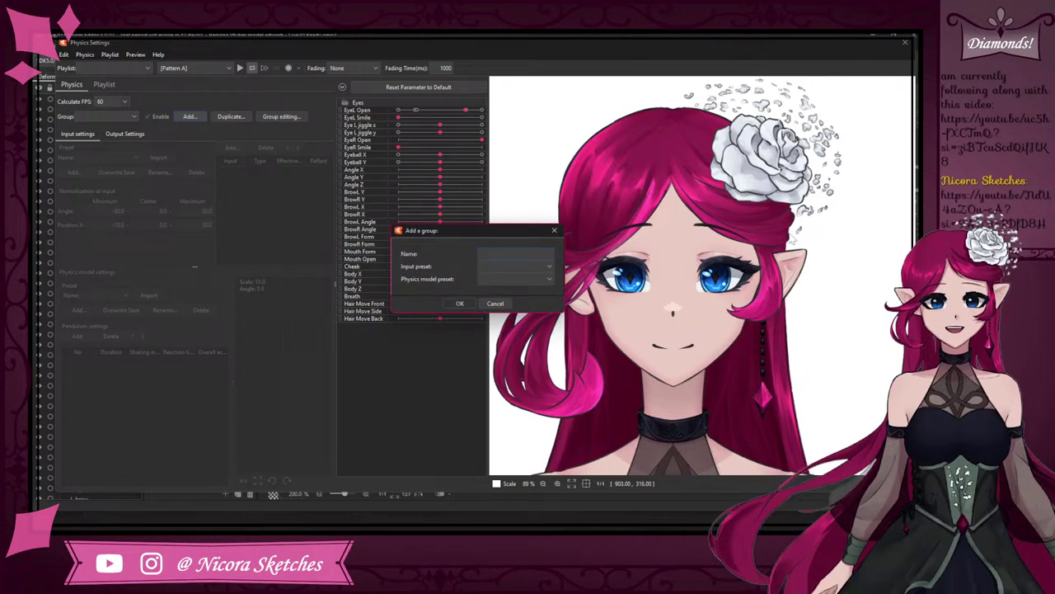
type("Eye")
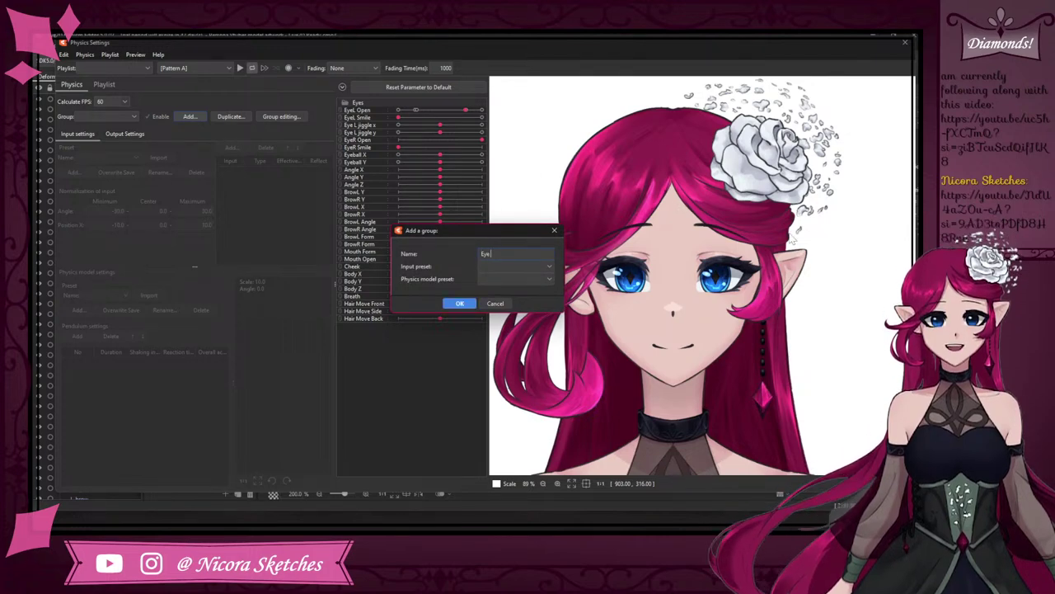
type(" Jiggle")
type("L")
key("BackSpace")
key("BackSpace")
left_click(551, 270)
key("Escape")
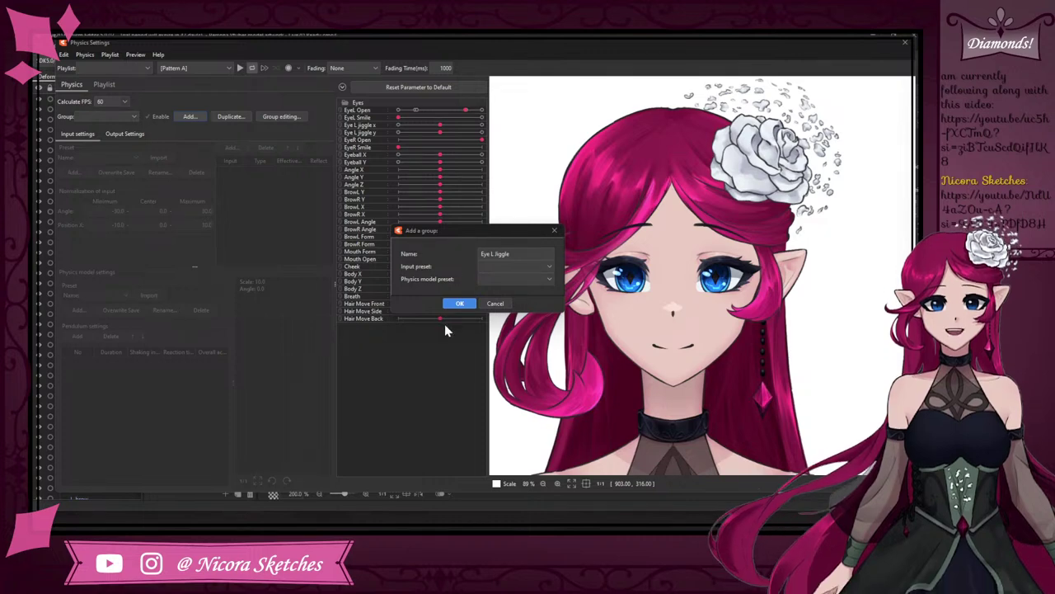
left_click(461, 303)
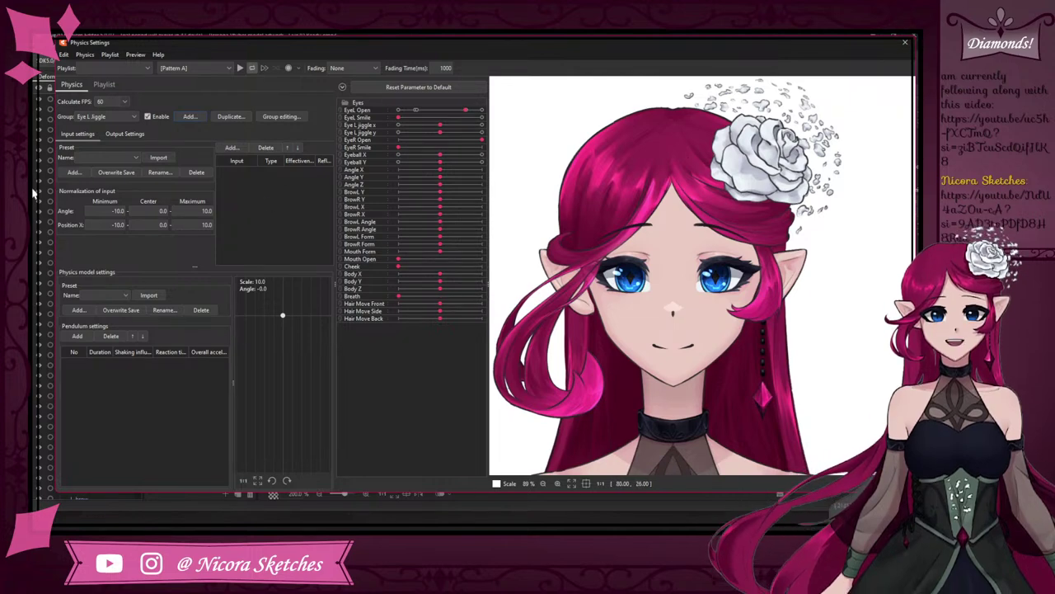
- Widen the Physics Settings window and add EyeL Open to the Eye L Jiggle group as a position-type input parameter
mouse_move(53, 37)
left_mouse_down()
mouse_move(173, 25)
mouse_move(259, 160)
mouse_move(284, 161)
mouse_move(151, 67)
mouse_move(35, 37)
left_mouse_up()
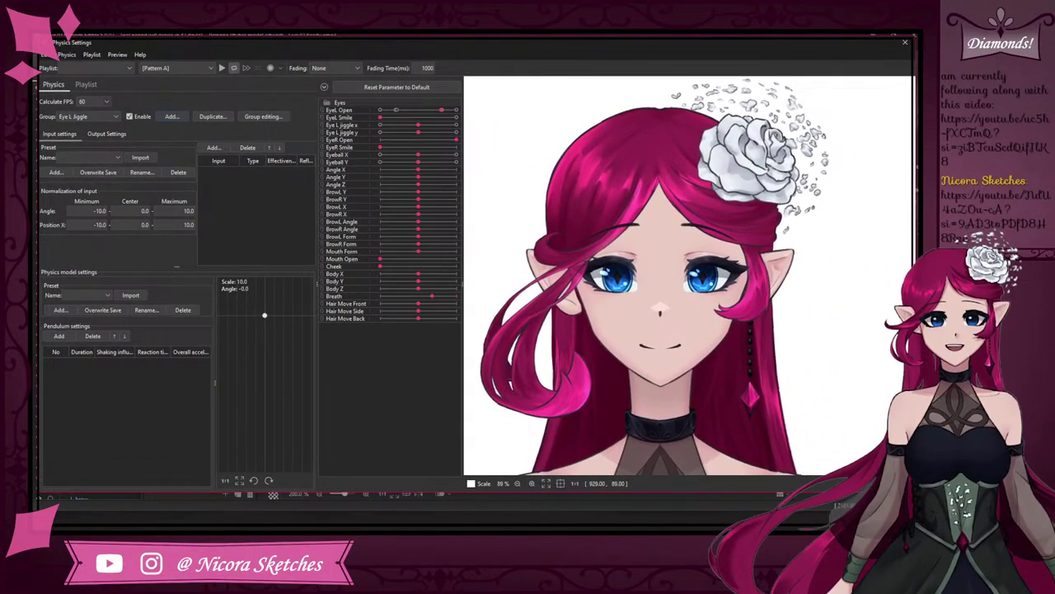
left_click(224, 144)
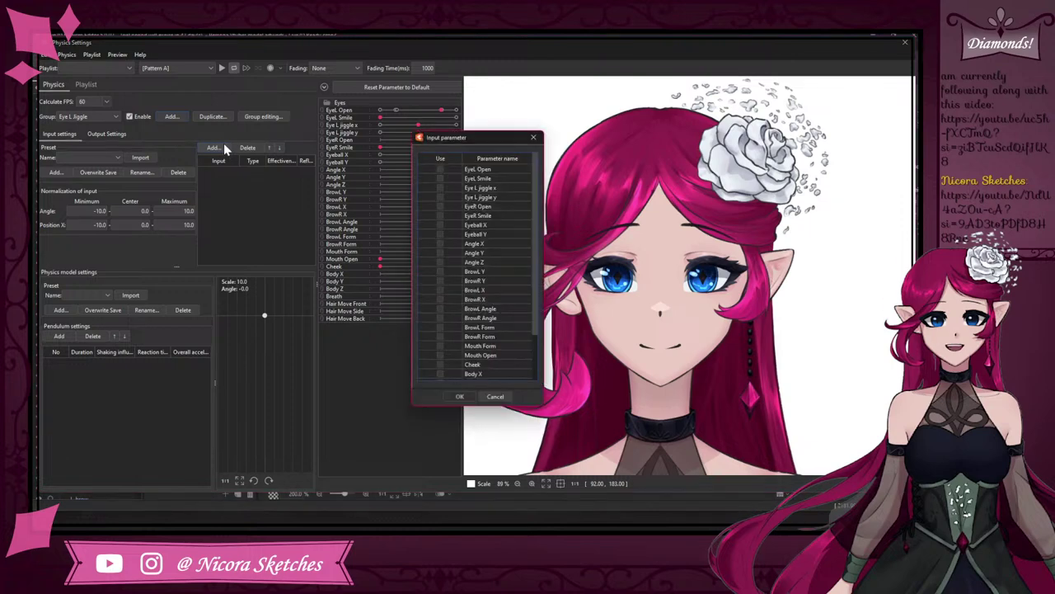
left_click(440, 169)
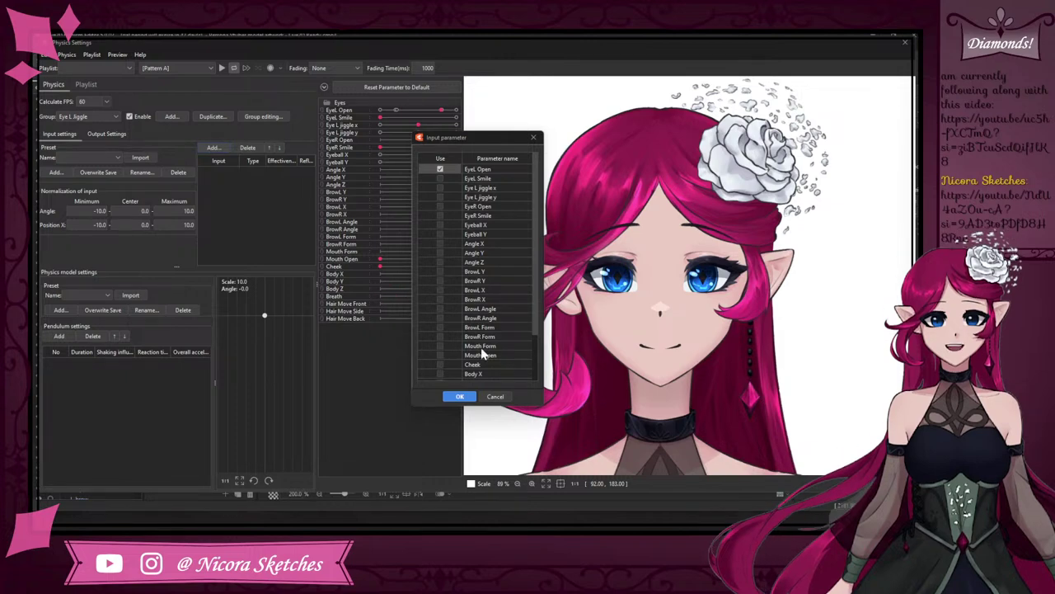
left_click(459, 396)
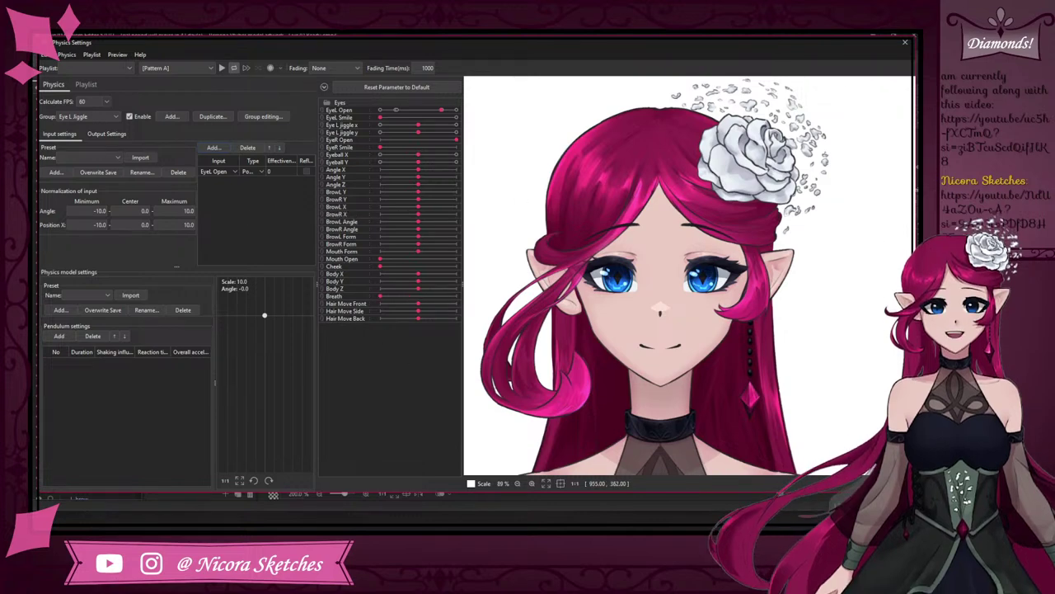
left_click(262, 172)
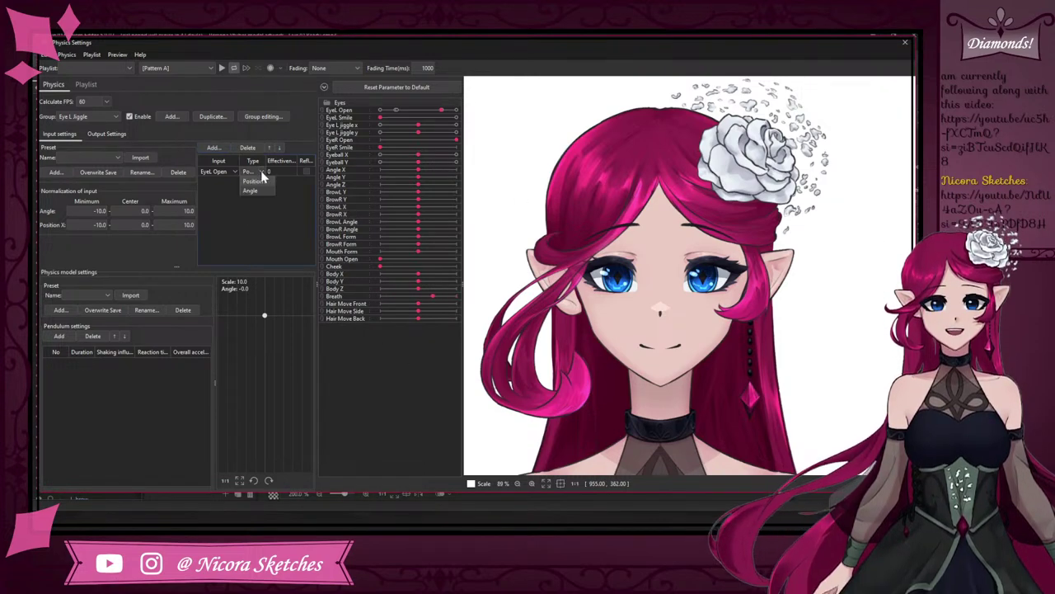
left_click(261, 179)
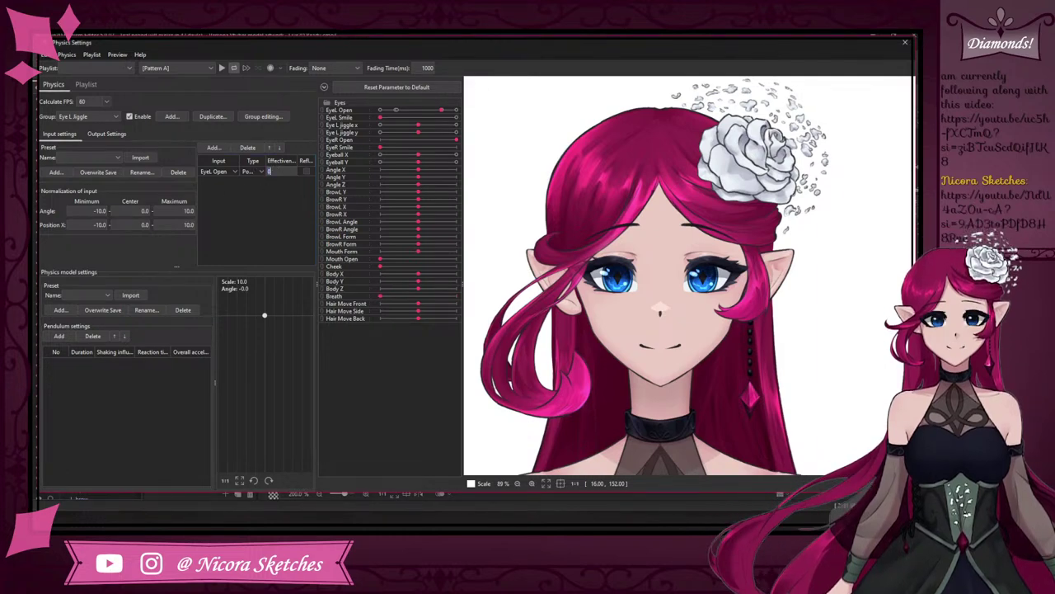
- Set the effectiveness of the EyeL Open input in the Eye L Jiggle group to 50
key("BackSpace")
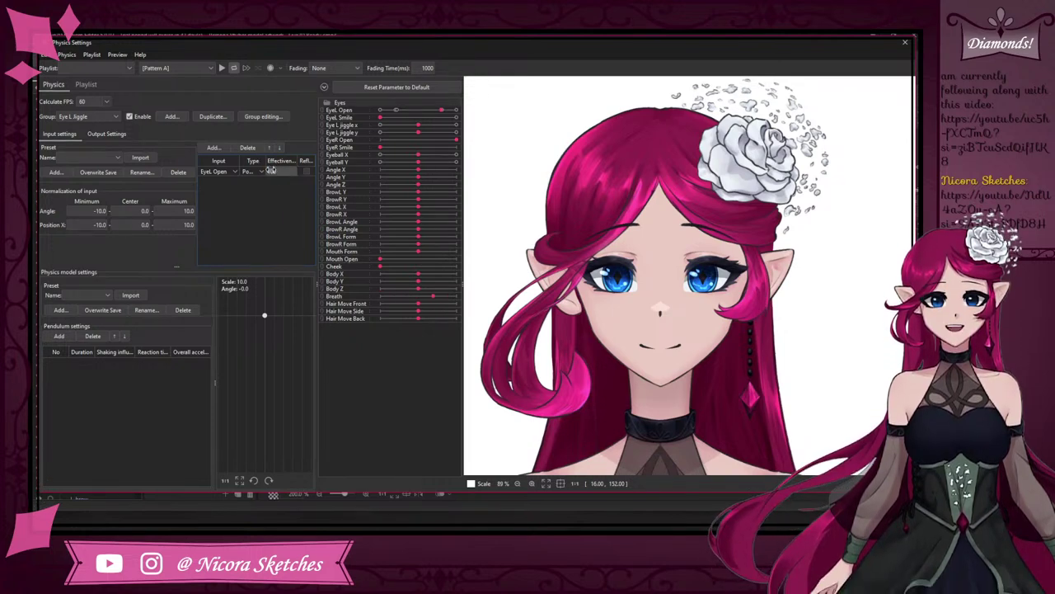
type("100")
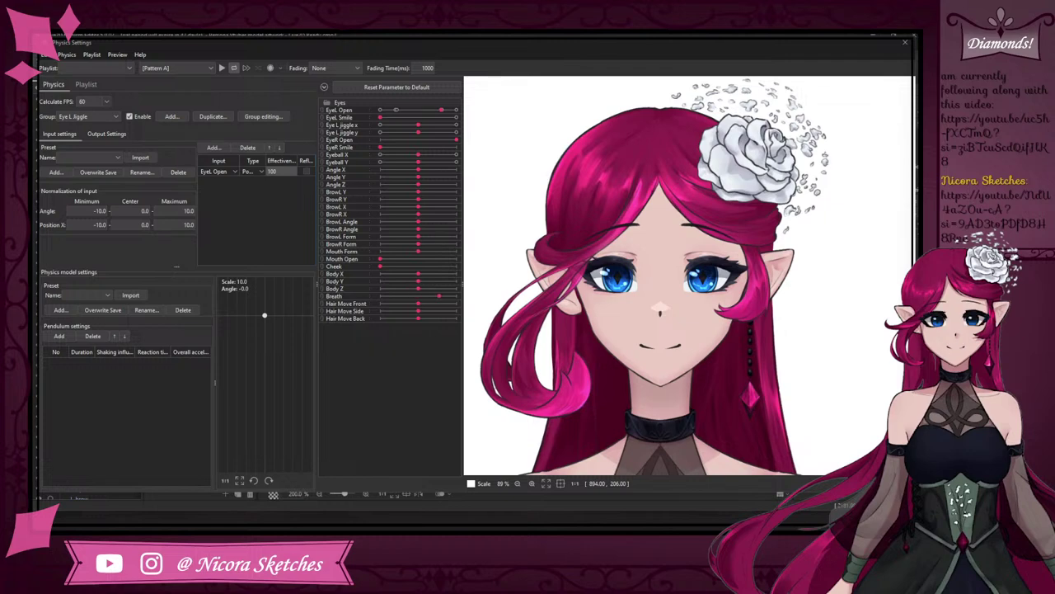
double_click(275, 172)
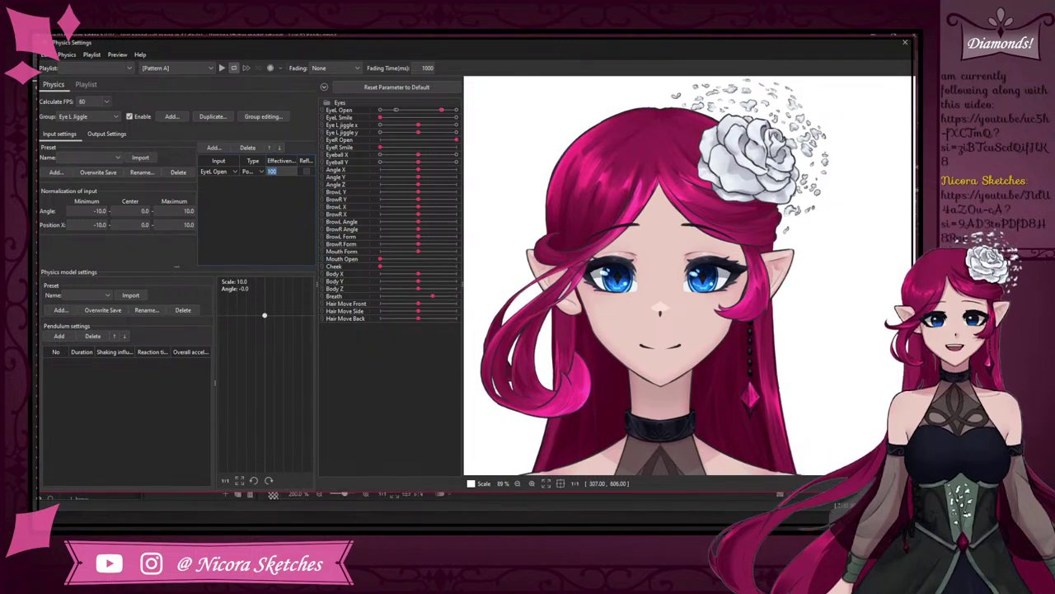
type("30")
double_click(272, 172)
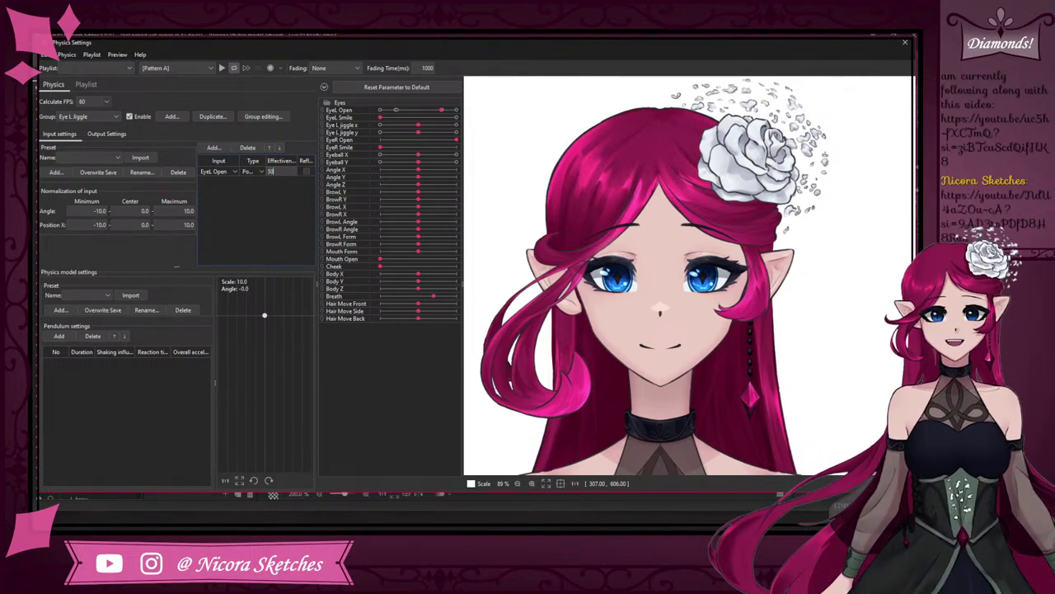
type("30")
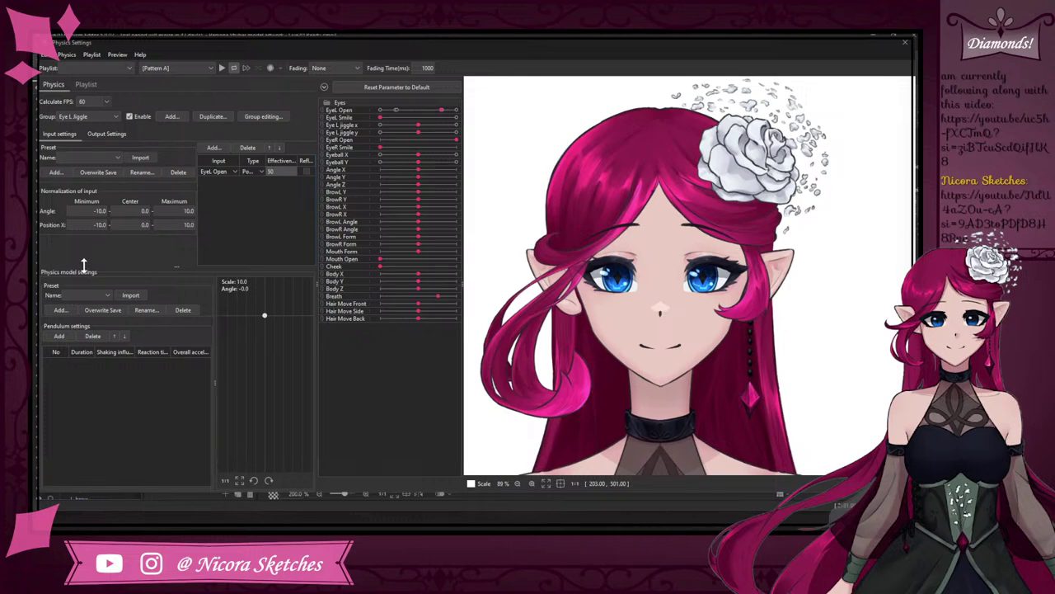
- Add two pendulums to the physics model of the Eye L Jiggle group
left_click(60, 311)
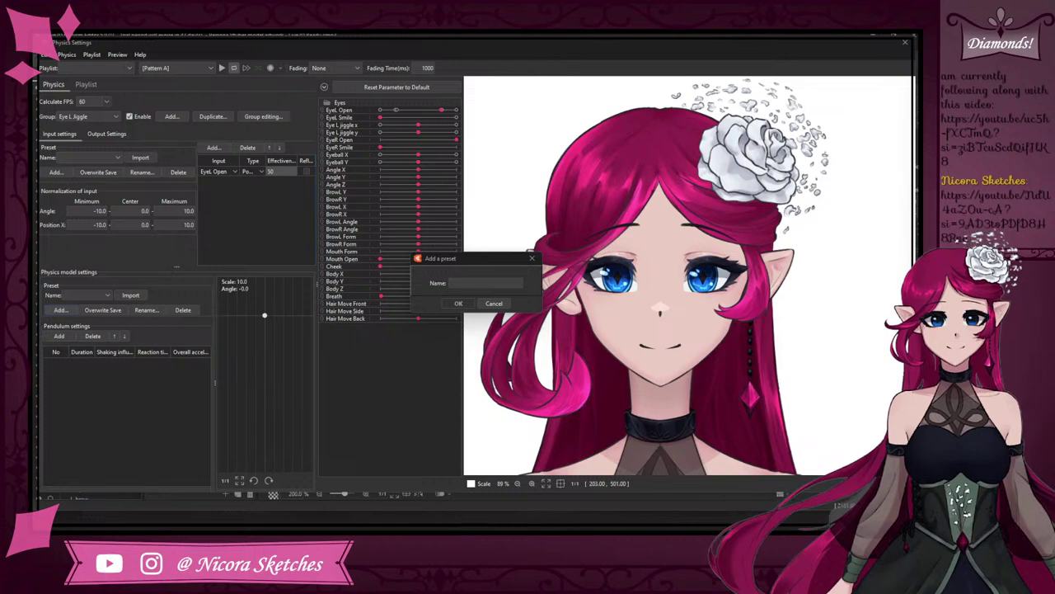
left_click(530, 260)
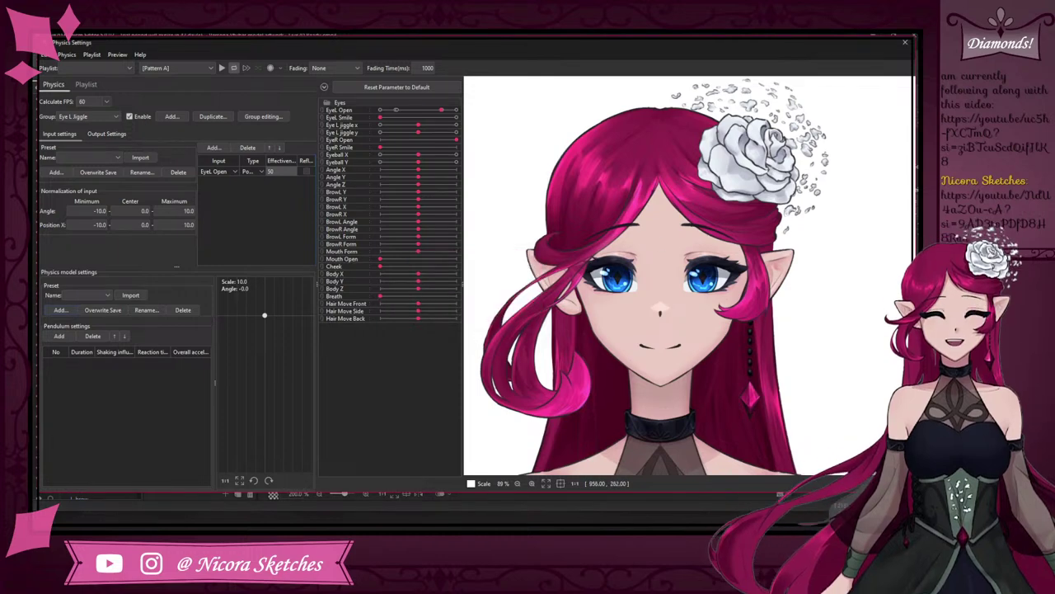
left_click(62, 337)
left_click(61, 338)
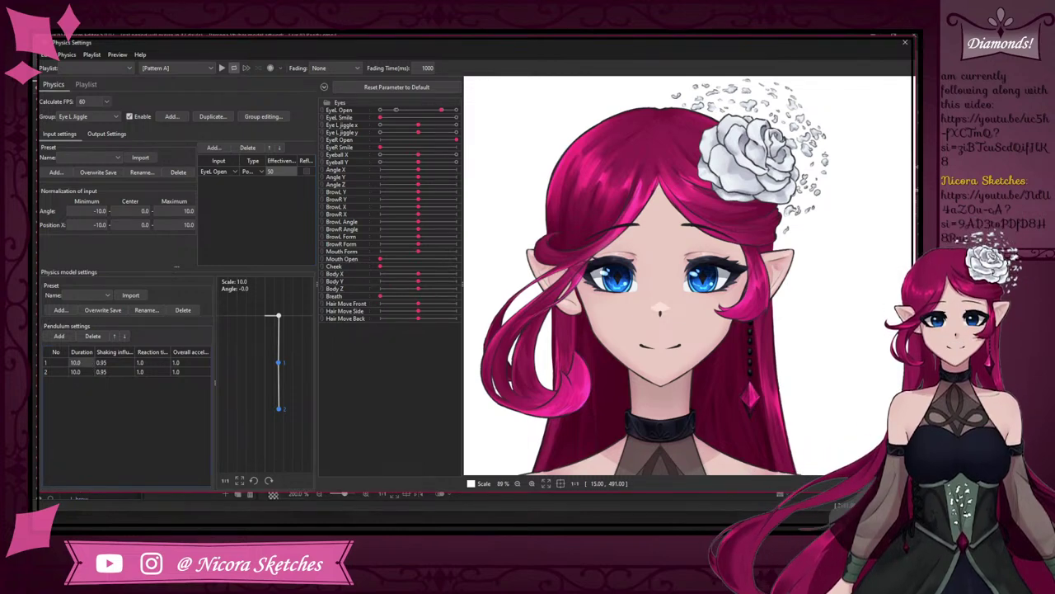
- Set the duration of both pendulums to 8.5
double_click(81, 362)
type("8.5")
key("Return")
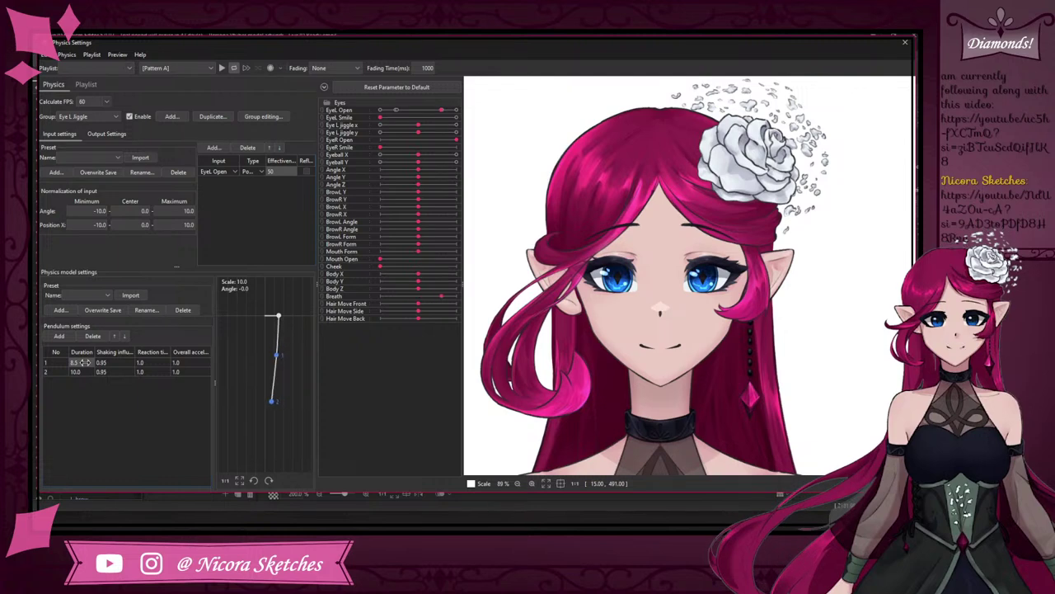
left_click(75, 371)
left_click(78, 373)
type("8.5")
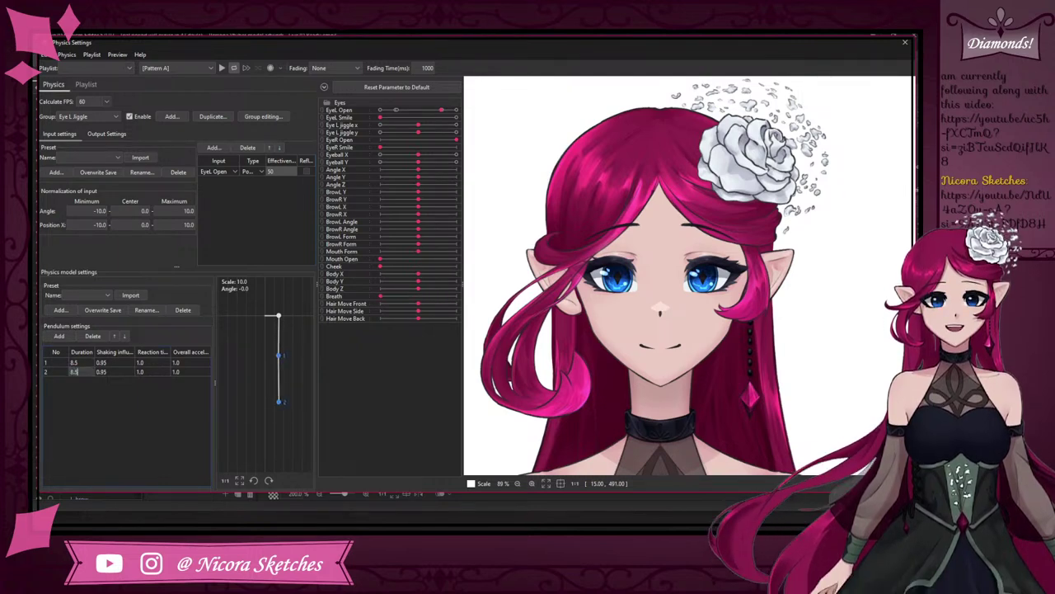
key("Return")
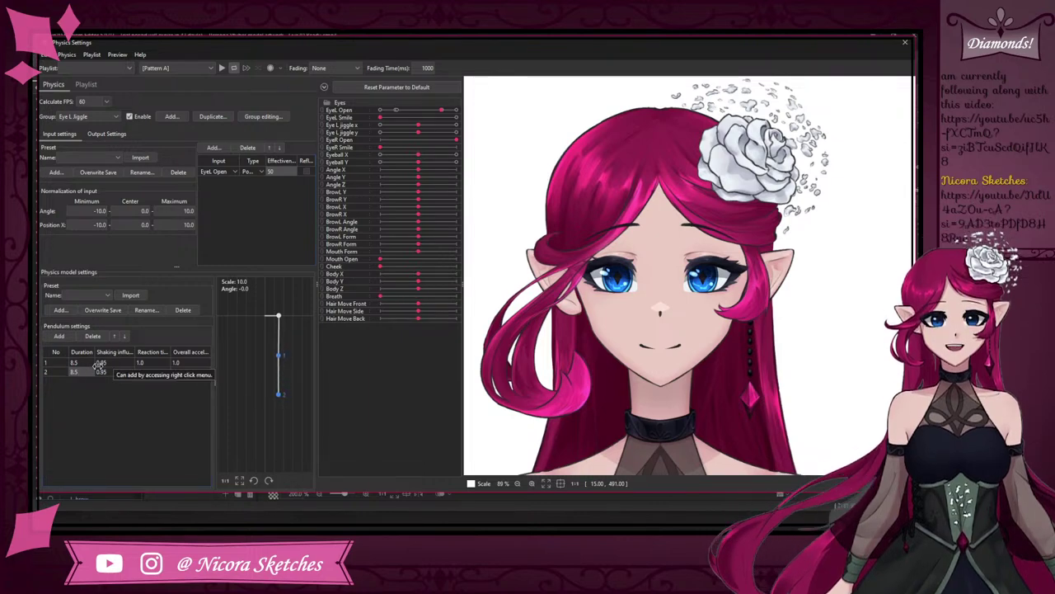
- Set the shaking influence of the second pendulum to 0.8
left_click(109, 373)
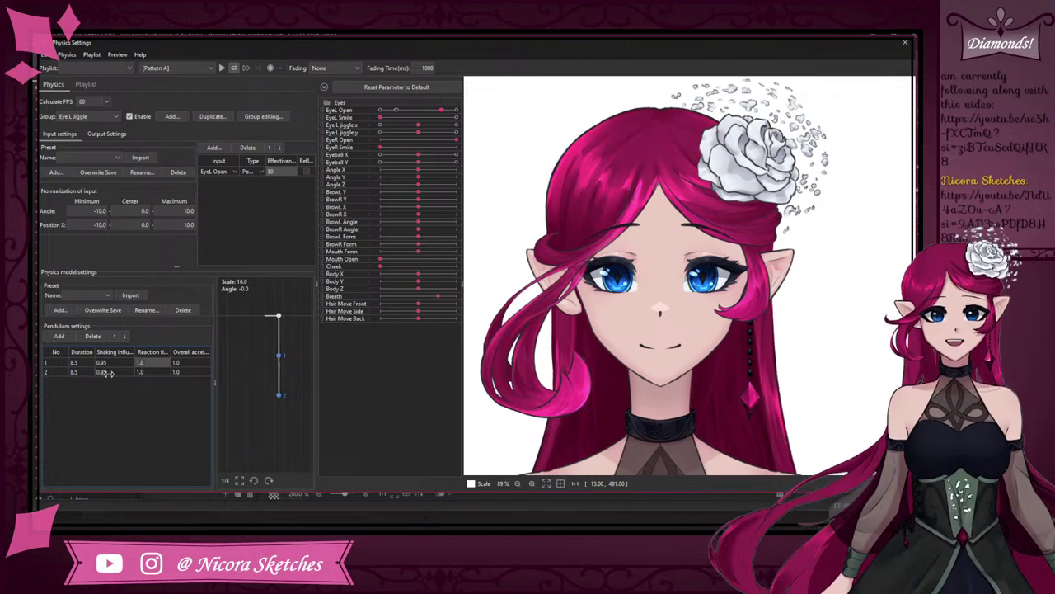
left_click(103, 372)
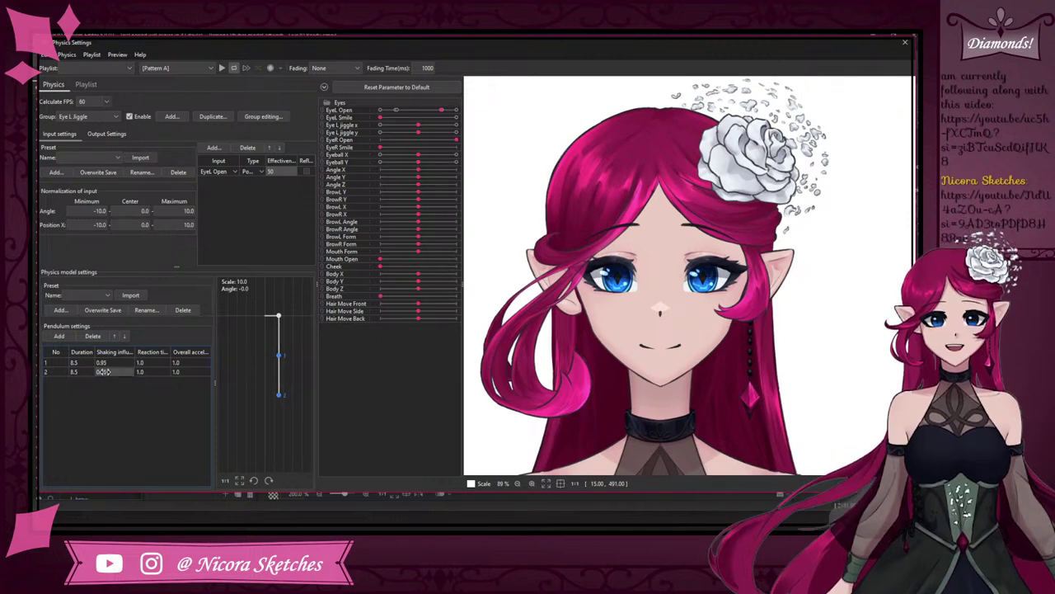
double_click(104, 372)
key("BackSpace")
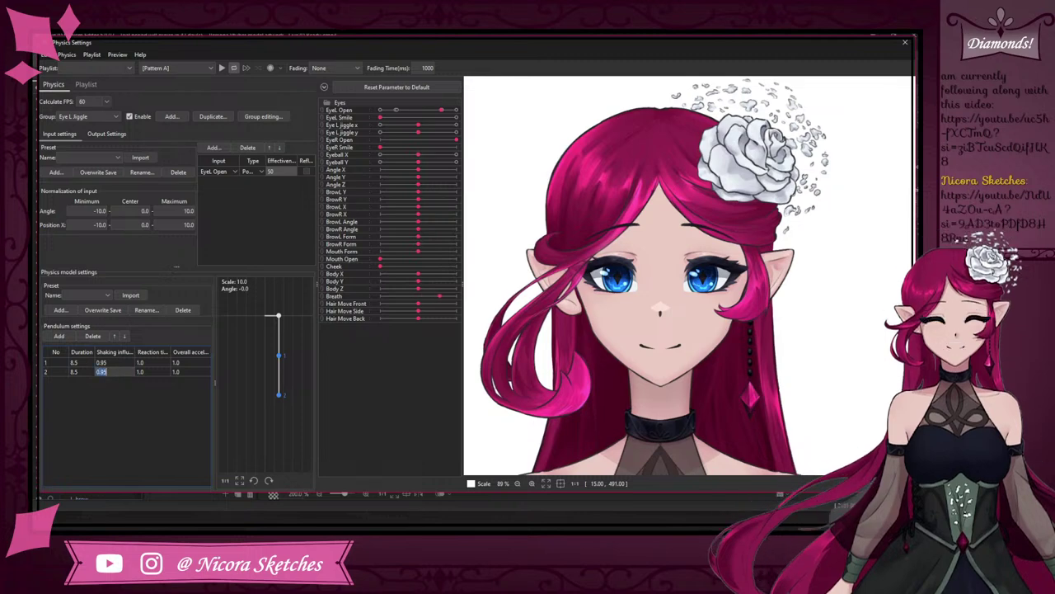
type("0.8")
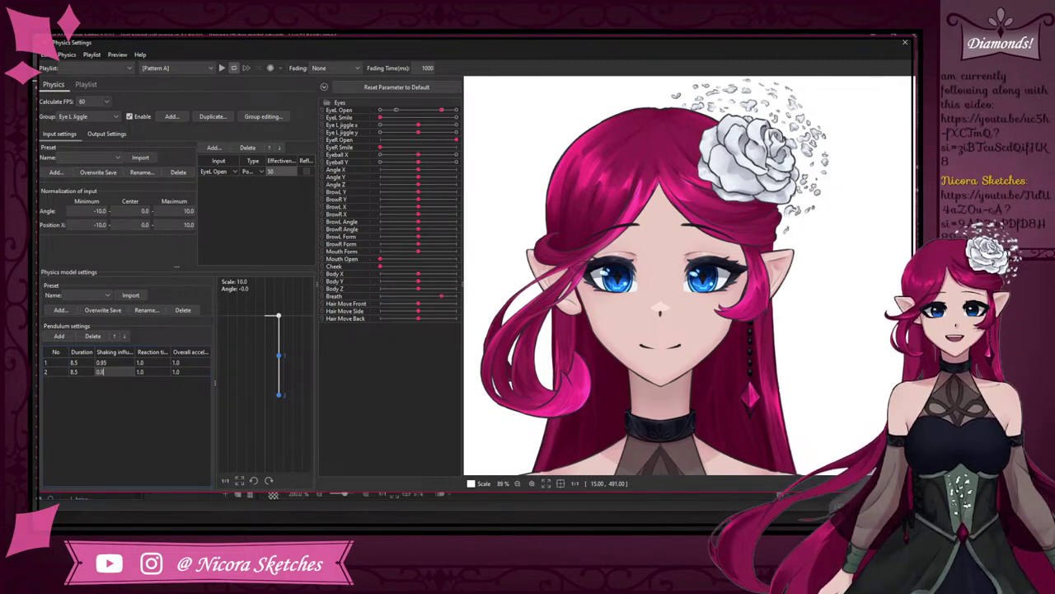
key("Return")
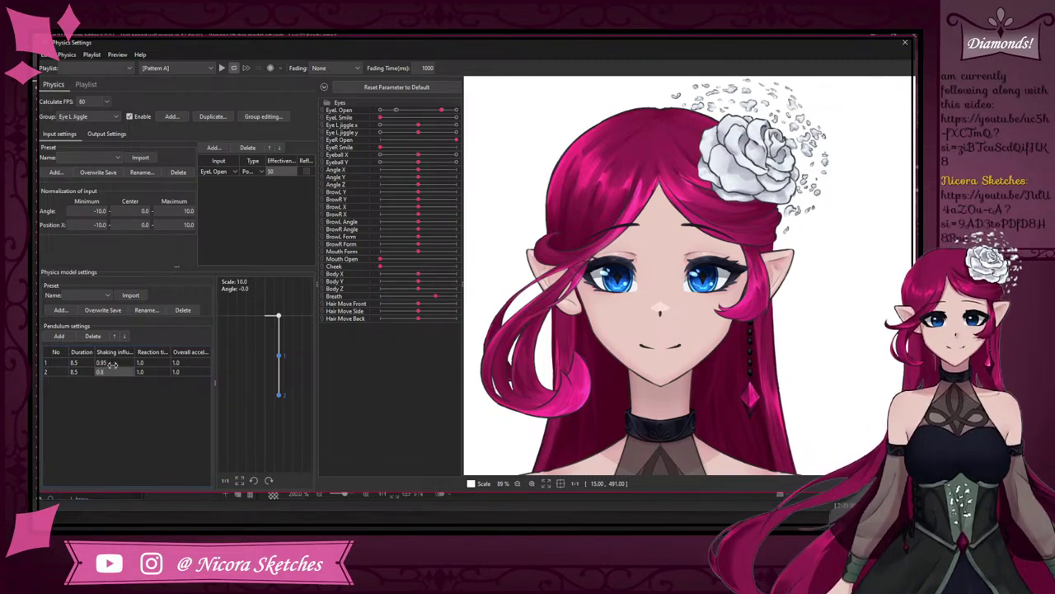
- Set the shaking influence of the first pendulum to 0.84
double_click(107, 363)
type("0.88")
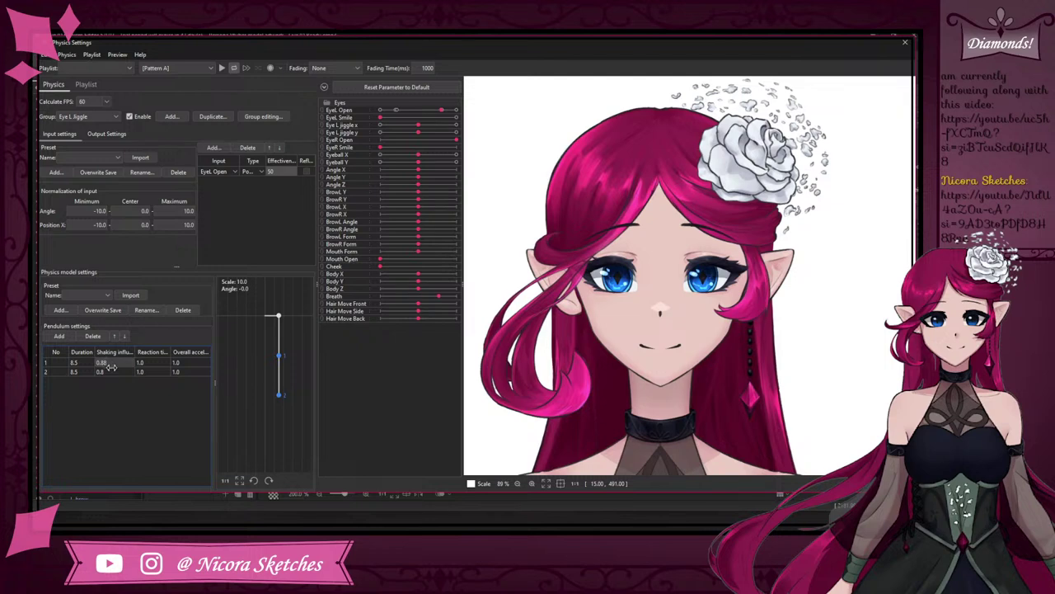
left_click_drag(118, 399, 115, 397)
double_click(108, 363)
type("0.90")
key("Return")
left_click(105, 363)
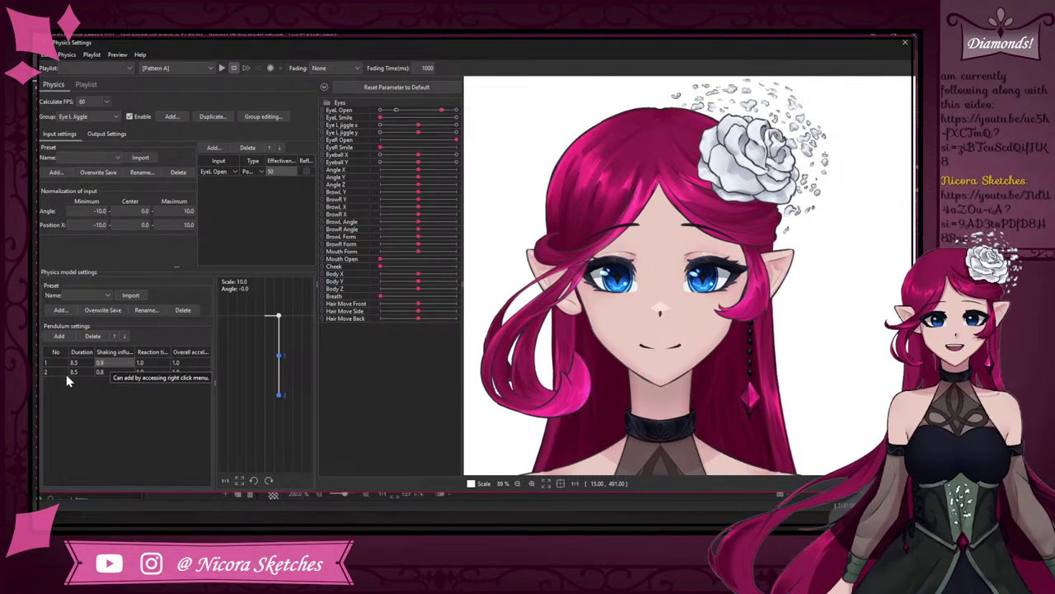
double_click(122, 361)
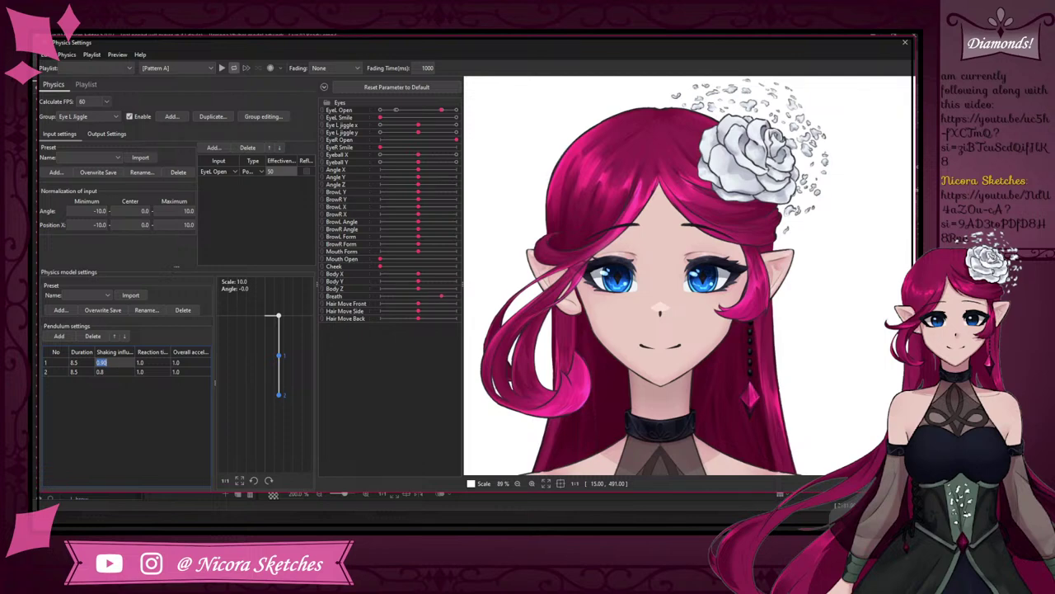
type("0.")
- Set the reaction time of both pendulums to 0.95
left_click(141, 361)
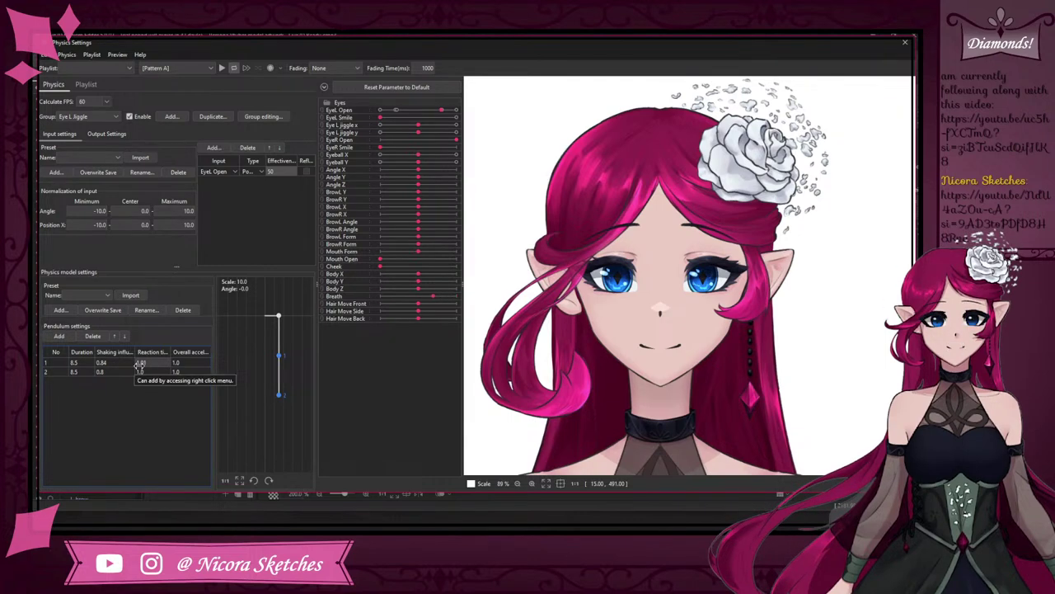
double_click(146, 372)
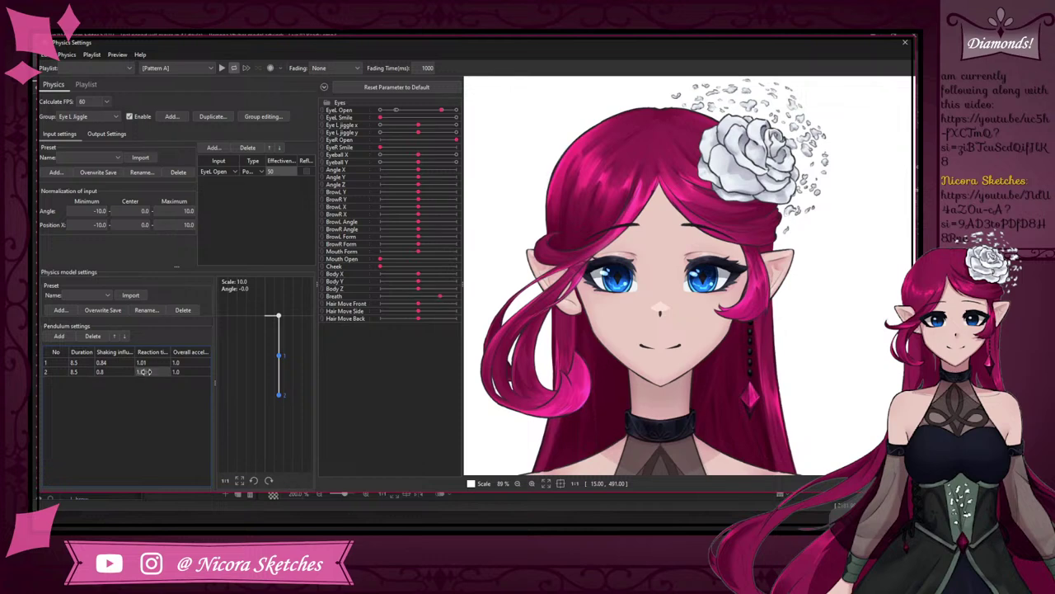
double_click(145, 372)
type("0.95")
double_click(147, 362)
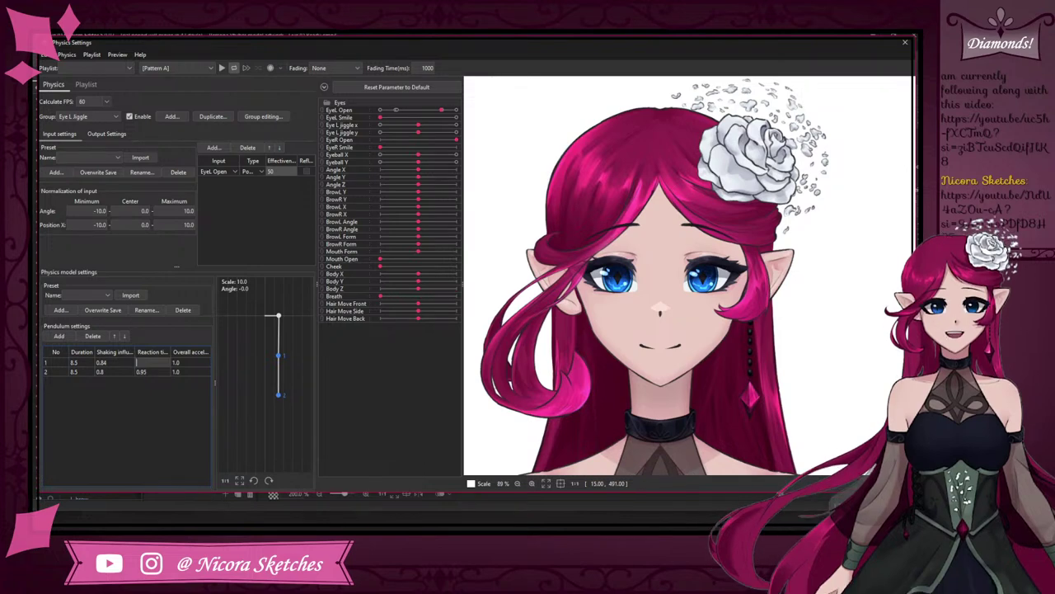
type("0.95")
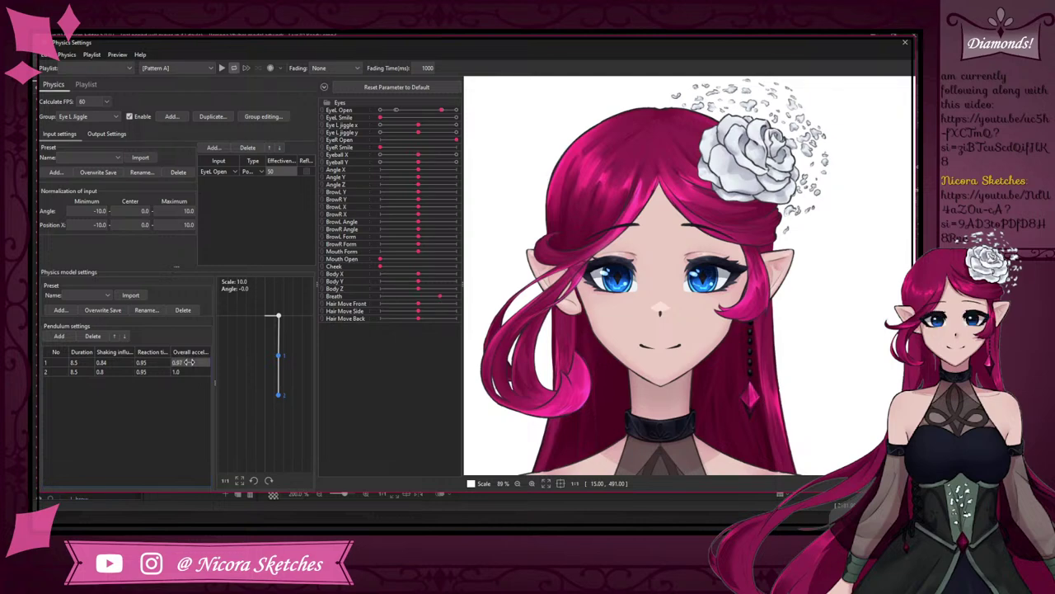
- Set the overall acceleration of both pendulums to 0.8
double_click(191, 363)
type("0.87")
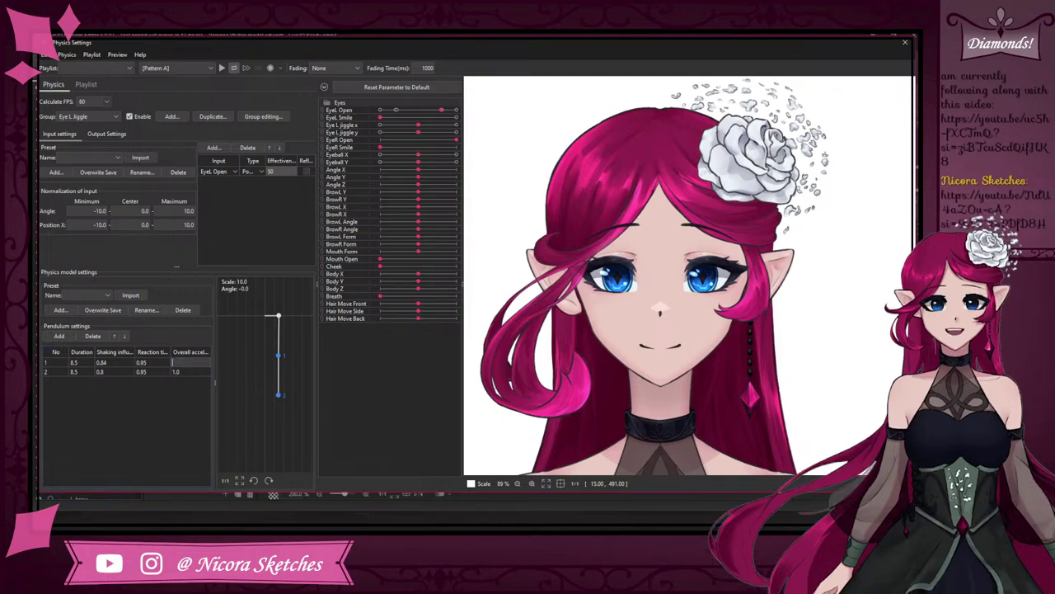
key("BackSpace")
double_click(188, 371)
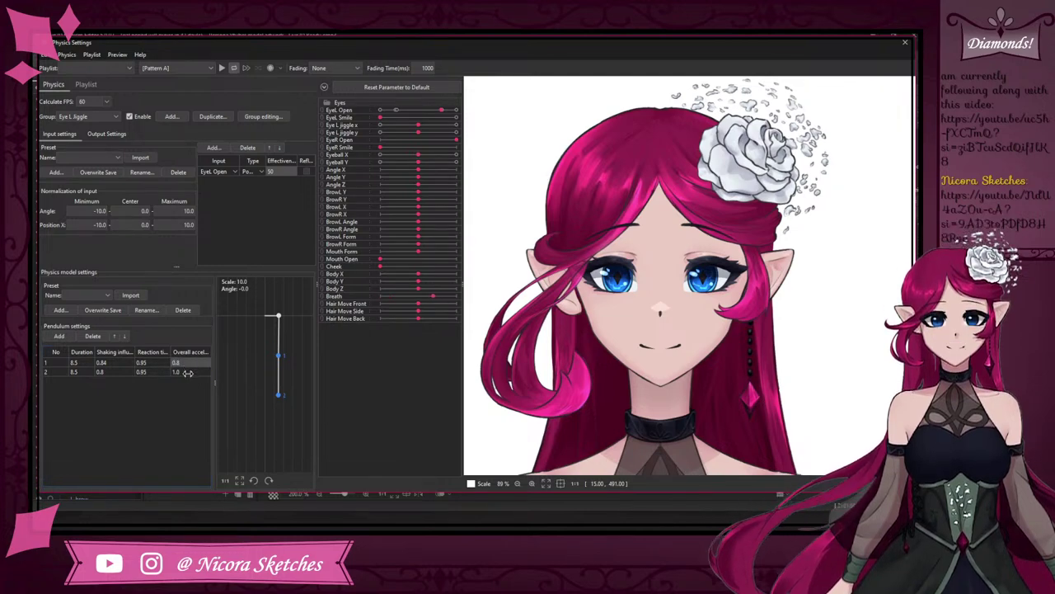
type("0.87")
double_click(177, 372)
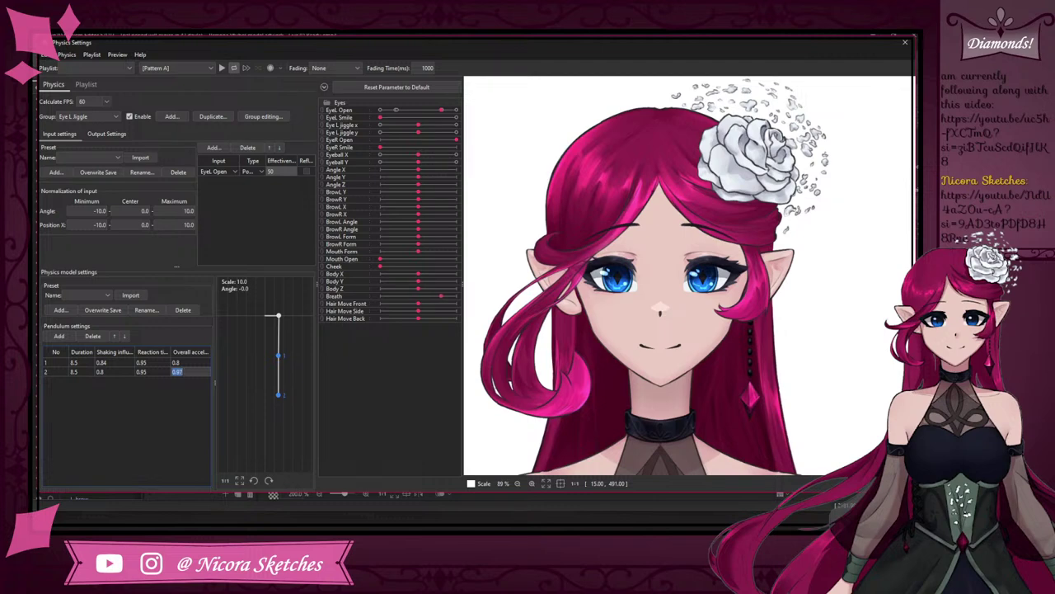
type("0.8")
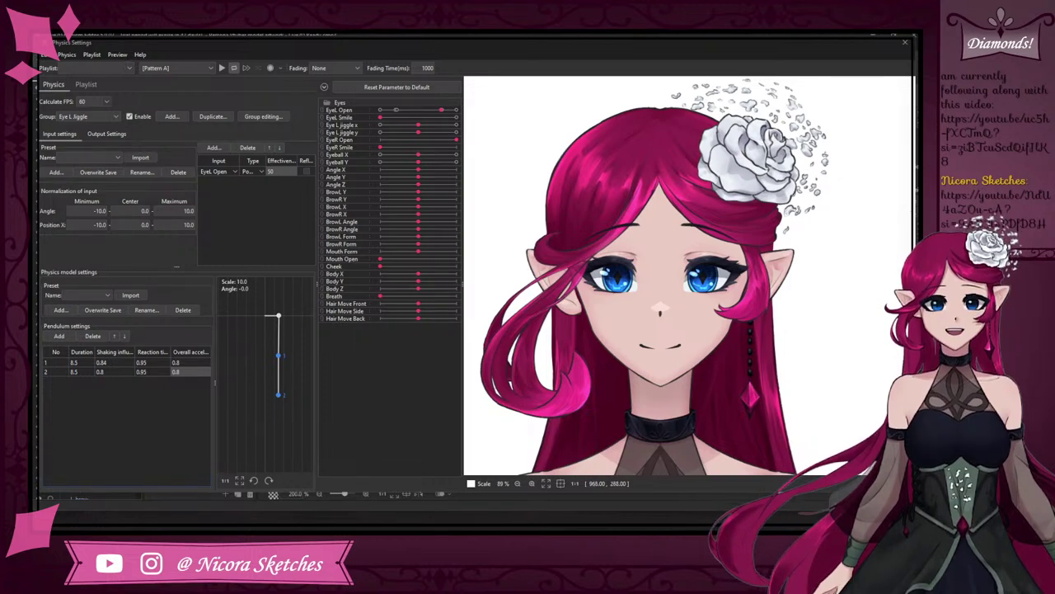
- Add Eye L Jiggle x and Eye L Jiggle y as output parameters of the Eye L Jiggle group
left_click(117, 134)
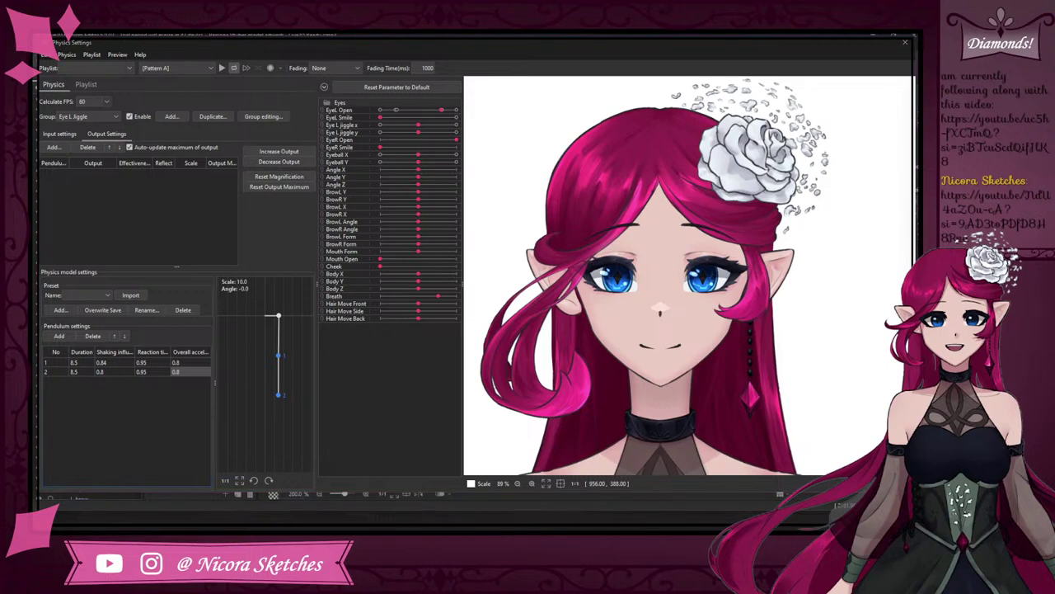
left_click(53, 148)
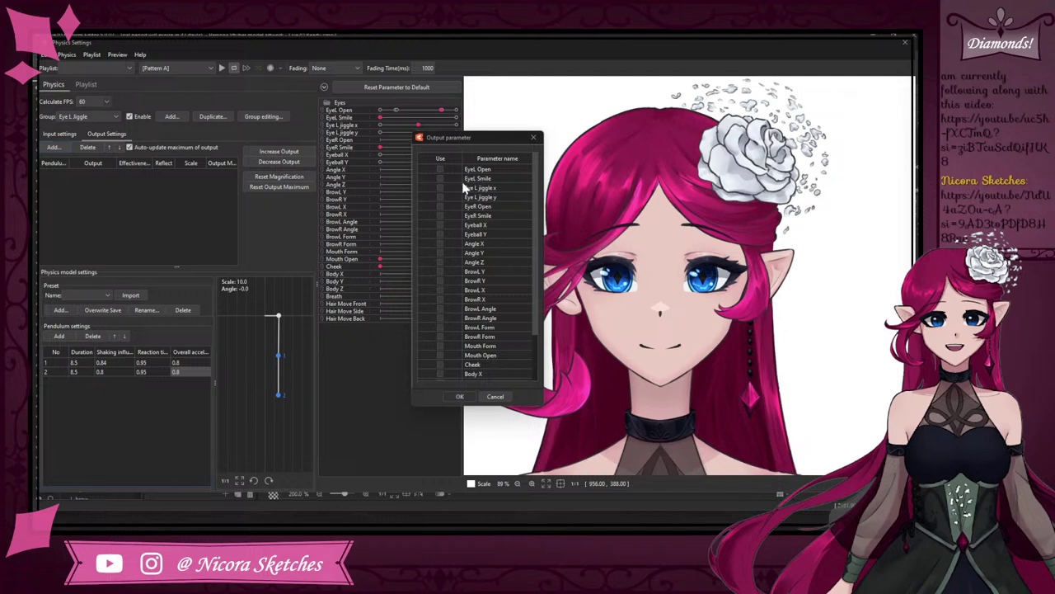
left_click(440, 188)
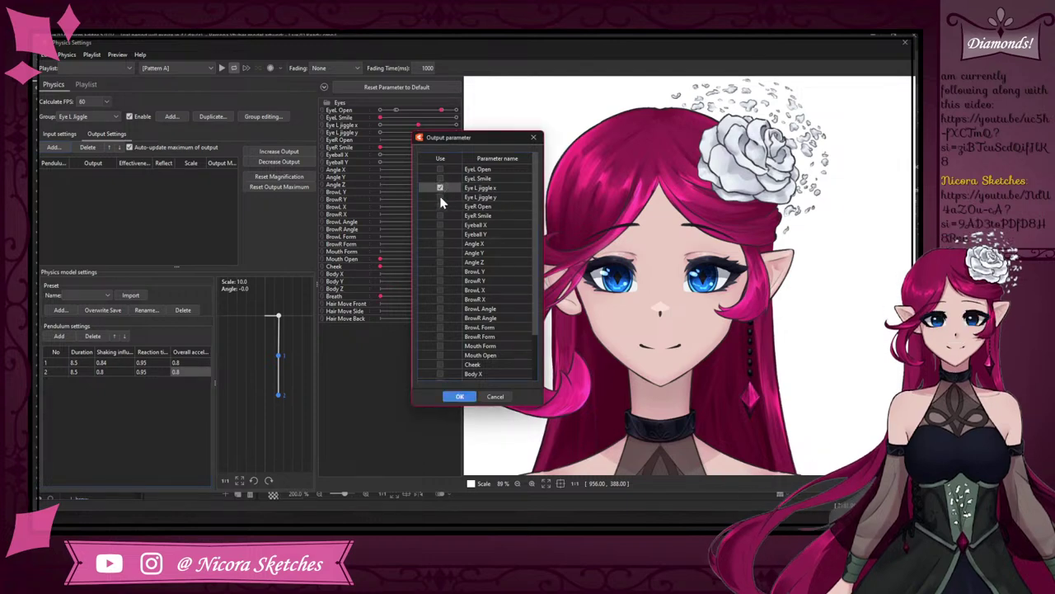
left_click(440, 198)
left_click(460, 396)
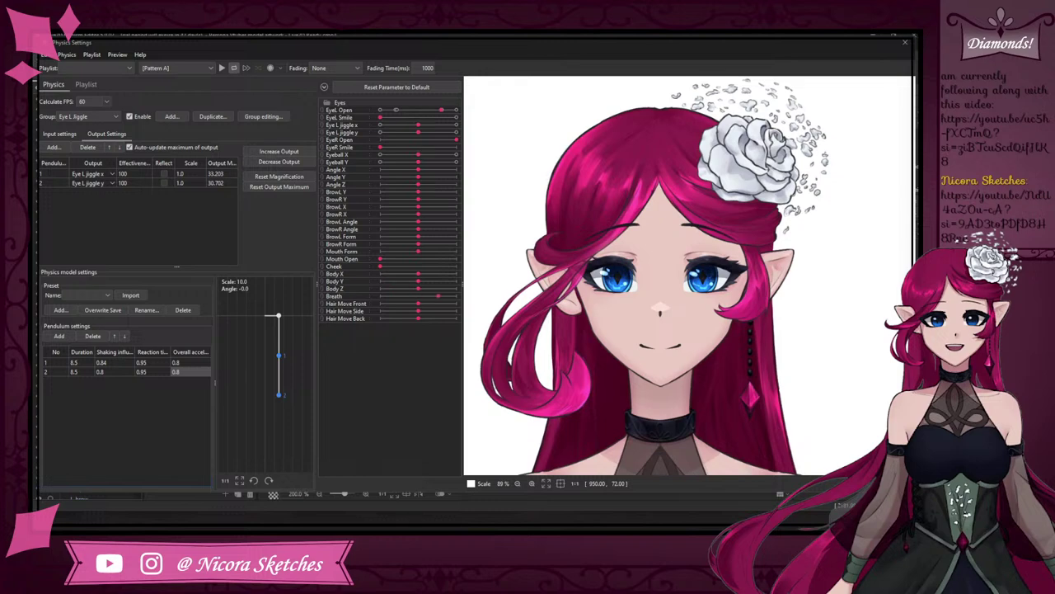
- Test the left-eye jiggle by sweeping EyeL Open between open and closed and varying EyeL Smile
left_click_drag(442, 110, 370, 124)
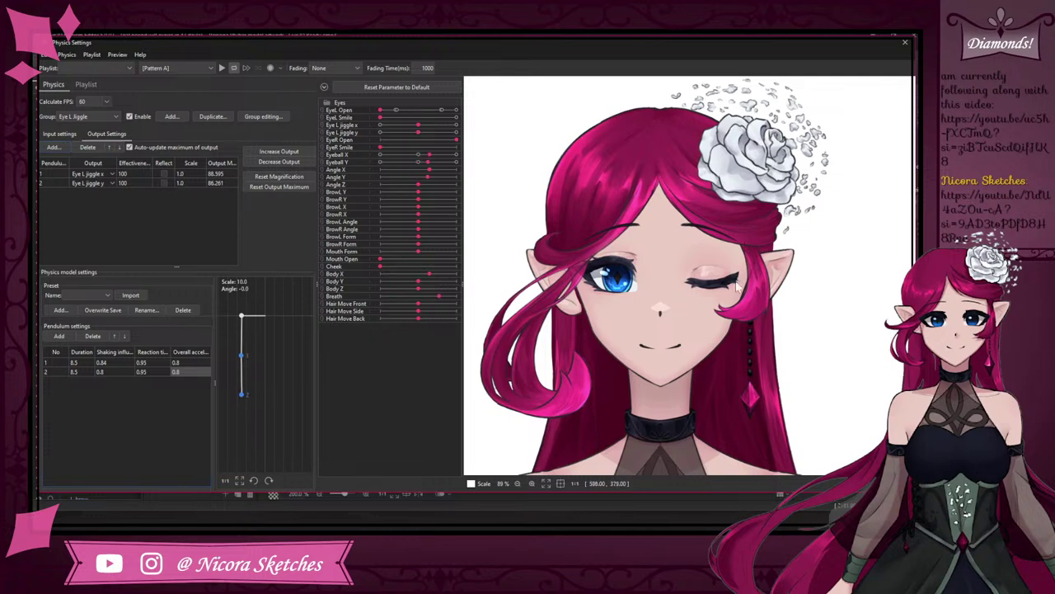
left_click_drag(734, 245, 728, 244)
left_click(426, 110)
mouse_move(744, 330)
left_mouse_down()
mouse_move(717, 352)
mouse_move(732, 316)
left_mouse_up()
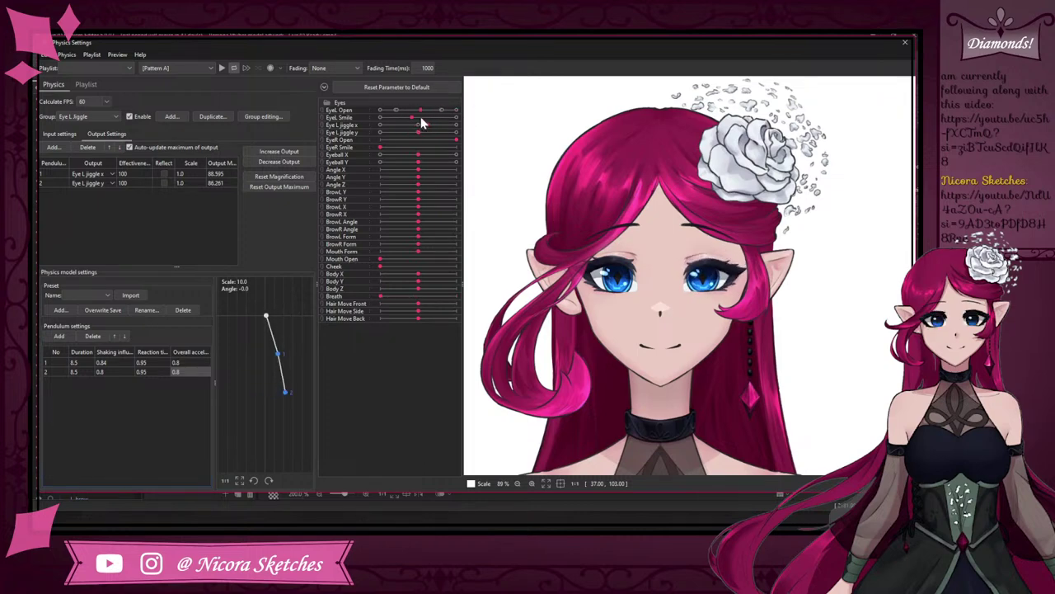
mouse_move(425, 117)
left_mouse_down()
mouse_move(370, 116)
mouse_move(431, 118)
mouse_move(351, 103)
mouse_move(437, 108)
mouse_move(381, 95)
mouse_move(429, 105)
mouse_move(413, 106)
left_mouse_up()
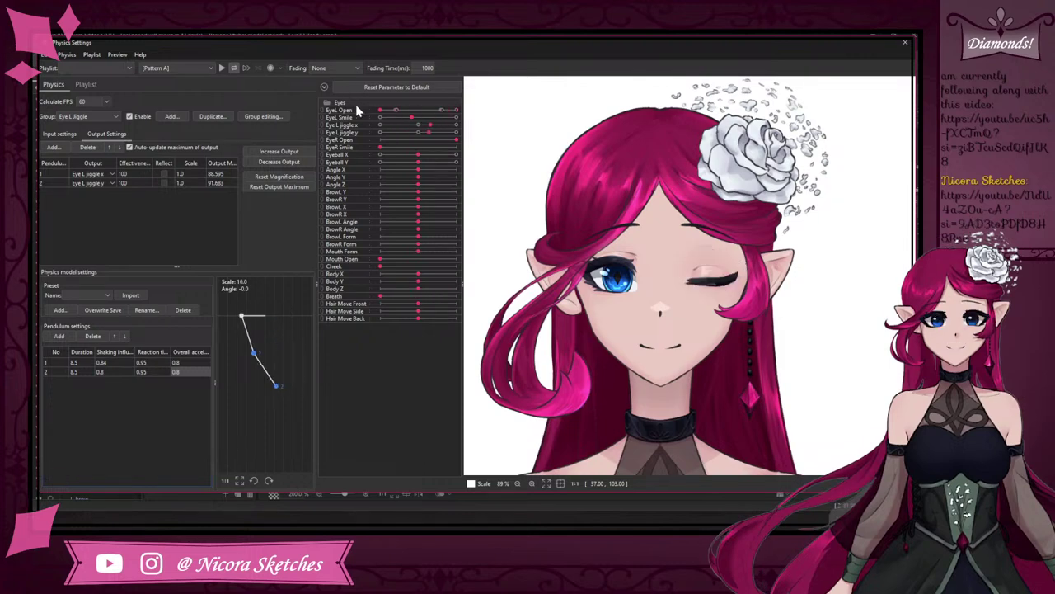
left_click_drag(424, 123, 390, 123)
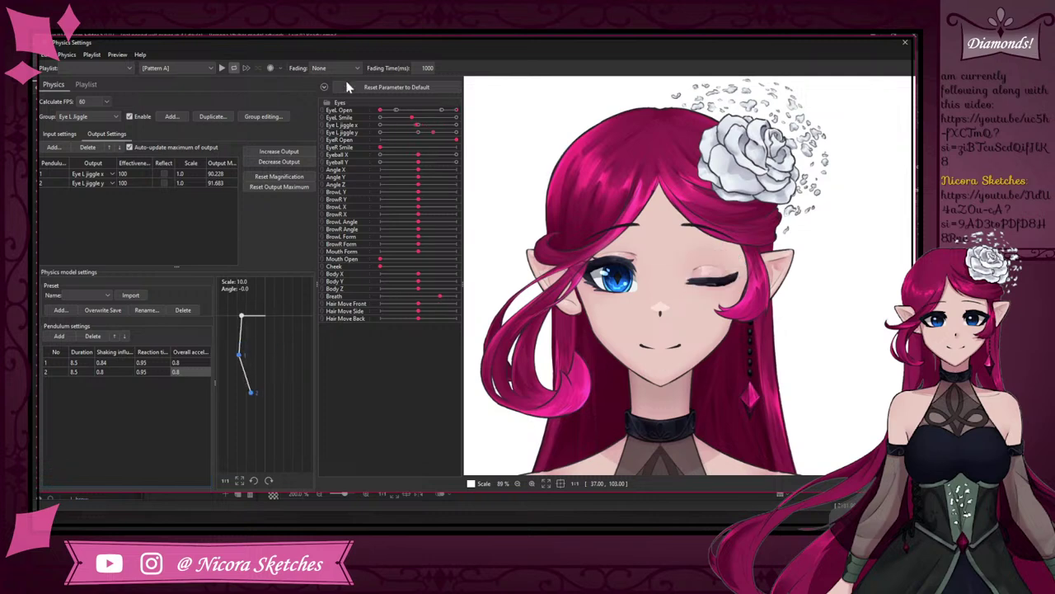
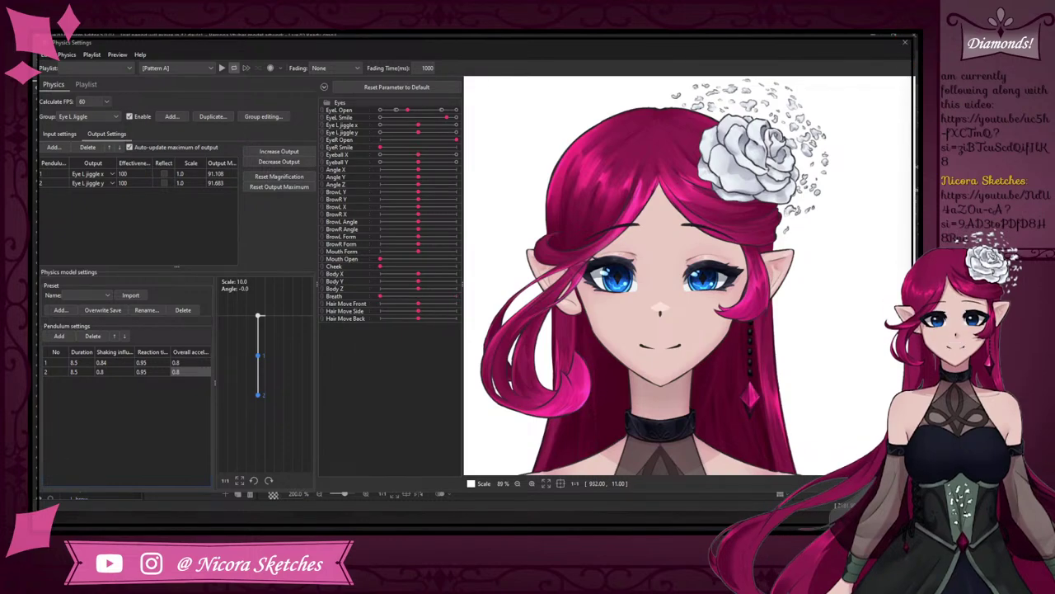
- Close the physics settings, set Eye L Jiggle x to -1.0 and examine the left iris's jiggle x and jiggle y deformers
left_click(902, 47)
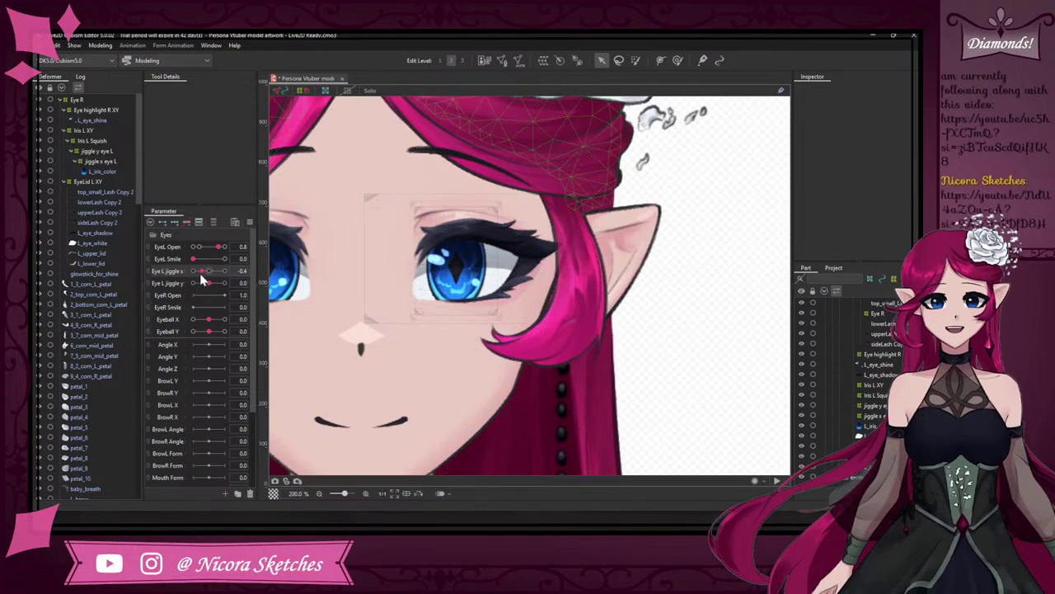
left_click_drag(200, 273, 190, 273)
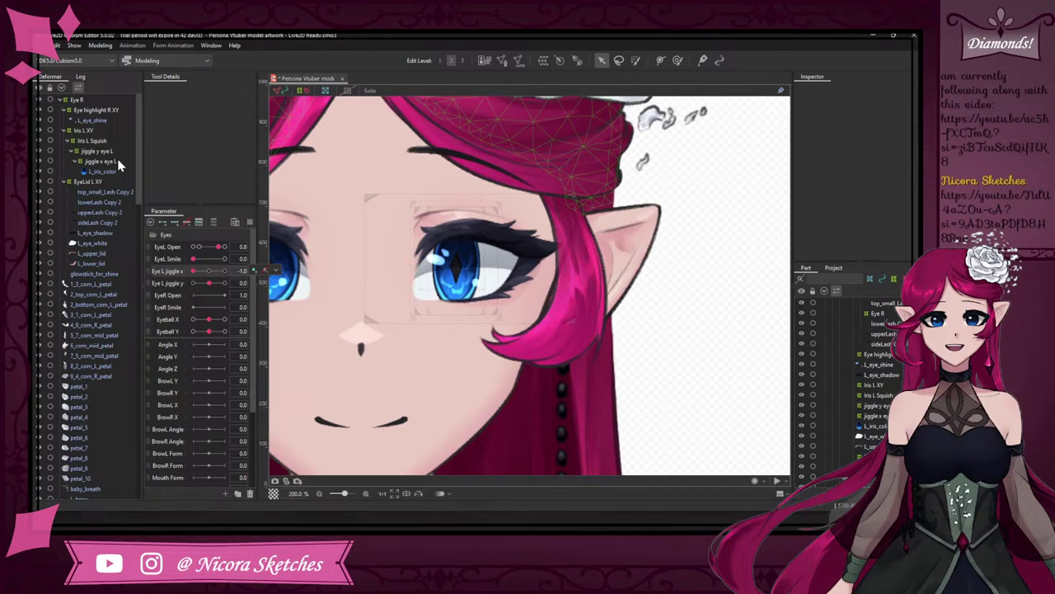
left_click(117, 152)
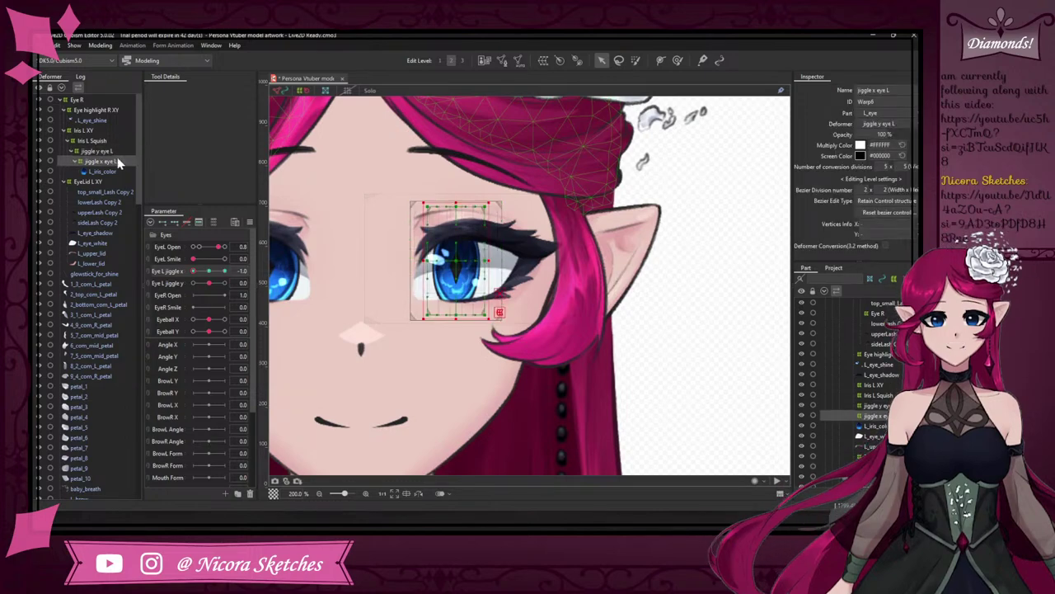
left_click(117, 160)
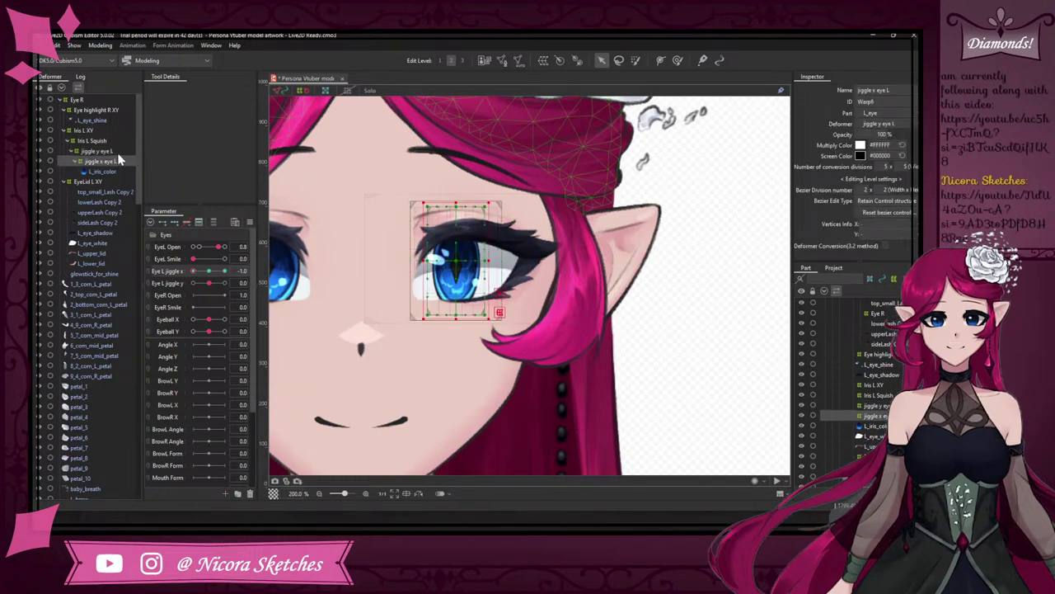
left_click(117, 153)
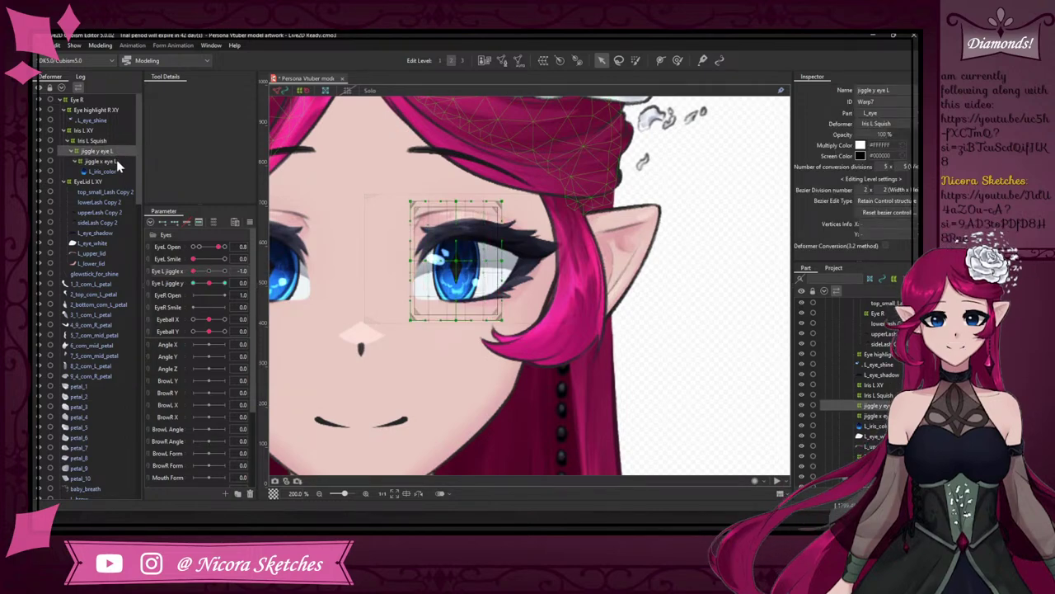
- Examine the side, upper and top small lash meshes, the eye shadow and the eye white under EyeLid L XY
left_click(121, 221)
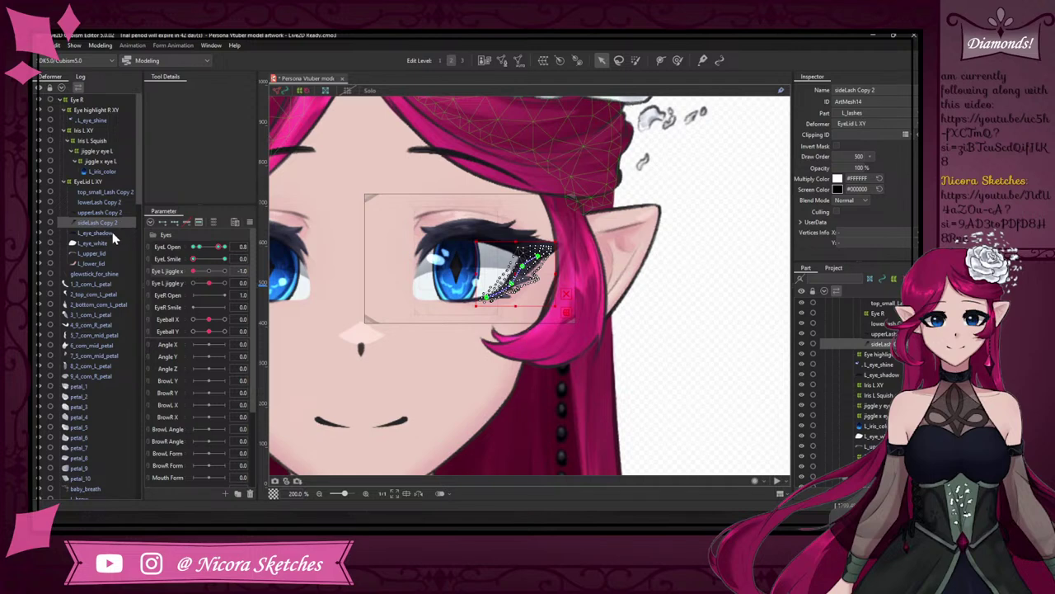
left_click(115, 233)
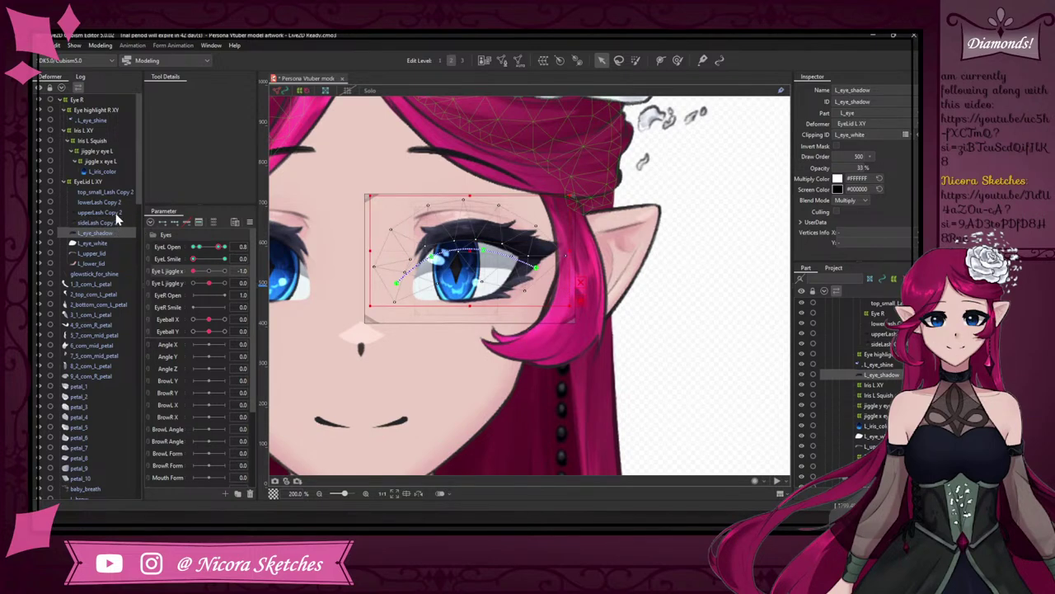
left_click(117, 222)
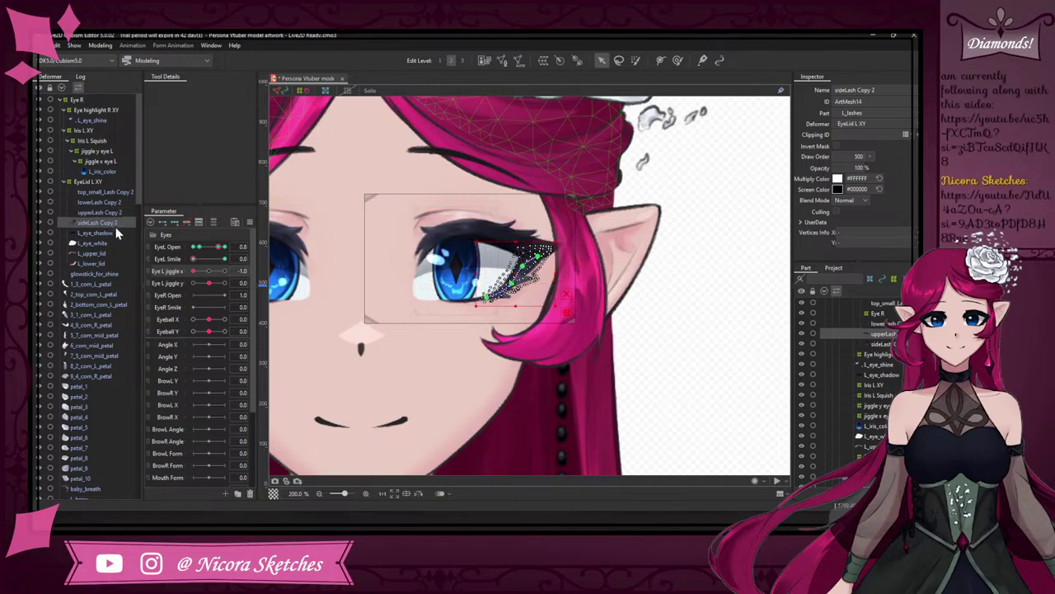
left_click(116, 234)
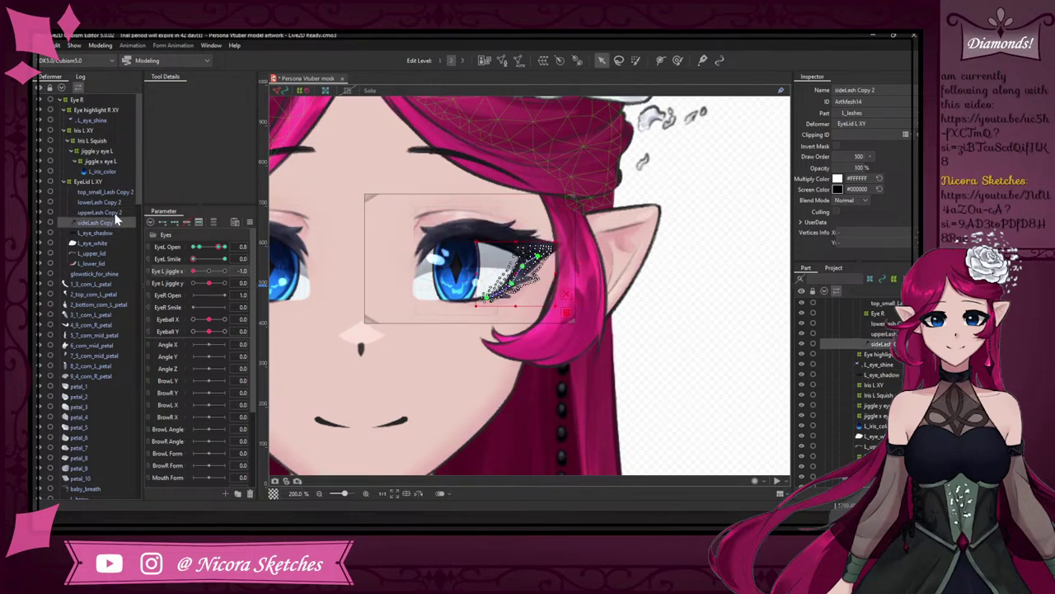
left_click(116, 213)
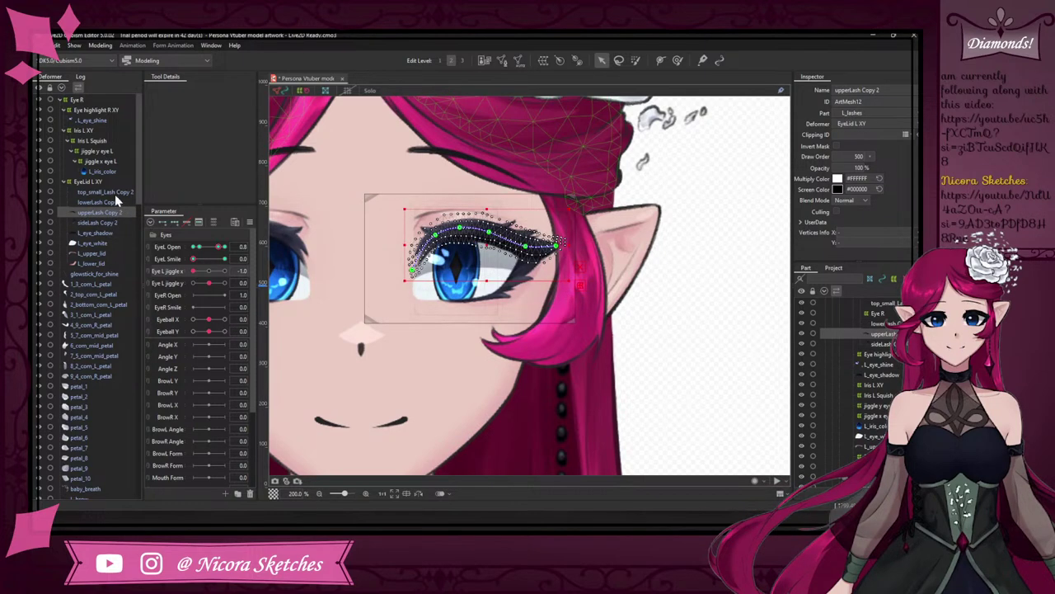
left_click(115, 192)
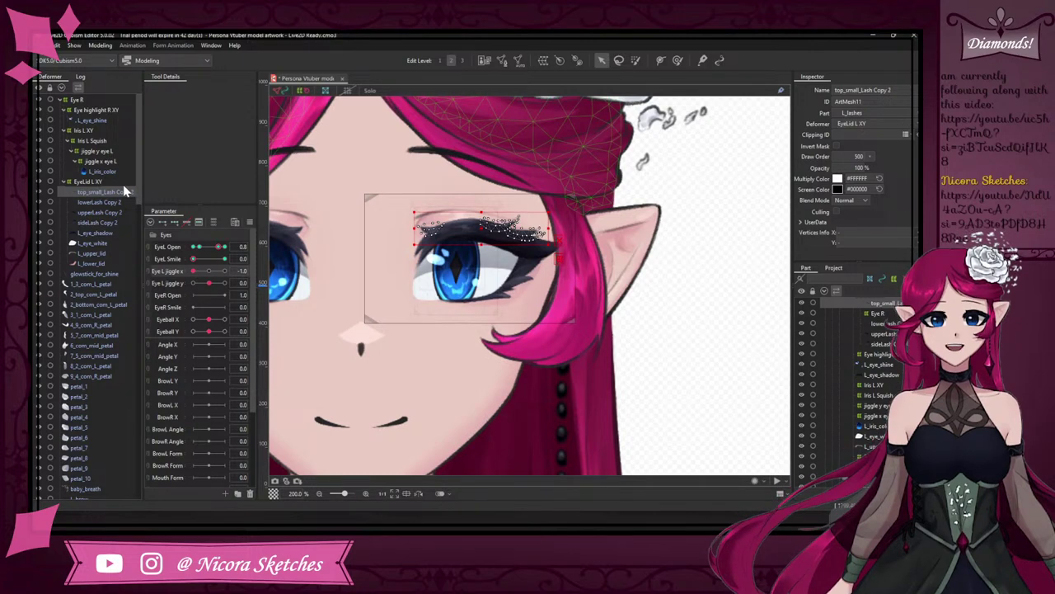
left_click(101, 243)
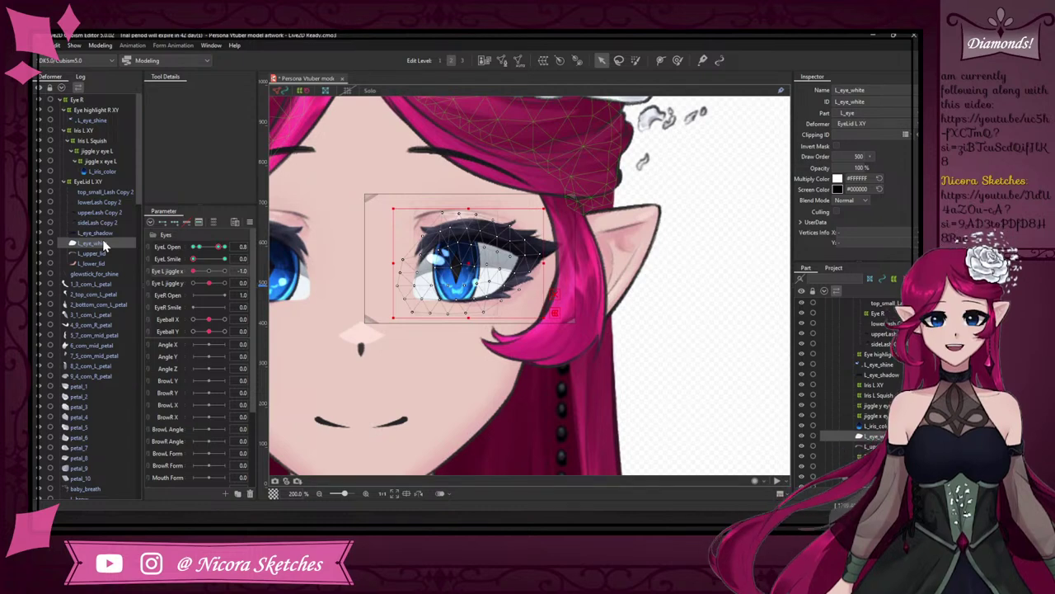
- Create a warp deformer named eye L jiggle x as parent of the left eye's top small, lower, upper and side lash meshes
left_click(105, 192)
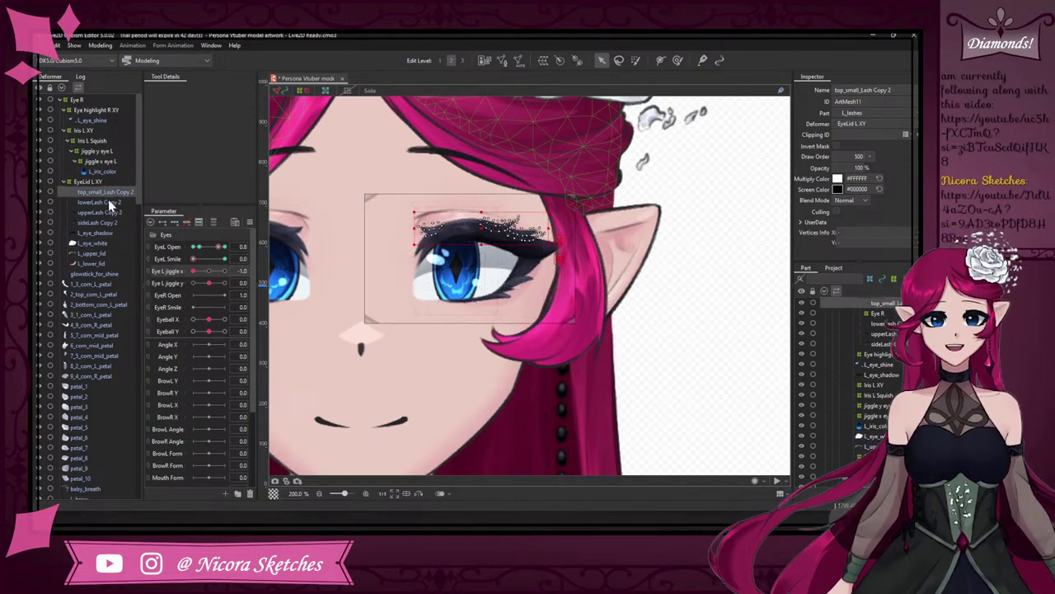
left_click(111, 201, "ctrl")
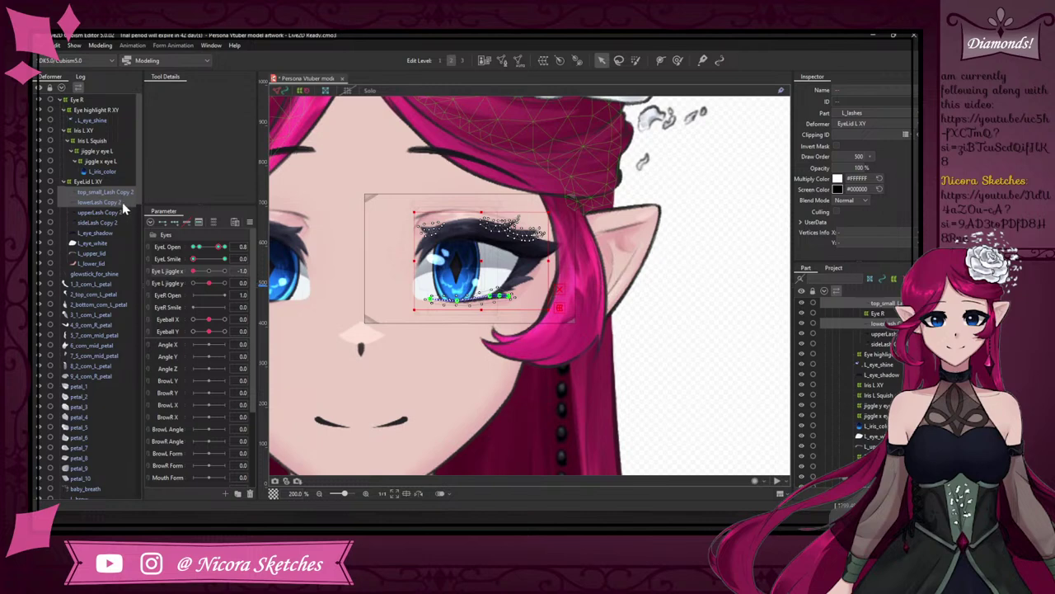
left_click(120, 203, "ctrl")
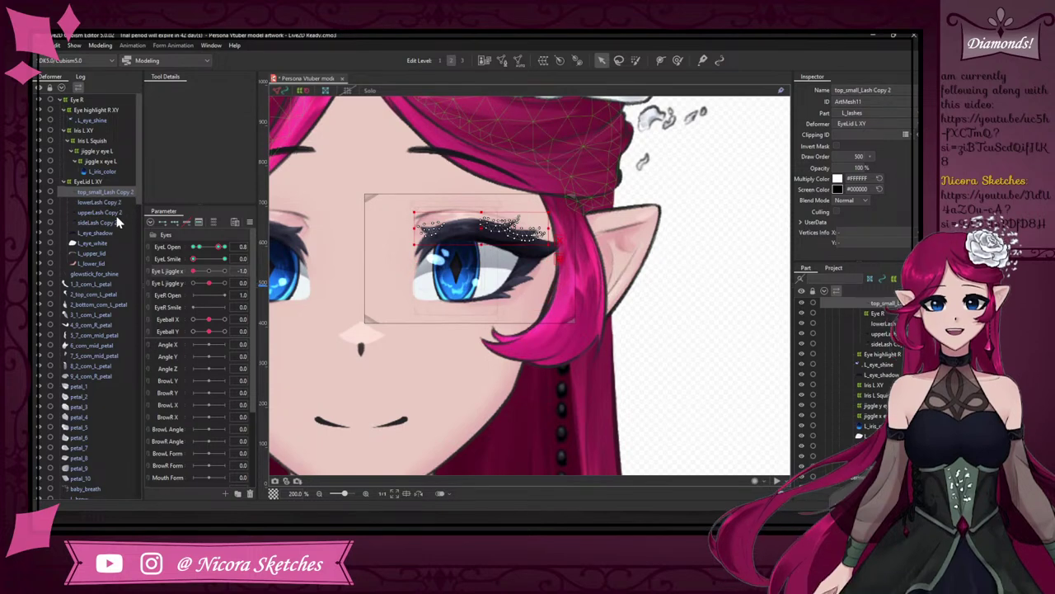
left_click(118, 223, "ctrl")
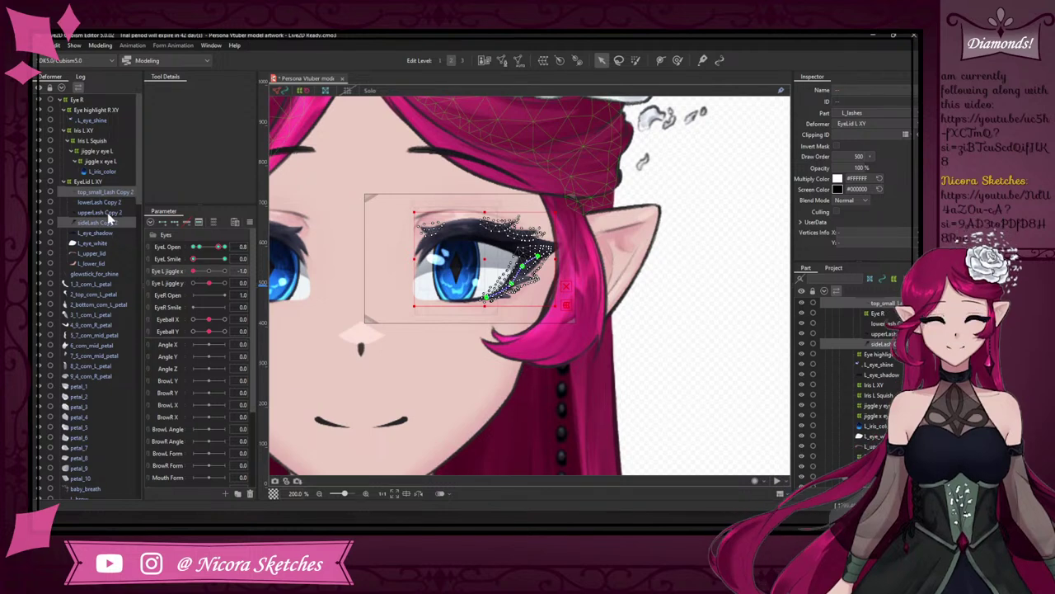
left_click(113, 213, "ctrl")
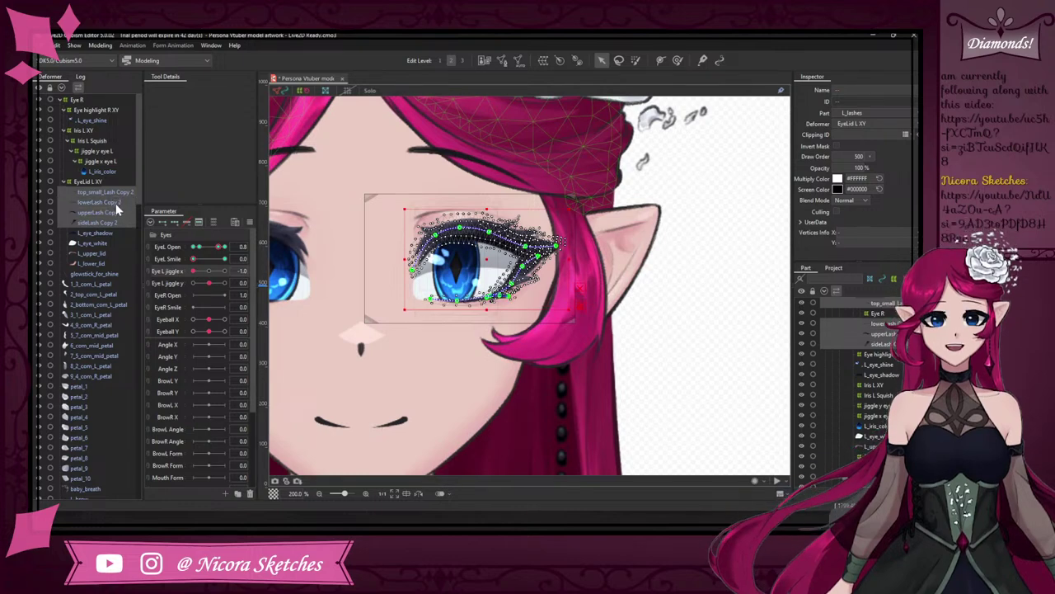
left_click(116, 204, "ctrl")
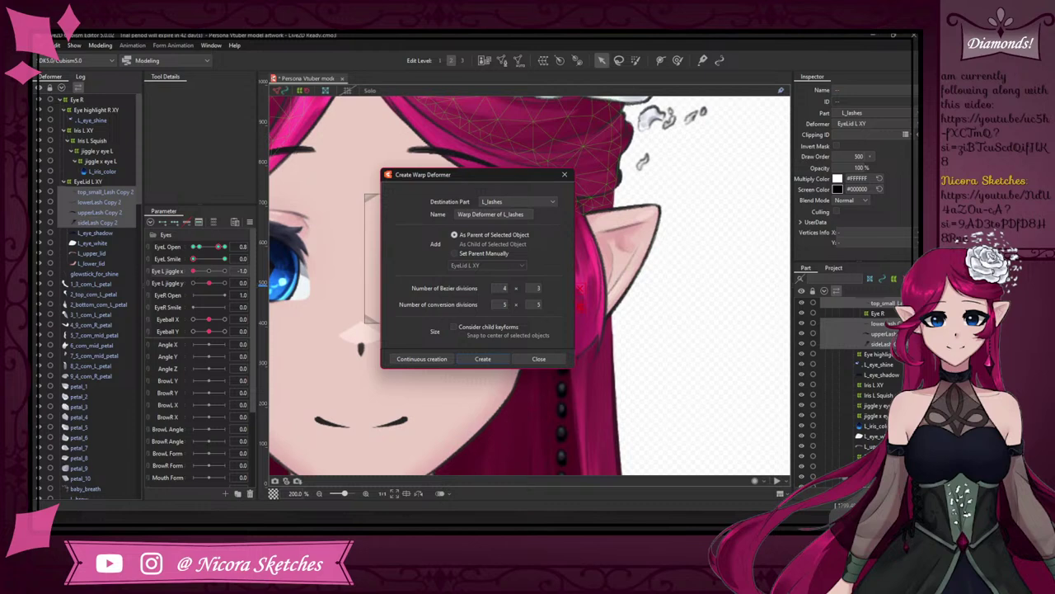
key("BackSpace")
type("eye")
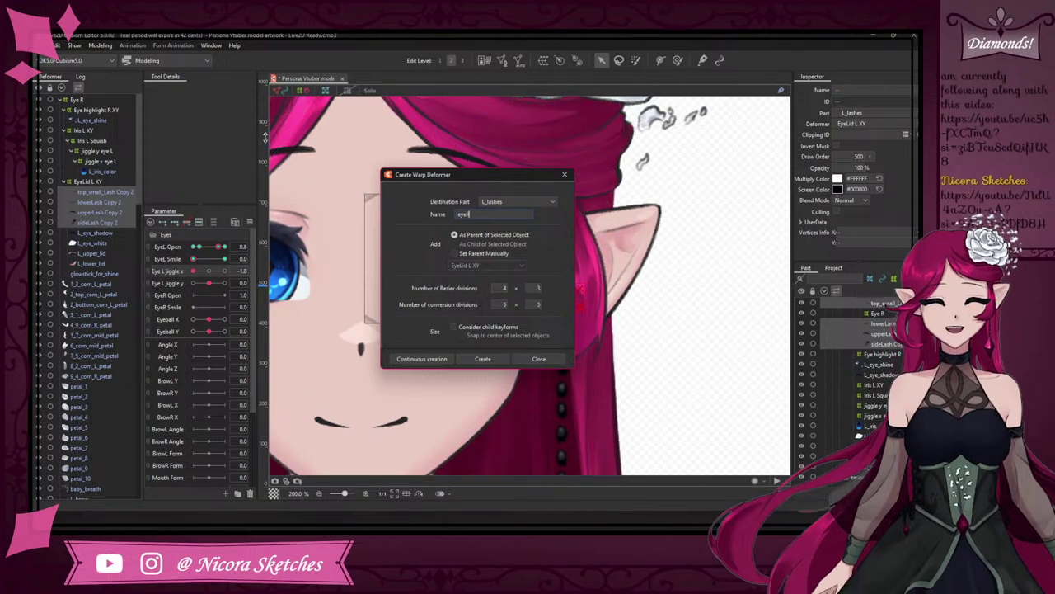
type(" LL")
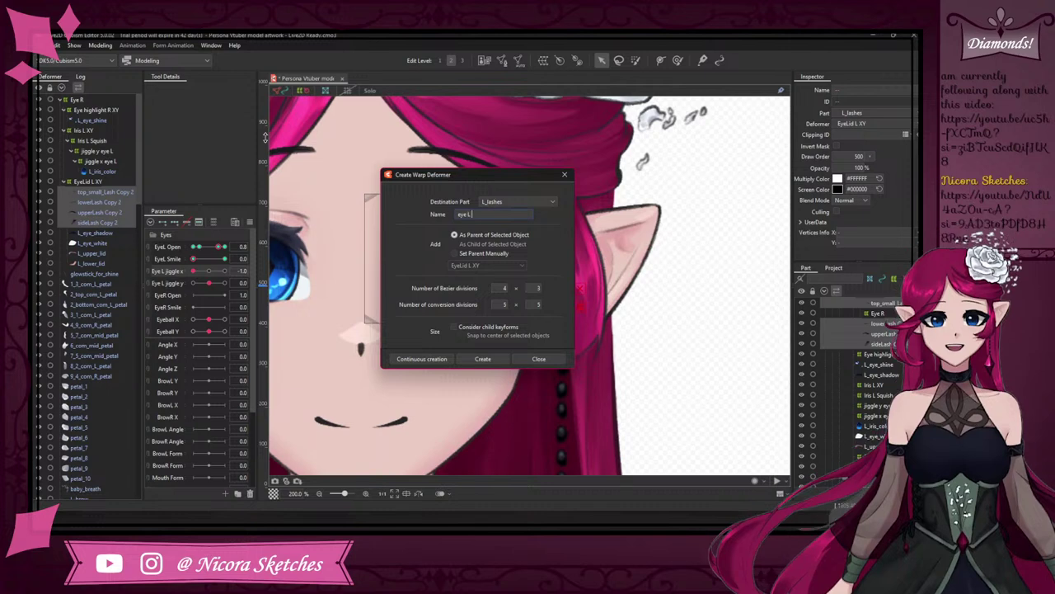
type(" jiggle x")
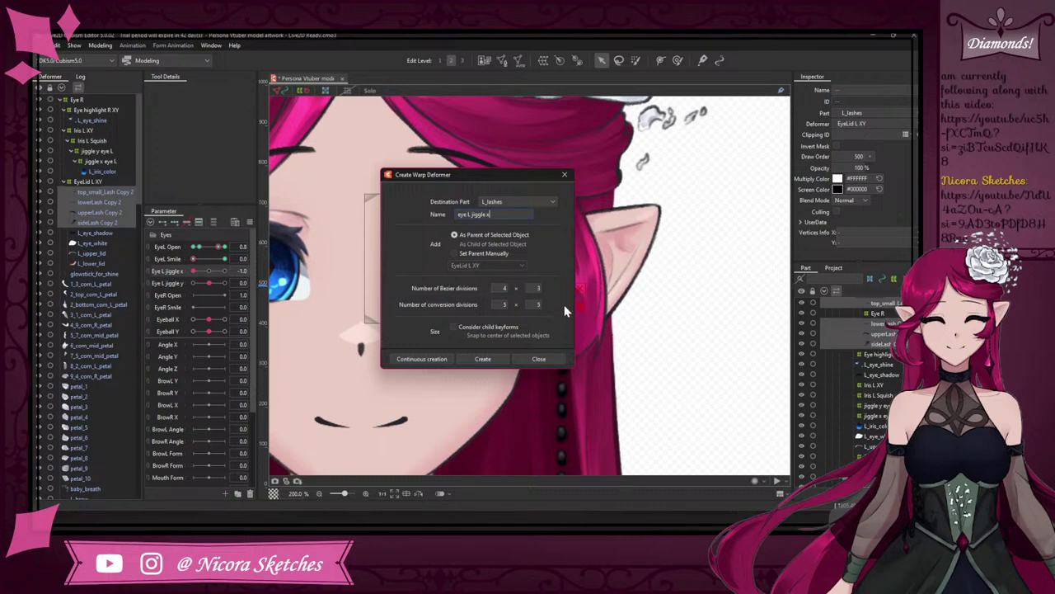
left_click(494, 361)
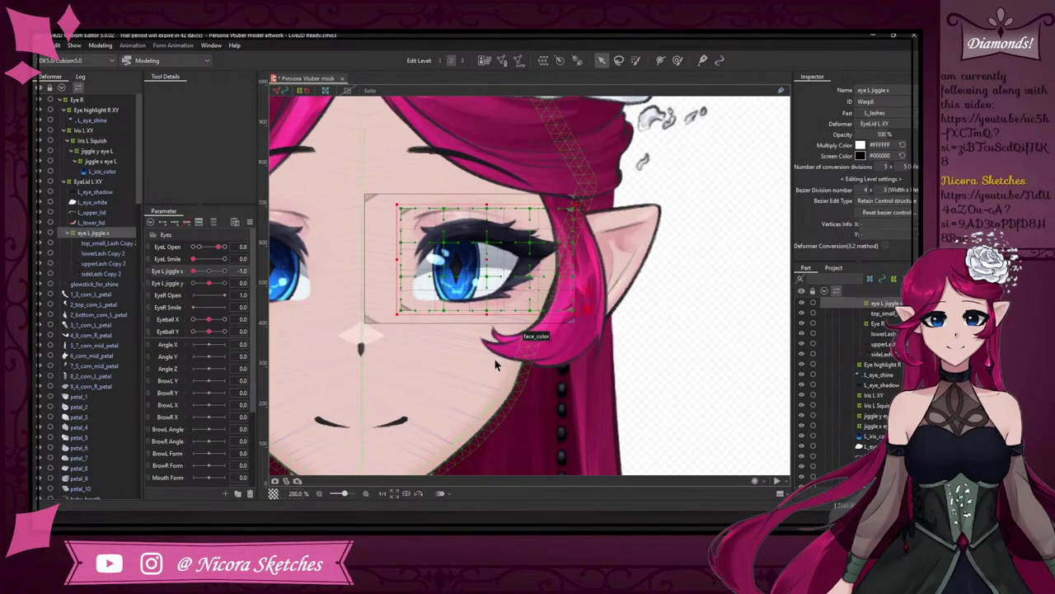
- Create a warp deformer named eye L jiggle y as parent of the lashes' eye L jiggle x deformer
key("ctrl+shift+w")
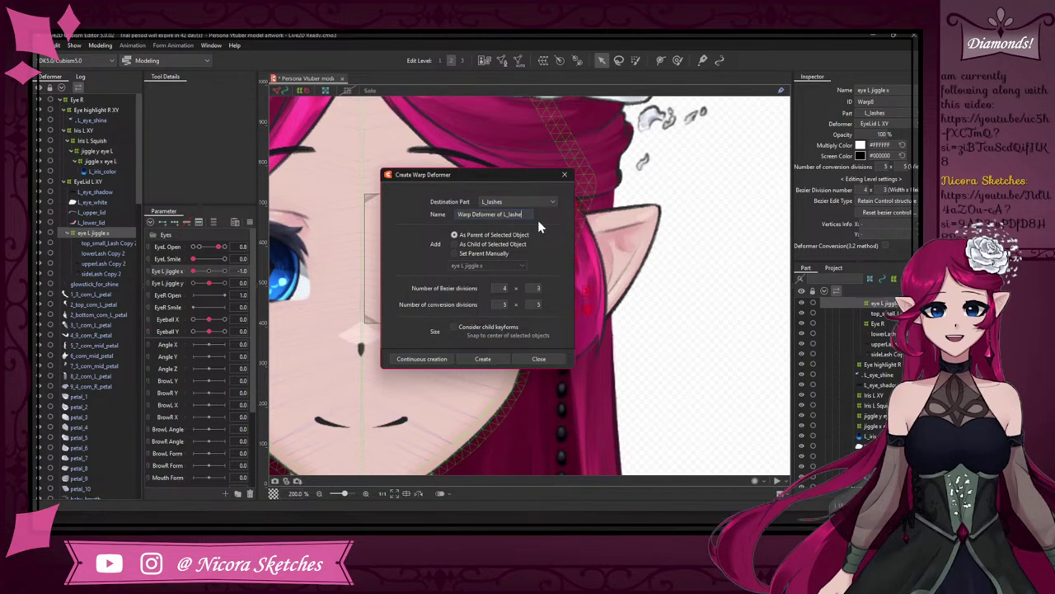
type("War")
key("BackSpace")
key("BackSpace")
key("BackSpace")
type("eye L")
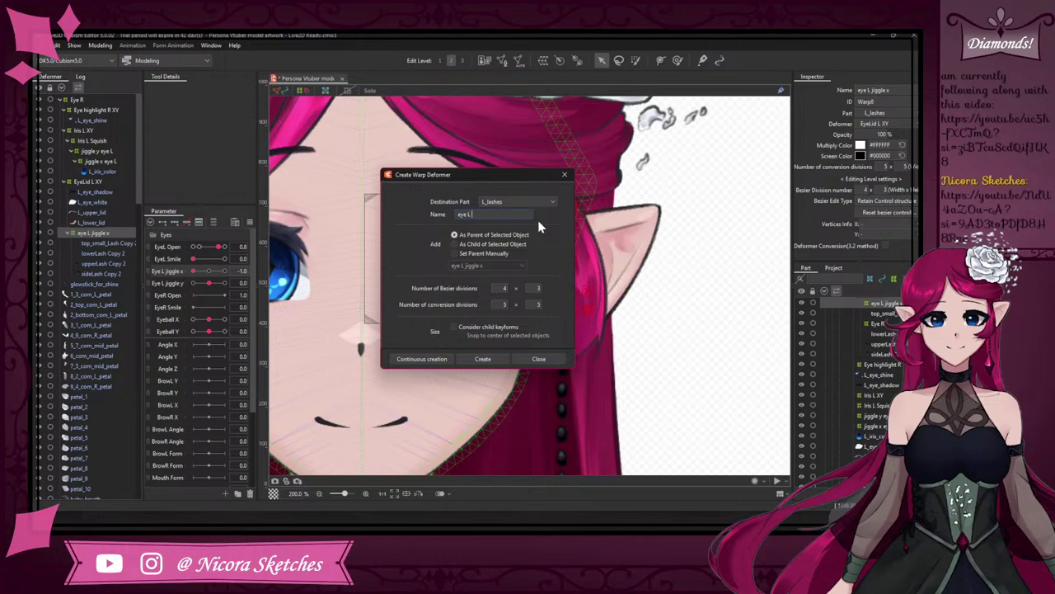
type(" jiggle y")
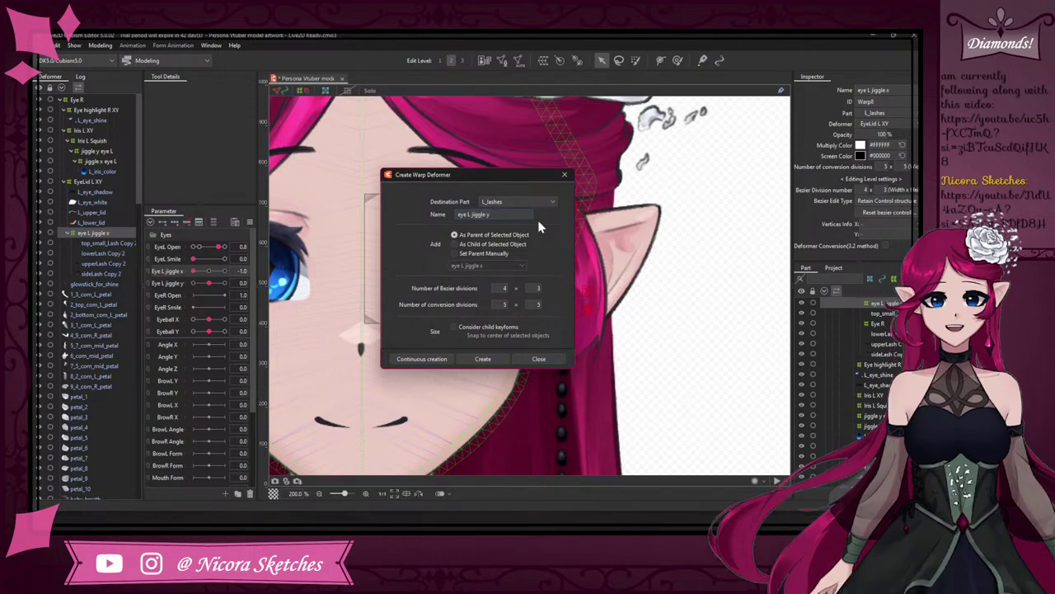
left_click(491, 360)
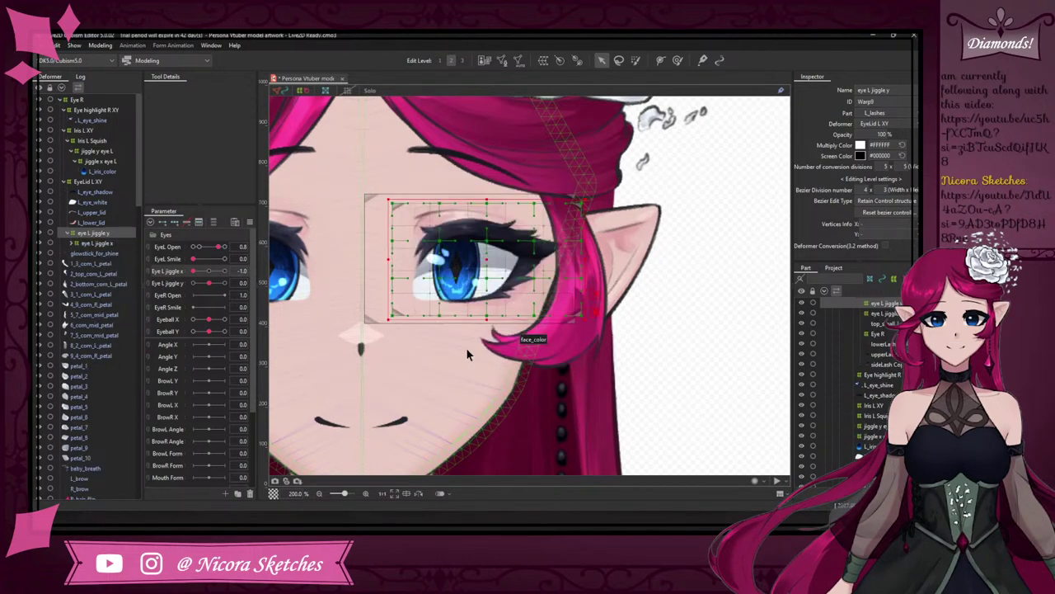
- Add three keys on the Eye L Jiggle x and Eye L Jiggle y parameters to the matching lash jiggle deformers
left_click(73, 243)
left_click(117, 253)
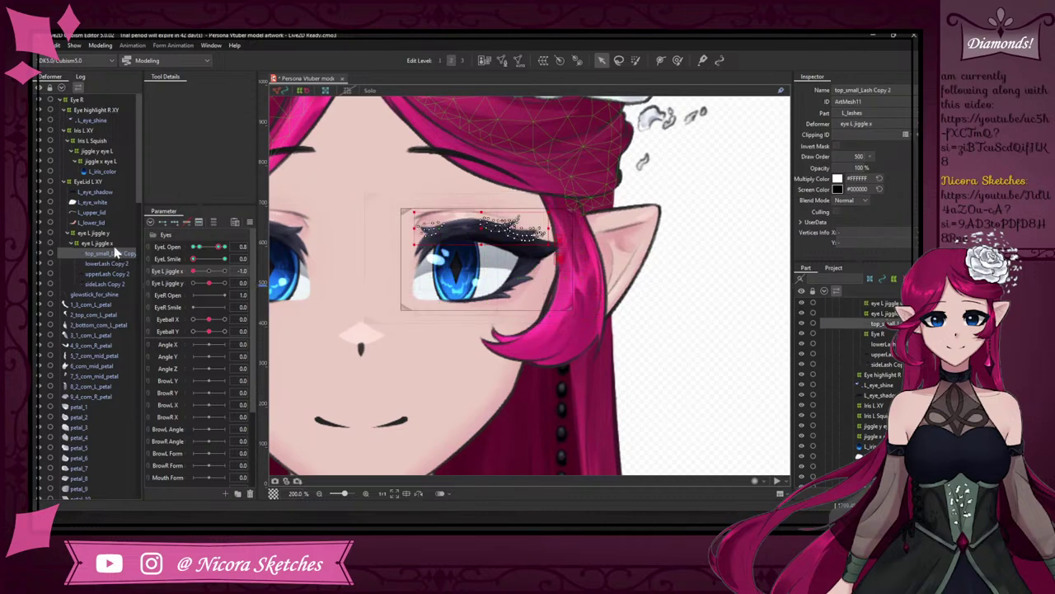
left_click(114, 245)
left_click_drag(196, 271, 272, 266)
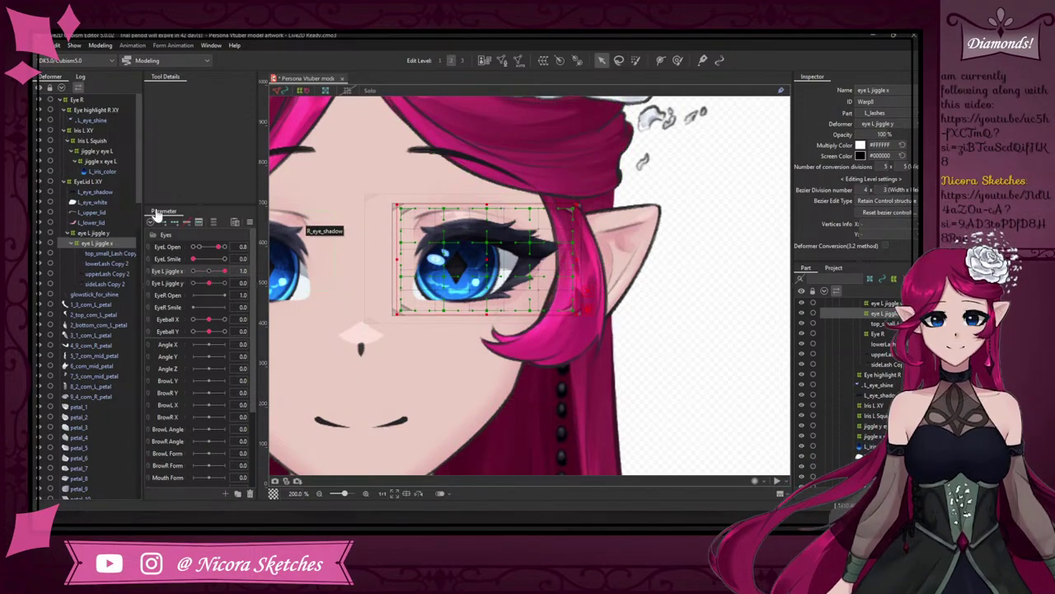
left_click(119, 231)
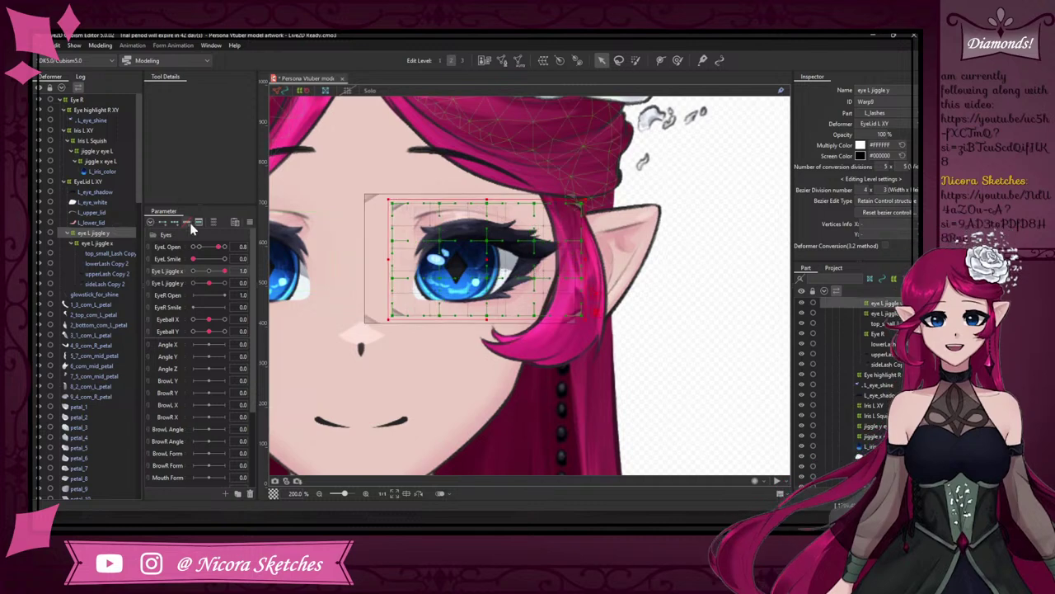
left_click(211, 282)
left_click(175, 222)
left_click(213, 271)
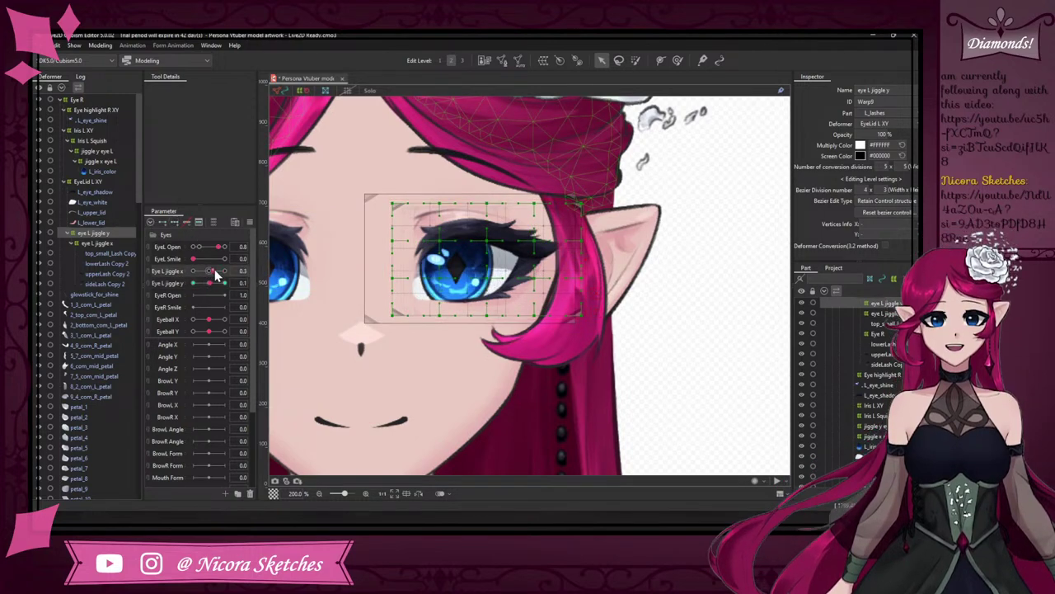
- Select the lashes' eye L jiggle x deformer and set the Eye L Jiggle x parameter to 1.0
left_click(122, 244)
left_click_drag(213, 271, 230, 271)
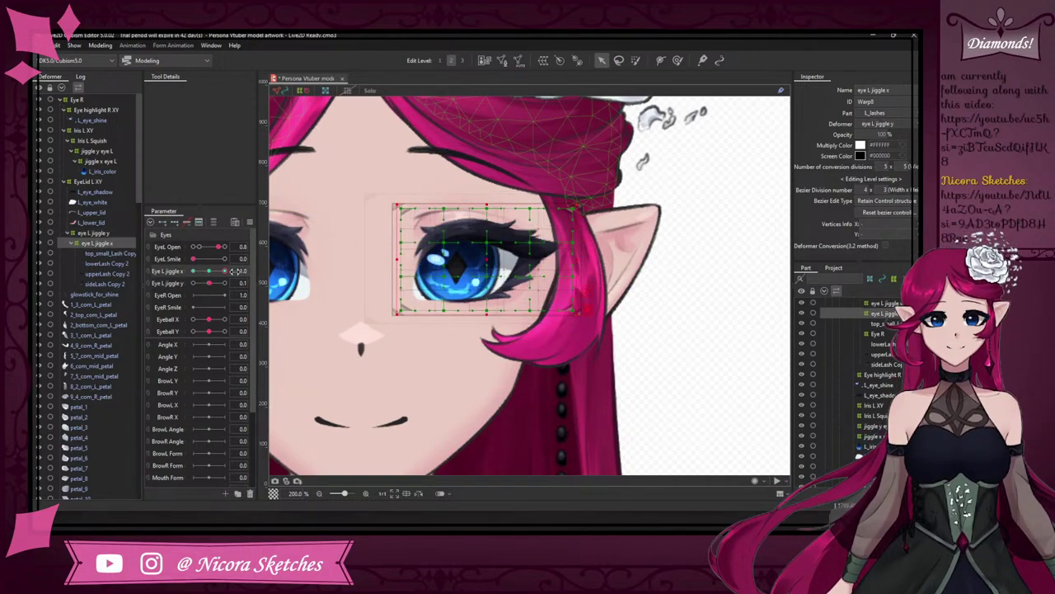
scroll(532, 238, "up", 2)
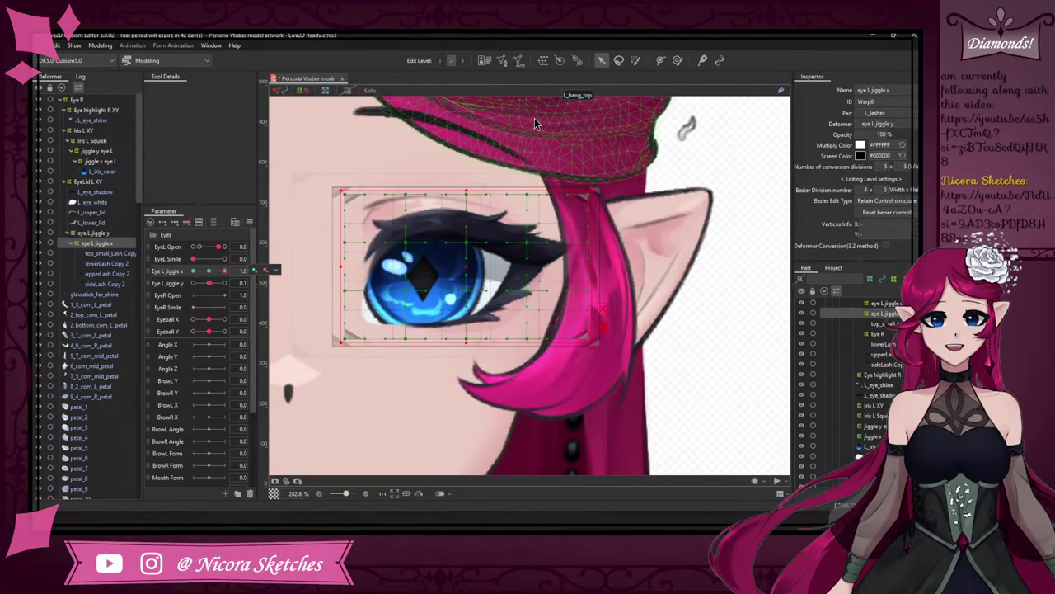
- Try to pull the top small lash mesh's inner and outer tips away from the eye with the deform brush
left_click(124, 254)
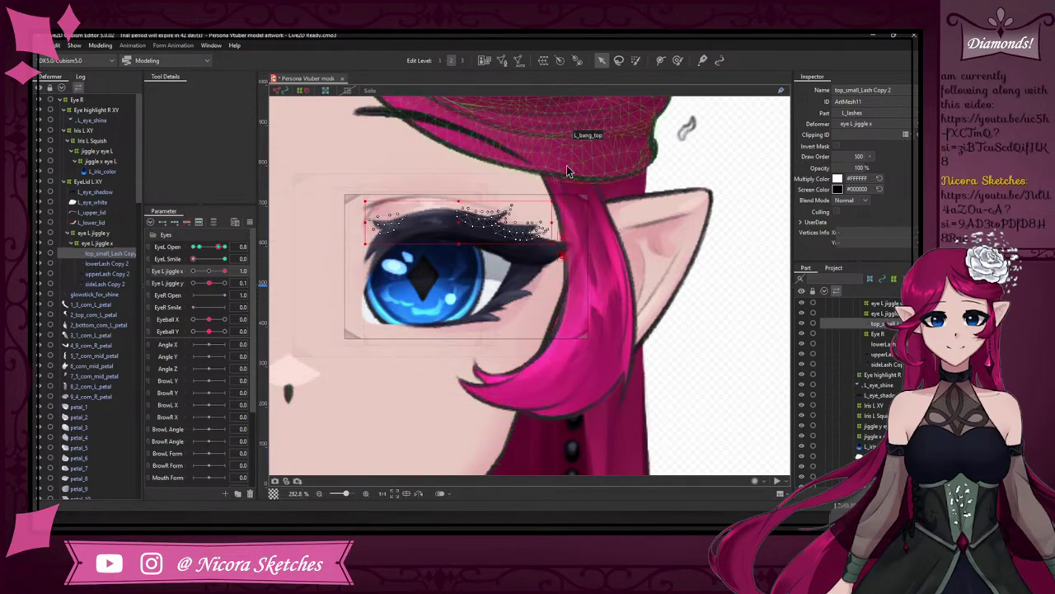
left_click(679, 62)
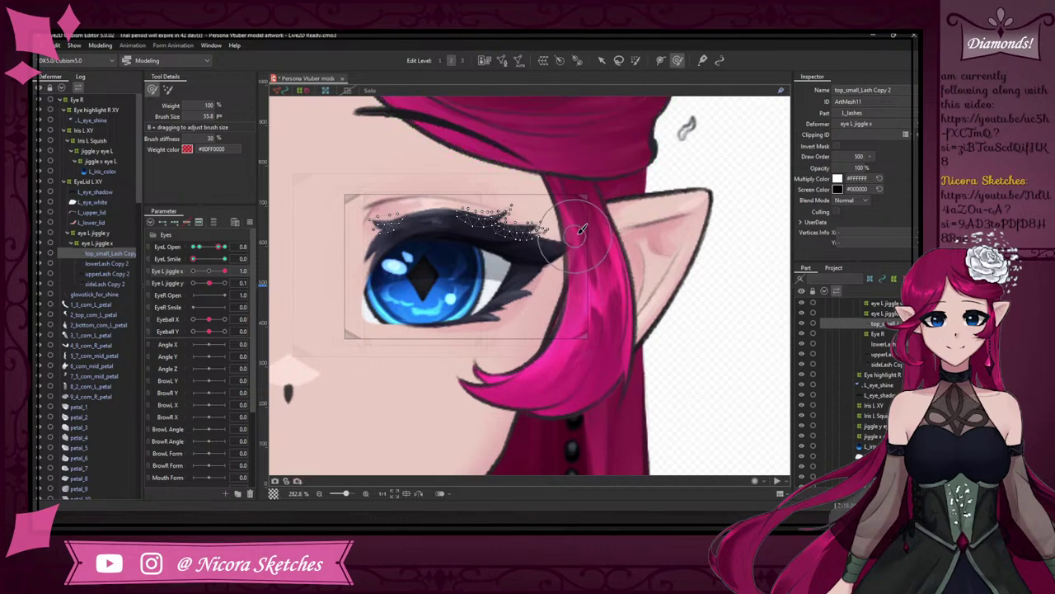
left_click_drag(341, 207, 357, 212)
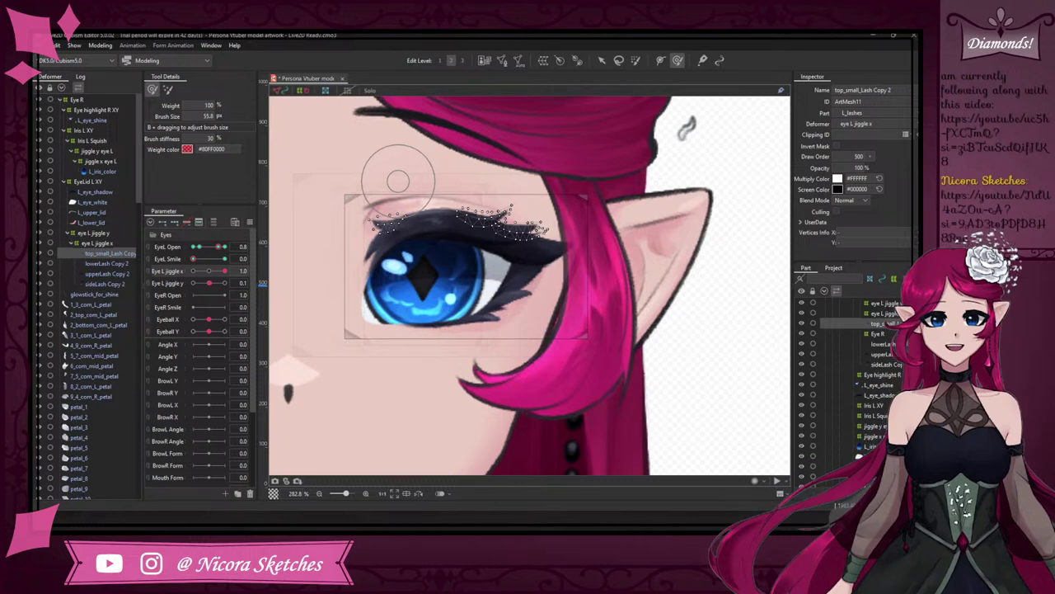
scroll(383, 190, "up", 1)
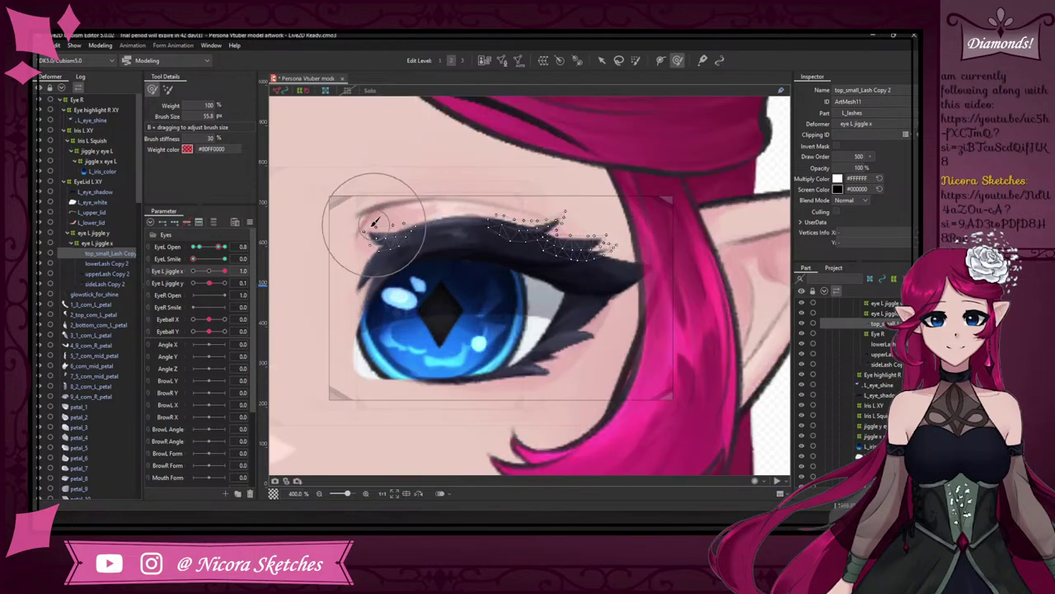
mouse_move(375, 226)
left_mouse_down()
mouse_move(349, 232)
mouse_move(341, 207)
mouse_move(330, 207)
mouse_move(337, 196)
left_mouse_up()
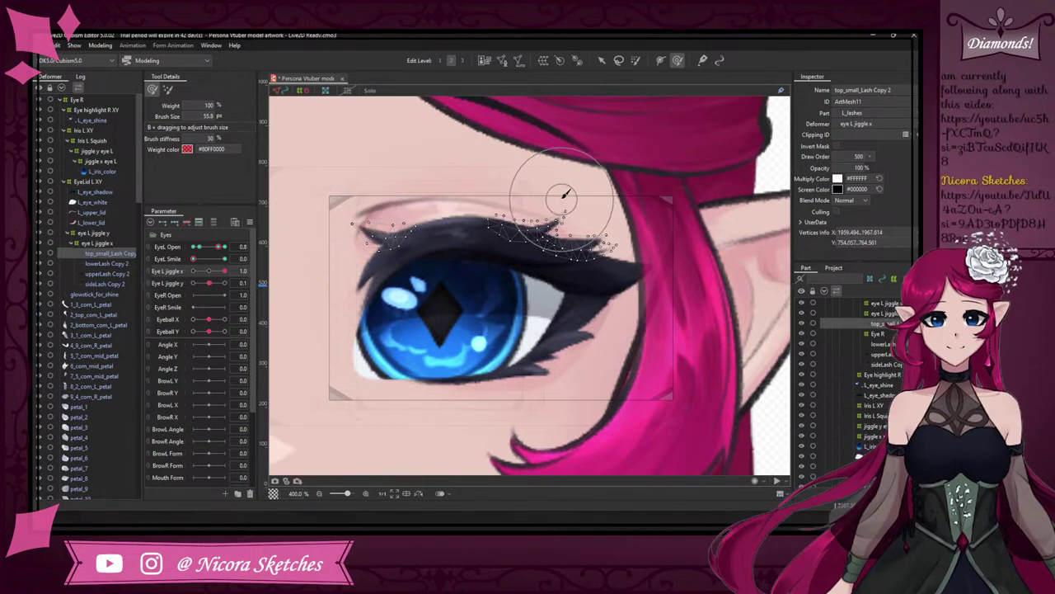
mouse_move(565, 195)
left_mouse_down()
mouse_move(562, 178)
mouse_move(575, 175)
mouse_move(556, 180)
mouse_move(577, 175)
left_mouse_up()
left_click_drag(611, 213, 634, 227)
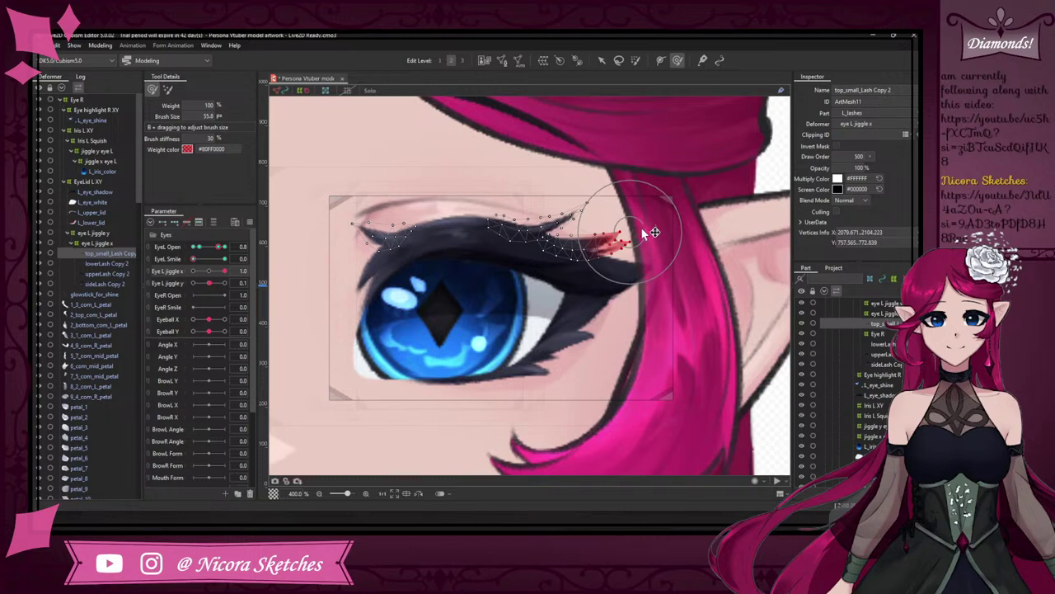
left_click_drag(642, 232, 645, 230)
left_click_drag(350, 198, 348, 211)
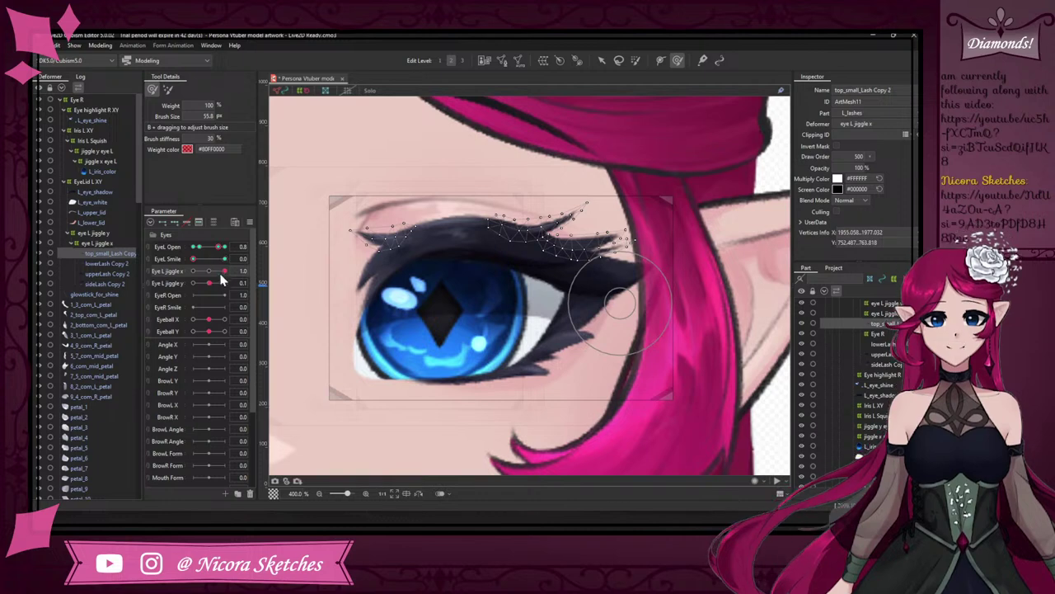
- Undo the deform brush strokes on the top small lash mesh
mouse_move(210, 283)
left_mouse_down()
mouse_move(225, 283)
mouse_move(207, 283)
left_mouse_up()
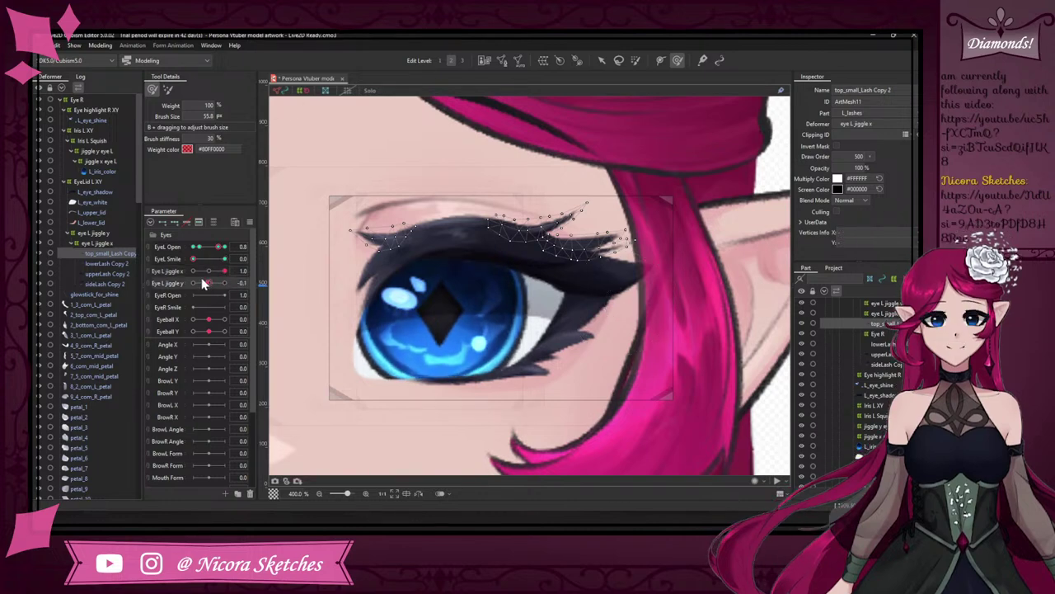
key("ctrl+z")
key("ctrl+z")
key("ctrl+z")
key("ctrl+z")
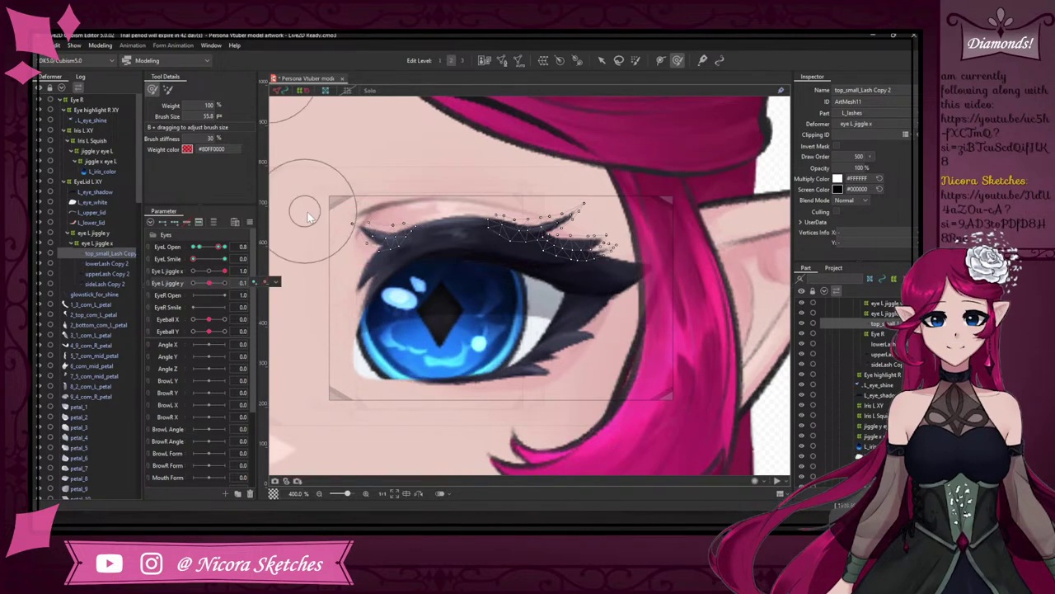
key("ctrl+z")
key("ctrl+z")
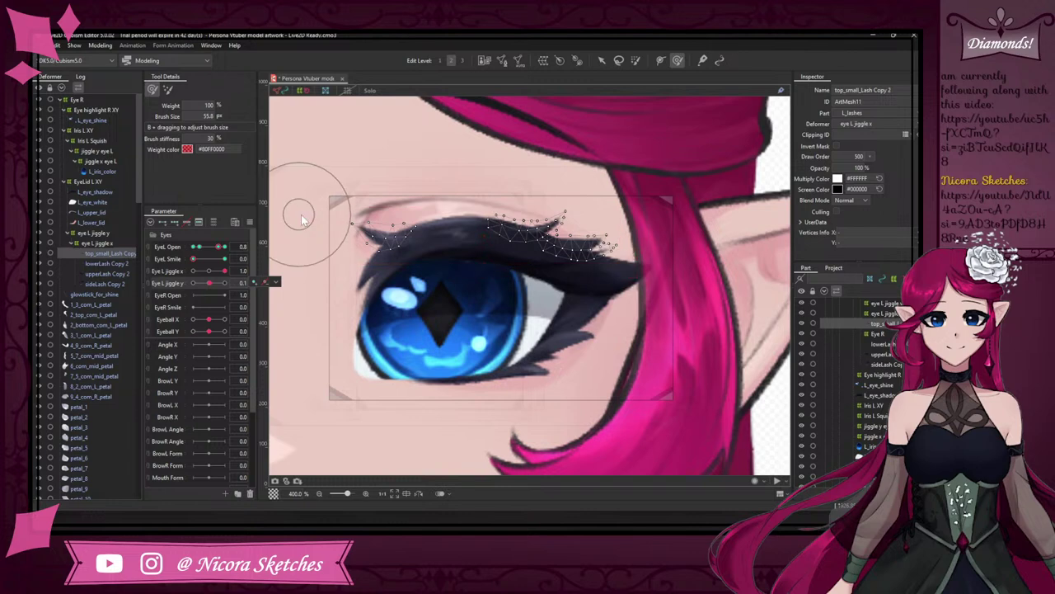
key("ctrl+z")
key("ctrl+z")
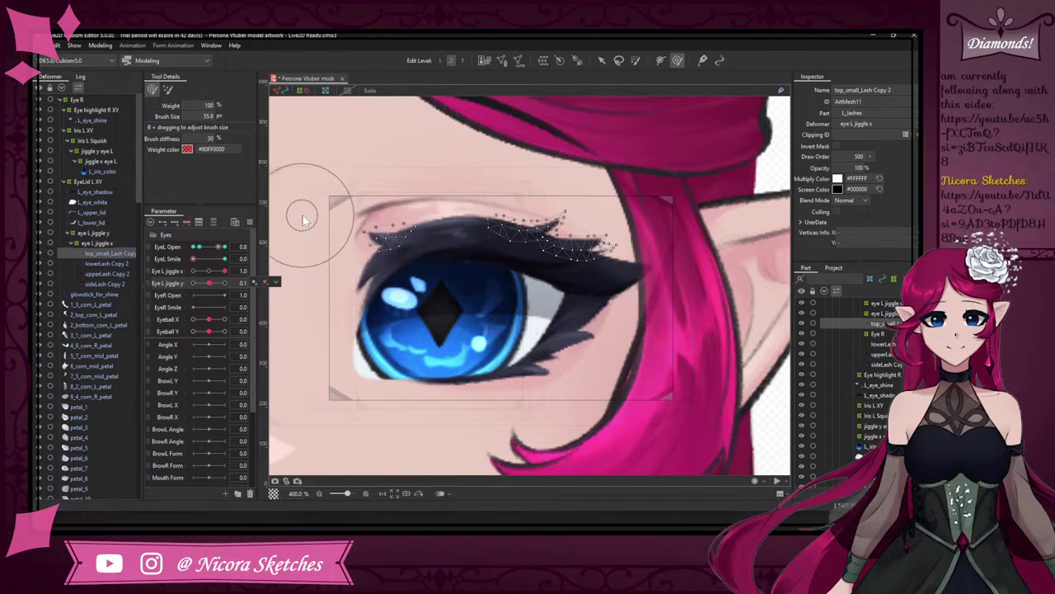
- Preview the Eye L Jiggle x and y parameters across their range, ending with Eye L Jiggle x at 1.0
mouse_move(210, 283)
left_mouse_down()
mouse_move(228, 284)
mouse_move(209, 283)
left_mouse_up()
left_click(210, 272)
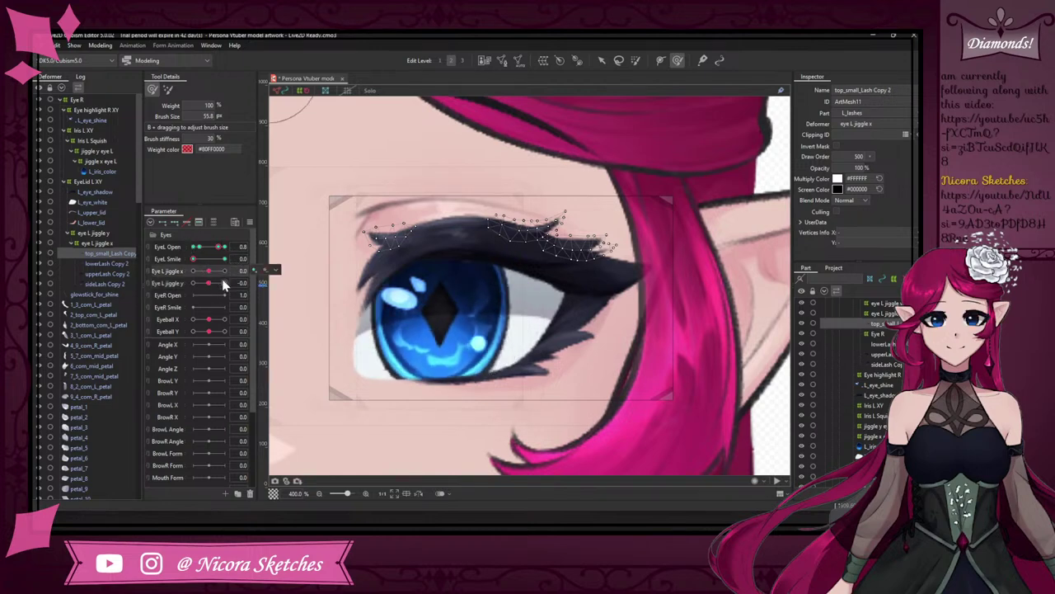
left_click(223, 283)
mouse_move(198, 271)
left_mouse_down()
mouse_move(185, 268)
mouse_move(198, 283)
left_mouse_up()
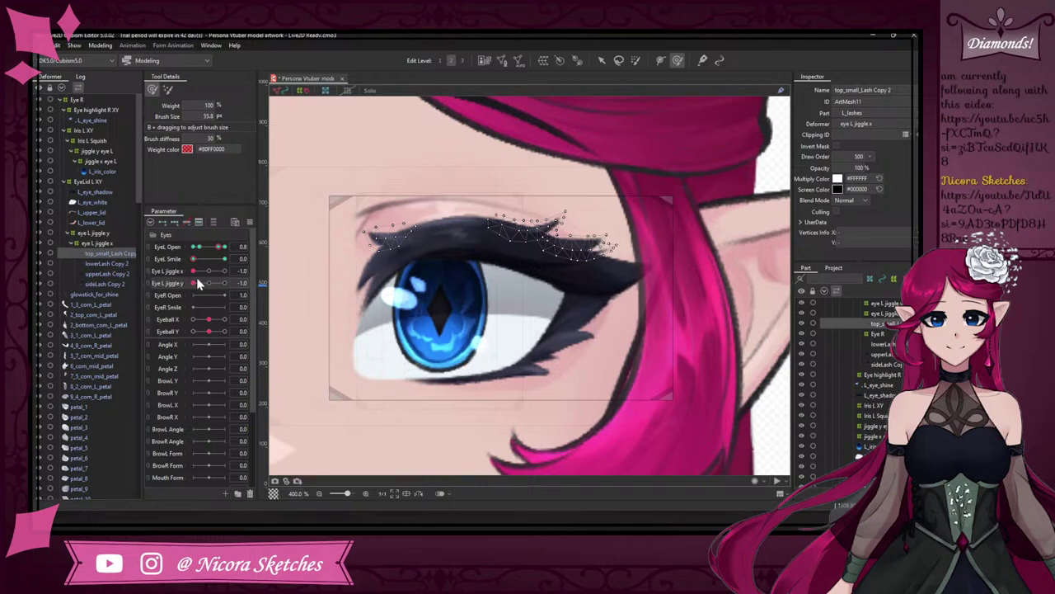
left_click_drag(196, 245, 207, 283)
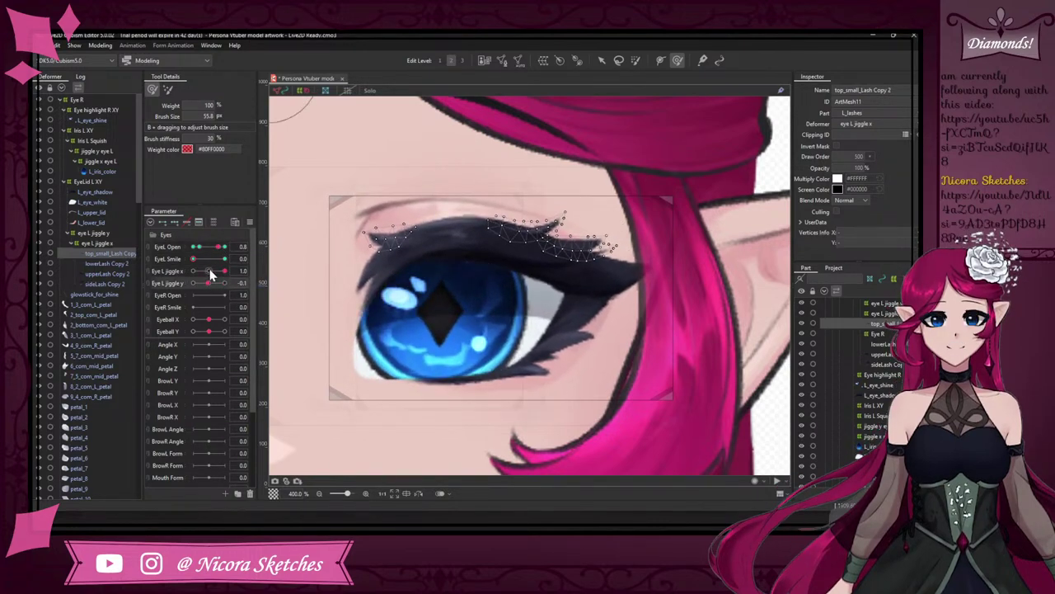
- Set the lashes' eye L jiggle x deformer to 5 x 5 Bezier divisions and 7 x 7 conversion divisions
left_click(120, 248)
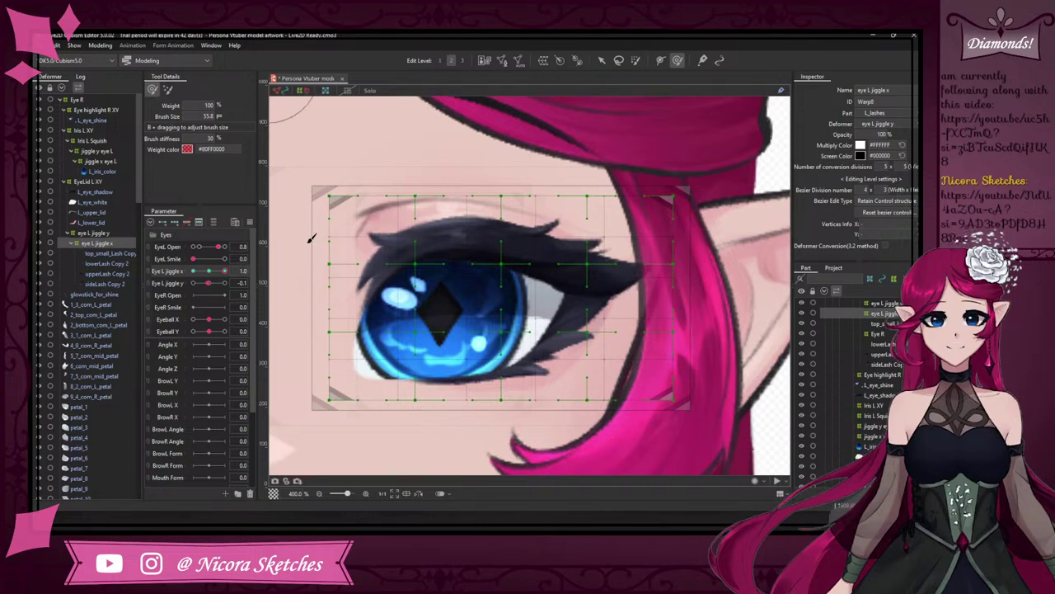
mouse_move(593, 247)
left_mouse_down()
mouse_move(632, 254)
mouse_move(608, 266)
mouse_move(640, 258)
mouse_move(651, 239)
left_mouse_up()
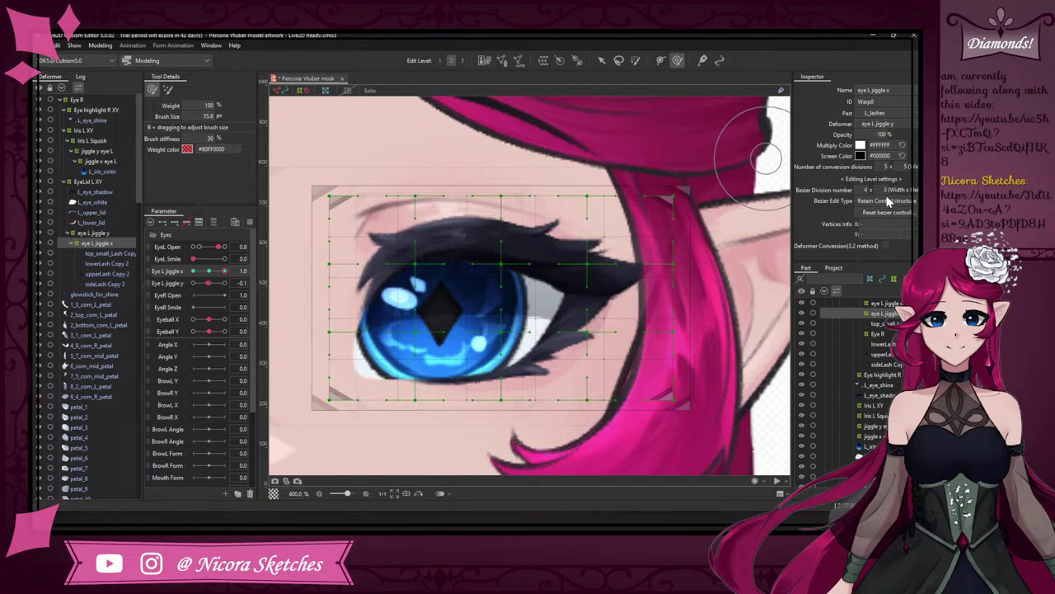
left_click(873, 192)
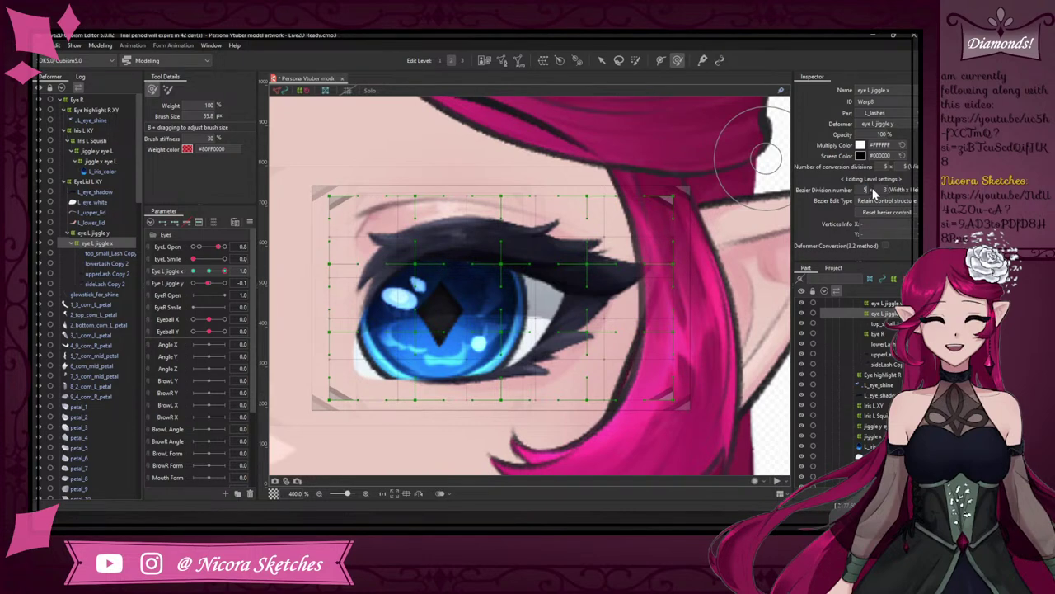
type("5")
key("Tab")
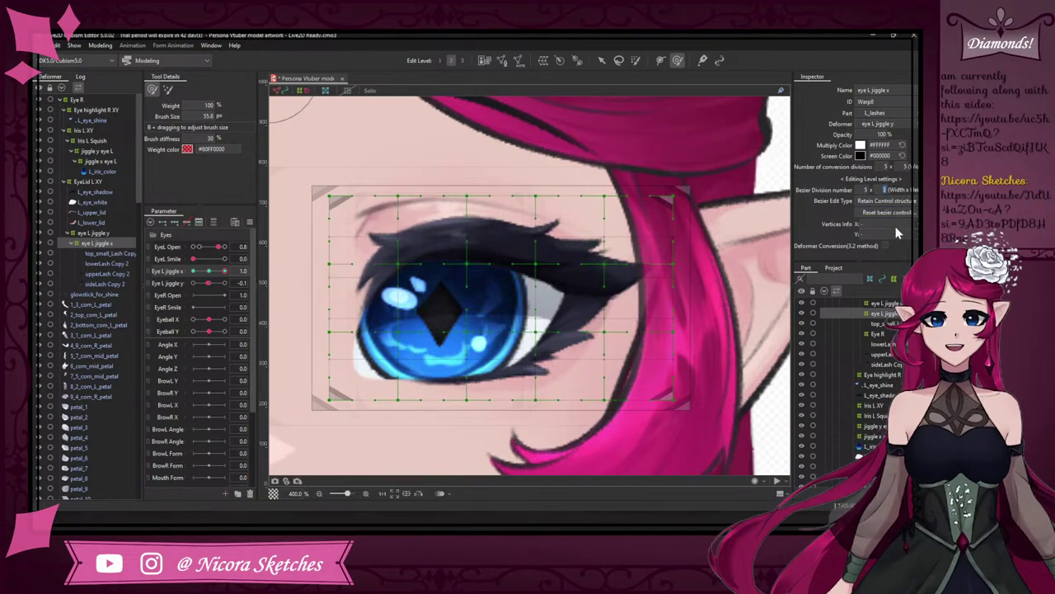
type("5")
key("Tab")
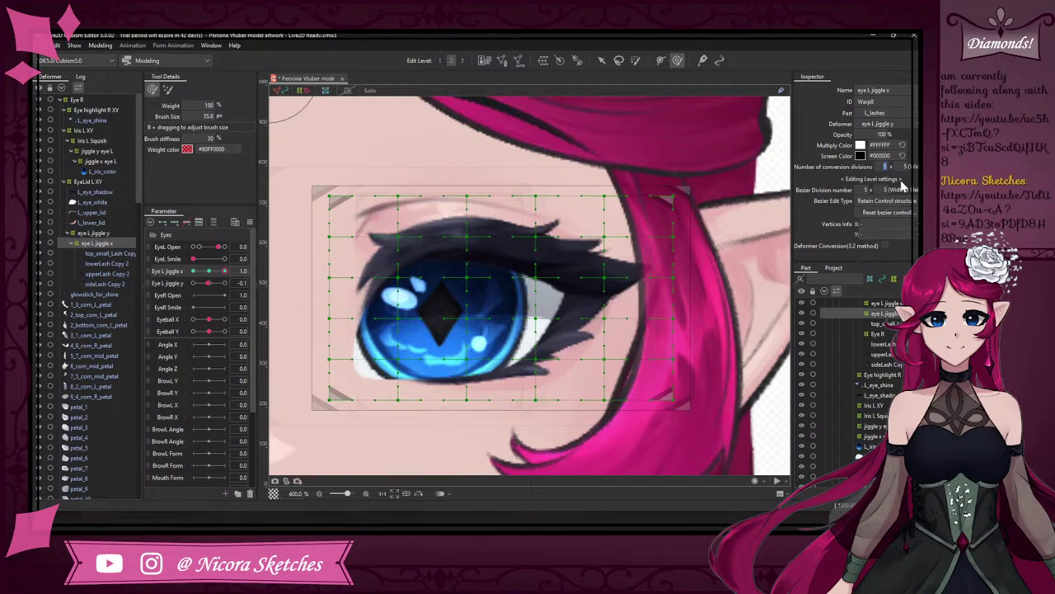
type("6")
key("BackSpace")
key("BackSpace")
type("7")
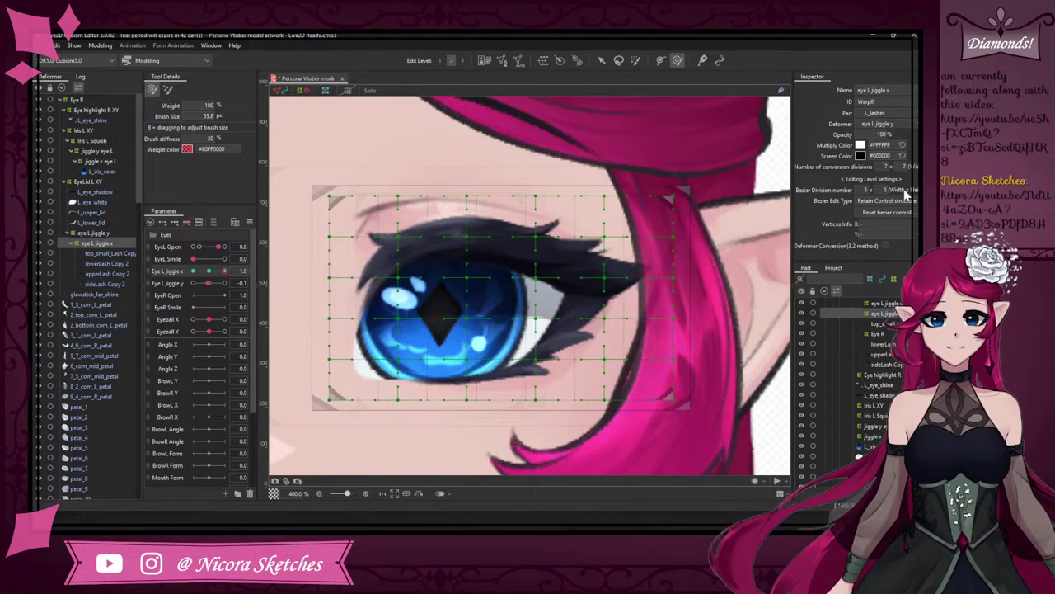
- Shift the eye L jiggle x deformer's Bezier points to stretch the upper lash tips and side lash outward at Eye L Jiggle x 1.0
key("v")
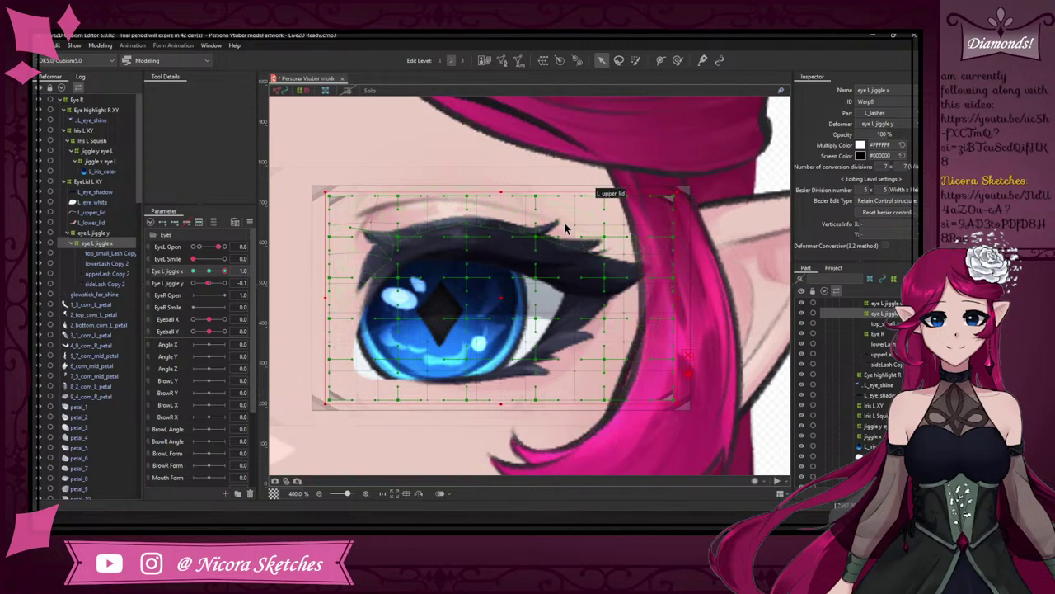
left_click_drag(579, 223, 580, 217)
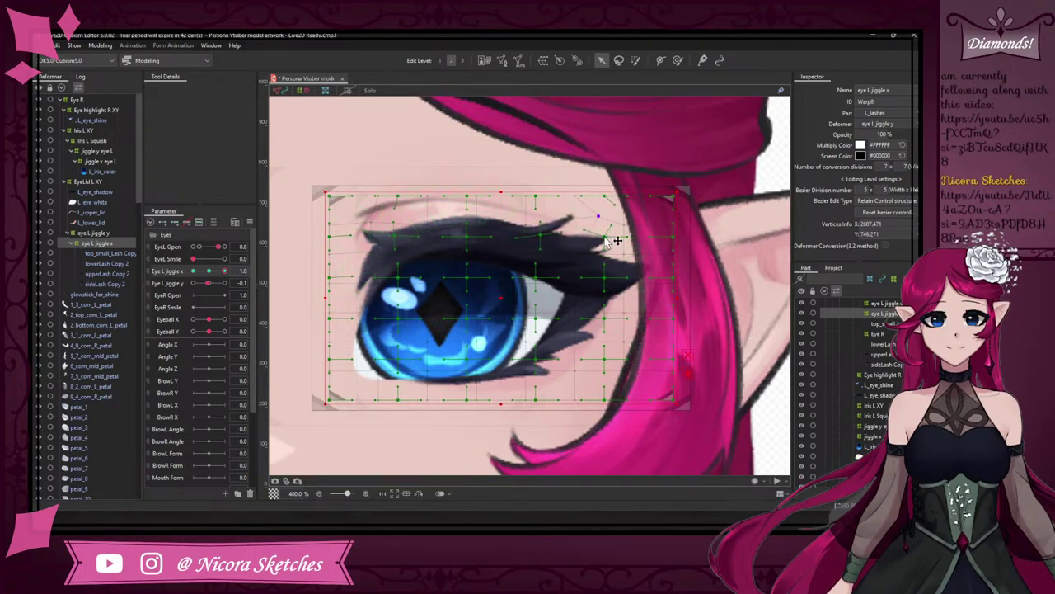
left_click_drag(605, 237, 615, 238)
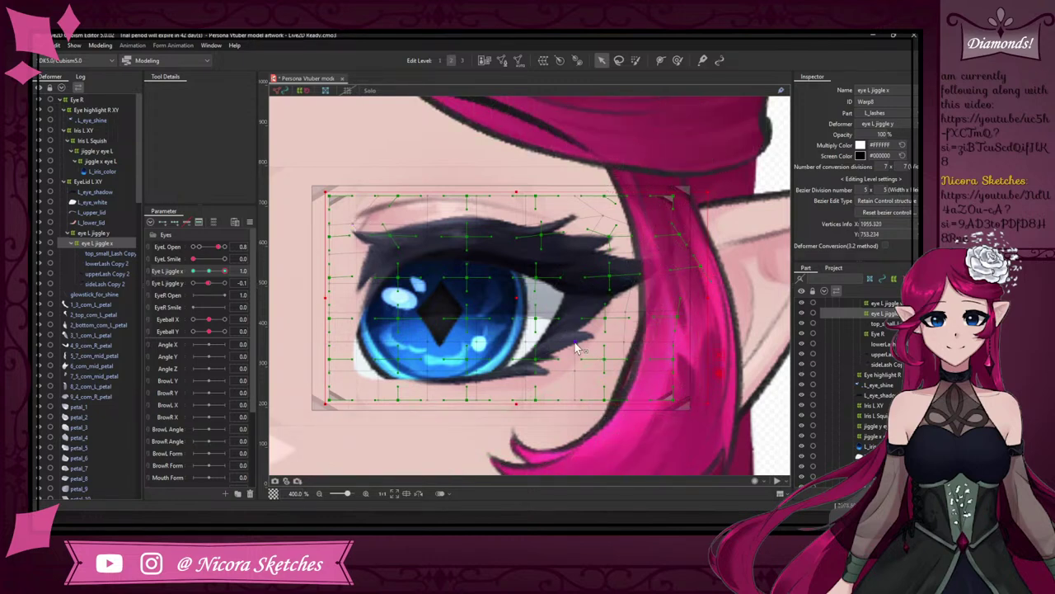
left_click_drag(594, 347, 602, 320)
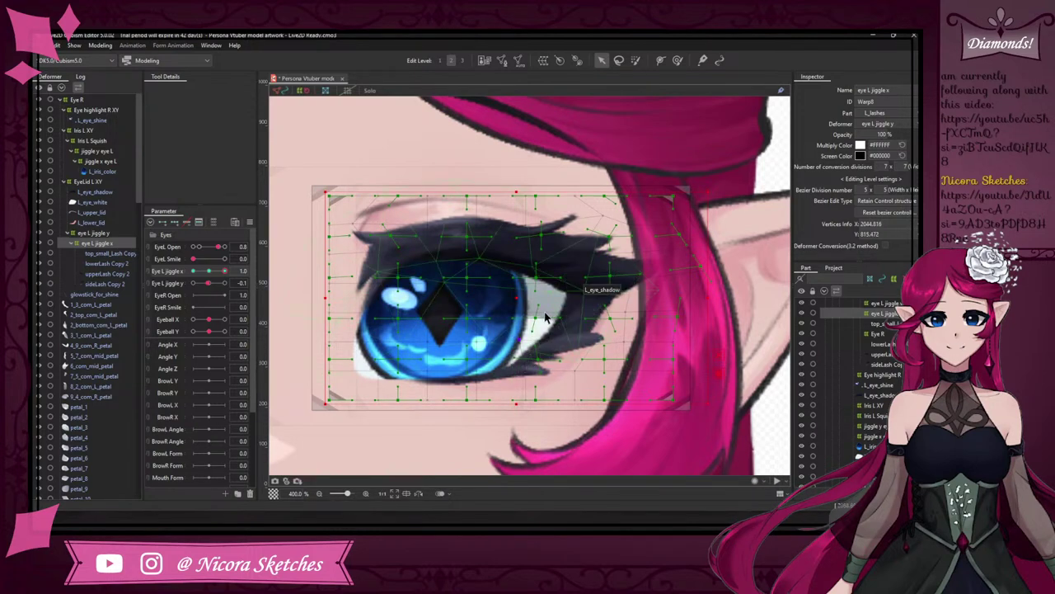
- At edit level 1, nudge the deformer's individual grid points around the side and lower lashes to extend their tips
scroll(569, 316, "up", 5)
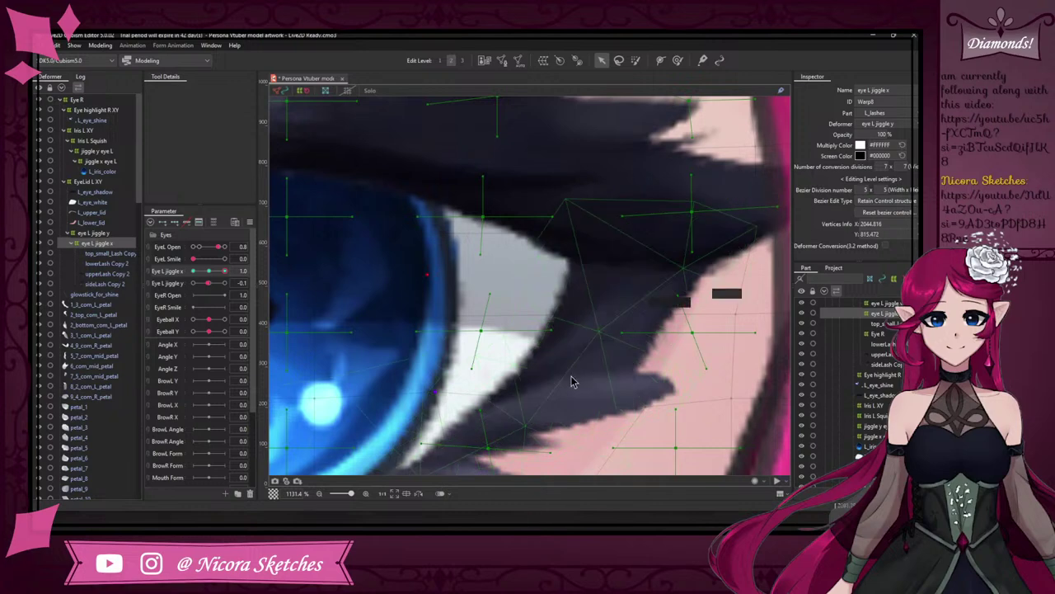
scroll(533, 299, "down", 4)
left_click(439, 61)
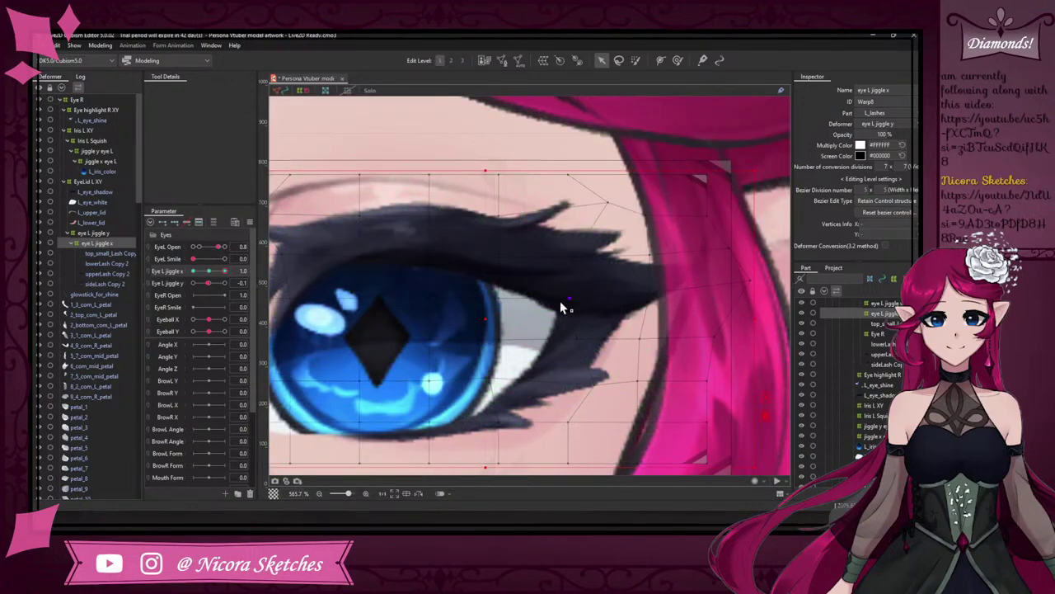
left_click(576, 317)
scroll(566, 348, "up", 1)
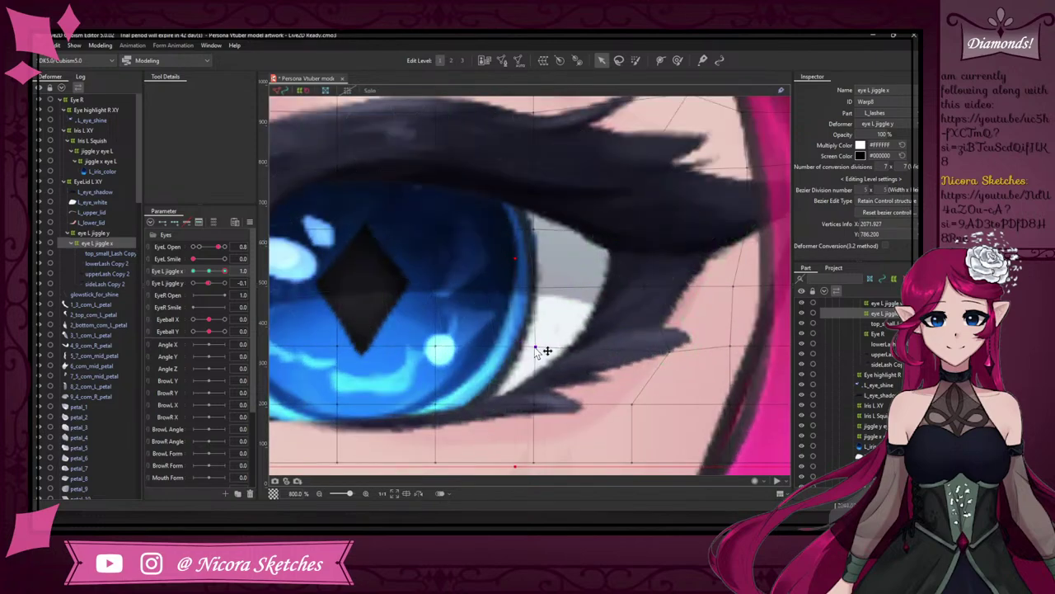
scroll(518, 321, "down", 3)
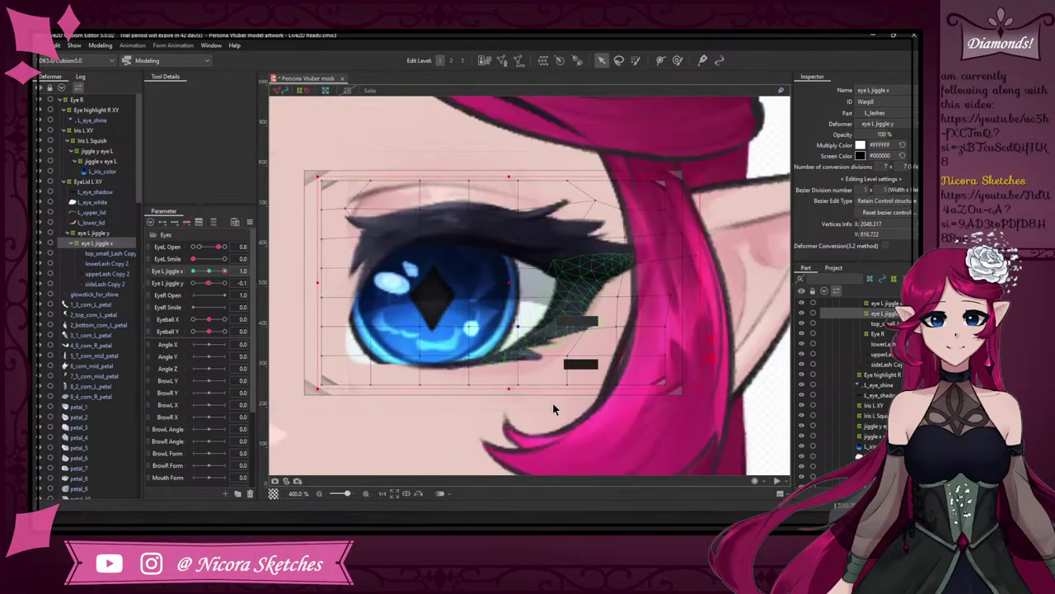
scroll(514, 354, "up", 3)
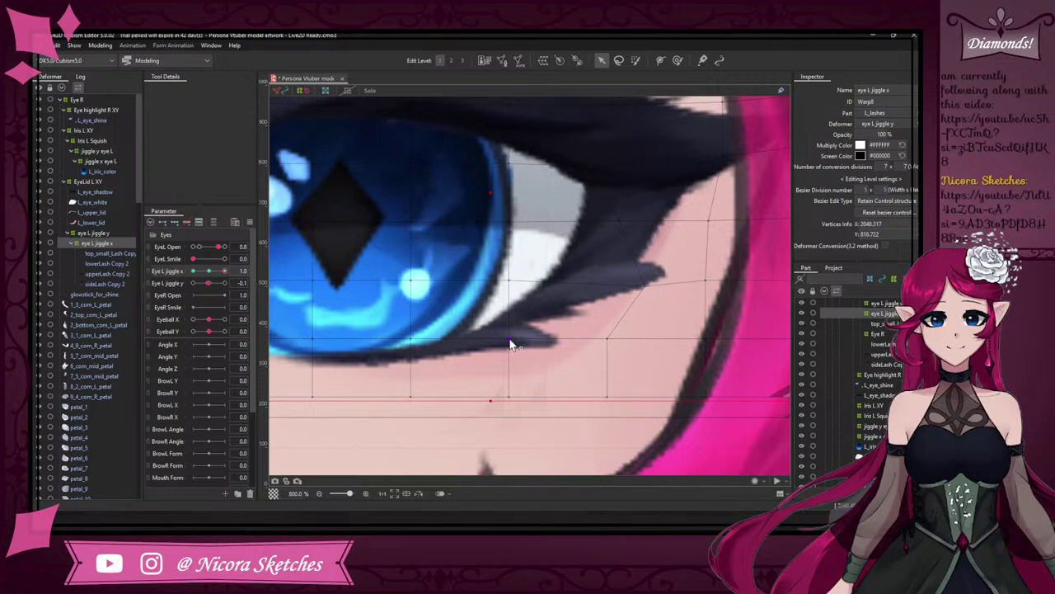
left_click_drag(509, 344, 519, 346)
scroll(593, 318, "down", 5)
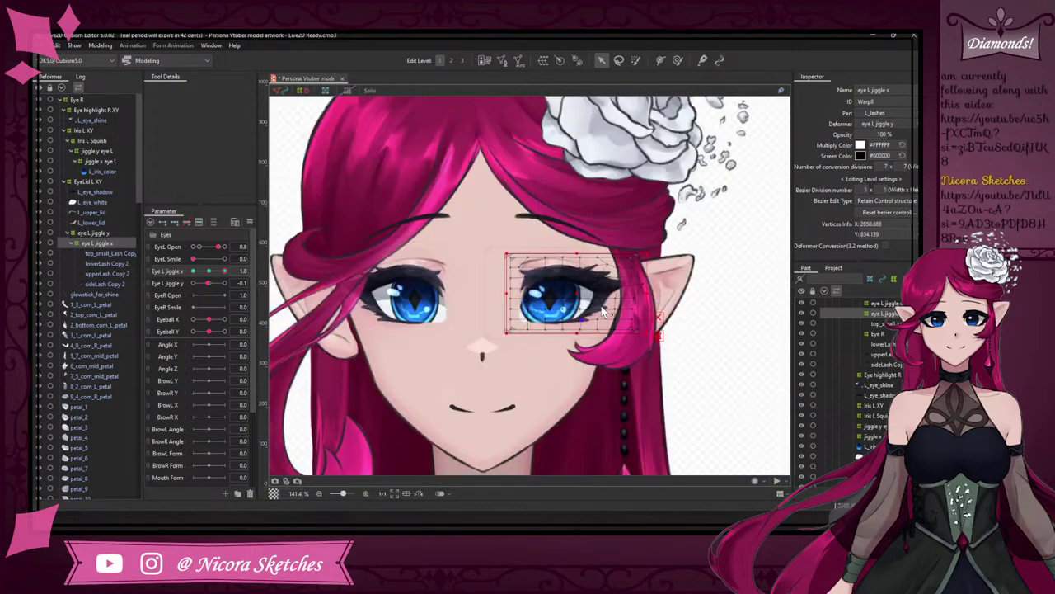
- Set the eye L jiggle x deformer's conversion divisions to 8 x 8
scroll(544, 233, "up", 3)
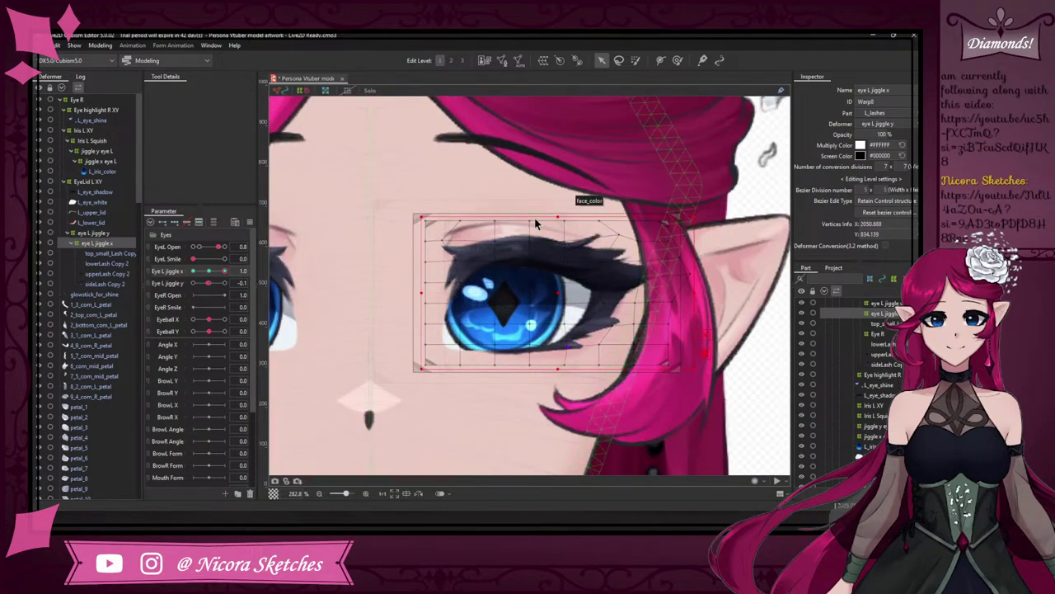
left_click_drag(225, 271, 258, 262)
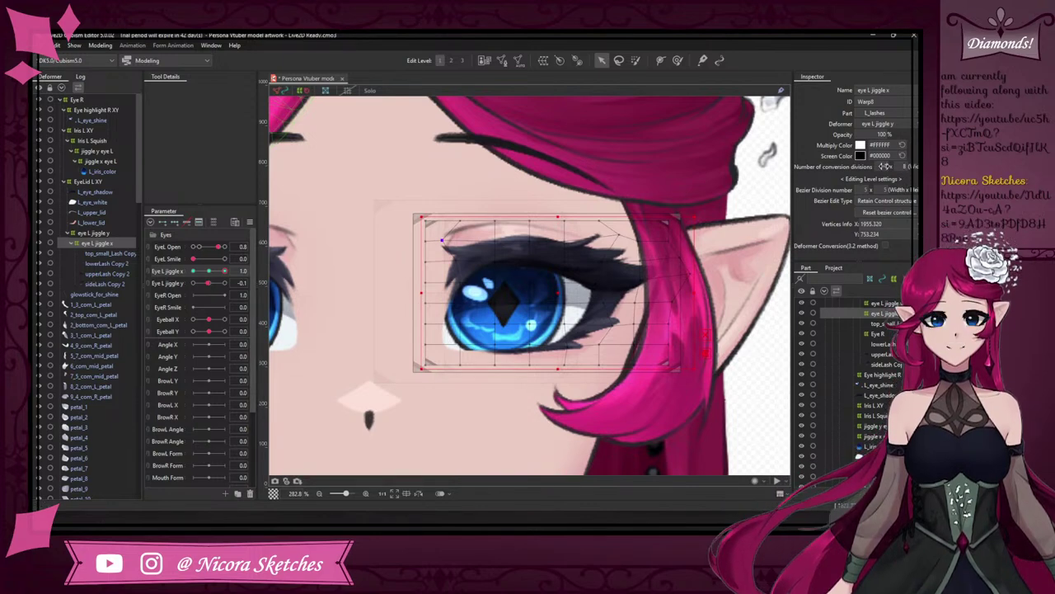
left_click_drag(884, 166, 899, 189)
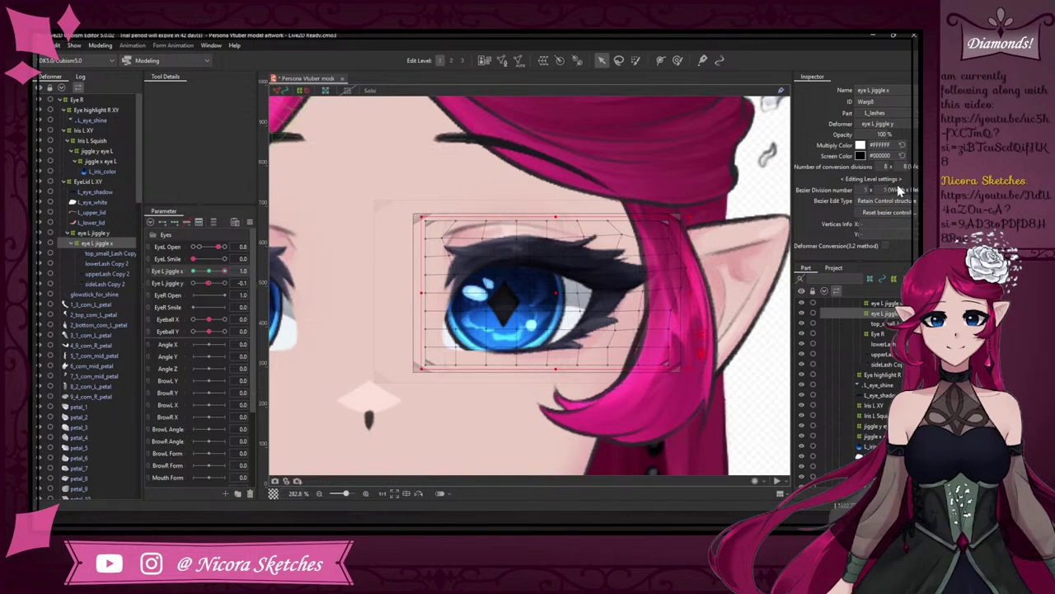
- At Eye L Jiggle x 1.0, fine-tune the eye L jiggle x deformer's grid points around the outer lower lash and test the motion
scroll(542, 336, "up", 5)
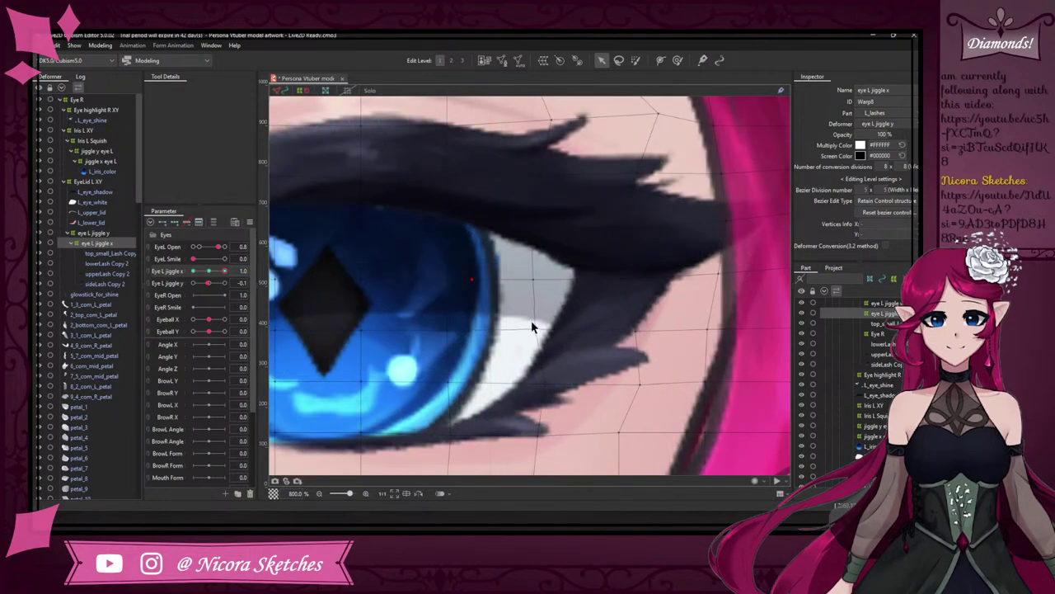
left_click(534, 329)
left_click_drag(208, 274, 231, 270)
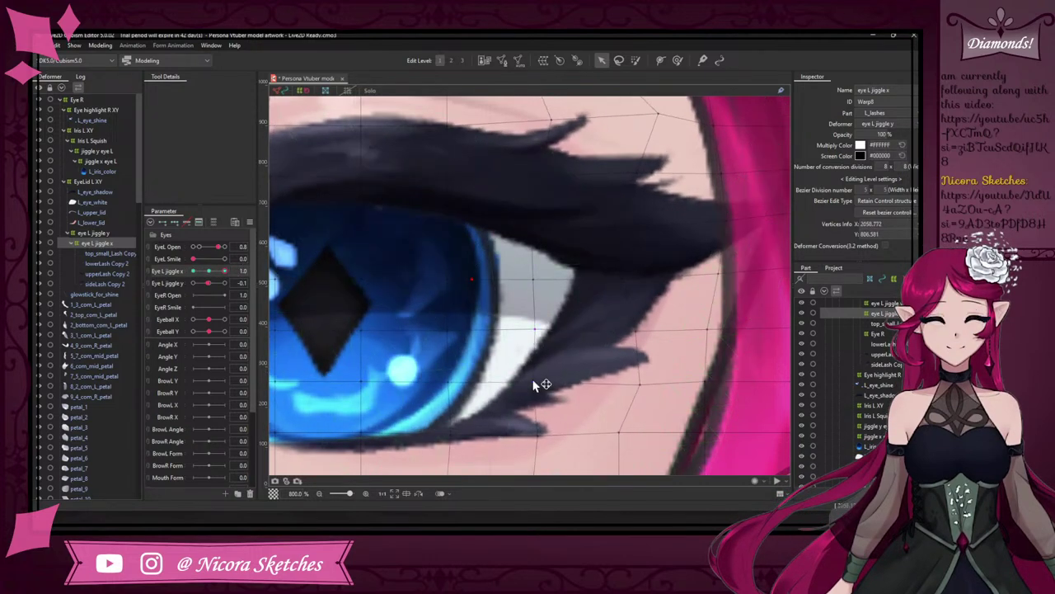
left_click_drag(534, 382, 522, 386)
left_click_drag(216, 272, 235, 259)
- At Eye L Jiggle x -1.0, pull the deformer's grid points around the upper, side and lower lash tips inward toward the iris
scroll(380, 282, "down", 5)
scroll(382, 272, "up", 2)
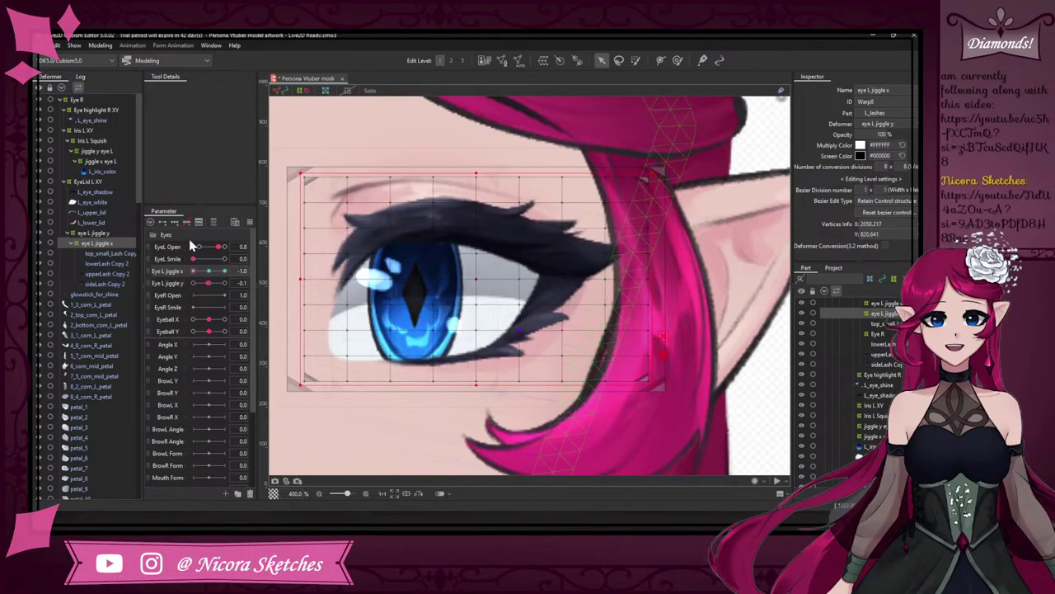
scroll(350, 207, "up", 1)
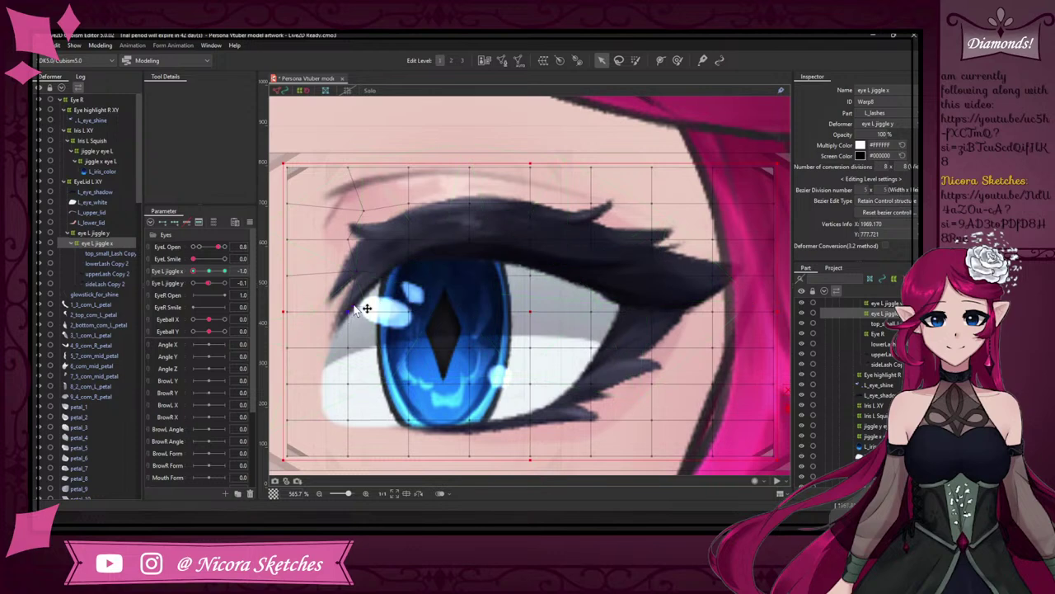
left_click_drag(354, 306, 355, 303)
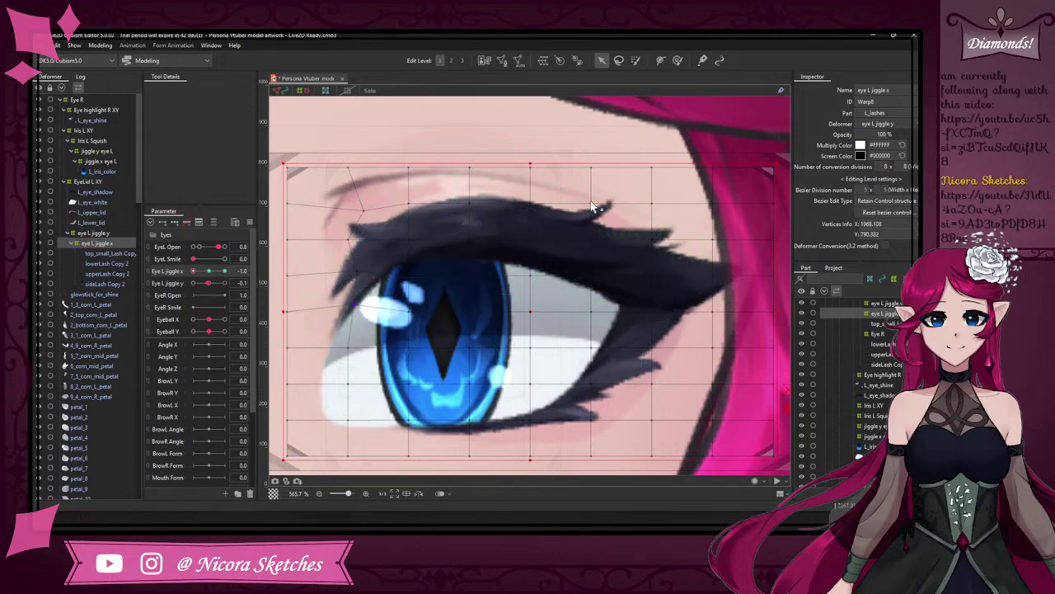
mouse_move(592, 207)
left_mouse_down()
mouse_move(579, 213)
mouse_move(573, 202)
left_mouse_up()
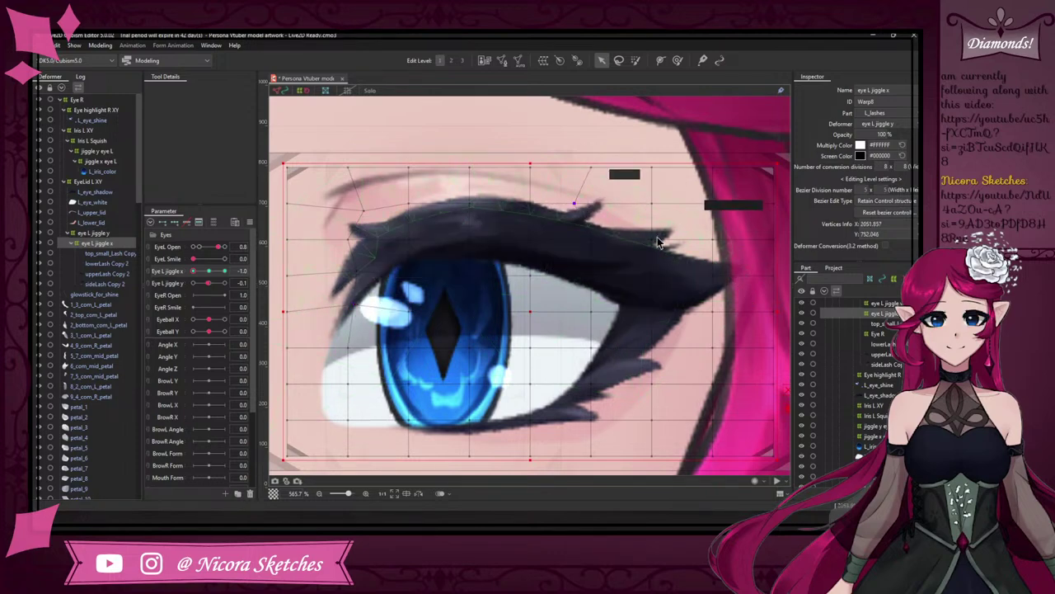
left_click_drag(652, 239, 639, 241)
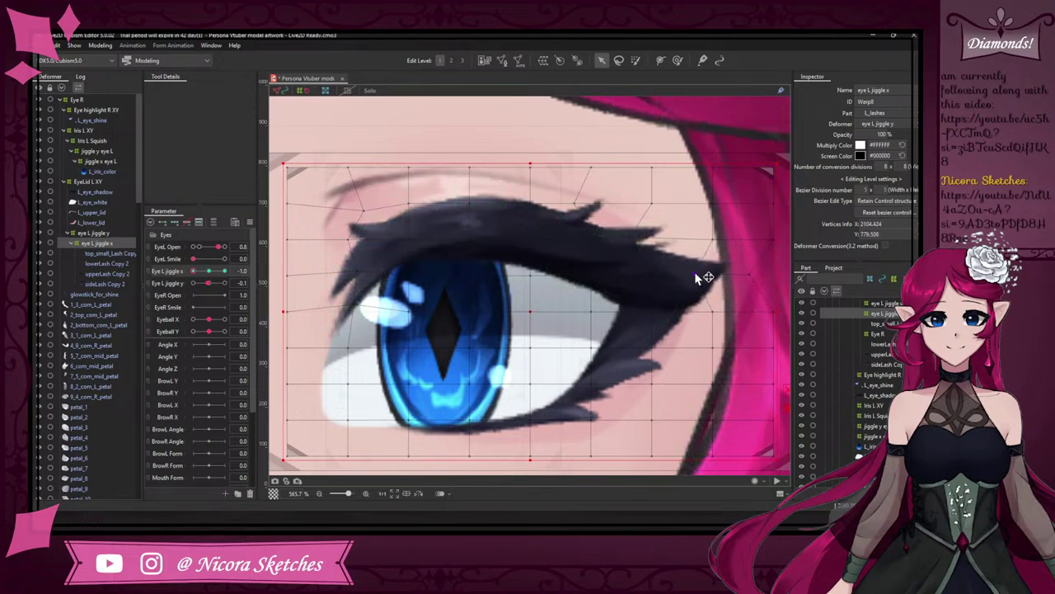
left_click_drag(713, 312, 693, 314)
left_click_drag(651, 348, 640, 347)
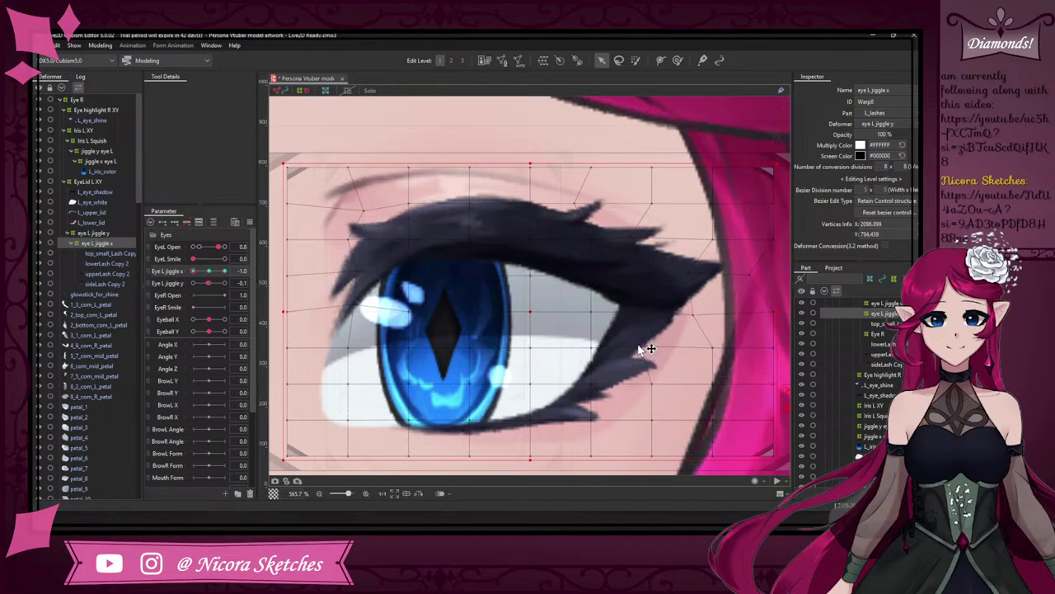
left_click_drag(652, 383, 638, 381)
left_click_drag(589, 419, 572, 417)
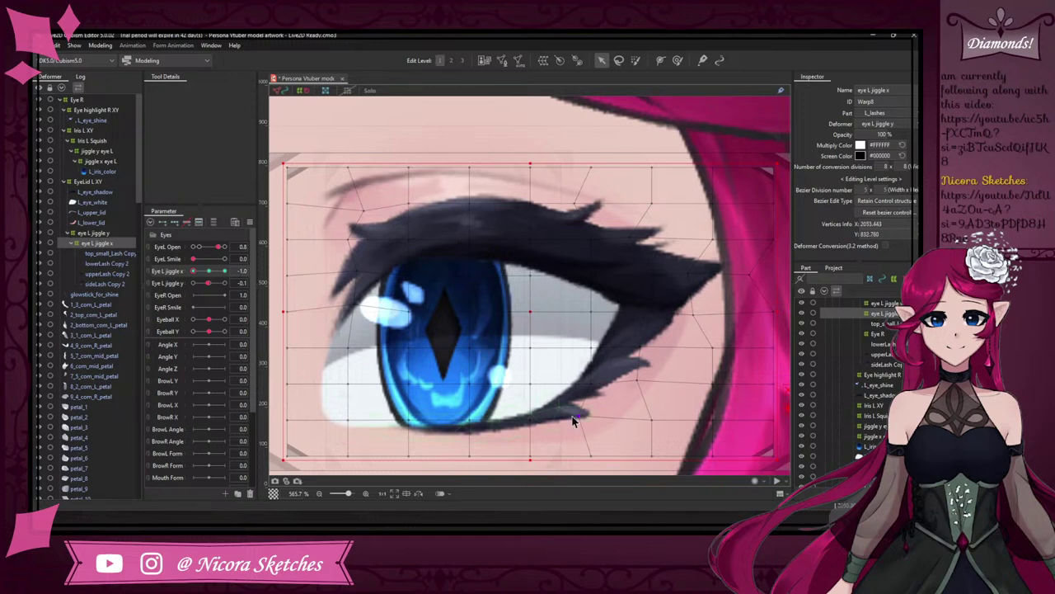
- Sweep Eye L Jiggle x through its range to check the lash movement, and return it to 0.0
left_click_drag(195, 270, 170, 266)
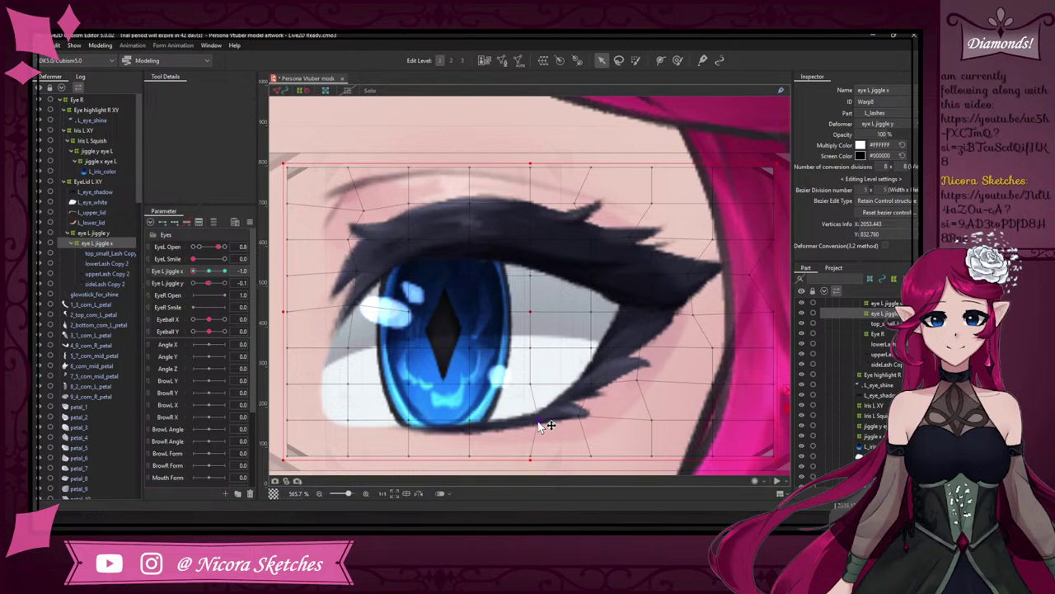
left_click_drag(197, 271, 219, 277)
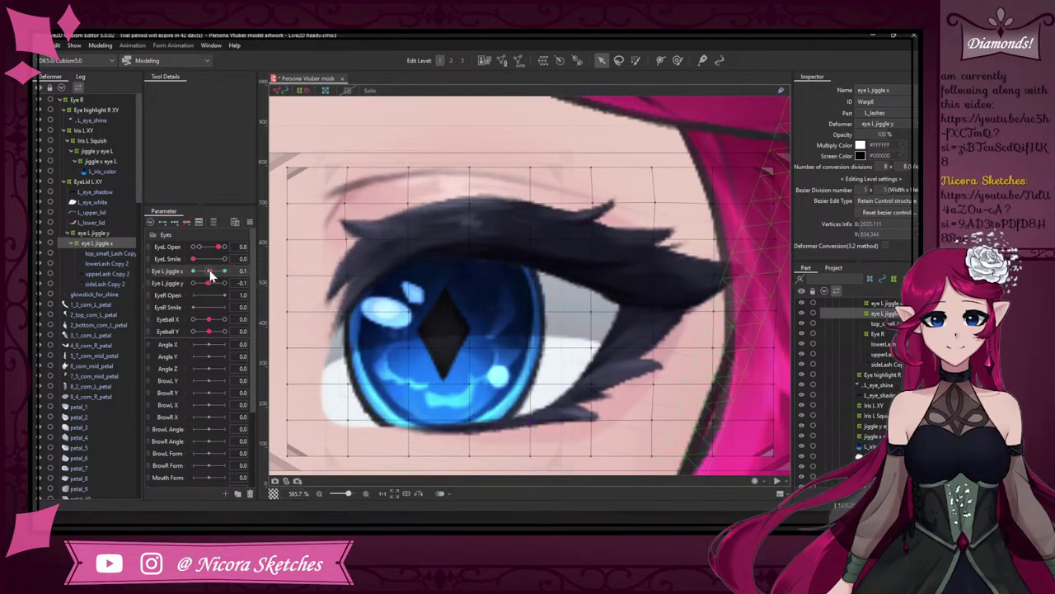
left_click(244, 271)
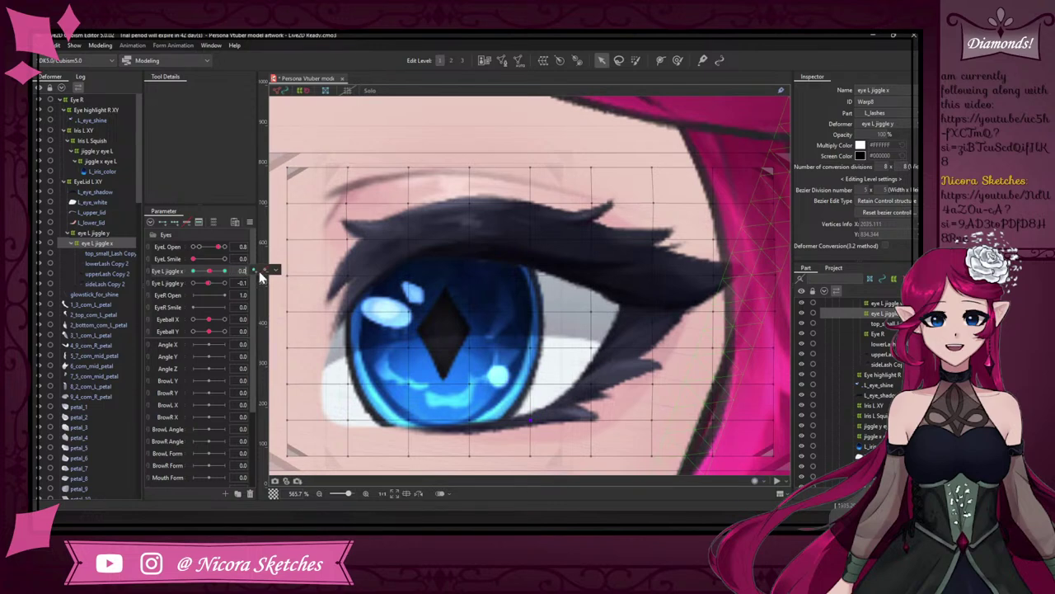
left_click(218, 276)
left_click_drag(216, 270, 209, 271)
- Select the eye L jiggle y deformer, put Eye L Jiggle y at 1.0, and set its conversion divisions to 9 x 9
left_click(211, 284)
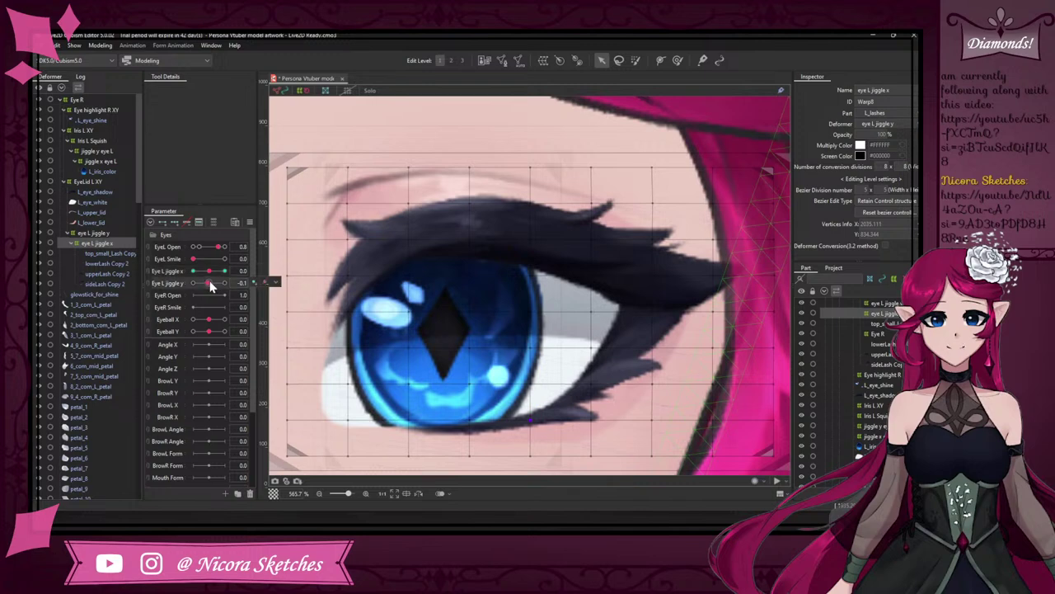
left_click(119, 234)
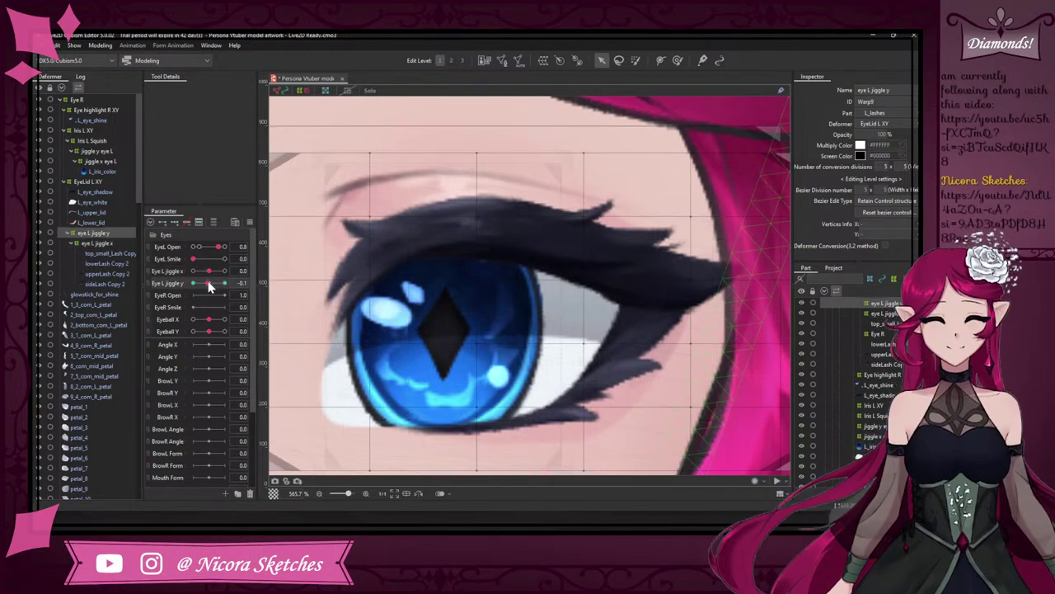
left_click_drag(210, 284, 224, 282)
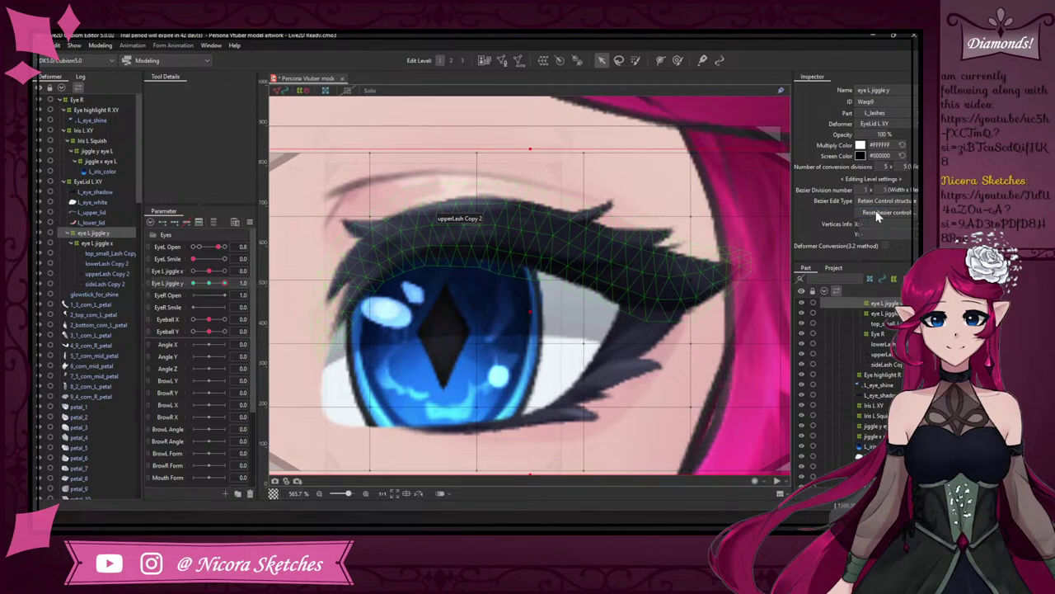
type("9")
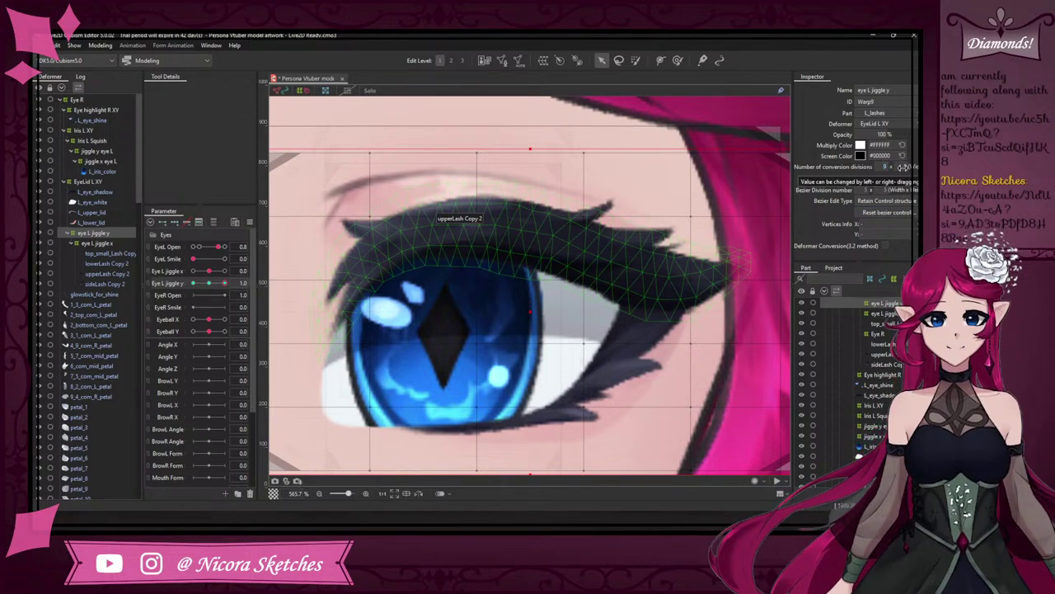
left_click(905, 167)
type("9")
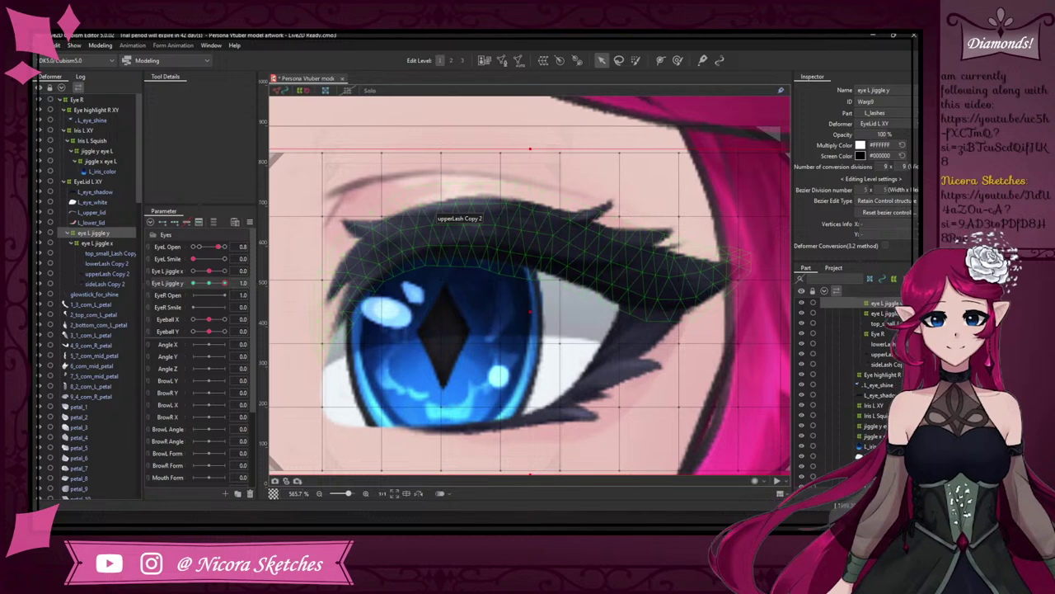
key("Return")
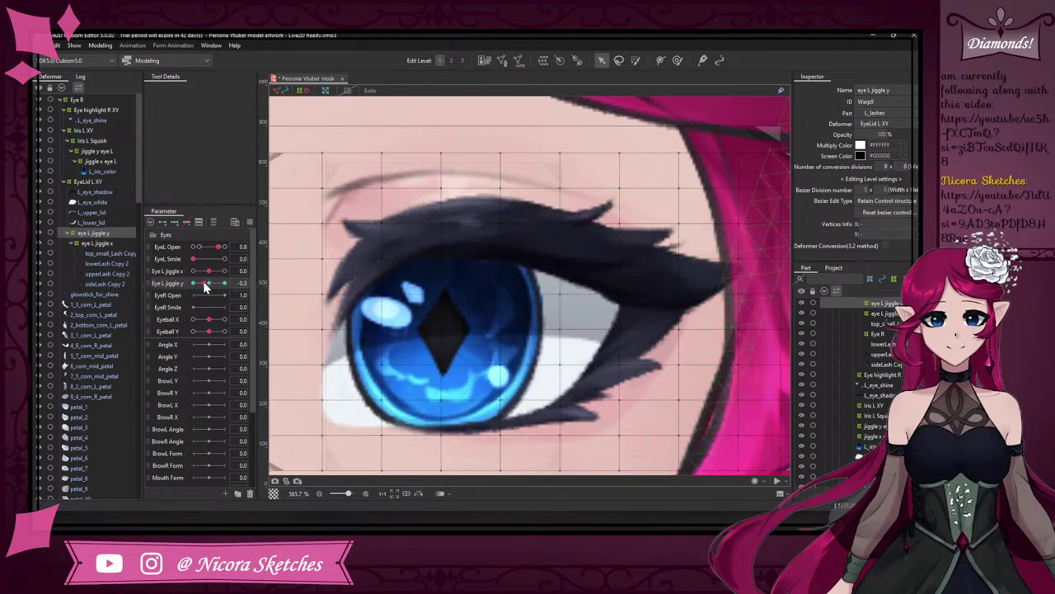
- At Eye L Jiggle y 1.0, shift the eye L jiggle y grid points at the inner eye corner to lift the upper lash tips
left_click_drag(323, 217, 322, 181)
left_click_drag(321, 261, 312, 247)
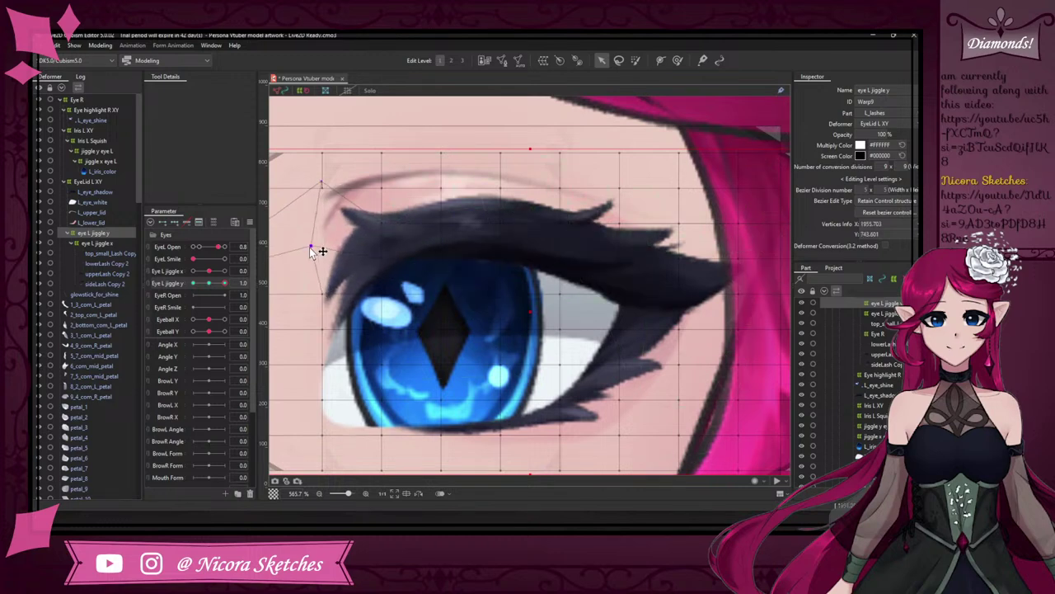
left_click_drag(321, 294, 303, 276)
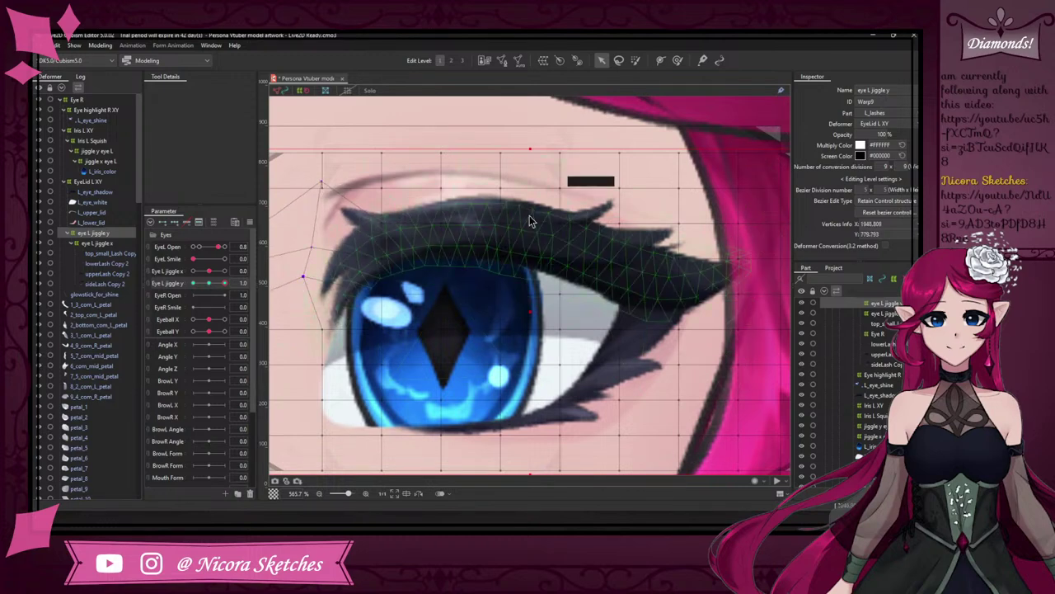
scroll(472, 262, "down", 3)
scroll(472, 263, "up", 3)
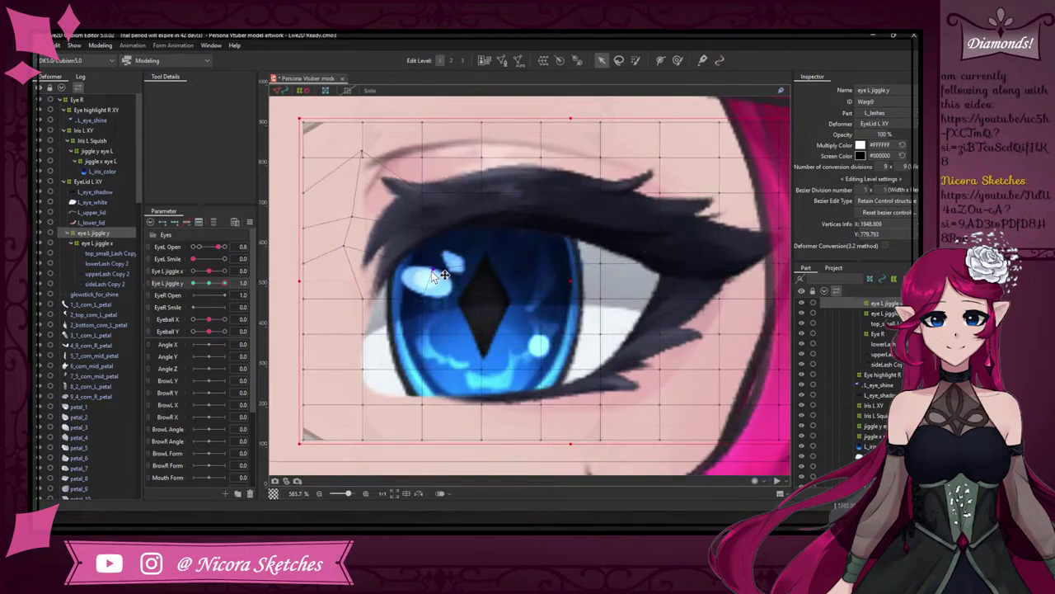
left_click(364, 301)
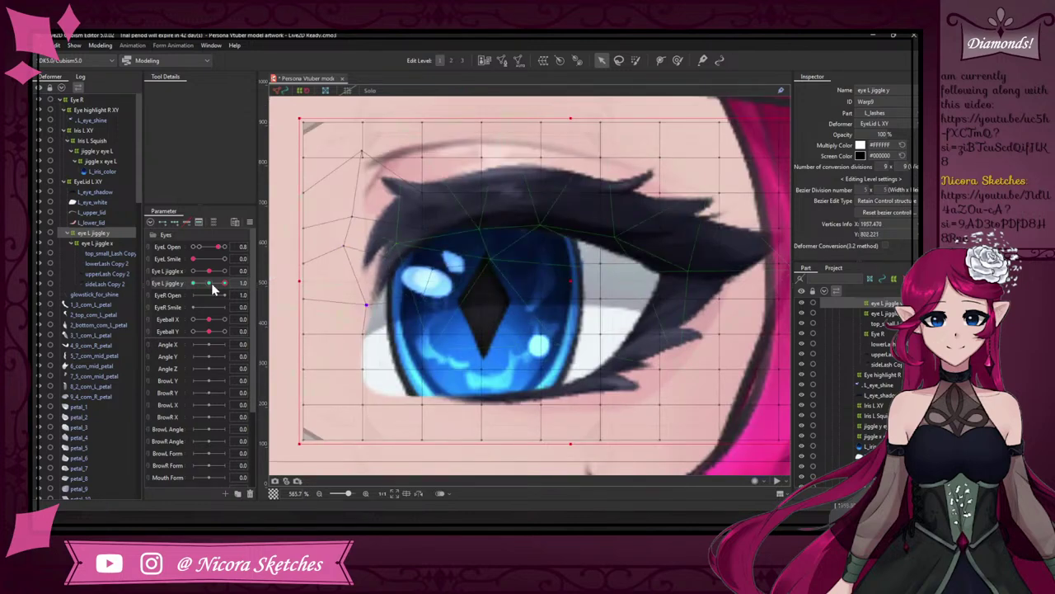
- Raise the eye L jiggle y grid points above the outer and middle upper lash at Eye L Jiggle y 1.0
left_click_drag(211, 282, 236, 283)
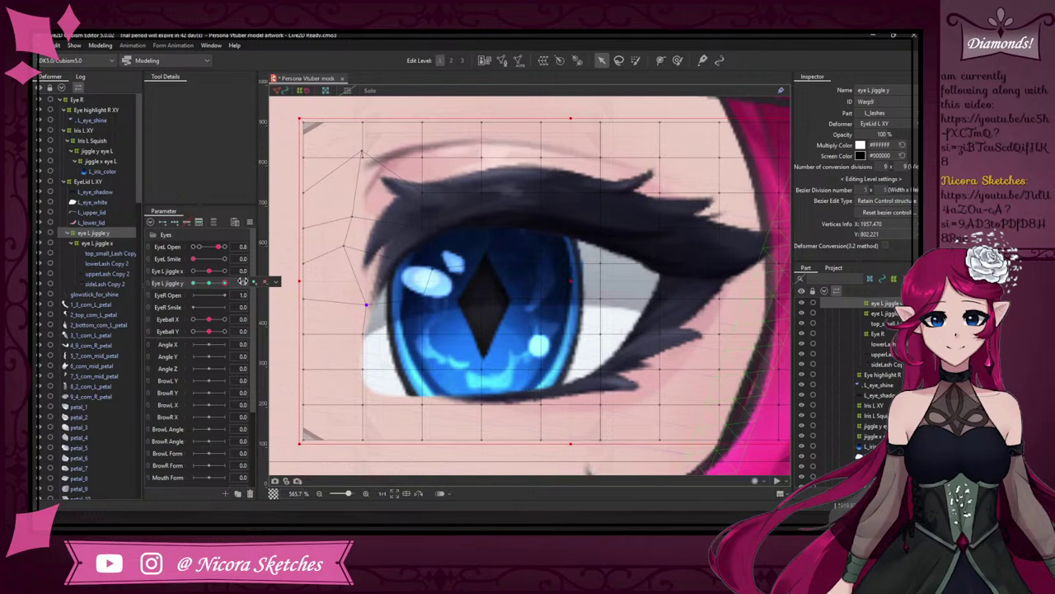
left_click_drag(661, 155, 659, 112)
left_click_drag(719, 192, 720, 162)
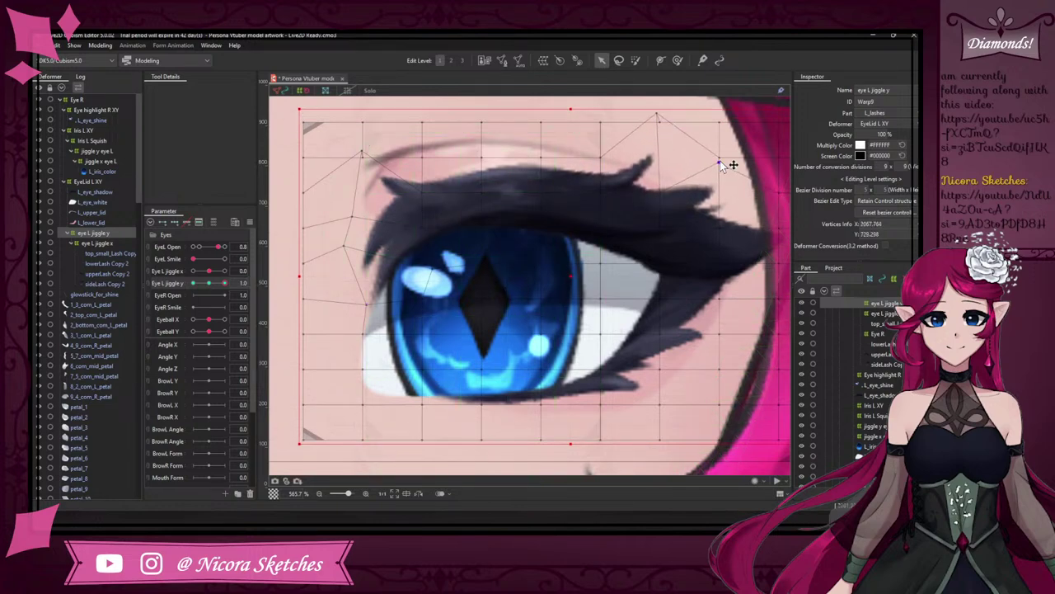
left_click_drag(538, 155, 481, 150)
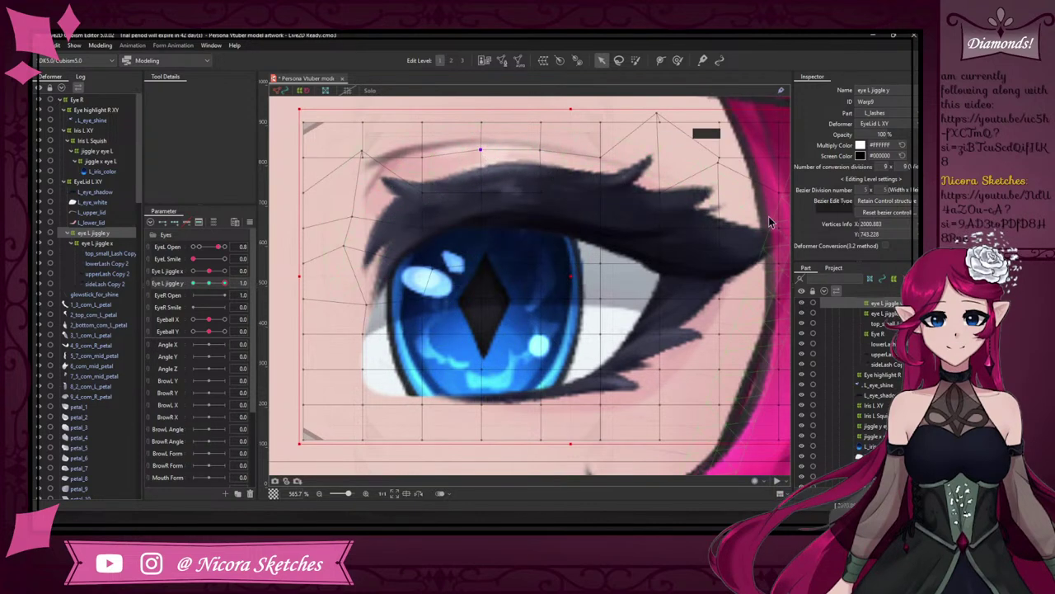
- Move the deformer's grid points around the side and lower lashes downward at Eye L Jiggle y 1.0, testing the motion between edits
scroll(742, 210, "down", 3)
scroll(678, 184, "up", 2)
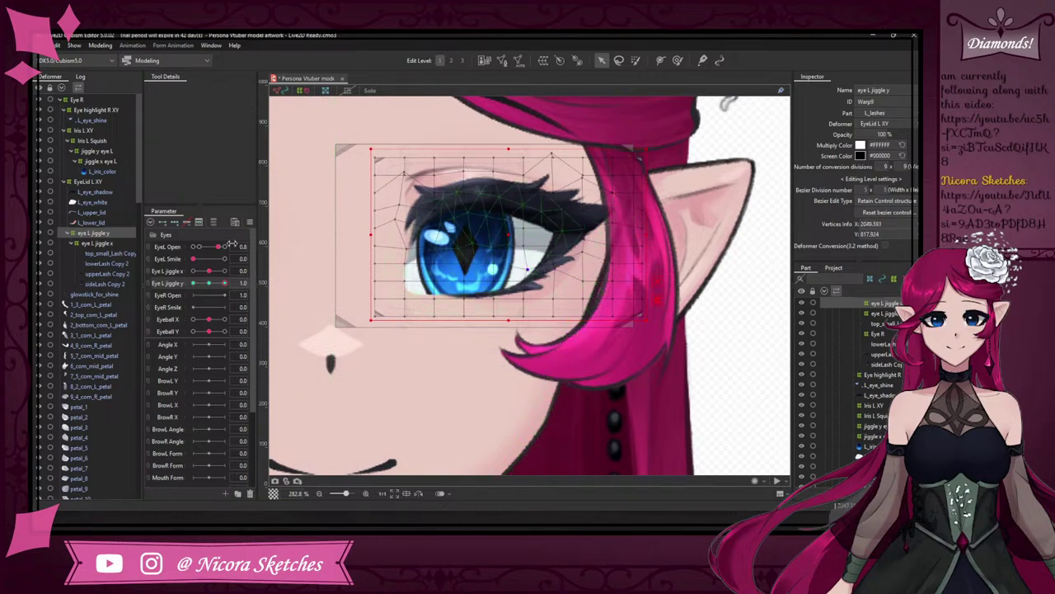
left_click_drag(225, 283, 230, 283)
left_click(524, 297)
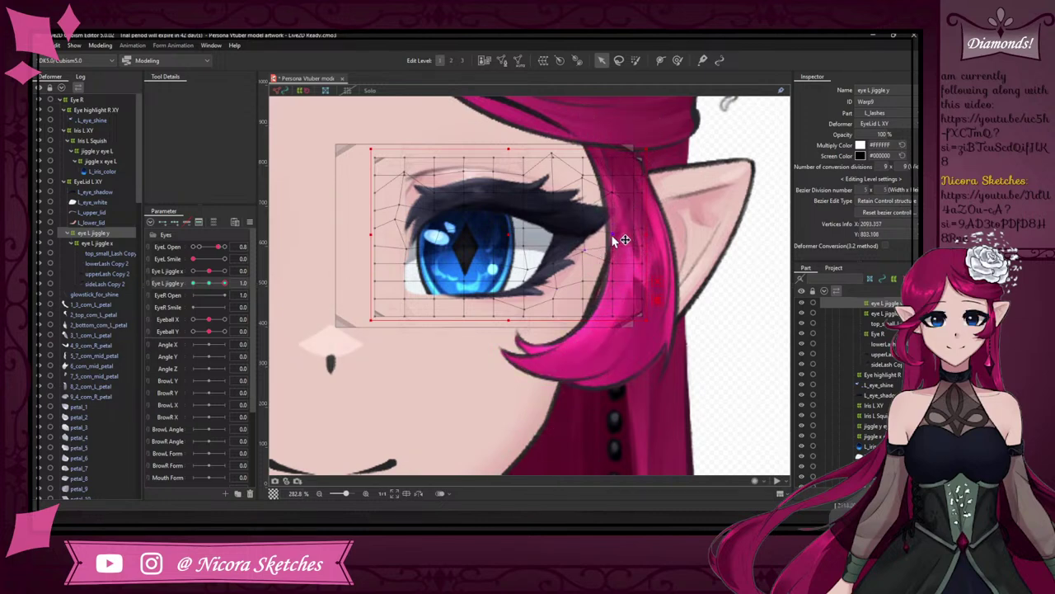
mouse_move(585, 262)
left_mouse_down()
mouse_move(593, 266)
mouse_move(585, 262)
left_mouse_up()
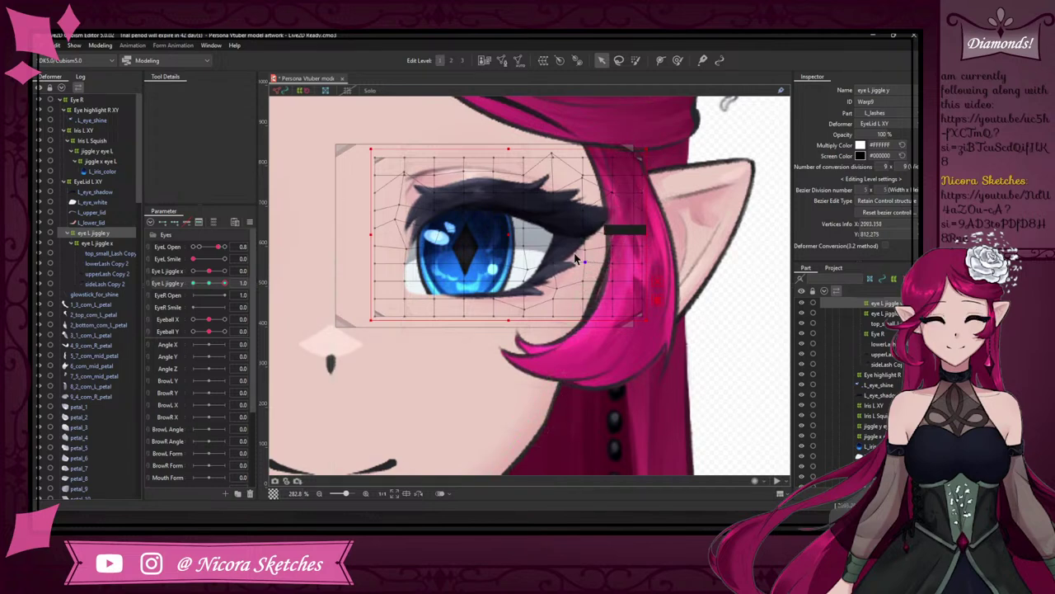
left_click_drag(221, 283, 291, 291)
left_click_drag(206, 281, 270, 289)
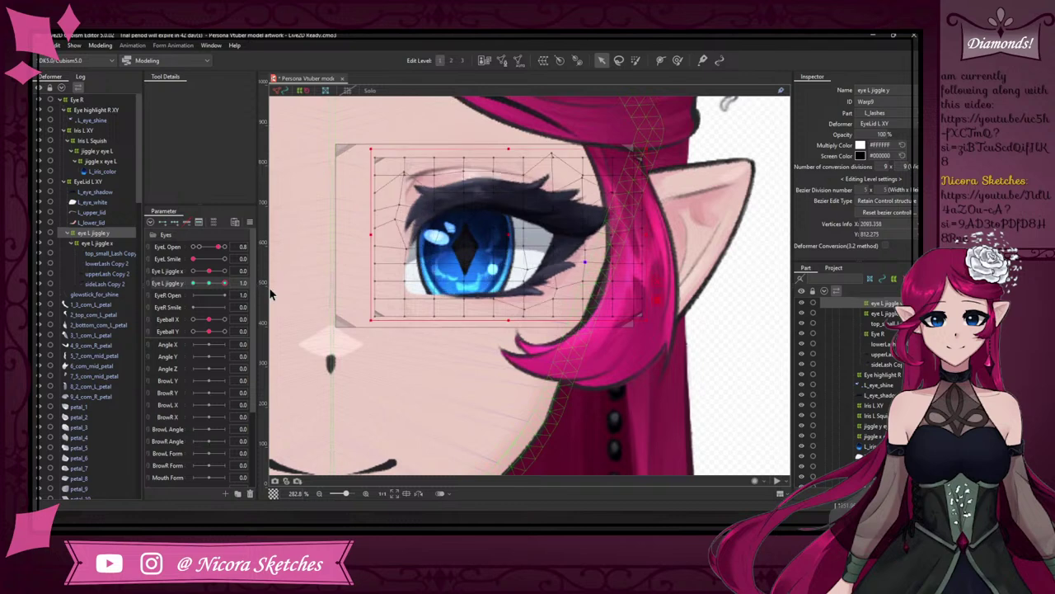
left_click_drag(554, 300, 549, 308)
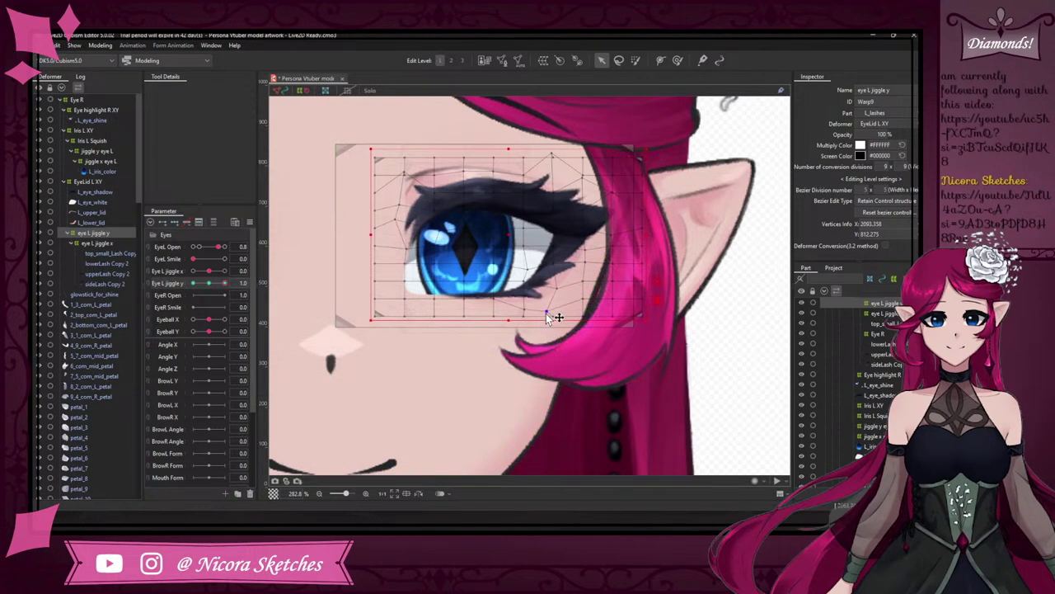
- At Eye L Jiggle y -1.0, move the grid points at the inner eye corner down to lower the upper lash tips
left_click_drag(224, 283, 180, 284)
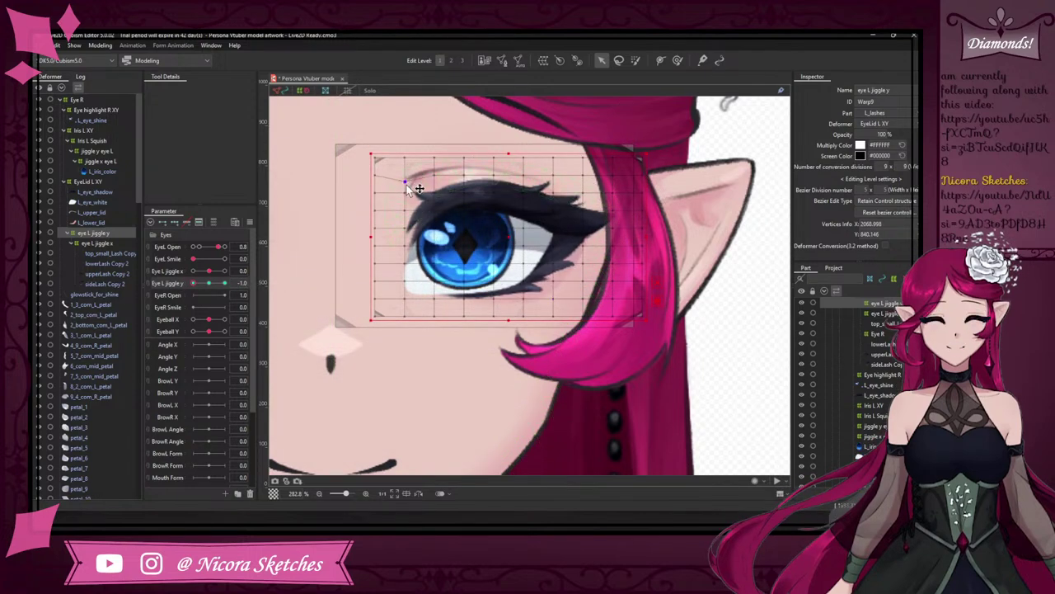
left_click_drag(405, 194, 409, 201)
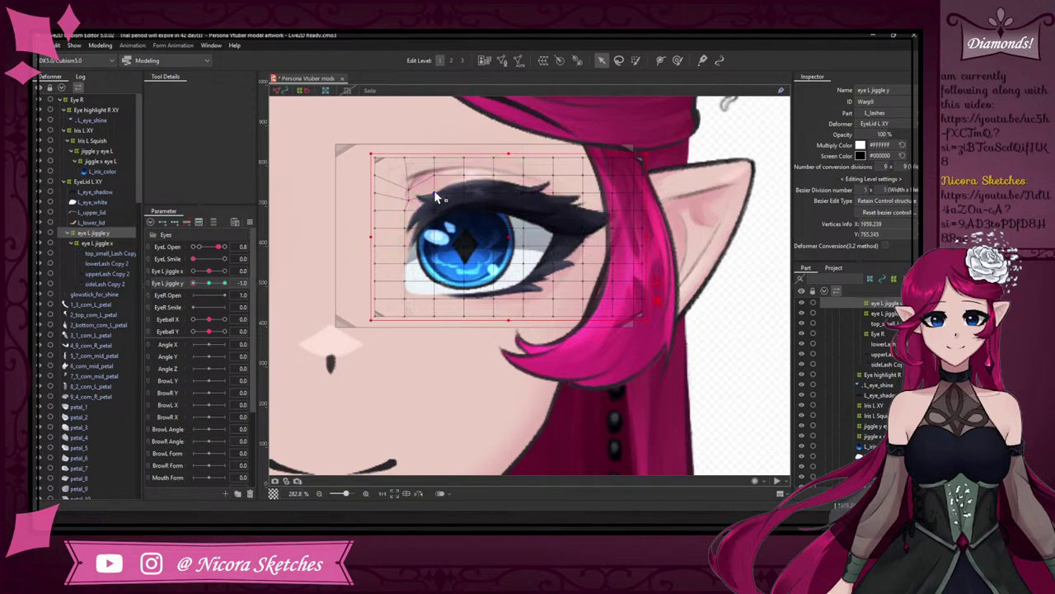
left_click_drag(435, 193, 404, 233)
left_click(405, 245)
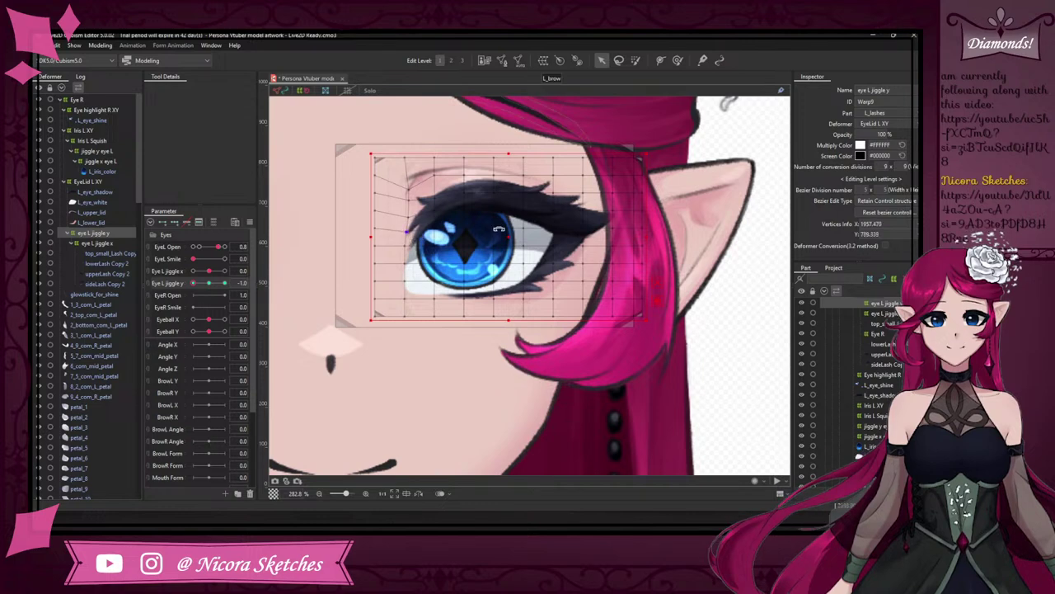
left_click(435, 246)
- Nudge the grid points around the outer lower lashes upward at Eye L Jiggle y -1.0 and test the motion
left_click_drag(553, 281, 529, 269)
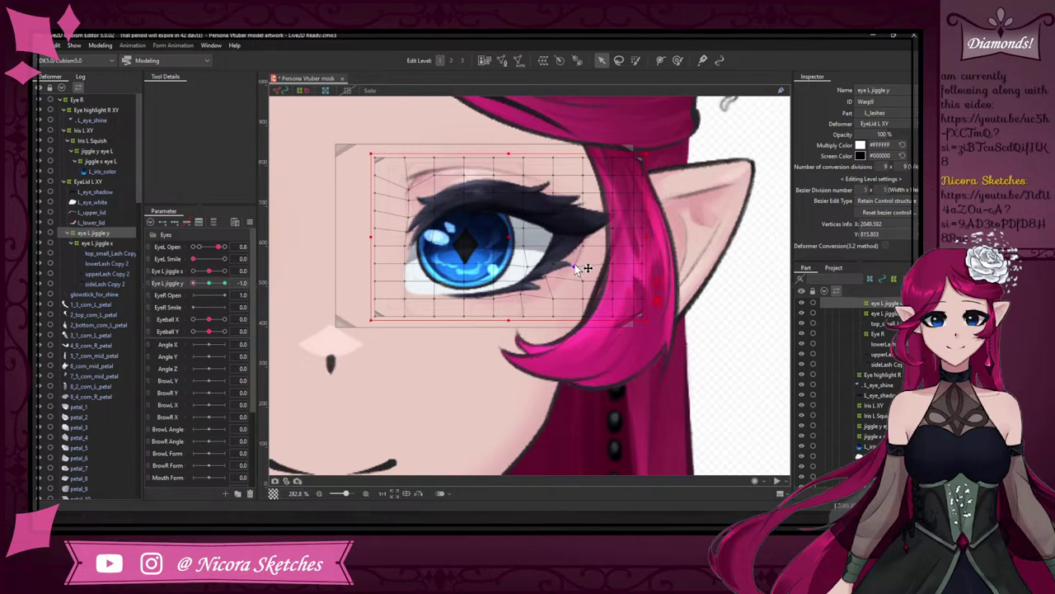
left_click_drag(575, 265, 574, 267)
left_click_drag(212, 282, 181, 281)
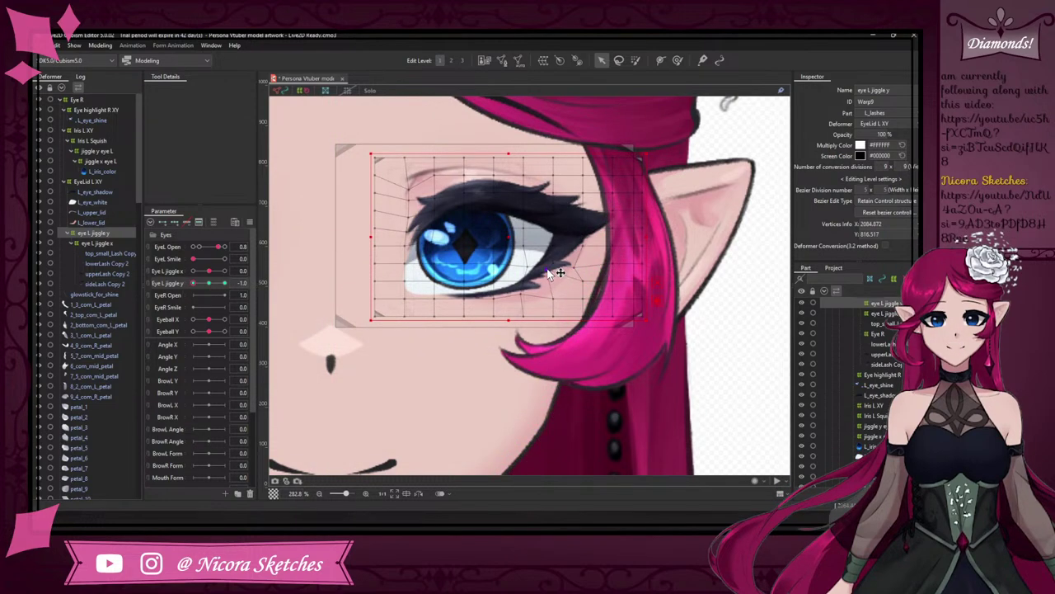
- Adjust the eye L jiggle y grid points beside the side lash and above the upper lash at Eye L Jiggle y -1.0, testing the motion
left_click(581, 269)
left_click(582, 240)
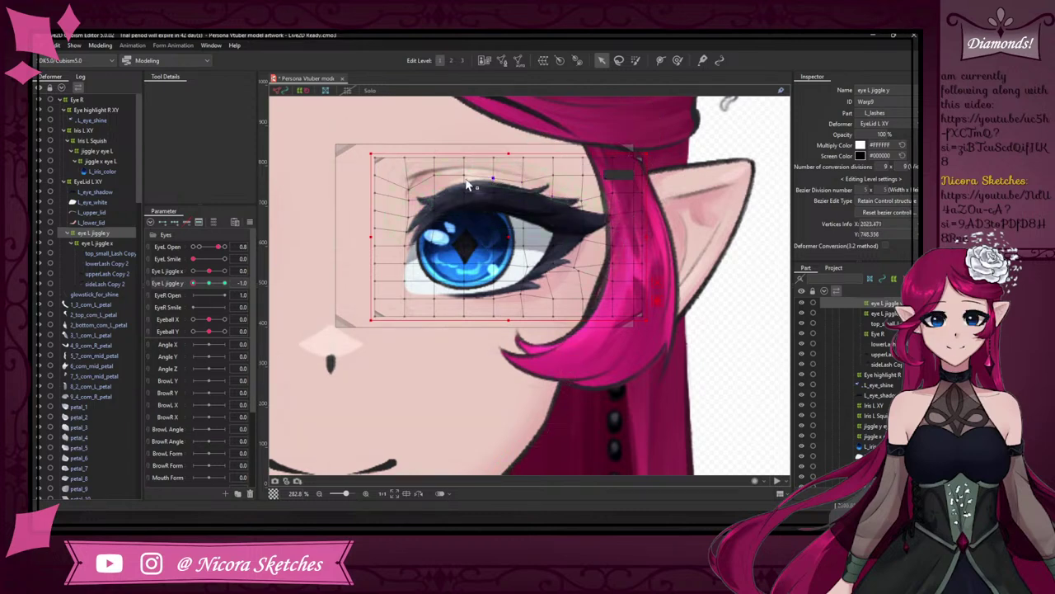
left_click(198, 284)
left_click_drag(198, 284, 260, 282)
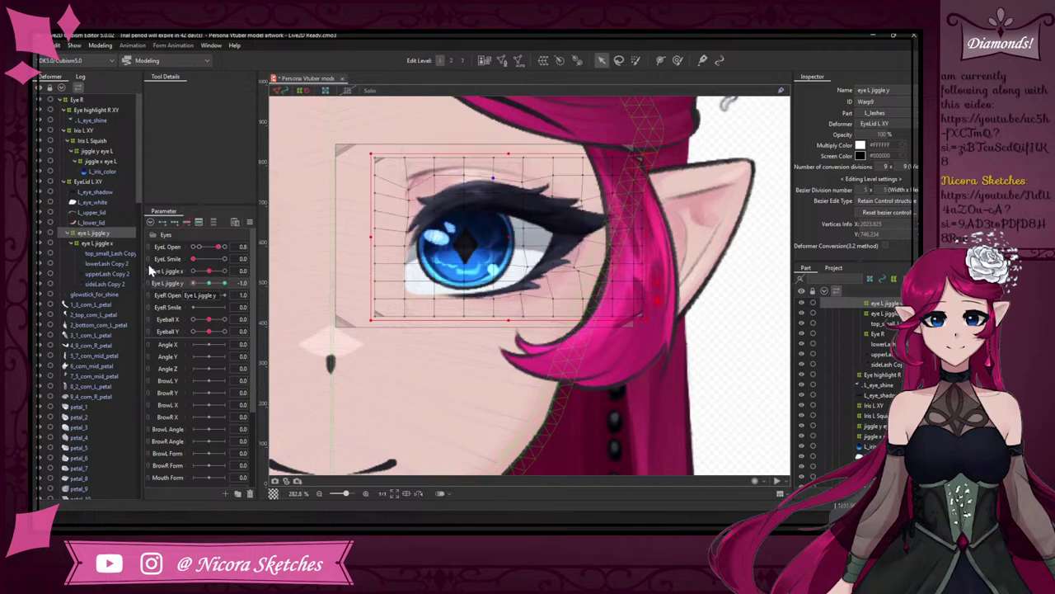
mouse_move(193, 283)
left_mouse_down()
mouse_move(240, 272)
mouse_move(170, 275)
mouse_move(232, 271)
mouse_move(182, 273)
left_mouse_up()
left_click(211, 279)
left_click(210, 271)
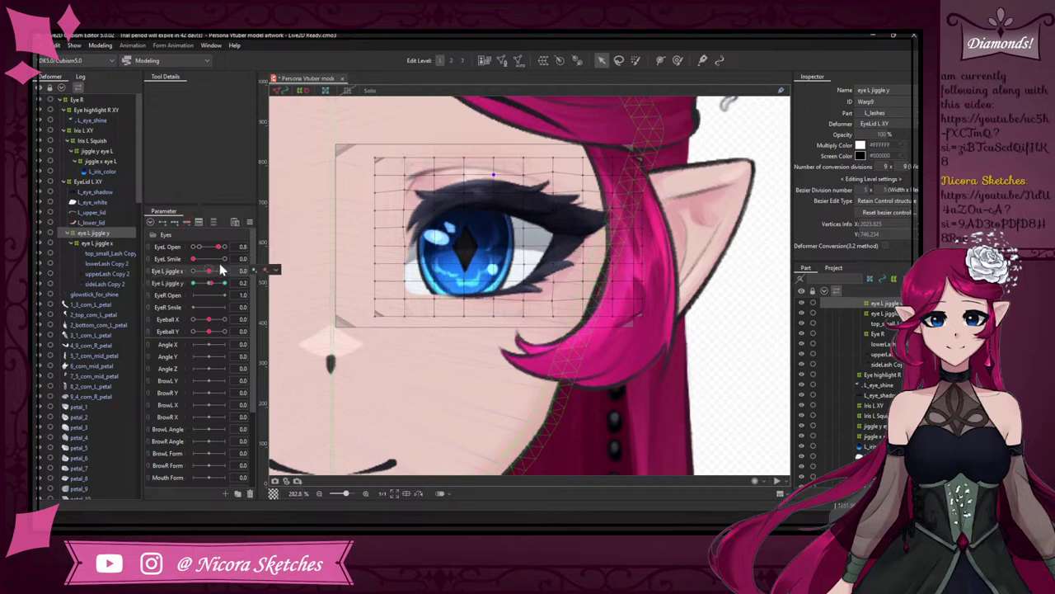
scroll(462, 335, "down", 4)
scroll(487, 326, "up", 1)
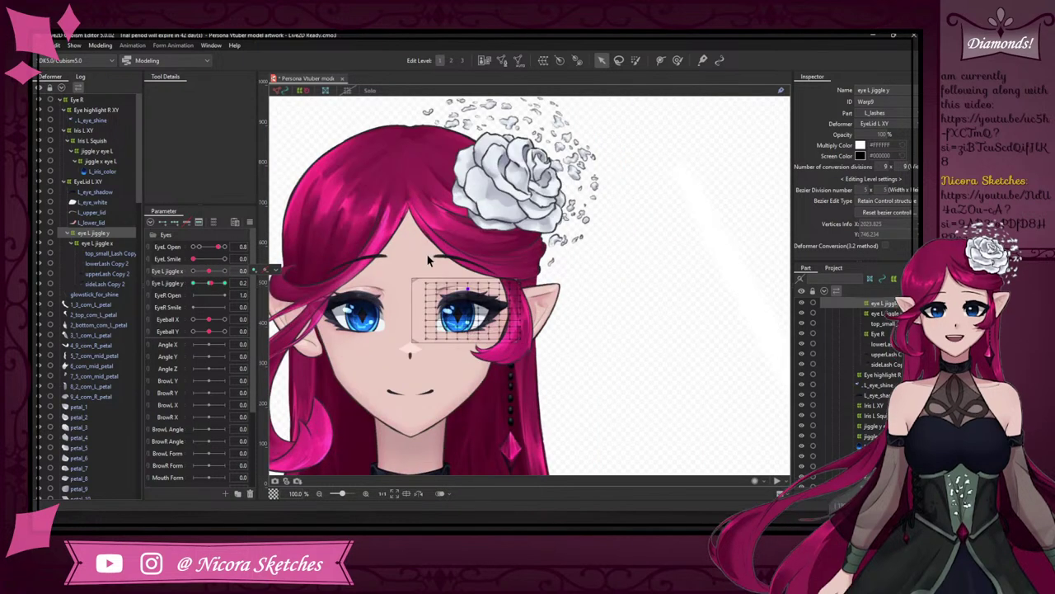
- Test the Eye L Jiggle physics in the physics settings by moving EyeL Open and EyeL Smile, and close the settings
left_click(451, 60)
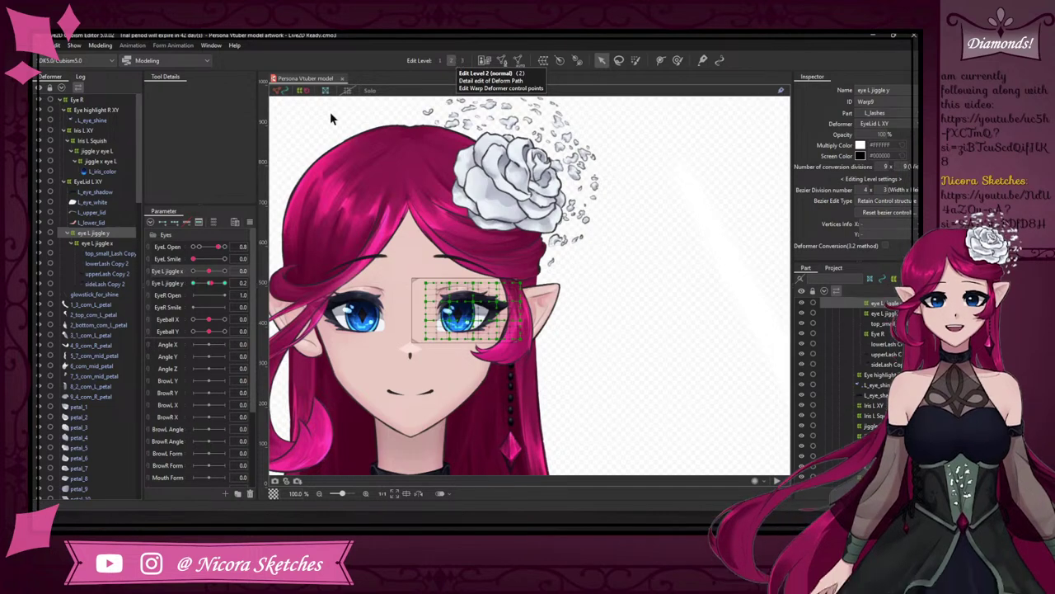
left_click(100, 45)
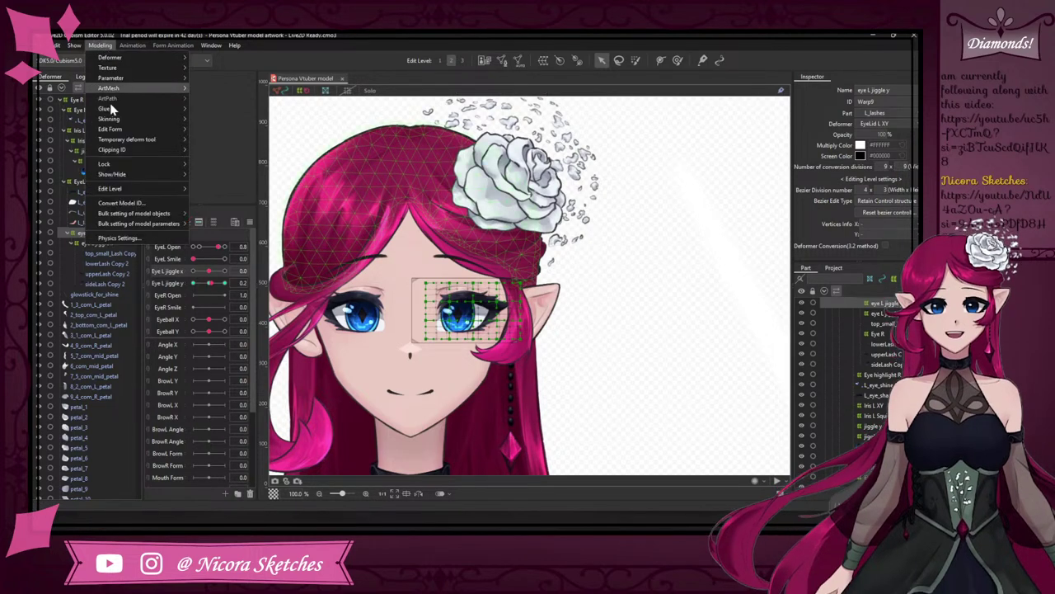
left_click(151, 238)
scroll(707, 136, "up", 10)
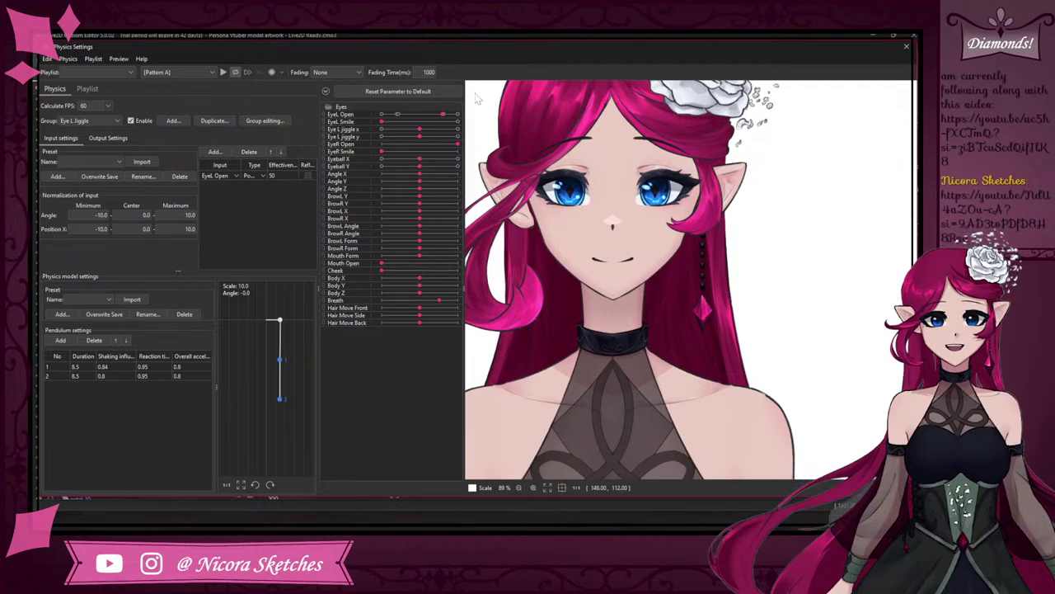
scroll(680, 143, "up", 3)
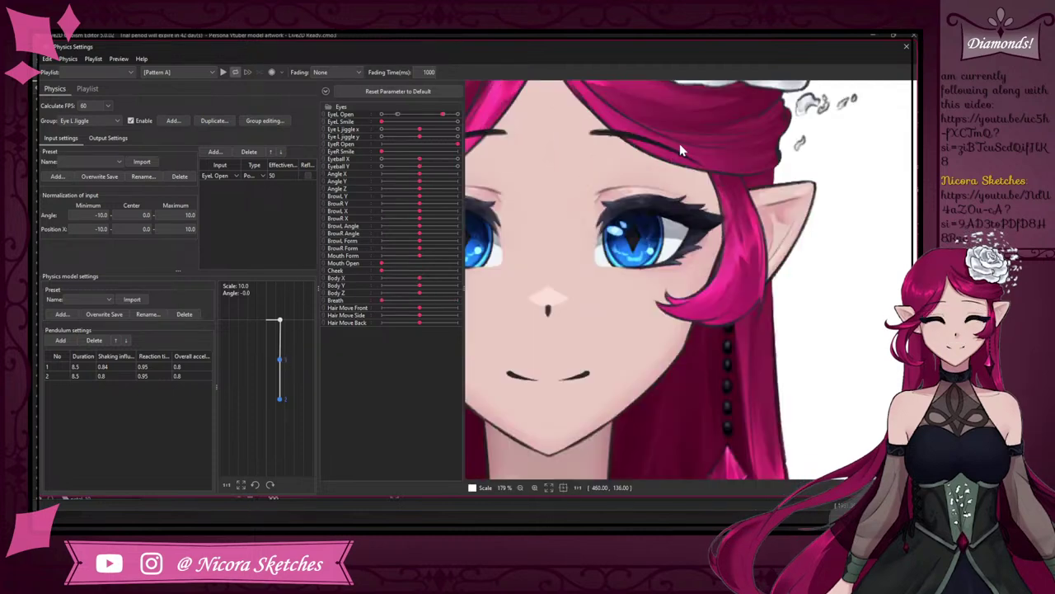
left_click_drag(443, 114, 492, 107)
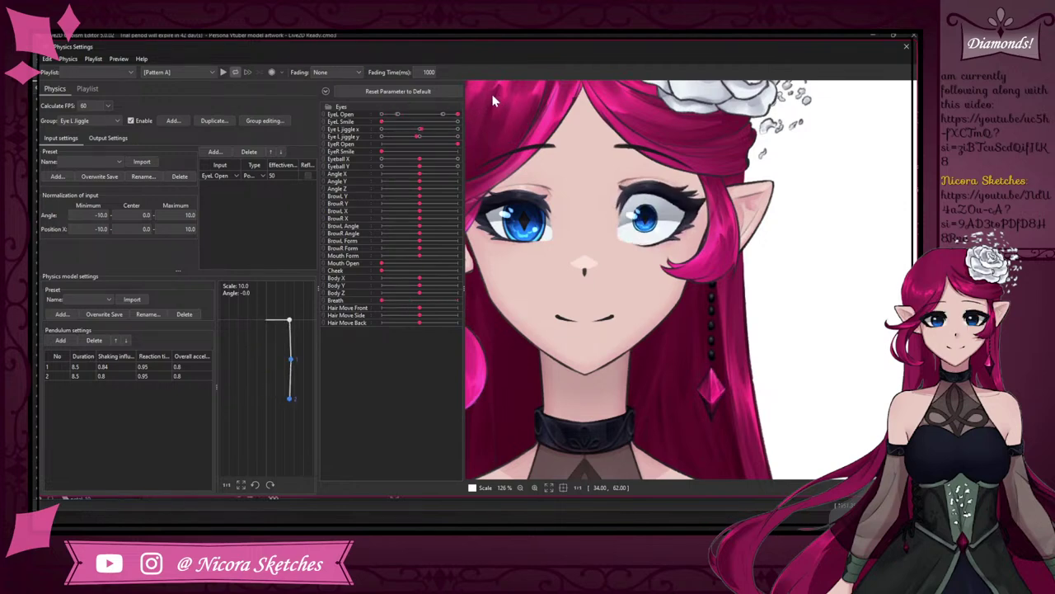
mouse_move(492, 95)
left_mouse_down()
mouse_move(458, 105)
mouse_move(486, 109)
left_mouse_up()
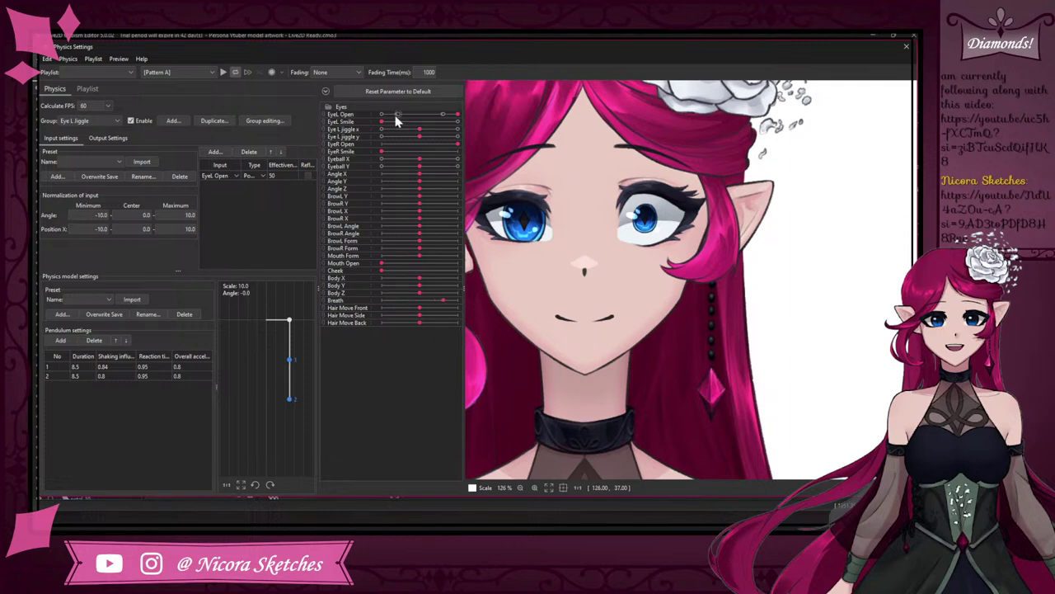
left_click_drag(394, 121, 466, 128)
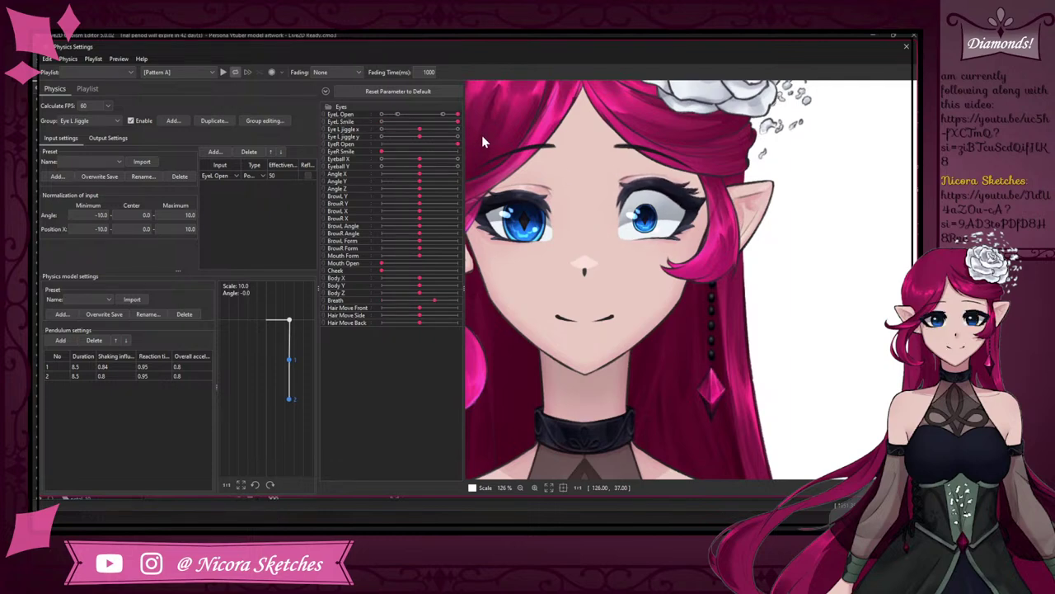
left_click(906, 47)
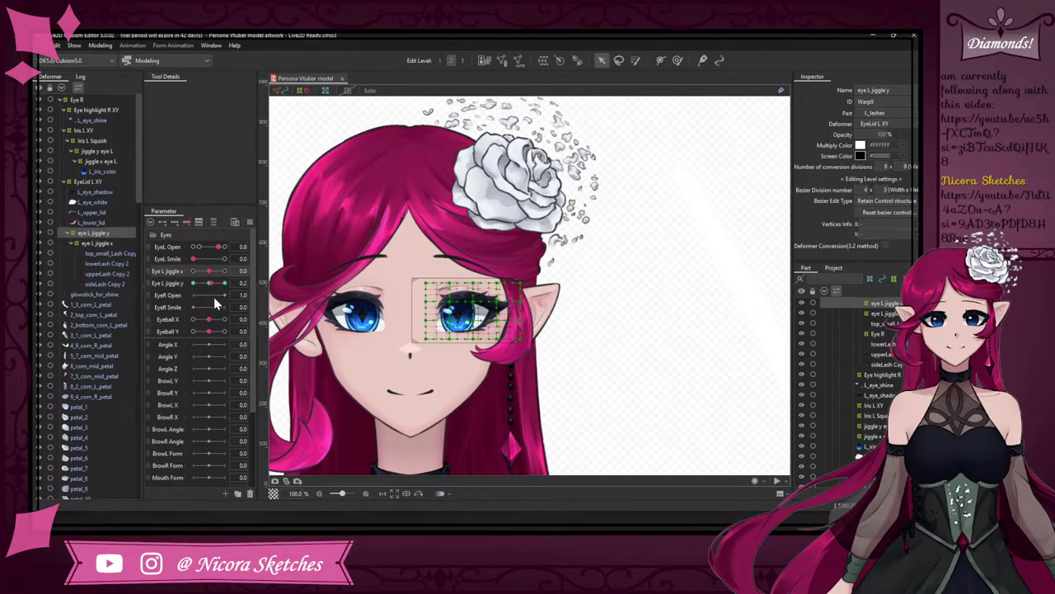
- Set EyeL Open to 1.0 and move a control handle of the EyeLid L XY deformer below the left eye
left_click(209, 246)
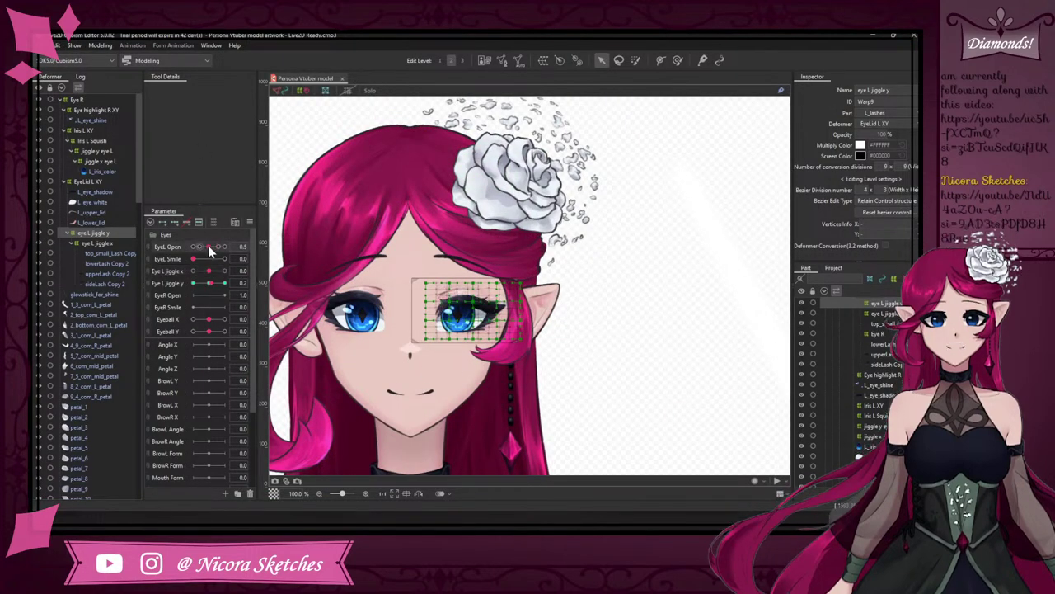
left_click_drag(209, 247, 224, 247)
scroll(491, 346, "up", 3)
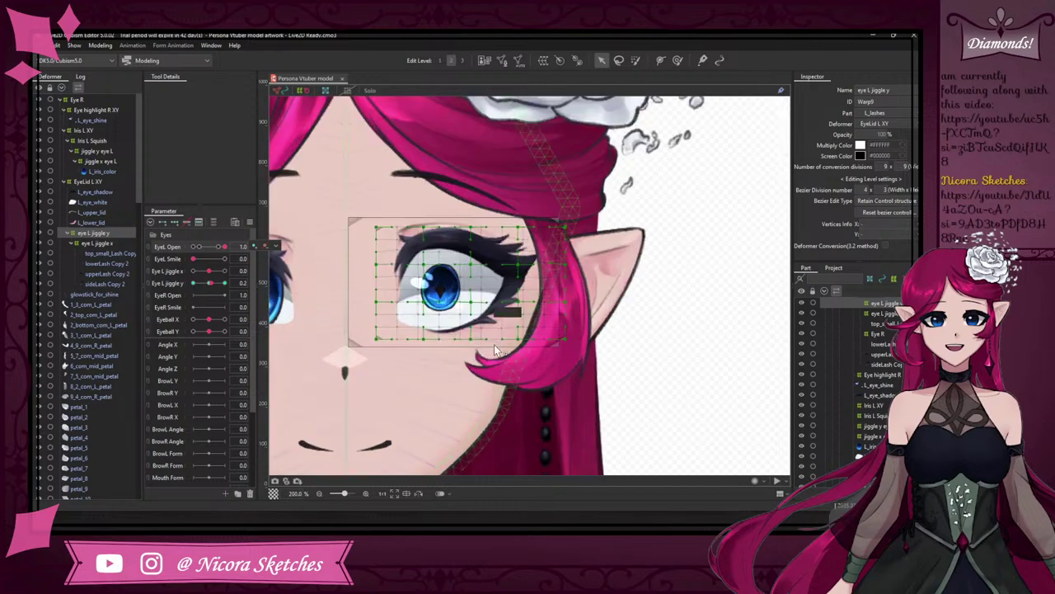
left_click(109, 179)
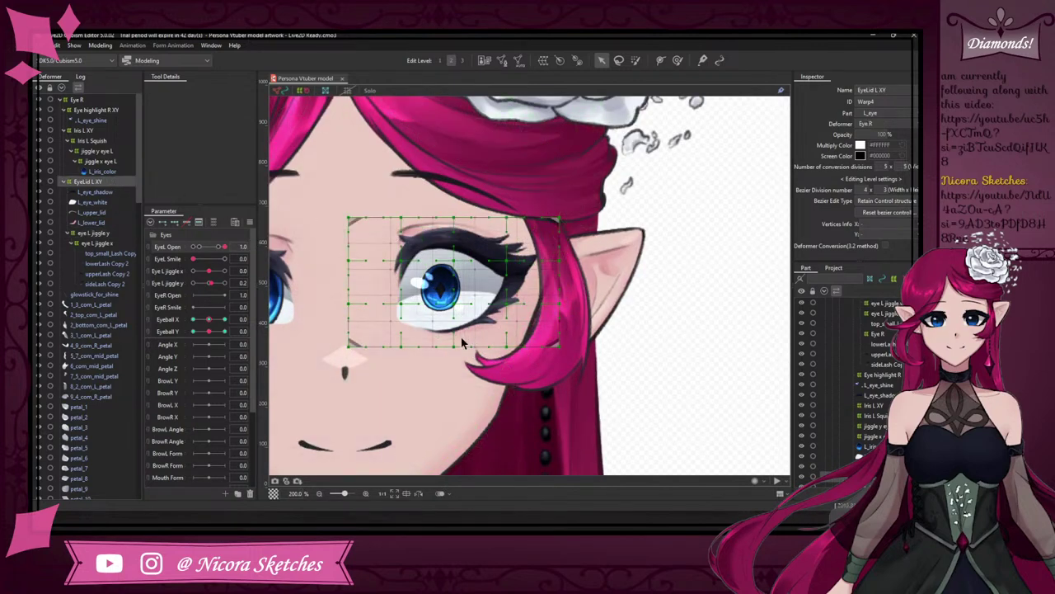
scroll(456, 352, "up", 3)
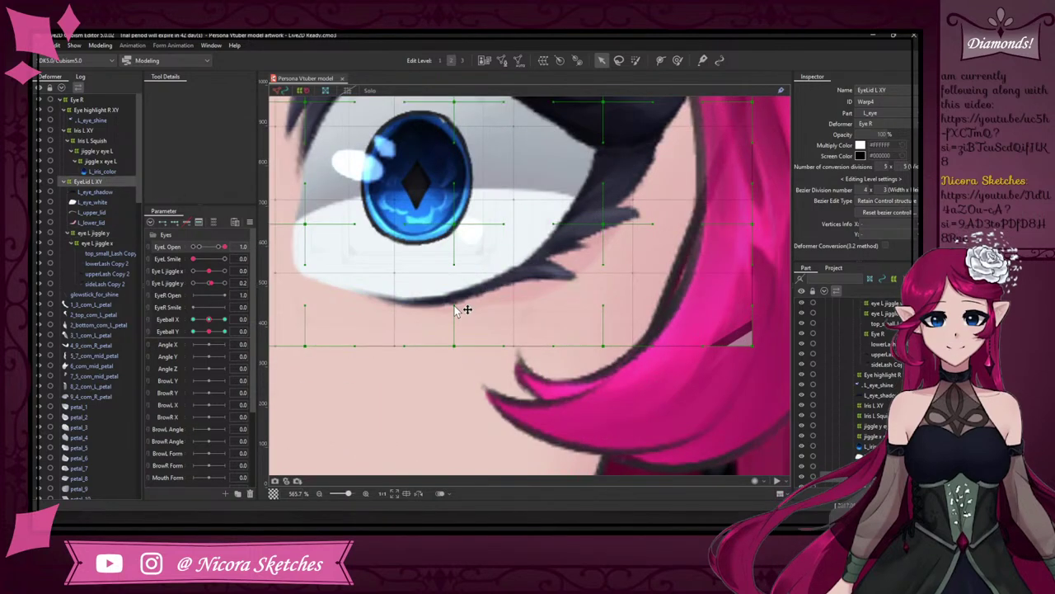
left_click_drag(454, 305, 492, 294)
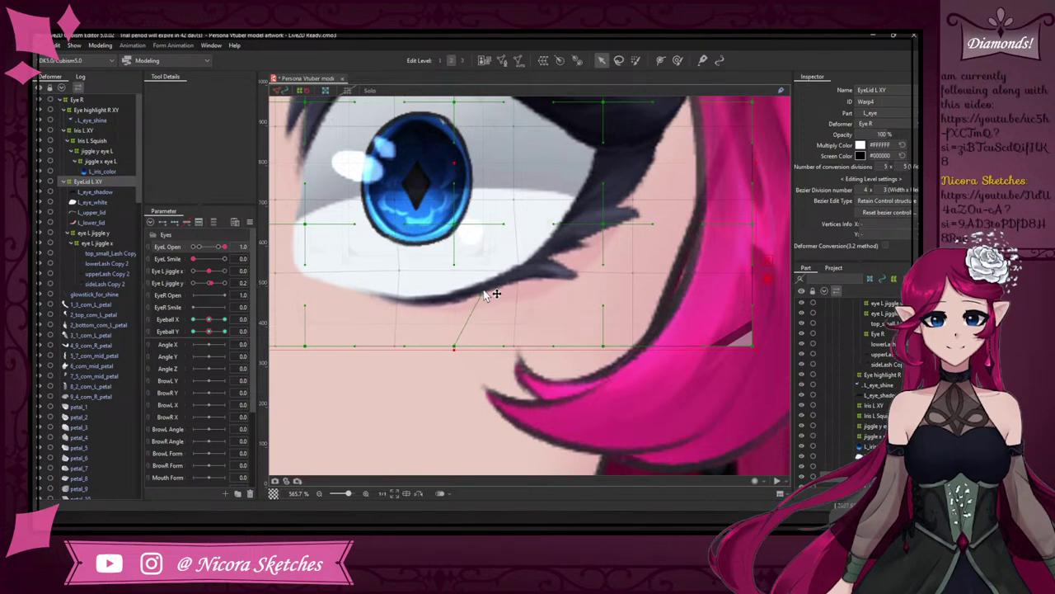
- Try to flatten the lower lid at EyeL Smile 1.0 by moving the EyeLid L XY deformer's control handles, comparing with EyeL Smile 0.0
left_click(224, 259)
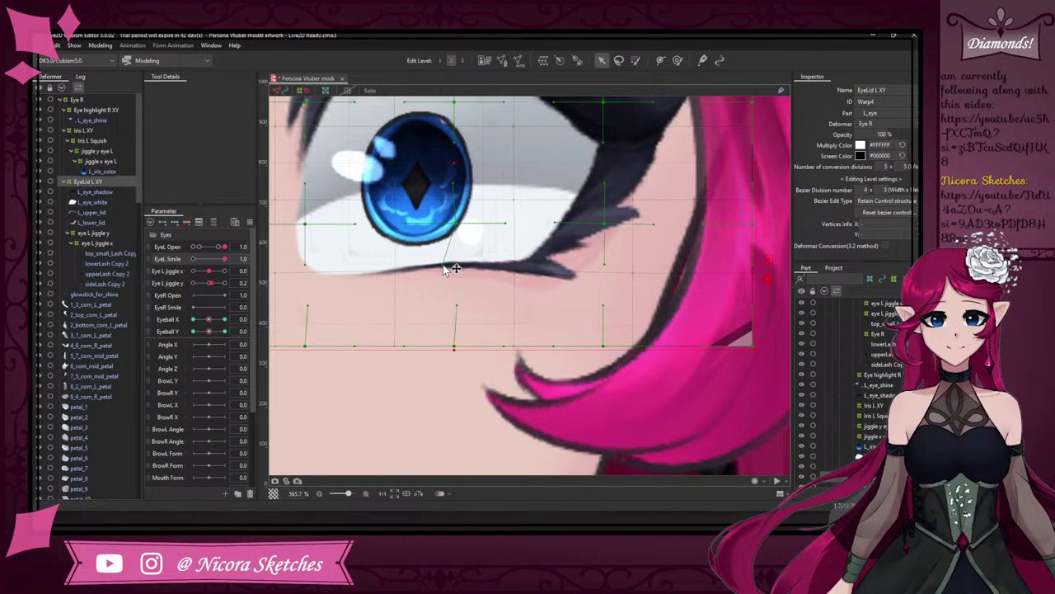
left_click_drag(224, 258, 194, 258)
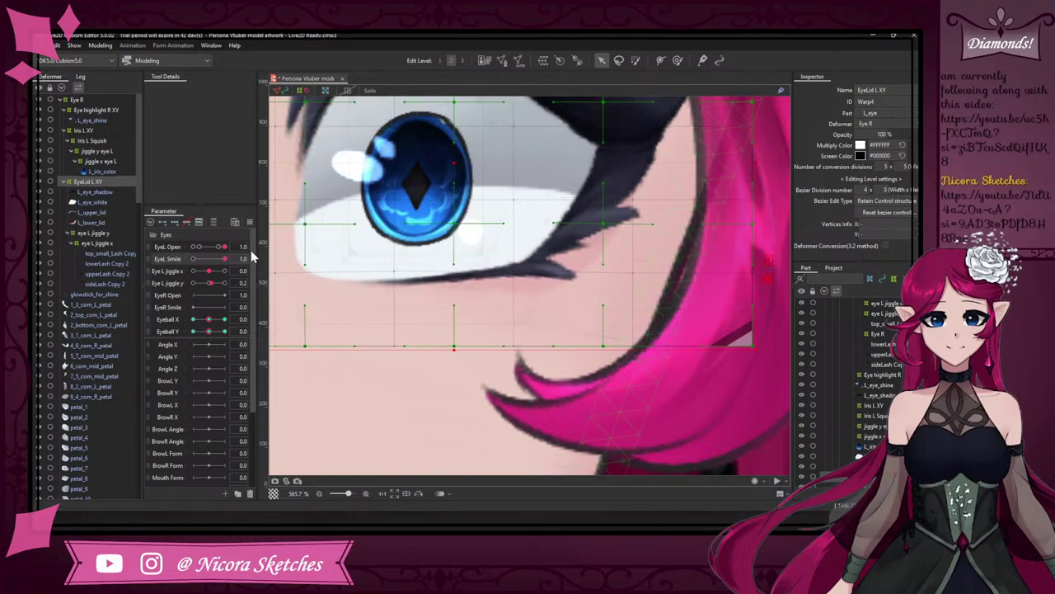
left_click(224, 258)
scroll(491, 306, "down", 5)
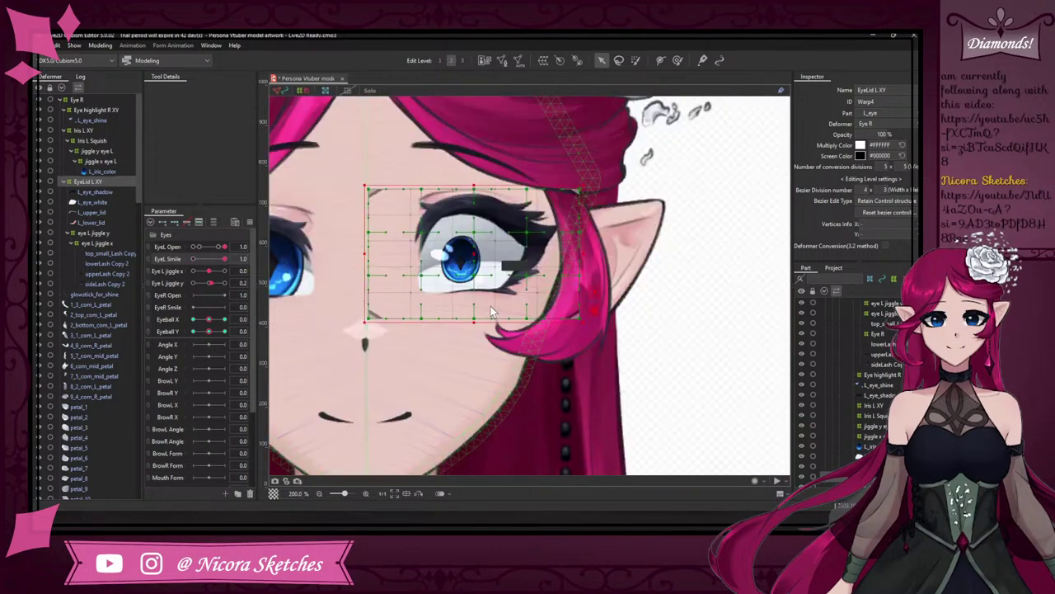
scroll(462, 304, "up", 4)
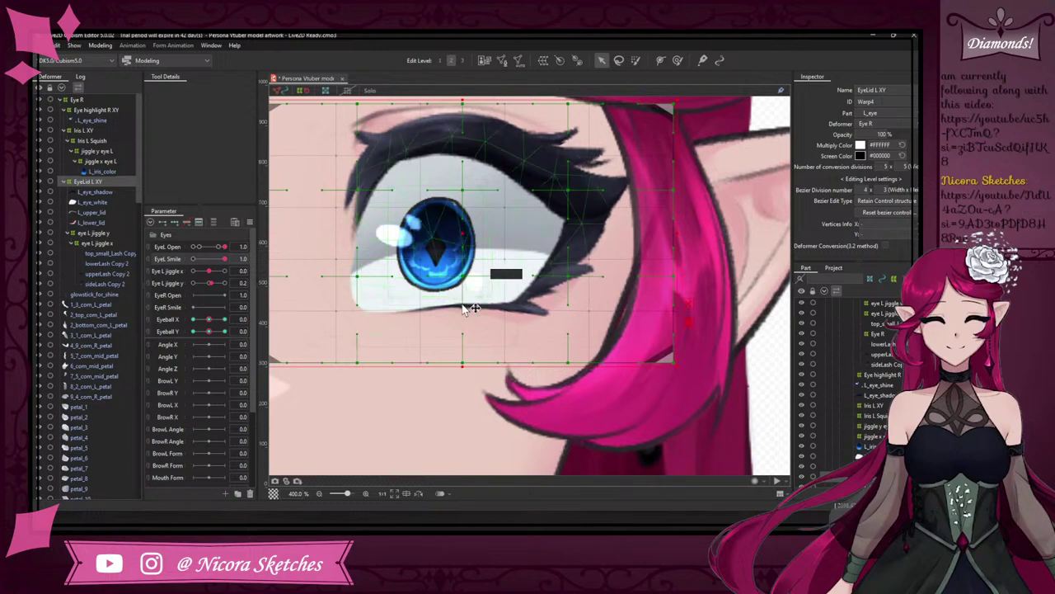
left_click_drag(463, 304, 450, 307)
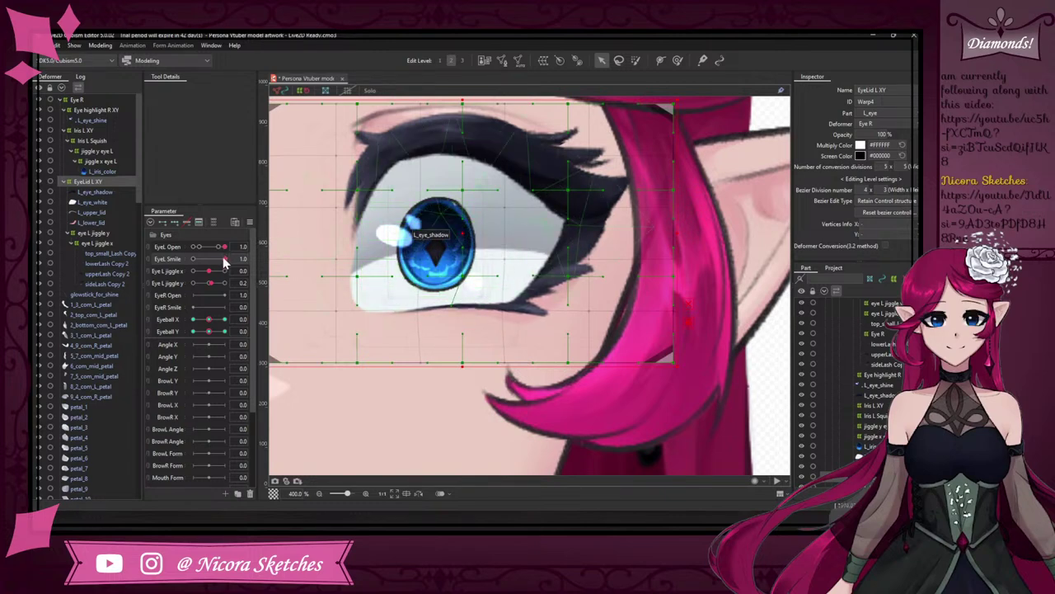
left_click_drag(224, 257, 251, 260)
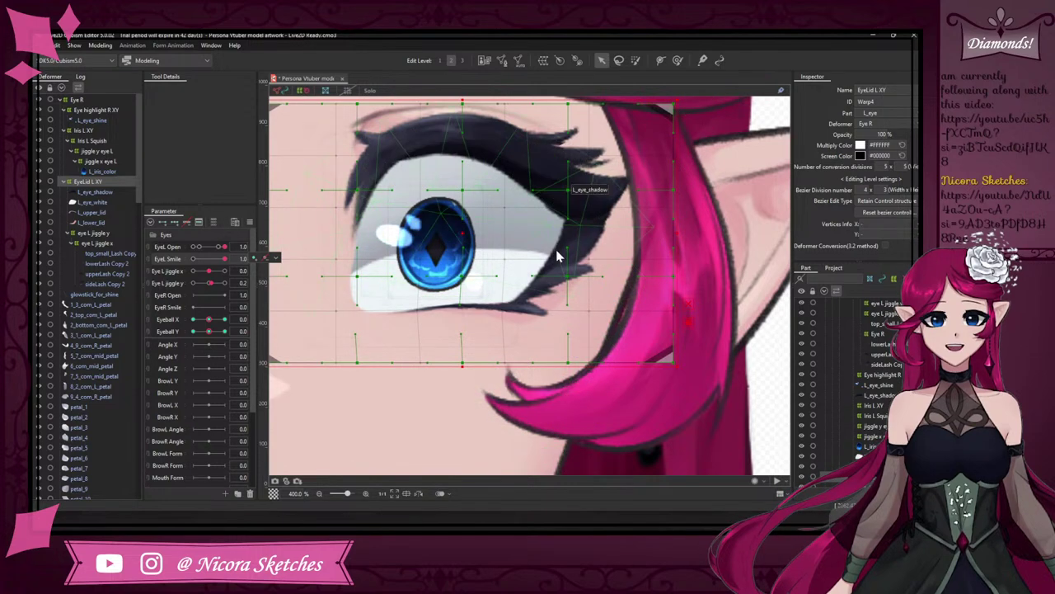
left_click(192, 259)
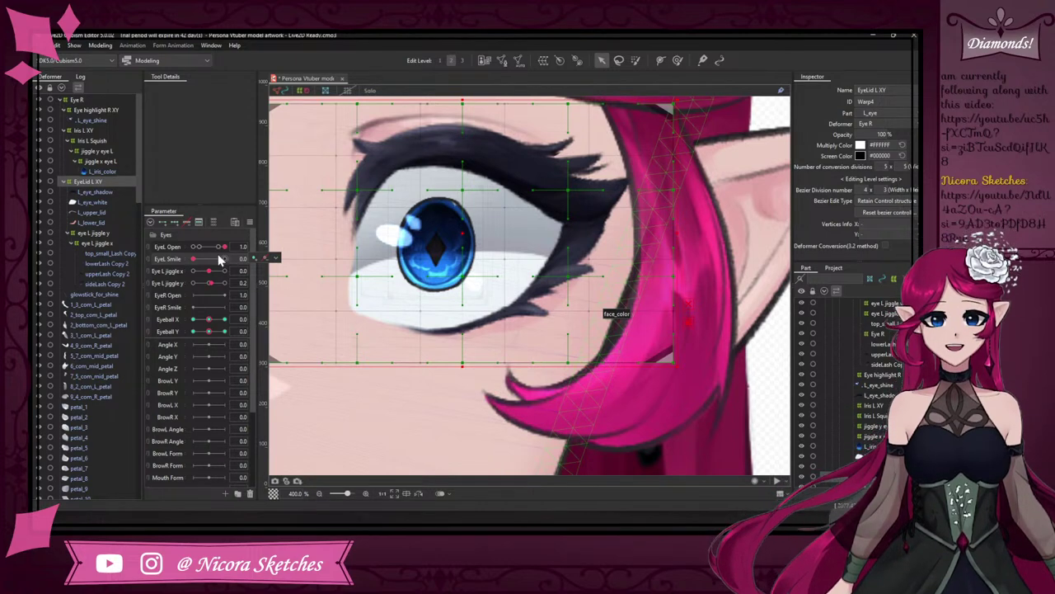
- Select L_eye_white, L_lower_lid, sideLash Copy 2 and lowerLash Copy 2 and push the lower lid's middle slightly upward with the deform brush
left_click(96, 192)
left_click(94, 202)
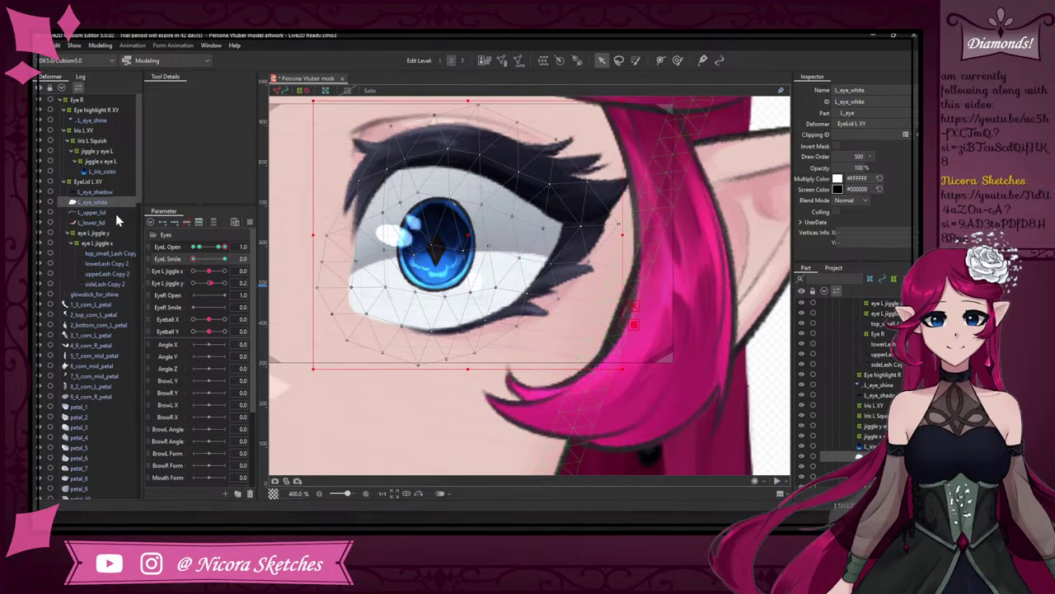
left_click(126, 220, "ctrl")
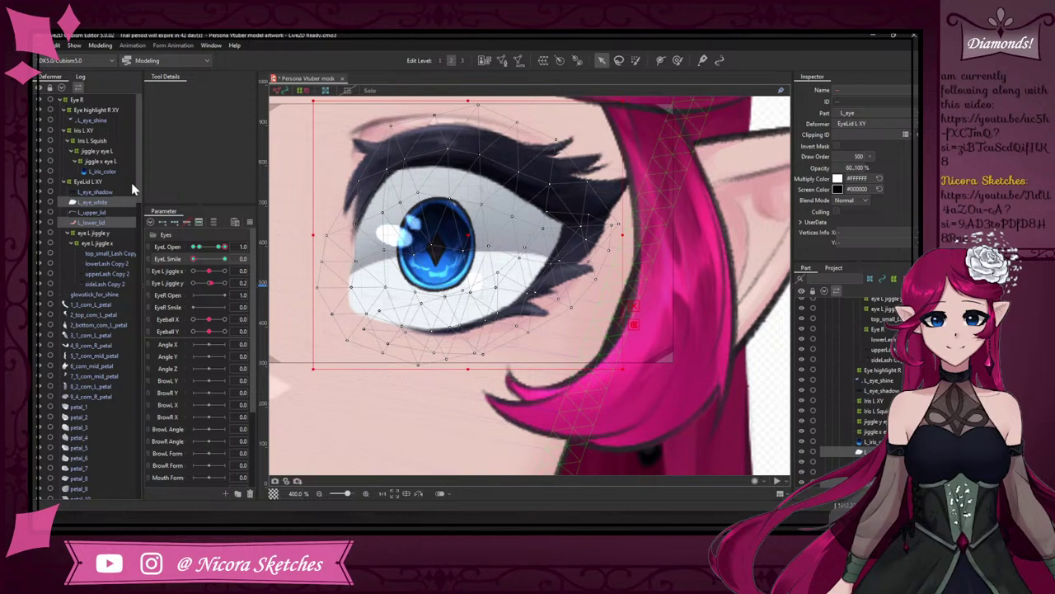
left_click(112, 284, "ctrl")
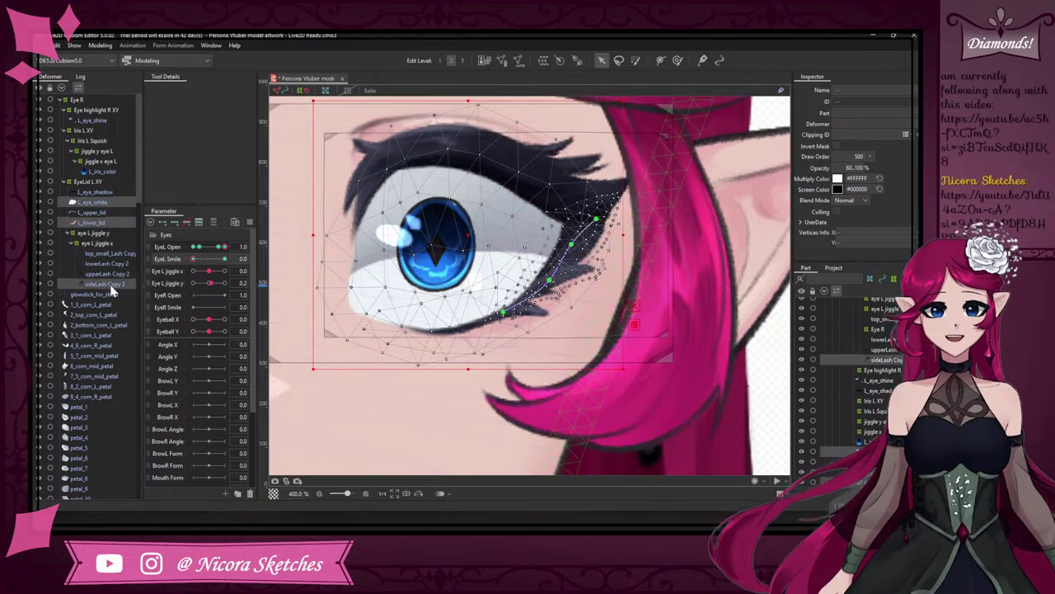
left_click(112, 264, "ctrl")
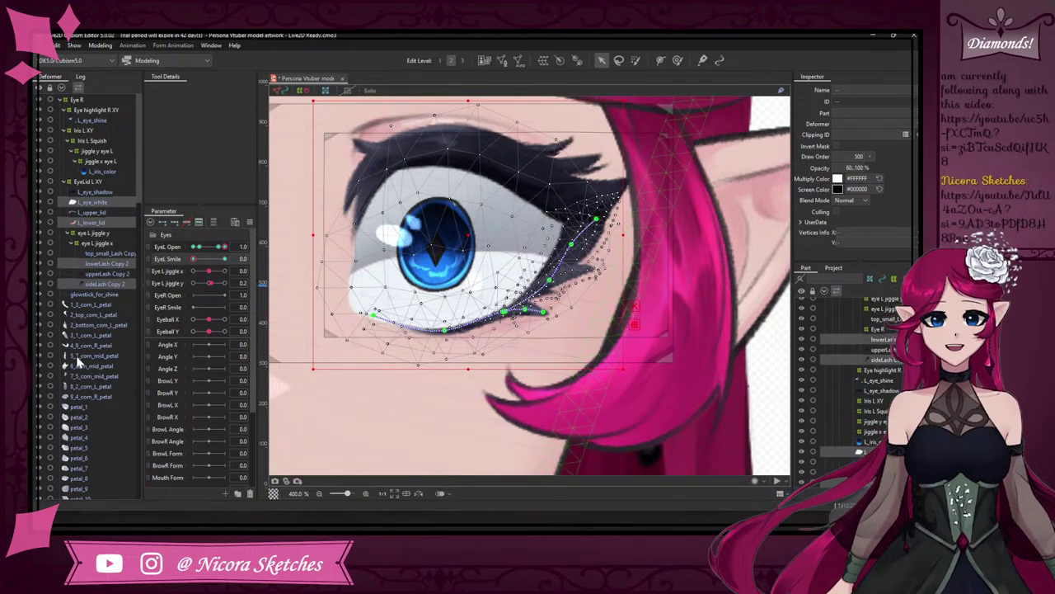
left_click(677, 60)
left_click_drag(453, 353, 442, 334)
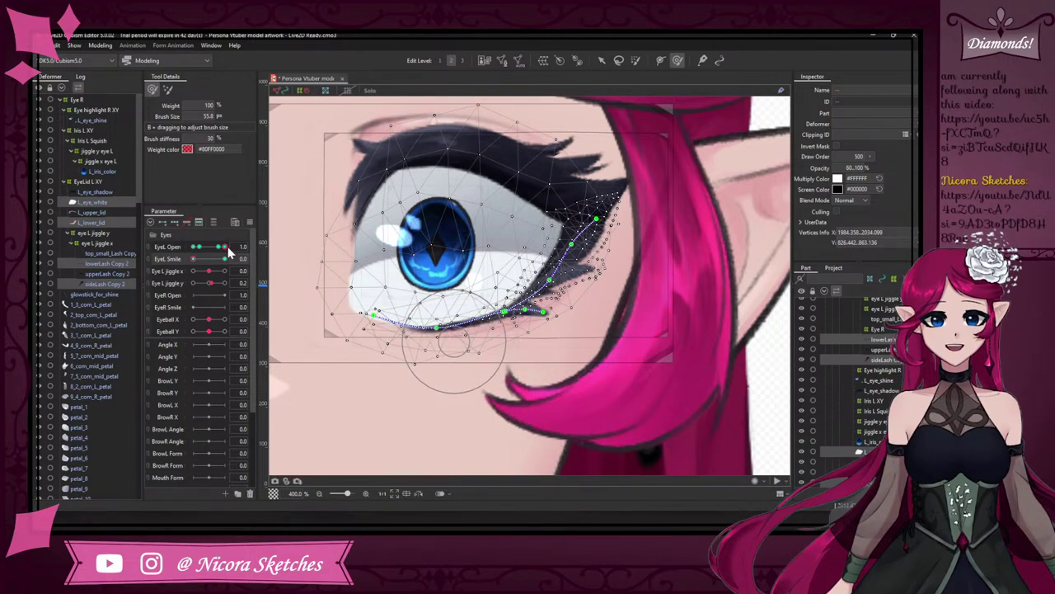
- Smooth the lower lid and lash curve with the deform brush at EyeL Smile 1.0, check the smile motion and save the model
left_click_drag(193, 258, 251, 262)
left_click_drag(458, 309, 456, 310)
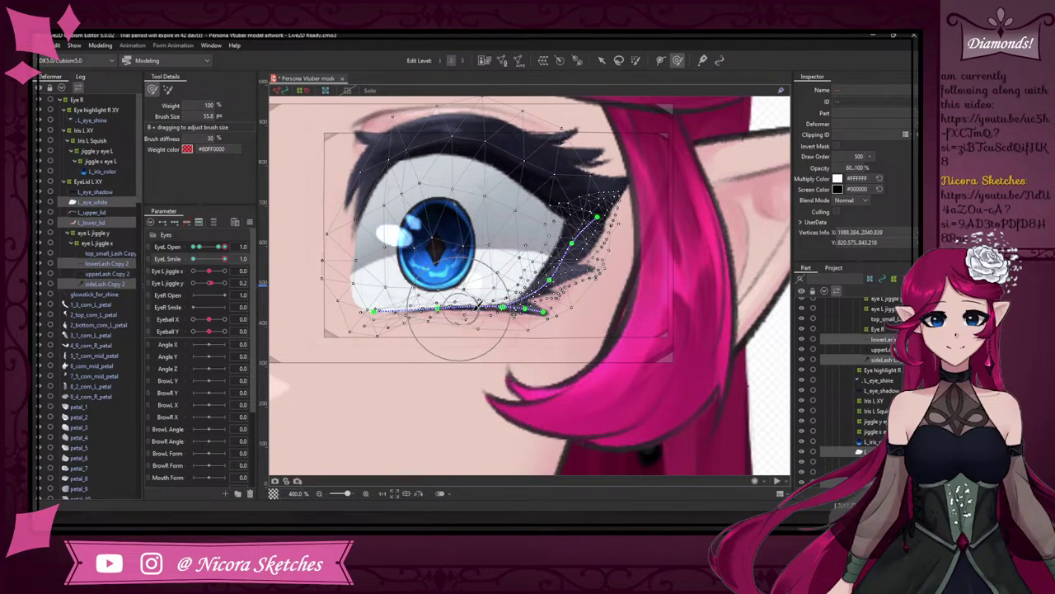
left_click_drag(224, 259, 241, 246)
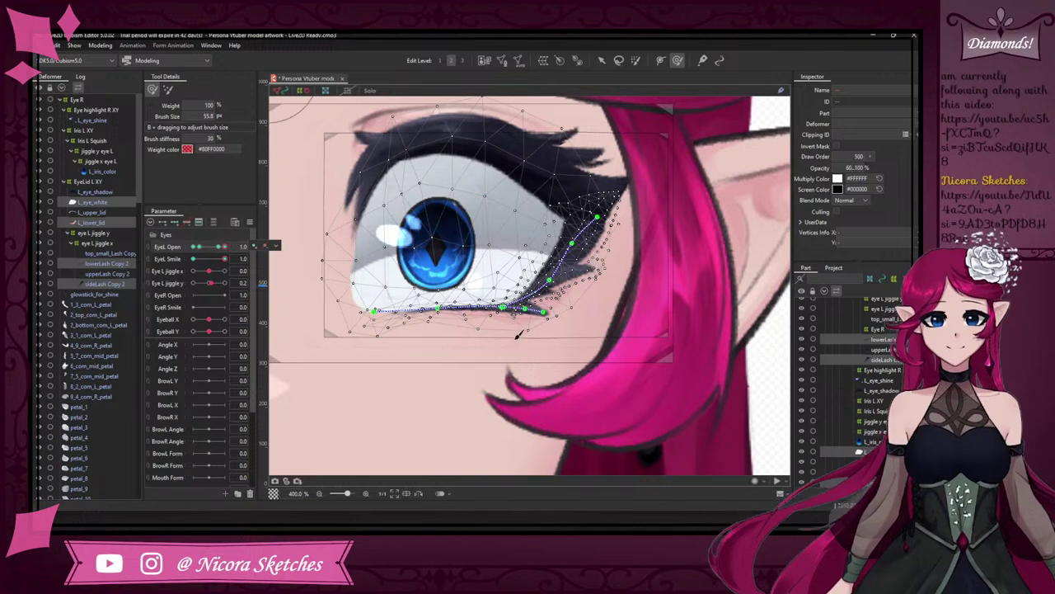
key("ctrl+s")
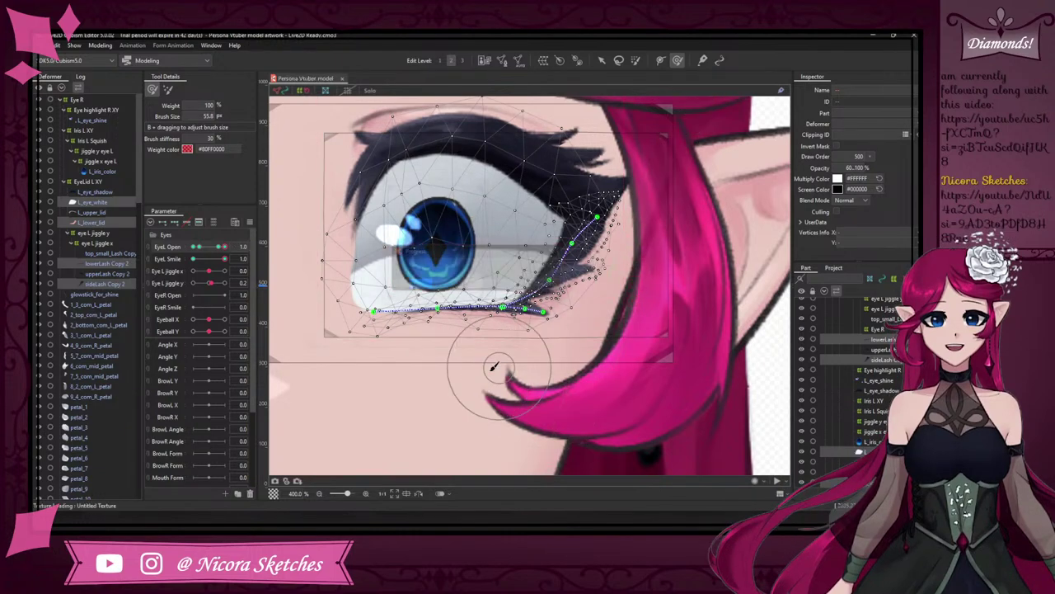
- Test the Eye L Jiggle physics on the face by sweeping EyeL Open through its range, and close the physics settings
scroll(495, 367, "down", 5)
scroll(424, 377, "up", 2)
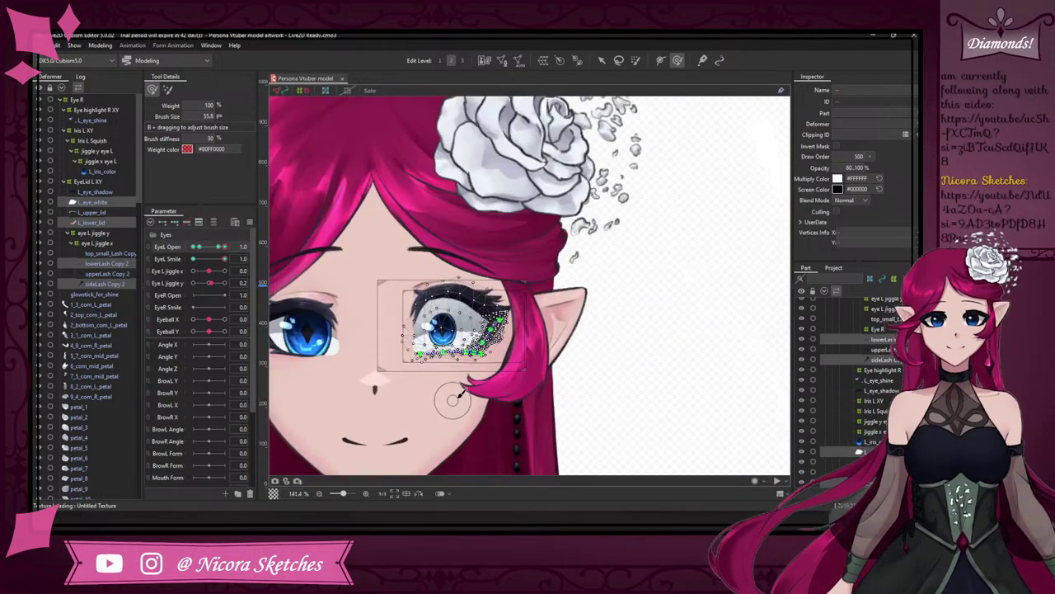
left_click(220, 258)
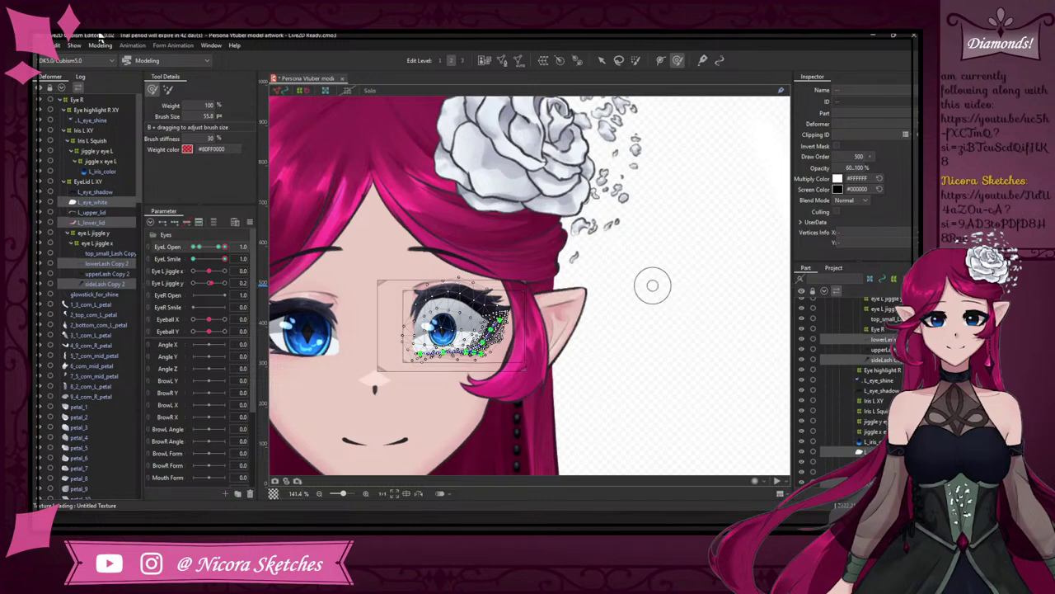
left_click(100, 45)
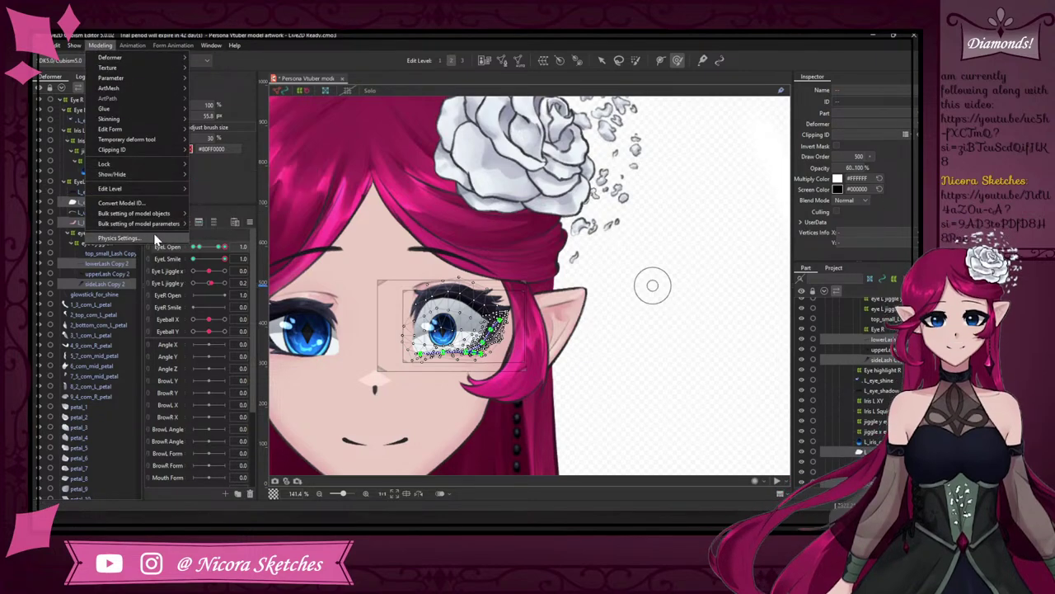
left_click(115, 237)
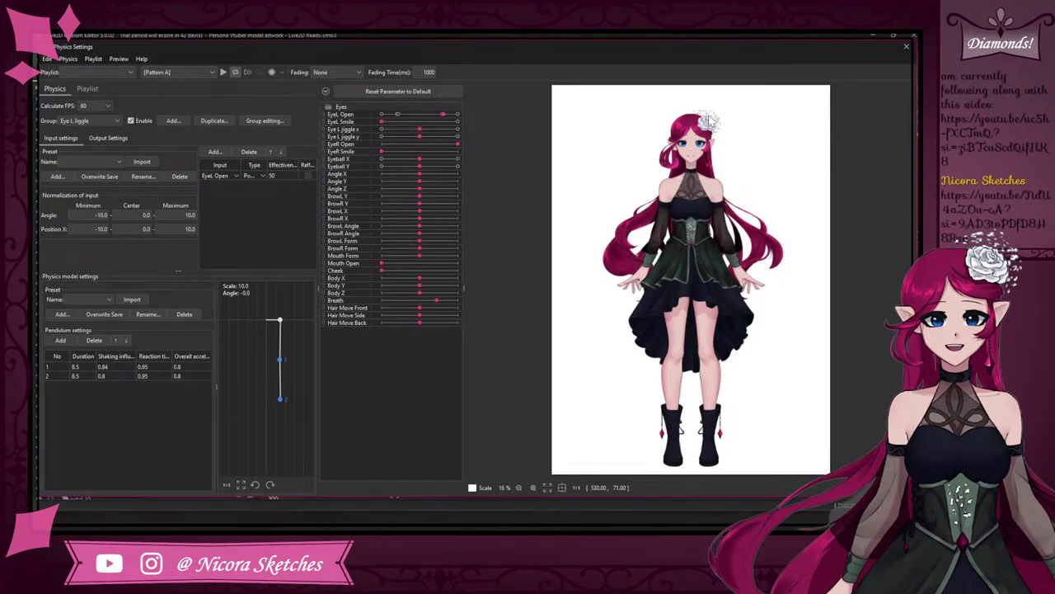
scroll(710, 122, "up", 6)
mouse_move(442, 115)
left_mouse_down()
mouse_move(395, 118)
mouse_move(476, 116)
mouse_move(405, 110)
mouse_move(456, 117)
left_mouse_up()
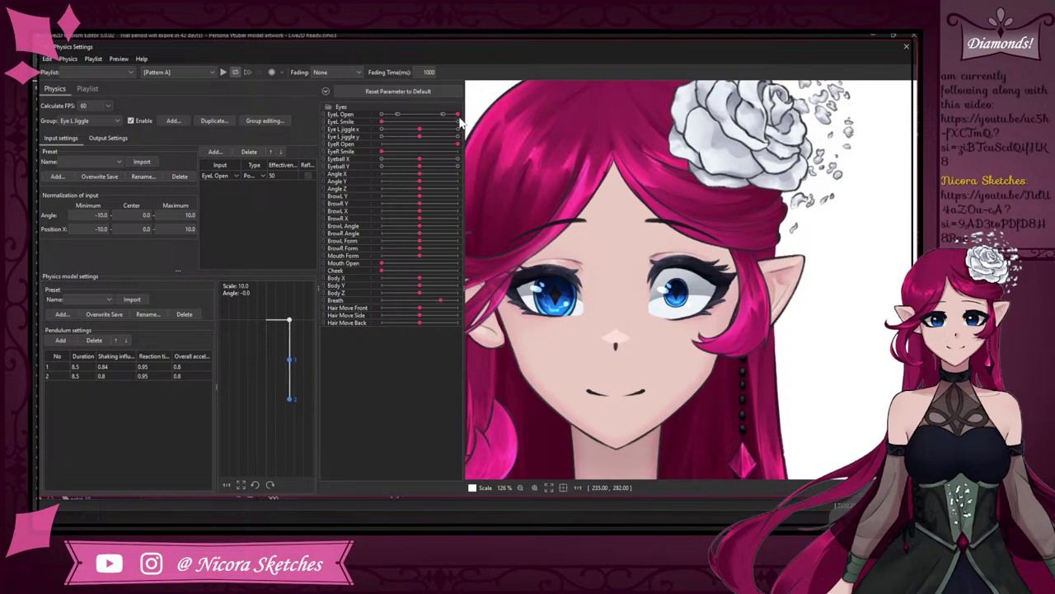
left_click_drag(474, 118, 442, 120)
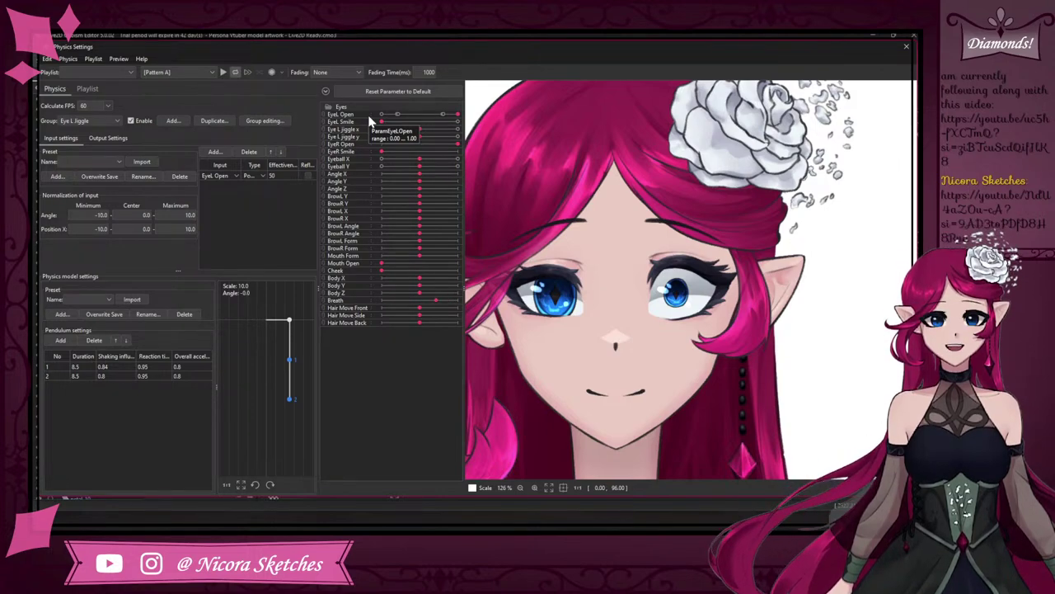
left_click(906, 47)
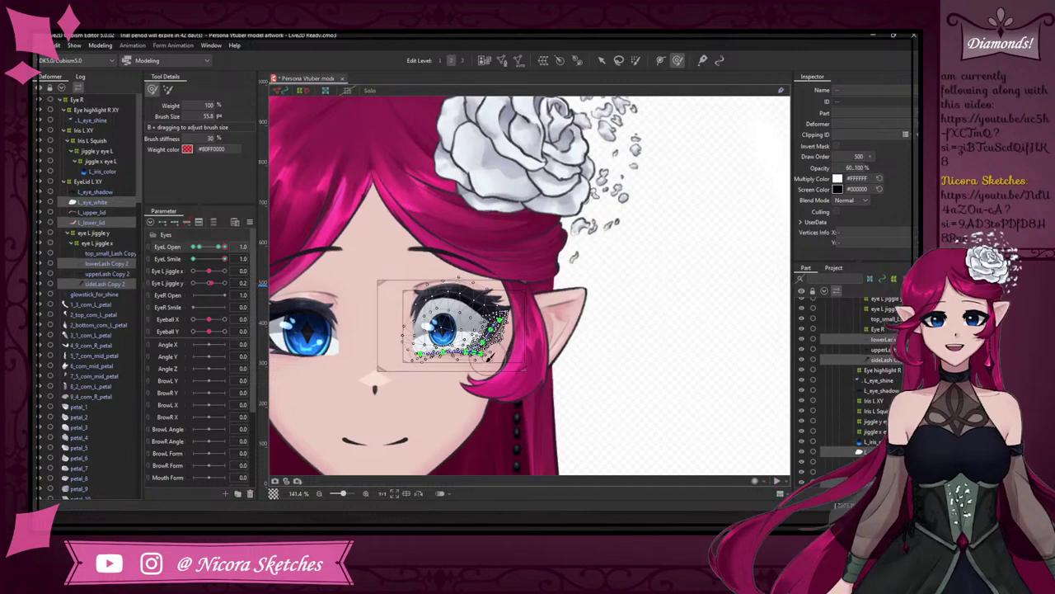
- Set EyeL Smile to 0.0 and smooth the left lower lid with the deform brush, nudging lowerLash Copy 2's inner end slightly downward
scroll(479, 366, "up", 3)
left_click_drag(225, 259, 137, 233)
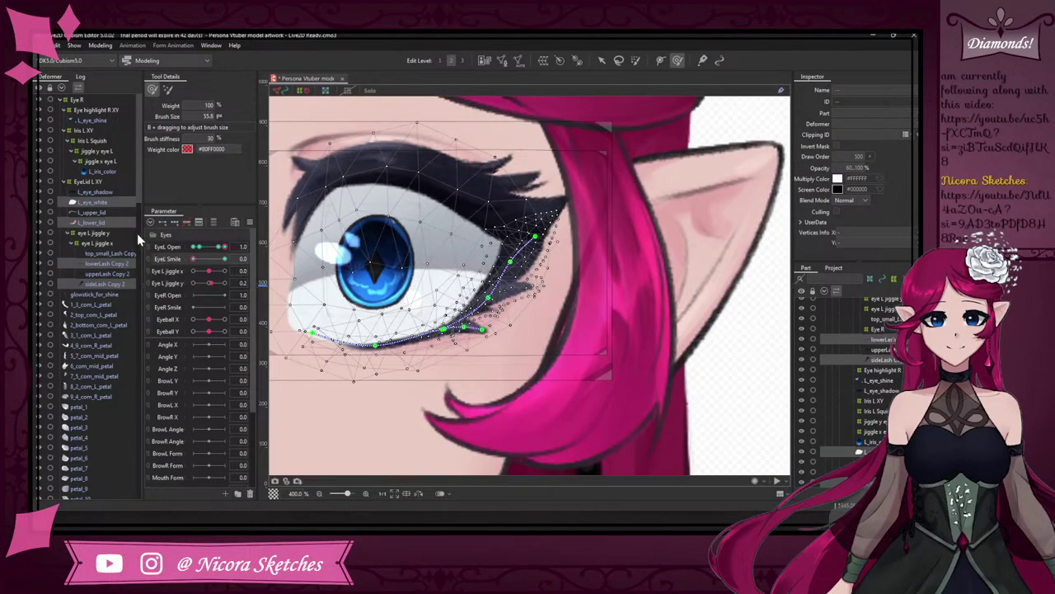
mouse_move(479, 316)
left_mouse_down()
mouse_move(441, 351)
mouse_move(450, 358)
mouse_move(414, 365)
left_mouse_up()
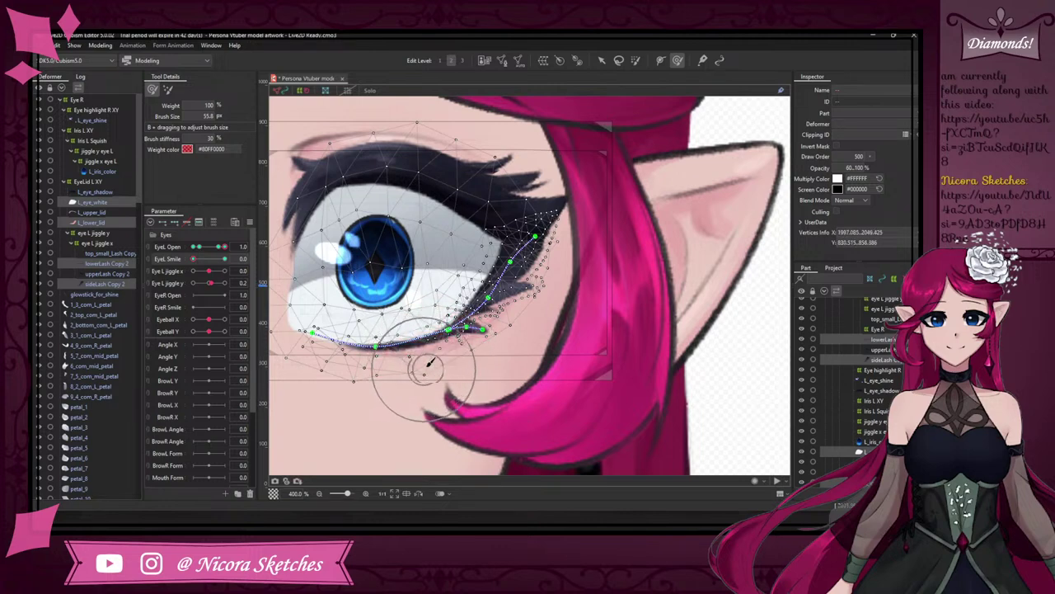
left_click(109, 265)
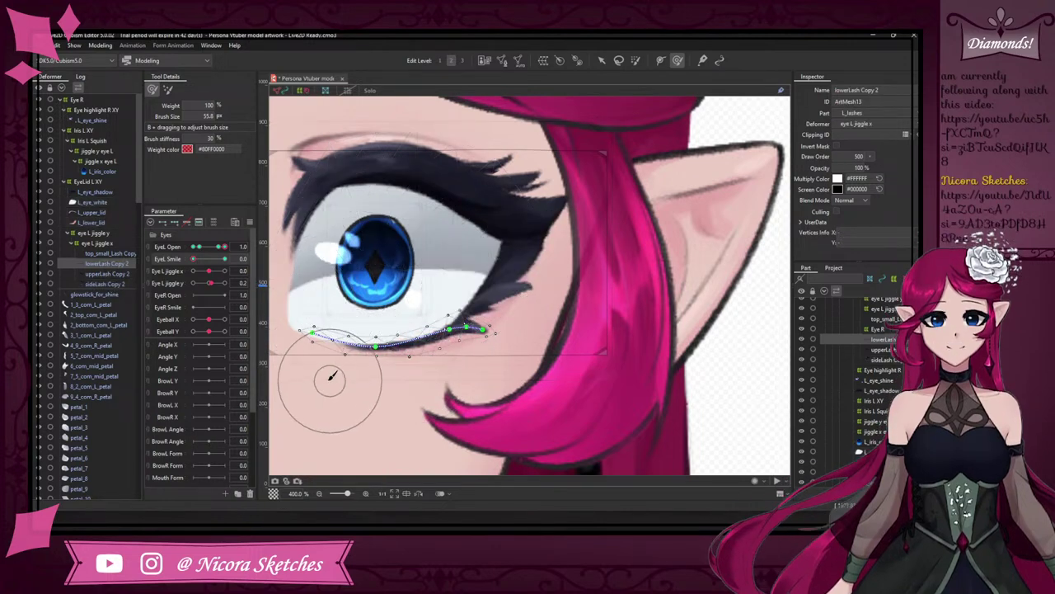
mouse_move(314, 303)
left_mouse_down()
mouse_move(326, 316)
mouse_move(318, 313)
left_mouse_up()
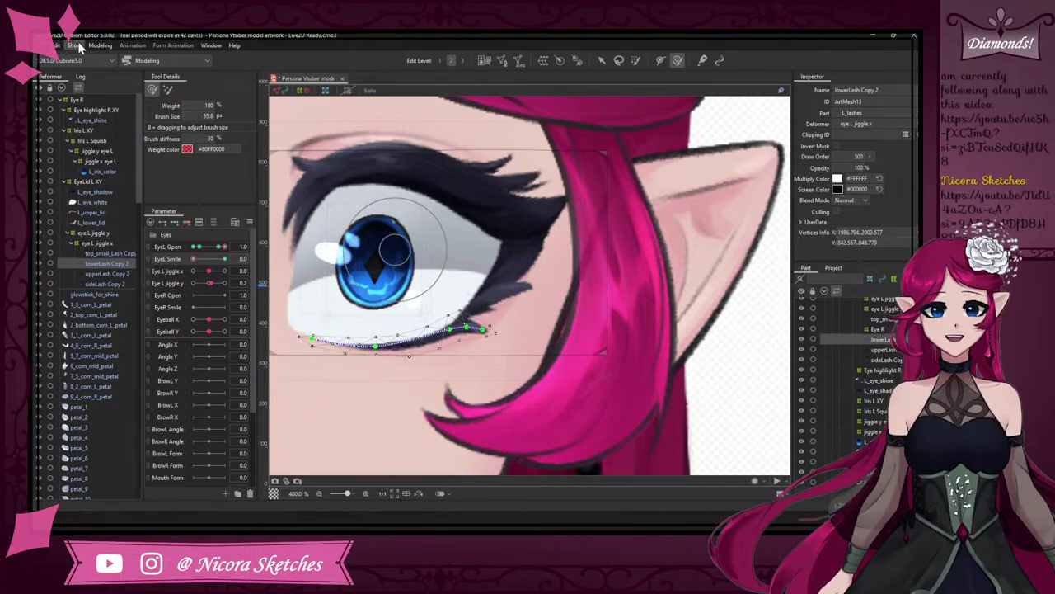
- Reopen the physics settings and check the reshaped lower lash by moving EyeL Open back and forth
left_click(100, 46)
left_click(148, 234)
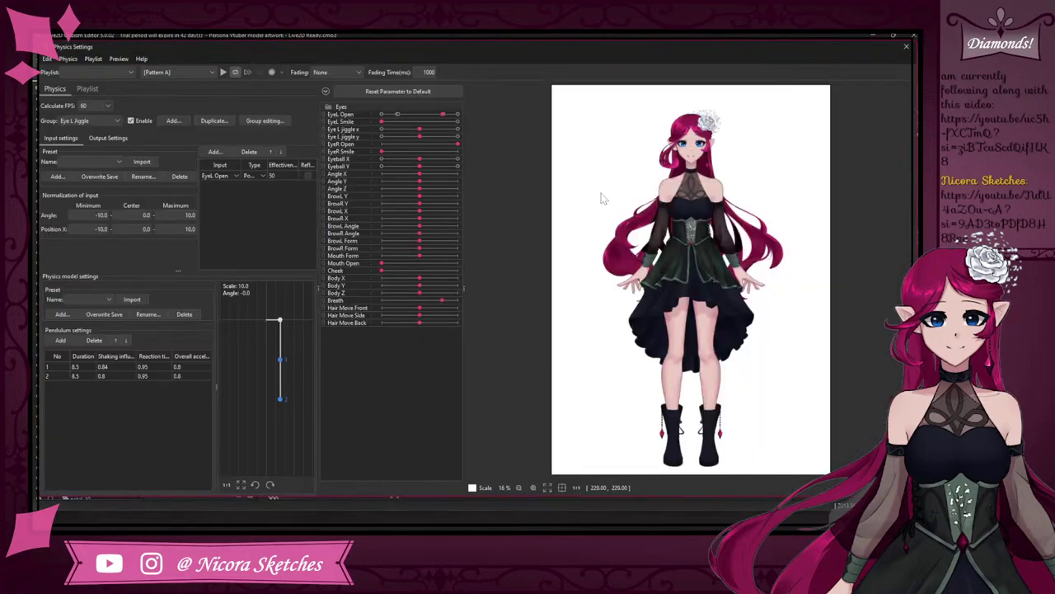
scroll(602, 198, "up", 8)
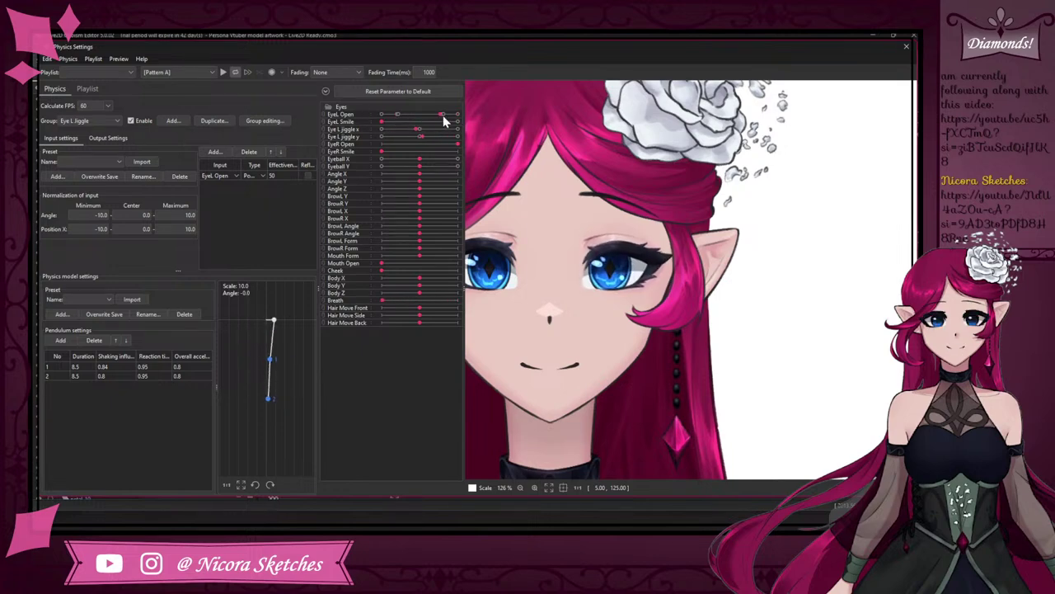
left_click_drag(423, 119, 371, 93)
- Play the physics preview with Pattern A and Pattern B to examine the left eye's jiggle in motion
left_click(223, 73)
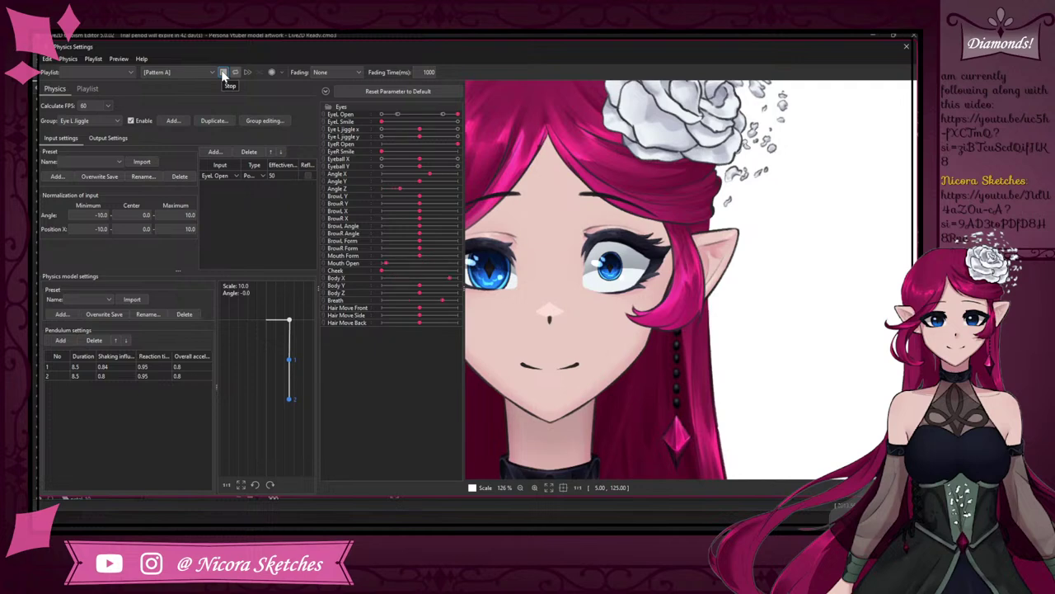
left_click(205, 72)
left_click(189, 93)
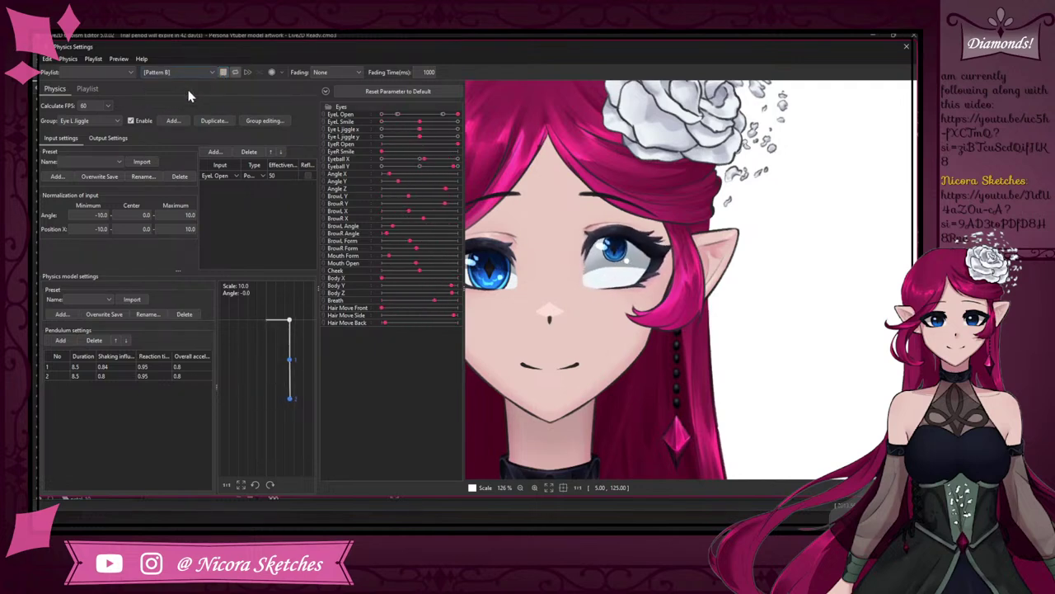
left_click(198, 72)
left_click(219, 92)
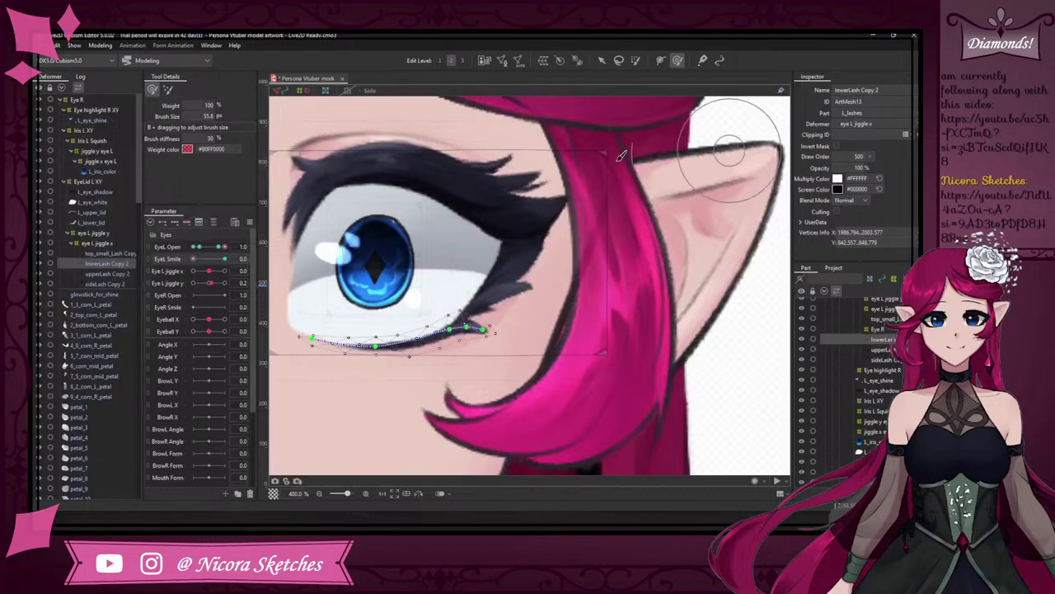
- Save the model and look over the left eye against the whole face
key("ctrl+s")
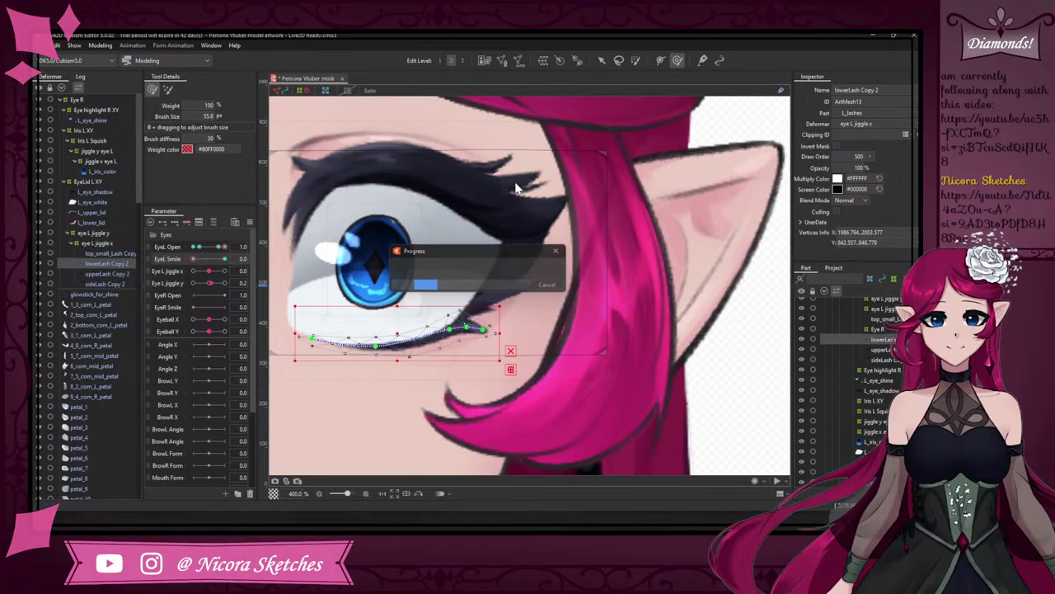
scroll(613, 189, "down", 4)
scroll(605, 141, "up", 2)
scroll(608, 140, "down", 3)
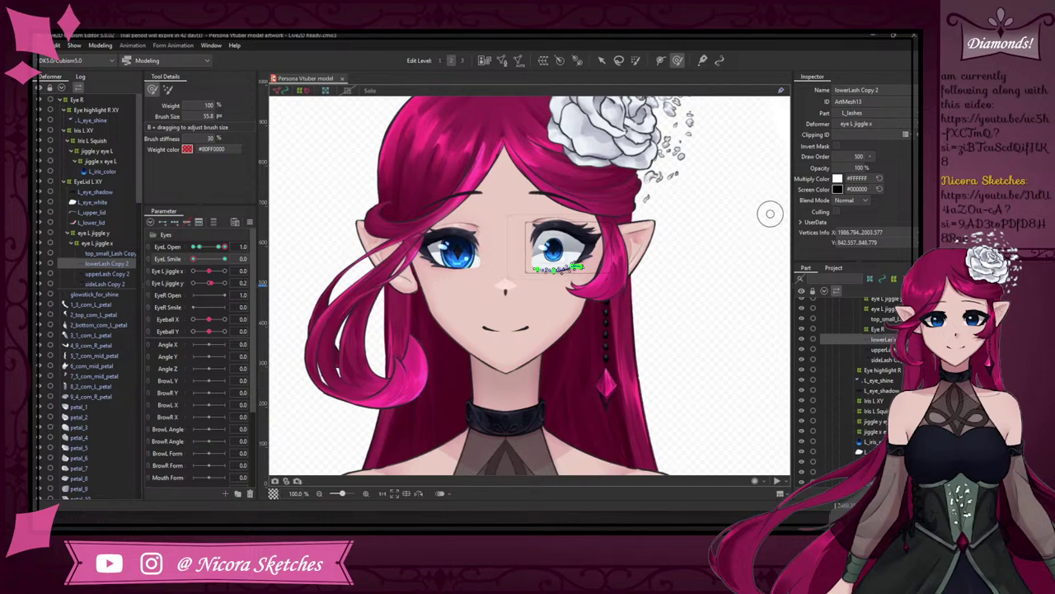
scroll(610, 208, "up", 1)
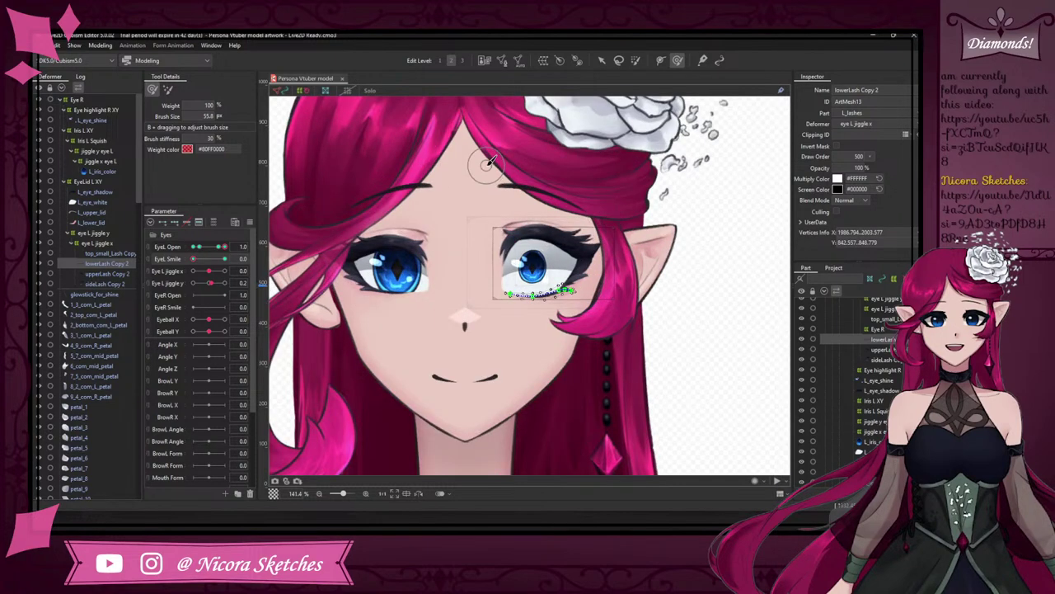